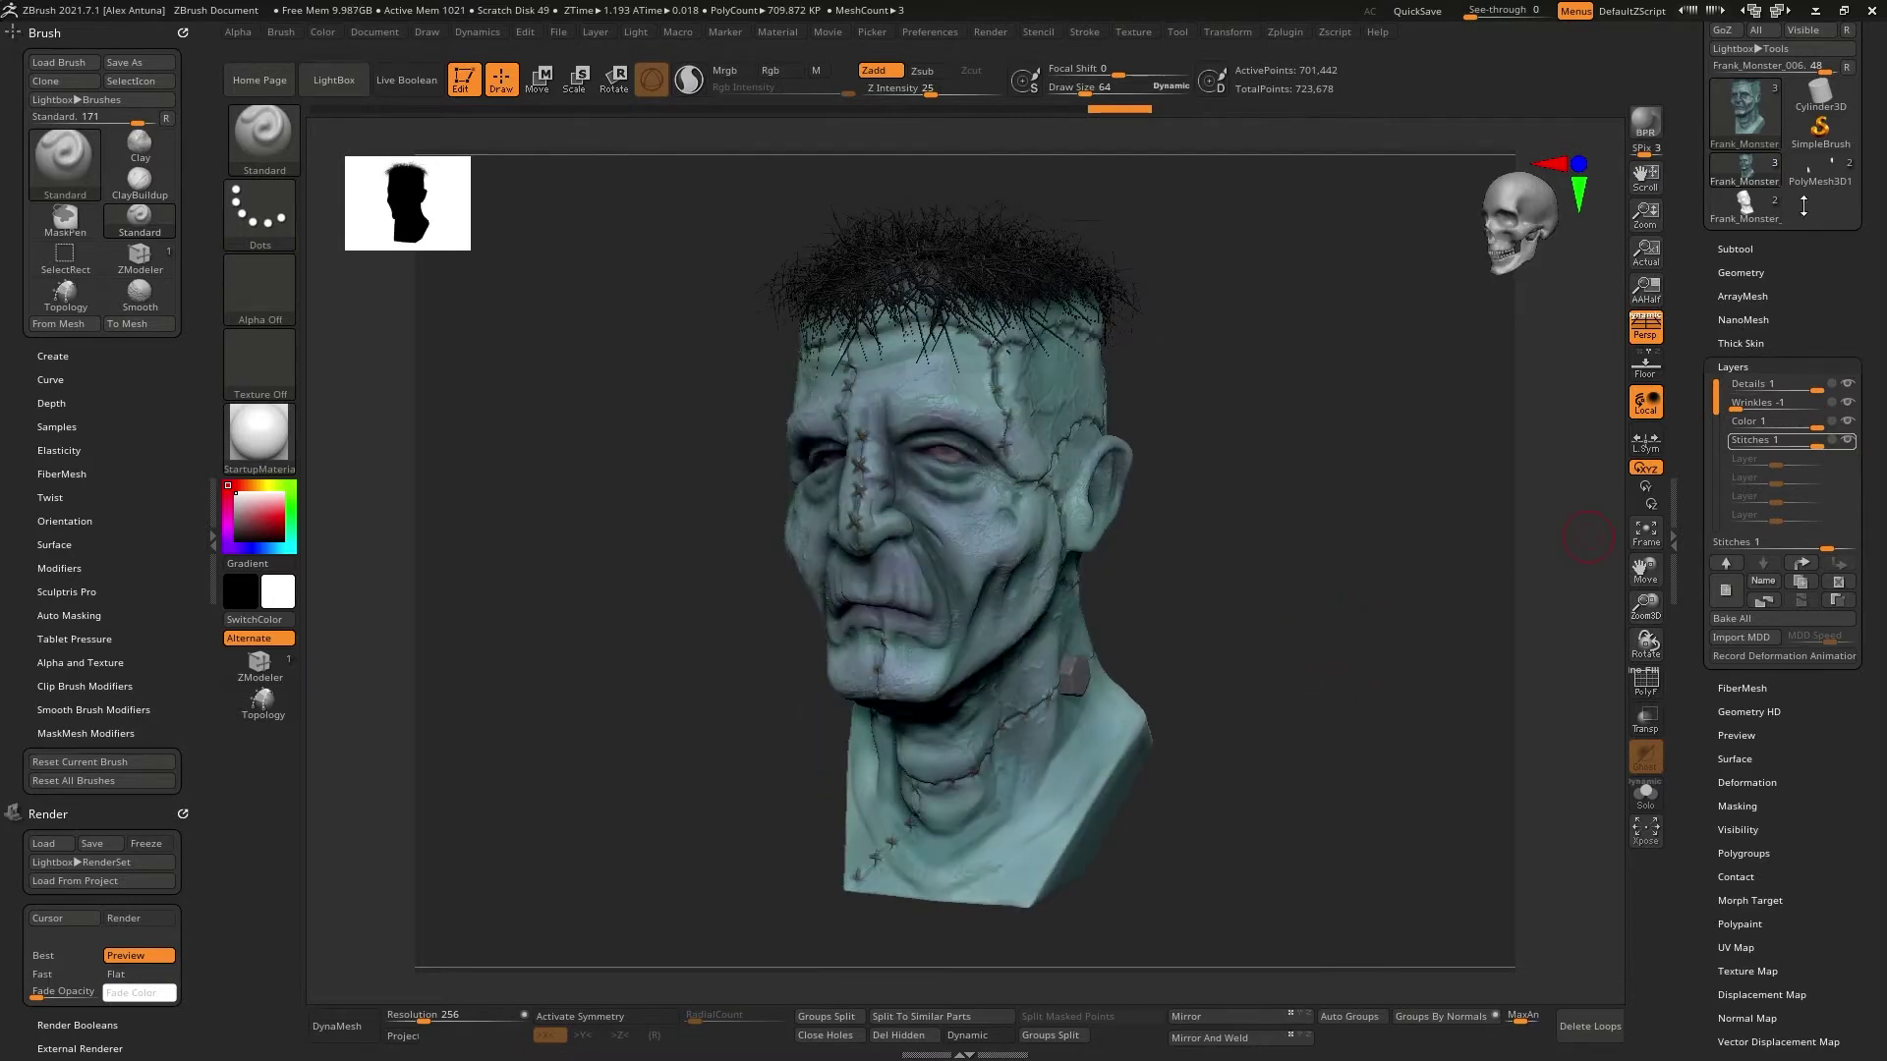
# View the white Frank_Monster head and the PolyMesh3D1 tool, and return to the coloured Frank_Monster tool.
pyautogui.click(1745, 216)
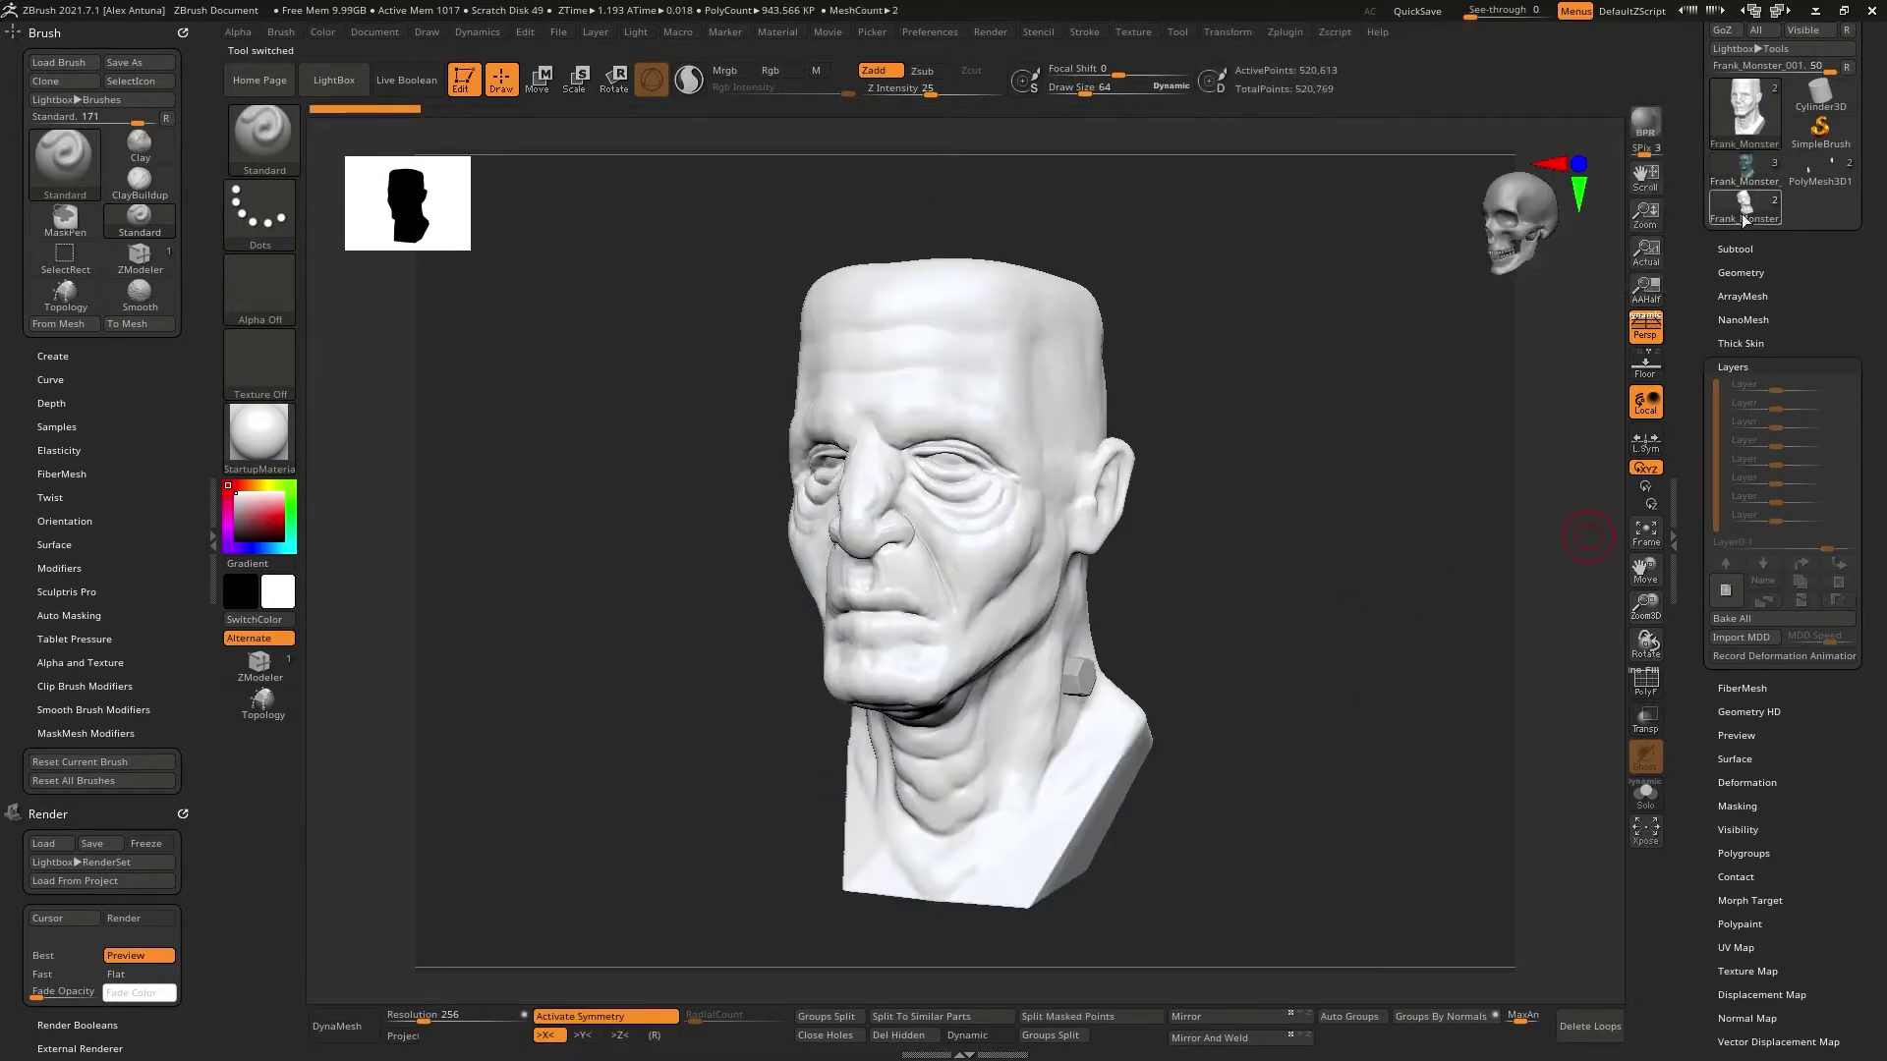
pyautogui.click(1806, 177)
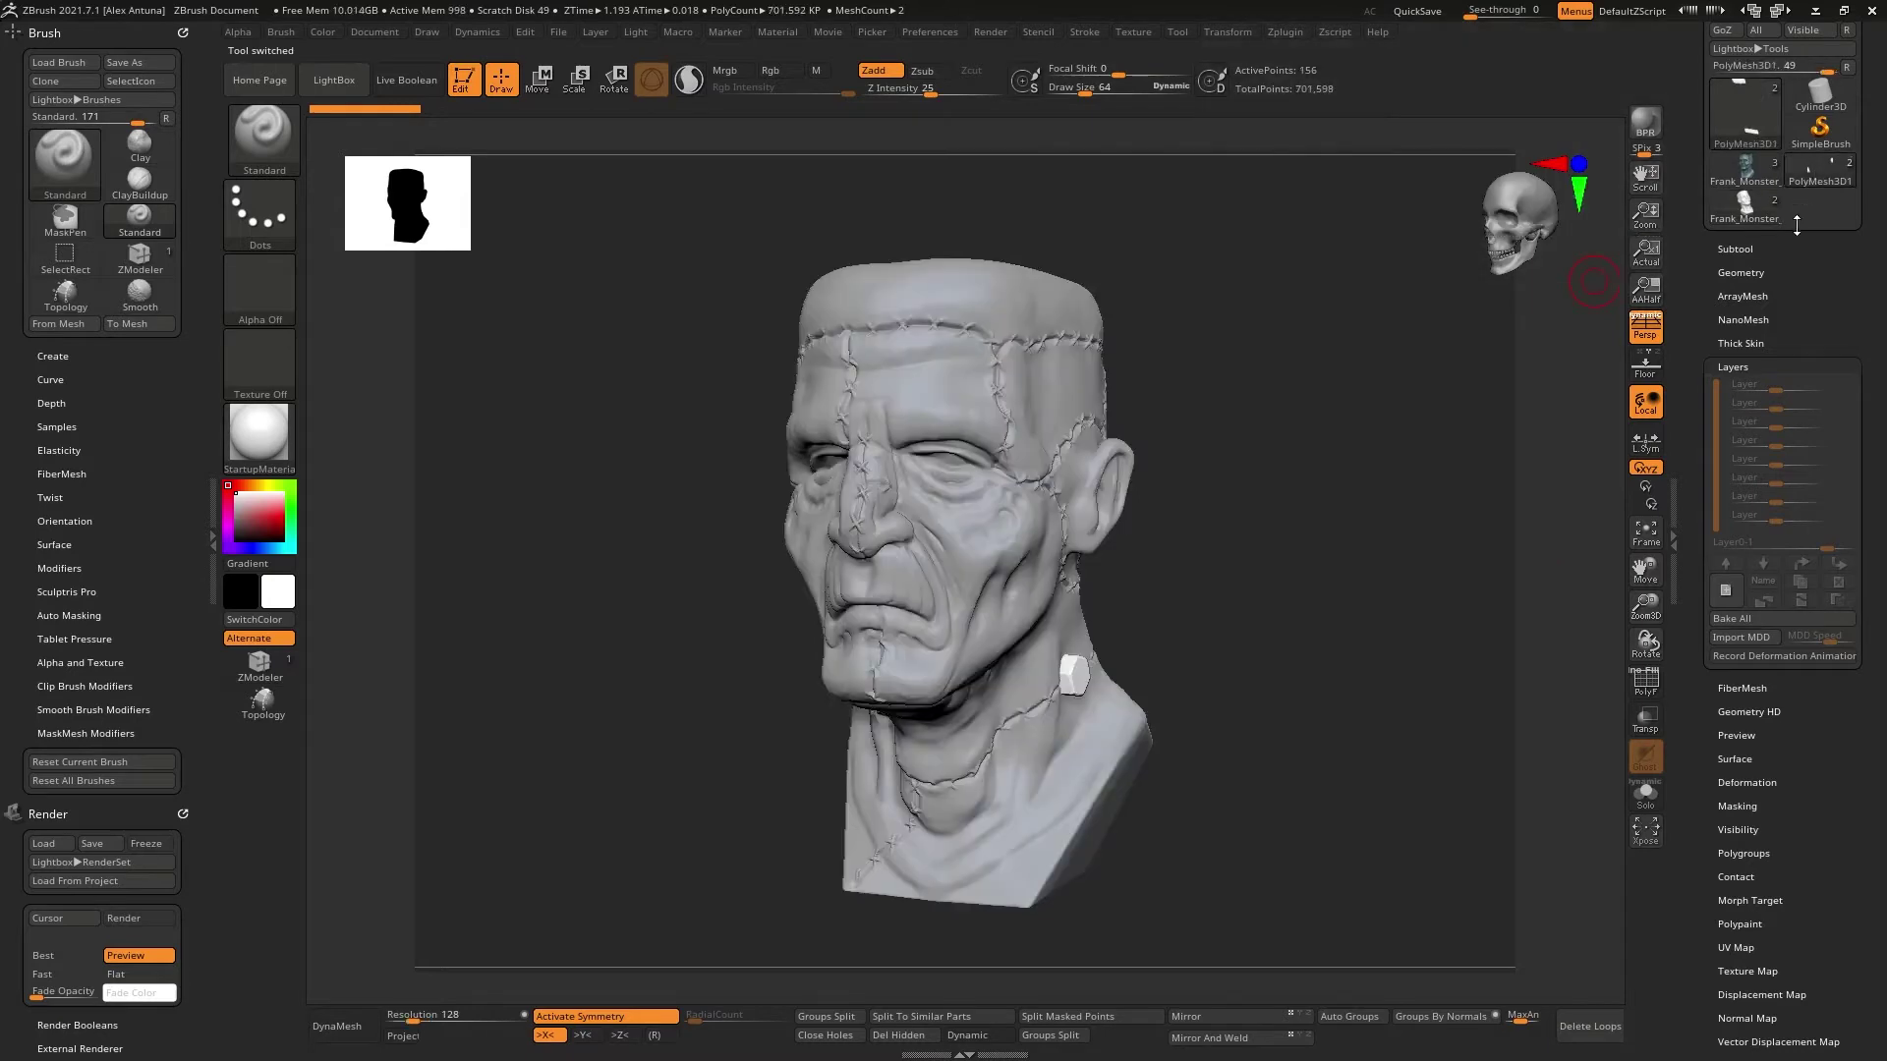
pyautogui.click(1754, 165)
# Browse the Head planes project folder in LightBox and close the browser to return to the model.
pyautogui.click(334, 81)
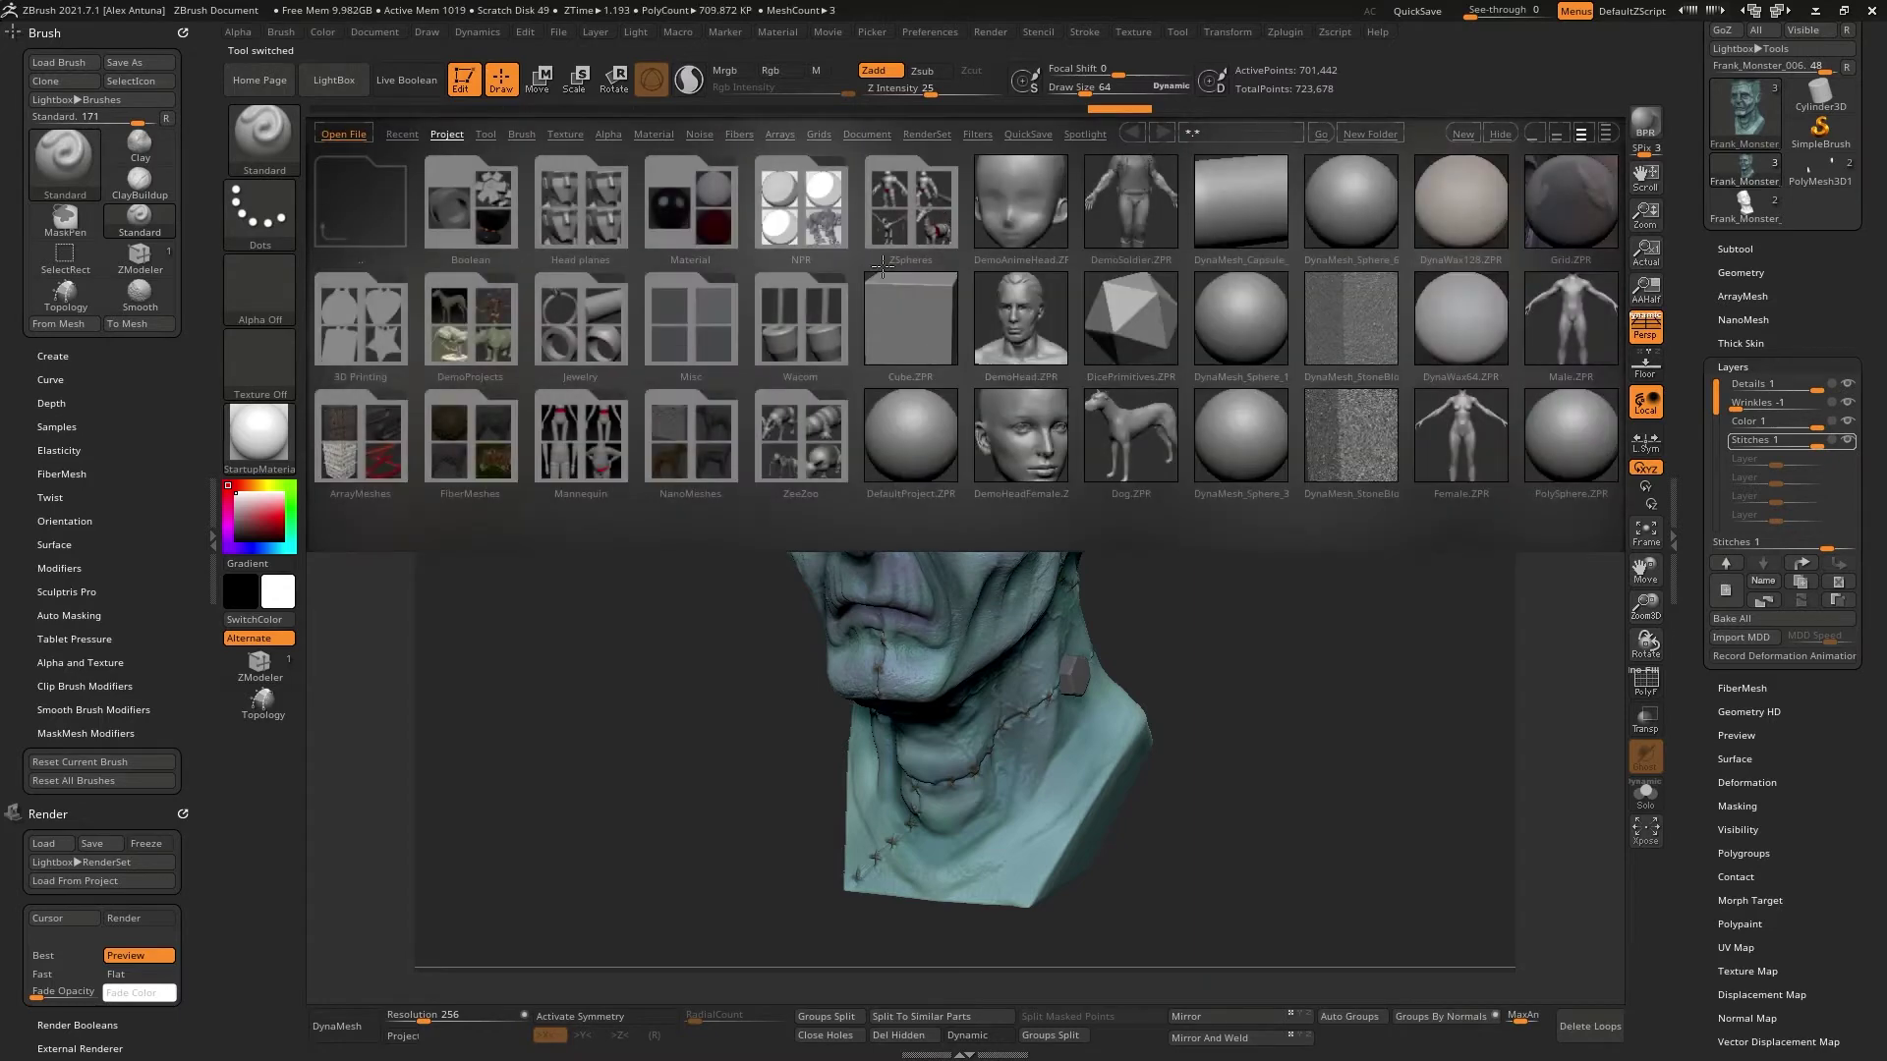
pyautogui.click(579, 217)
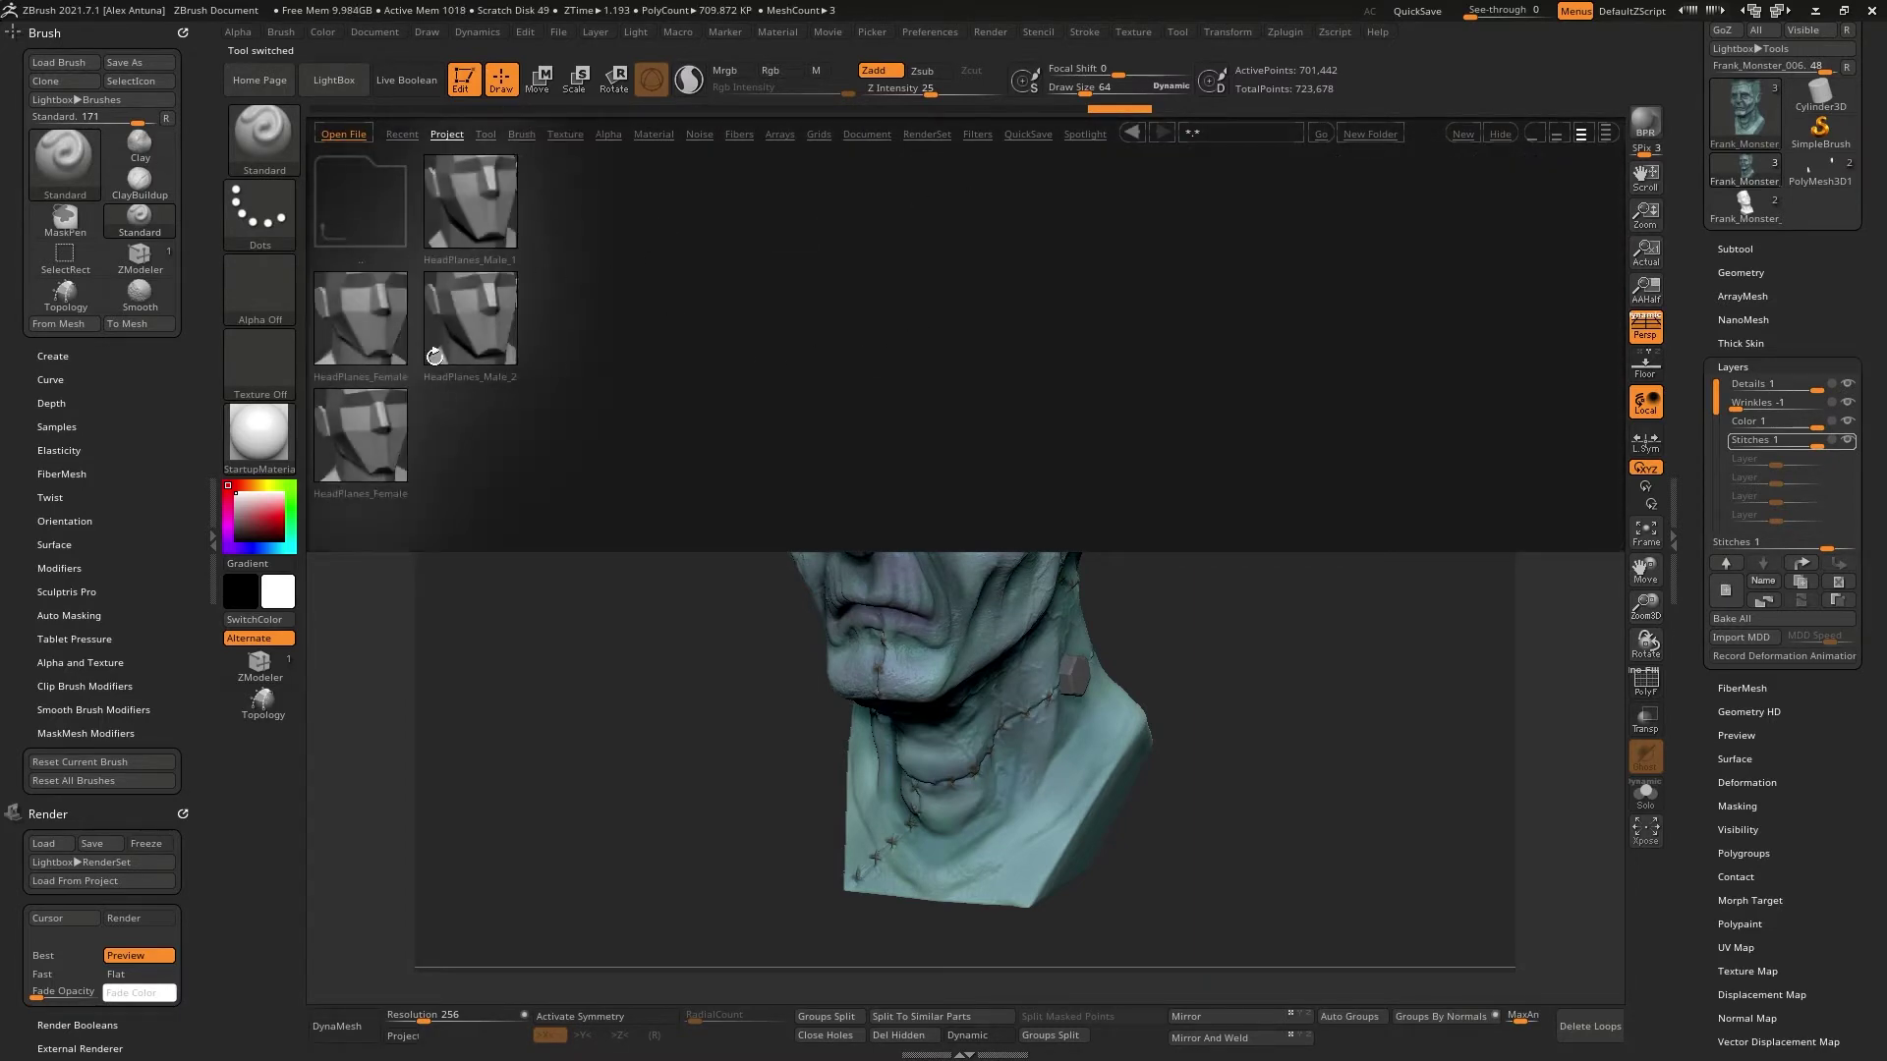
pyautogui.click(334, 82)
pyautogui.moveTo(1294, 562); pyautogui.dragTo(1597, 530)
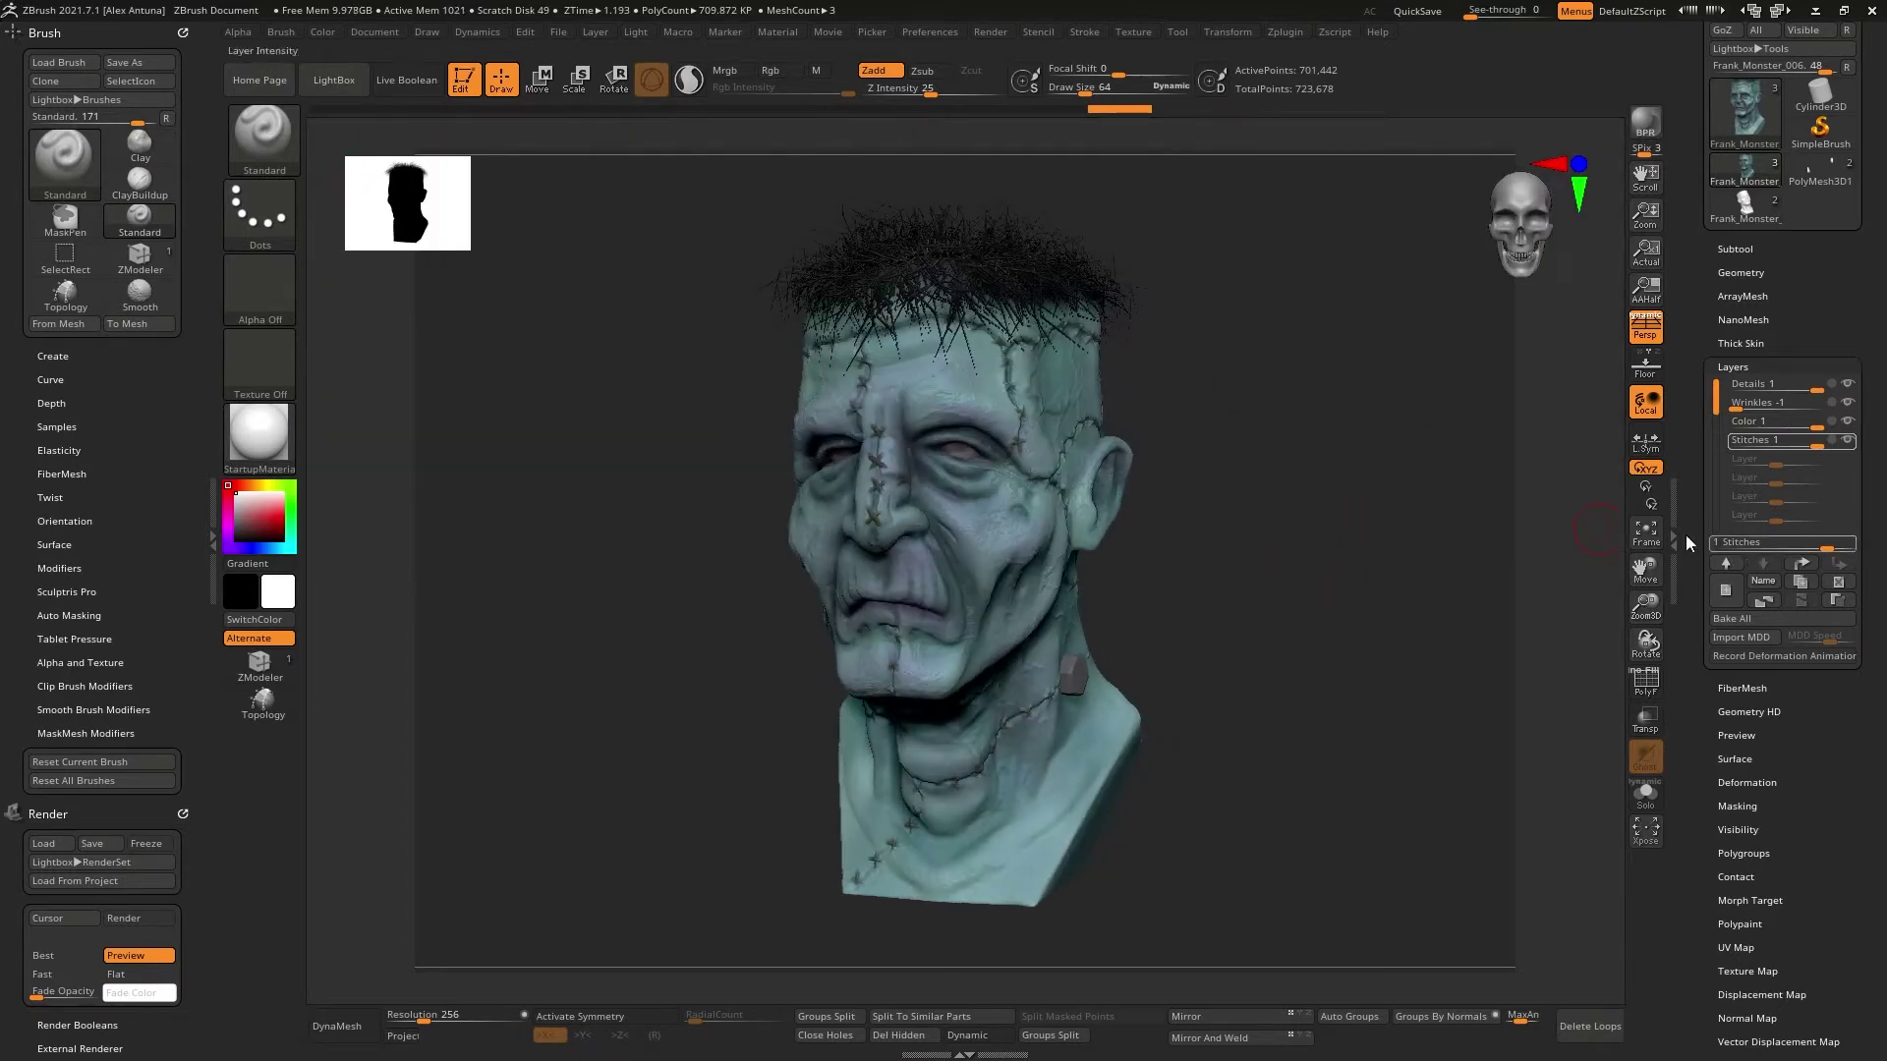
# Hide the Color, Wrinkles, Details and Stitches layers and show them again to compare their effect on the head.
pyautogui.moveTo(1856, 447)
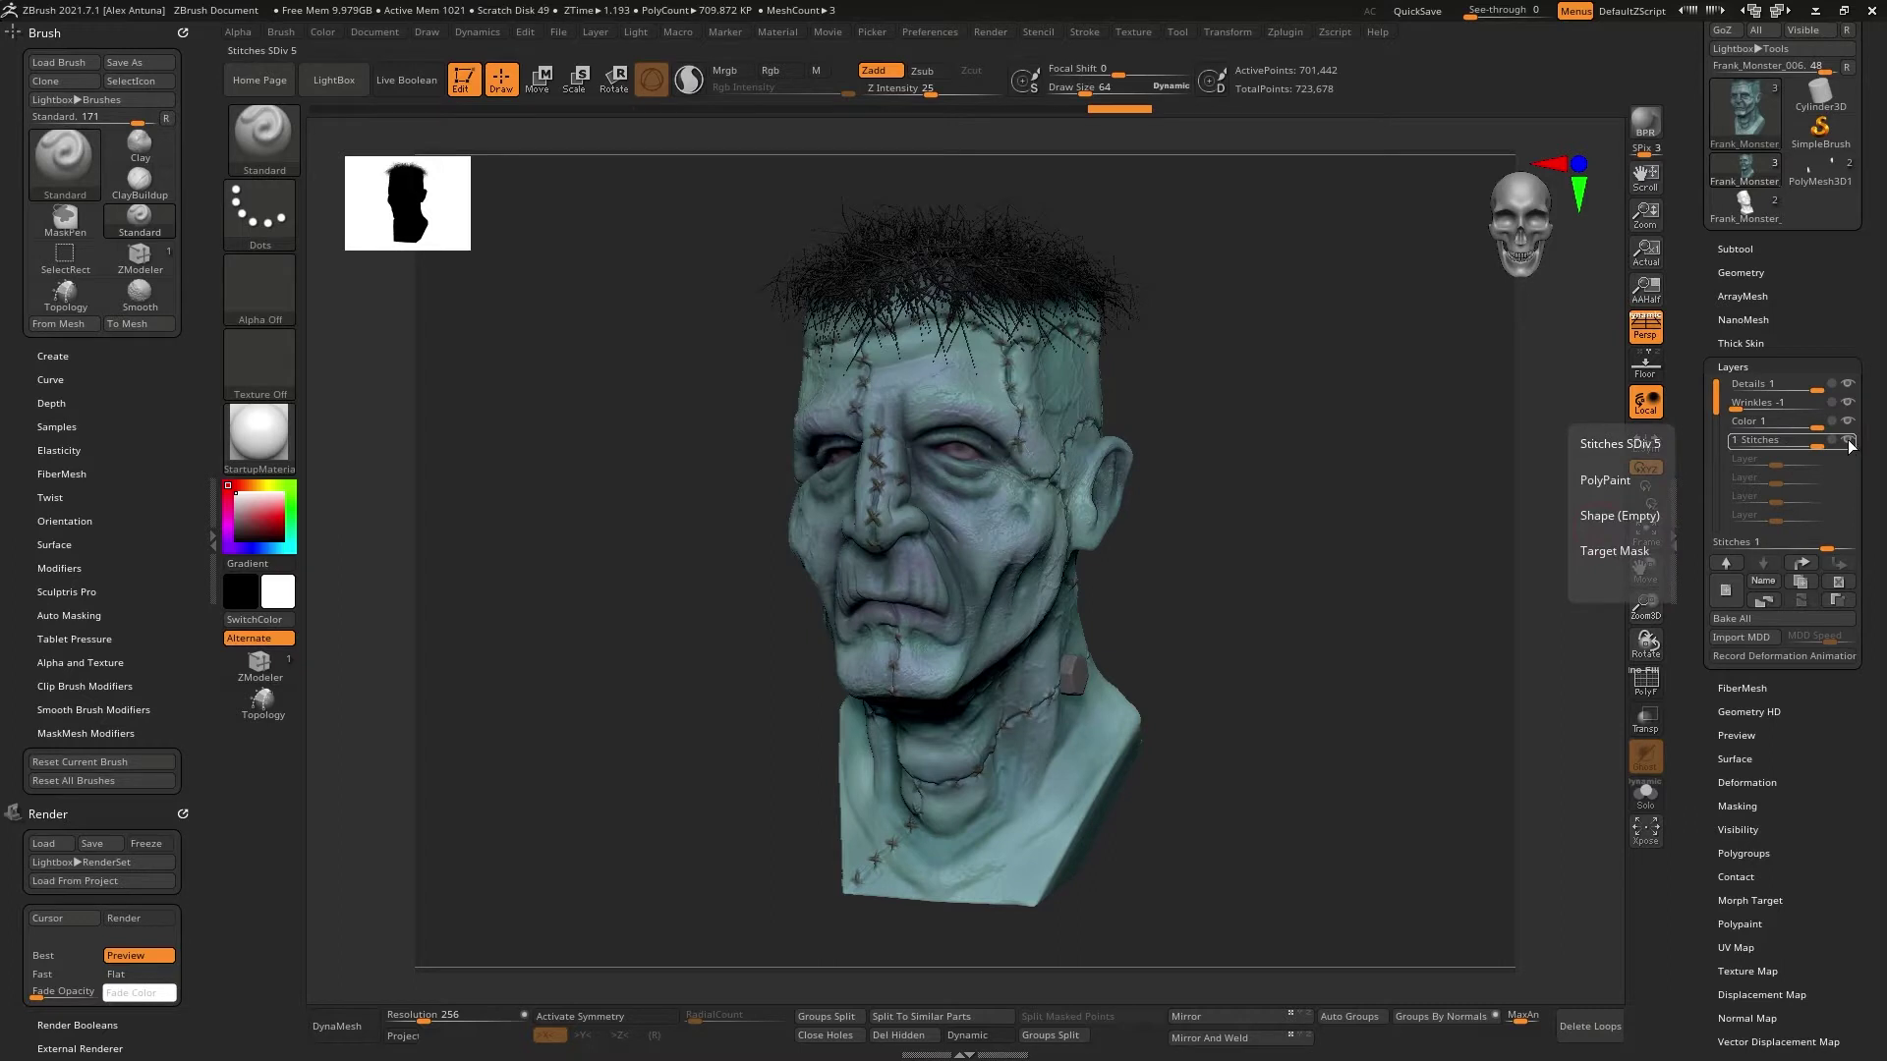
pyautogui.click(1848, 421)
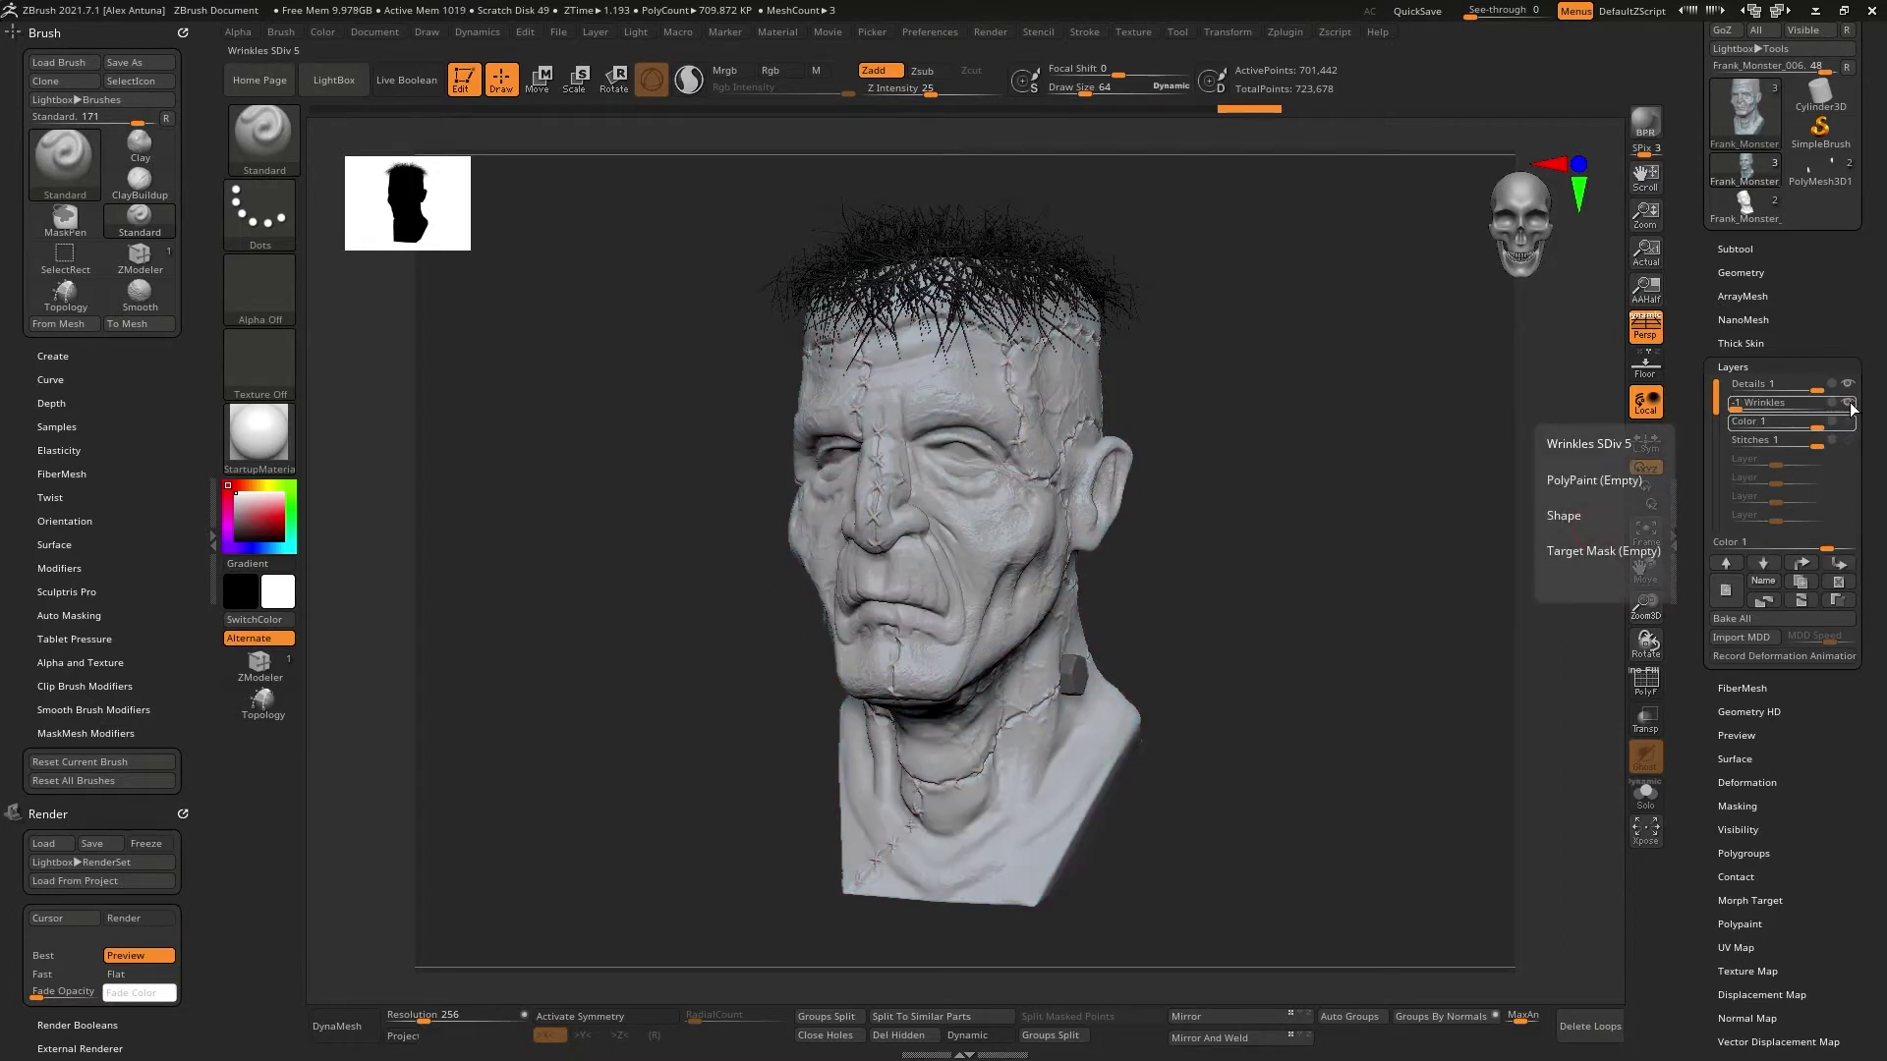
pyautogui.click(1852, 392)
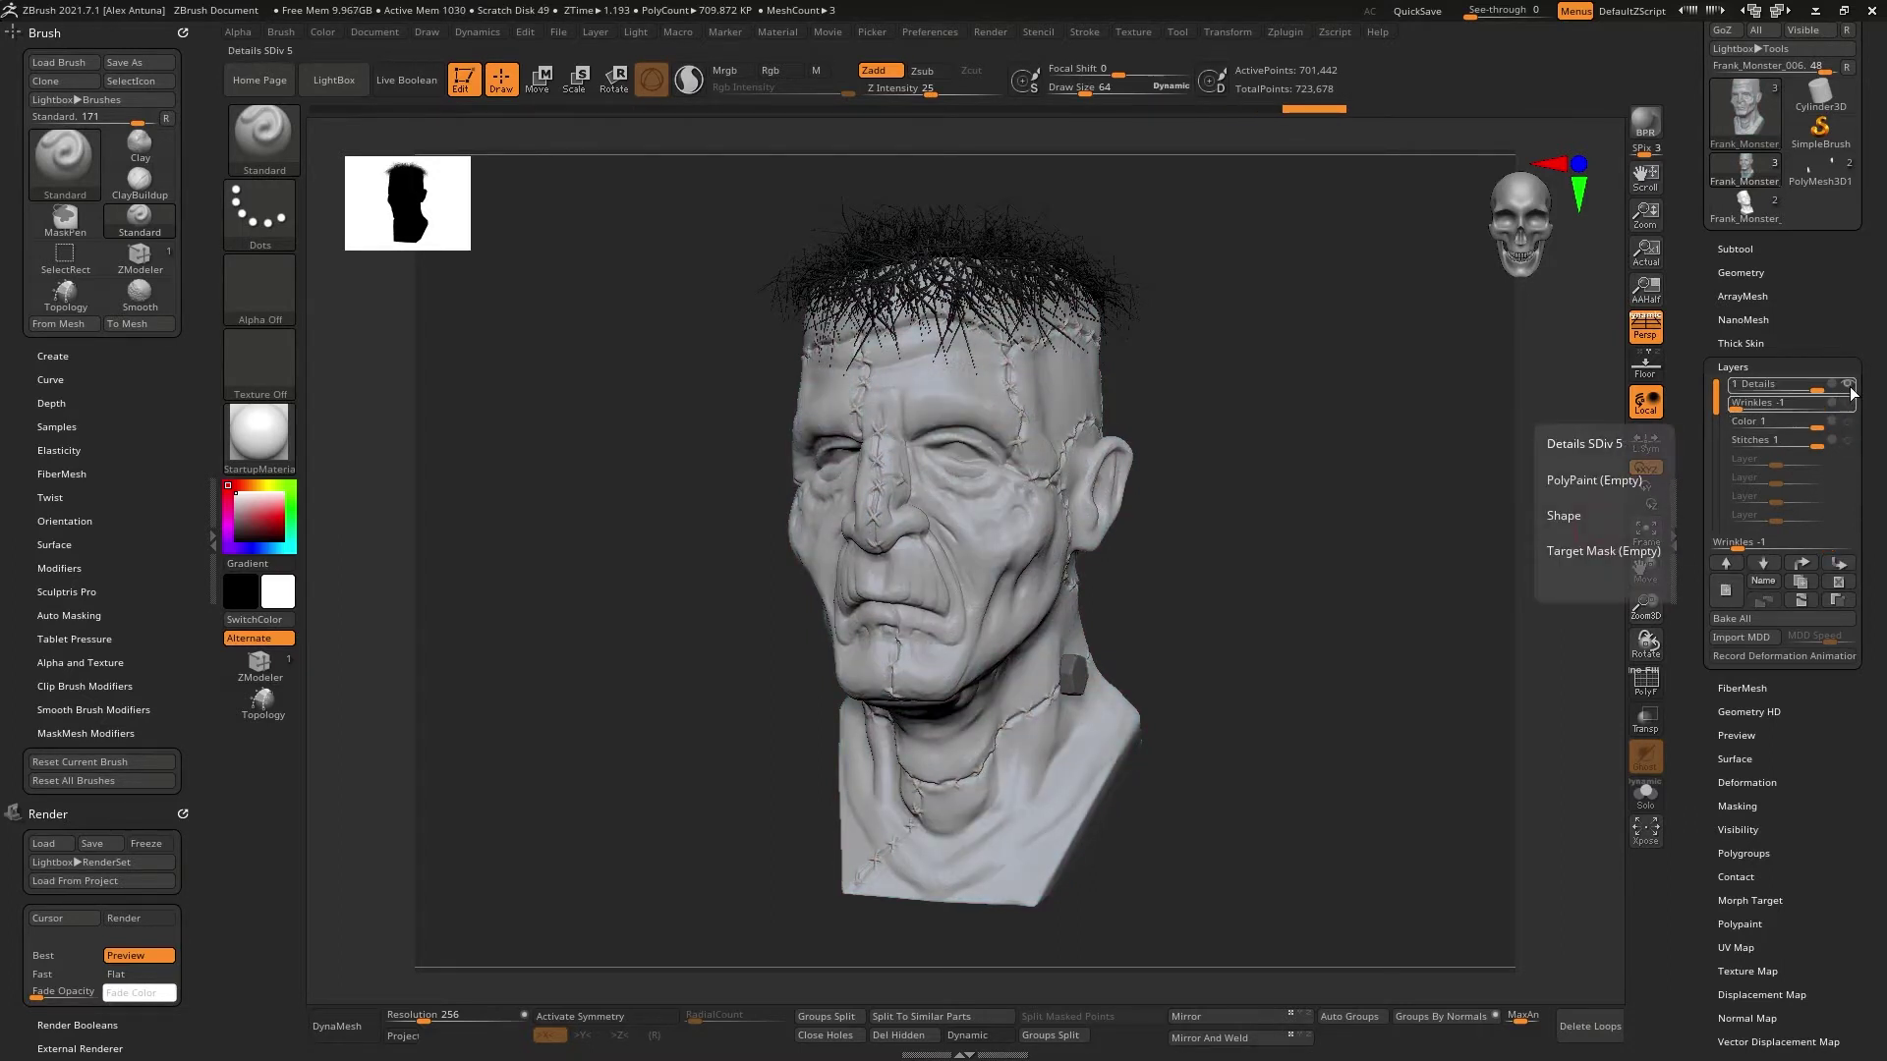
pyautogui.click(1854, 392)
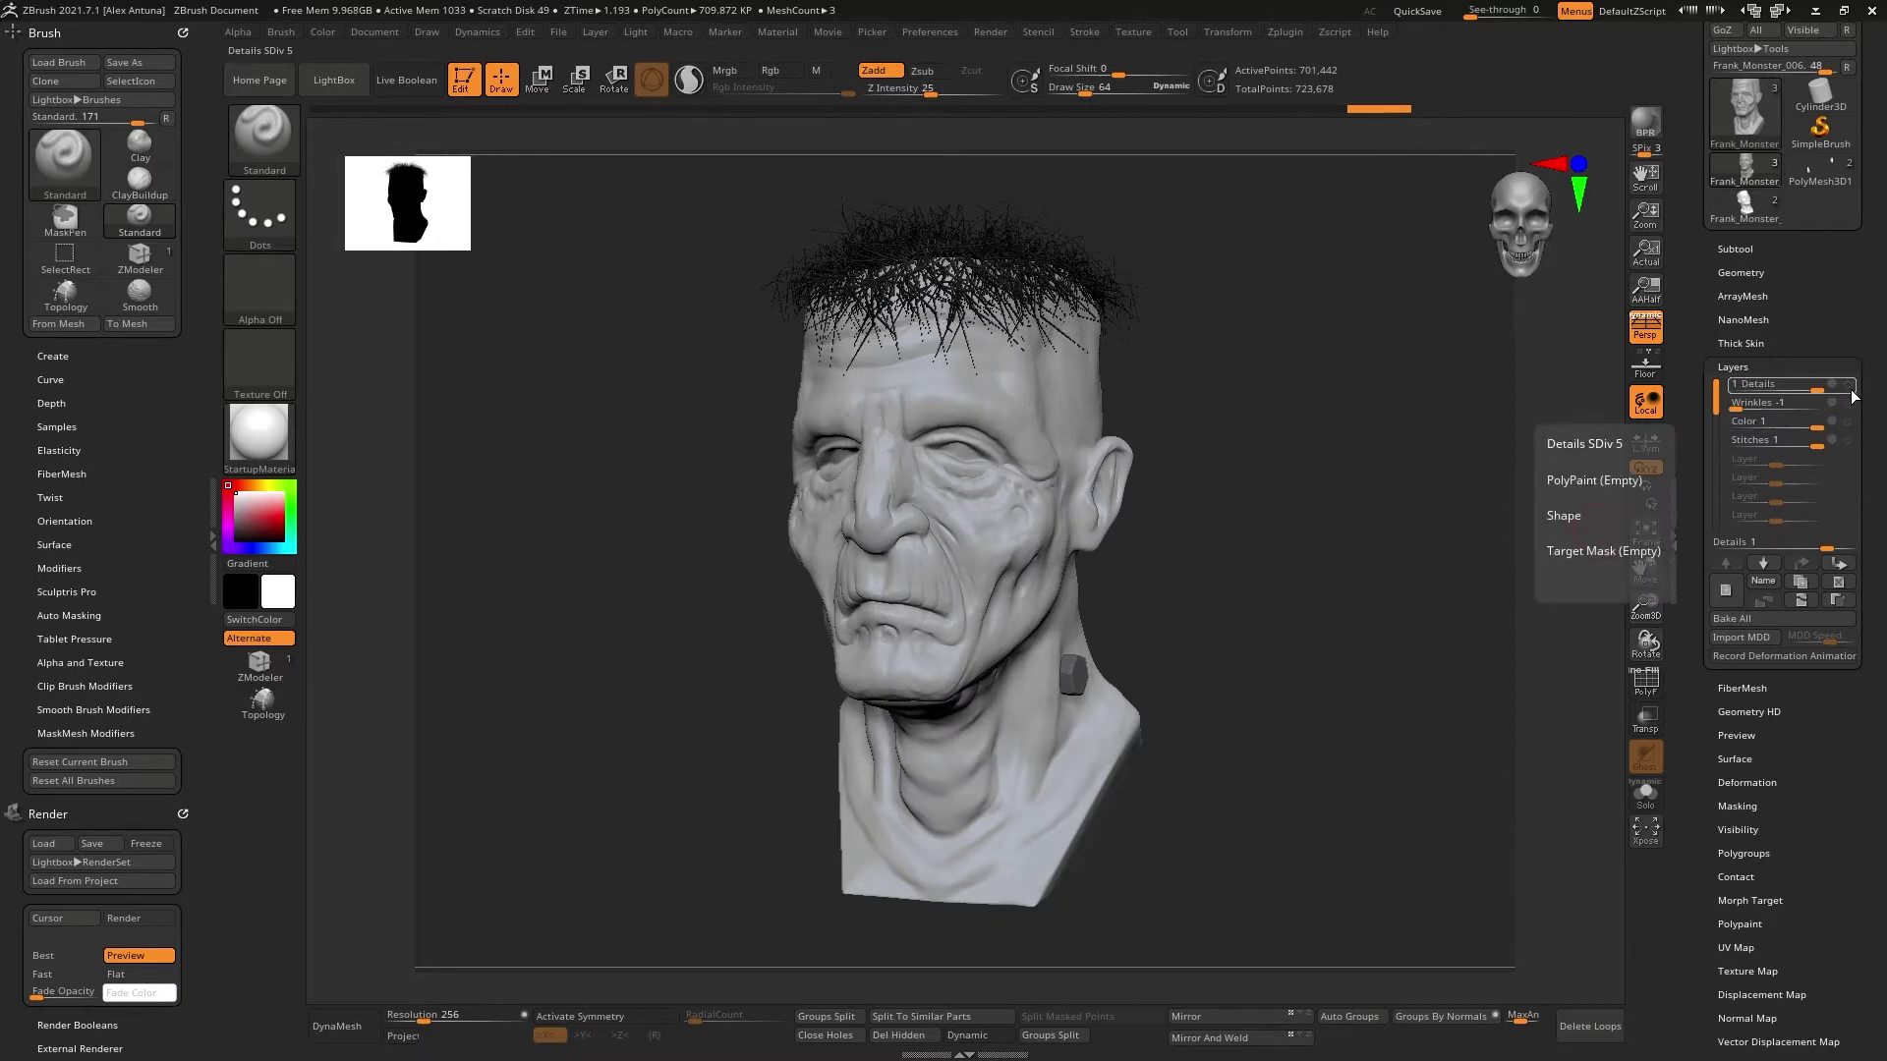
pyautogui.click(1849, 423)
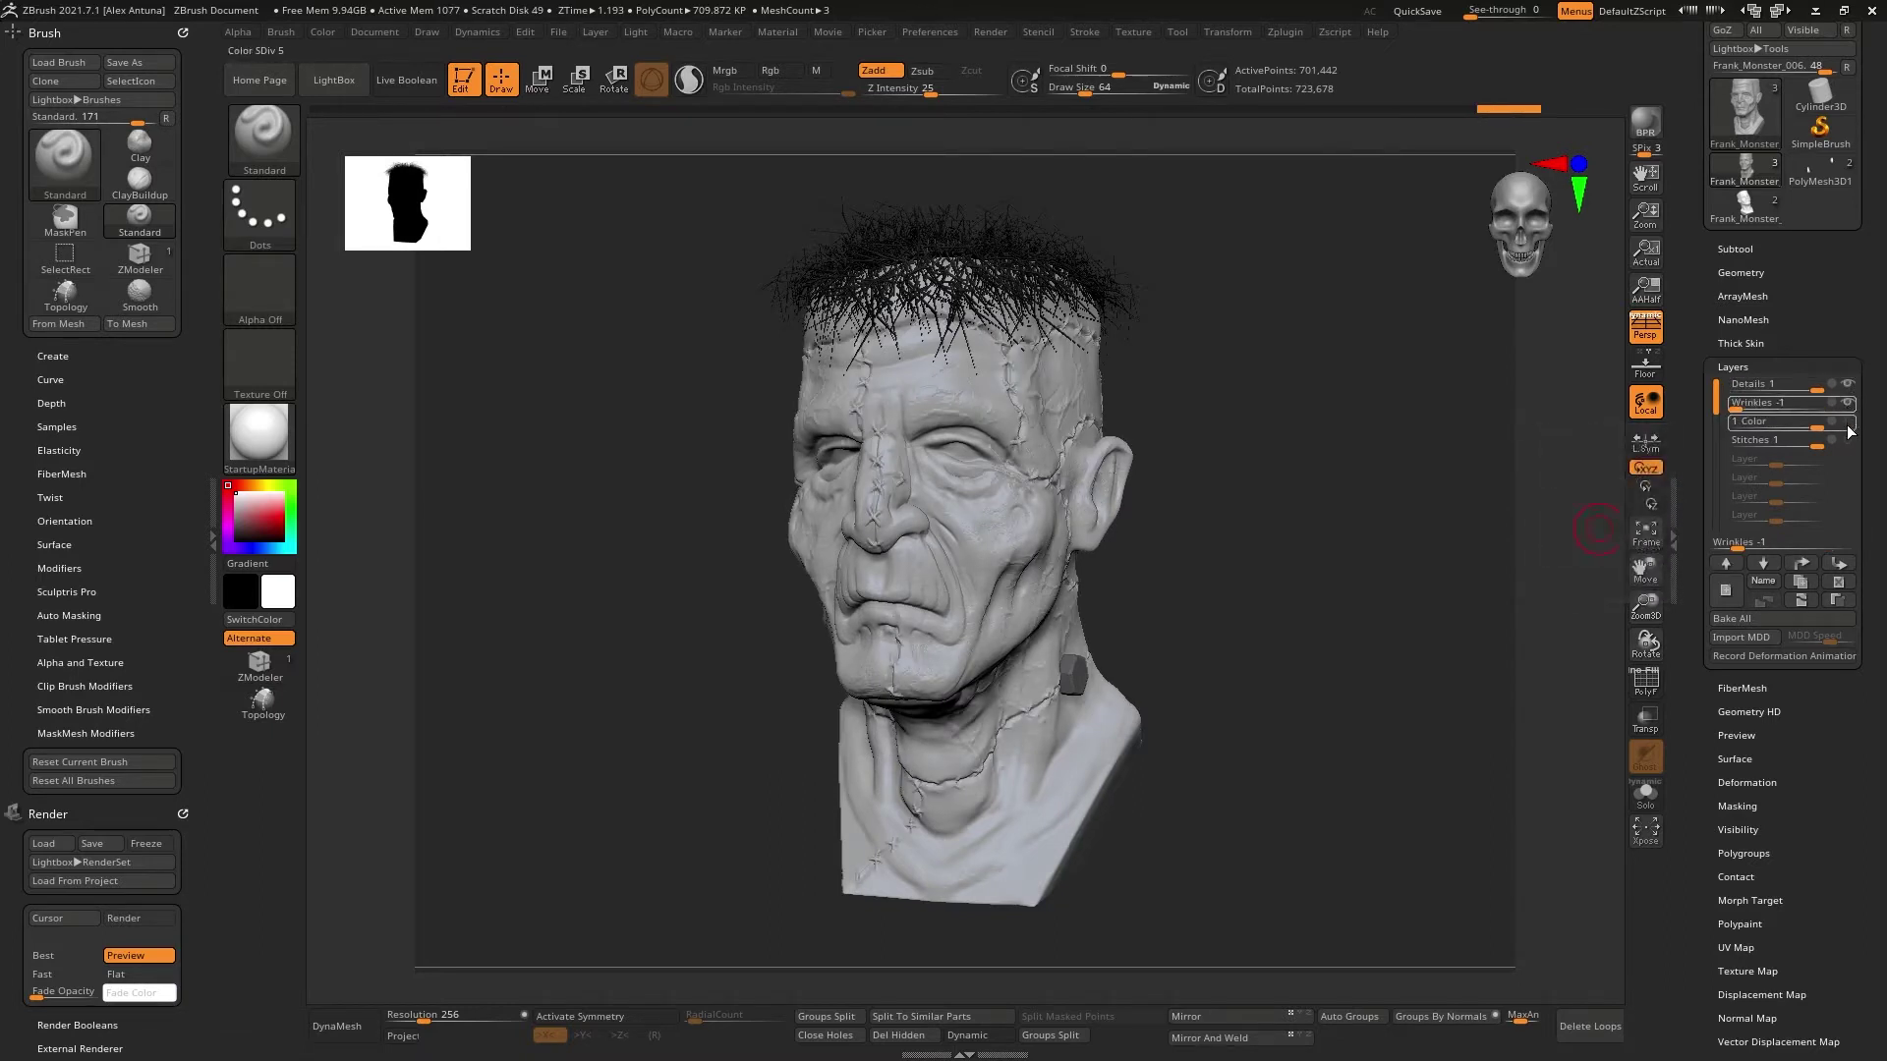
pyautogui.click(1849, 441)
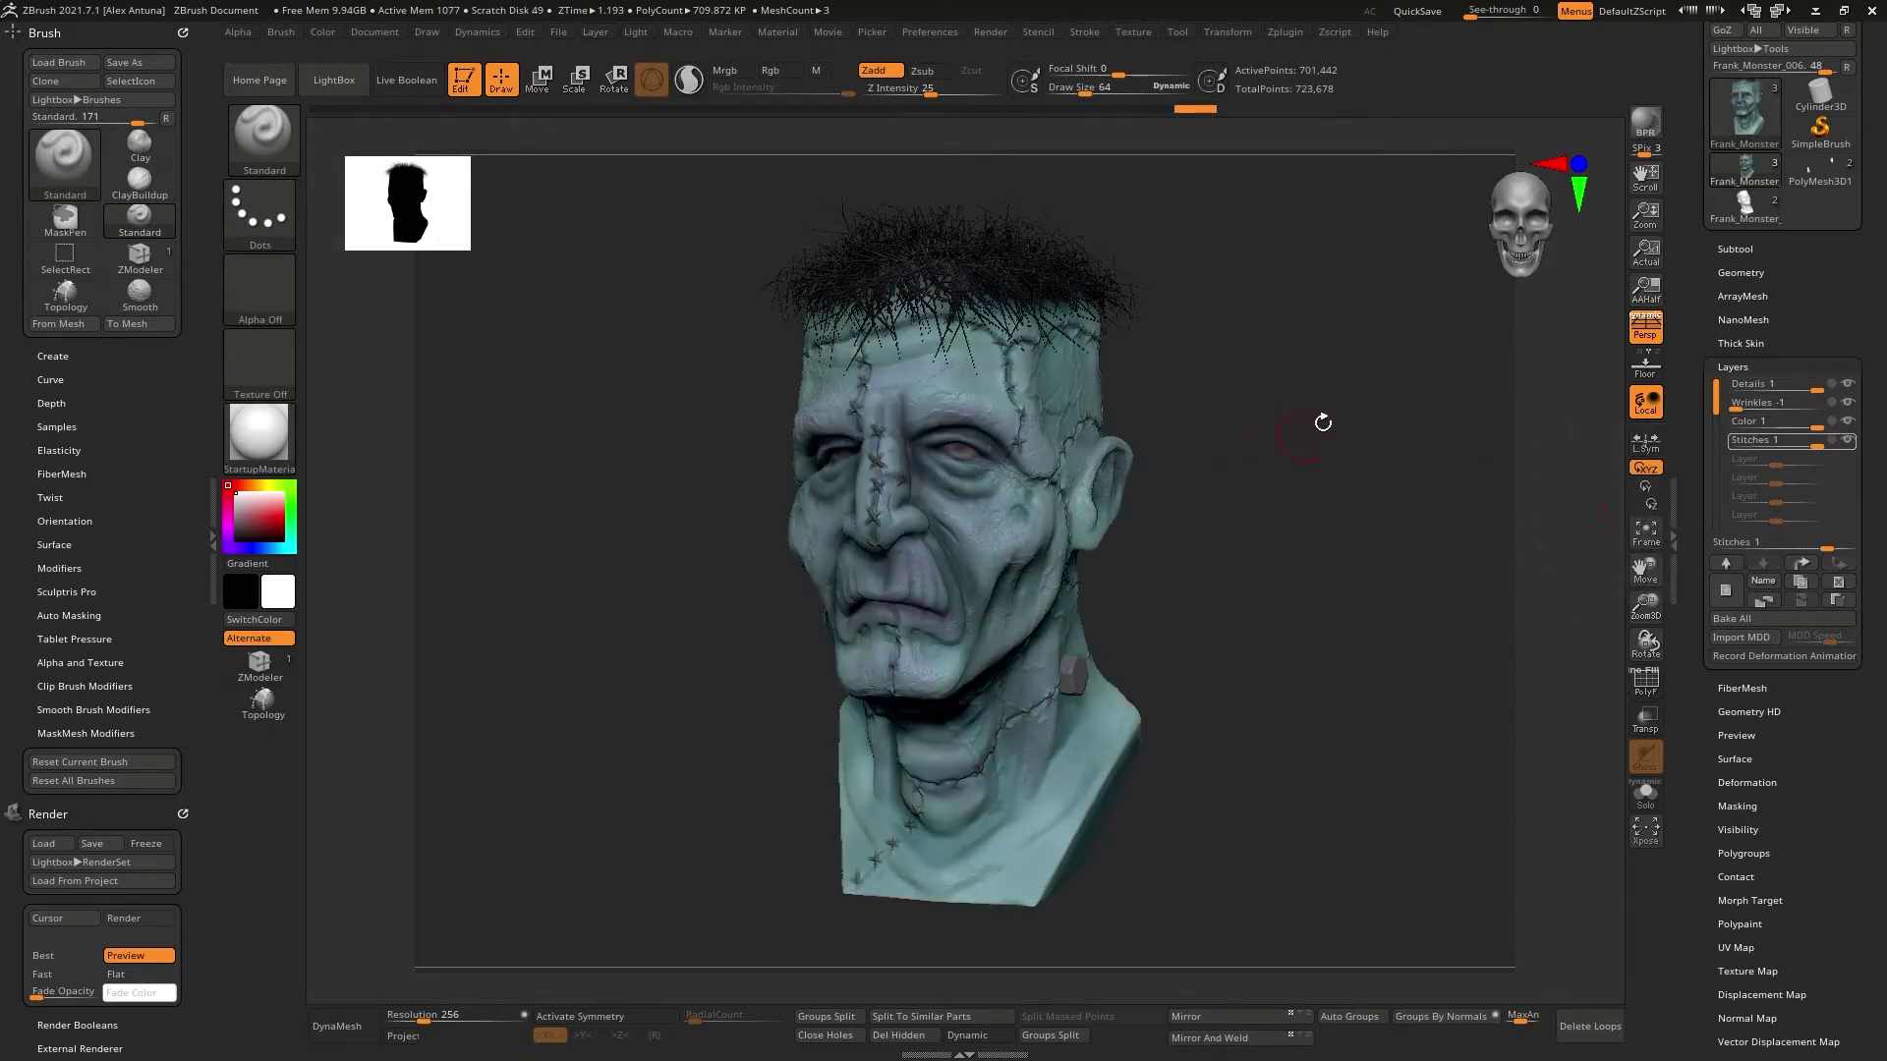
pyautogui.moveTo(1323, 423); pyautogui.dragTo(1372, 297)
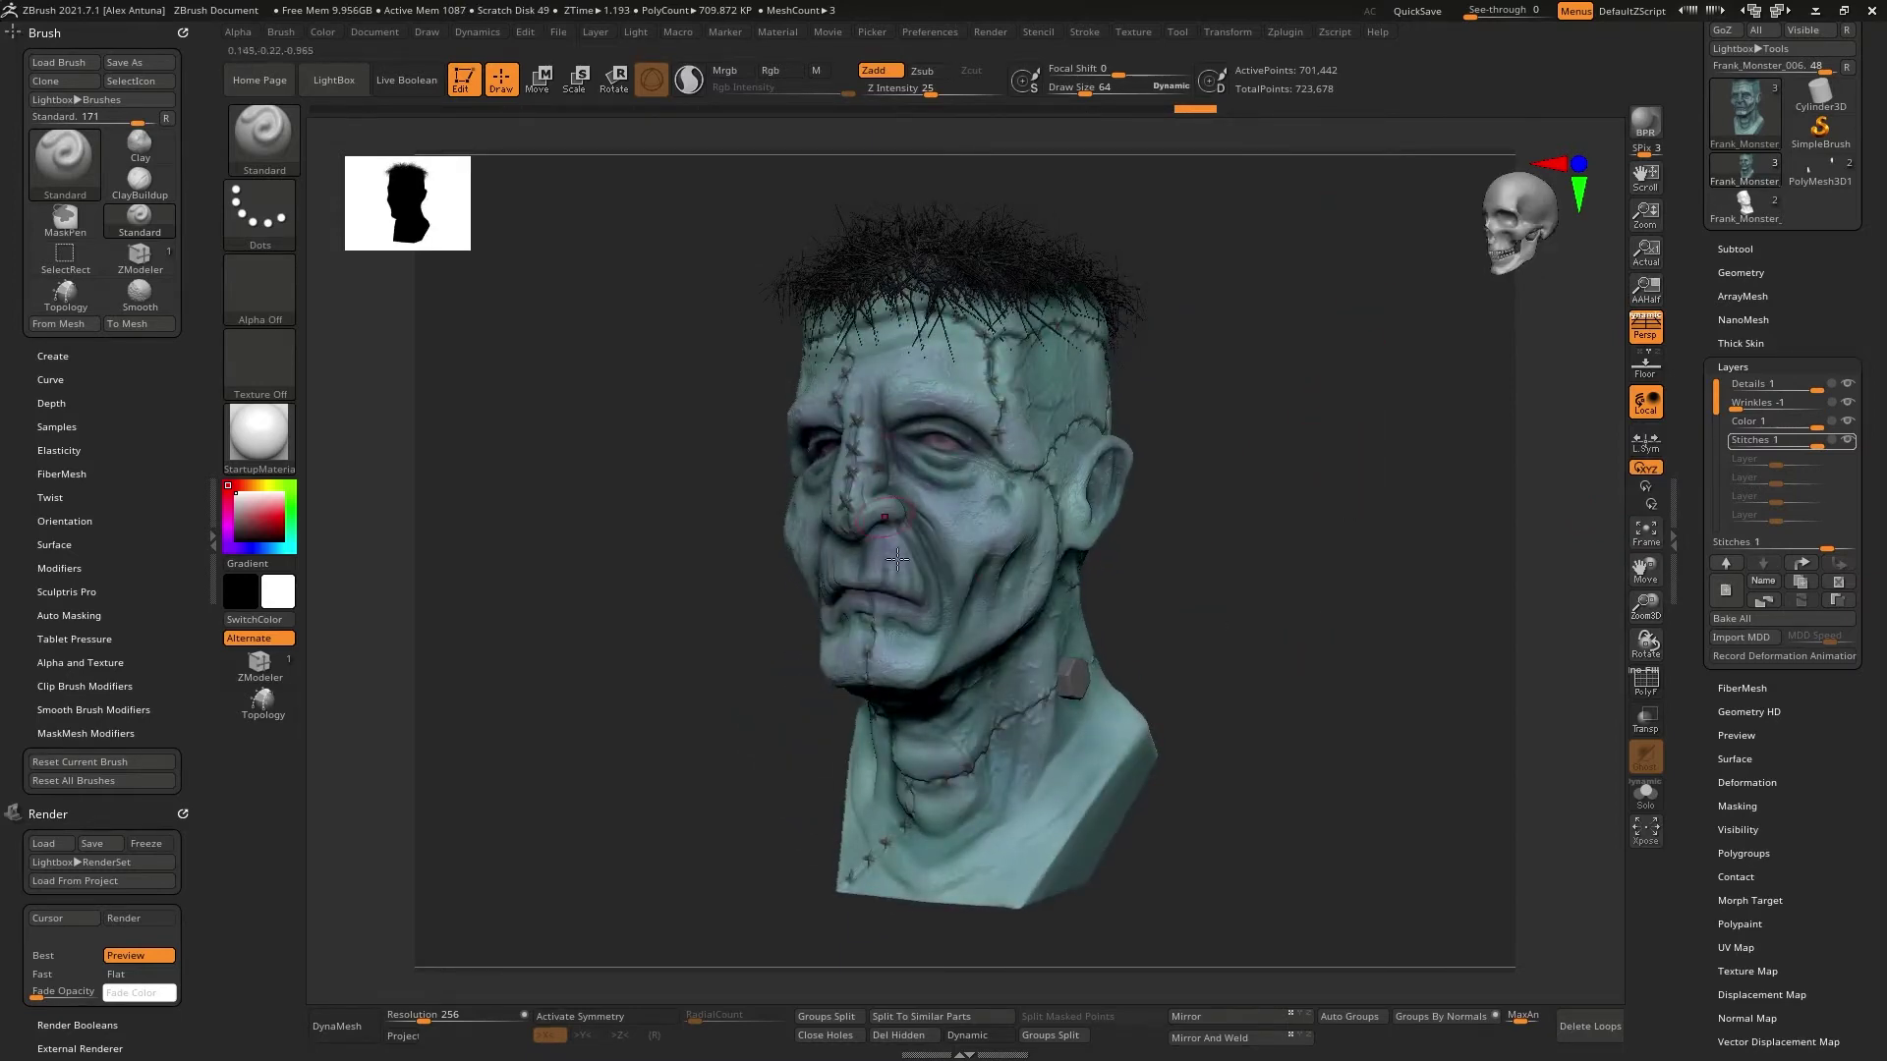
pyautogui.moveTo(1188, 667)
pyautogui.mouseDown()
pyautogui.moveTo(1212, 640)
pyautogui.moveTo(1326, 651)
pyautogui.moveTo(1272, 644)
pyautogui.moveTo(1324, 619)
pyautogui.mouseUp()
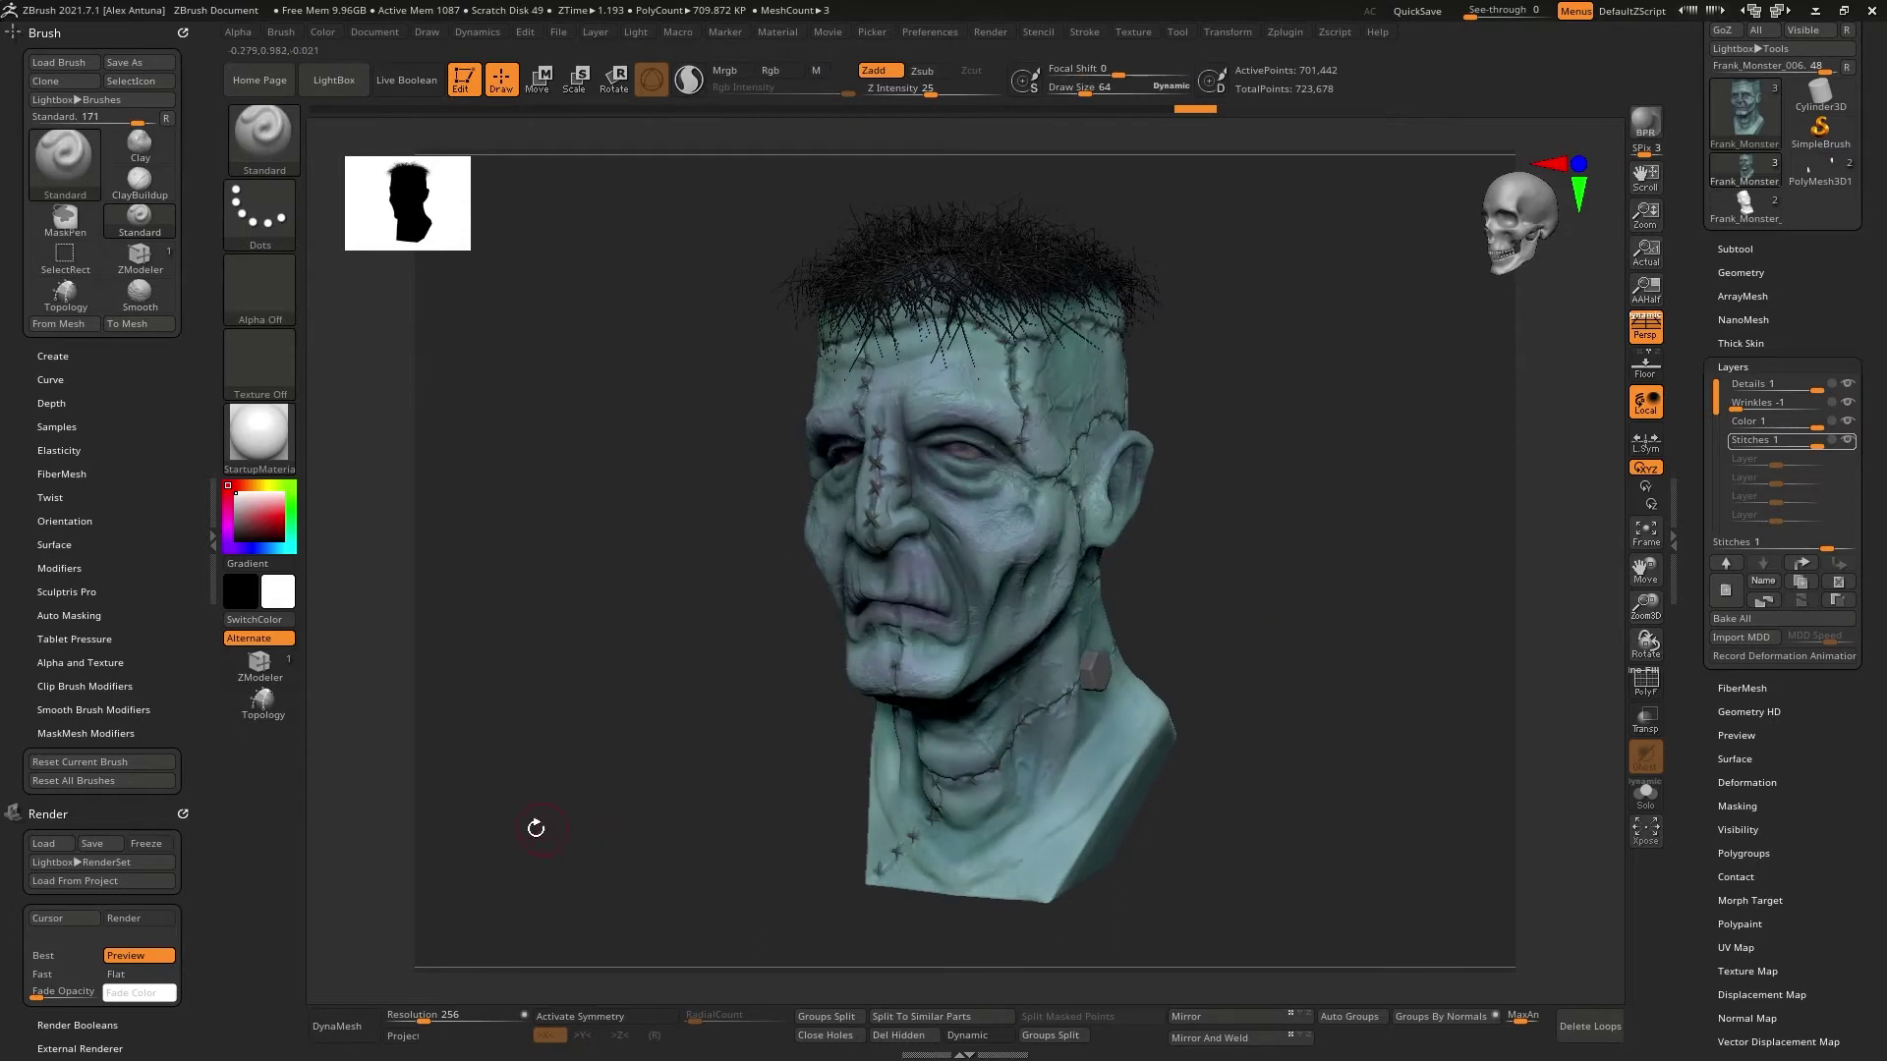
# Collapse the Render palette and expand the ZBrush To Photoshop plugin settings to show the available passes.
pyautogui.scroll(-5, 190, 639)
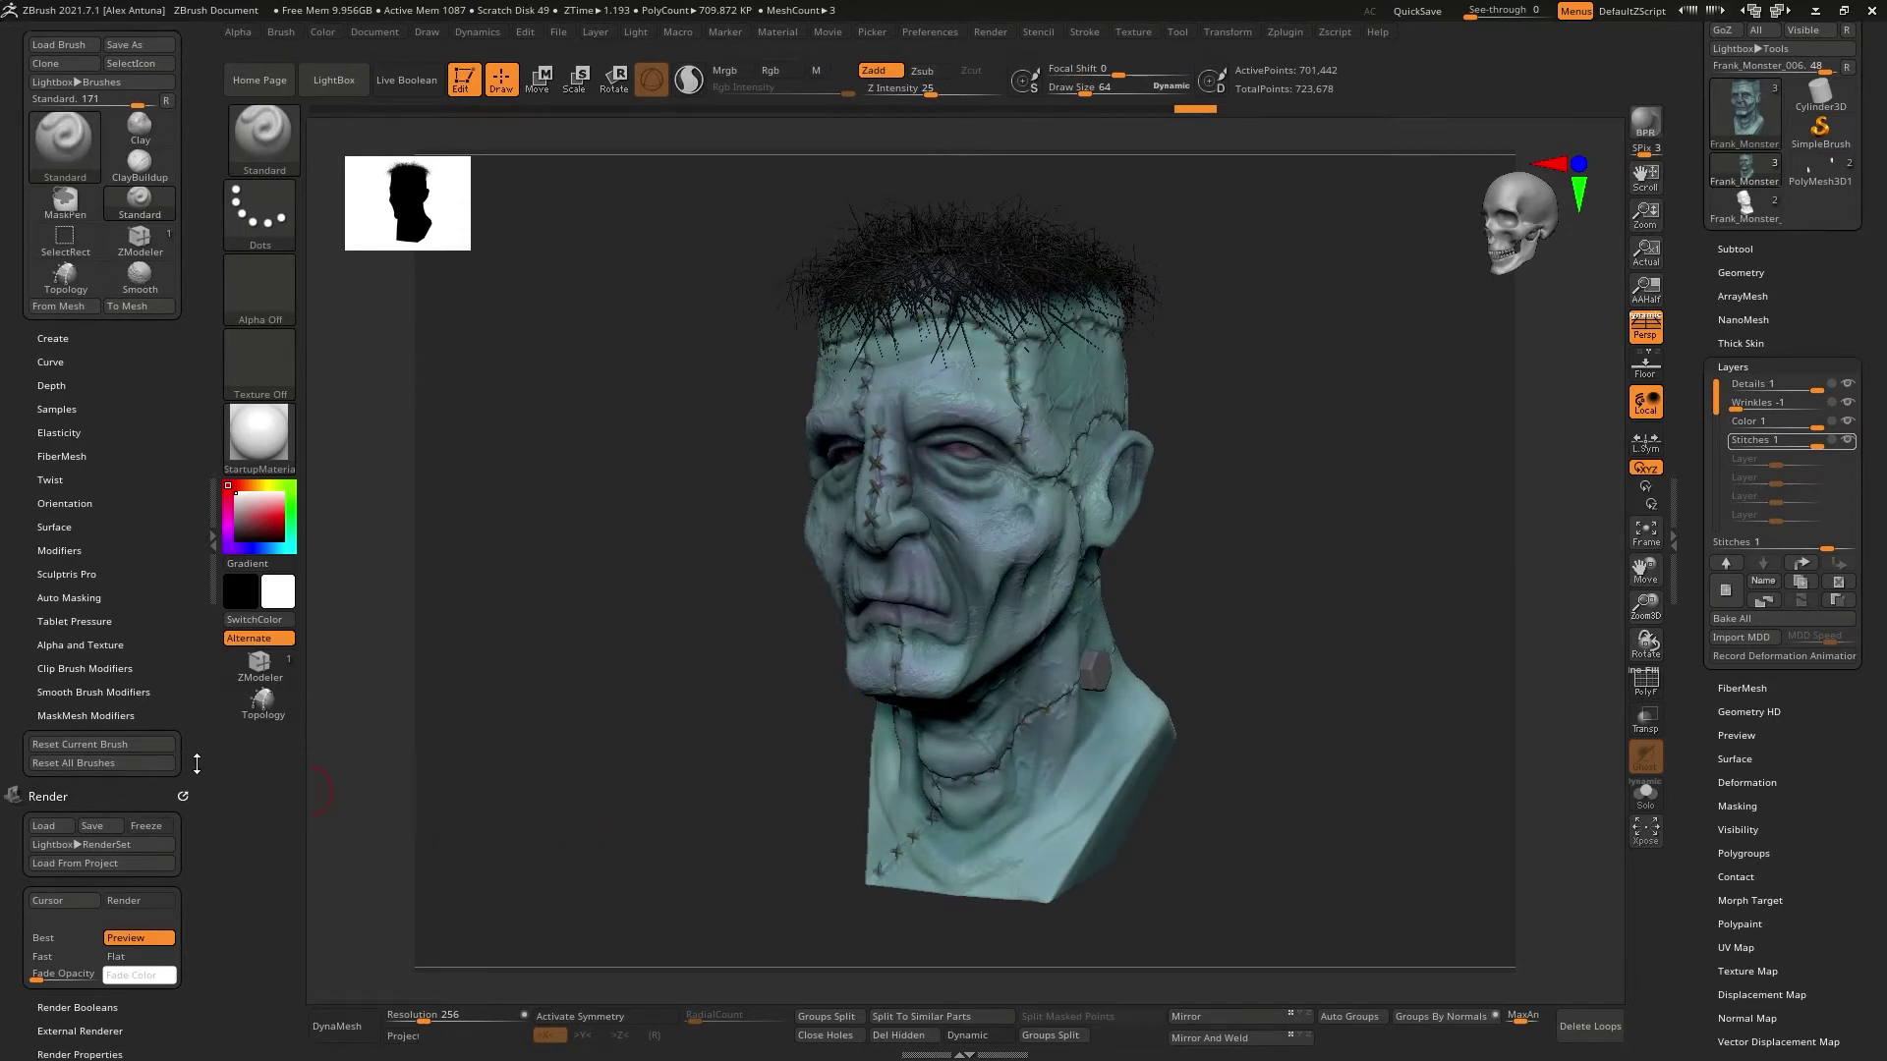
pyautogui.scroll(-3, 190, 640)
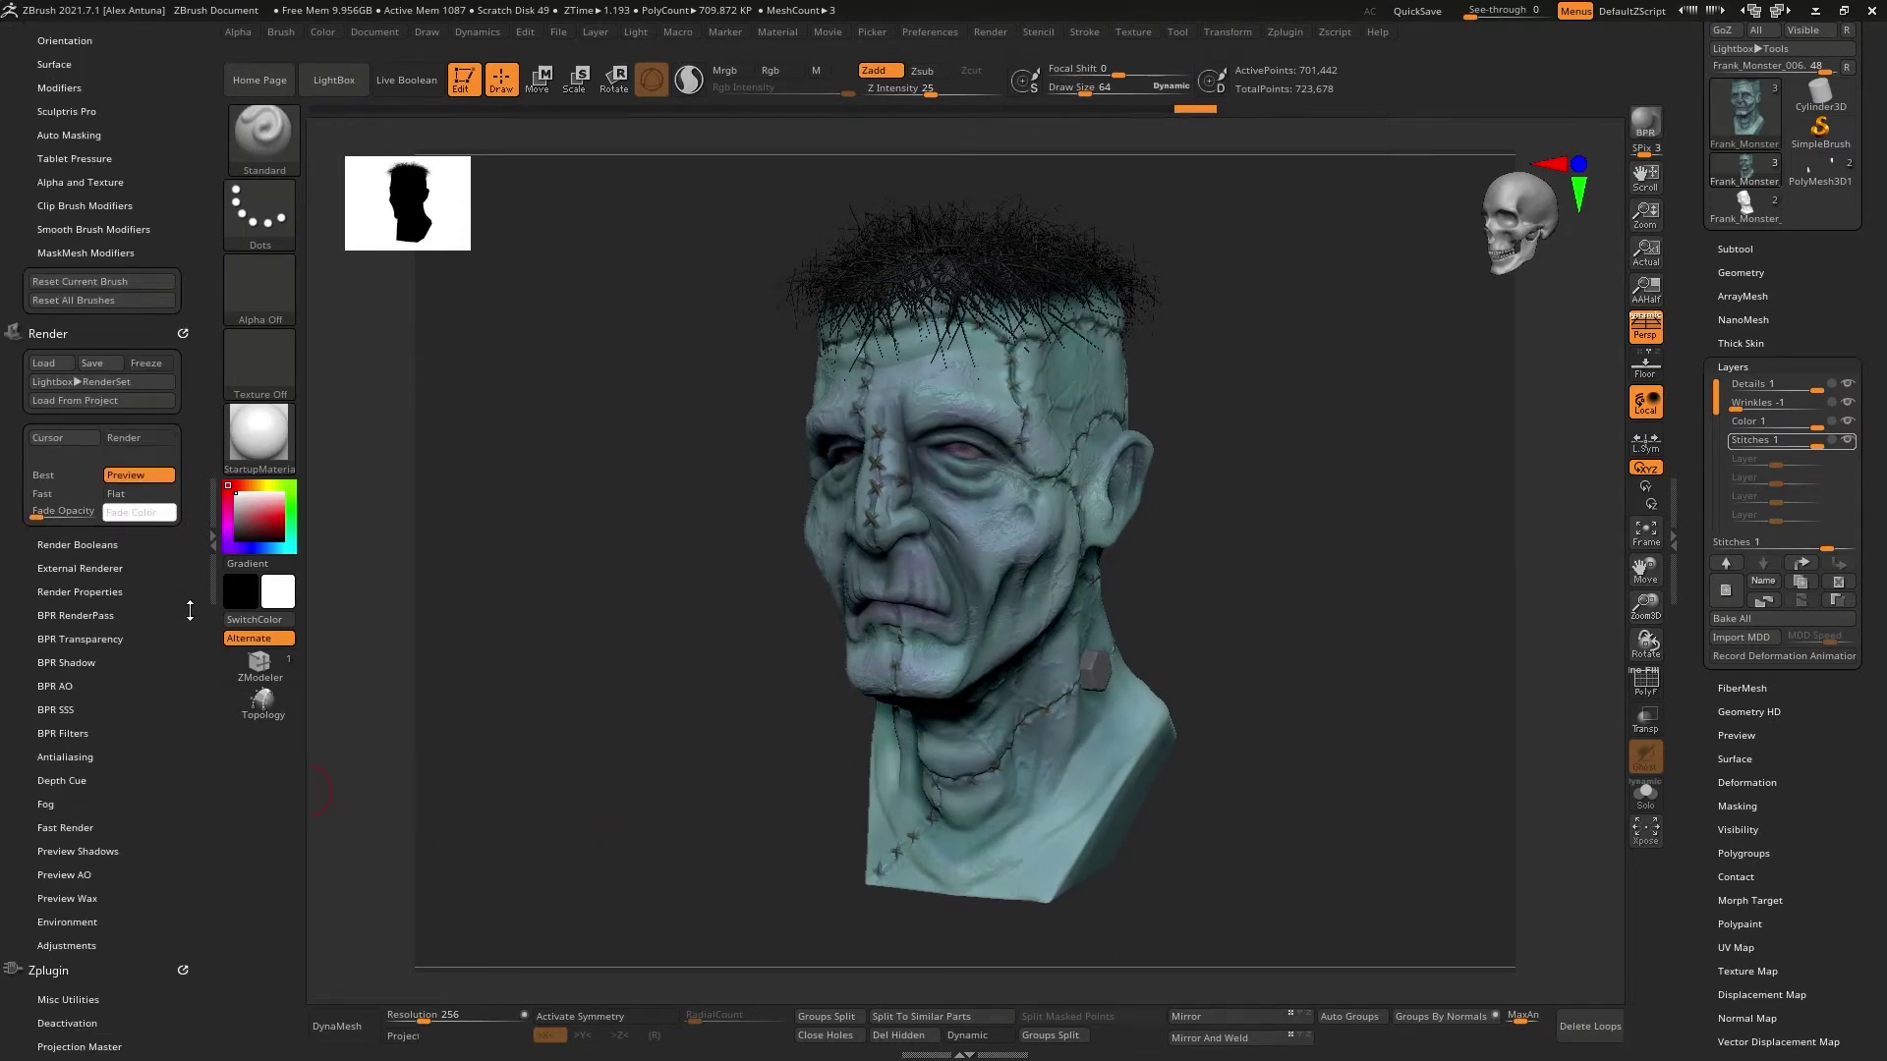
pyautogui.click(41, 322)
pyautogui.scroll(-5, 46, 754)
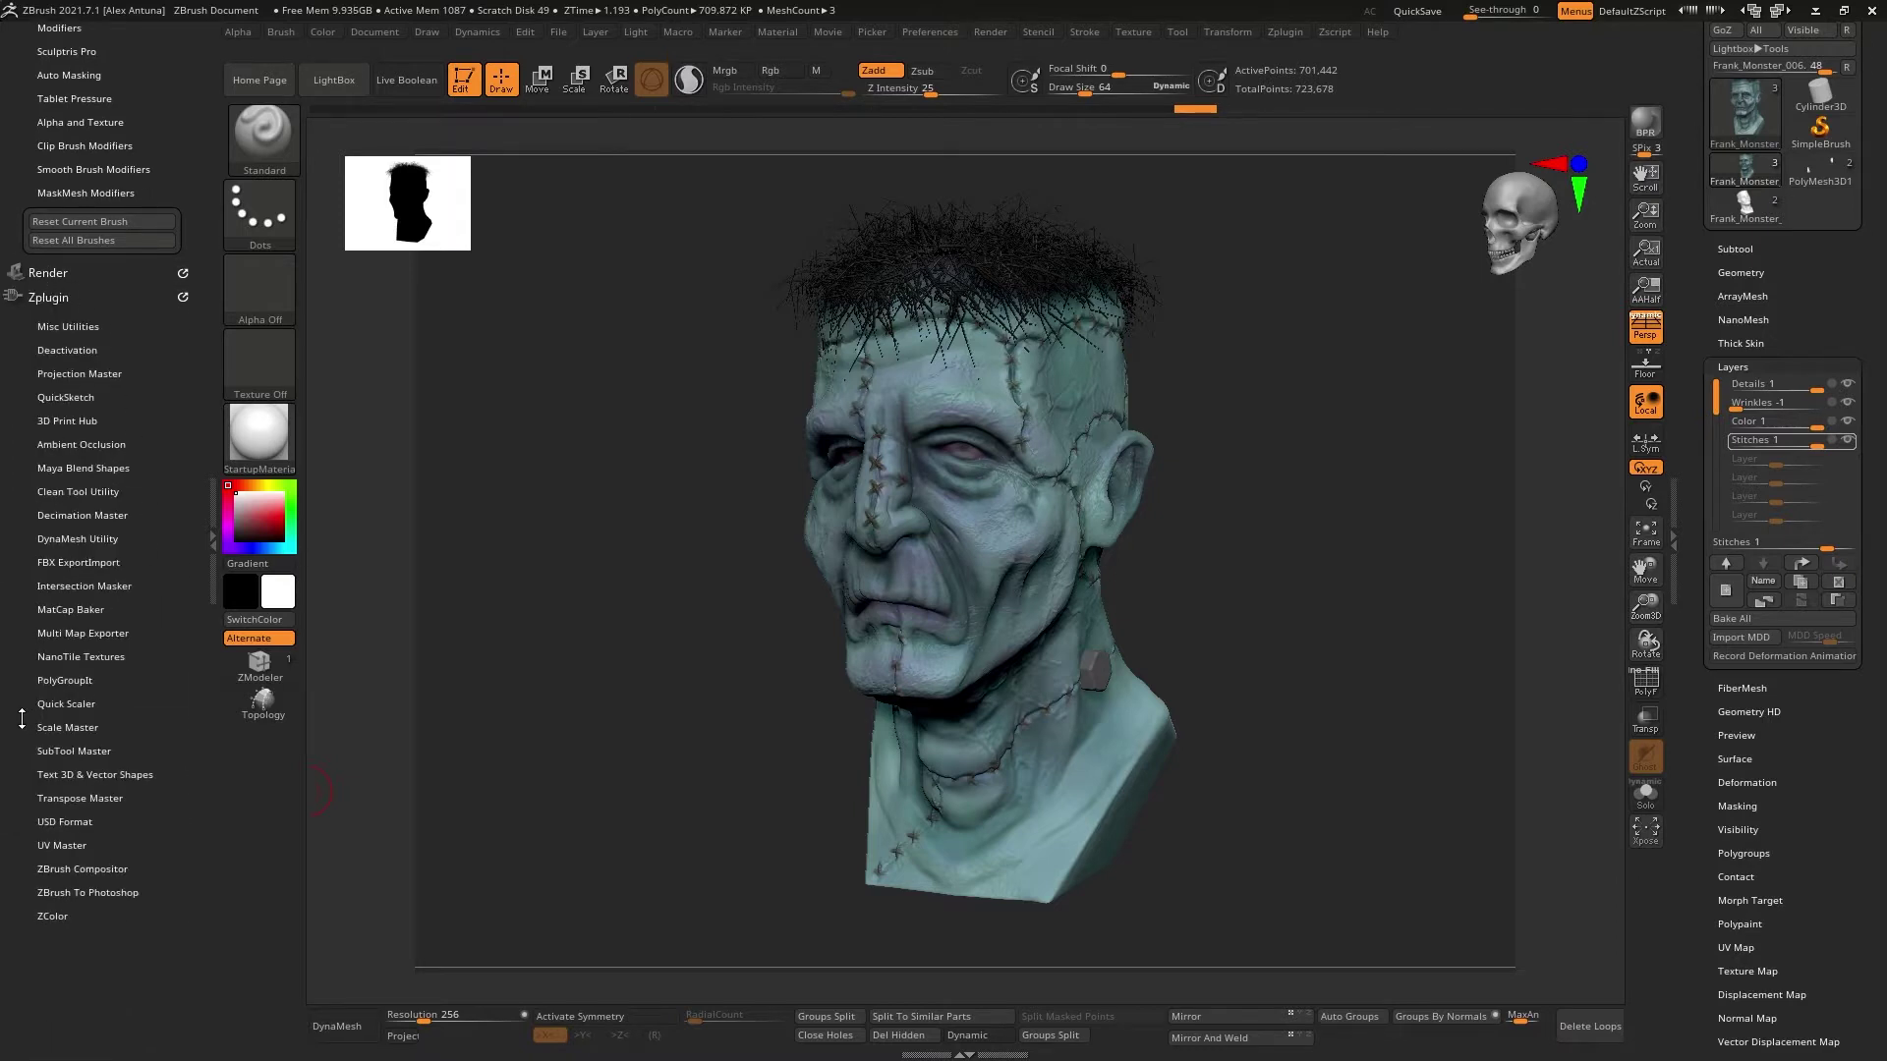
pyautogui.click(40, 668)
pyautogui.scroll(-5, 207, 865)
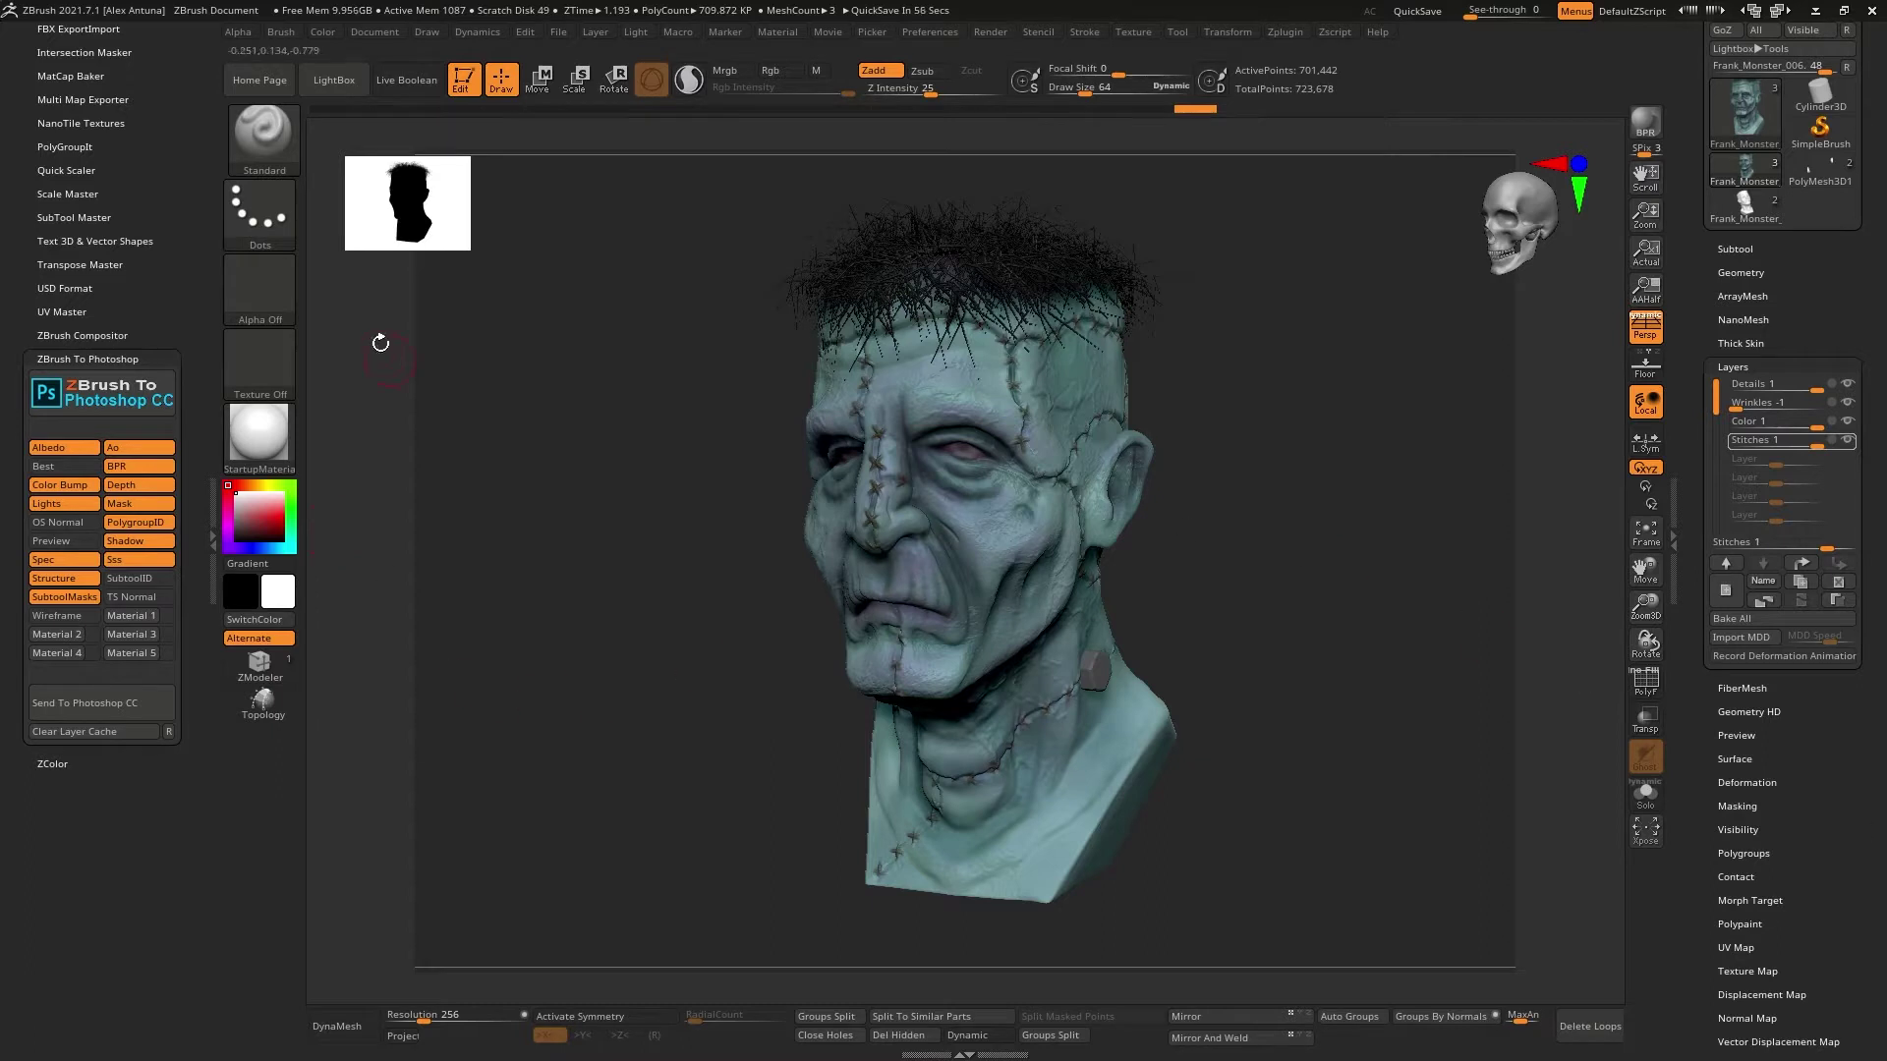
pyautogui.moveTo(186, 313); pyautogui.dragTo(151, 586)
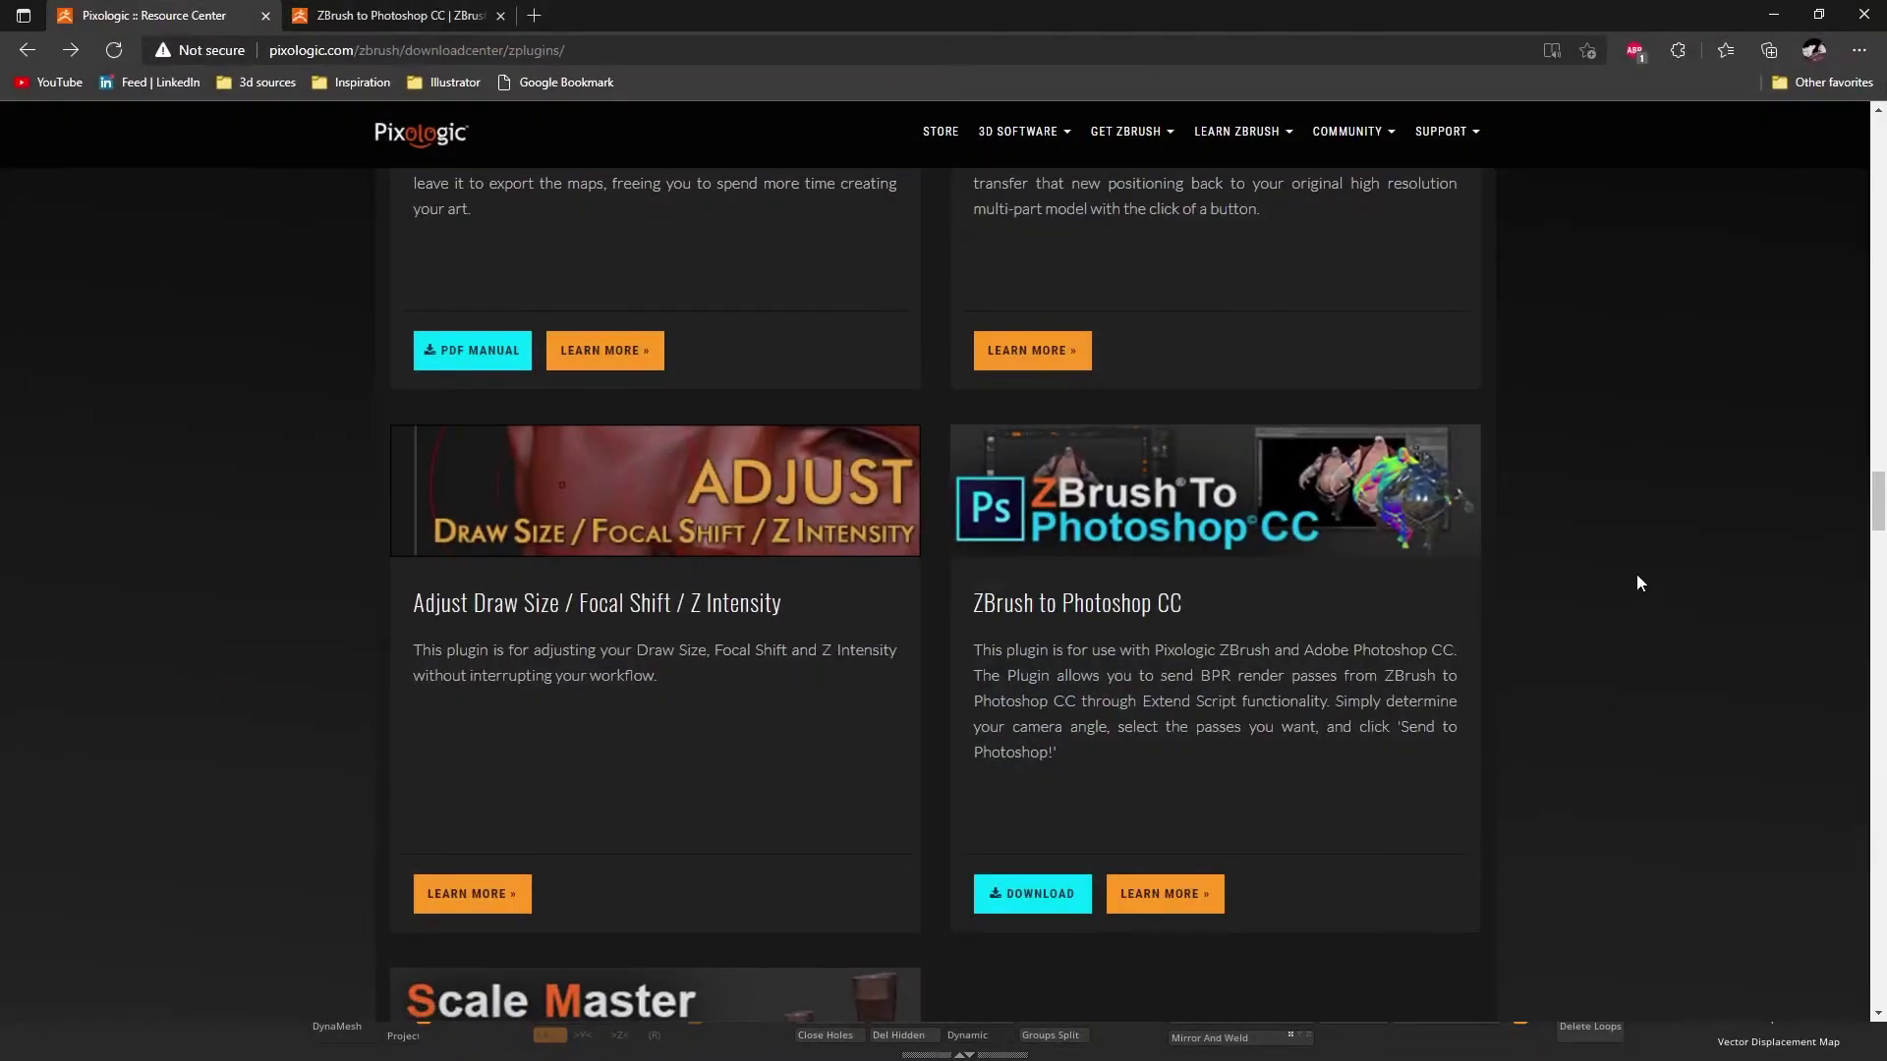
# Switch to the web browser and examine the ZBrush to Photoshop CC entry on Pixologic's ZPlugins download page.
pyautogui.scroll(2, 1636, 584)
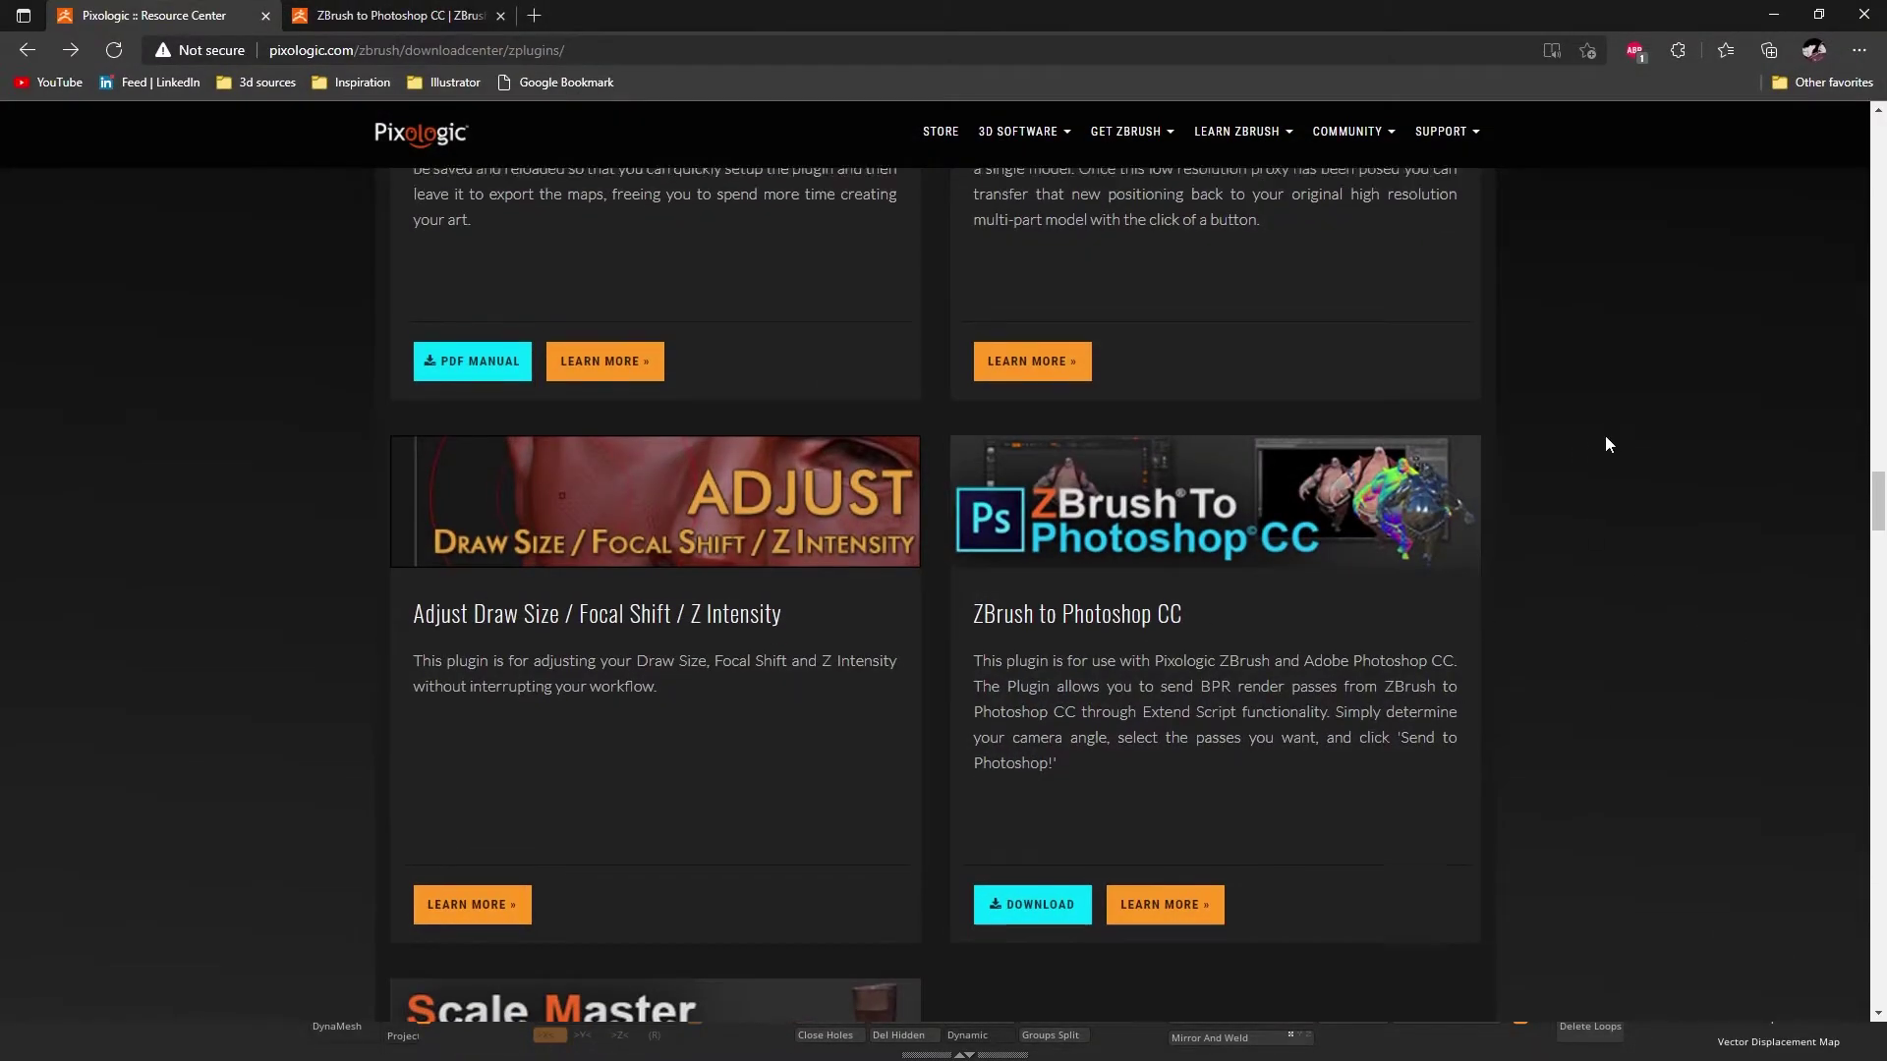
pyautogui.scroll(-3, 1600, 581)
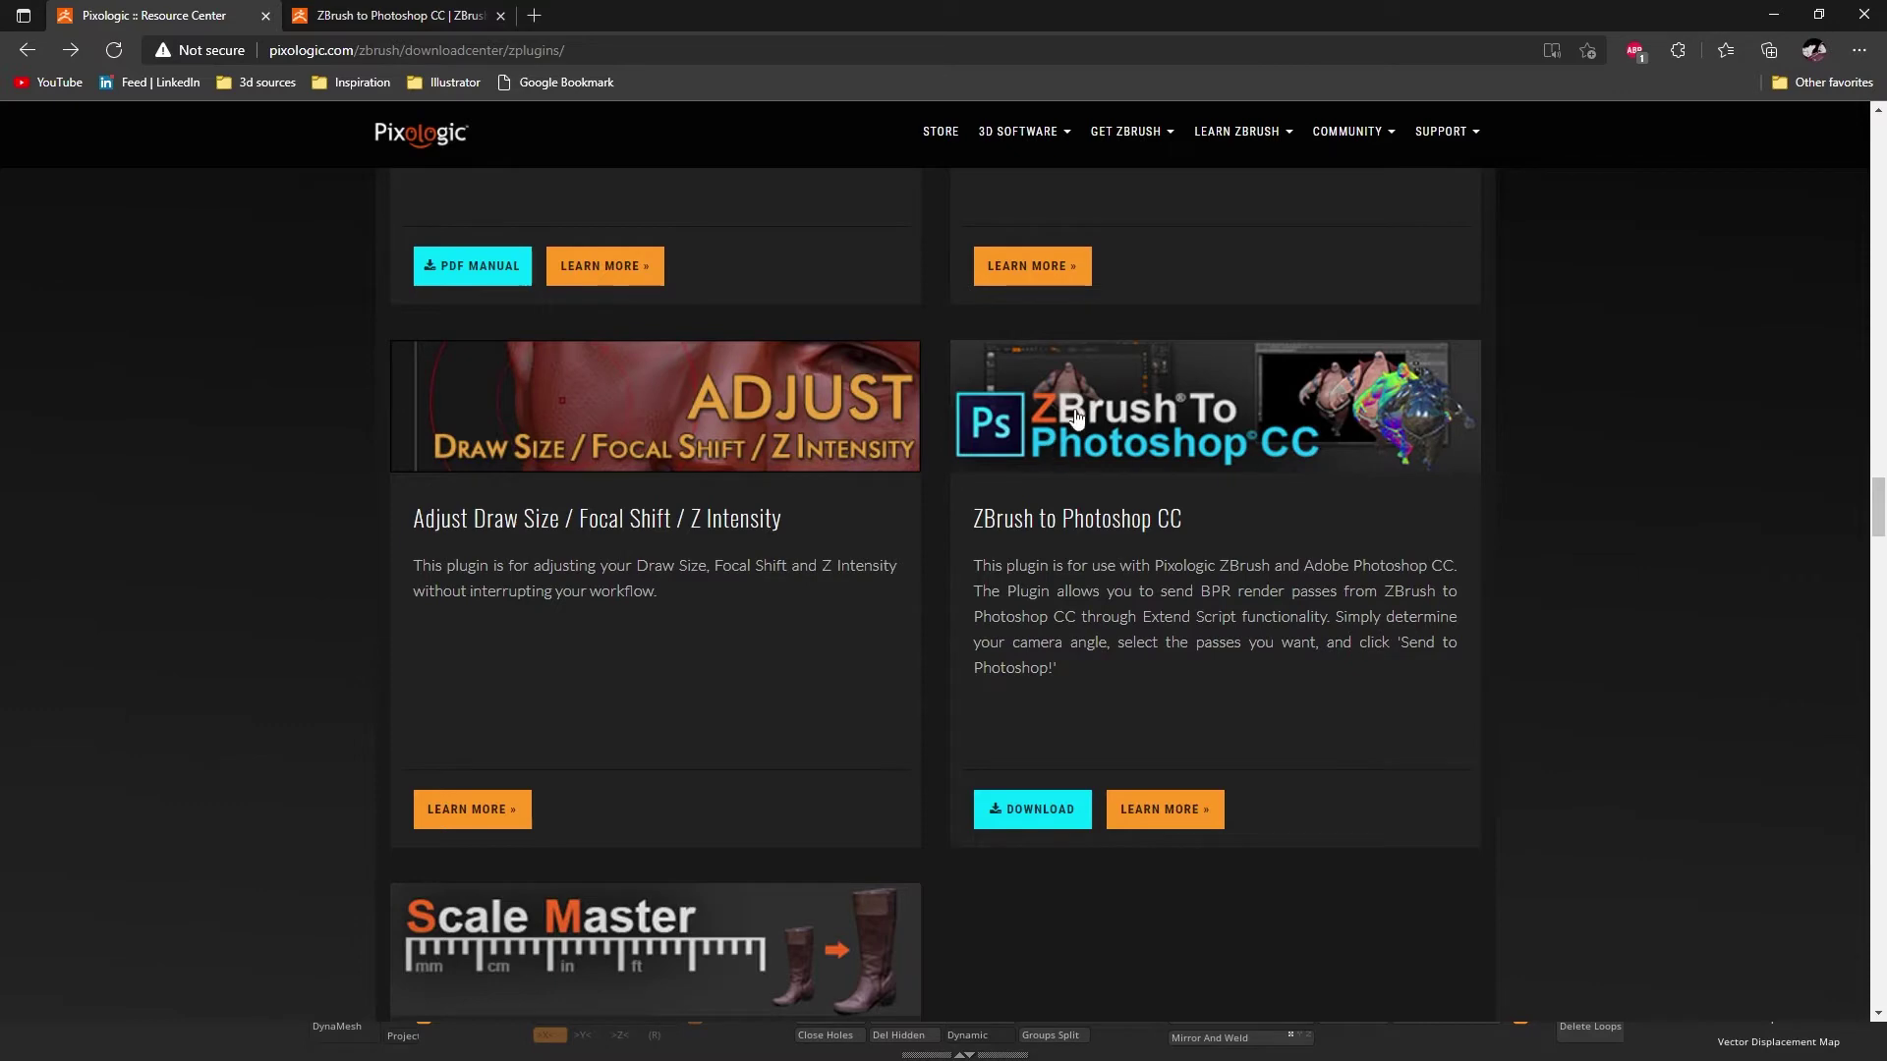
pyautogui.scroll(1, 1592, 431)
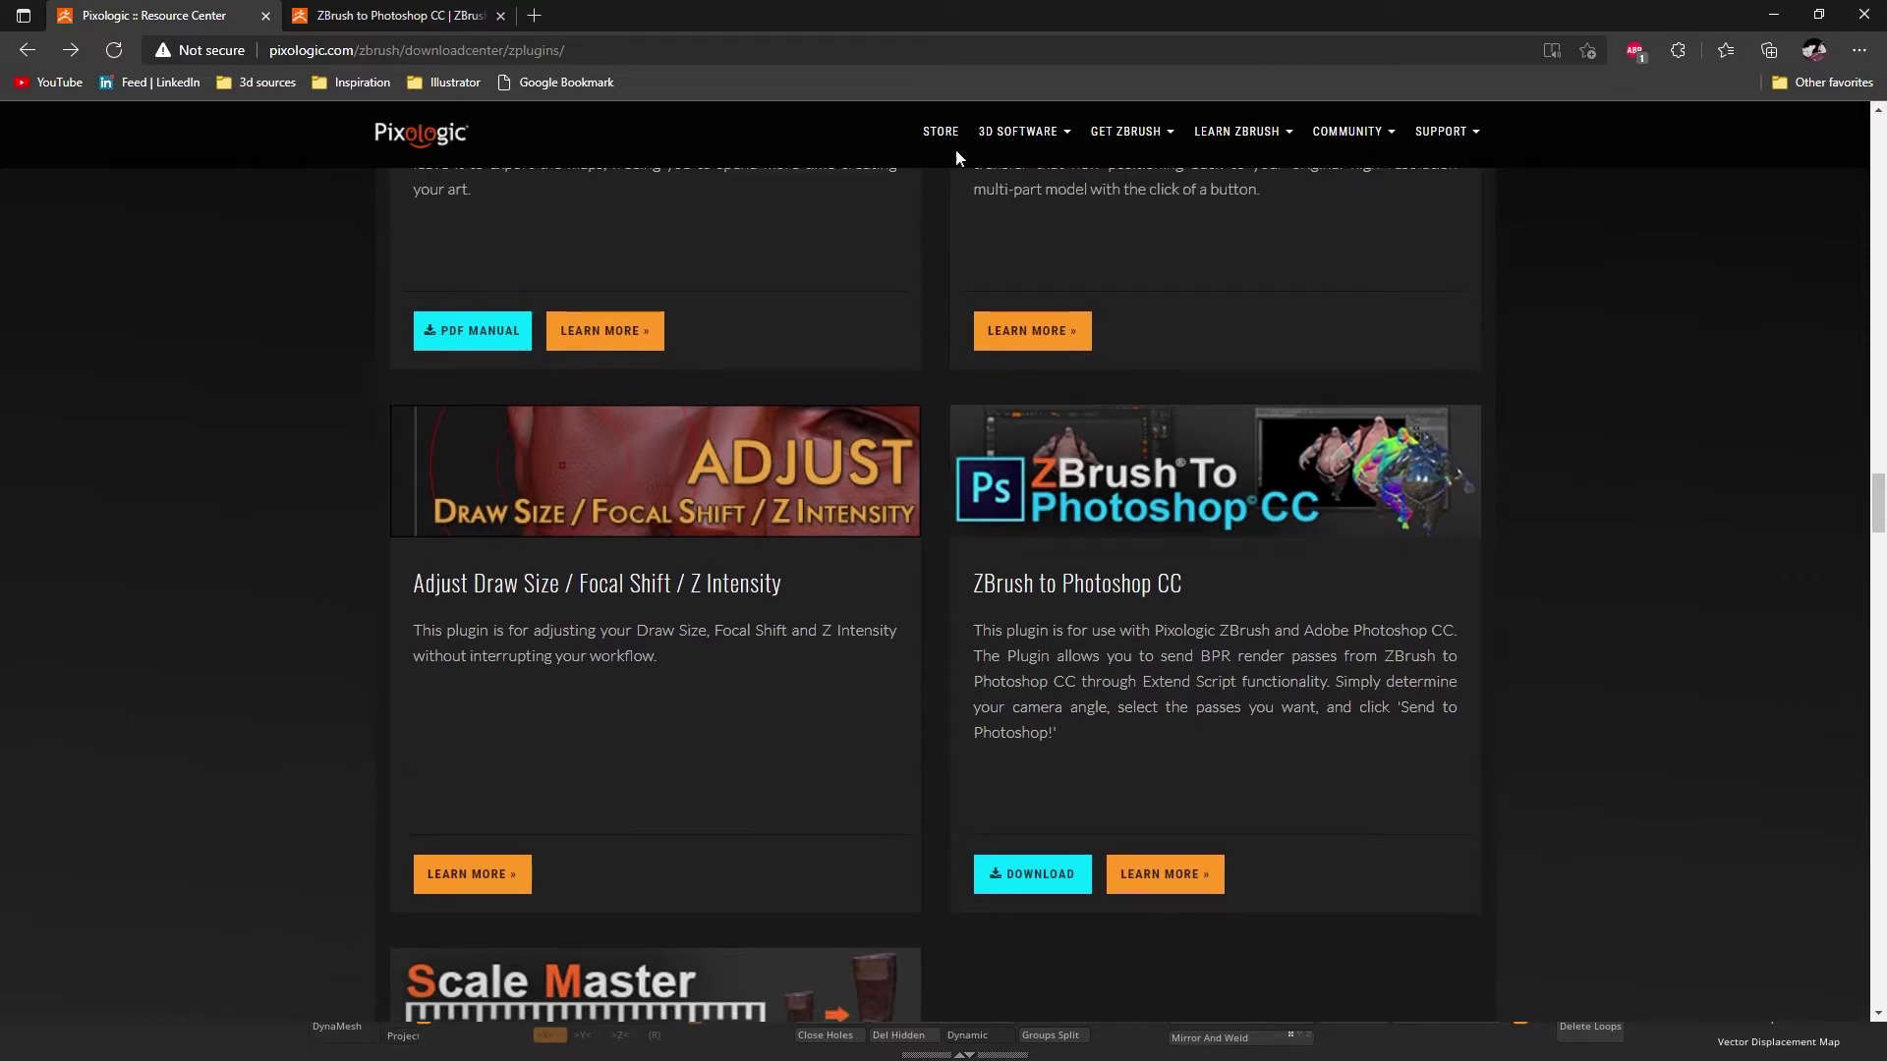
# Read the ZBrush to Photoshop CC documentation on the workflow and render passes, and switch back to ZBrush.
pyautogui.click(1217, 863)
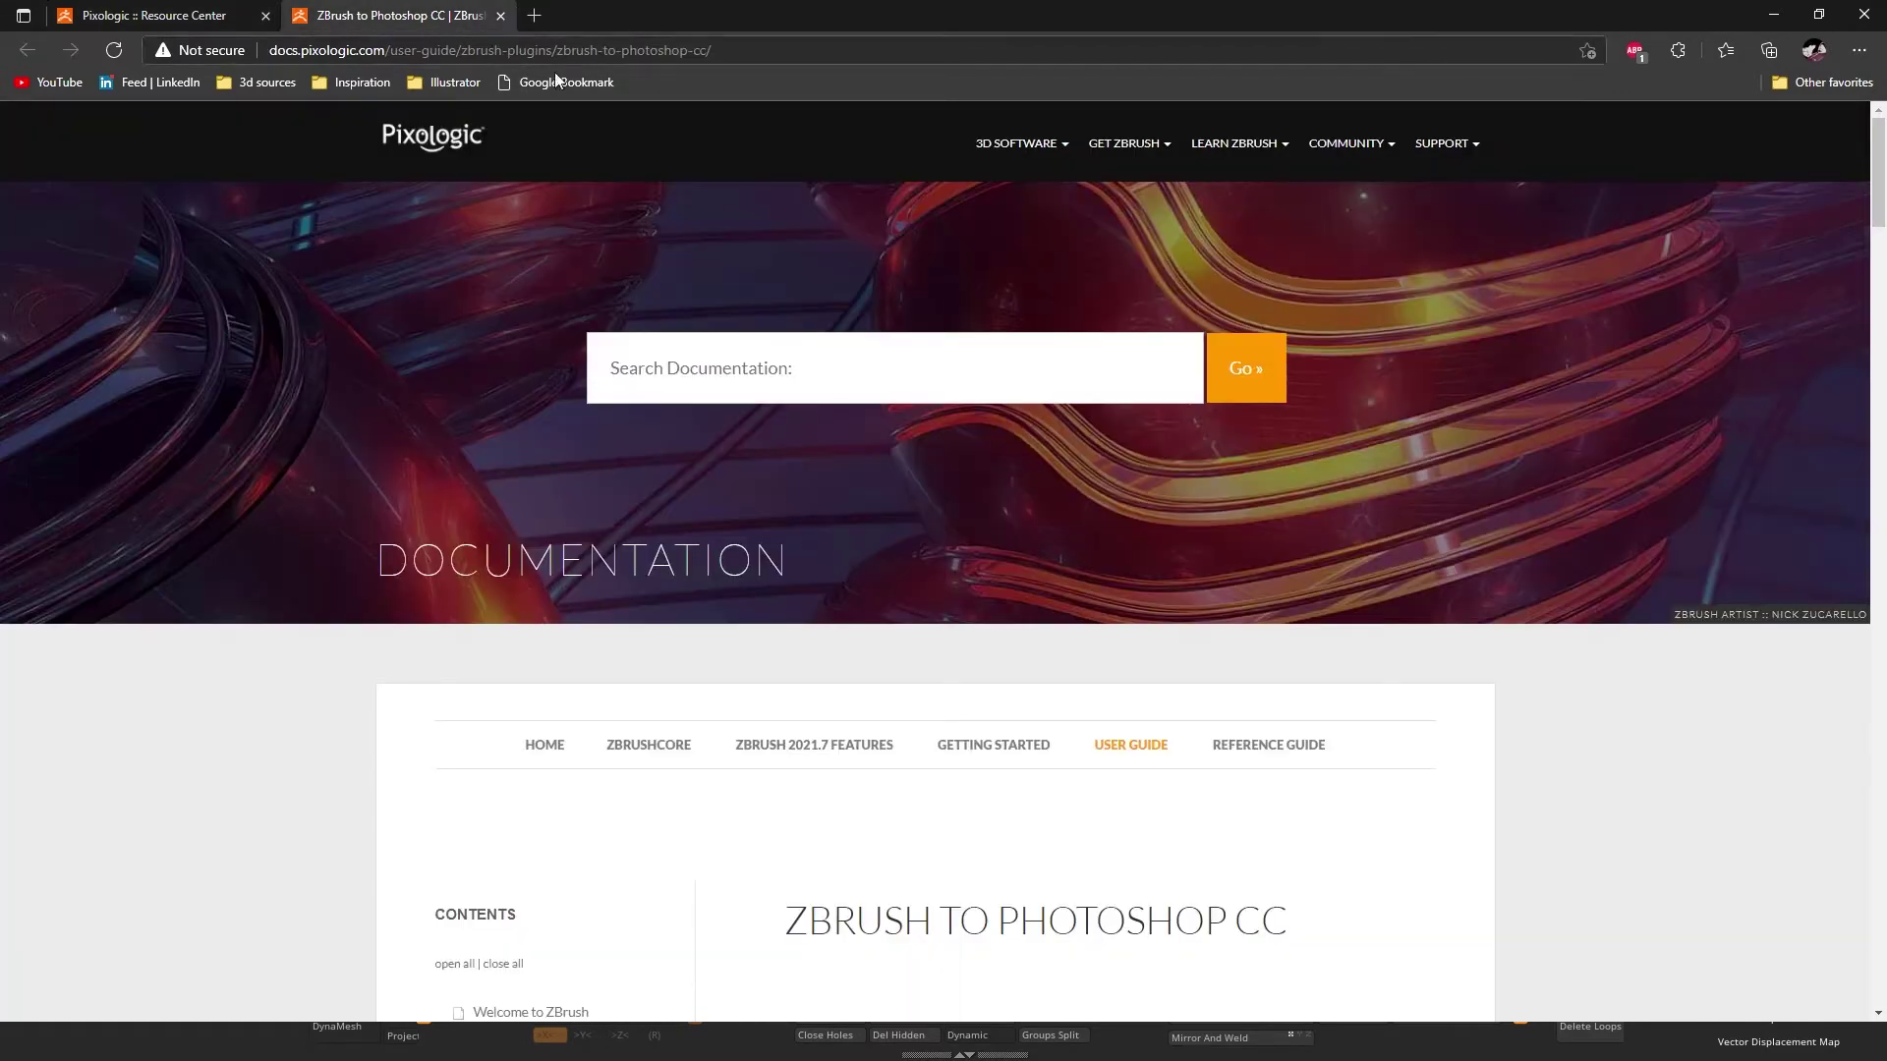
pyautogui.scroll(-5, 1402, 597)
pyautogui.scroll(-13, 1403, 597)
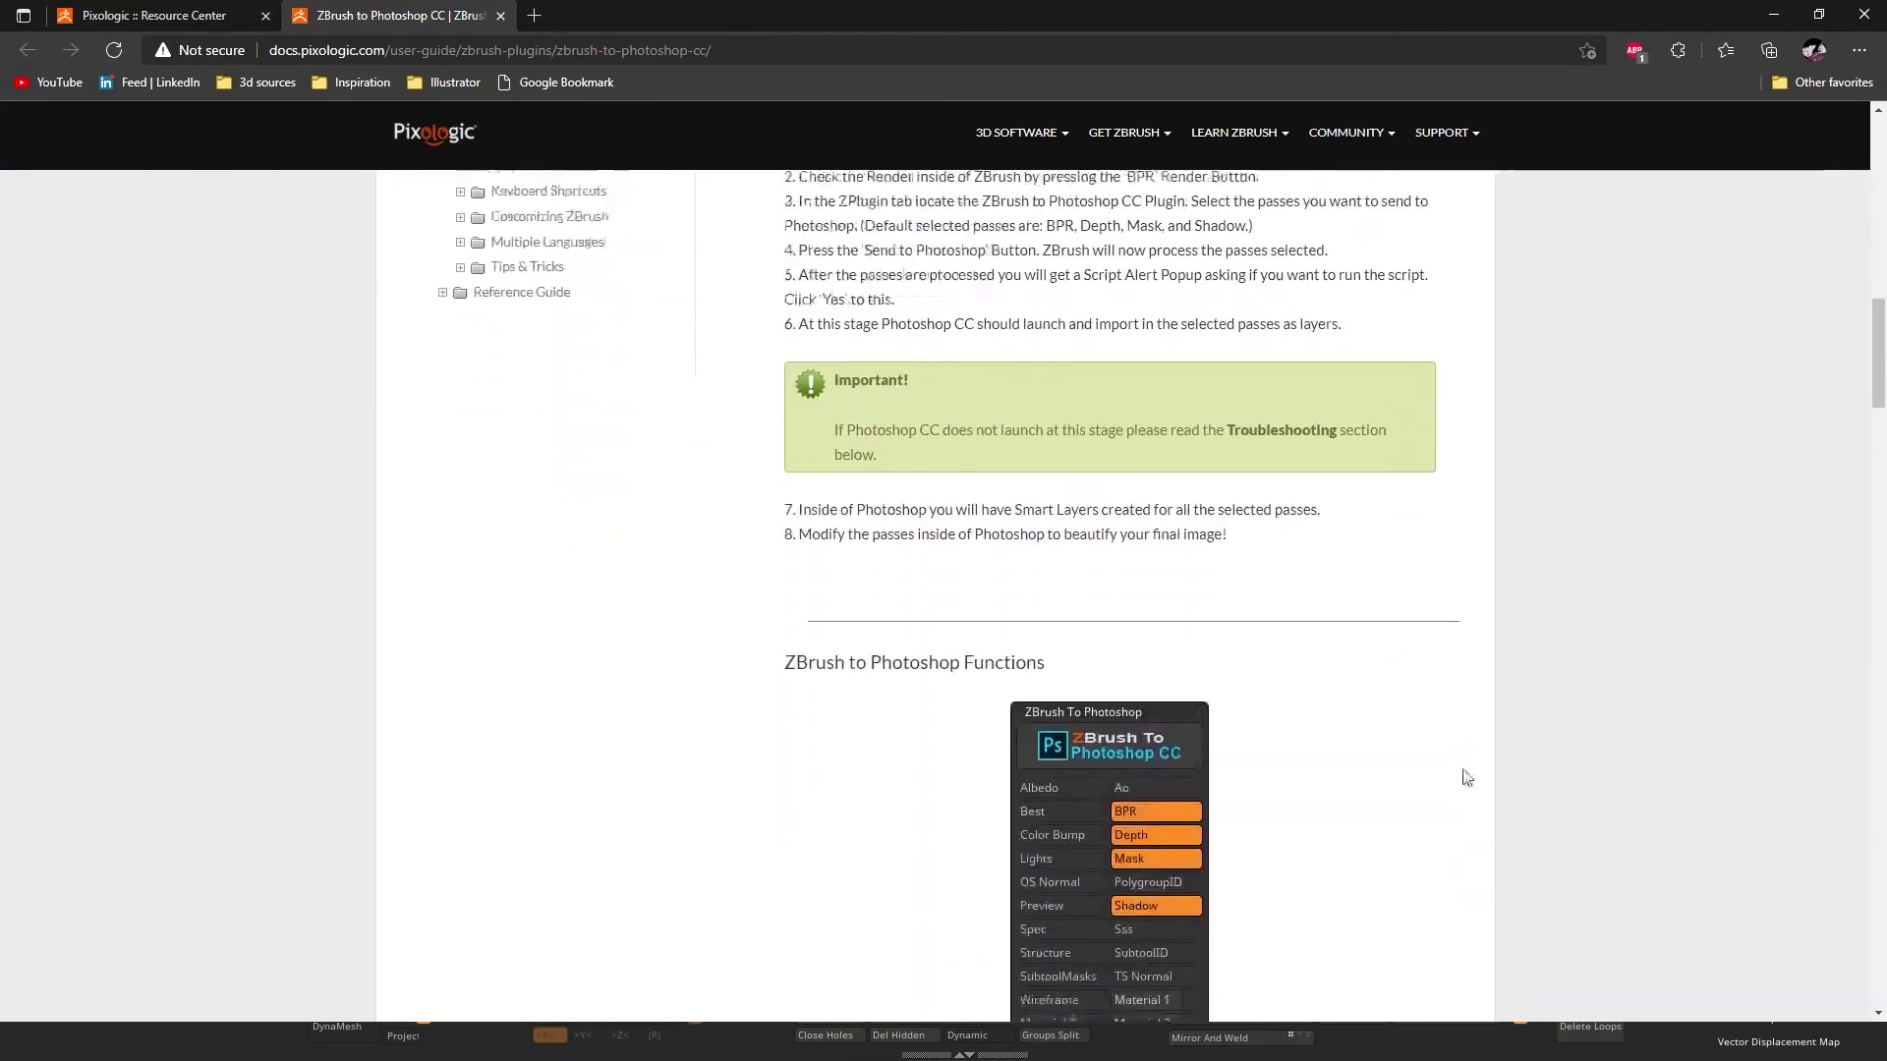
pyautogui.scroll(-5, 1379, 744)
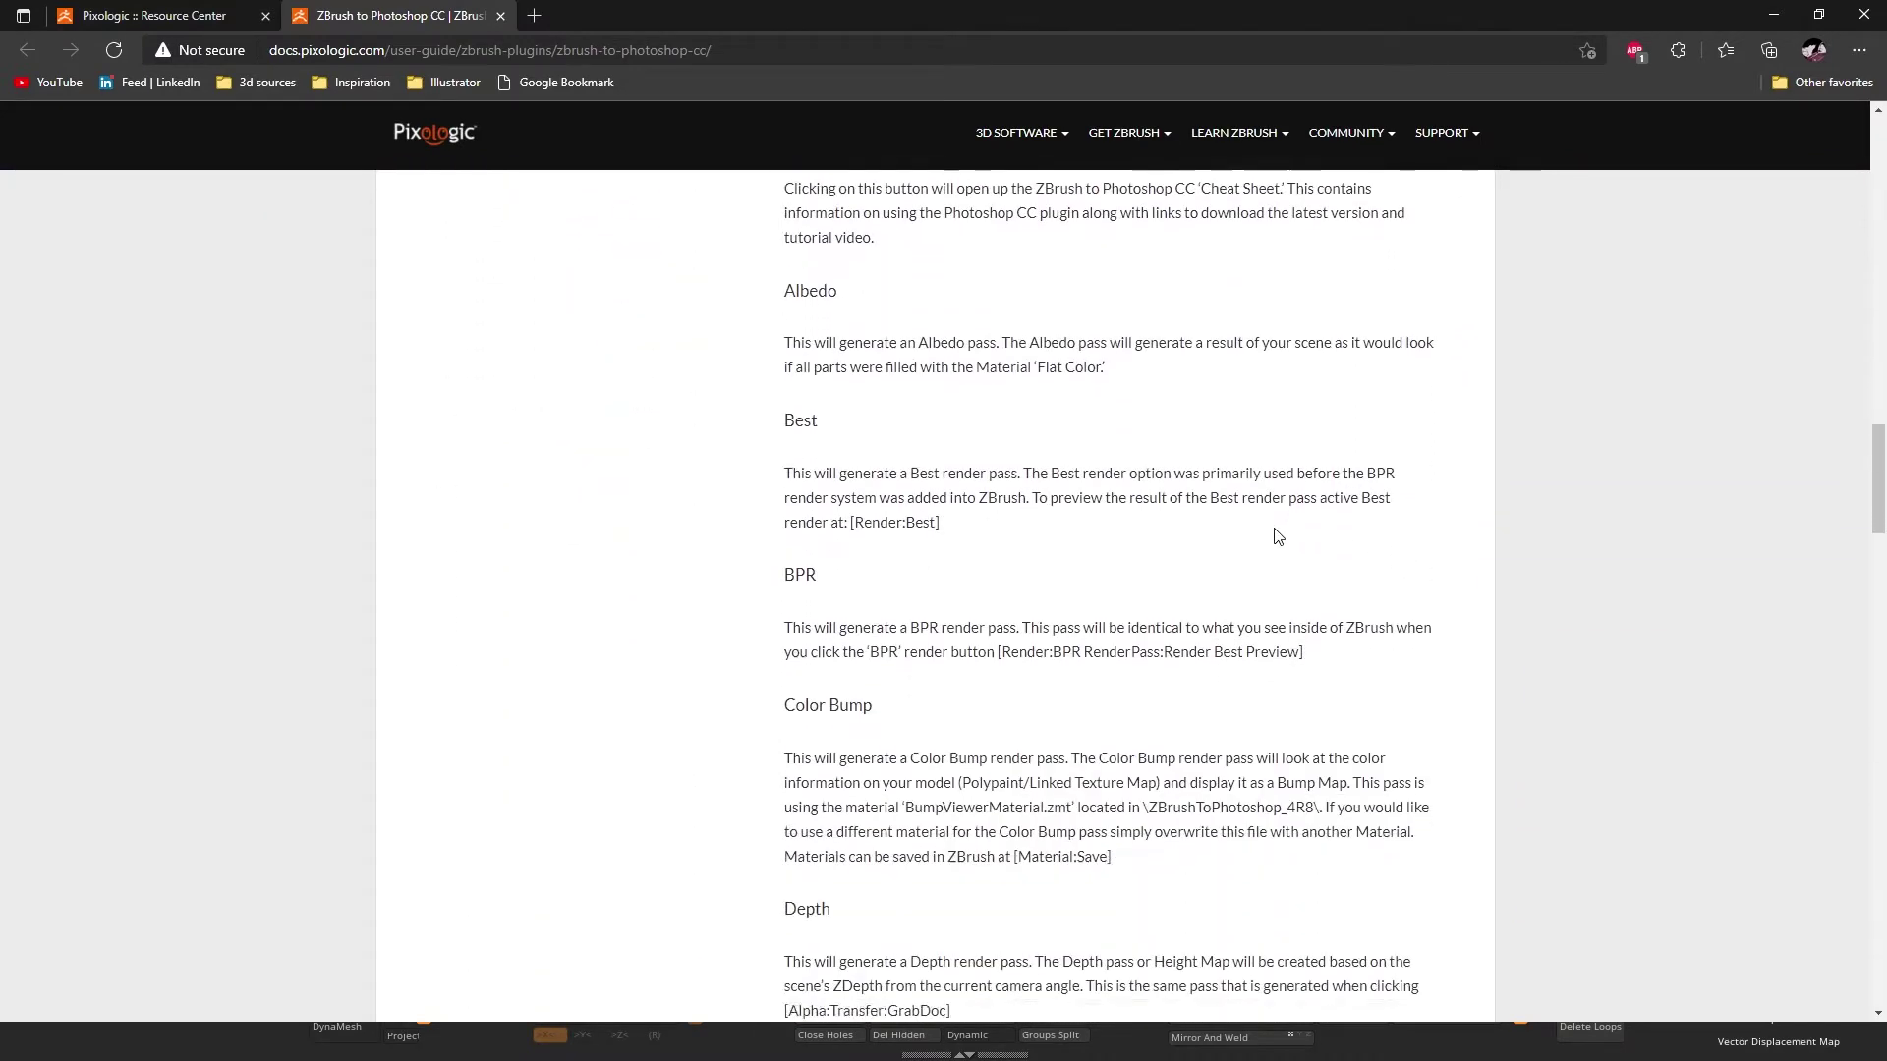
pyautogui.scroll(-16, 1347, 737)
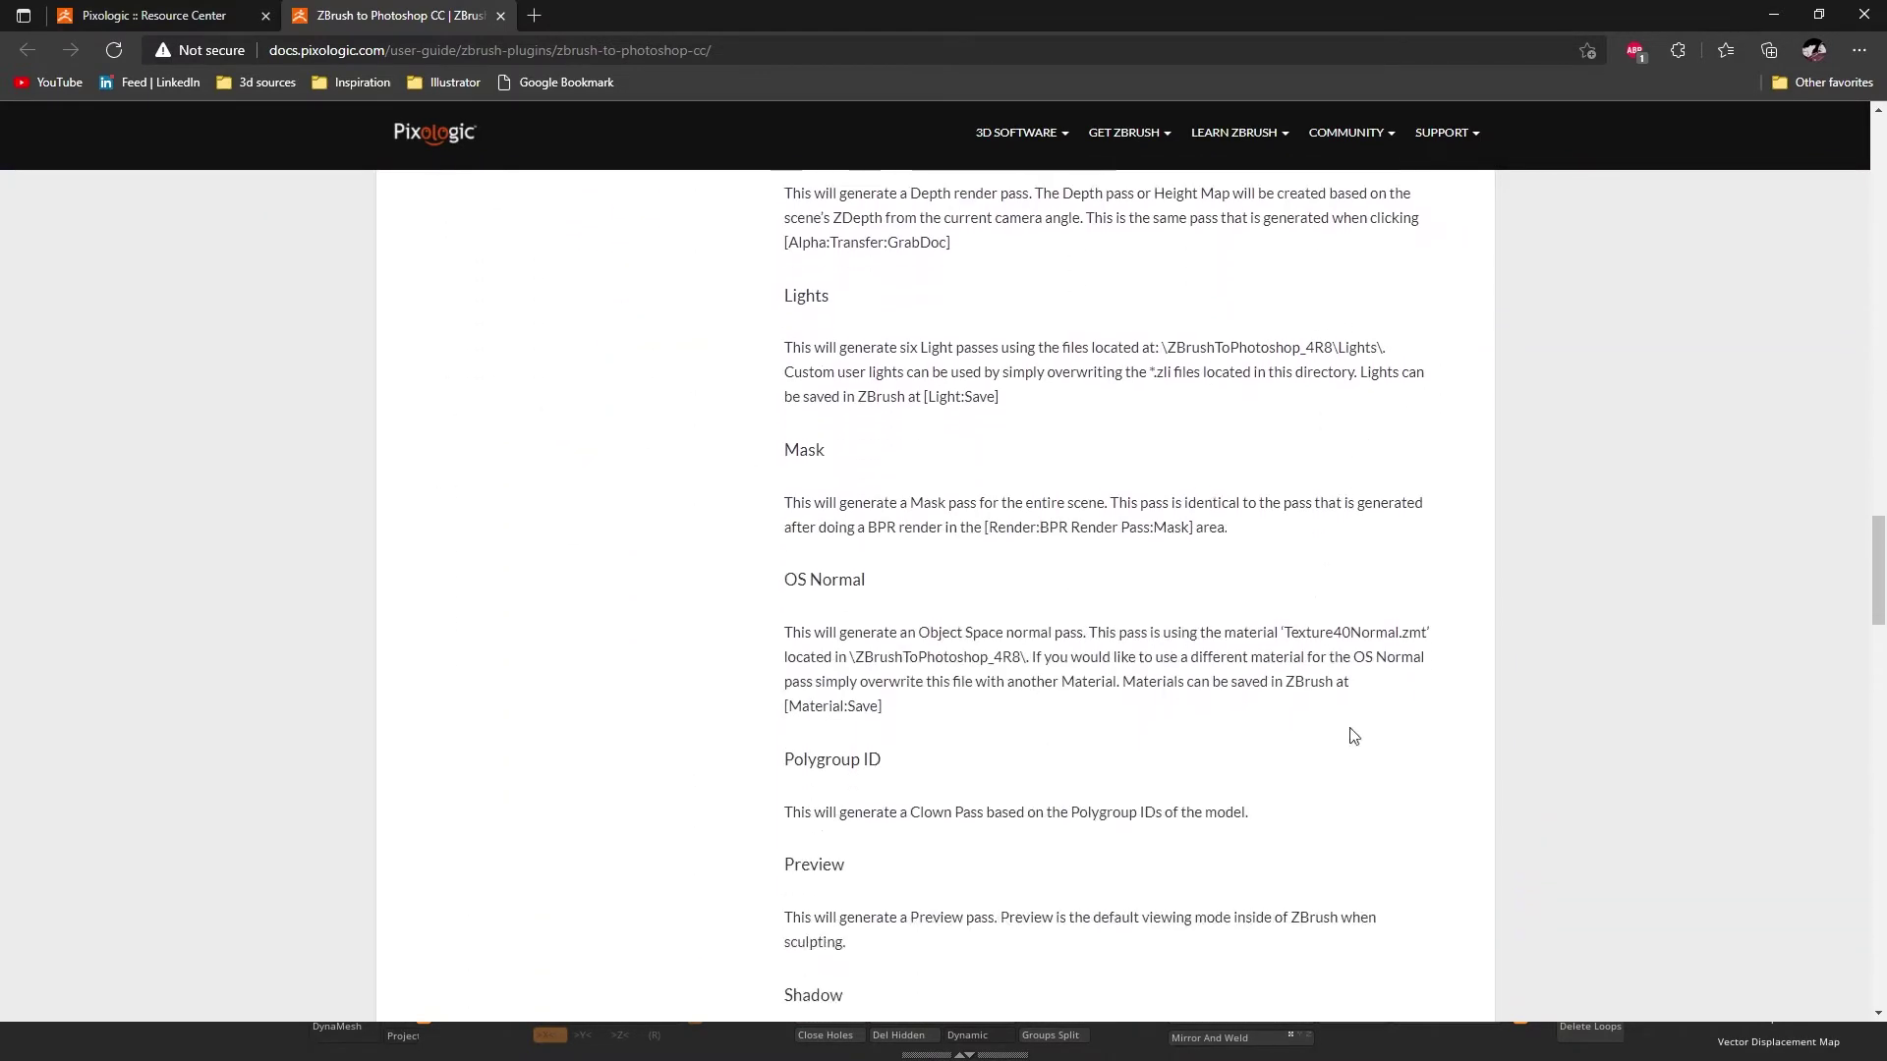
pyautogui.scroll(-4, 1429, 376)
pyautogui.scroll(20, 1320, 392)
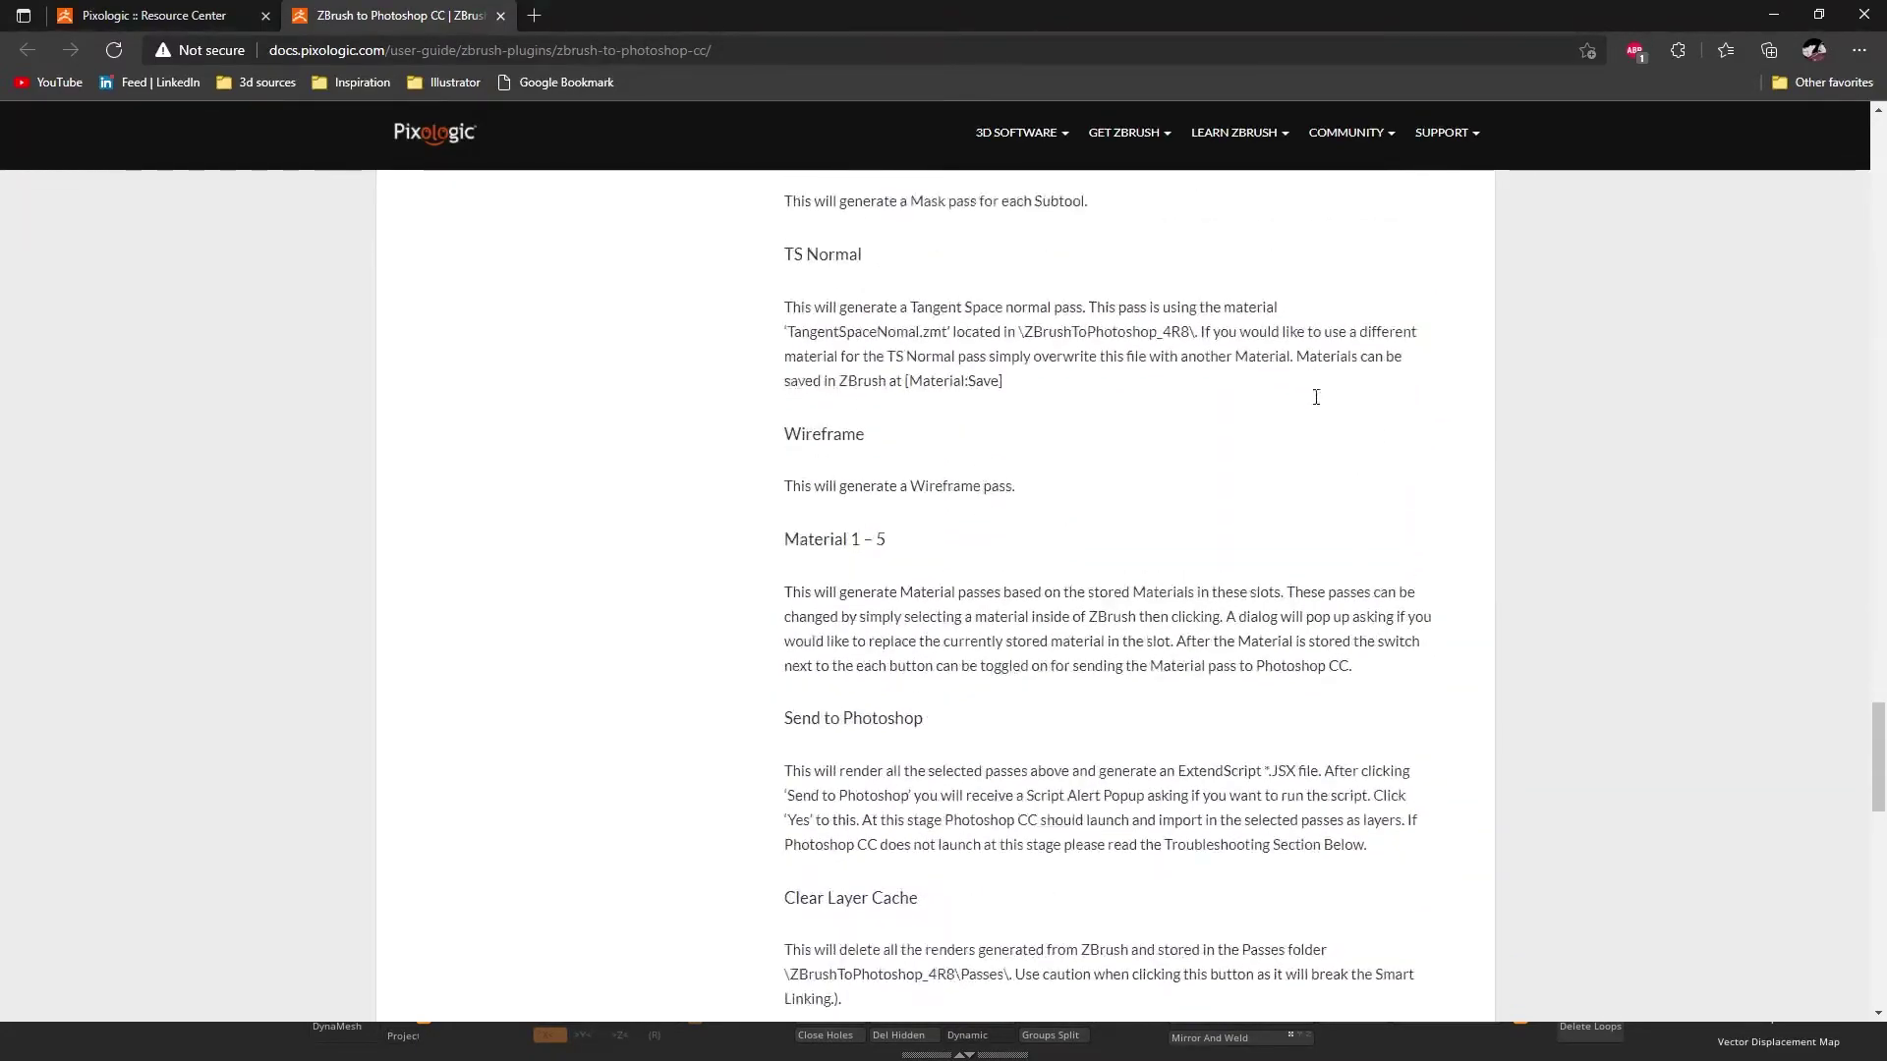
pyautogui.scroll(10, 1339, 339)
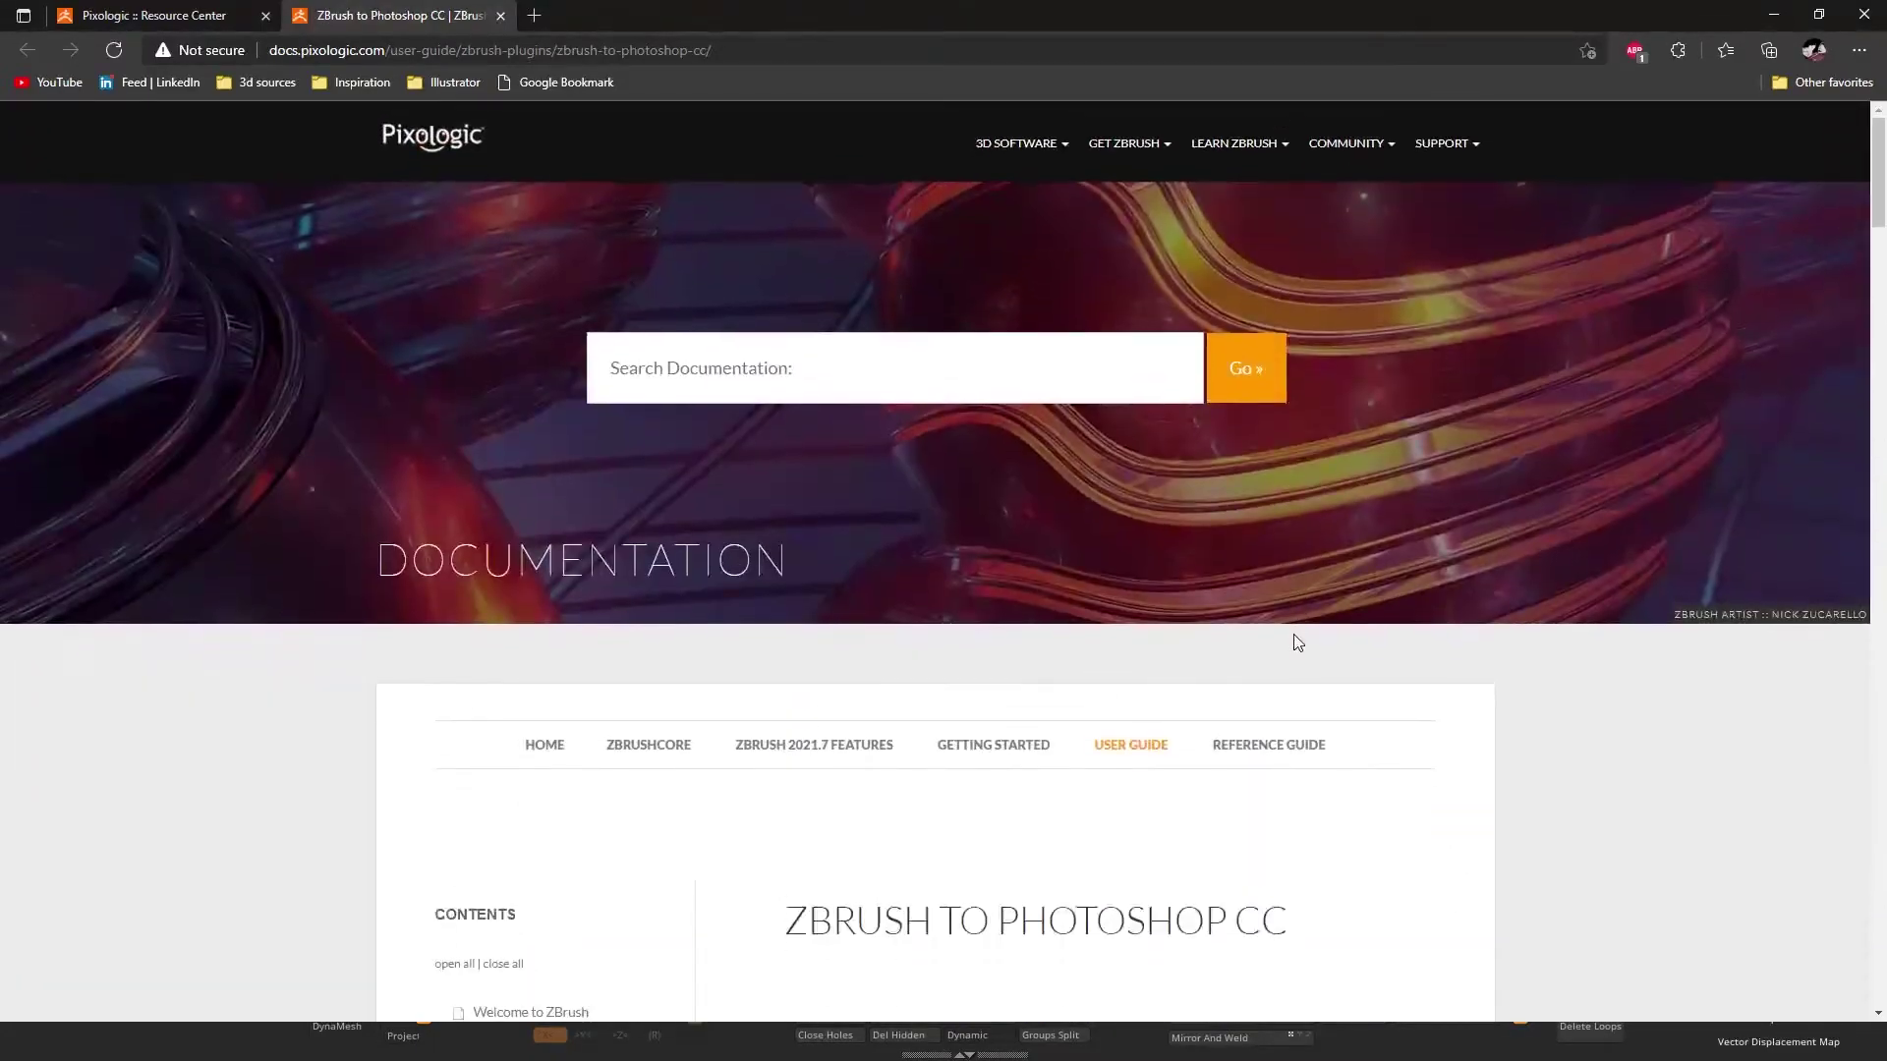
pyautogui.click(1777, 15)
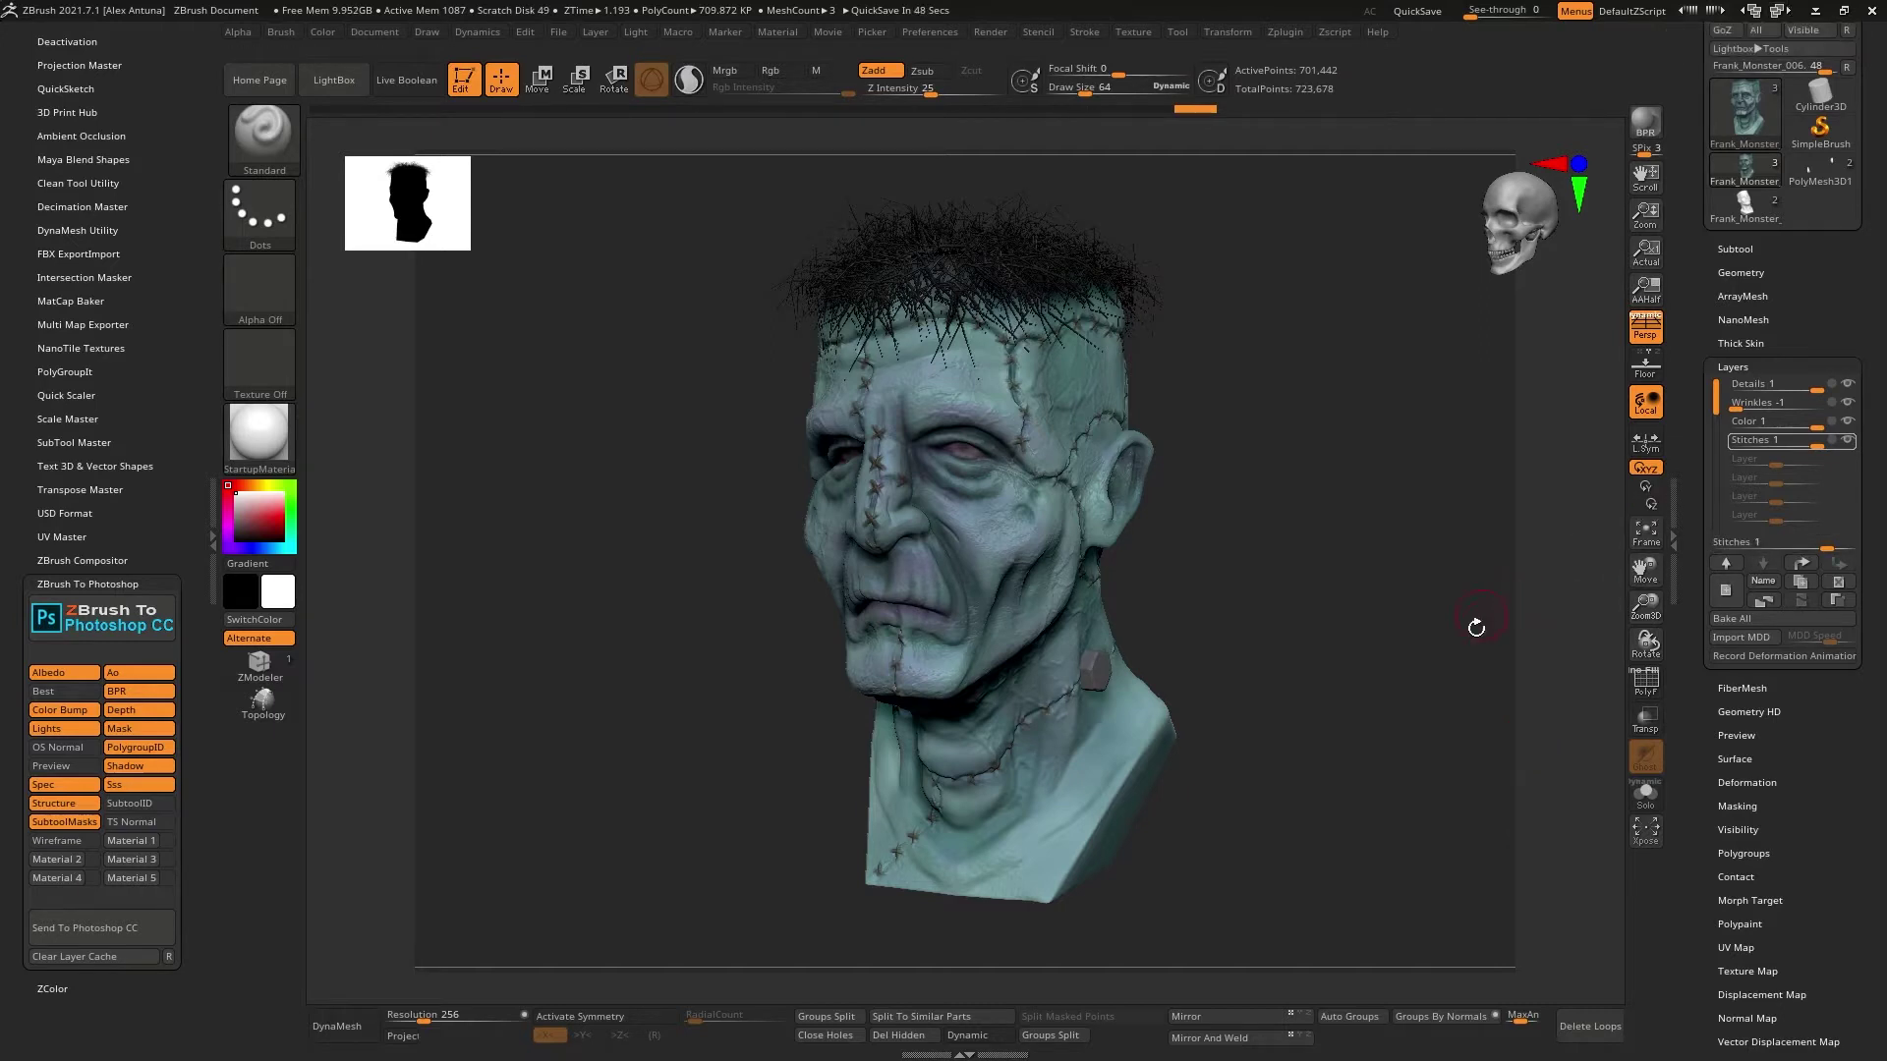
# Enter 4000 as the document width in the Document settings.
pyautogui.moveTo(1244, 628); pyautogui.dragTo(1347, 472)
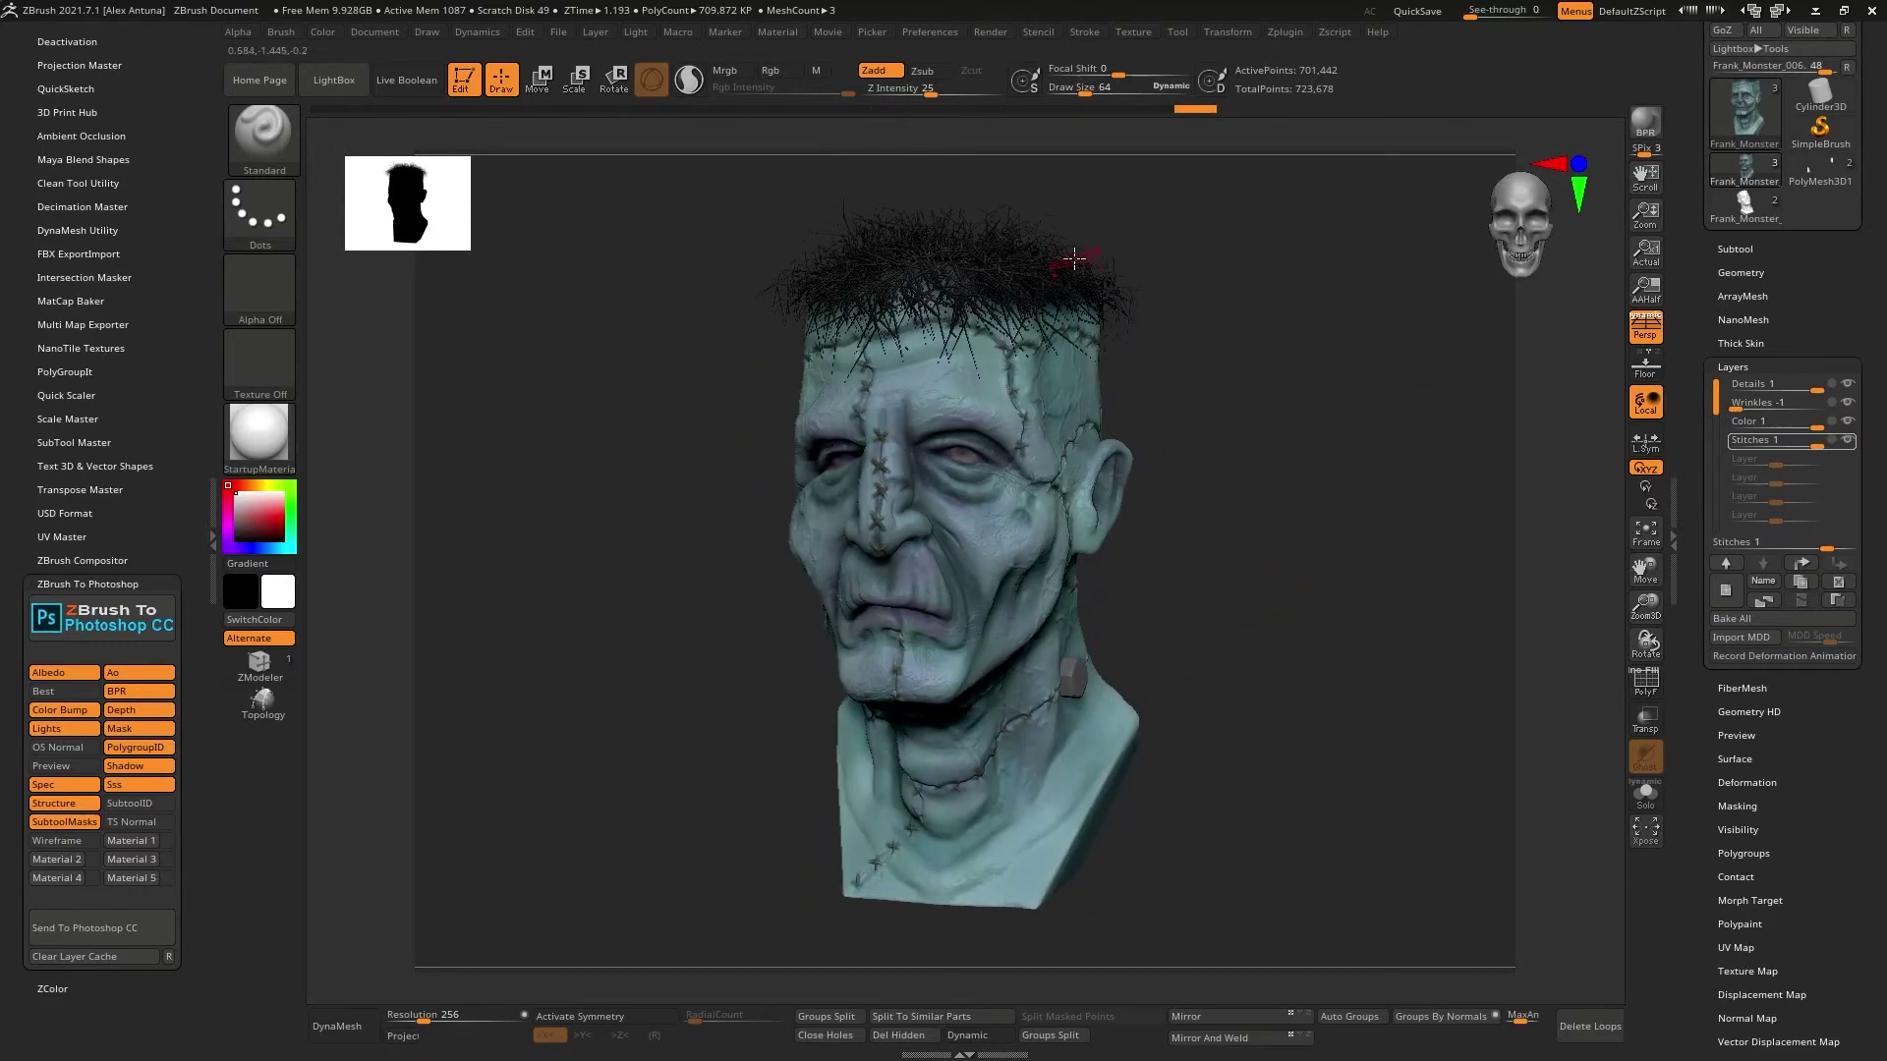
pyautogui.click(376, 31)
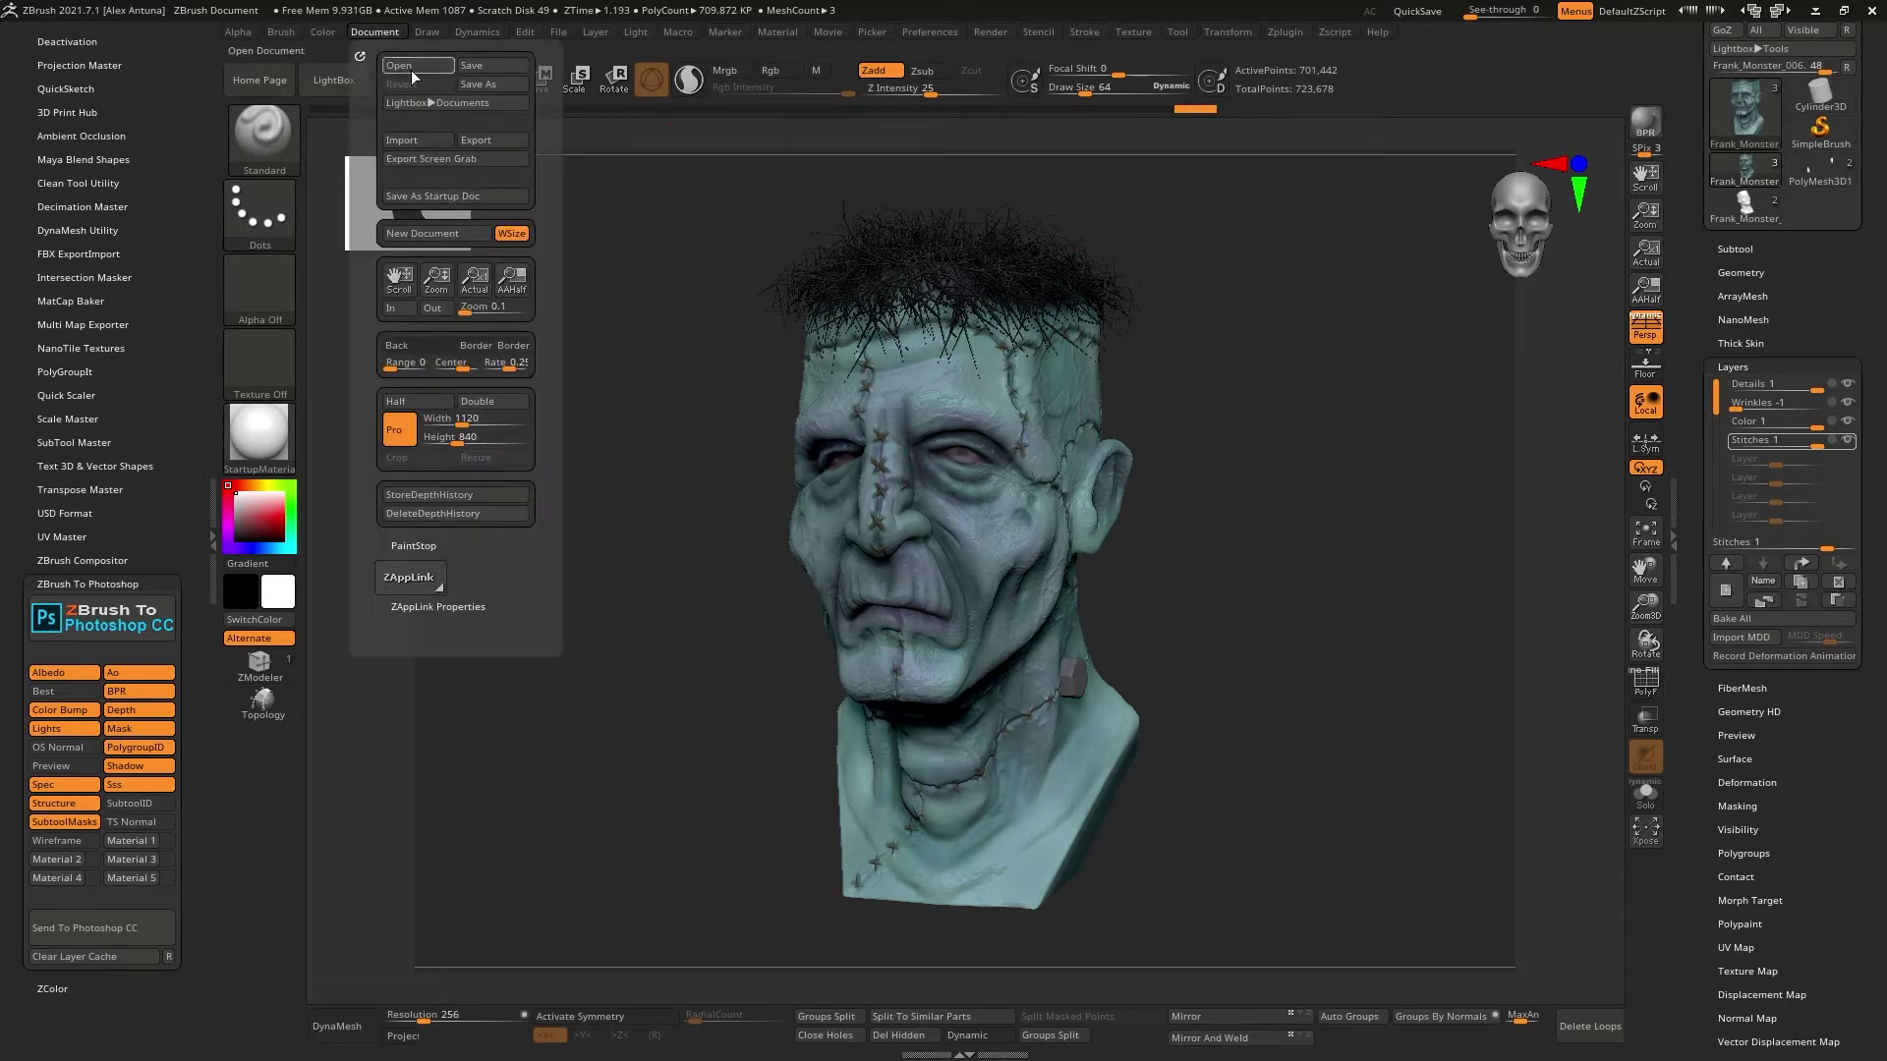
pyautogui.click(379, 30)
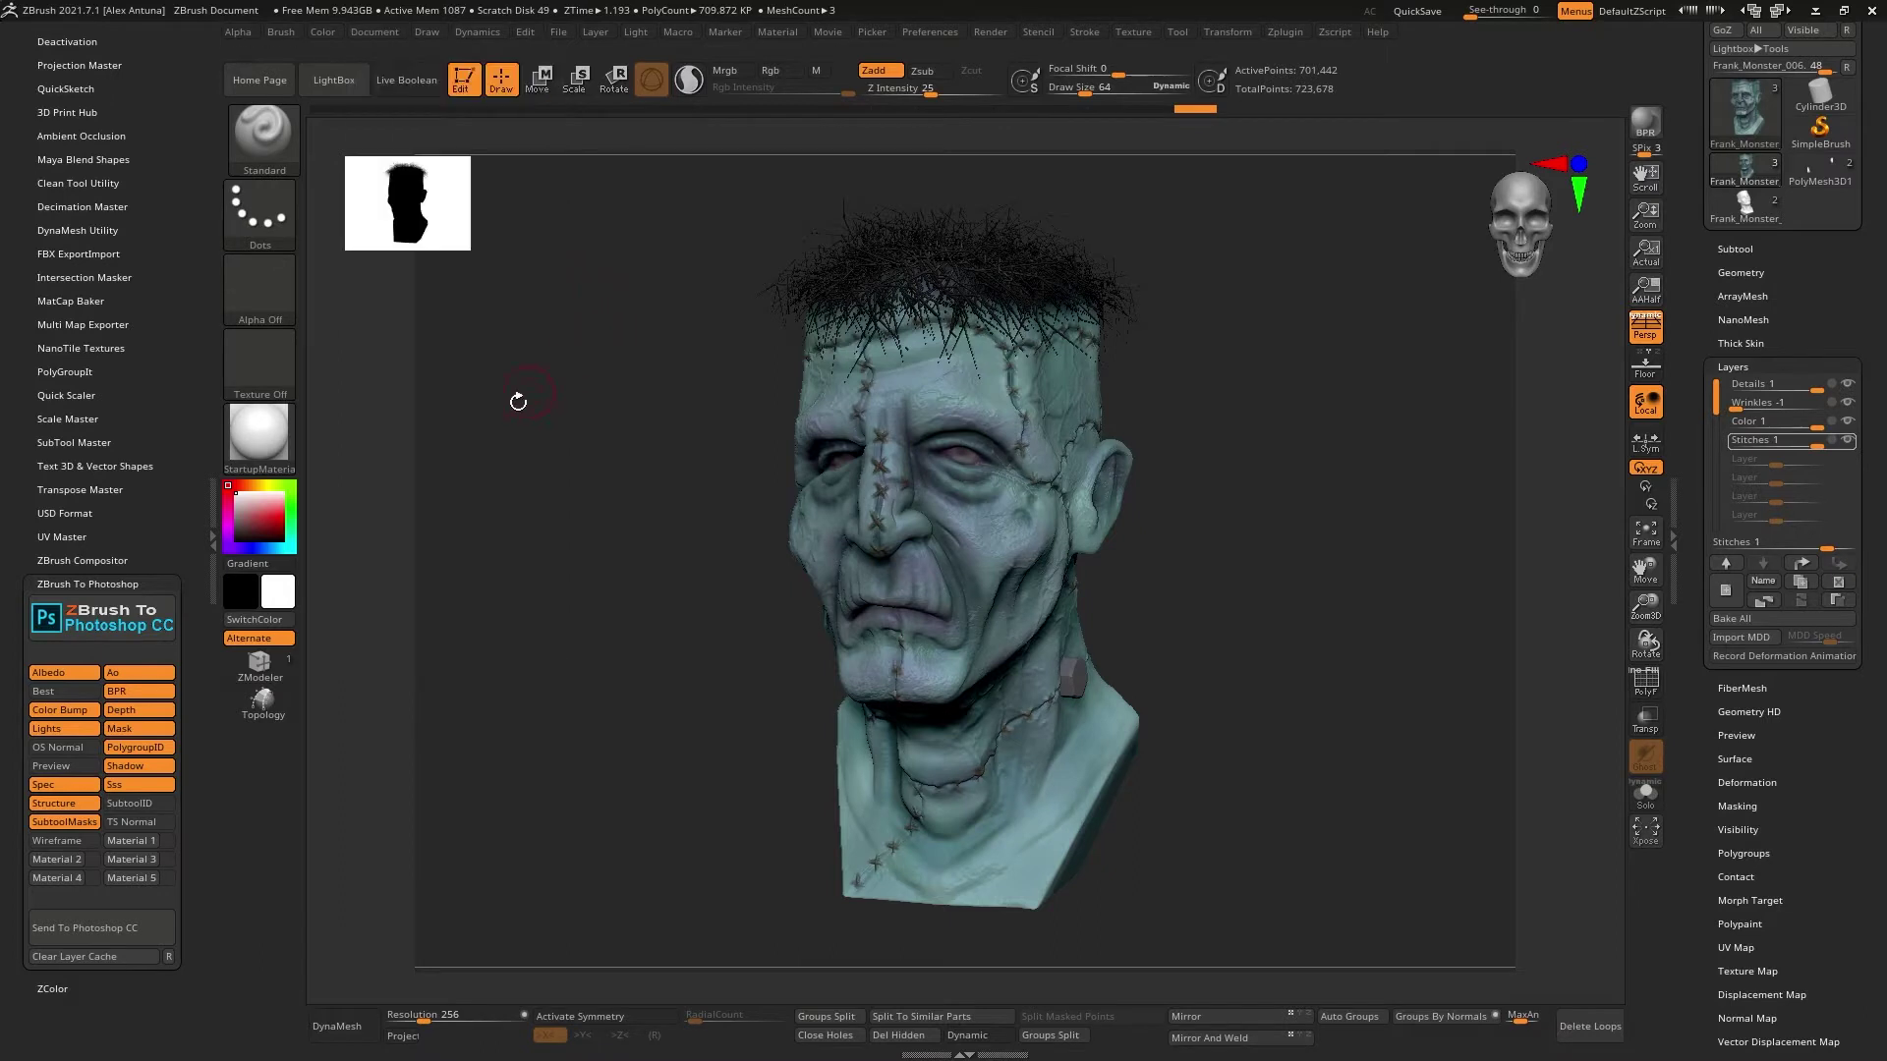
pyautogui.click(373, 32)
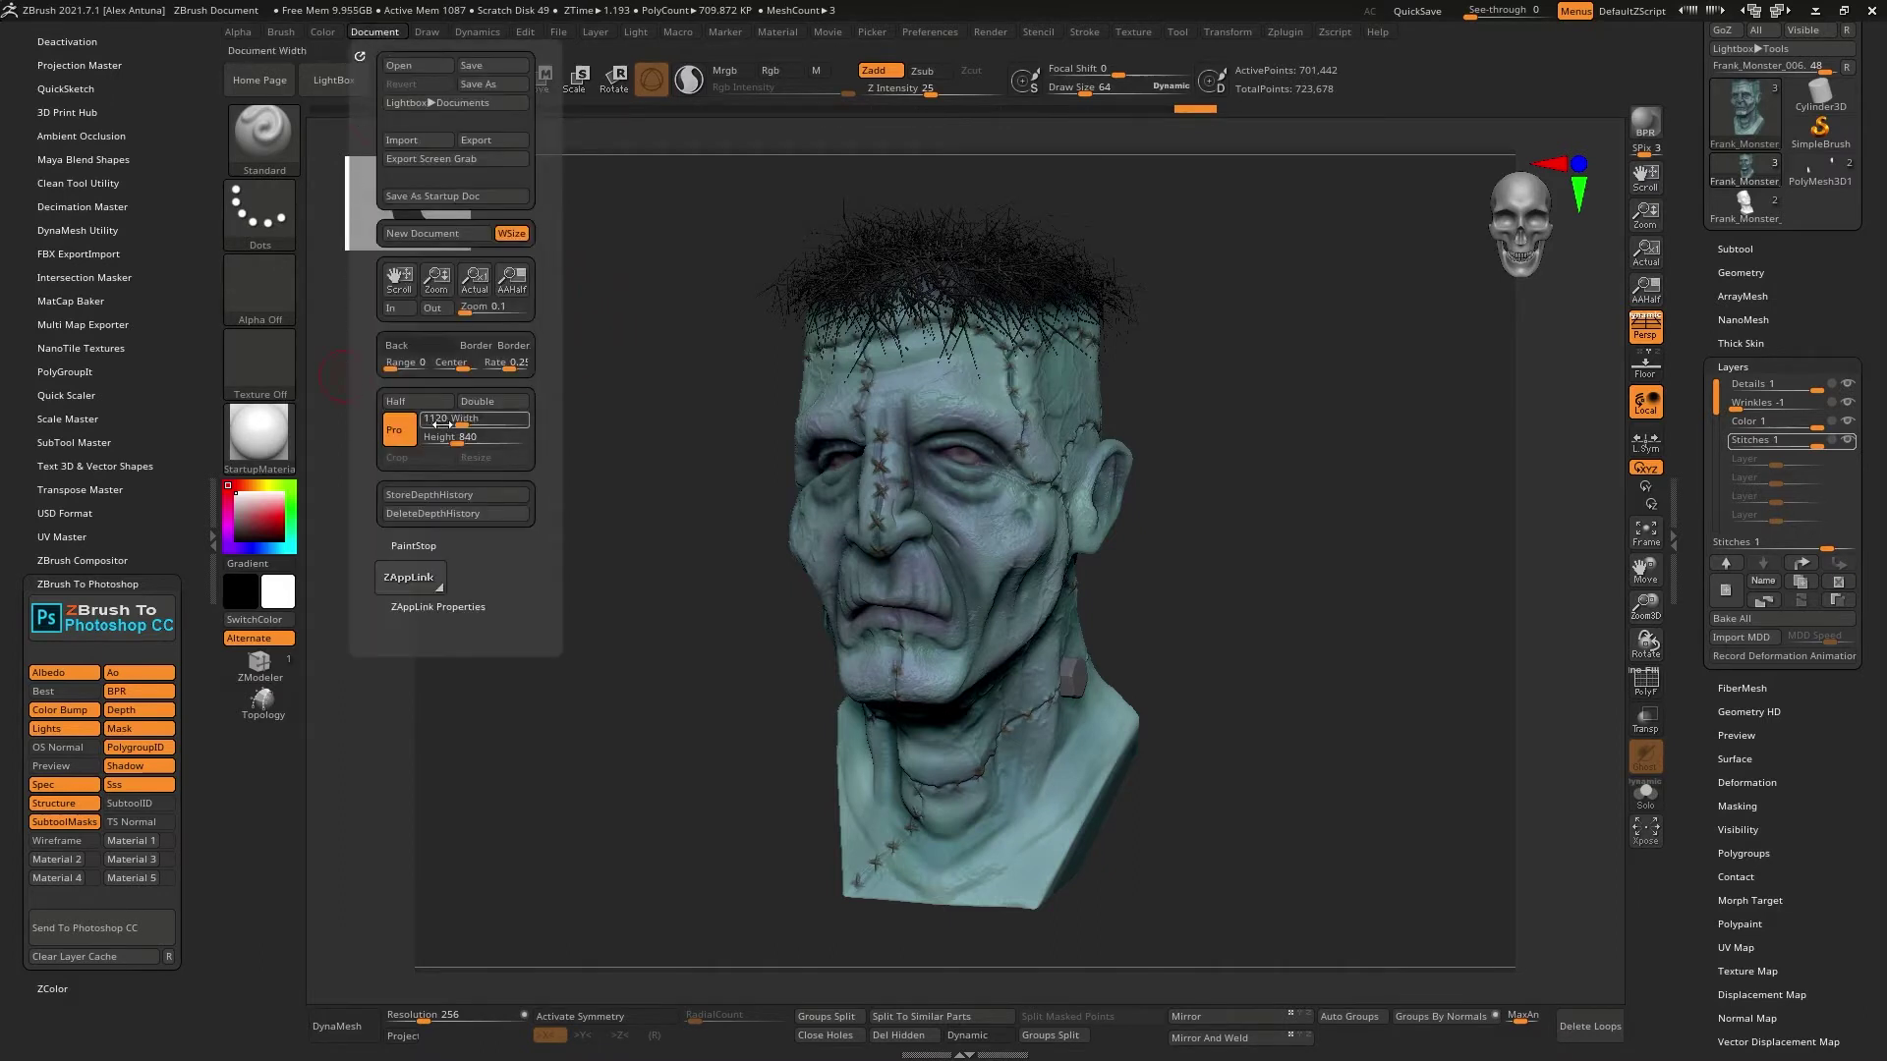
pyautogui.click(475, 418)
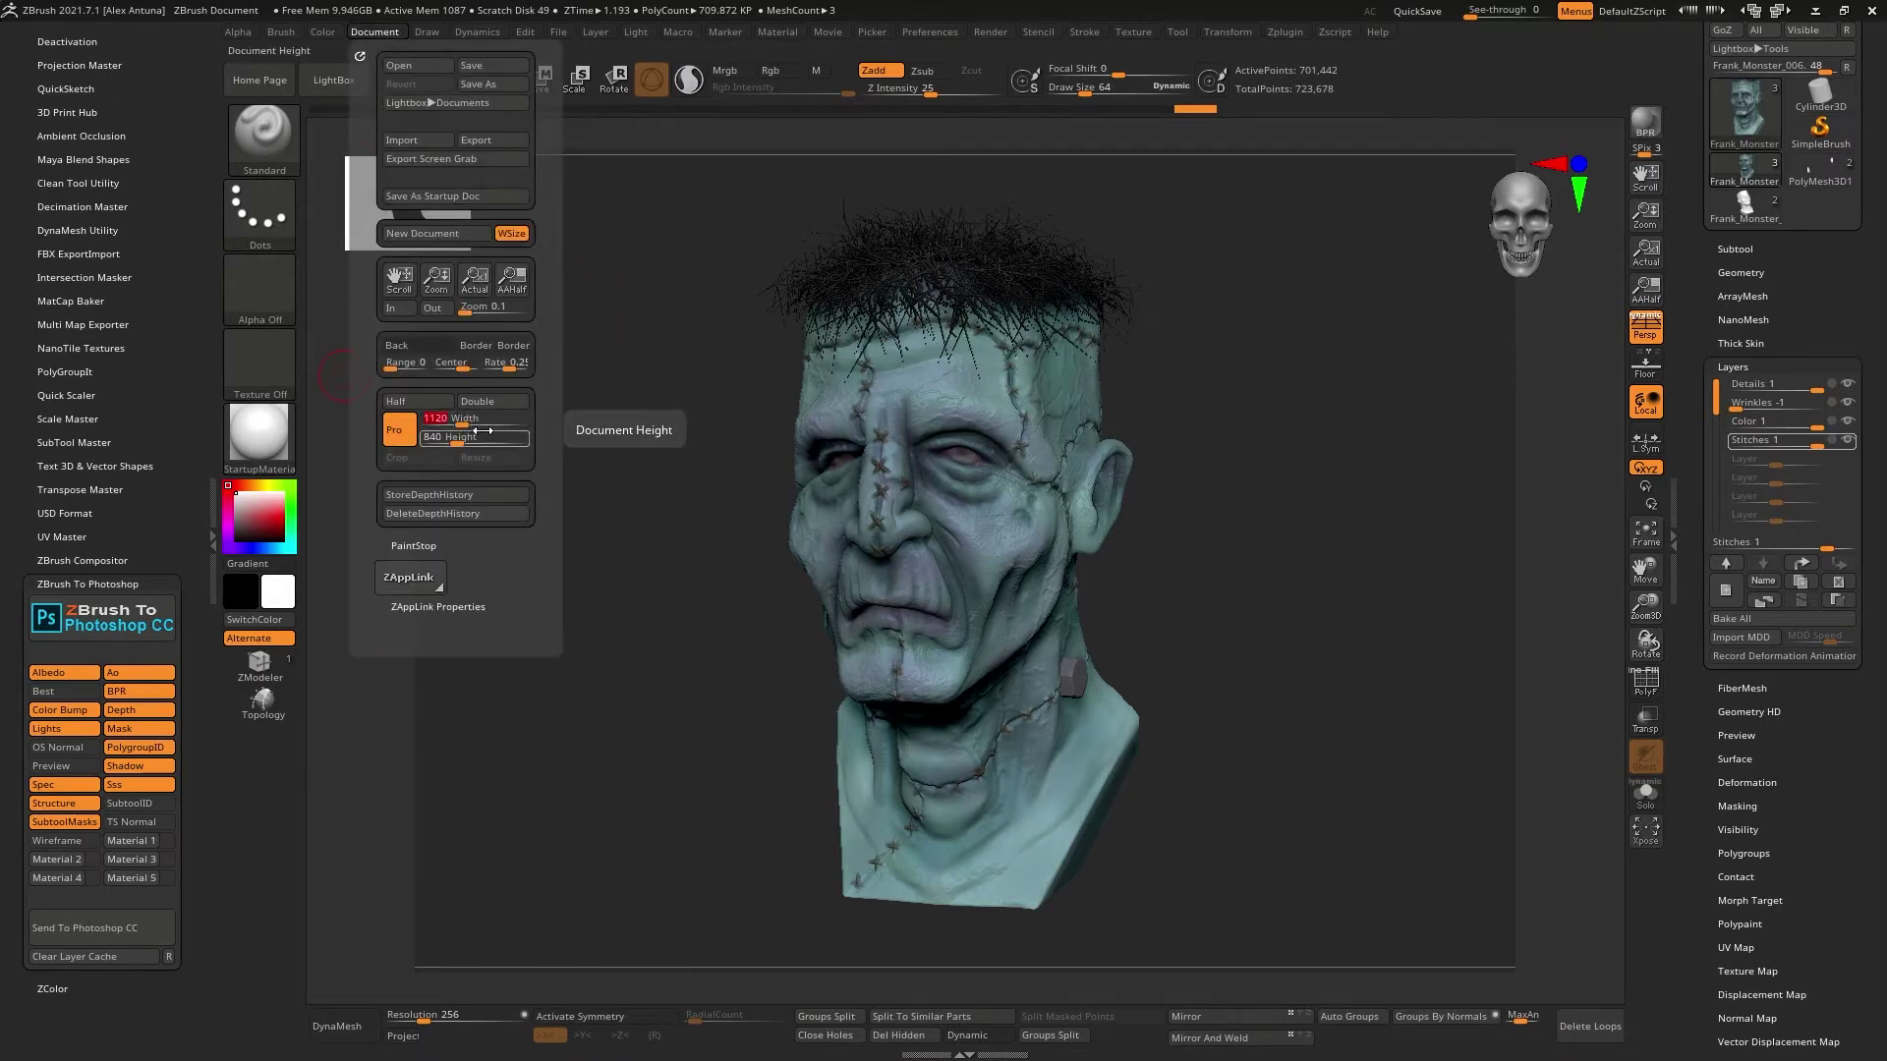
pyautogui.write('4')
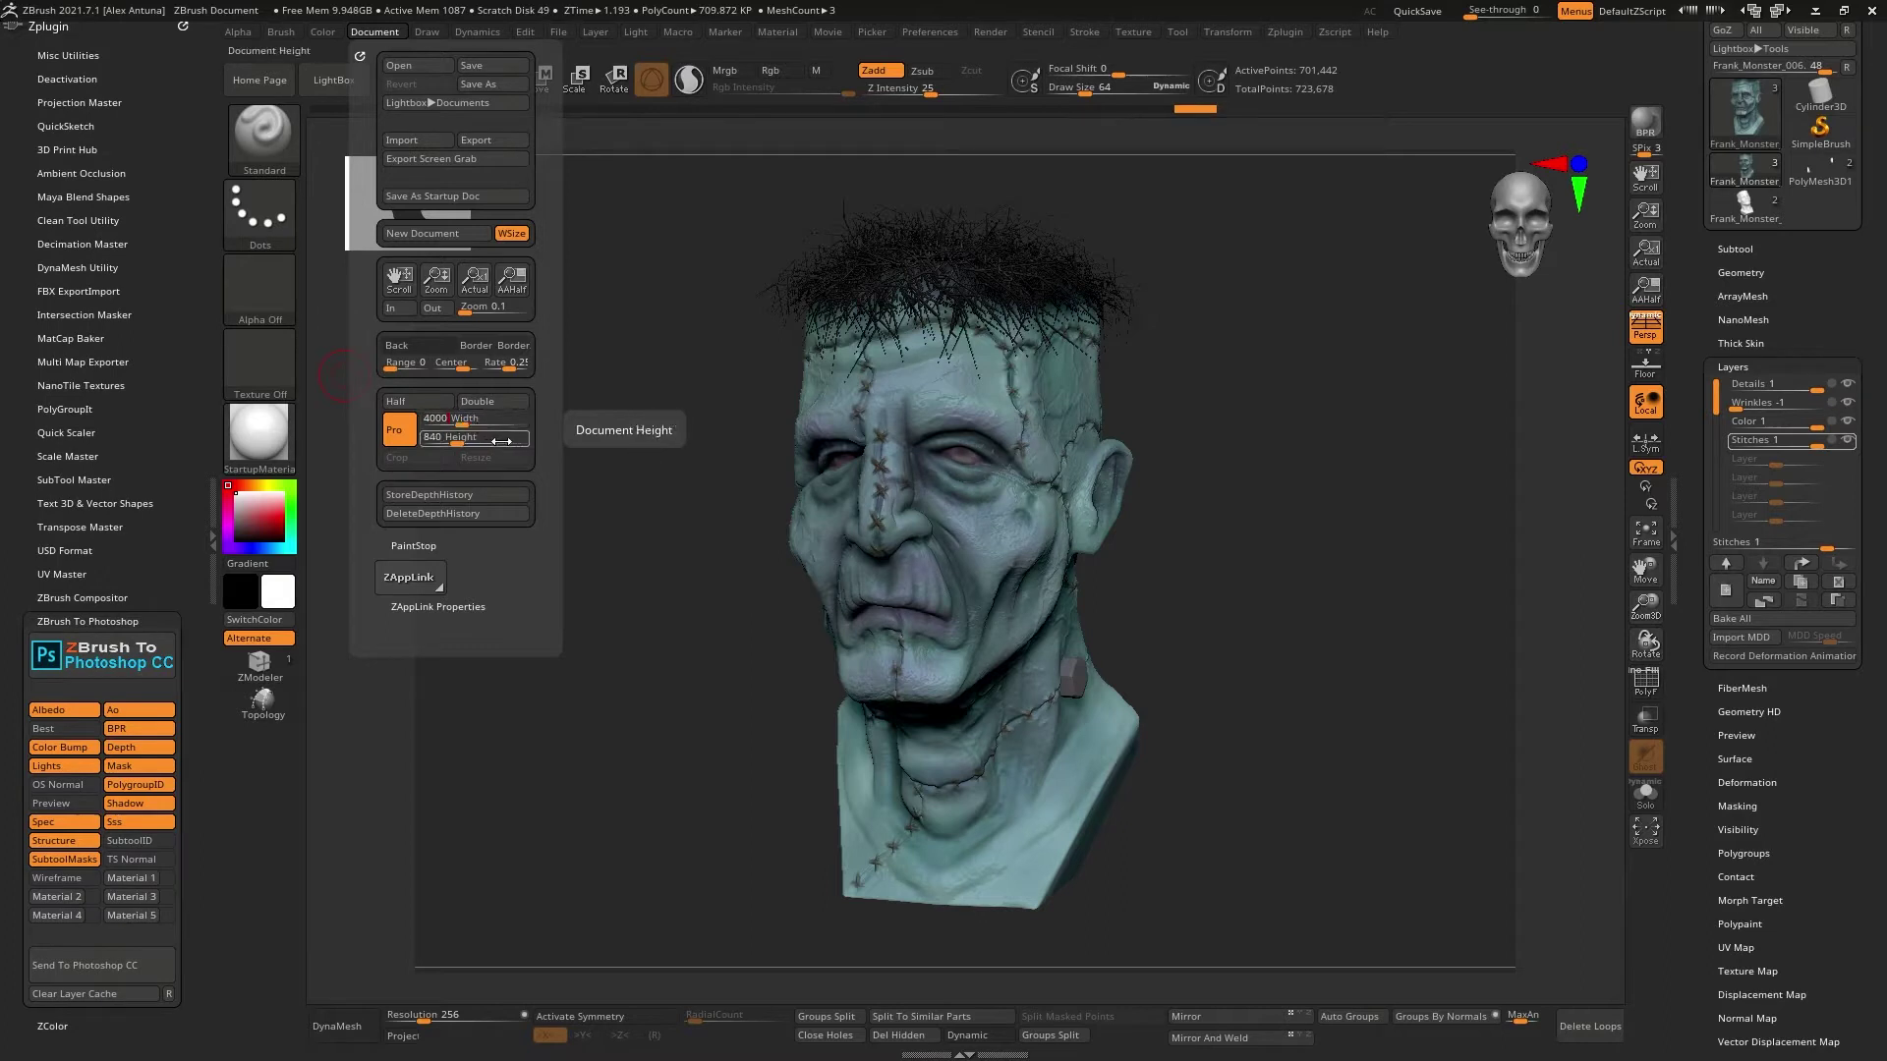
pyautogui.write('000')
pyautogui.press('Return')
pyautogui.moveTo(1275, 585)
pyautogui.mouseDown()
pyautogui.moveTo(1175, 525)
pyautogui.moveTo(1296, 593)
pyautogui.mouseUp()
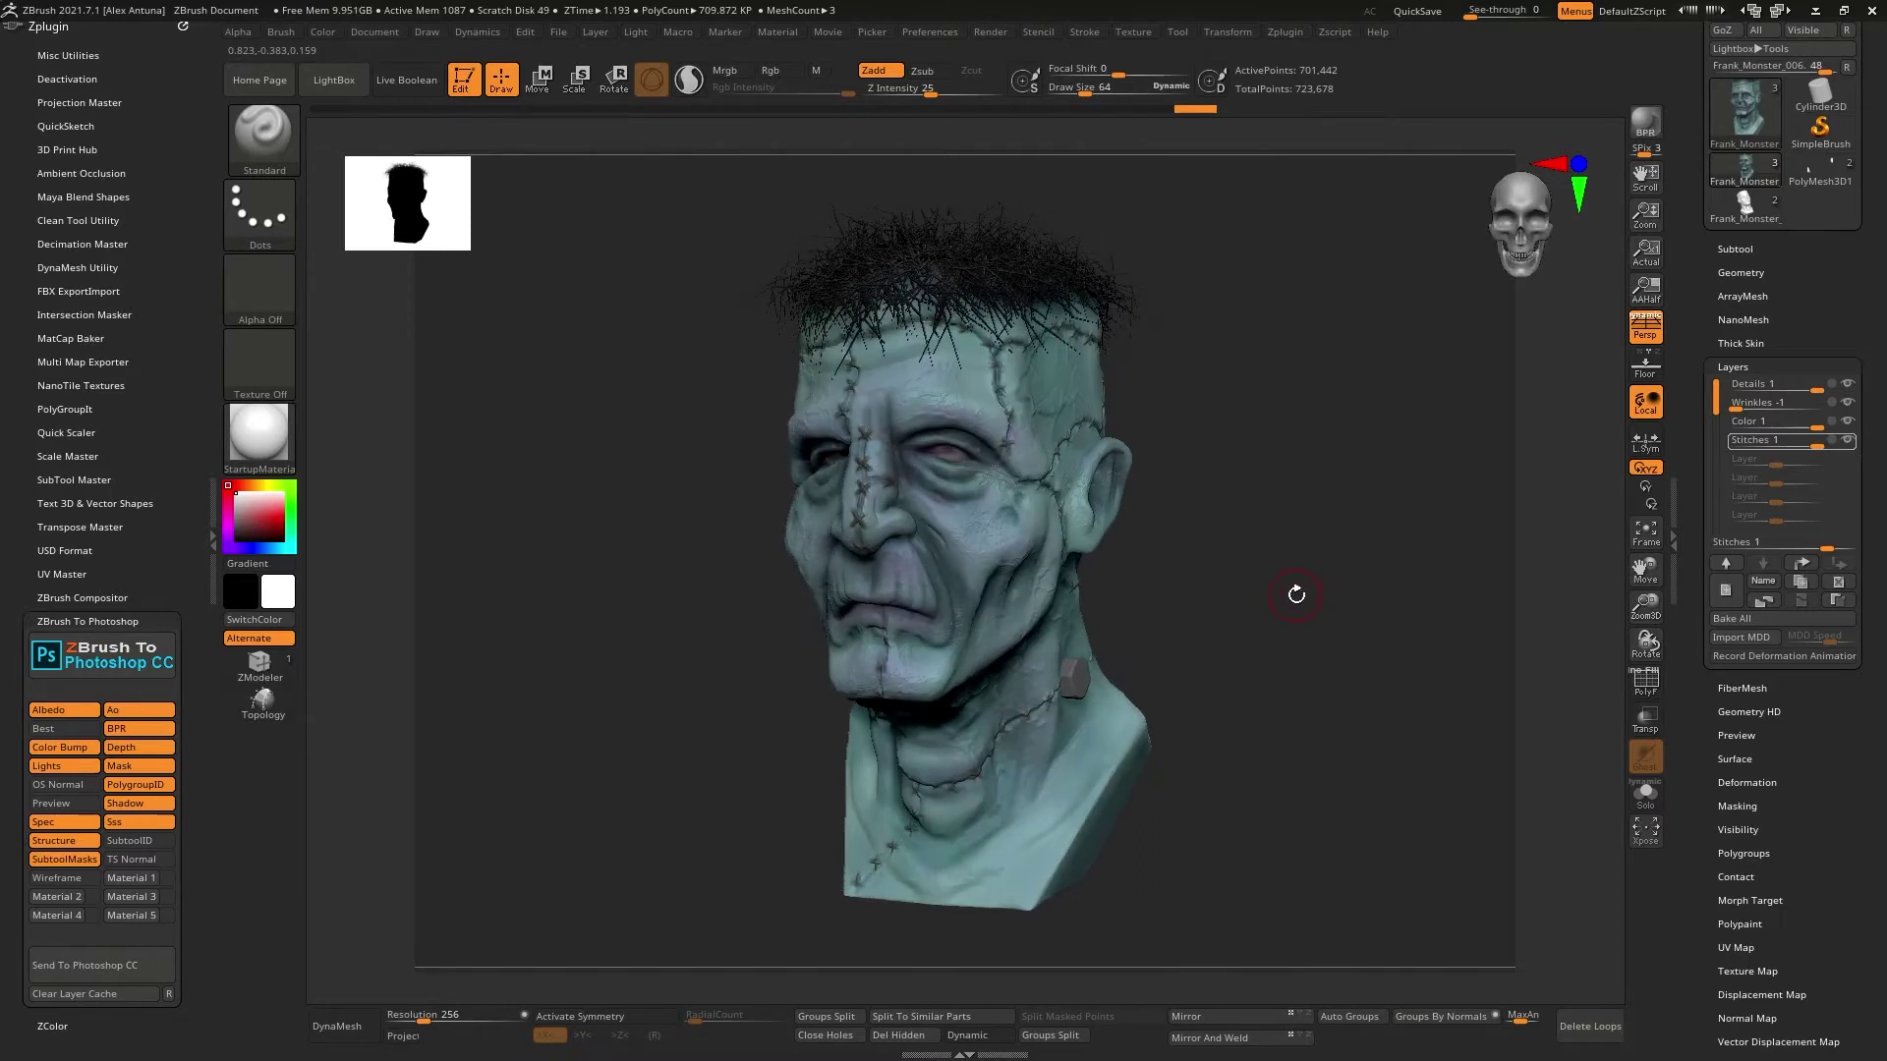
# Resize the document to 4000 by 3000 pixels and accept the resize.
pyautogui.click(386, 34)
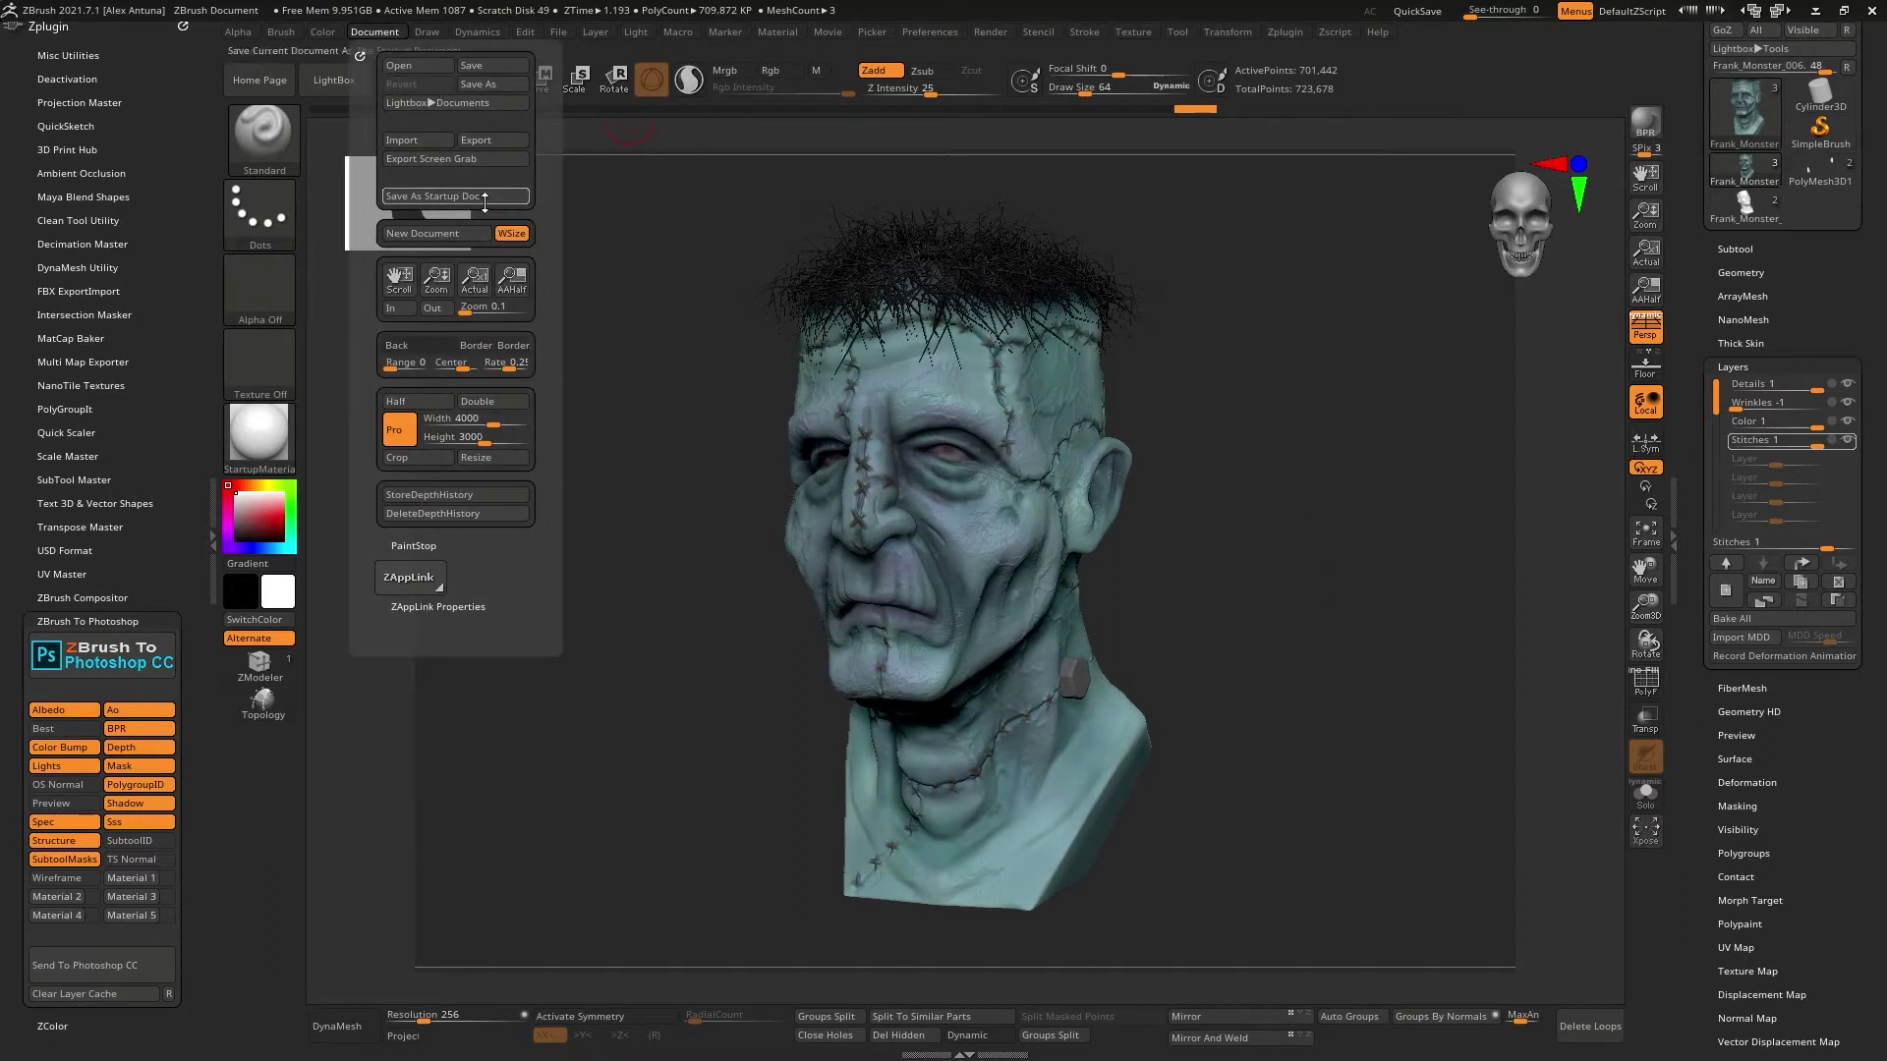
pyautogui.click(494, 457)
pyautogui.click(967, 591)
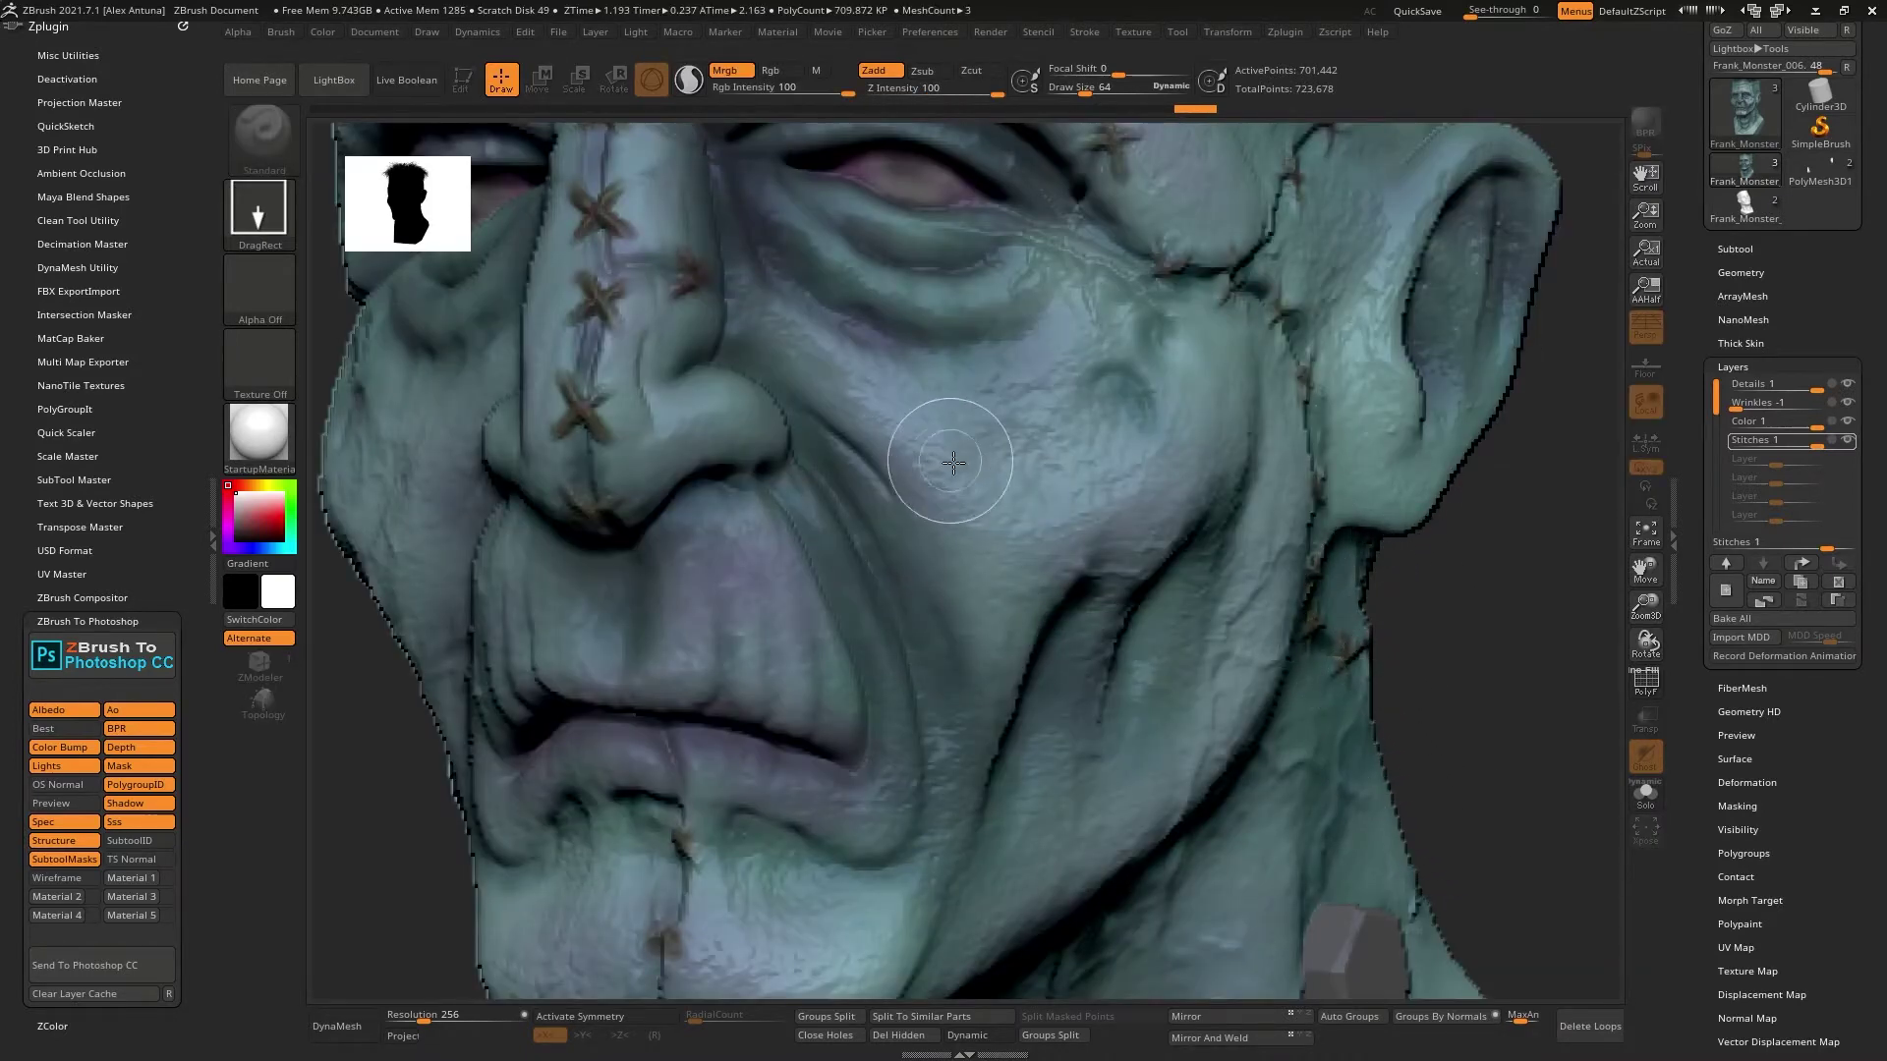
# Clear the canvas, redraw the bust upright in the middle of the resized document, and enable Edit mode.
pyautogui.moveTo(945, 462); pyautogui.dragTo(992, 776)
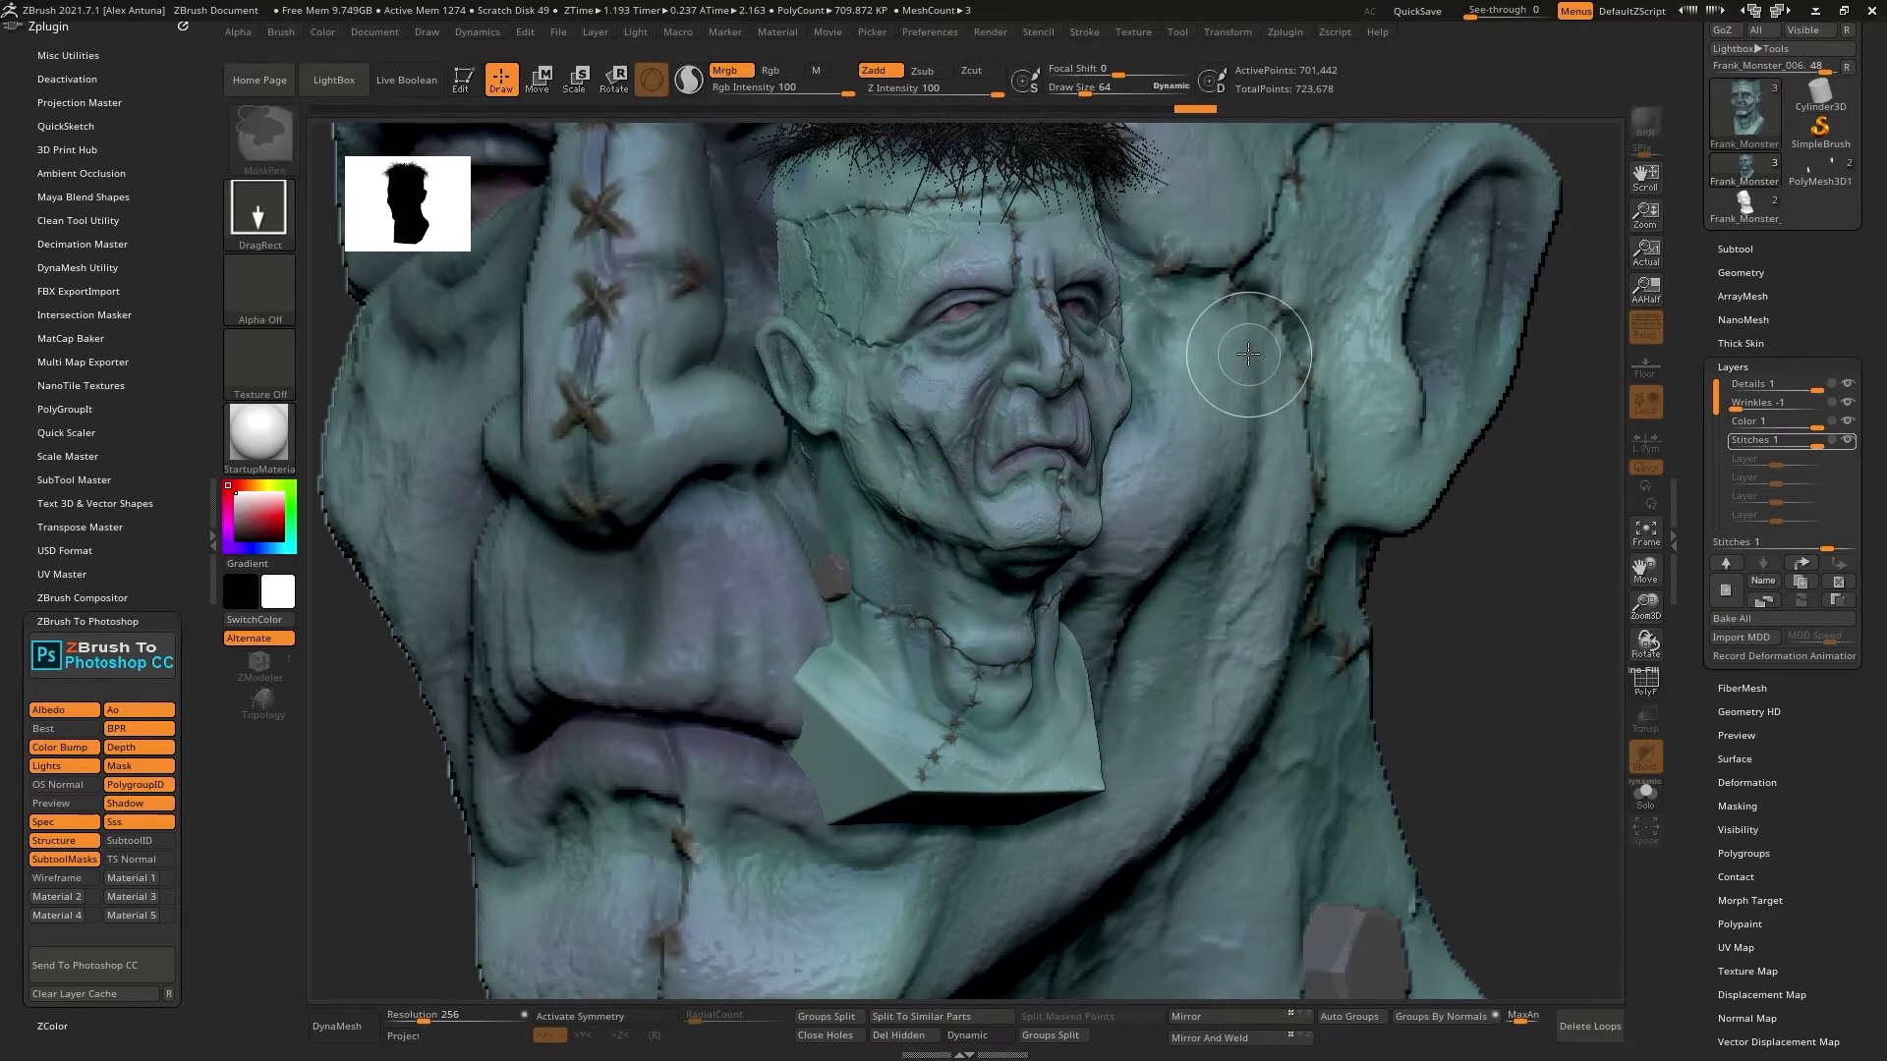
pyautogui.hotkey('ctrl', 'n')
pyautogui.moveTo(954, 539); pyautogui.dragTo(969, 767)
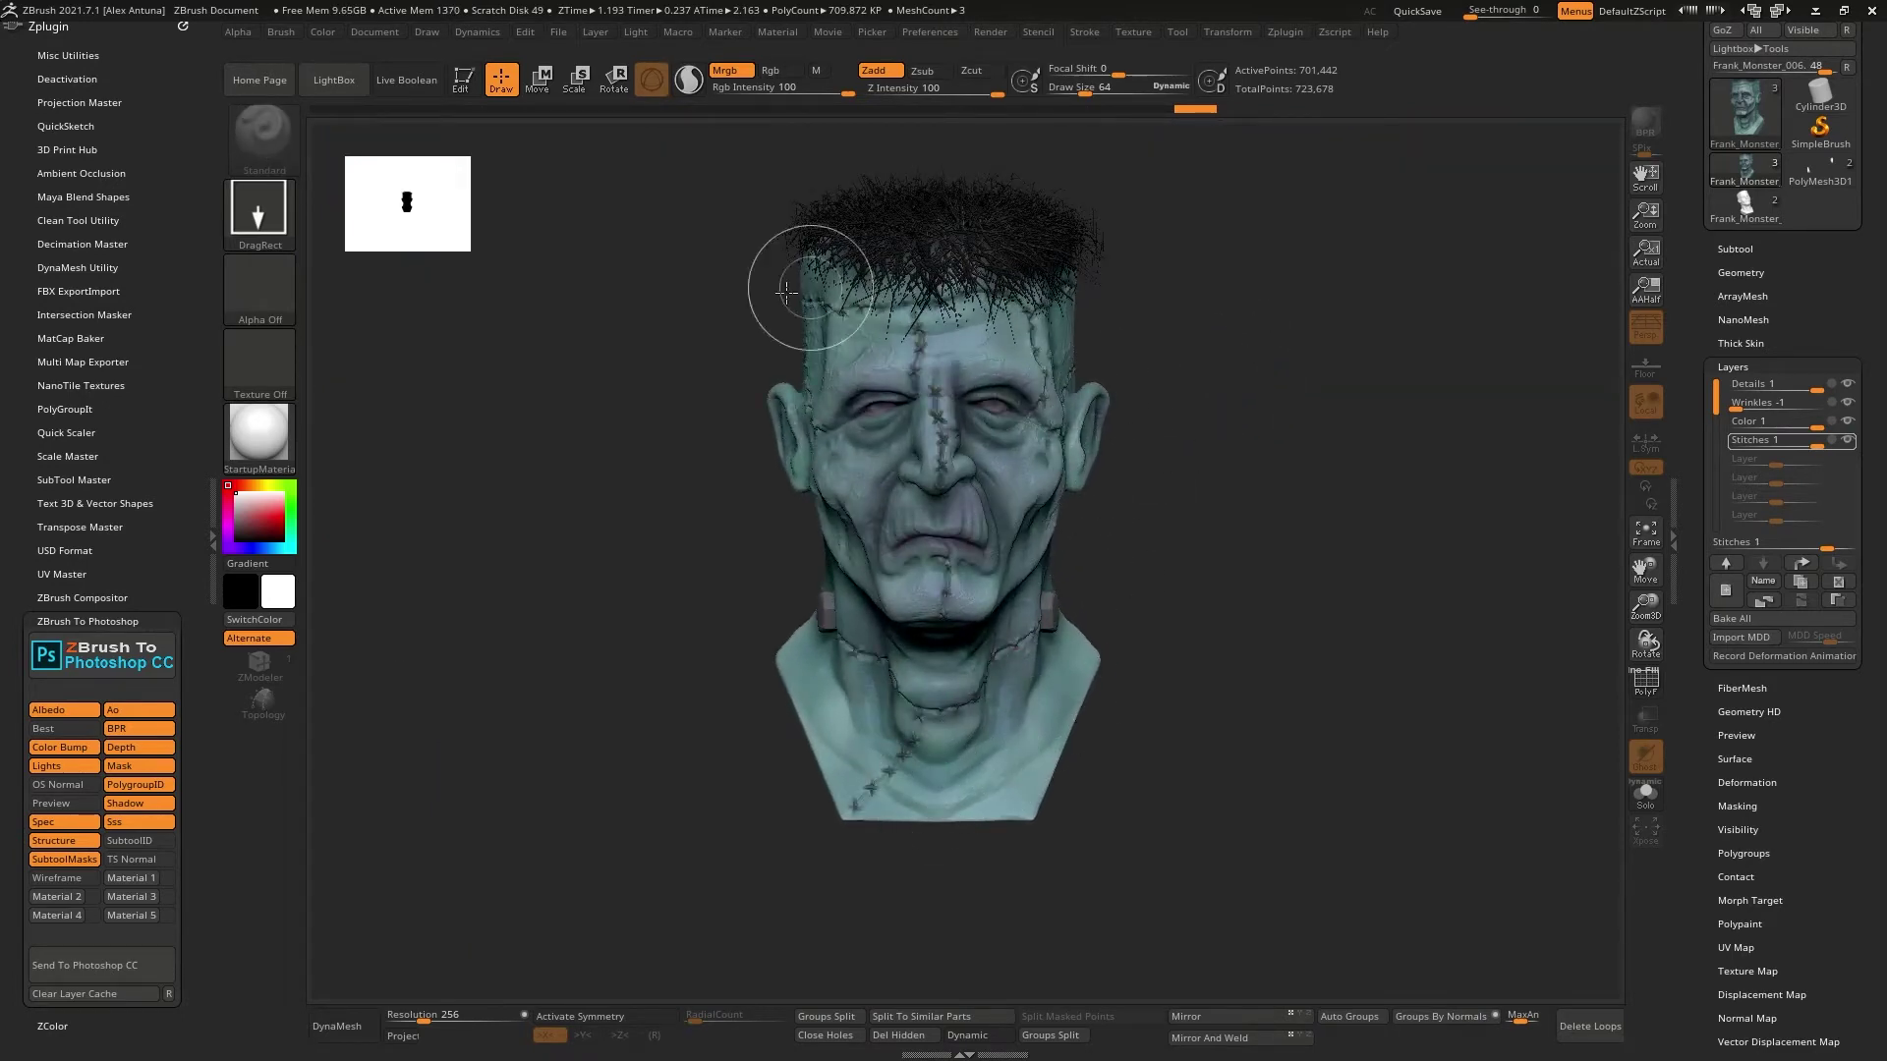
pyautogui.click(463, 79)
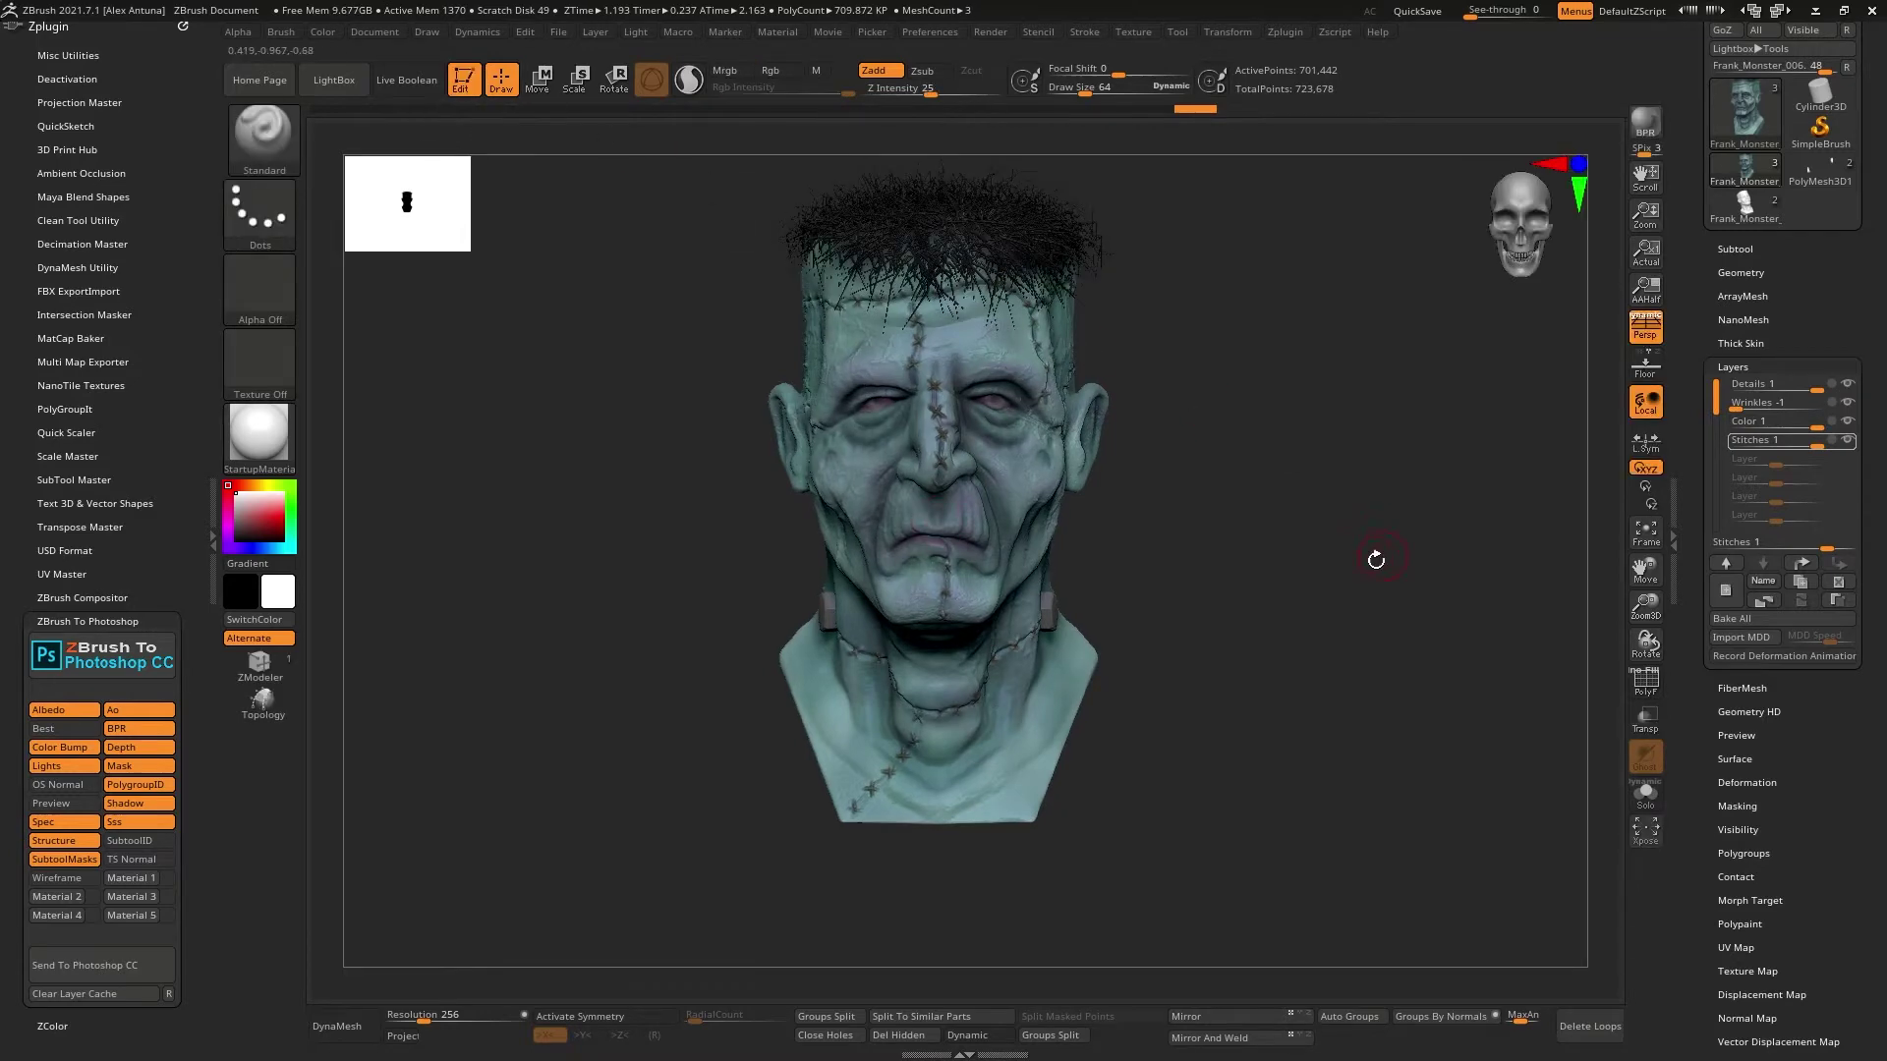
# Fit the whole document in the workspace and compose the bust large in the frame at a three-quarter angle.
pyautogui.moveTo(1375, 558)
pyautogui.mouseDown()
pyautogui.moveTo(1346, 546)
pyautogui.moveTo(1308, 573)
pyautogui.moveTo(1209, 535)
pyautogui.moveTo(1271, 522)
pyautogui.moveTo(1246, 455)
pyautogui.moveTo(1212, 514)
pyautogui.moveTo(1238, 505)
pyautogui.mouseUp()
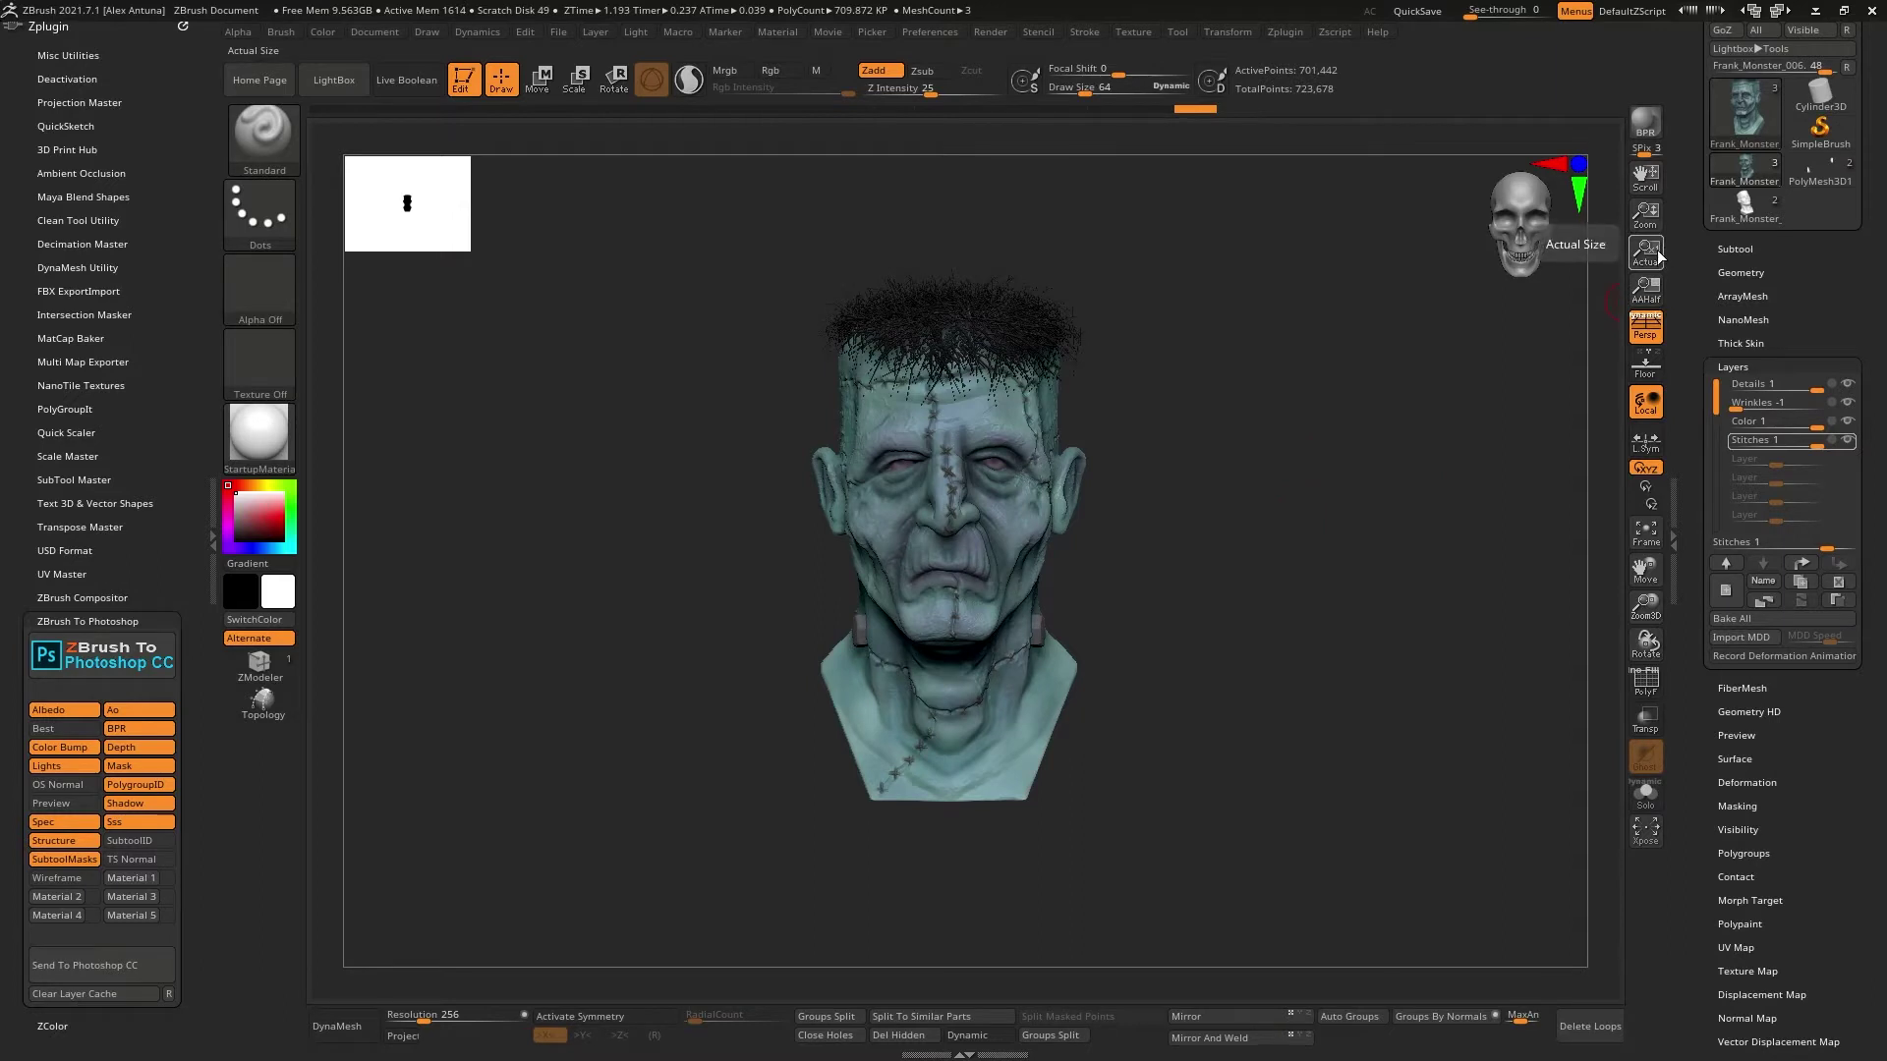
pyautogui.moveTo(1648, 232); pyautogui.dragTo(1668, 113)
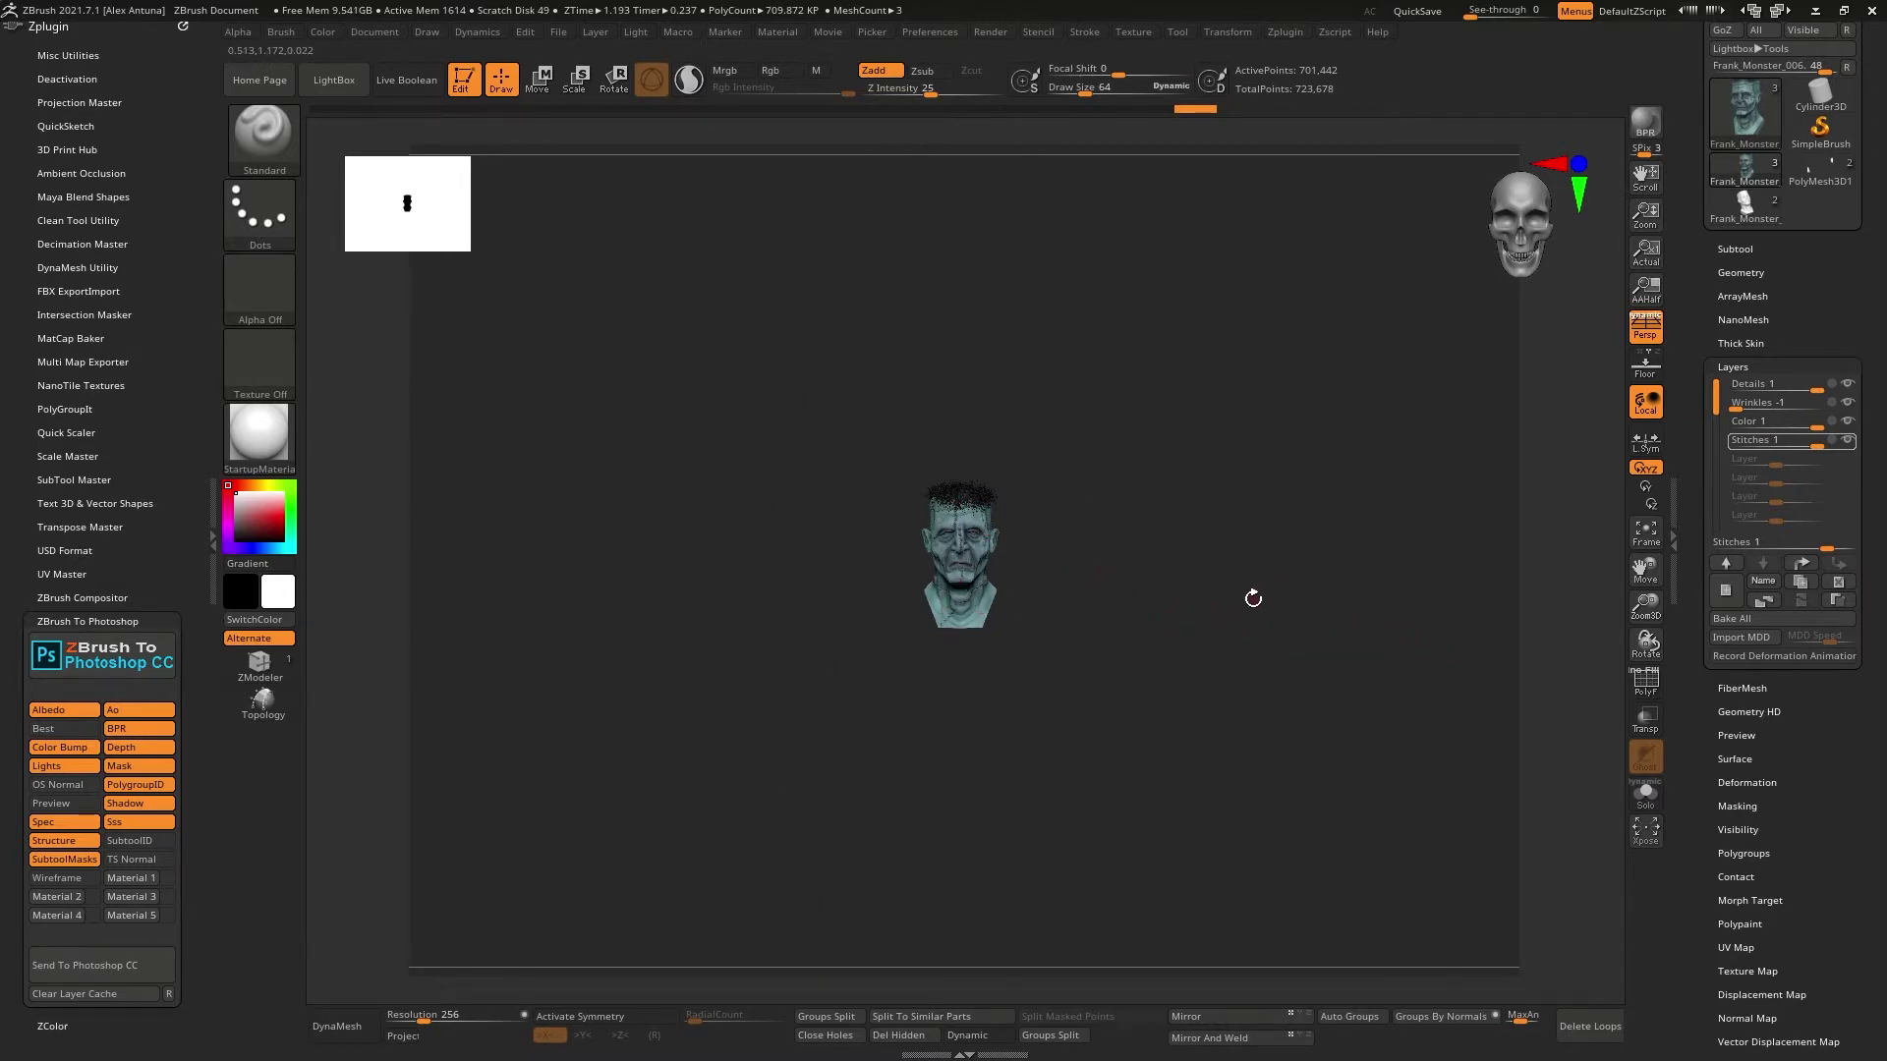
pyautogui.press('f')
pyautogui.moveTo(1183, 602)
pyautogui.mouseDown()
pyautogui.moveTo(1179, 560)
pyautogui.moveTo(1216, 603)
pyautogui.moveTo(1248, 594)
pyautogui.moveTo(1259, 552)
pyautogui.moveTo(1246, 582)
pyautogui.moveTo(1272, 590)
pyautogui.moveTo(1244, 589)
pyautogui.mouseUp()
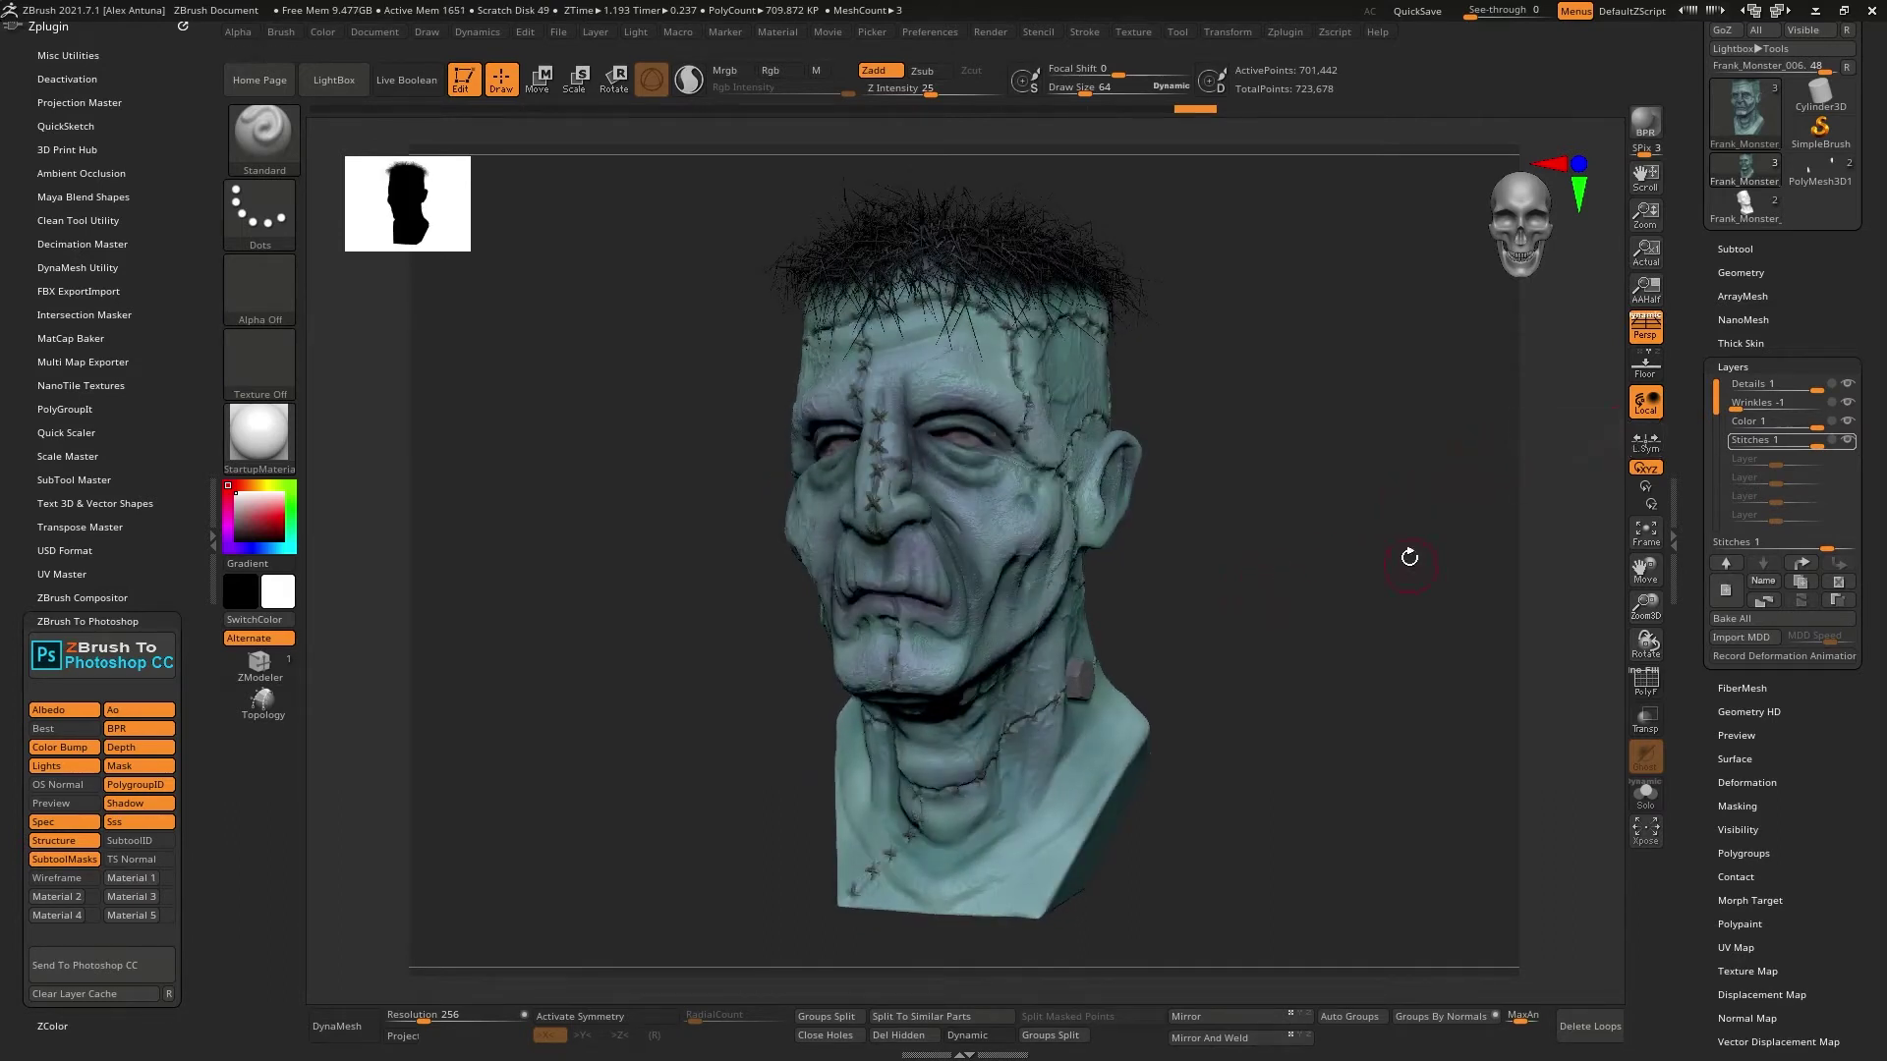
pyautogui.moveTo(1240, 587); pyautogui.dragTo(1442, 500)
pyautogui.moveTo(1265, 568); pyautogui.dragTo(1493, 526)
pyautogui.moveTo(1270, 586); pyautogui.dragTo(1255, 585)
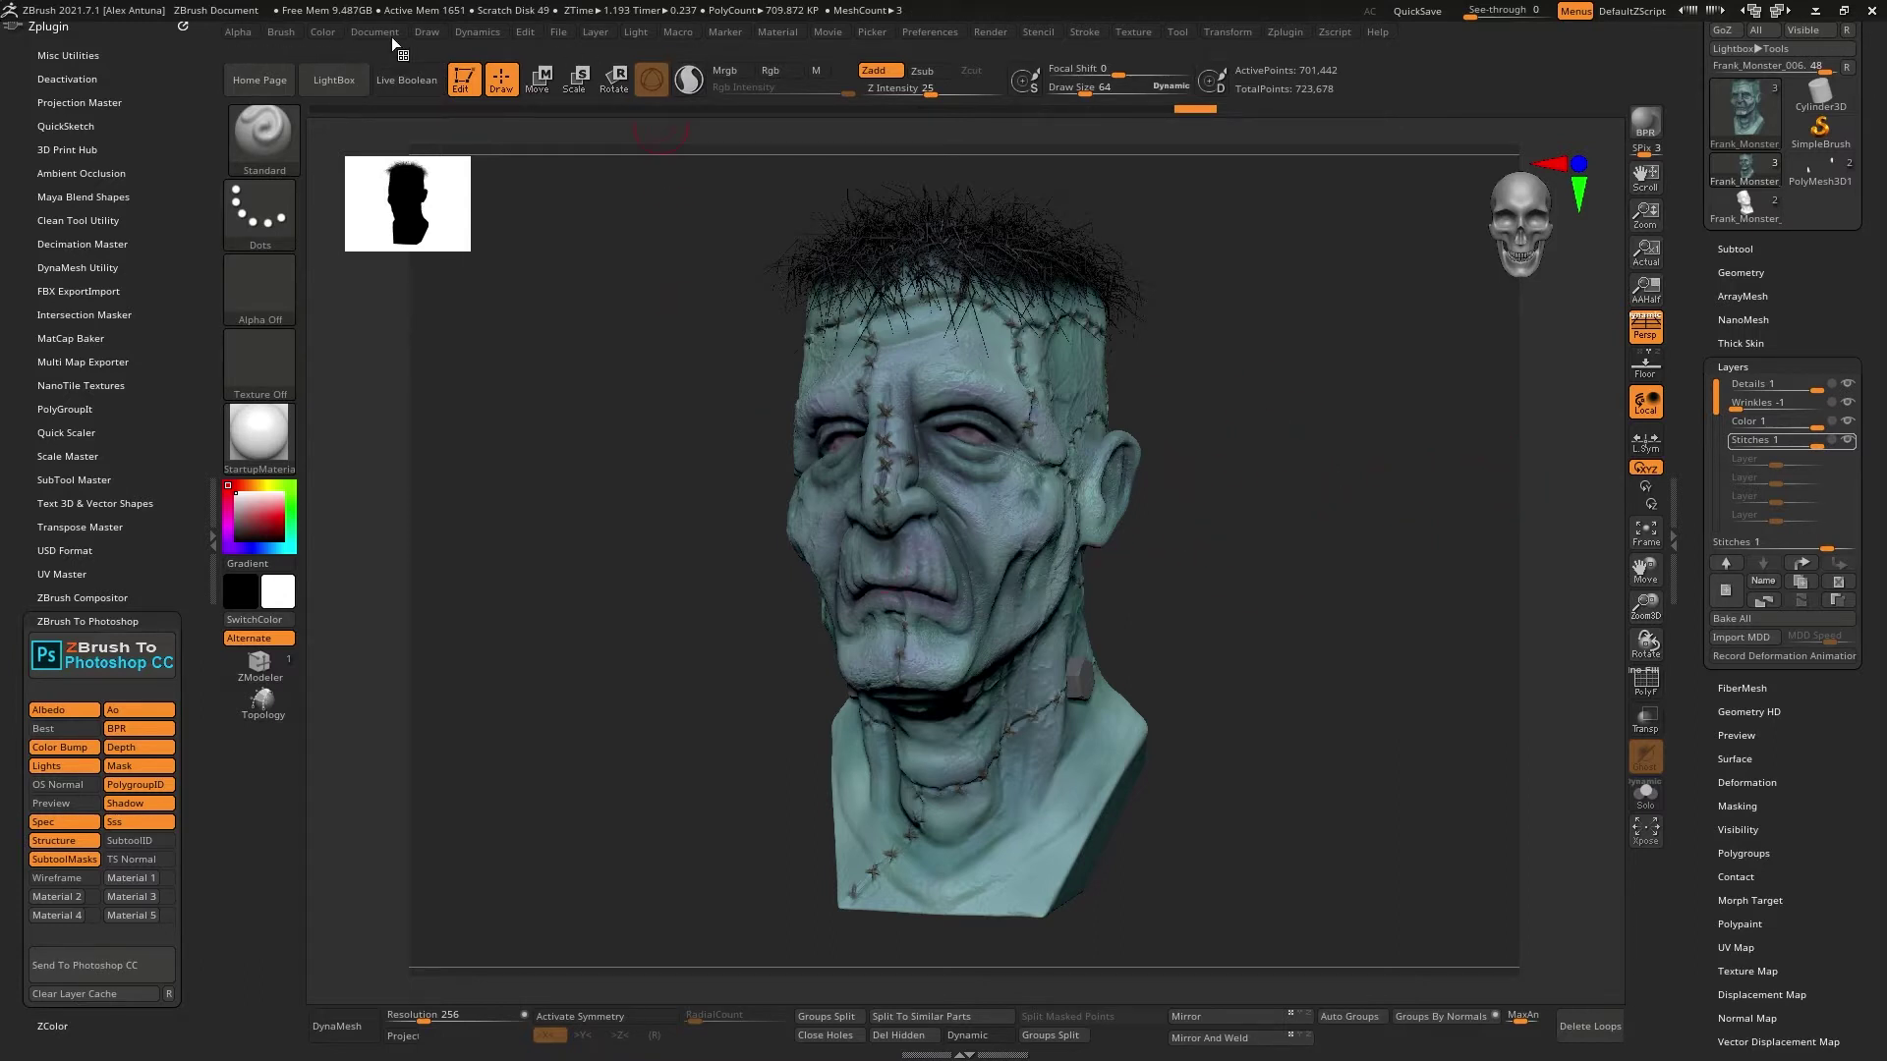
# Save the project over the existing Frank_Monster_01.zpr in the ZProject folder of 2021_10_05_Frank_Monster.
pyautogui.click(564, 31)
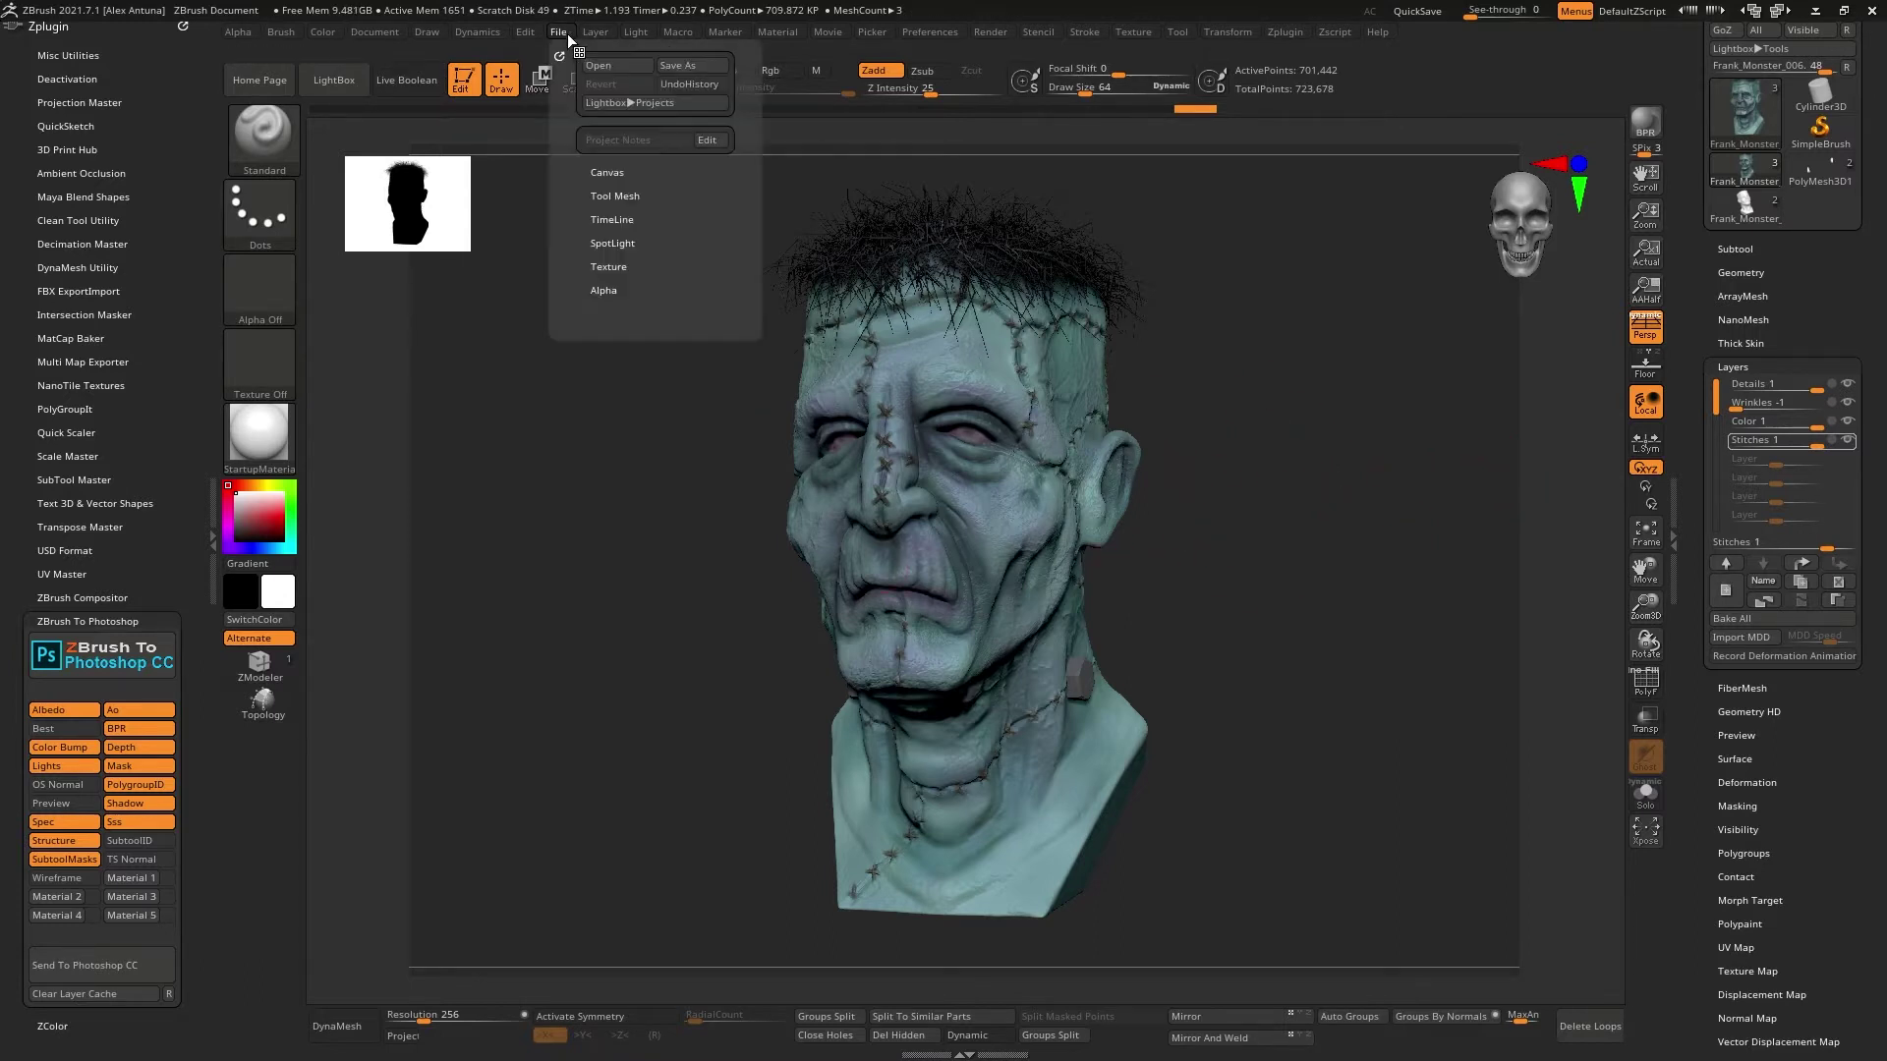
pyautogui.click(699, 67)
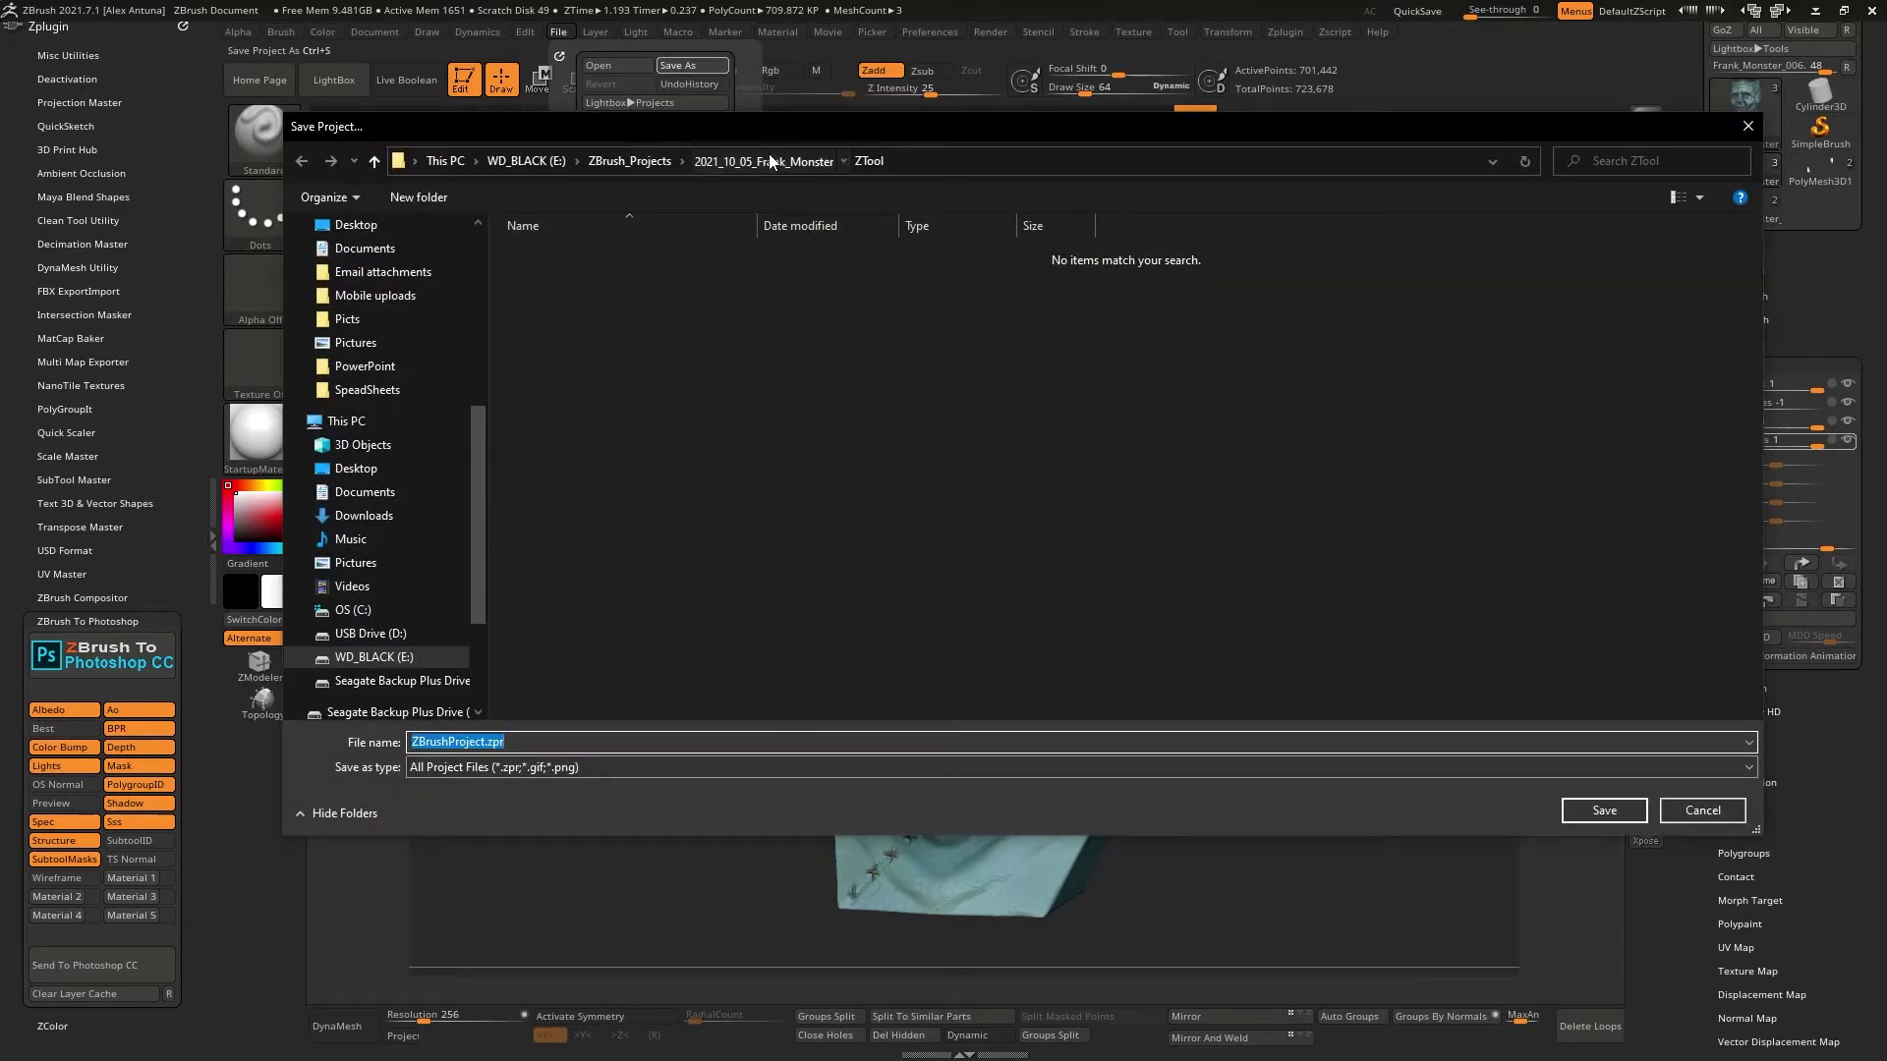
pyautogui.click(769, 159)
pyautogui.doubleClick(564, 256)
pyautogui.click(590, 256)
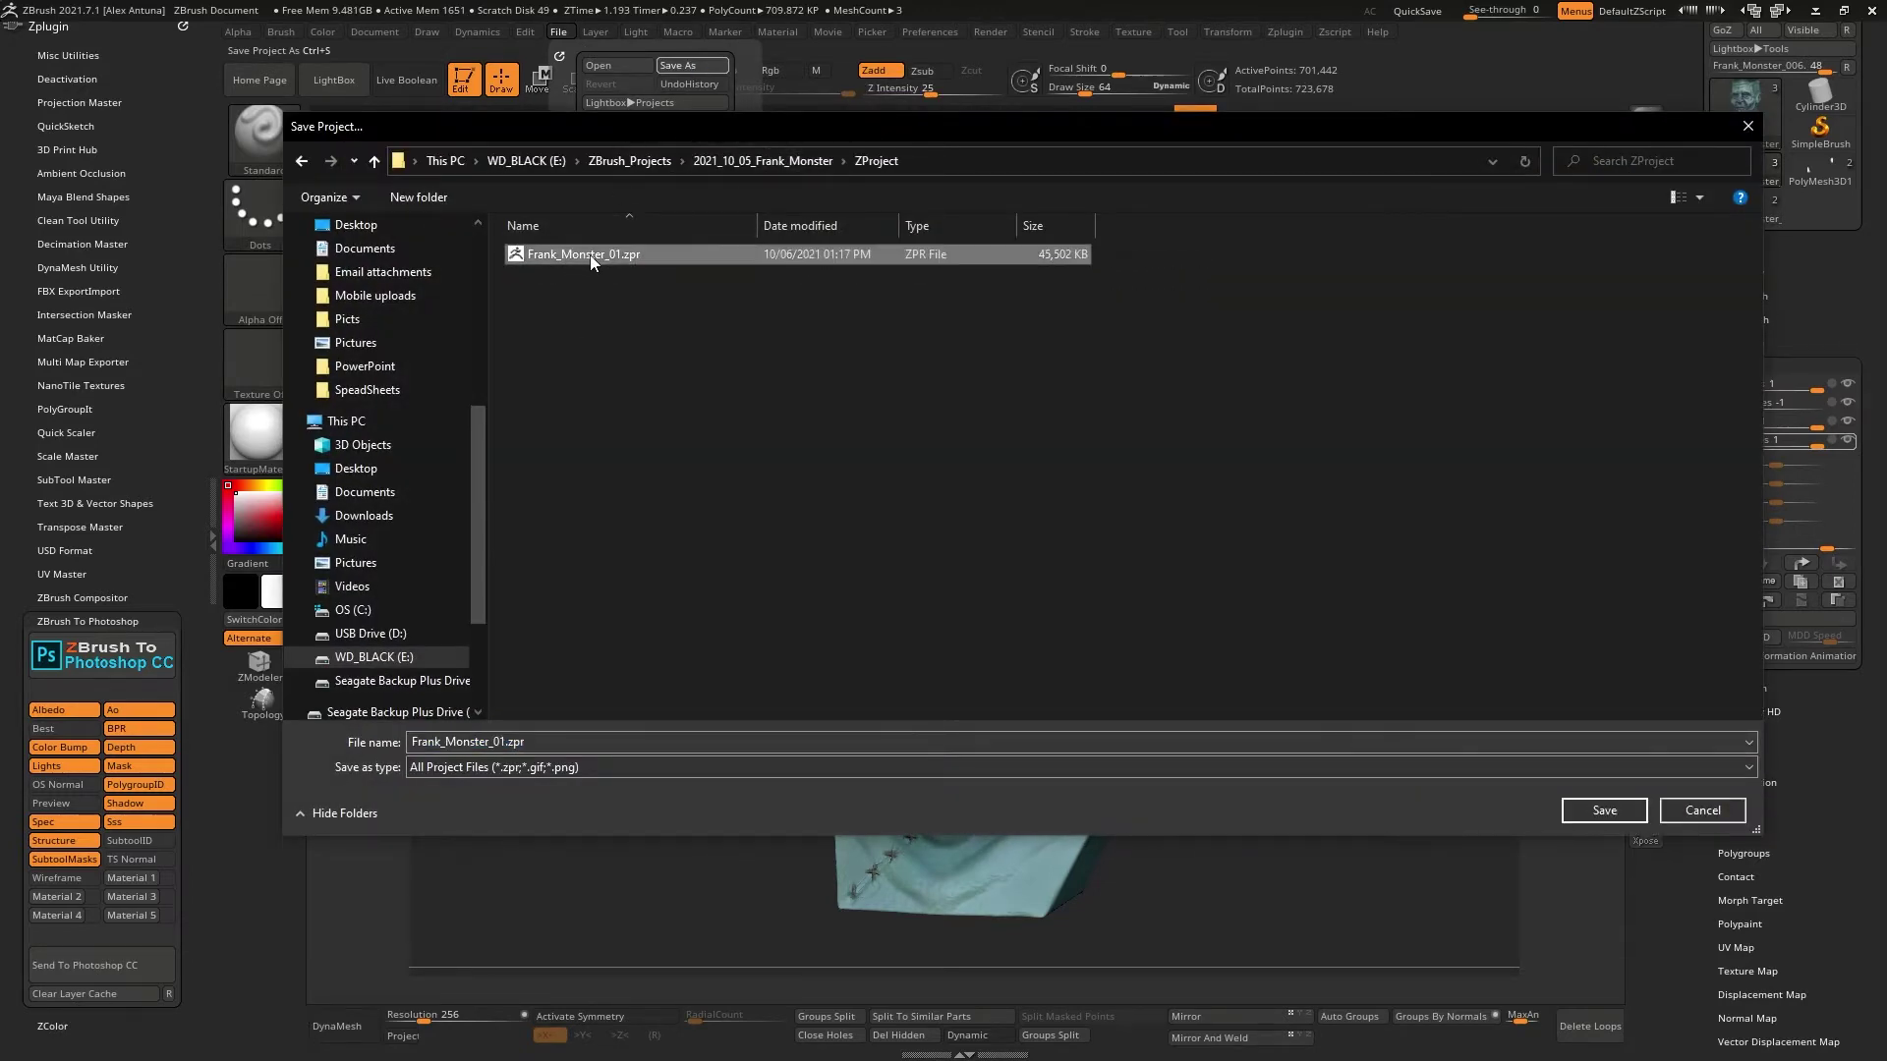
pyautogui.click(1605, 811)
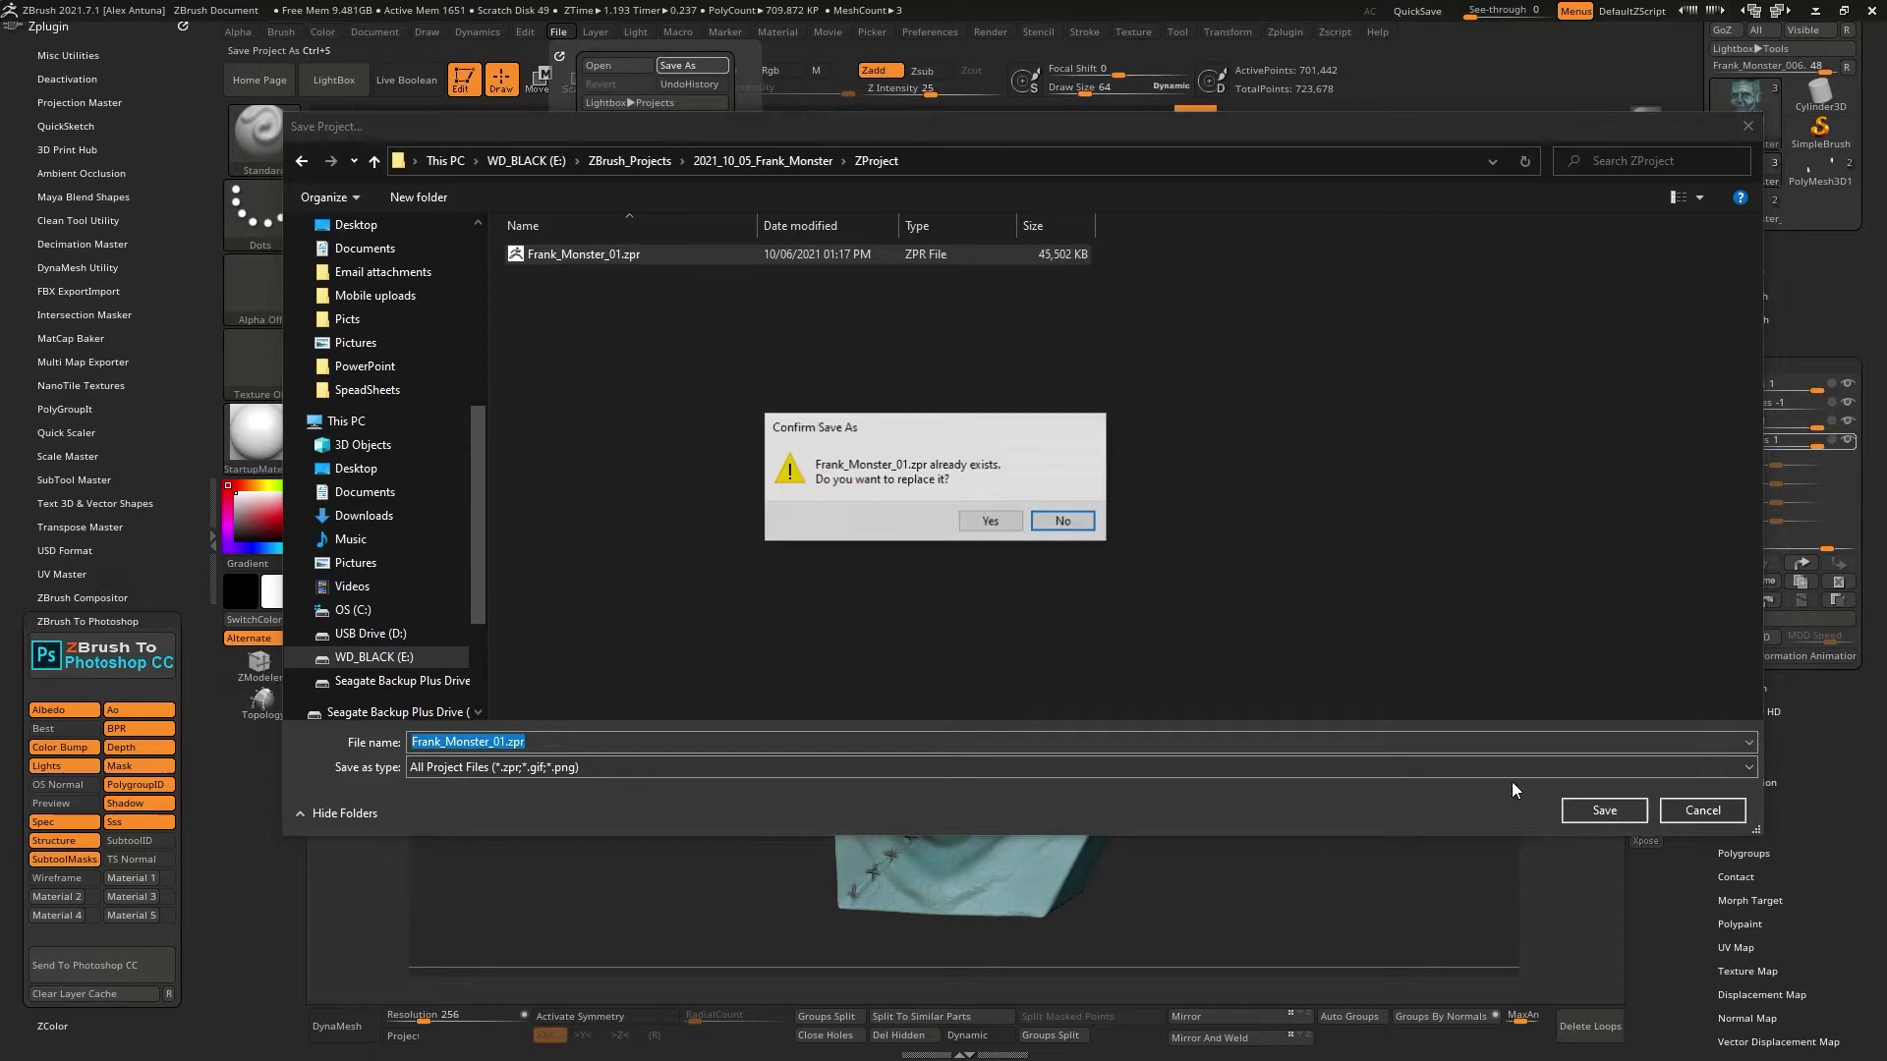
pyautogui.click(995, 527)
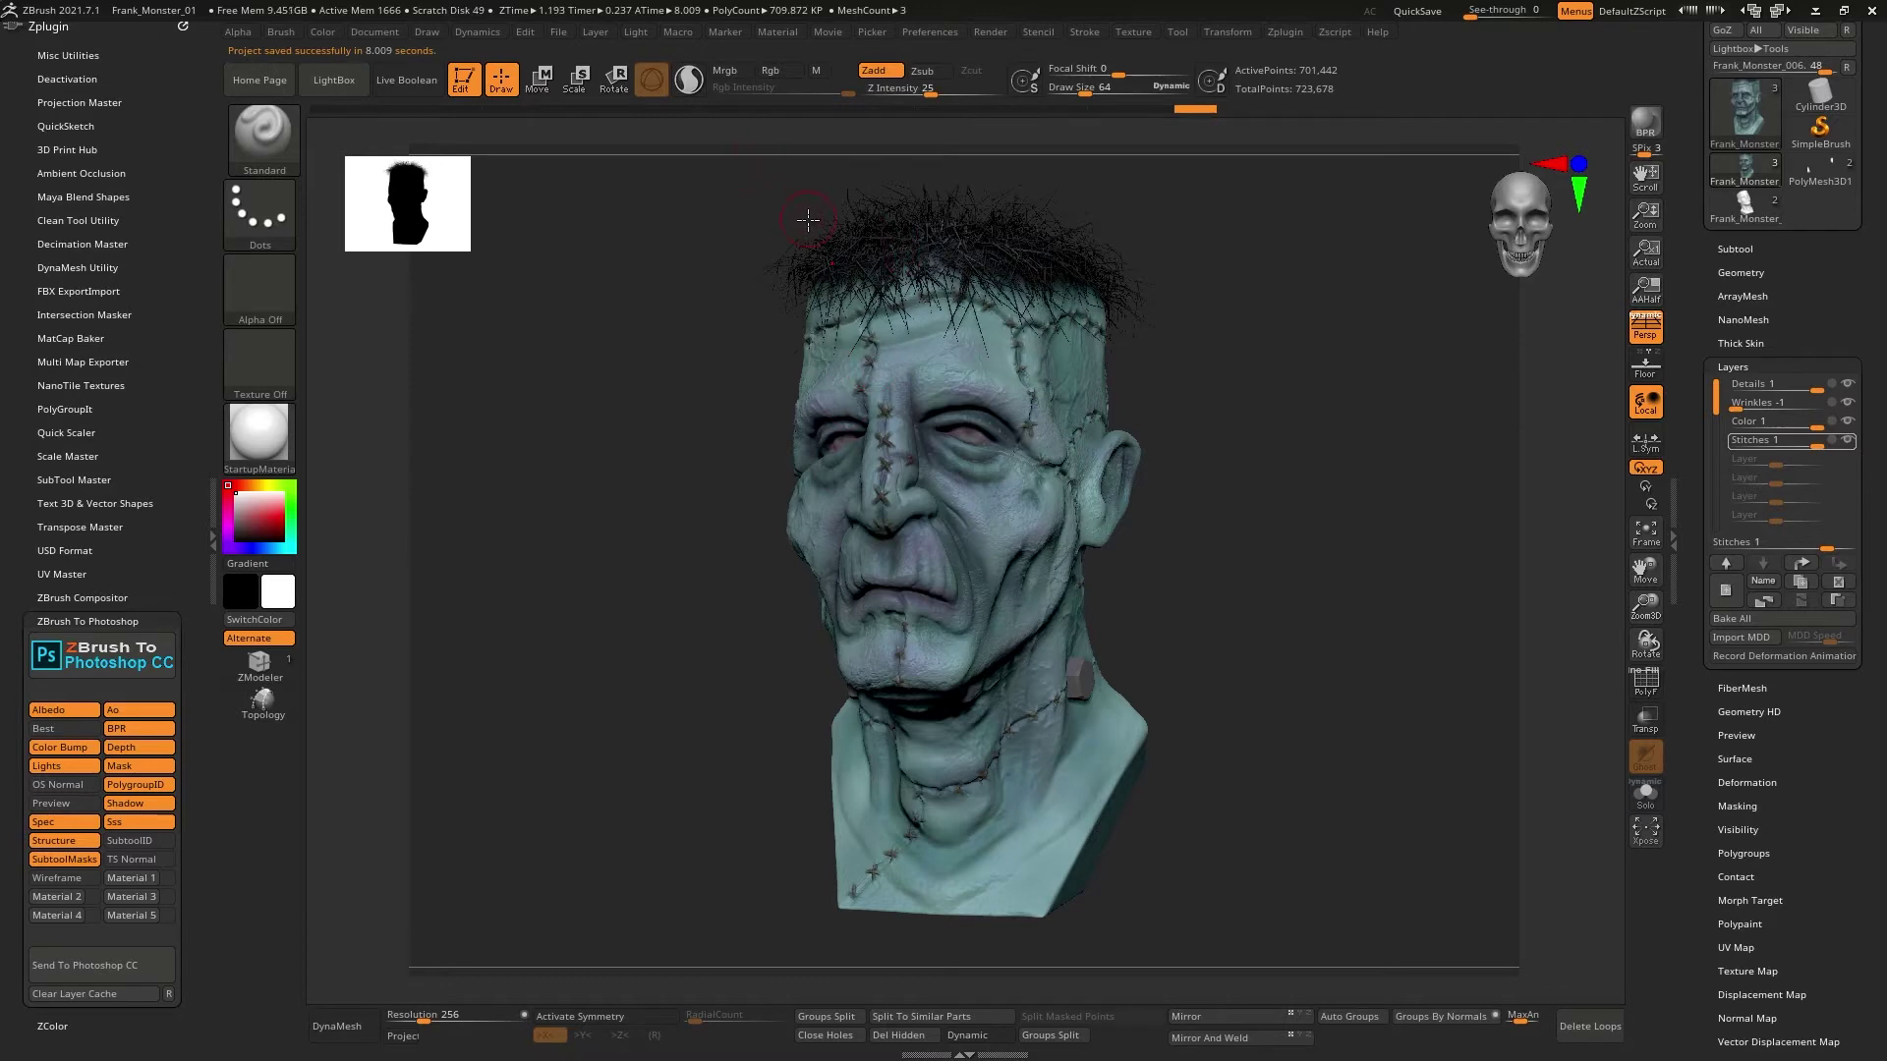
# Store the current three-quarter view of the bust as a camera named Camera1.
pyautogui.click(383, 29)
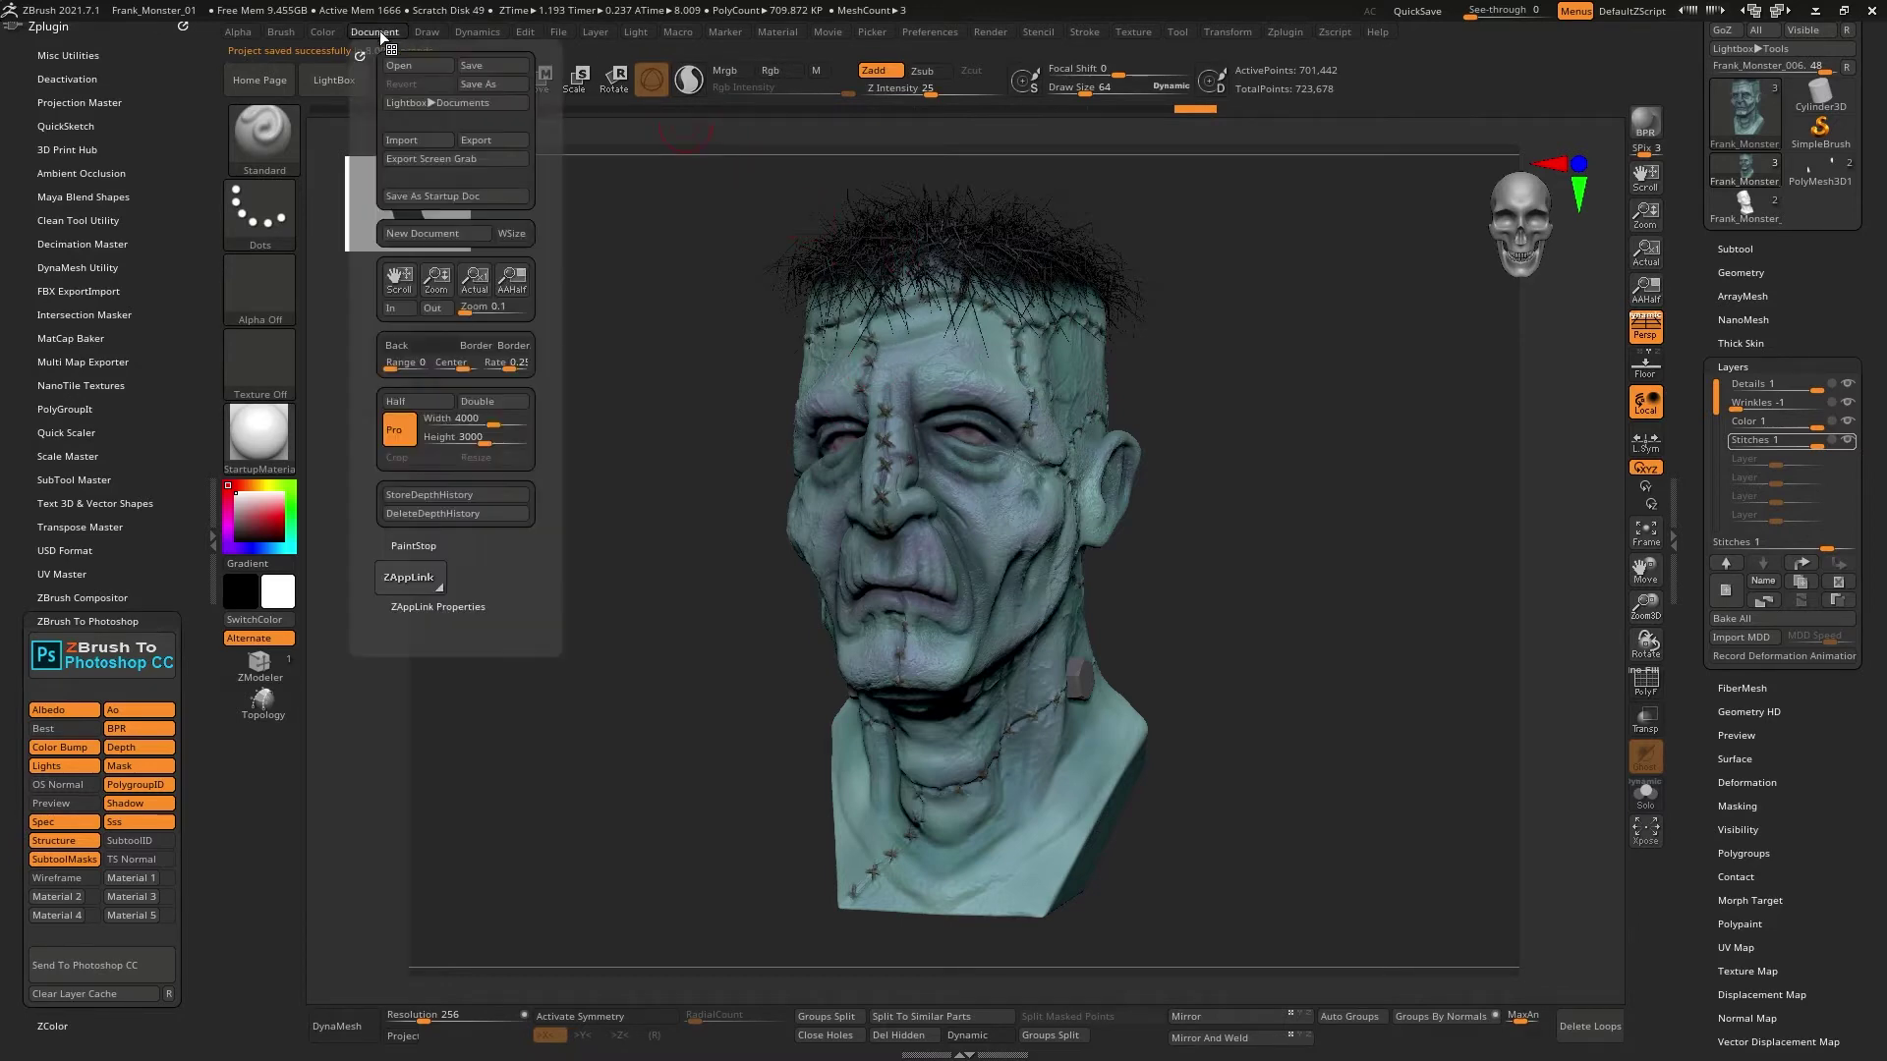
pyautogui.click(437, 30)
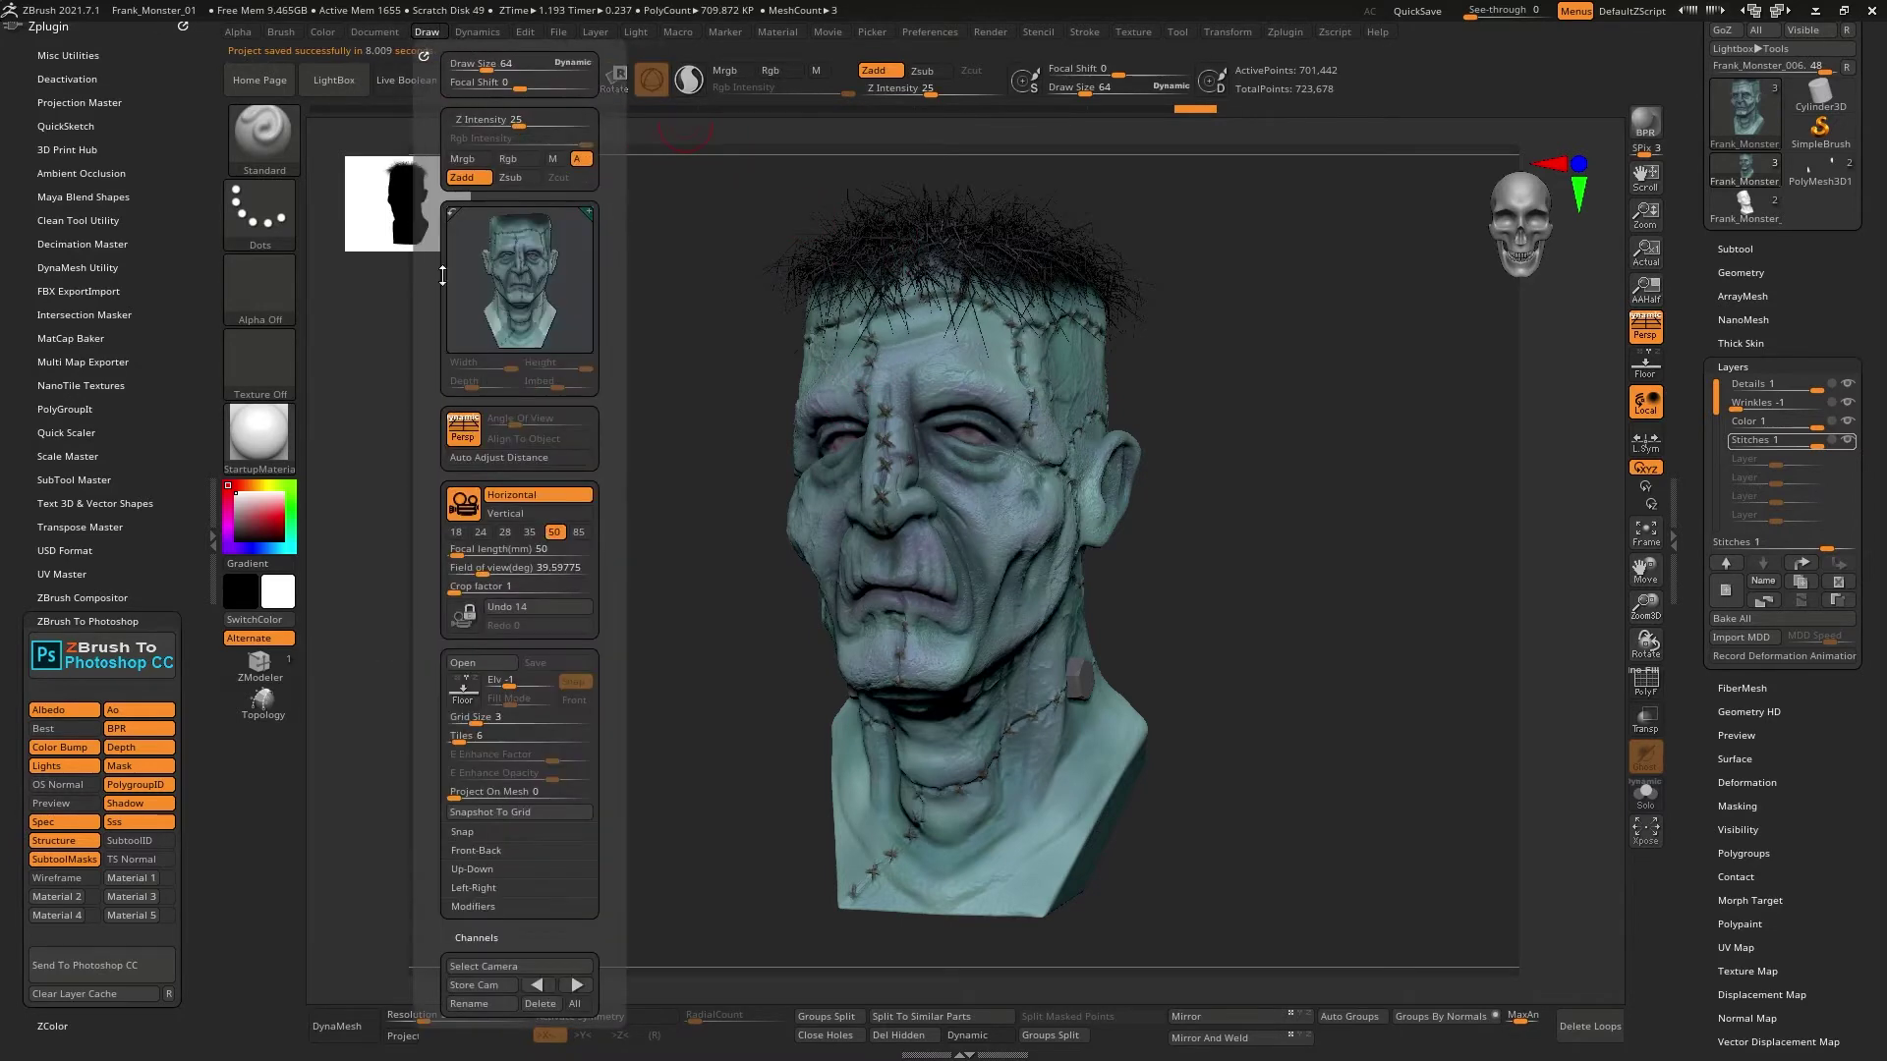
pyautogui.click(470, 1004)
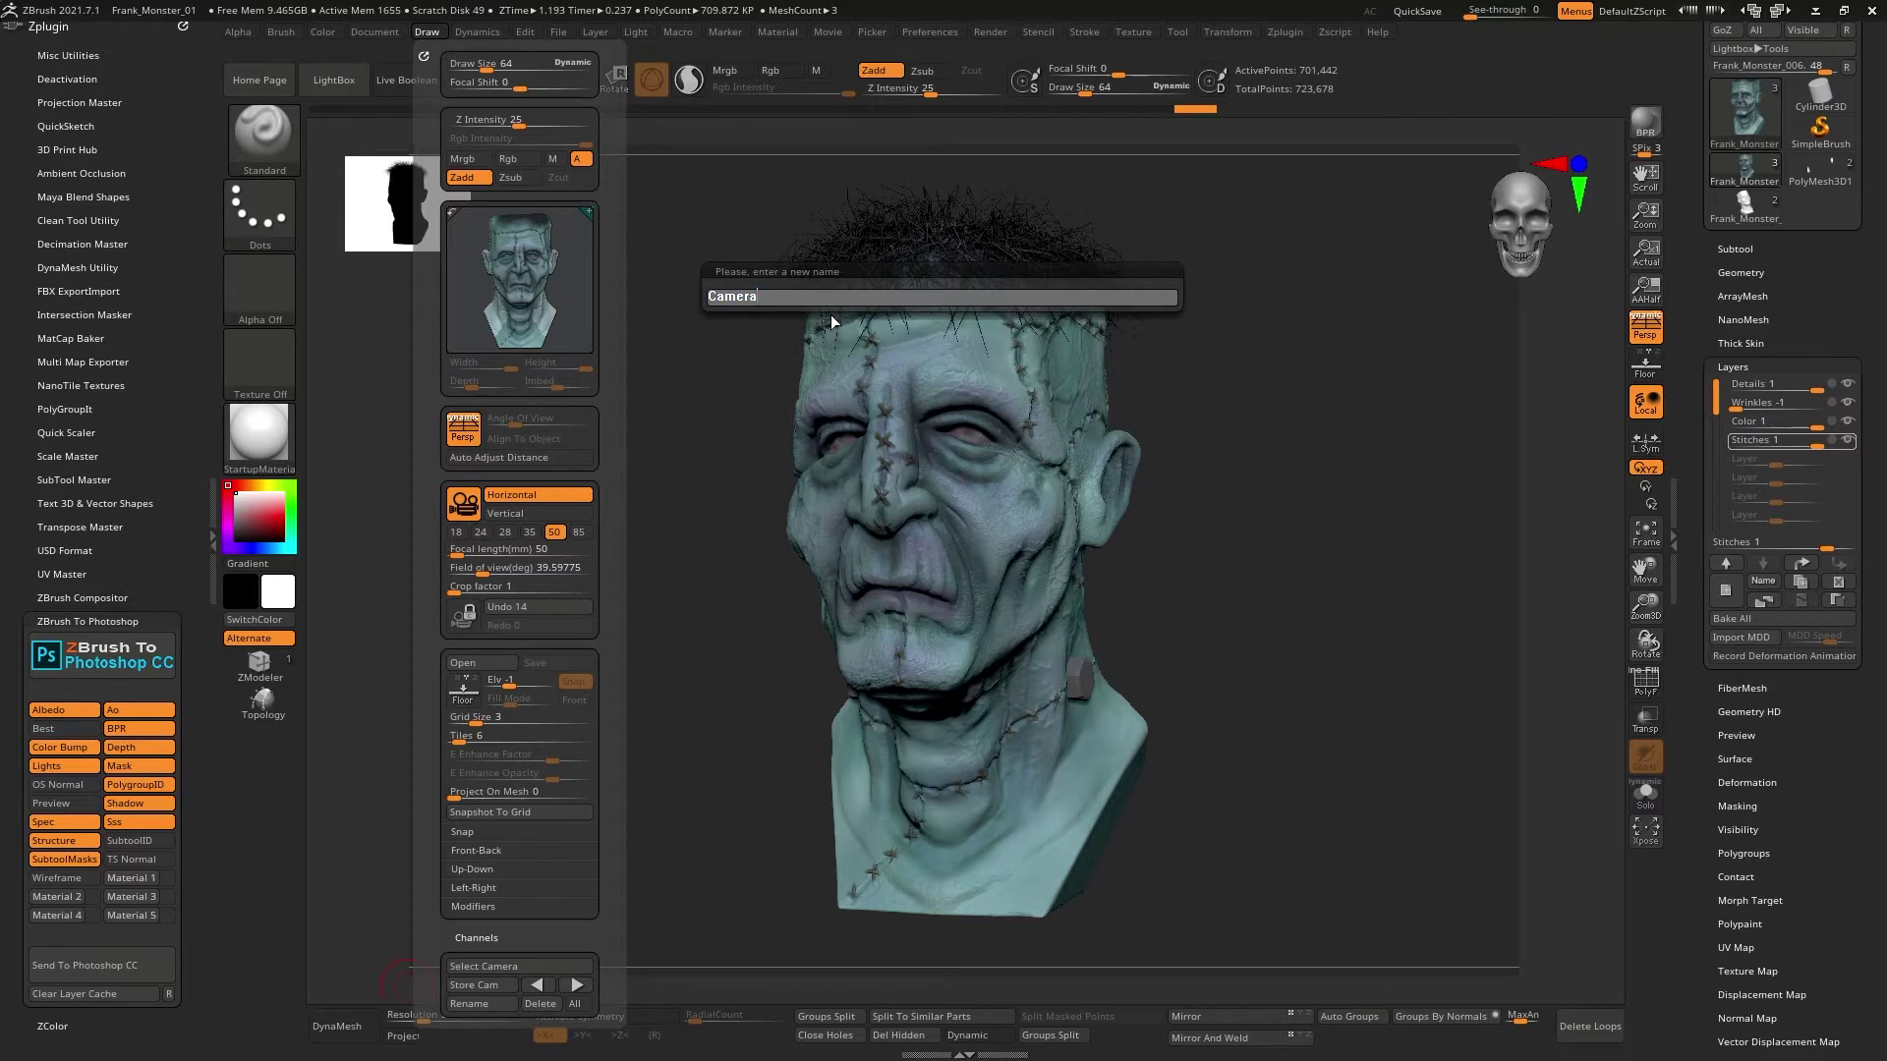
pyautogui.press('Return')
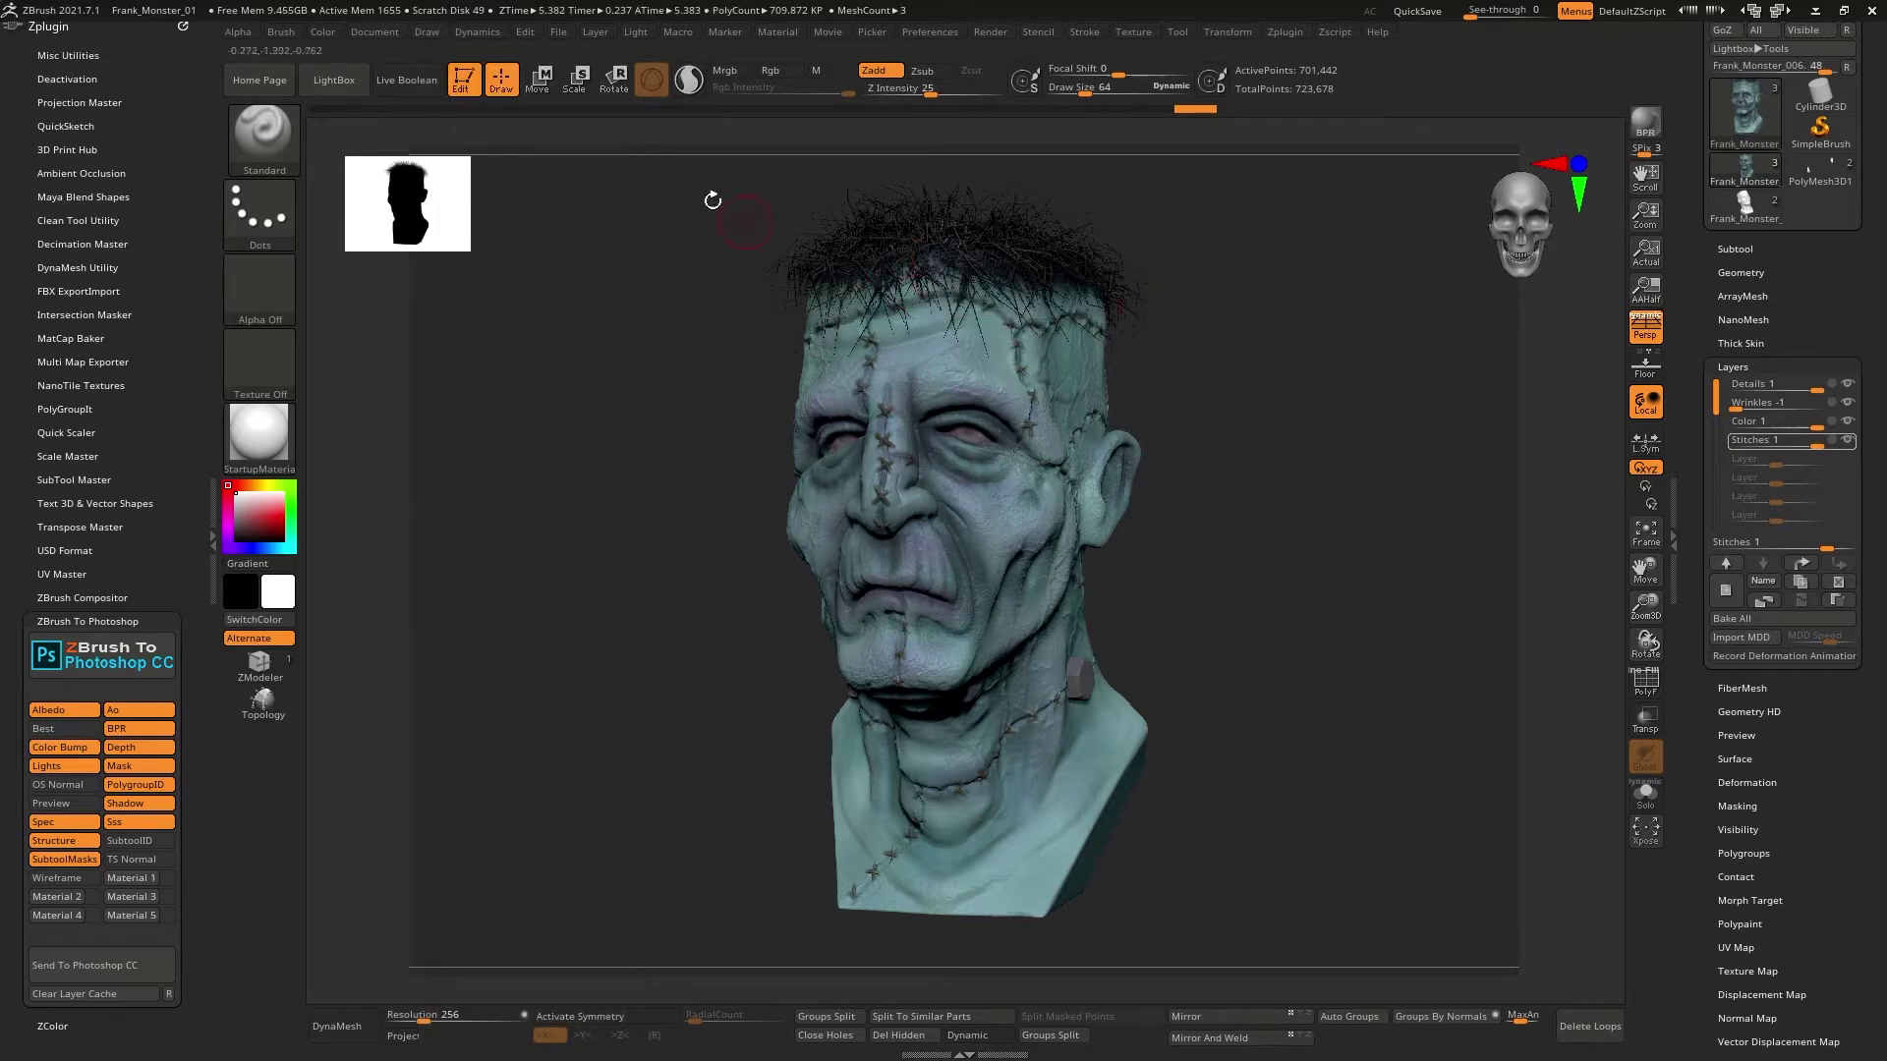
# Turn the bust to a side angle and recall Camera1 to check the stored view.
pyautogui.moveTo(1373, 594); pyautogui.dragTo(581, 119)
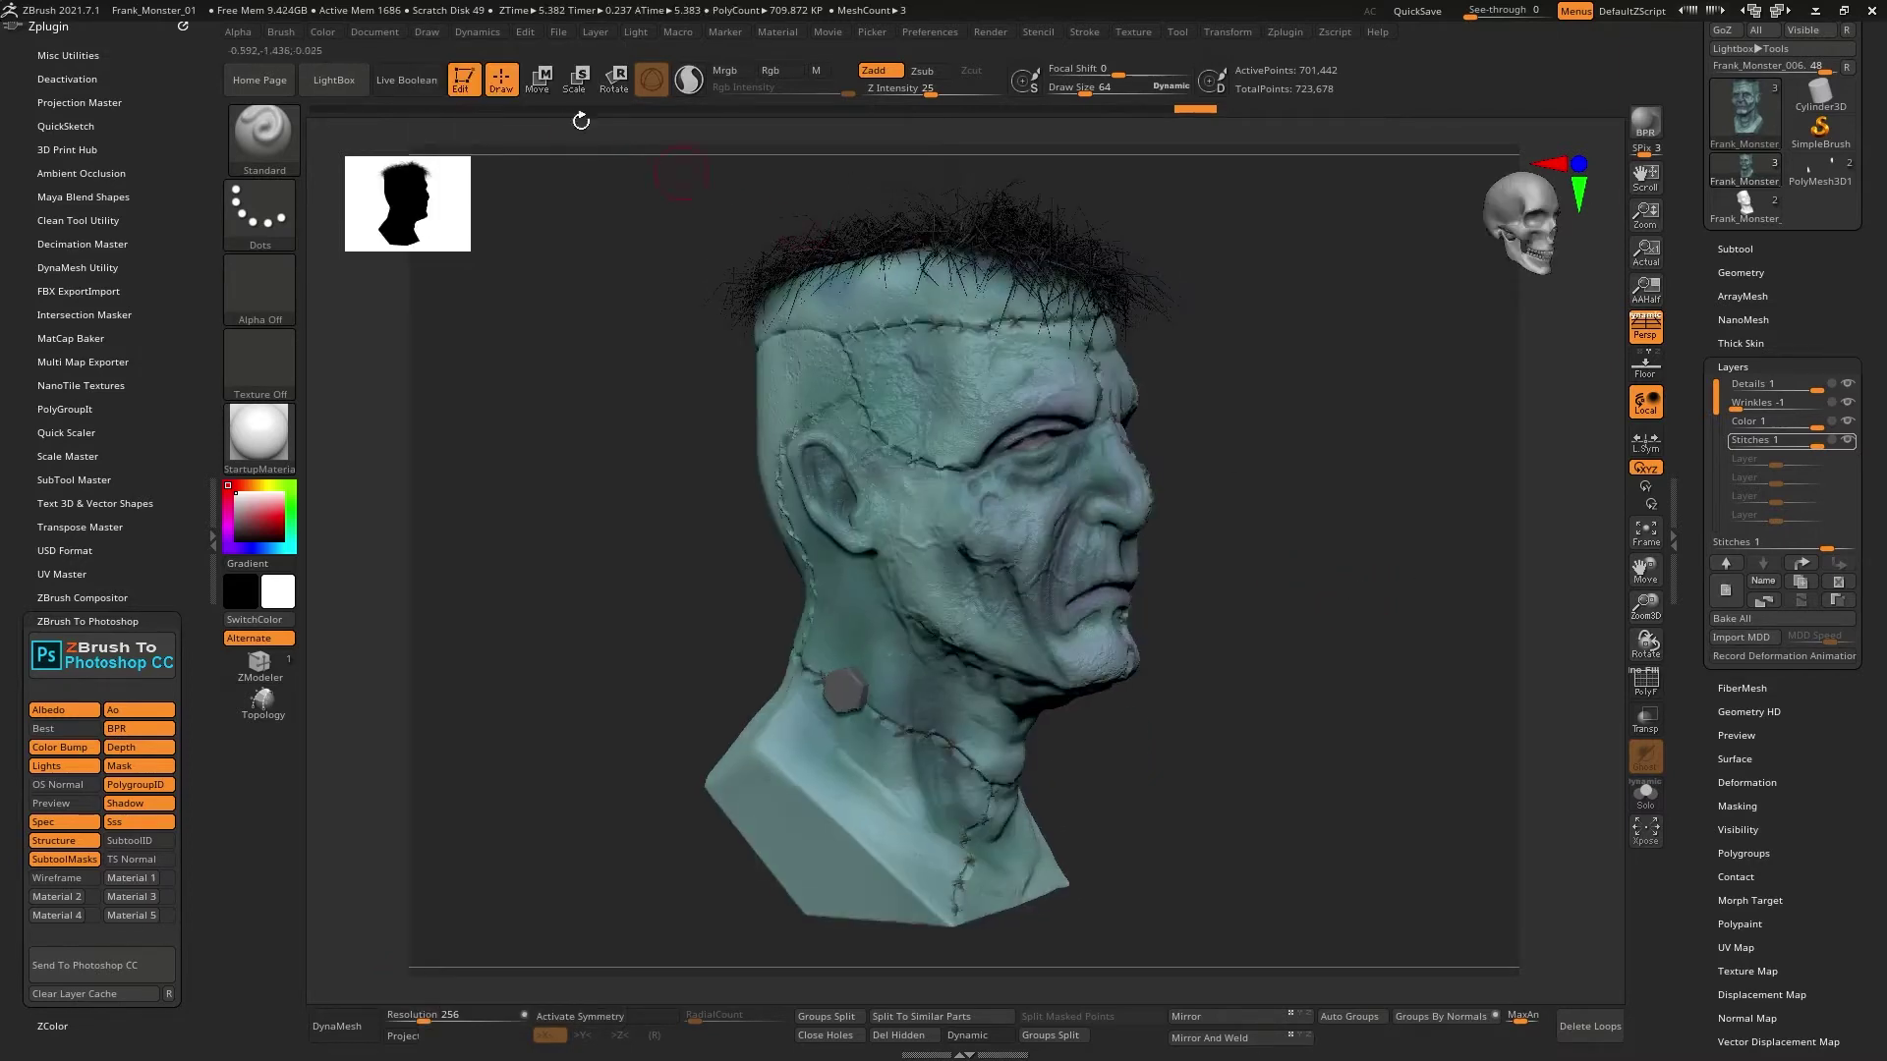
pyautogui.click(379, 31)
pyautogui.click(422, 31)
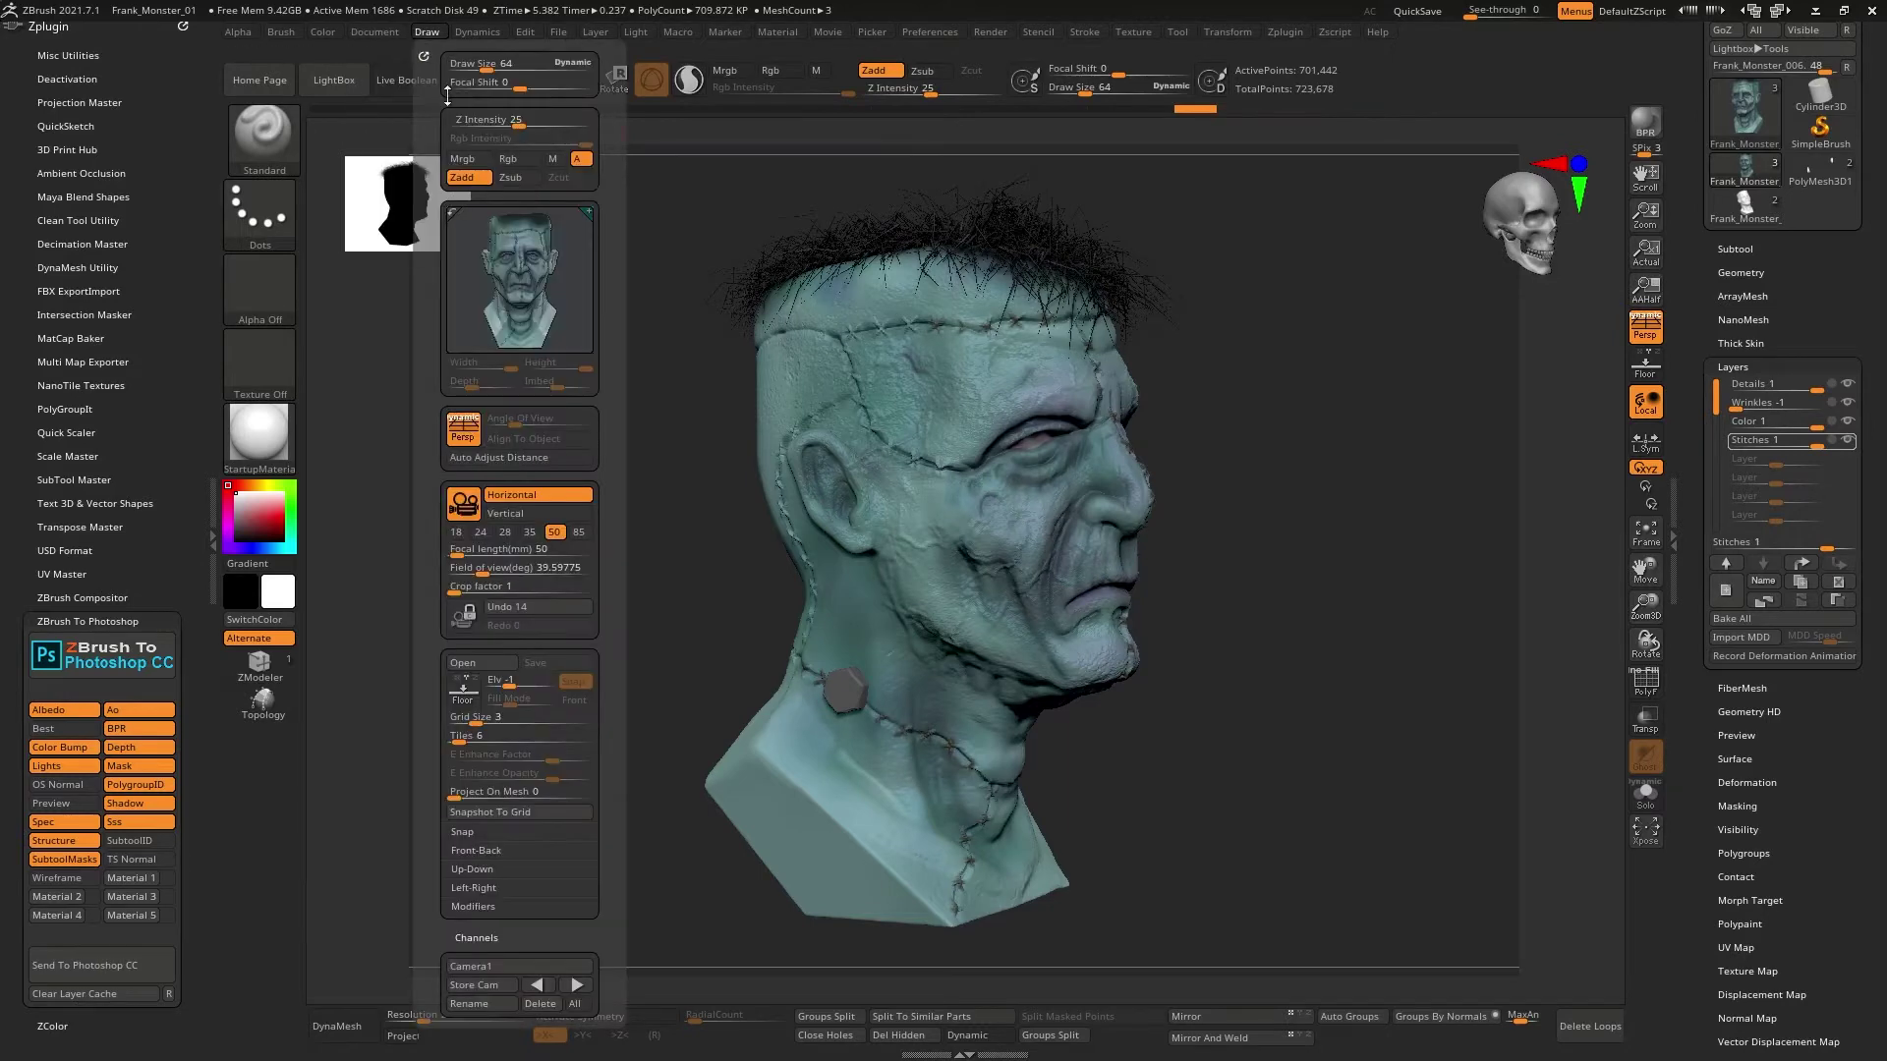
pyautogui.click(525, 964)
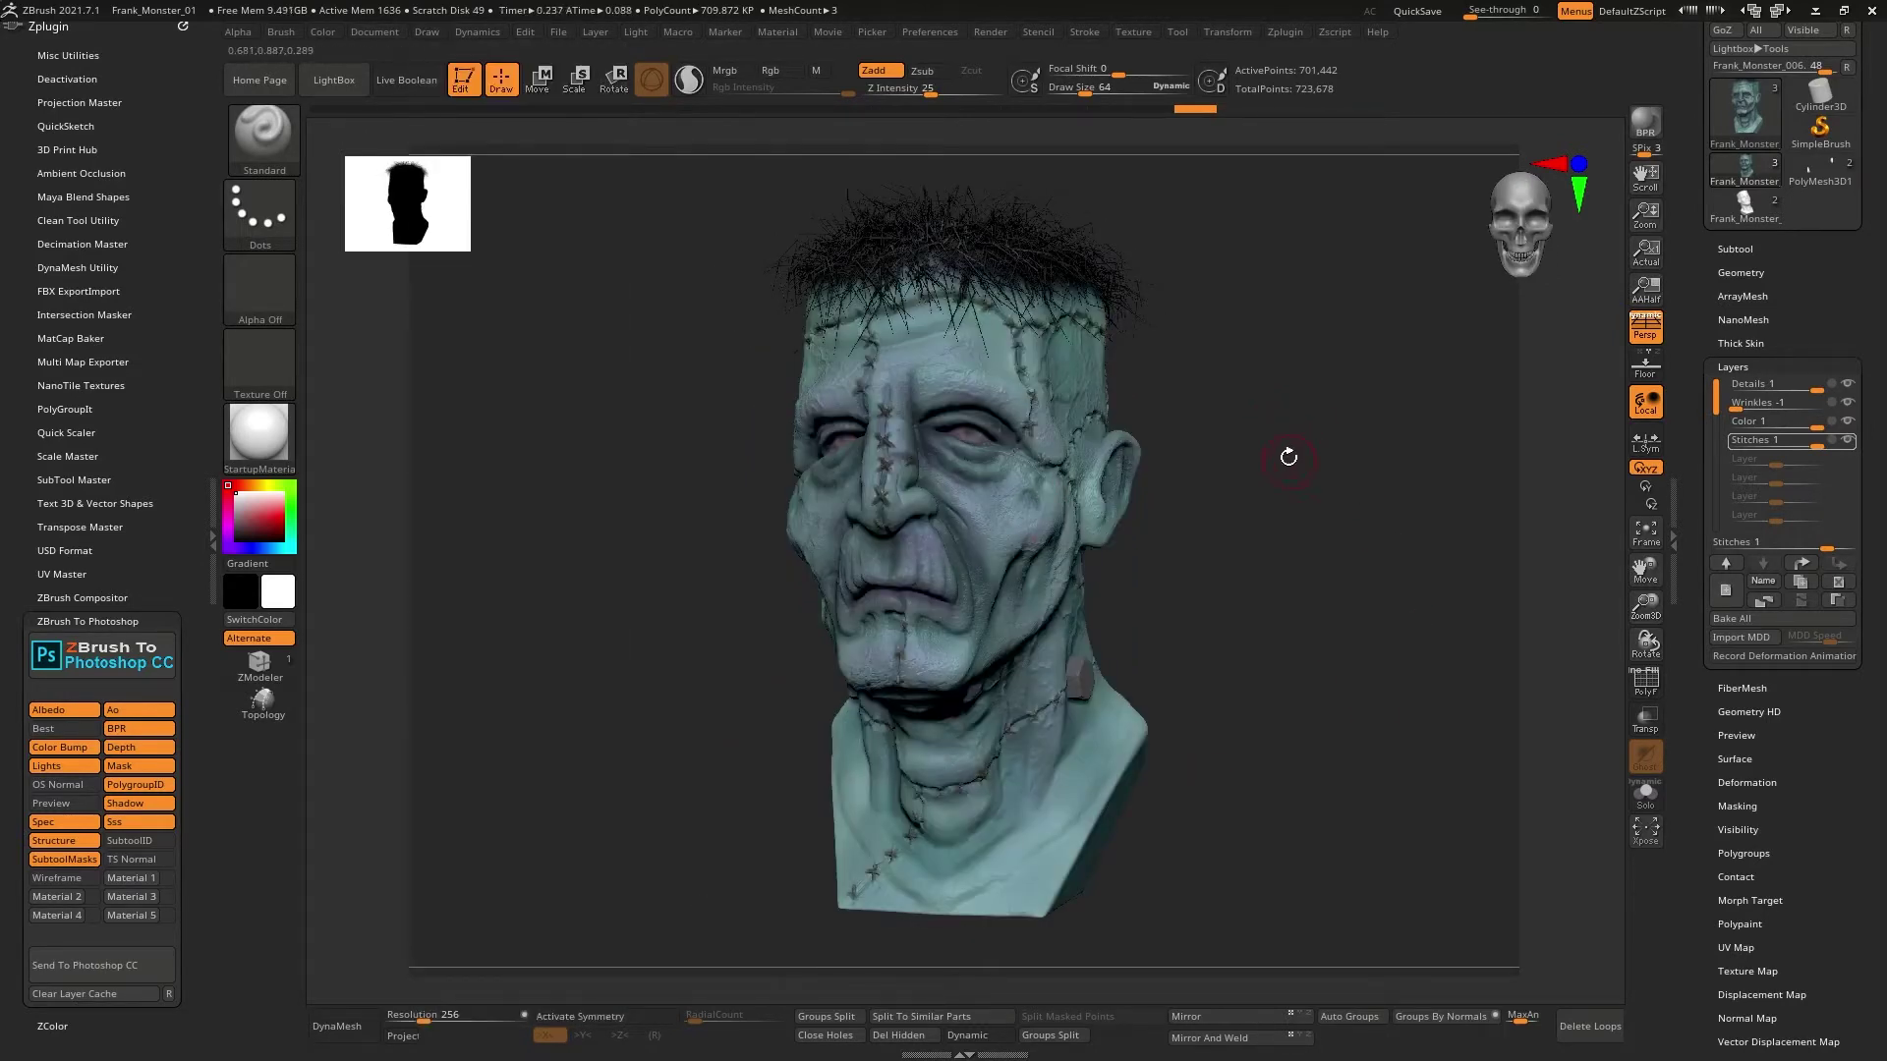
# Render the bust with BPR and enable the Best and SubtoolID passes for the Photoshop export.
pyautogui.click(1660, 132)
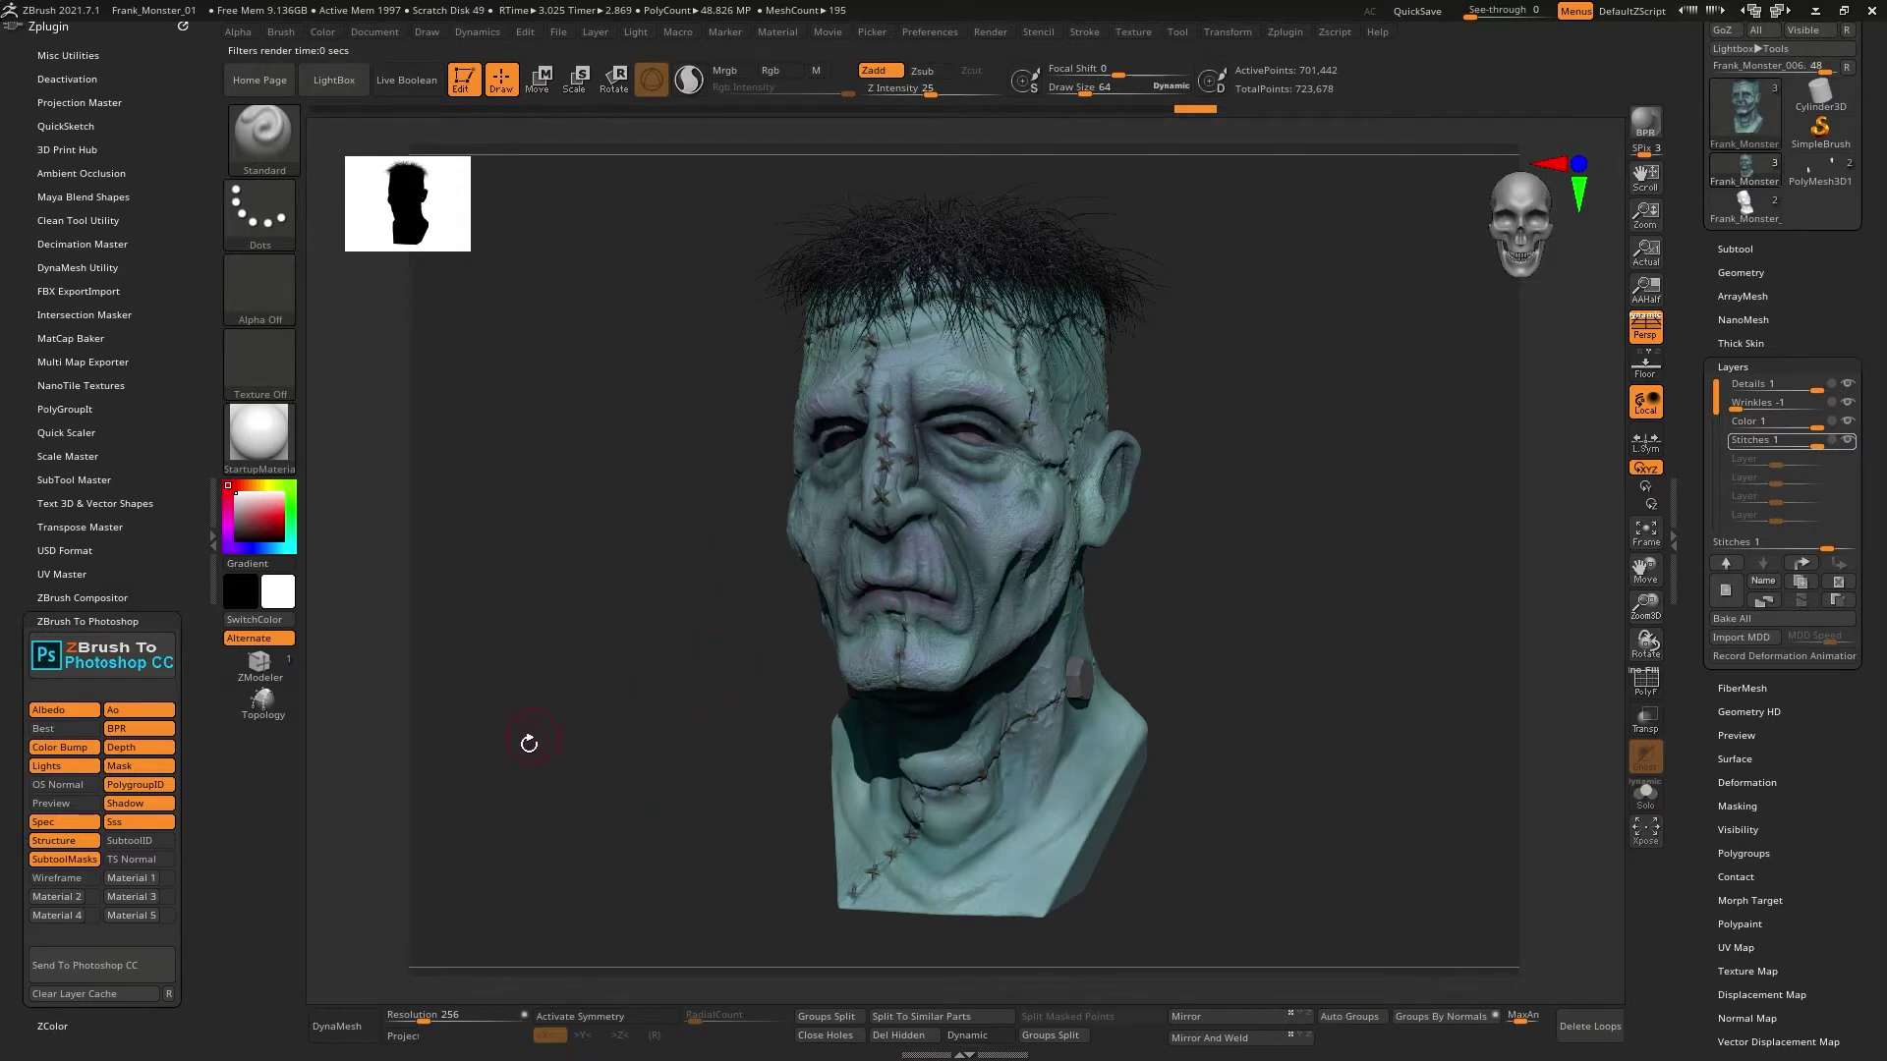
pyautogui.click(47, 732)
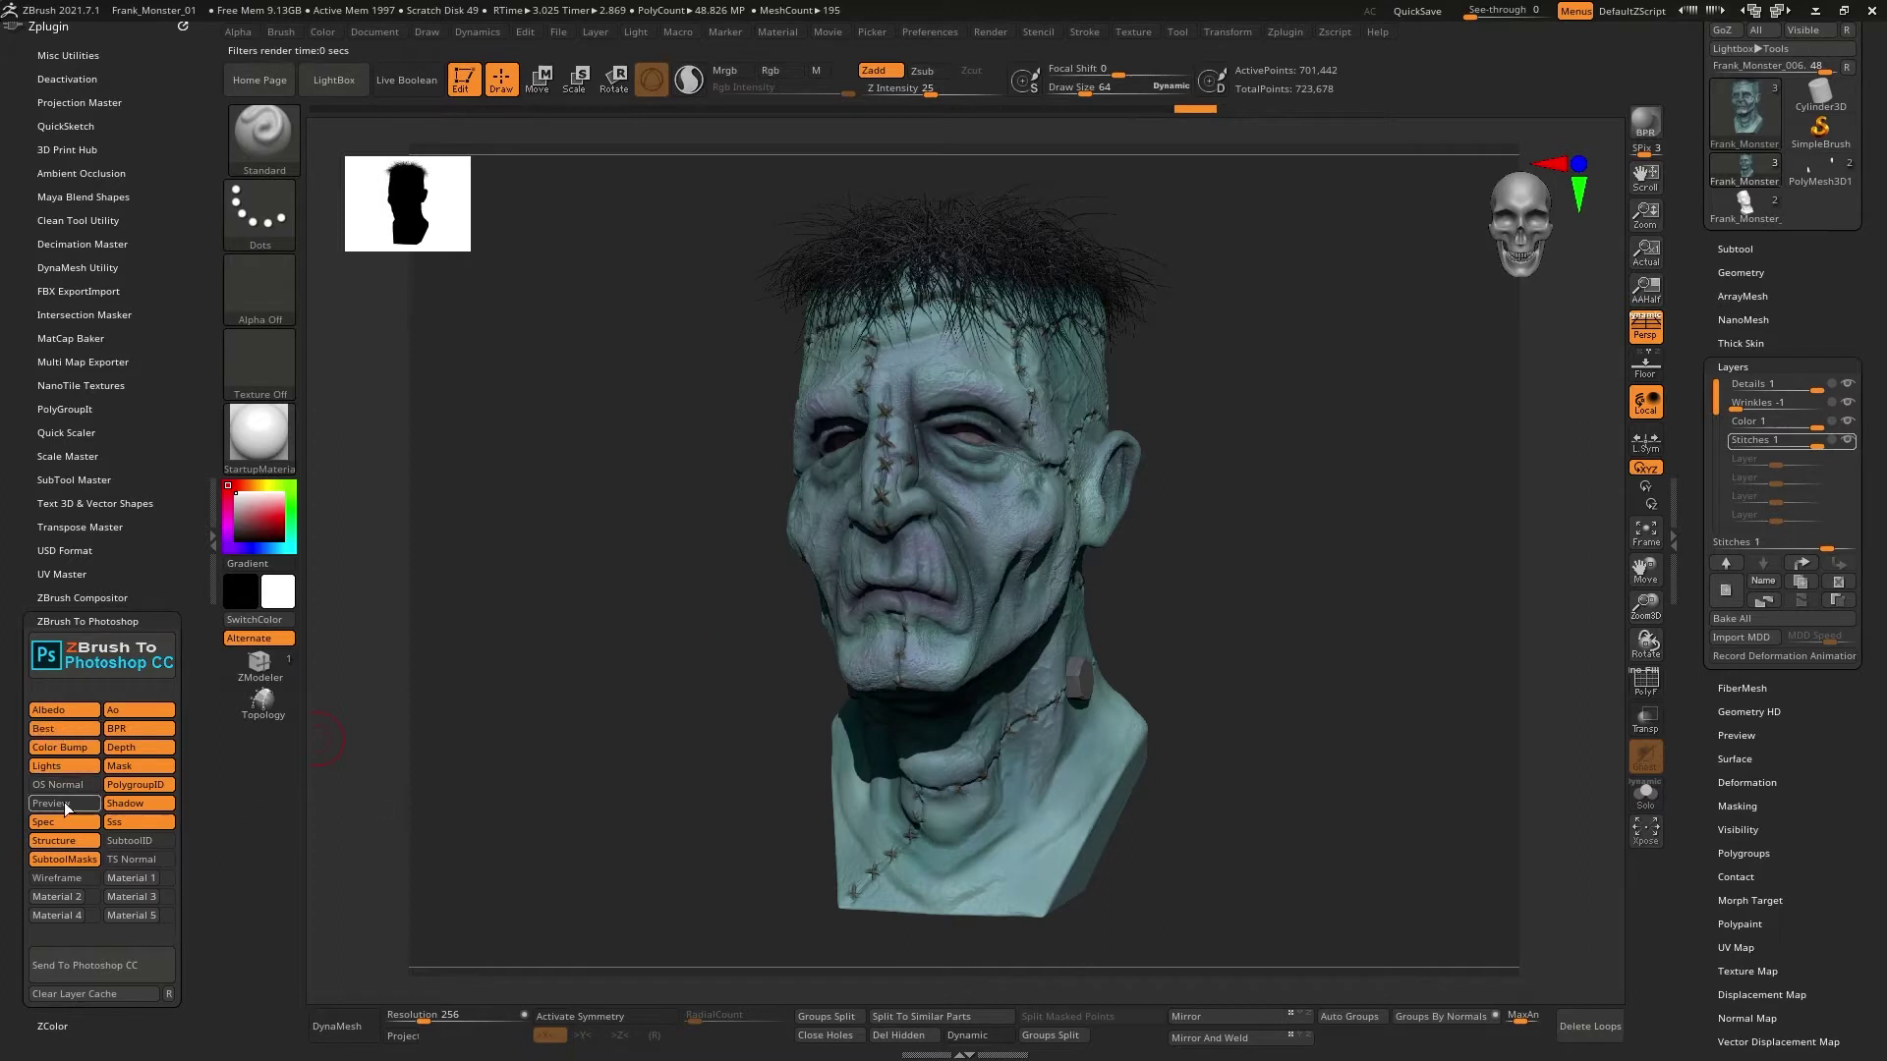
pyautogui.click(140, 842)
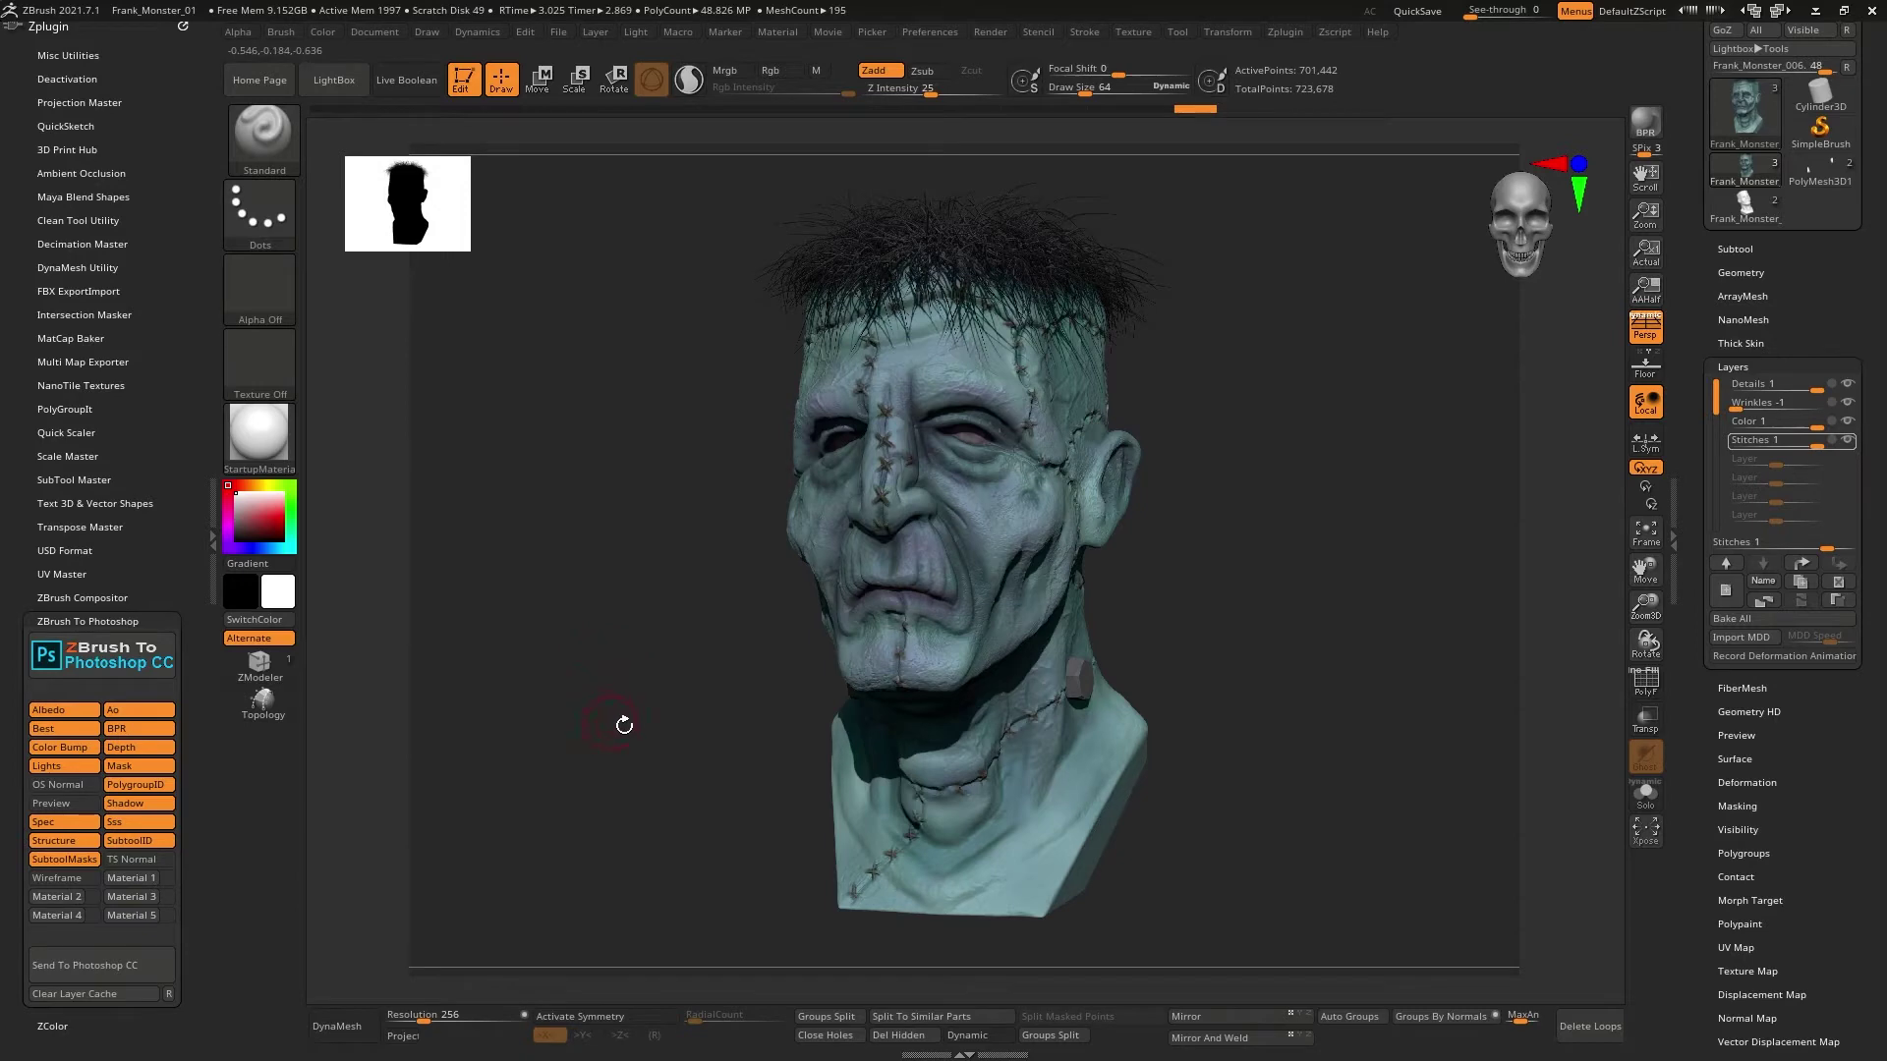
# Apply the Reflect2 material to the bust and assign it to the Material 1 pass, replacing the stored material.
pyautogui.click(263, 435)
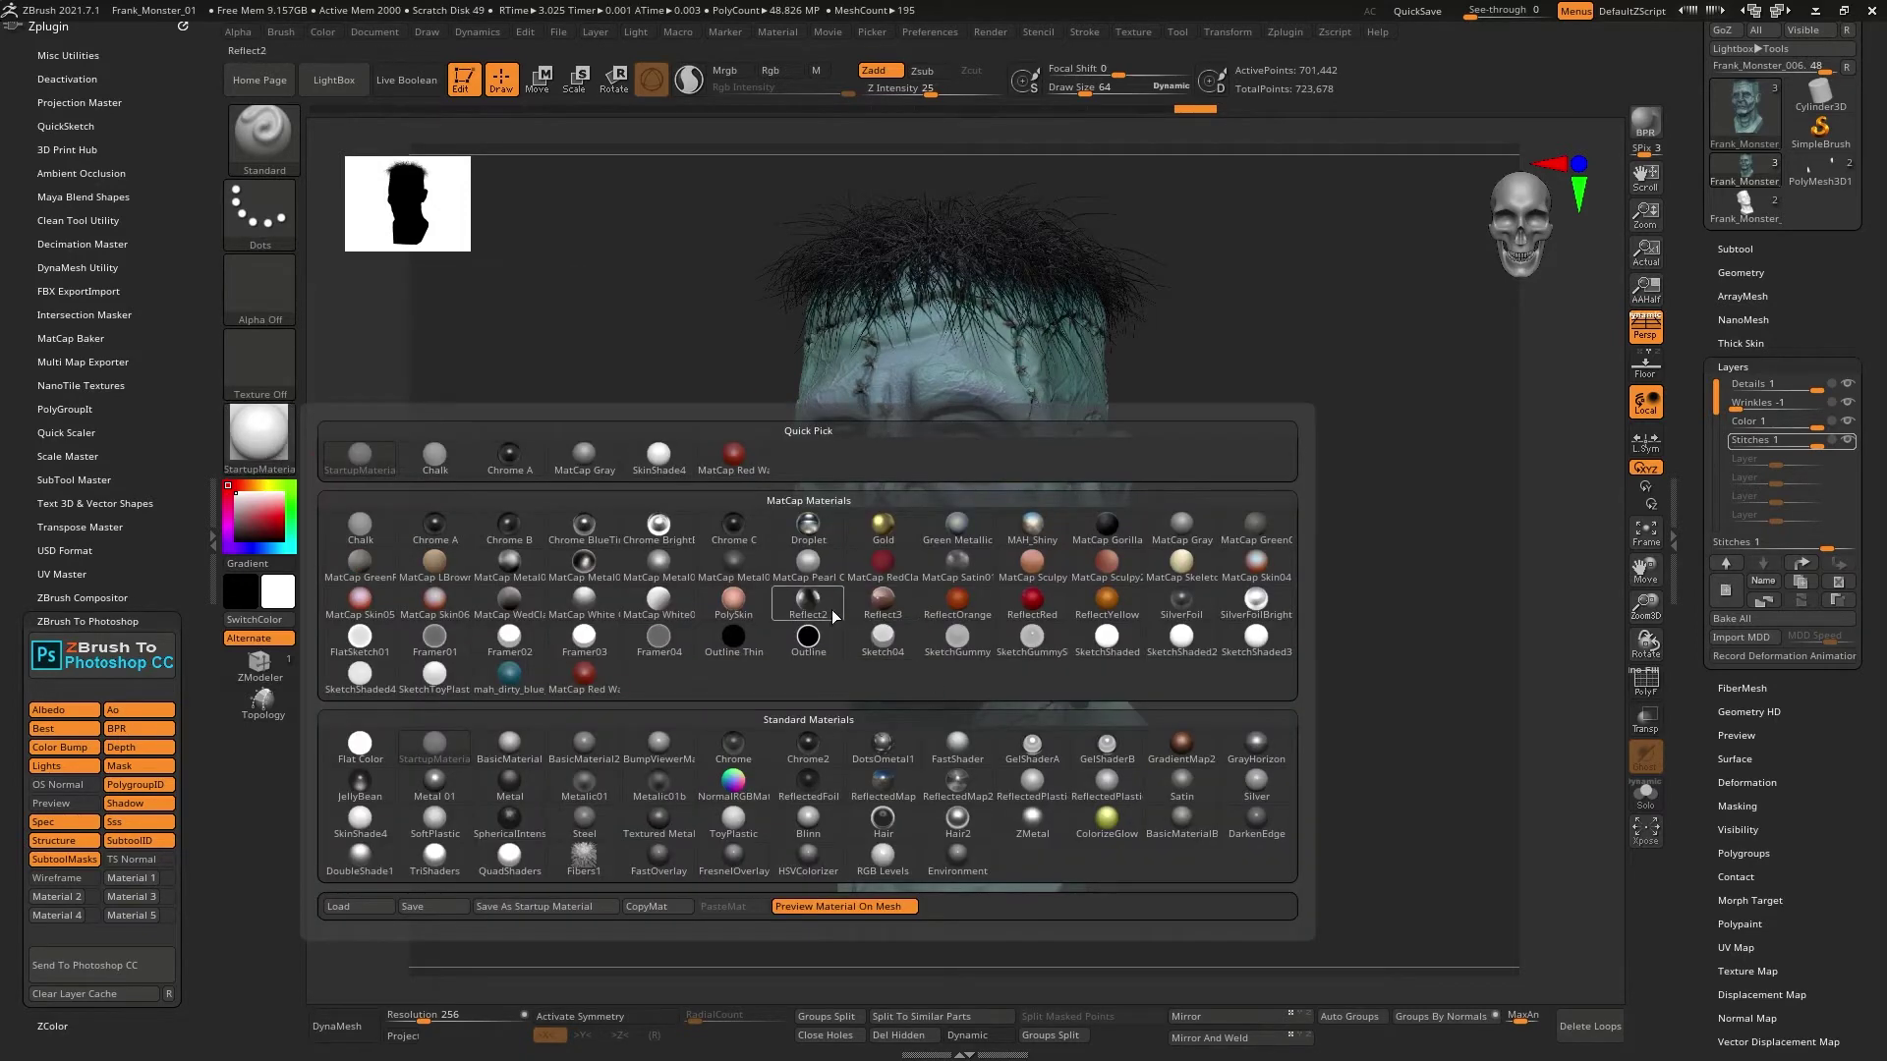
pyautogui.click(806, 601)
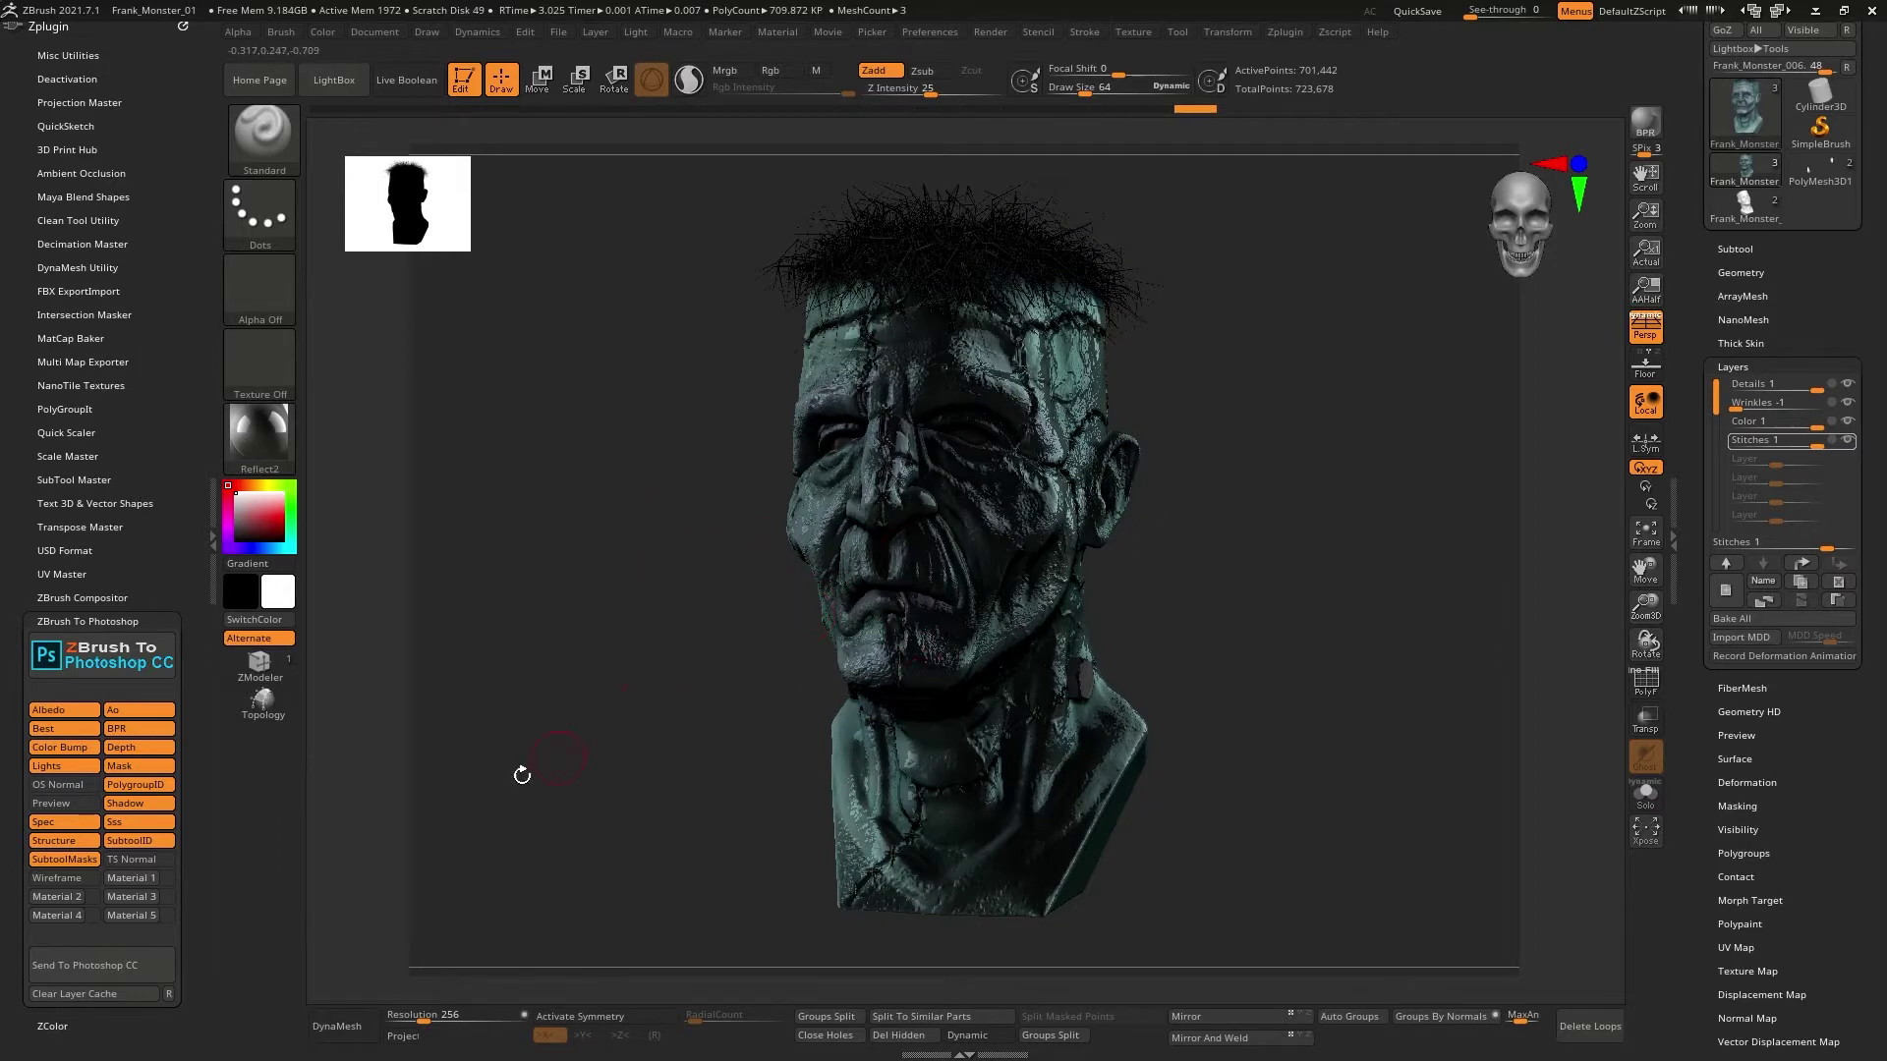
pyautogui.click(132, 879)
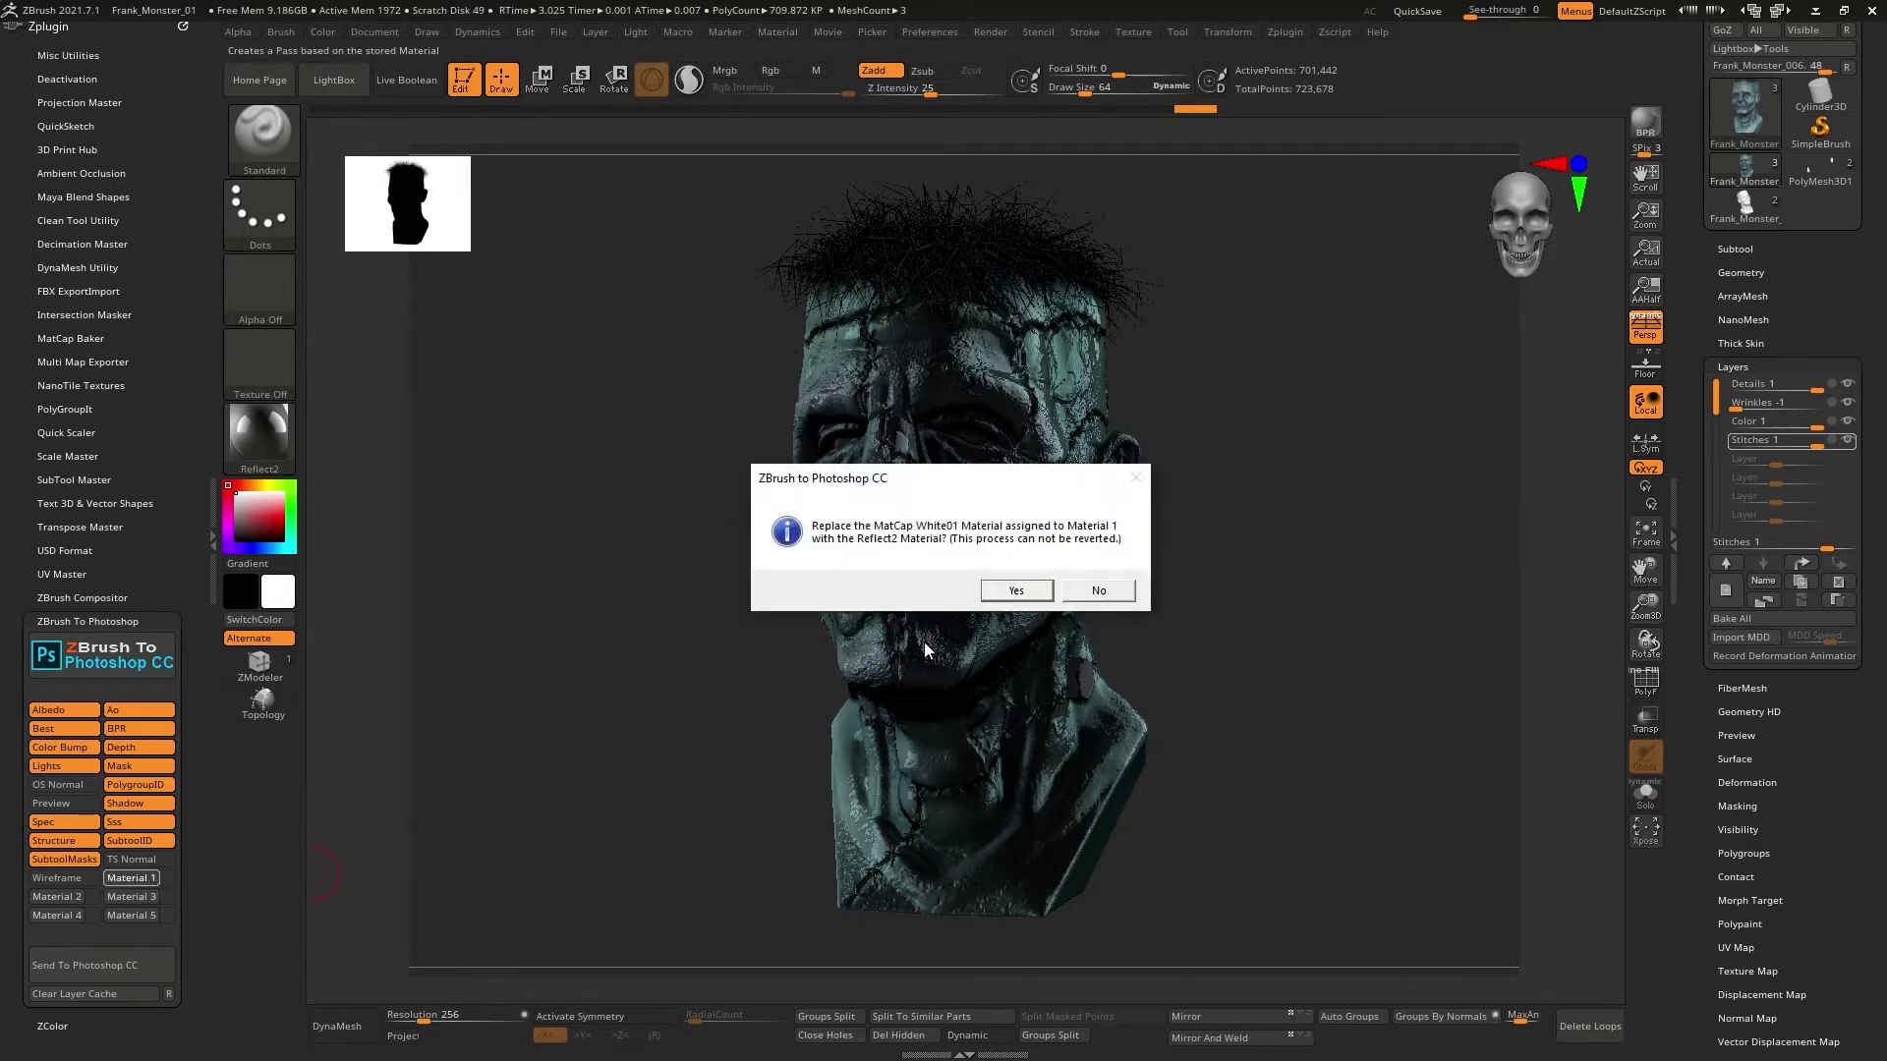
pyautogui.click(1017, 591)
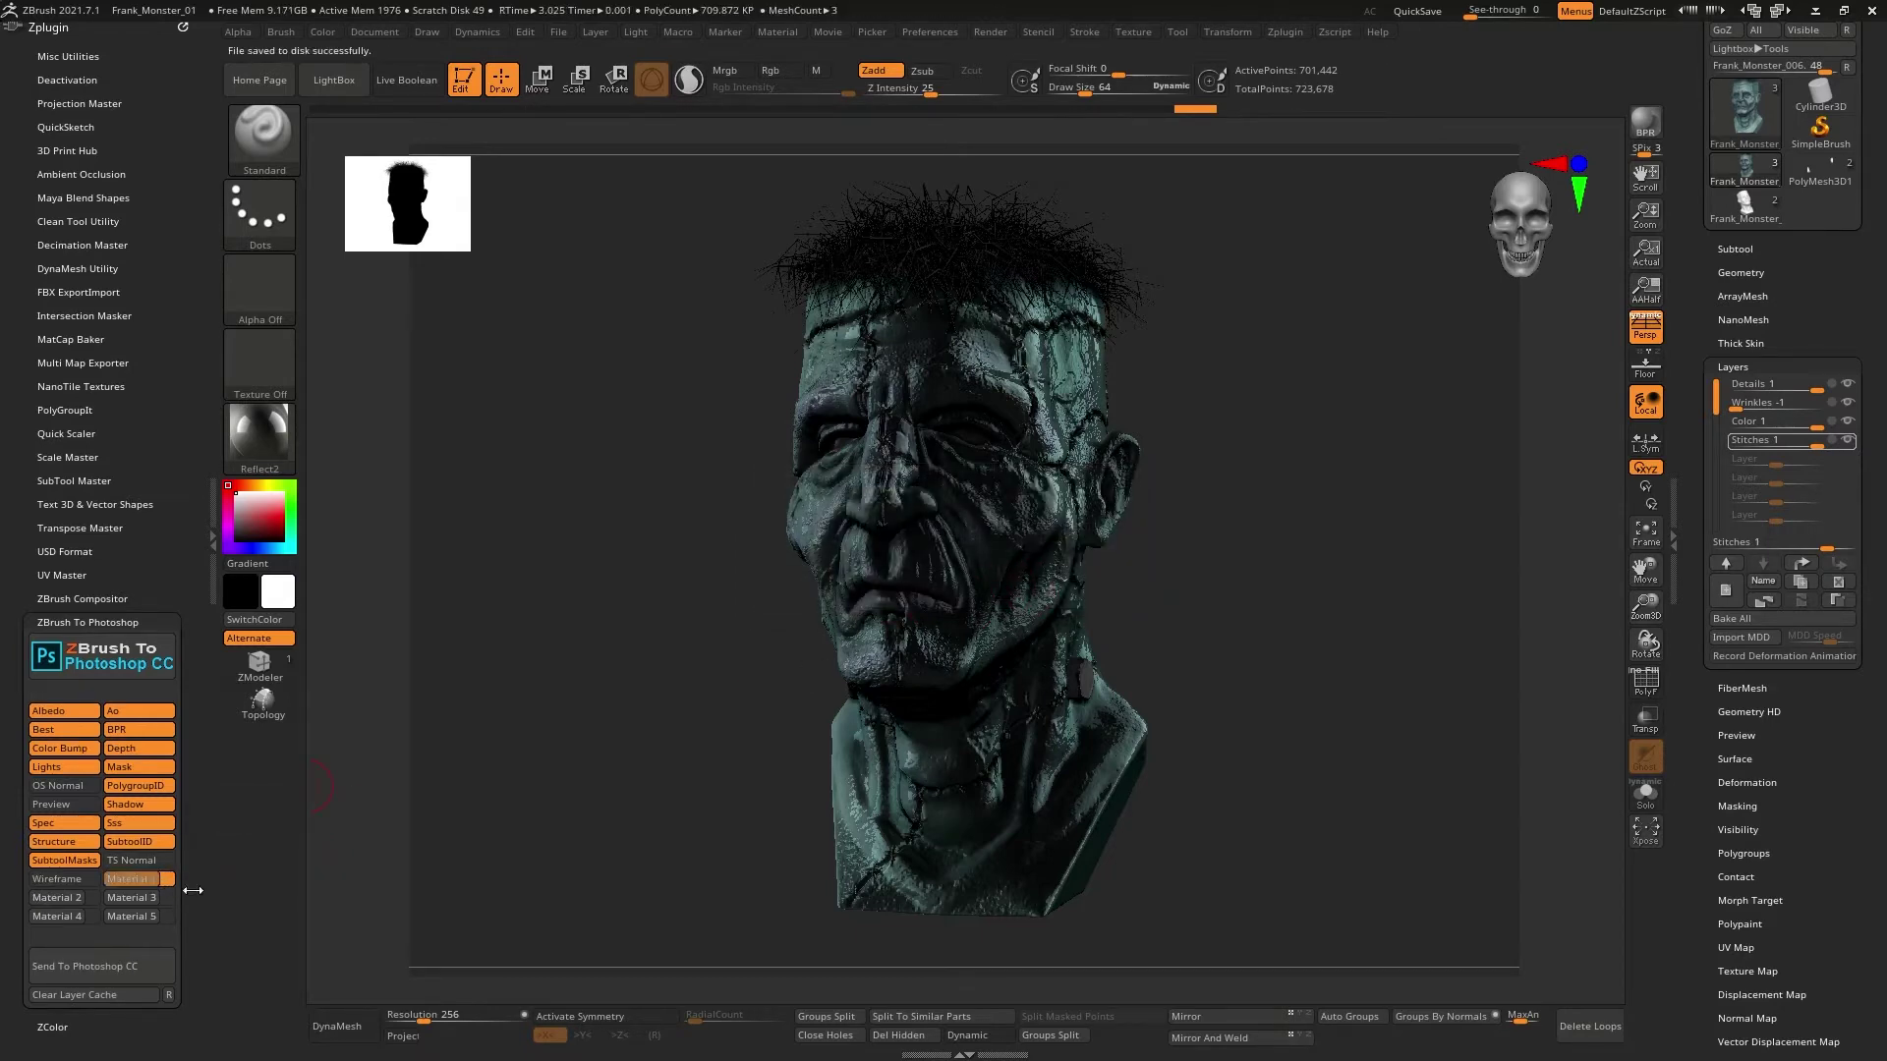
# Try a MatCap Metal material, switch to MatCap GreenClay, and assign it to the Material 2 pass.
pyautogui.click(257, 423)
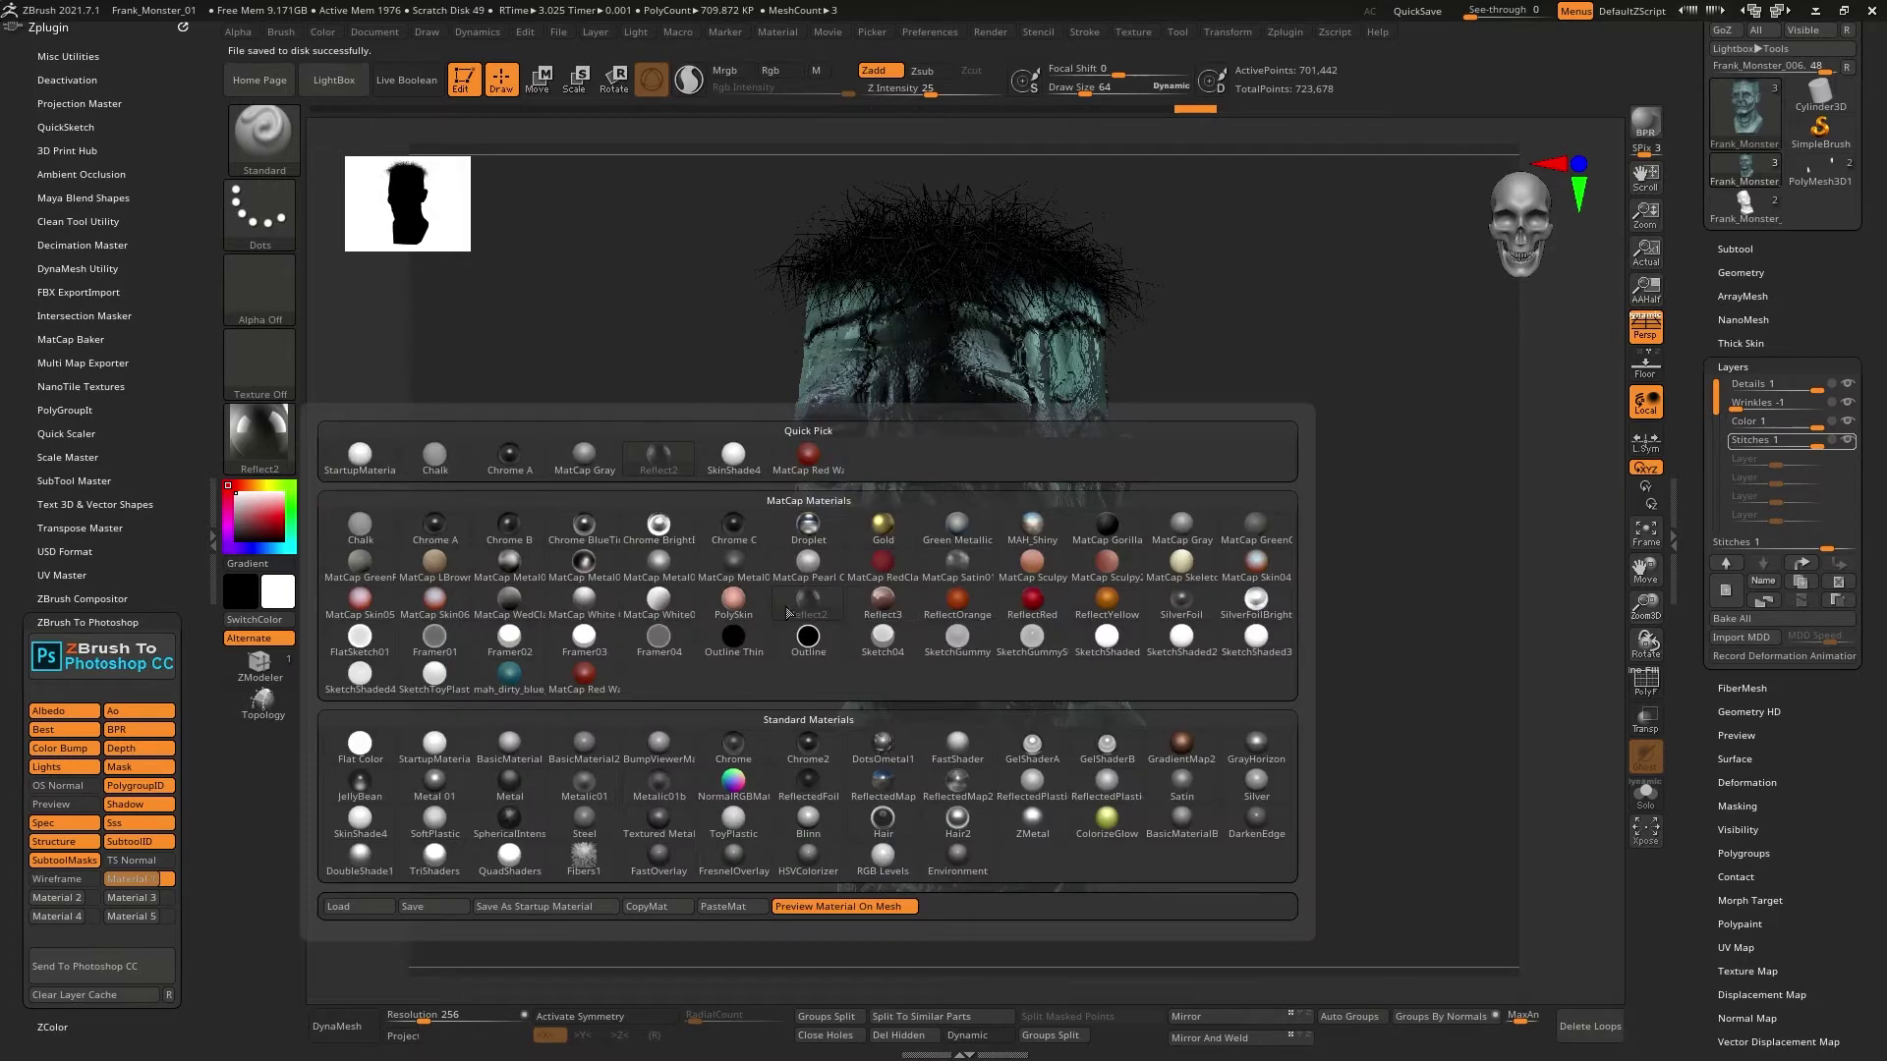
pyautogui.click(735, 564)
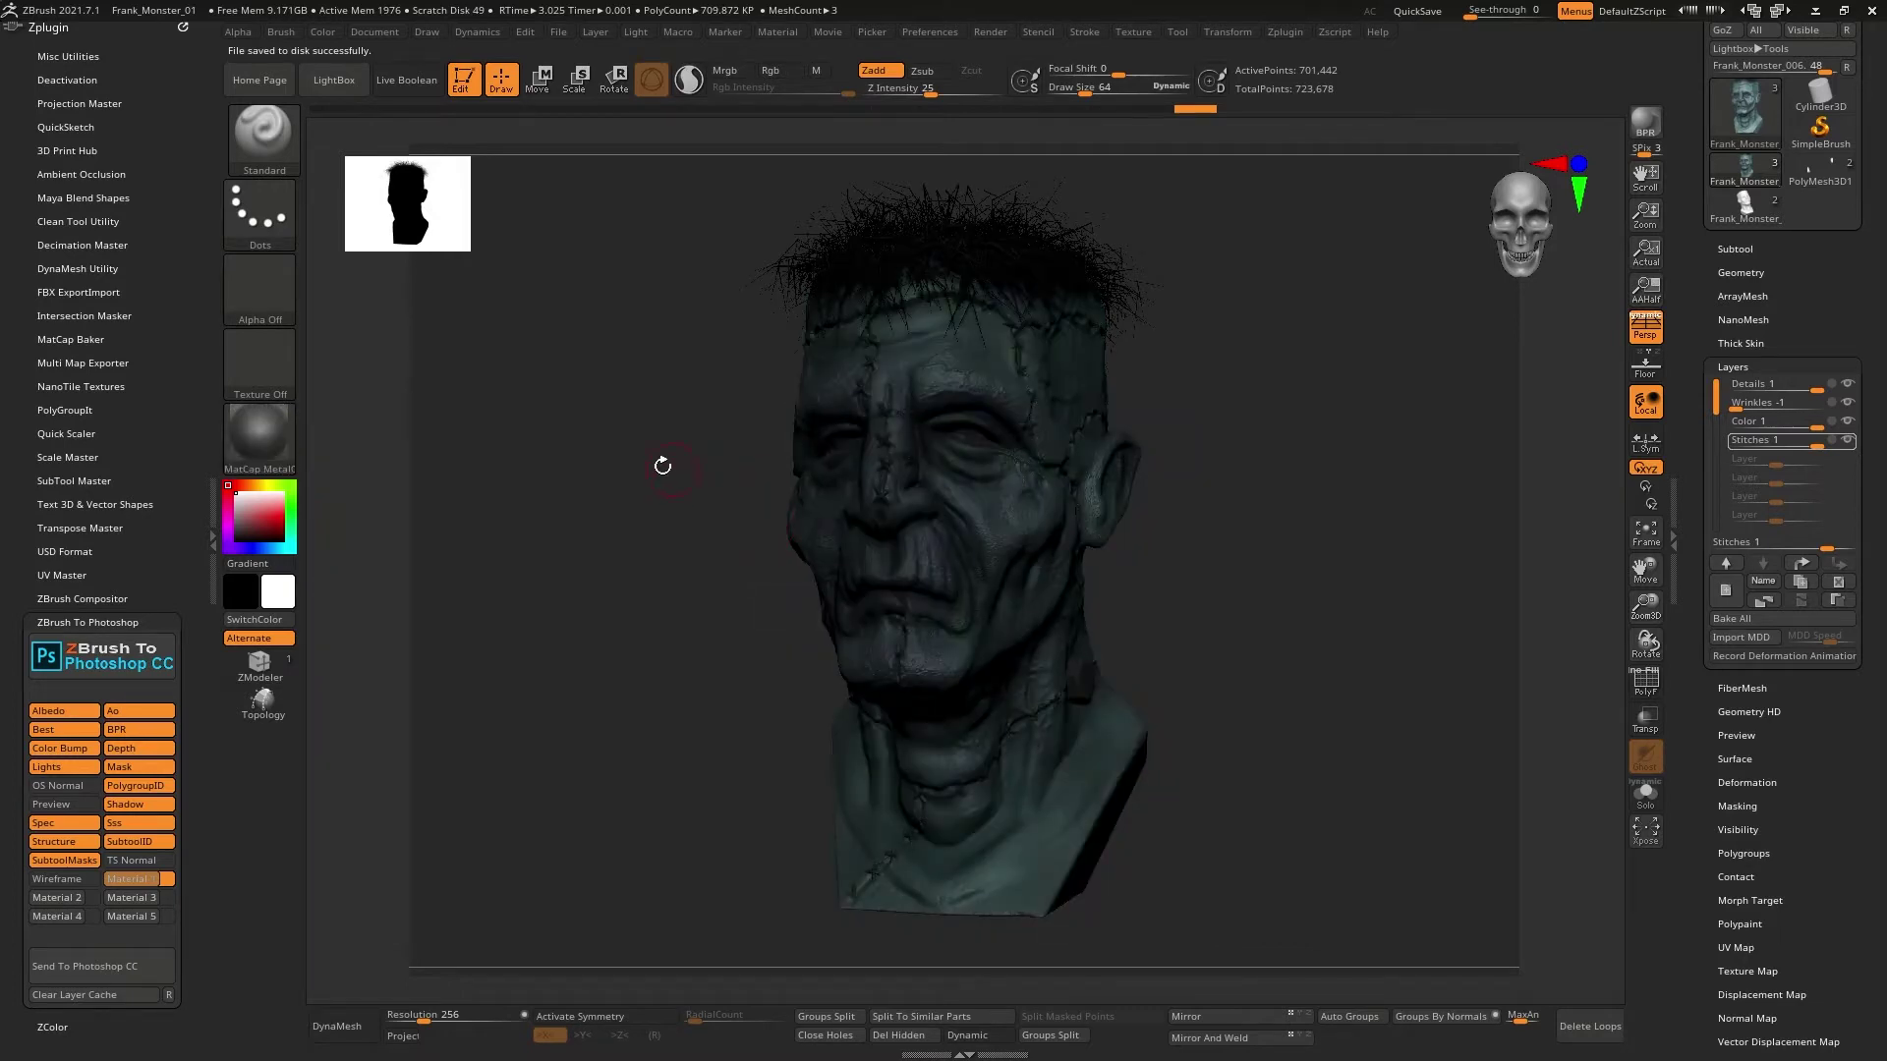
pyautogui.click(262, 441)
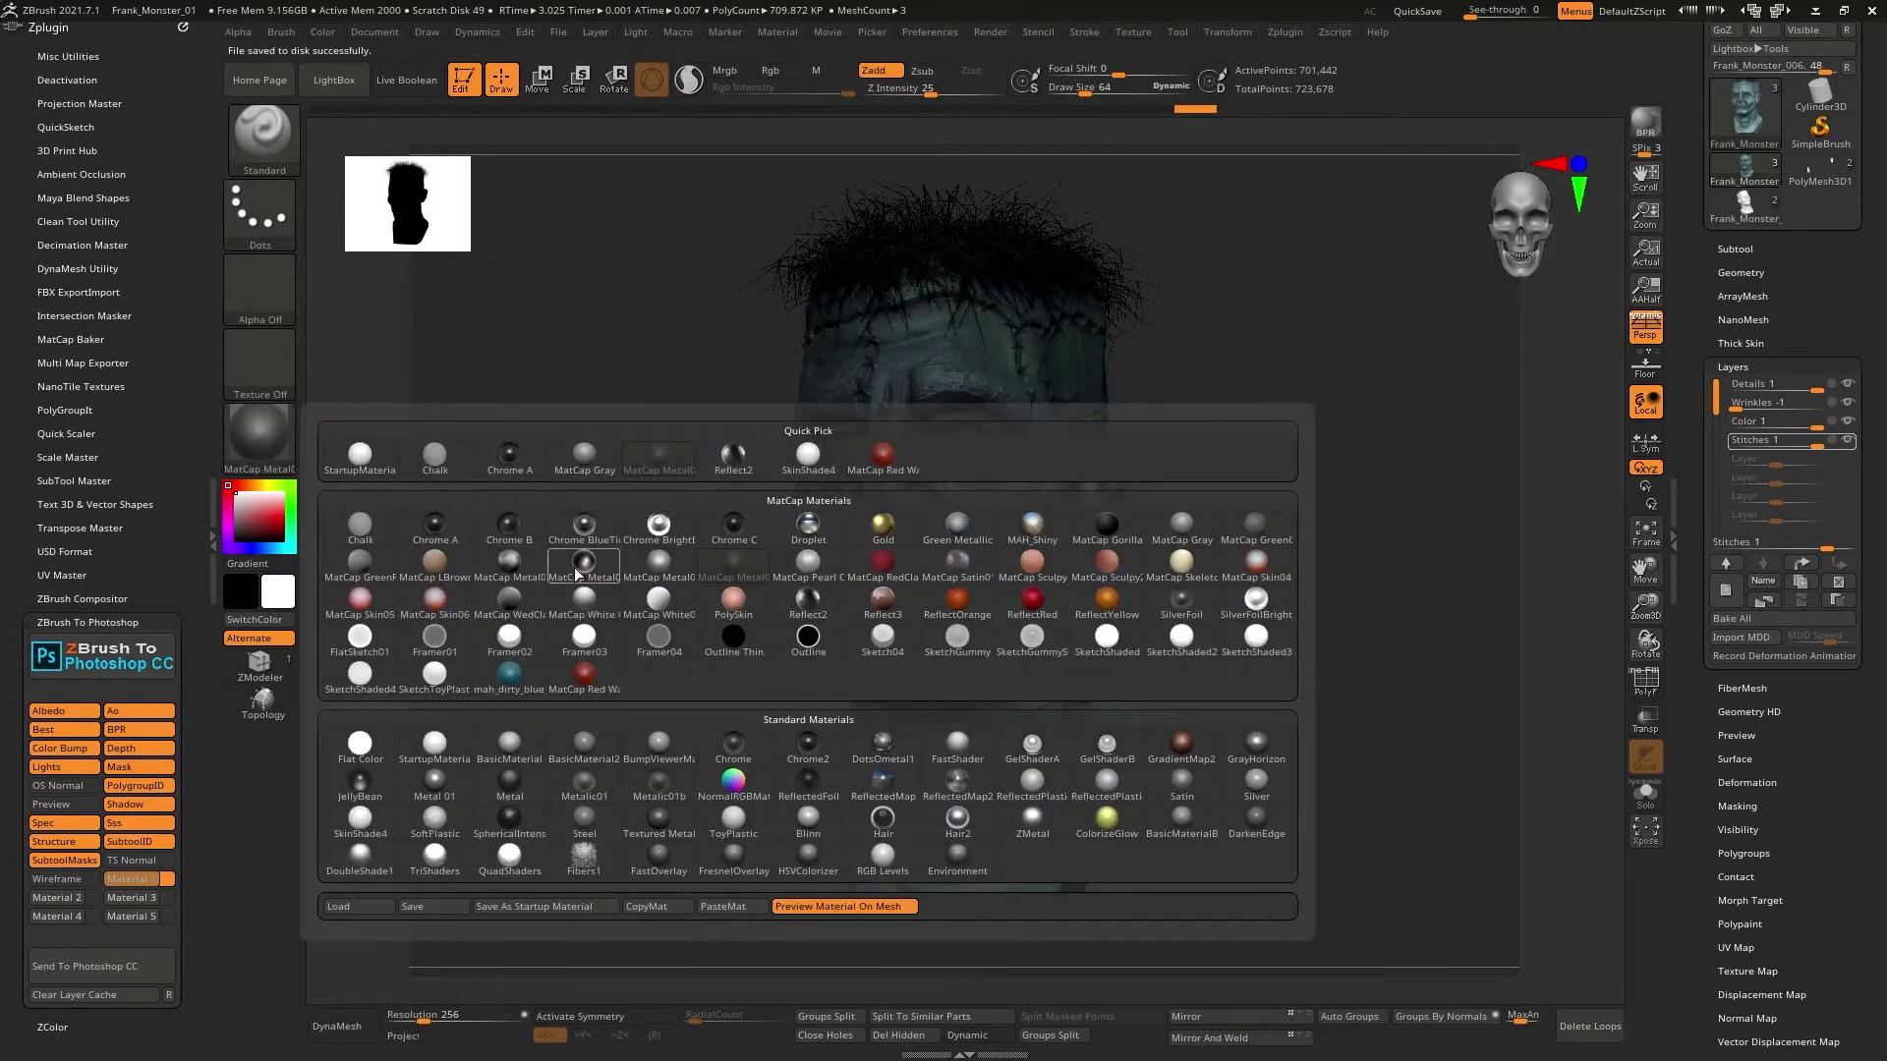
pyautogui.click(1250, 535)
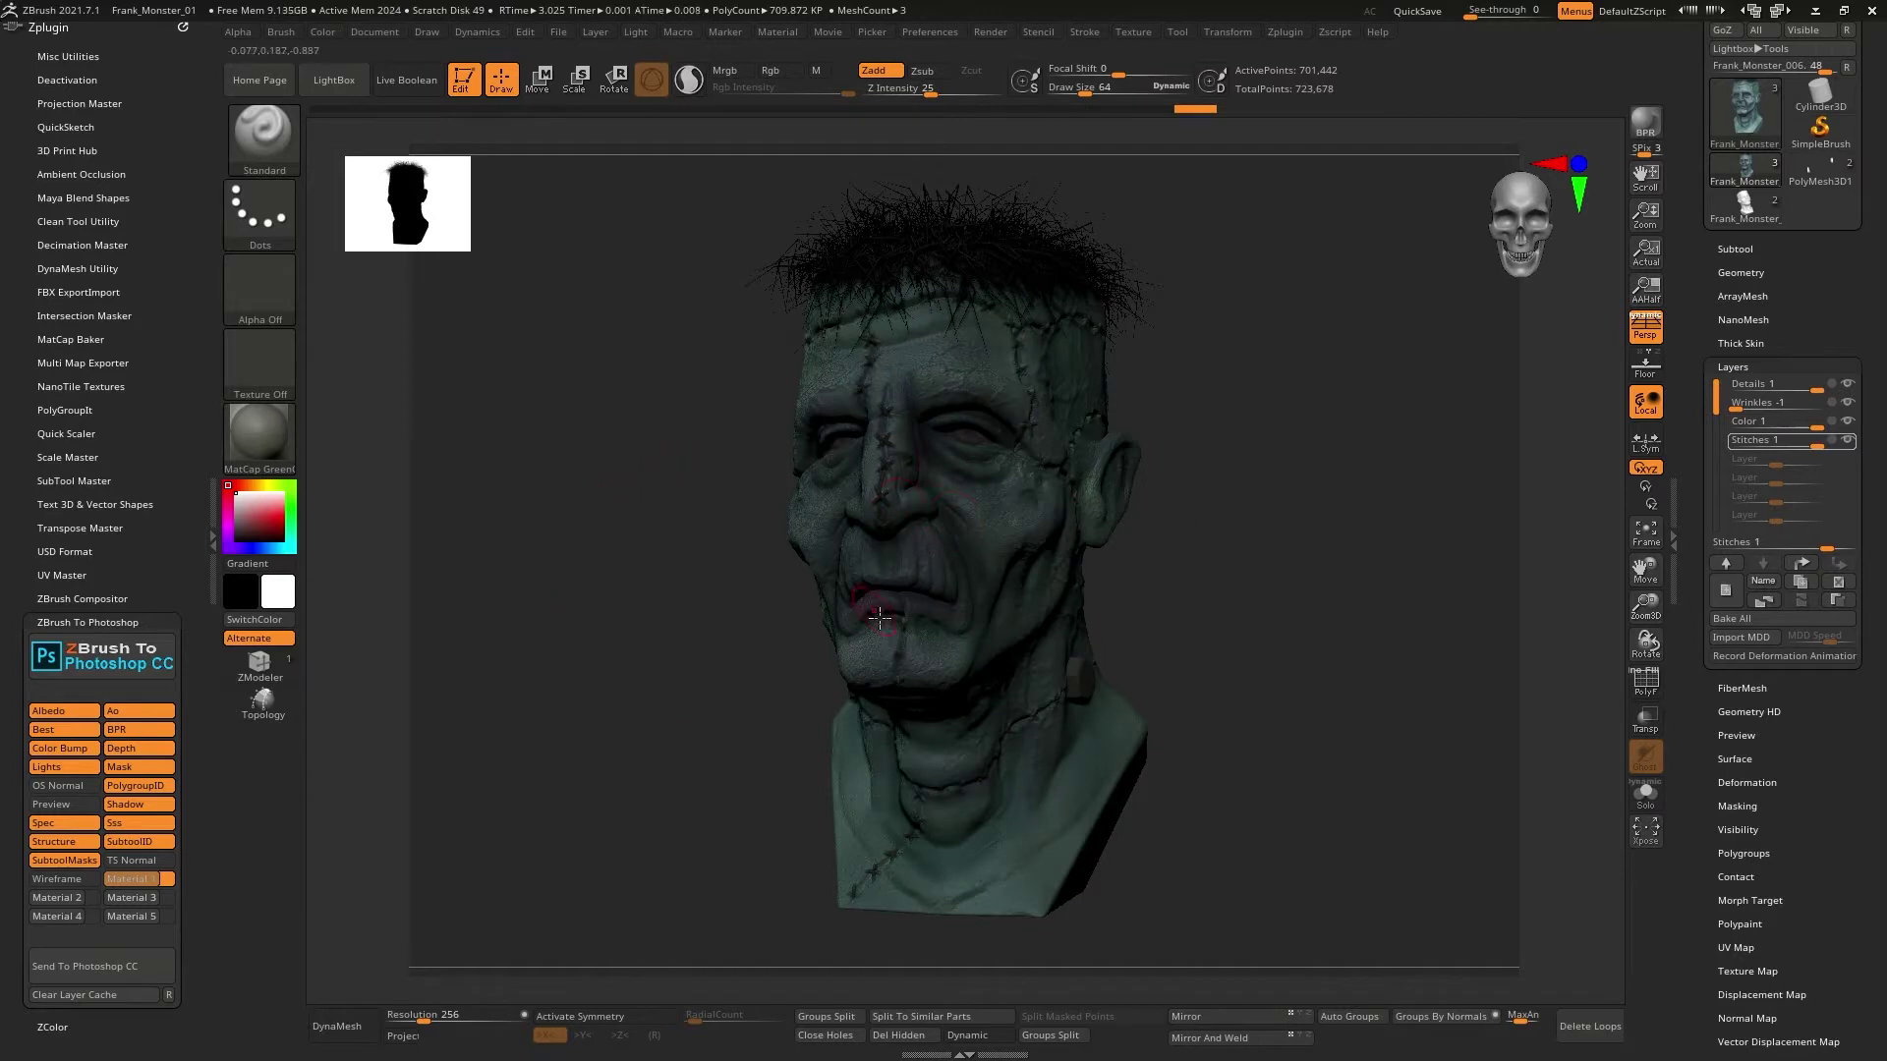
pyautogui.click(55, 899)
pyautogui.click(1020, 595)
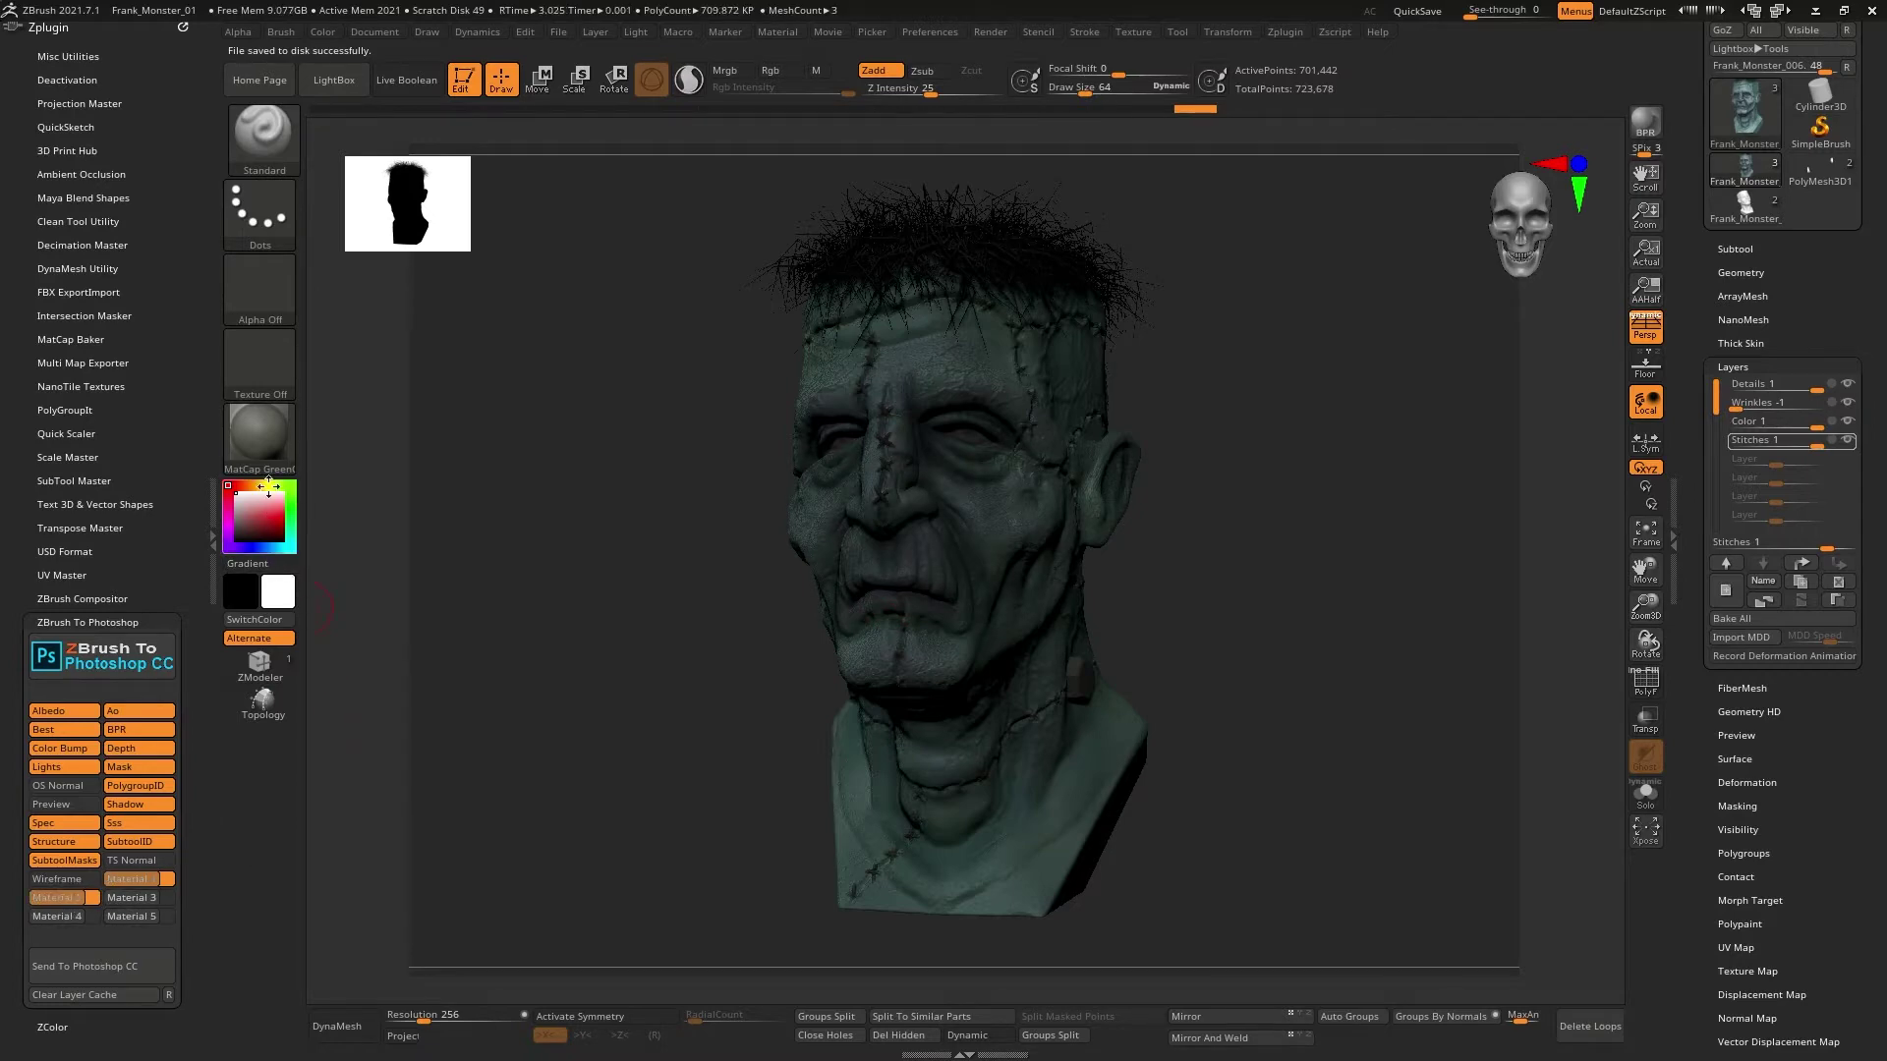
# Try the MatCap WedClay, ReflectedMap2 and ReflectedPlastic materials on the bust.
pyautogui.click(259, 433)
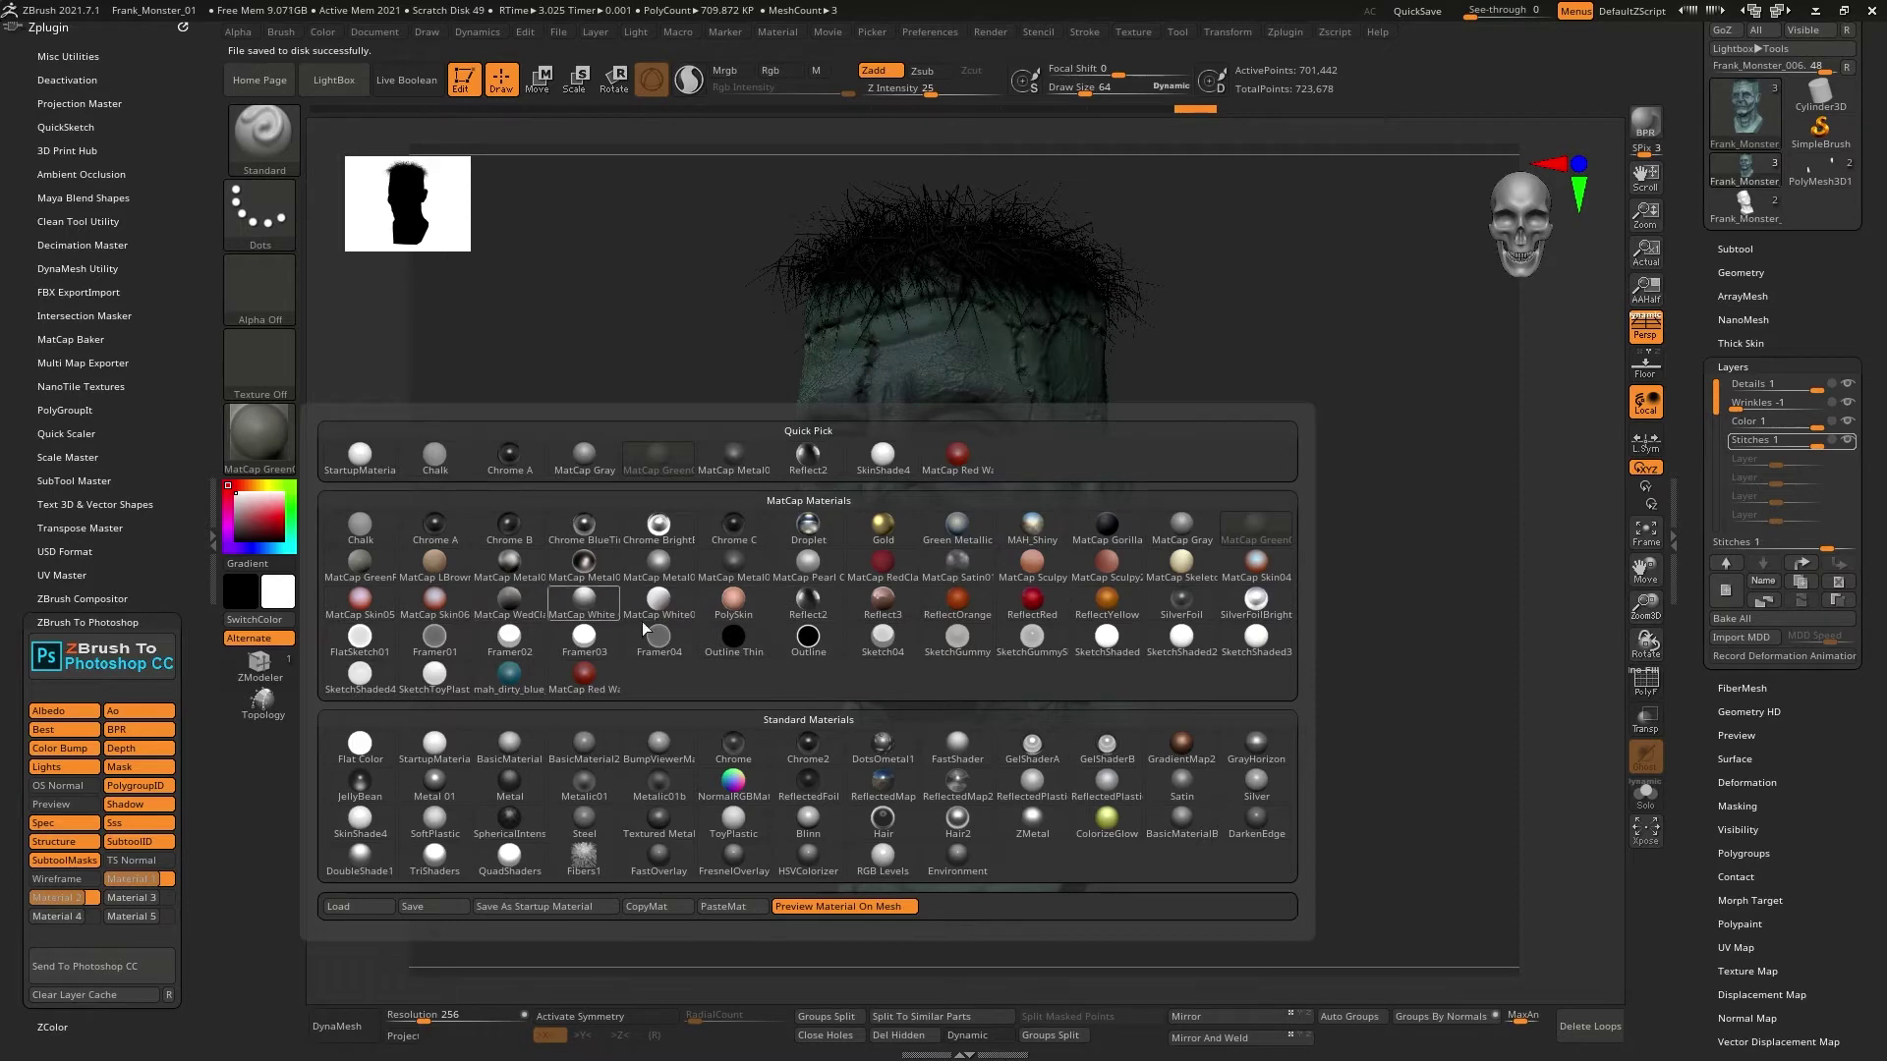
pyautogui.click(515, 602)
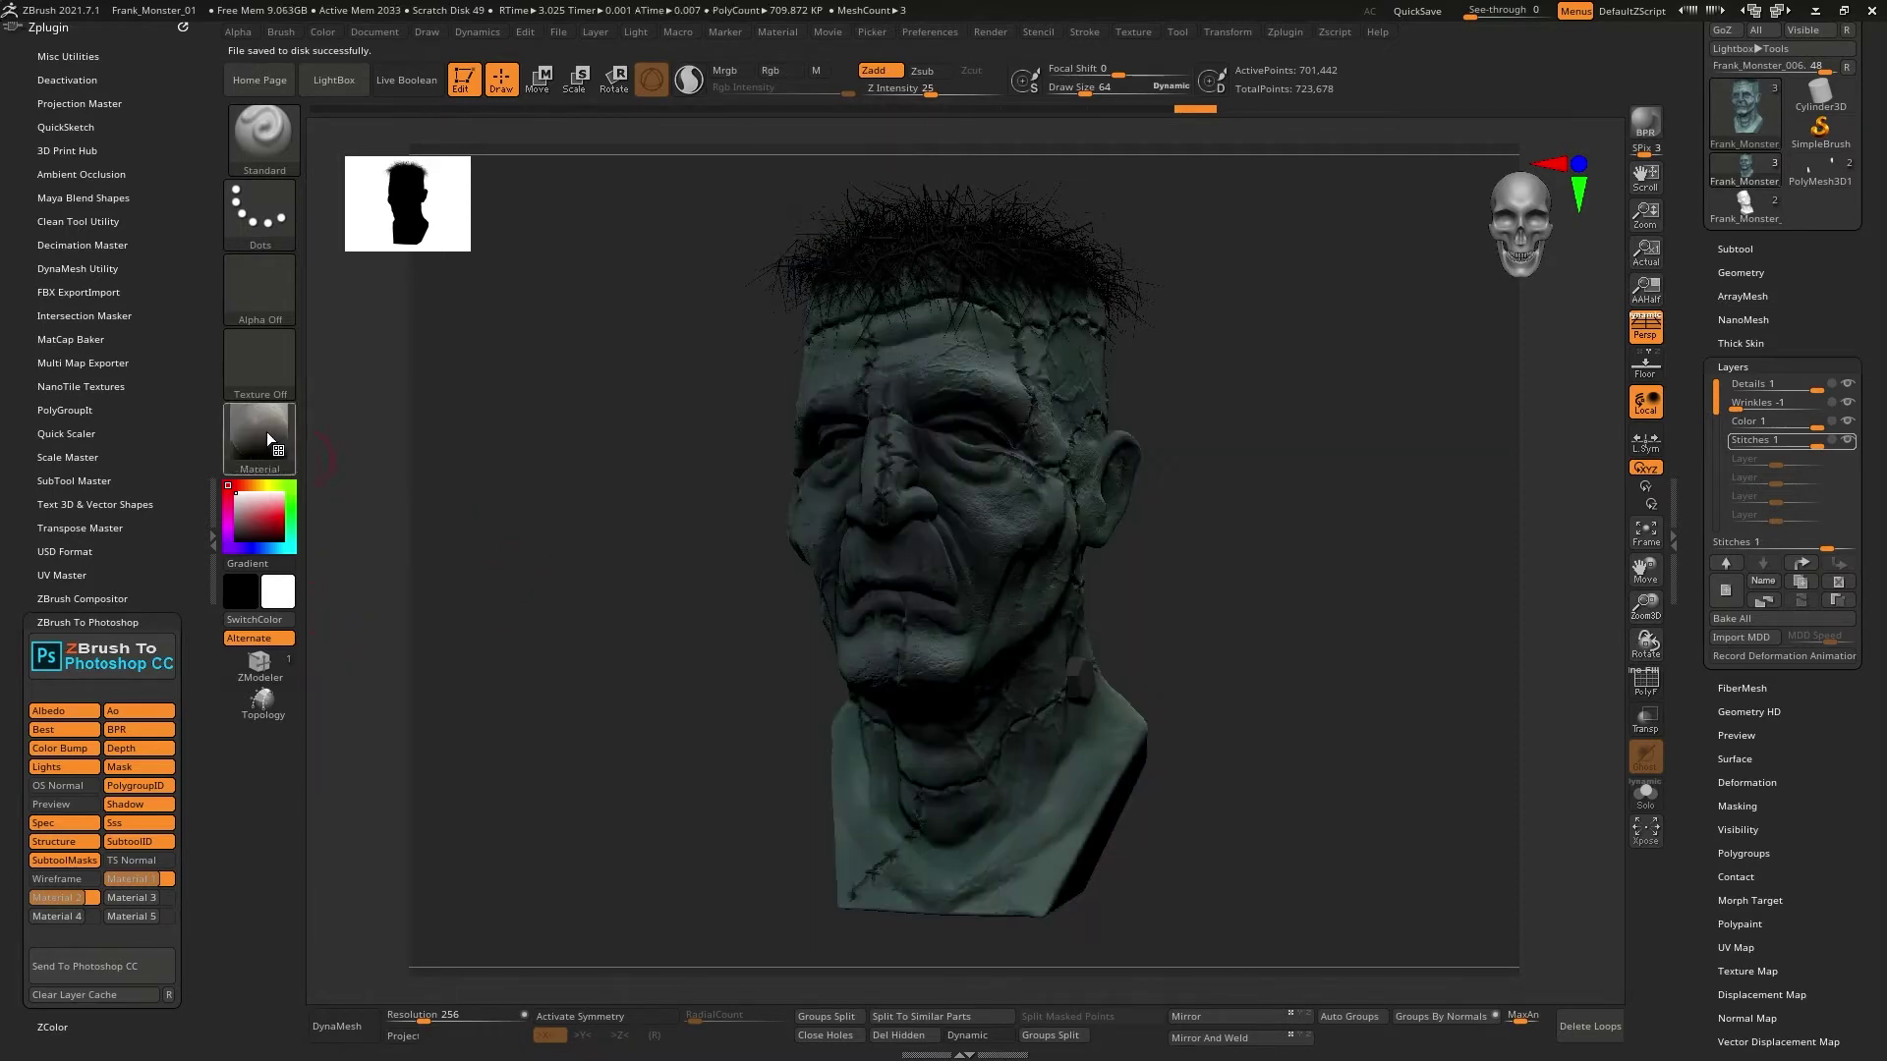
pyautogui.click(261, 432)
pyautogui.click(534, 603)
pyautogui.click(264, 434)
pyautogui.click(979, 782)
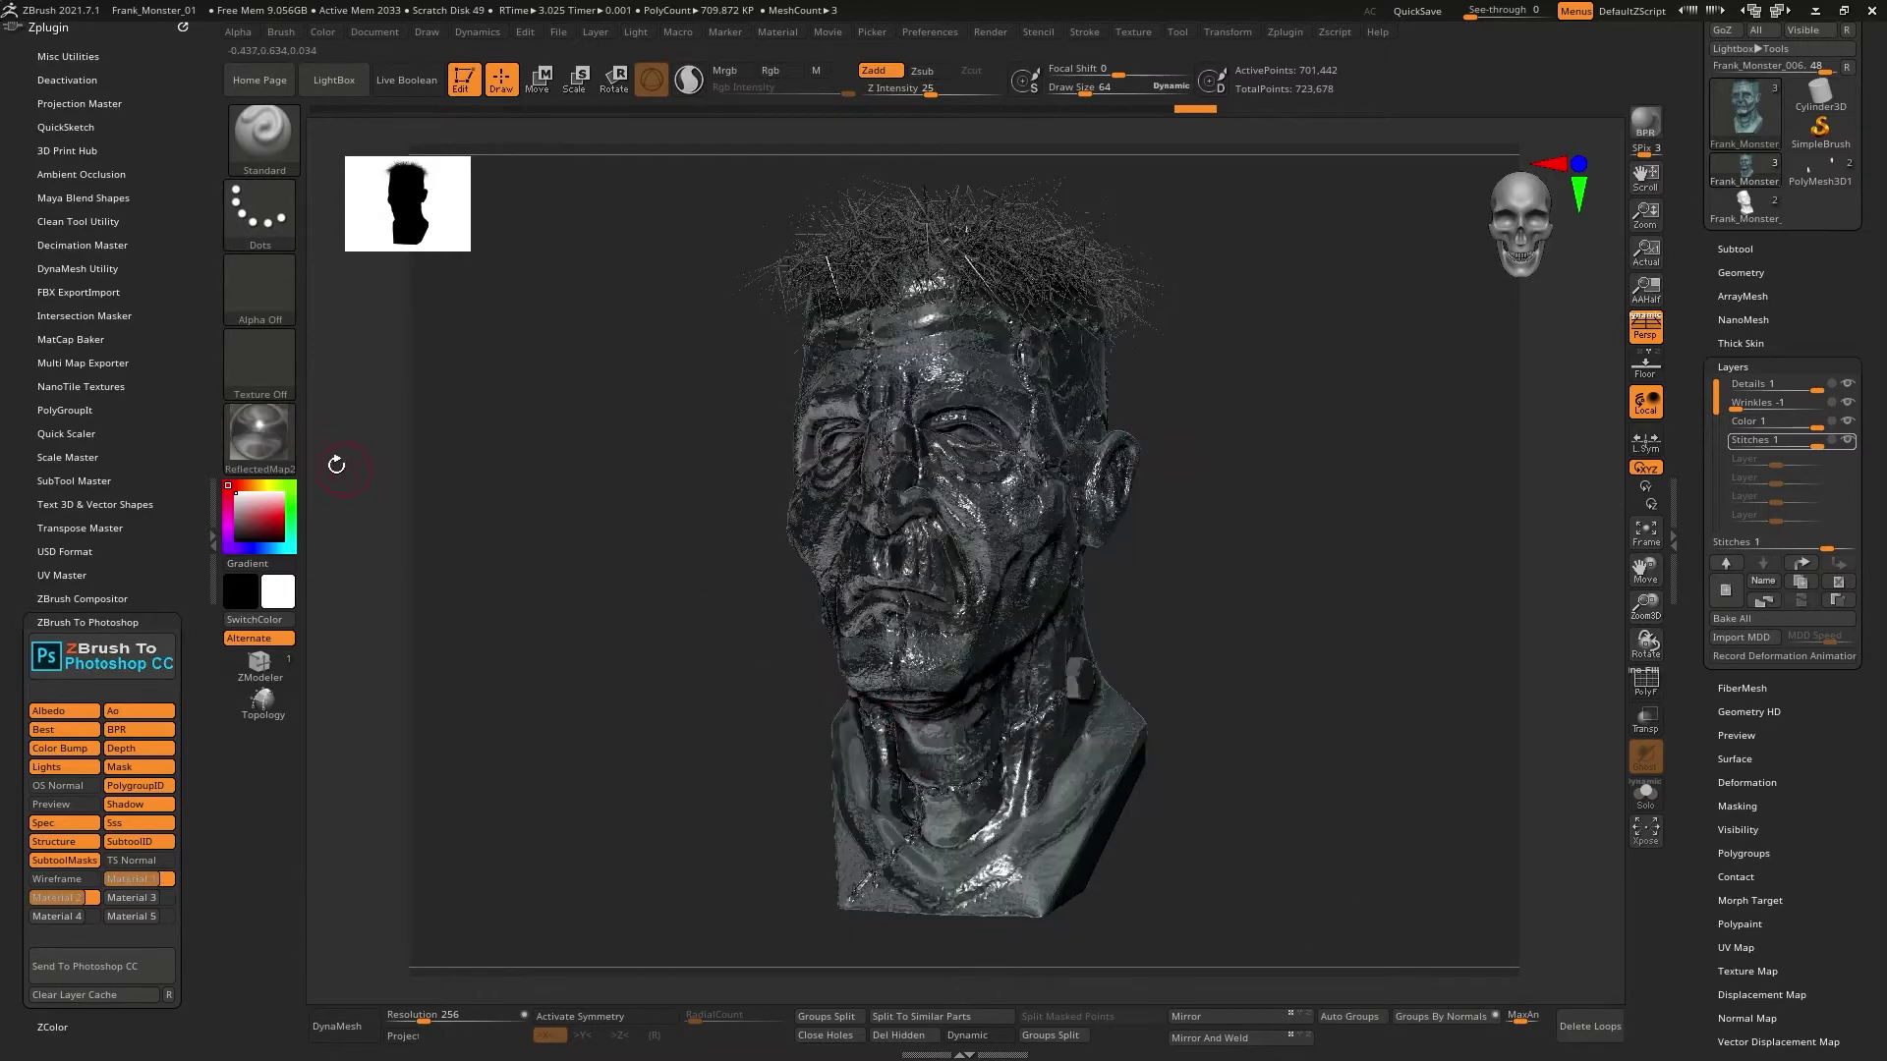
pyautogui.click(261, 434)
pyautogui.click(621, 441)
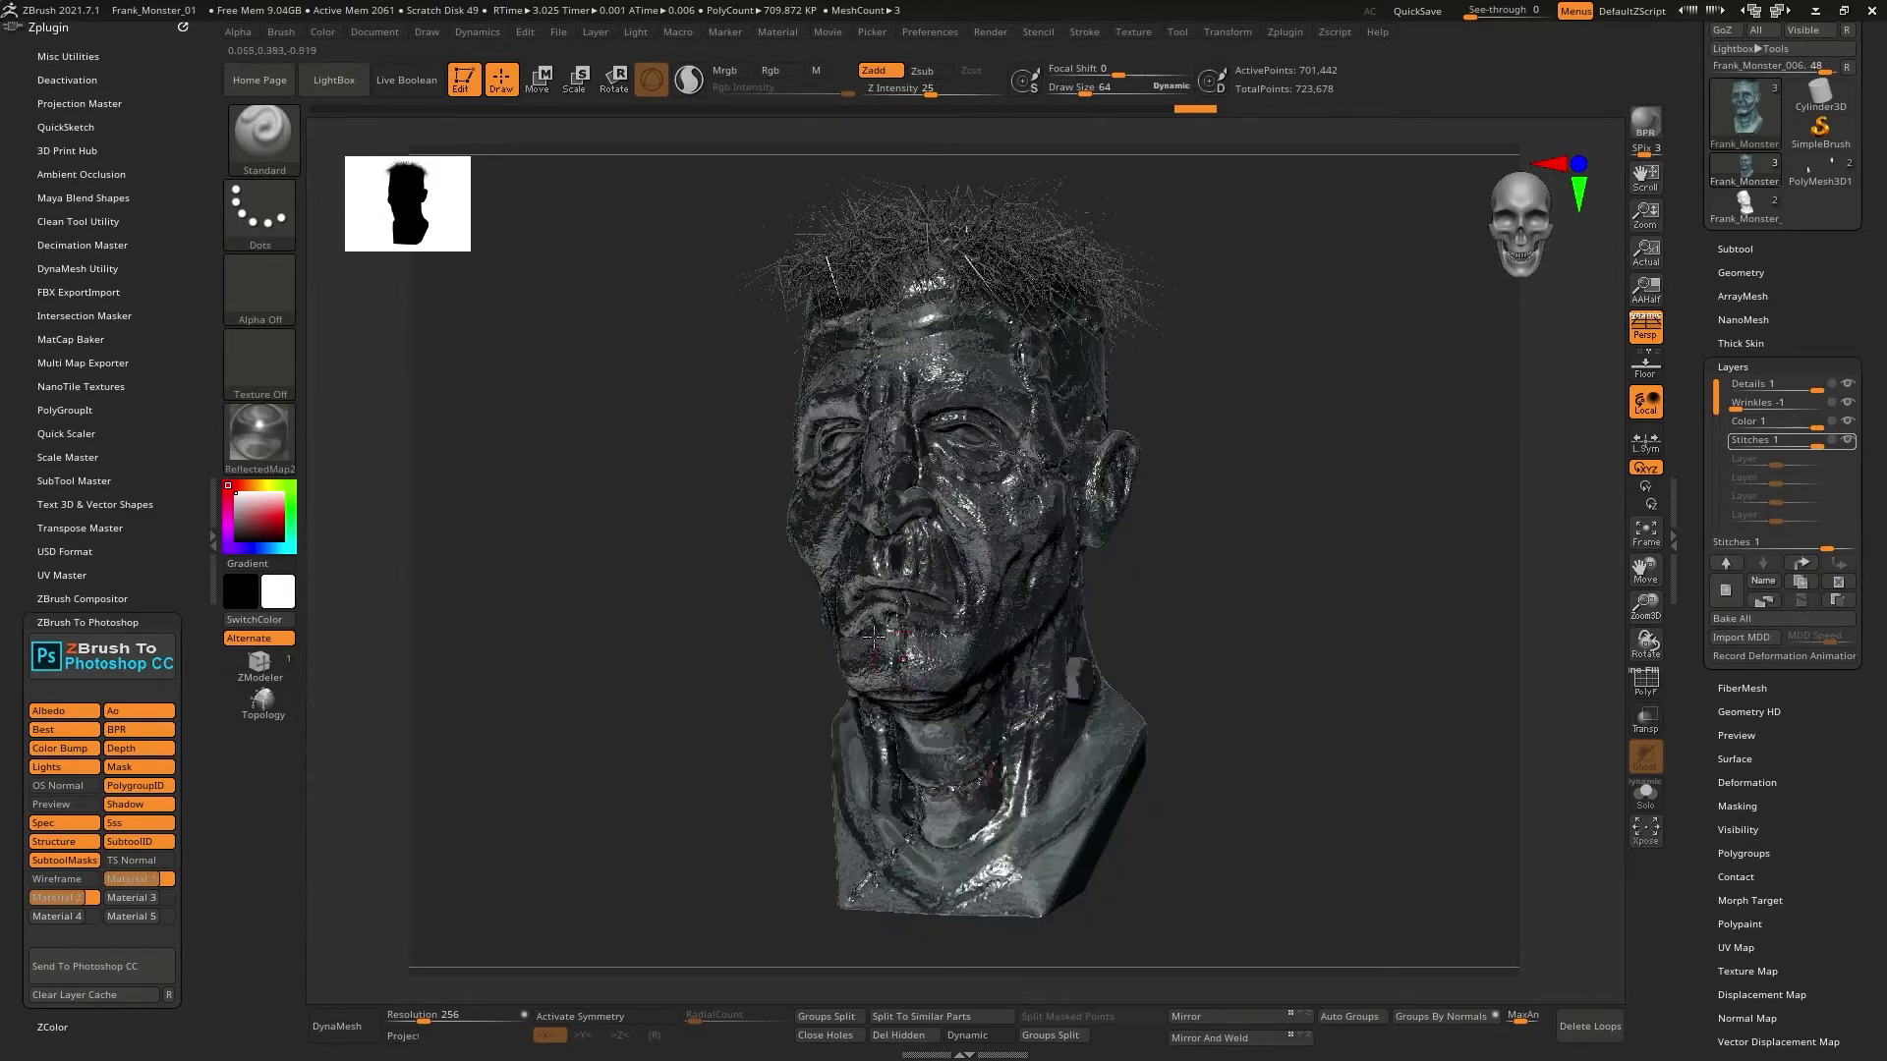
pyautogui.click(261, 434)
pyautogui.click(1051, 785)
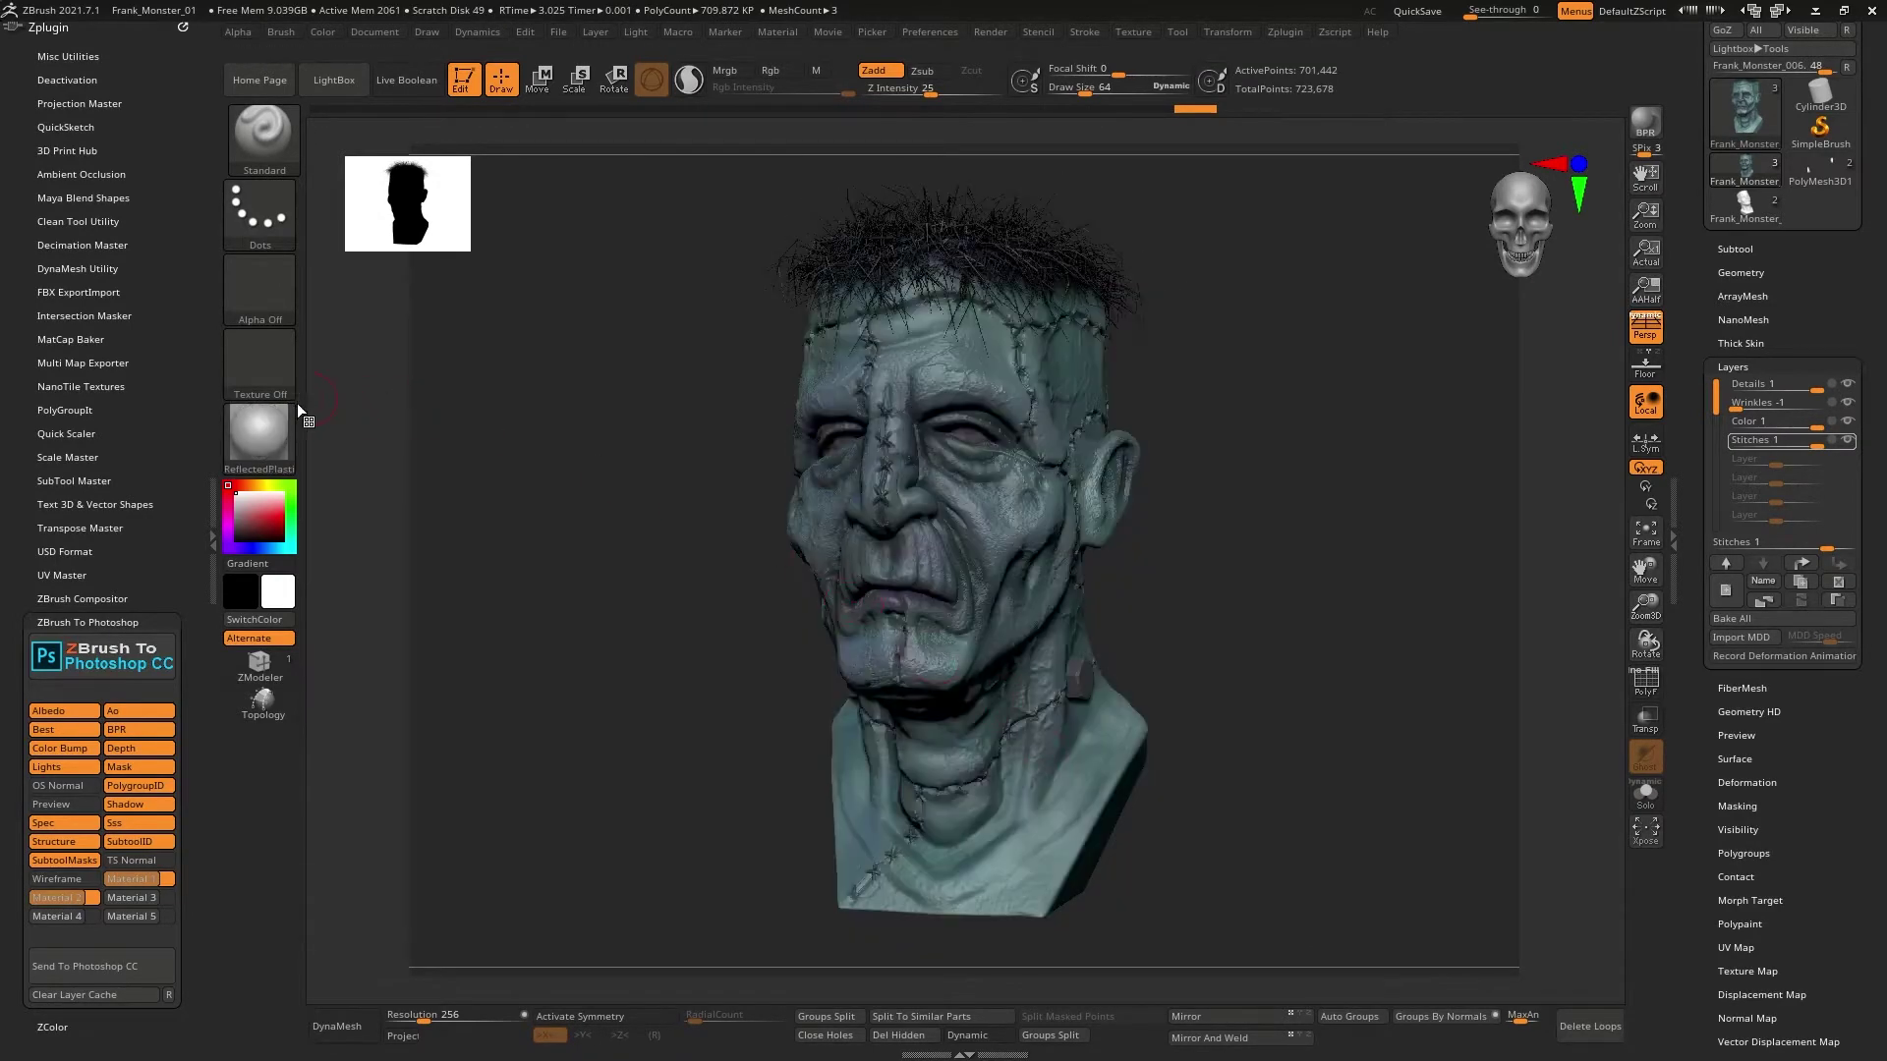
# Try the ReflectedPlasticB, Satin, Silver, DarkenEdge, RGB Levels and Environment materials on the bust.
pyautogui.click(263, 430)
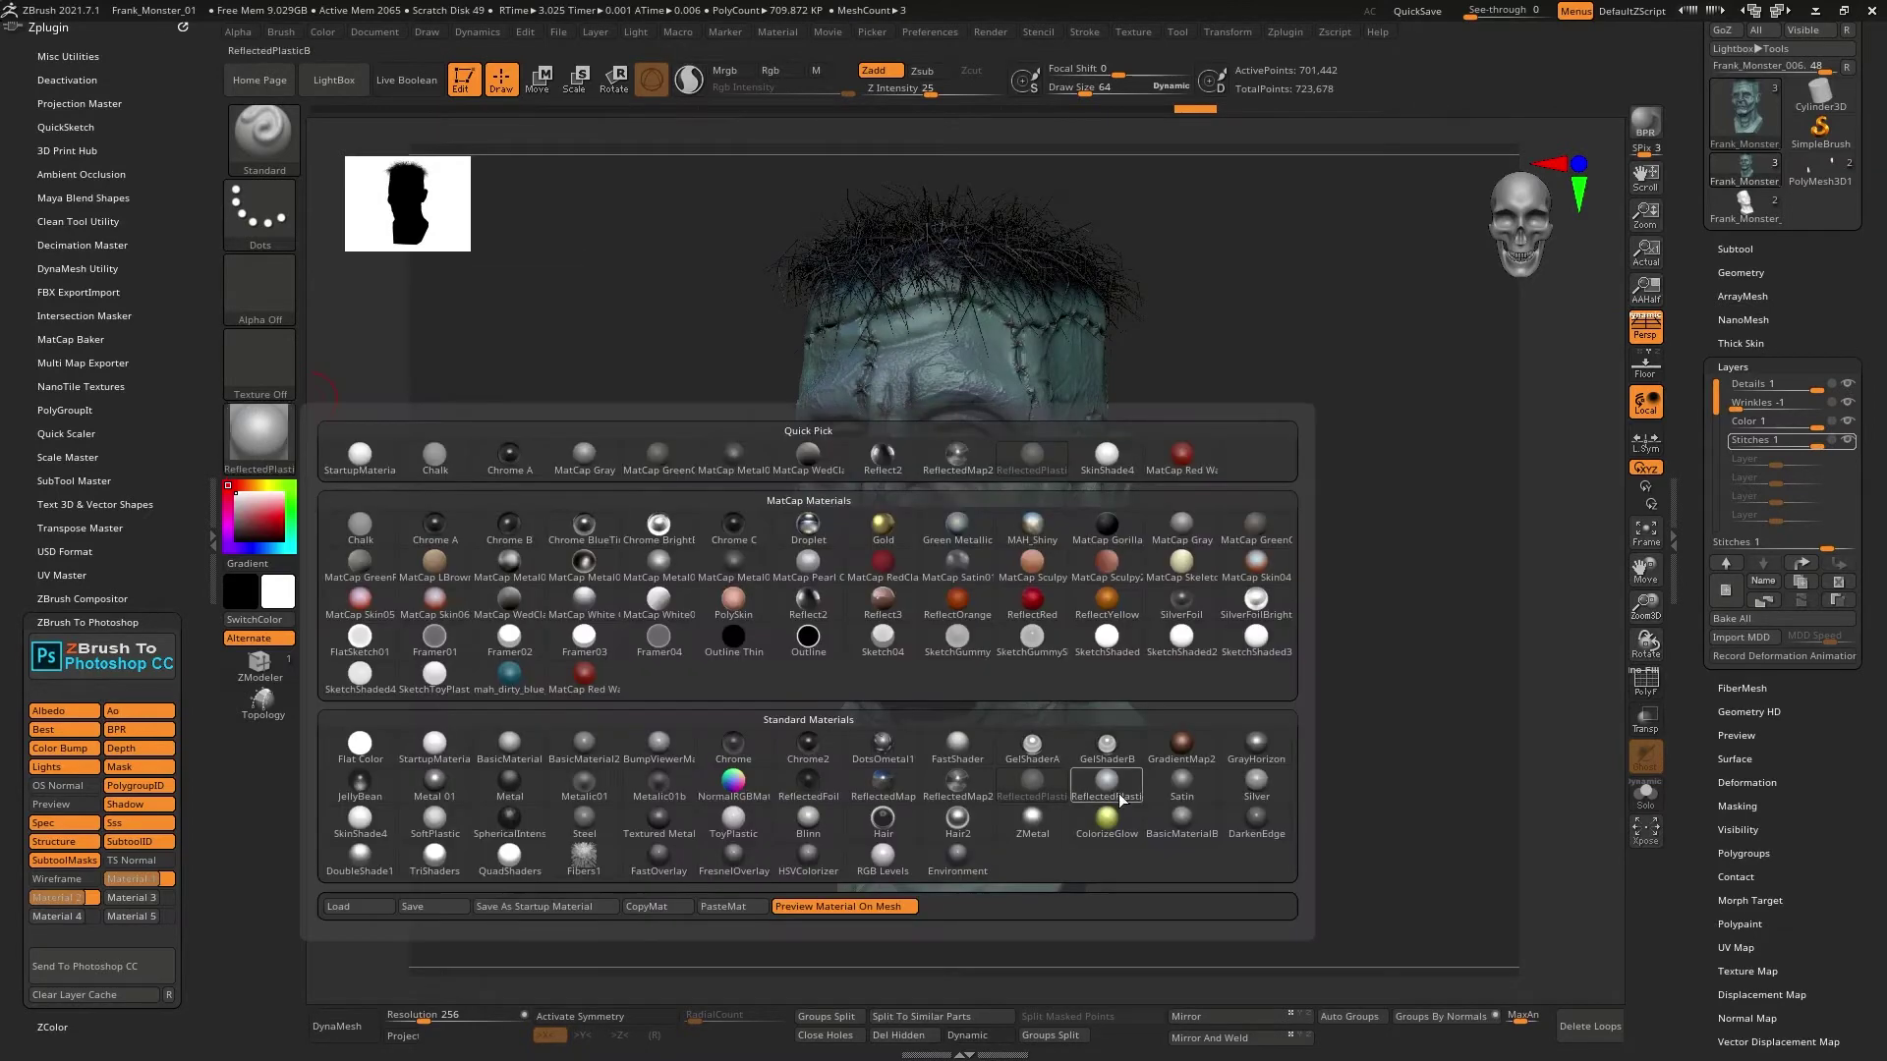
pyautogui.click(1120, 799)
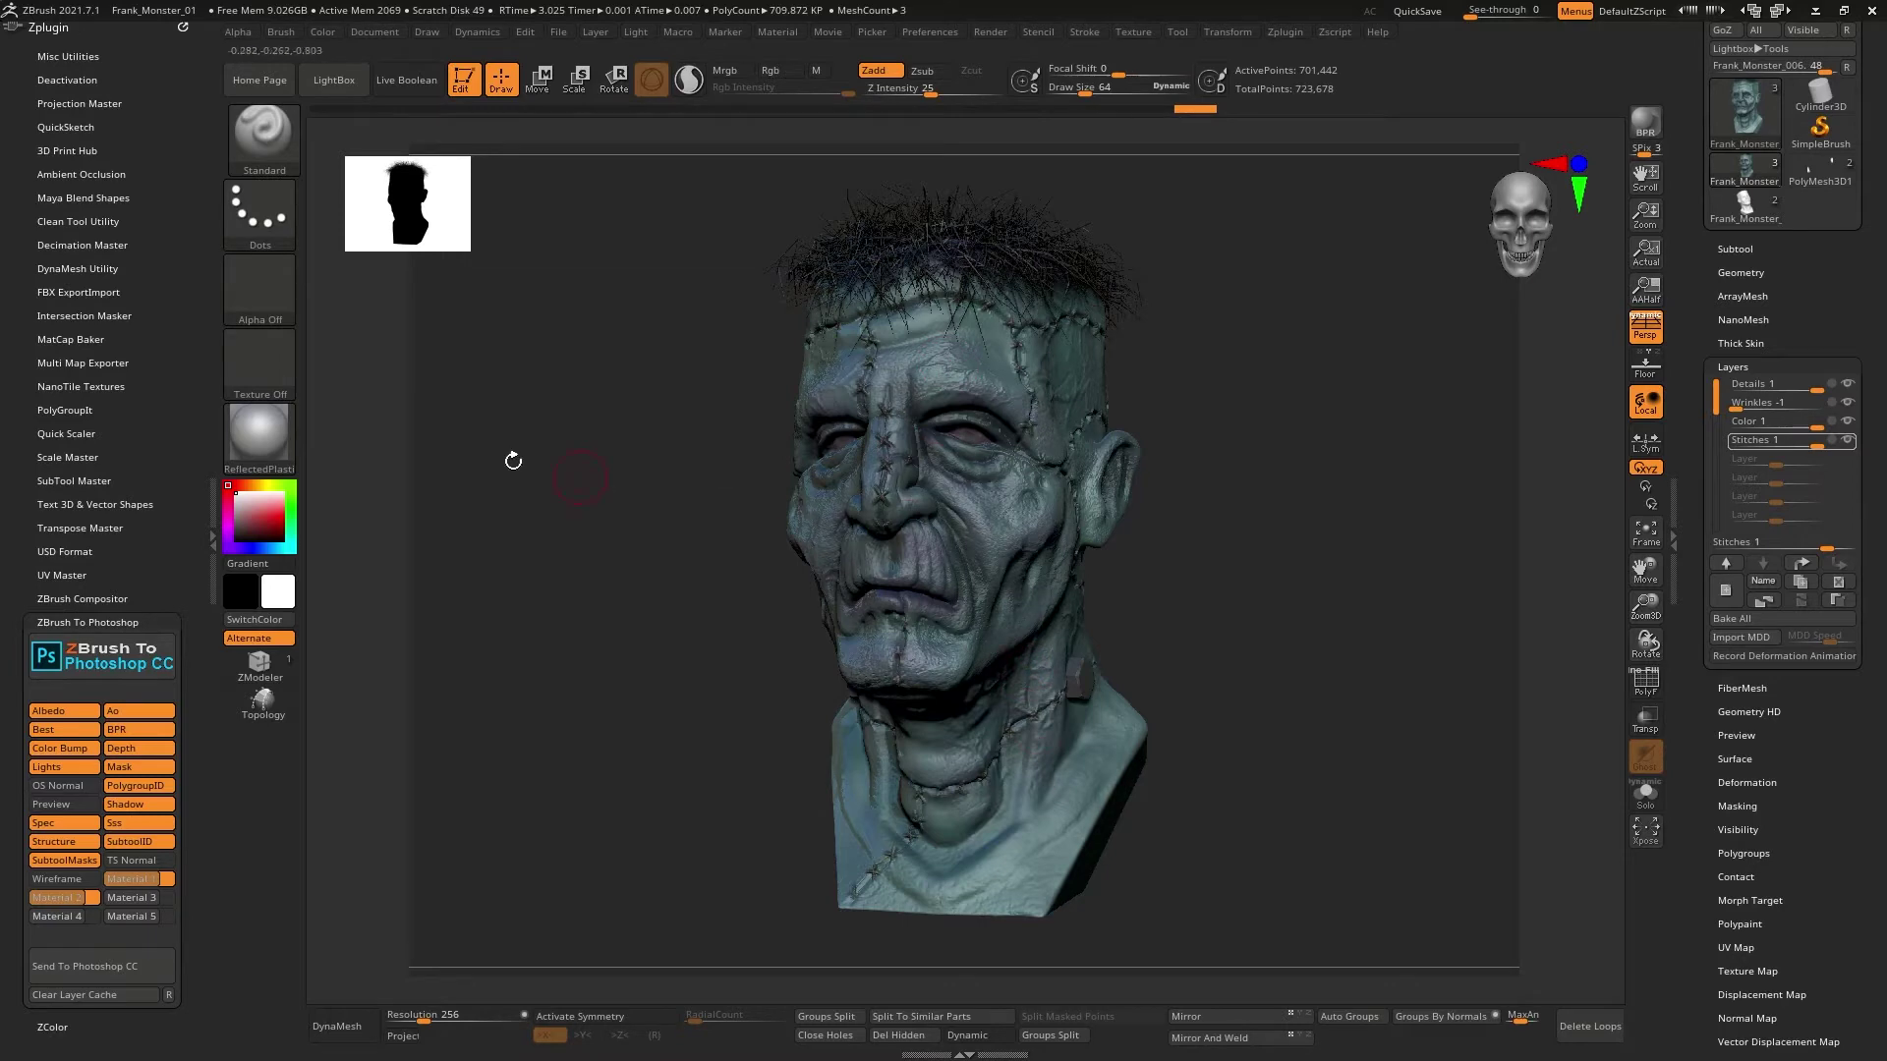
pyautogui.click(256, 424)
pyautogui.click(1183, 781)
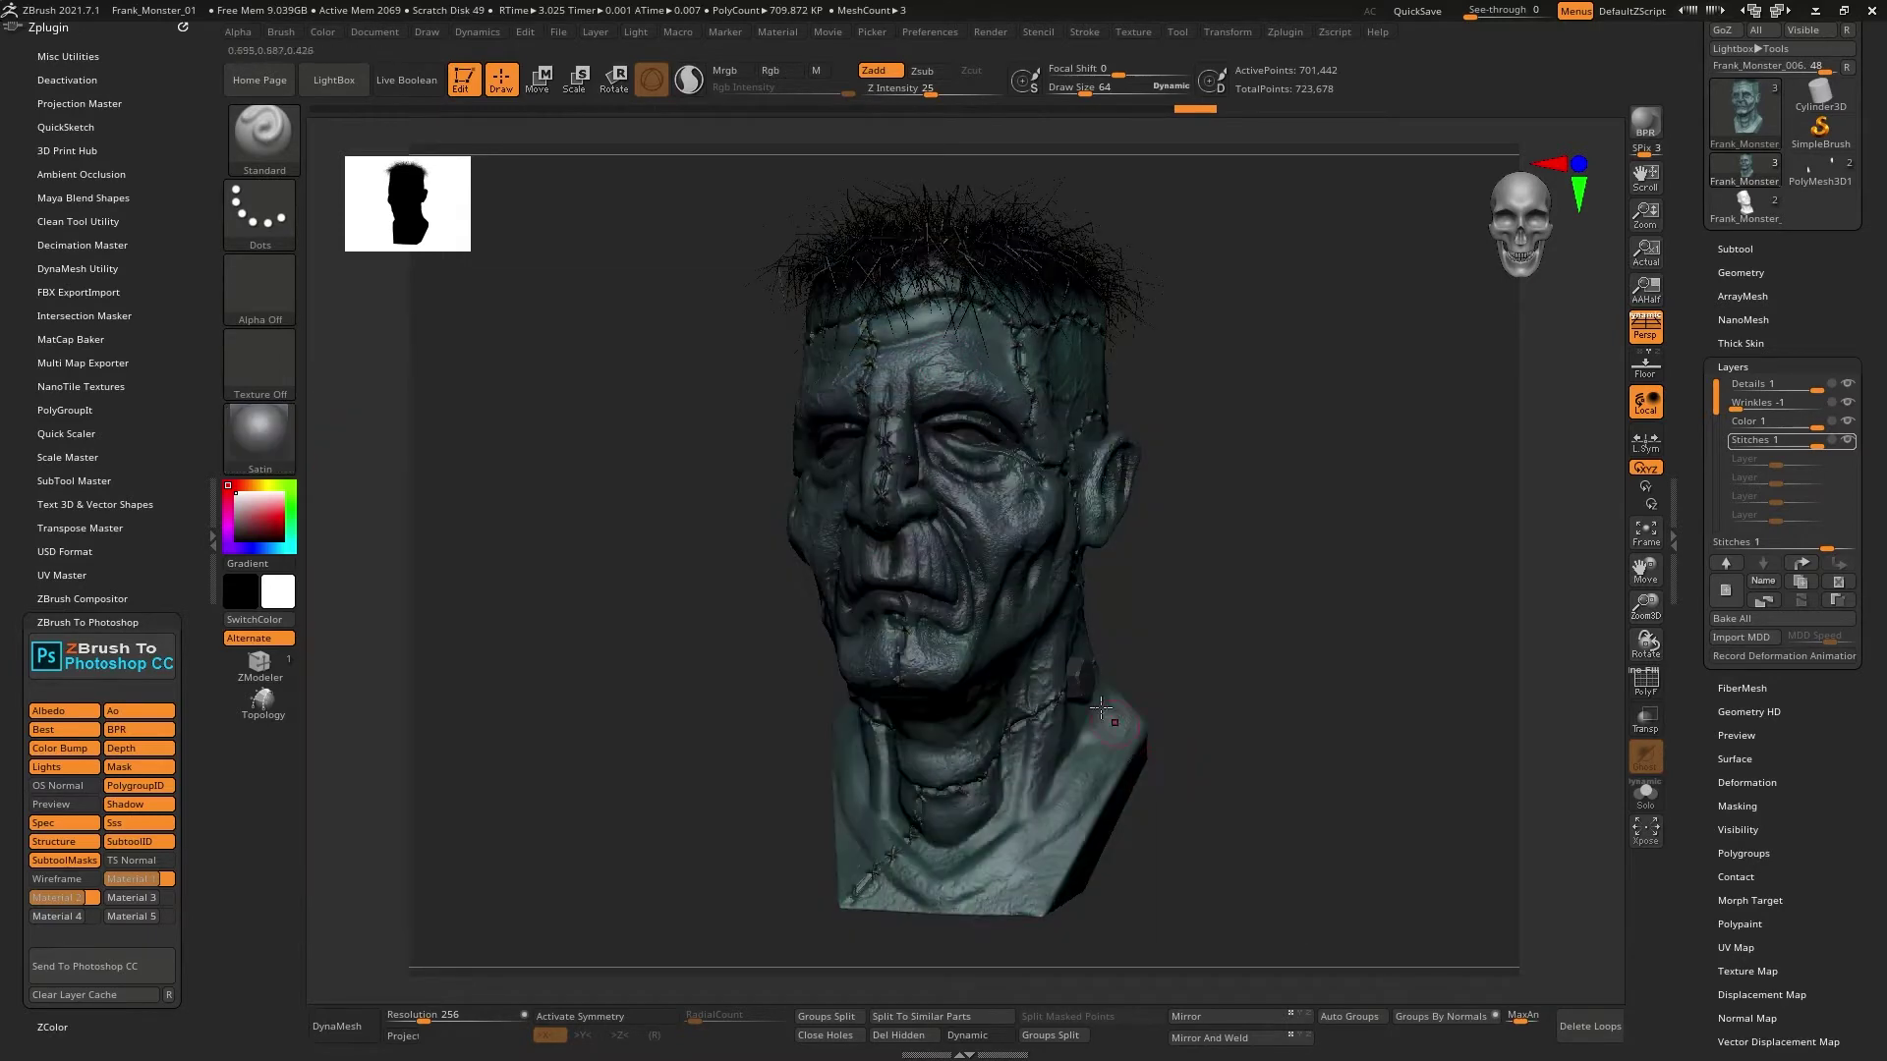
pyautogui.click(256, 433)
pyautogui.click(1258, 816)
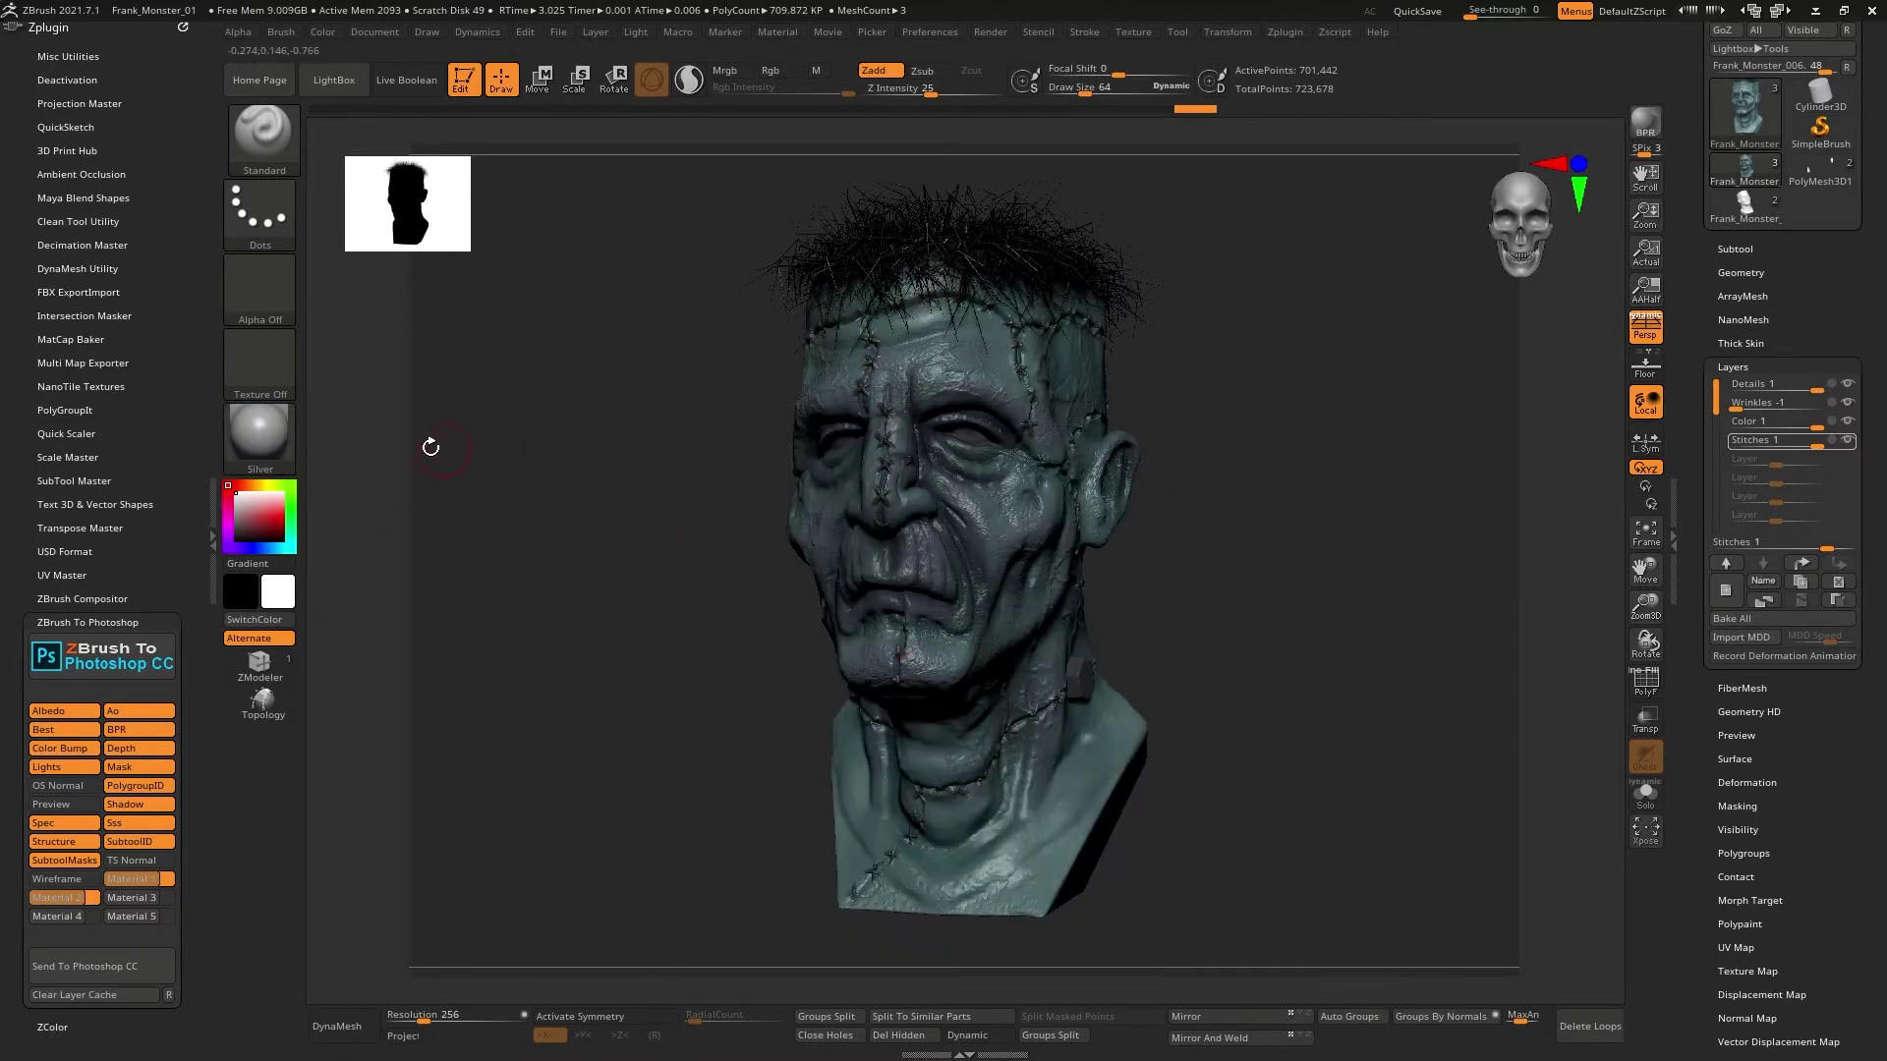
pyautogui.click(267, 430)
pyautogui.click(1273, 864)
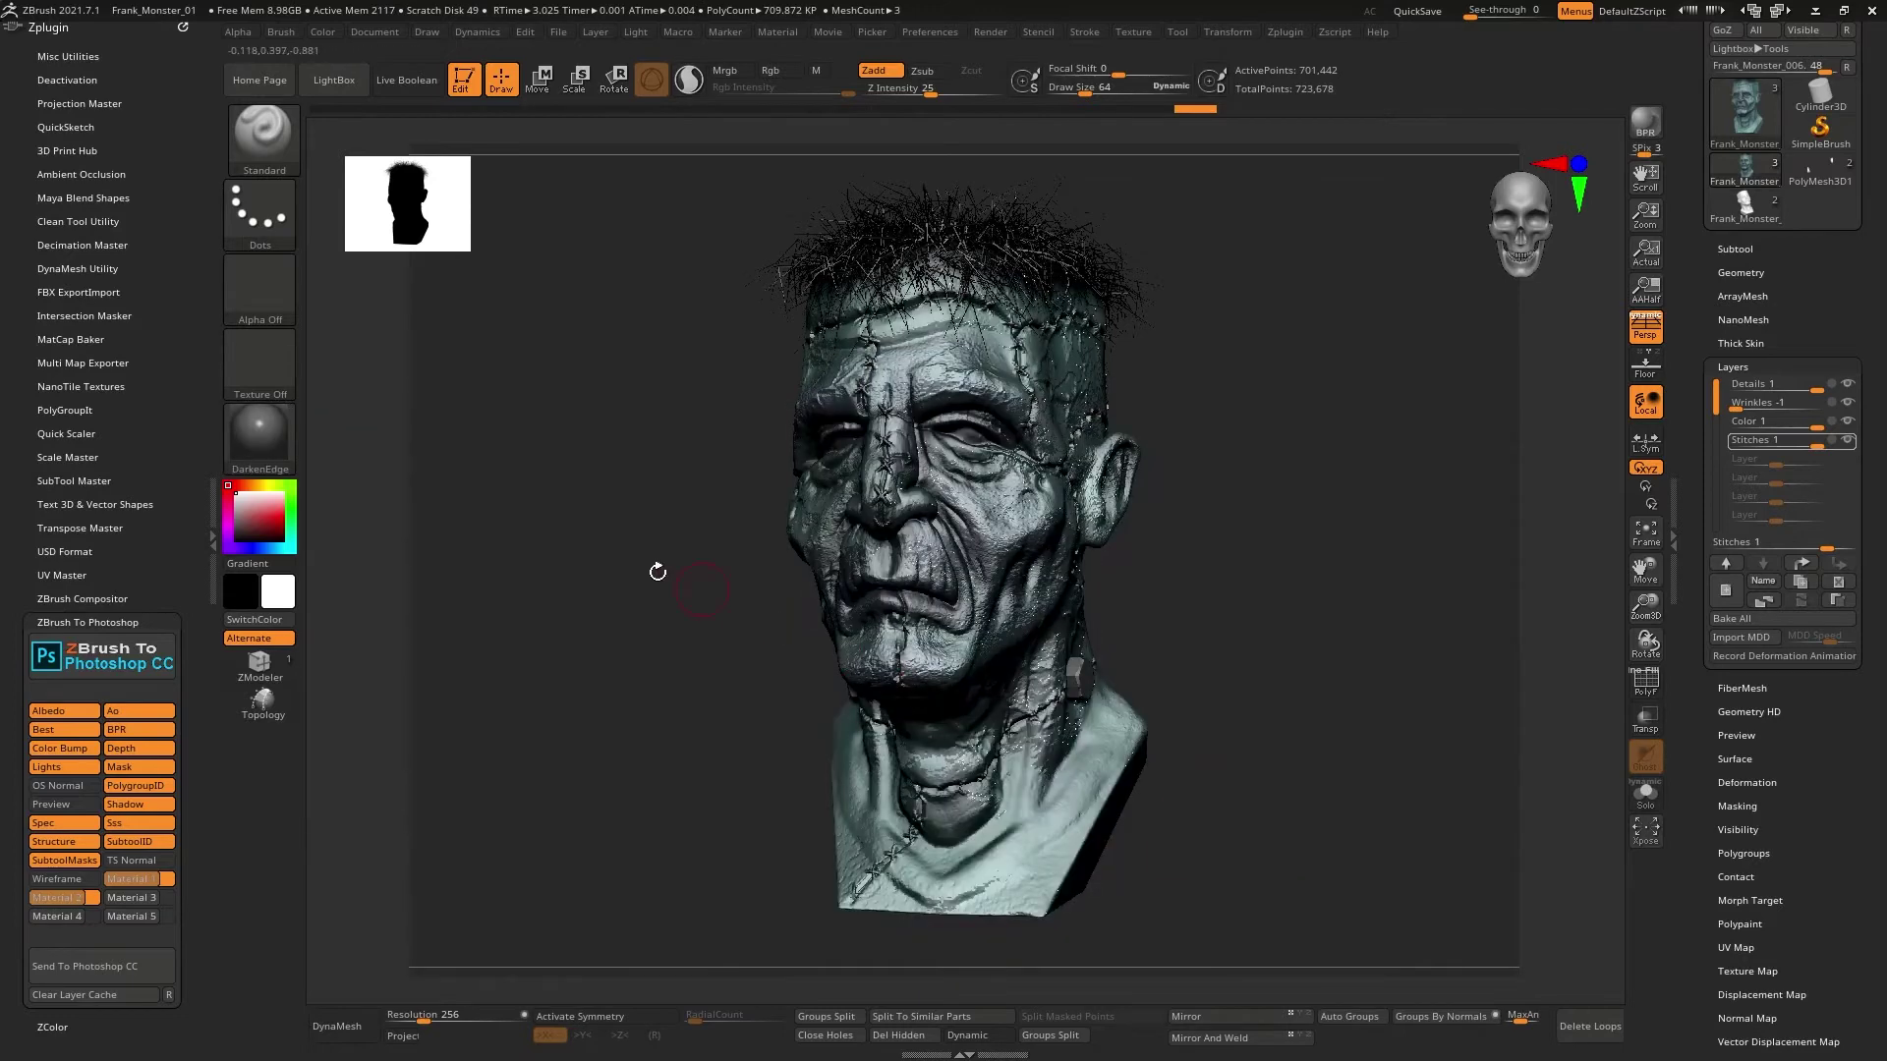
pyautogui.click(269, 458)
pyautogui.click(884, 879)
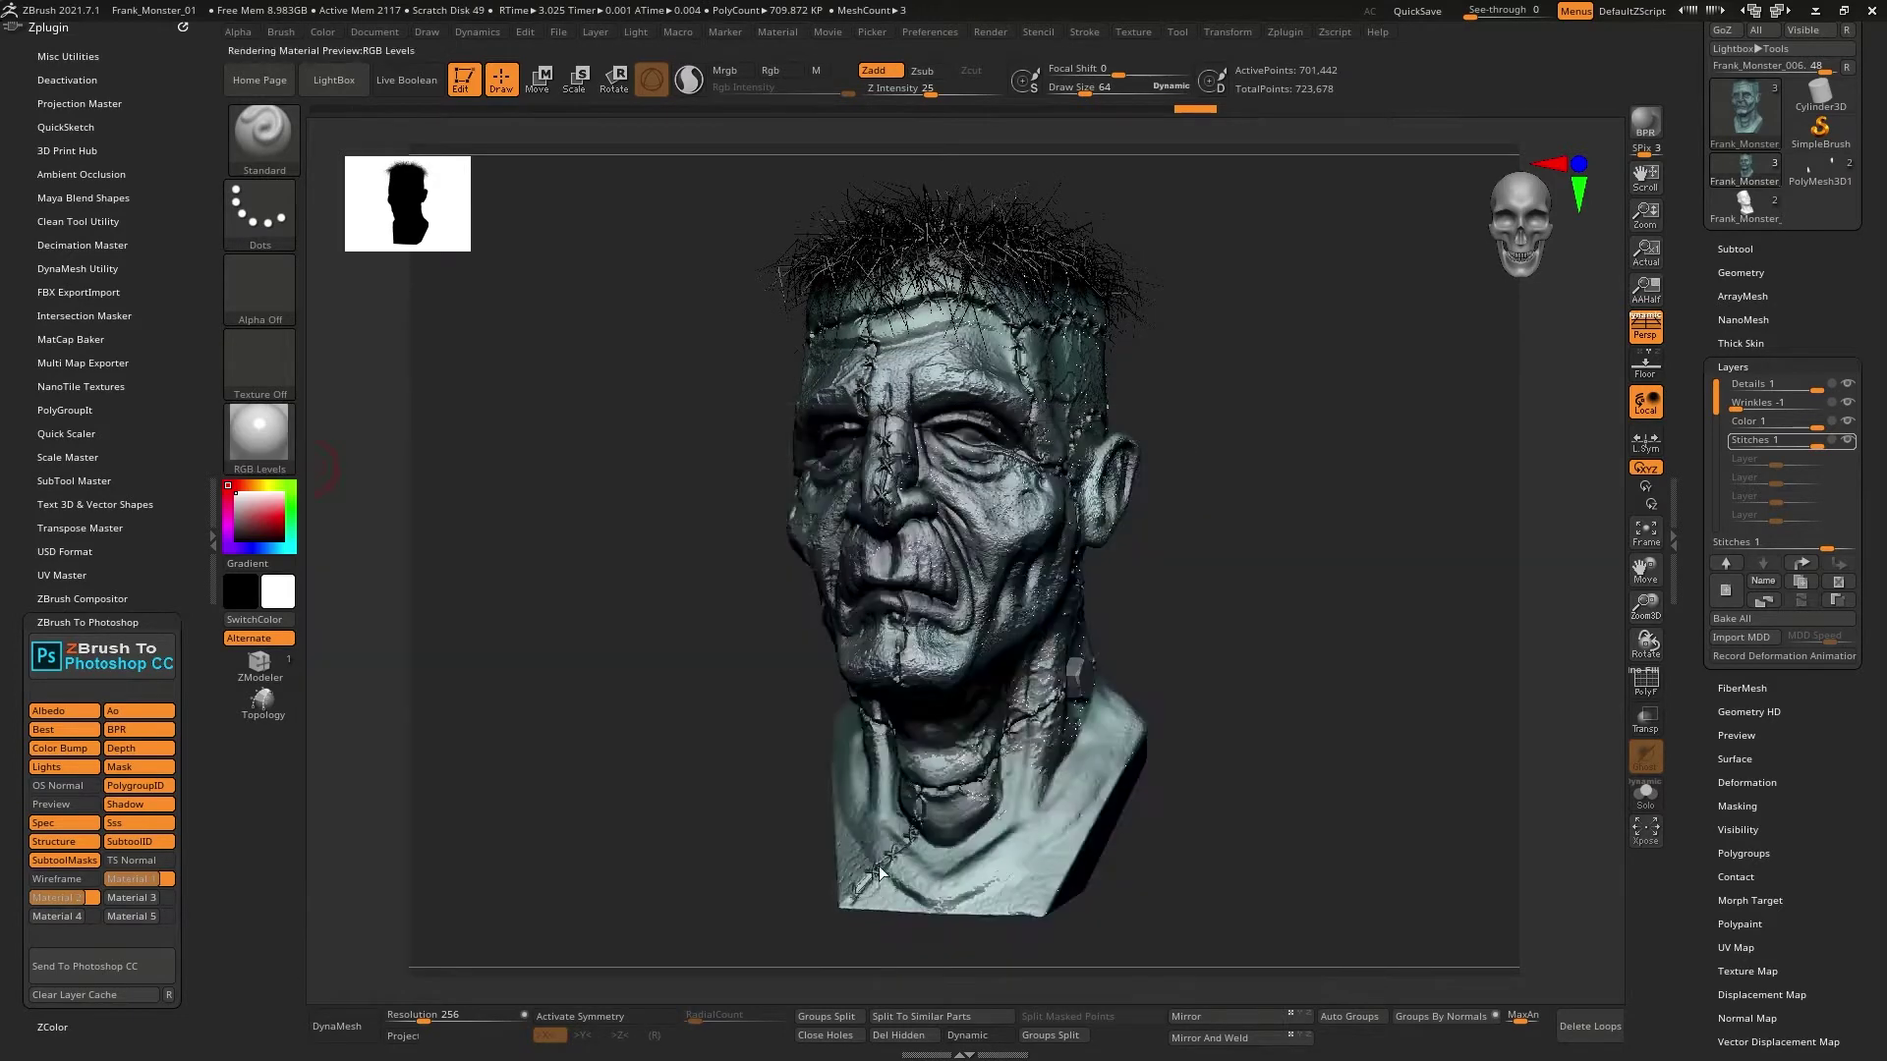
pyautogui.click(260, 436)
pyautogui.click(776, 772)
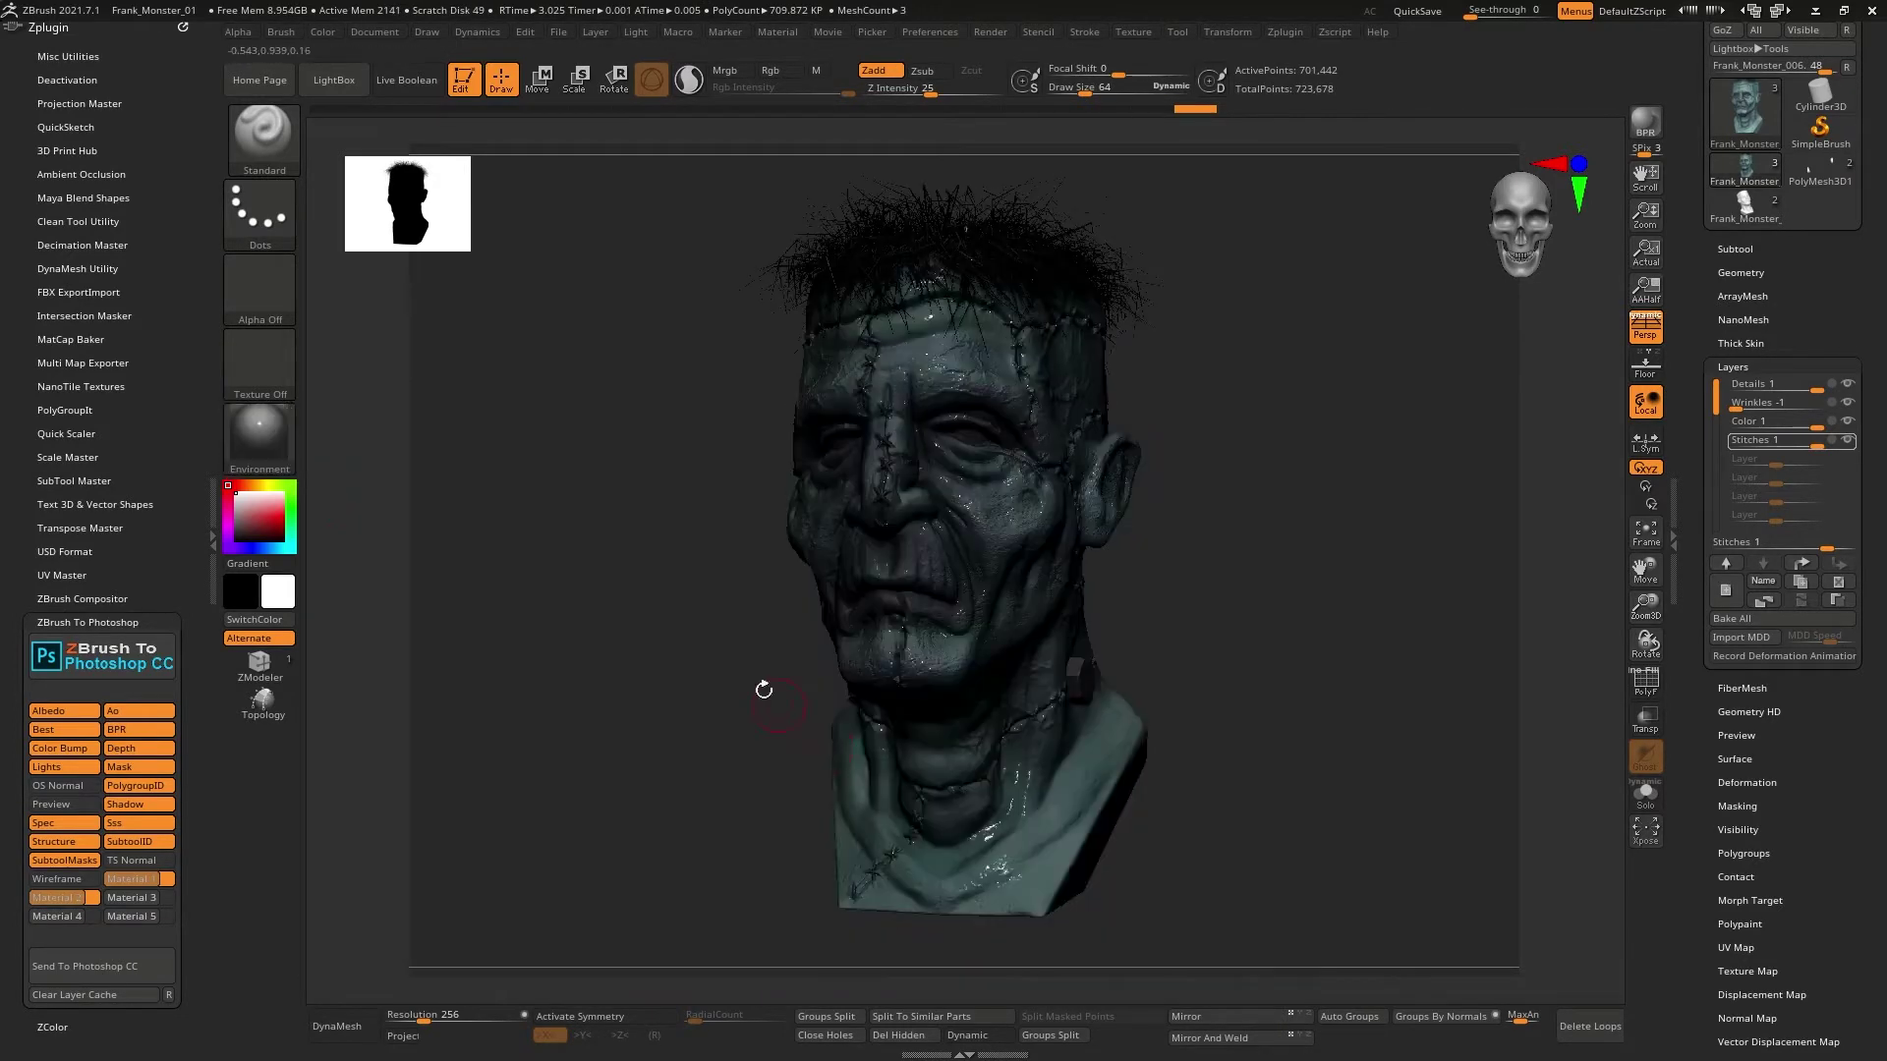
# Apply the ReflectedPlastic material to the bust and assign it to the Material 3 pass, replacing the stored material.
pyautogui.click(262, 438)
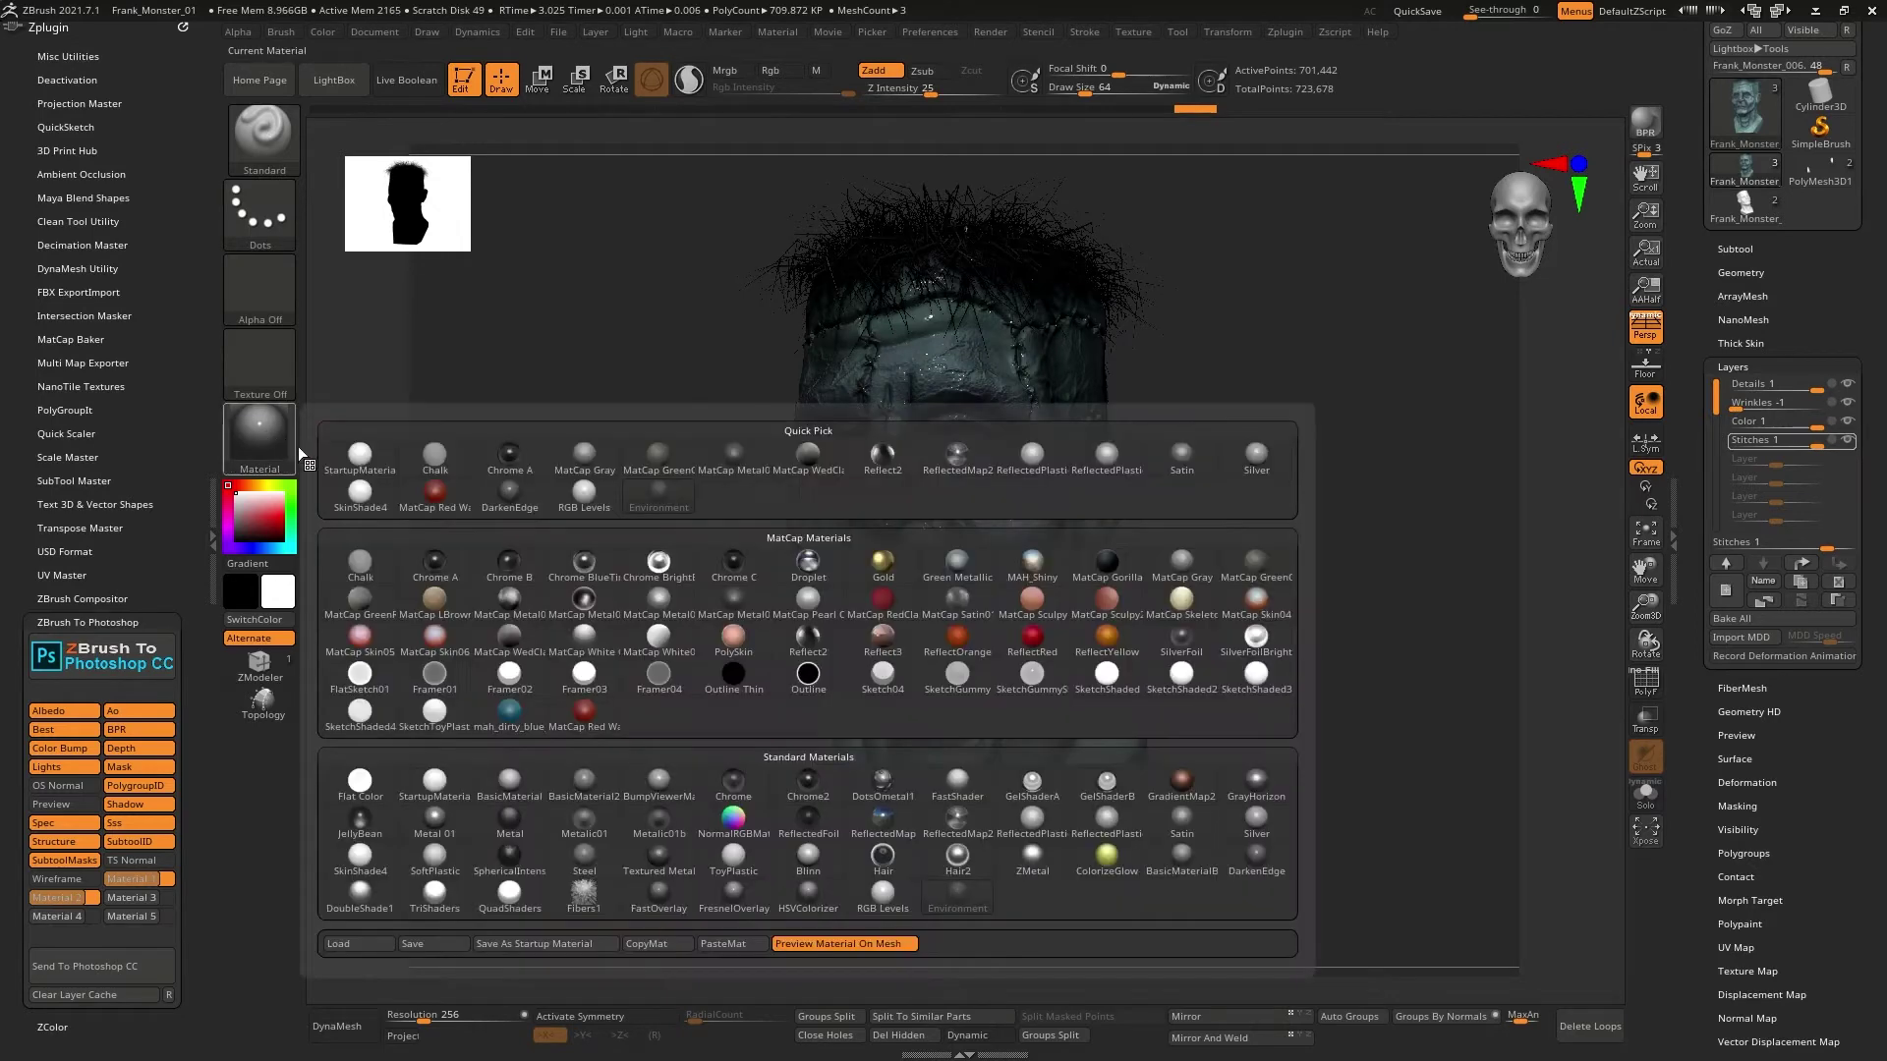
pyautogui.click(1036, 807)
pyautogui.click(132, 897)
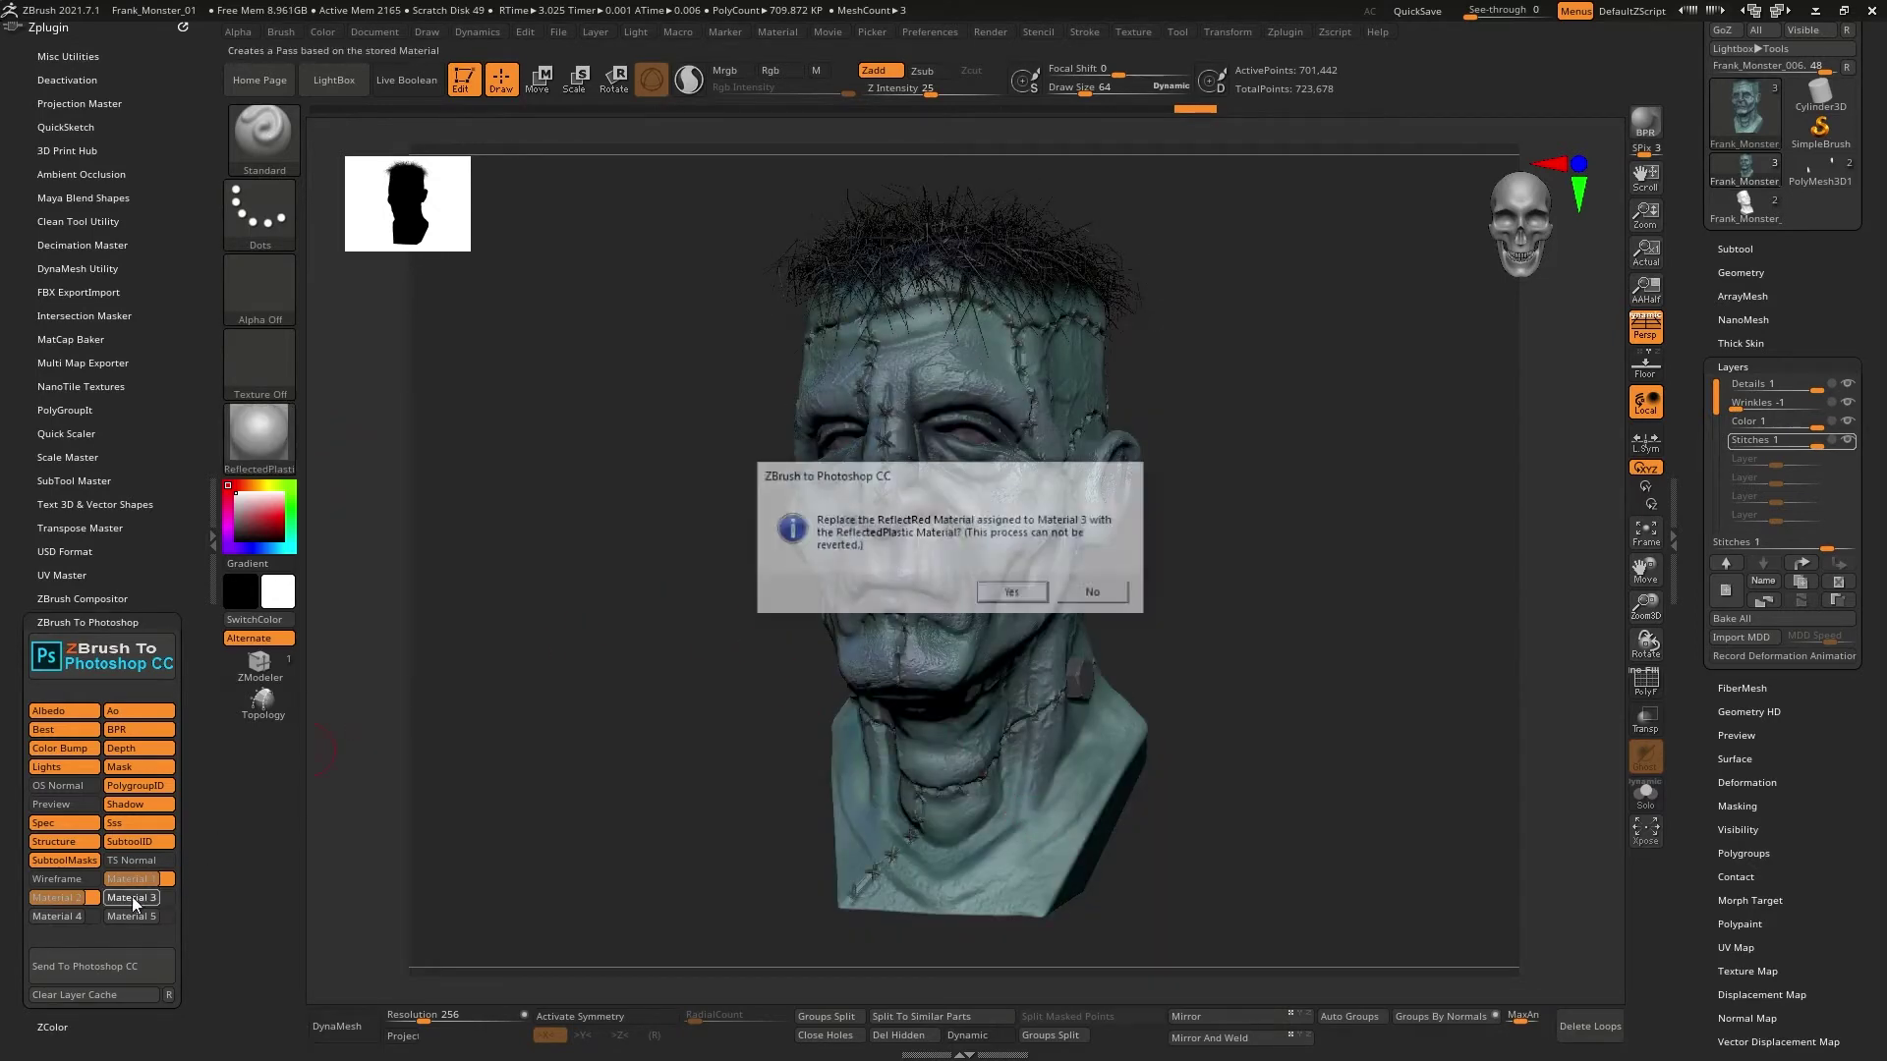
pyautogui.click(1031, 594)
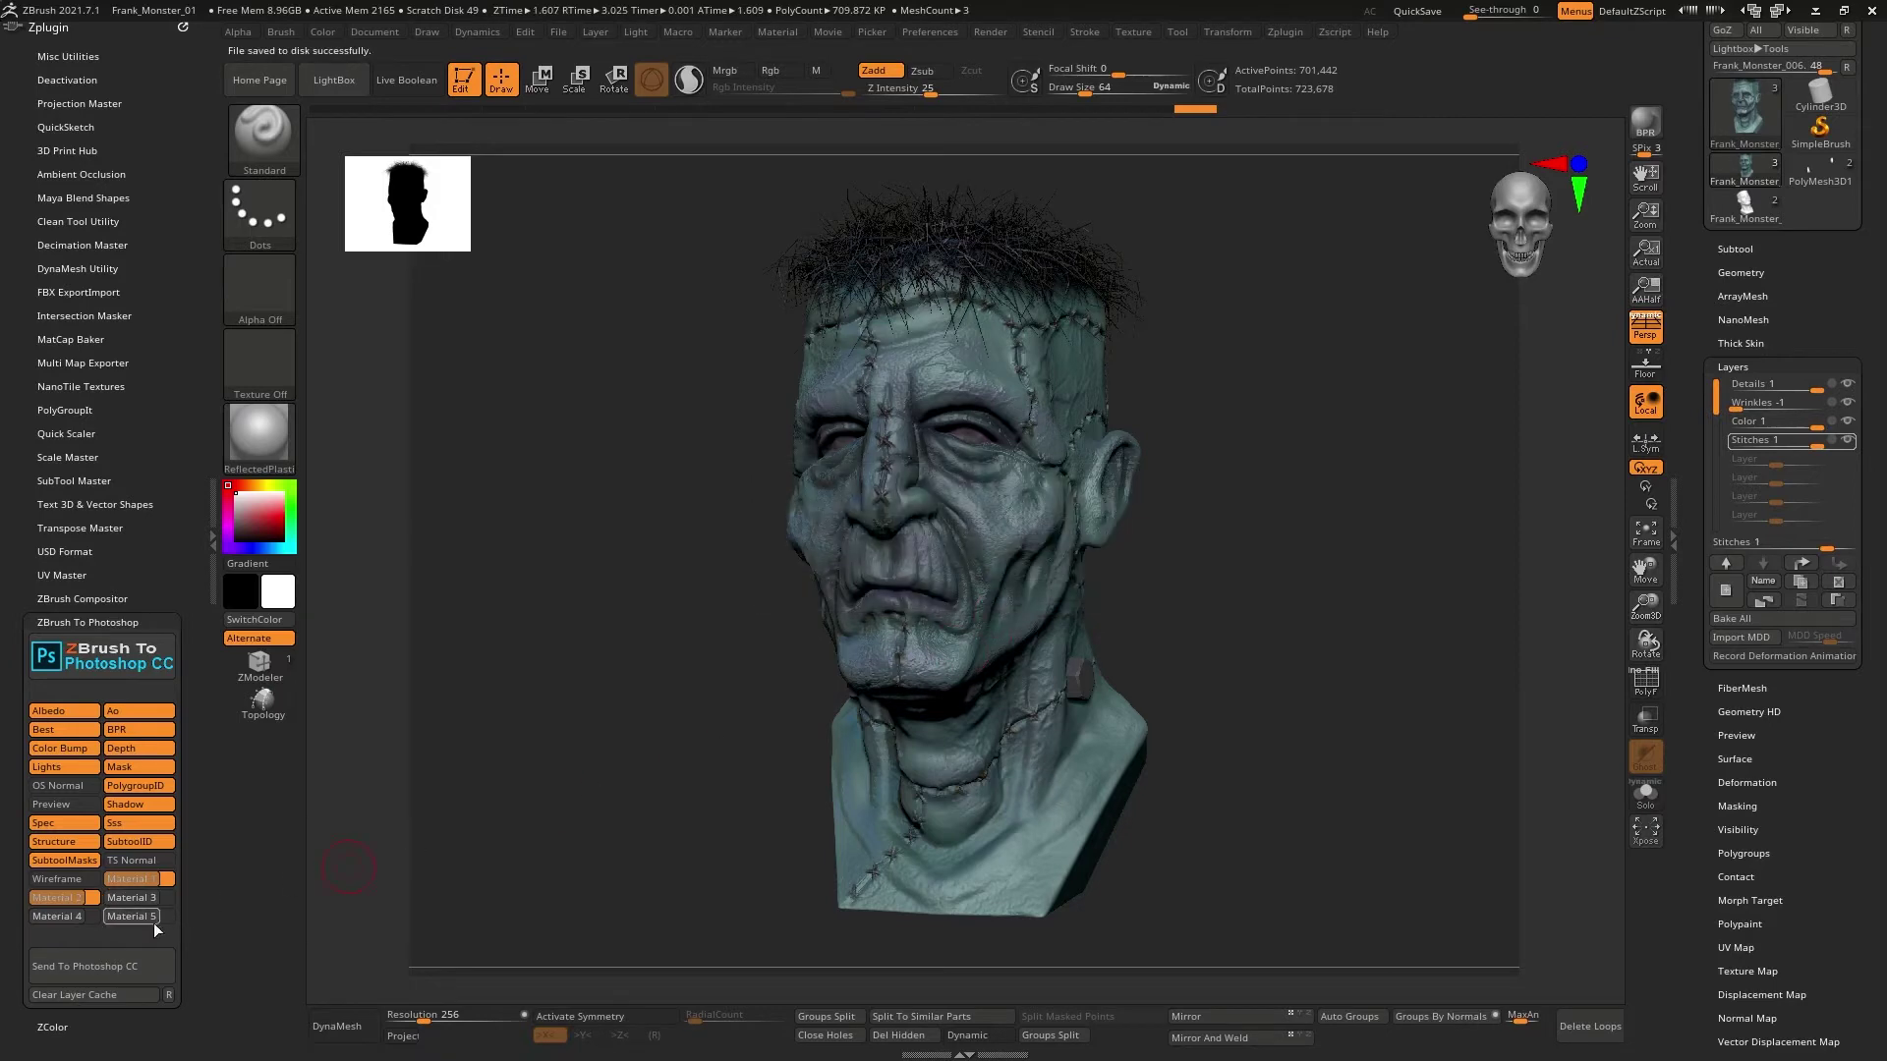
# Apply the mah_dirty_blue_02 material to the bust and assign it to the Material 4 pass, replacing the stored material.
pyautogui.click(265, 432)
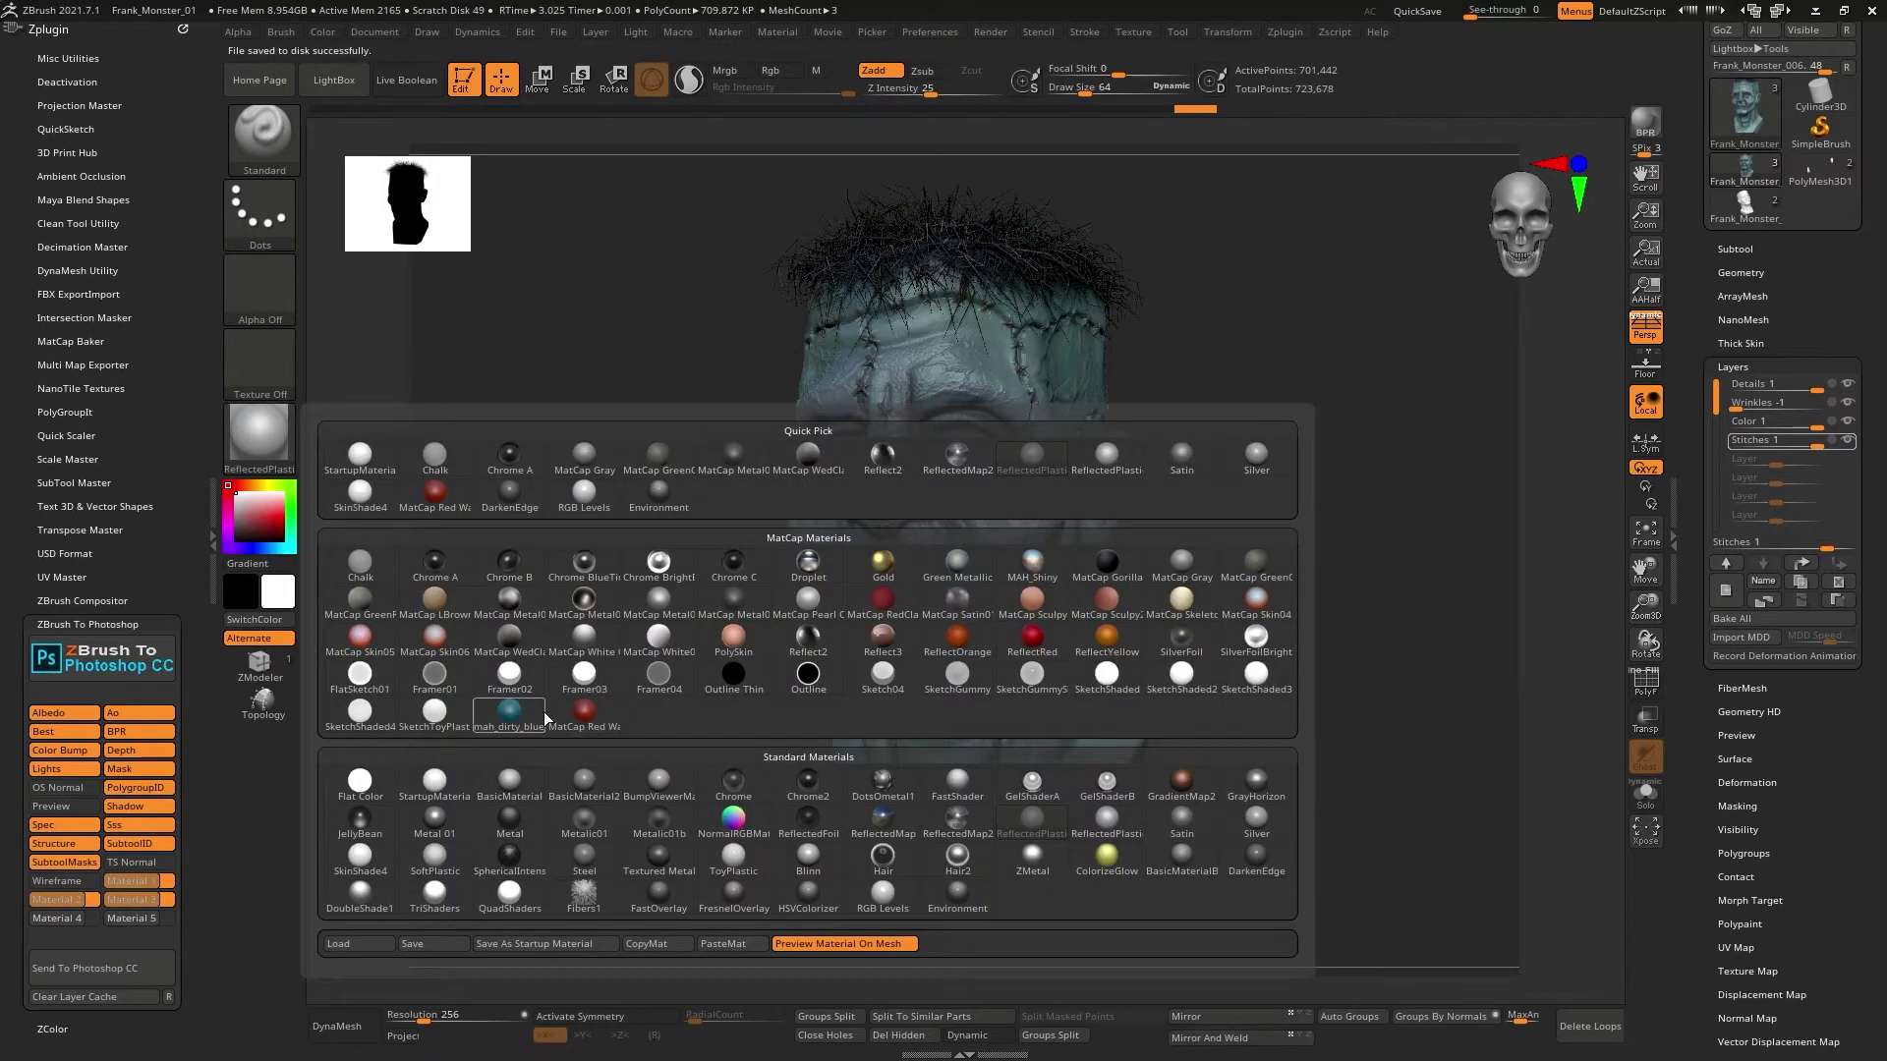
pyautogui.click(509, 718)
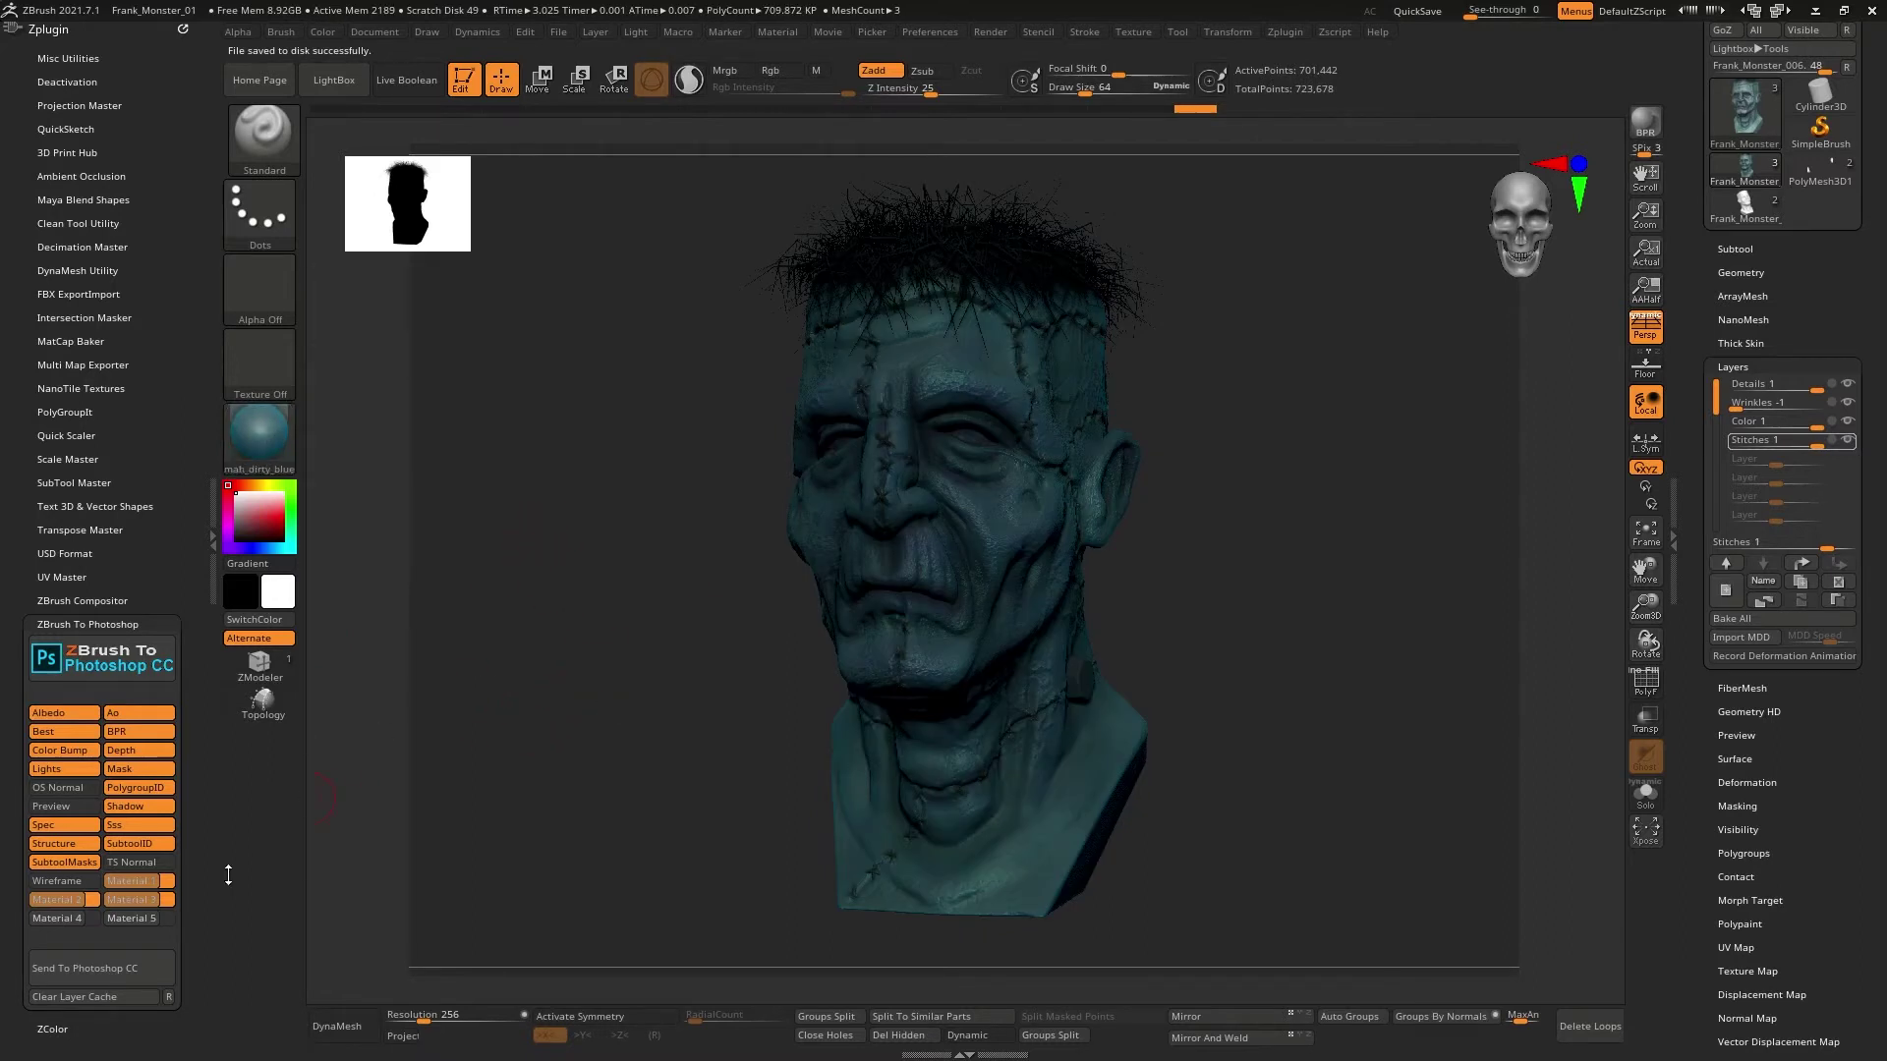
pyautogui.click(74, 920)
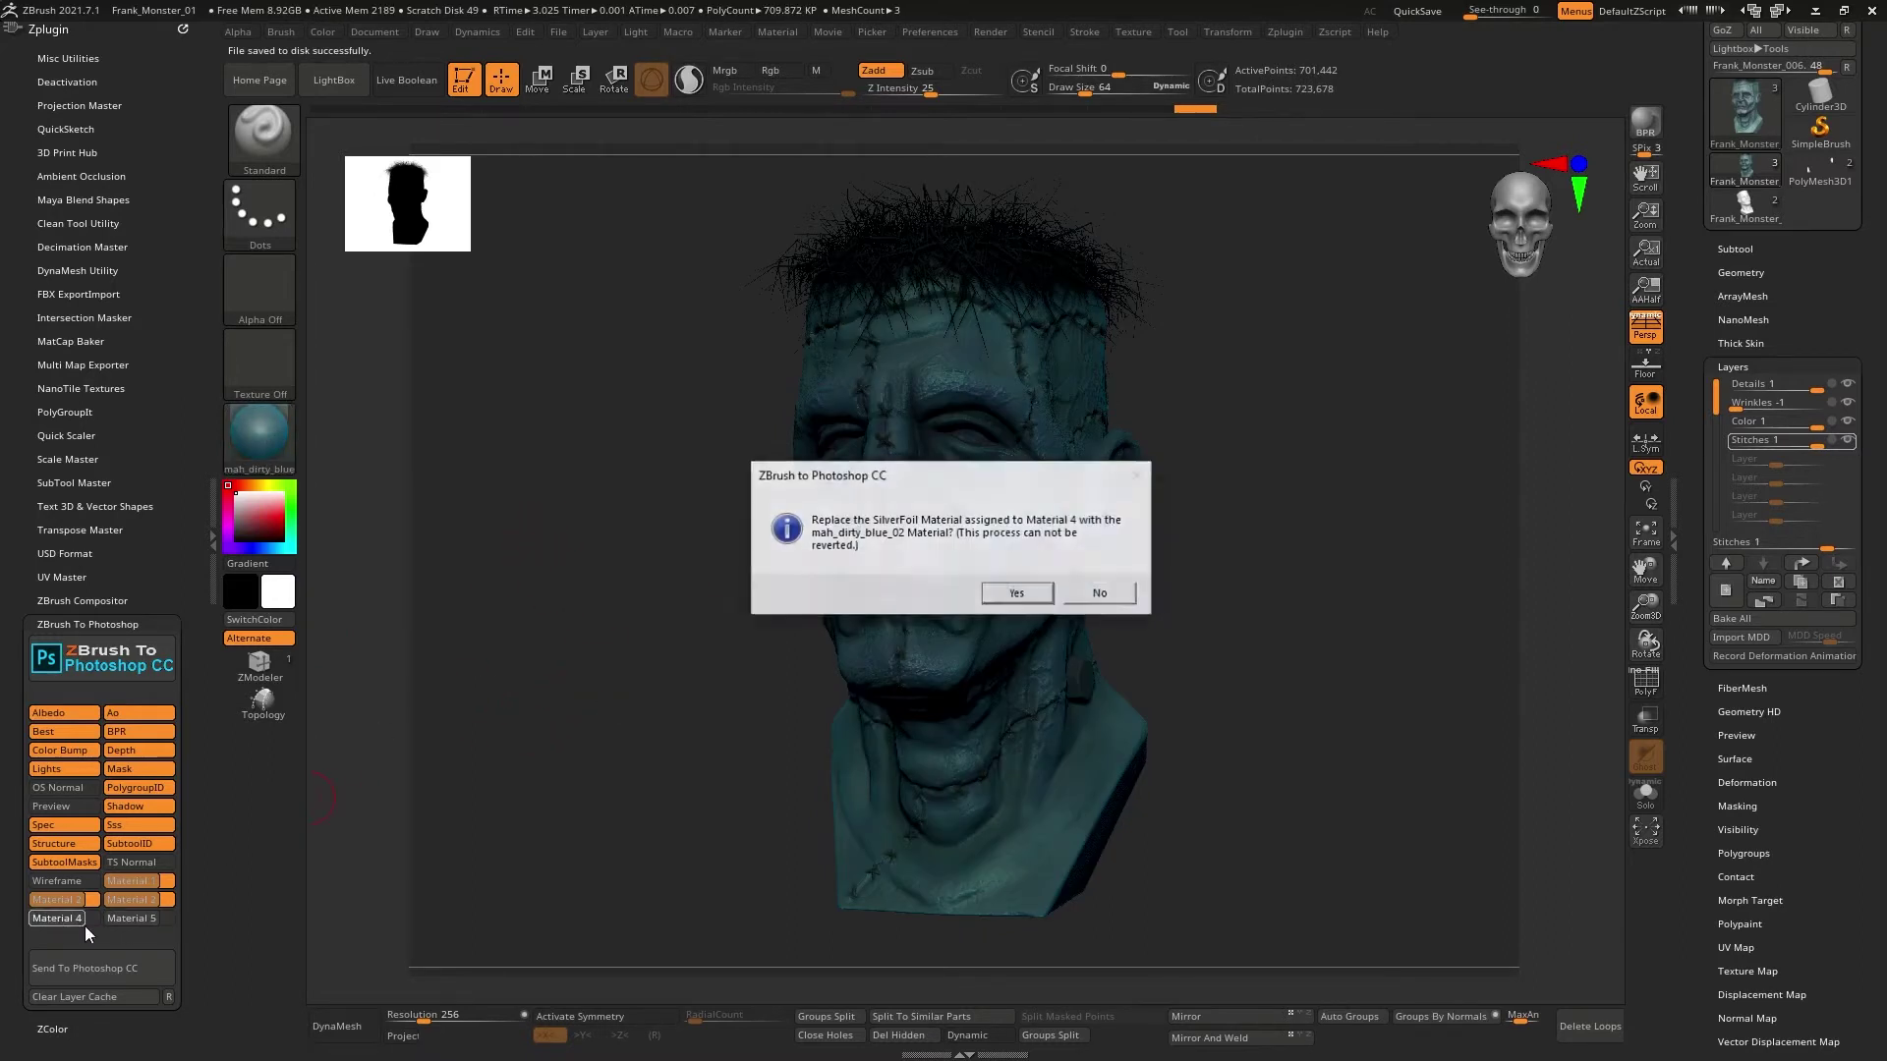
pyautogui.click(1020, 596)
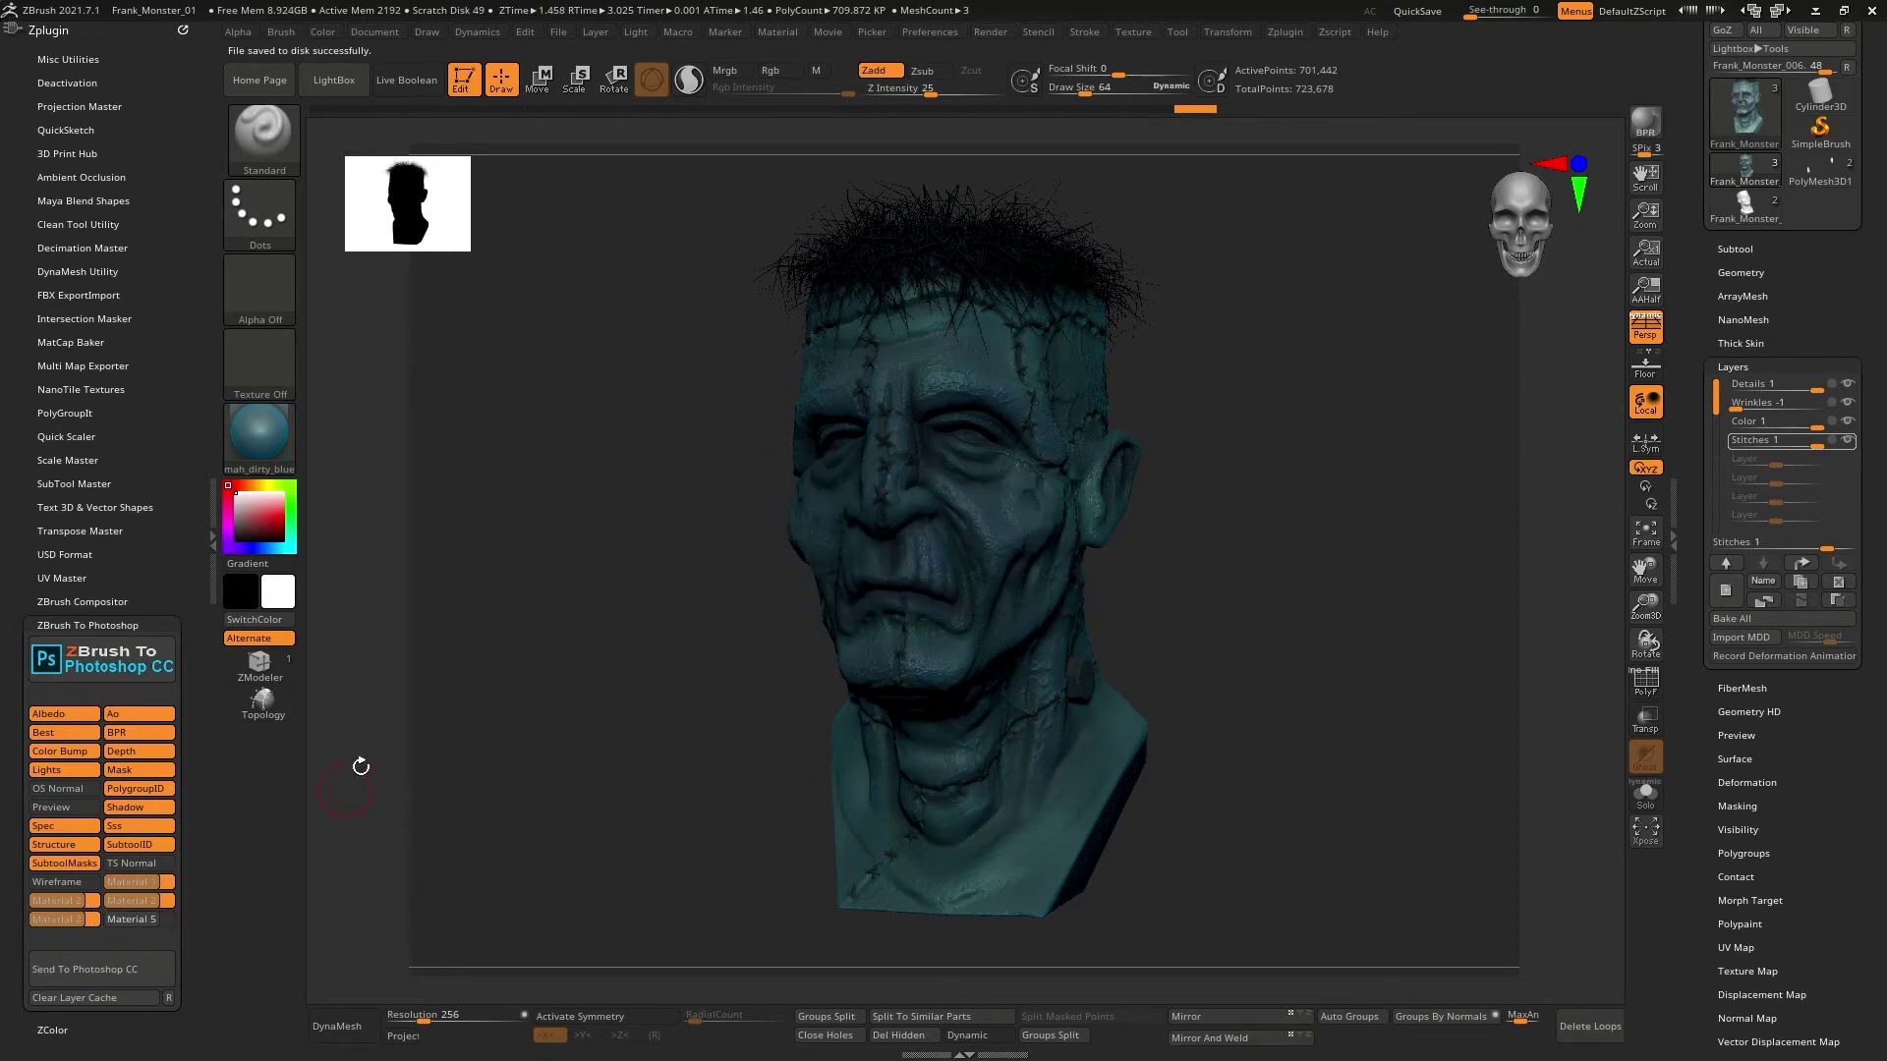
# Try the ToyPlastic, JellyBean, MatCap Gray and Chrome C materials on the bust.
pyautogui.click(260, 438)
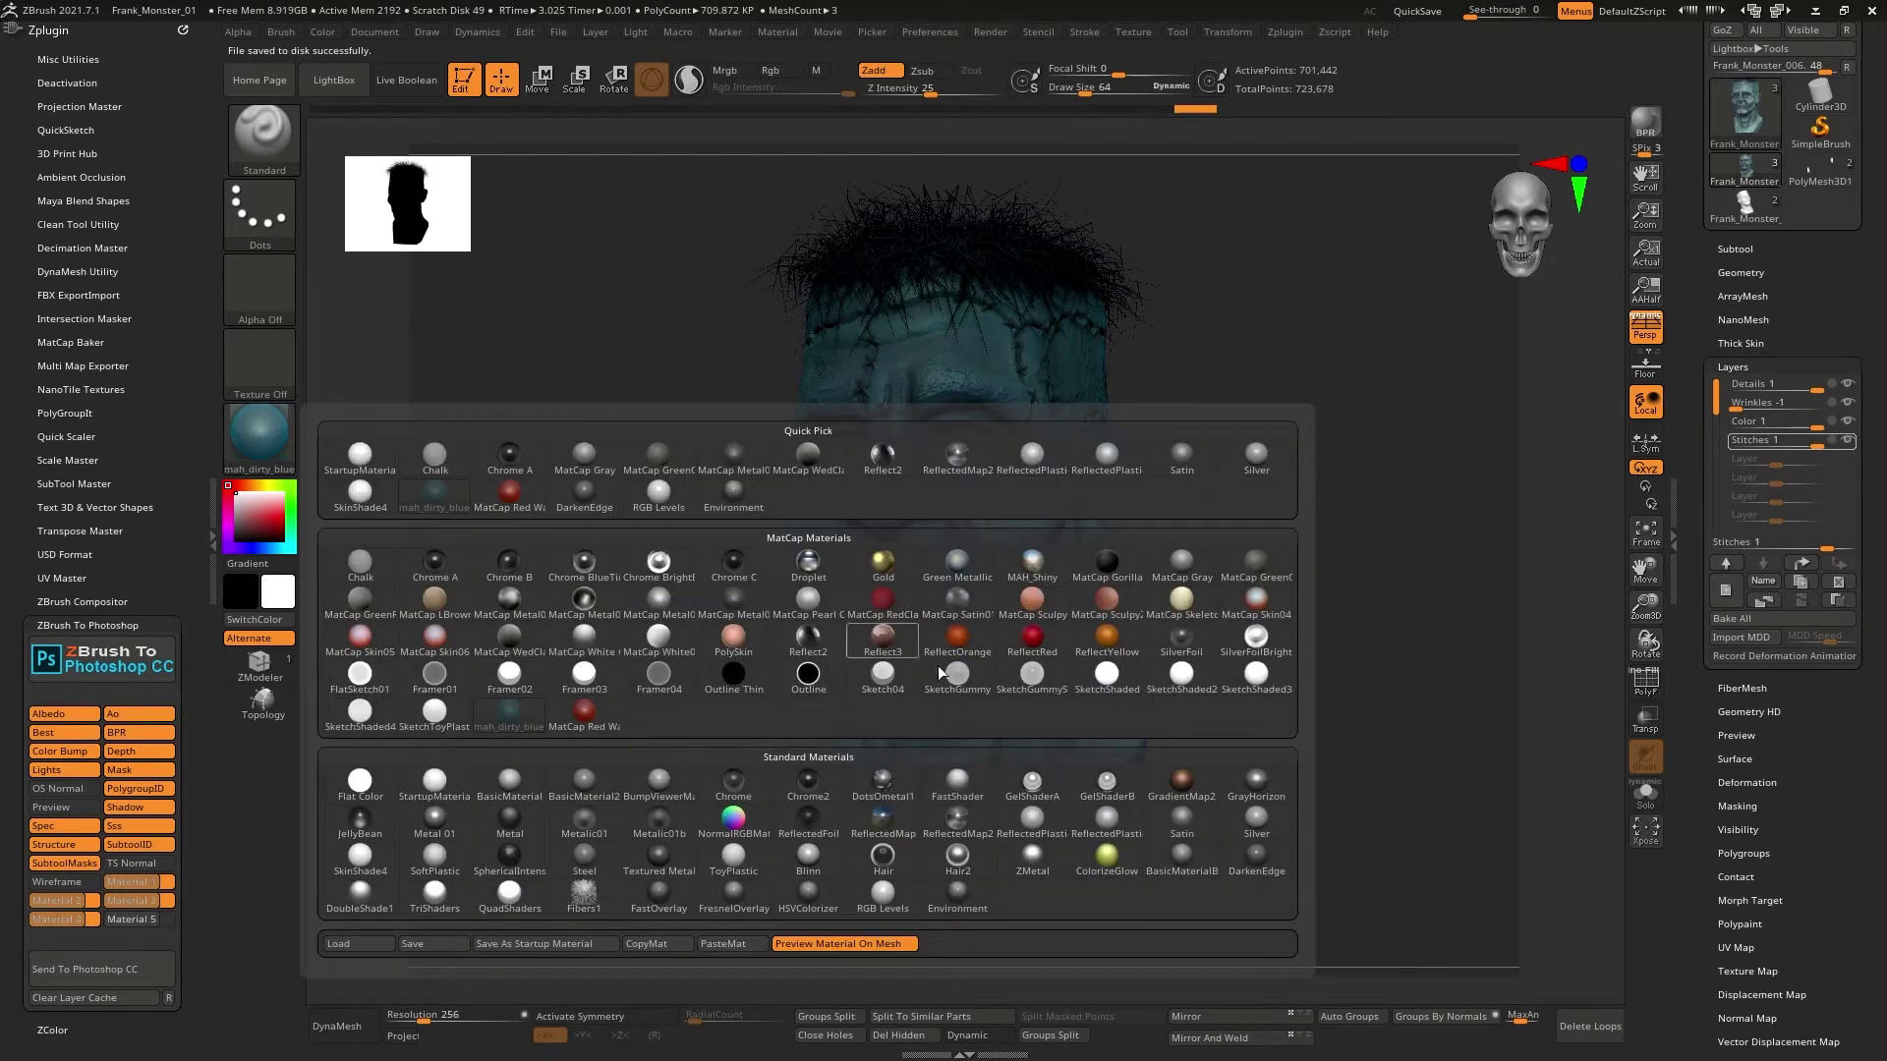
pyautogui.click(742, 862)
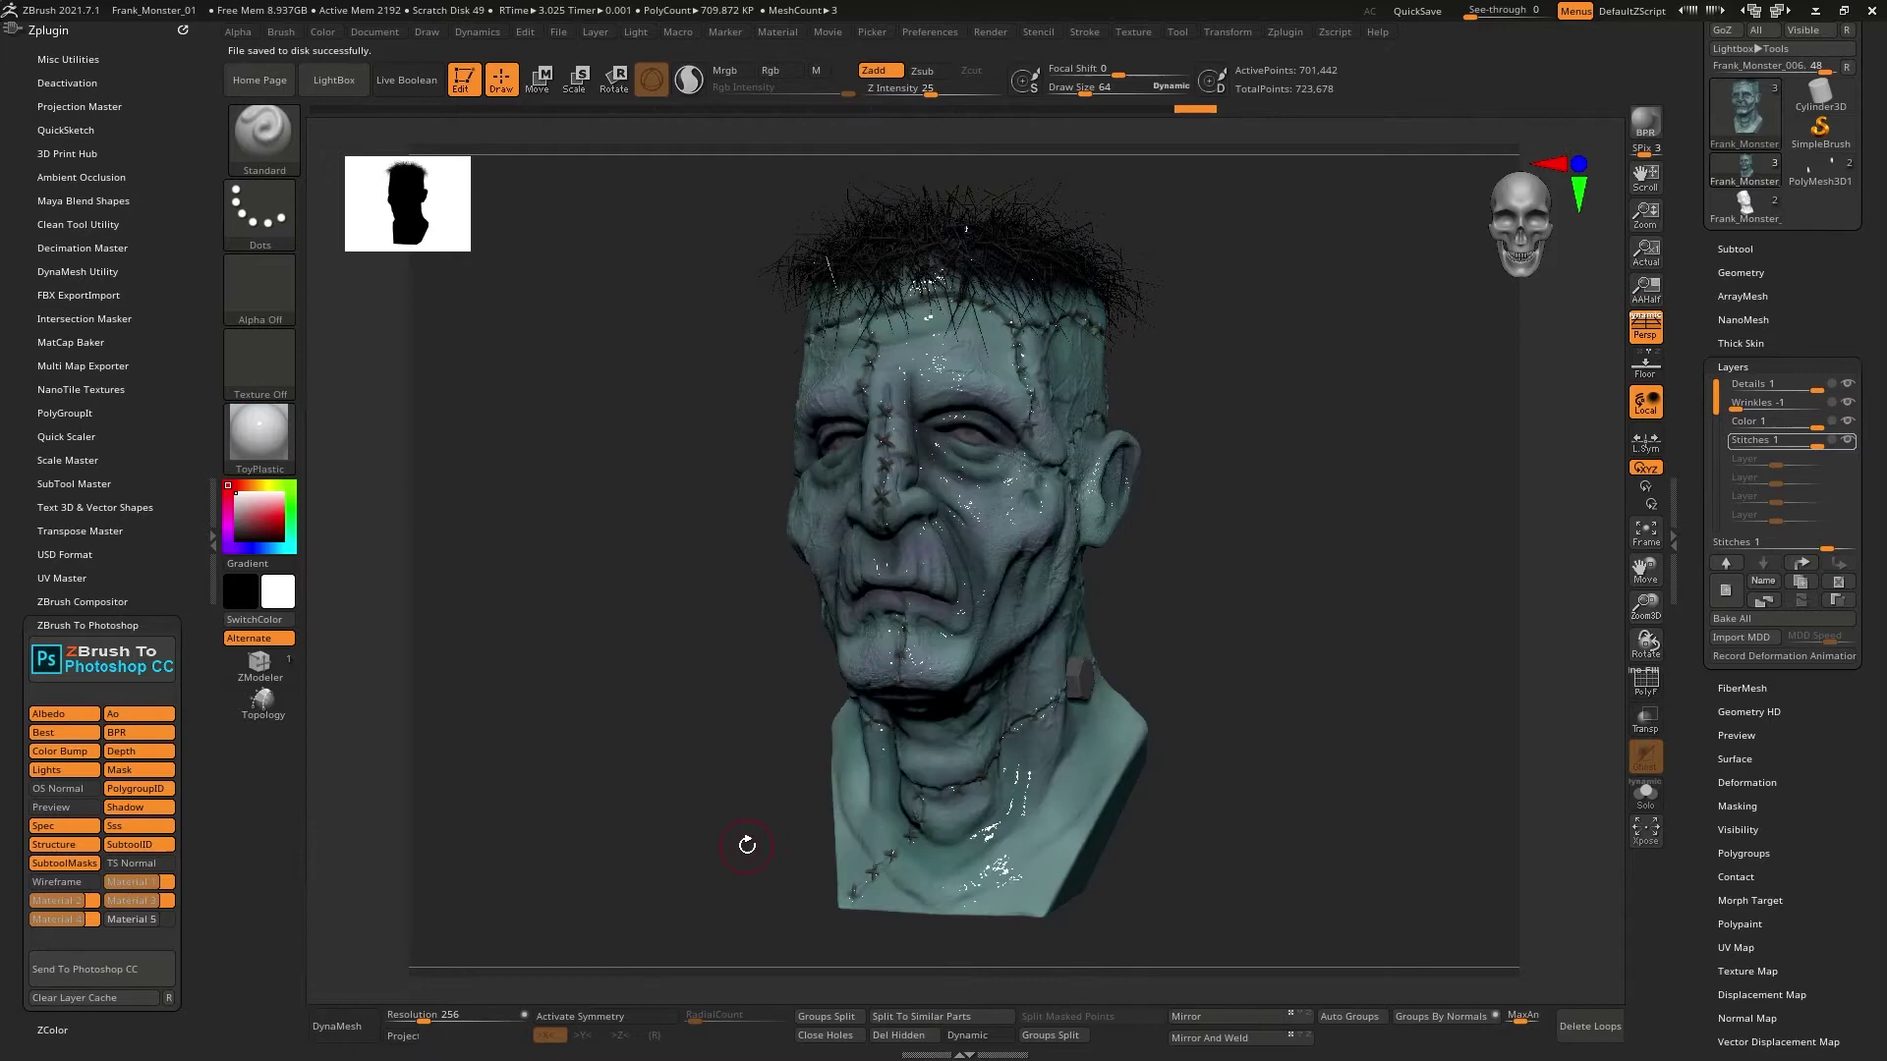
pyautogui.click(259, 437)
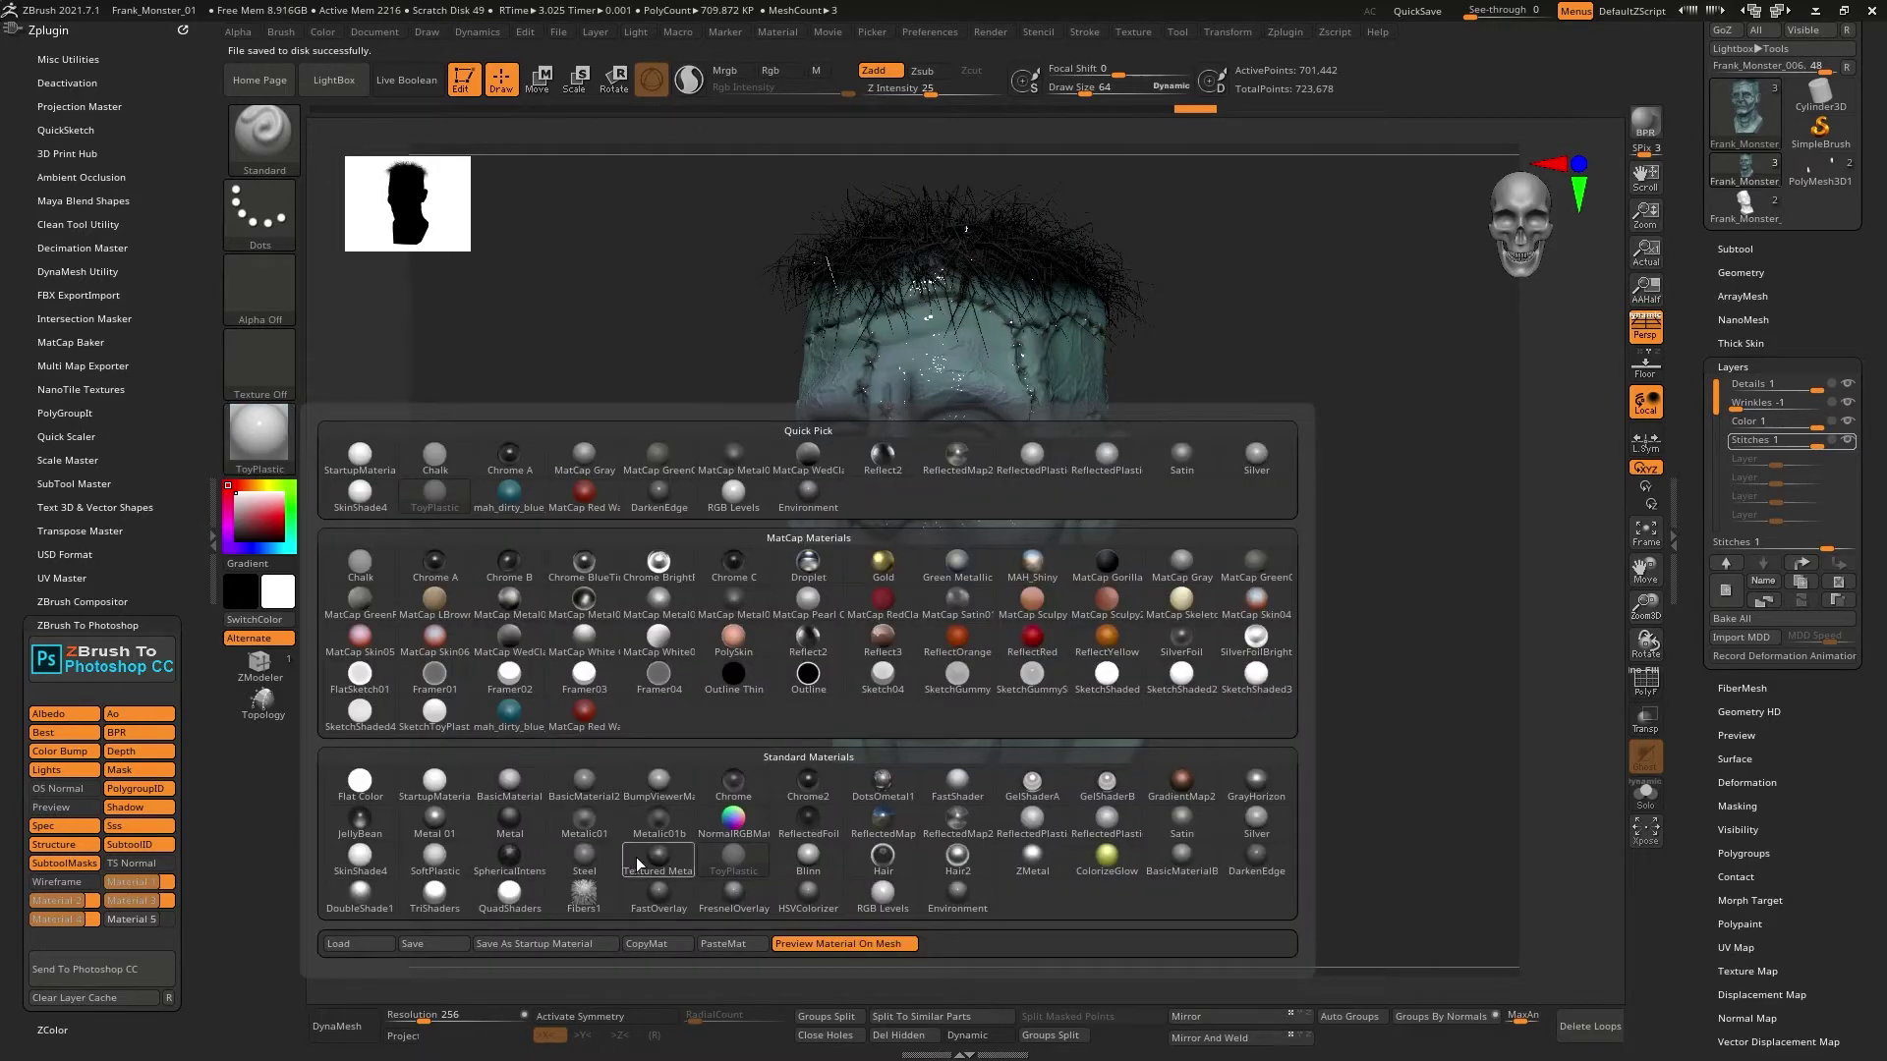
pyautogui.click(361, 818)
pyautogui.moveTo(279, 450)
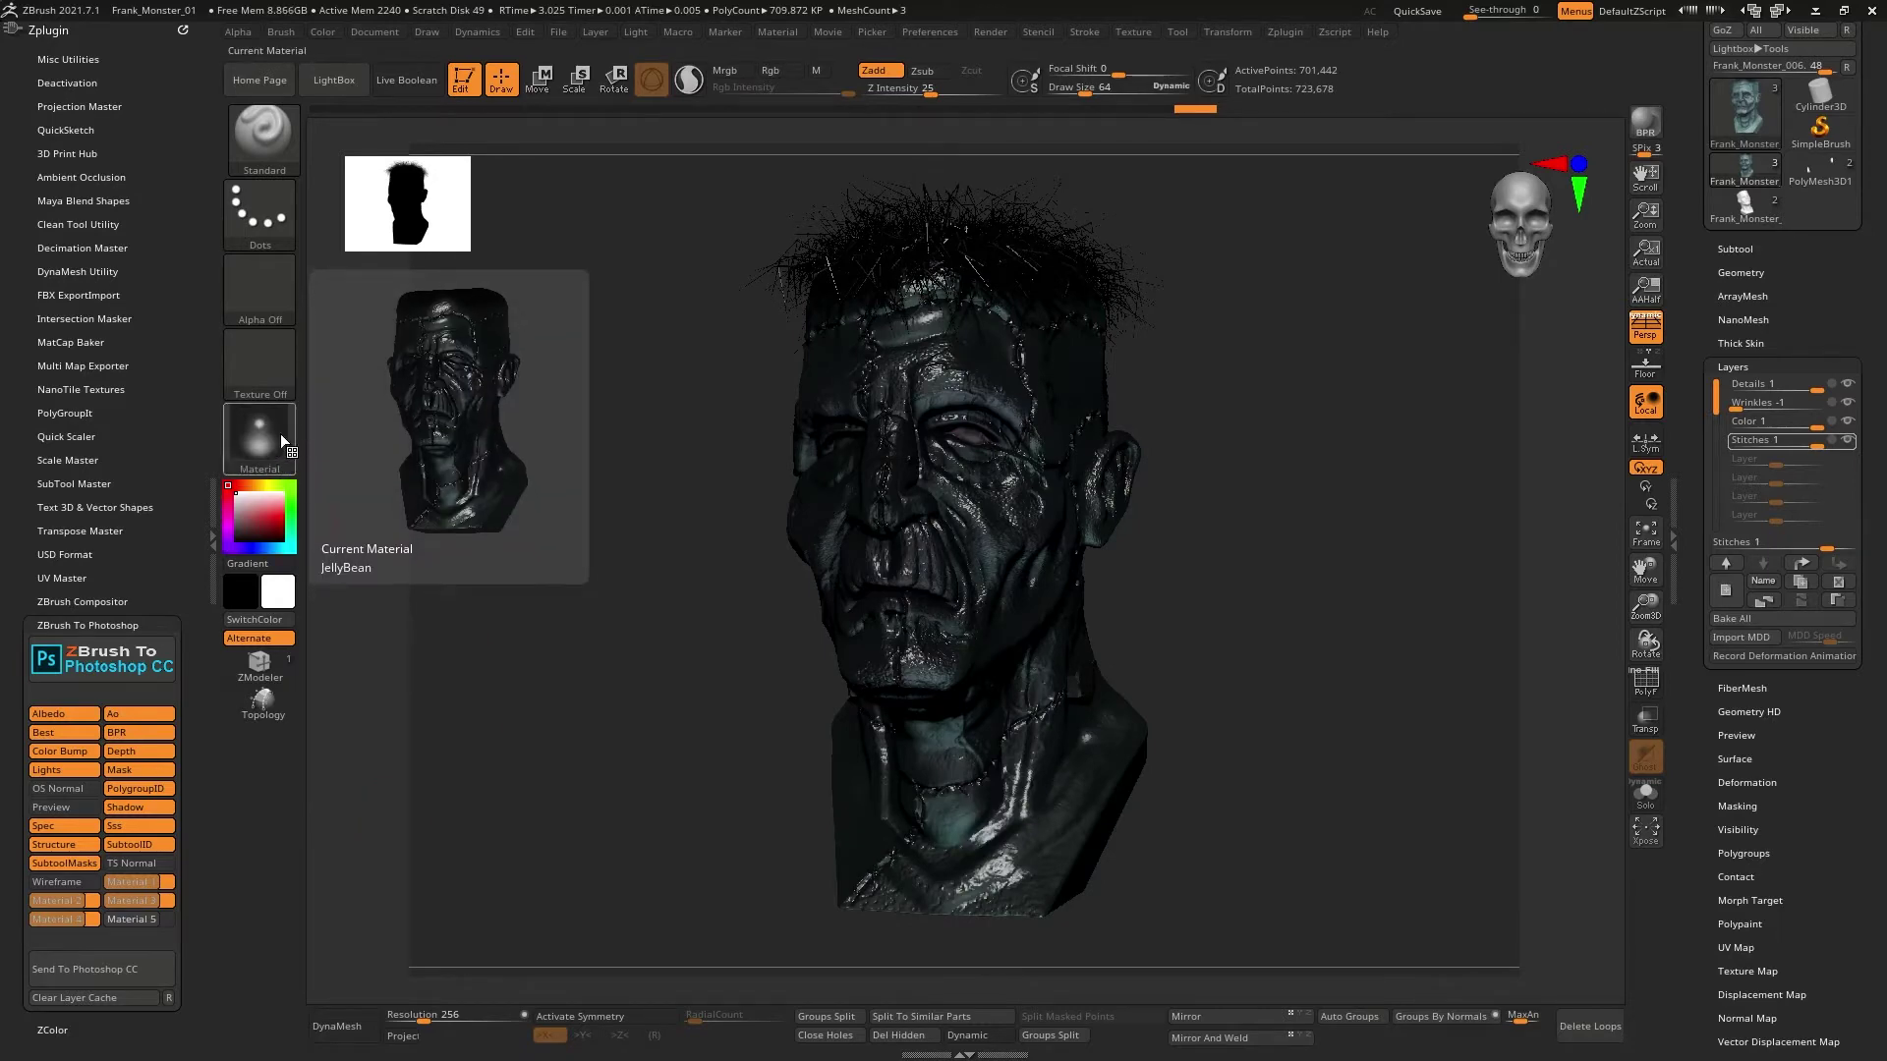
pyautogui.click(263, 438)
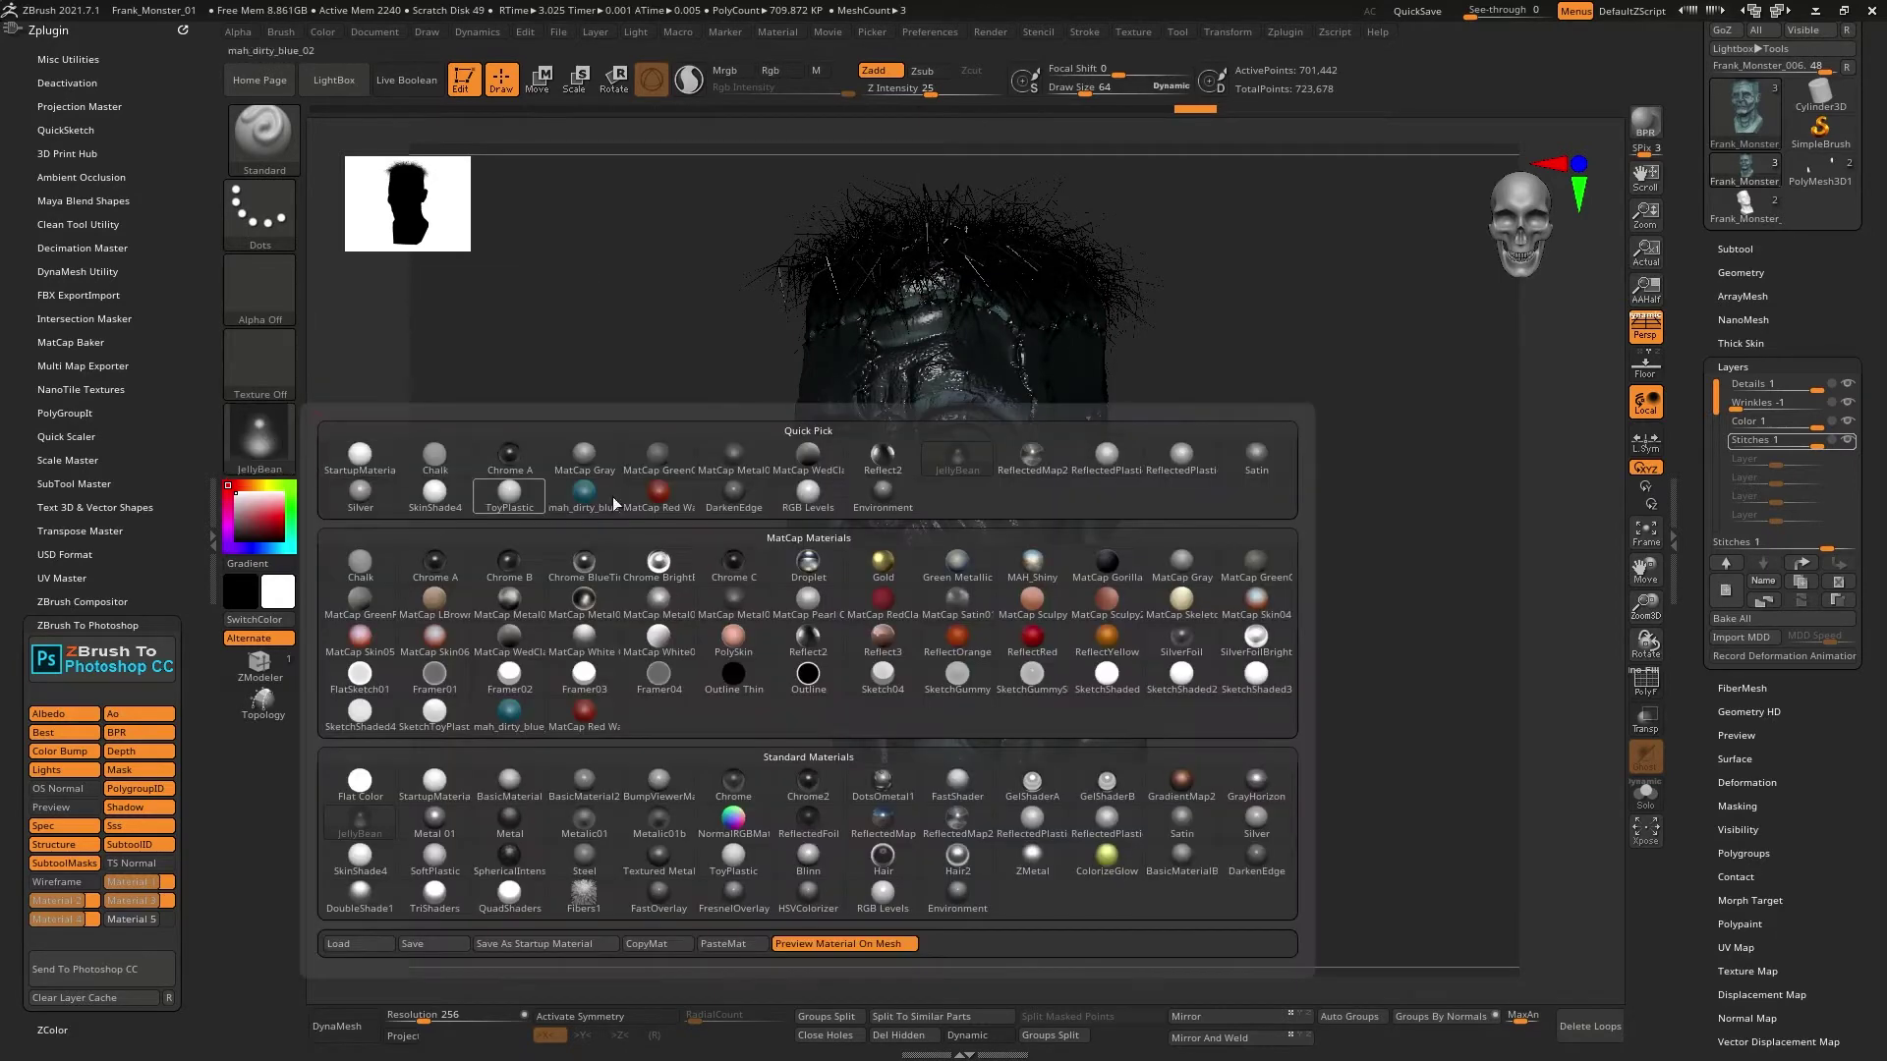
pyautogui.click(1165, 568)
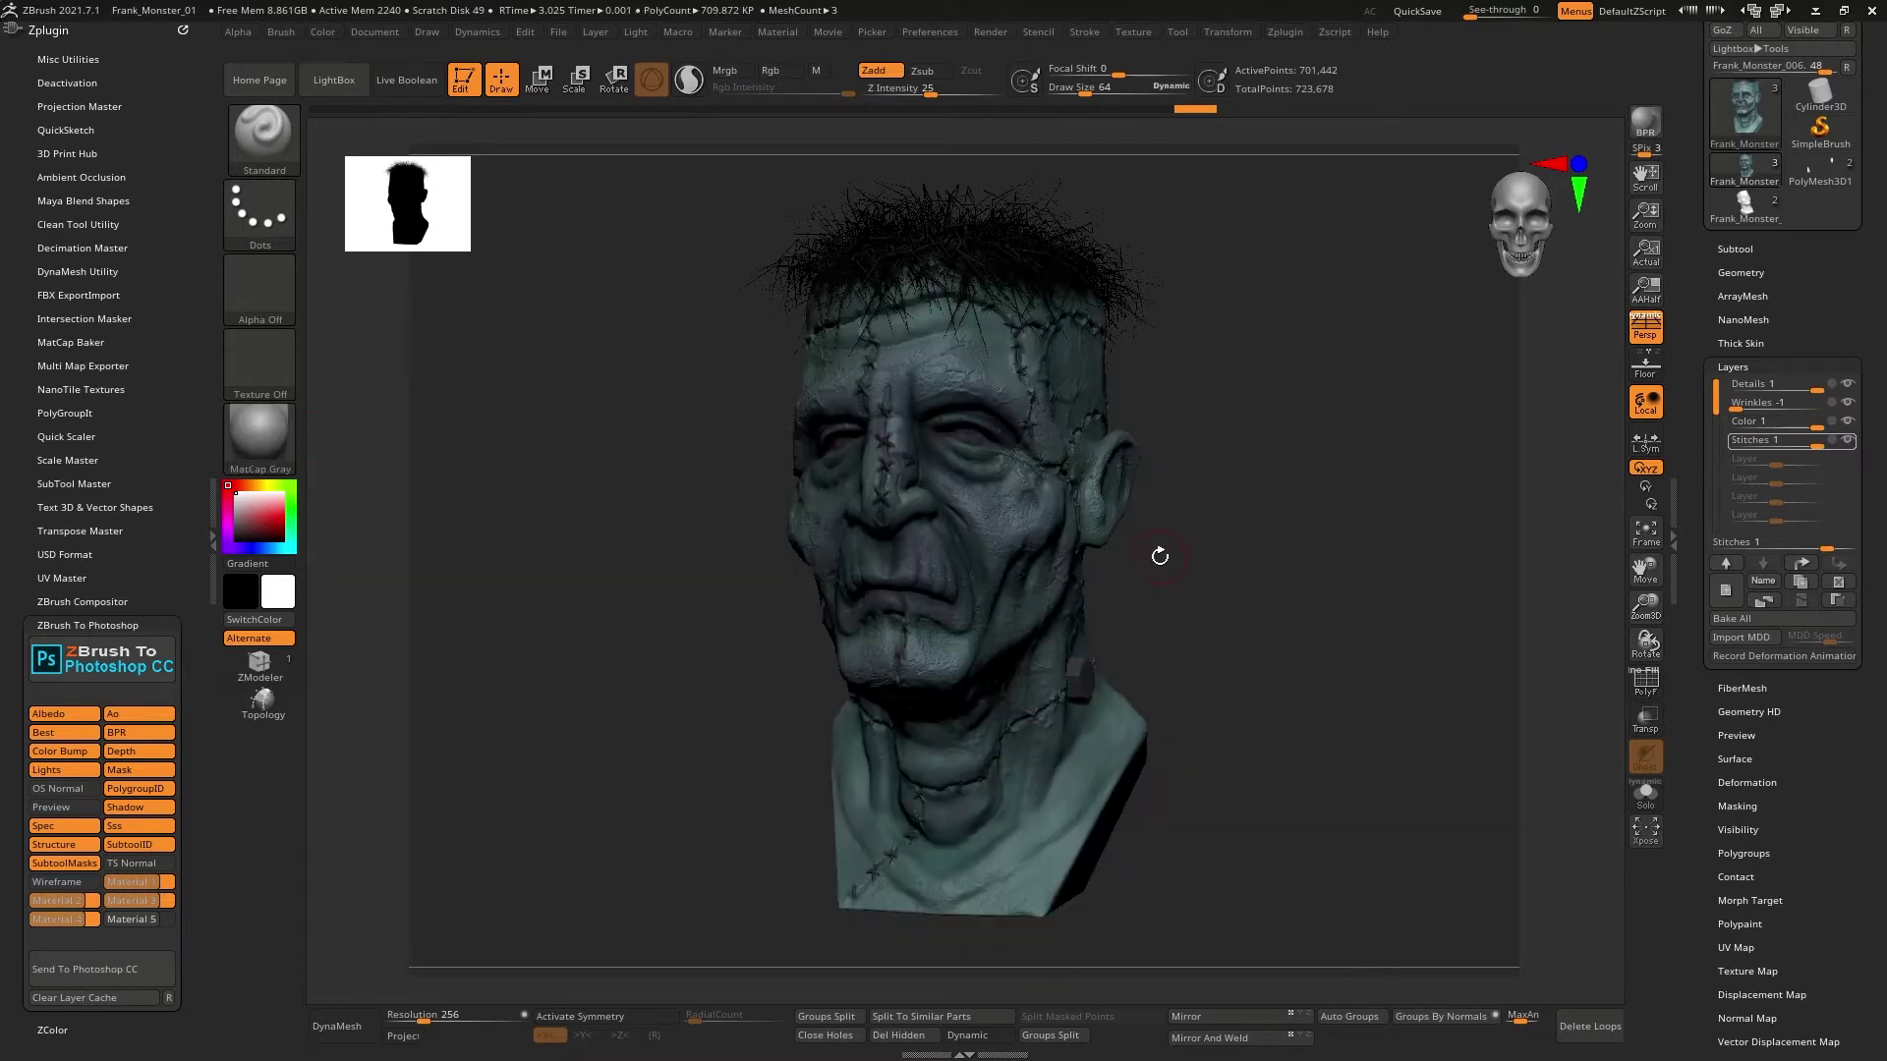
pyautogui.click(268, 435)
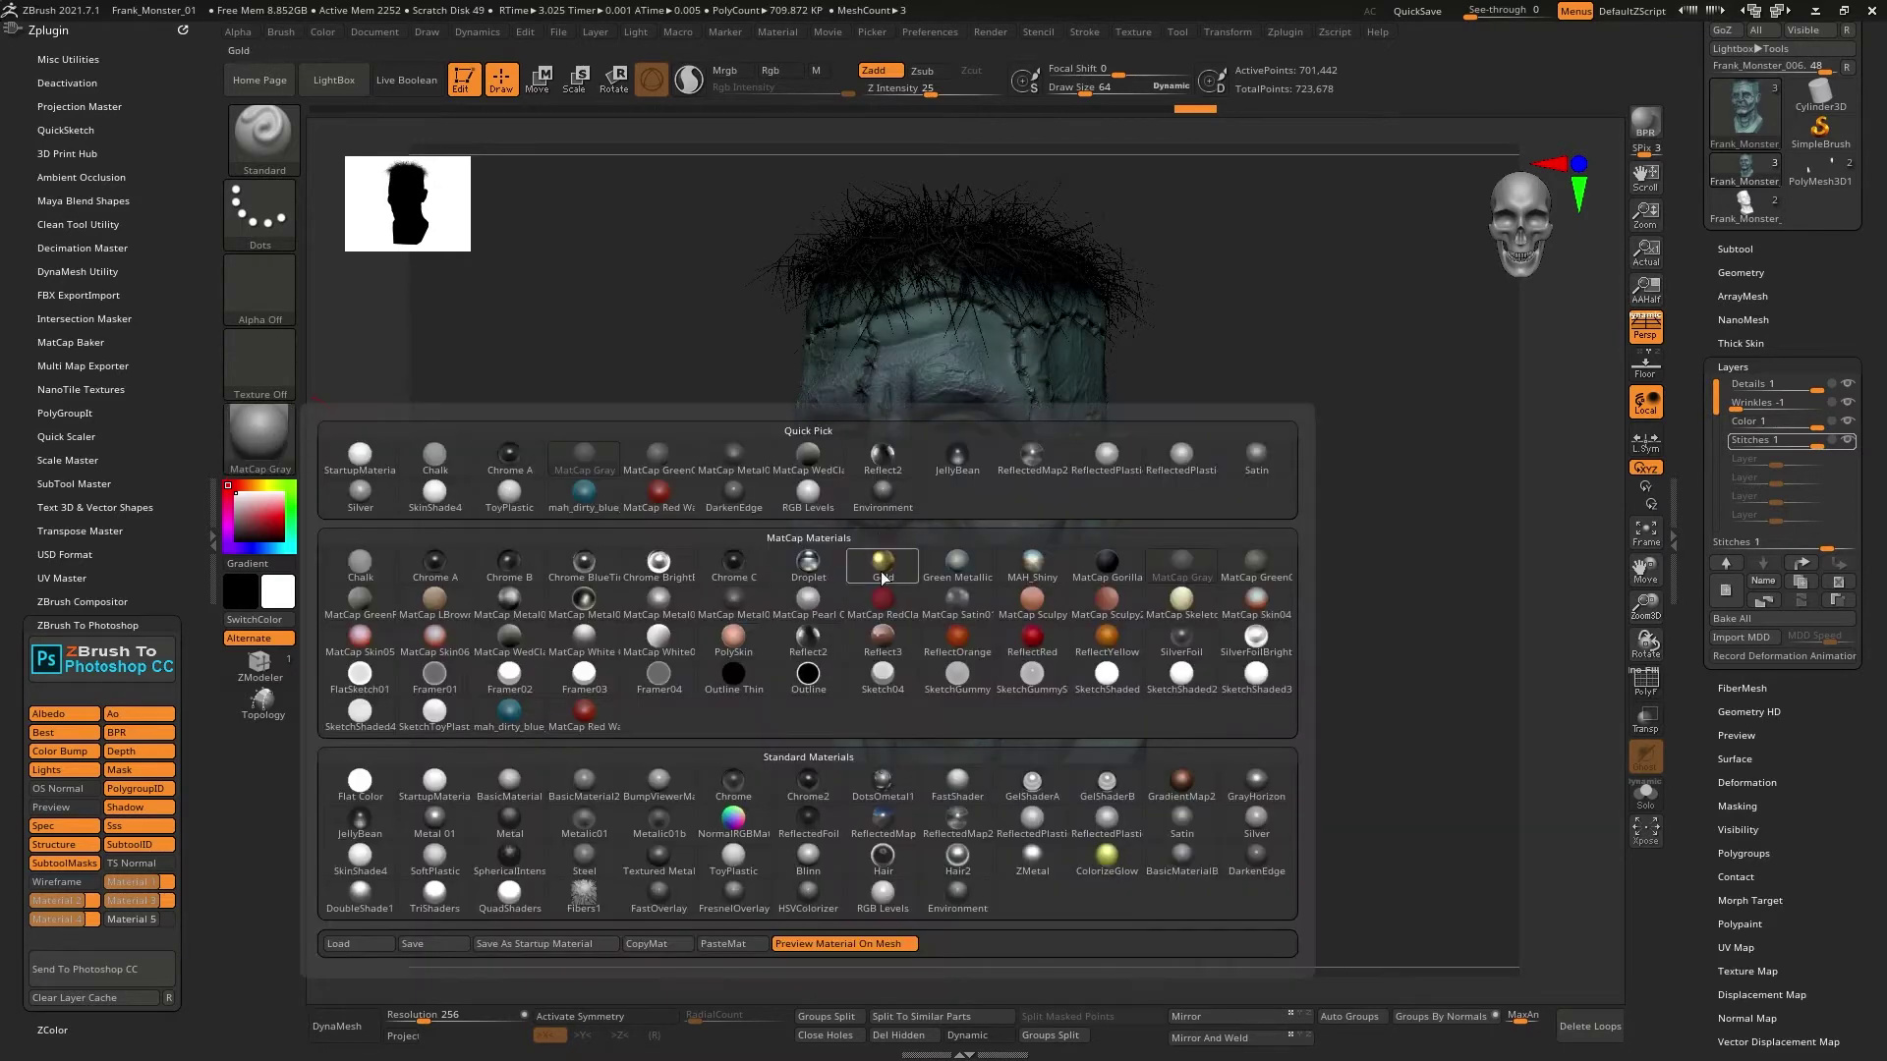
pyautogui.click(751, 557)
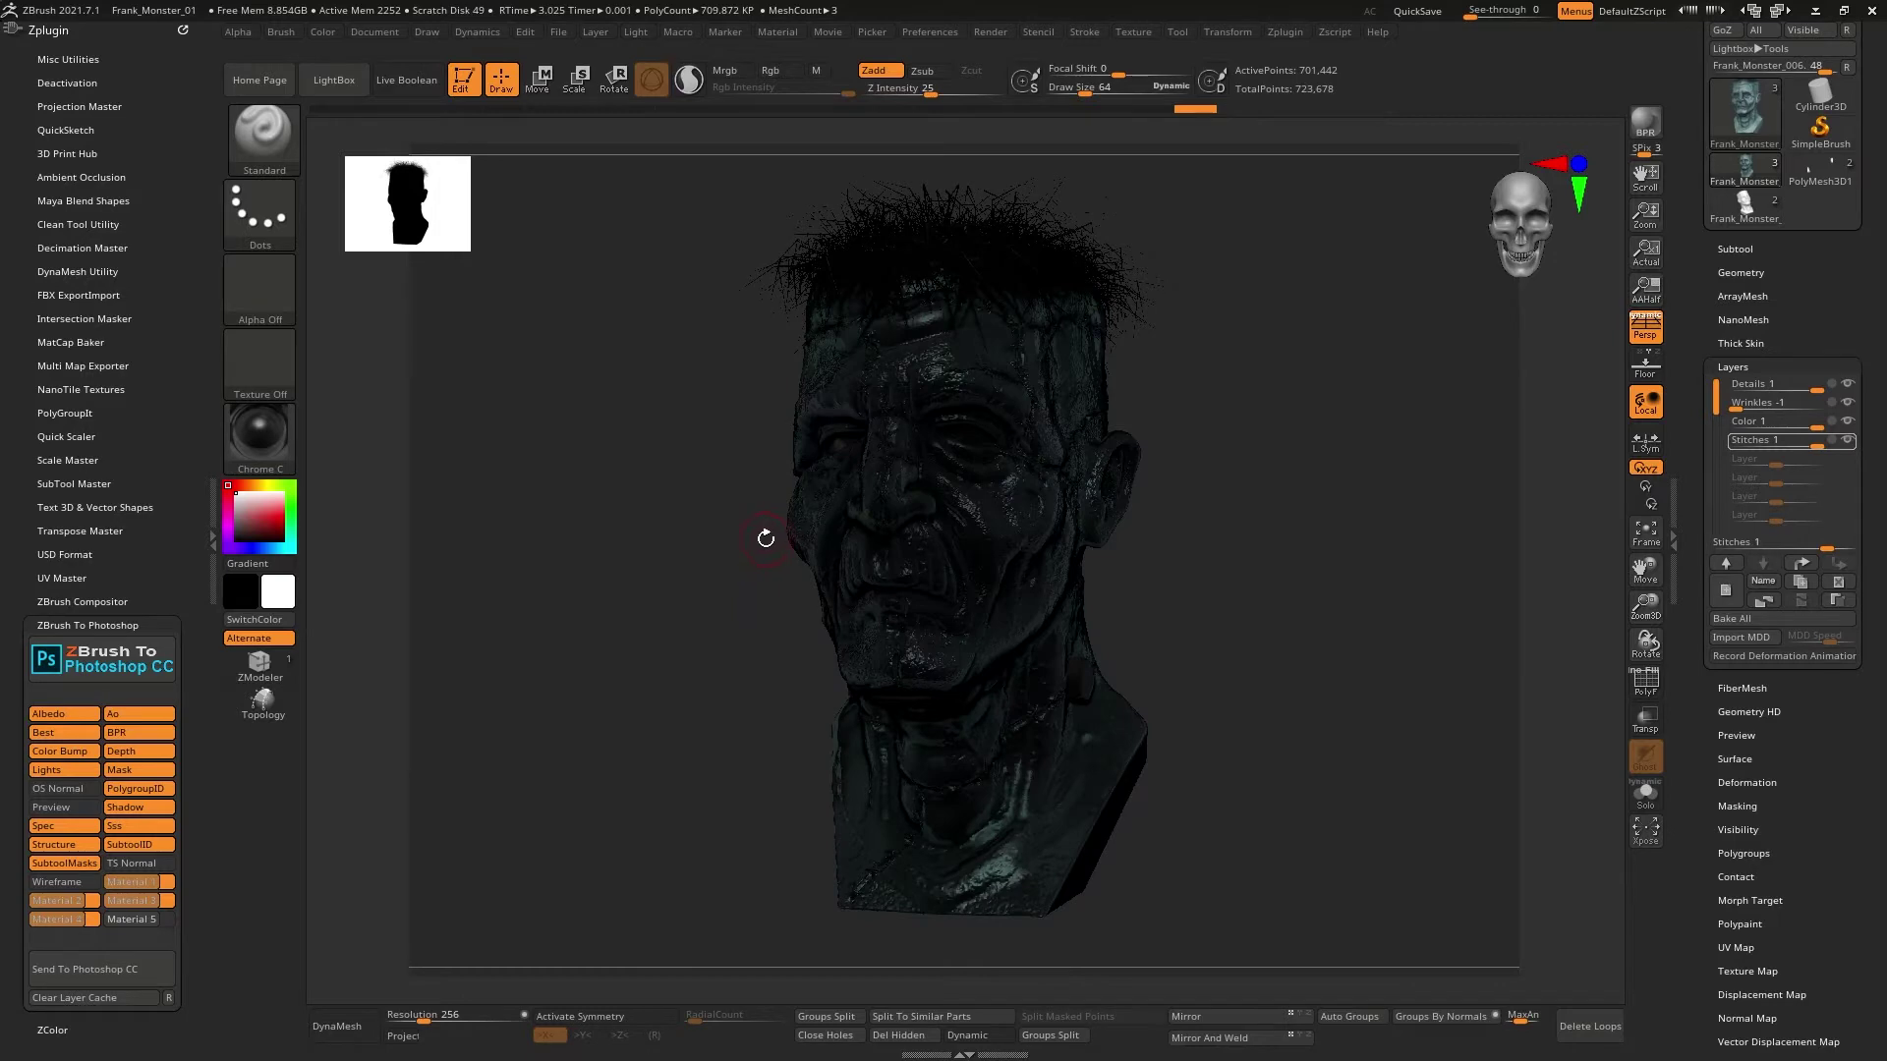
# Apply the MatCap WedClay material to the bust and assign it to the Material 5 pass.
pyautogui.click(260, 434)
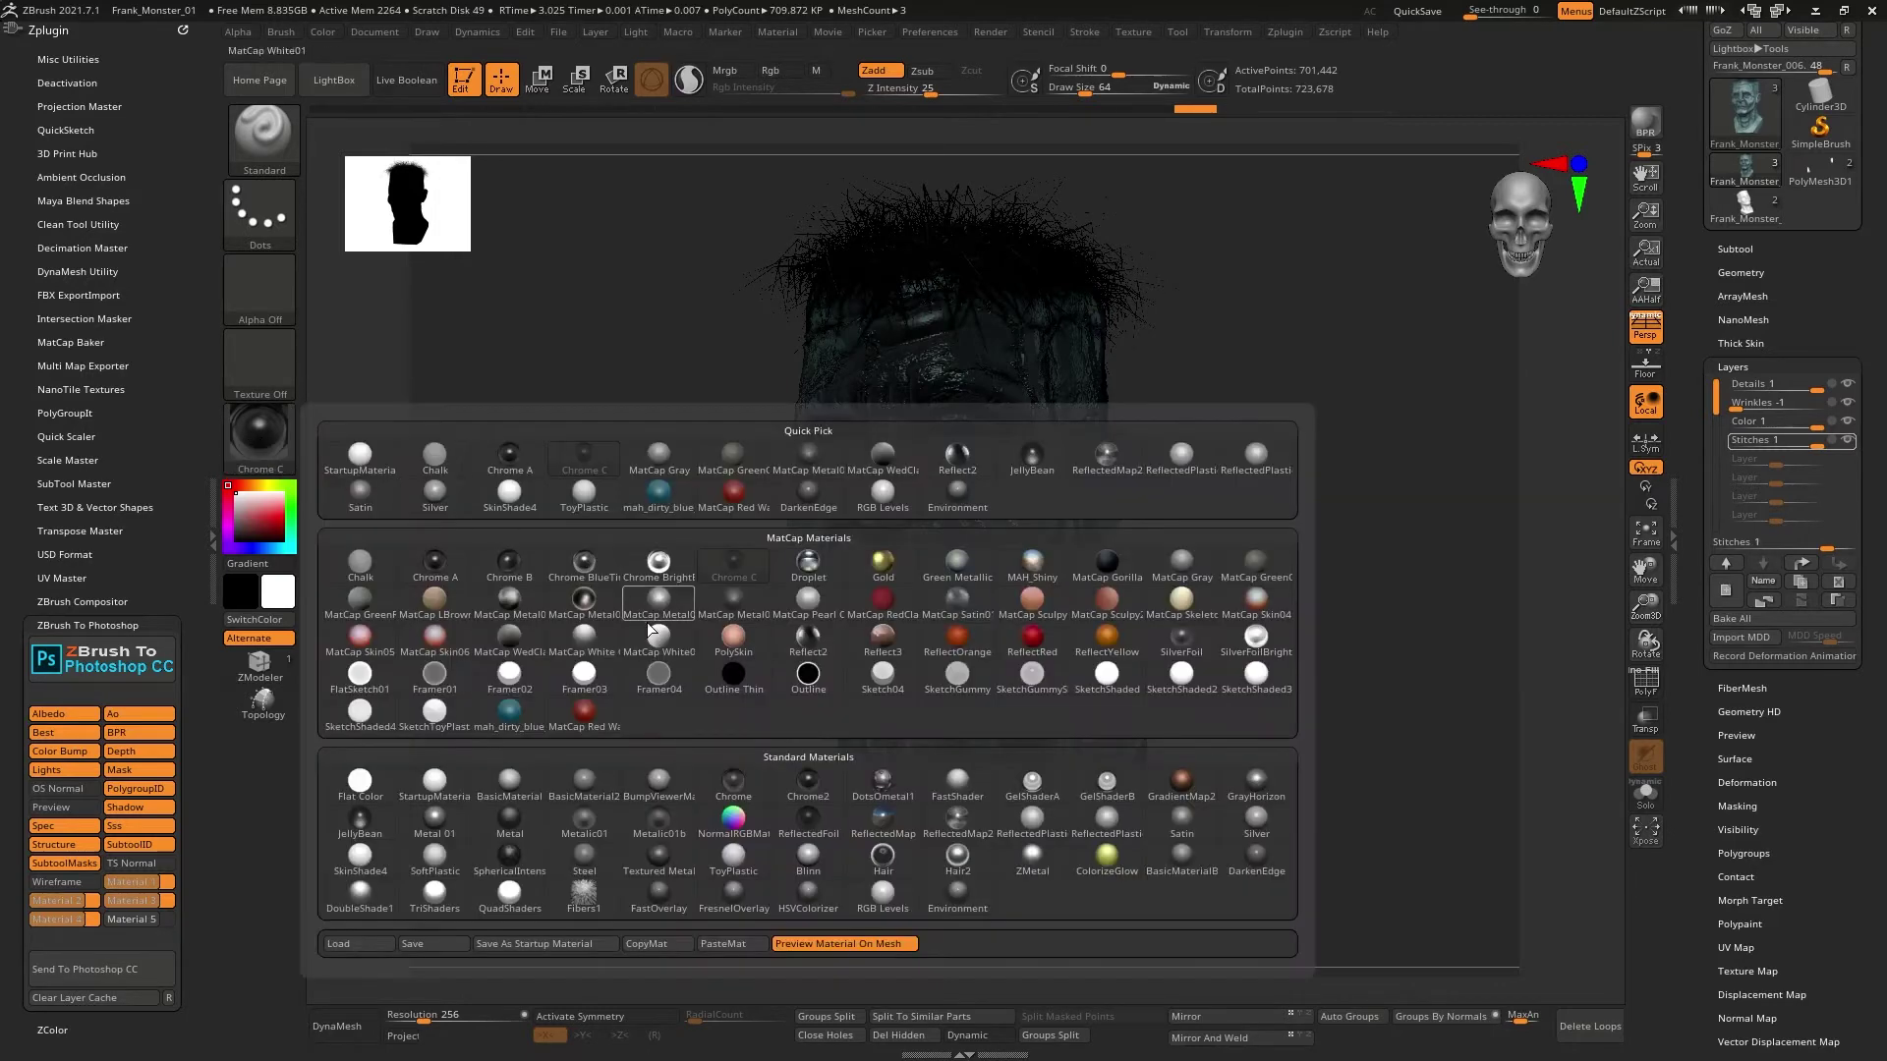
pyautogui.click(507, 636)
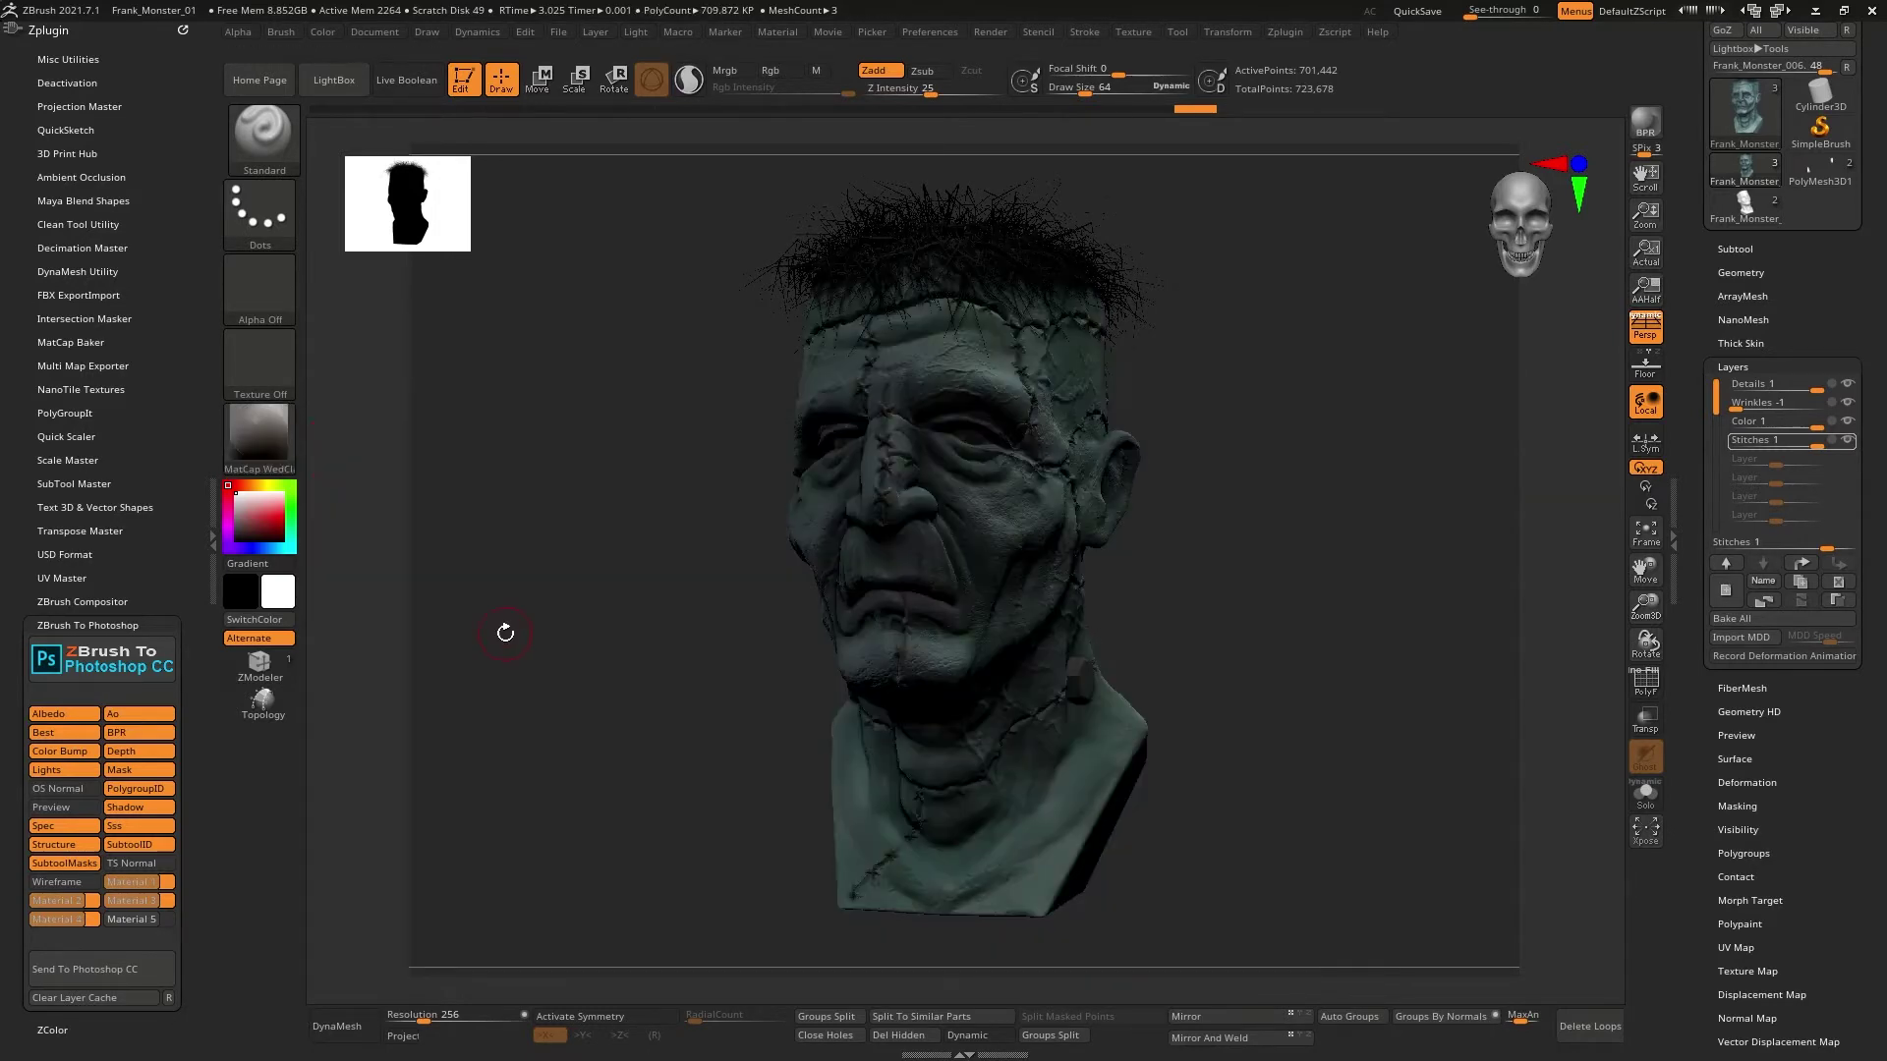
pyautogui.click(131, 921)
pyautogui.click(1014, 592)
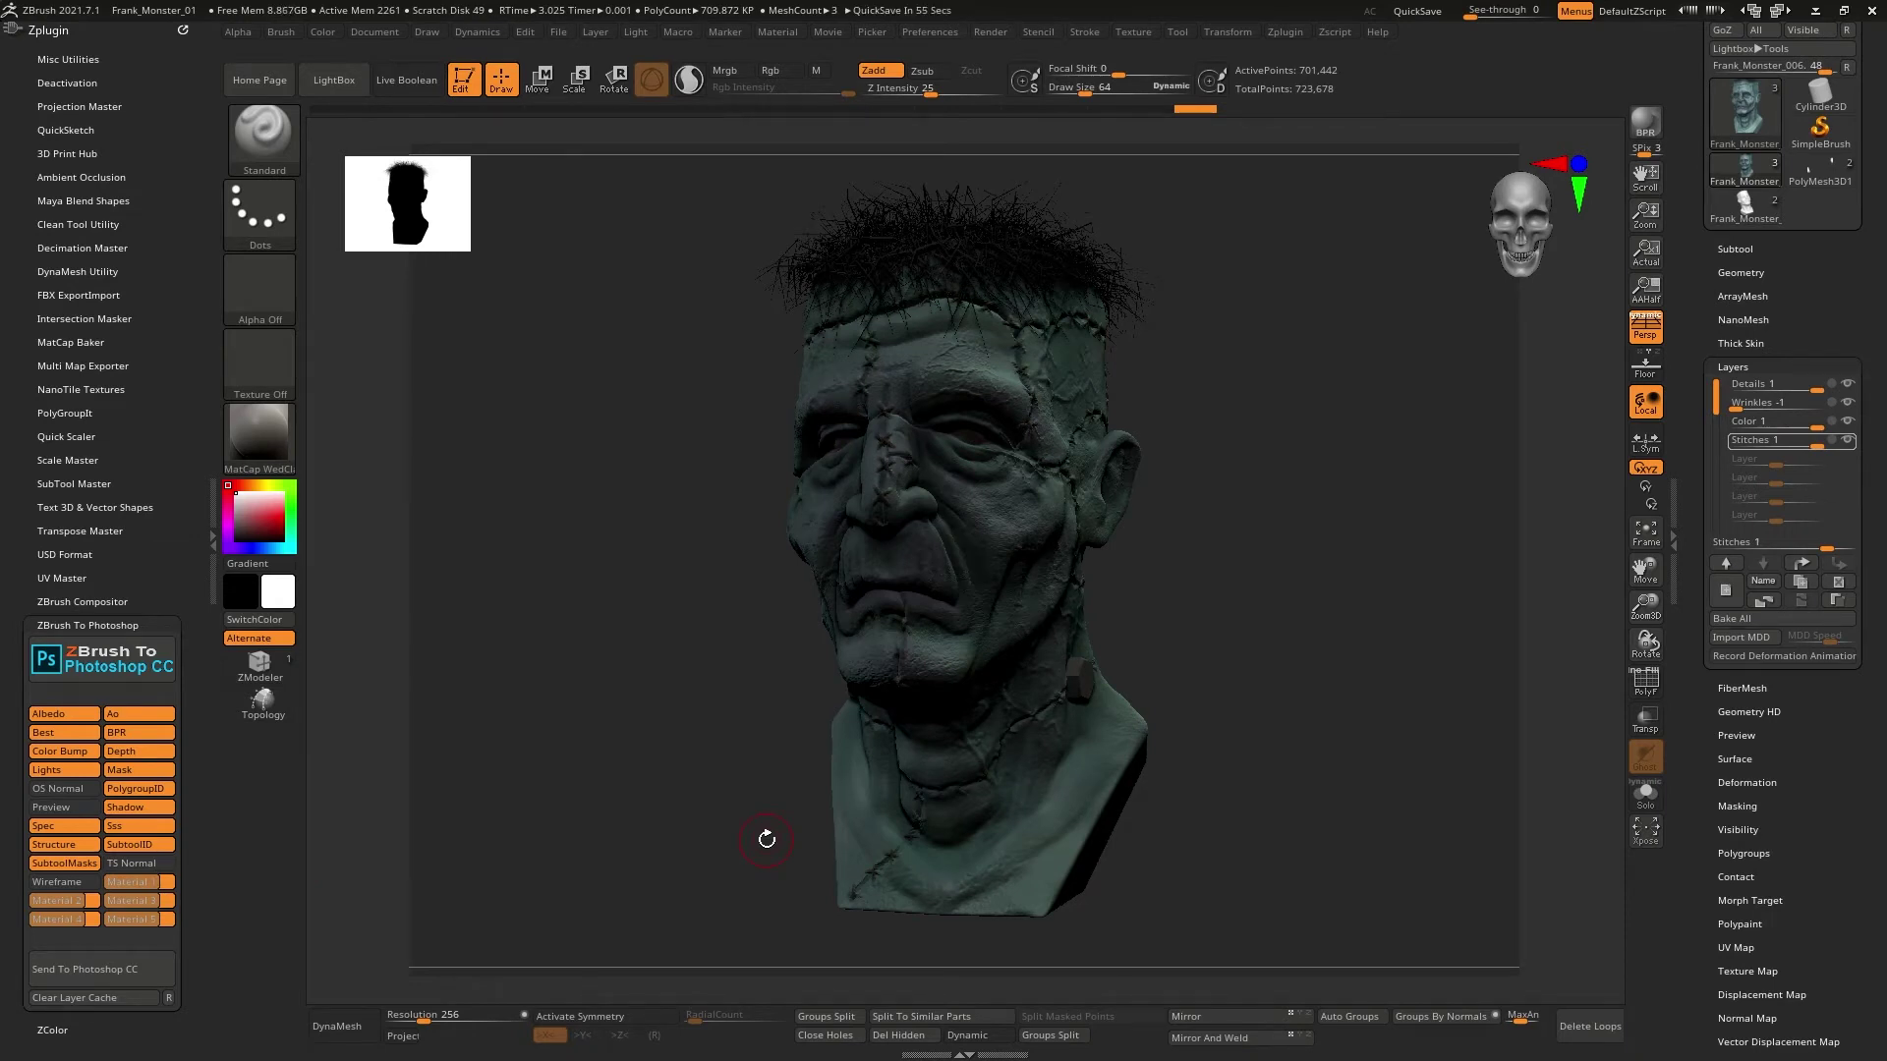
# Look through the render settings, including the BPR Filters options, before sending the passes to Photoshop.
pyautogui.click(987, 32)
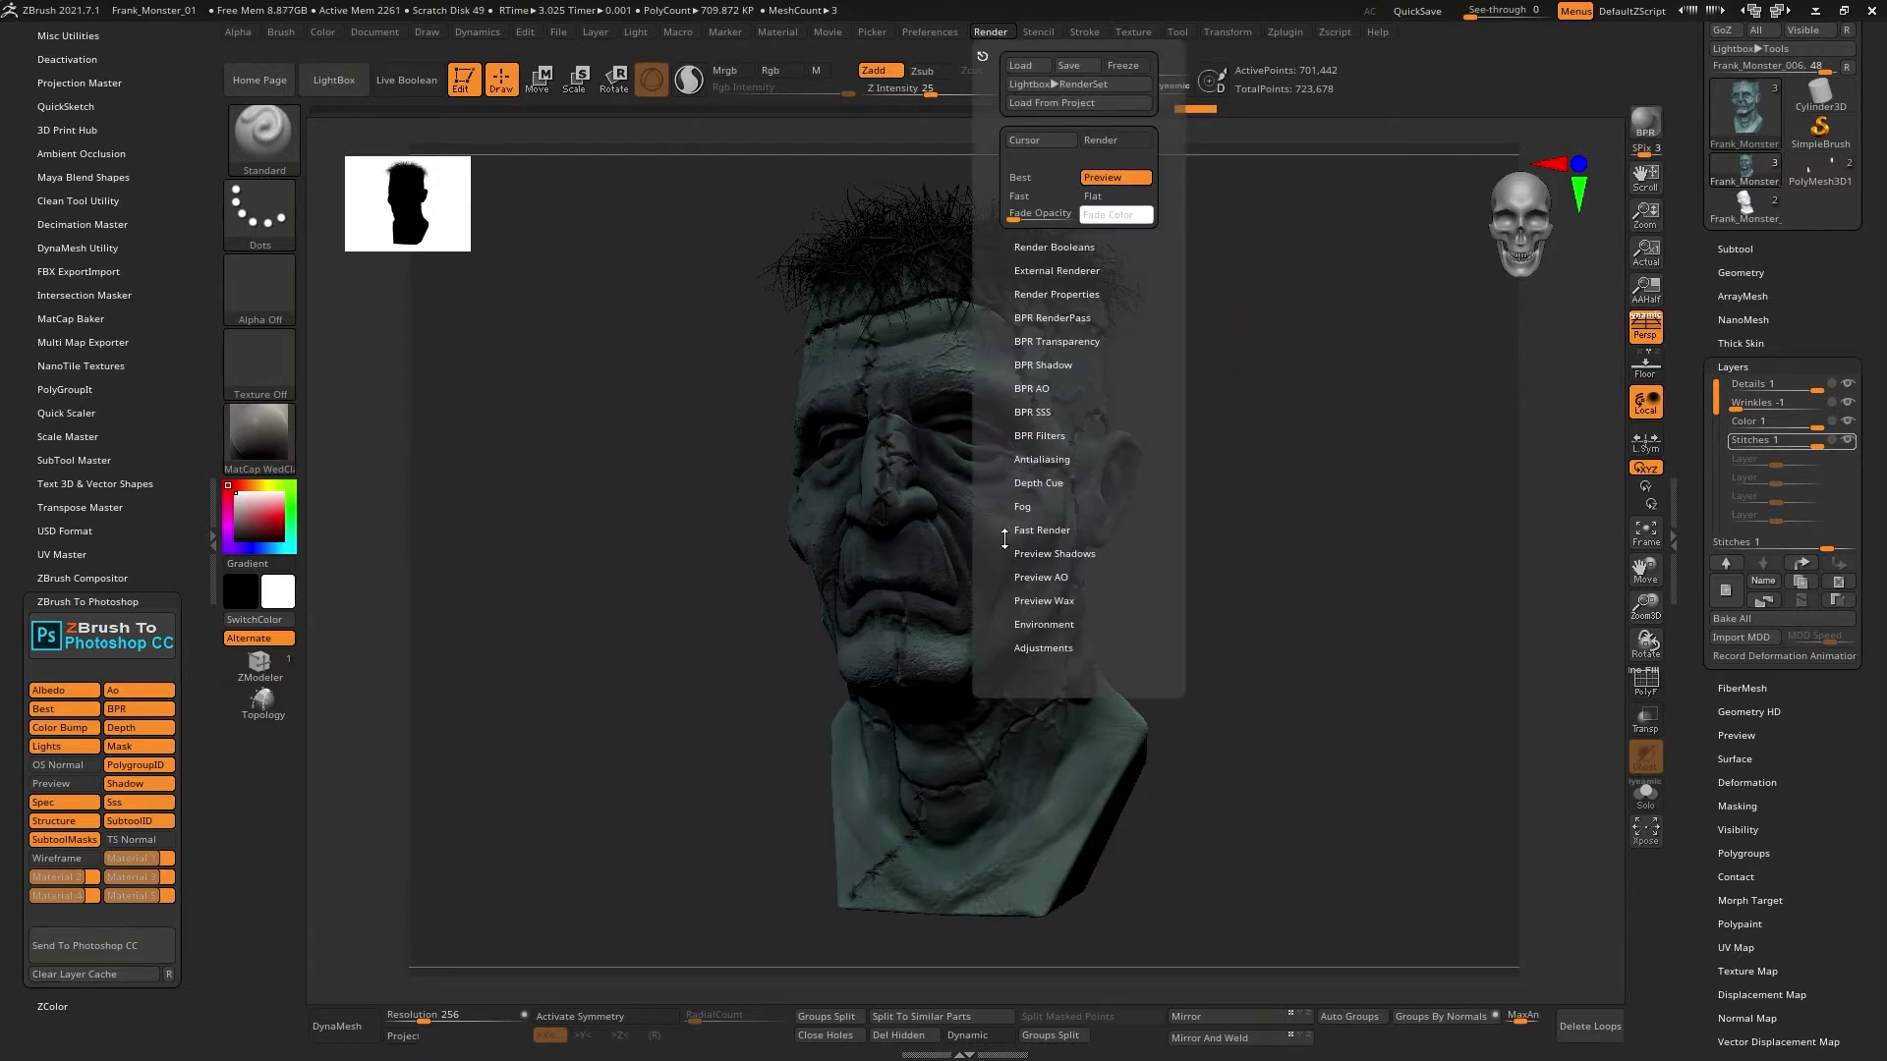
pyautogui.moveTo(1005, 538); pyautogui.dragTo(1000, 498)
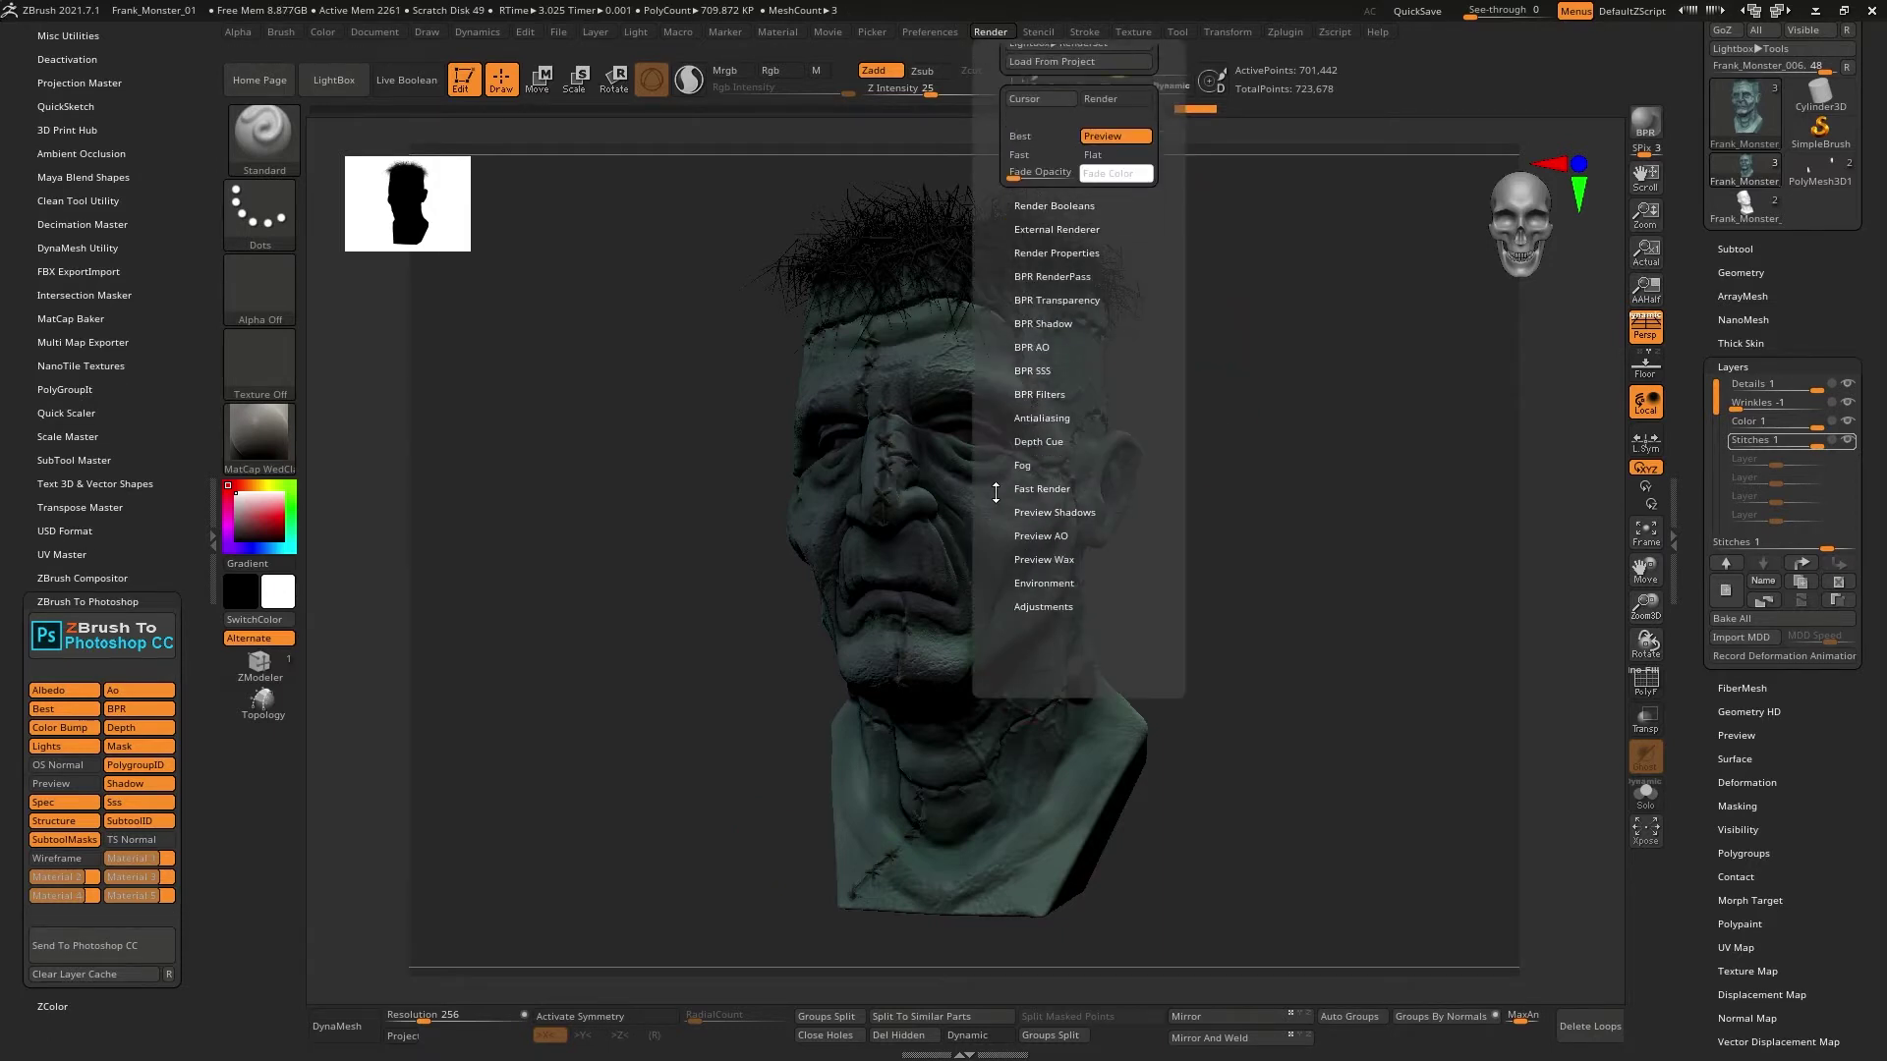
pyautogui.click(1042, 394)
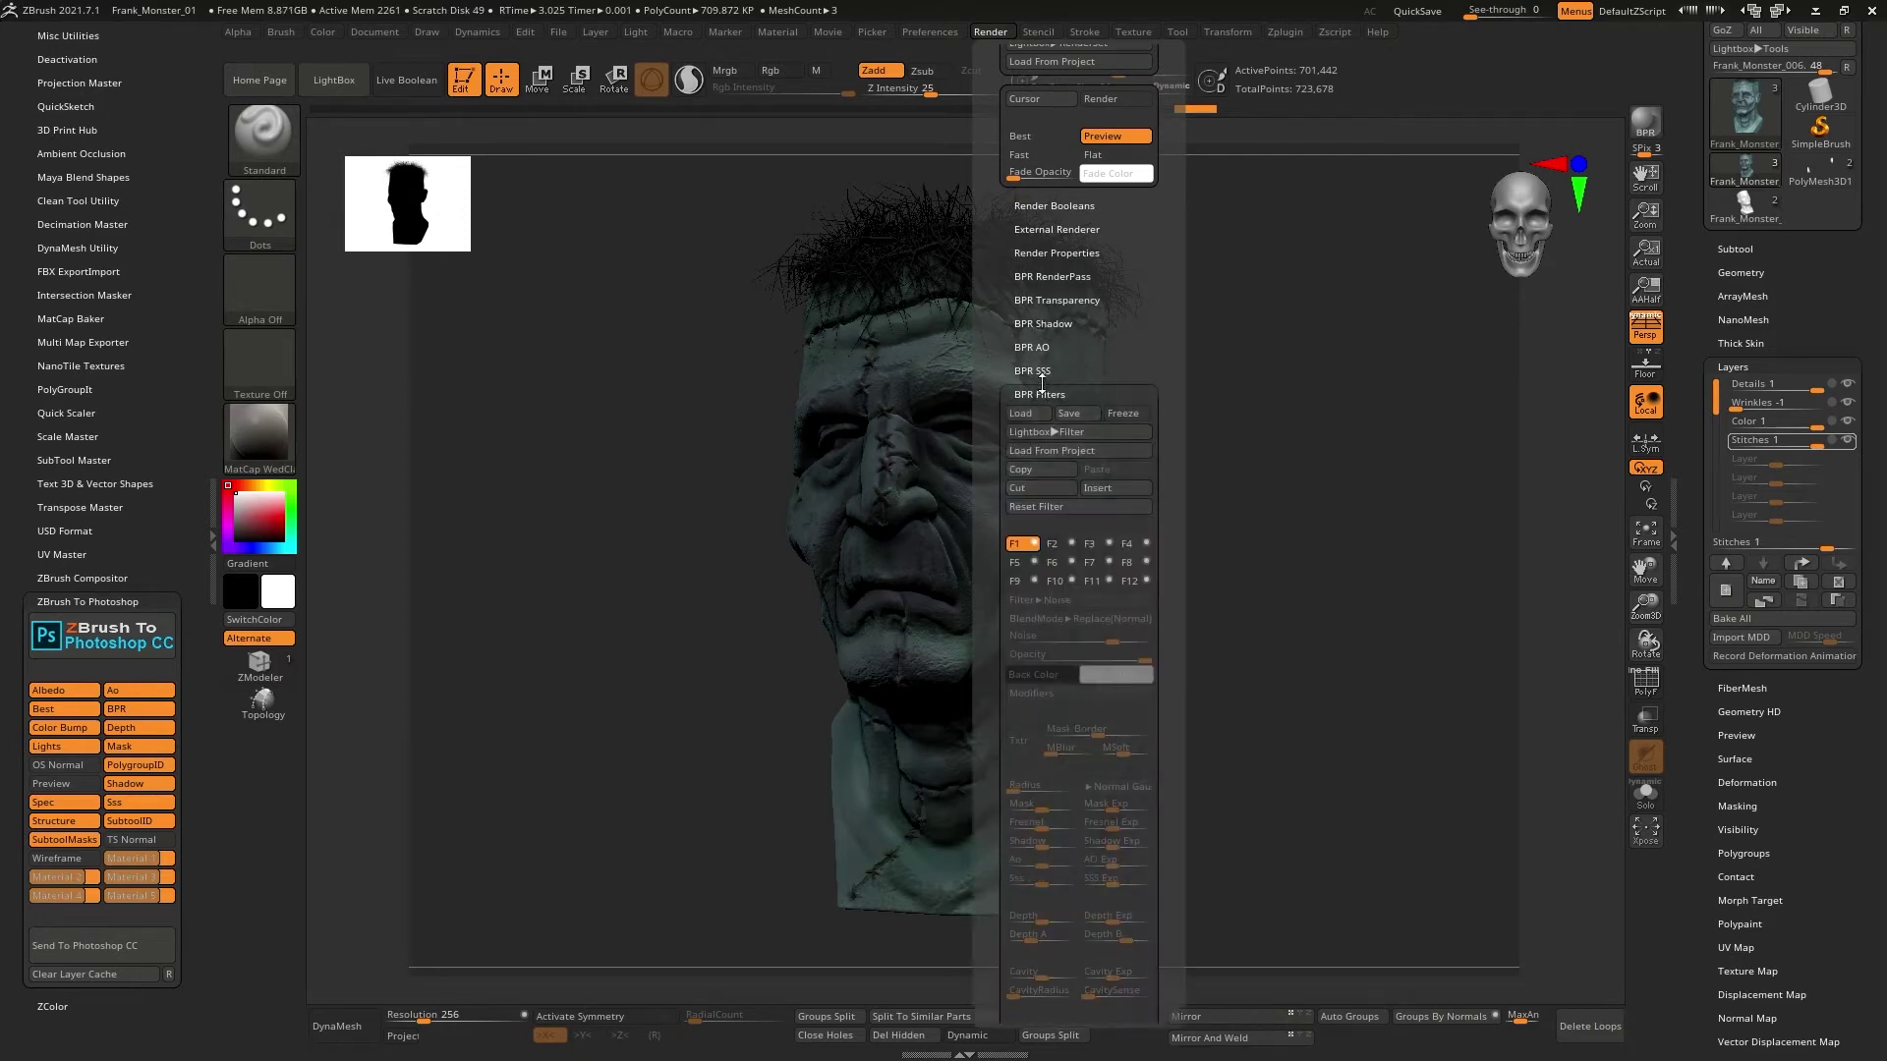
pyautogui.click(1044, 394)
pyautogui.moveTo(991, 504); pyautogui.dragTo(996, 470)
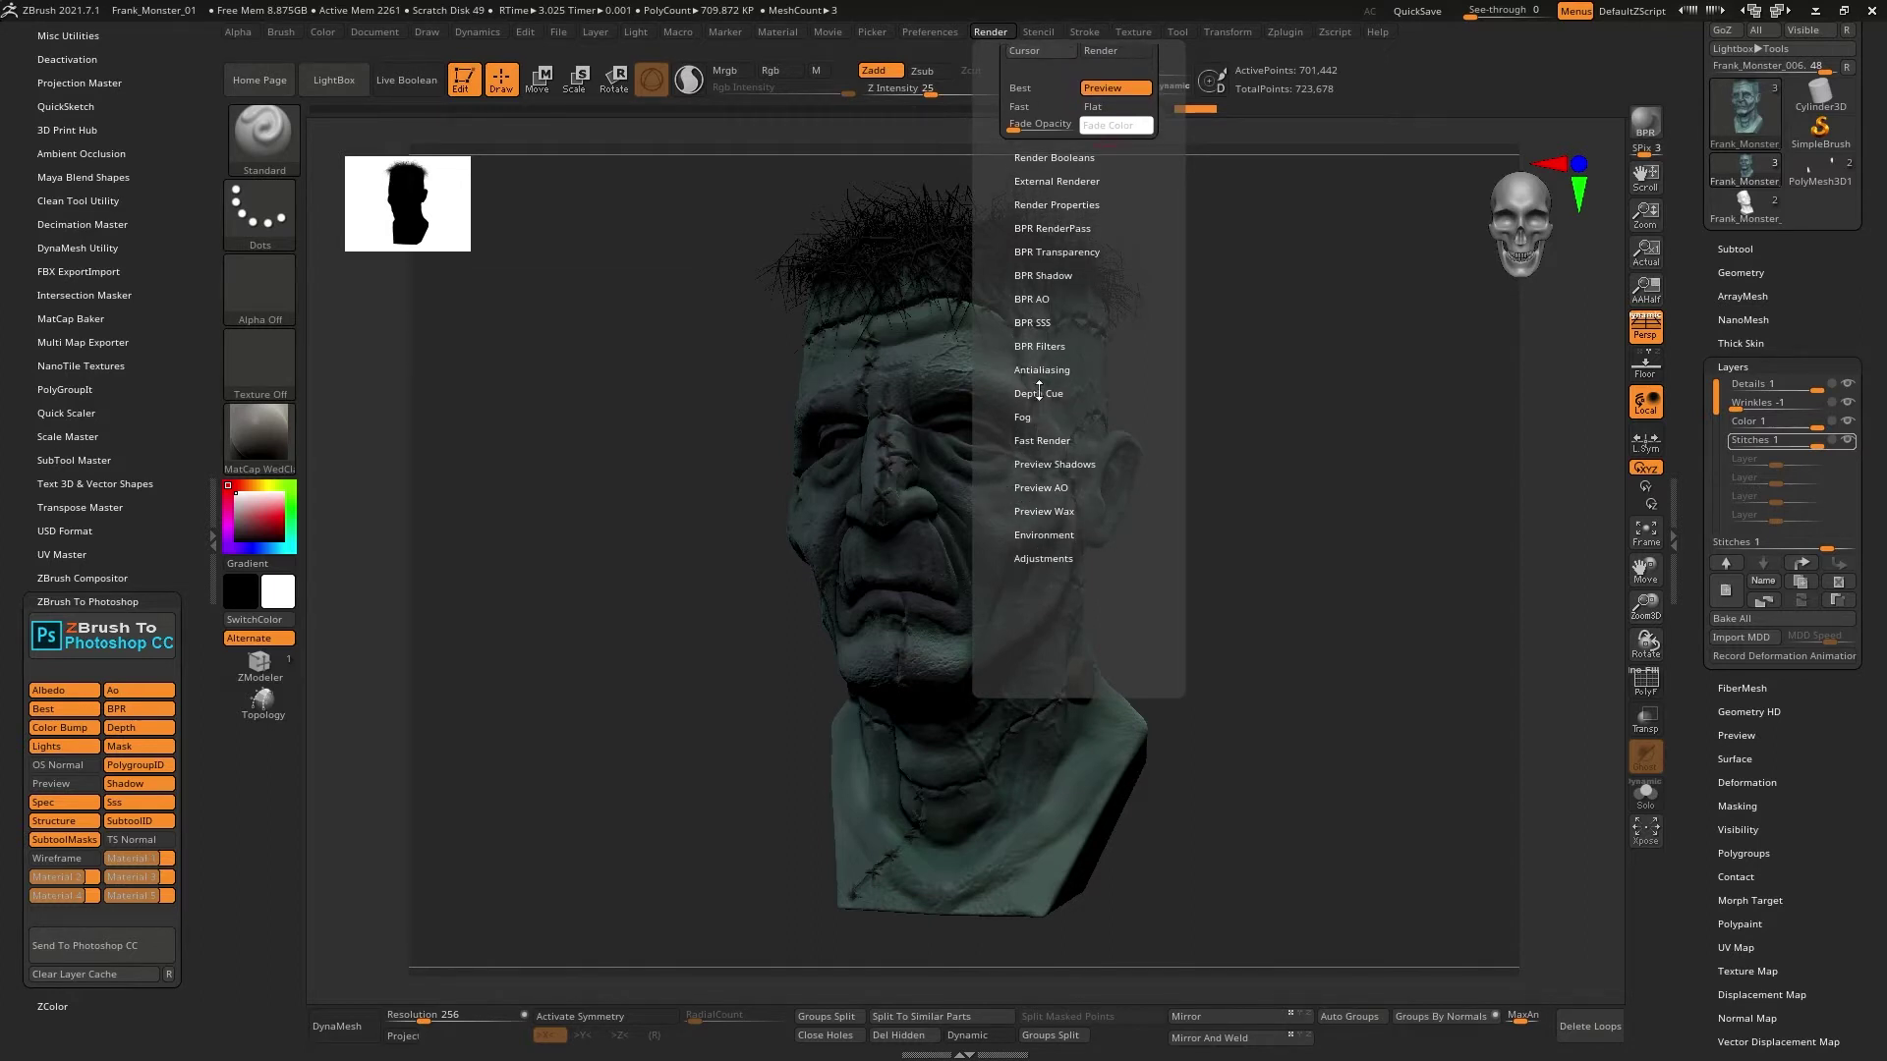
pyautogui.scroll(3, 1022, 344)
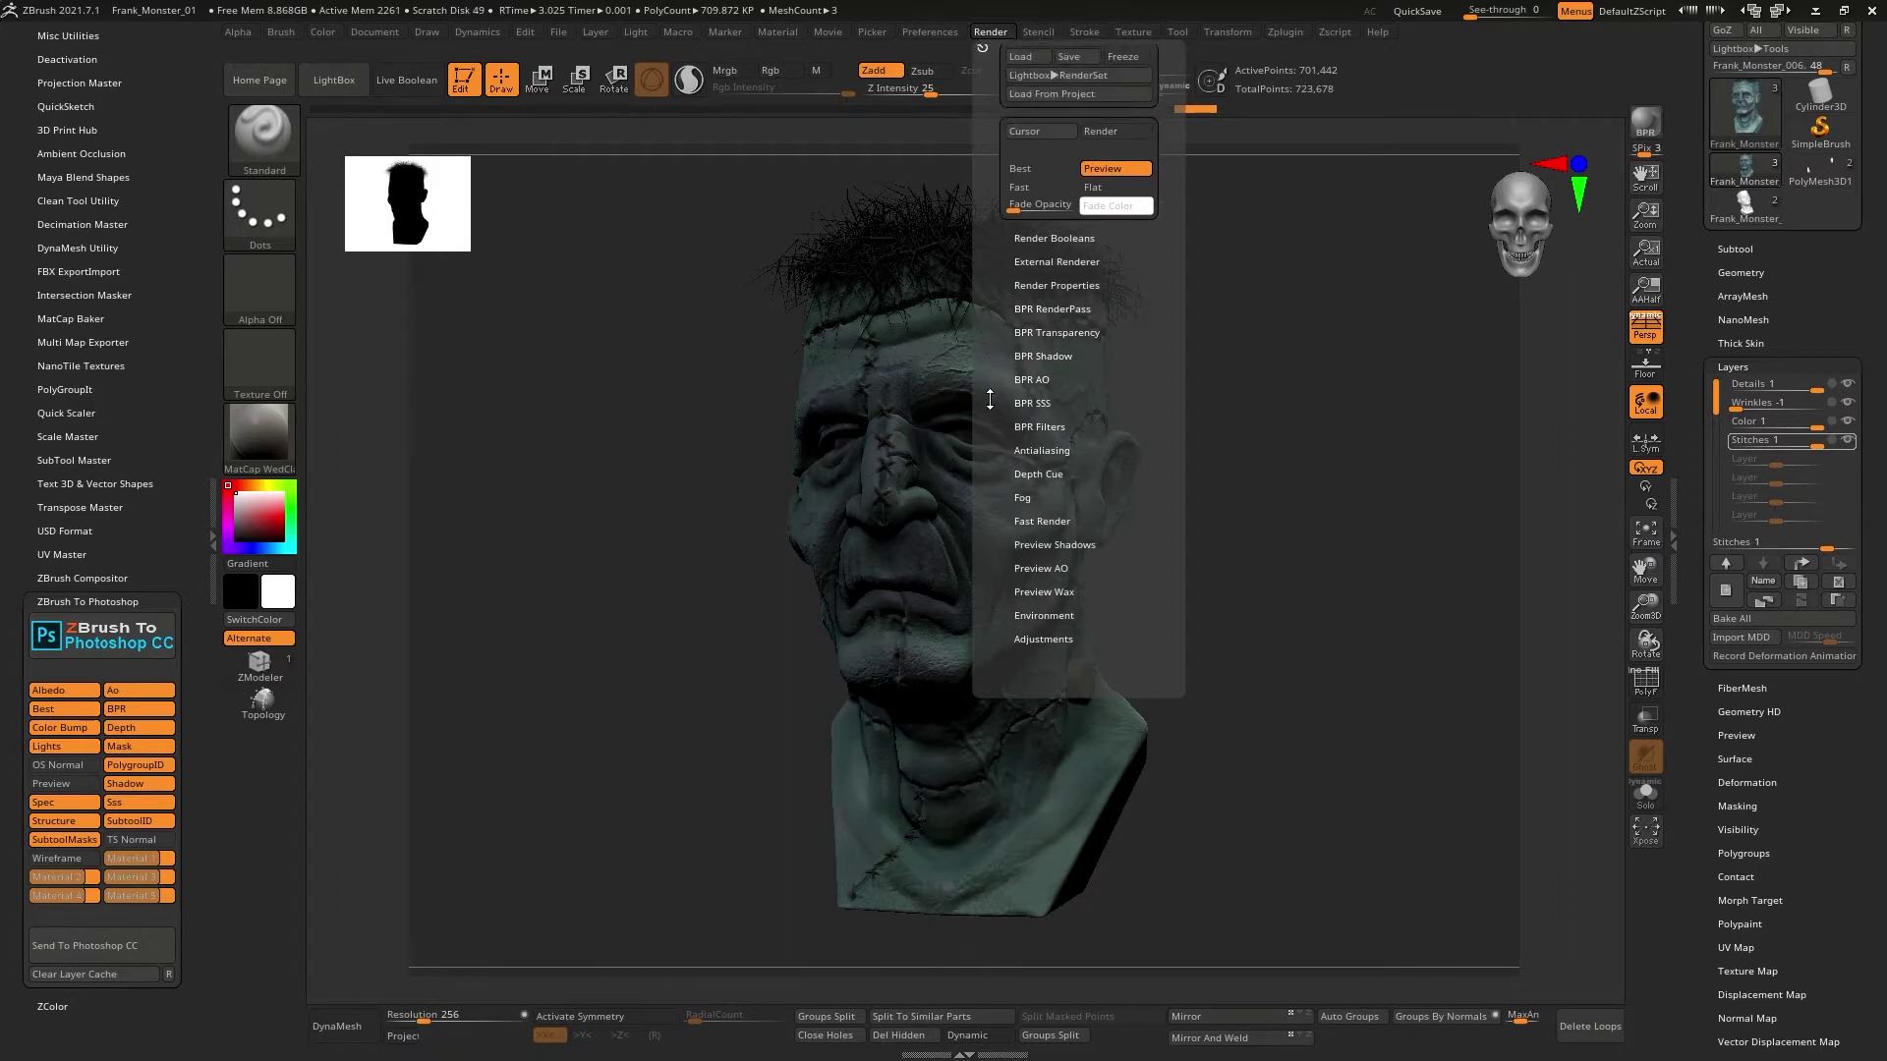
# Expand the BPR RenderPass settings and preview the Depth map from the most recent BPR render.
pyautogui.click(1057, 307)
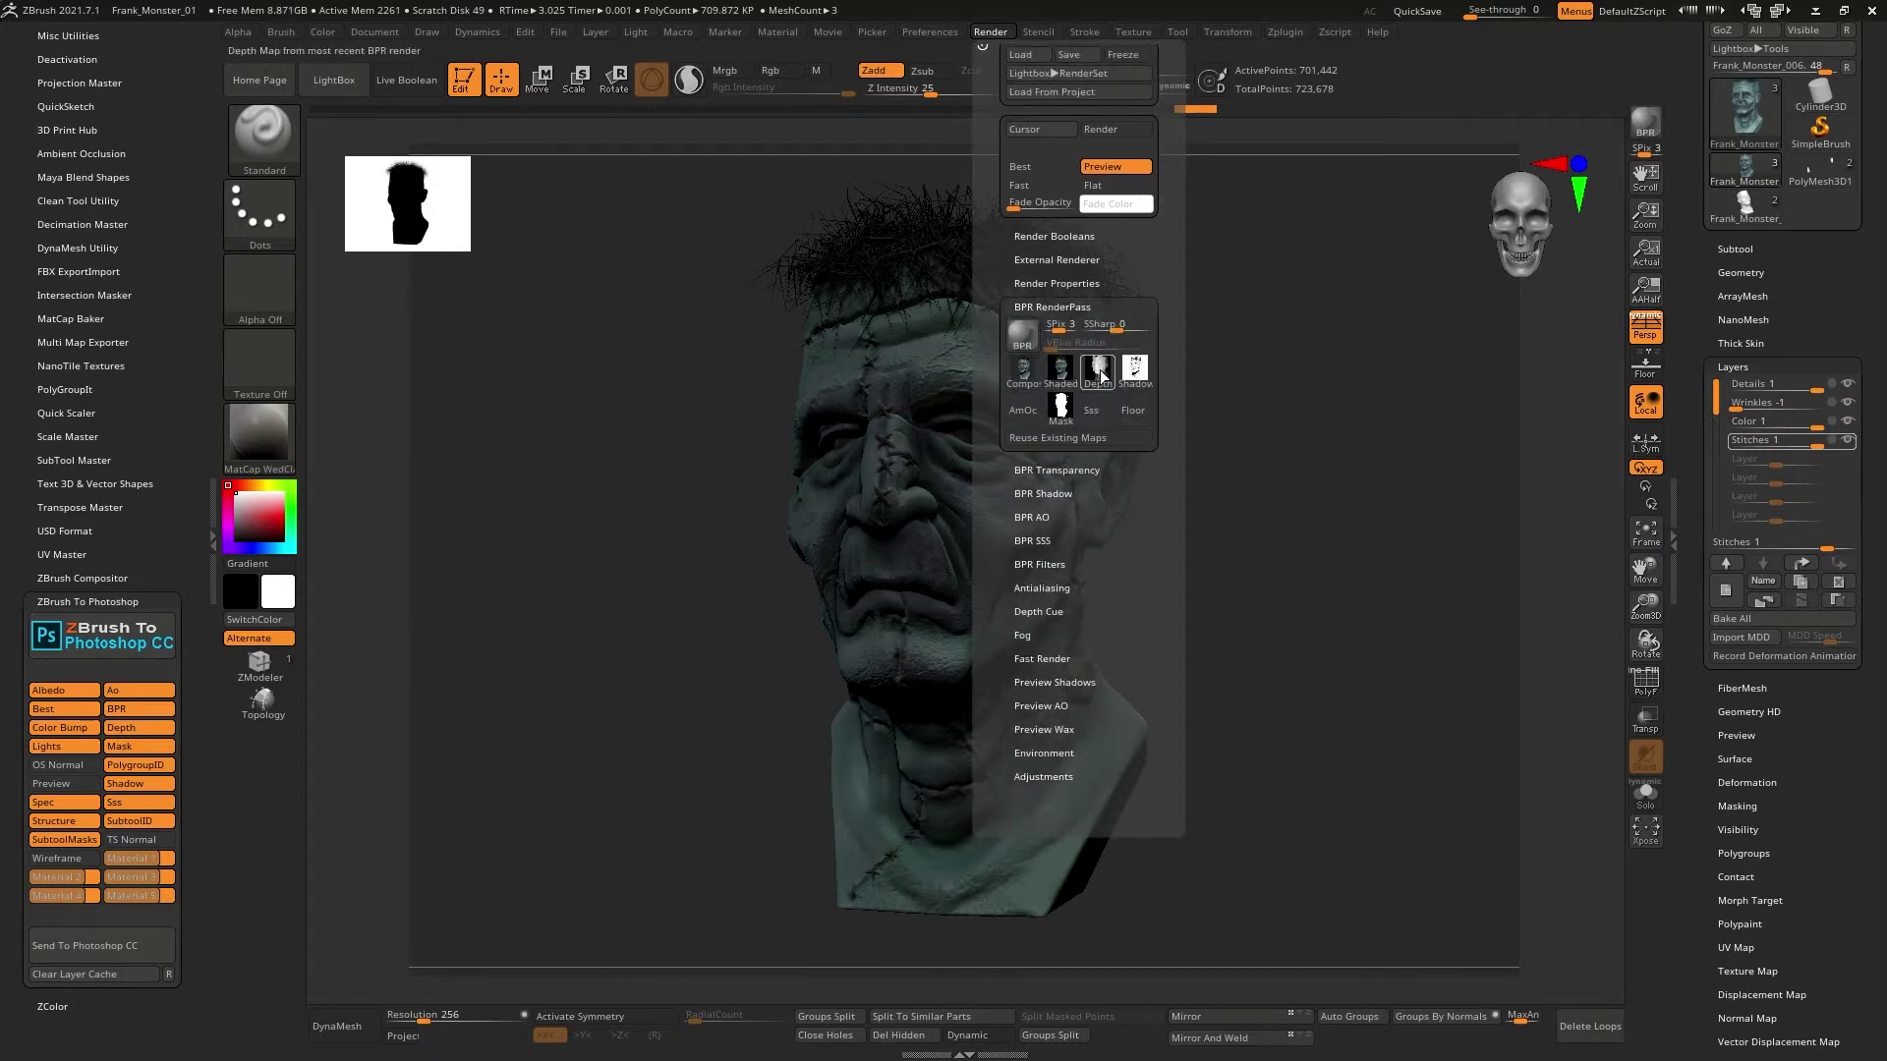
pyautogui.moveTo(1124, 376)
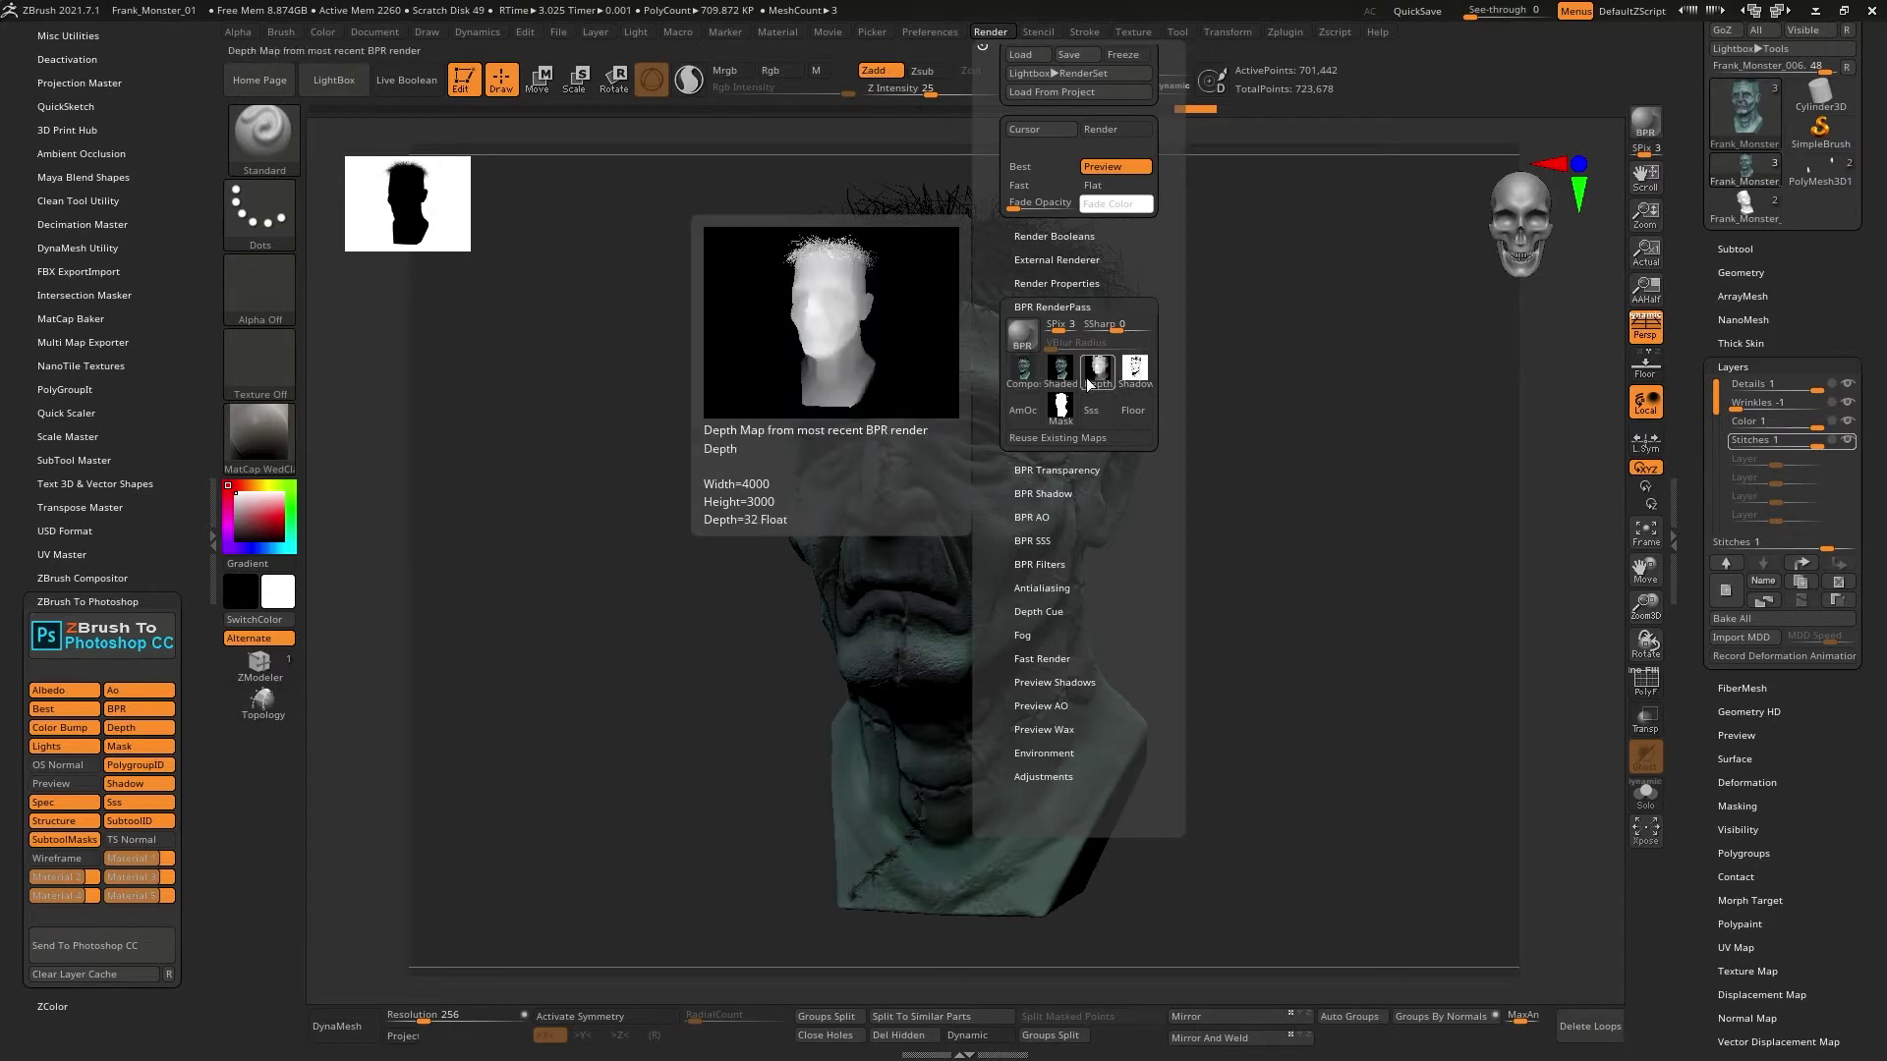
pyautogui.moveTo(1058, 414)
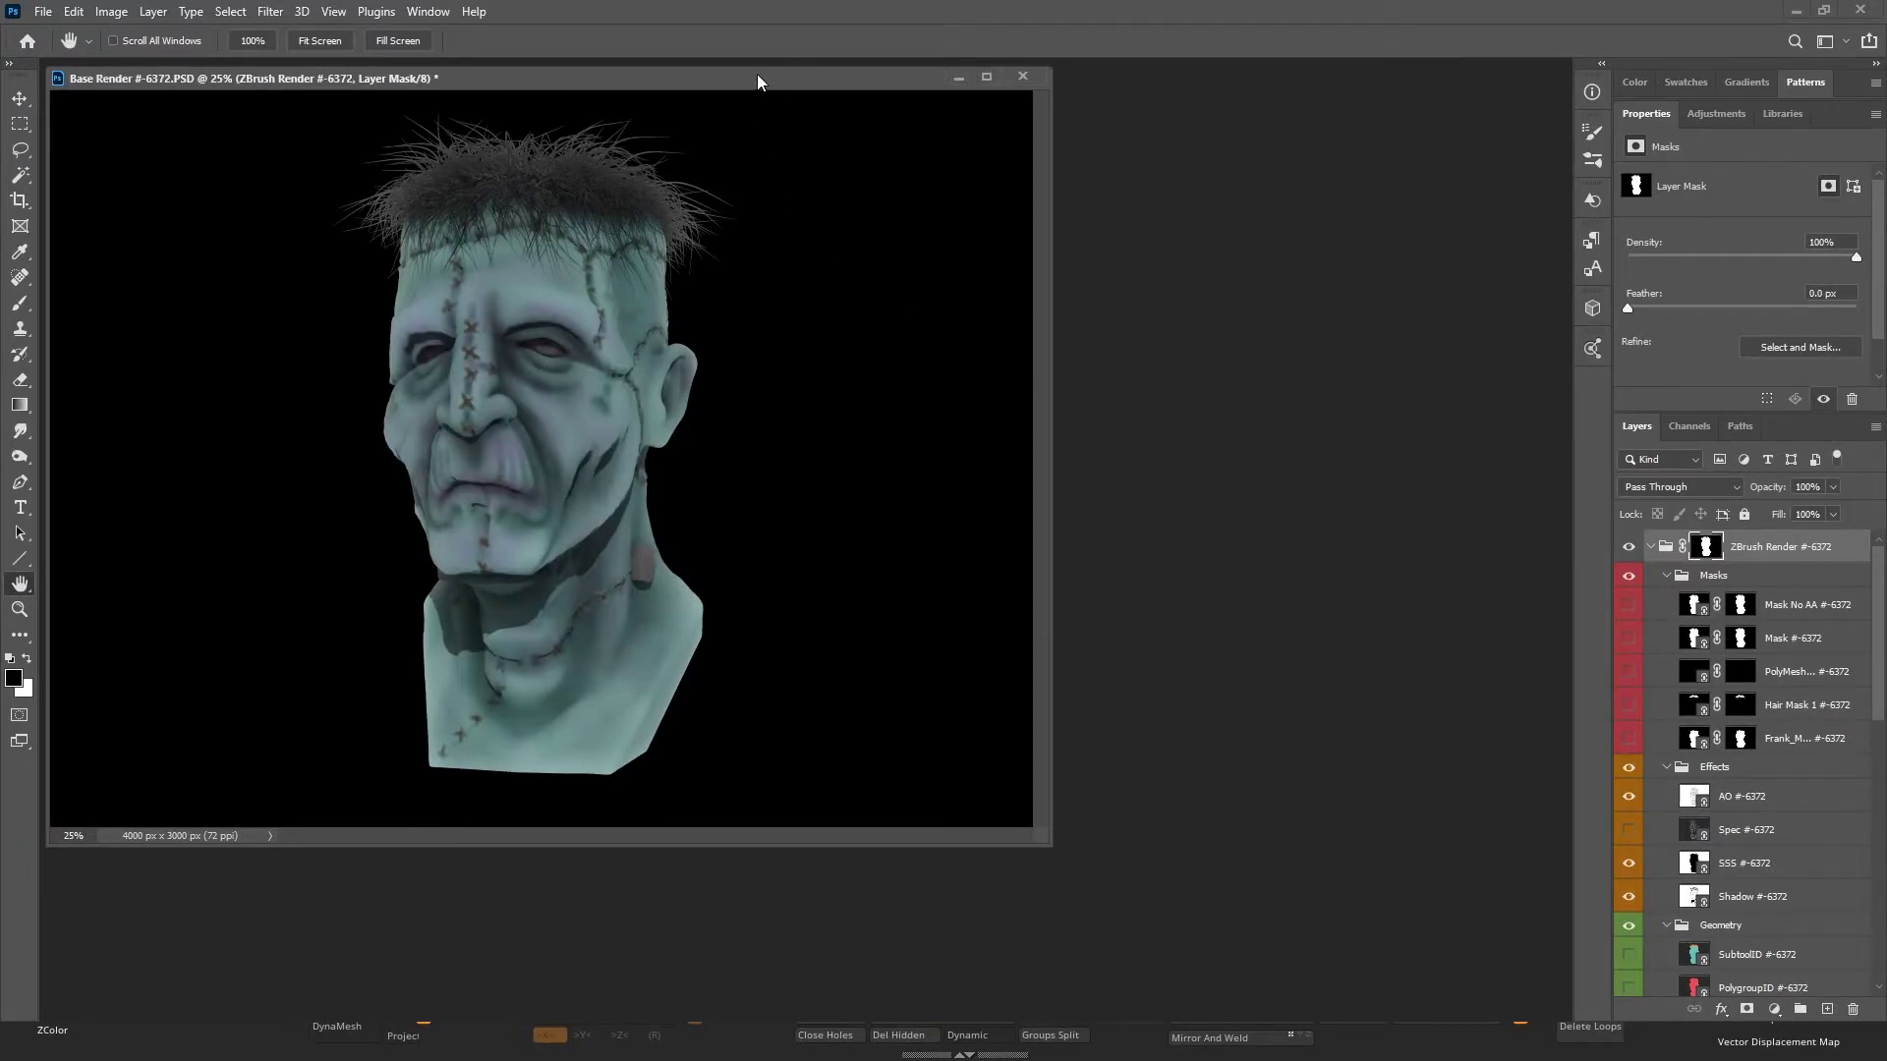
# Reposition the floating Base Render document window in the Photoshop workspace.
pyautogui.moveTo(752, 76); pyautogui.dragTo(916, 129)
pyautogui.rightClick(916, 131)
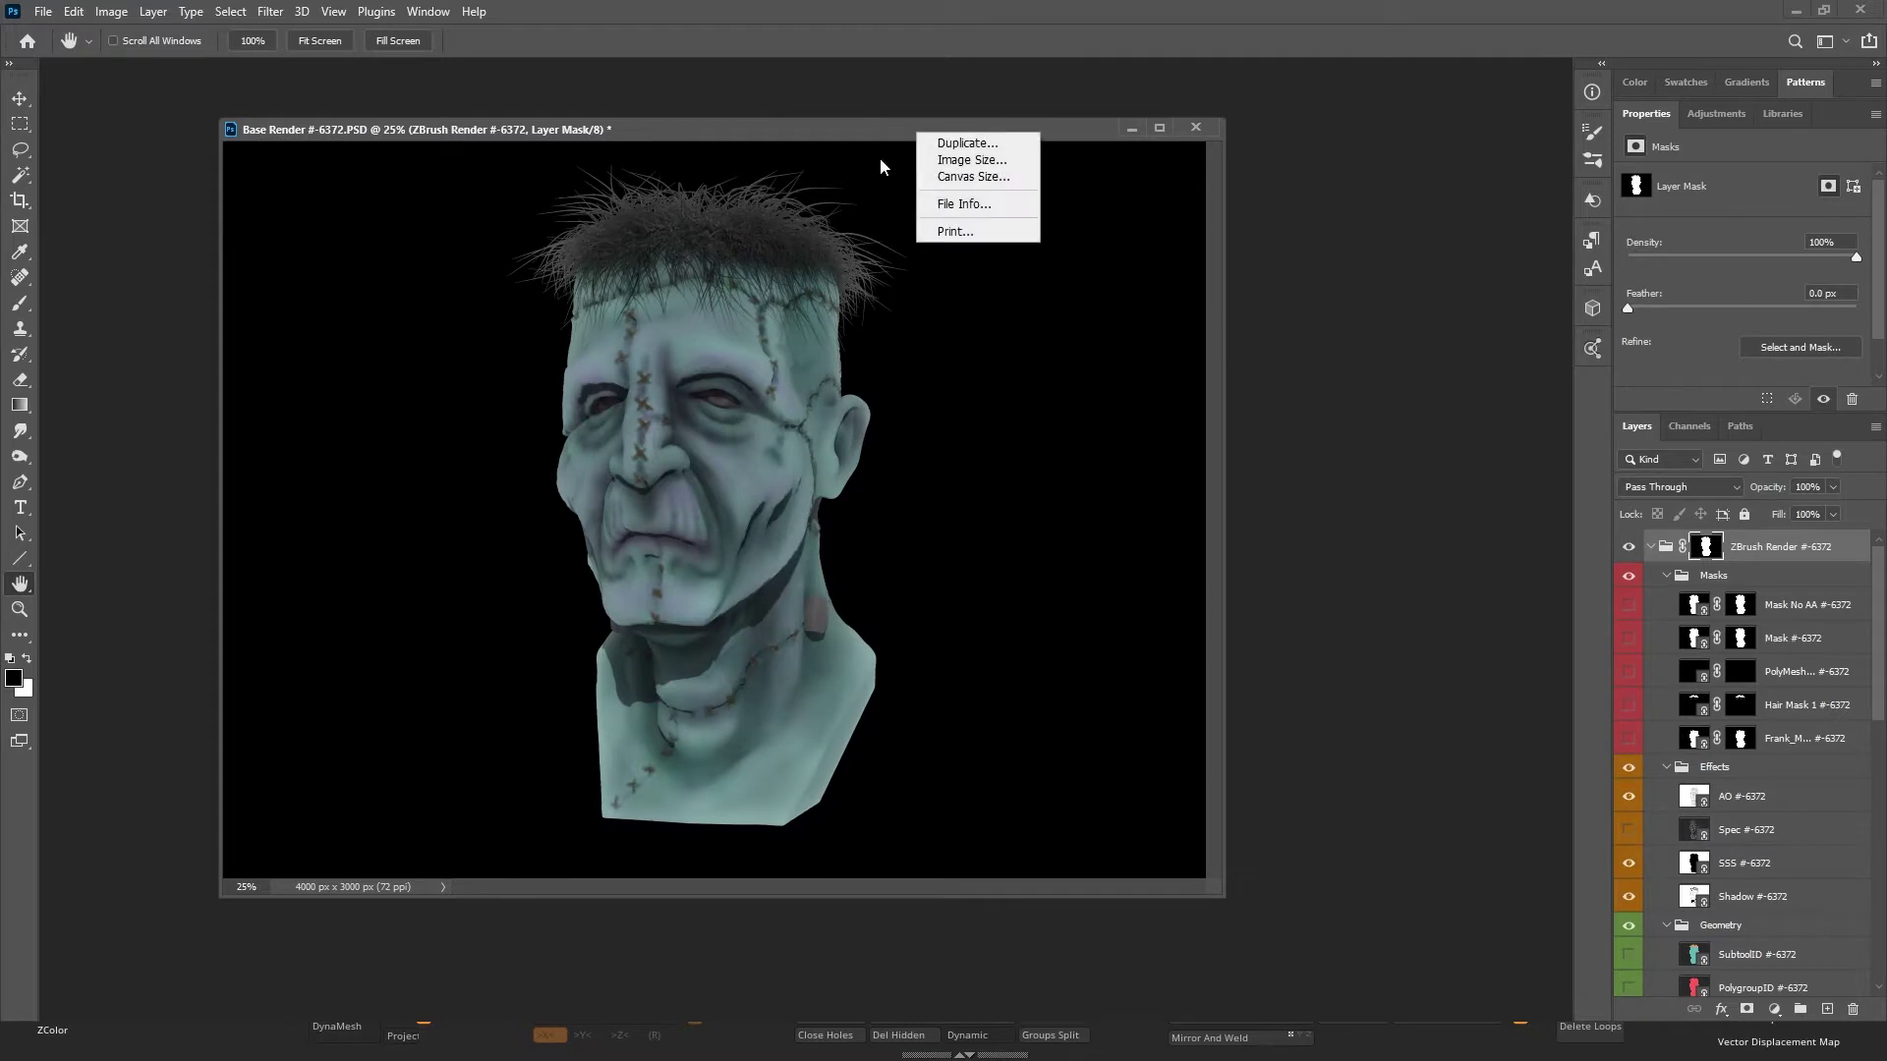
pyautogui.click(970, 176)
pyautogui.click(1098, 279)
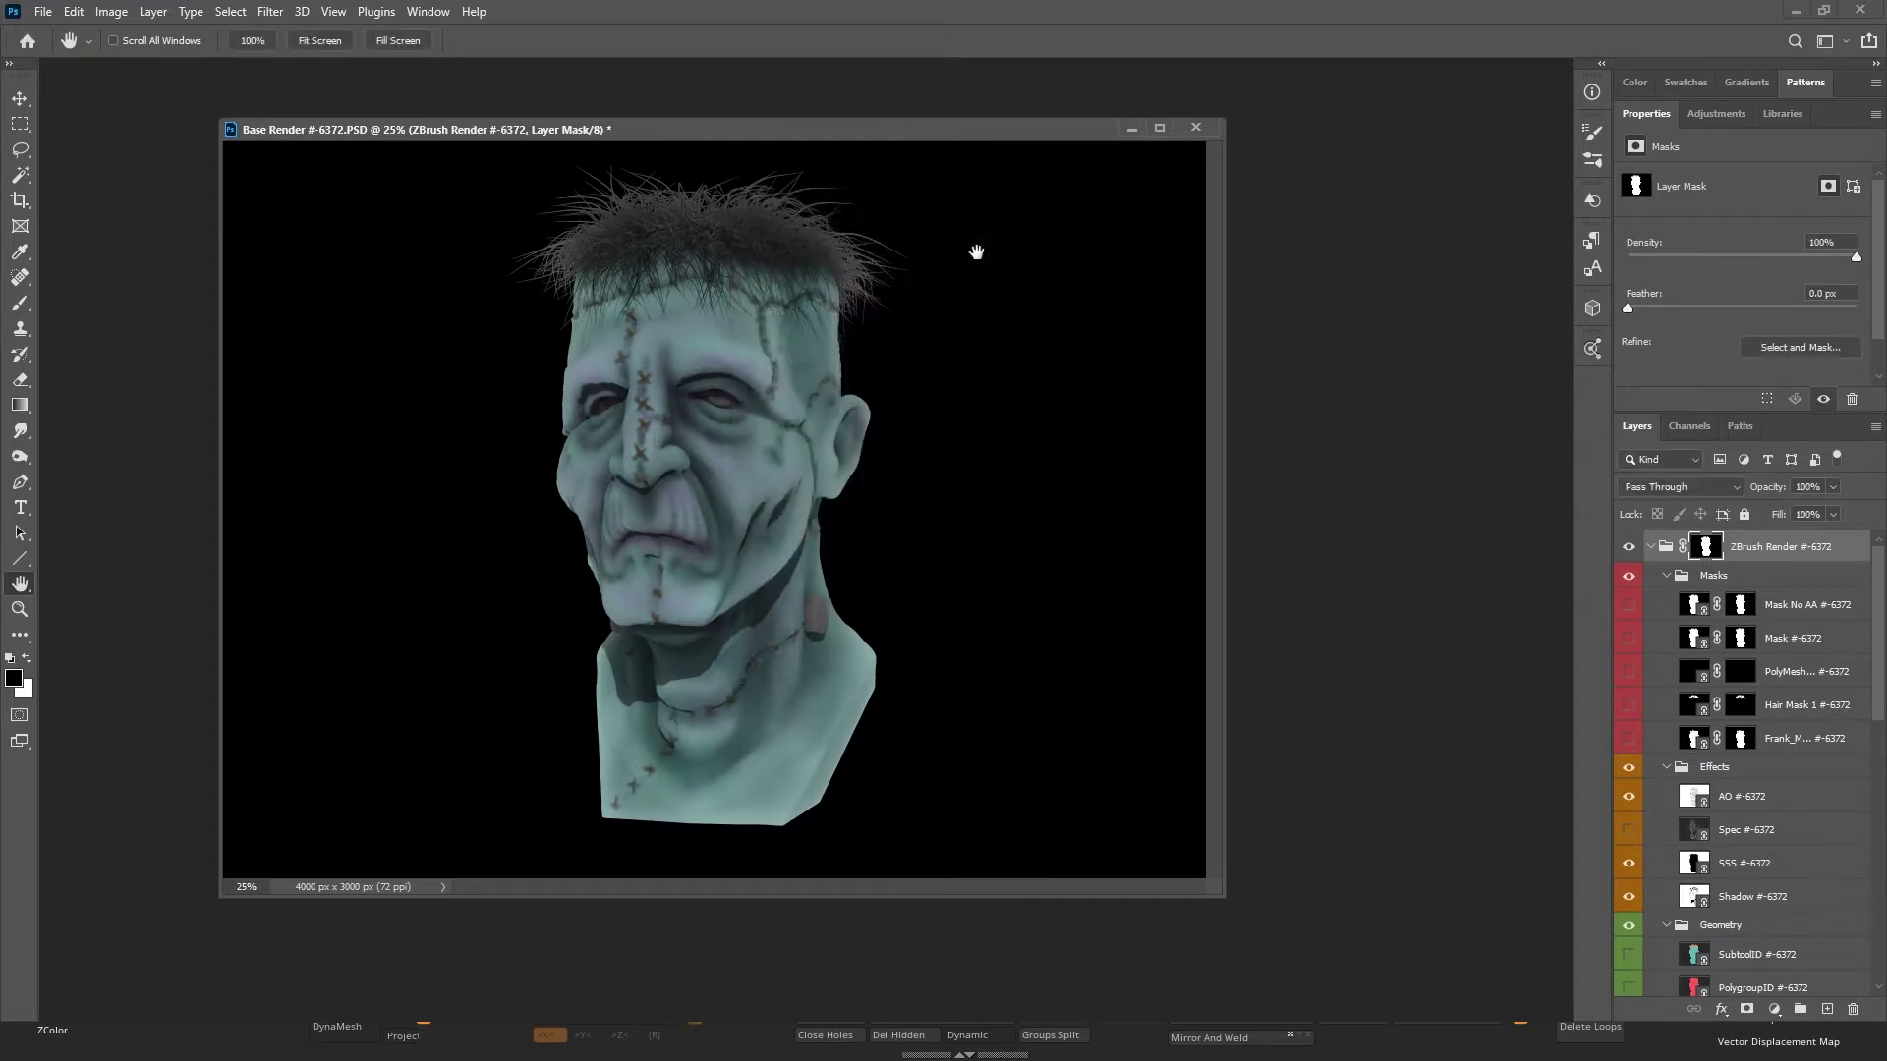
pyautogui.moveTo(900, 141); pyautogui.dragTo(903, 137)
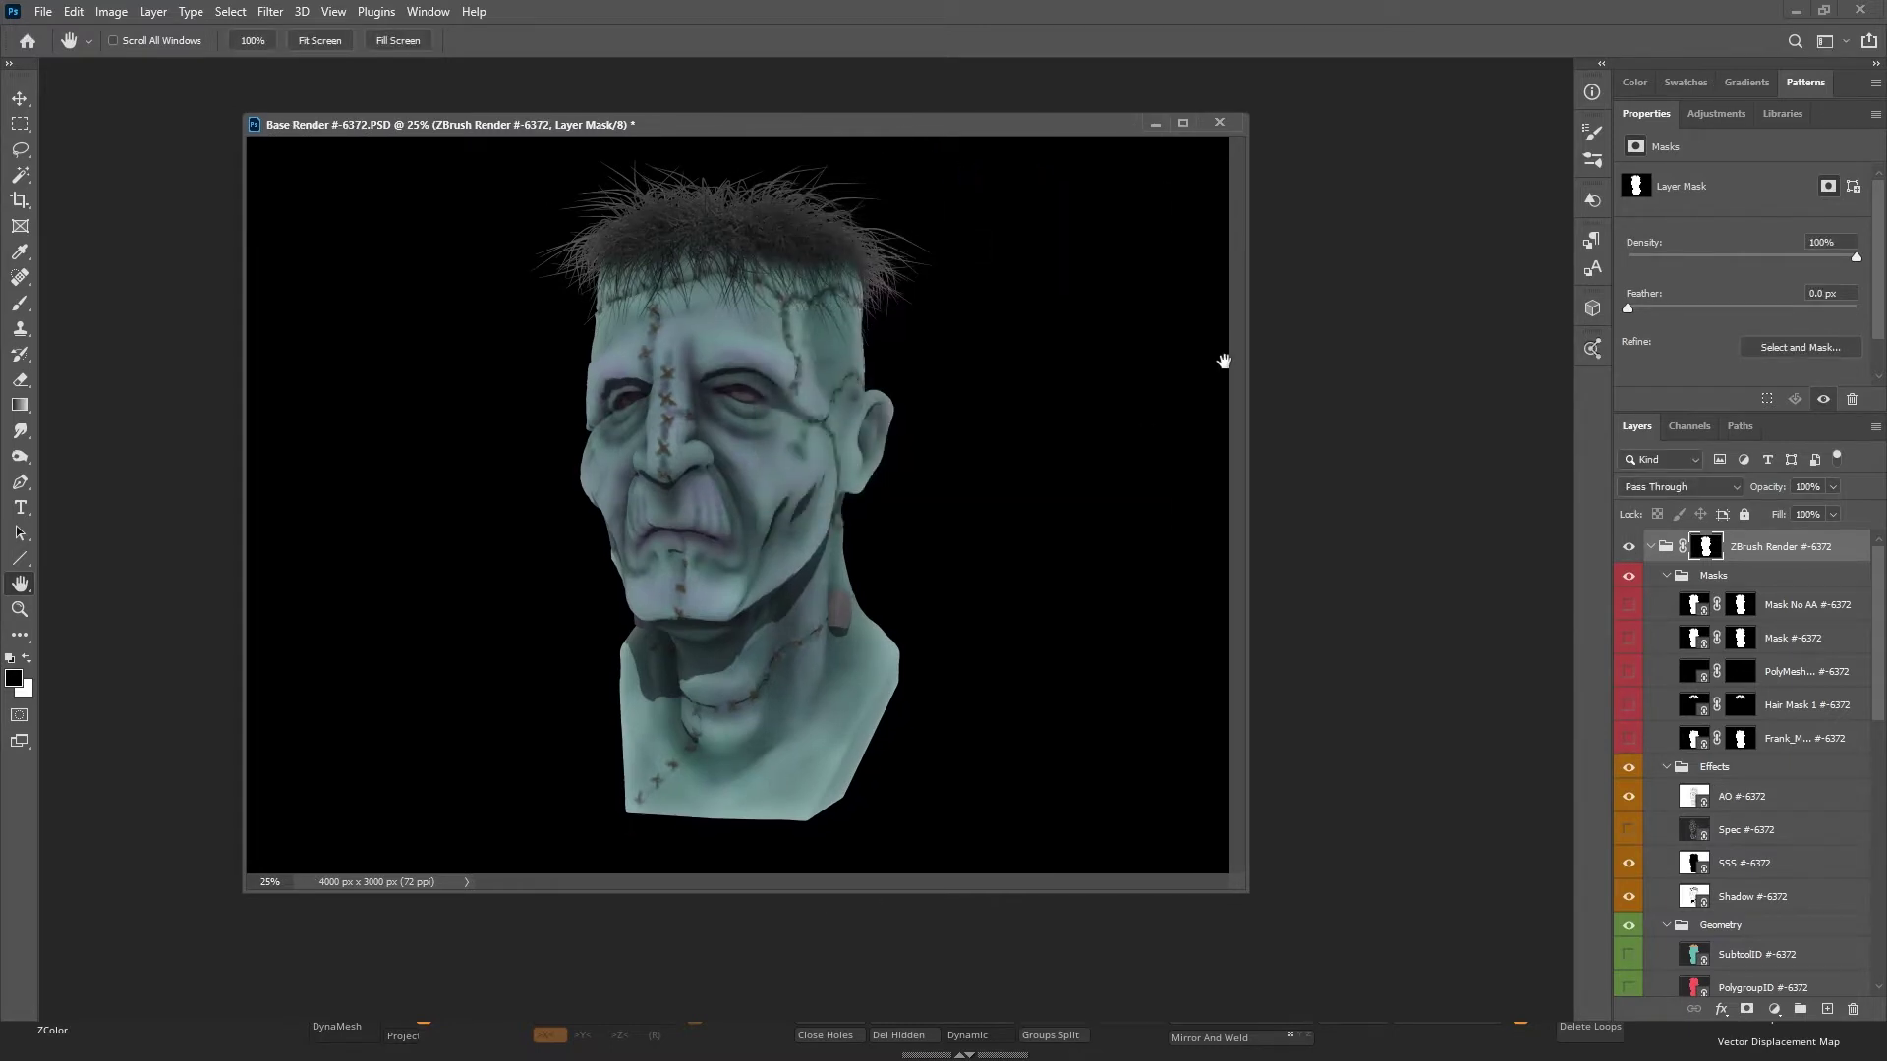
# Switch to ZBrush and zoom the document out until the whole bust fits in view.
pyautogui.hotkey('alt', 'Tab')
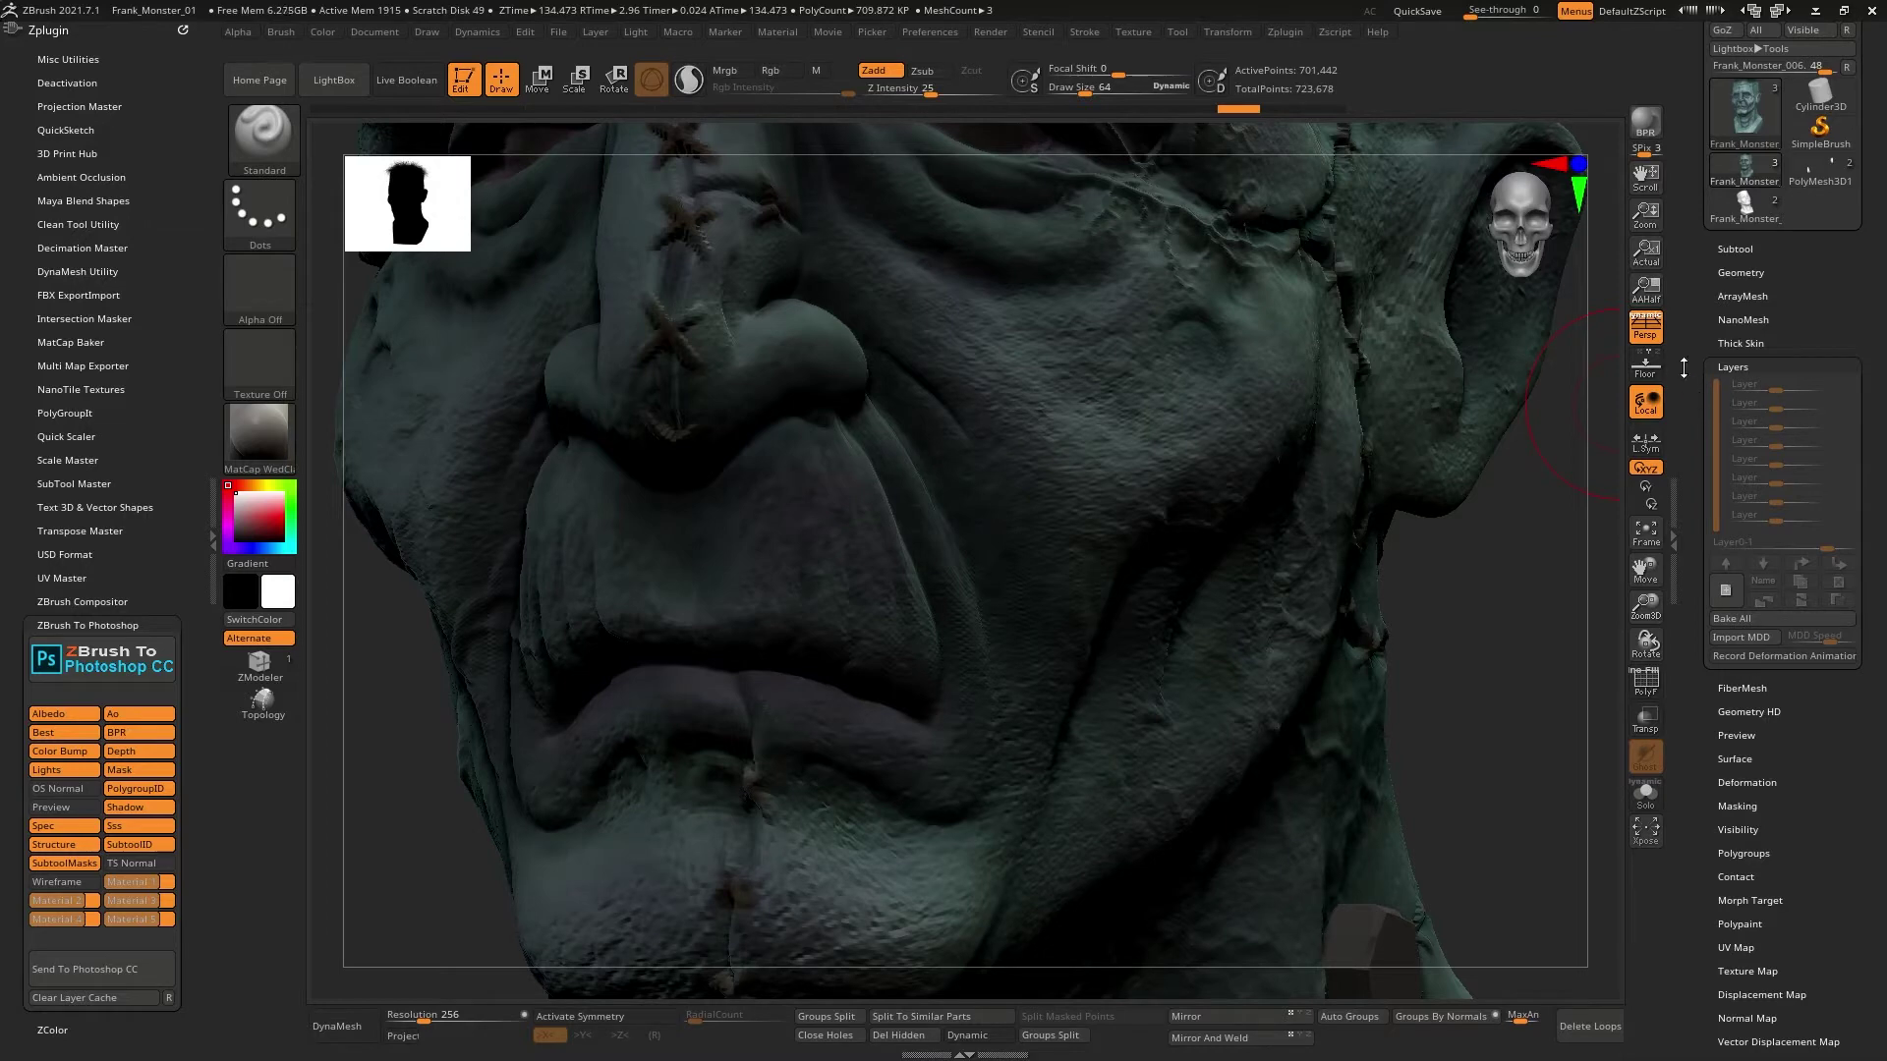
pyautogui.moveTo(1682, 340); pyautogui.dragTo(1690, 423)
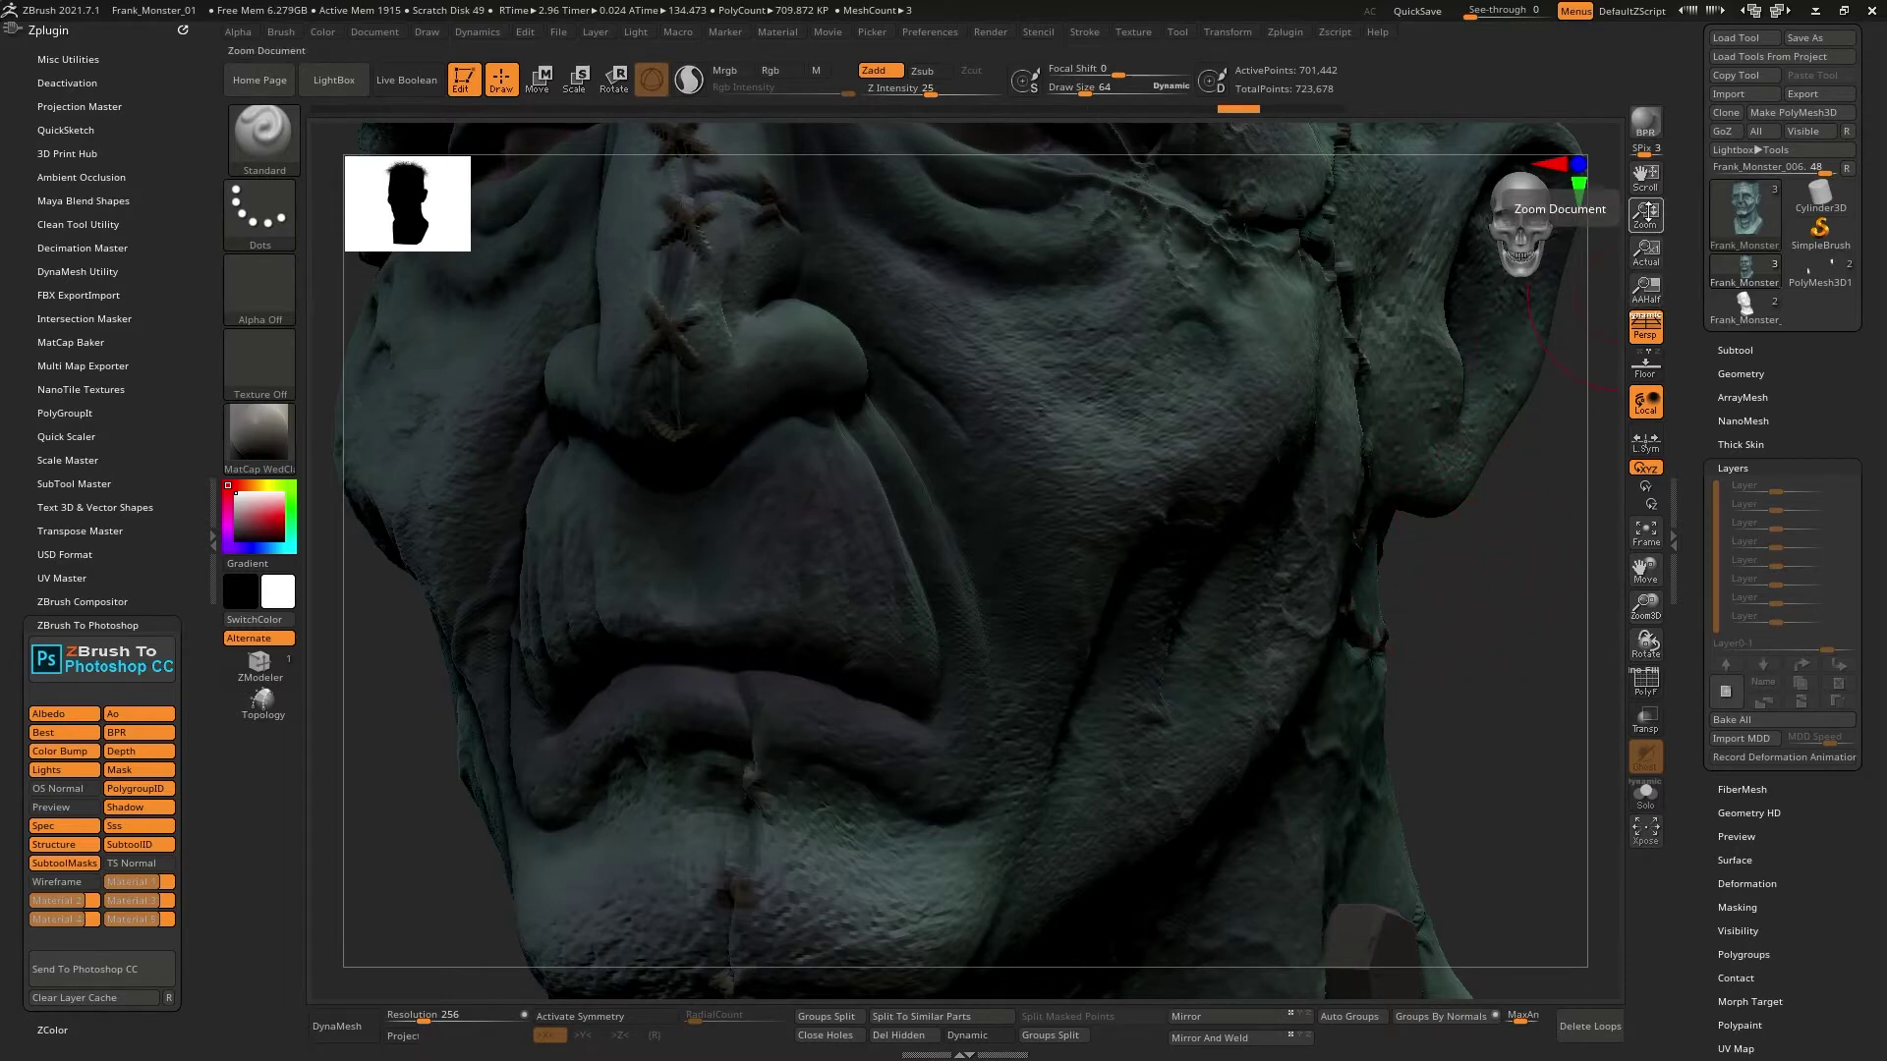
pyautogui.moveTo(1645, 211); pyautogui.dragTo(1653, 93)
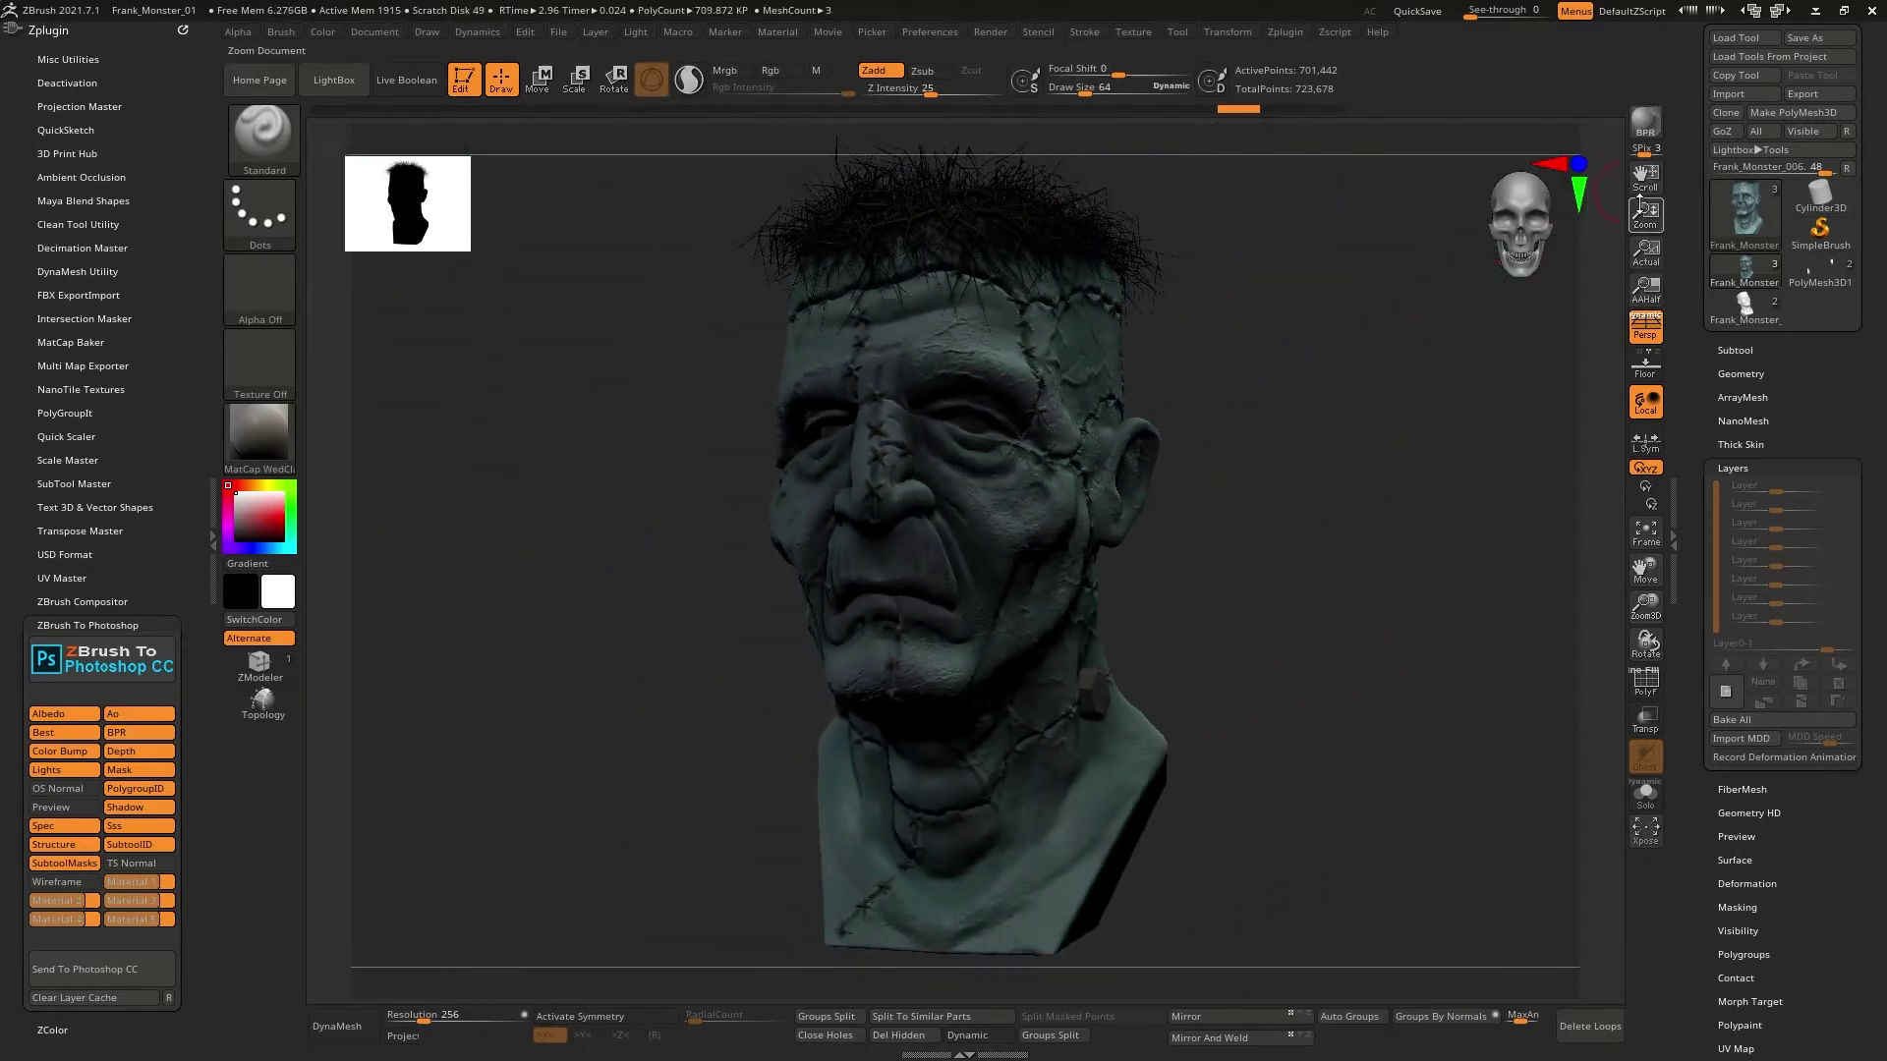
pyautogui.moveTo(1645, 208)
pyautogui.mouseDown()
pyautogui.moveTo(1651, 116)
pyautogui.moveTo(1647, 211)
pyautogui.mouseUp()
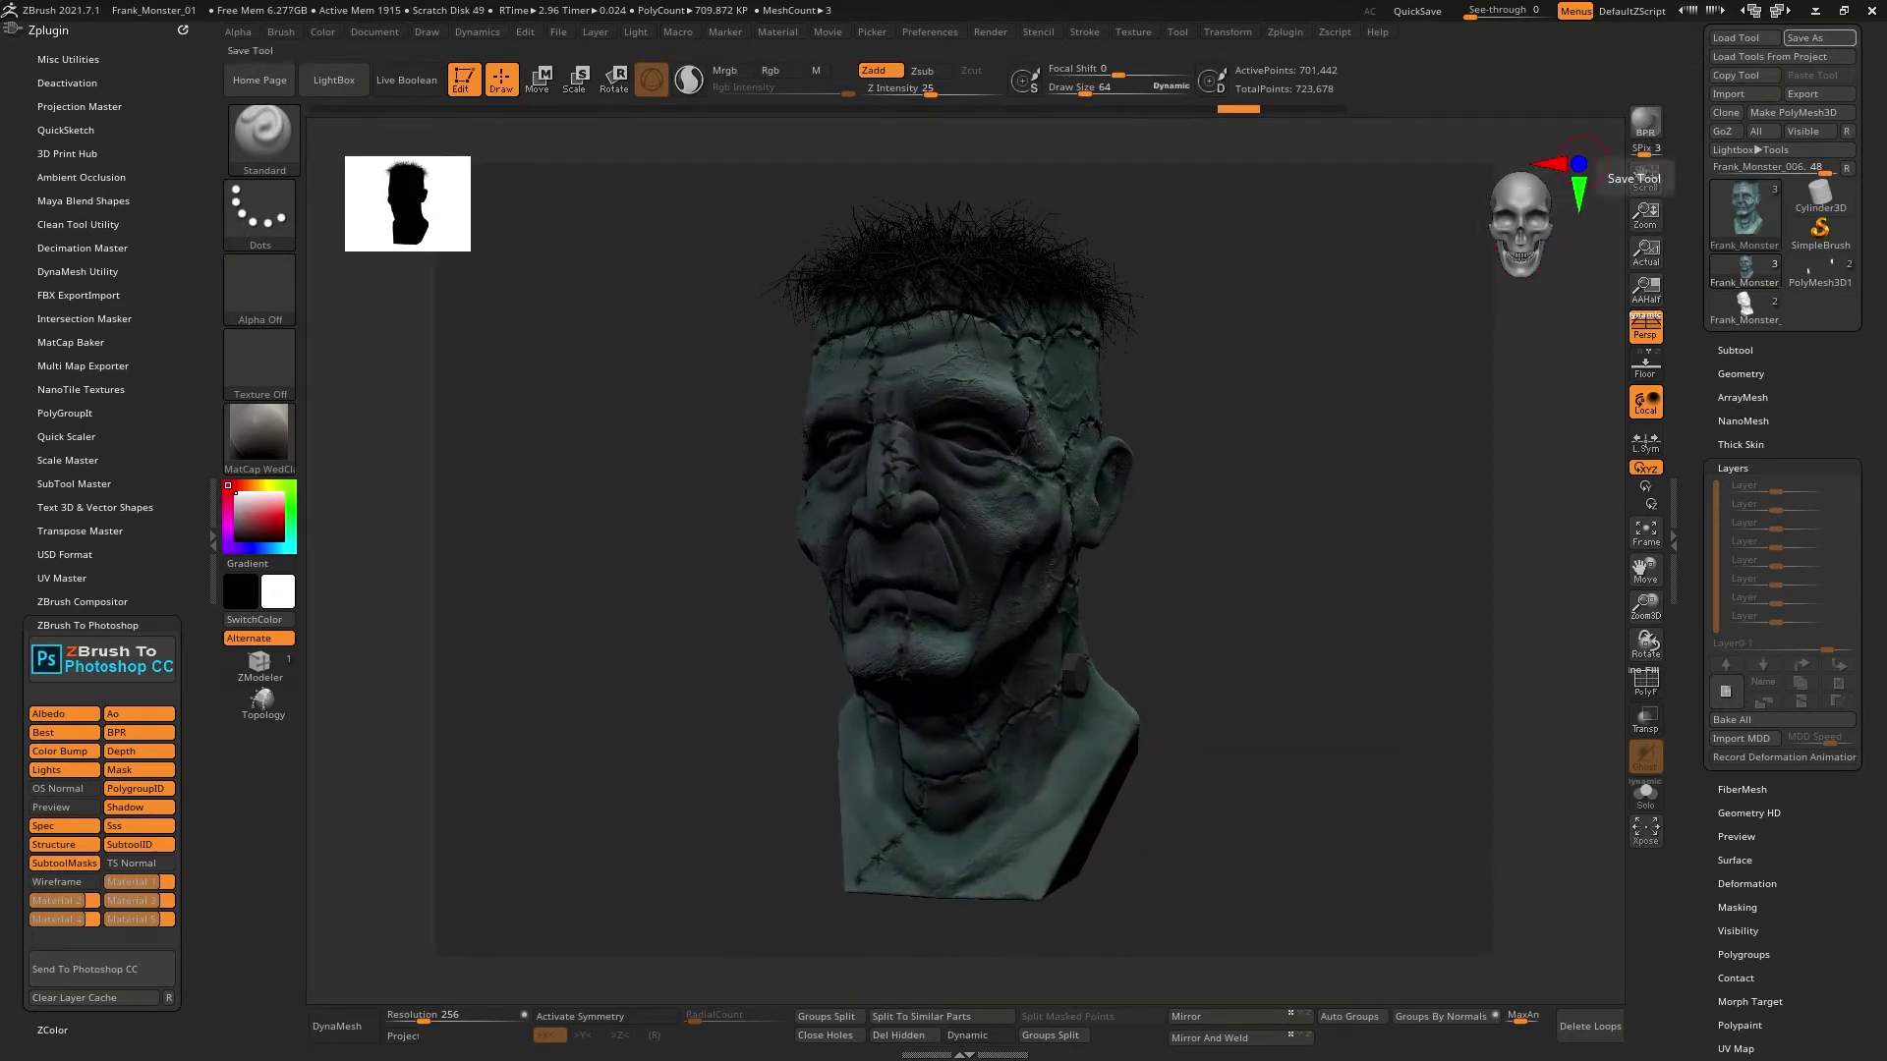
# Switch to Photoshop, enlarge the render view and examine the grouped pass layers, including Materials, Effects, Geometry and Base Layers.
pyautogui.hotkey('alt', 'Tab')
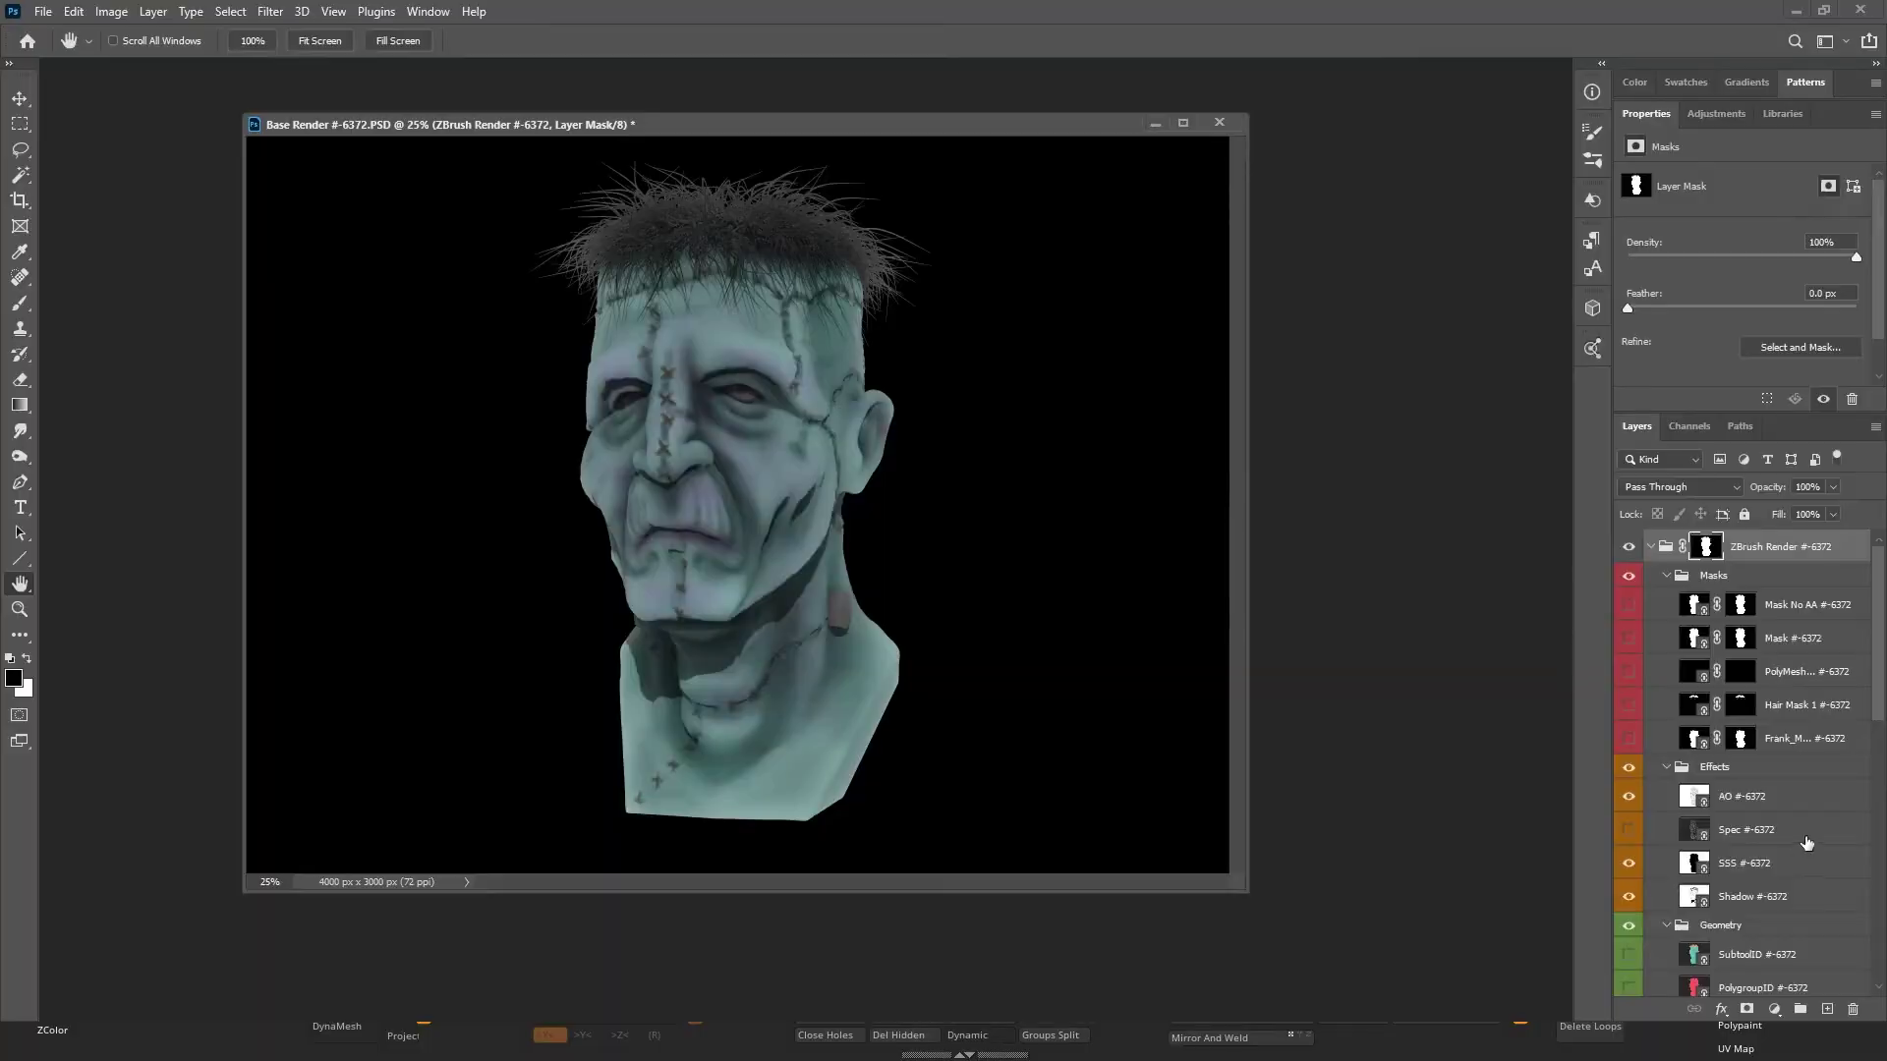
pyautogui.rightClick(725, 423)
pyautogui.click(752, 430)
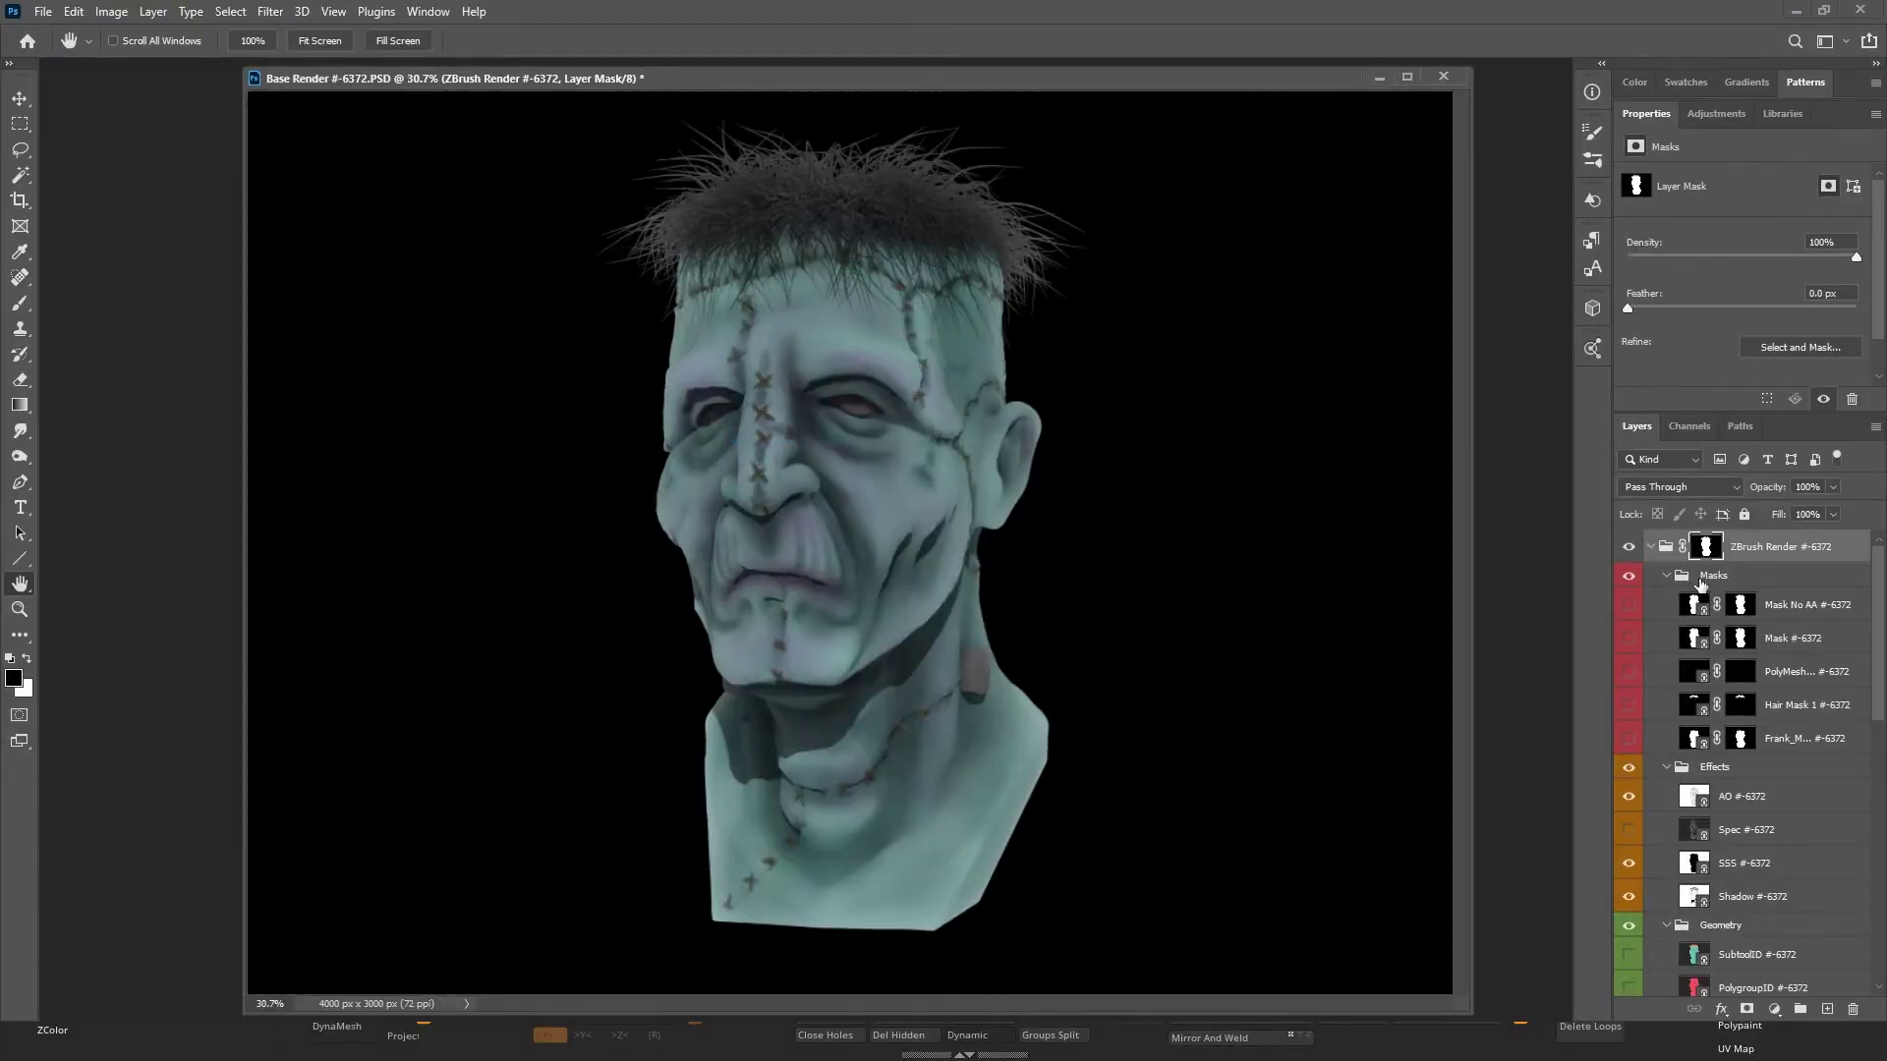
pyautogui.scroll(-5, 1685, 628)
pyautogui.scroll(-10, 1685, 632)
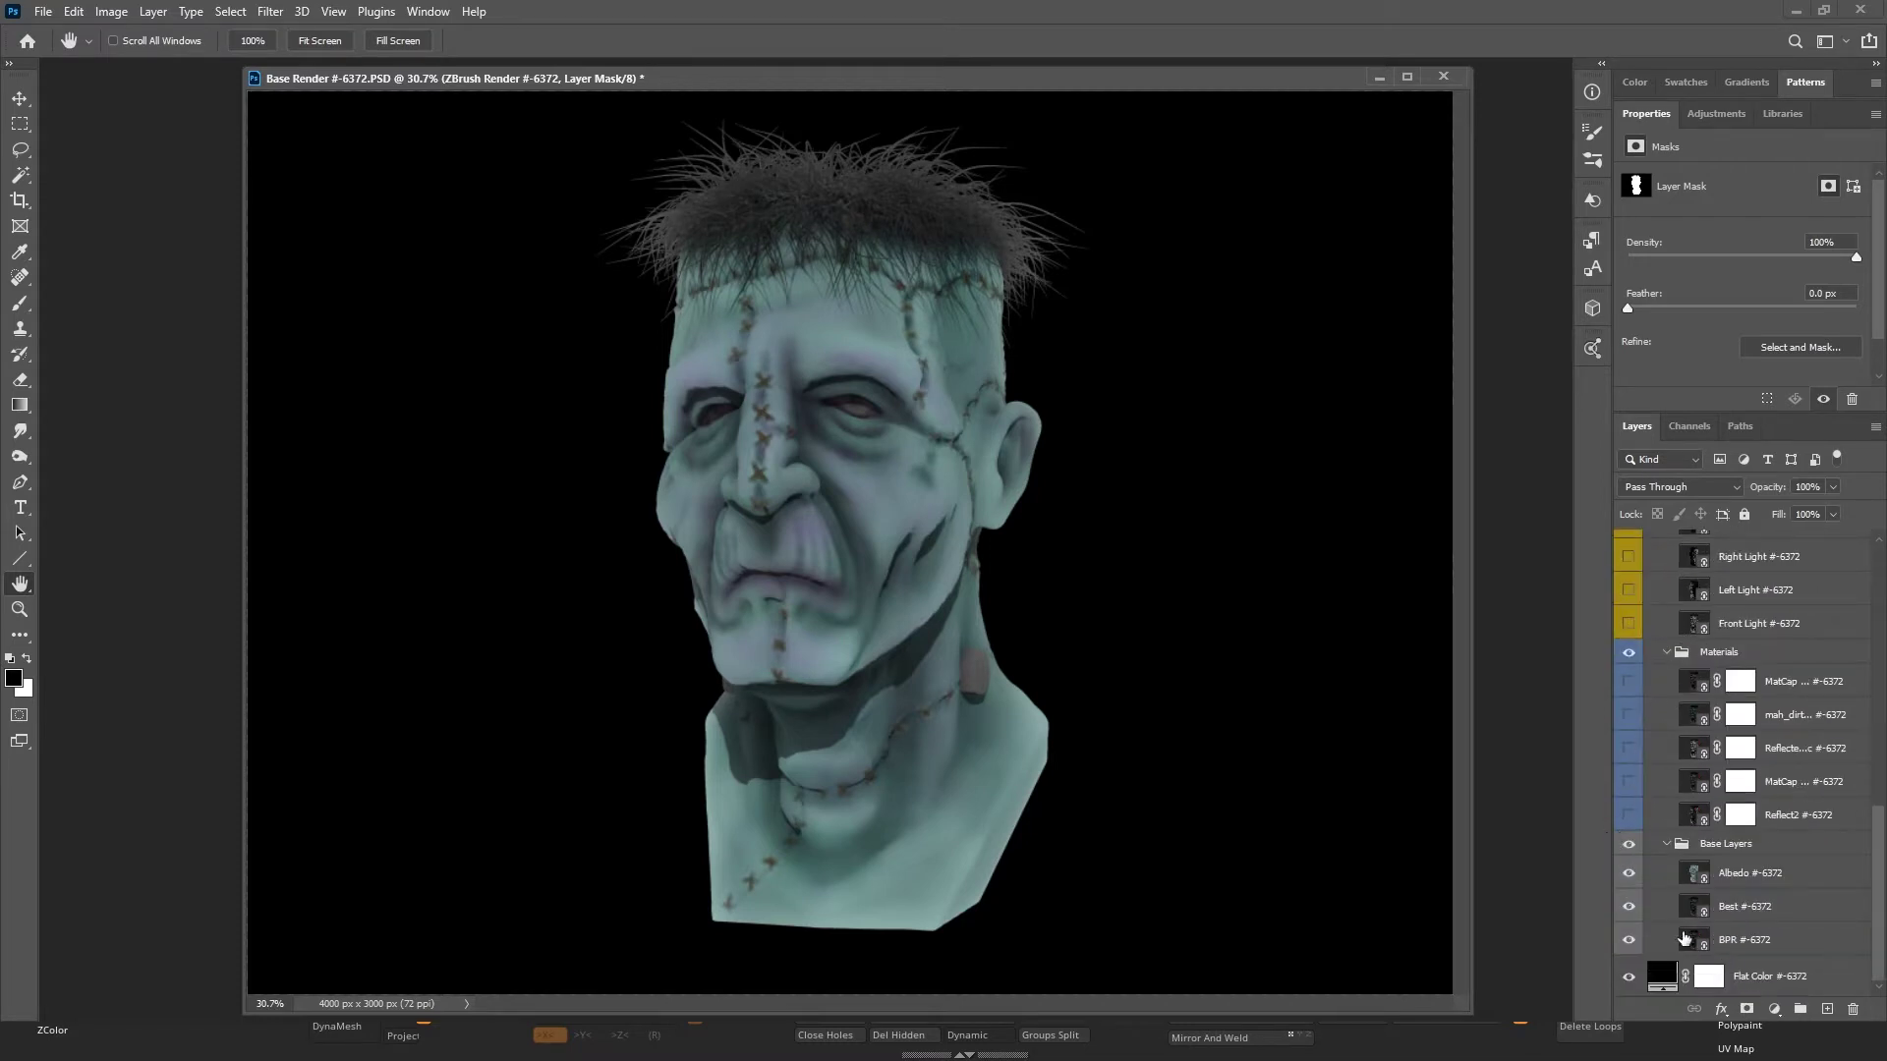
pyautogui.click(1784, 783)
pyautogui.click(1784, 712)
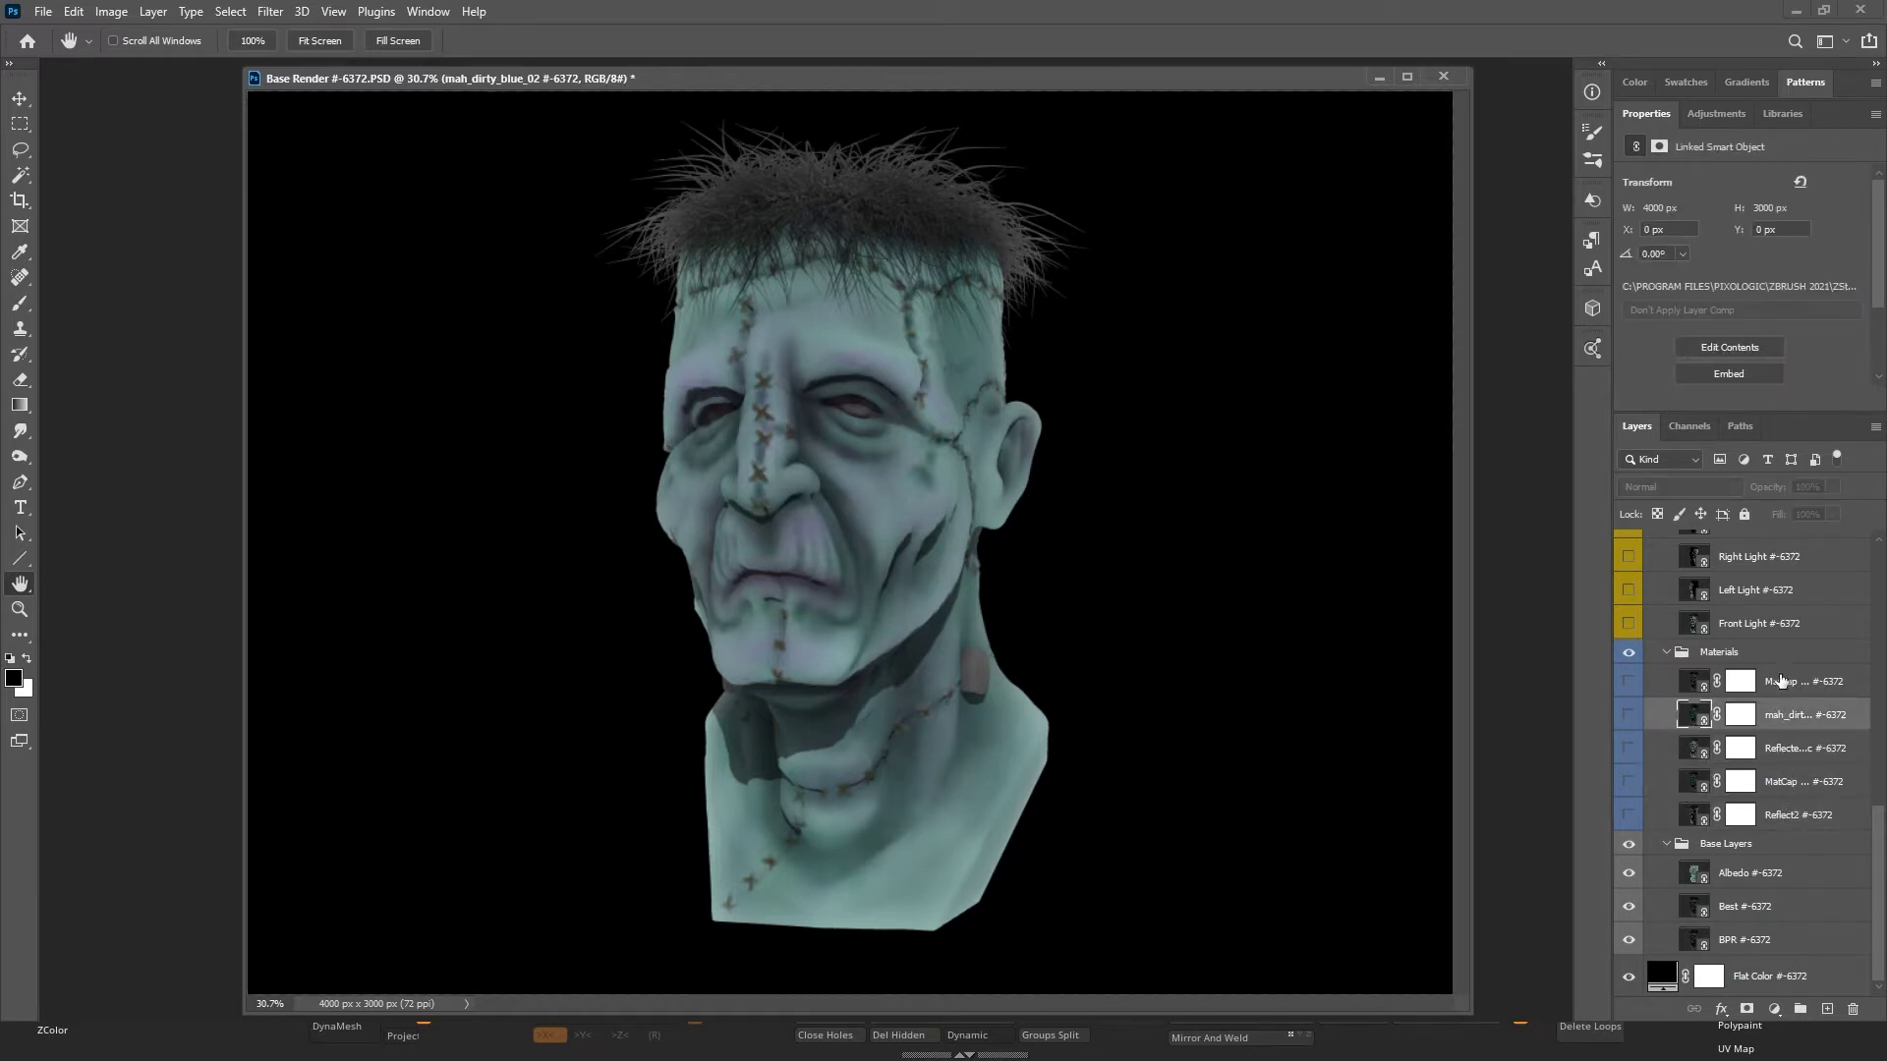
pyautogui.click(1781, 653)
pyautogui.scroll(2, 1779, 693)
pyautogui.scroll(4, 1779, 691)
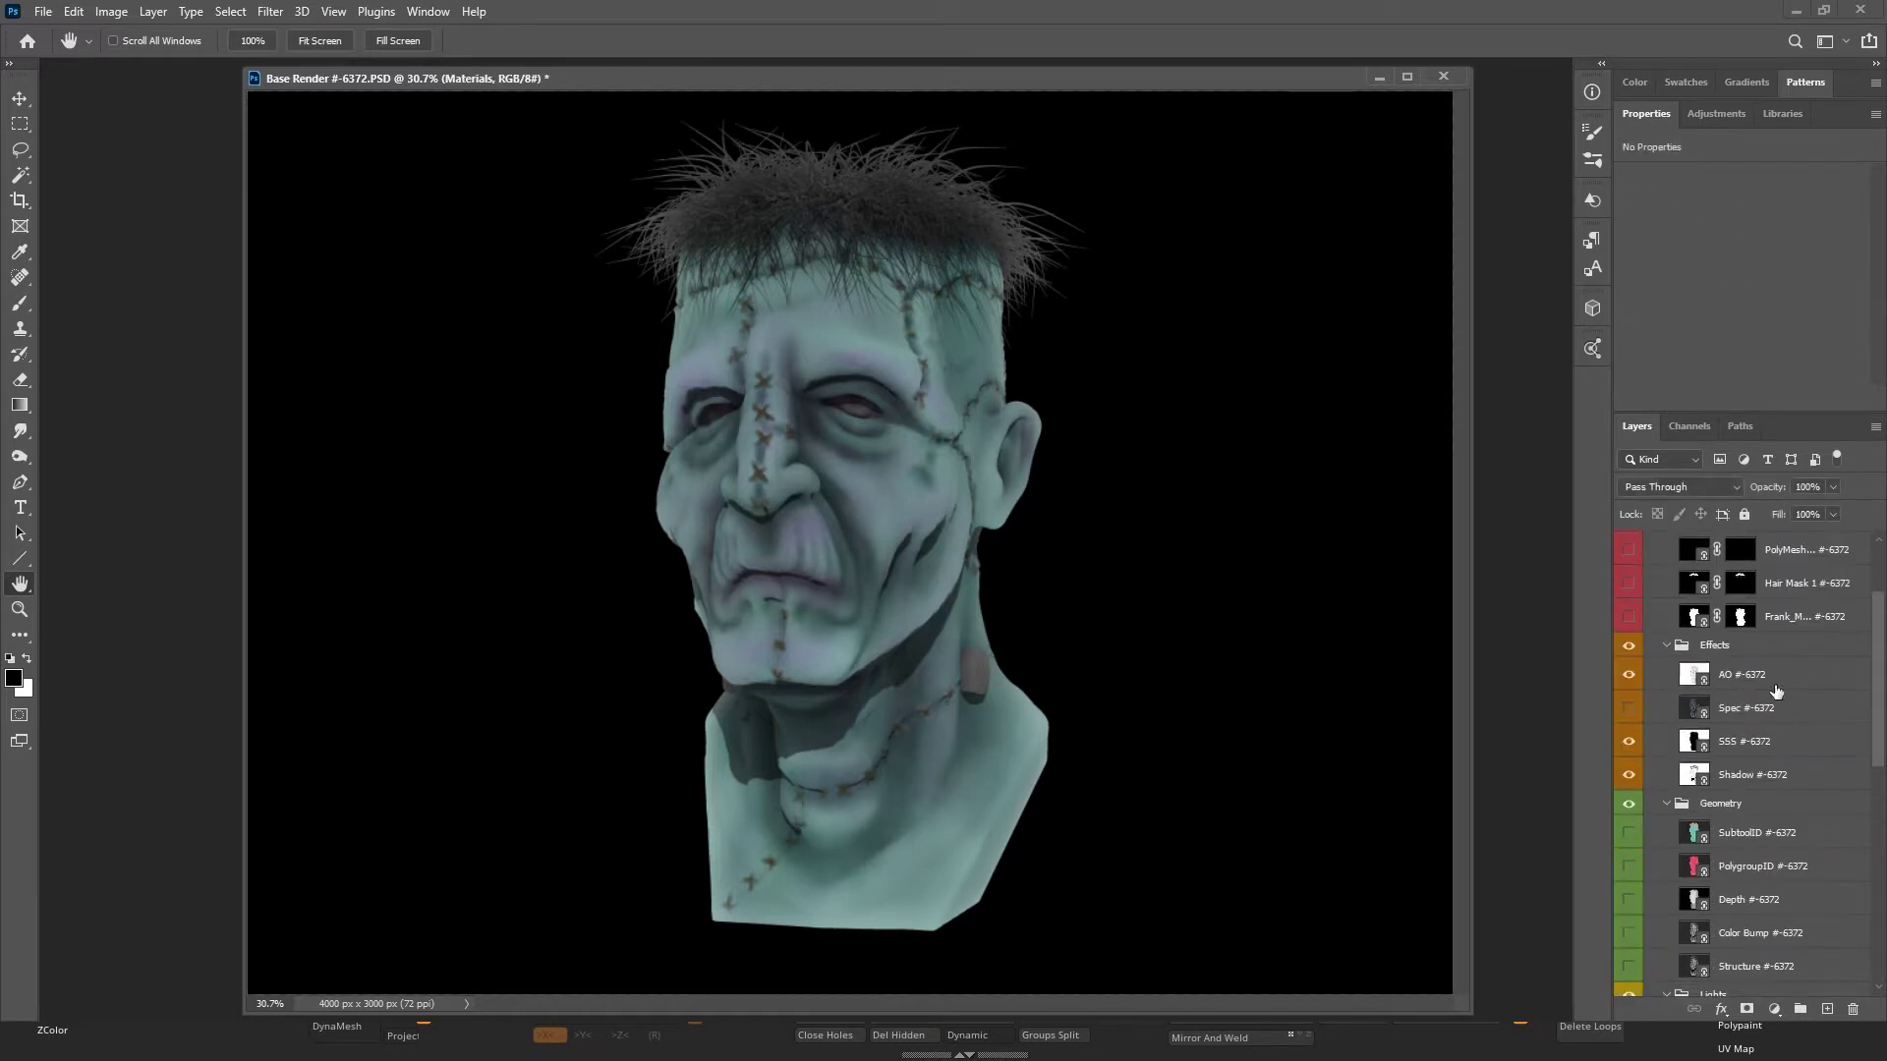
pyautogui.scroll(-5, 1777, 690)
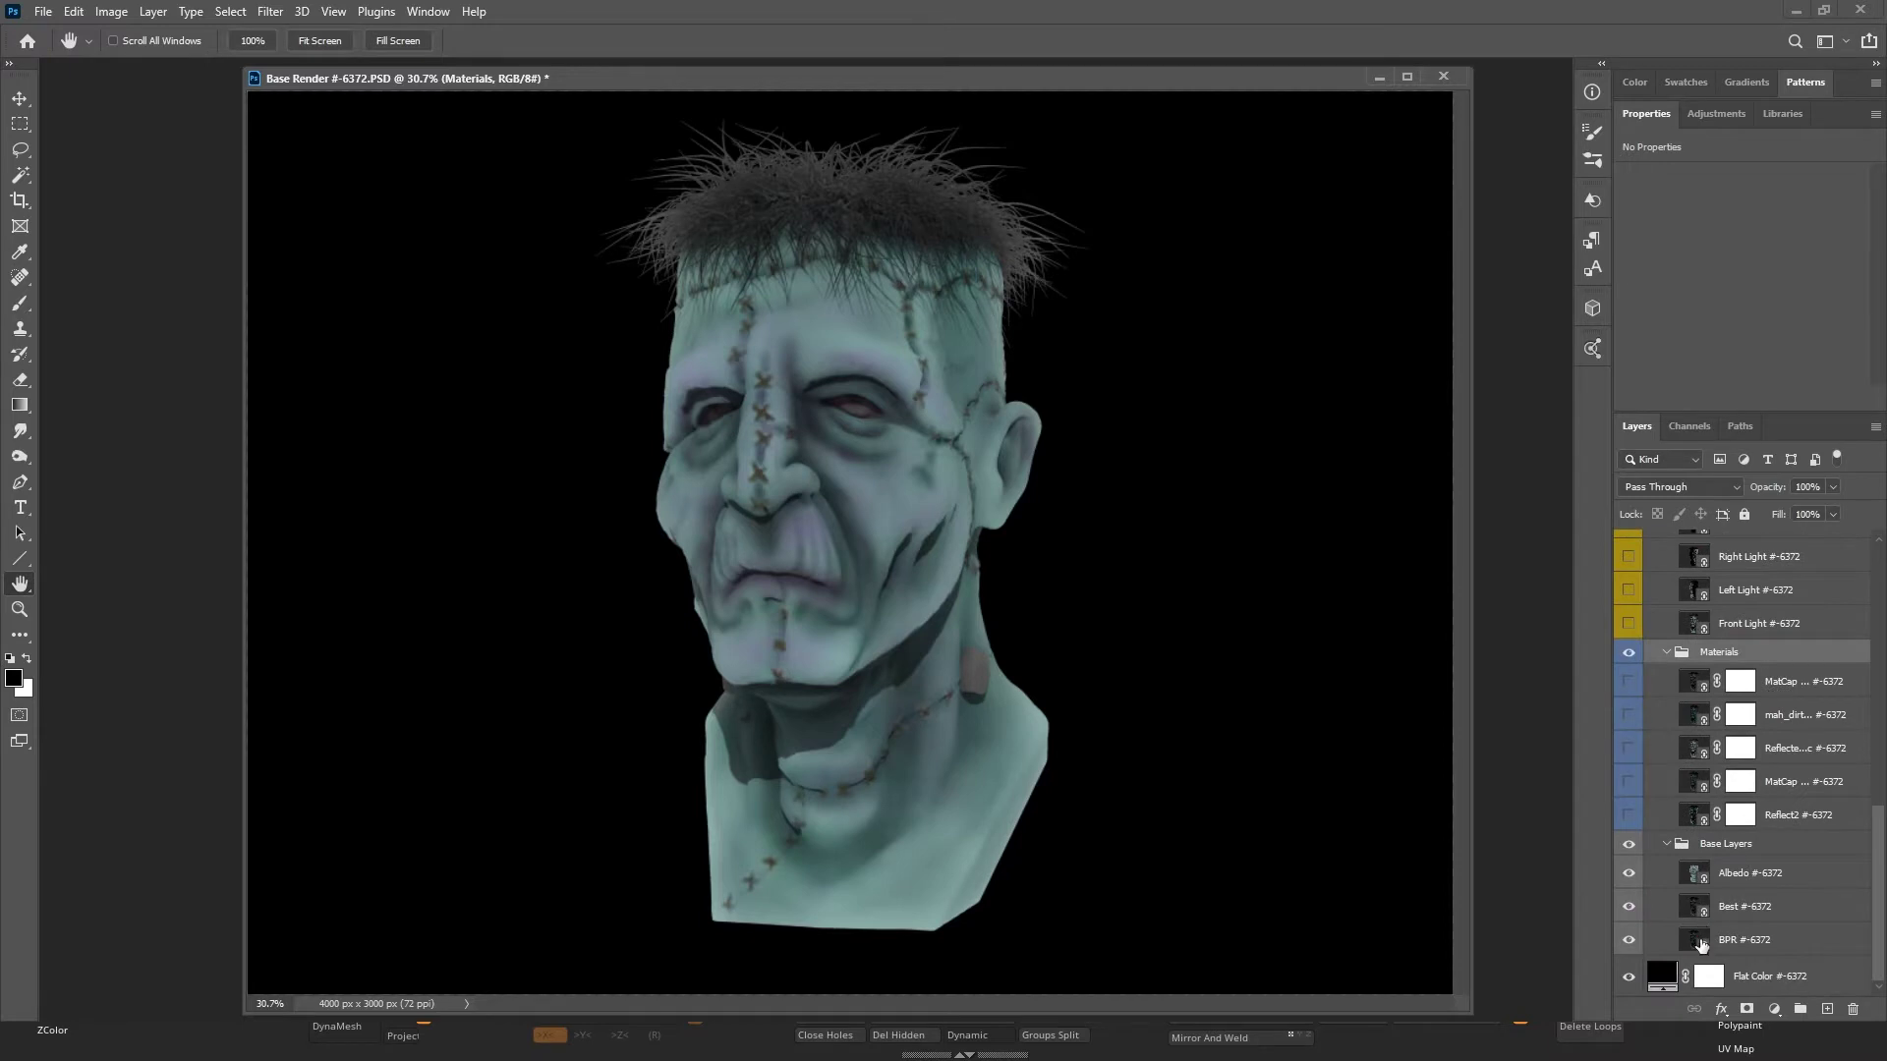
# Select the BPR layer in the Base Layers group and examine its thumbnail and smart object options.
pyautogui.click(1703, 944)
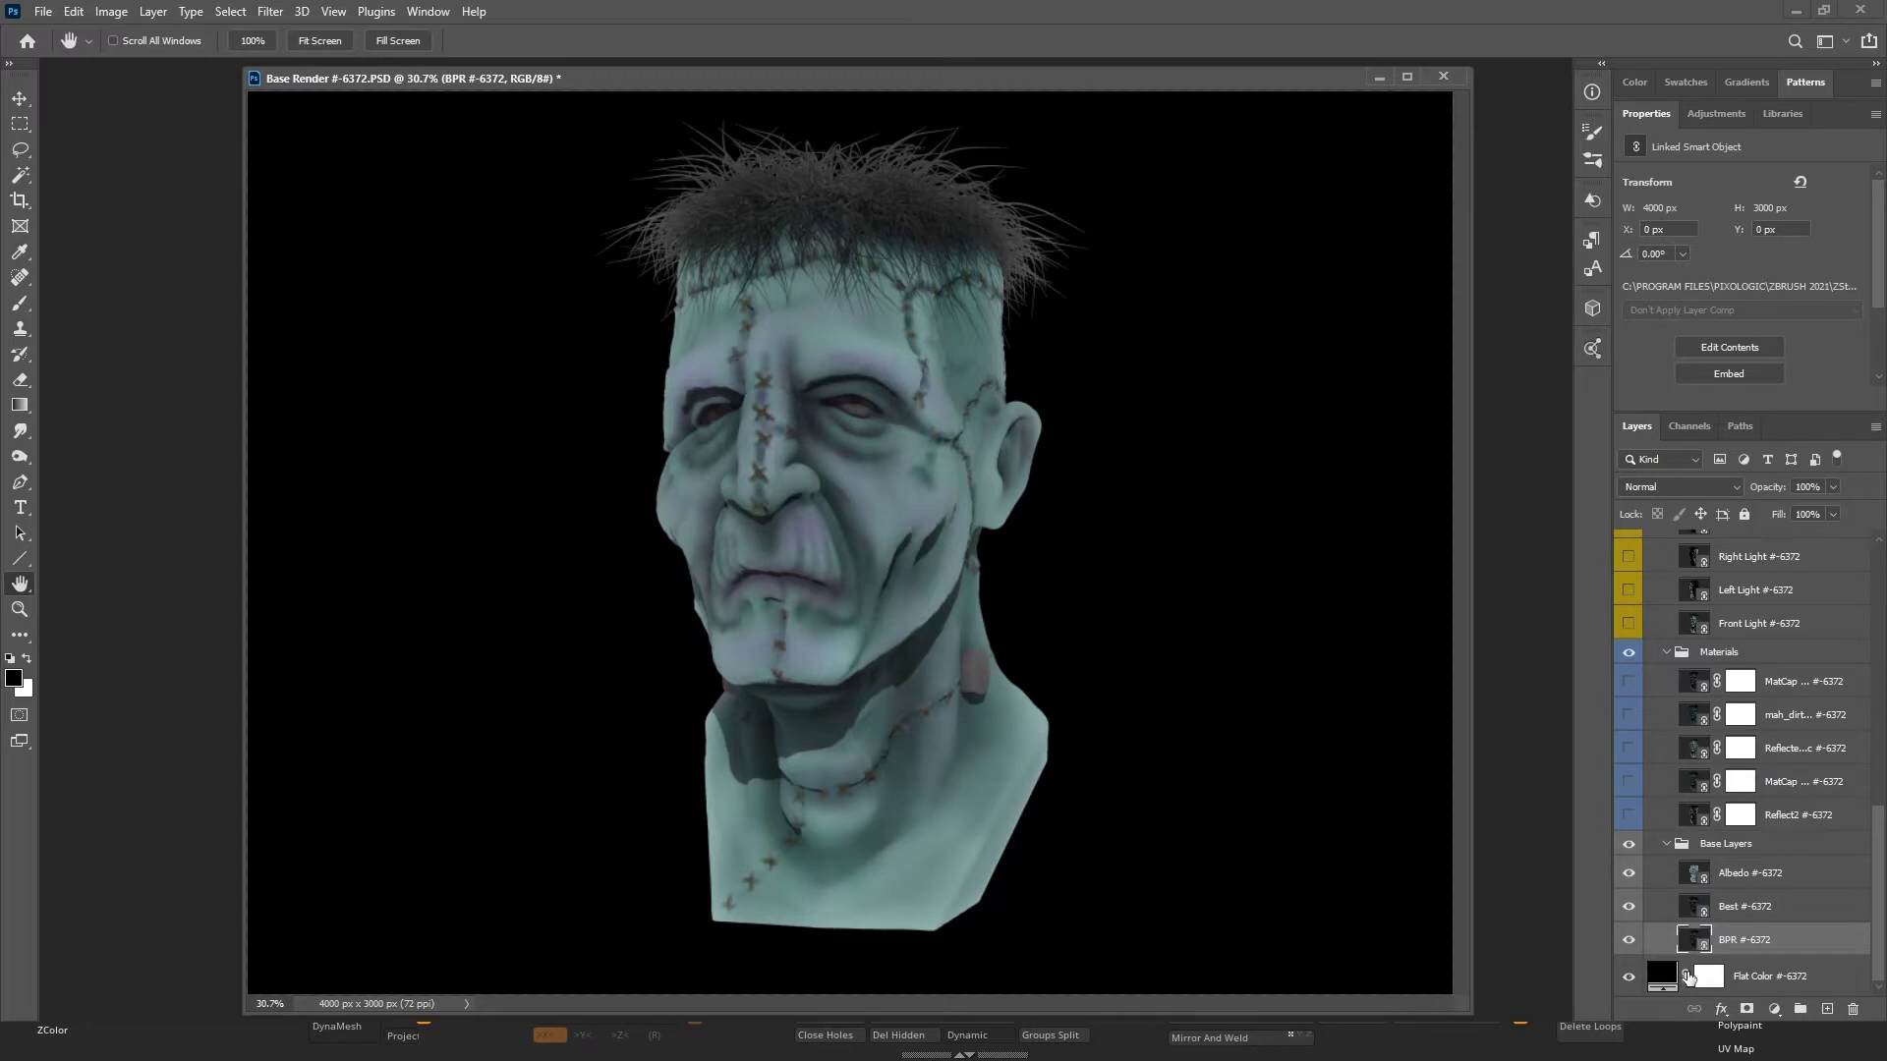
pyautogui.rightClick(1692, 947)
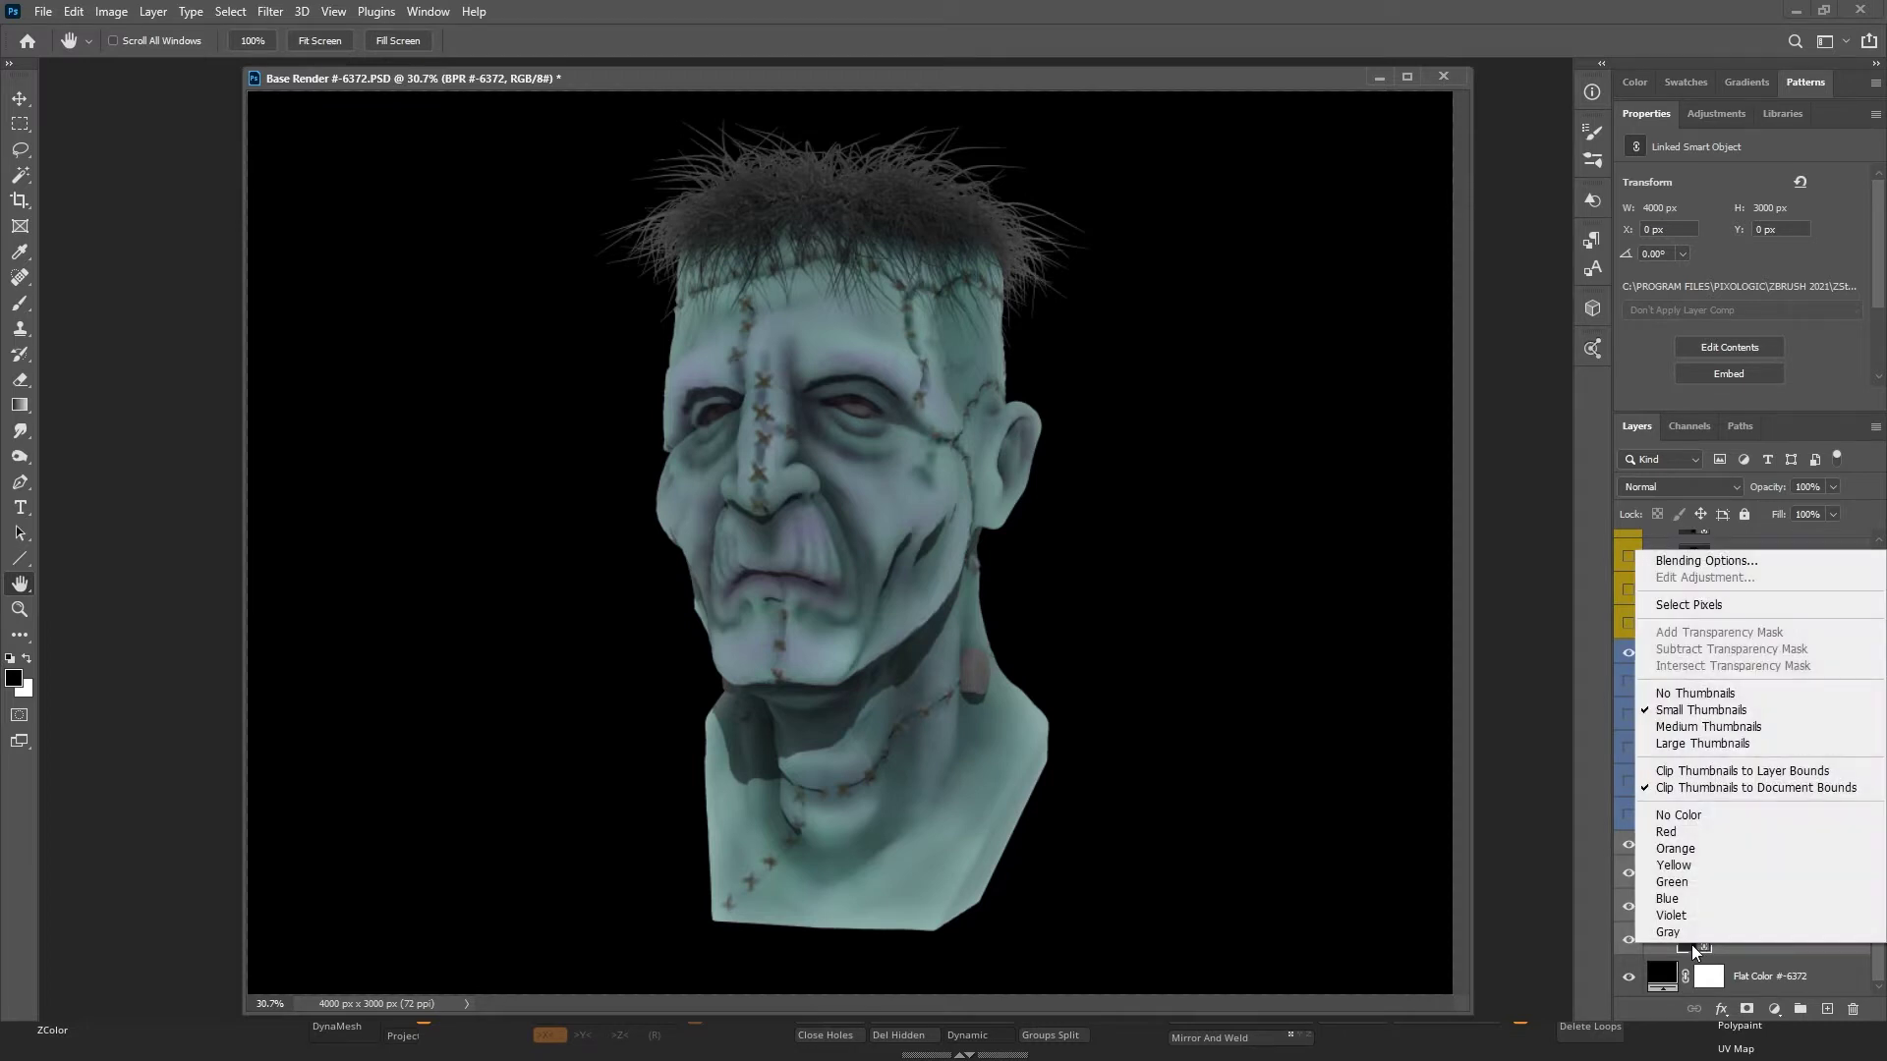
pyautogui.click(1577, 894)
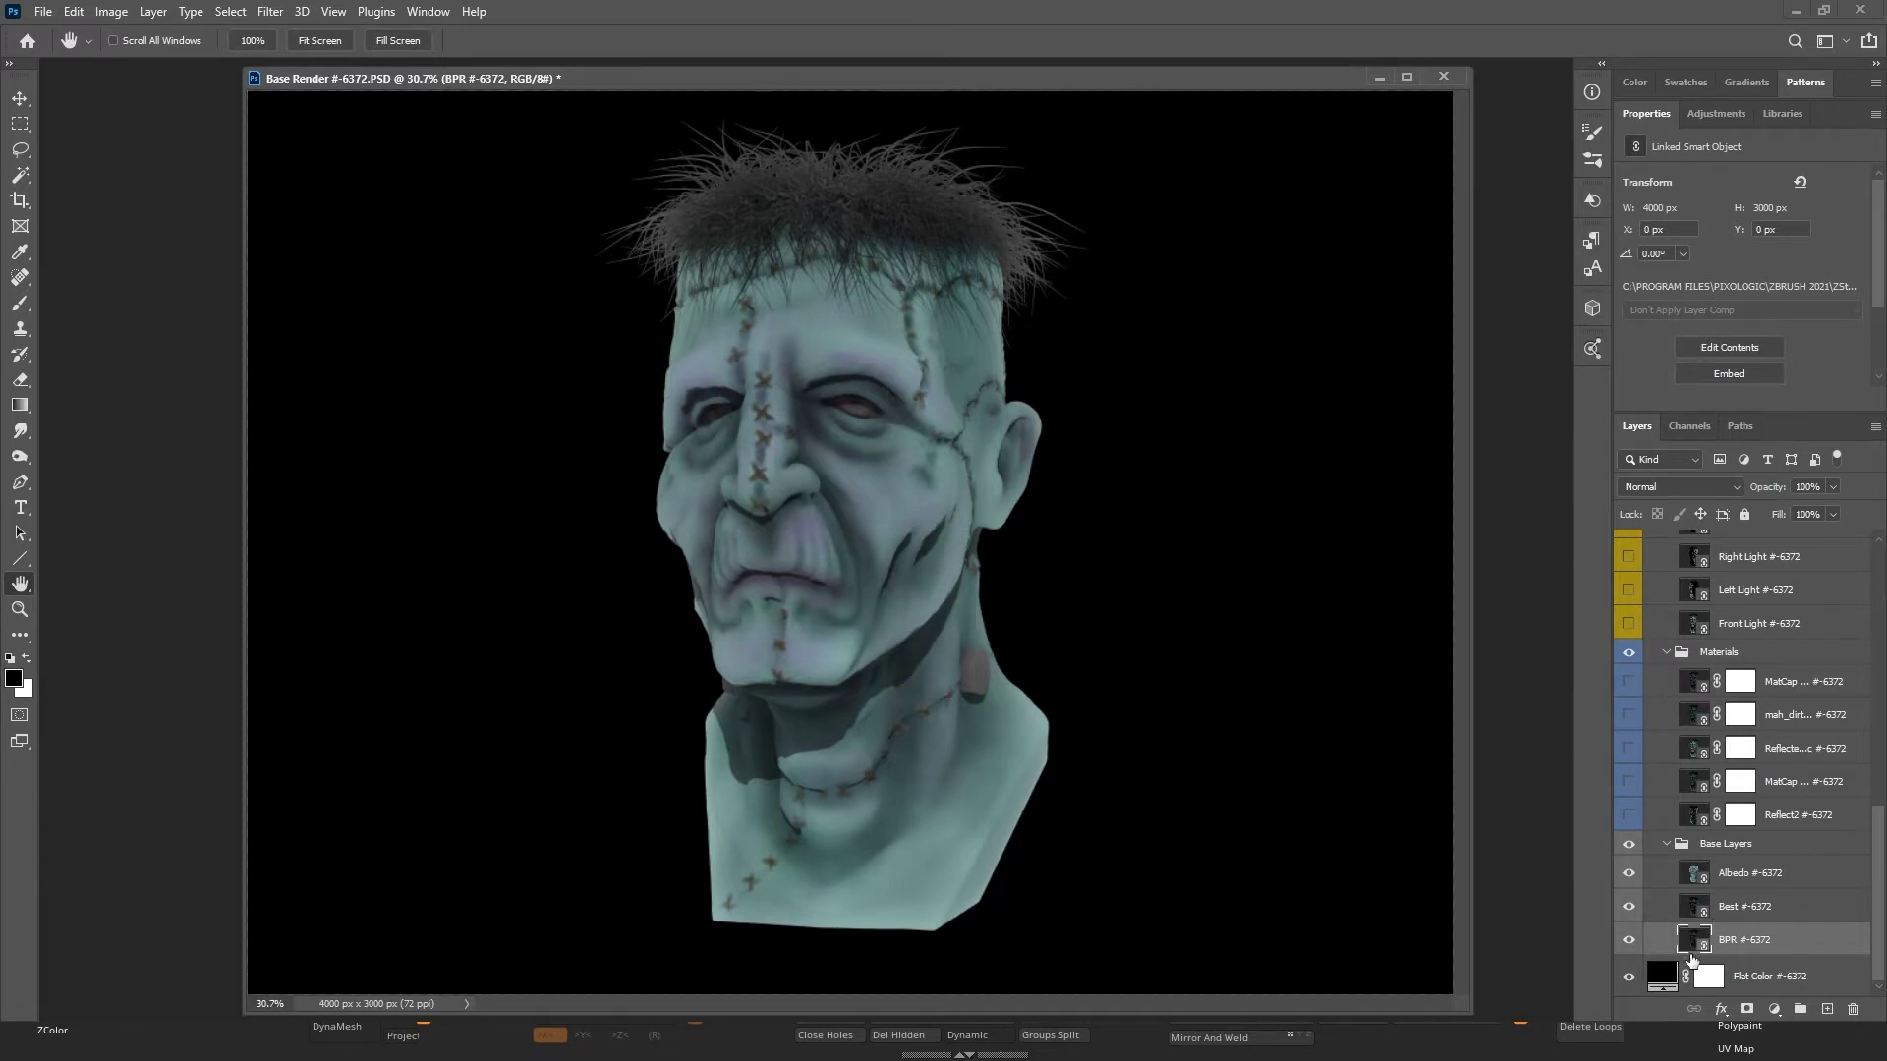
pyautogui.rightClick(1807, 943)
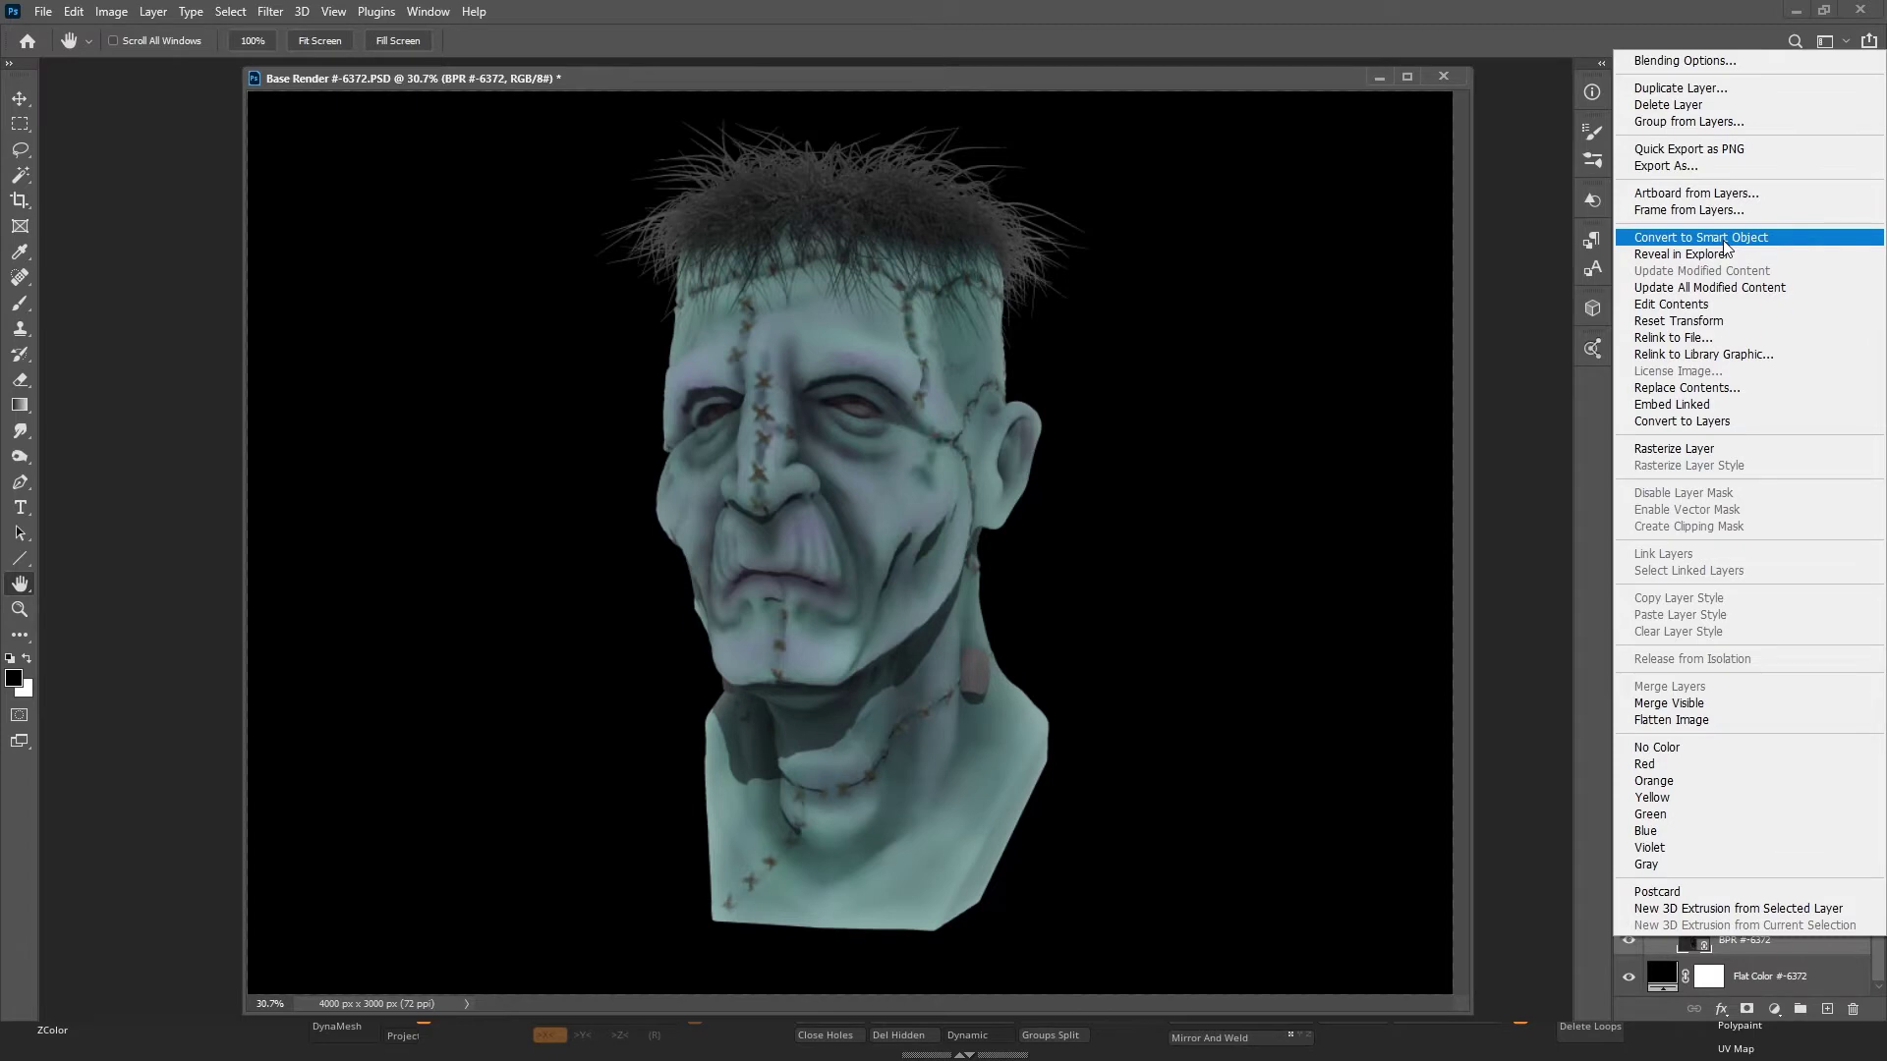
pyautogui.click(1137, 405)
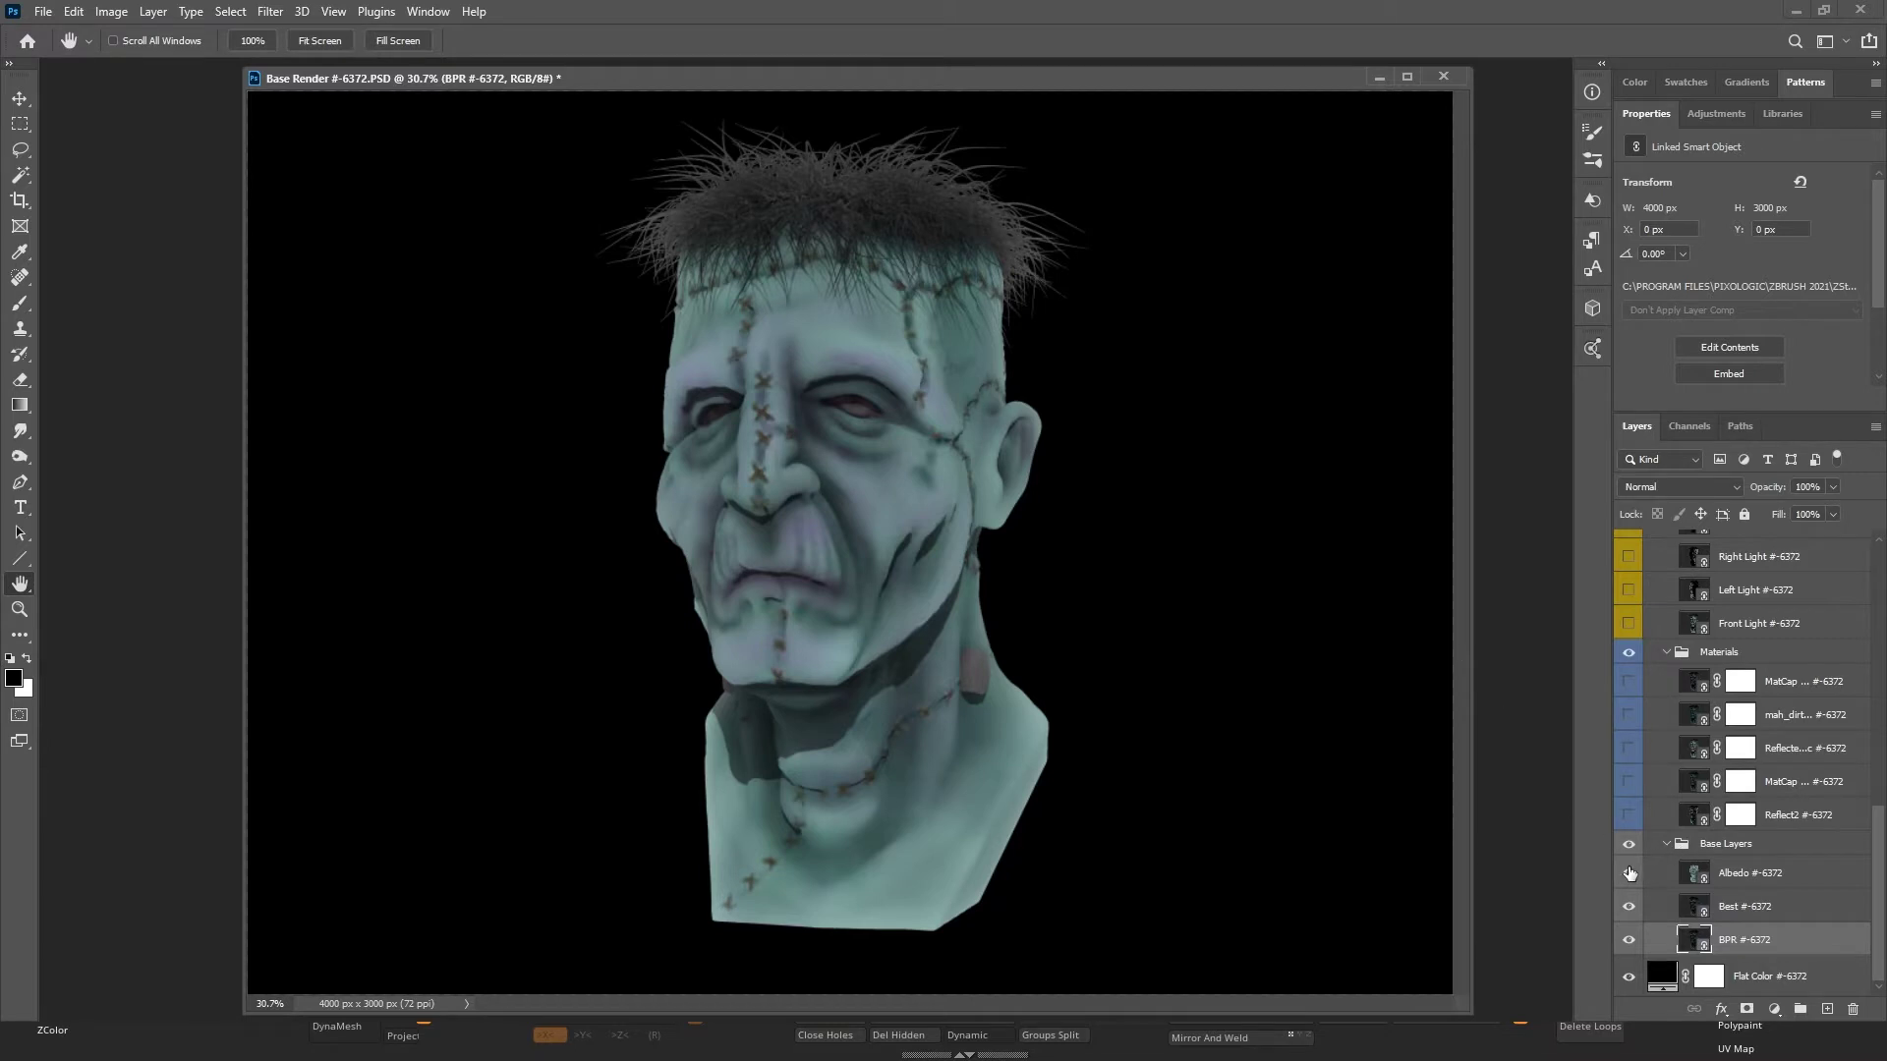
# Hide the Albedo and Best layers in the Base Layers group to view the BPR render beneath them.
pyautogui.click(1769, 877)
pyautogui.click(1629, 874)
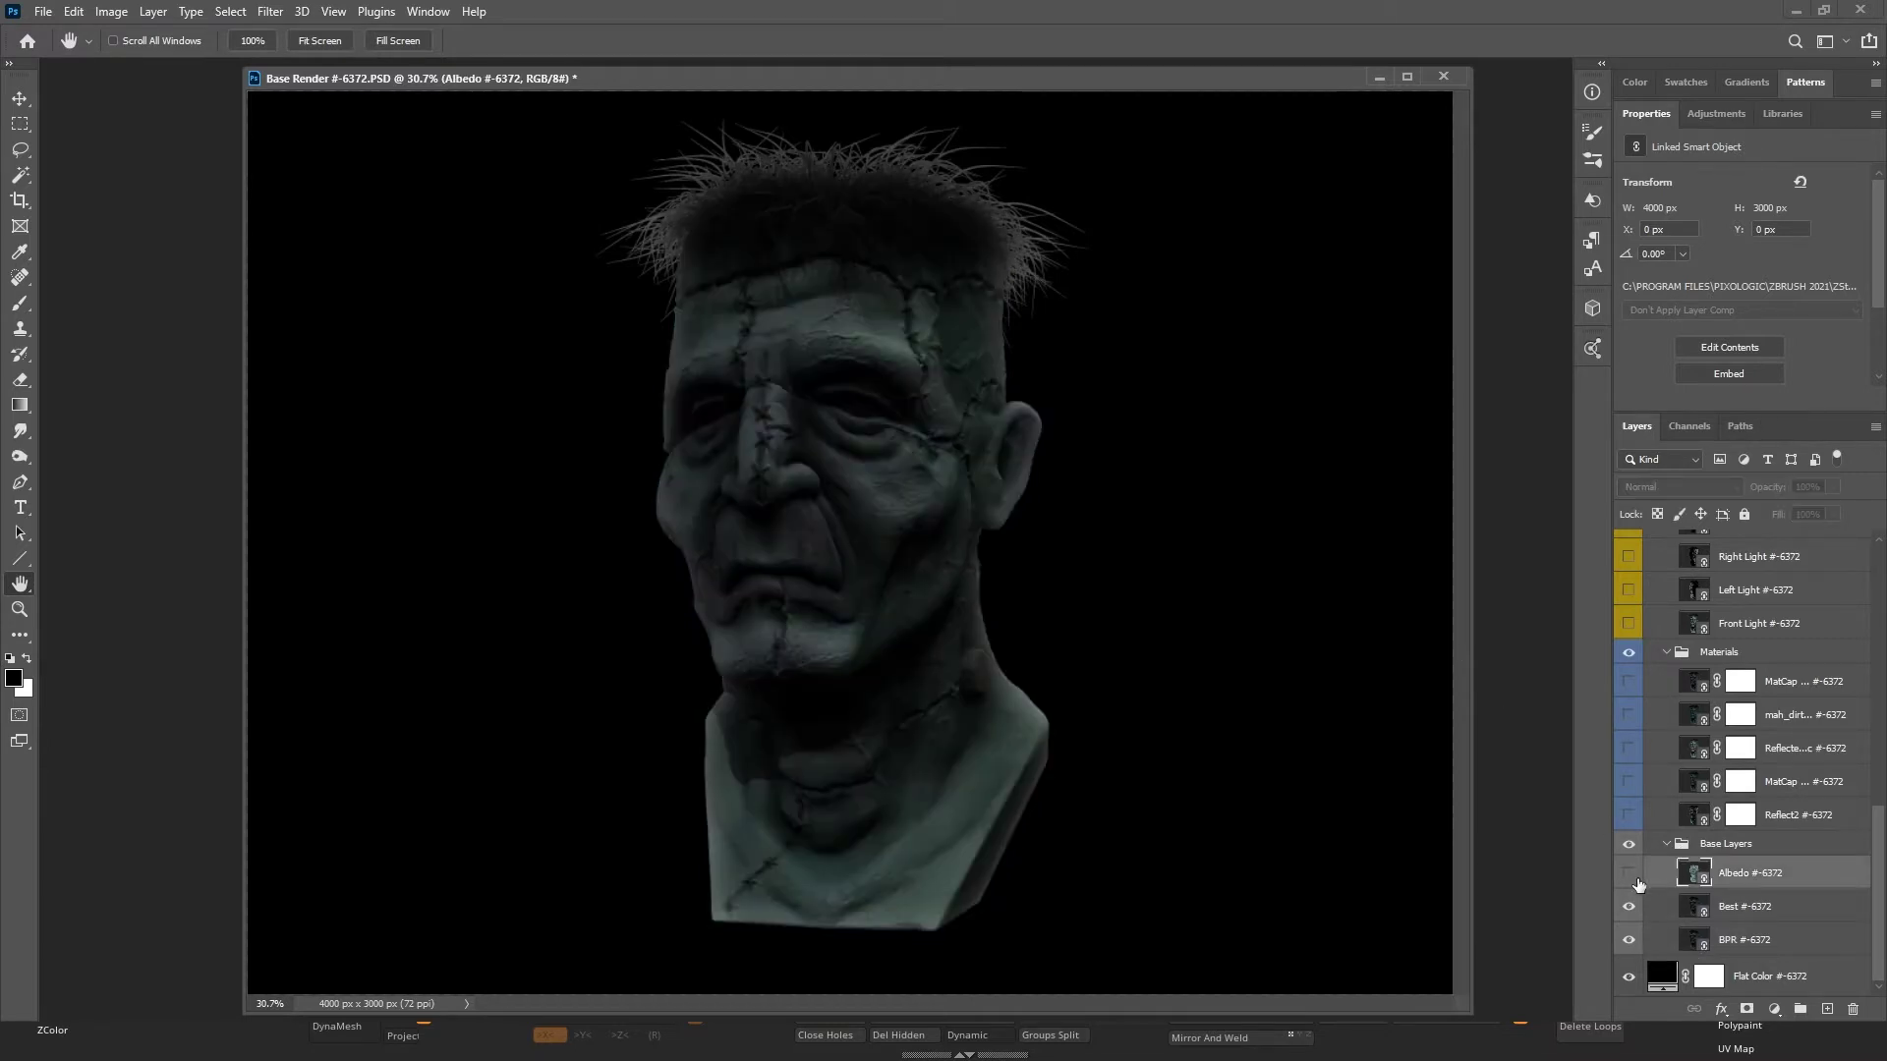
pyautogui.click(1781, 909)
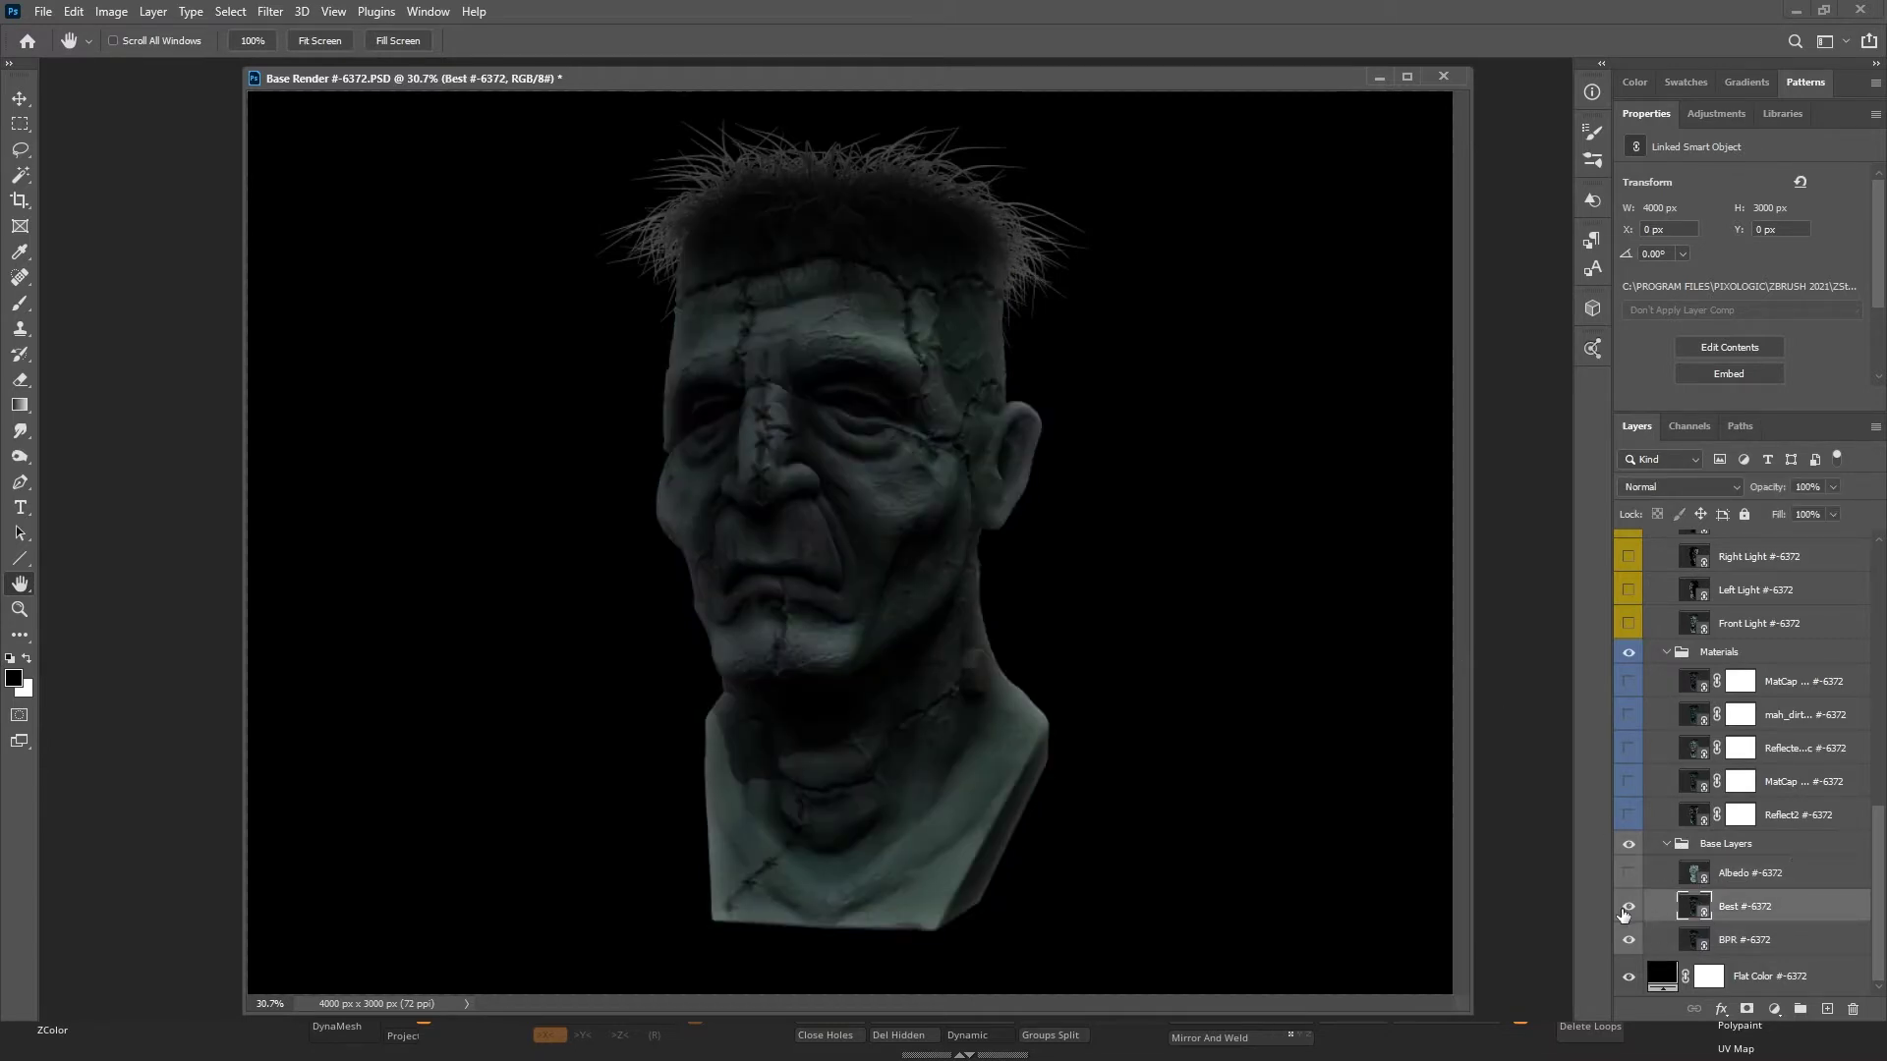
pyautogui.click(1628, 907)
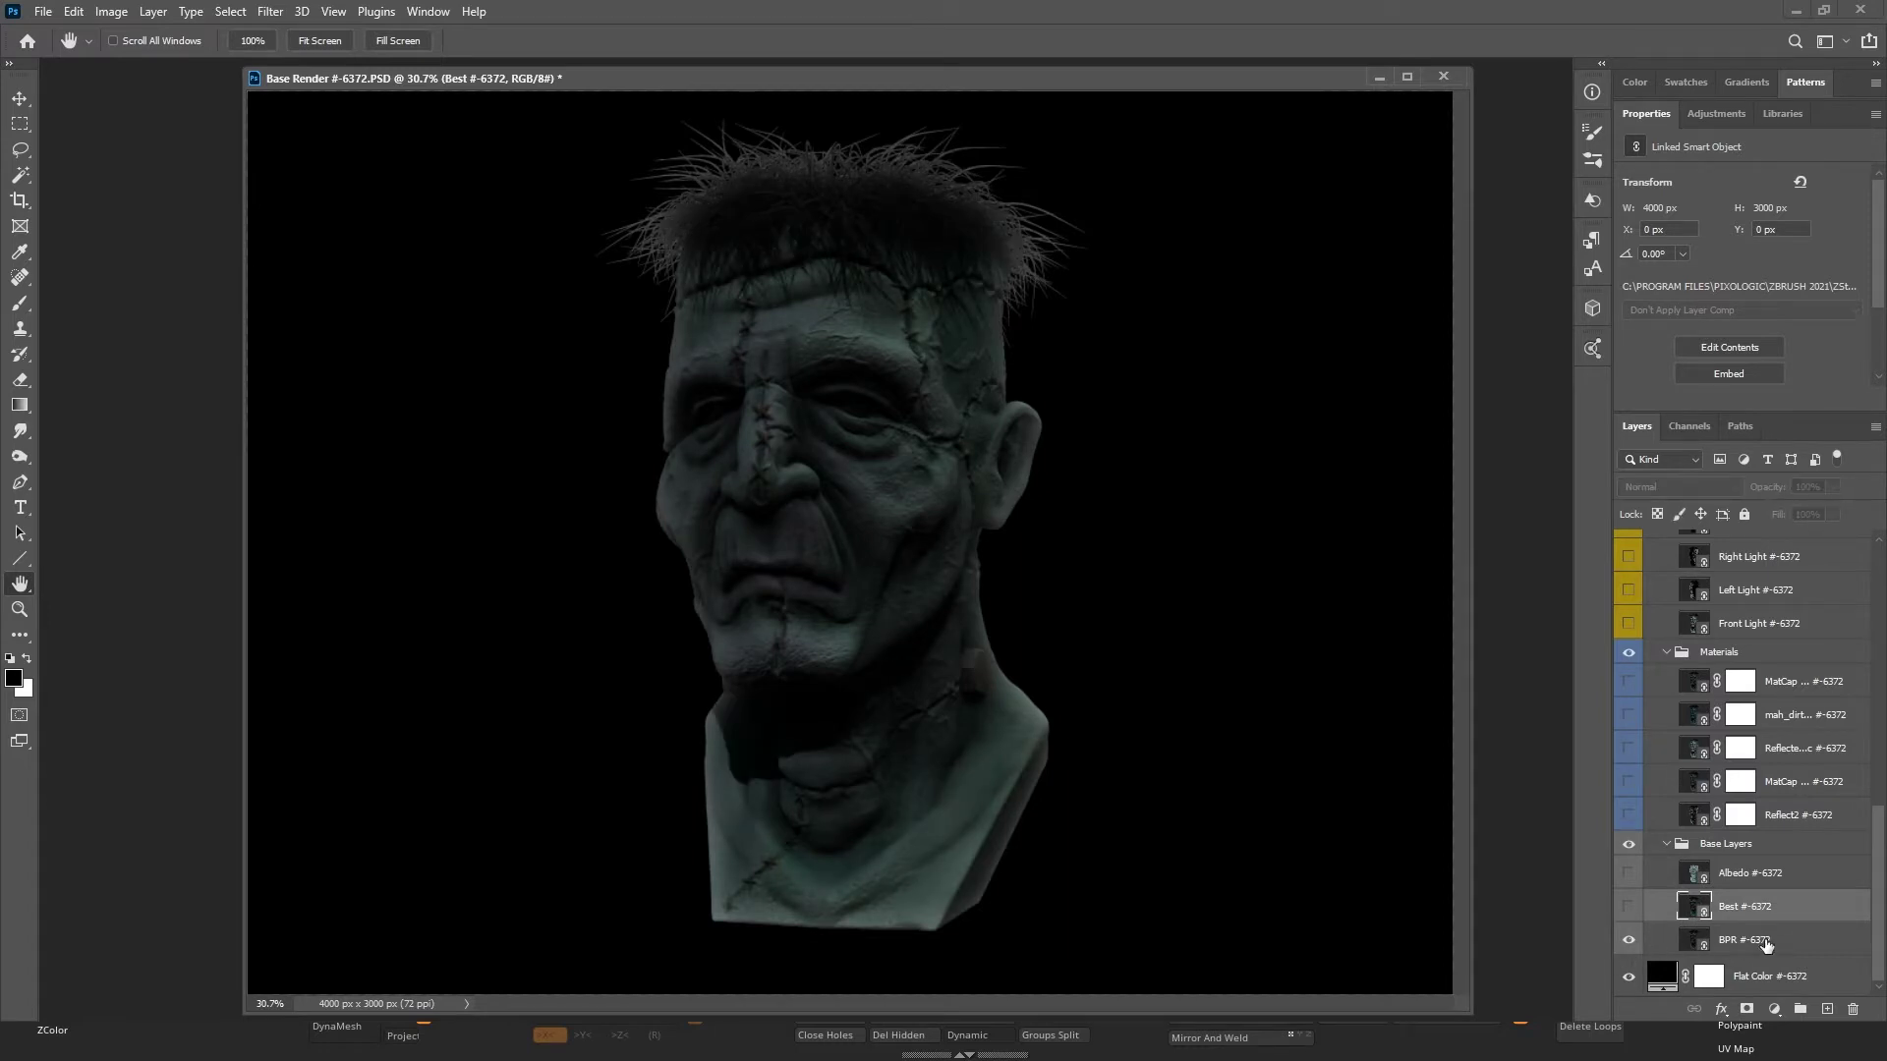
# Compare the Best and BPR renders by repeatedly toggling the Best layer's visibility, leaving it shown.
pyautogui.click(1668, 938)
pyautogui.click(1627, 906)
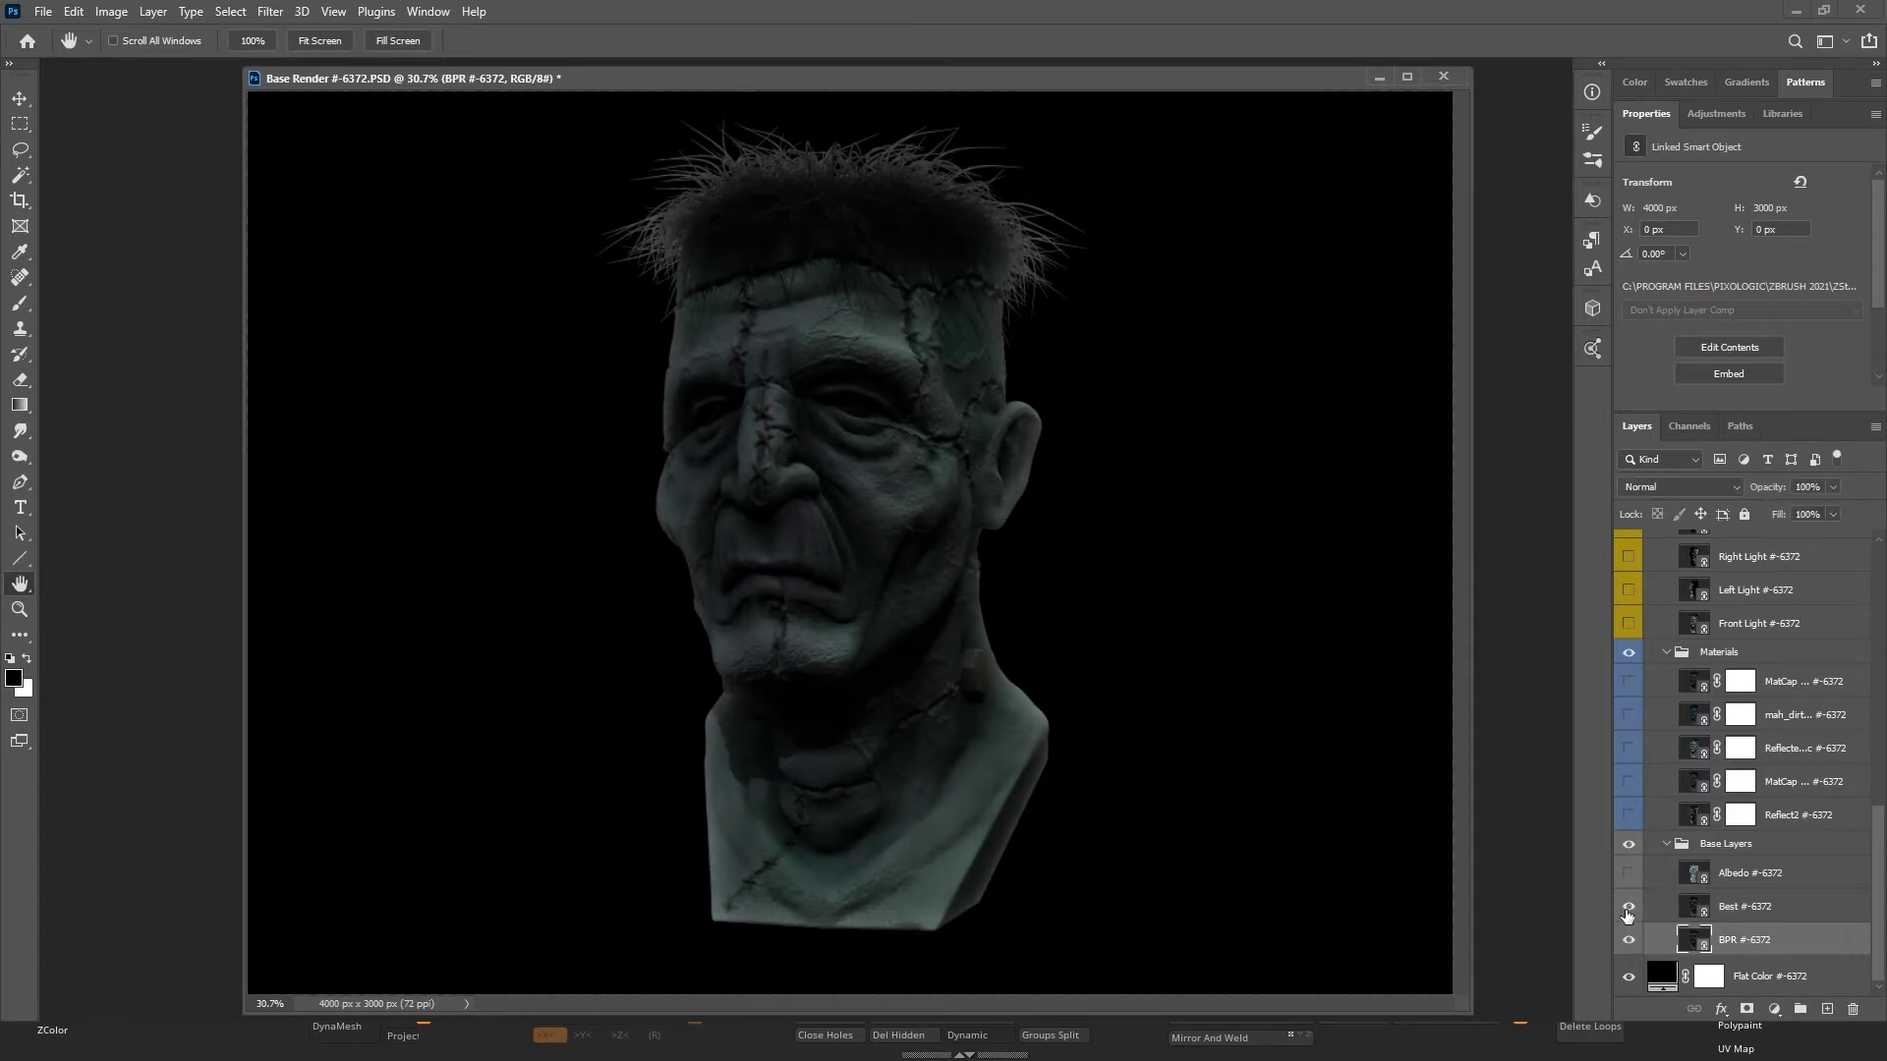
pyautogui.click(1627, 906)
pyautogui.click(1628, 908)
pyautogui.click(1627, 913)
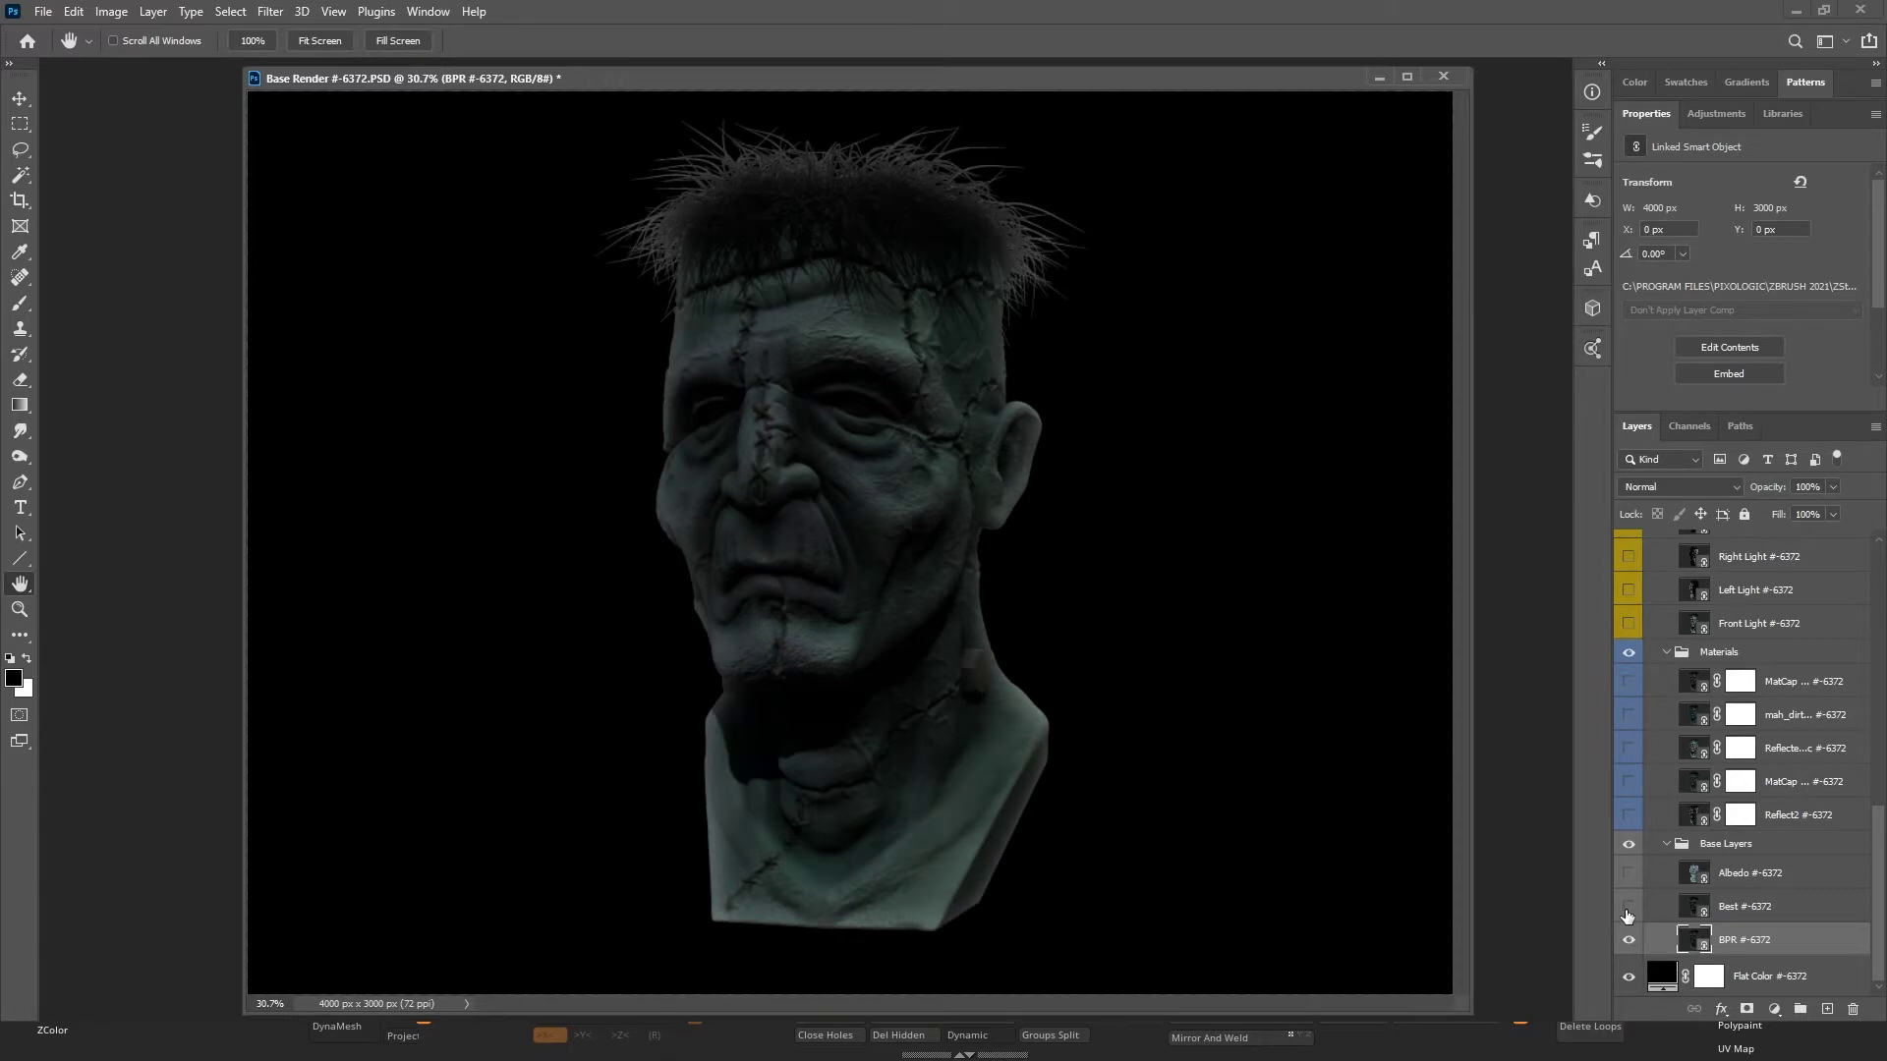
pyautogui.click(1627, 914)
pyautogui.click(1627, 914)
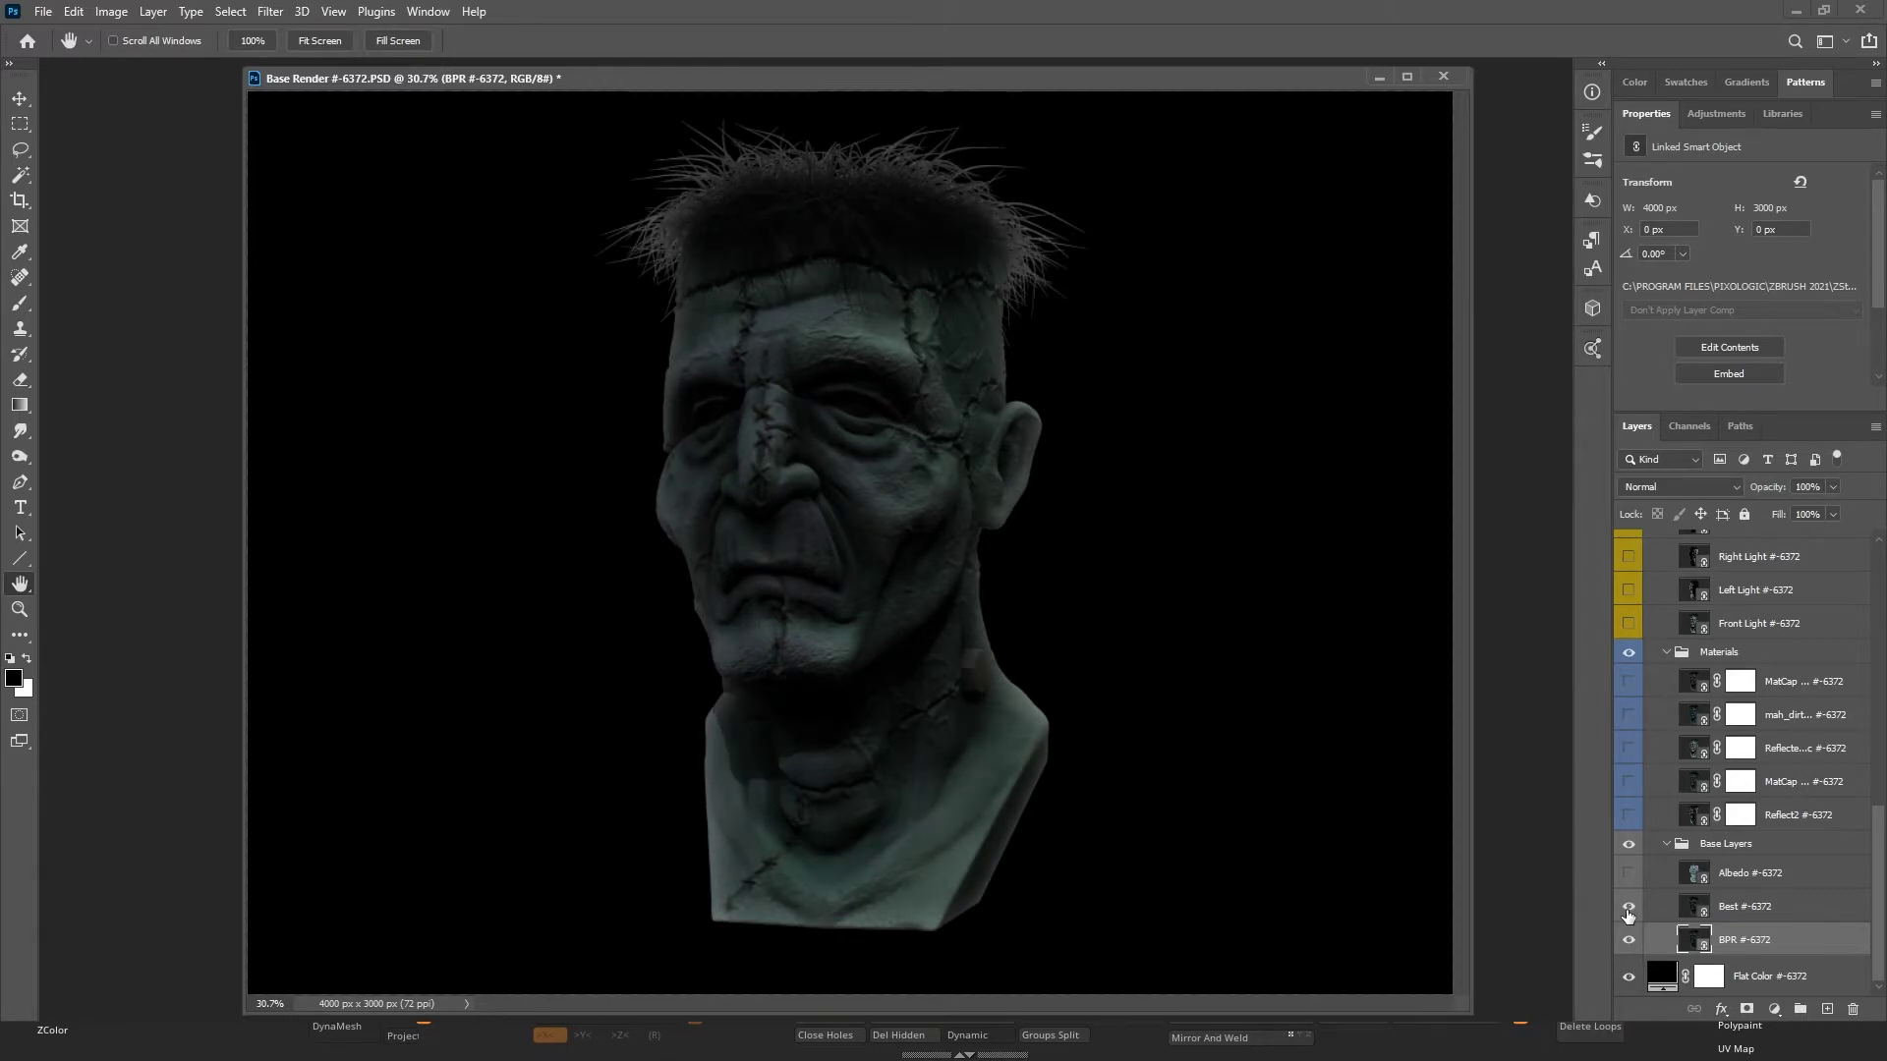
pyautogui.click(1628, 914)
pyautogui.click(1628, 908)
pyautogui.click(1627, 908)
pyautogui.click(1627, 908)
# Show the Albedo layer and preview it in successive blend modes, from Darken through Color Dodge and Vivid Light to Hue and Divide.
pyautogui.click(1791, 875)
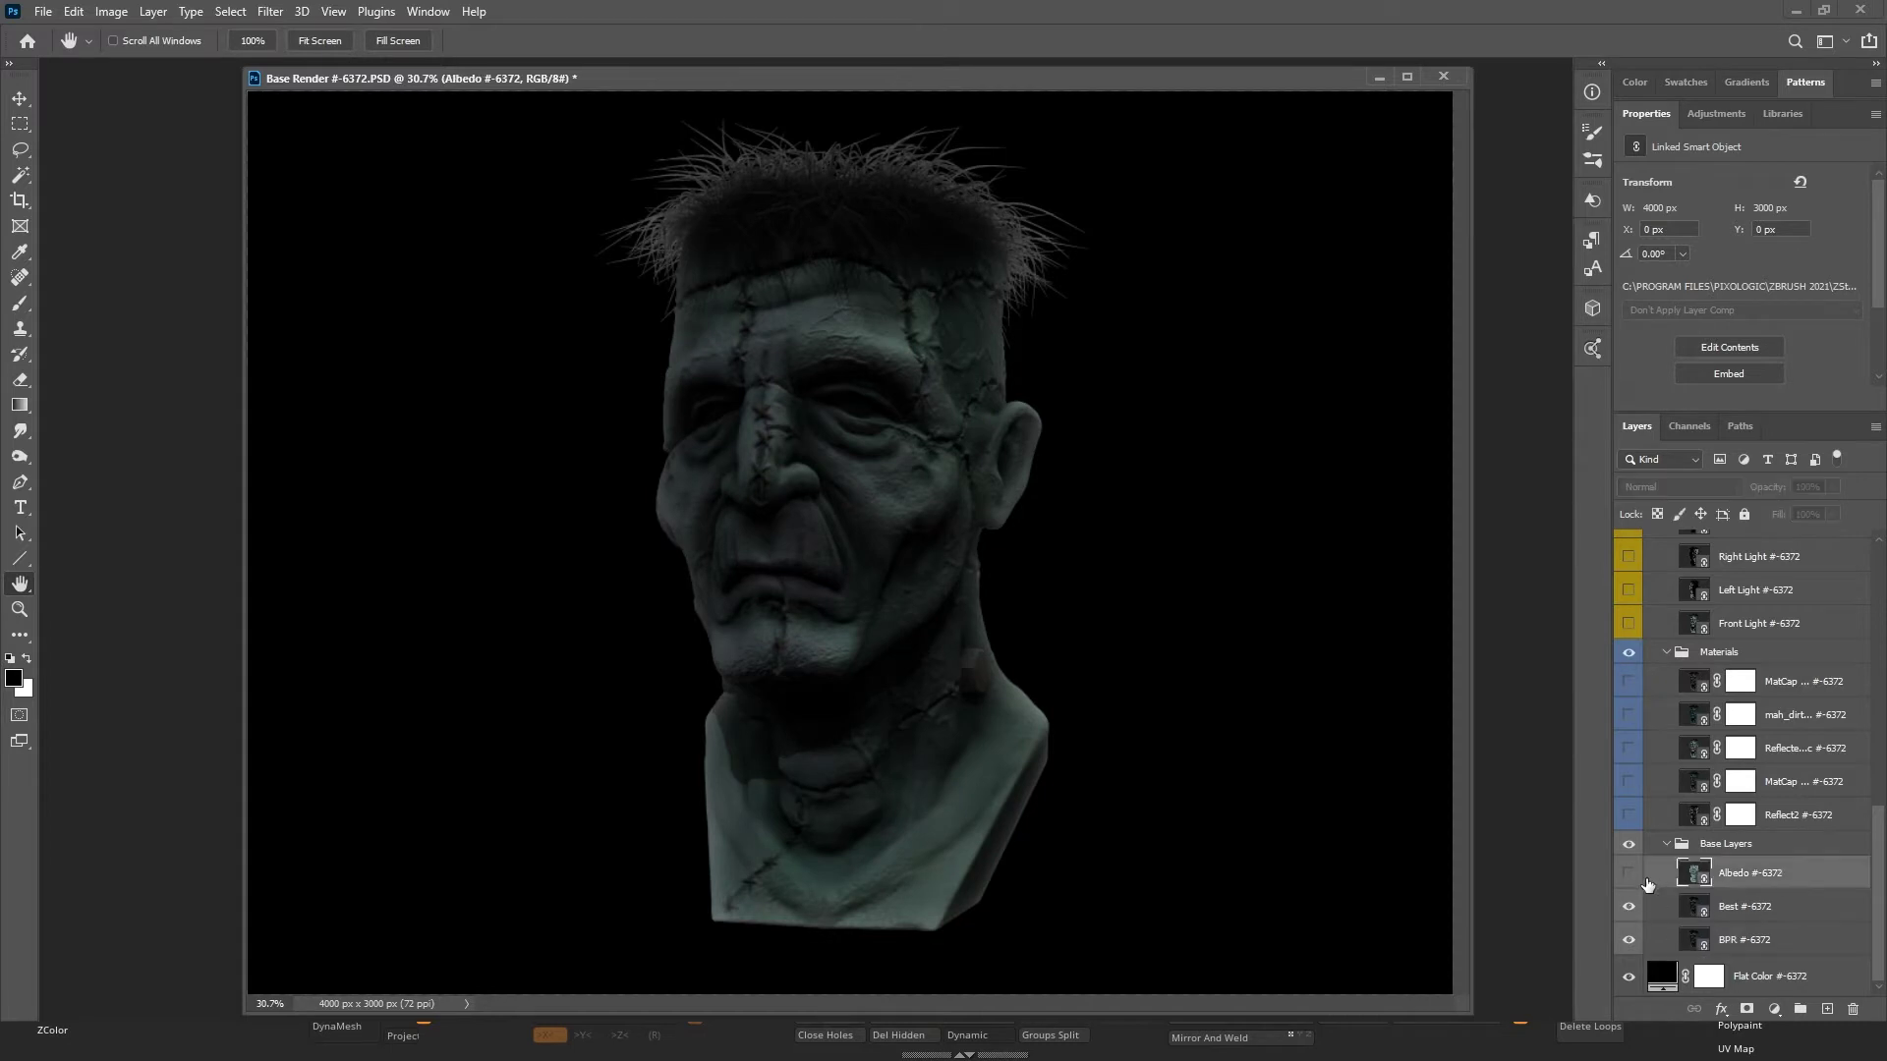
pyautogui.click(1629, 874)
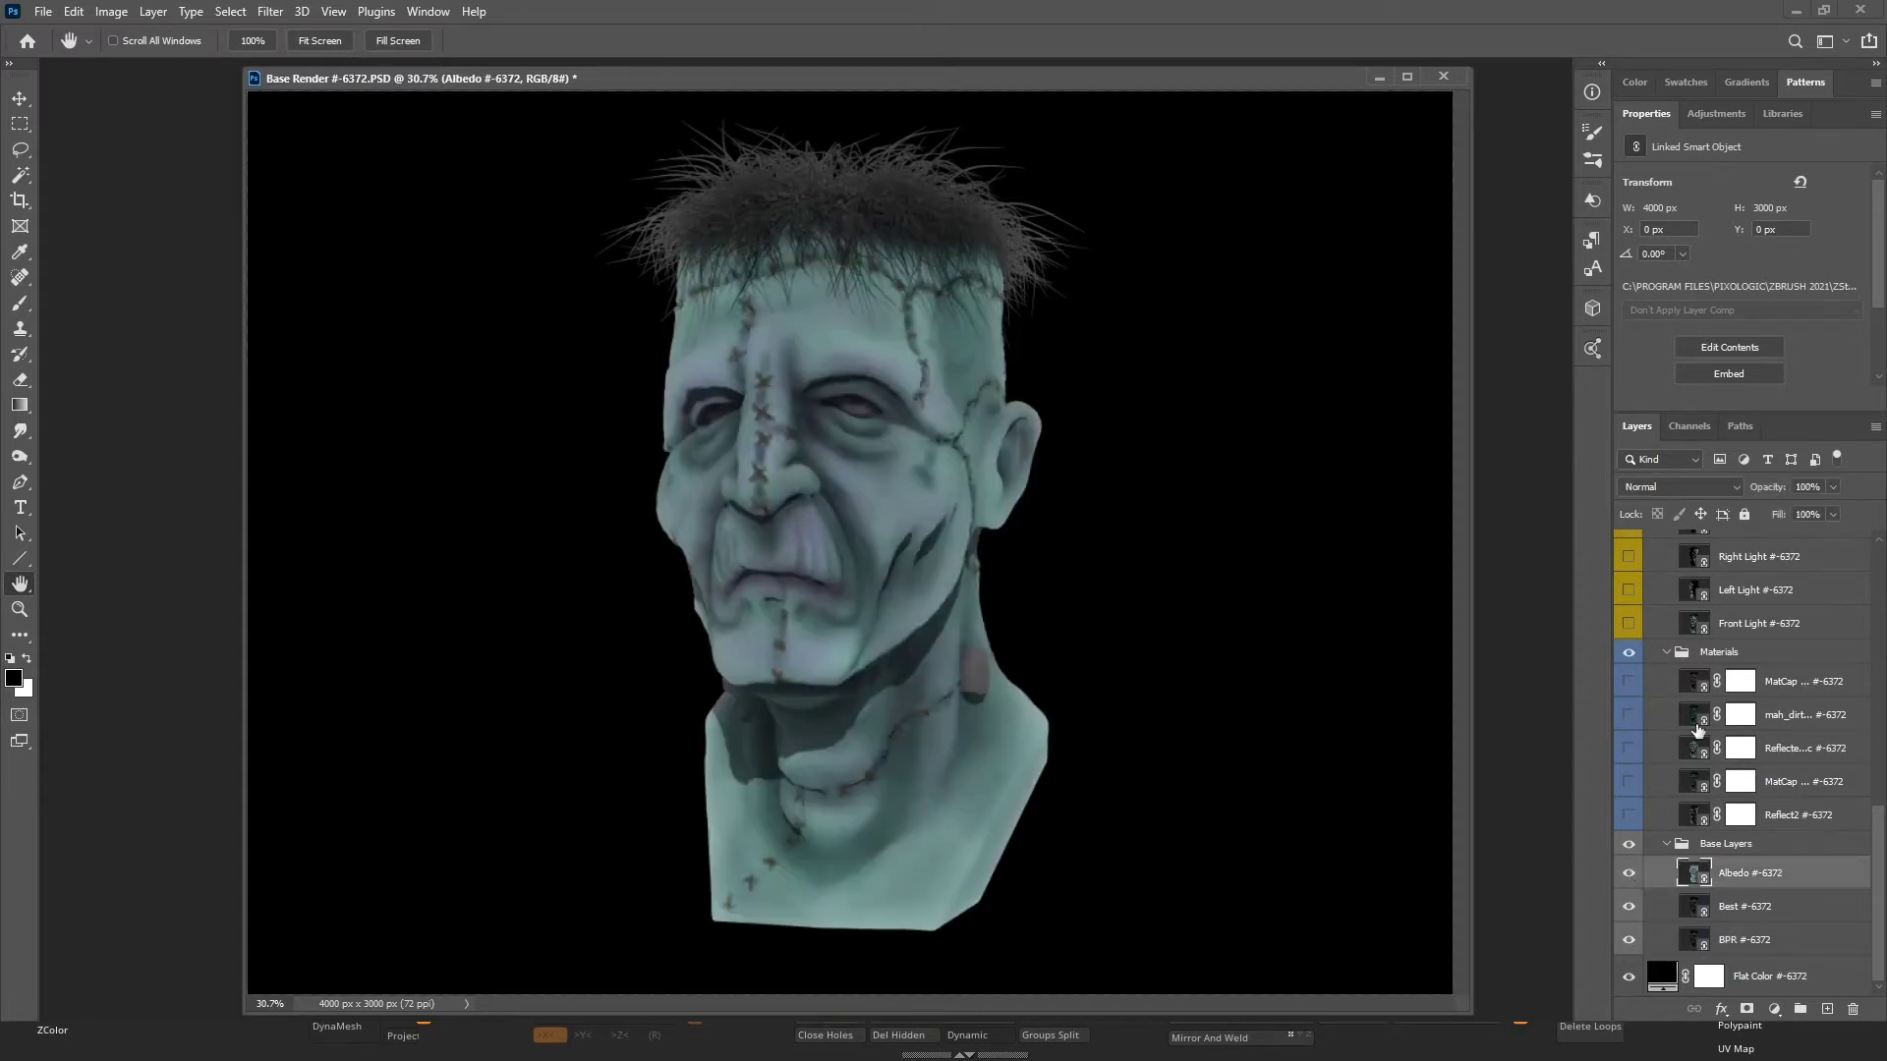
pyautogui.click(1706, 484)
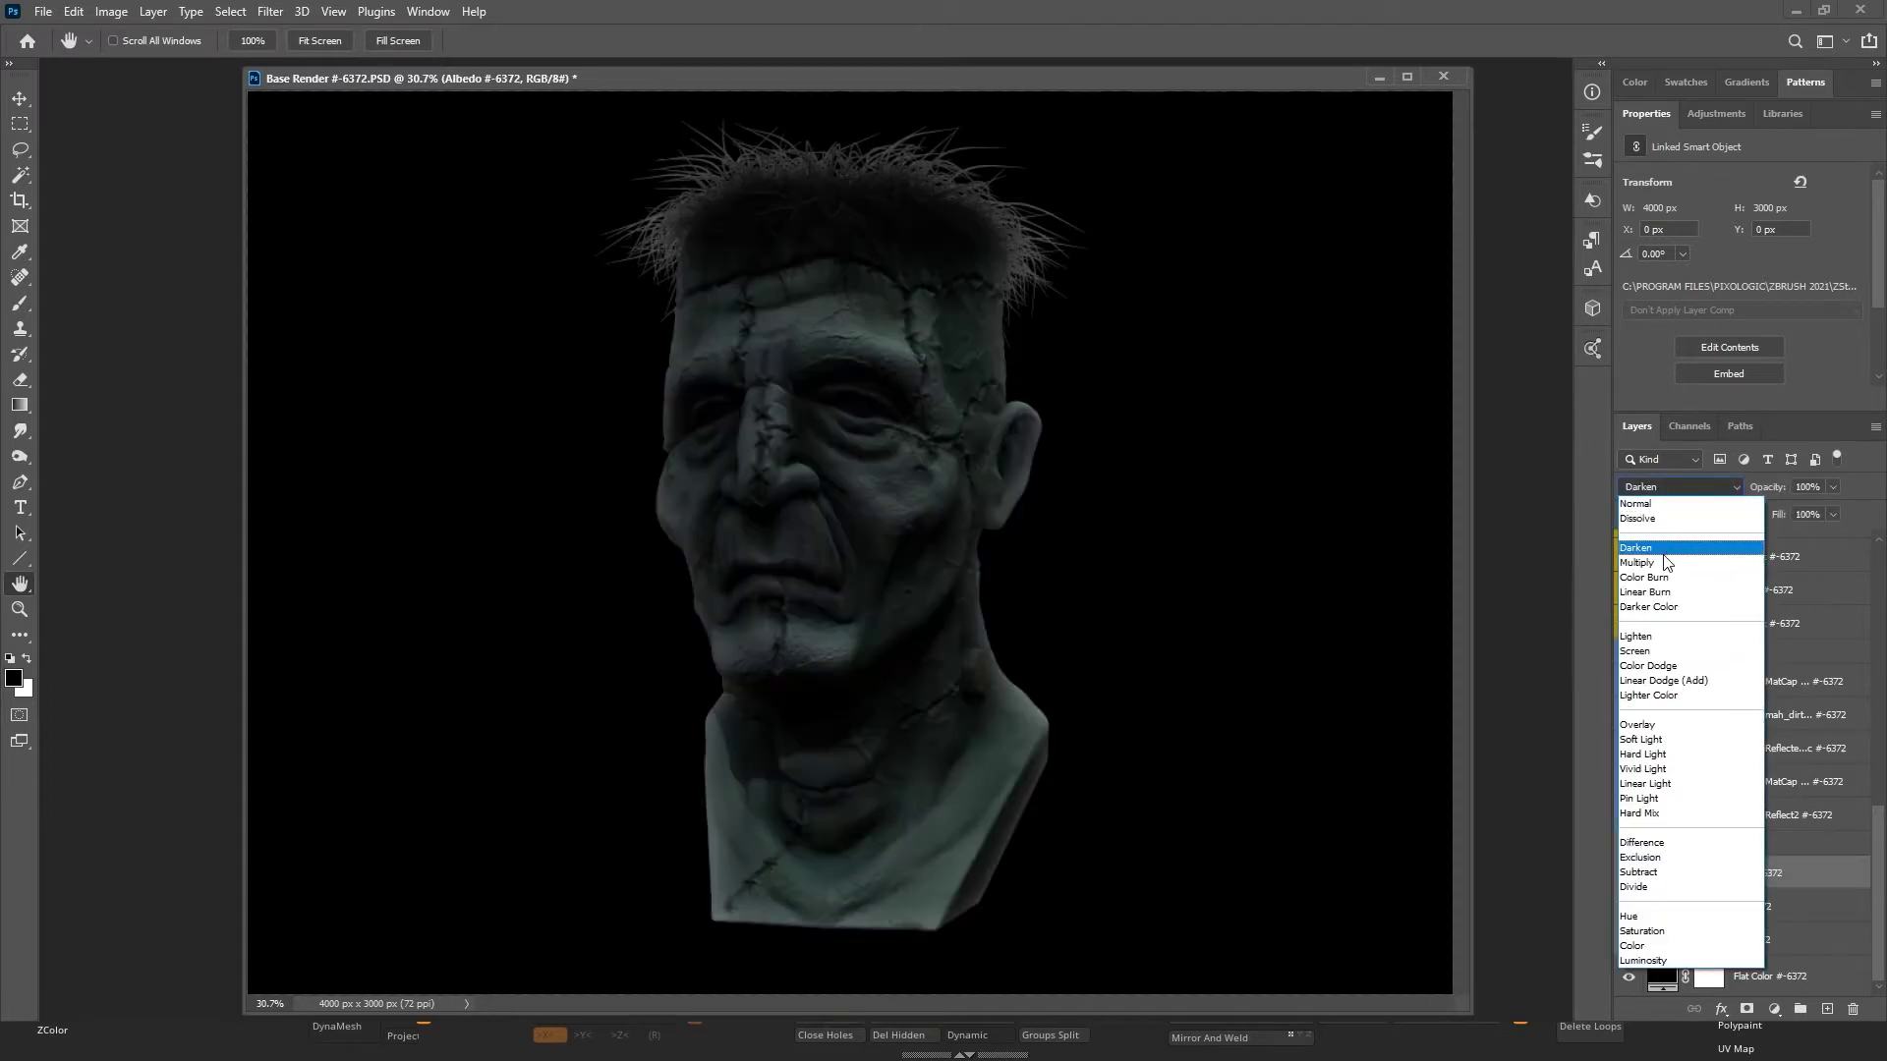
pyautogui.click(1664, 549)
pyautogui.press('Down')
pyautogui.press('Down')
pyautogui.press('Down')
pyautogui.press('Down')
pyautogui.press('Down')
pyautogui.press('Down')
pyautogui.press('Down')
pyautogui.press('Down')
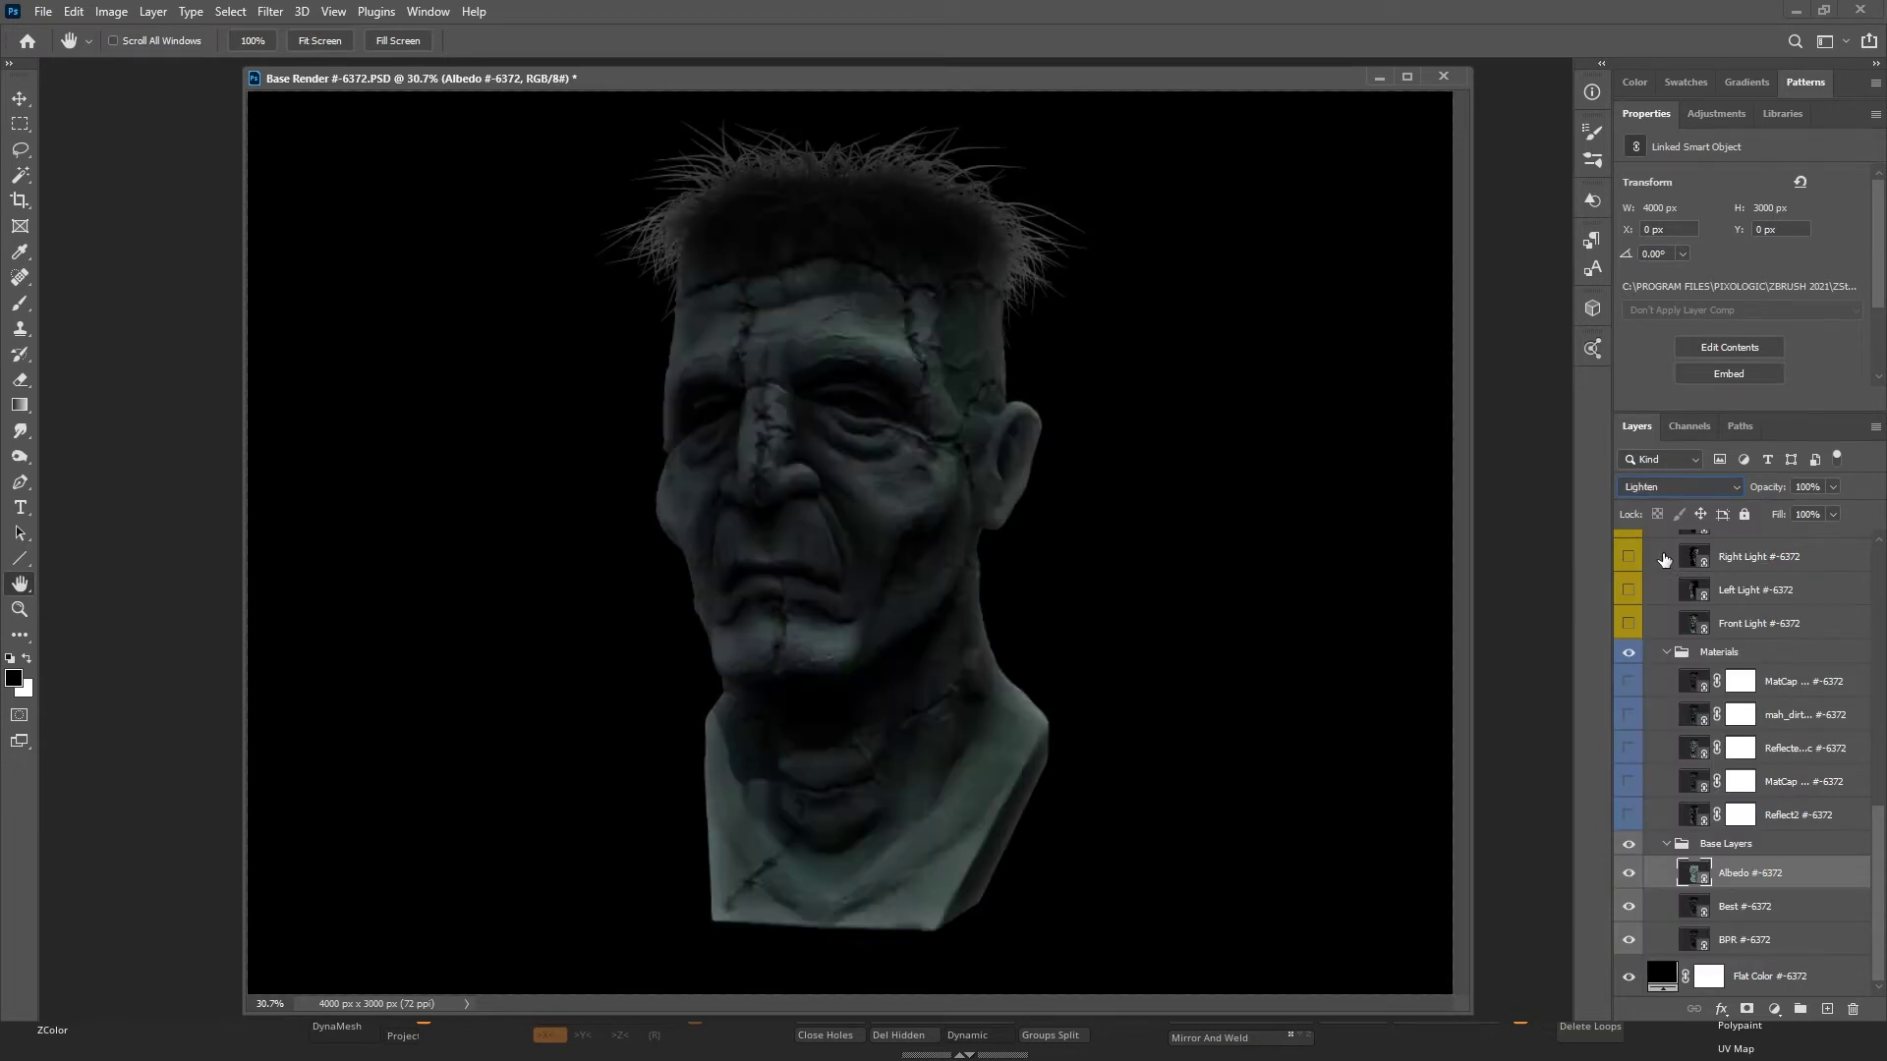
pyautogui.press('Up')
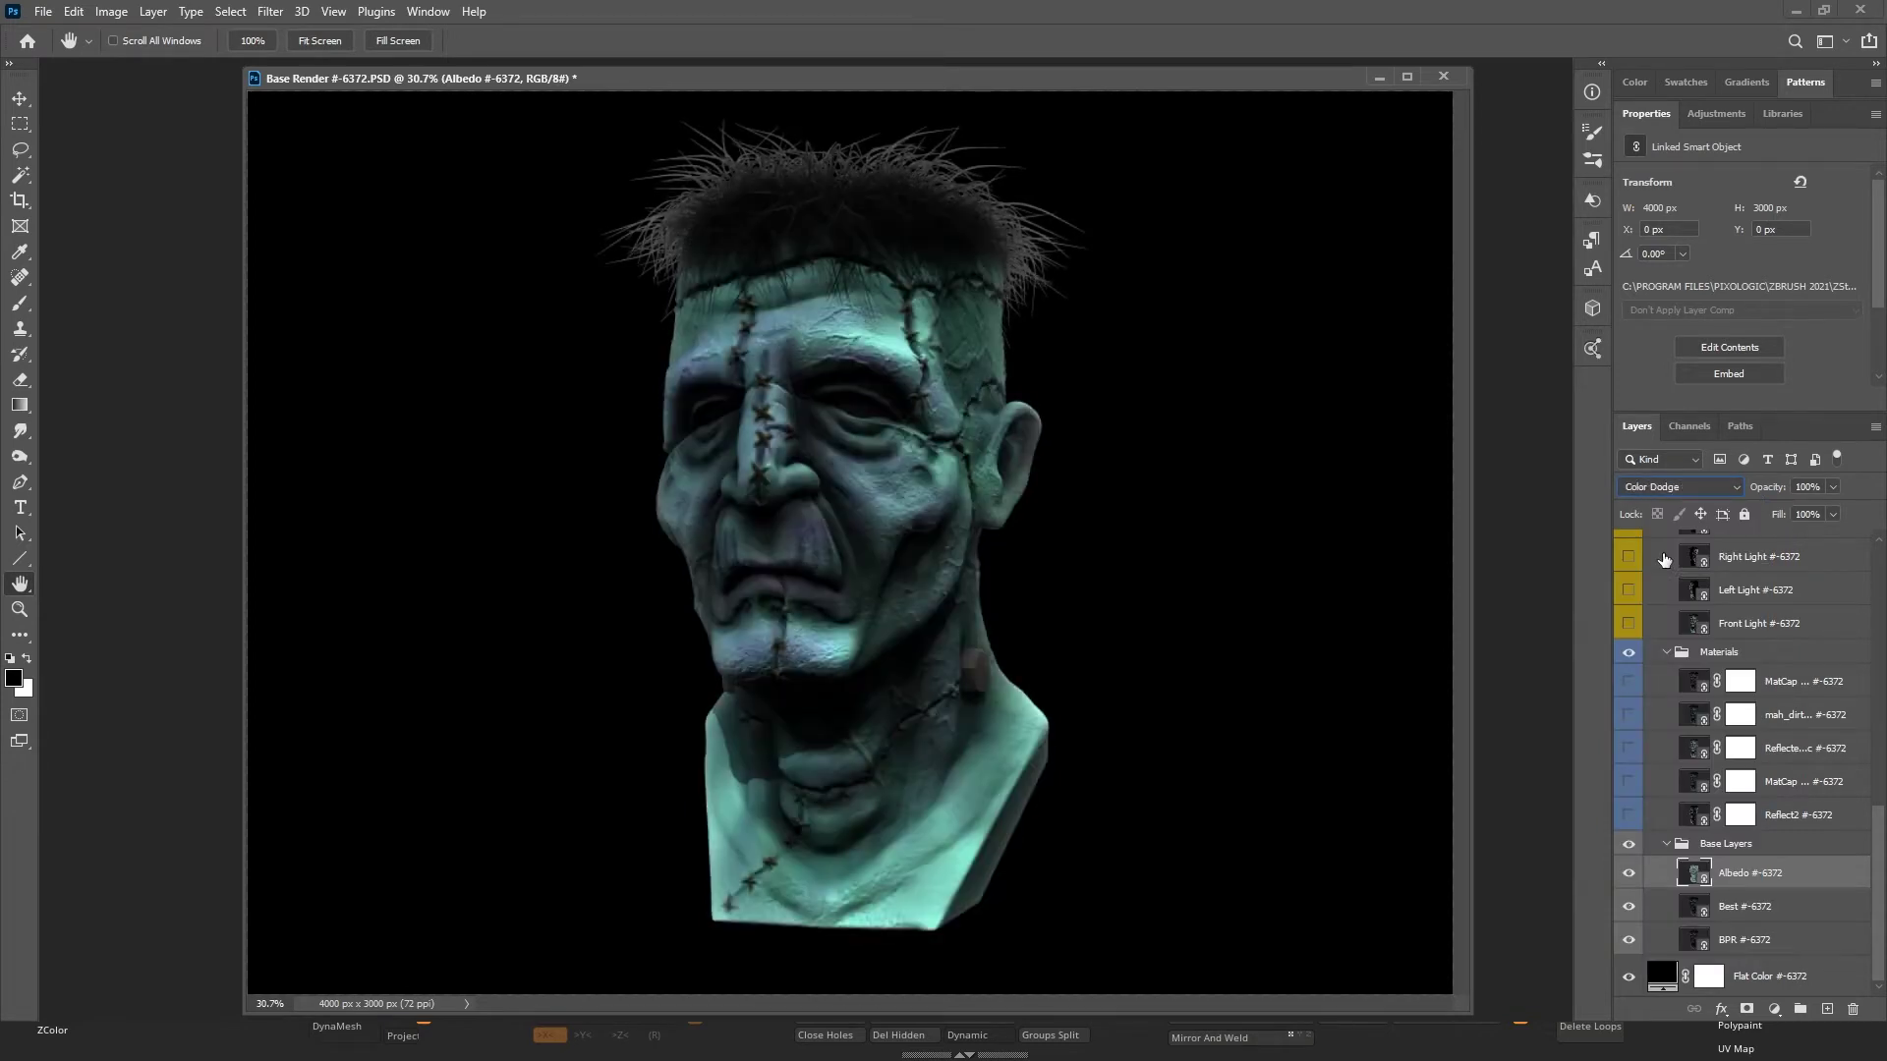
pyautogui.press('Down')
pyautogui.press('Down')
pyautogui.press('Down')
pyautogui.press('Down')
pyautogui.press('Down')
pyautogui.press('Down')
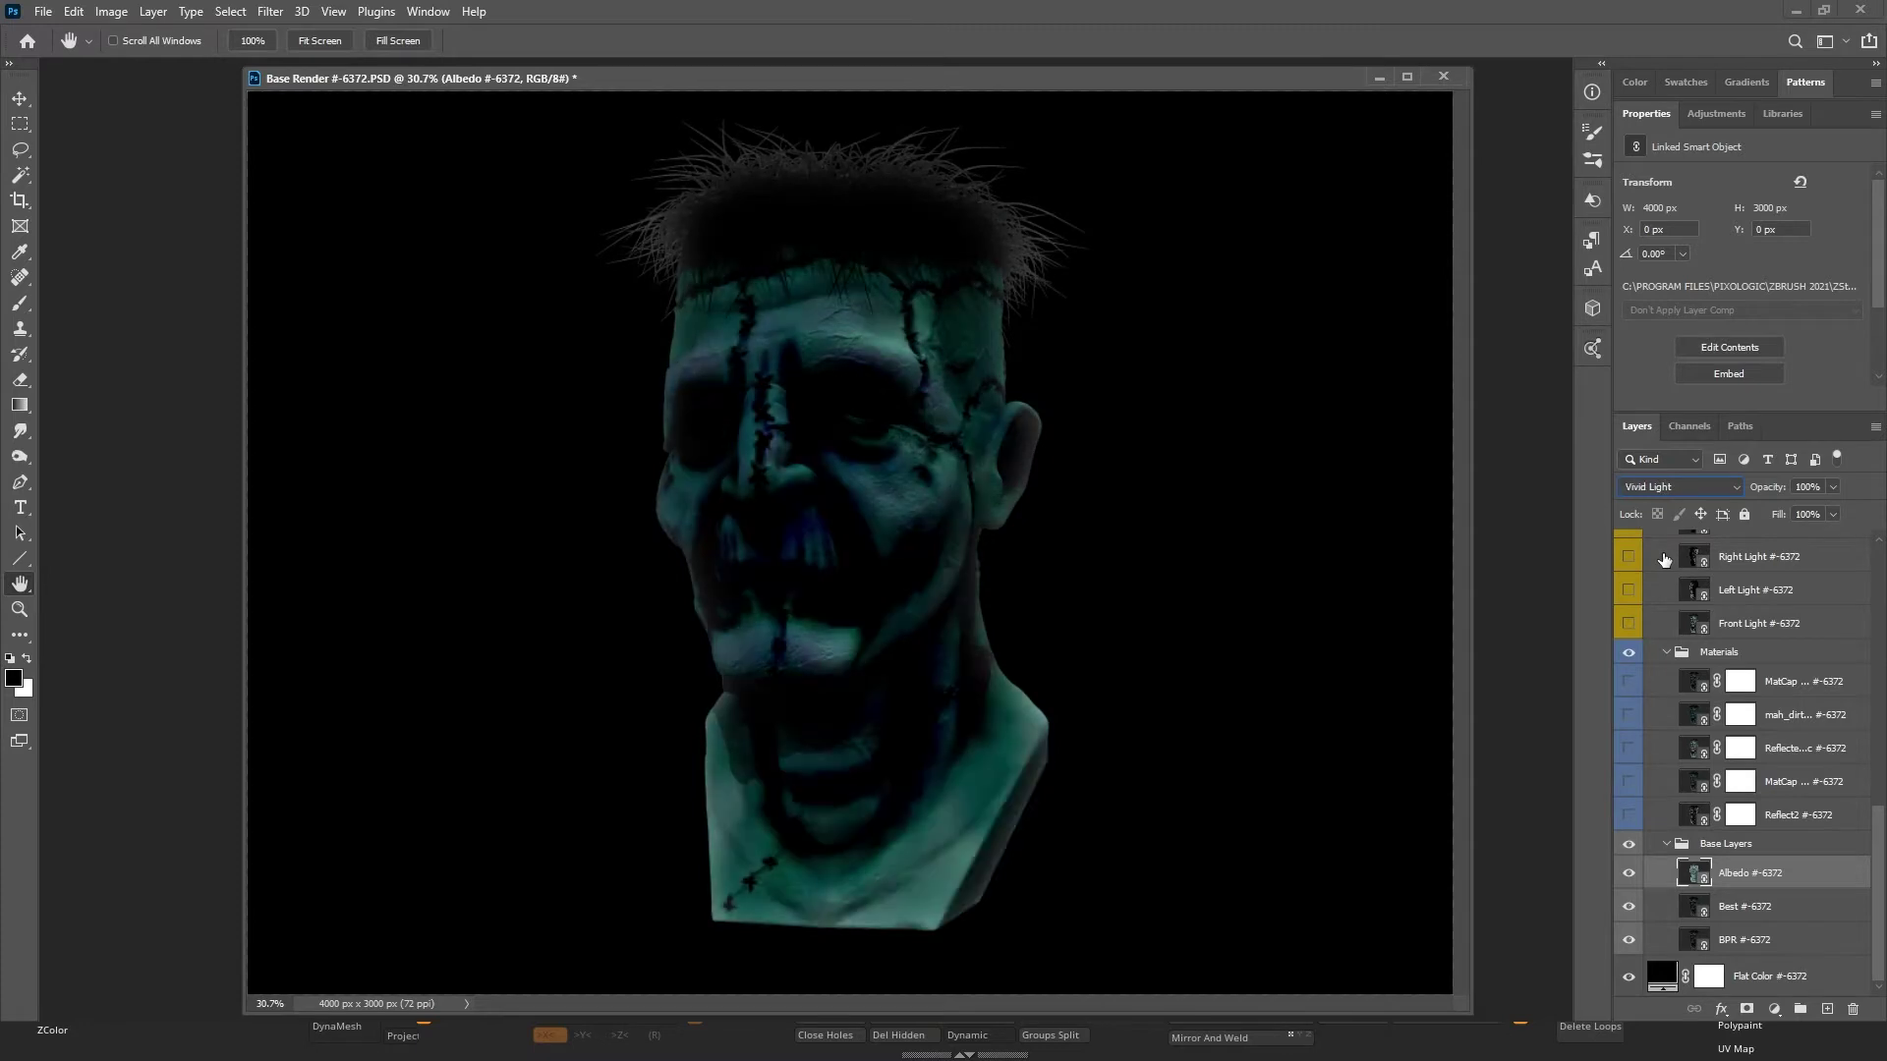
pyautogui.press('Down')
pyautogui.press('Down')
pyautogui.press('Down')
pyautogui.press('Down')
pyautogui.press('Down')
pyautogui.press('Down')
pyautogui.press('Down')
pyautogui.press('Down')
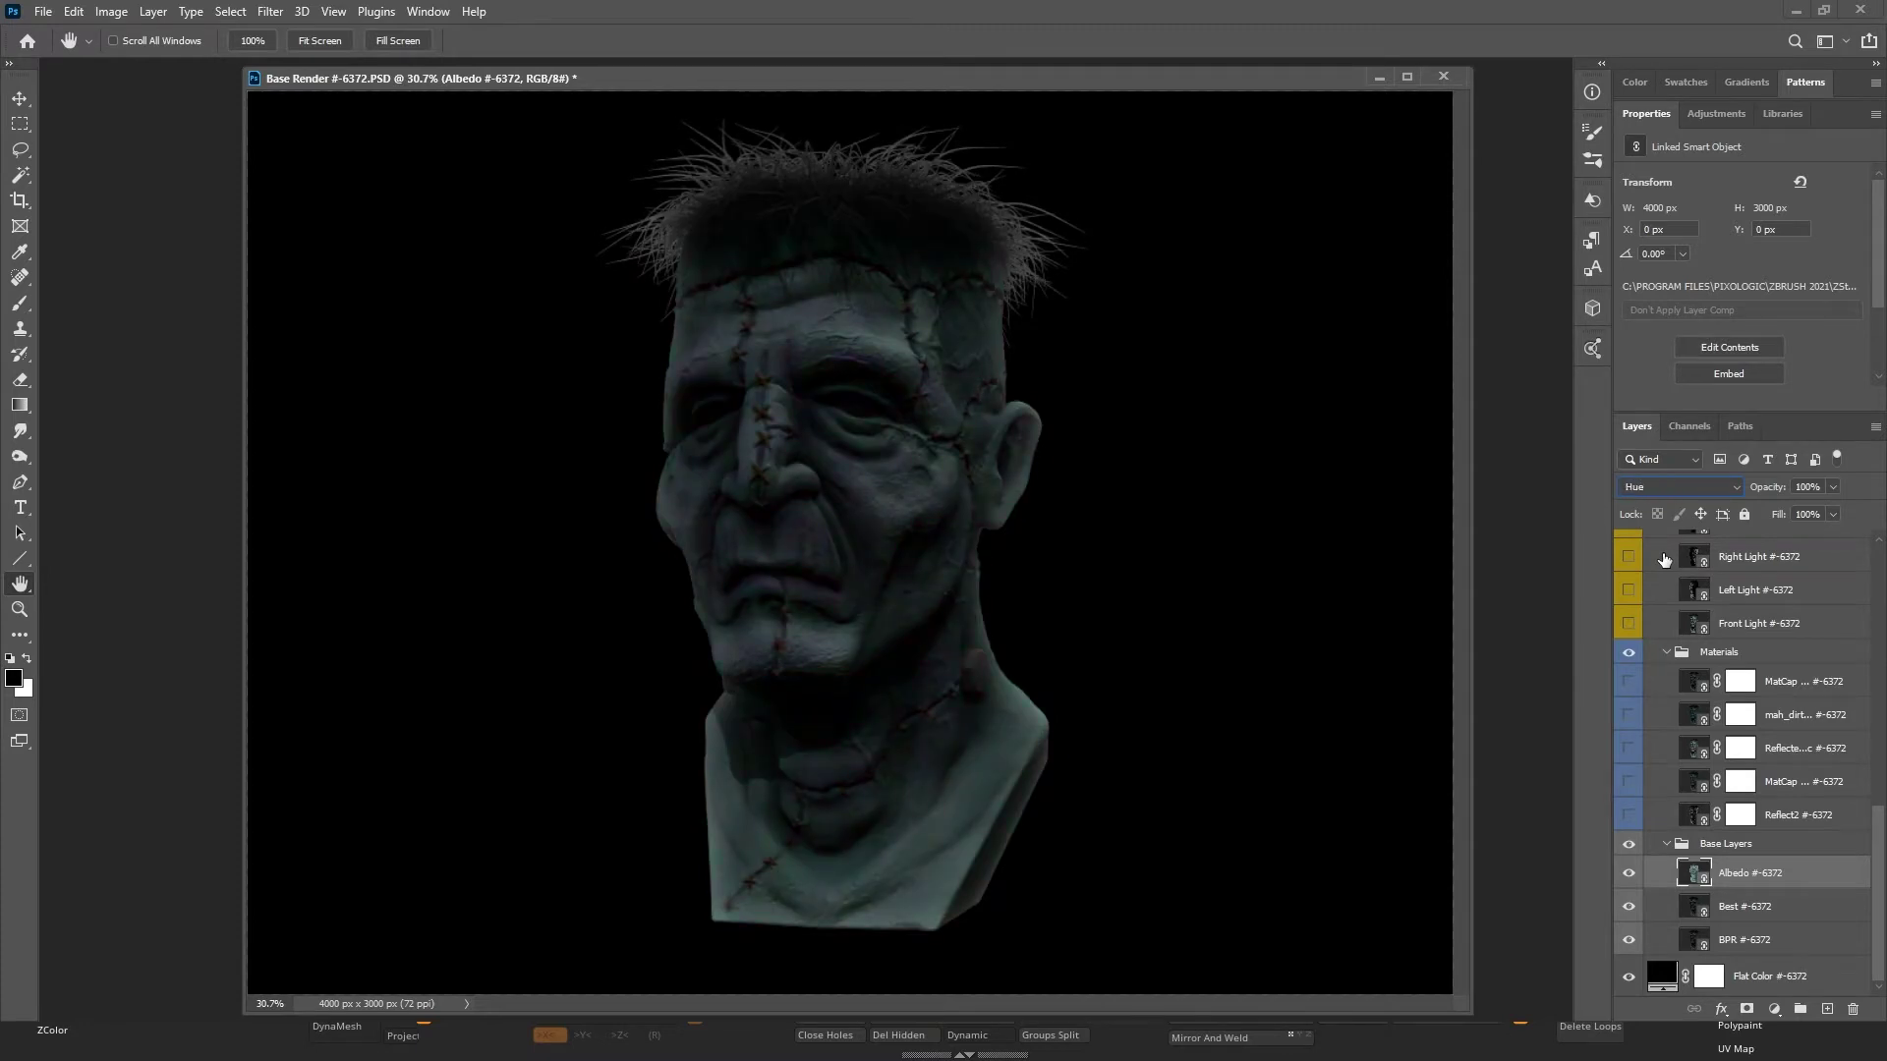
pyautogui.press('Up')
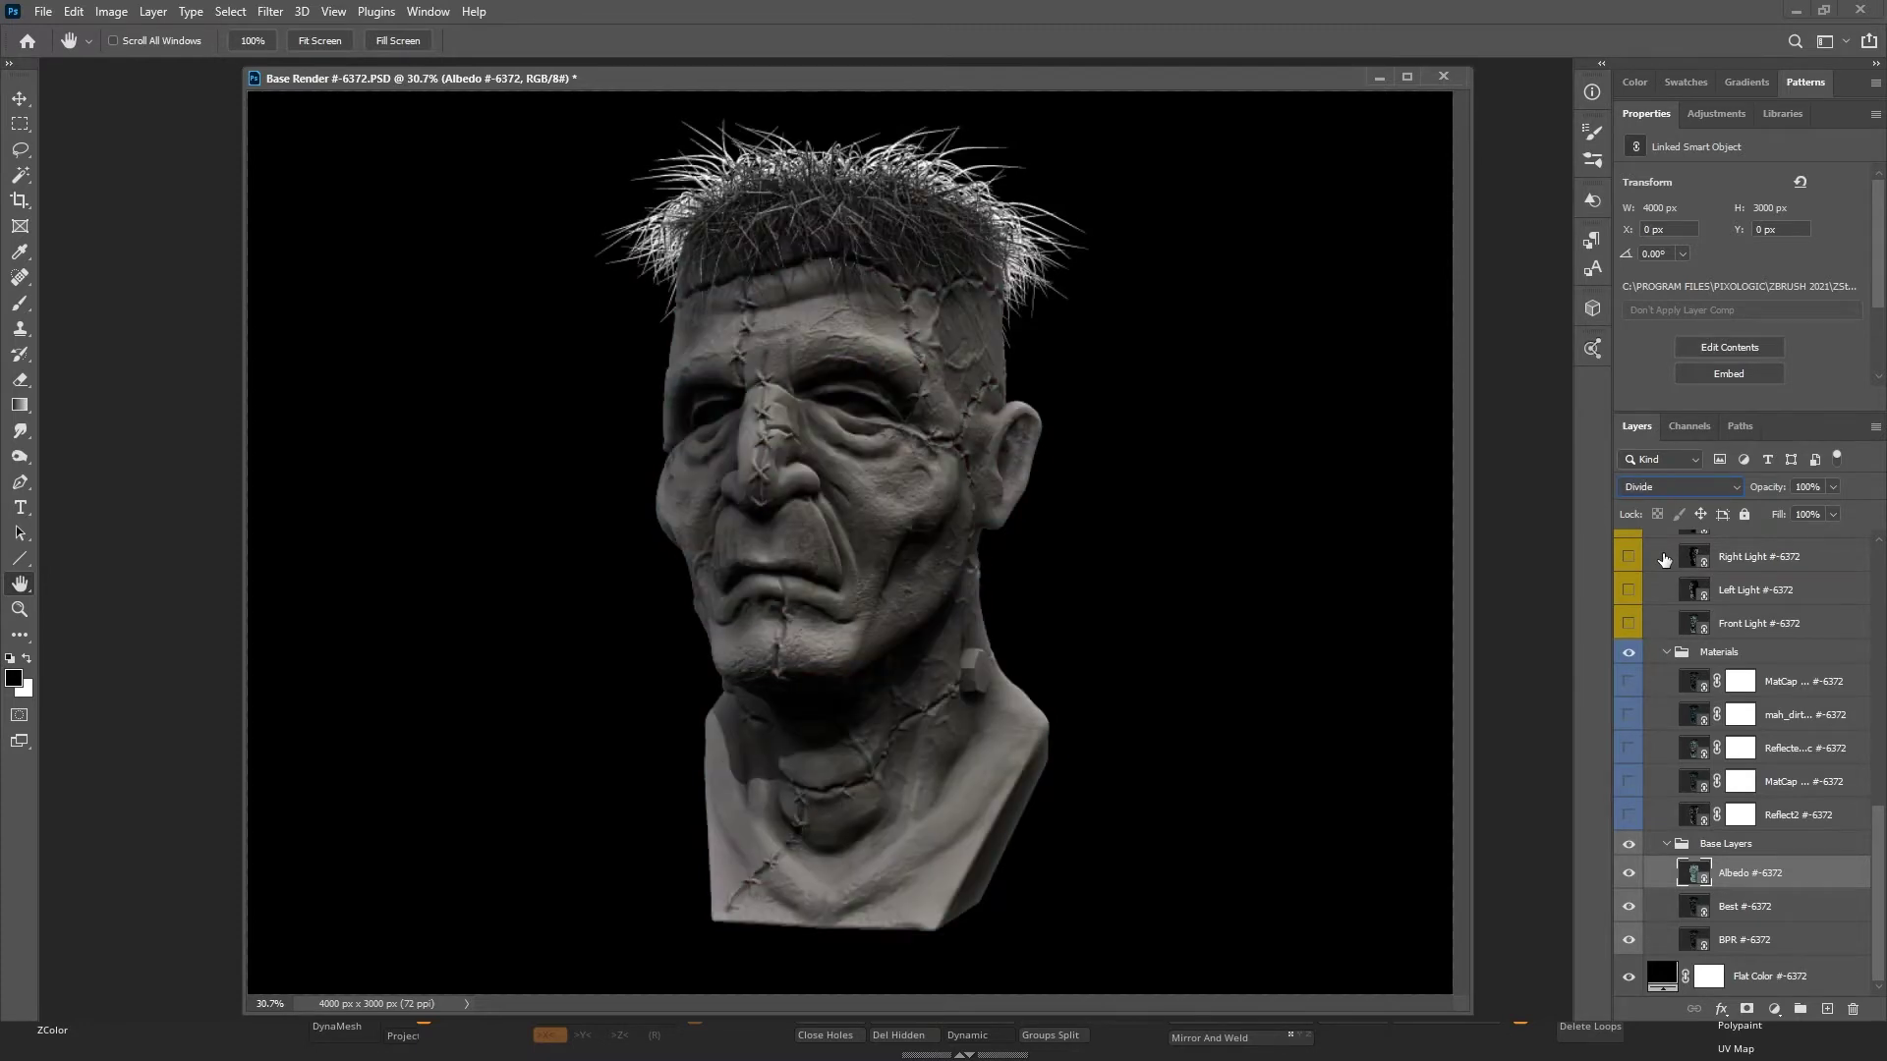
# Reset the Albedo layer's blend mode to Normal and compare the image with the layer hidden and shown.
pyautogui.click(1670, 486)
pyautogui.click(1661, 494)
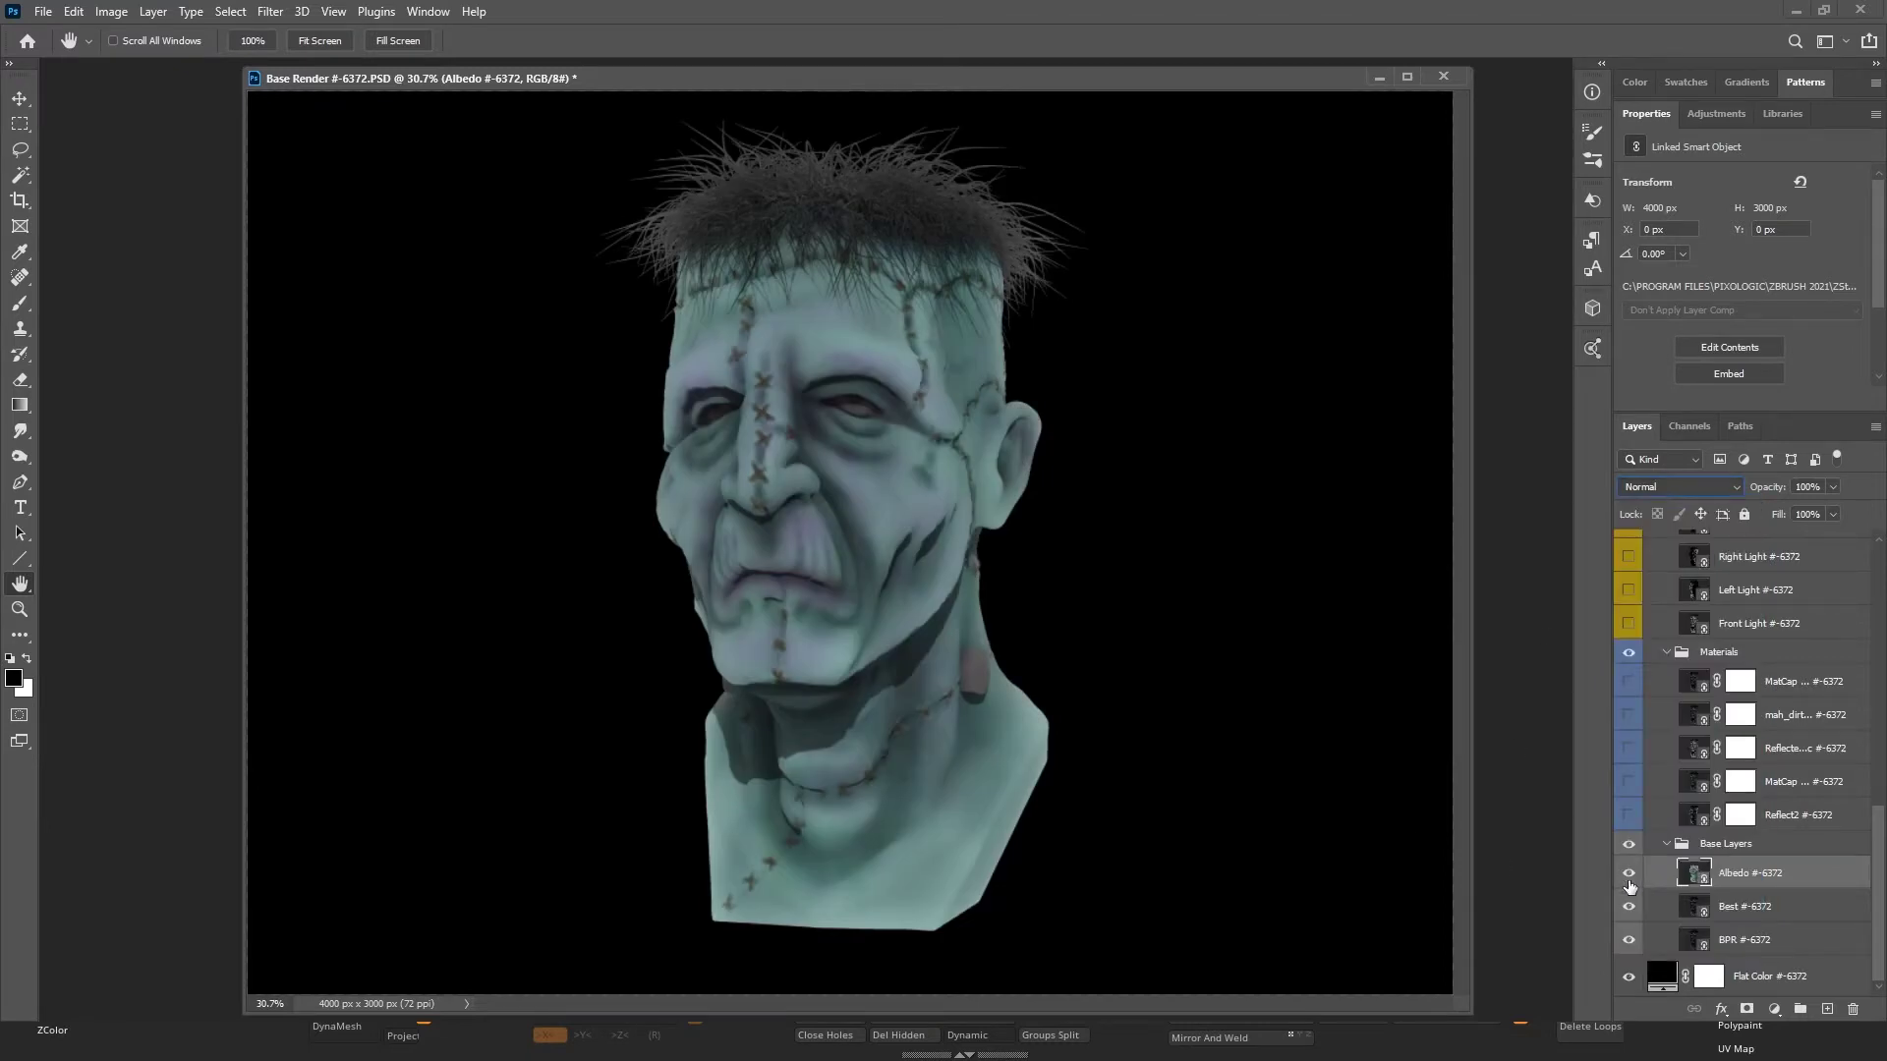
pyautogui.click(1628, 873)
pyautogui.click(1629, 873)
# Preview the Materials group's layers by showing them one after another from Reflect2 upward, and hide all five again.
pyautogui.click(1833, 820)
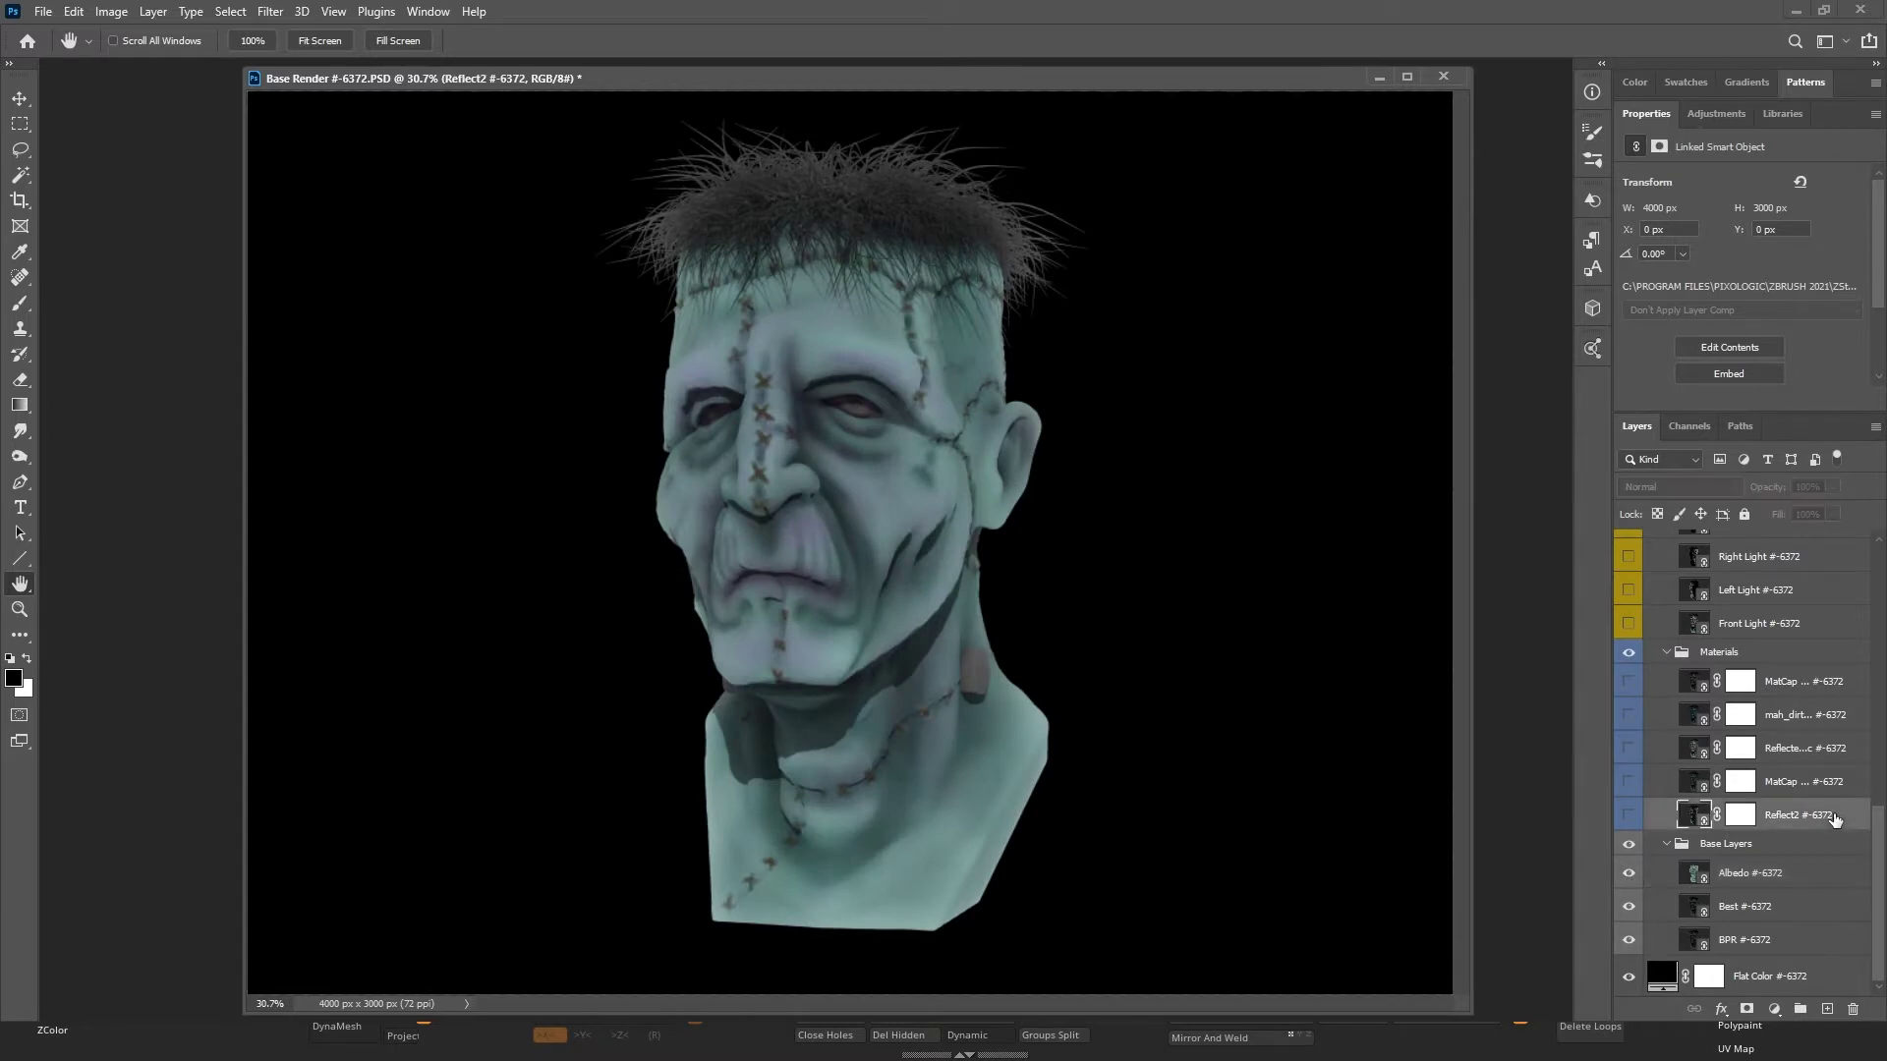
pyautogui.click(1628, 815)
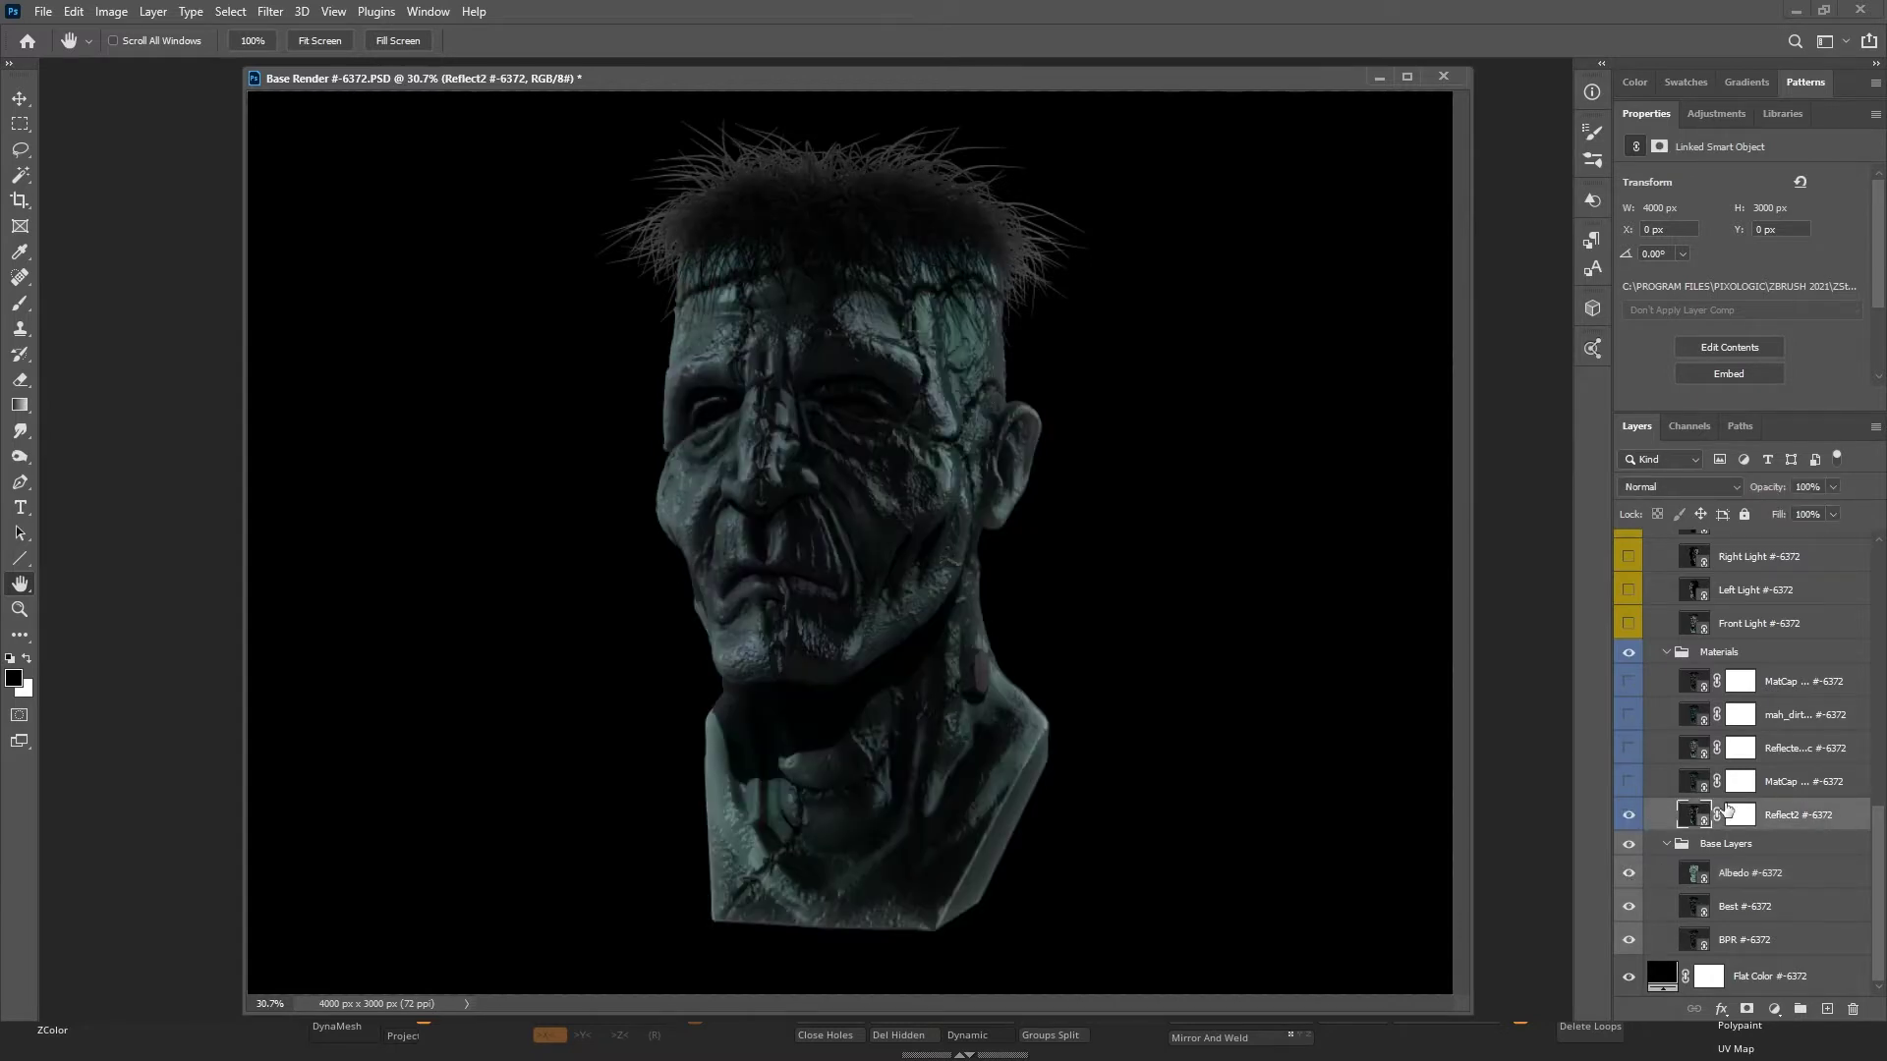
pyautogui.click(1628, 783)
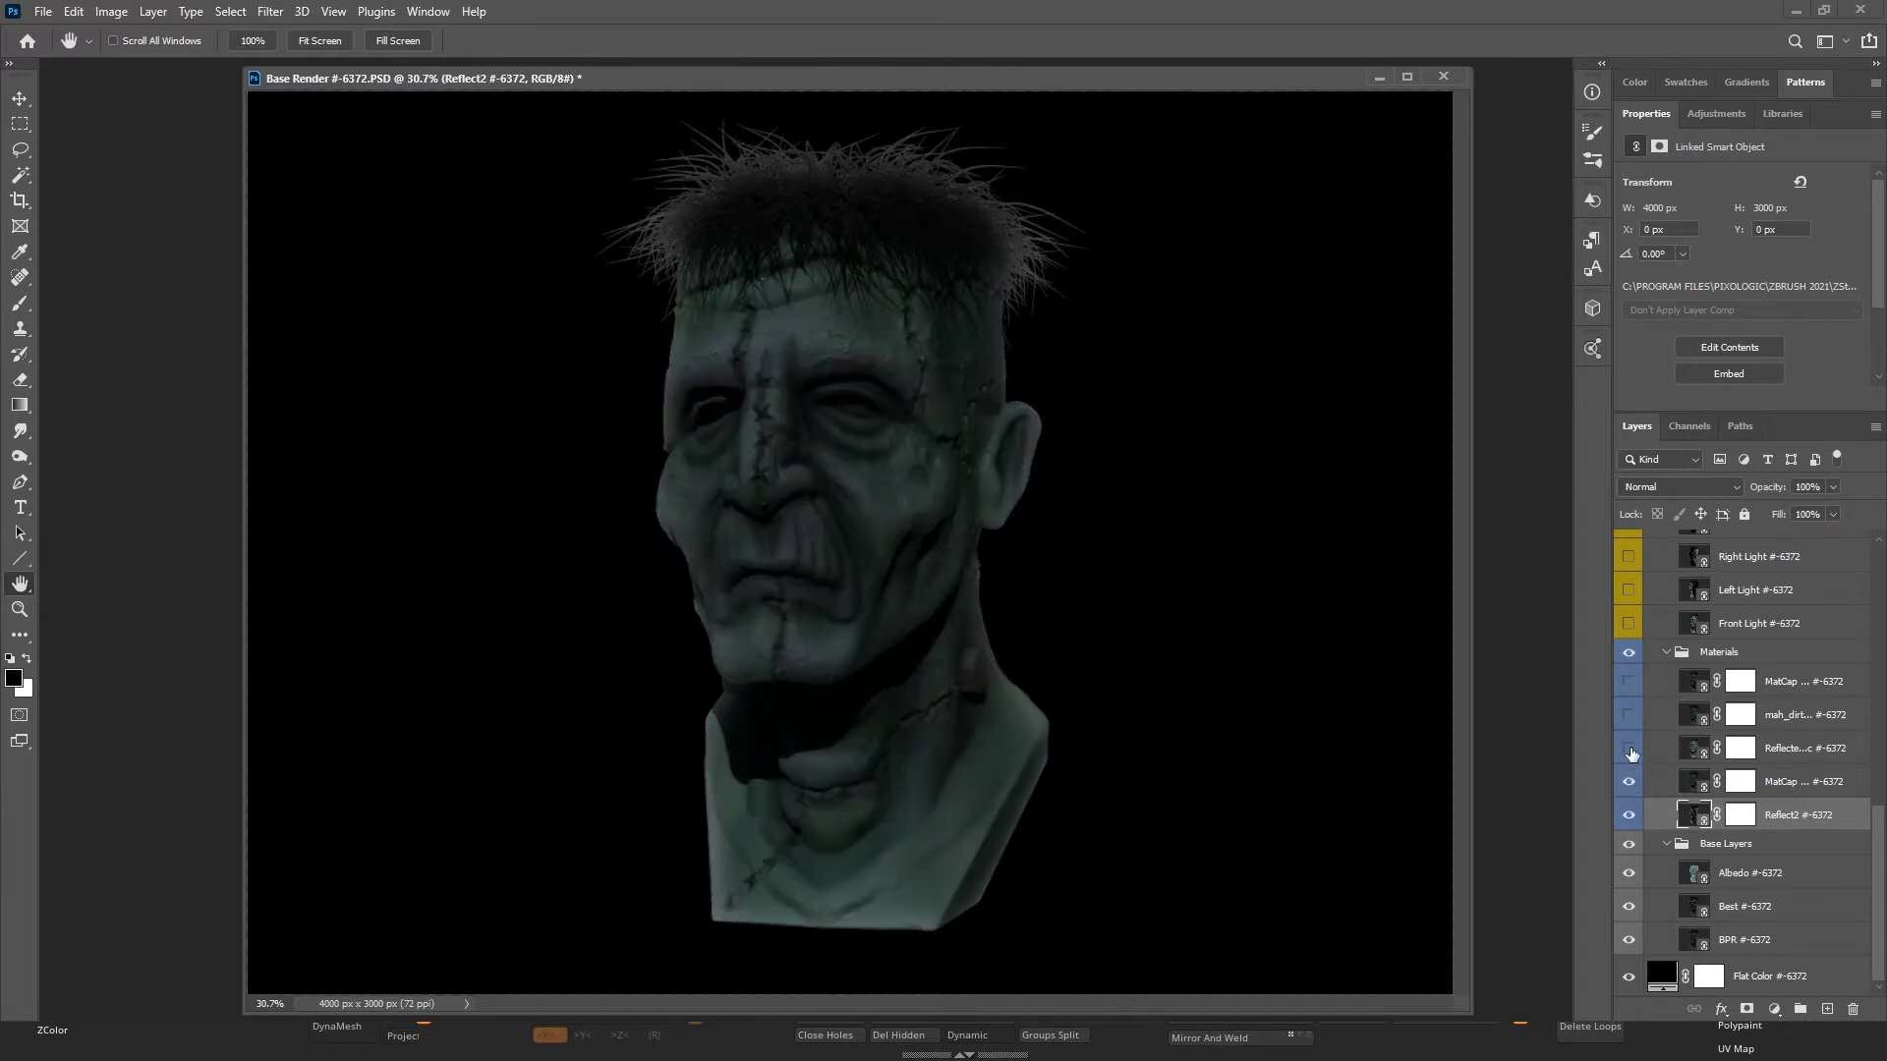
pyautogui.click(1630, 749)
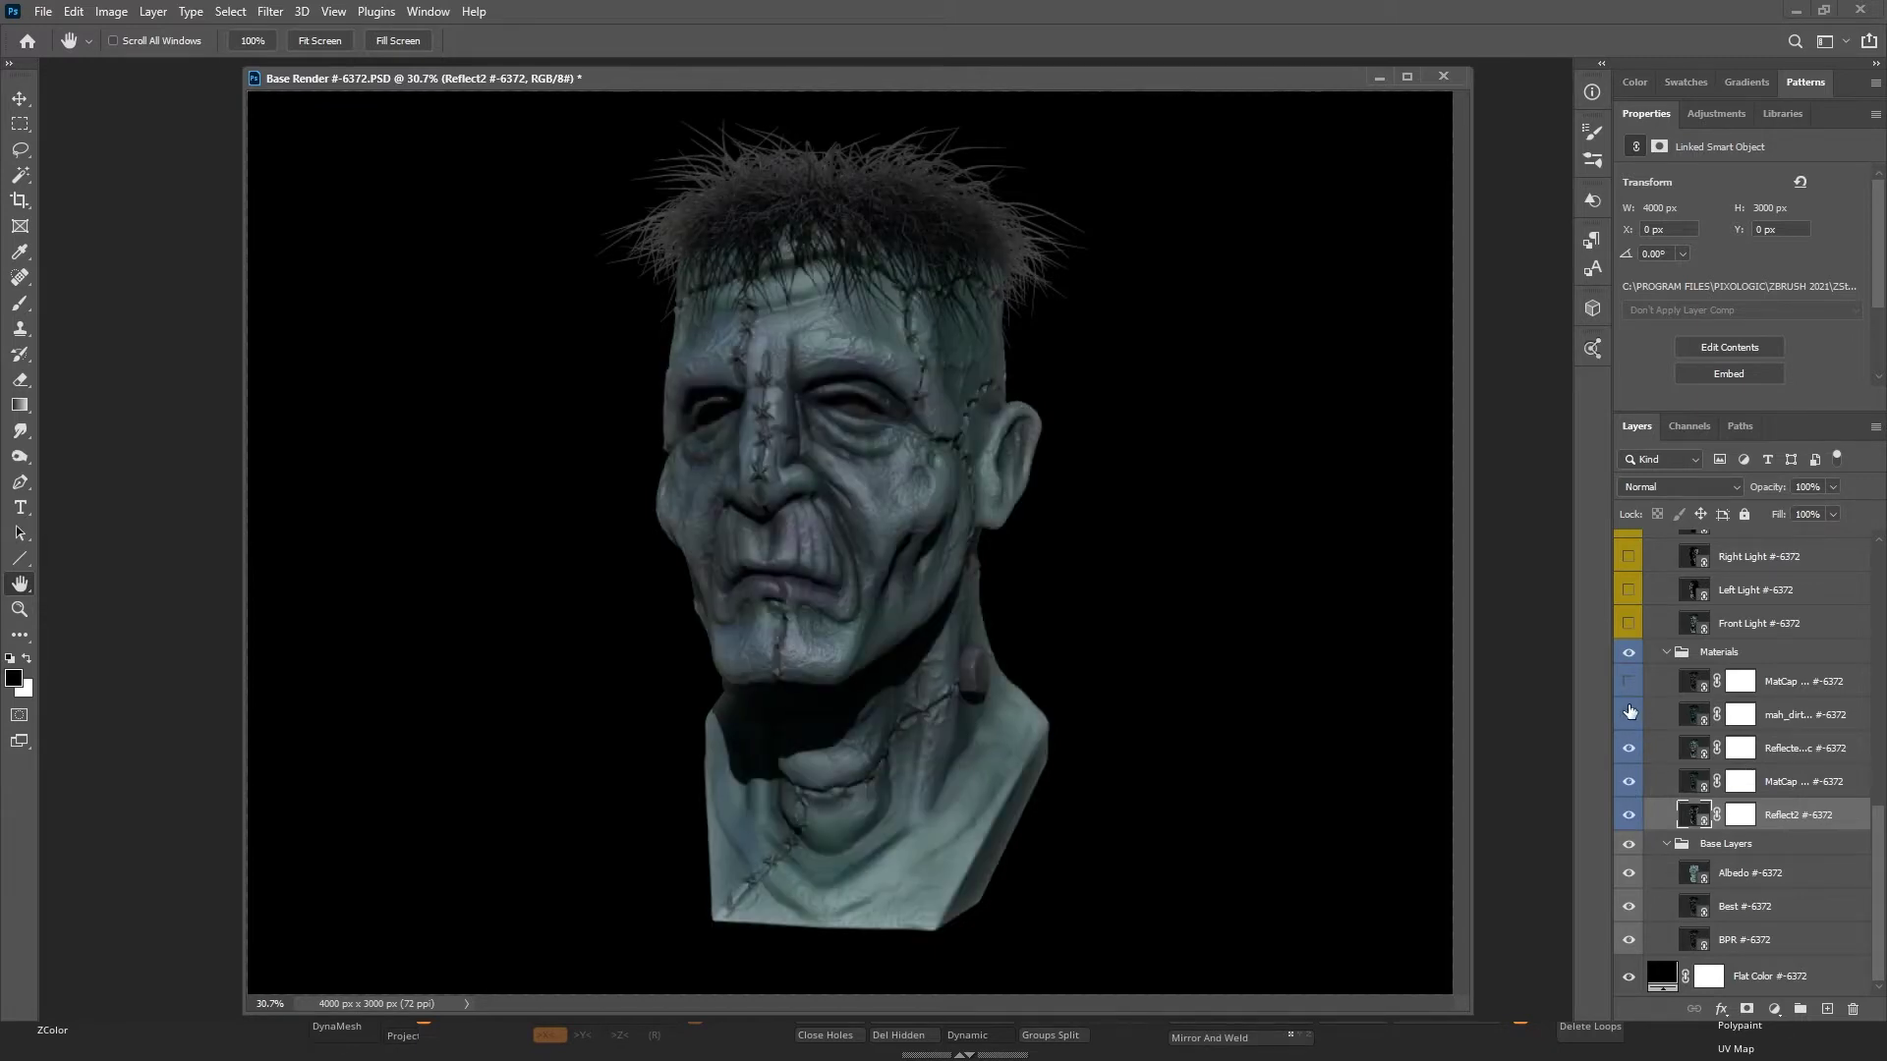
pyautogui.click(1628, 721)
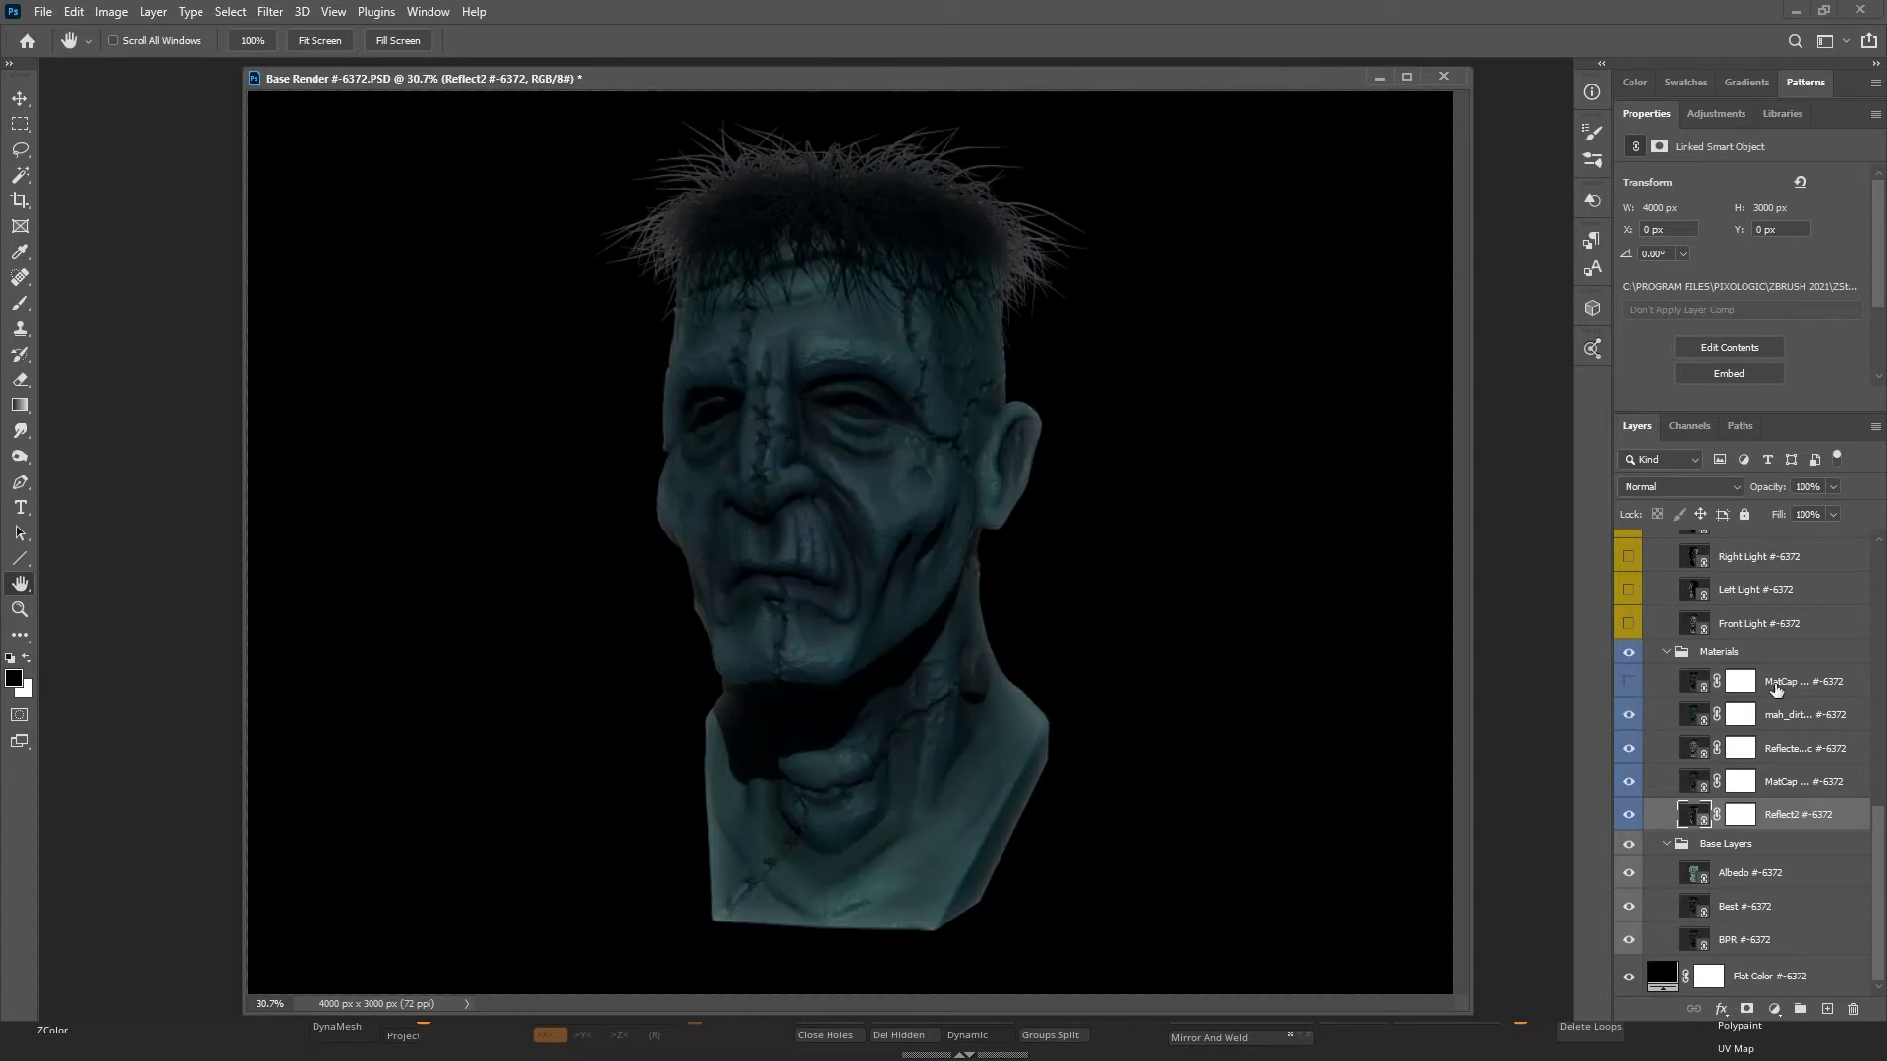
pyautogui.click(1629, 683)
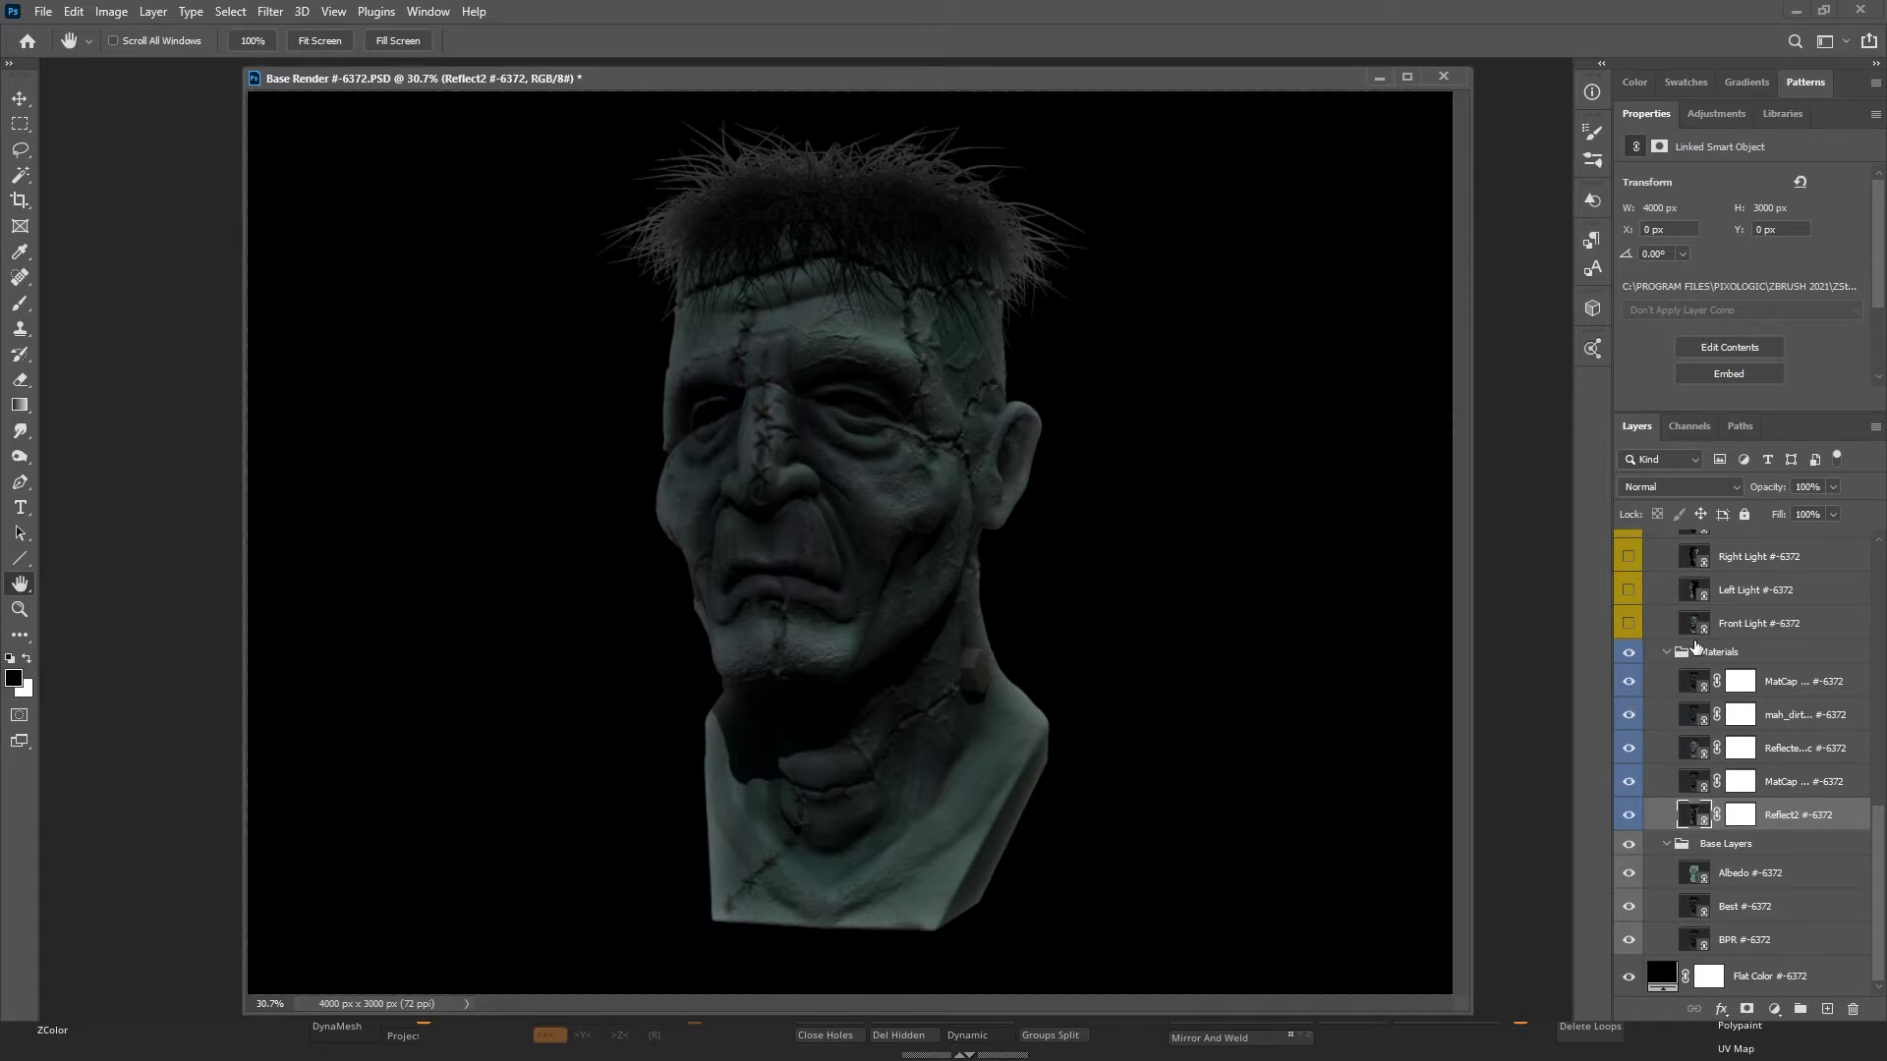
pyautogui.moveTo(1631, 815); pyautogui.dragTo(1633, 665)
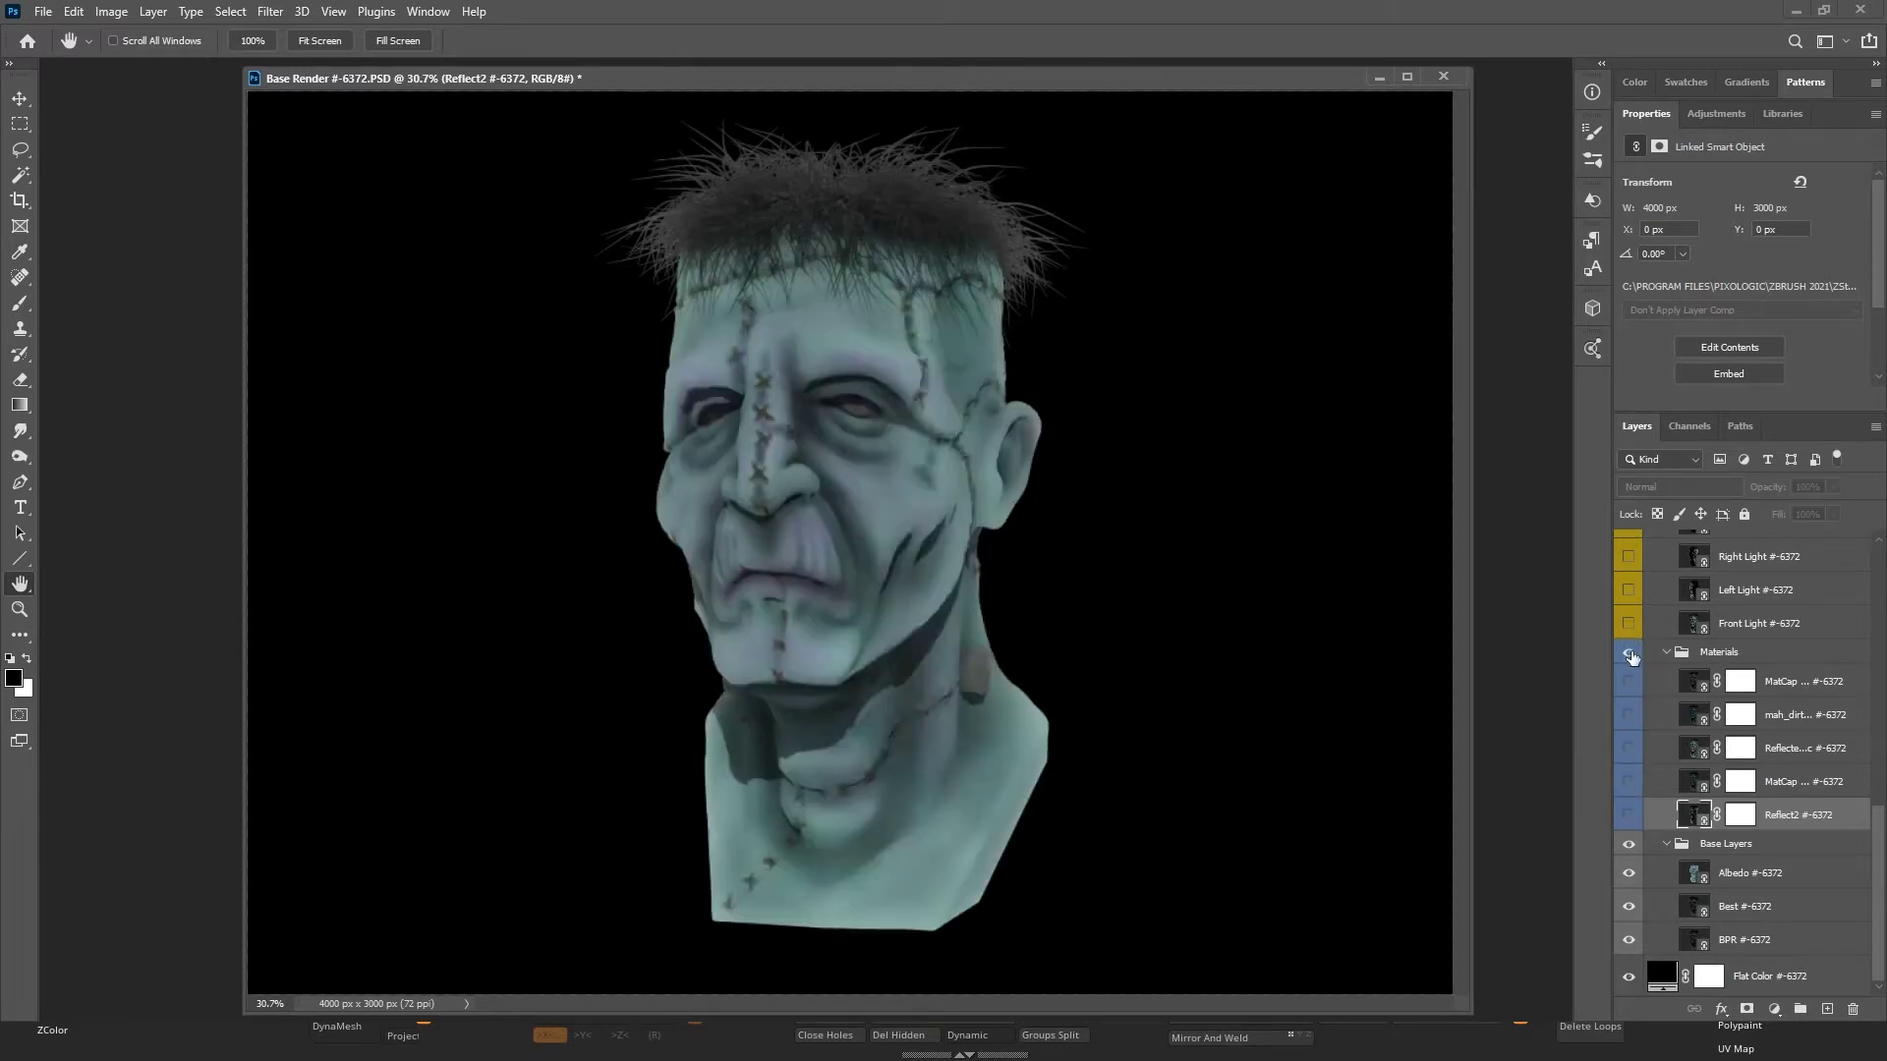
# Collapse the Materials group and hide it.
pyautogui.click(1659, 655)
pyautogui.click(1661, 655)
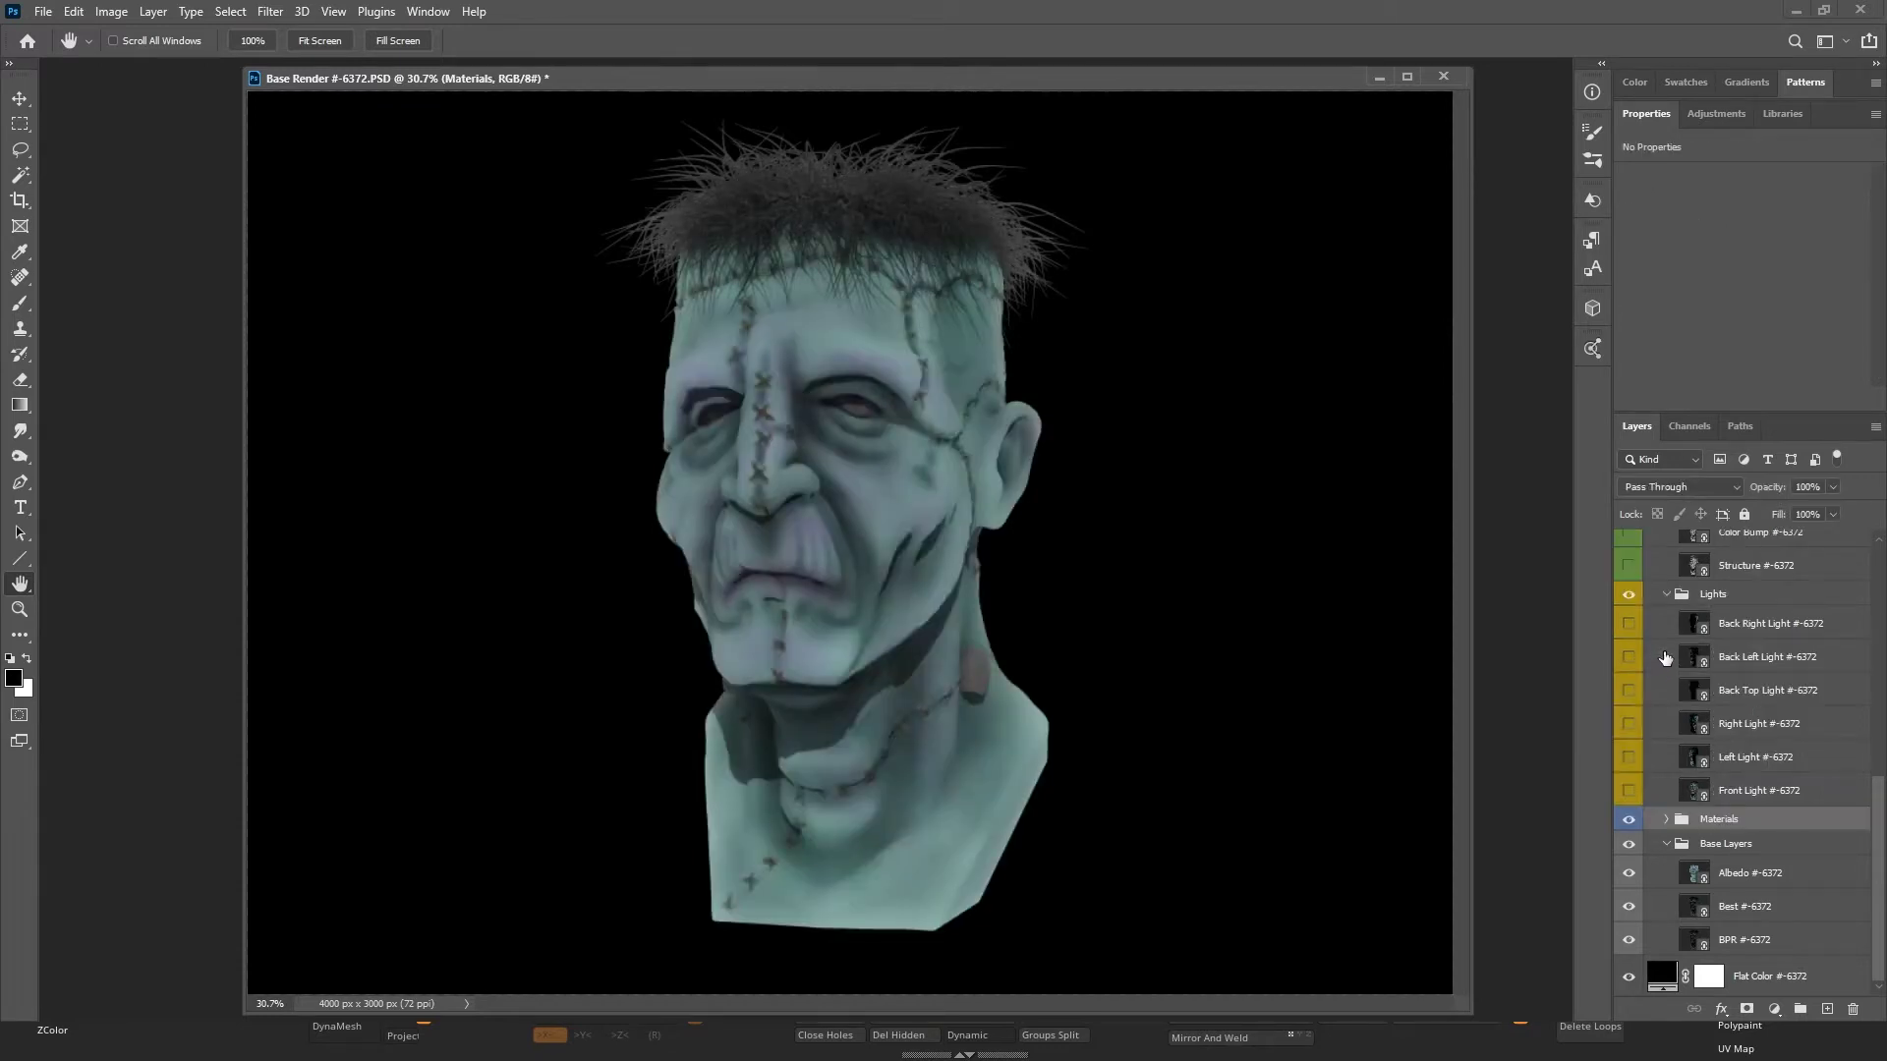
pyautogui.click(1629, 819)
# Preview the Front, Left, Right and Back Top Light layers individually over the Albedo layer.
pyautogui.click(1781, 794)
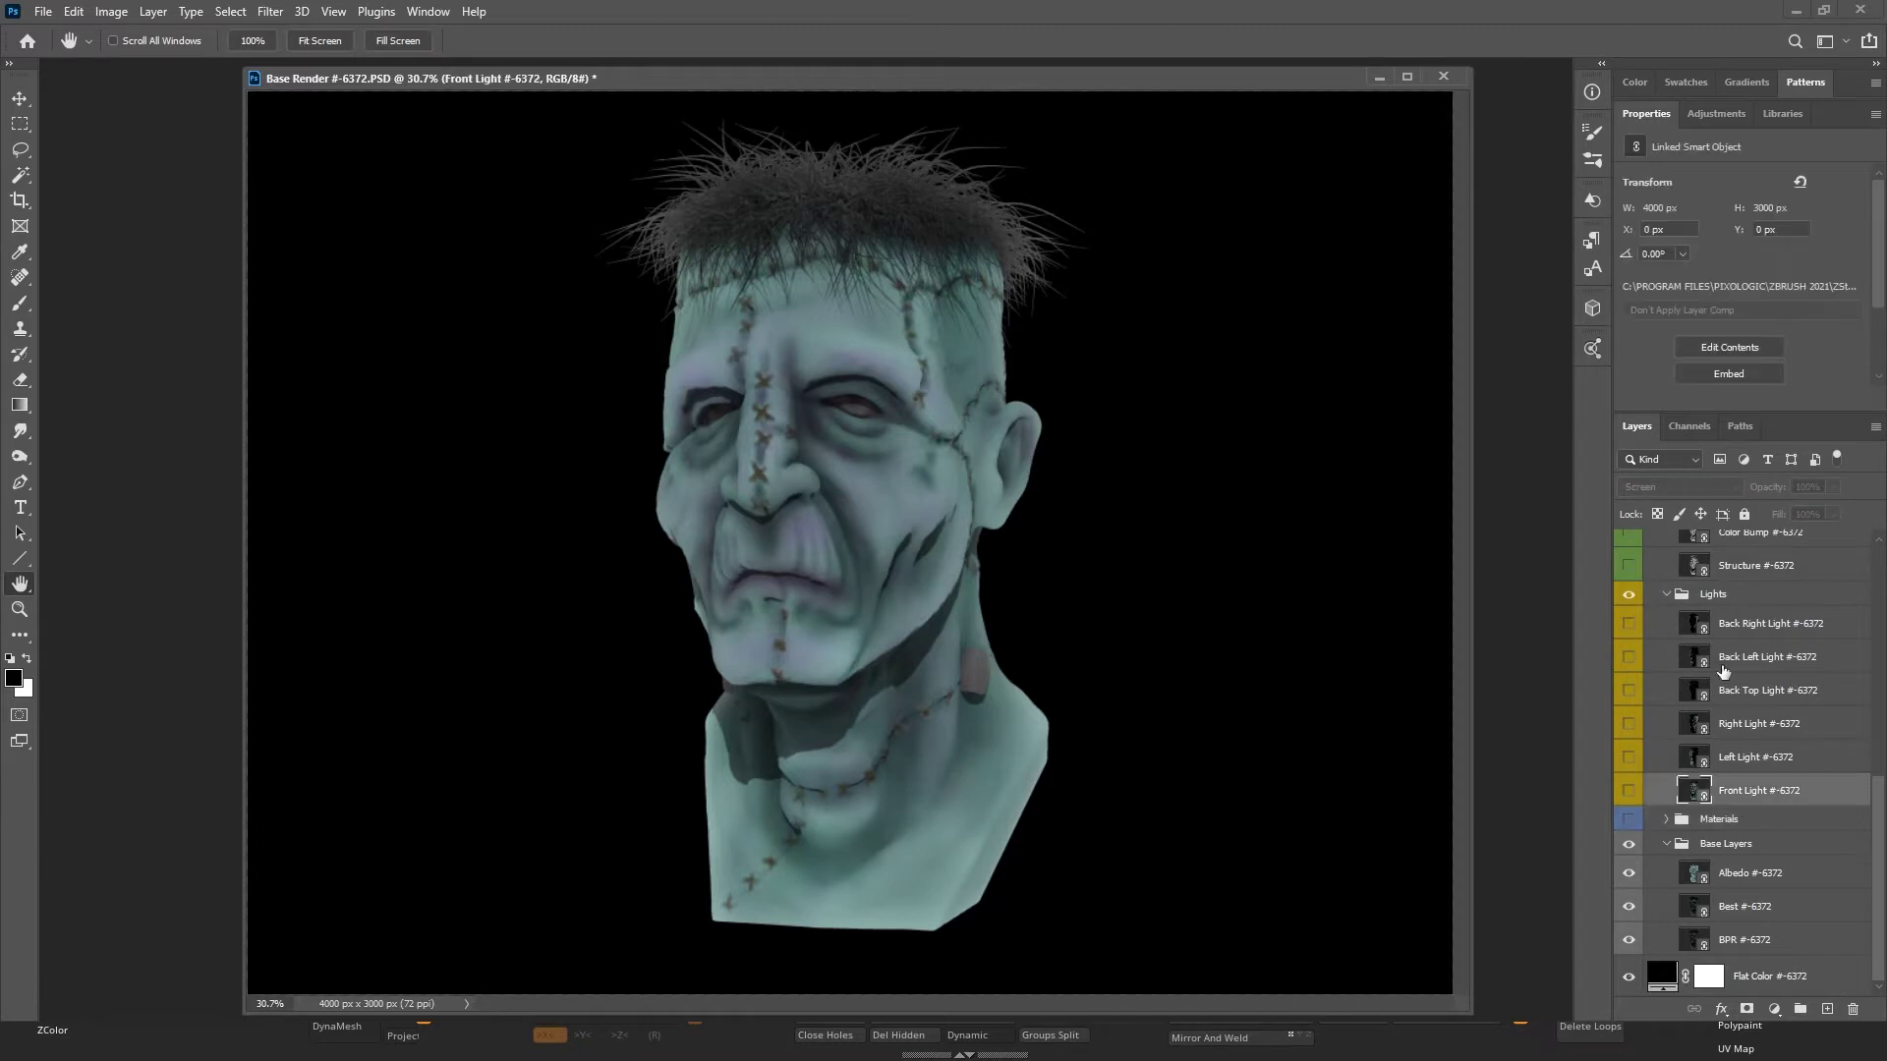
pyautogui.click(1628, 794)
pyautogui.click(1628, 759)
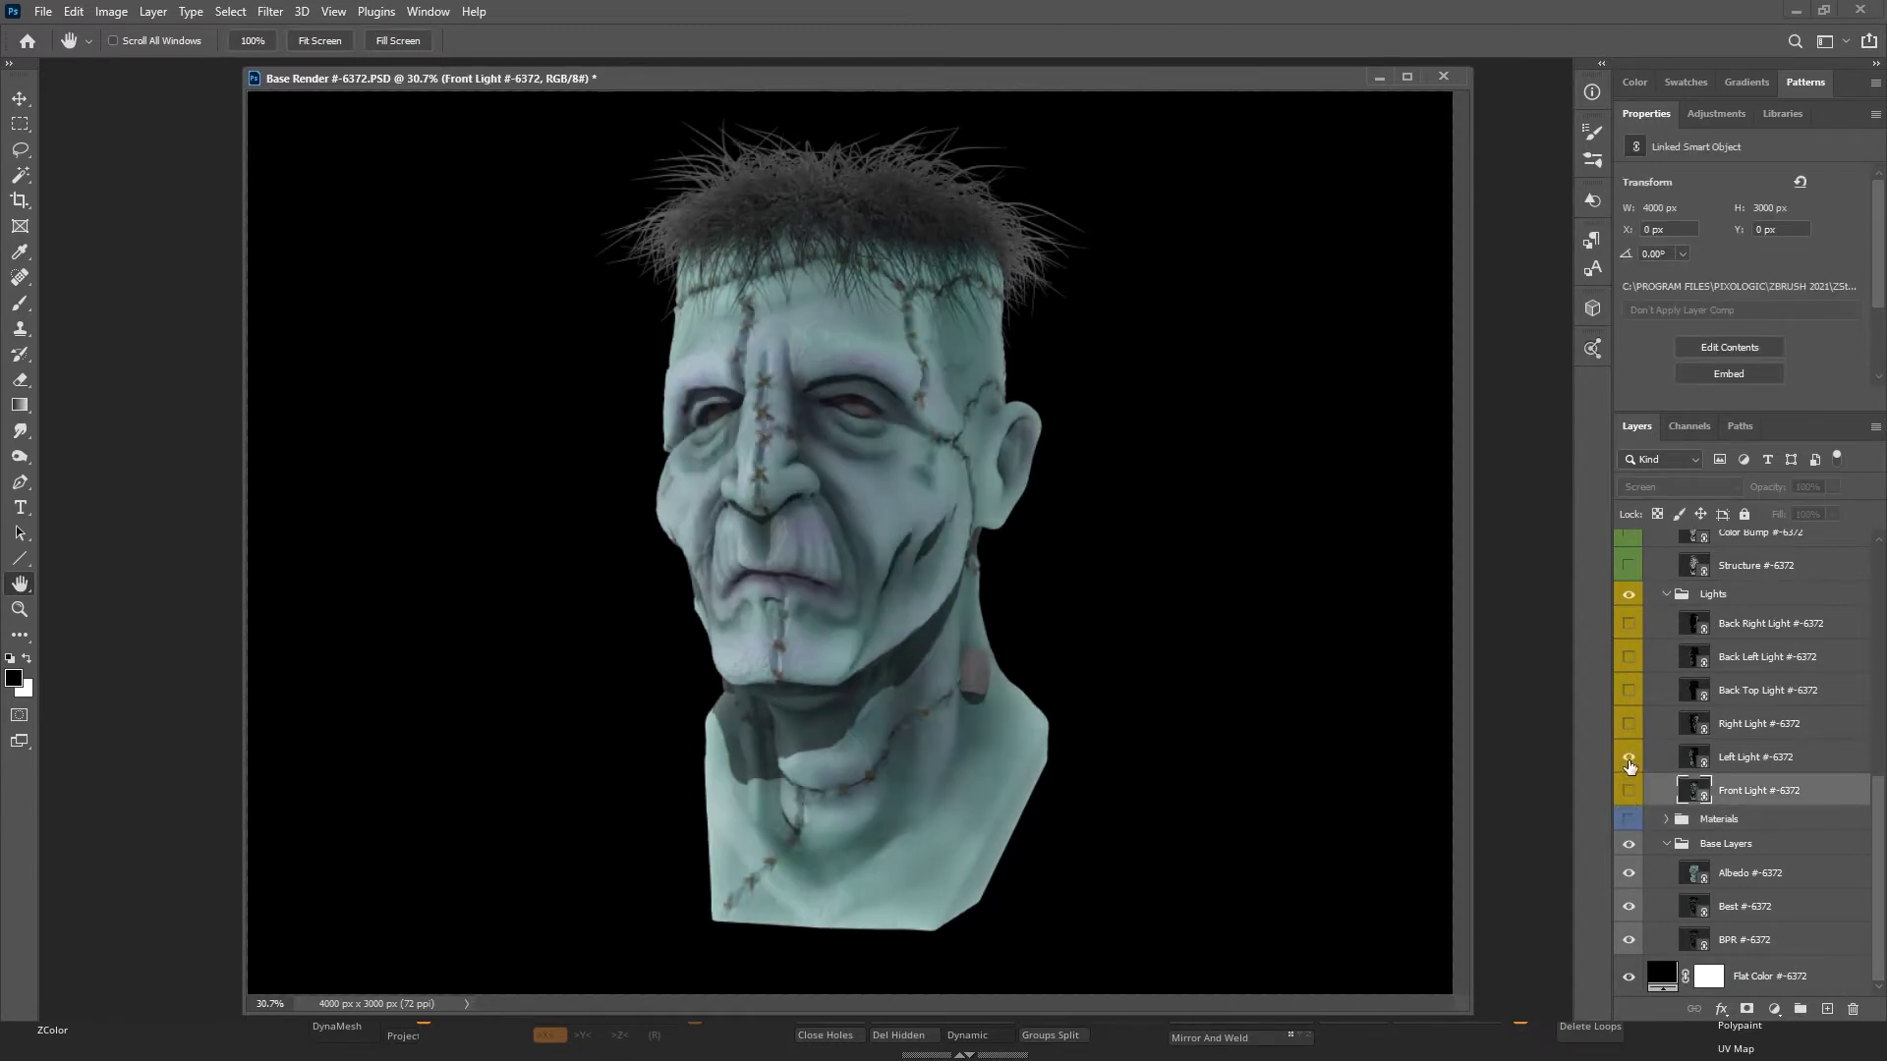
pyautogui.click(1629, 759)
pyautogui.click(1628, 727)
pyautogui.click(1629, 728)
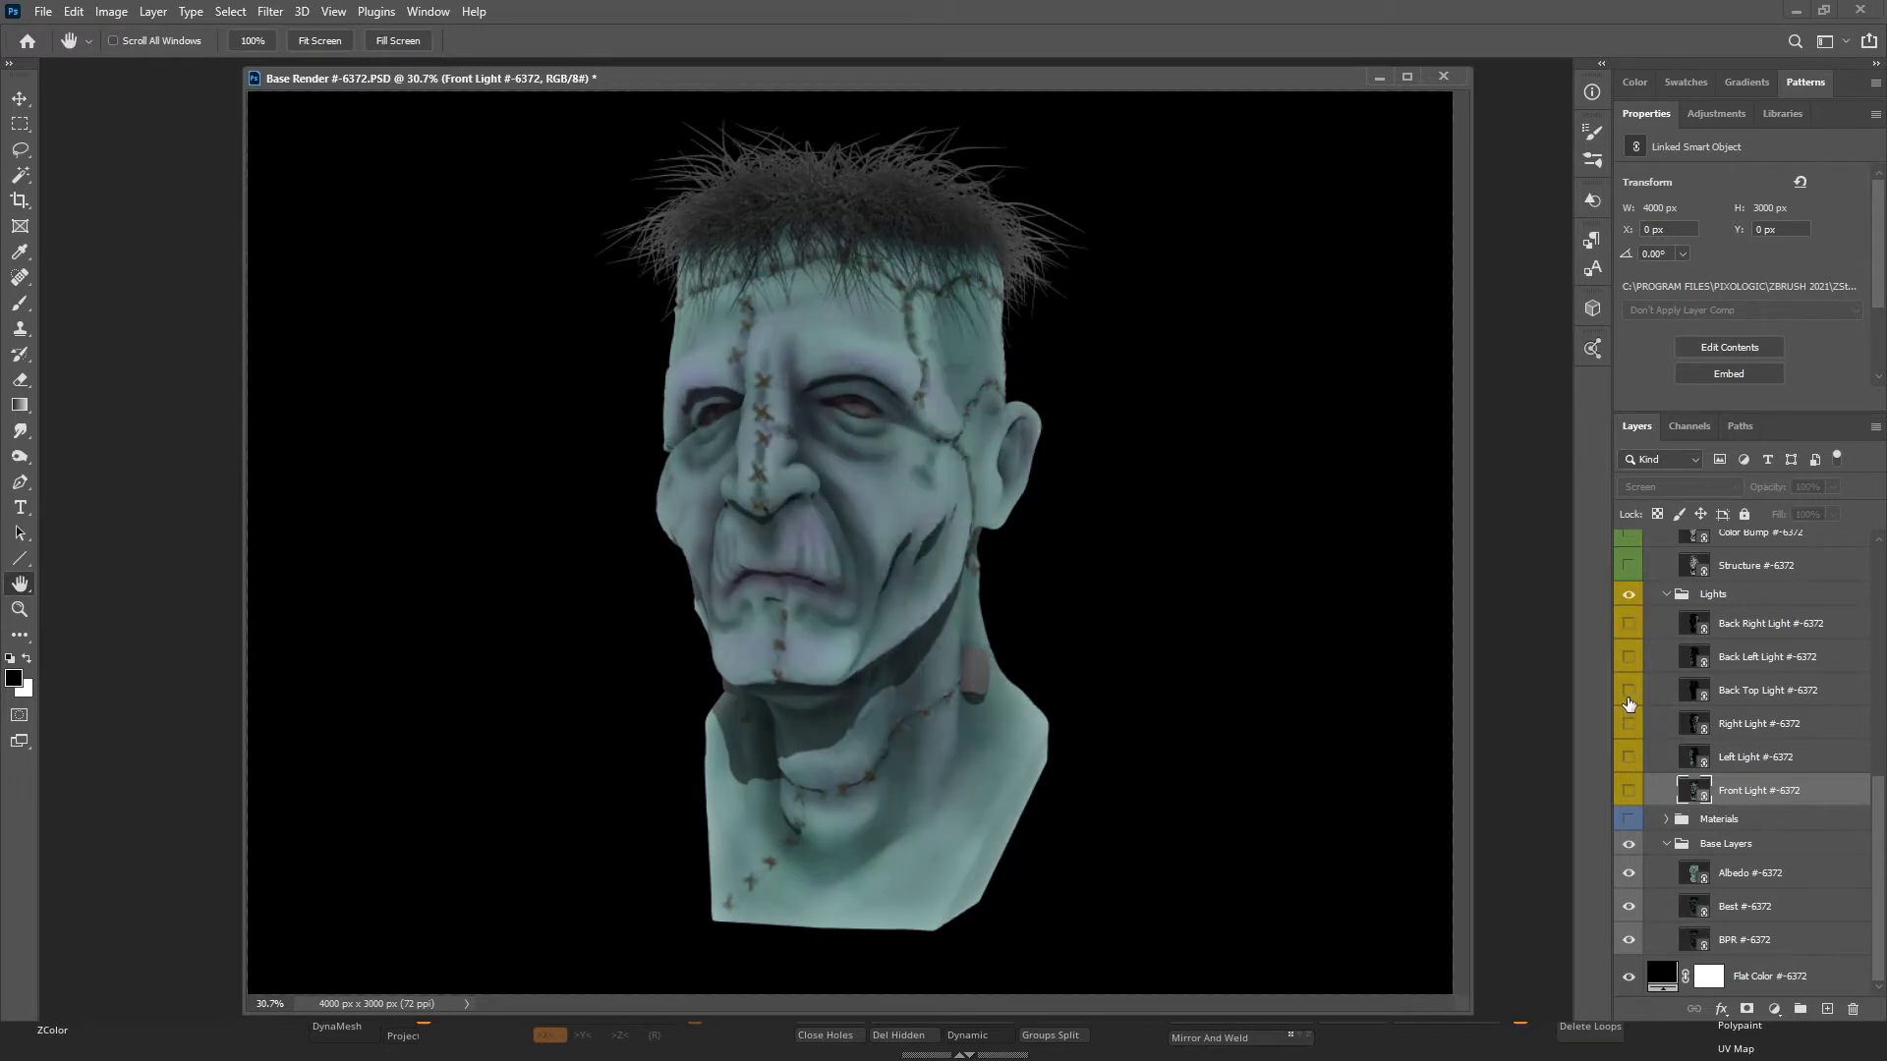
pyautogui.click(1628, 690)
# Hide the Albedo layer, preview the Front and Left Light layers over the Best render, and leave only Right Light shown.
pyautogui.click(1628, 874)
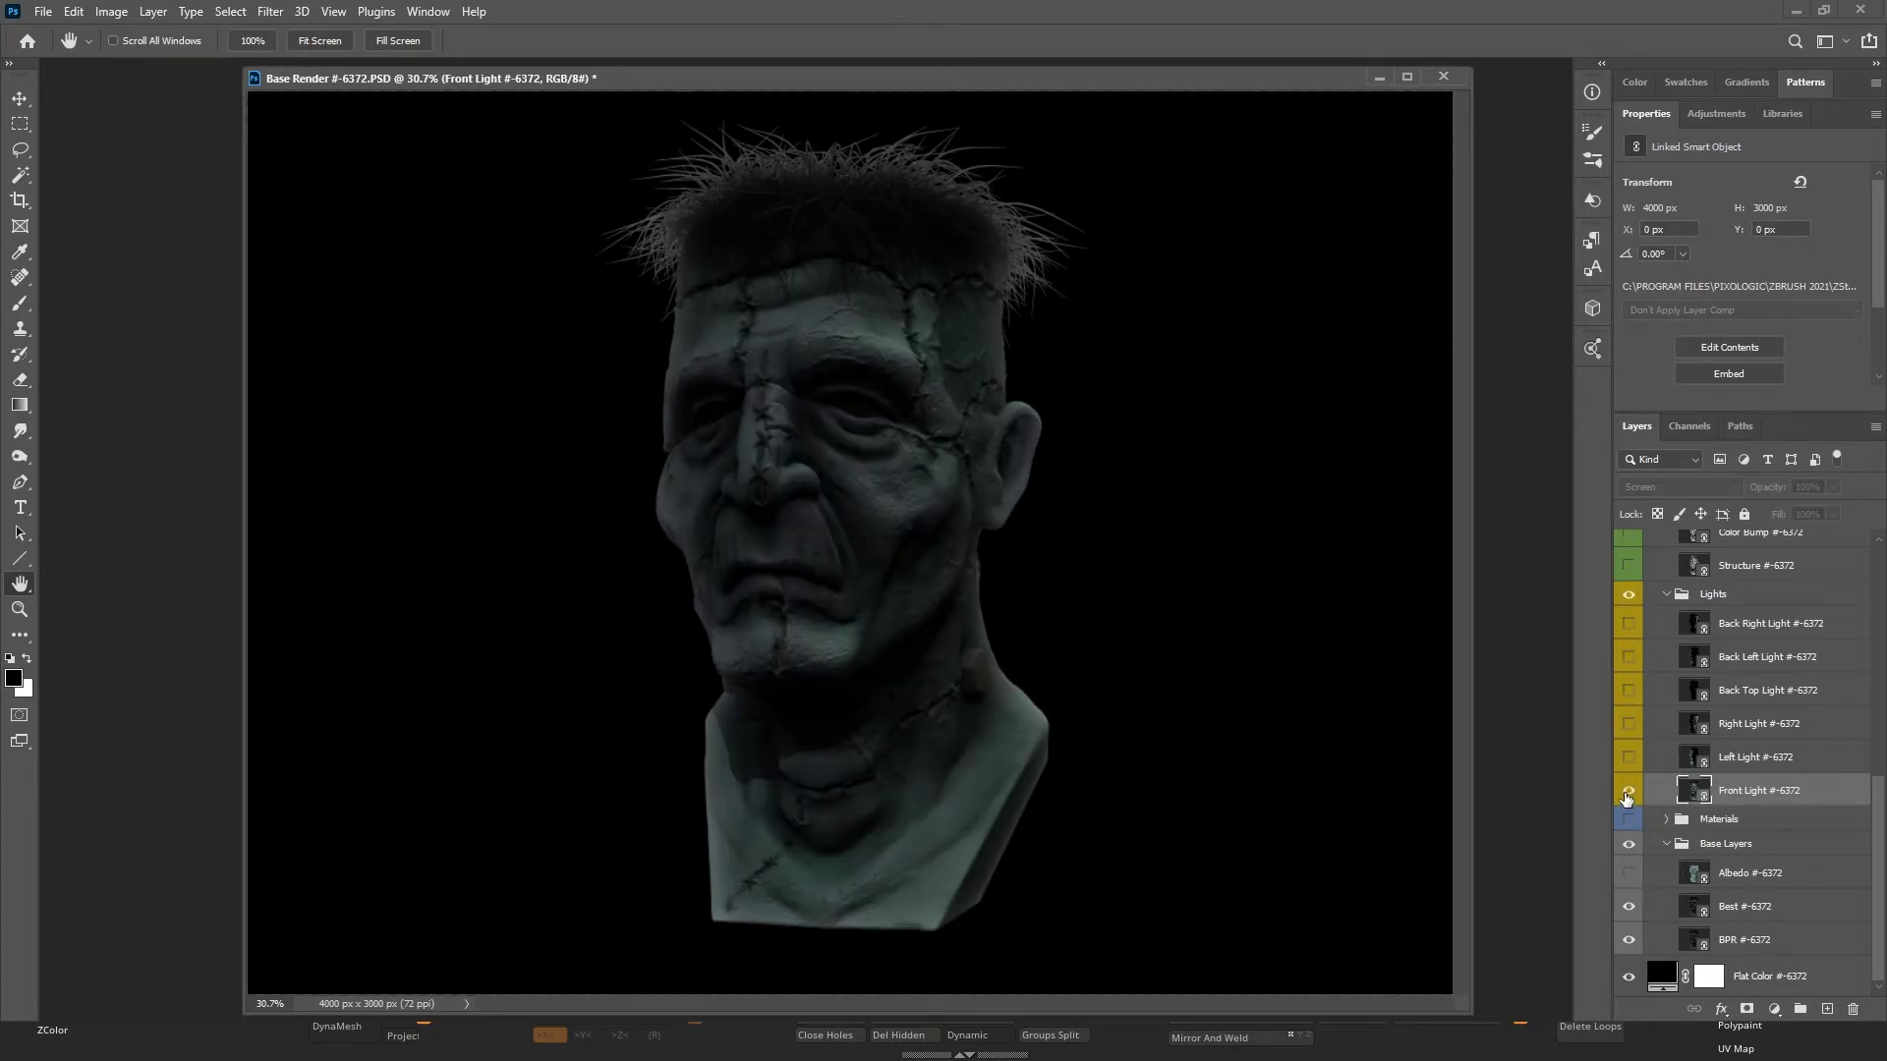
pyautogui.click(1628, 792)
pyautogui.click(1628, 792)
pyautogui.click(1629, 757)
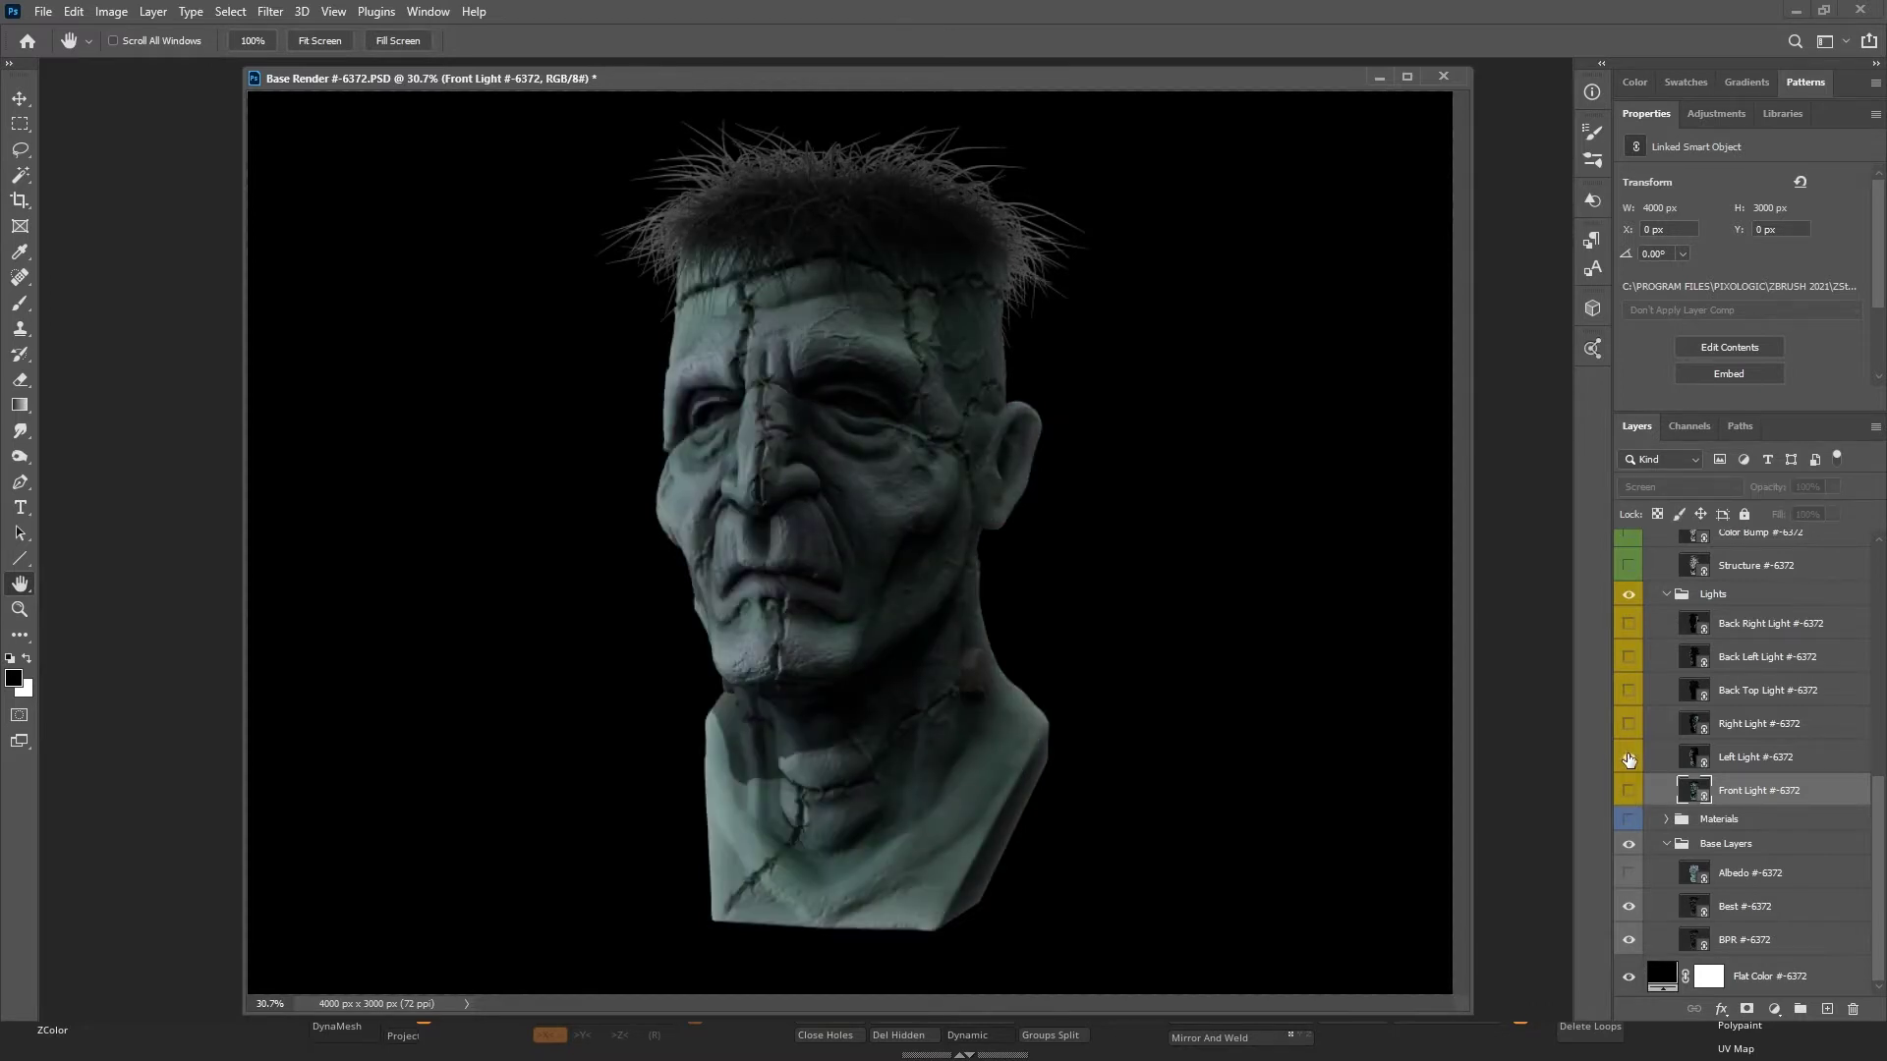
pyautogui.click(1629, 758)
pyautogui.click(1628, 724)
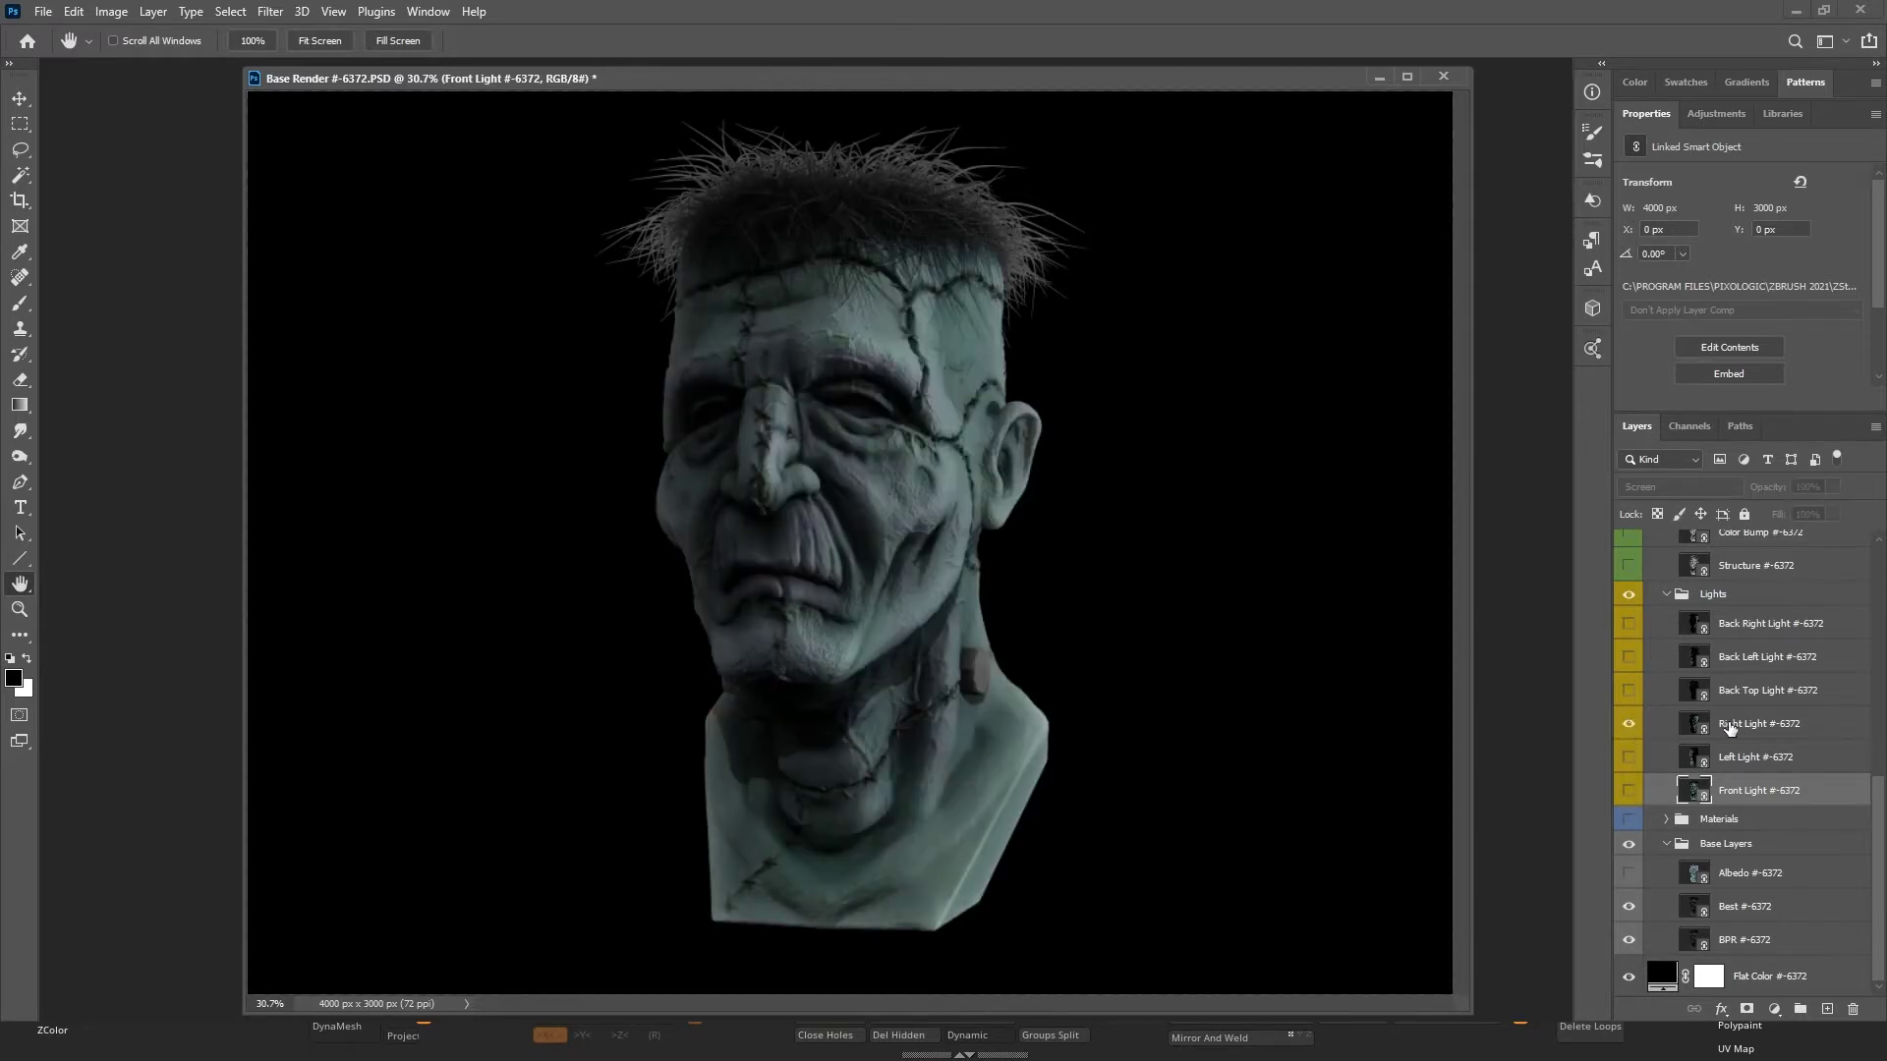
# Add an Exposure adjustment clipped to the Right Light layer and set its exposure to +1.46.
pyautogui.click(1726, 730)
pyautogui.click(1774, 1009)
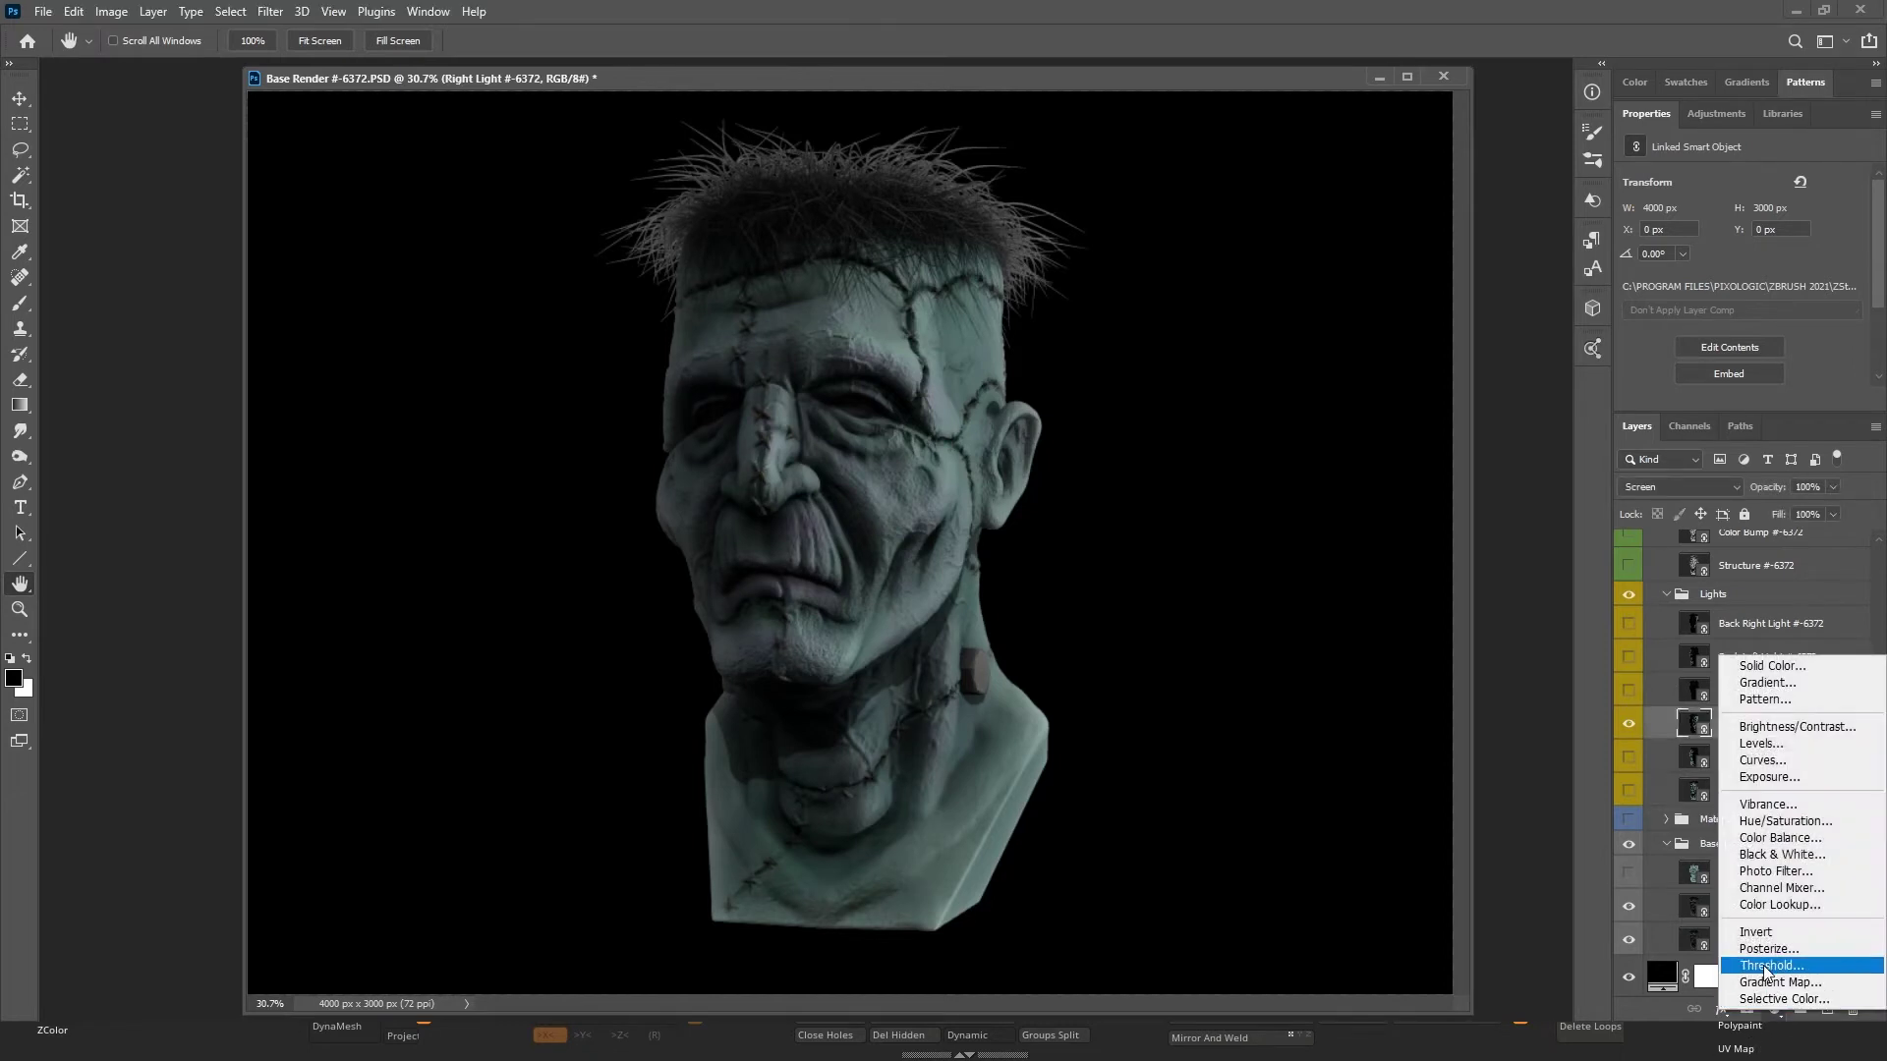
pyautogui.click(1766, 778)
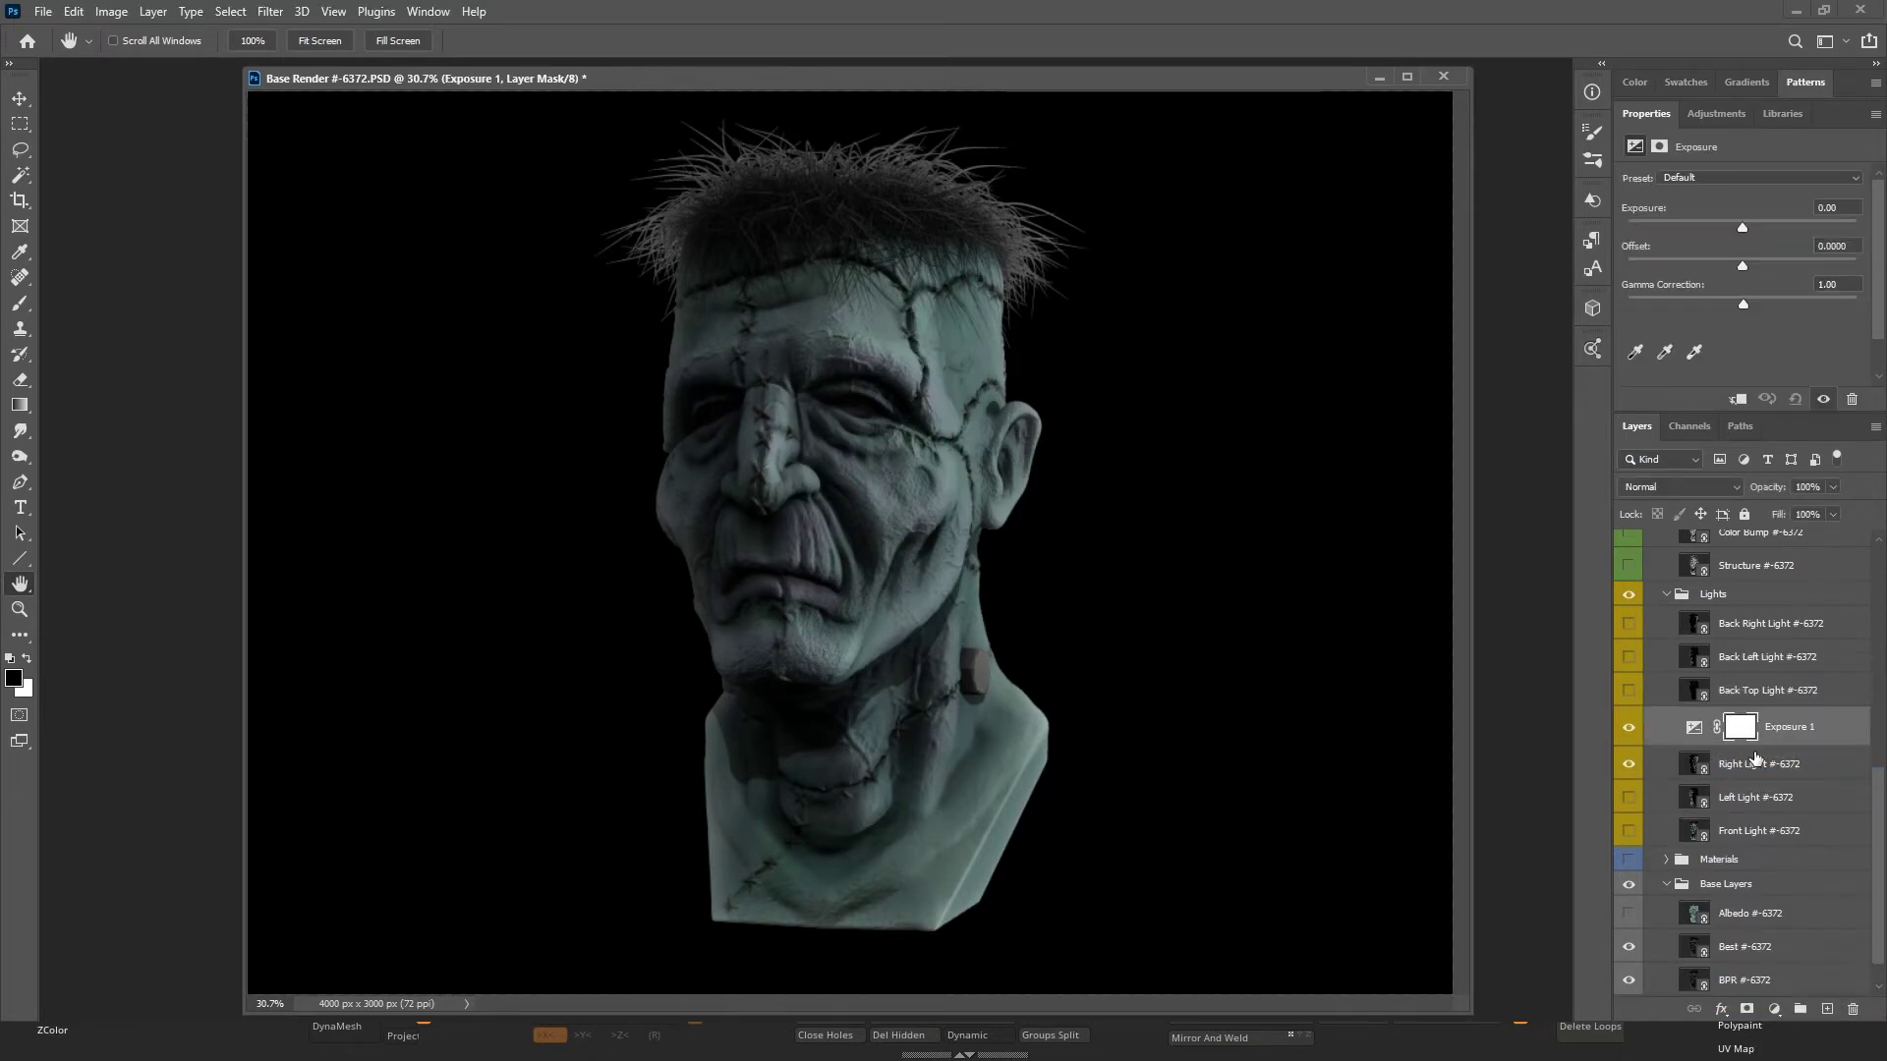
pyautogui.keyDown('alt'); pyautogui.click(1738, 745); pyautogui.keyUp('alt')
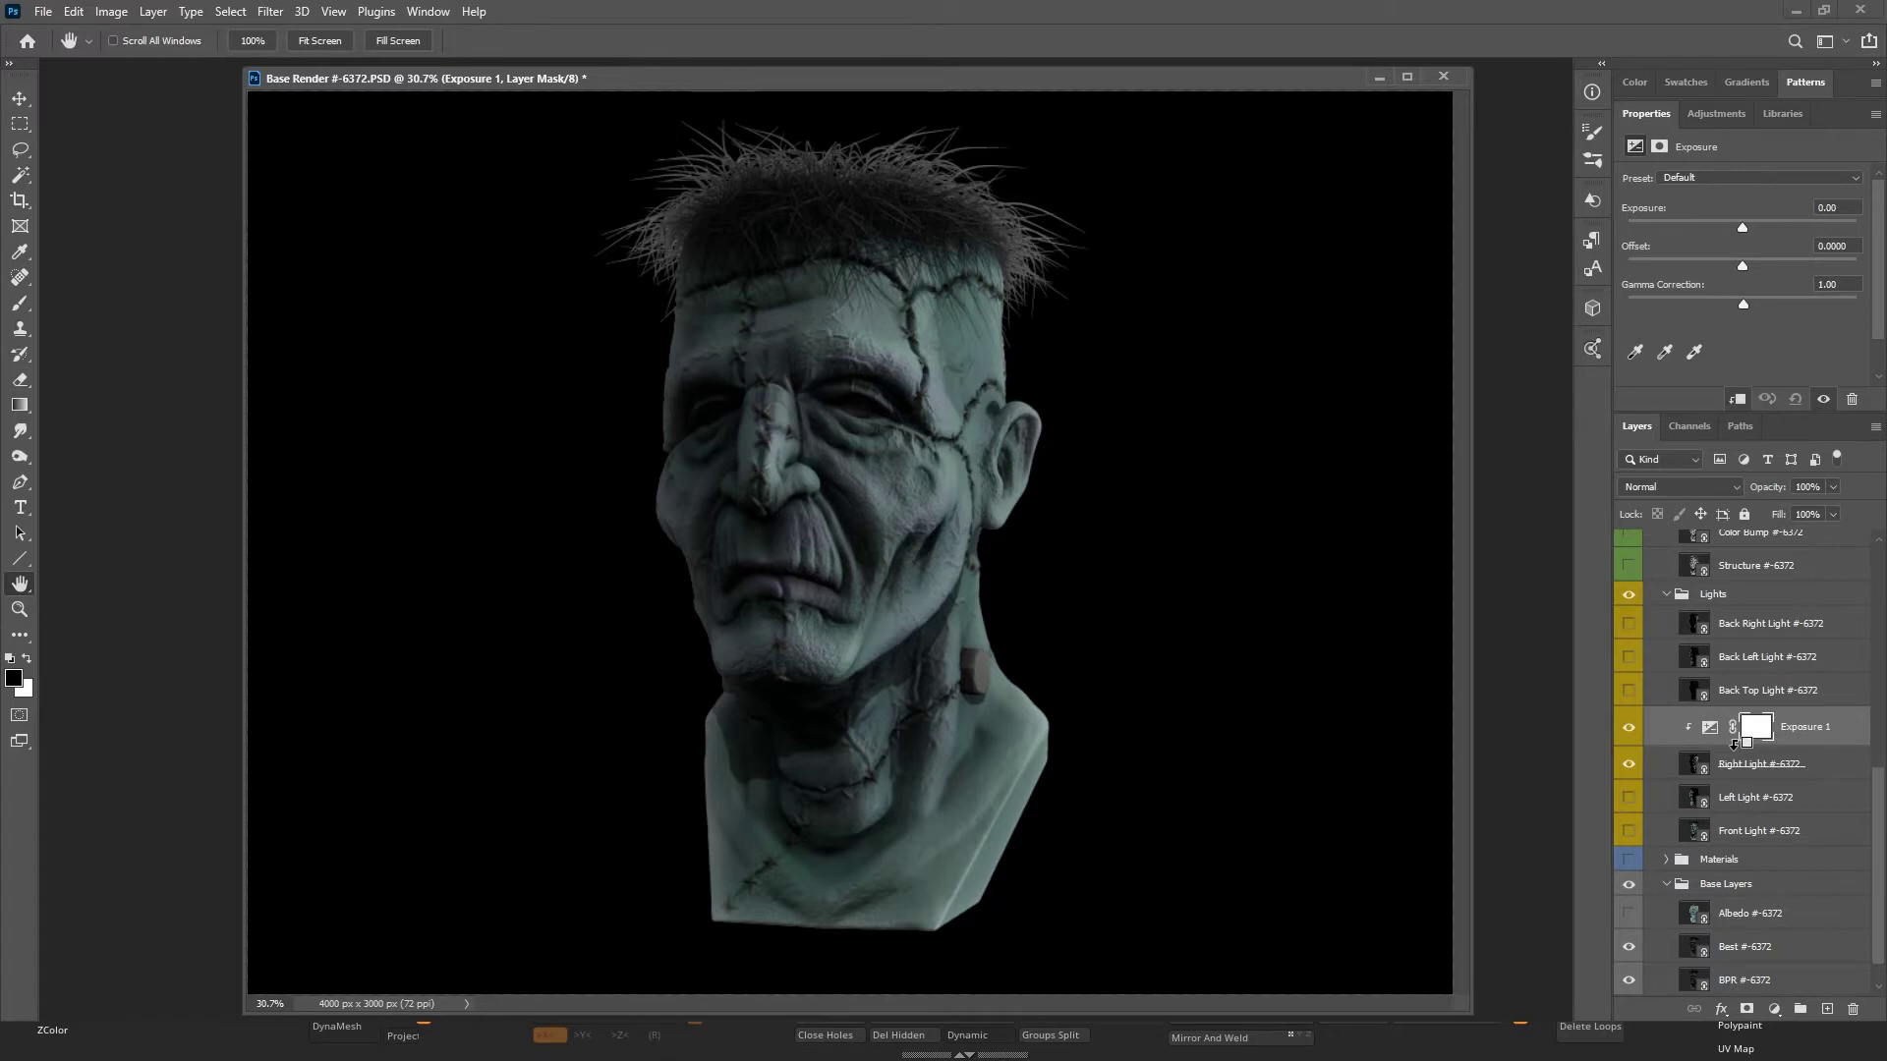
pyautogui.click(1711, 727)
pyautogui.moveTo(1742, 226); pyautogui.dragTo(1767, 224)
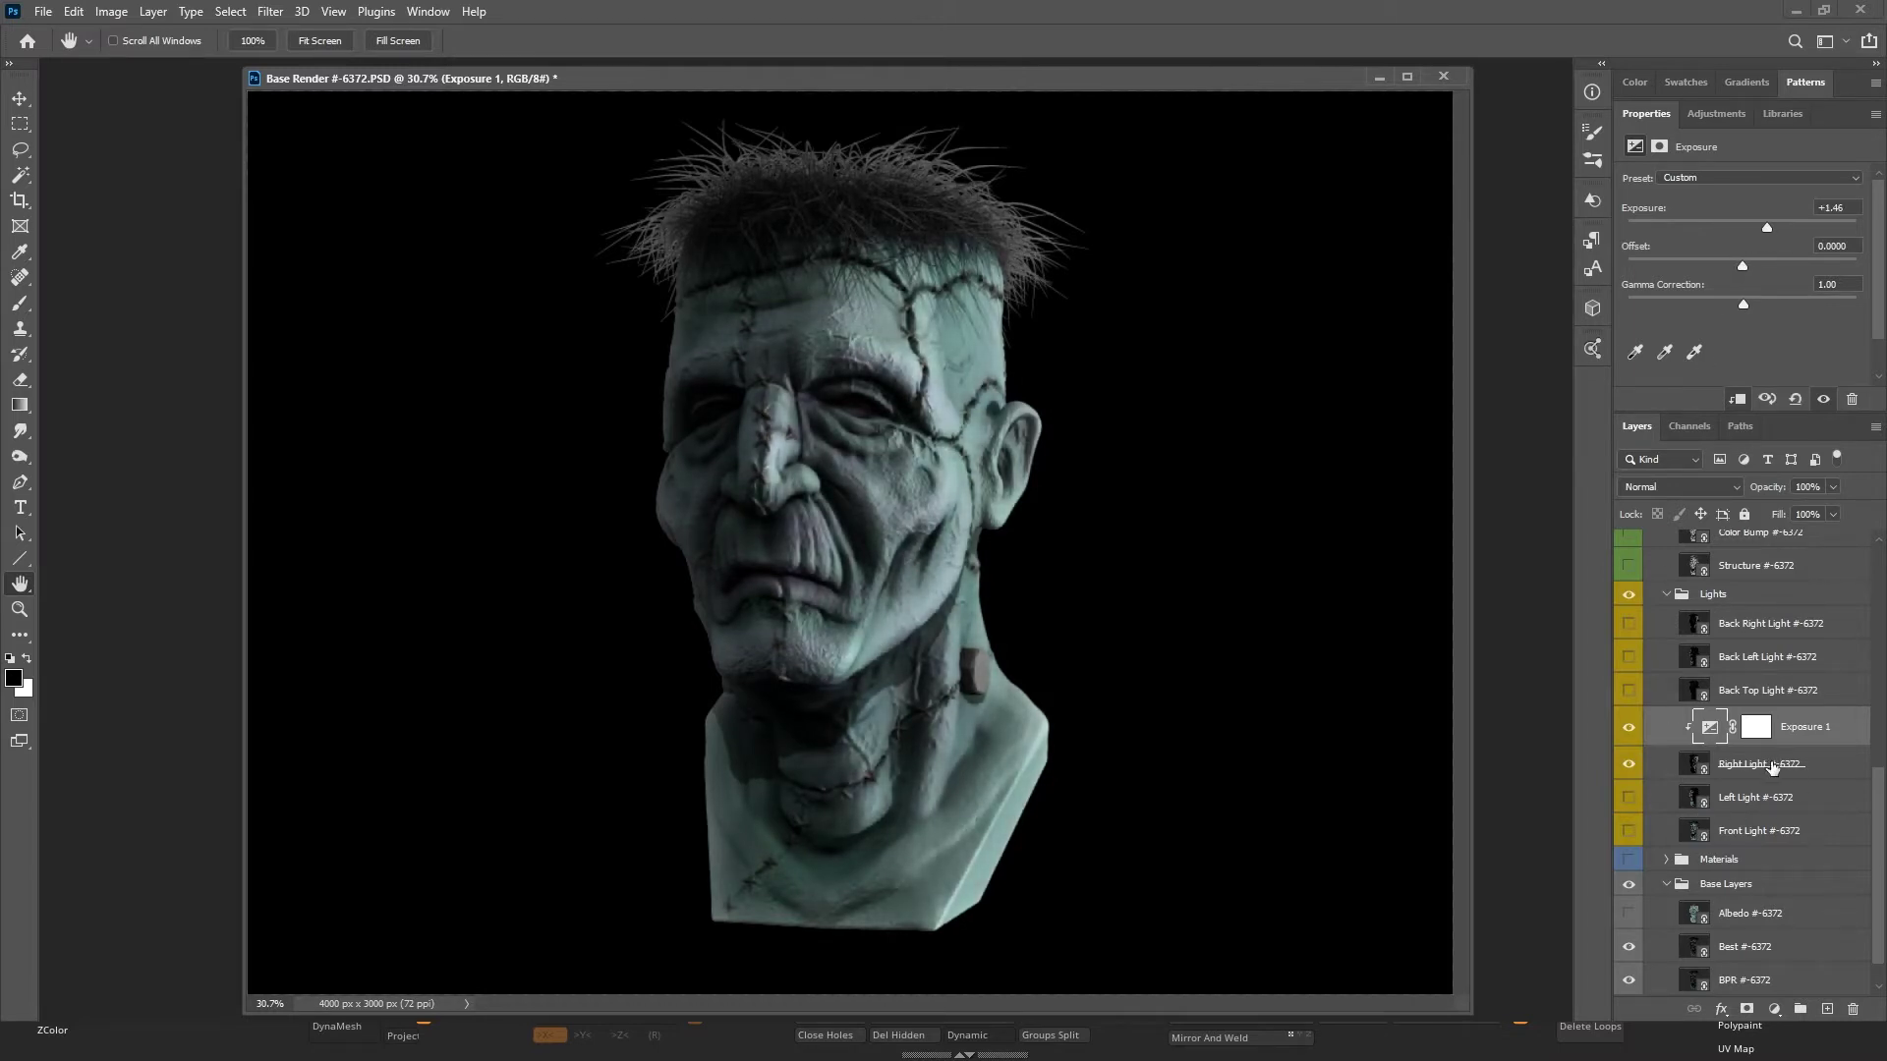
# Add a Hue/Saturation adjustment clipped to the Right Light layer and colorize it with hue 219.
pyautogui.click(1773, 1009)
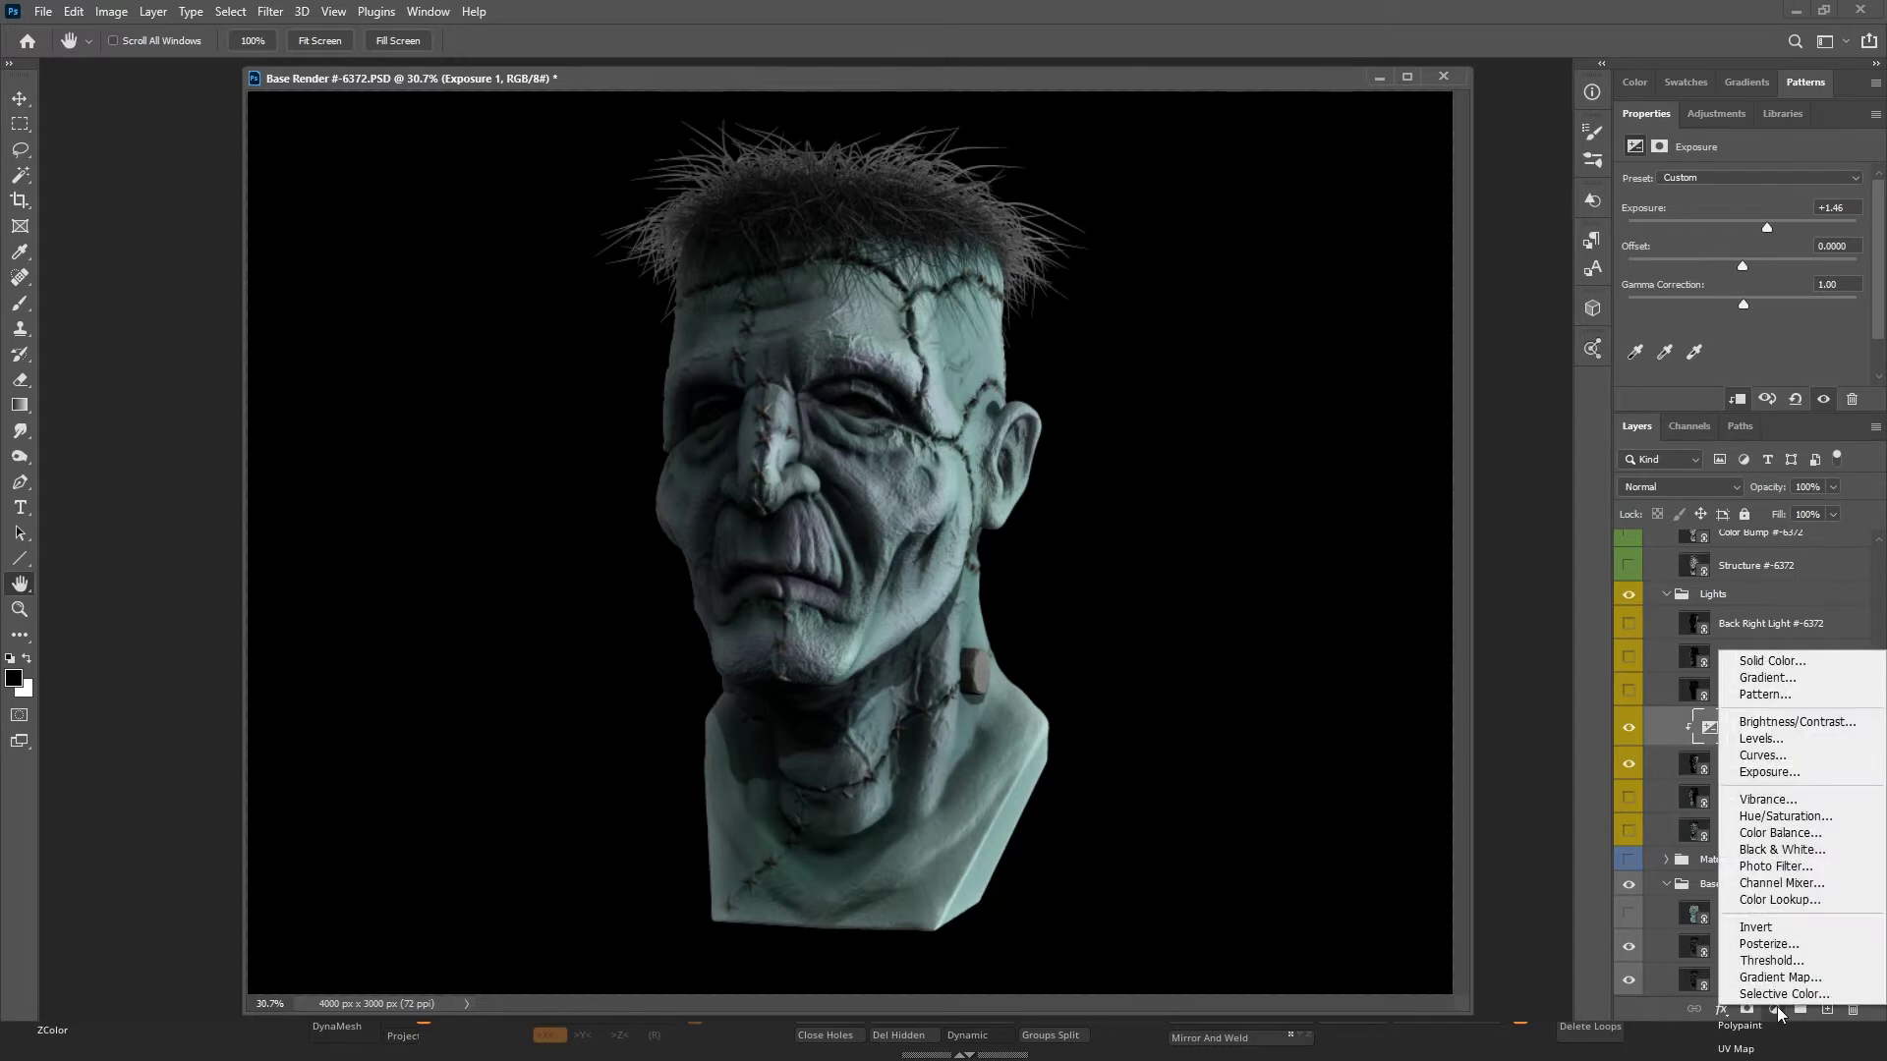
pyautogui.click(1790, 820)
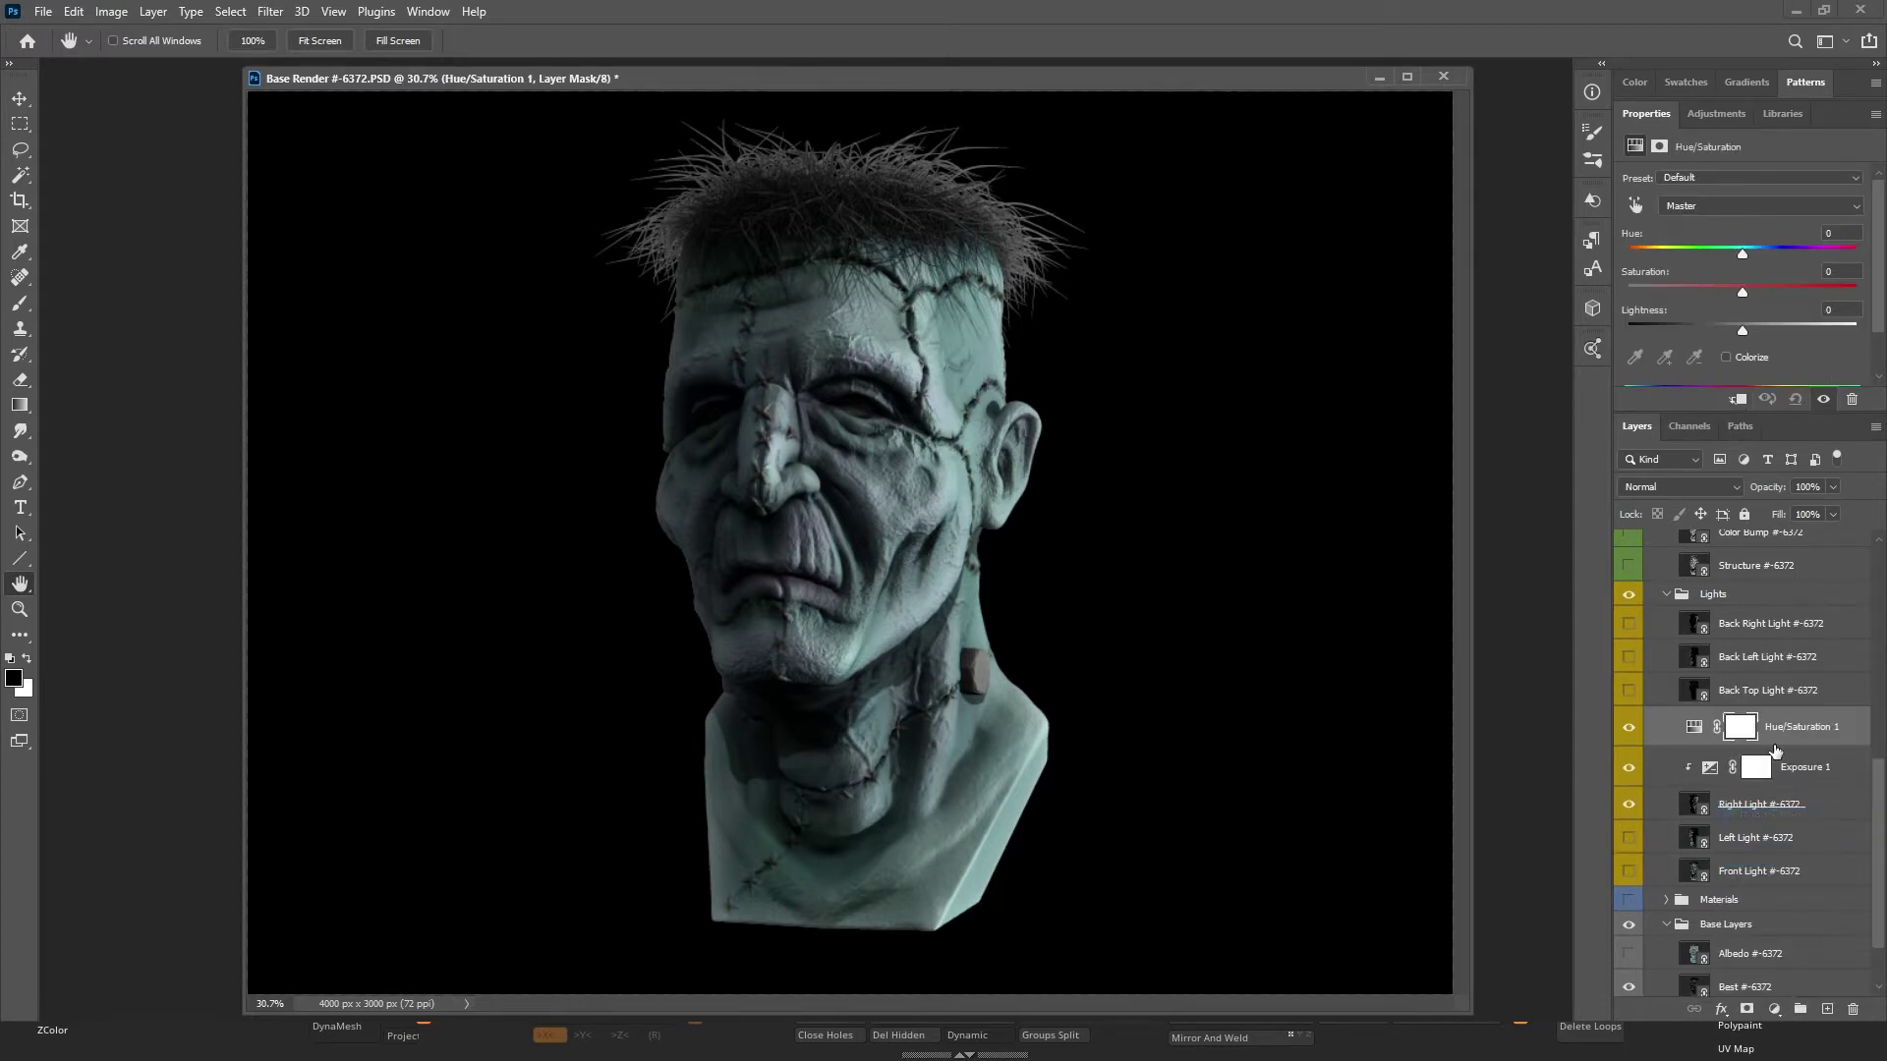
pyautogui.keyDown('alt'); pyautogui.click(1790, 744); pyautogui.keyUp('alt')
pyautogui.click(1710, 727)
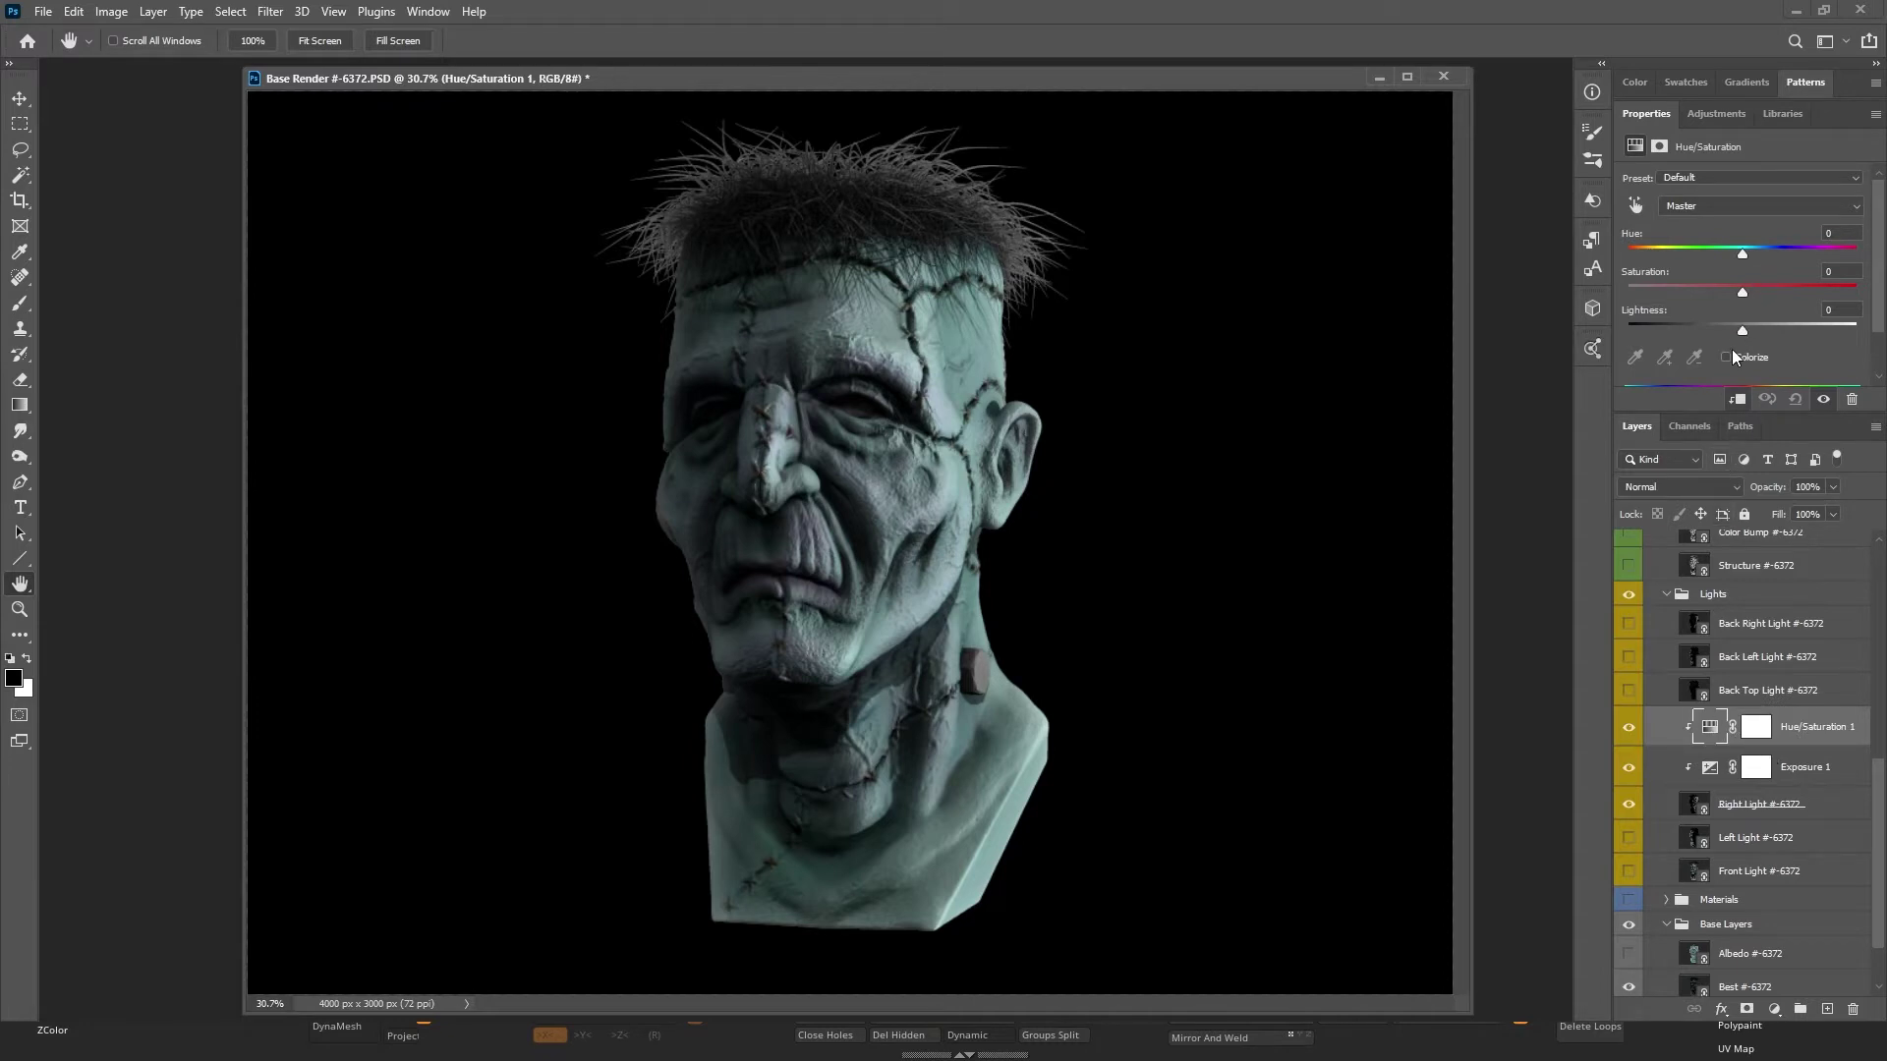
pyautogui.click(1732, 360)
pyautogui.moveTo(1628, 254); pyautogui.dragTo(1791, 257)
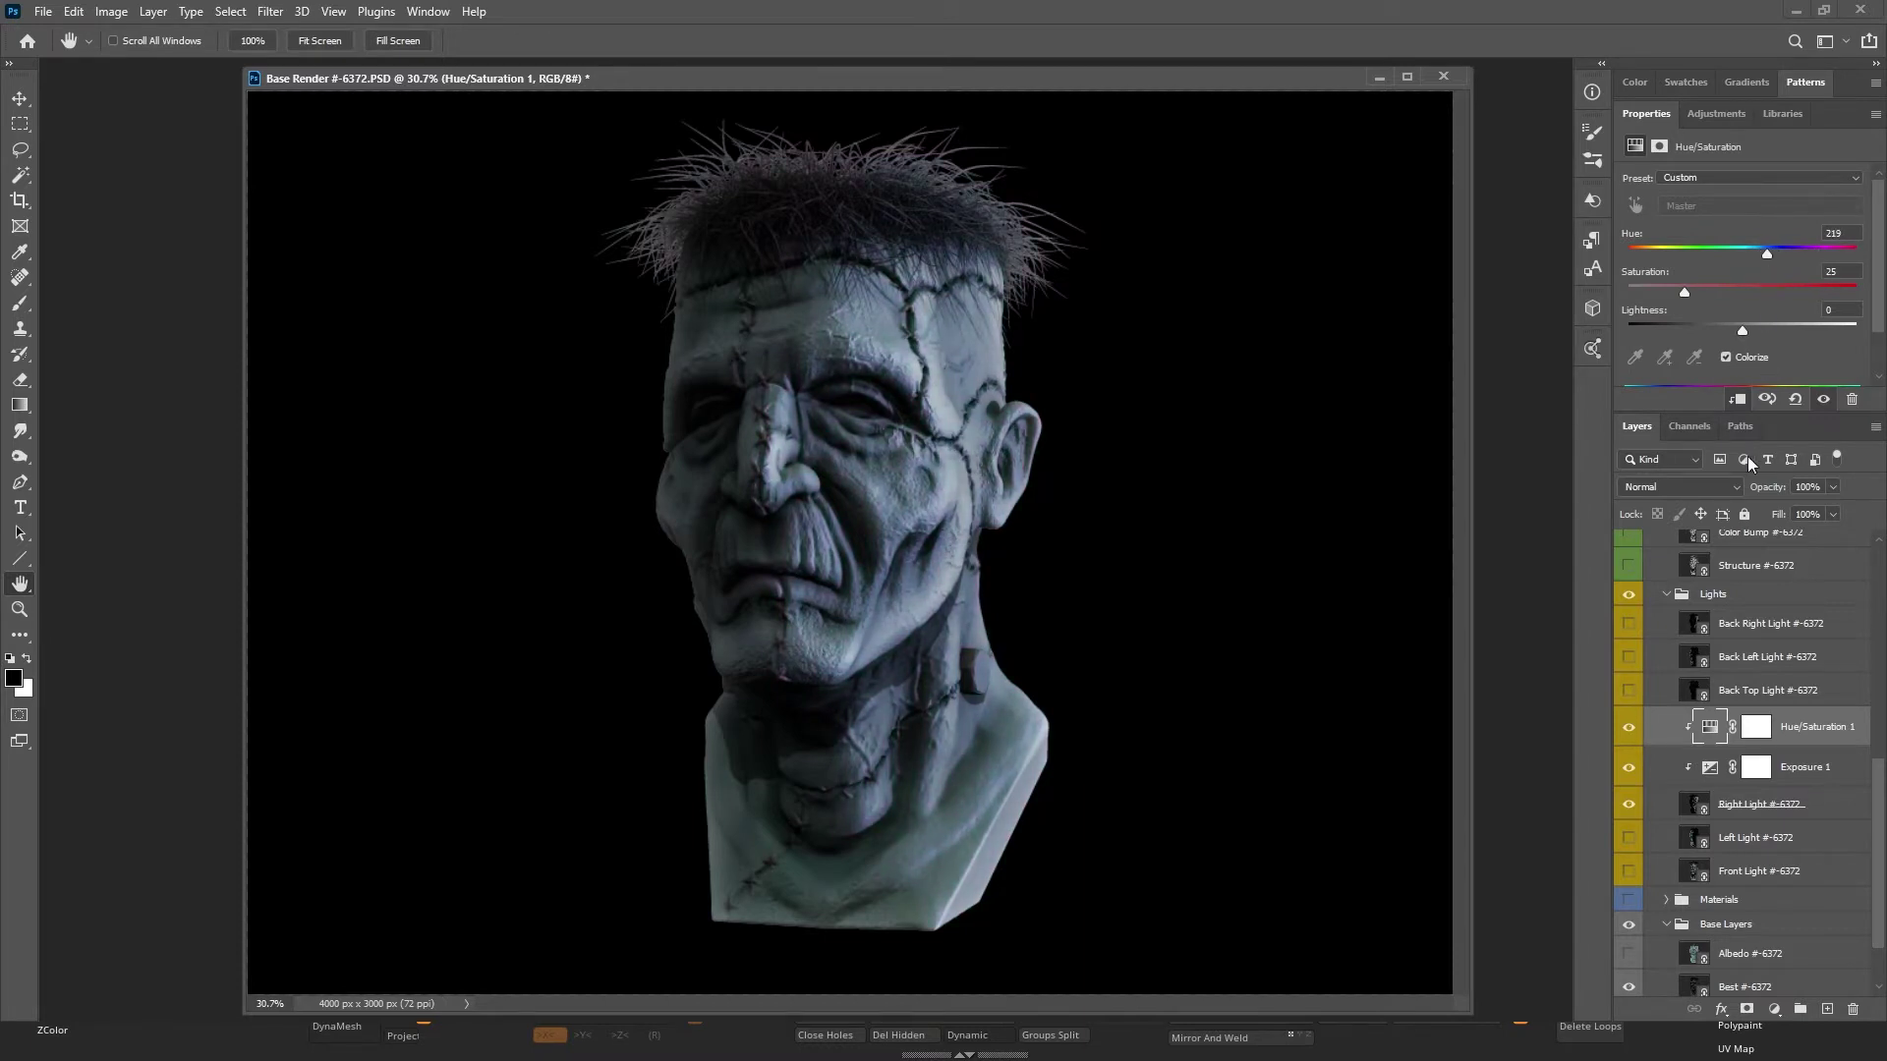
# Select the Back Top Light layer and compare the image with it hidden and shown, leaving it shown.
pyautogui.click(1777, 686)
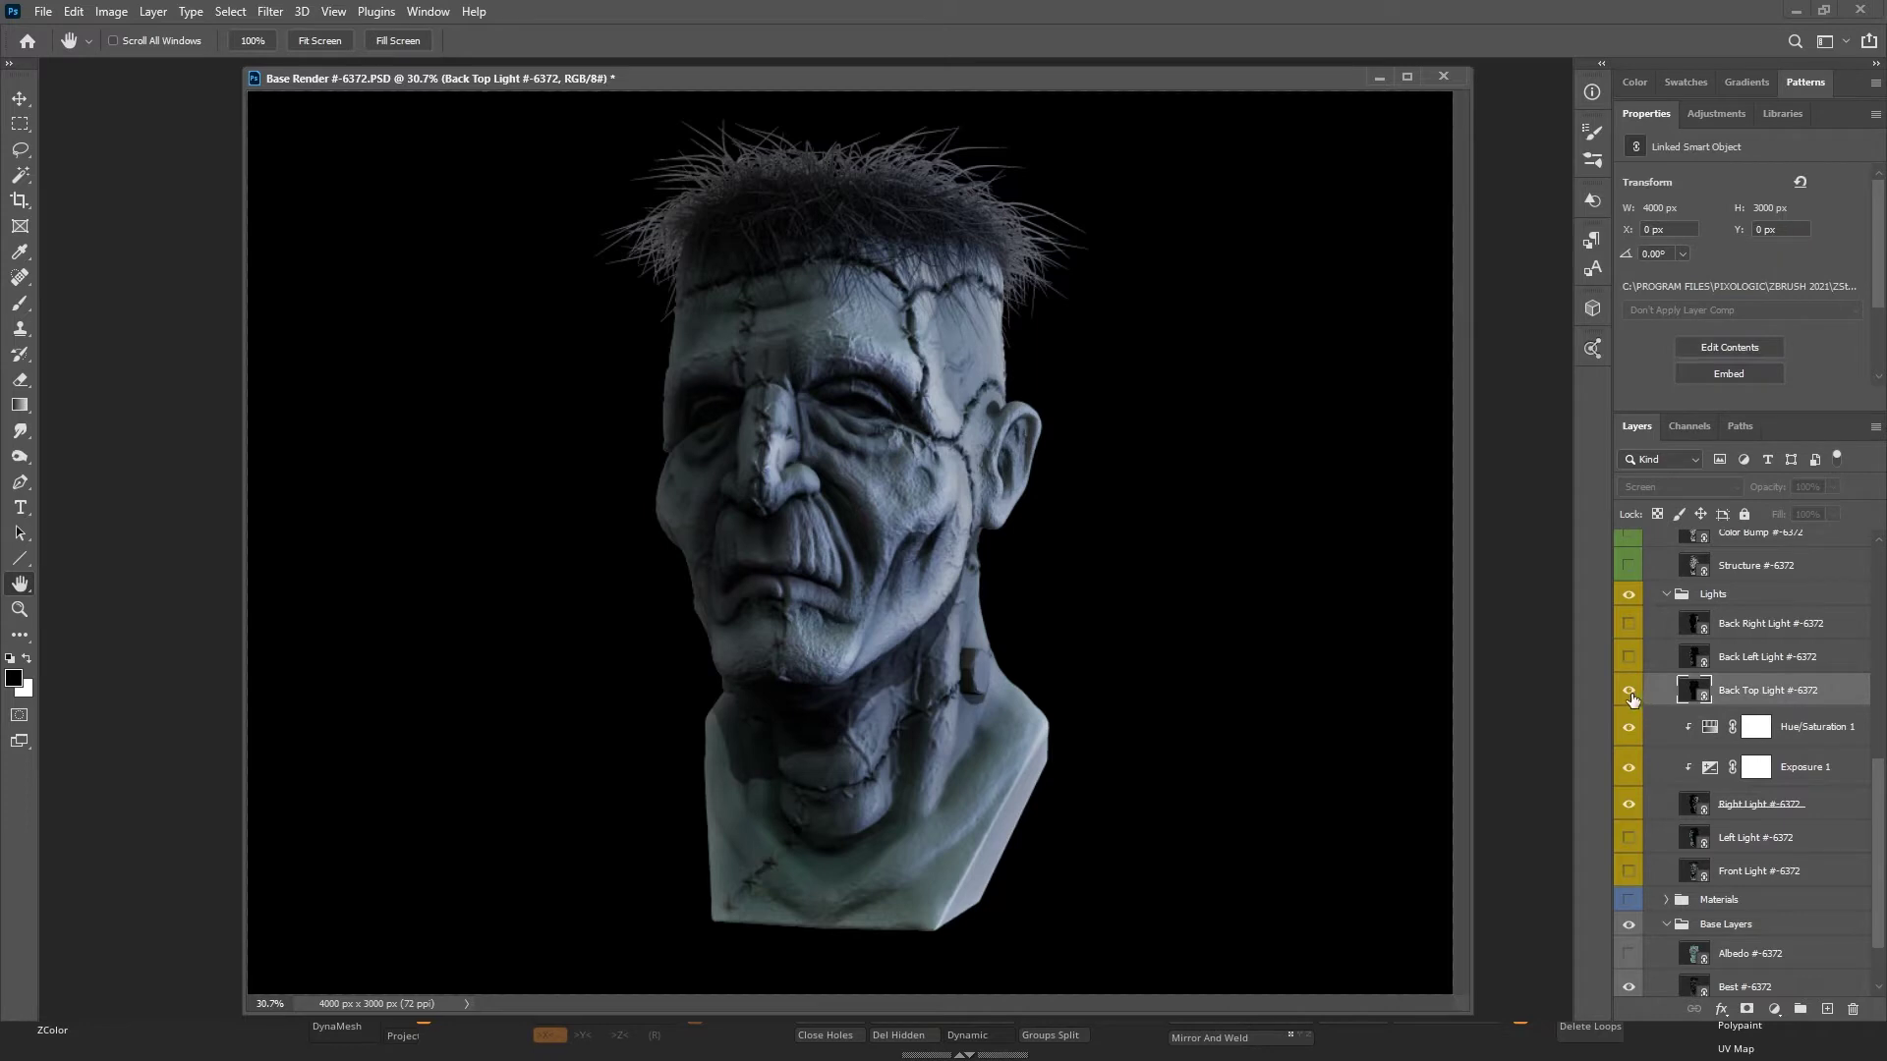
pyautogui.click(1629, 692)
pyautogui.click(1629, 693)
pyautogui.click(1630, 693)
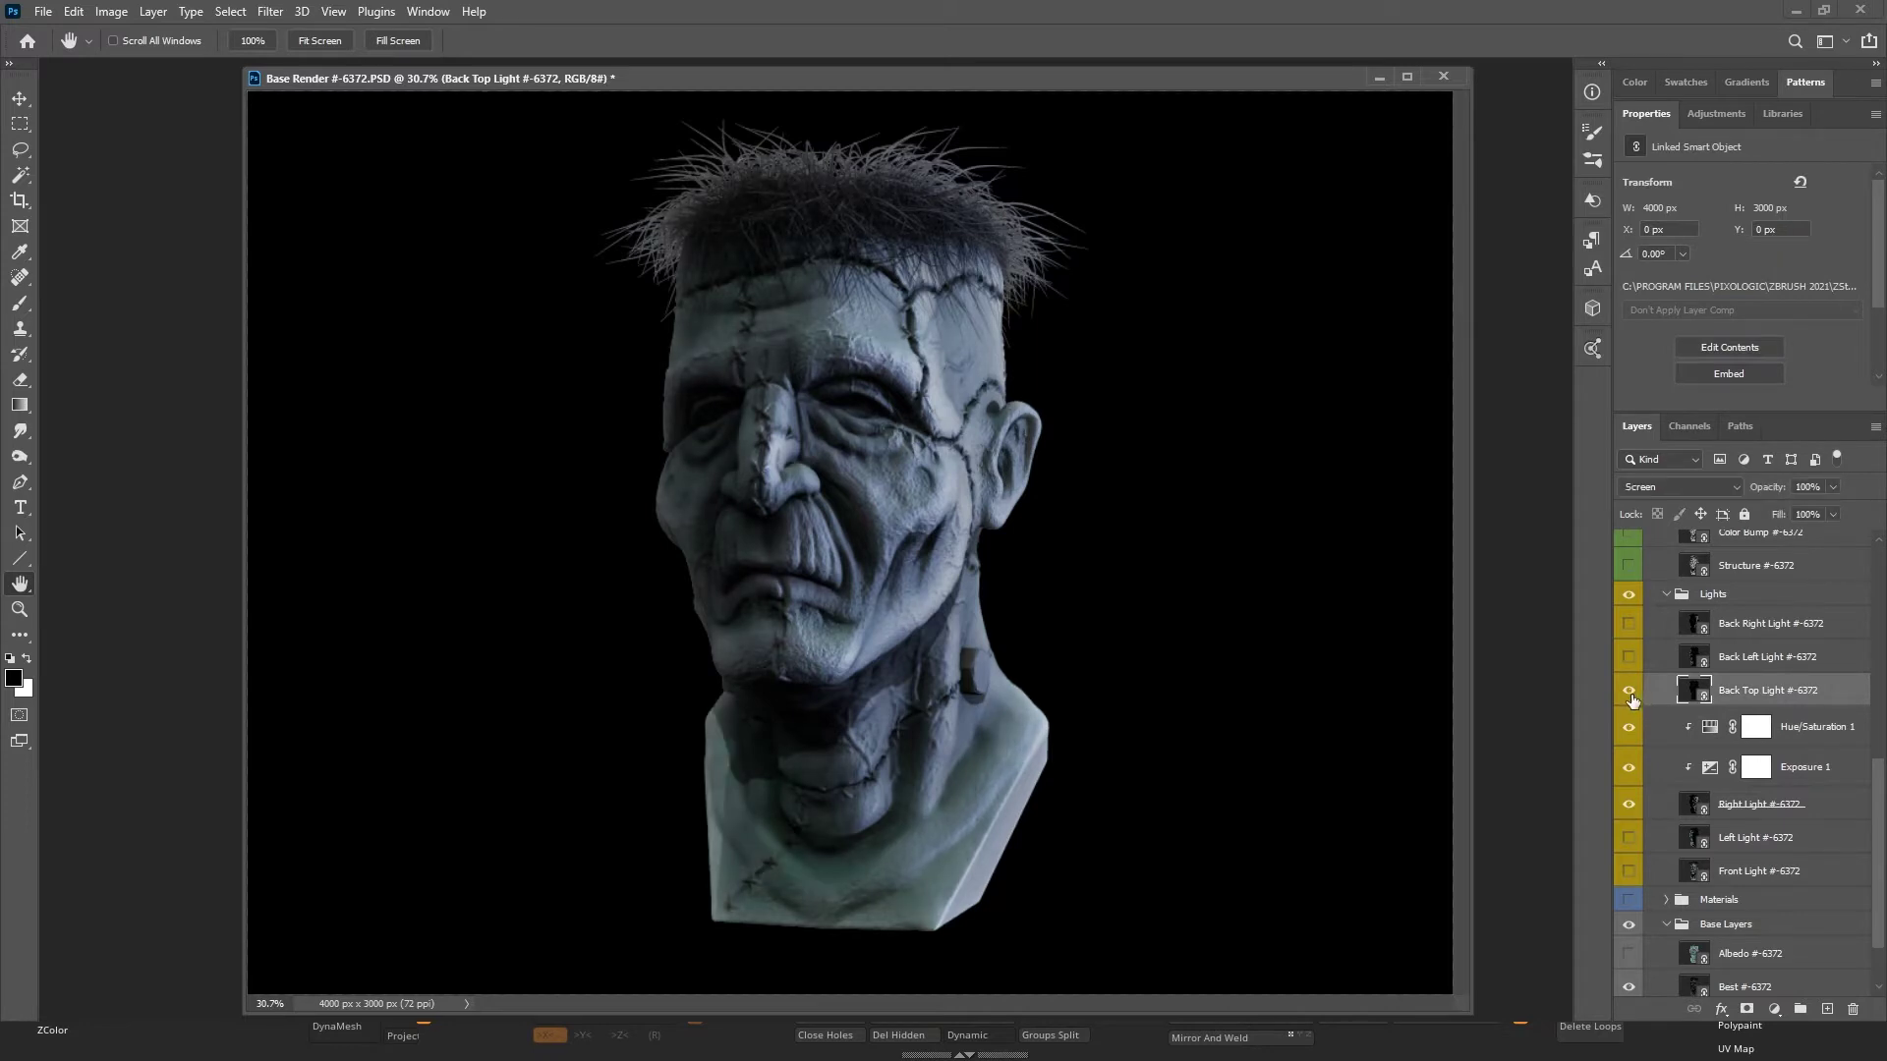
pyautogui.click(1633, 702)
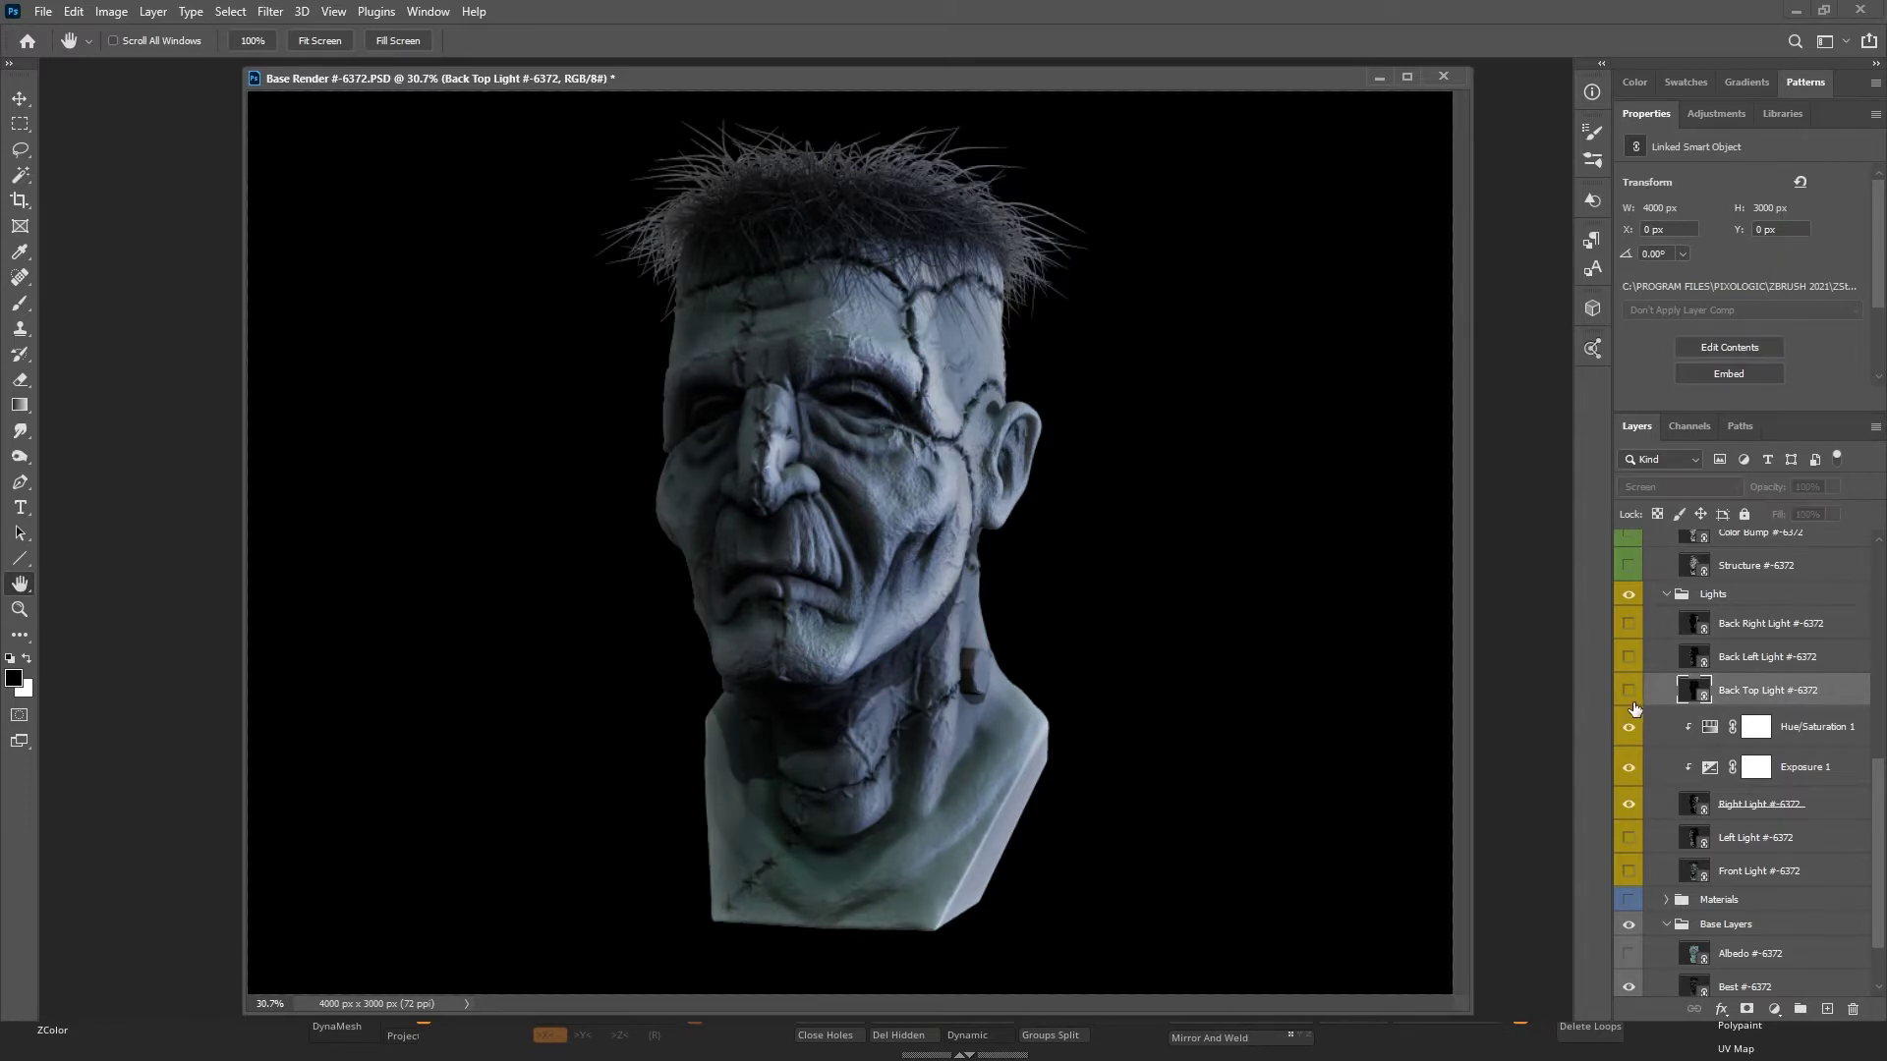
pyautogui.click(1632, 701)
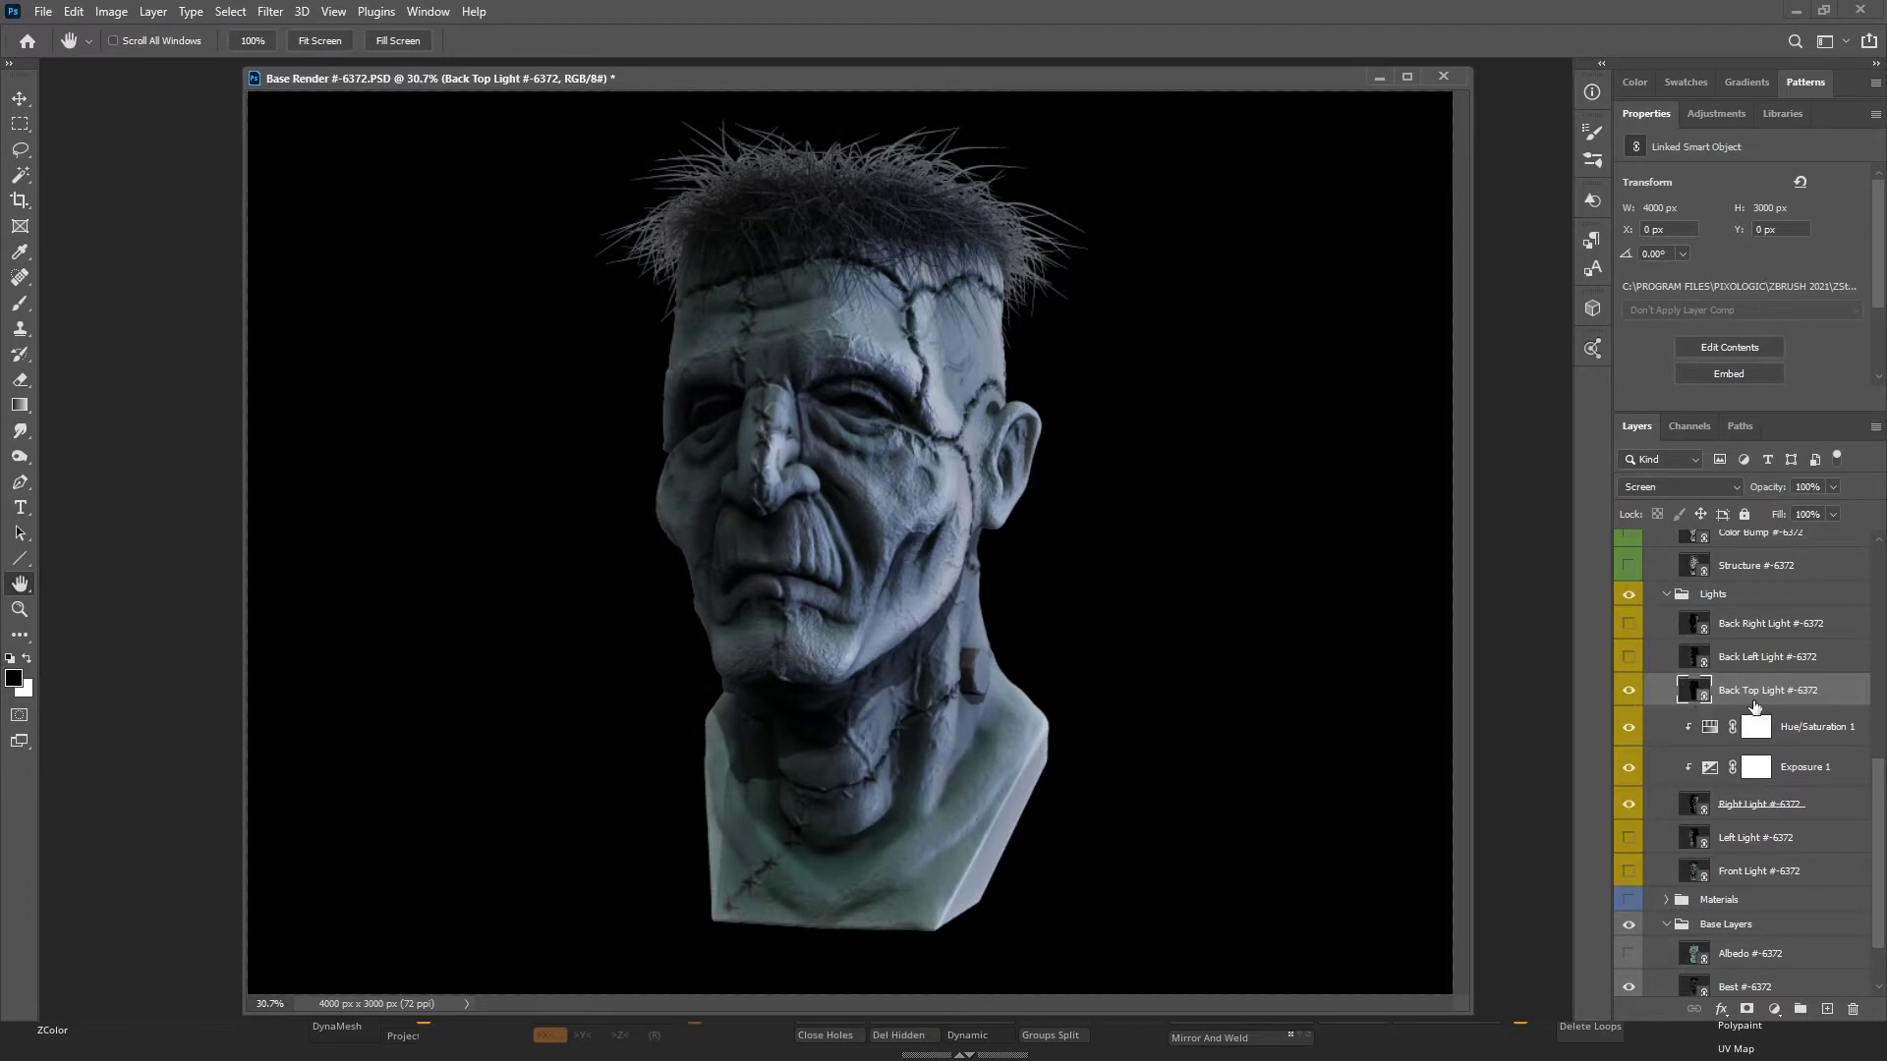
# Add an Exposure adjustment clipped to the Back Top Light layer and set its exposure to +3.35.
pyautogui.click(1774, 1010)
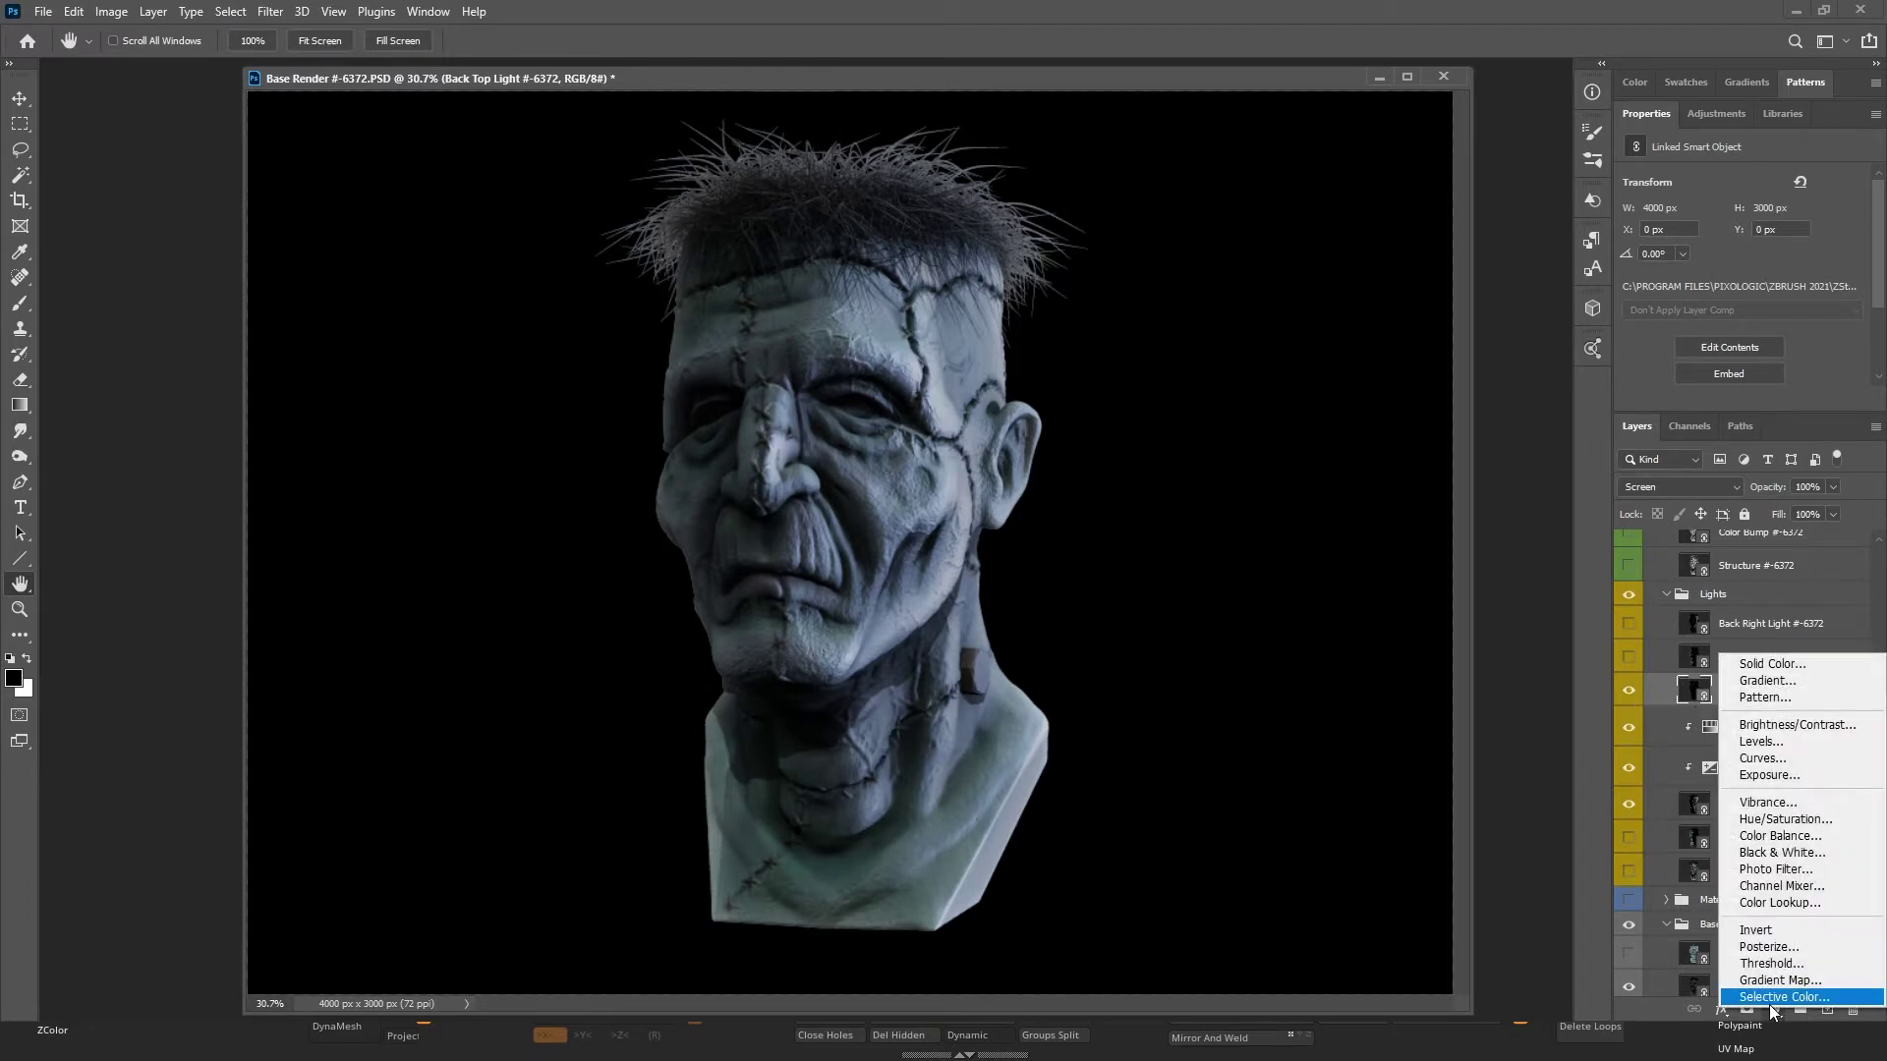
pyautogui.click(1786, 783)
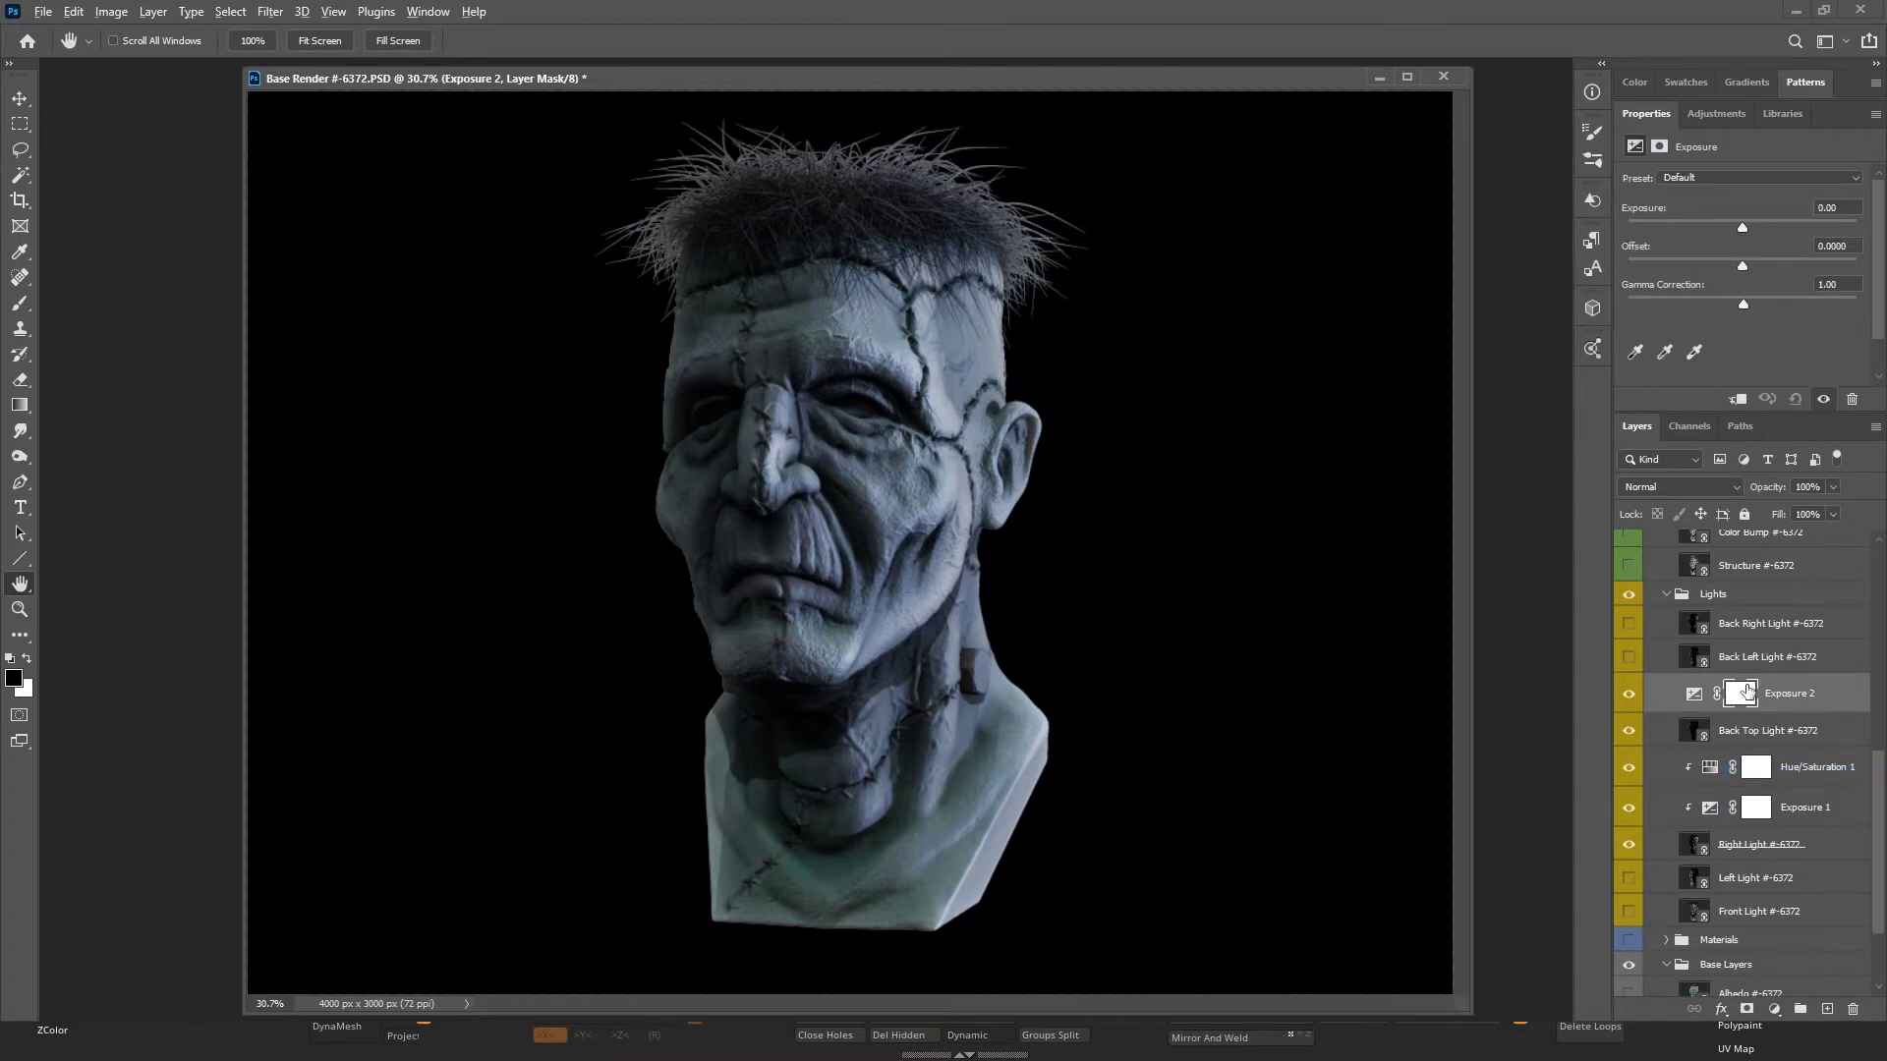
pyautogui.keyDown('alt'); pyautogui.click(1754, 711); pyautogui.keyUp('alt')
pyautogui.click(1711, 704)
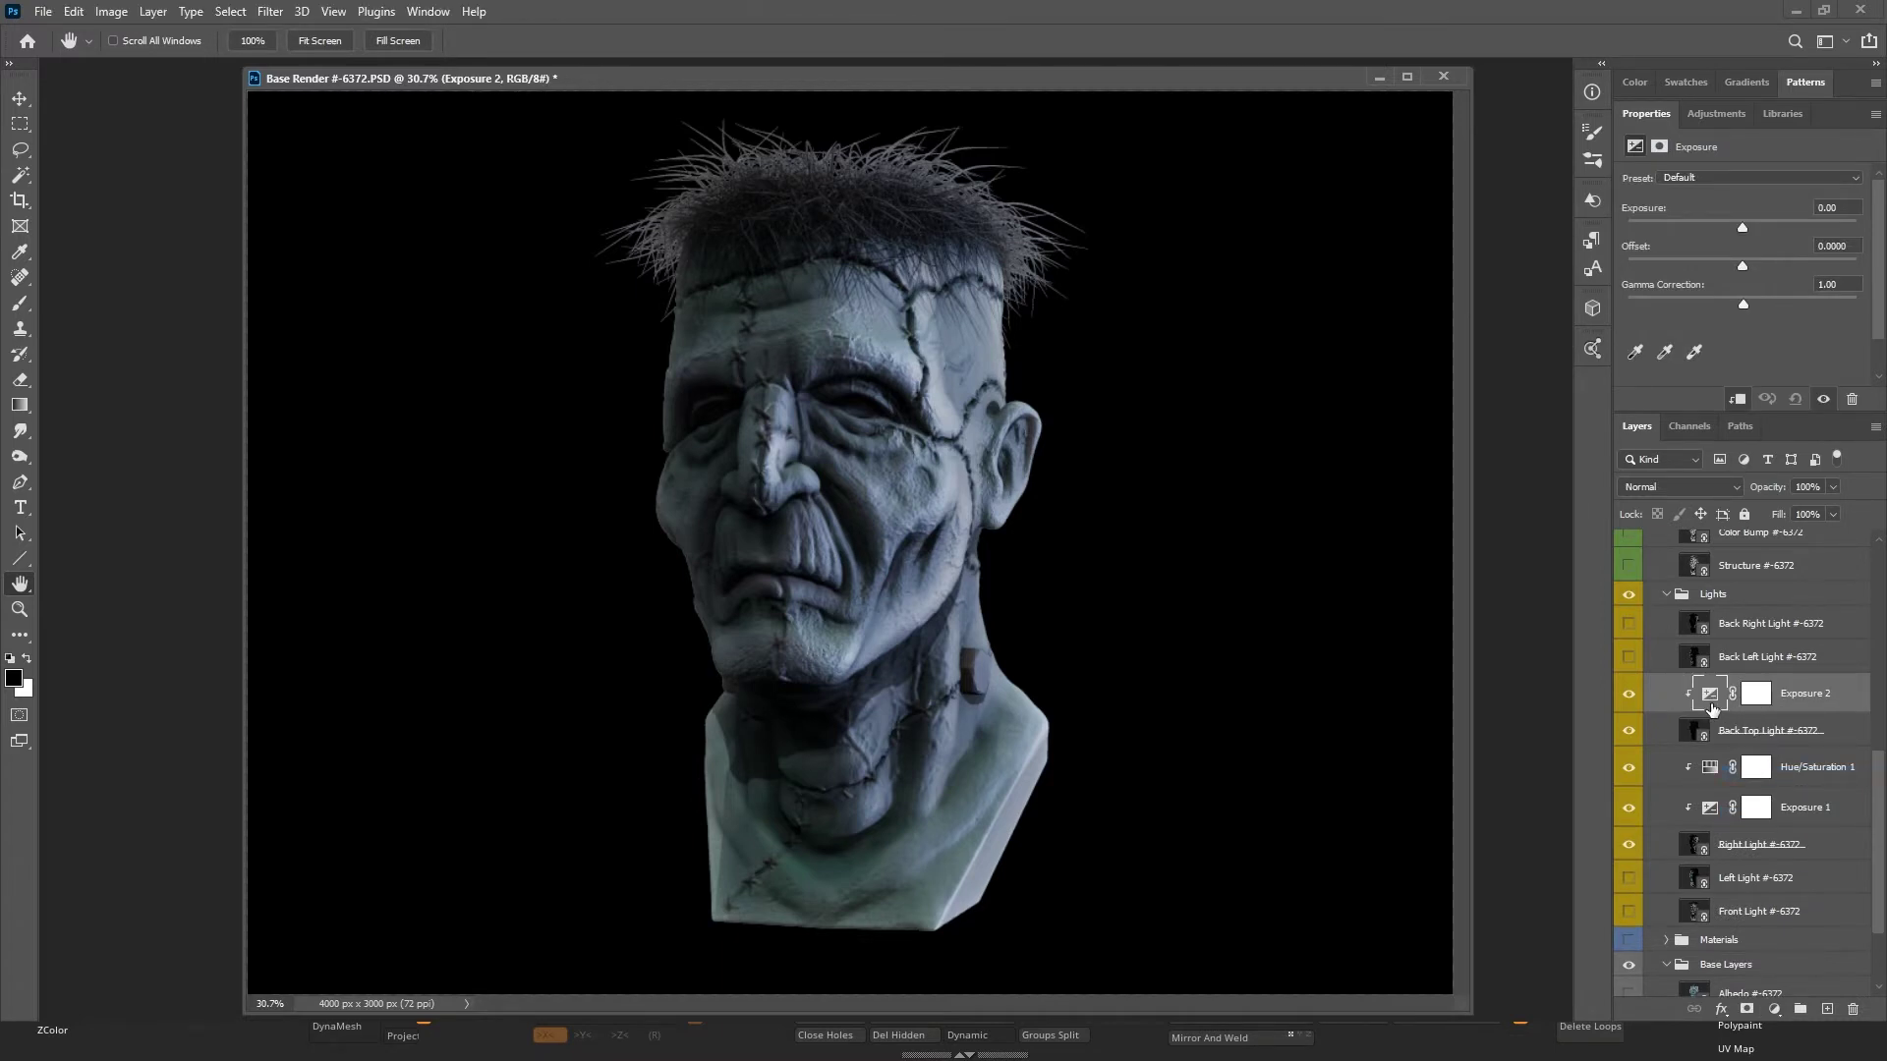
pyautogui.moveTo(1743, 224); pyautogui.dragTo(1797, 238)
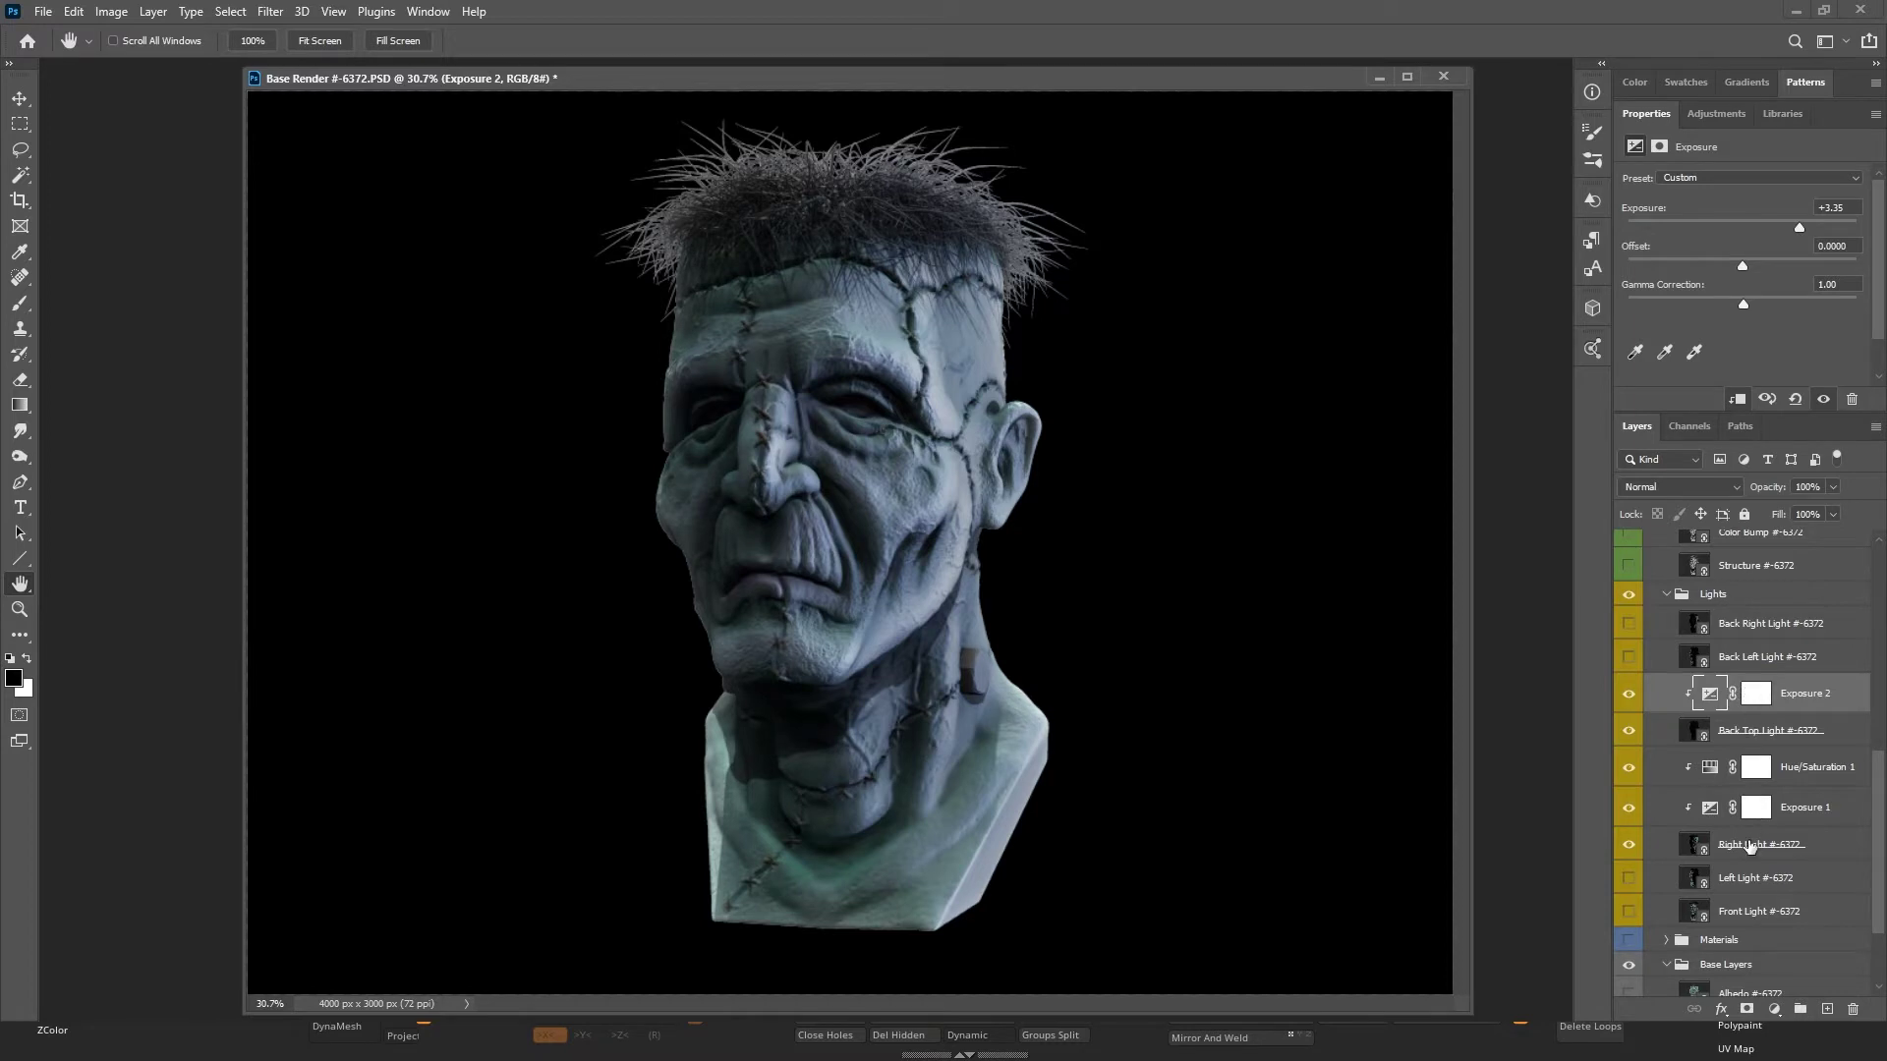
# Add a Hue/Saturation adjustment above Exposure 2 and clip it to the Back Top Light layer.
pyautogui.click(1776, 1012)
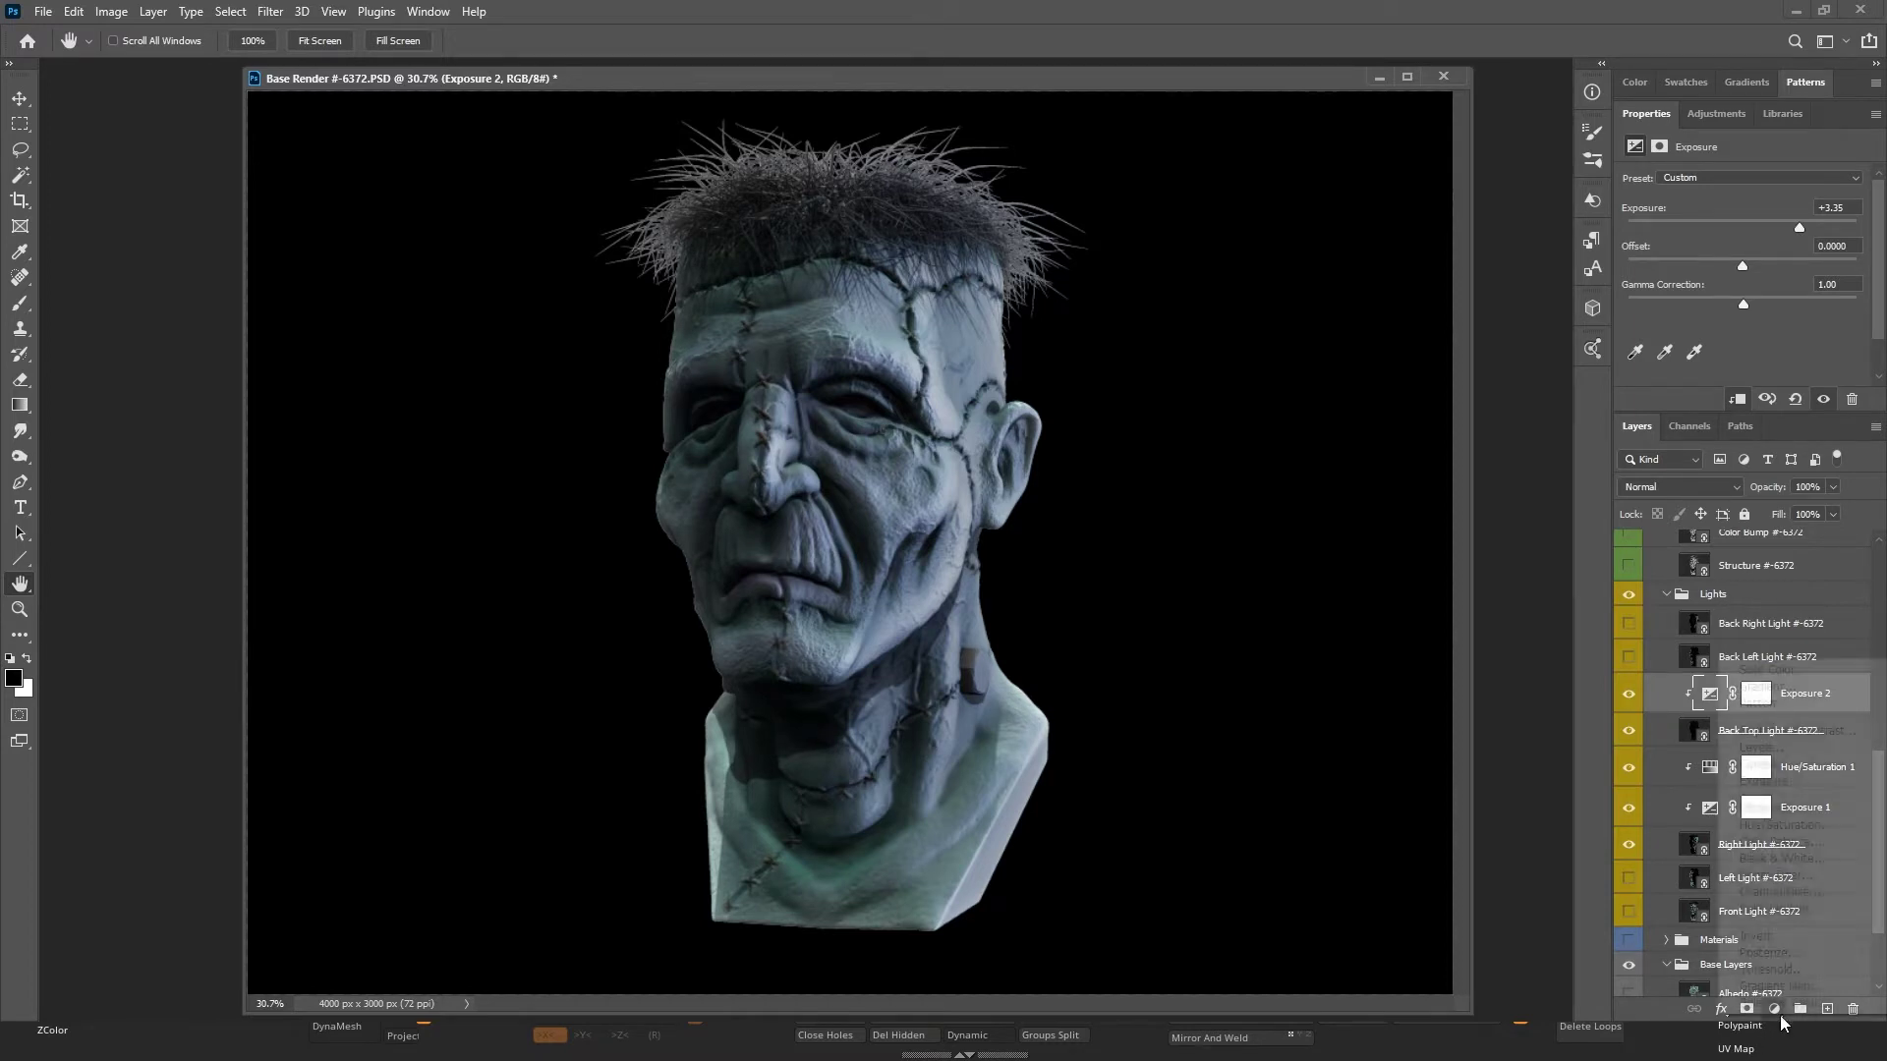
pyautogui.click(1769, 831)
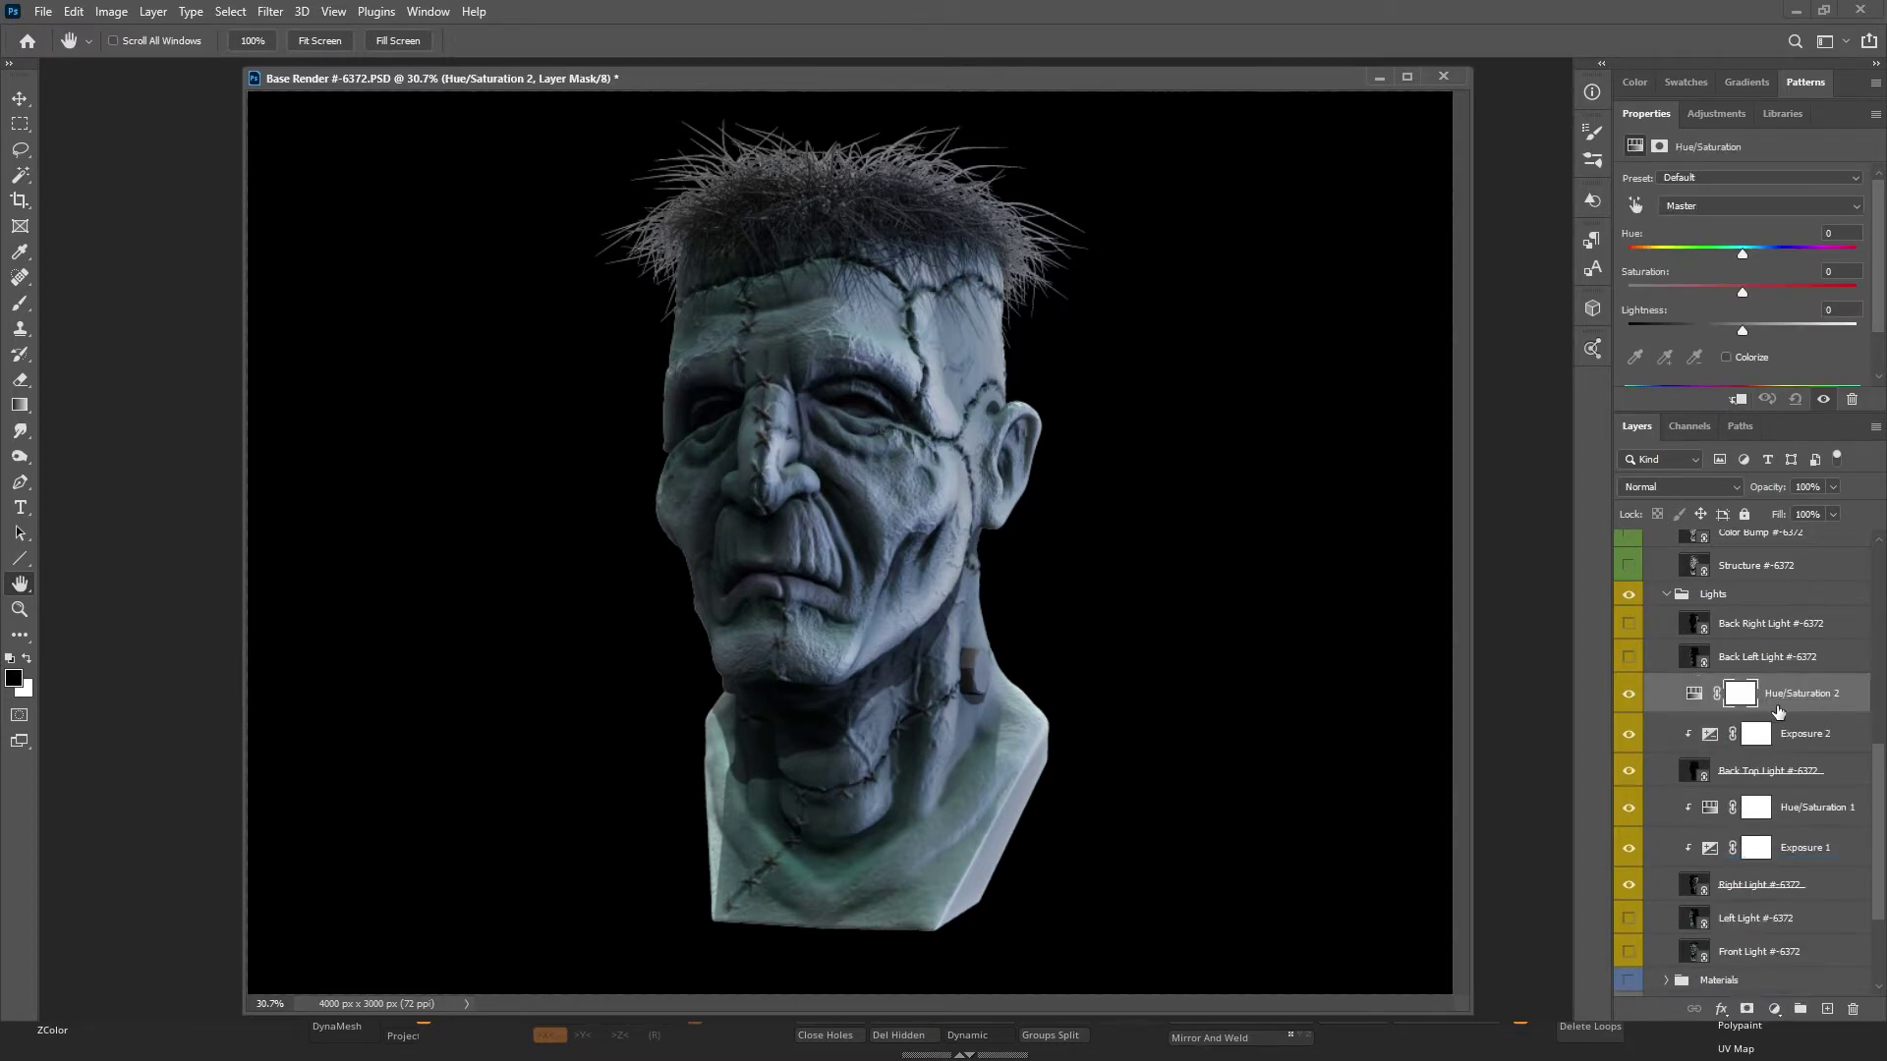
pyautogui.click(1780, 722)
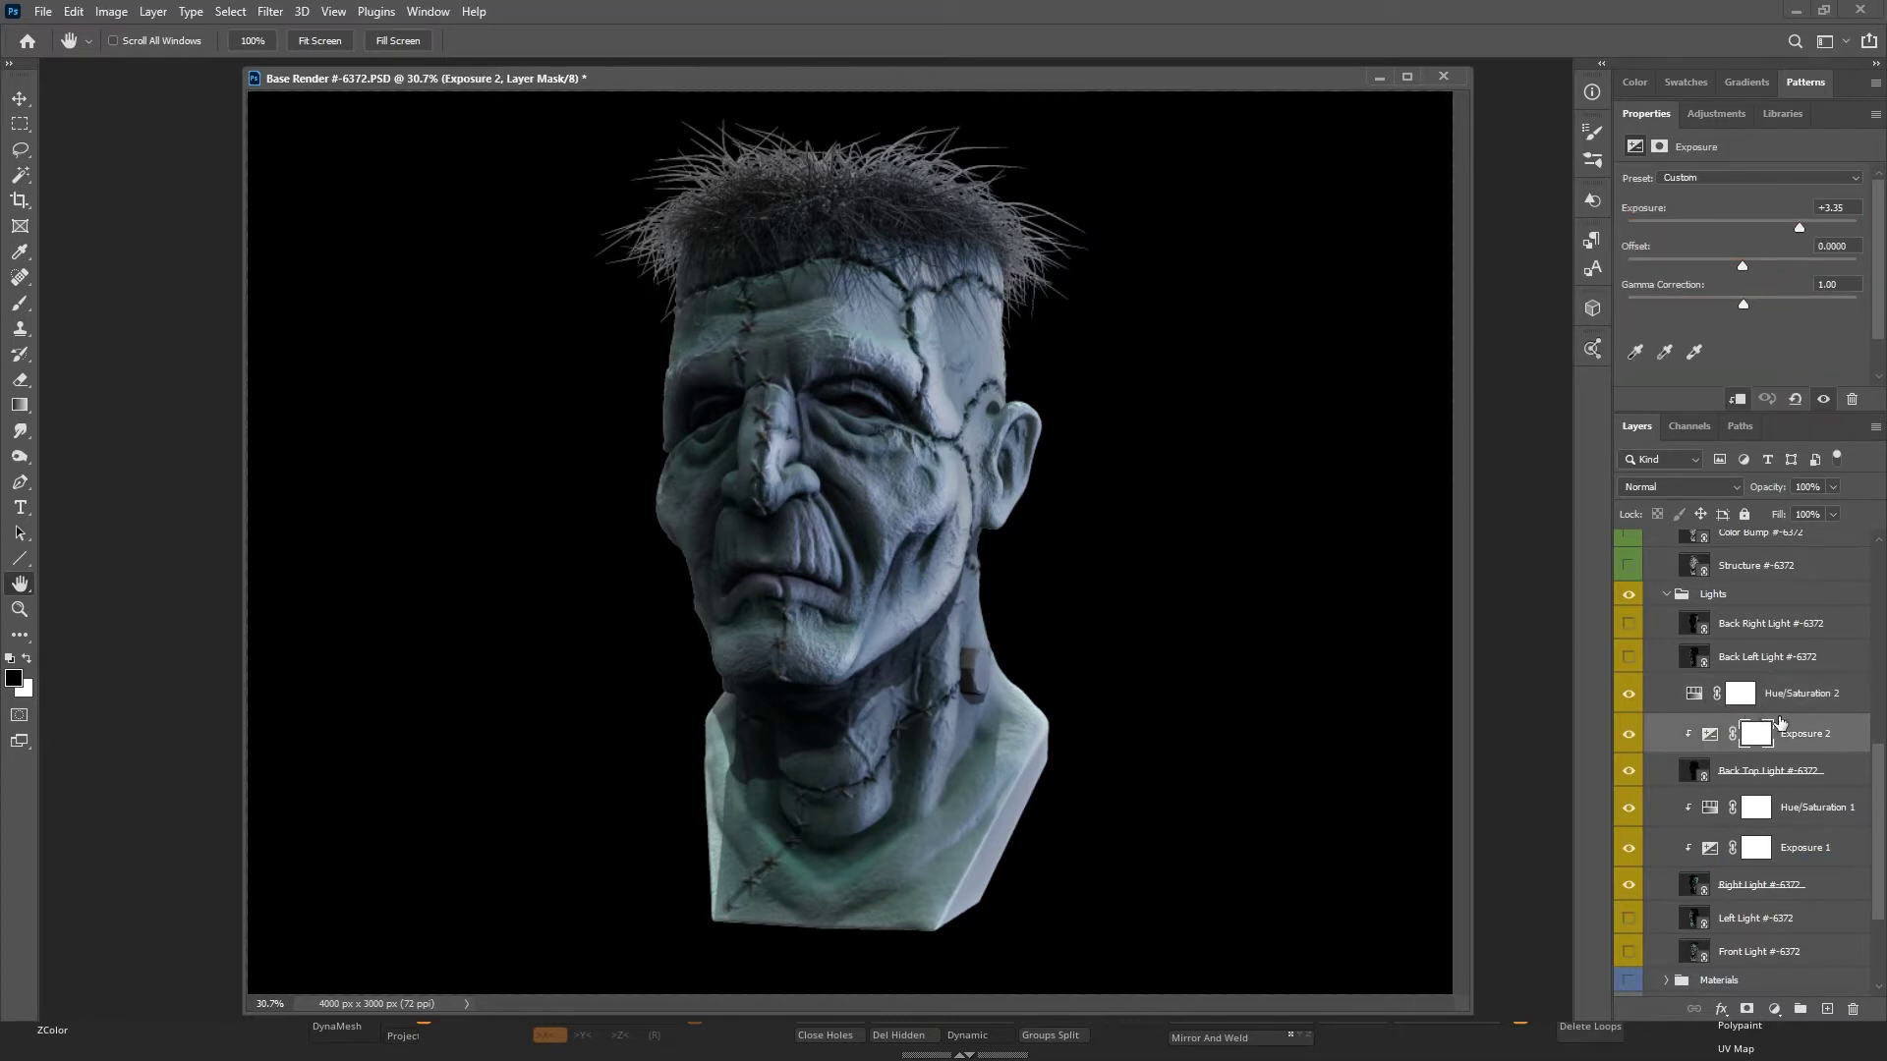
pyautogui.click(1769, 699)
pyautogui.keyDown('alt'); pyautogui.click(1750, 715); pyautogui.keyUp('alt')
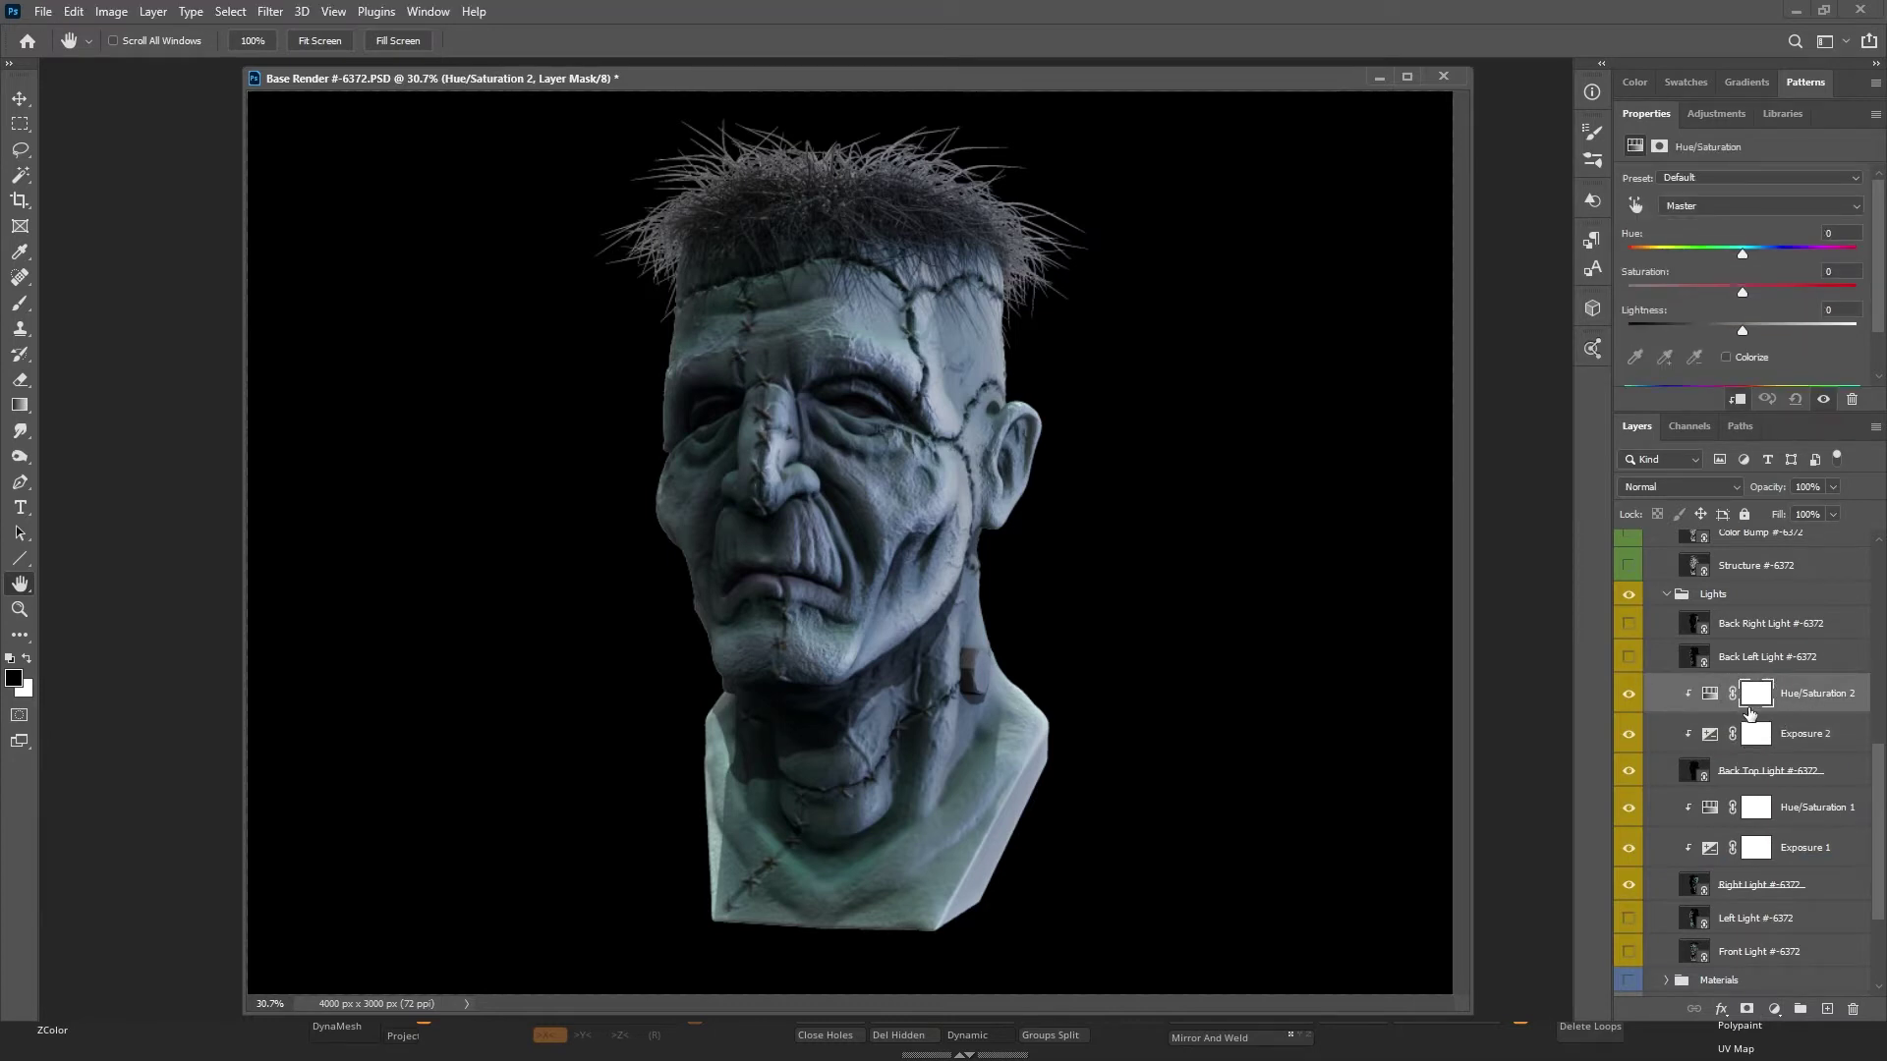
# Colorize the Back Top Light's Hue/Saturation adjustment with a cyan hue and a saturation of about 59.
pyautogui.click(1711, 695)
pyautogui.click(1727, 358)
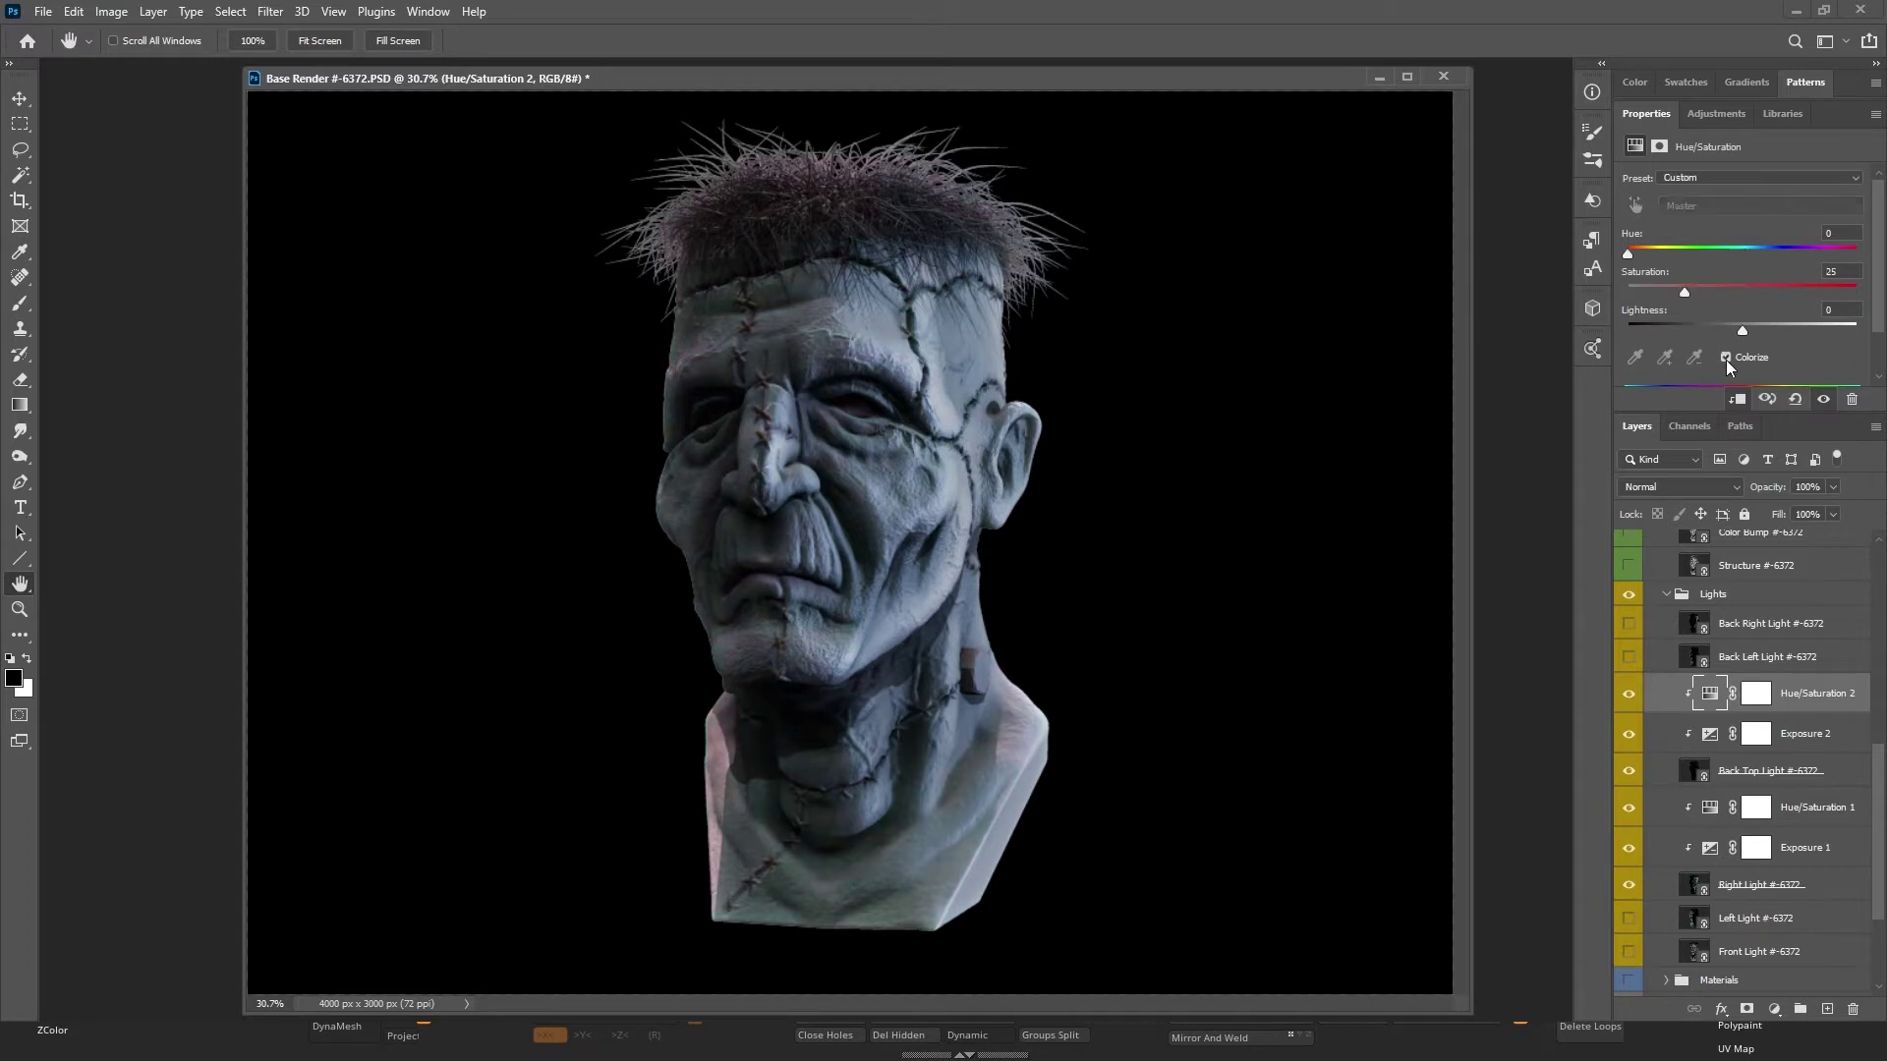
pyautogui.moveTo(1628, 251); pyautogui.dragTo(1668, 254)
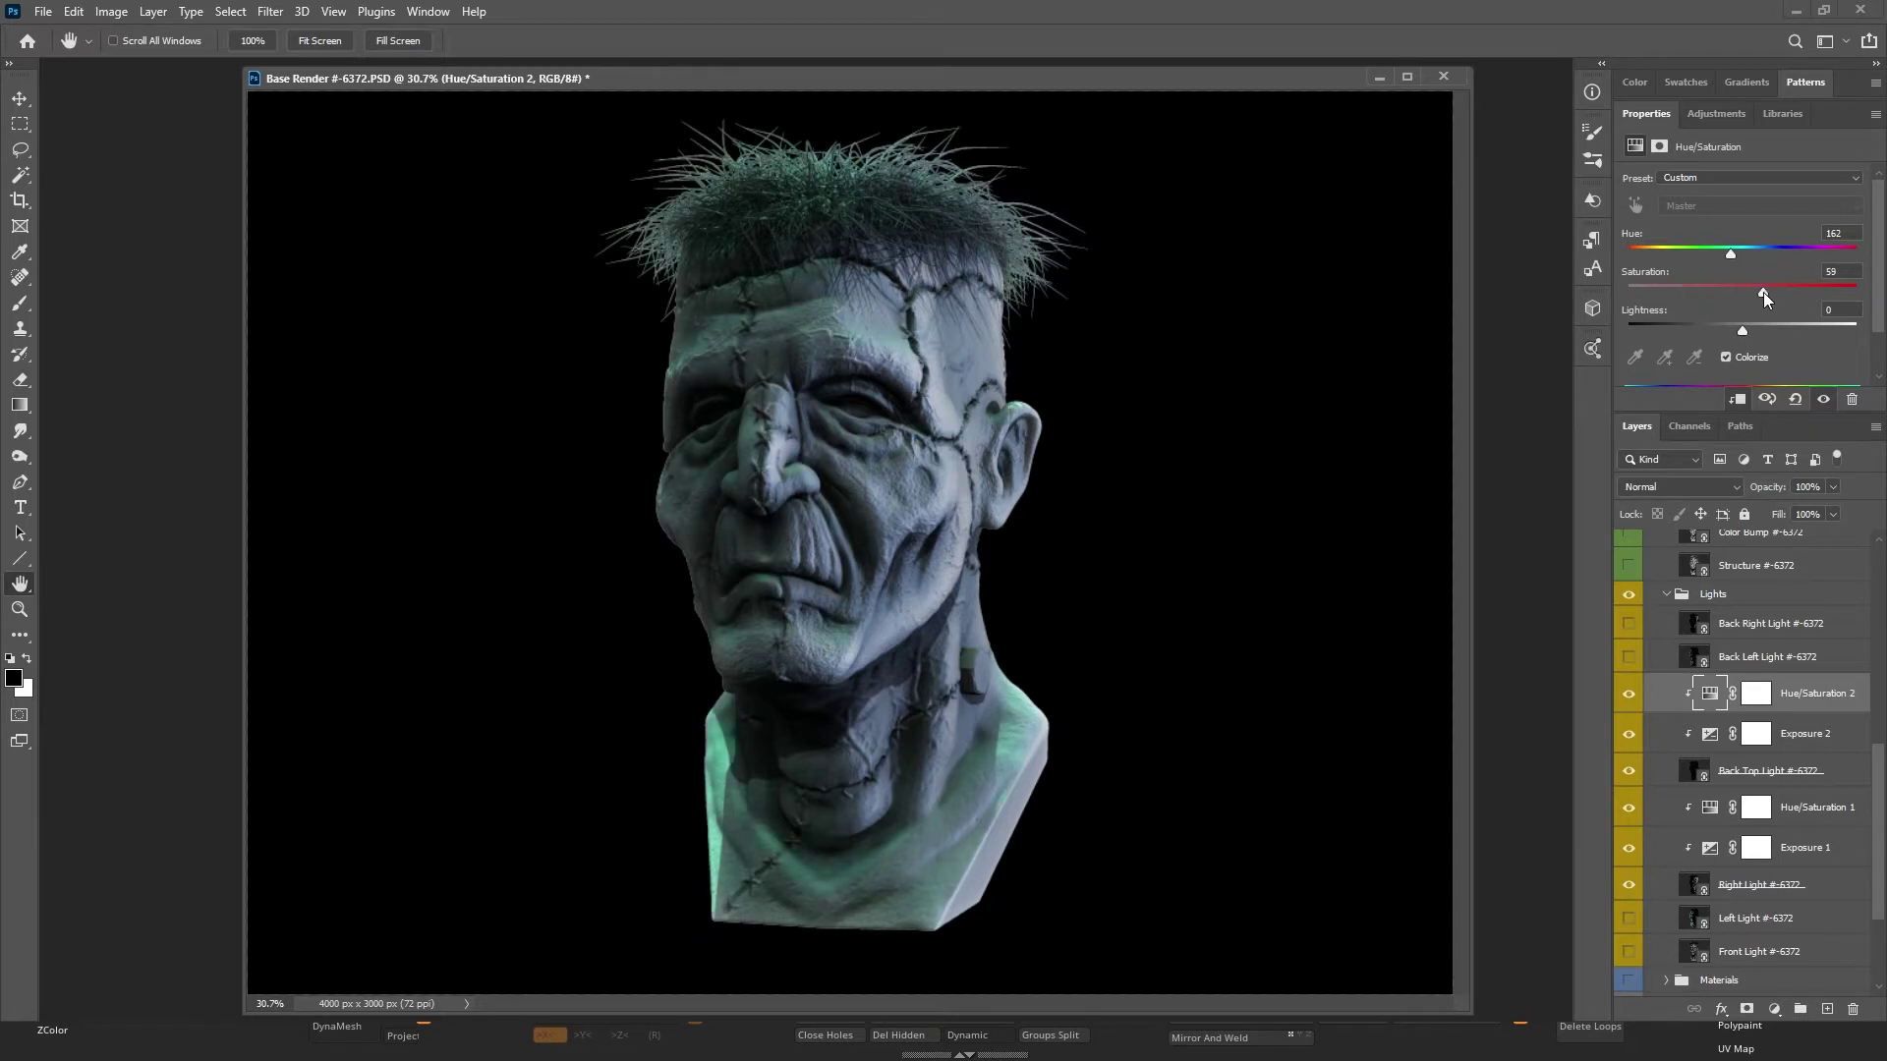
pyautogui.moveTo(1732, 248)
pyautogui.mouseDown()
pyautogui.moveTo(1766, 253)
pyautogui.moveTo(1750, 257)
pyautogui.mouseUp()
# Show the Back Left Light layer and give it a clipped Exposure adjustment with exposure +2.03.
pyautogui.click(1781, 656)
pyautogui.click(1627, 658)
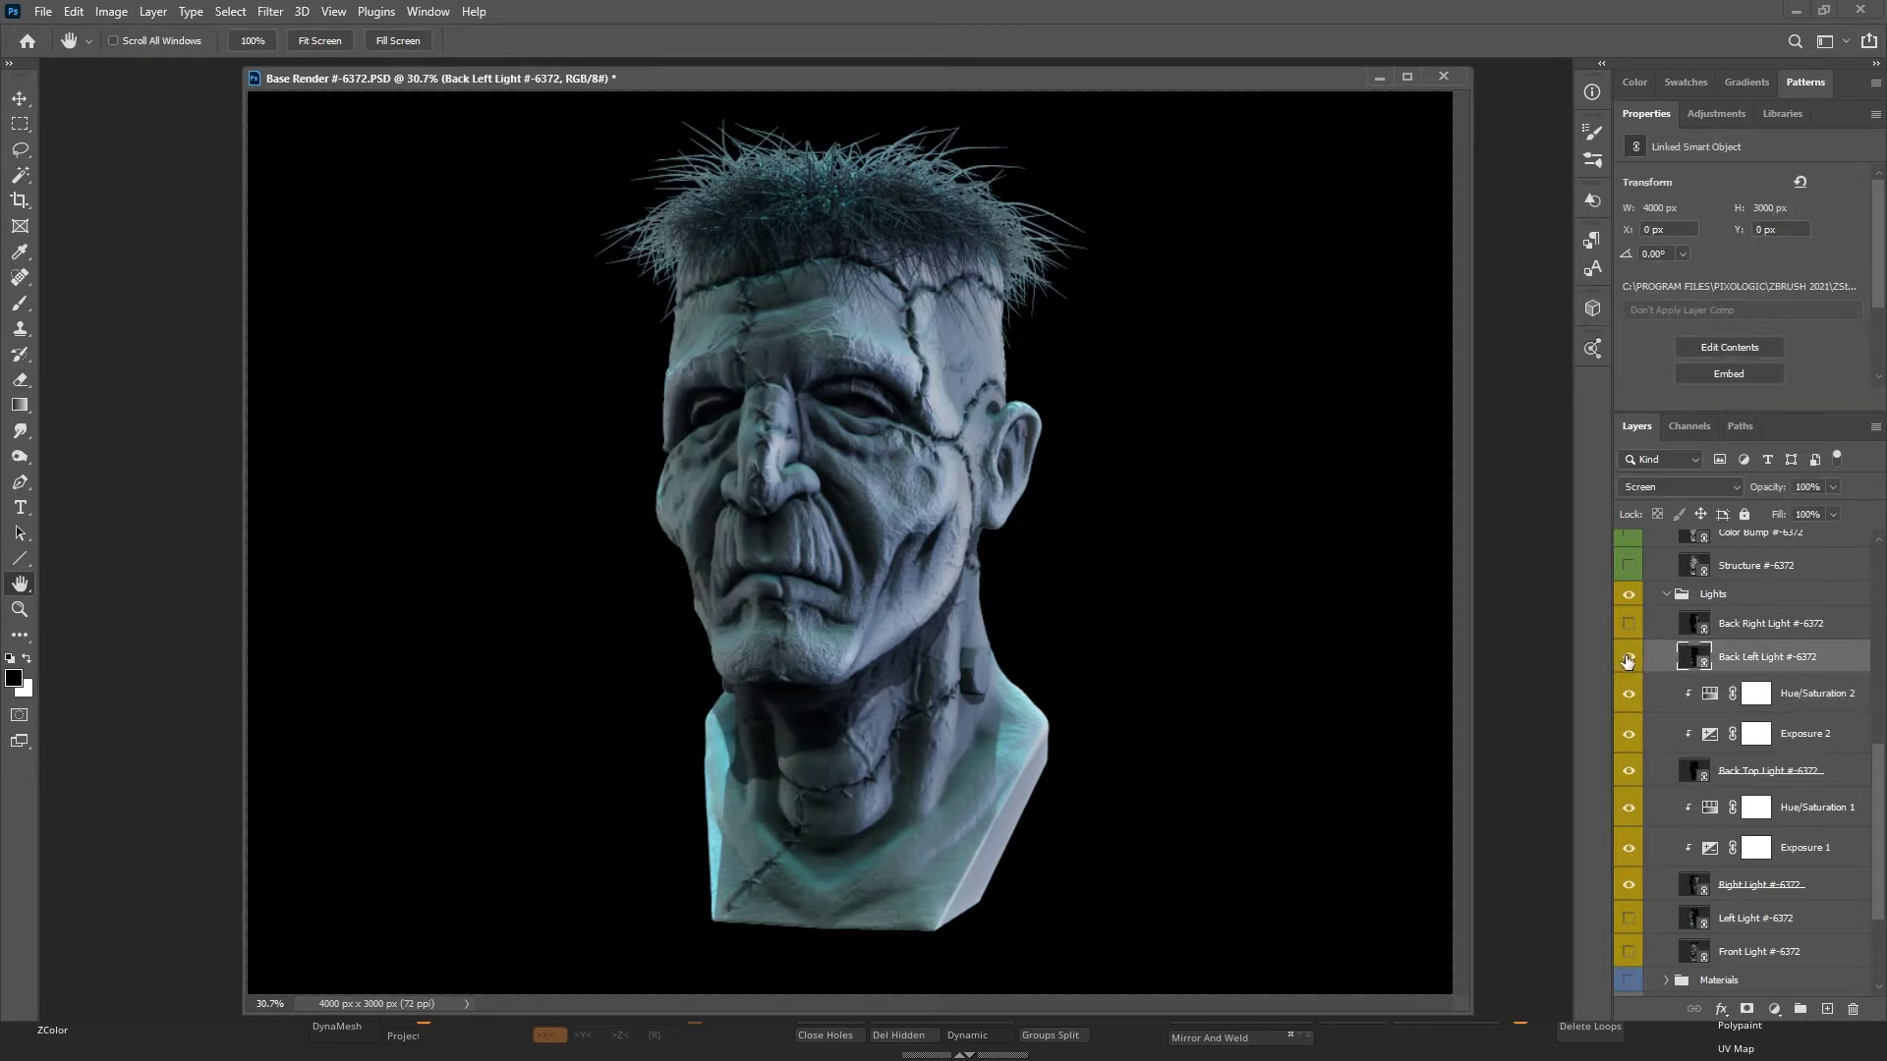
pyautogui.click(1776, 1007)
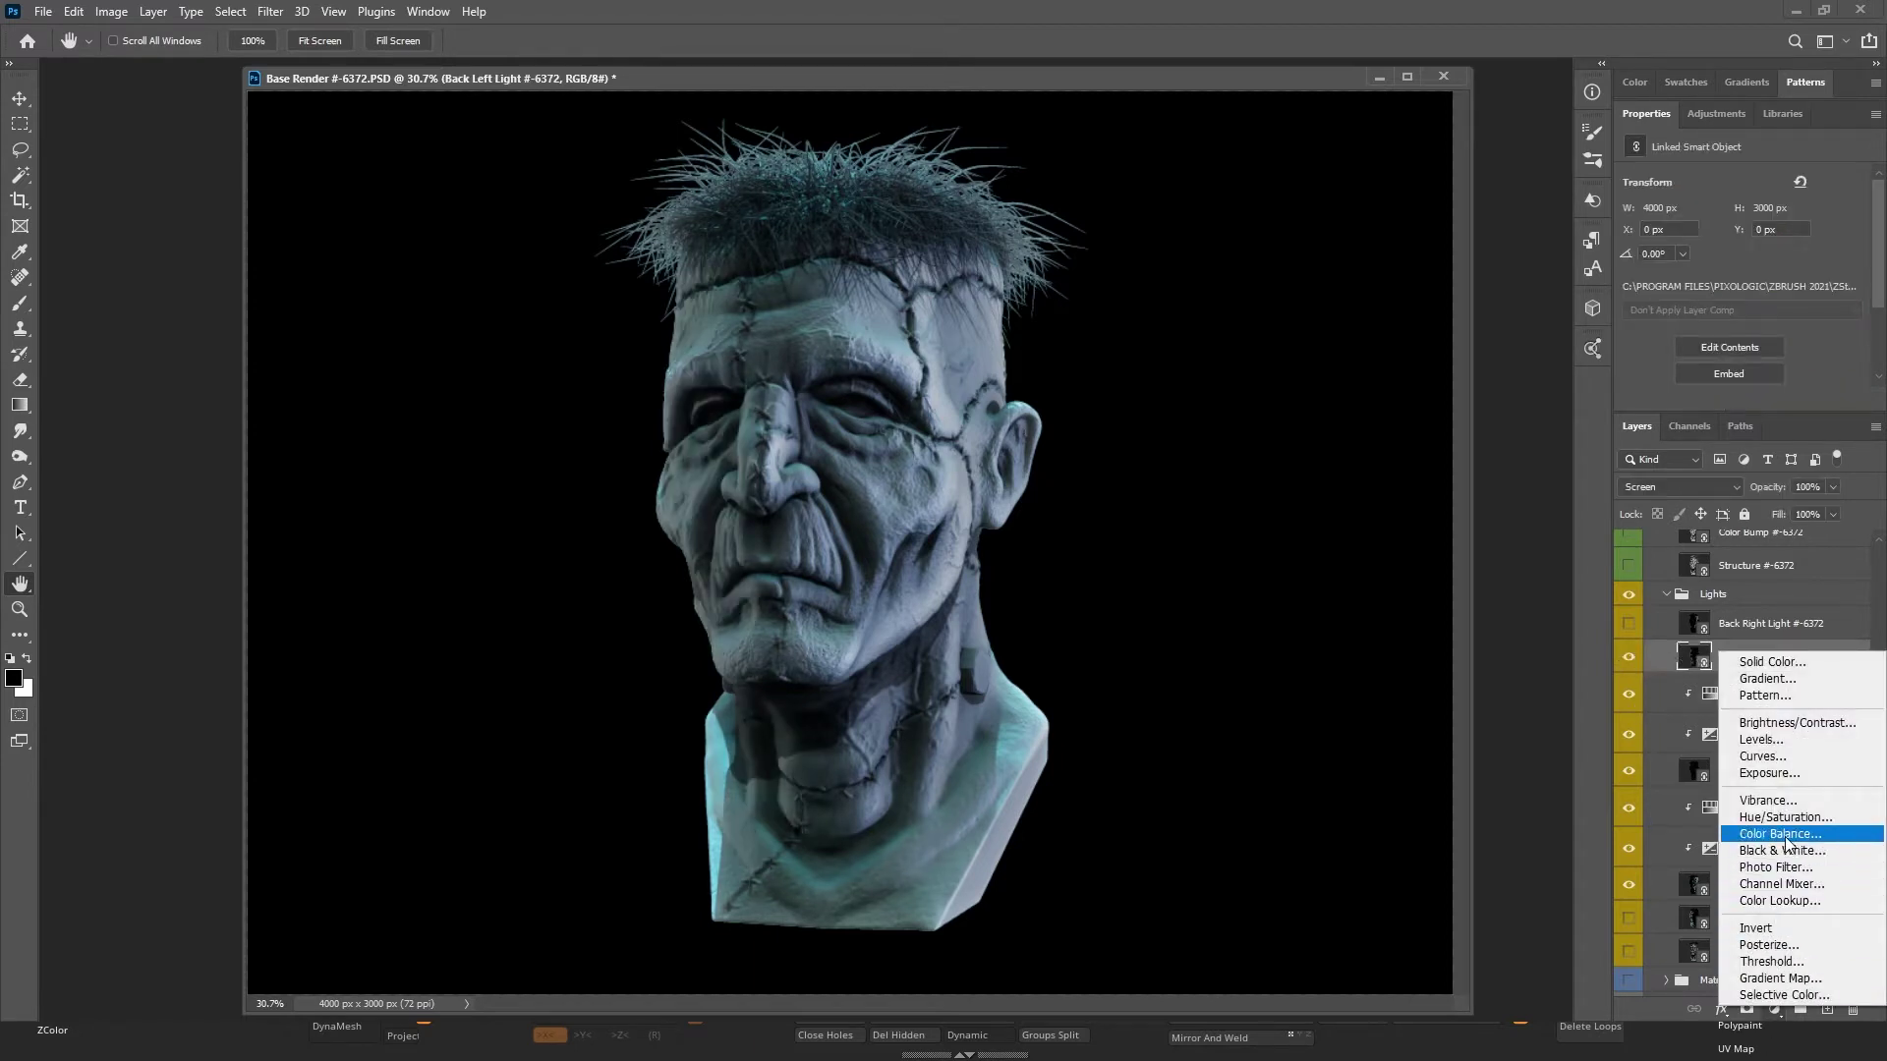
pyautogui.click(1769, 773)
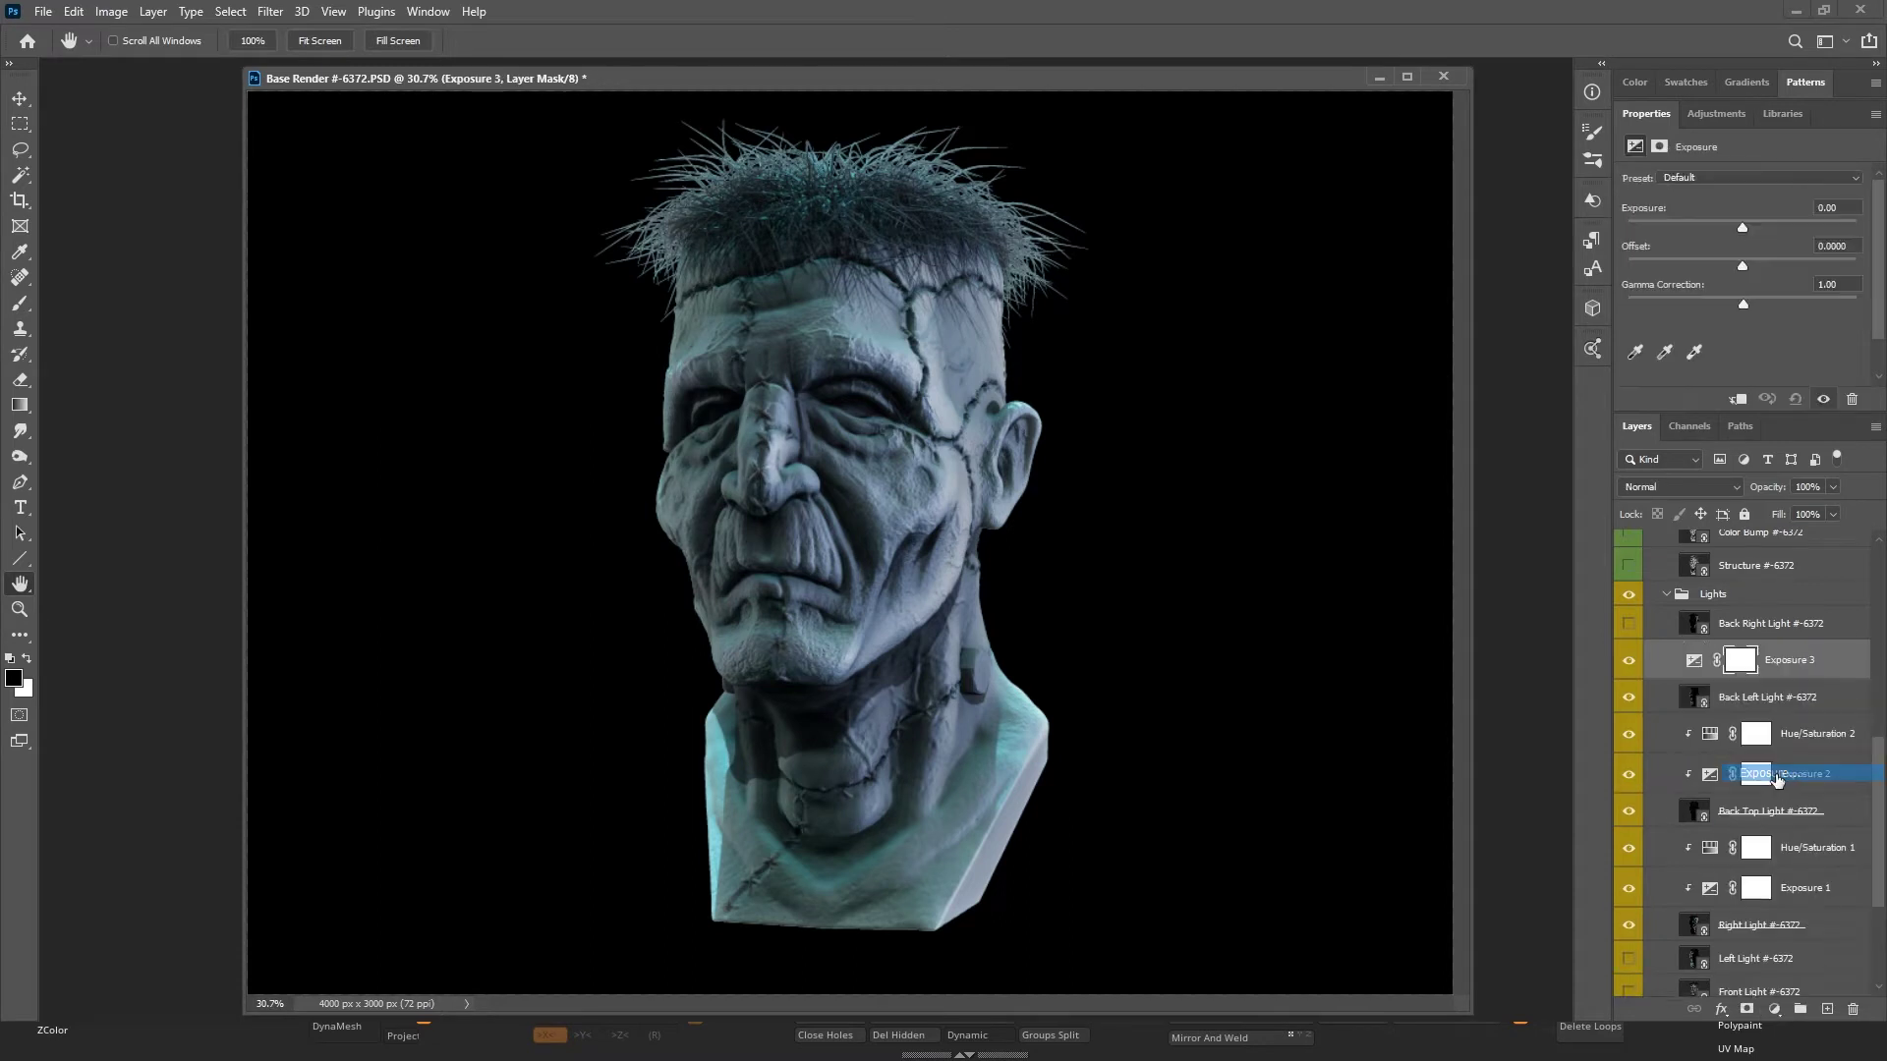
pyautogui.click(1718, 663)
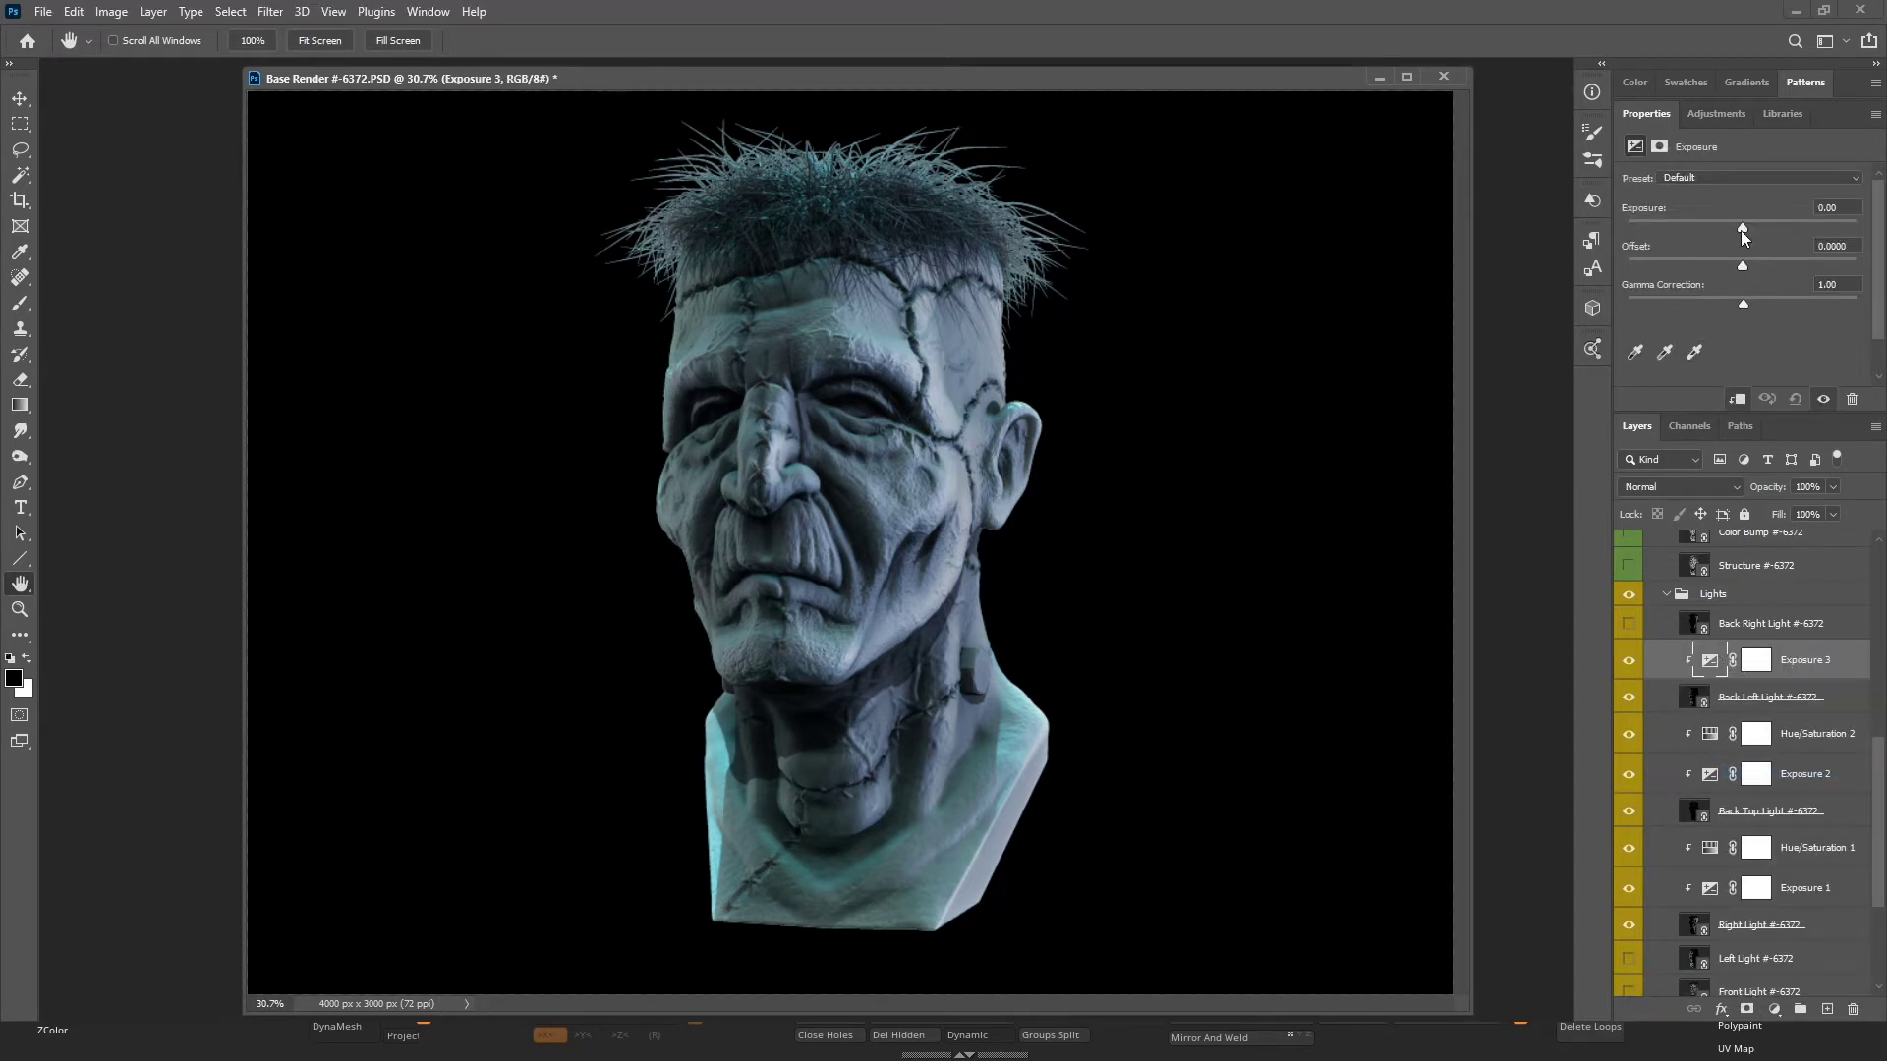
pyautogui.moveTo(1741, 229); pyautogui.dragTo(1777, 233)
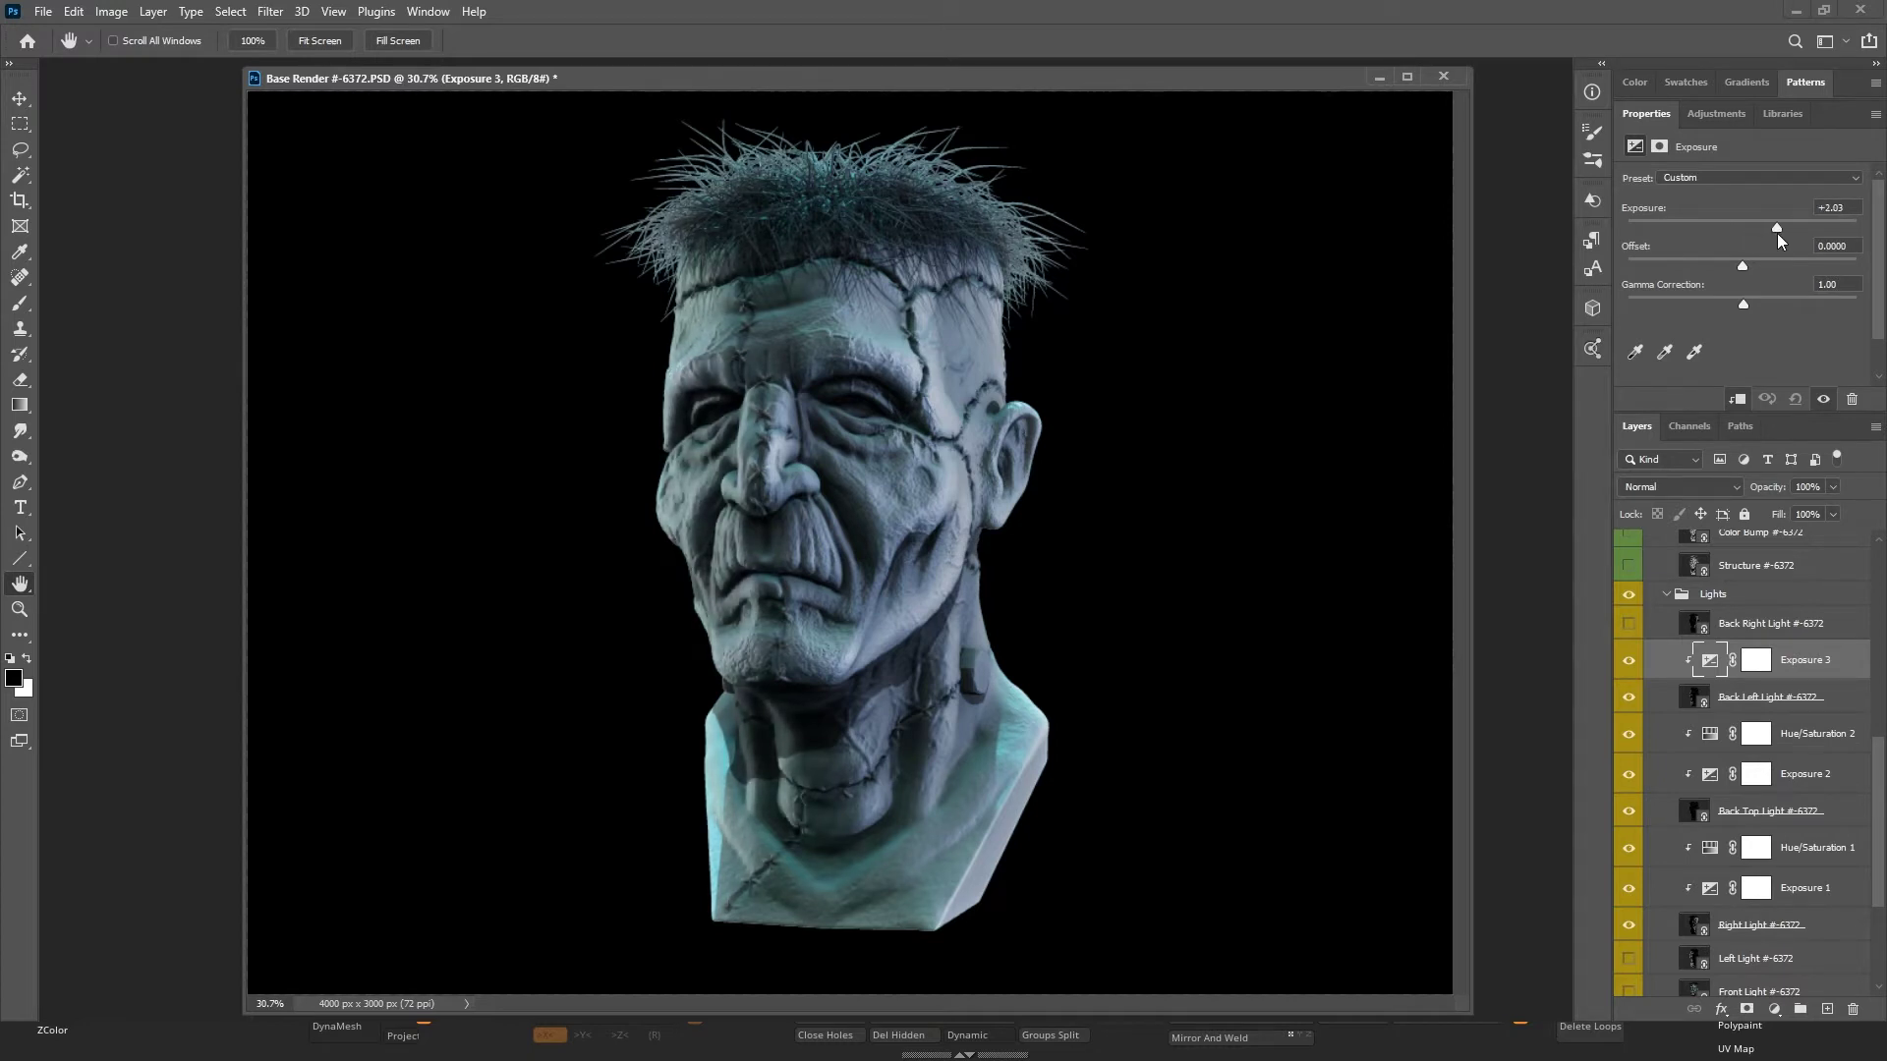
# Add a Hue/Saturation adjustment clipped to the Back Left Light layer and colorize it with hue 31, saturation 66 and lightness 0.
pyautogui.click(1775, 1009)
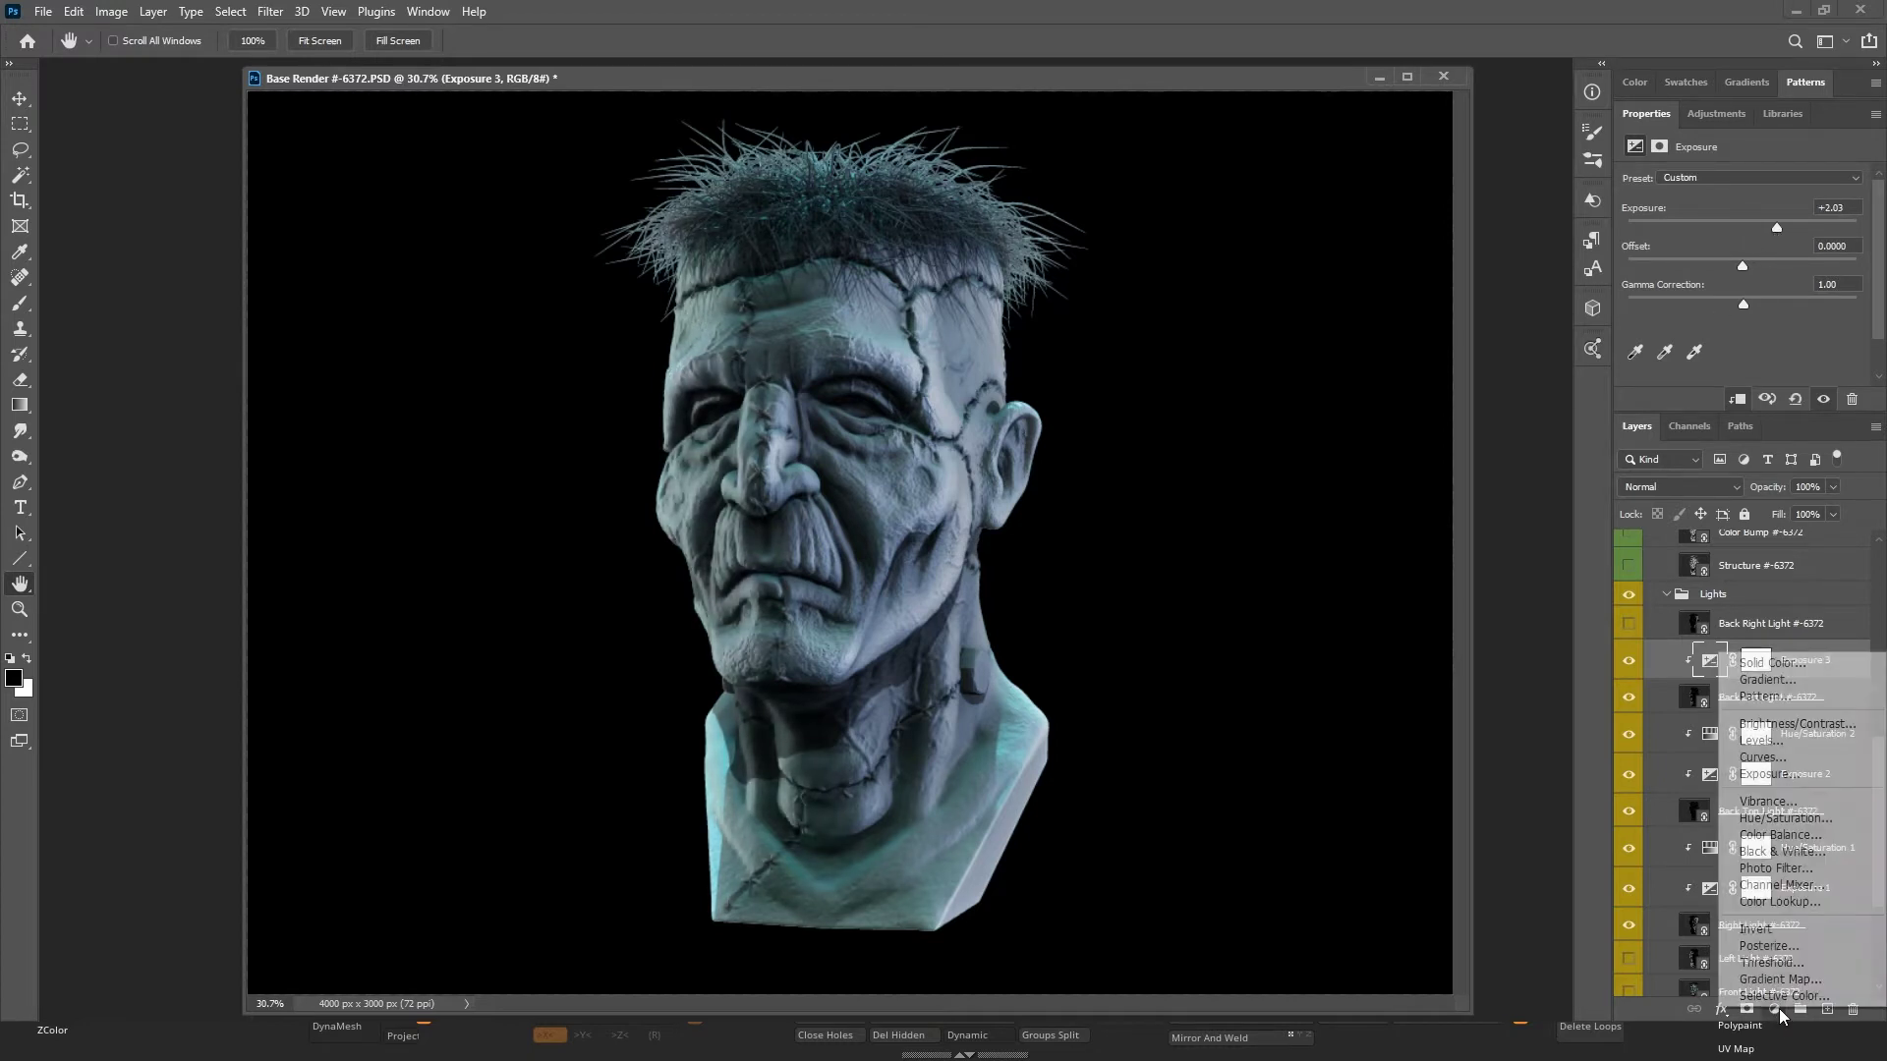
pyautogui.click(1791, 819)
pyautogui.click(1726, 356)
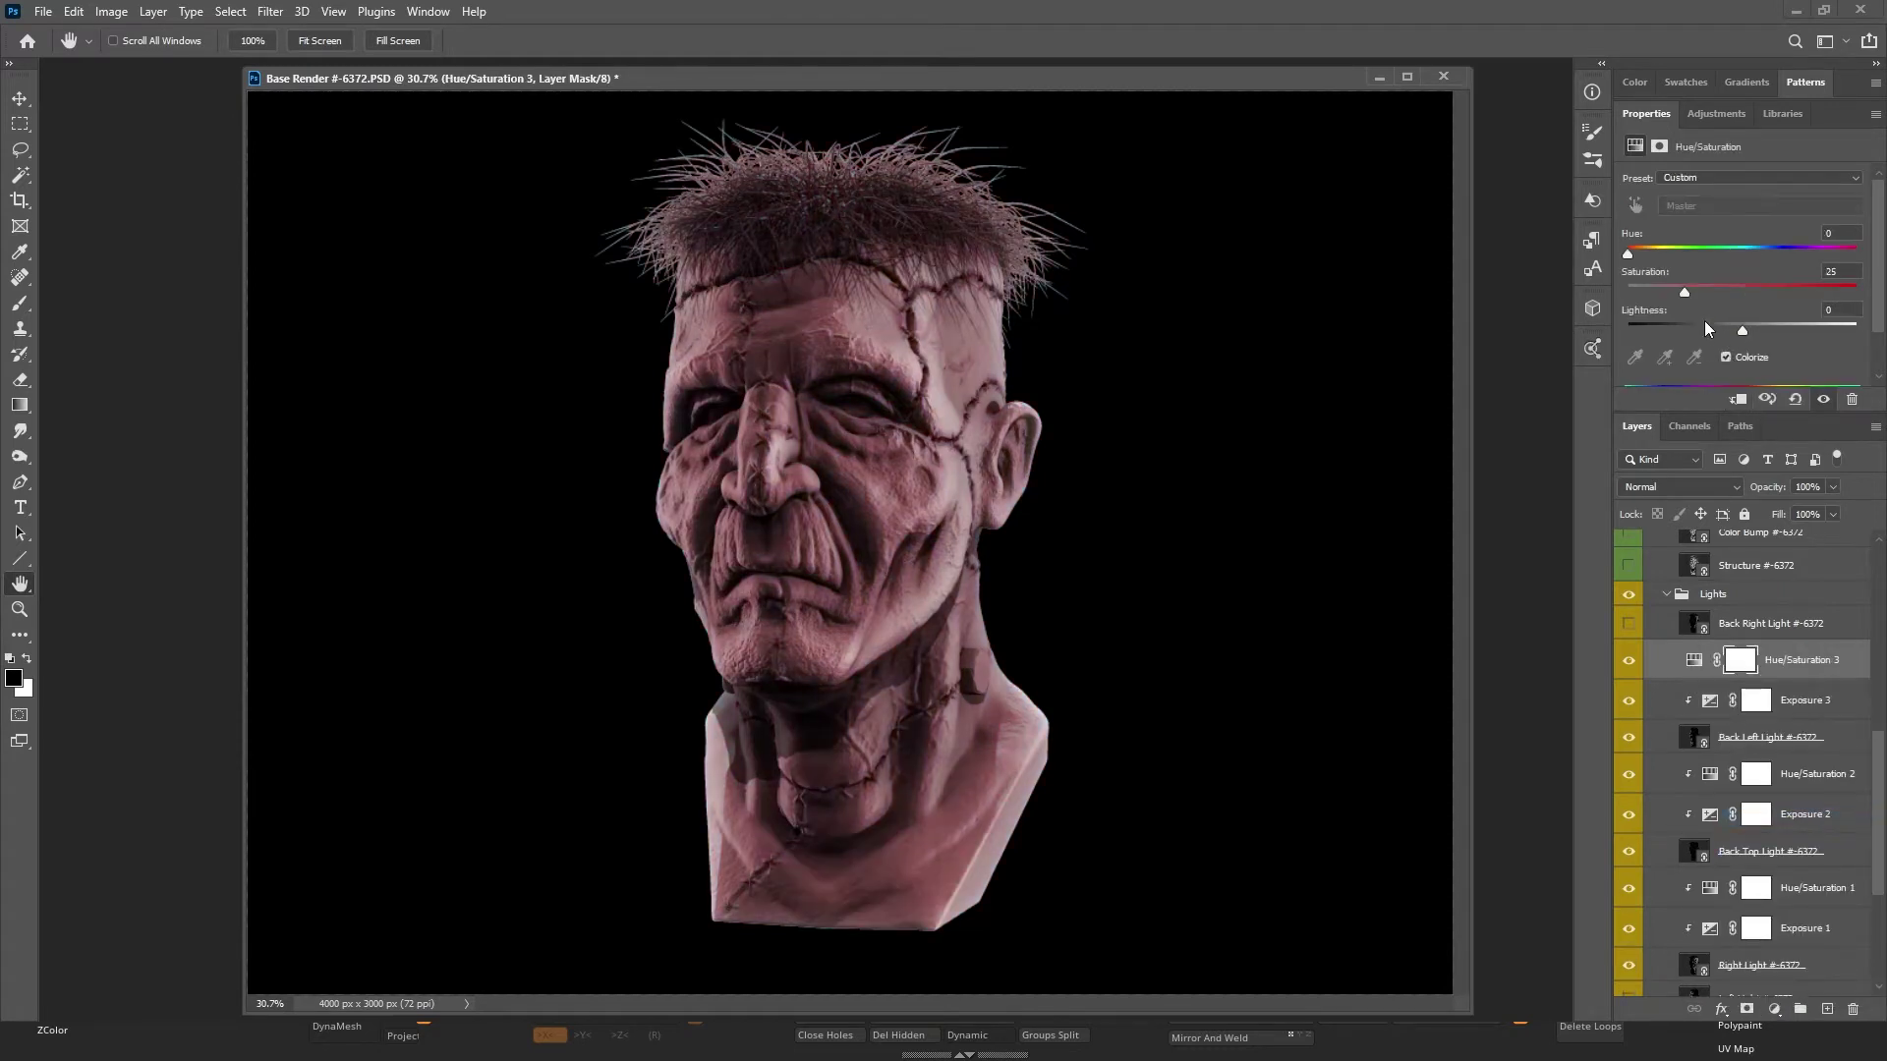
pyautogui.keyDown('alt'); pyautogui.click(1758, 681); pyautogui.keyUp('alt')
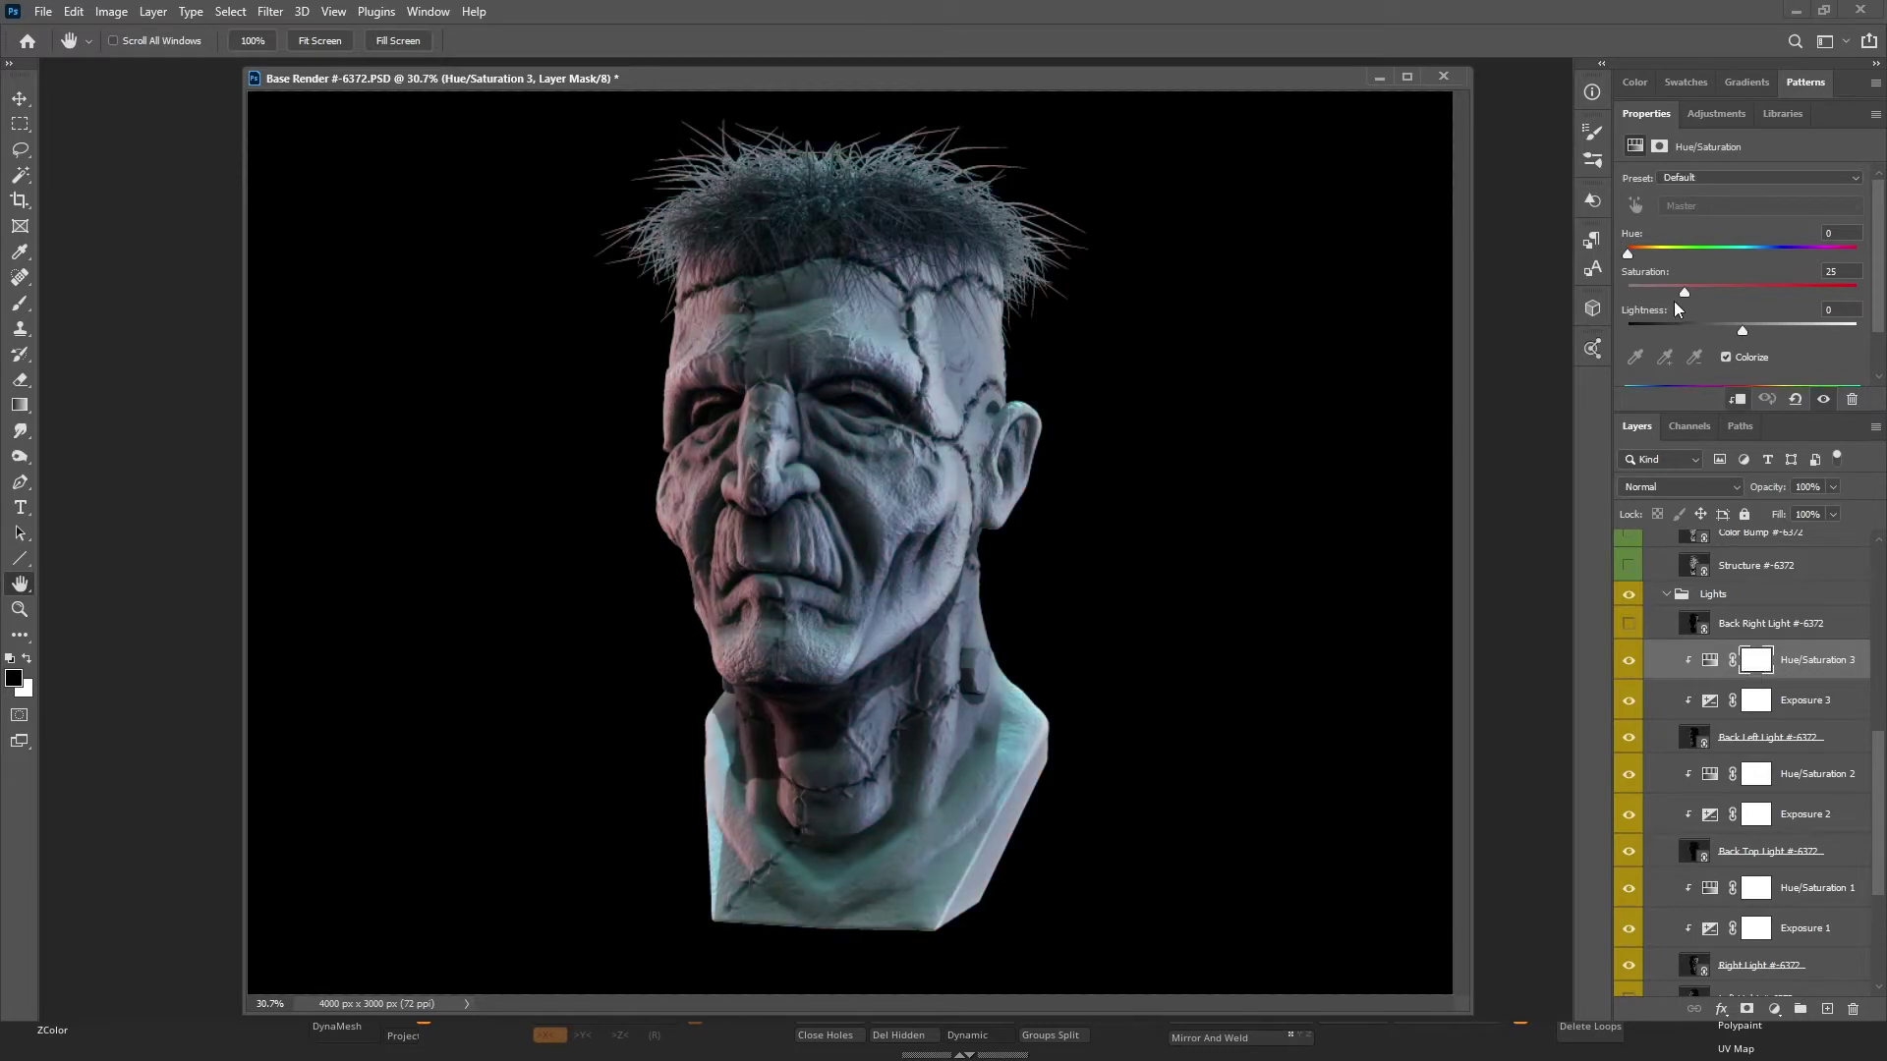
pyautogui.moveTo(1724, 294); pyautogui.dragTo(1648, 254)
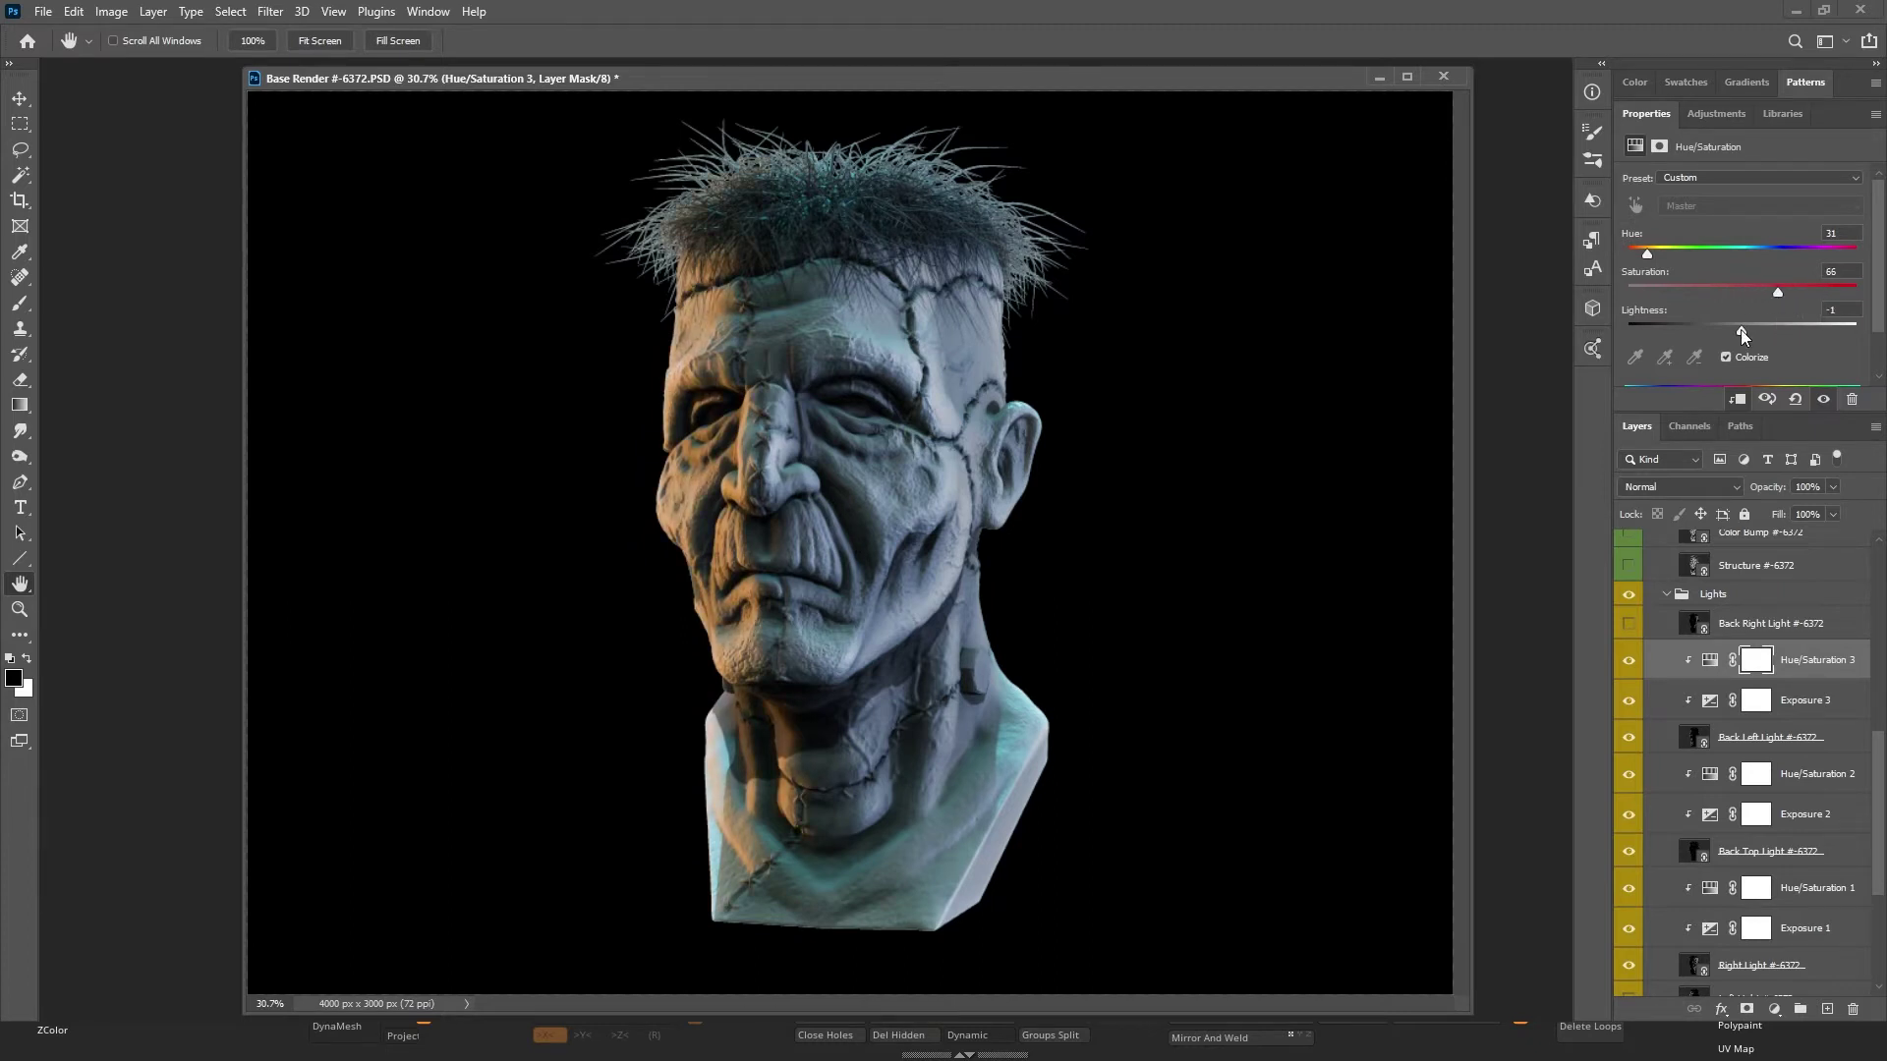
pyautogui.moveTo(1741, 329)
pyautogui.mouseDown()
pyautogui.moveTo(1714, 326)
pyautogui.moveTo(1747, 330)
pyautogui.mouseUp()
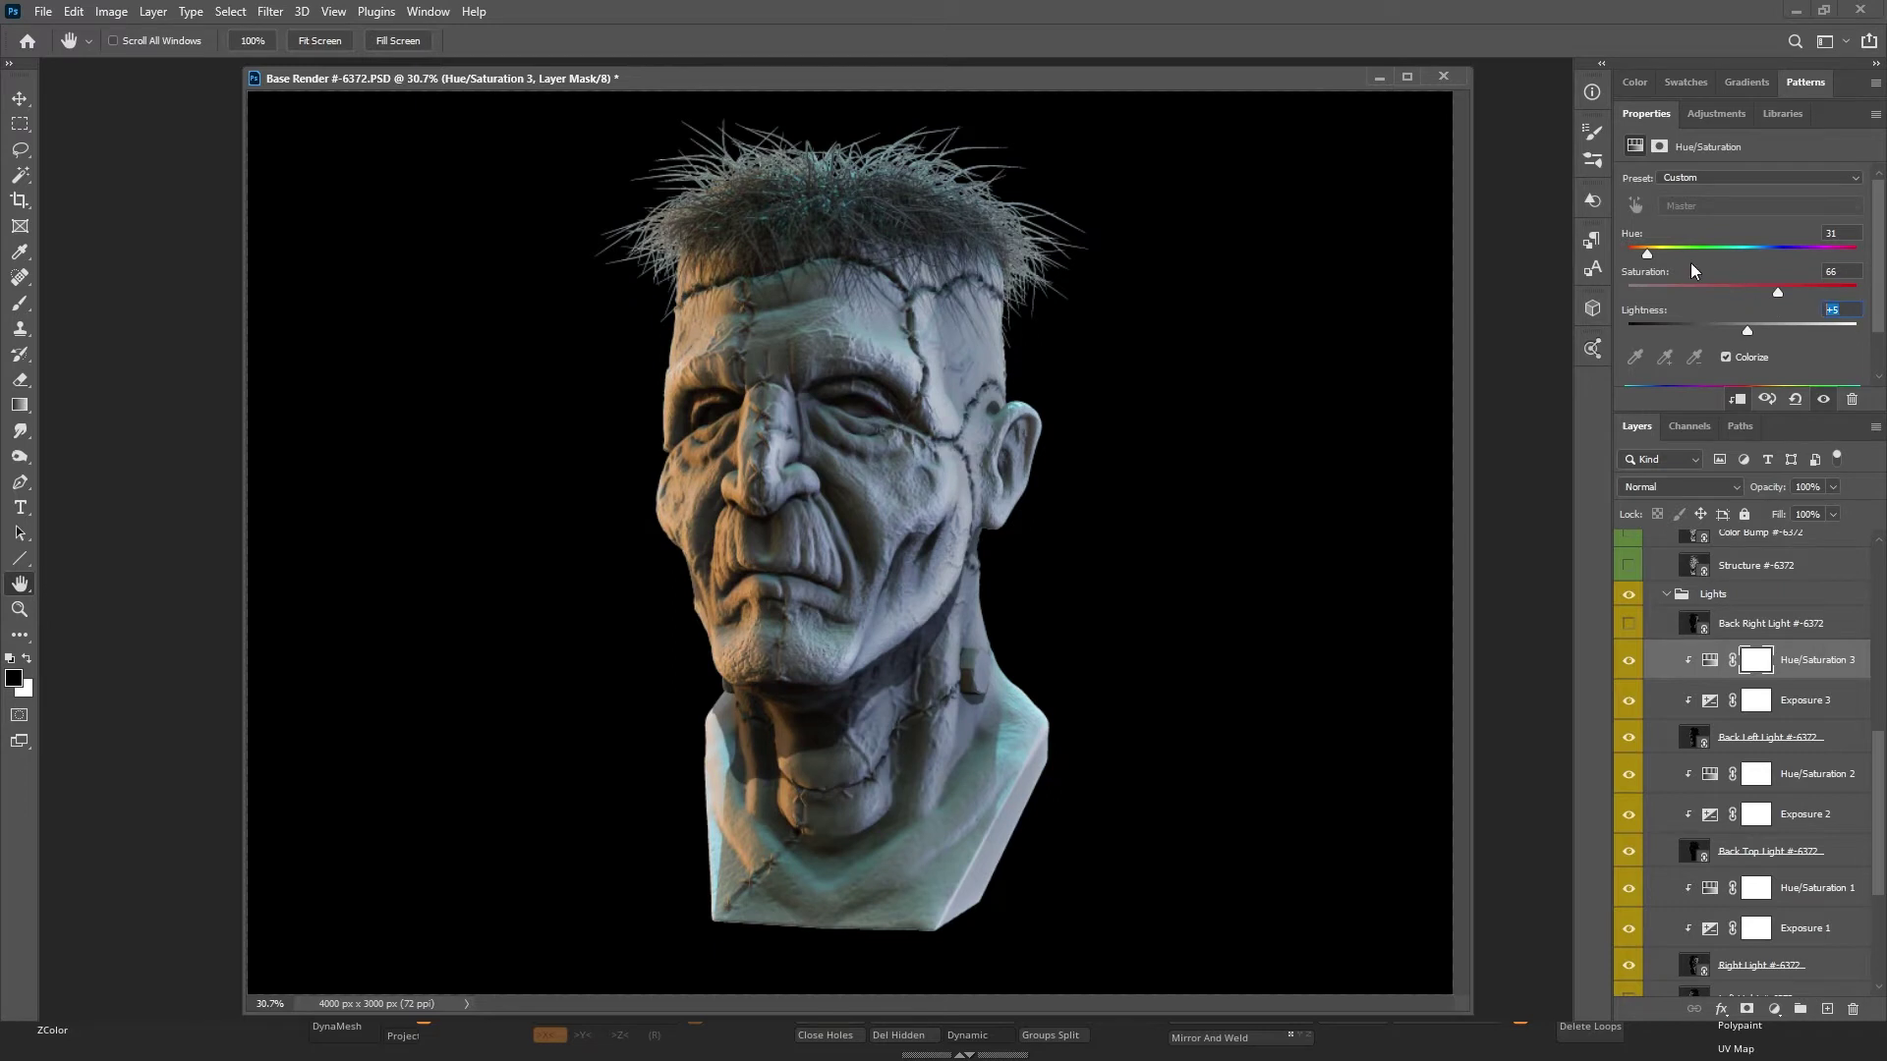
pyautogui.write('0')
# Reduce the exposure of the Back Left Light's Exposure adjustment to +0.54 and check the whole image.
pyautogui.click(1715, 702)
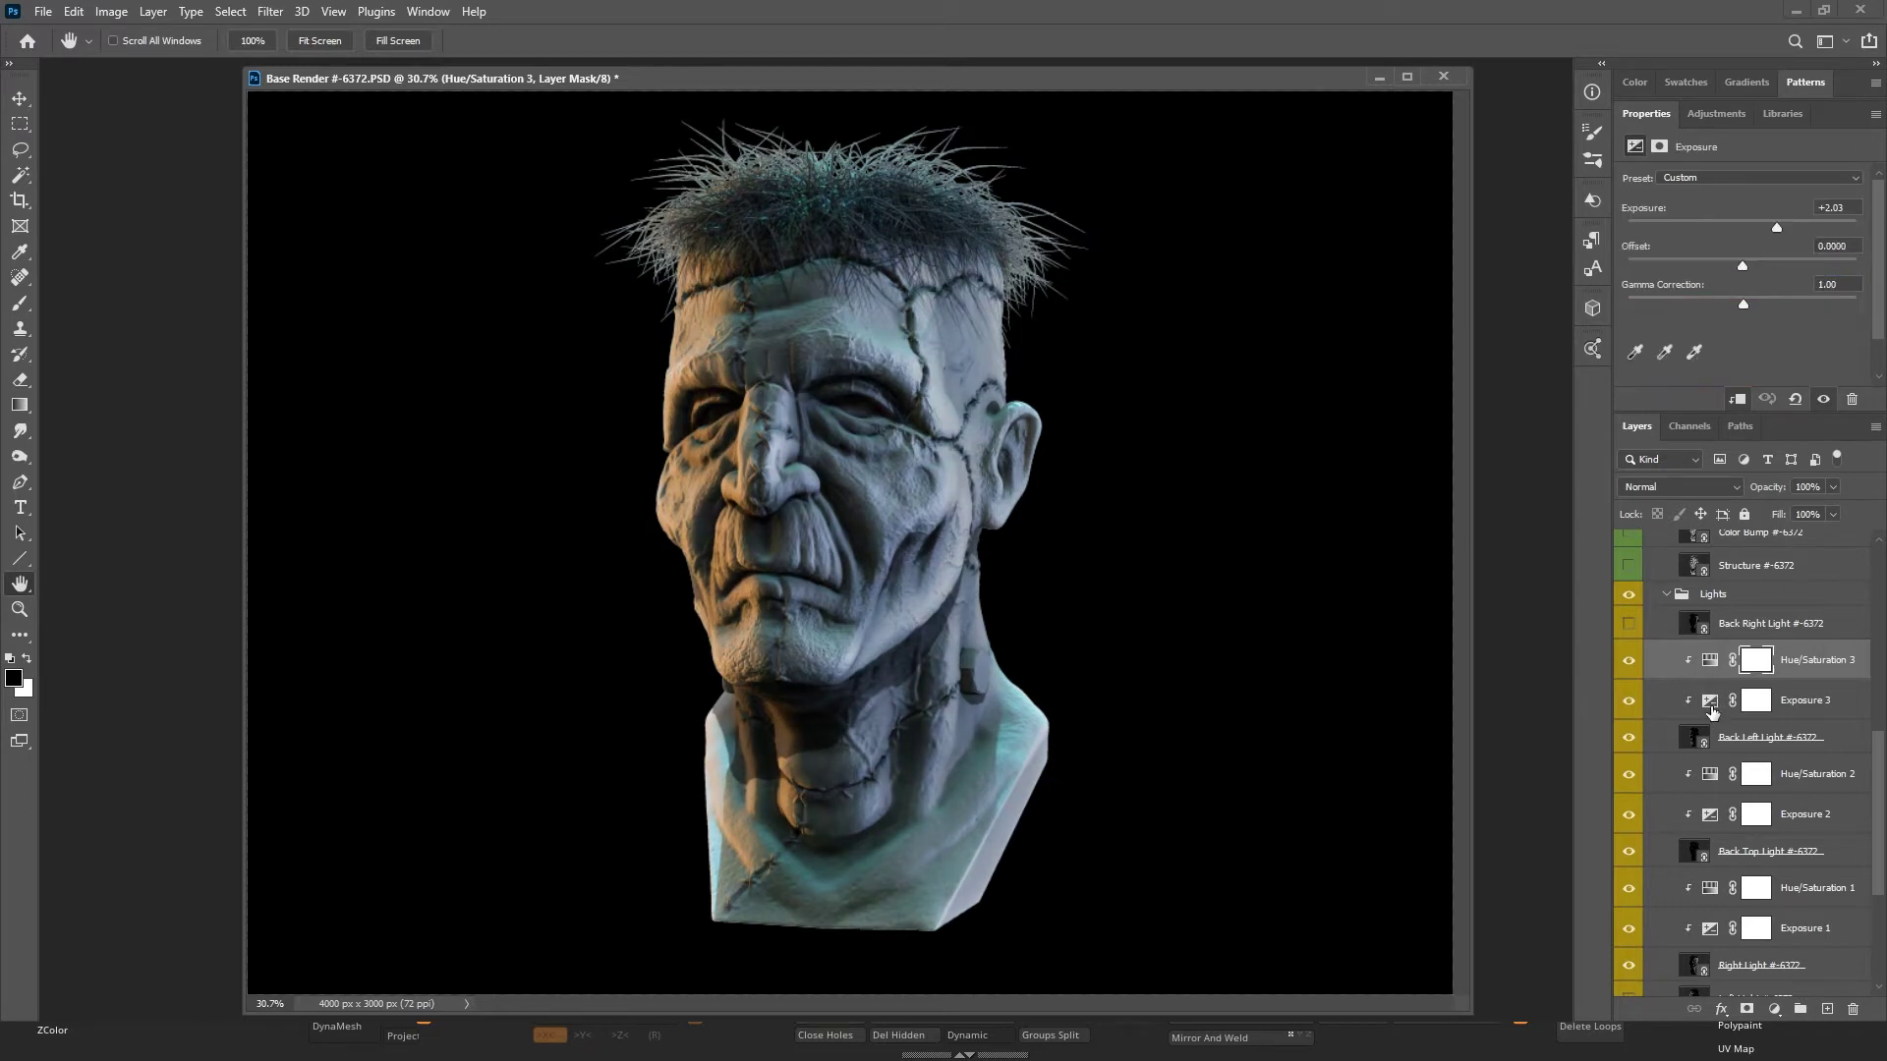
pyautogui.moveTo(1777, 227)
pyautogui.mouseDown()
pyautogui.moveTo(1725, 234)
pyautogui.moveTo(1745, 245)
pyautogui.mouseUp()
pyautogui.scroll(-3, 654, 533)
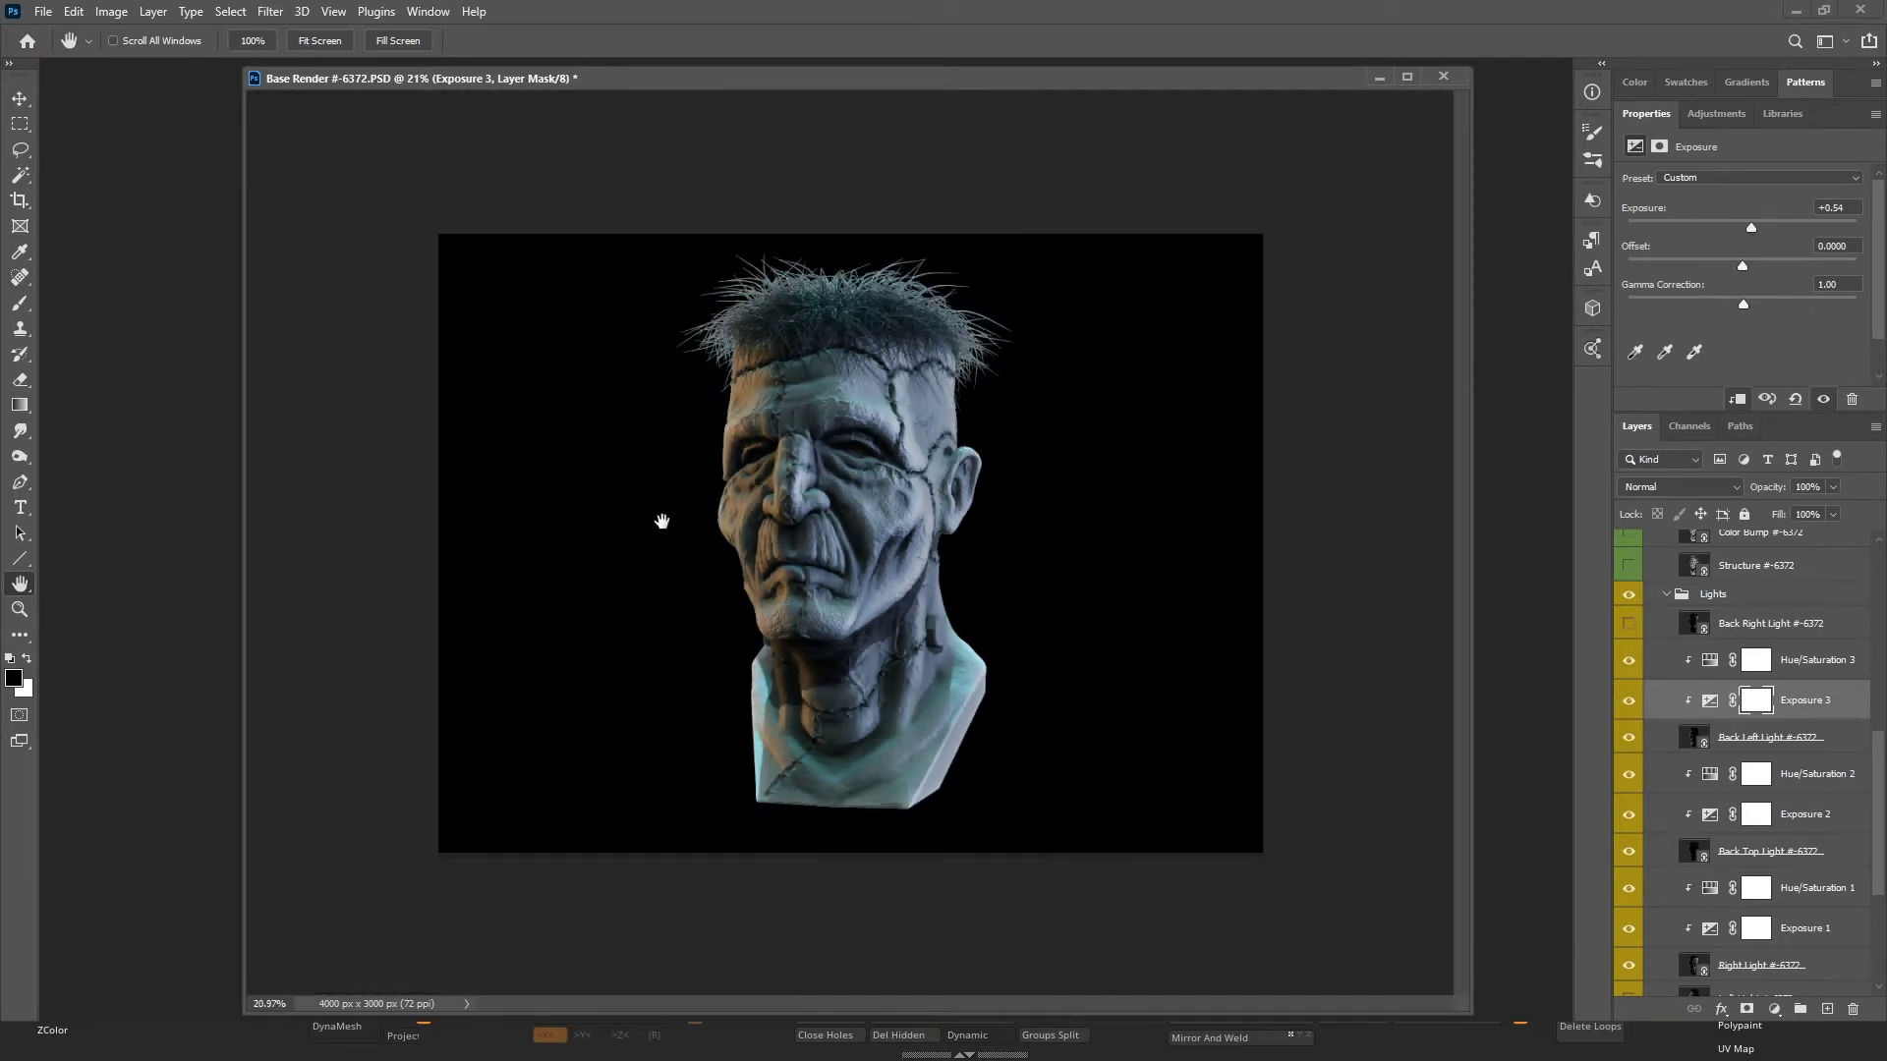
pyautogui.scroll(2, 744, 606)
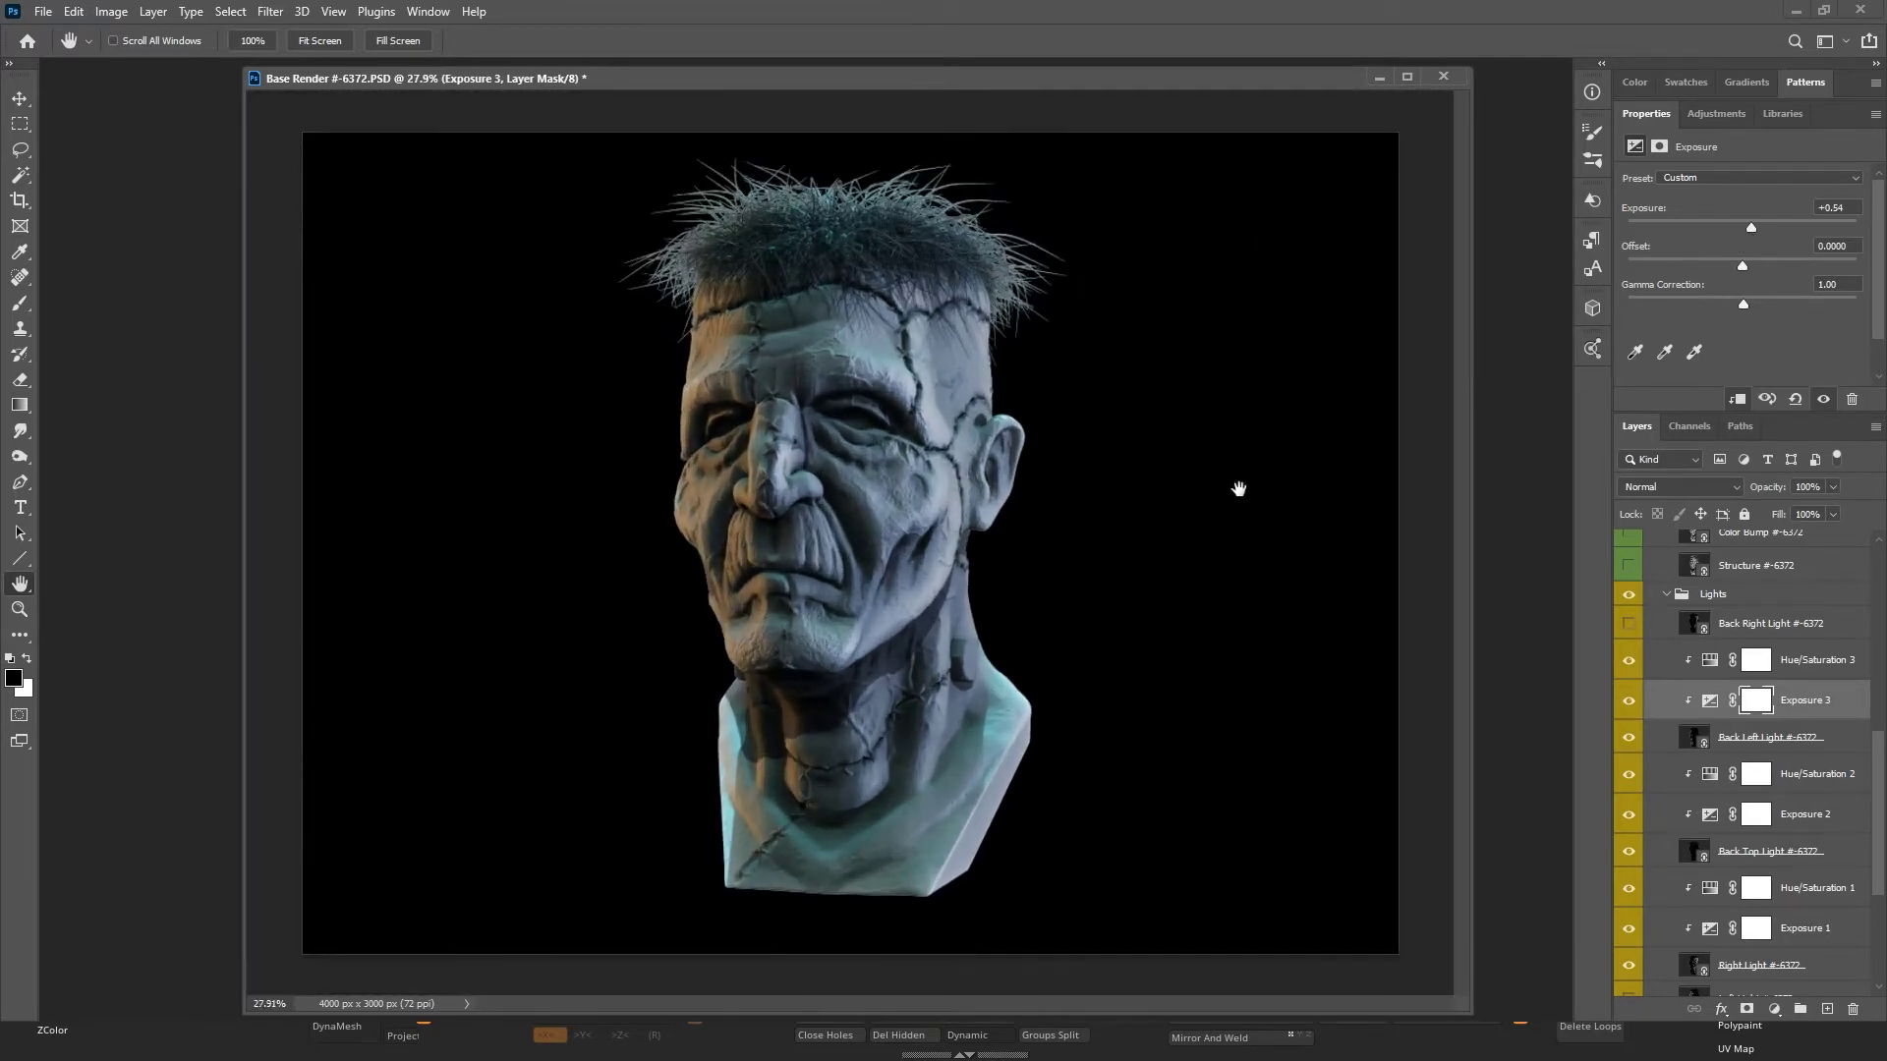
pyautogui.scroll(-1, 1088, 427)
pyautogui.scroll(1, 1093, 425)
# Preview the Albedo layer in the Base Layers group, hide it again, and keep the Best render shown.
pyautogui.scroll(-5, 1759, 750)
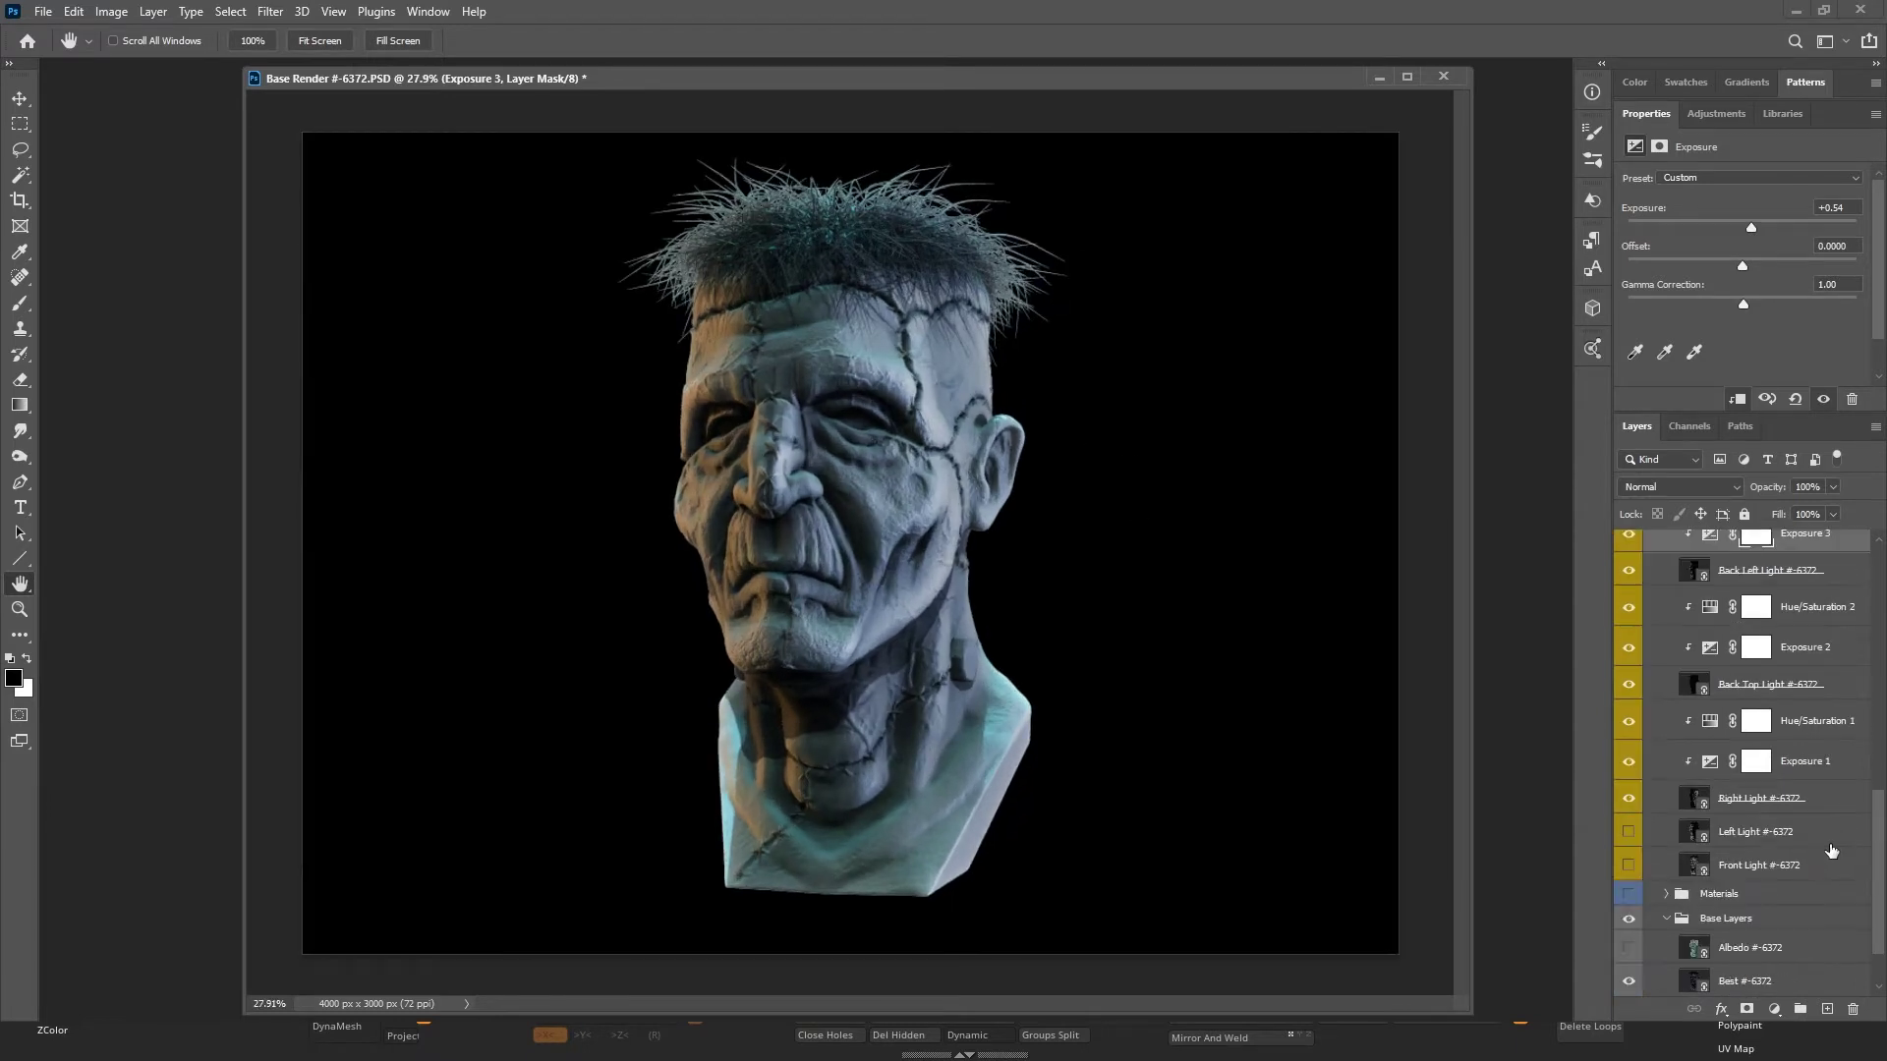
pyautogui.click(1627, 873)
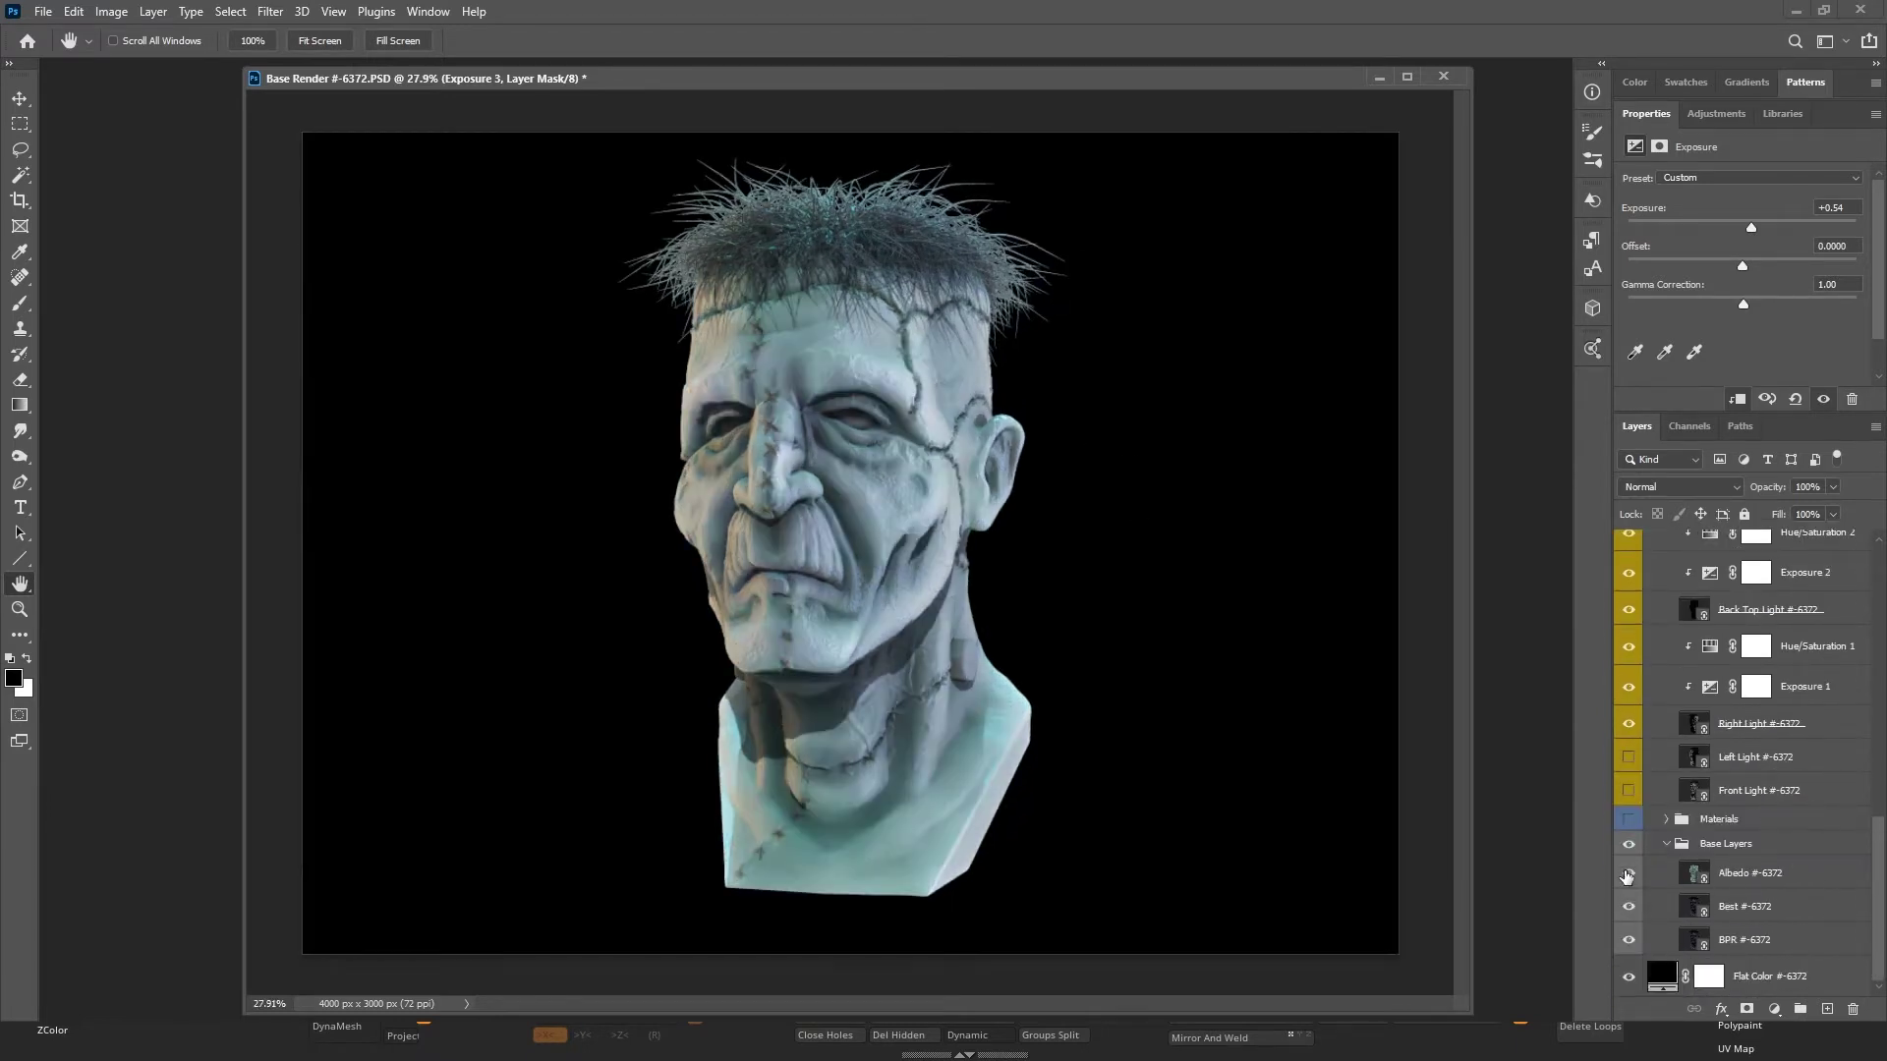
pyautogui.click(1627, 874)
pyautogui.click(1631, 909)
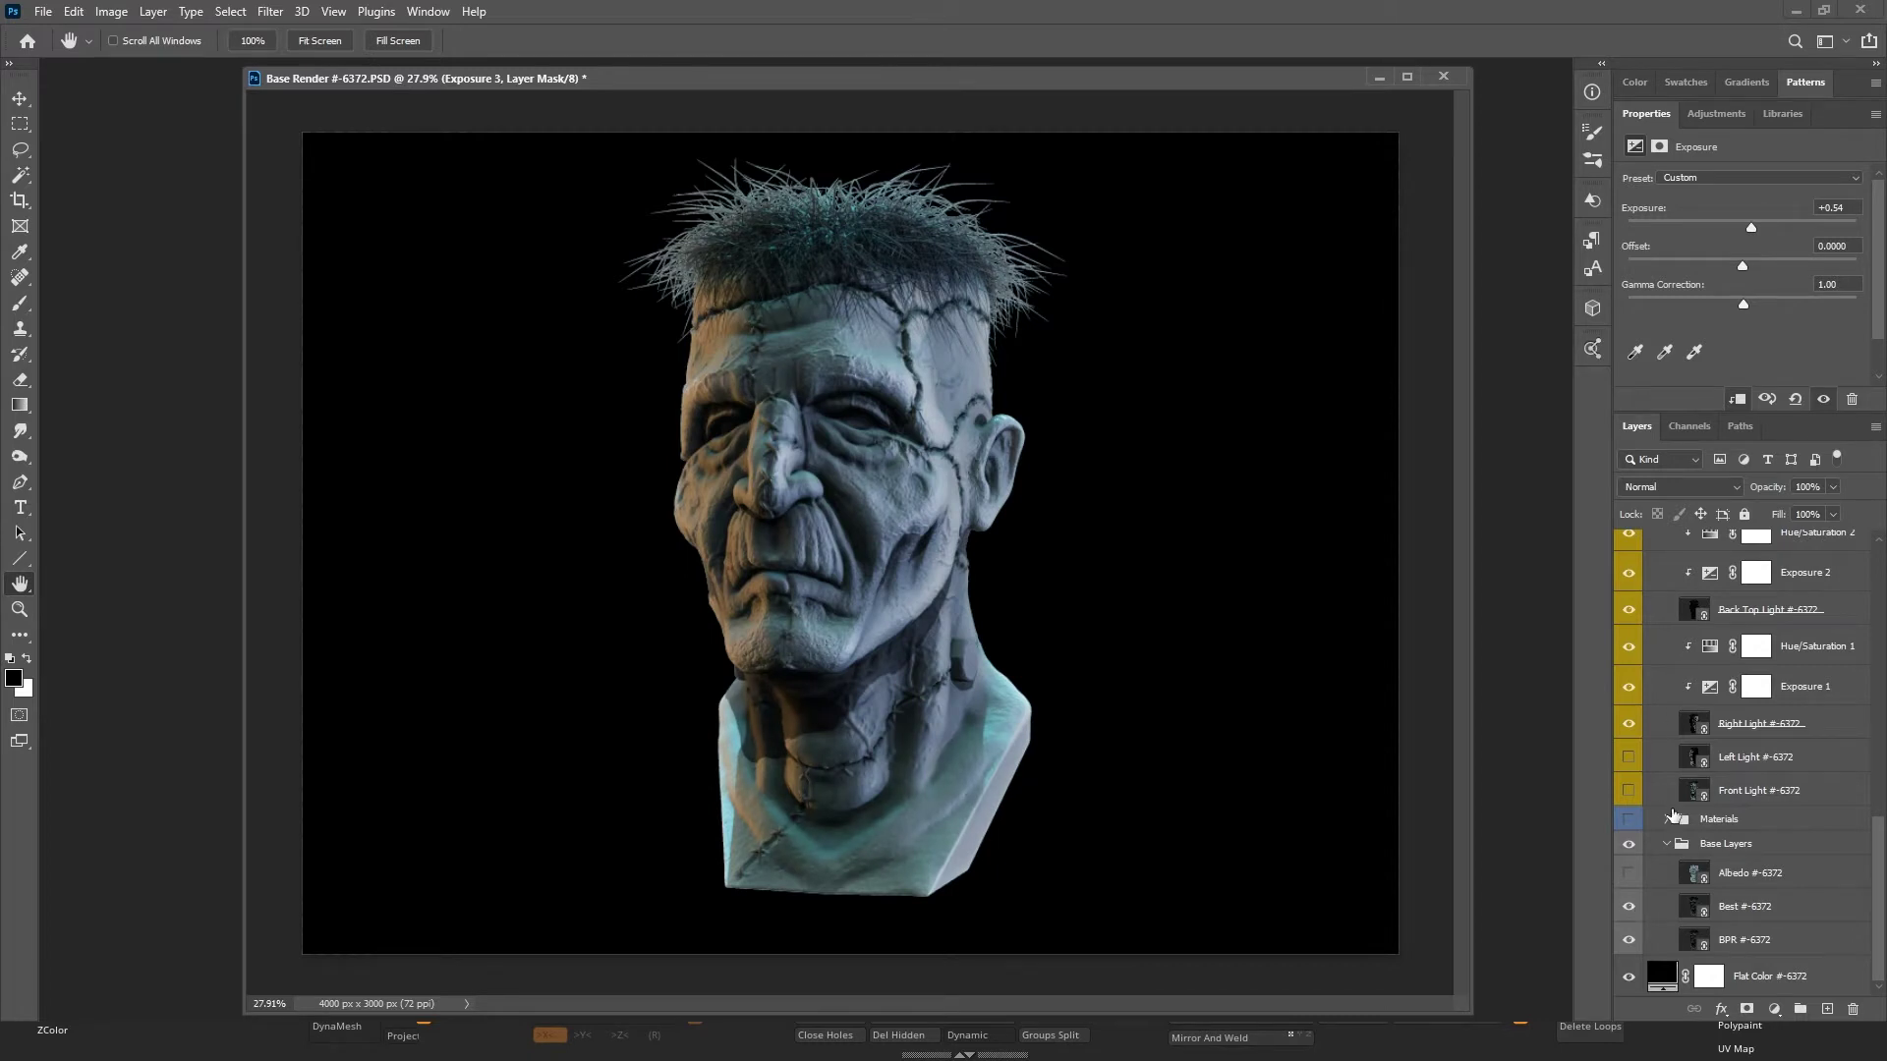
# Change the Flat Color background fill from black to a dark blue-teal, about #101a1e.
pyautogui.doubleClick(1662, 976)
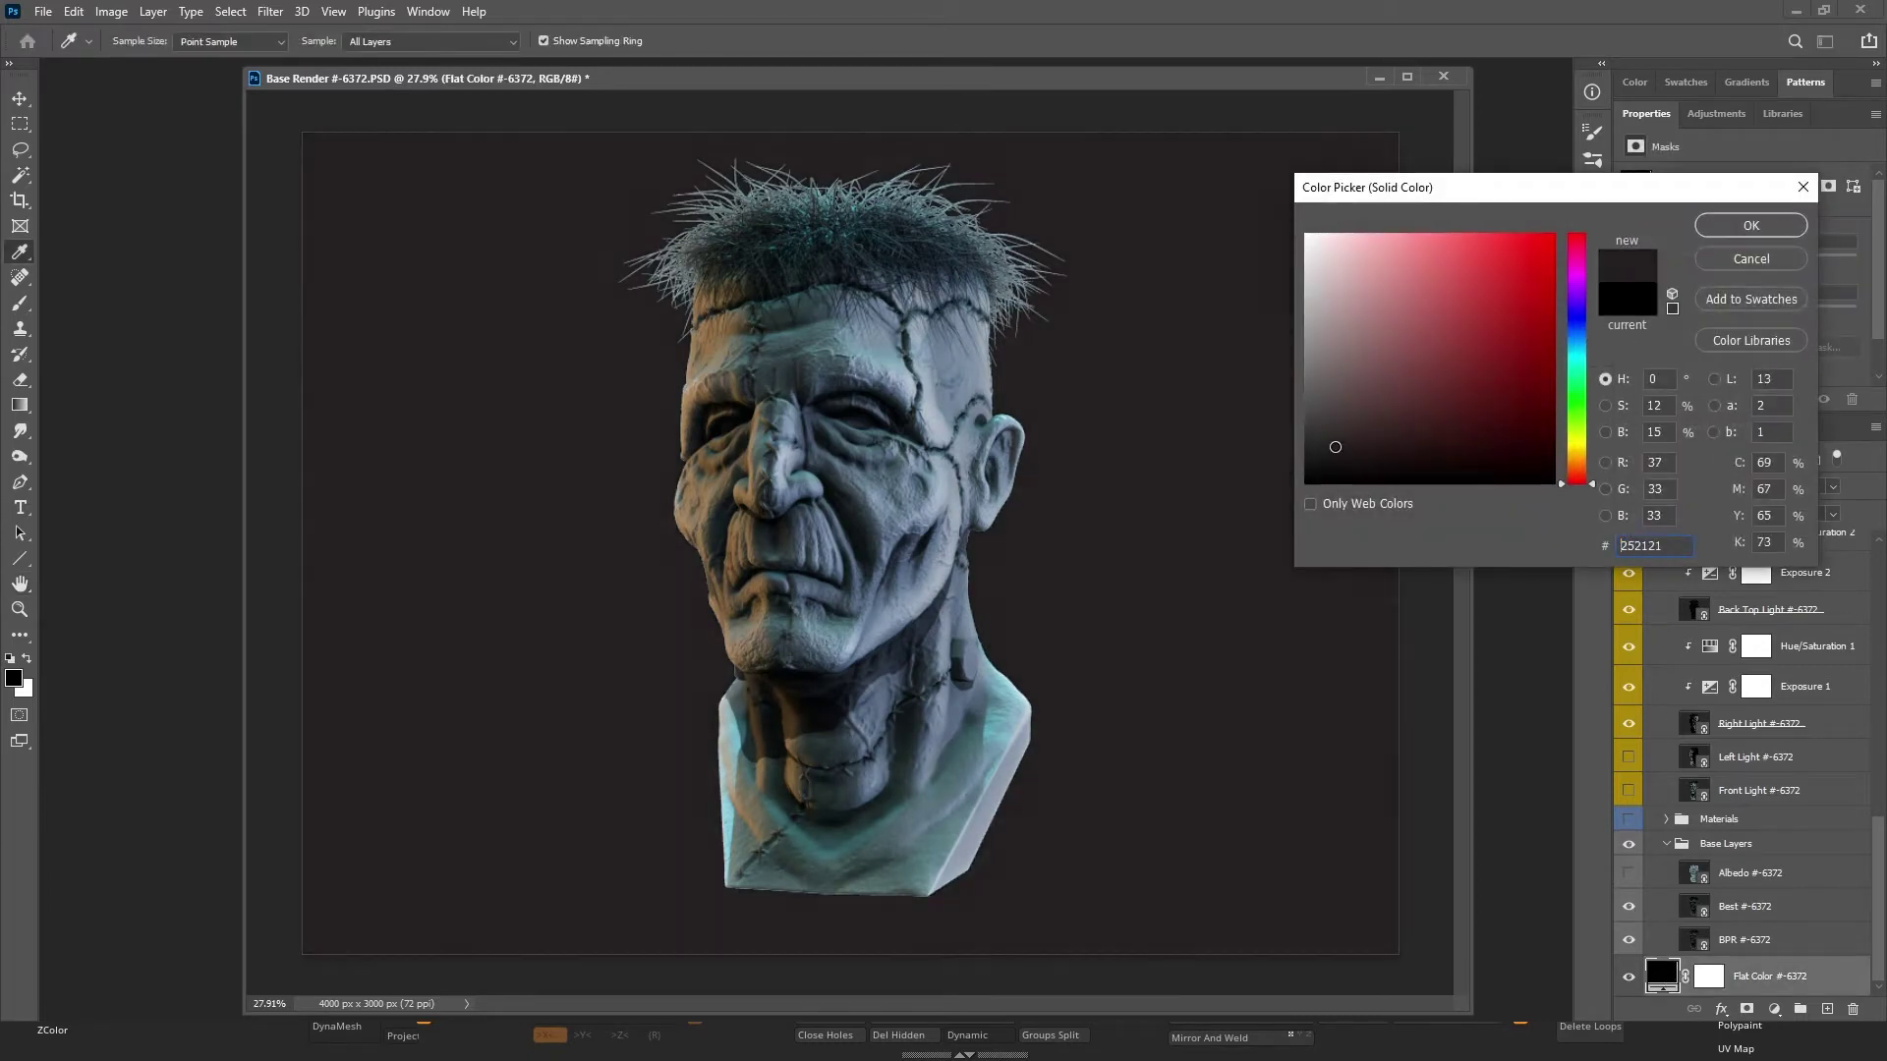
pyautogui.moveTo(1325, 466)
pyautogui.mouseDown()
pyautogui.moveTo(1311, 439)
pyautogui.moveTo(1283, 458)
pyautogui.mouseUp()
pyautogui.moveTo(1594, 477); pyautogui.dragTo(1592, 354)
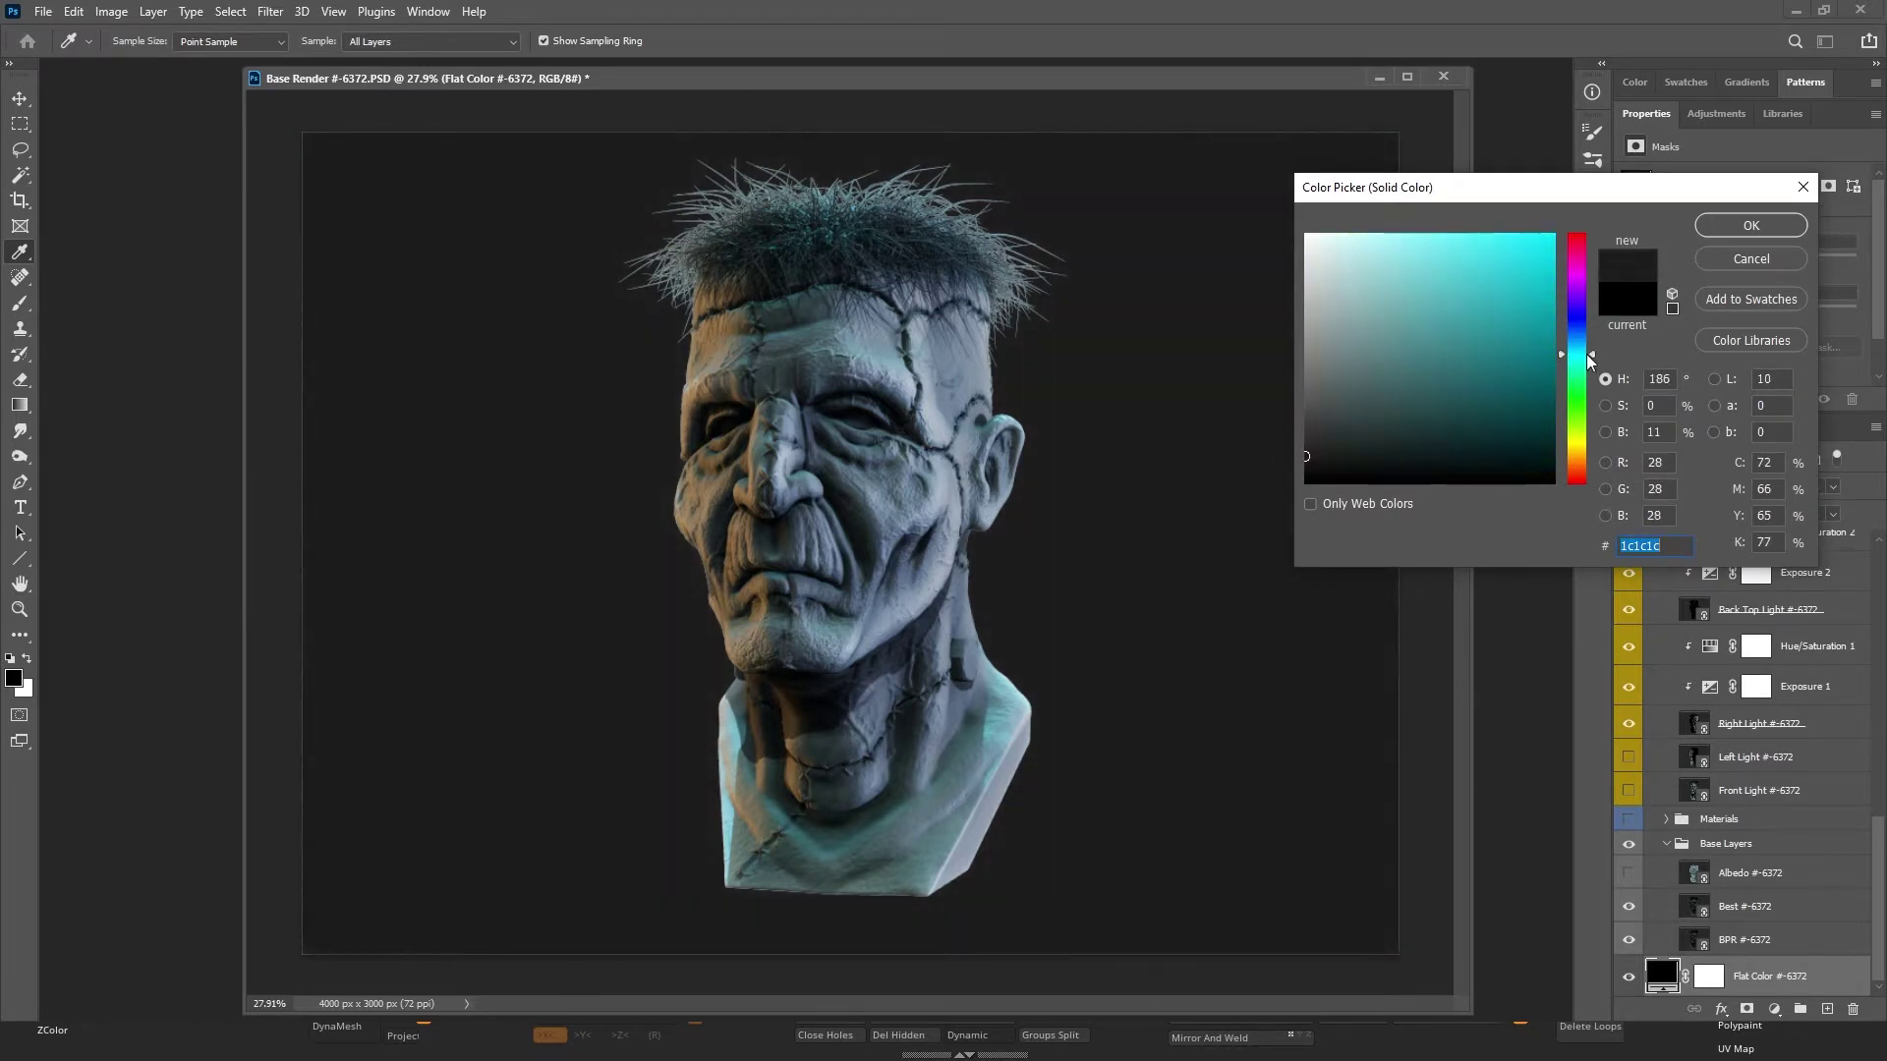
pyautogui.moveTo(1410, 443)
pyautogui.mouseDown()
pyautogui.moveTo(1376, 472)
pyautogui.moveTo(1422, 454)
pyautogui.mouseUp()
pyautogui.moveTo(1601, 360)
pyautogui.mouseDown()
pyautogui.moveTo(1603, 236)
pyautogui.moveTo(1600, 422)
pyautogui.moveTo(1596, 356)
pyautogui.mouseUp()
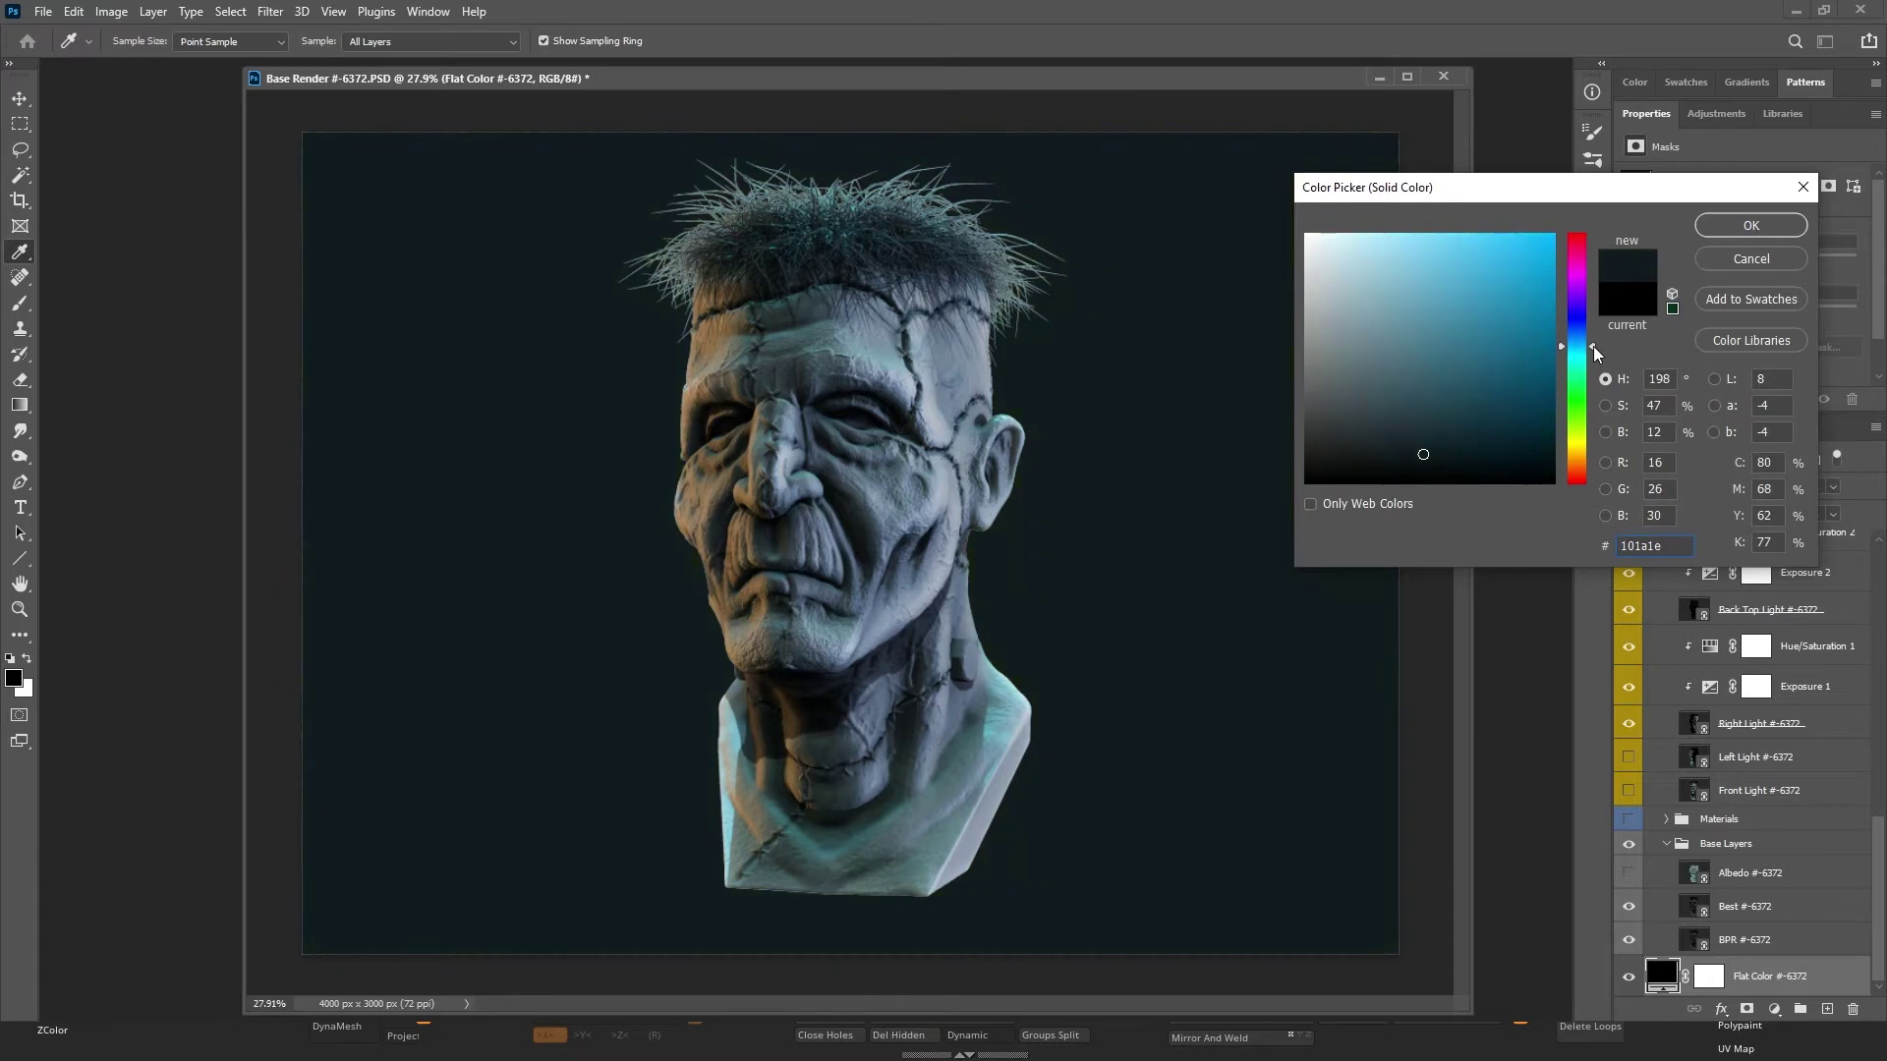
pyautogui.click(1751, 225)
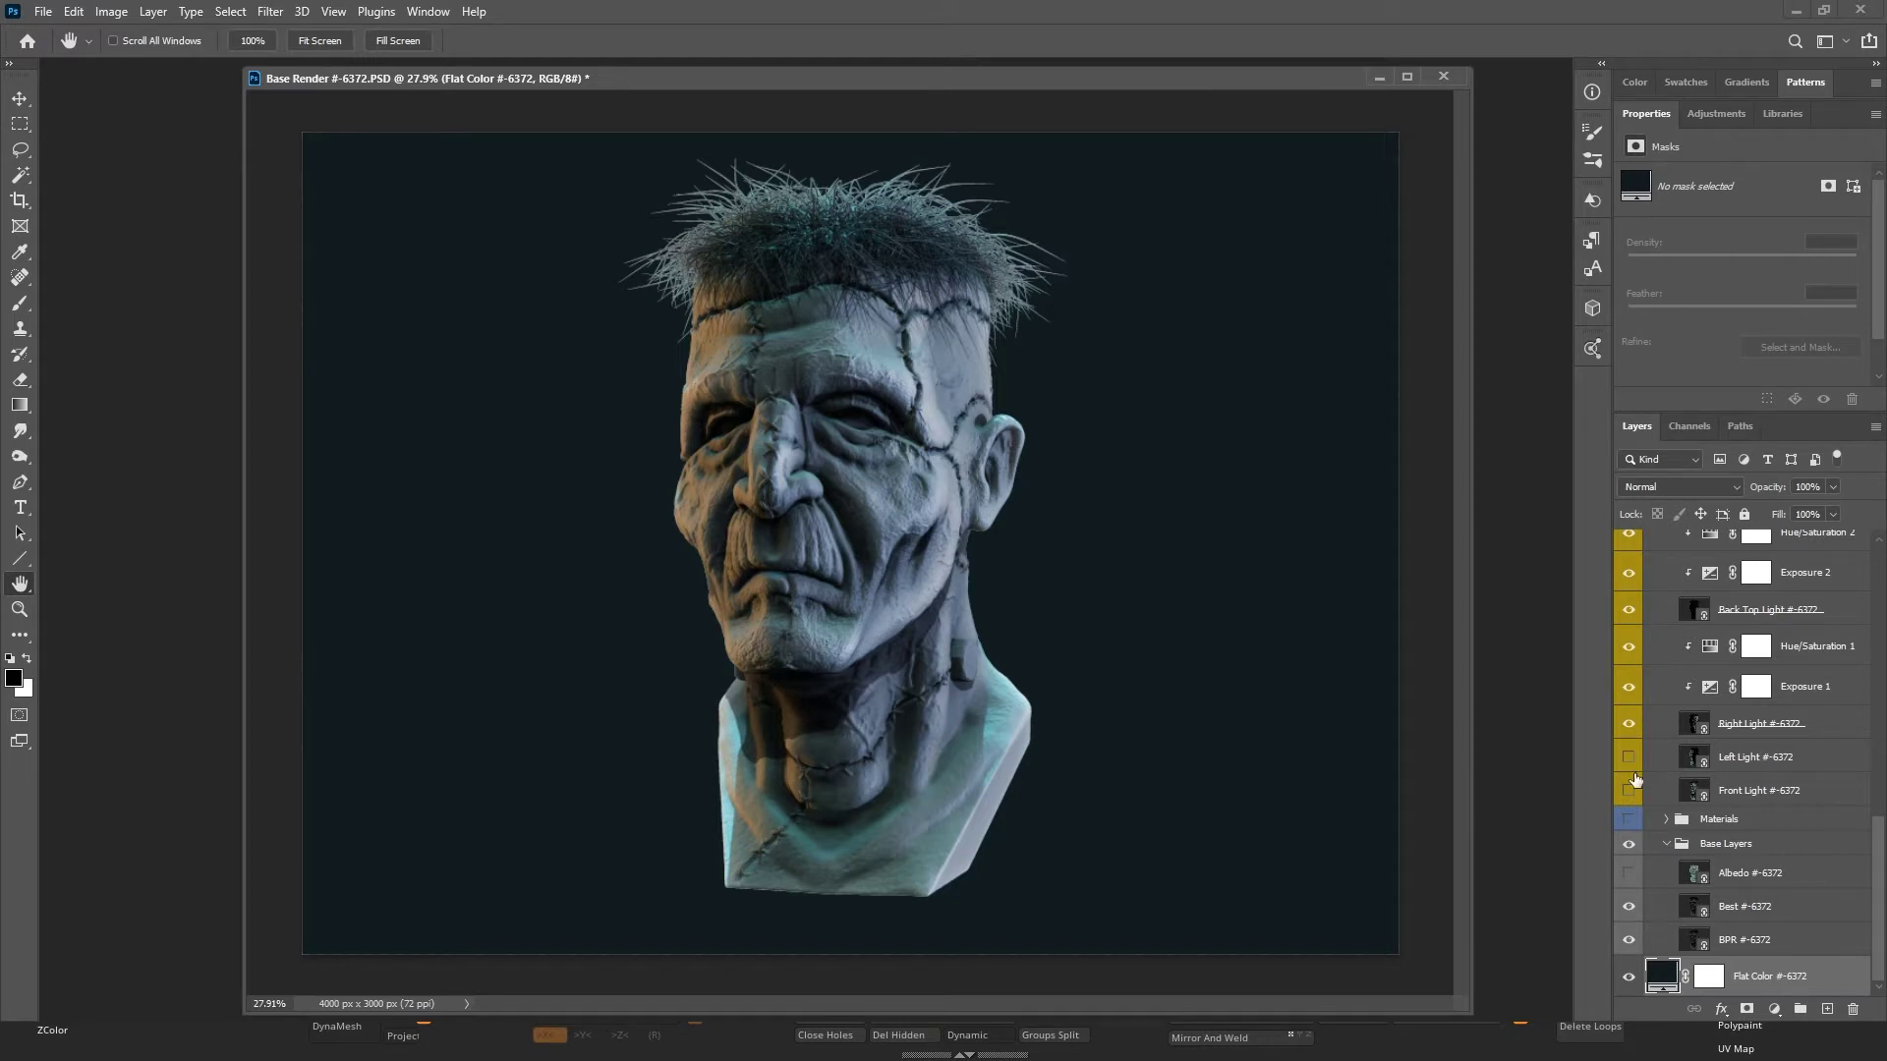
# Select the Back Right Light layer and compare the image with it shown and hidden, leaving it shown.
pyautogui.scroll(3, 1695, 816)
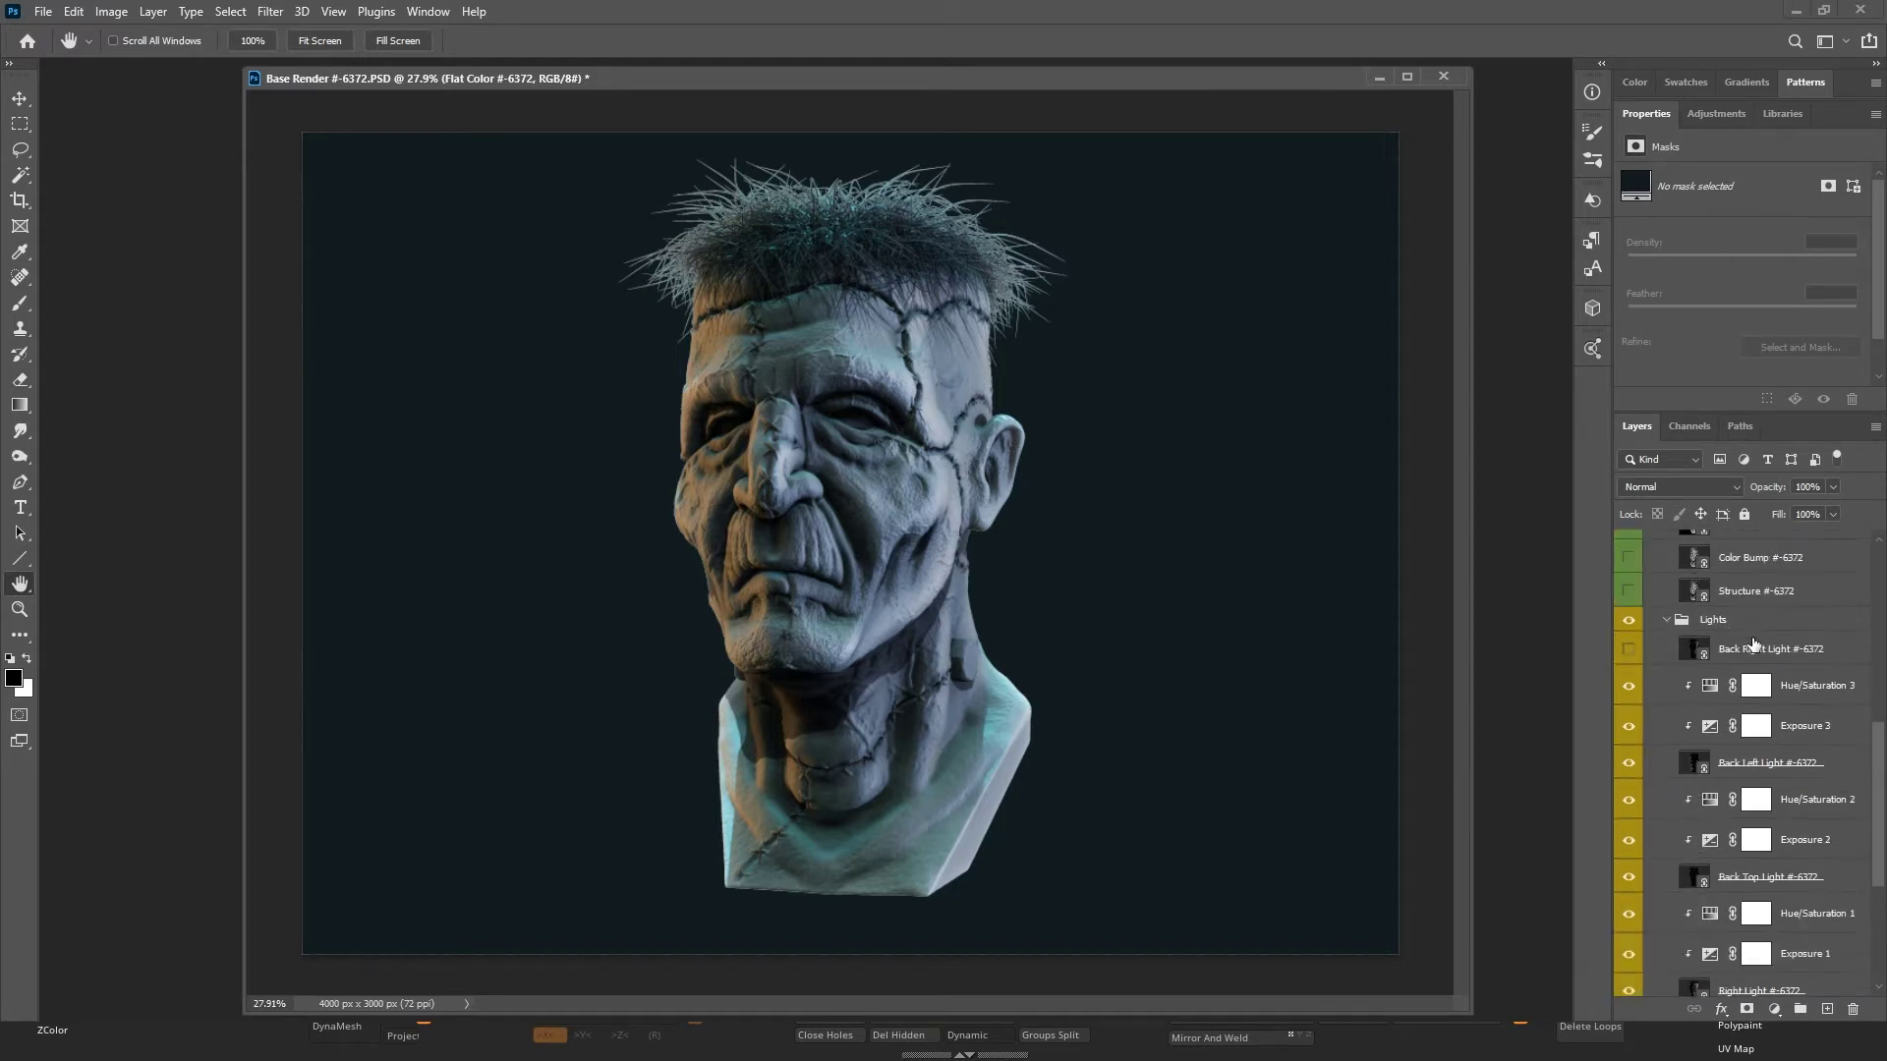
pyautogui.click(1754, 647)
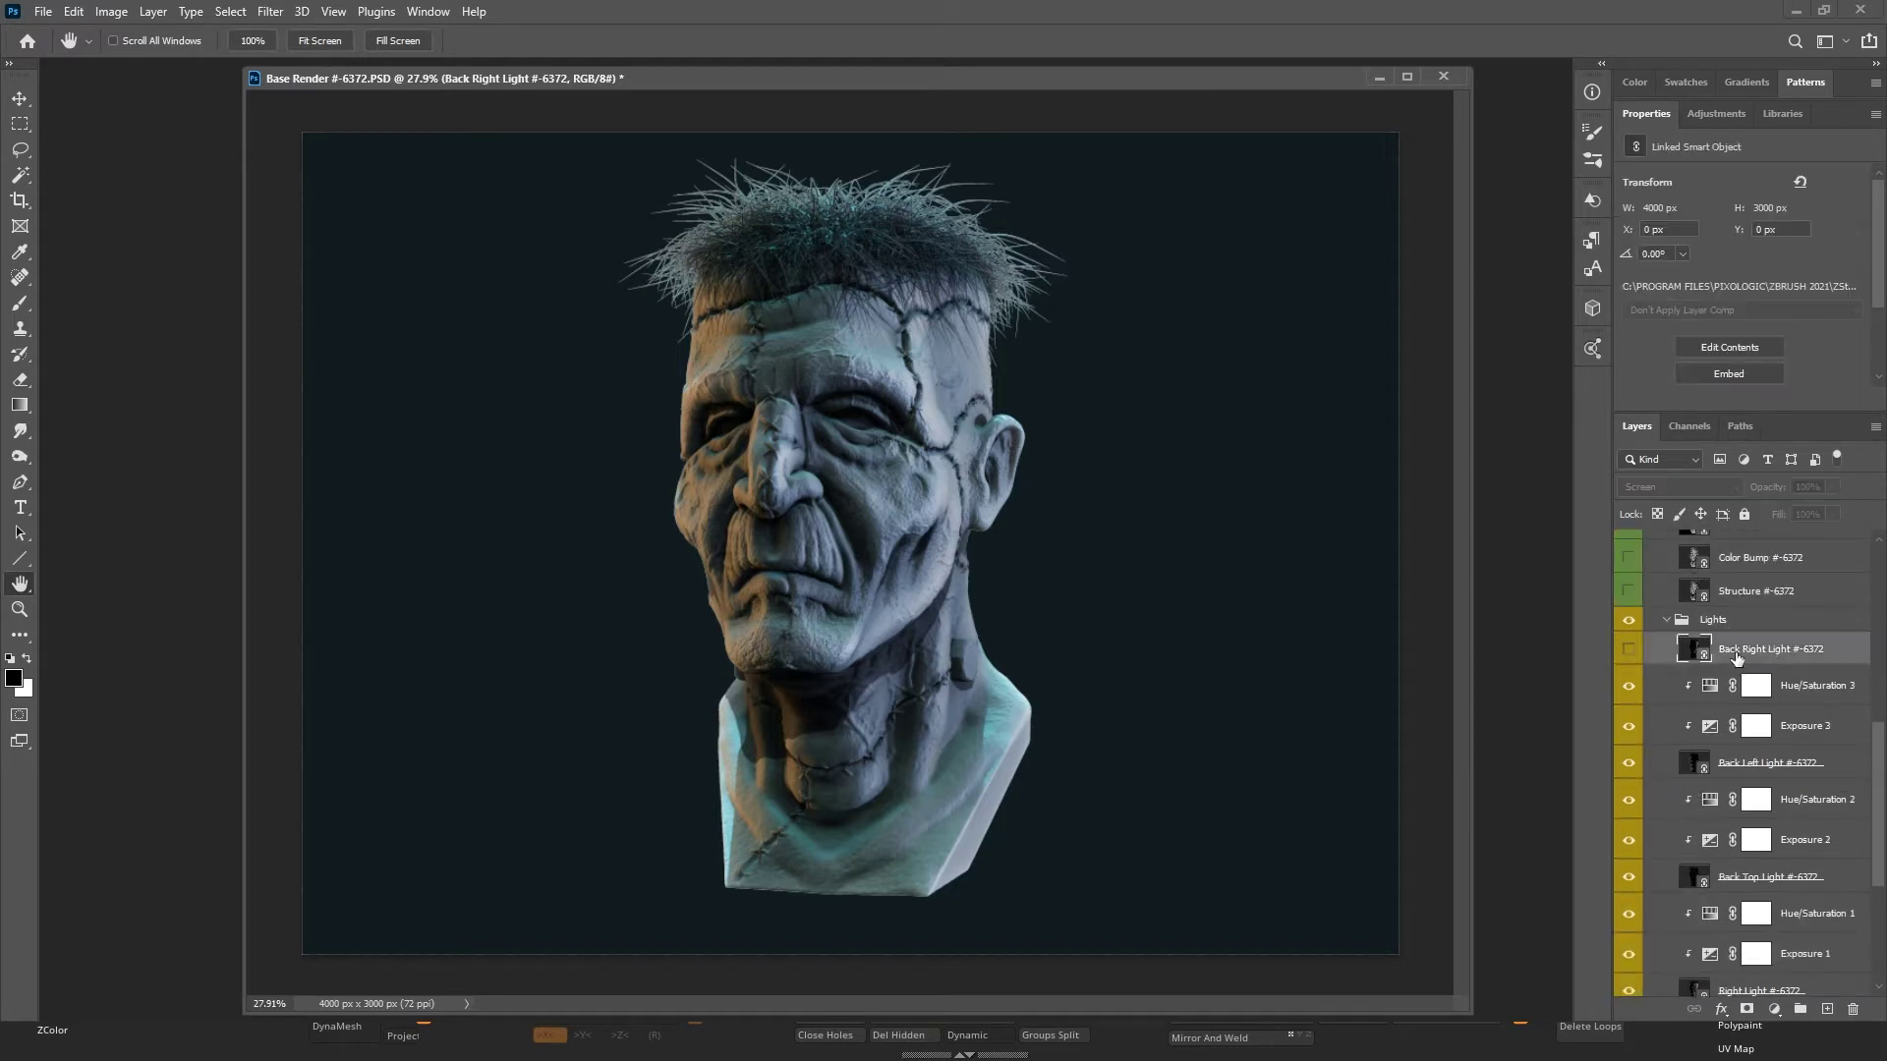
pyautogui.click(1628, 651)
pyautogui.click(1629, 650)
pyautogui.click(1628, 651)
pyautogui.click(1628, 651)
pyautogui.click(1628, 650)
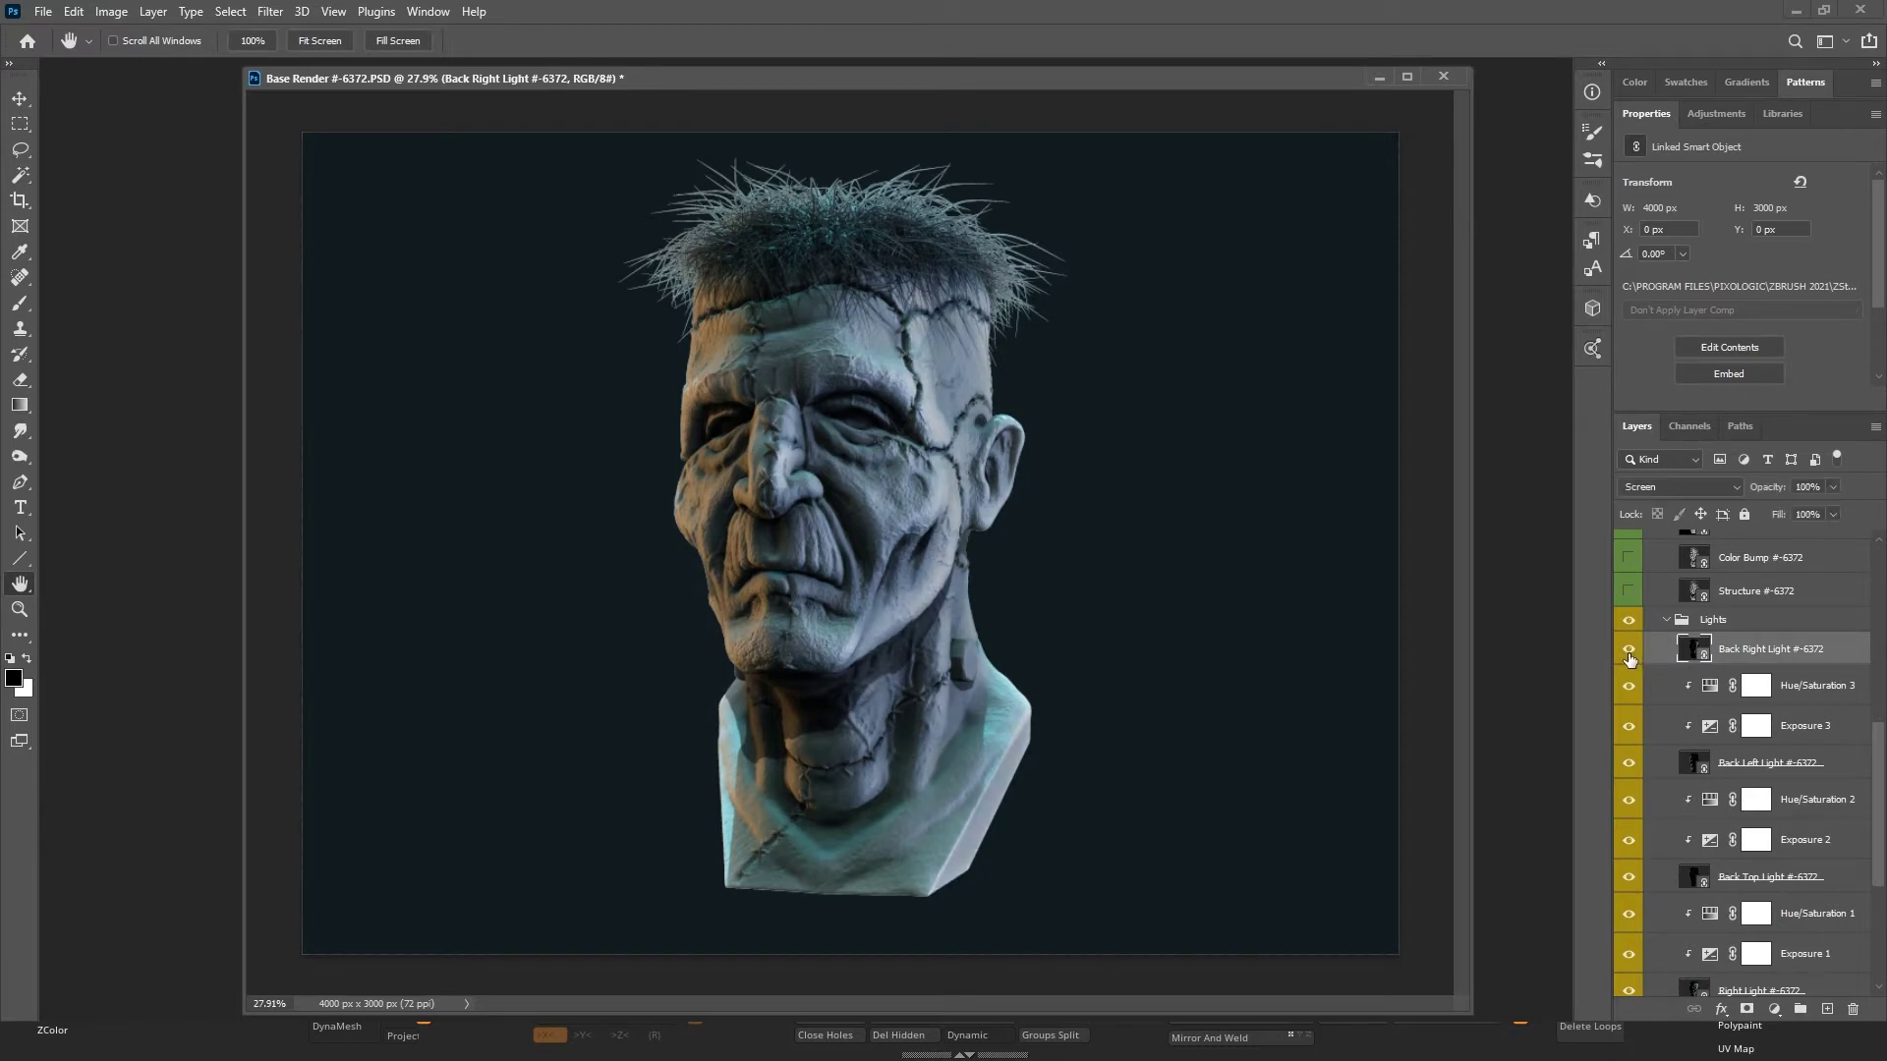
# Add an Exposure adjustment clipped to the Back Right Light layer and raise its exposure to +1.46.
pyautogui.click(1774, 1009)
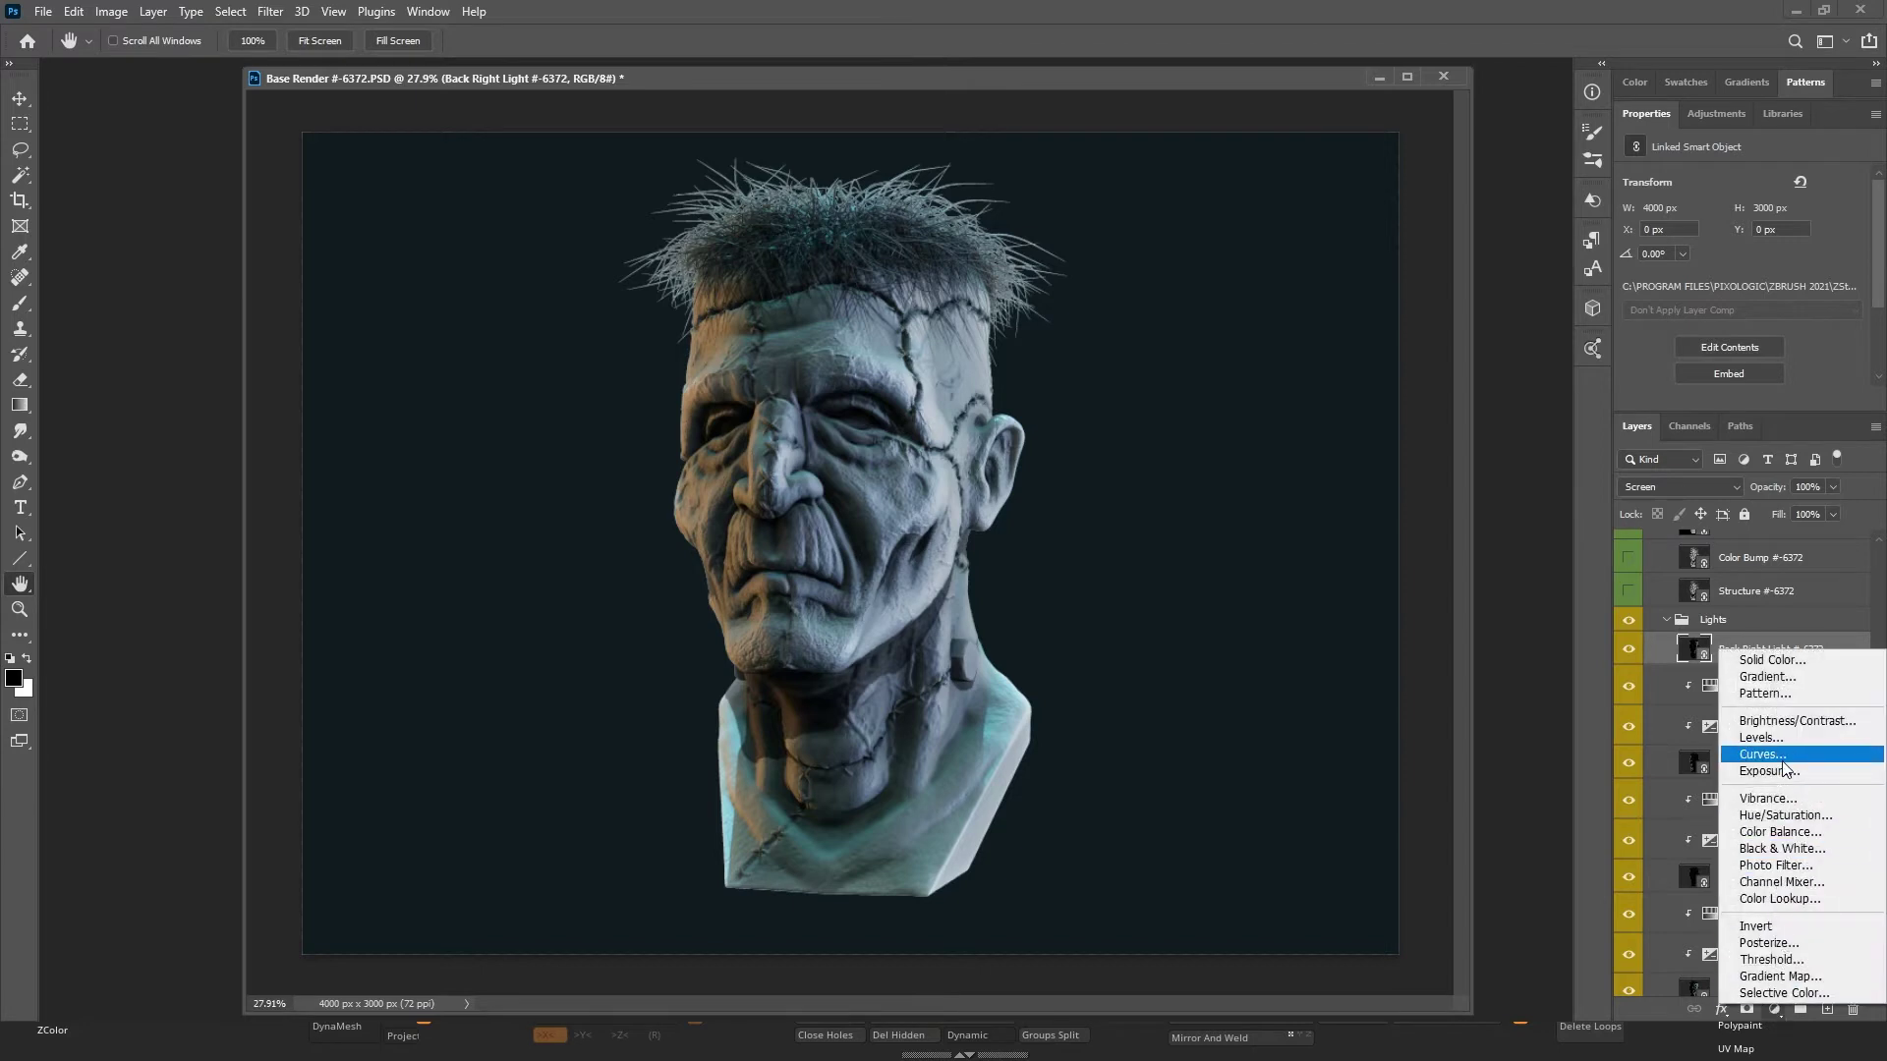
pyautogui.click(1764, 770)
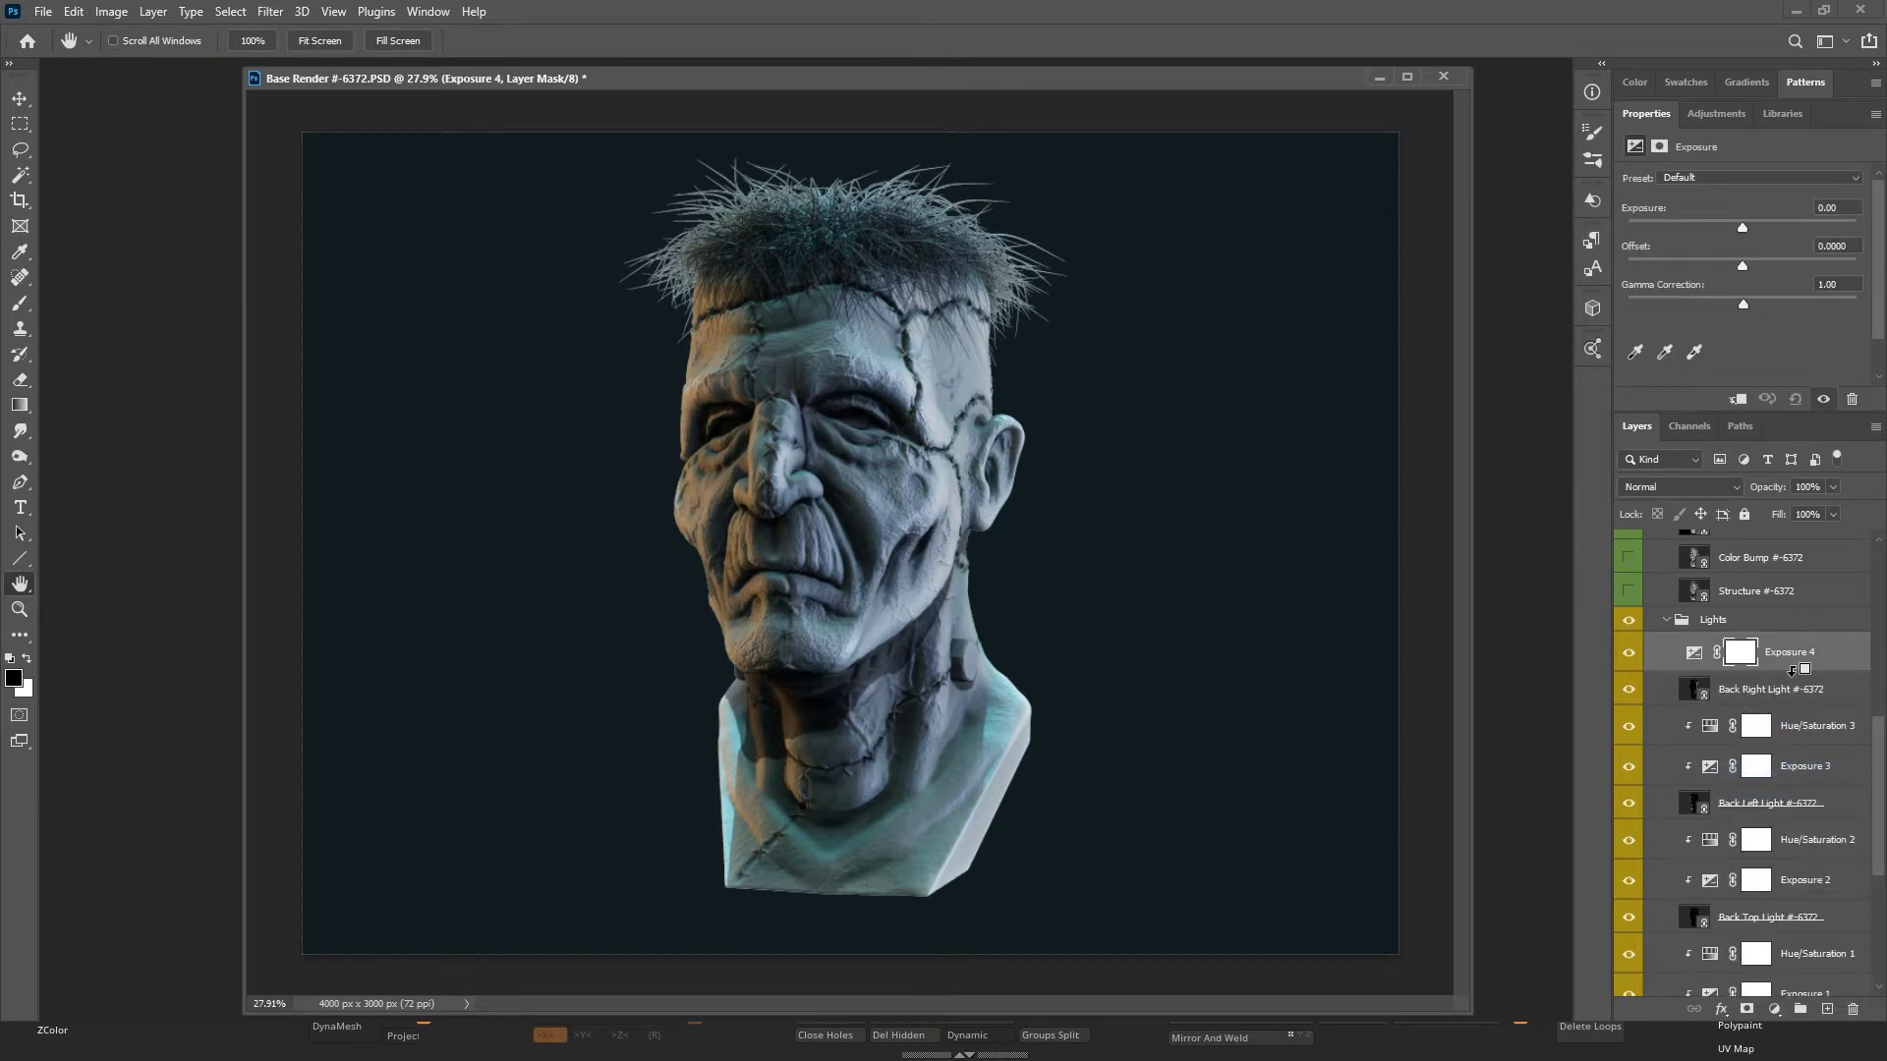
pyautogui.keyDown('alt'); pyautogui.click(1792, 670); pyautogui.keyUp('alt')
pyautogui.click(1712, 652)
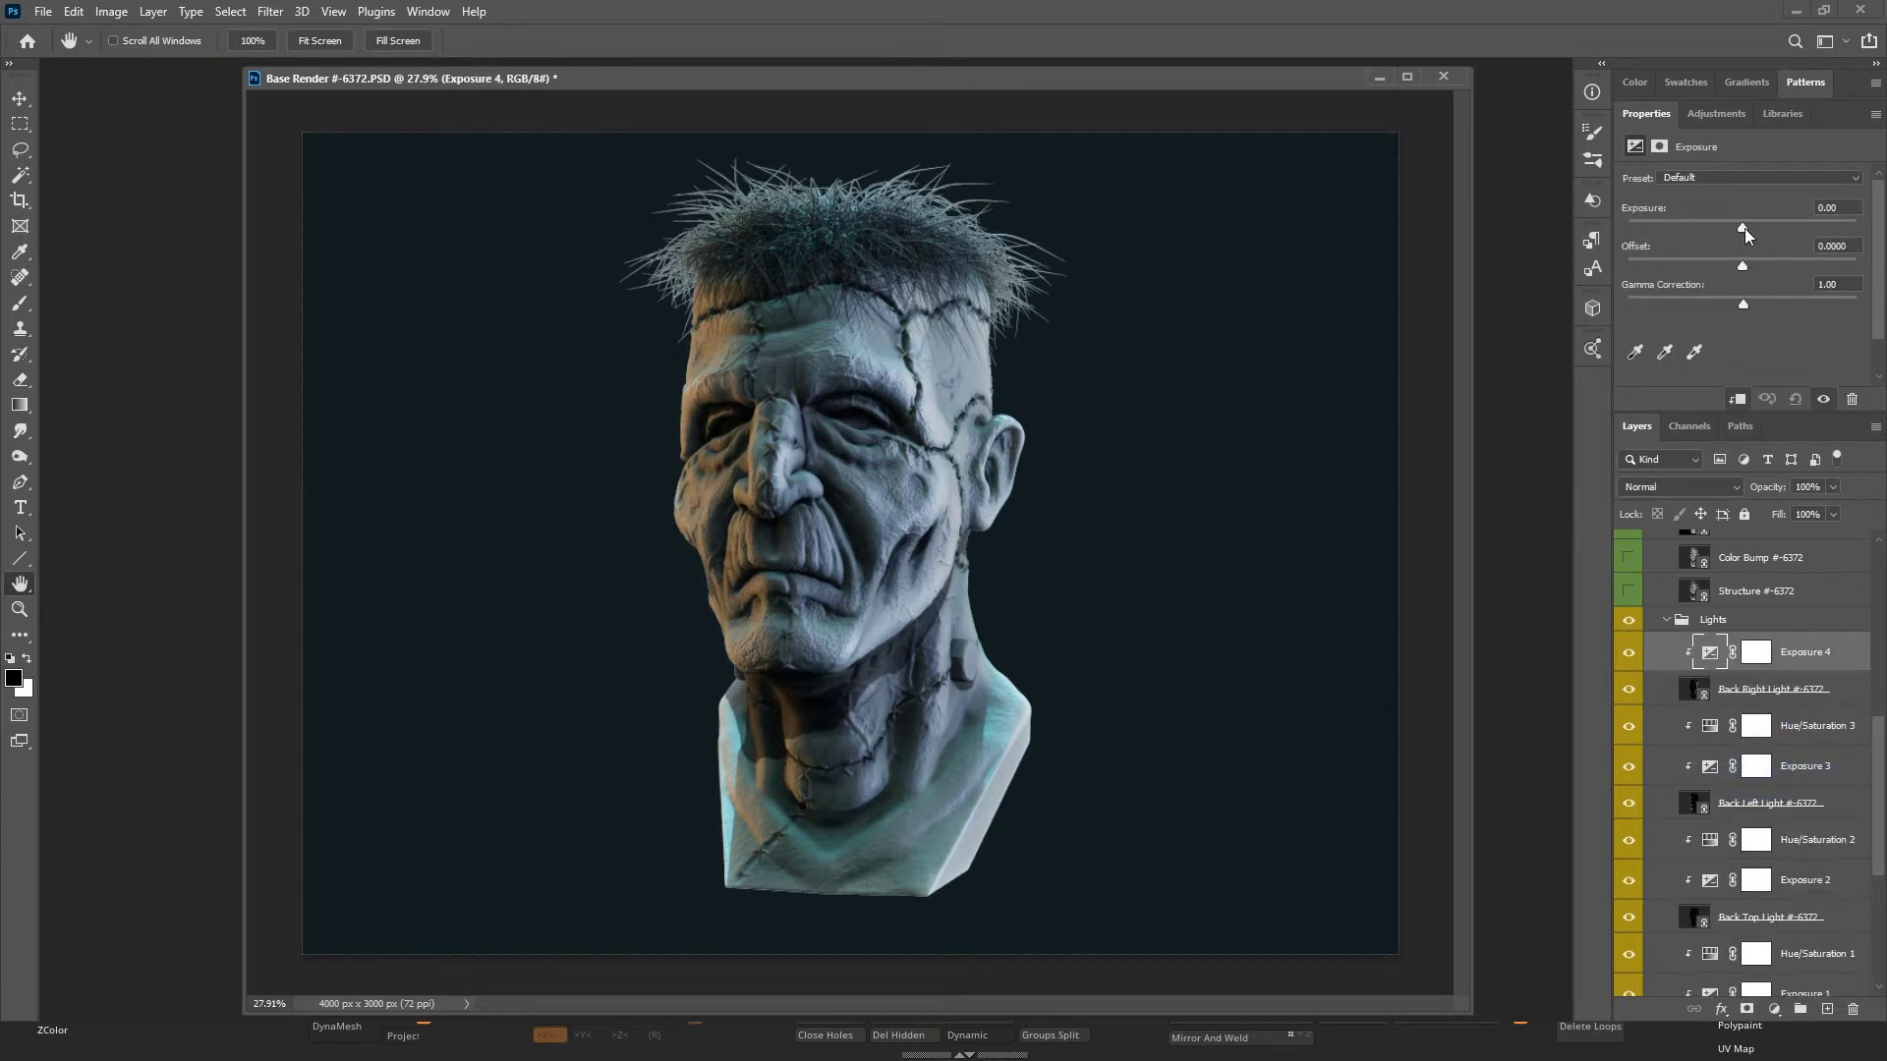
pyautogui.moveTo(1744, 228); pyautogui.dragTo(1766, 224)
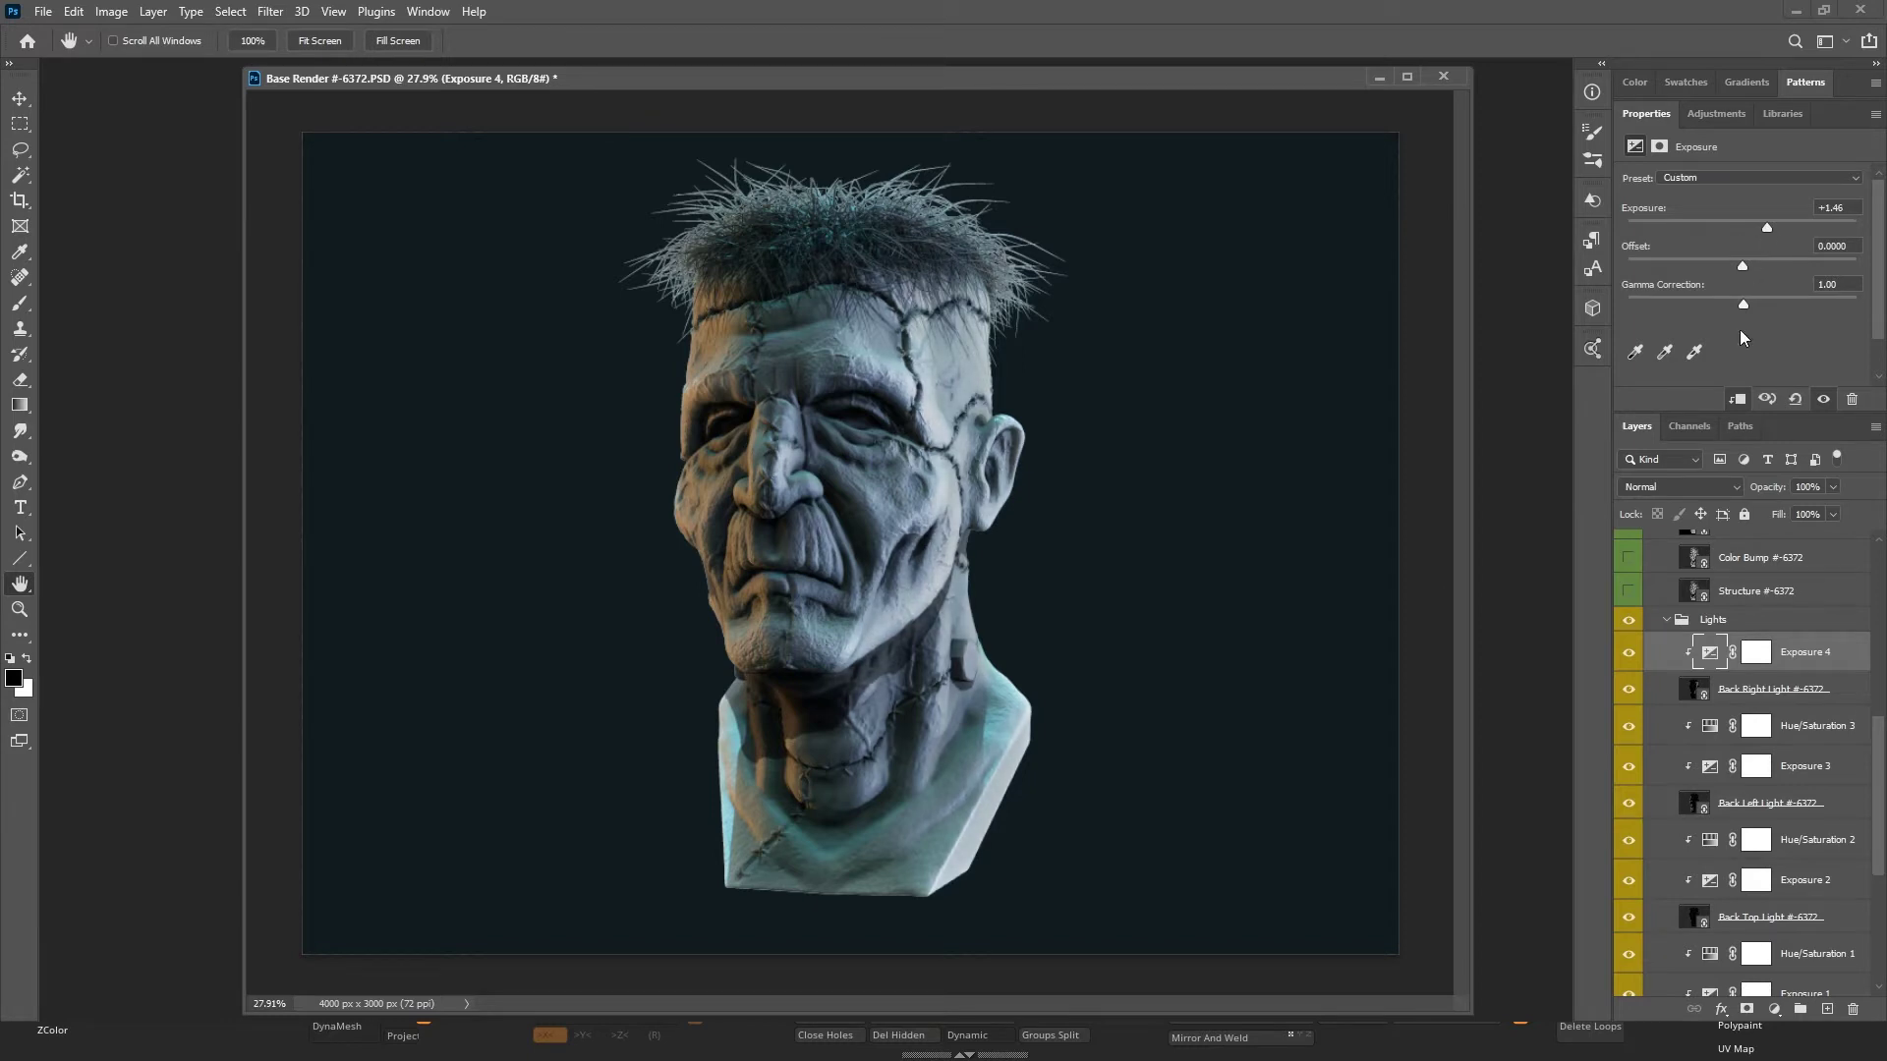
# Compare the image with the Right Light hidden and shown, and reduce its clipped Exposure adjustment to +0.14.
pyautogui.scroll(-3, 1678, 816)
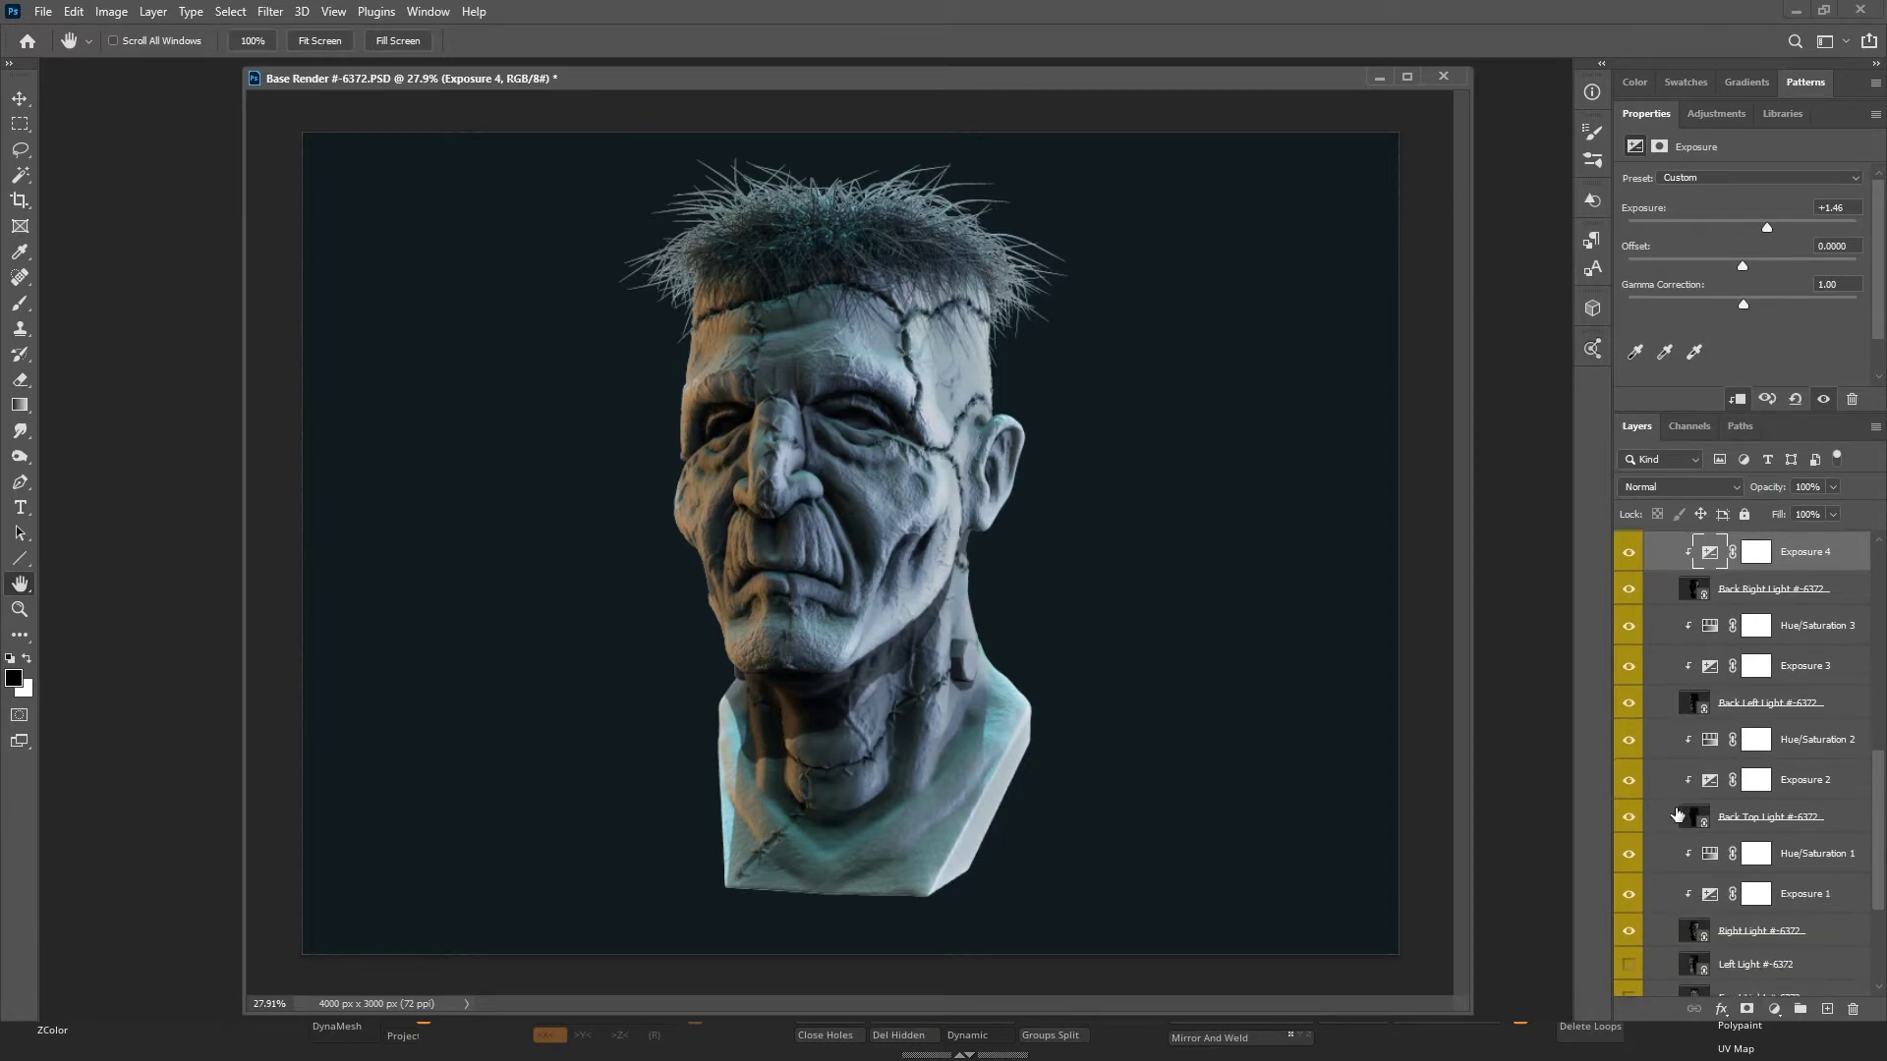
pyautogui.click(1628, 933)
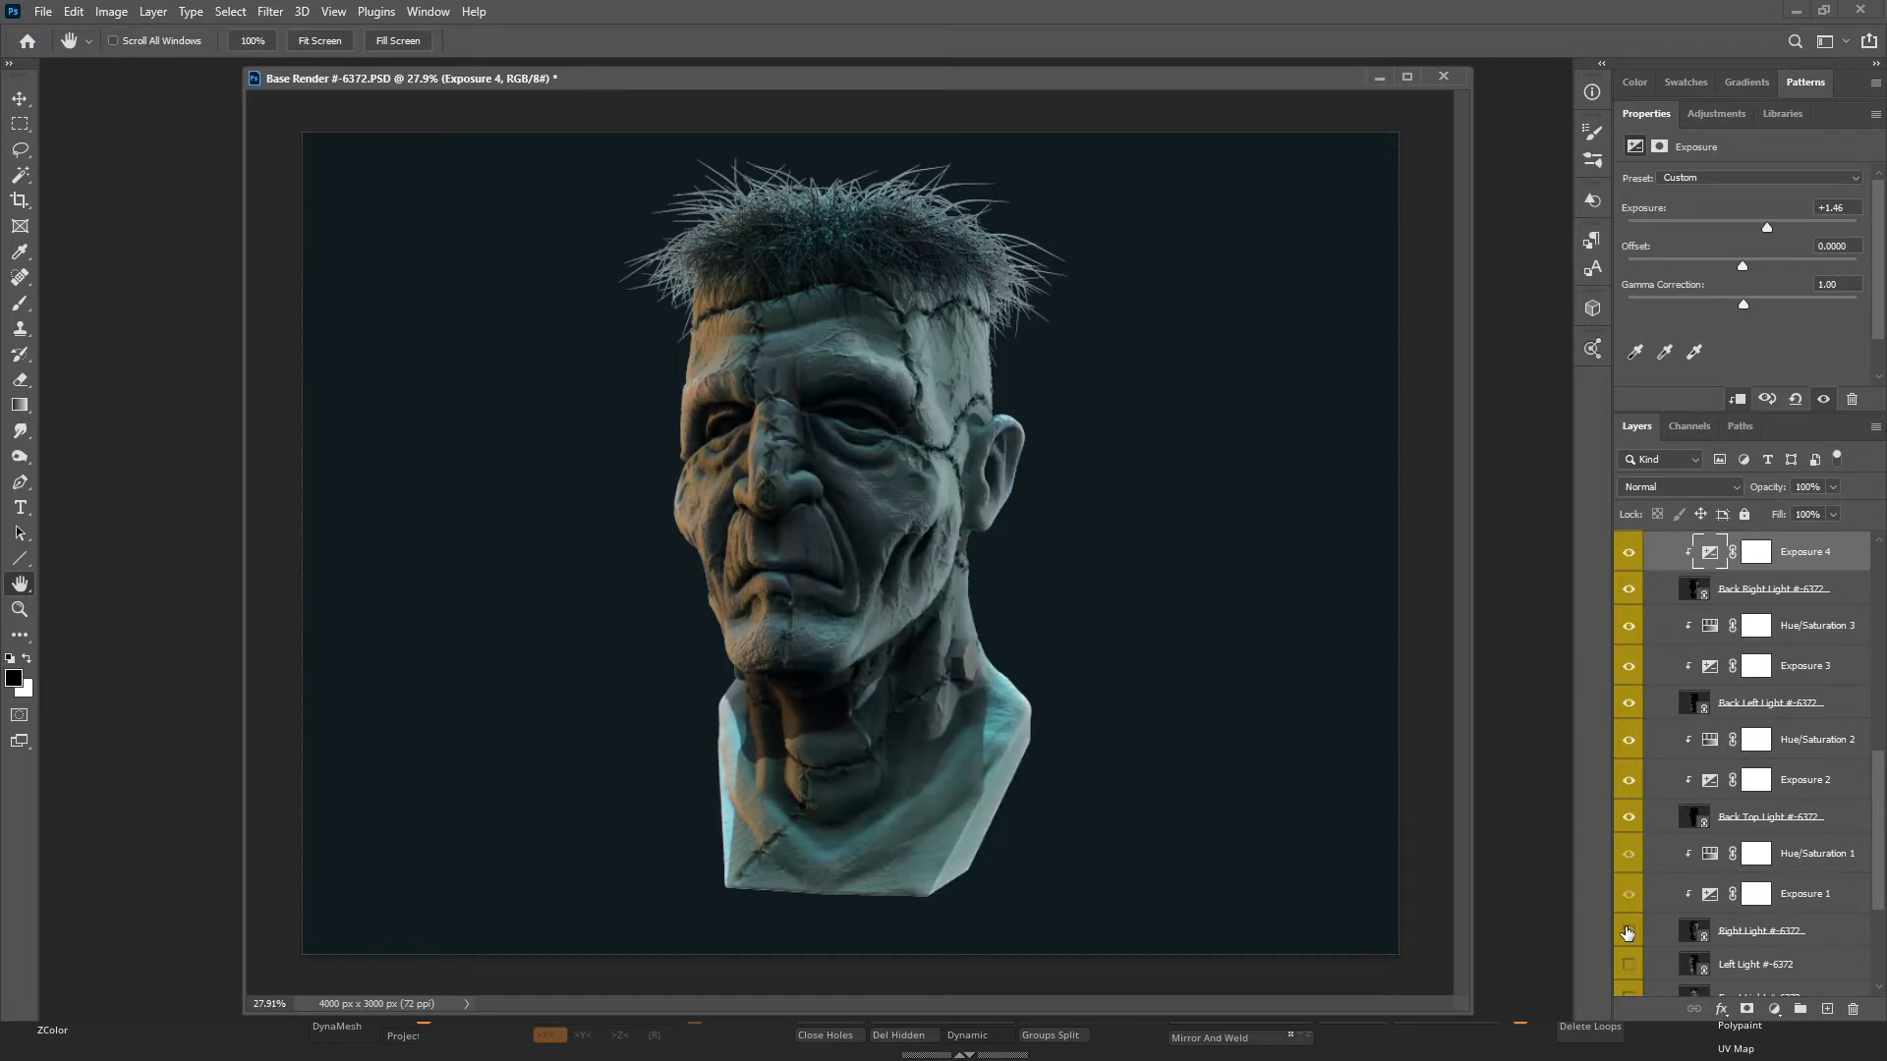
pyautogui.click(1628, 932)
pyautogui.click(1711, 895)
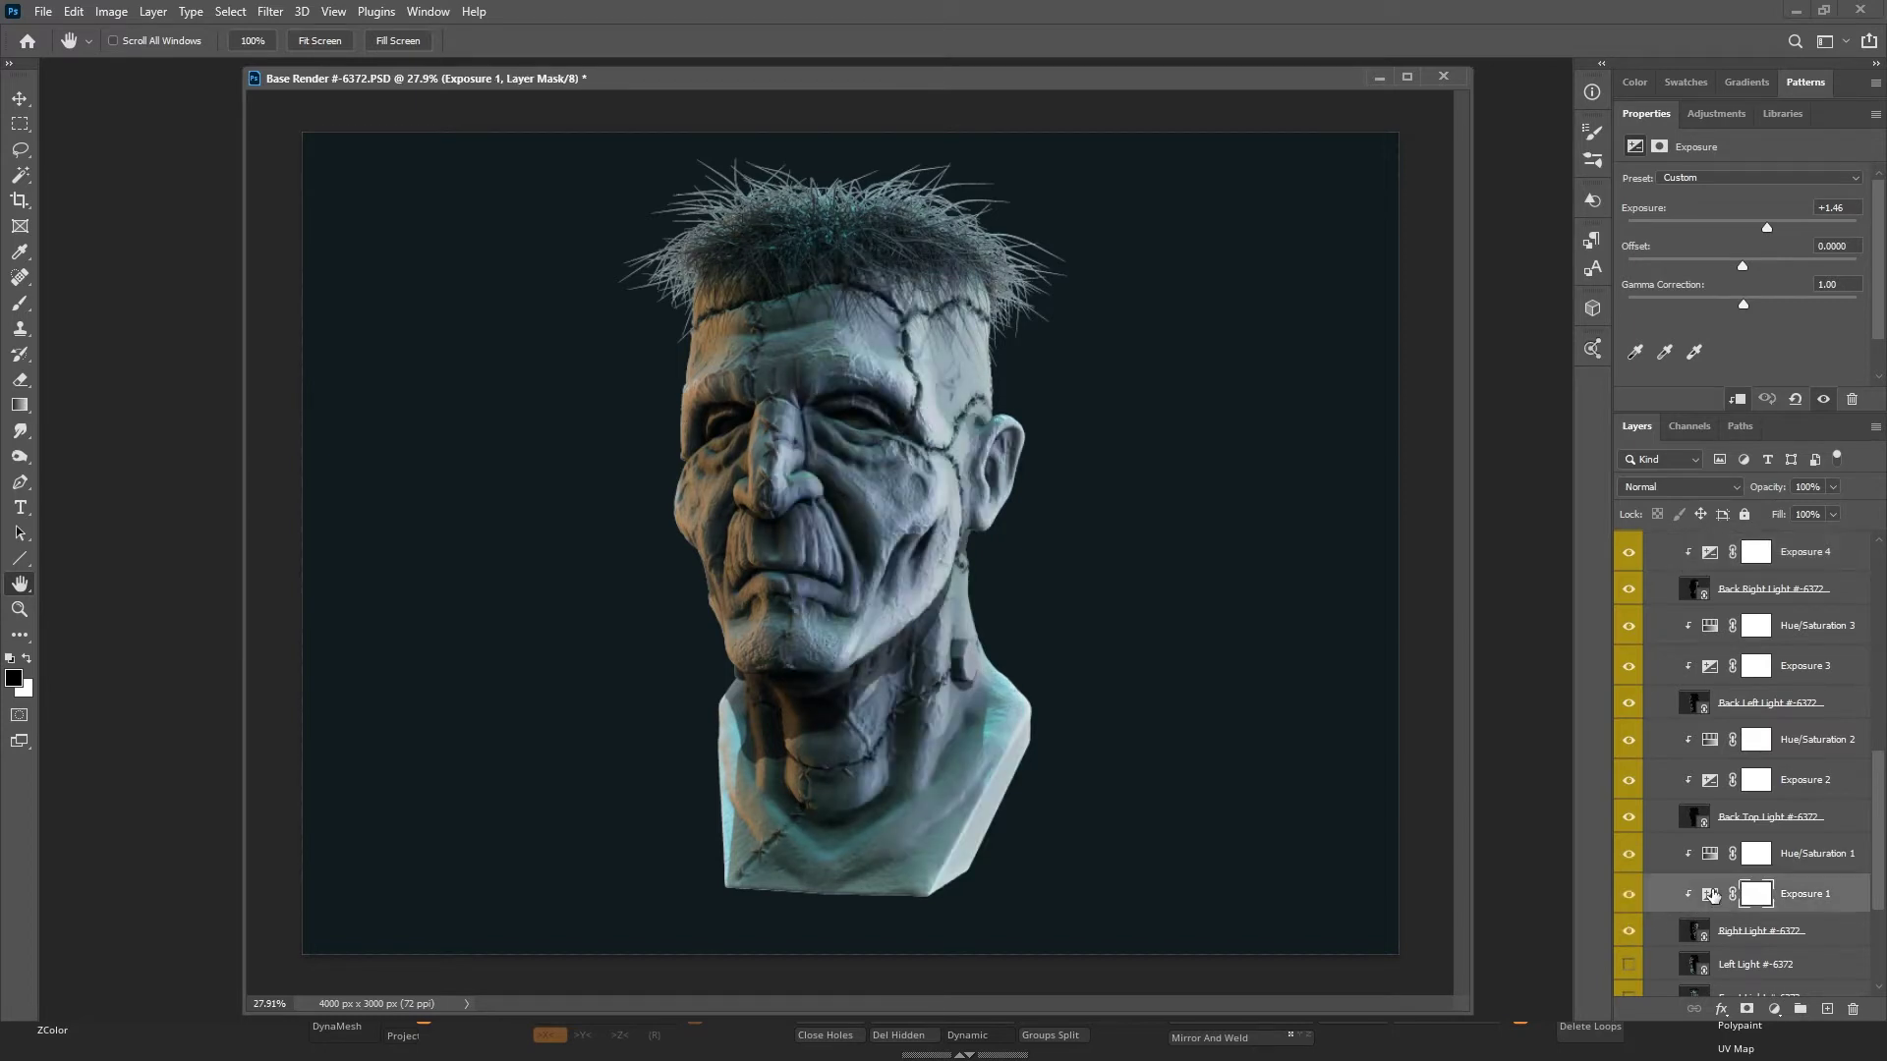
pyautogui.moveTo(1771, 223); pyautogui.dragTo(1744, 225)
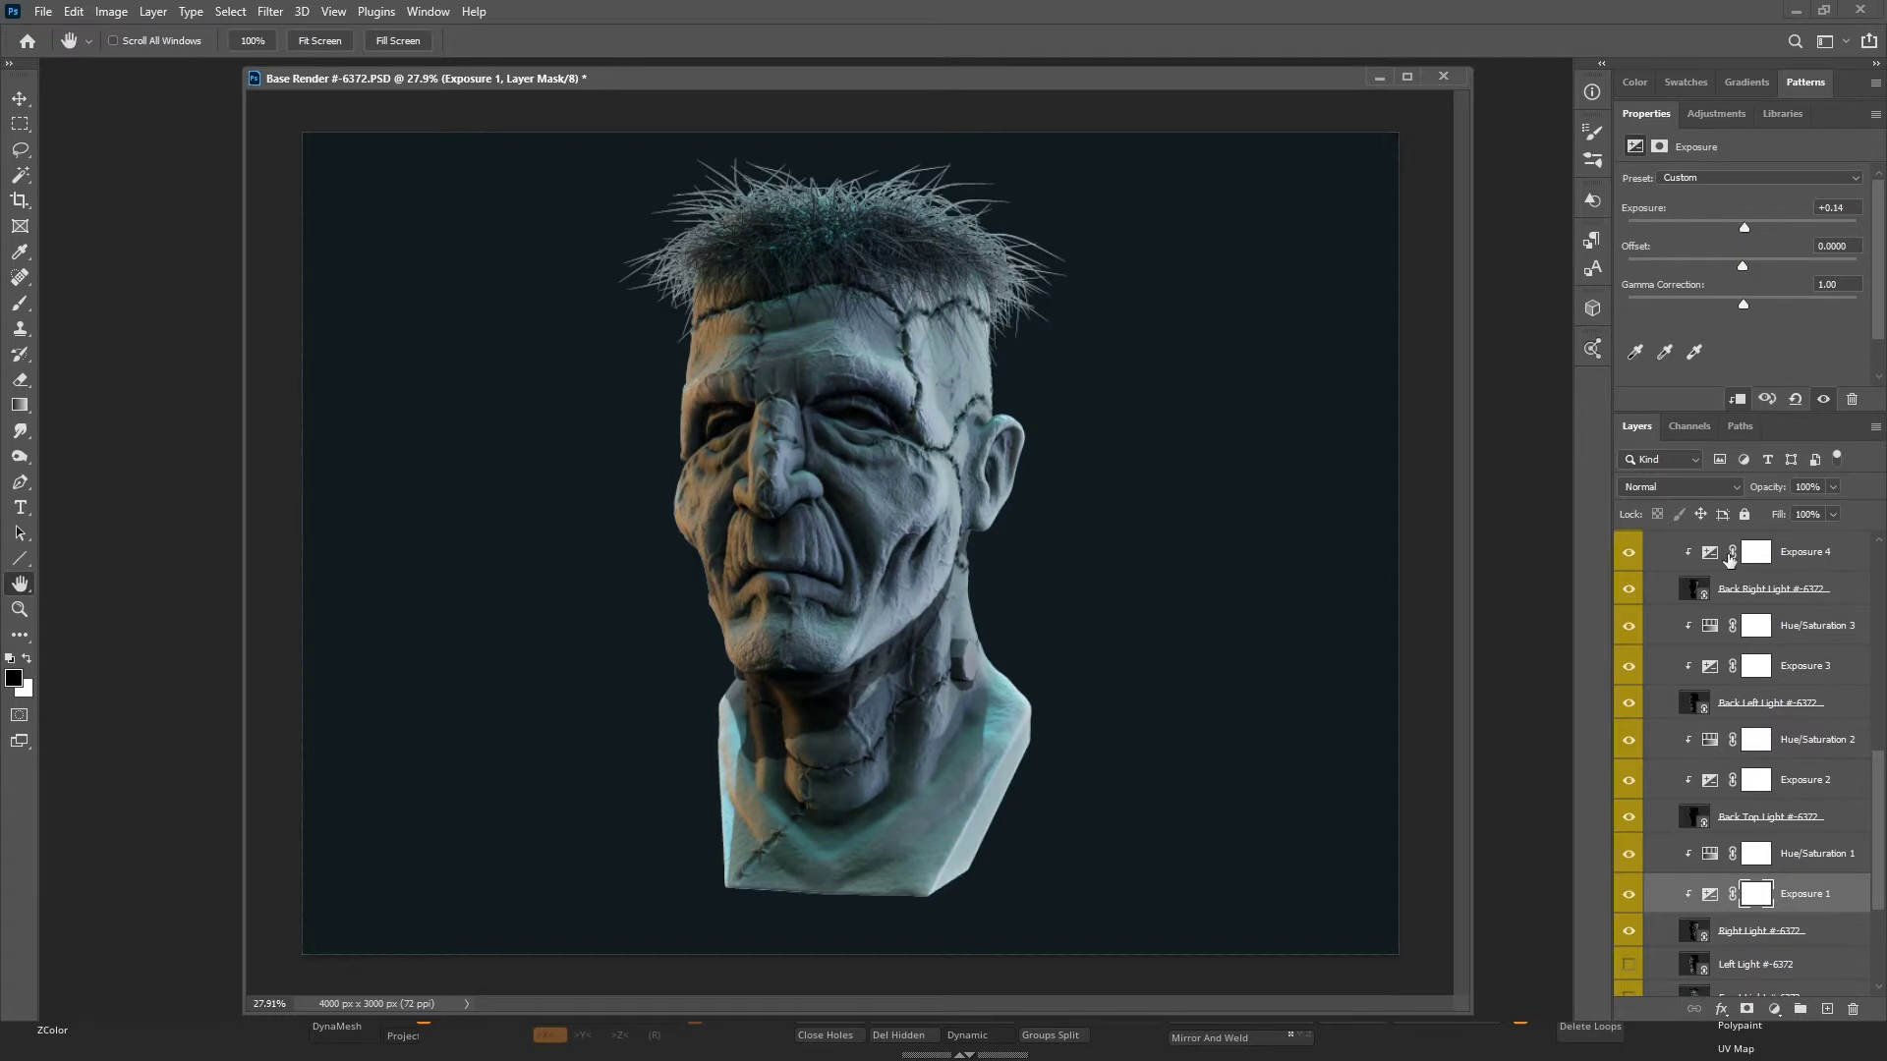
# Raise the exposure of the Back Right Light's Exposure adjustment to +2.43.
pyautogui.scroll(3, 1725, 565)
pyautogui.click(1711, 655)
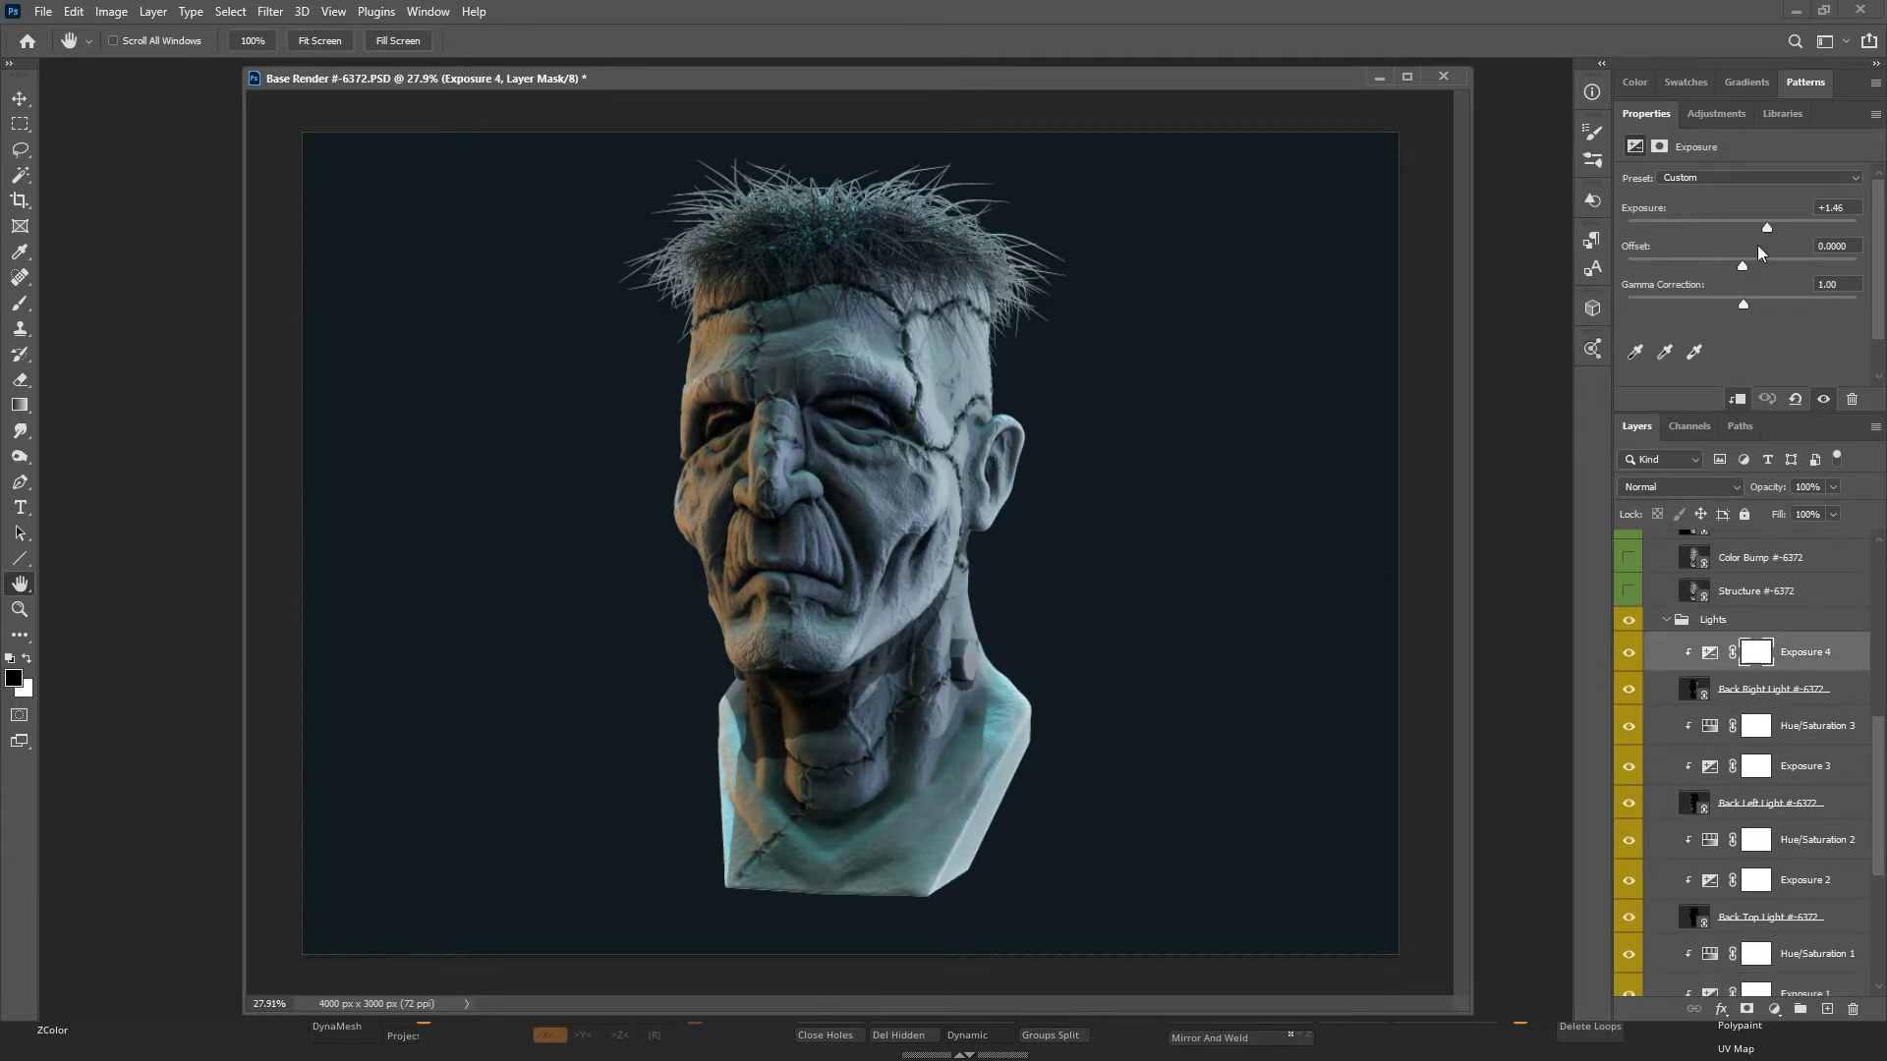
pyautogui.moveTo(1765, 226); pyautogui.dragTo(1784, 230)
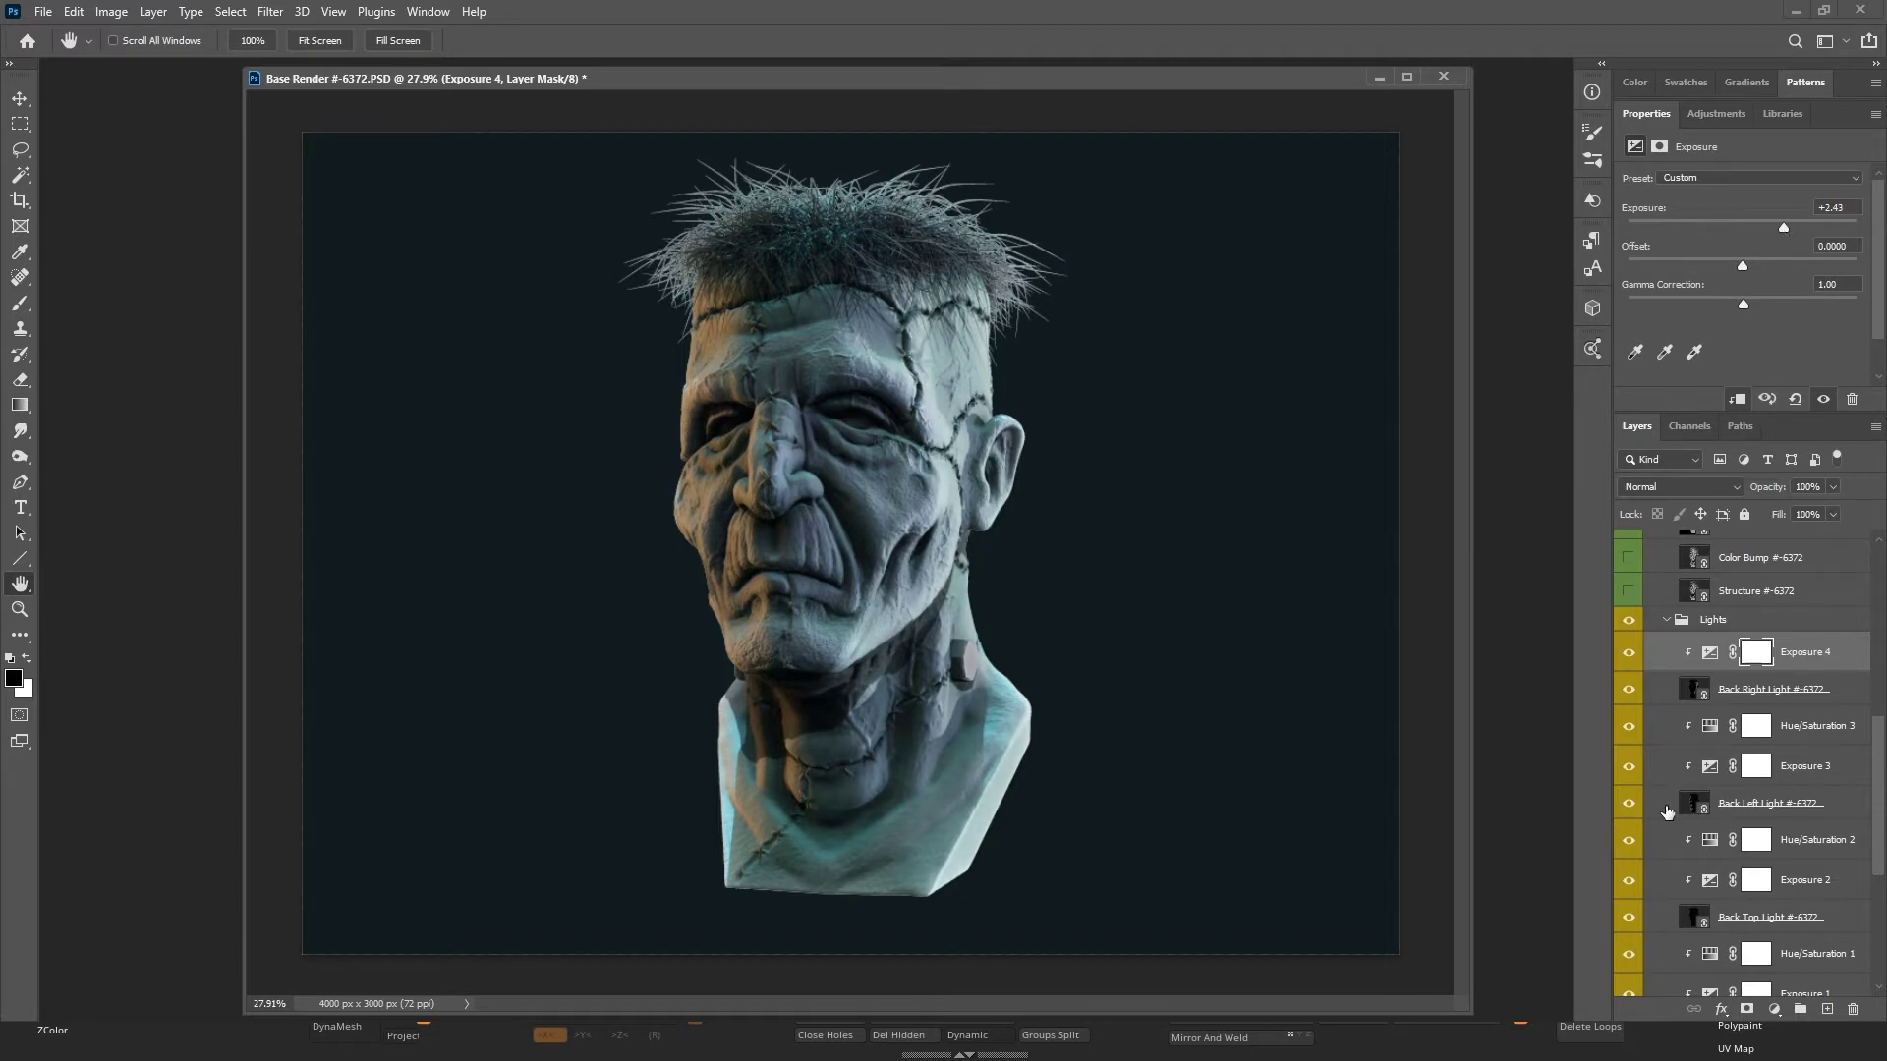
# Add a Hue/Saturation adjustment clipped to the Back Right Light, with Colorize on, hue 131 and saturation 20.
pyautogui.click(1774, 1009)
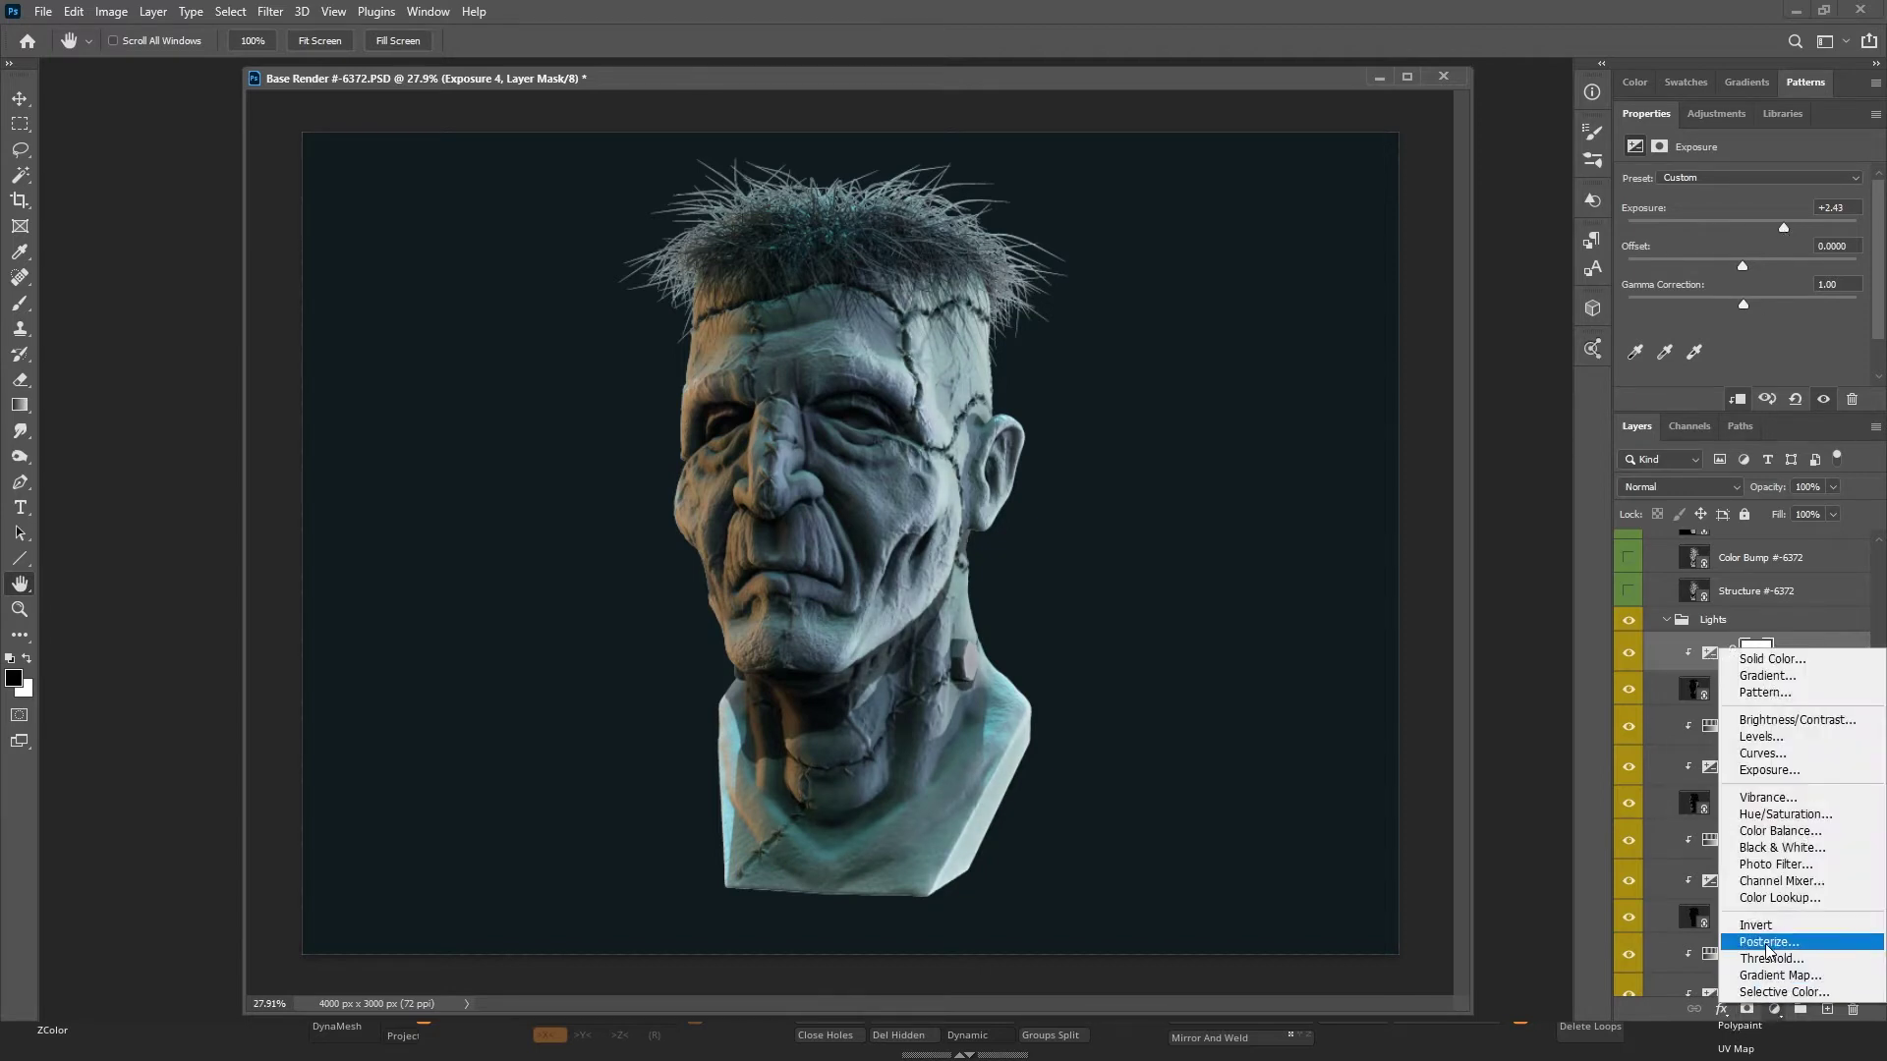
pyautogui.click(1769, 819)
pyautogui.click(1726, 356)
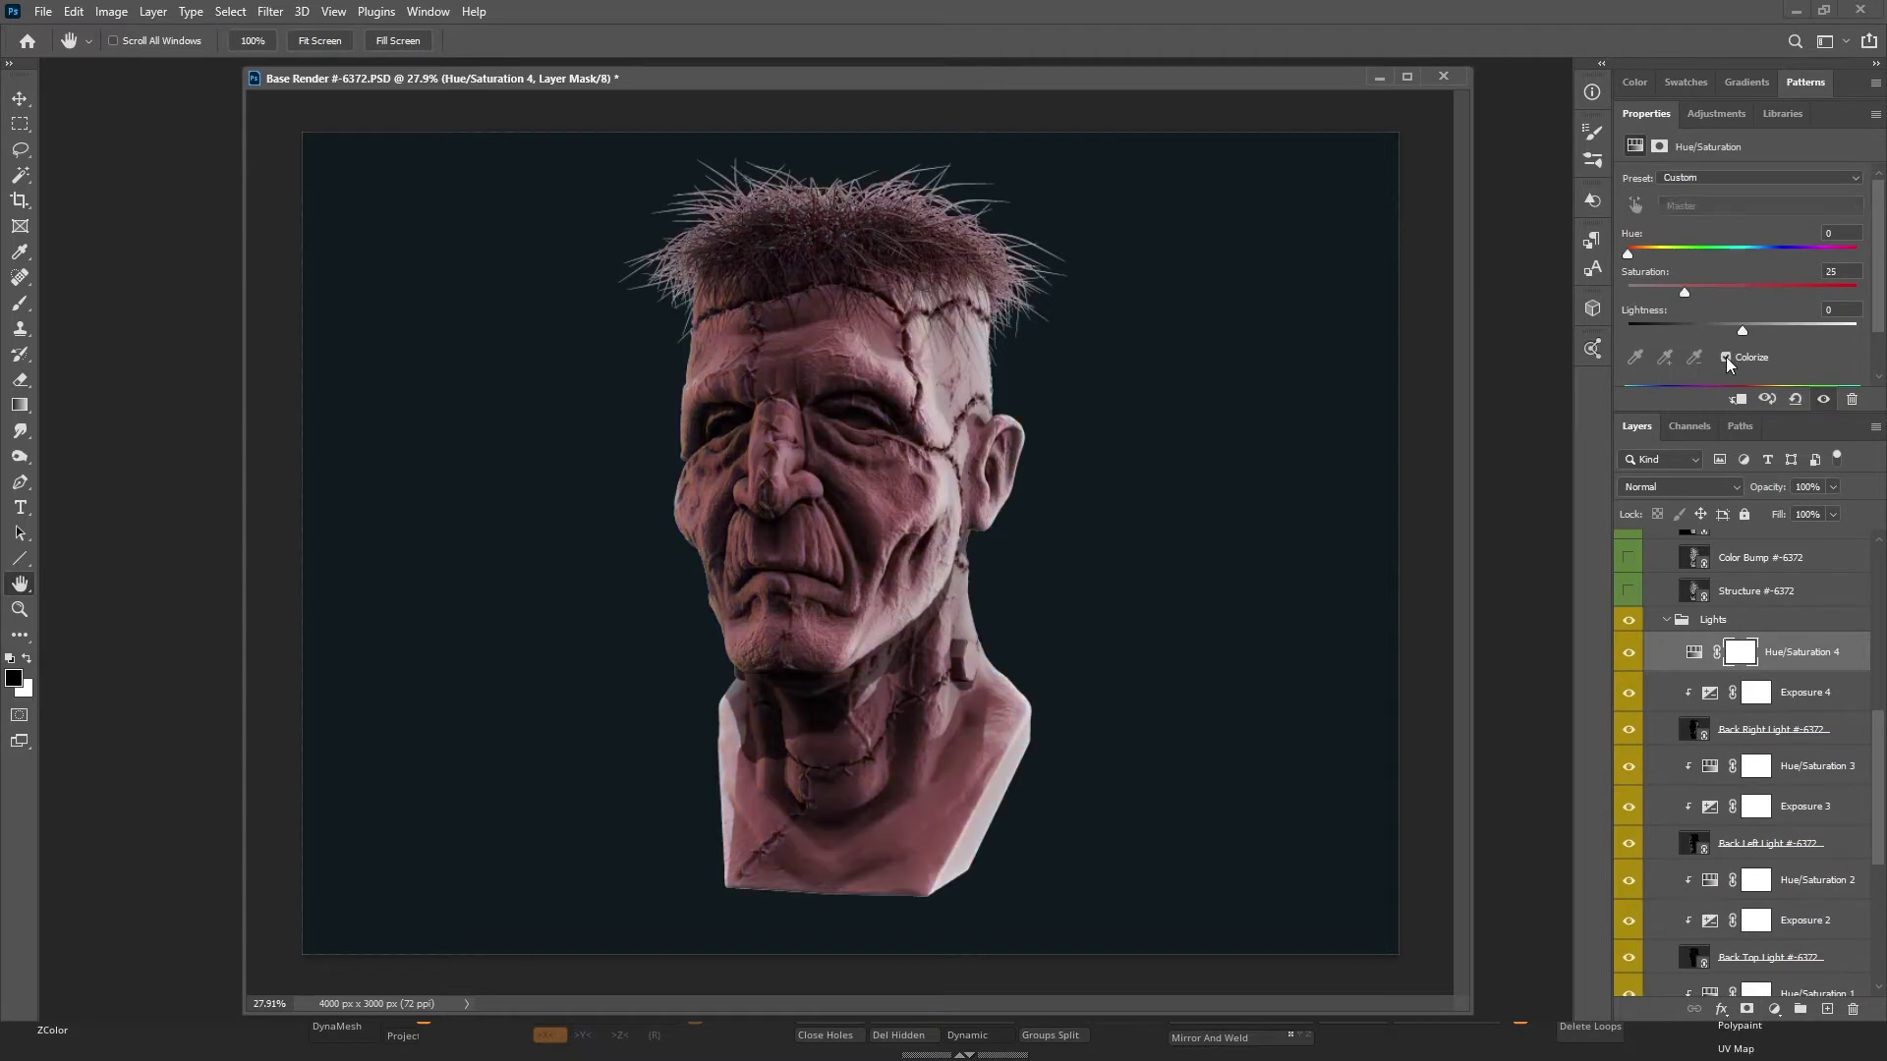
pyautogui.keyDown('alt'); pyautogui.click(1801, 670); pyautogui.keyUp('alt')
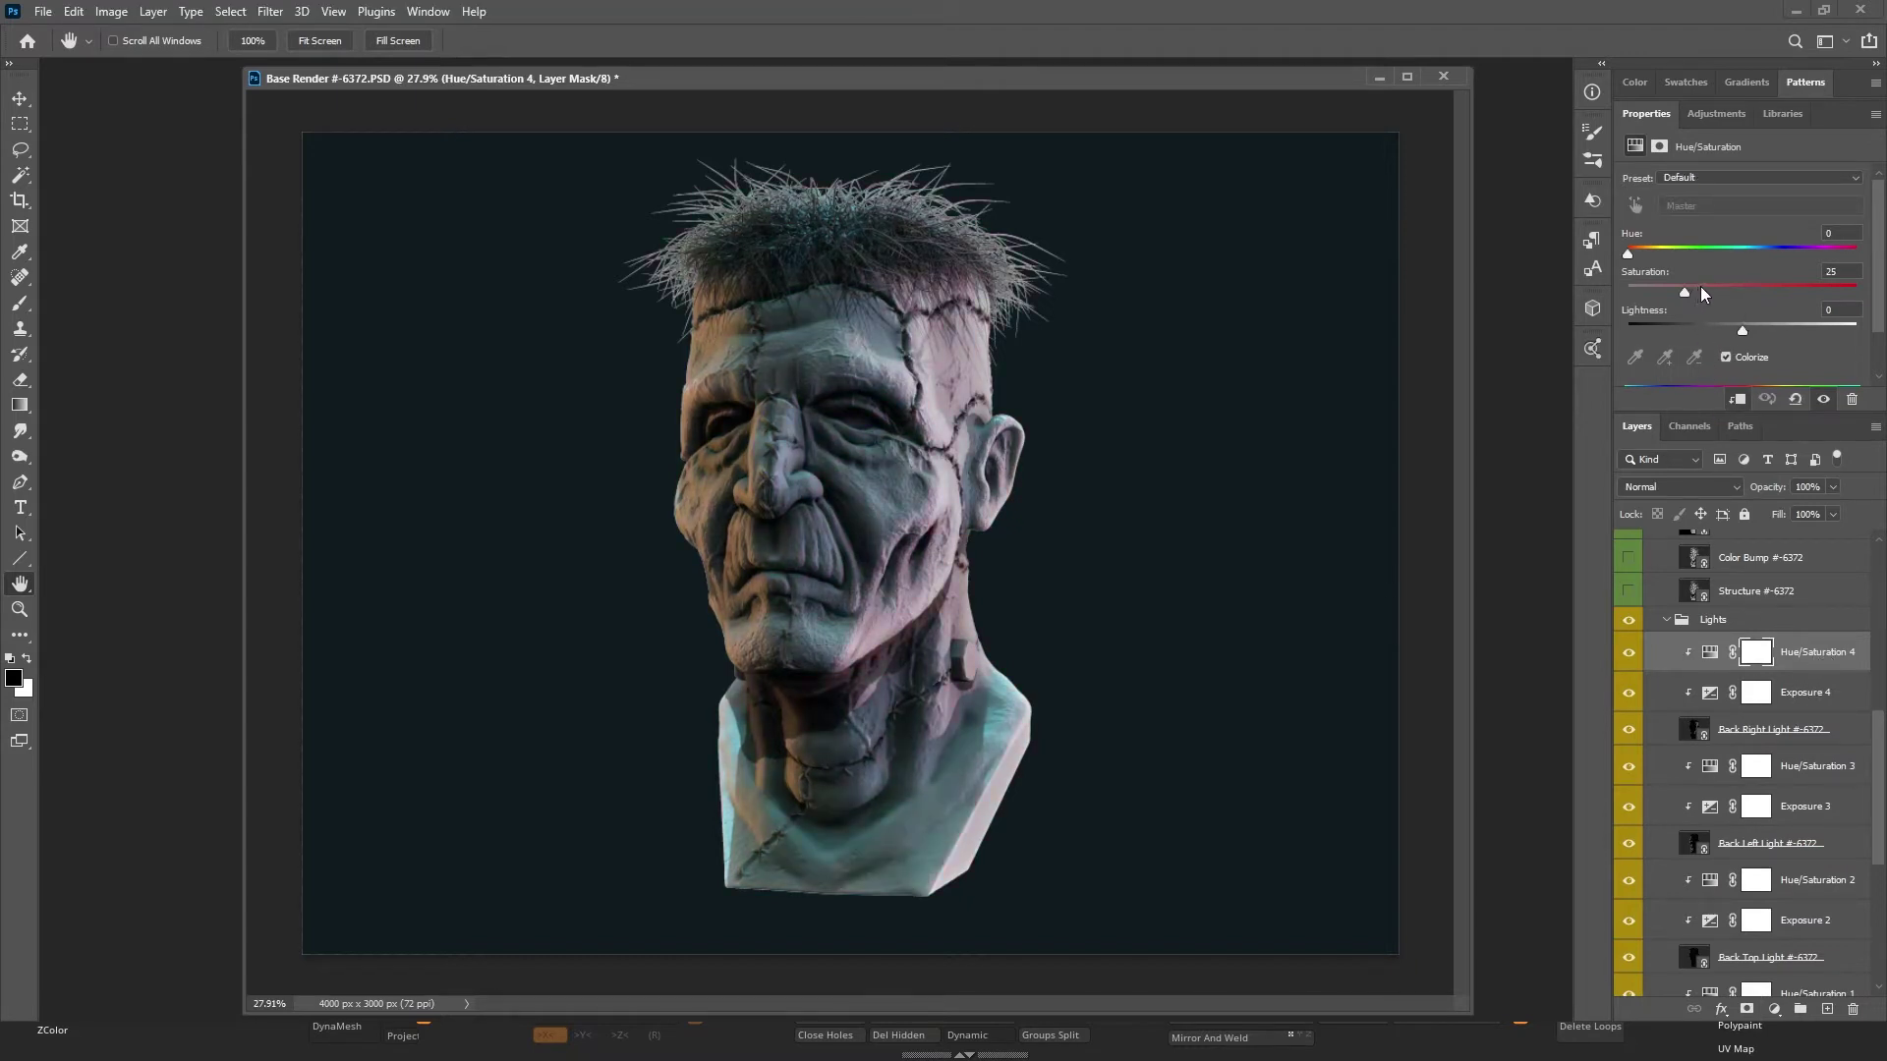
pyautogui.moveTo(1700, 286); pyautogui.dragTo(1746, 292)
pyautogui.moveTo(1646, 260); pyautogui.dragTo(1700, 255)
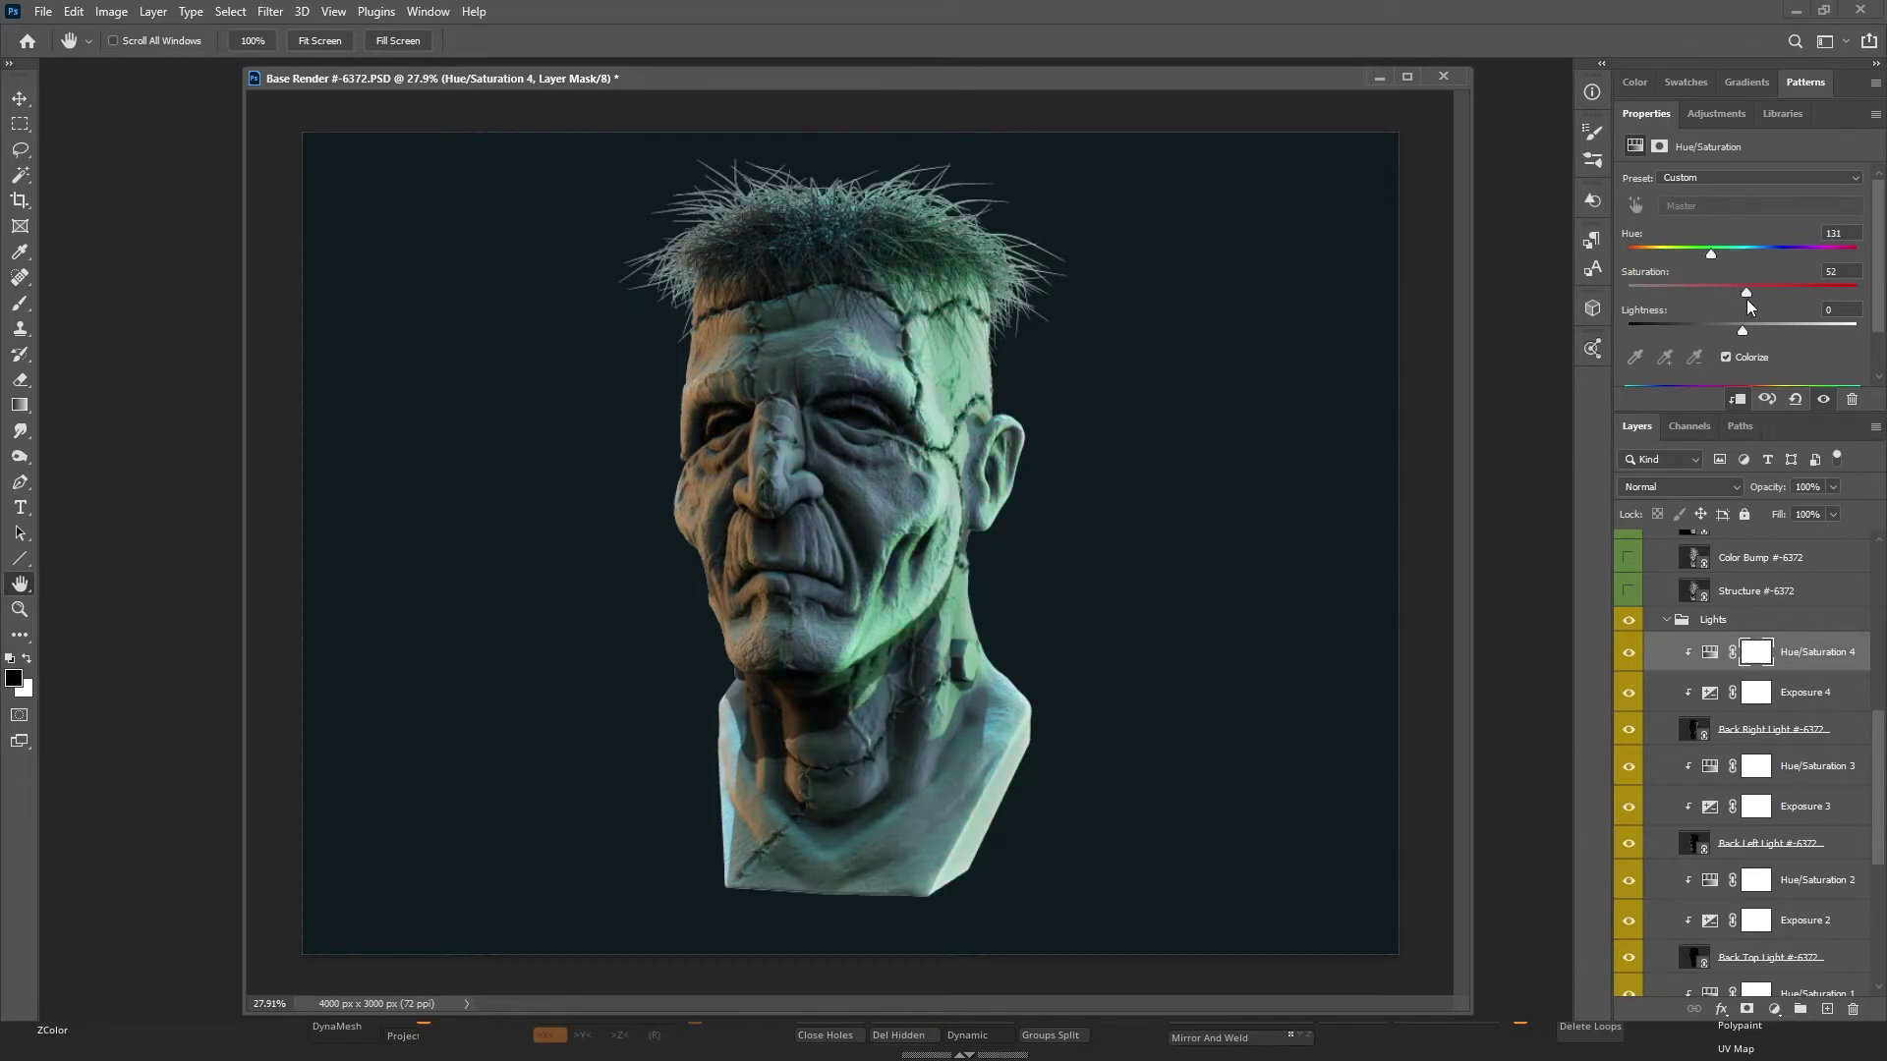
pyautogui.moveTo(1747, 300); pyautogui.dragTo(1735, 295)
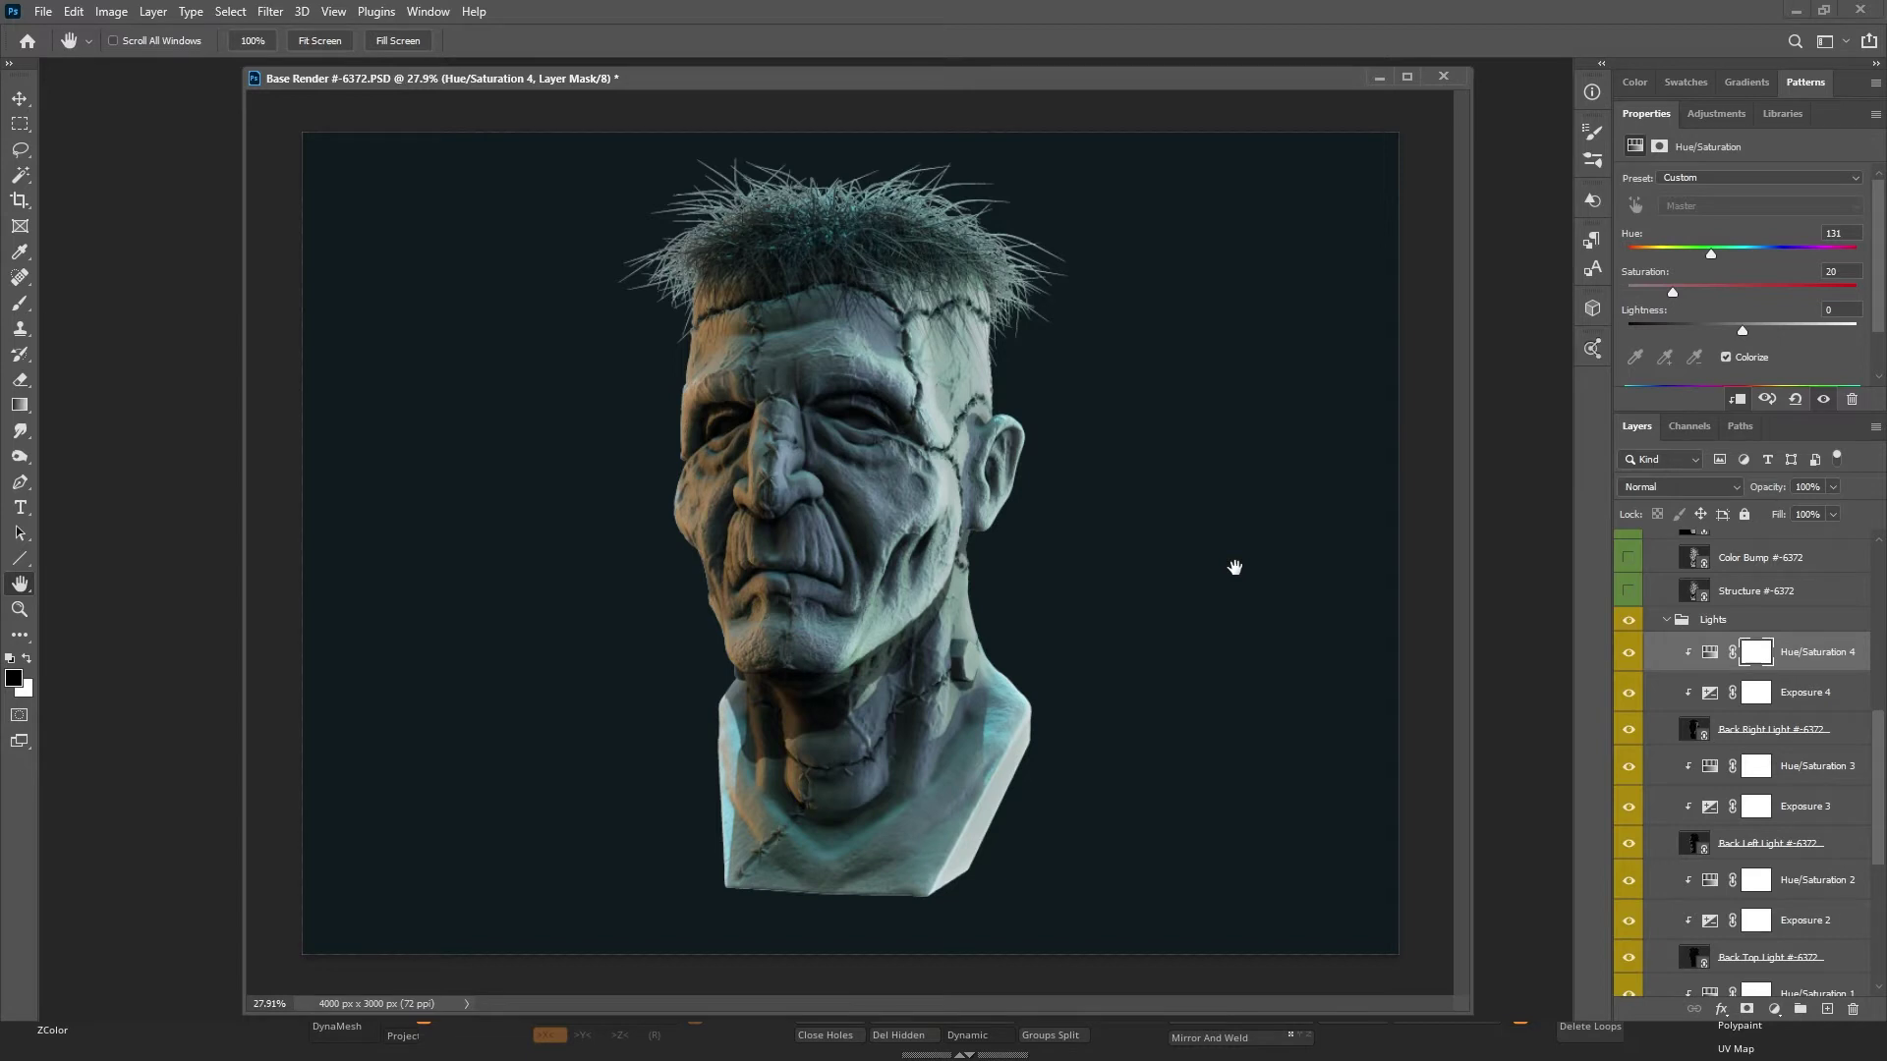
# Show the Structure layer in the Geometry group, hiding the Lights group briefly and showing it again.
pyautogui.scroll(1, 1726, 708)
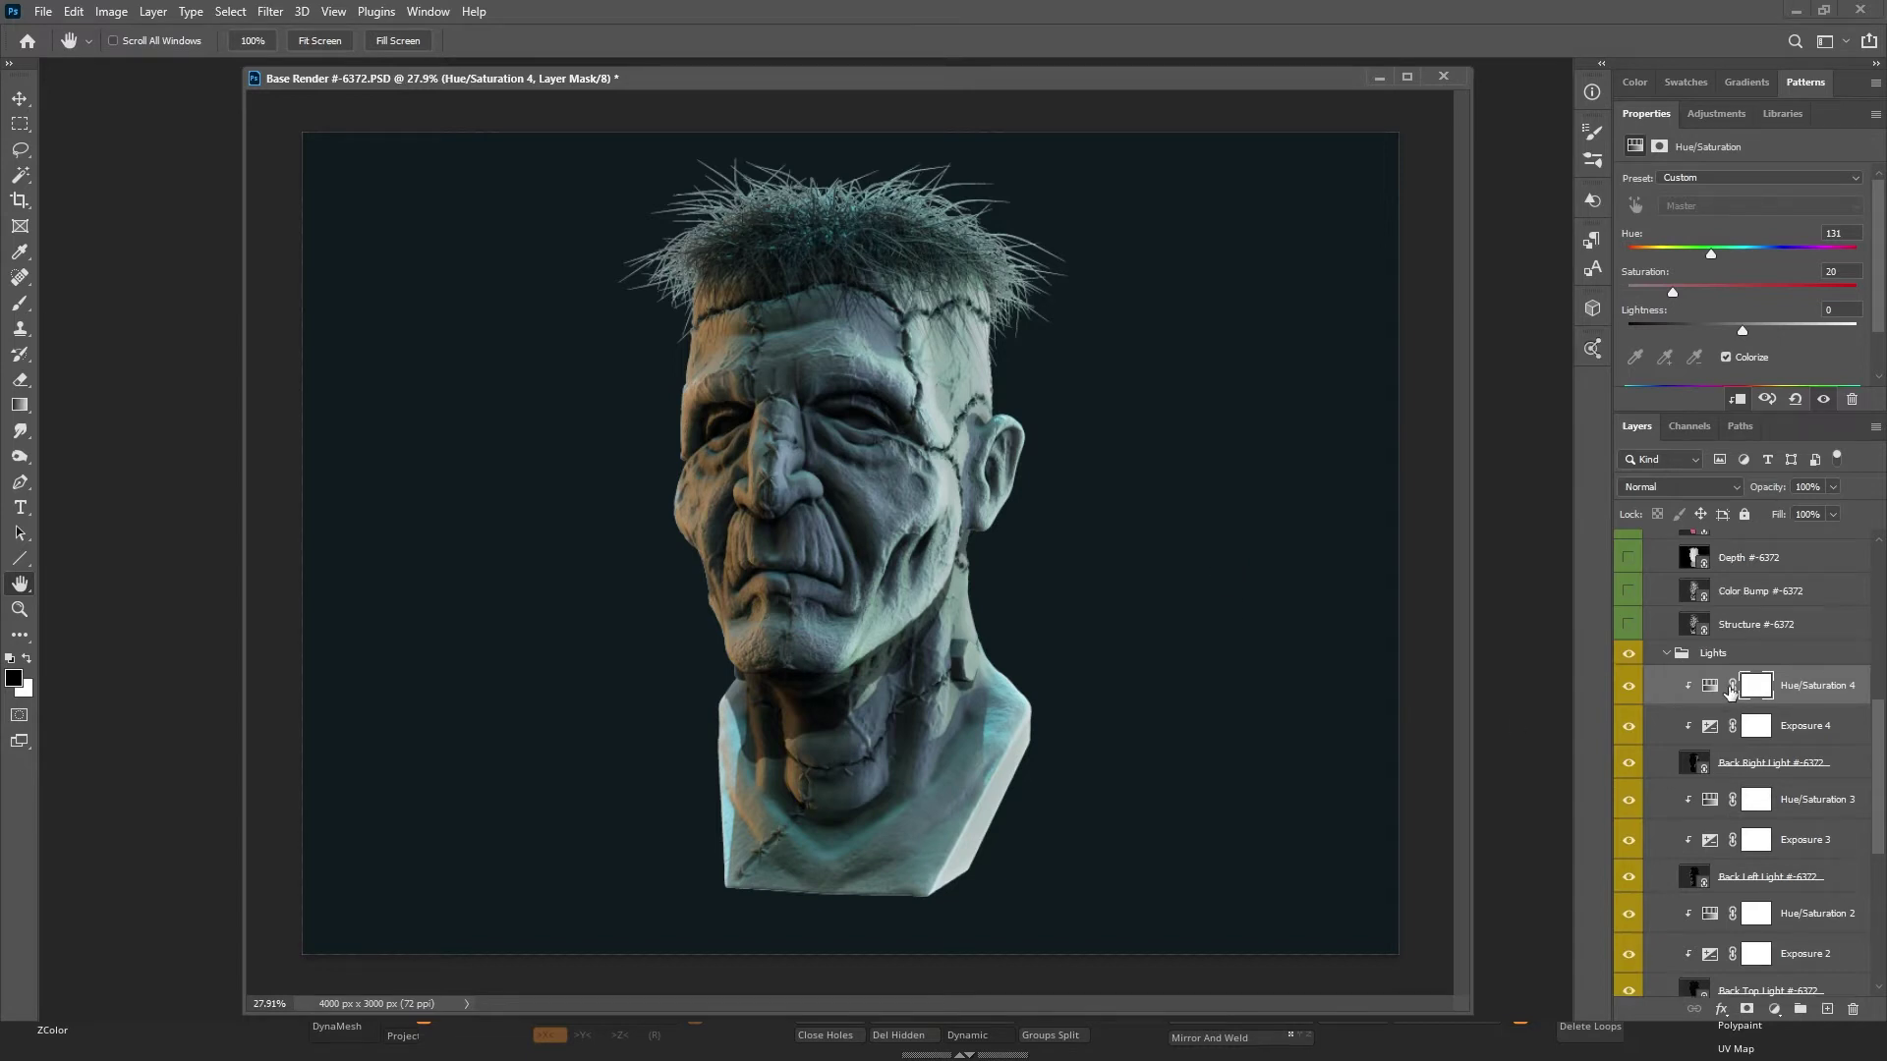
pyautogui.scroll(3, 1729, 691)
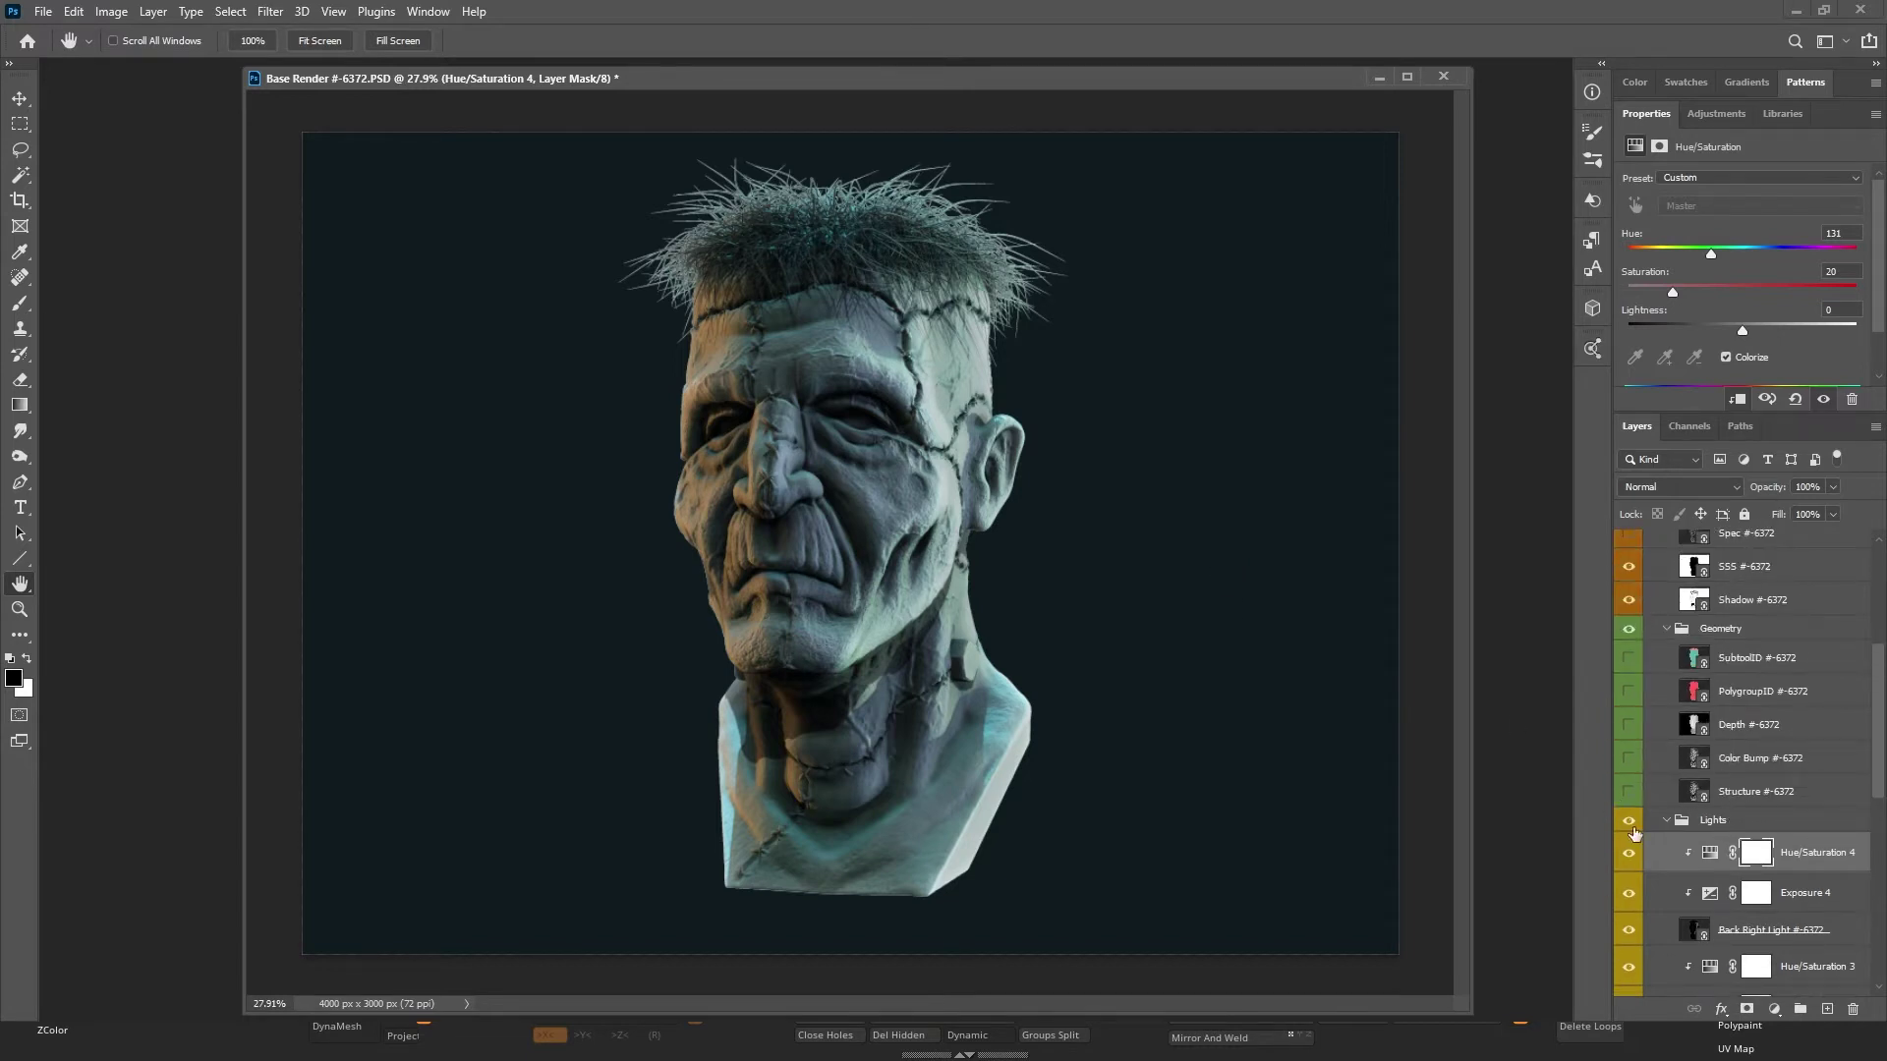
pyautogui.click(1627, 822)
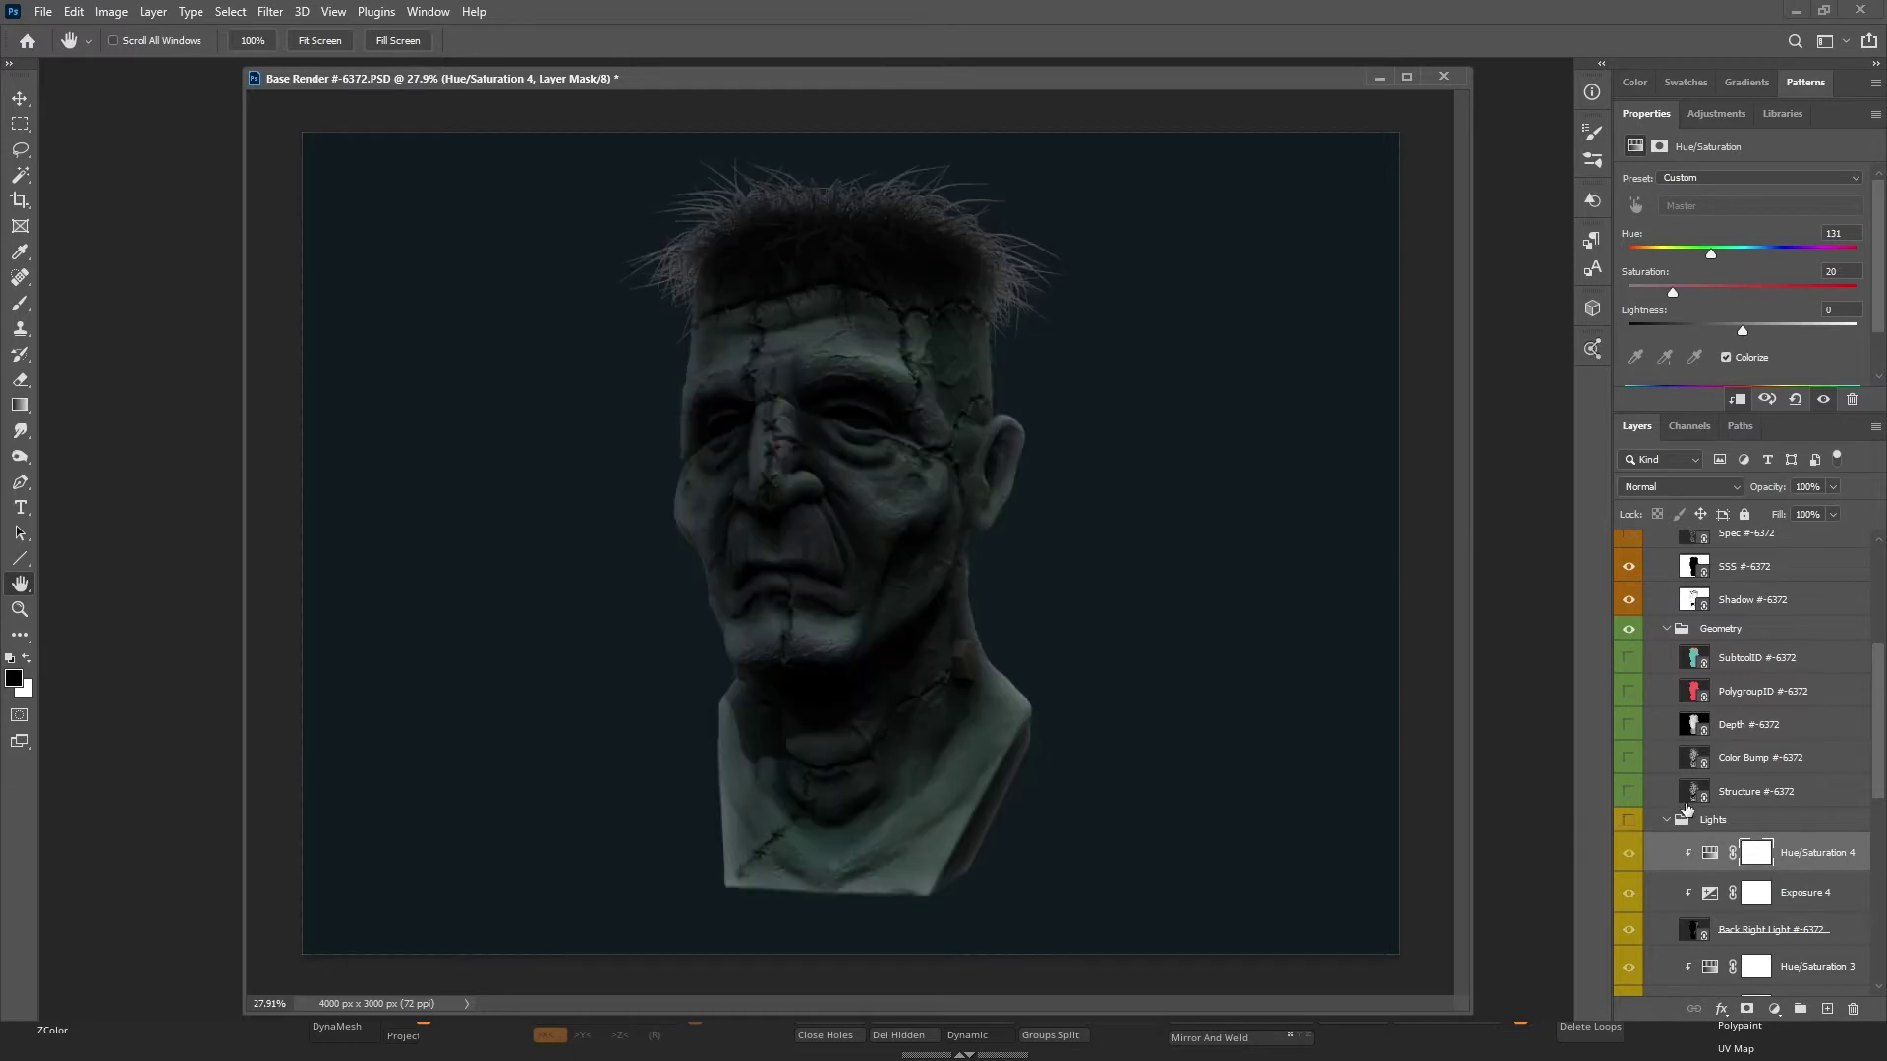
pyautogui.click(1763, 796)
pyautogui.click(1629, 794)
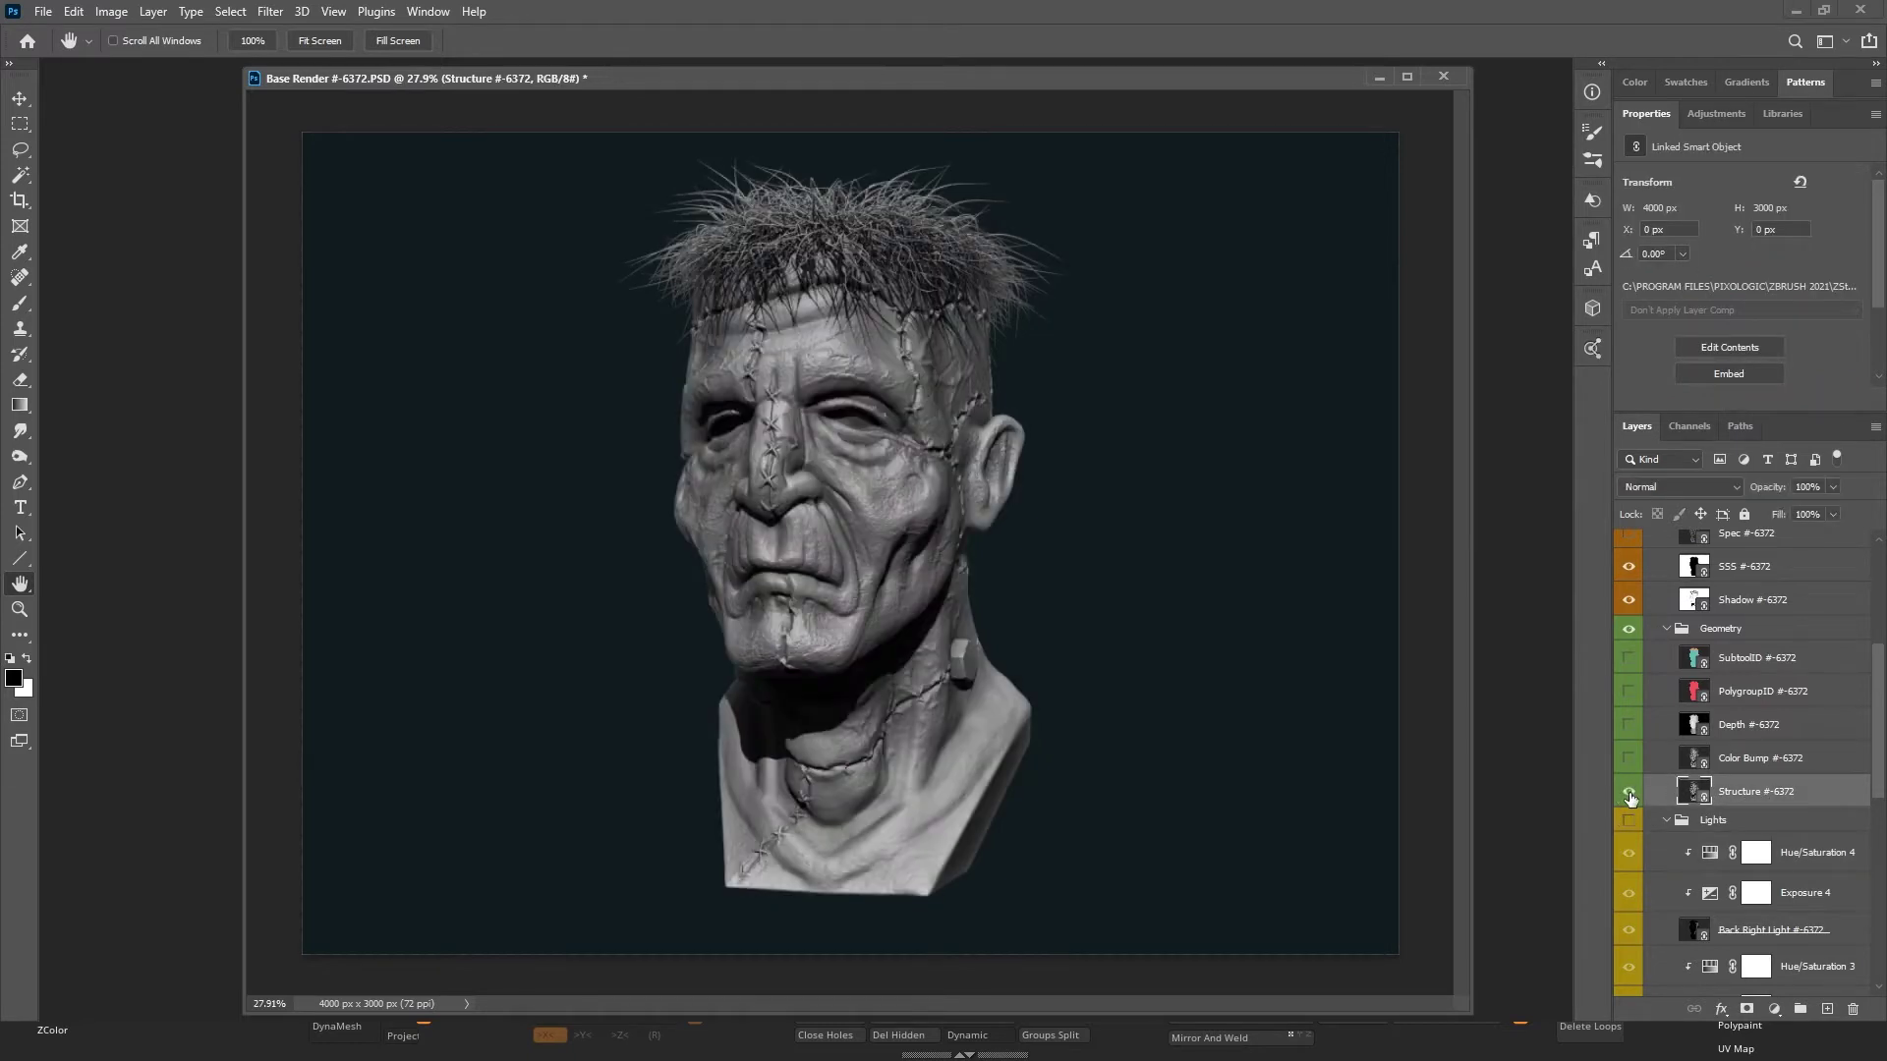
pyautogui.click(1629, 821)
# Try the Structure layer in successive blend modes from Darken through Luminosity and back, comparing their effect on the bust.
pyautogui.click(1712, 488)
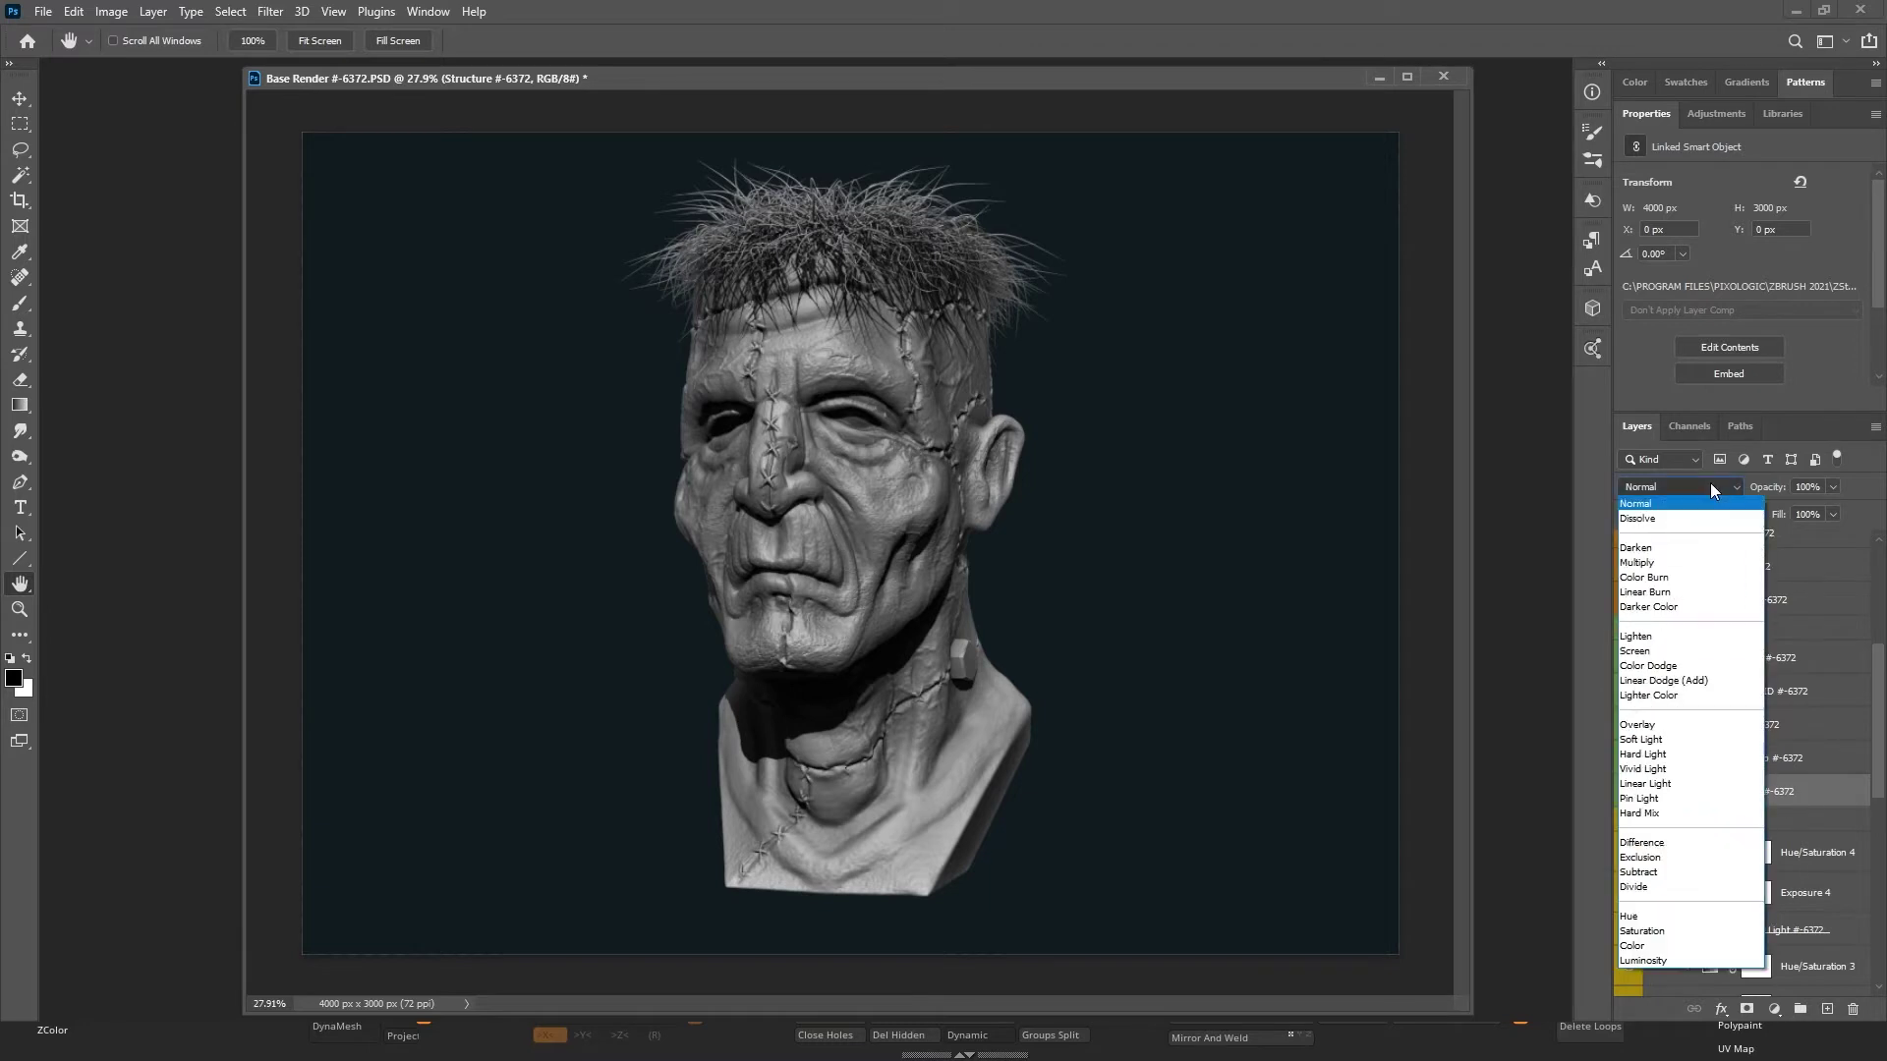
pyautogui.click(1686, 547)
pyautogui.press('Down')
pyautogui.press('Down')
pyautogui.press('Down')
pyautogui.press('Down')
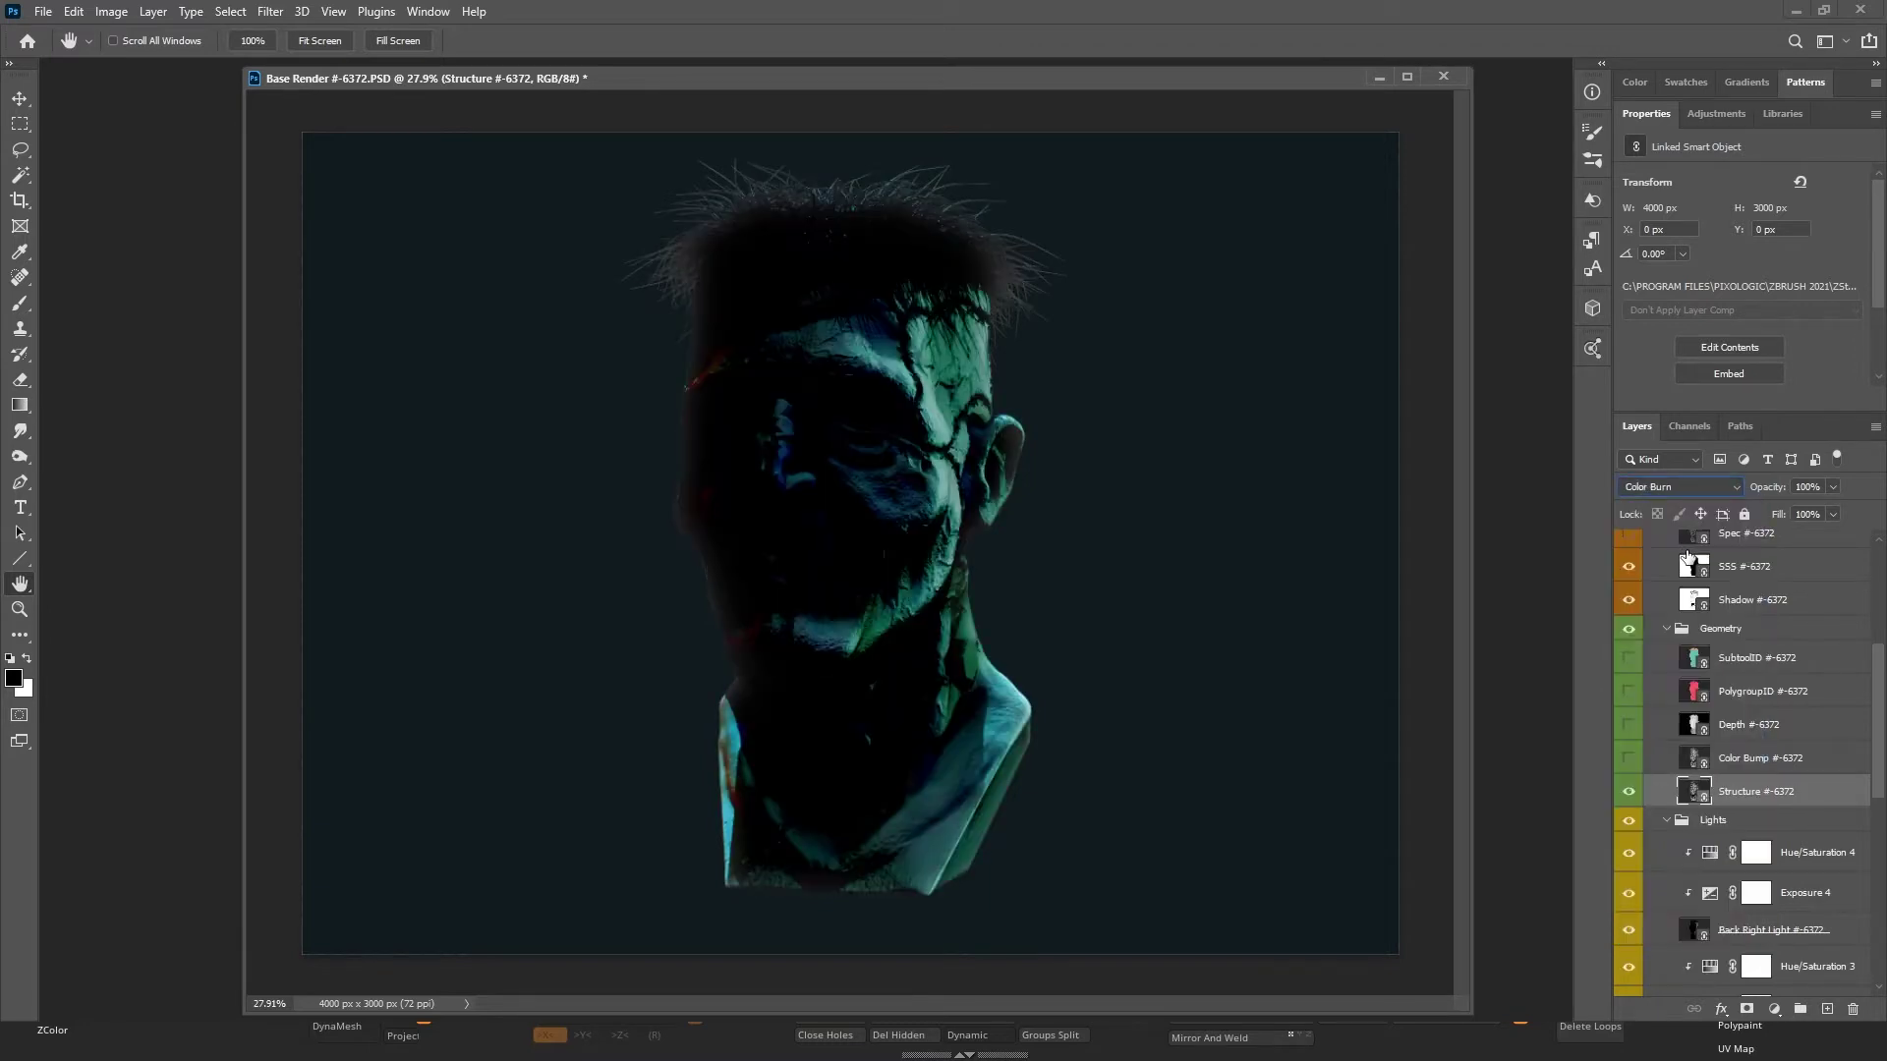
pyautogui.press('Down')
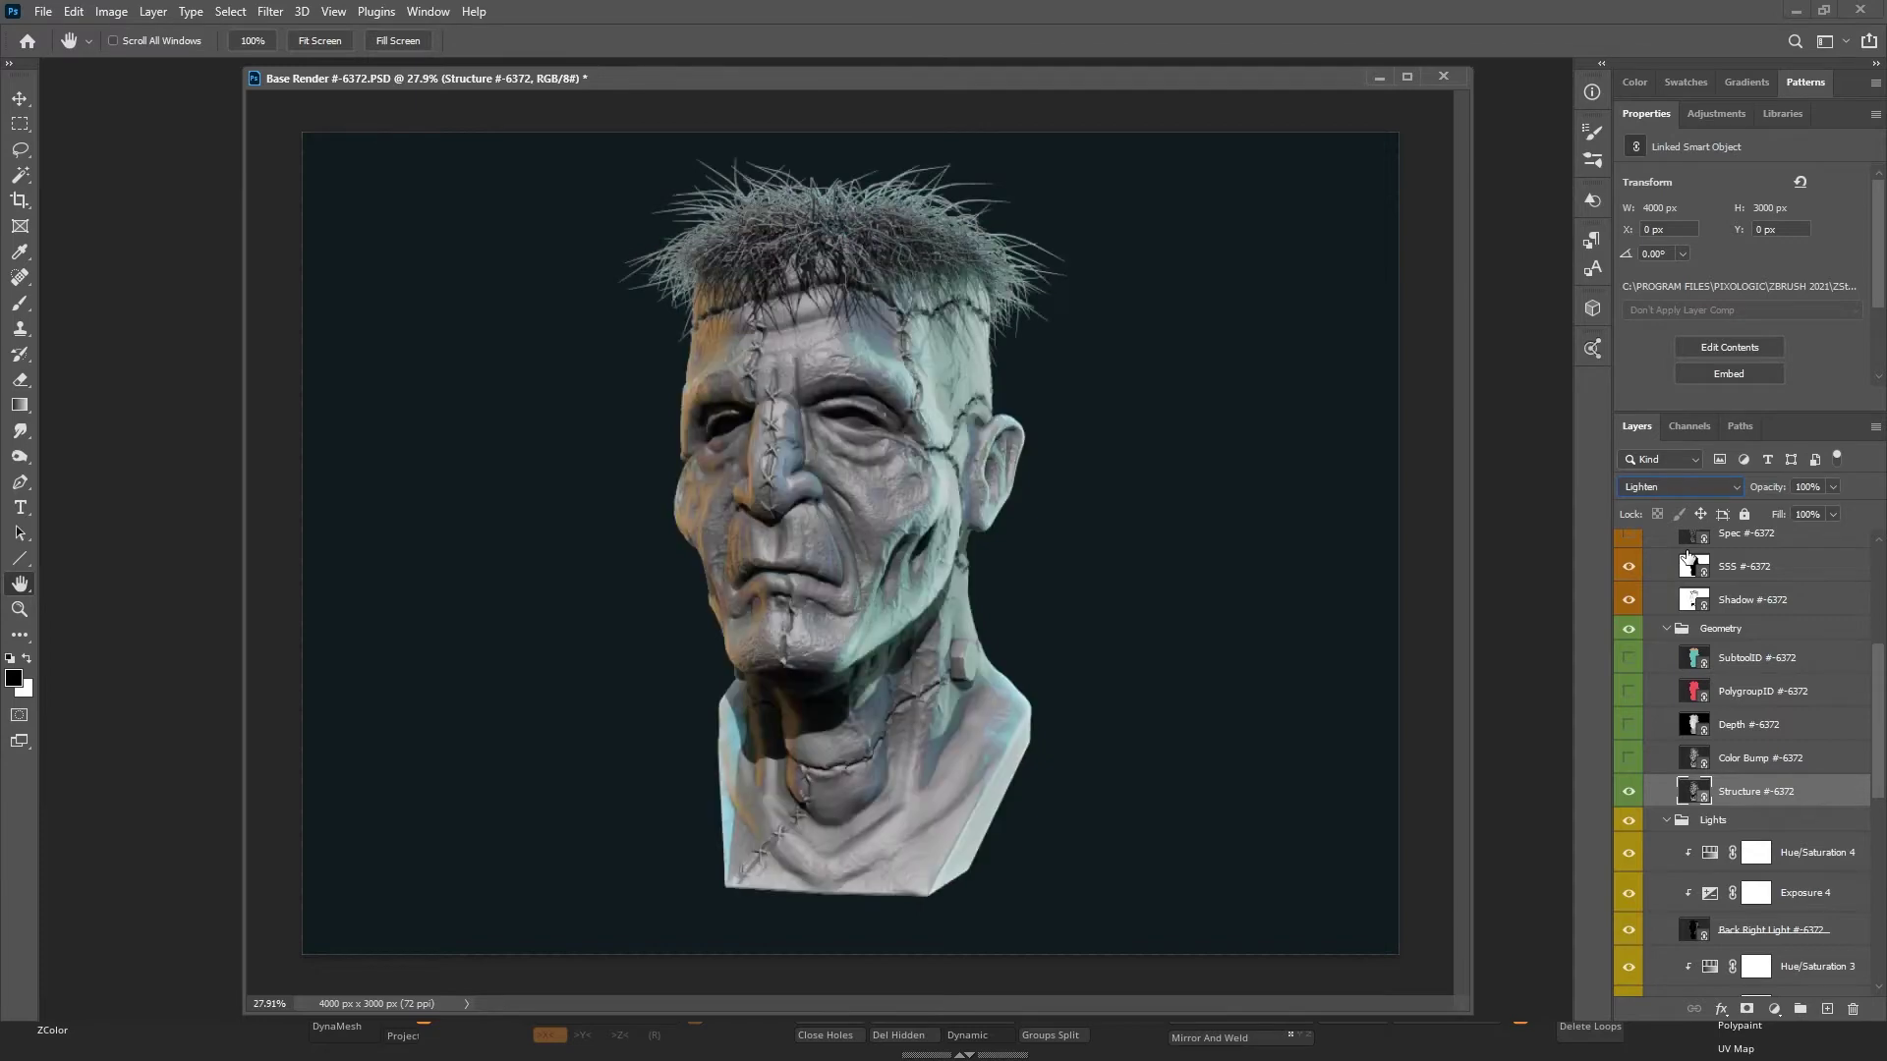
pyautogui.press('Down')
pyautogui.press('Down')
pyautogui.press('Down')
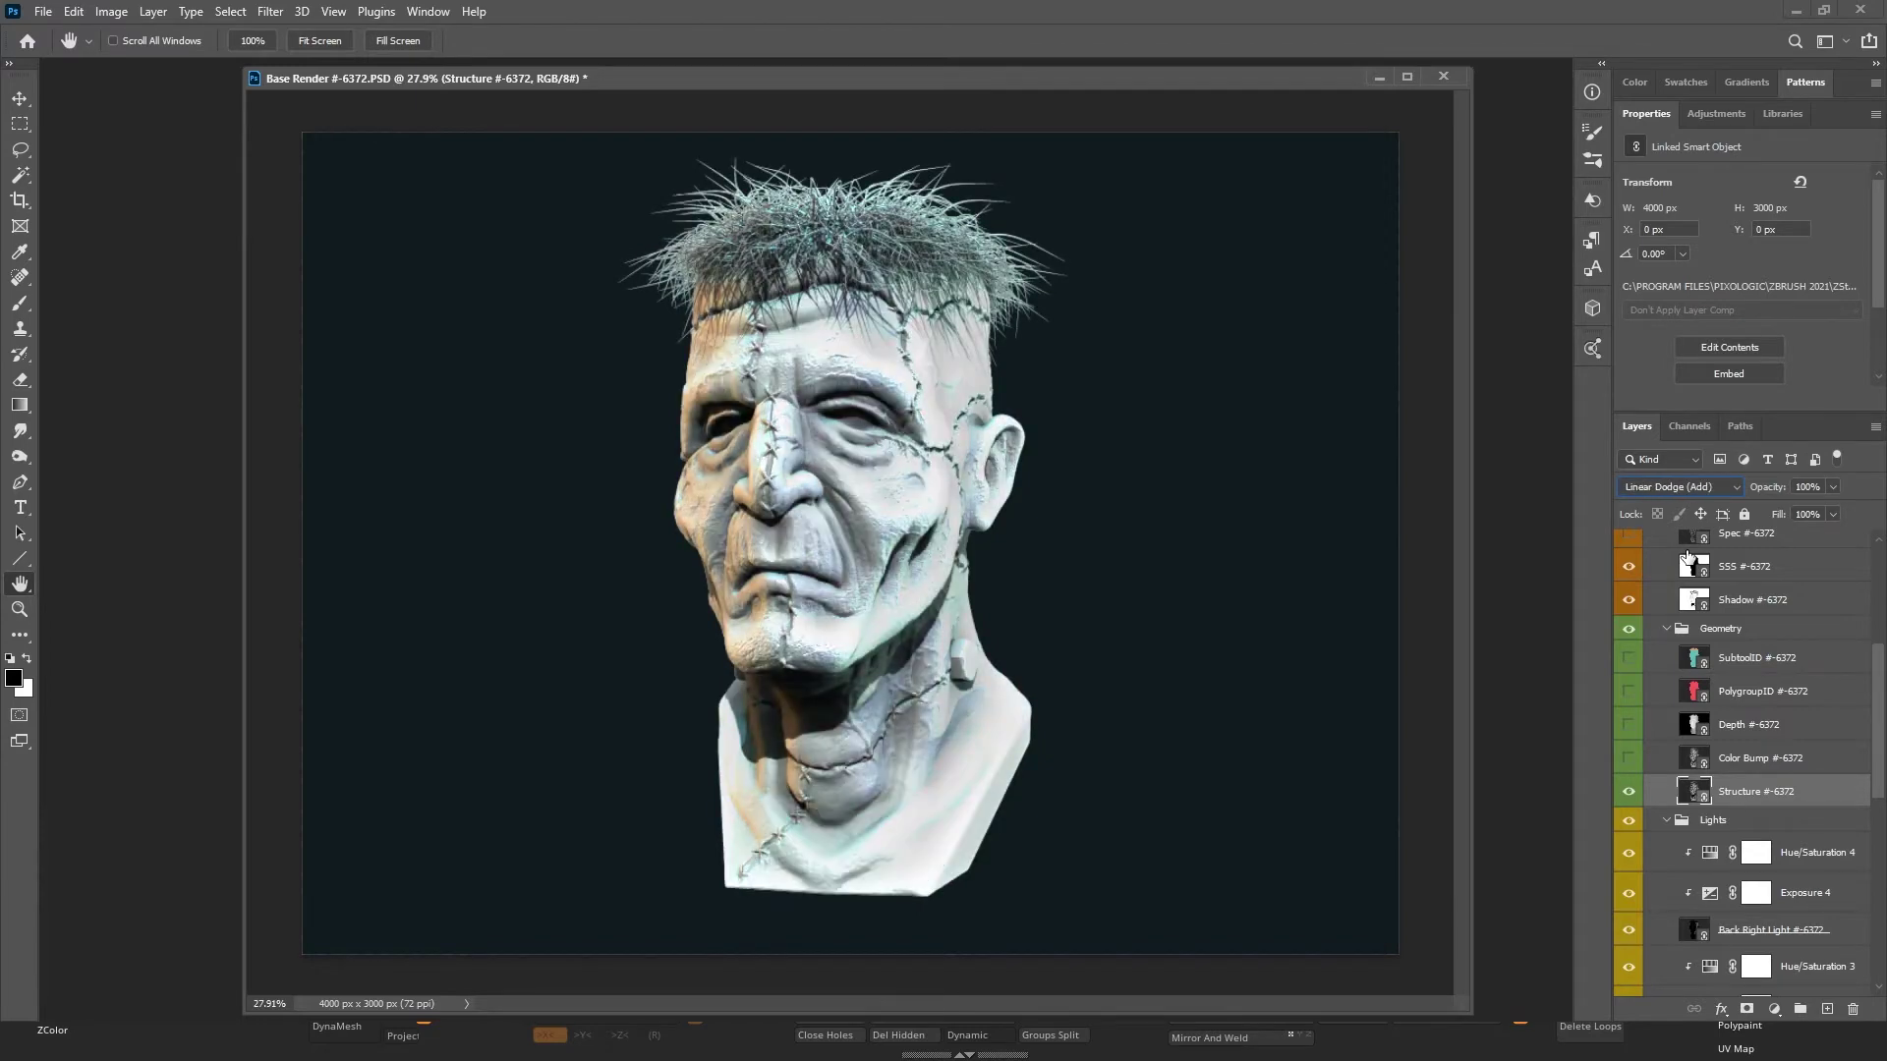
pyautogui.press('Down')
pyautogui.press('Down')
pyautogui.press('Down')
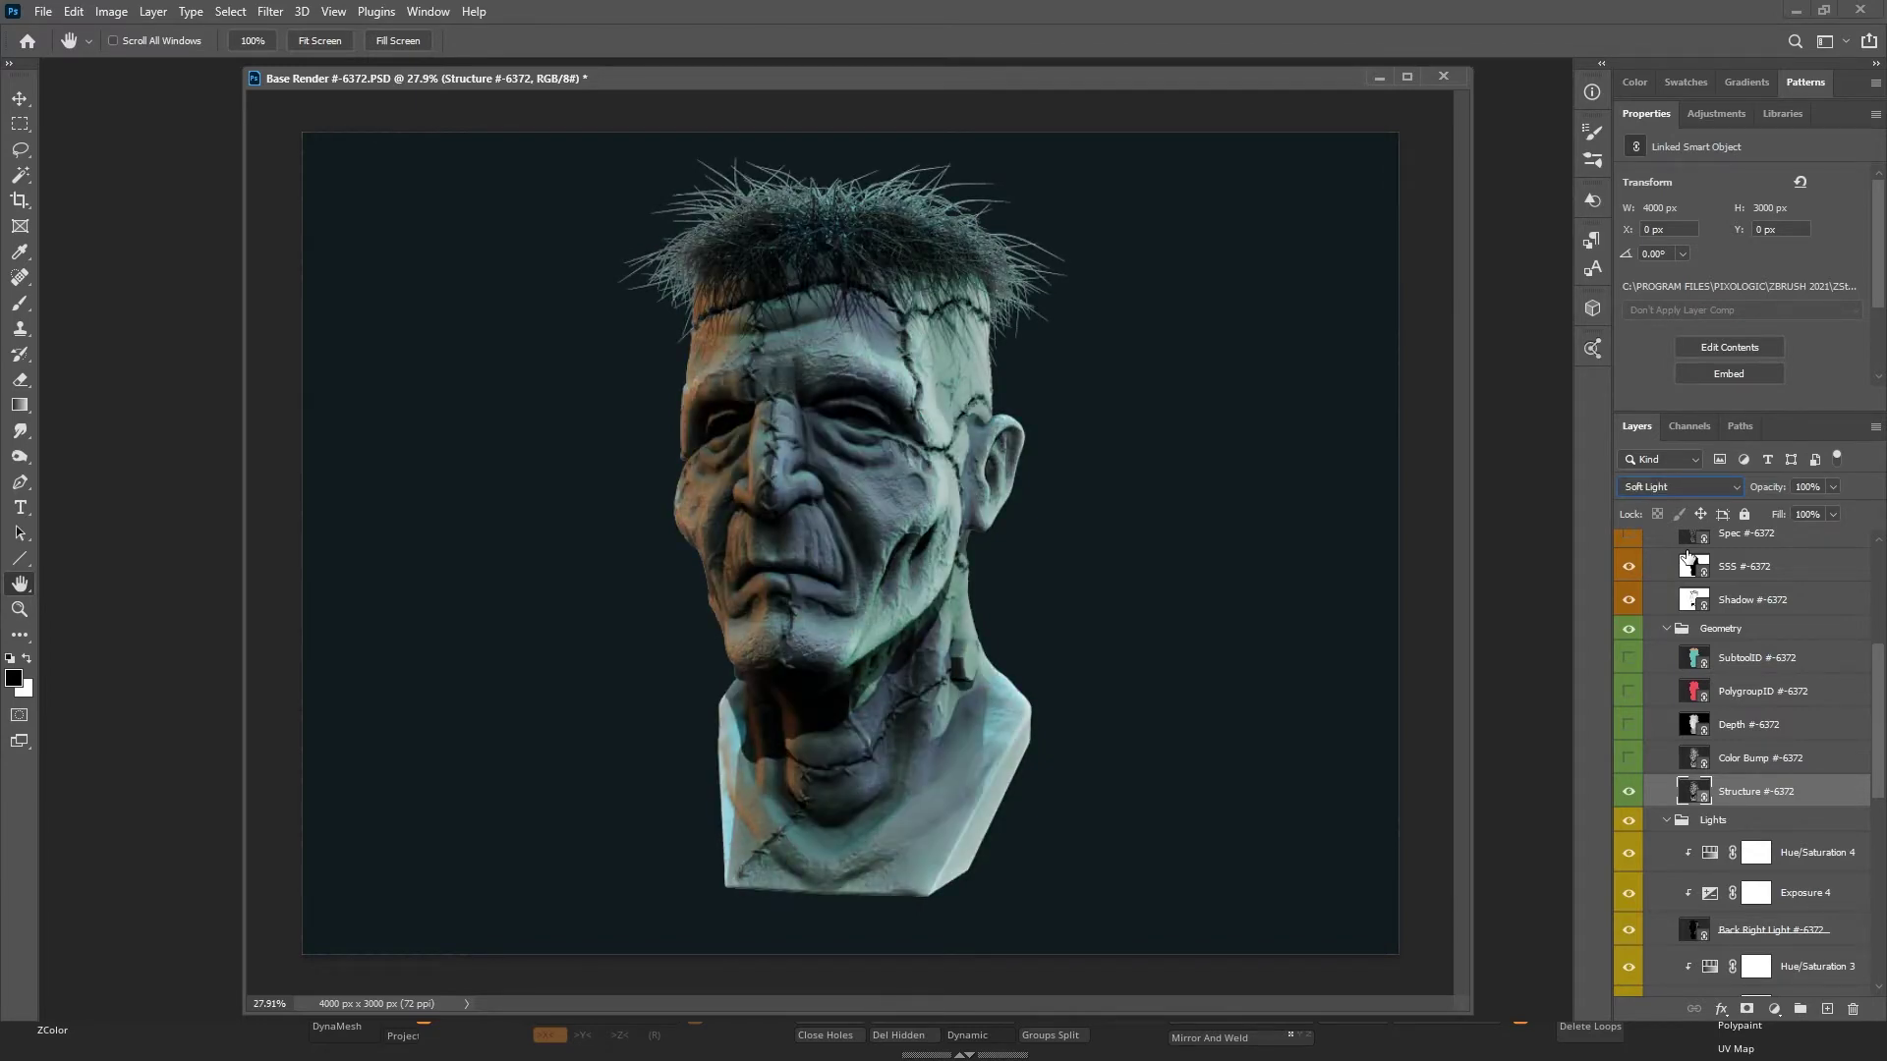
pyautogui.press('Down')
pyautogui.press('Down')
pyautogui.press('Down')
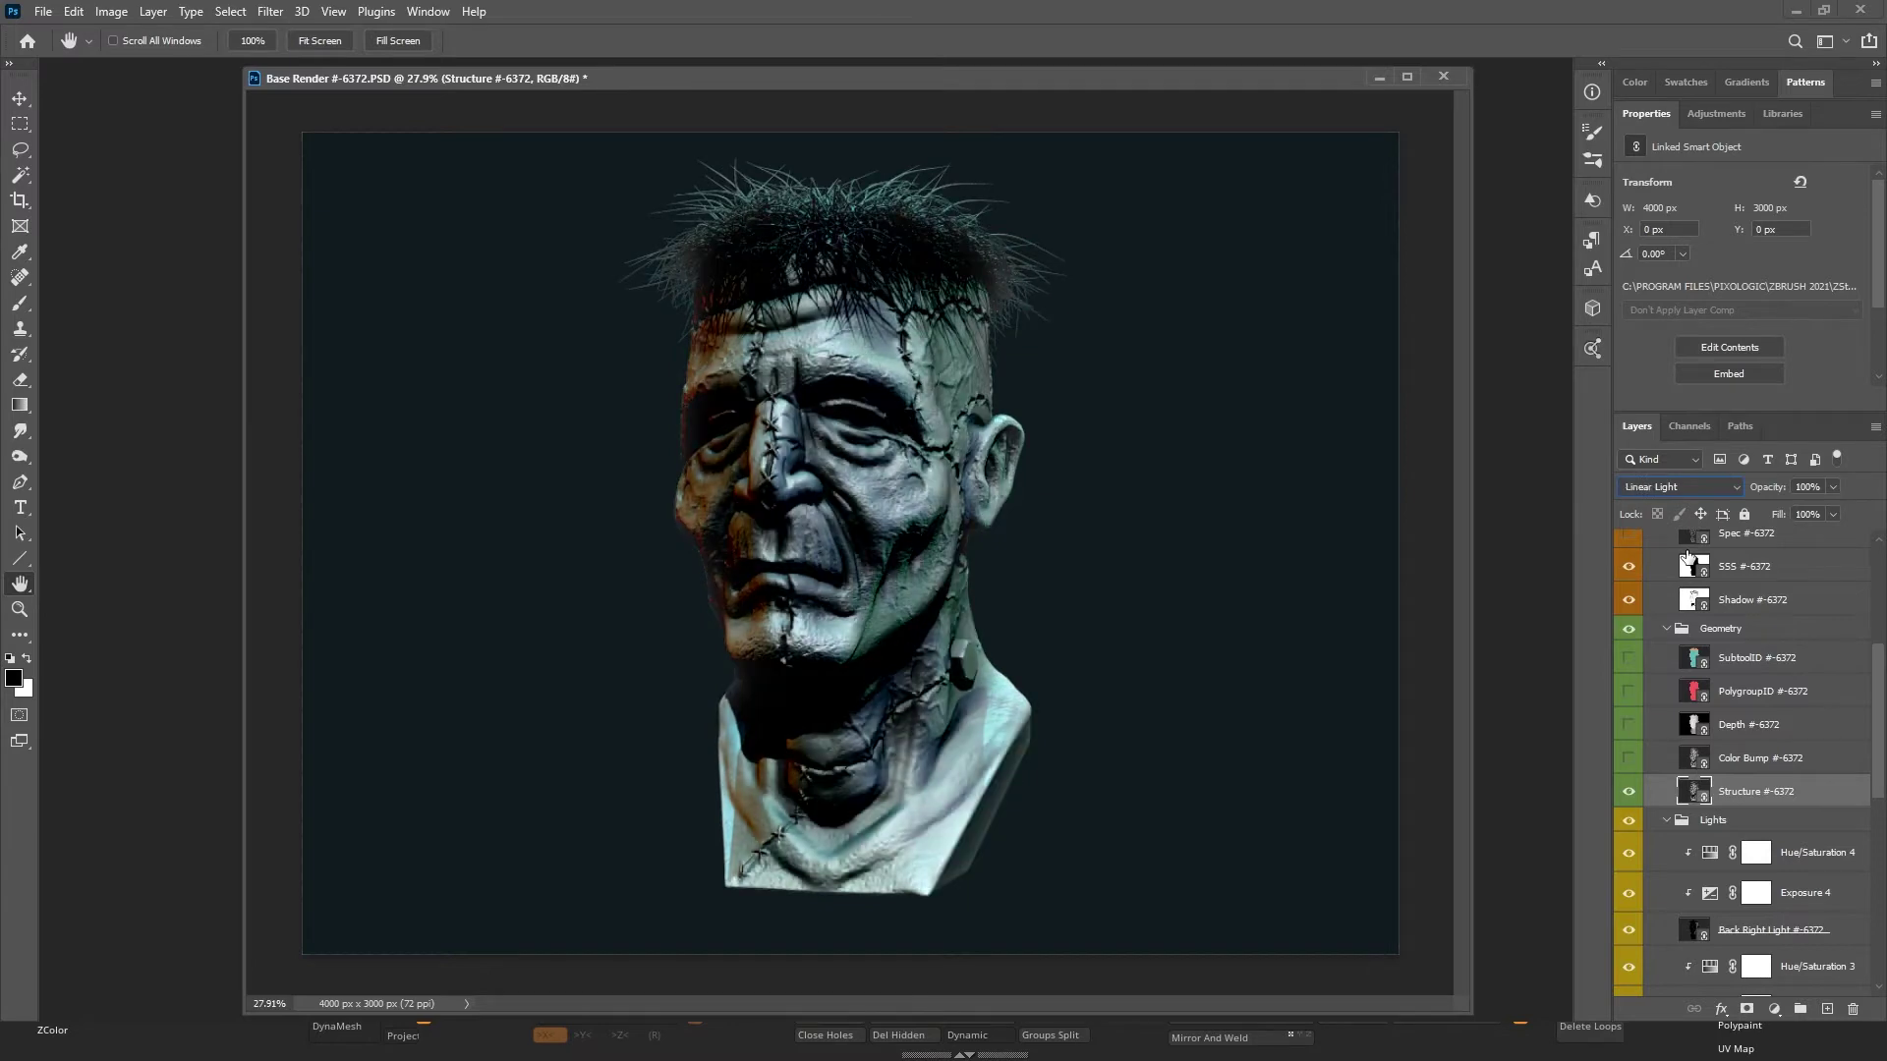
pyautogui.press('Down')
pyautogui.press('Down')
pyautogui.press('Down')
pyautogui.press('Down')
pyautogui.press('Down')
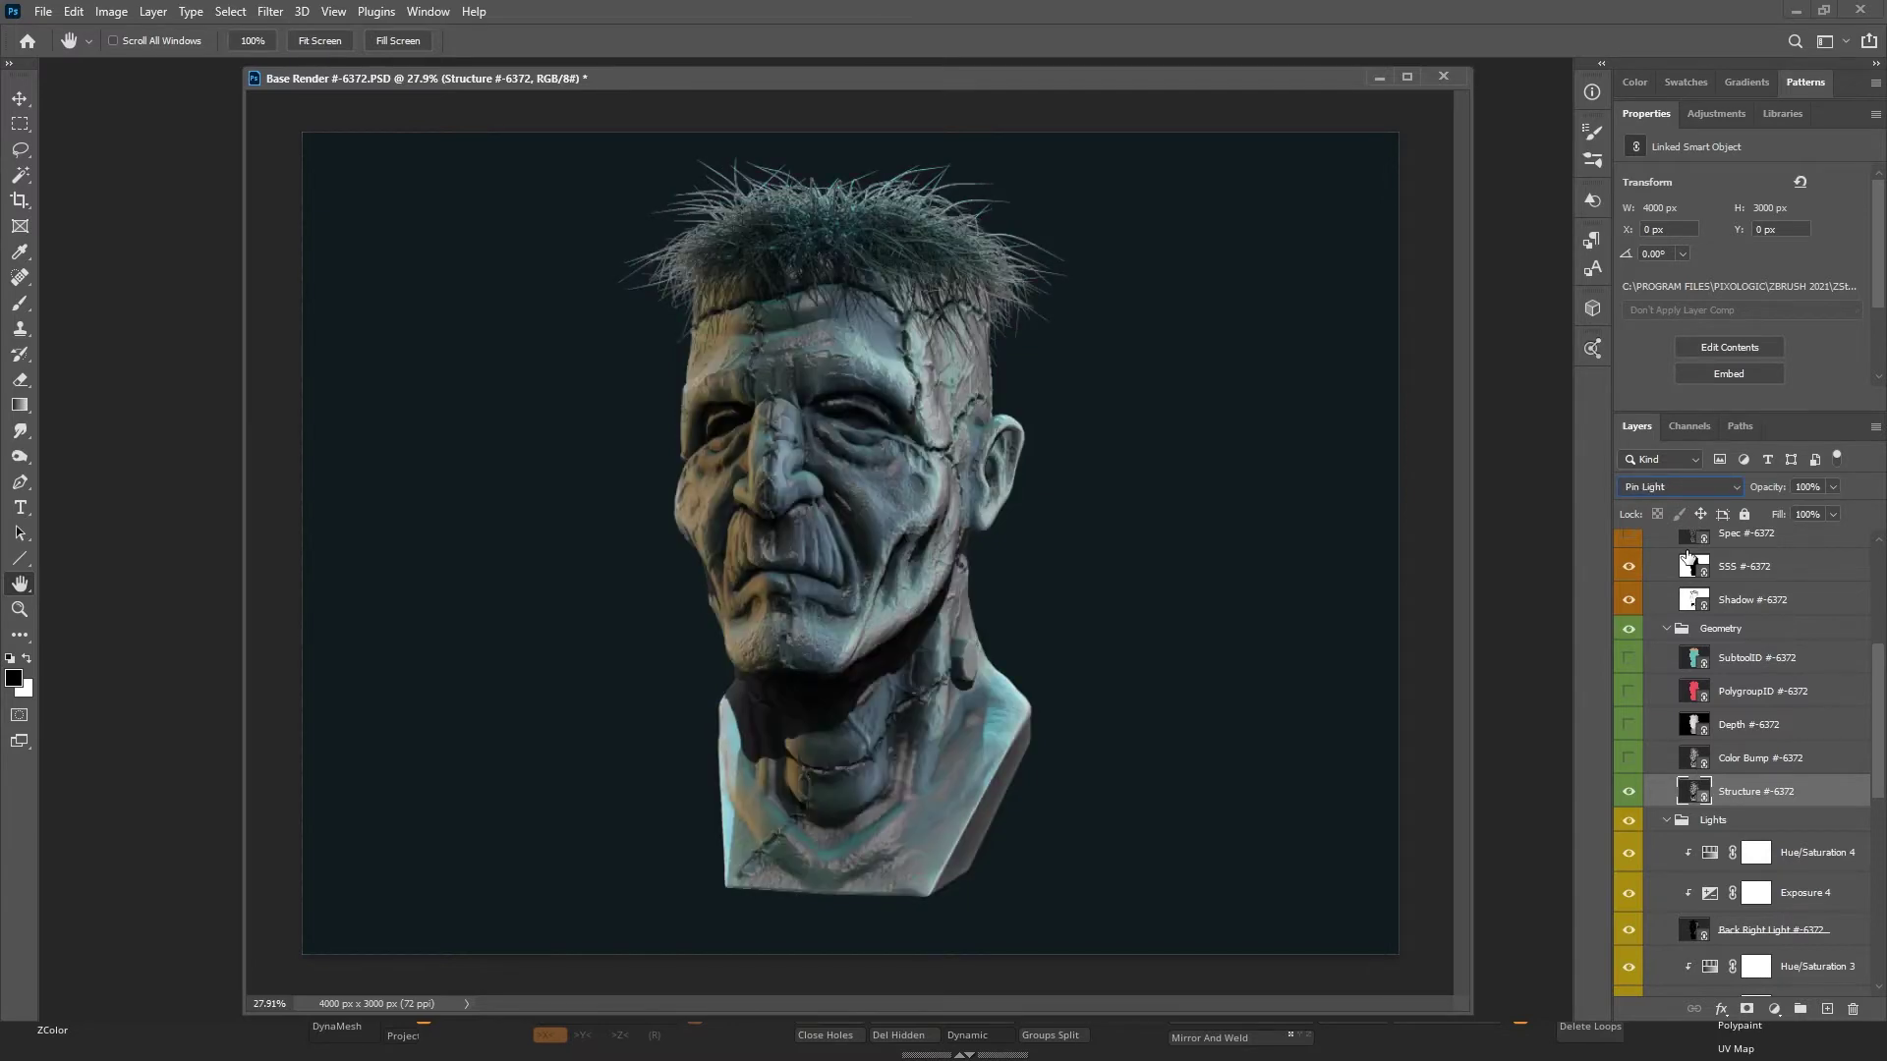
pyautogui.press('Down')
pyautogui.press('Down')
pyautogui.press('Down')
pyautogui.press('Down')
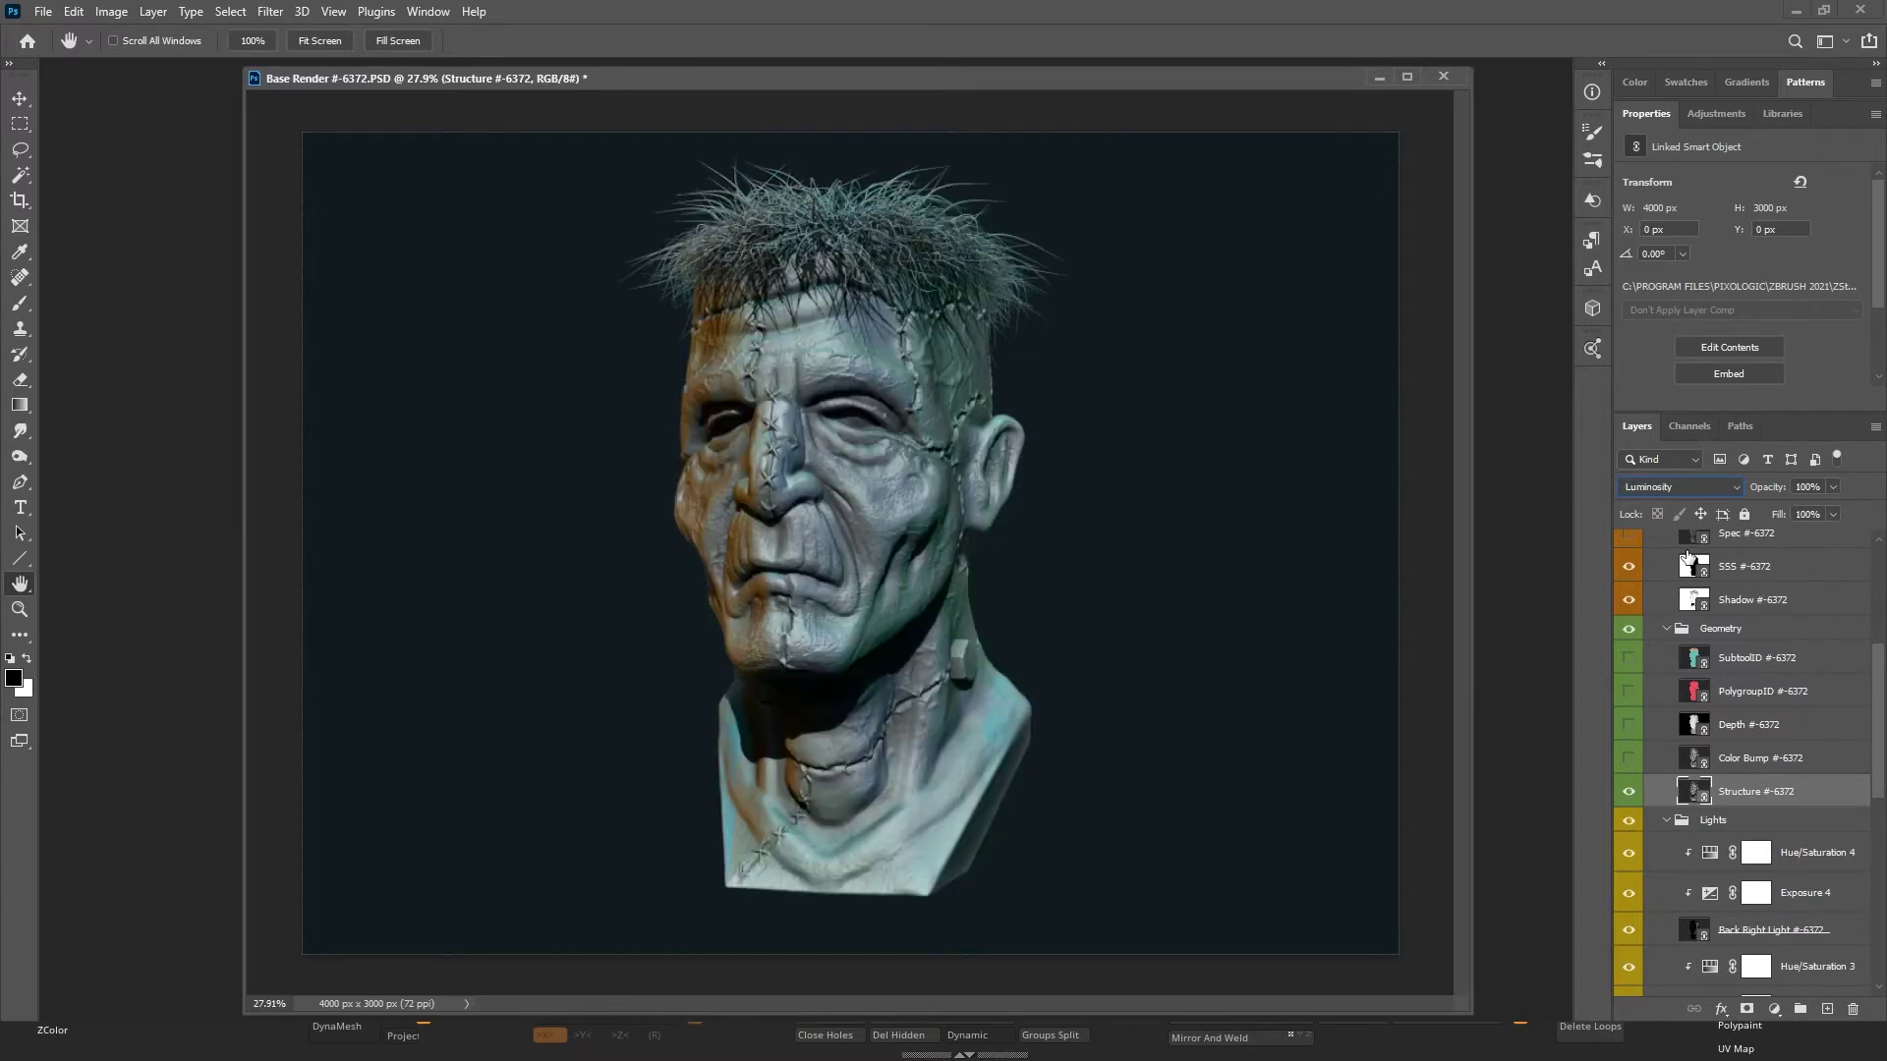
pyautogui.press('Up')
pyautogui.press('Up')
pyautogui.press('Up')
pyautogui.press('Up')
pyautogui.press('Up')
pyautogui.press('Up')
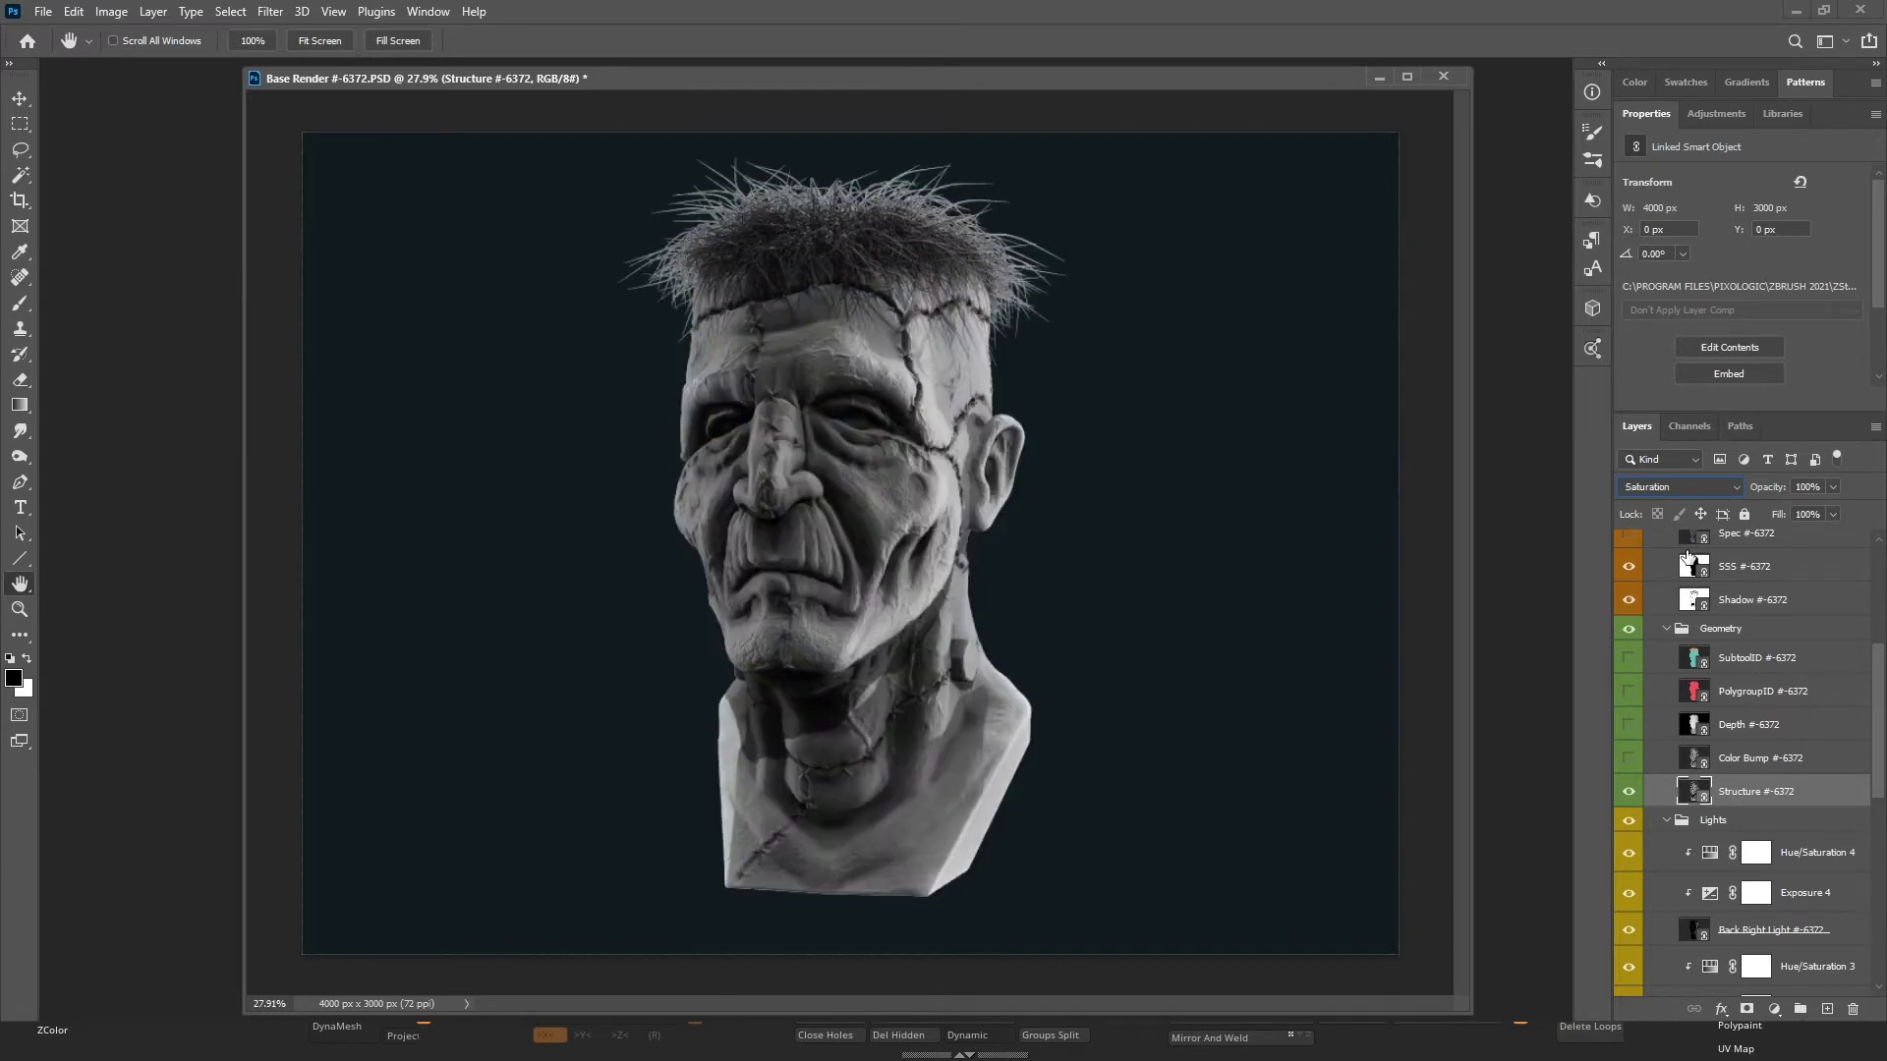
pyautogui.press('Up')
pyautogui.press('Up')
pyautogui.press('Up')
pyautogui.press('Up')
pyautogui.press('Up')
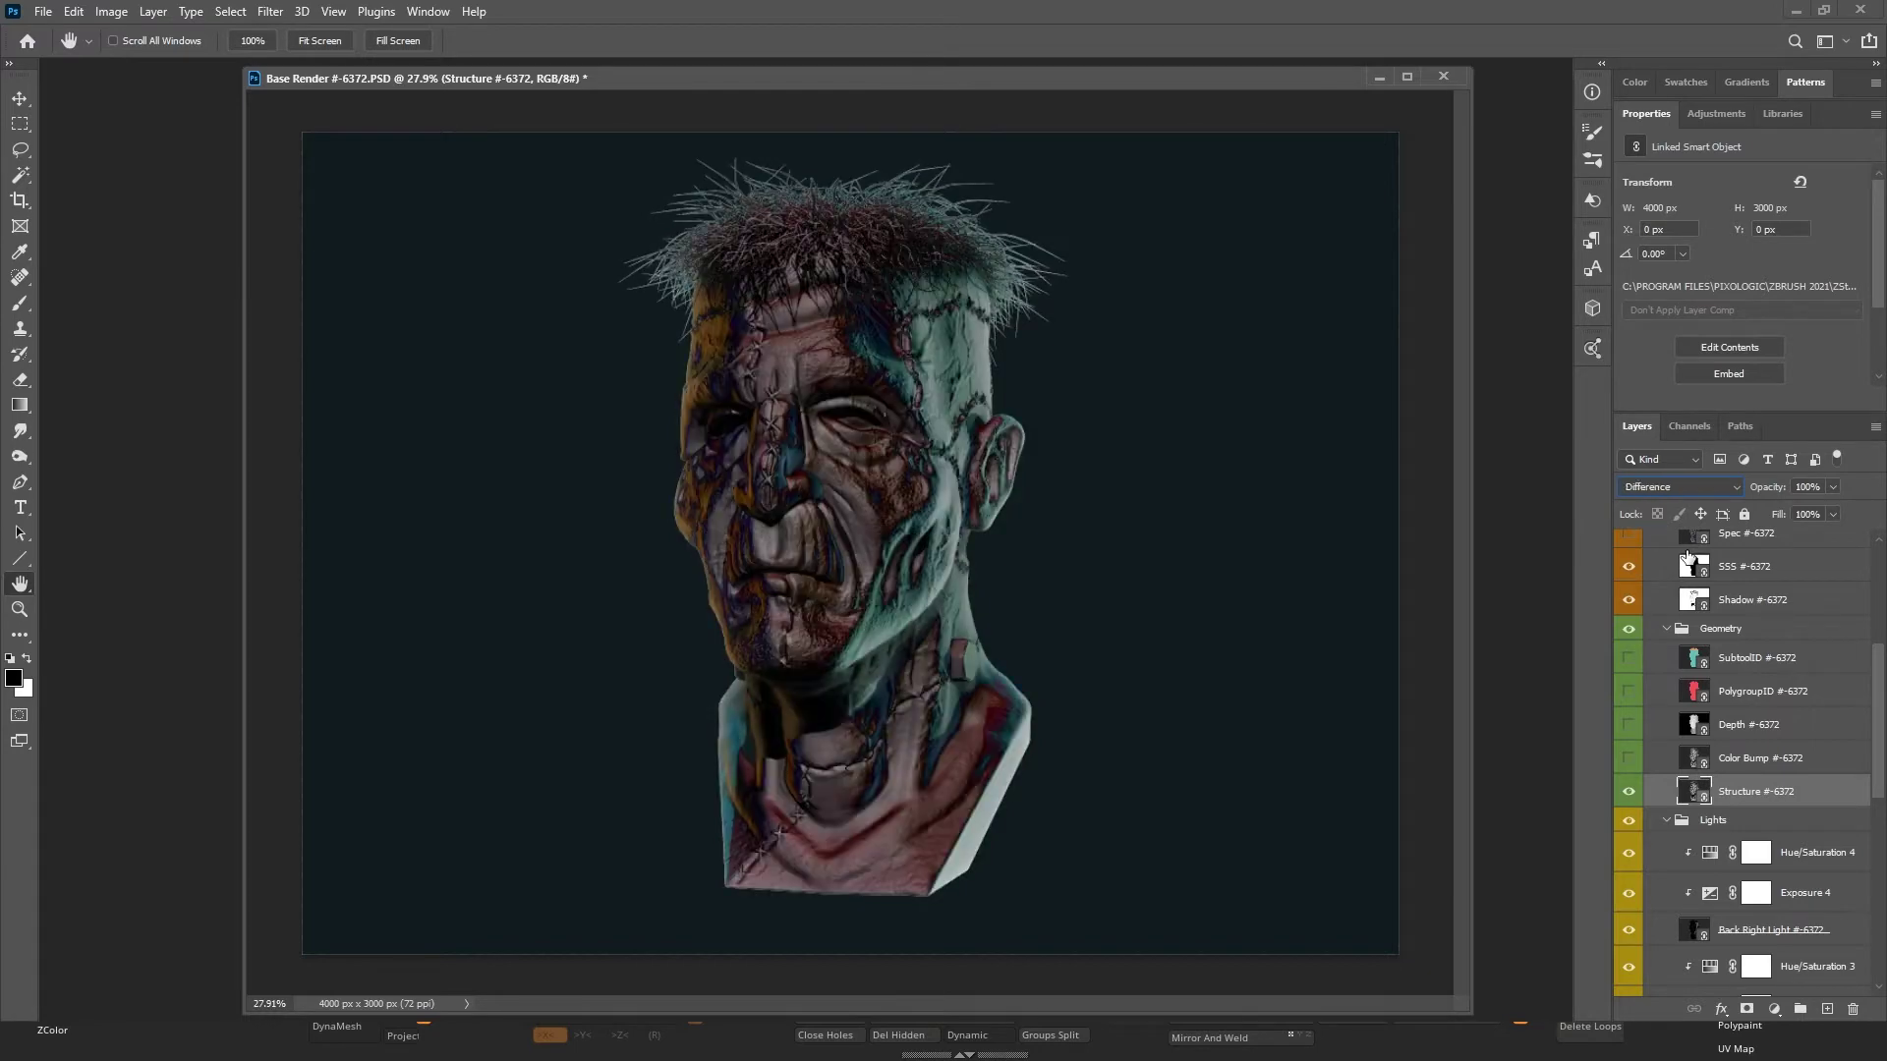
pyautogui.press('Up')
pyautogui.press('Up')
pyautogui.press('Up')
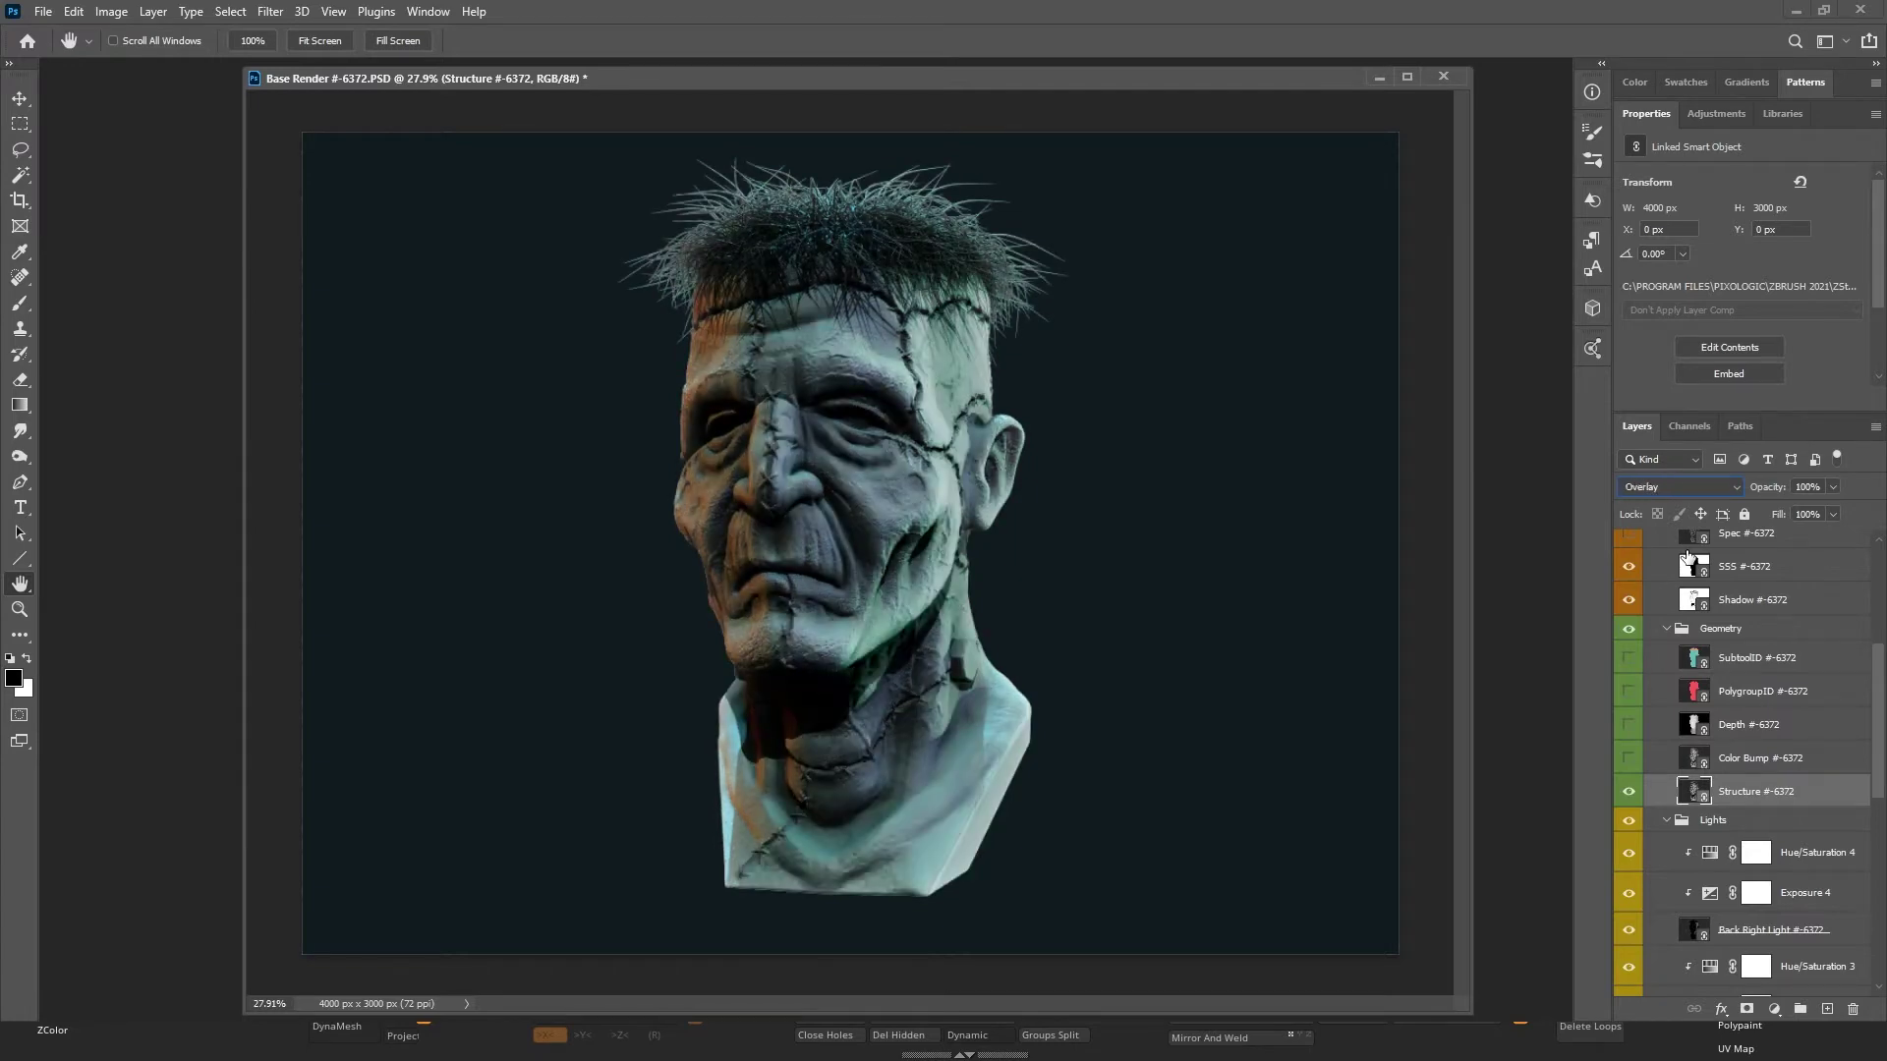
pyautogui.press('Up')
pyautogui.press('Up')
pyautogui.press('Up')
pyautogui.press('Up')
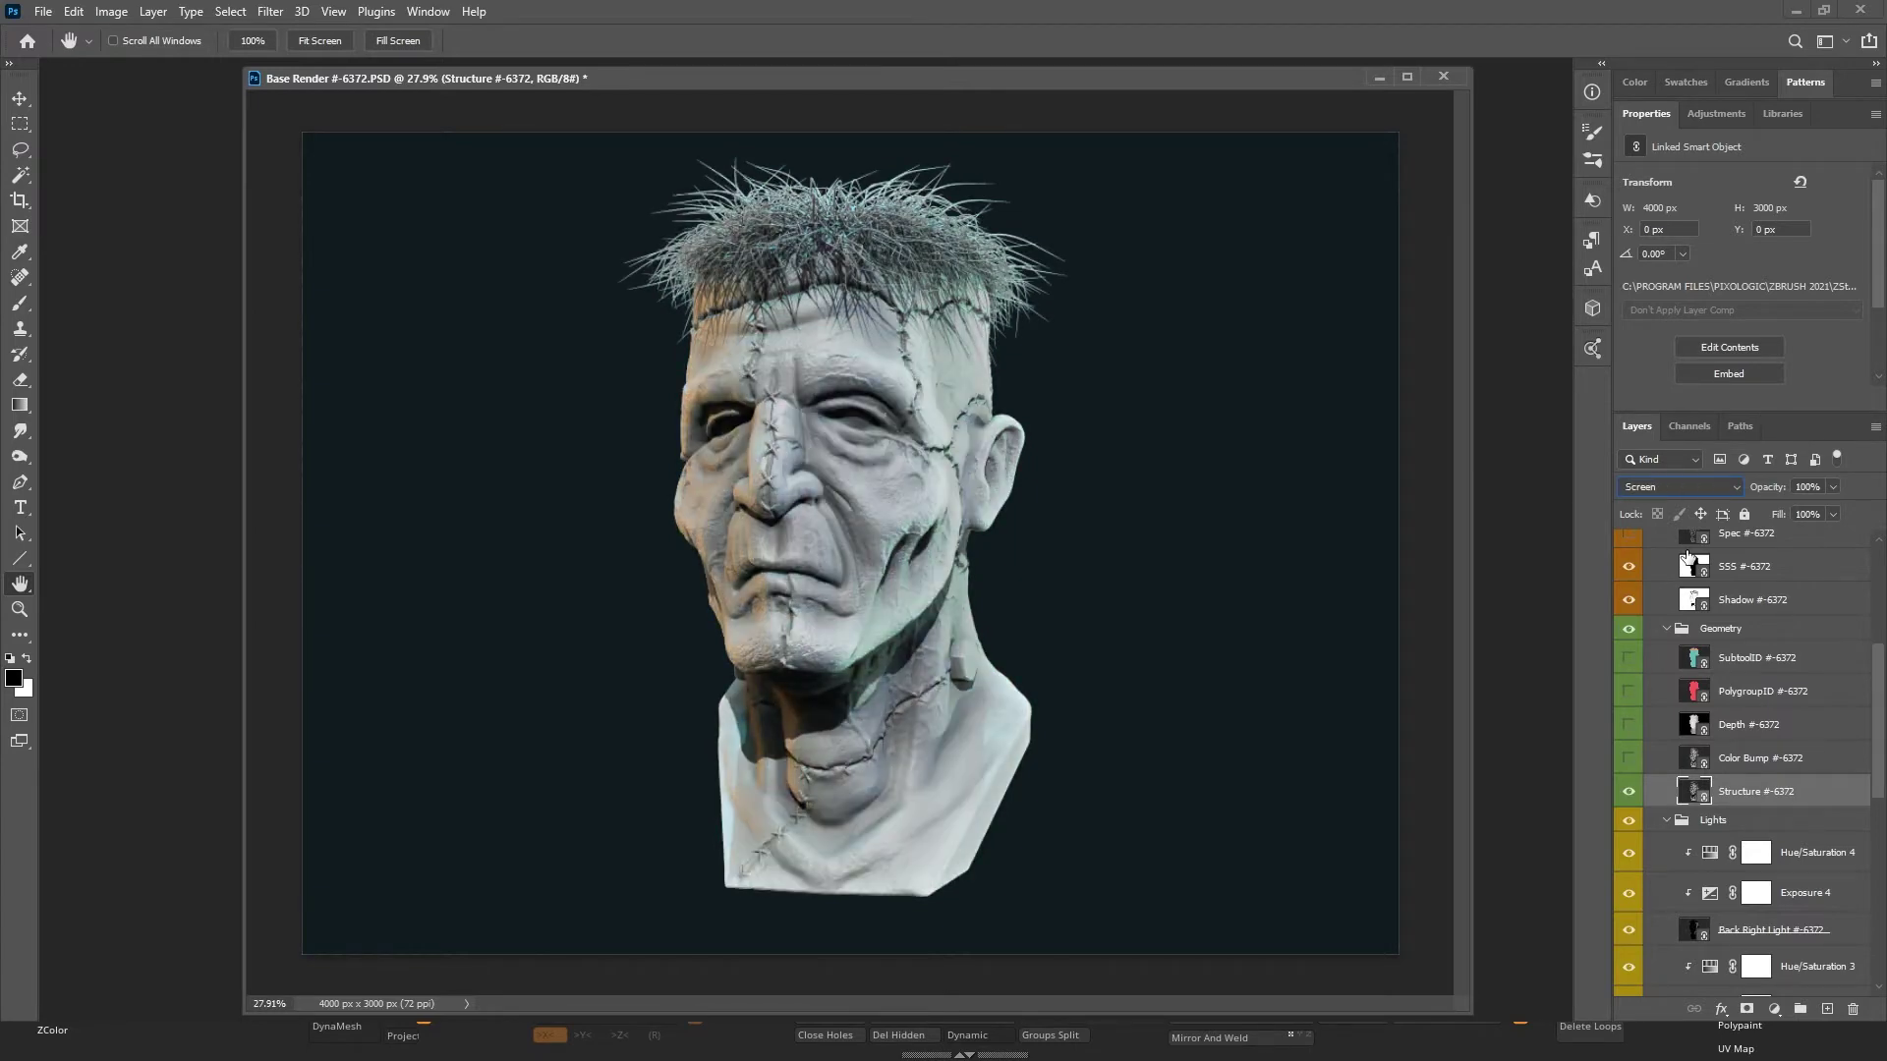
pyautogui.press('Up')
pyautogui.press('Up')
pyautogui.press('Up')
pyautogui.press('Up')
pyautogui.press('Up')
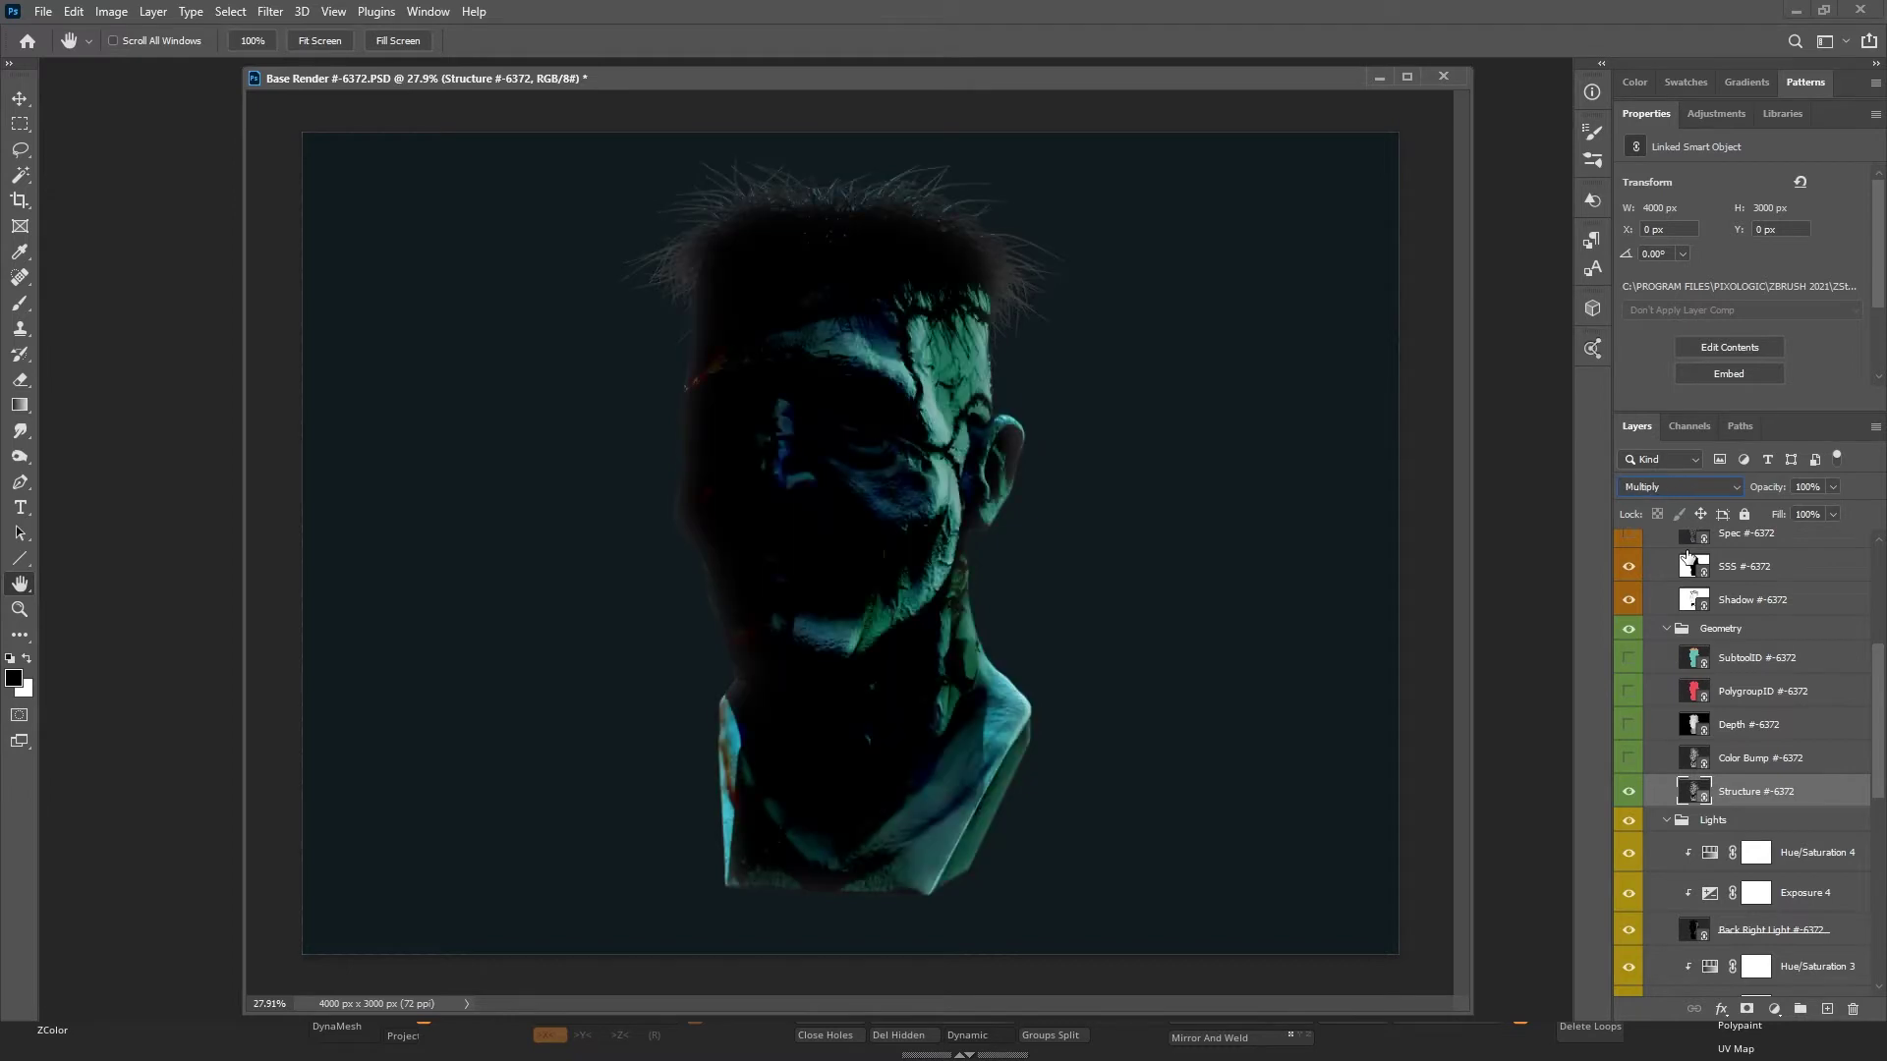
pyautogui.press('Up')
pyautogui.press('Up')
pyautogui.press('Up')
# Set the Structure layer's blend mode to Overlay after going through the darkening and lightening modes once more.
pyautogui.press('Down')
pyautogui.press('Down')
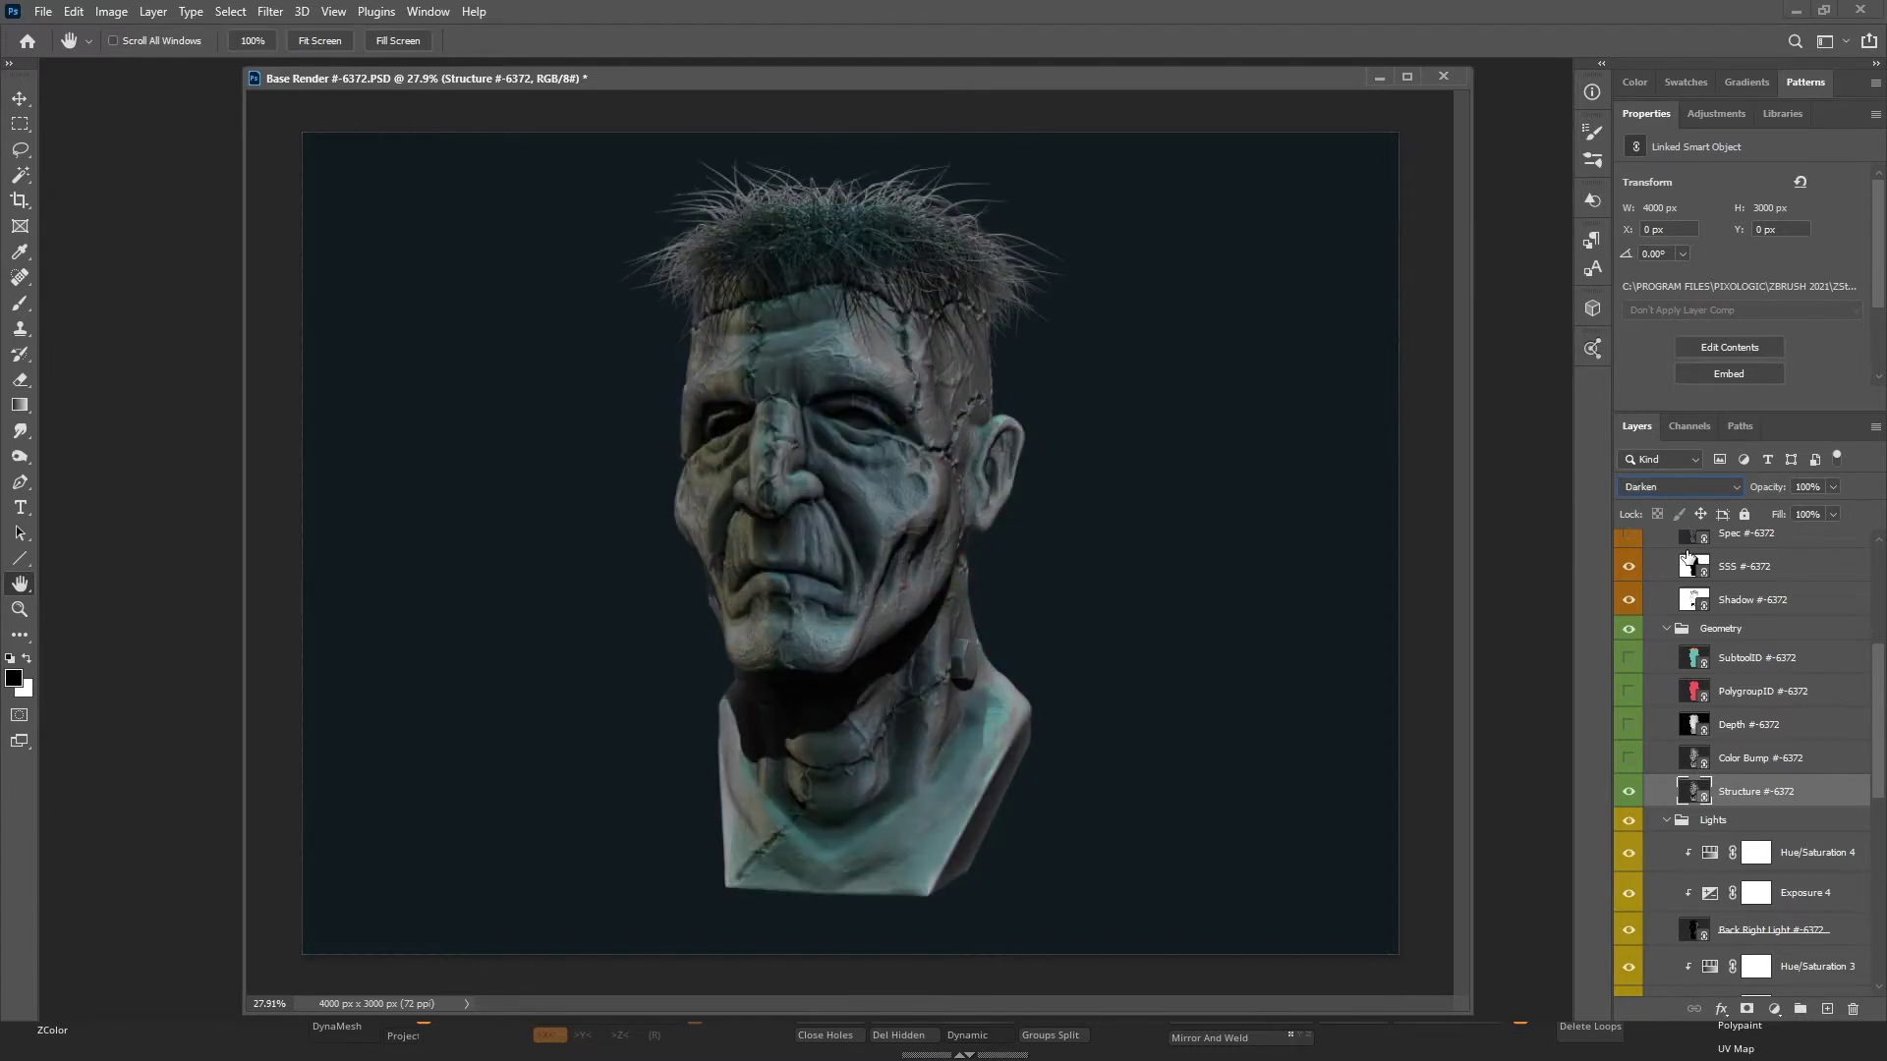
pyautogui.press('Down')
pyautogui.press('Down')
pyautogui.press('Down')
pyautogui.press('Down')
pyautogui.press('Down')
pyautogui.press('Down')
pyautogui.press('Down')
pyautogui.press('Down')
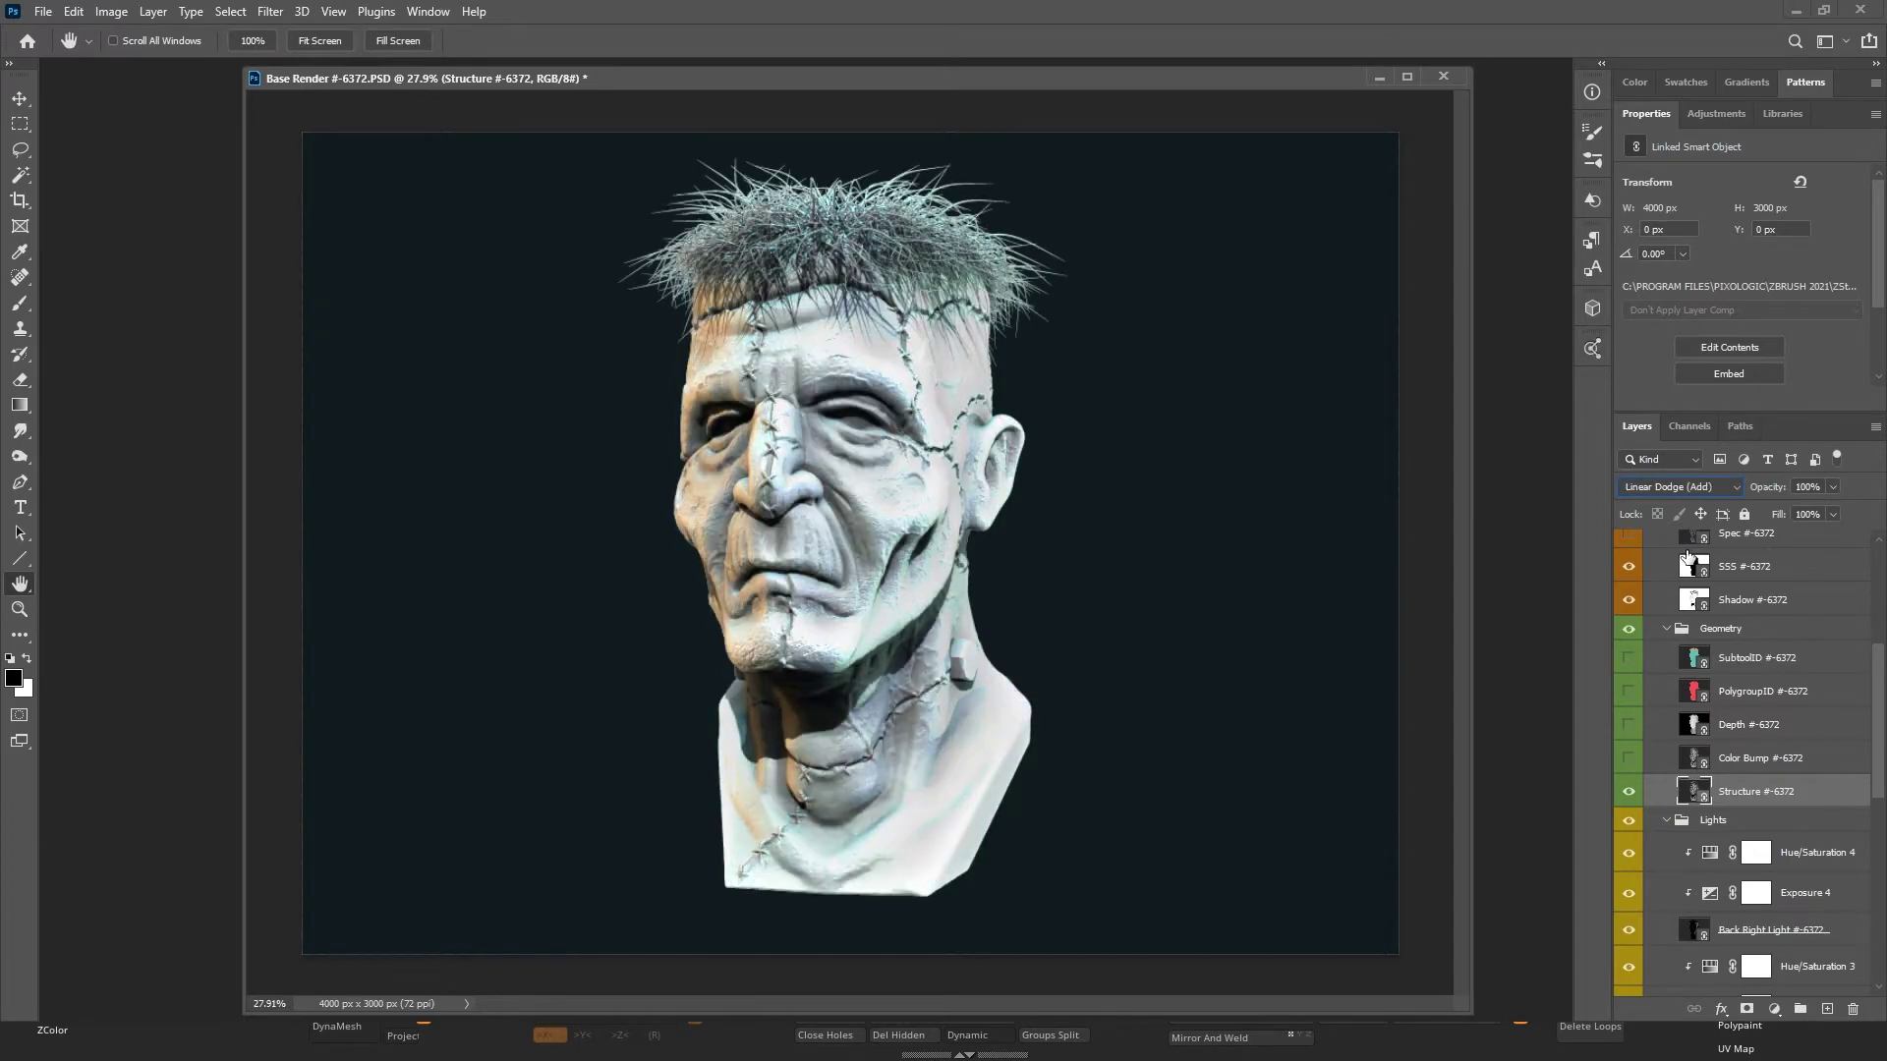
pyautogui.press('Down')
pyautogui.press('Down')
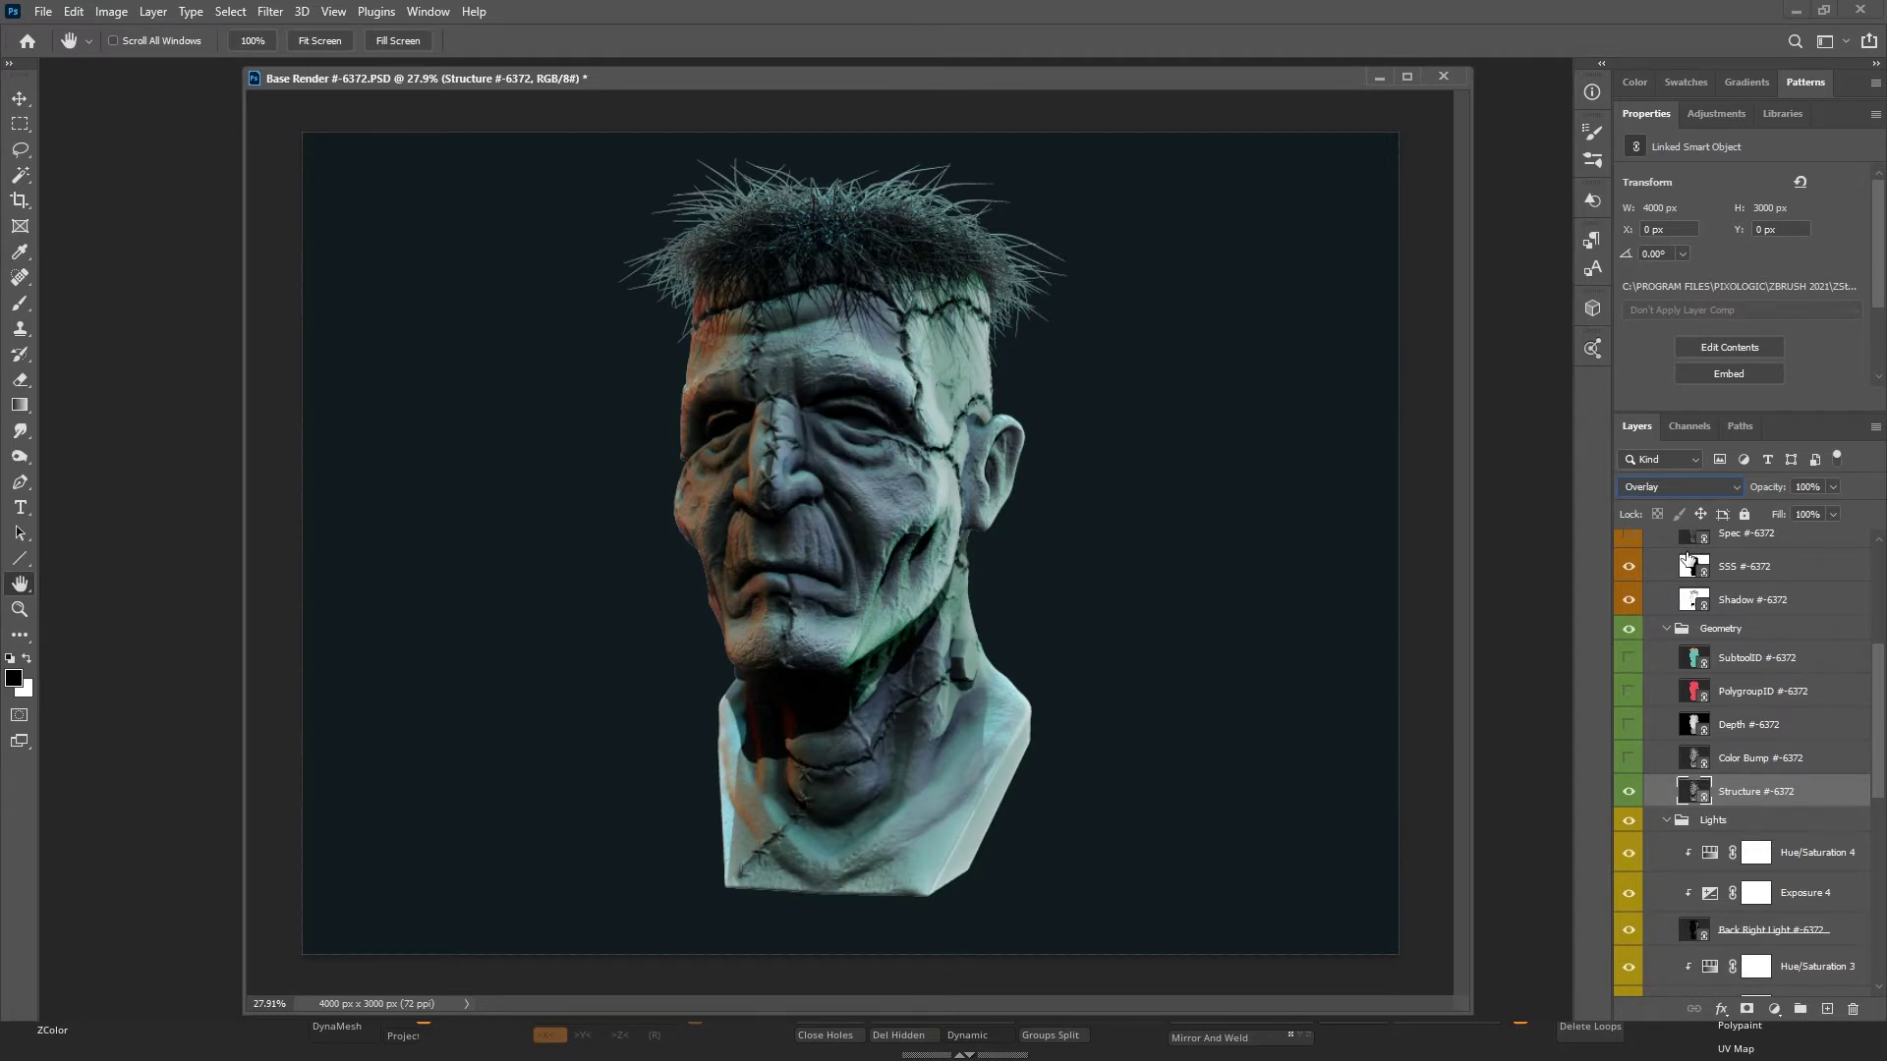
# Return the Structure layer's blend mode to Normal and hide the layer.
pyautogui.click(1700, 486)
pyautogui.click(1702, 496)
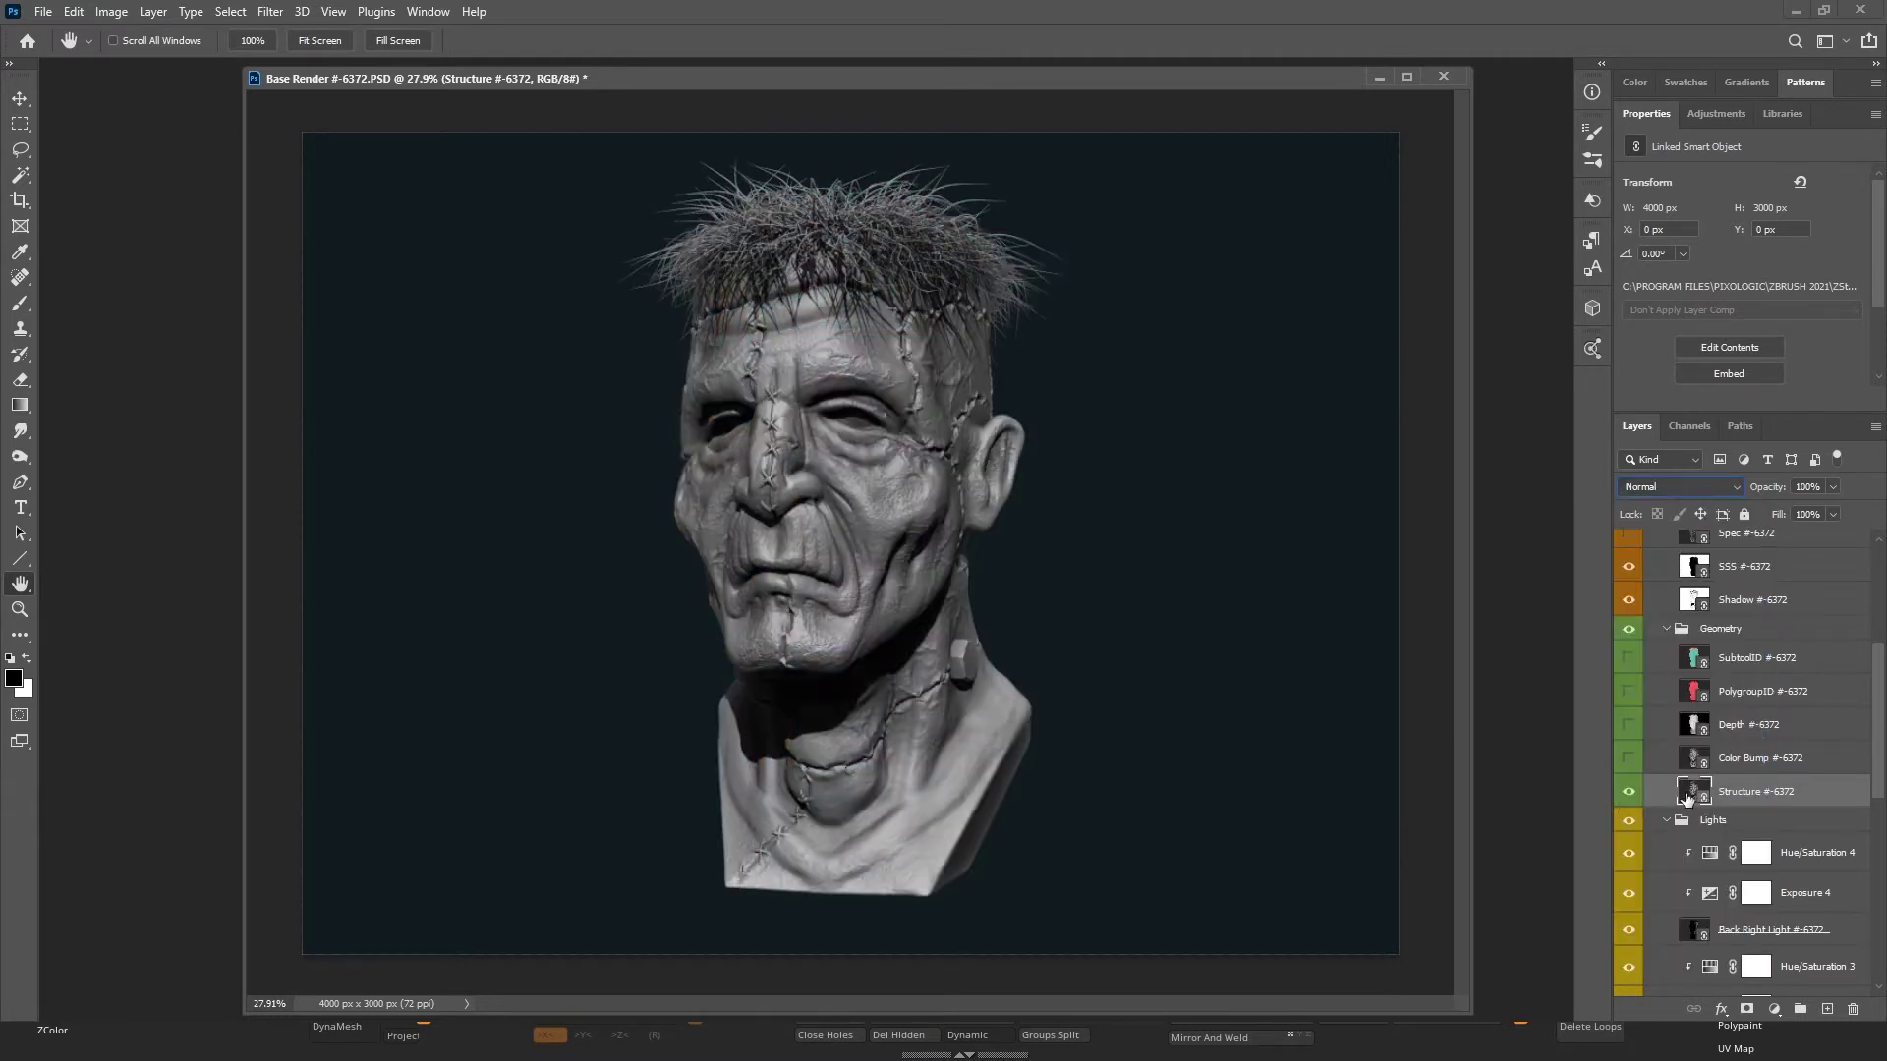
pyautogui.click(1628, 792)
# Show the Color Bump layer in the Geometry group and set its blend mode to Multiply.
pyautogui.click(1640, 764)
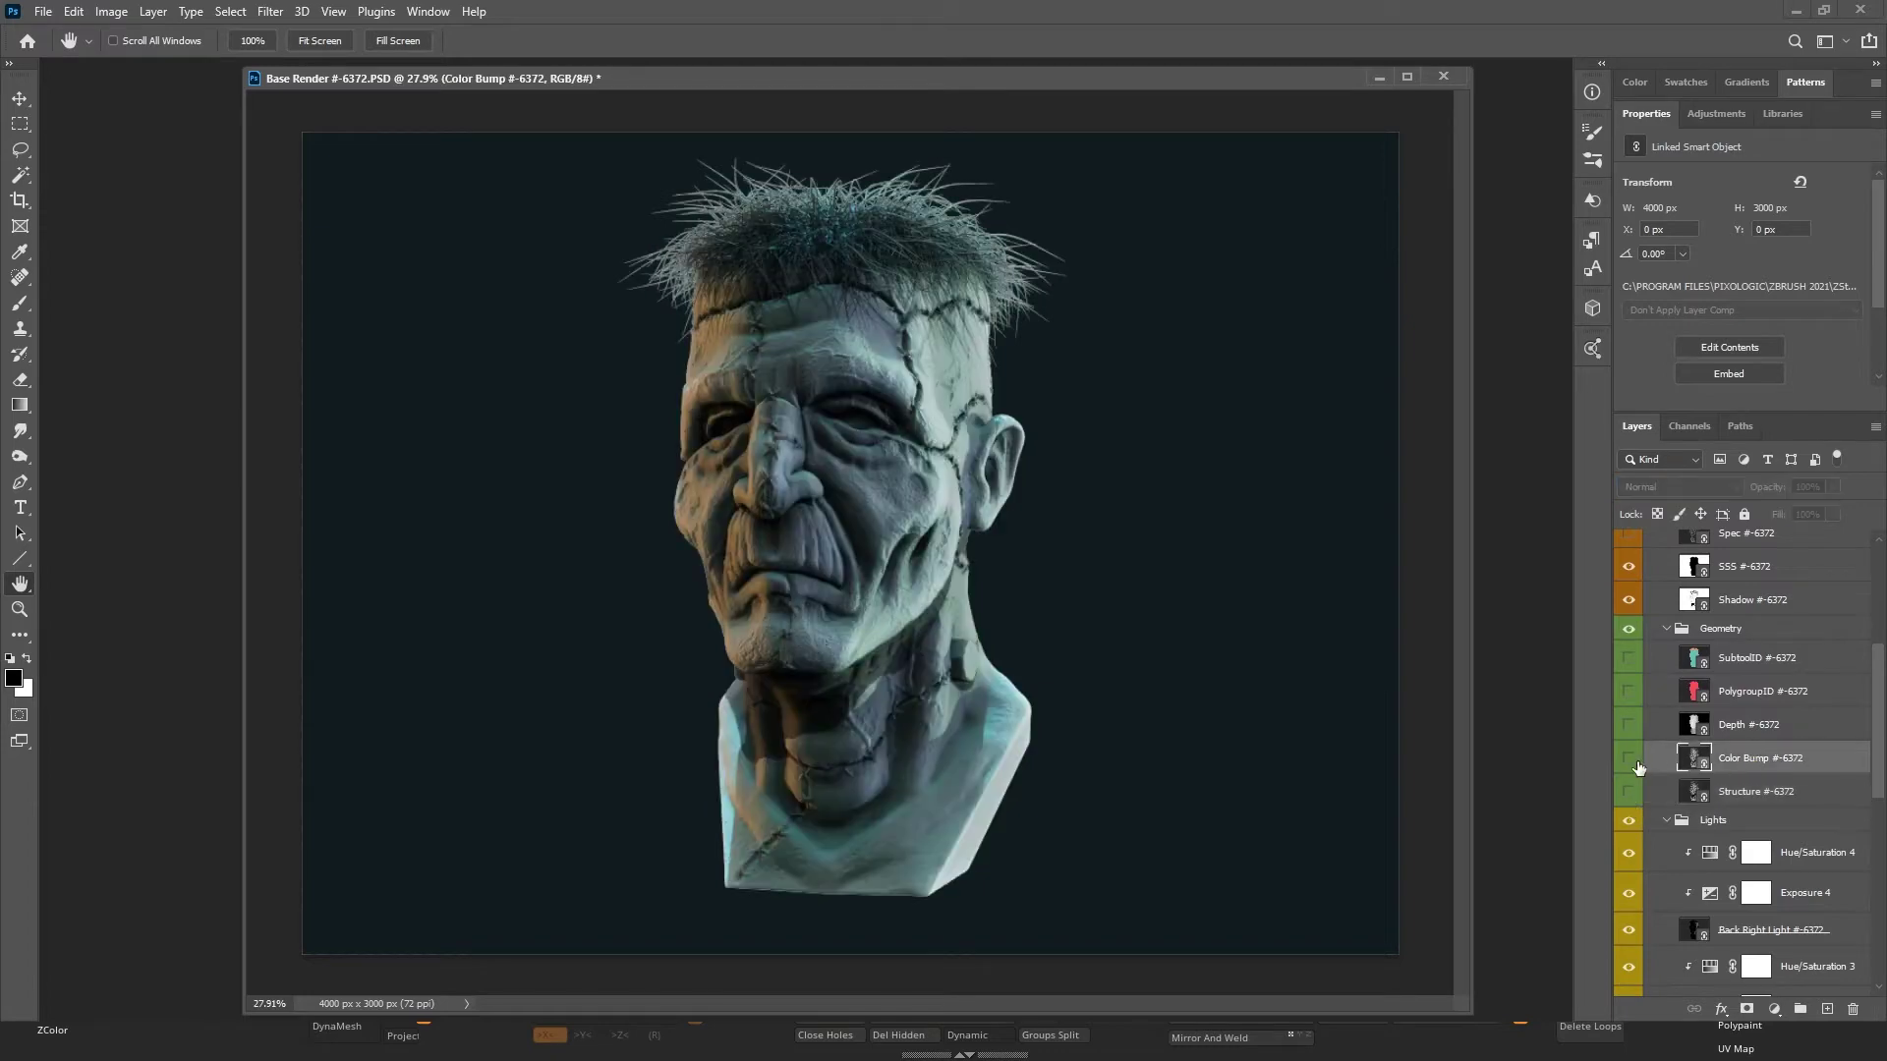
pyautogui.click(1629, 764)
pyautogui.click(1628, 765)
pyautogui.click(1626, 765)
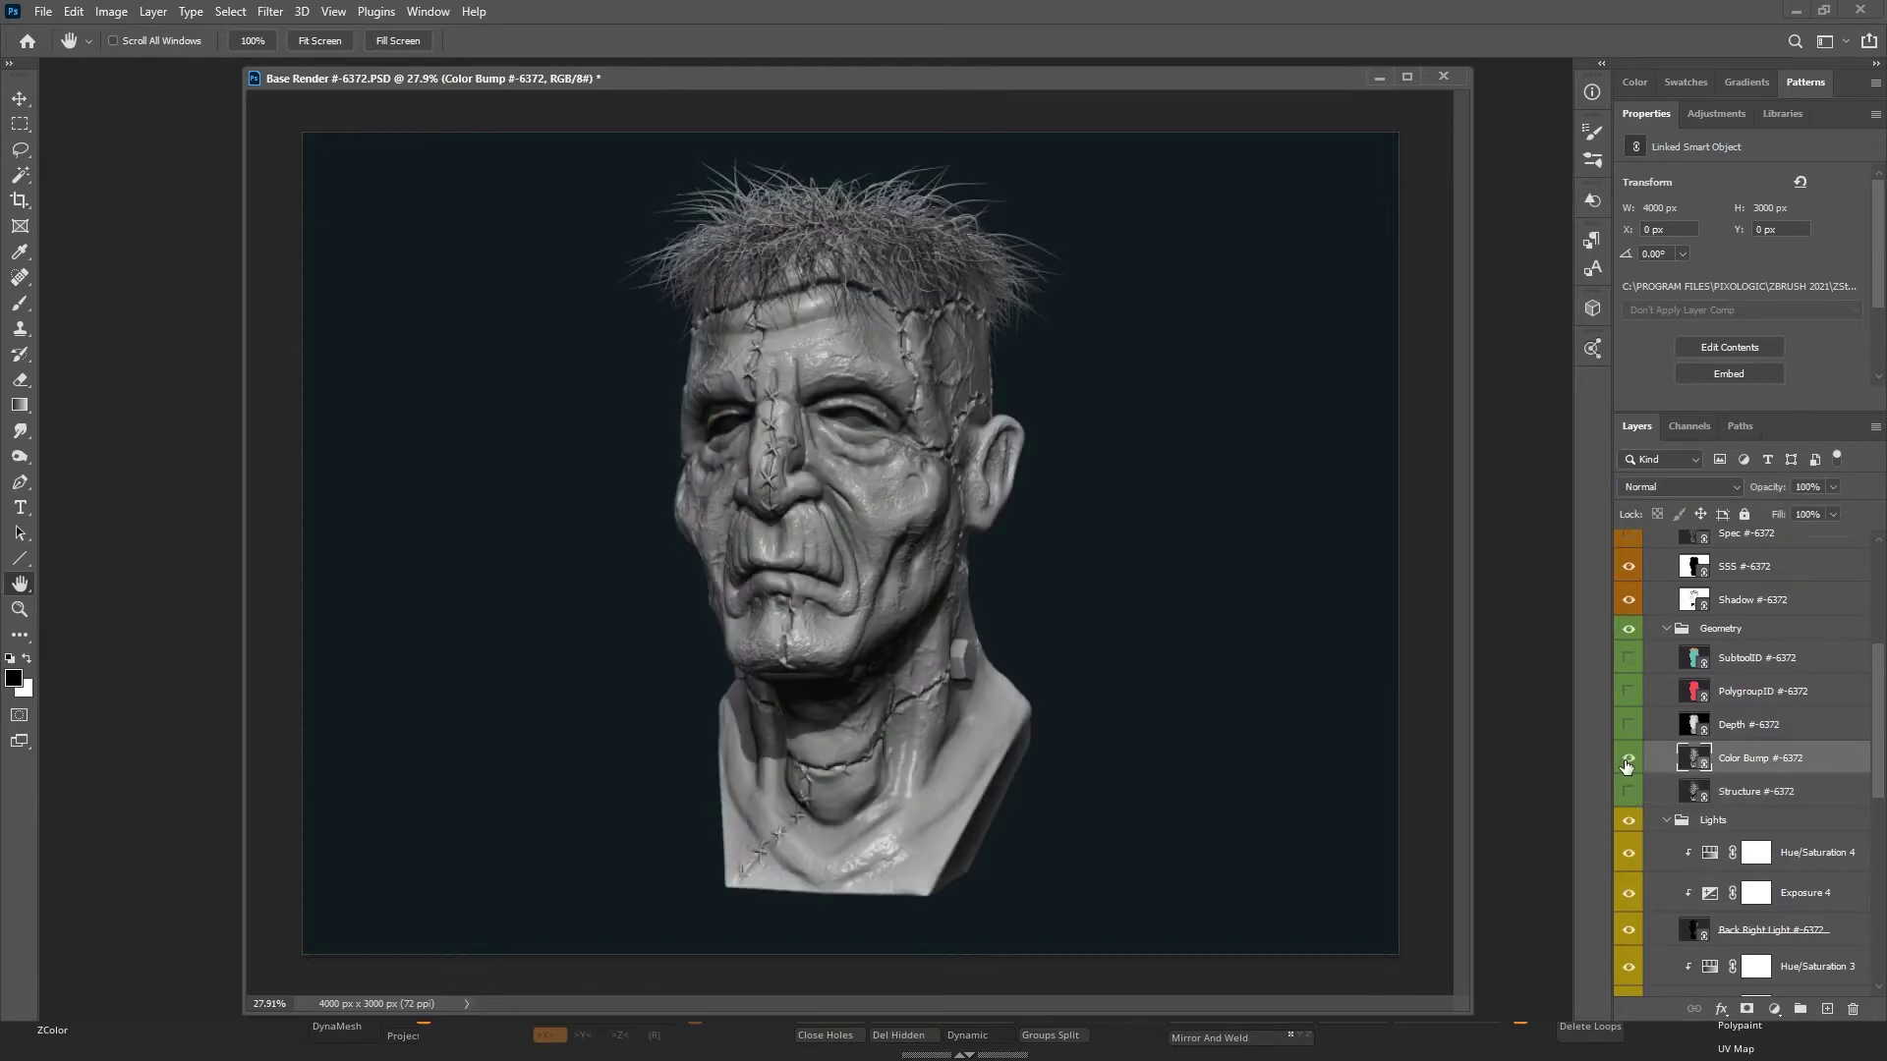
pyautogui.click(1730, 491)
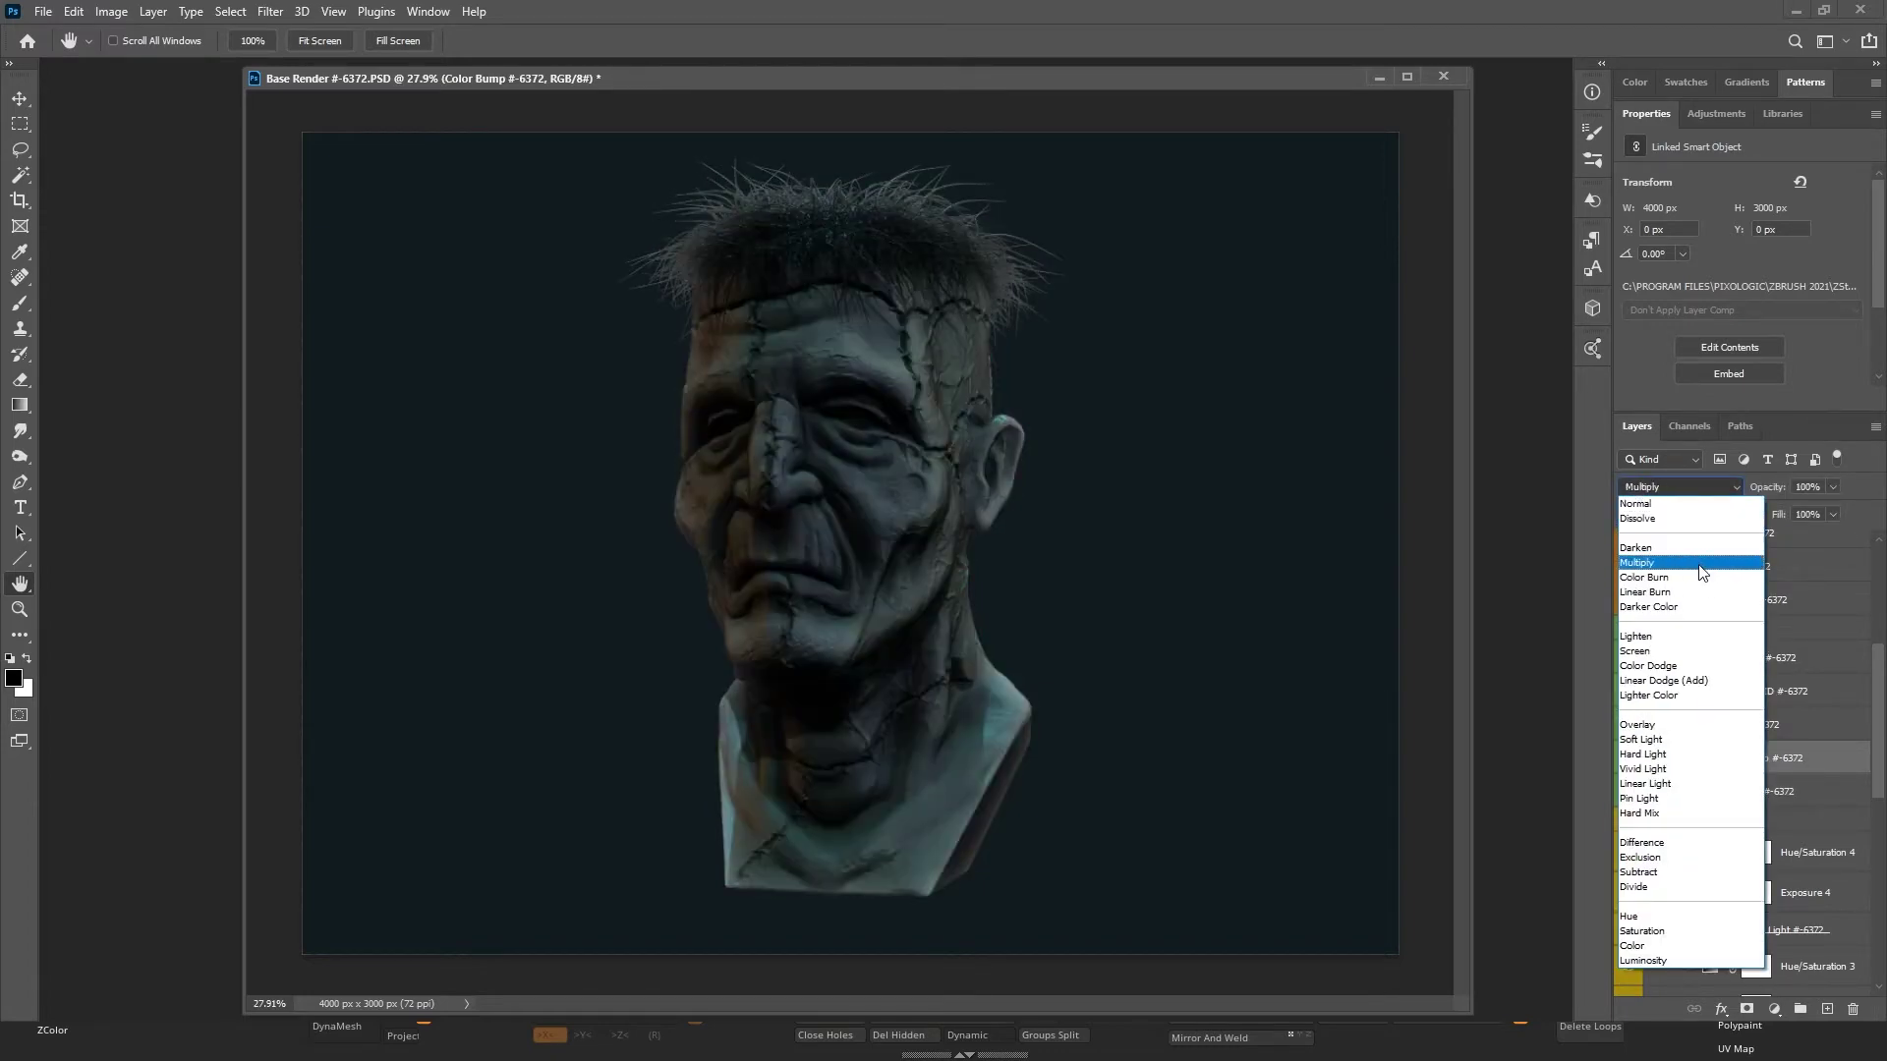
pyautogui.click(1703, 565)
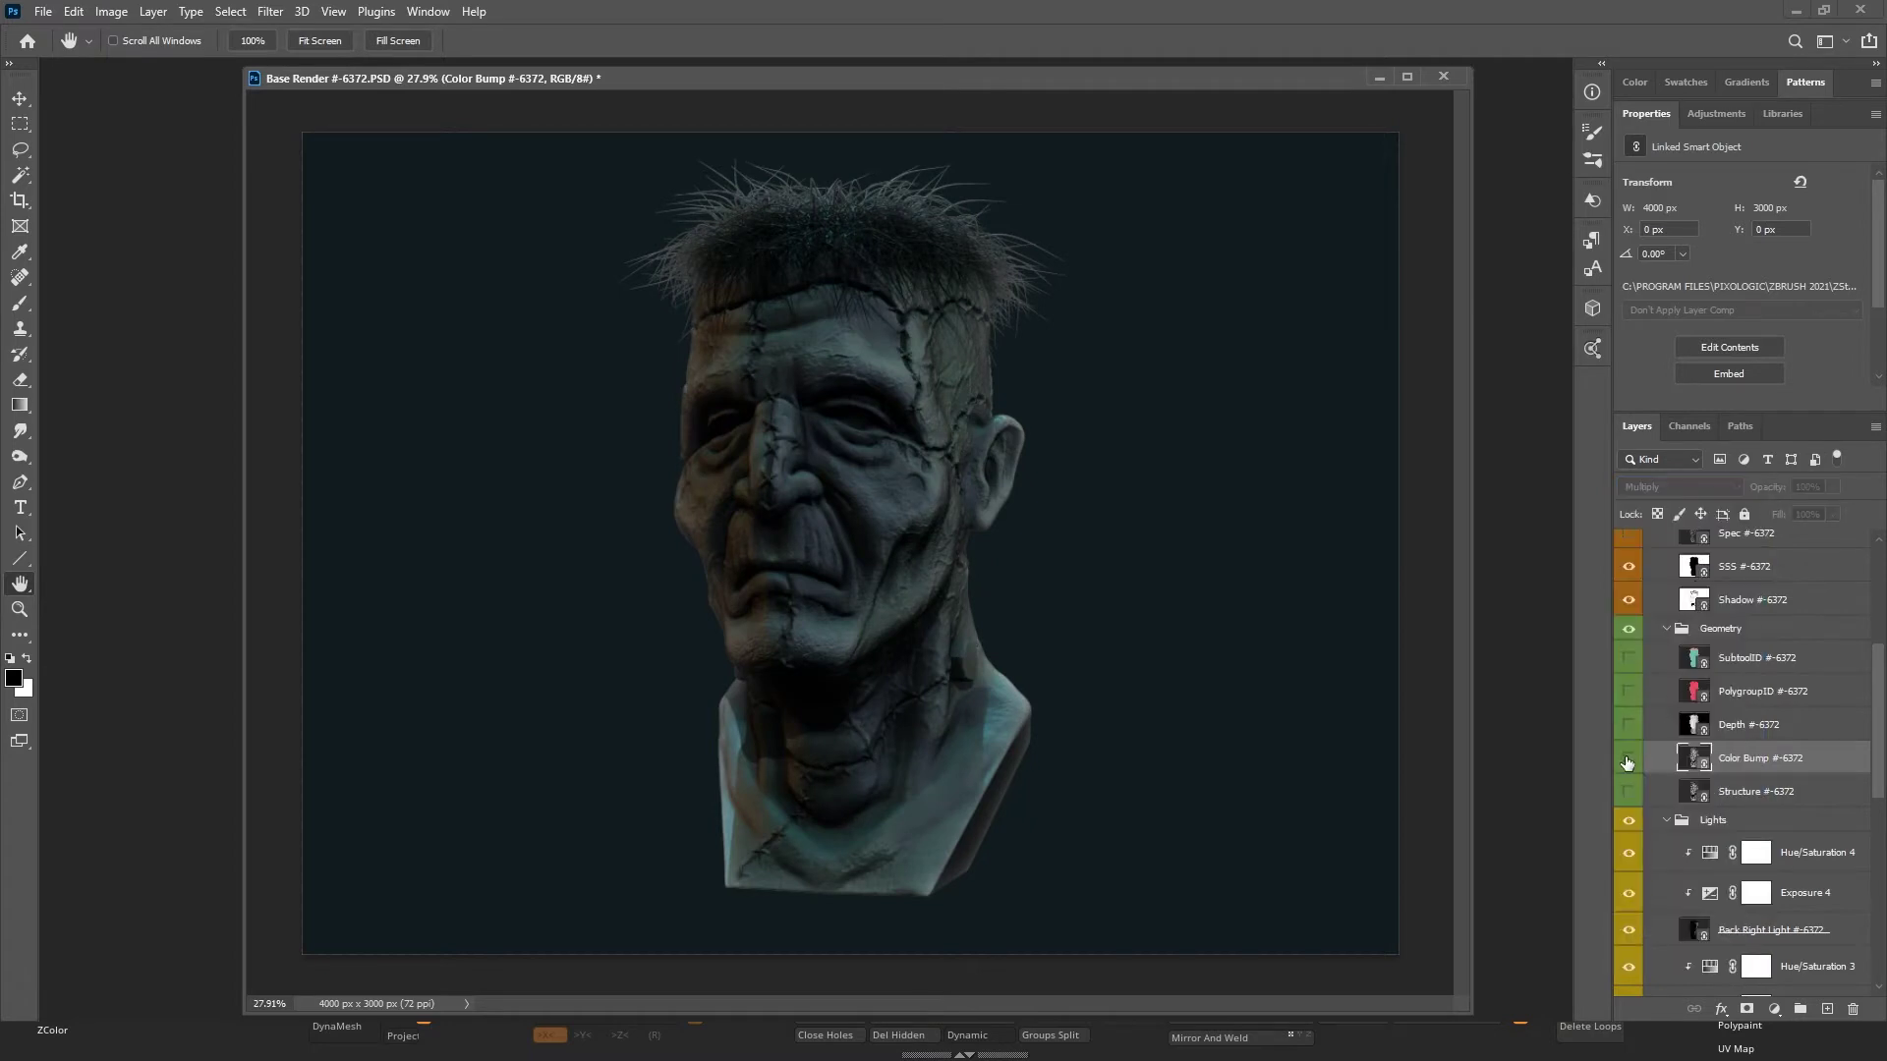
# Compare the bust with and without the Color Bump layer several times, leaving the layer hidden.
pyautogui.click(1628, 762)
pyautogui.click(1627, 762)
pyautogui.click(1628, 762)
pyautogui.click(1627, 762)
pyautogui.click(1627, 762)
pyautogui.click(1627, 763)
pyautogui.click(1628, 763)
pyautogui.click(1628, 762)
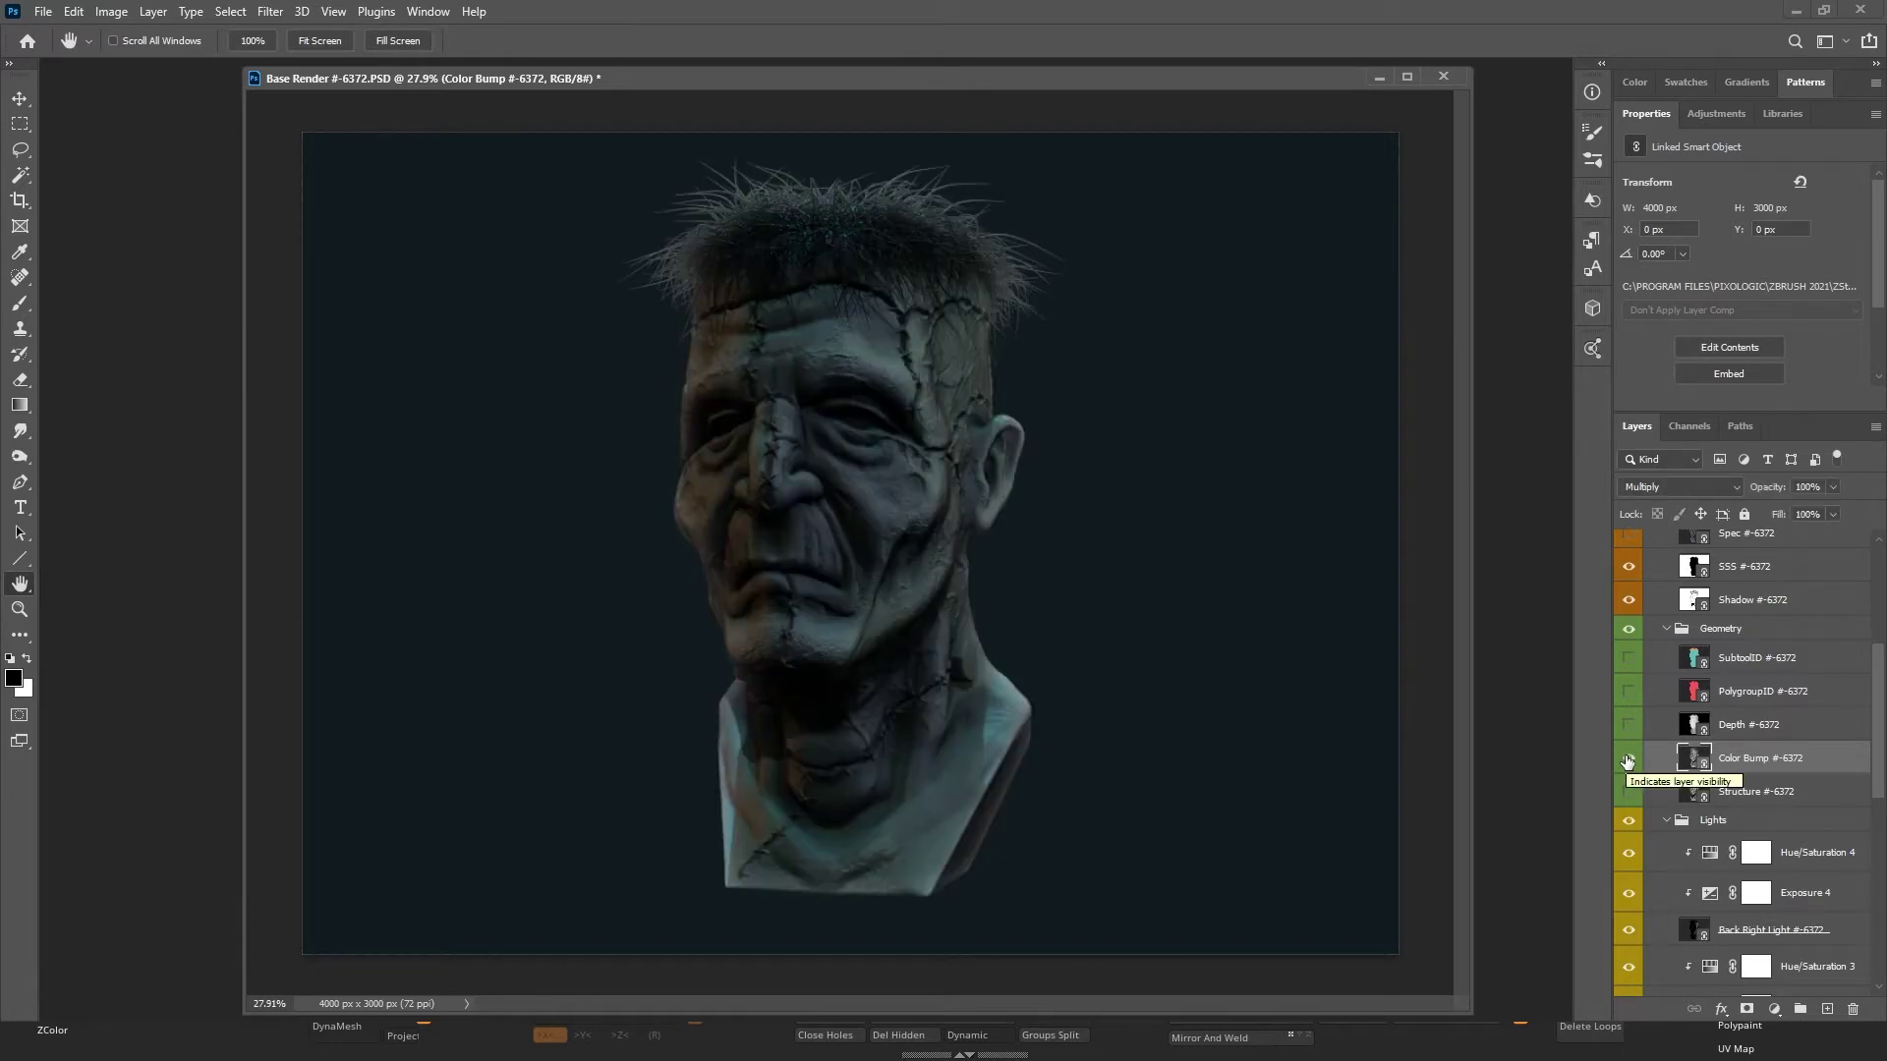
pyautogui.click(1628, 762)
pyautogui.click(1627, 762)
pyautogui.click(1628, 763)
# Preview the Depth, PolygroupID and SubtoolID layers one at a time, hiding each again.
pyautogui.click(1629, 727)
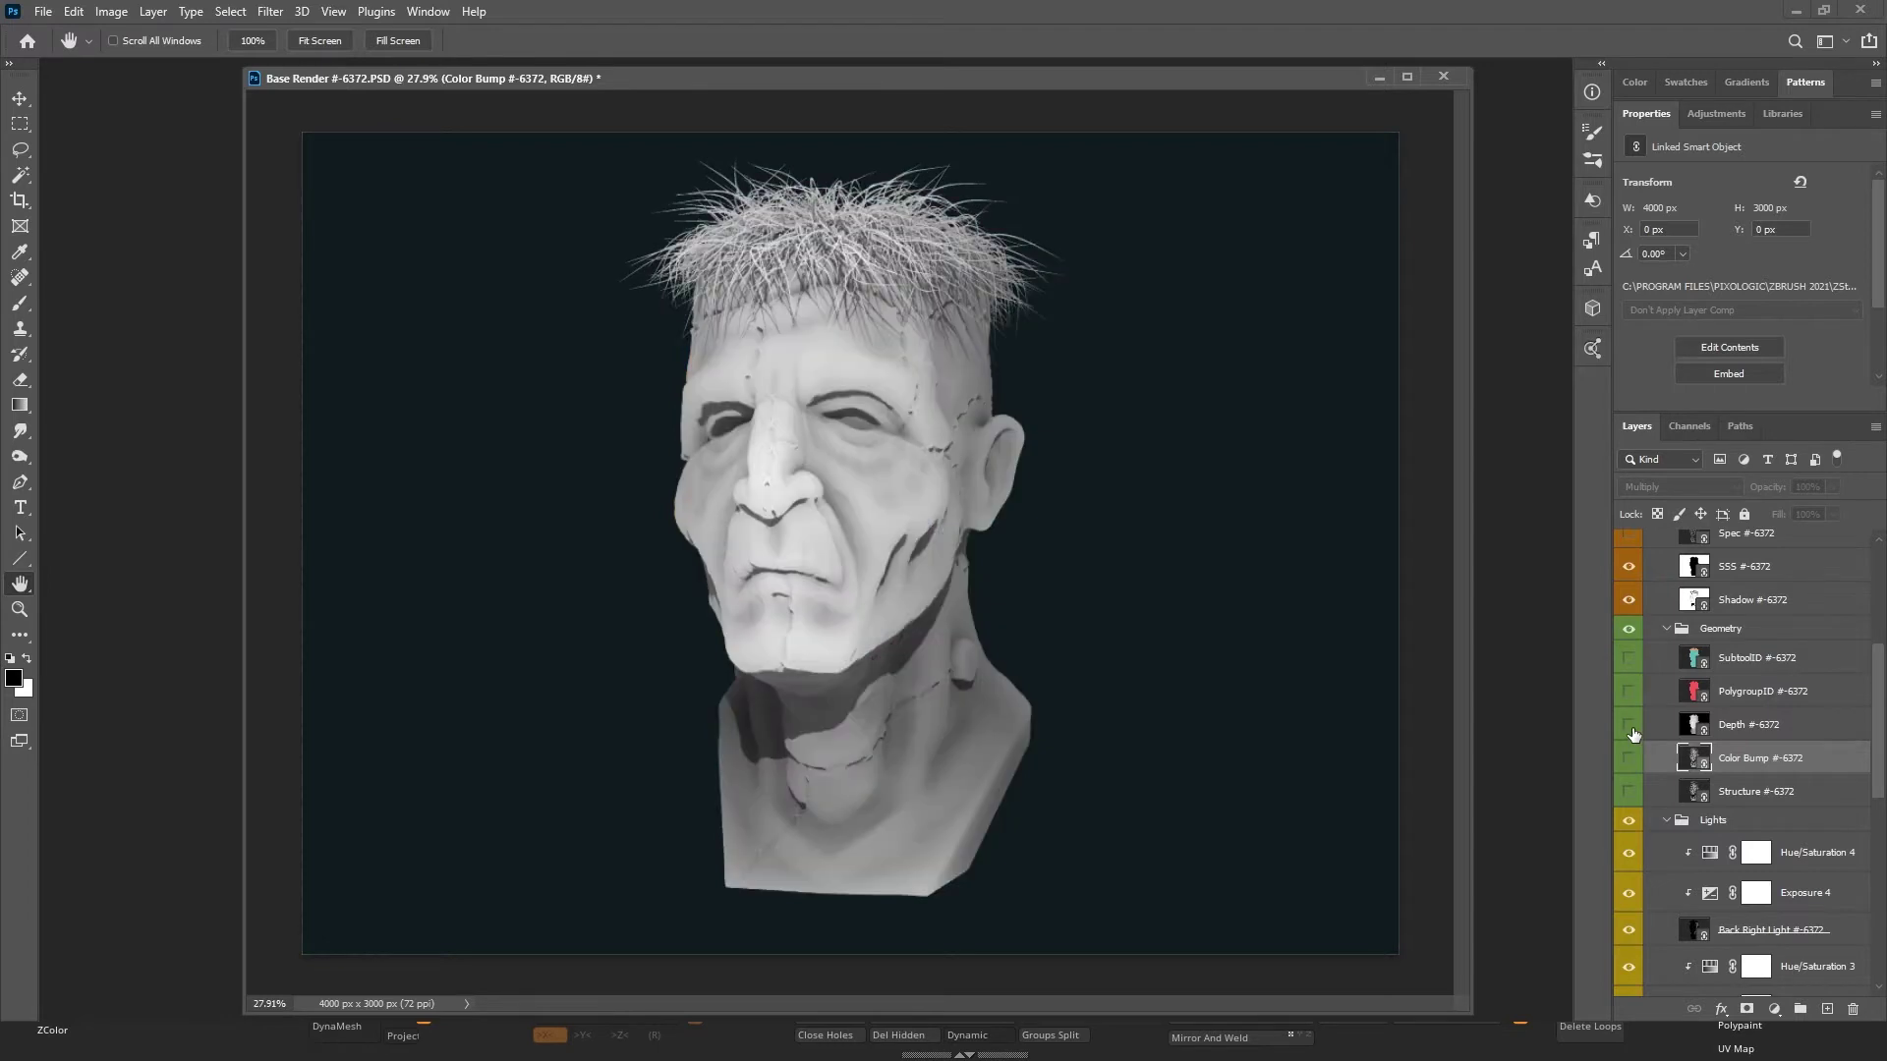
pyautogui.click(1630, 727)
pyautogui.click(1739, 691)
pyautogui.click(1627, 693)
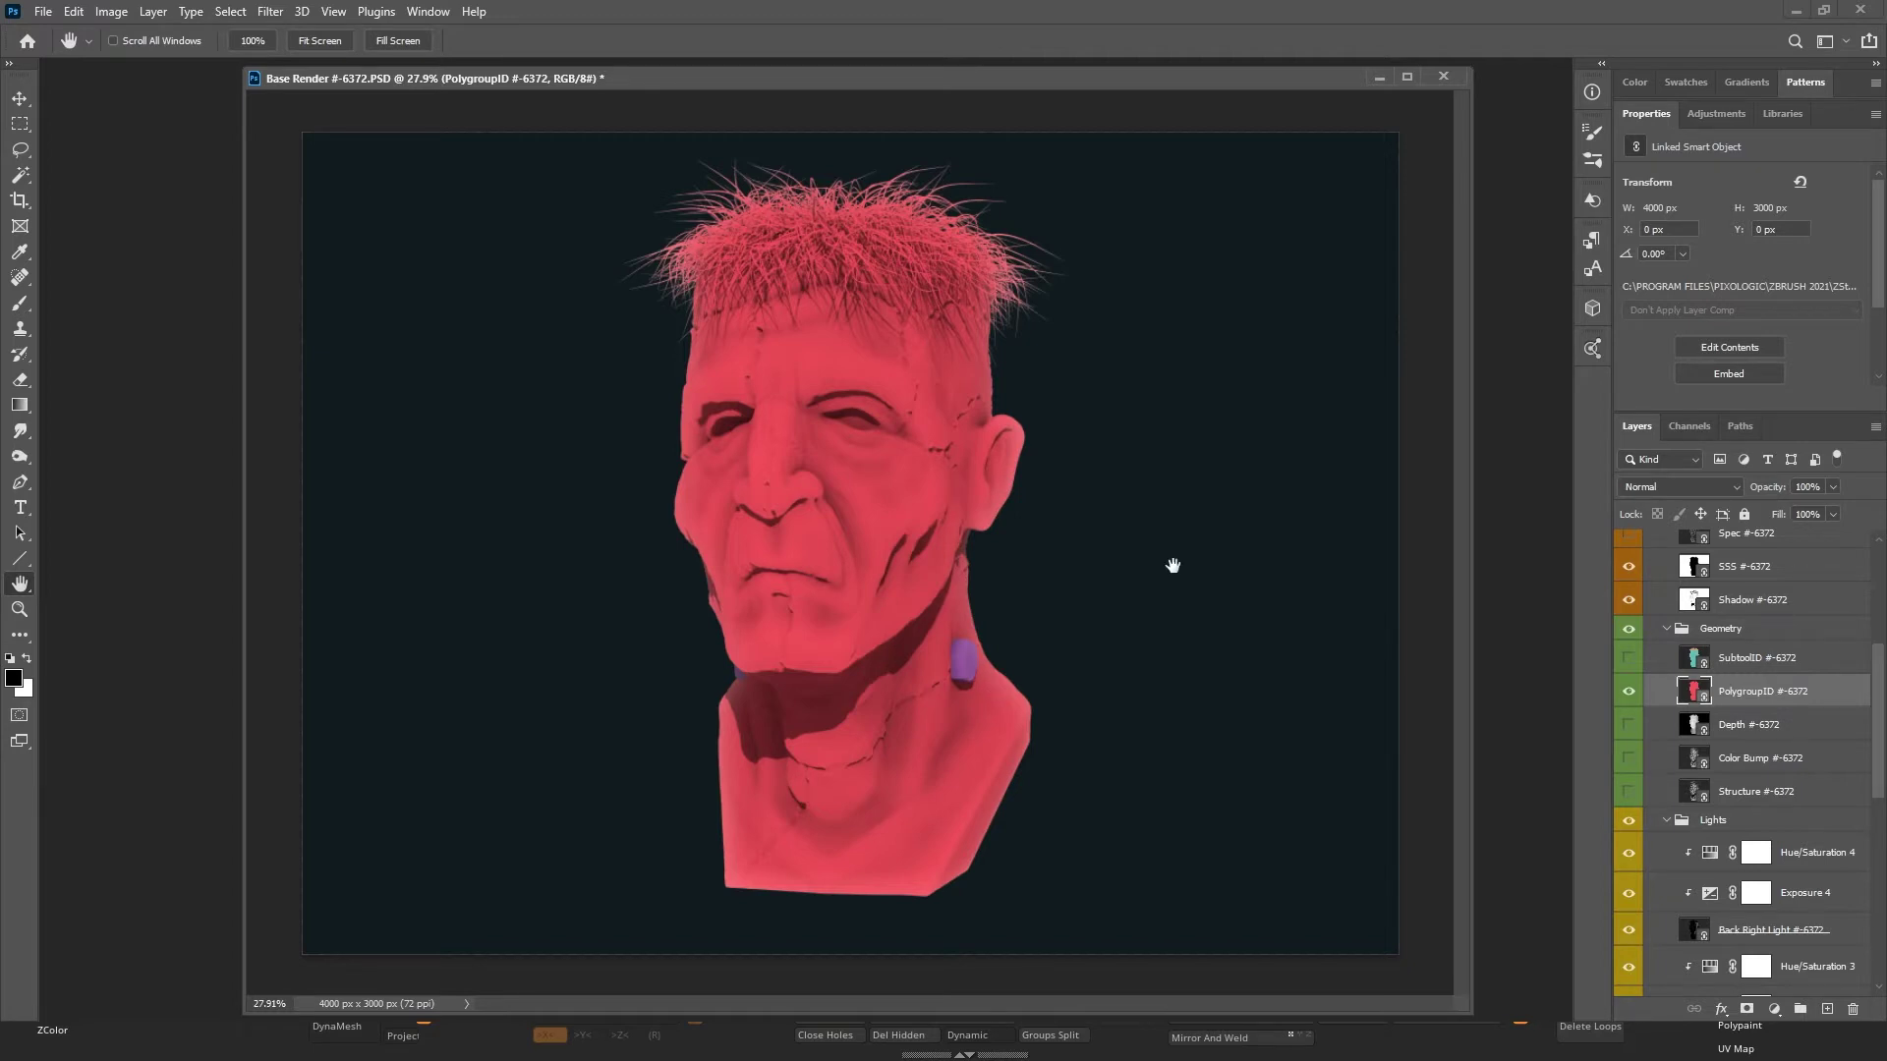
pyautogui.click(1629, 693)
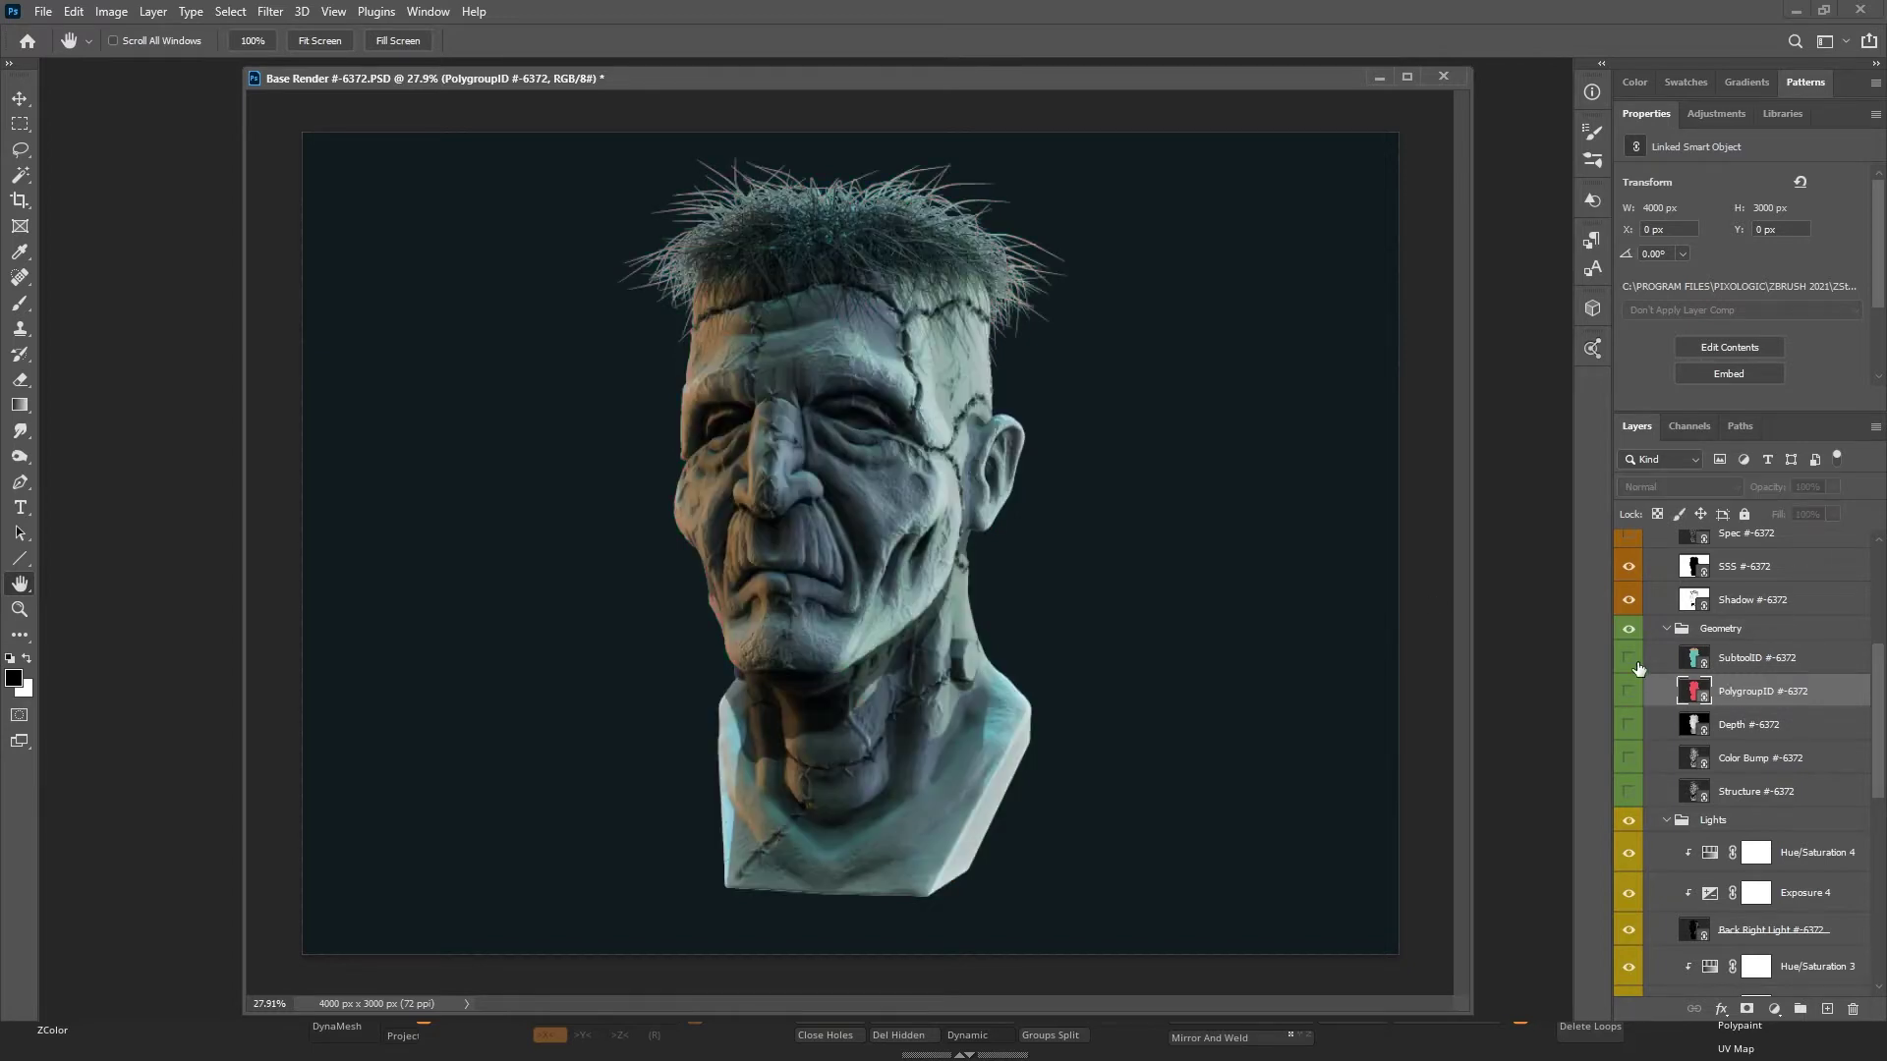
pyautogui.click(1628, 659)
pyautogui.click(1629, 658)
# Hide and show the Shadow layer in the Effects group to examine its contribution.
pyautogui.scroll(3, 1660, 770)
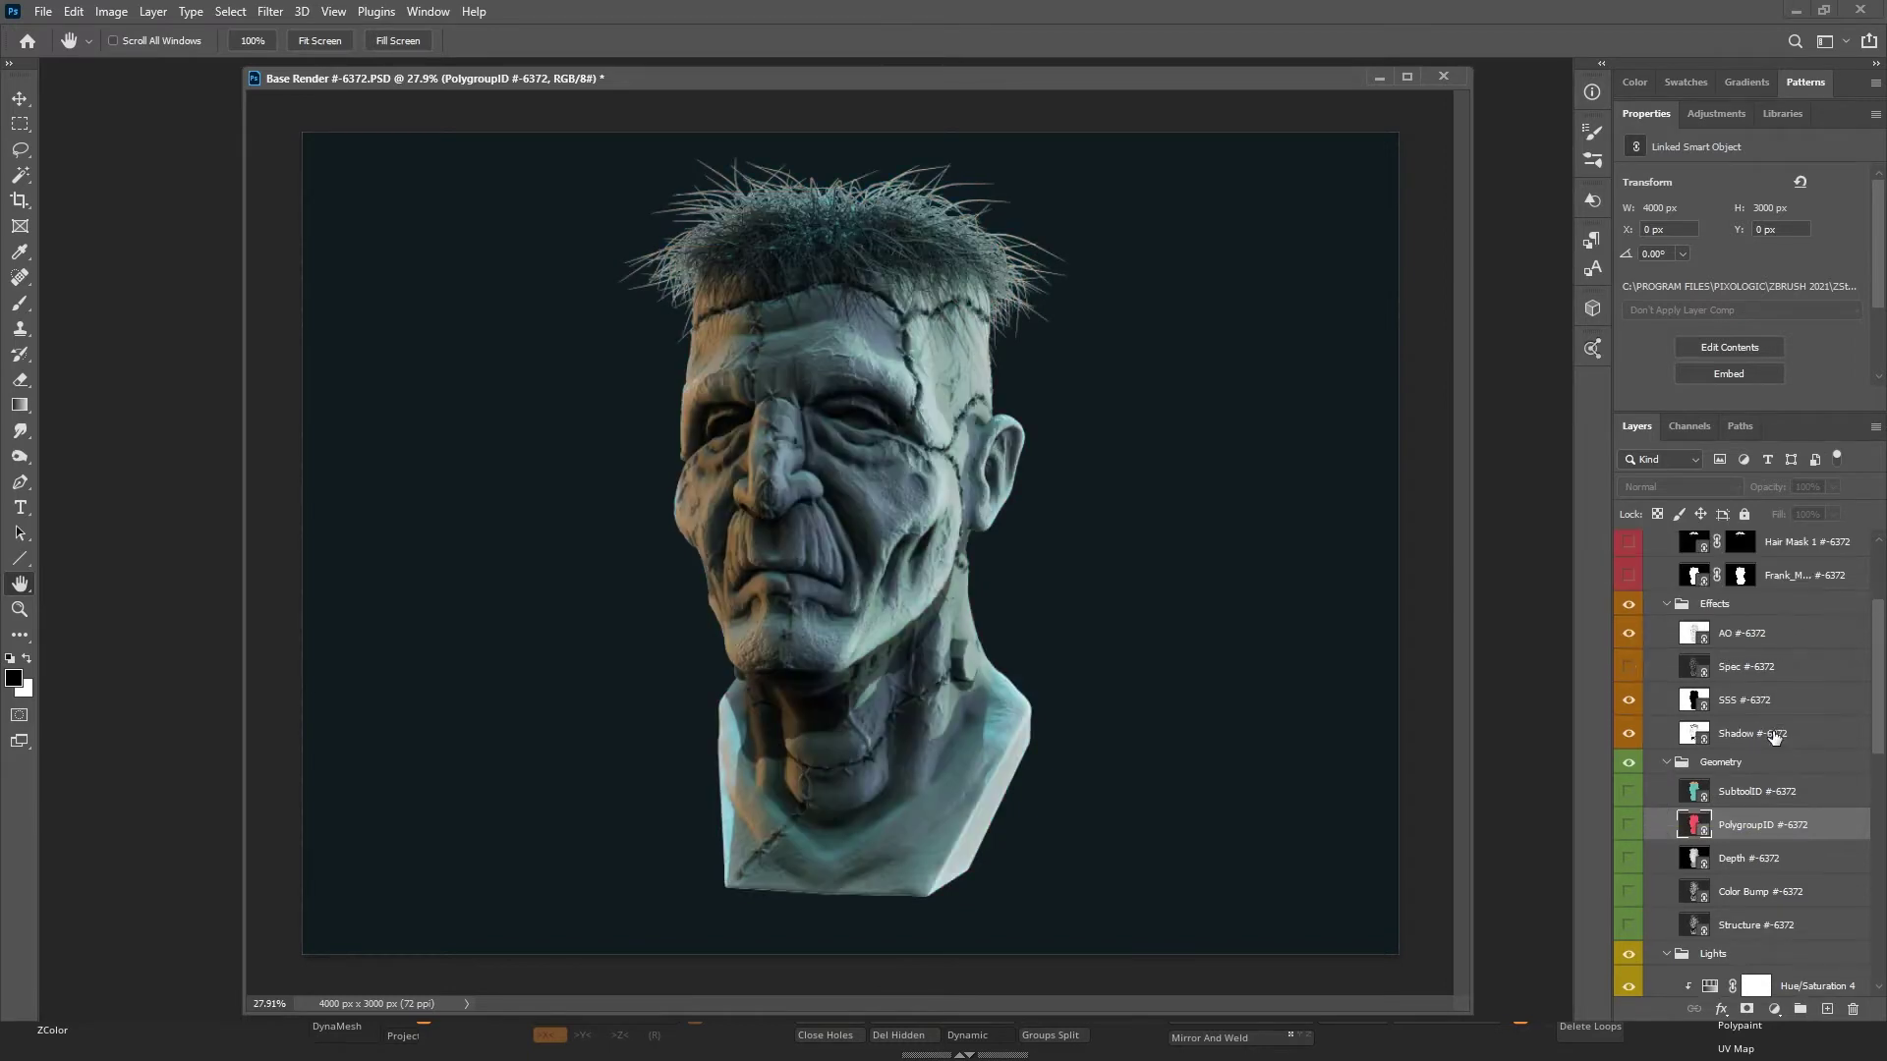
pyautogui.click(1768, 733)
pyautogui.click(1628, 735)
pyautogui.click(1627, 735)
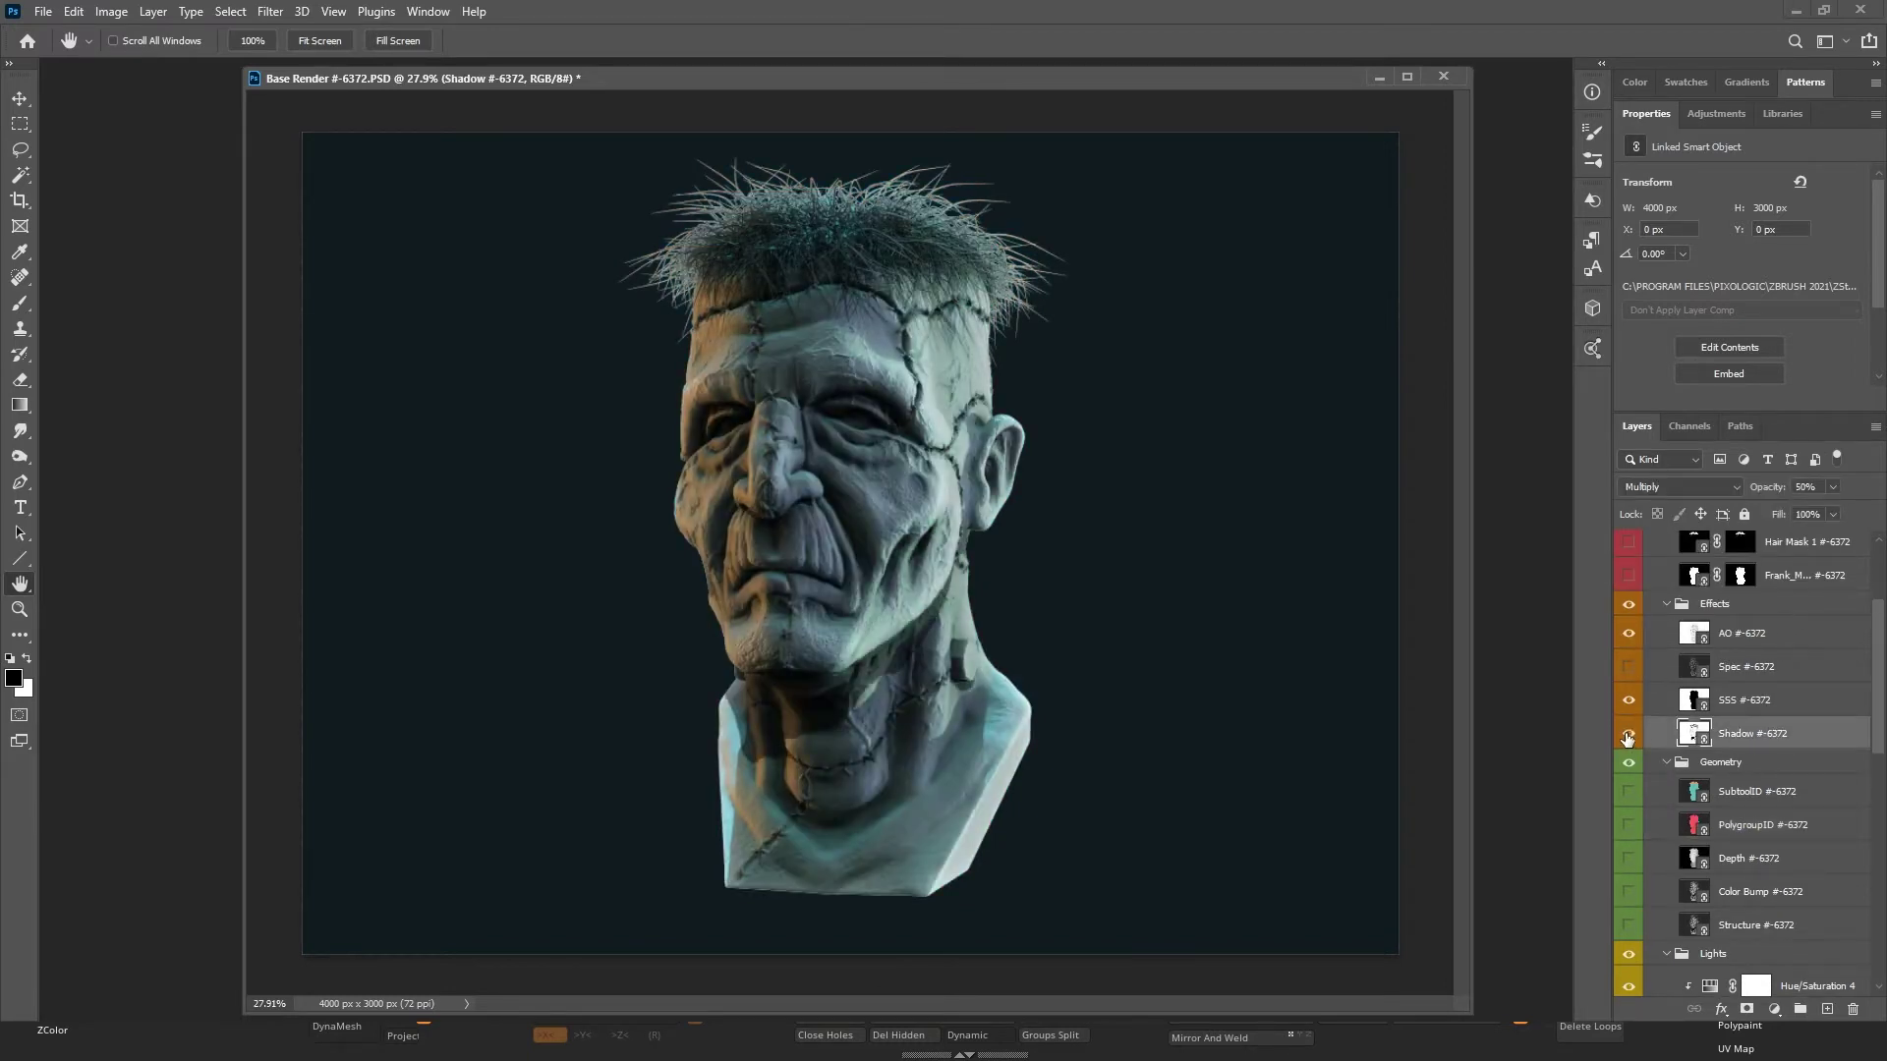
# Compare the bust with and without the SSS layer, and raise its opacity to about 76%.
pyautogui.click(1766, 698)
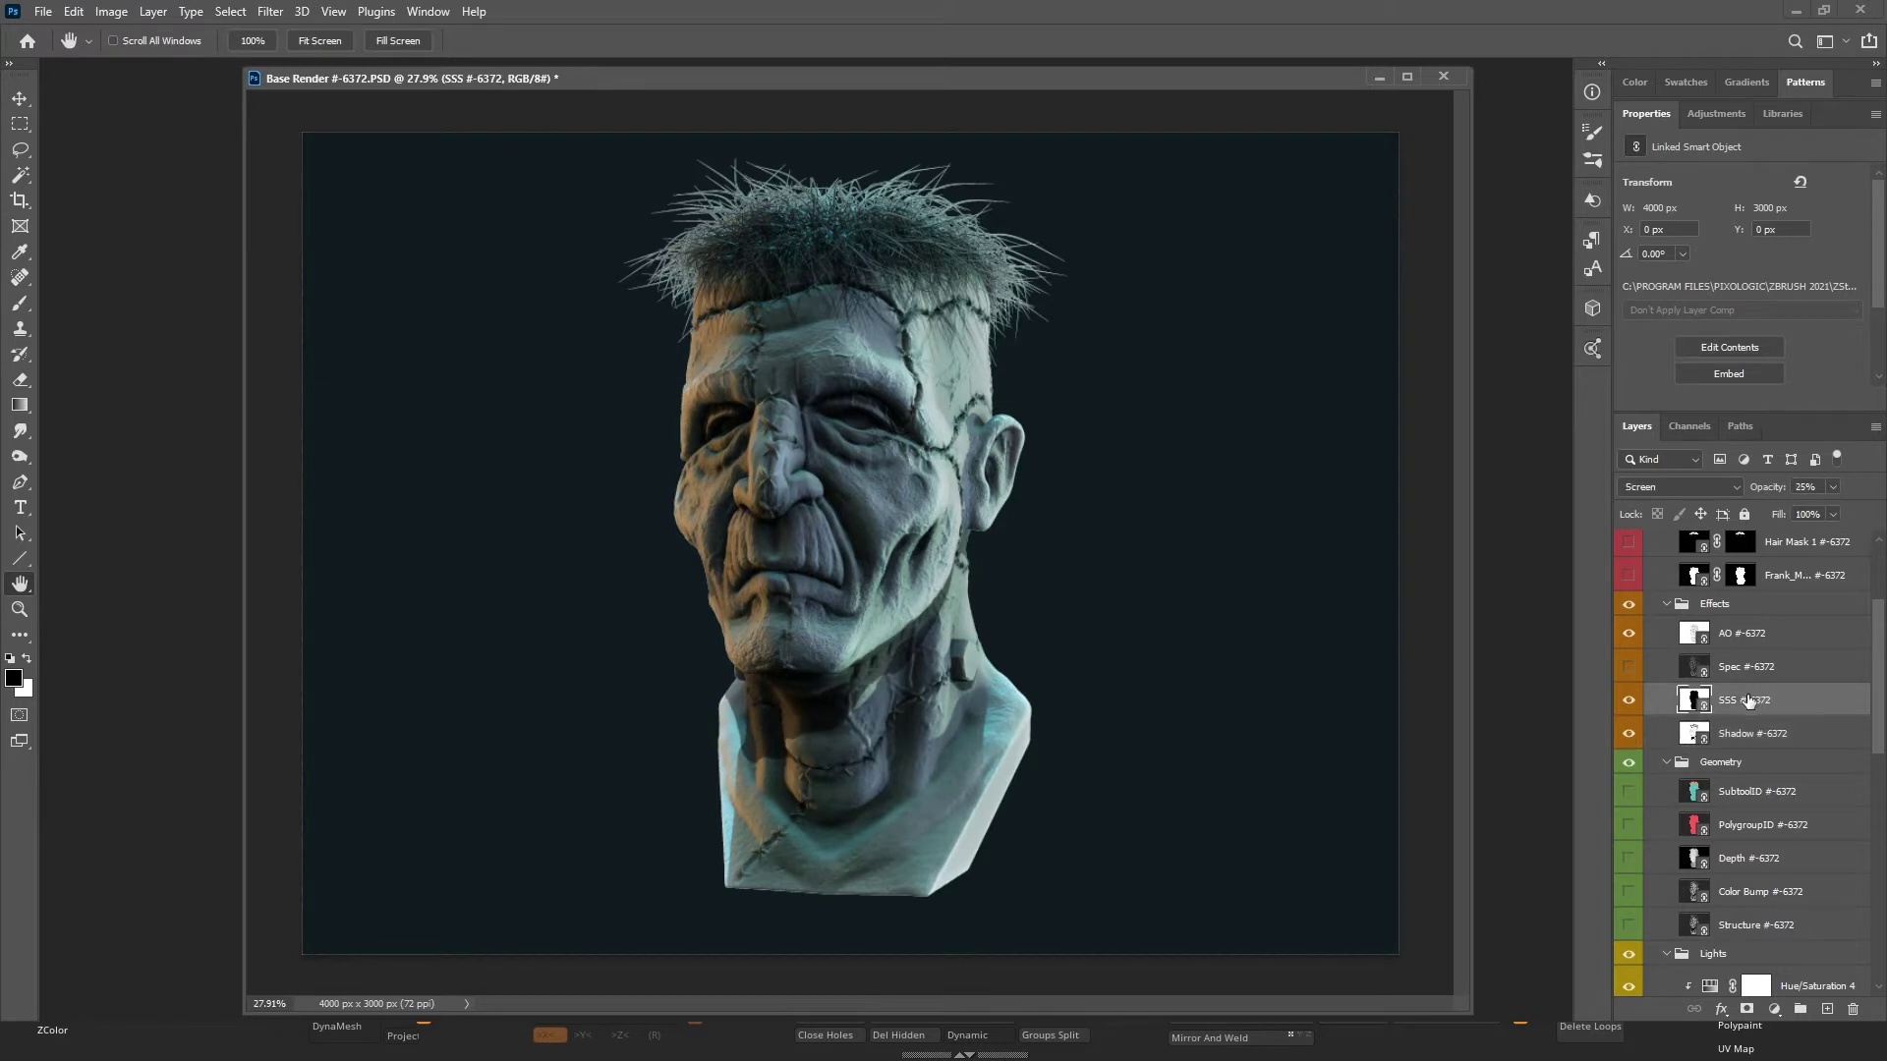
pyautogui.click(1627, 702)
pyautogui.click(1627, 701)
pyautogui.click(1628, 702)
pyautogui.click(1627, 701)
pyautogui.moveTo(1812, 511); pyautogui.dragTo(1851, 512)
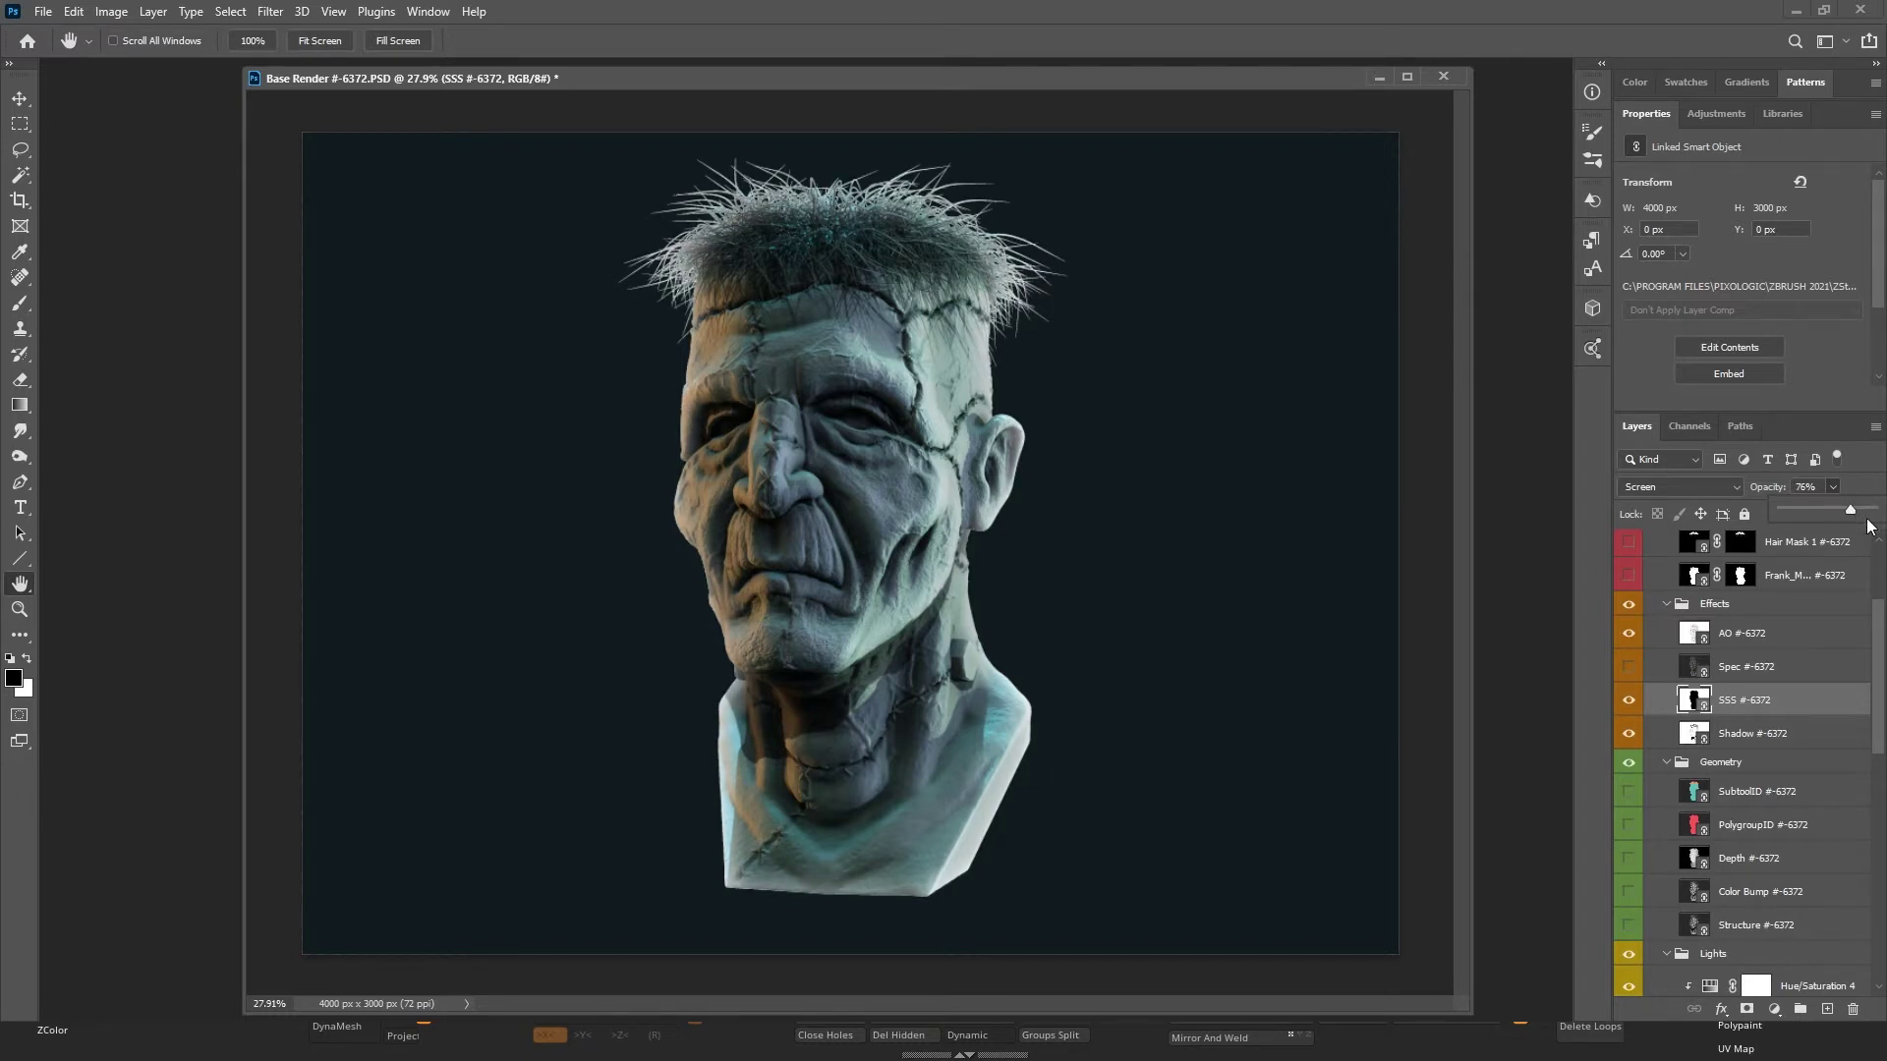
# Show the Spec layer in the Effects group and raise its opacity to about 36%.
pyautogui.click(1779, 663)
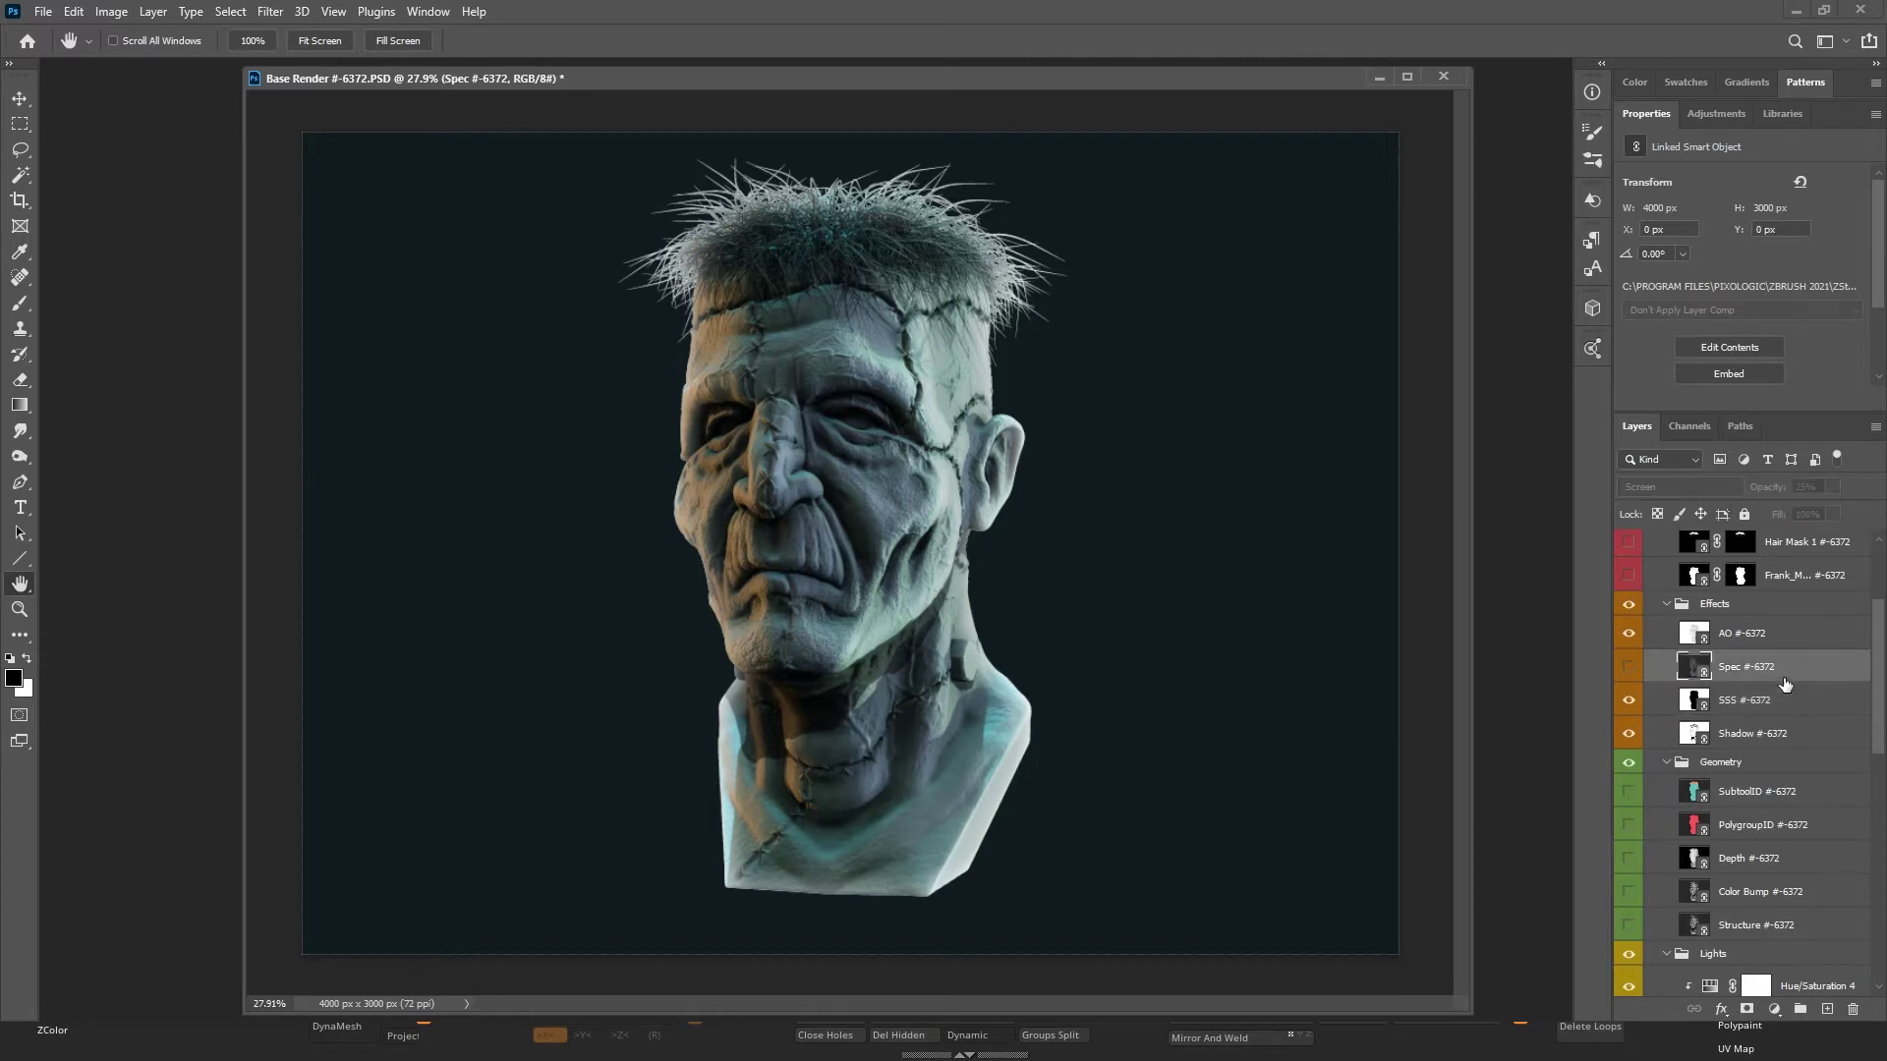
pyautogui.click(1630, 671)
pyautogui.click(1631, 671)
pyautogui.click(1630, 671)
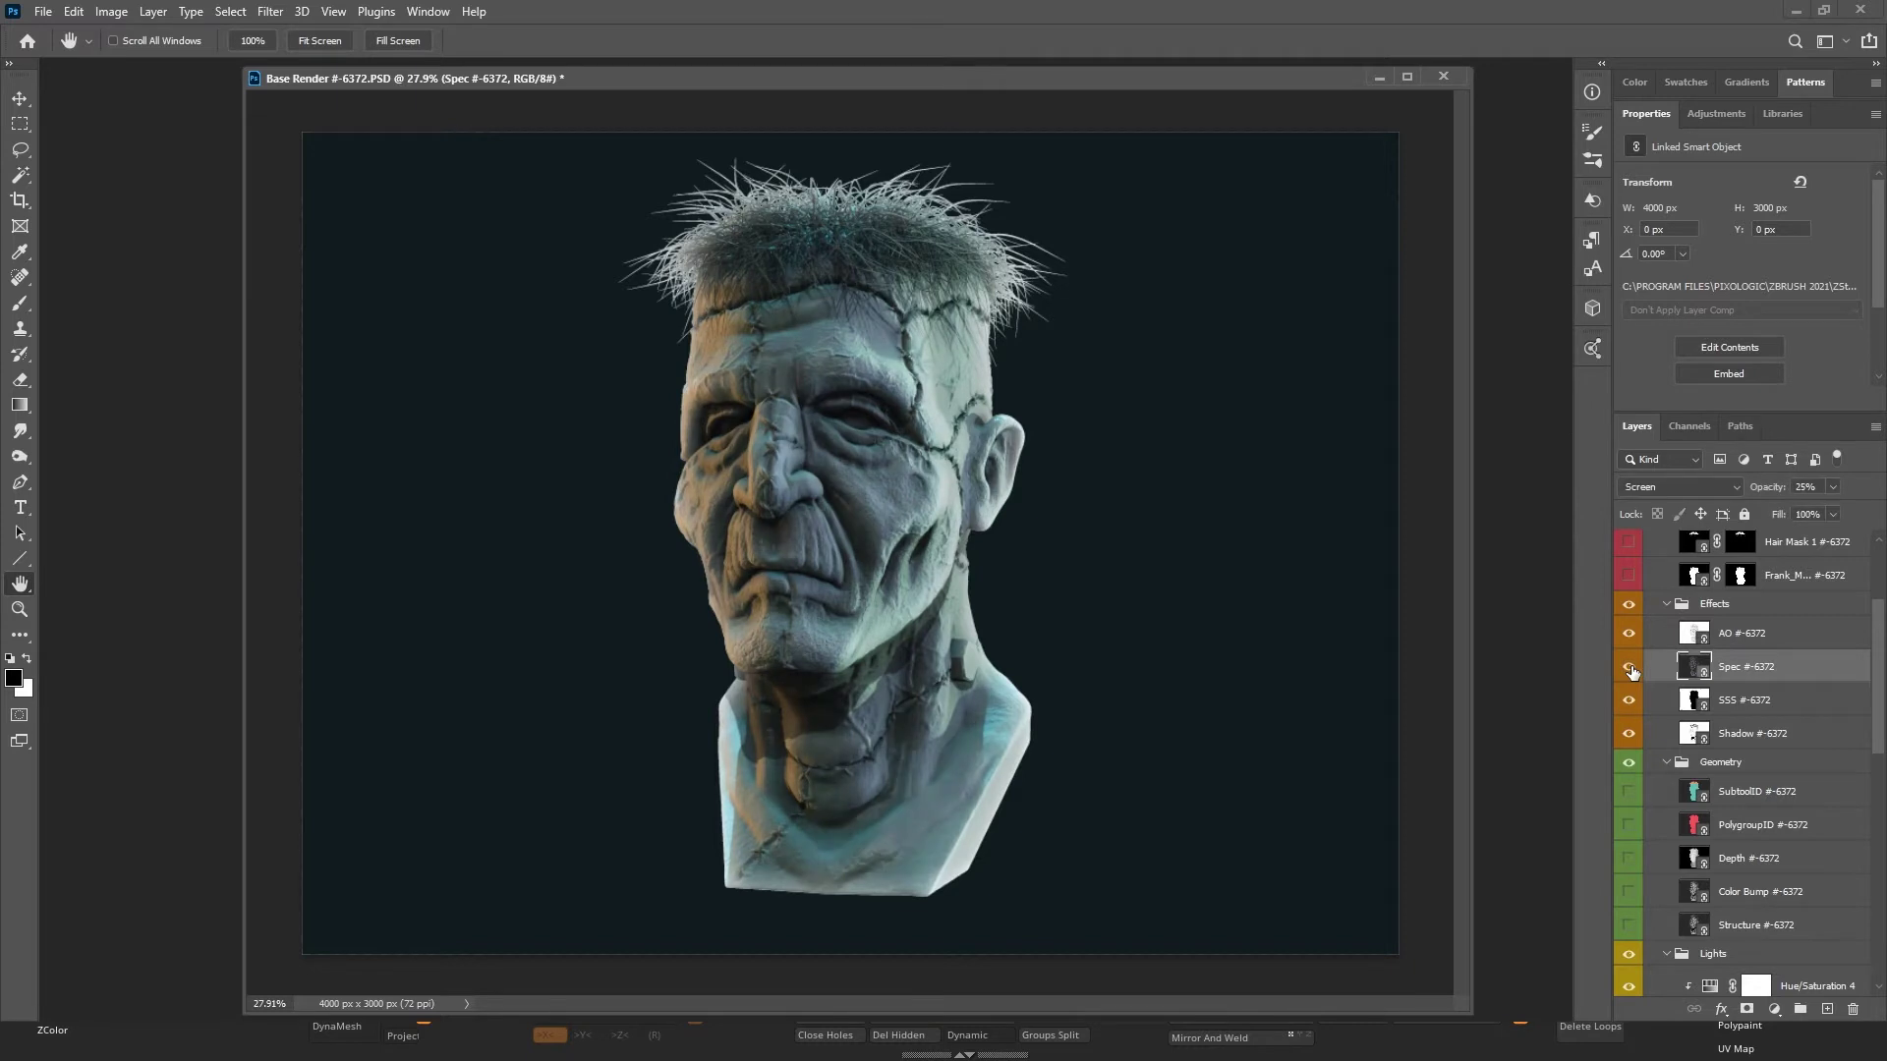
pyautogui.click(1832, 488)
pyautogui.moveTo(1806, 510)
pyautogui.mouseDown()
pyautogui.moveTo(1853, 510)
pyautogui.moveTo(1826, 513)
pyautogui.mouseUp()
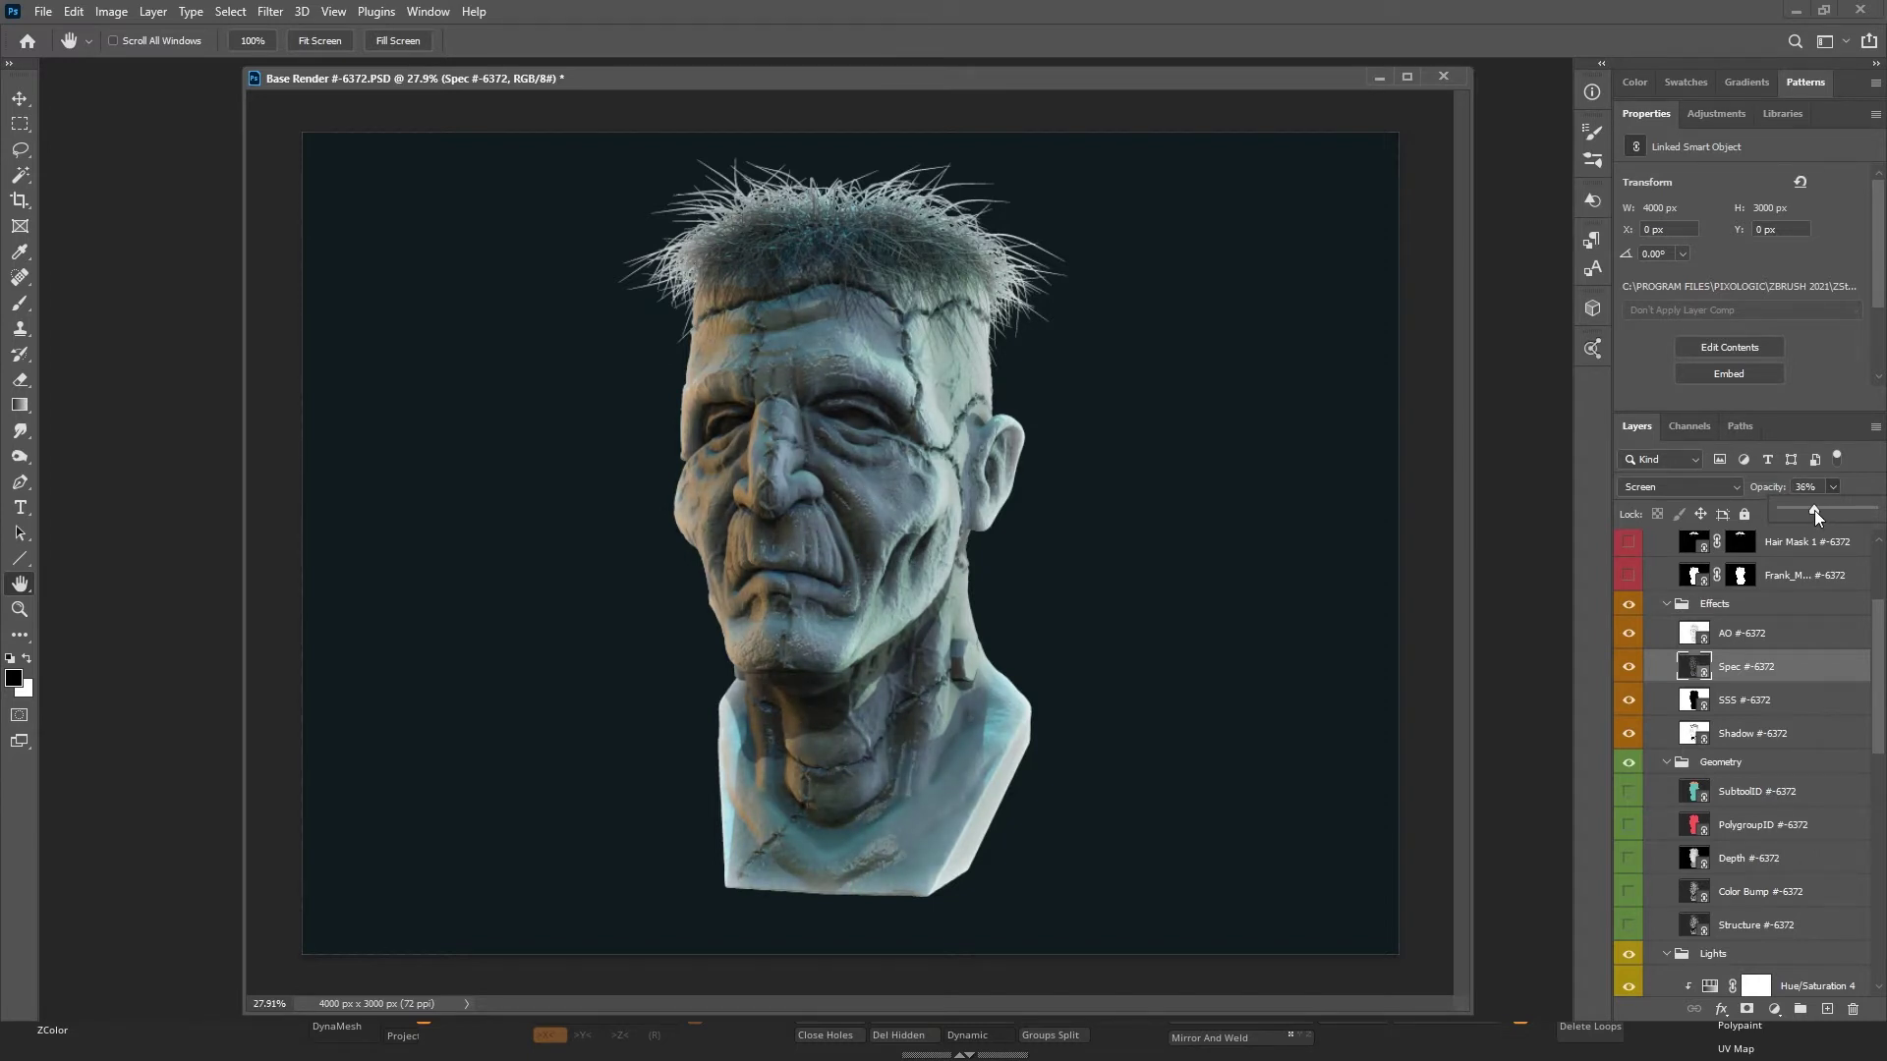
# Check the AO layer's effect by hiding and showing it, and duplicate the layer.
pyautogui.click(1751, 633)
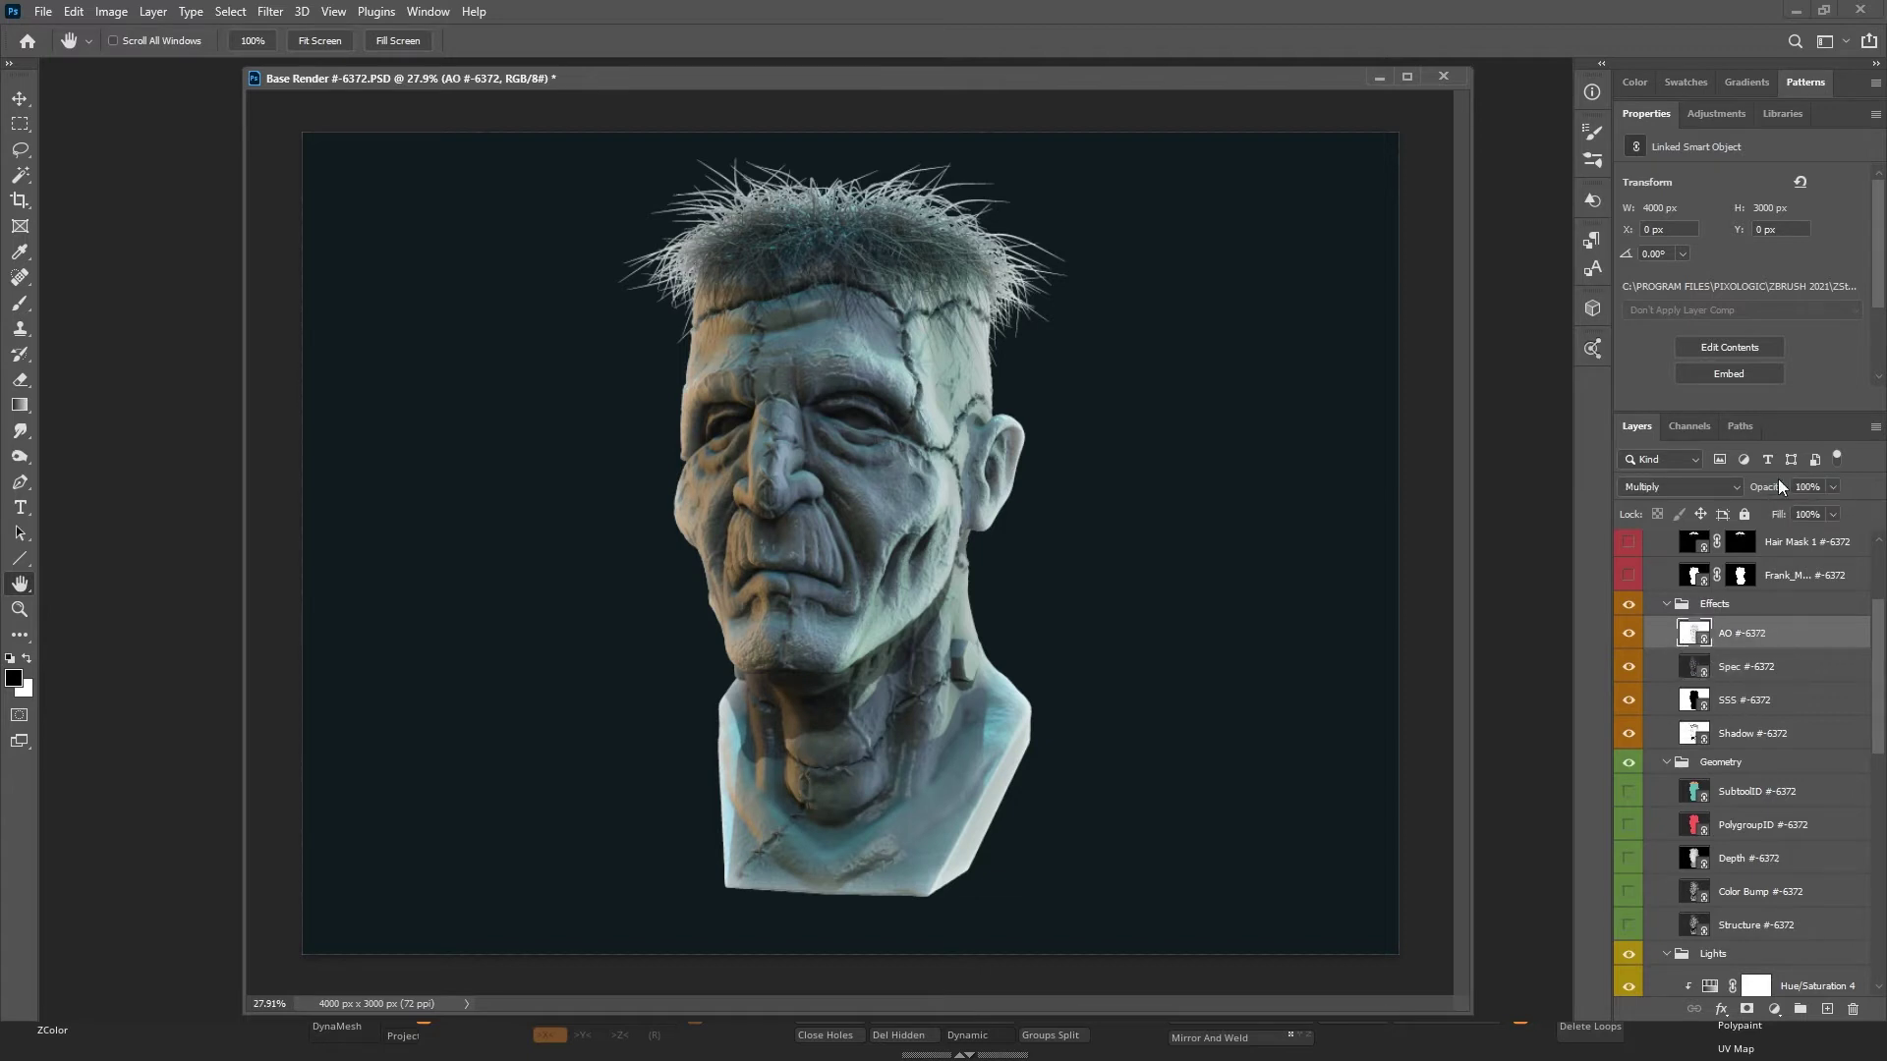
pyautogui.click(1628, 633)
pyautogui.click(1628, 633)
pyautogui.hotkey('ctrl', 'j')
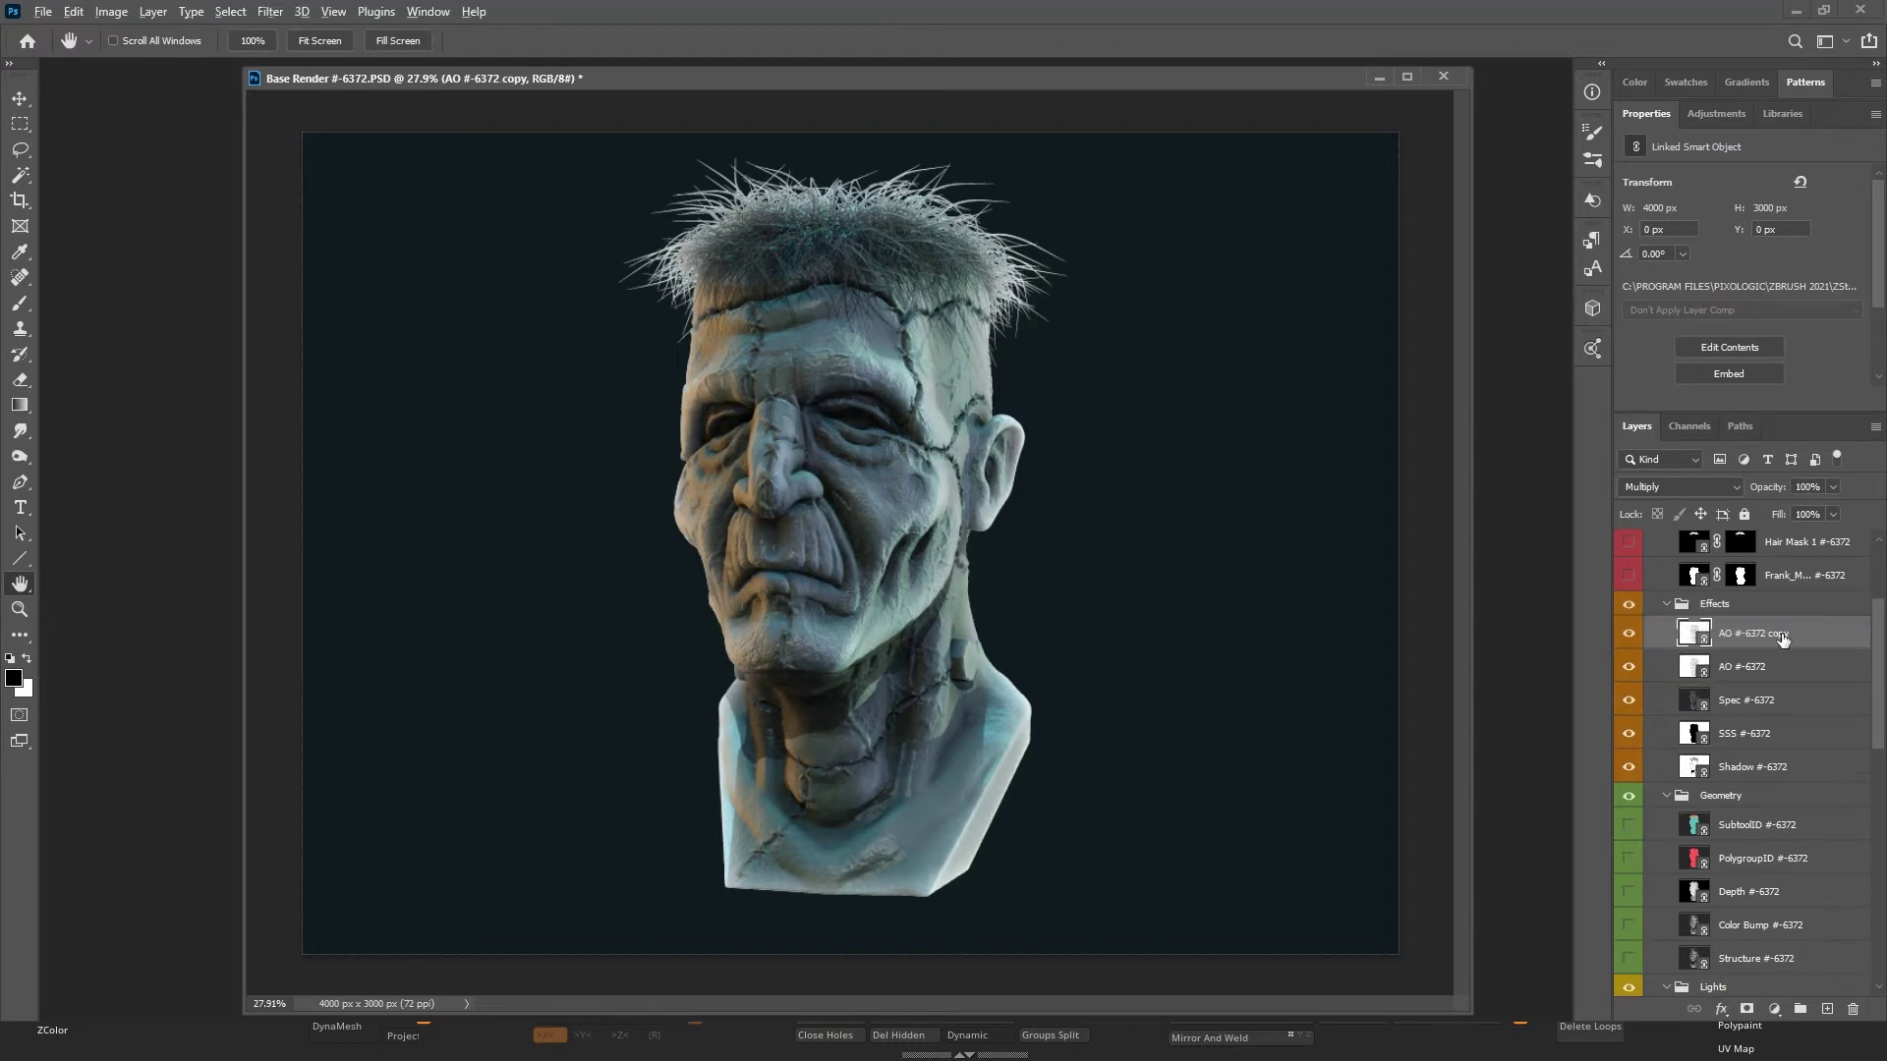
# Try a second duplicate of the AO layer, compare the result, and delete that extra copy.
pyautogui.hotkey('ctrl', 'j')
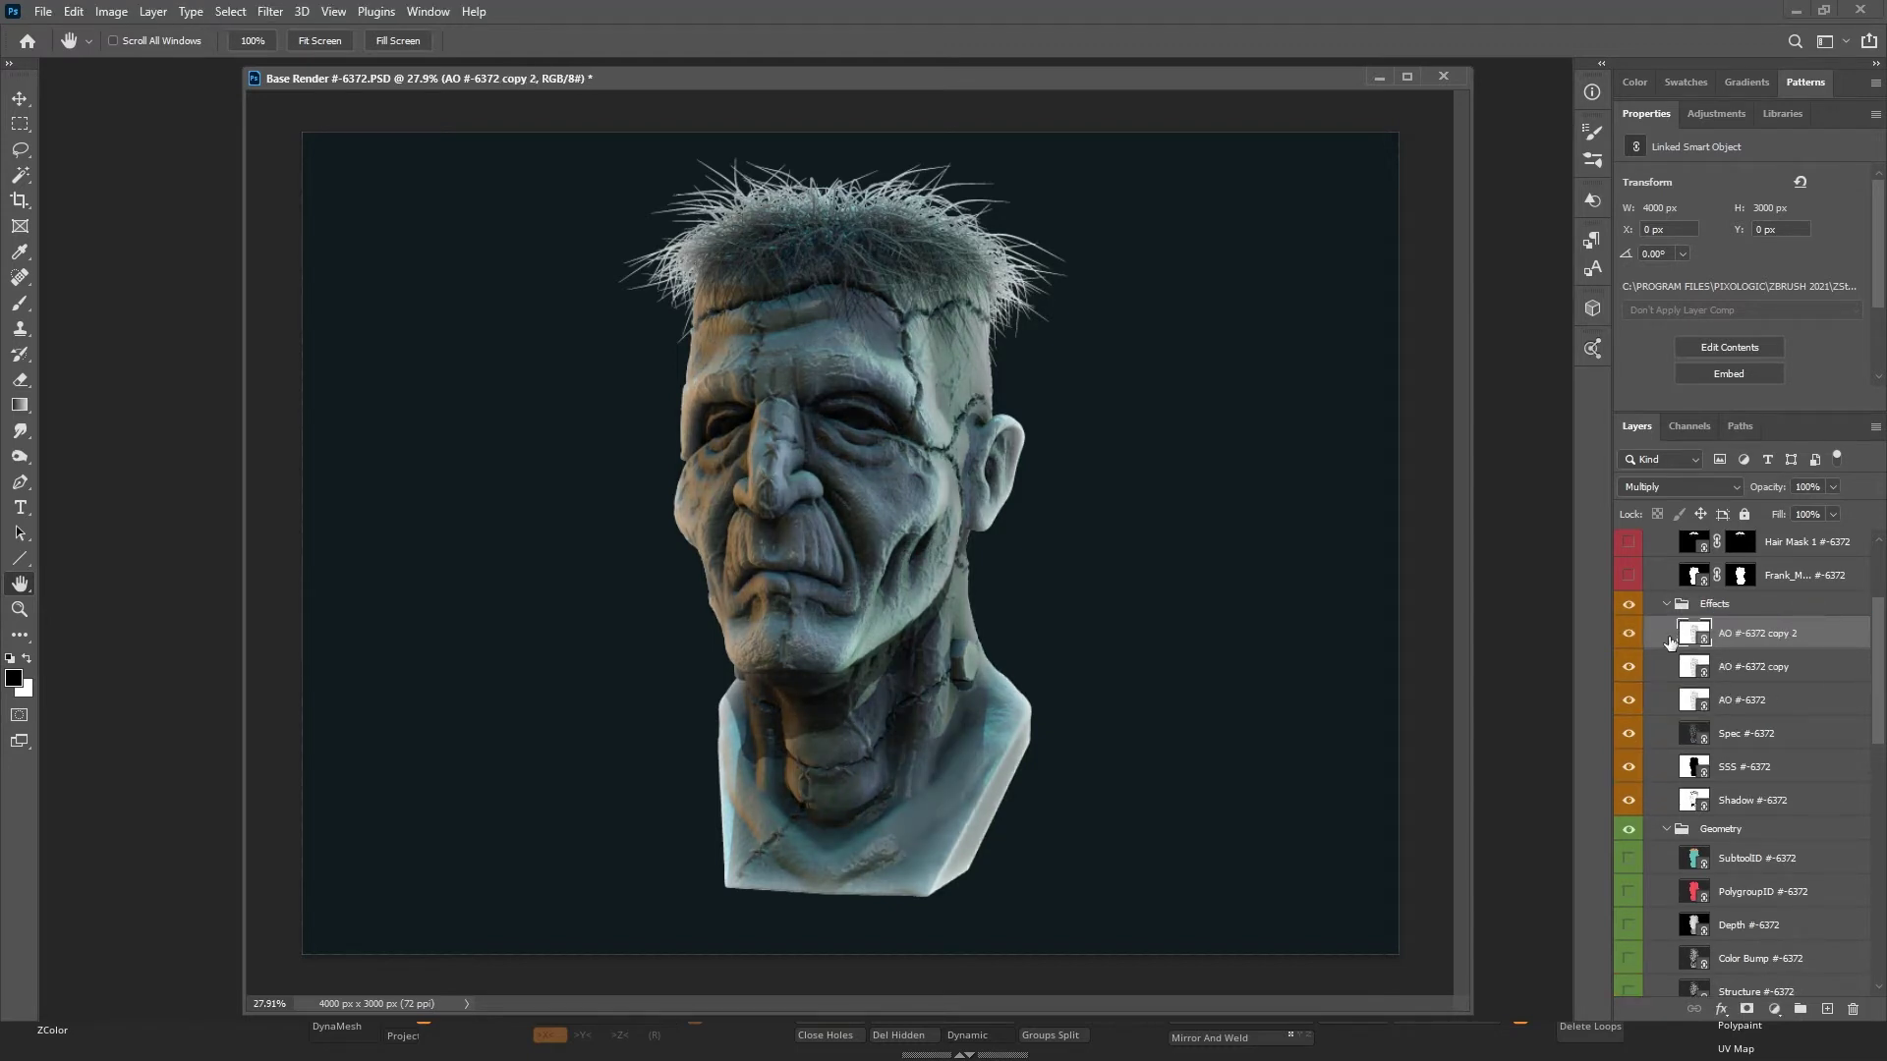
pyautogui.moveTo(1629, 633)
pyautogui.mouseDown()
pyautogui.moveTo(1629, 676)
pyautogui.moveTo(1628, 633)
pyautogui.mouseUp()
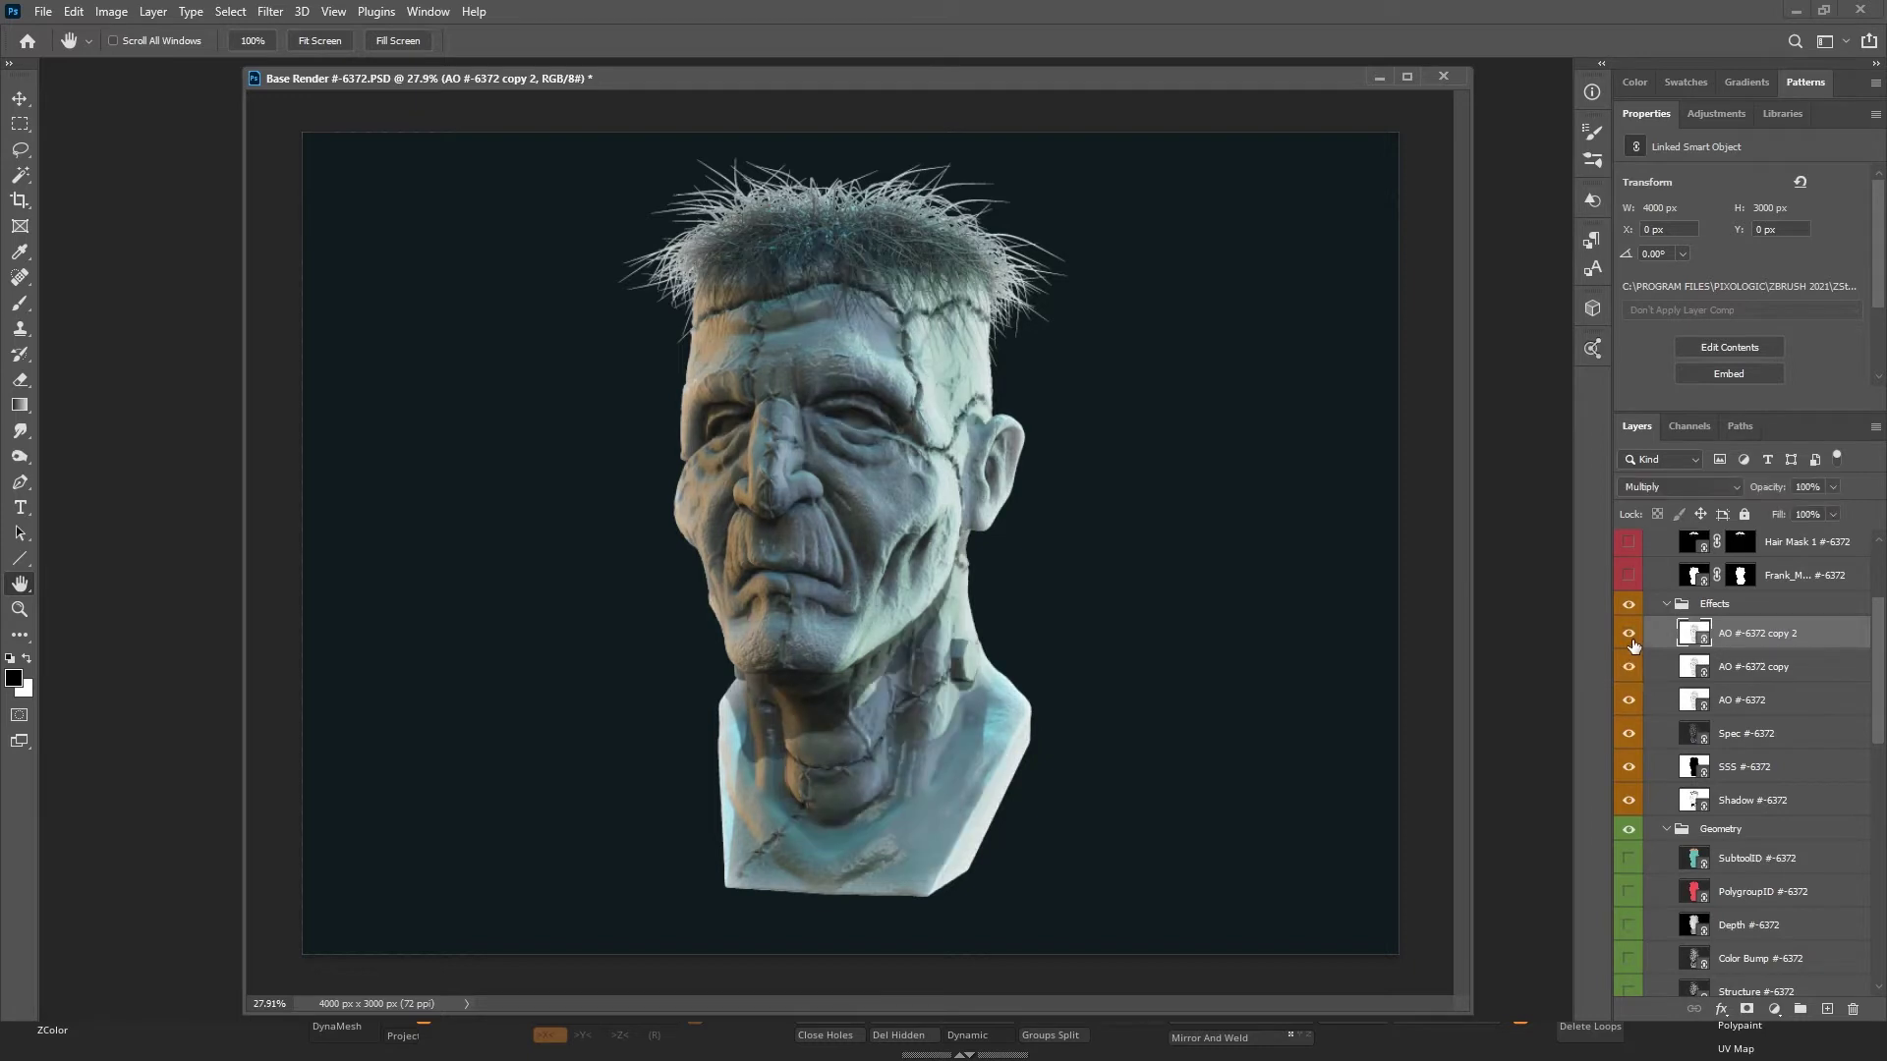
pyautogui.moveTo(1771, 634); pyautogui.dragTo(1854, 1010)
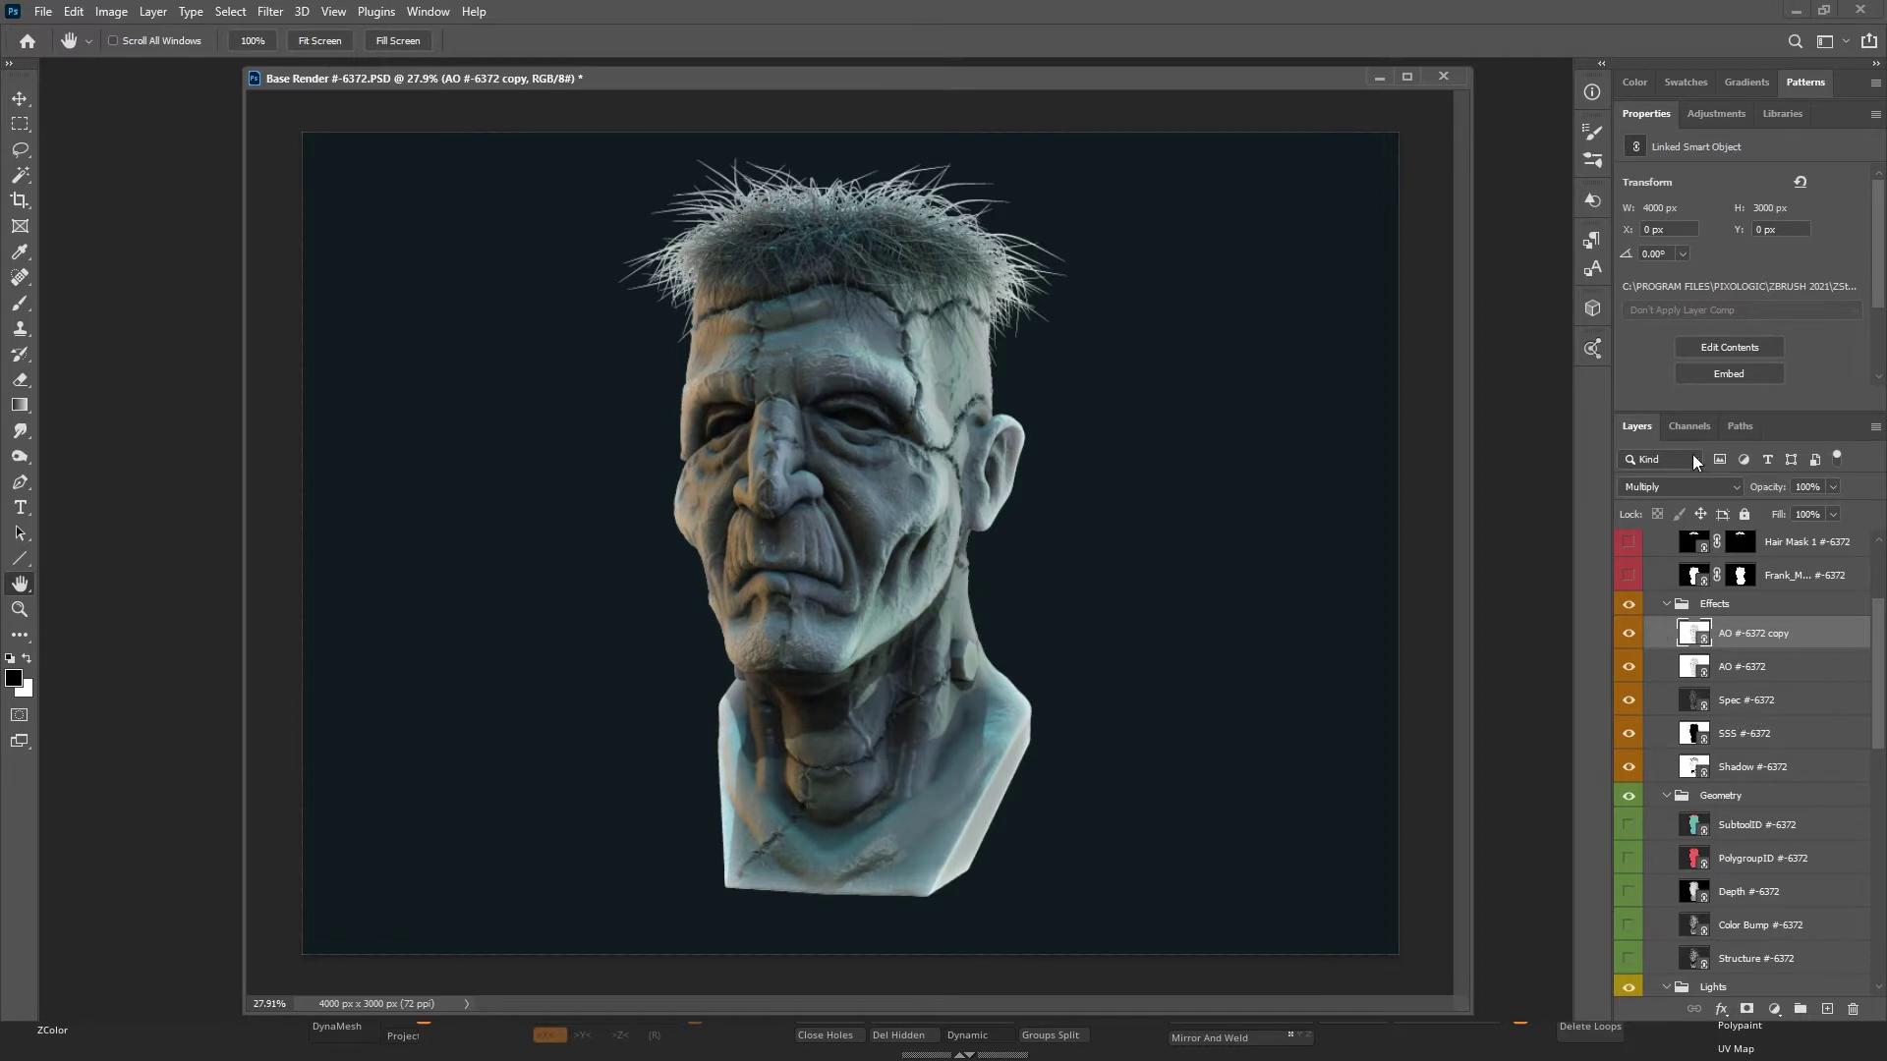
# Preview the Frank_Monster, Hair, Mask and Mask No AA layers in the Masks group, hiding each again.
pyautogui.scroll(2, 1734, 699)
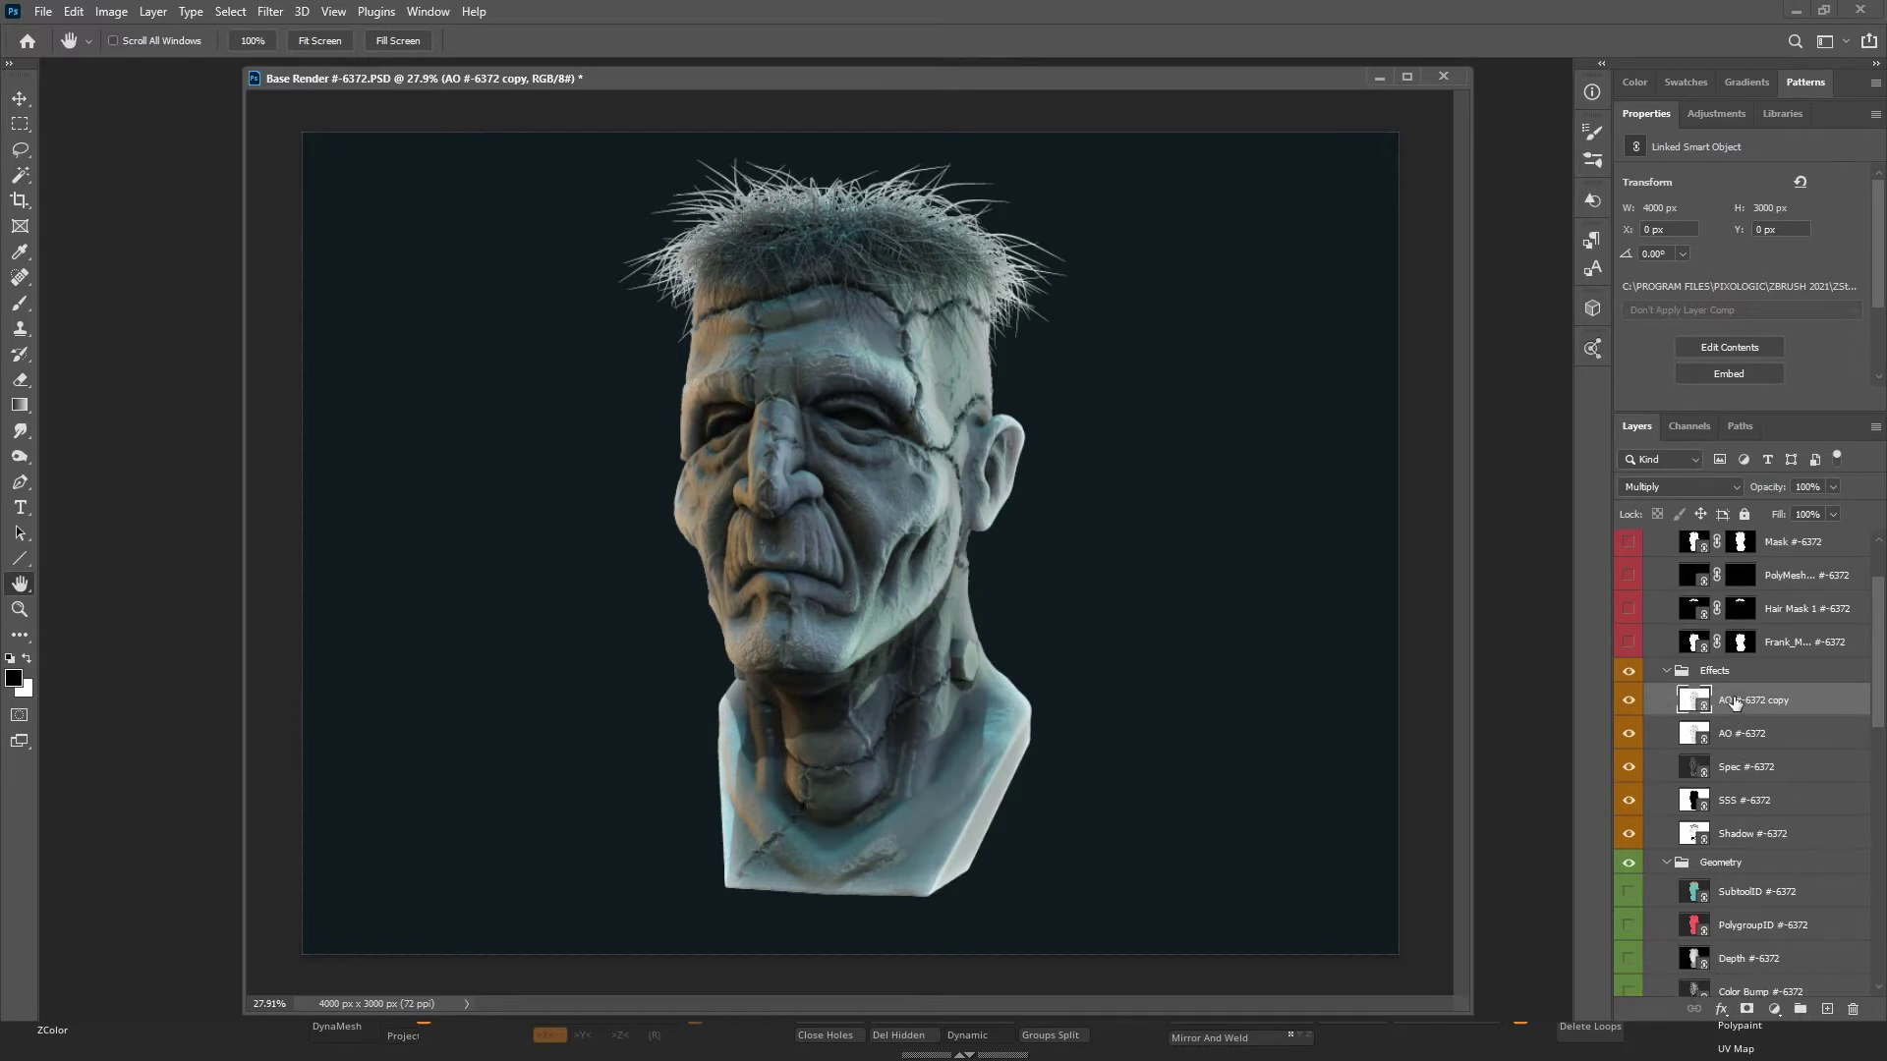
pyautogui.scroll(3, 1735, 699)
pyautogui.click(1803, 752)
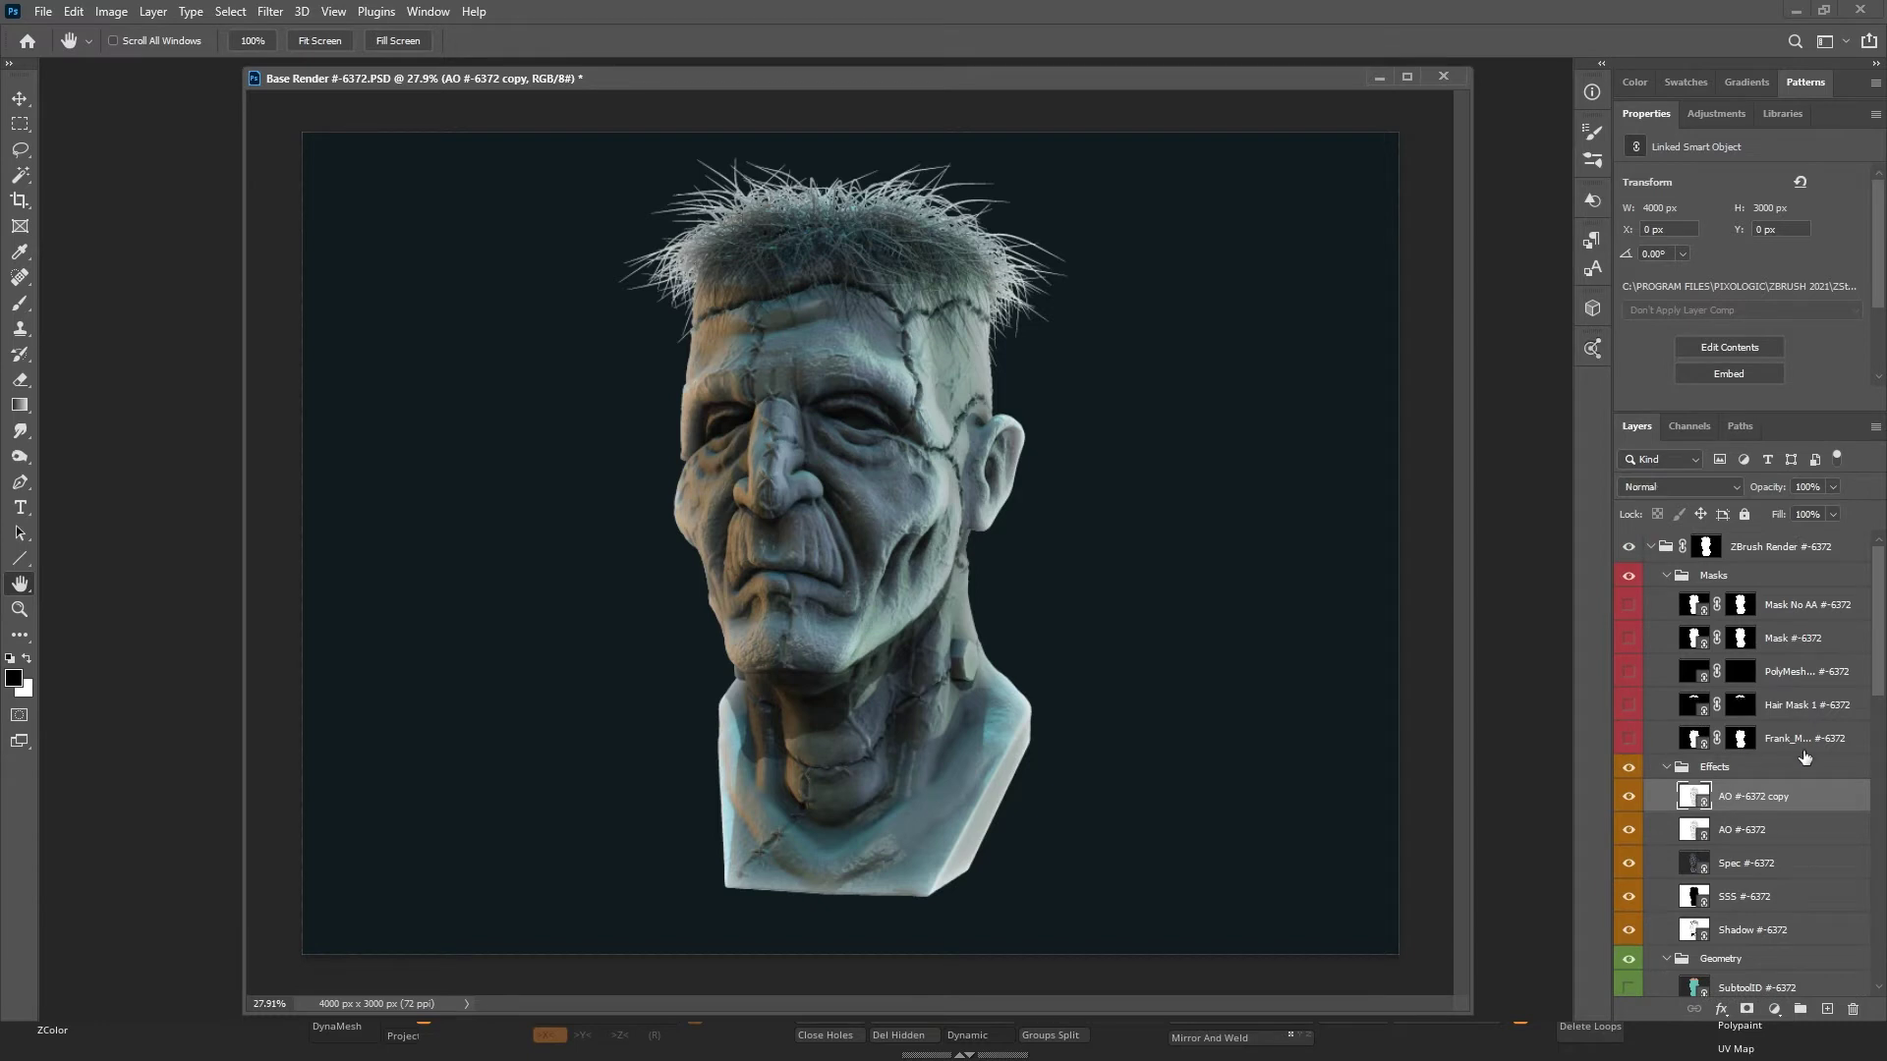
pyautogui.click(1627, 741)
pyautogui.click(1626, 741)
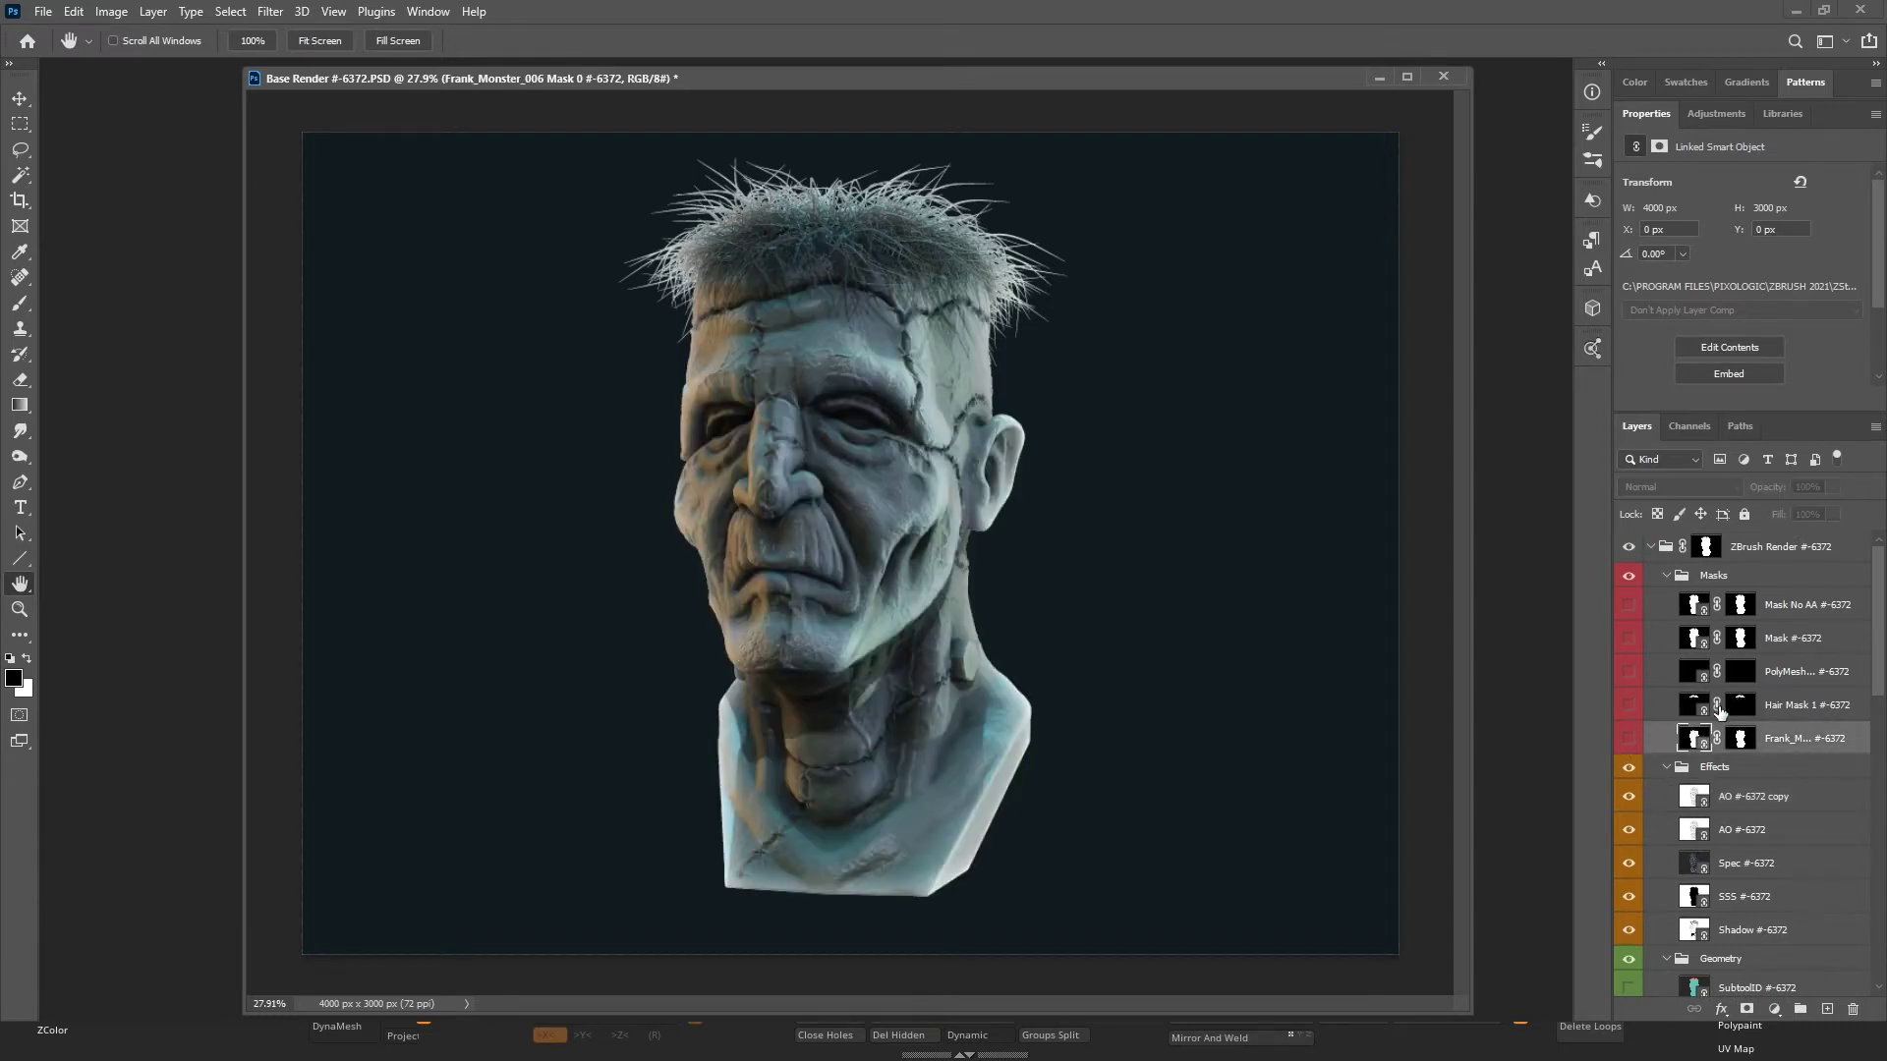
pyautogui.click(1794, 709)
pyautogui.click(1631, 706)
pyautogui.click(1631, 706)
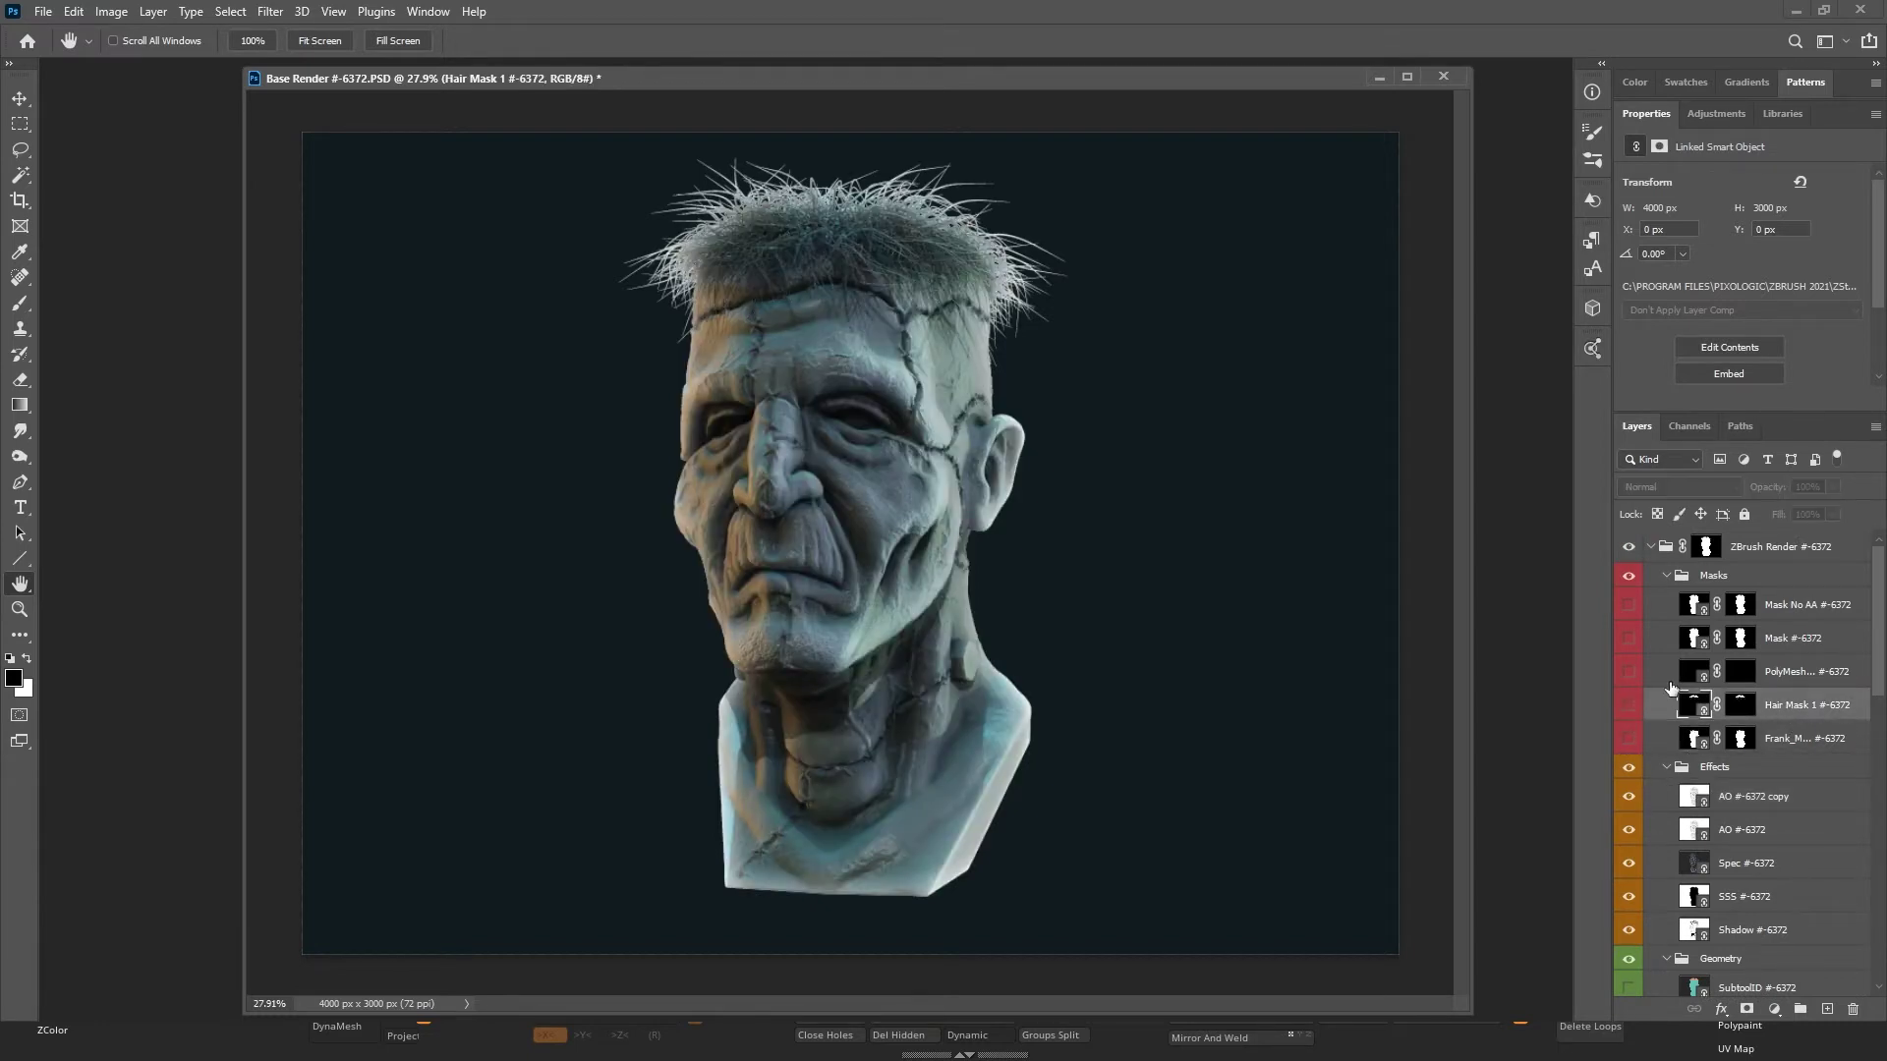
pyautogui.click(1629, 638)
pyautogui.click(1629, 637)
pyautogui.click(1629, 606)
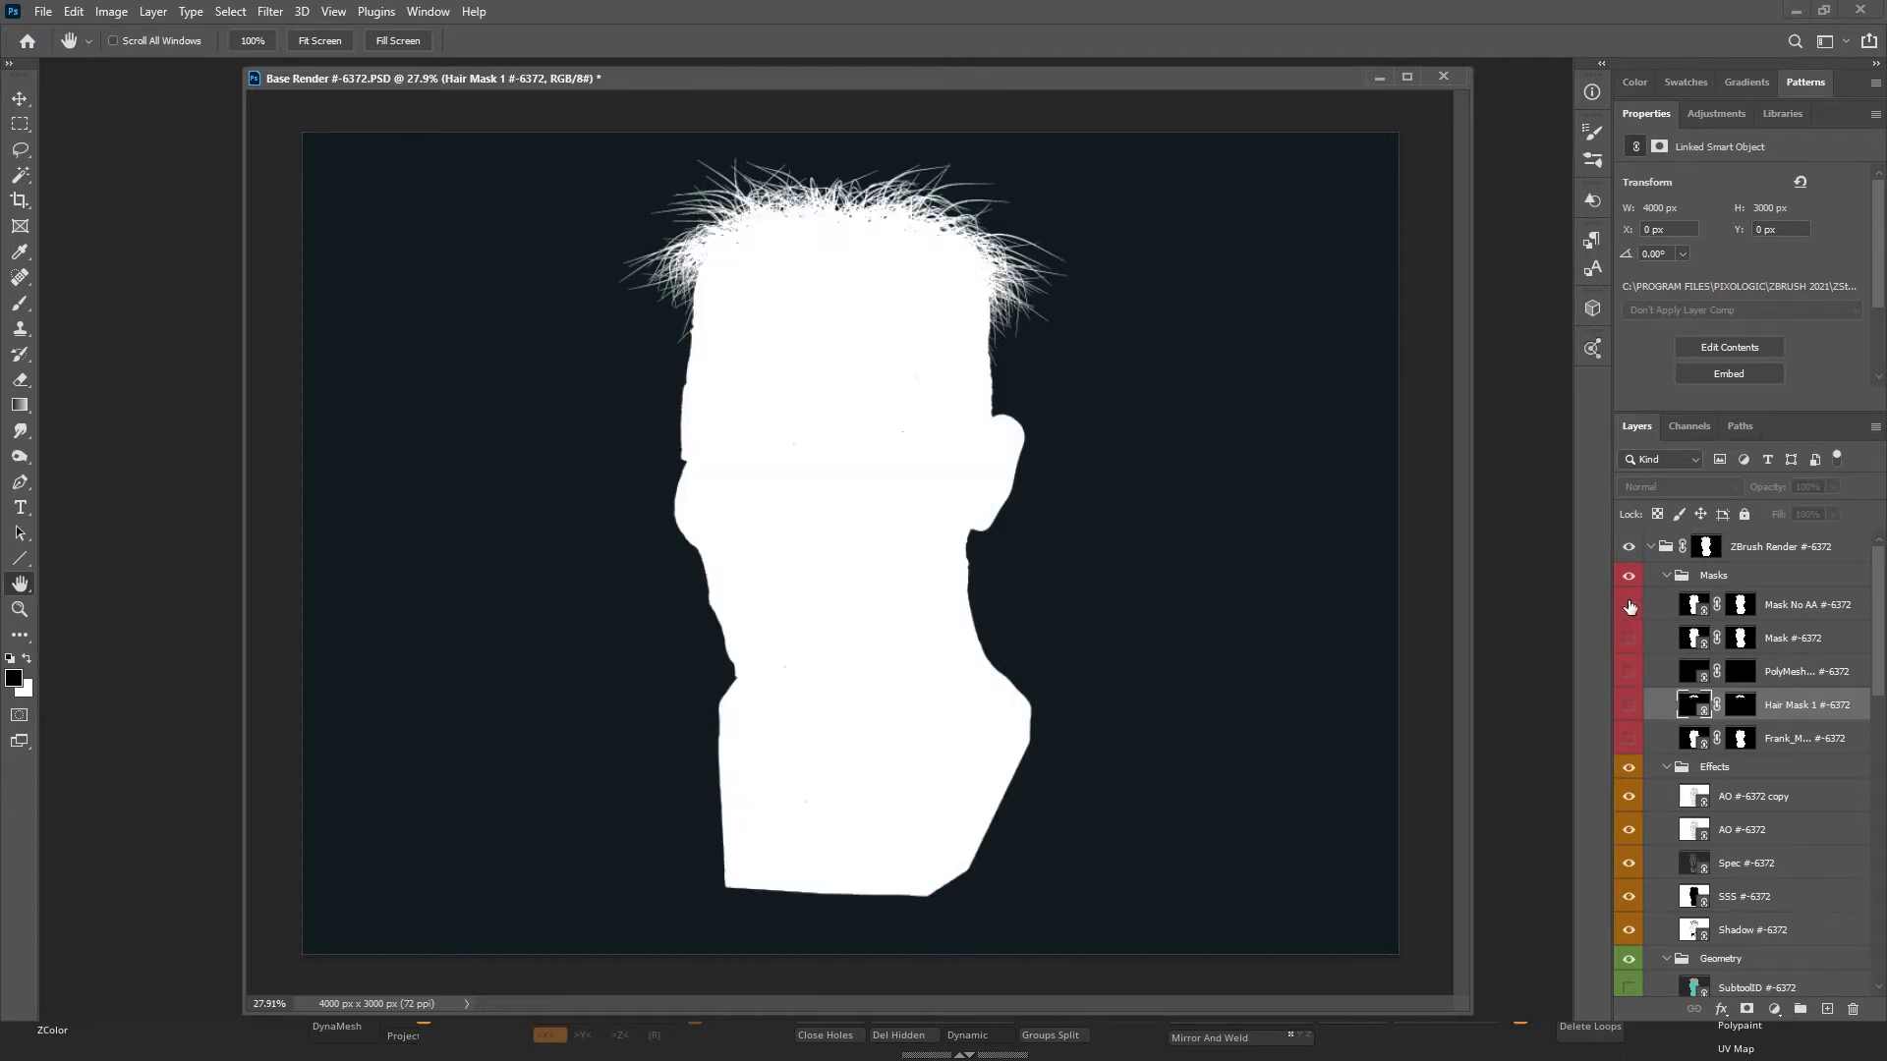
pyautogui.click(1630, 605)
# Collapse the Lights and Geometry groups and move Lights above Geometry, keeping it outside the Effects group.
pyautogui.scroll(-8, 1674, 593)
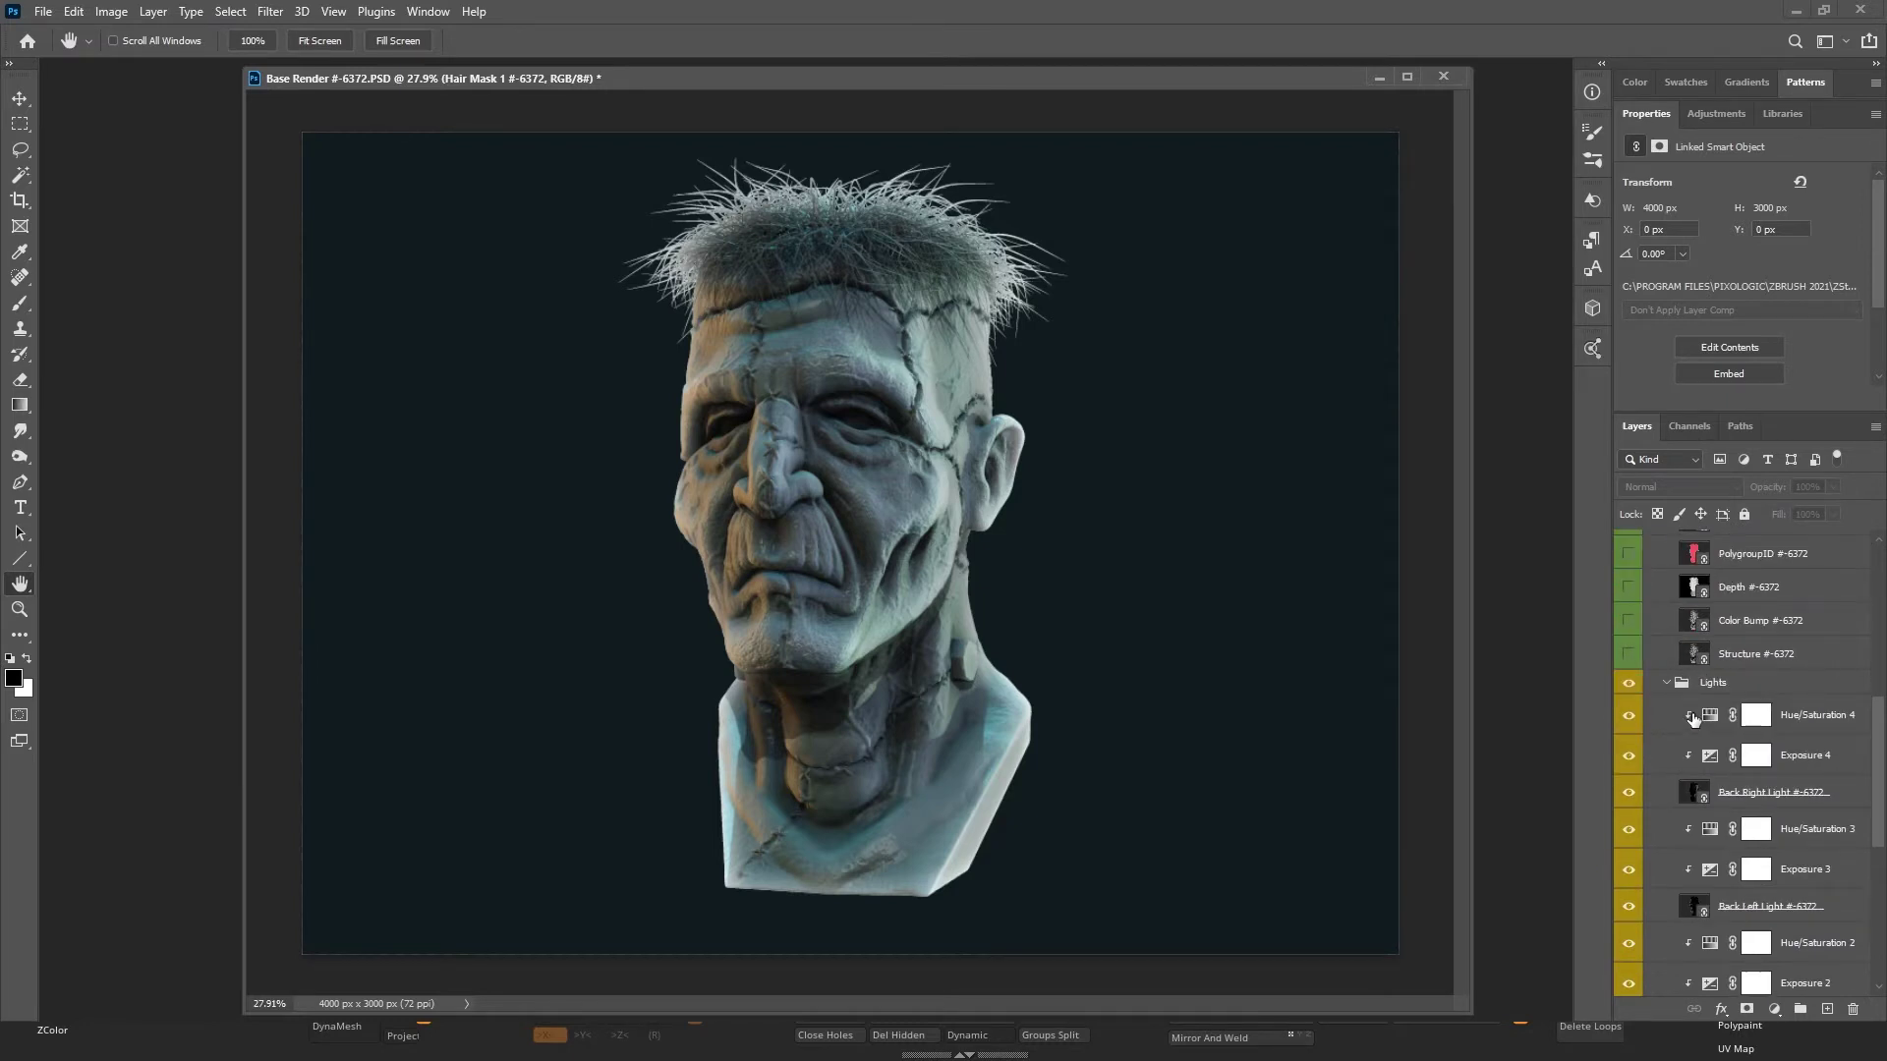
pyautogui.scroll(-2, 1691, 717)
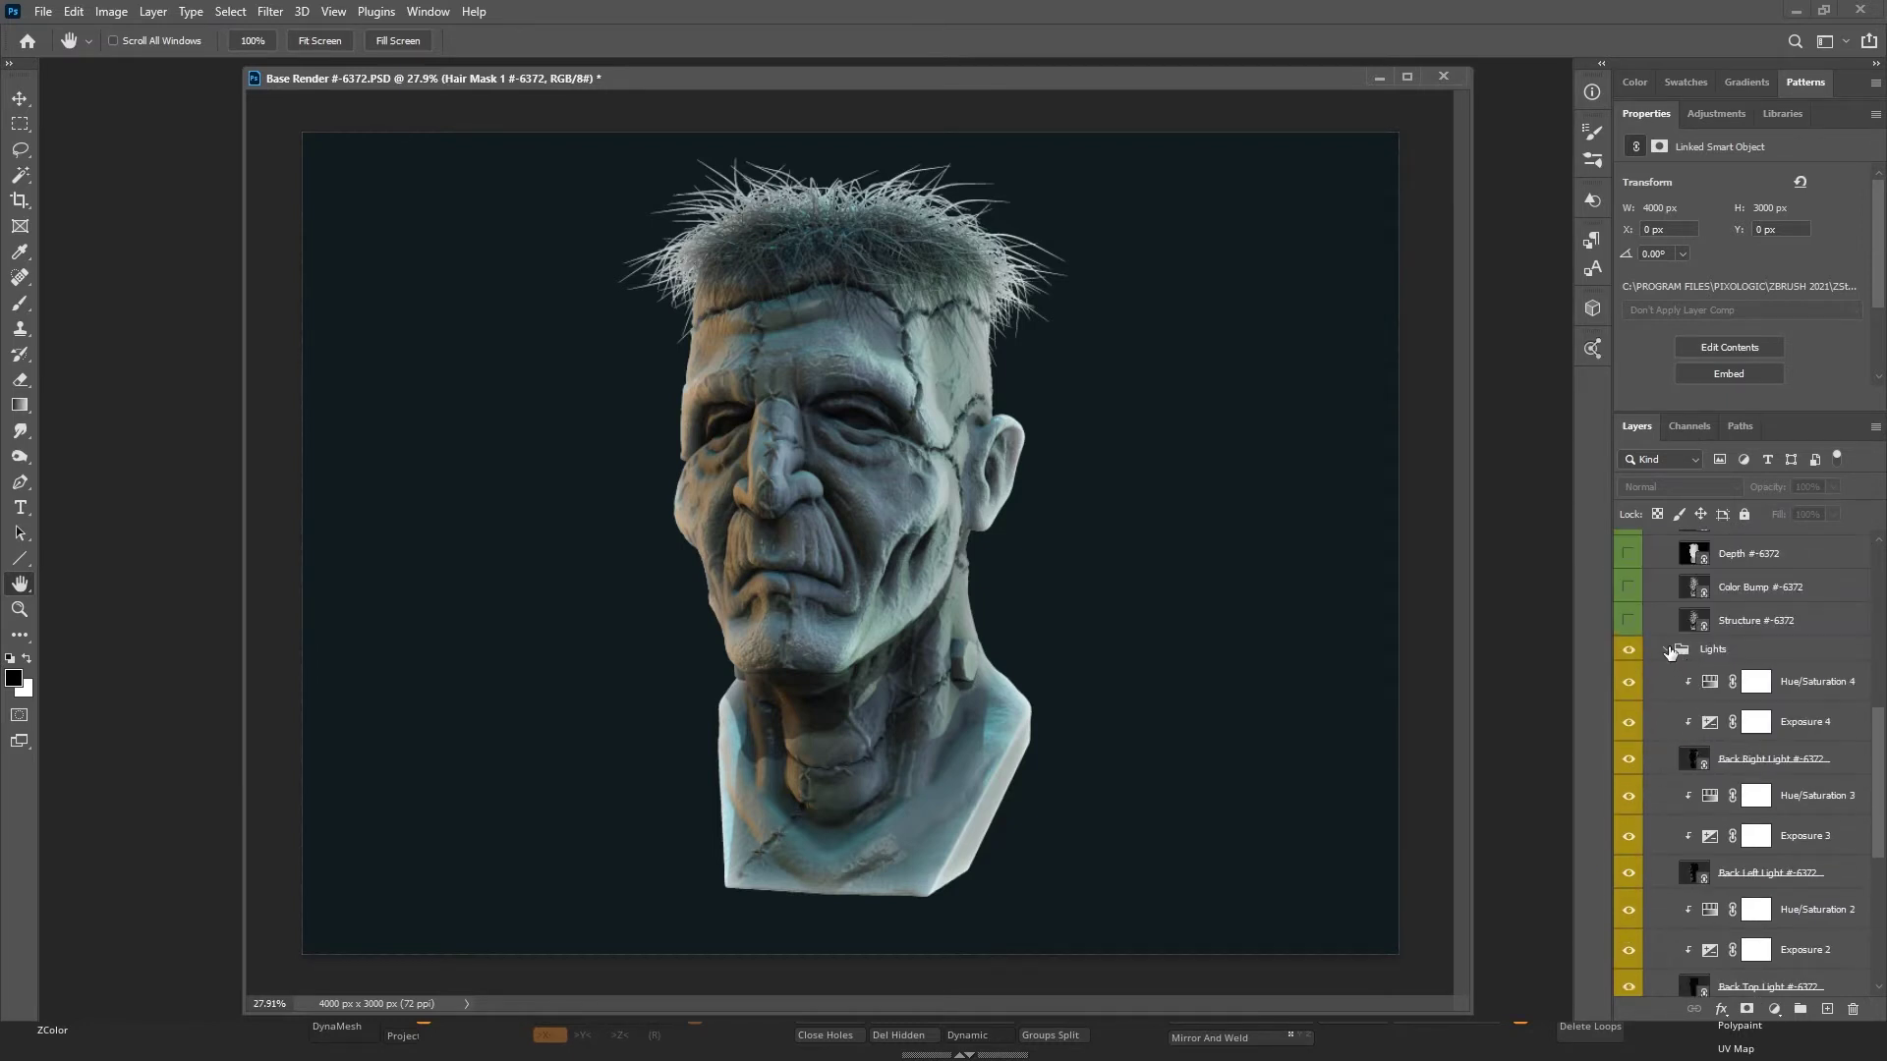
pyautogui.click(1667, 650)
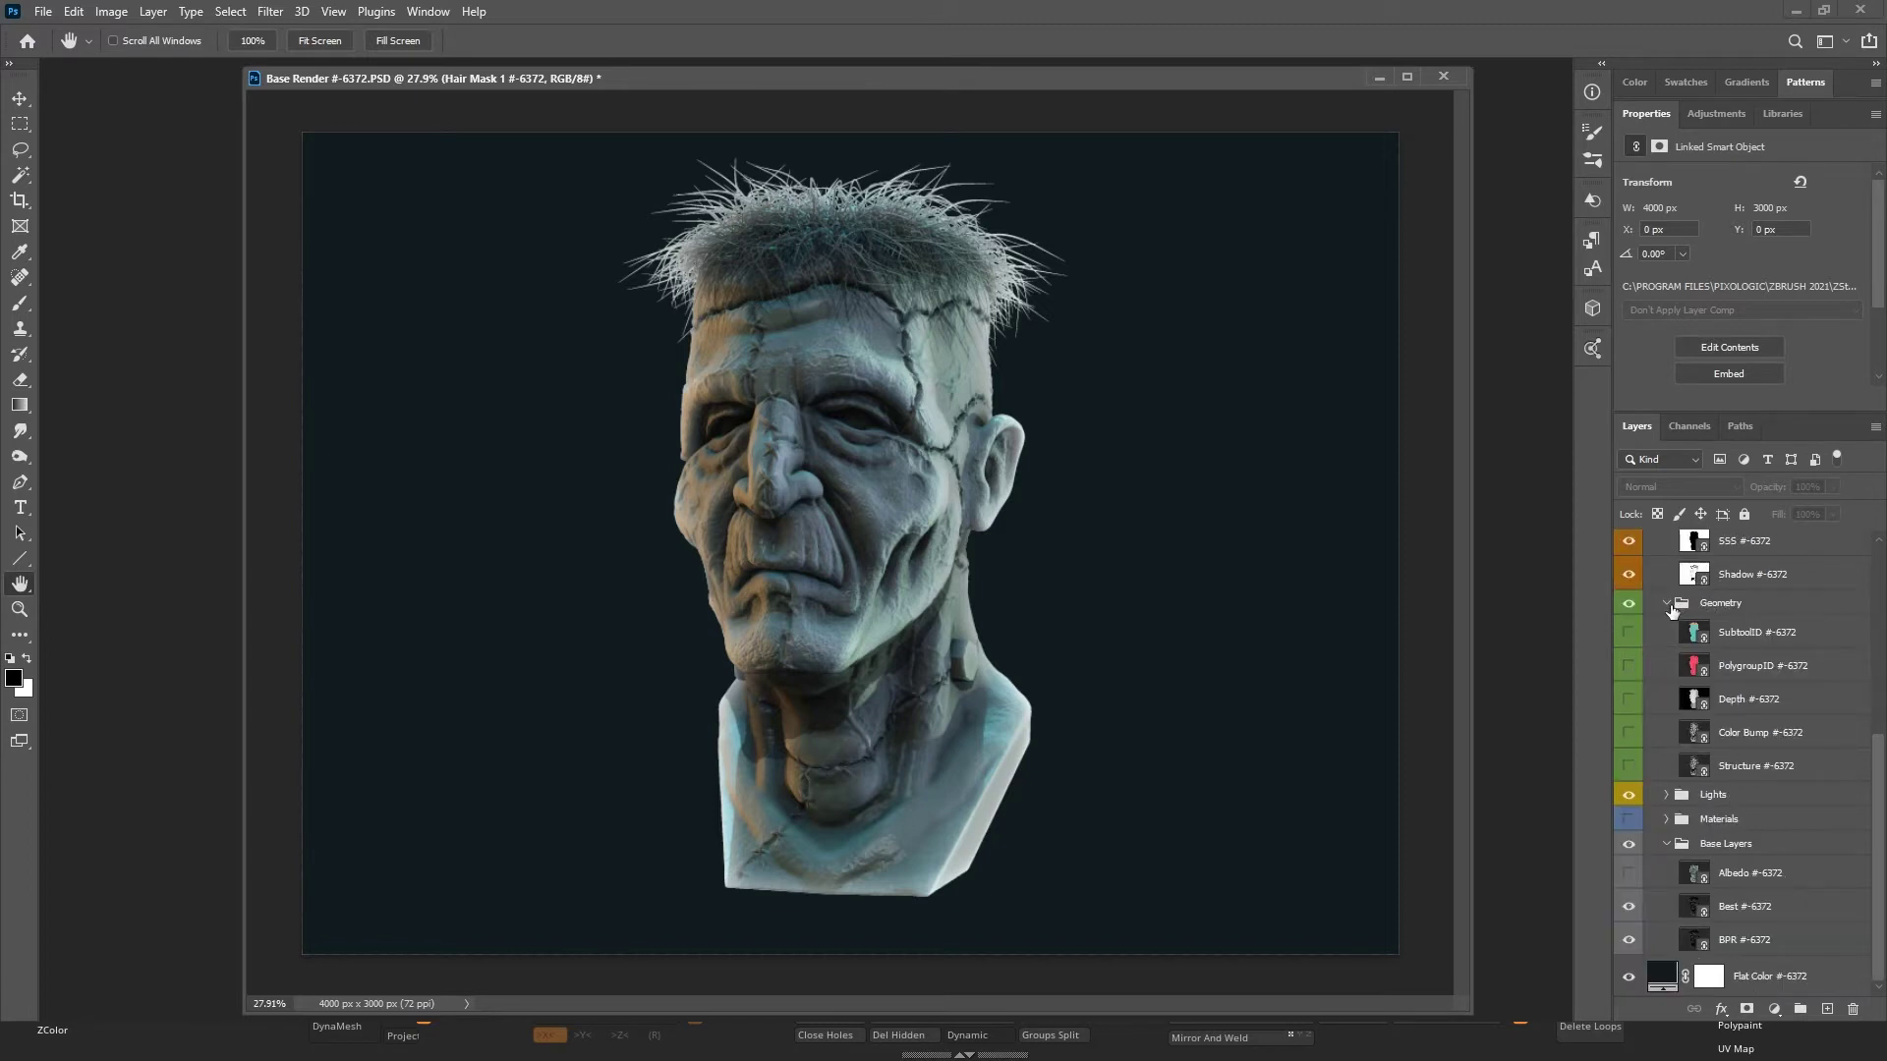
pyautogui.click(1665, 604)
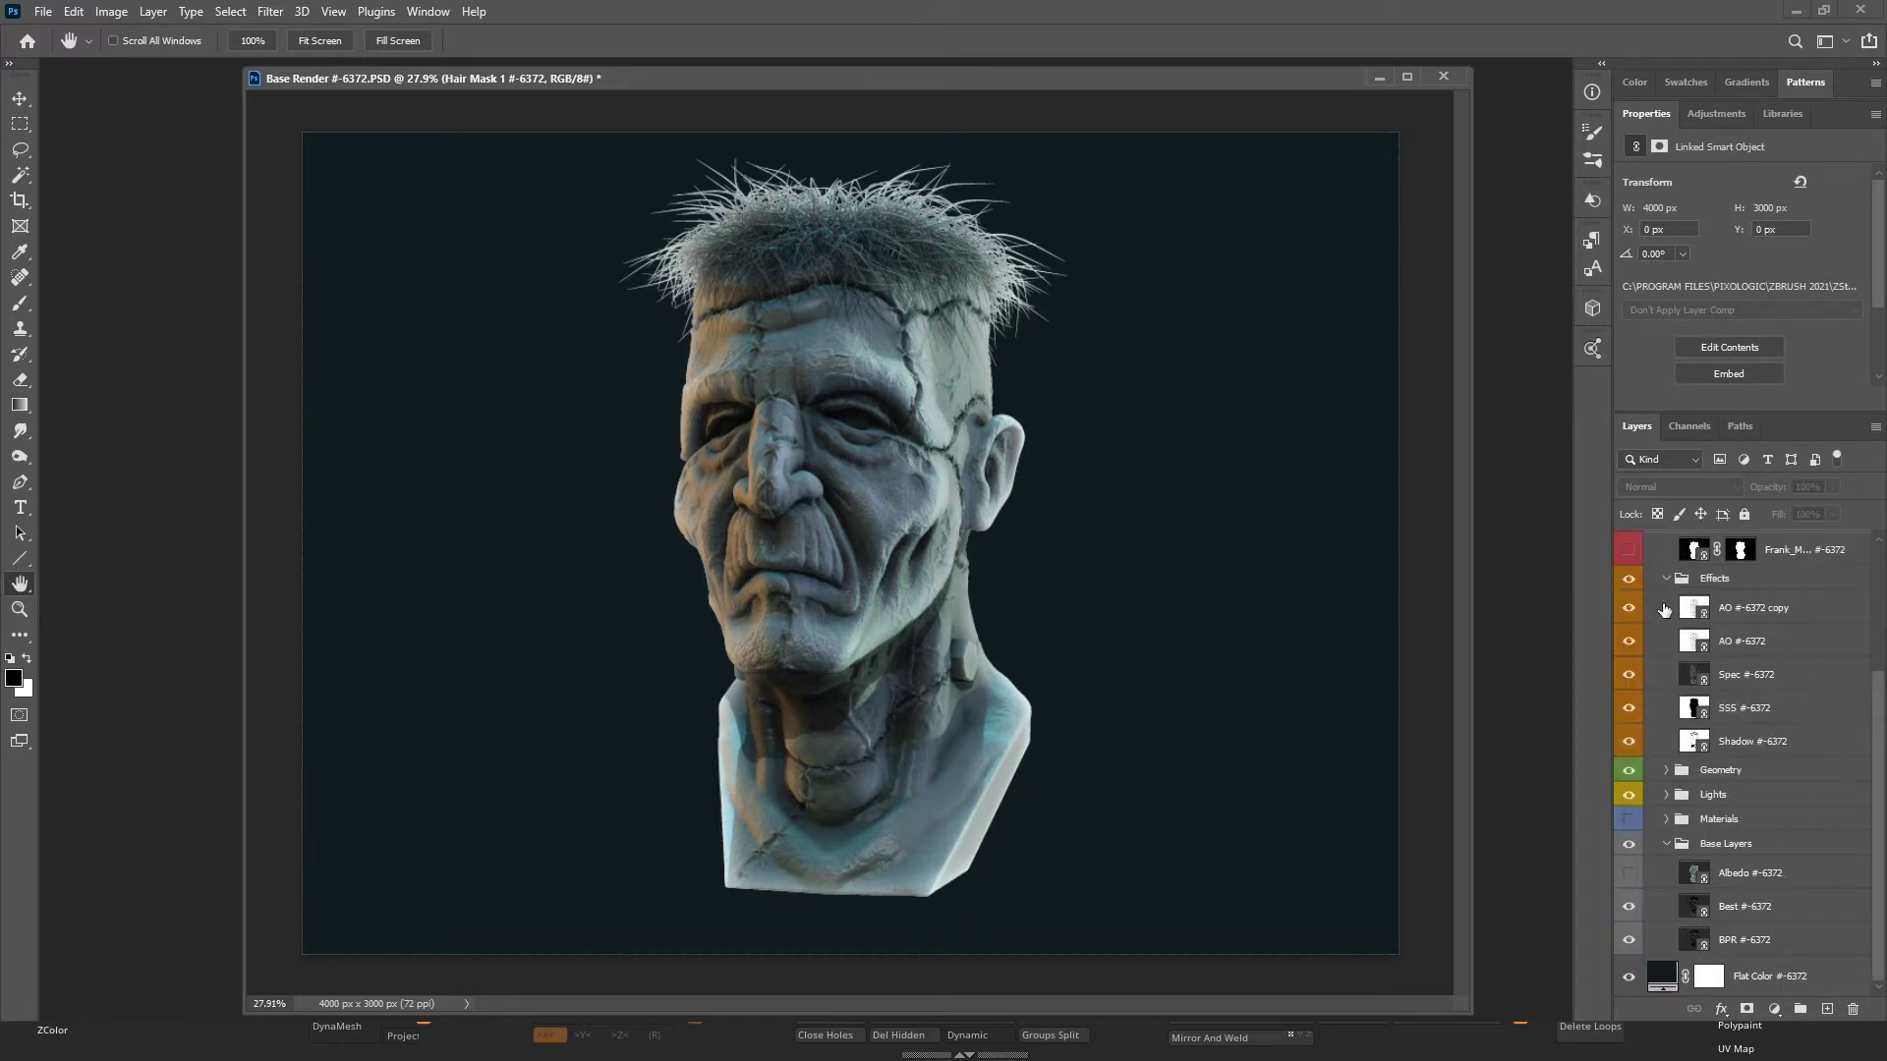
pyautogui.click(1755, 794)
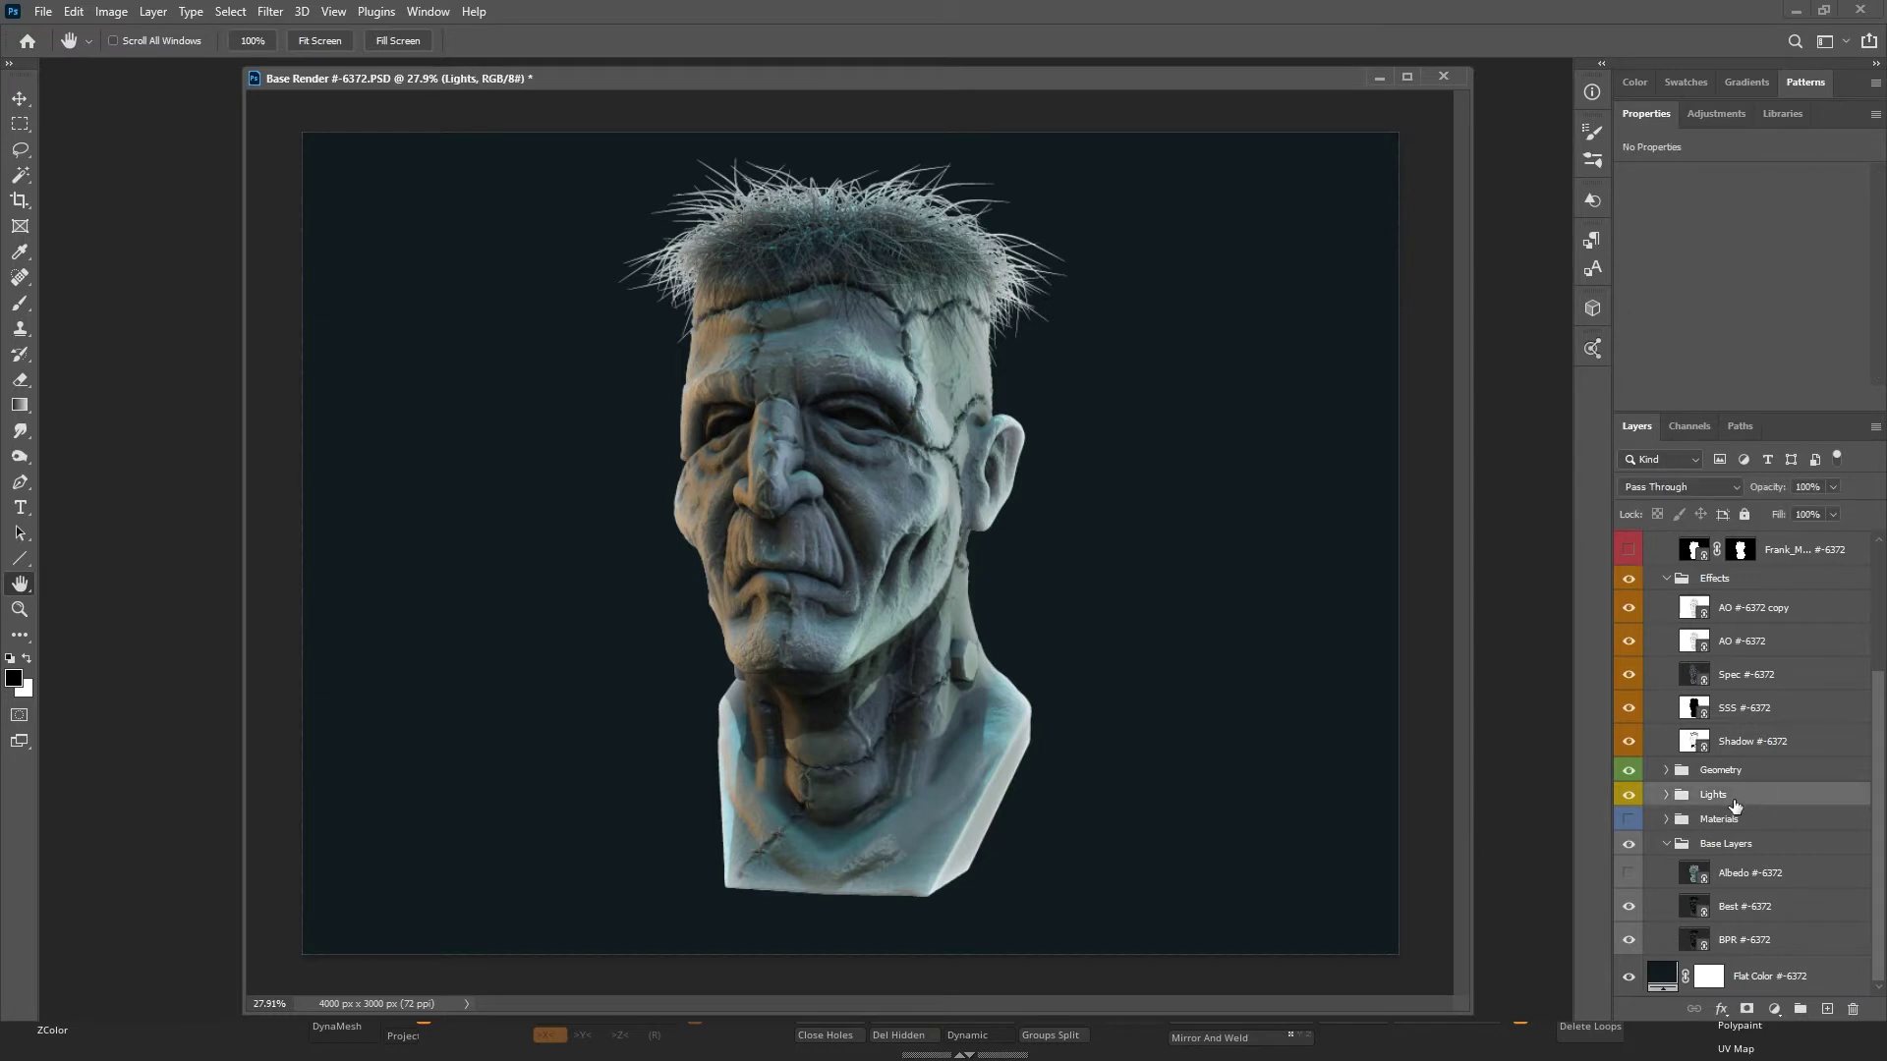
pyautogui.moveTo(1758, 796); pyautogui.dragTo(1754, 748)
pyautogui.moveTo(1753, 744); pyautogui.dragTo(1757, 750)
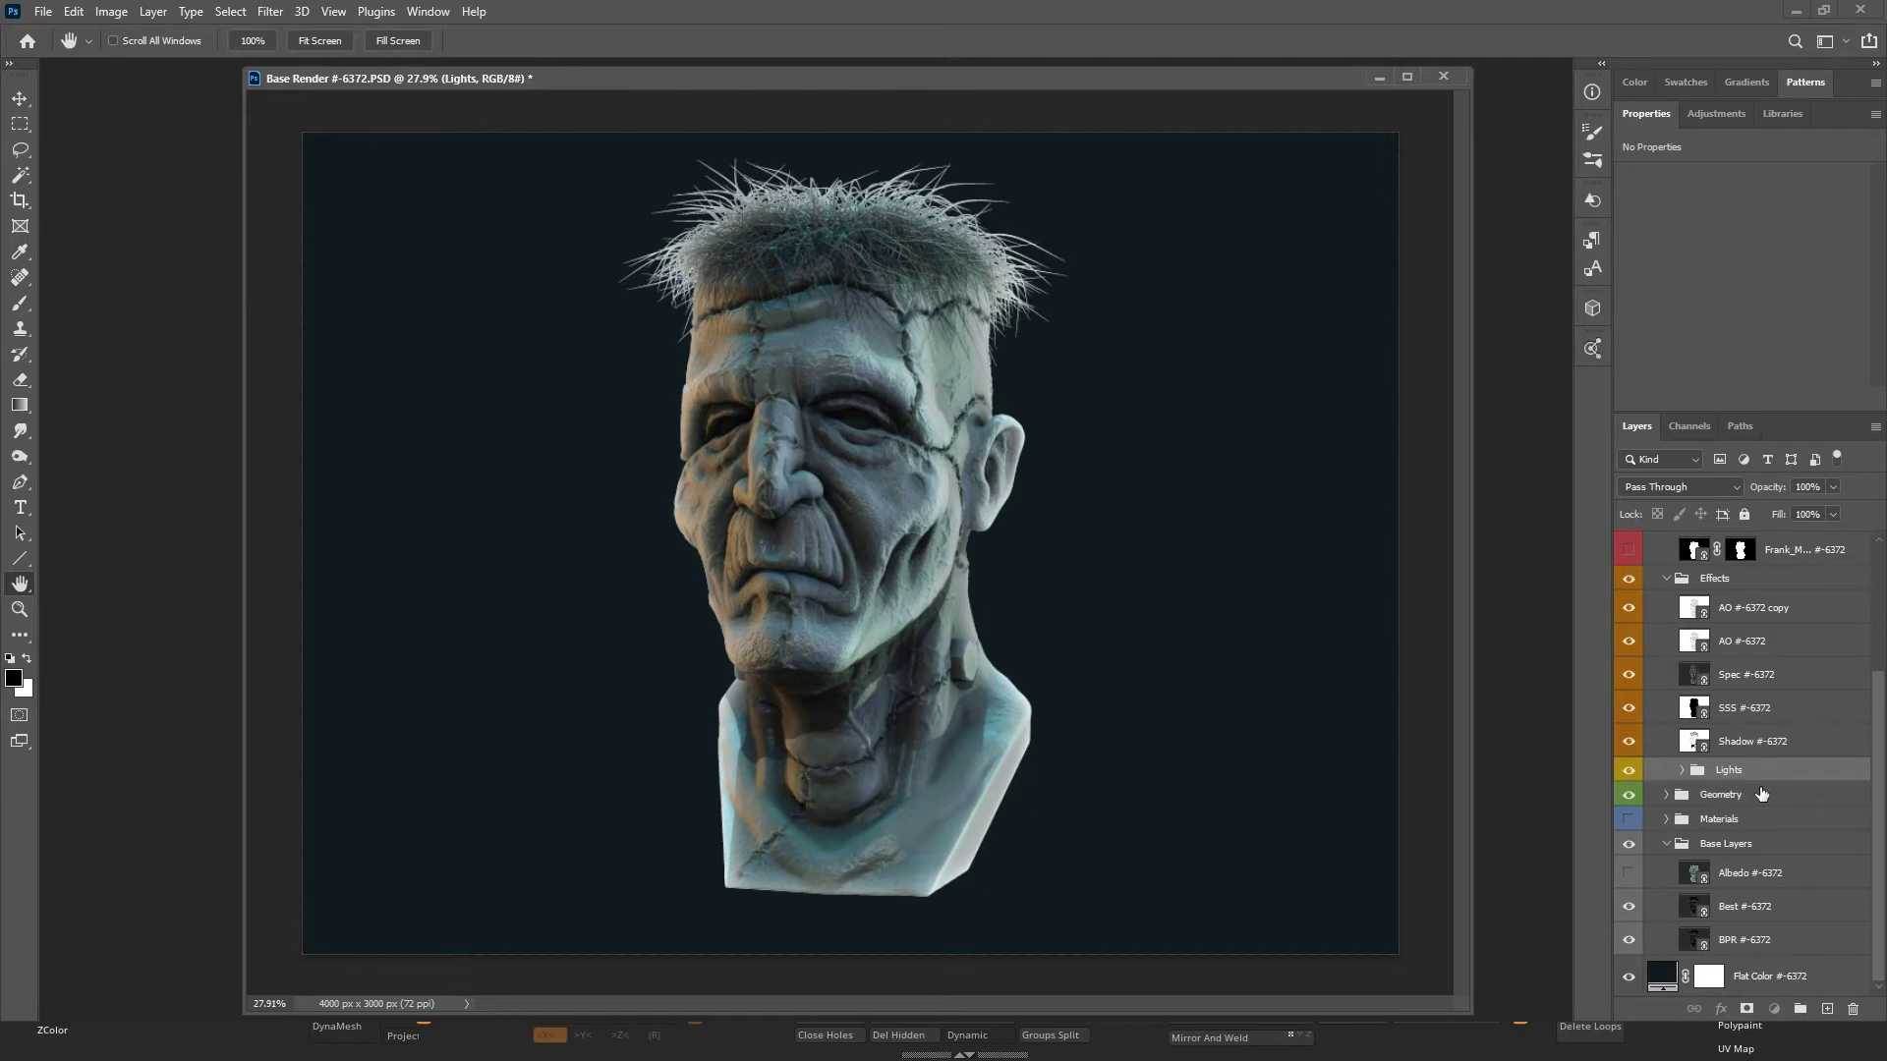
pyautogui.moveTo(1813, 770); pyautogui.dragTo(1808, 784)
# Expand the Geometry group and toggle the Structure and Color Bump layers to examine them beneath the Lights group.
pyautogui.click(1666, 795)
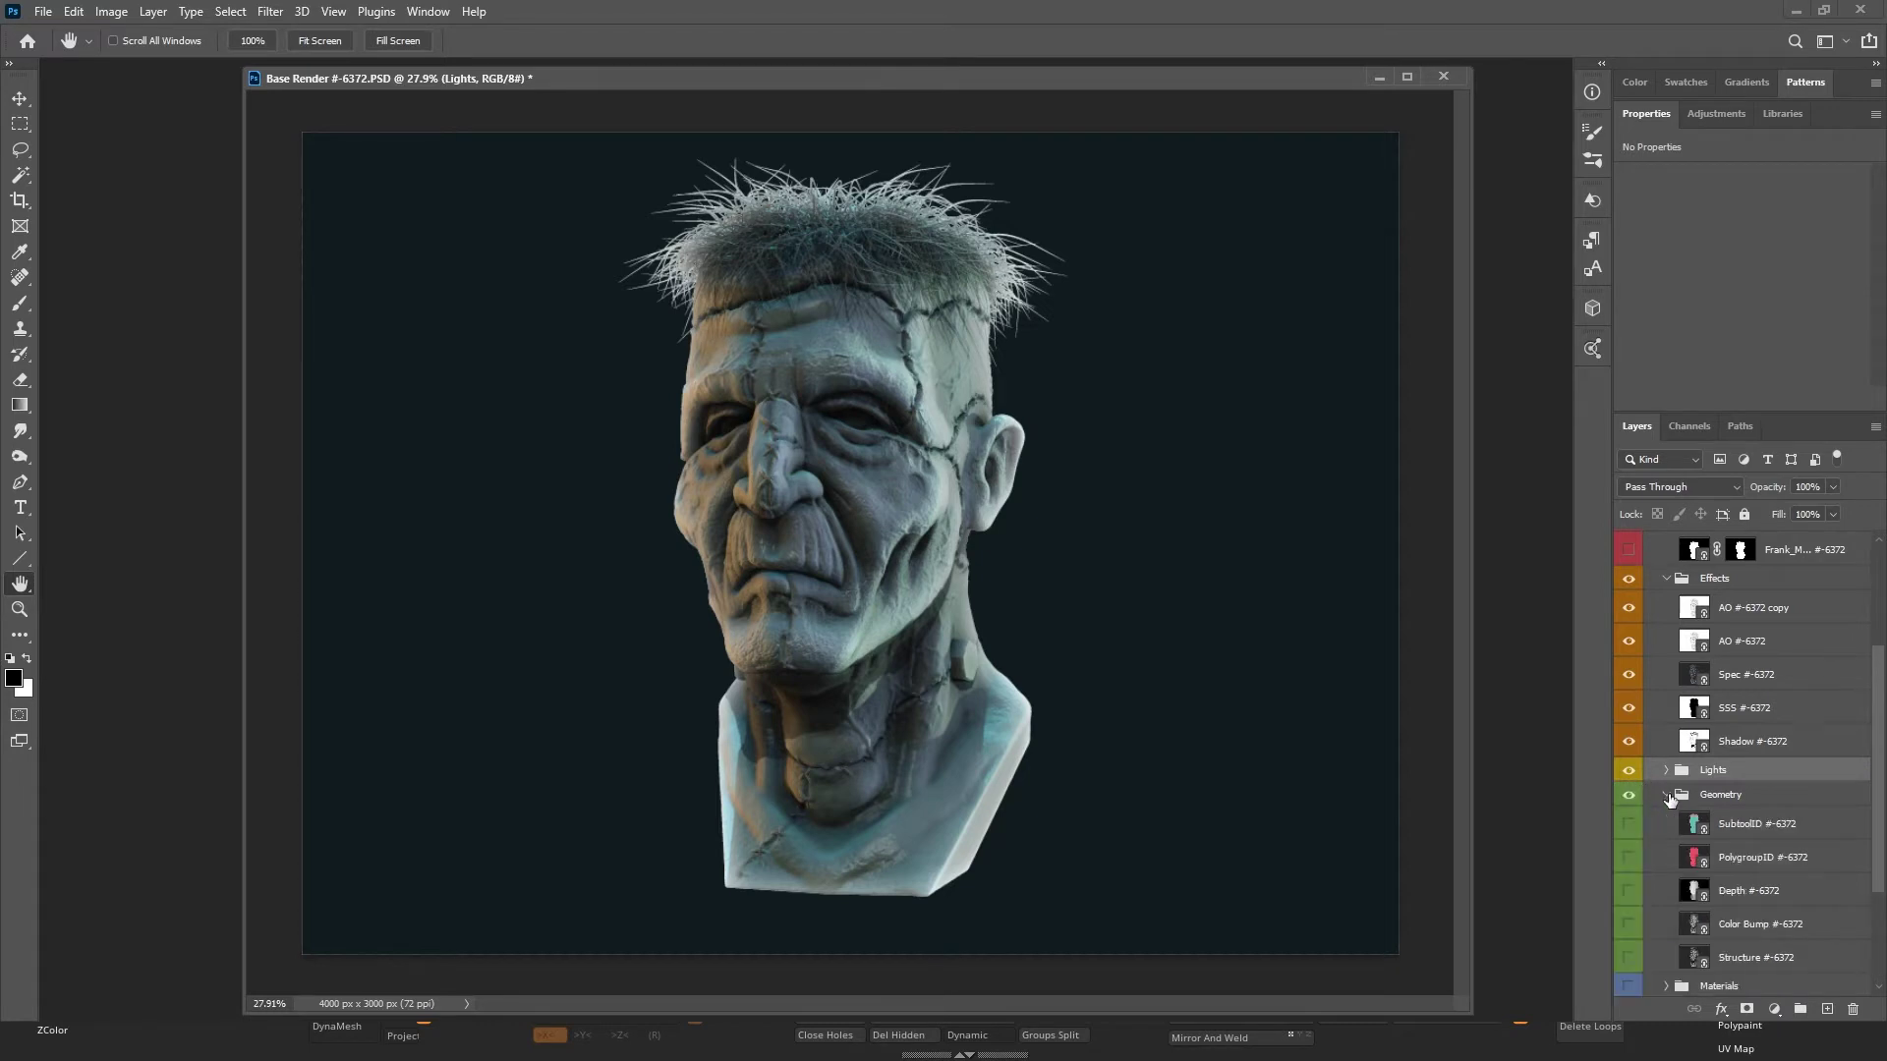
pyautogui.click(1628, 958)
pyautogui.click(1628, 958)
pyautogui.click(1629, 958)
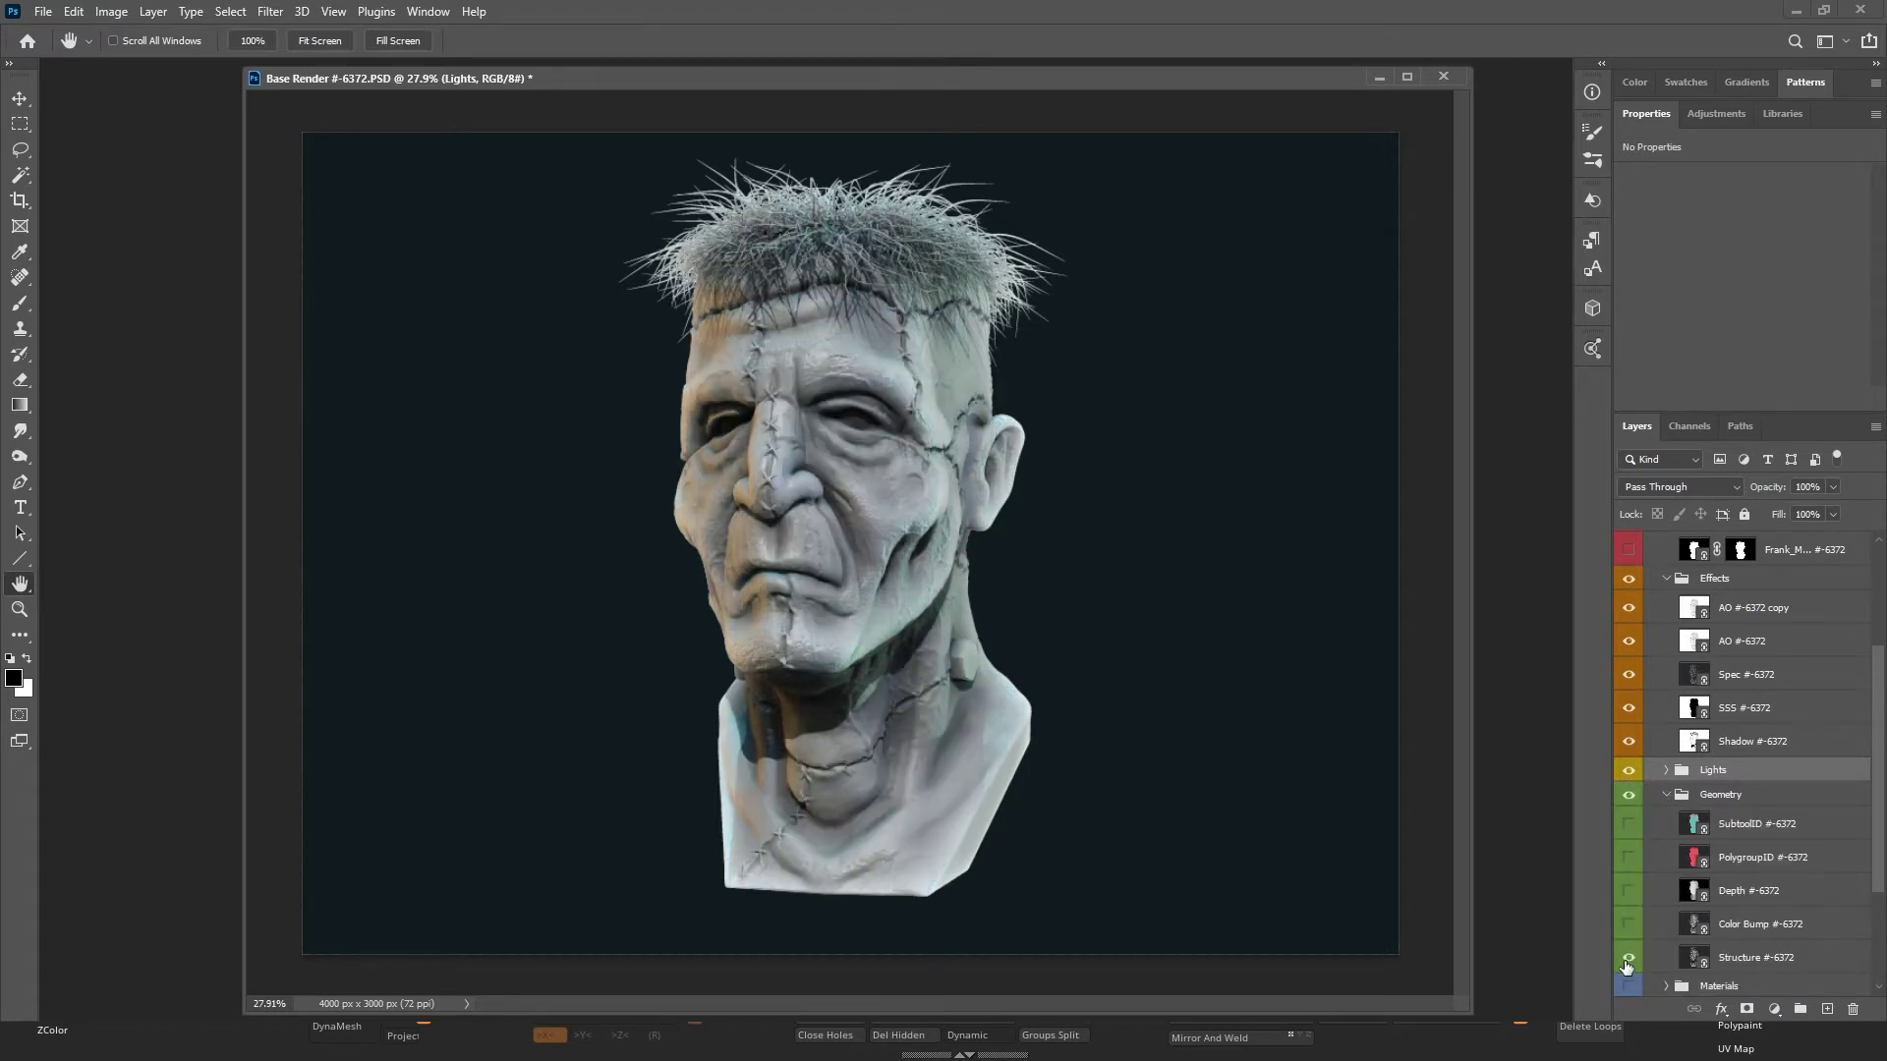
pyautogui.click(1627, 961)
pyautogui.click(1629, 925)
pyautogui.click(1629, 925)
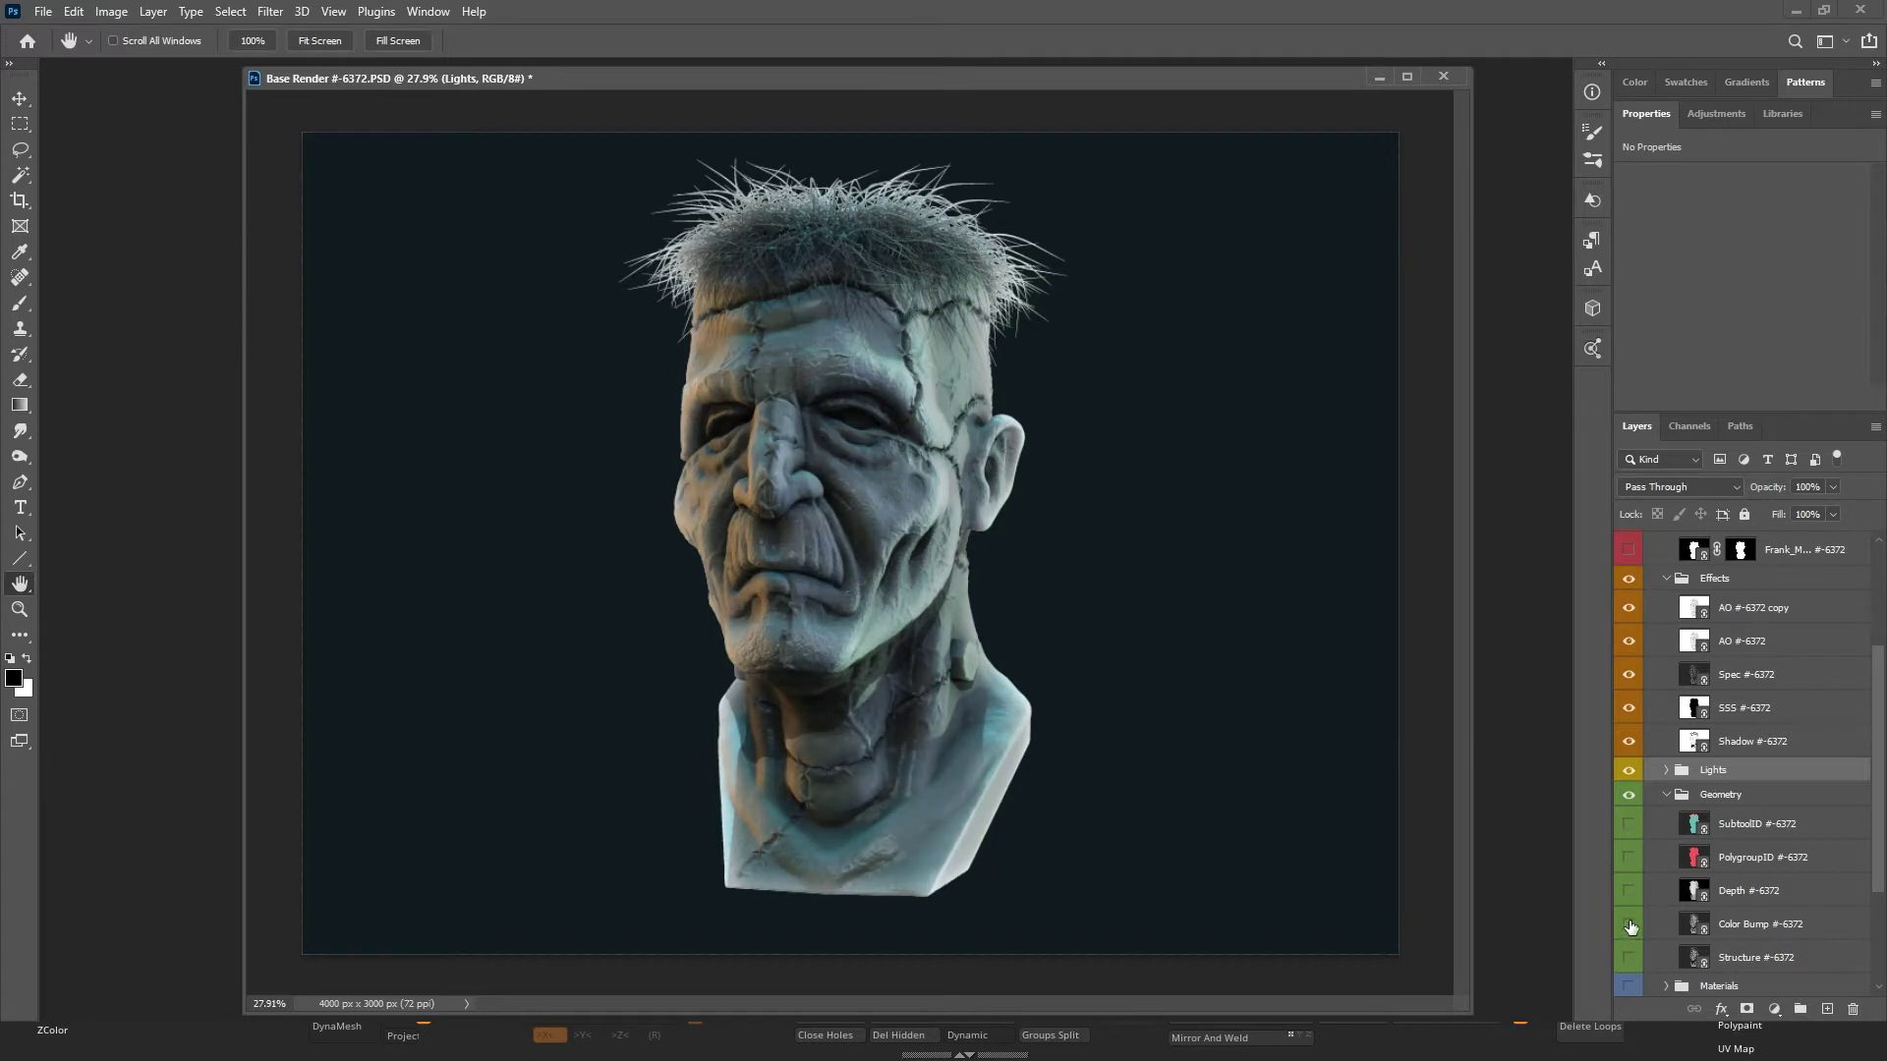
# Toggle the Color Bump, Depth and PolygroupID layers in the Geometry group to examine their effect, leaving each hidden.
pyautogui.click(1629, 926)
pyautogui.click(1630, 925)
pyautogui.click(1628, 891)
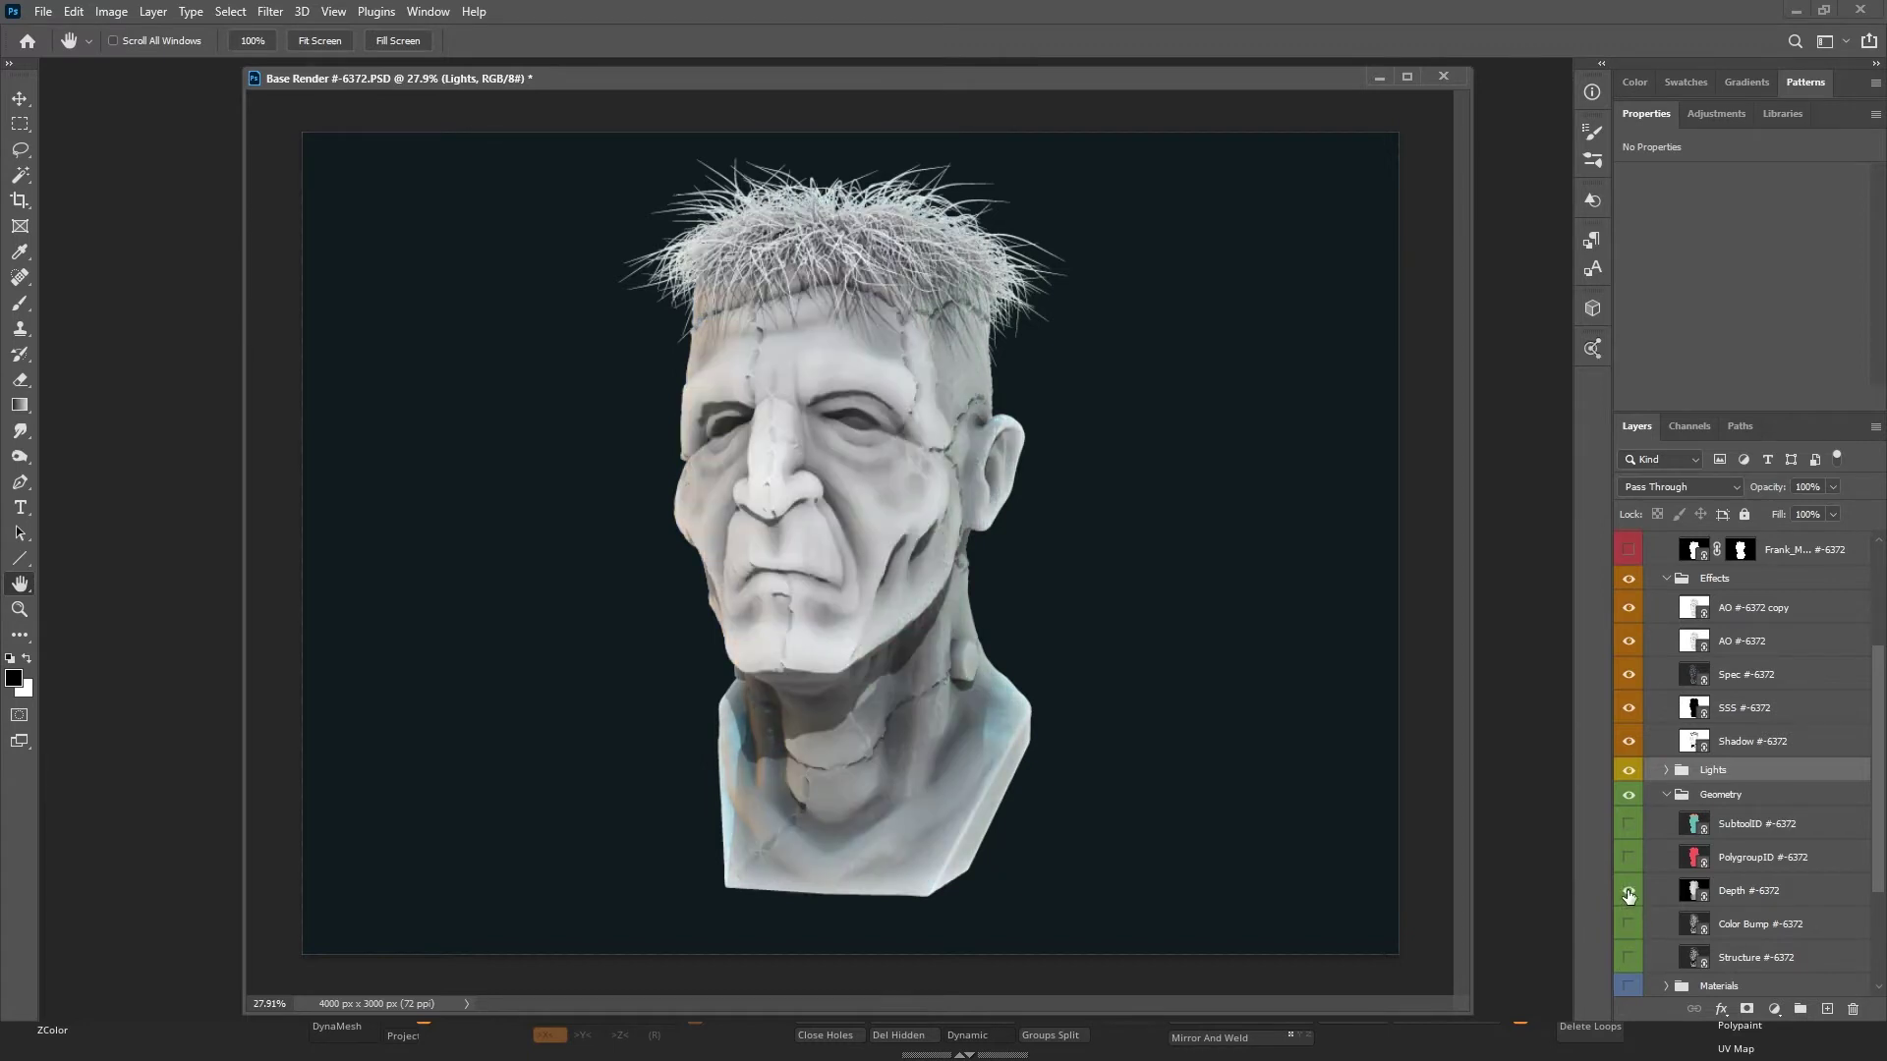
pyautogui.click(1628, 892)
pyautogui.click(1628, 856)
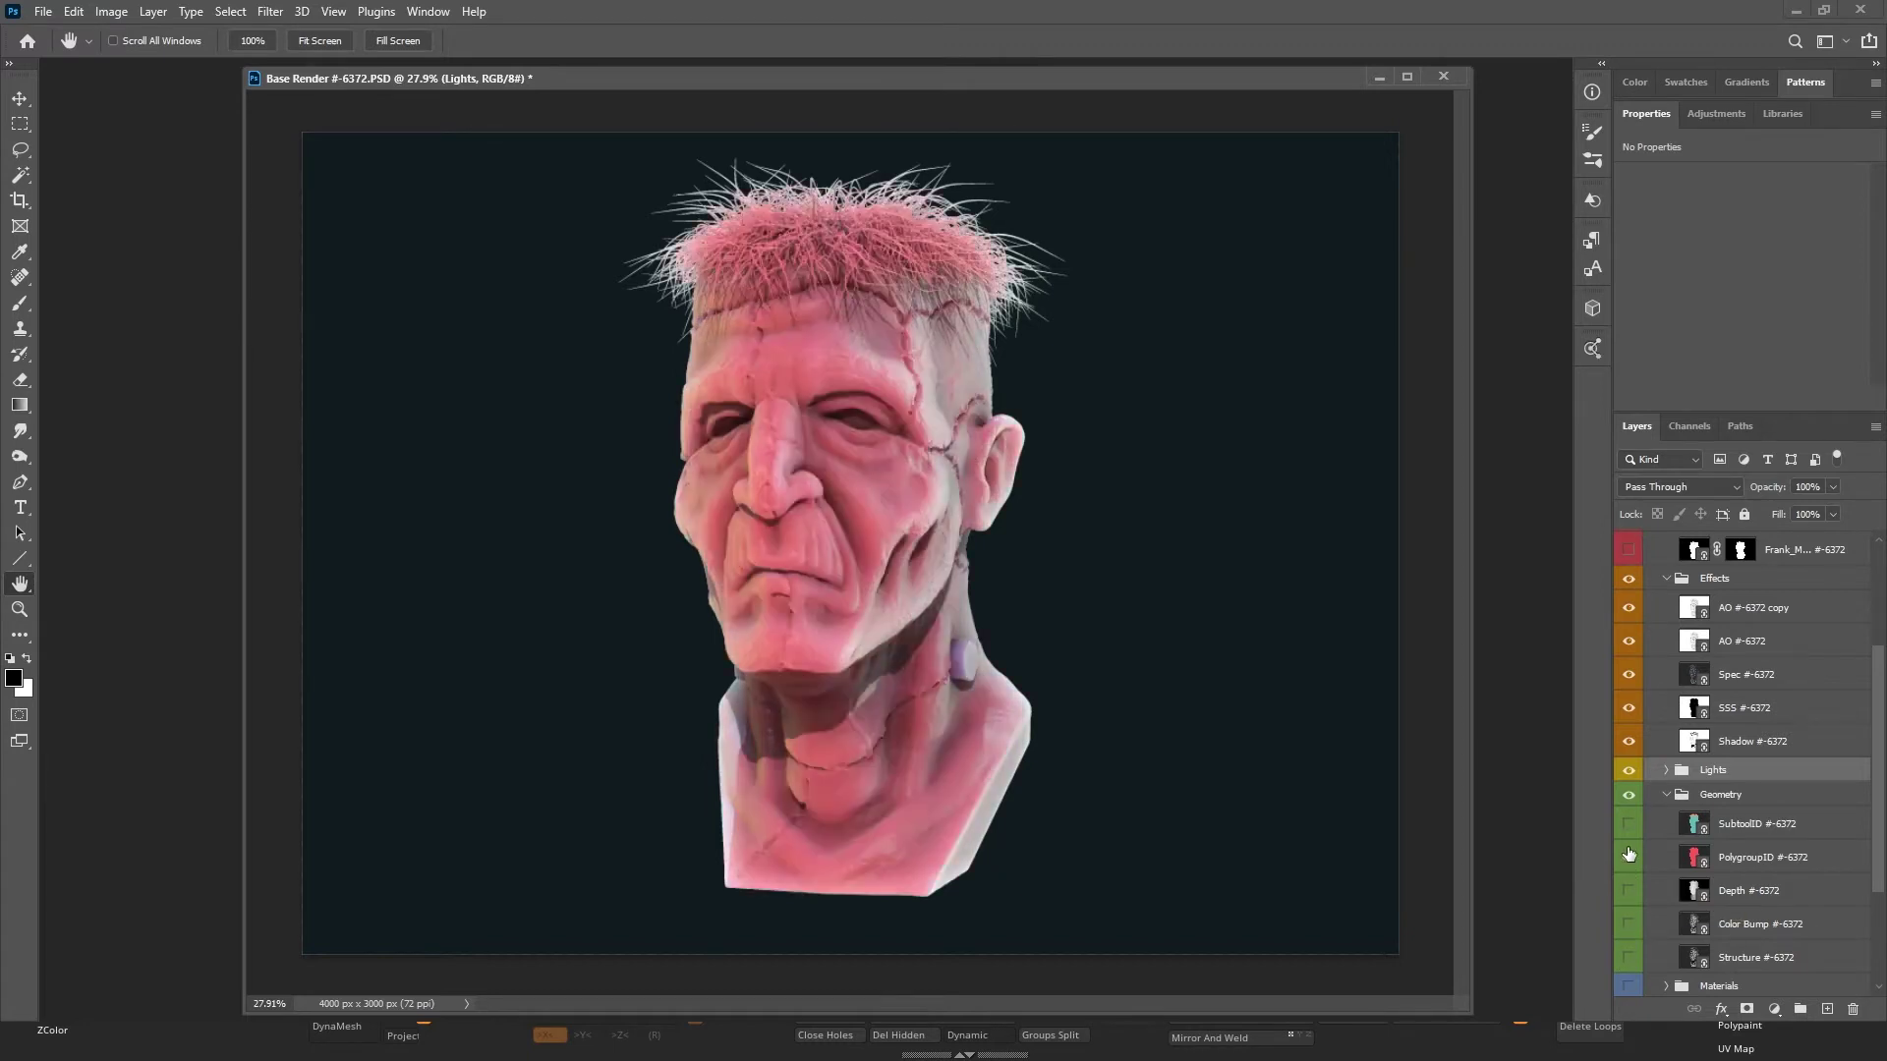
pyautogui.click(1630, 857)
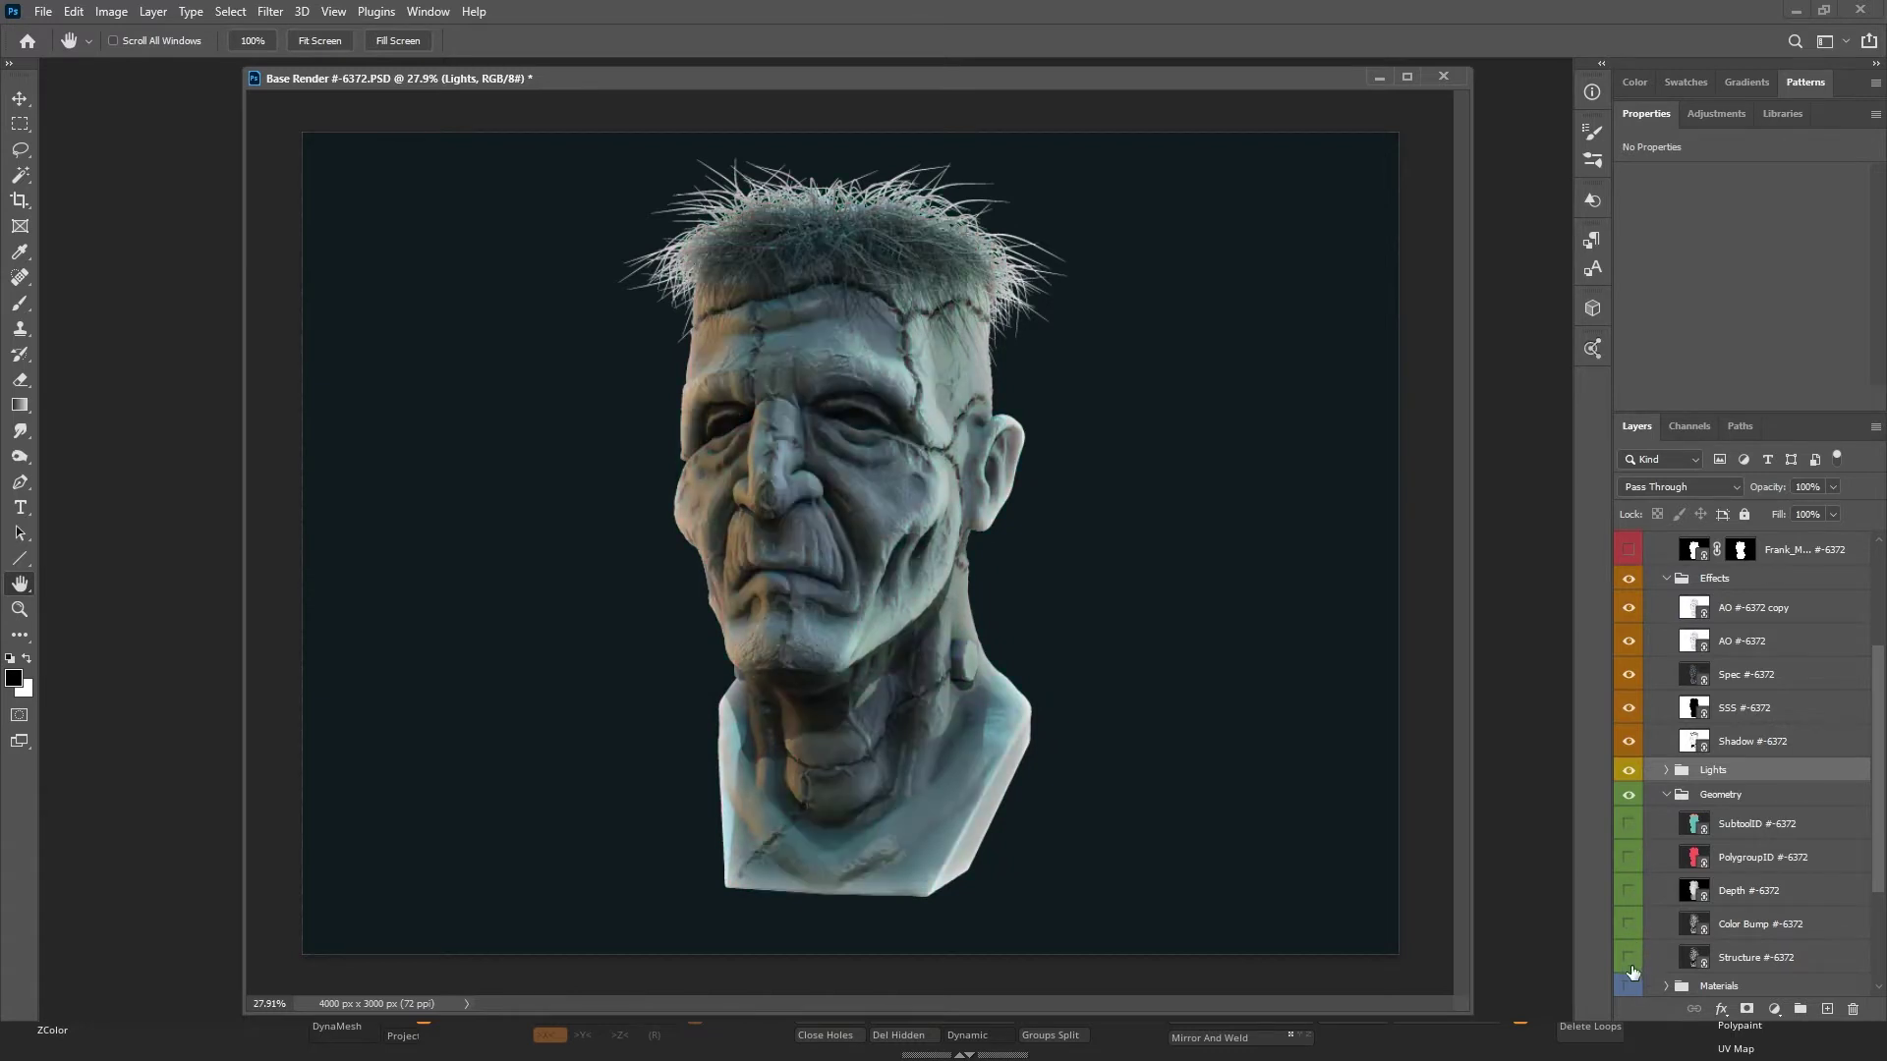
# Show the Structure layer in the Geometry group, compare blend modes from Darken onward, and set it to Color Dodge.
pyautogui.scroll(-2, 1647, 923)
pyautogui.click(1781, 890)
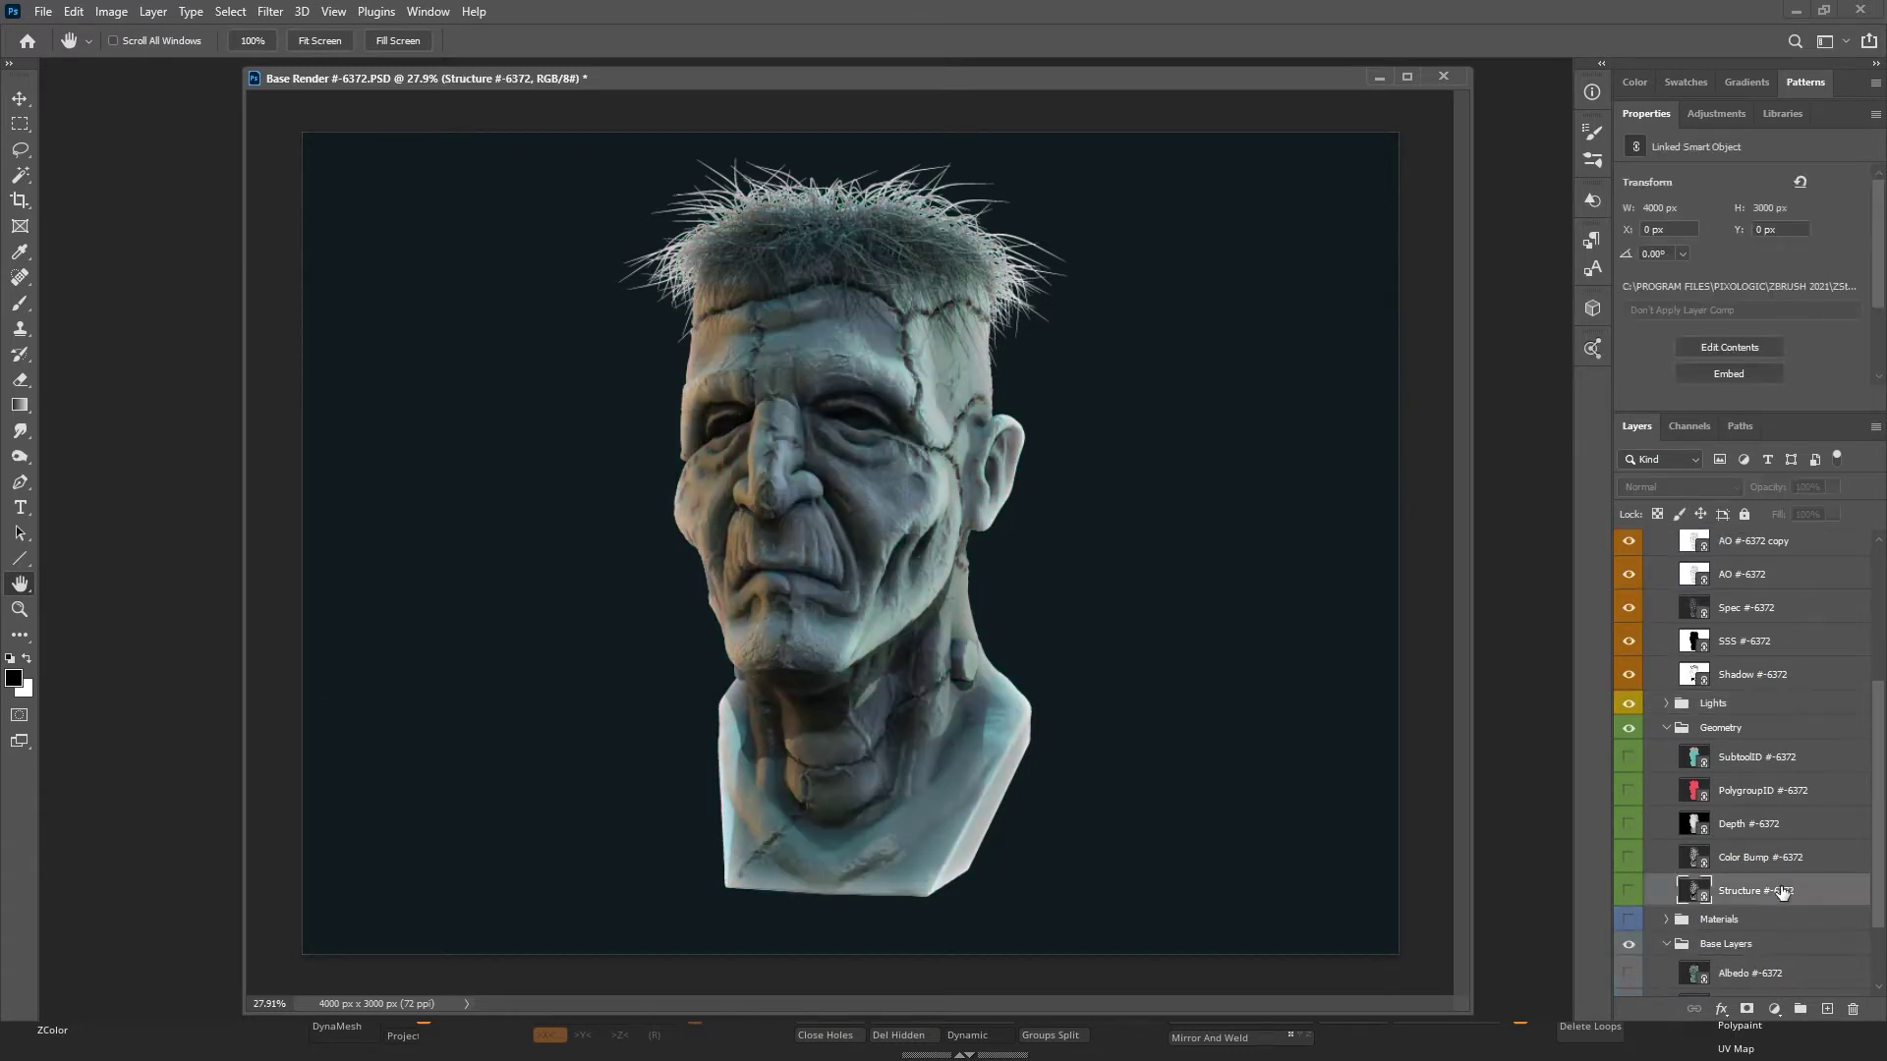
pyautogui.scroll(-3, 1772, 880)
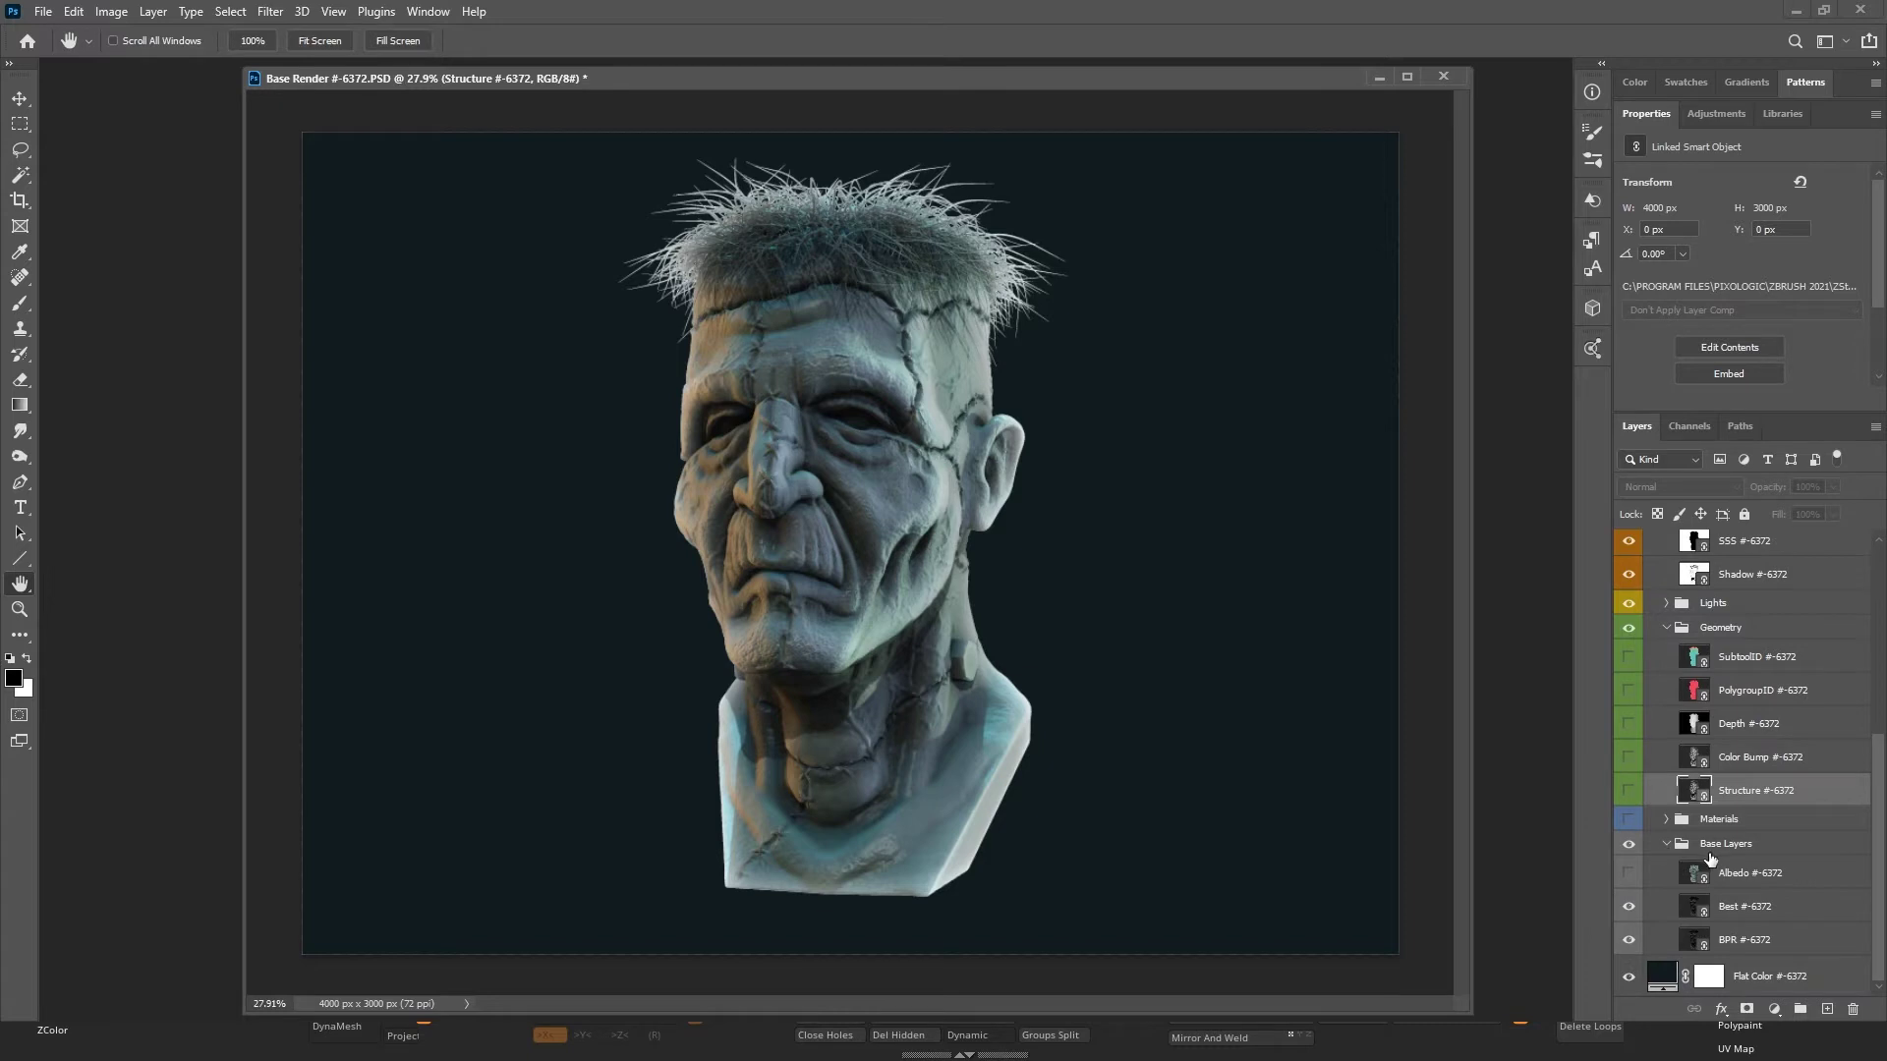
pyautogui.click(1629, 792)
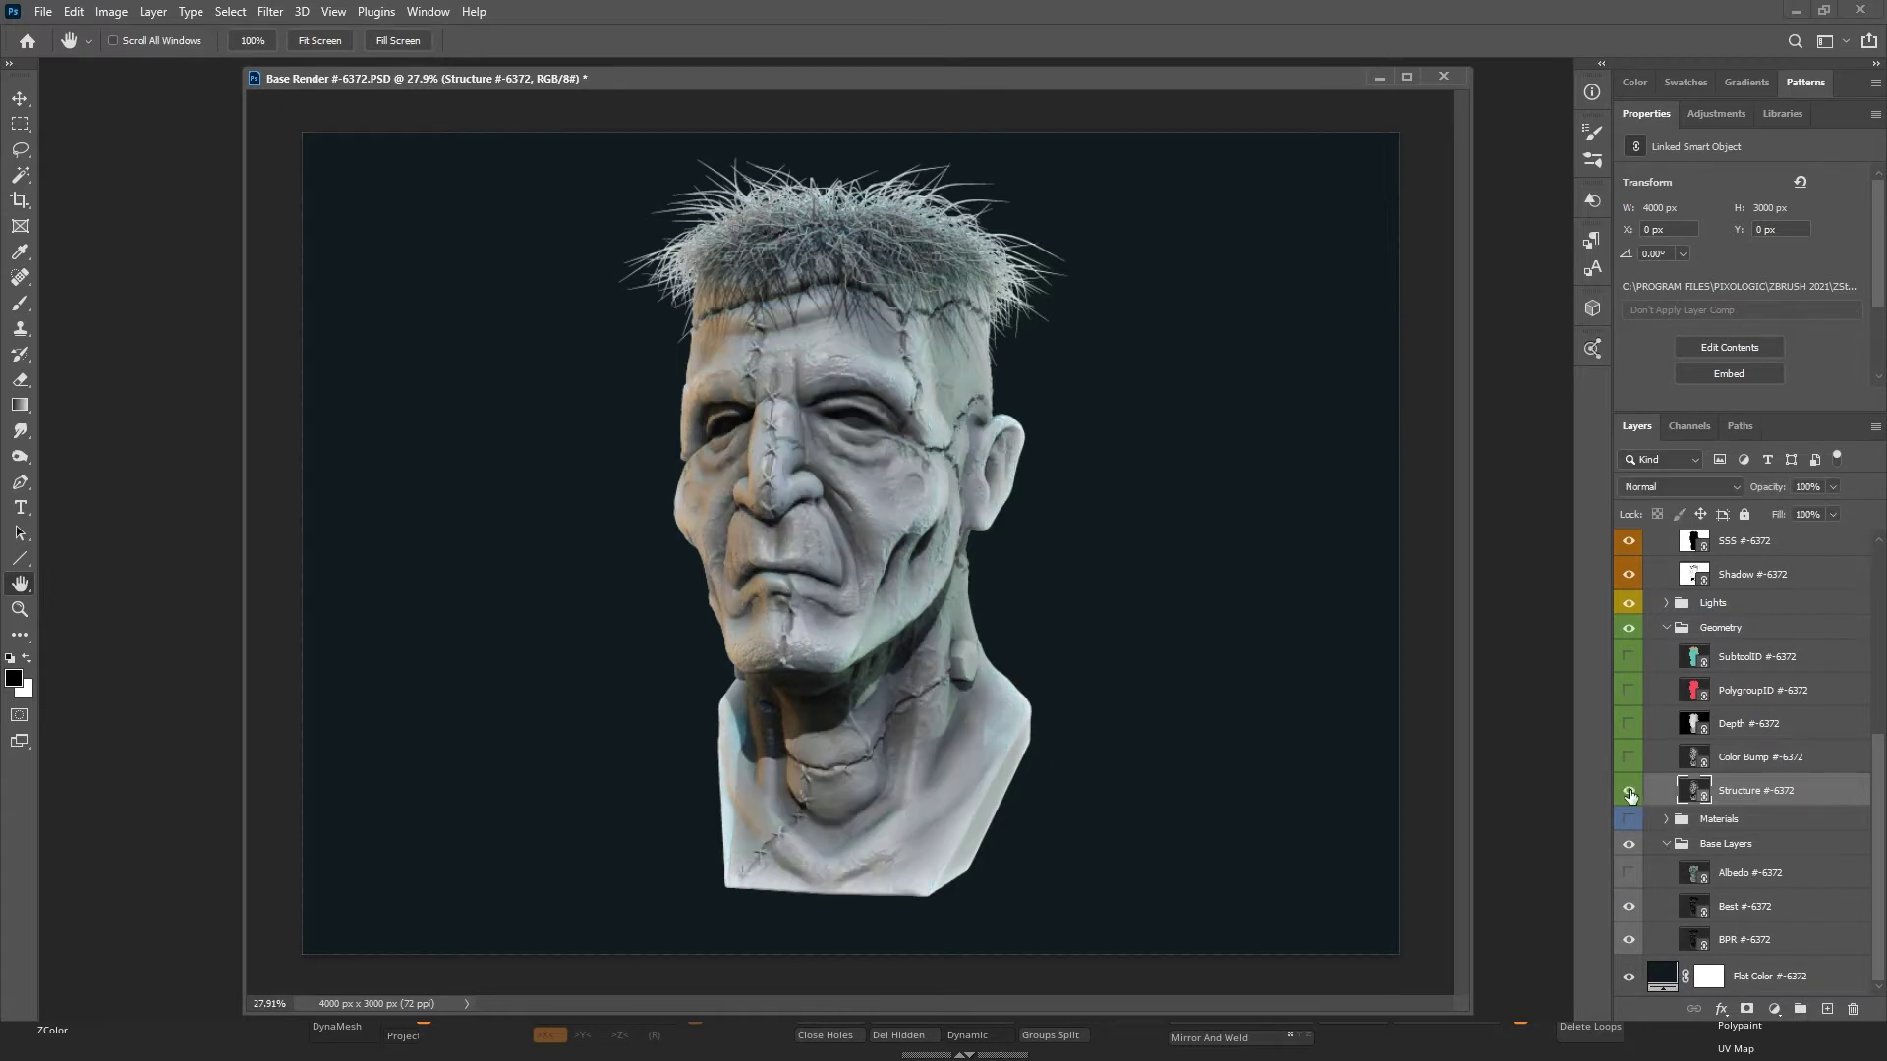
pyautogui.click(1682, 459)
pyautogui.click(1736, 485)
pyautogui.click(1732, 487)
pyautogui.click(1683, 549)
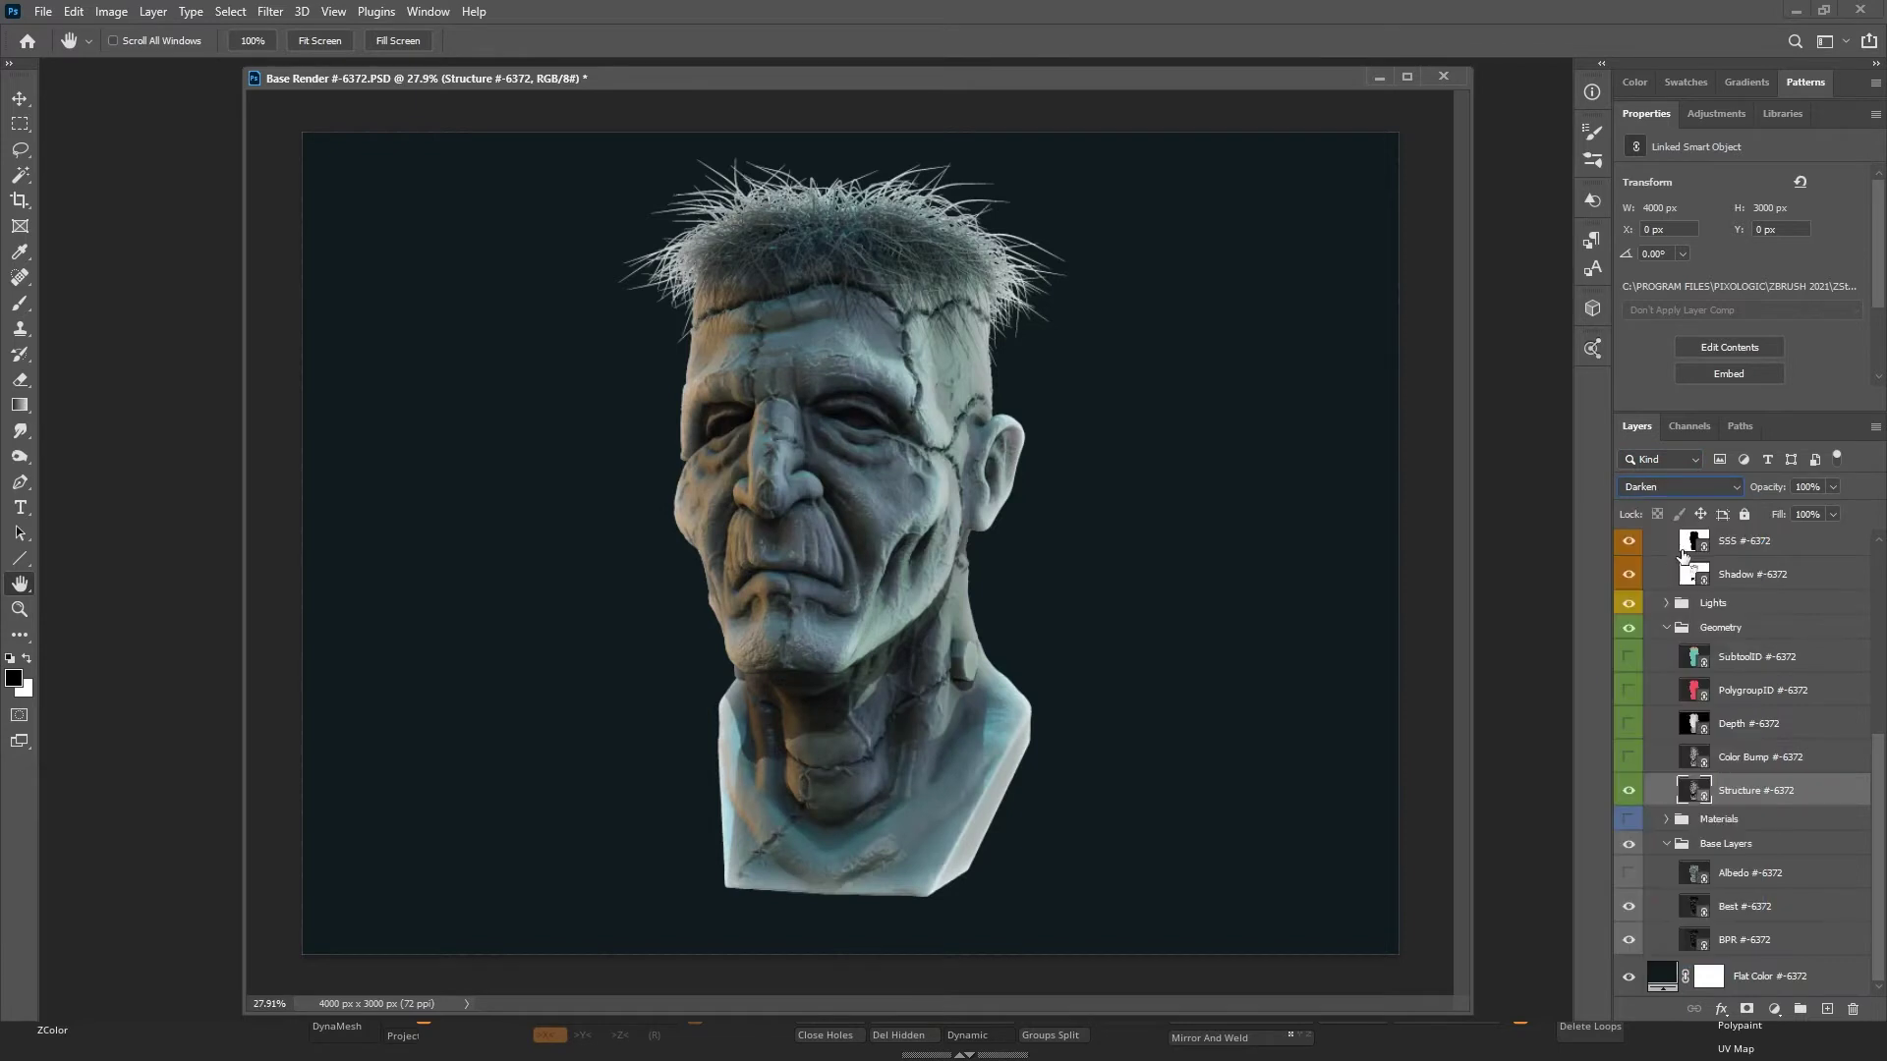
pyautogui.press('Down')
pyautogui.press('Down')
pyautogui.press('Down')
pyautogui.press('Down')
pyautogui.press('Down')
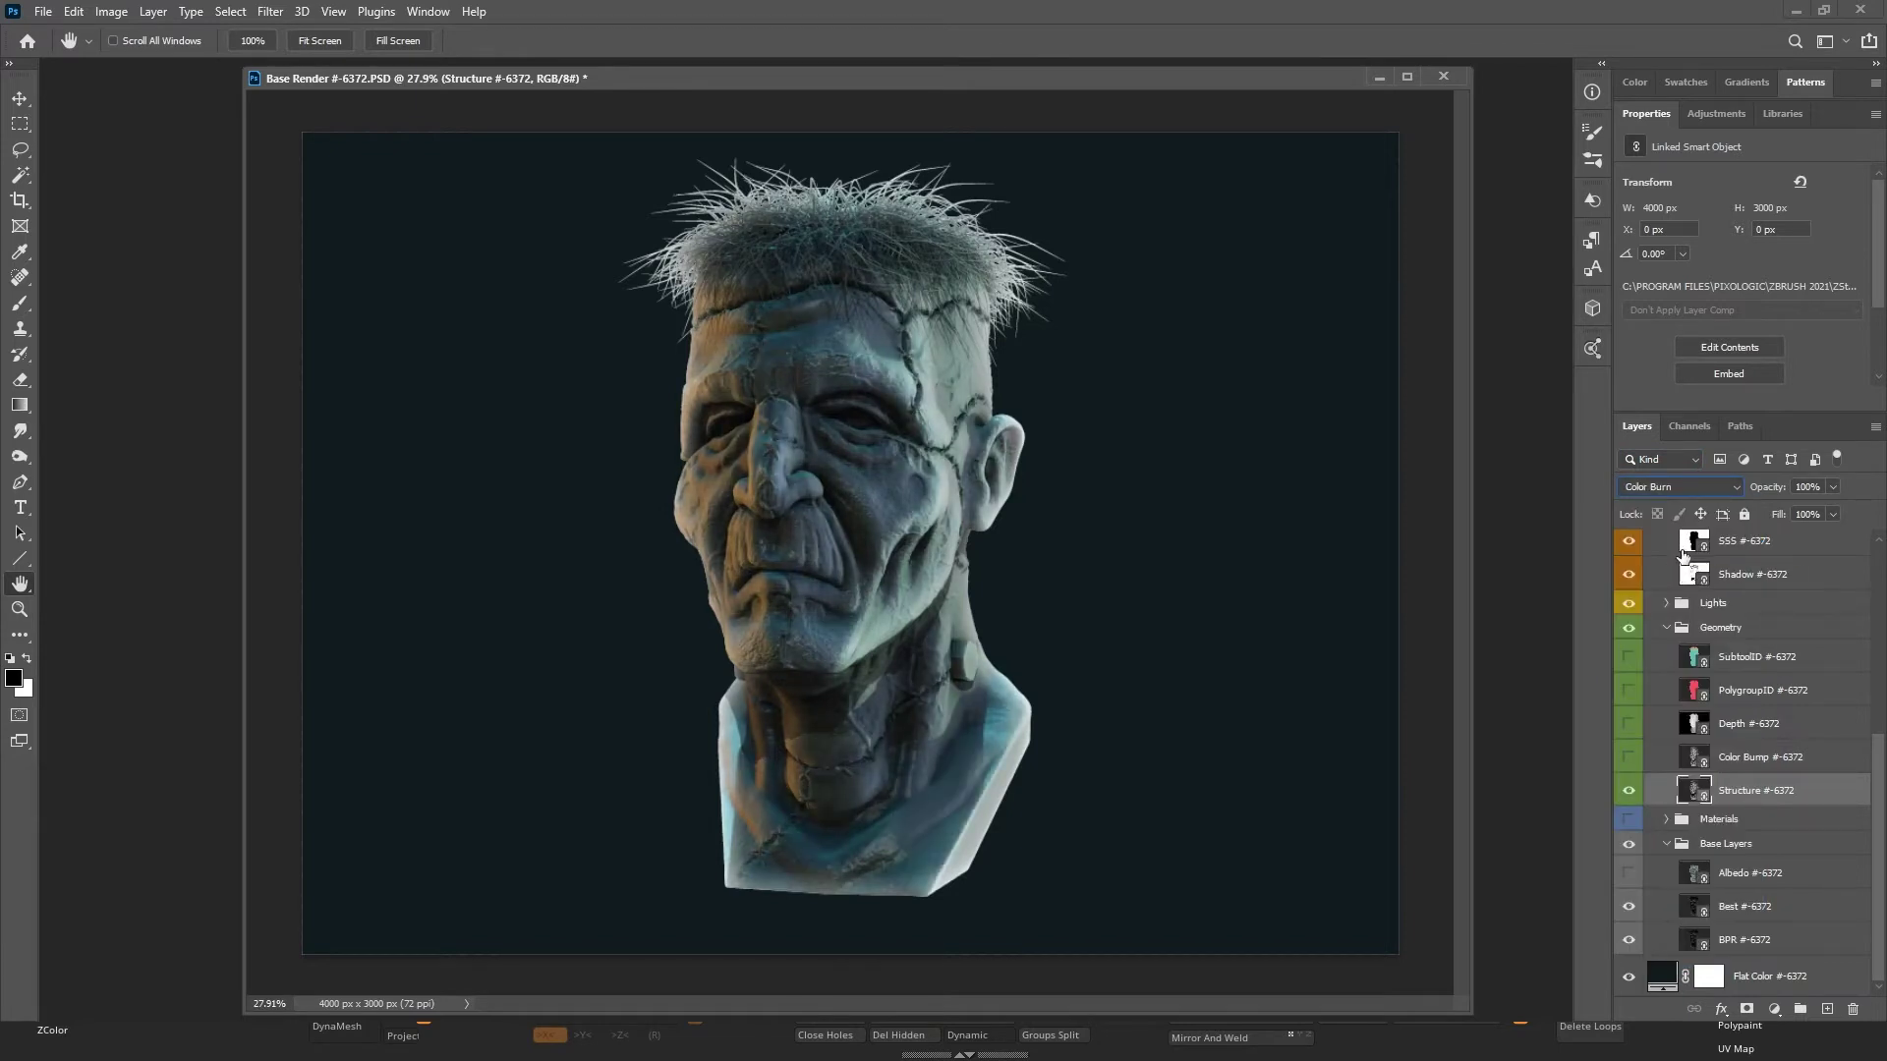
pyautogui.press('Down')
pyautogui.press('Down')
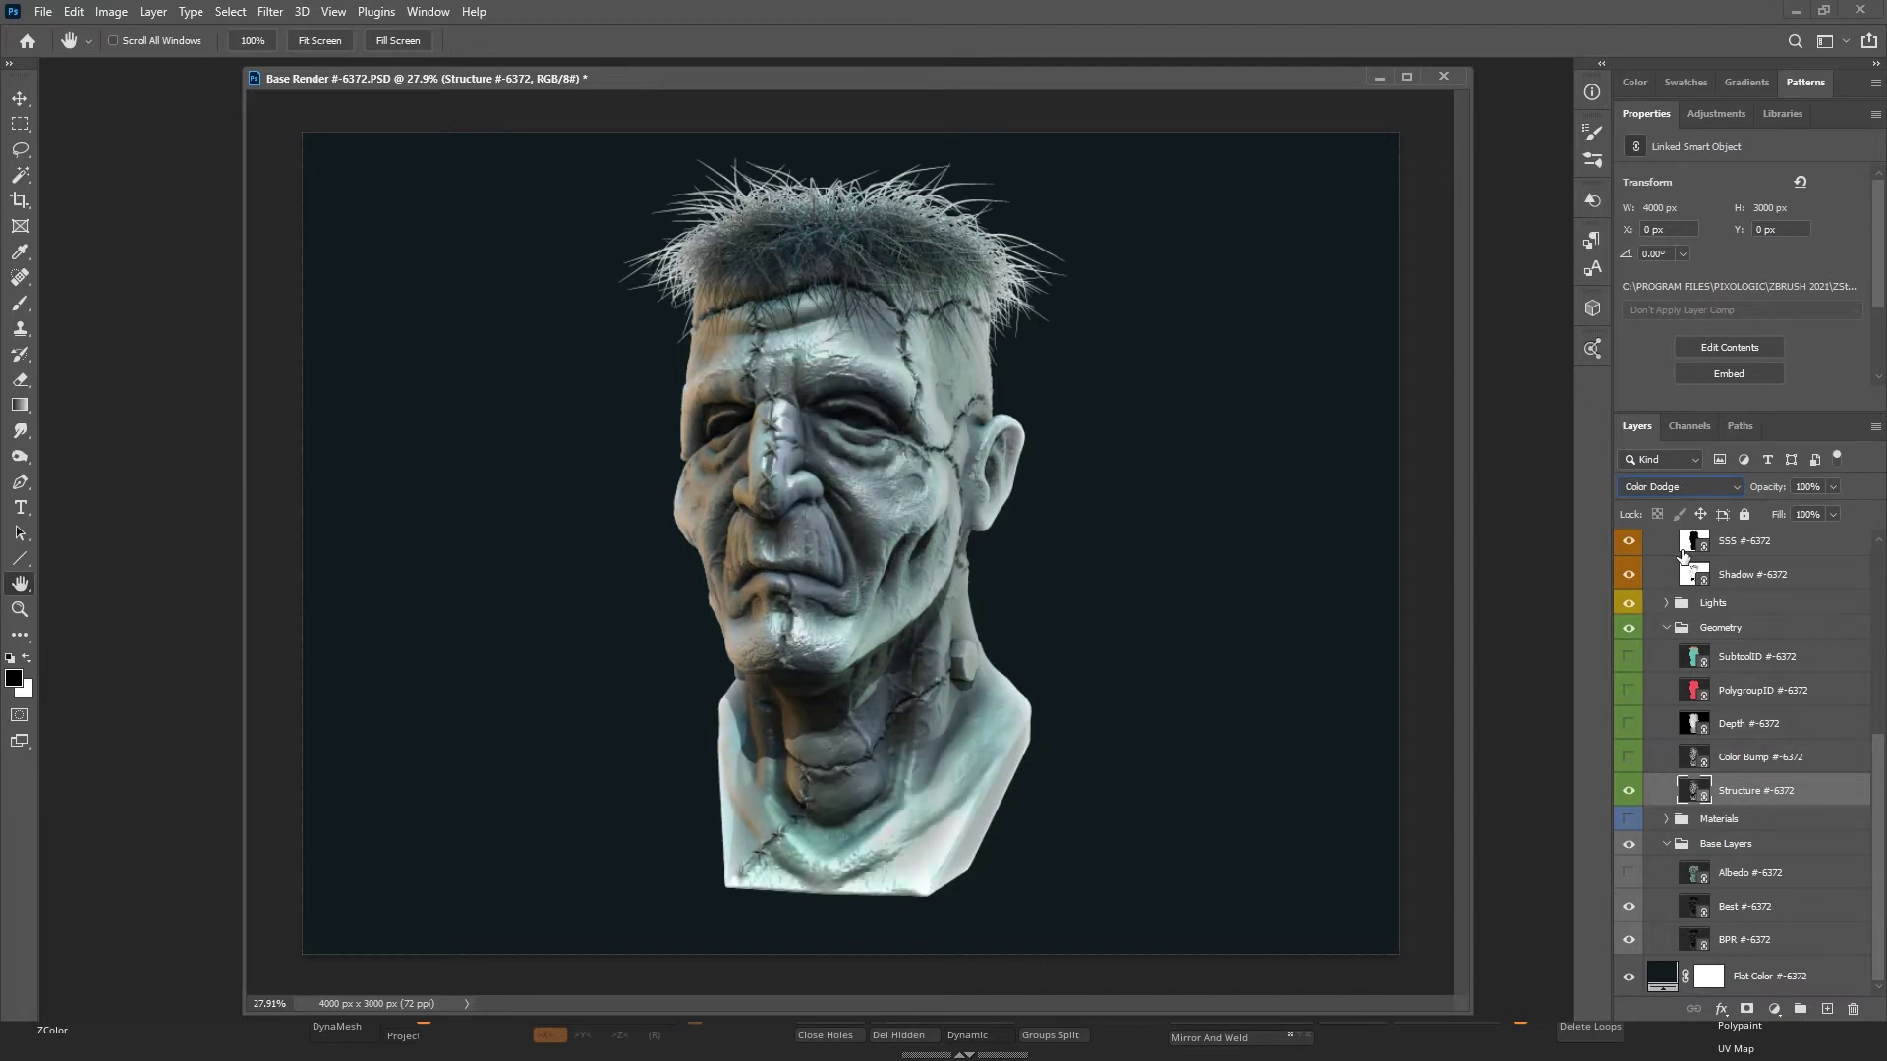
# Set the Structure layer's opacity to 85% and collapse the Geometry group.
pyautogui.click(1834, 486)
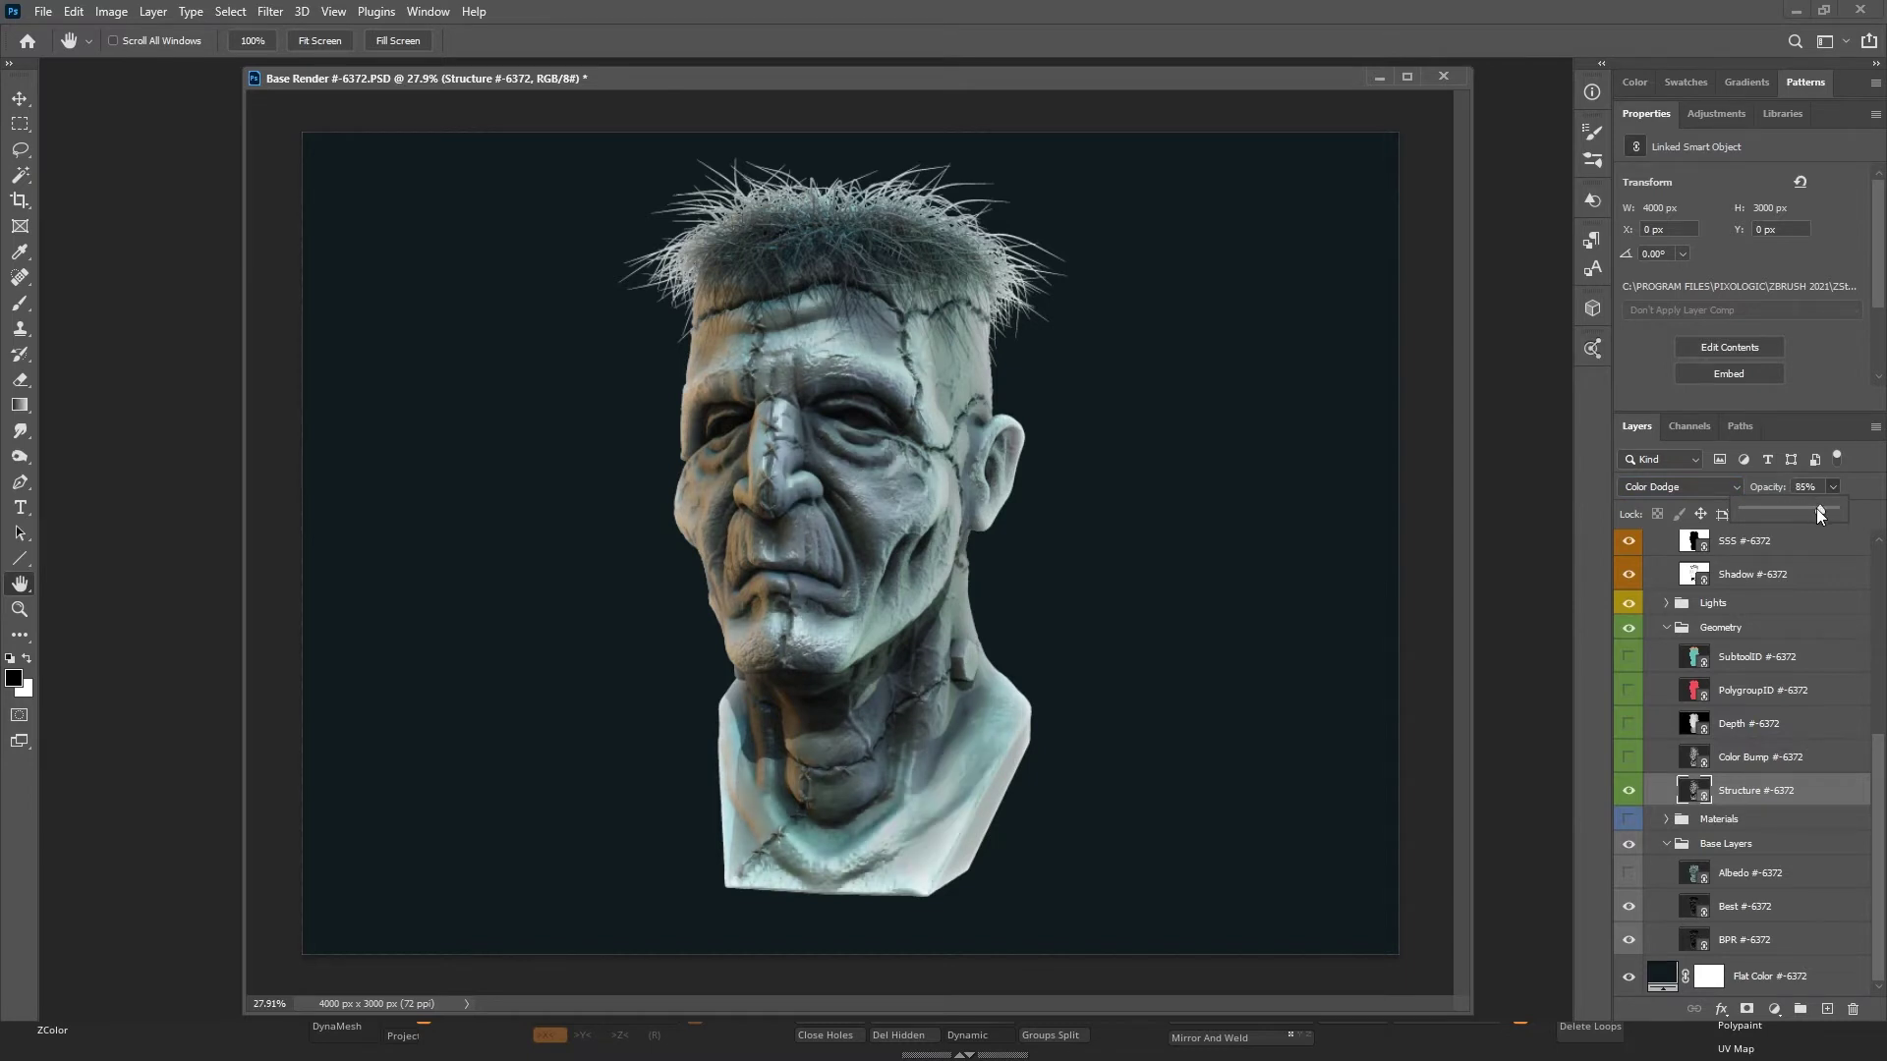
pyautogui.click(1761, 767)
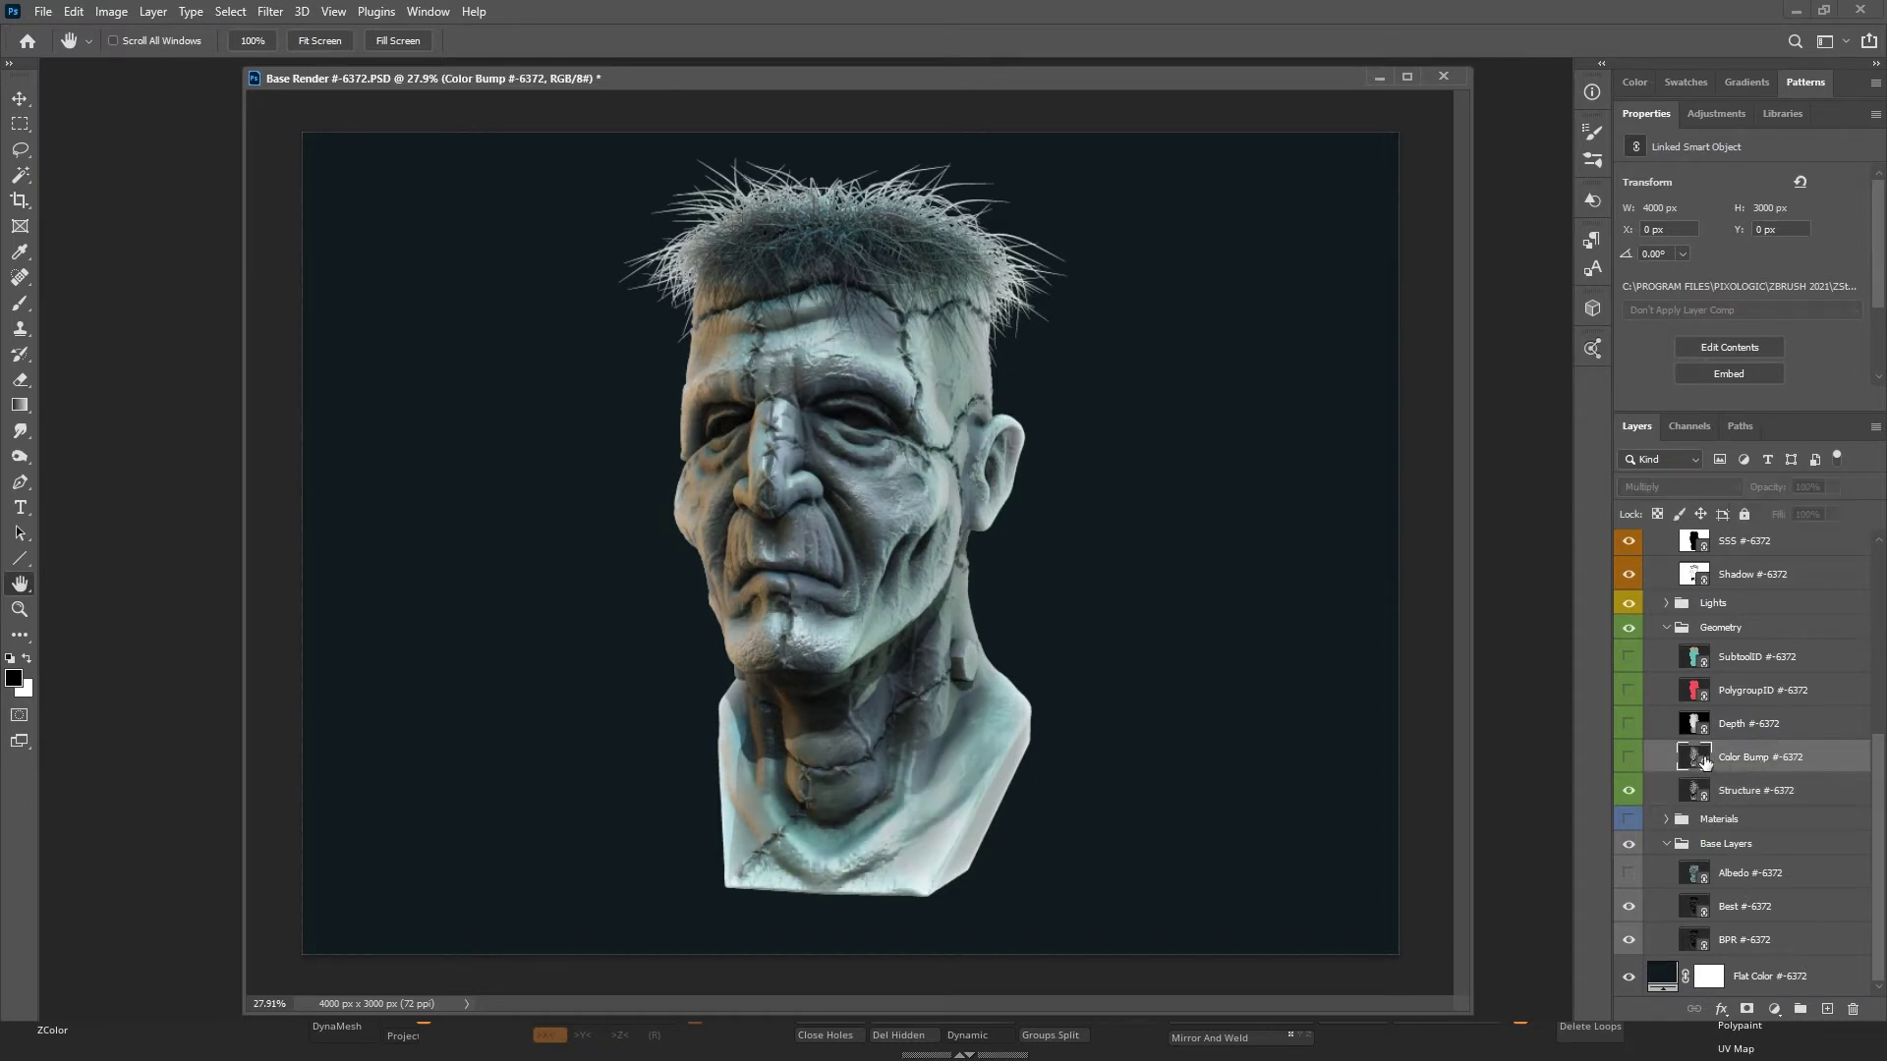
pyautogui.click(1663, 626)
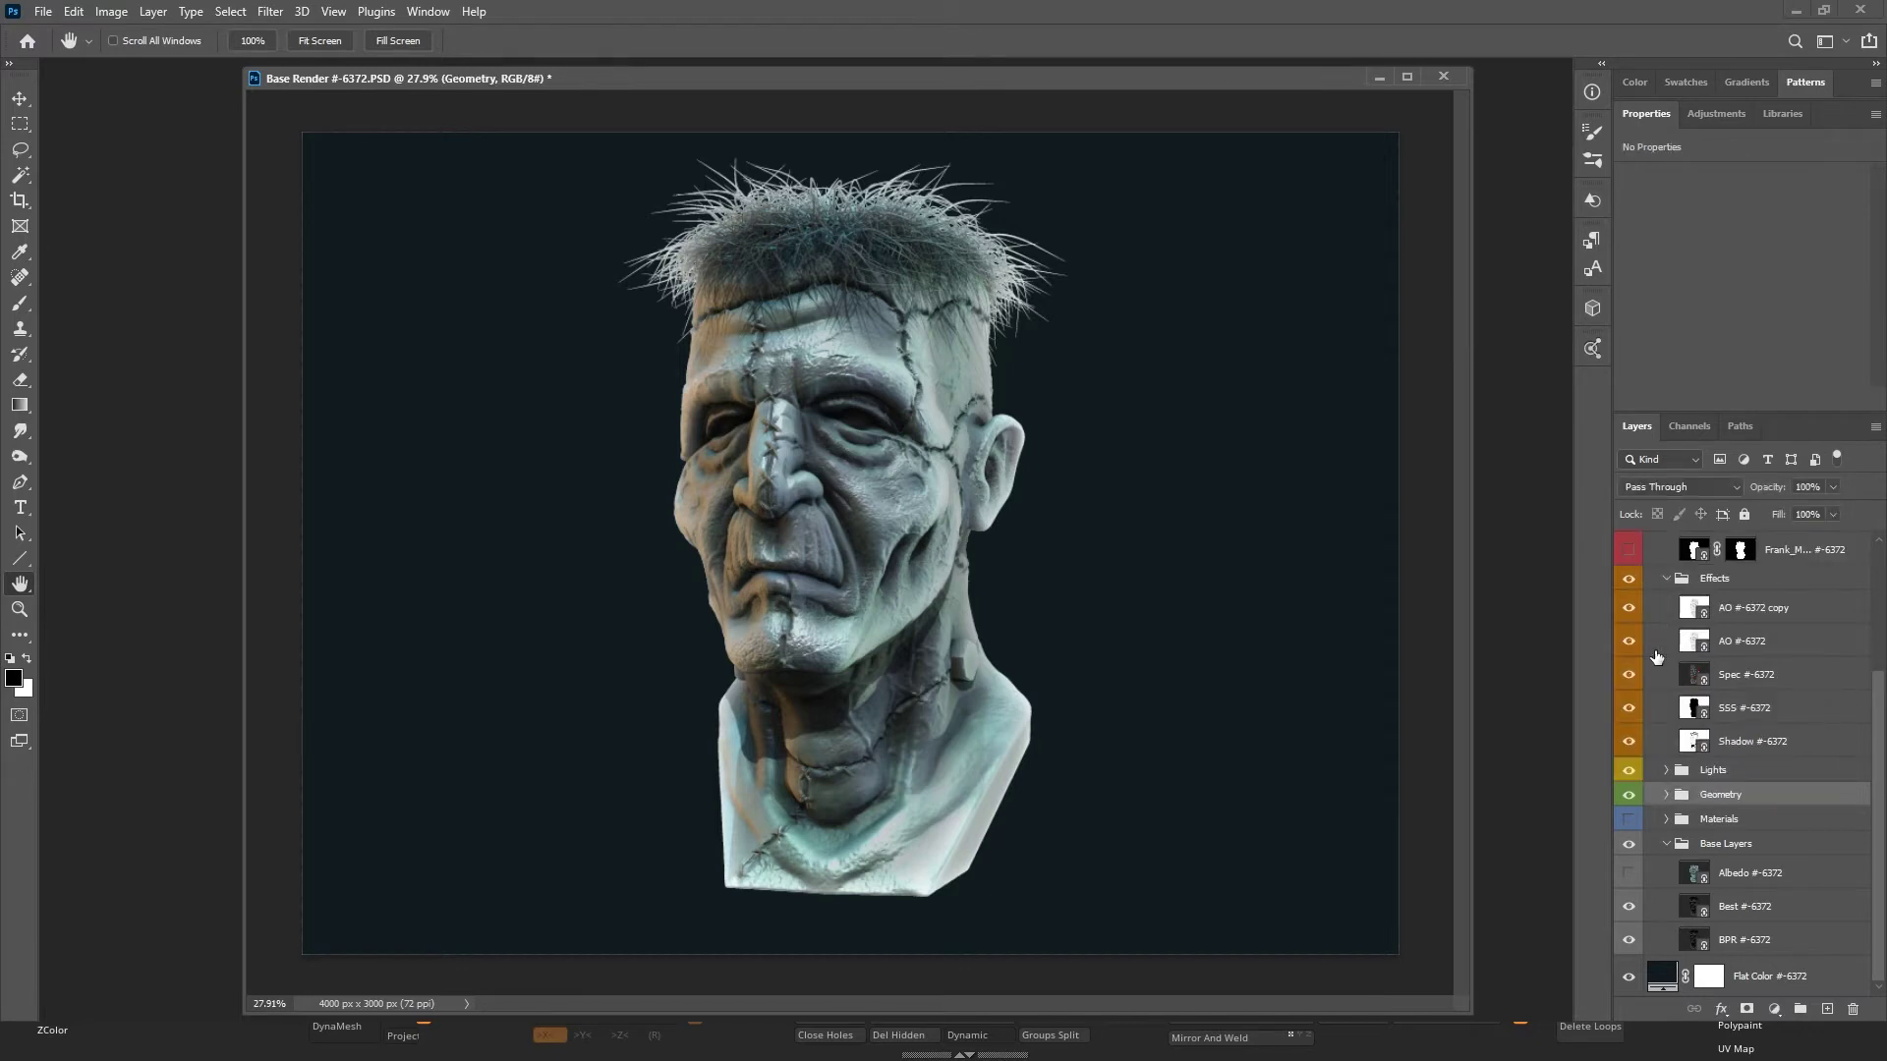
# Expand the Materials group and make the group visible.
pyautogui.click(1665, 819)
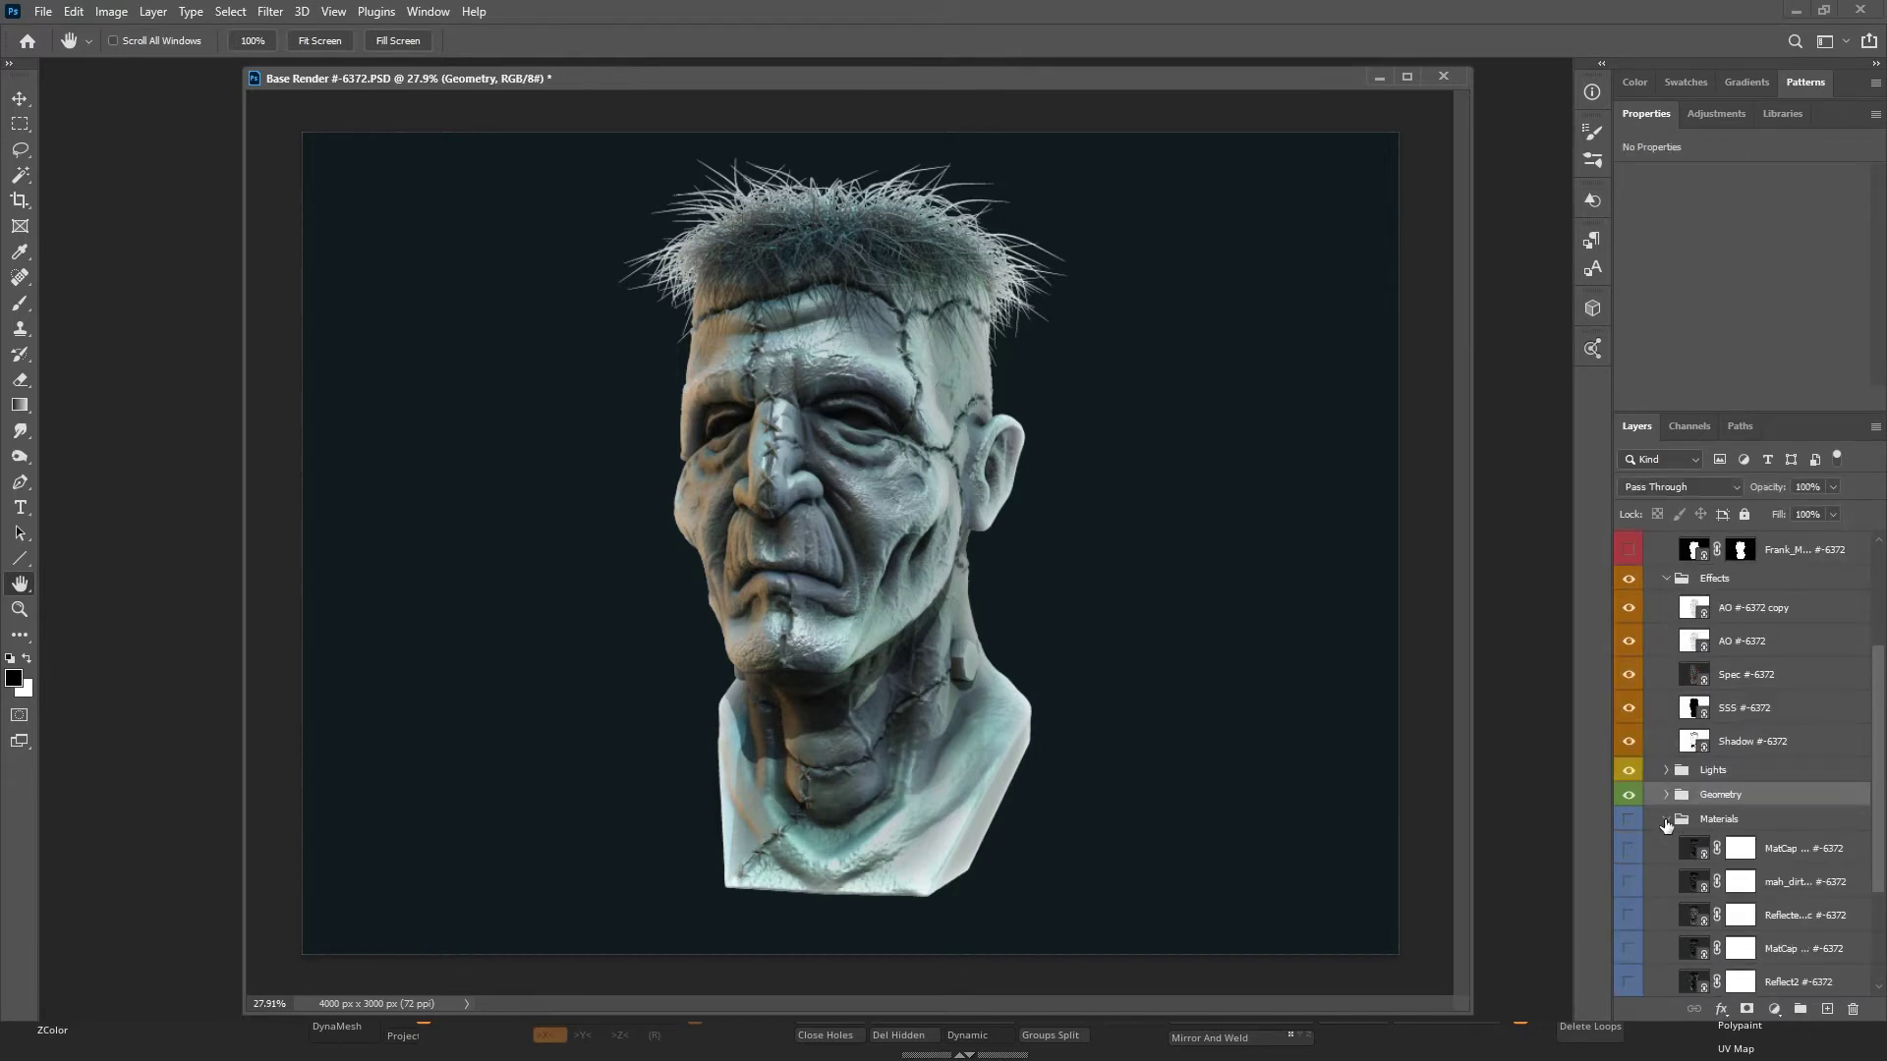
pyautogui.scroll(-3, 1651, 766)
pyautogui.click(1632, 692)
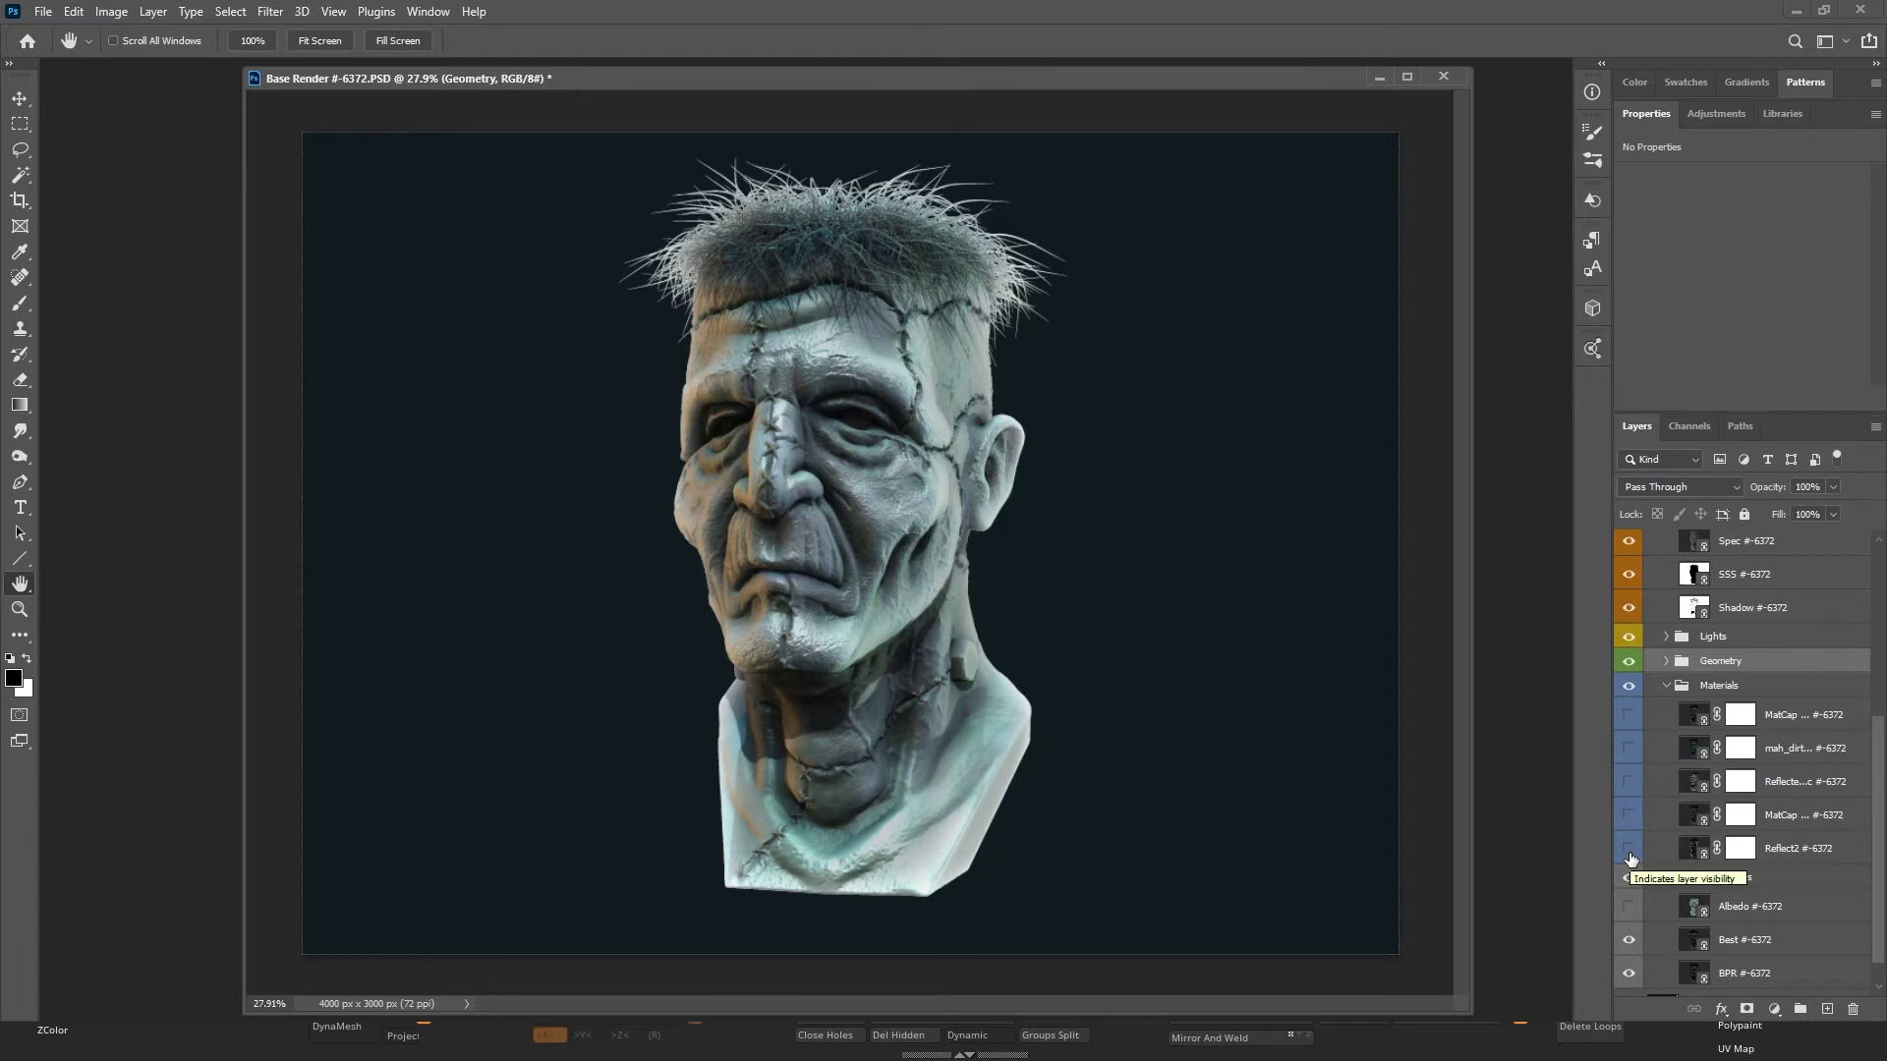
# Toggle the uppermost MatCap layer and the Reflect2 layer in the Materials group to compare the render with and without each.
pyautogui.click(1629, 711)
pyautogui.click(1630, 711)
pyautogui.click(1629, 851)
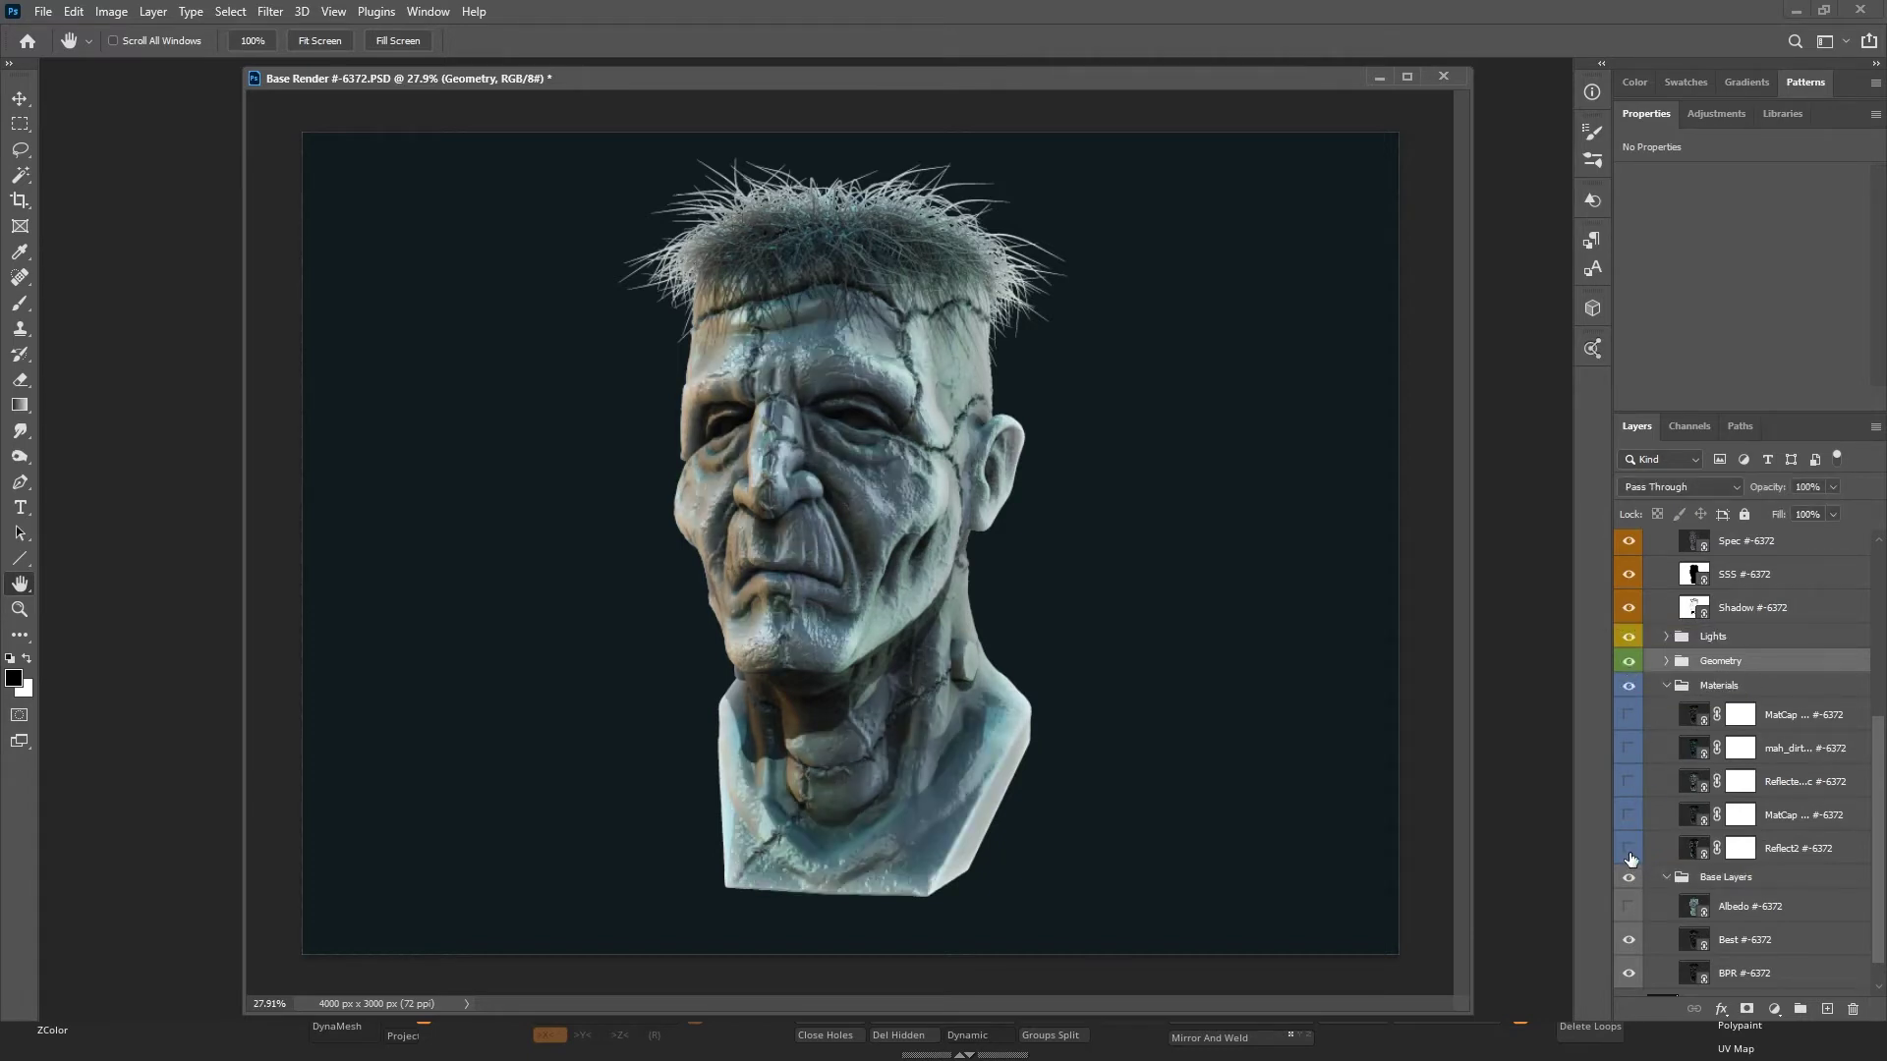
pyautogui.click(1629, 851)
pyautogui.click(1630, 851)
pyautogui.click(1629, 851)
# Preview the lower MatCap layer and the Reflected layer above it in the Materials group, hiding each again.
pyautogui.click(1631, 815)
pyautogui.click(1631, 815)
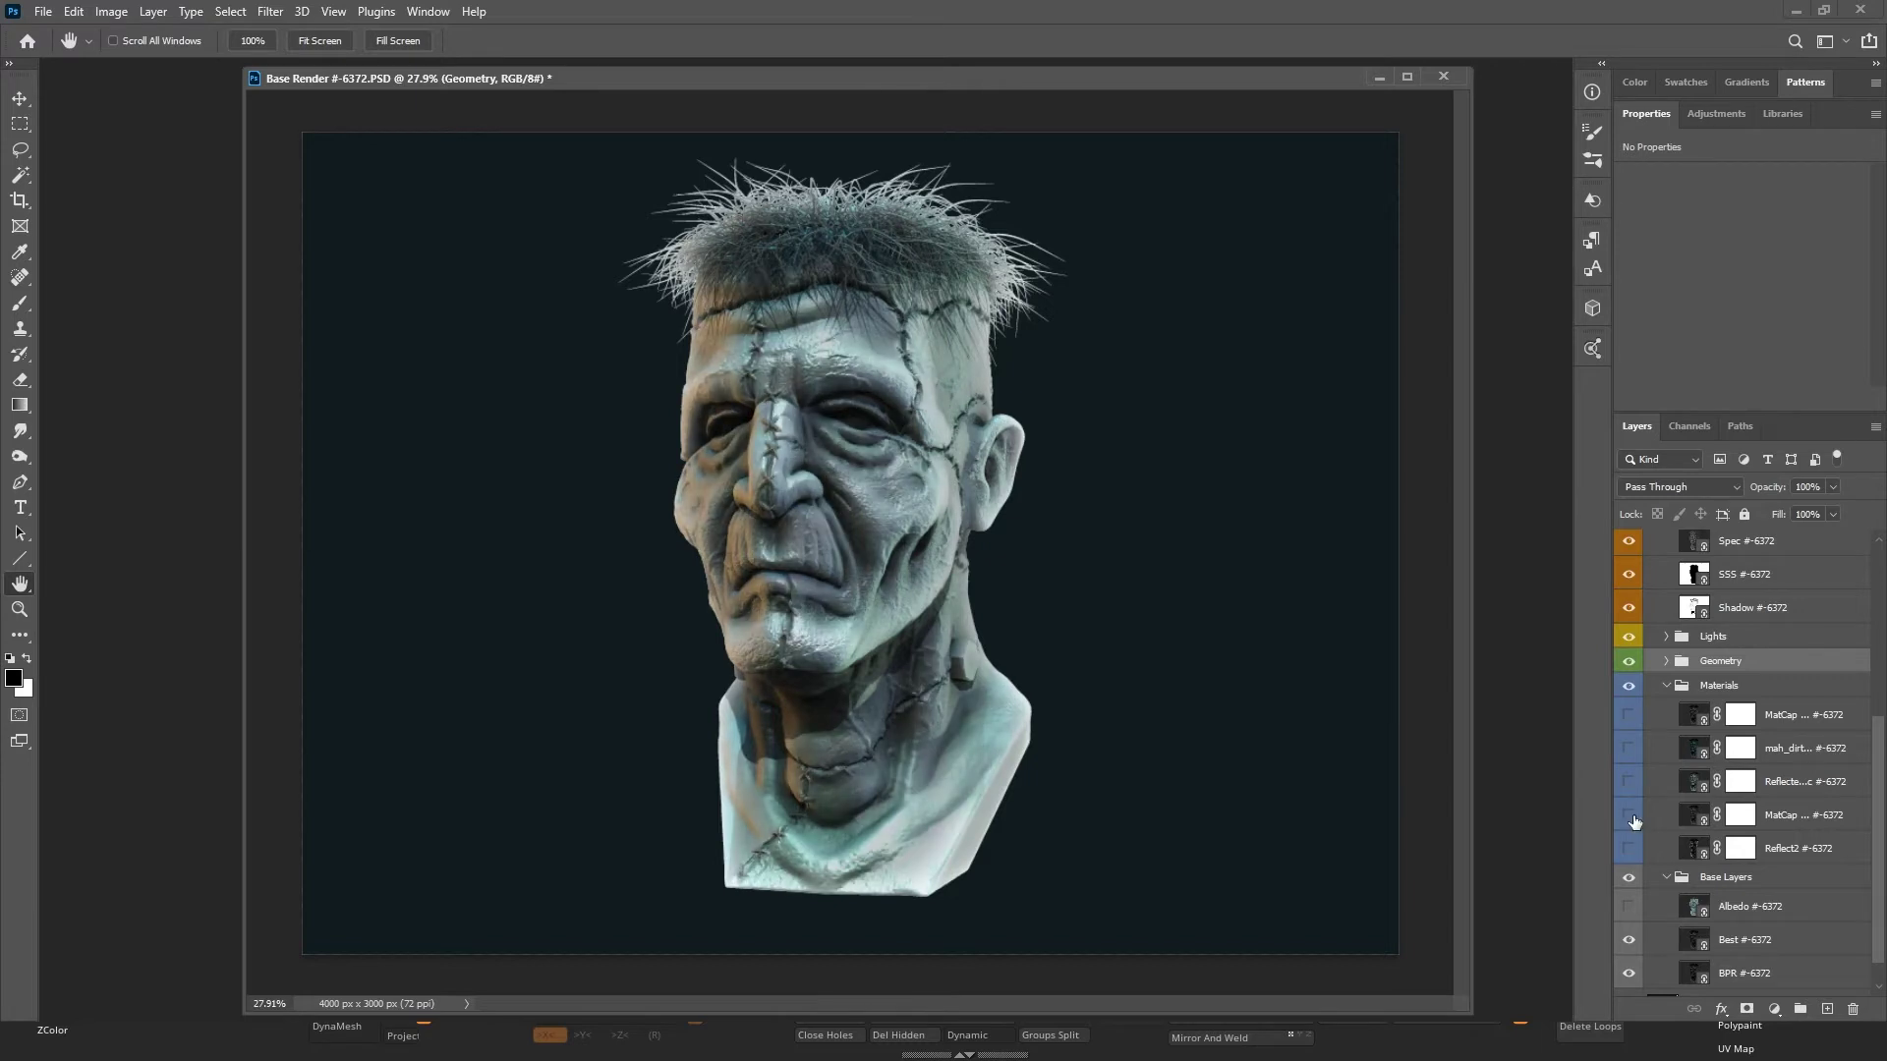
pyautogui.click(1629, 814)
pyautogui.click(1629, 815)
pyautogui.click(1629, 814)
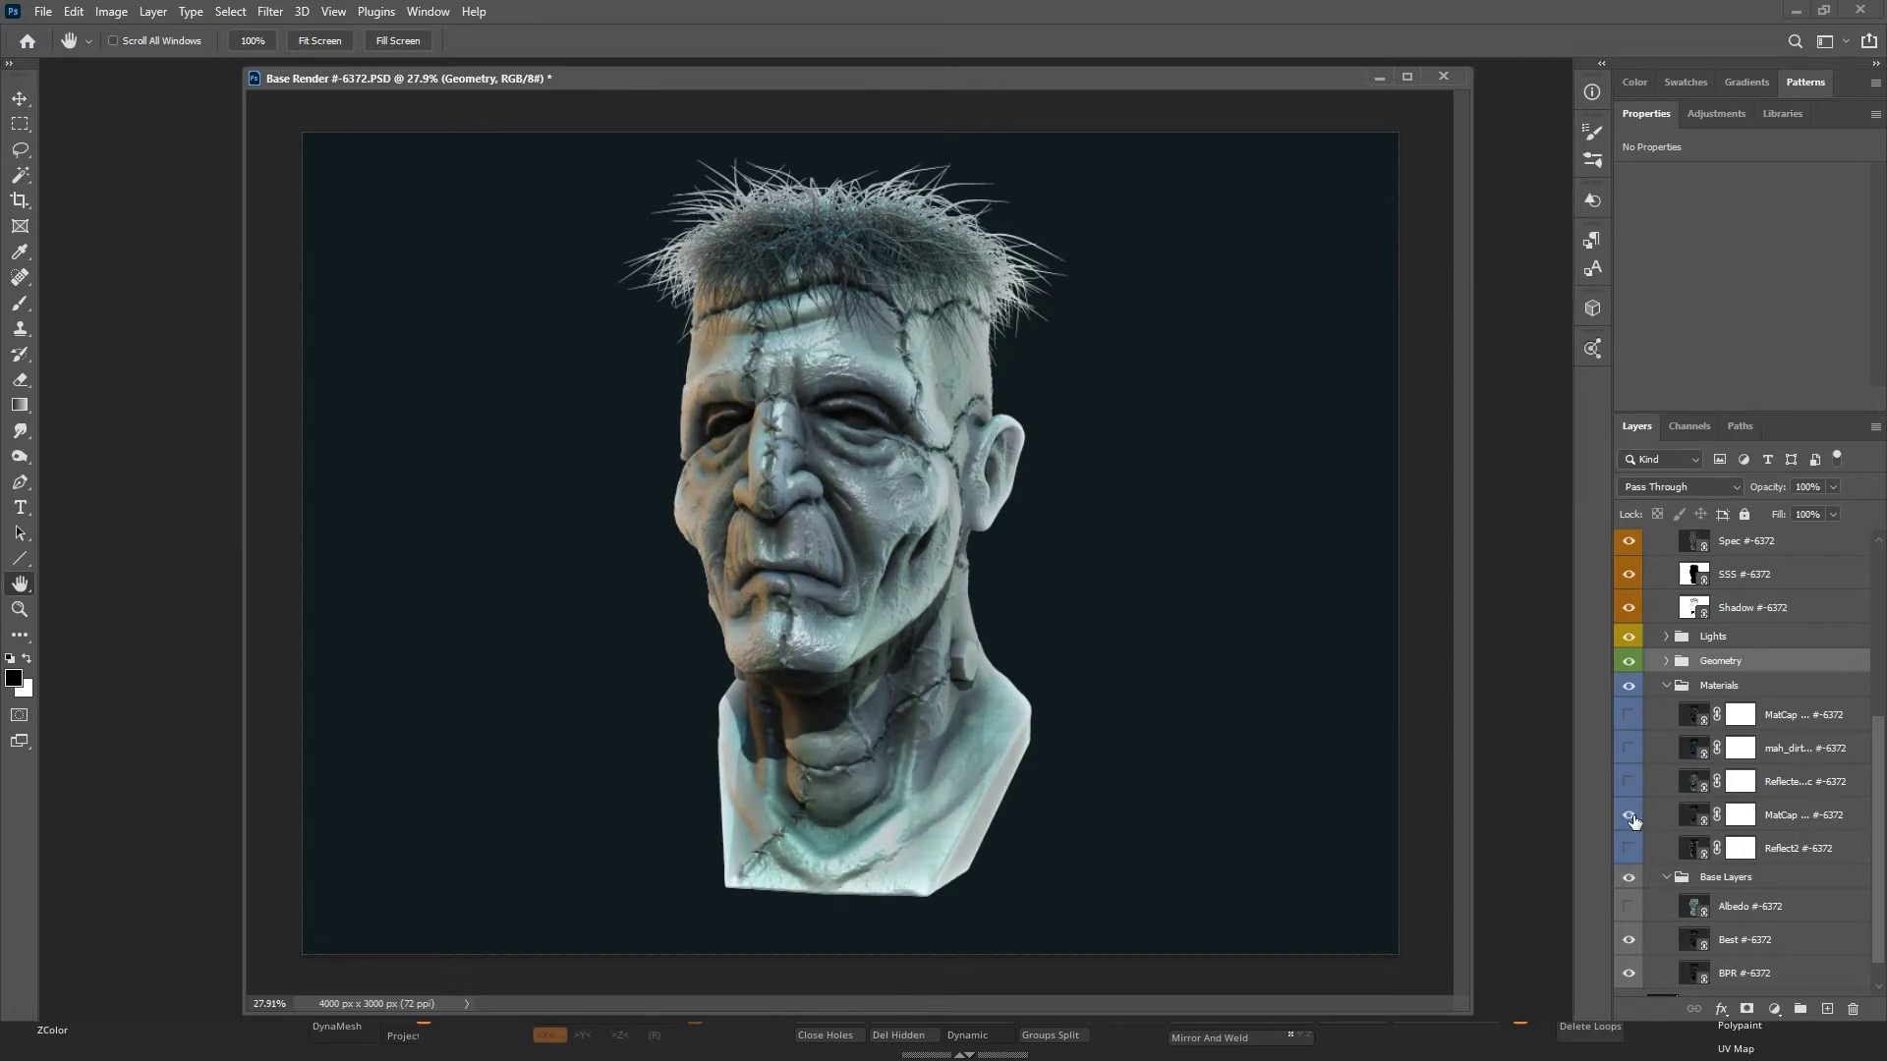
pyautogui.click(1631, 818)
pyautogui.click(1629, 780)
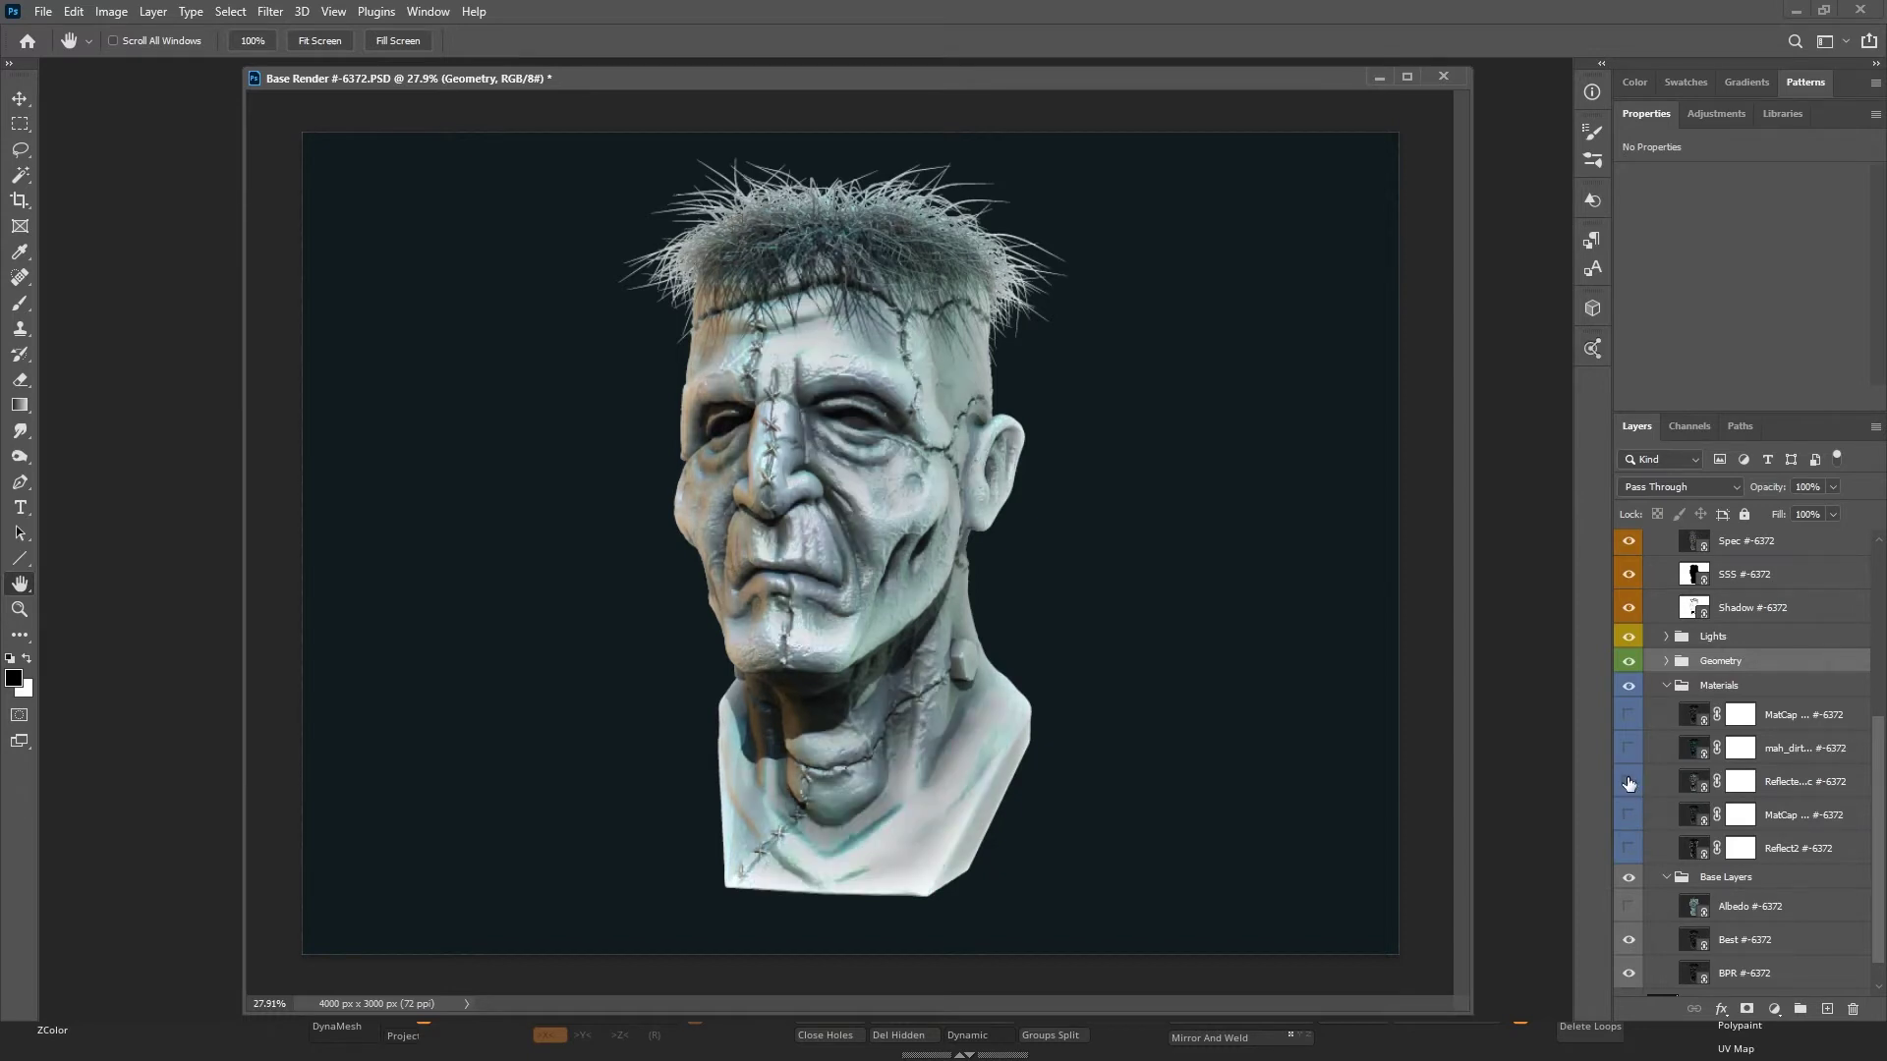
pyautogui.click(1629, 778)
# Show the mah_dirty_blue_02 layer in the Materials group and set its blend mode to Multiply.
pyautogui.click(1630, 750)
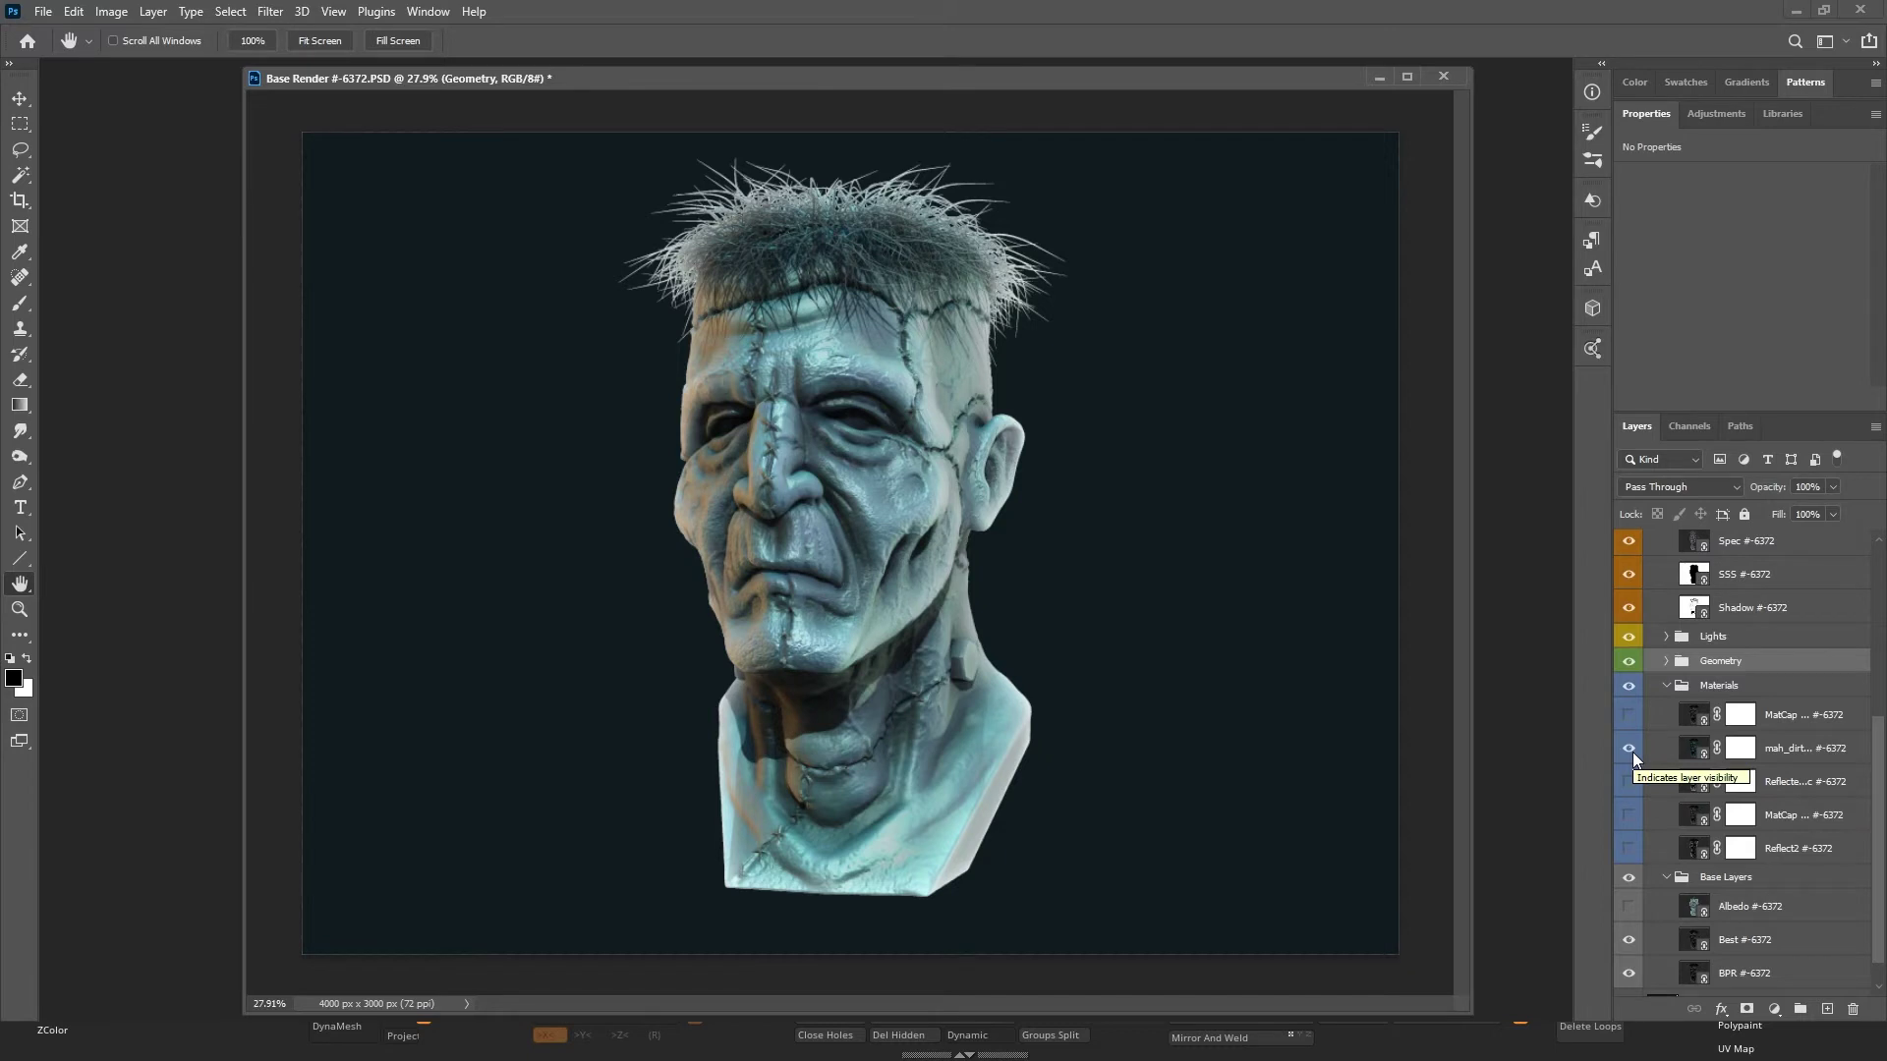
pyautogui.click(1799, 762)
pyautogui.click(1712, 486)
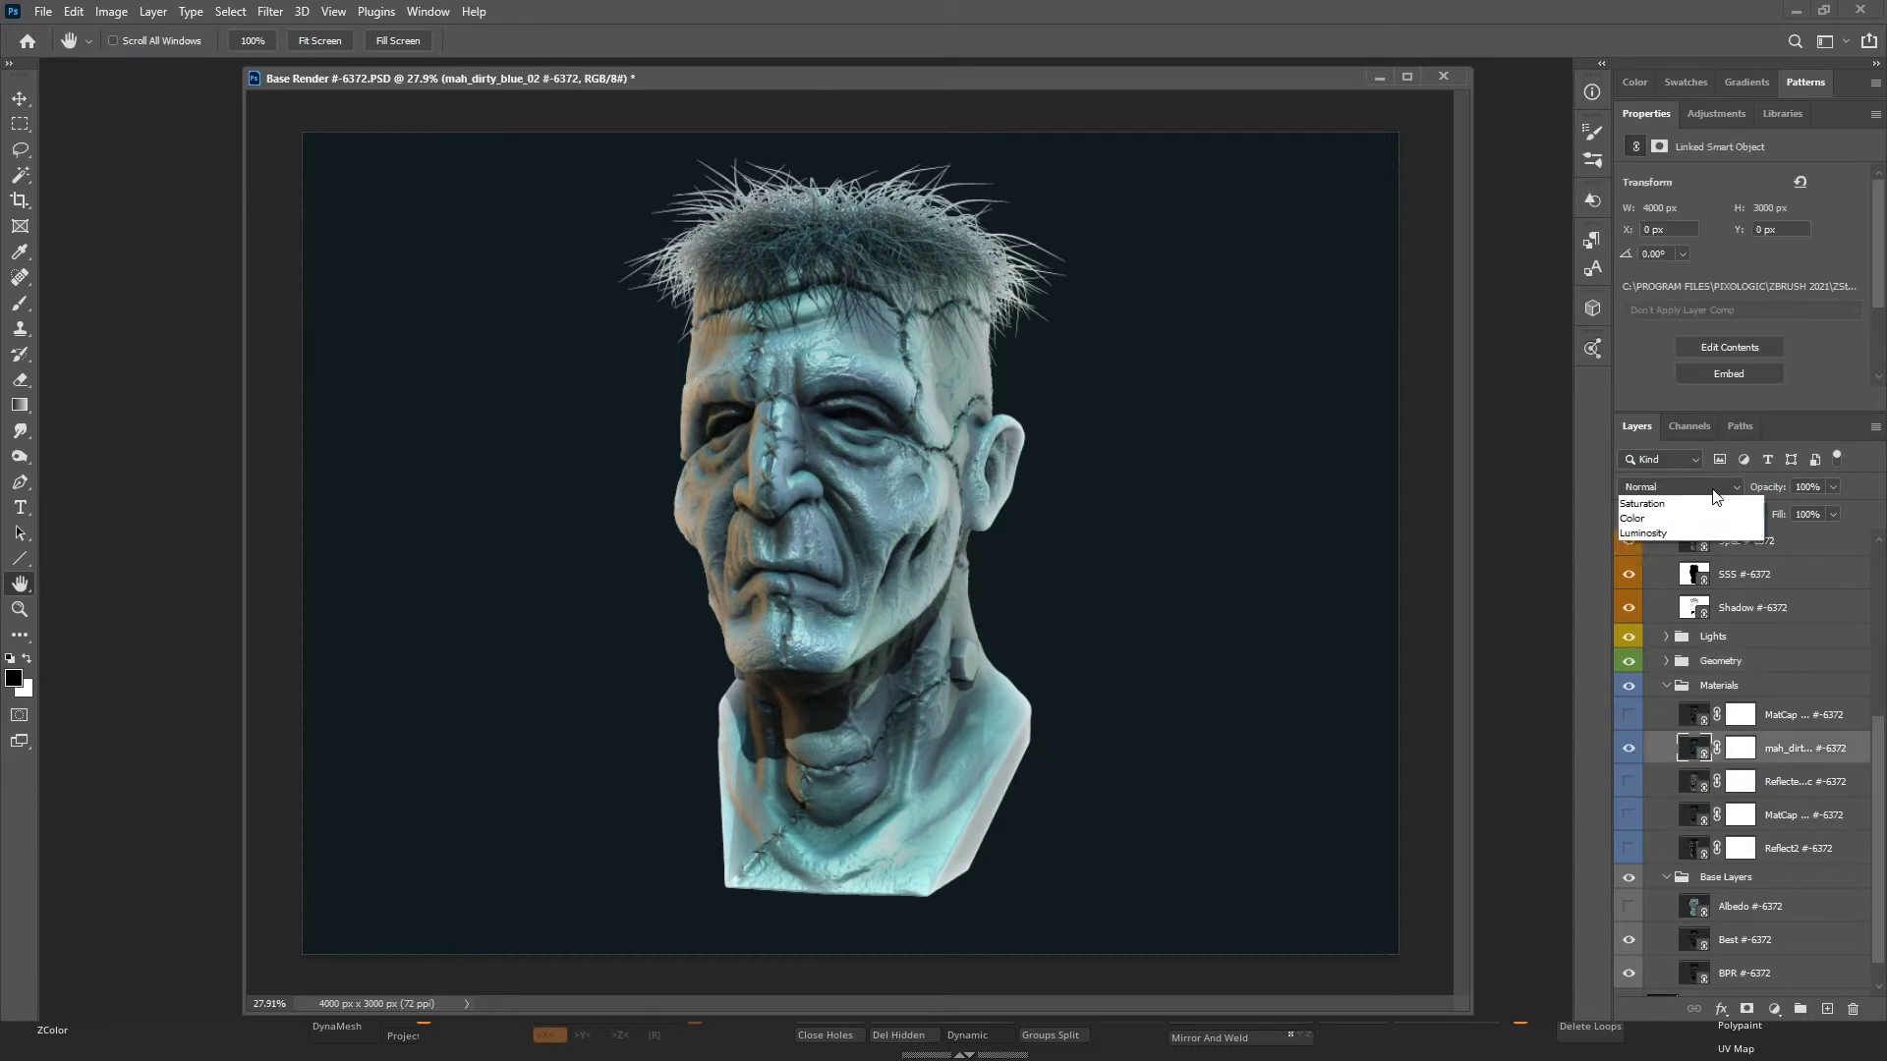
pyautogui.click(1701, 563)
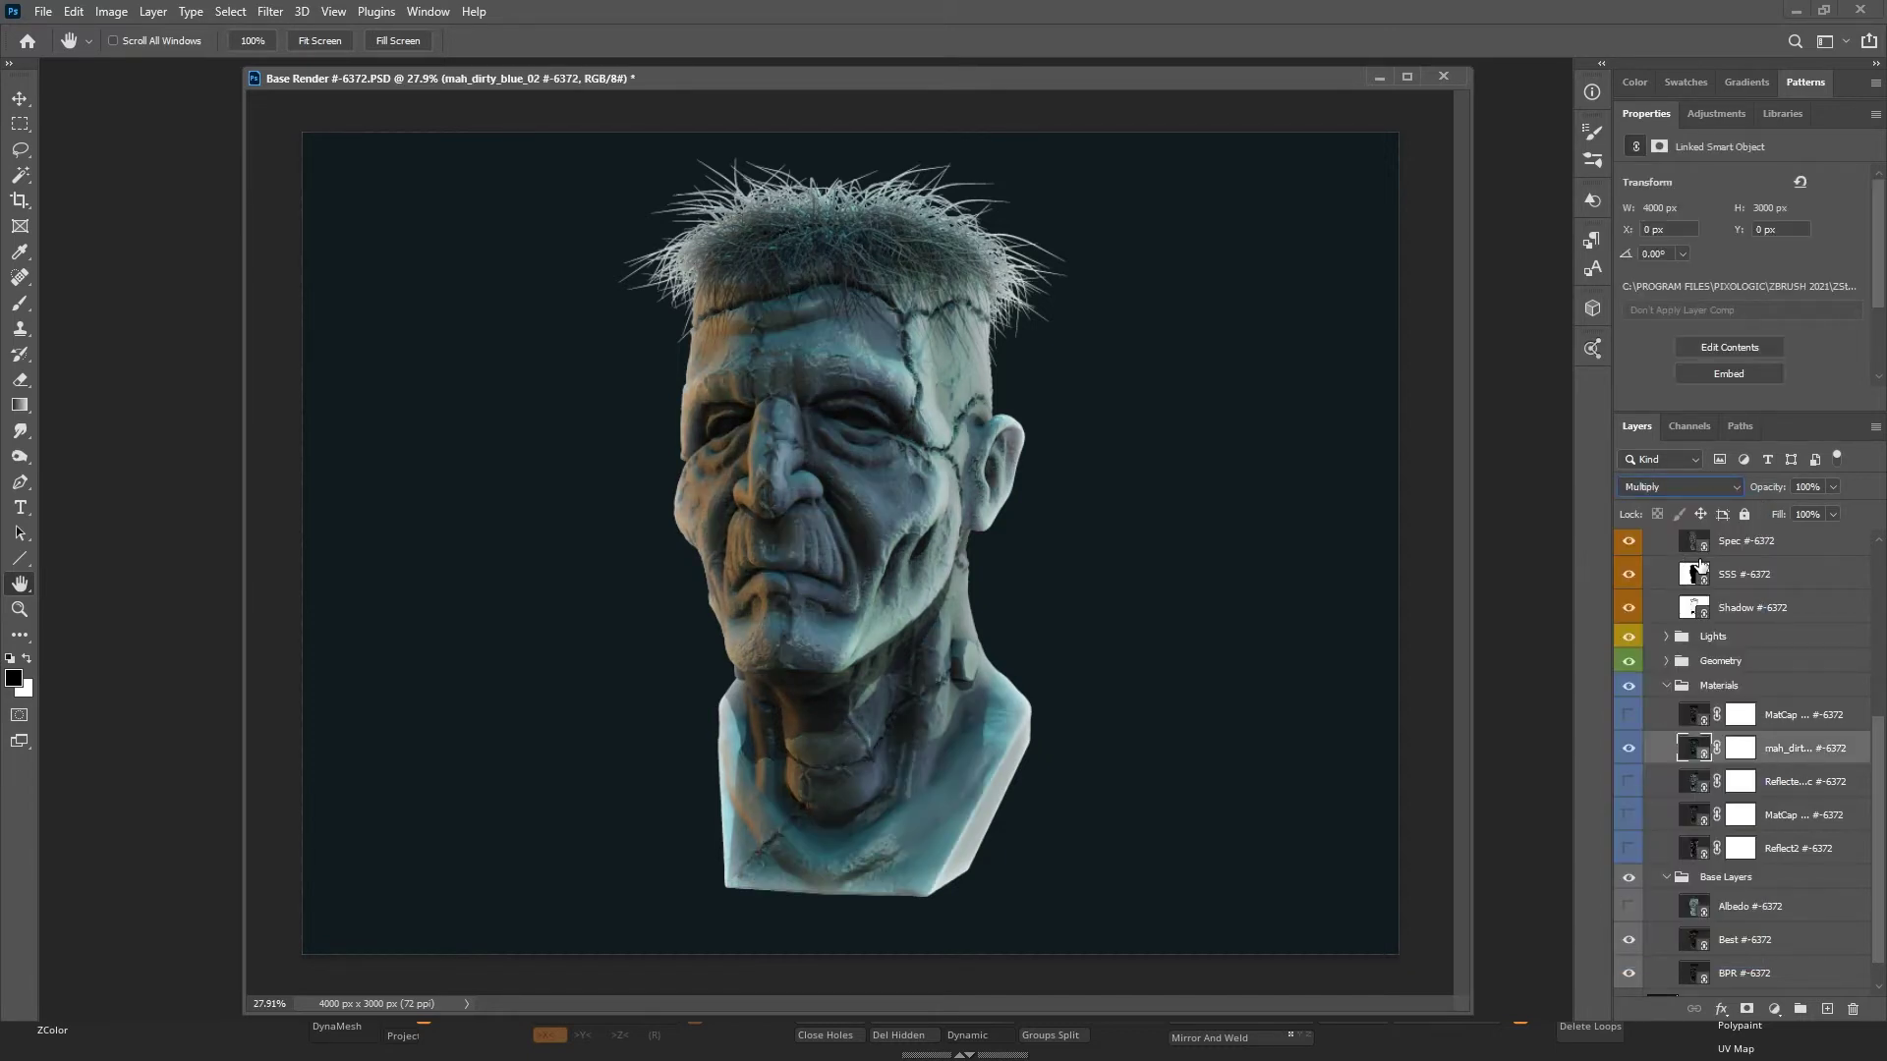
# Try the blend modes after Multiply on the mah_dirty_blue_02 layer, including Lighten, Screen, Overlay, Divide and Color.
pyautogui.press('Down')
pyautogui.press('Down')
pyautogui.press('Down')
pyautogui.press('Down')
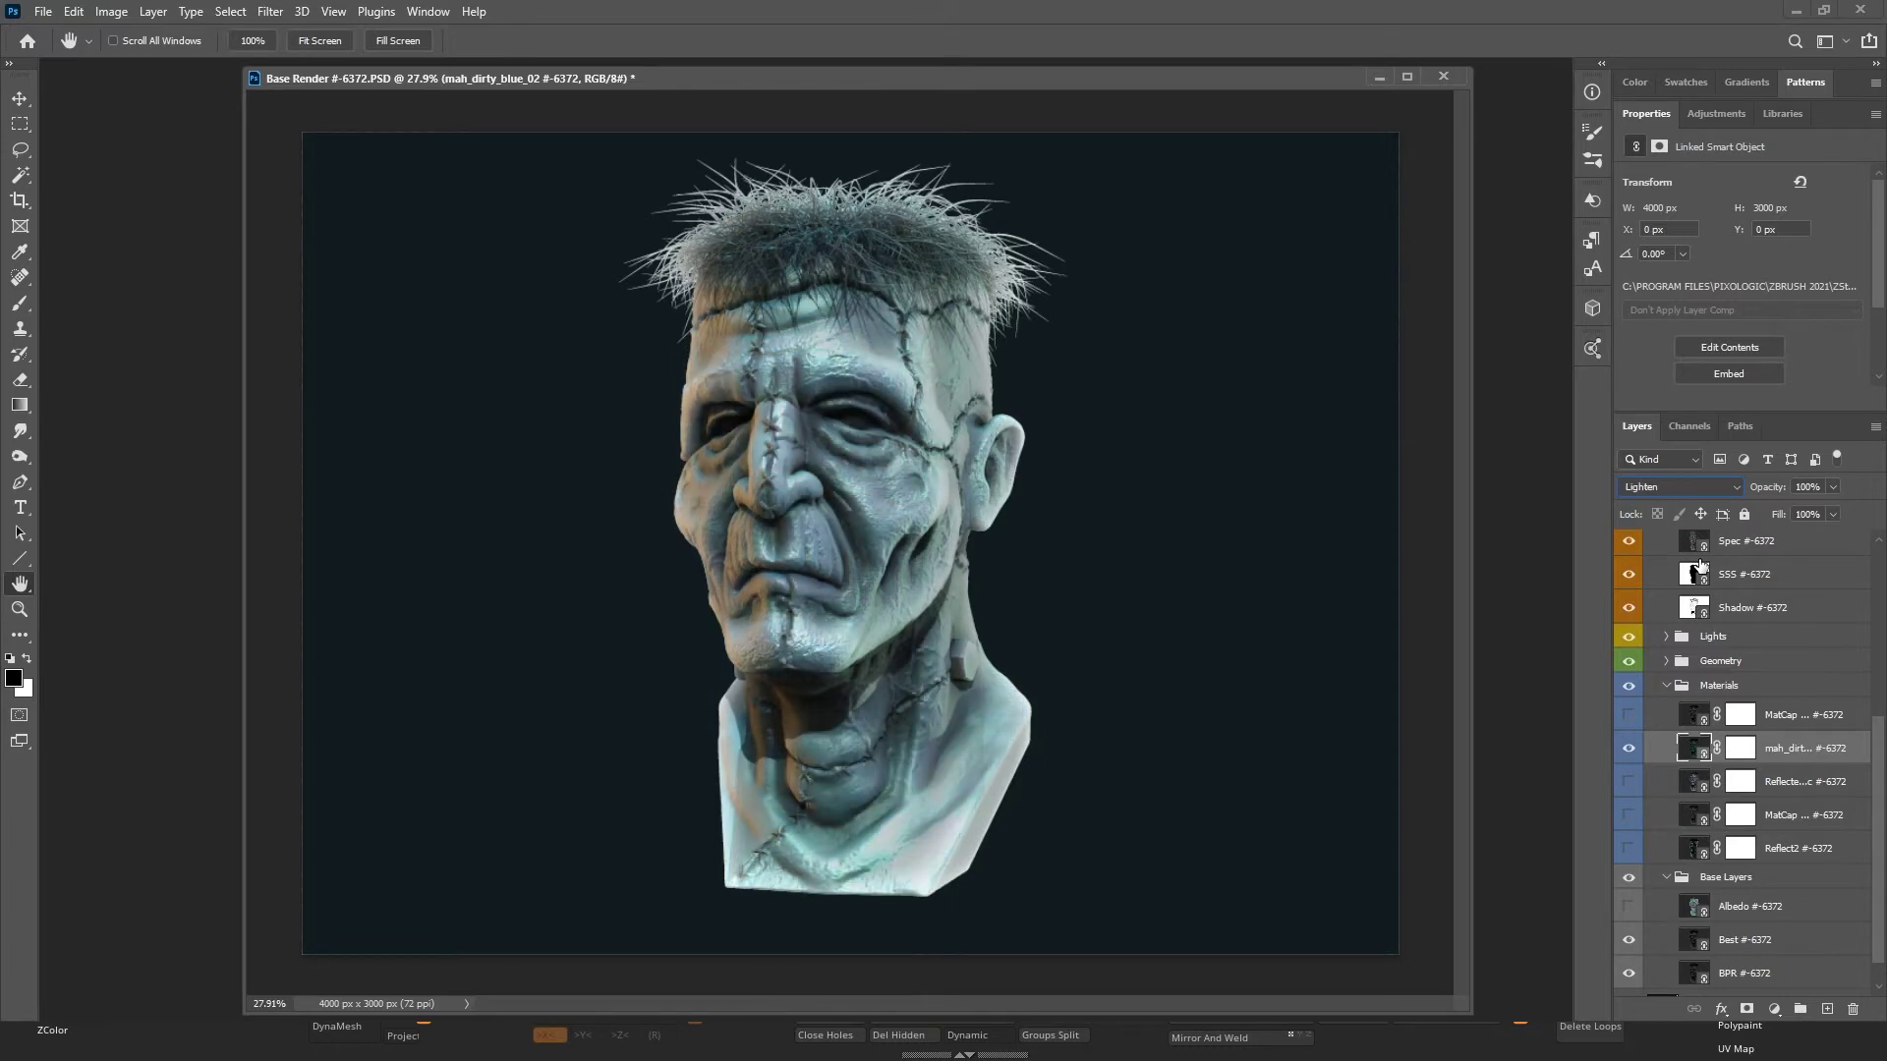
pyautogui.press('Down')
pyautogui.press('Up')
pyautogui.press('Down')
pyautogui.press('Down')
pyautogui.press('Down')
pyautogui.press('Down')
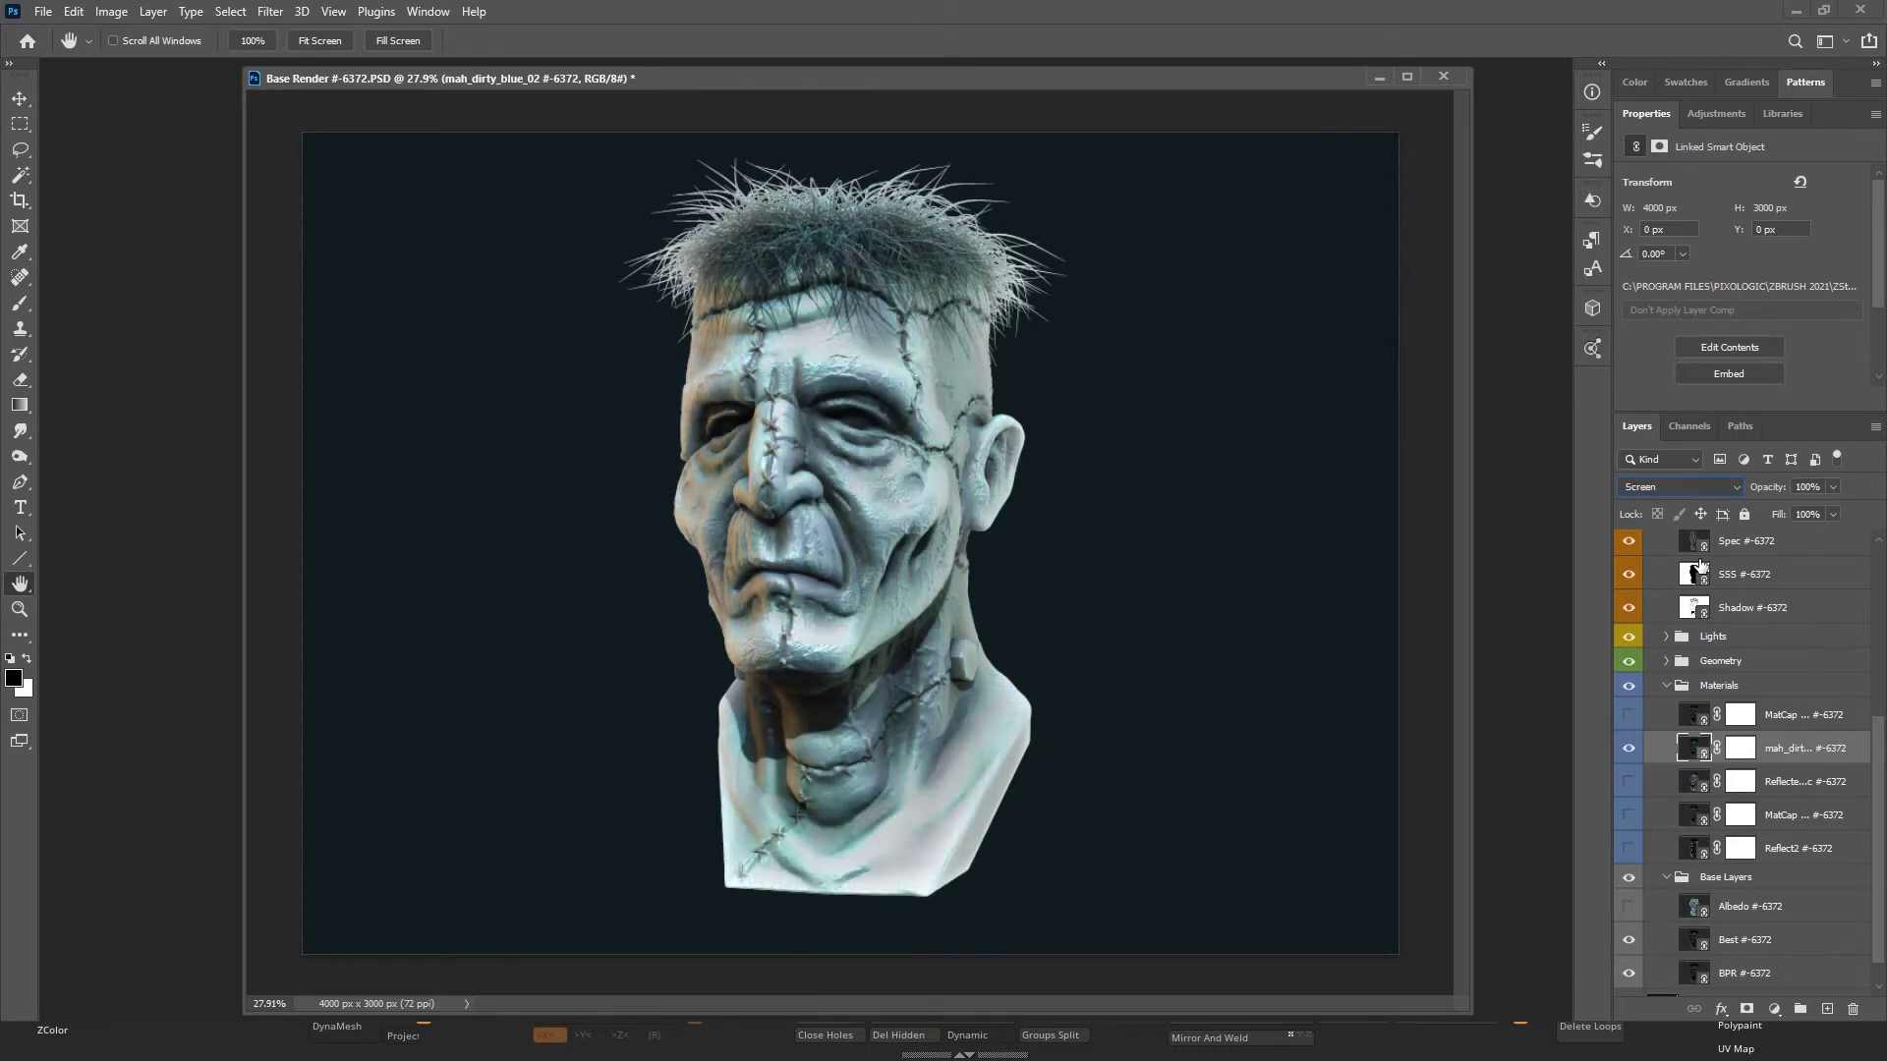
pyautogui.press('Down')
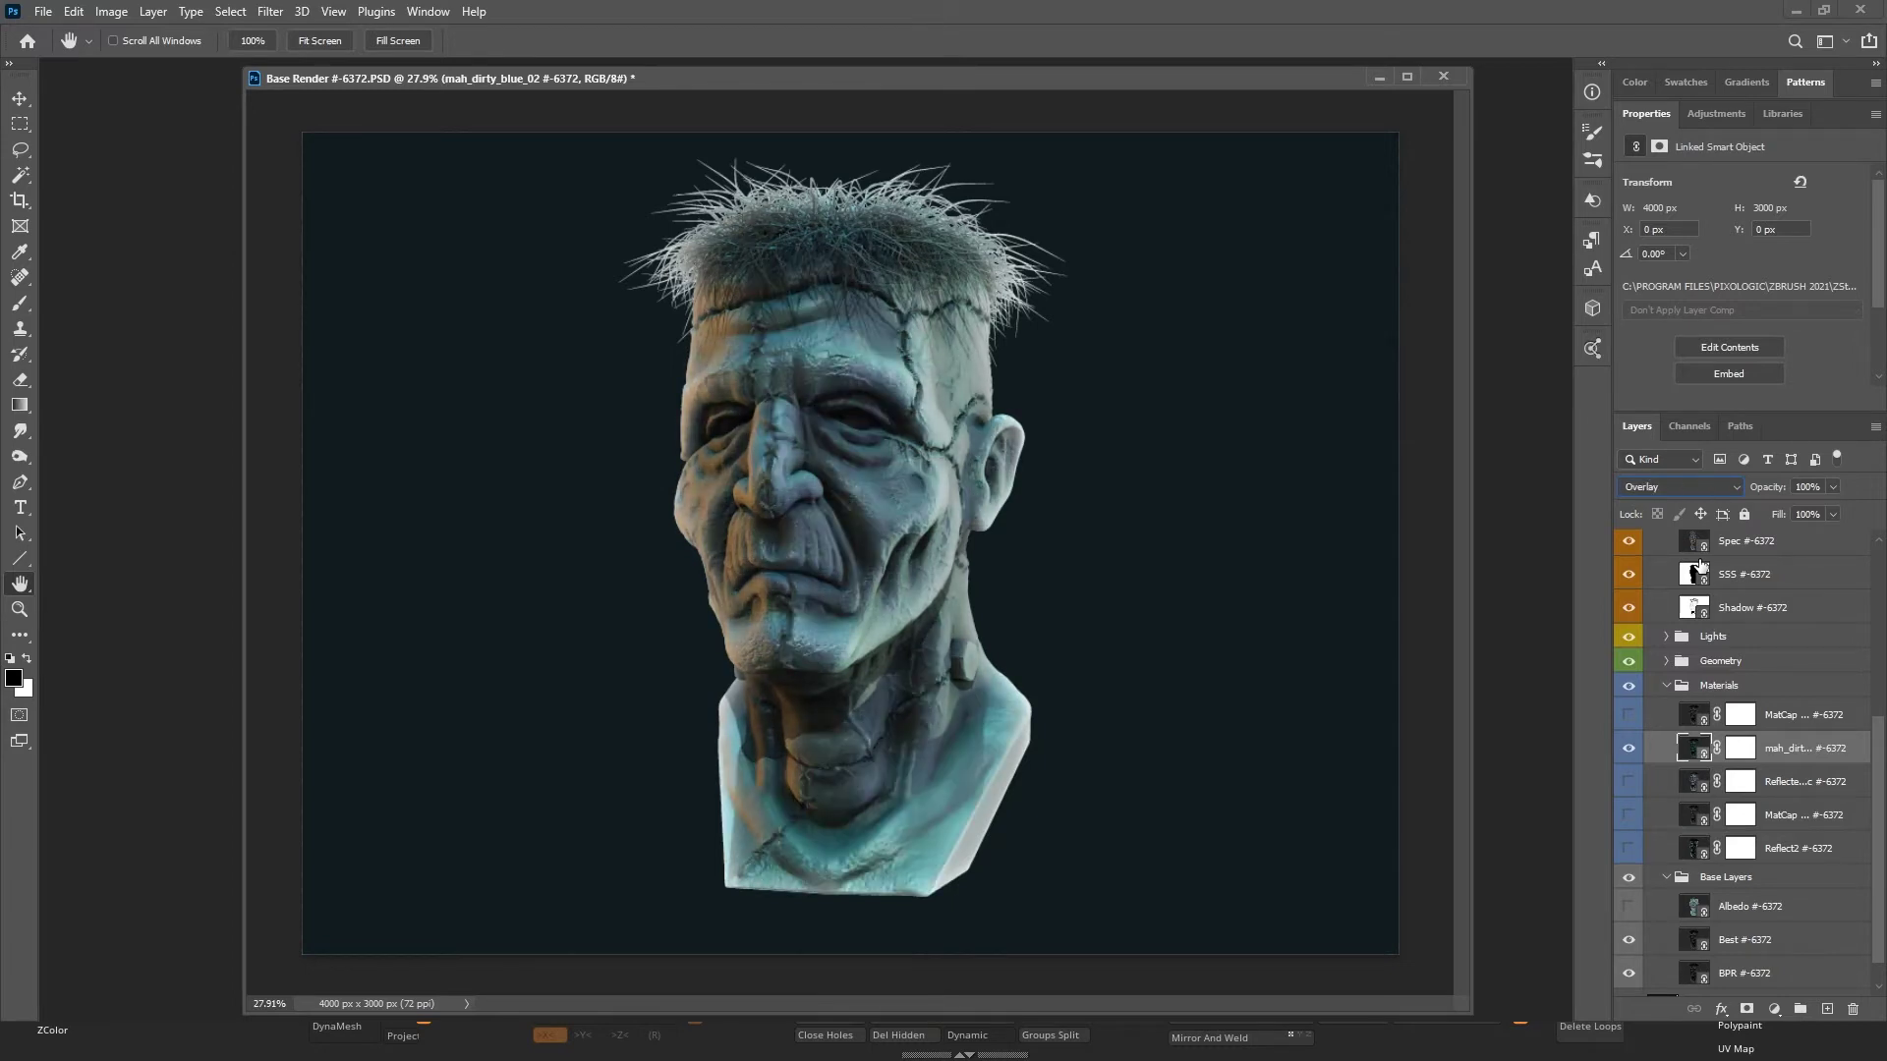
pyautogui.press('Down')
pyautogui.press('Down')
pyautogui.press('Down')
pyautogui.press('Down')
pyautogui.press('Down')
pyautogui.press('Down')
pyautogui.press('Down')
pyautogui.press('Down')
pyautogui.press('Down')
pyautogui.press('Down')
pyautogui.press('Down')
pyautogui.press('Down')
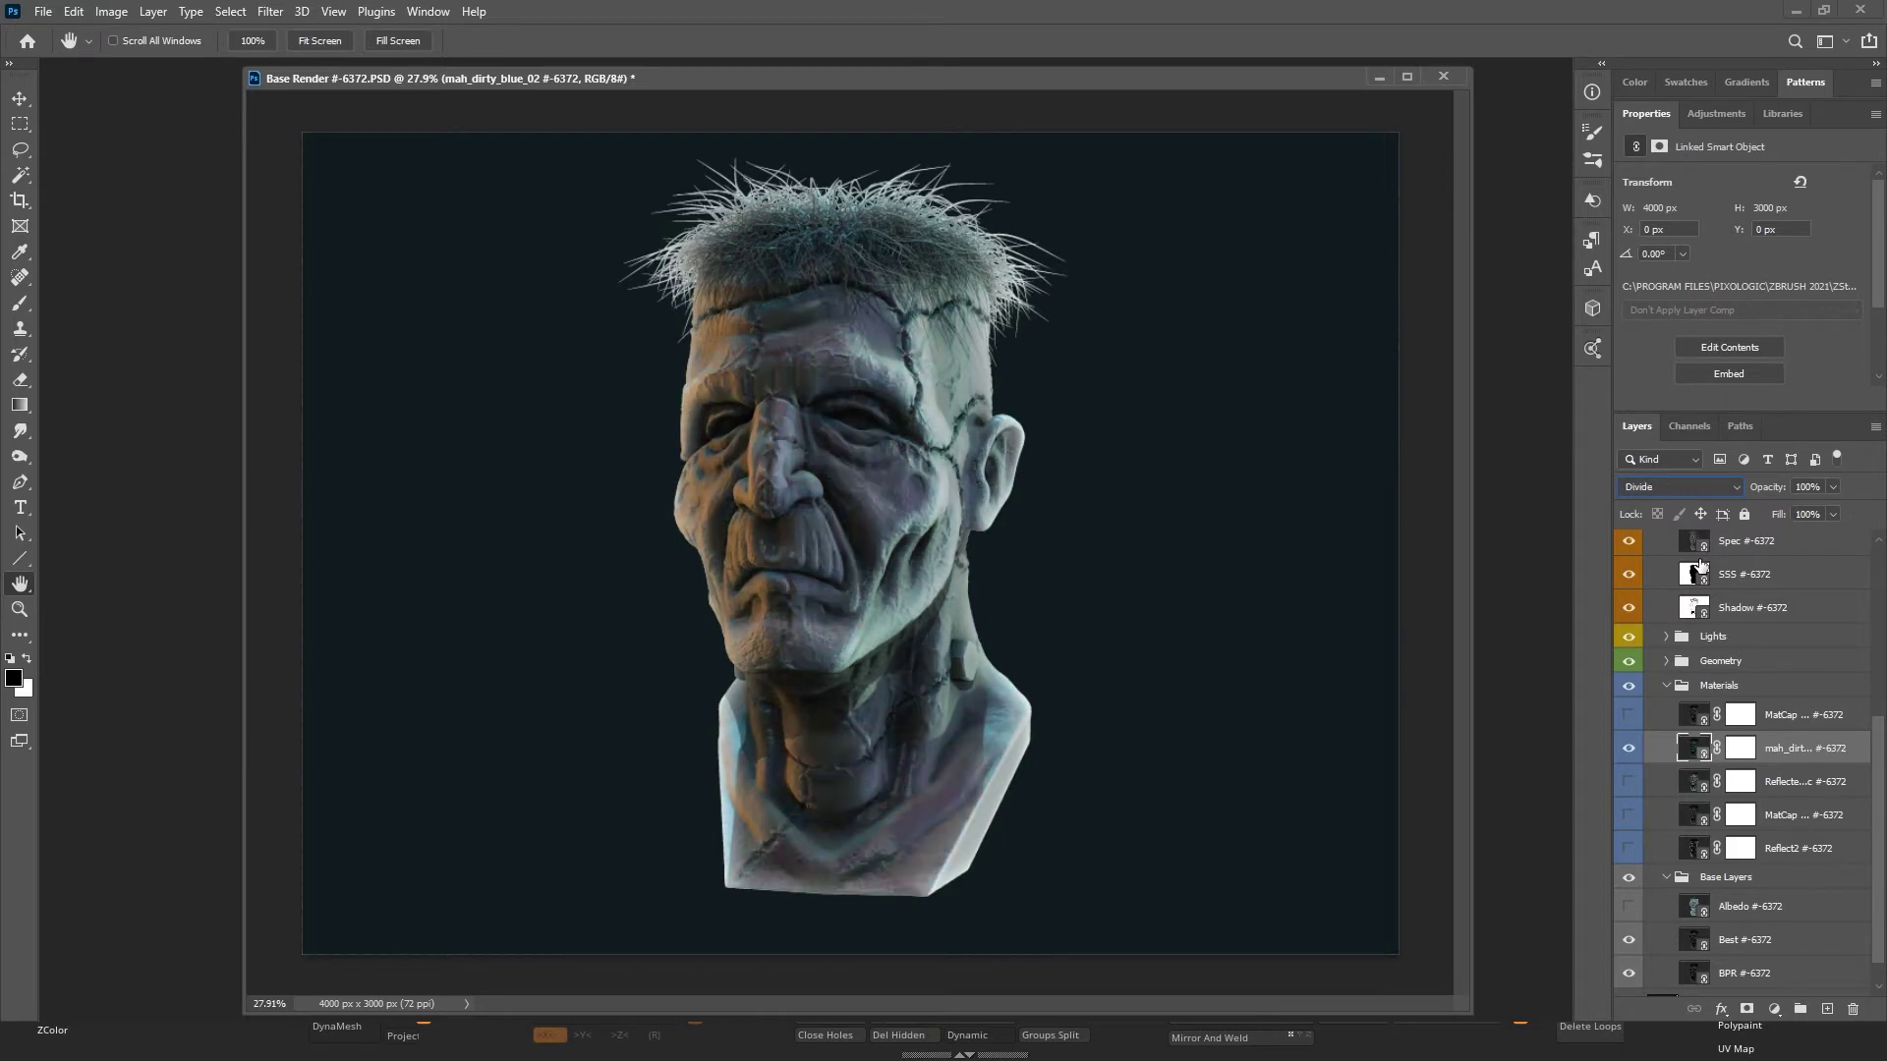
pyautogui.press('Down')
pyautogui.press('Down')
pyautogui.press('Up')
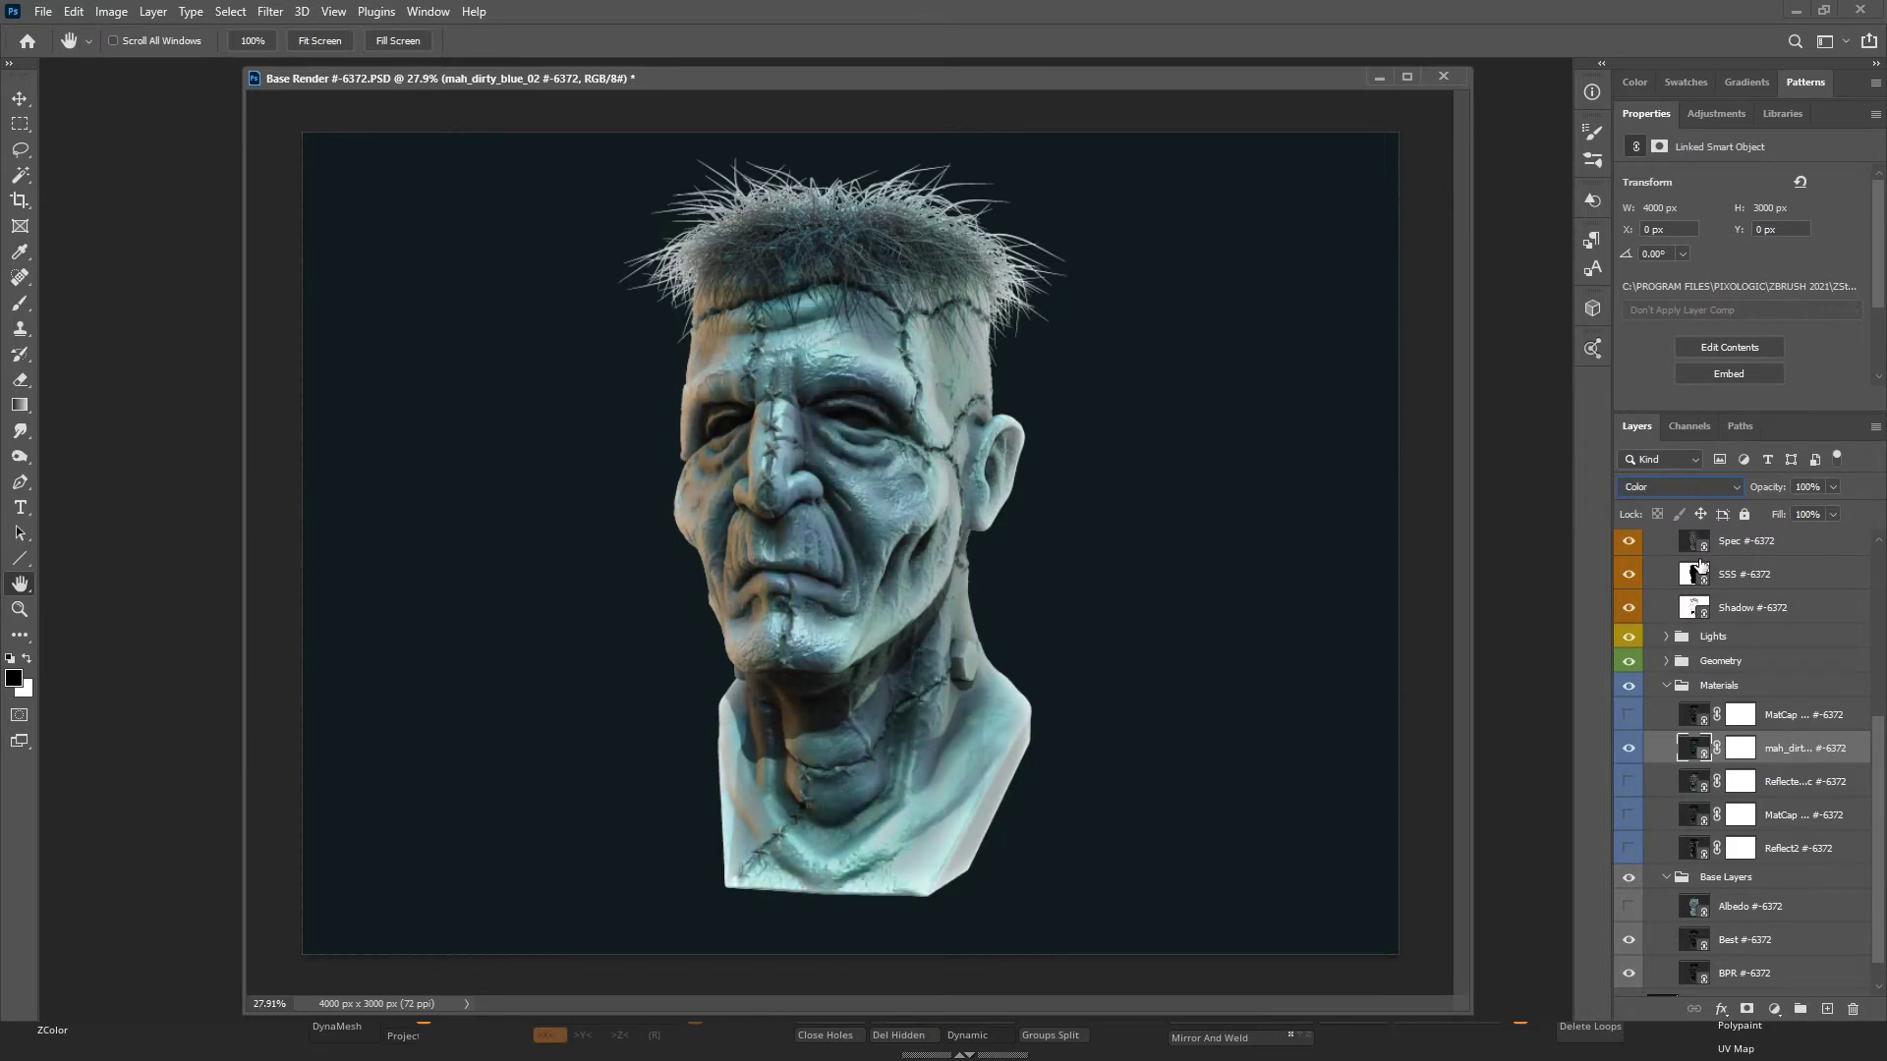
# Go back through the blend modes for mah_dirty_blue_02, settle on Overlay, and set the layer's opacity to 40%.
pyautogui.press('Up')
pyautogui.press('Up')
pyautogui.press('Up')
pyautogui.press('Up')
pyautogui.press('Up')
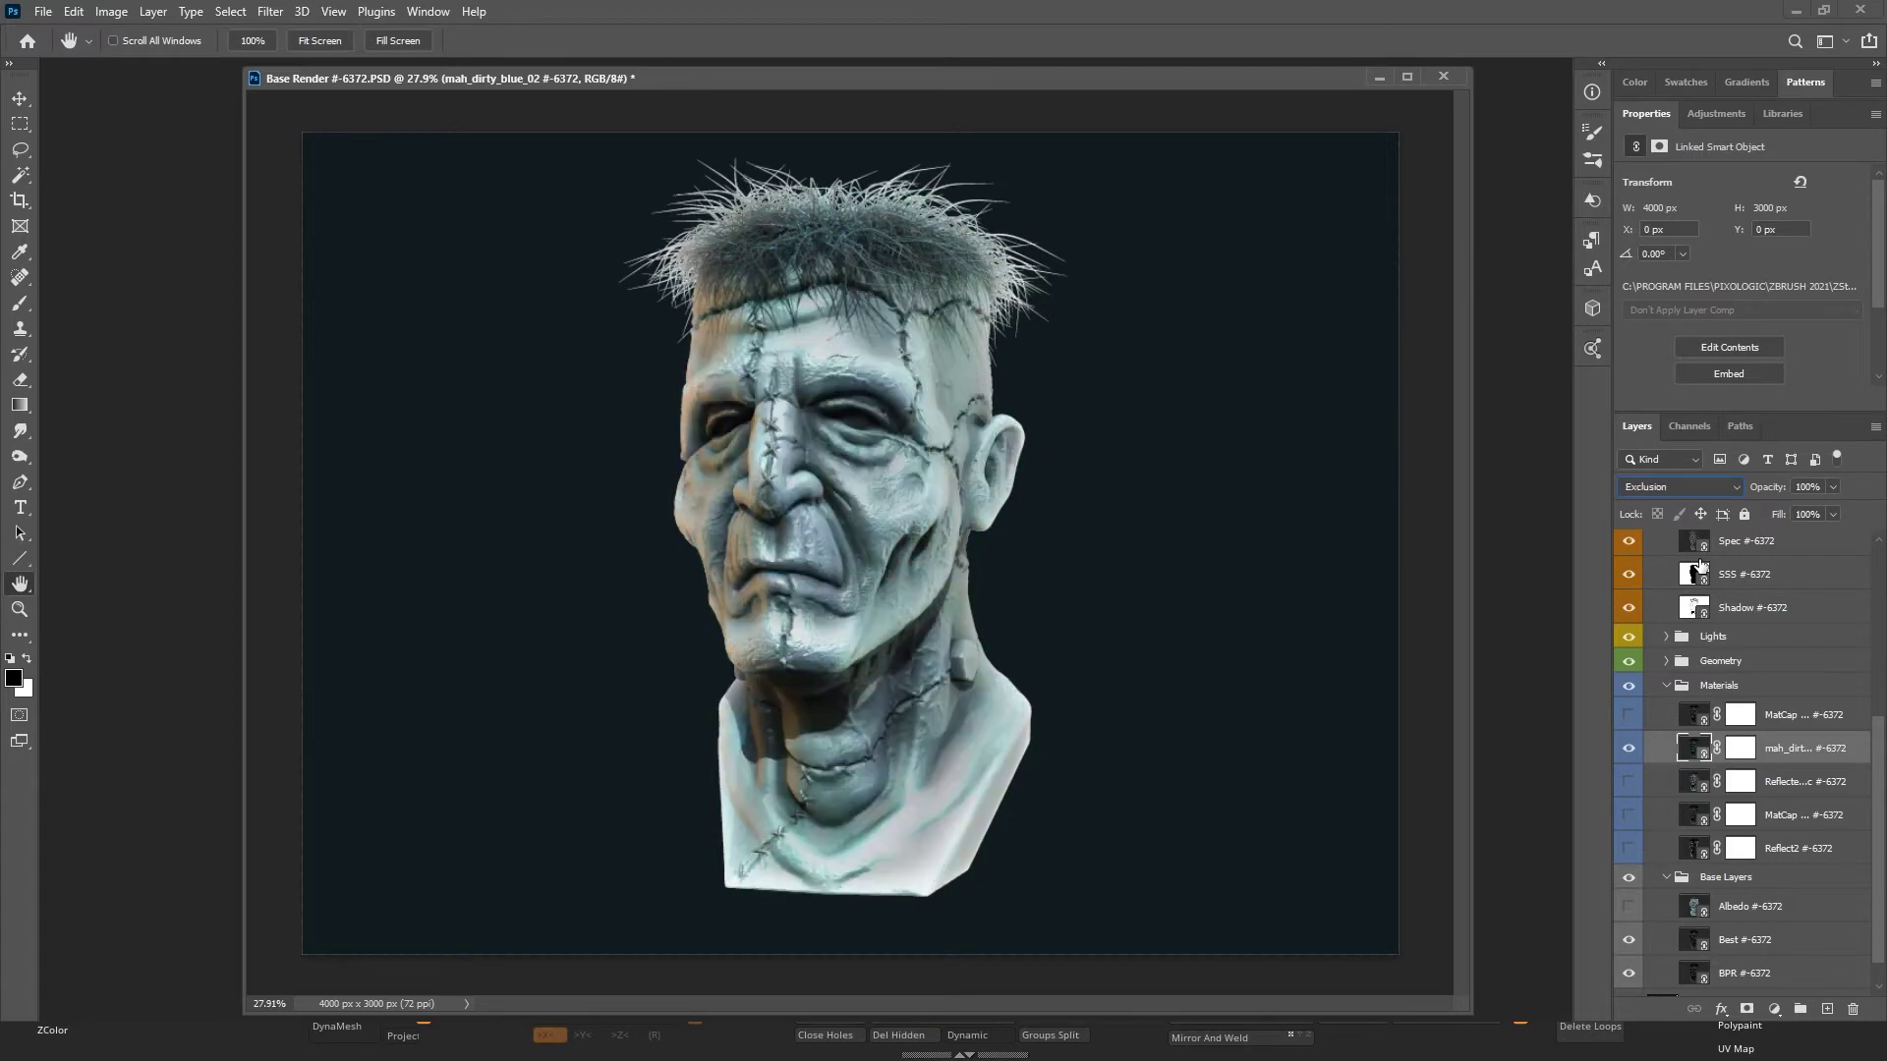
pyautogui.press('Up')
pyautogui.press('Up')
pyautogui.press('Down')
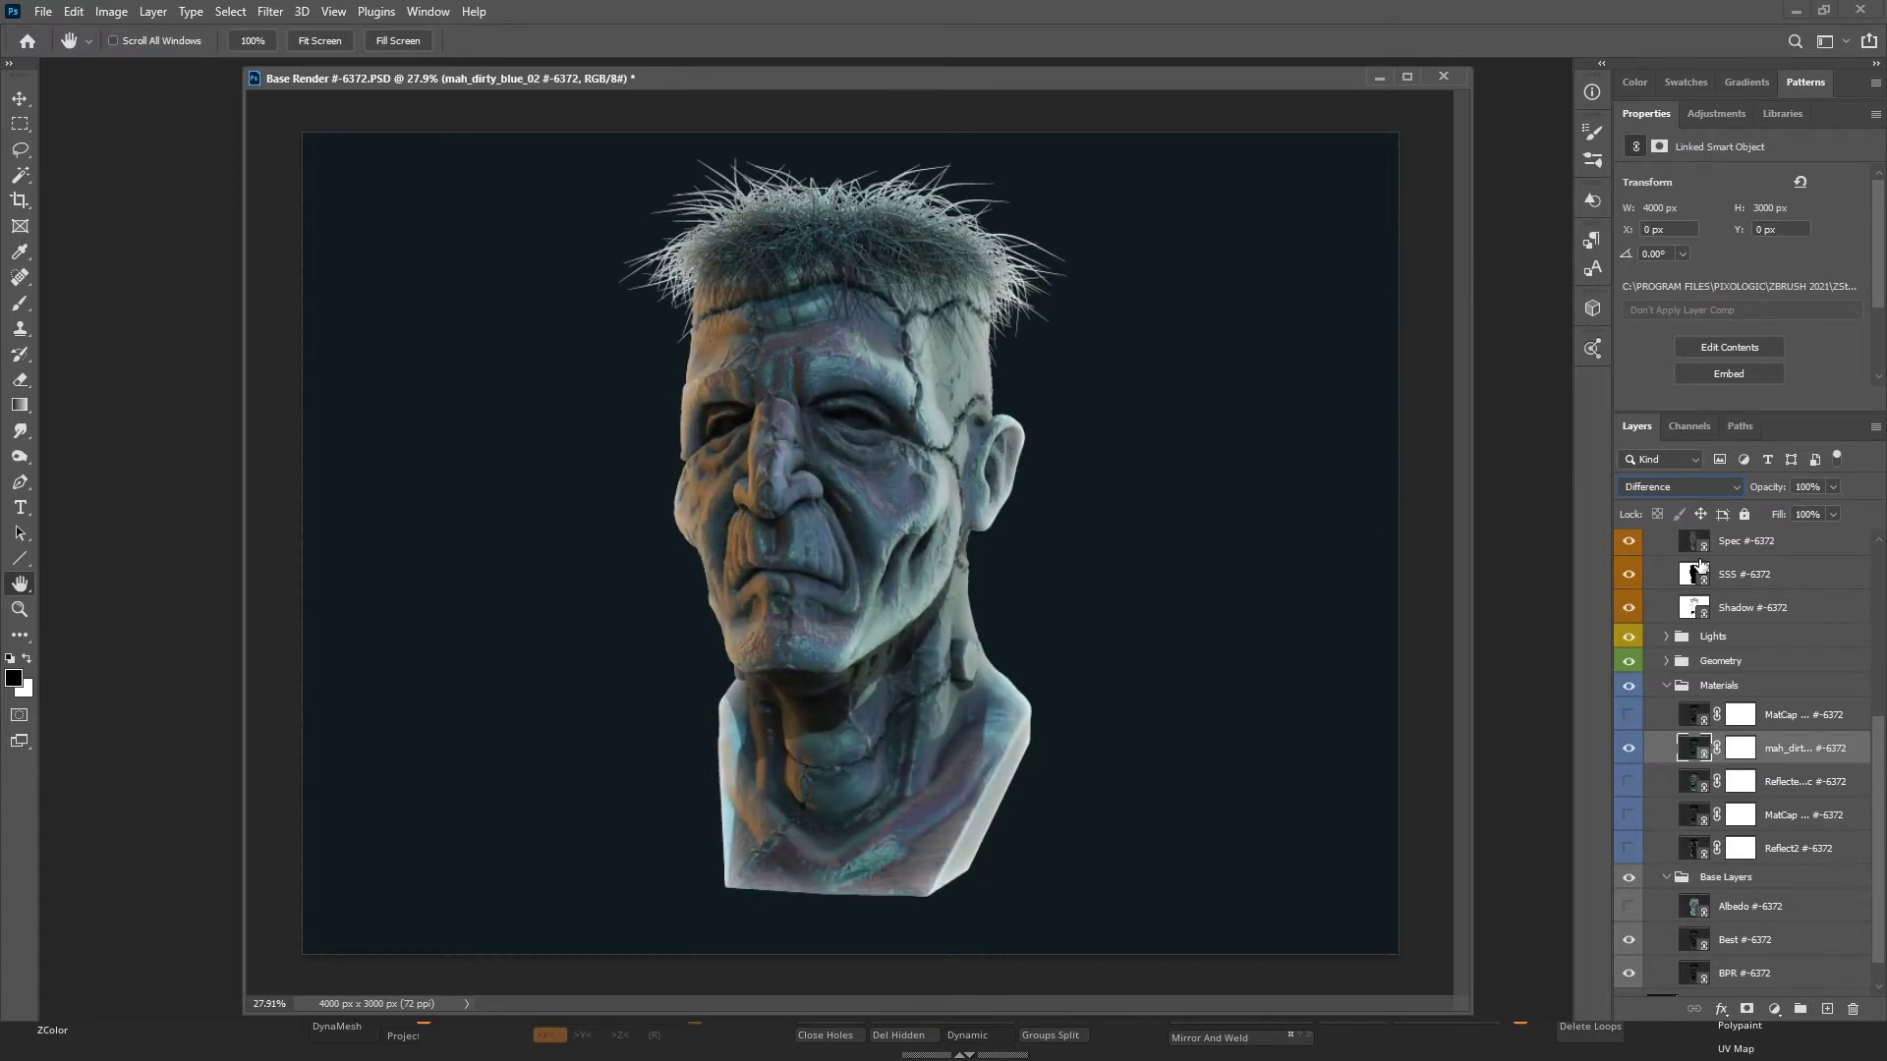
pyautogui.press('Up')
pyautogui.press('Up')
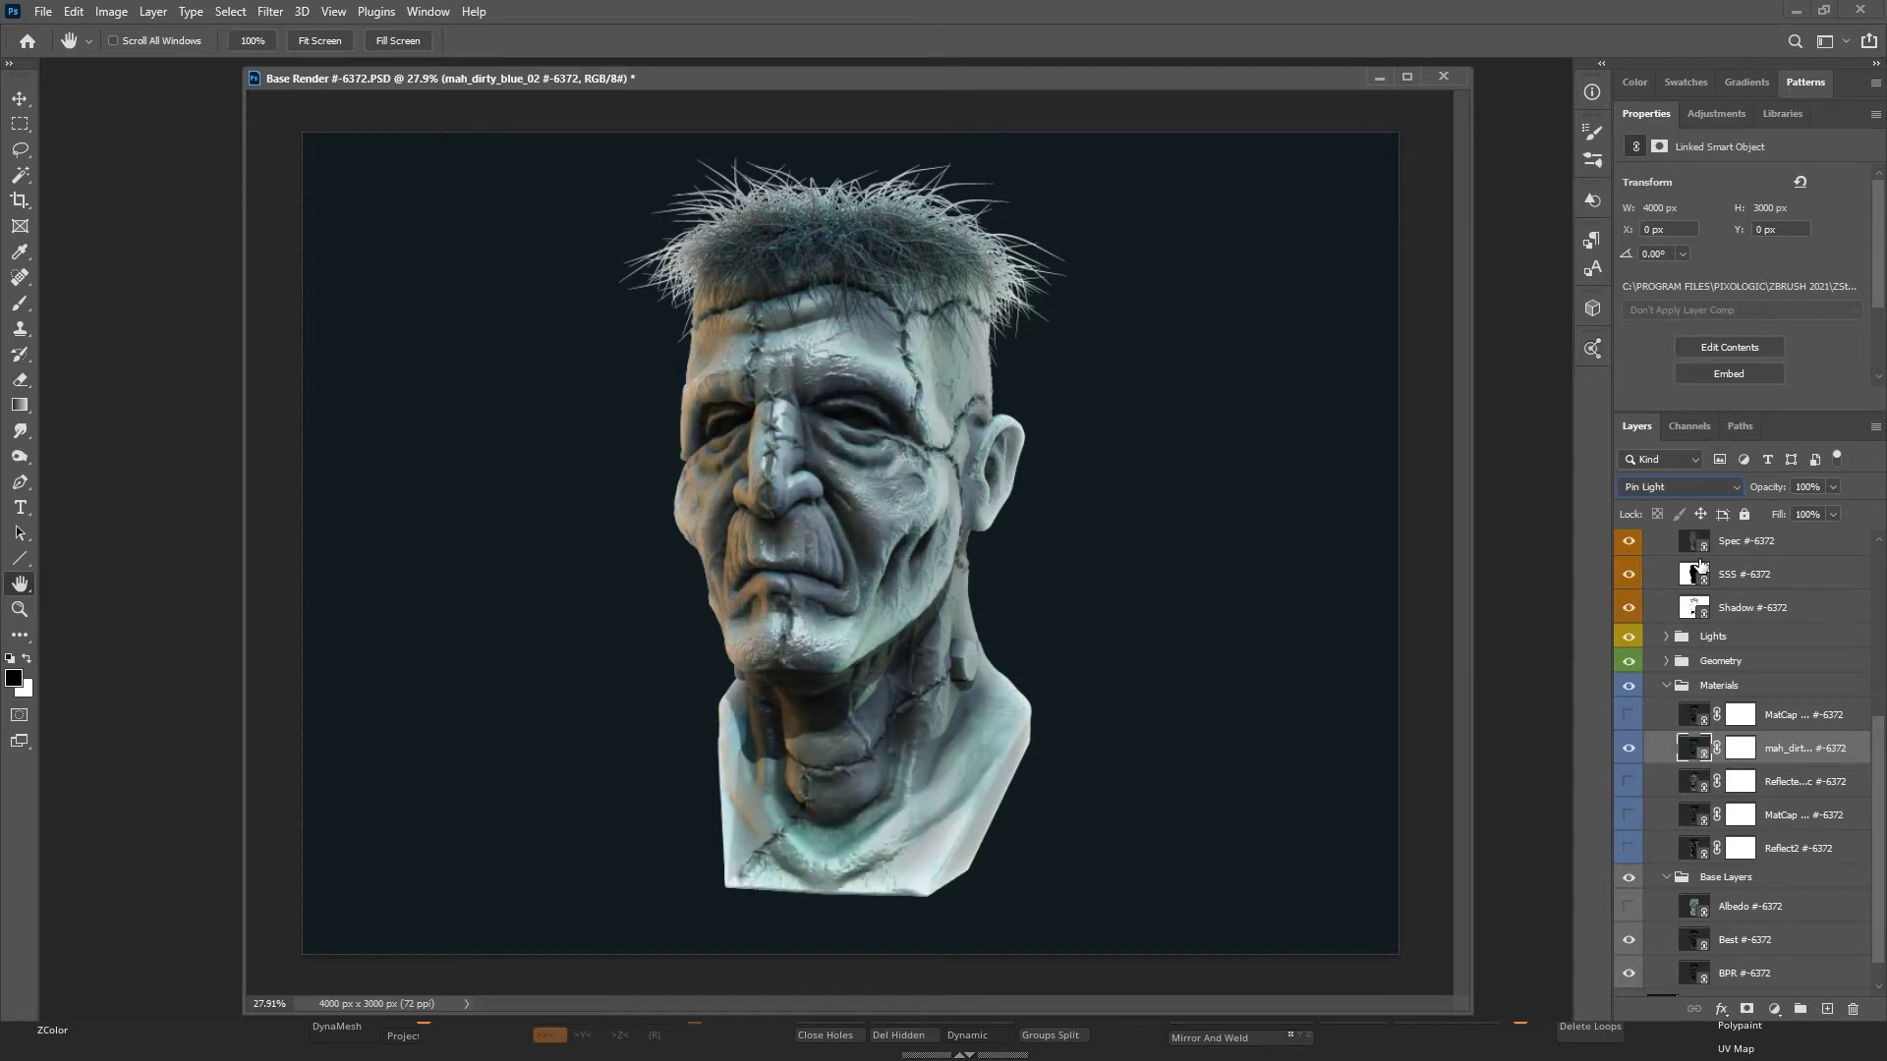
pyautogui.press('Up')
pyautogui.press('Down')
pyautogui.press('Up')
pyautogui.press('Up')
pyautogui.press('Up')
pyautogui.press('Up')
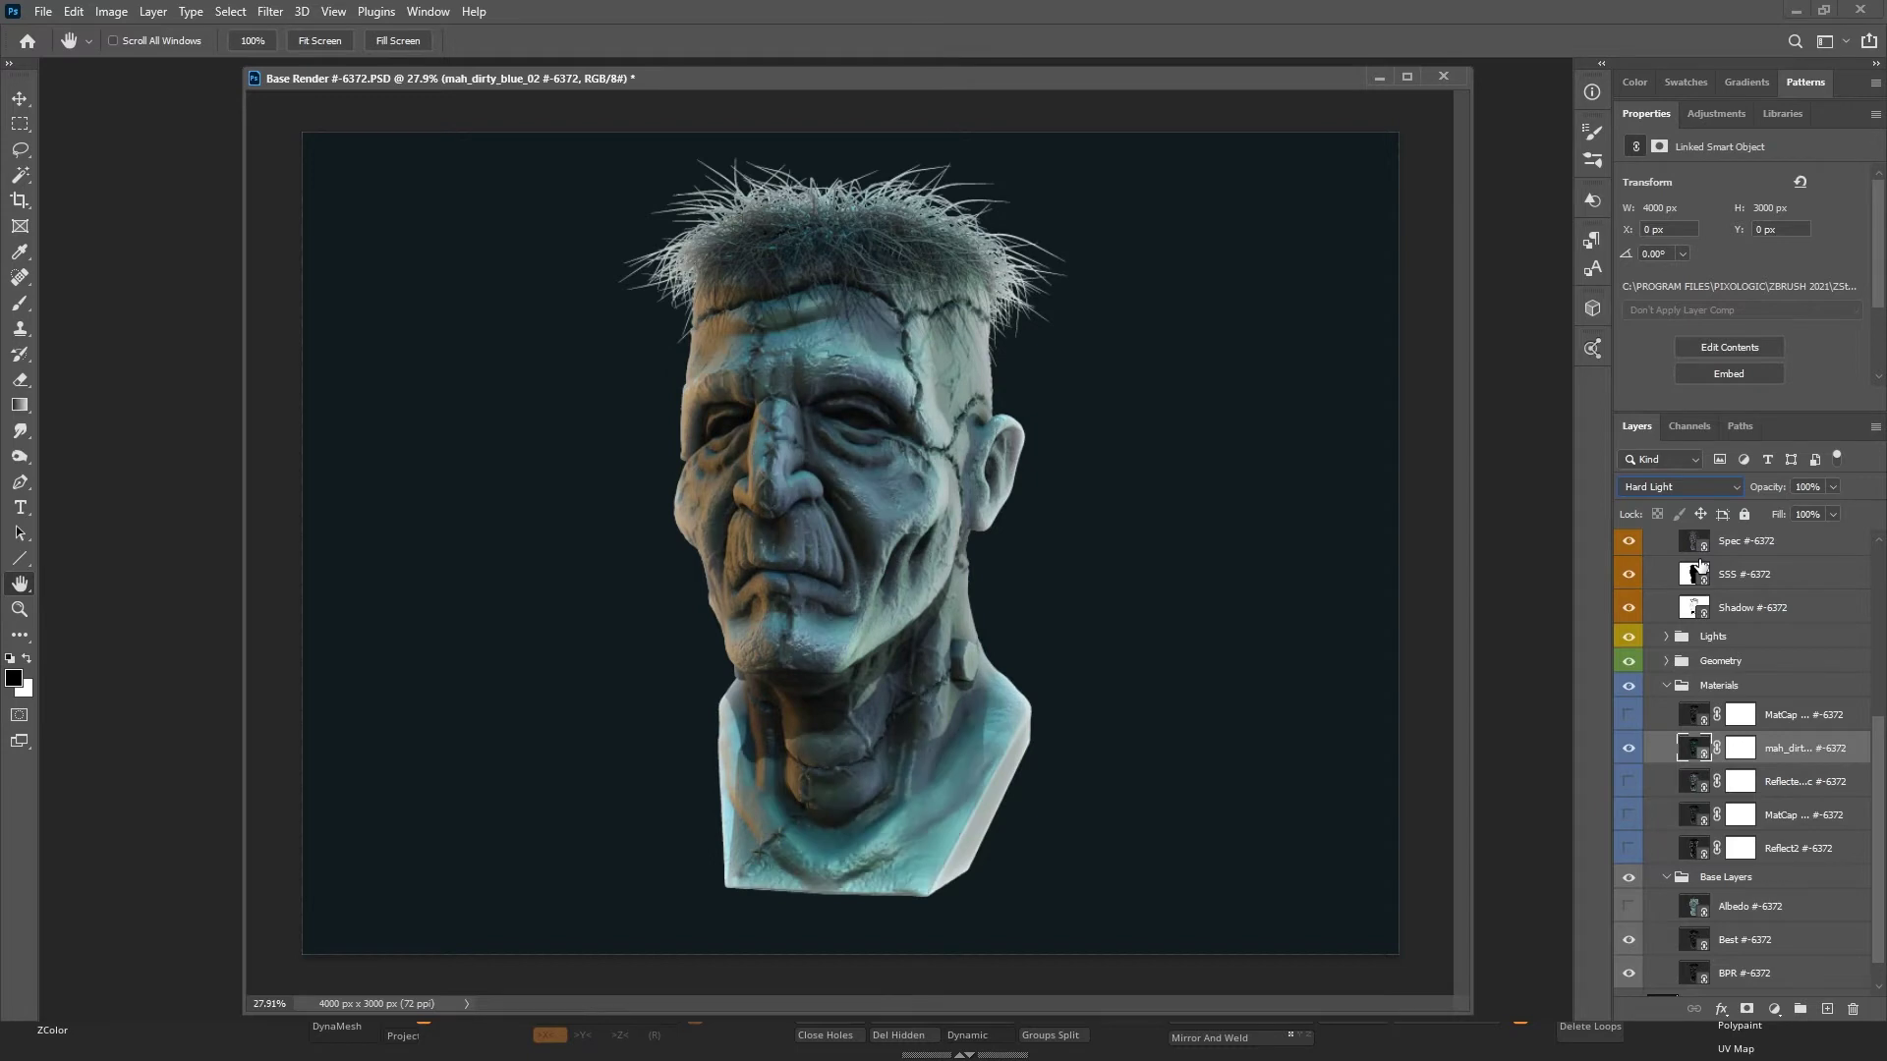
pyautogui.press('Up')
pyautogui.press('Down')
pyautogui.press('Up')
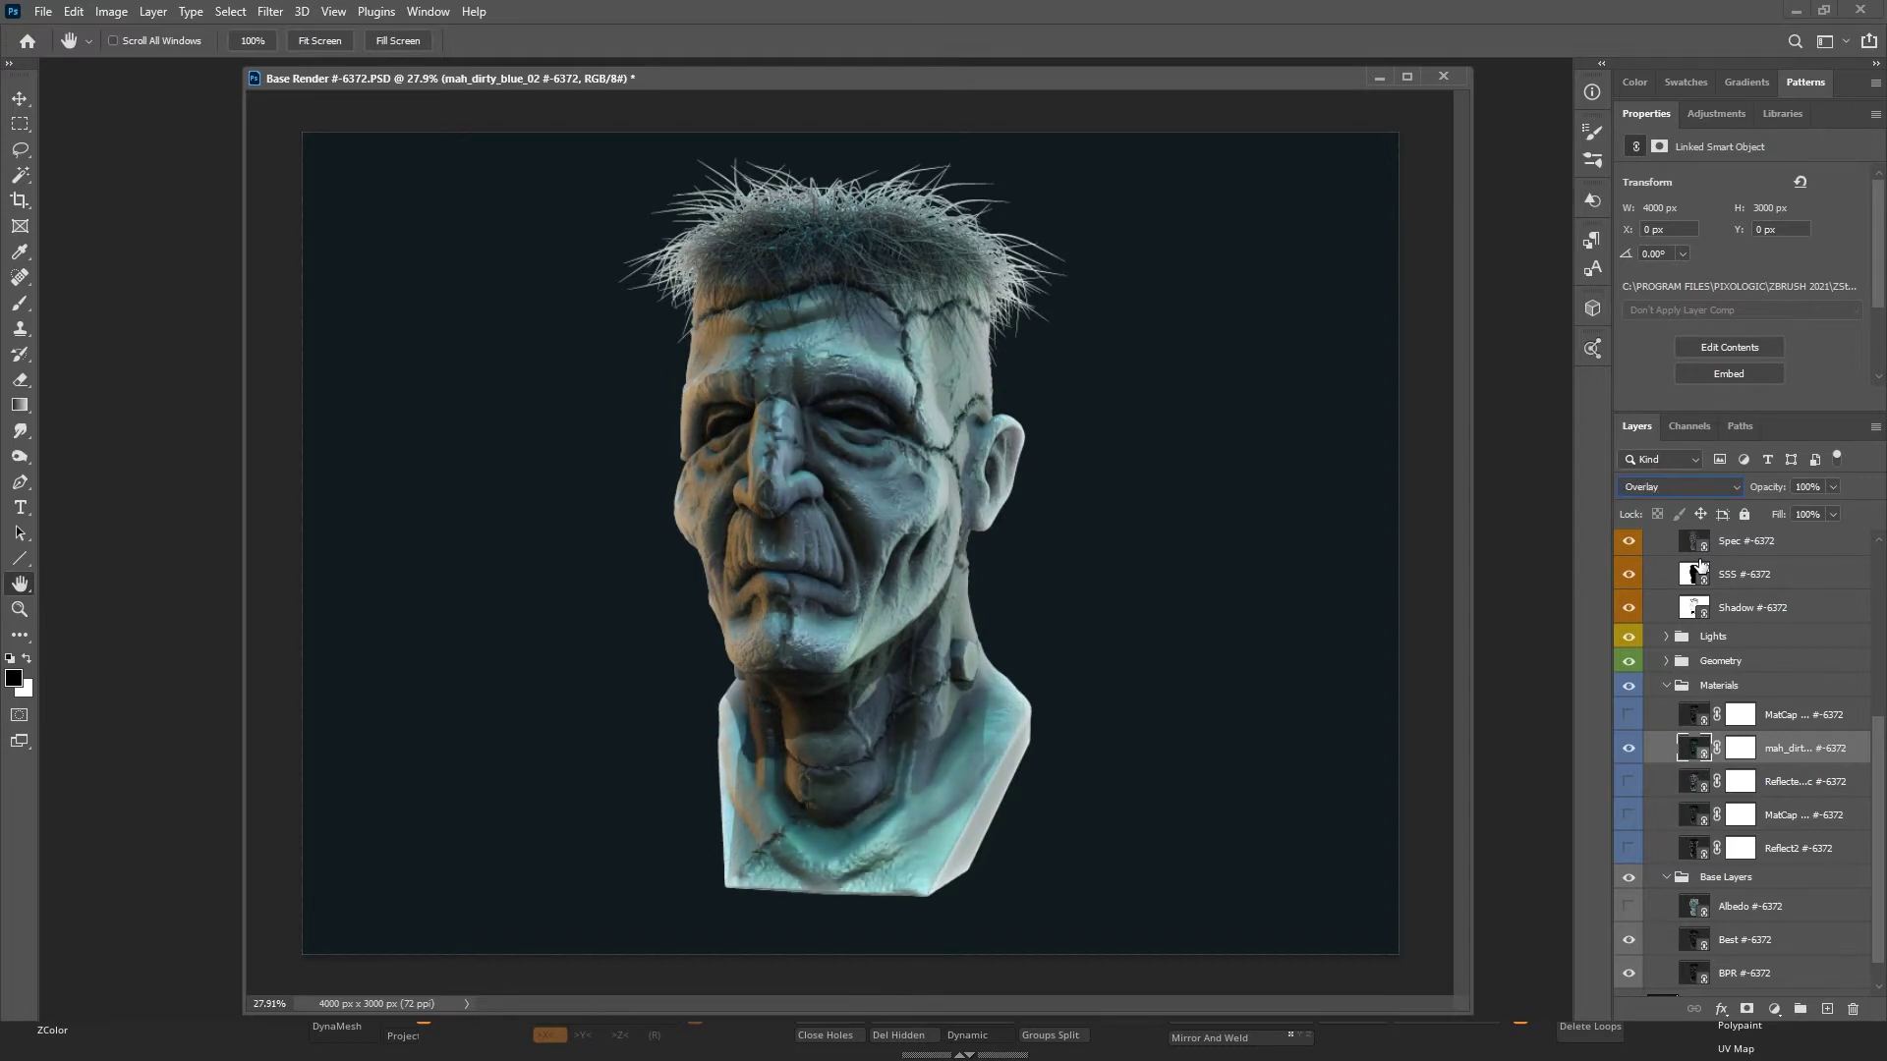
pyautogui.press('Down')
pyautogui.press('Up')
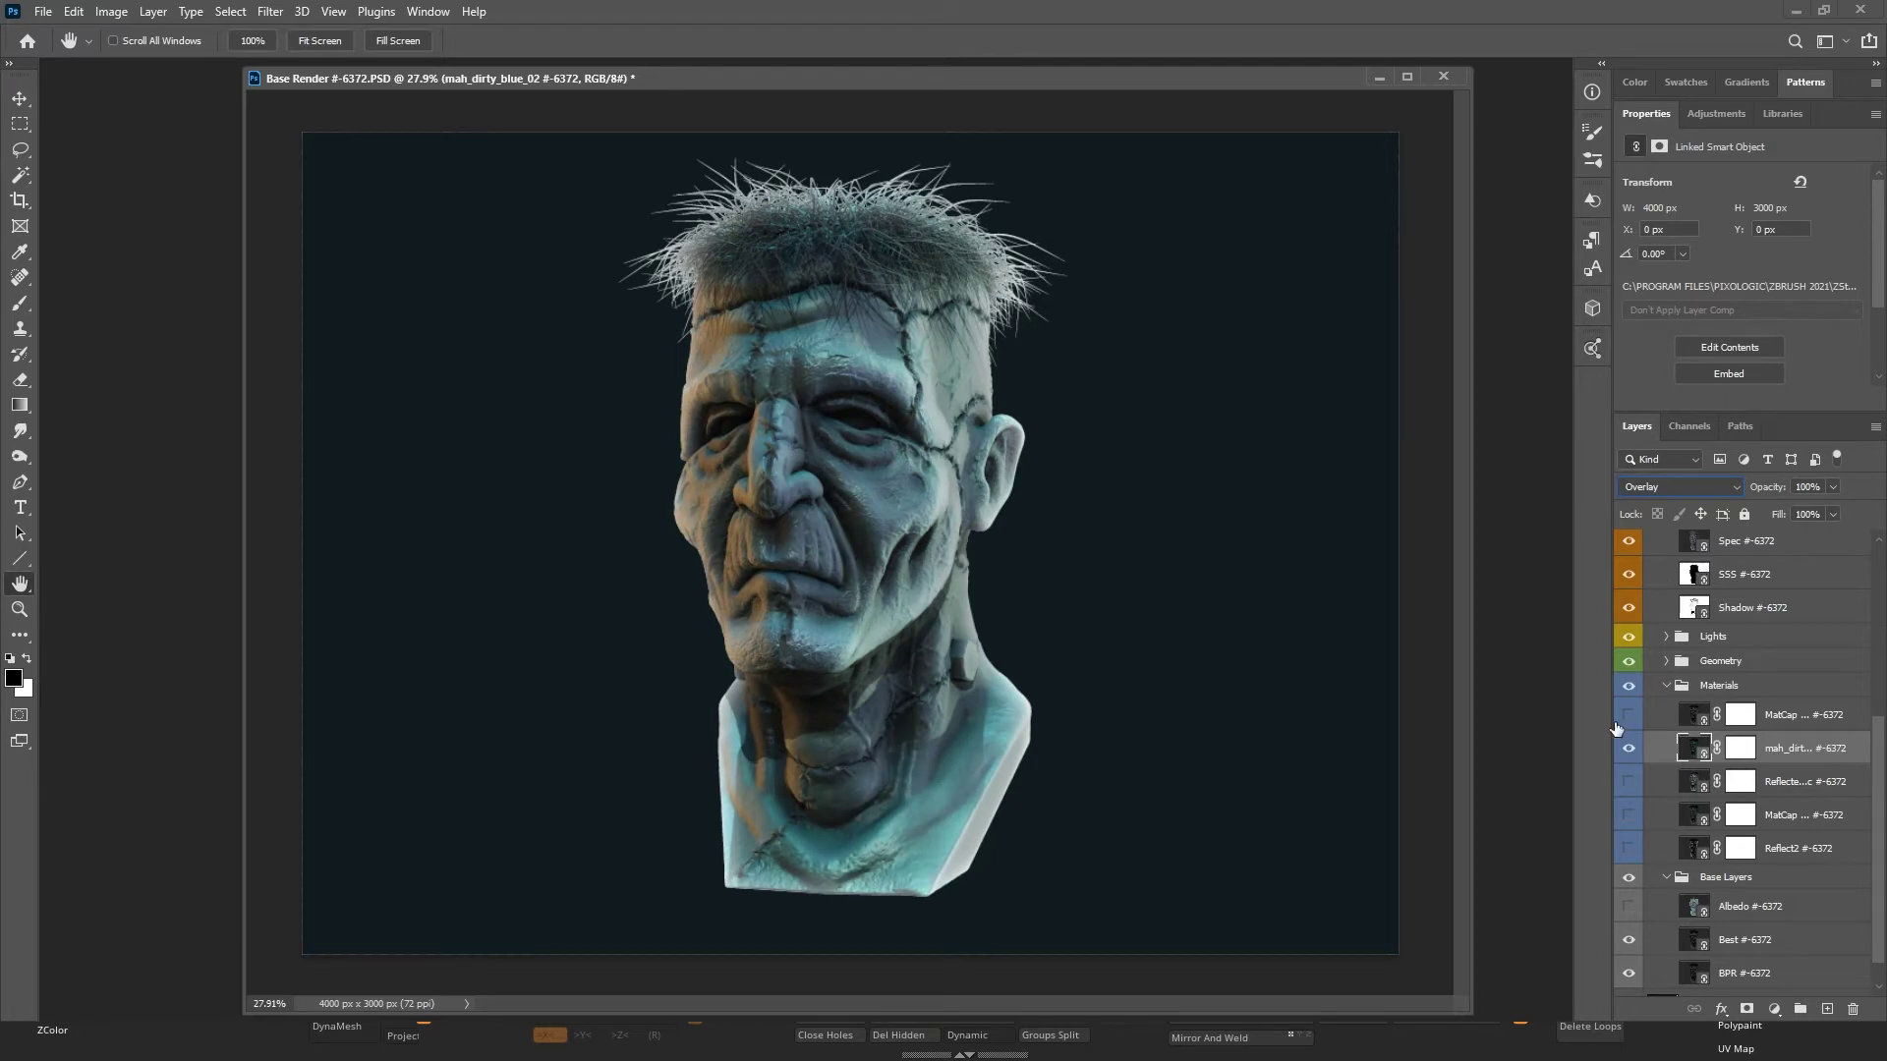
pyautogui.click(1832, 487)
pyautogui.moveTo(1784, 512); pyautogui.dragTo(1779, 511)
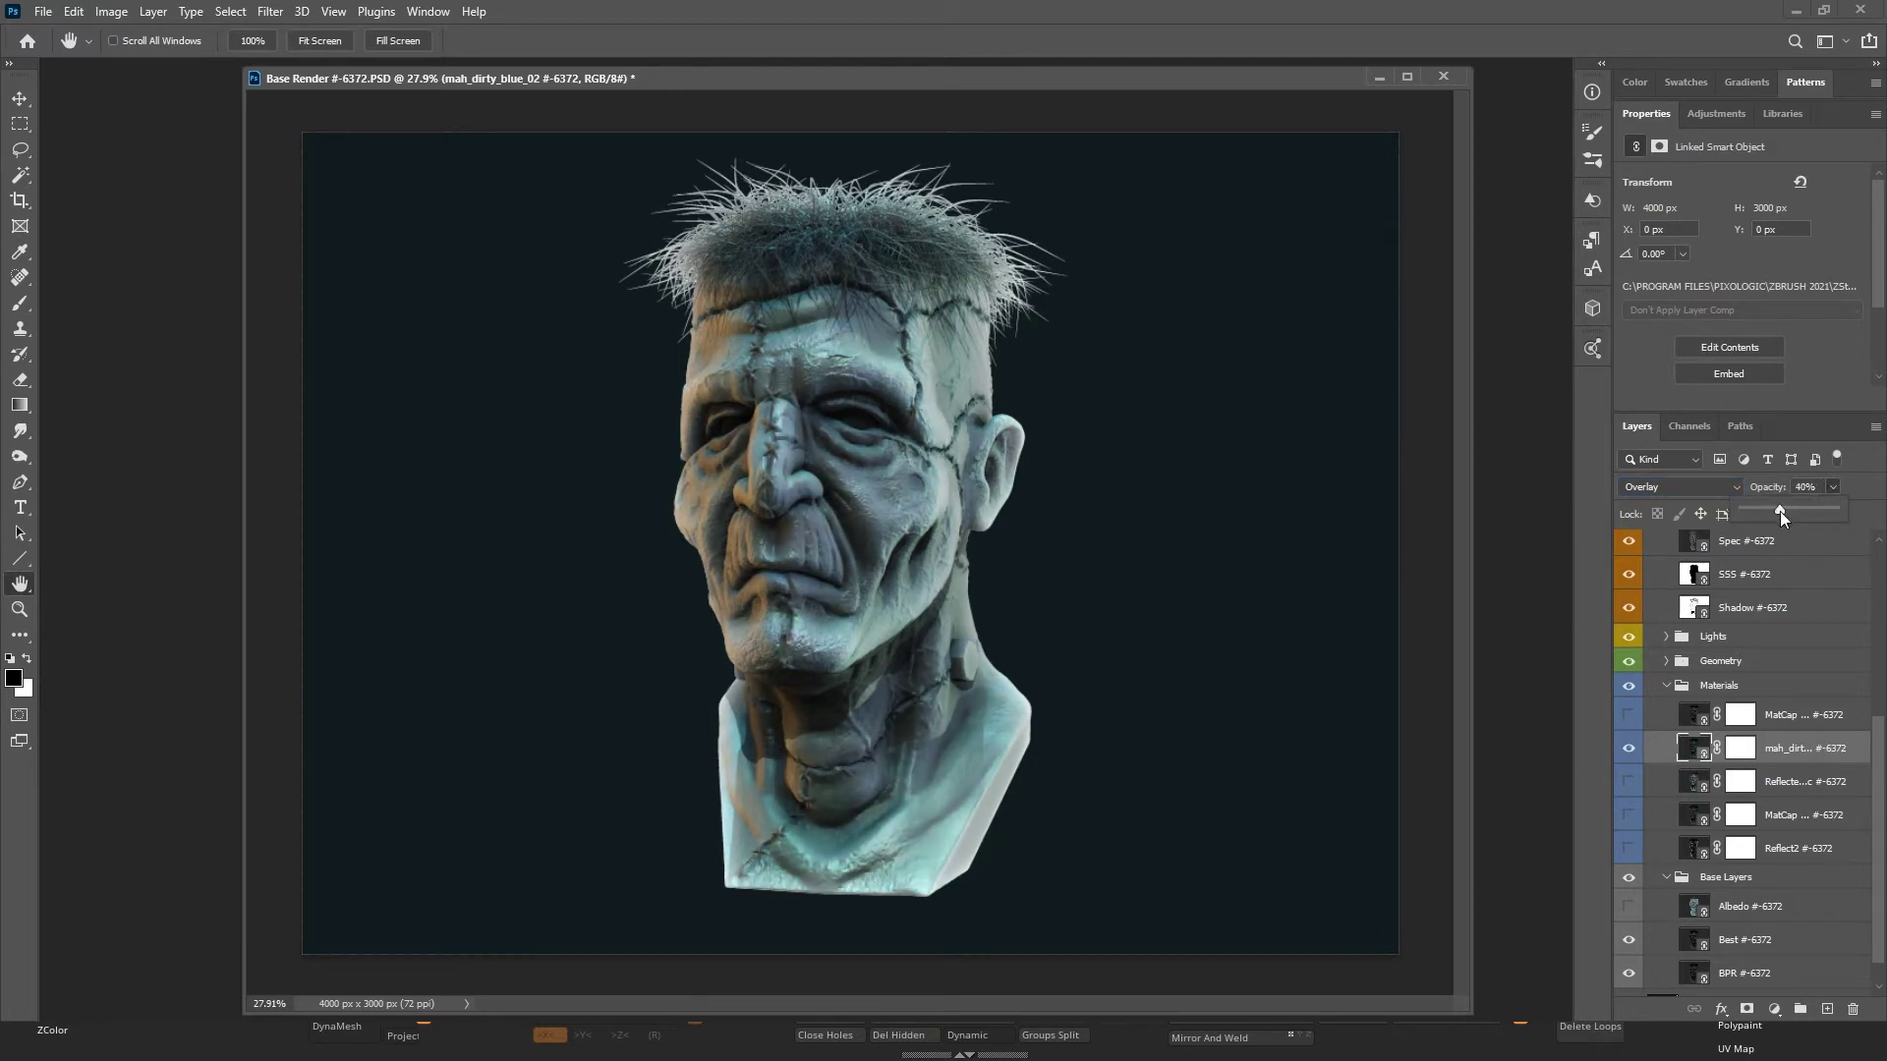
# Show the MatCap WedClay01 layer at the top of the Materials group and compare the render with and without it.
pyautogui.click(1783, 725)
pyautogui.click(1628, 716)
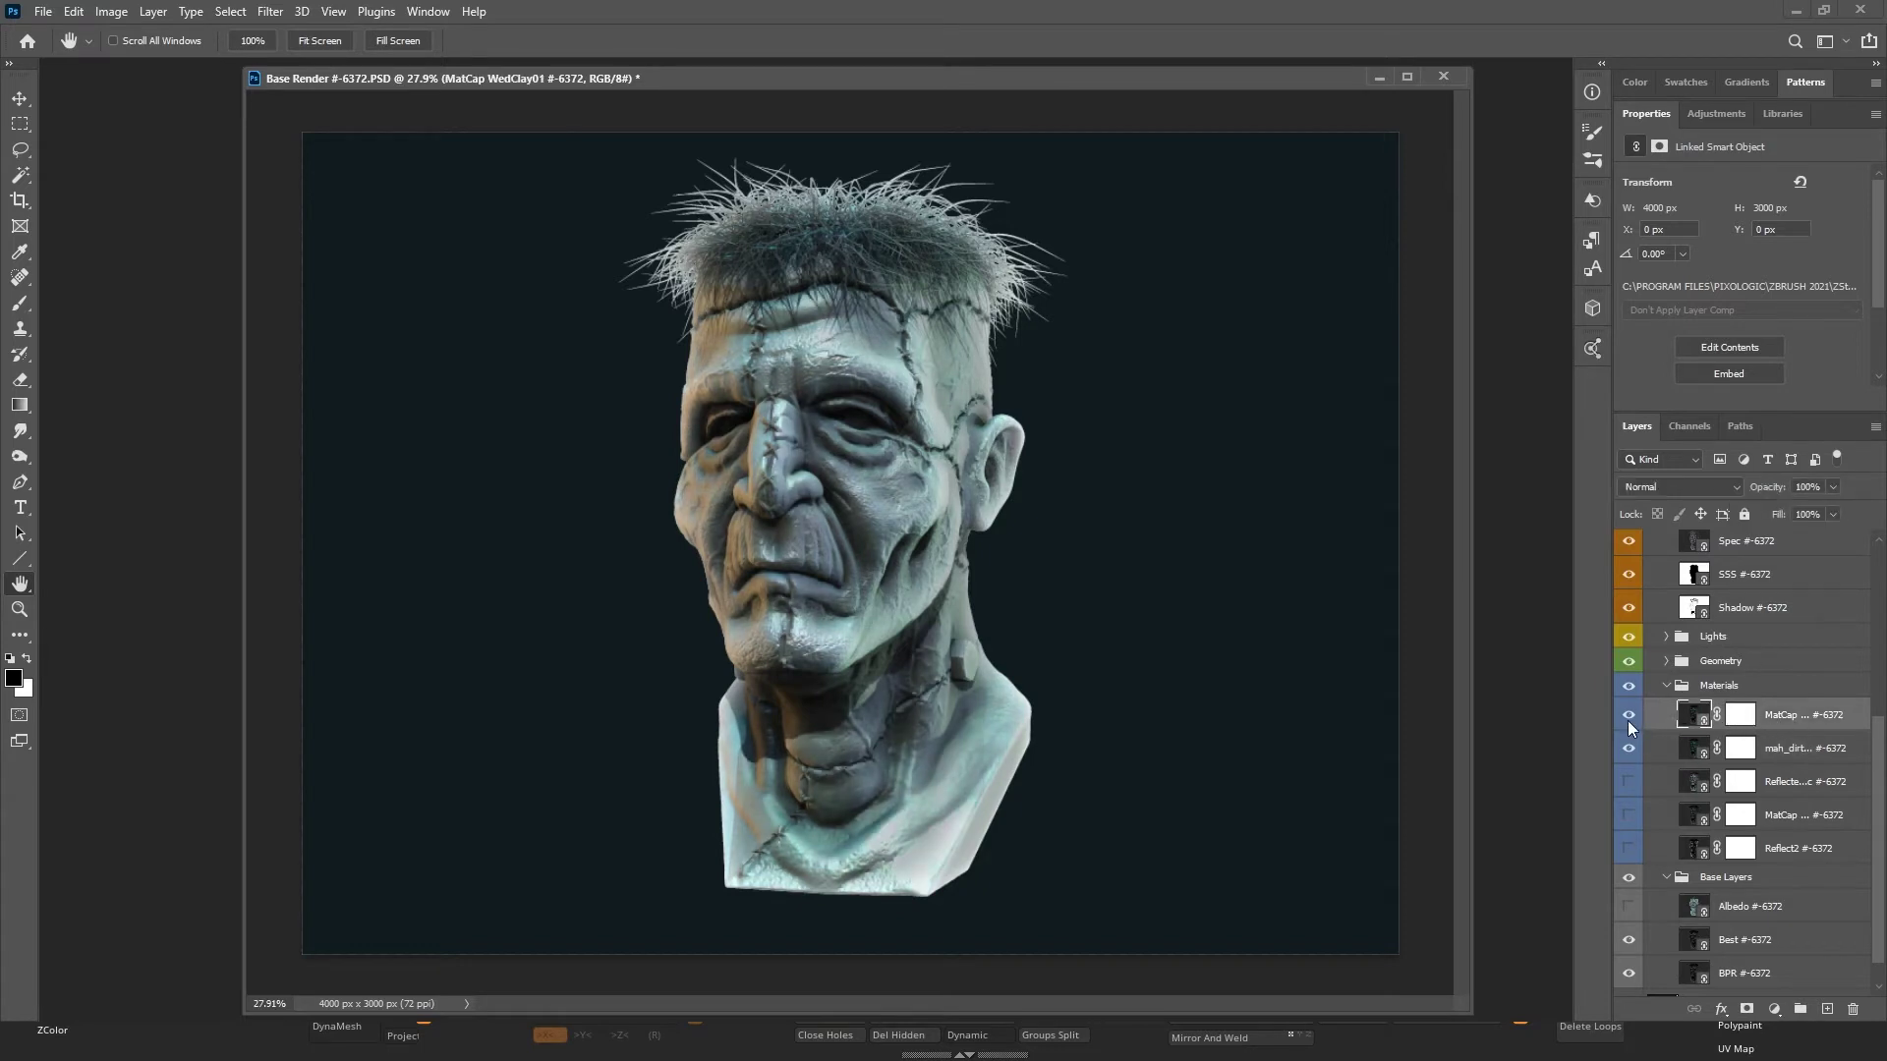
pyautogui.click(1628, 716)
pyautogui.click(1628, 716)
# Try the blend modes from Darken through Overlay on the MatCap WedClay01 layer and settle on Soft Light.
pyautogui.click(1682, 488)
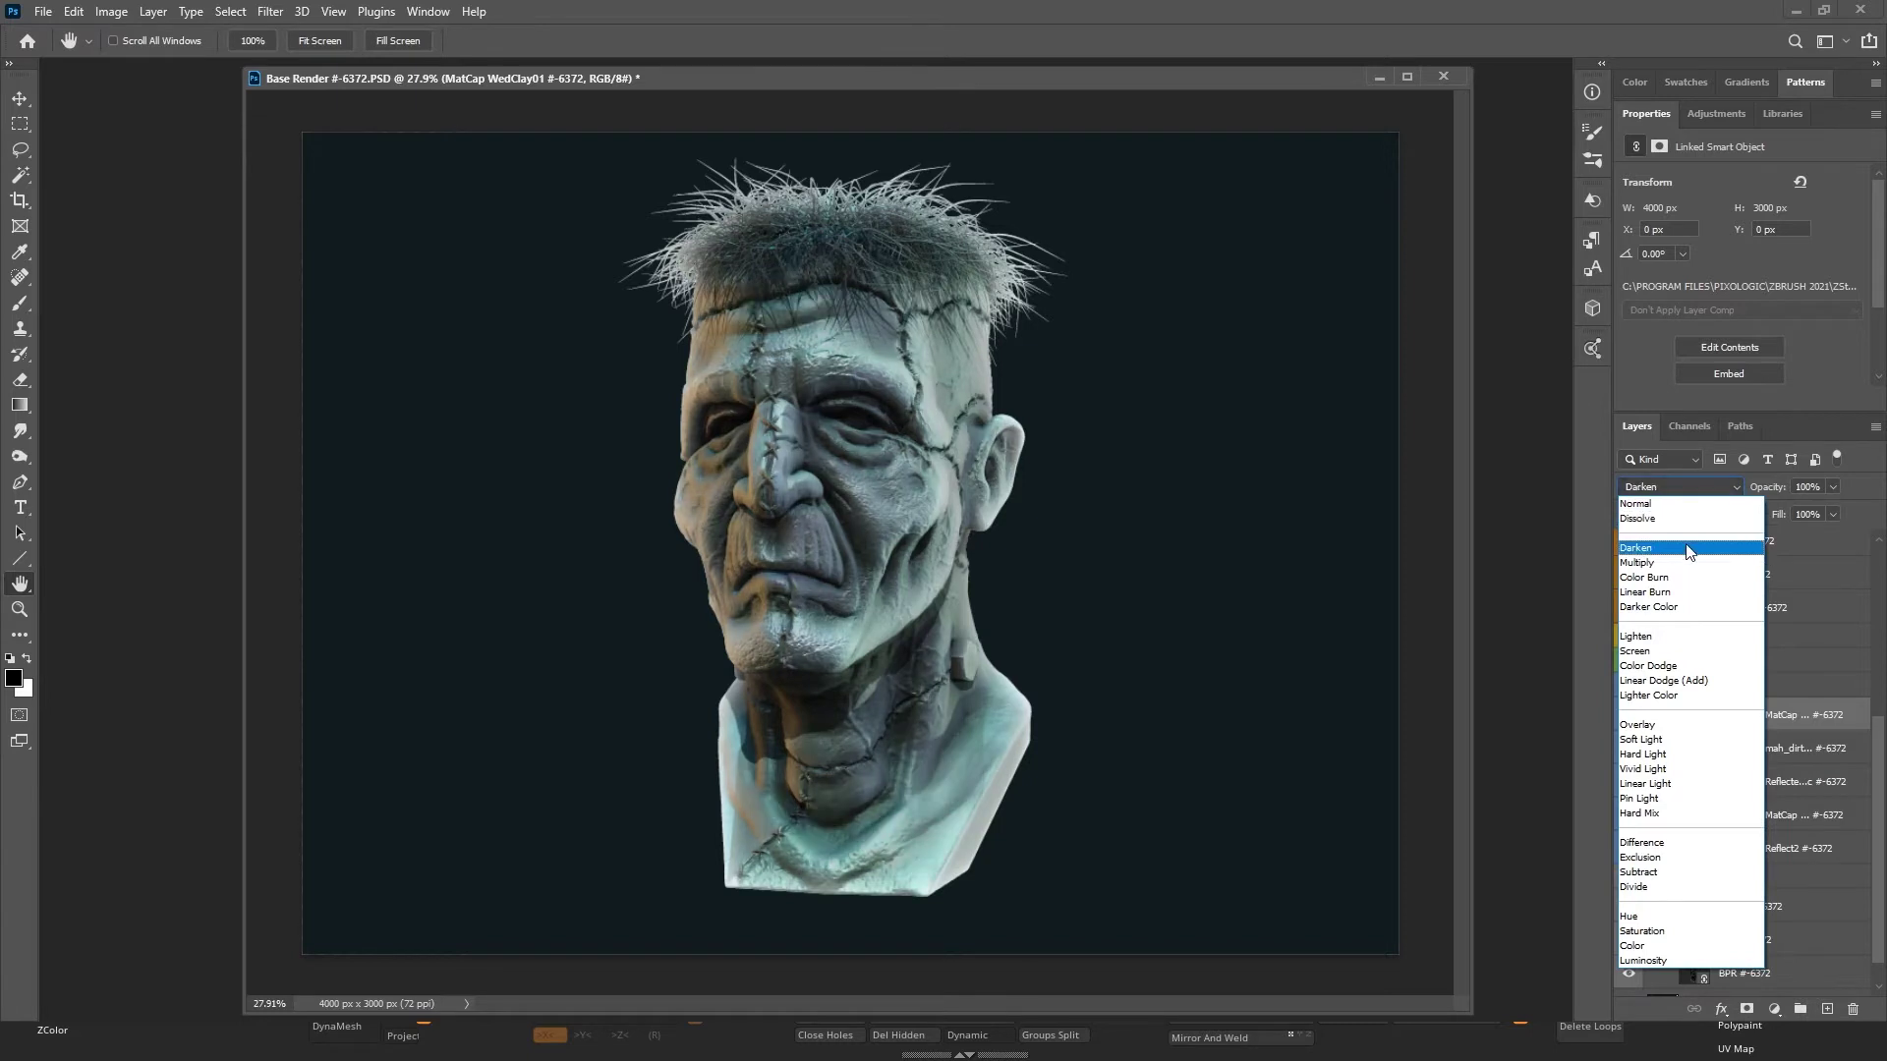
pyautogui.click(1689, 549)
pyautogui.press('Down')
pyautogui.press('Down')
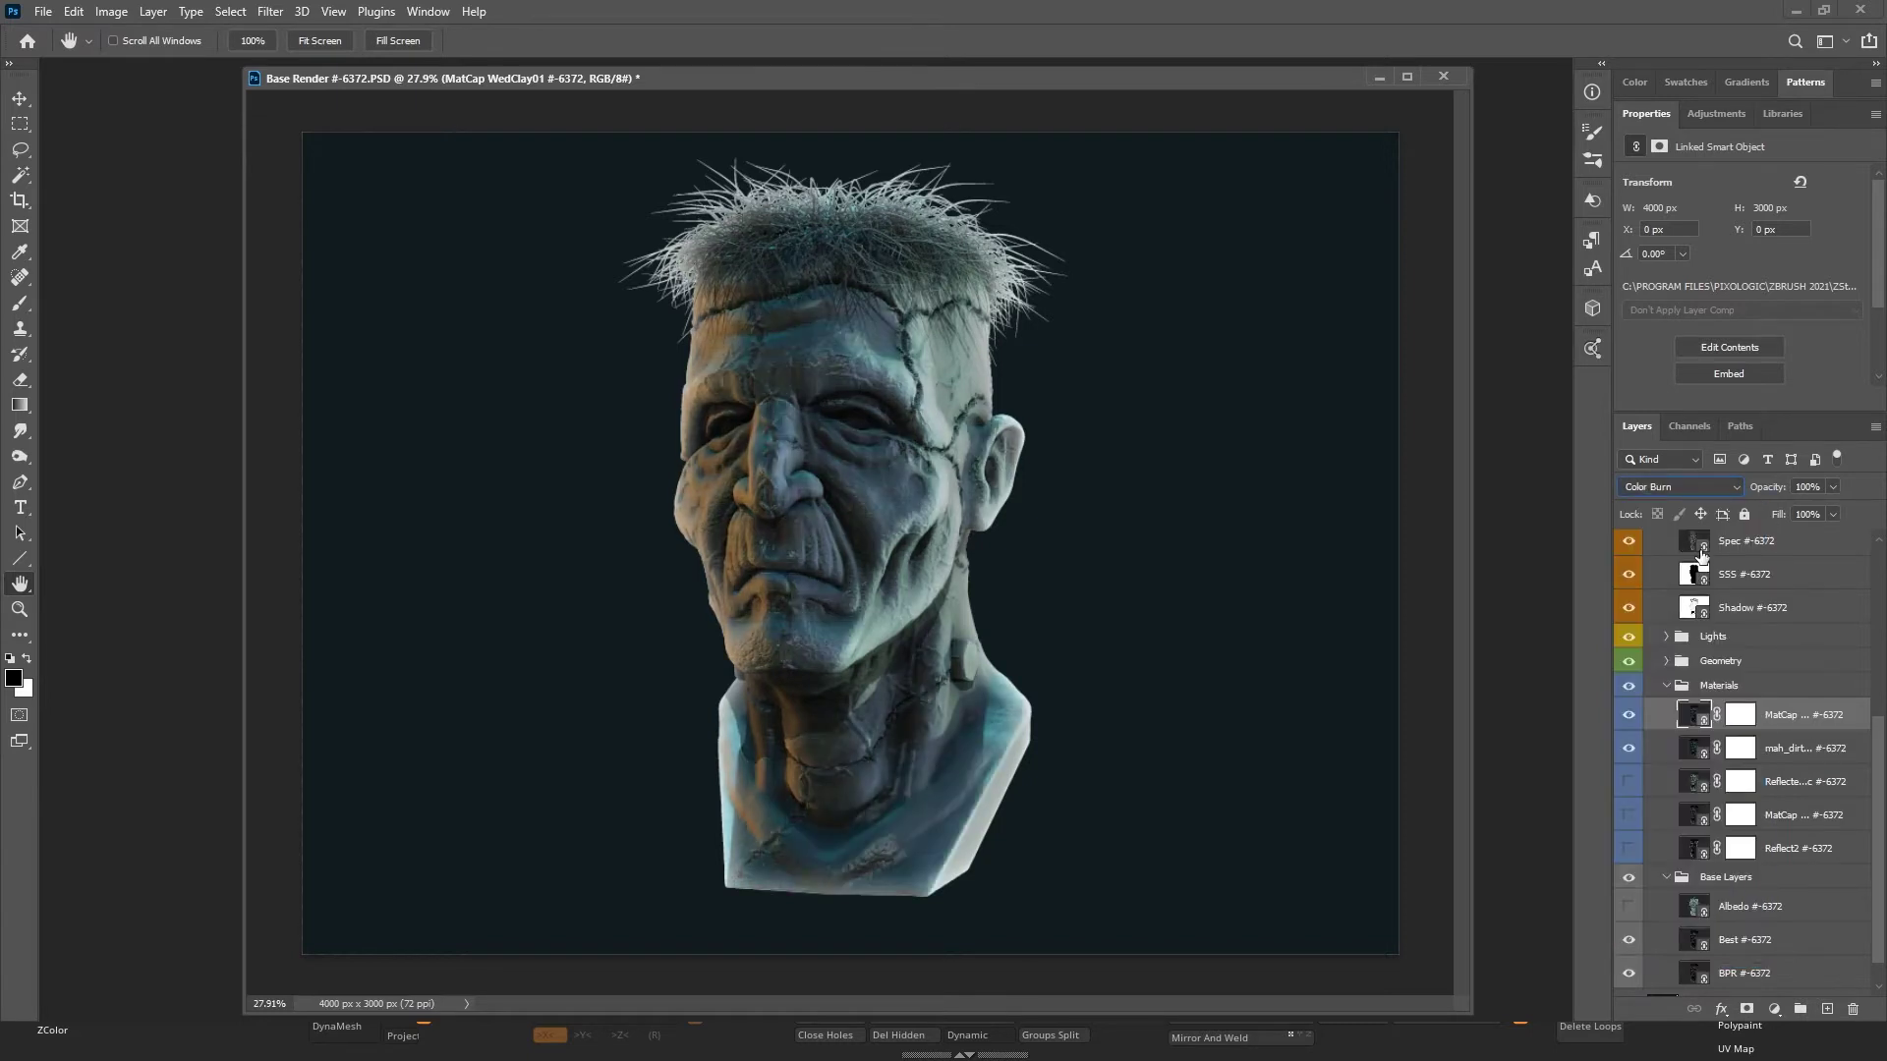
pyautogui.press('Down')
pyautogui.press('Down')
pyautogui.press('Down')
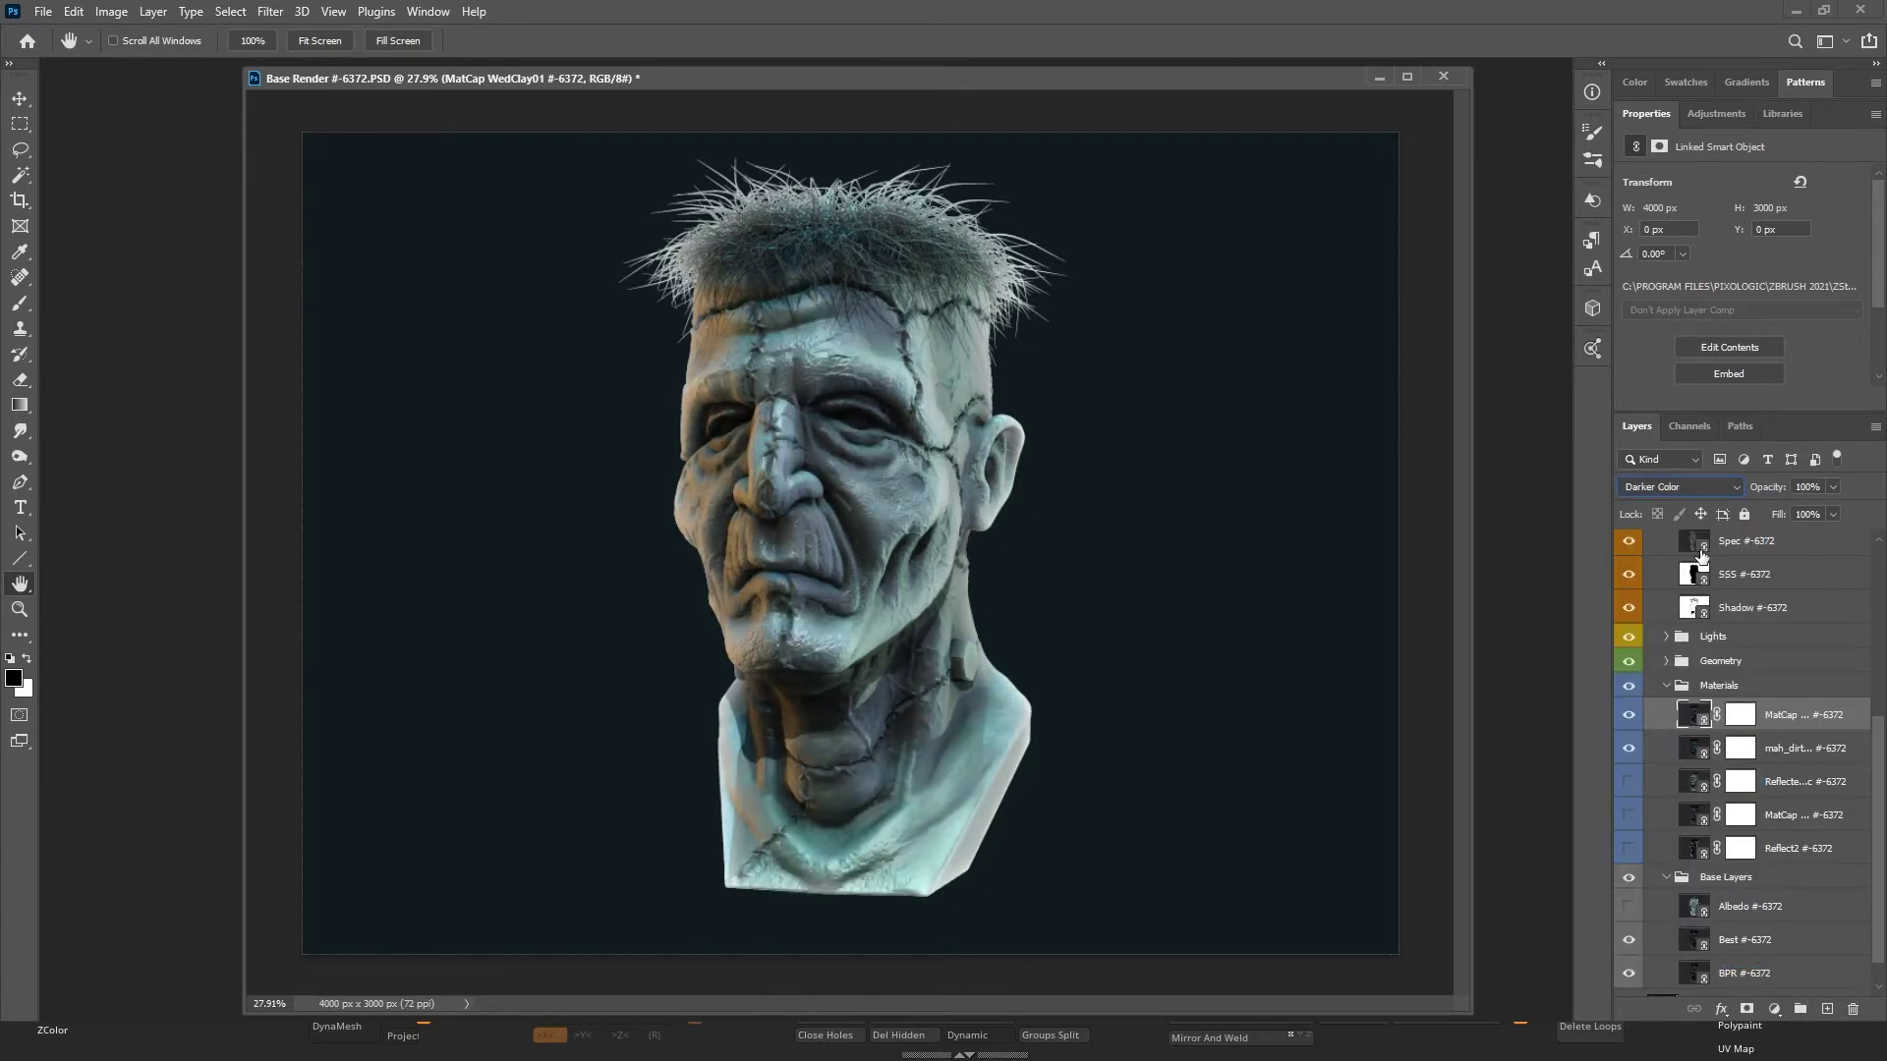
pyautogui.press('Down')
pyautogui.press('Down')
pyautogui.press('Down')
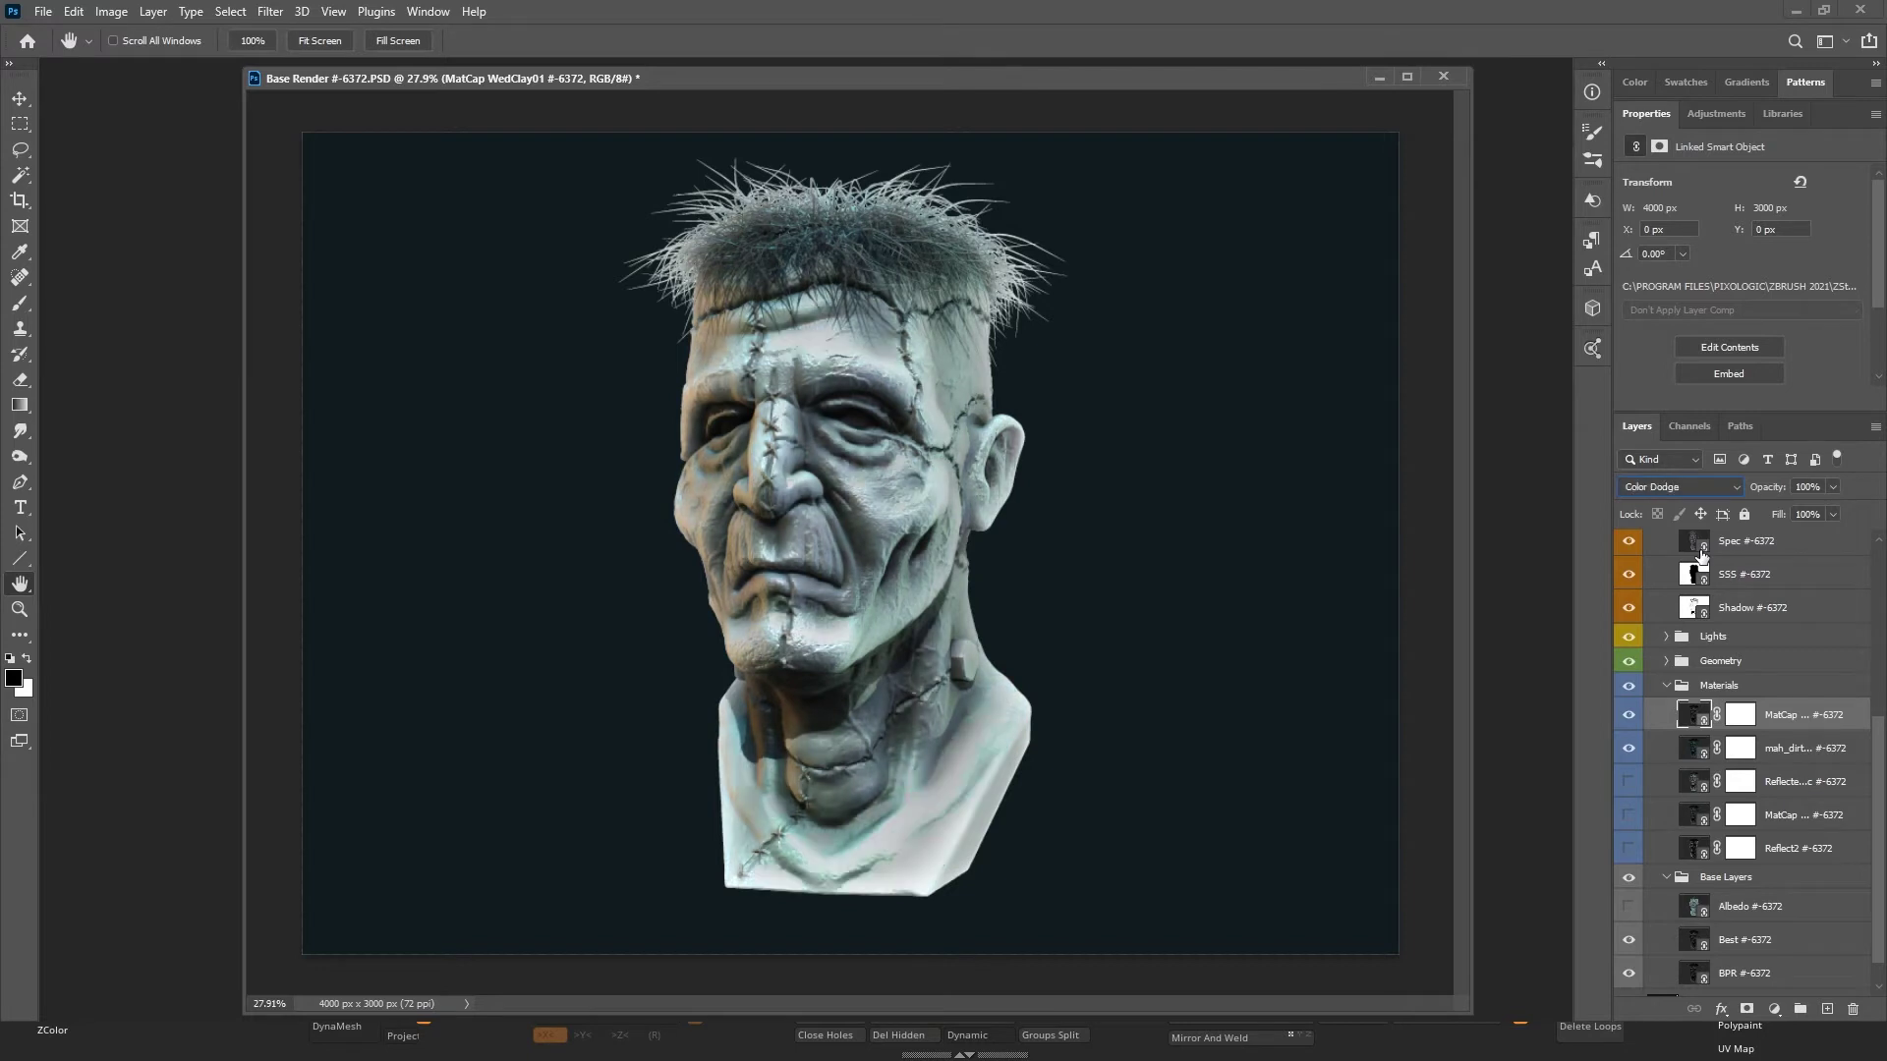
pyautogui.press('Down')
pyautogui.press('Down')
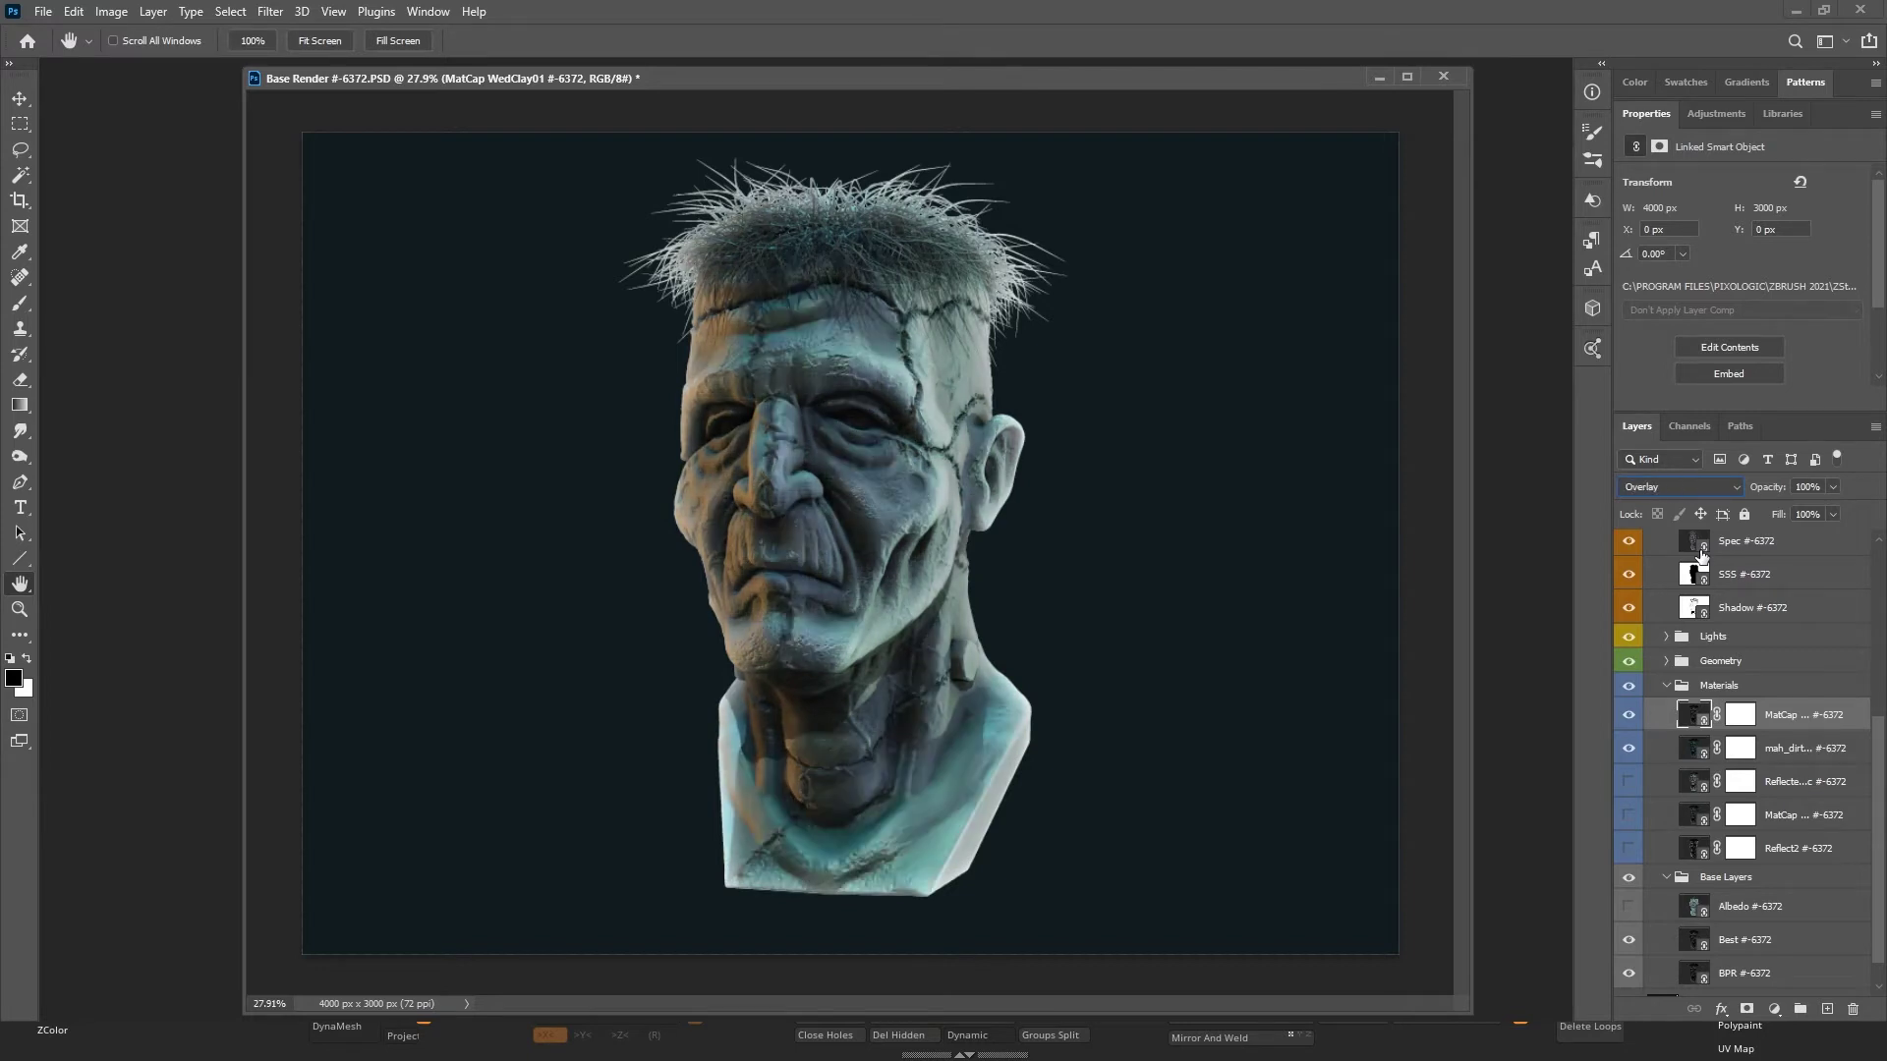
pyautogui.press('Down')
pyautogui.press('Down')
pyautogui.press('Up')
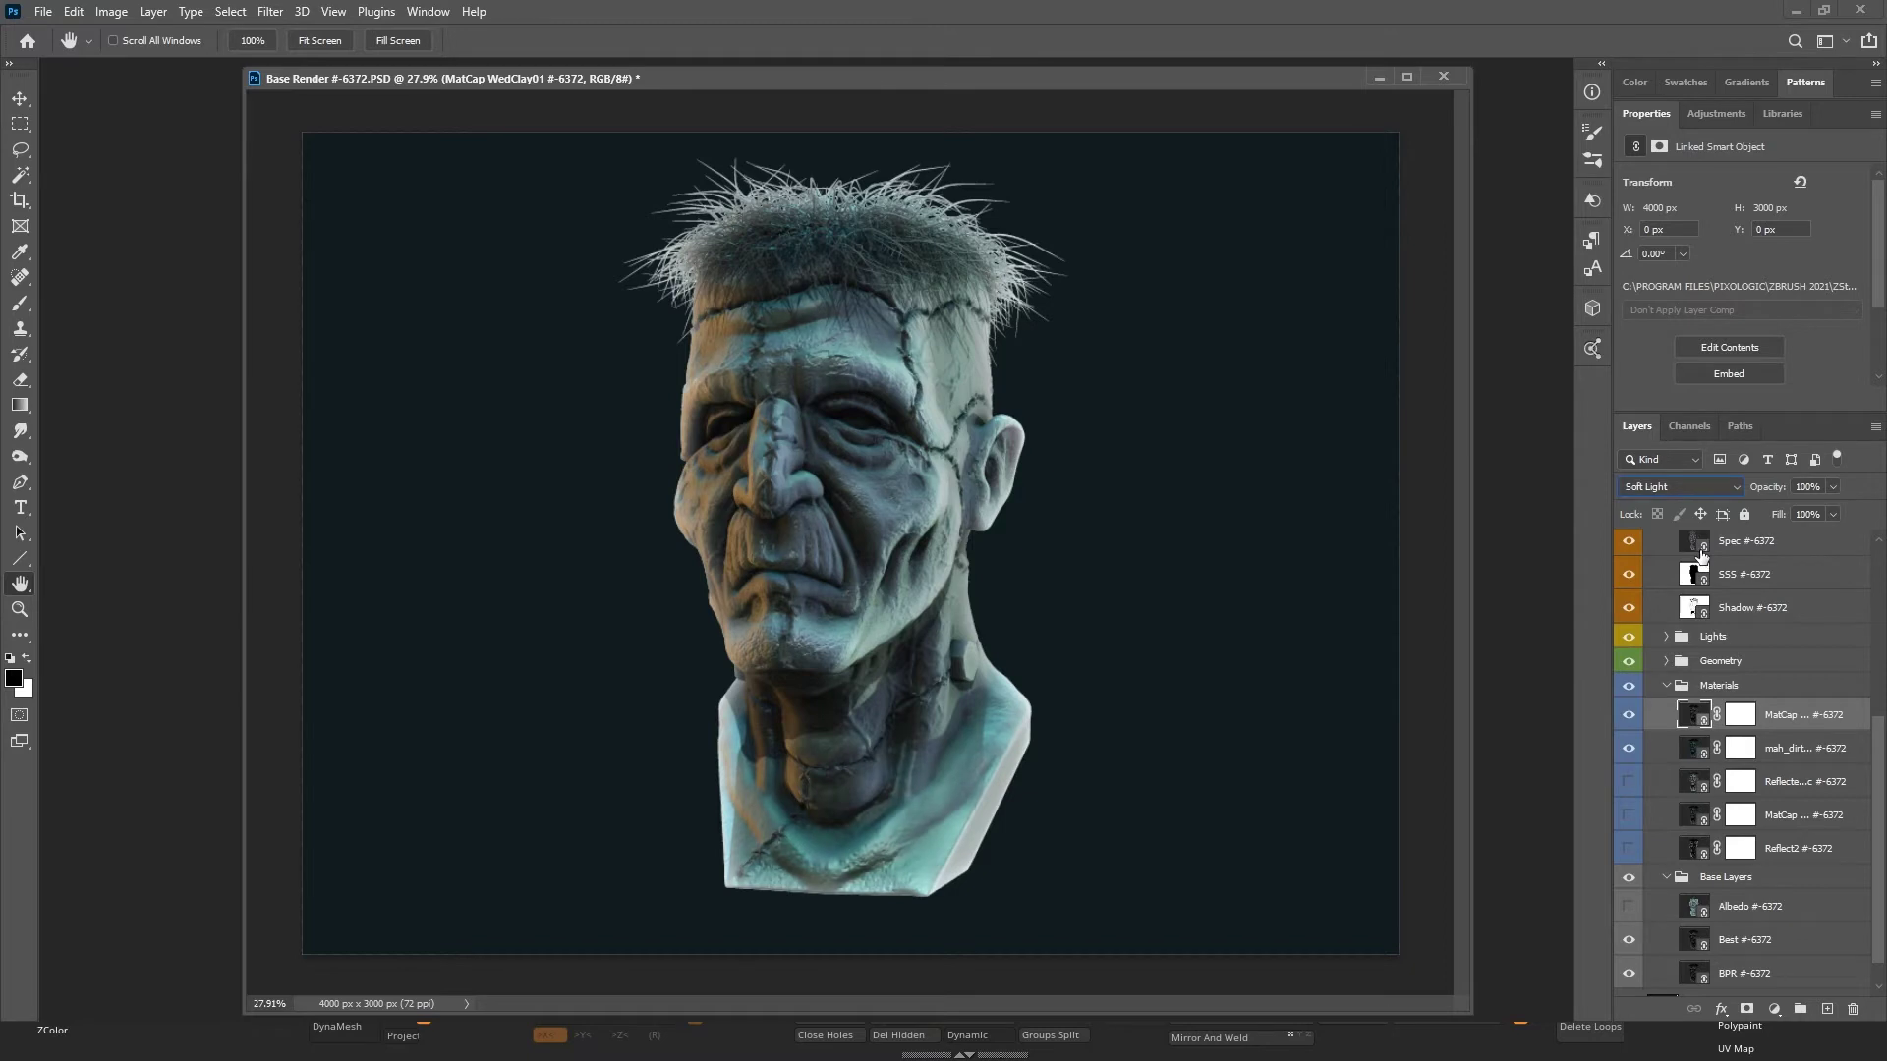
# Add a Color Balance adjustment clipped to the MatCap WedClay01 layer, setting midtones Cyan/Red to -29 and shifting them towards green.
pyautogui.click(1774, 1010)
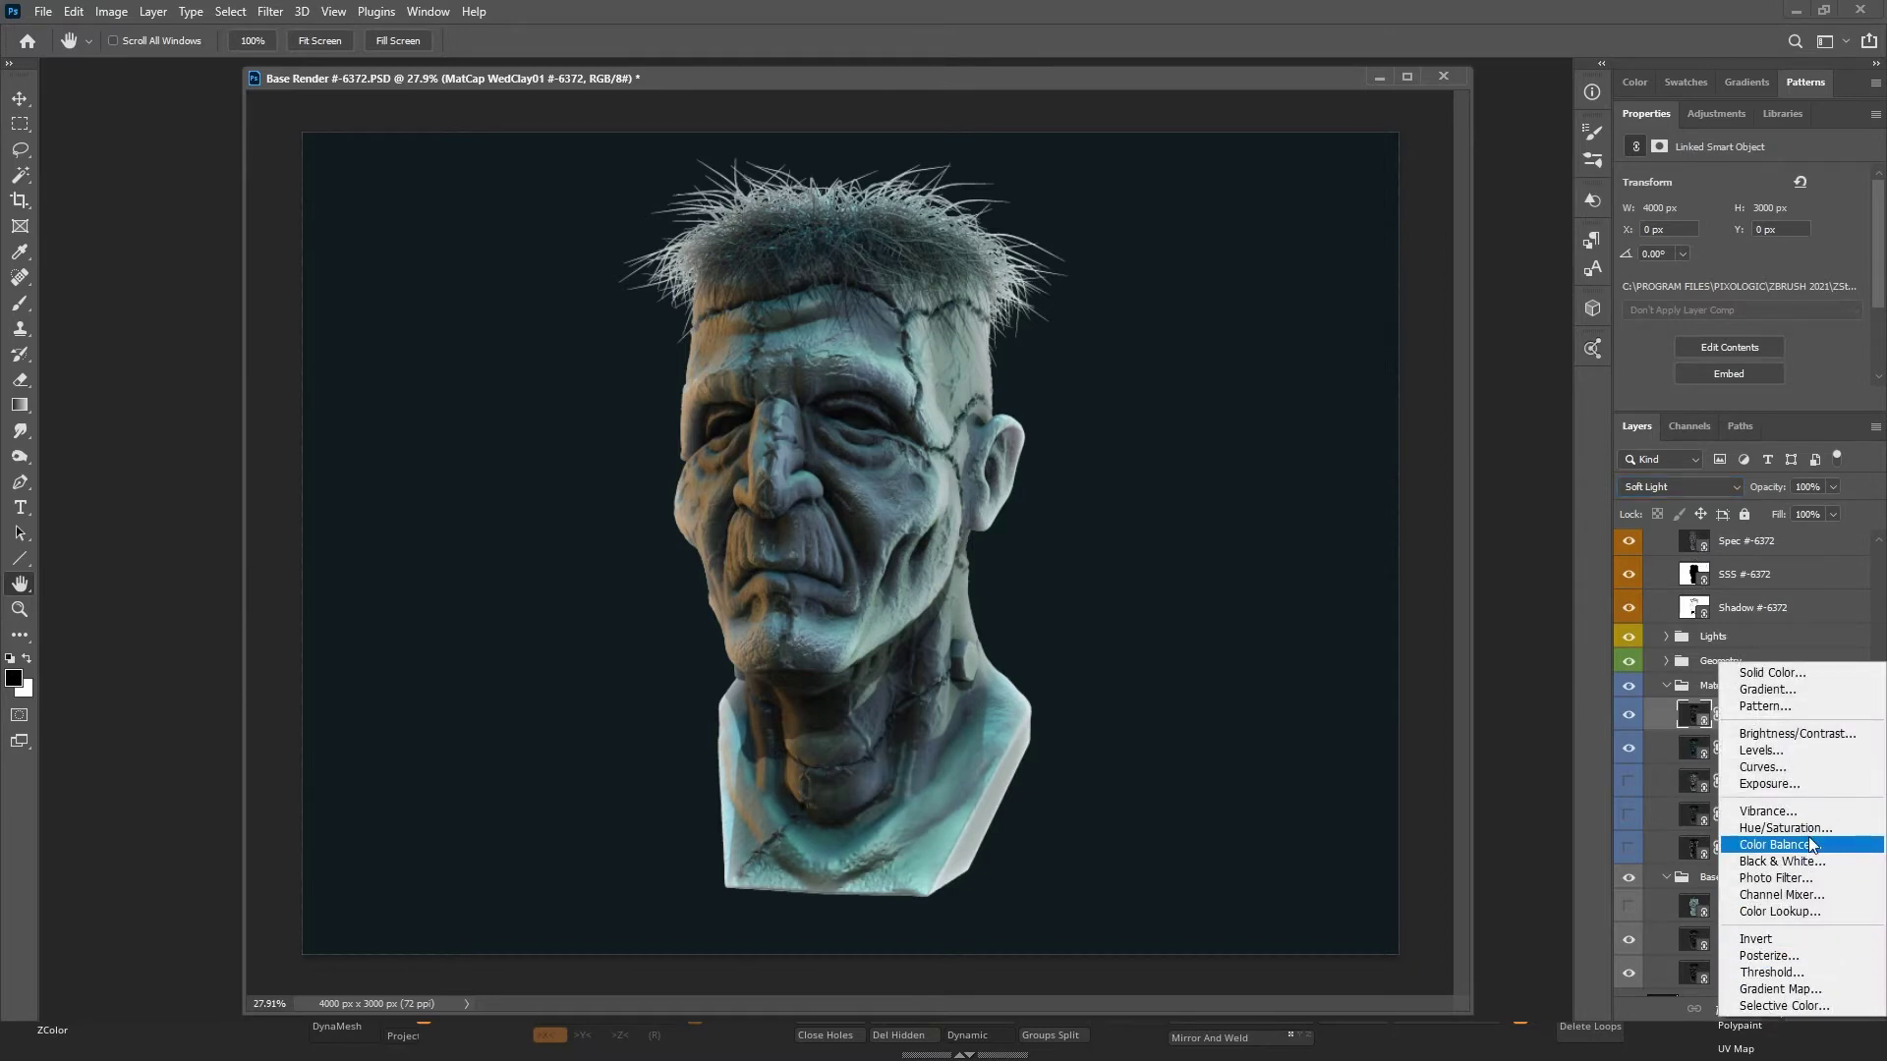
pyautogui.click(1761, 844)
pyautogui.moveTo(1744, 765); pyautogui.dragTo(1798, 734)
pyautogui.keyDown('alt'); pyautogui.click(1797, 732); pyautogui.keyUp('alt')
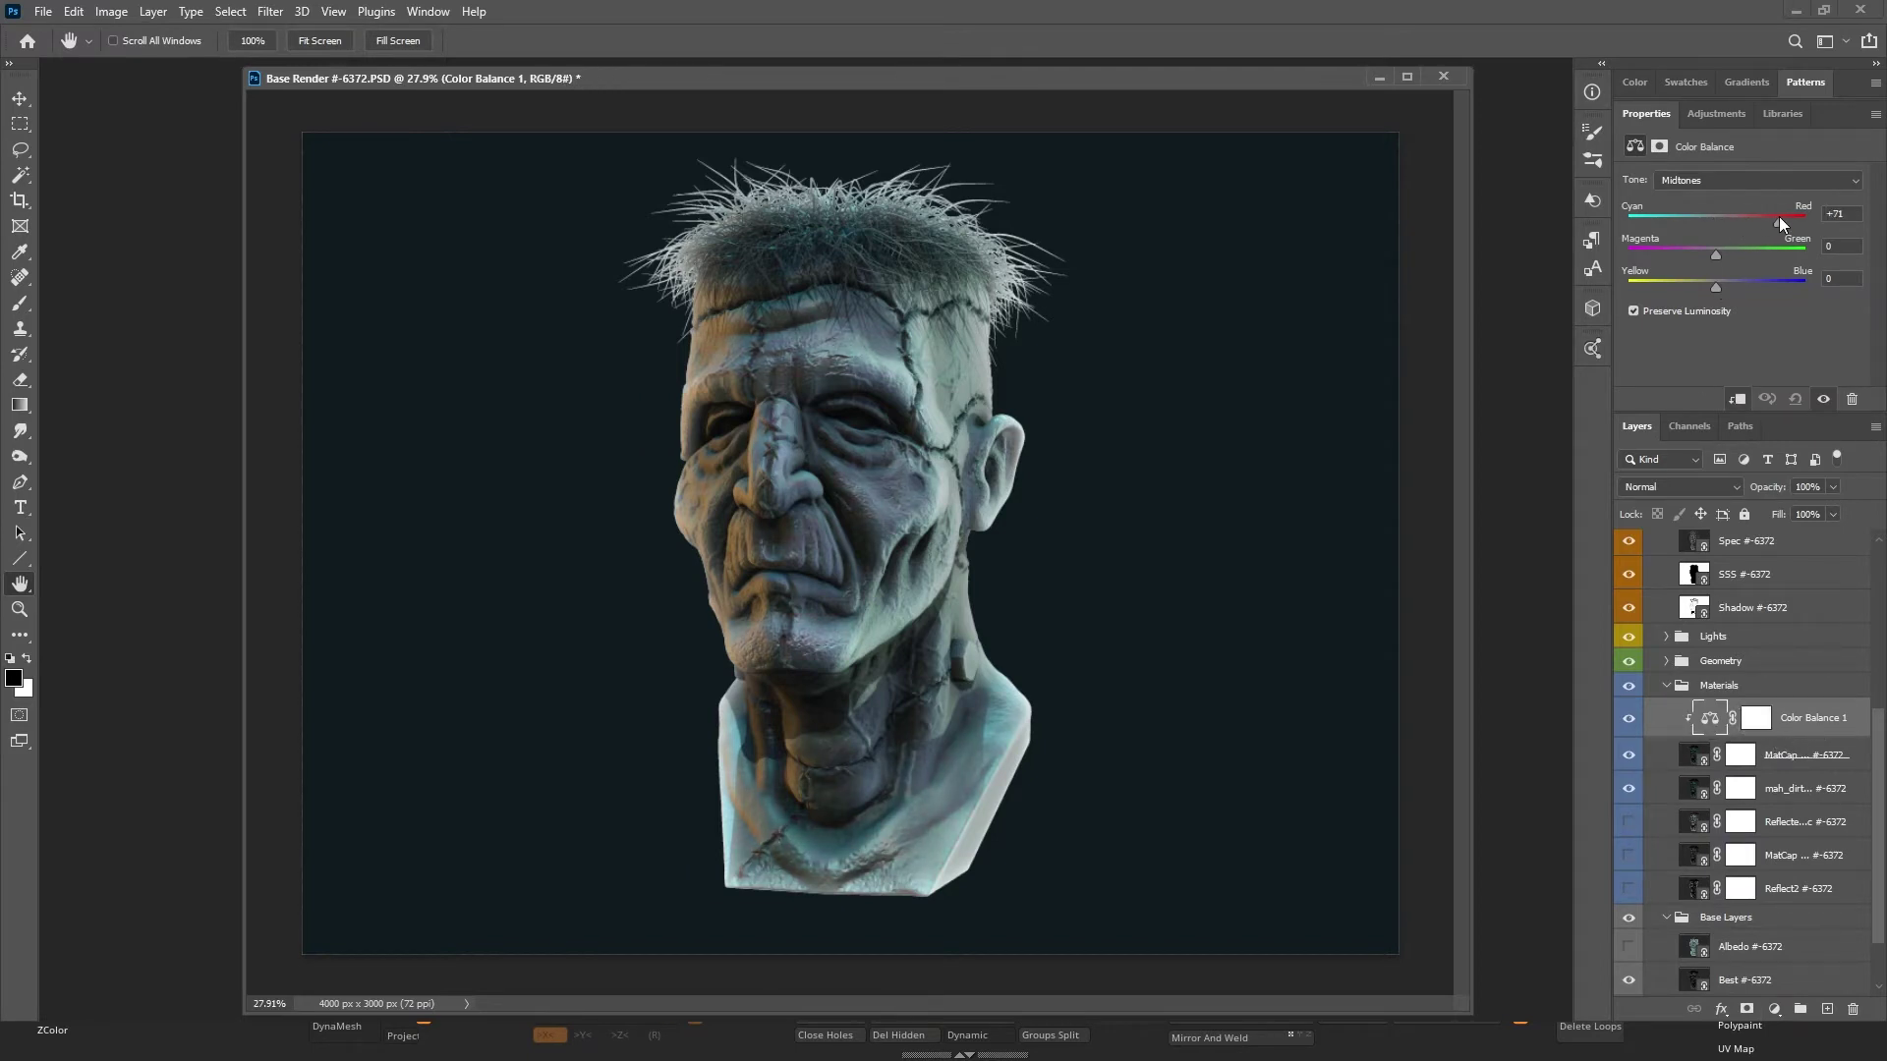
pyautogui.moveTo(1779, 216); pyautogui.dragTo(1724, 220)
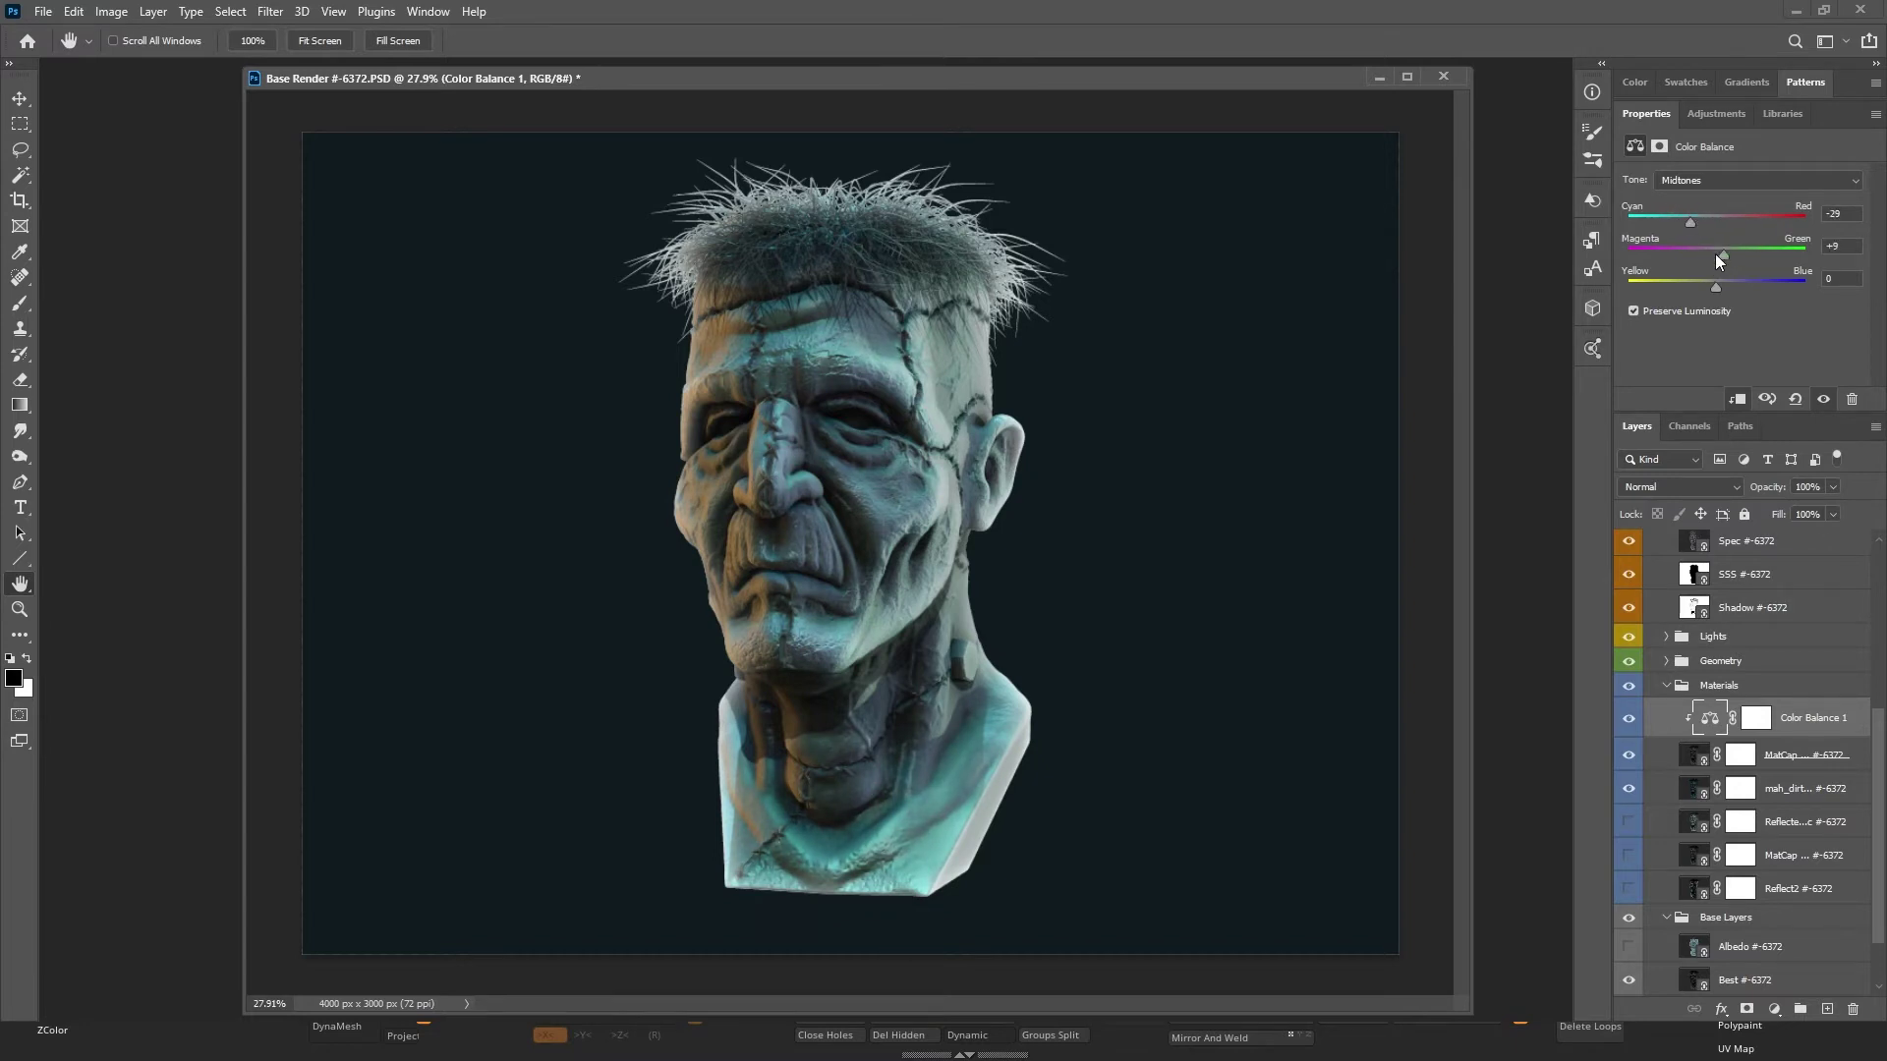
pyautogui.moveTo(1718, 257)
pyautogui.mouseDown()
pyautogui.moveTo(1760, 287)
pyautogui.moveTo(1691, 286)
pyautogui.moveTo(1727, 285)
pyautogui.mouseUp()
# Set the MatCap WedClay01 layer's opacity to 76%.
pyautogui.click(1790, 764)
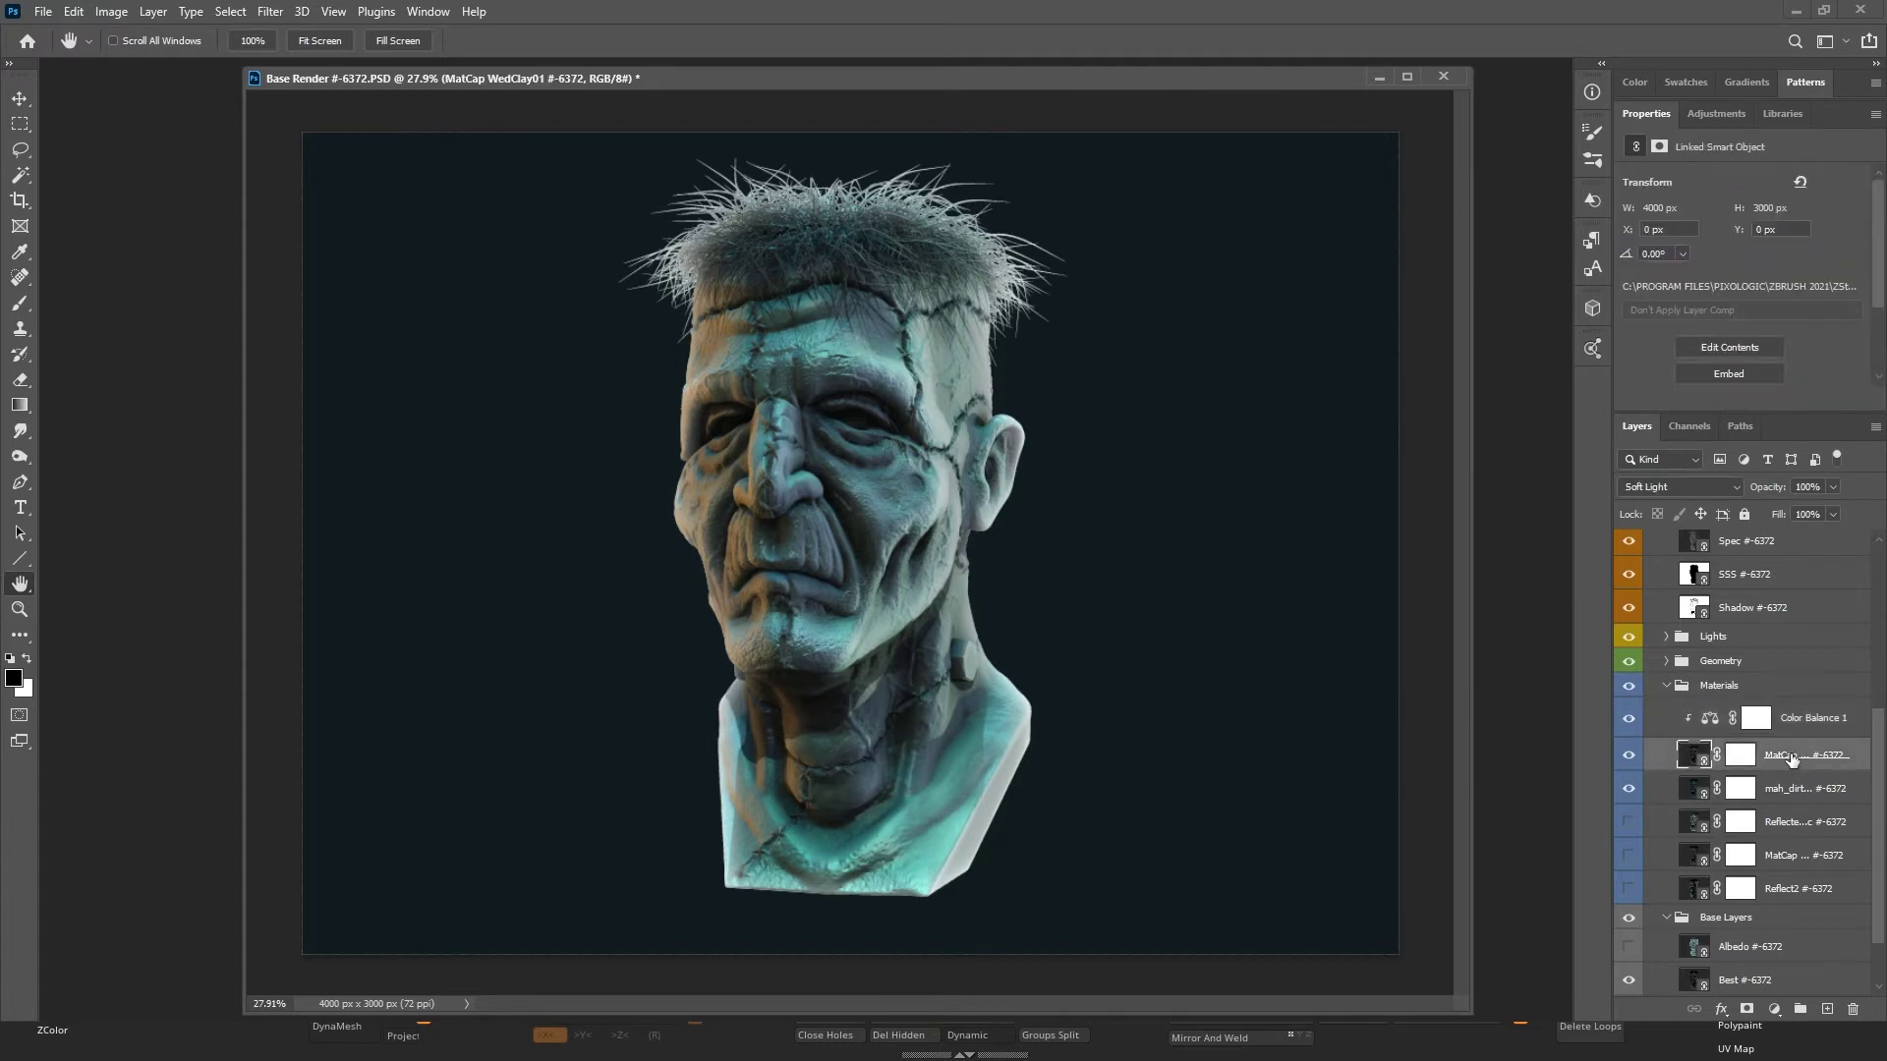
pyautogui.click(1833, 487)
pyautogui.moveTo(1754, 513); pyautogui.dragTo(1759, 514)
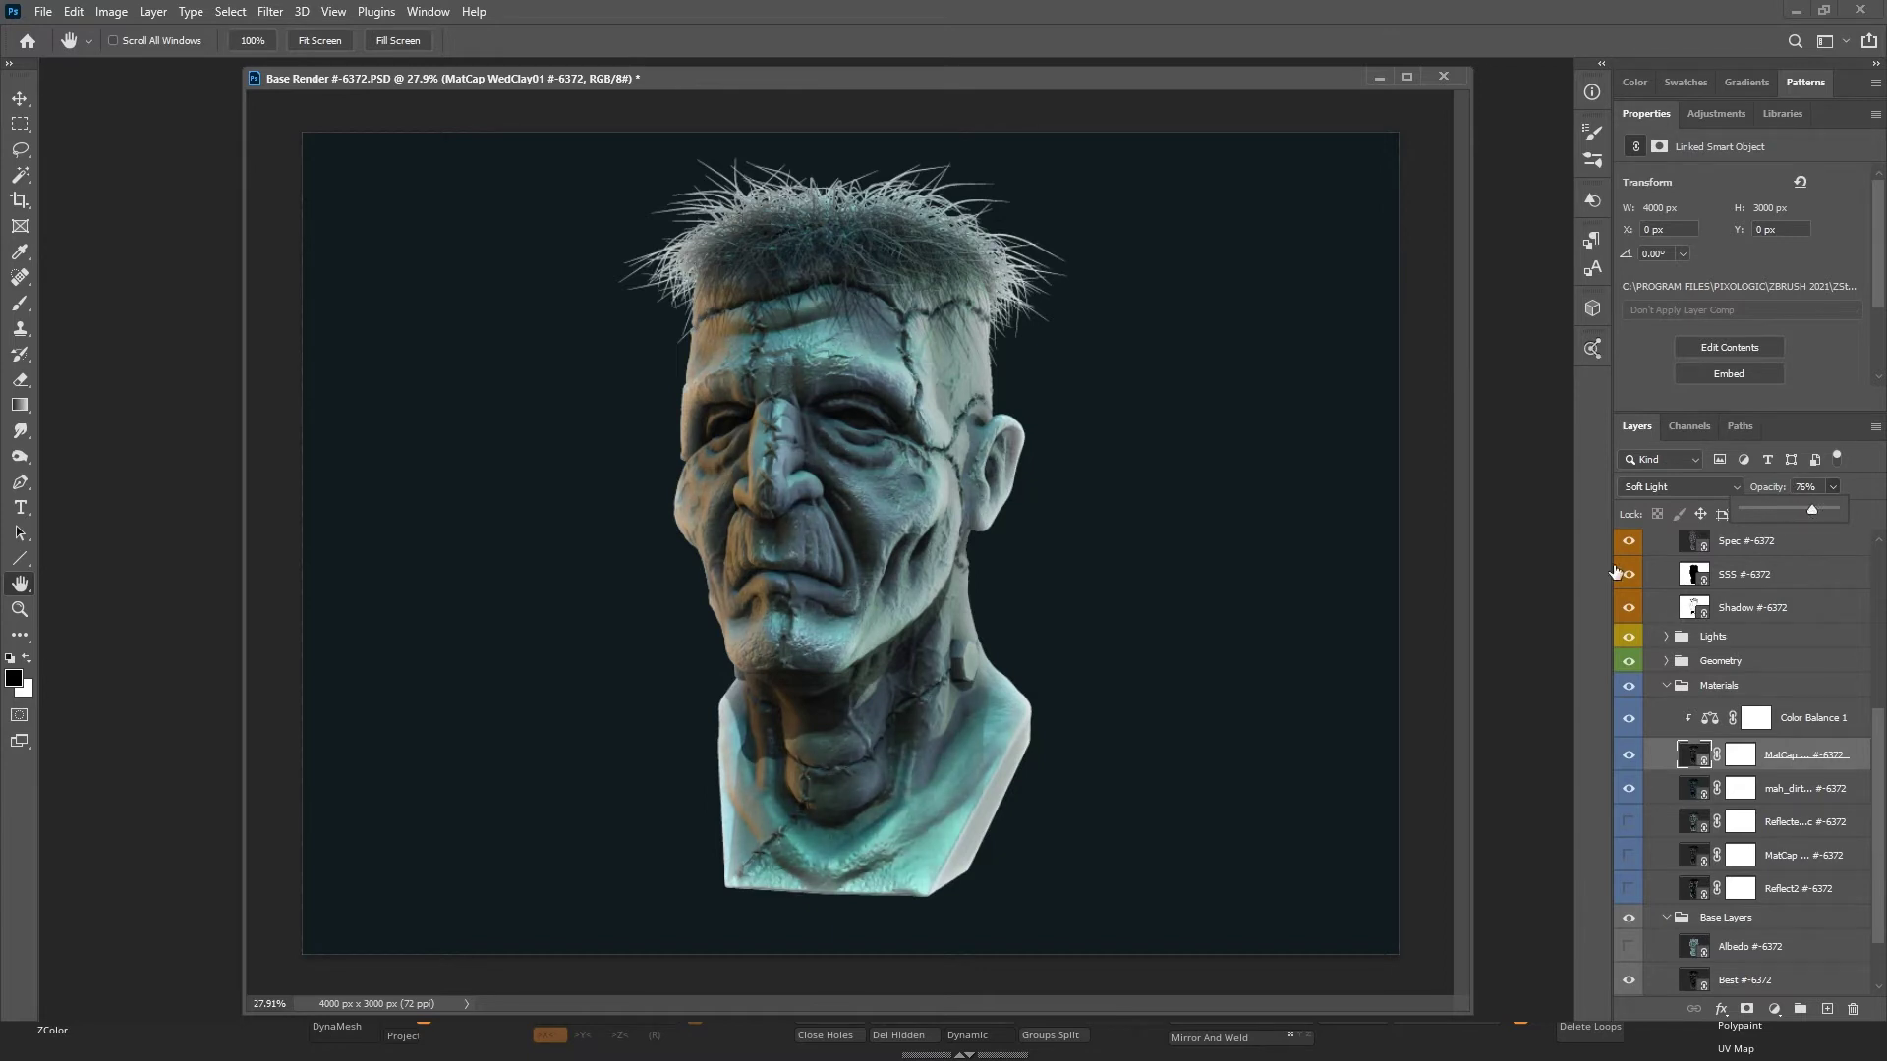
# Examine the whole composite and its layer stack, from the Flat Color background up to the Masks group.
pyautogui.rightClick(1126, 498)
pyautogui.click(1152, 513)
pyautogui.hotkey('ctrl', '-')
pyautogui.hotkey('ctrl', '-')
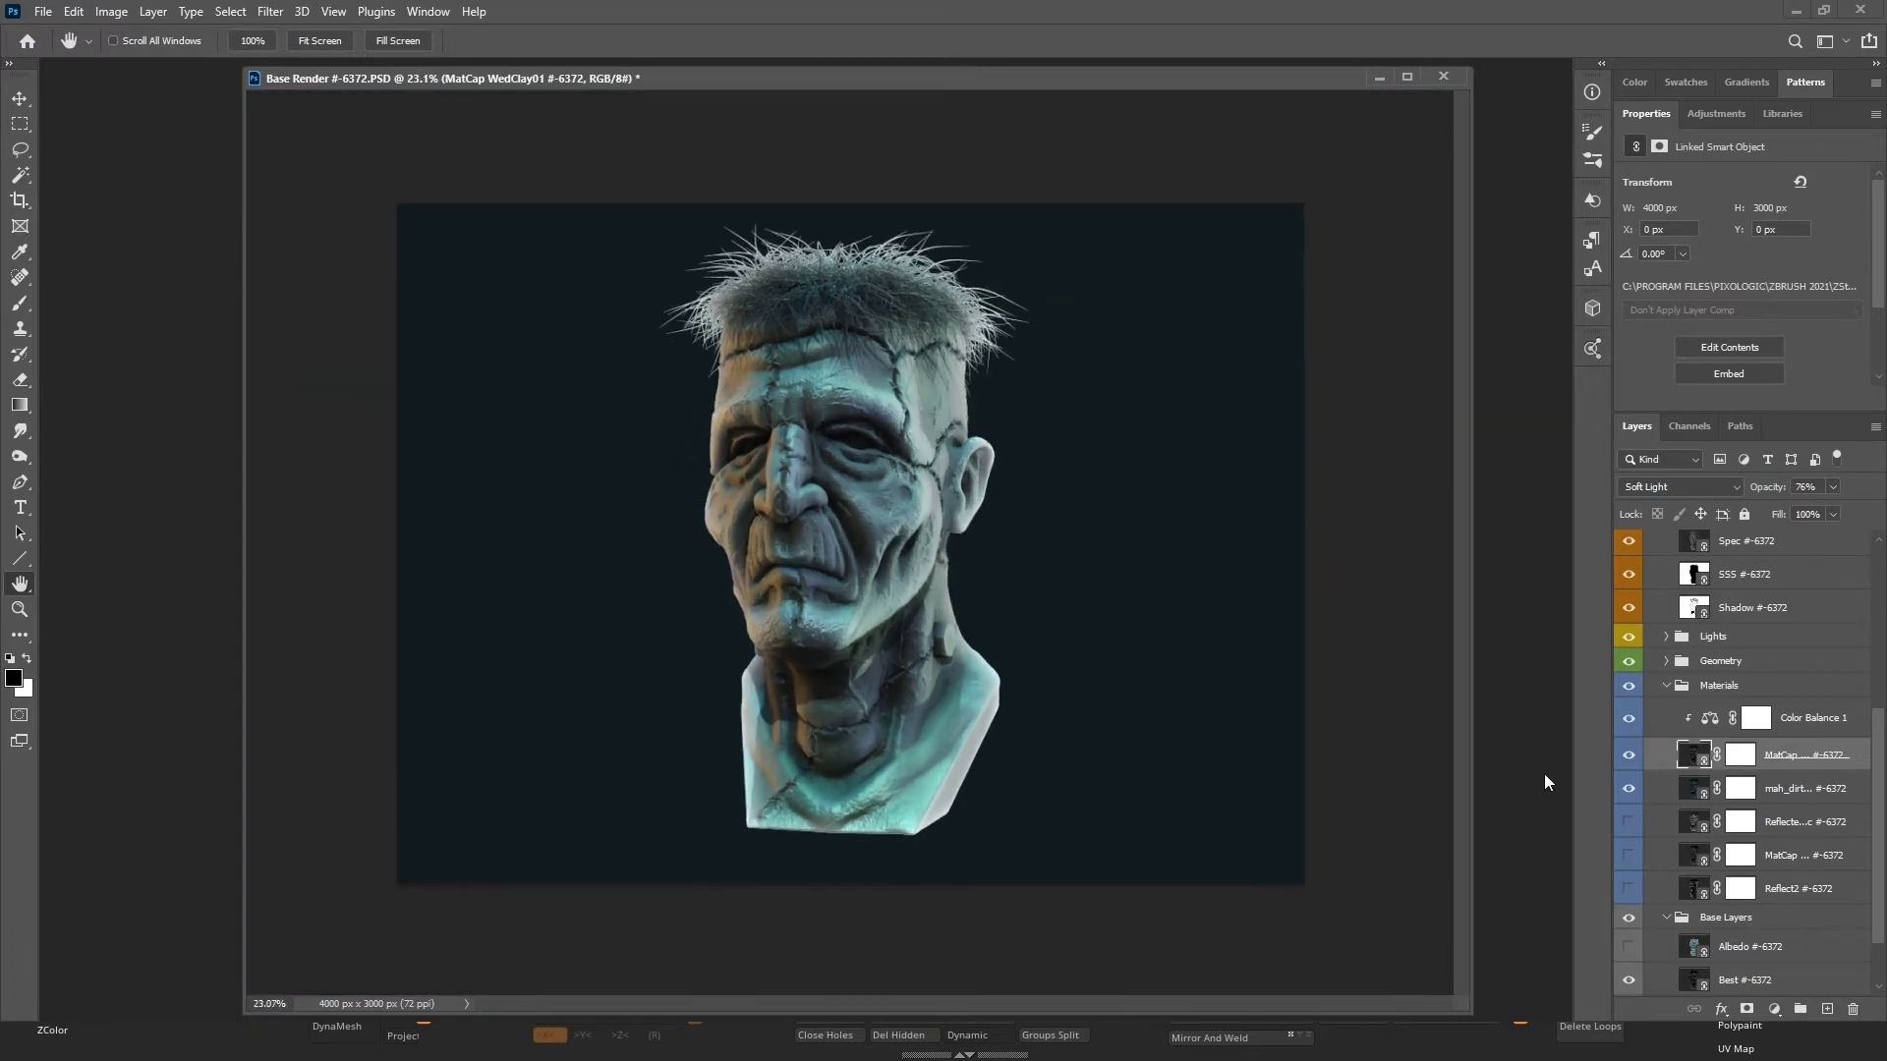
pyautogui.scroll(-1, 1725, 904)
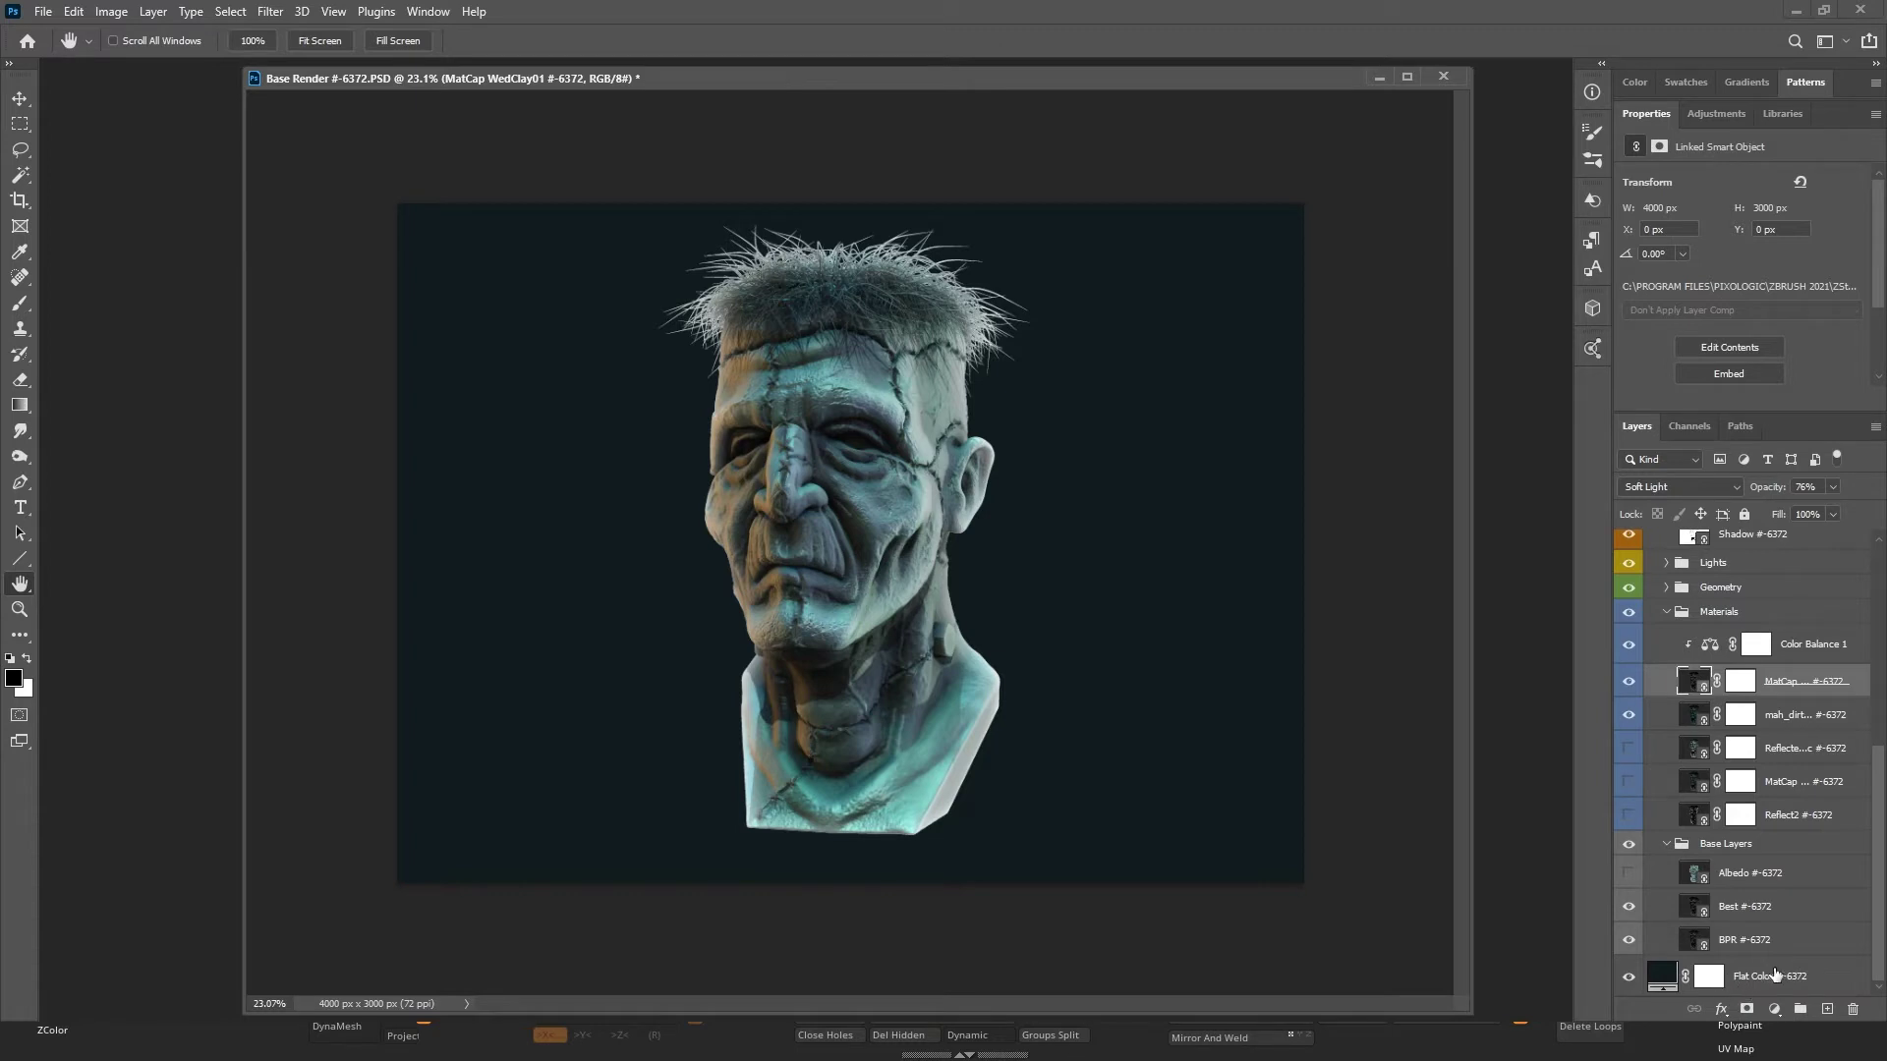
pyautogui.click(1776, 975)
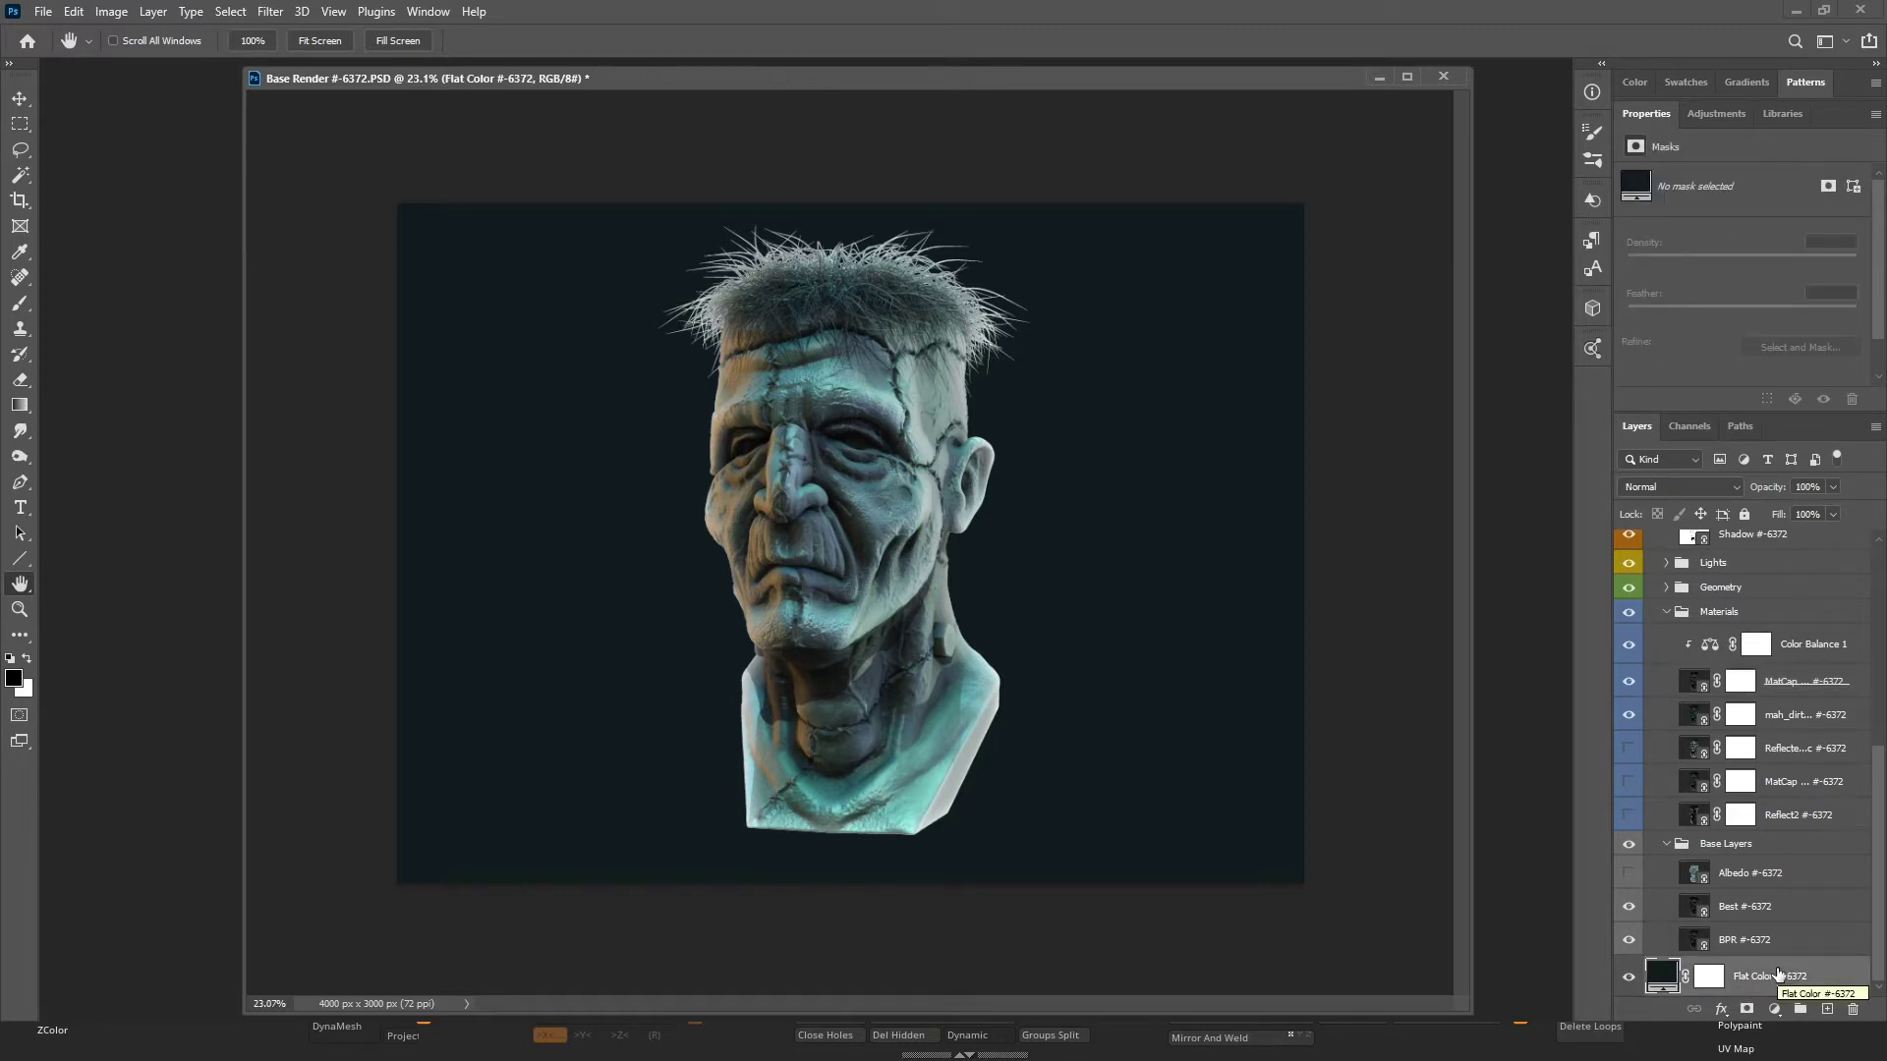
pyautogui.scroll(5, 1764, 884)
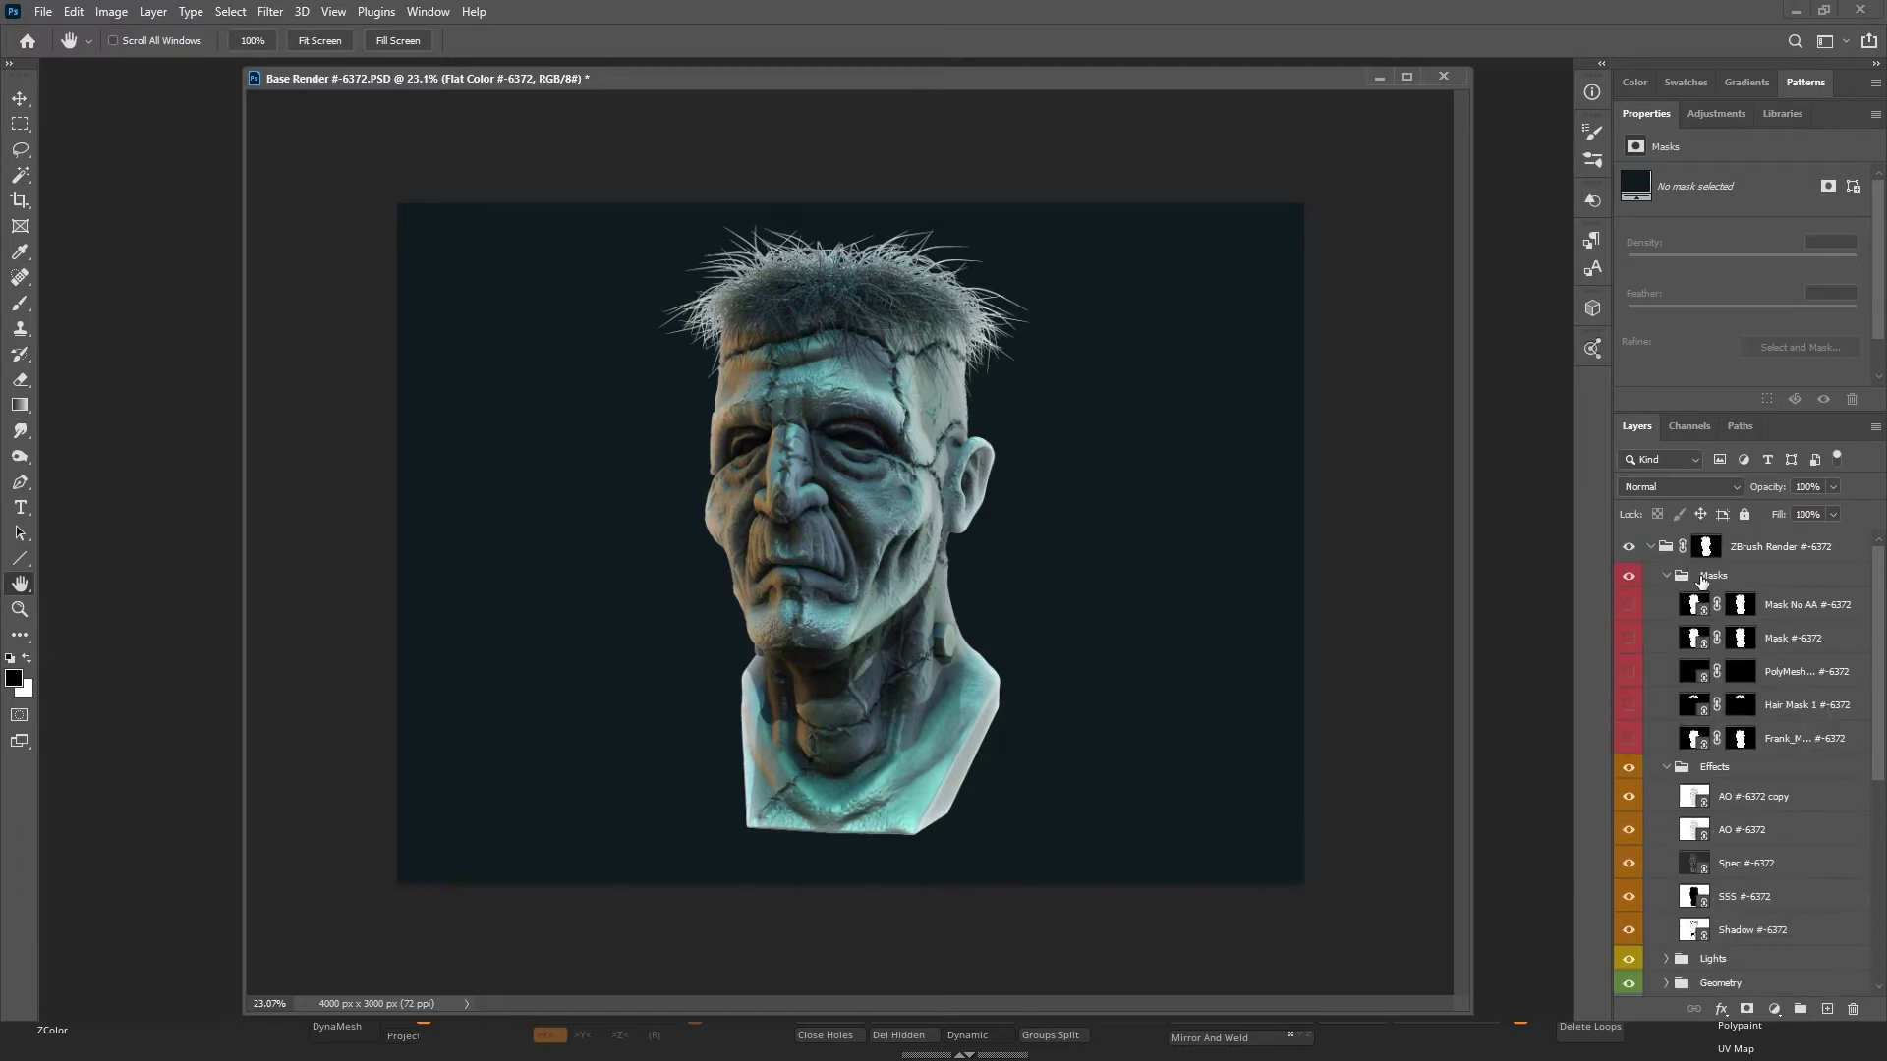
pyautogui.scroll(-1, 1697, 740)
pyautogui.scroll(-5, 1697, 740)
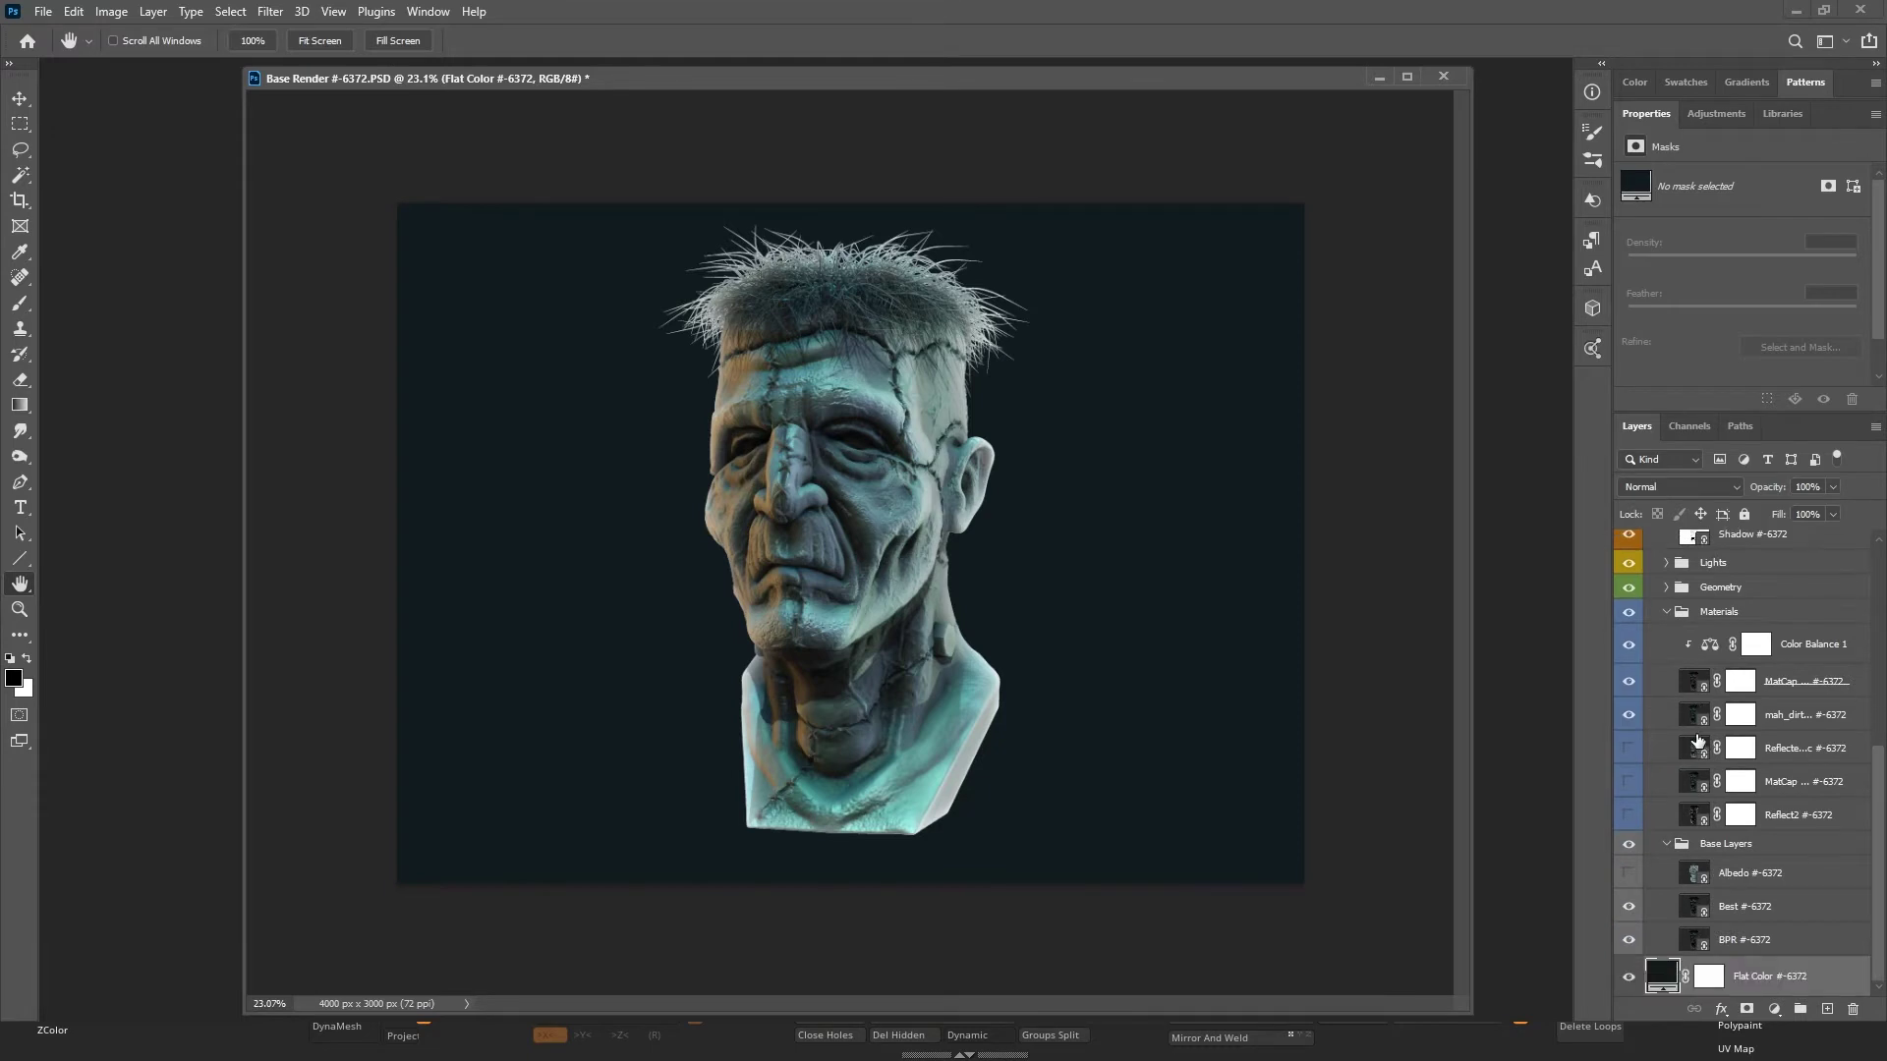
pyautogui.scroll(5, 1697, 740)
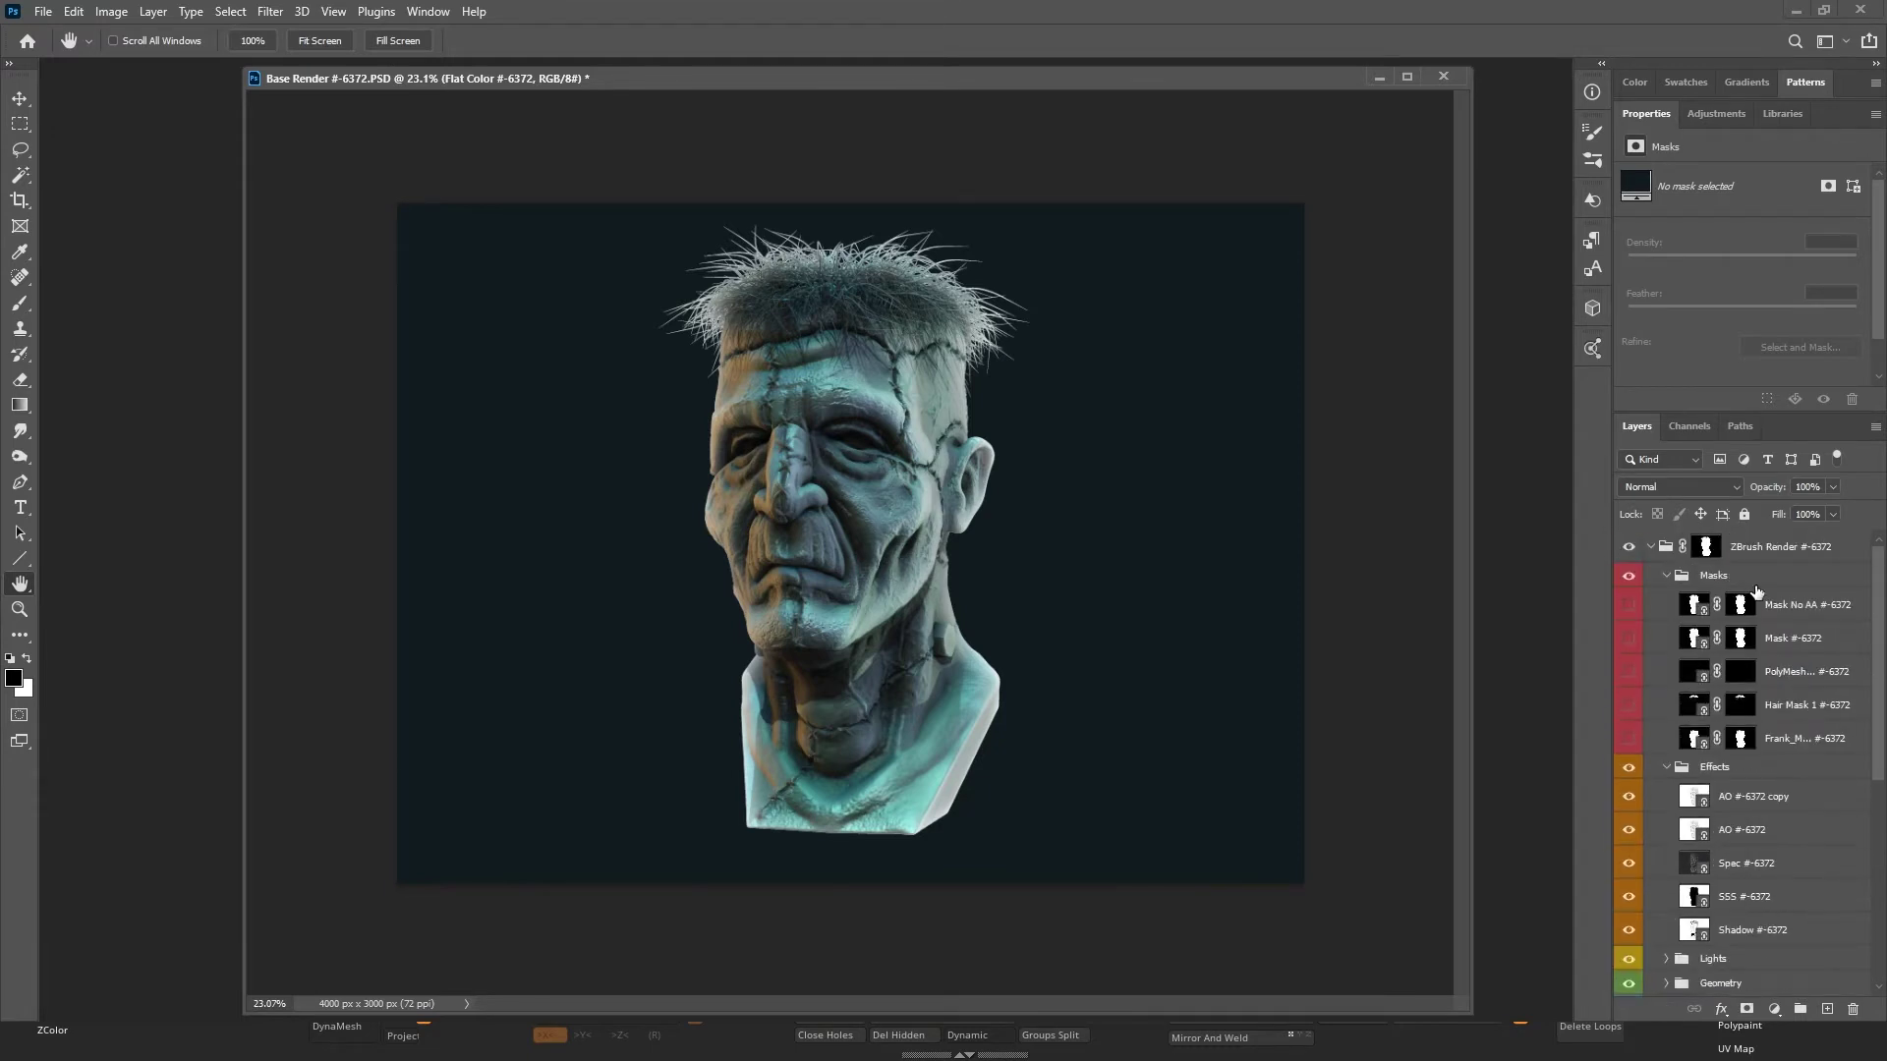
pyautogui.click(1748, 581)
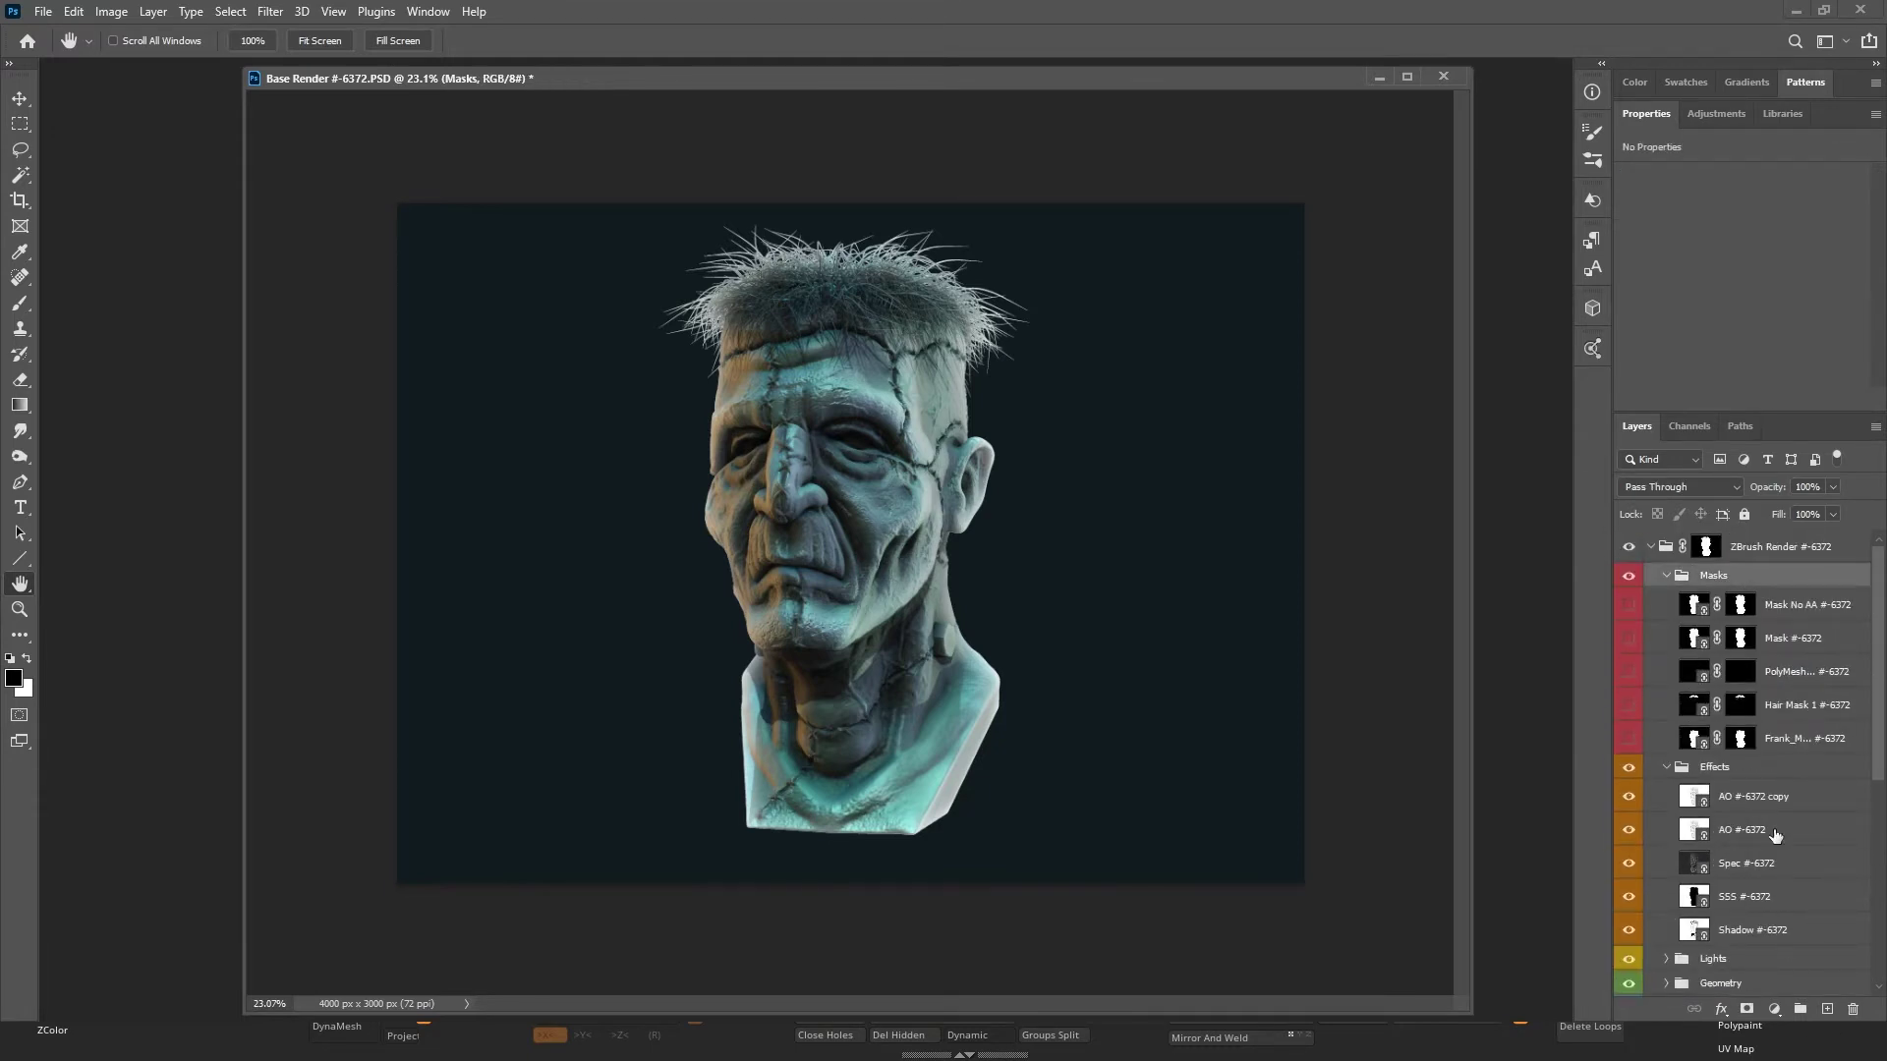
# Add a Color Lookup adjustment layer at the top of the ZBrush Render group, above Masks.
pyautogui.click(1785, 553)
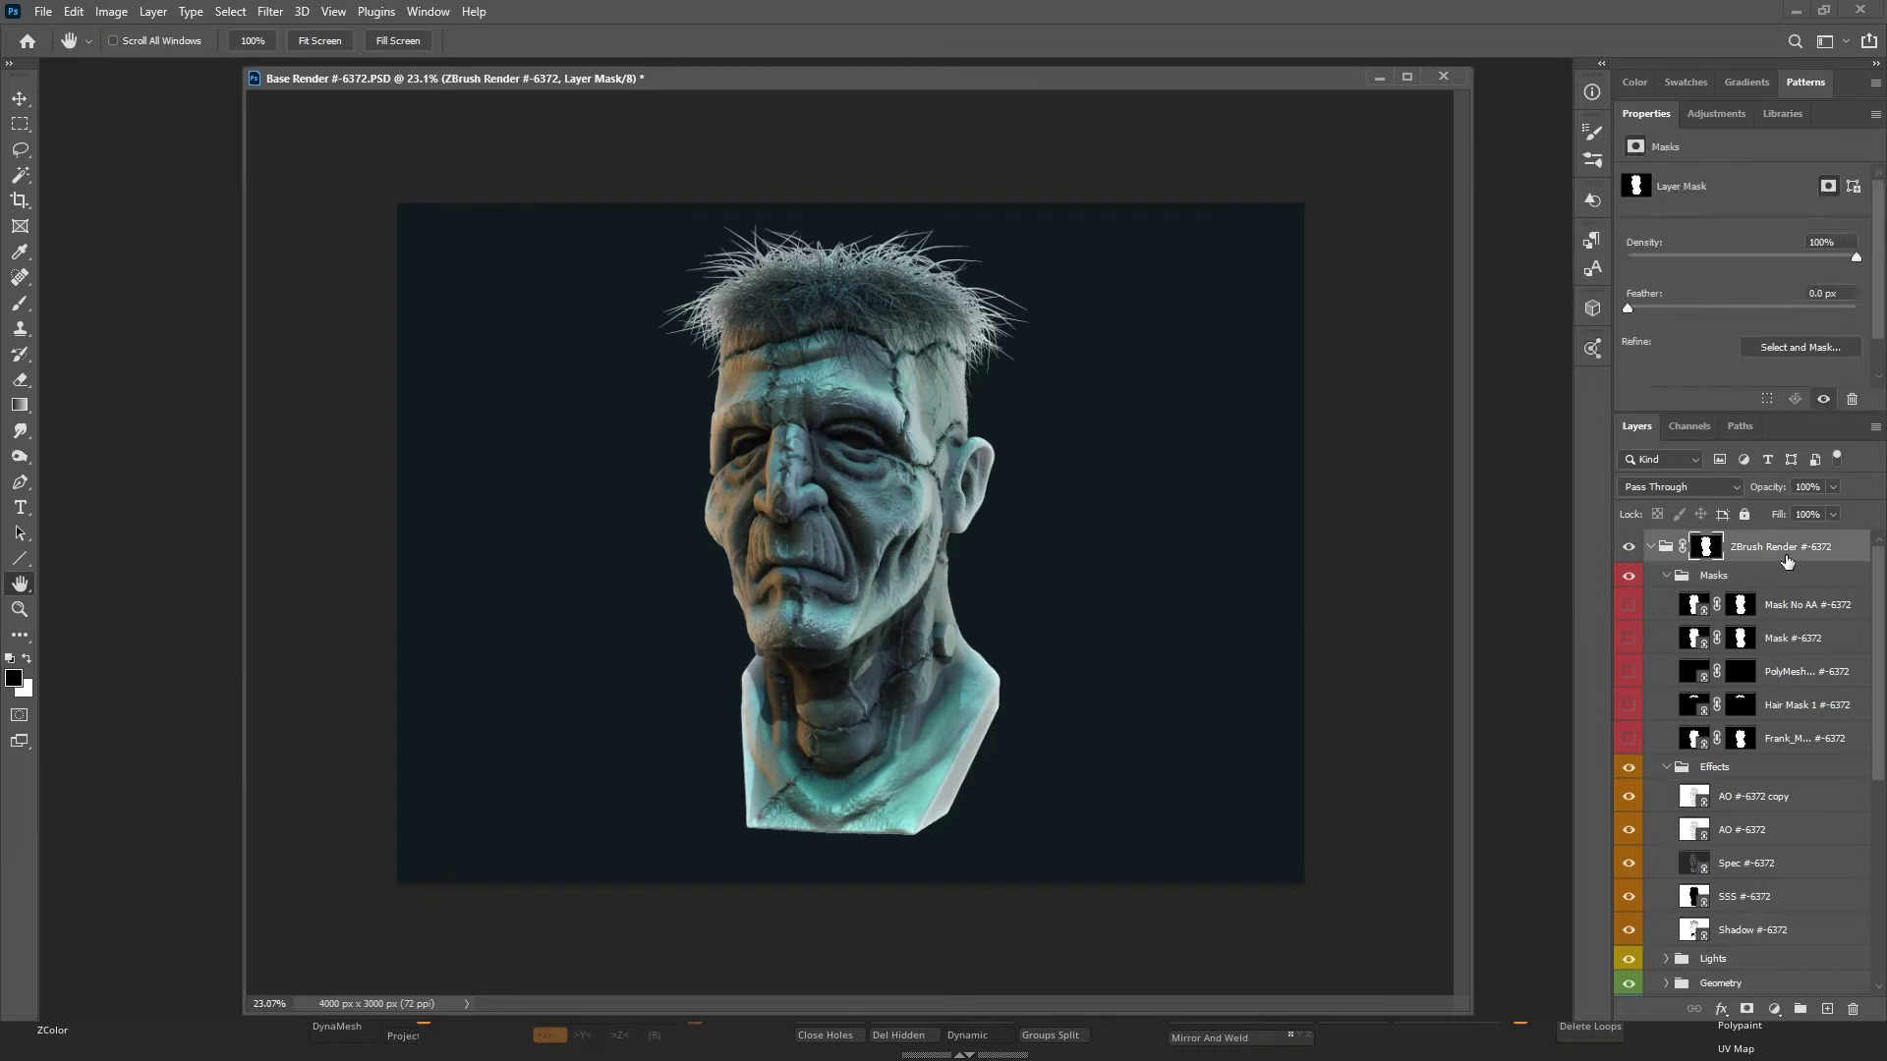
pyautogui.click(1774, 1009)
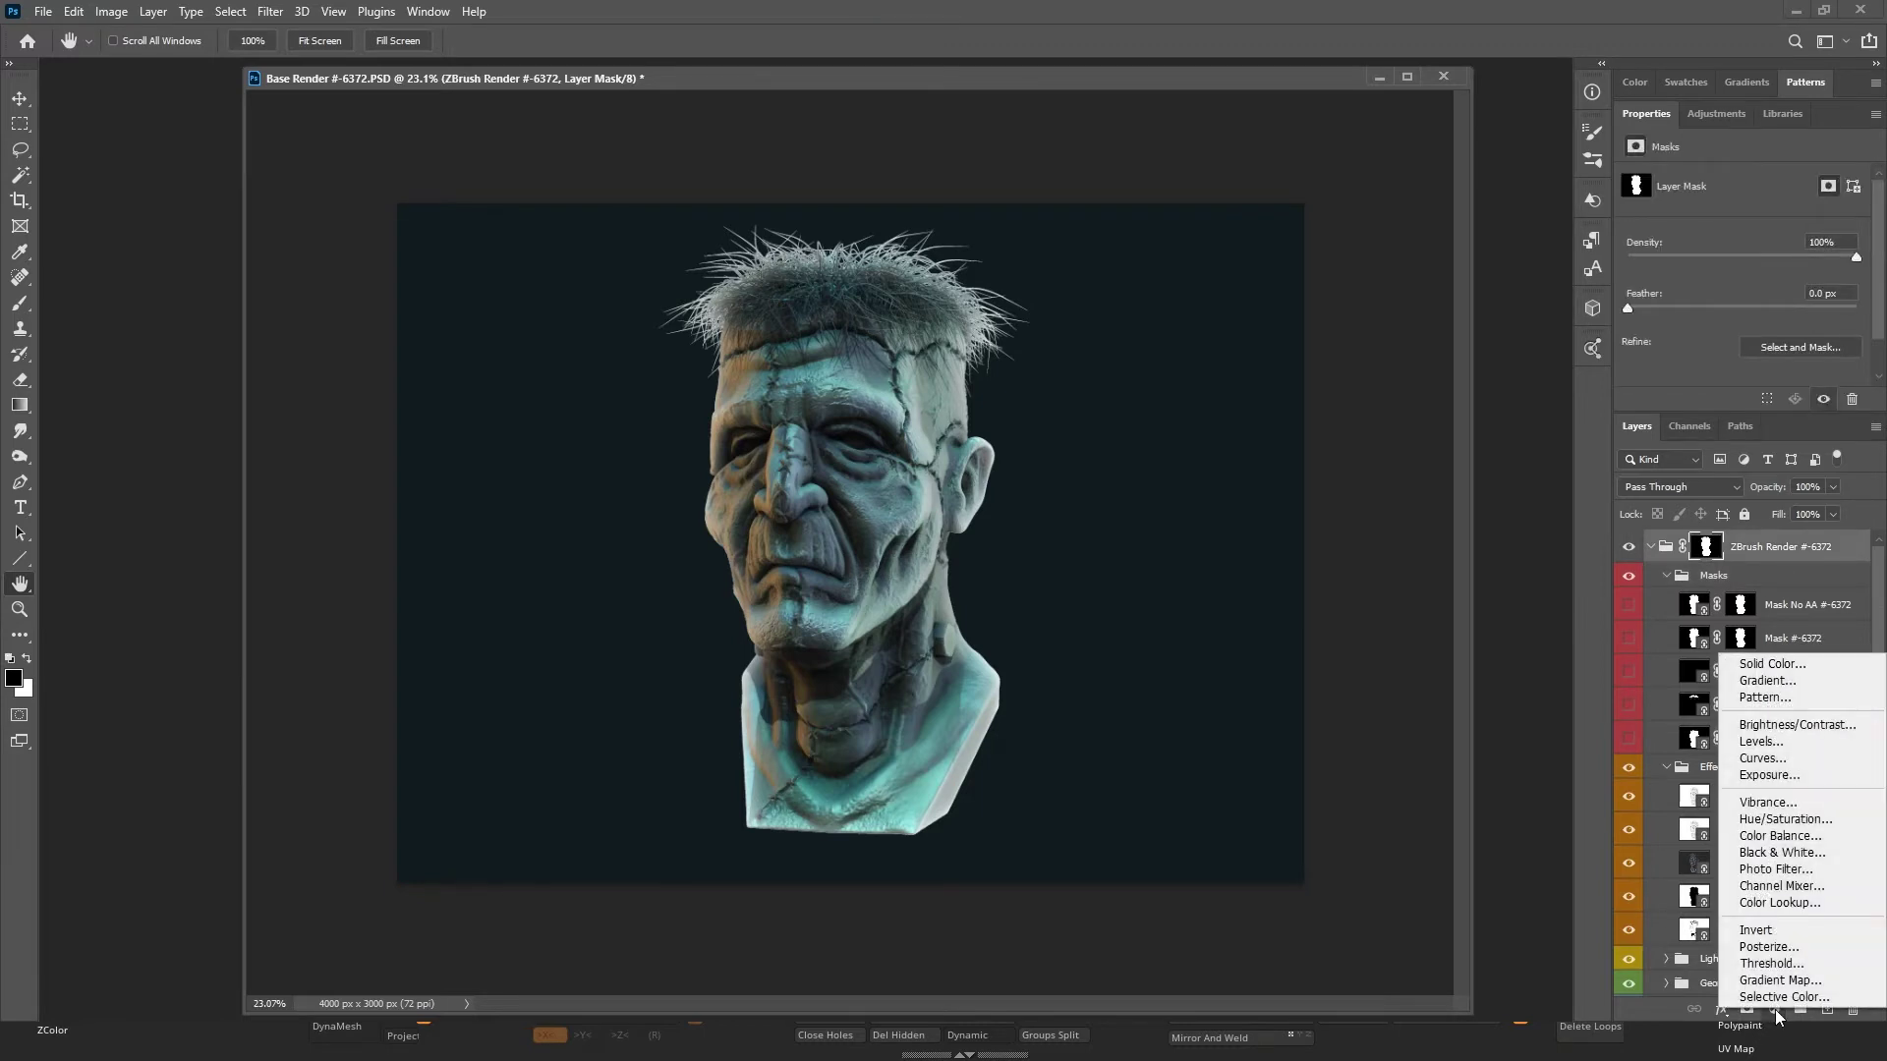
pyautogui.click(1771, 902)
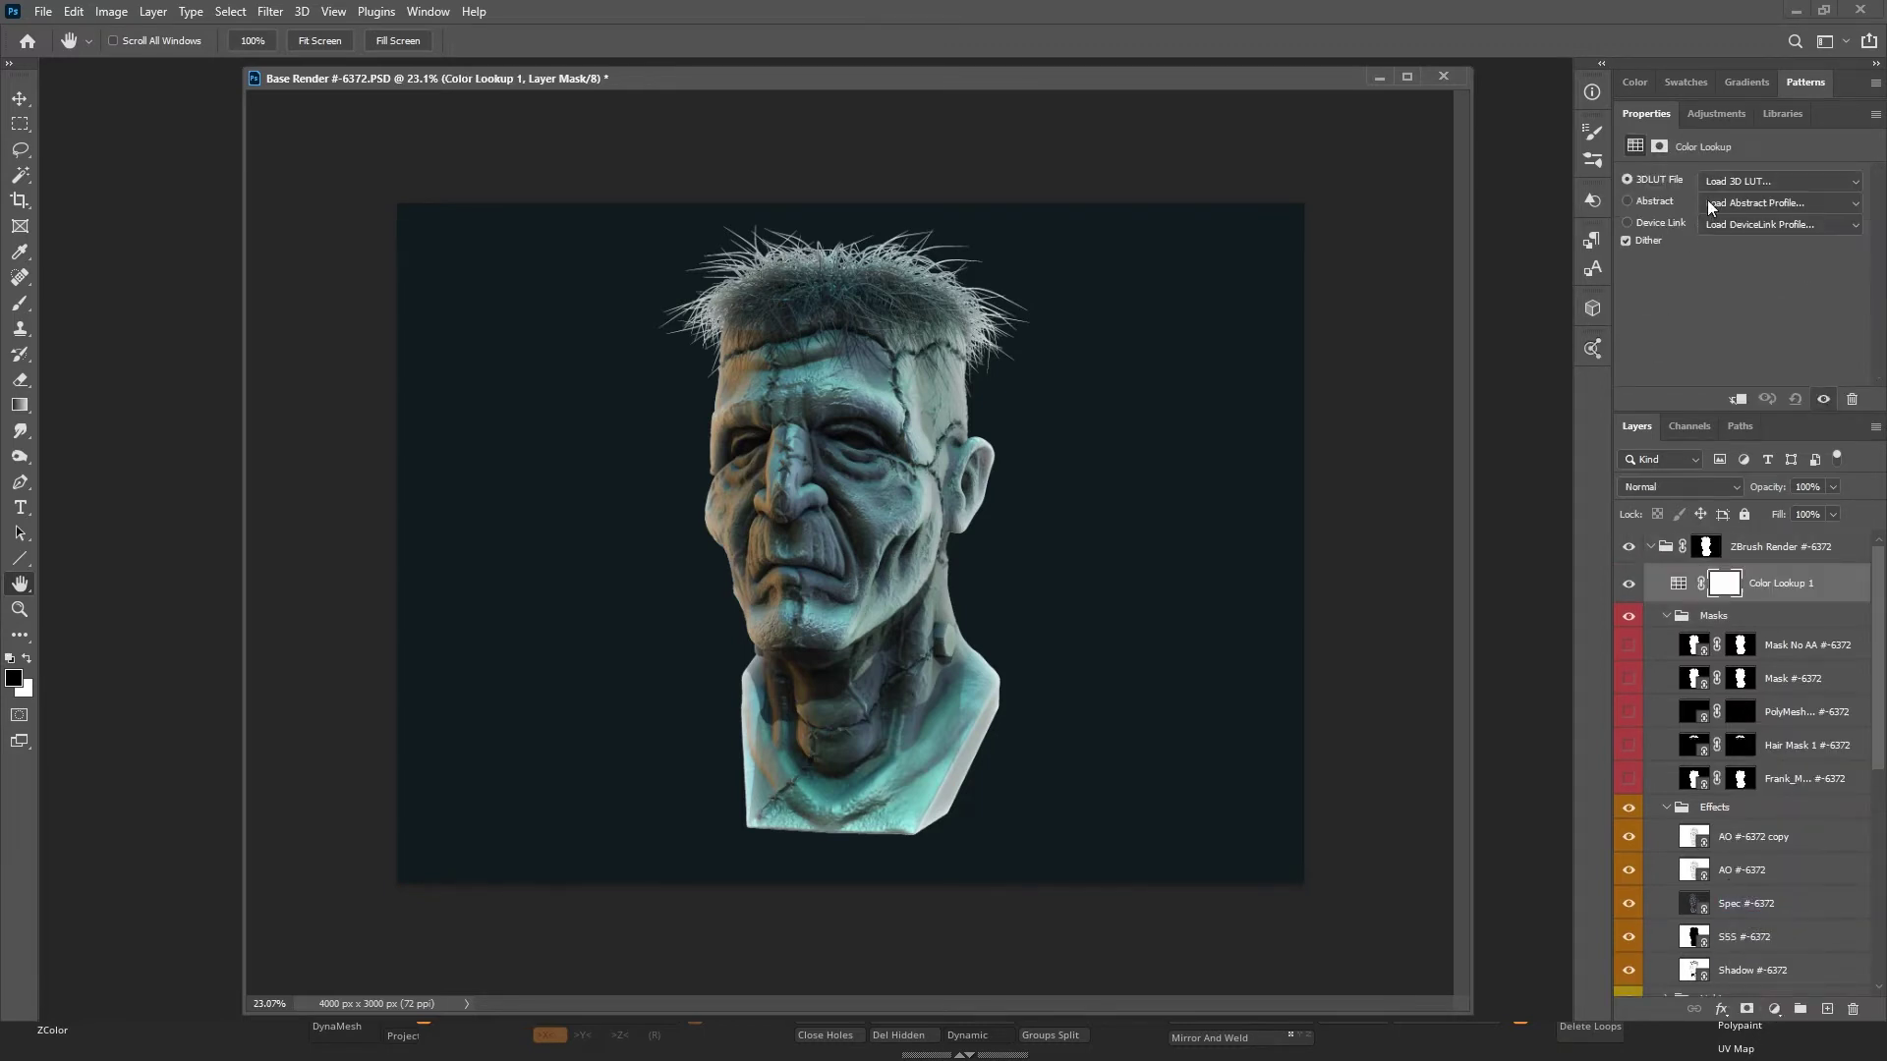
# Try 3D LUTs on the Color Lookup layer starting from 2Strip.look, including Bleach Bypass.look, Crisp_Winter.look and FallColors.look.
pyautogui.click(1751, 185)
pyautogui.click(1708, 260)
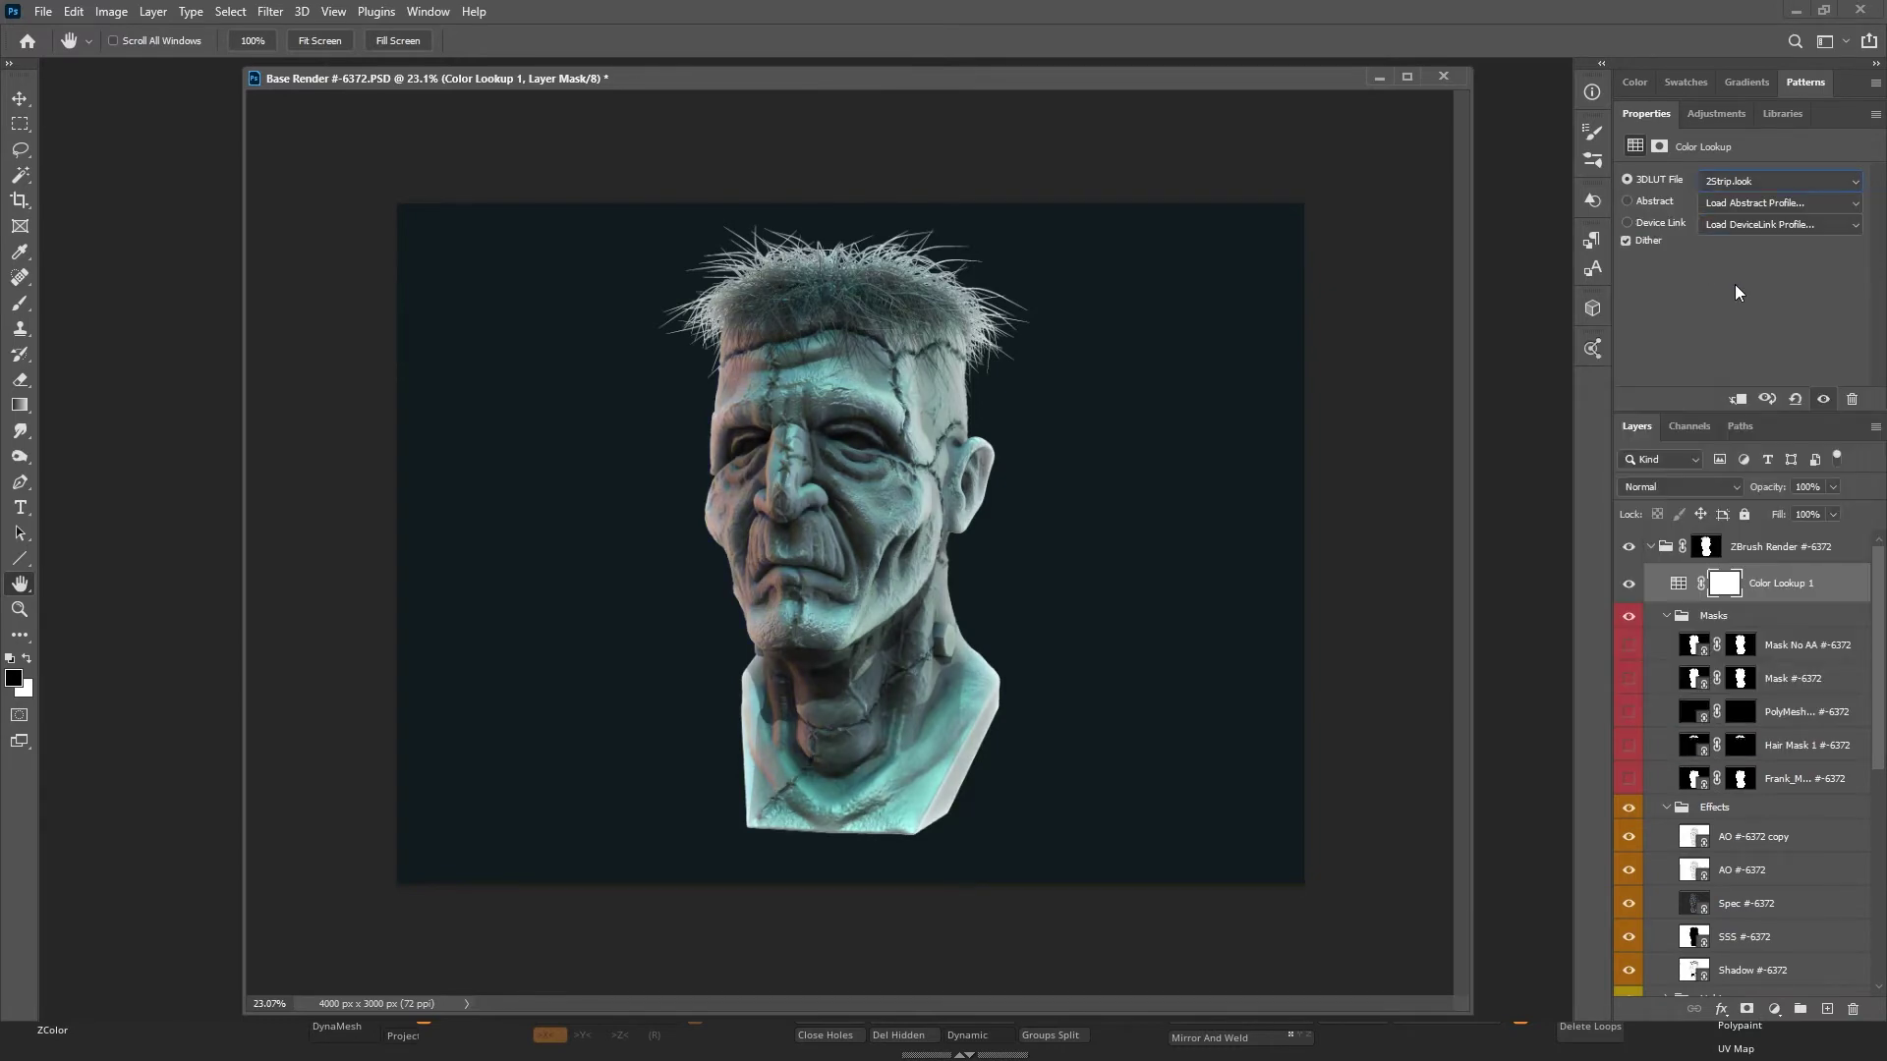
pyautogui.press('Down')
pyautogui.press('Down')
pyautogui.press('Down')
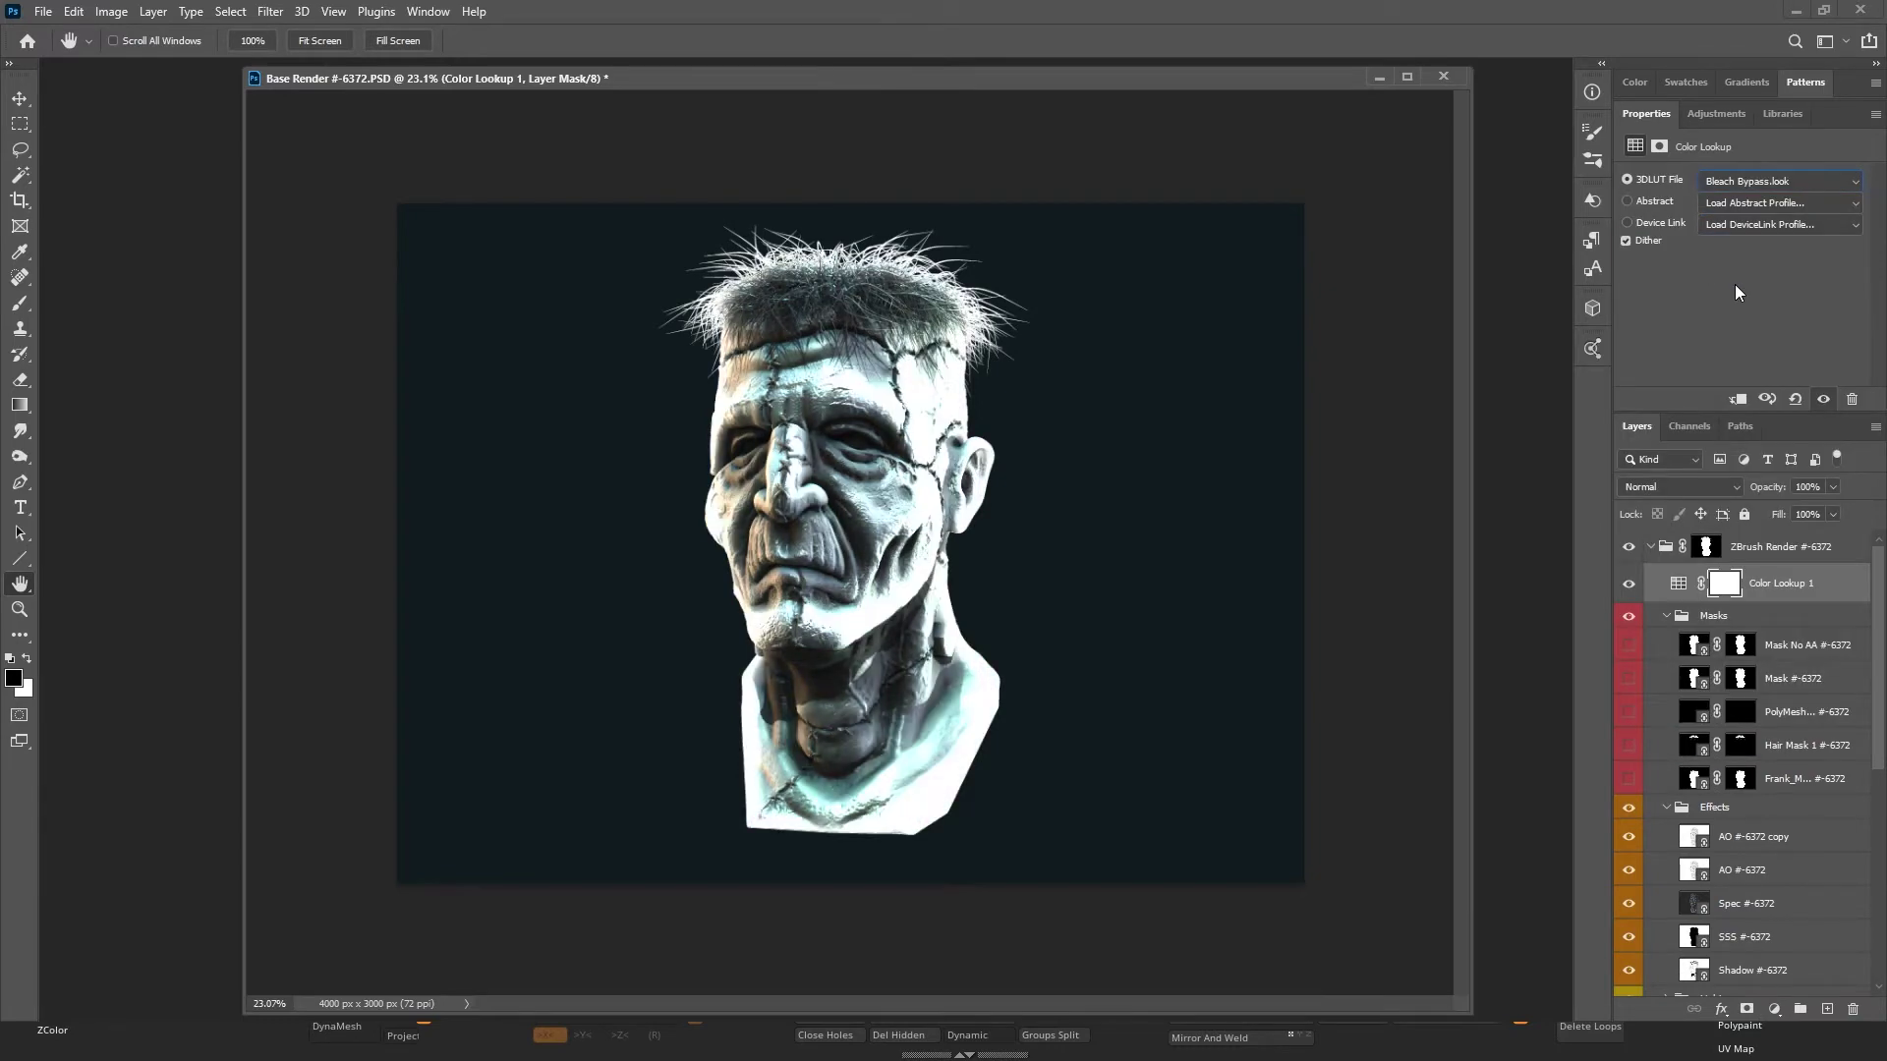
pyautogui.press('Down')
pyautogui.press('Down')
pyautogui.press('Down')
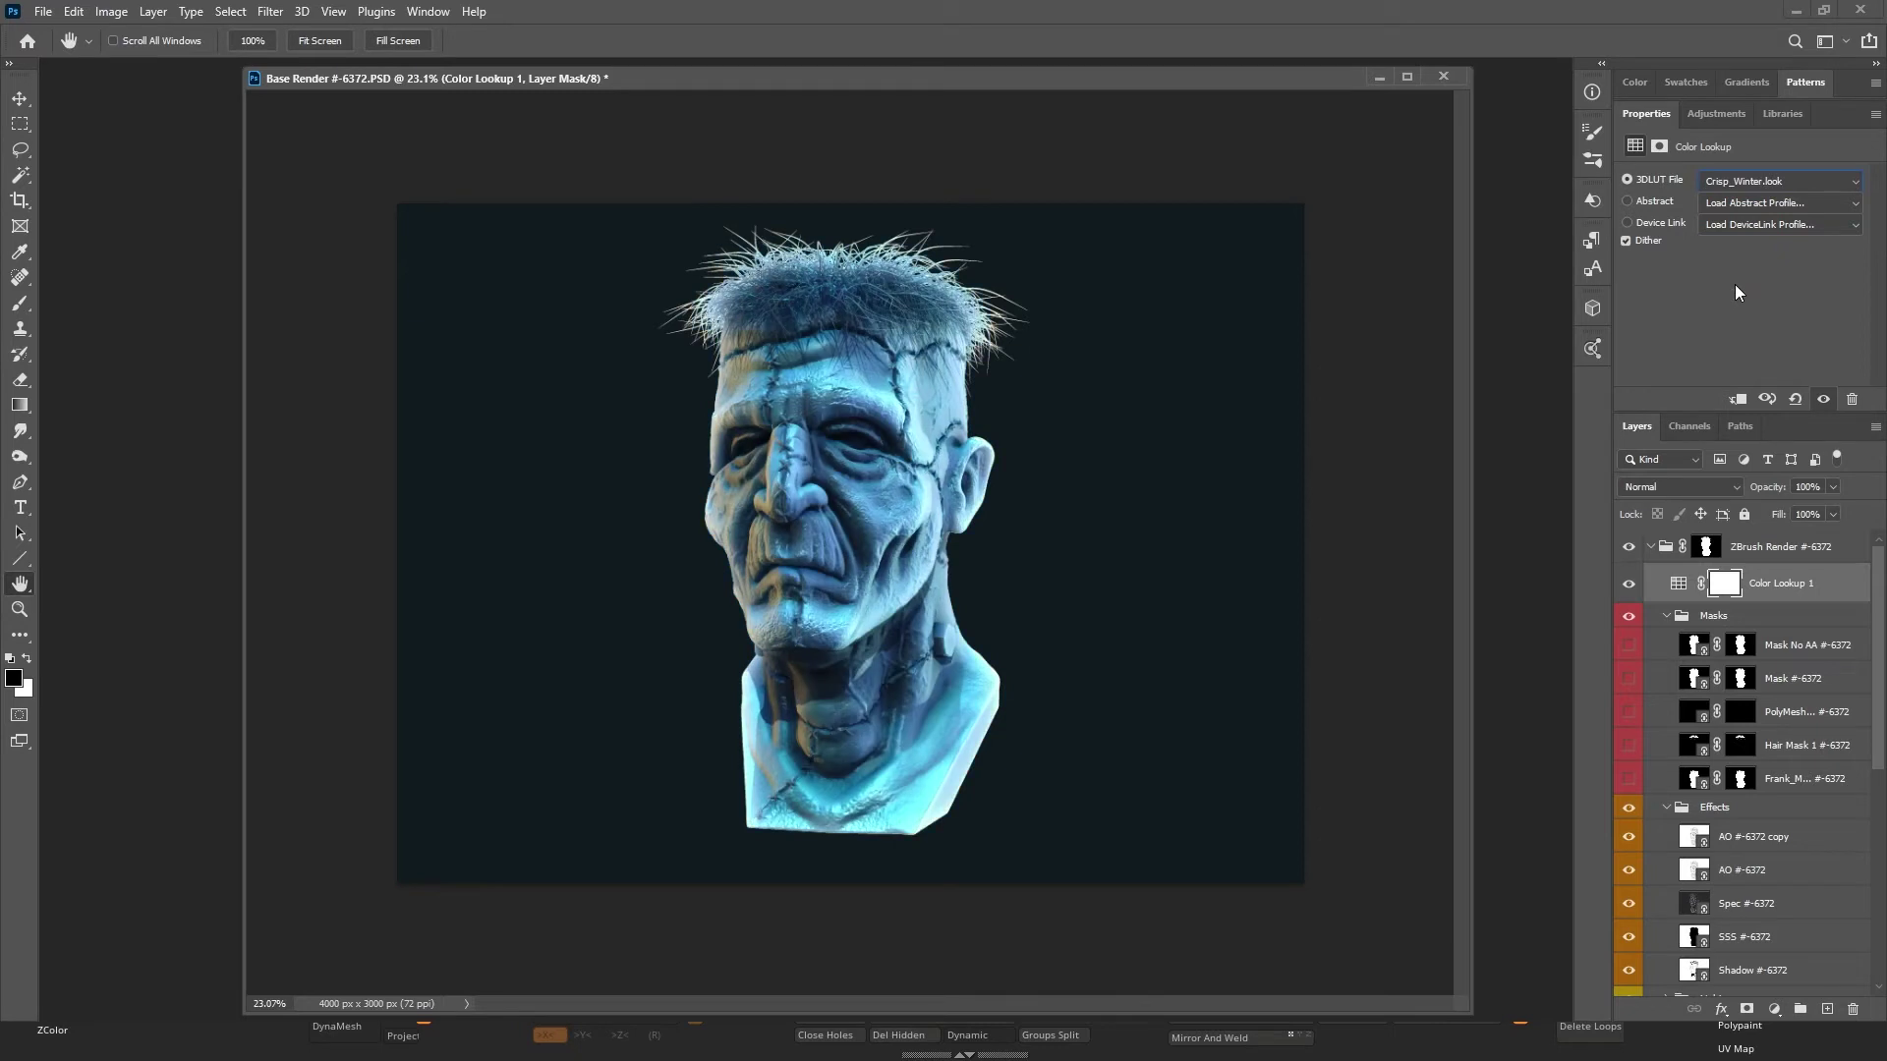
pyautogui.press('Down')
pyautogui.press('Down')
pyautogui.press('Down')
pyautogui.press('Down')
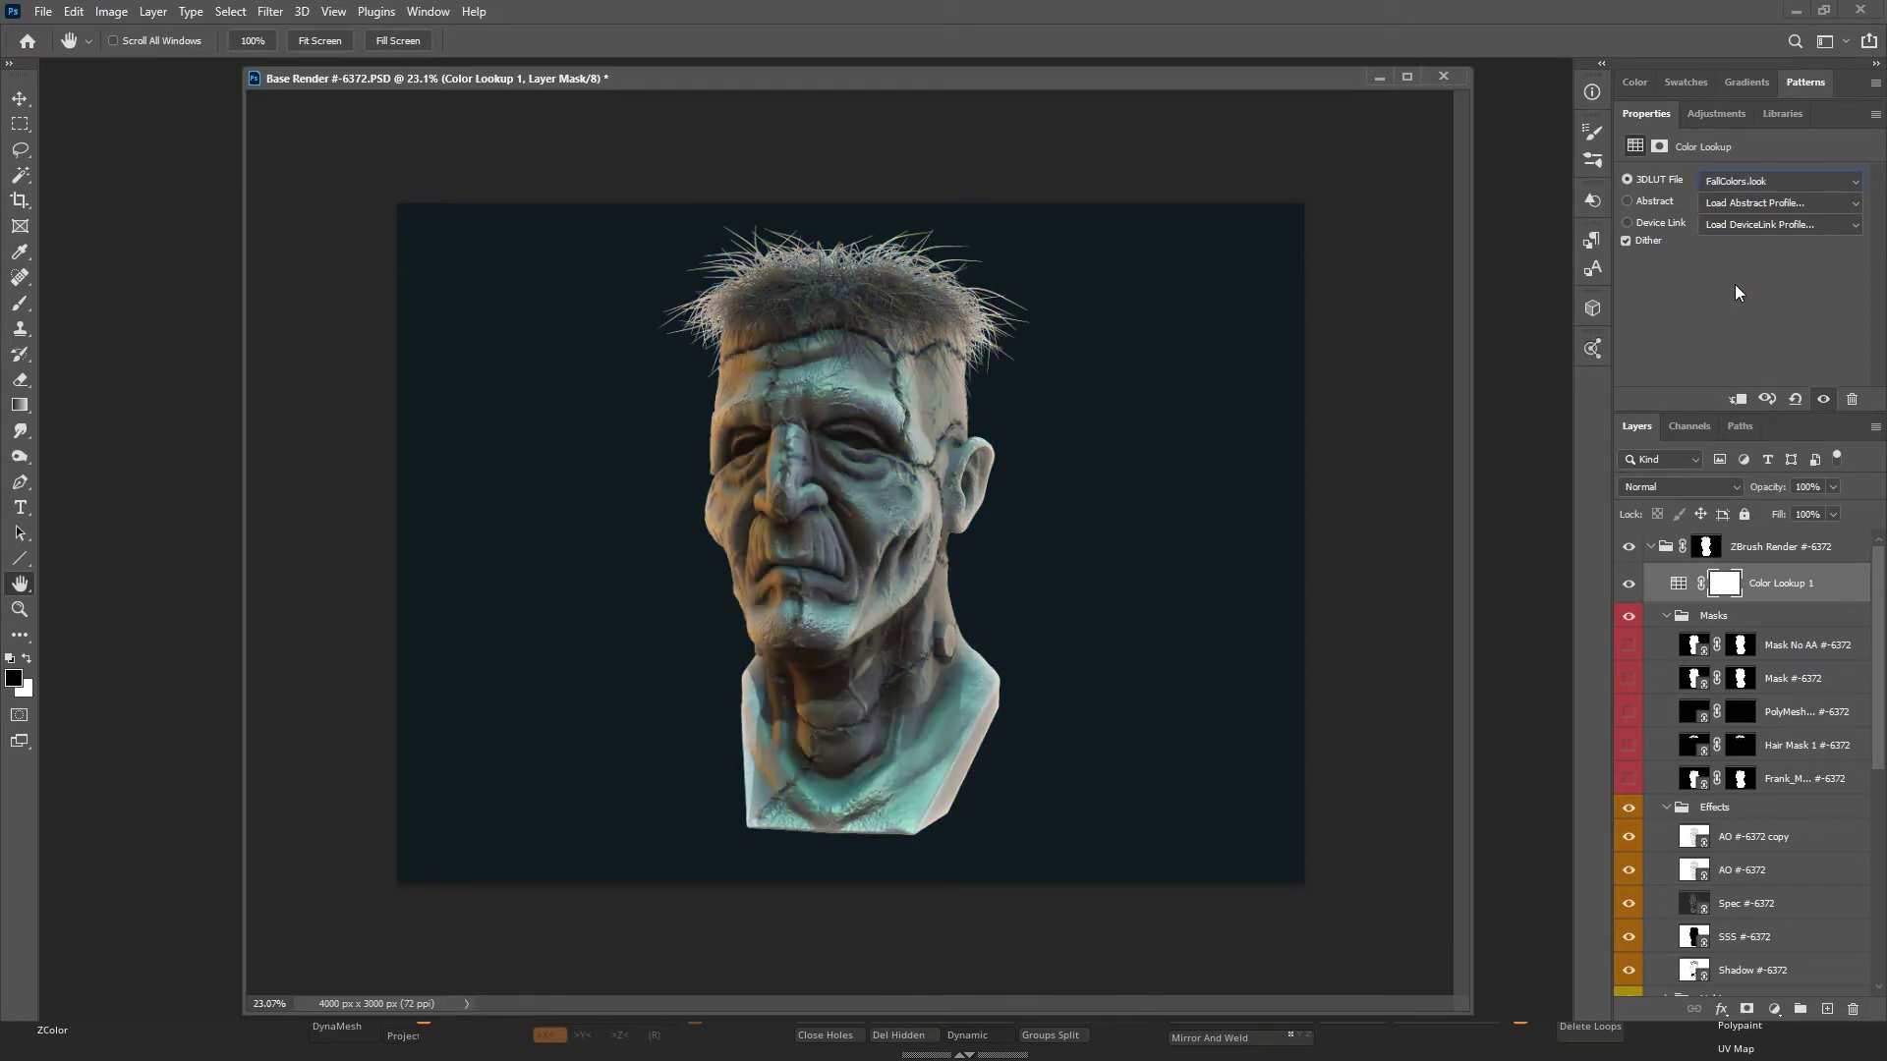
# Compare the FoggyNight.3DL look with the Fuji ETERNA 250D Fuji 3510 and Kodak LUTs on the Color Lookup layer.
pyautogui.press('Up')
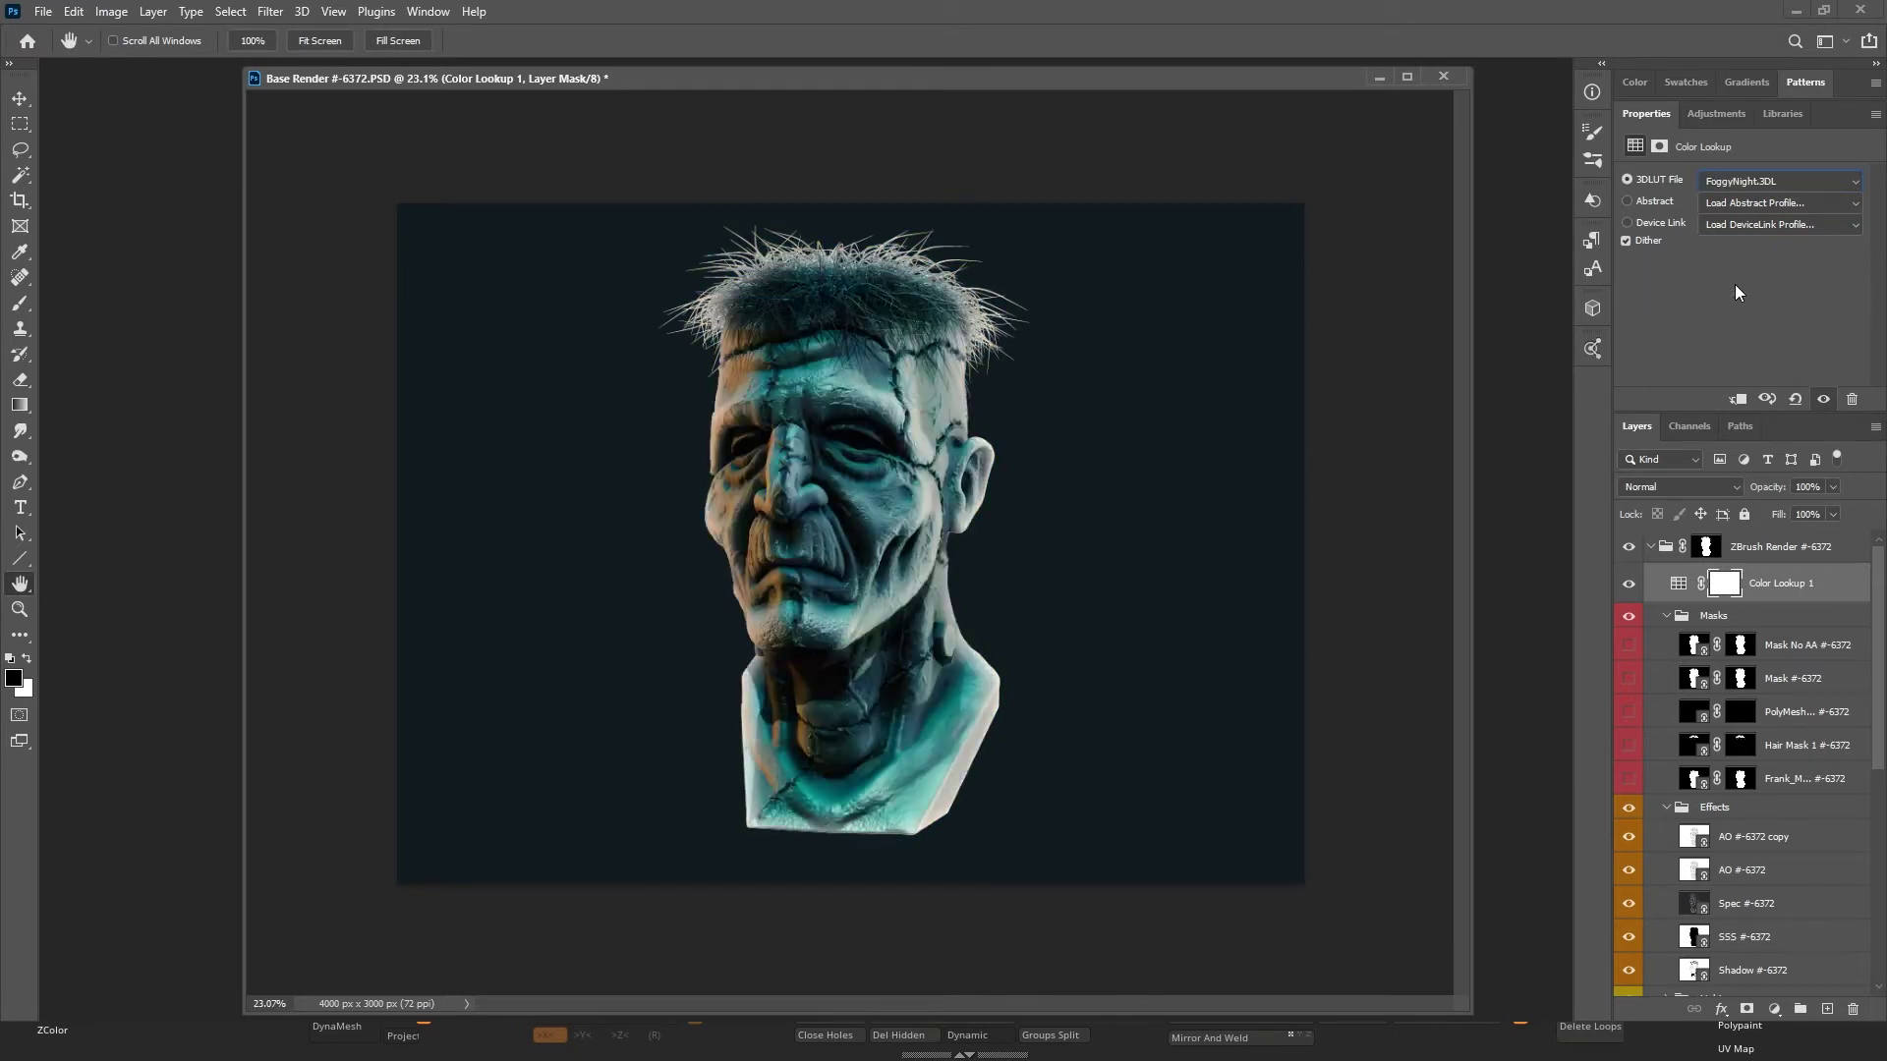
pyautogui.press('Down')
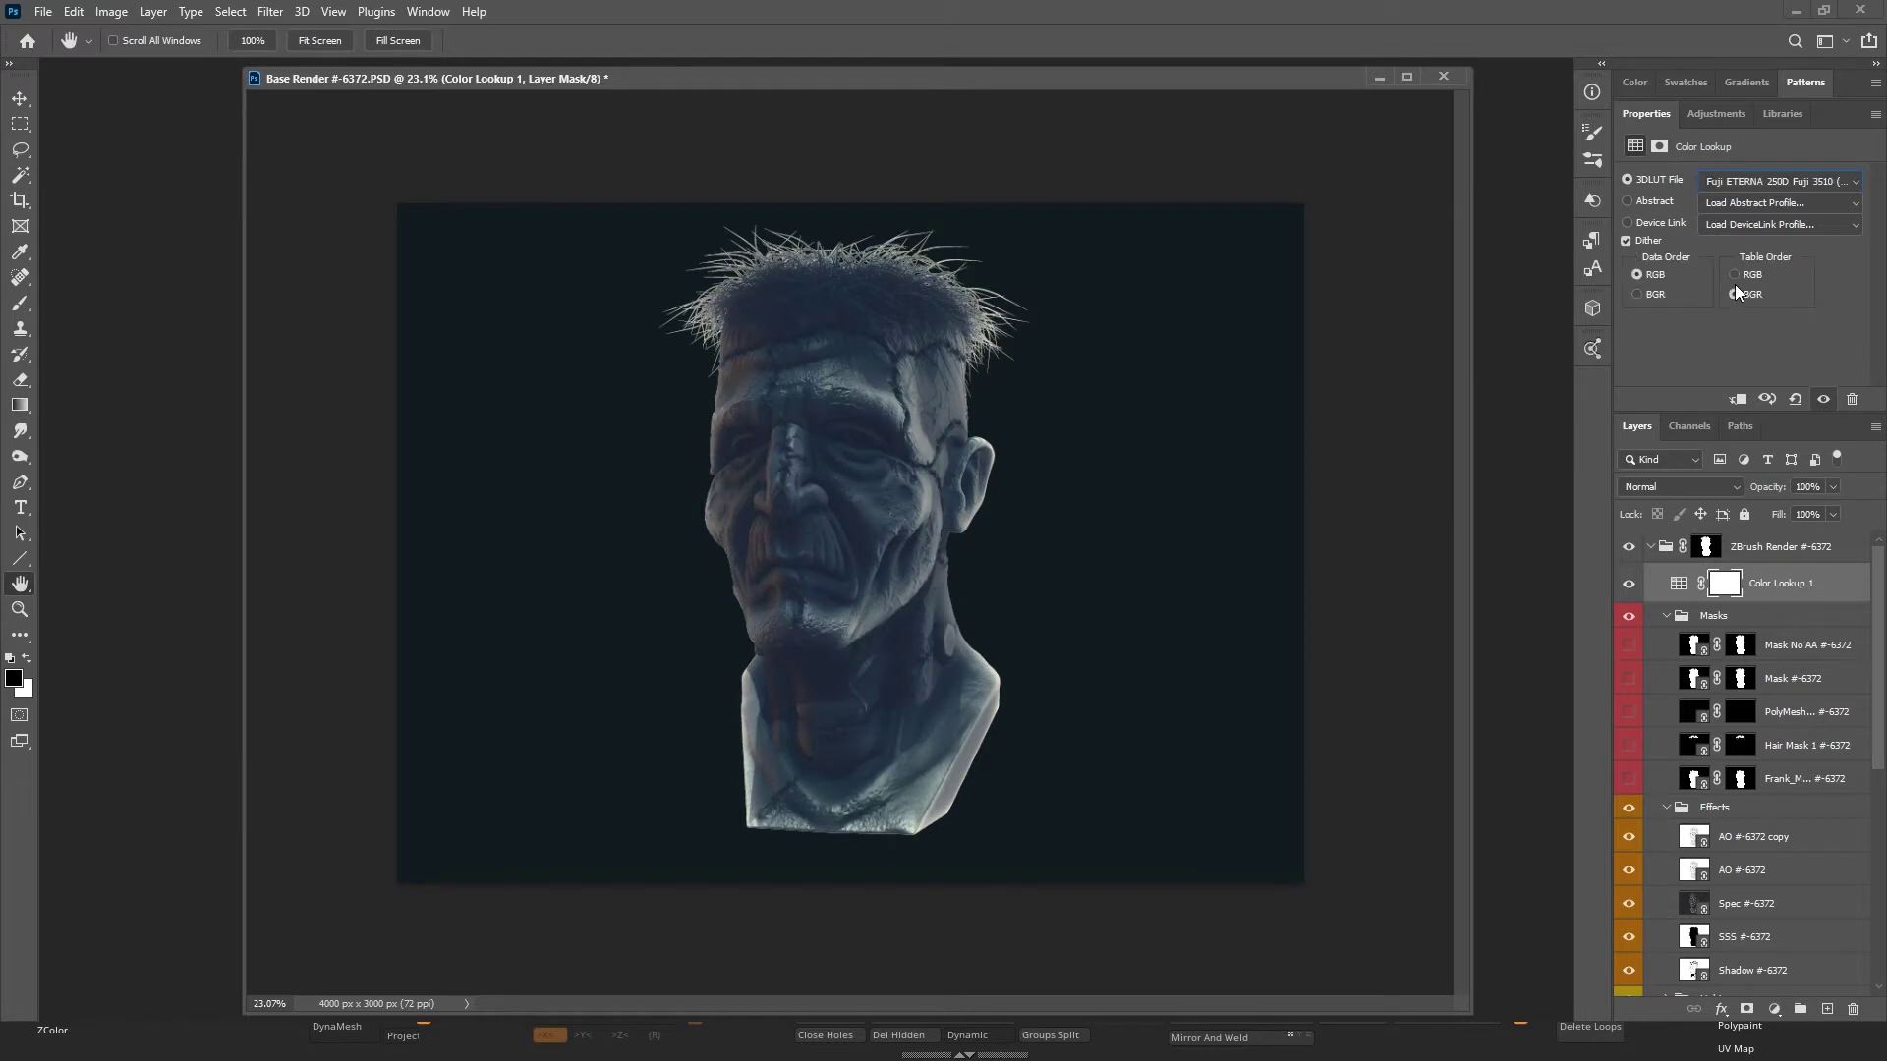
pyautogui.press('Up')
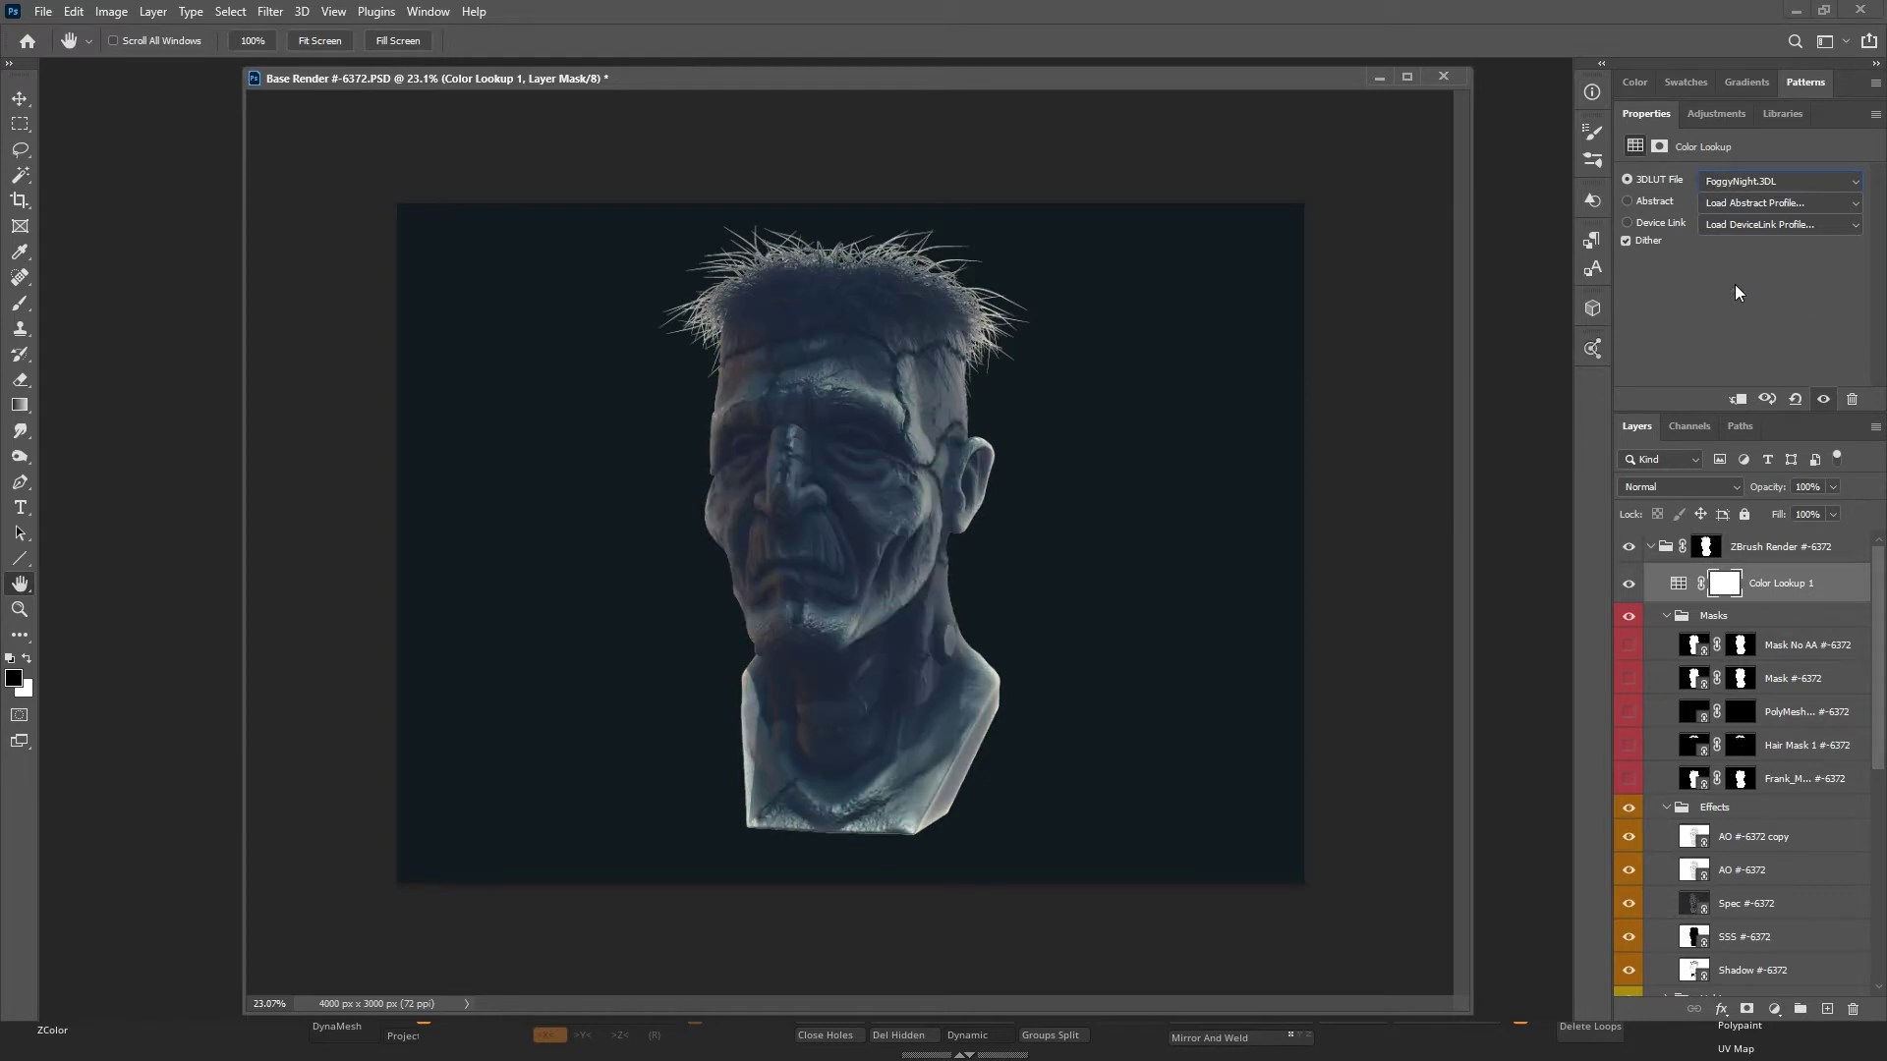
pyautogui.press('Down')
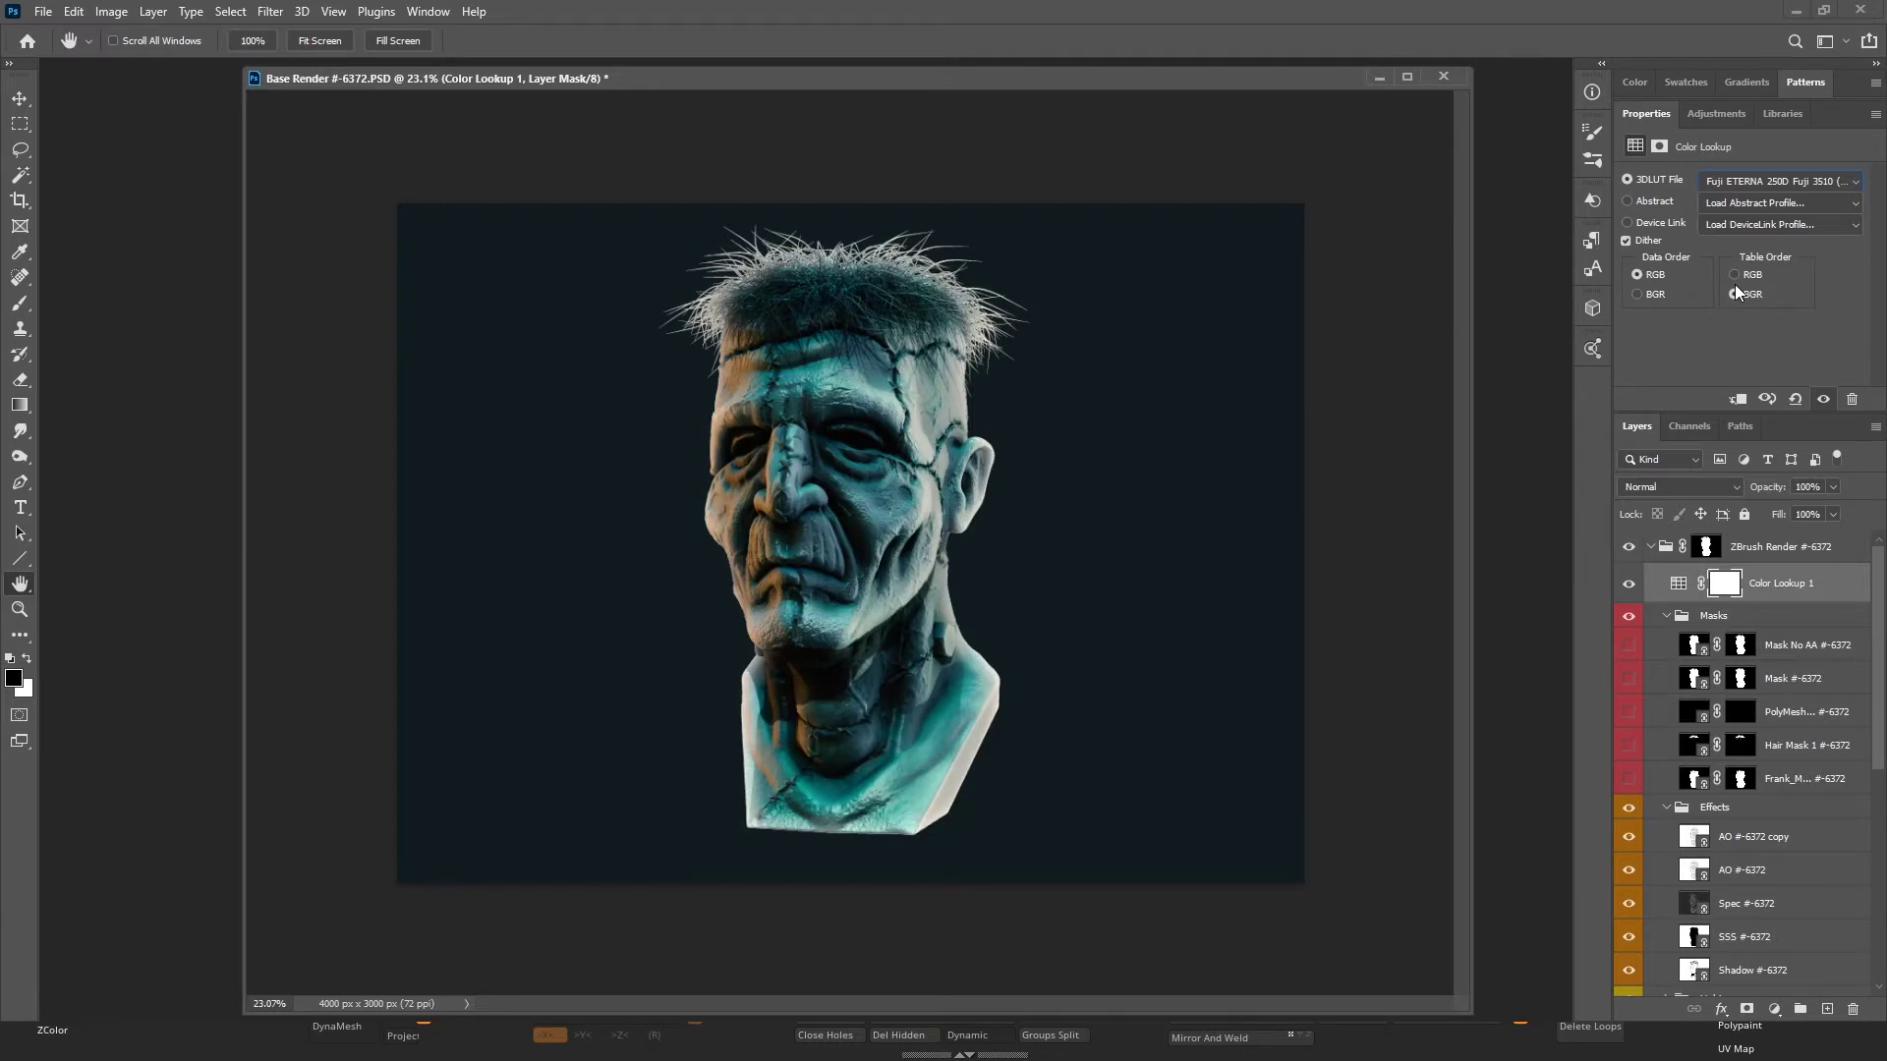
pyautogui.press('Down')
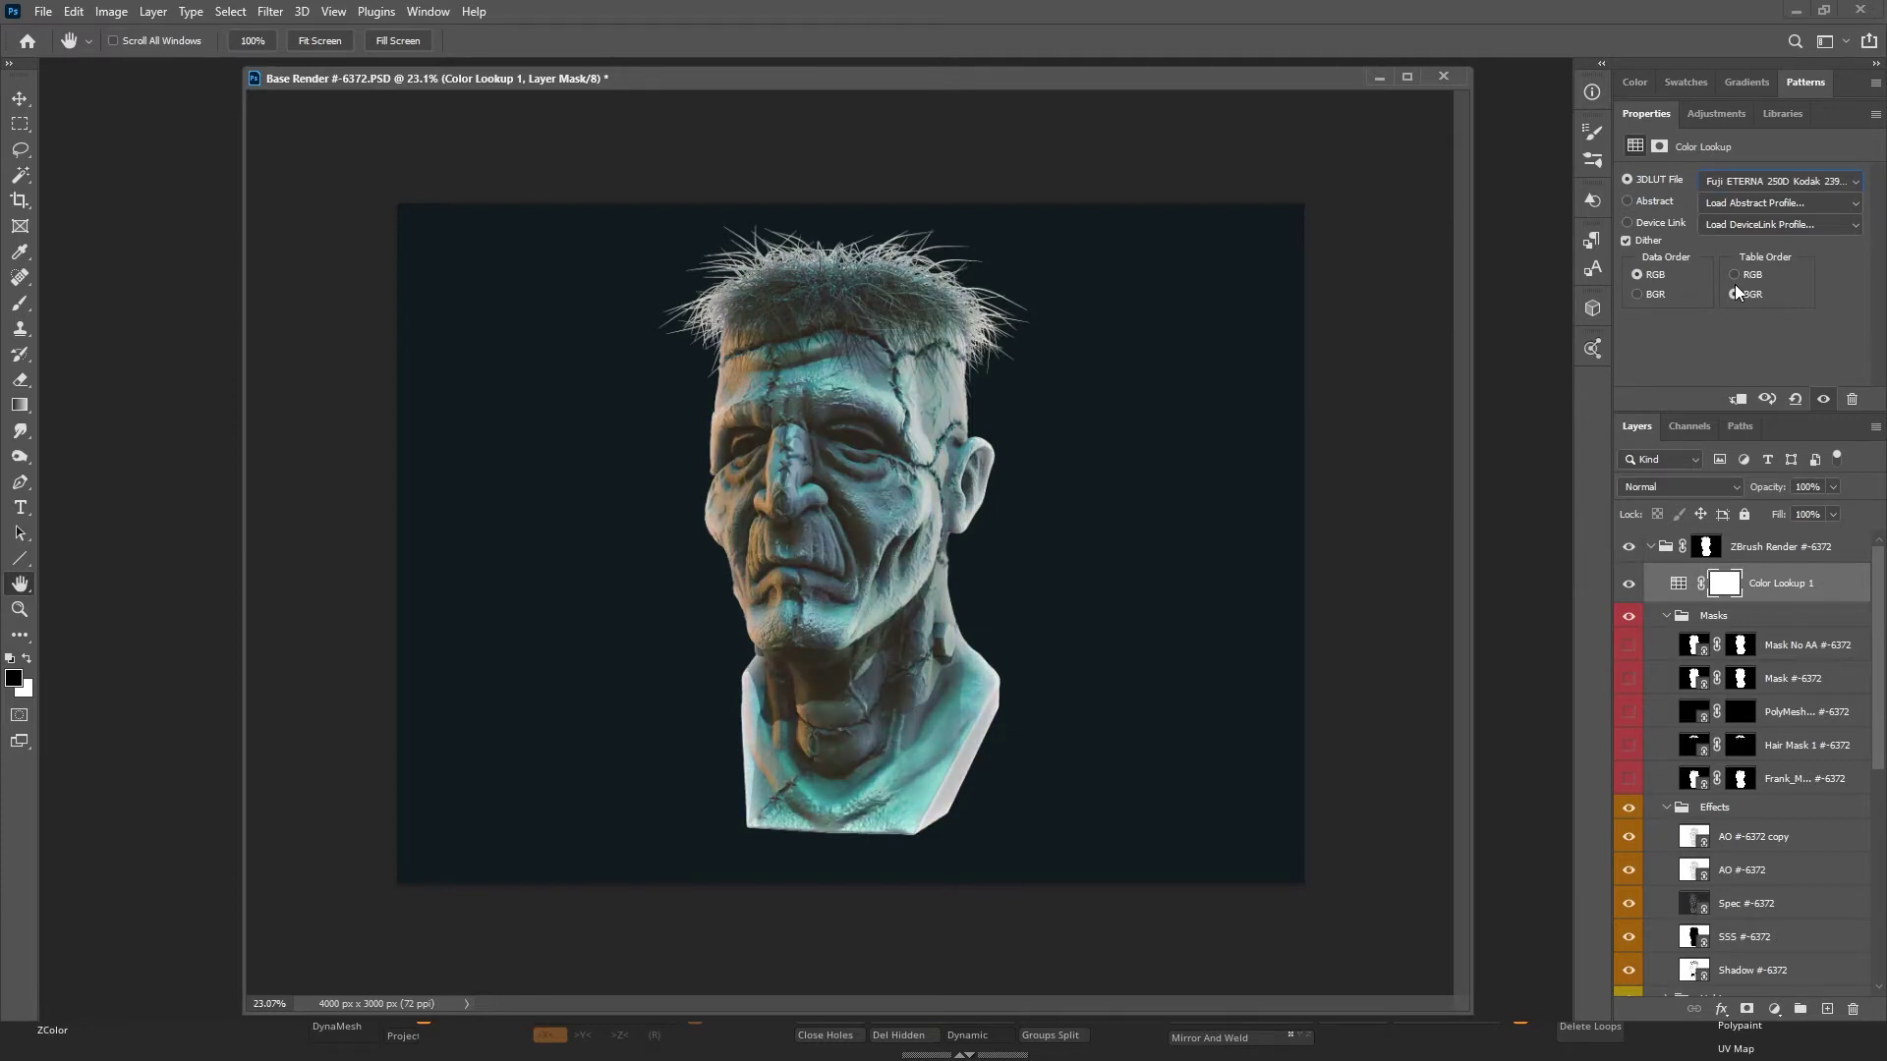
# Try further LUTs on the Color Lookup layer, including HorrorBlue.3DL, LateSunset.3DL and TealOrangePlusContrast.3DL.
pyautogui.press('Down')
pyautogui.press('Down')
pyautogui.press('Down')
pyautogui.press('Down')
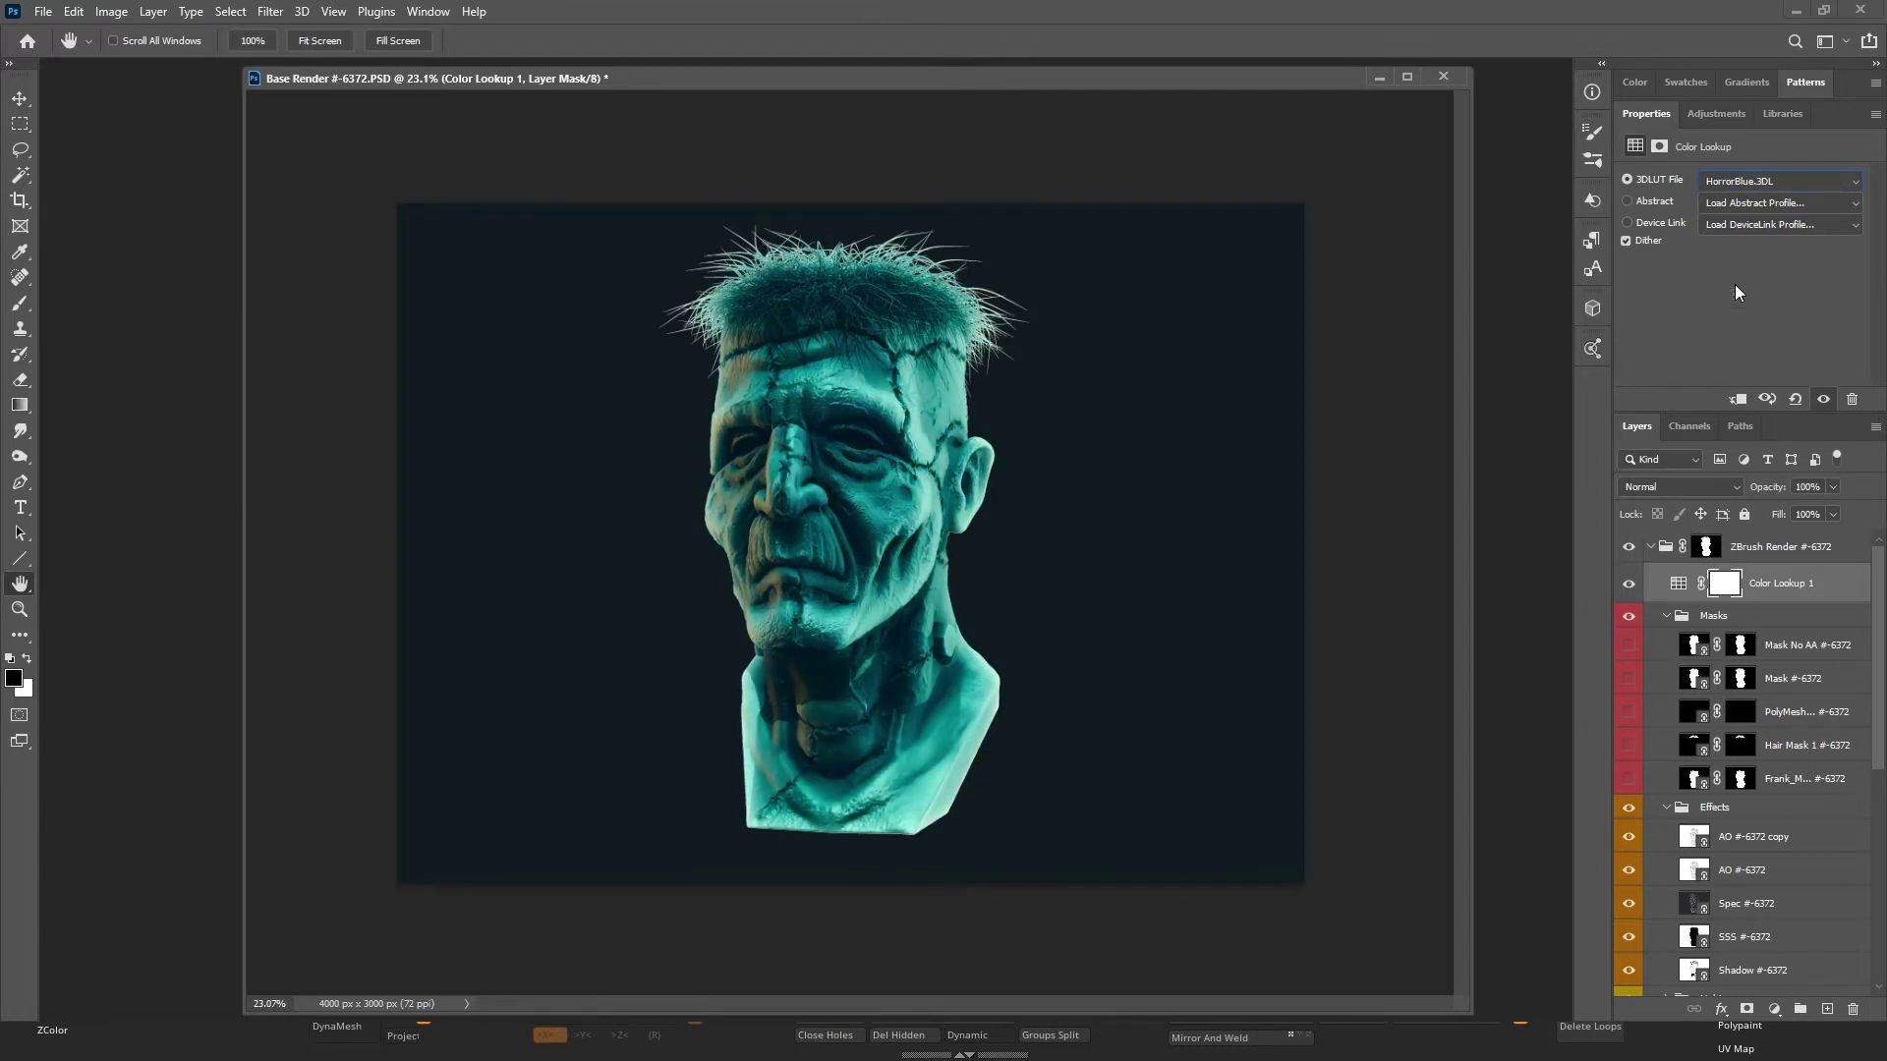
pyautogui.press('Down')
pyautogui.press('Down')
pyautogui.press('Down')
pyautogui.press('Down')
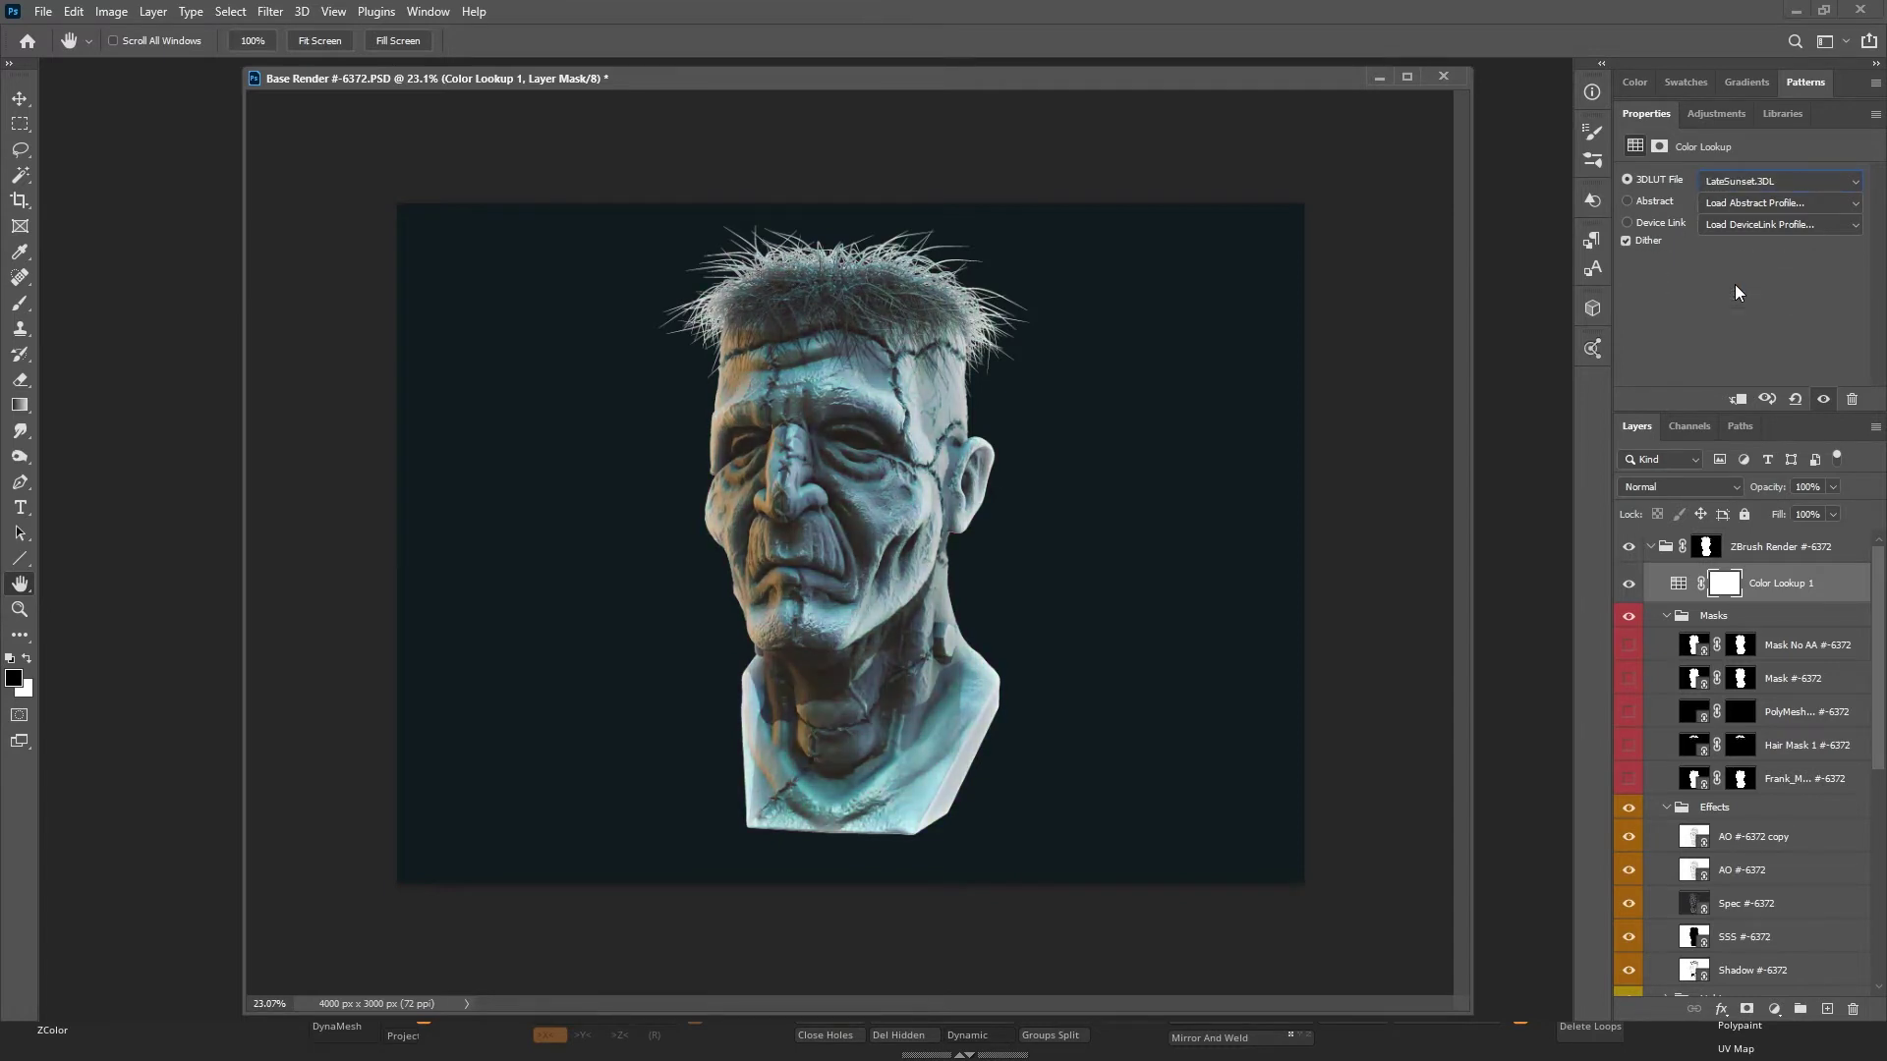
pyautogui.press('Down')
pyautogui.press('Down')
pyautogui.press('Down')
pyautogui.press('Down')
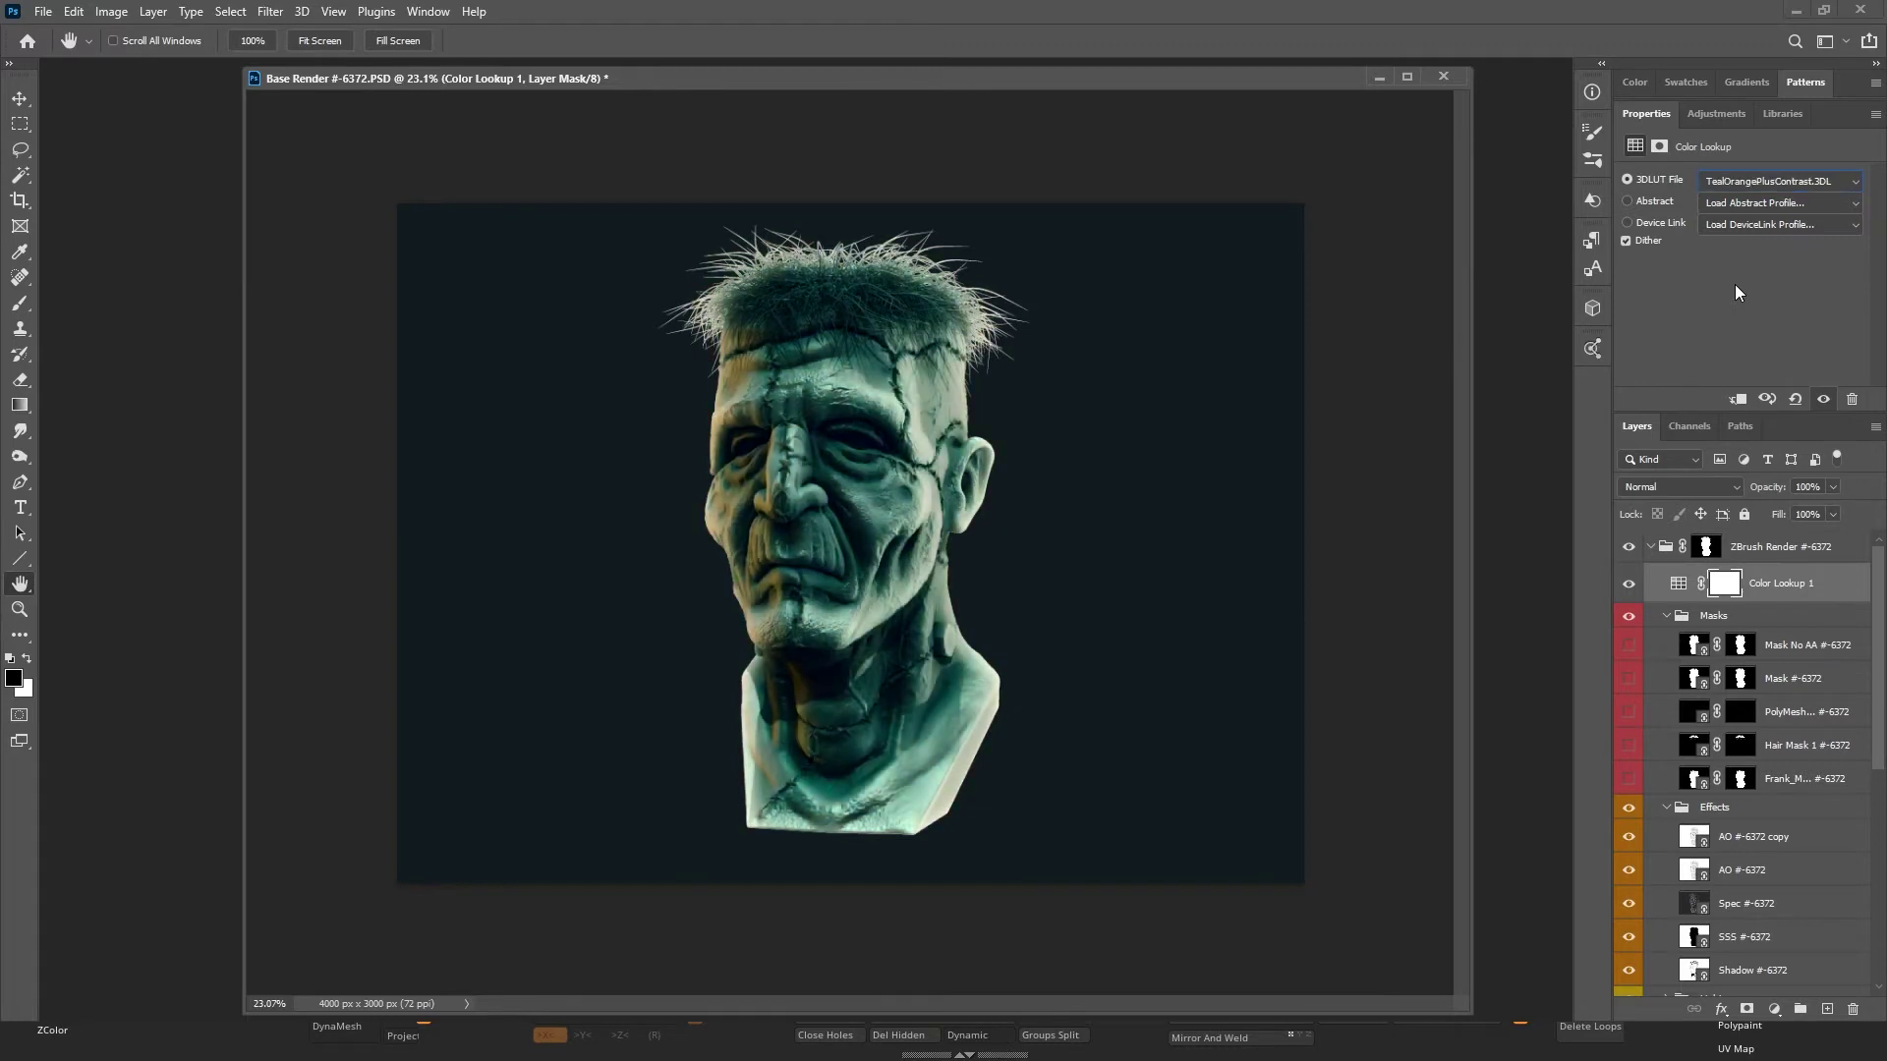
pyautogui.press('Down')
# Step back through the Color Lookup layer's LUTs, including LateSunset.3DL, Kodak 5218 Kodak 2395 and HorrorBlue.3DL.
pyautogui.press('Up')
pyautogui.press('Up')
pyautogui.press('Up')
pyautogui.press('Up')
pyautogui.press('Up')
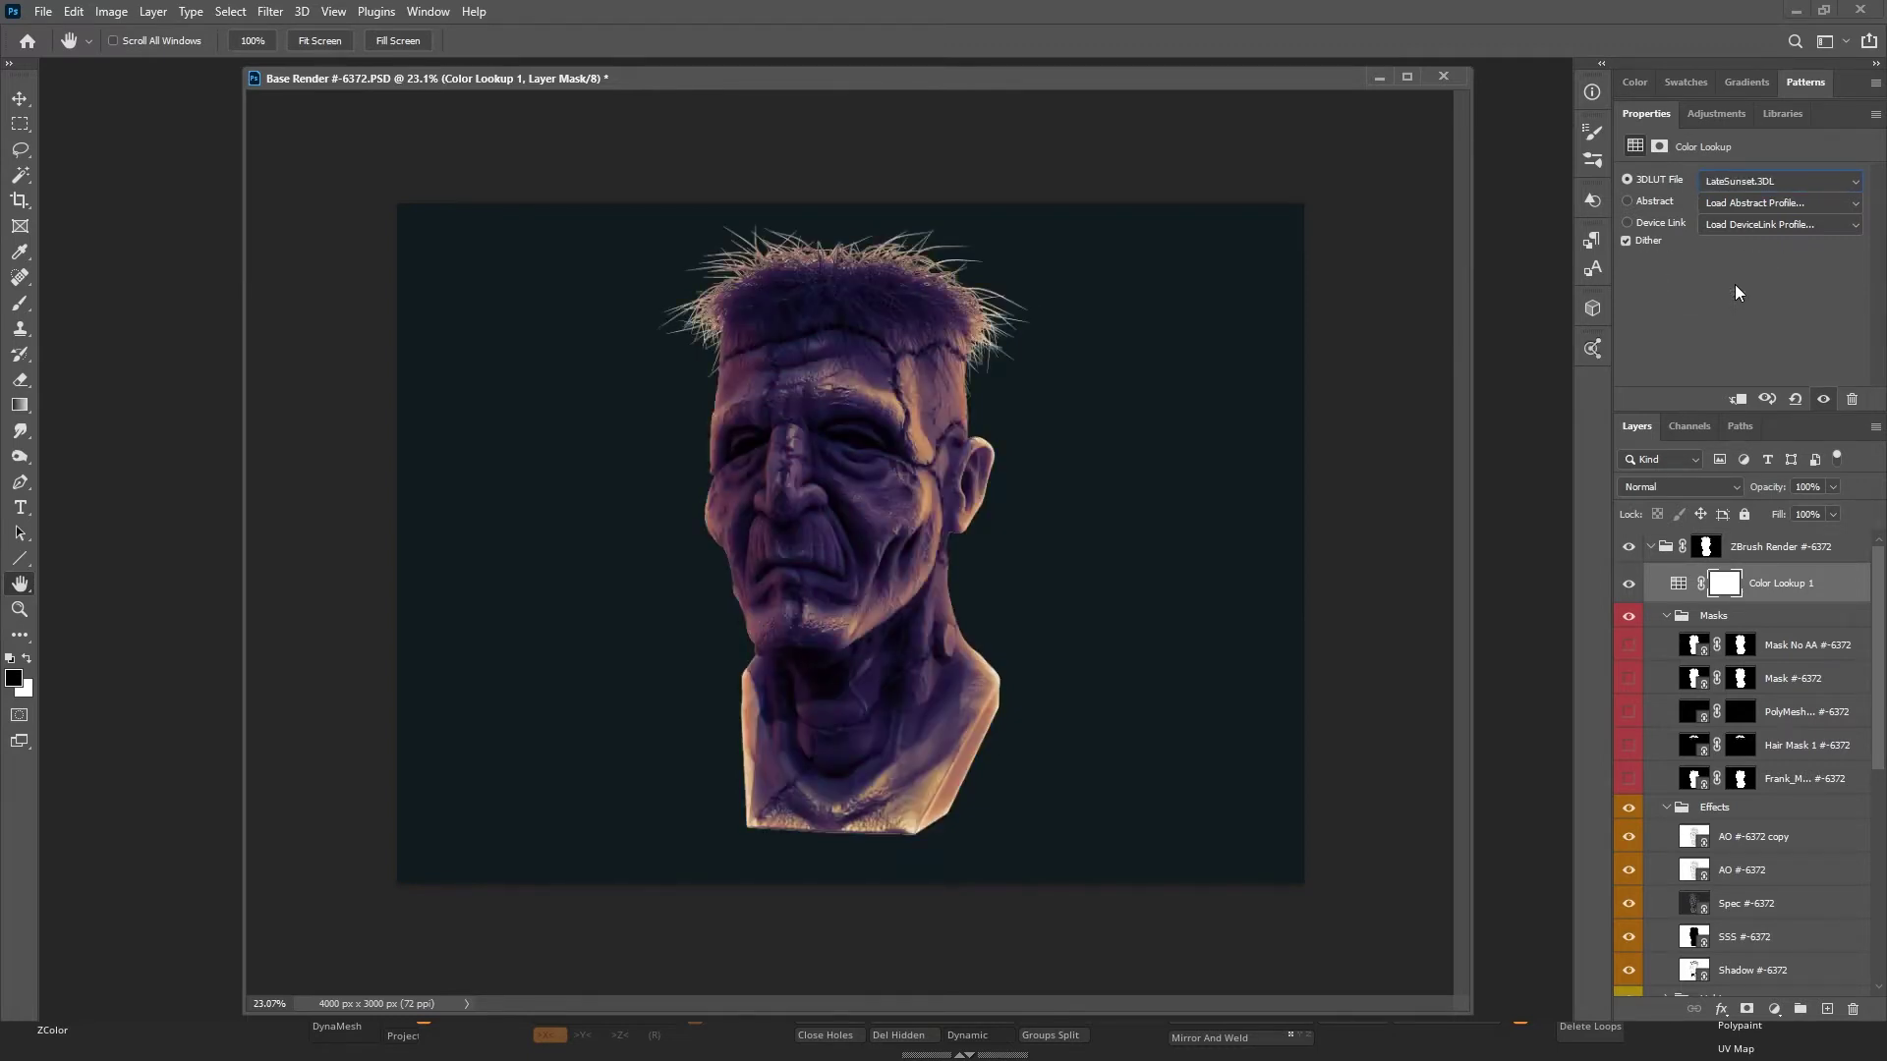
pyautogui.press('Up')
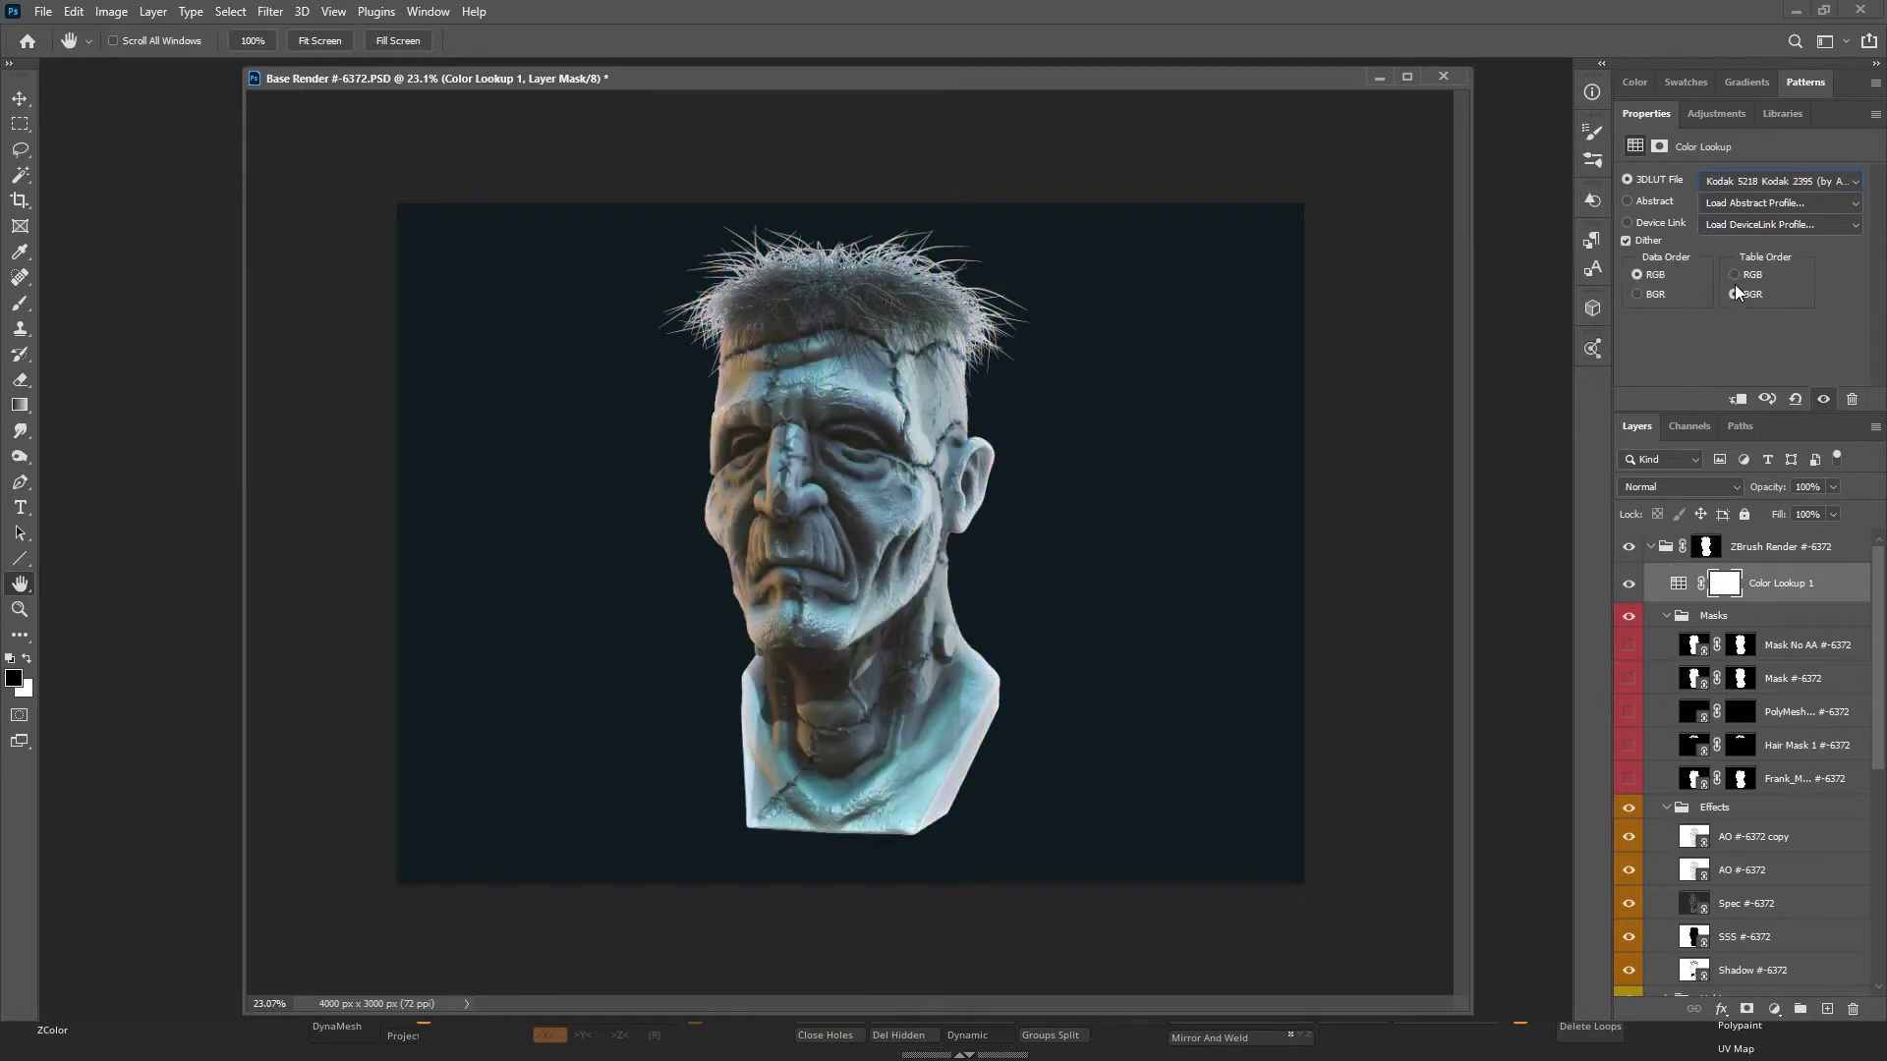
pyautogui.press('Up')
pyautogui.press('Up')
pyautogui.press('Up')
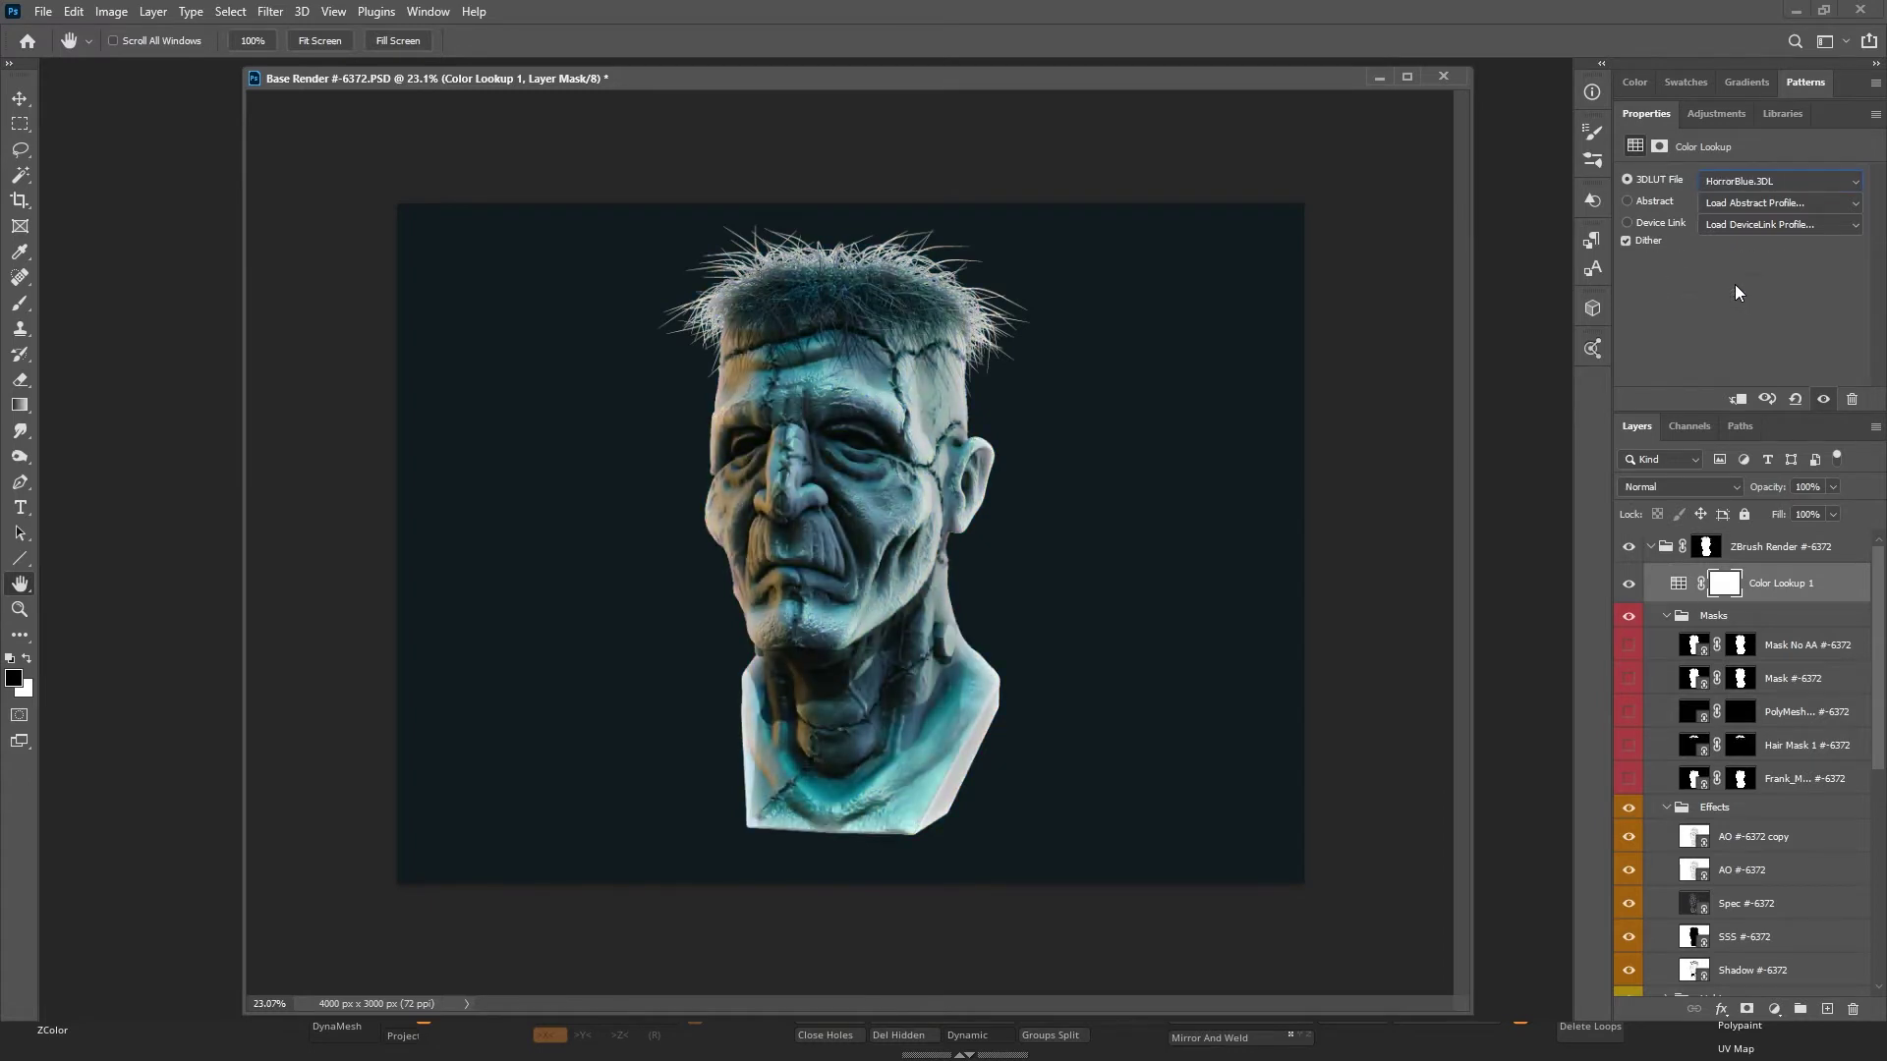
pyautogui.press('Down')
pyautogui.press('Up')
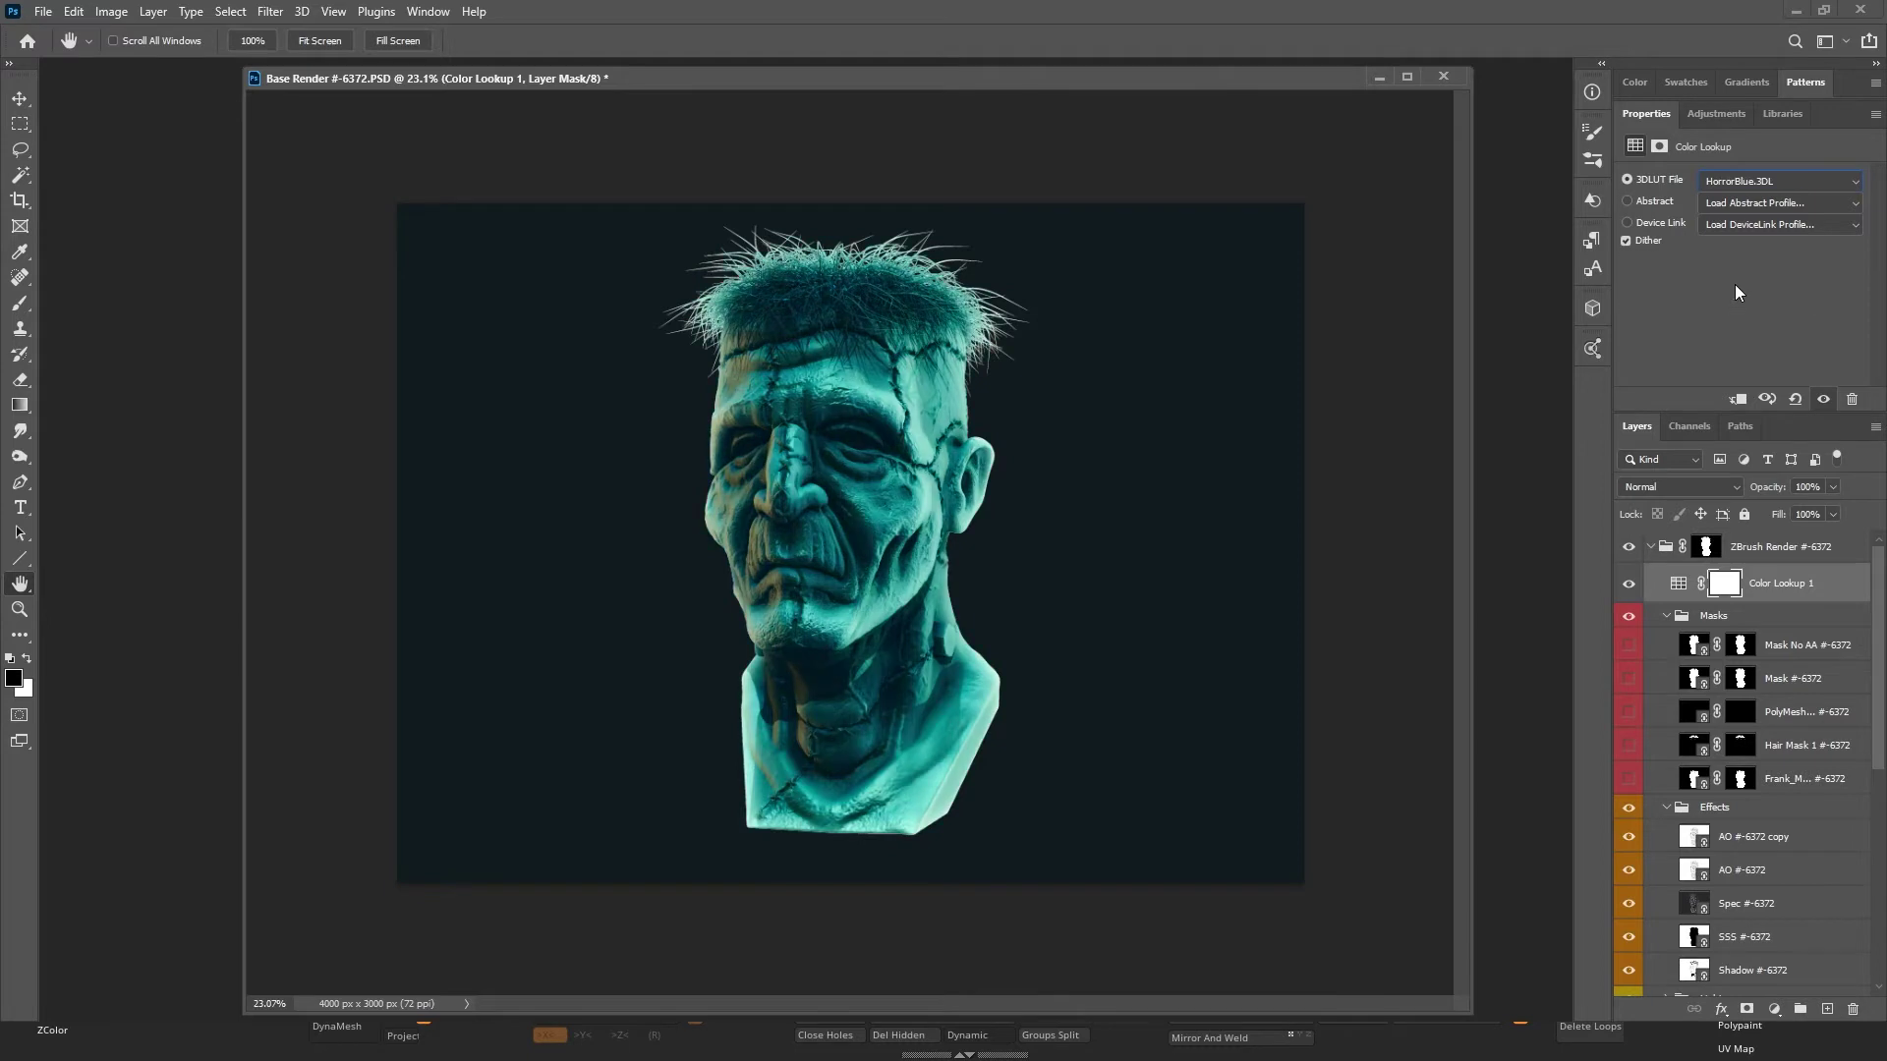
# Try the earlier LUTs from Fuji F125 Kodak 2393 up to filmstock_50.3dl on the Color Lookup layer.
pyautogui.press('Up')
pyautogui.press('Up')
pyautogui.press('Up')
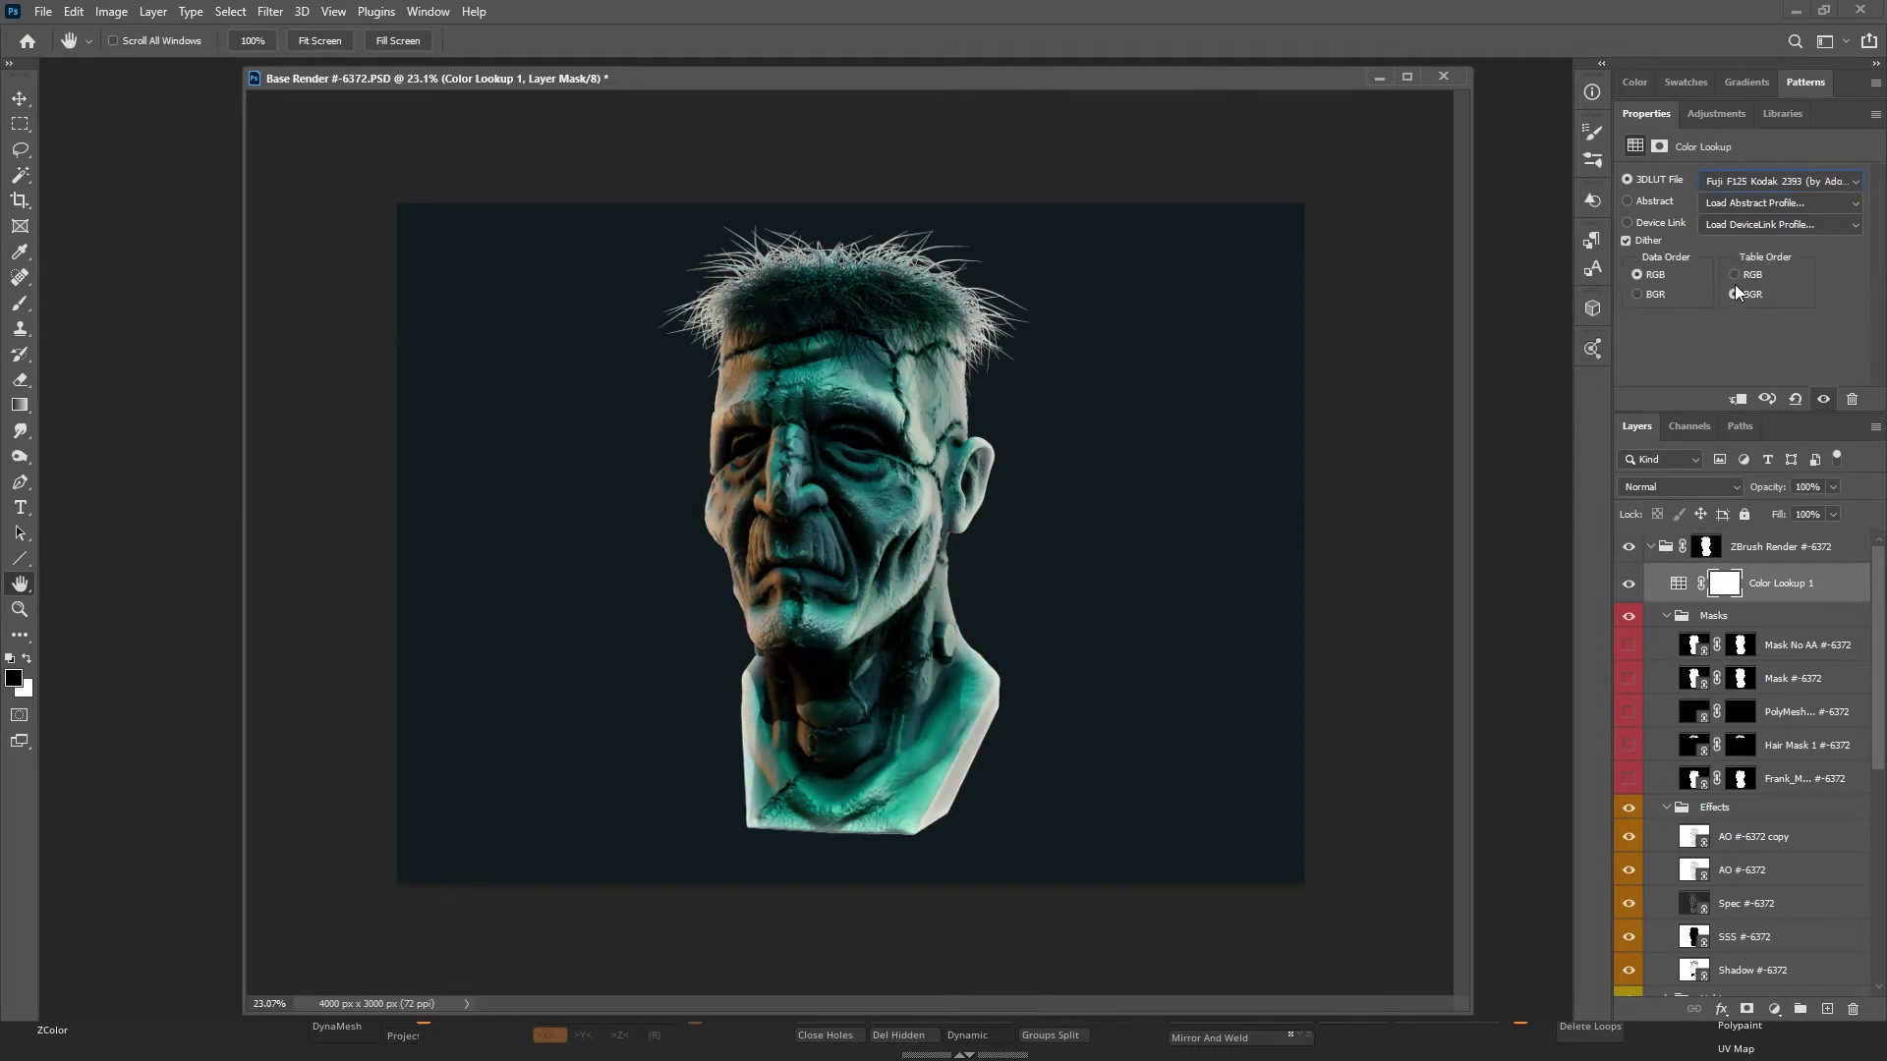
pyautogui.press('Down')
pyautogui.press('Up')
pyautogui.press('Up')
pyautogui.press('Up')
pyautogui.press('Up')
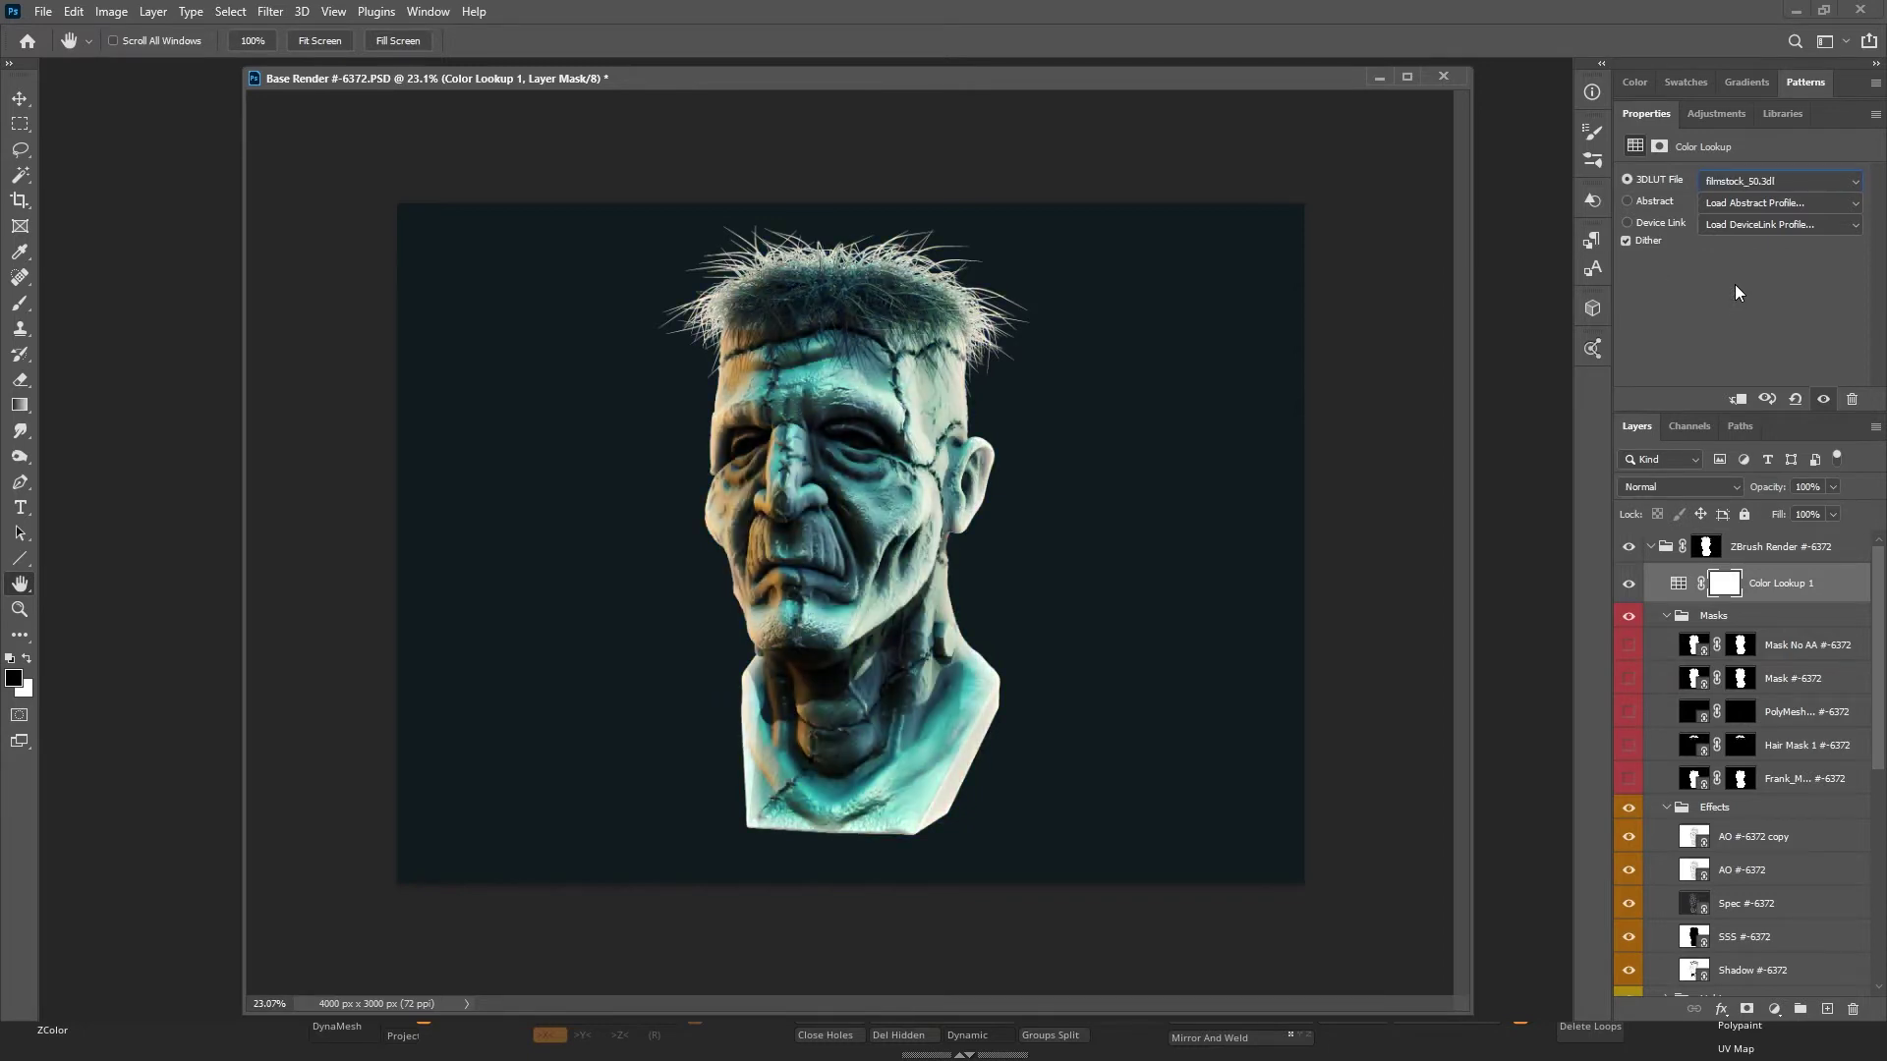
# Compare FoggyNight.3DL with the neighbouring Fuji ETERNA 250D Fuji 3510 LUT and try a different opacity on the Color Lookup layer.
pyautogui.press('Down')
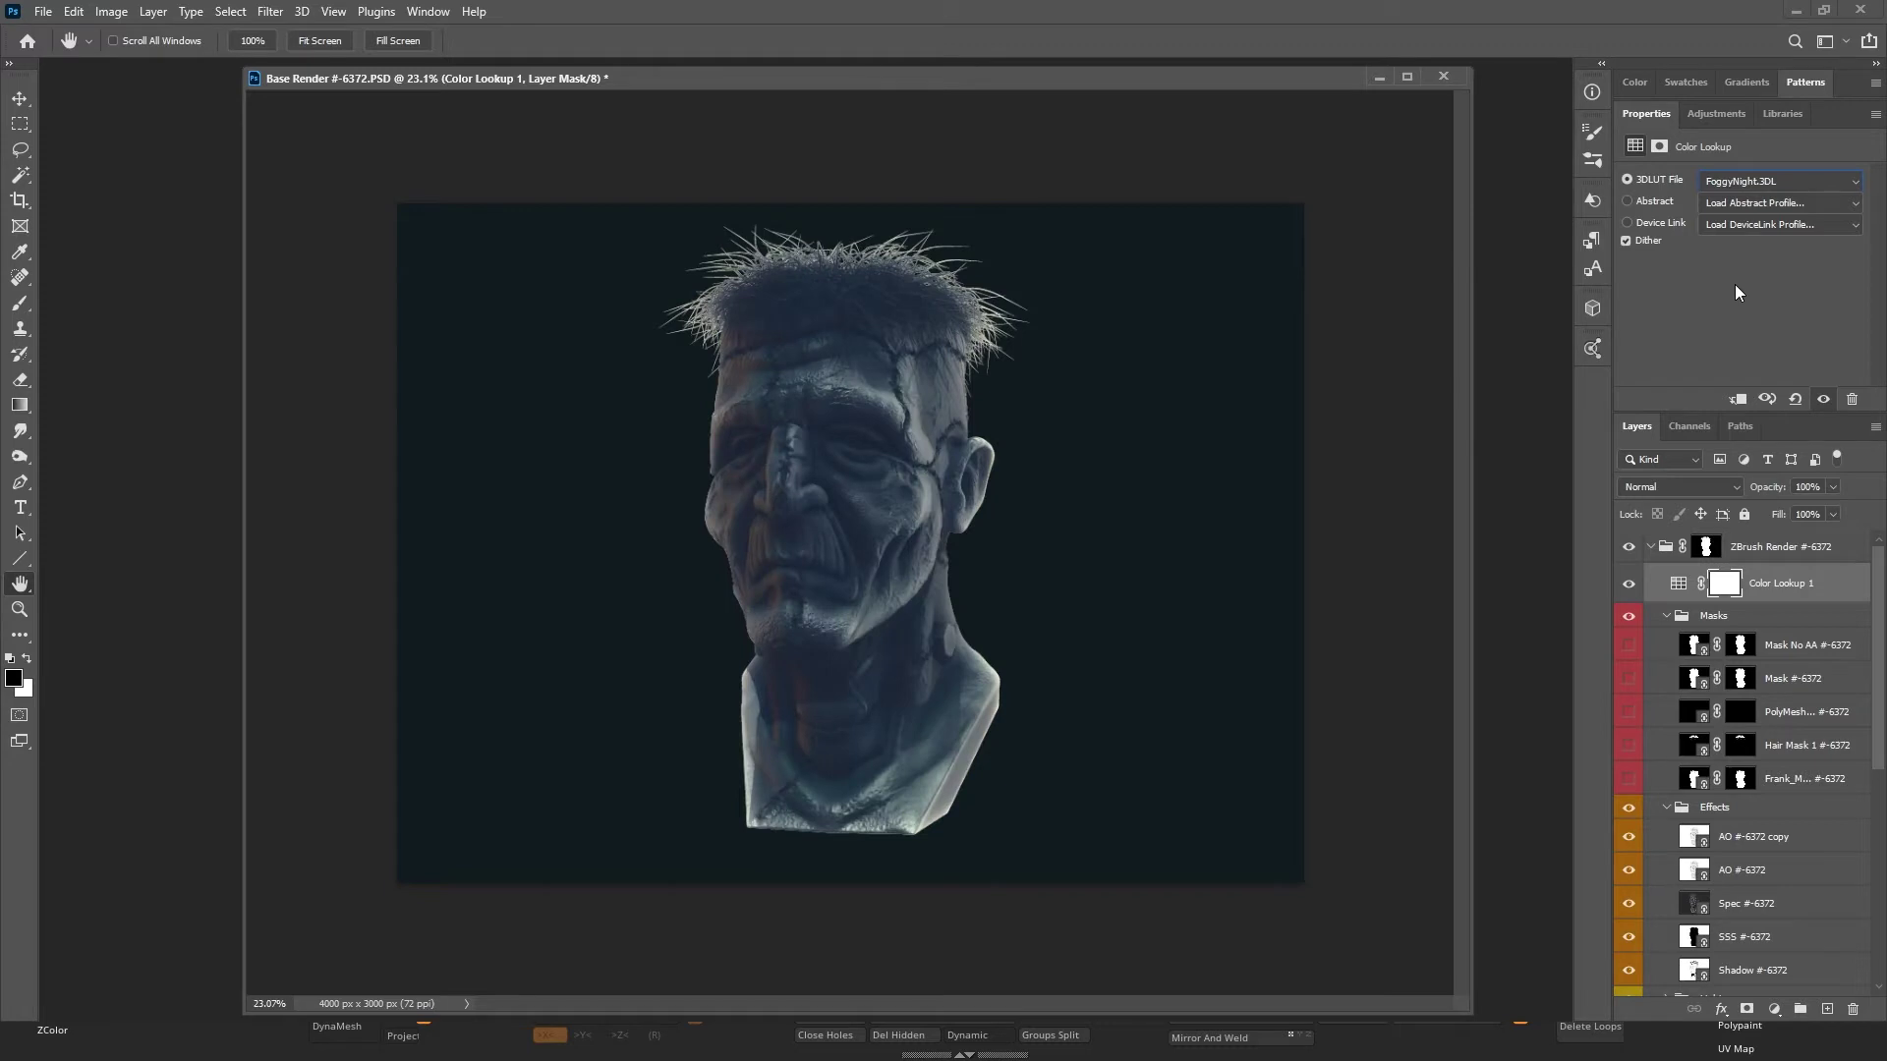
pyautogui.press('Up')
pyautogui.press('Down')
pyautogui.press('Down')
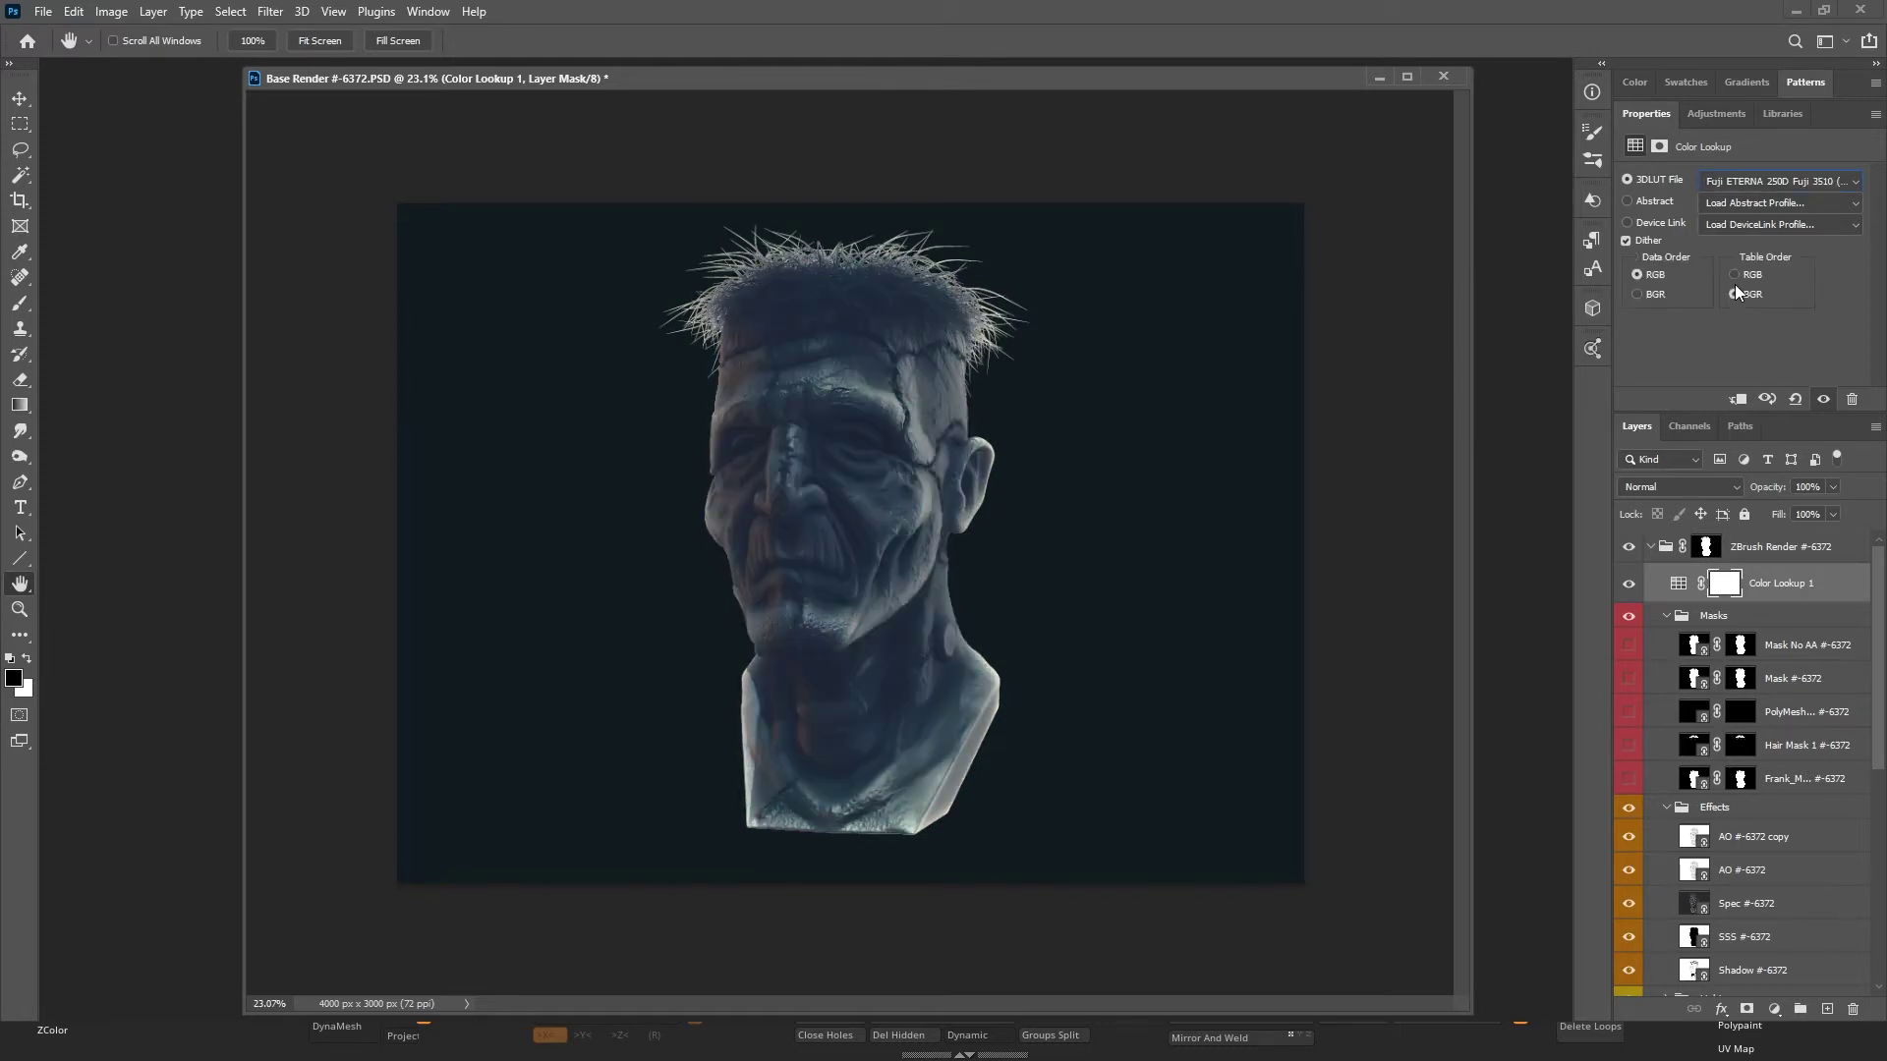
pyautogui.press('Up')
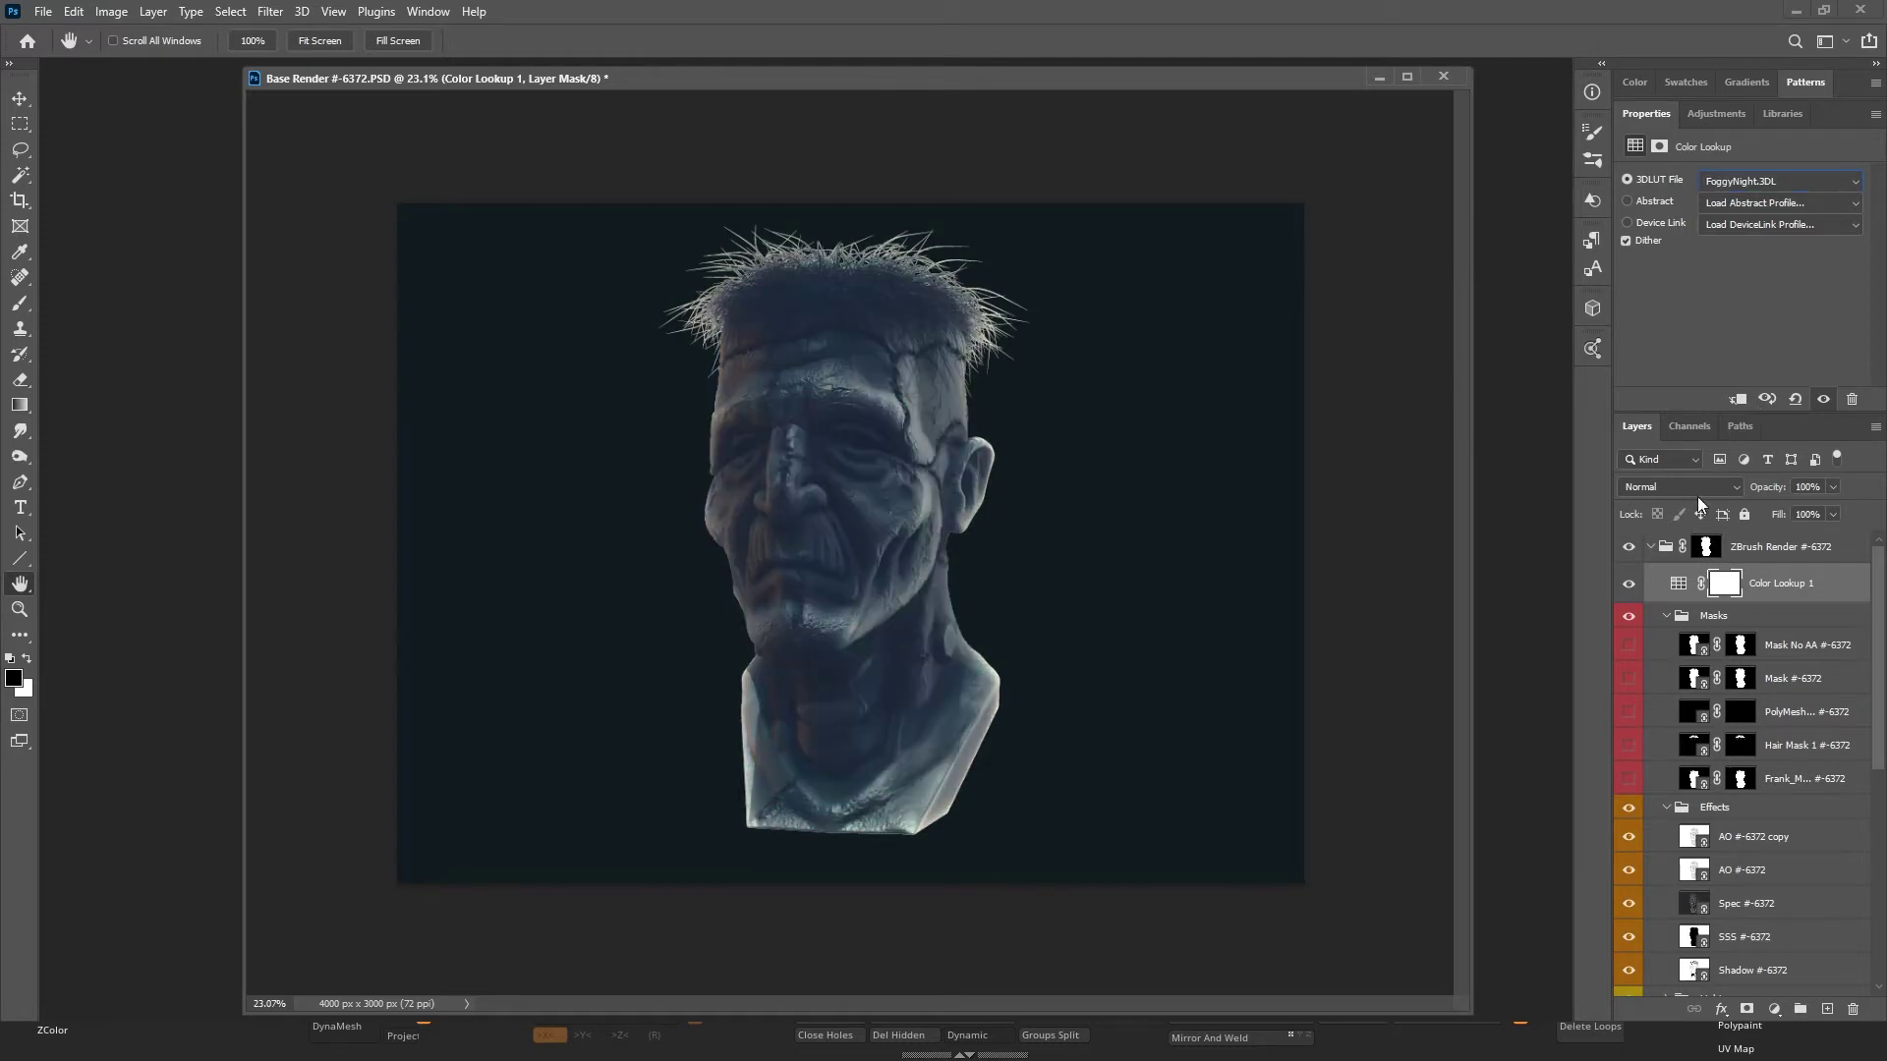
pyautogui.click(1834, 487)
pyautogui.moveTo(1809, 507); pyautogui.dragTo(1853, 511)
# Apply the Fuji ETERNA 250D Fuji 3510 LUT to the Color Lookup layer and set its opacity to 48%.
pyautogui.click(1786, 175)
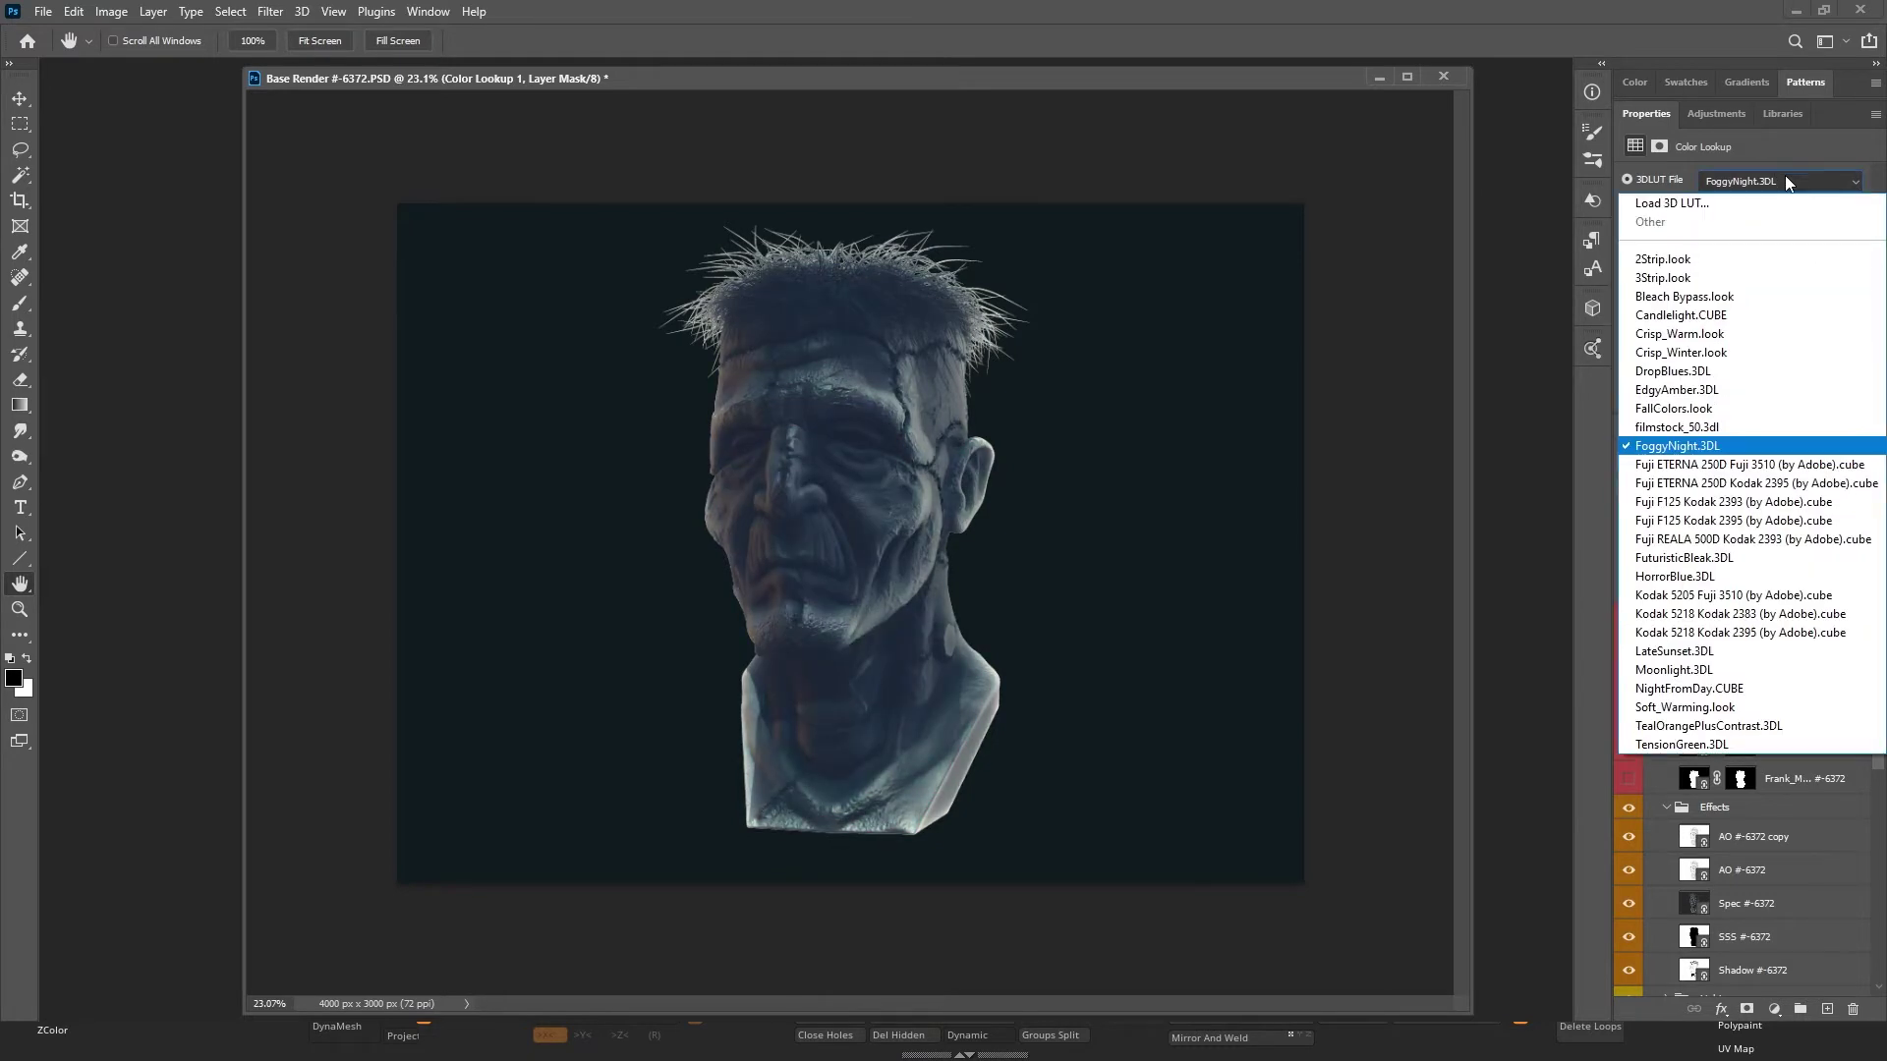
pyautogui.click(1737, 438)
pyautogui.press('Down')
pyautogui.press('Down')
pyautogui.press('Down')
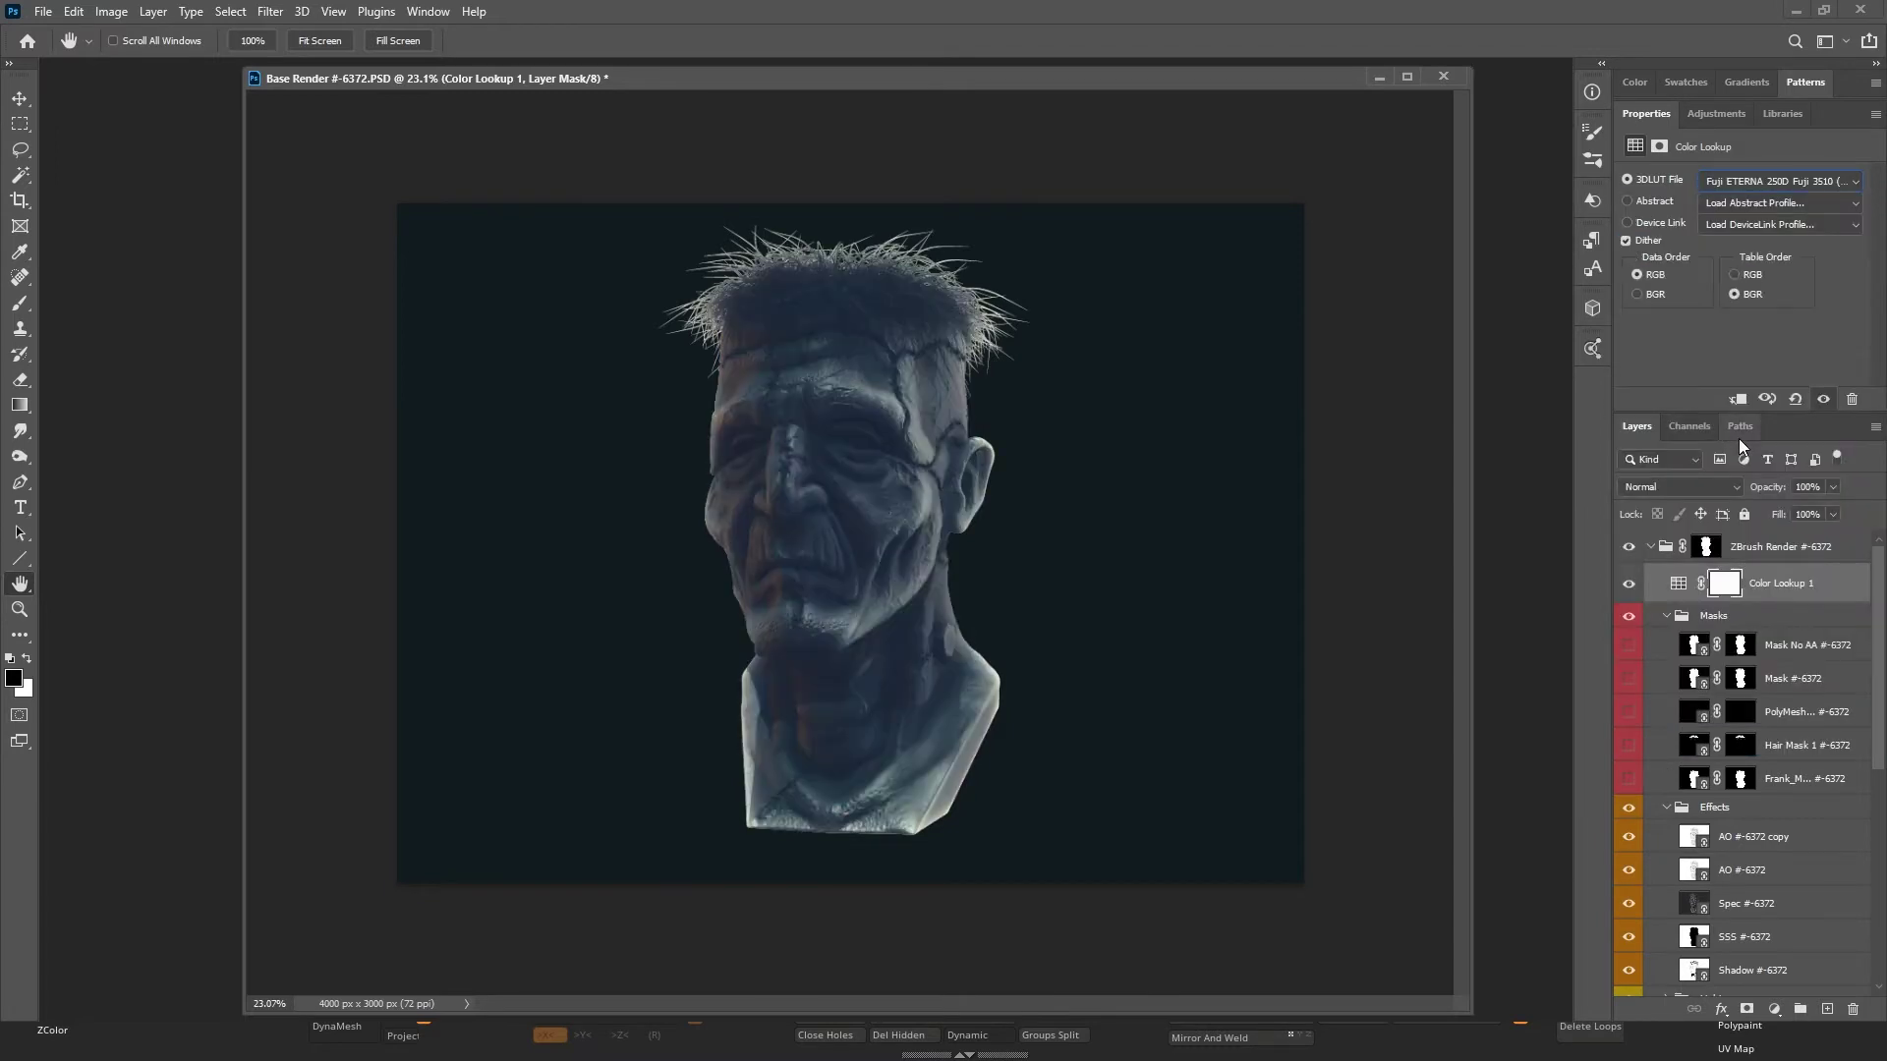
pyautogui.press('Up')
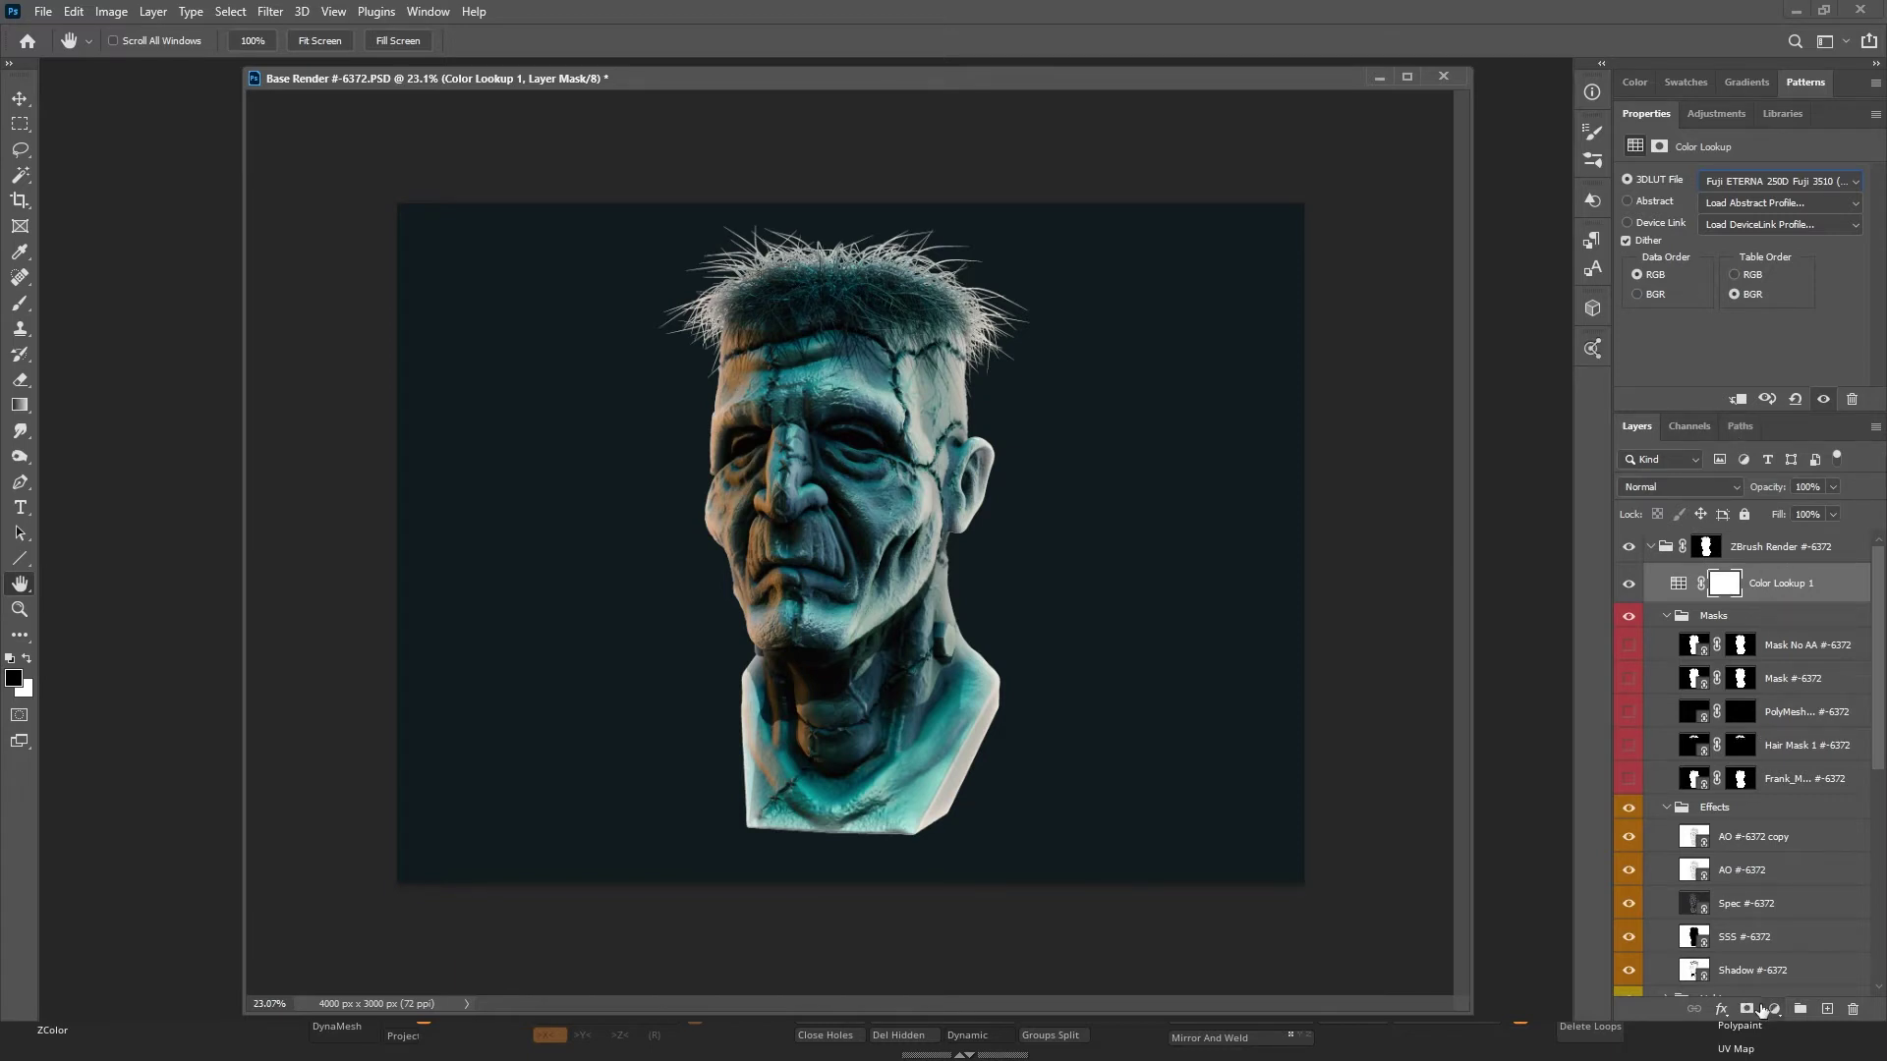
pyautogui.click(1832, 486)
pyautogui.moveTo(1753, 511); pyautogui.dragTo(1786, 515)
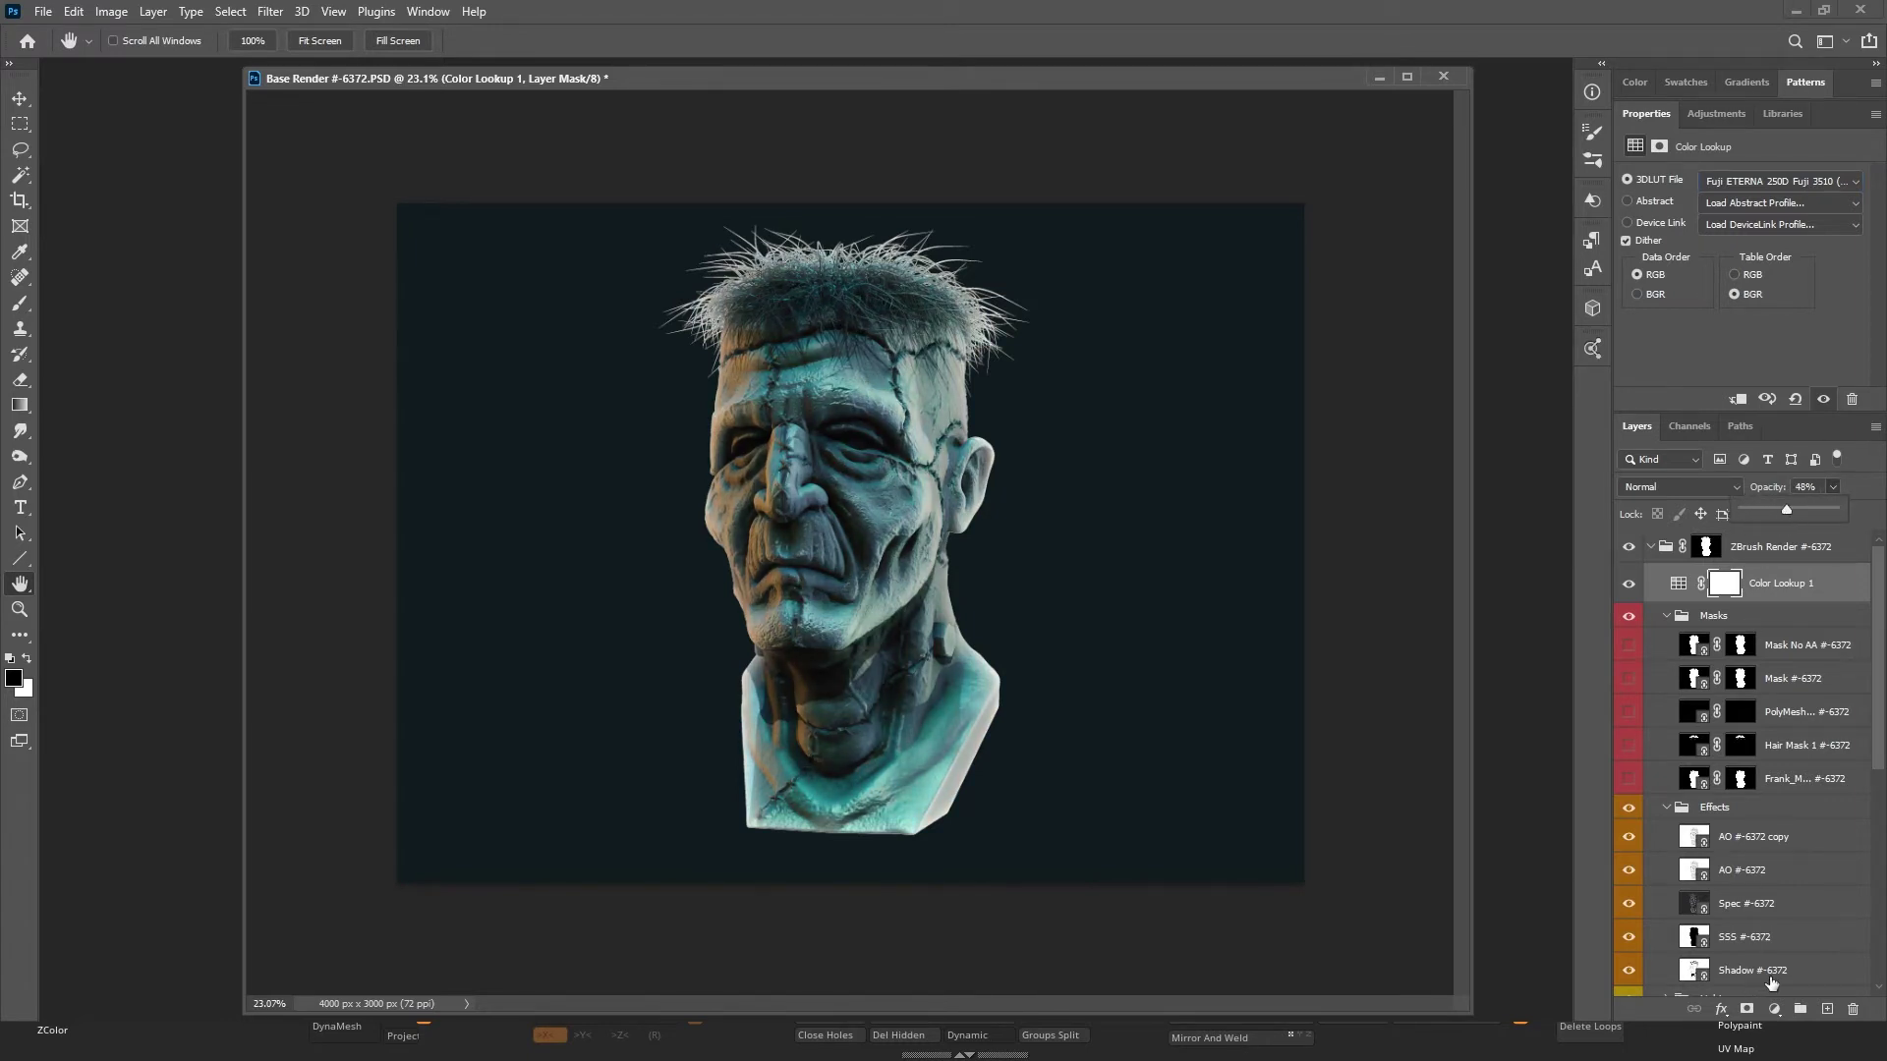
# Add a Photo Filter adjustment layer above Color Lookup 1 and preview filters such as Cooling Filter (LBB) and Red.
pyautogui.click(1773, 1009)
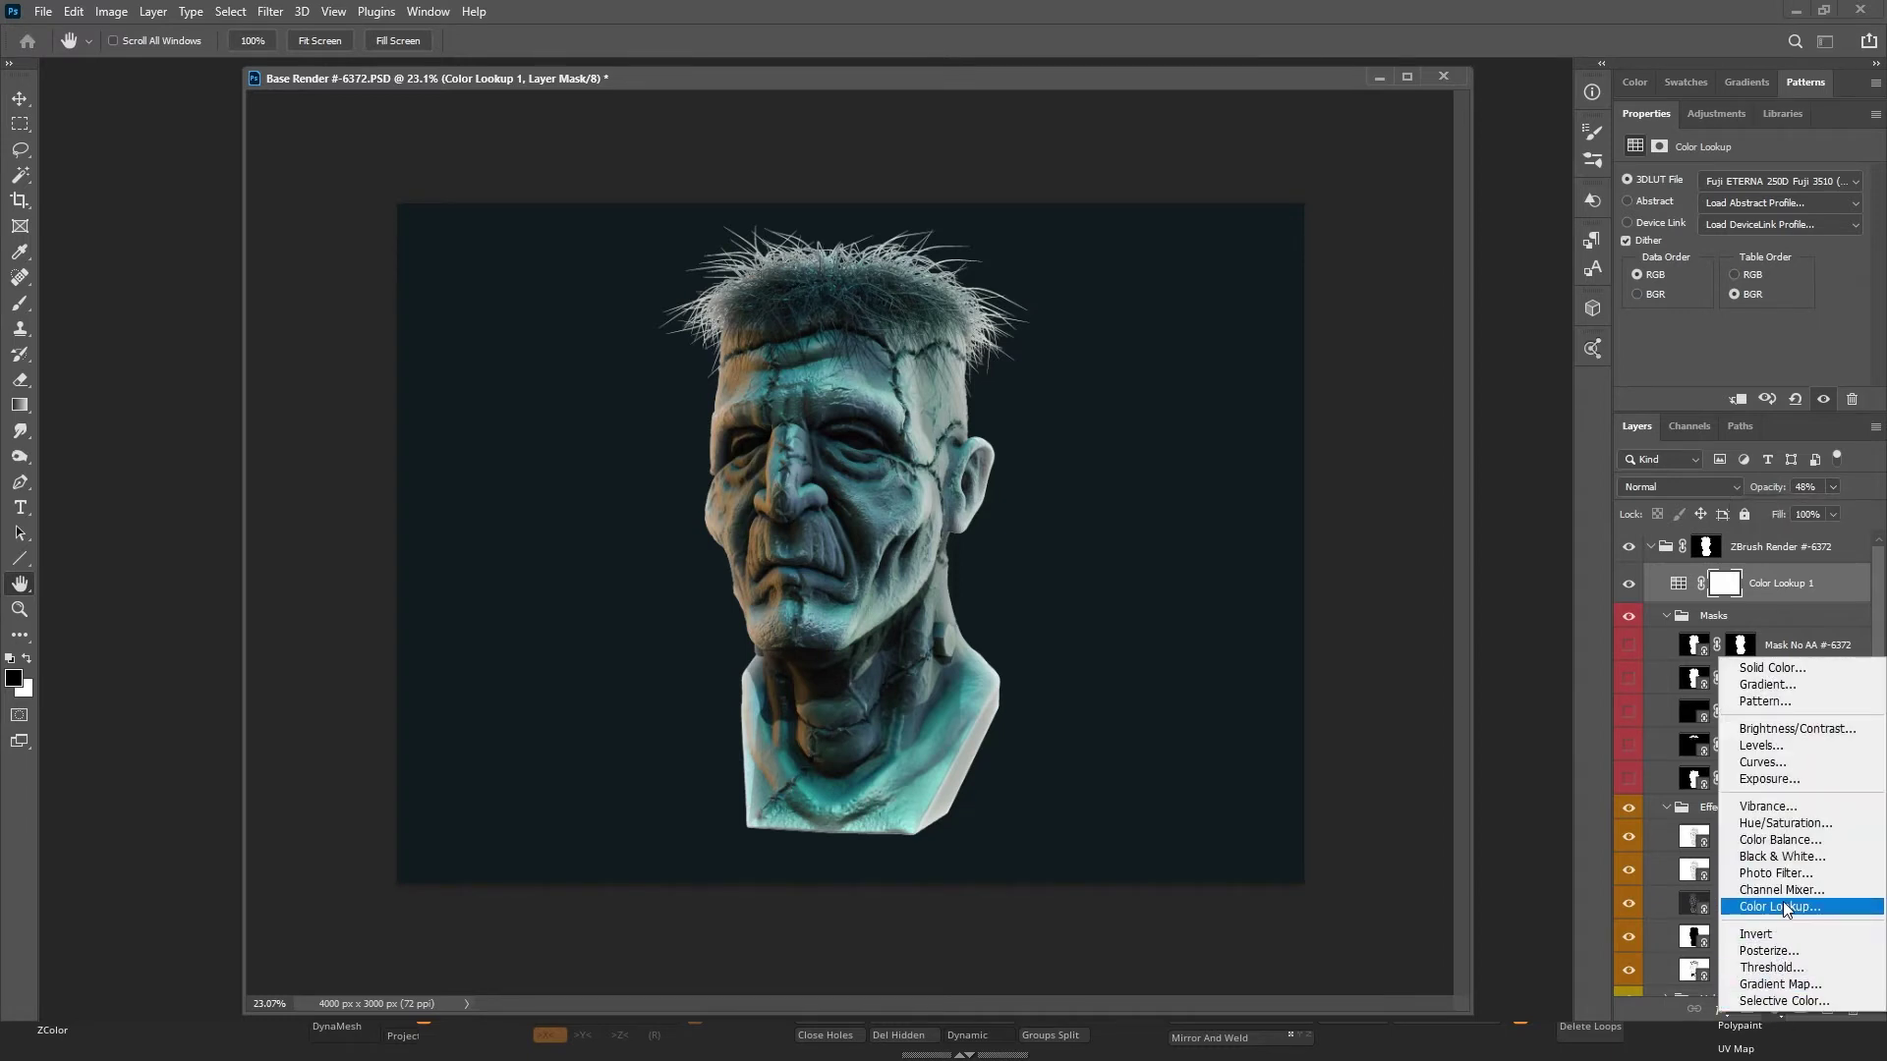
pyautogui.click(1780, 873)
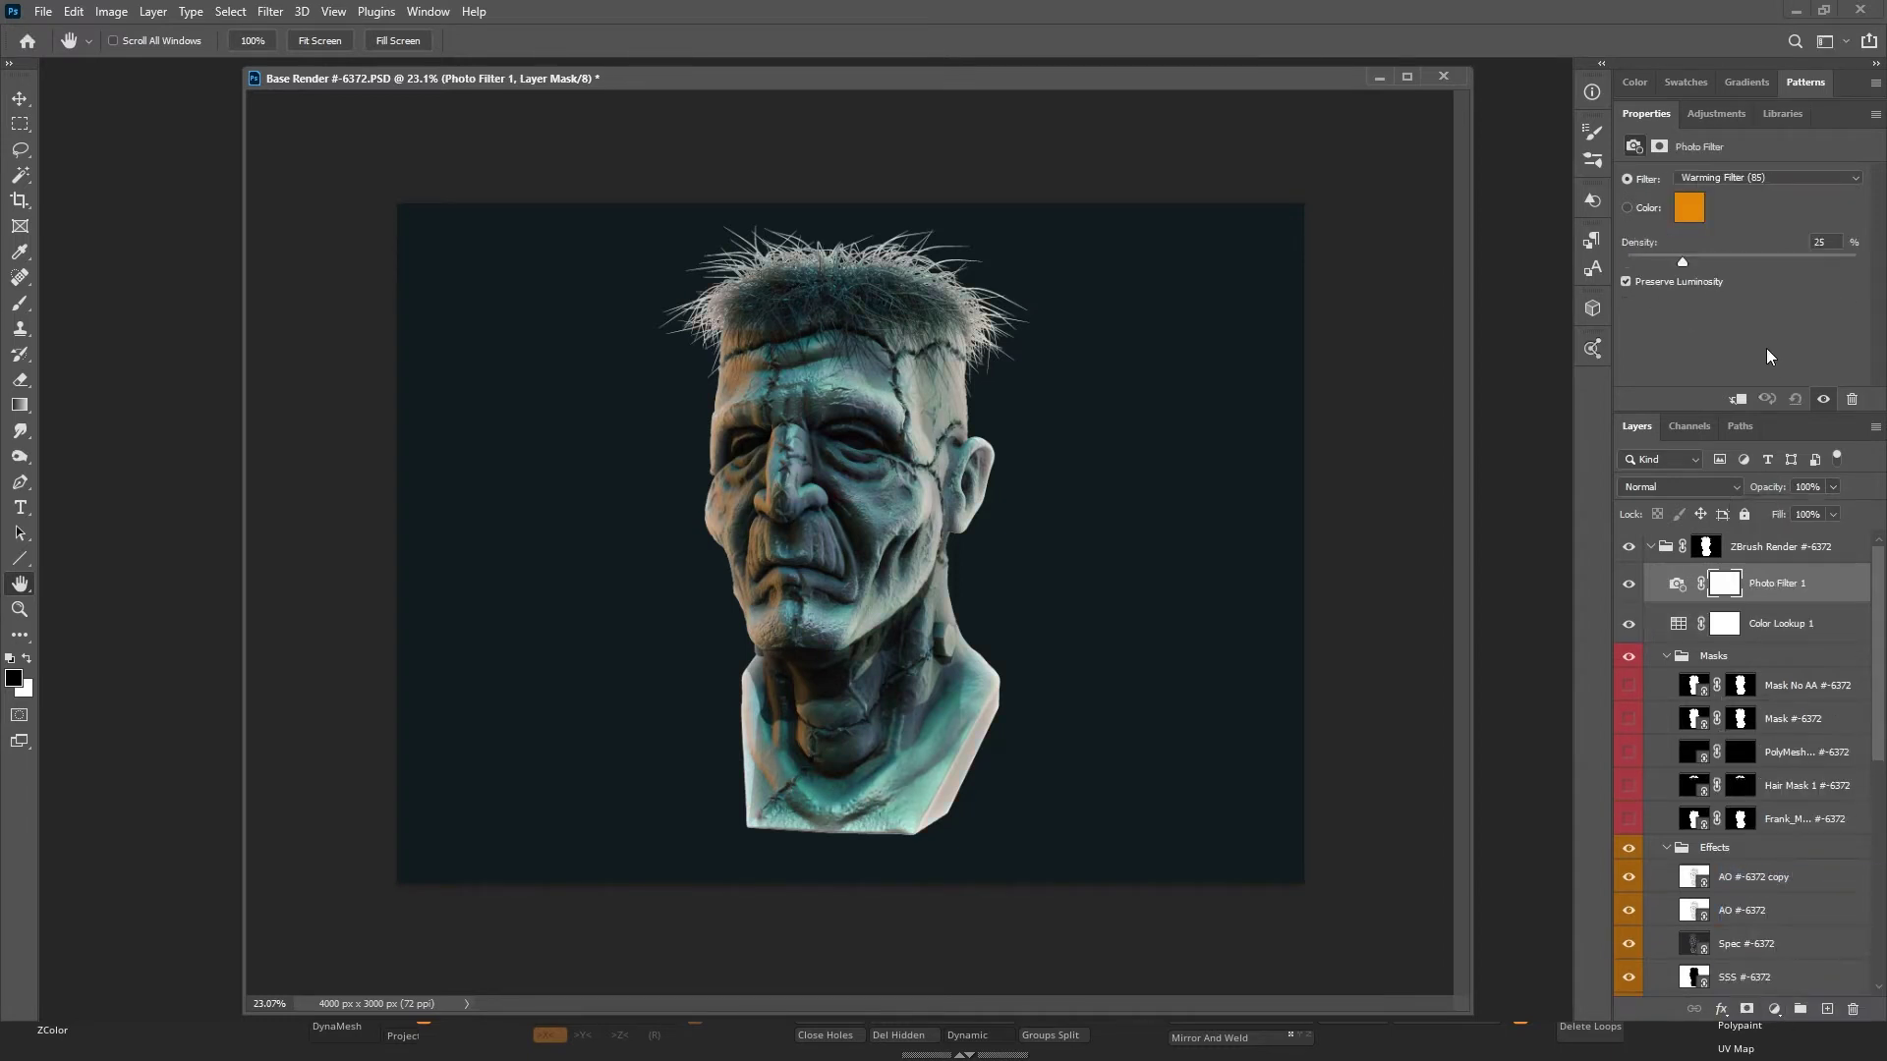
pyautogui.click(1783, 179)
pyautogui.click(1742, 216)
pyautogui.press('Down')
pyautogui.press('Down')
pyautogui.press('Down')
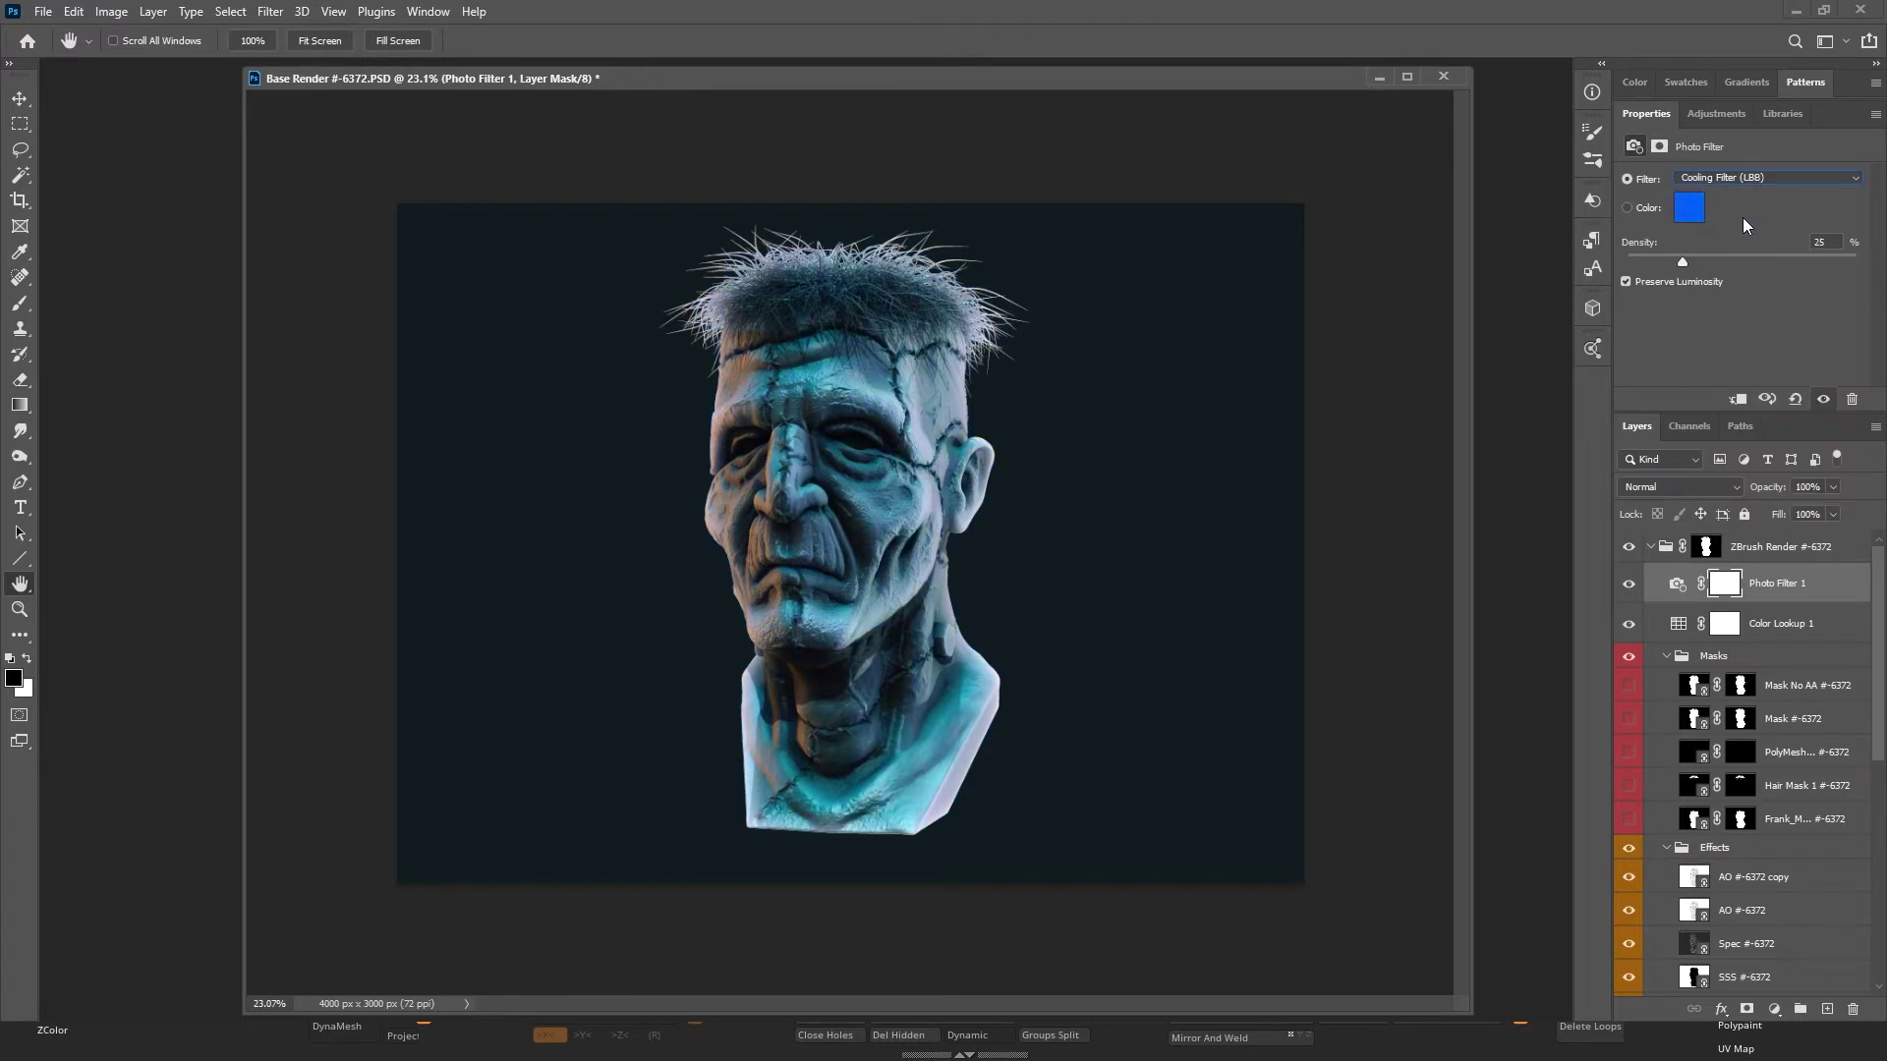
pyautogui.press('Down')
pyautogui.press('Down')
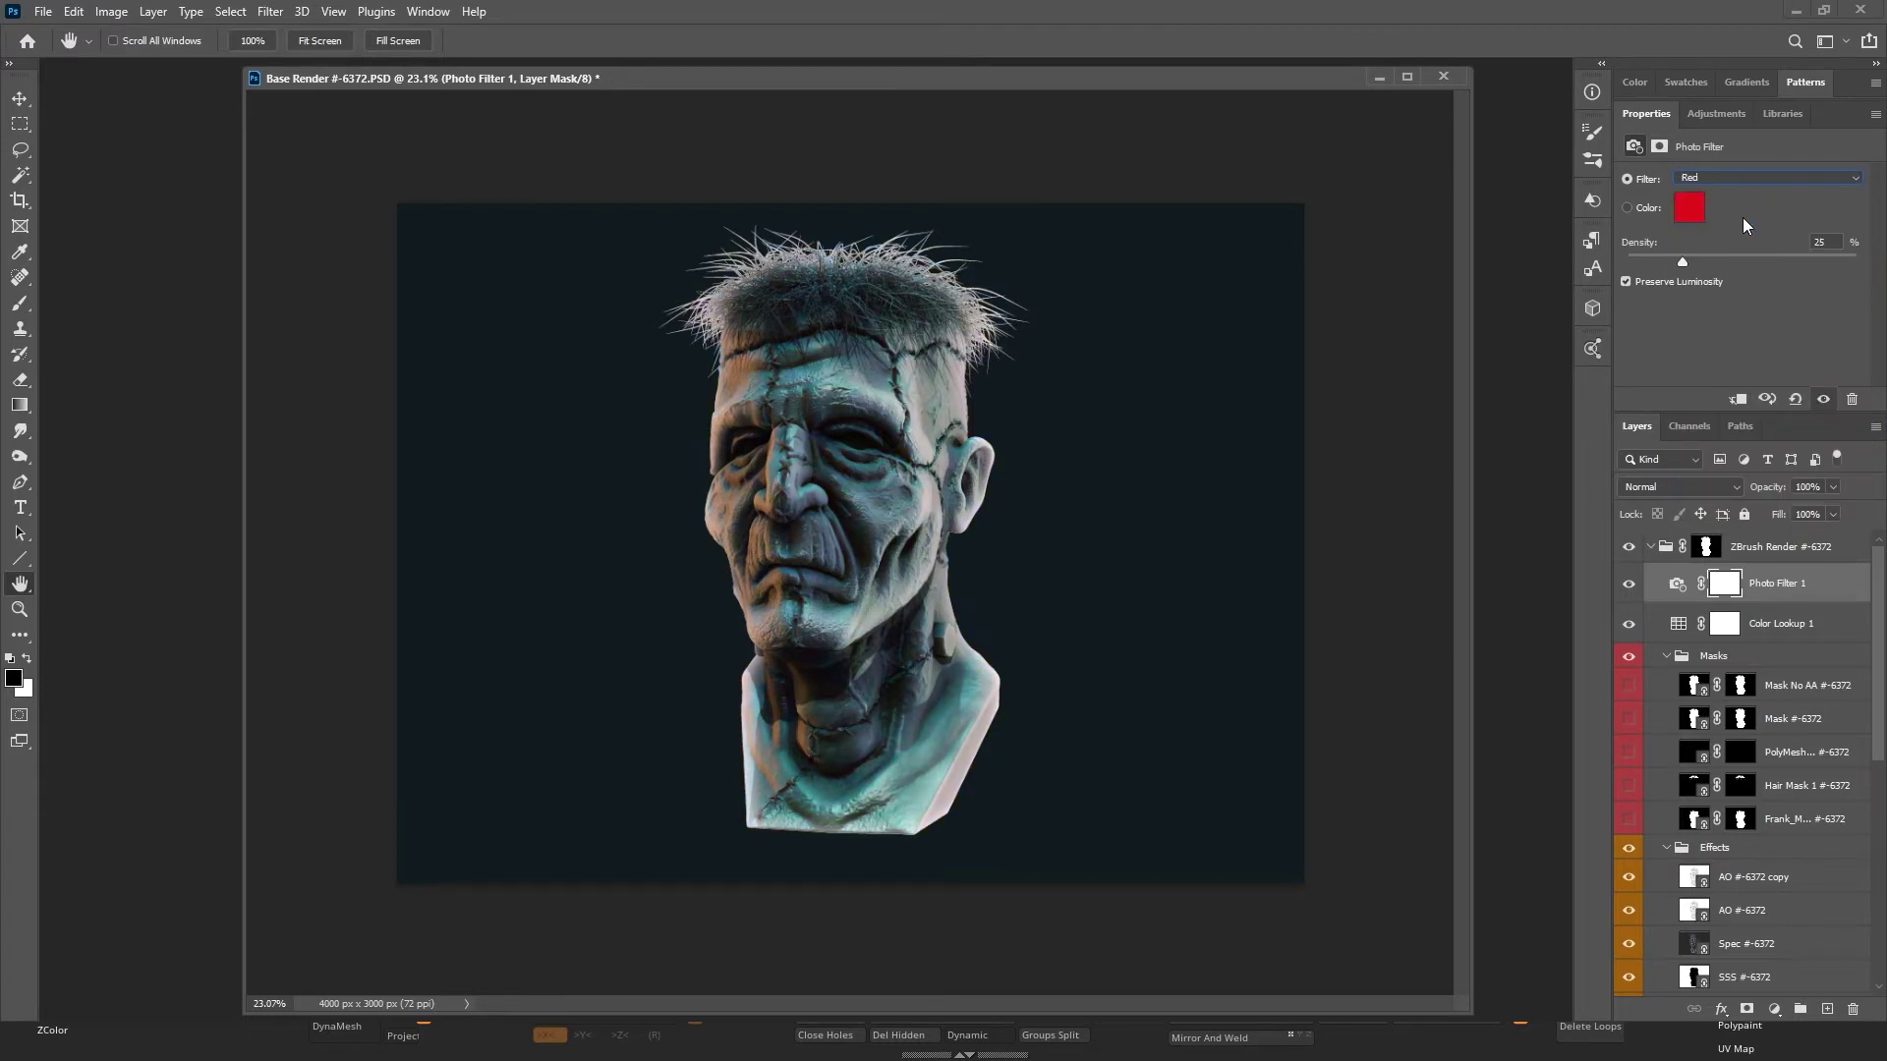
# Try further Photo Filter presets on the bust, including Cyan and Deep Red.
pyautogui.press('Down')
pyautogui.press('Up')
pyautogui.press('Down')
pyautogui.press('Down')
pyautogui.press('Down')
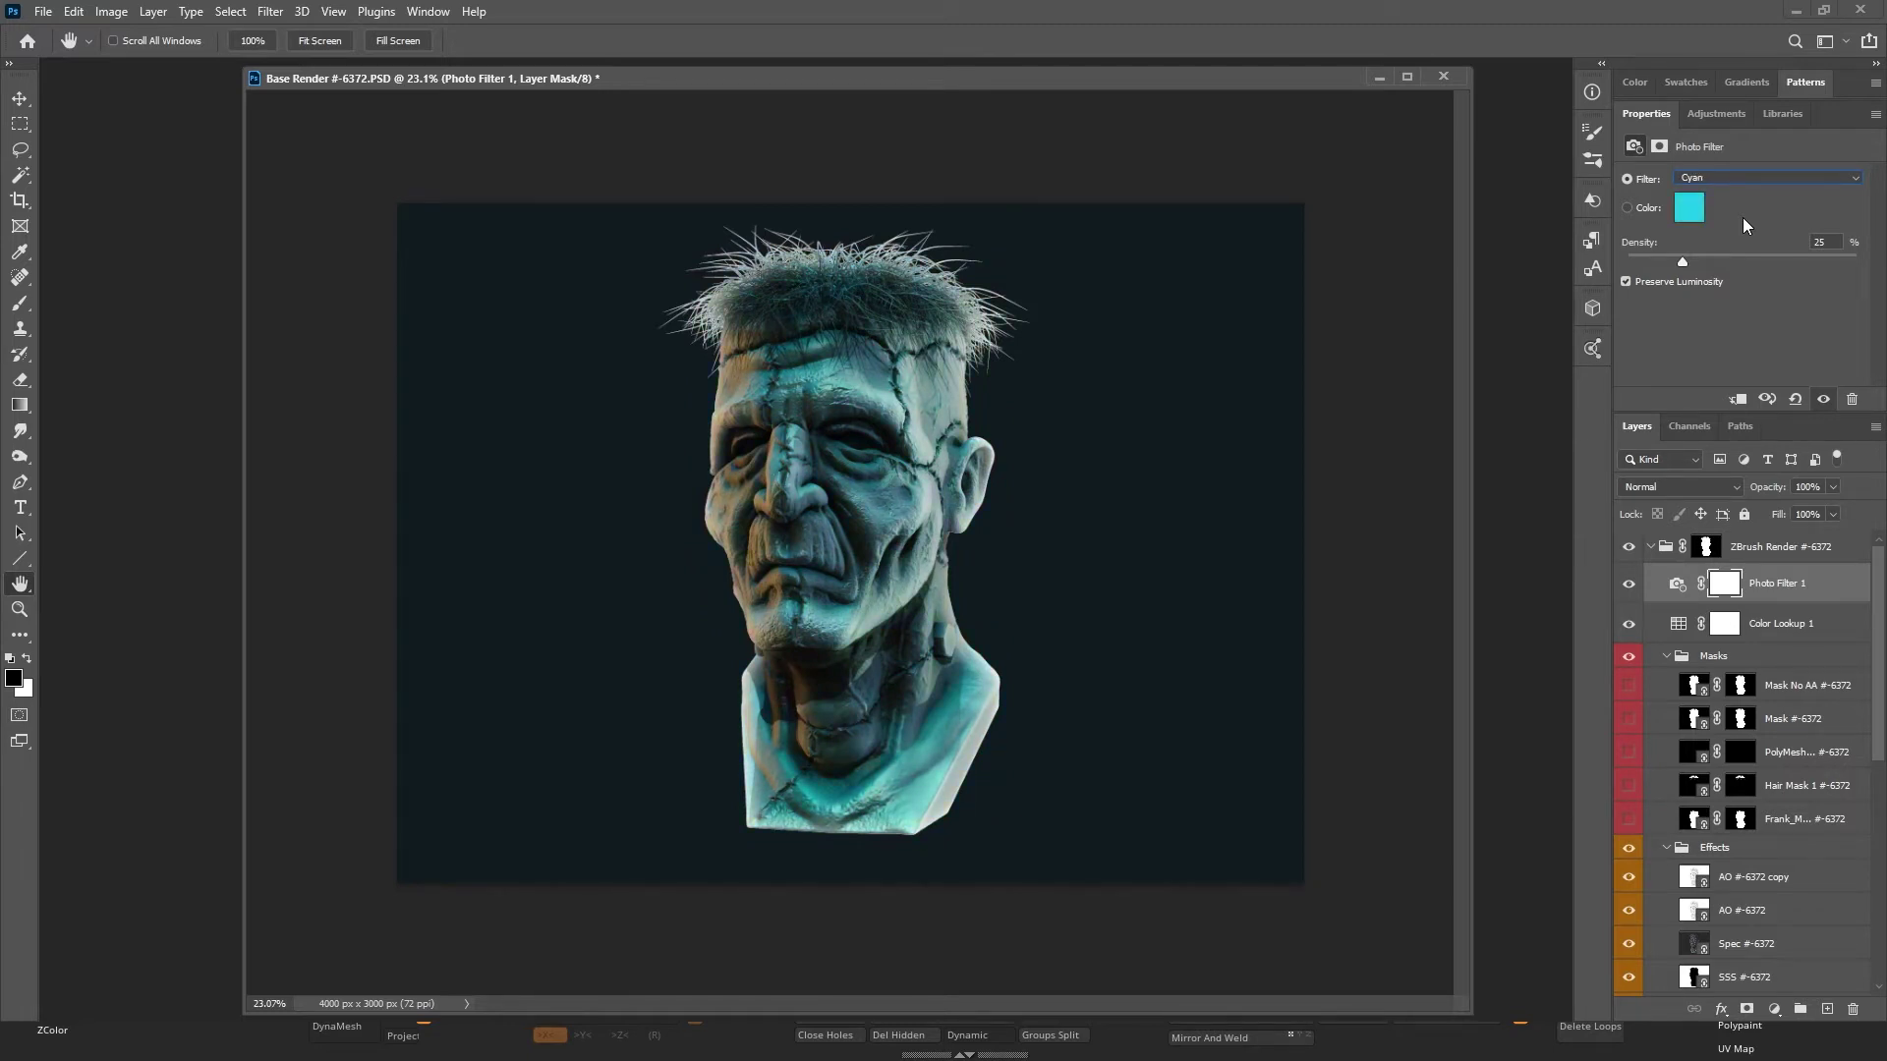
pyautogui.press('Down')
pyautogui.press('Down')
pyautogui.press('Down')
pyautogui.press('Down')
pyautogui.press('Down')
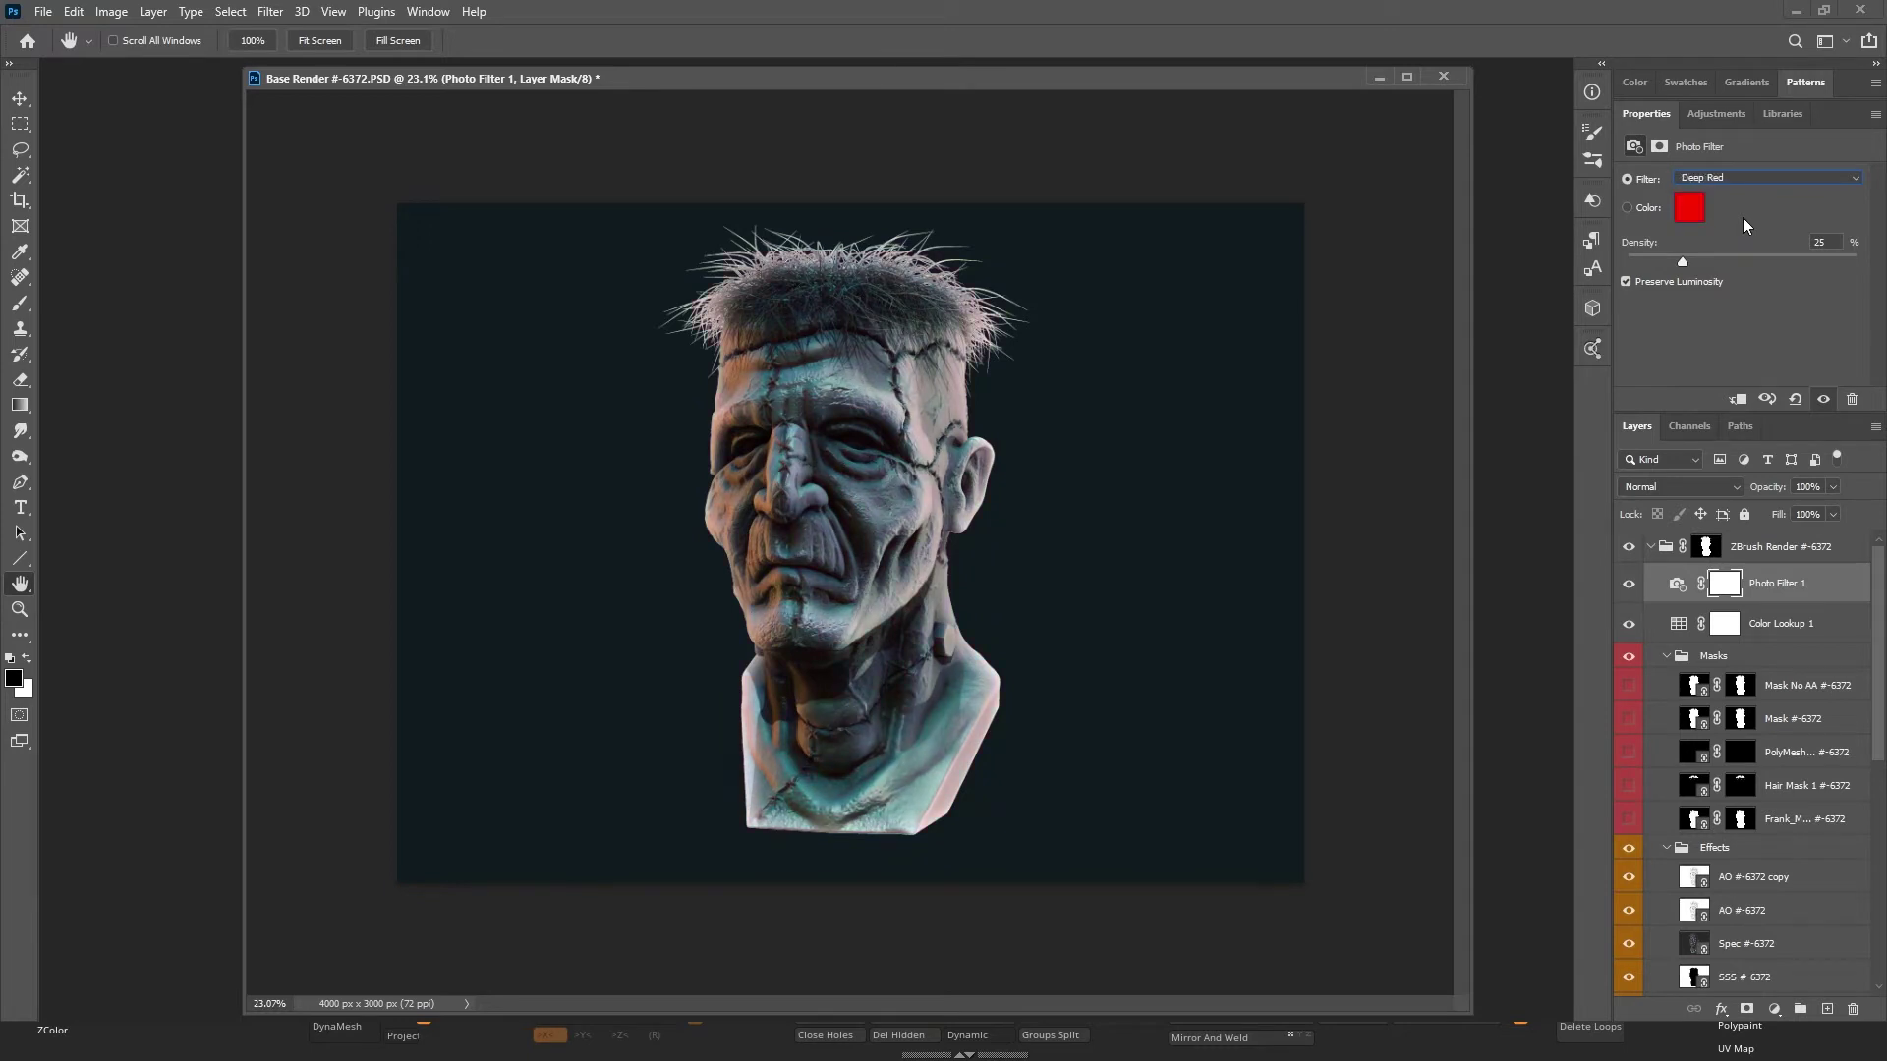
# Set the Photo Filter to Sepia and its layer opacity to 60%.
pyautogui.press('Up')
pyautogui.press('Up')
pyautogui.press('Down')
pyautogui.click(1830, 488)
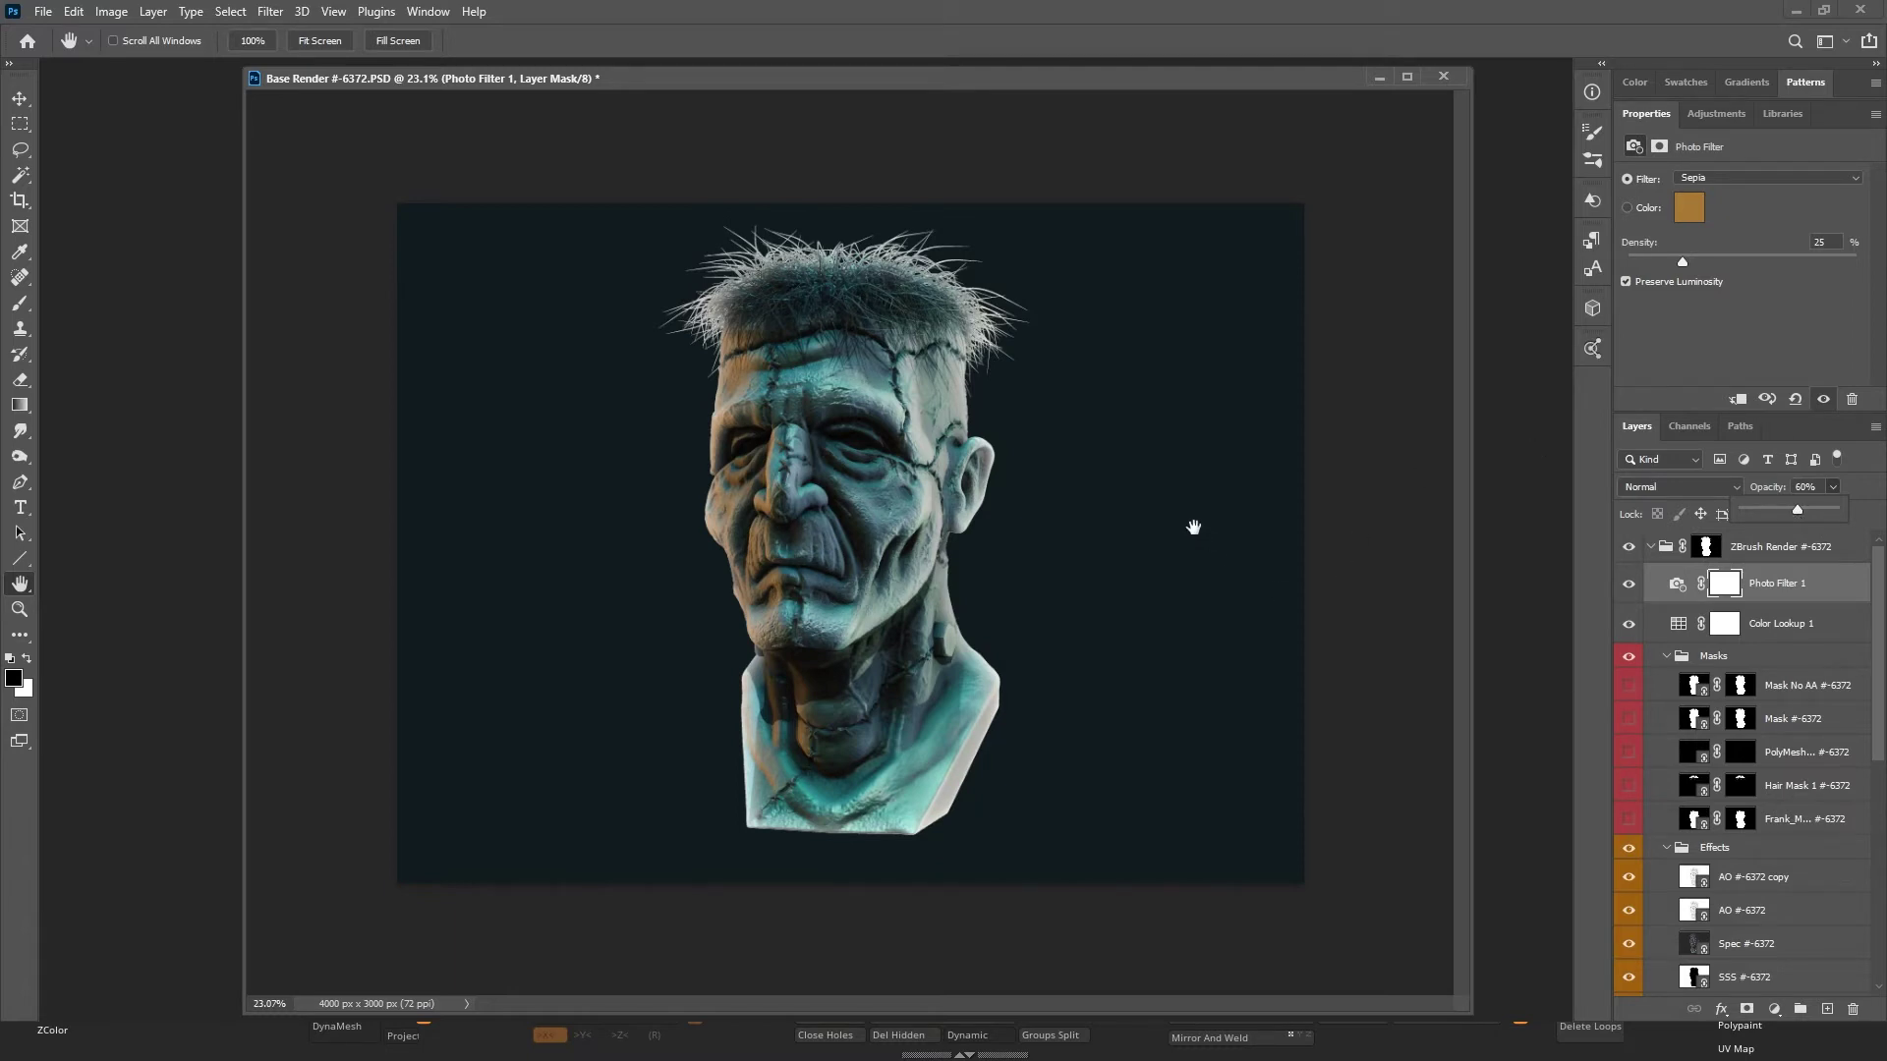
# Examine the graded bust up close across the face, forehead, hair and nose, and as a whole.
pyautogui.scroll(3, 1129, 522)
pyautogui.scroll(3, 789, 477)
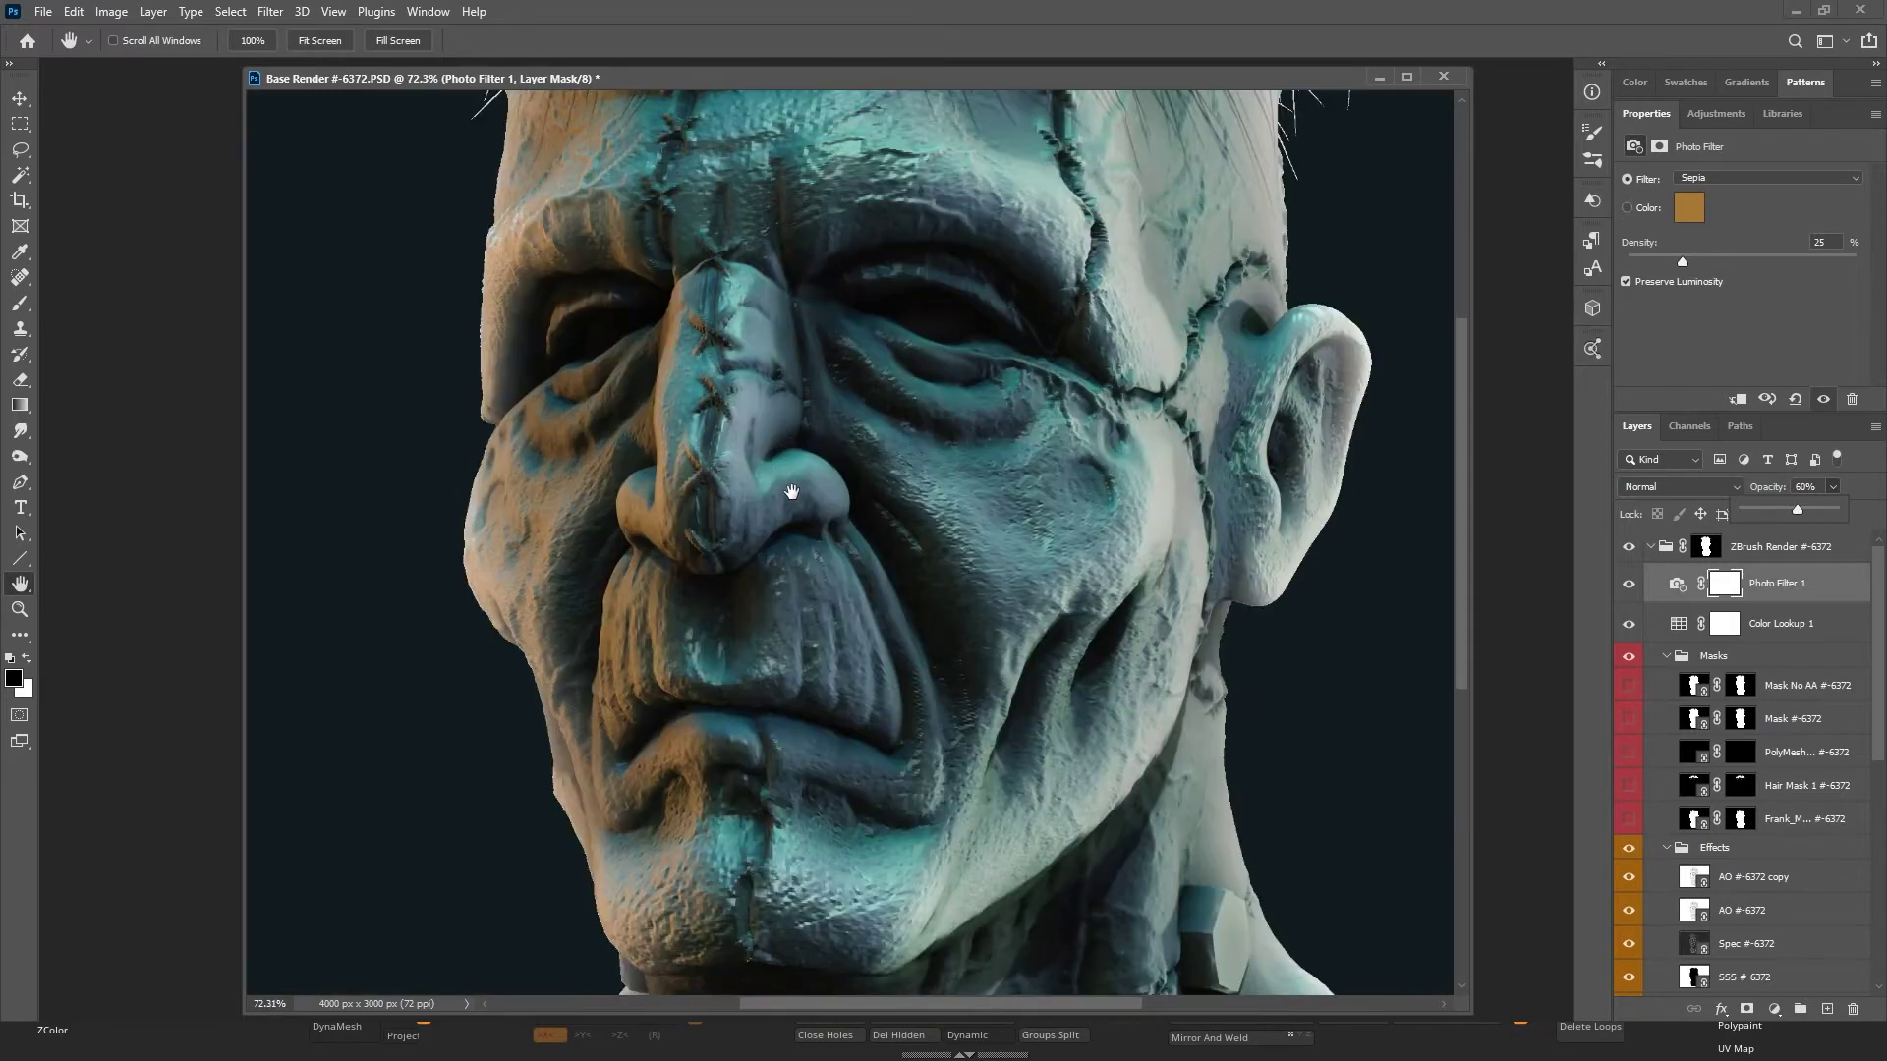
pyautogui.scroll(-2, 791, 491)
pyautogui.scroll(-2, 884, 423)
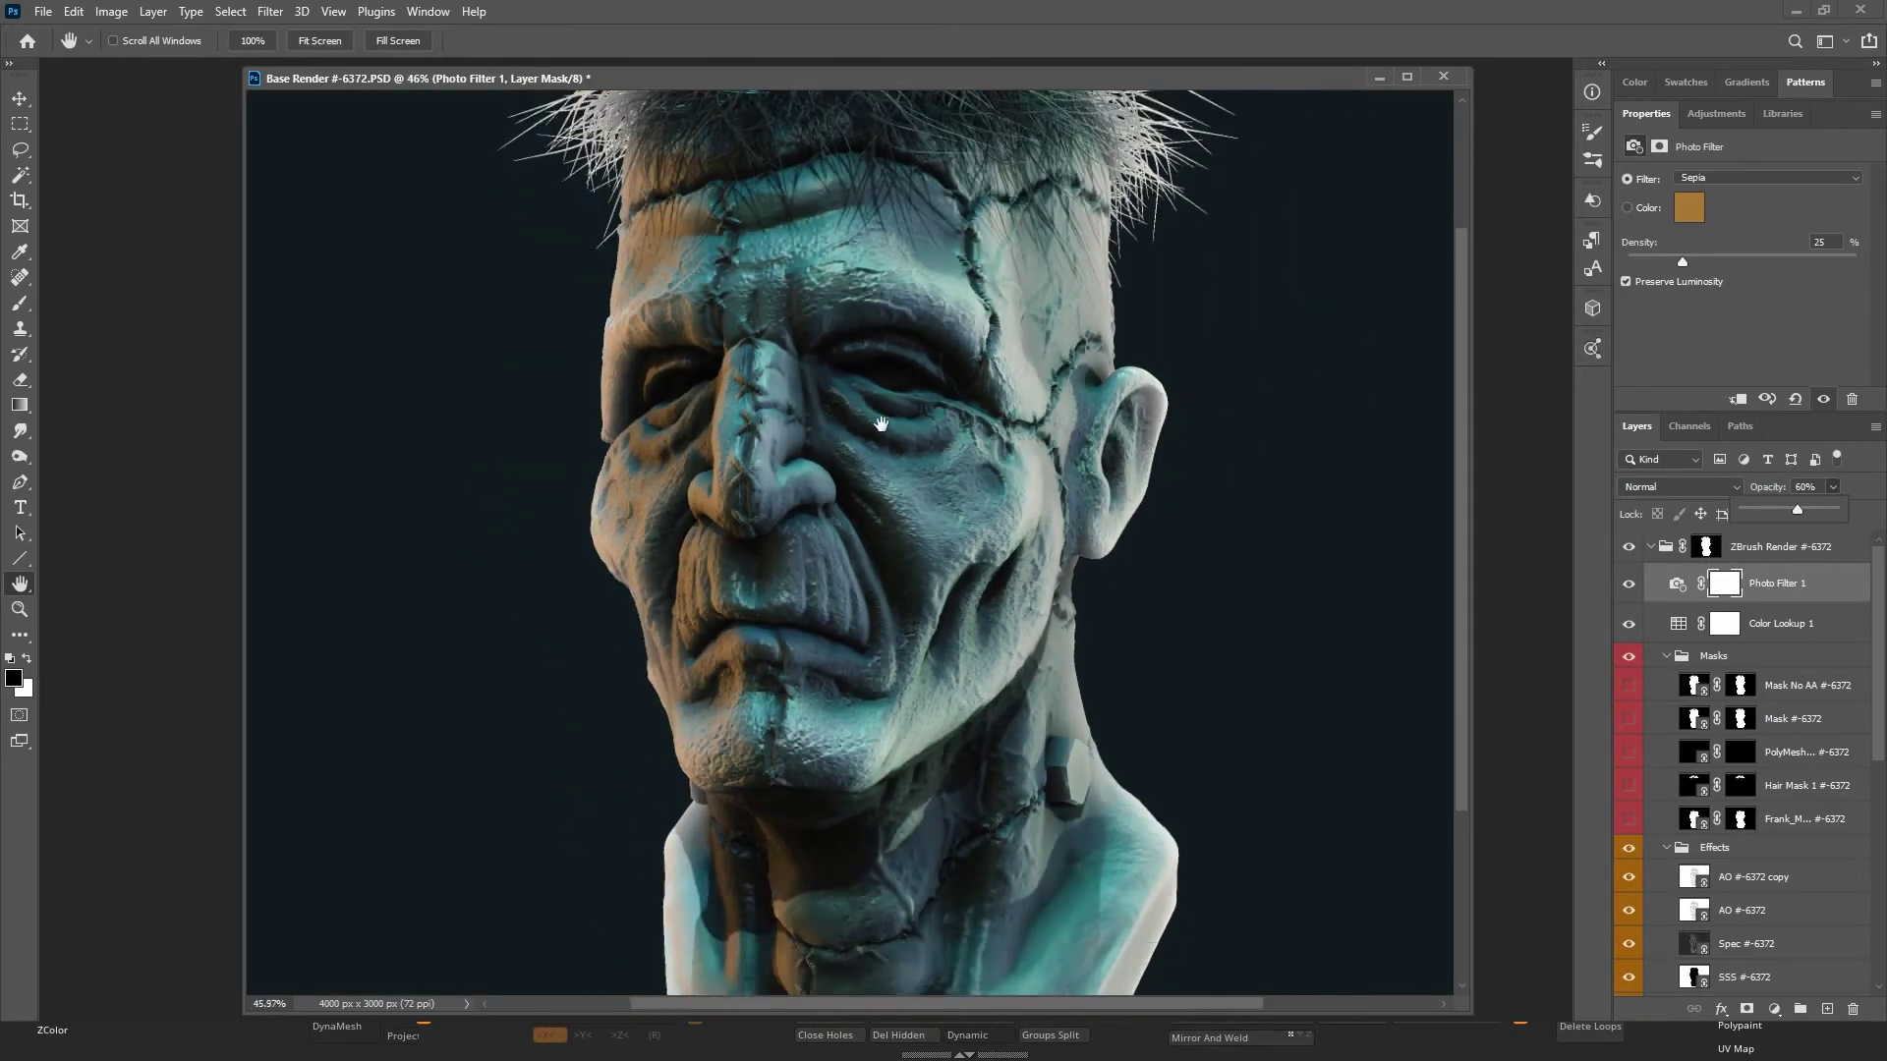
pyautogui.rightClick(894, 438)
pyautogui.click(905, 454)
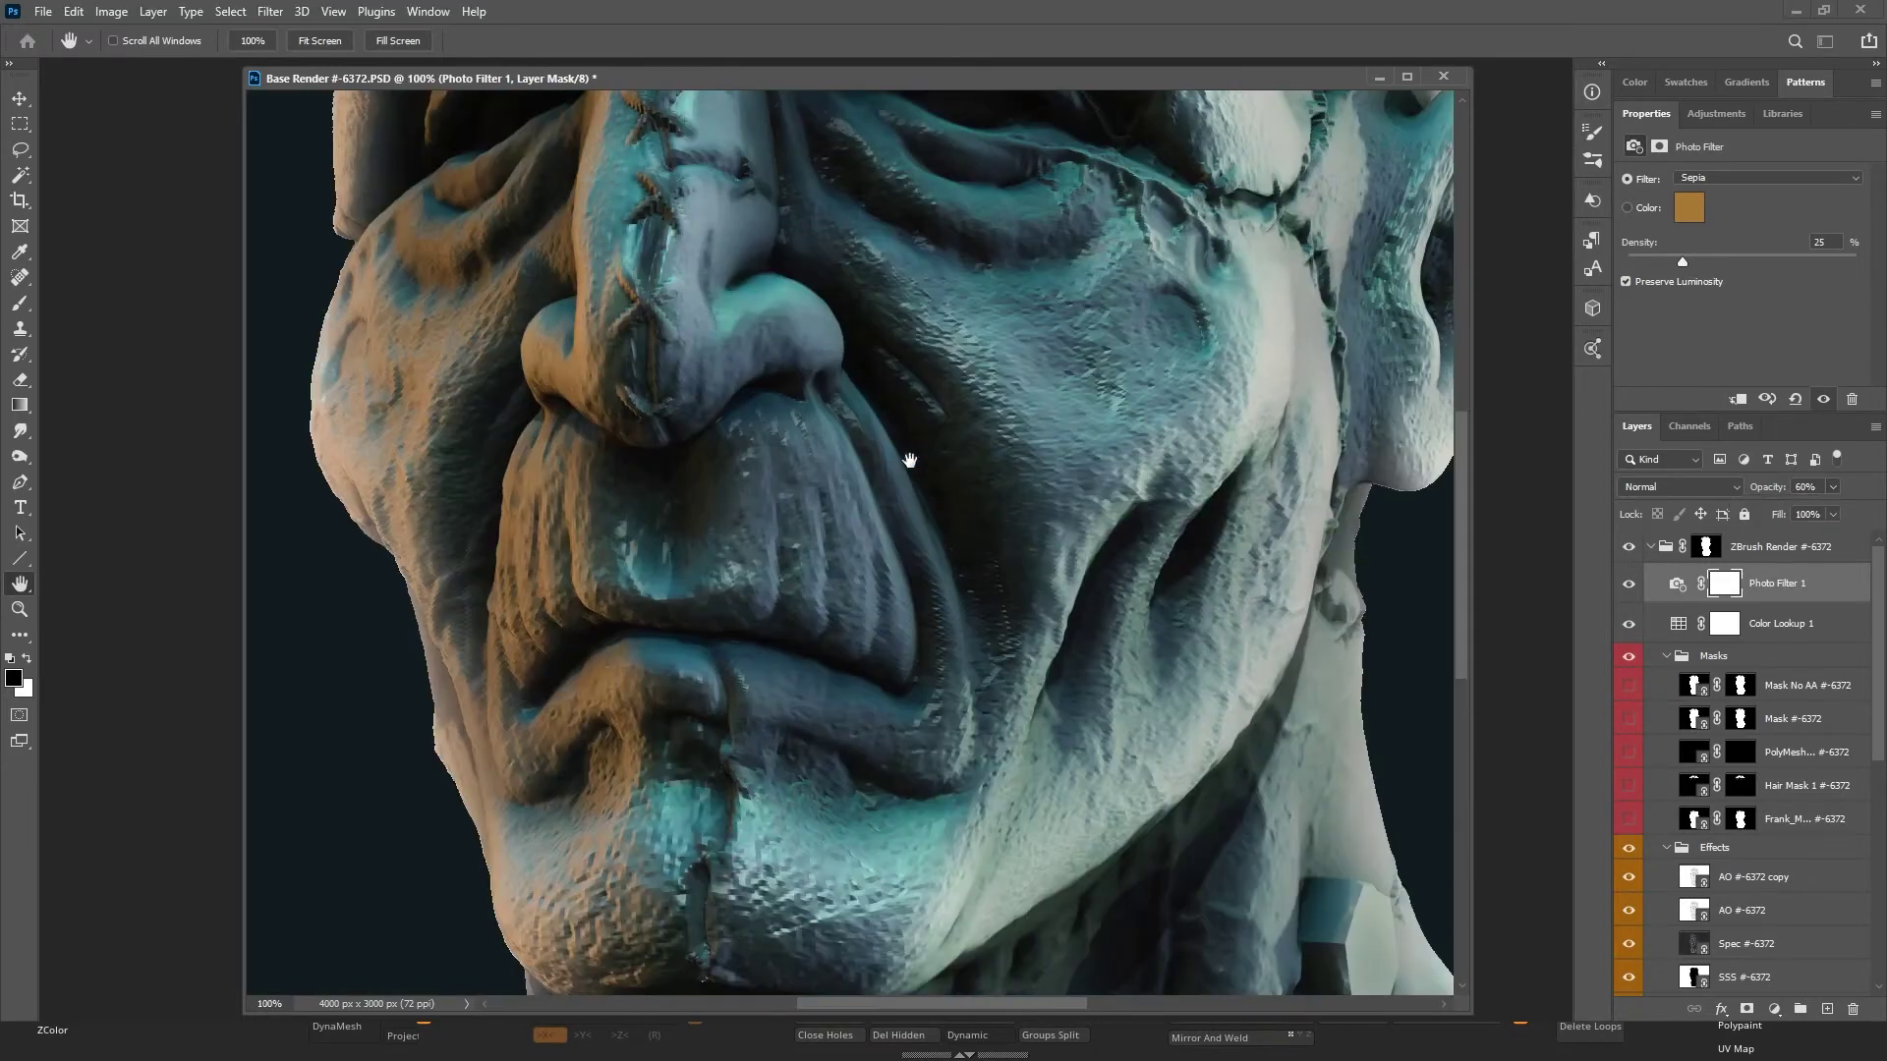
pyautogui.scroll(2, 870, 393)
pyautogui.scroll(3, 845, 364)
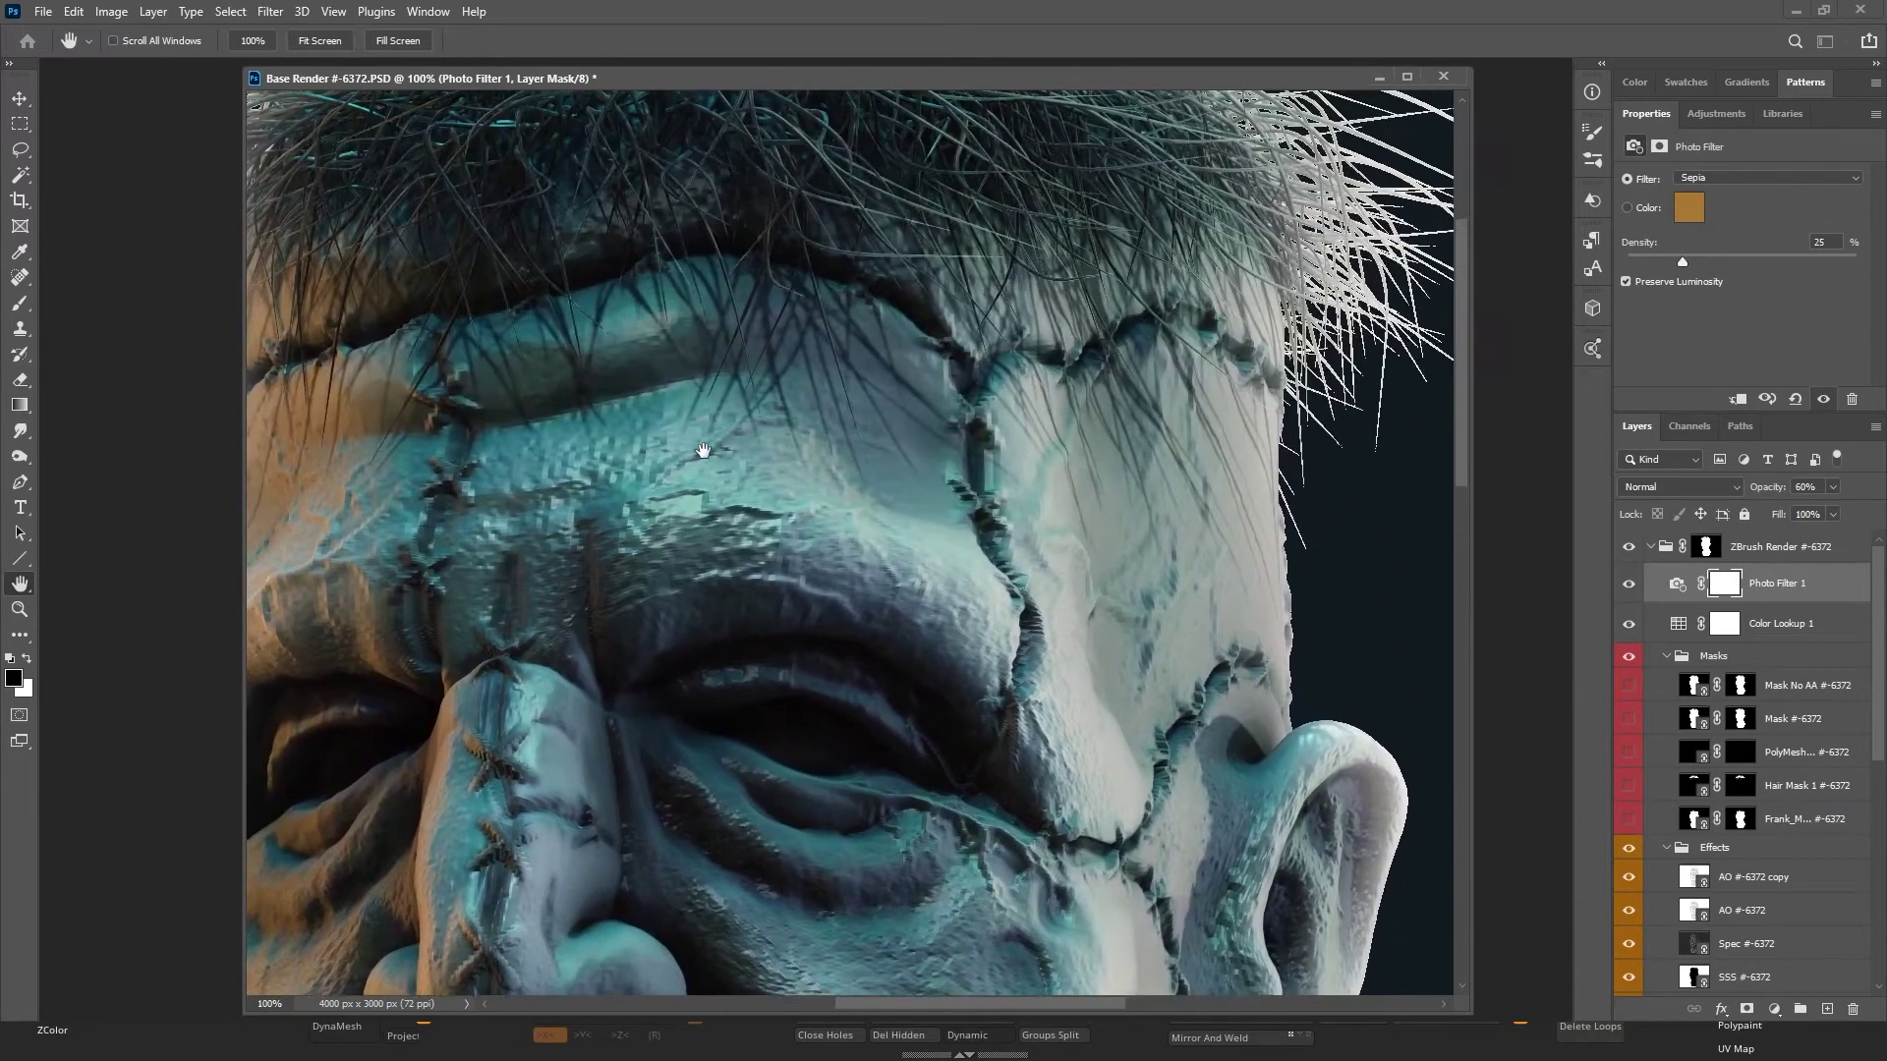
pyautogui.rightClick(735, 458)
pyautogui.click(754, 465)
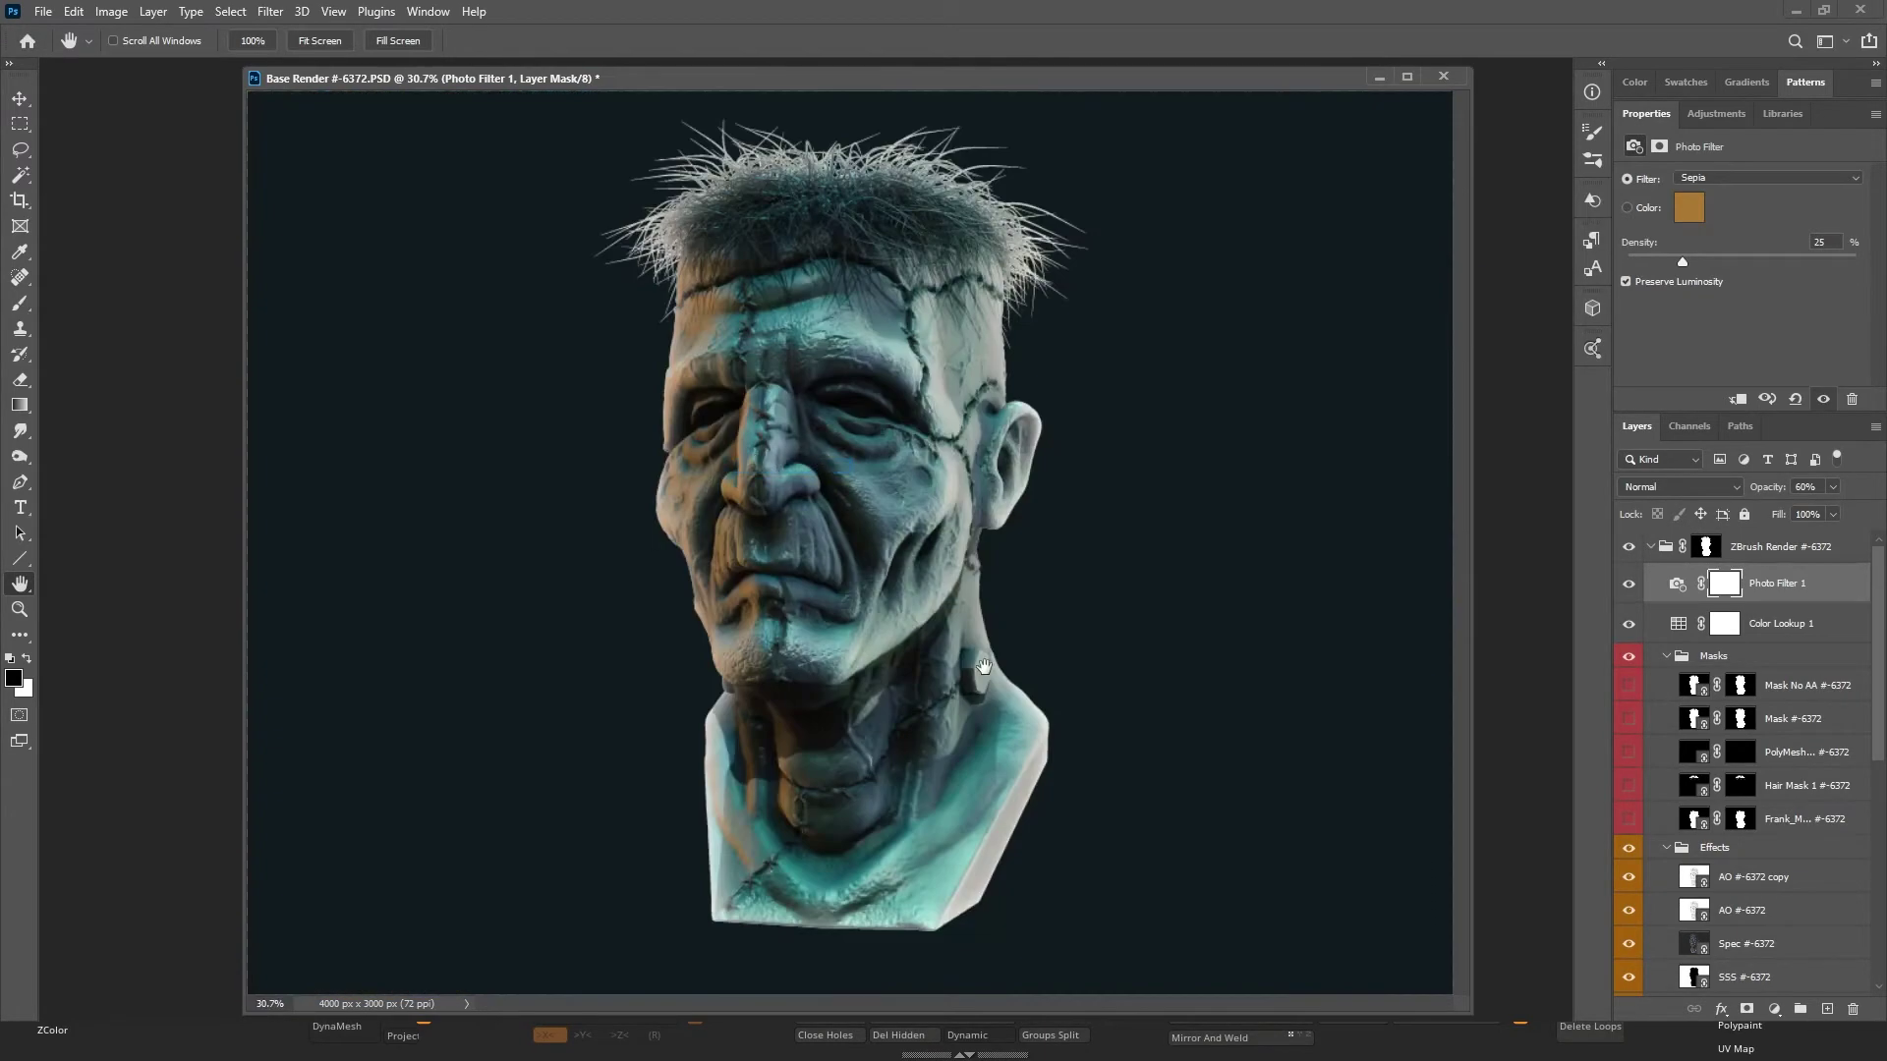
pyautogui.scroll(15, 837, 563)
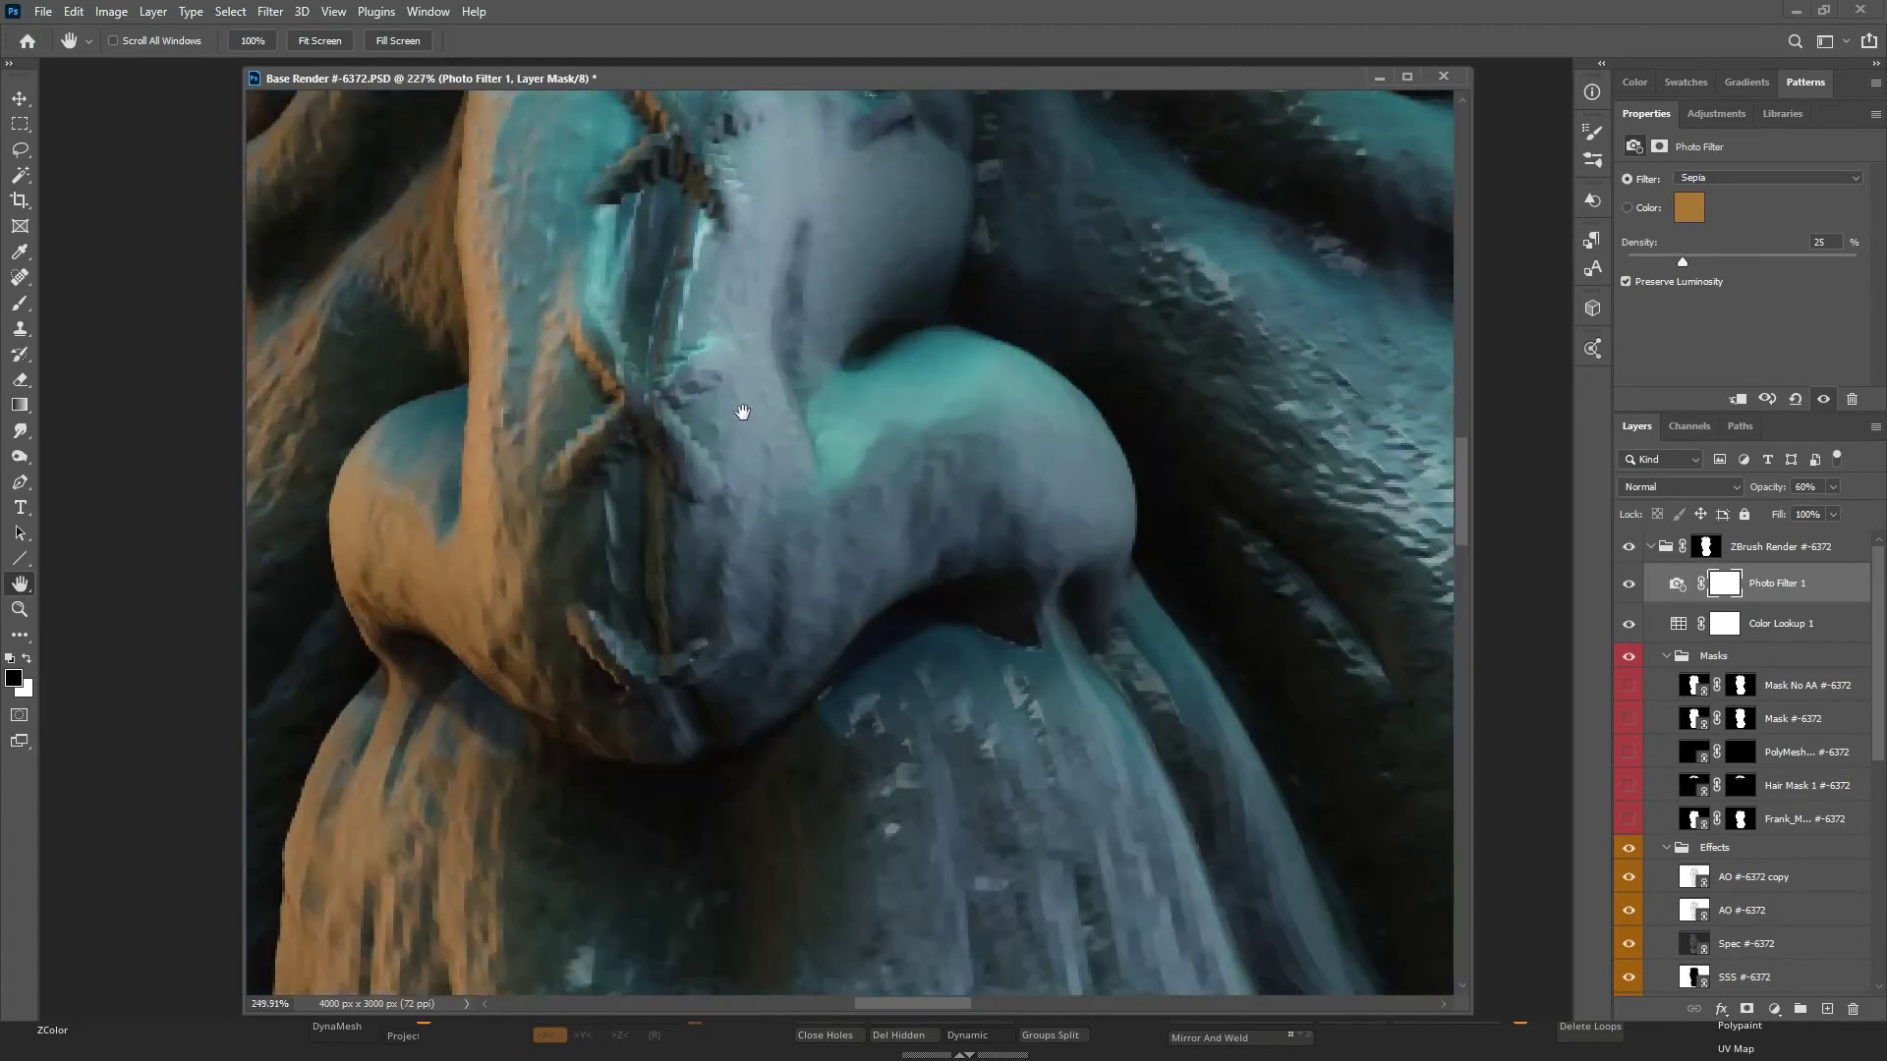
pyautogui.scroll(-6, 848, 393)
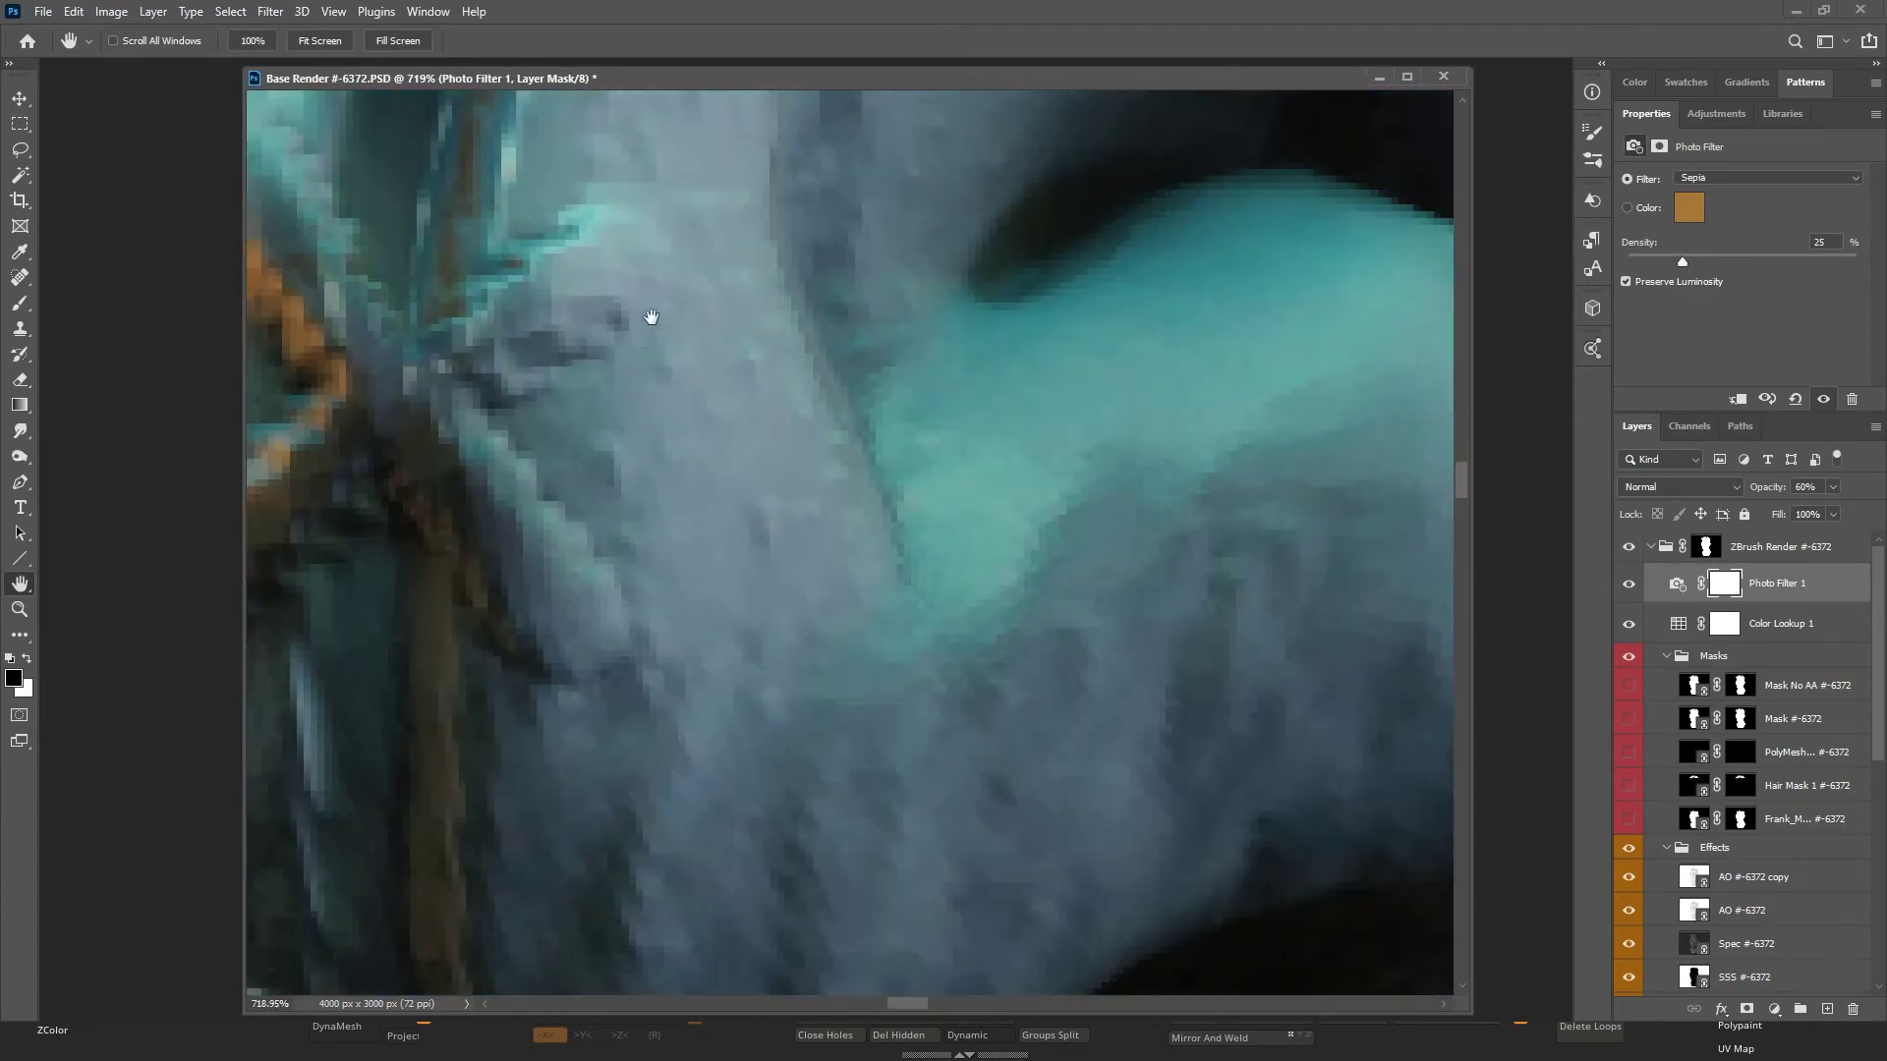
pyautogui.scroll(-2, 565, 366)
pyautogui.scroll(-8, 530, 306)
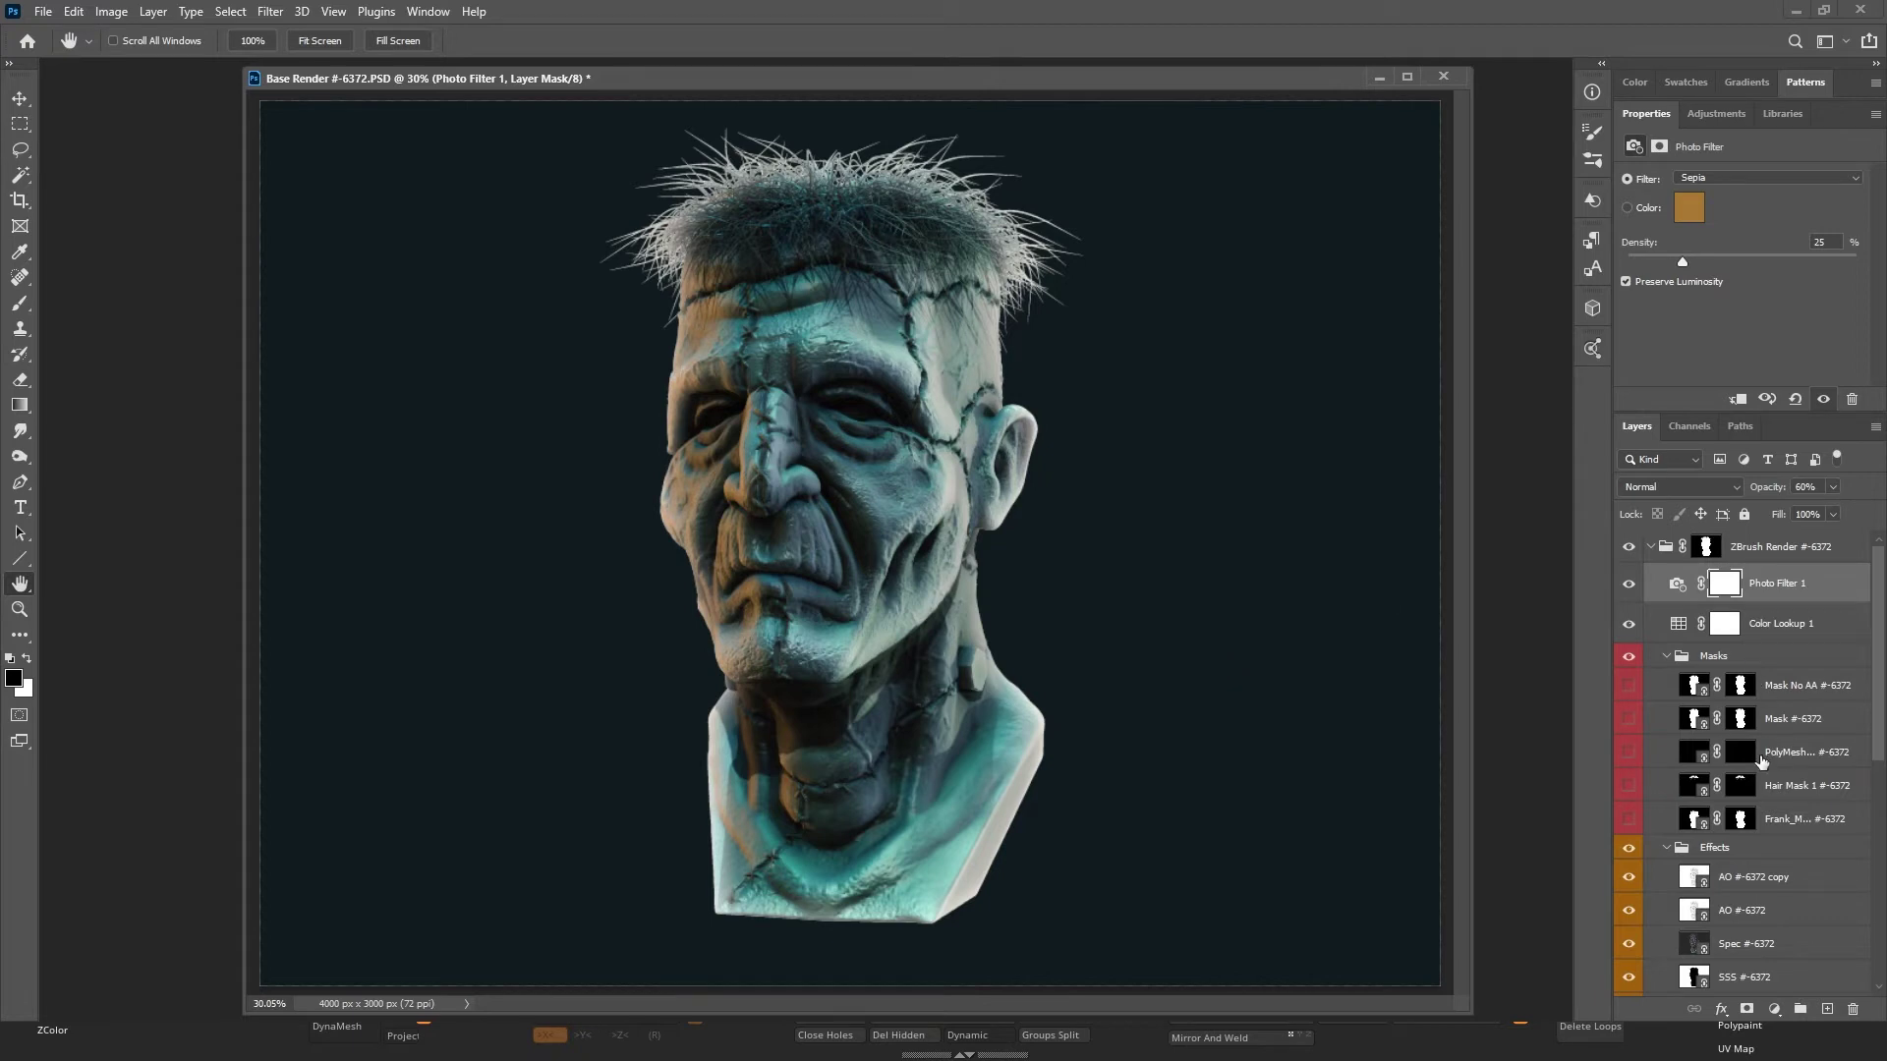
# Add a Curves adjustment layer above Photo Filter 1 with RGB curve points at input 84, output 88 and input 177, output 189.
pyautogui.click(1771, 1010)
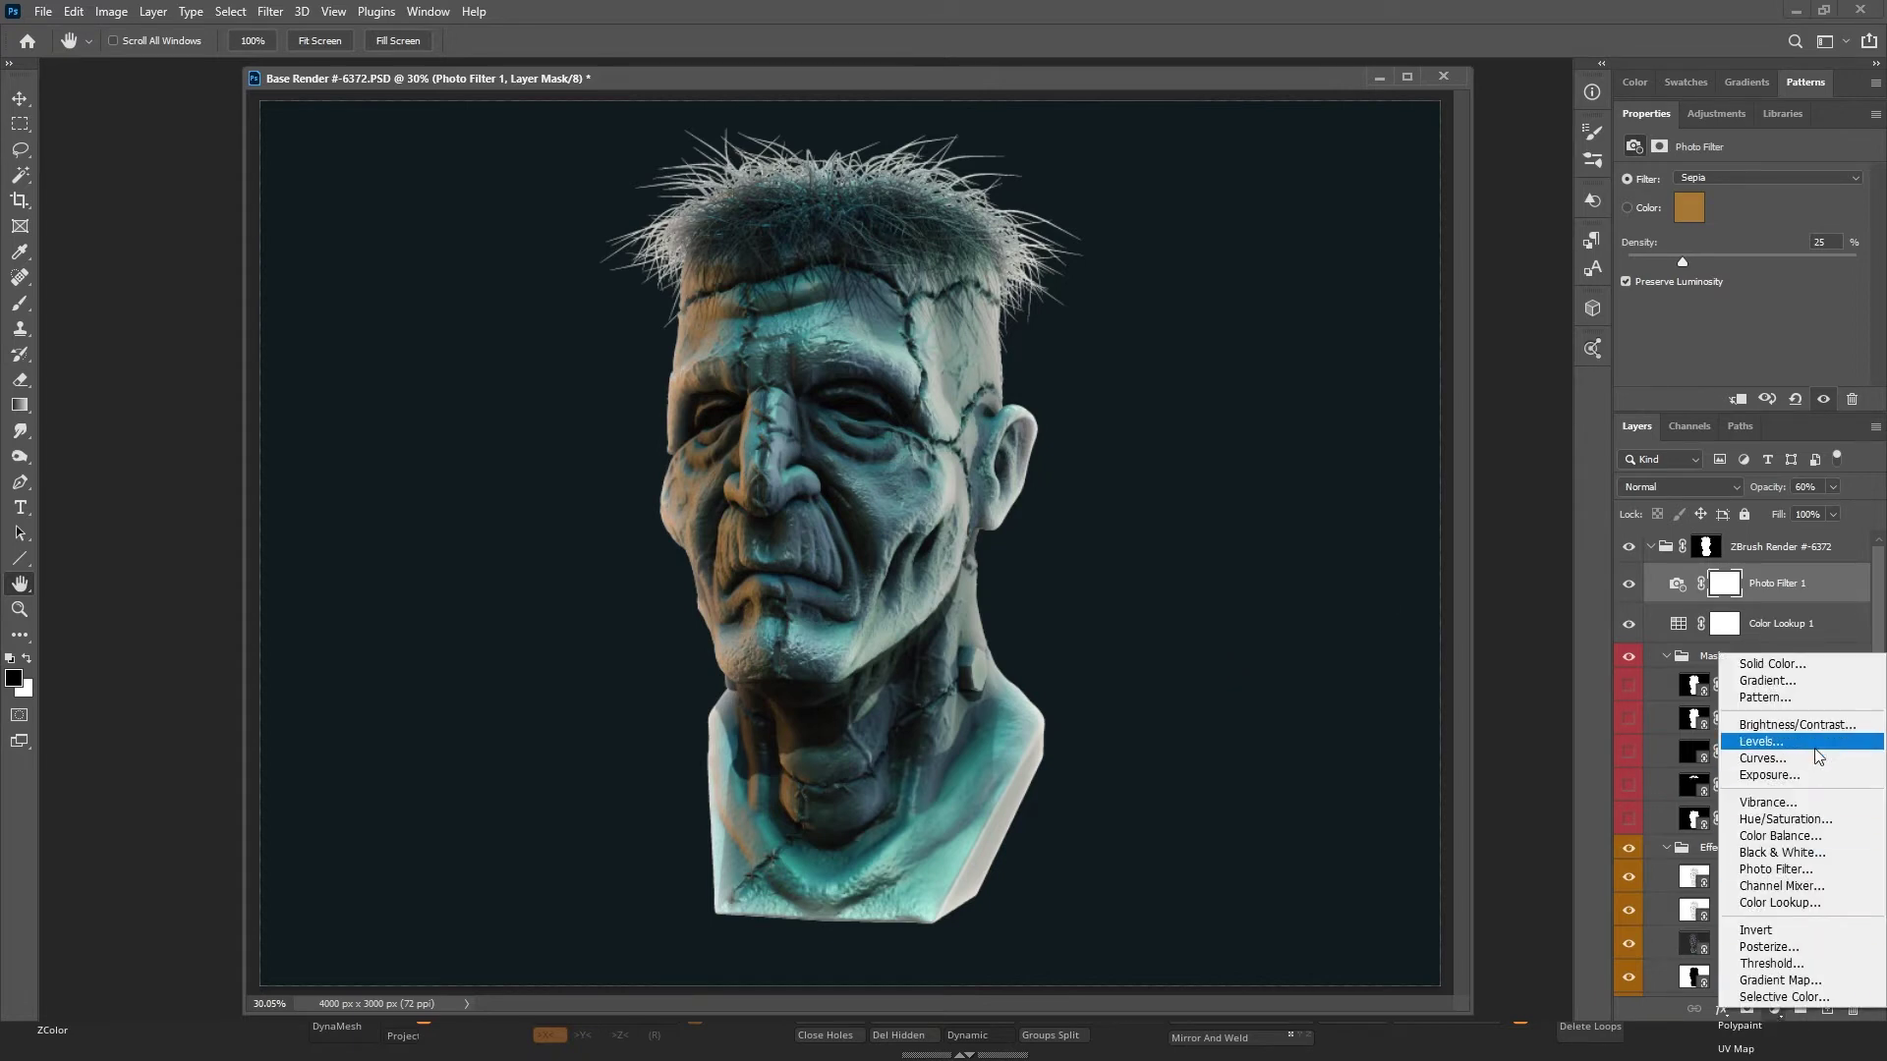
pyautogui.click(1769, 758)
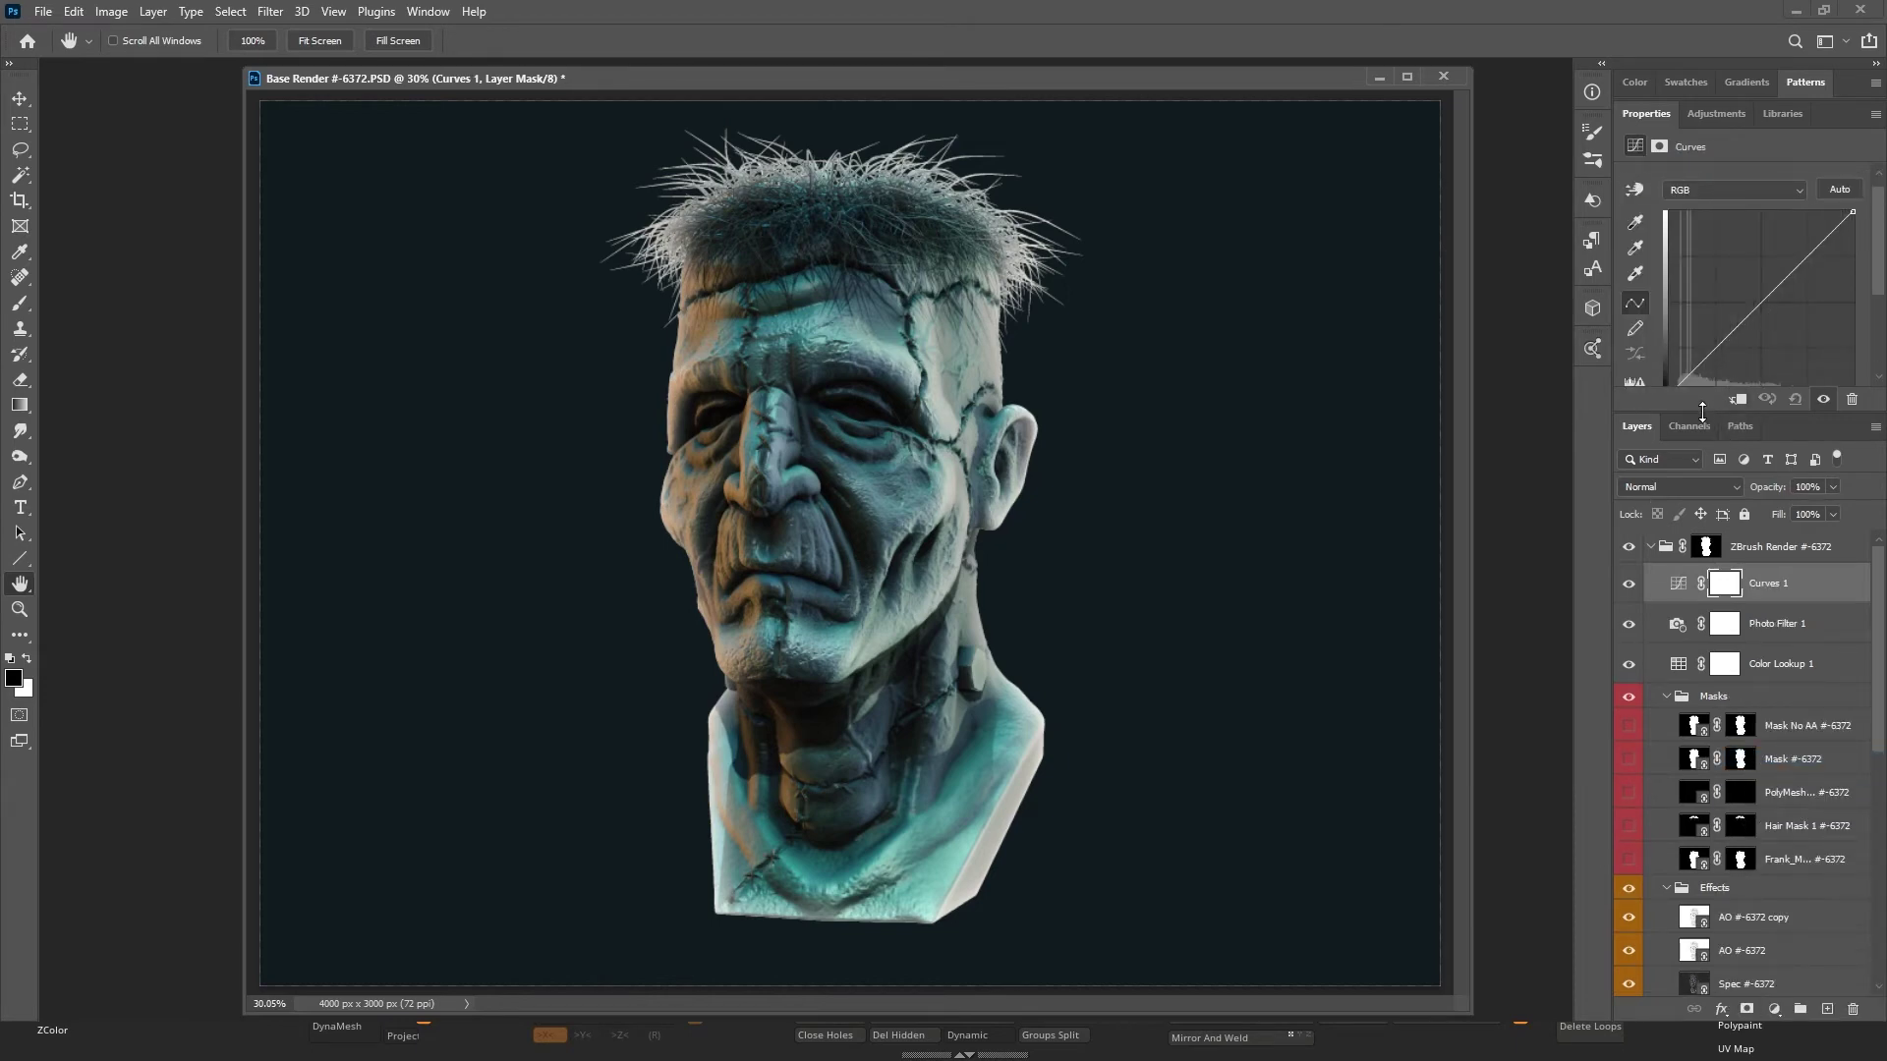
pyautogui.moveTo(1702, 411); pyautogui.dragTo(1702, 555)
pyautogui.moveTo(1797, 265); pyautogui.dragTo(1789, 254)
pyautogui.moveTo(1733, 324); pyautogui.dragTo(1730, 332)
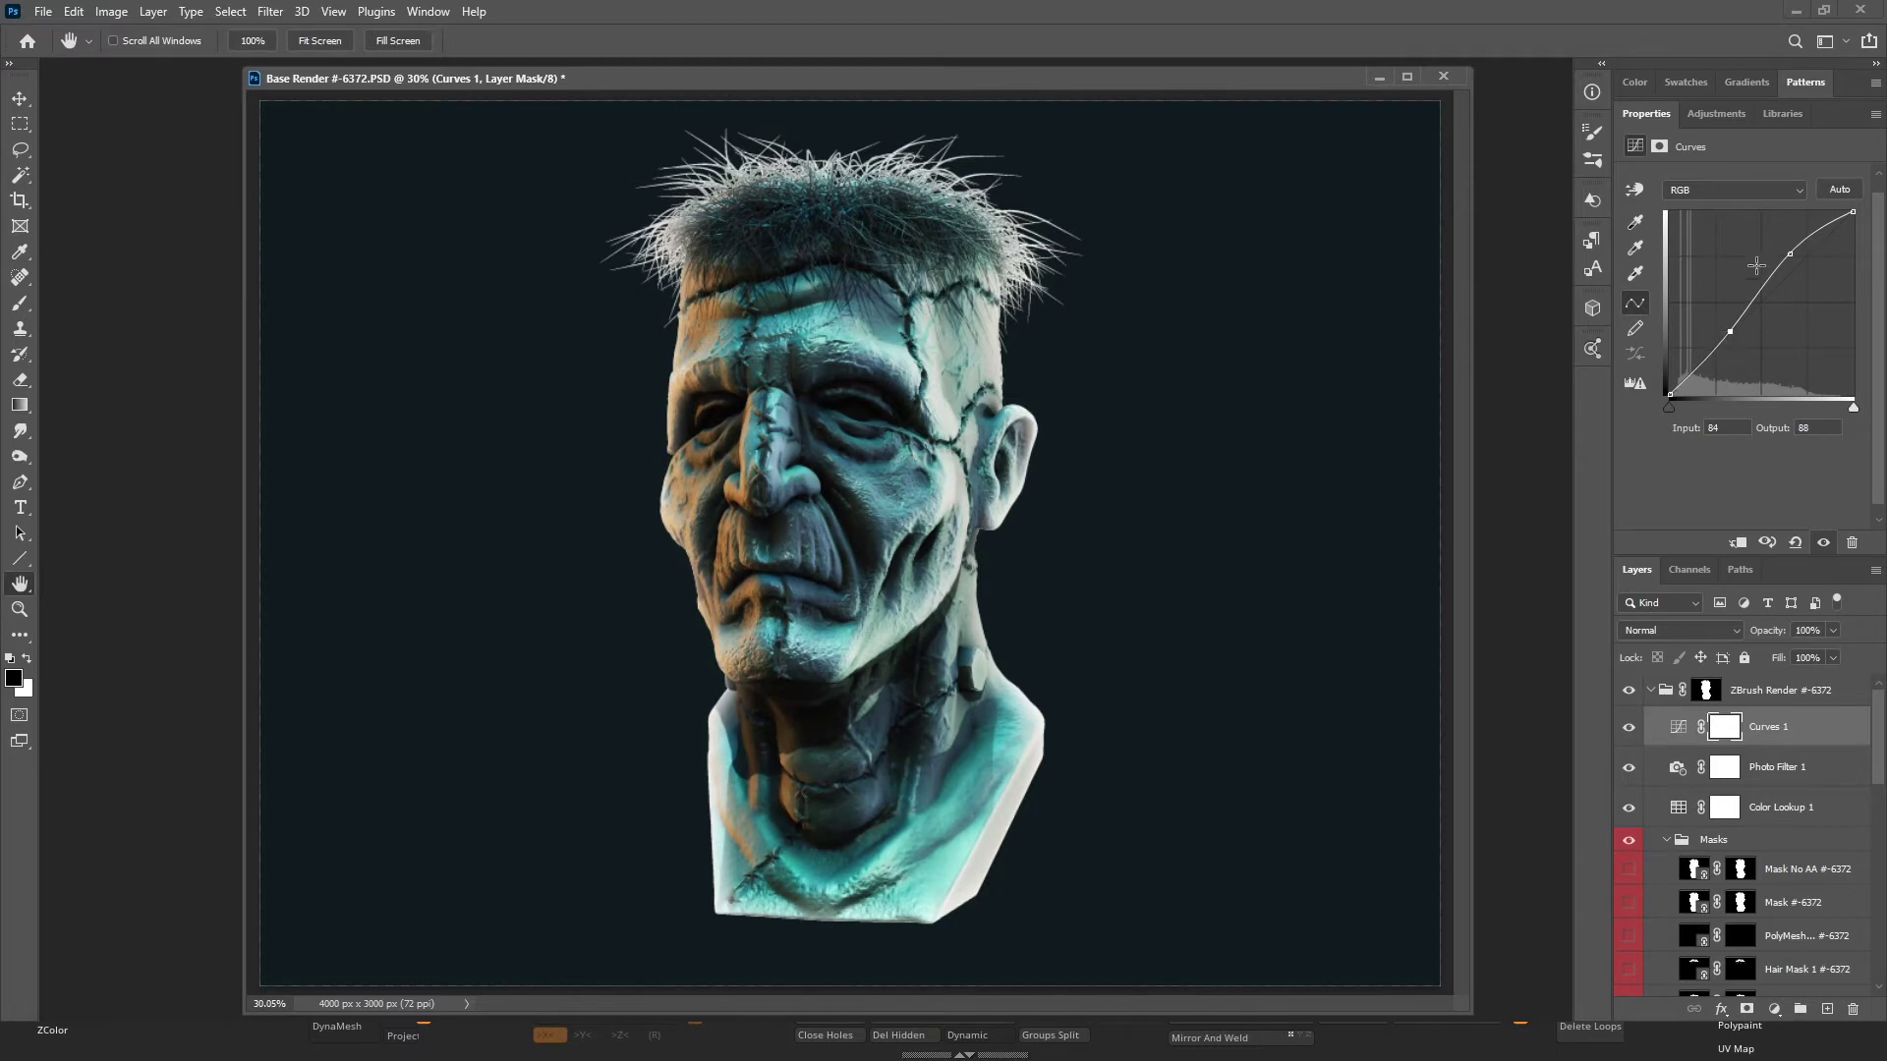
pyautogui.moveTo(1790, 254); pyautogui.dragTo(1797, 257)
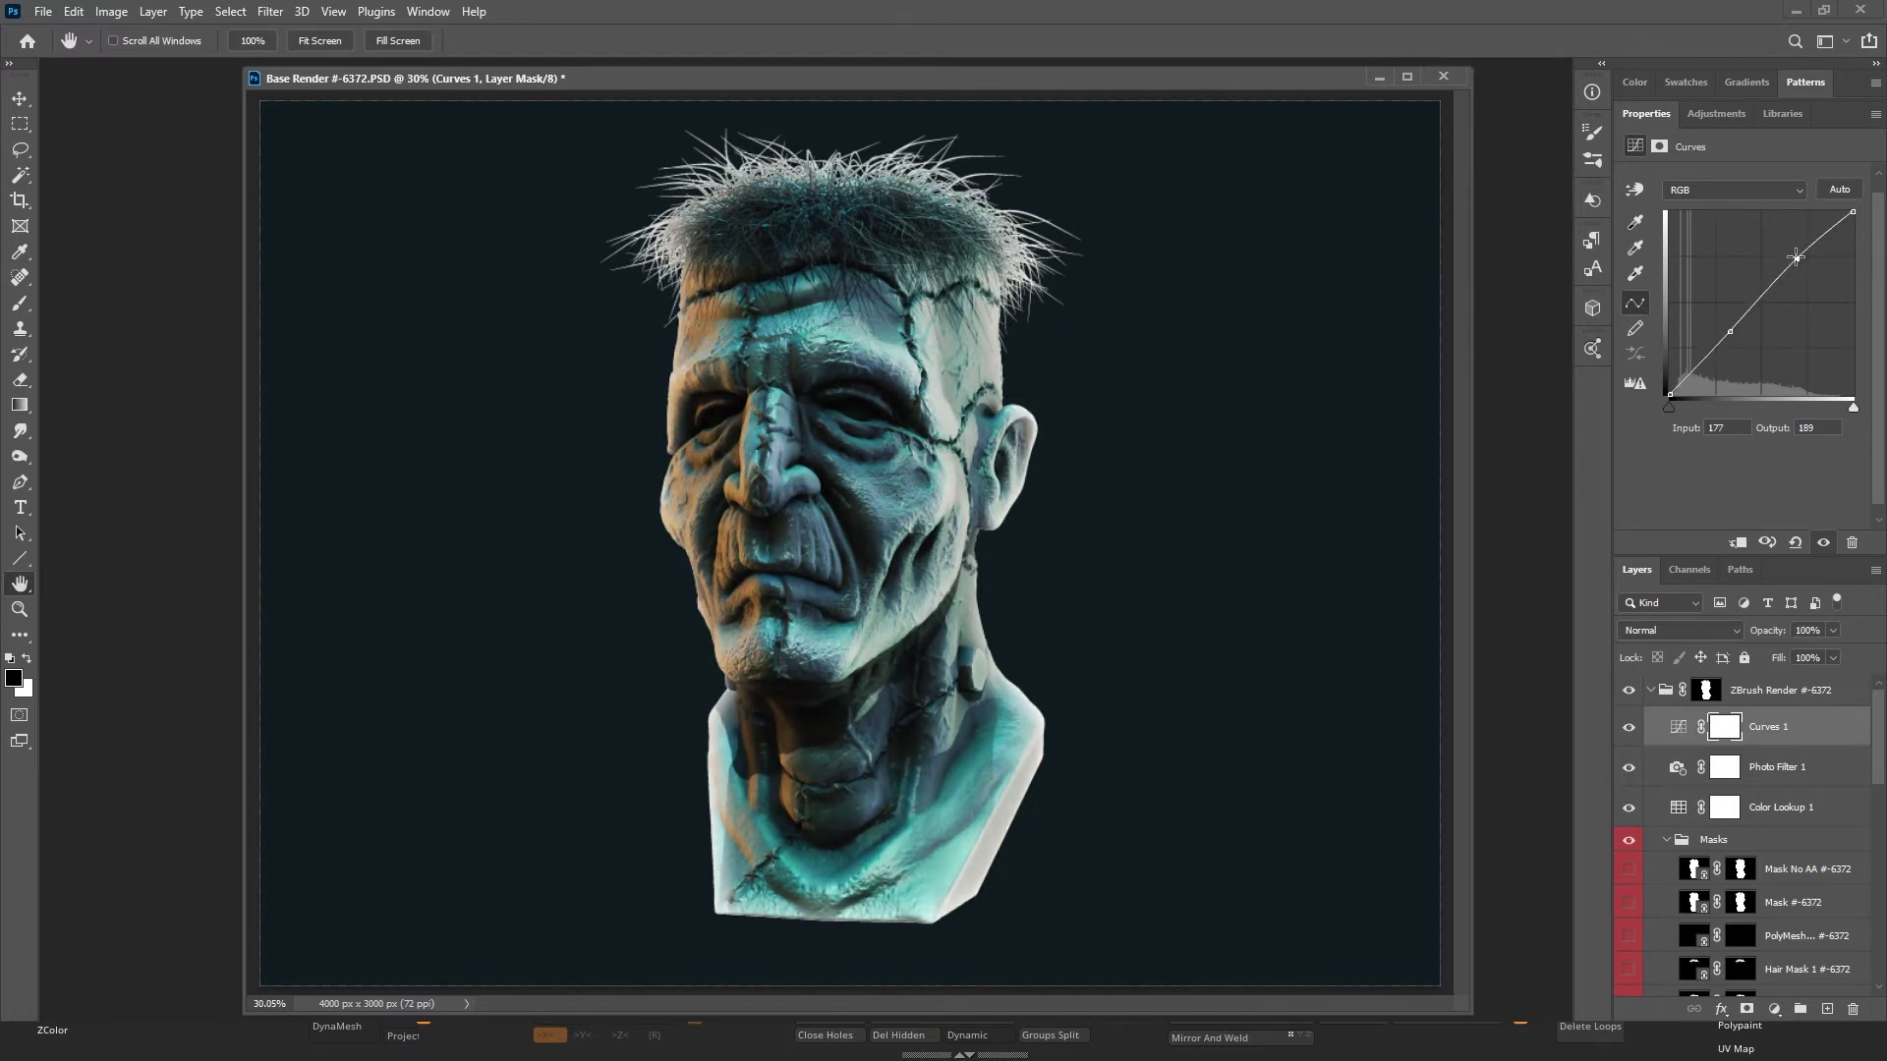
# Compare the bust with the ReflectedPlastic, MatCap and Reflect2 layers in the materials group switched on and off.
pyautogui.scroll(-5, 1695, 875)
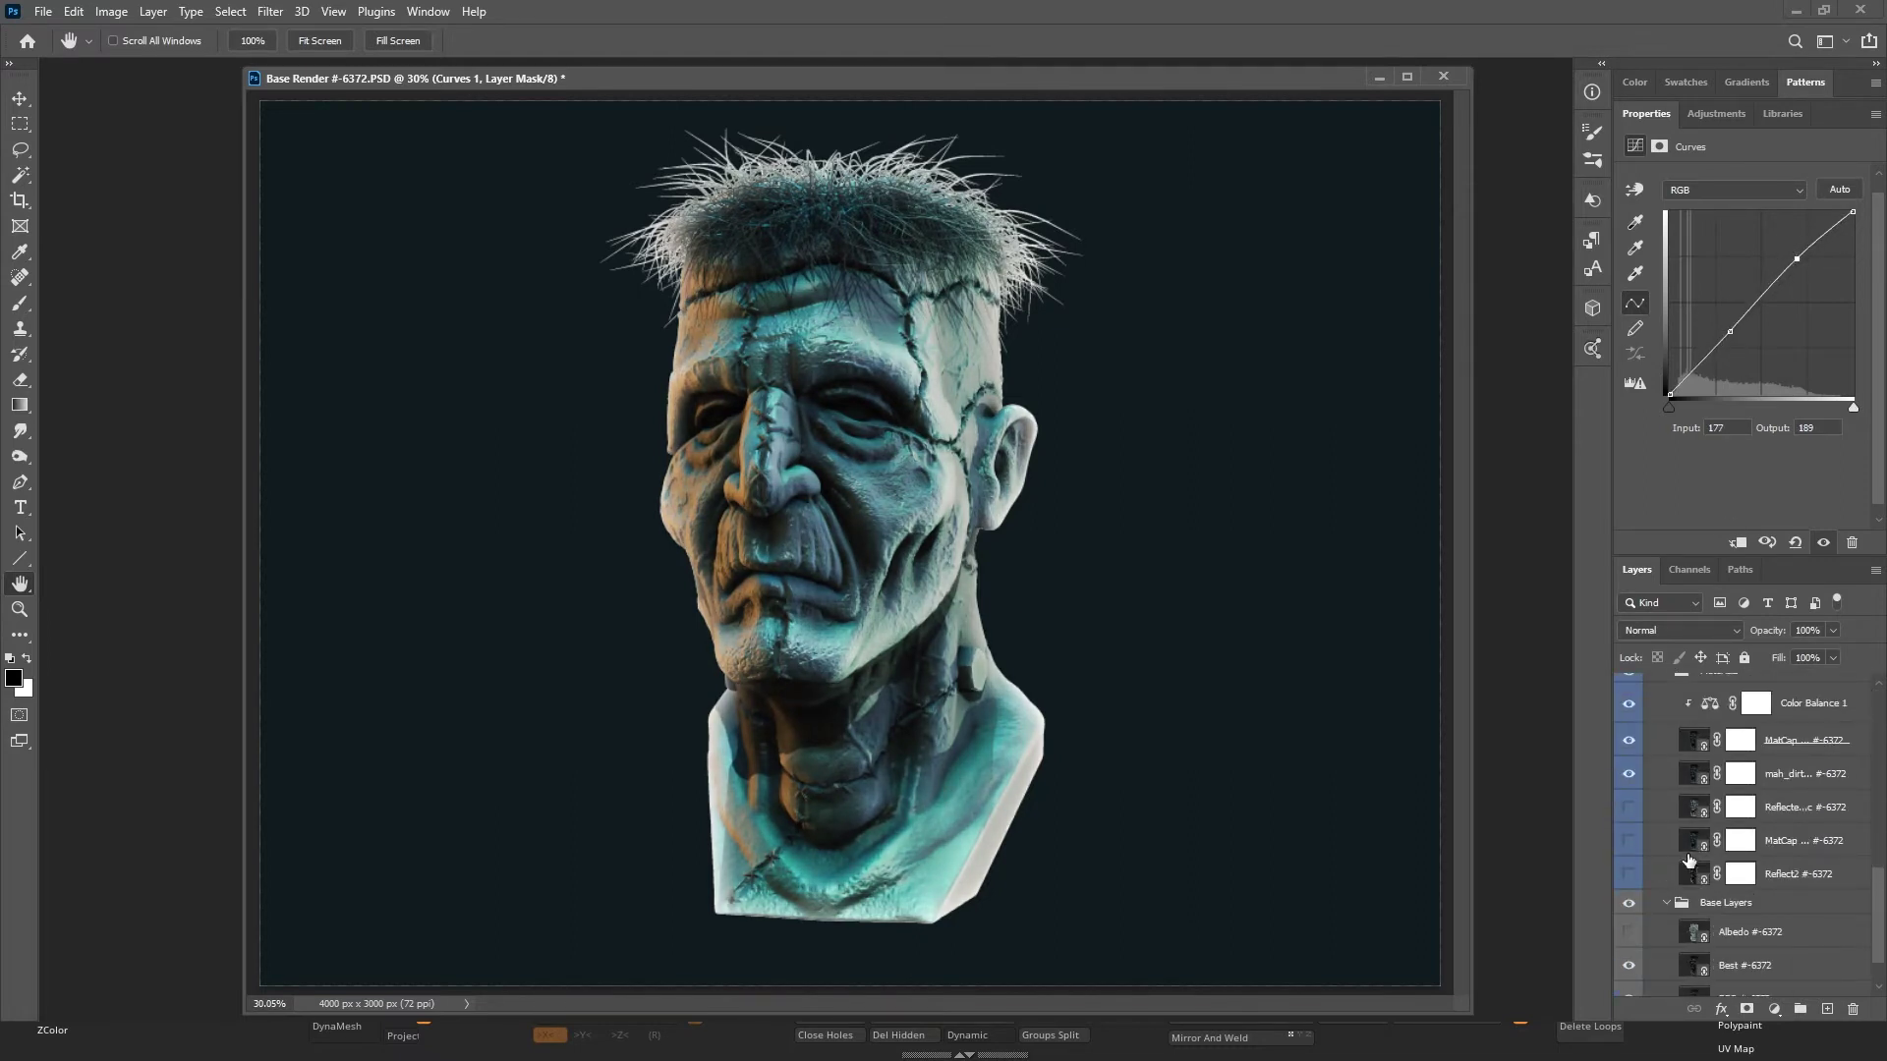
pyautogui.scroll(-8, 1689, 860)
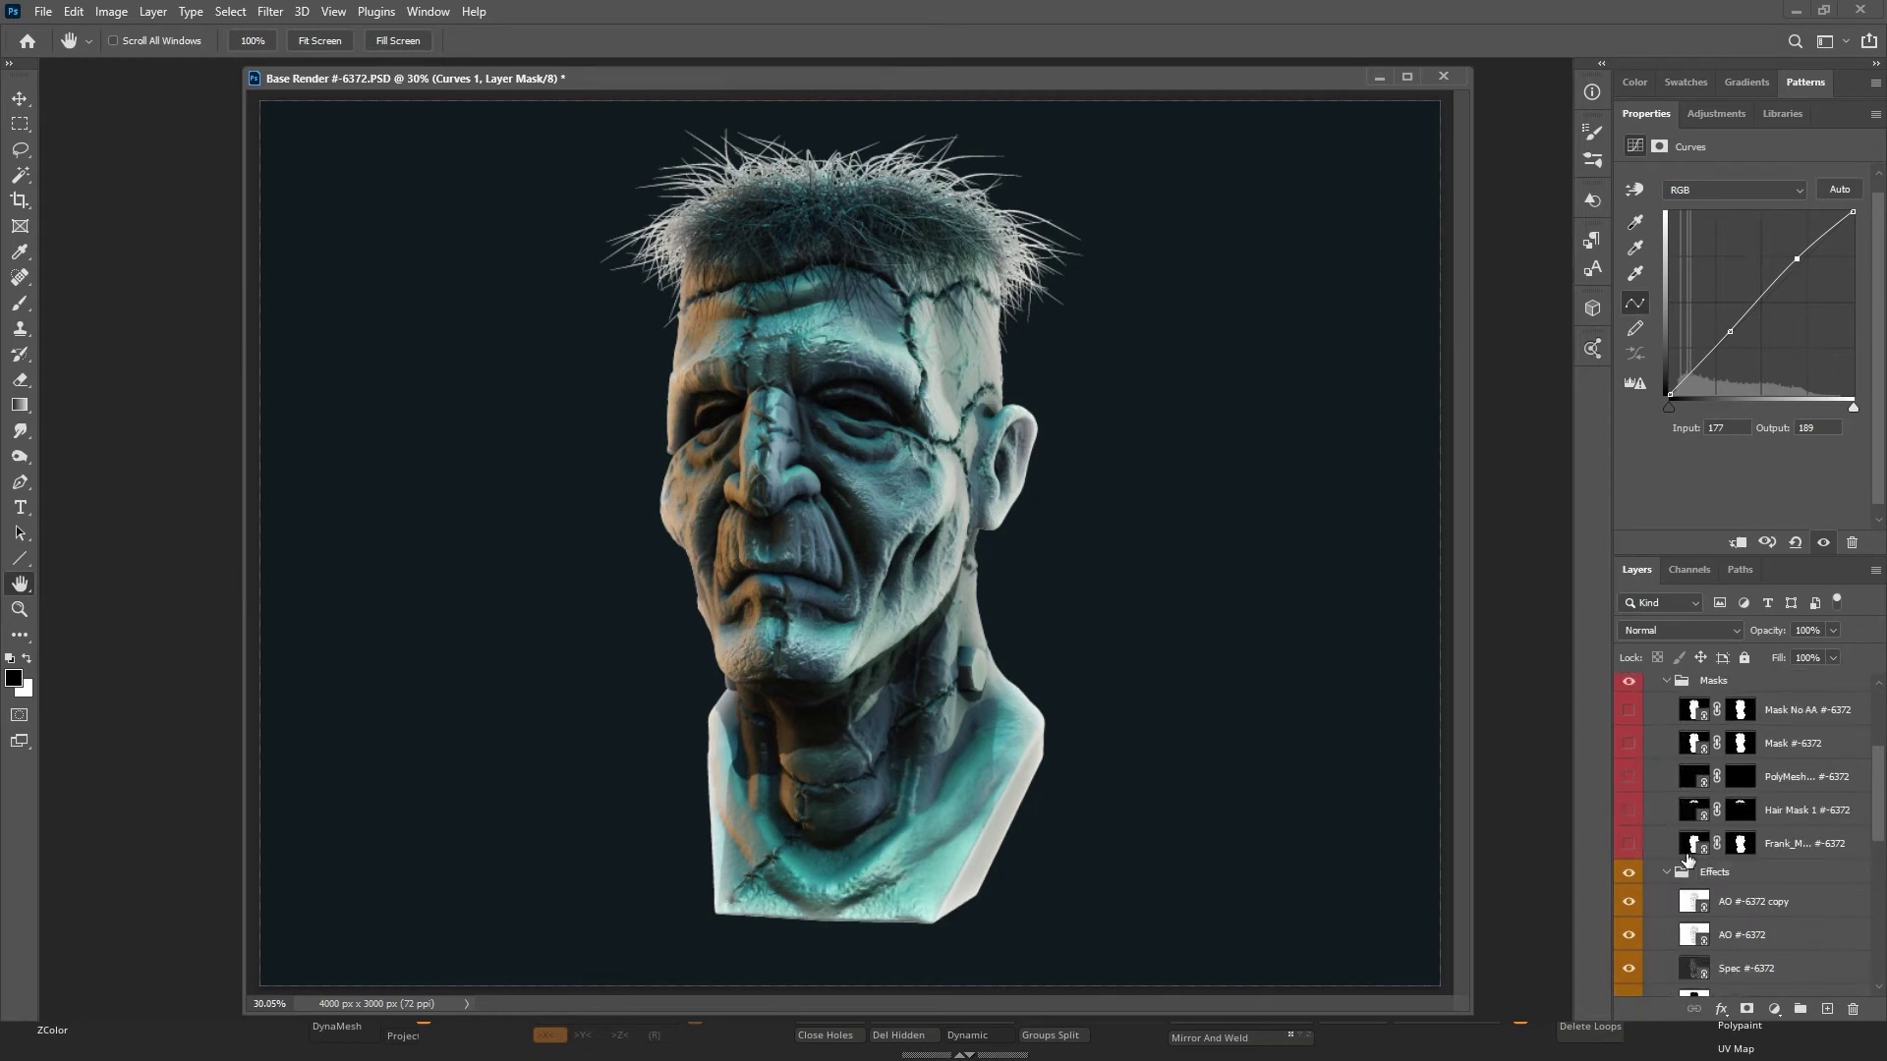
pyautogui.scroll(-8, 1688, 861)
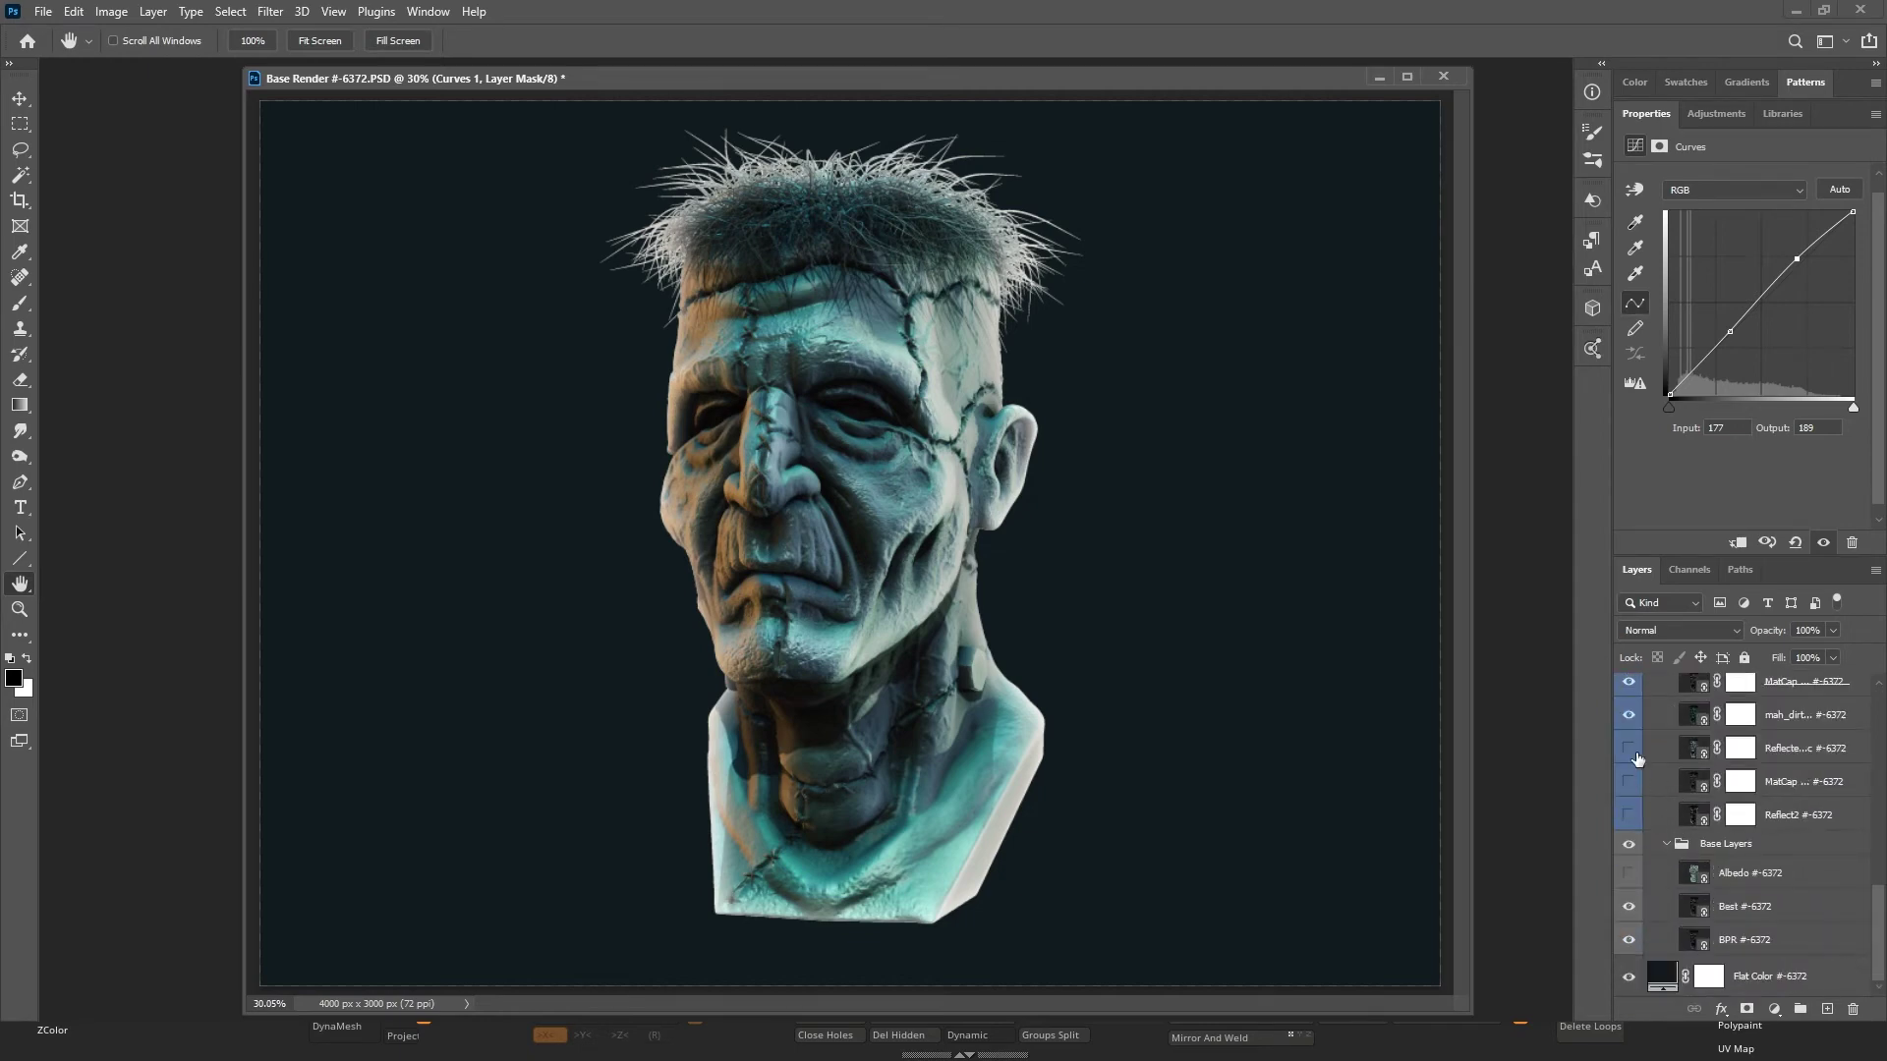
pyautogui.click(1629, 747)
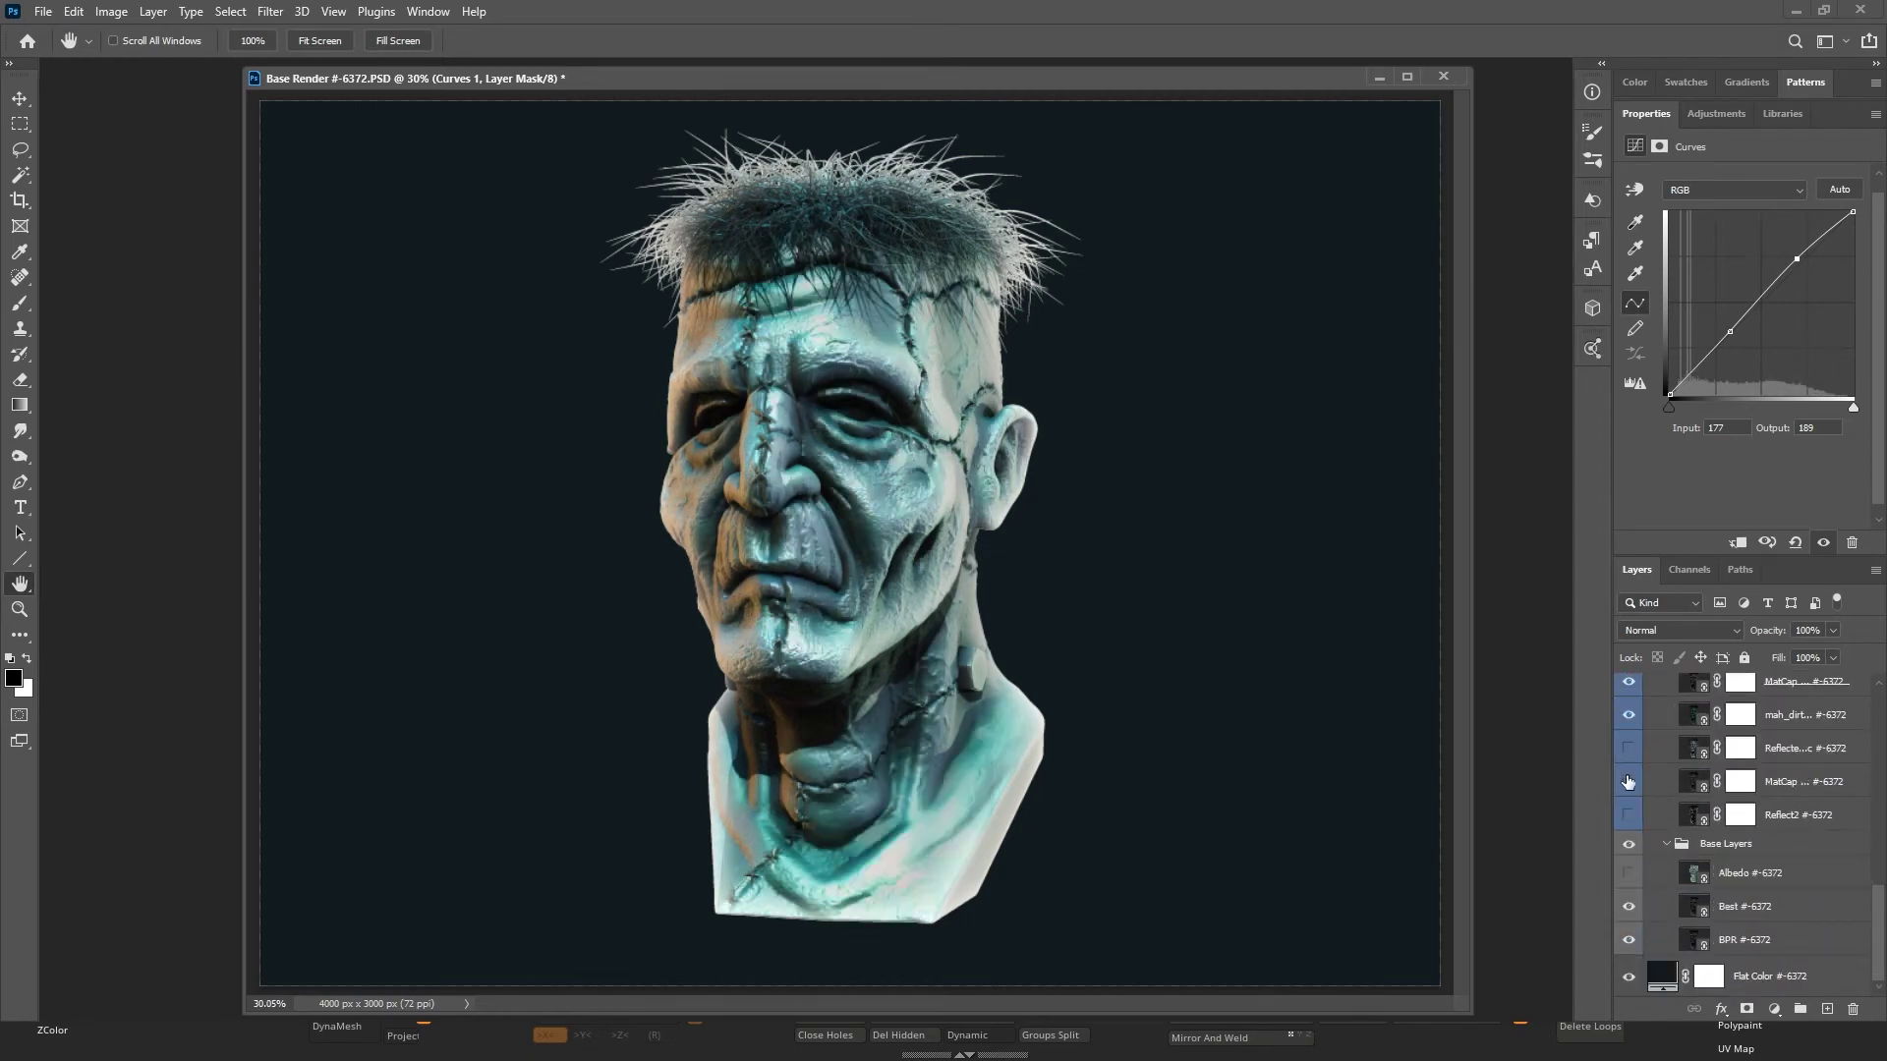
pyautogui.click(1628, 782)
pyautogui.click(1628, 815)
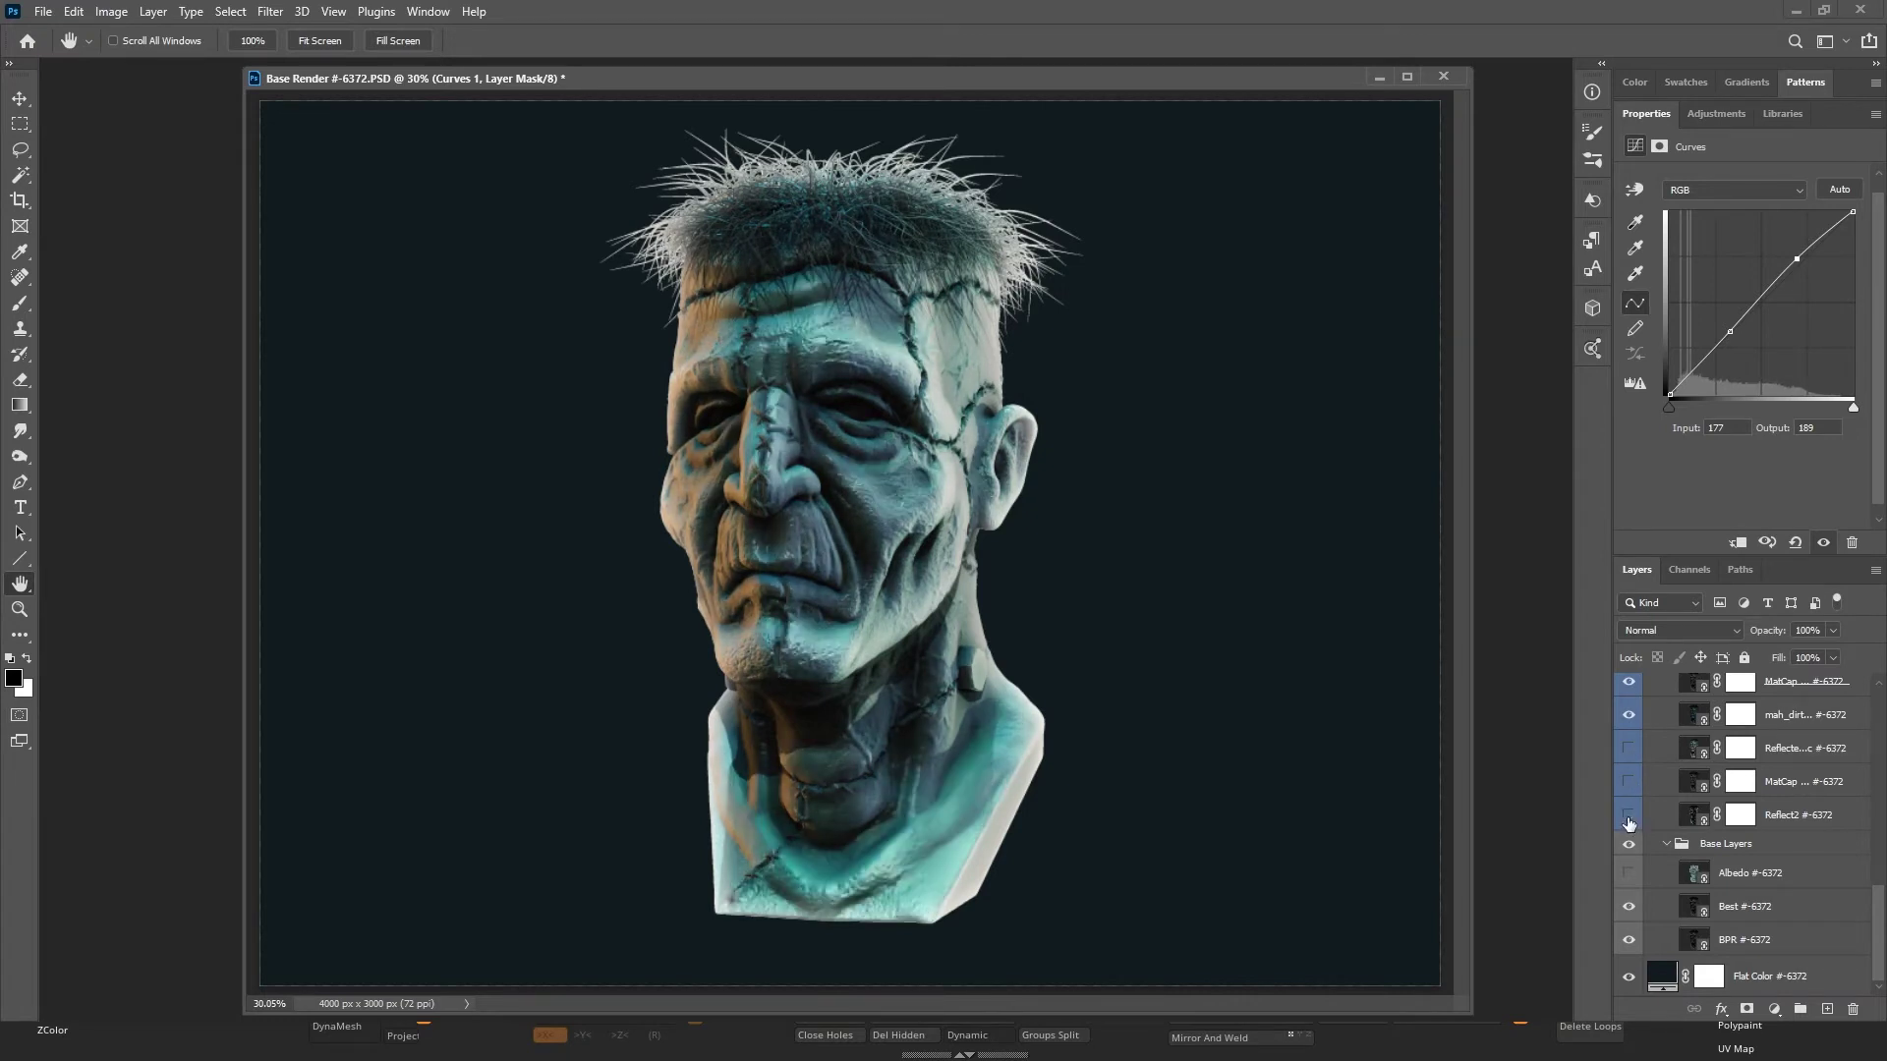
# Preview the effect of the Albedo and Reflect2 layers on the bust, leaving both hidden.
pyautogui.click(1628, 873)
pyautogui.click(1628, 873)
pyautogui.click(1633, 815)
pyautogui.click(1635, 809)
pyautogui.click(1634, 810)
pyautogui.click(1634, 809)
# Show the hidden MatCap layer below ReflectedPlastic as well as the ReflectedPlastic layer itself.
pyautogui.click(1631, 786)
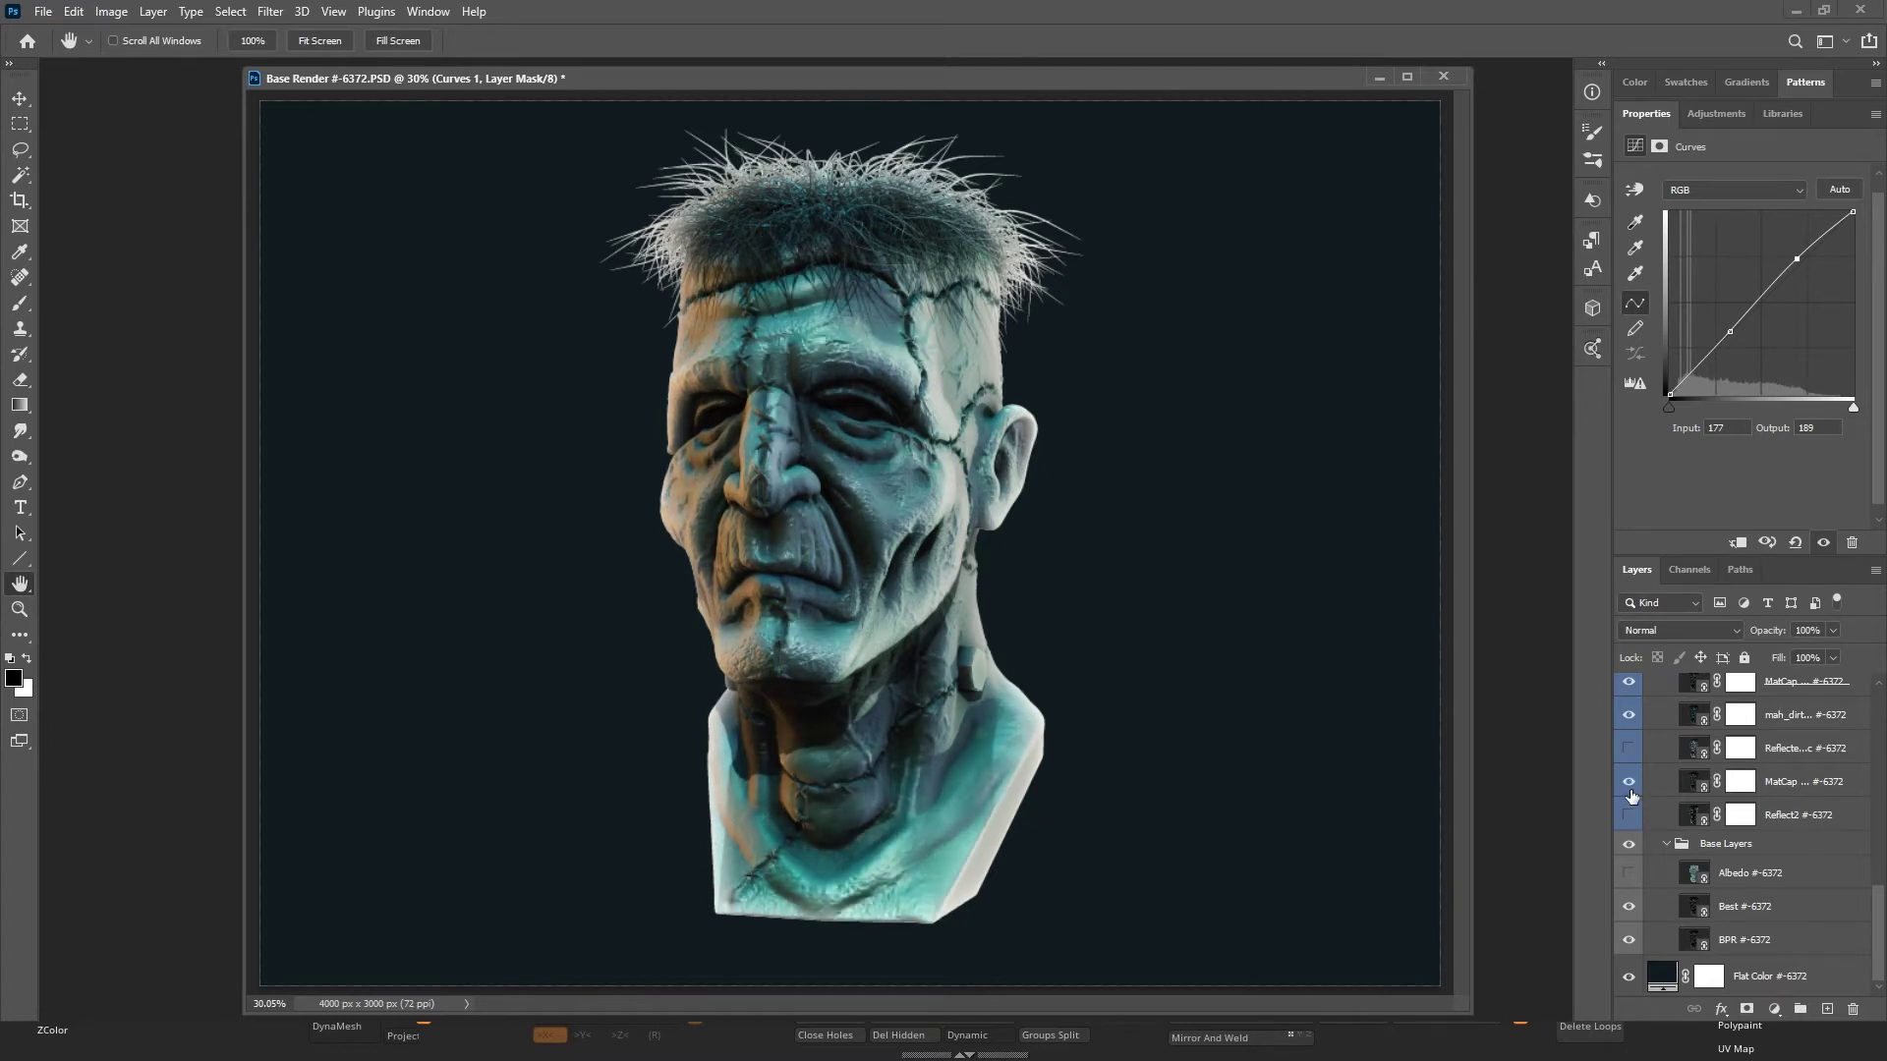
pyautogui.click(1630, 786)
pyautogui.click(1630, 786)
pyautogui.click(1628, 752)
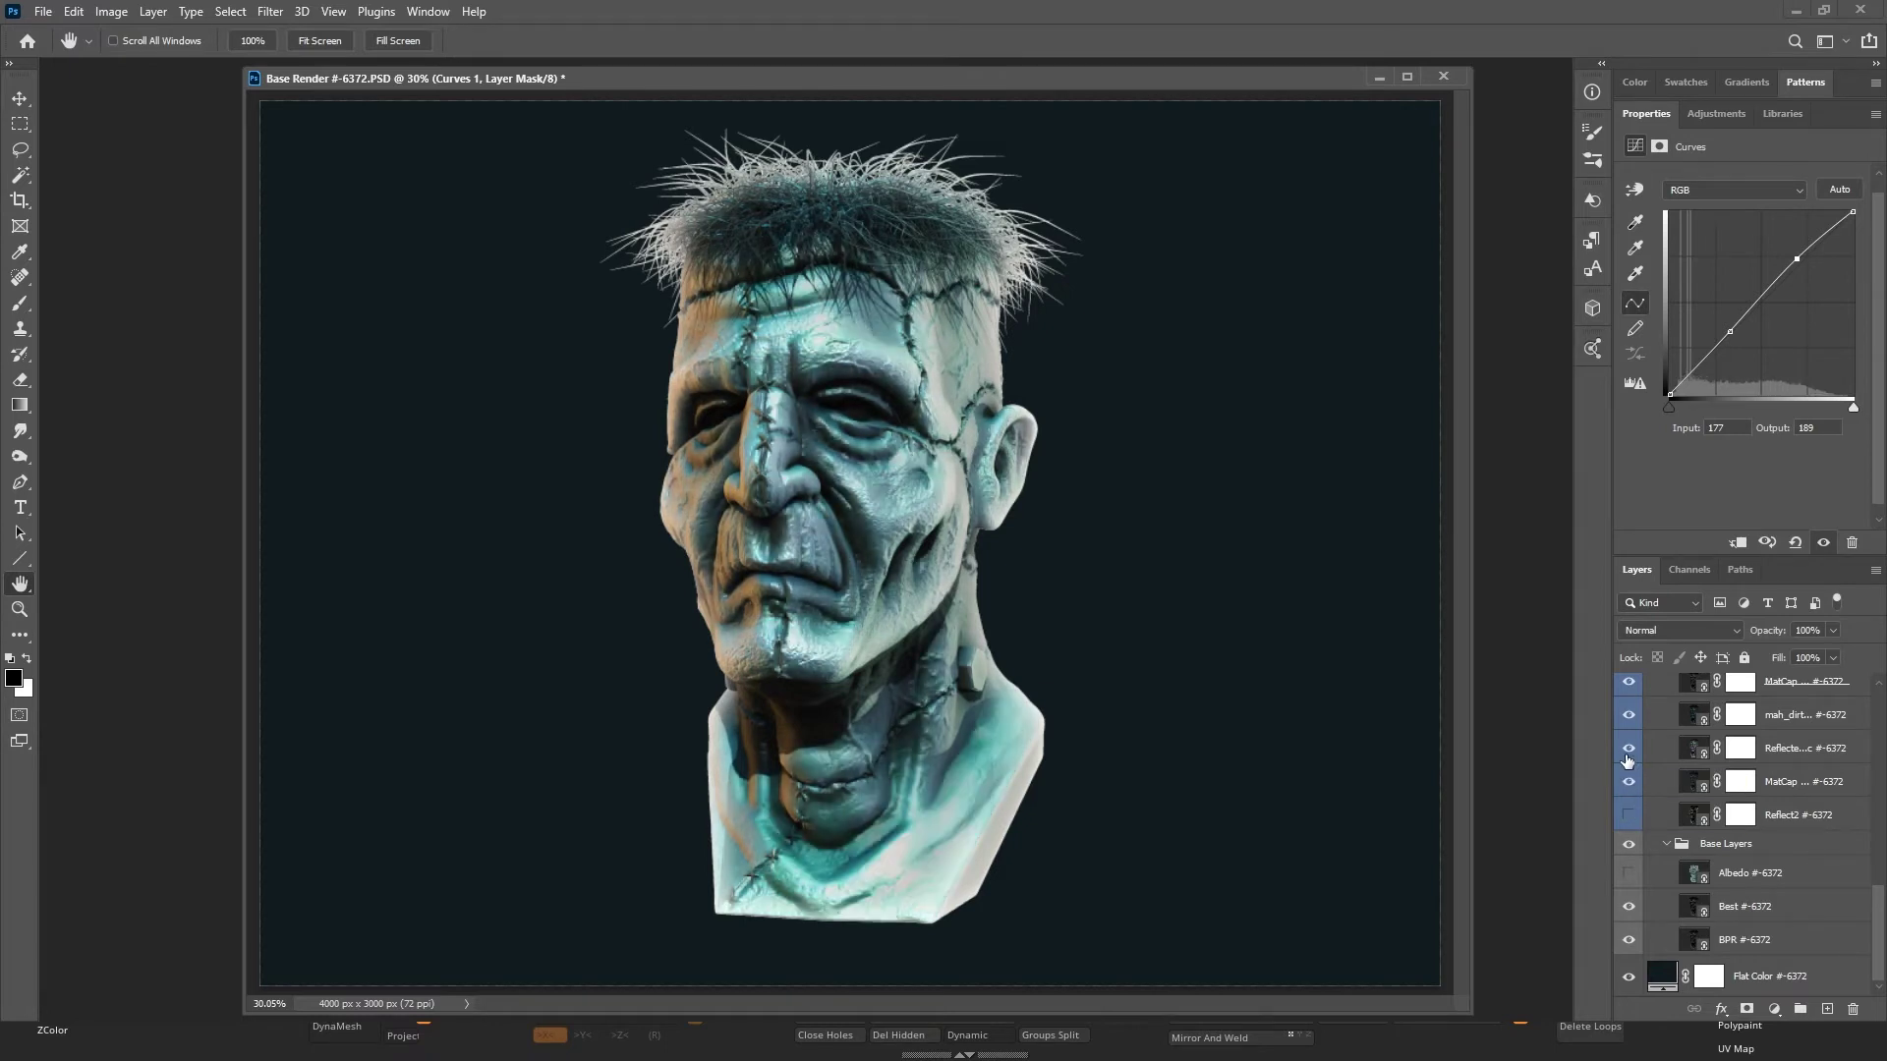
pyautogui.click(1627, 752)
# Try lowering the ReflectedPlastic layer's opacity in Normal mode to about 49%.
pyautogui.click(1794, 755)
pyautogui.moveTo(1833, 630)
pyautogui.mouseDown()
pyautogui.moveTo(1833, 655)
pyautogui.moveTo(1812, 654)
pyautogui.mouseUp()
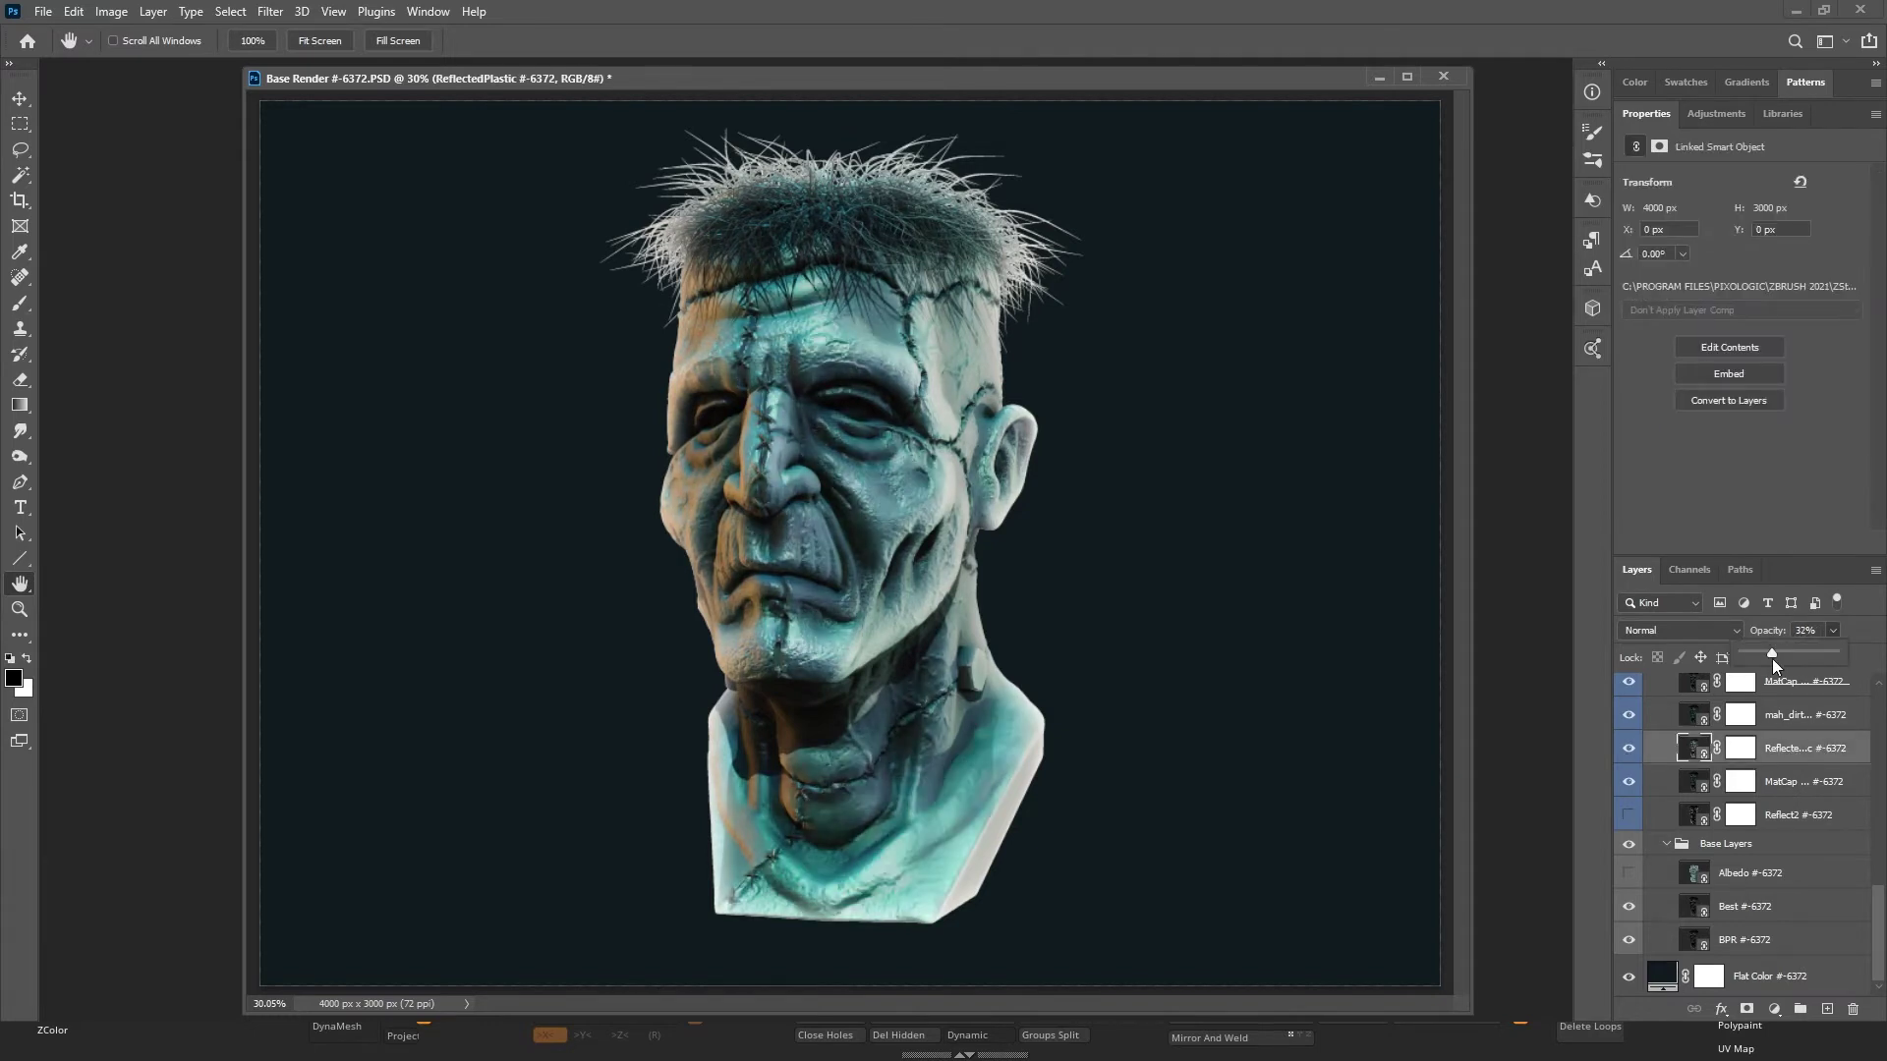
pyautogui.moveTo(1757, 657); pyautogui.dragTo(1788, 652)
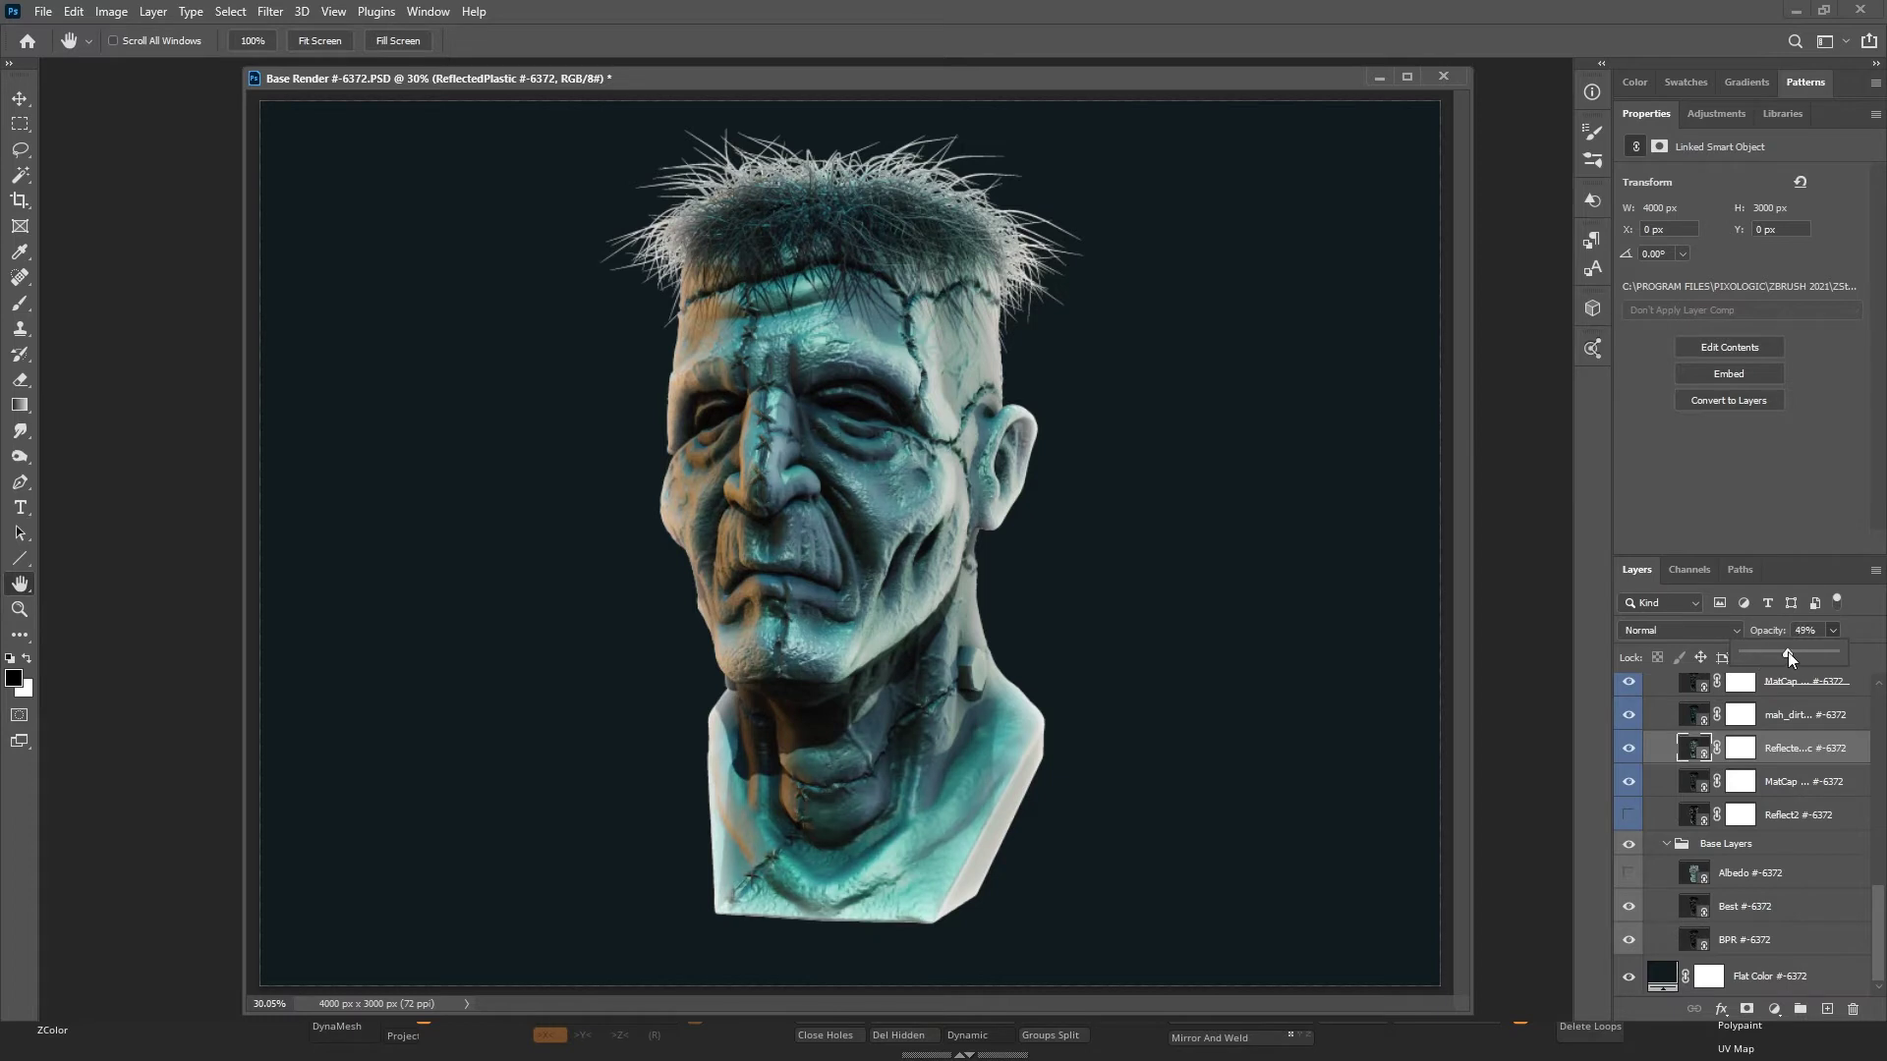
# Try blend modes such as Darken, Color Burn, Lighten, Overlay and Screen on the ReflectedPlastic layer, settling on Multiply at 48% opacity.
pyautogui.click(1712, 635)
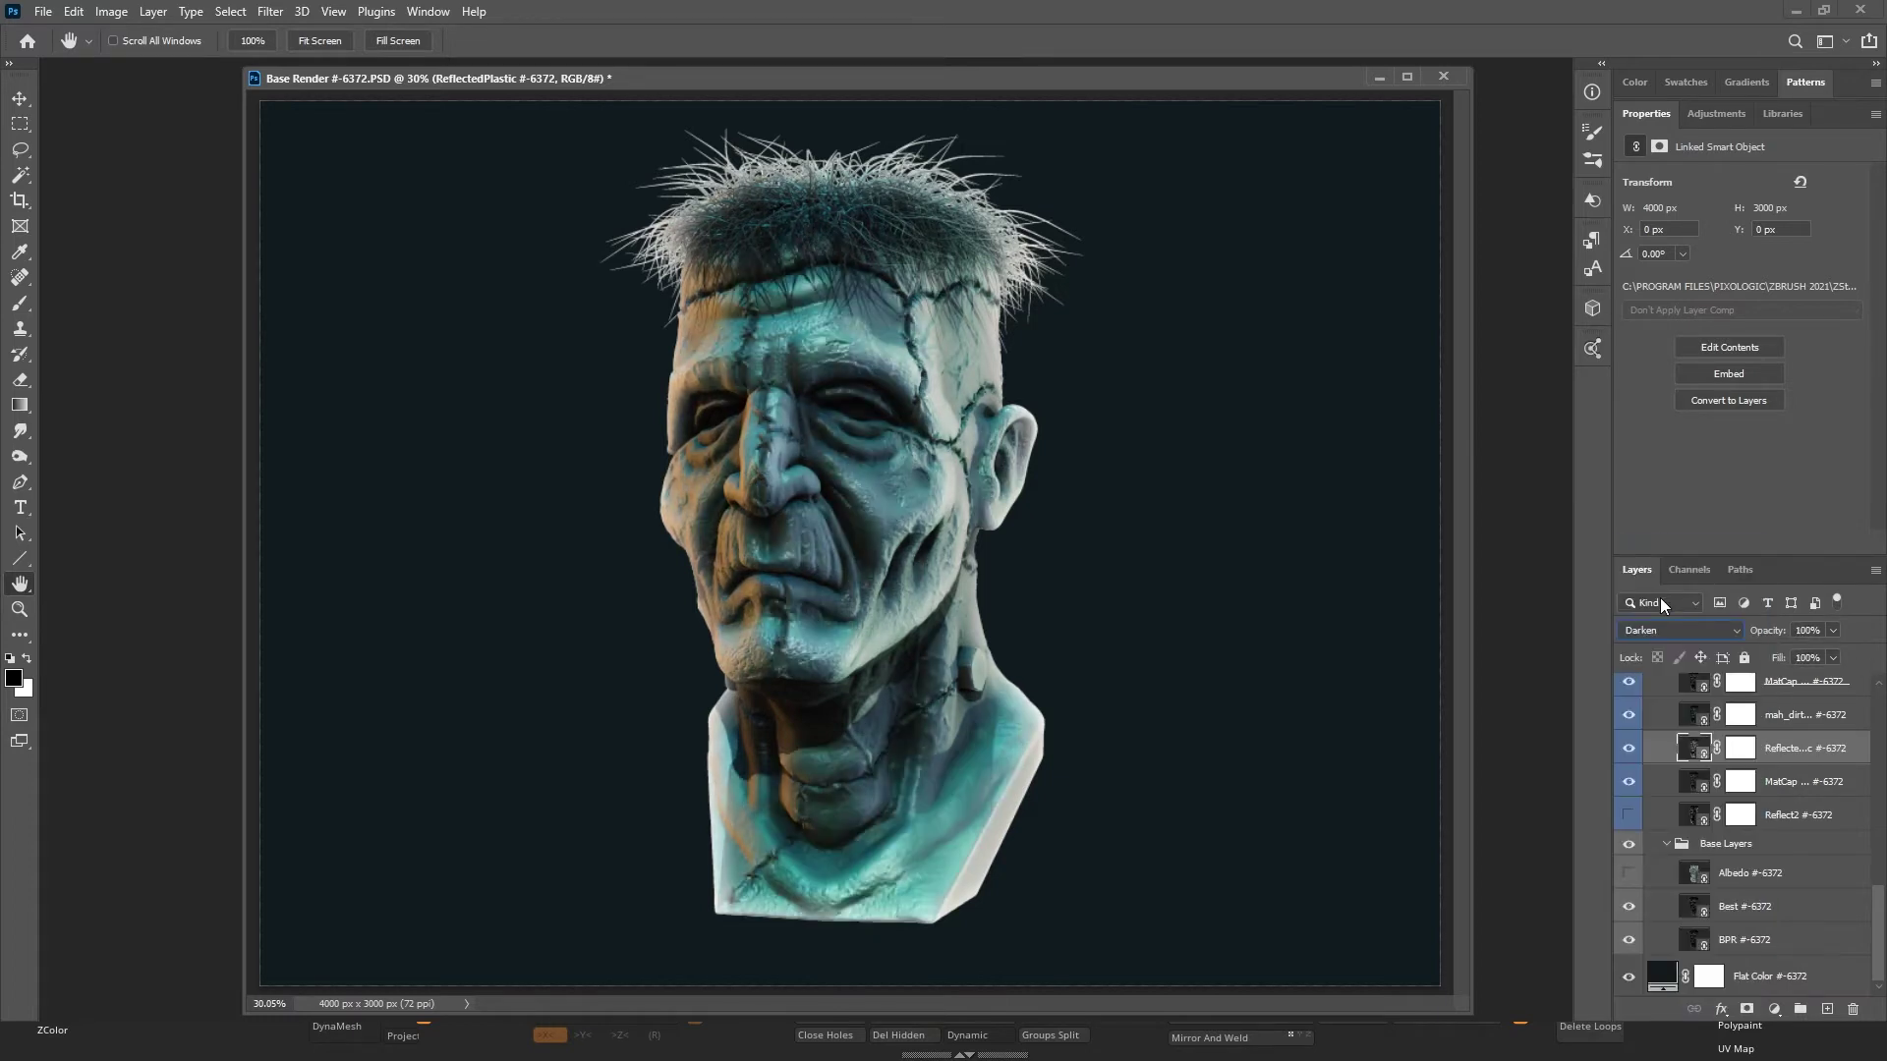
pyautogui.press('Down')
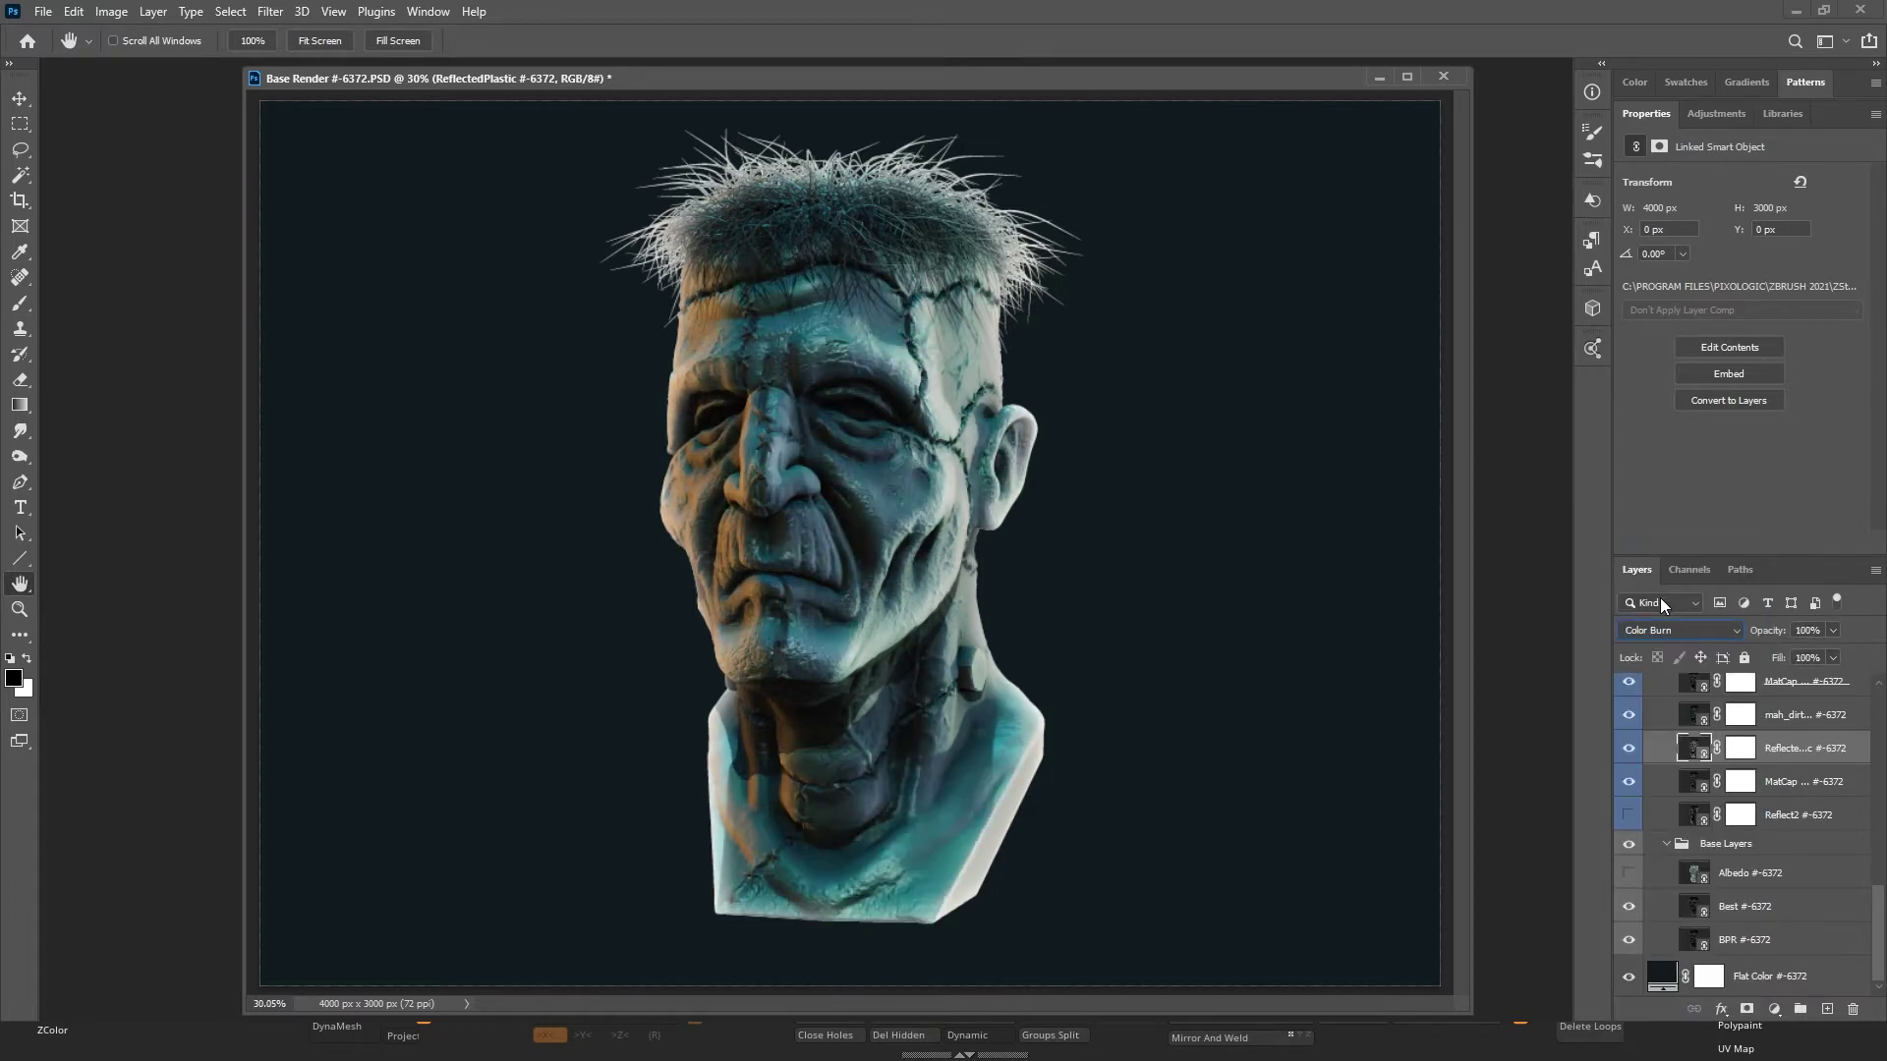
pyautogui.press('Down')
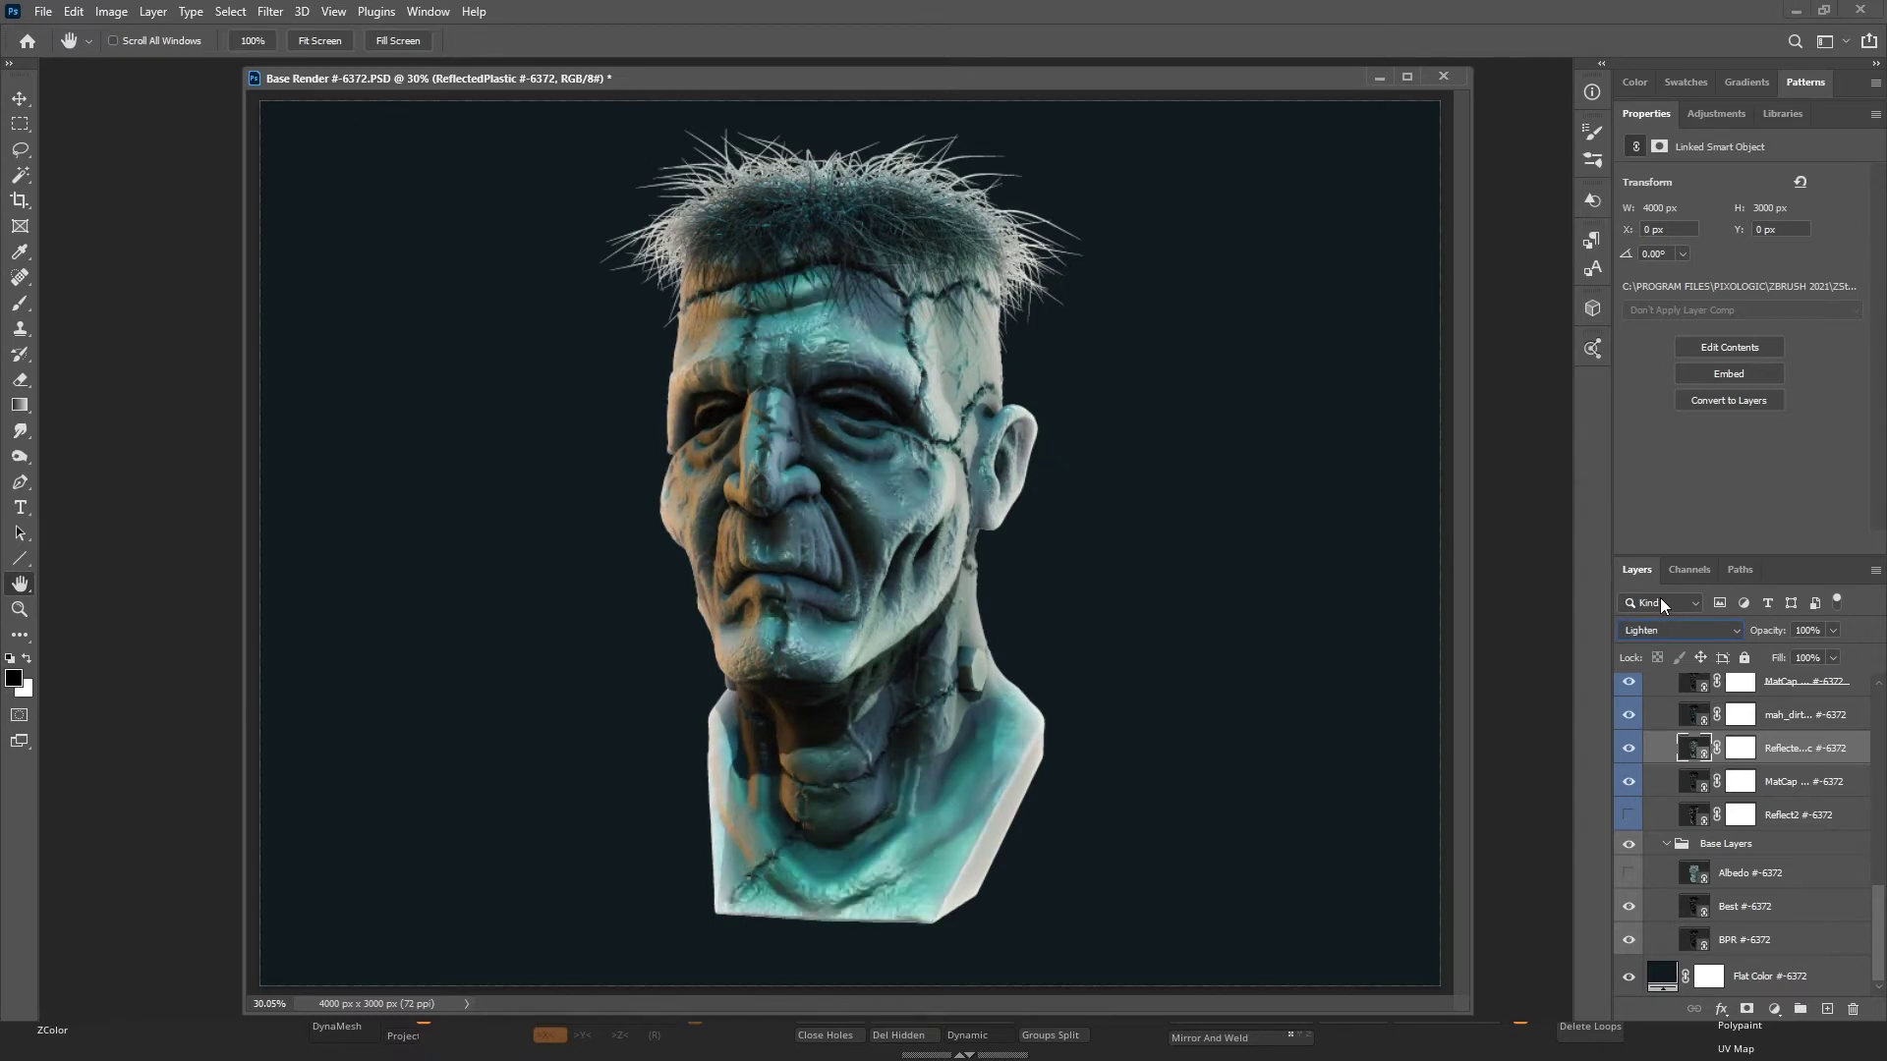
pyautogui.press('Down')
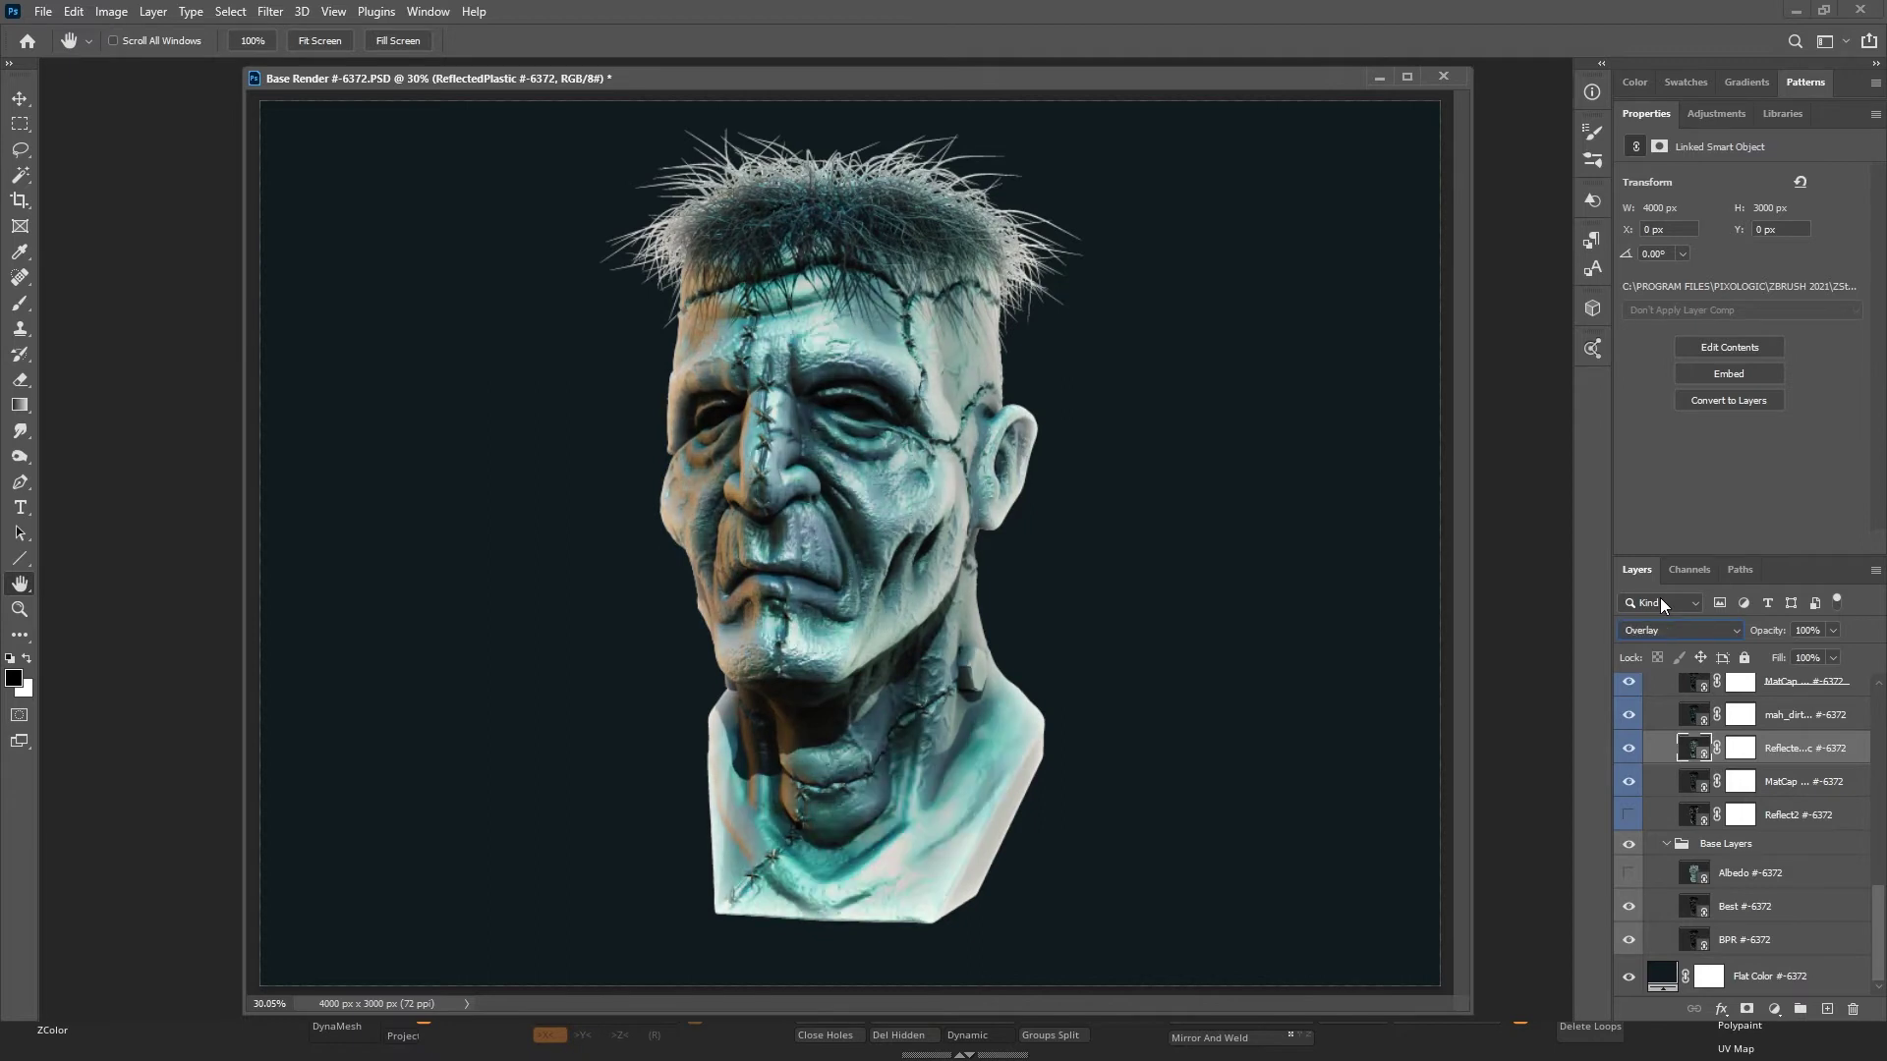
pyautogui.press('Down')
pyautogui.press('Up')
pyautogui.press('Up')
pyautogui.press('Up')
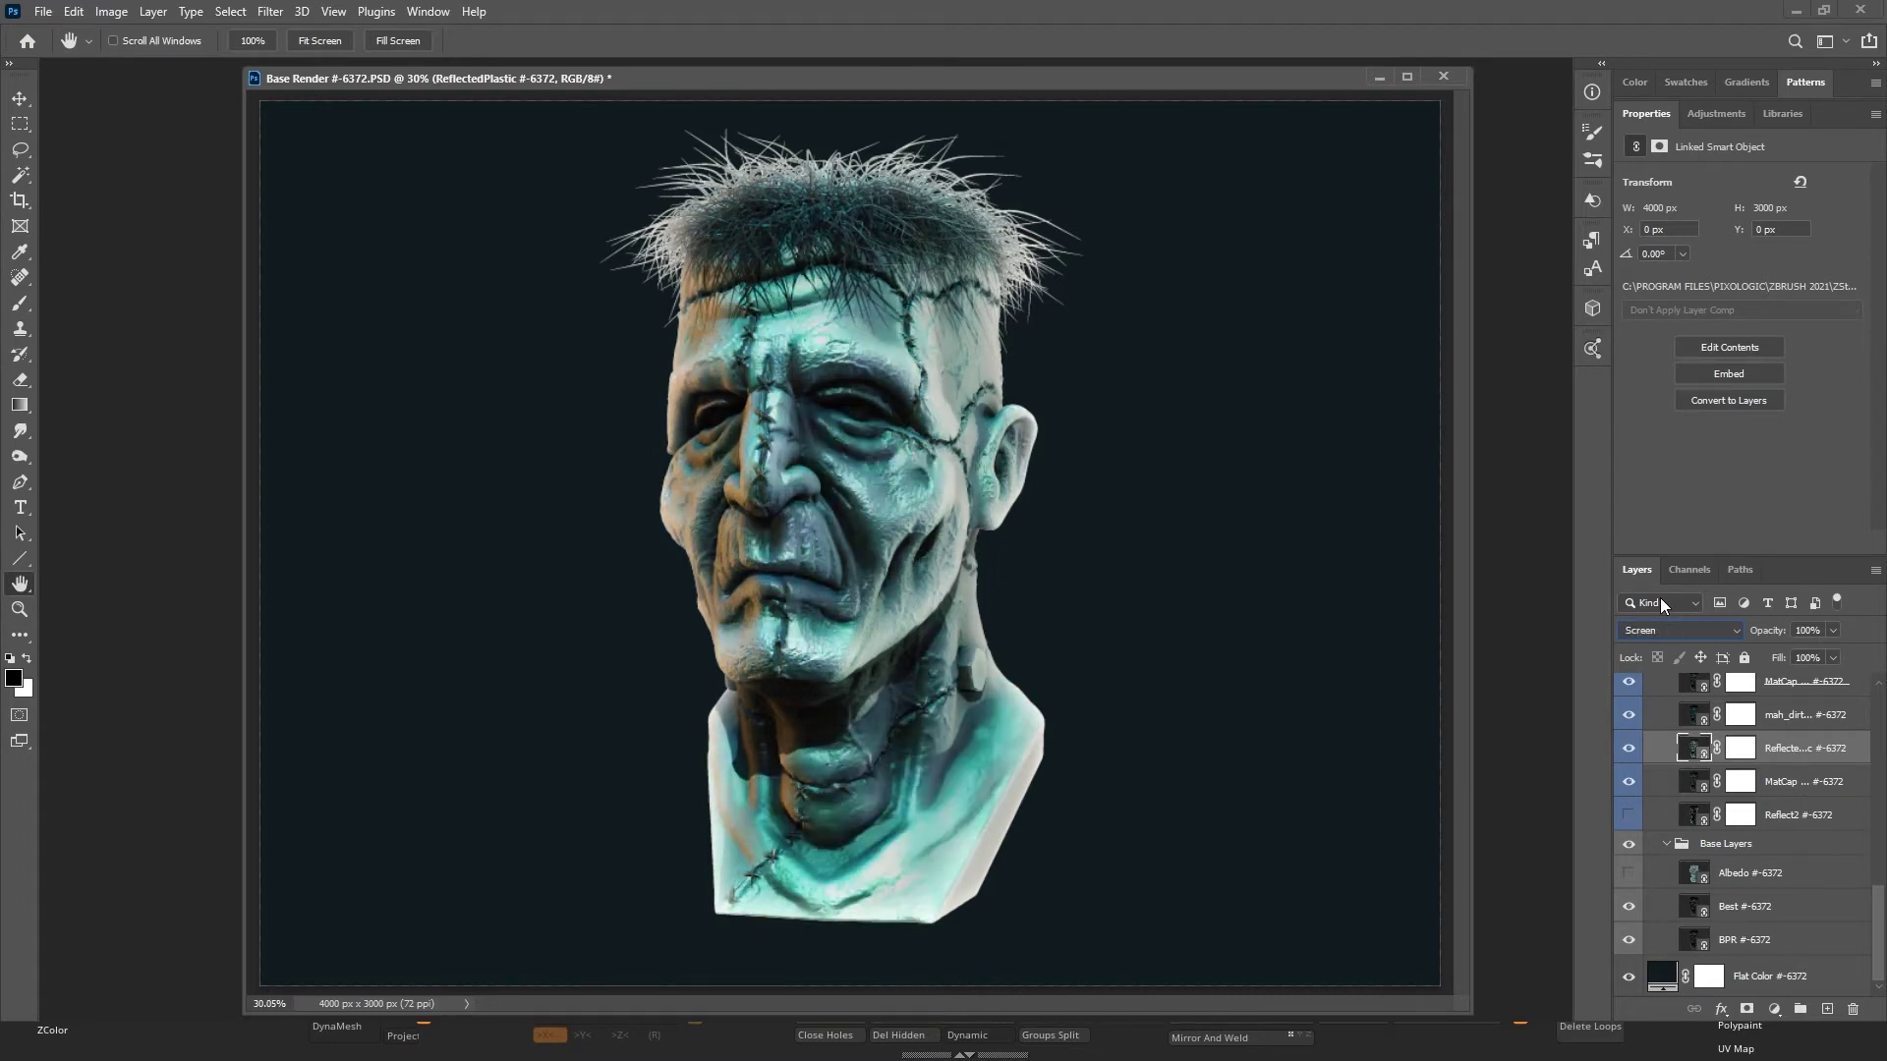
pyautogui.press('Up')
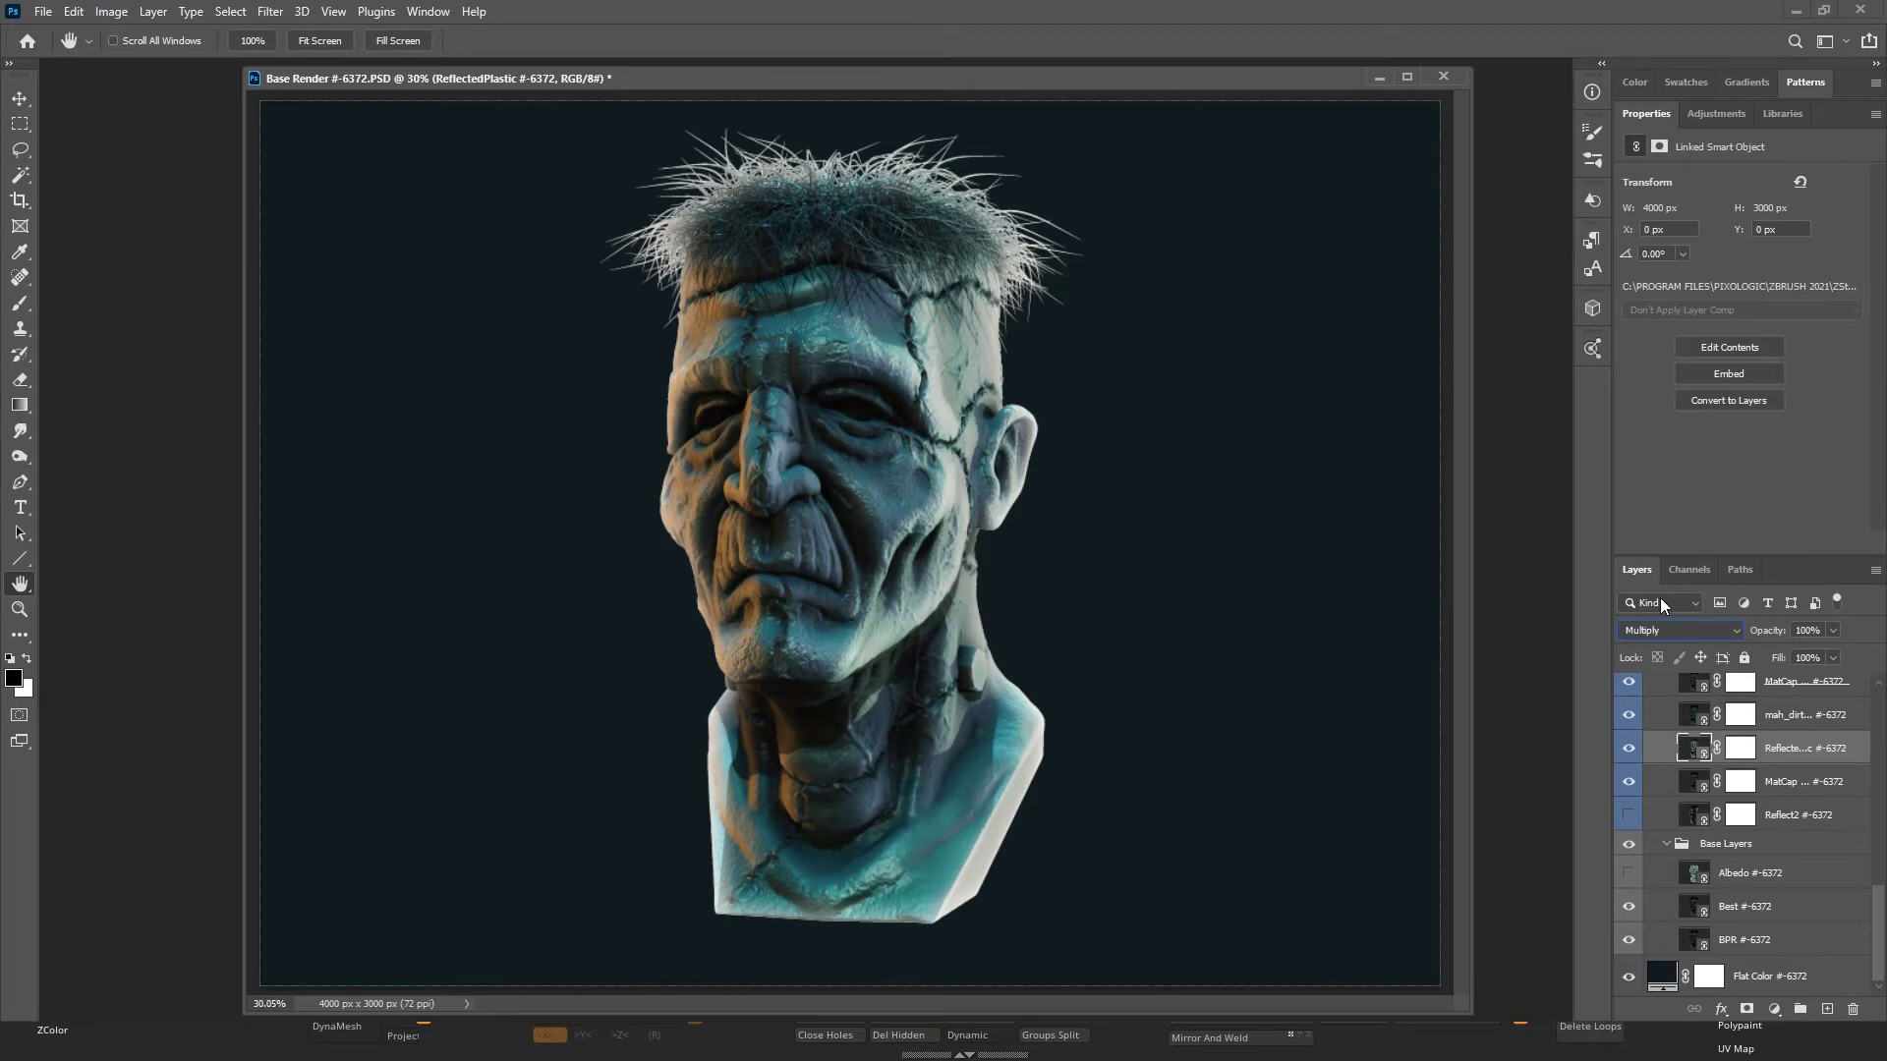
pyautogui.click(1834, 636)
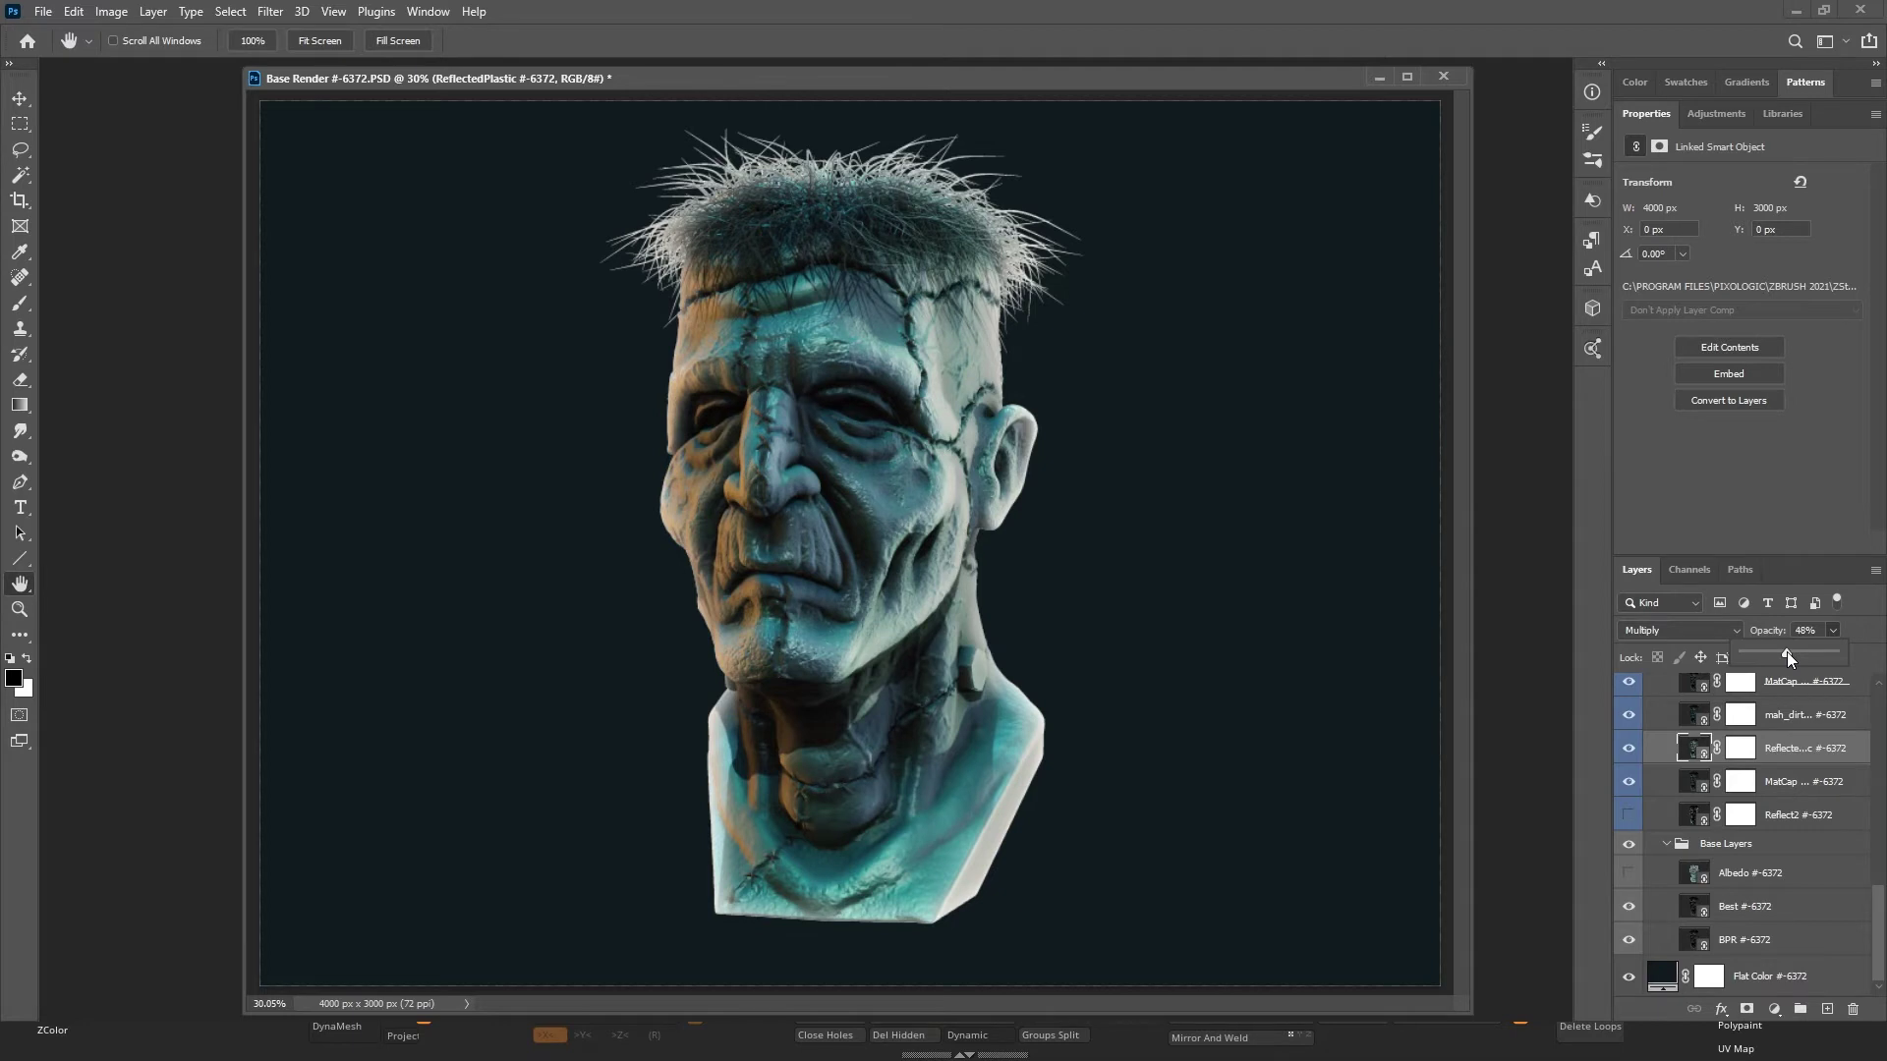
# Examine the graded bust at several magnifications, from a small overview to full size and fitted to the window.
pyautogui.rightClick(1087, 546)
pyautogui.click(1111, 558)
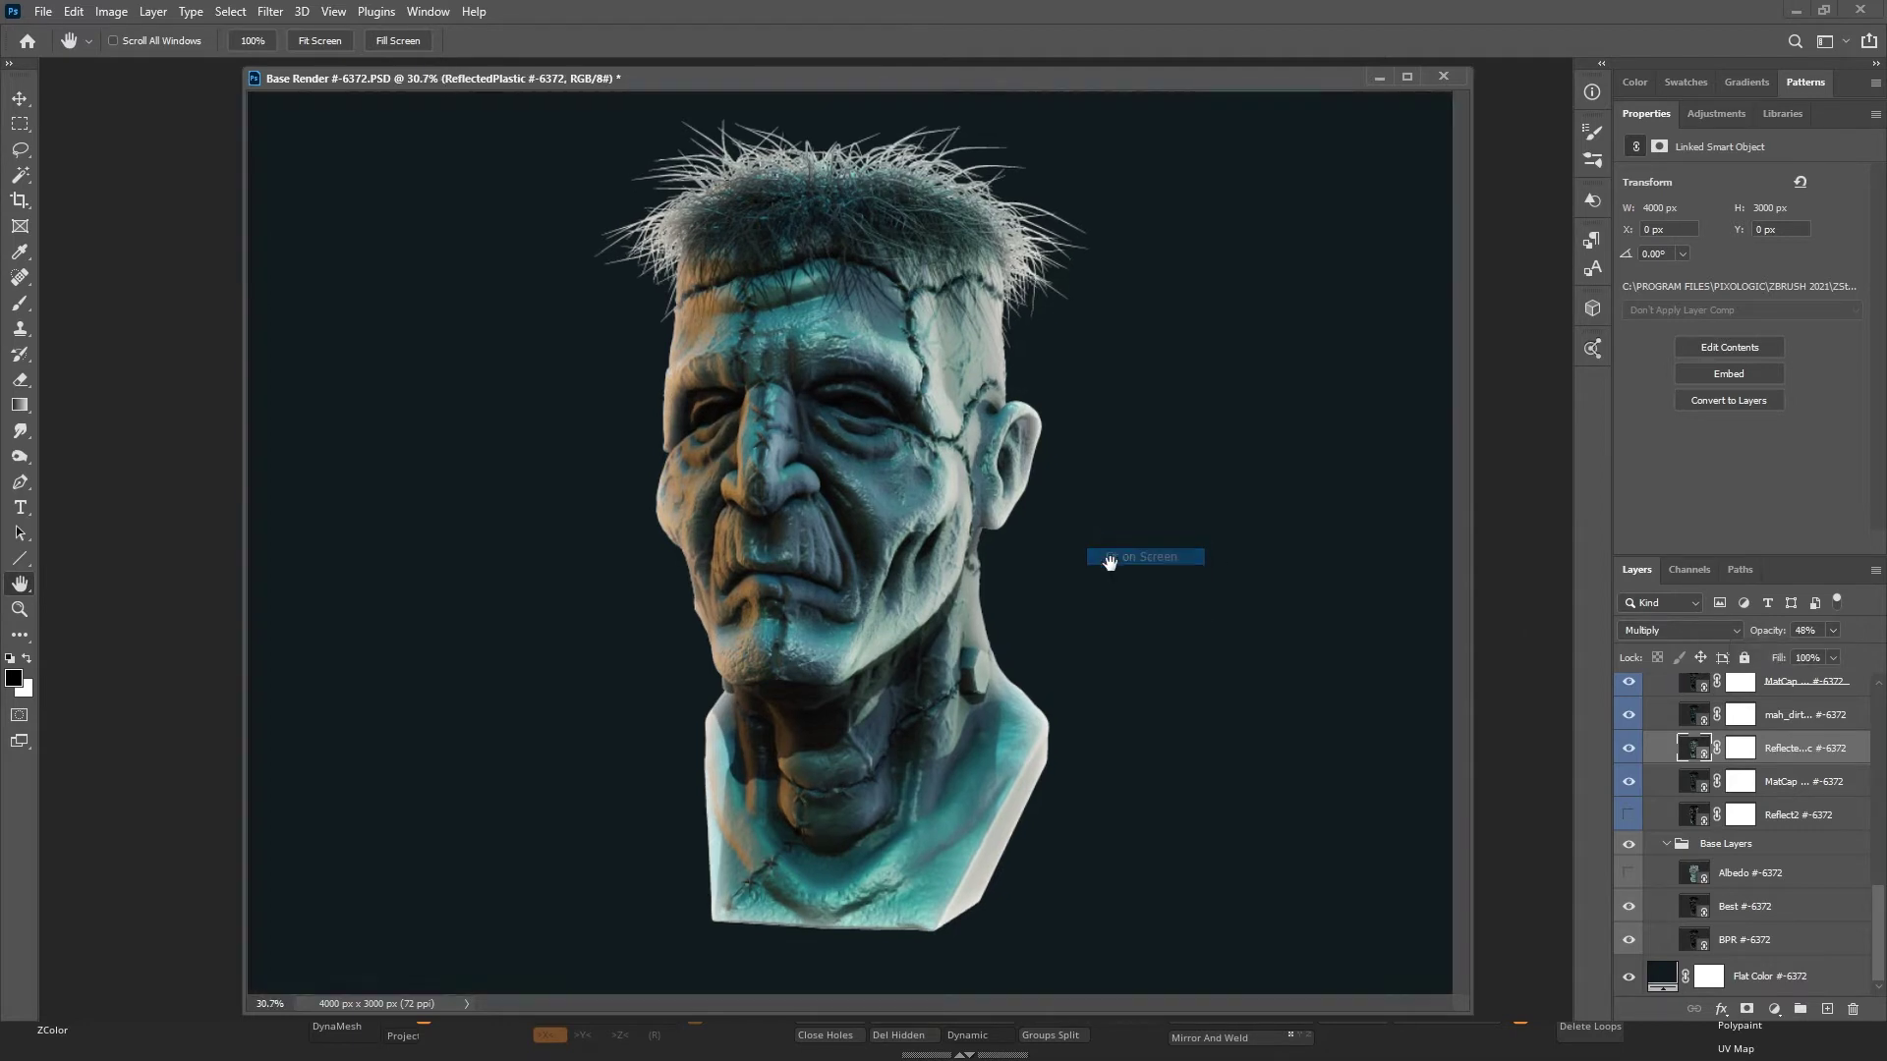
pyautogui.scroll(-3, 1130, 562)
pyautogui.scroll(3, 1133, 563)
pyautogui.scroll(-3, 1133, 565)
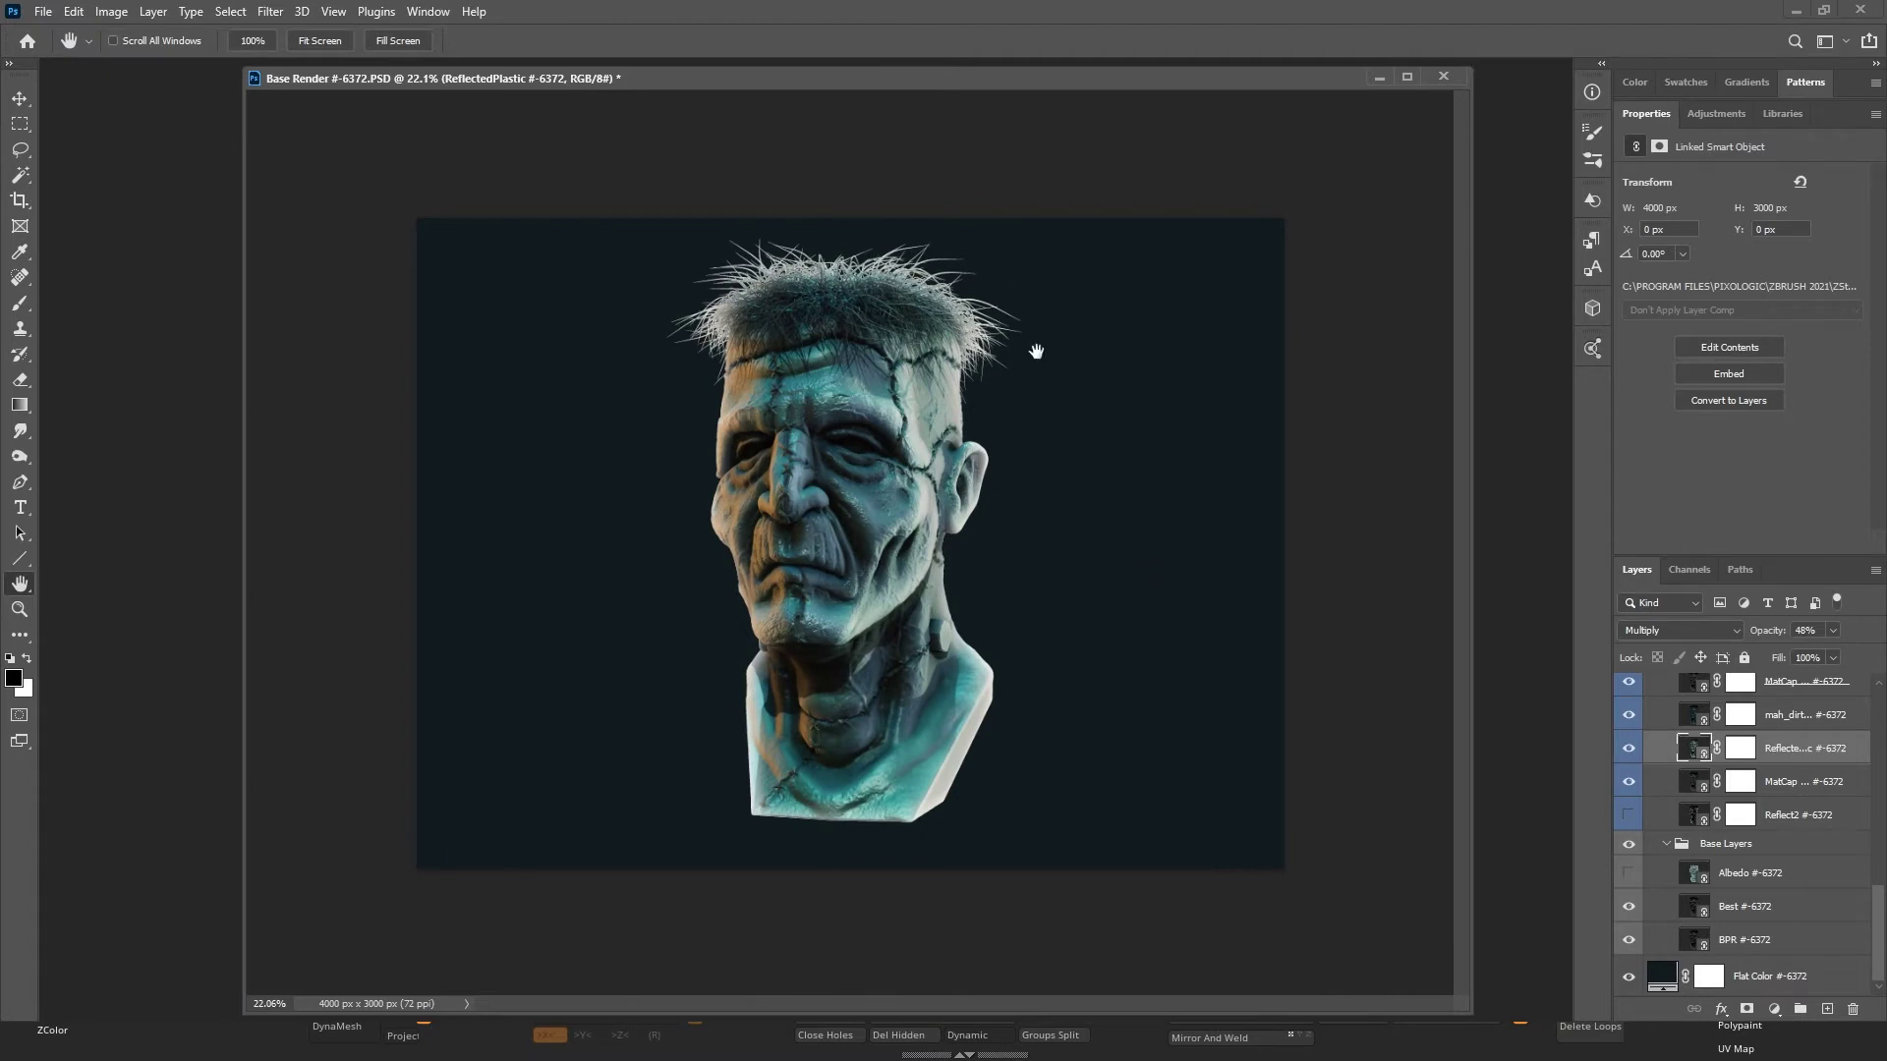
pyautogui.scroll(-1, 1071, 530)
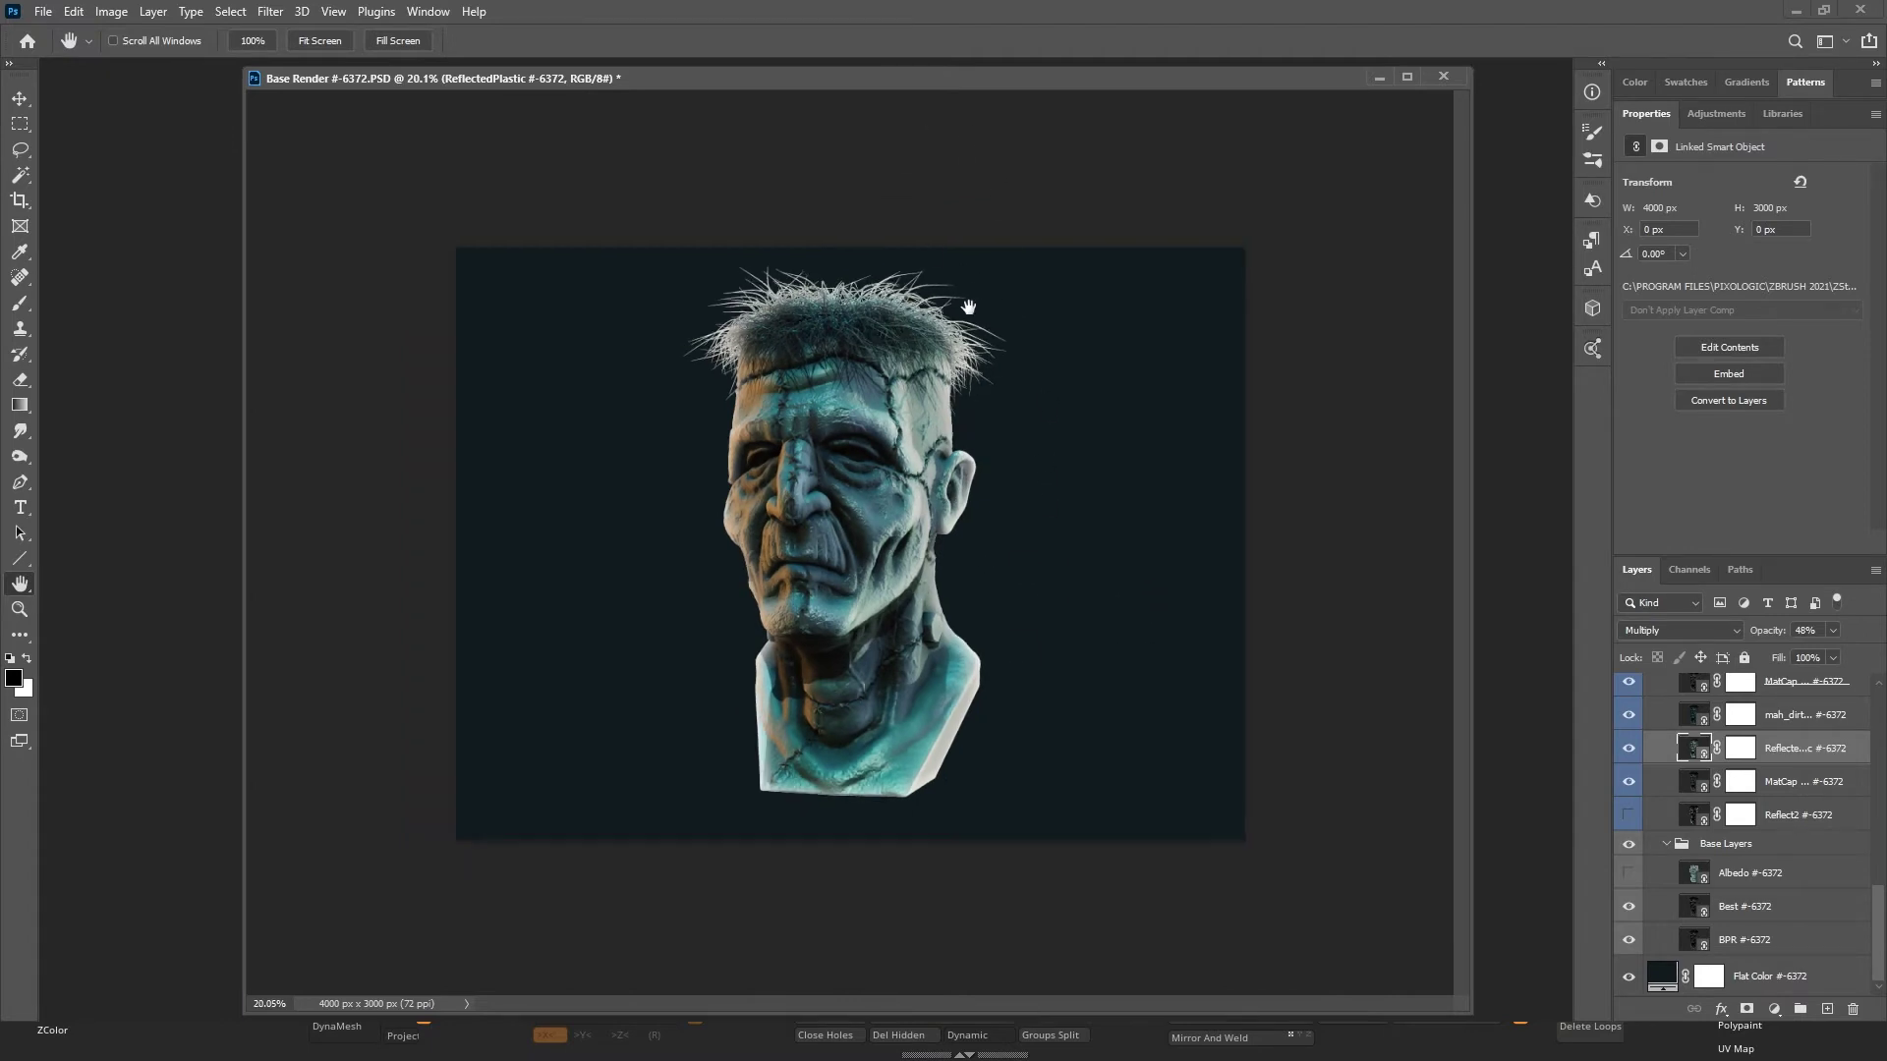
pyautogui.scroll(-1, 968, 307)
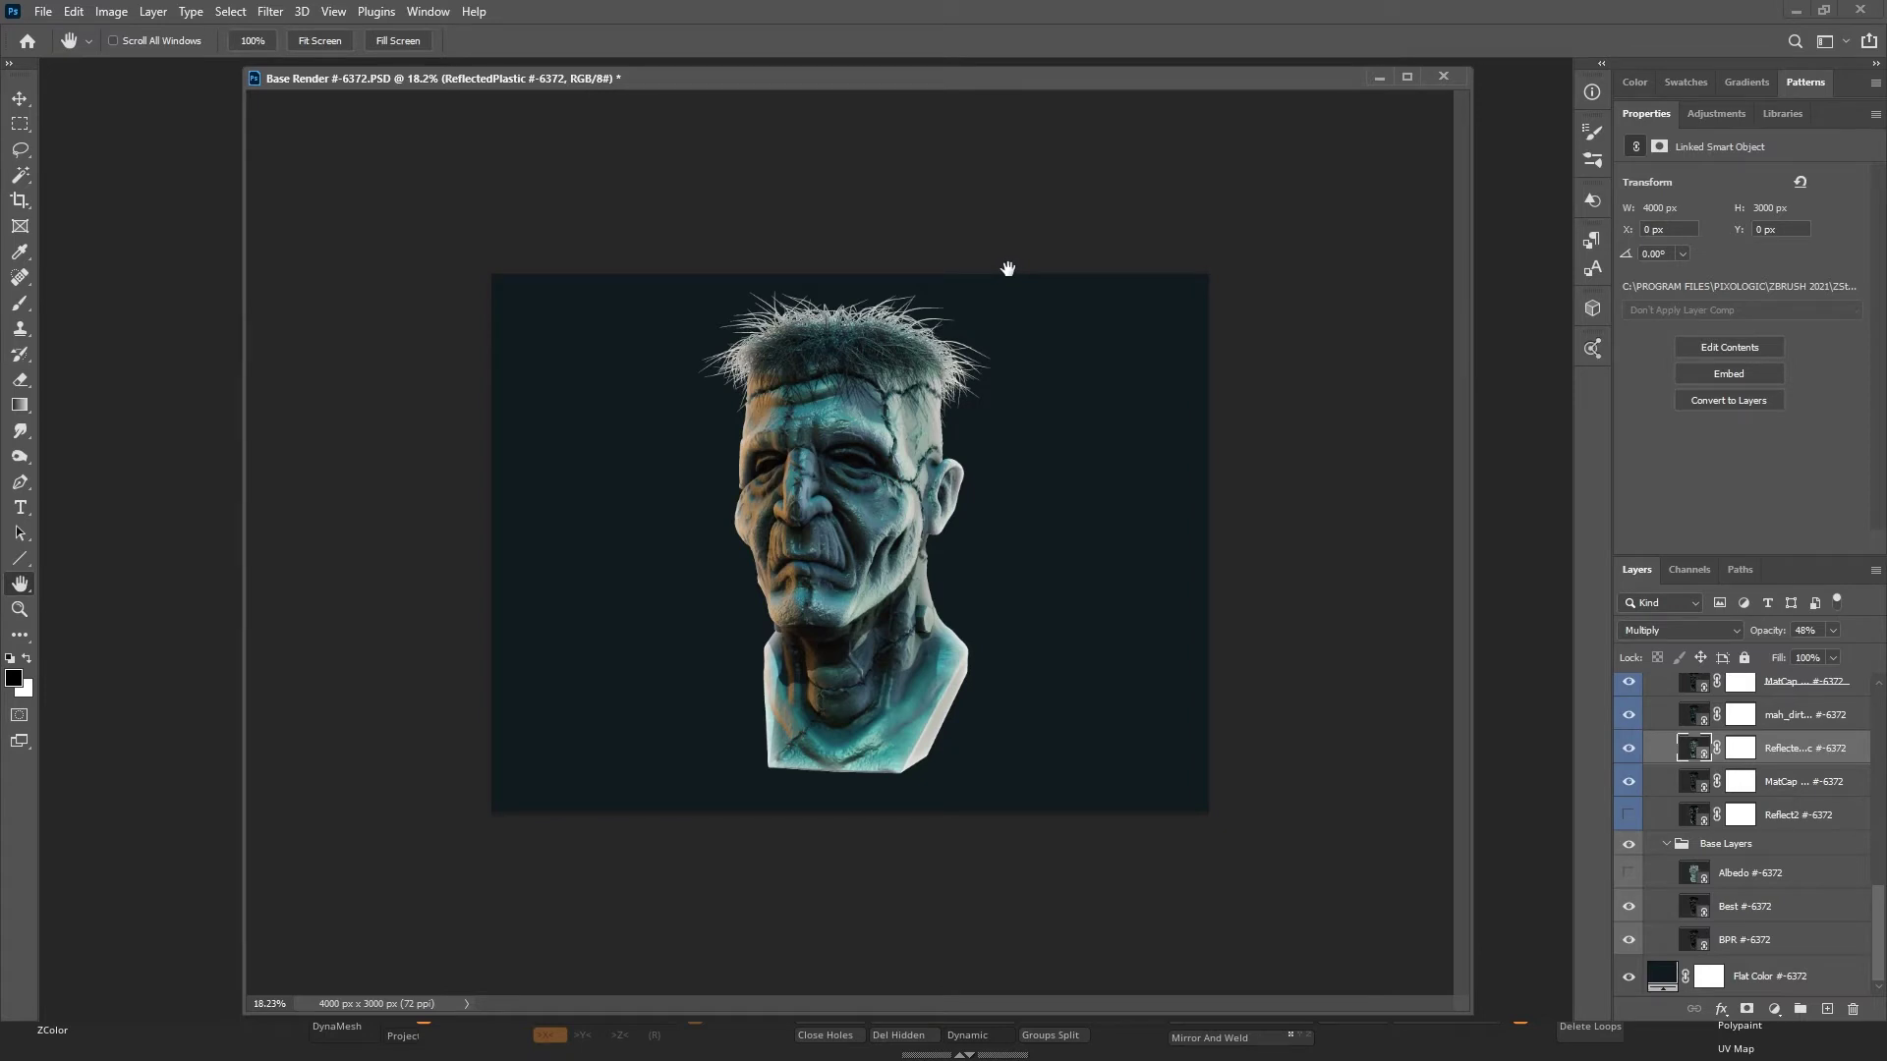
pyautogui.scroll(-1, 1118, 656)
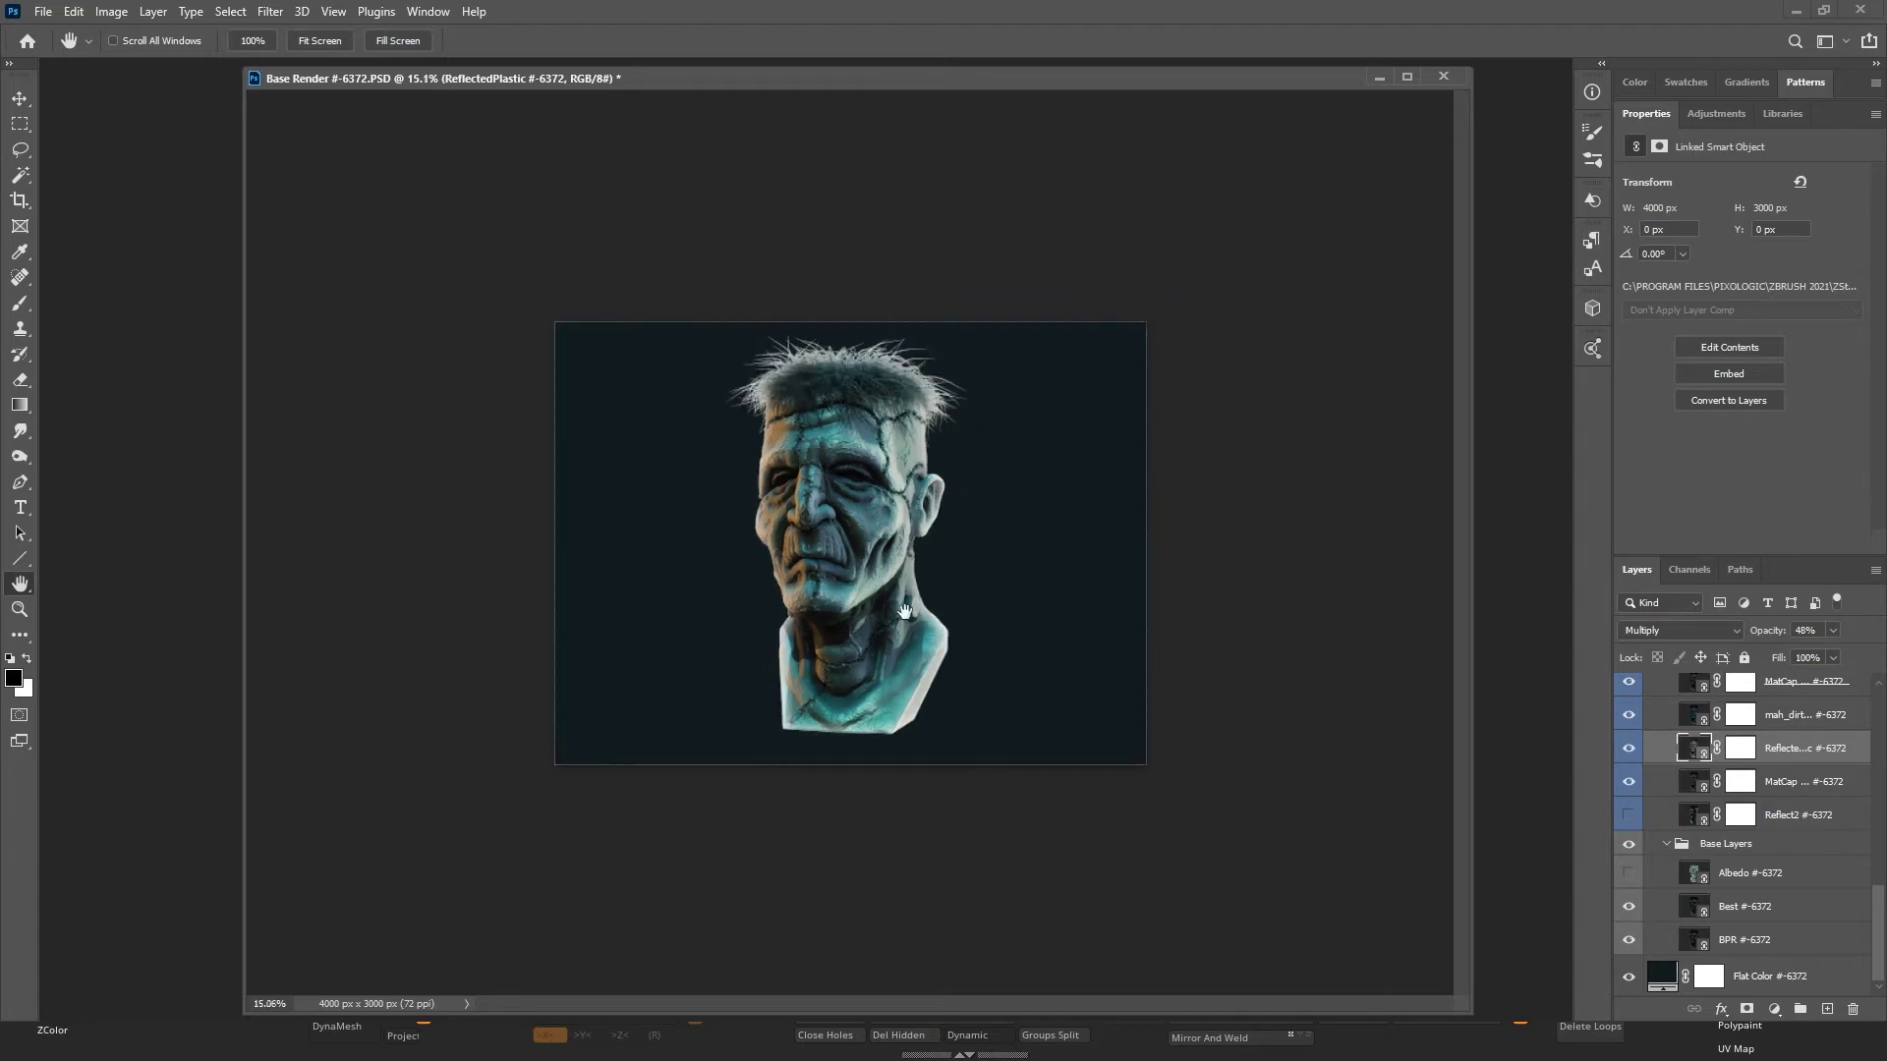
pyautogui.scroll(6, 903, 613)
pyautogui.rightClick(842, 479)
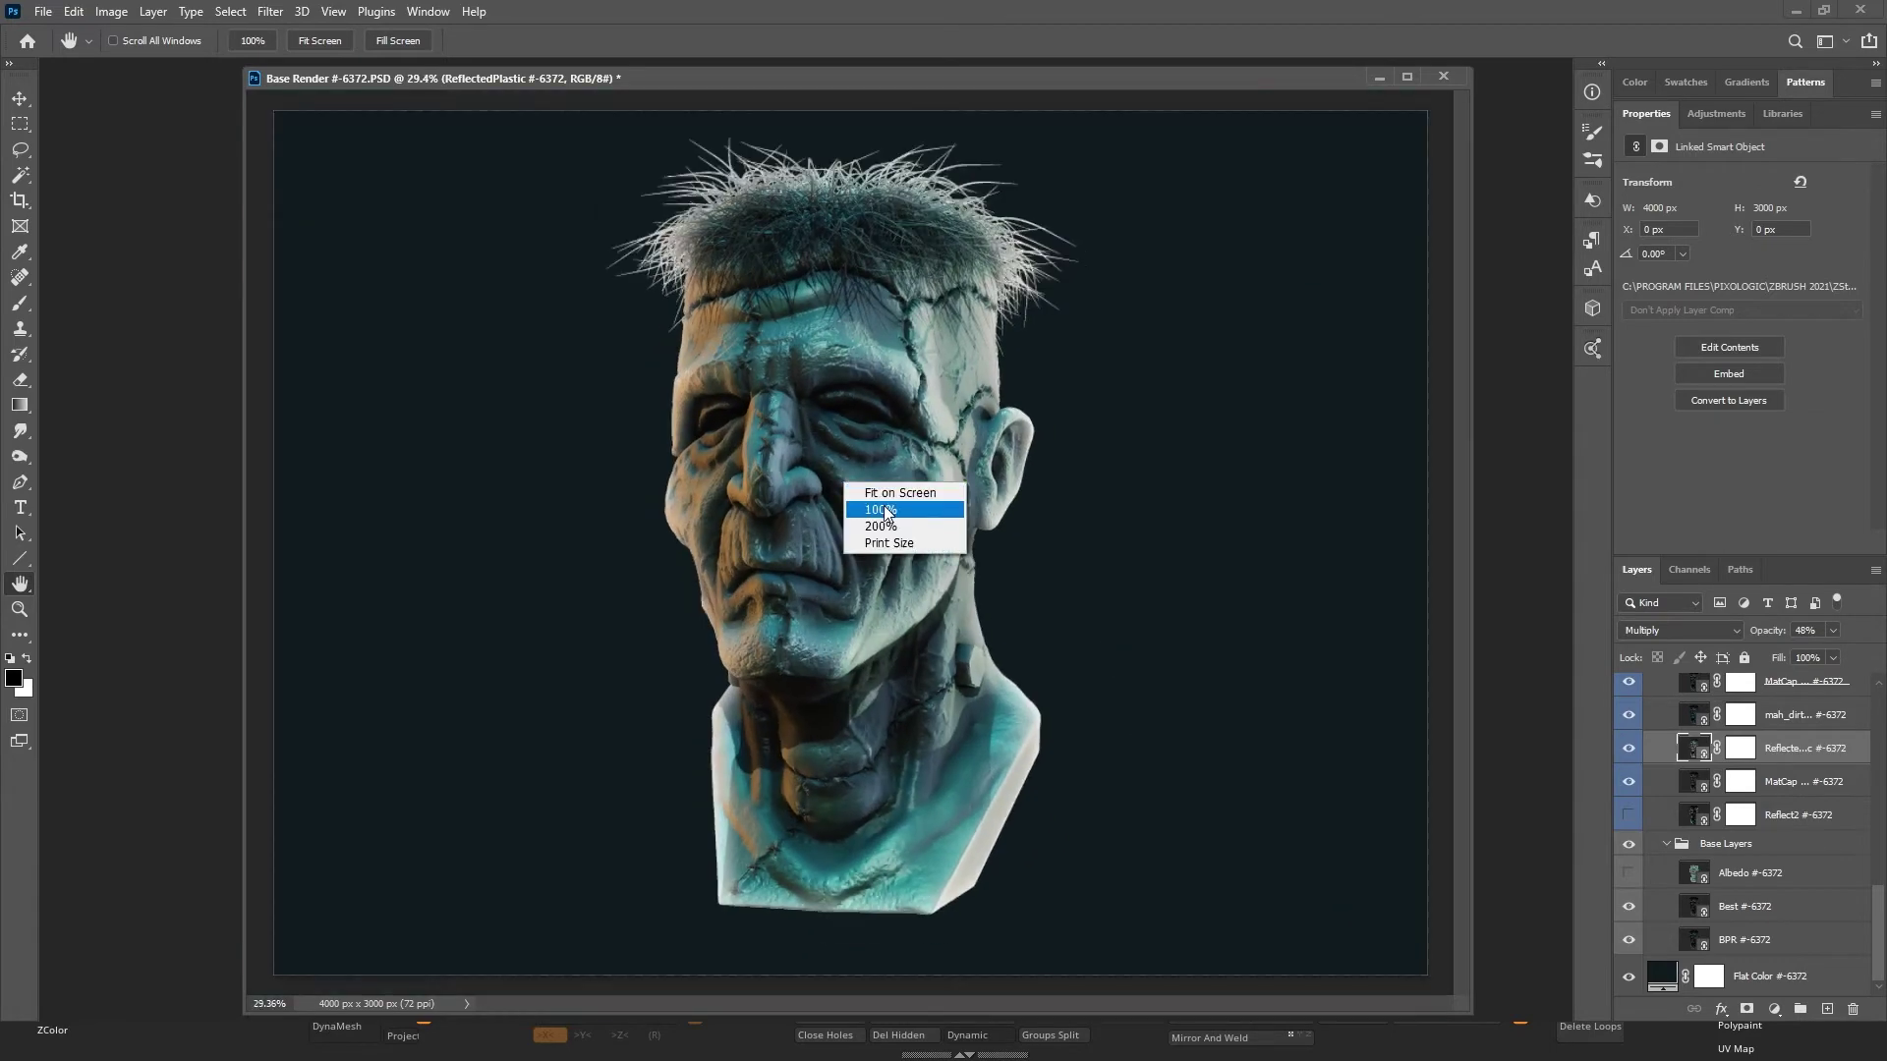
pyautogui.click(898, 515)
pyautogui.rightClick(876, 499)
pyautogui.click(918, 504)
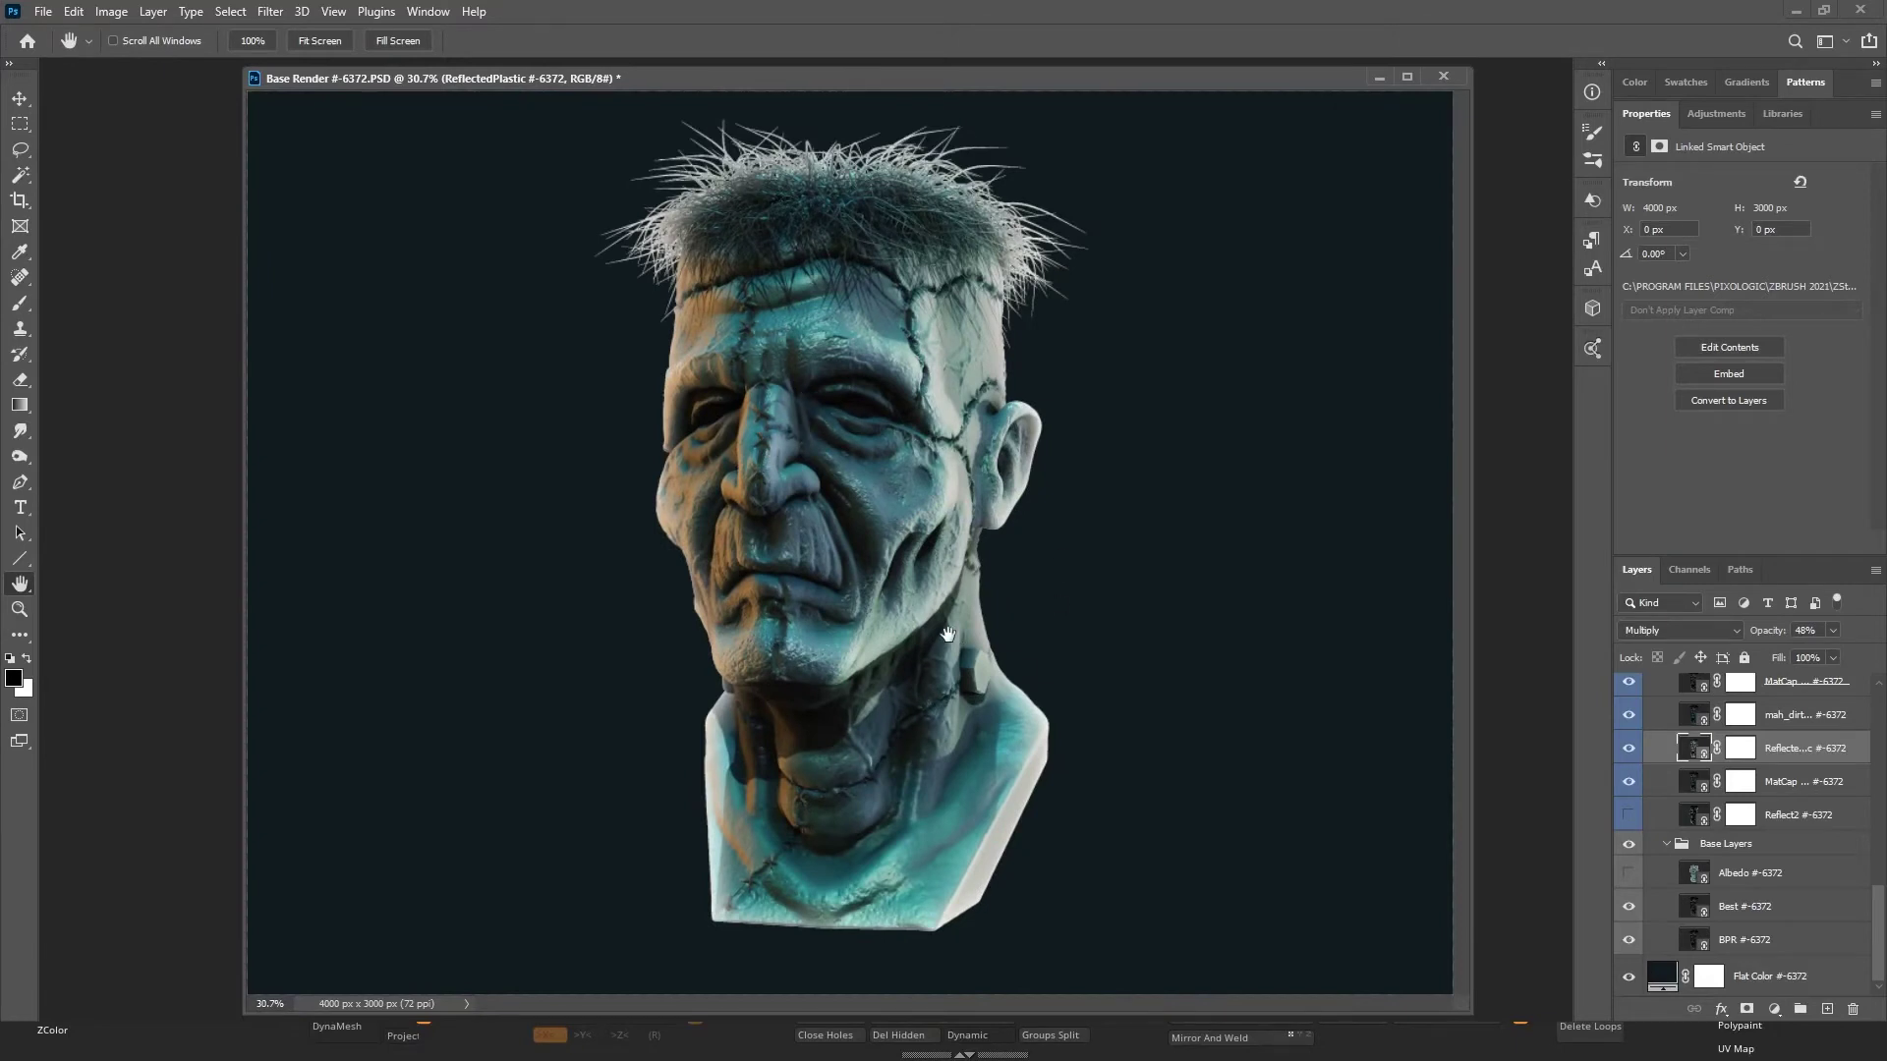
# Add a new empty layer and place it above the ZBrush Render group, outside its mask.
pyautogui.scroll(3, 1752, 825)
pyautogui.scroll(5, 1737, 817)
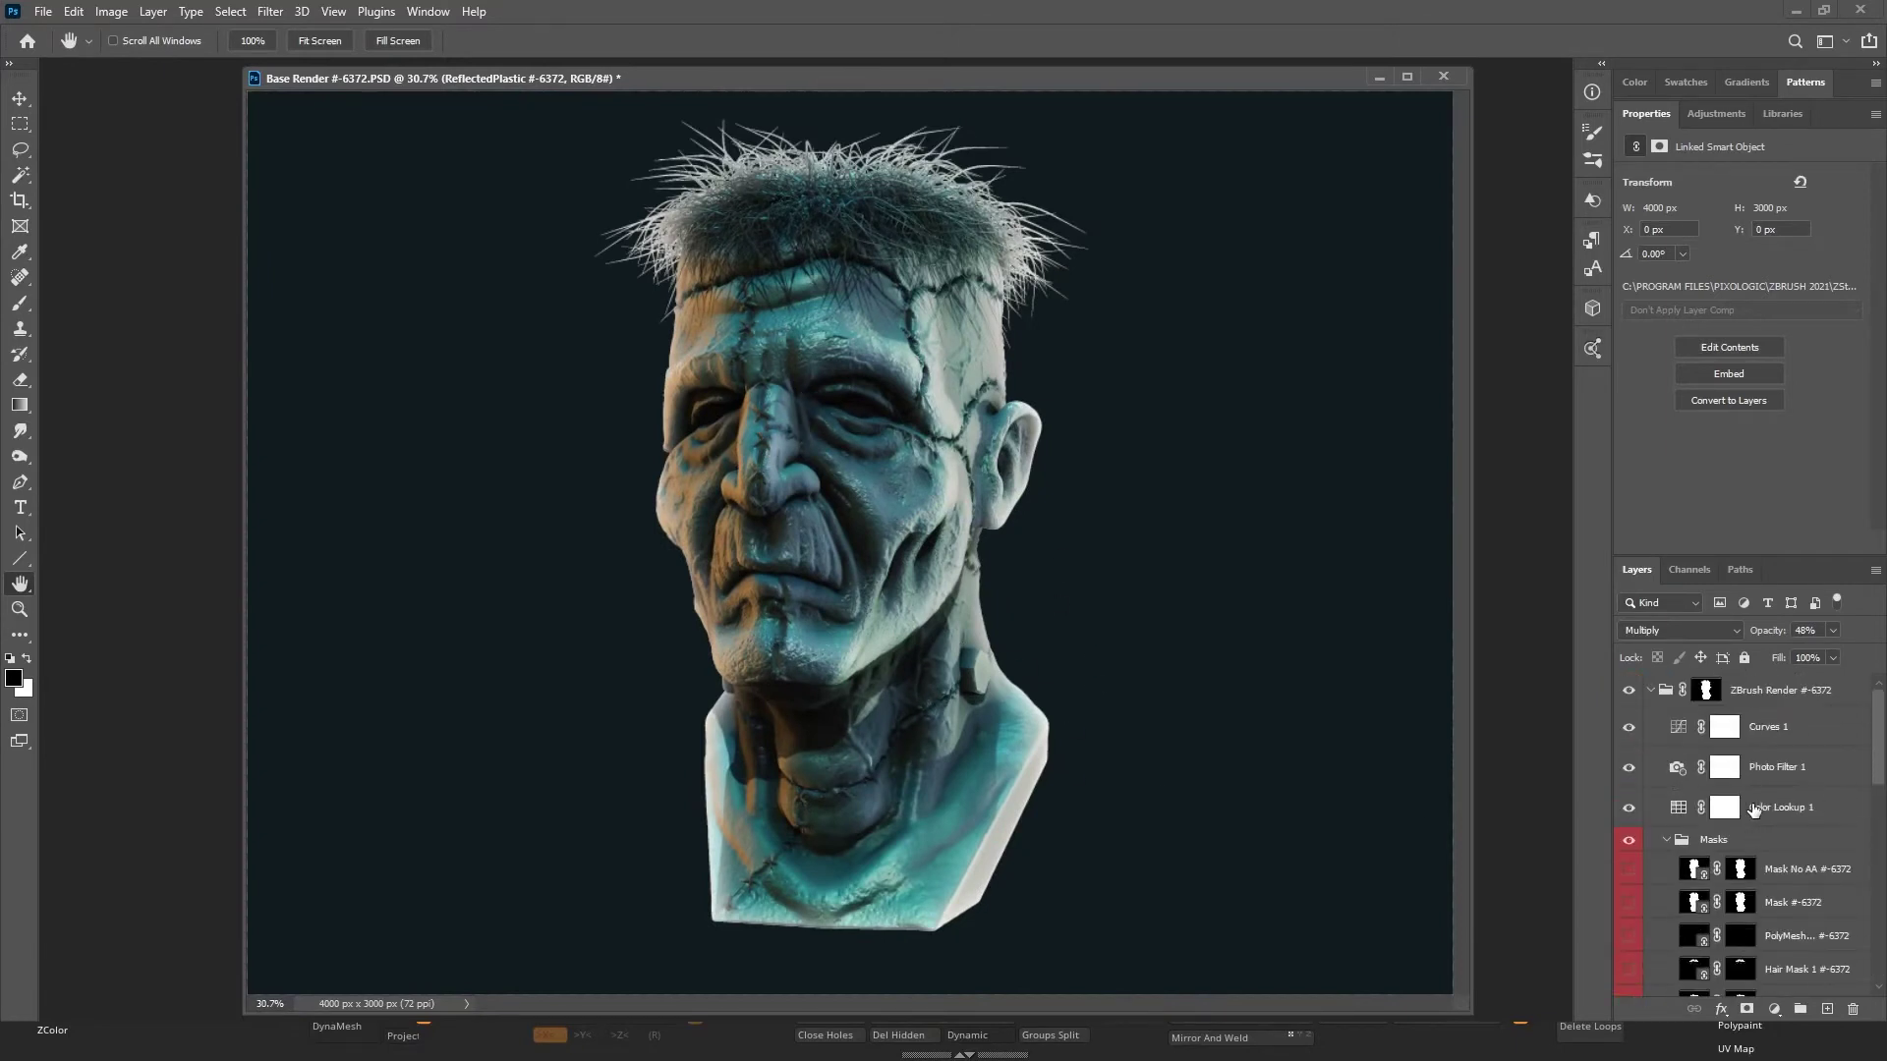
pyautogui.click(1714, 692)
pyautogui.click(1827, 1010)
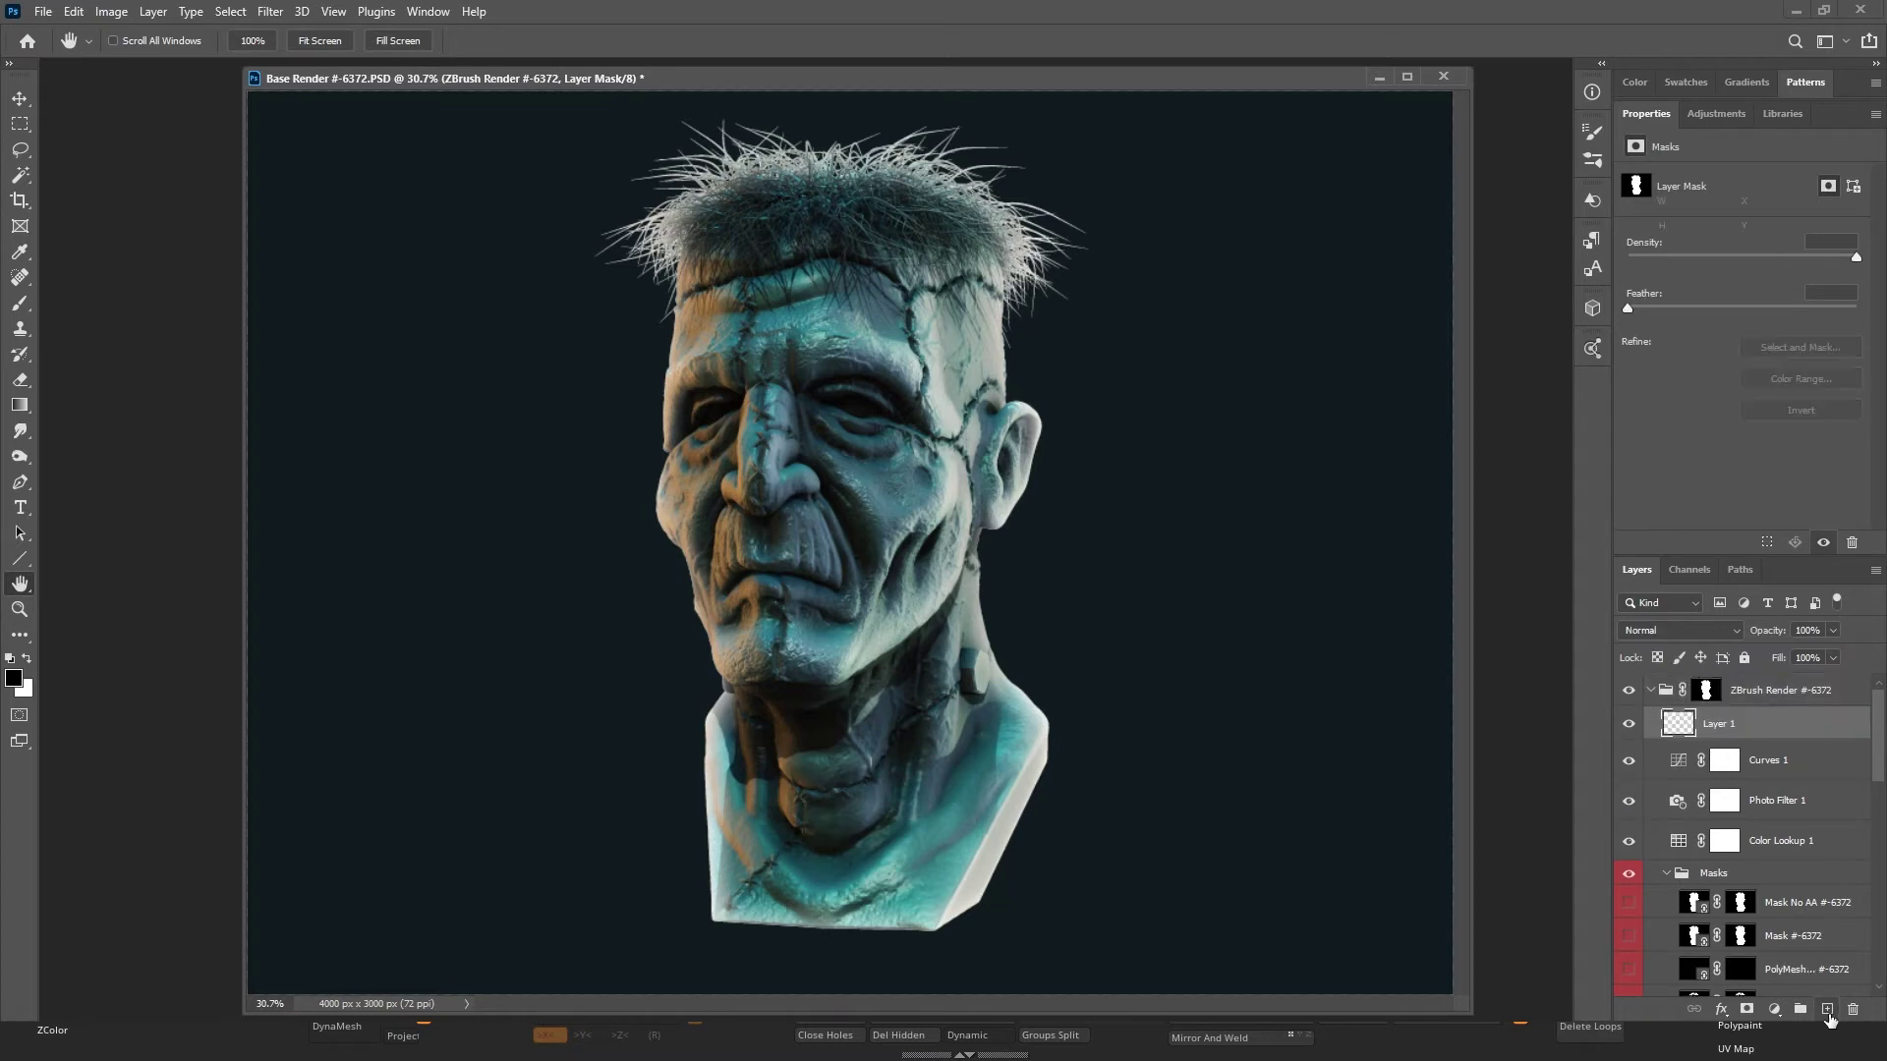
pyautogui.moveTo(1759, 735); pyautogui.dragTo(1759, 673)
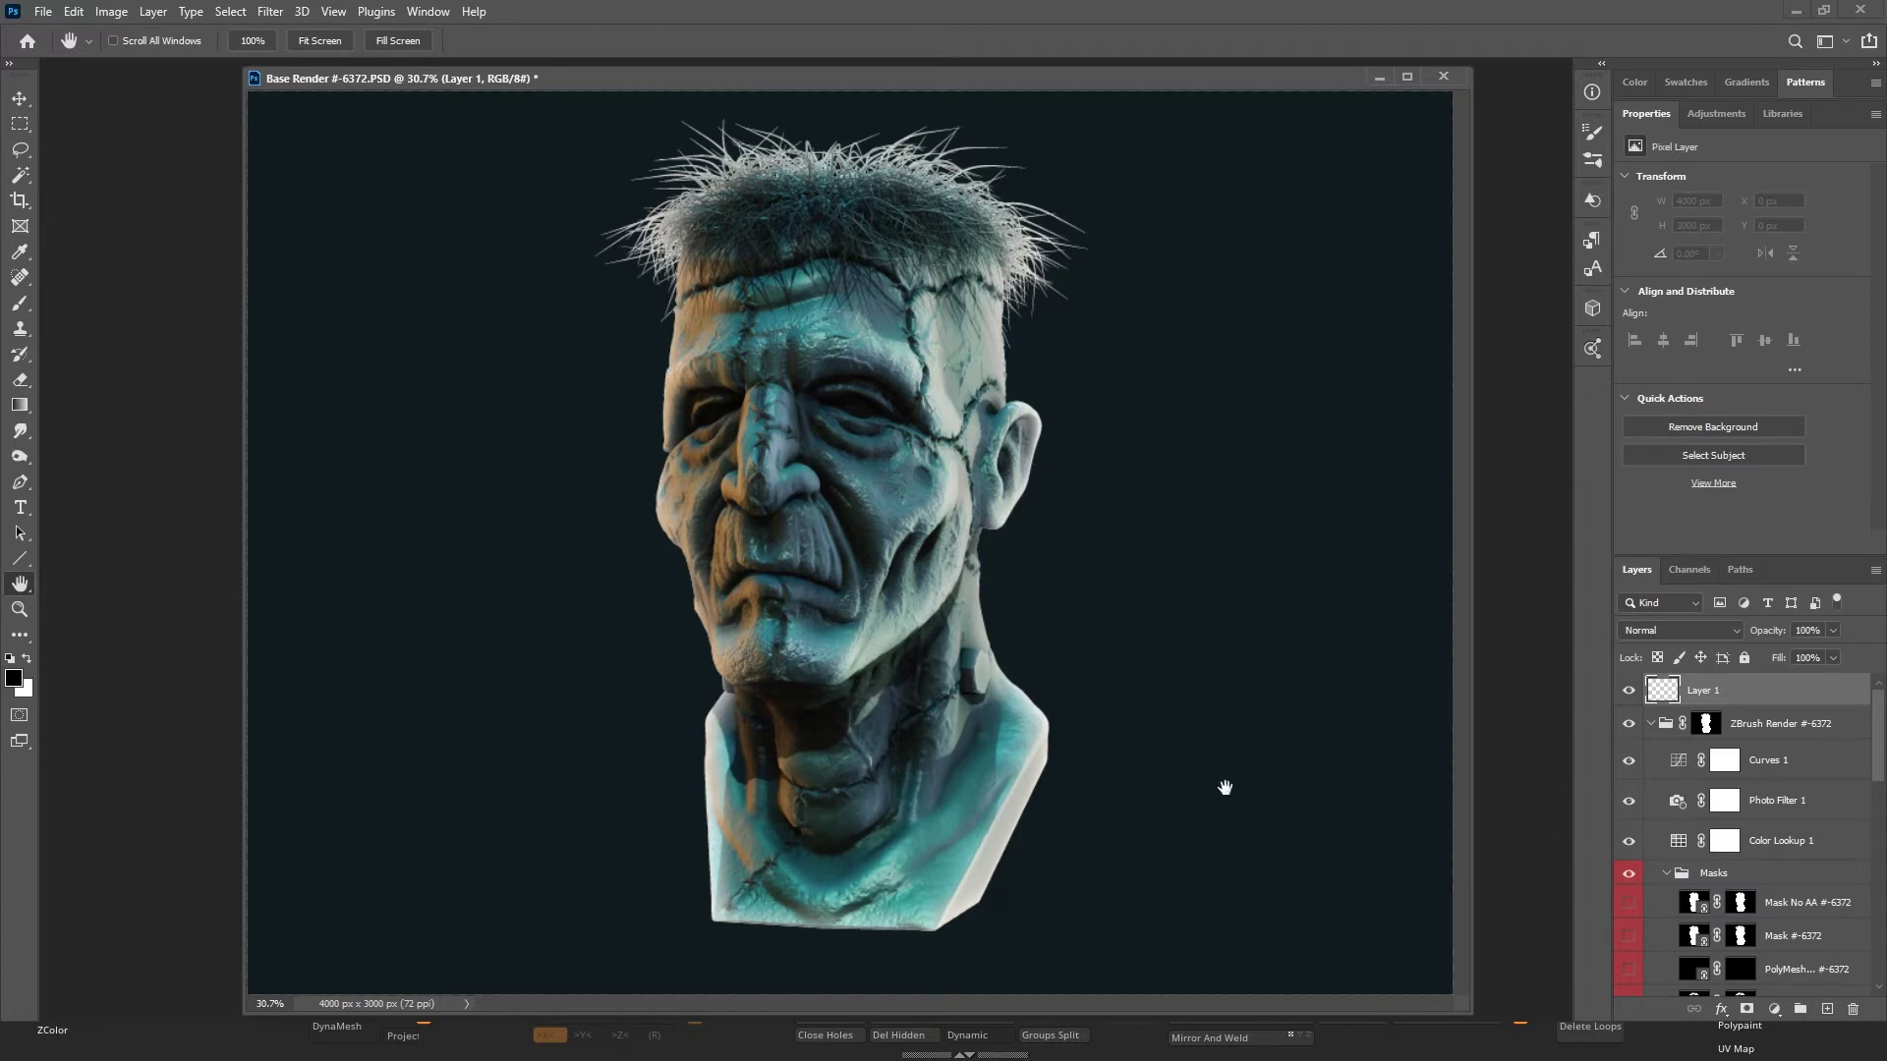
# Extend the canvas height to 4000 pixels from the centre anchor, making it square, and fit the image in view.
pyautogui.scroll(-2, 1221, 784)
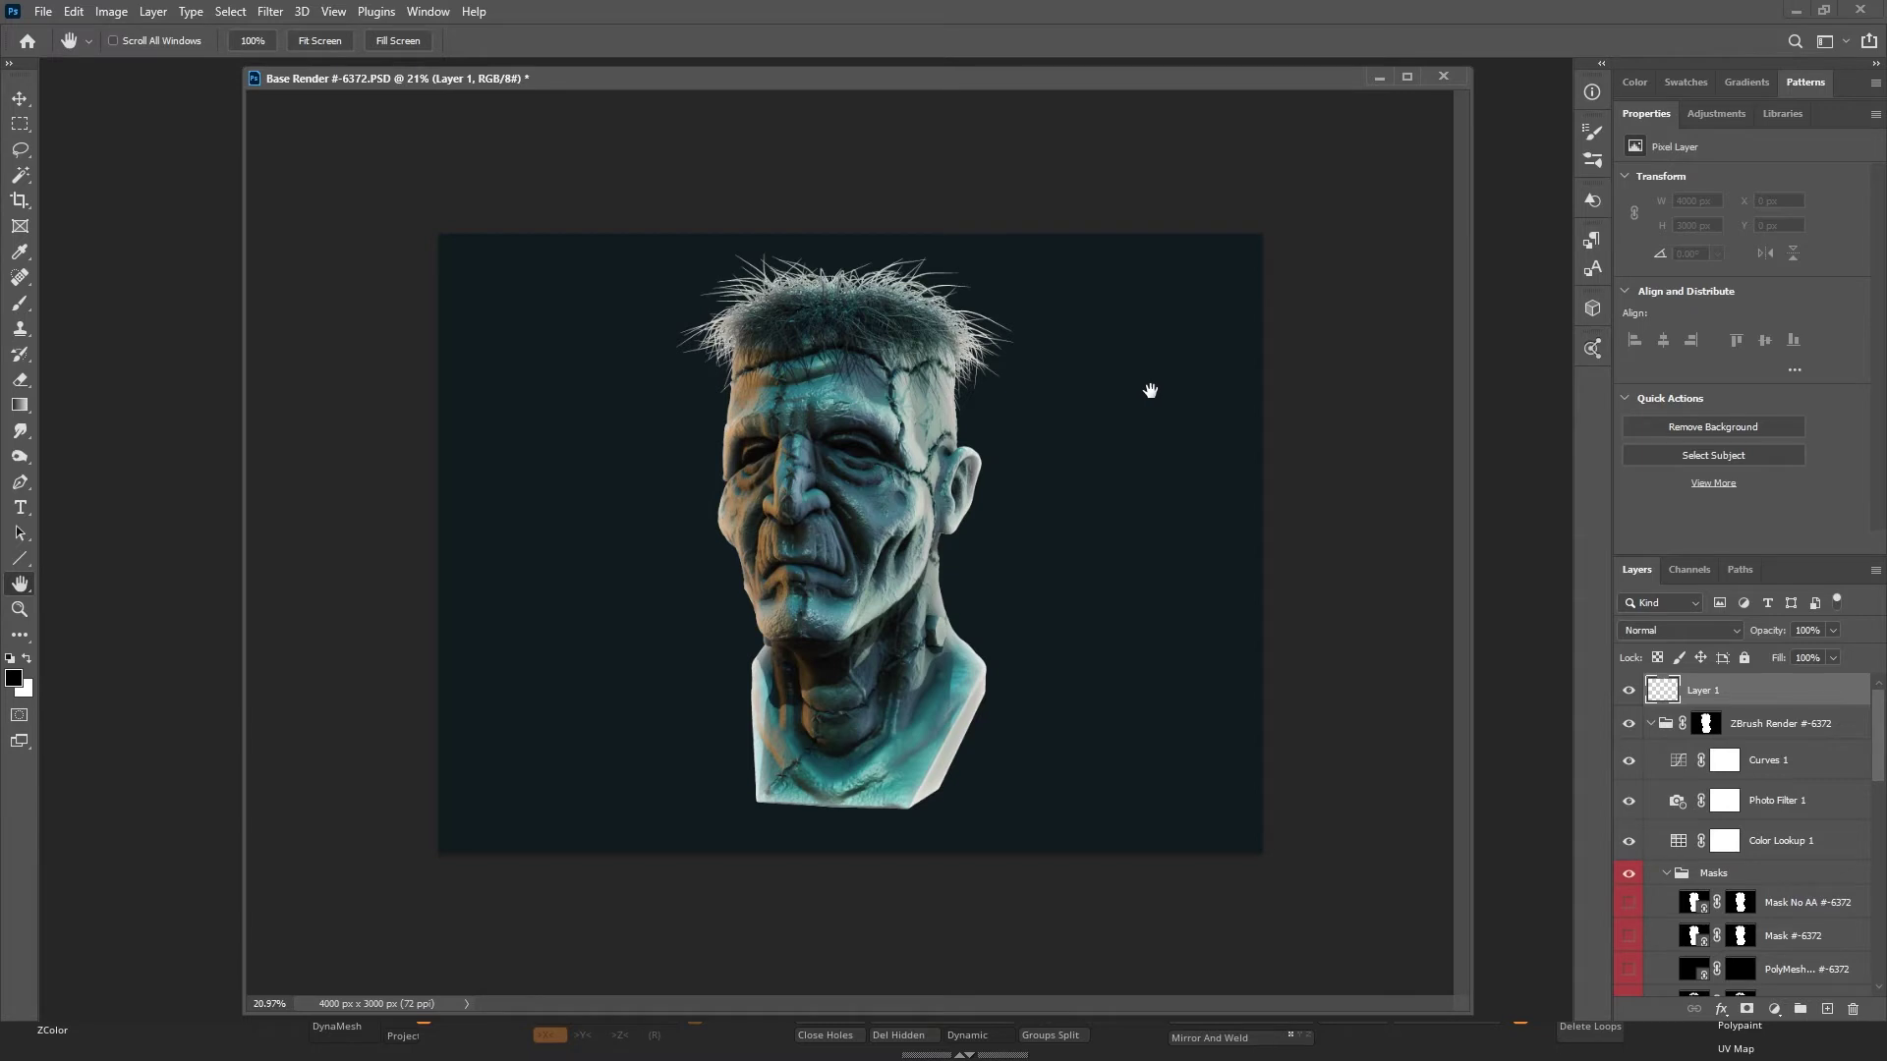
pyautogui.rightClick(1049, 91)
pyautogui.click(1096, 130)
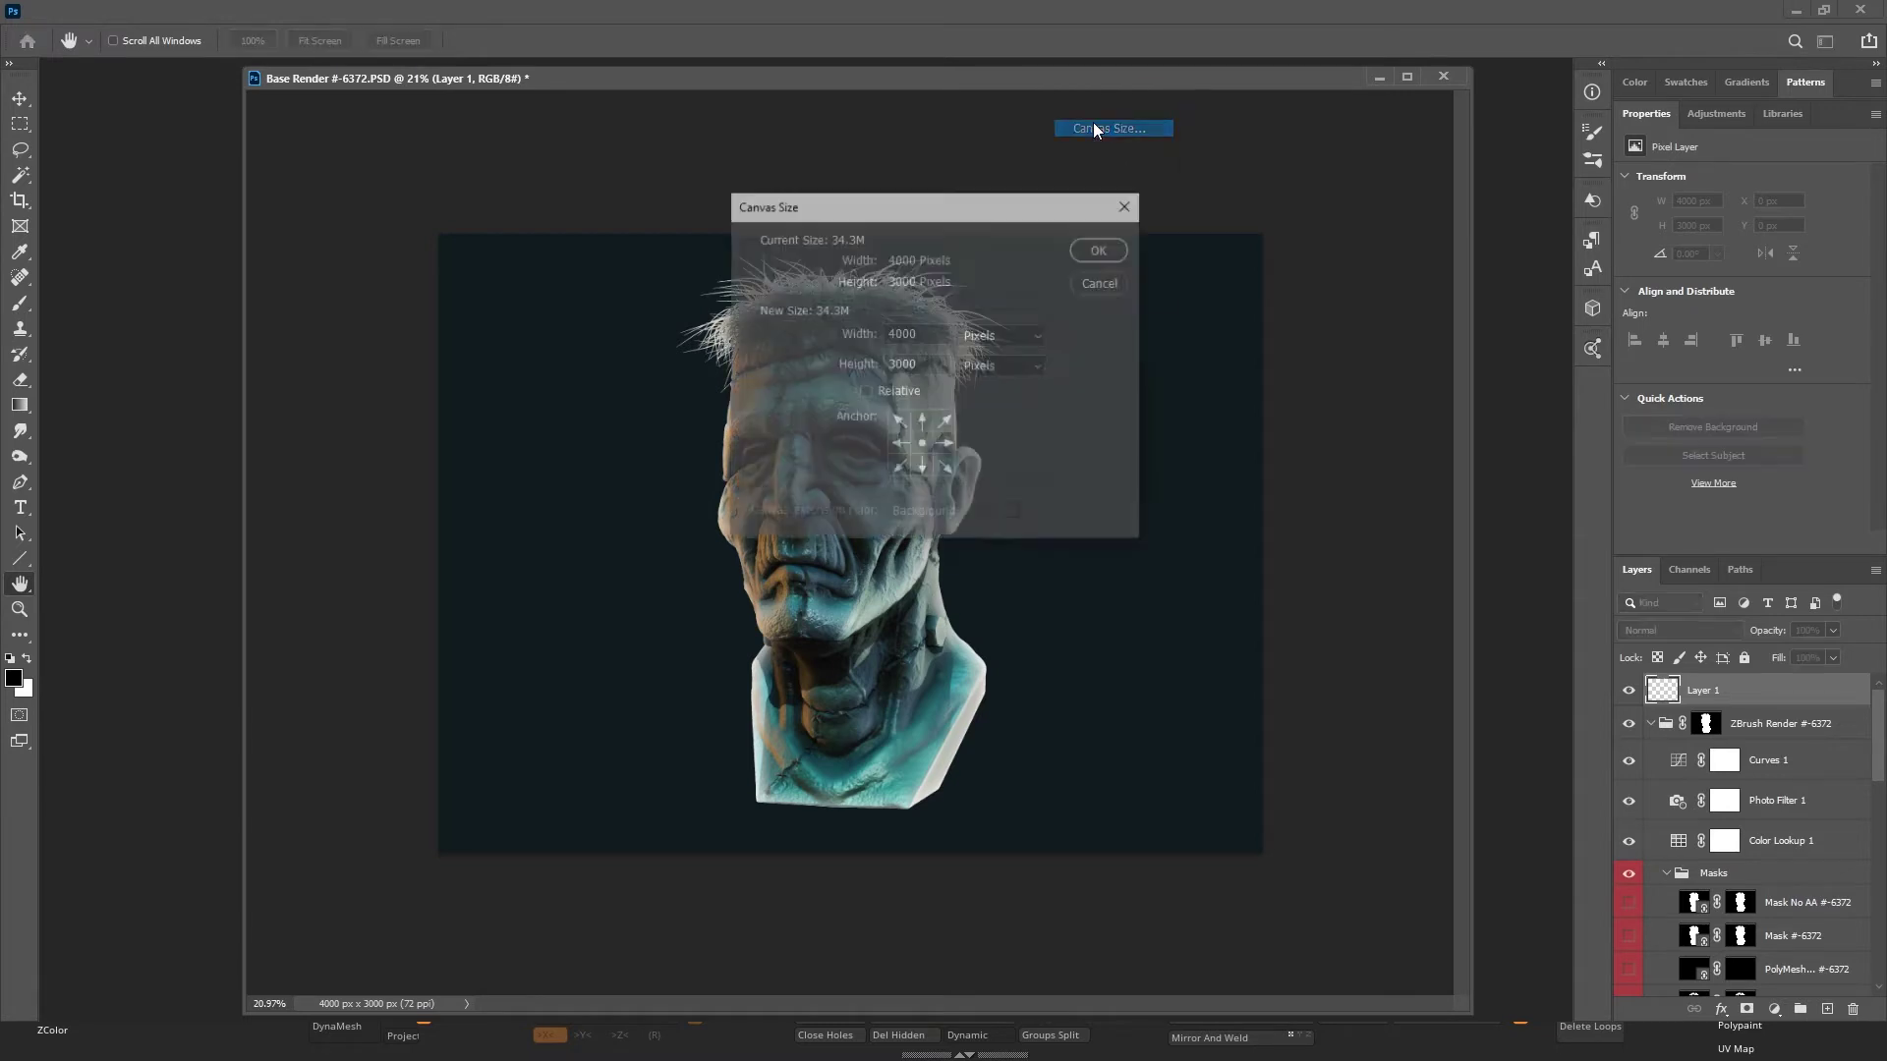
pyautogui.doubleClick(914, 363)
pyautogui.write('4000')
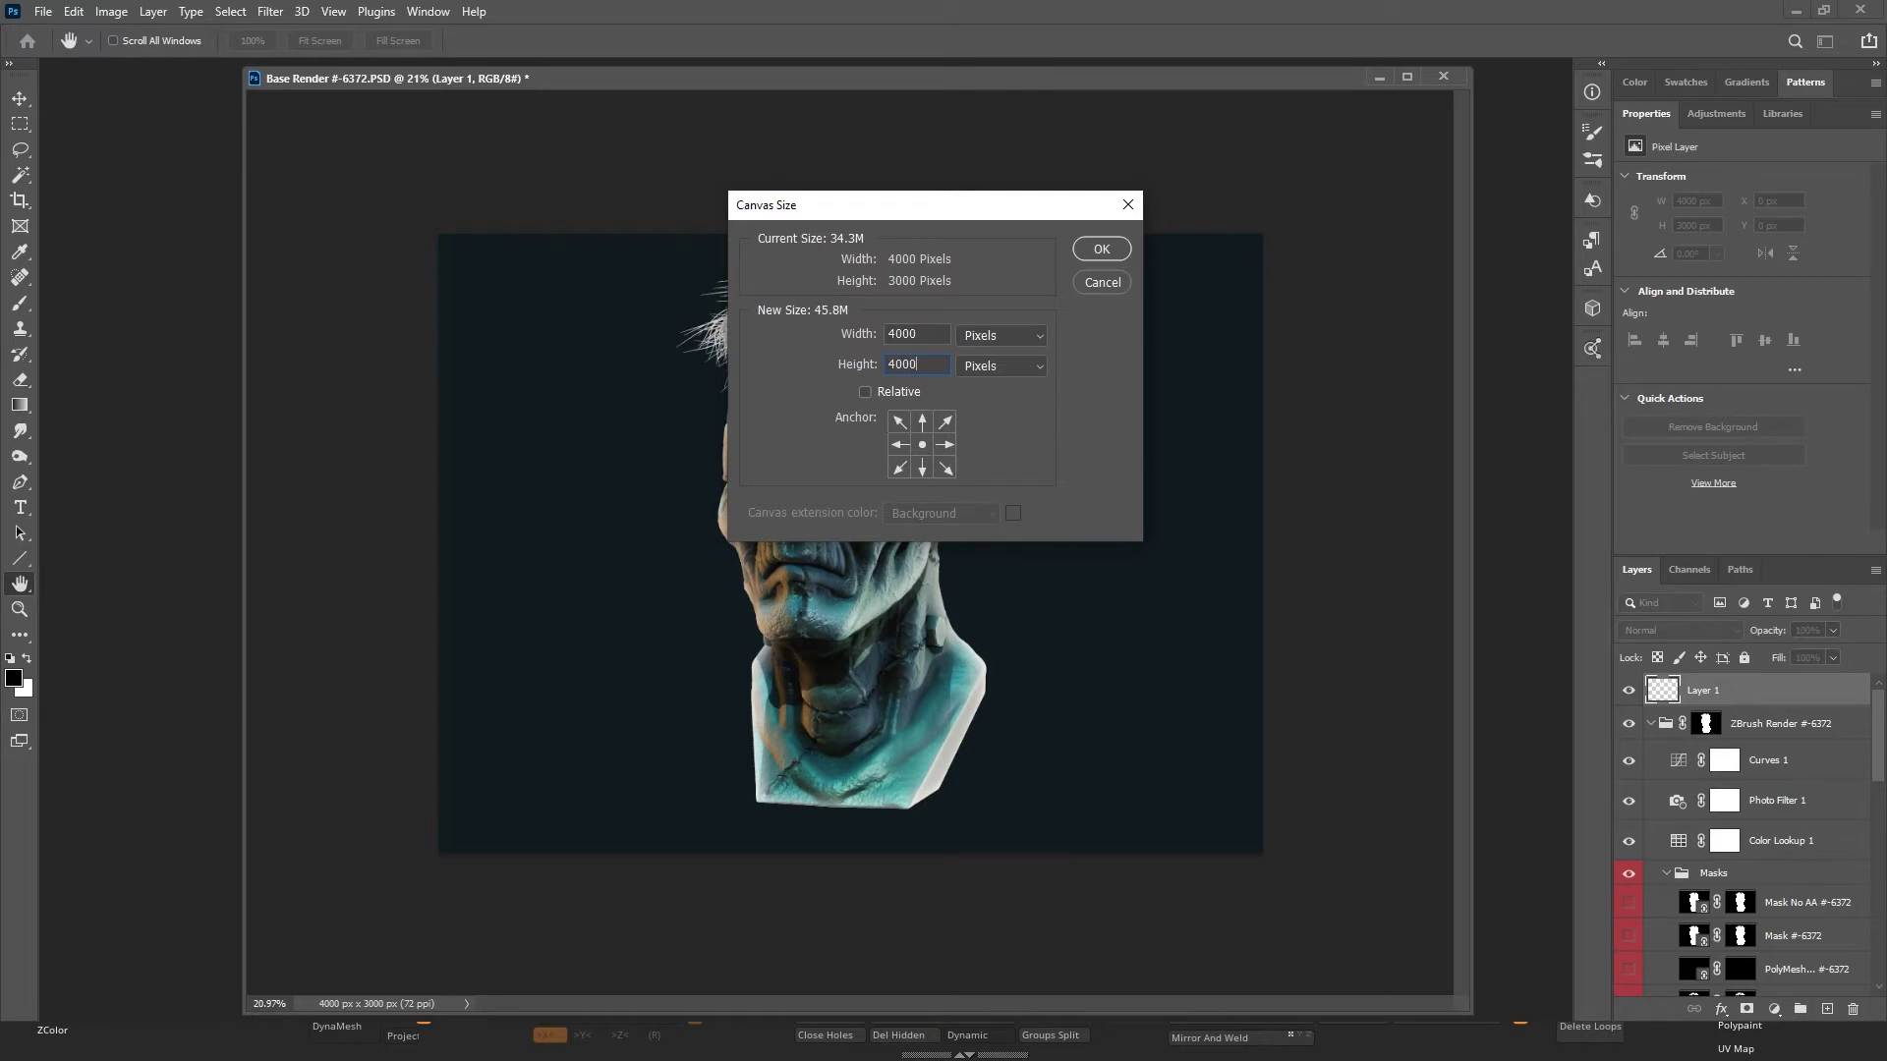
pyautogui.press('Return')
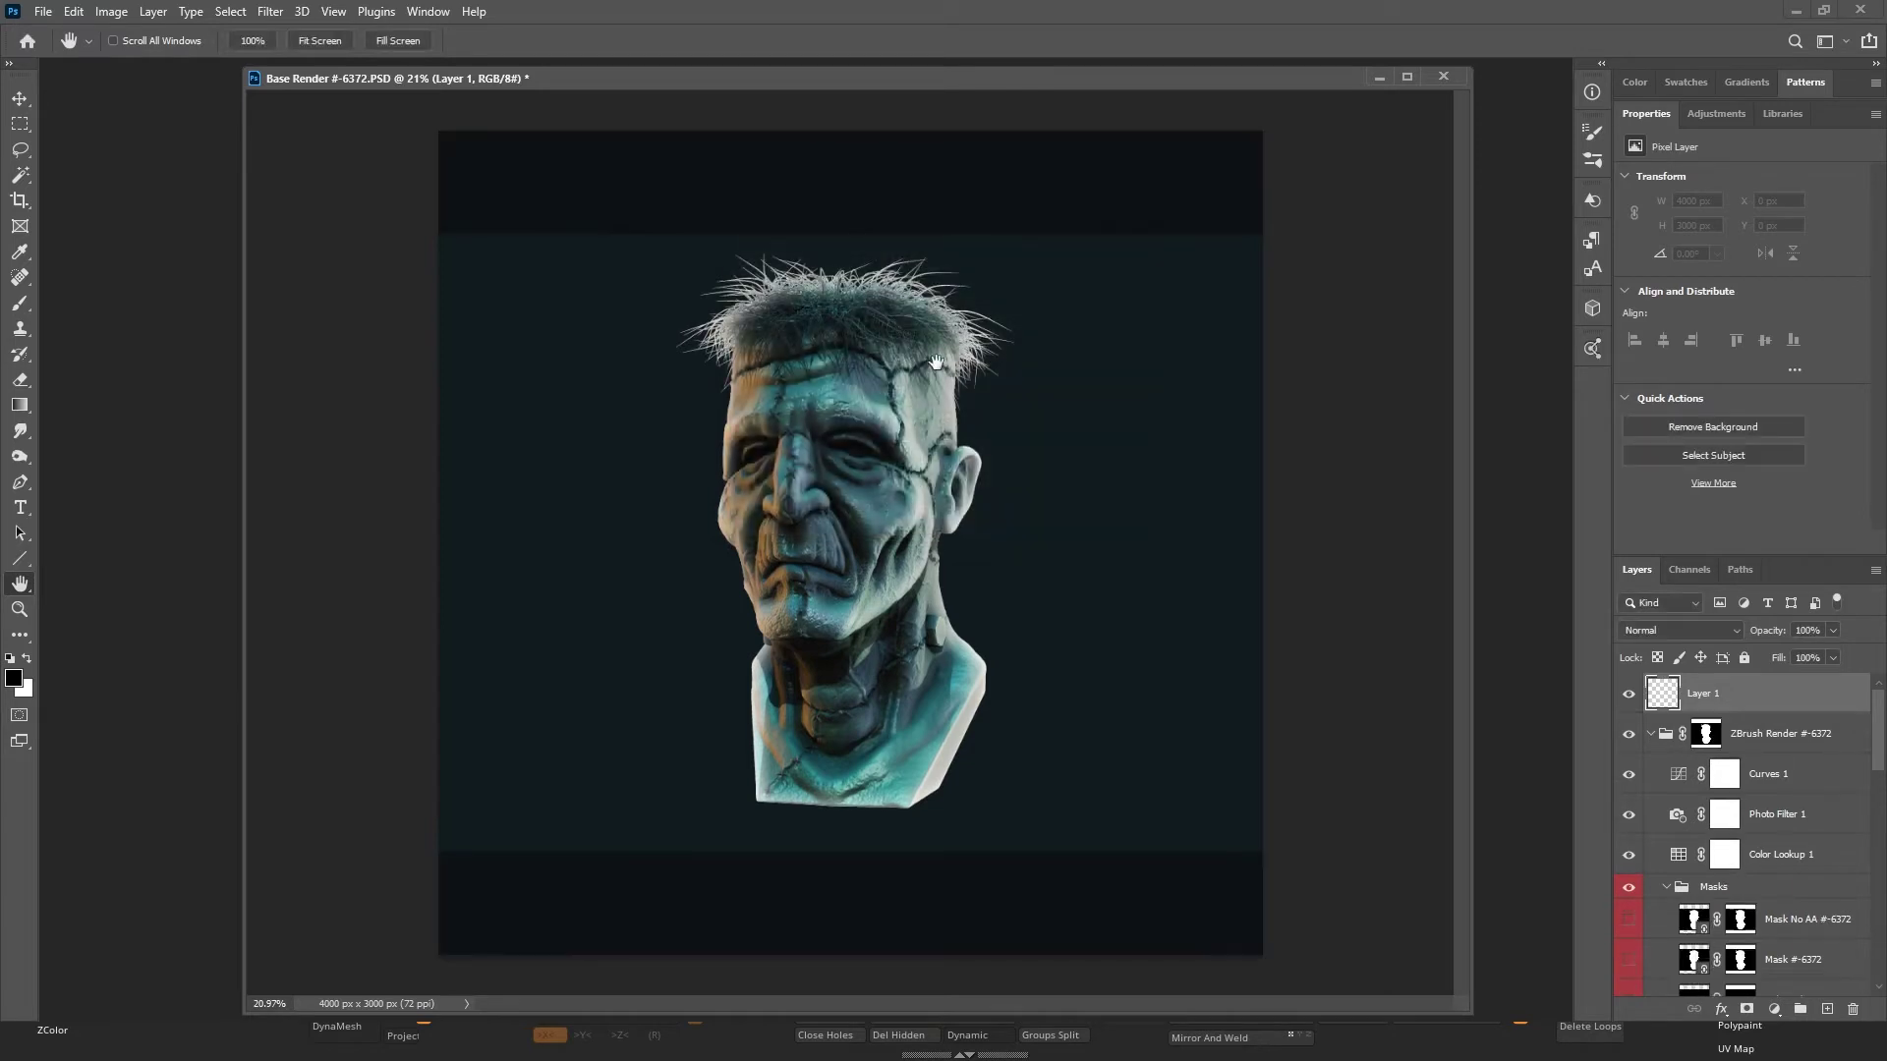
pyautogui.hotkey('ctrl', '0')
pyautogui.scroll(-8, 1659, 962)
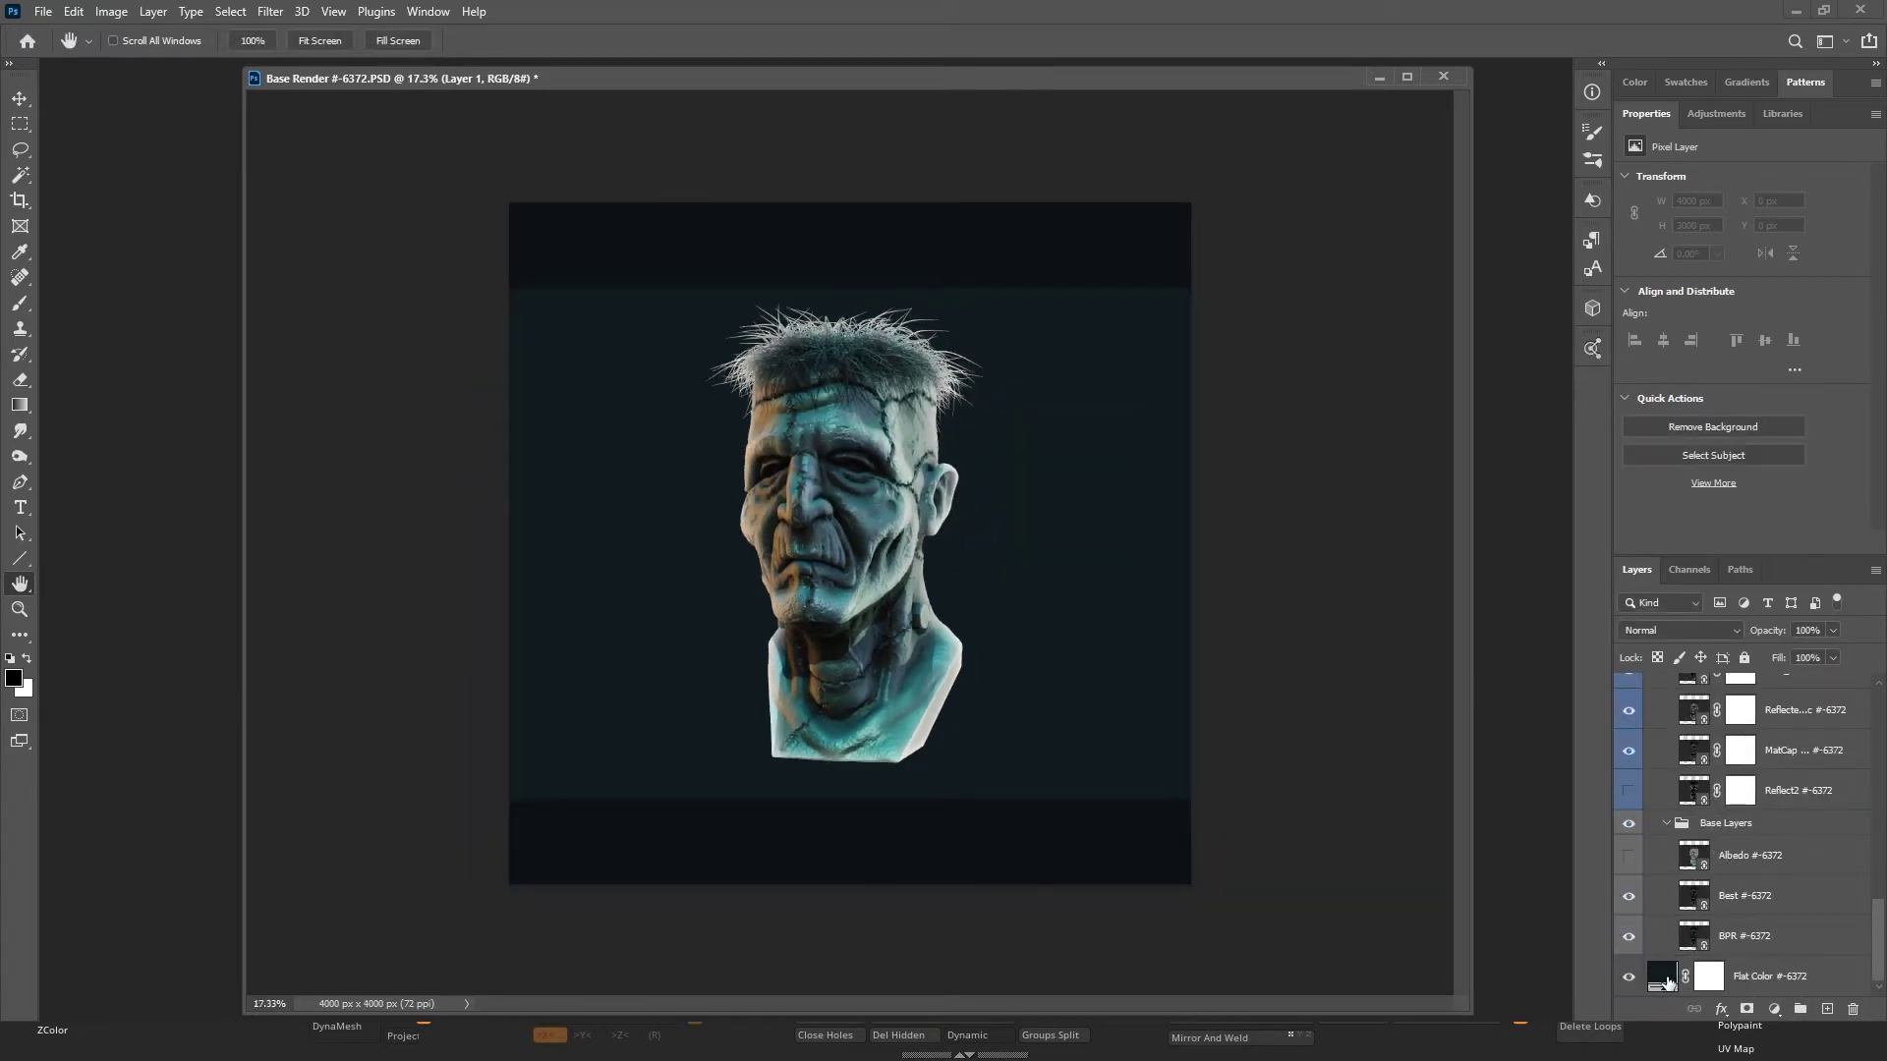
pyautogui.scroll(8, 1667, 979)
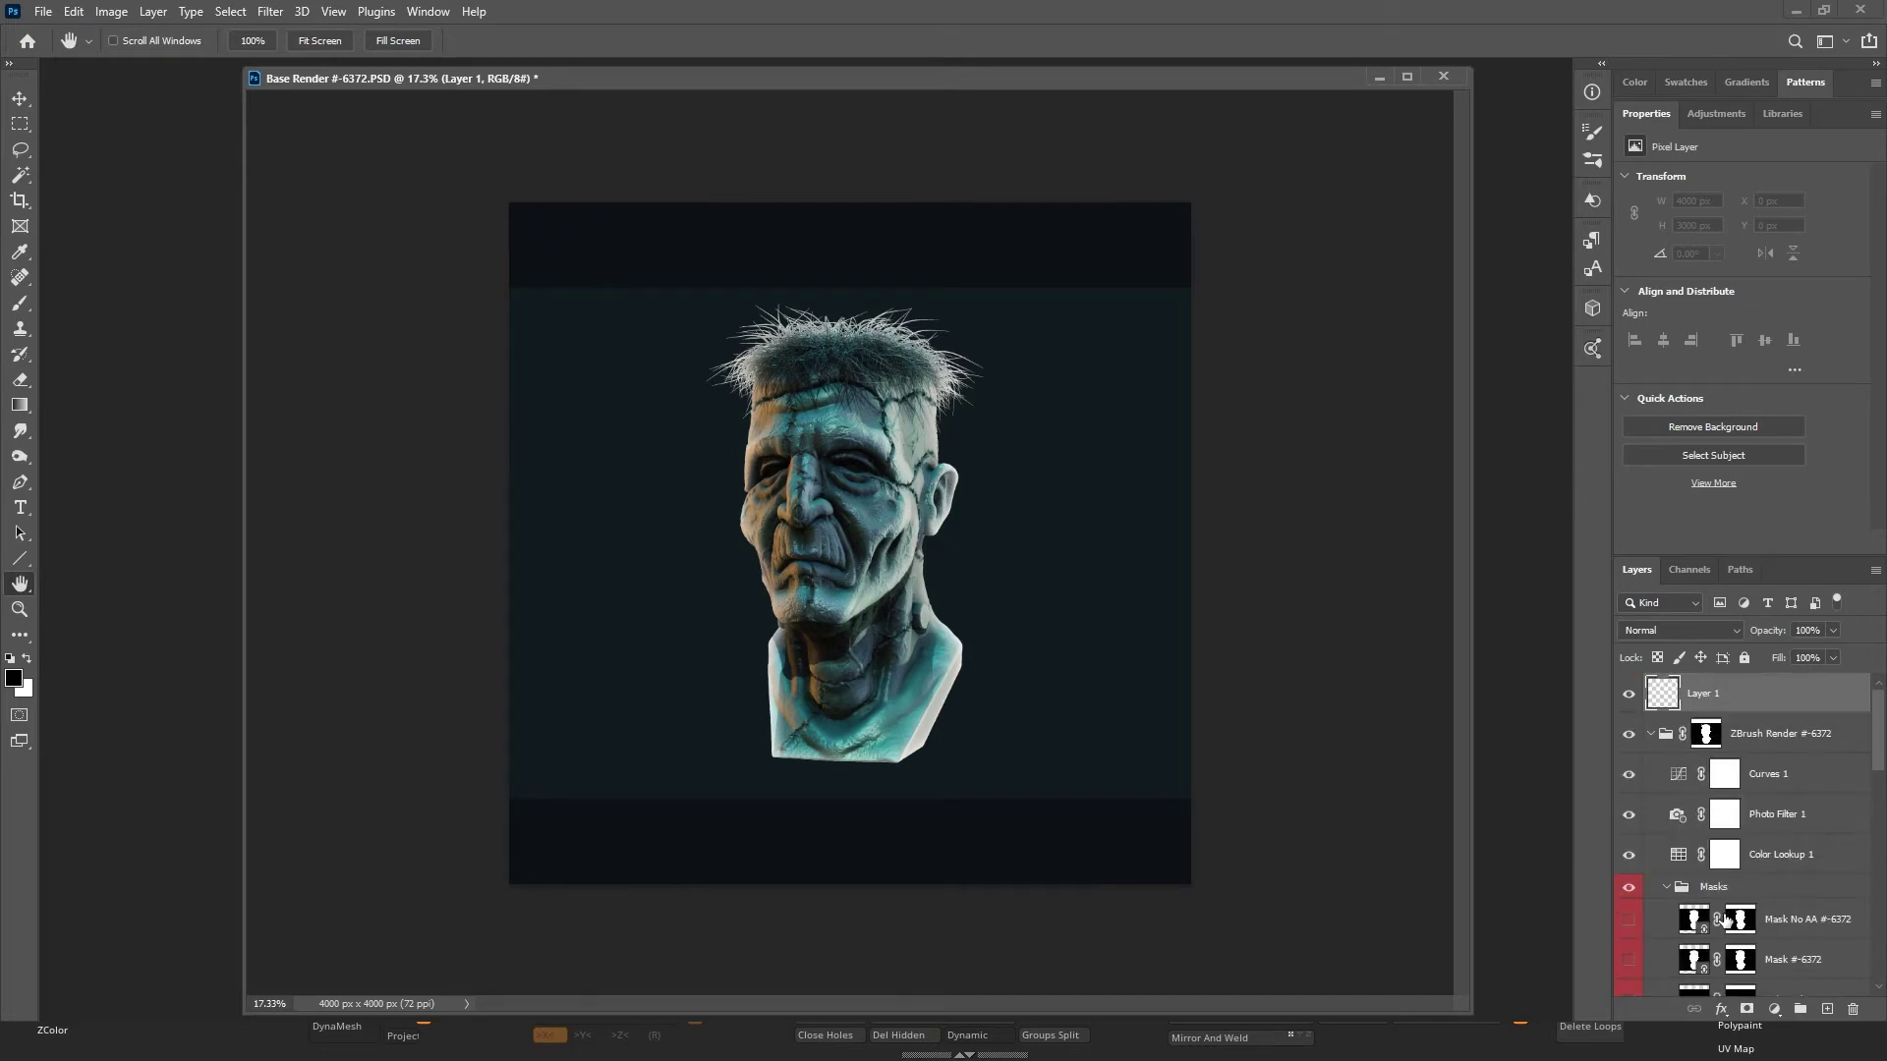
# Edit the ZBrush Render group's mask to remove the dark bands across the canvas's upper and lower edges, leaving nothing selected.
pyautogui.click(1714, 742)
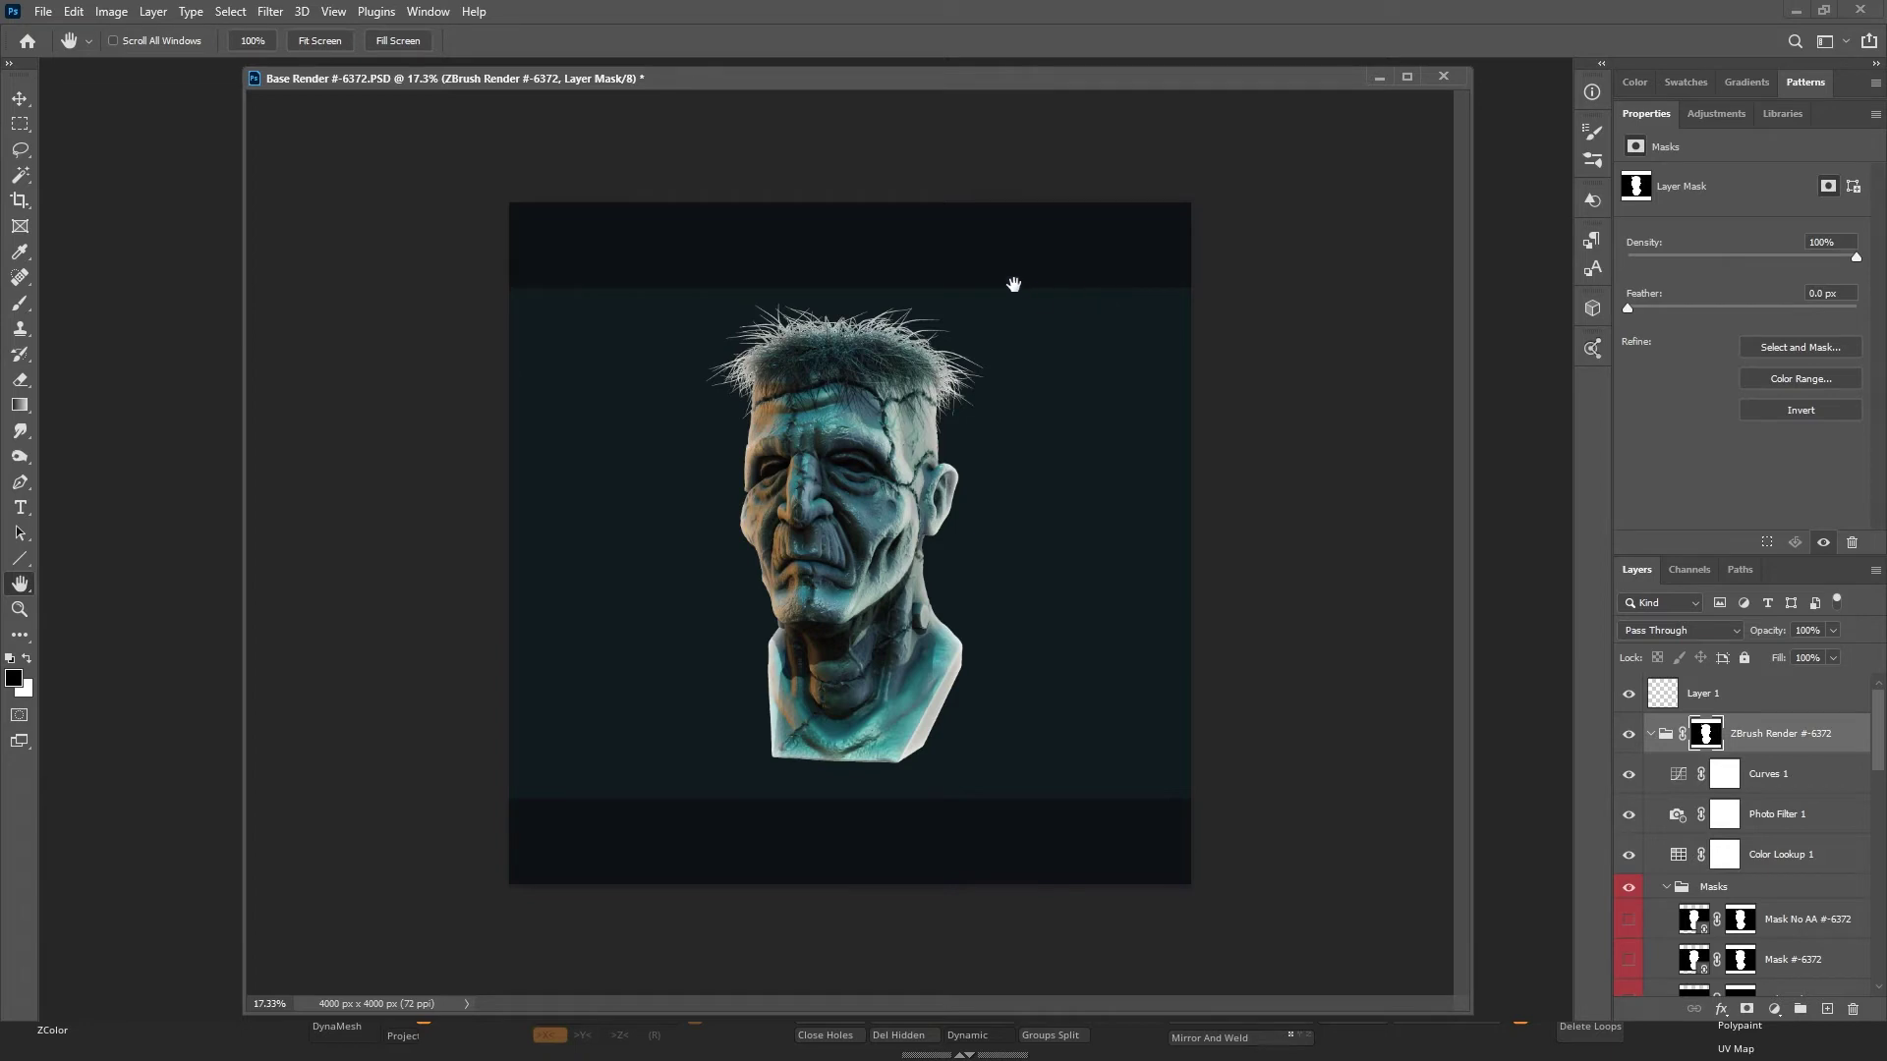
pyautogui.press('m')
pyautogui.moveTo(509, 202); pyautogui.dragTo(1234, 301)
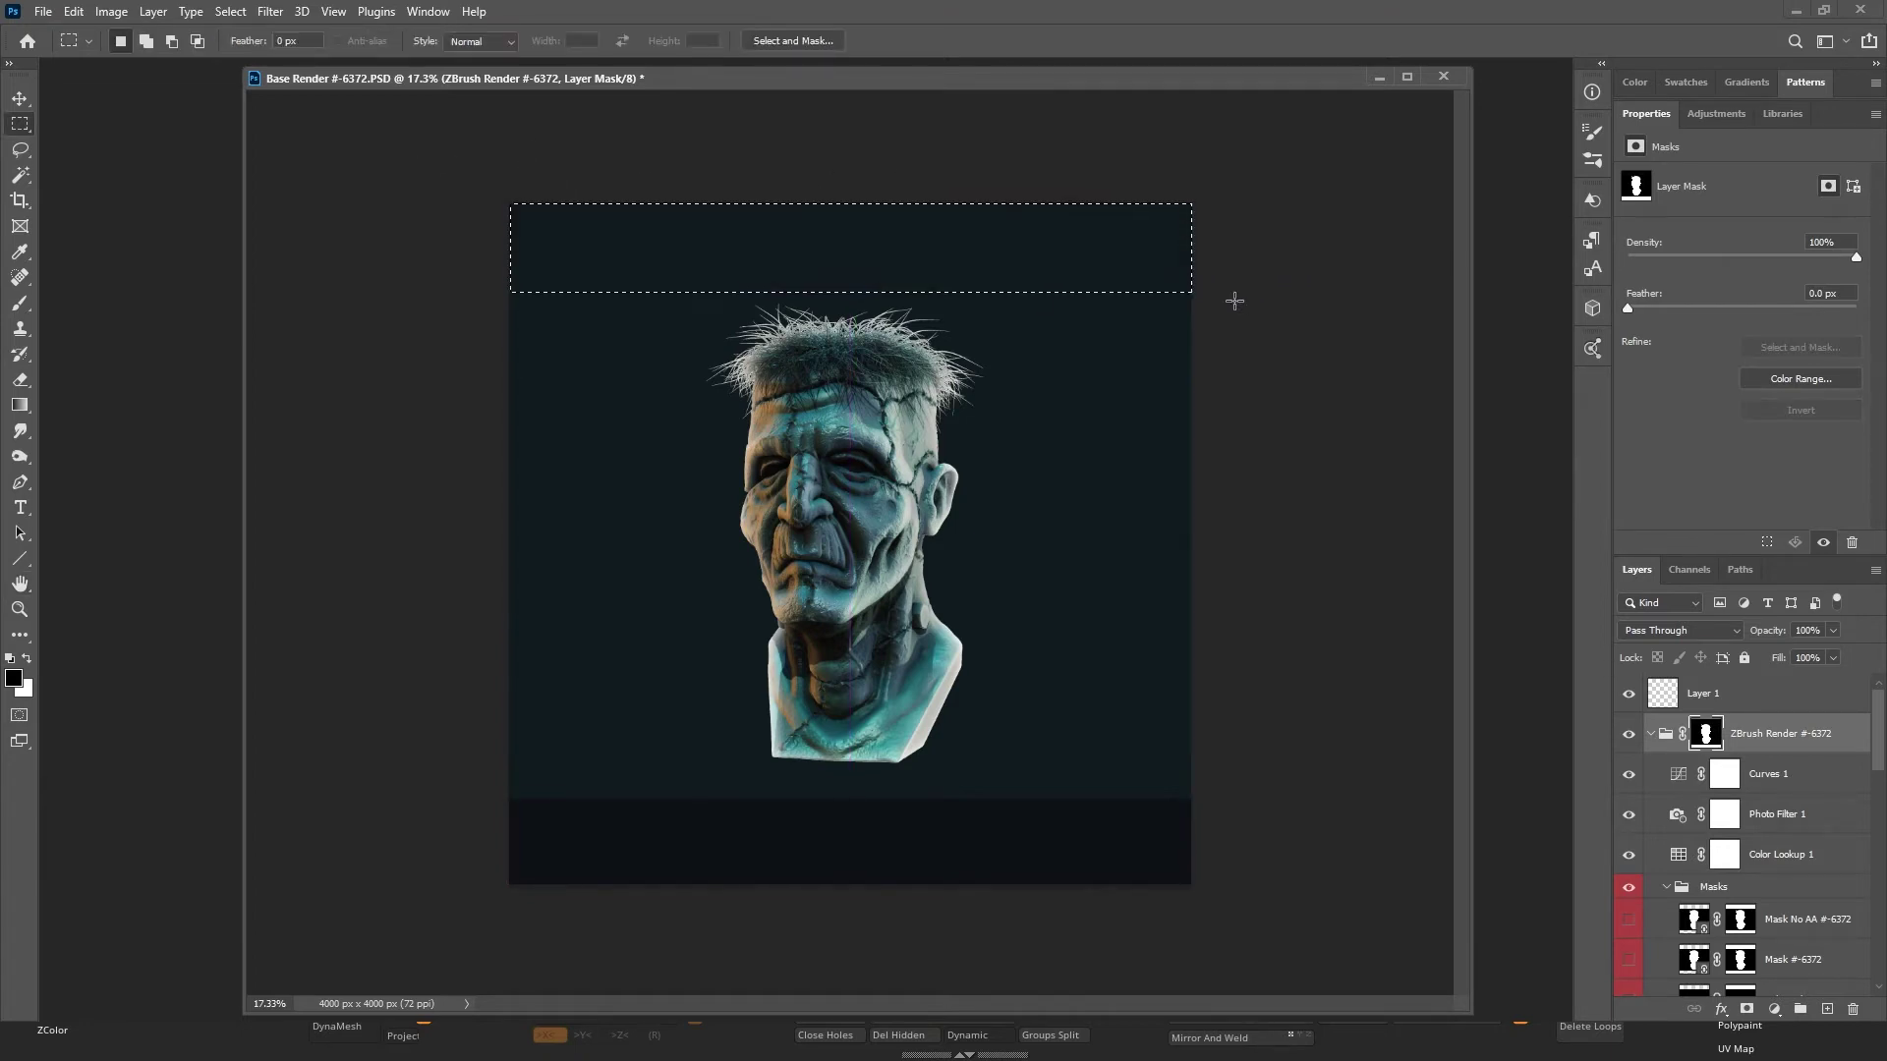
pyautogui.moveTo(417, 933); pyautogui.dragTo(1287, 790)
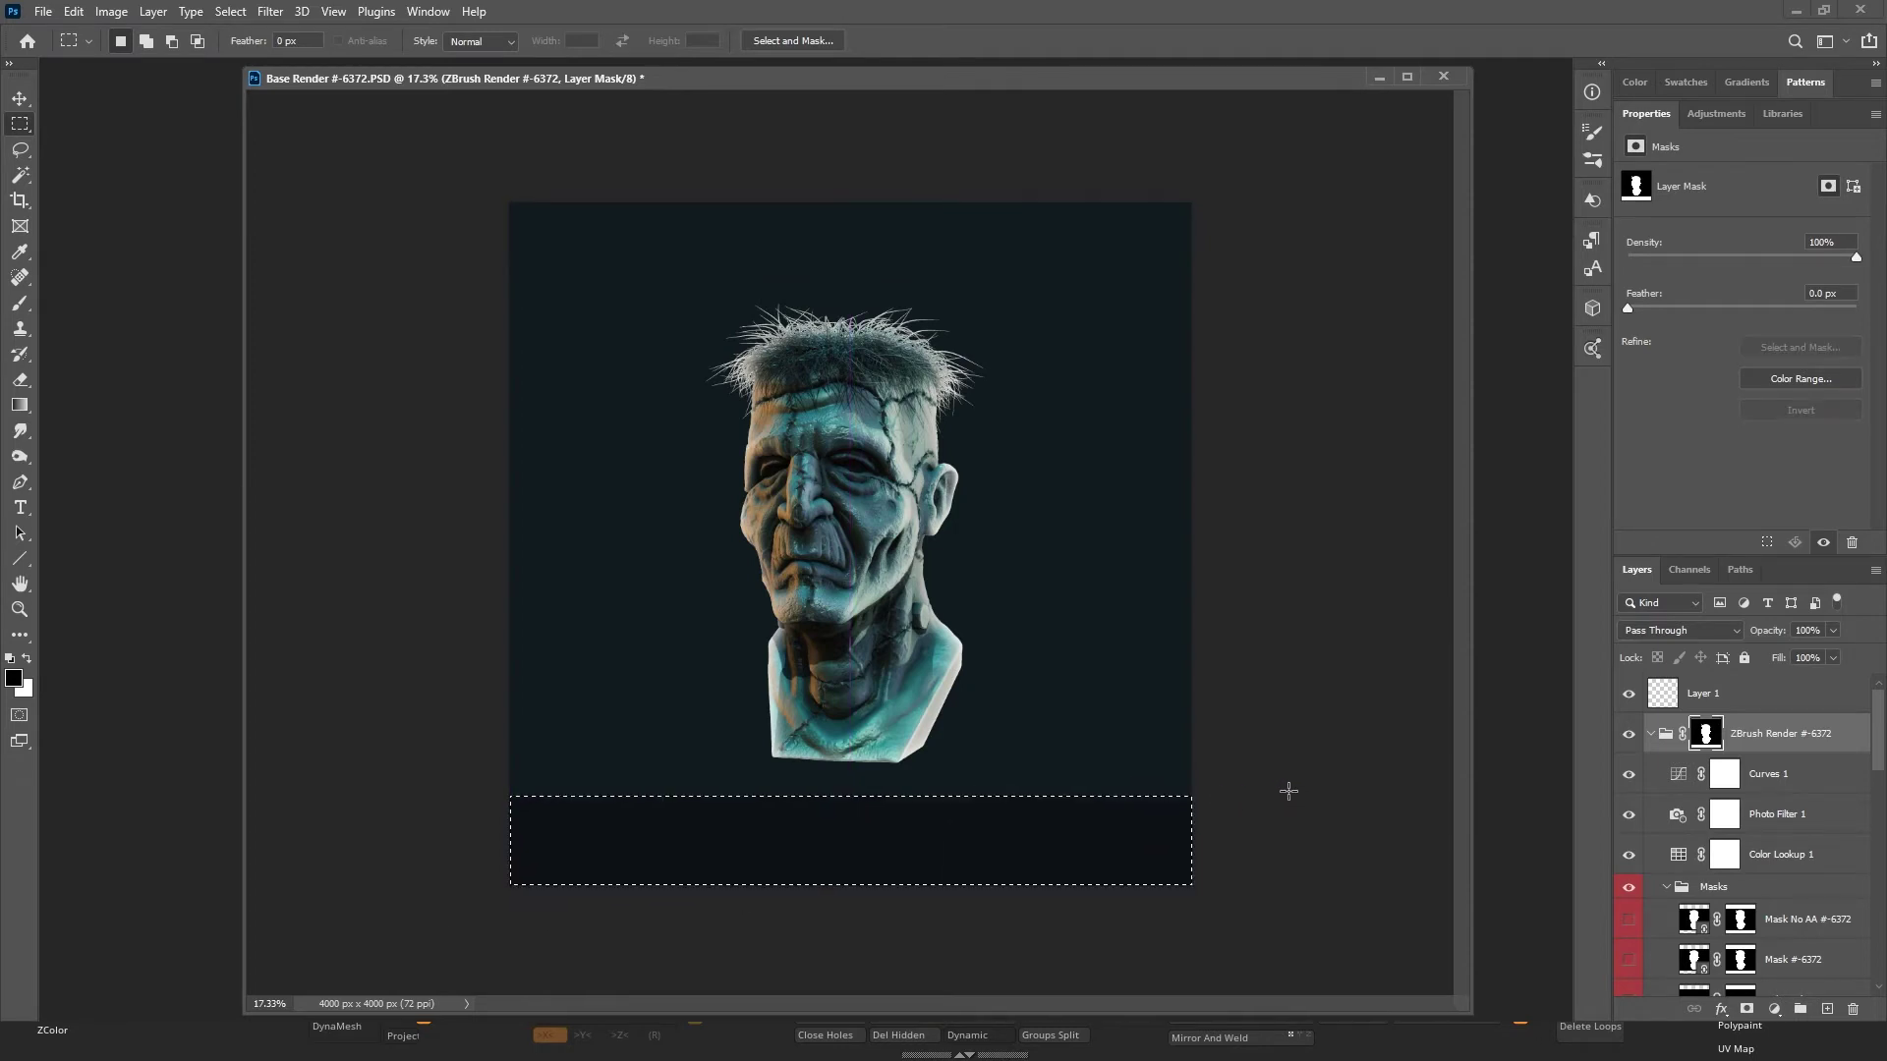
pyautogui.click(1096, 695)
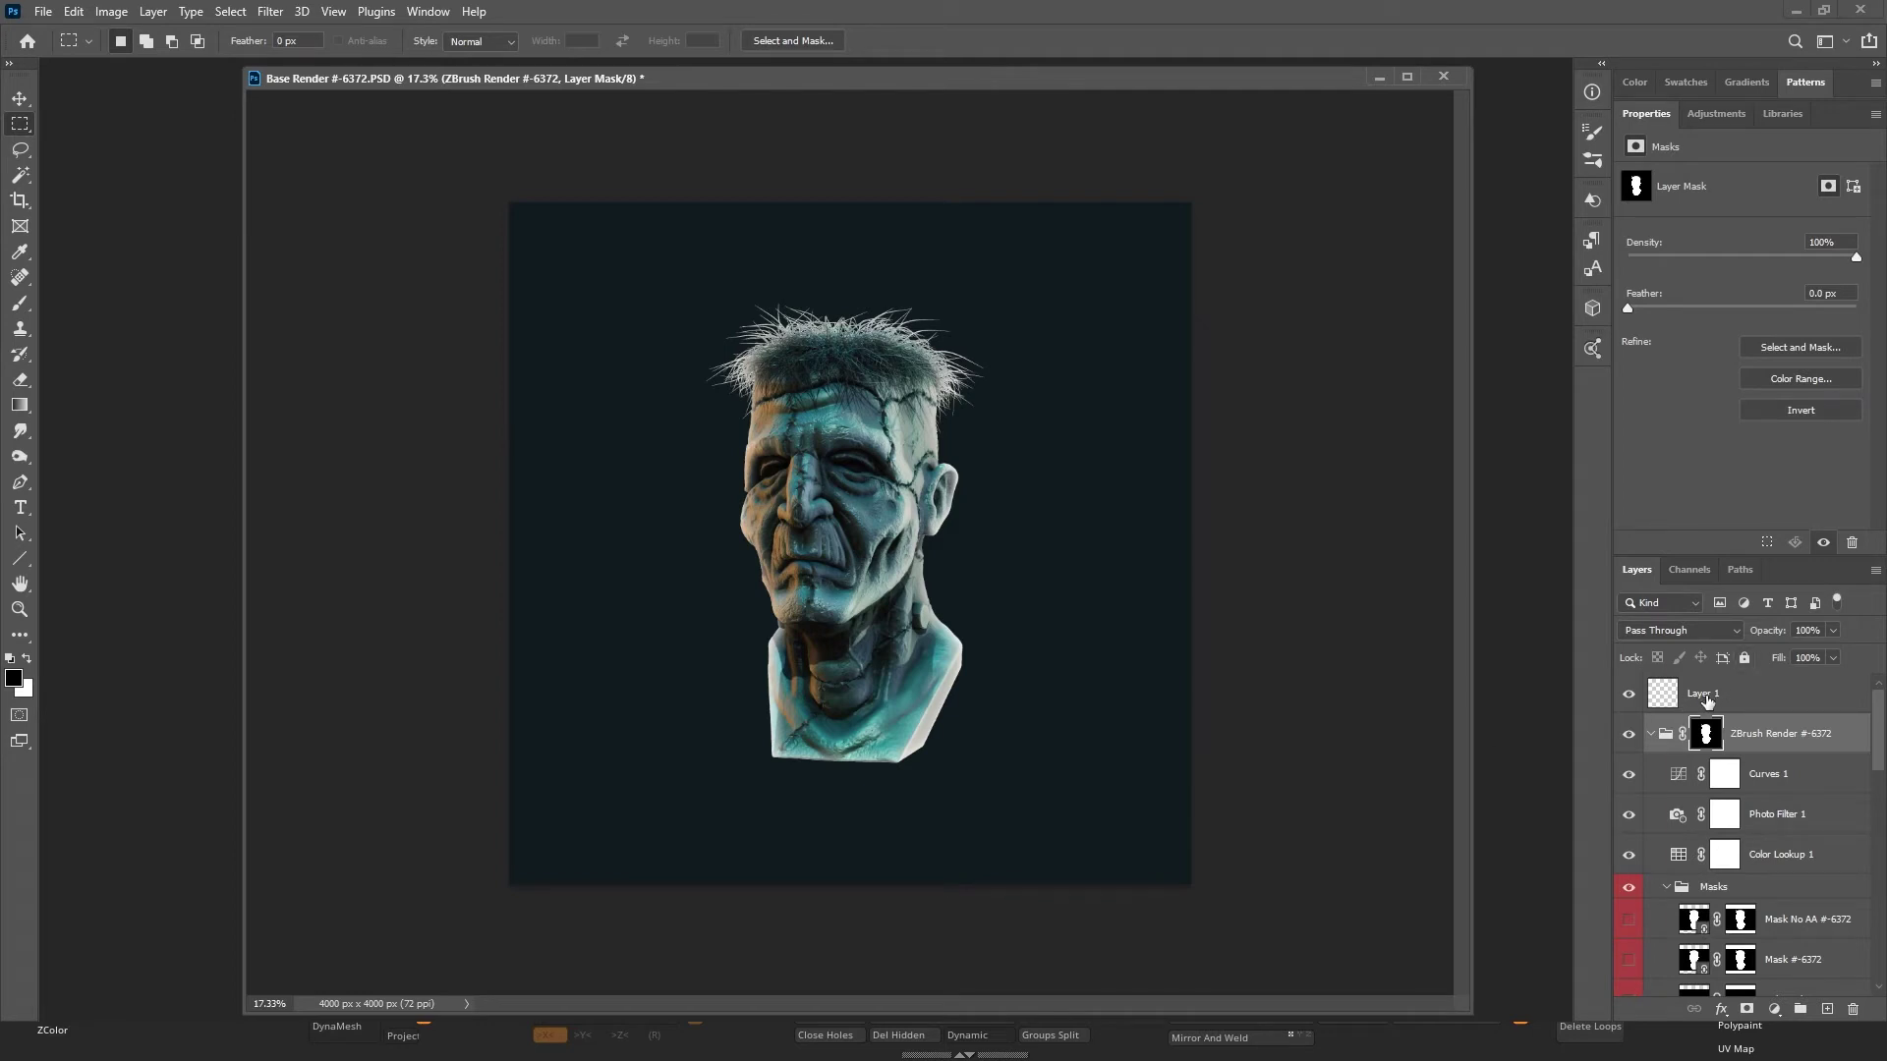
# Rename Layer 1 as "paint".
pyautogui.doubleClick(1706, 695)
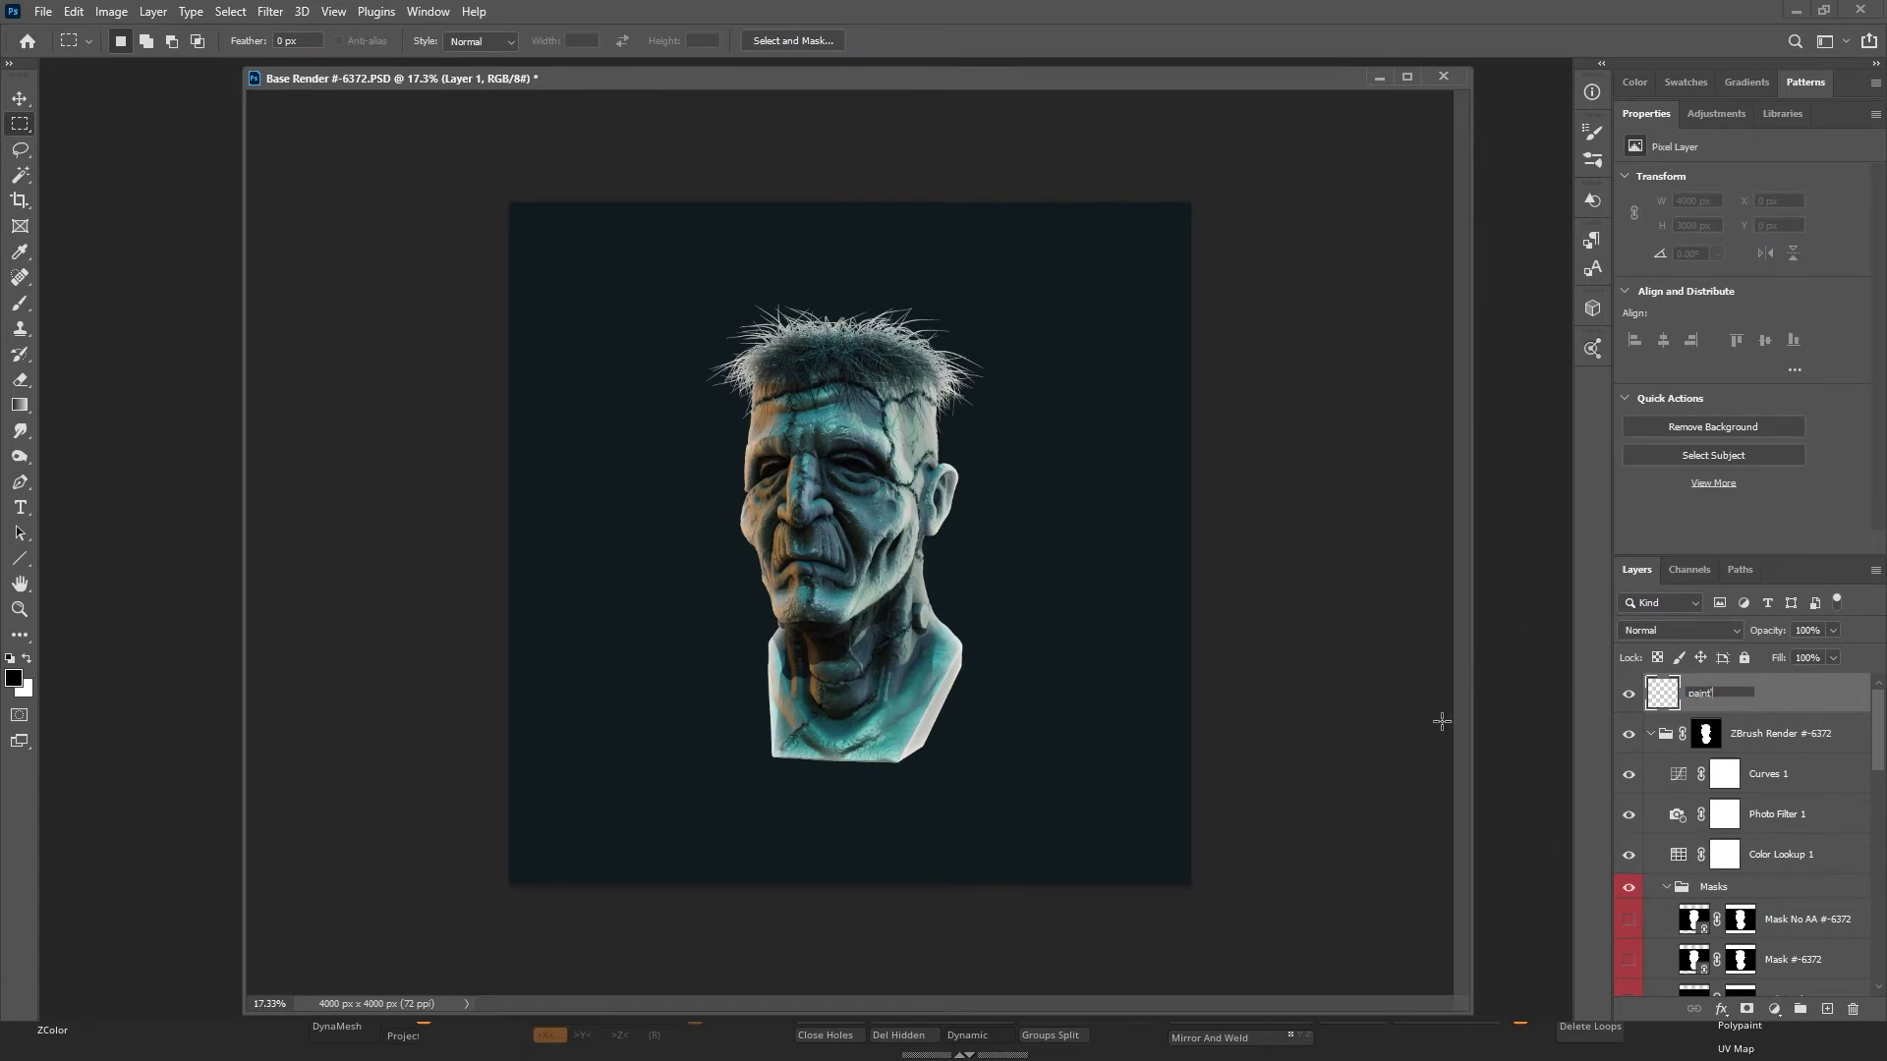
pyautogui.write('paint')
pyautogui.press('Return')
# Darken the background around the head on the paint layer with large, soft black brush strokes at 50% opacity.
pyautogui.press('b')
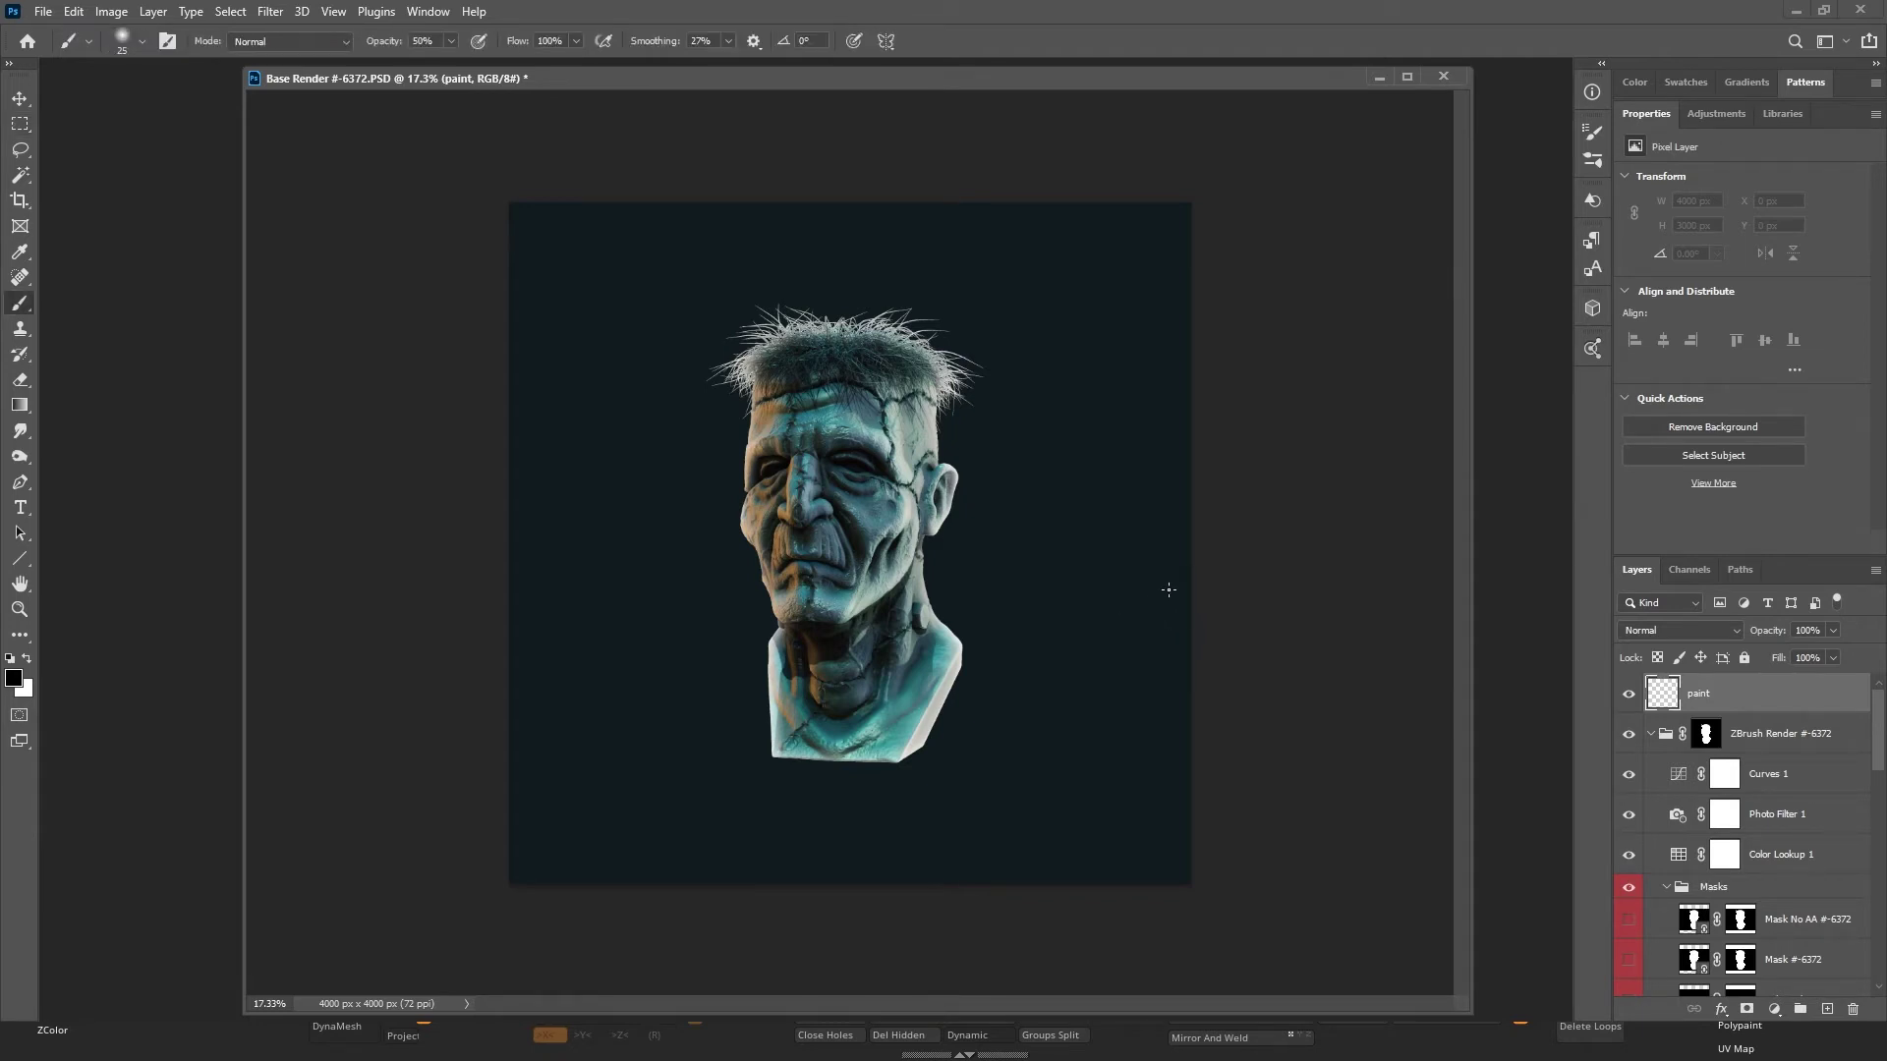
pyautogui.scroll(10, 1117, 554)
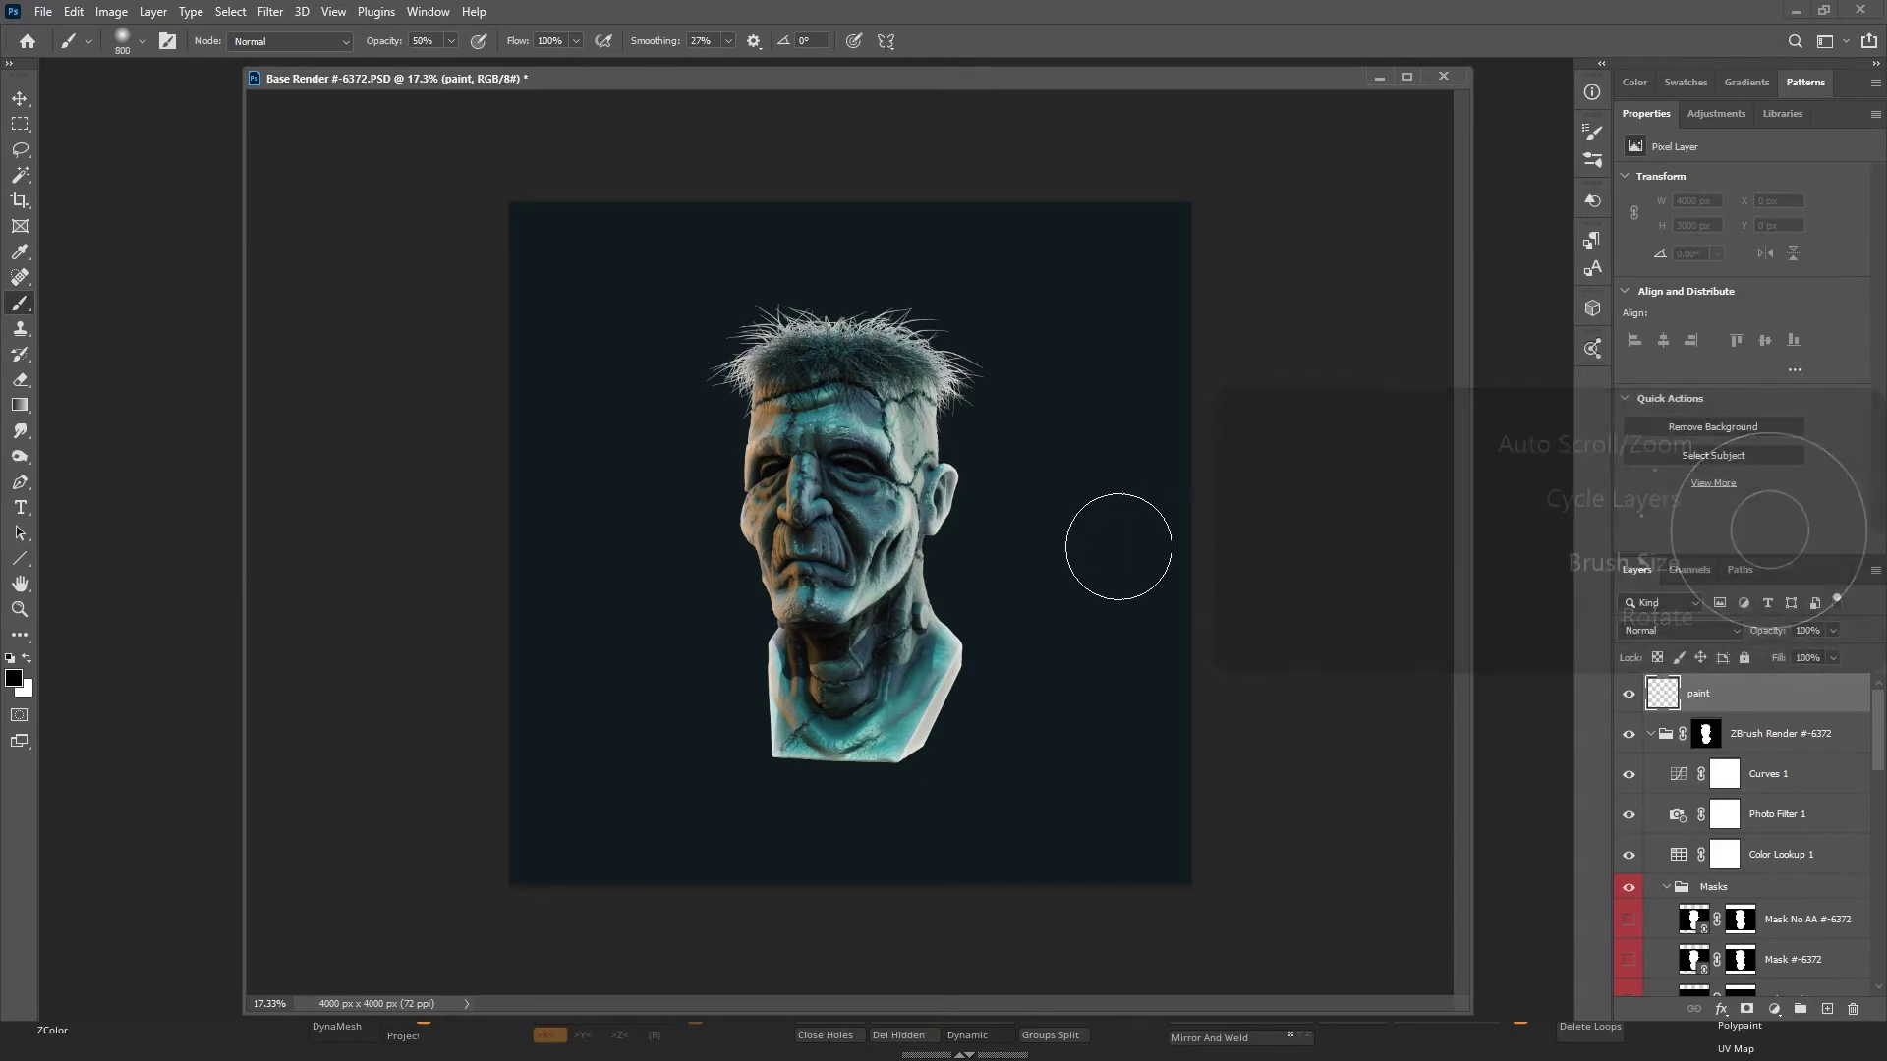
pyautogui.moveTo(1256, 336)
pyautogui.mouseDown()
pyautogui.moveTo(1107, 901)
pyautogui.moveTo(935, 940)
pyautogui.moveTo(1229, 737)
pyautogui.moveTo(889, 801)
pyautogui.mouseUp()
pyautogui.moveTo(635, 840)
pyautogui.mouseDown()
pyautogui.moveTo(581, 829)
pyautogui.moveTo(661, 749)
pyautogui.moveTo(581, 737)
pyautogui.mouseUp()
pyautogui.scroll(-5, 581, 737)
pyautogui.moveTo(551, 629); pyautogui.dragTo(524, 700)
pyautogui.scroll(4, 577, 842)
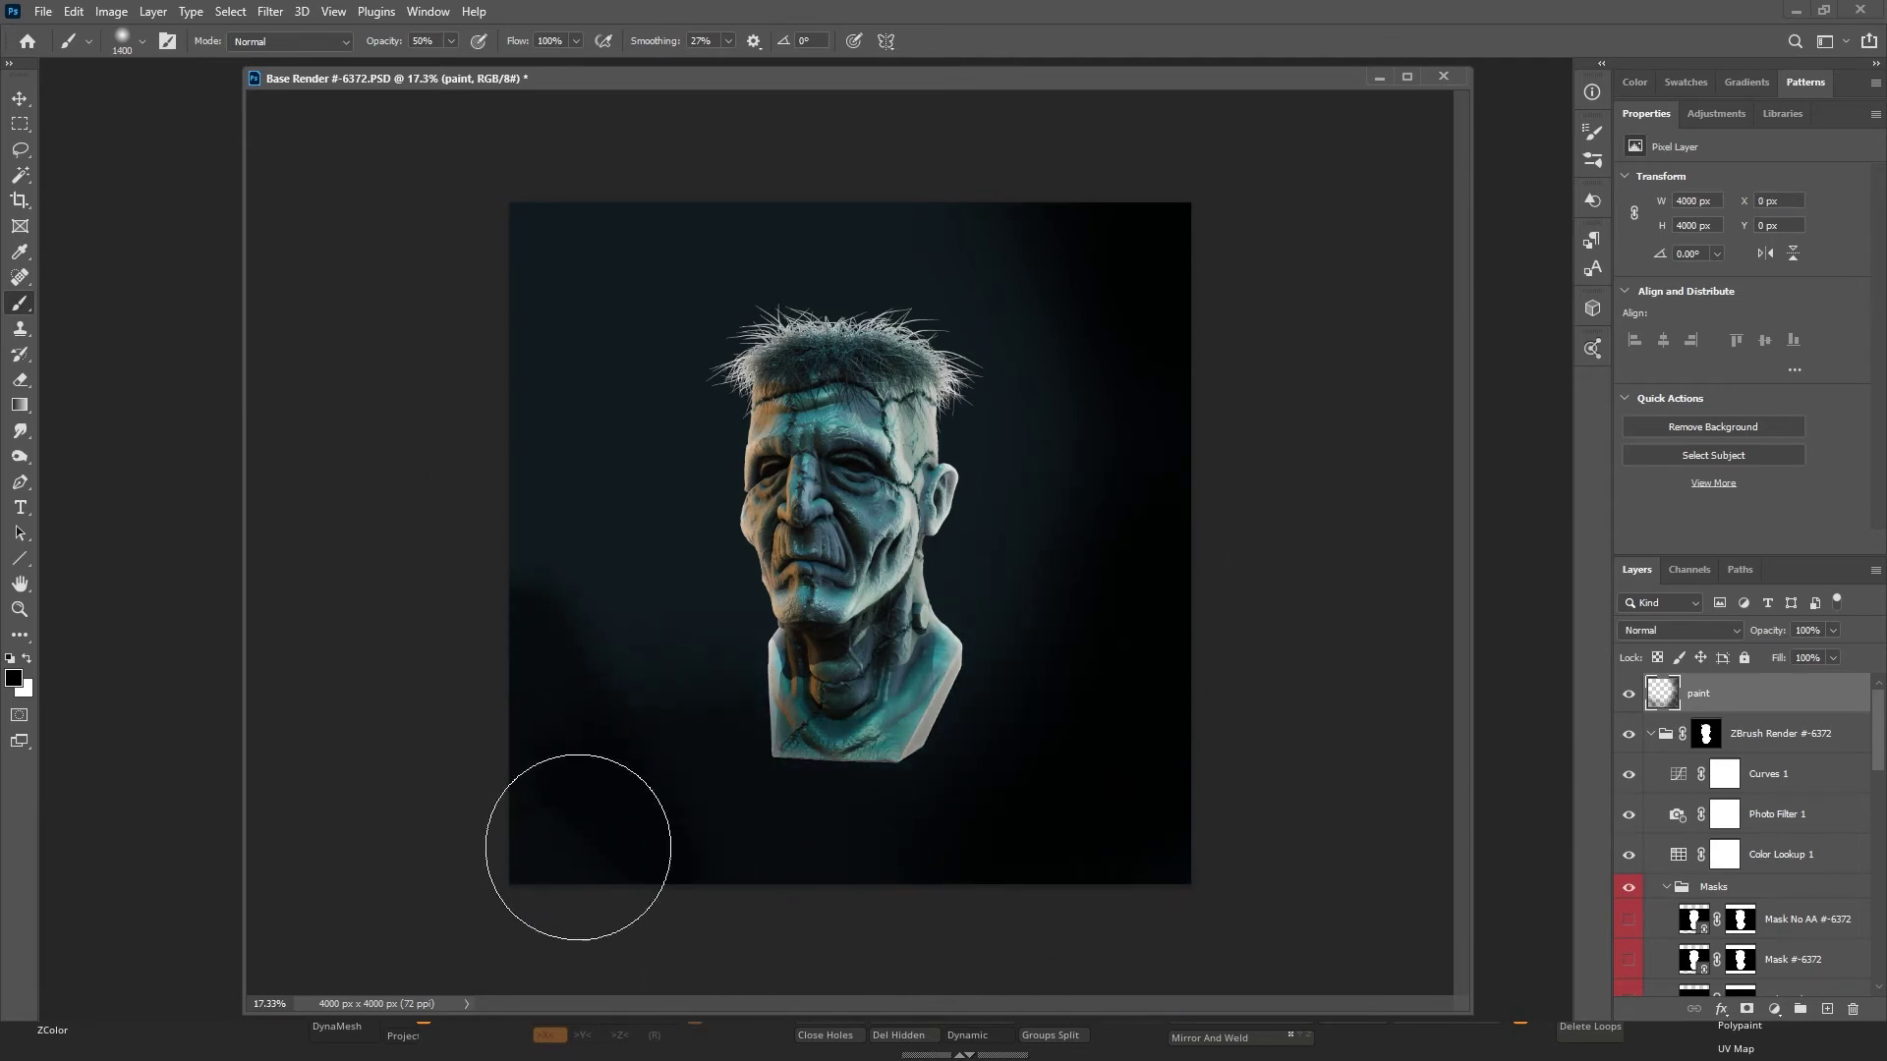
pyautogui.moveTo(577, 842)
pyautogui.mouseDown()
pyautogui.moveTo(508, 339)
pyautogui.moveTo(614, 707)
pyautogui.moveTo(602, 169)
pyautogui.moveTo(516, 460)
pyautogui.moveTo(499, 302)
pyautogui.moveTo(805, 134)
pyautogui.moveTo(486, 305)
pyautogui.moveTo(1016, 114)
pyautogui.mouseUp()
pyautogui.moveTo(554, 205)
pyautogui.mouseDown()
pyautogui.moveTo(1208, 191)
pyautogui.moveTo(998, 178)
pyautogui.moveTo(1223, 295)
pyautogui.moveTo(1024, 227)
pyautogui.moveTo(997, 199)
pyautogui.moveTo(1165, 465)
pyautogui.moveTo(1068, 244)
pyautogui.moveTo(1027, 826)
pyautogui.moveTo(719, 912)
pyautogui.moveTo(718, 867)
pyautogui.moveTo(594, 757)
pyautogui.moveTo(670, 847)
pyautogui.moveTo(463, 275)
pyautogui.moveTo(714, 945)
pyautogui.moveTo(531, 698)
pyautogui.moveTo(843, 944)
pyautogui.moveTo(1057, 786)
pyautogui.mouseUp()
# Fade the shoulders and base of the bust into black on the paint layer, finishing with a 900 px soft brush.
pyautogui.press('[')
pyautogui.press('[')
pyautogui.press('[')
pyautogui.press('[')
pyautogui.press('[')
pyautogui.press('[')
pyautogui.press('[')
pyautogui.press('[')
pyautogui.press('[')
pyautogui.press('[')
pyautogui.press('[')
pyautogui.press('[')
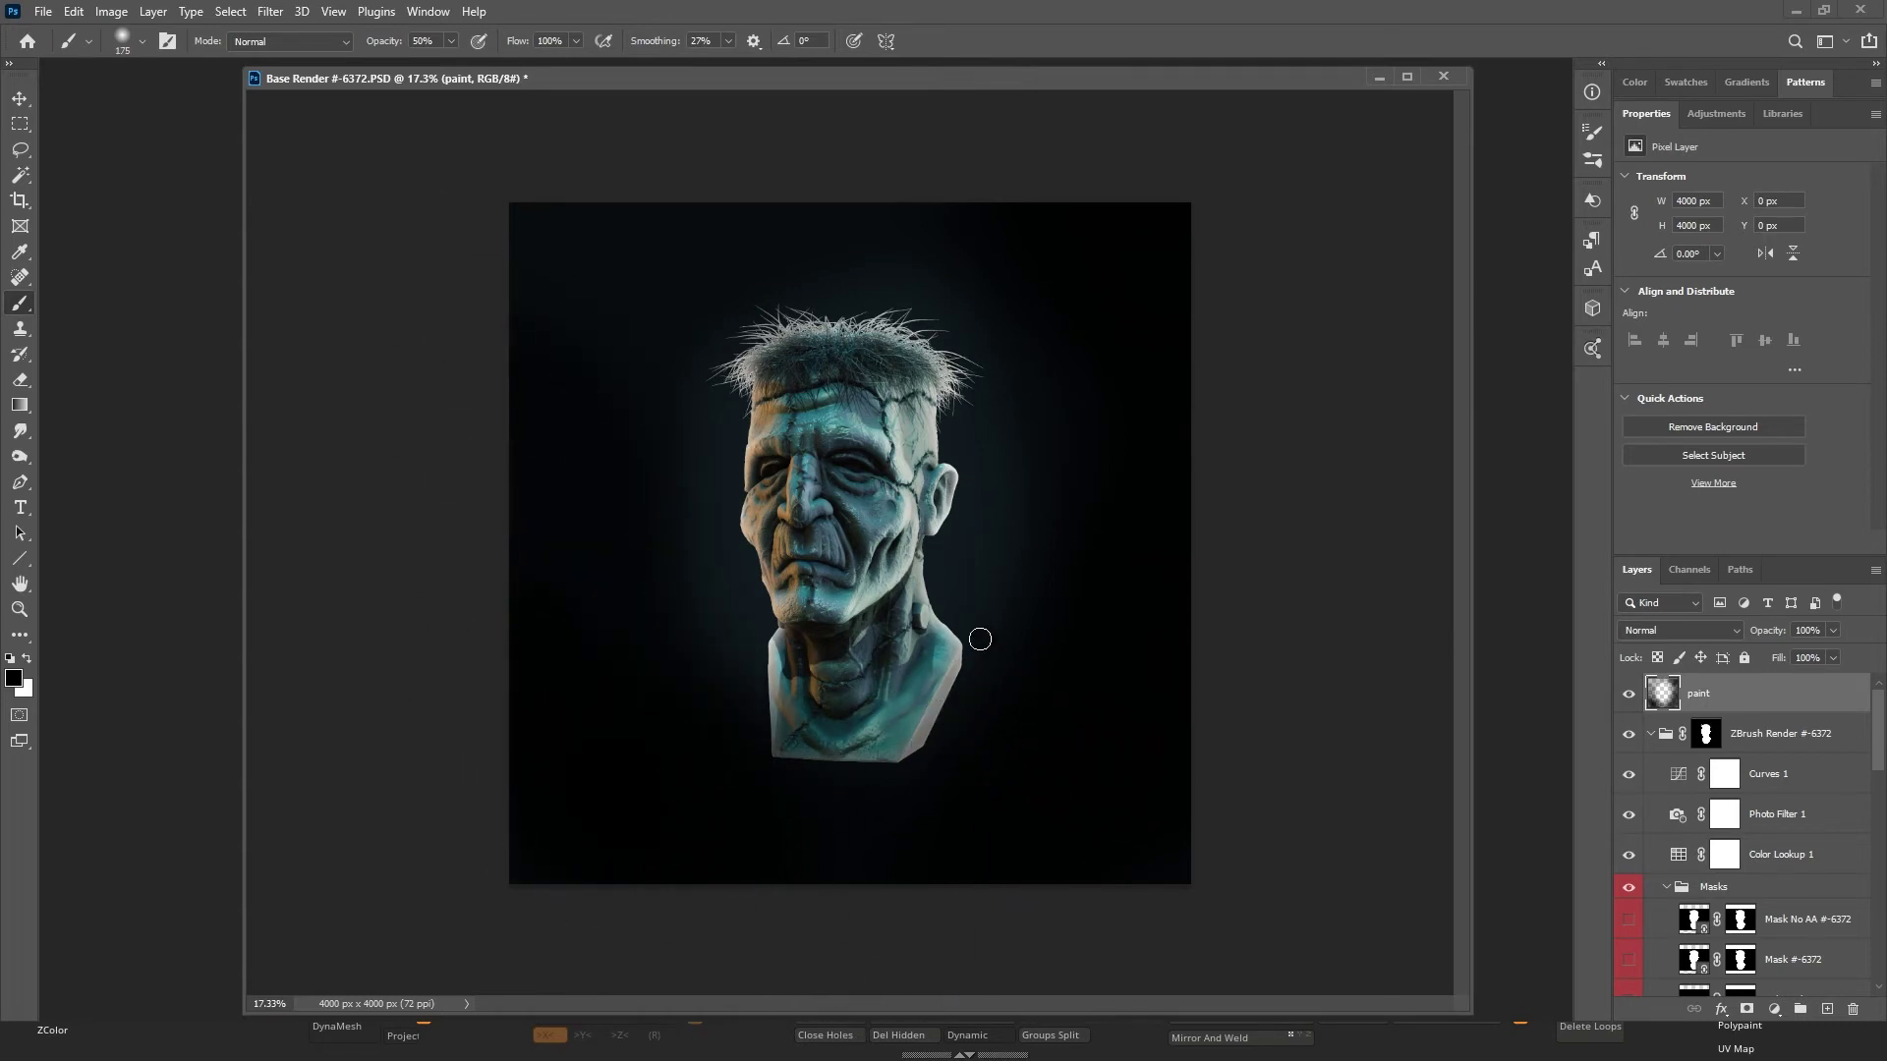
pyautogui.press(']')
pyautogui.press(']')
pyautogui.press(']')
pyautogui.press(']')
pyautogui.press(']')
pyautogui.press(']')
pyautogui.press('[')
pyautogui.press('[')
pyautogui.press('[')
pyautogui.moveTo(946, 721)
pyautogui.mouseDown()
pyautogui.moveTo(889, 802)
pyautogui.moveTo(999, 687)
pyautogui.moveTo(935, 779)
pyautogui.moveTo(998, 619)
pyautogui.moveTo(805, 830)
pyautogui.moveTo(1026, 642)
pyautogui.moveTo(822, 820)
pyautogui.mouseUp()
pyautogui.press(']')
pyautogui.press(']')
pyautogui.press(']')
pyautogui.press(']')
pyautogui.press(']')
pyautogui.moveTo(1032, 654); pyautogui.dragTo(977, 716)
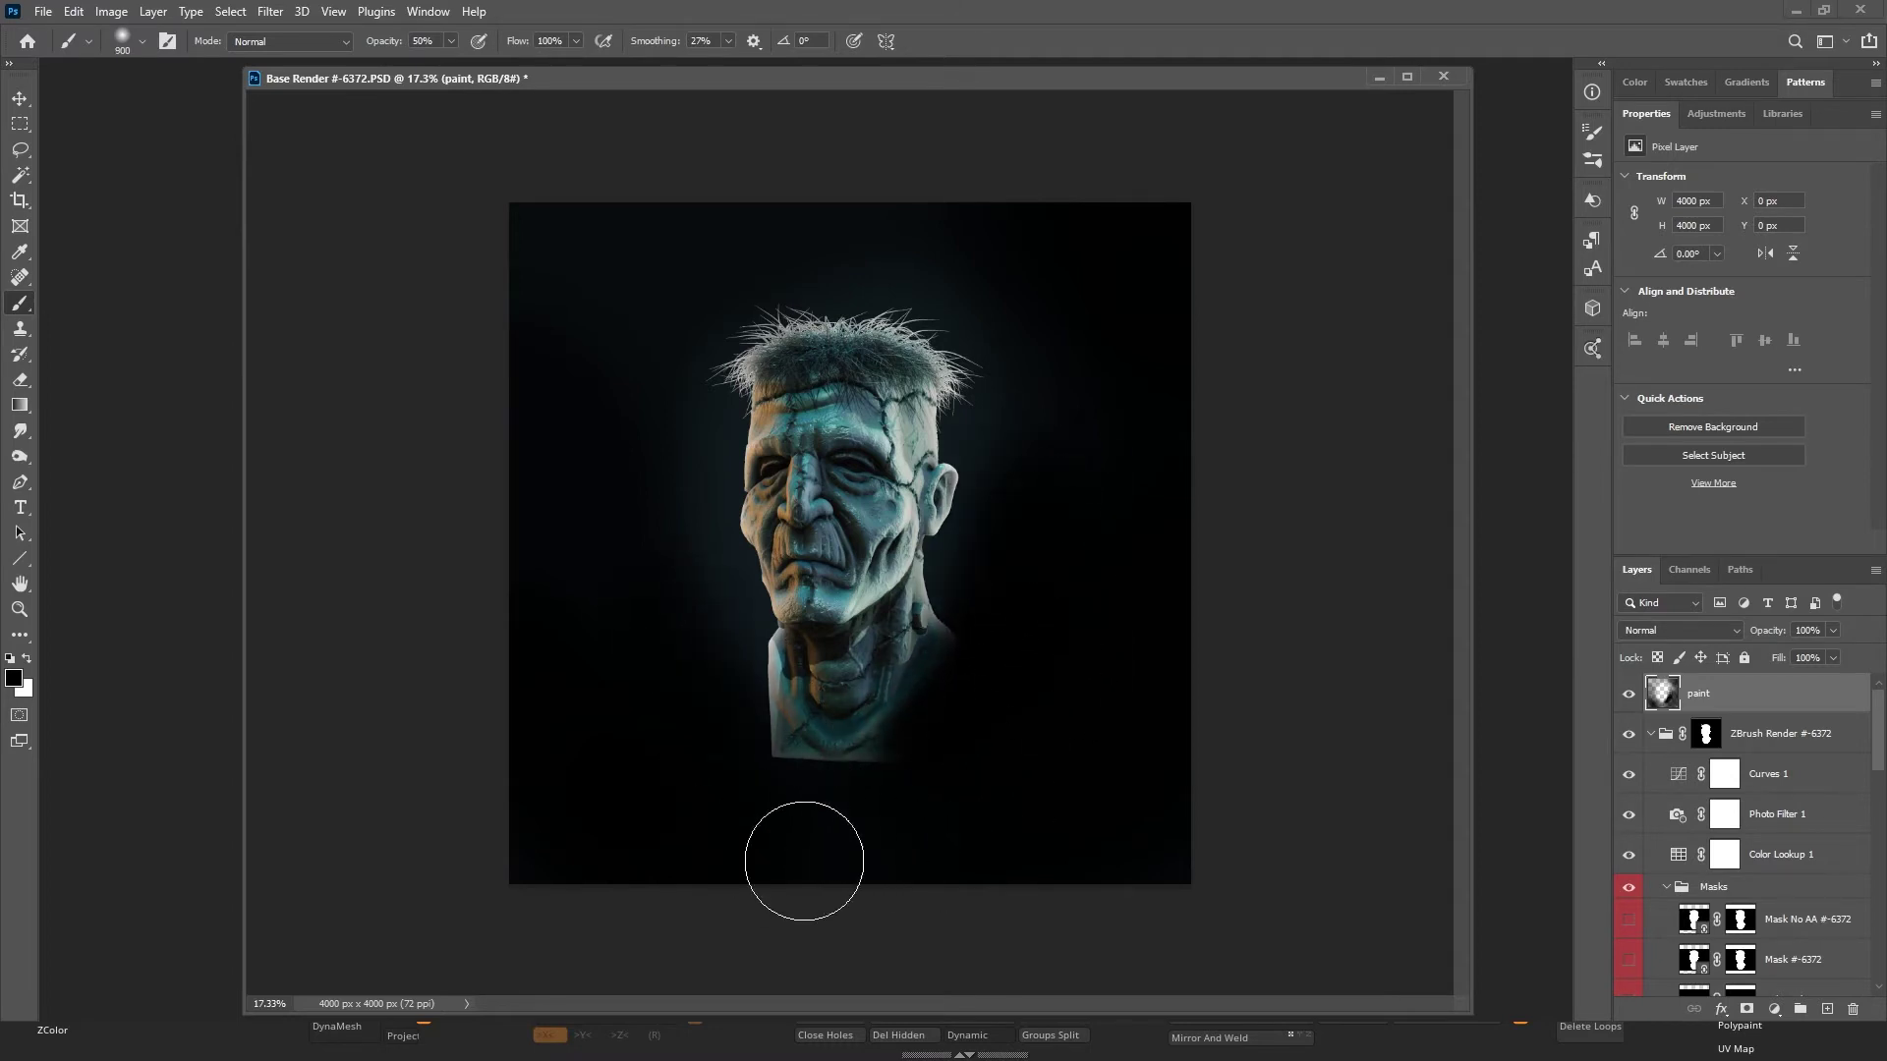
pyautogui.moveTo(800, 871)
pyautogui.mouseDown()
pyautogui.moveTo(695, 619)
pyautogui.moveTo(988, 836)
pyautogui.moveTo(888, 846)
pyautogui.moveTo(648, 653)
pyautogui.moveTo(664, 633)
pyautogui.mouseUp()
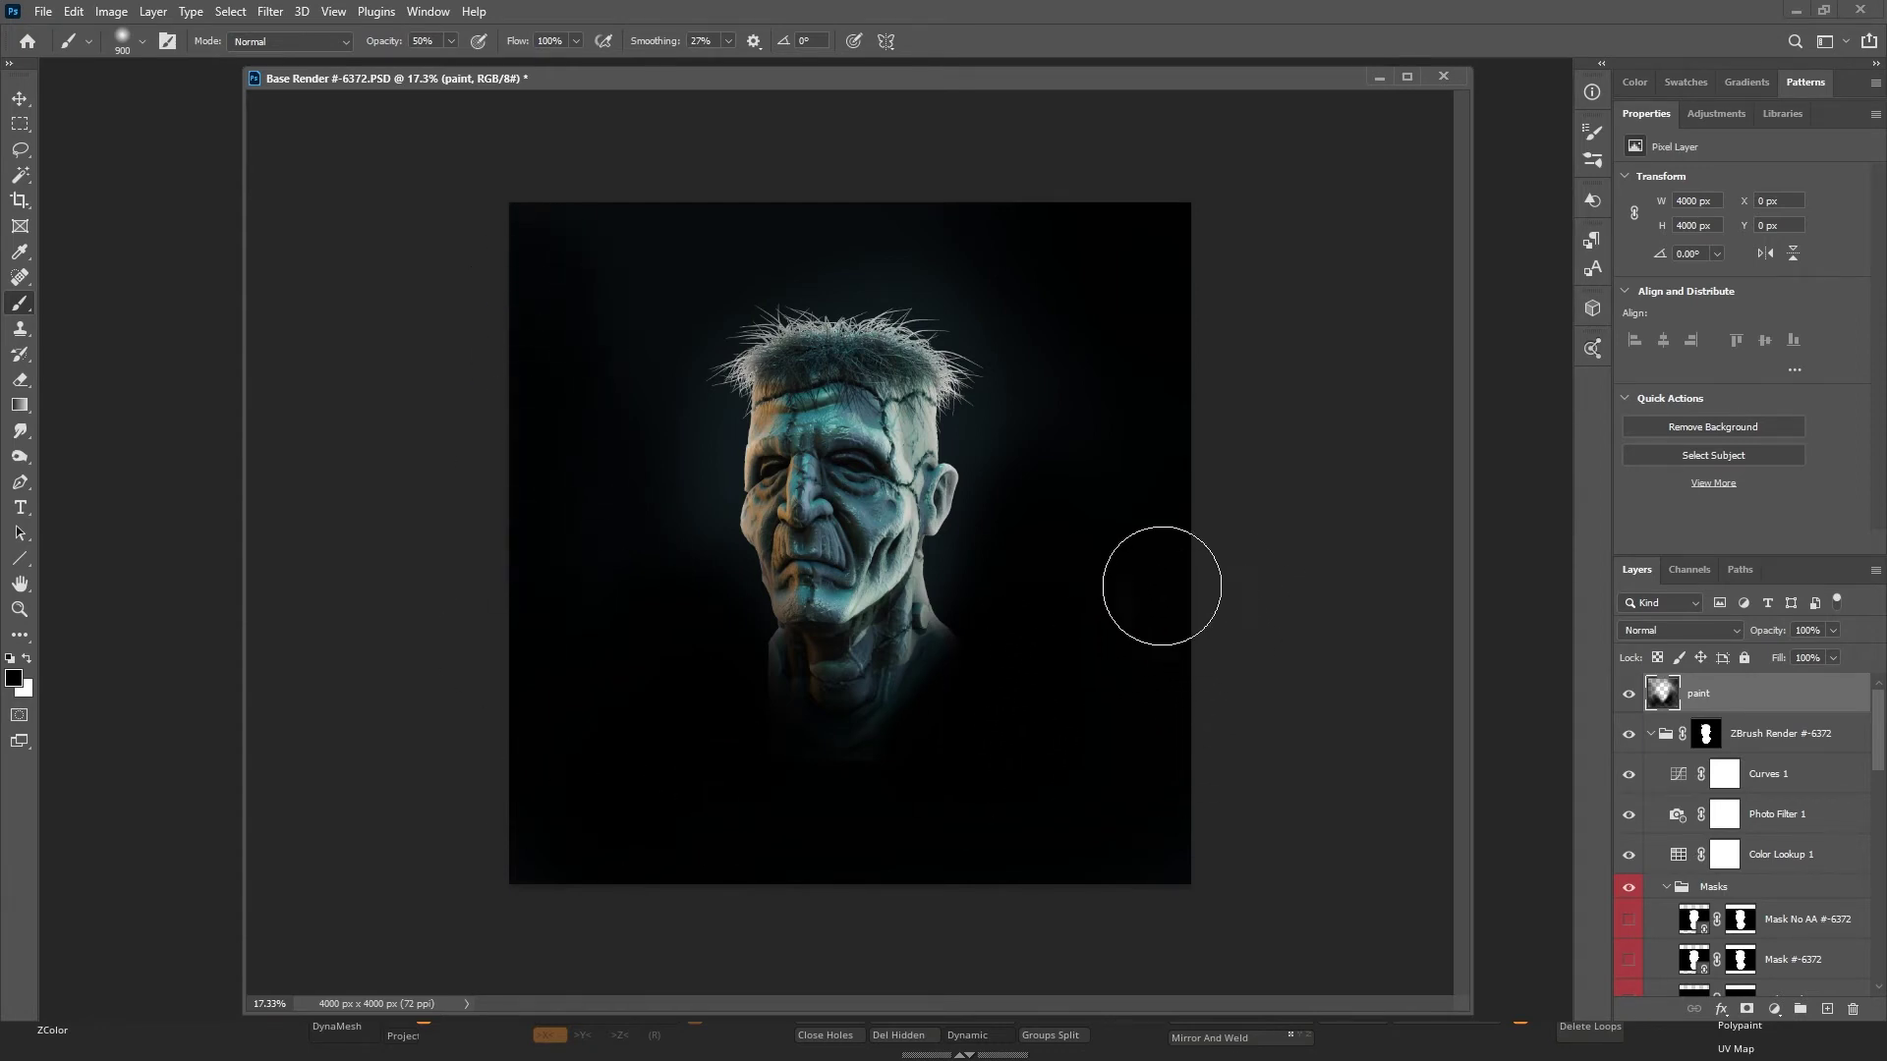
# Create a new layer above the paint layer and enlarge the brush to 1700 px.
pyautogui.scroll(2, 1179, 526)
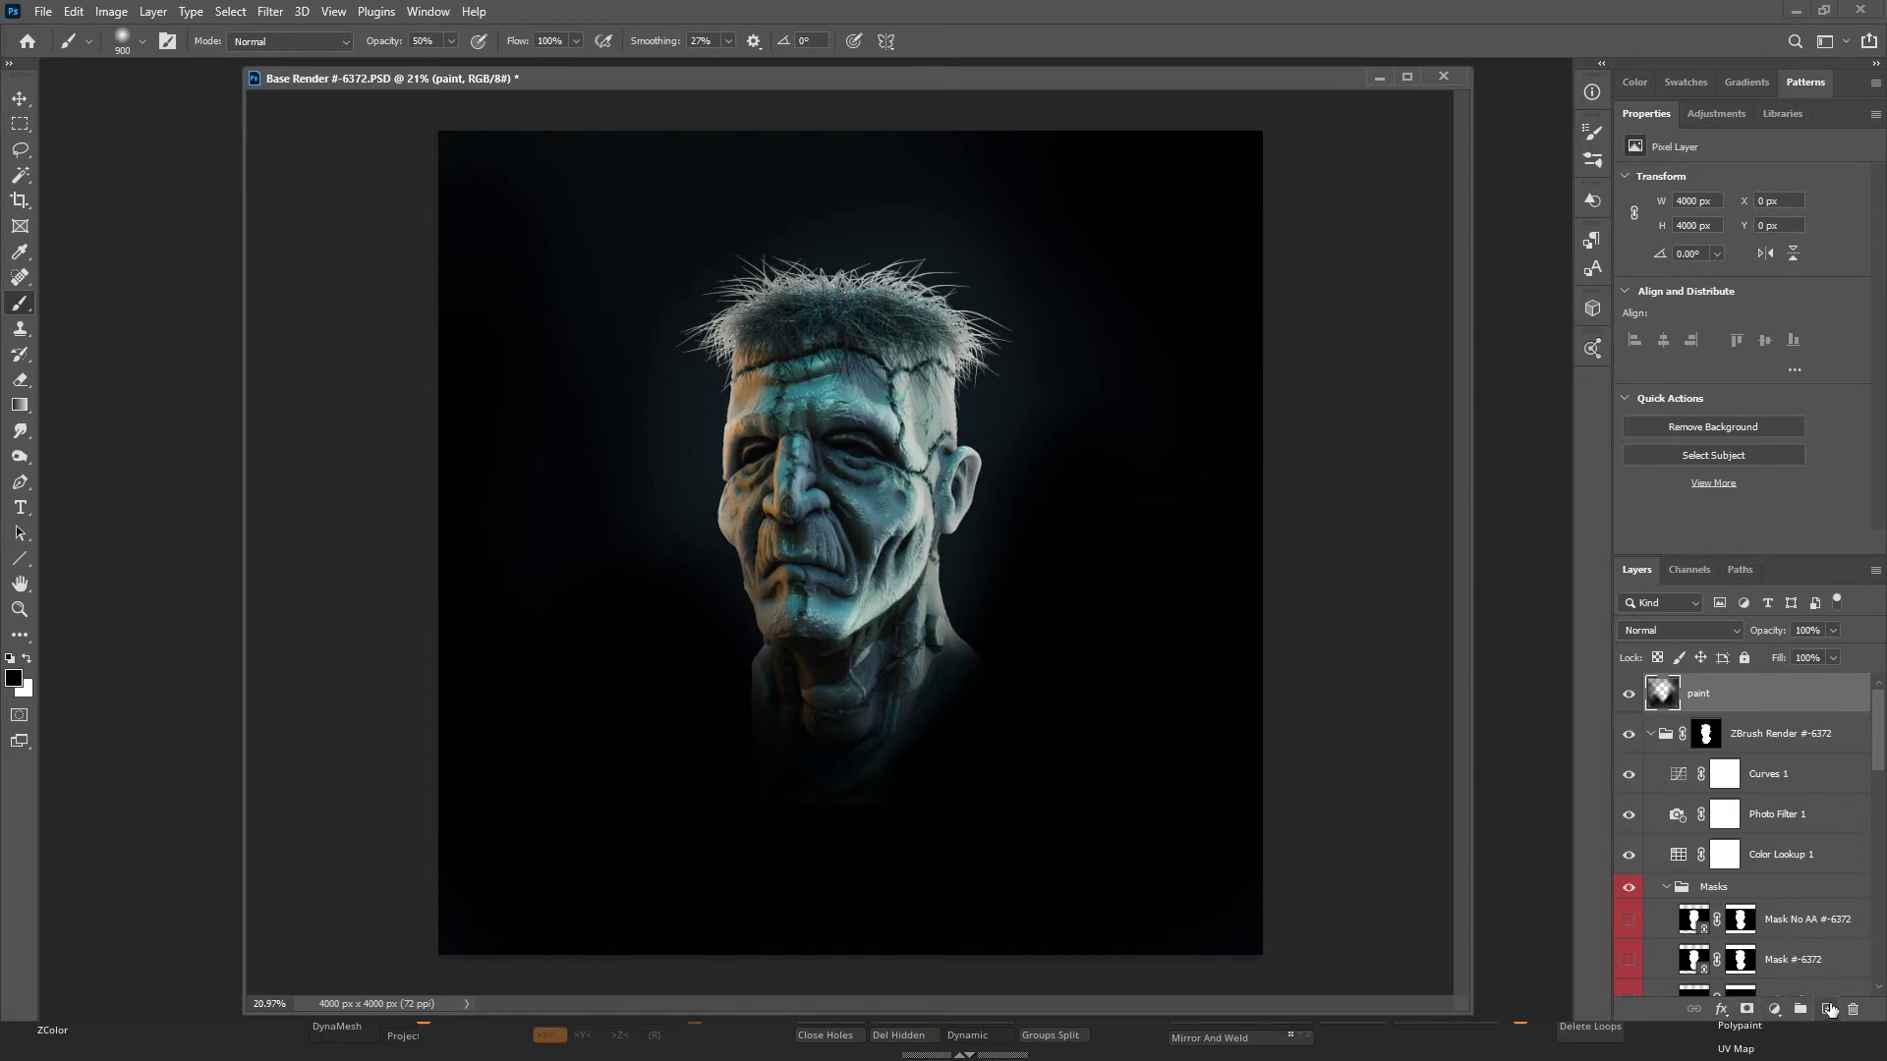
pyautogui.click(1827, 1009)
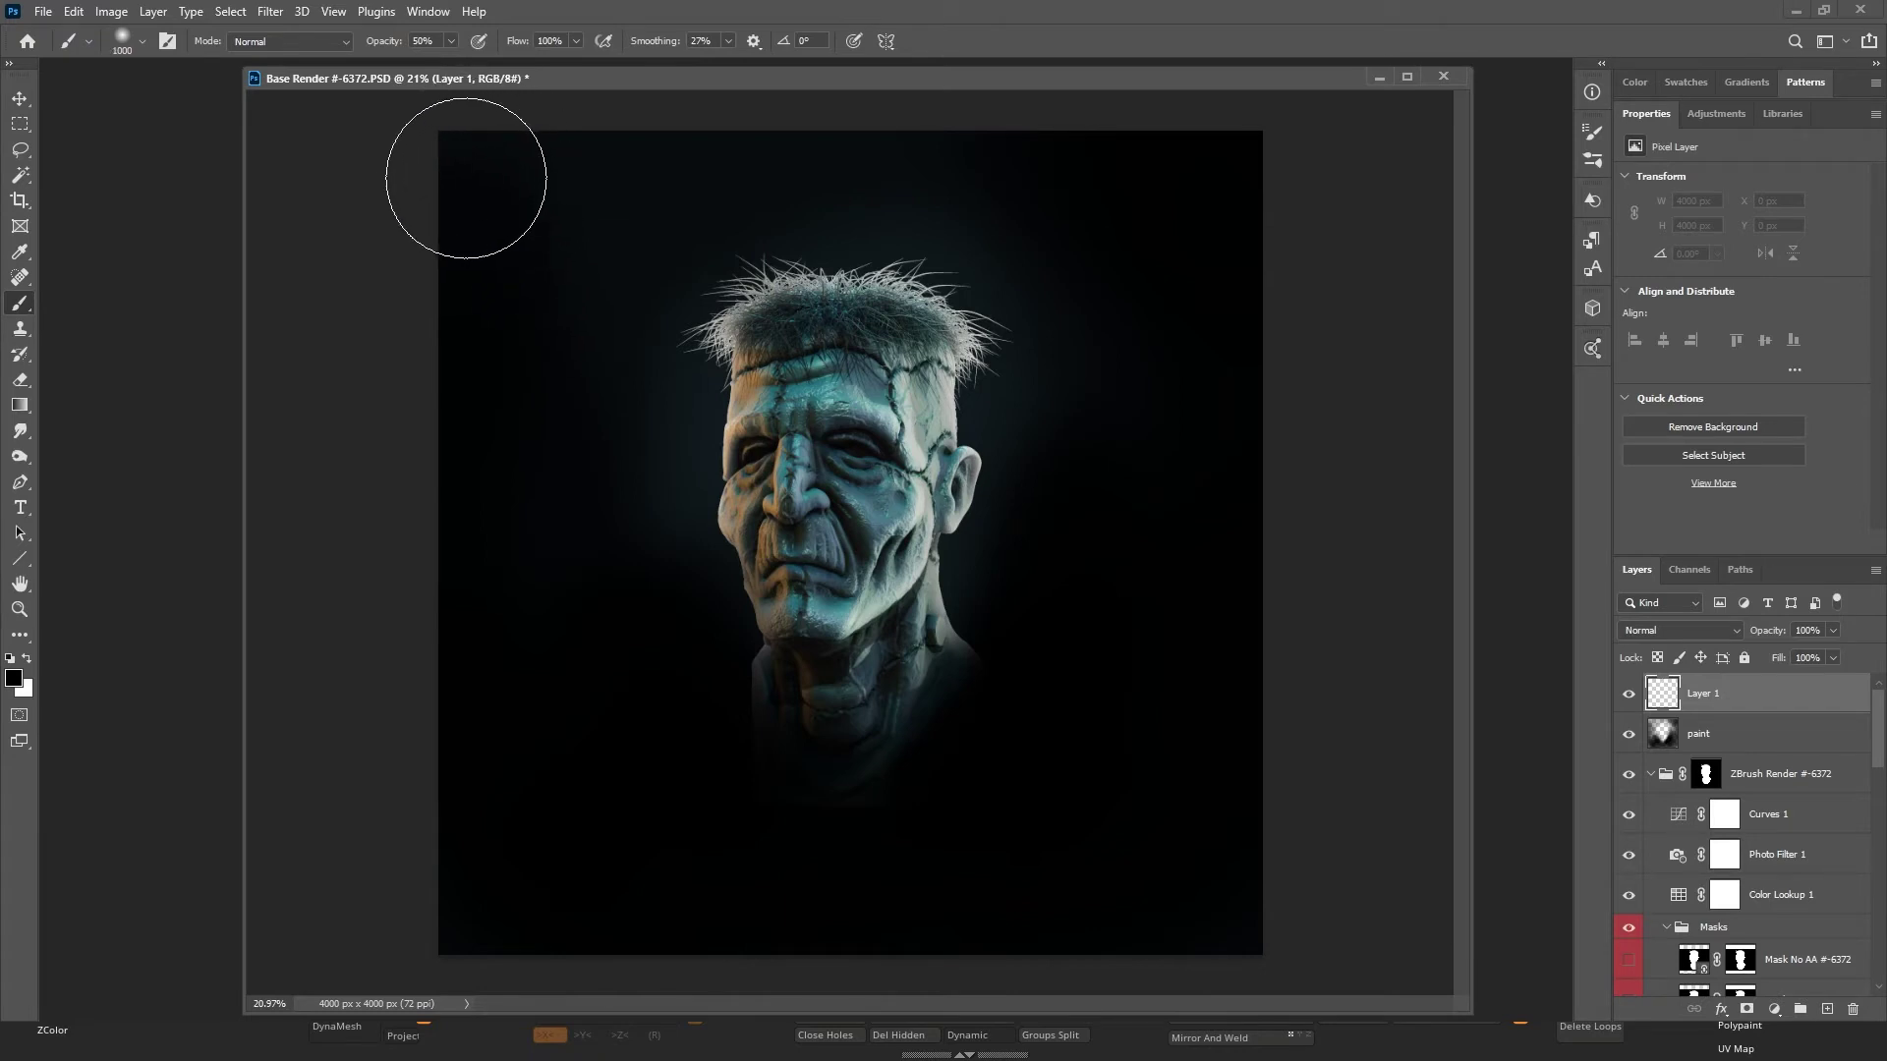
pyautogui.press(']')
pyautogui.press(']')
pyautogui.press(']')
pyautogui.press(']')
pyautogui.press(']')
pyautogui.press(']')
pyautogui.press(']')
pyautogui.press(']')
# Sample the orange tone at the forehead's lit edge and brighten the foreground colour to #ffb66b.
pyautogui.press('i')
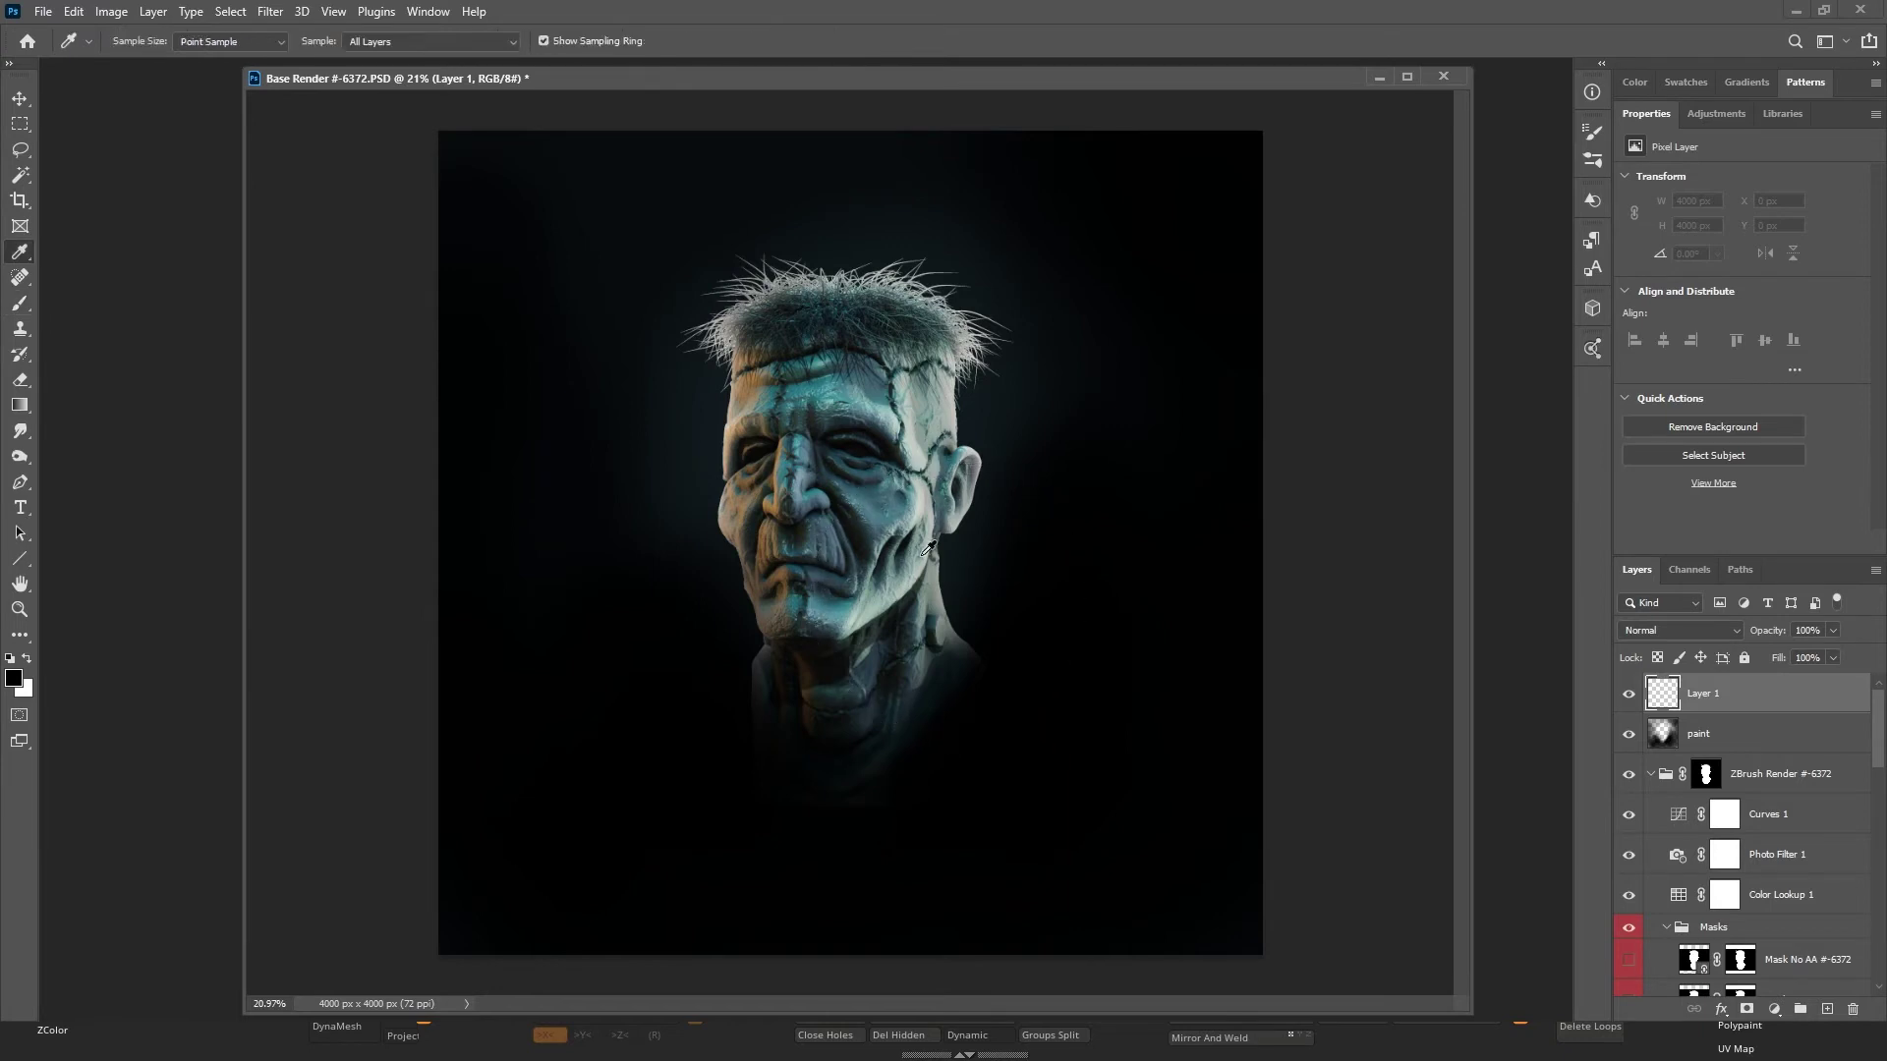
pyautogui.click(754, 392)
pyautogui.click(12, 678)
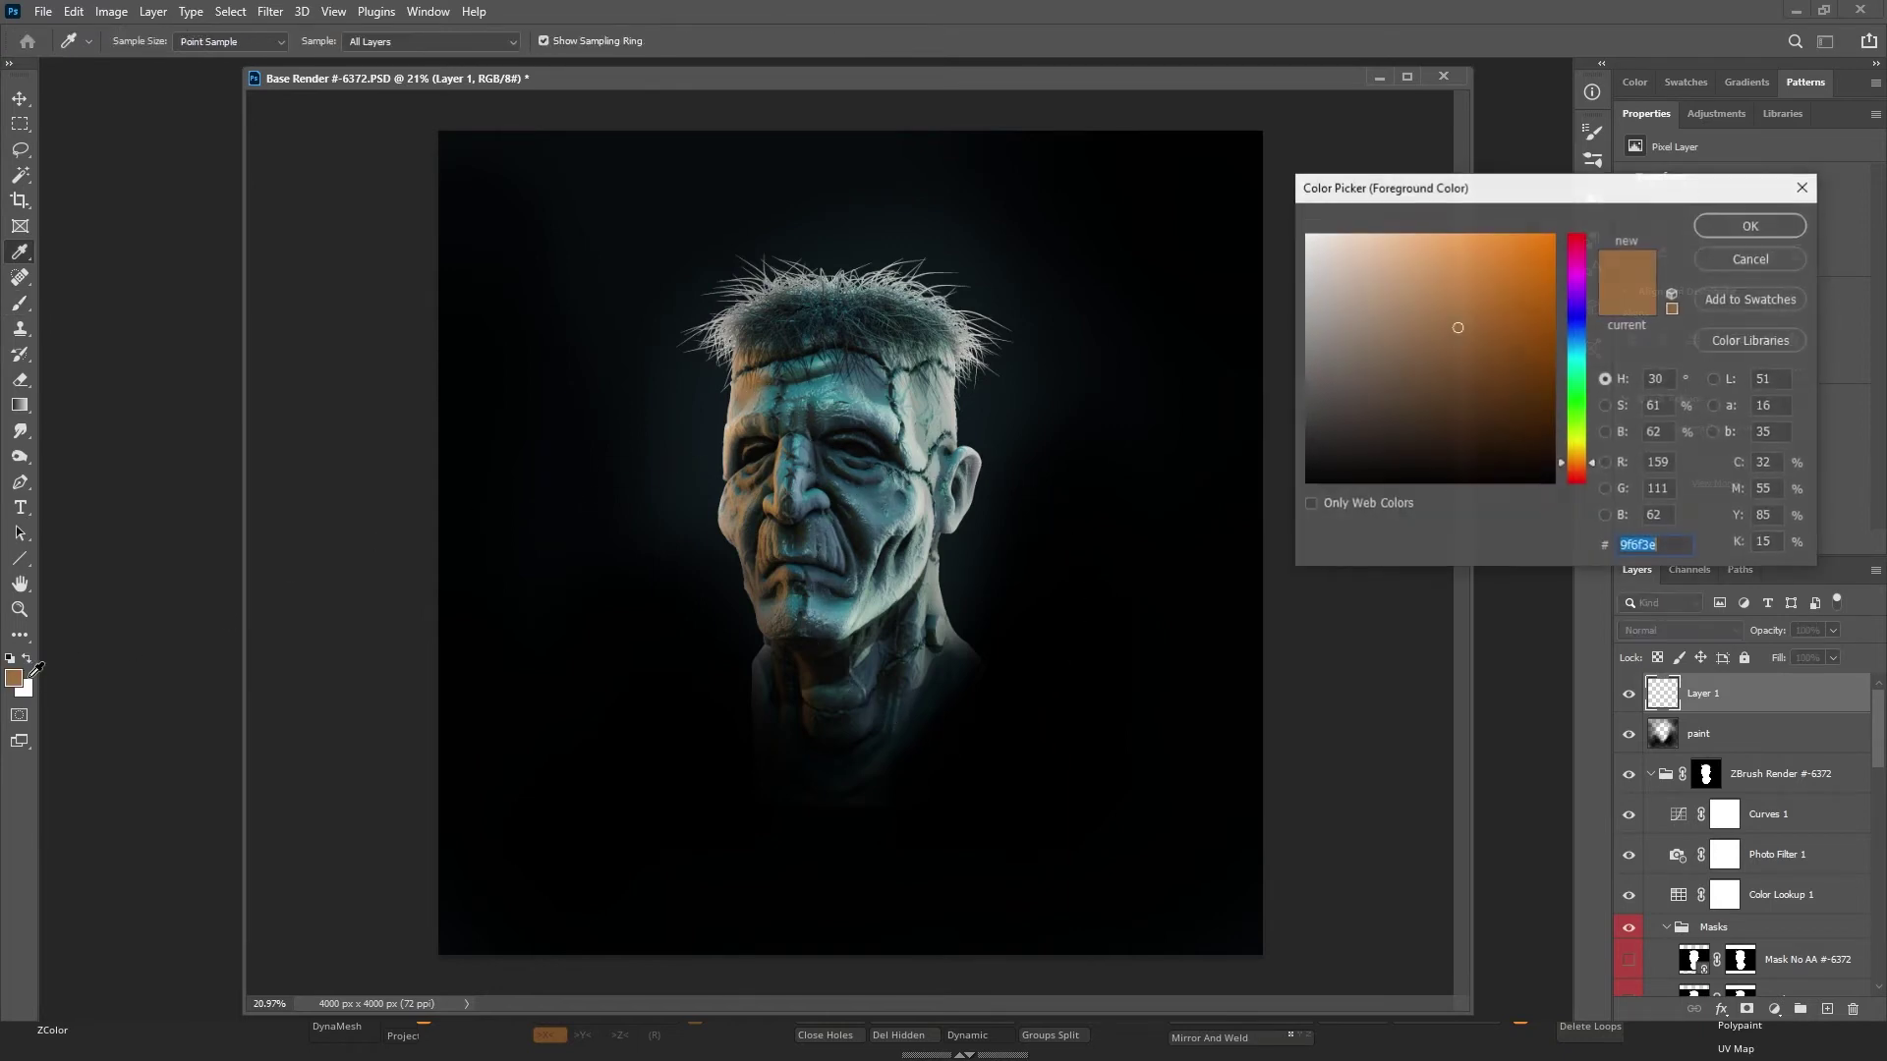
pyautogui.moveTo(1471, 269); pyautogui.dragTo(1453, 240)
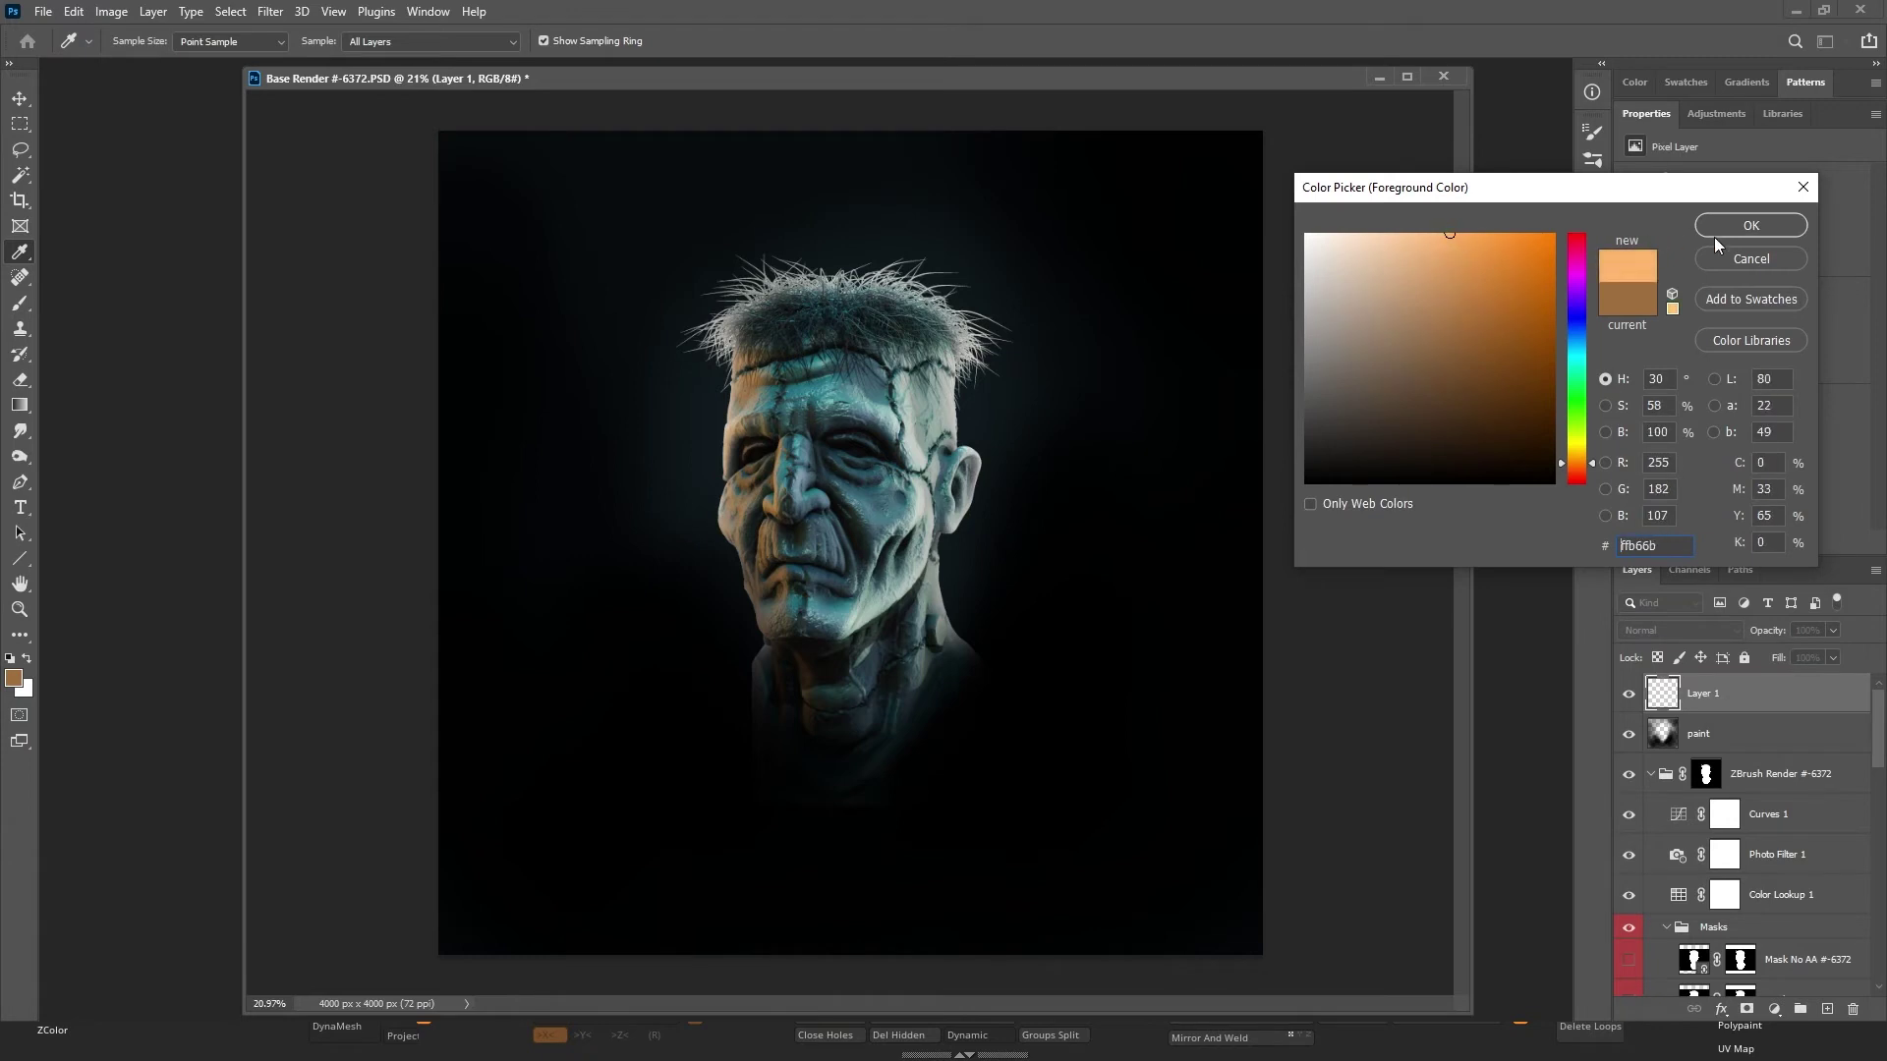
pyautogui.click(1748, 227)
# Paint a soft orange glow with a 1300 px brush over the upper-left background beside the head.
pyautogui.press('b')
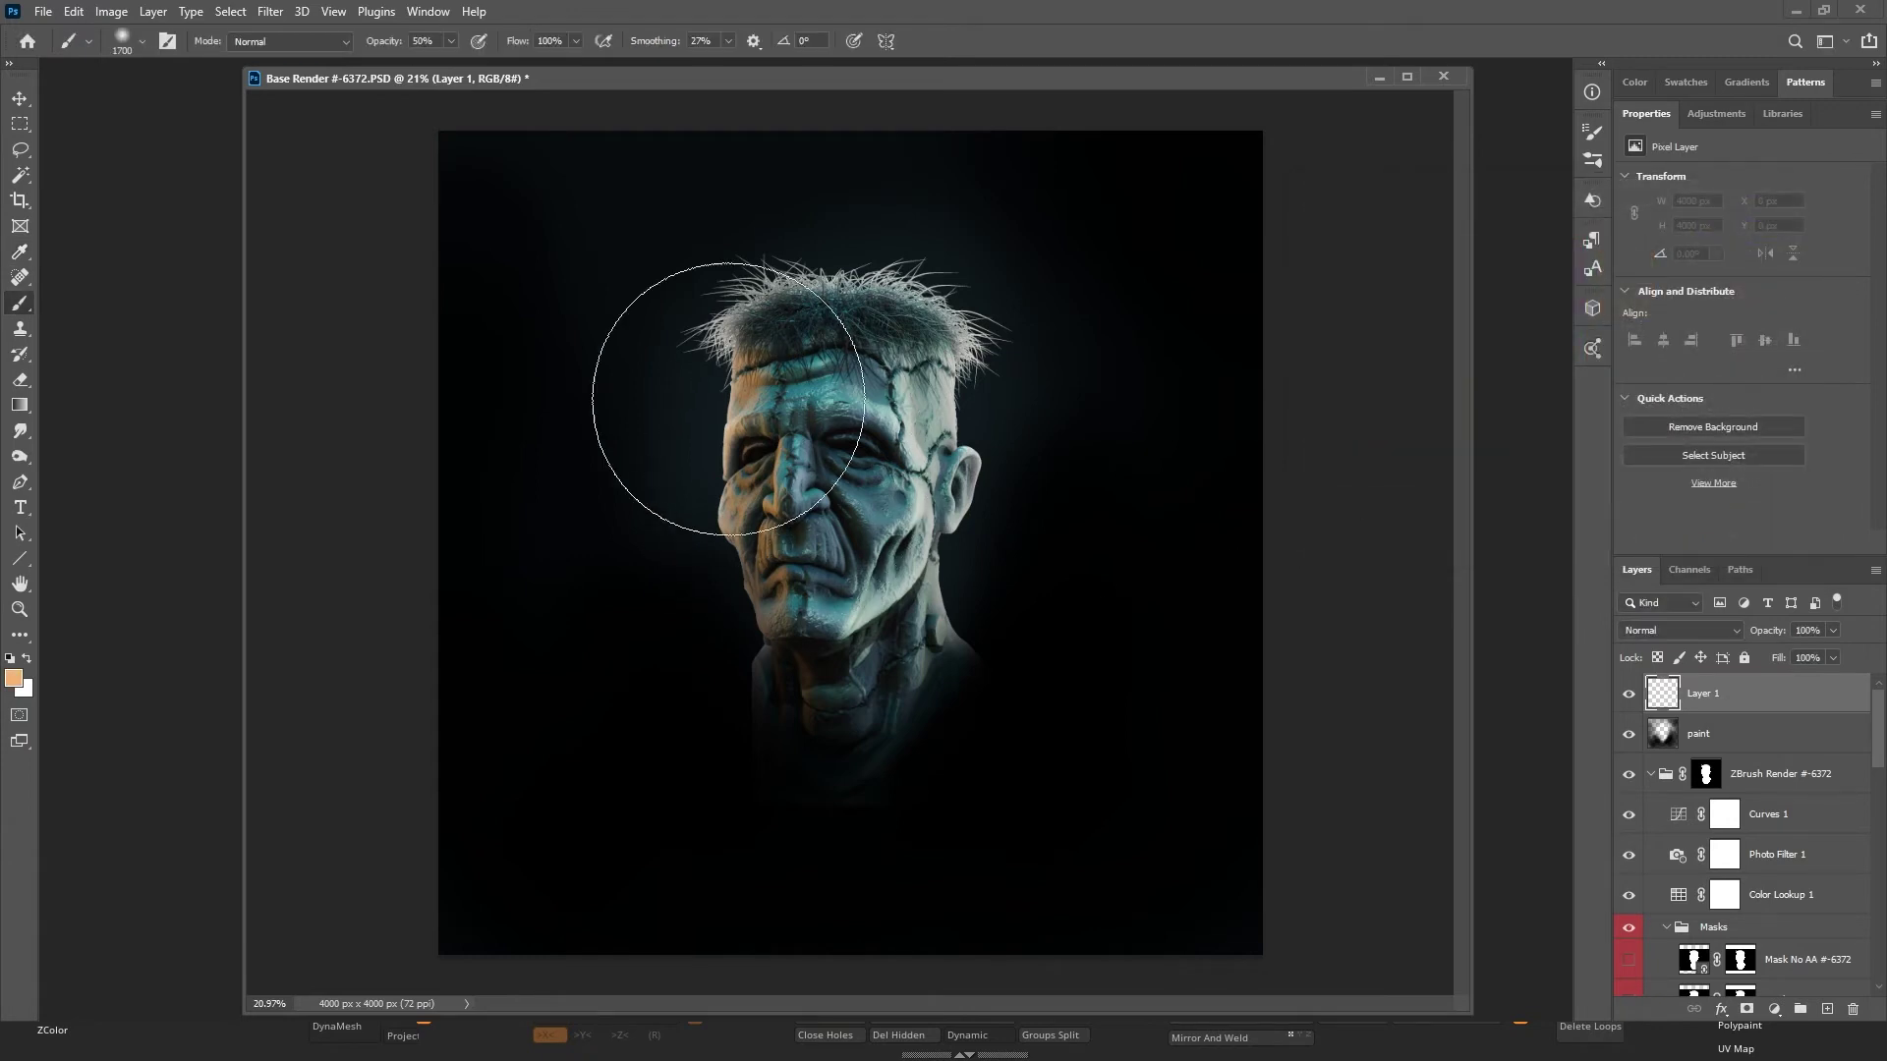
pyautogui.press('[')
pyautogui.press('[')
pyautogui.press('[')
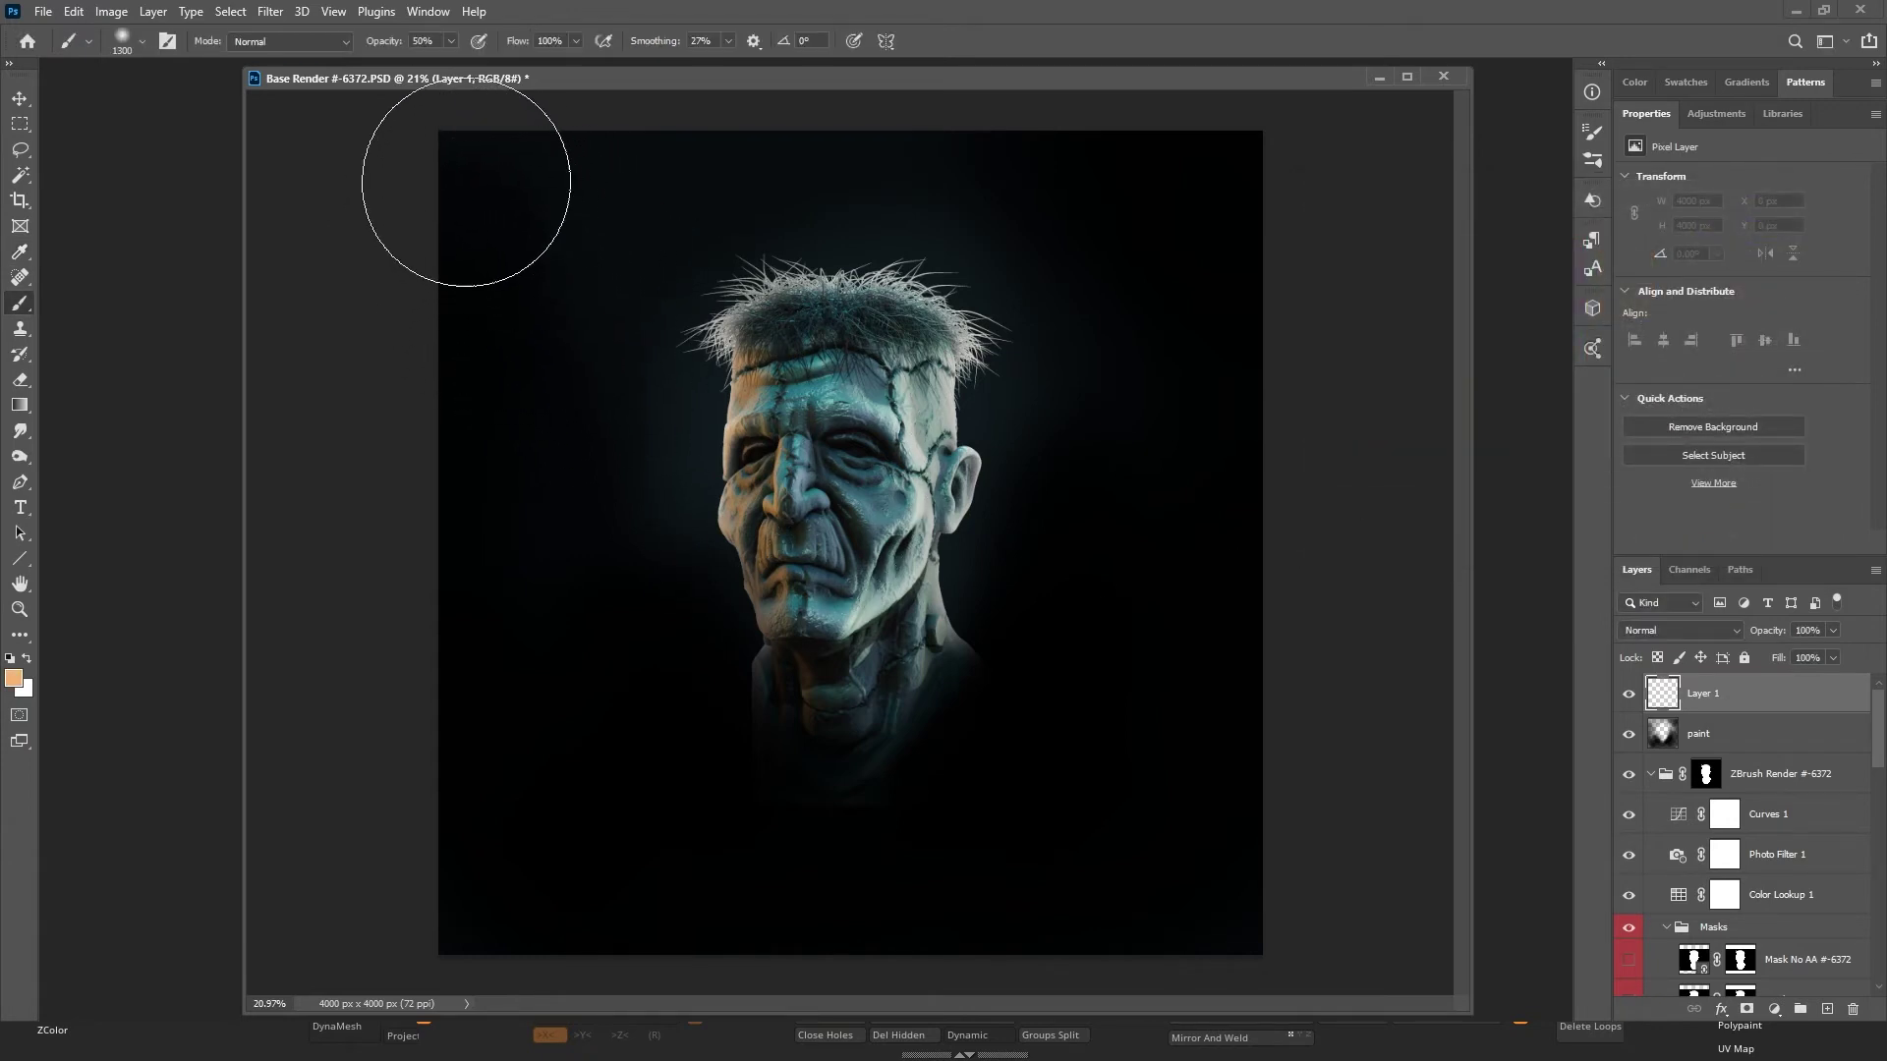
pyautogui.moveTo(472, 194)
pyautogui.mouseDown()
pyautogui.moveTo(710, 265)
pyautogui.moveTo(622, 229)
pyautogui.moveTo(593, 167)
pyautogui.moveTo(749, 223)
pyautogui.moveTo(543, 240)
pyautogui.moveTo(467, 192)
pyautogui.moveTo(566, 244)
pyautogui.moveTo(469, 239)
pyautogui.moveTo(757, 413)
pyautogui.moveTo(624, 156)
pyautogui.moveTo(752, 171)
pyautogui.moveTo(749, 377)
pyautogui.moveTo(483, 400)
pyautogui.moveTo(479, 551)
pyautogui.moveTo(485, 227)
pyautogui.moveTo(763, 421)
pyautogui.moveTo(619, 197)
pyautogui.mouseUp()
pyautogui.moveTo(965, 226)
pyautogui.mouseDown()
pyautogui.moveTo(617, 192)
pyautogui.moveTo(746, 548)
pyautogui.moveTo(598, 233)
pyautogui.moveTo(675, 659)
pyautogui.moveTo(507, 327)
pyautogui.moveTo(677, 764)
pyautogui.moveTo(555, 328)
pyautogui.moveTo(800, 570)
pyautogui.mouseUp()
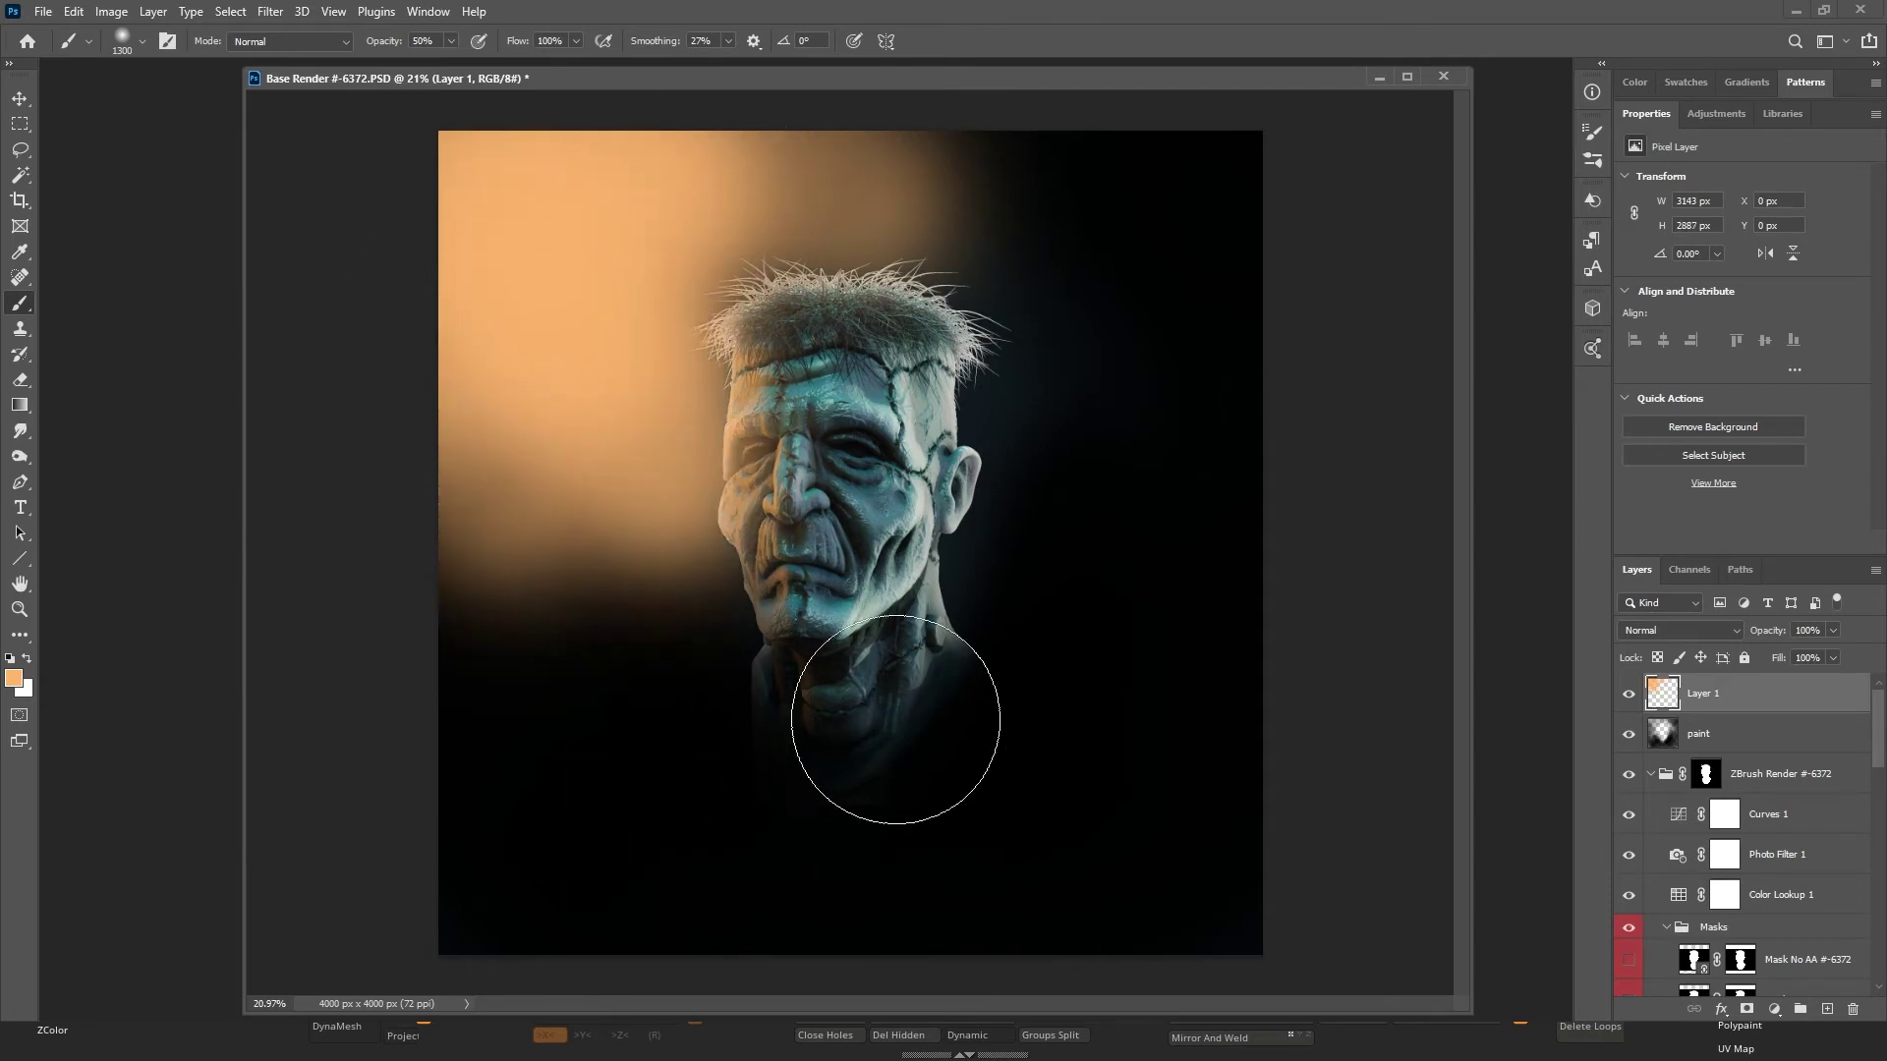
# Compare blend modes on the orange glow layer, then set it to Linear Light at 20% opacity.
pyautogui.click(1683, 630)
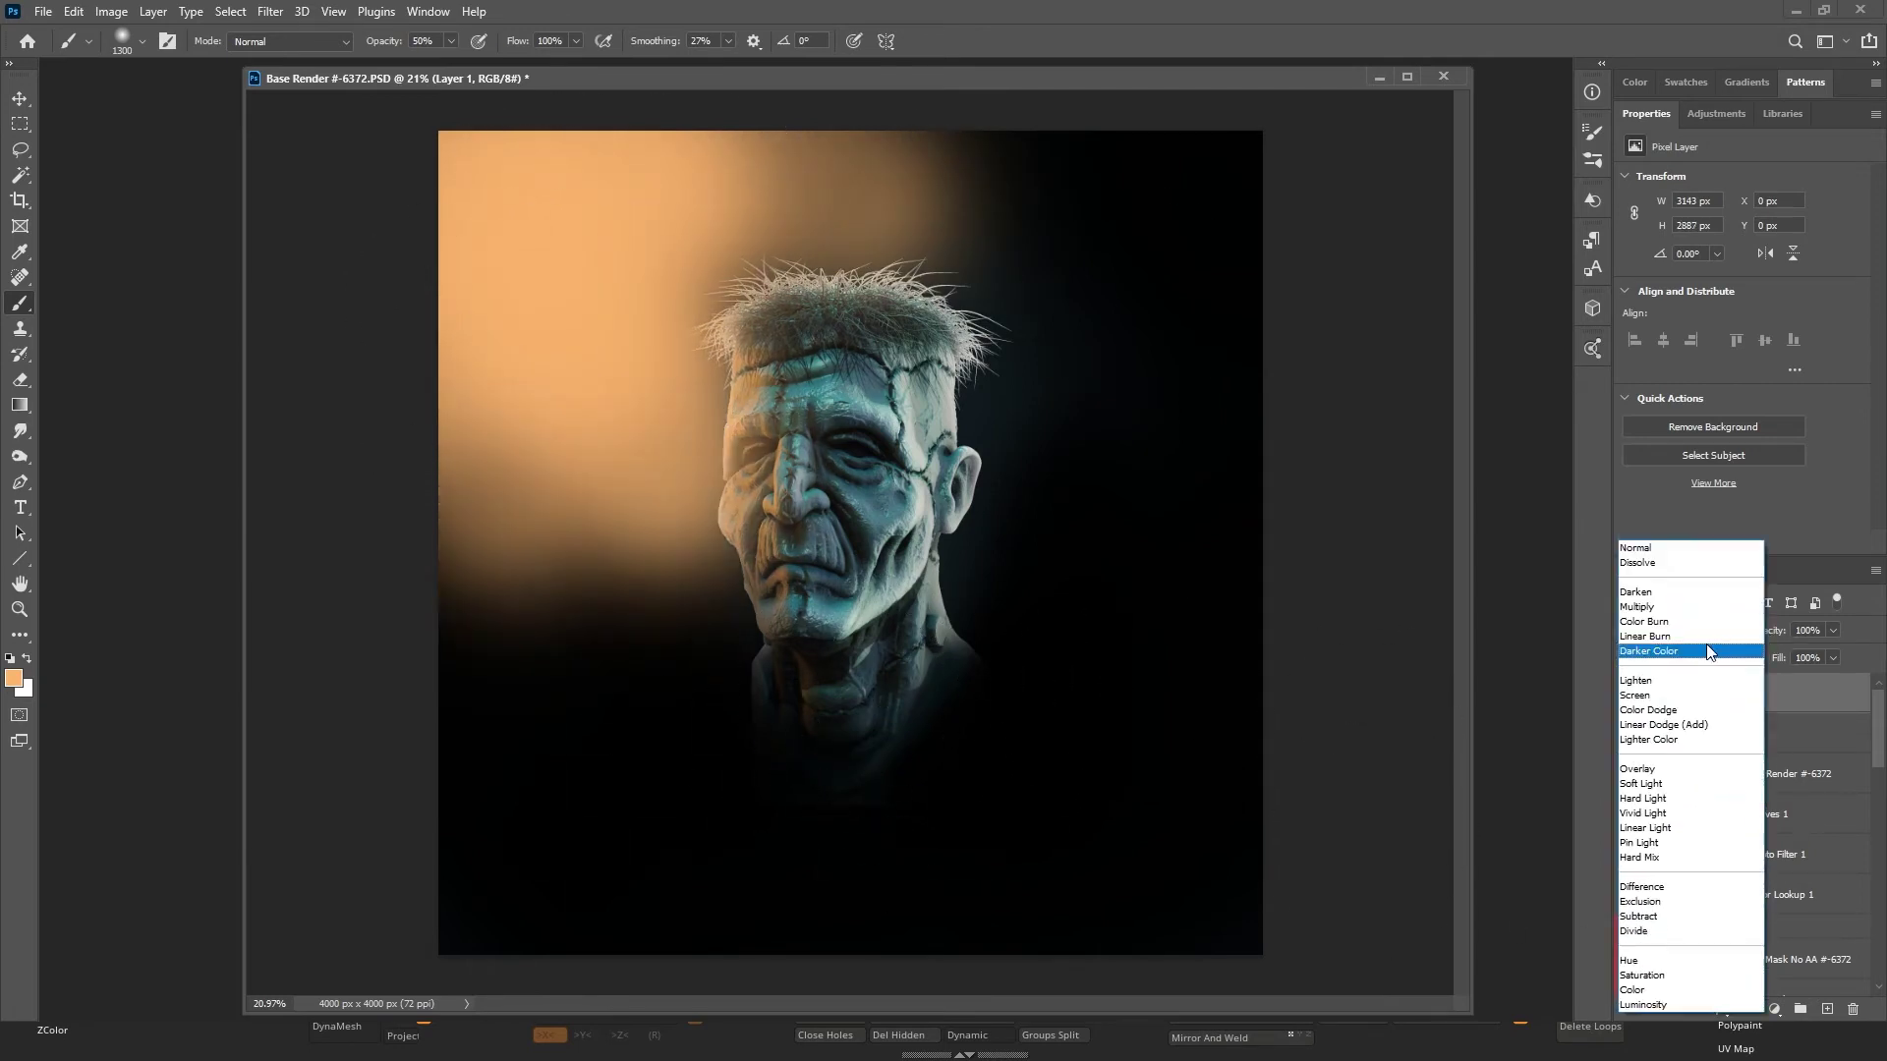
pyautogui.click(1673, 602)
pyautogui.press('Down')
pyautogui.press('Down')
pyautogui.press('Down')
pyautogui.press('Down')
pyautogui.press('Down')
pyautogui.press('Down')
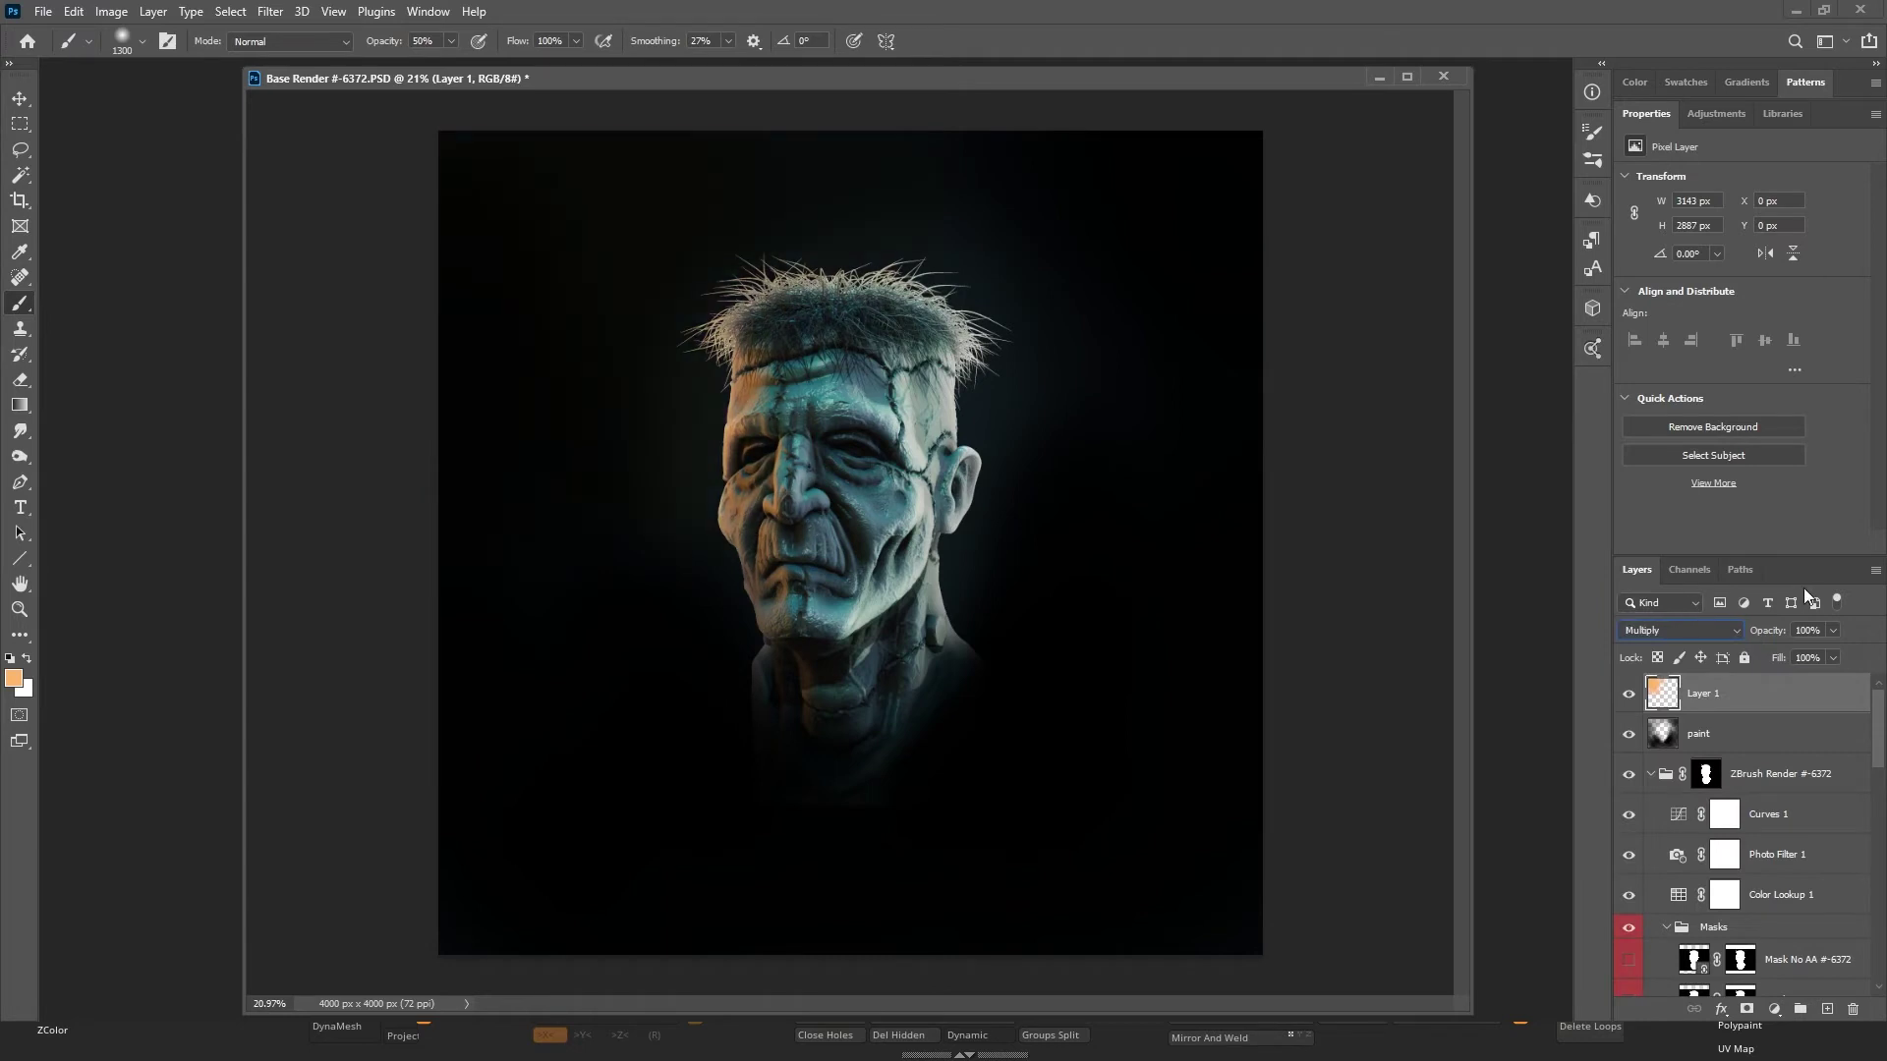
pyautogui.press('Down')
pyautogui.press('Down')
pyautogui.press('Down')
pyautogui.press('Down')
pyautogui.press('Down')
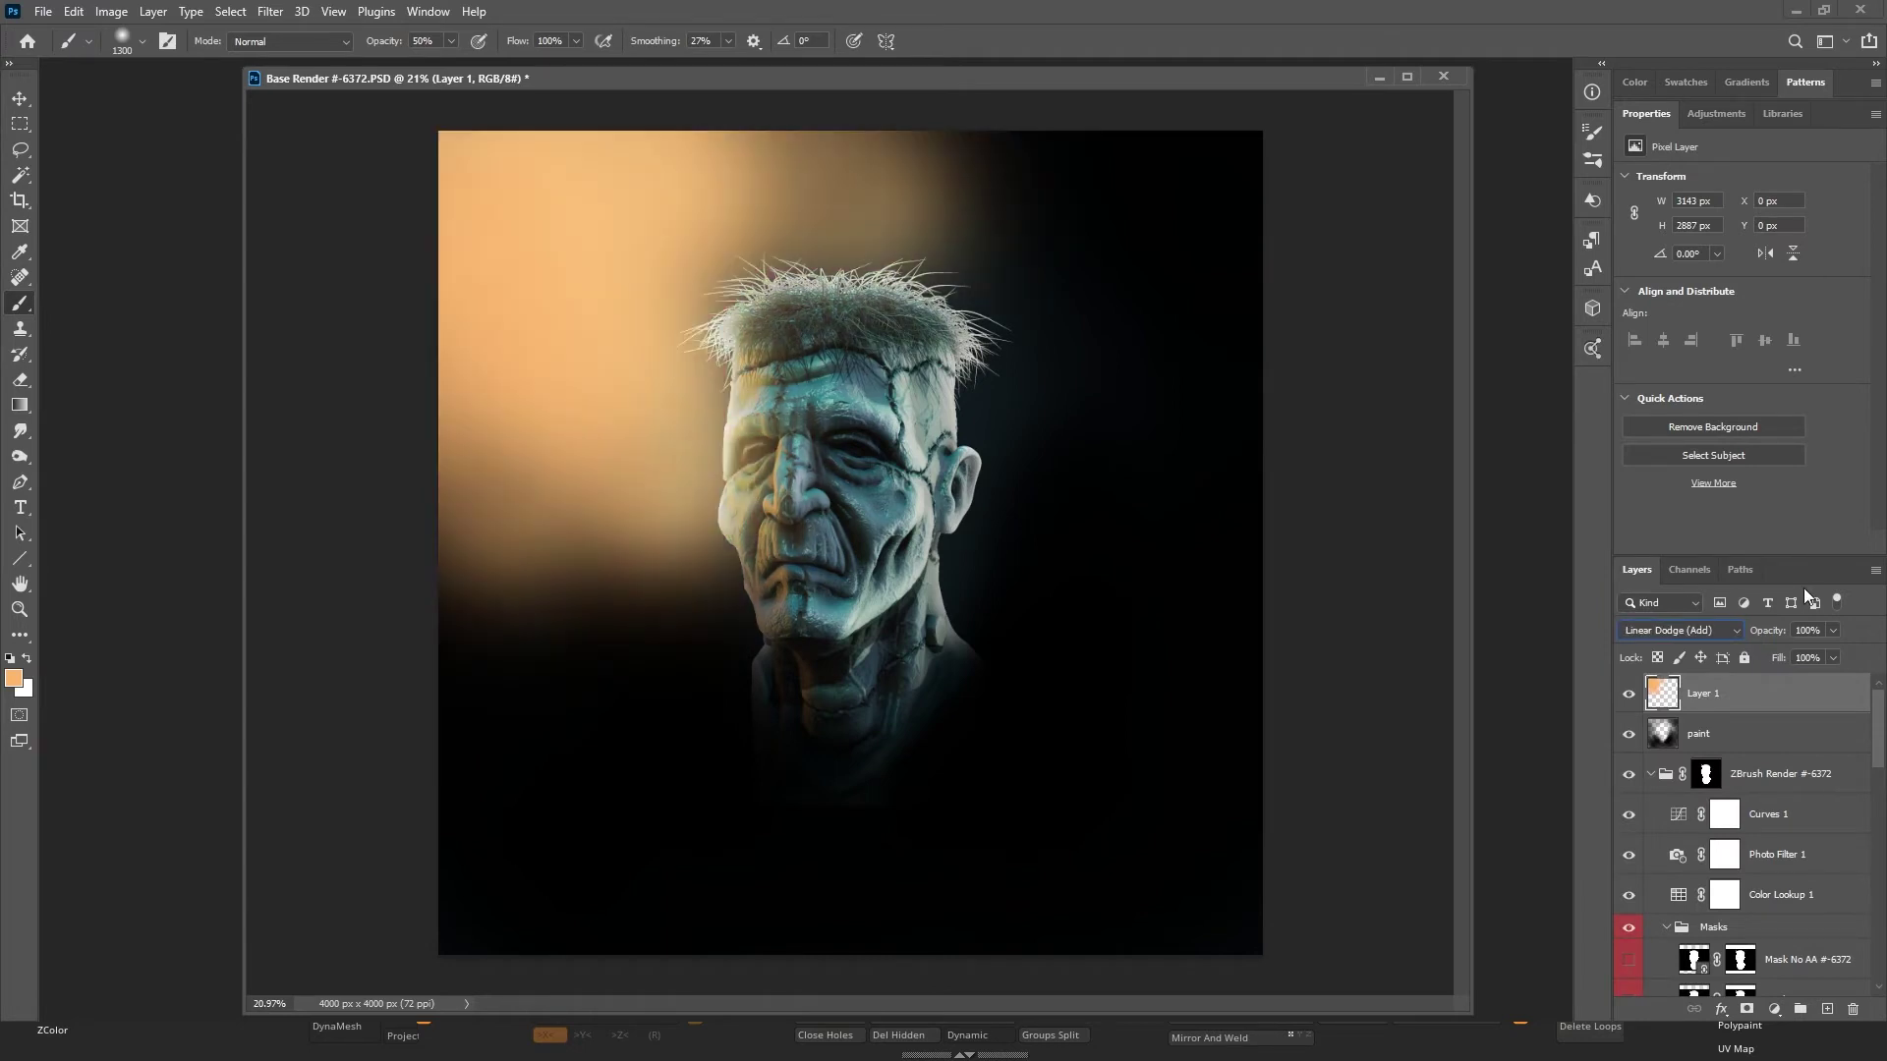
pyautogui.press('Down')
pyautogui.press('Down')
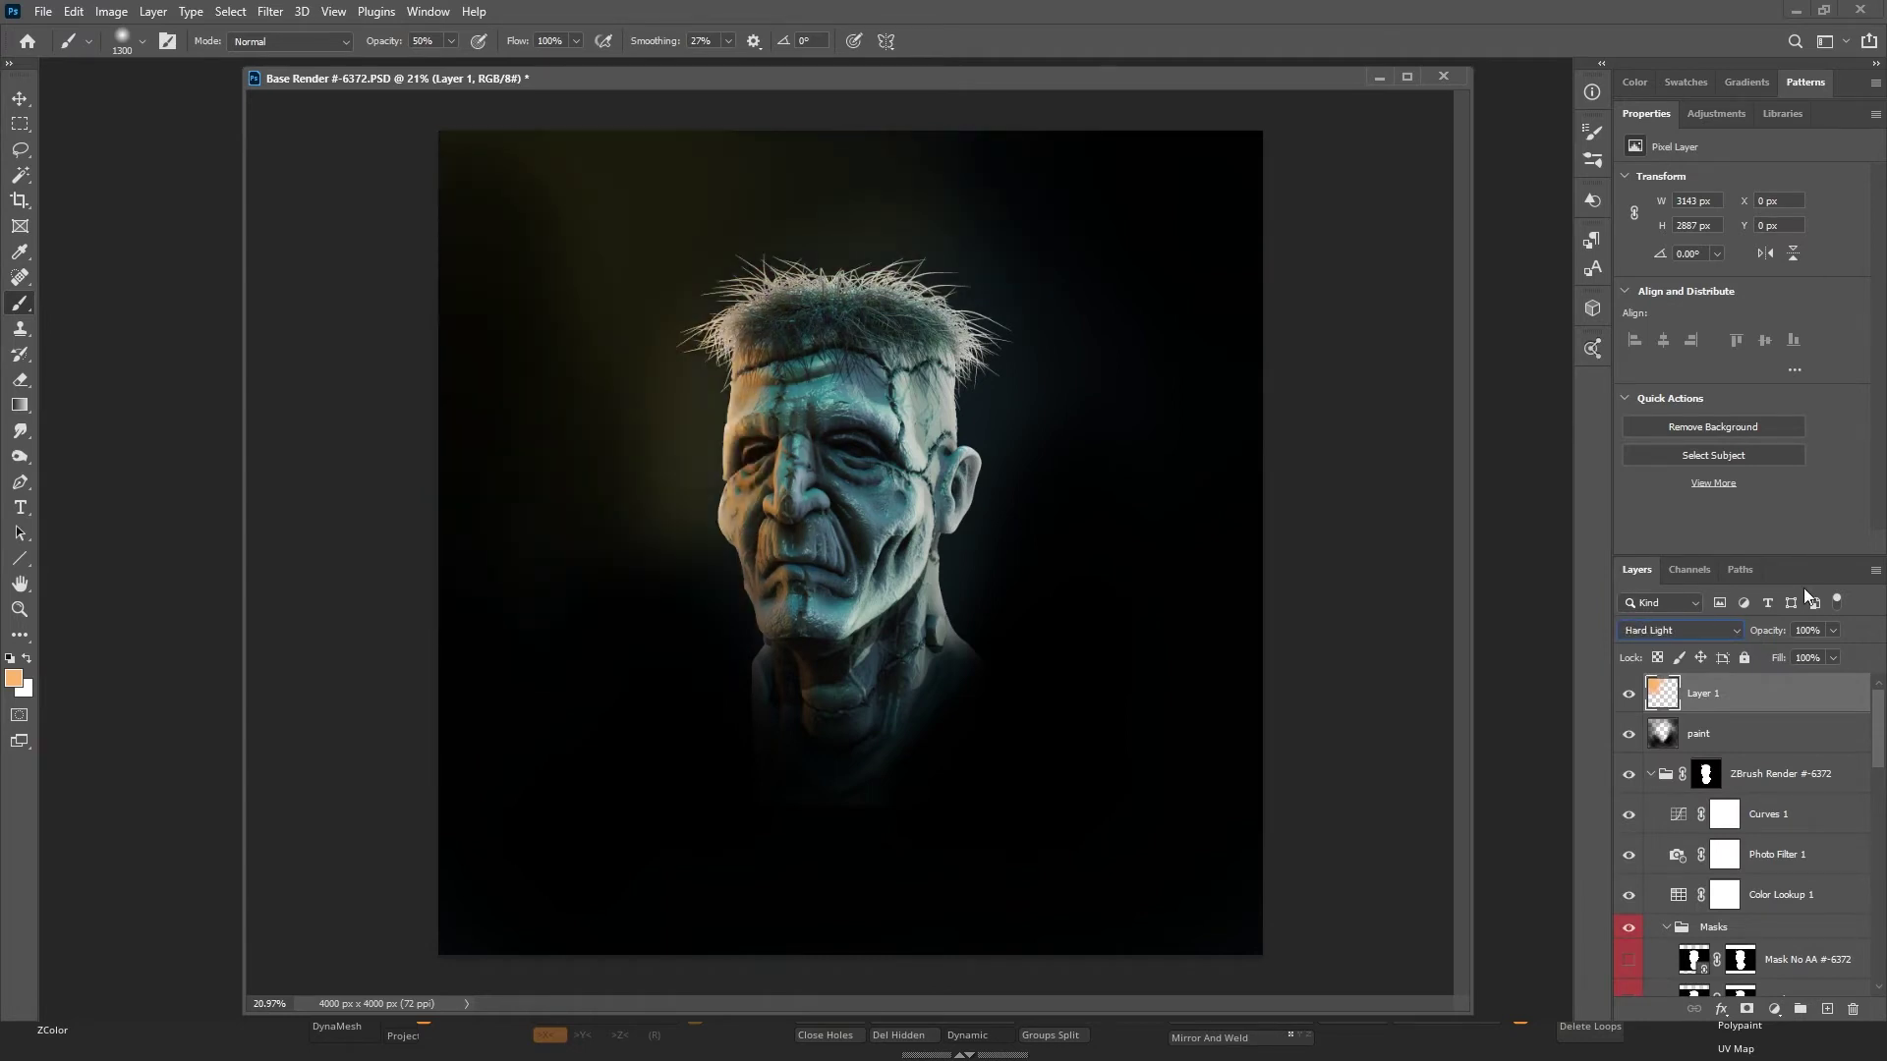
pyautogui.press('Up')
pyautogui.press('Down')
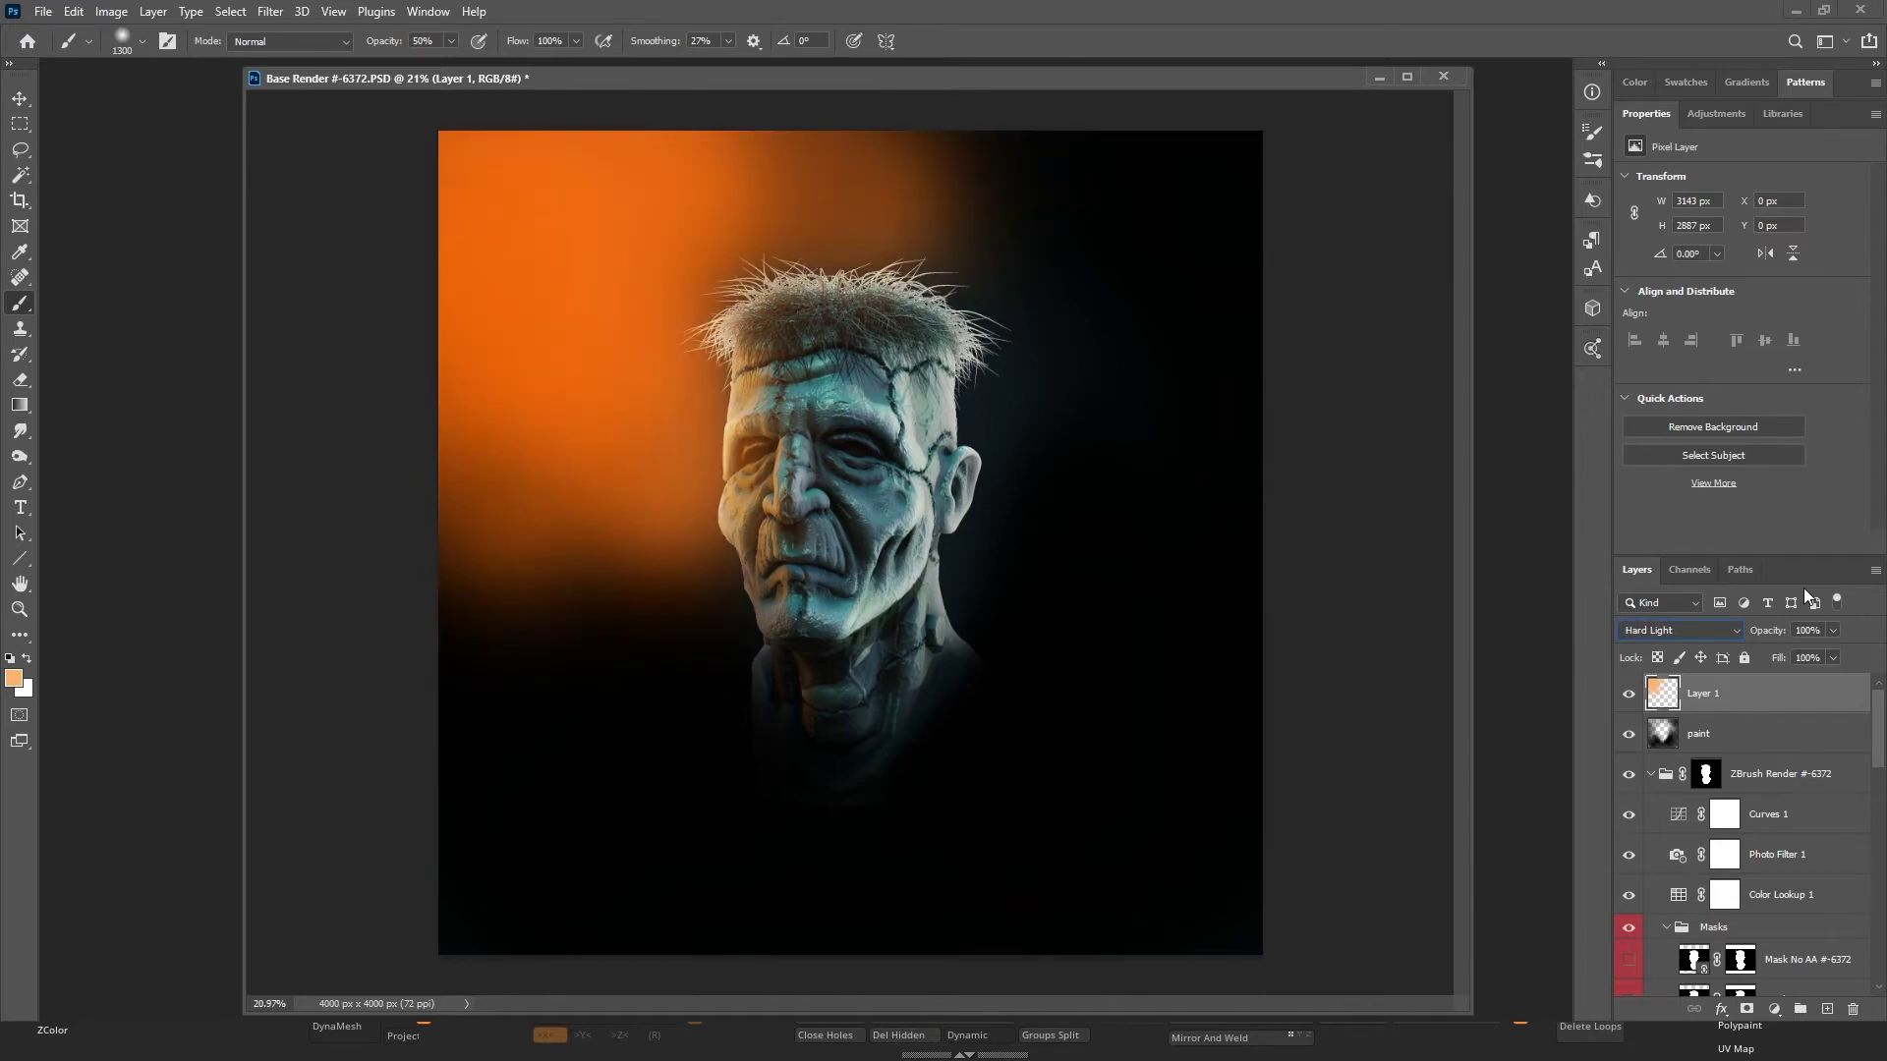
pyautogui.press('Down')
pyautogui.press('Up')
pyautogui.press('Down')
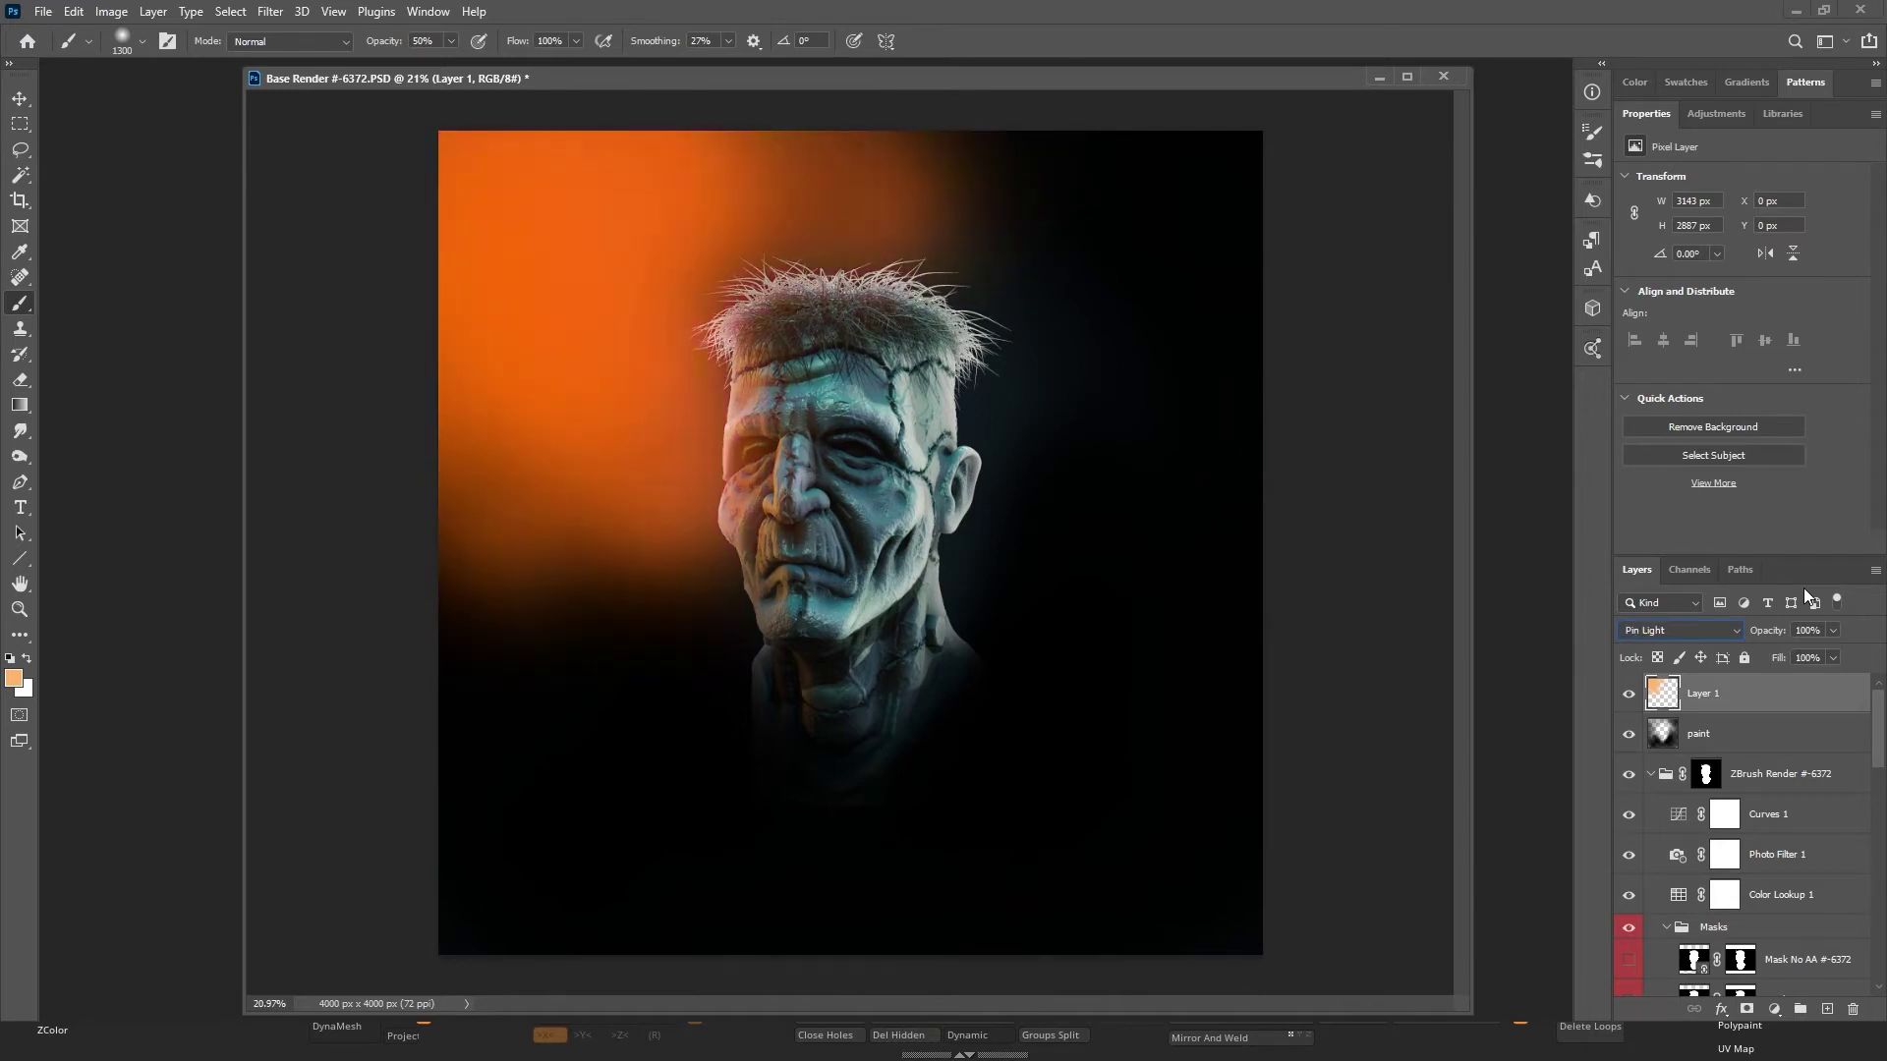
pyautogui.press('Down')
pyautogui.press('Up')
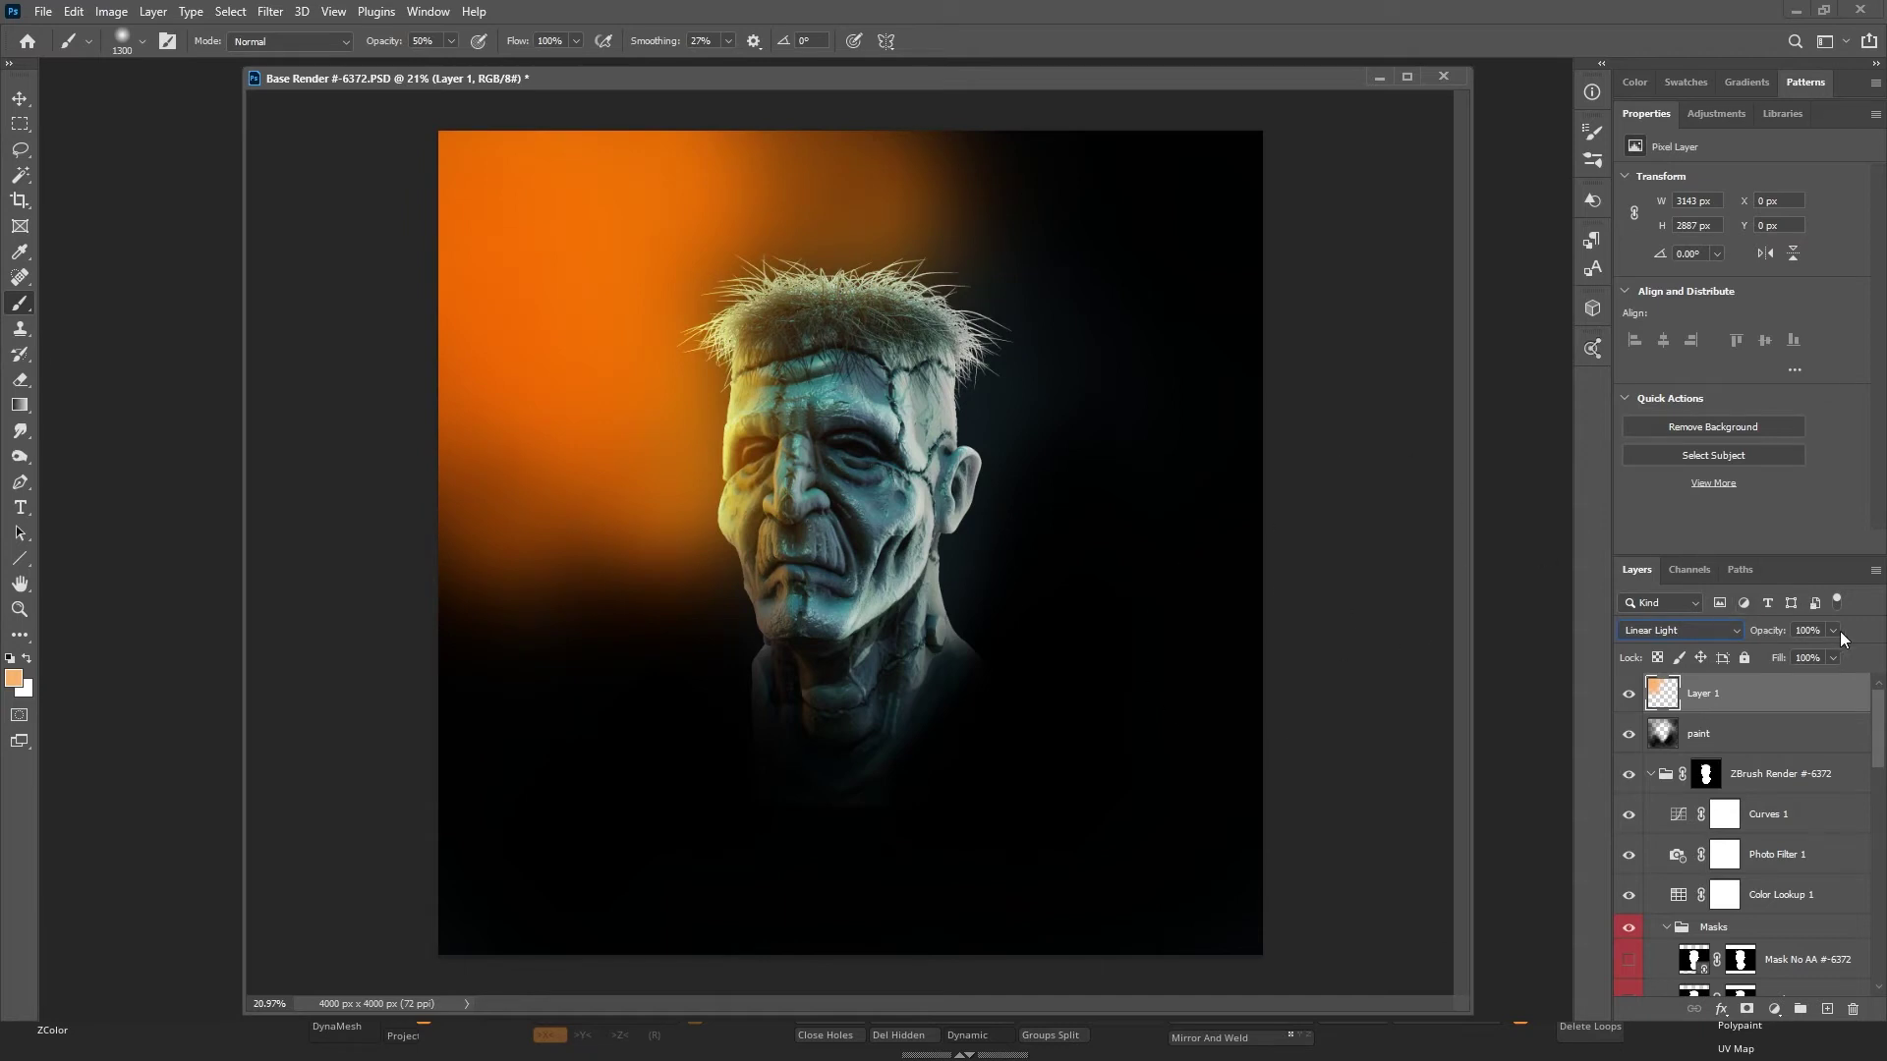
pyautogui.moveTo(1749, 653); pyautogui.dragTo(1763, 652)
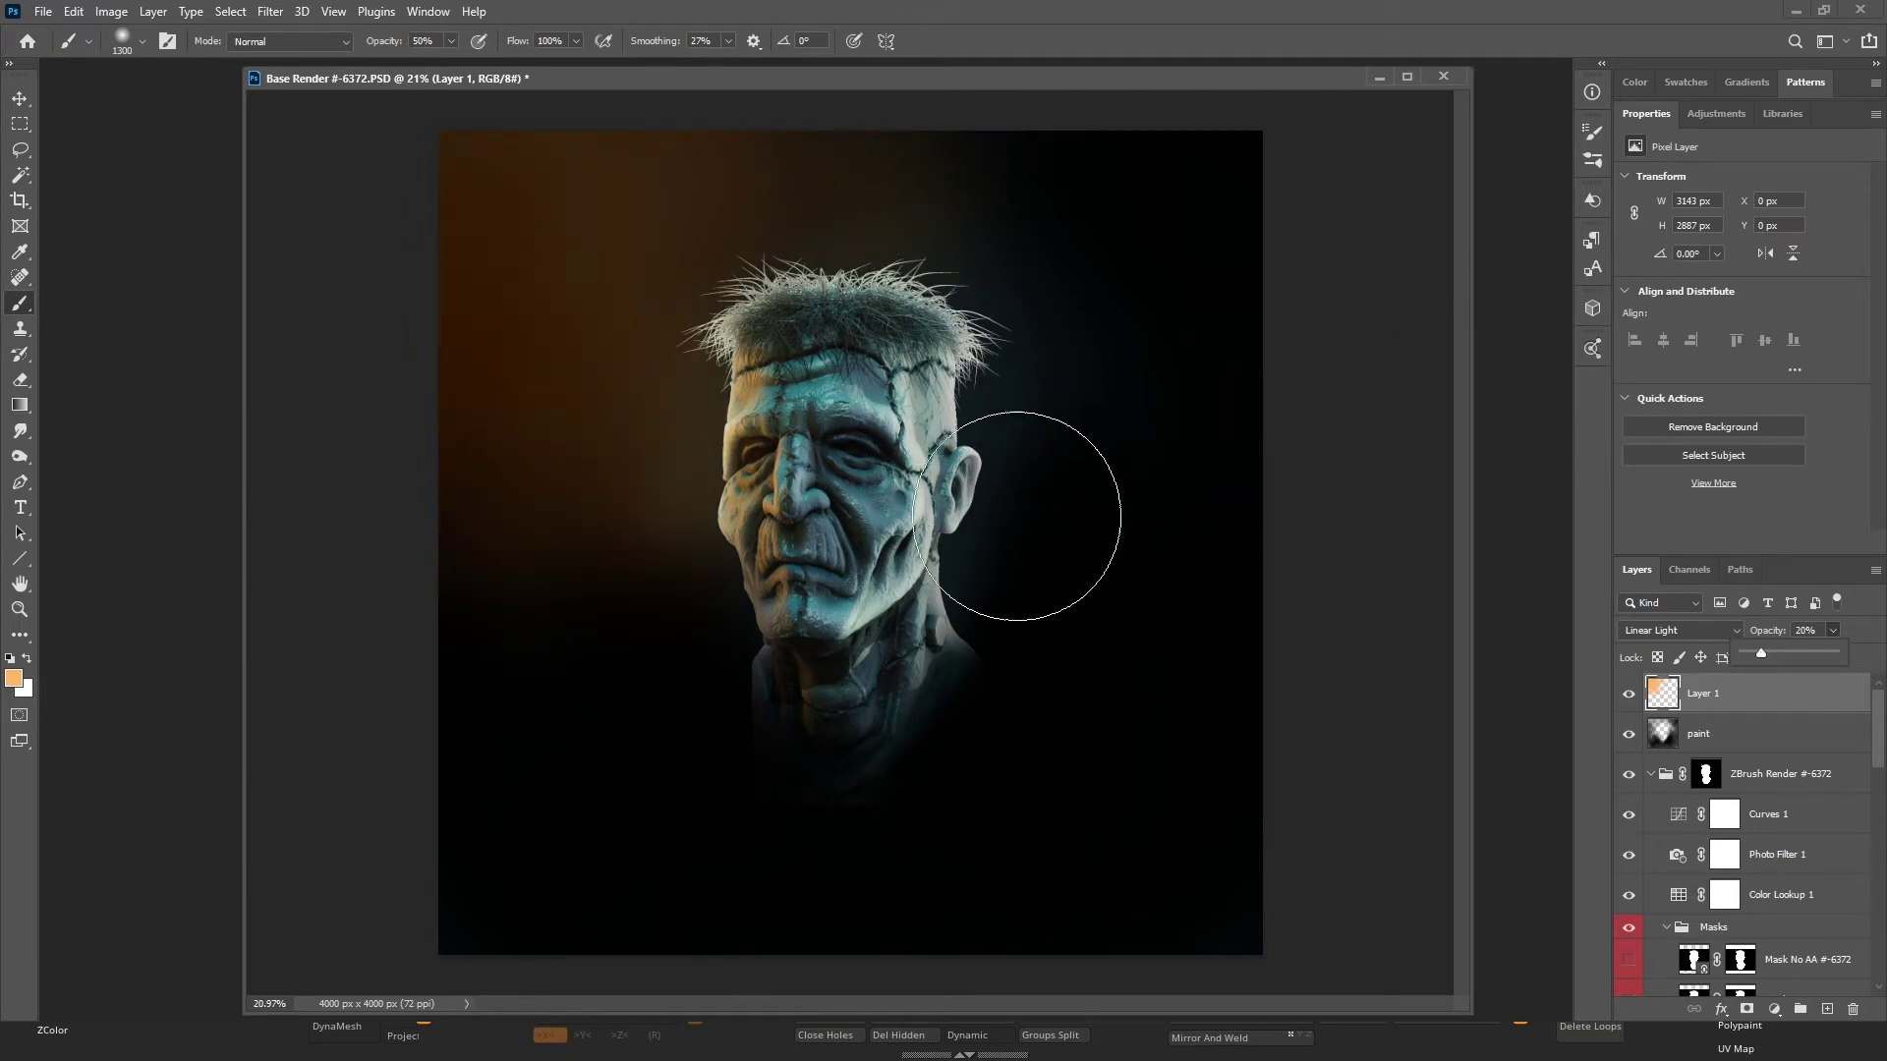
# Paint a second orange glow to the right of the neck and apply a blur filter to the glow layer.
pyautogui.moveTo(1017, 516)
pyautogui.mouseDown()
pyautogui.moveTo(1065, 590)
pyautogui.moveTo(1011, 674)
pyautogui.moveTo(1042, 727)
pyautogui.mouseUp()
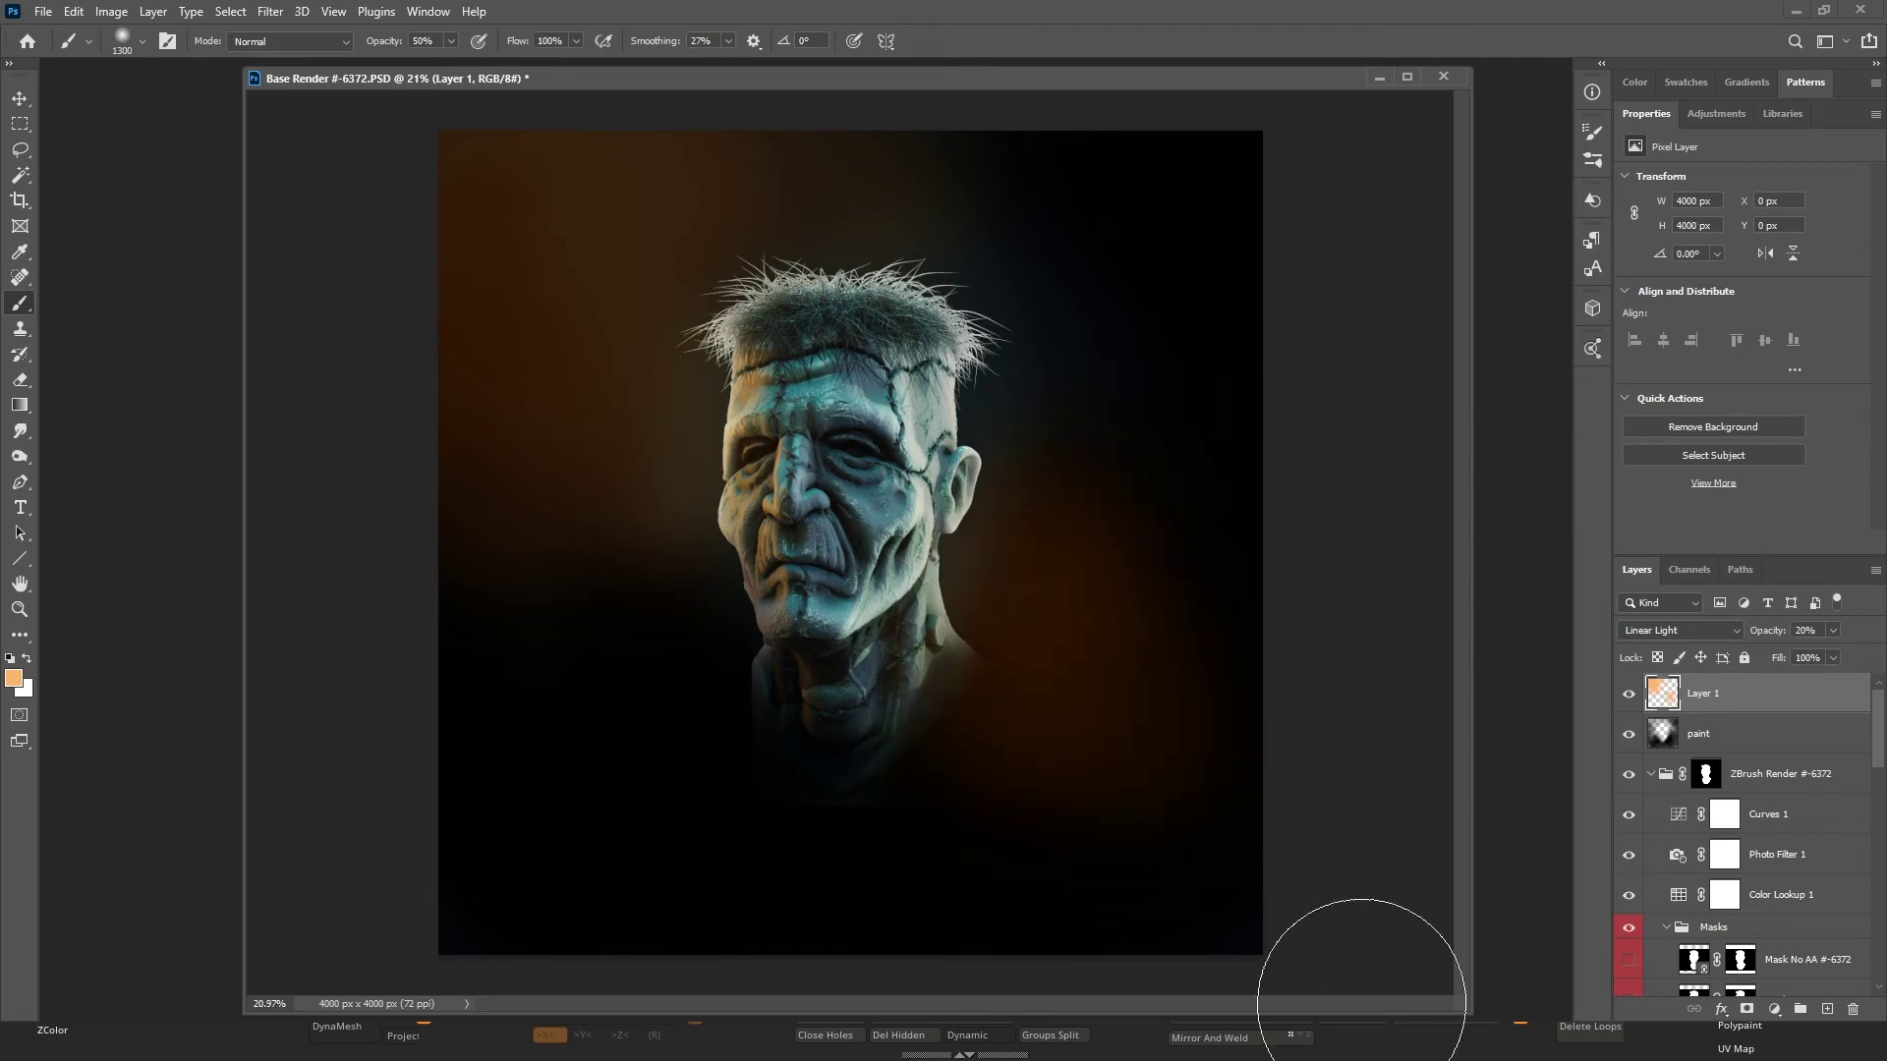
pyautogui.click(266, 13)
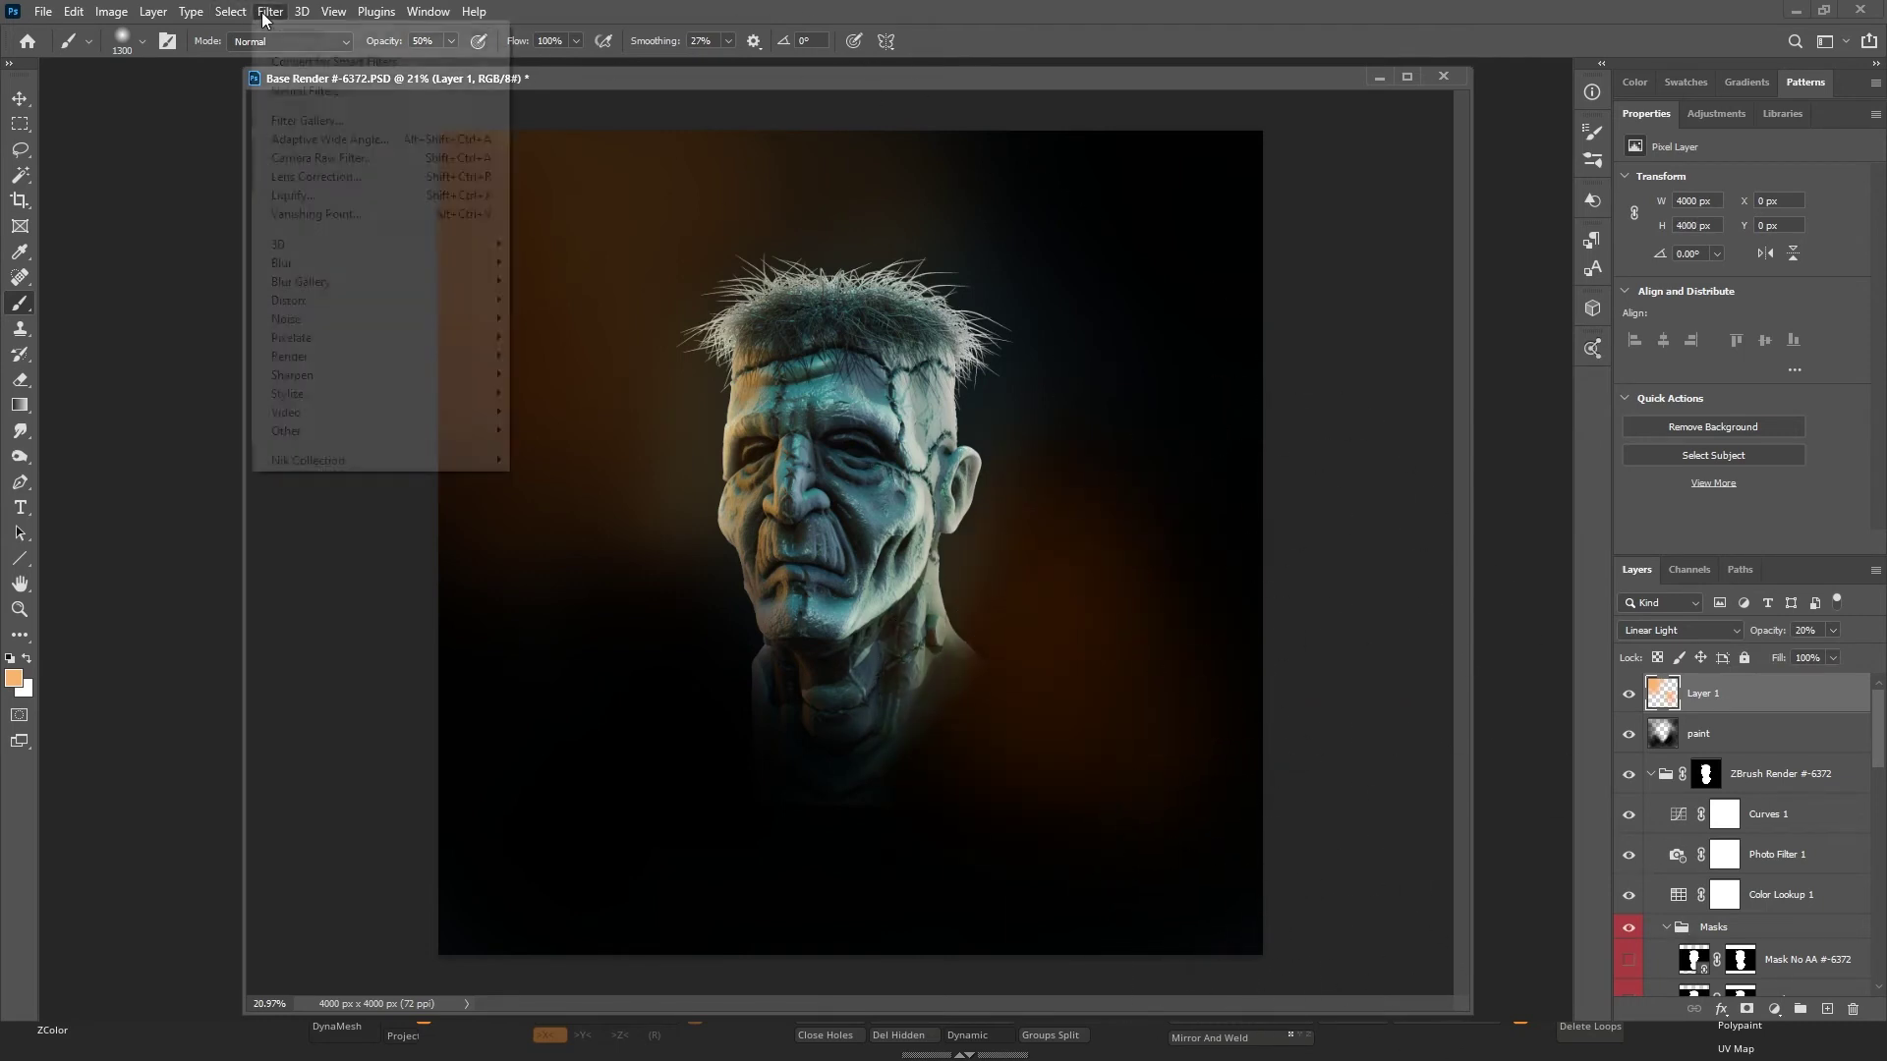
pyautogui.moveTo(400, 262)
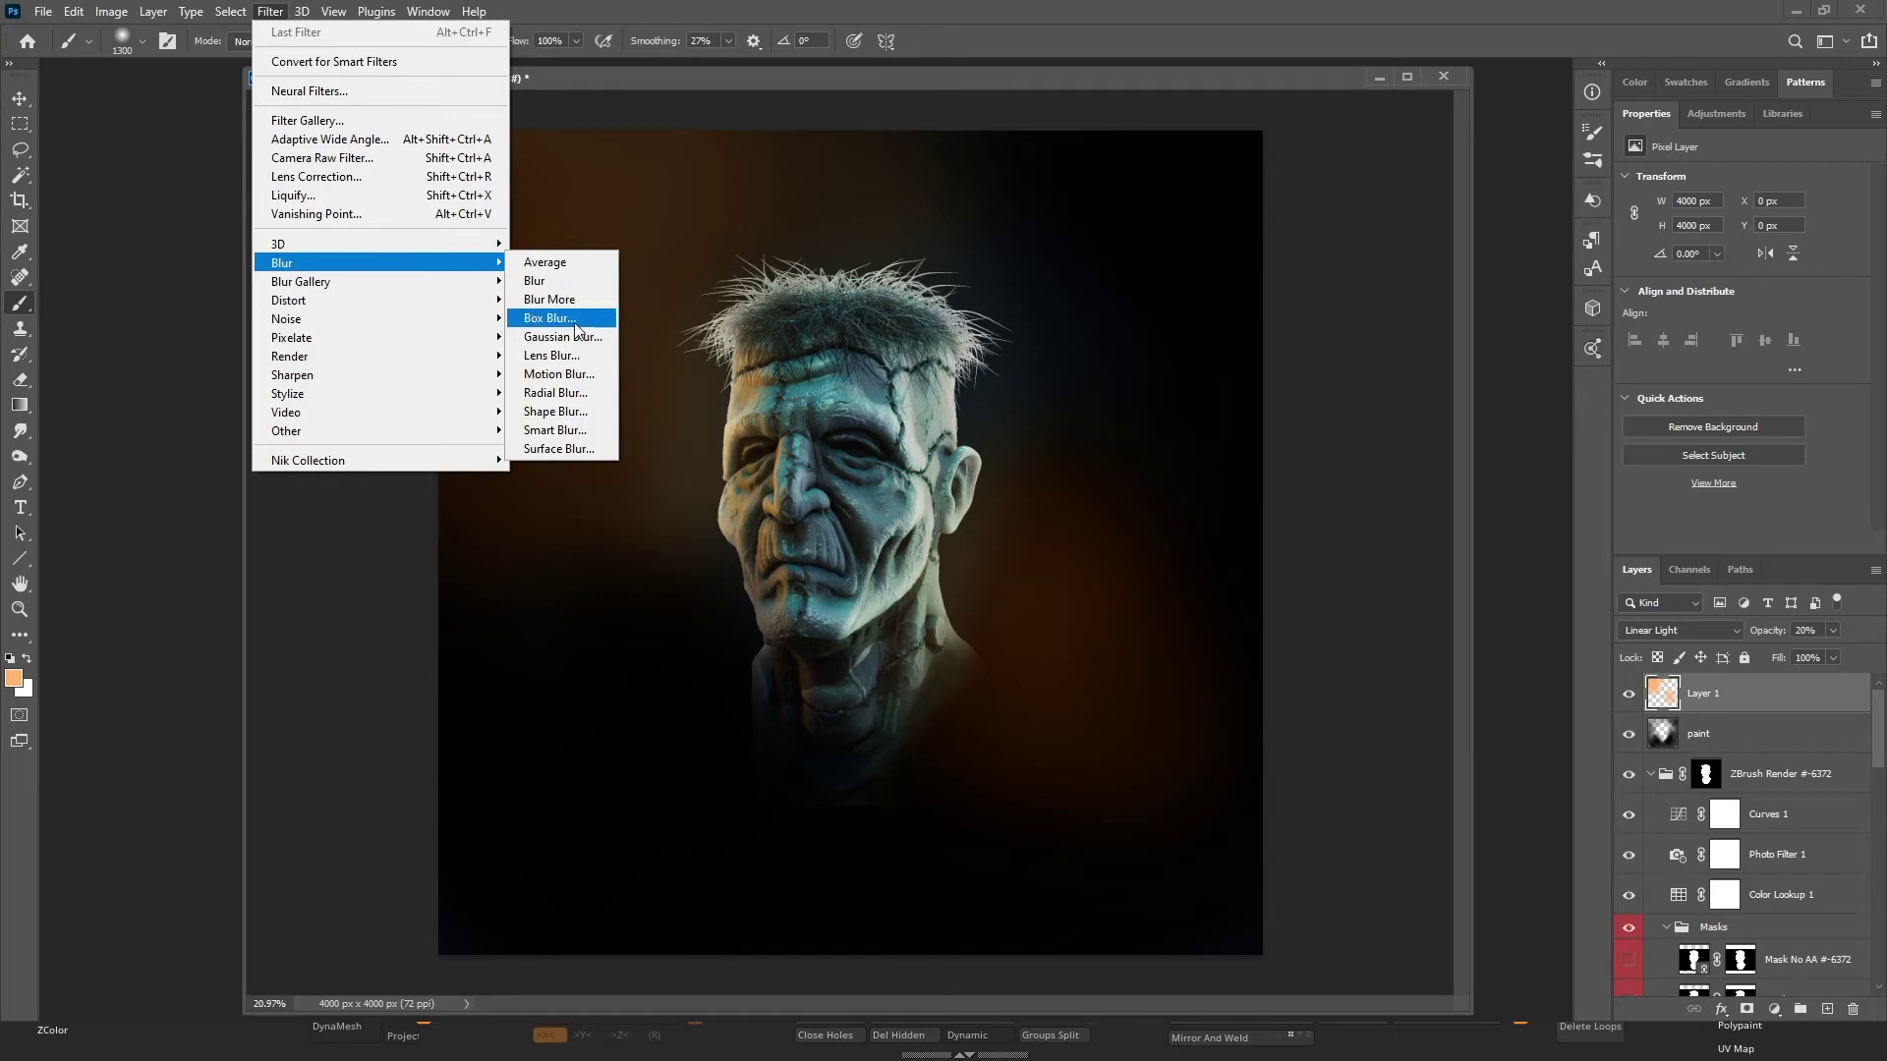
pyautogui.click(560, 282)
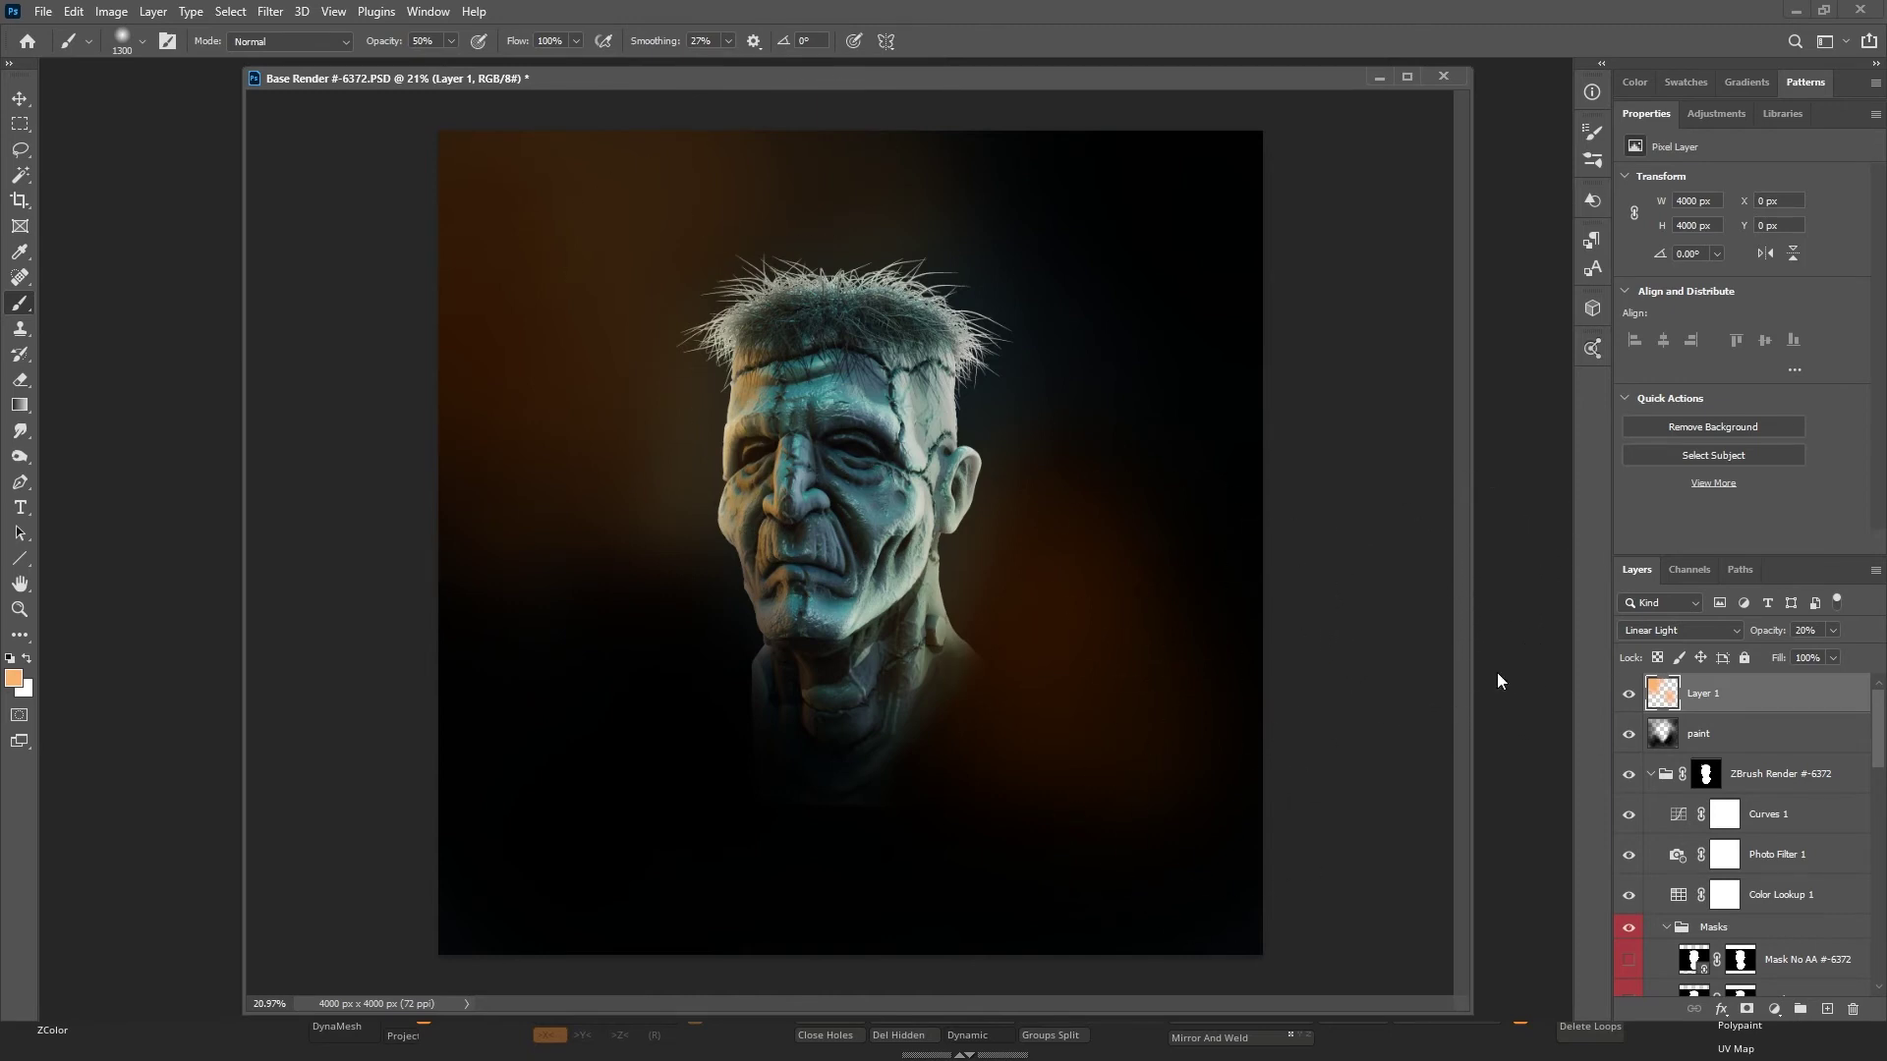
# Select the PolyMesh3D1 mask layer in the Masks group and briefly show it to check which area it covers.
pyautogui.moveTo(1872, 758); pyautogui.dragTo(1872, 809)
pyautogui.scroll(-2, 1811, 808)
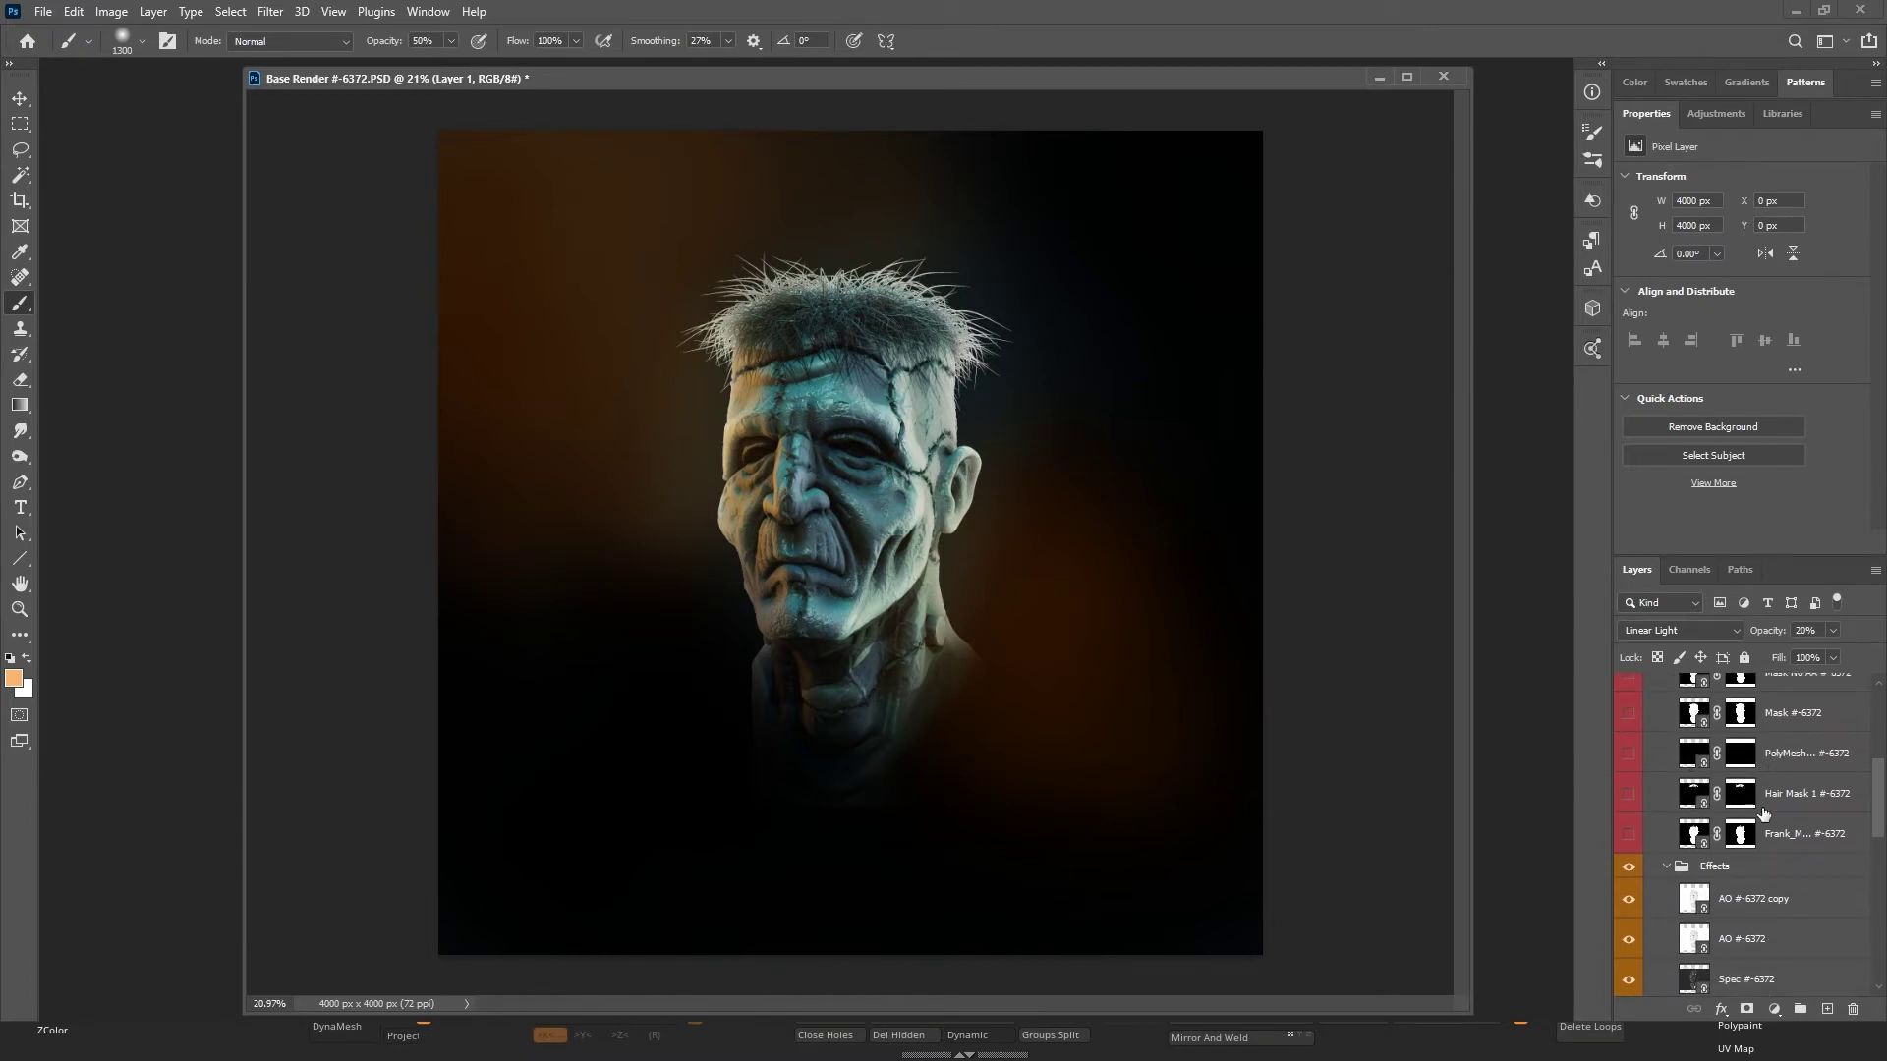
pyautogui.click(1688, 757)
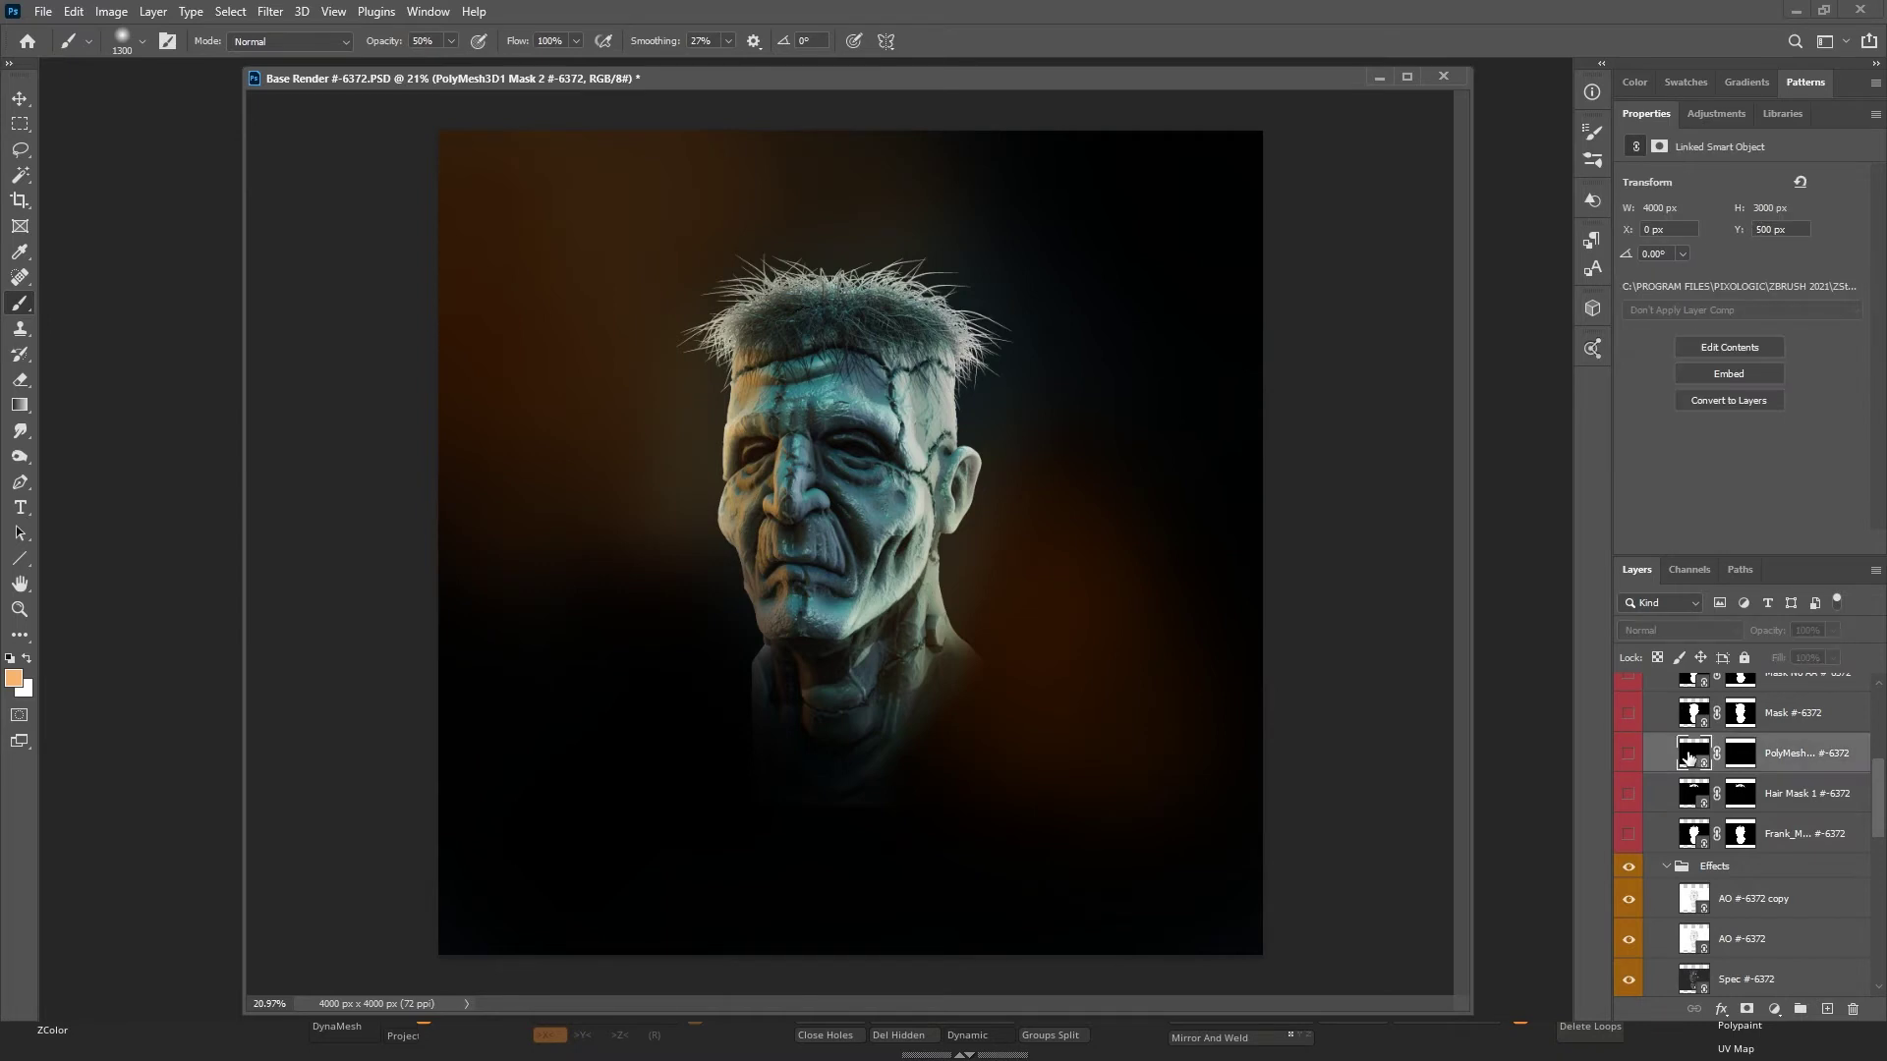
pyautogui.click(1629, 757)
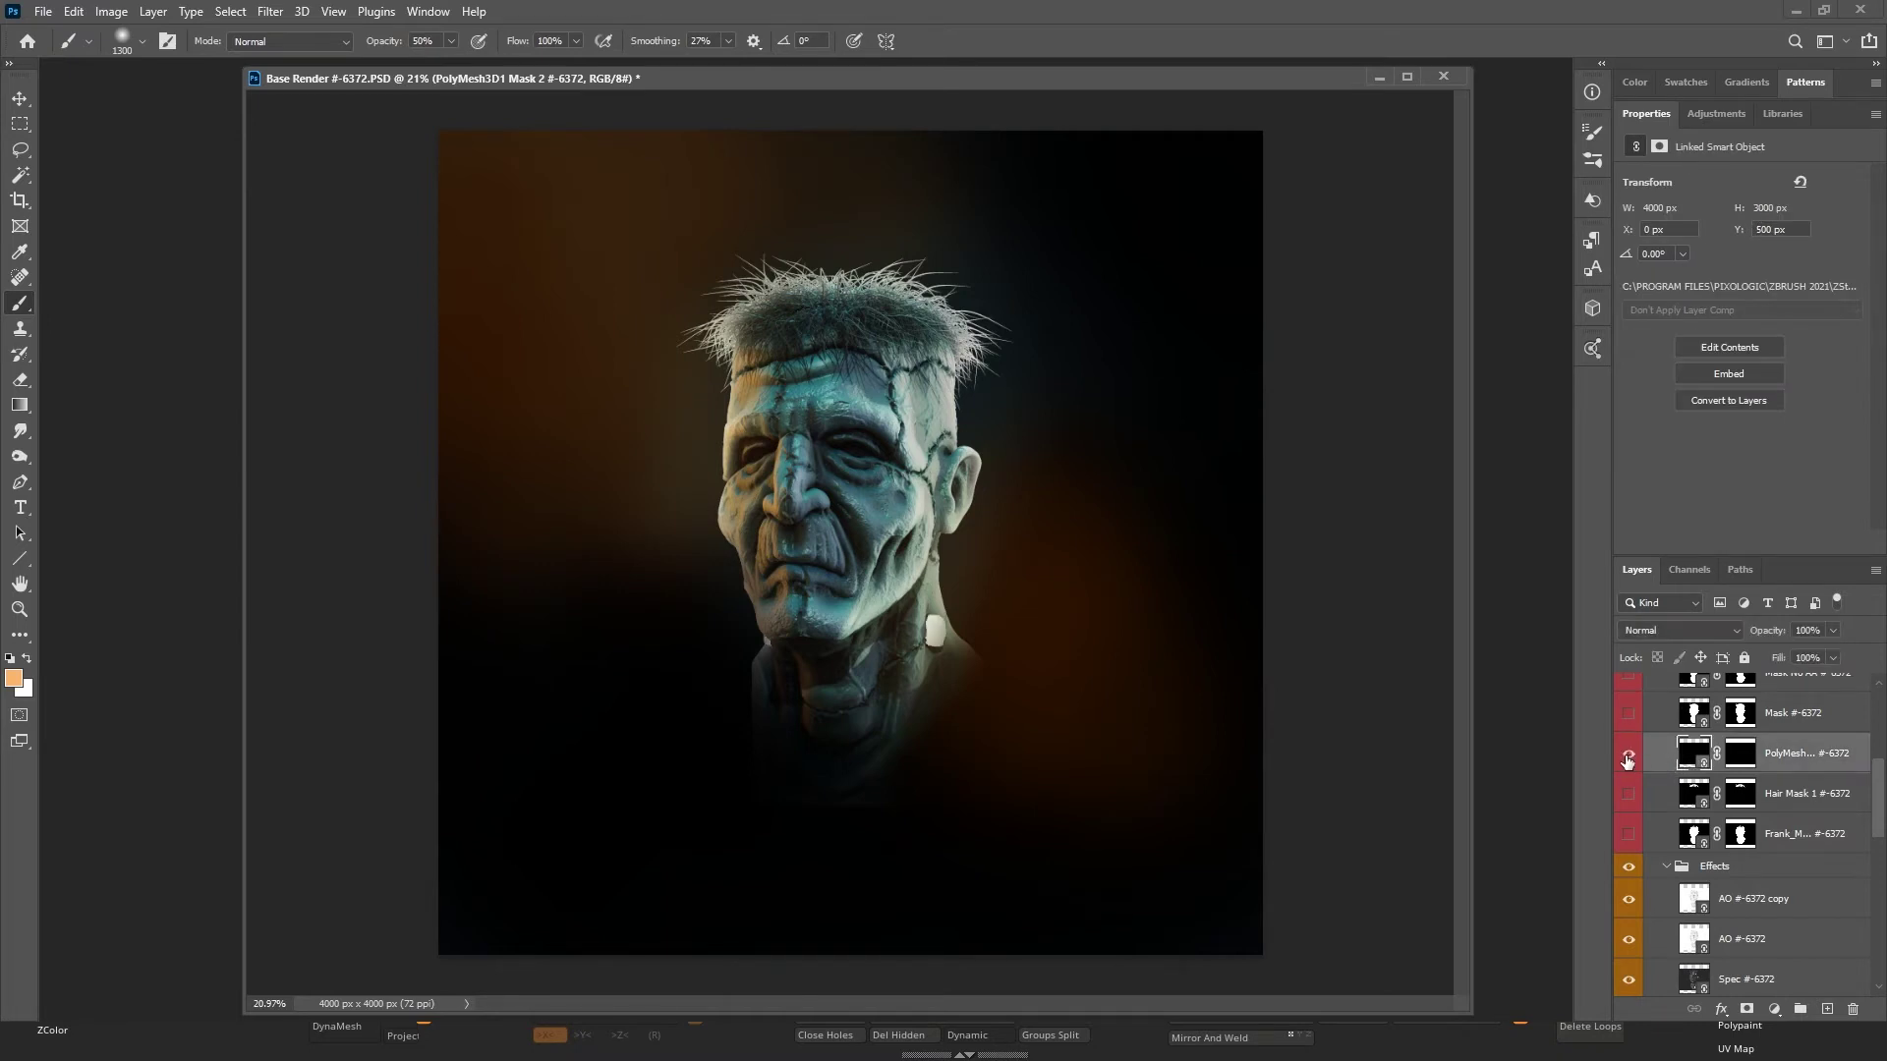
pyautogui.click(1629, 759)
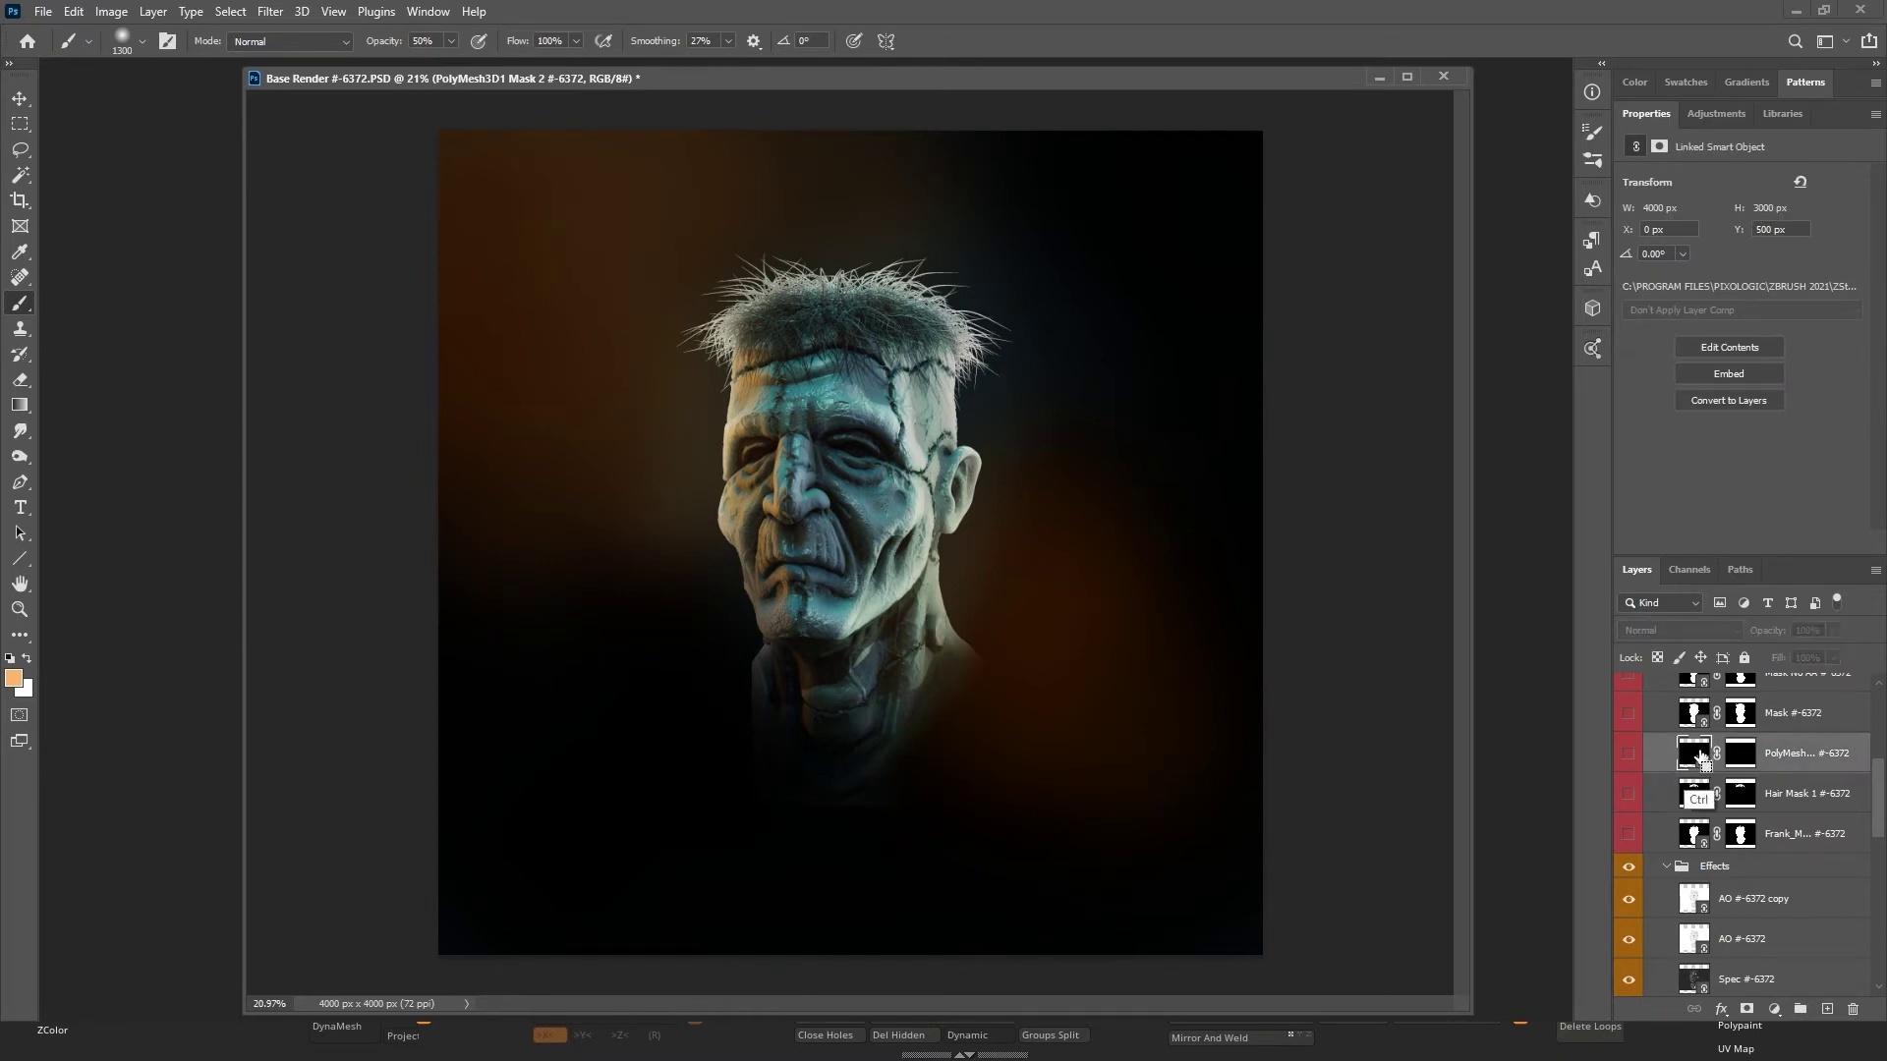
# Load the PolyMesh3D1 mask as a selection and subtract the upper and lower canvas bands, leaving only the neck bolts selected.
pyautogui.keyDown('ctrl'); pyautogui.click(1695, 757); pyautogui.keyUp('ctrl')
pyautogui.keyDown('ctrl'); pyautogui.click(1737, 758); pyautogui.keyUp('ctrl')
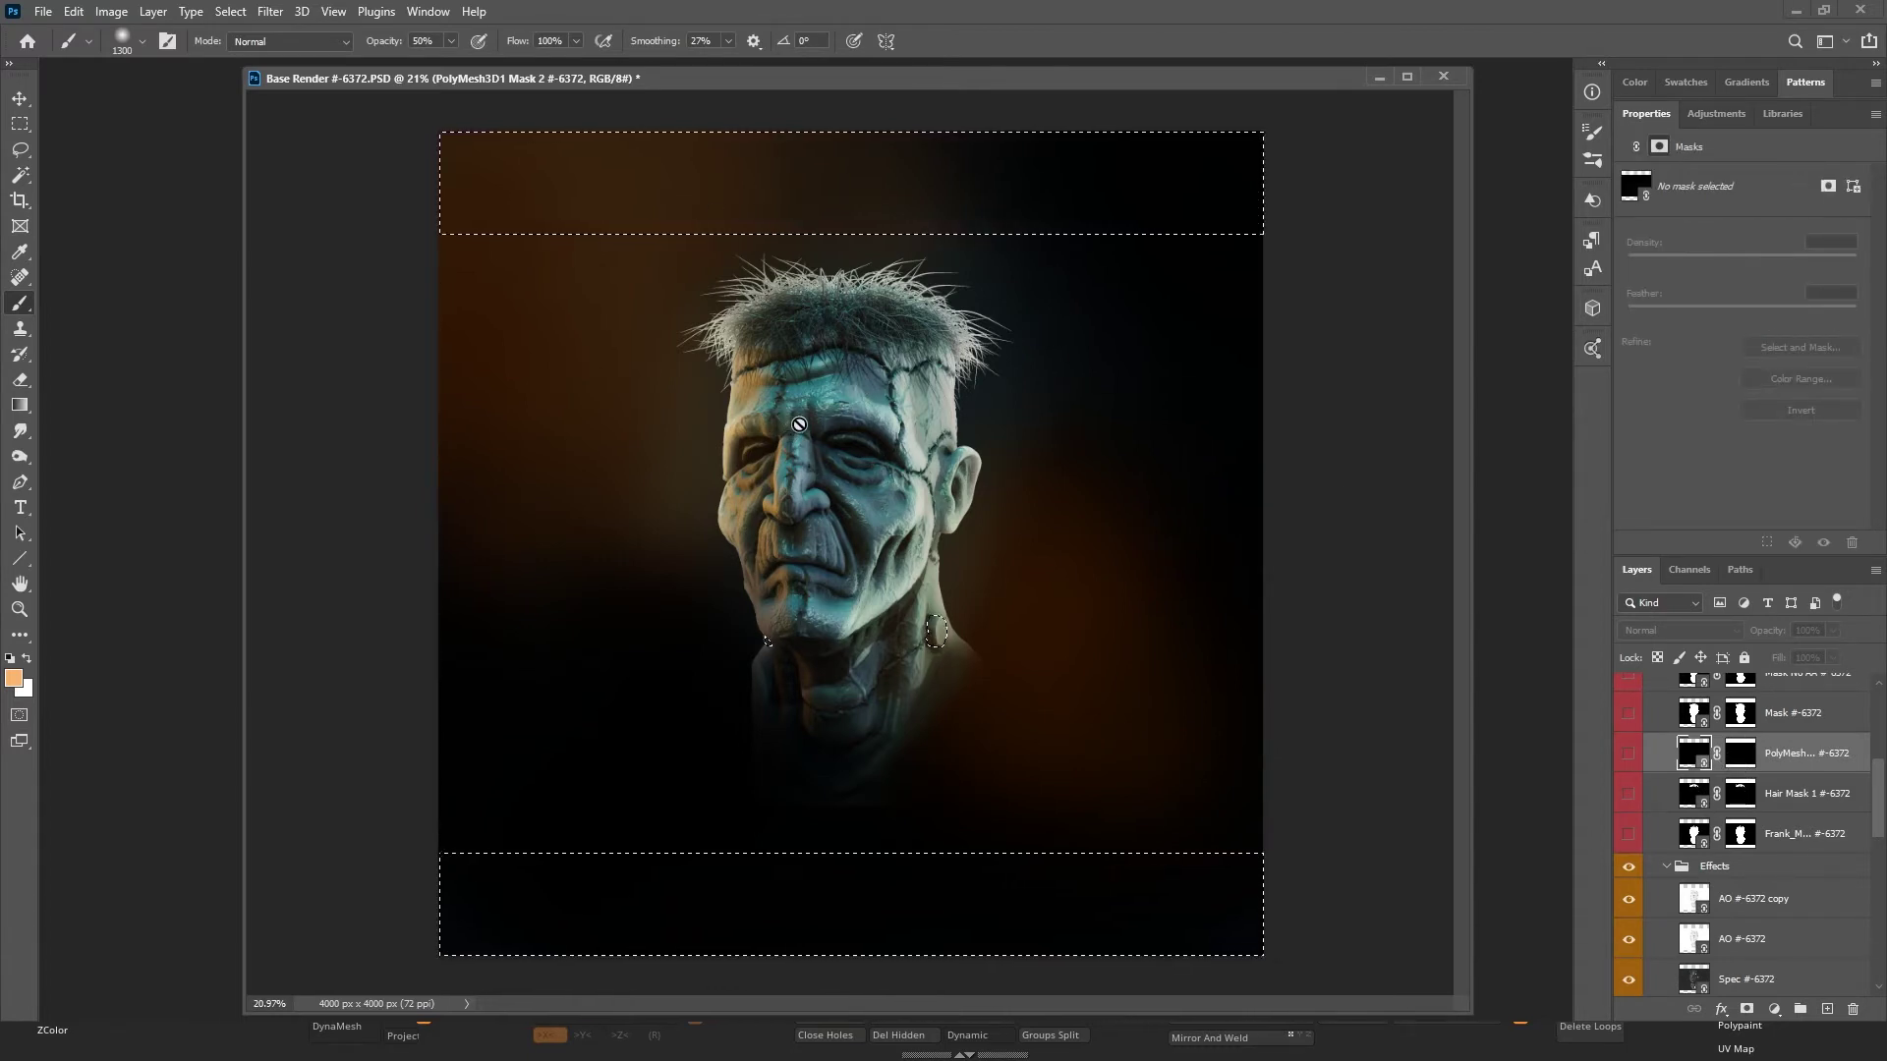
pyautogui.press('m')
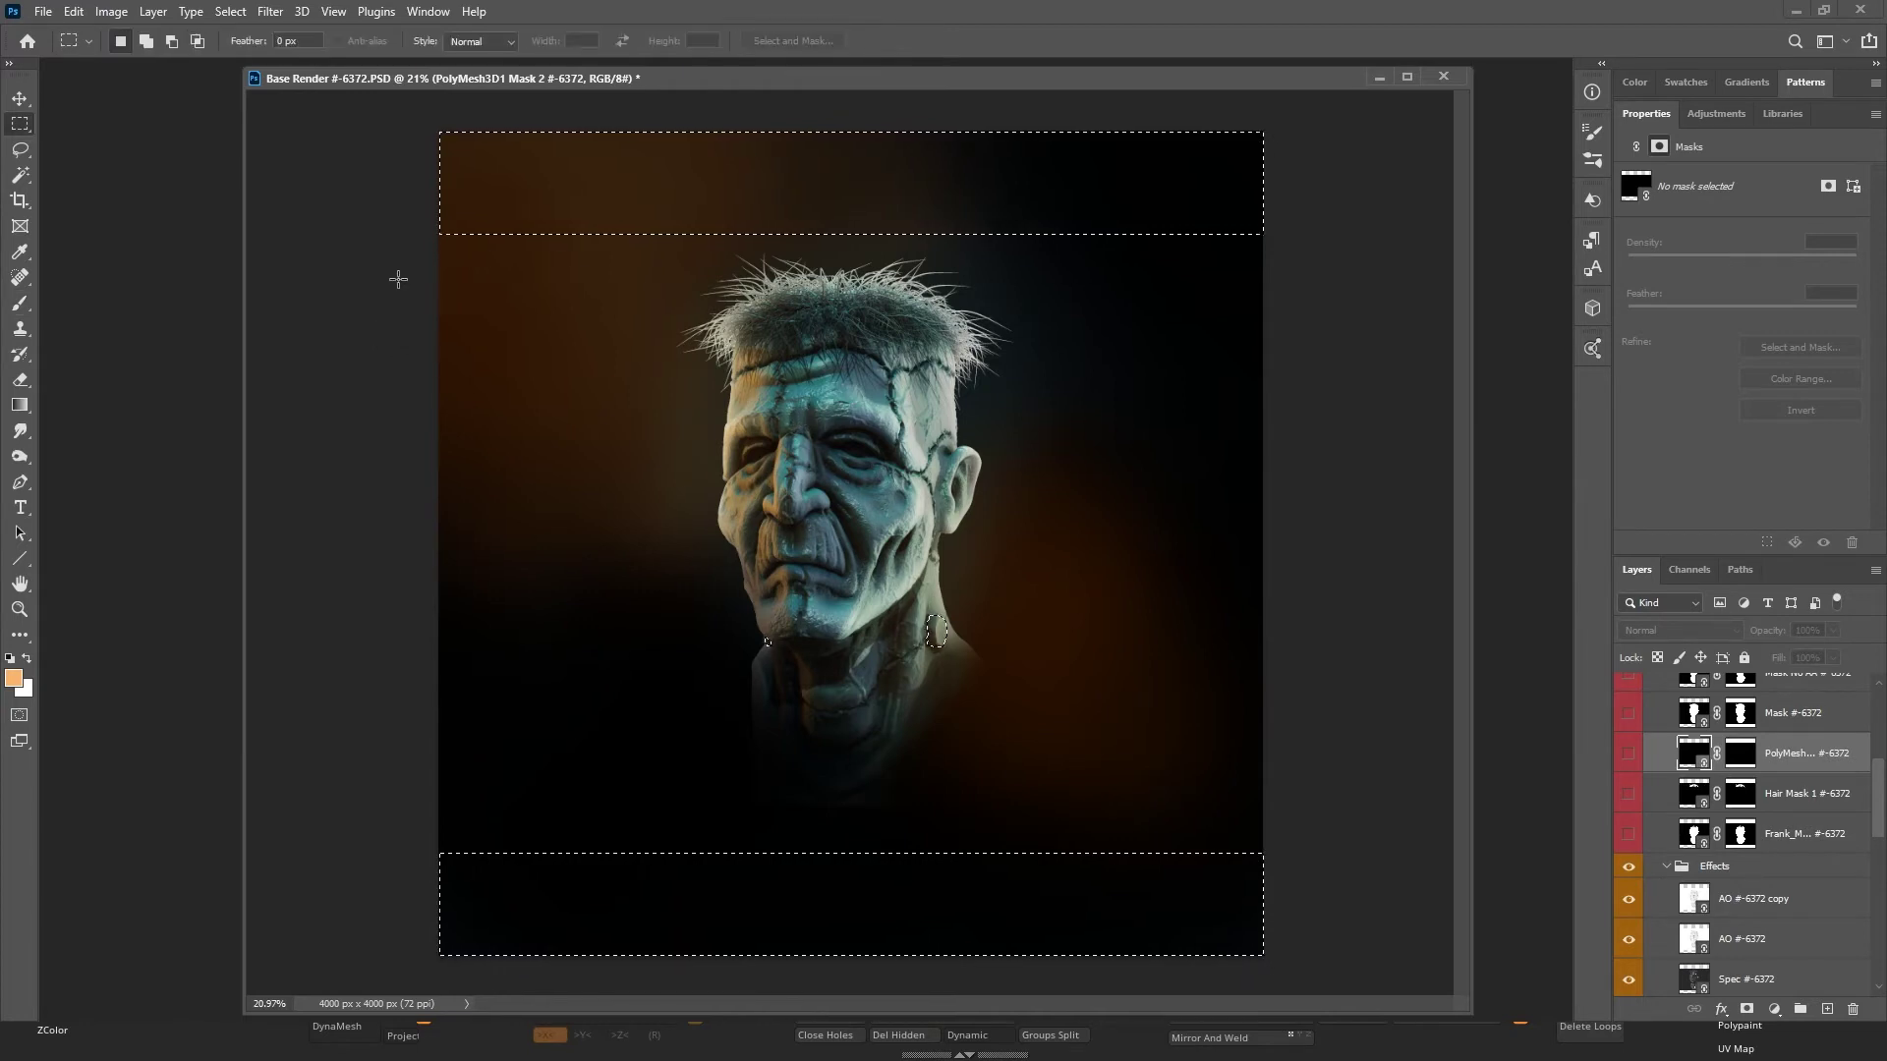
pyautogui.moveTo(375, 286); pyautogui.dragTo(384, 294)
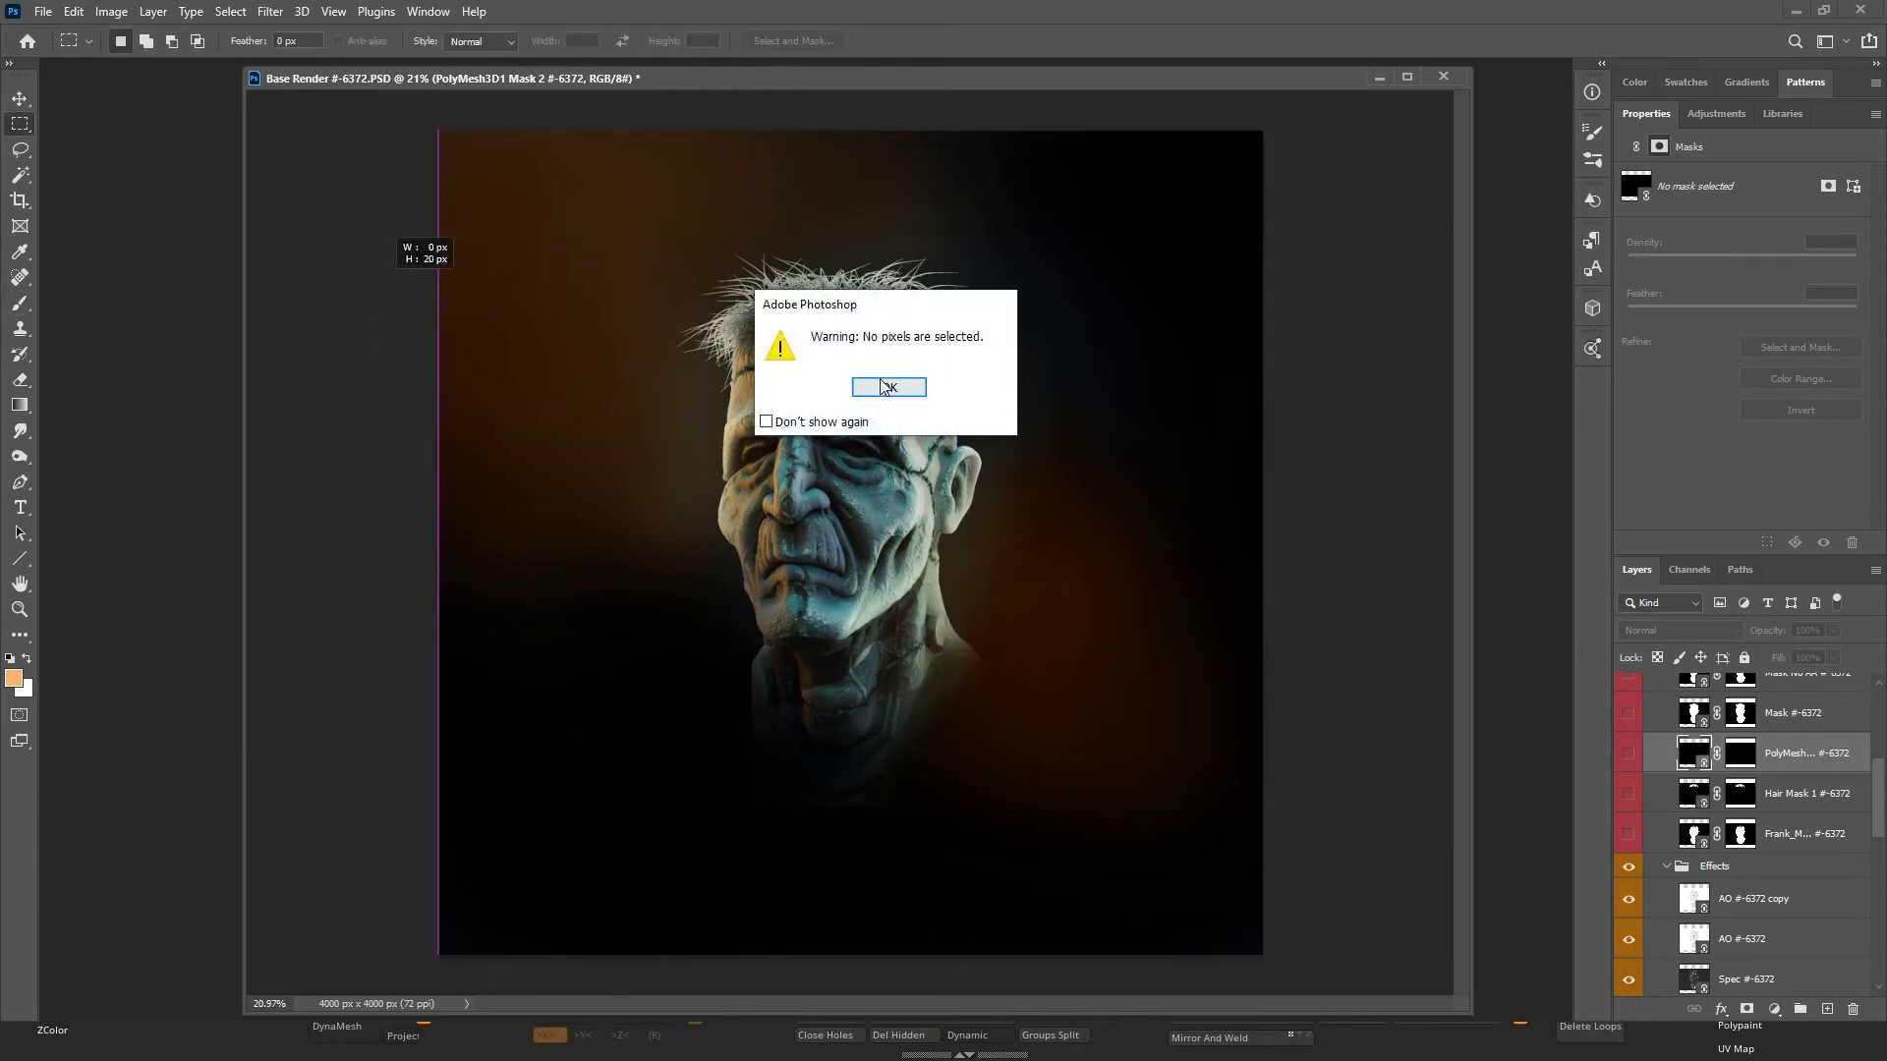
pyautogui.click(888, 387)
pyautogui.keyDown('ctrl'); pyautogui.click(1736, 757); pyautogui.keyUp('ctrl')
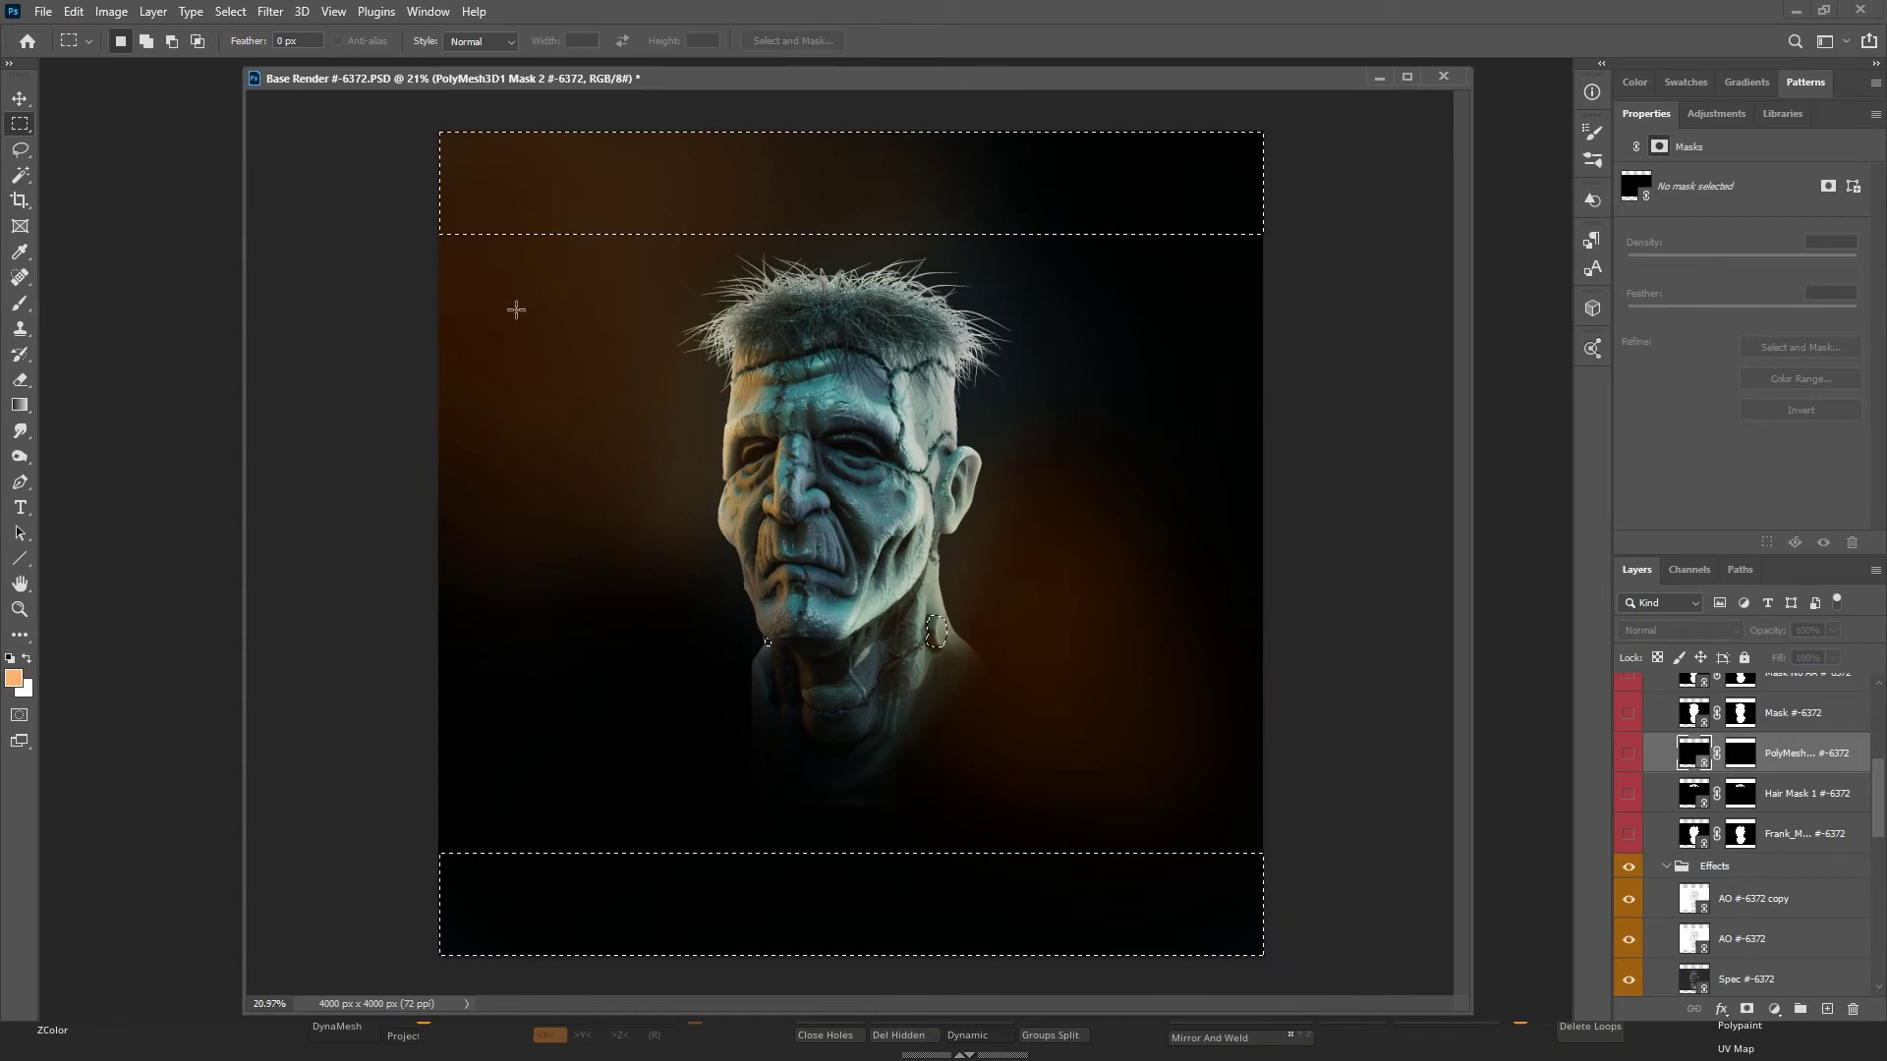
pyautogui.moveTo(439, 279); pyautogui.dragTo(1435, 147)
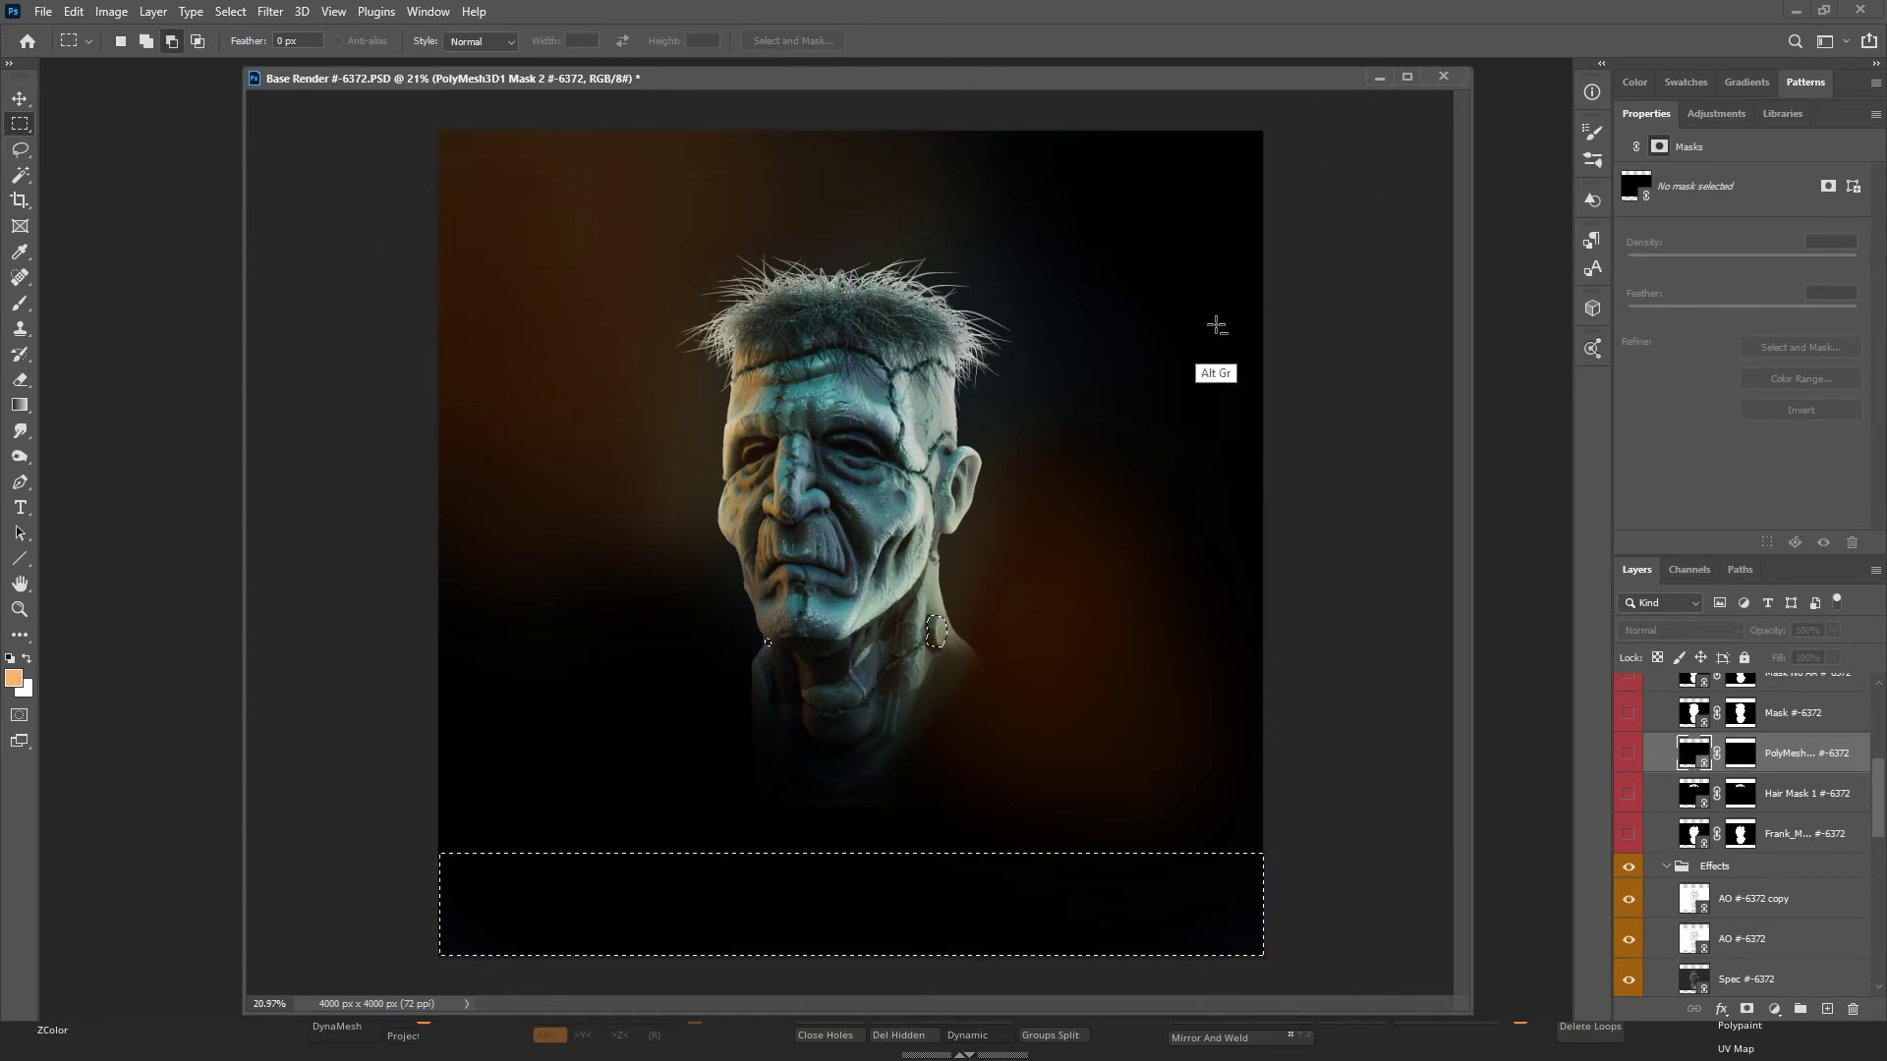
pyautogui.moveTo(1263, 769); pyautogui.dragTo(423, 973)
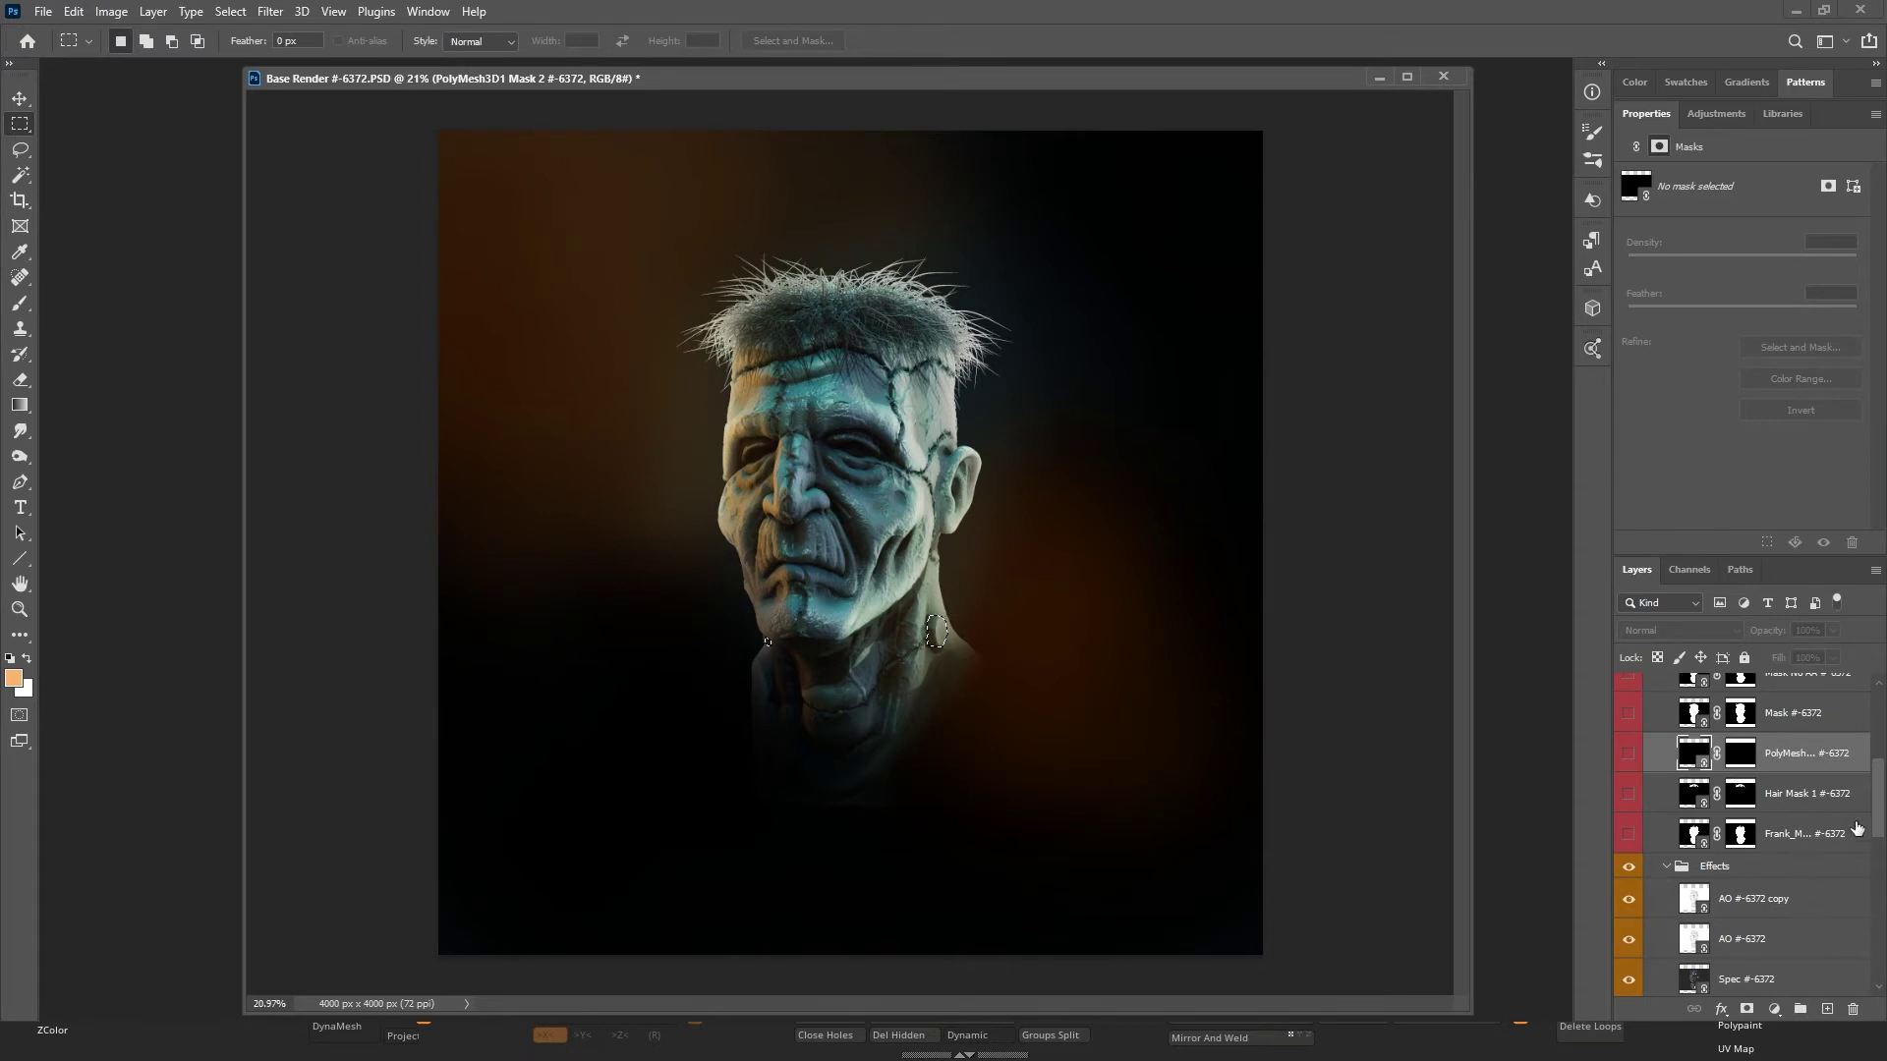
# Duplicate the Spec layer in the Effects group and add a layer mask to the copy from the neck bolt selection.
pyautogui.moveTo(1881, 812); pyautogui.dragTo(1838, 838)
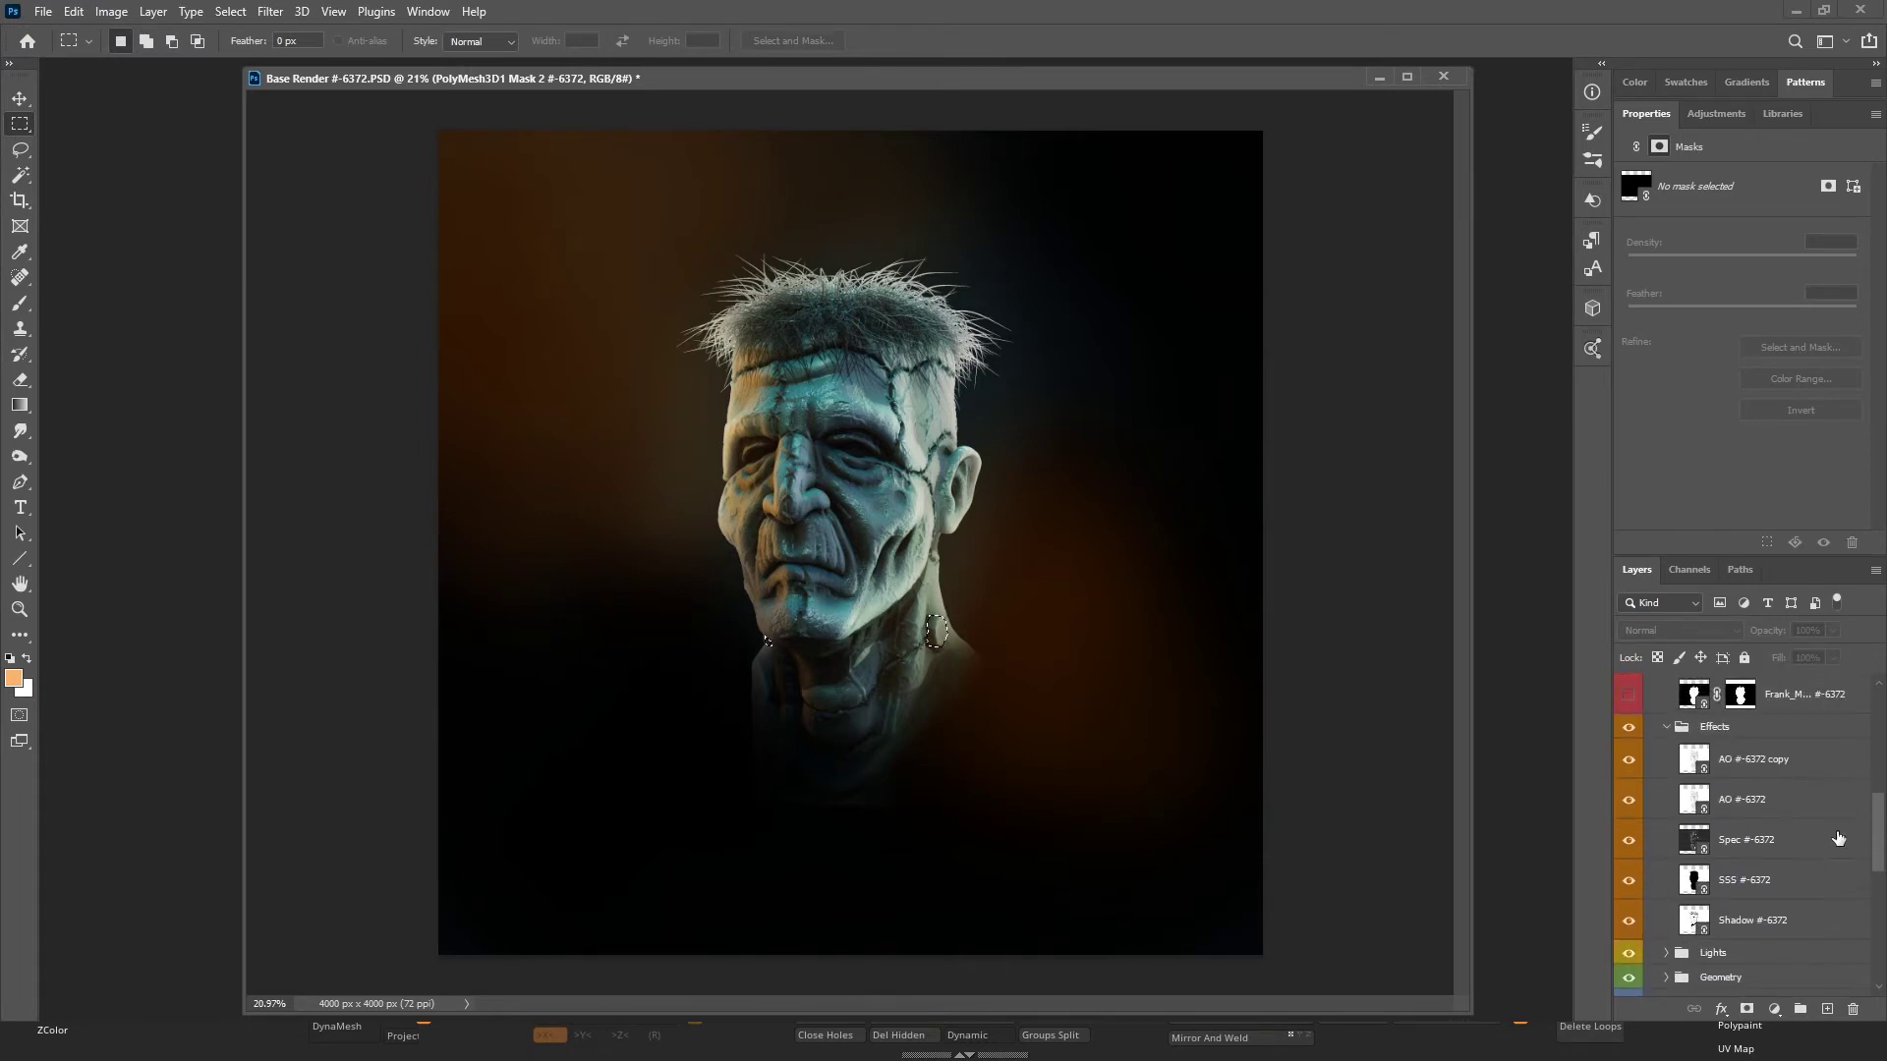
pyautogui.click(1780, 845)
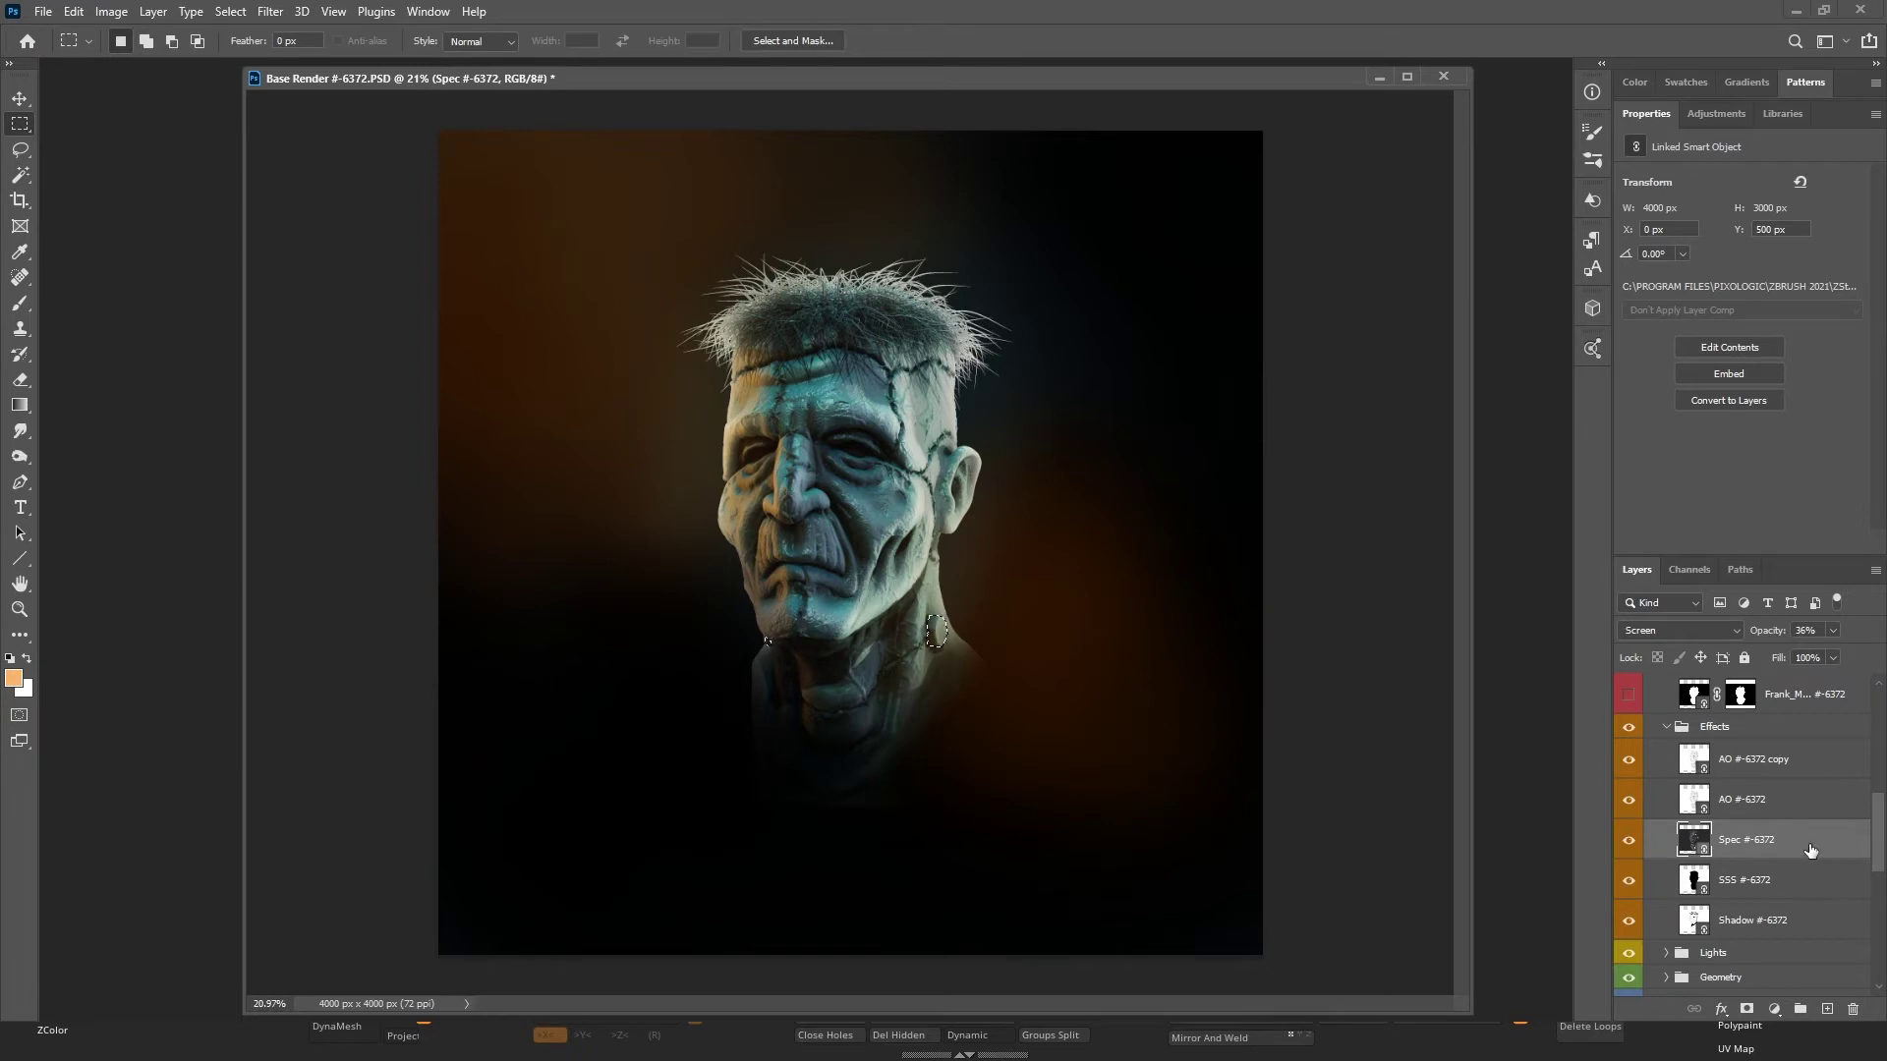
pyautogui.moveTo(1811, 850); pyautogui.dragTo(1827, 1008)
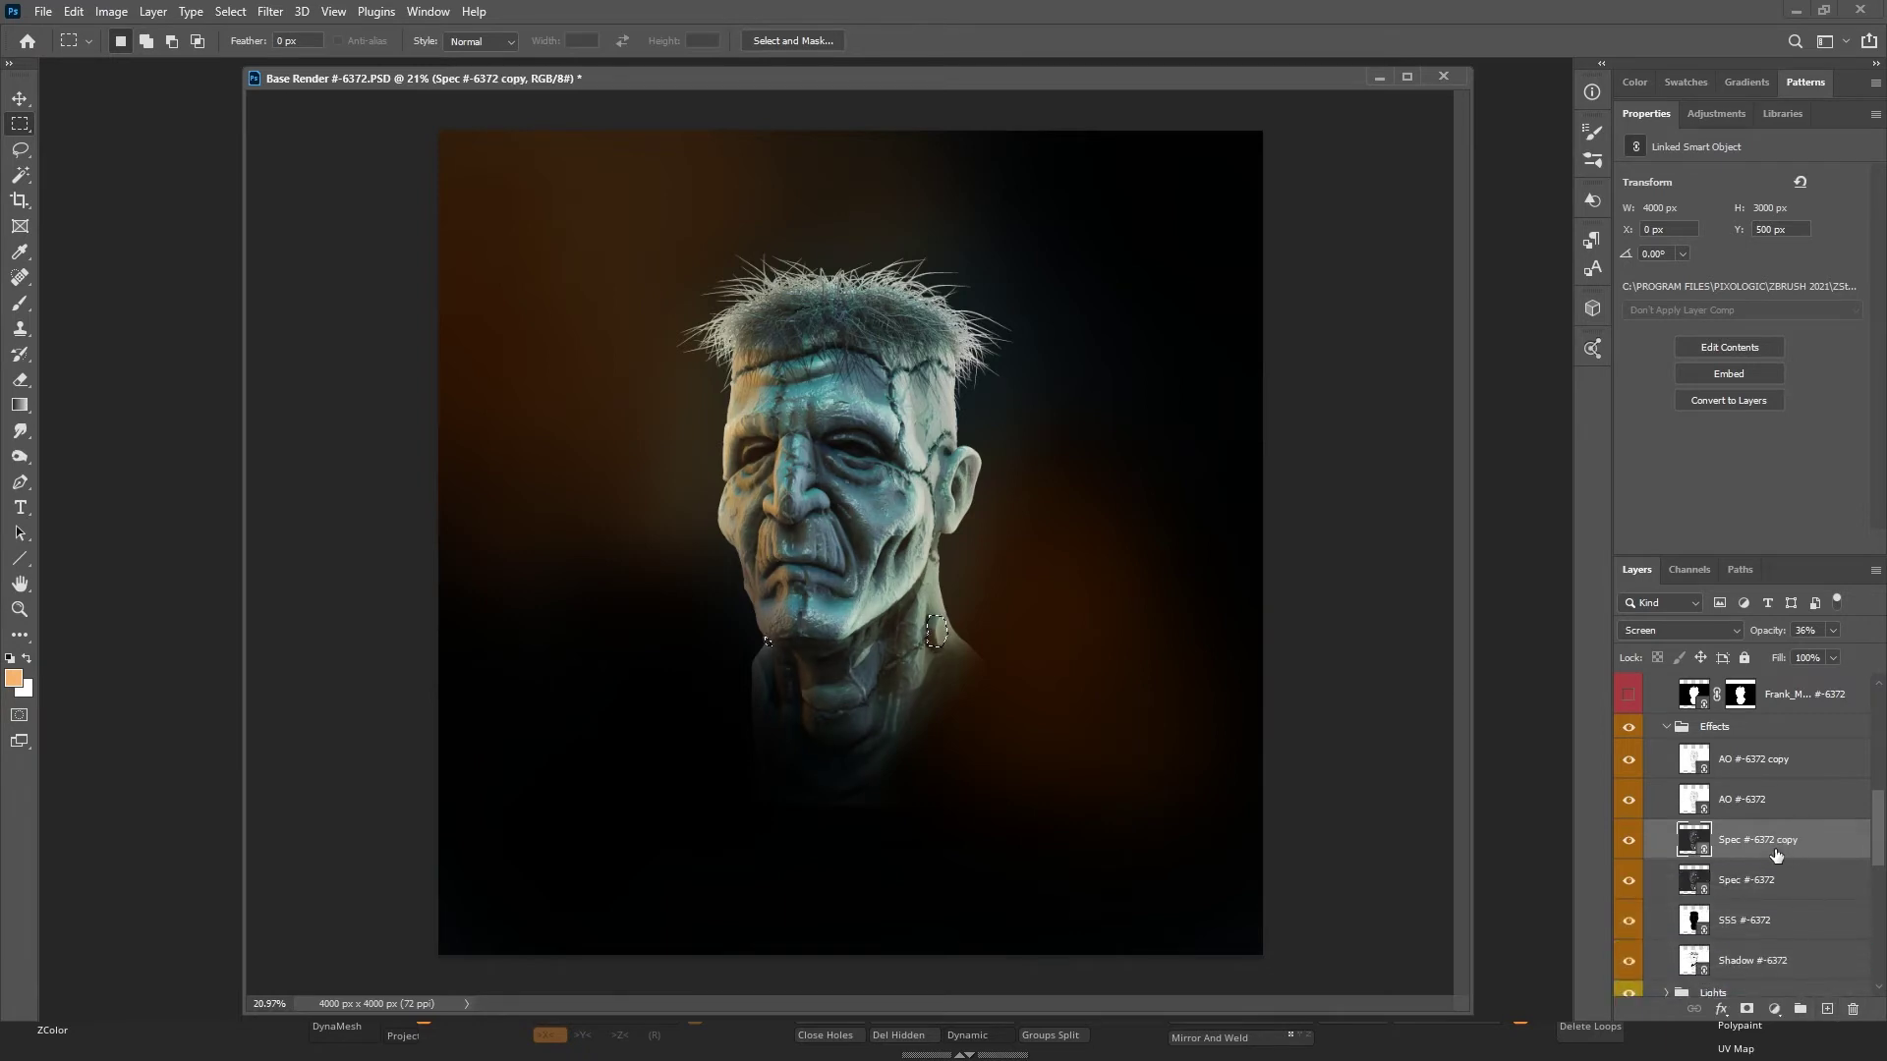
pyautogui.click(1748, 1009)
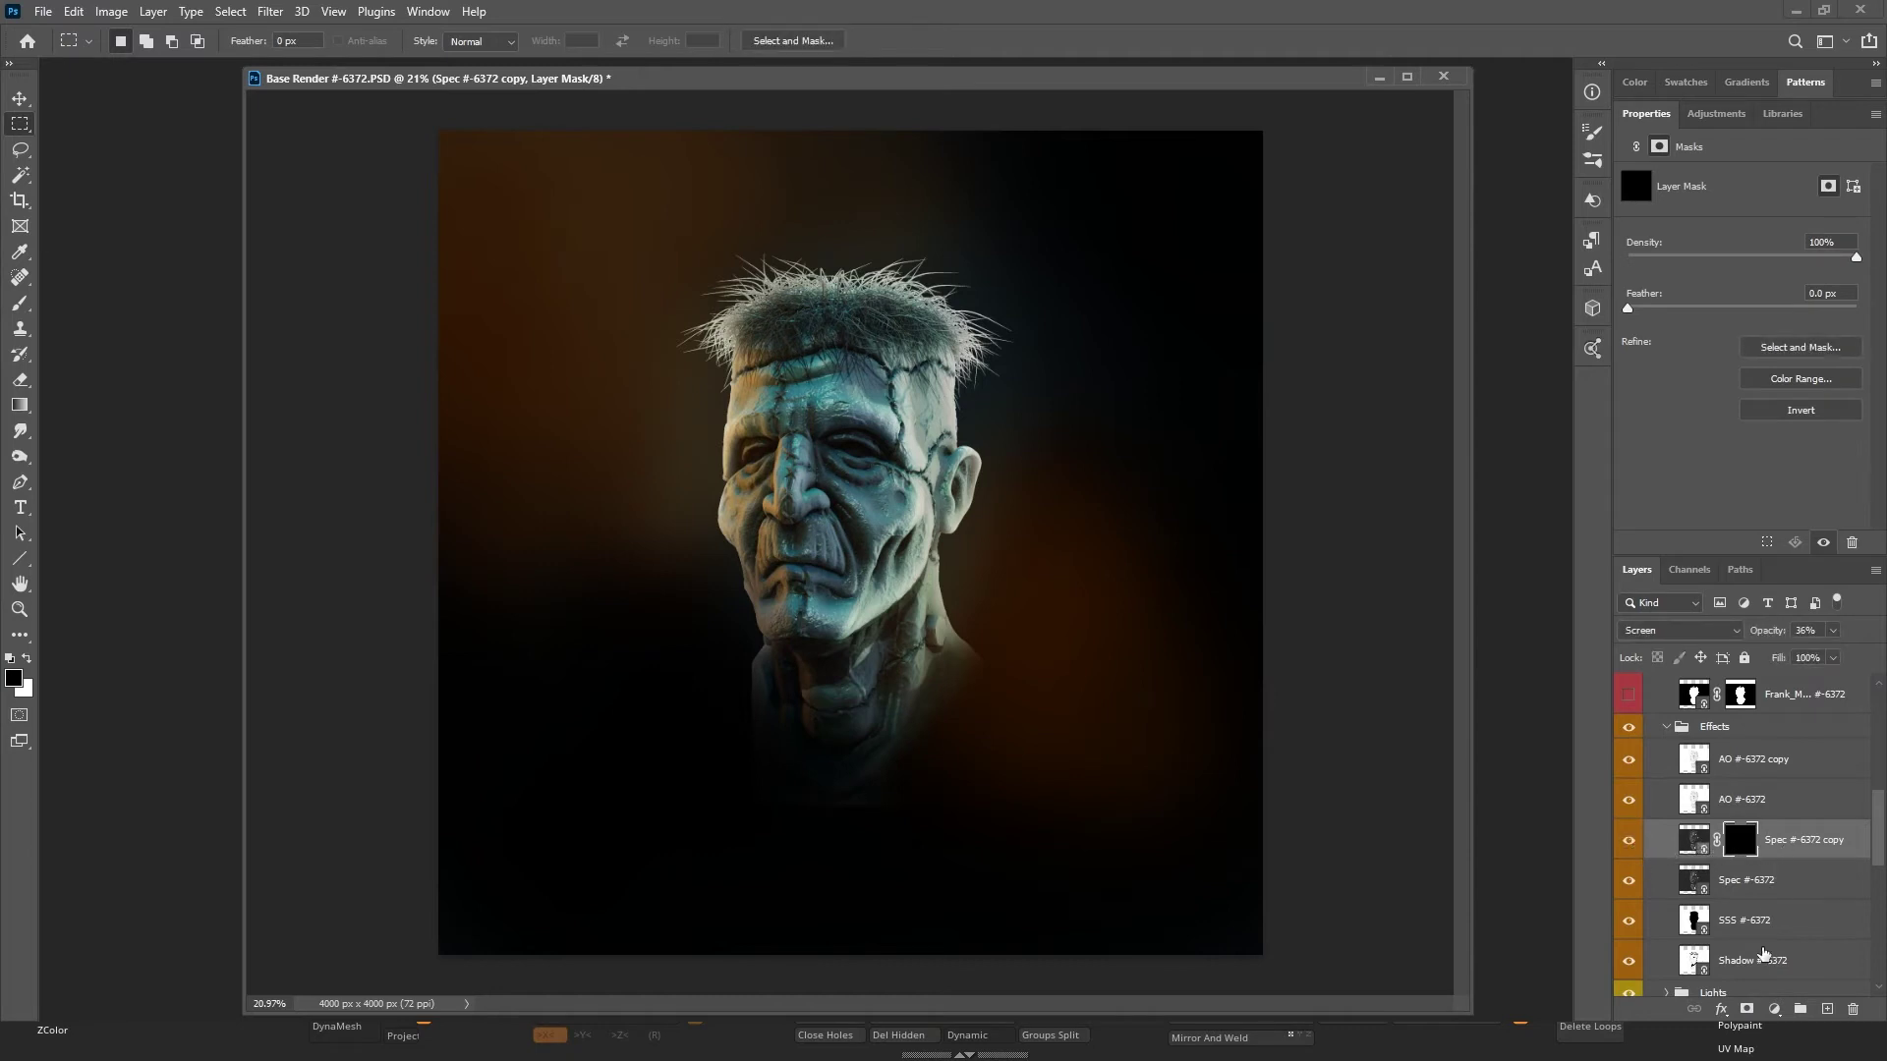
# Add a Curves adjustment clipped to the Spec copy and shape it into a contrast-boosting S-curve.
pyautogui.click(1774, 1010)
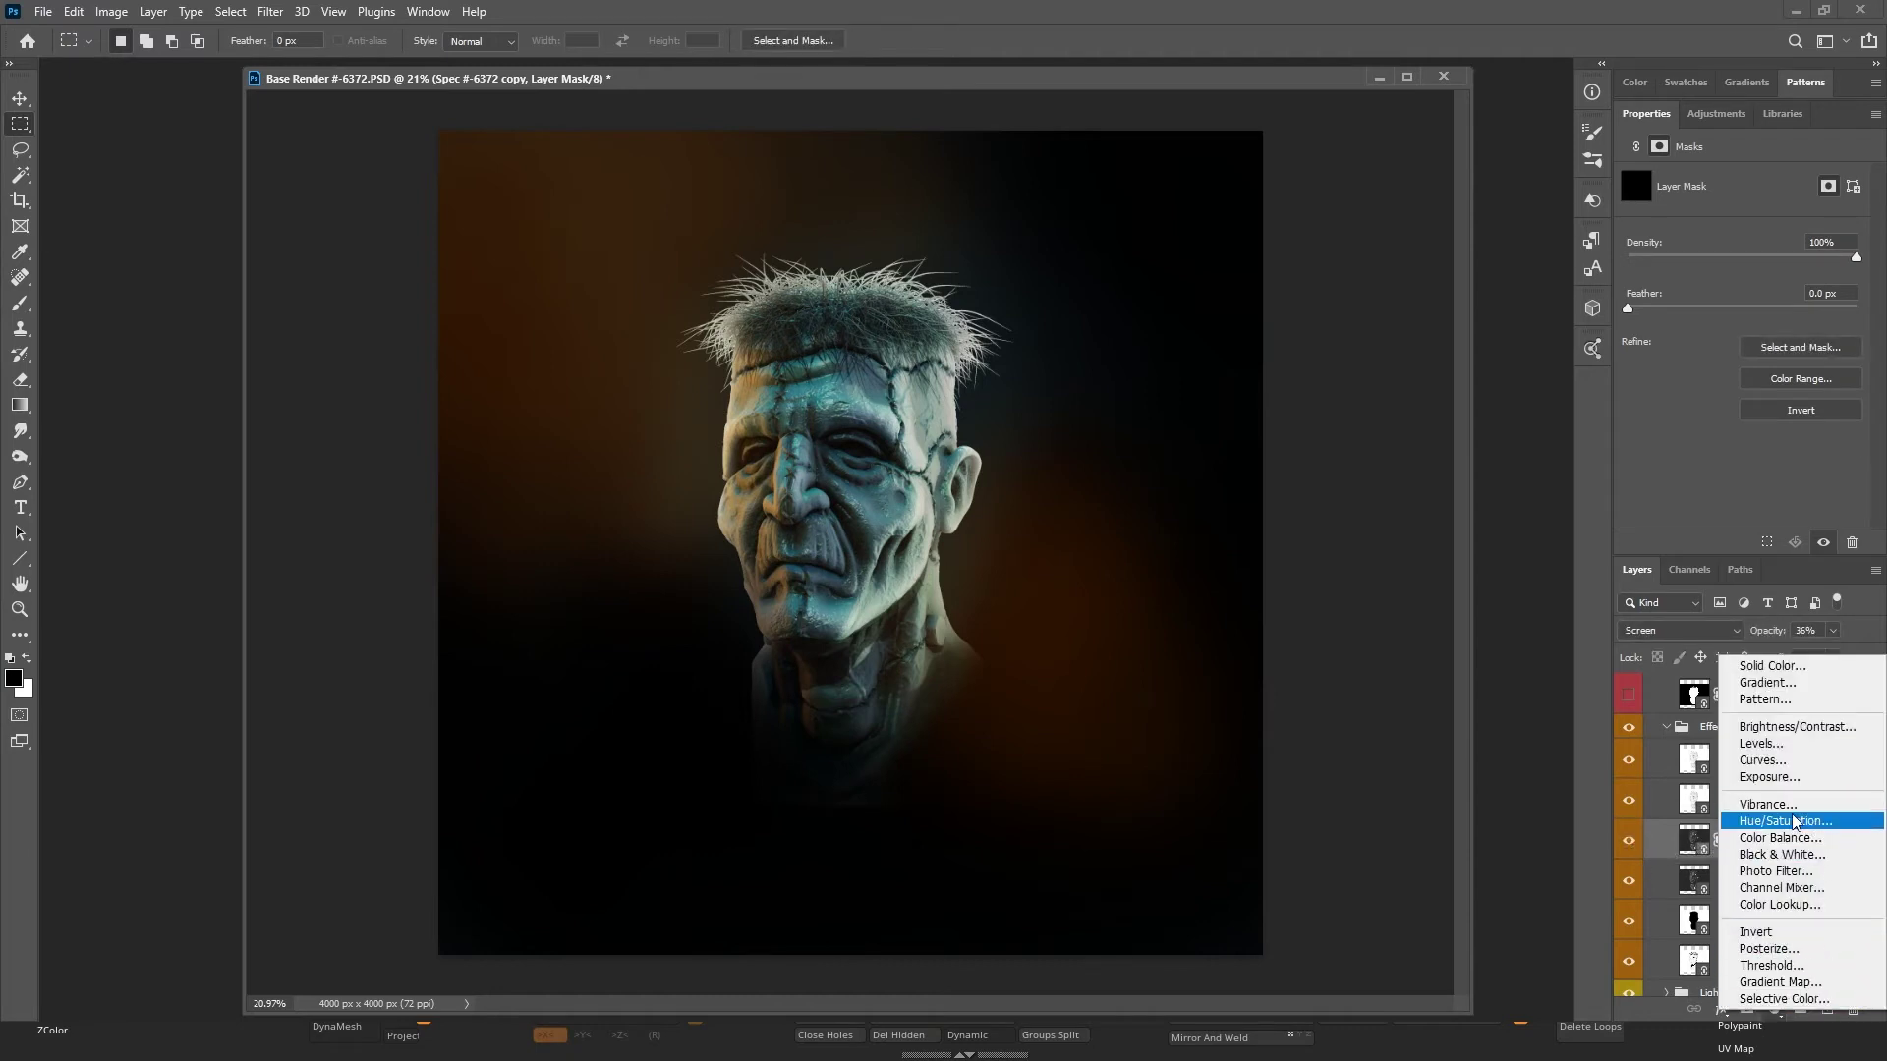
pyautogui.click(1787, 762)
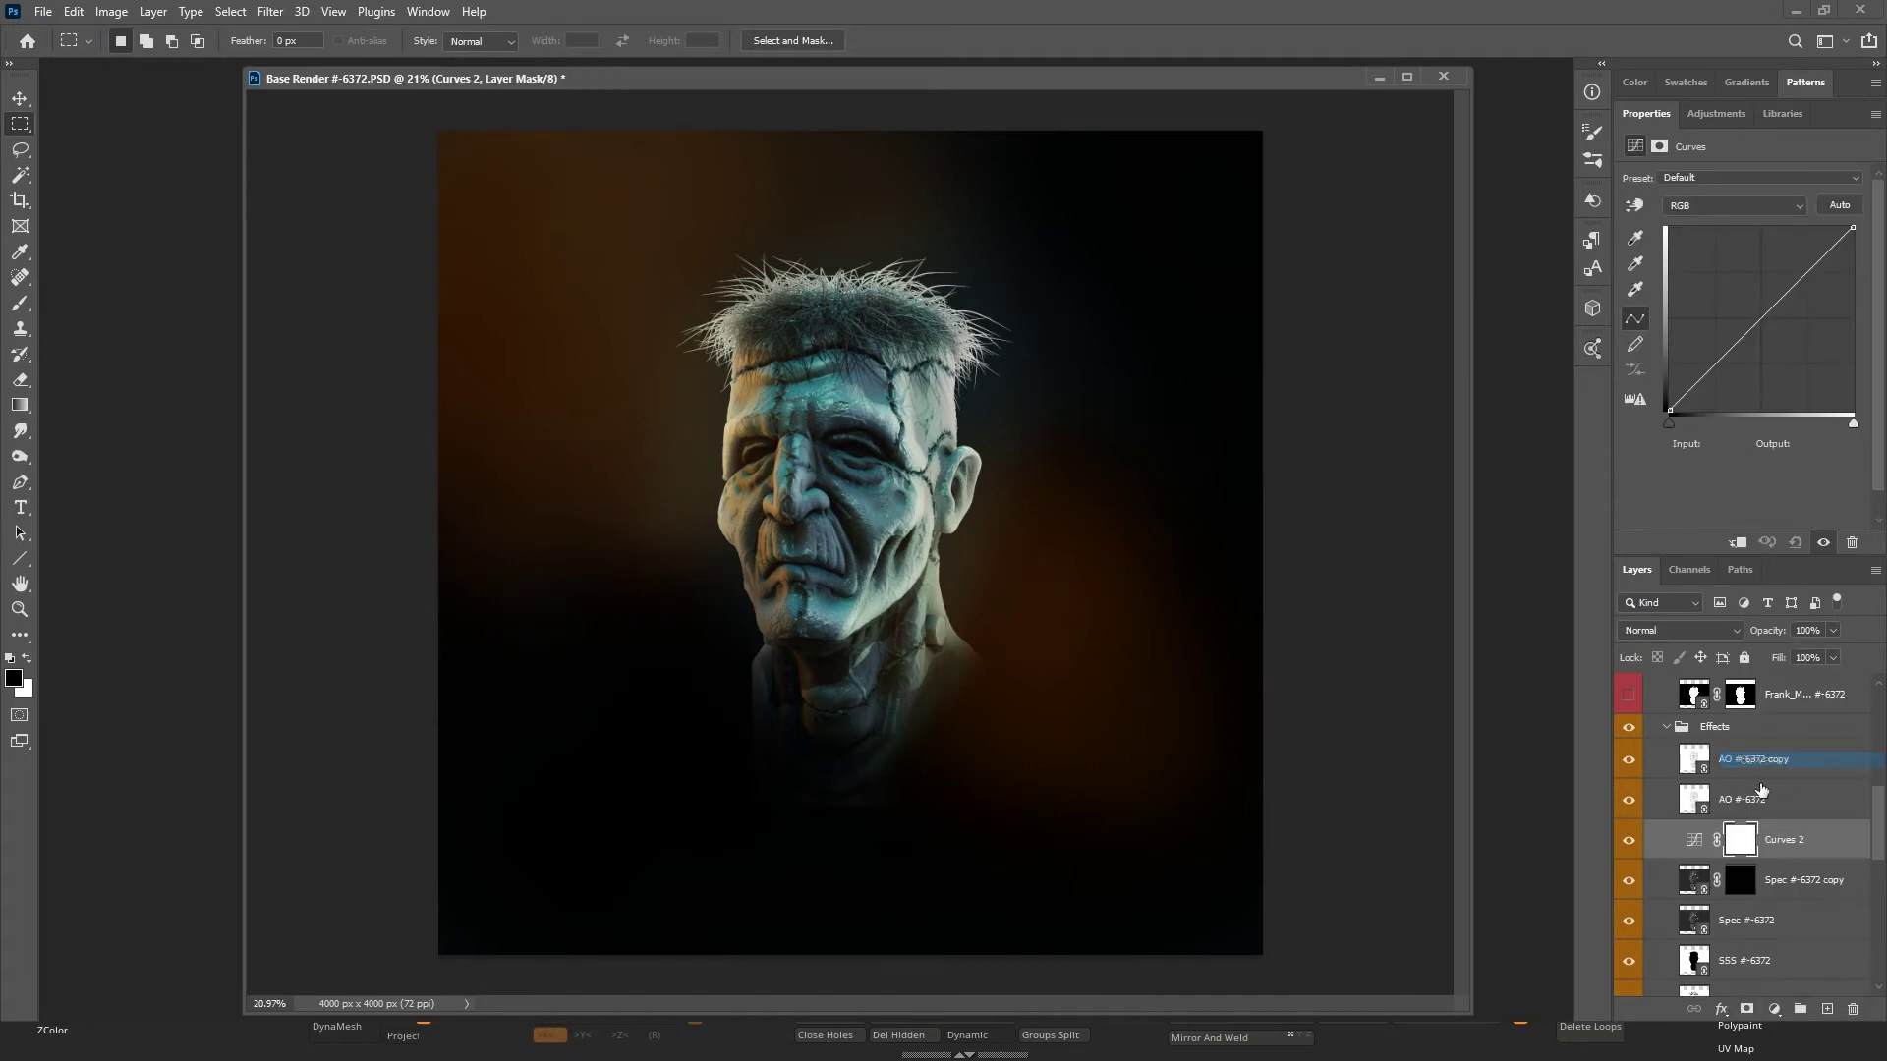
pyautogui.moveTo(1755, 317); pyautogui.dragTo(1751, 296)
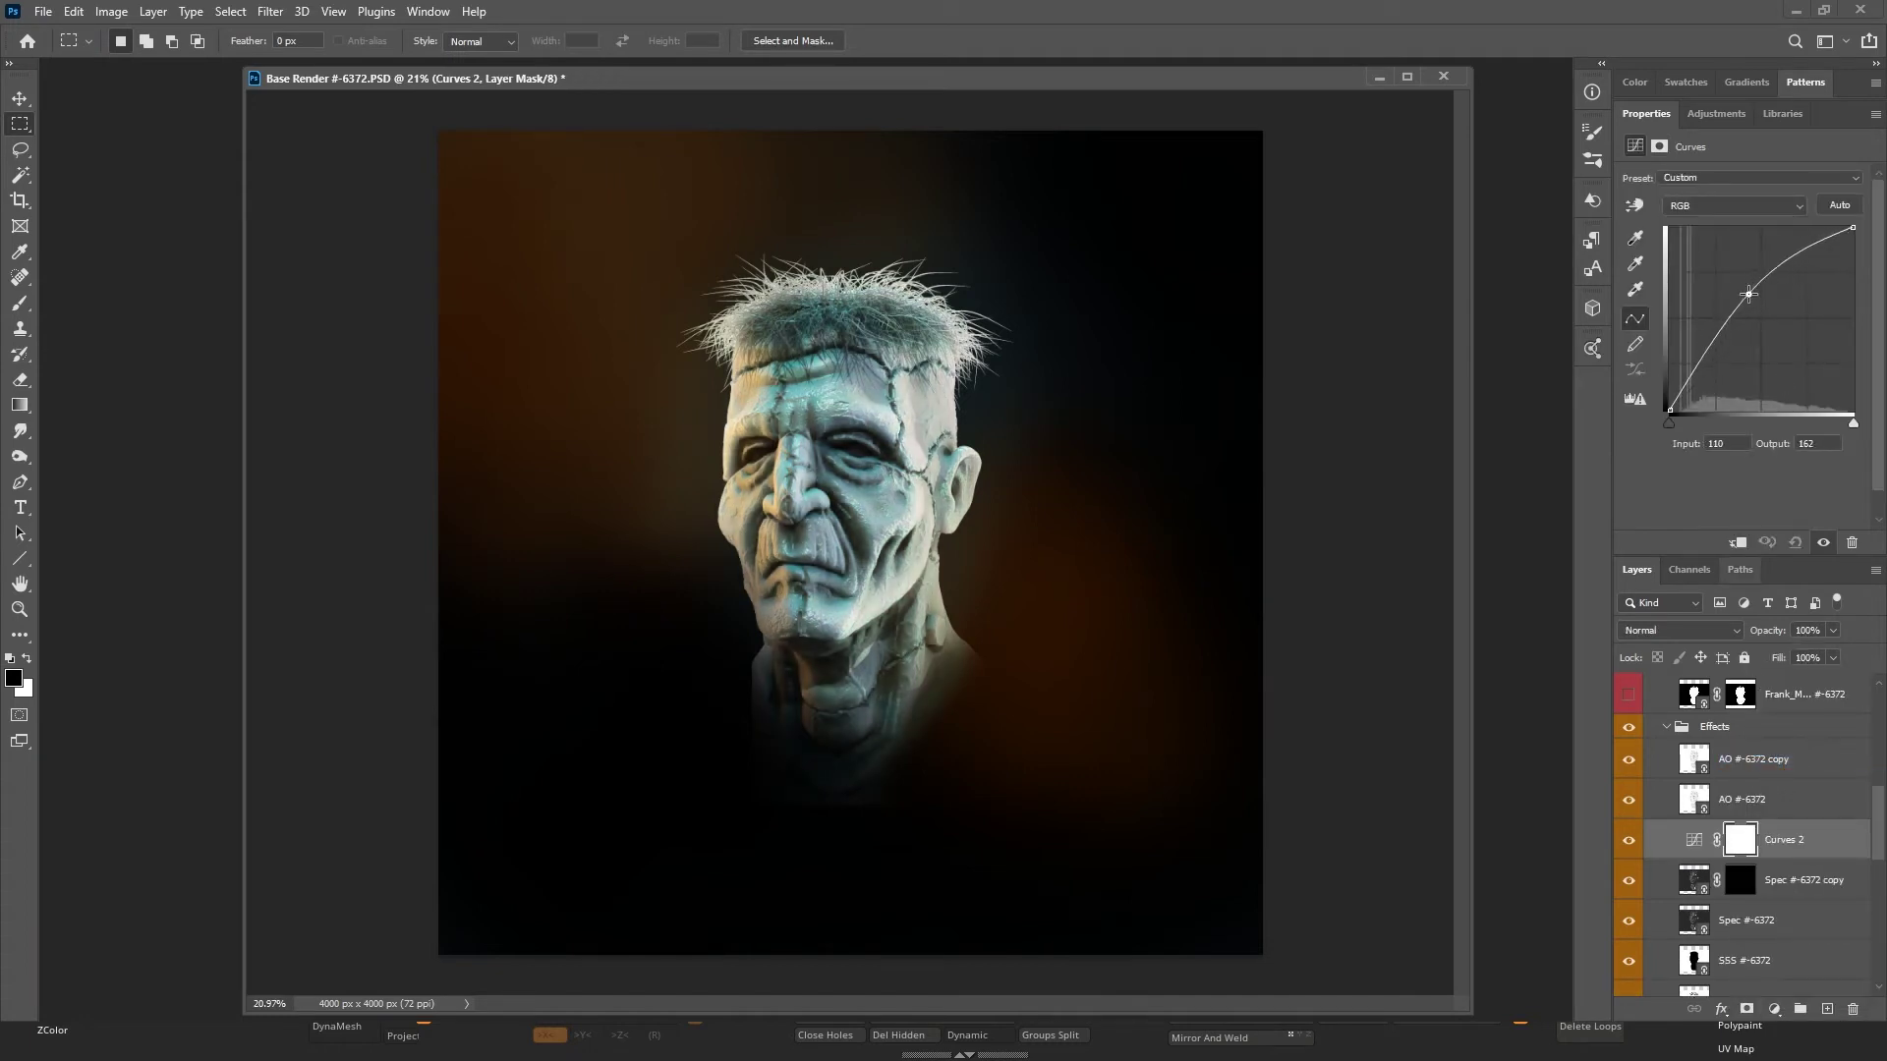
pyautogui.keyDown('alt'); pyautogui.click(1780, 861); pyautogui.keyUp('alt')
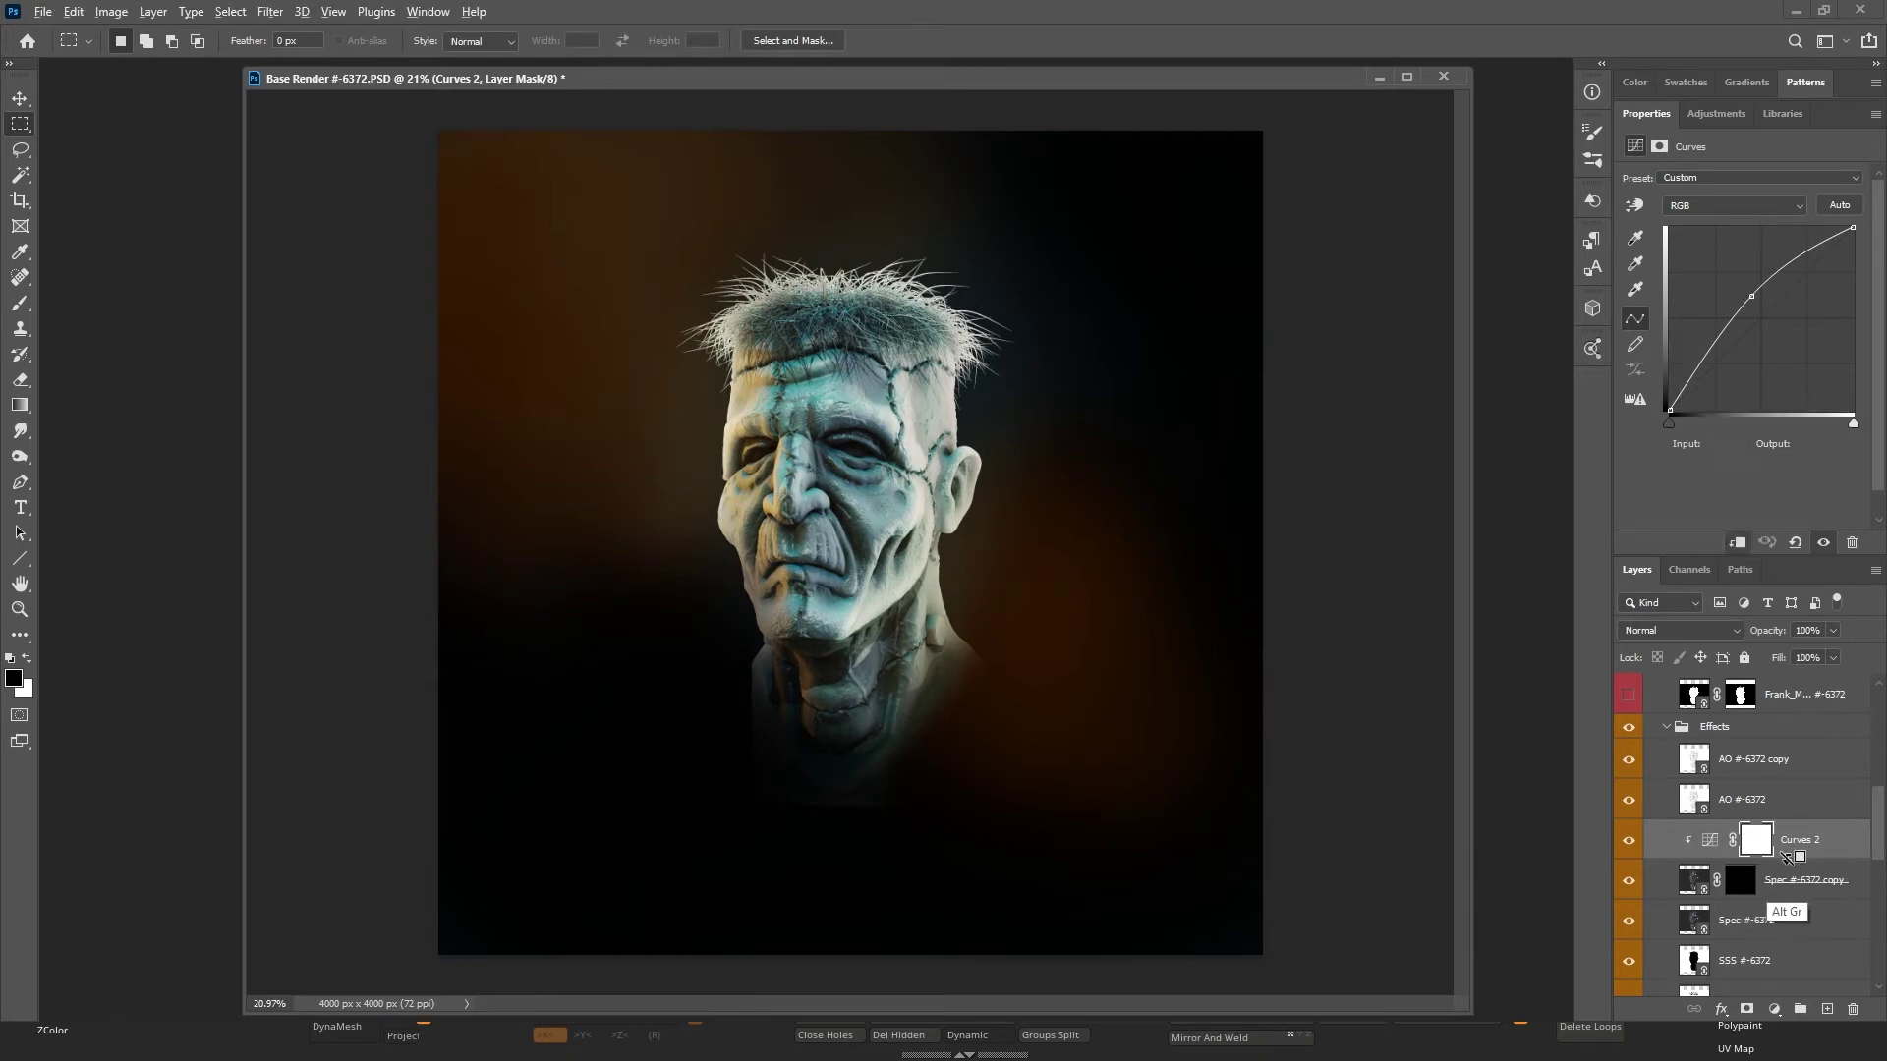
pyautogui.moveTo(1710, 354); pyautogui.dragTo(1719, 377)
pyautogui.moveTo(1753, 296); pyautogui.dragTo(1761, 301)
pyautogui.click(1711, 332)
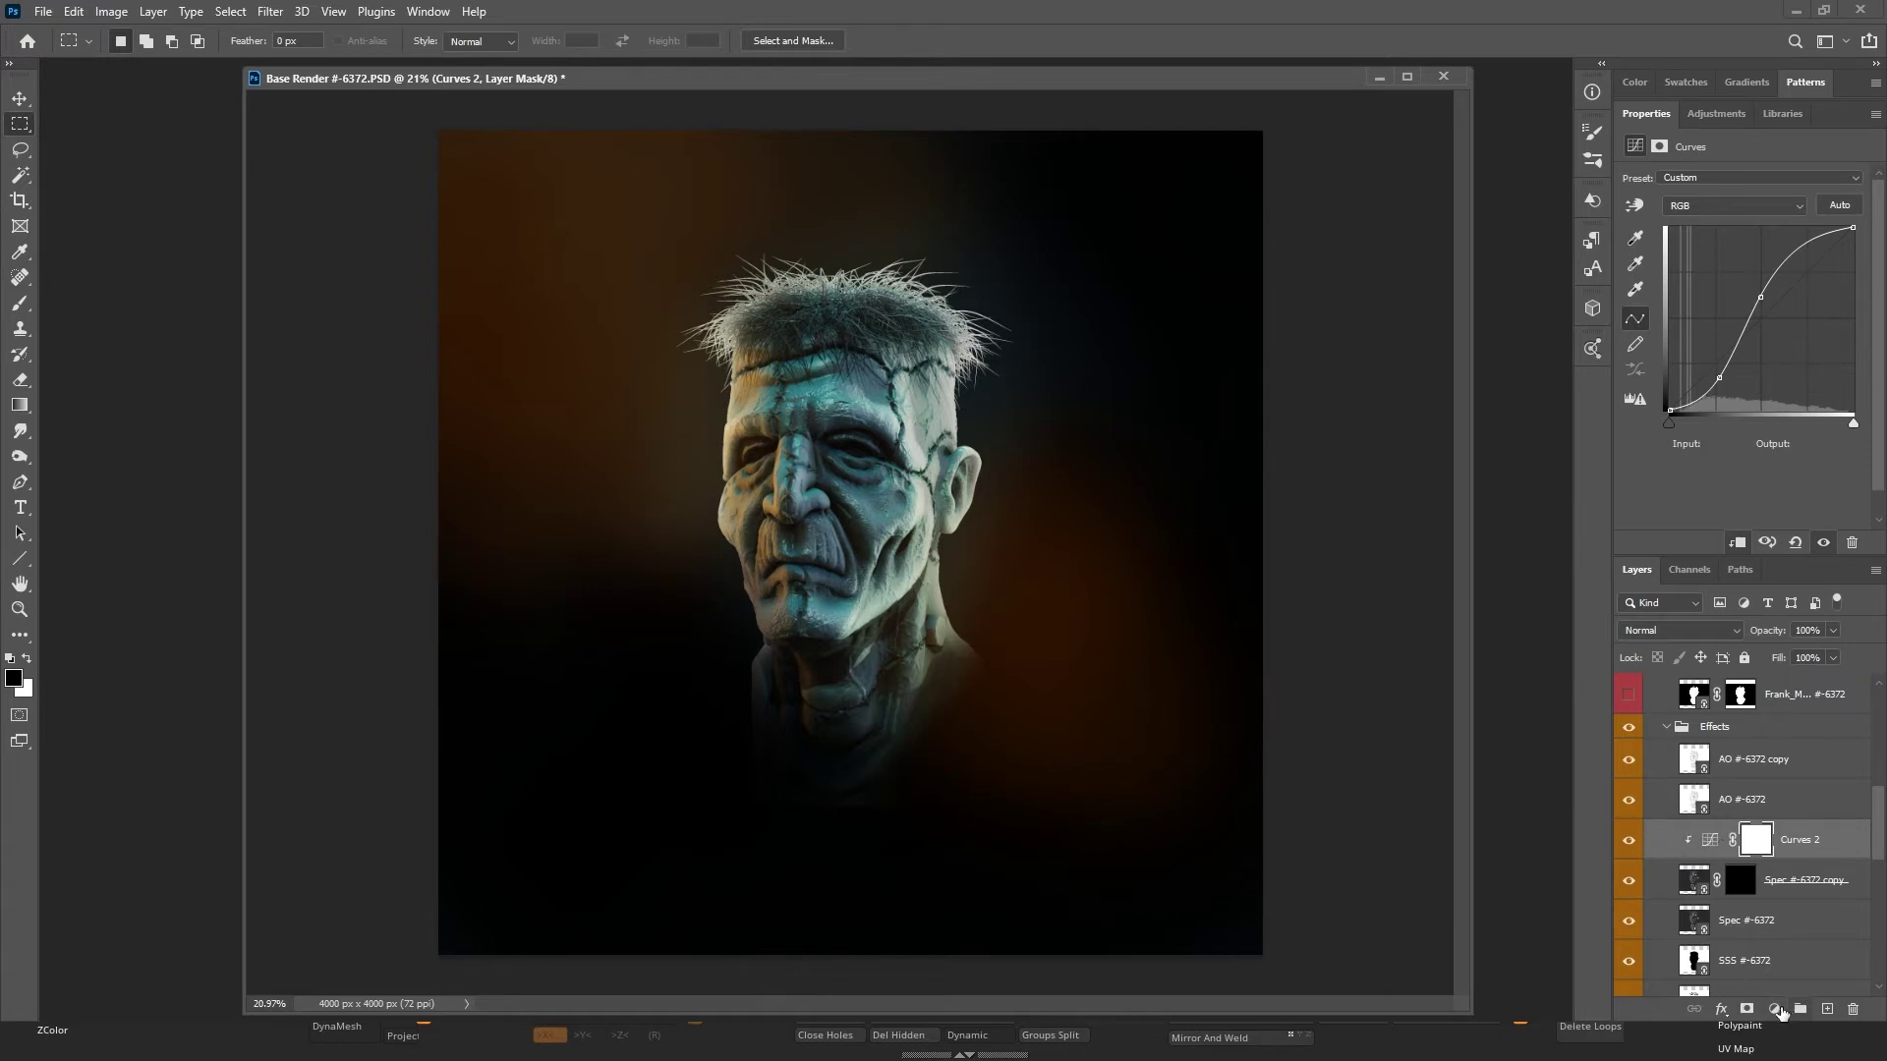
# Add a clipped Hue/Saturation adjustment above the curves with Colorize on, hue 134, saturation 54 and lightness -26.
pyautogui.click(1774, 1009)
pyautogui.click(1787, 817)
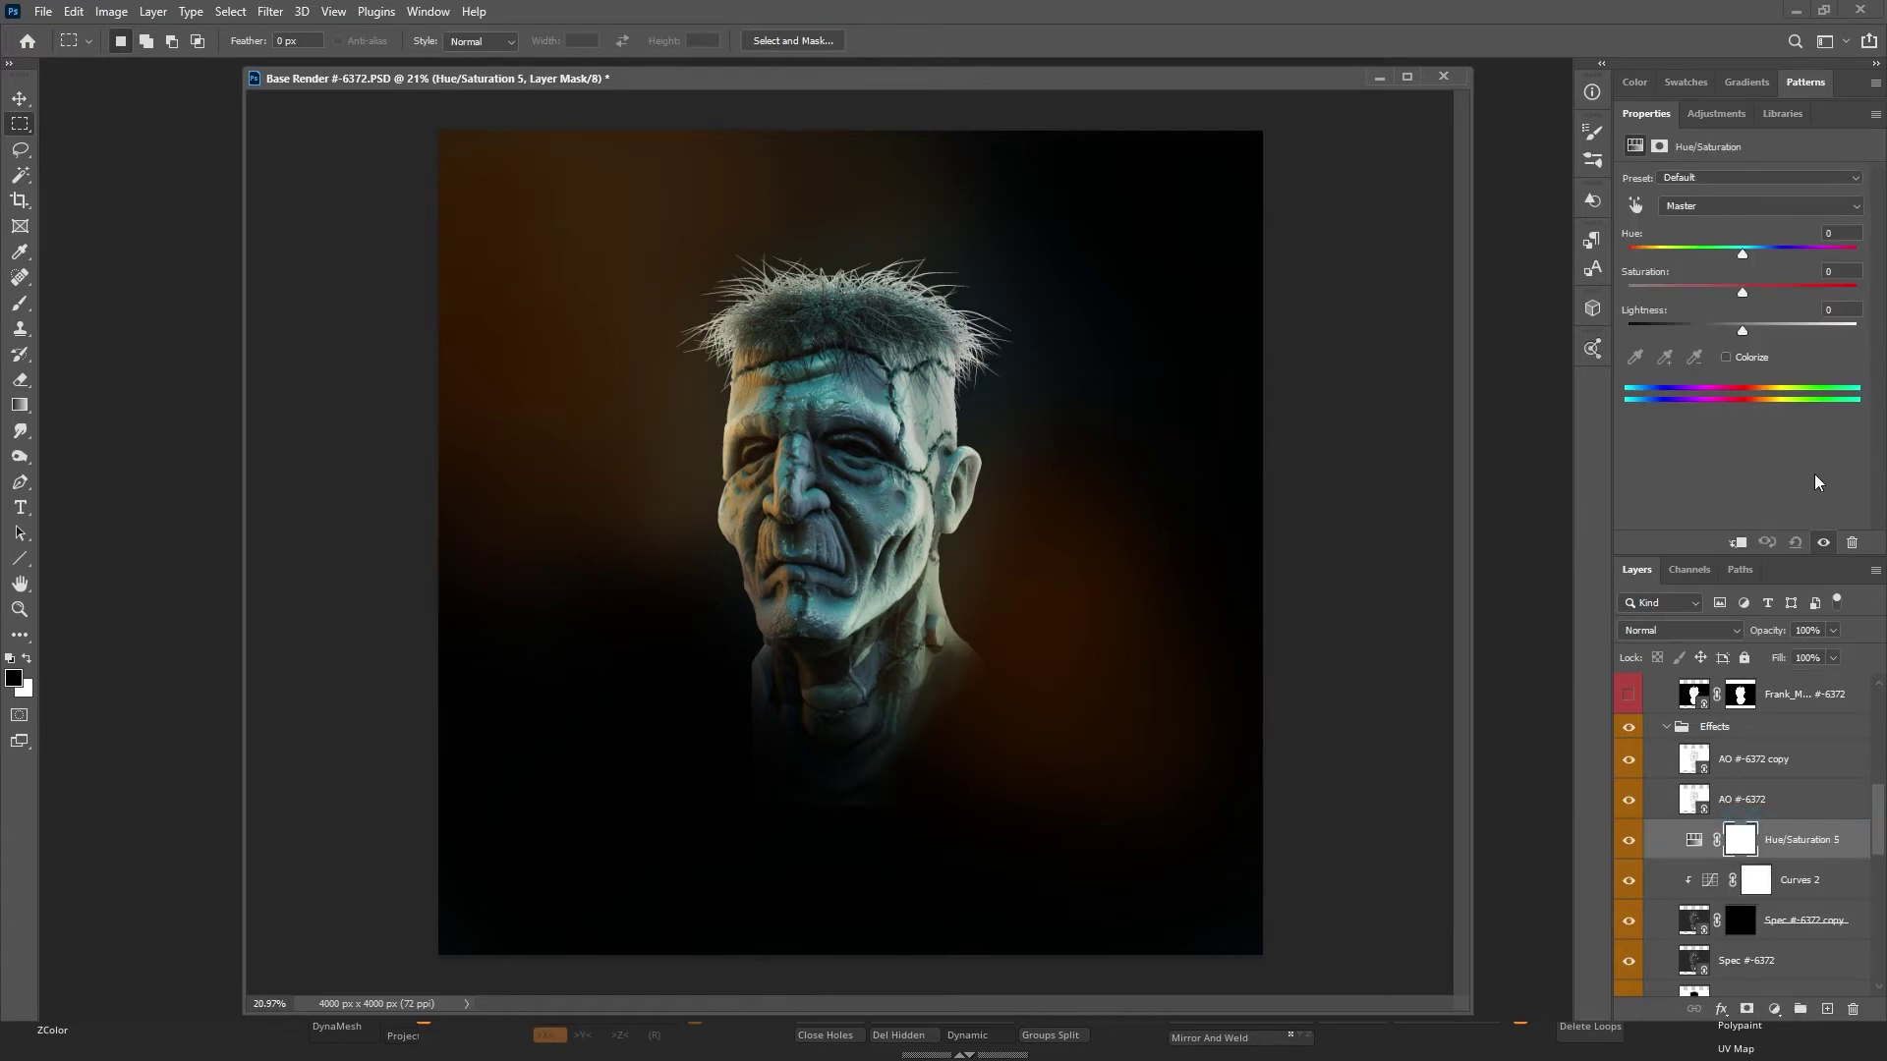
pyautogui.click(1726, 358)
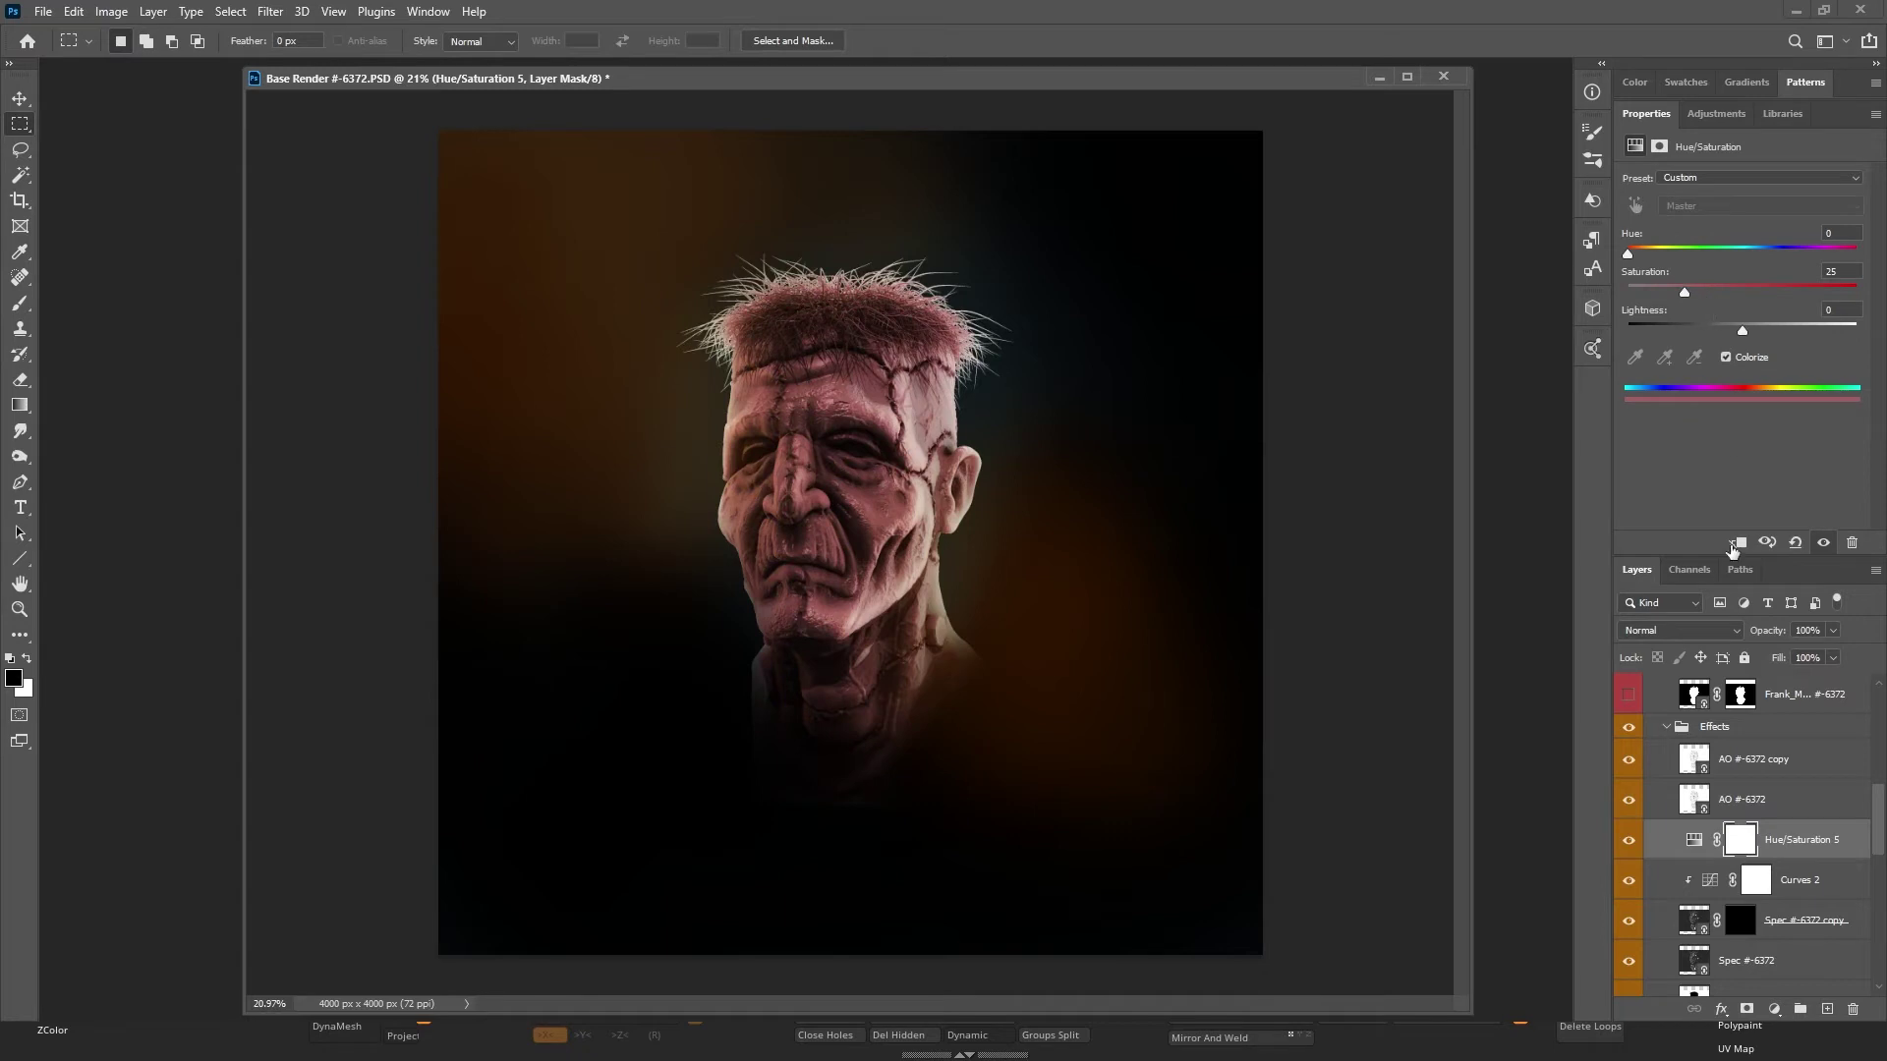
pyautogui.click(1735, 543)
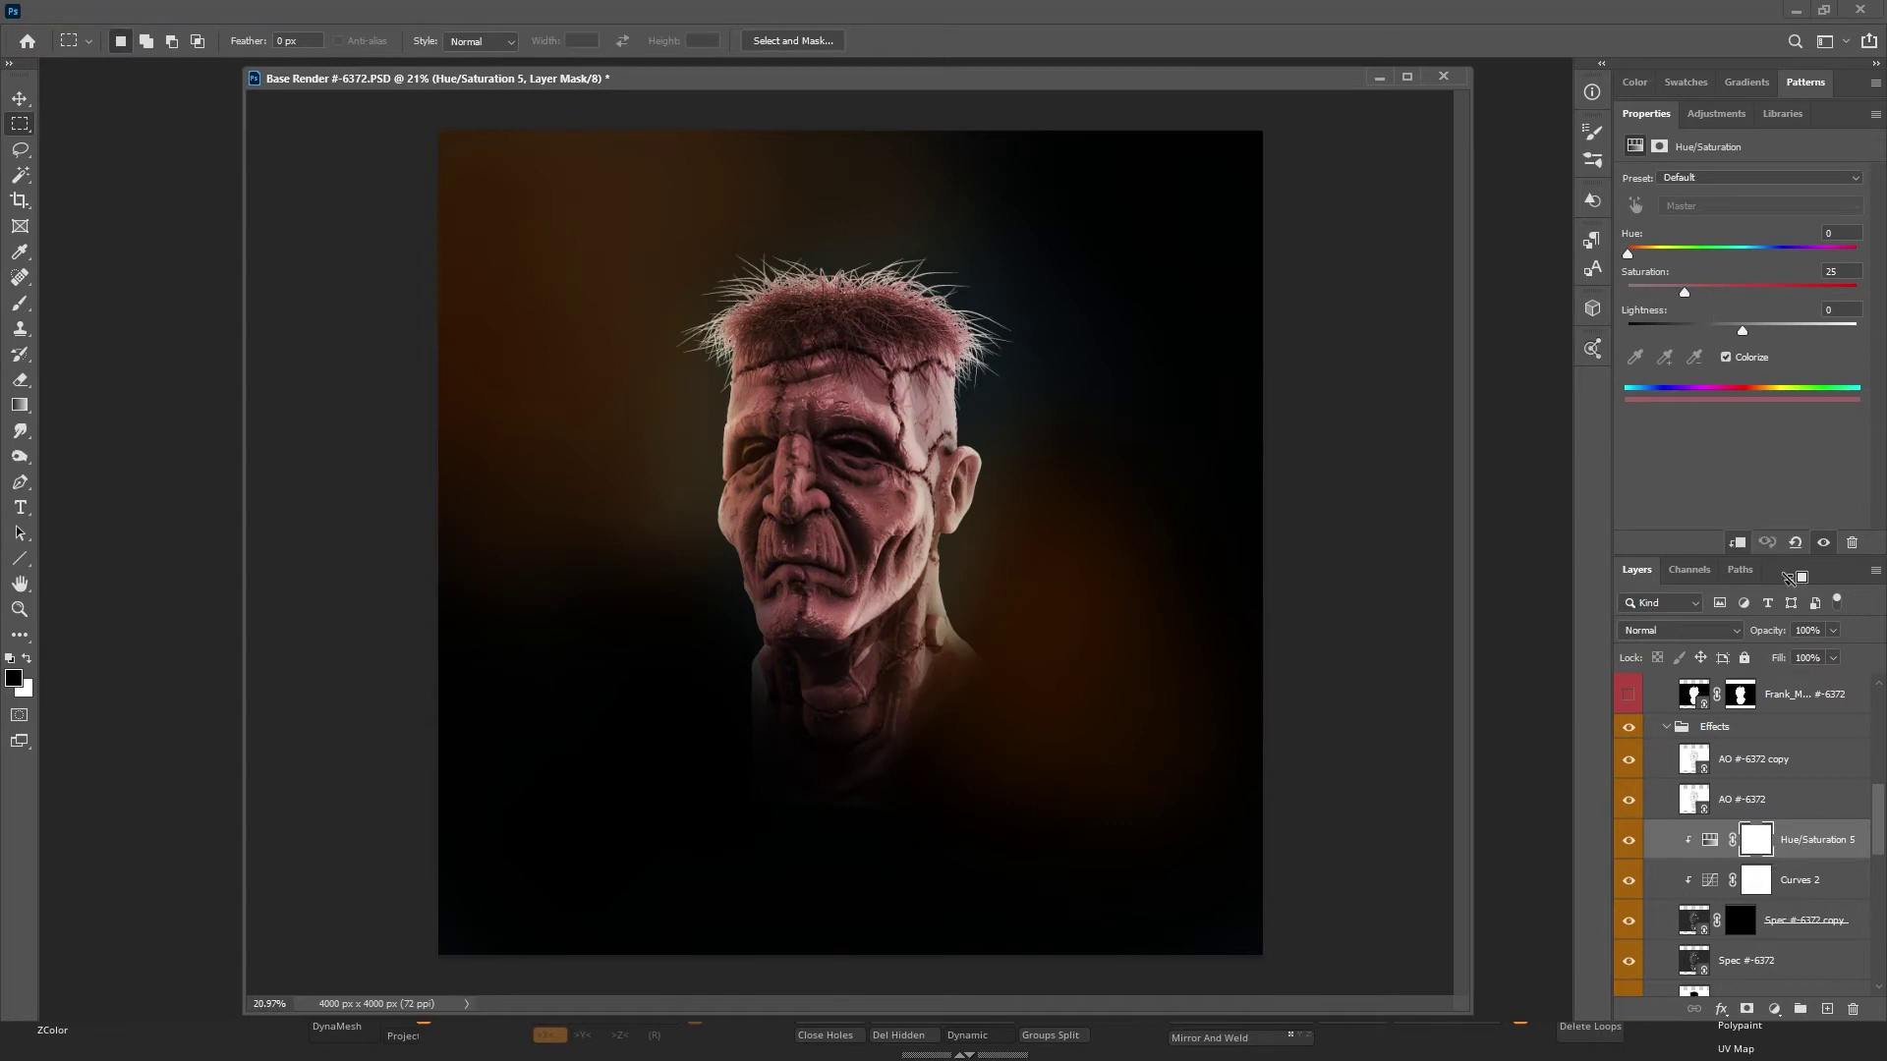
pyautogui.moveTo(1692, 302); pyautogui.dragTo(1753, 257)
pyautogui.moveTo(1744, 336); pyautogui.dragTo(1714, 263)
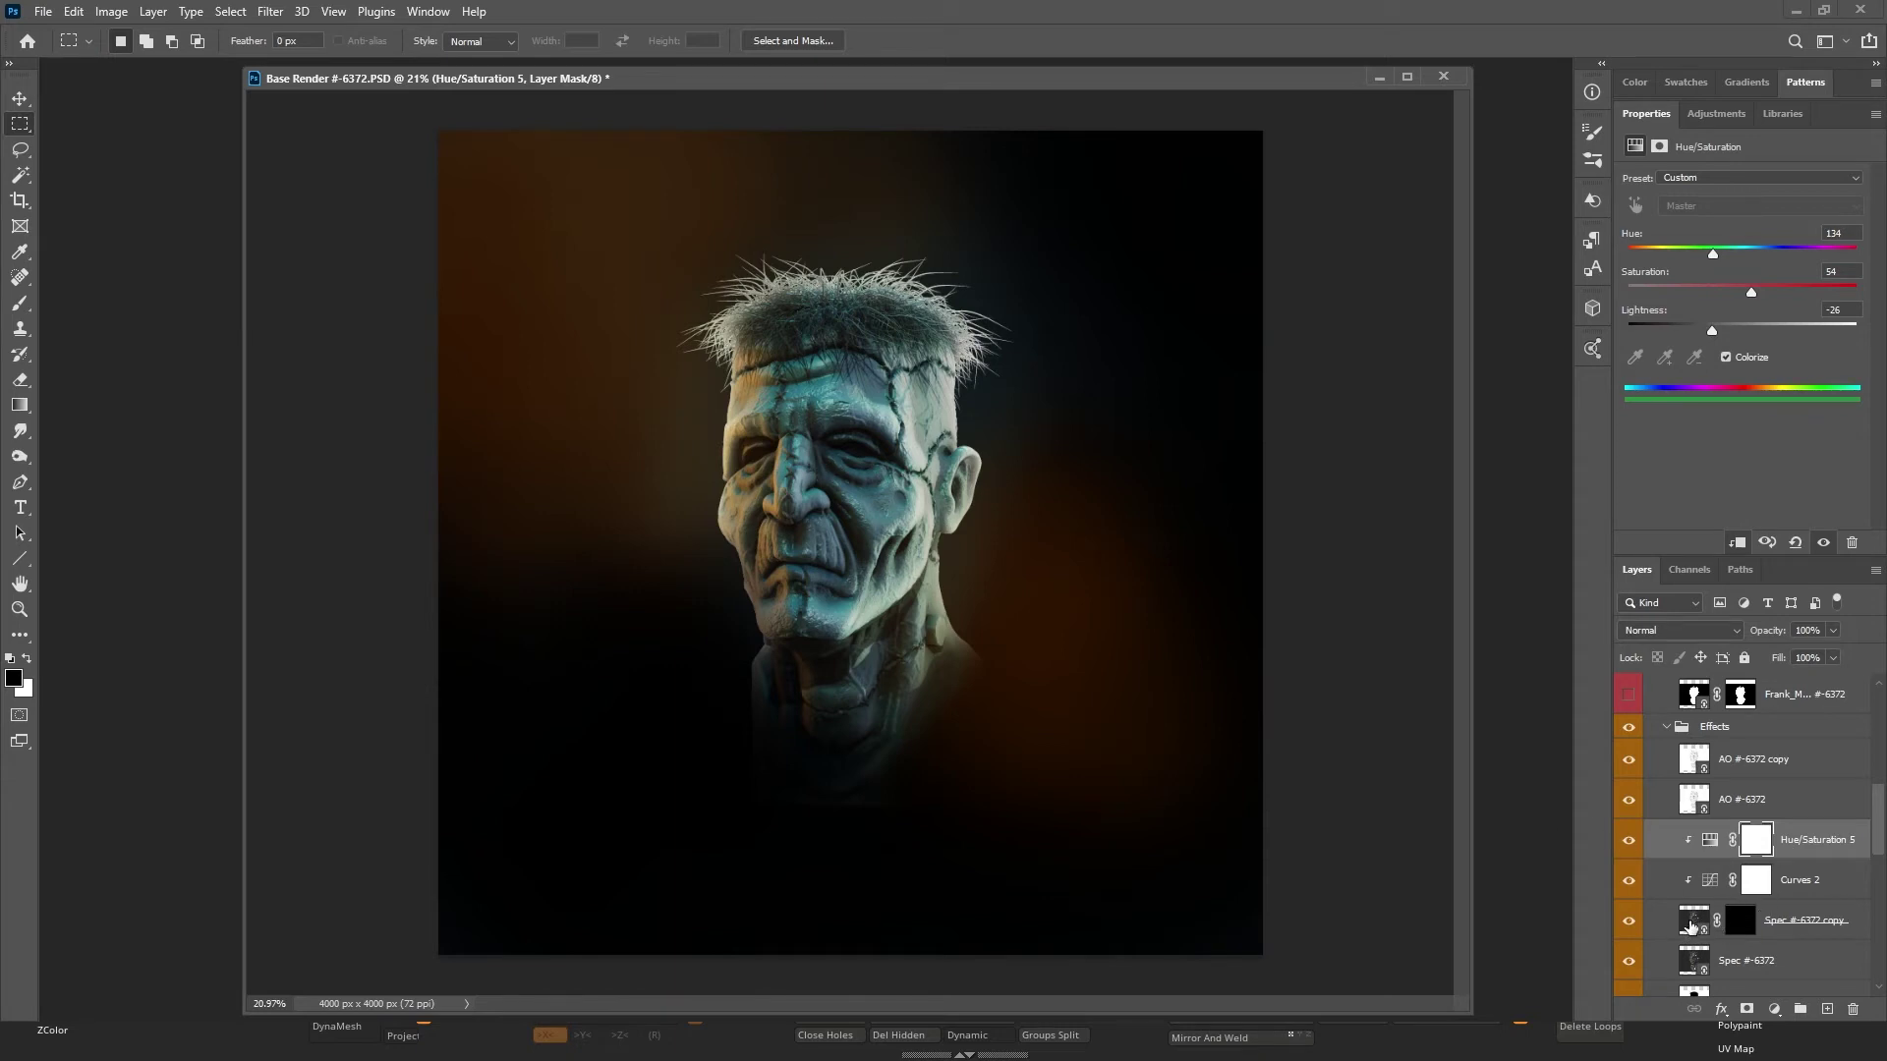
# Compare blend modes on the Spec copy layer, then set it to Luminosity at 53% opacity.
pyautogui.click(1671, 928)
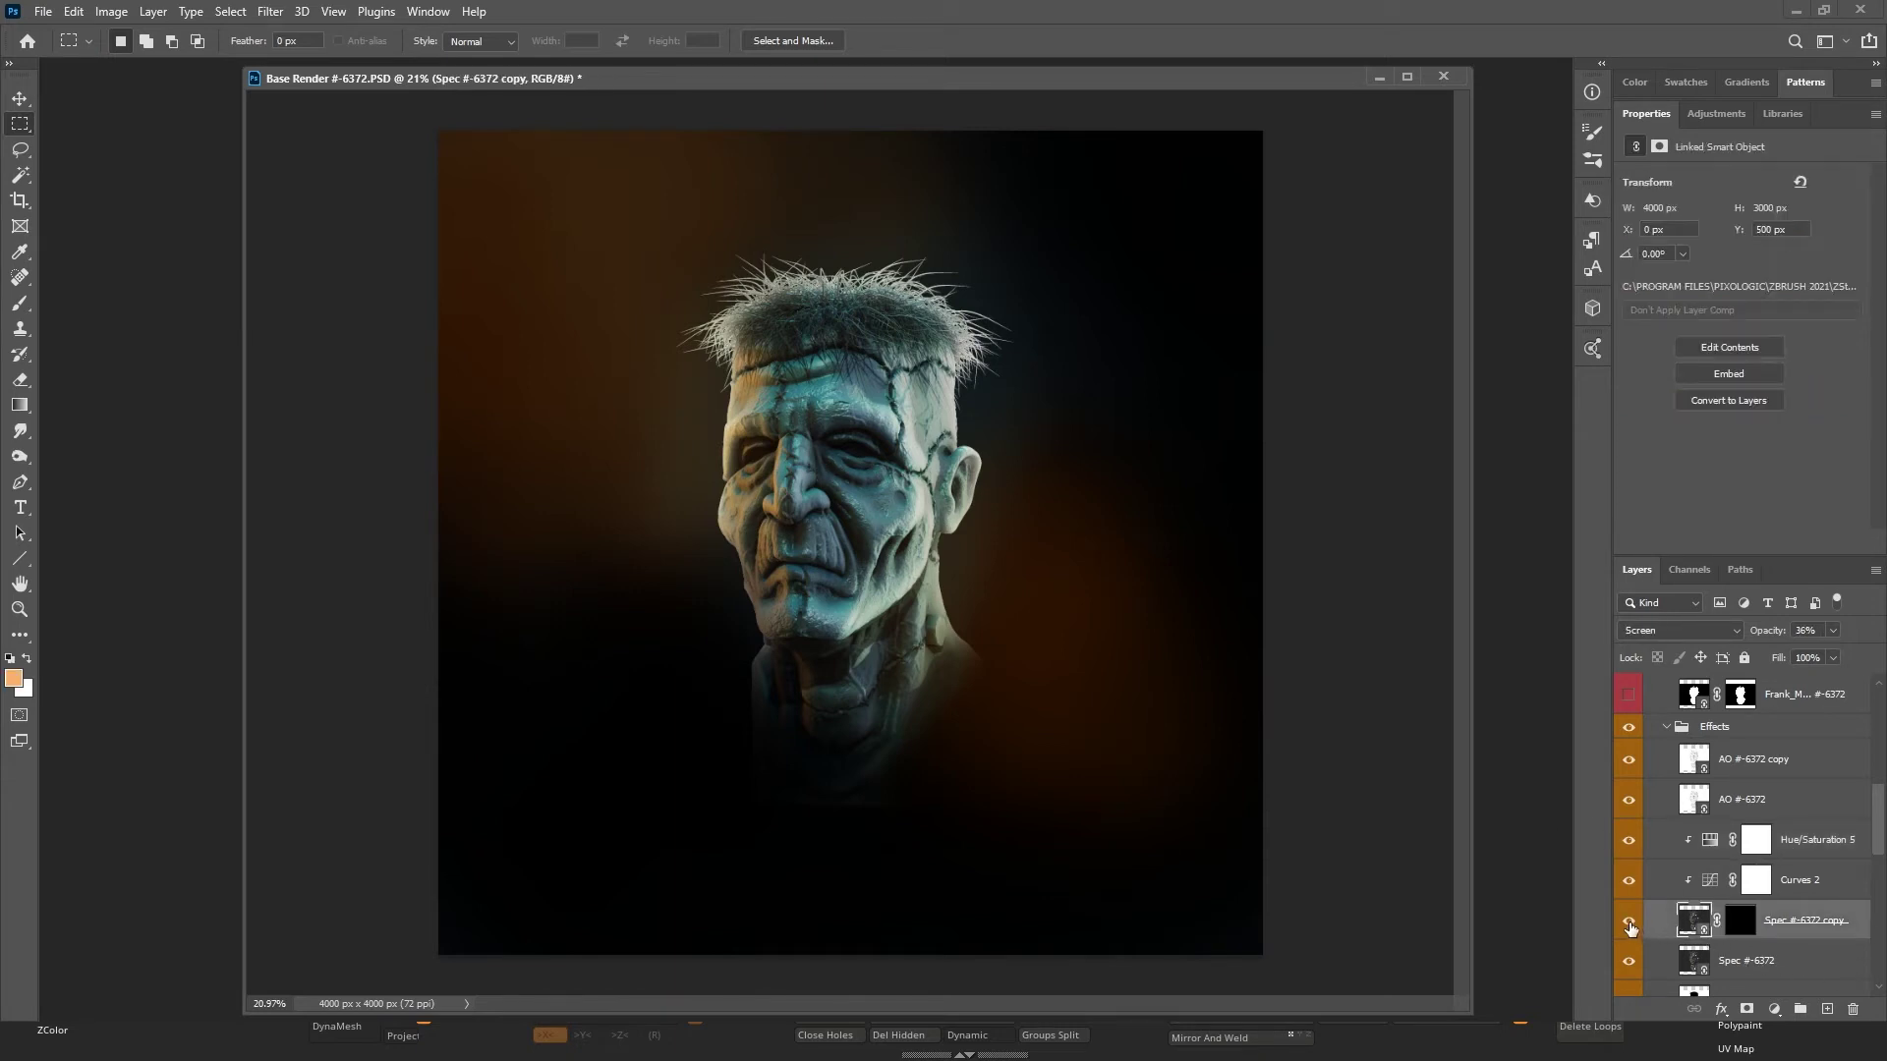
pyautogui.click(1725, 630)
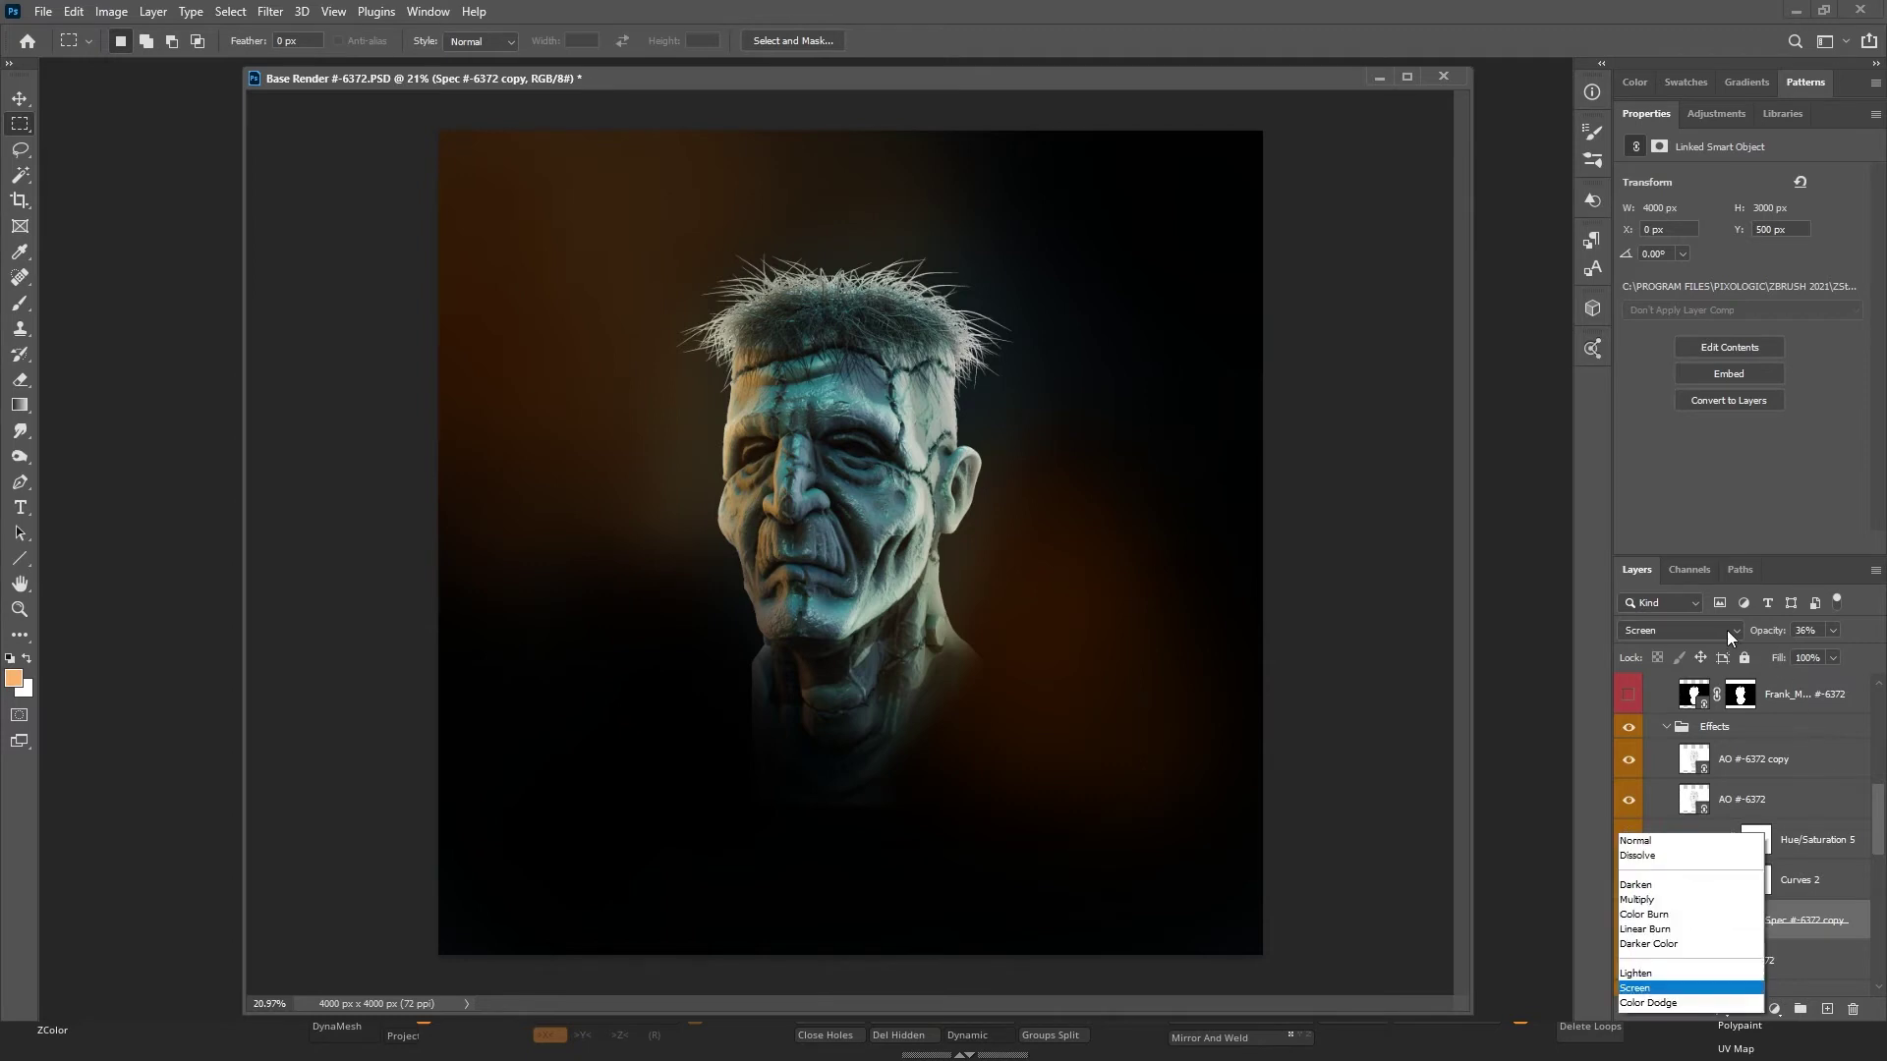
pyautogui.click(1757, 601)
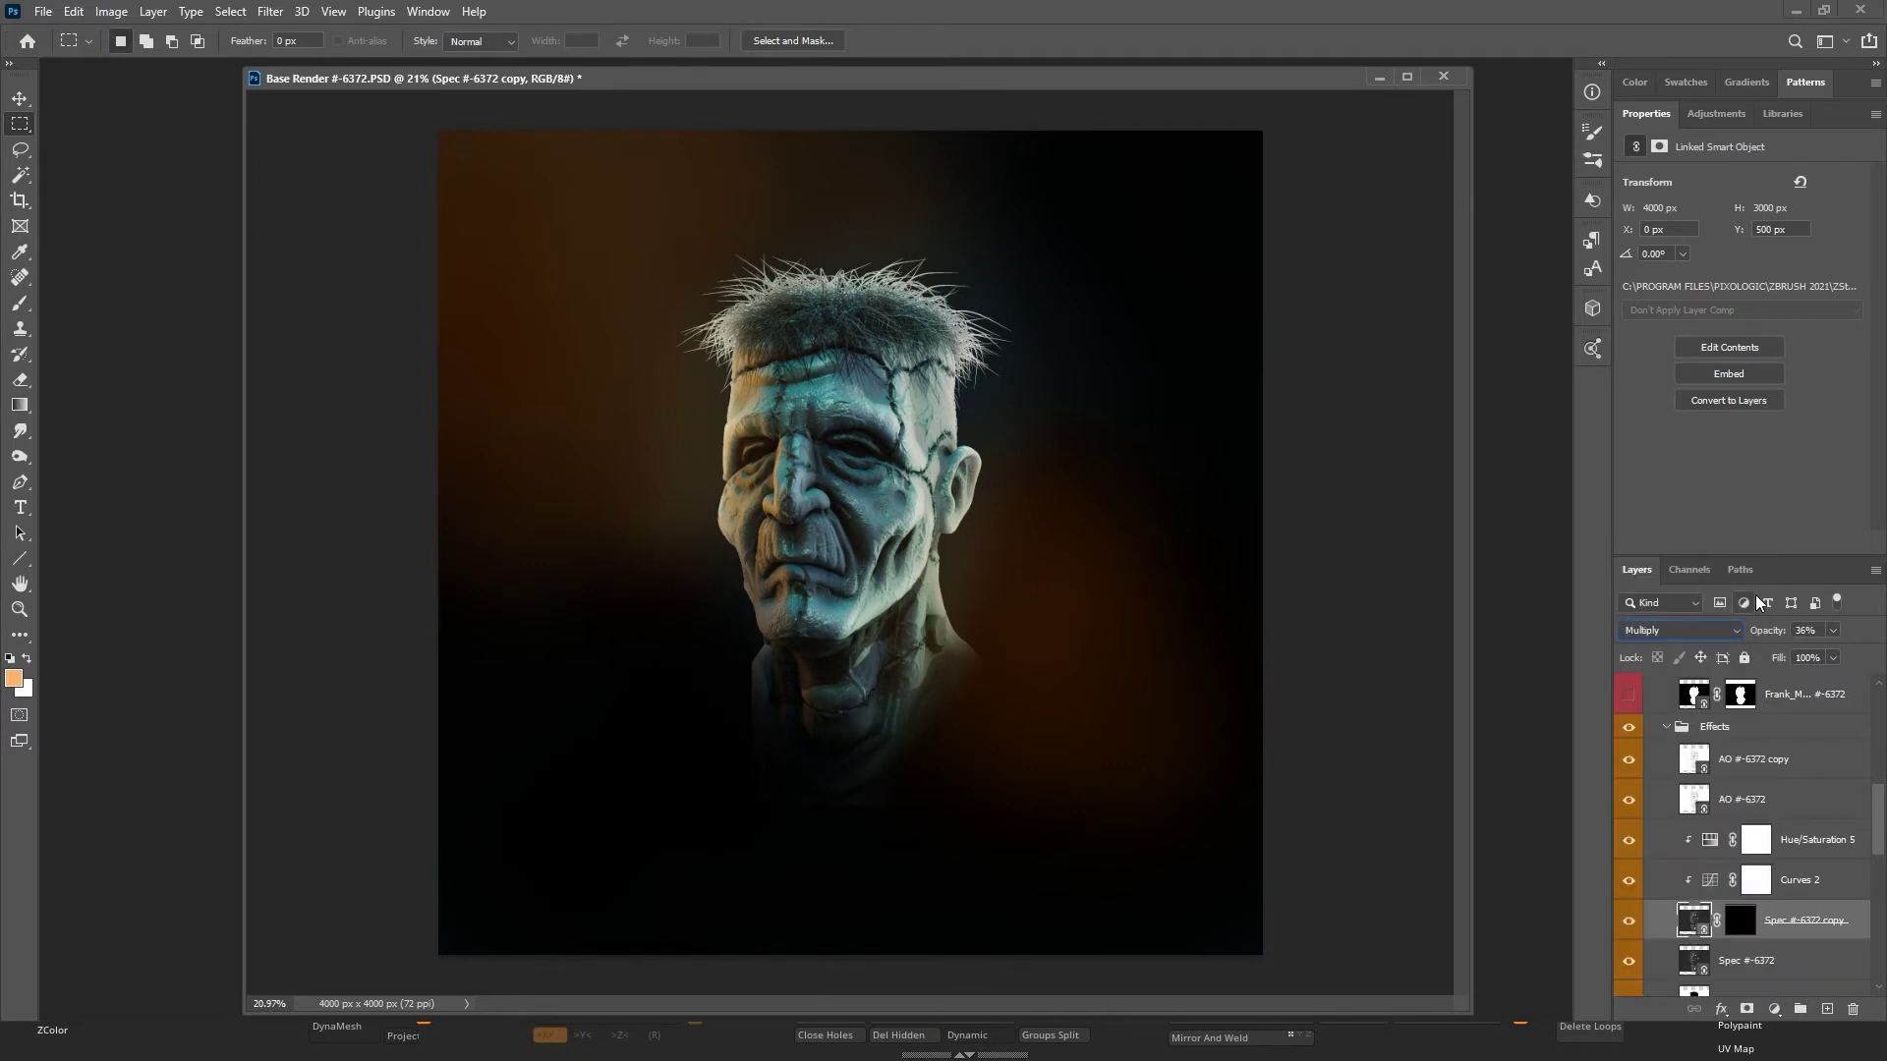
pyautogui.press('Down')
pyautogui.press('Down')
pyautogui.press('Down')
pyautogui.press('Down')
pyautogui.press('Down')
pyautogui.press('Down')
pyautogui.press('Down')
pyautogui.press('Down')
pyautogui.press('Down')
pyautogui.press('Down')
pyautogui.press('Down')
pyautogui.press('Down')
pyautogui.press('Down')
pyautogui.press('Down')
pyautogui.press('Down')
pyautogui.press('Down')
pyautogui.press('Up')
pyautogui.press('Up')
pyautogui.press('Up')
pyautogui.press('Up')
pyautogui.press('Up')
pyautogui.press('Down')
pyautogui.press('Down')
pyautogui.press('Down')
pyautogui.press('Down')
pyautogui.press('Down')
pyautogui.press('Down')
pyautogui.press('Down')
pyautogui.click(1833, 630)
pyautogui.moveTo(1813, 653)
pyautogui.mouseDown()
pyautogui.moveTo(1871, 652)
pyautogui.moveTo(1823, 656)
pyautogui.moveTo(1837, 664)
pyautogui.mouseUp()
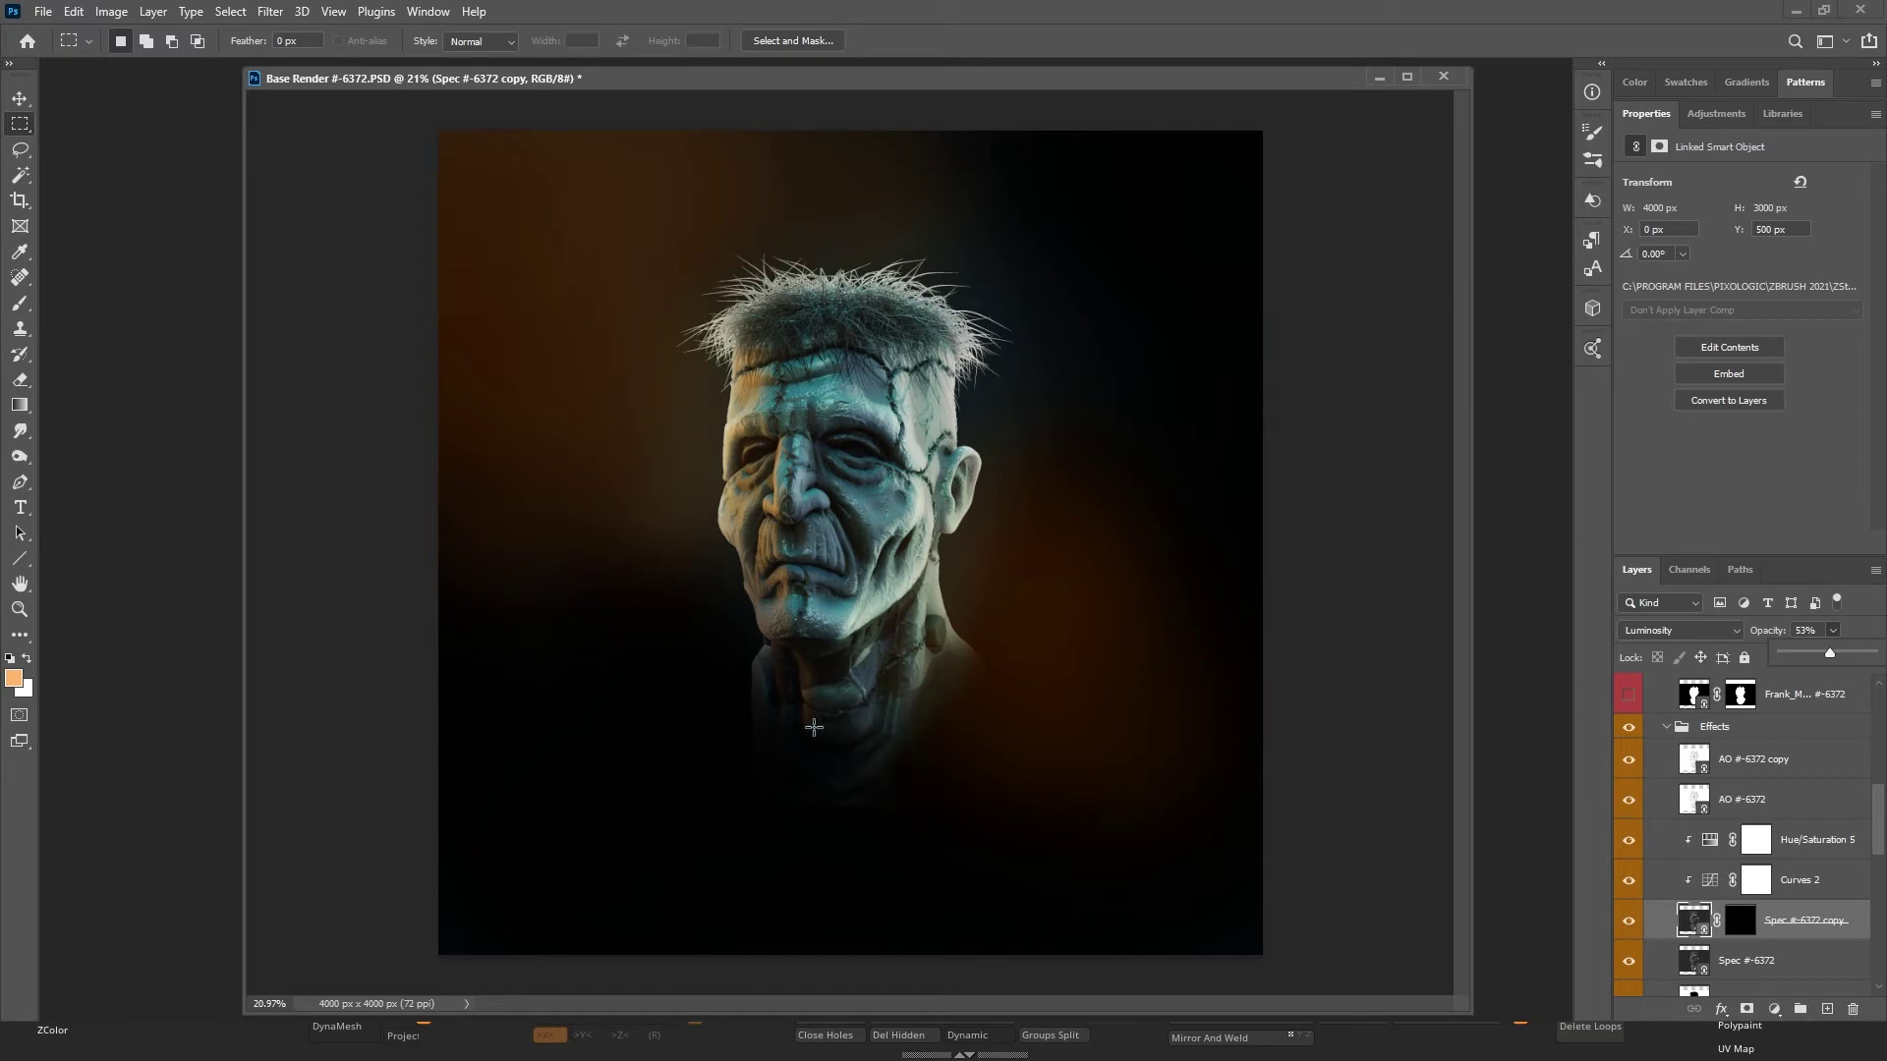
# On the paint layer, cover the shoulder edge left of the neck with black using a soft 400 px brush at 50% opacity.
pyautogui.scroll(5, 732, 700)
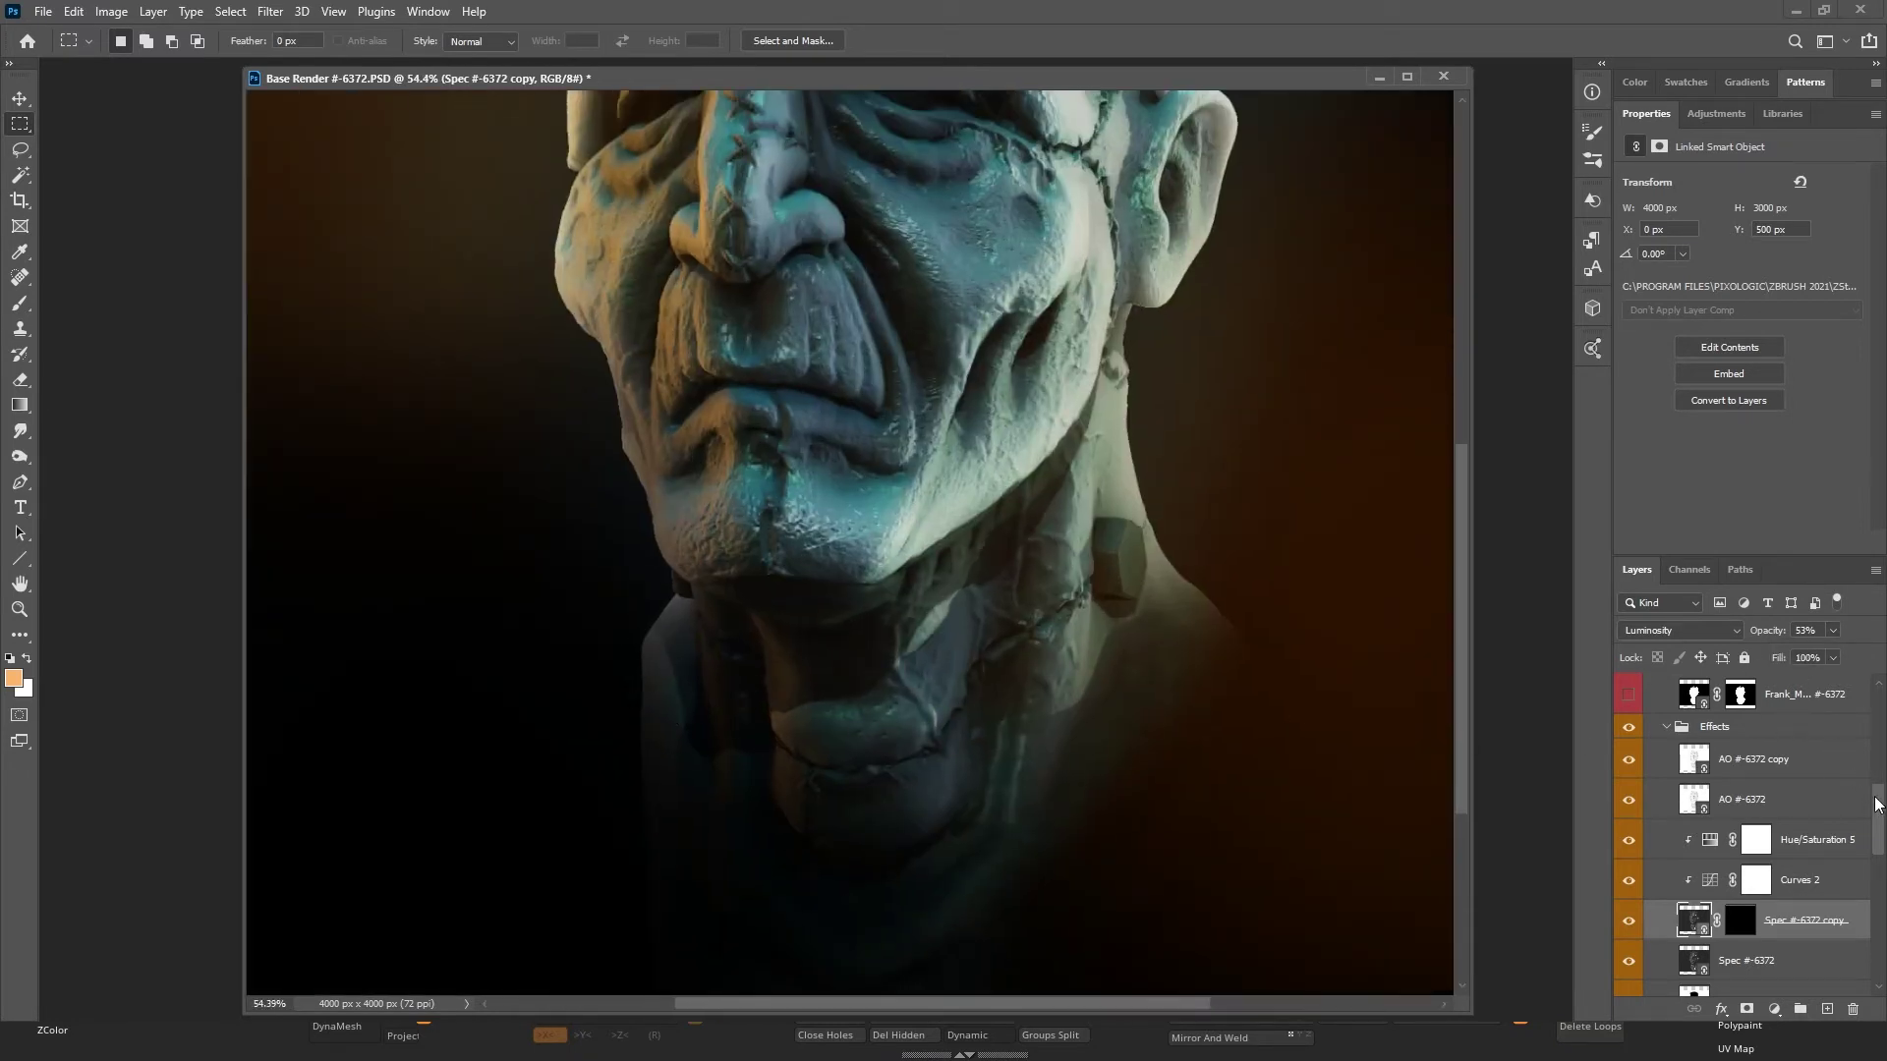
pyautogui.moveTo(1875, 802); pyautogui.dragTo(1872, 685)
pyautogui.click(1661, 737)
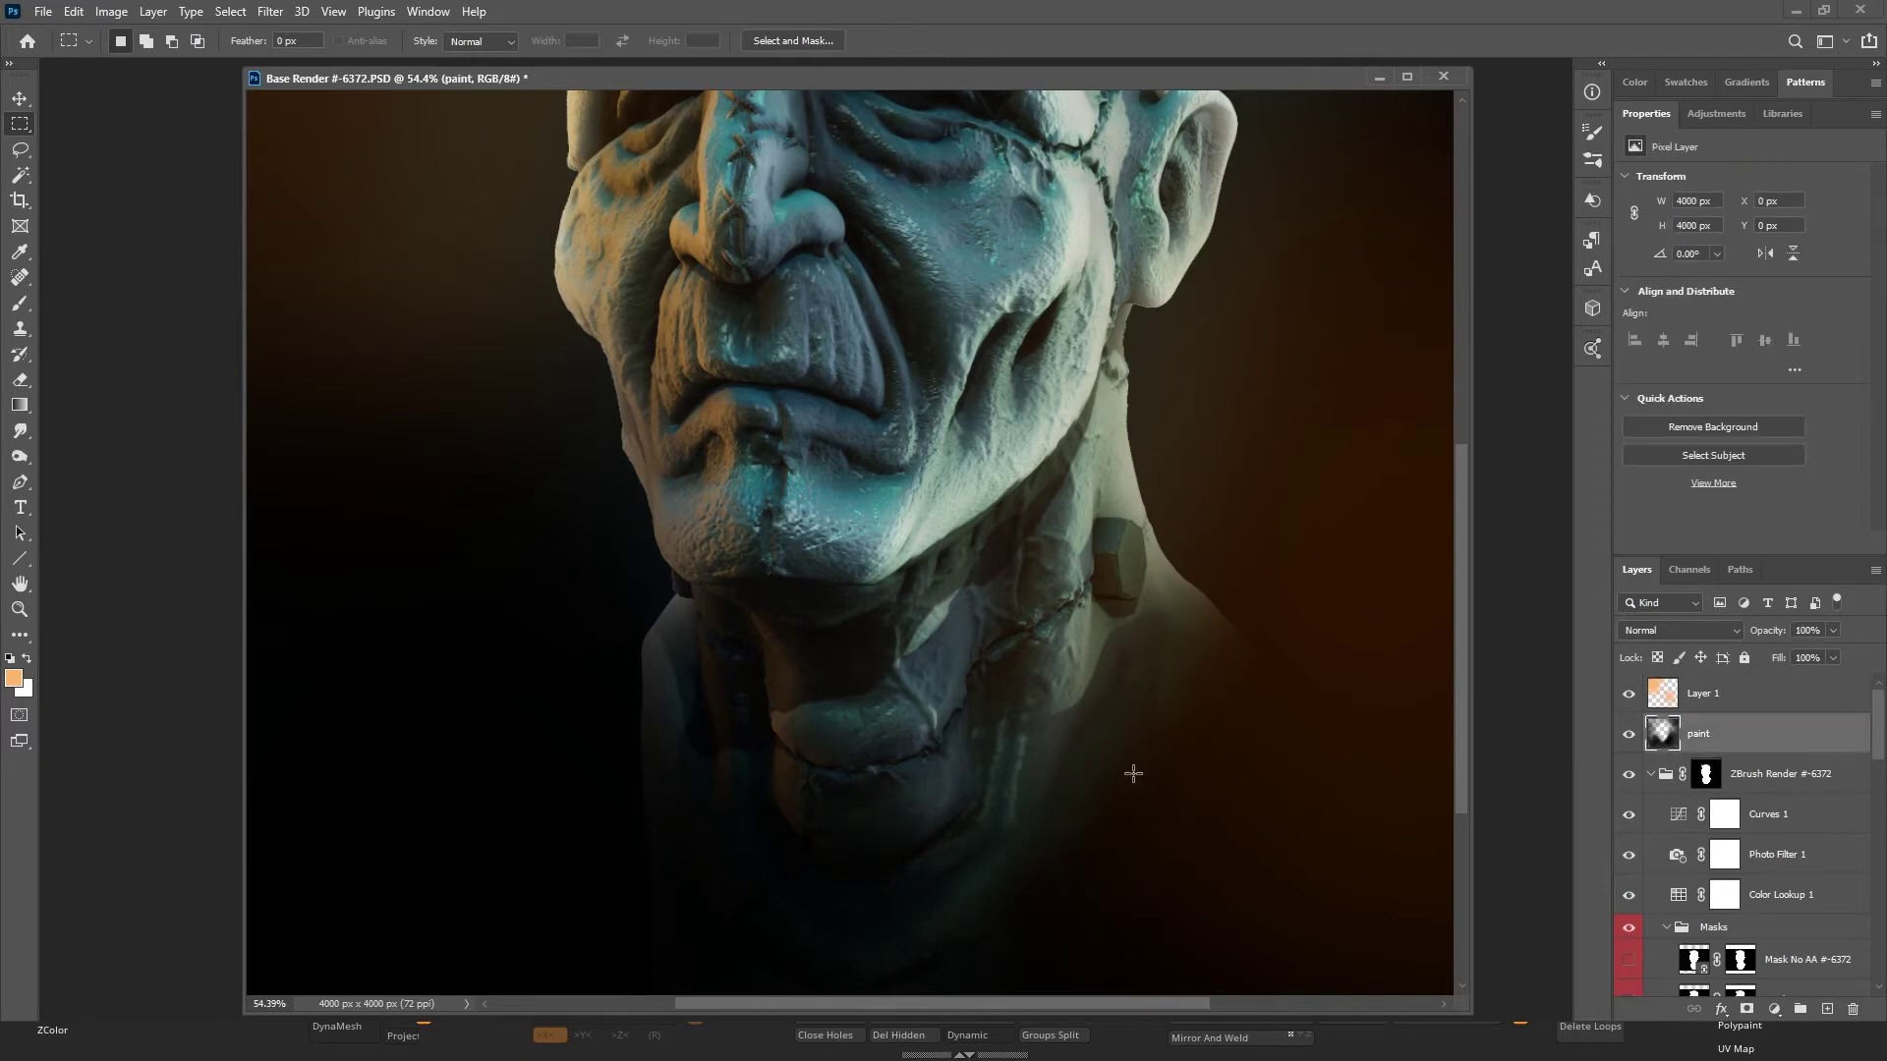
pyautogui.press('b')
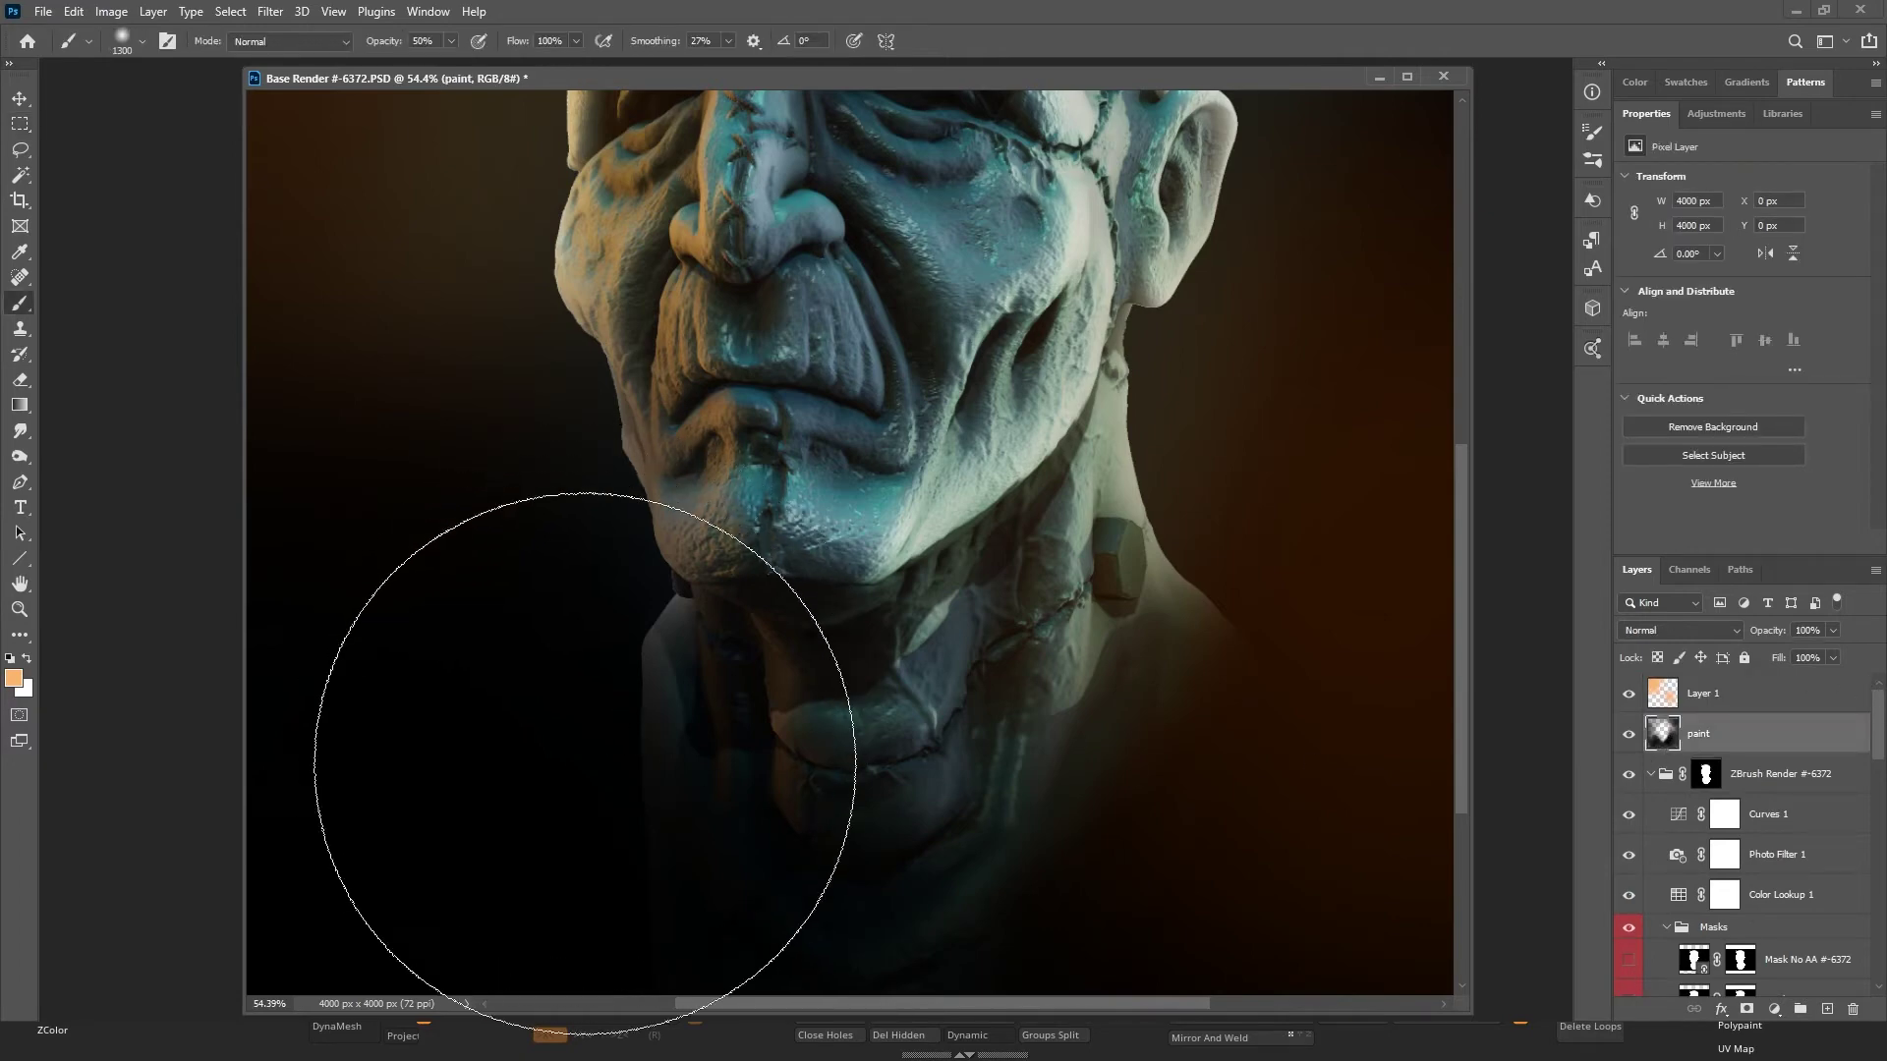
pyautogui.click(27, 659)
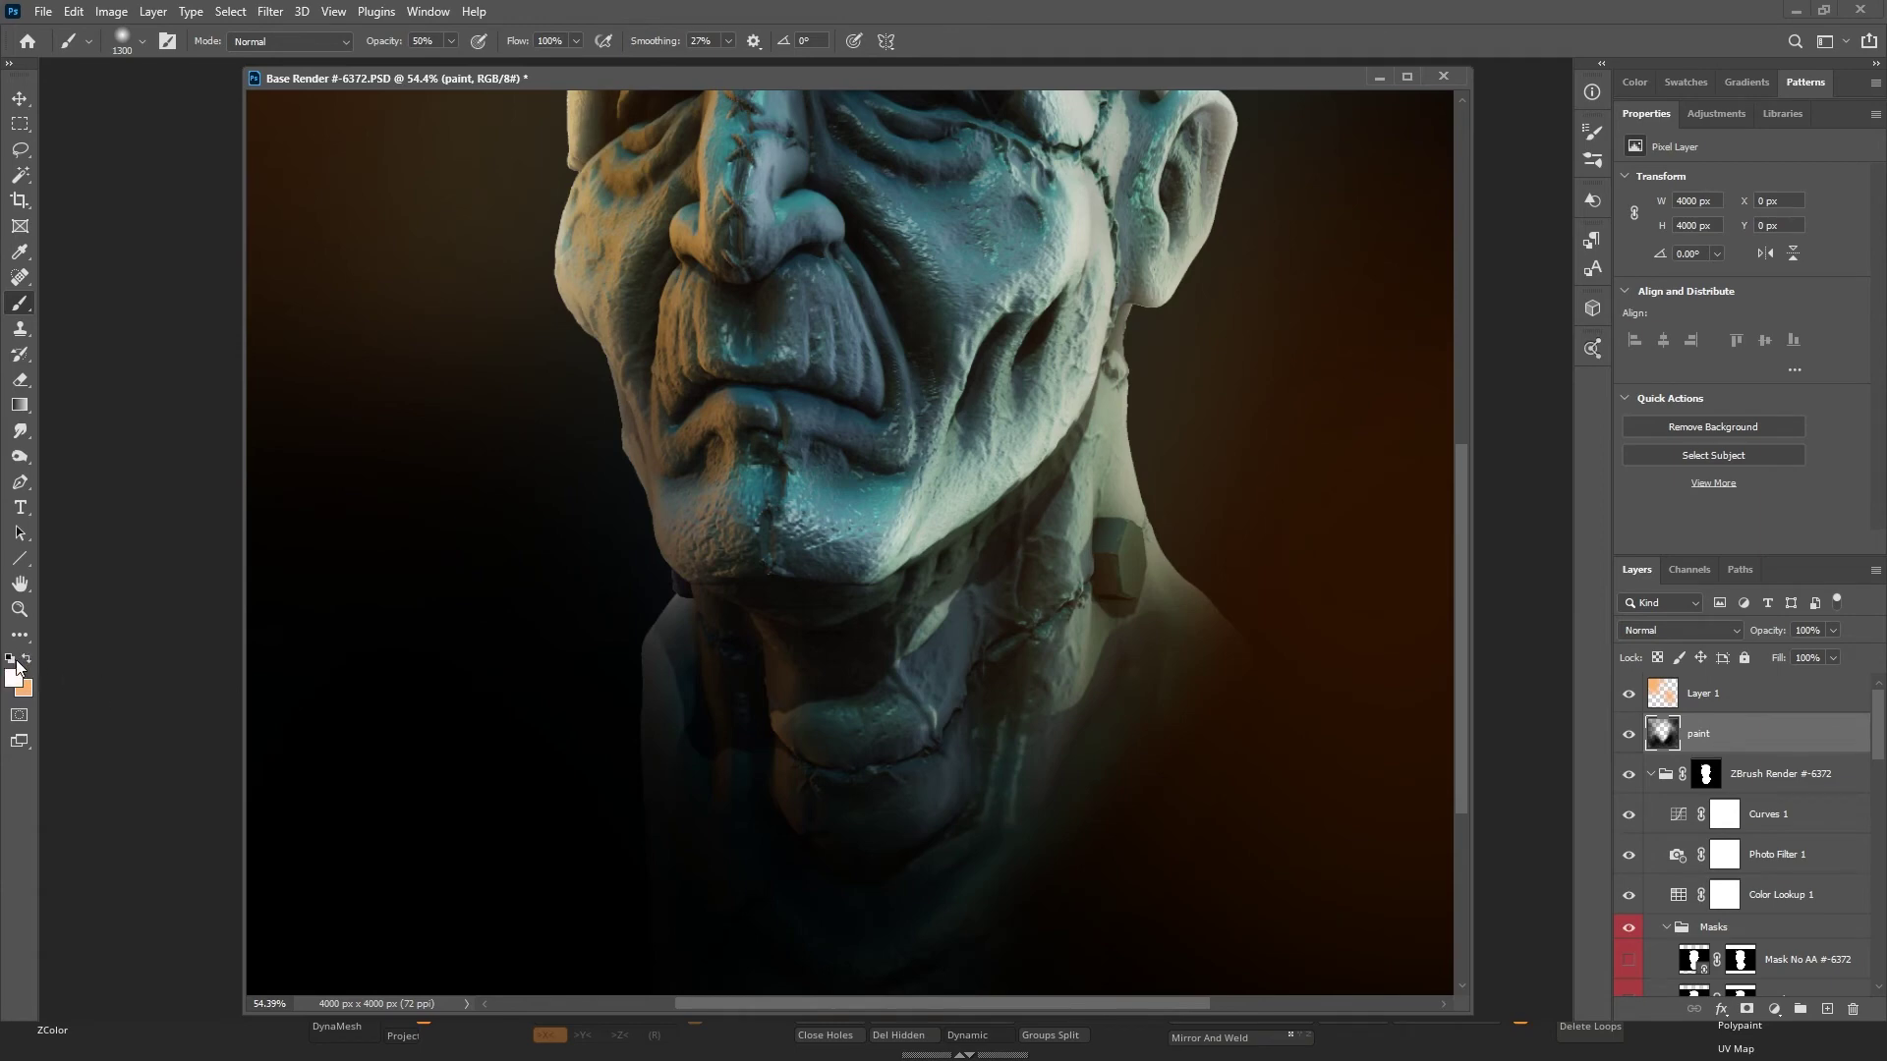
pyautogui.click(11, 659)
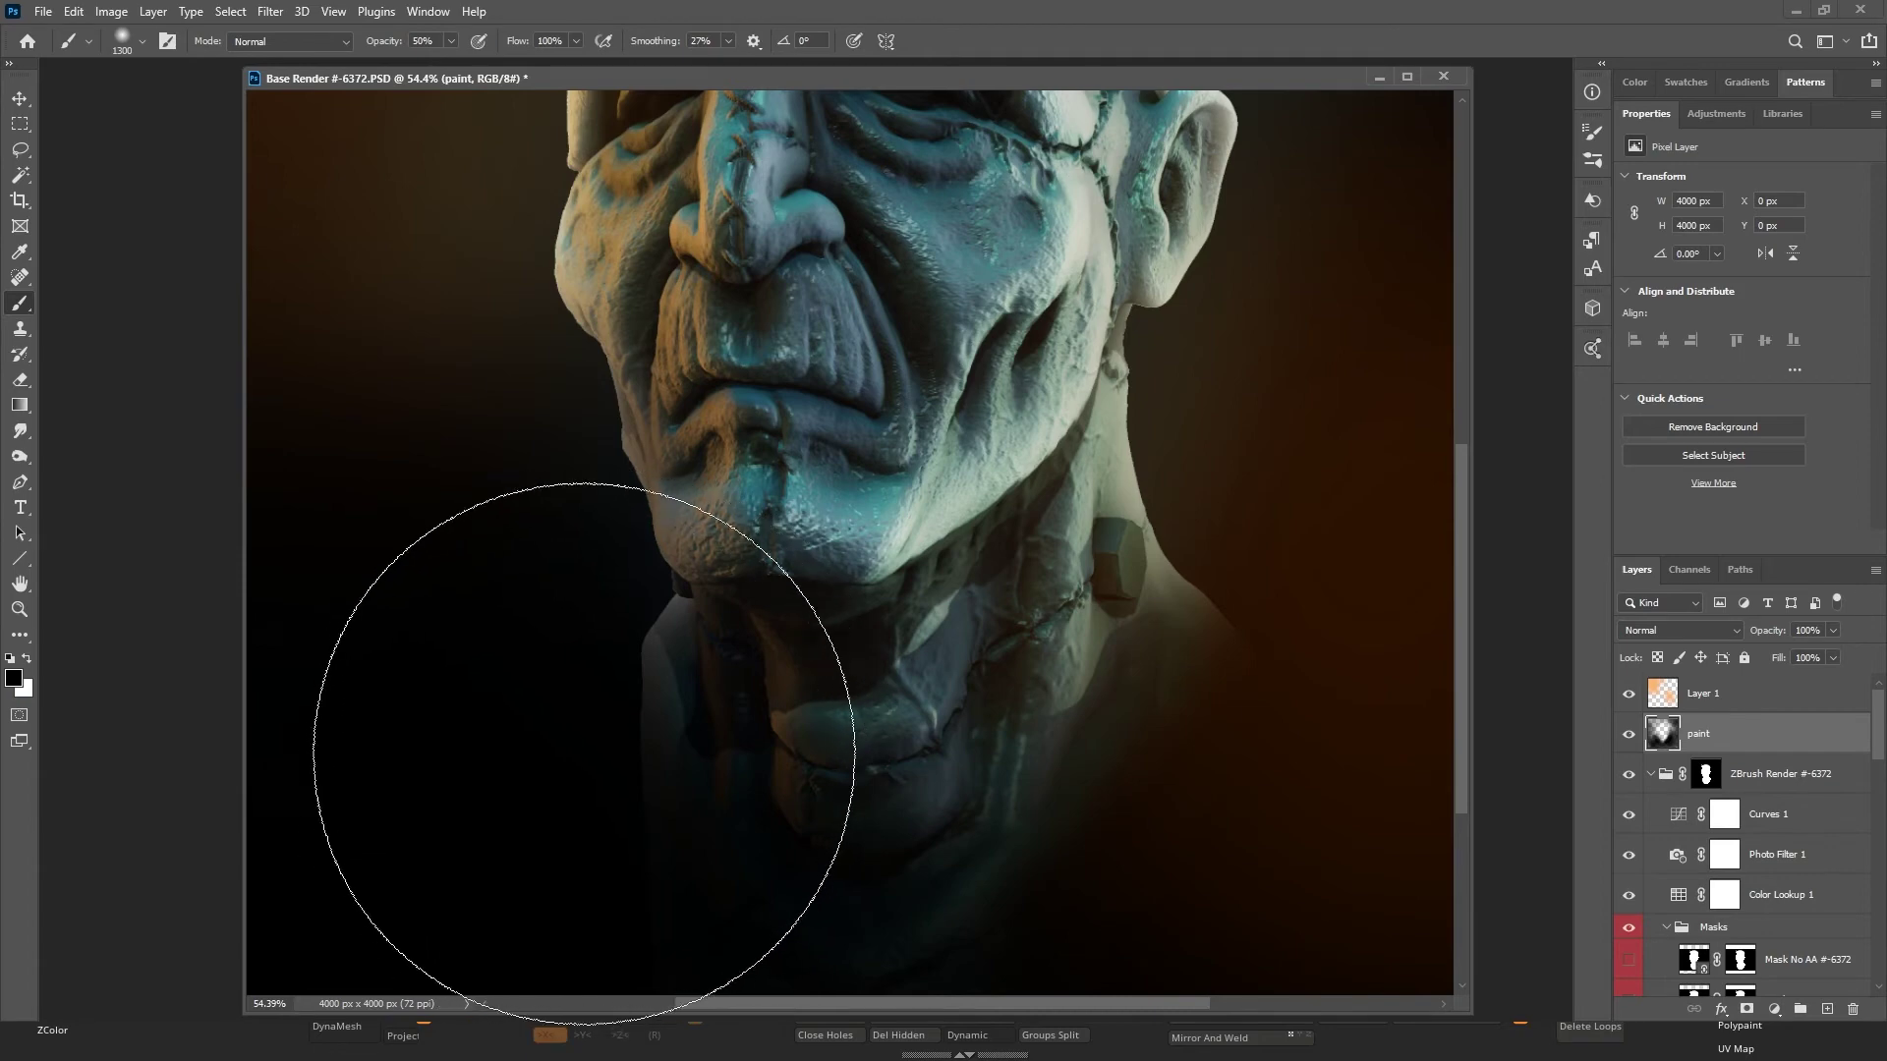
pyautogui.press('[')
pyautogui.press('[')
pyautogui.press('[')
pyautogui.press('[')
pyautogui.press('[')
pyautogui.press('[')
pyautogui.press('[')
pyautogui.press('[')
pyautogui.press('[')
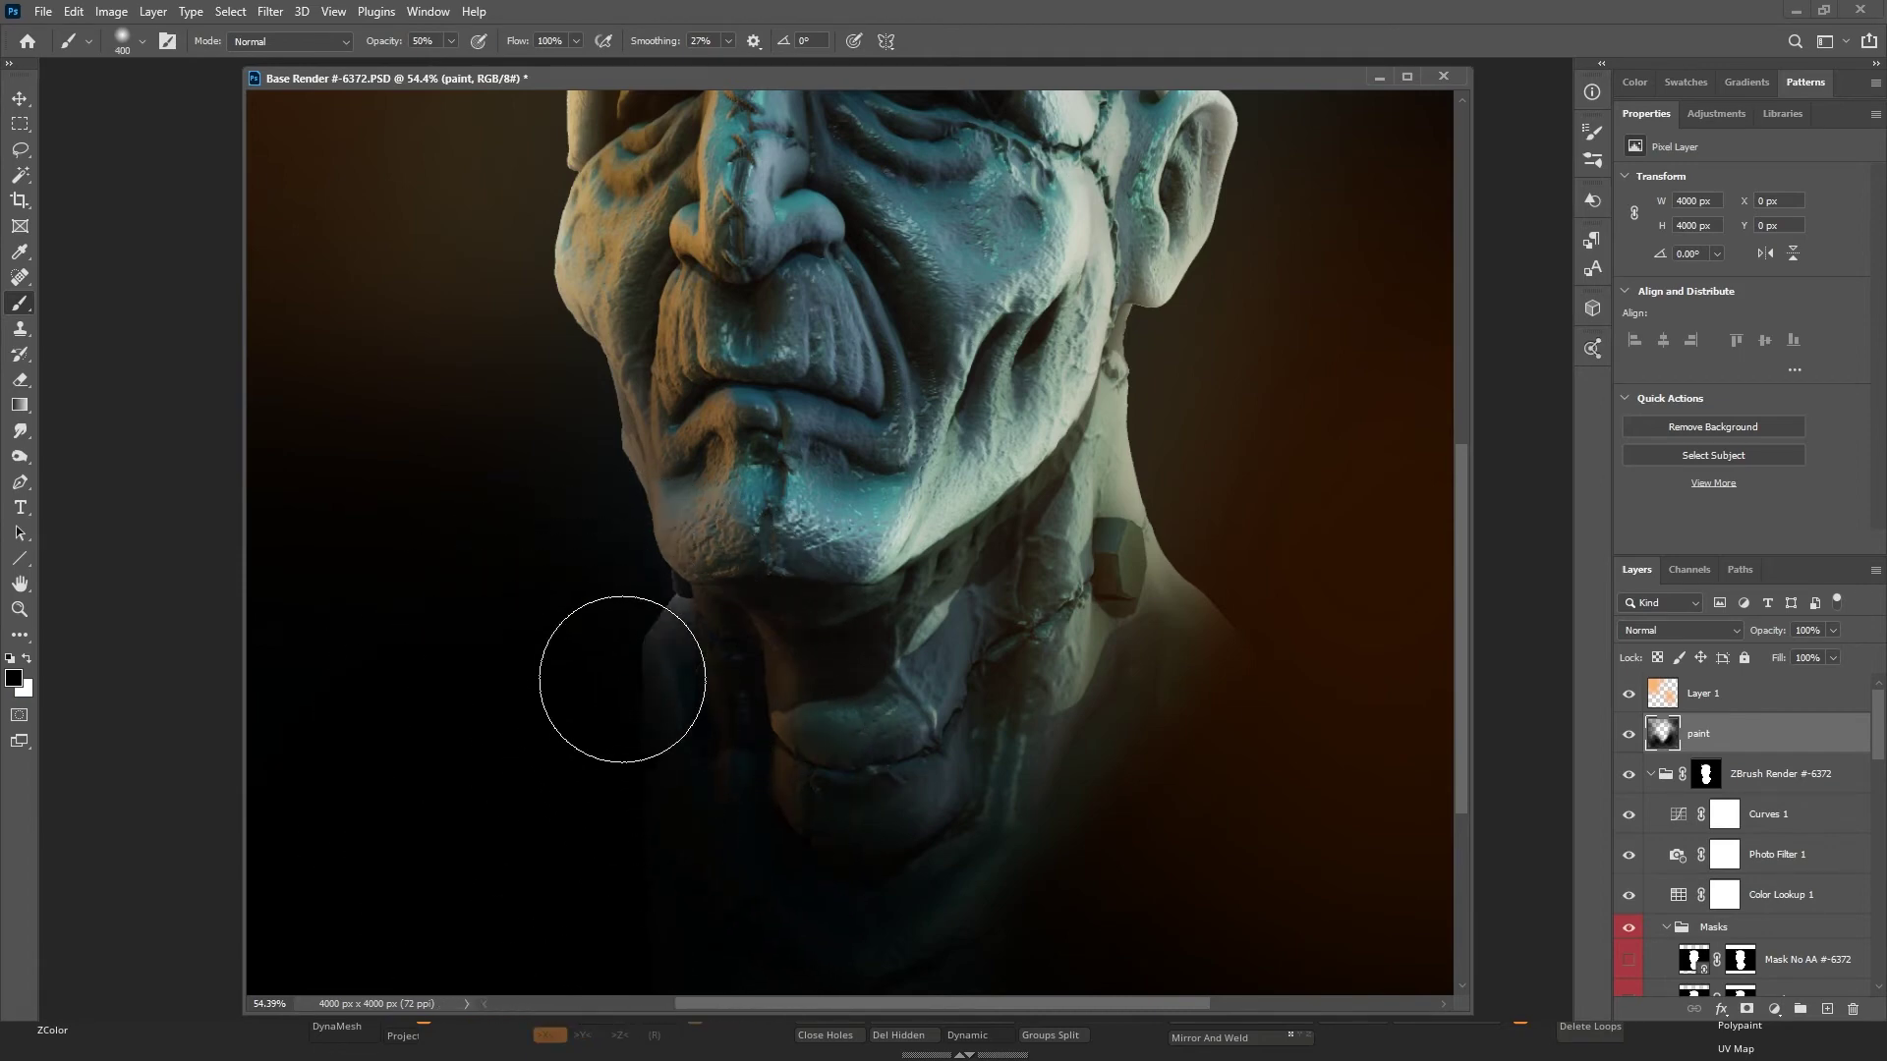
pyautogui.moveTo(622, 679)
pyautogui.mouseDown()
pyautogui.moveTo(652, 893)
pyautogui.moveTo(583, 587)
pyautogui.mouseUp()
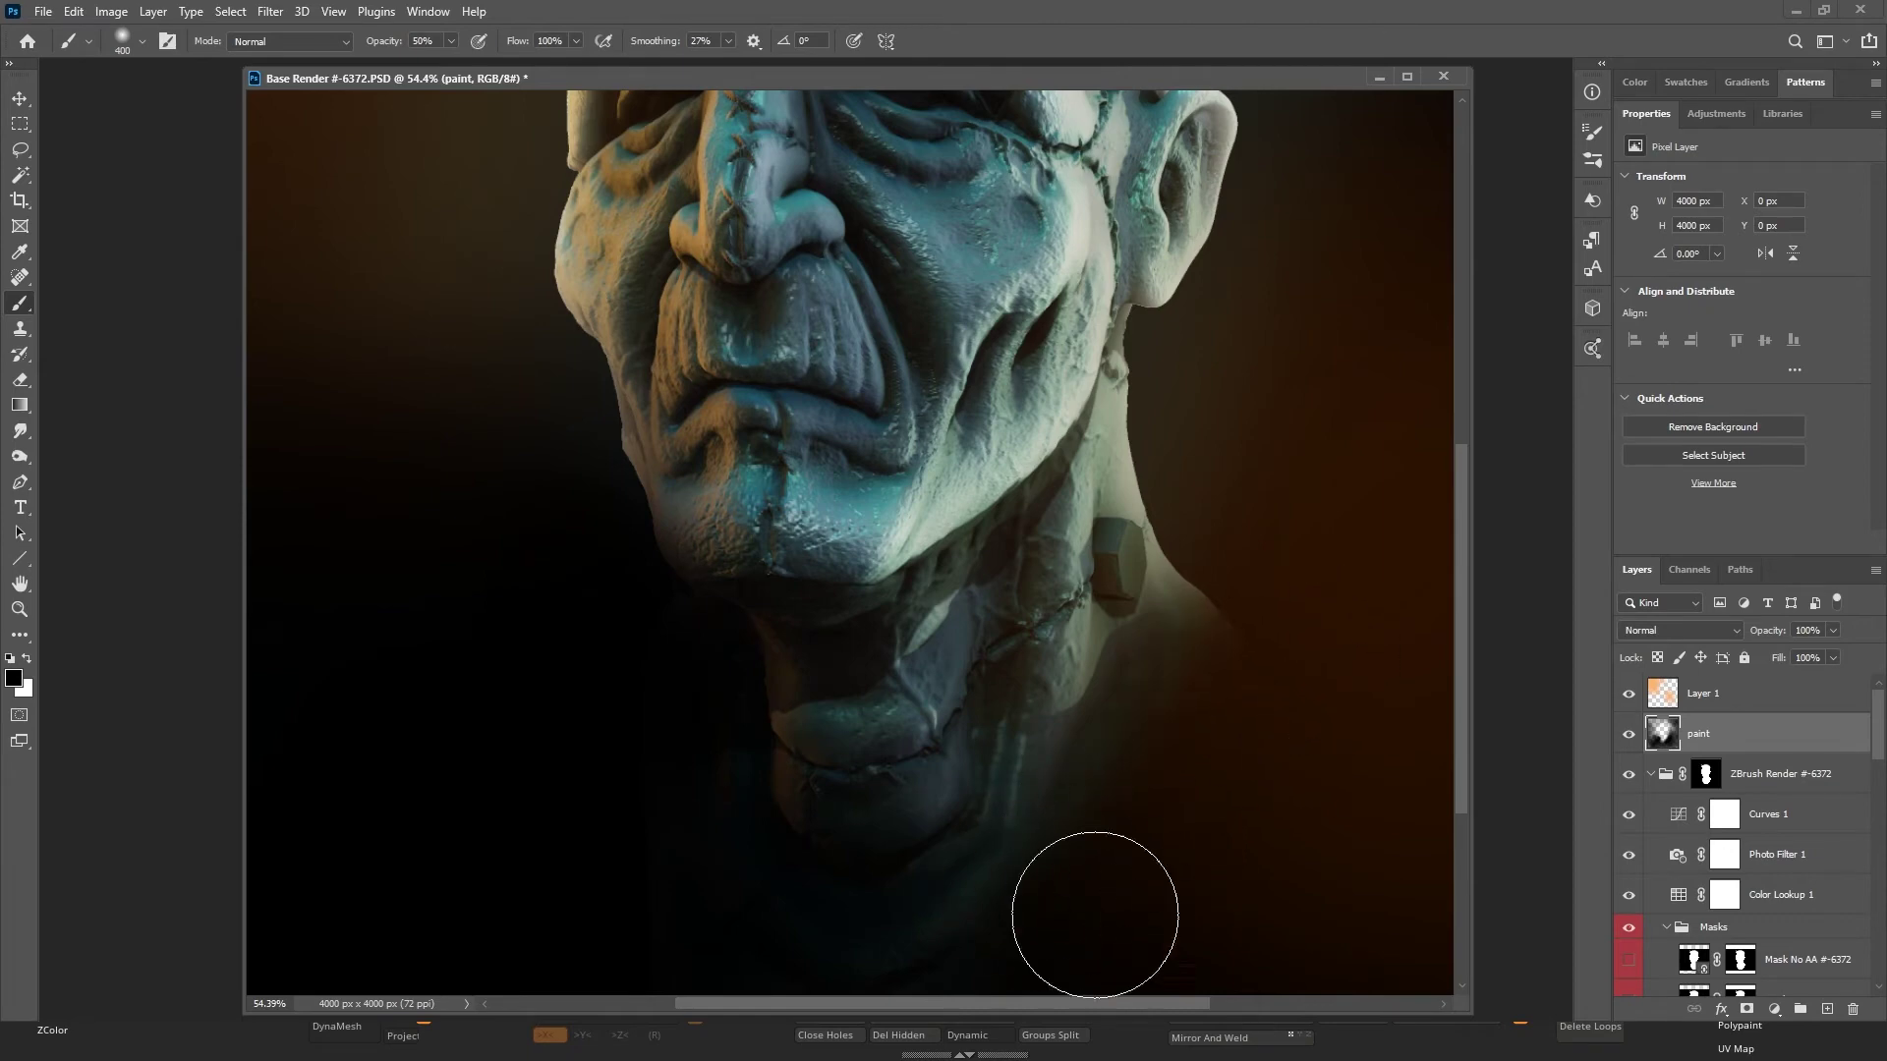
# Fade the lower neck and chest and darken the background right of the head with a soft black 800 px brush.
pyautogui.scroll(-1, 1304, 563)
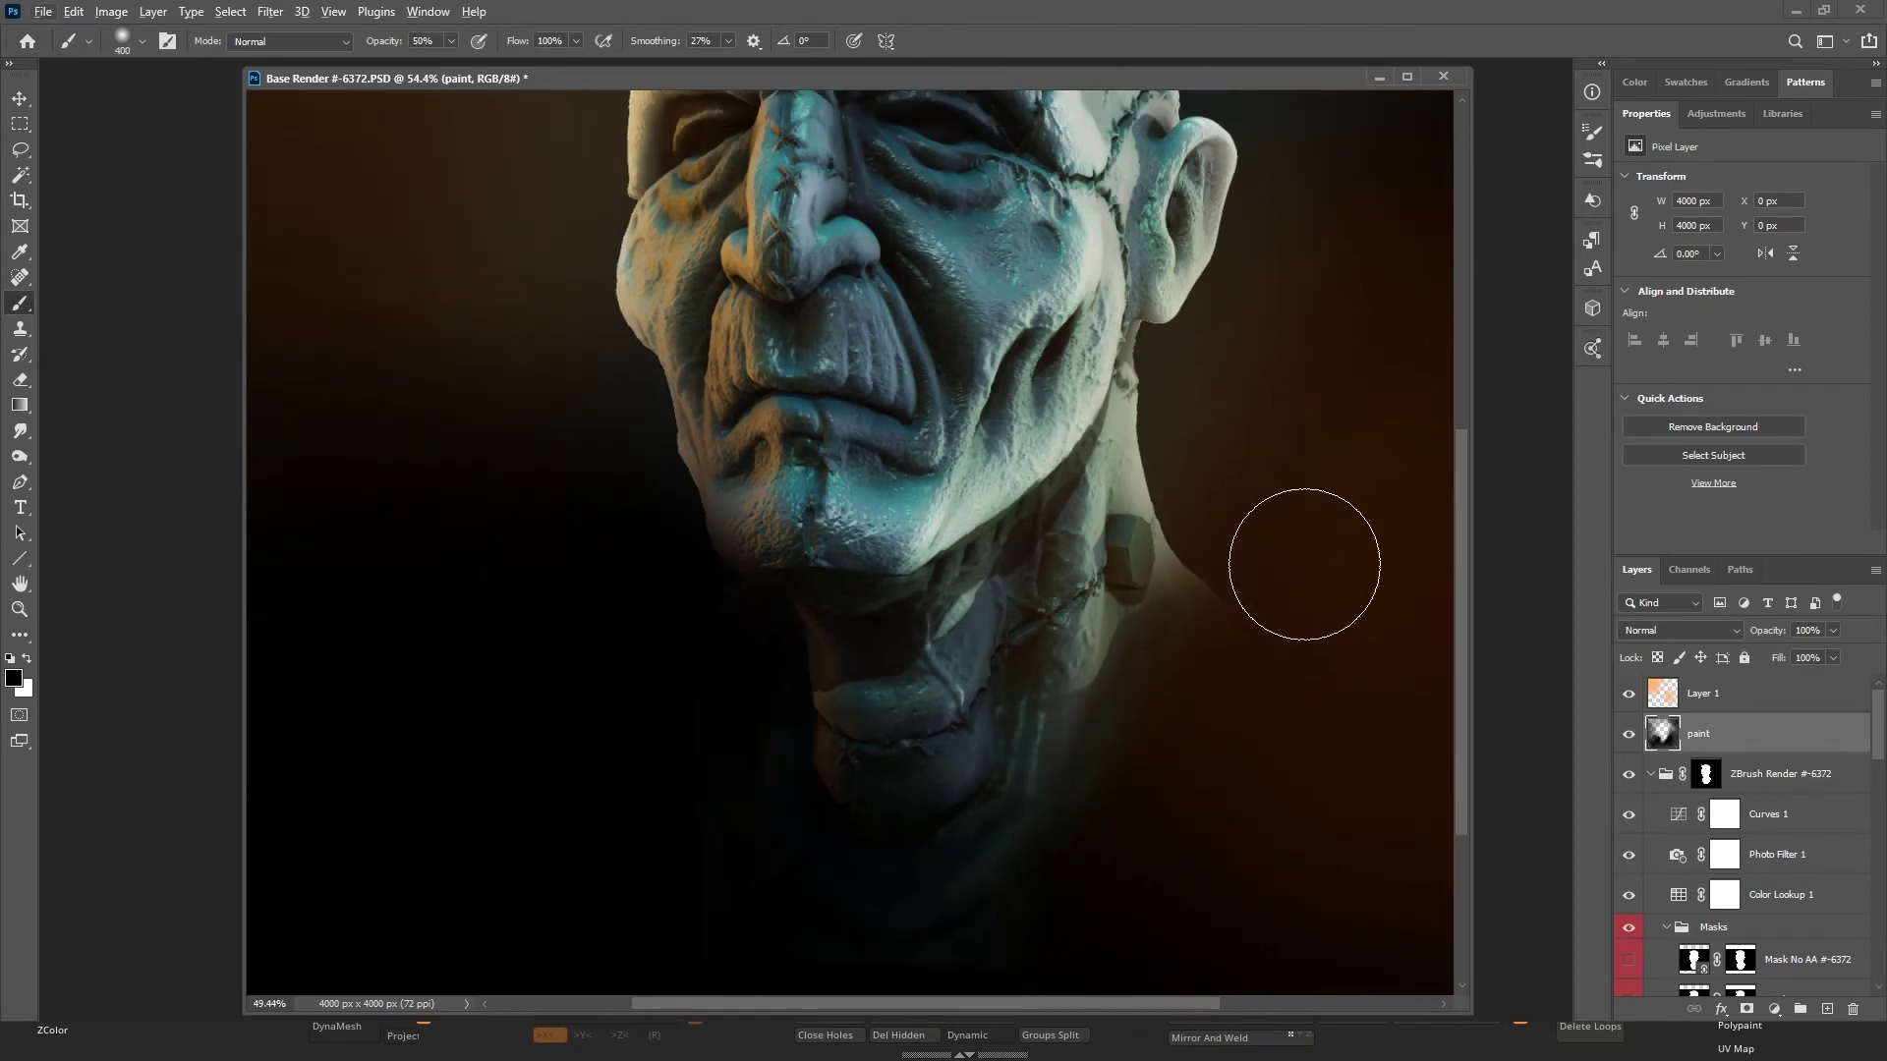
pyautogui.scroll(-11, 1307, 560)
pyautogui.scroll(1, 1028, 636)
pyautogui.scroll(1, 1006, 665)
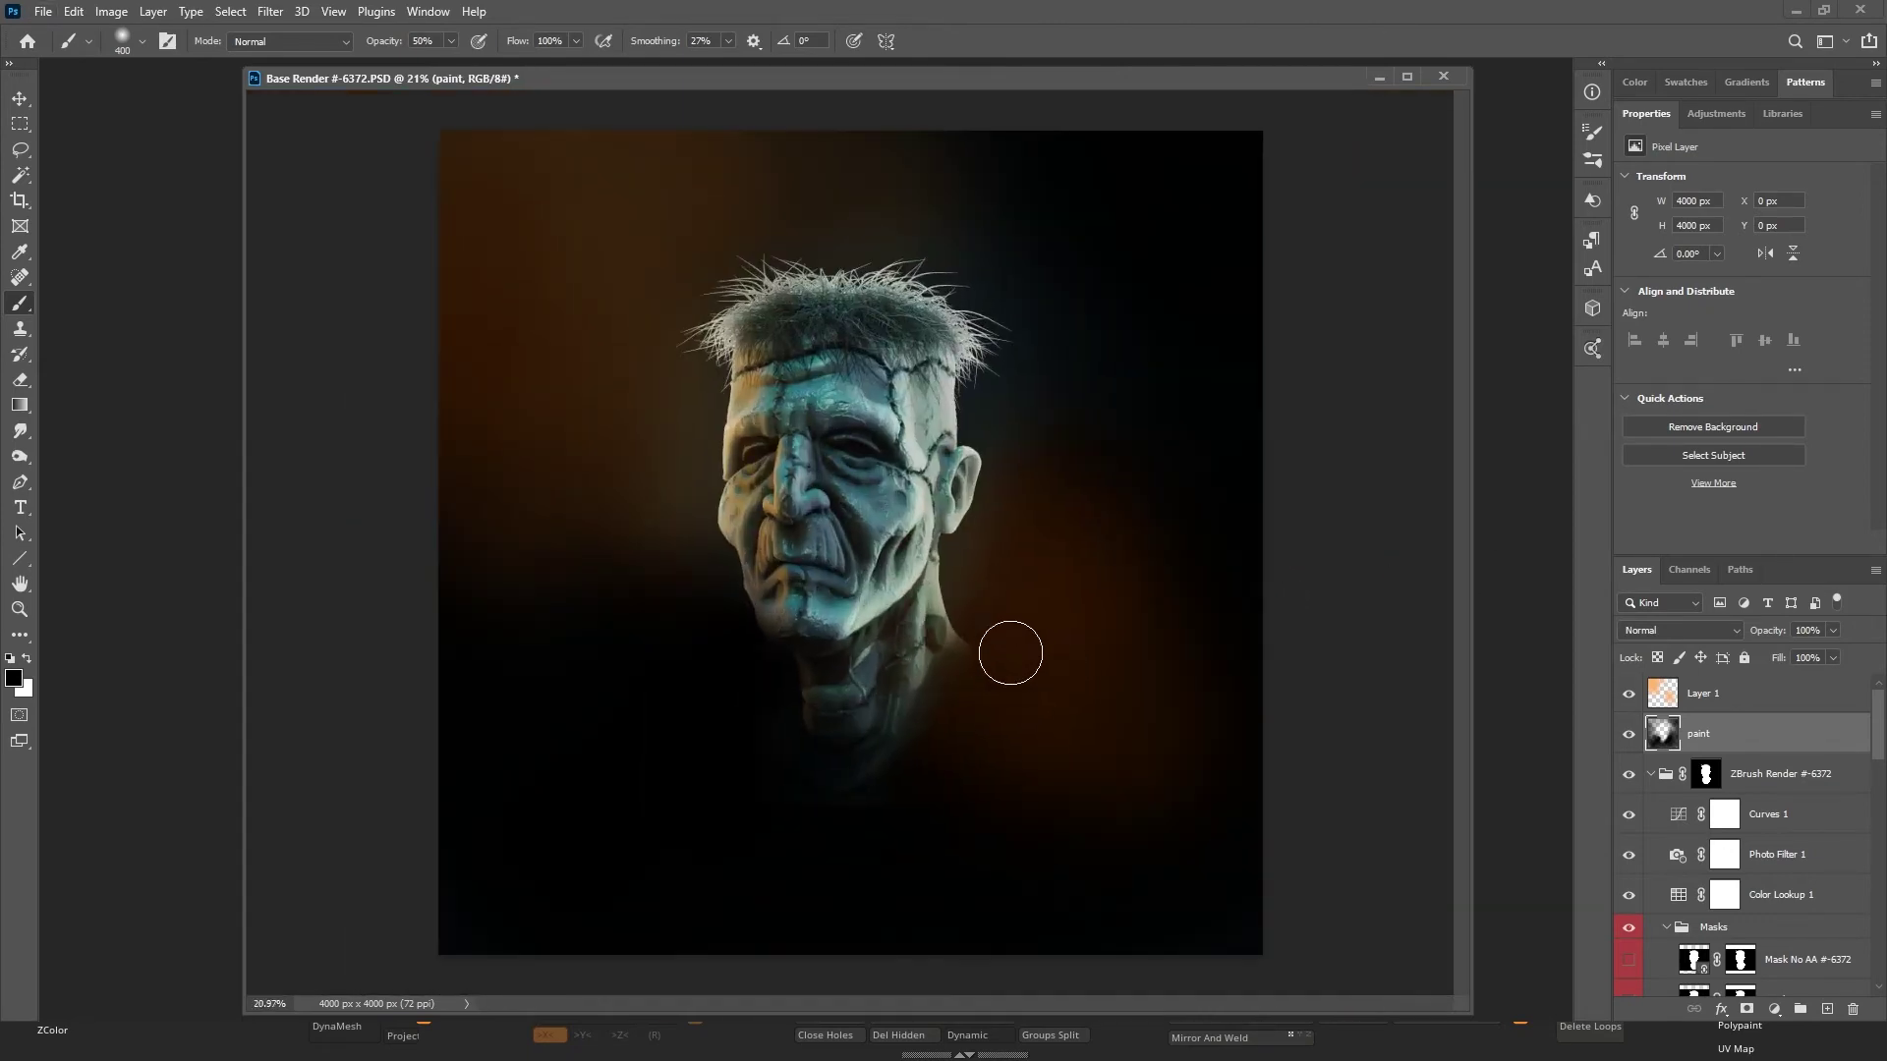
pyautogui.press(']')
pyautogui.press(']')
pyautogui.press(']')
pyautogui.press(']')
pyautogui.moveTo(995, 713); pyautogui.dragTo(762, 880)
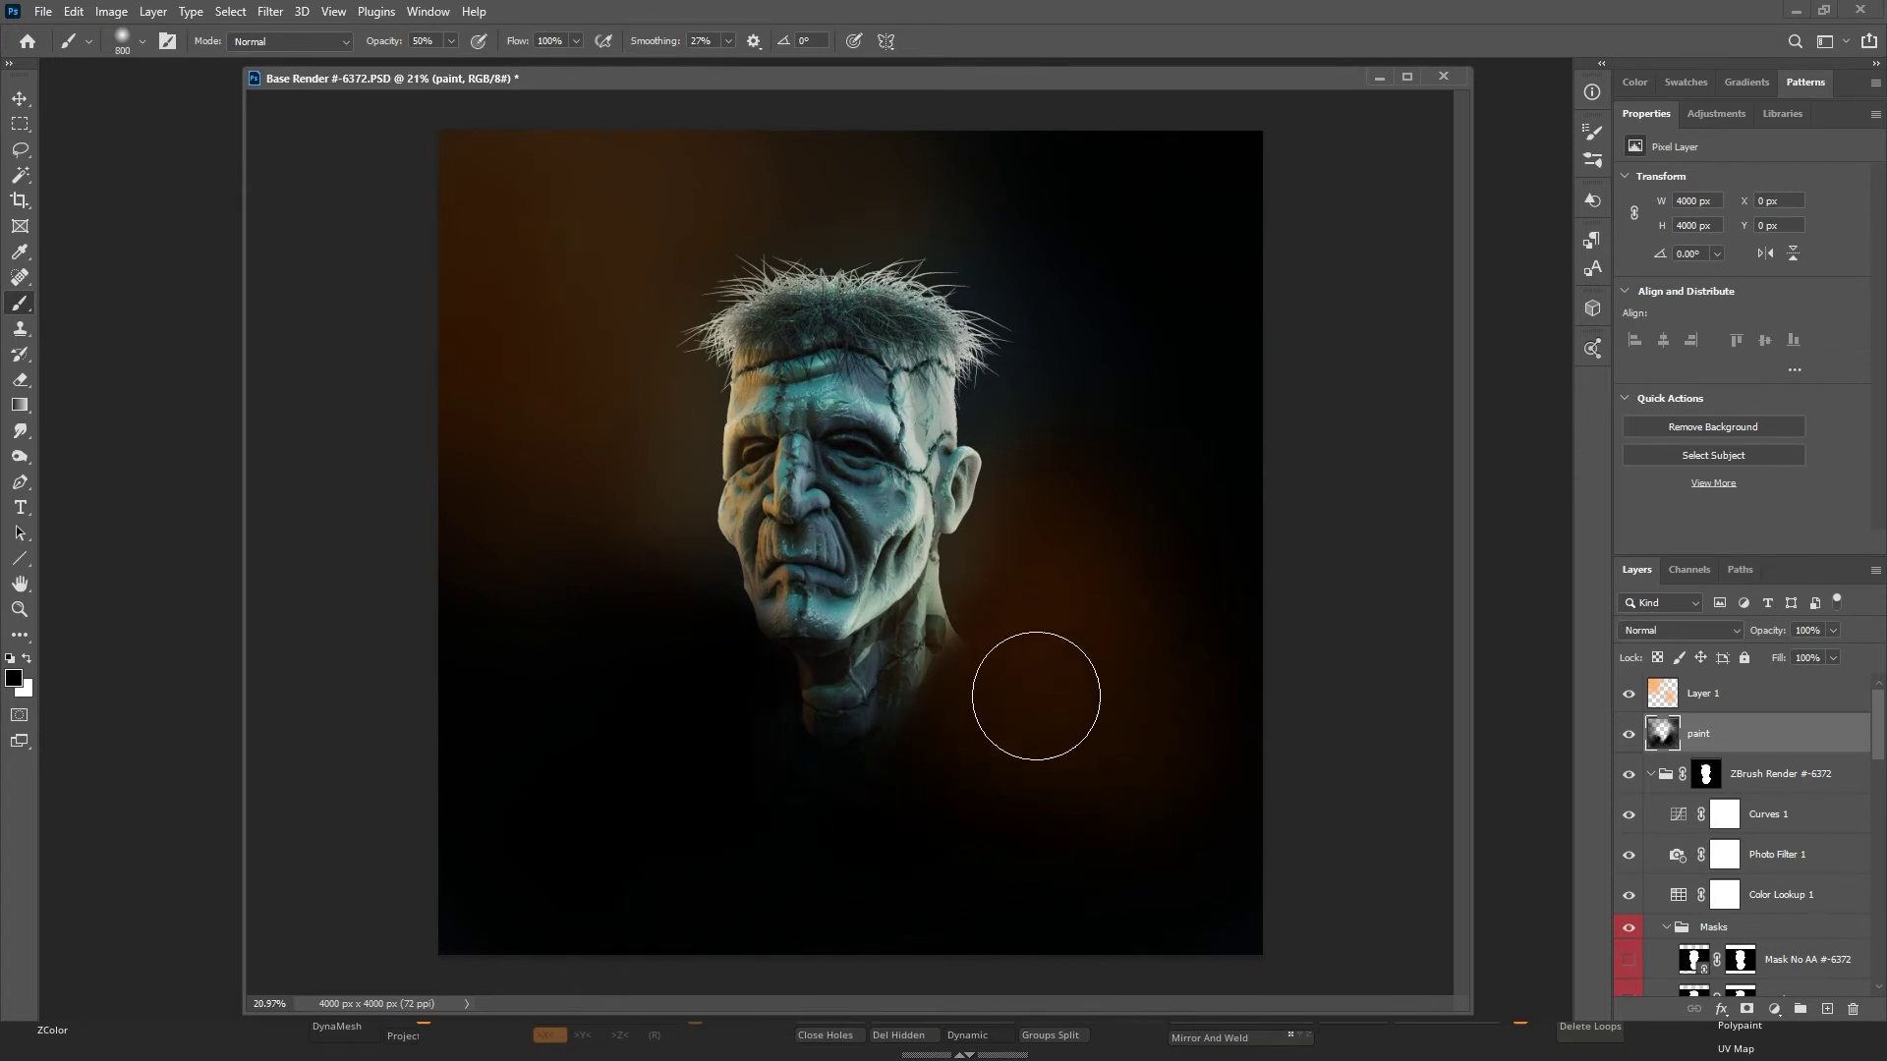
pyautogui.scroll(-1, 1236, 698)
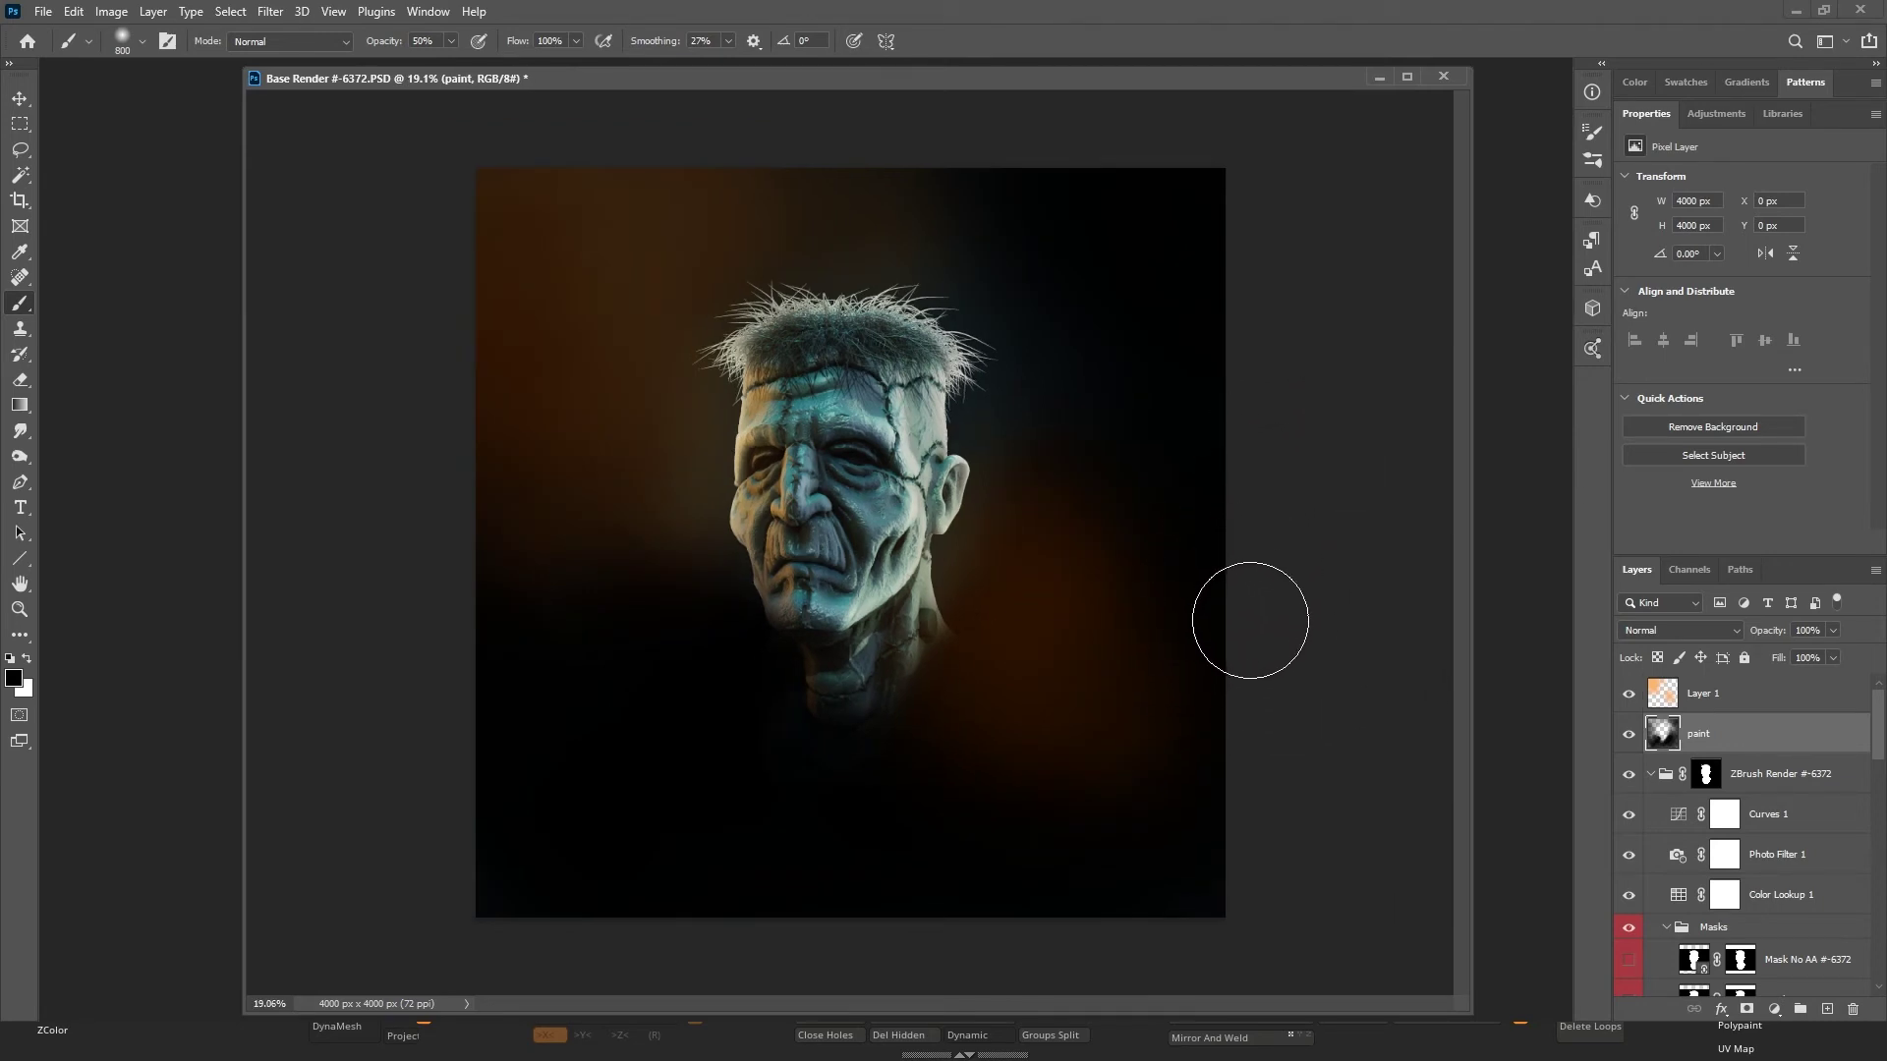
pyautogui.moveTo(1048, 392); pyautogui.dragTo(1027, 806)
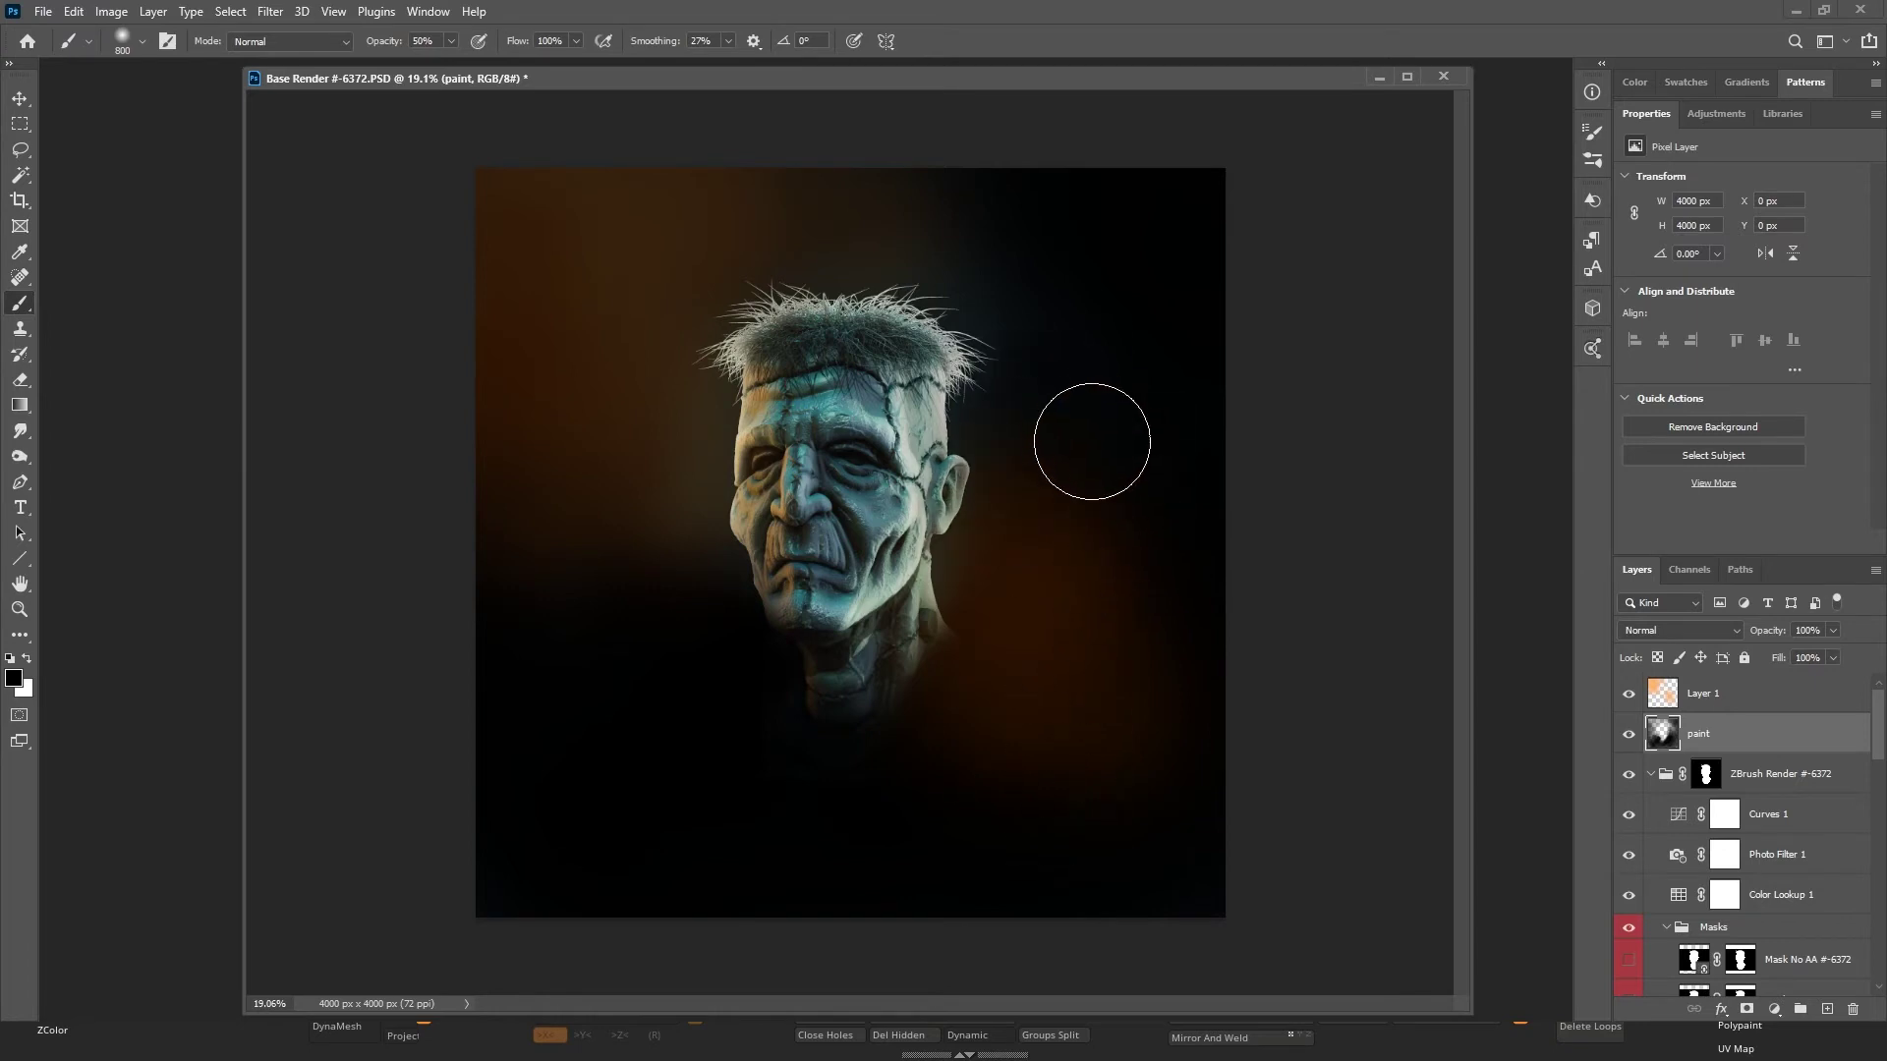
# Undo the last black stroke on the paint layer and set the opacity of the orange glow layer, Layer 1, to 28%.
pyautogui.hotkey('ctrl', 'z')
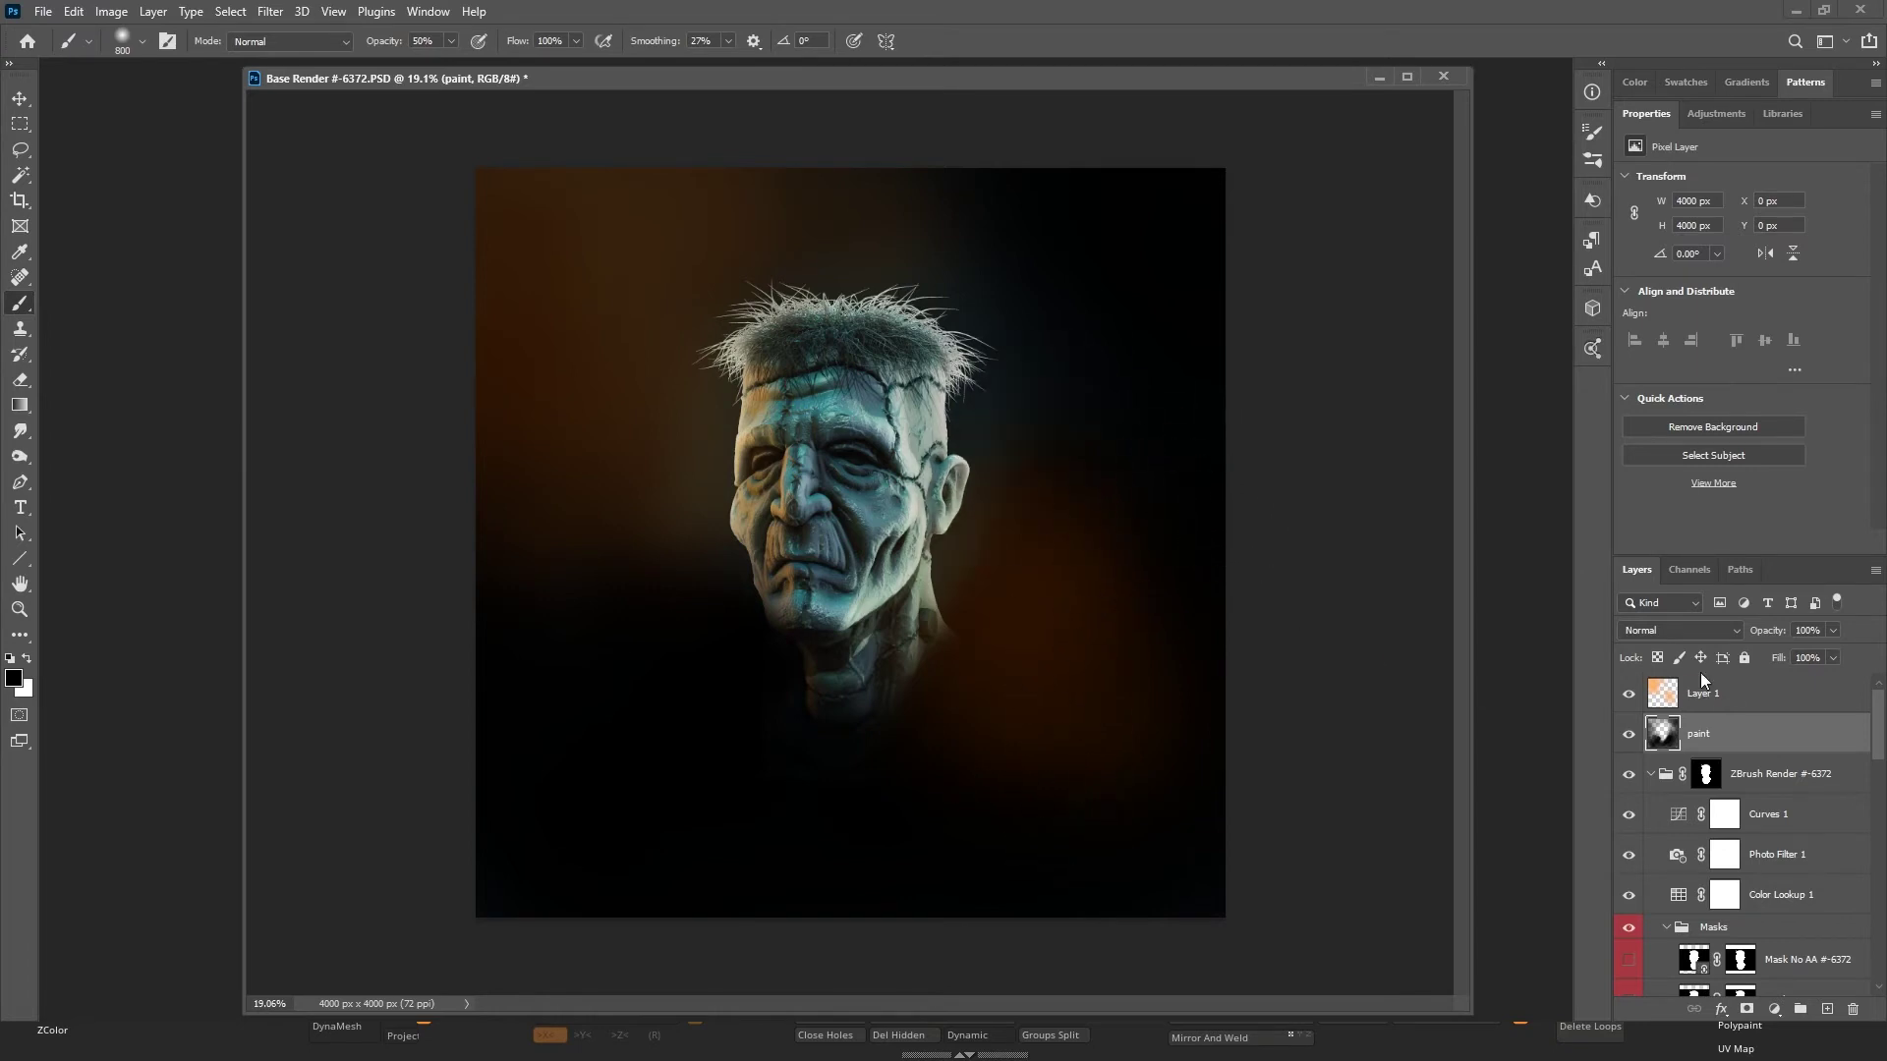
pyautogui.click(1774, 694)
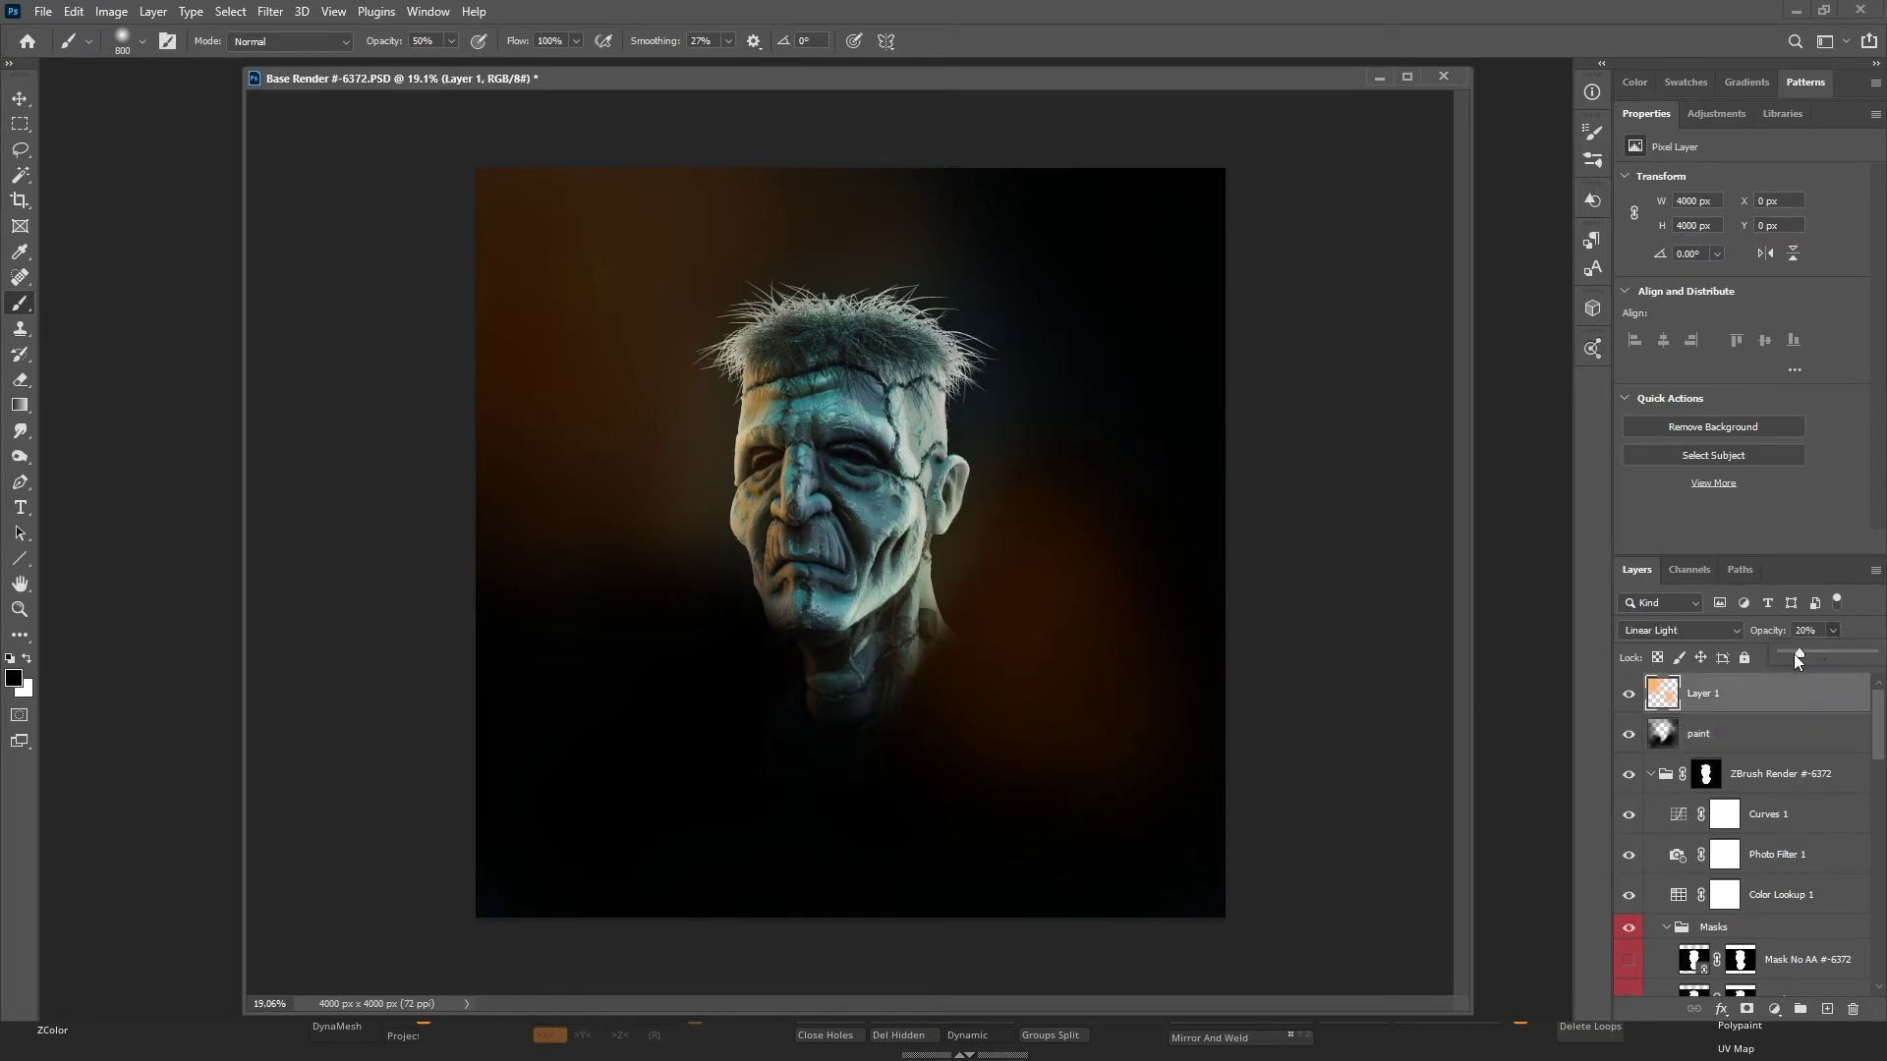
pyautogui.moveTo(1841, 651); pyautogui.dragTo(1799, 657)
pyautogui.moveTo(1806, 654); pyautogui.dragTo(1807, 654)
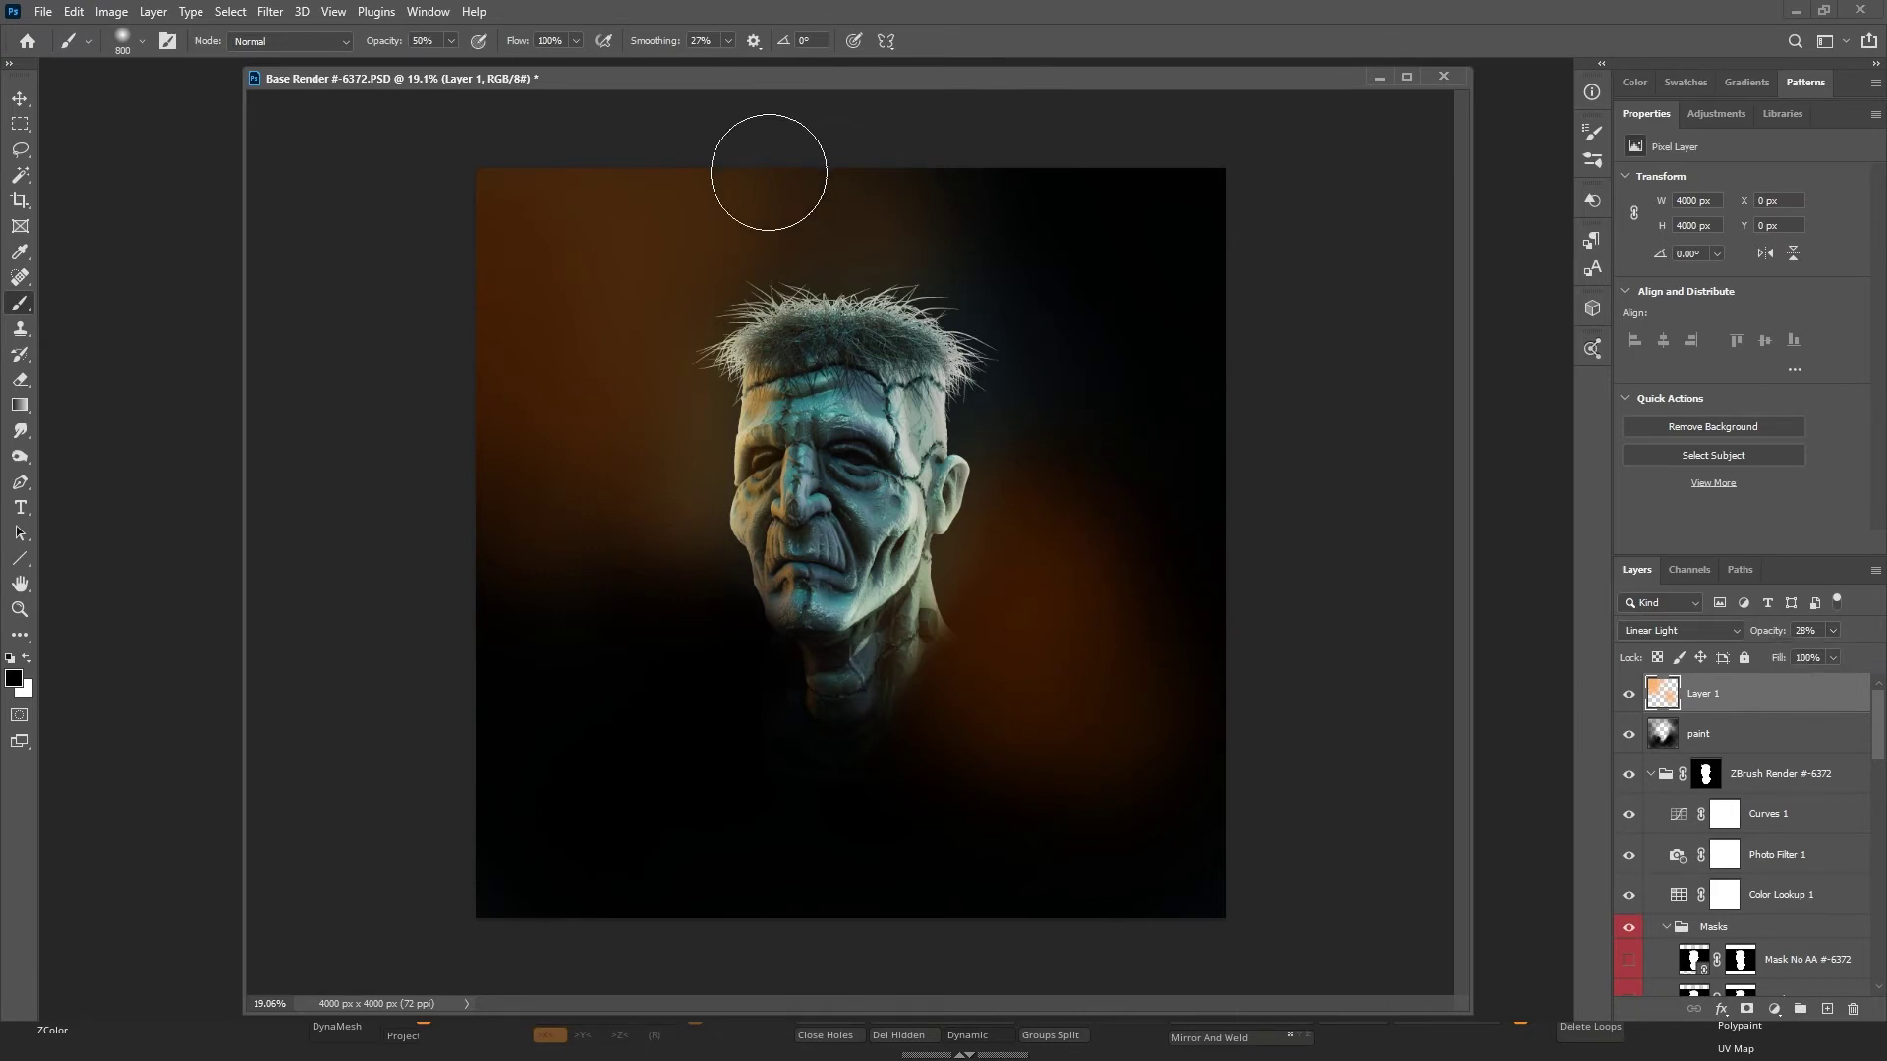
# Choose the Fog brush preset and add a new layer above the orange glow layer.
pyautogui.click(269, 10)
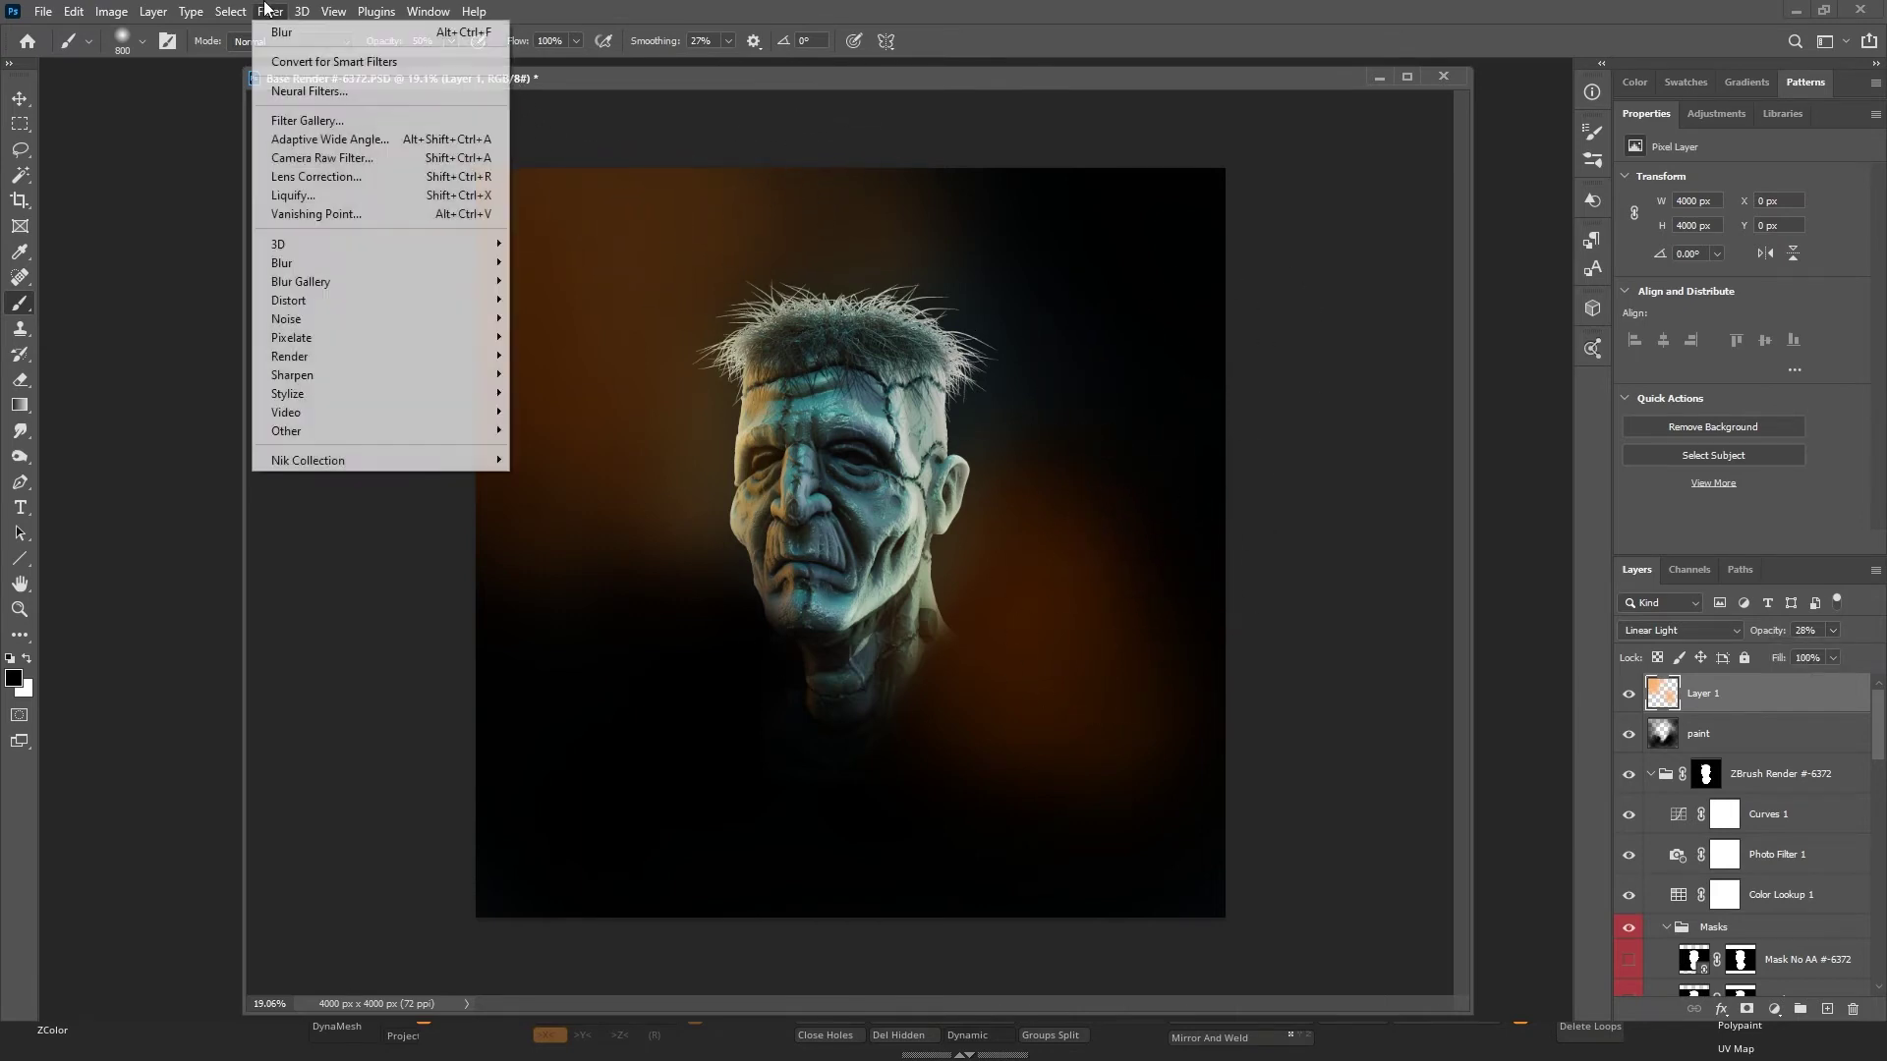
pyautogui.moveTo(333, 11)
pyautogui.click(271, 211)
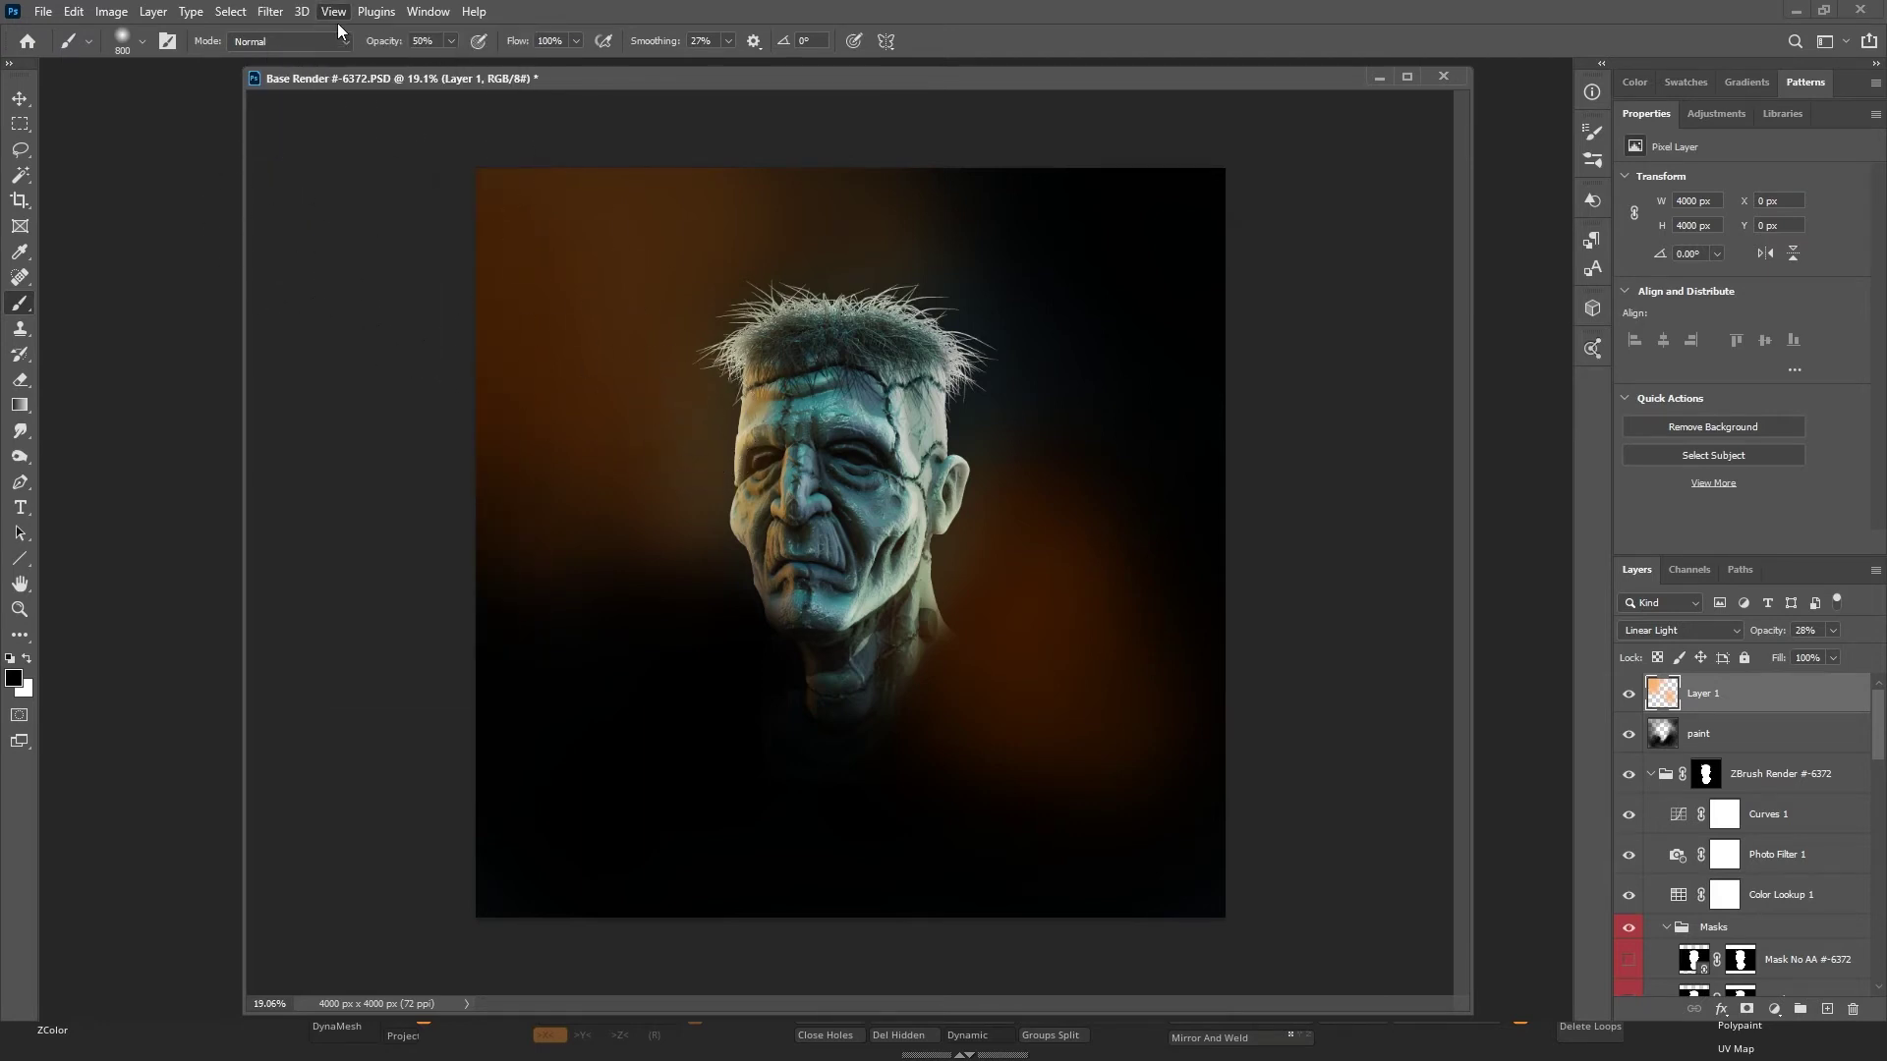
pyautogui.click(429, 11)
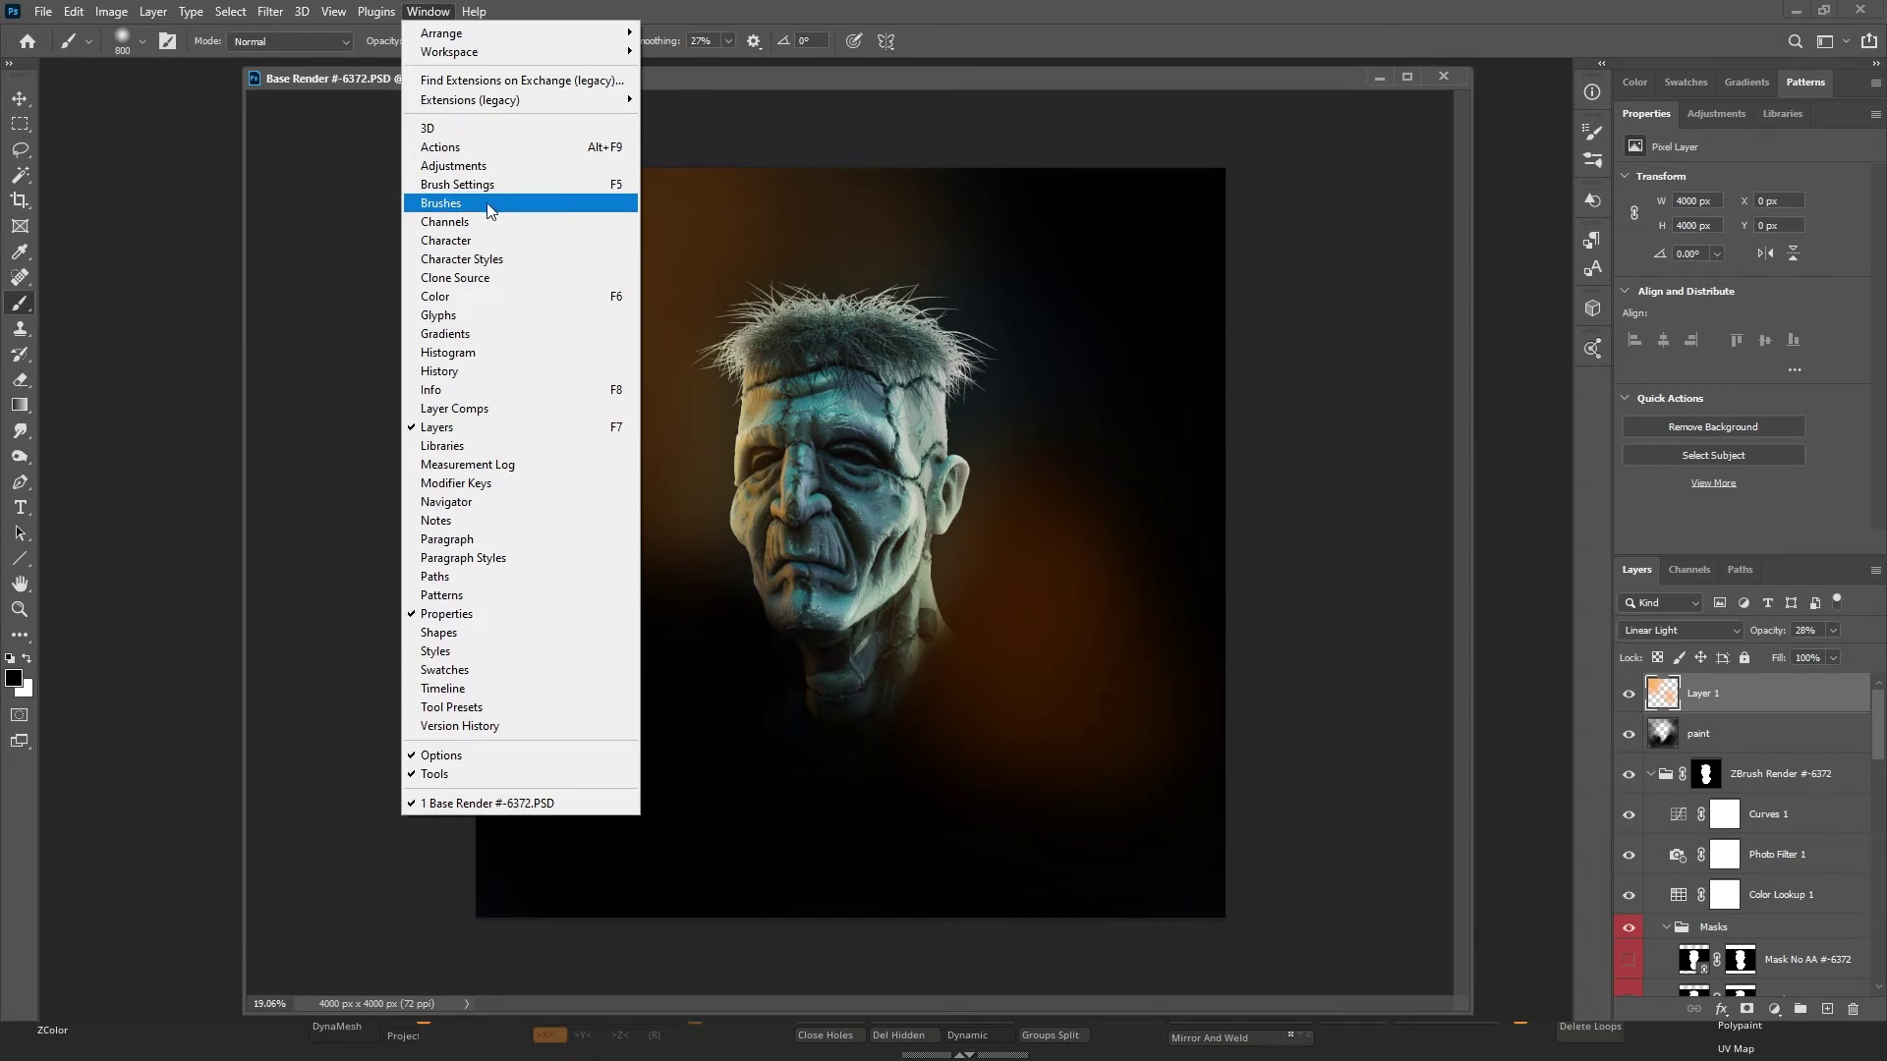
pyautogui.click(493, 207)
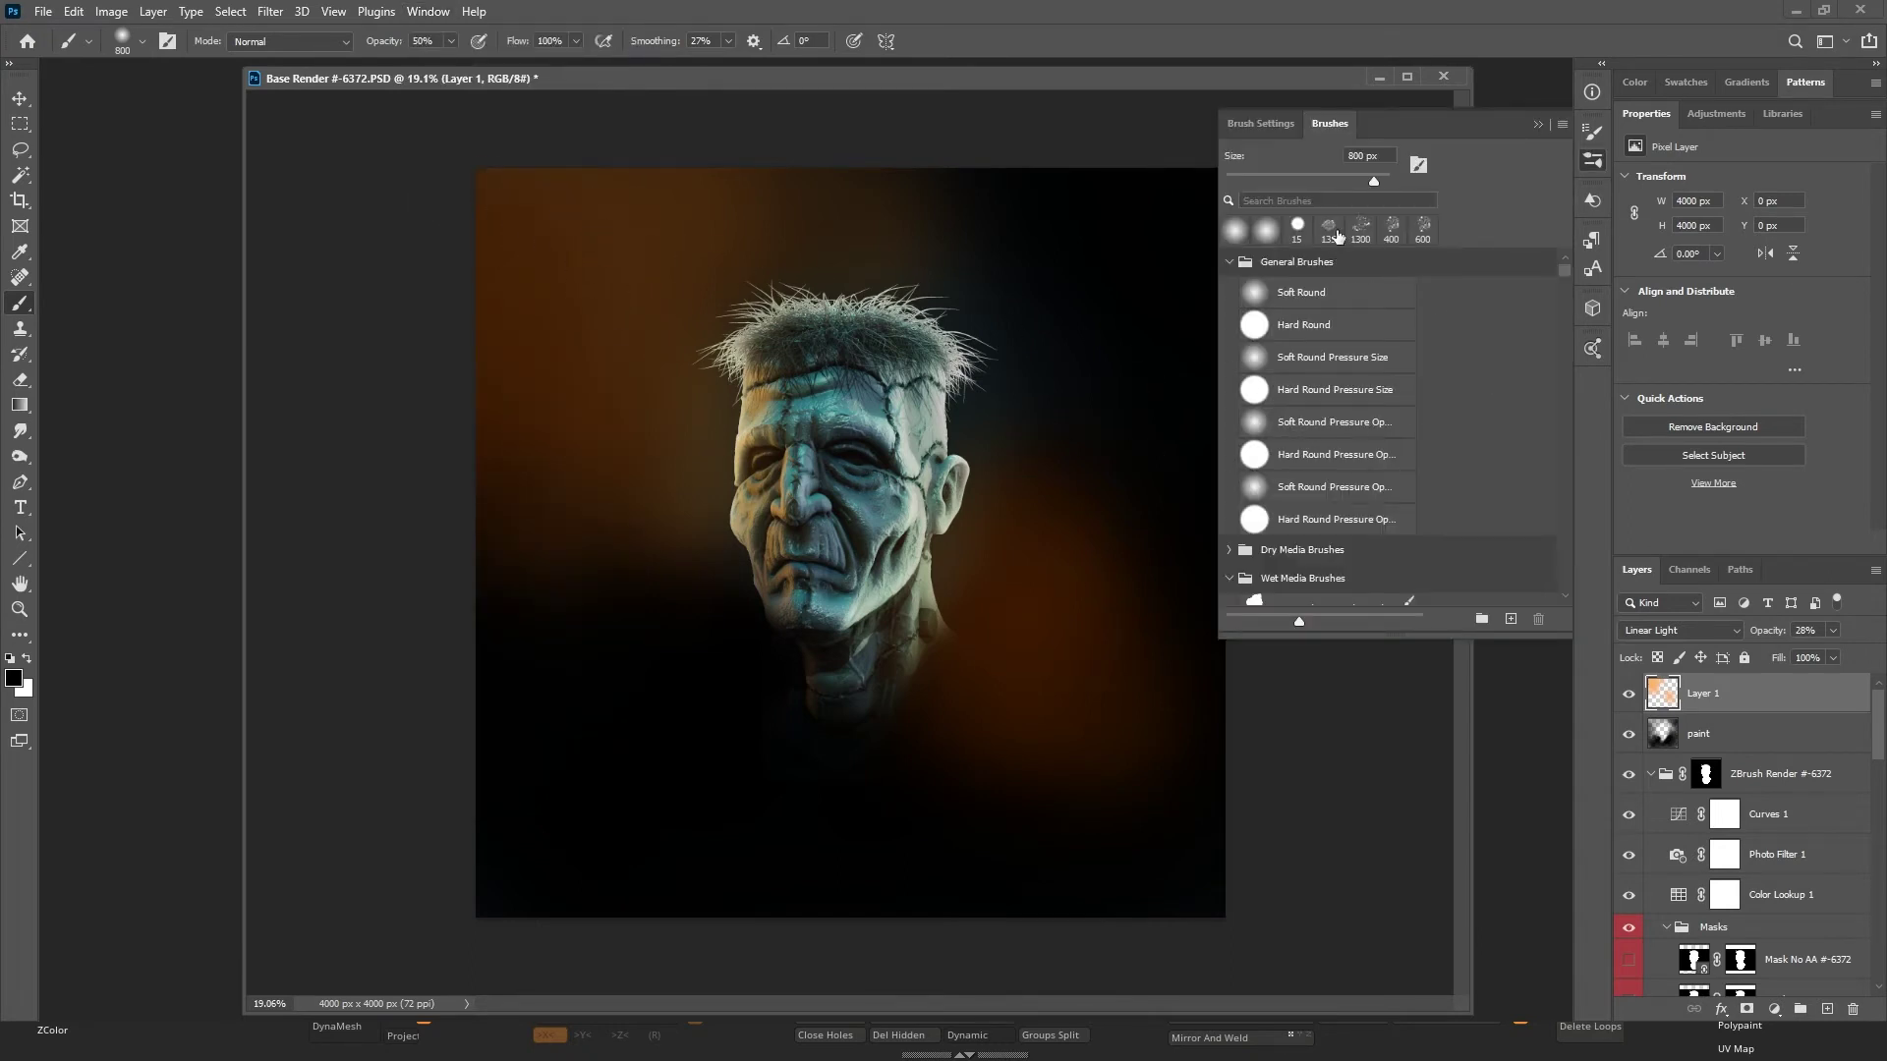
pyautogui.moveTo(1560, 275); pyautogui.dragTo(1513, 430)
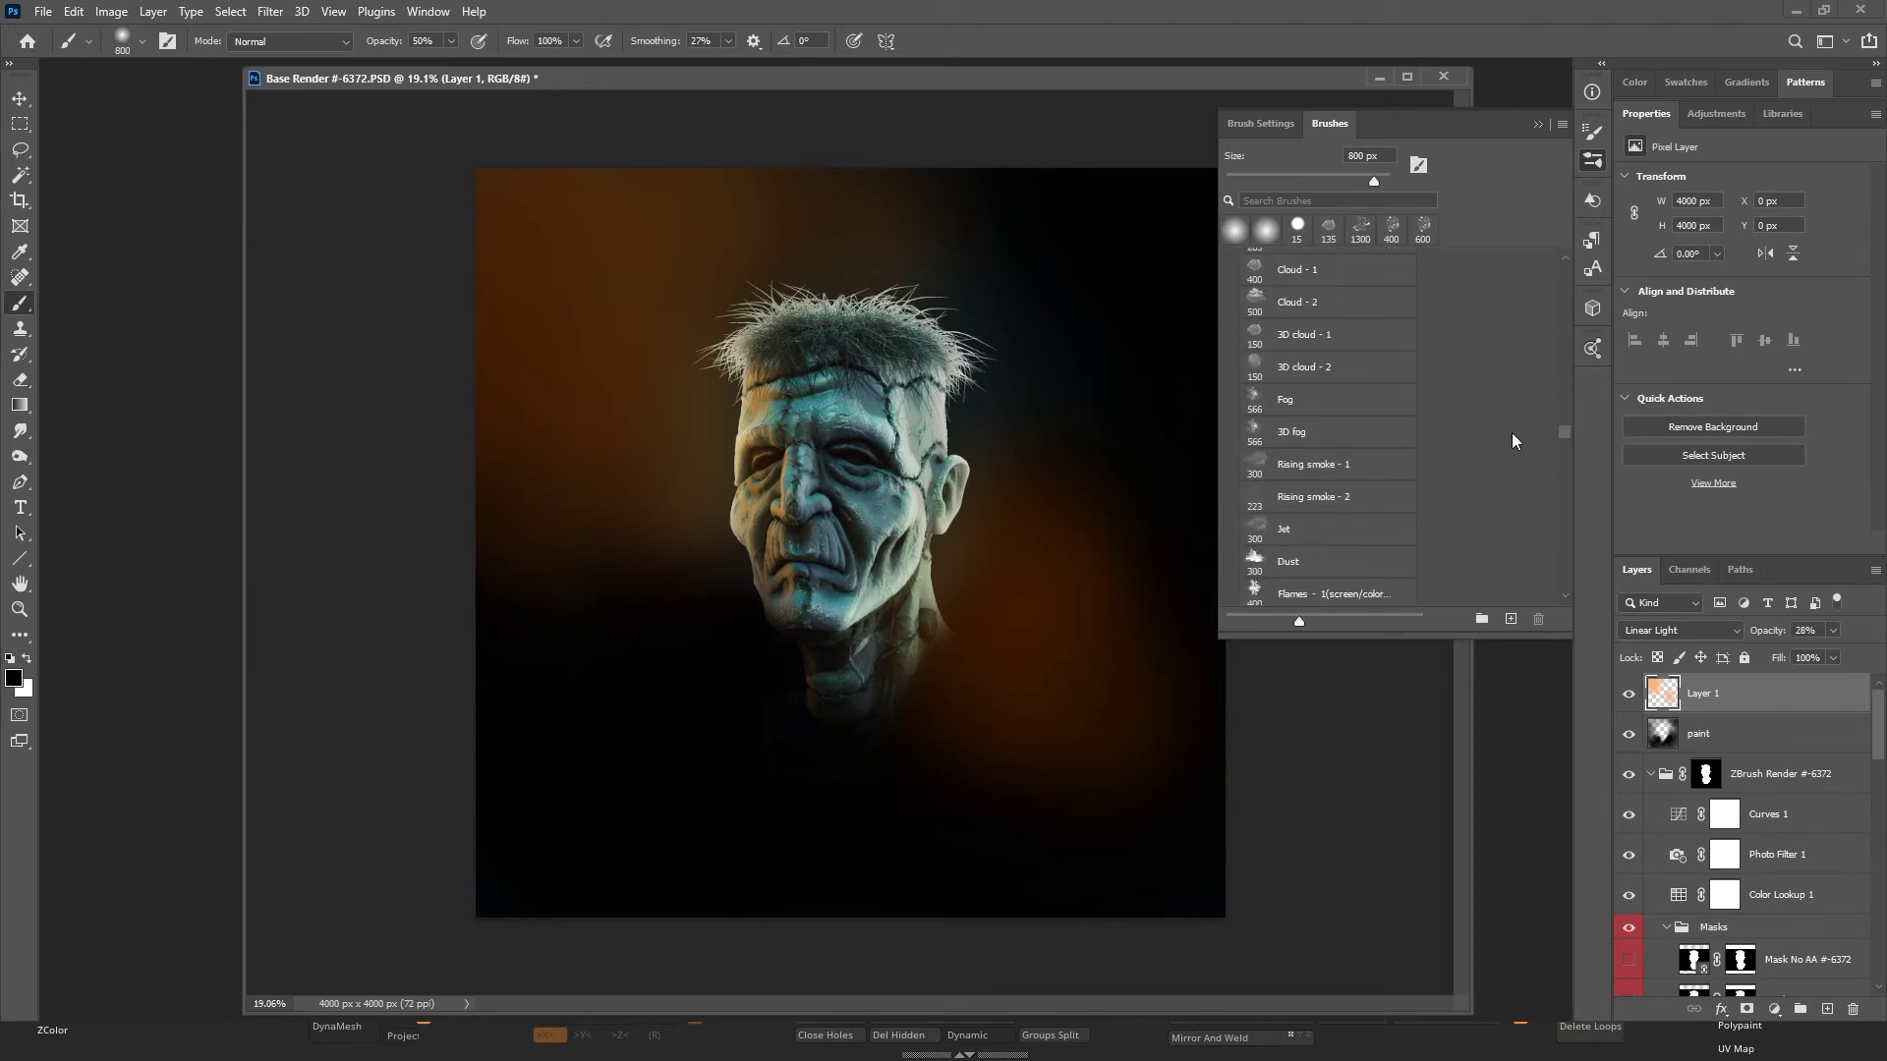
pyautogui.click(1316, 403)
pyautogui.click(1827, 1009)
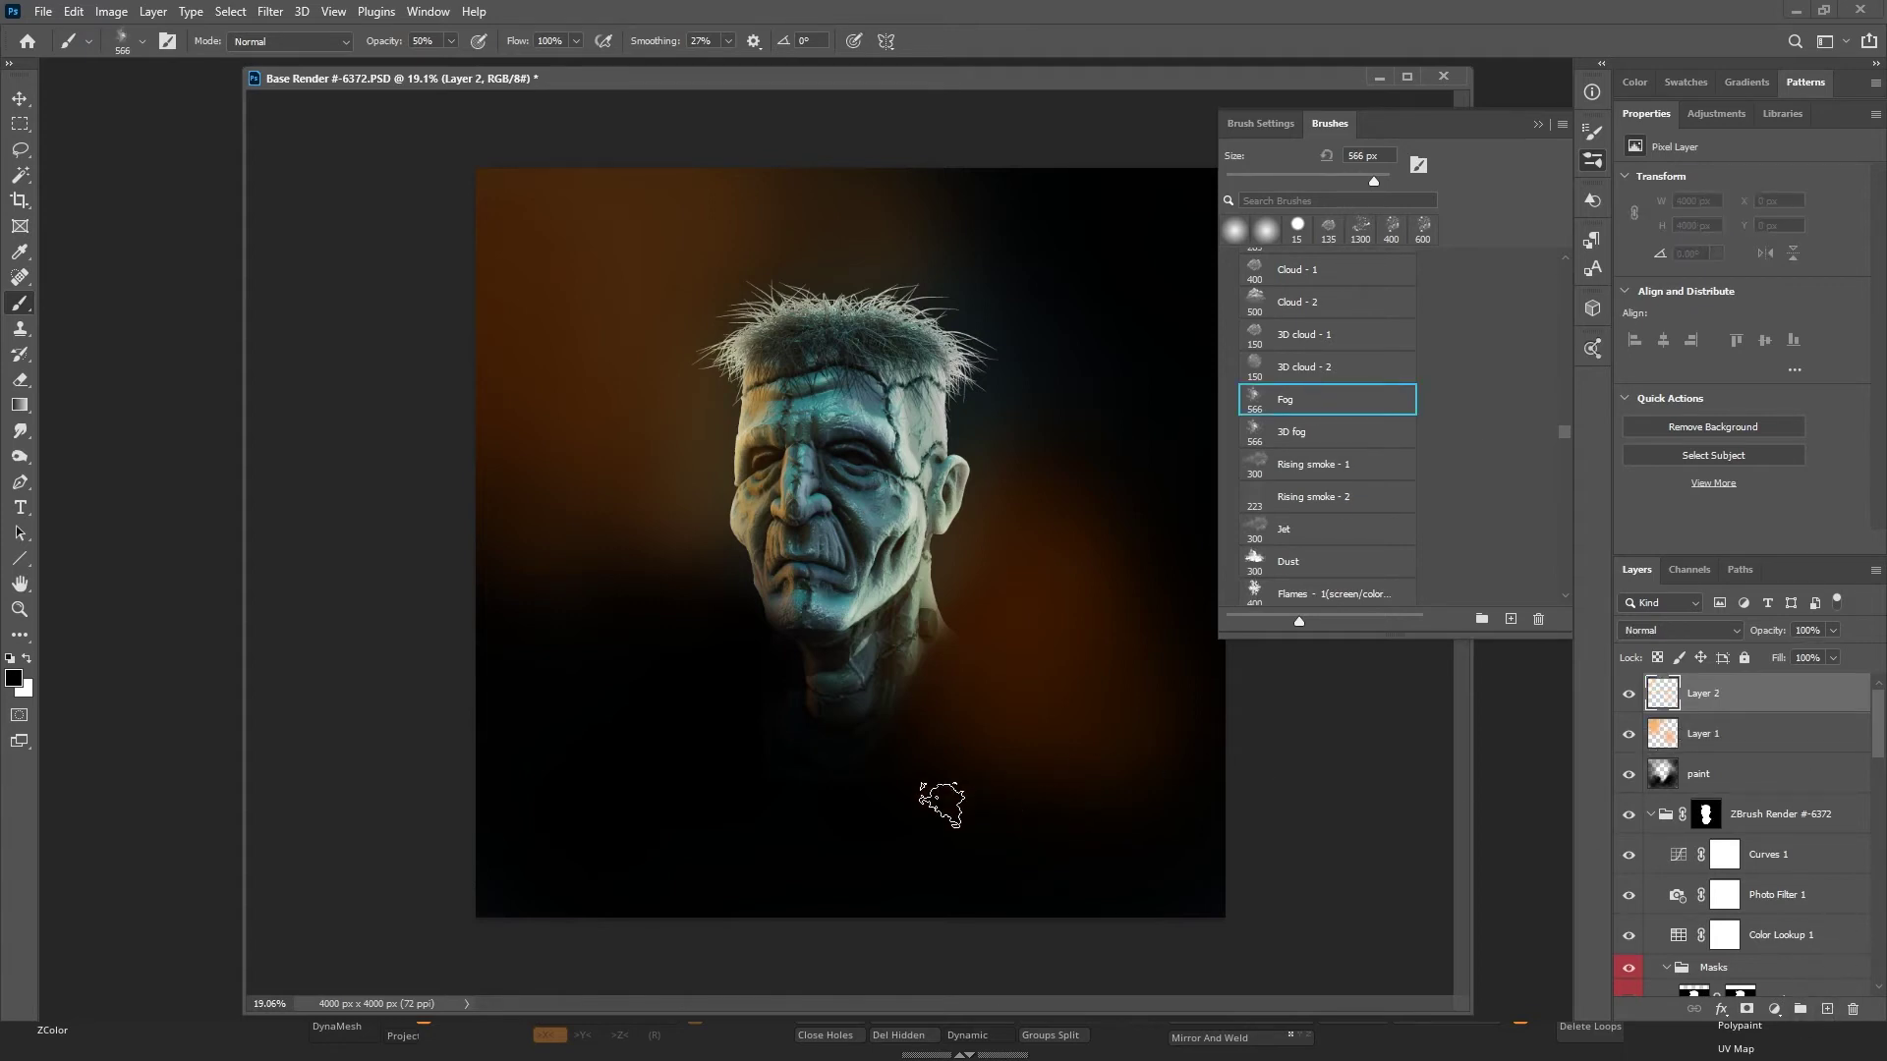
# Paint white fog across the lower canvas, the background right of the head and the upper left with a 5000 px Fog brush at 50% opacity.
pyautogui.press(']')
pyautogui.press(']')
pyautogui.press(']')
pyautogui.press(']')
pyautogui.press(']')
pyautogui.press(']')
pyautogui.press(']')
pyautogui.press(']')
pyautogui.press(']')
pyautogui.press(']')
pyautogui.press(']')
pyautogui.press(']')
pyautogui.press(']')
pyautogui.press(']')
pyautogui.press(']')
pyautogui.press(']')
pyautogui.press(']')
pyautogui.press(']')
pyautogui.press(']')
pyautogui.press(']')
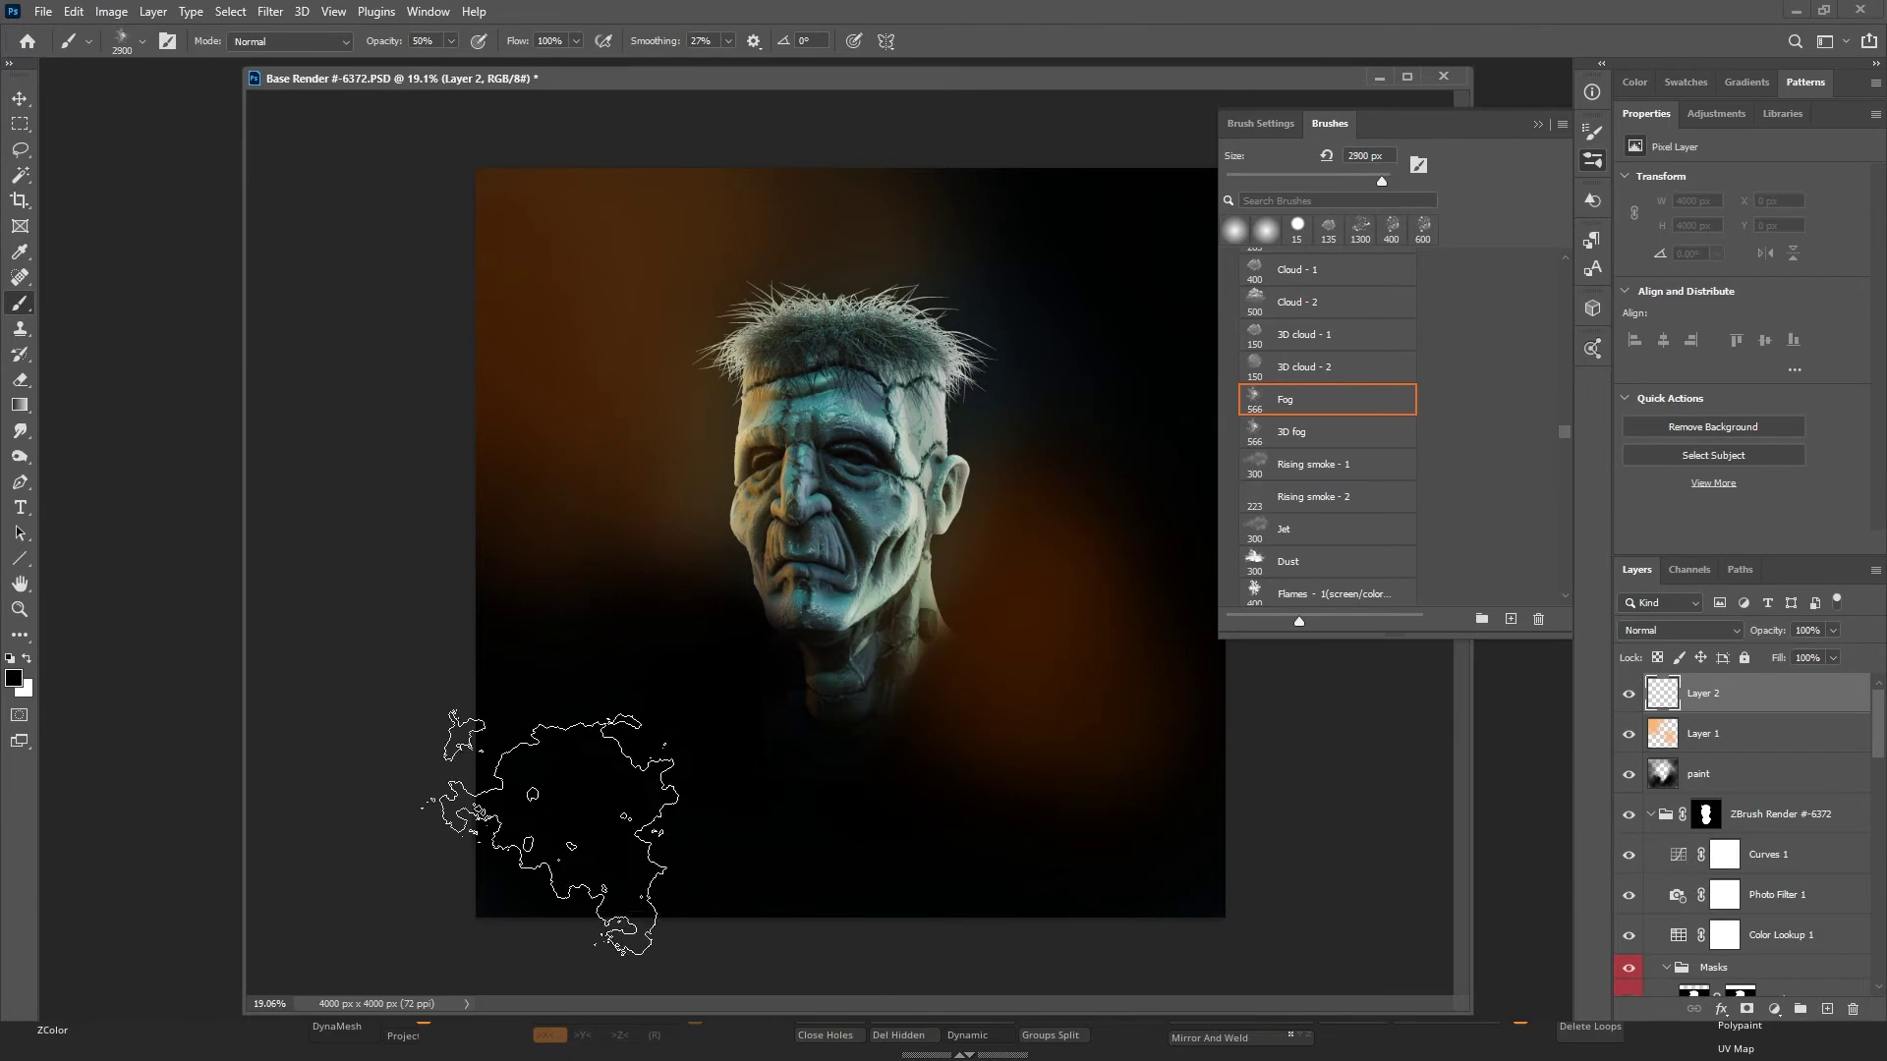
pyautogui.press(']')
pyautogui.press(']')
pyautogui.click(27, 658)
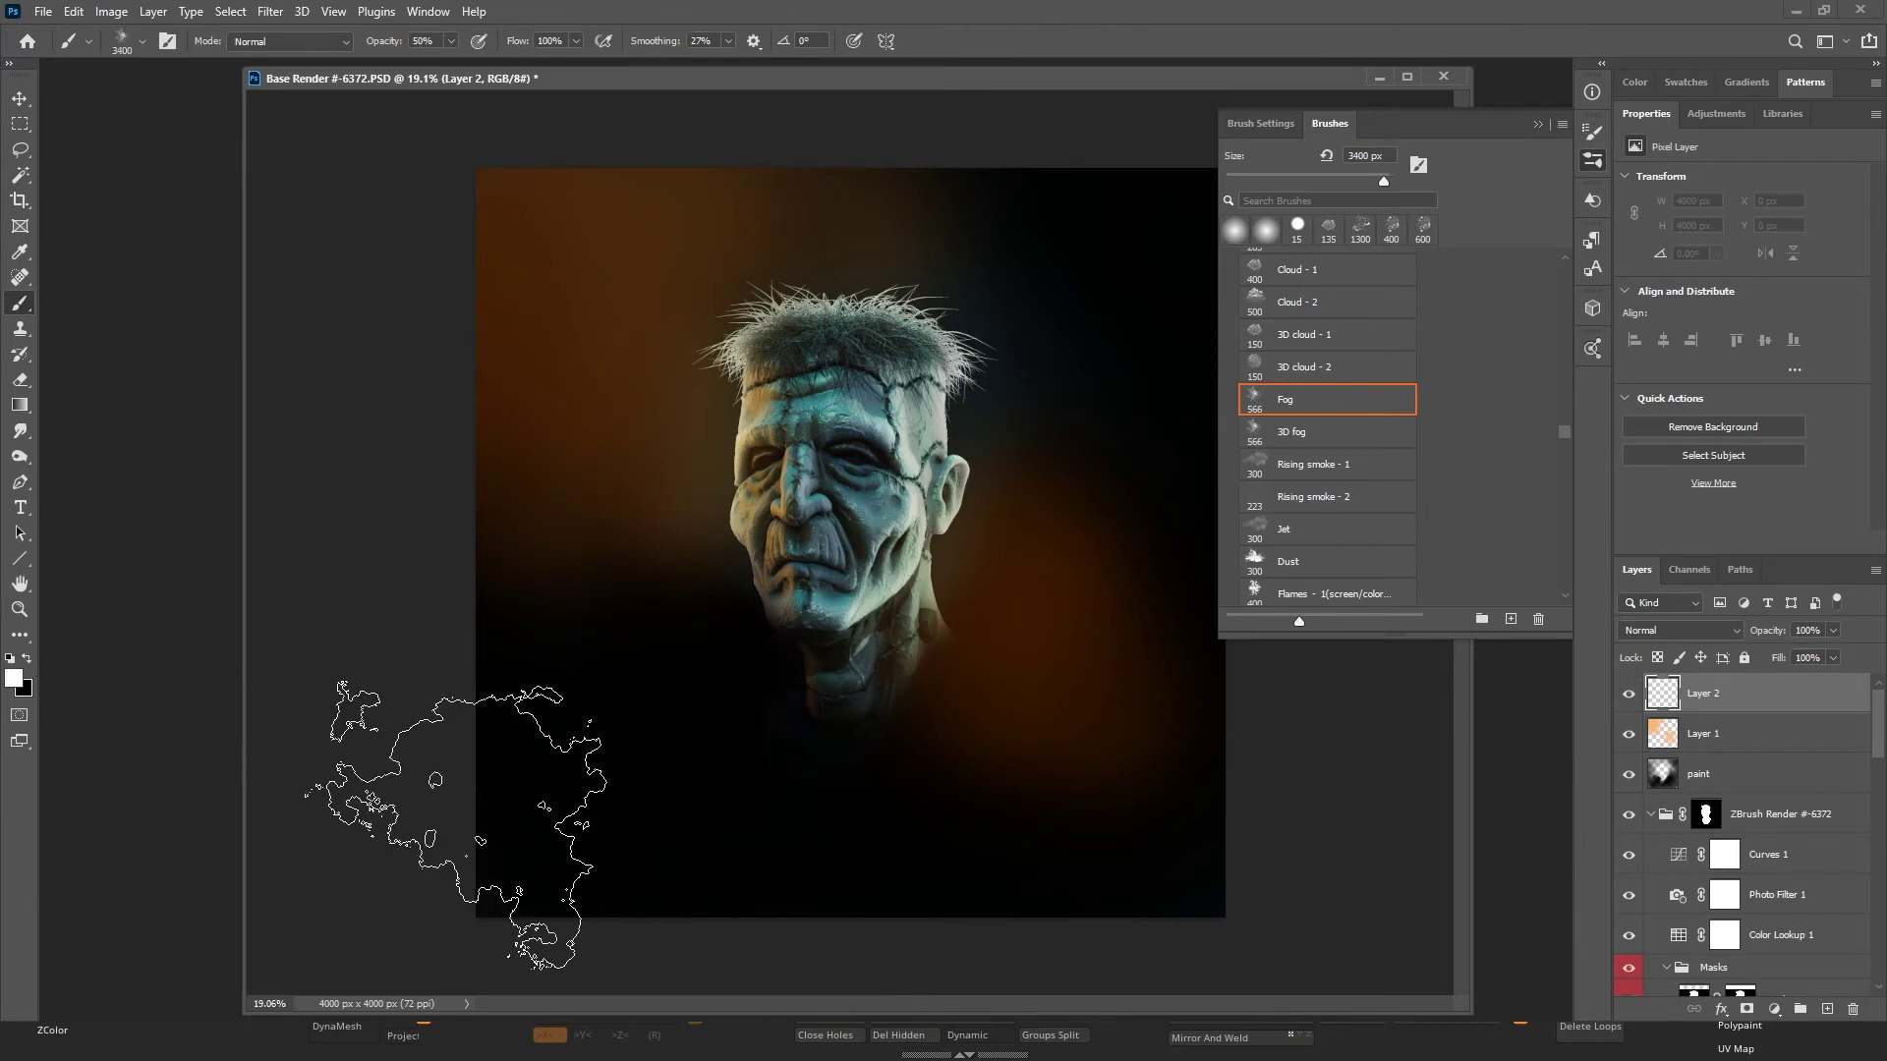
pyautogui.press(']')
pyautogui.press(']')
pyautogui.press(']')
pyautogui.press(']')
pyautogui.press(']')
pyautogui.press(']')
pyautogui.press(']')
pyautogui.press(']')
pyautogui.press(']')
pyautogui.press(']')
pyautogui.press(']')
pyautogui.press(']')
pyautogui.press(']')
pyautogui.press(']')
pyautogui.press(']')
pyautogui.press(']')
pyautogui.press(']')
pyautogui.press(']')
pyautogui.press(']')
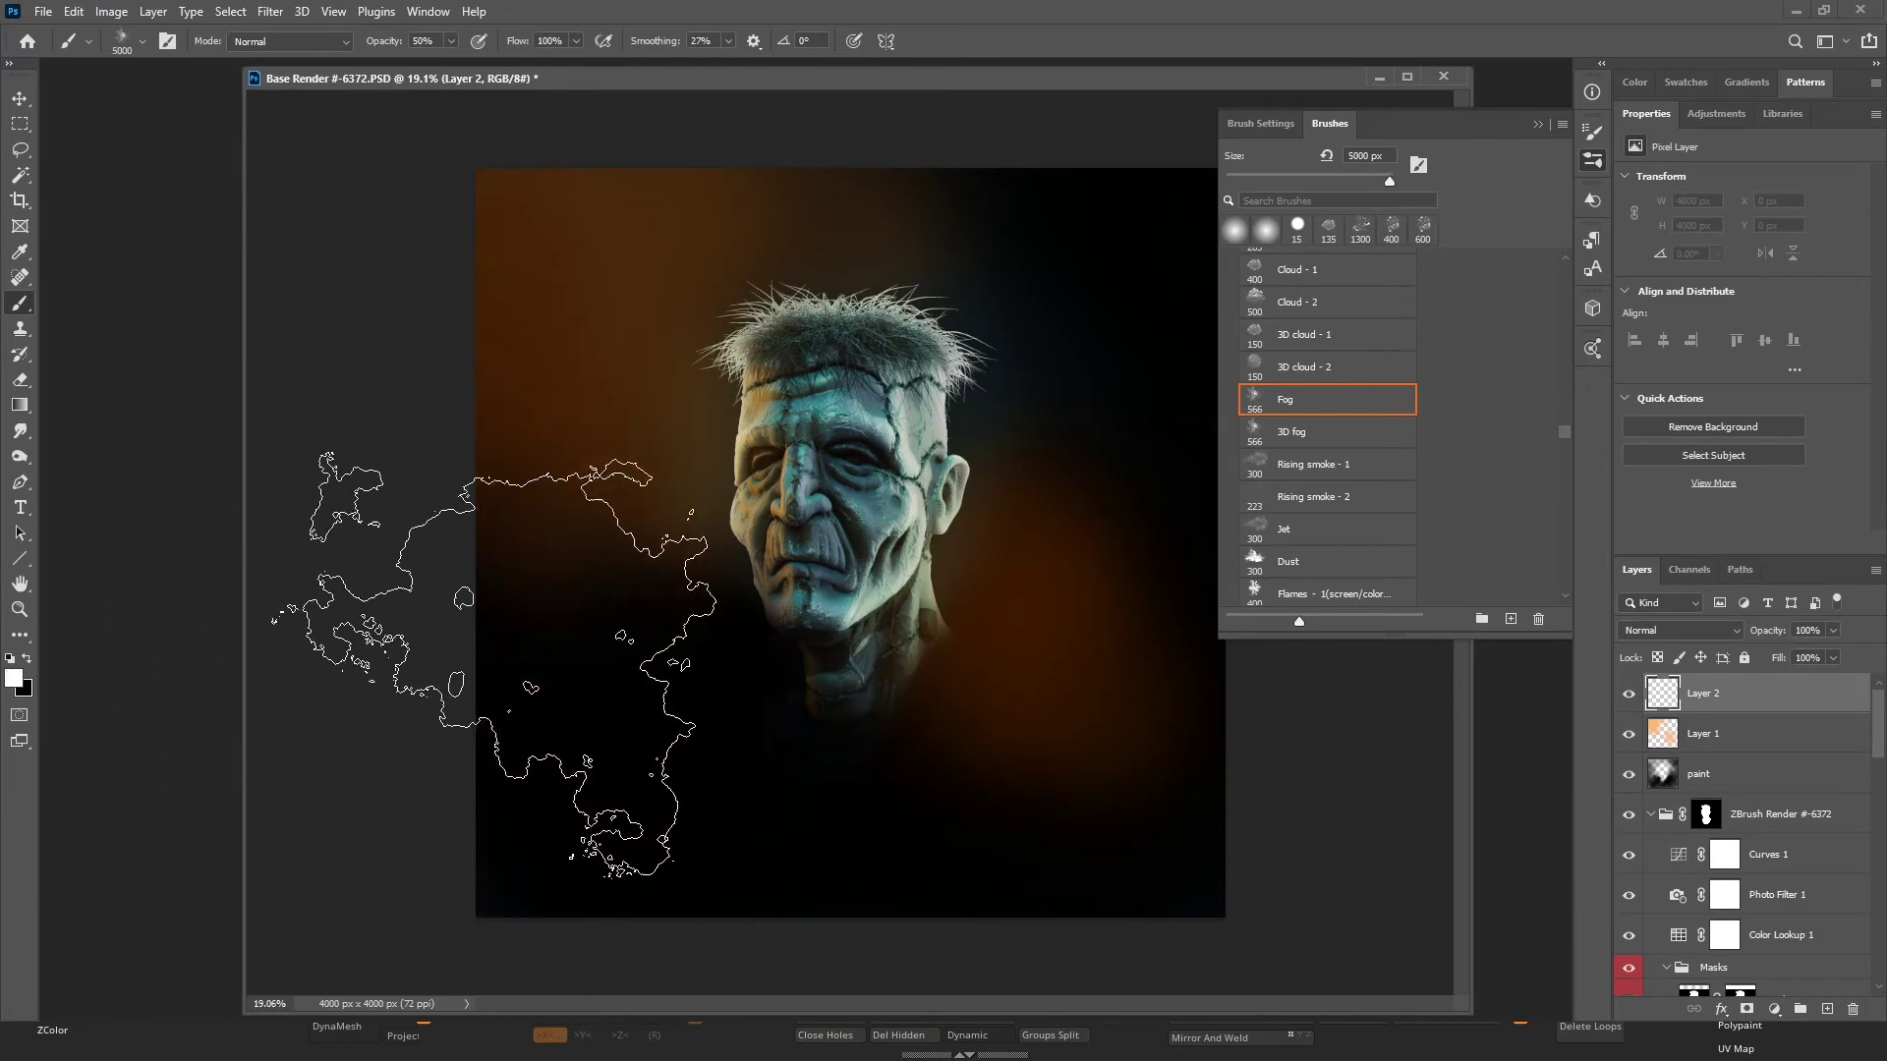
pyautogui.moveTo(536, 678); pyautogui.dragTo(560, 914)
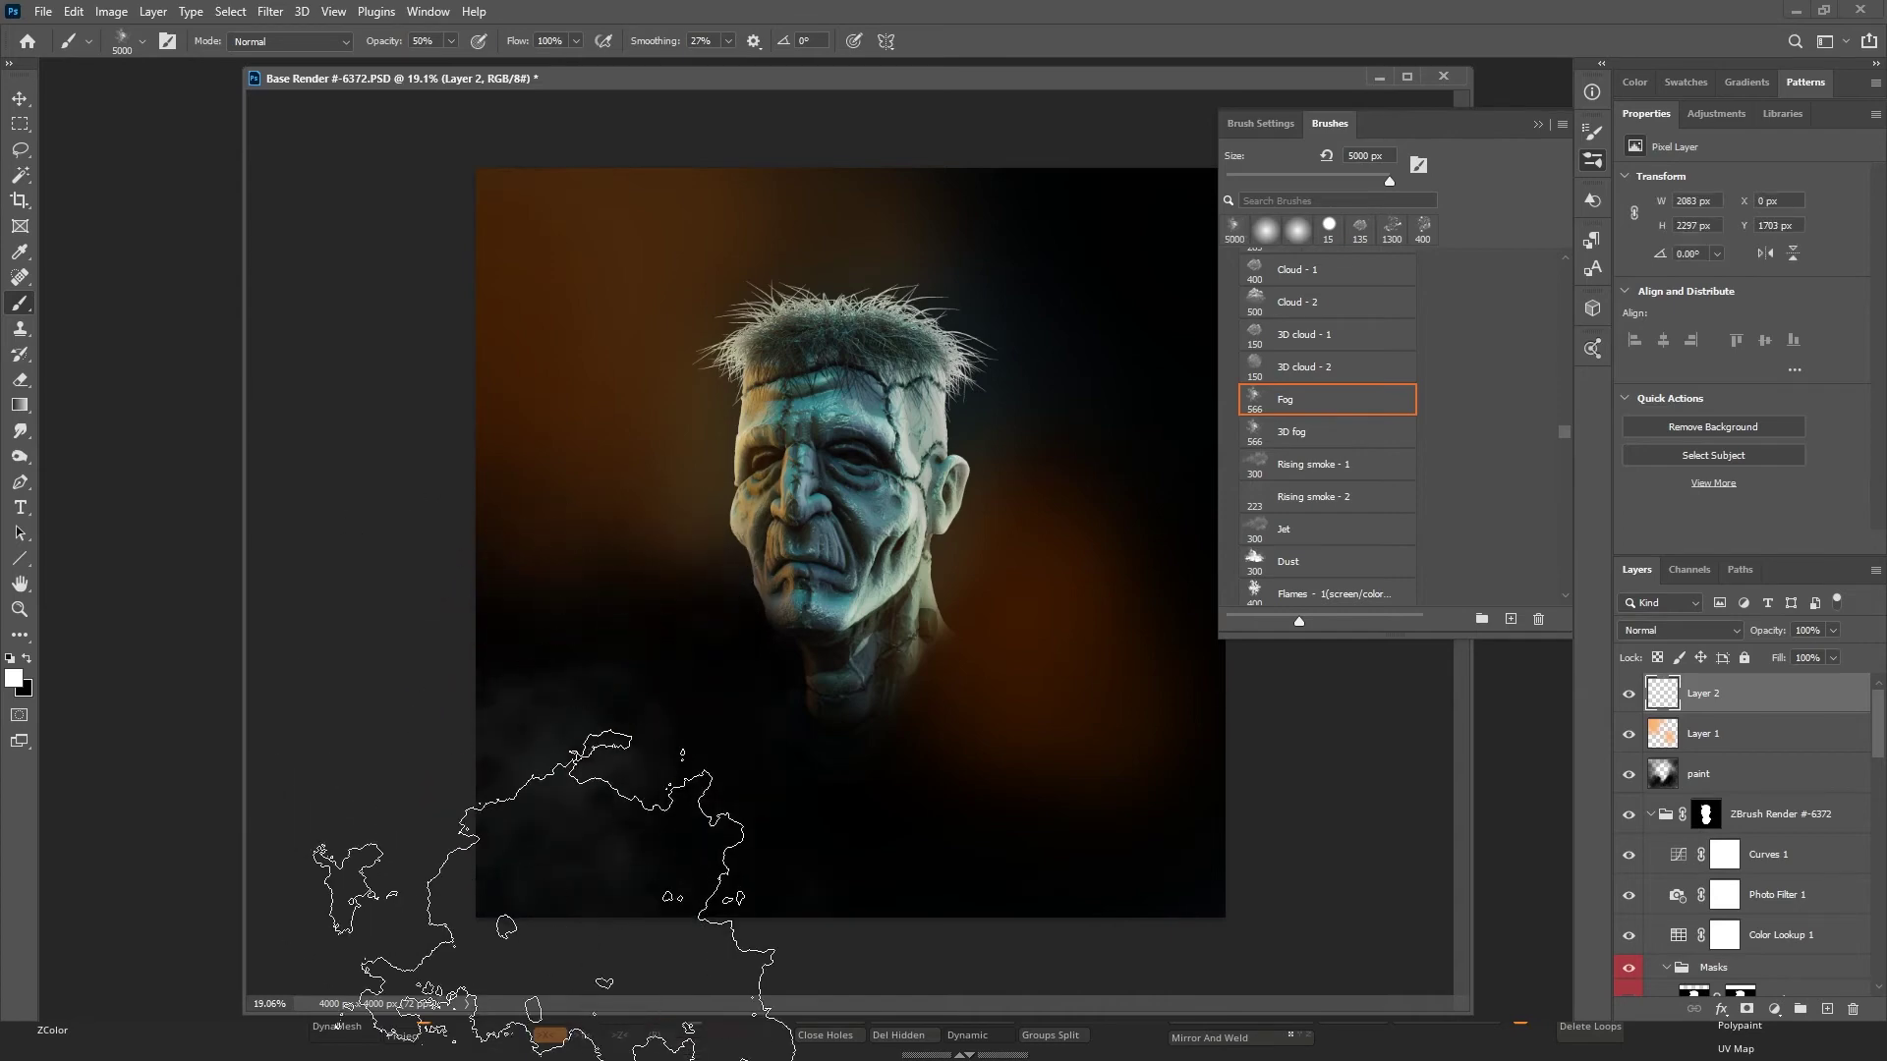
pyautogui.moveTo(1072, 815)
pyautogui.mouseDown()
pyautogui.moveTo(1140, 791)
pyautogui.moveTo(1209, 565)
pyautogui.moveTo(1258, 496)
pyautogui.moveTo(1322, 806)
pyautogui.mouseUp()
pyautogui.moveTo(1258, 334); pyautogui.dragTo(1194, 147)
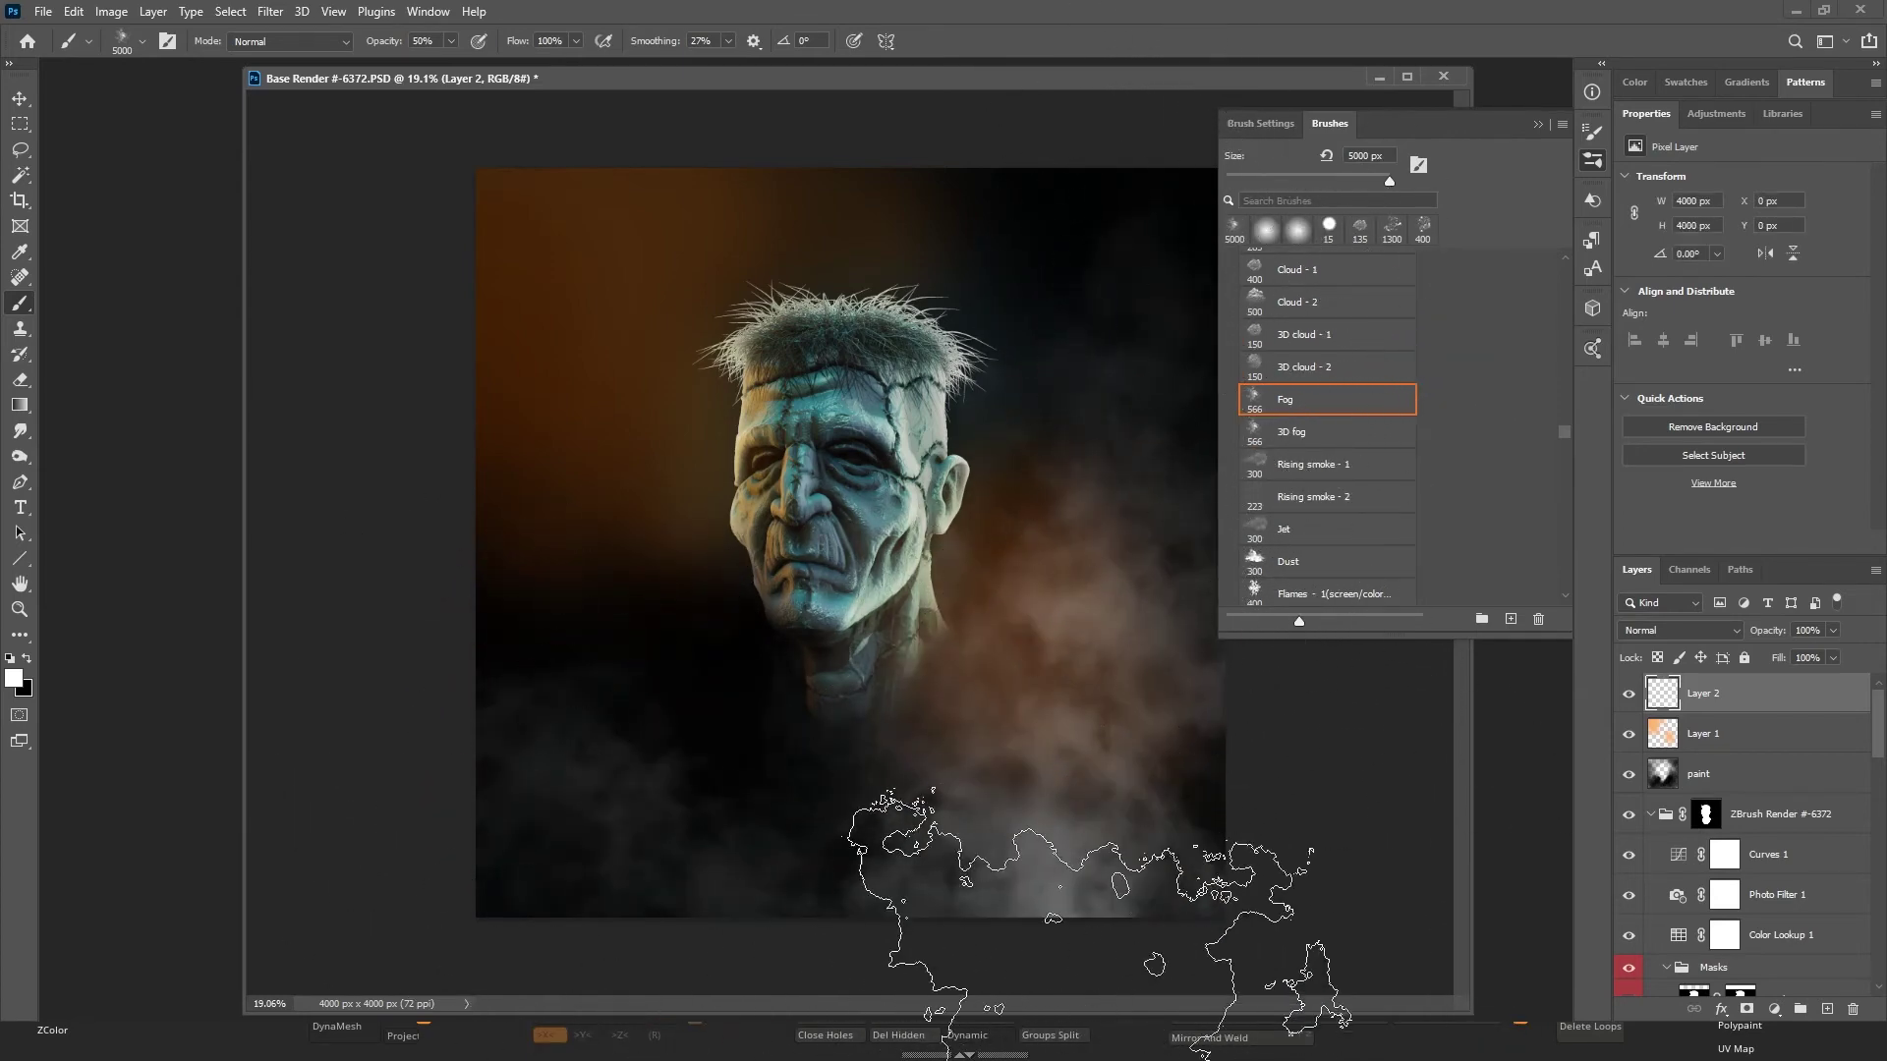
pyautogui.moveTo(605, 816)
pyautogui.mouseDown()
pyautogui.moveTo(1110, 933)
pyautogui.moveTo(1267, 884)
pyautogui.mouseUp()
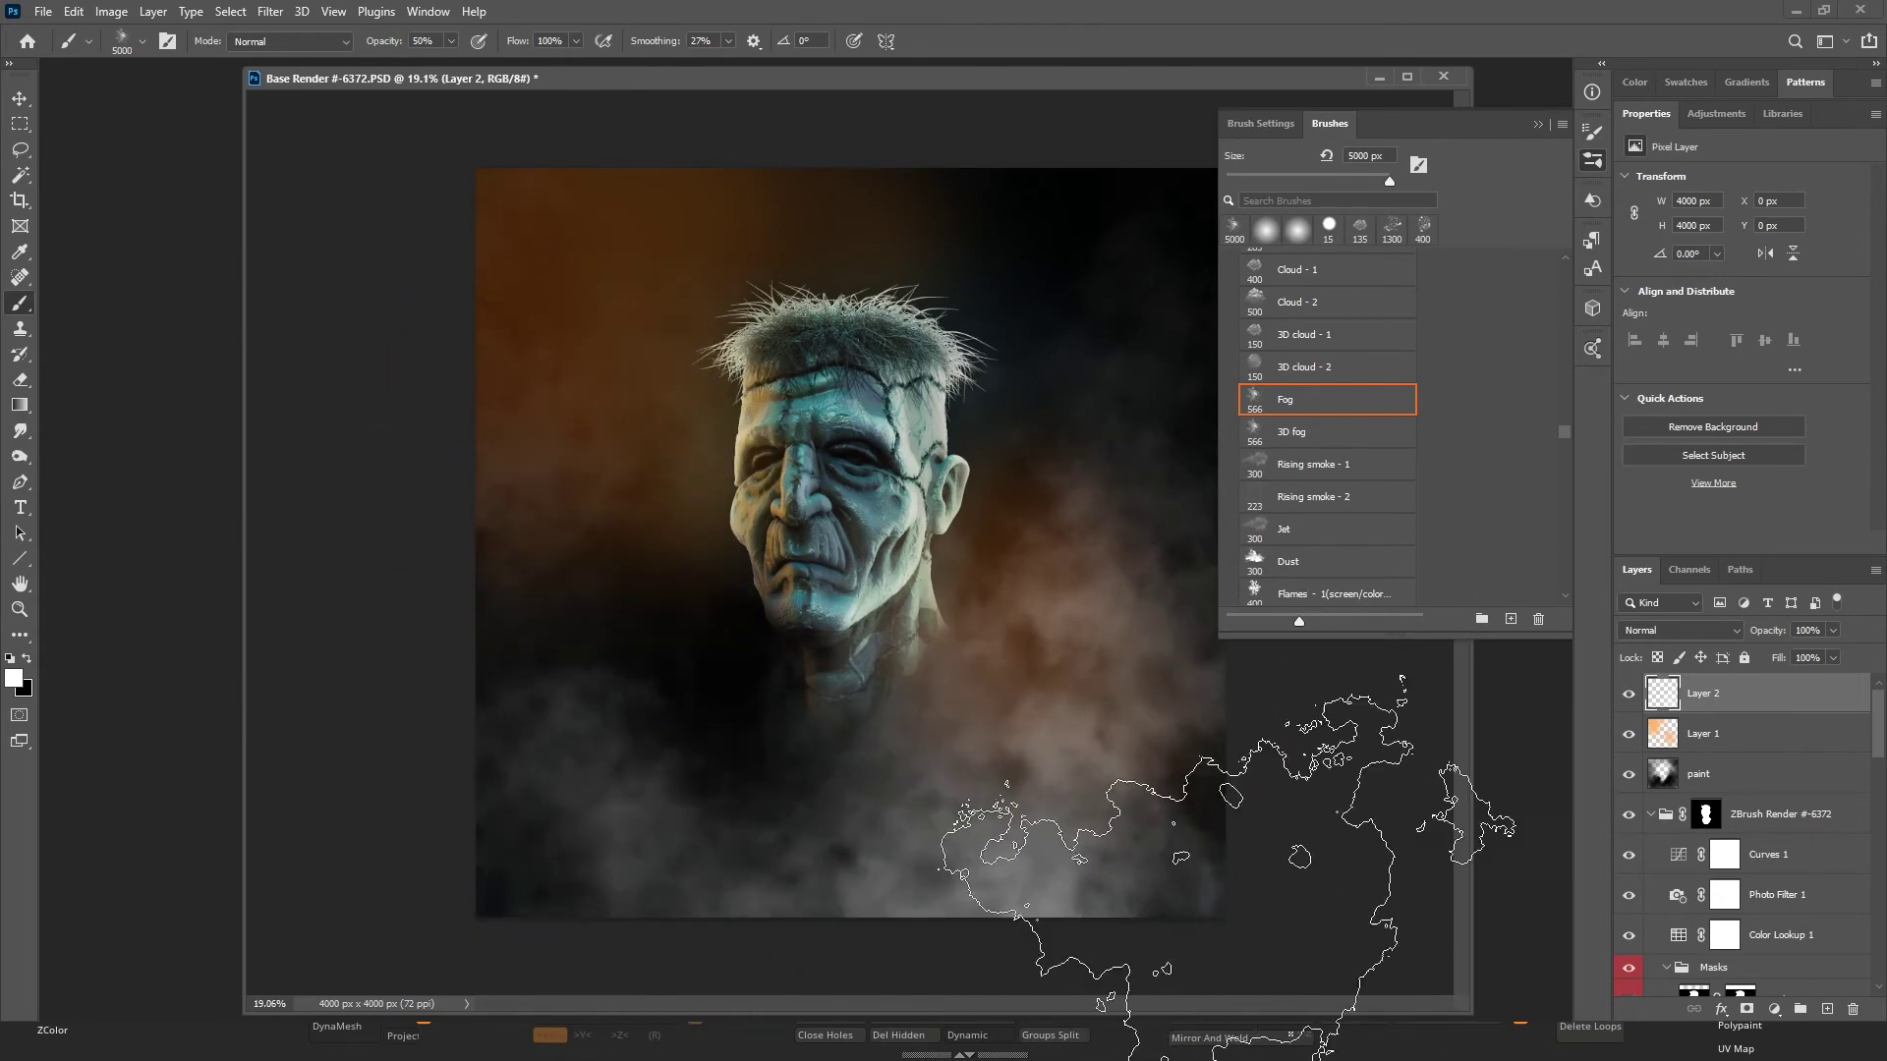
pyautogui.click(1248, 884)
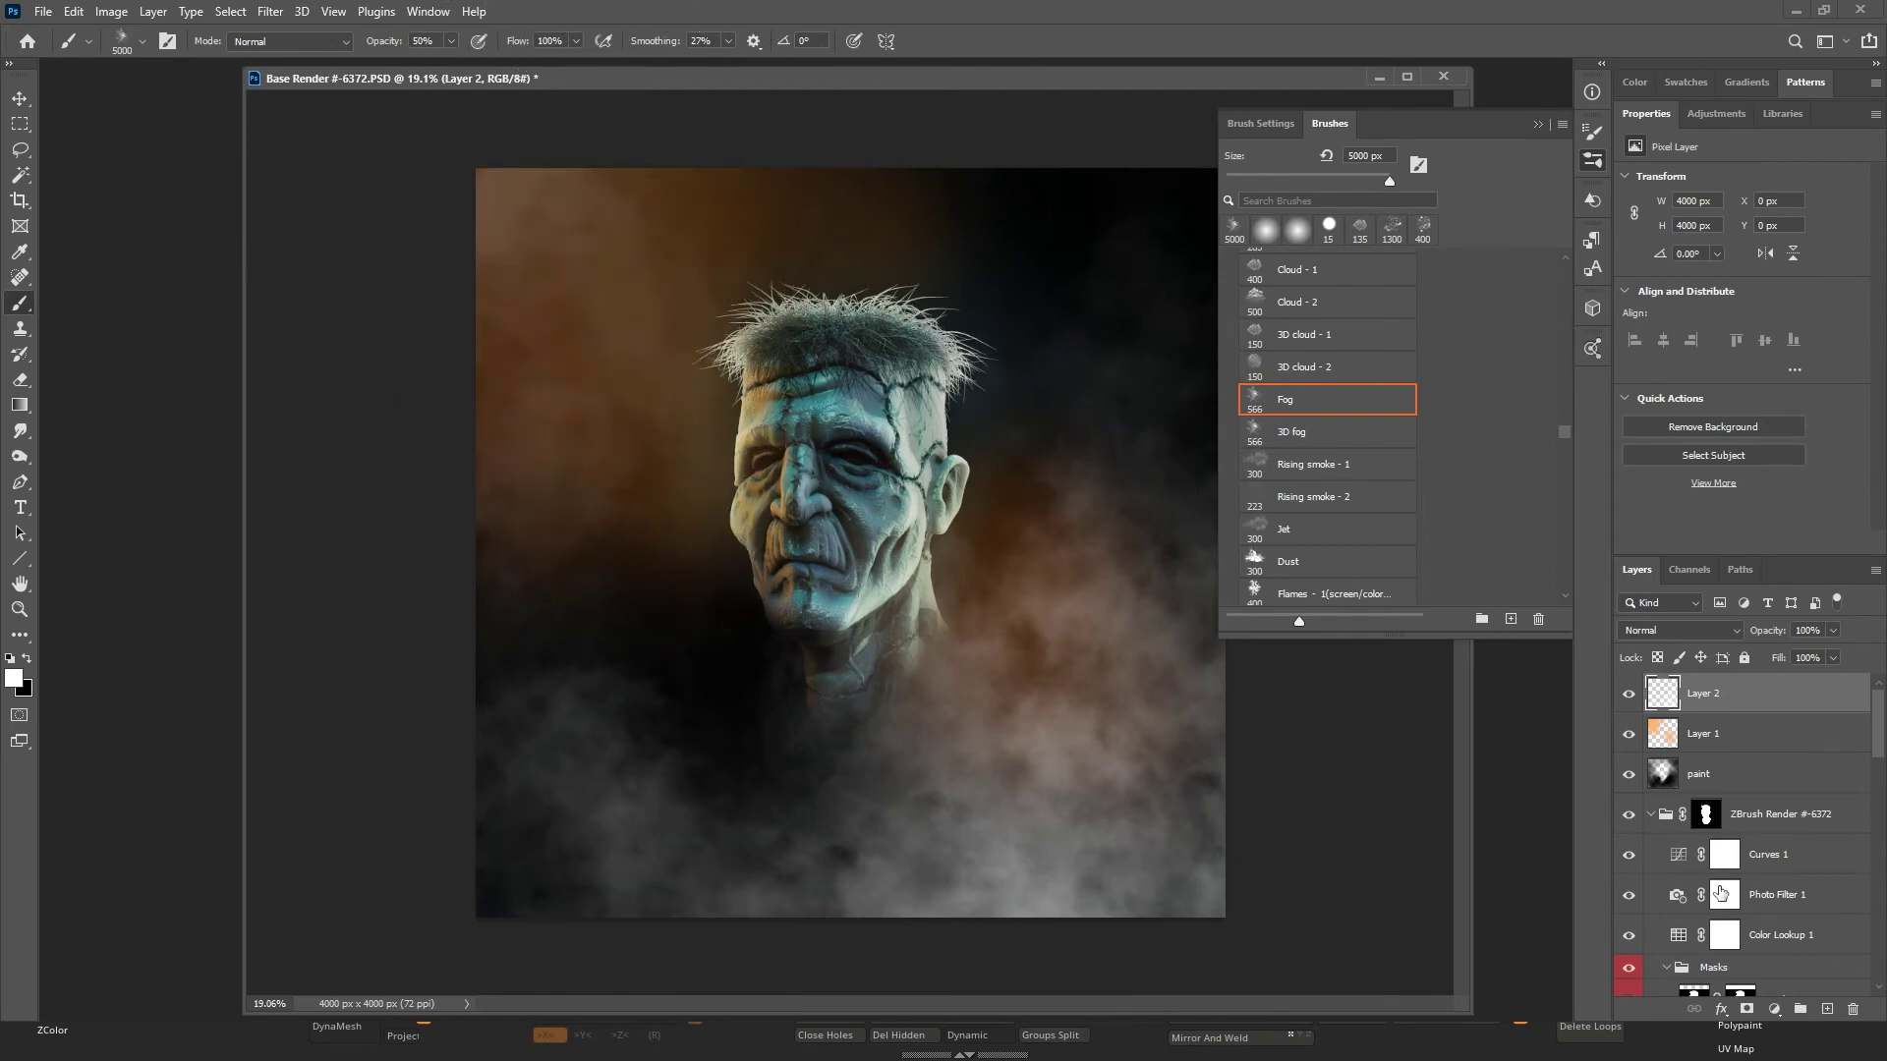
# Set the fog layer's opacity to 48% and look through the other brush presets.
pyautogui.click(1833, 631)
pyautogui.moveTo(1764, 654); pyautogui.dragTo(1794, 652)
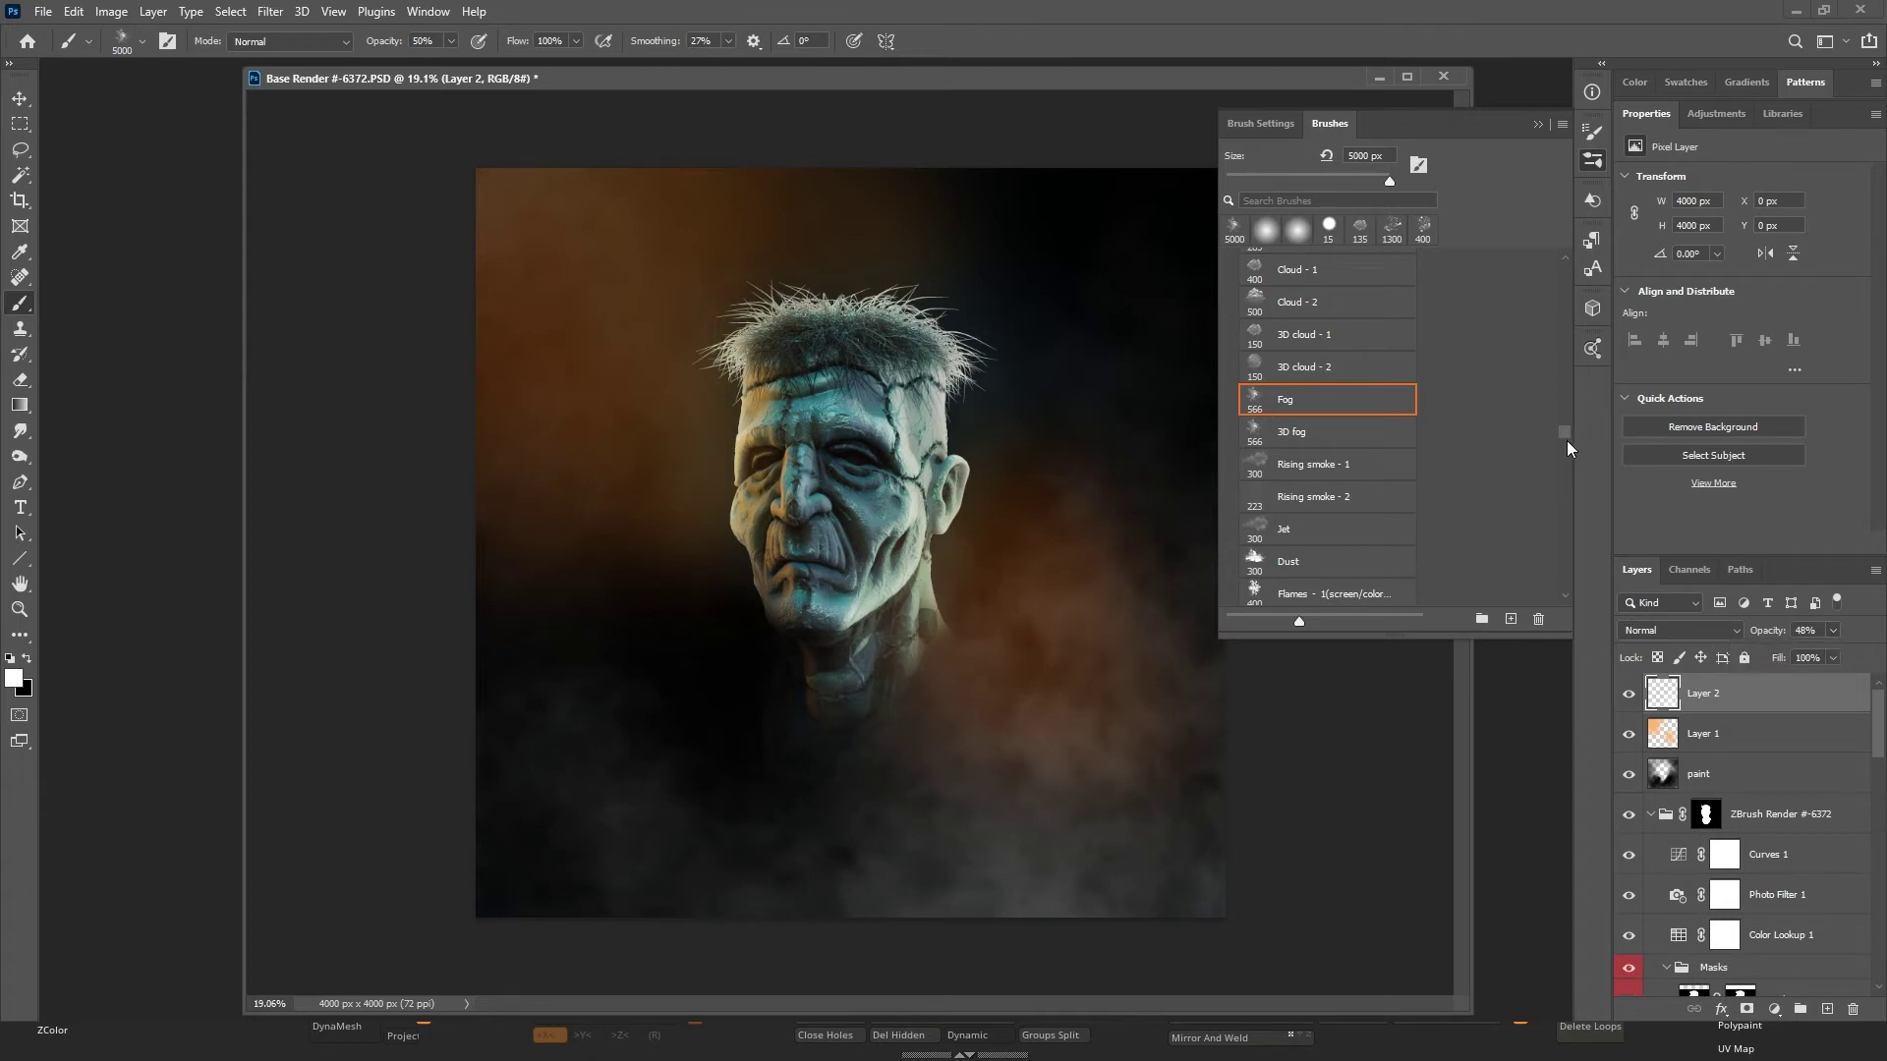
pyautogui.moveTo(1566, 440)
pyautogui.mouseDown()
pyautogui.moveTo(1554, 492)
pyautogui.moveTo(1563, 307)
pyautogui.mouseUp()
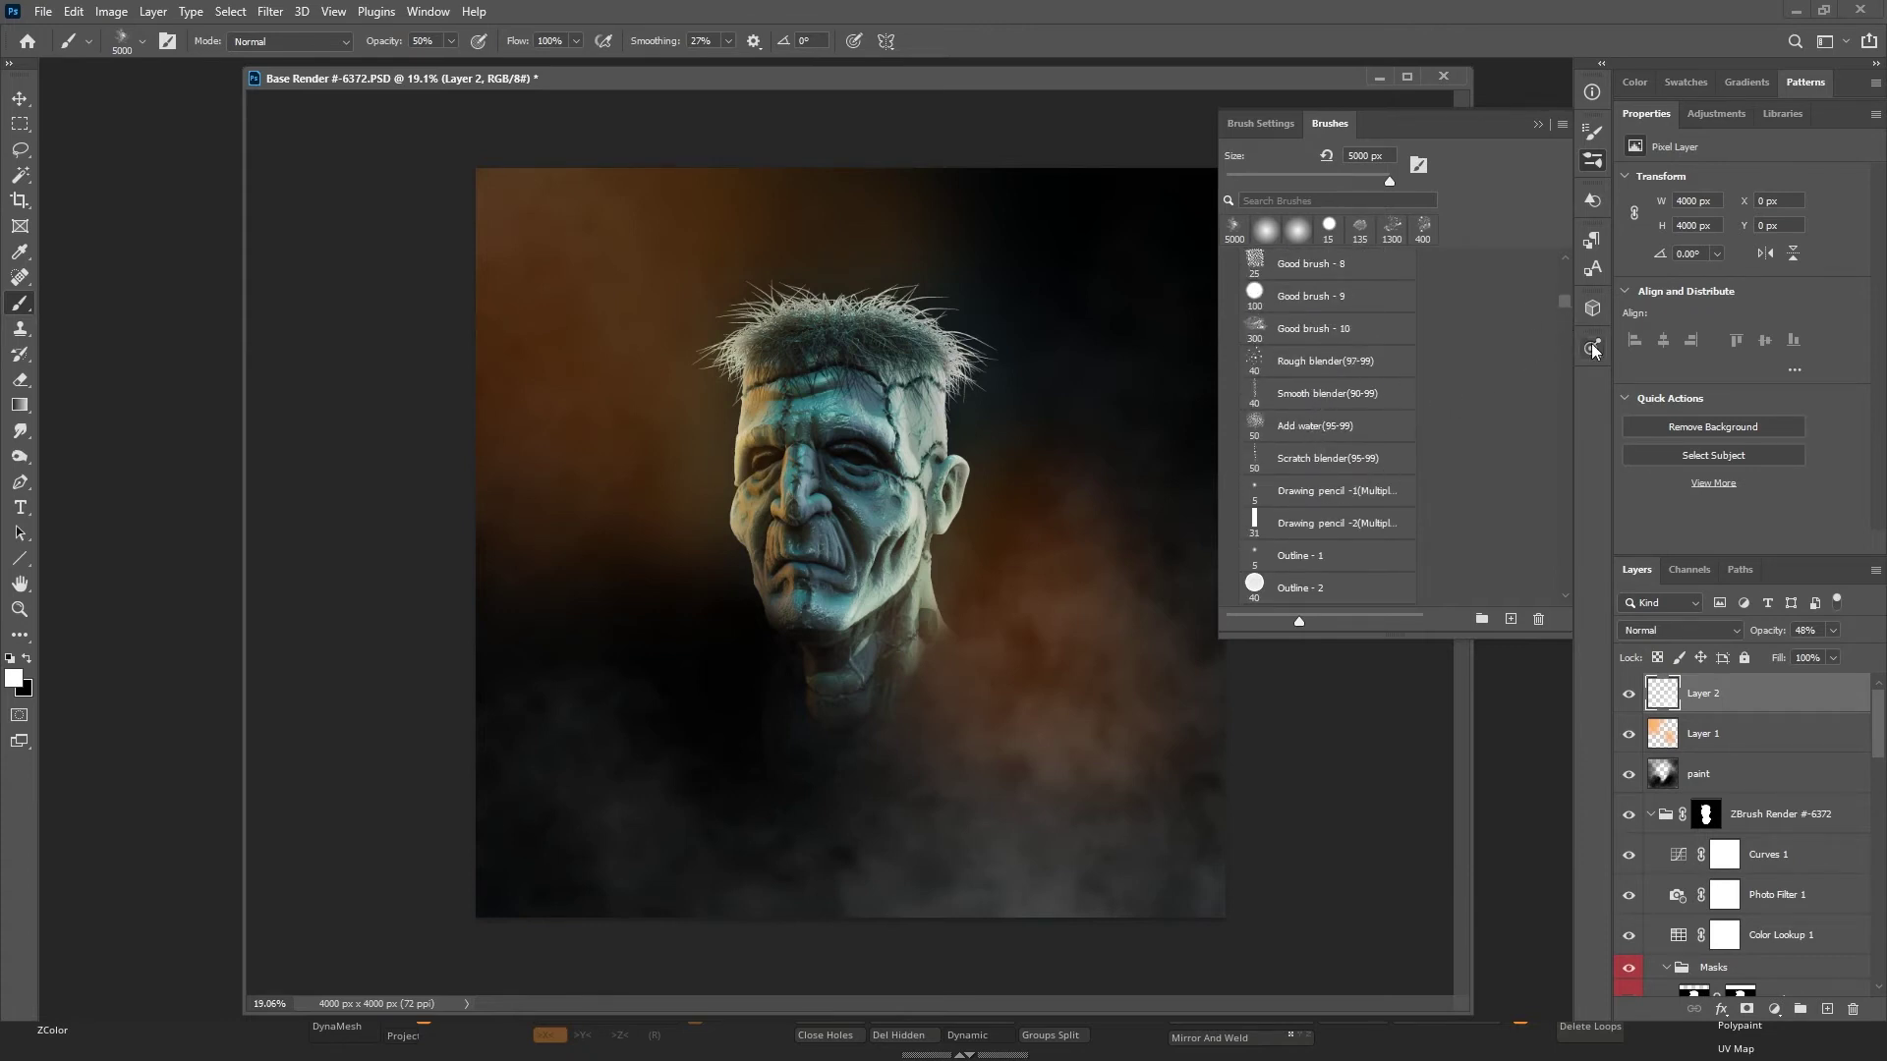
pyautogui.moveTo(1561, 303); pyautogui.dragTo(1561, 291)
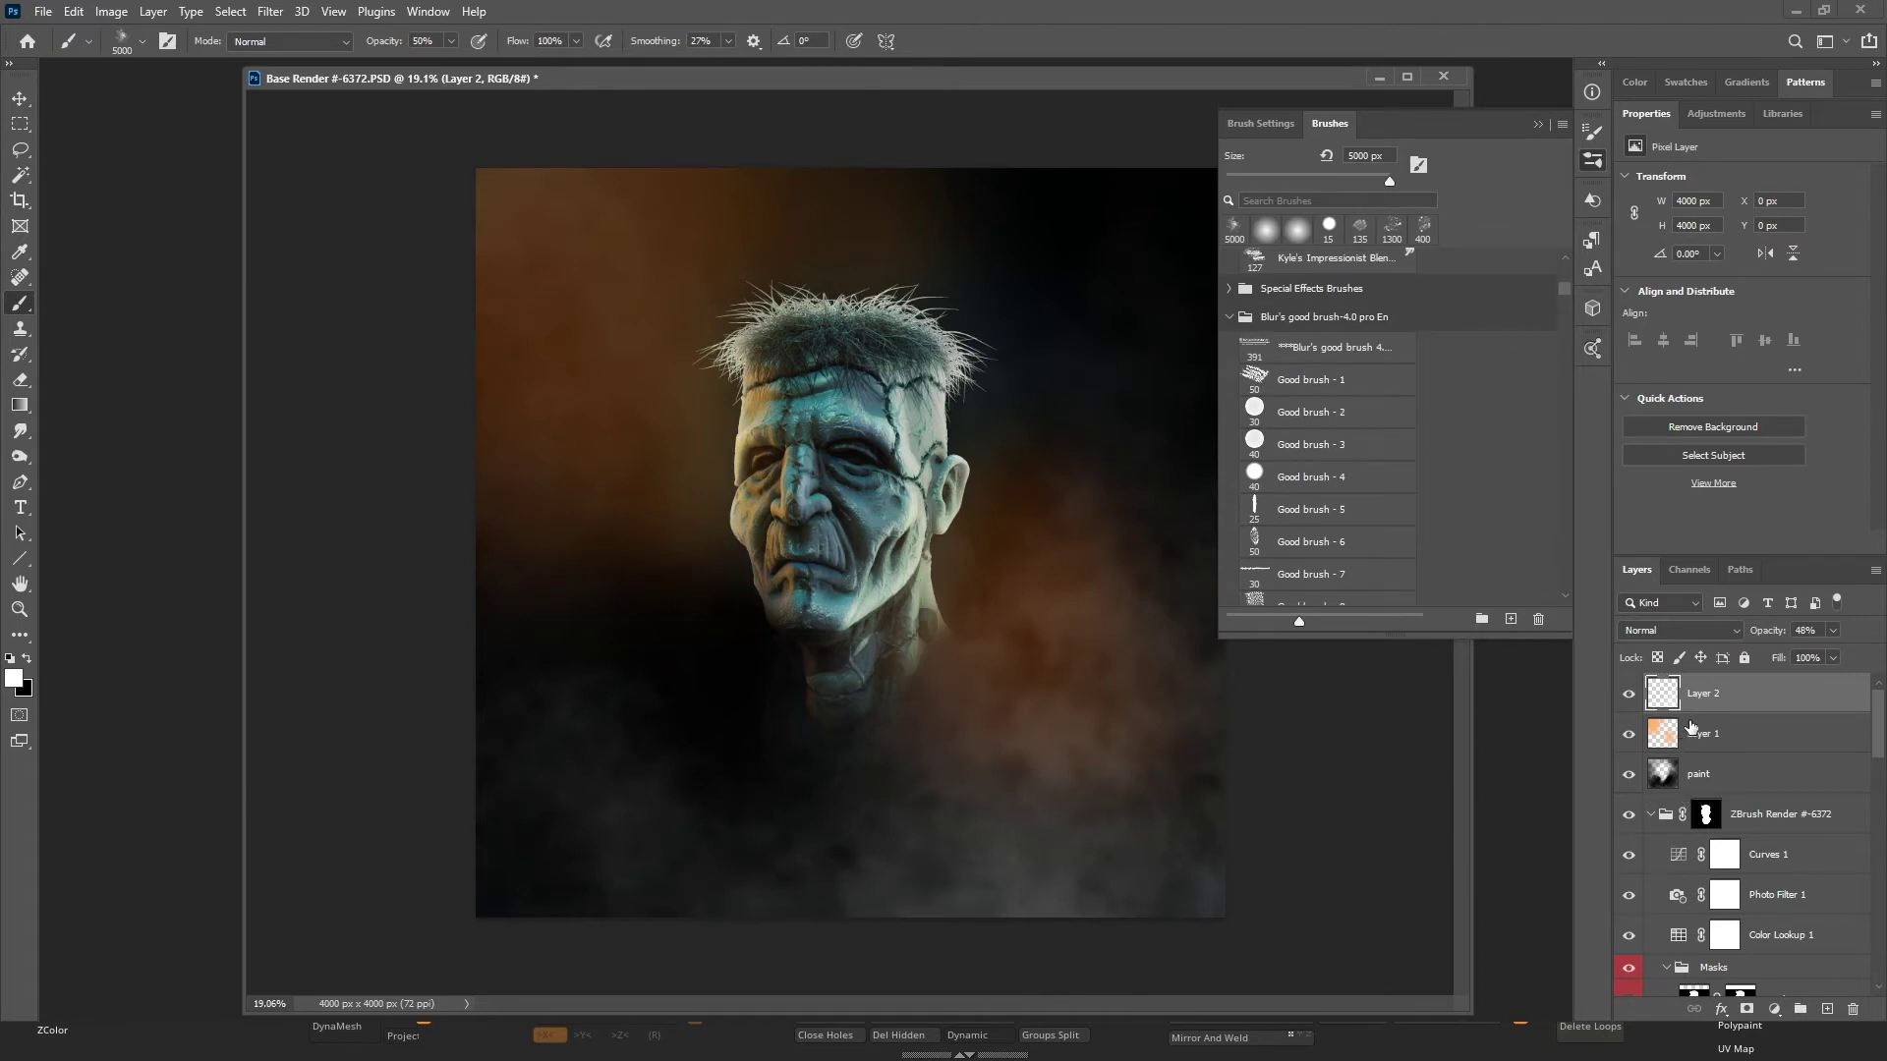
# Add a mask to the fog layer and fade the fog with a diagonal reflected black-and-white gradient, trying several directions.
pyautogui.click(1746, 1009)
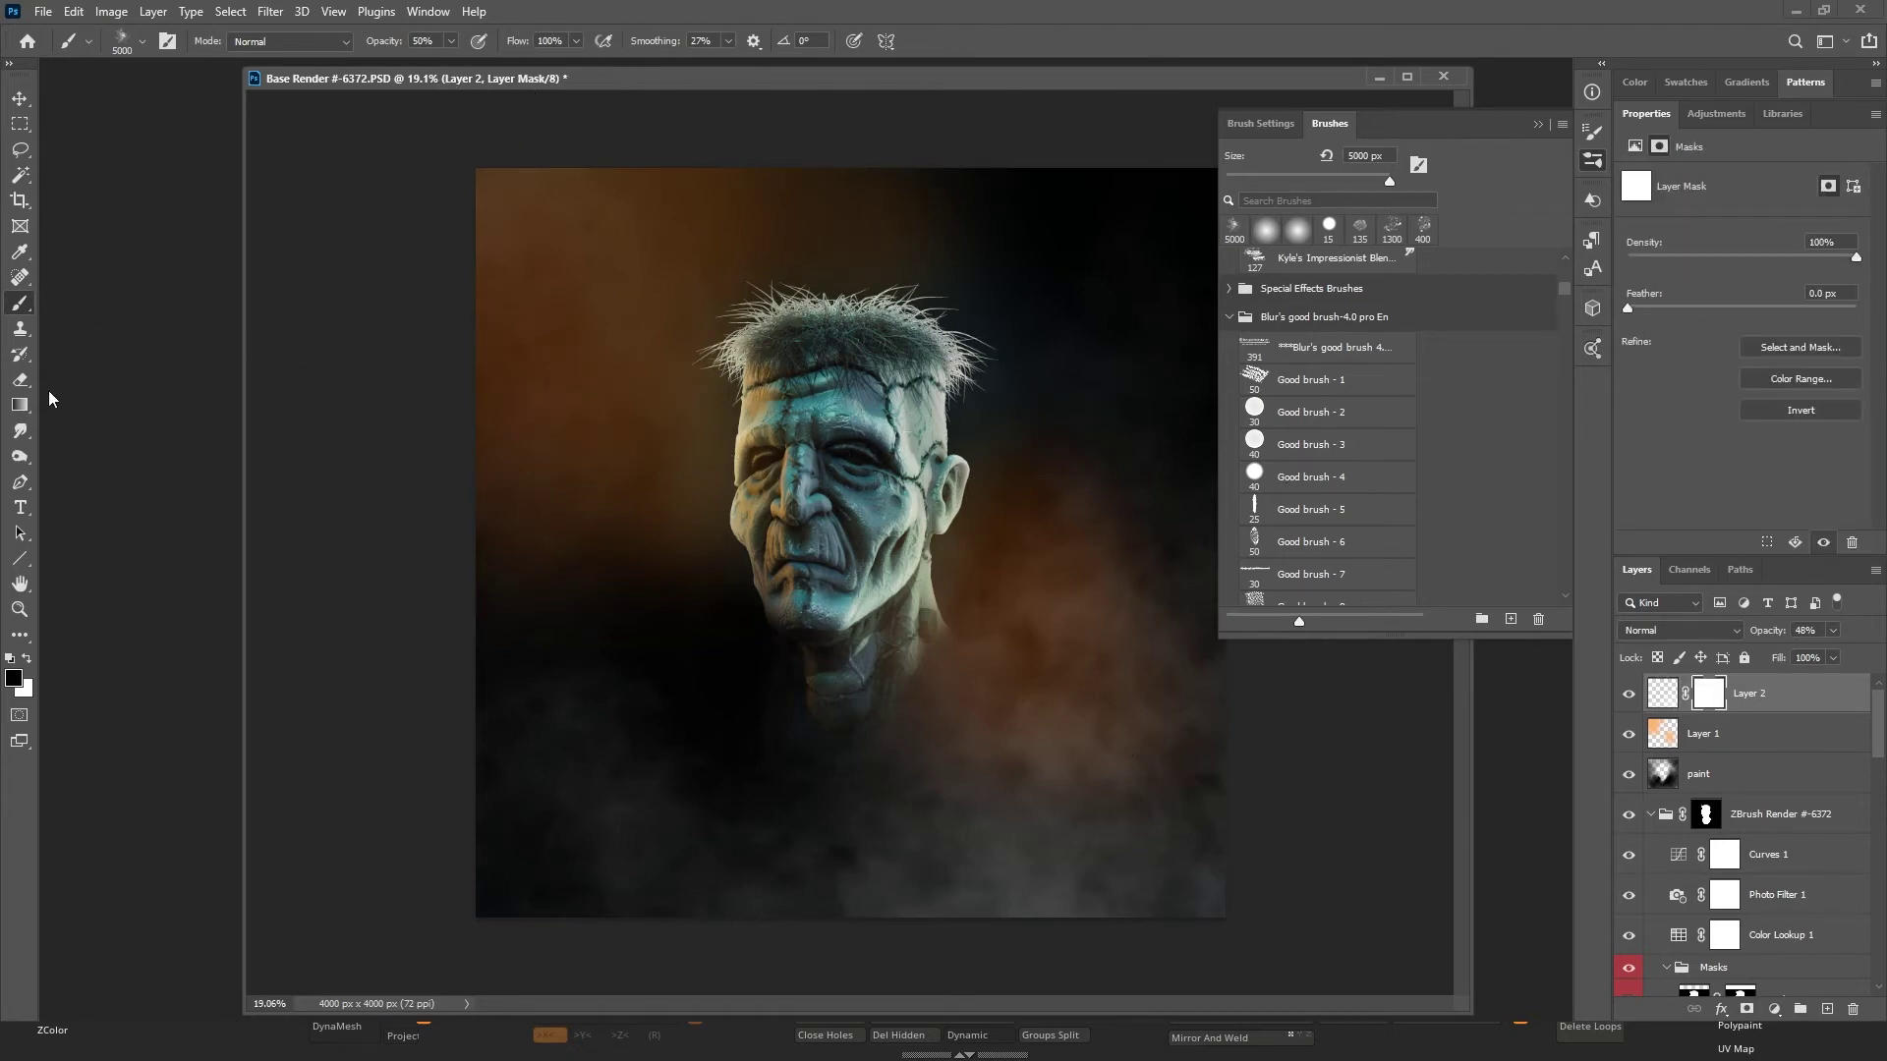
pyautogui.click(18, 405)
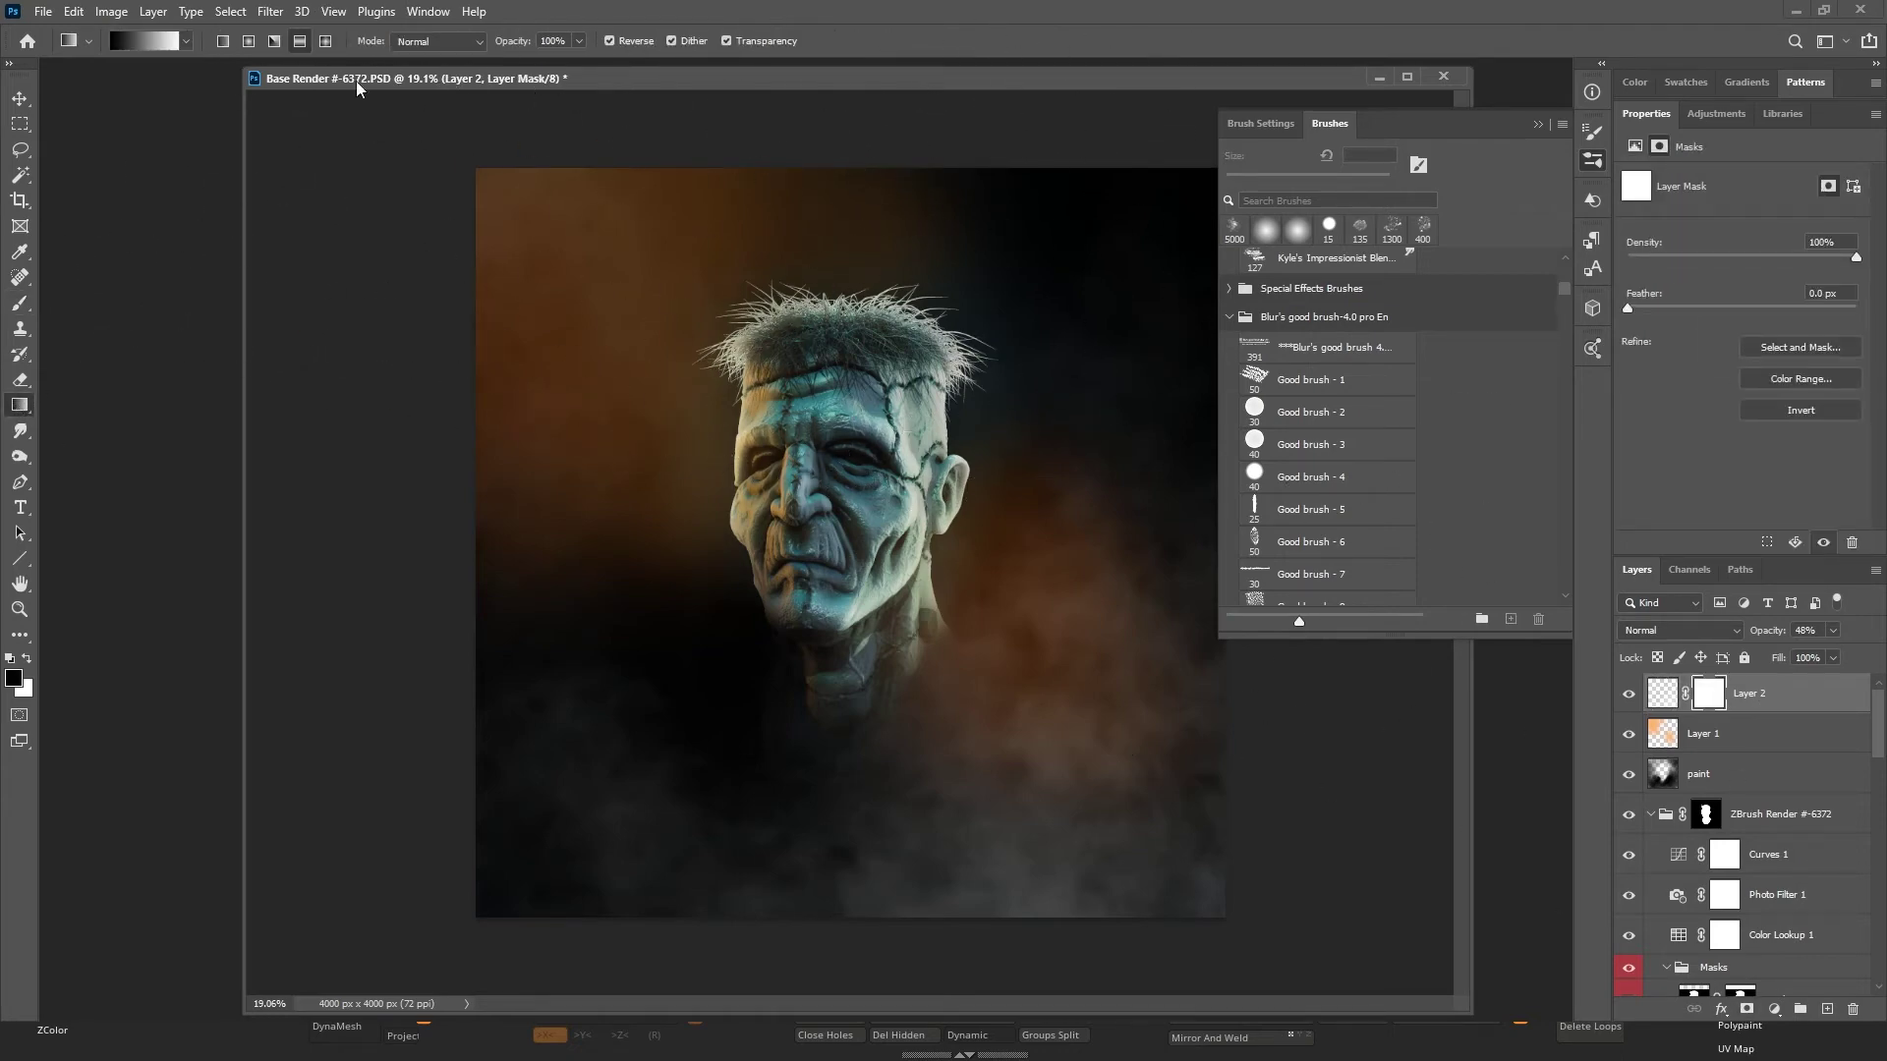
pyautogui.moveTo(739, 562); pyautogui.dragTo(792, 288)
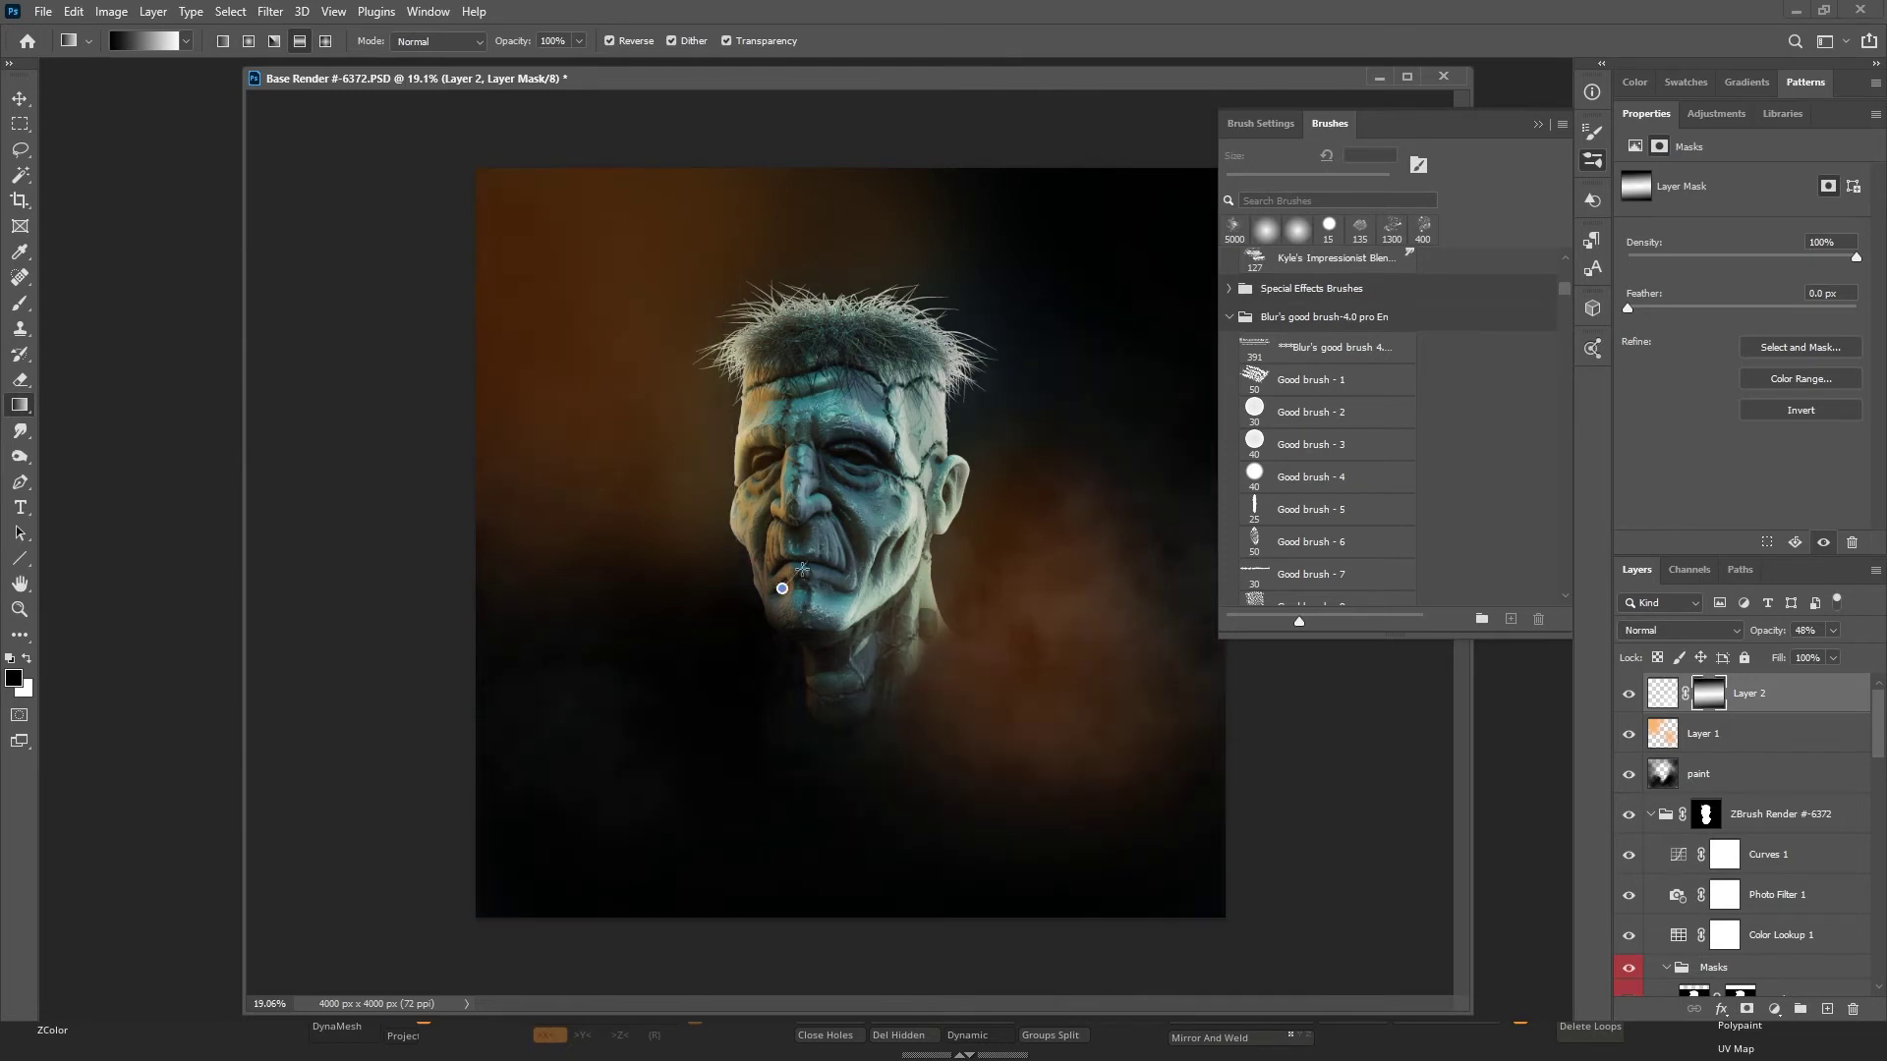
pyautogui.moveTo(802, 570); pyautogui.dragTo(949, 428)
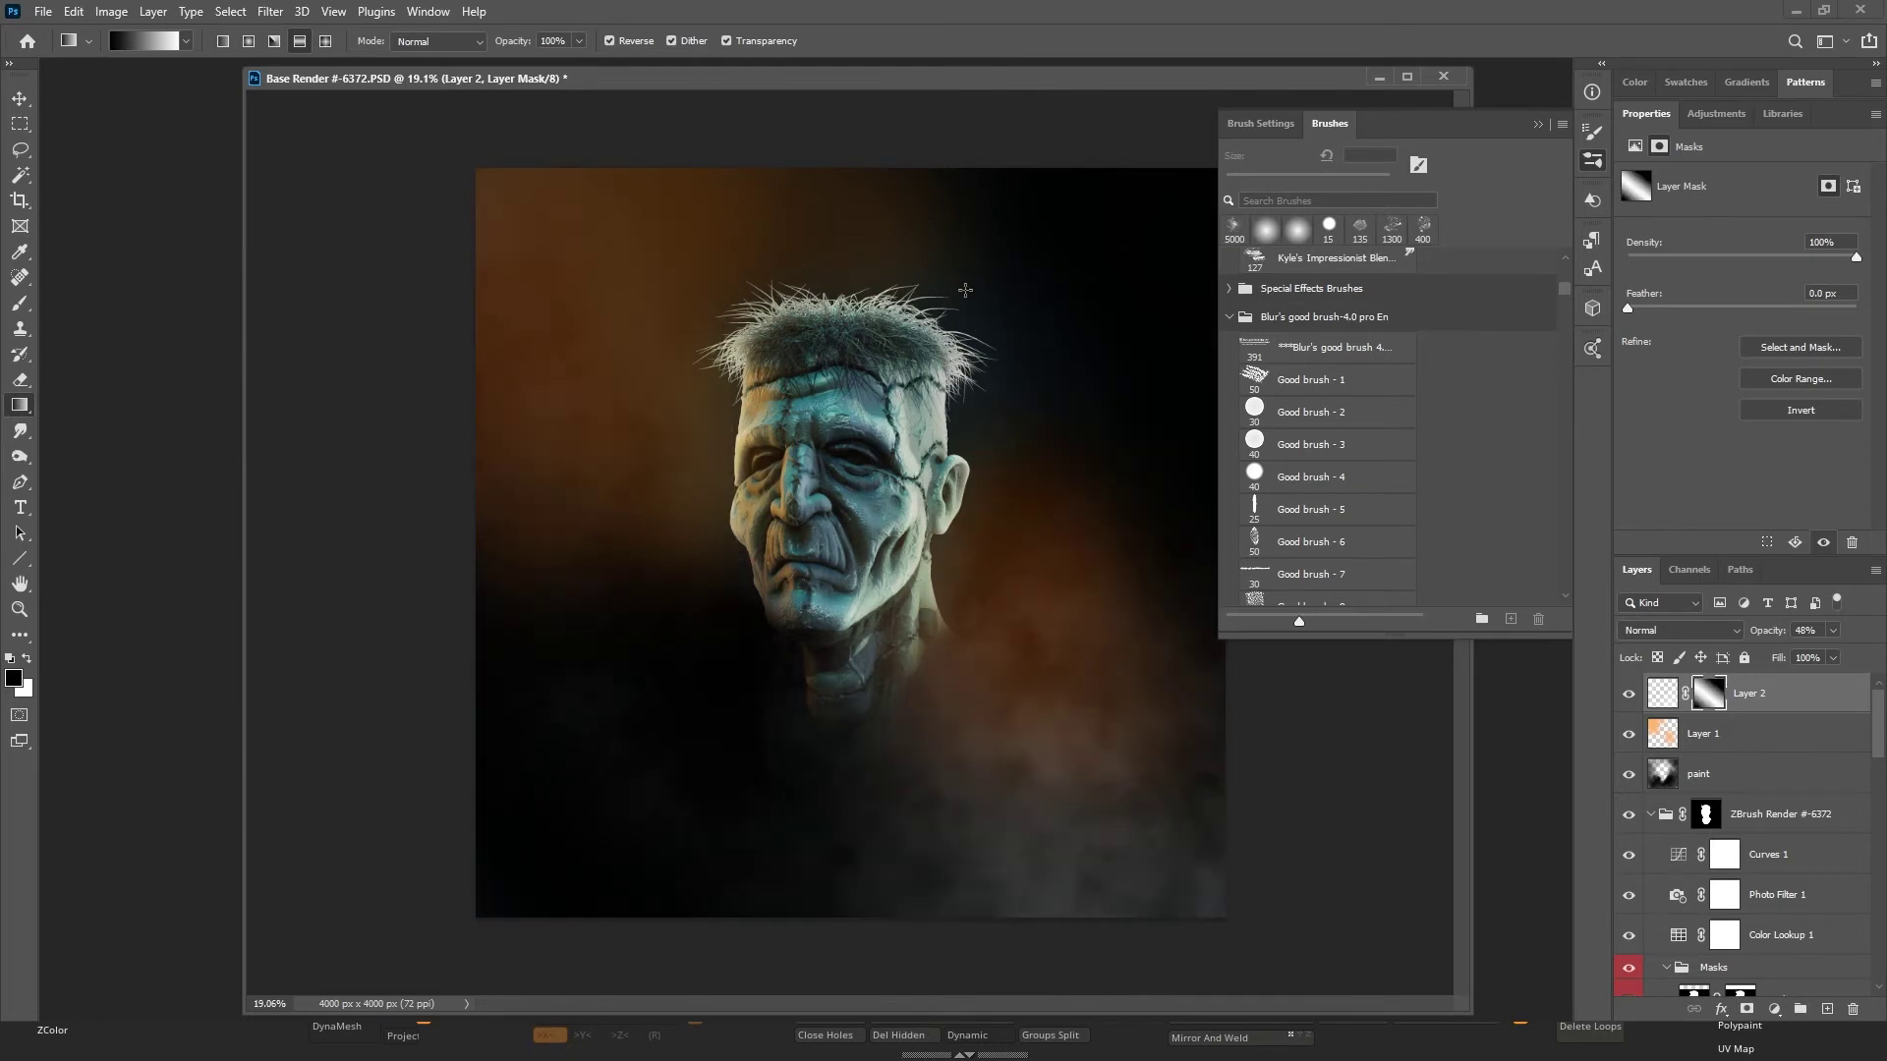
pyautogui.moveTo(965, 290); pyautogui.dragTo(882, 523)
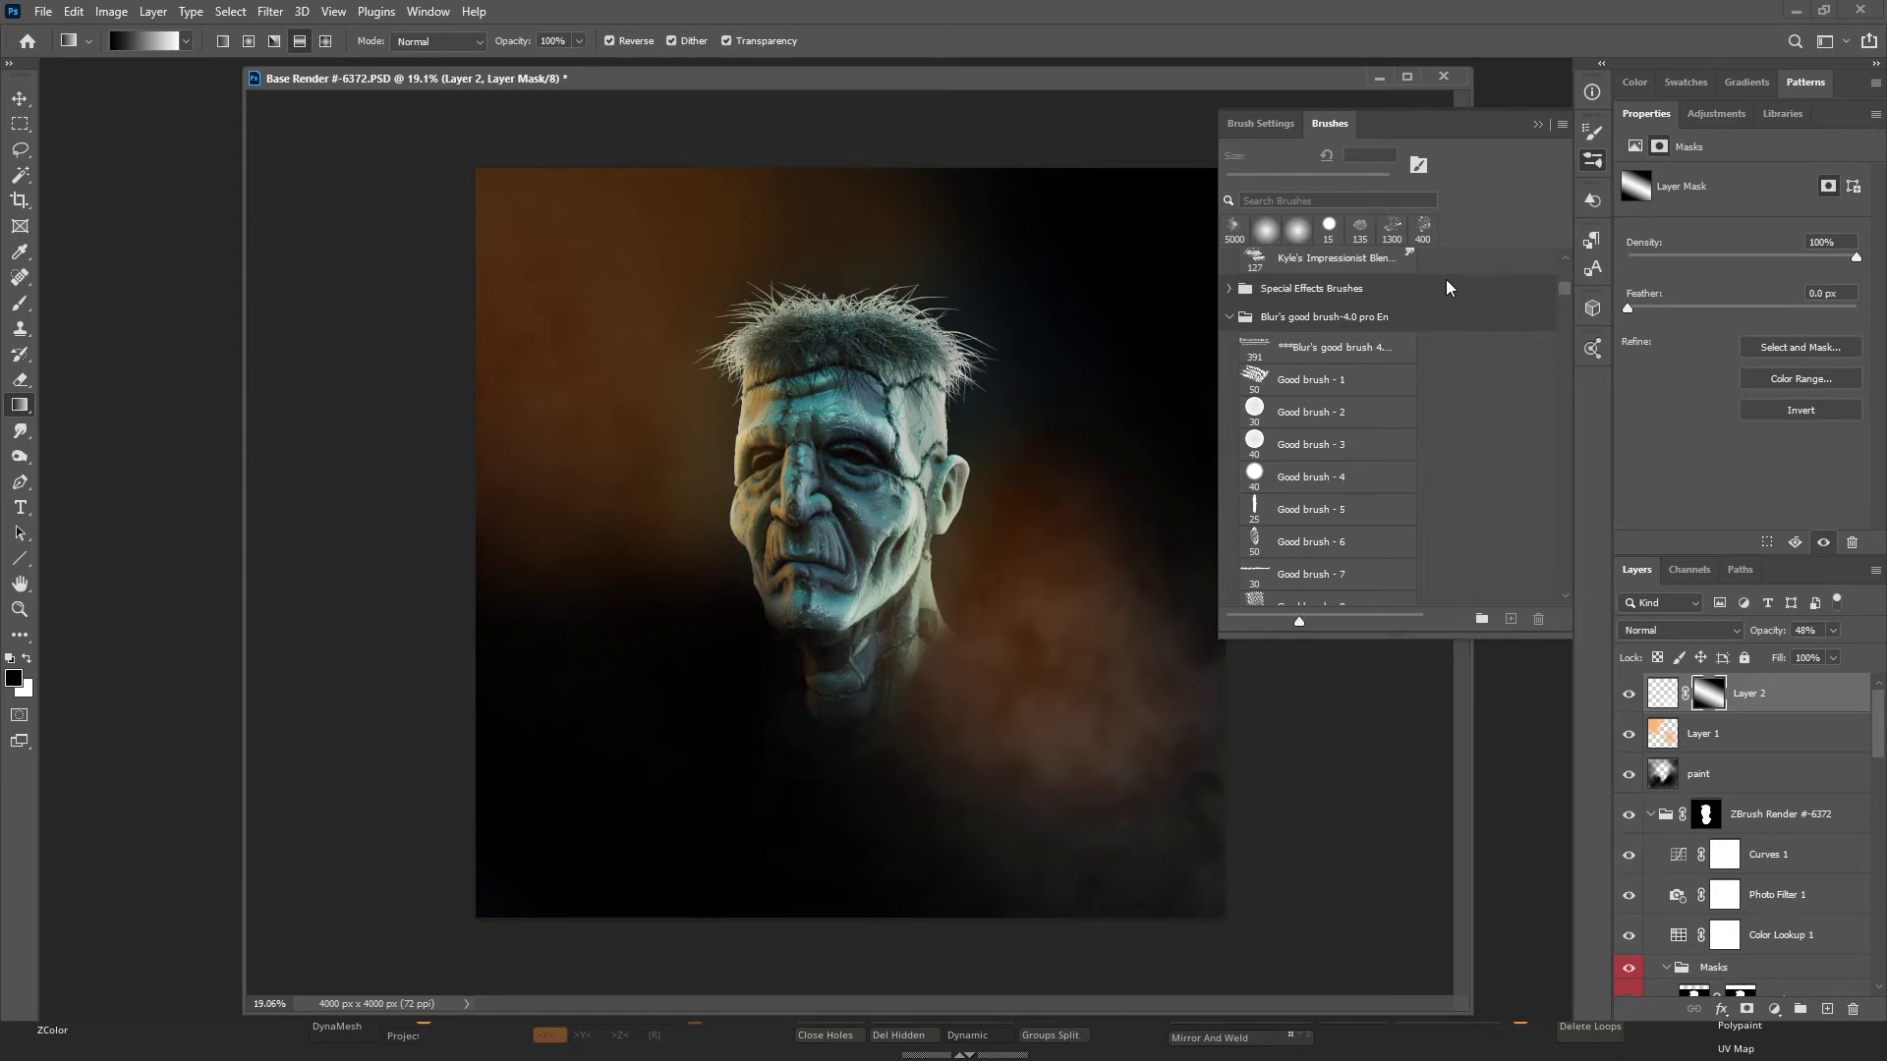
# Add a new layer directly above the paint layer and switch to a soft round brush.
pyautogui.click(1794, 774)
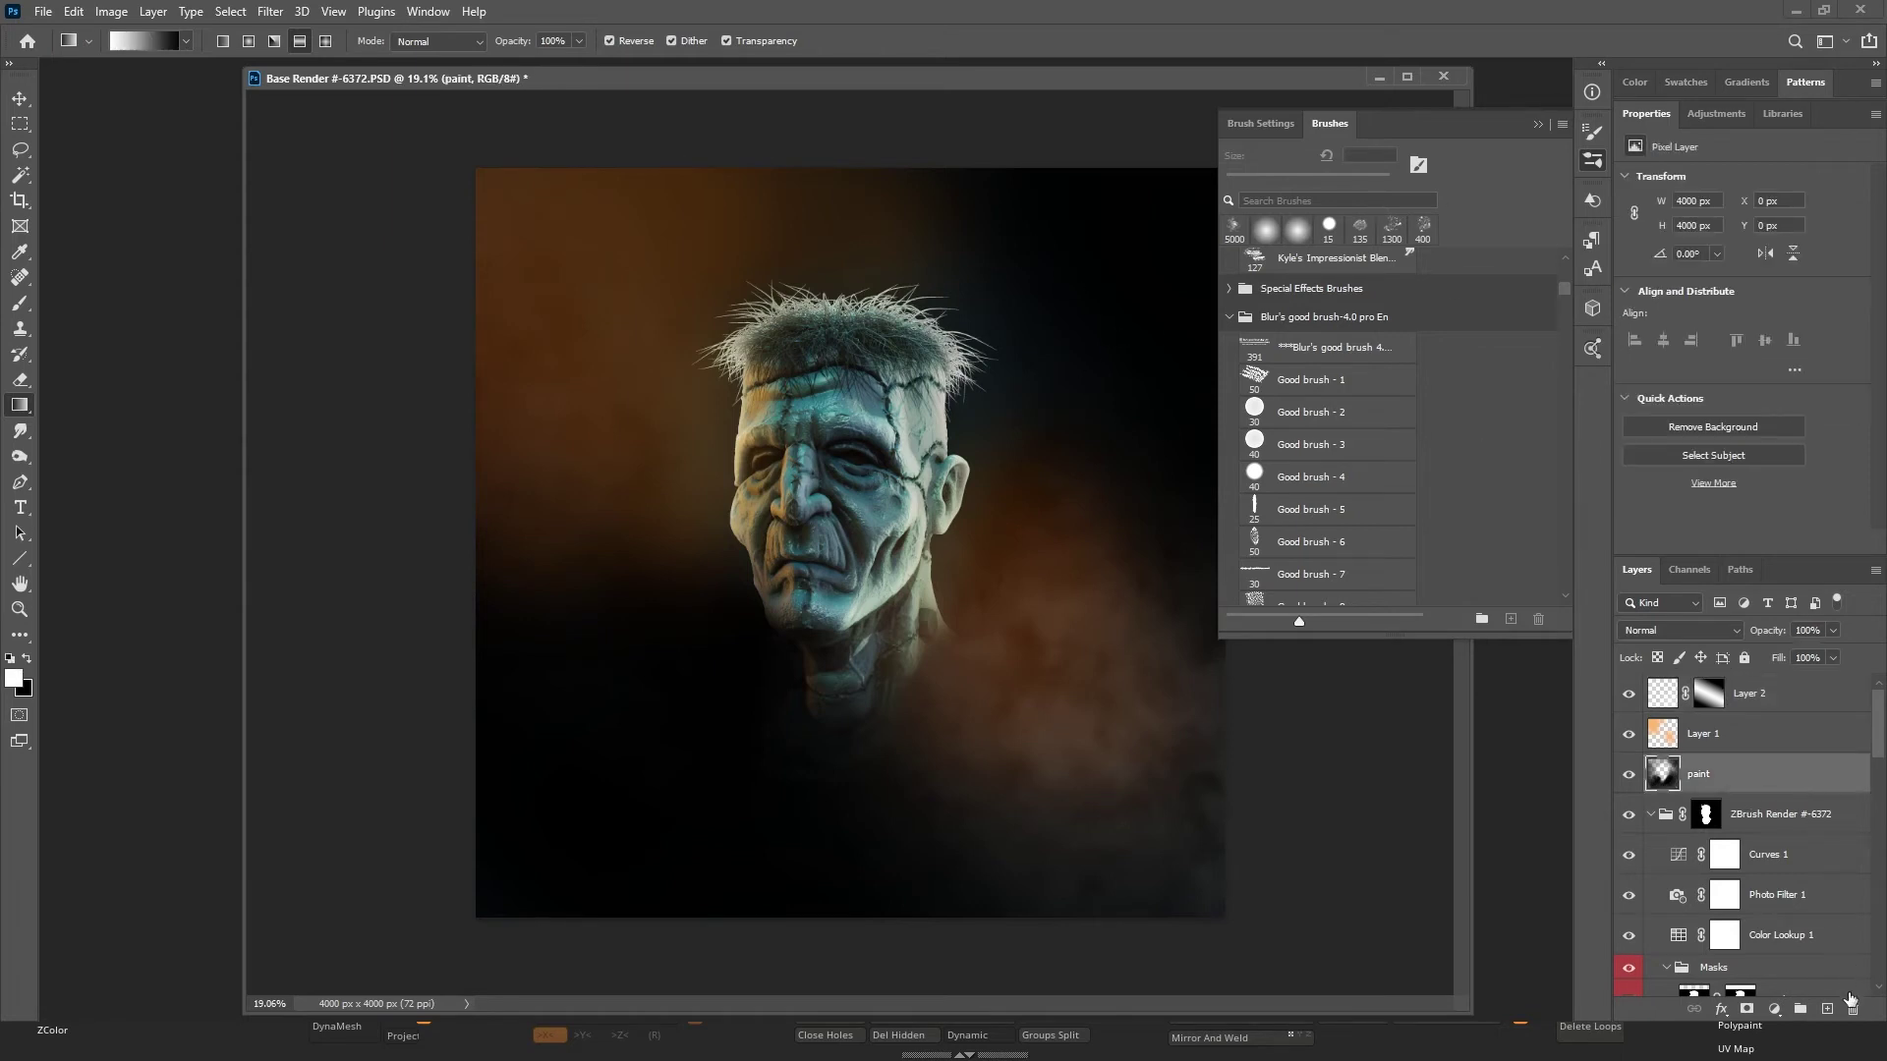
pyautogui.click(1825, 1009)
pyautogui.press('x')
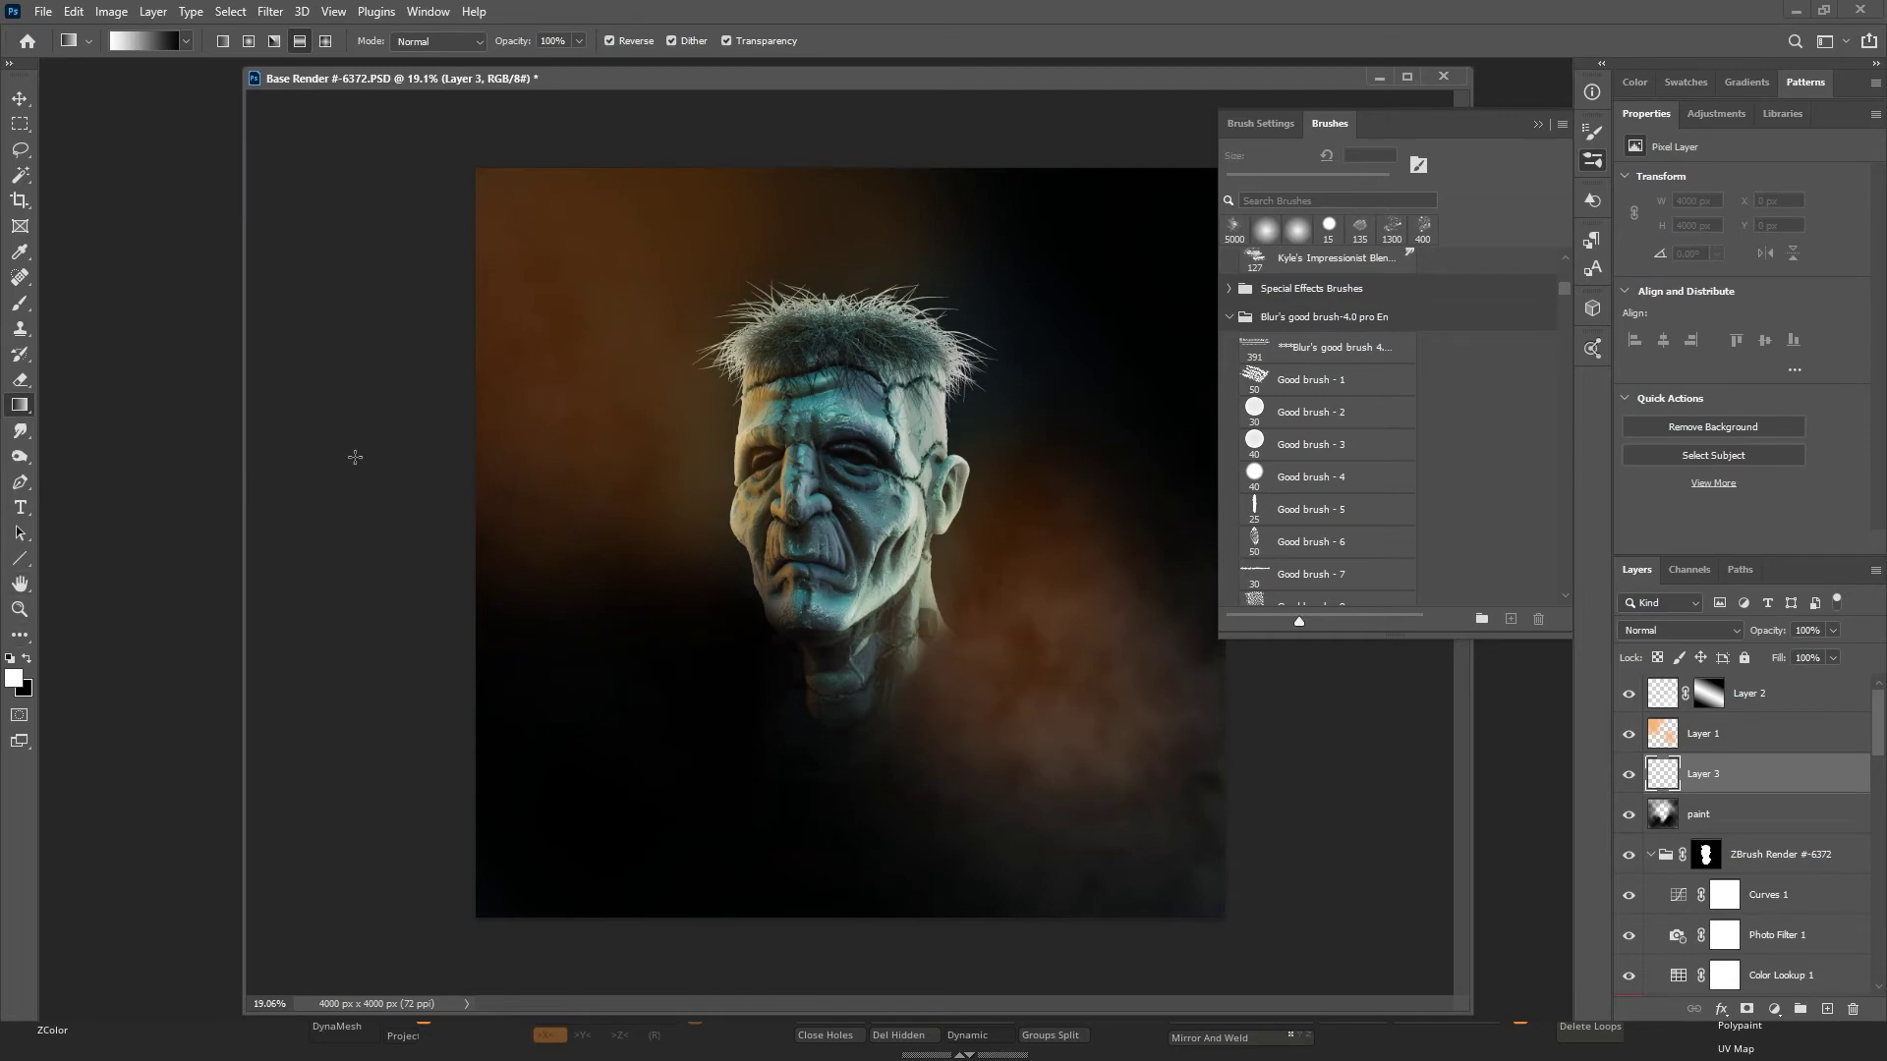
pyautogui.press('b')
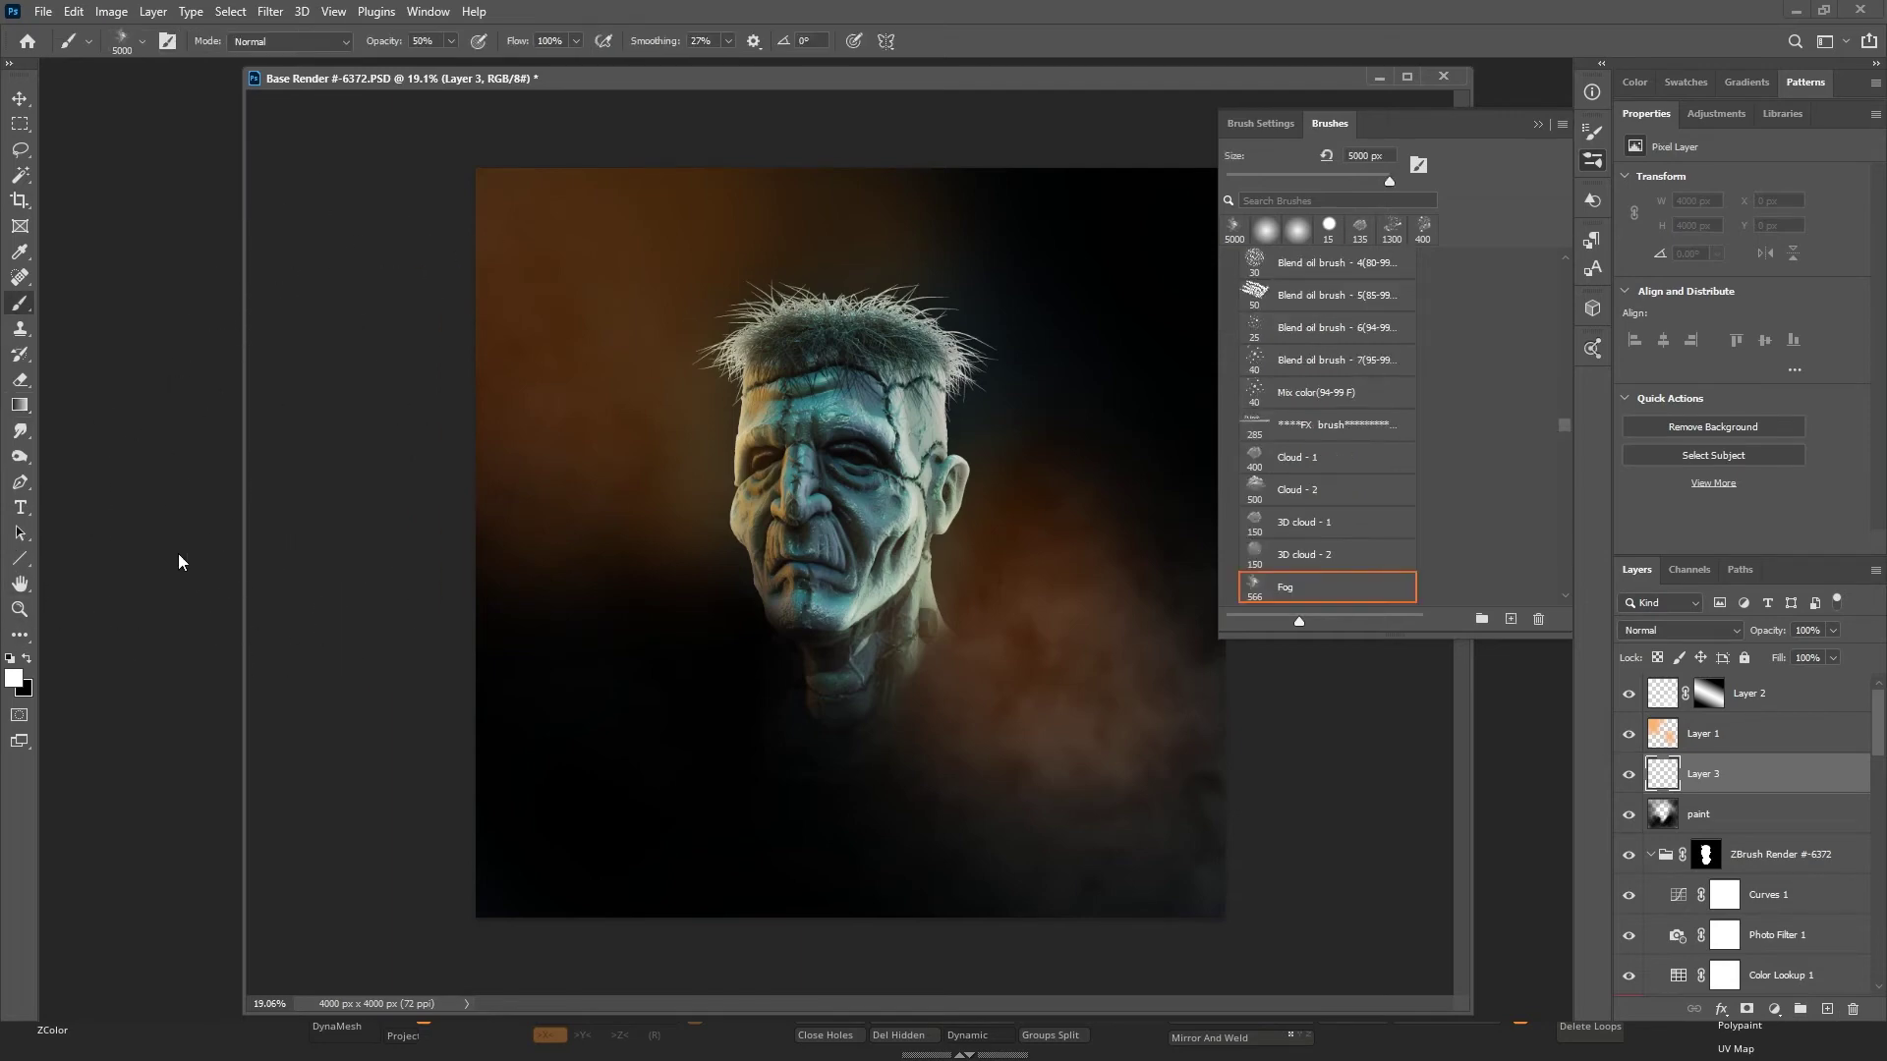
pyautogui.click(1289, 243)
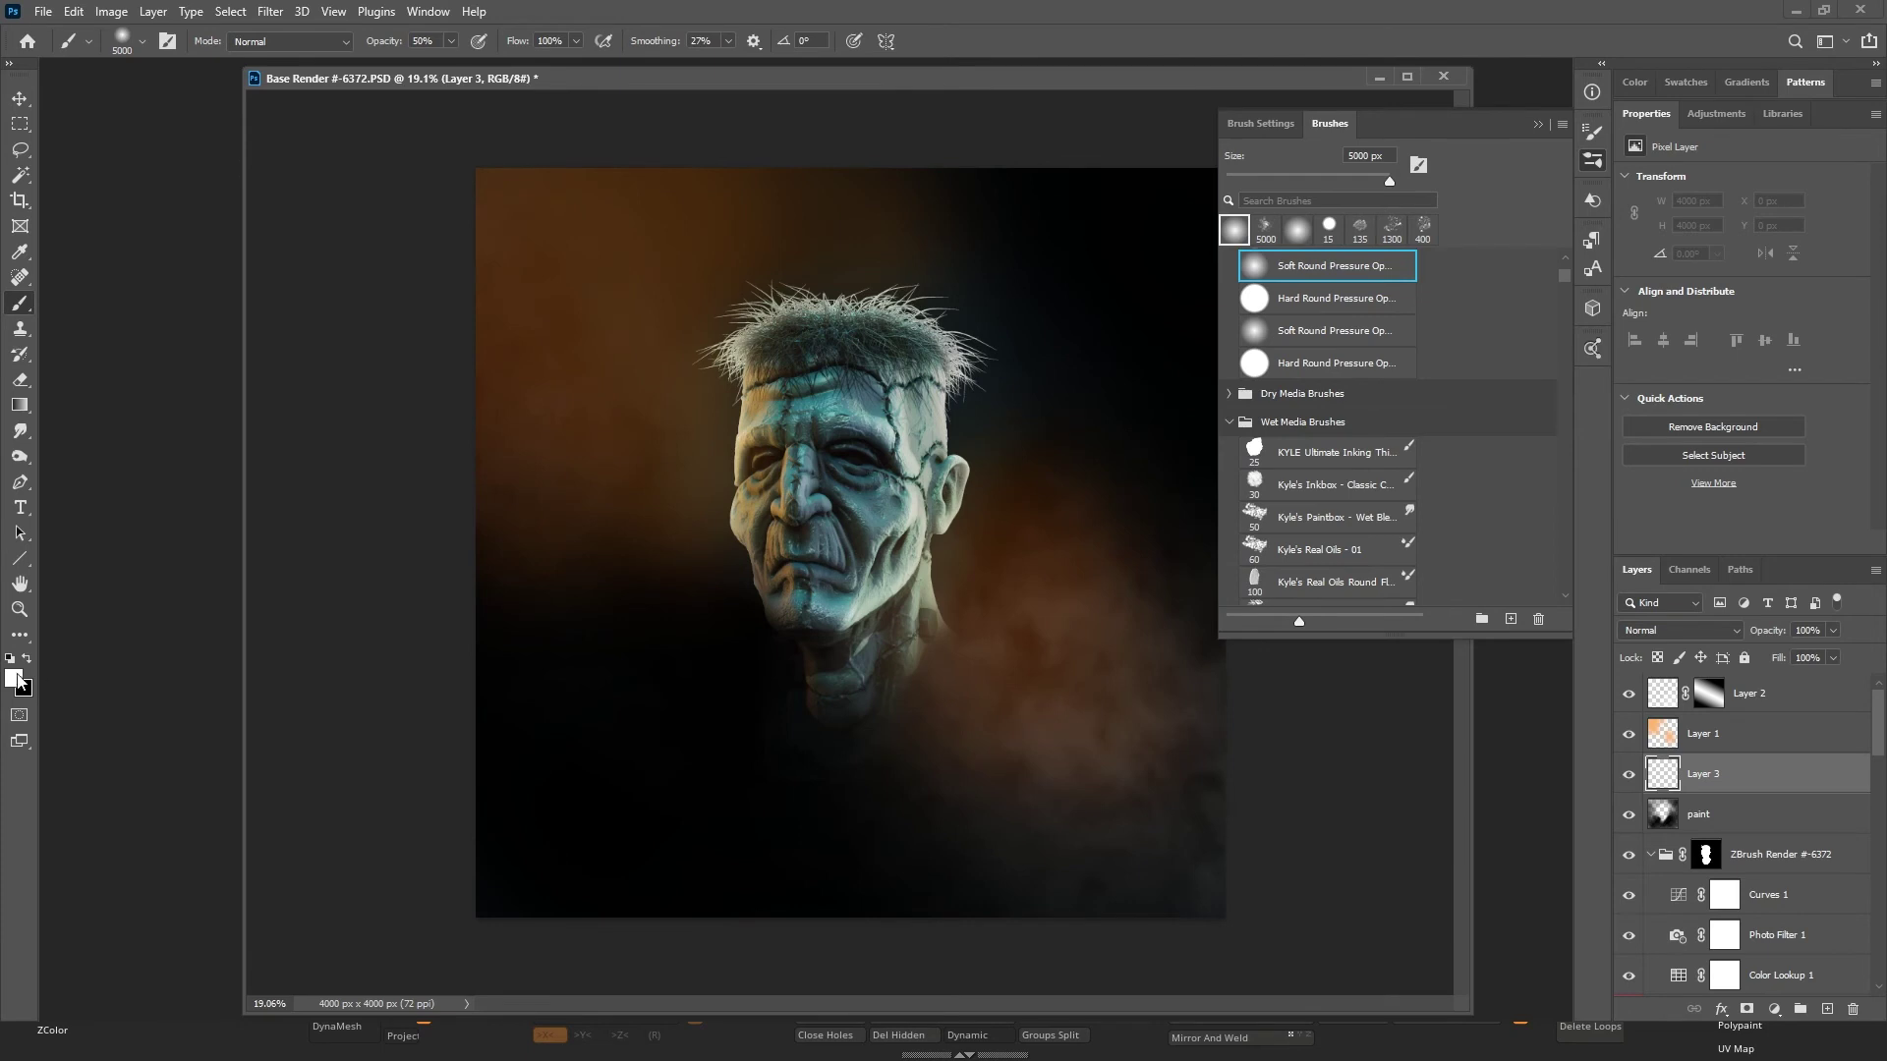
# Set the foreground color to a bright, saturated turquoise with hue 175.
pyautogui.click(15, 678)
pyautogui.moveTo(1577, 370); pyautogui.dragTo(1577, 361)
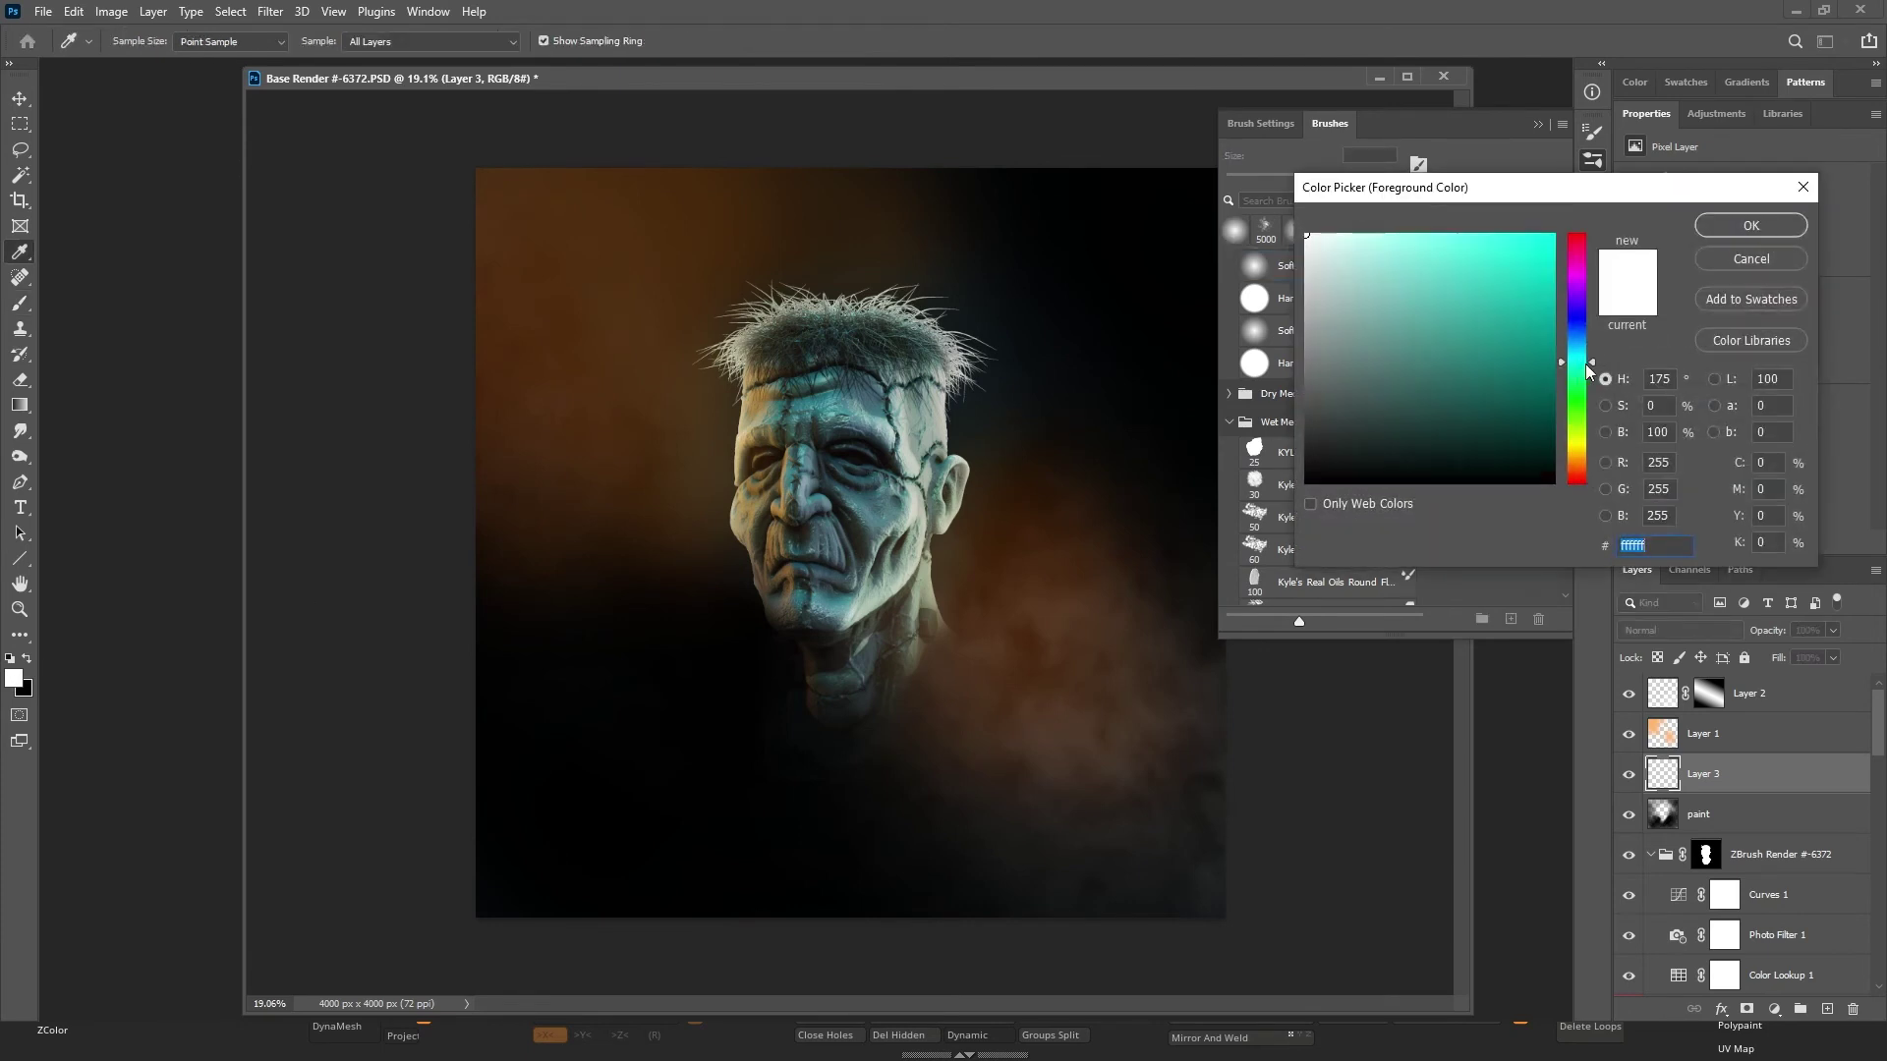
pyautogui.click(1523, 268)
pyautogui.click(1763, 236)
# Paint a turquoise glow over the background's upper right with a soft brush of about 4200 px, and undo the extra dab.
pyautogui.press('b')
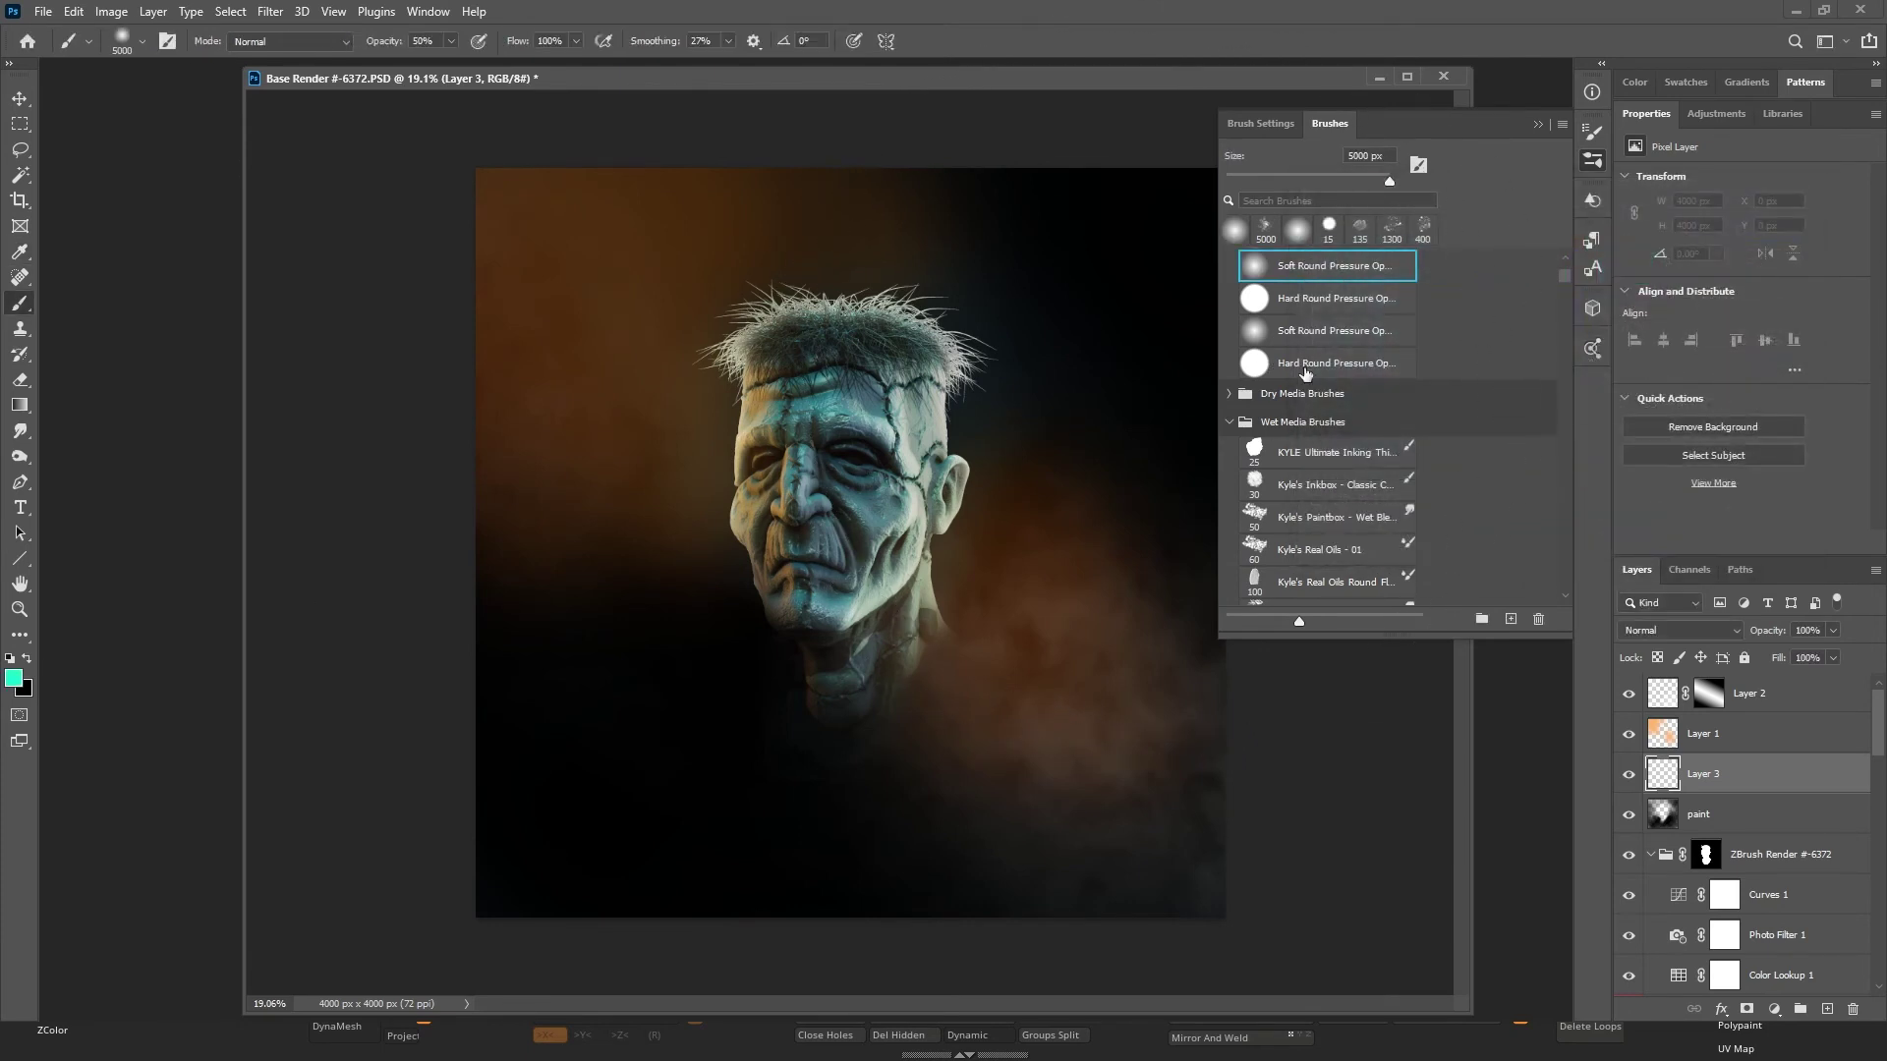
pyautogui.press('[')
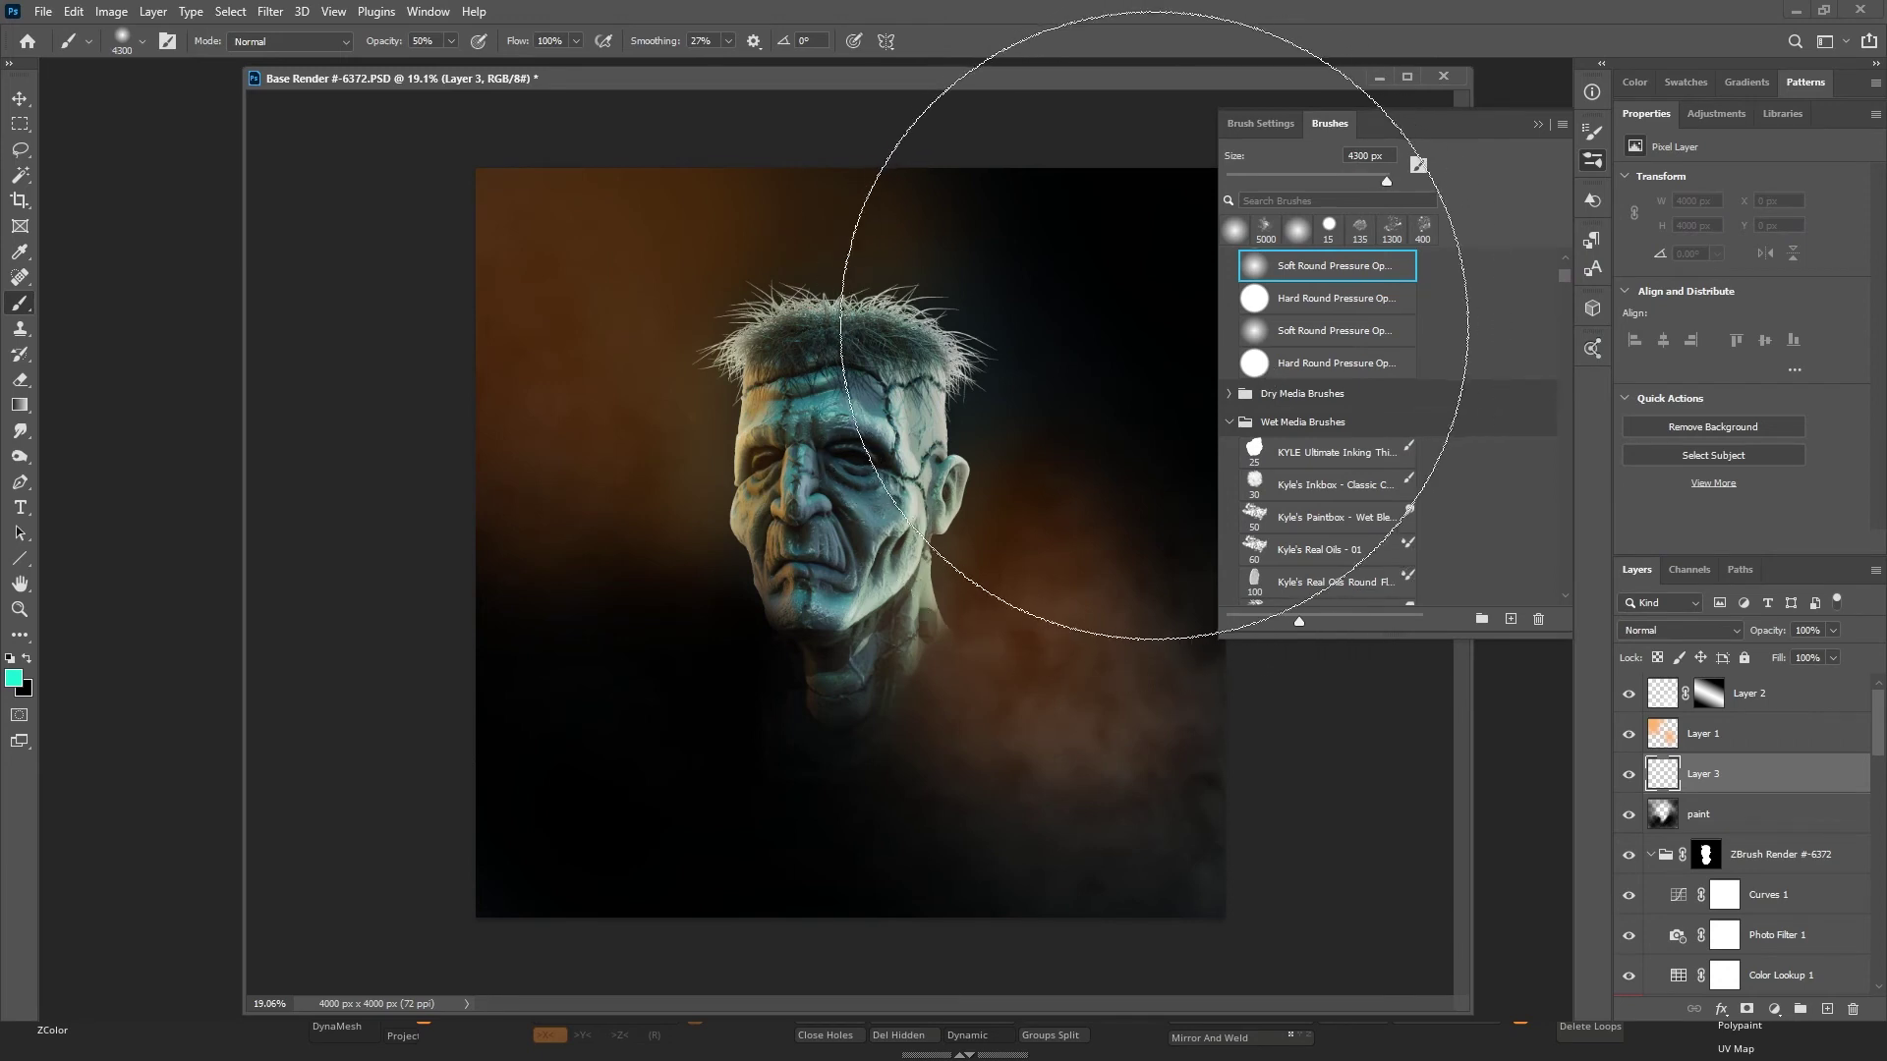
pyautogui.moveTo(1104, 337); pyautogui.dragTo(1108, 373)
pyautogui.click(1244, 494)
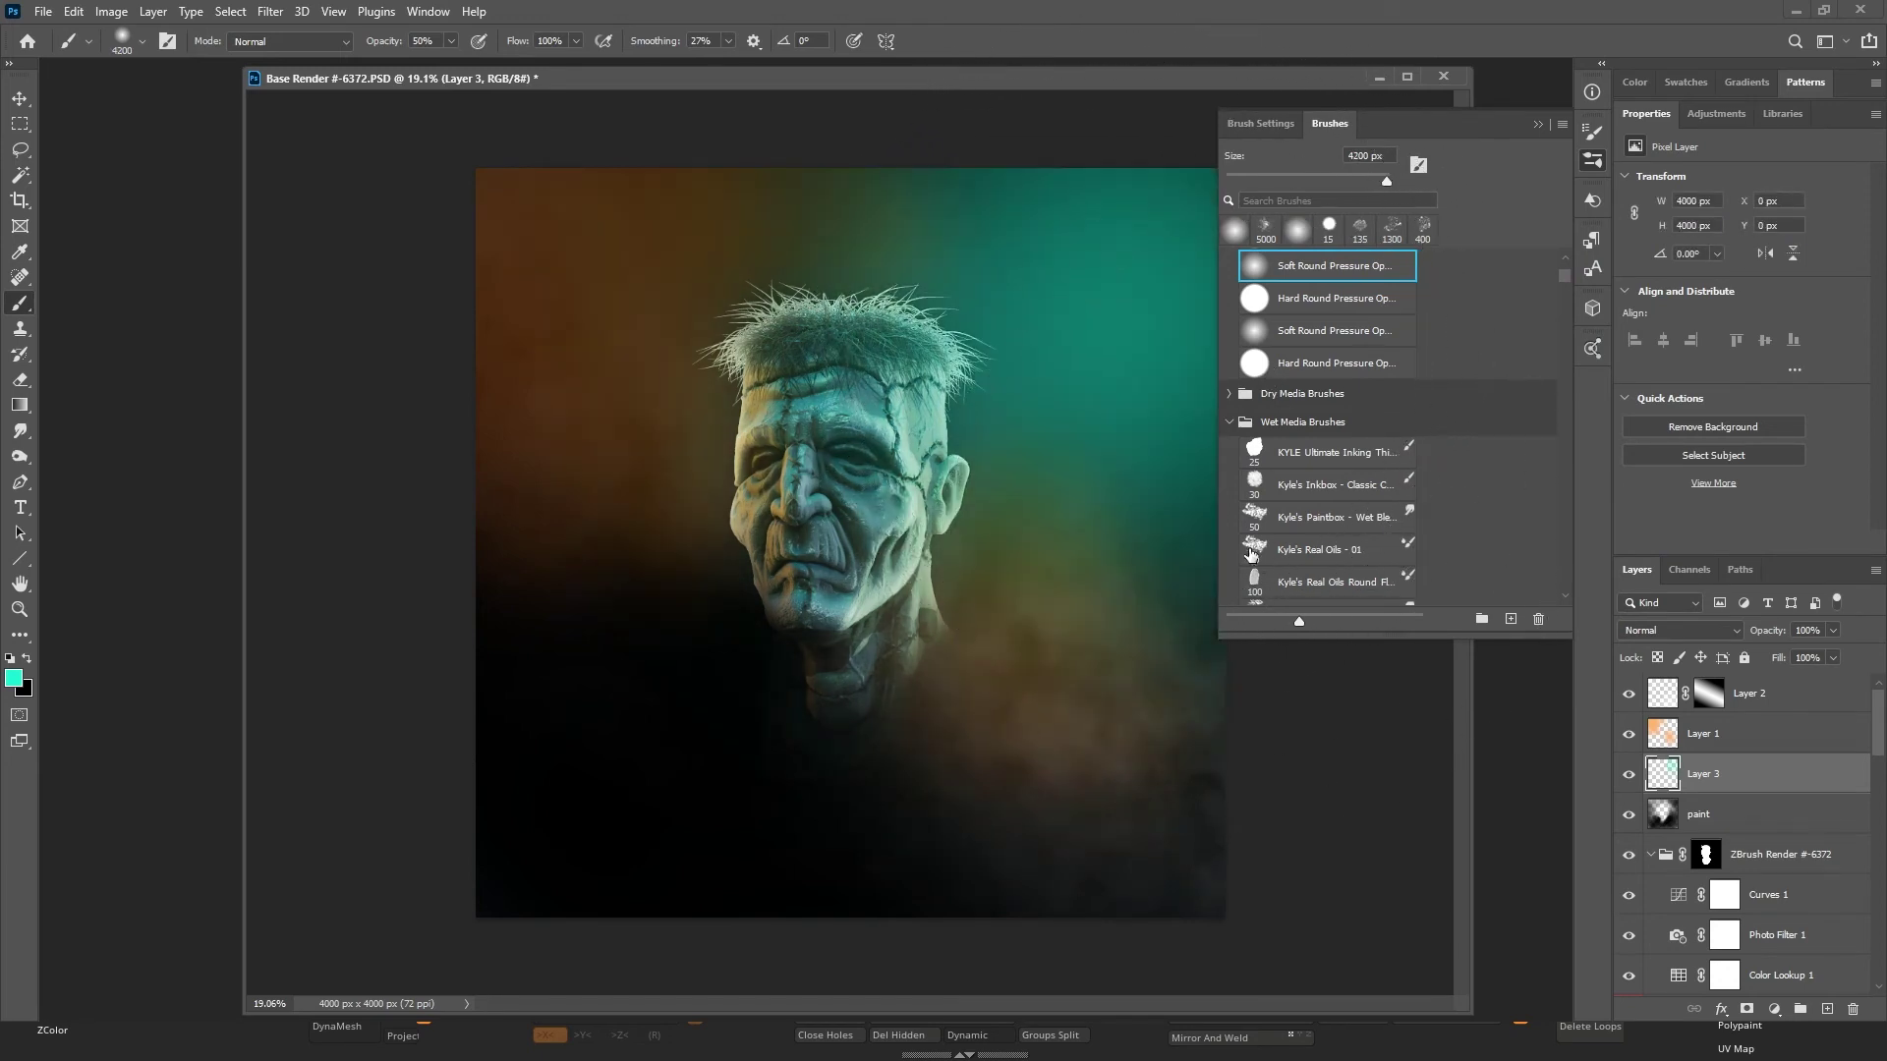
pyautogui.hotkey('ctrl', 'z')
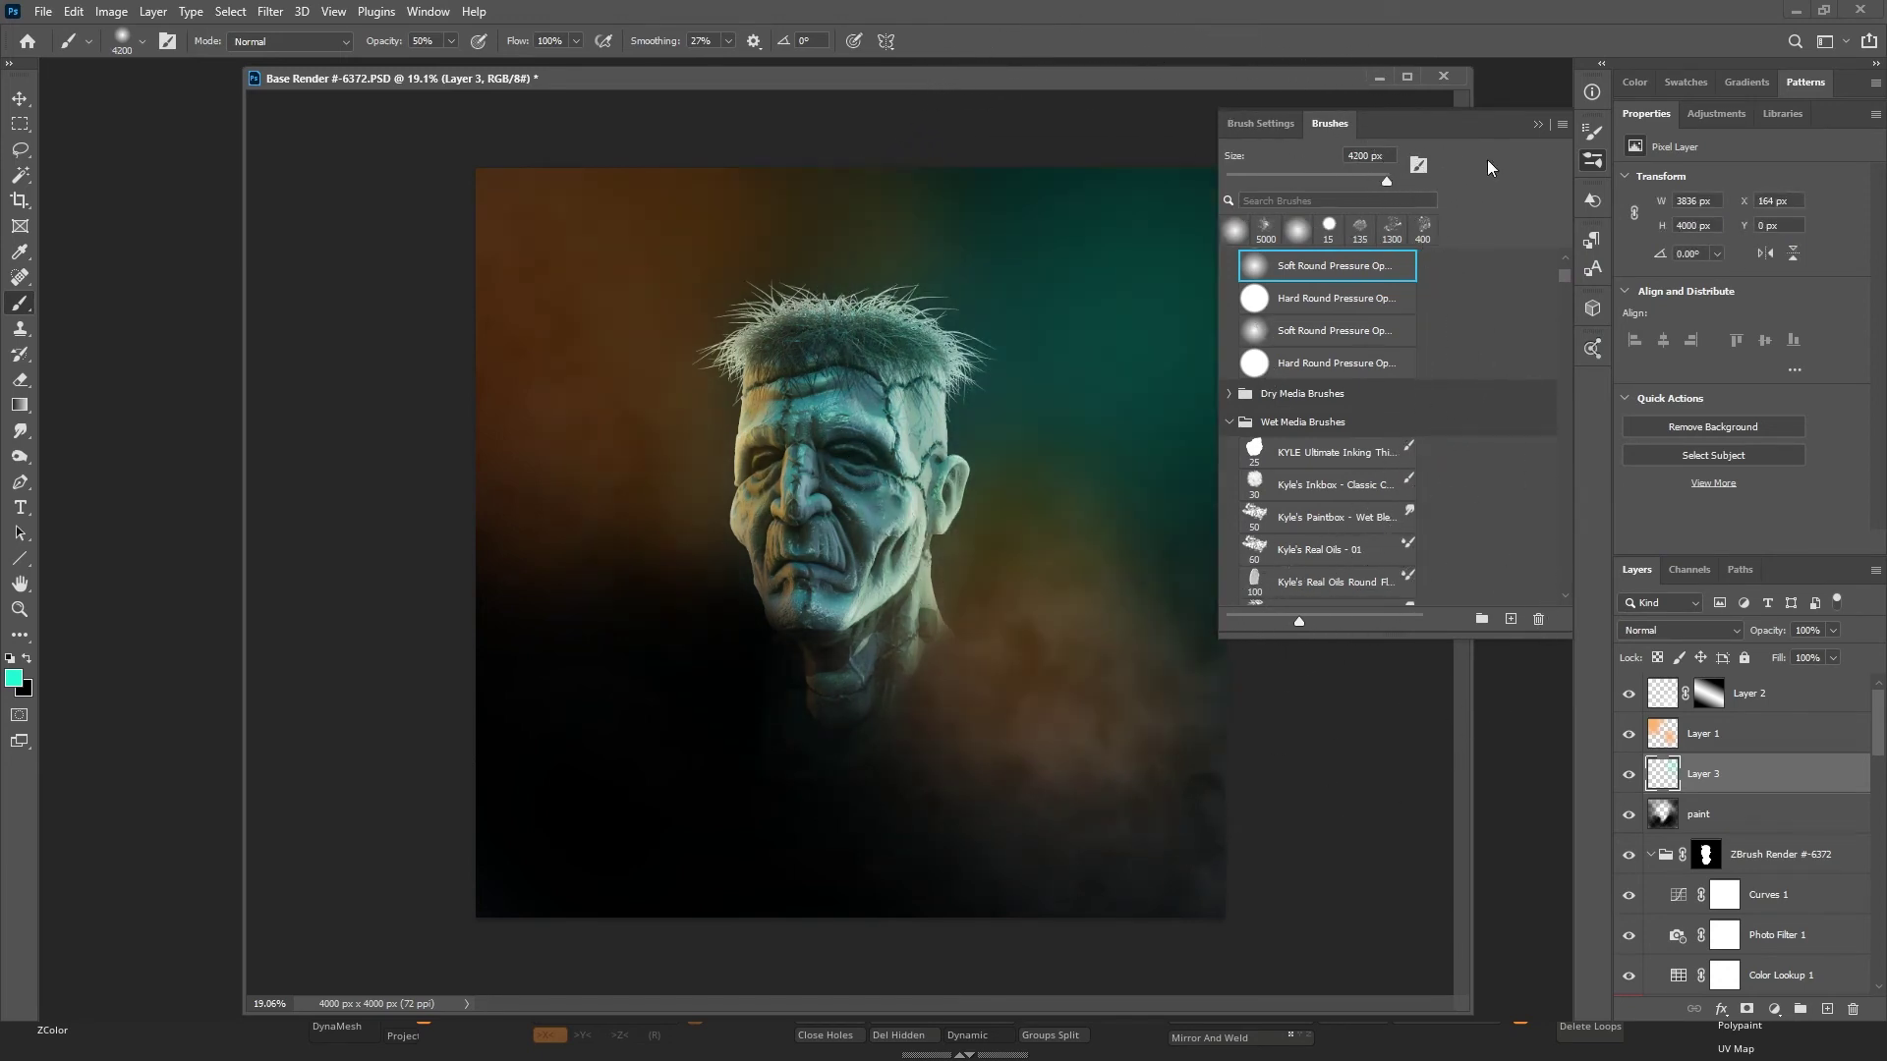
# Try a turquoise stroke over the background's upper right with the soft brush reduced to 1900 px, and undo it.
pyautogui.click(1539, 126)
pyautogui.press('[')
pyautogui.press('[')
pyautogui.press('[')
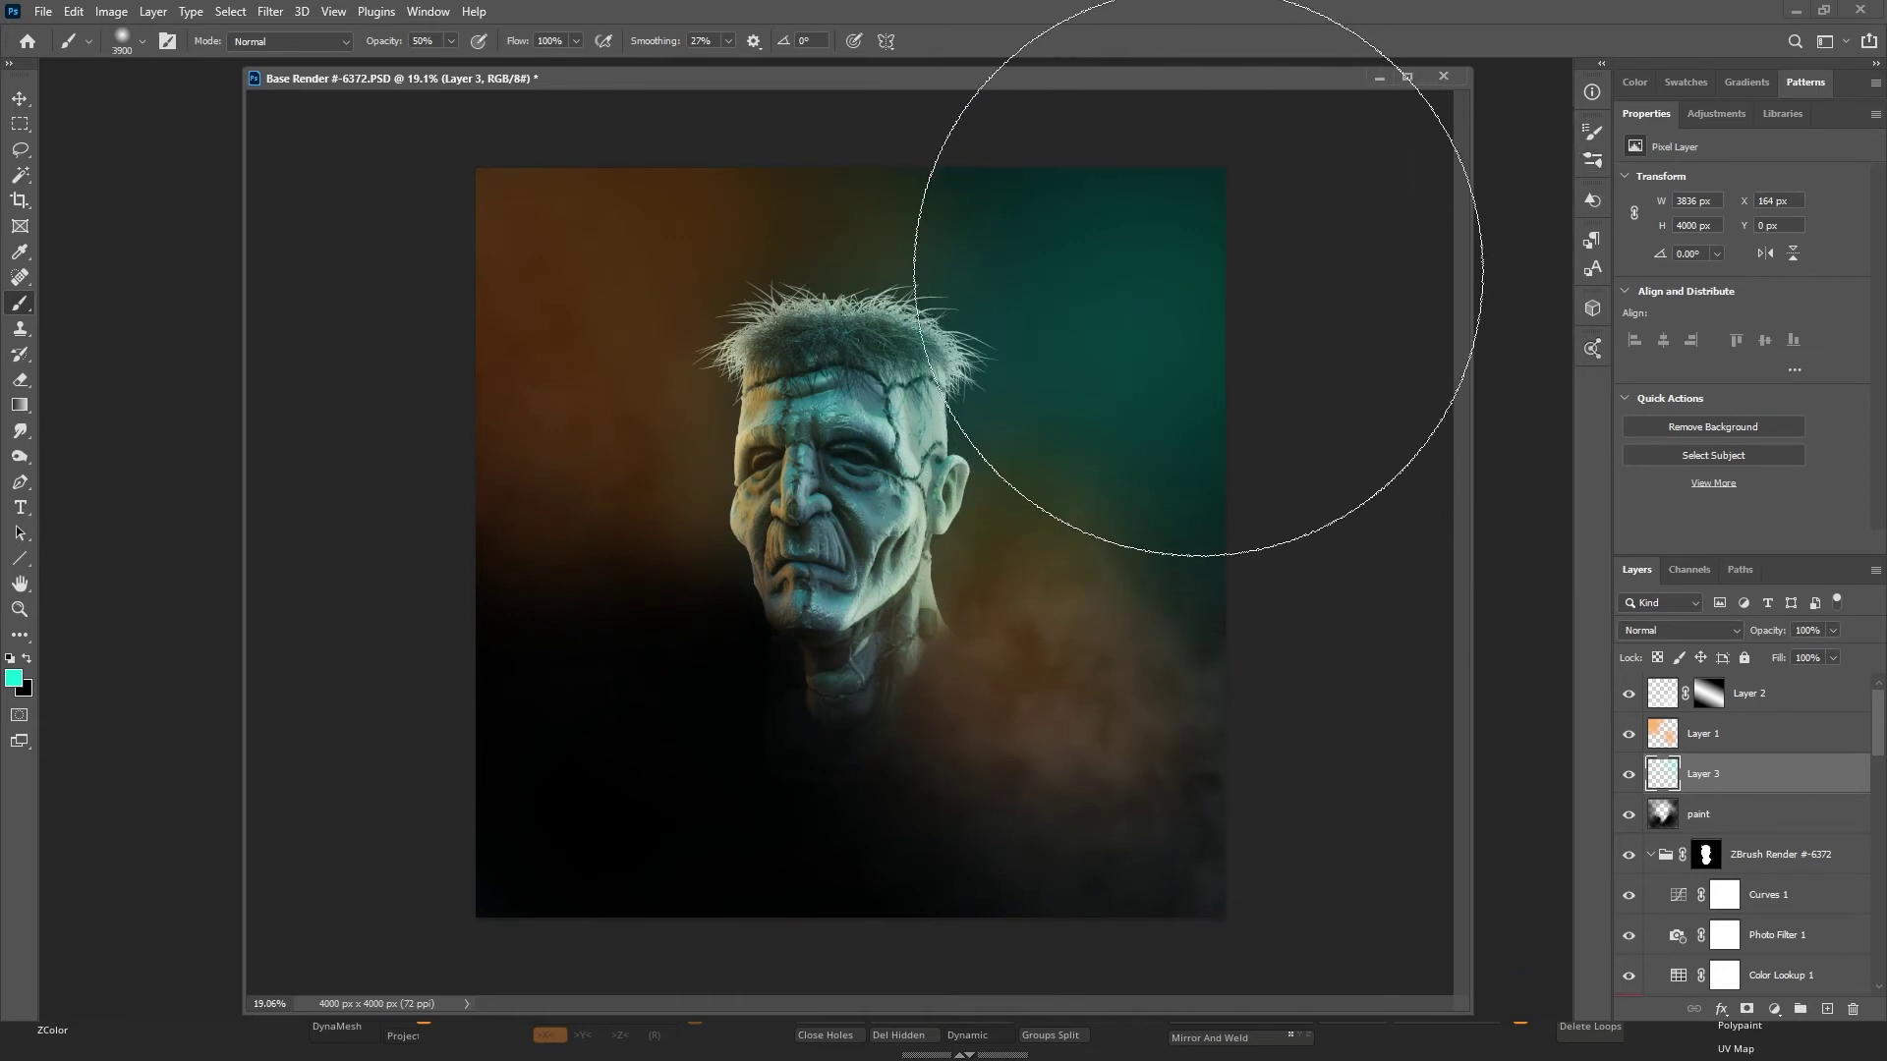
pyautogui.press('[')
pyautogui.press('[')
pyautogui.press('[')
pyautogui.press('[')
pyautogui.press('[')
pyautogui.press('[')
pyautogui.press('[')
pyautogui.press('[')
pyautogui.press('[')
pyautogui.press('[')
pyautogui.press('[')
pyautogui.press('[')
pyautogui.press('[')
pyautogui.press('[')
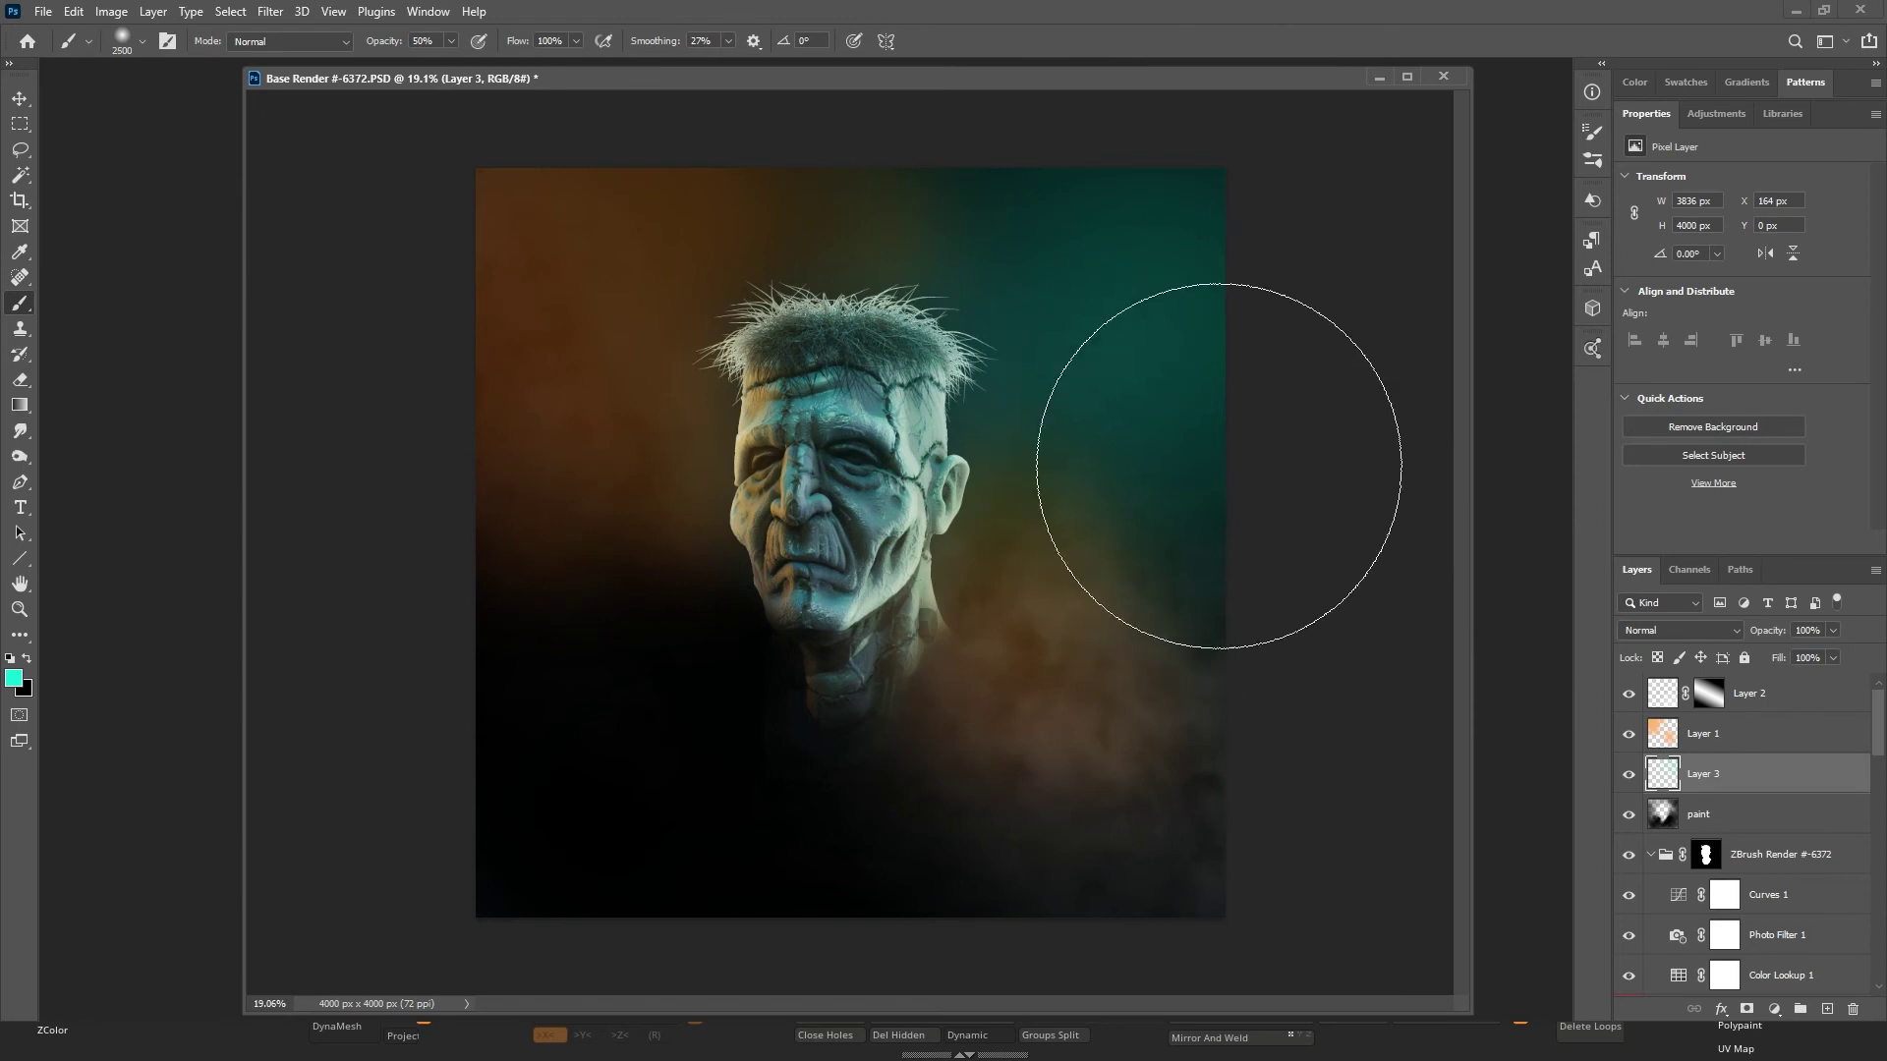
pyautogui.press('[')
pyautogui.press('[')
pyautogui.press('[')
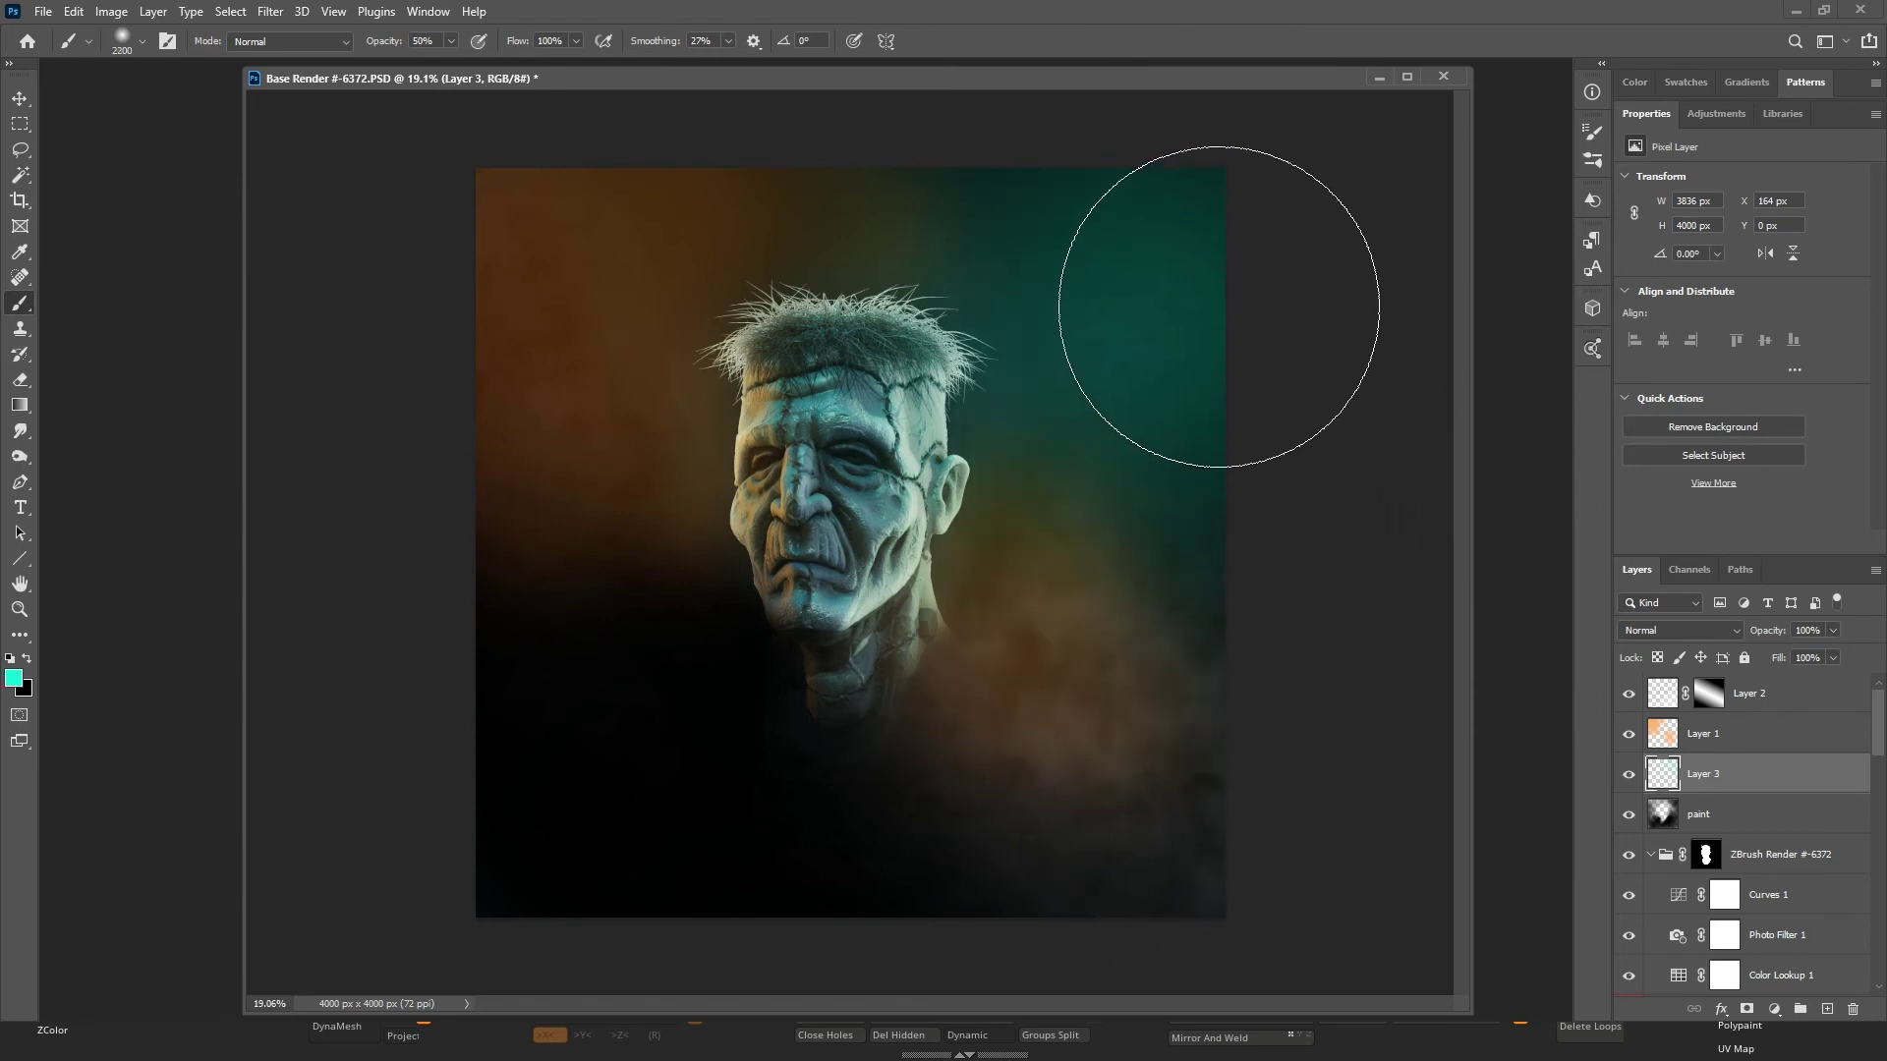
pyautogui.press('[')
pyautogui.press('[')
pyautogui.press('[')
pyautogui.moveTo(1103, 245); pyautogui.dragTo(1103, 443)
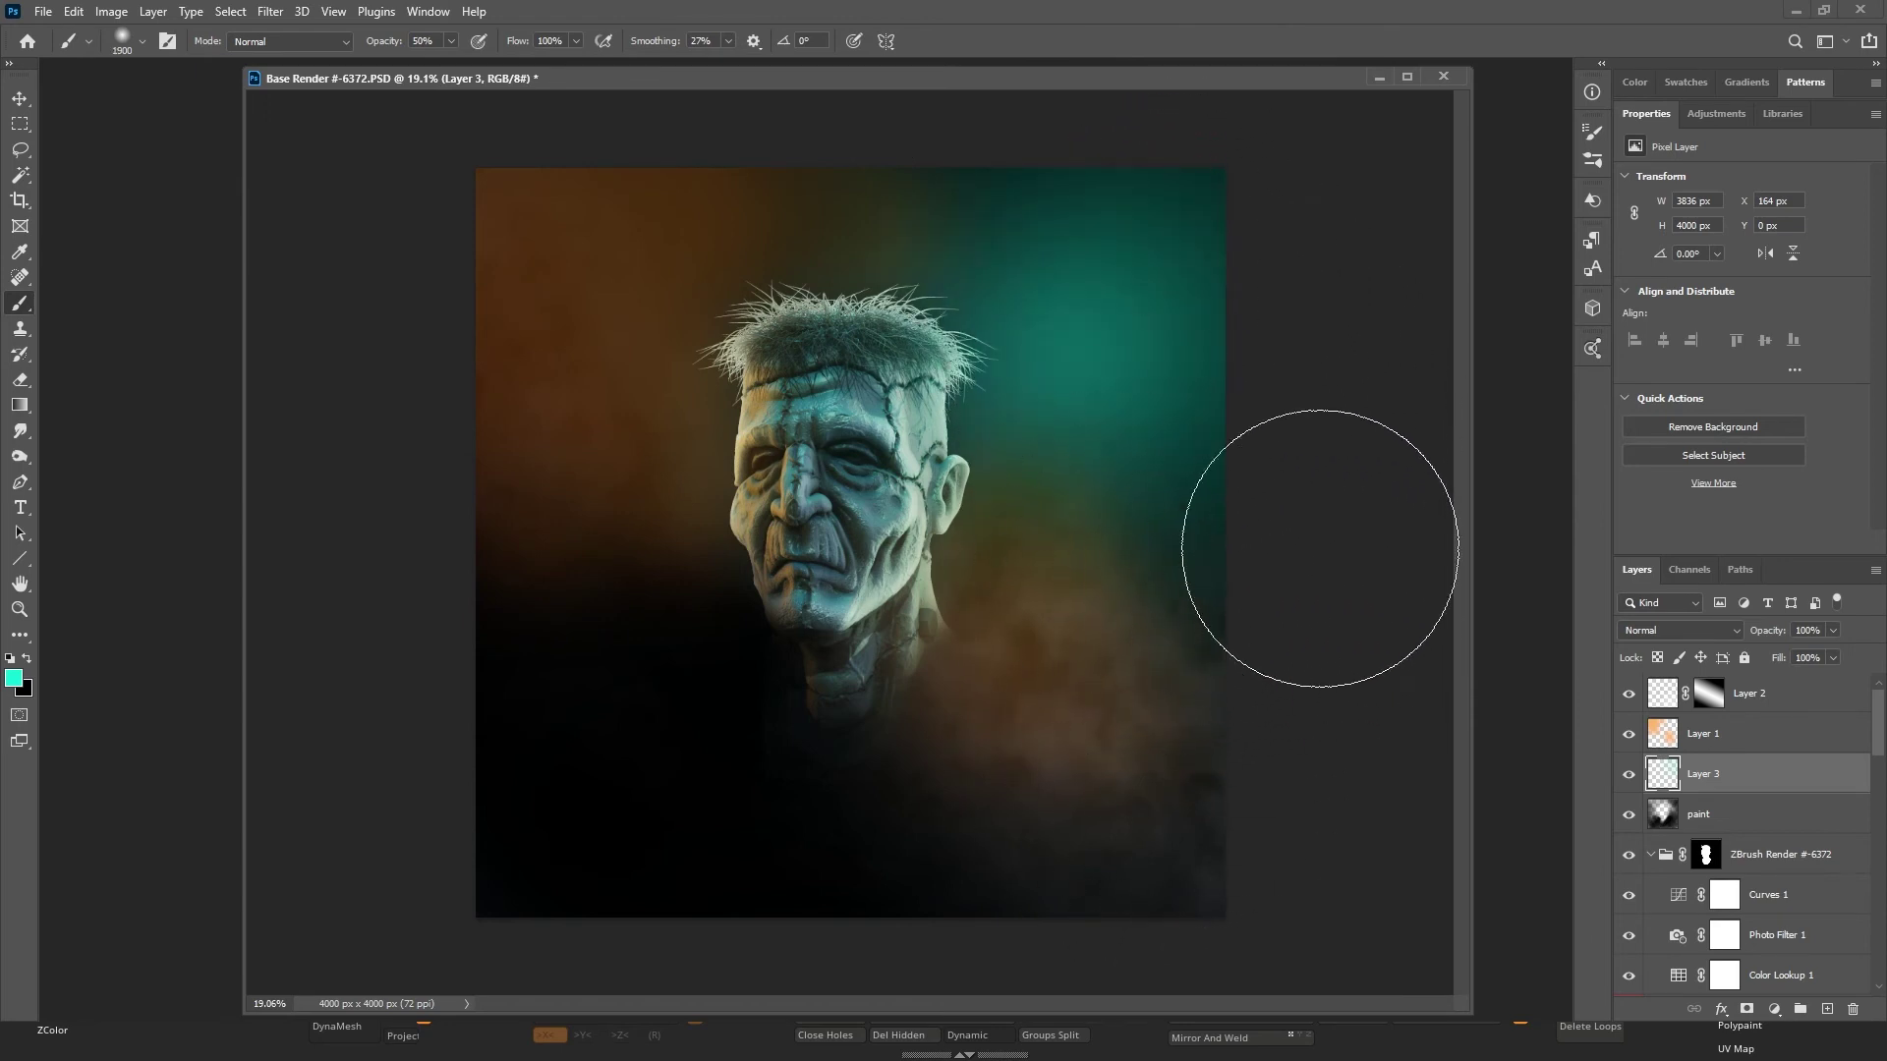
pyautogui.hotkey('ctrl', 'z')
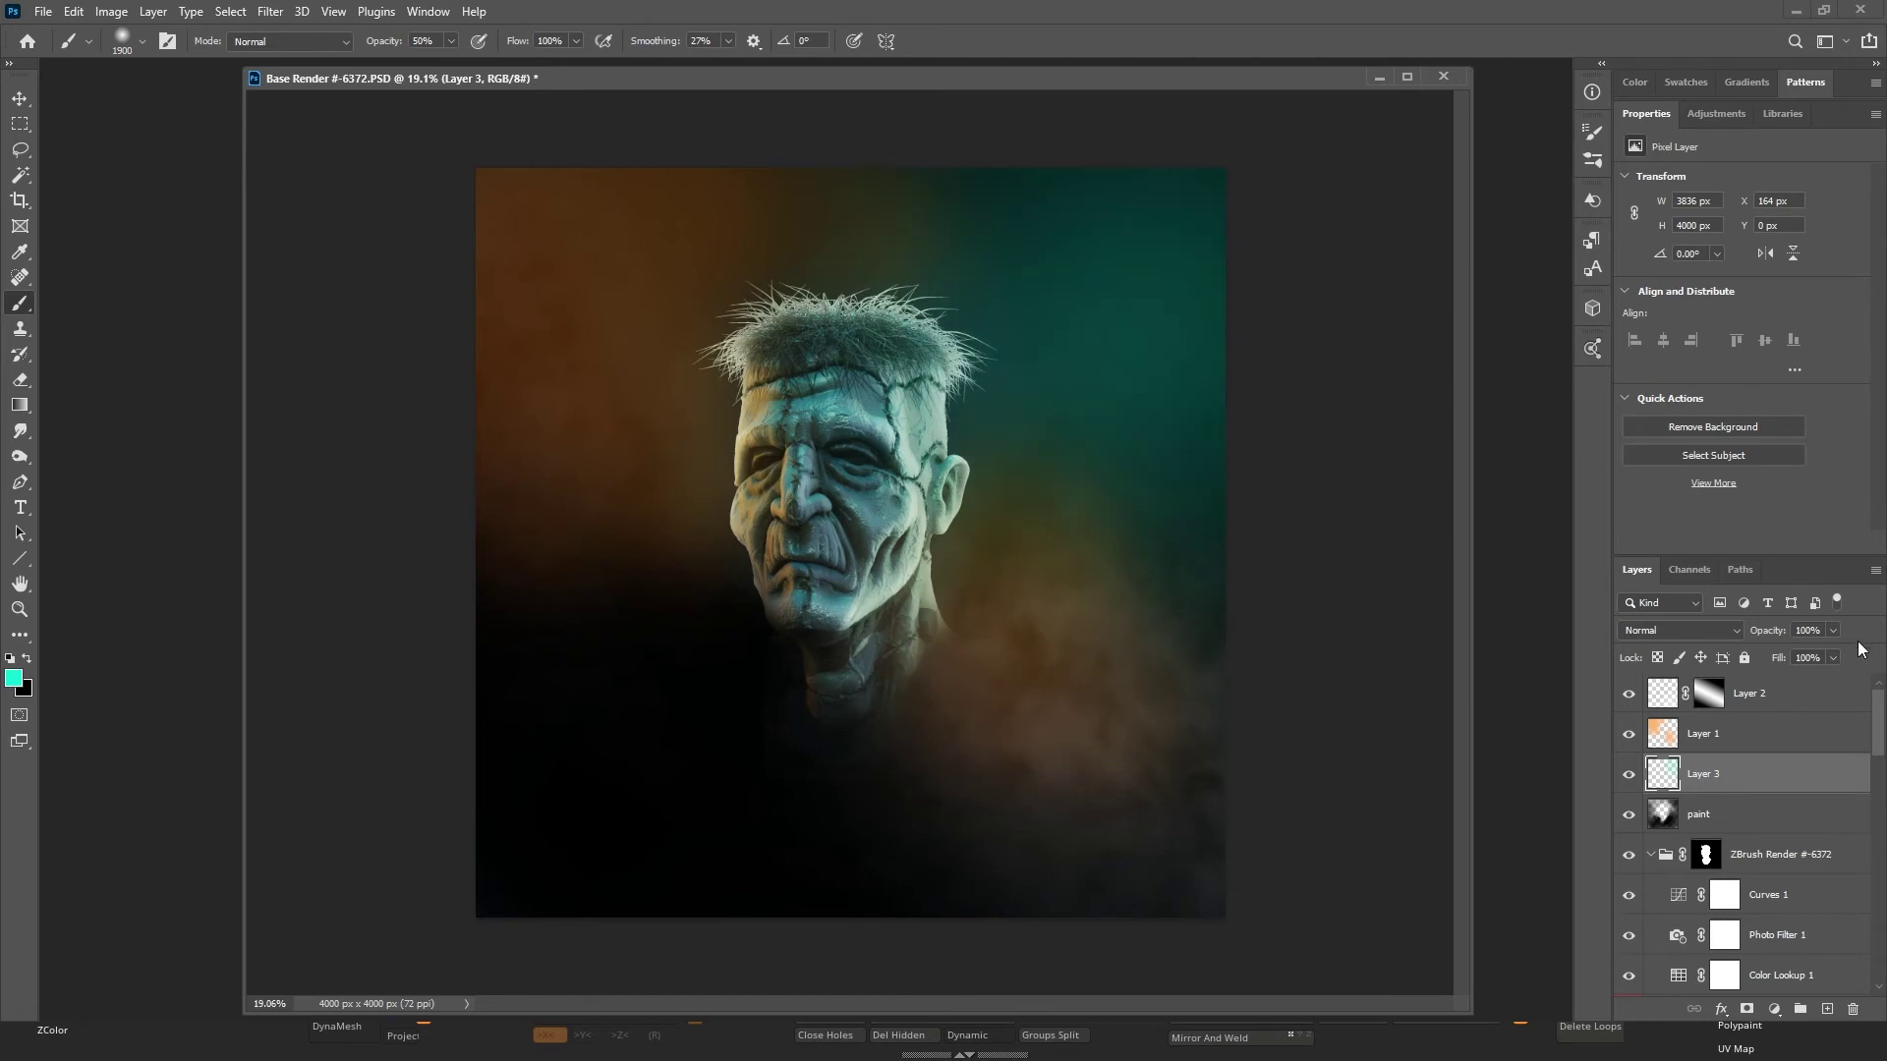
# Lower the opacity of the turquoise glow layer to 85%.
pyautogui.moveTo(1820, 653)
pyautogui.mouseDown()
pyautogui.moveTo(1795, 652)
pyautogui.moveTo(1814, 658)
pyautogui.mouseUp()
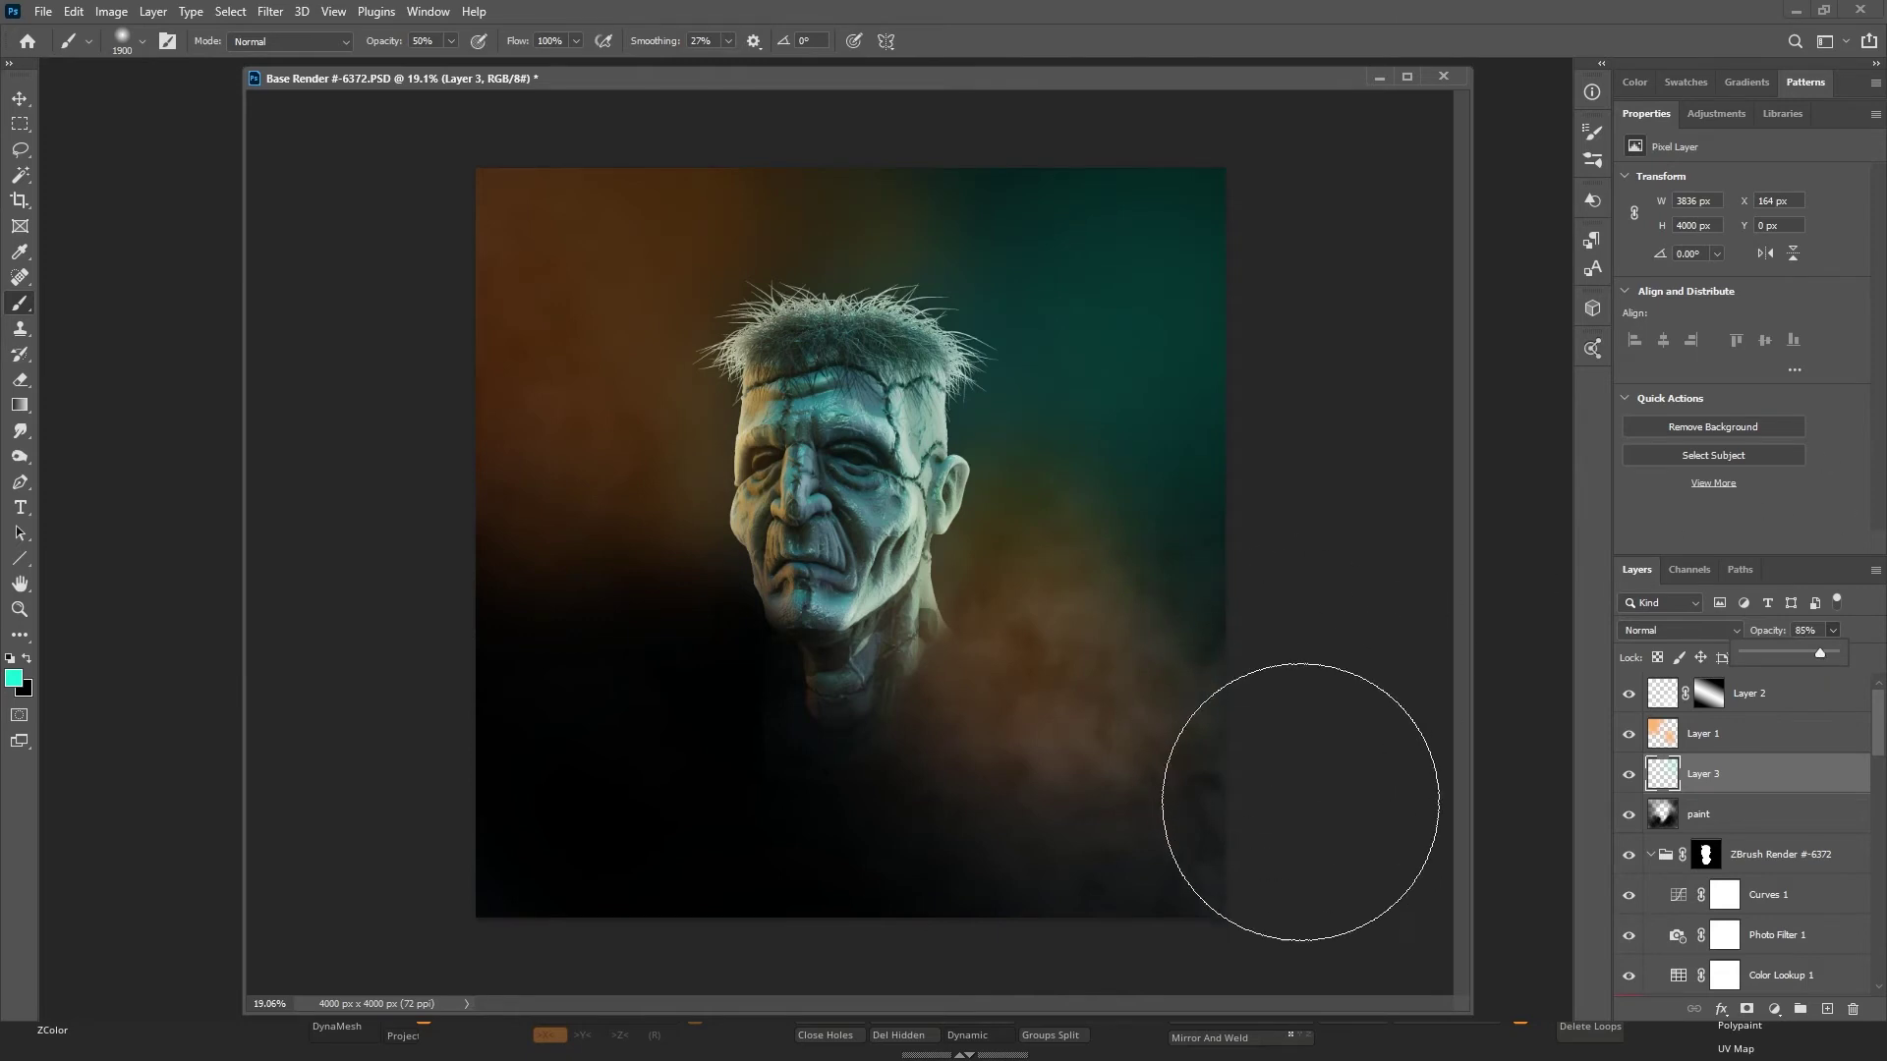
# Try turquoise dabs down the background's left side with the layer opacity reduced to about 49%, and undo them all.
pyautogui.click(569, 604)
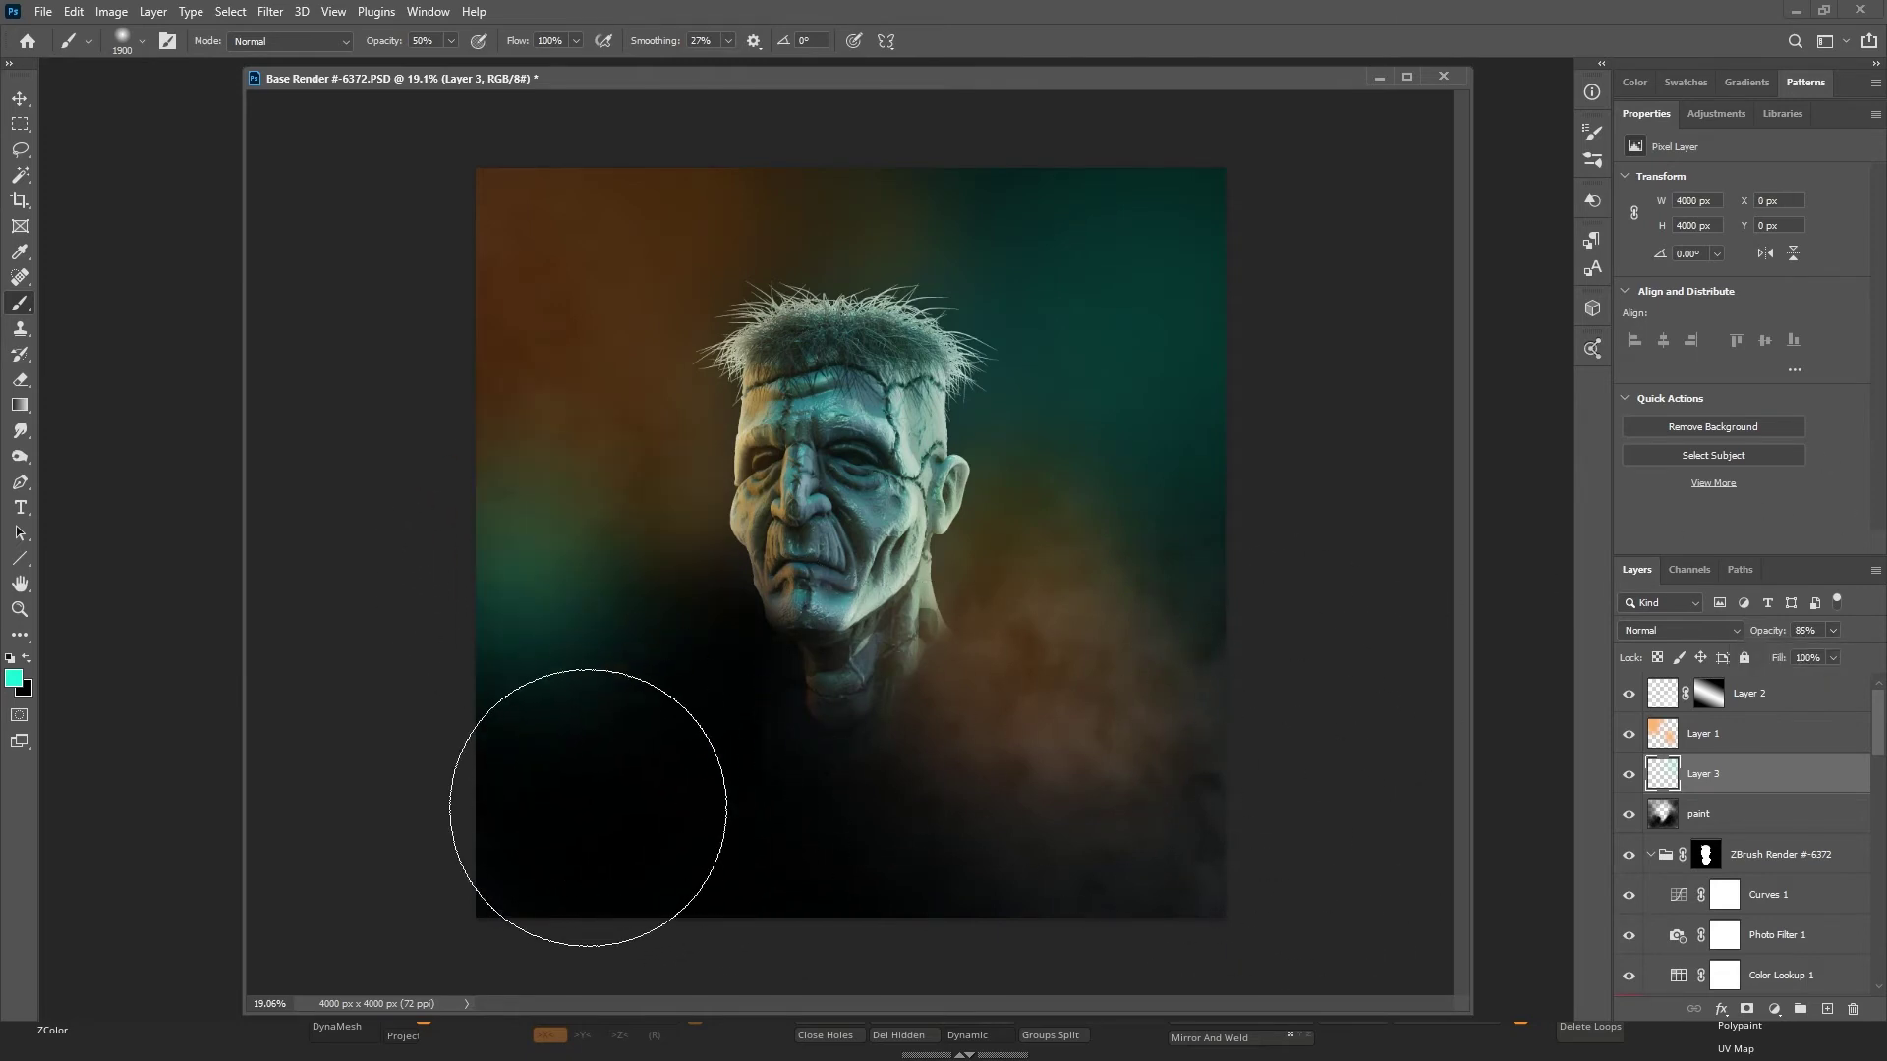
pyautogui.click(514, 781)
pyautogui.click(531, 761)
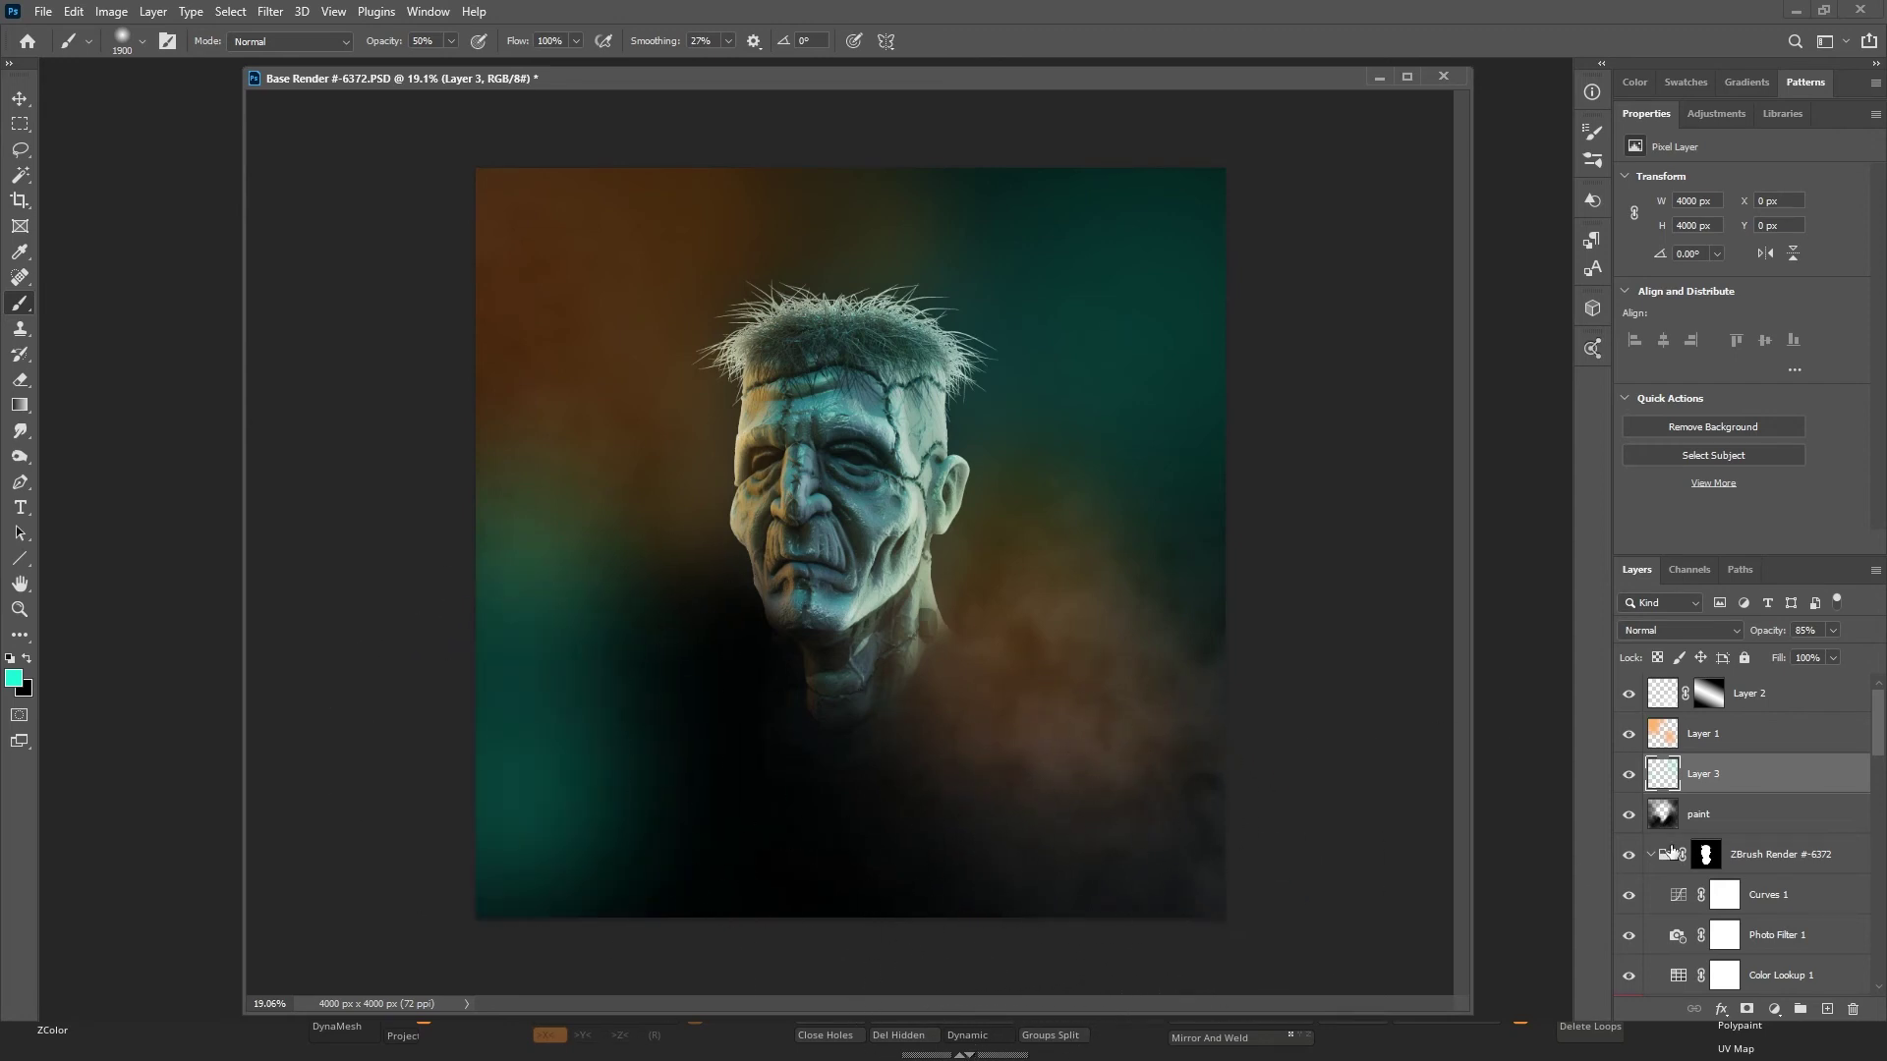
pyautogui.click(1832, 630)
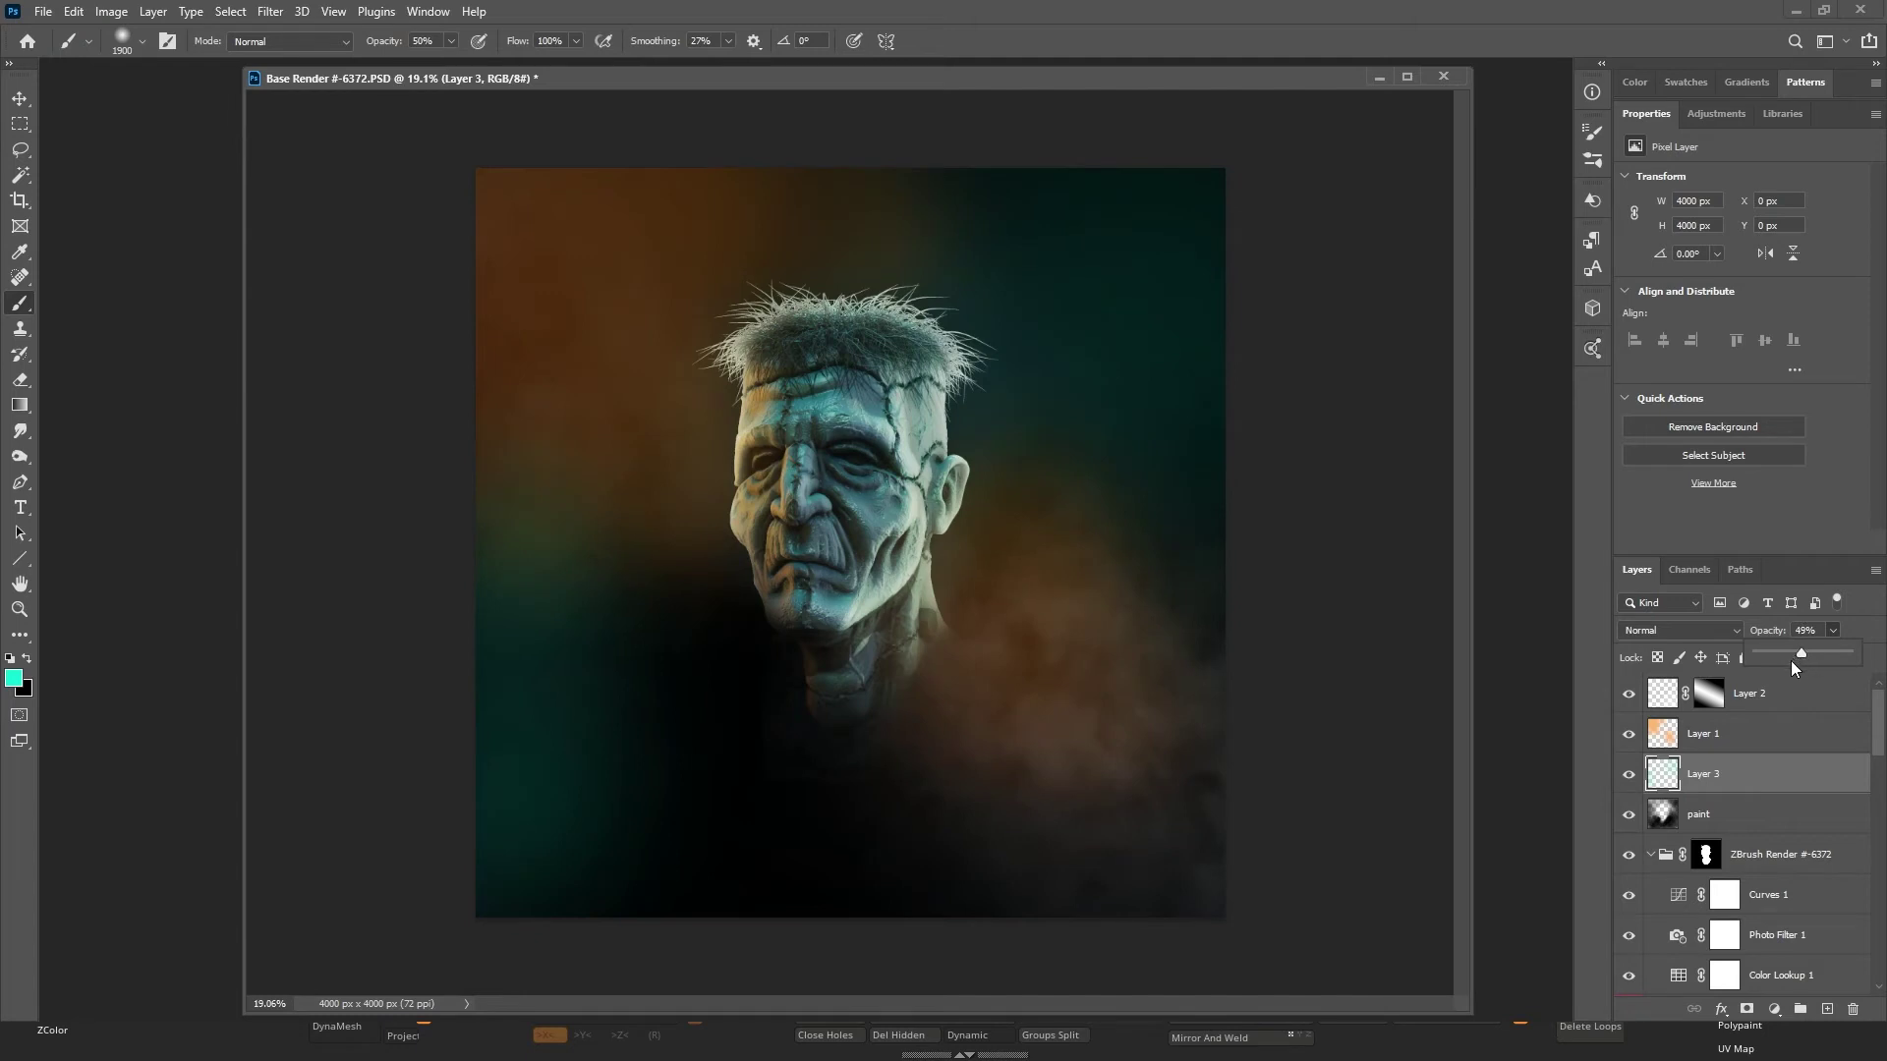
pyautogui.hotkey('ctrl', 'z')
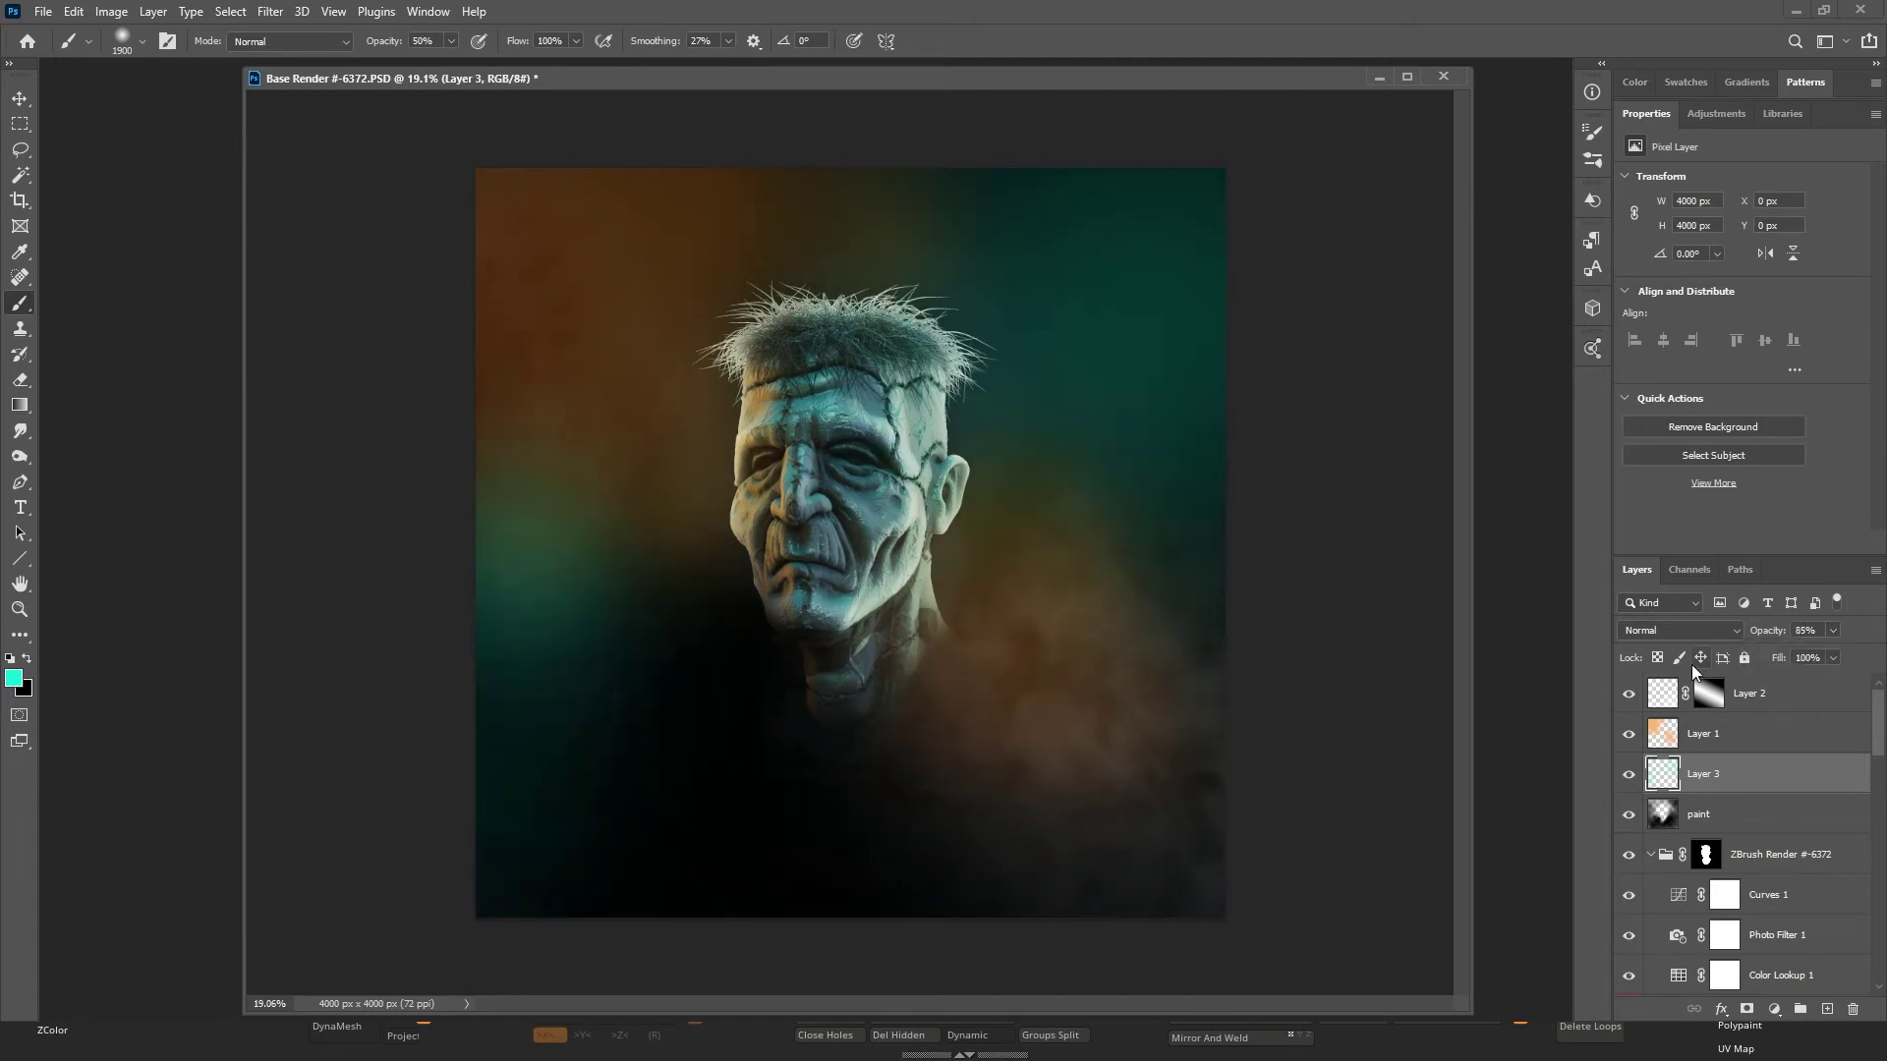
pyautogui.hotkey('ctrl', 'z')
pyautogui.hotkey('ctrl', 'z')
# Dab more turquoise glow above the head and across the lower right background with a 2700 px soft brush.
pyautogui.press(']')
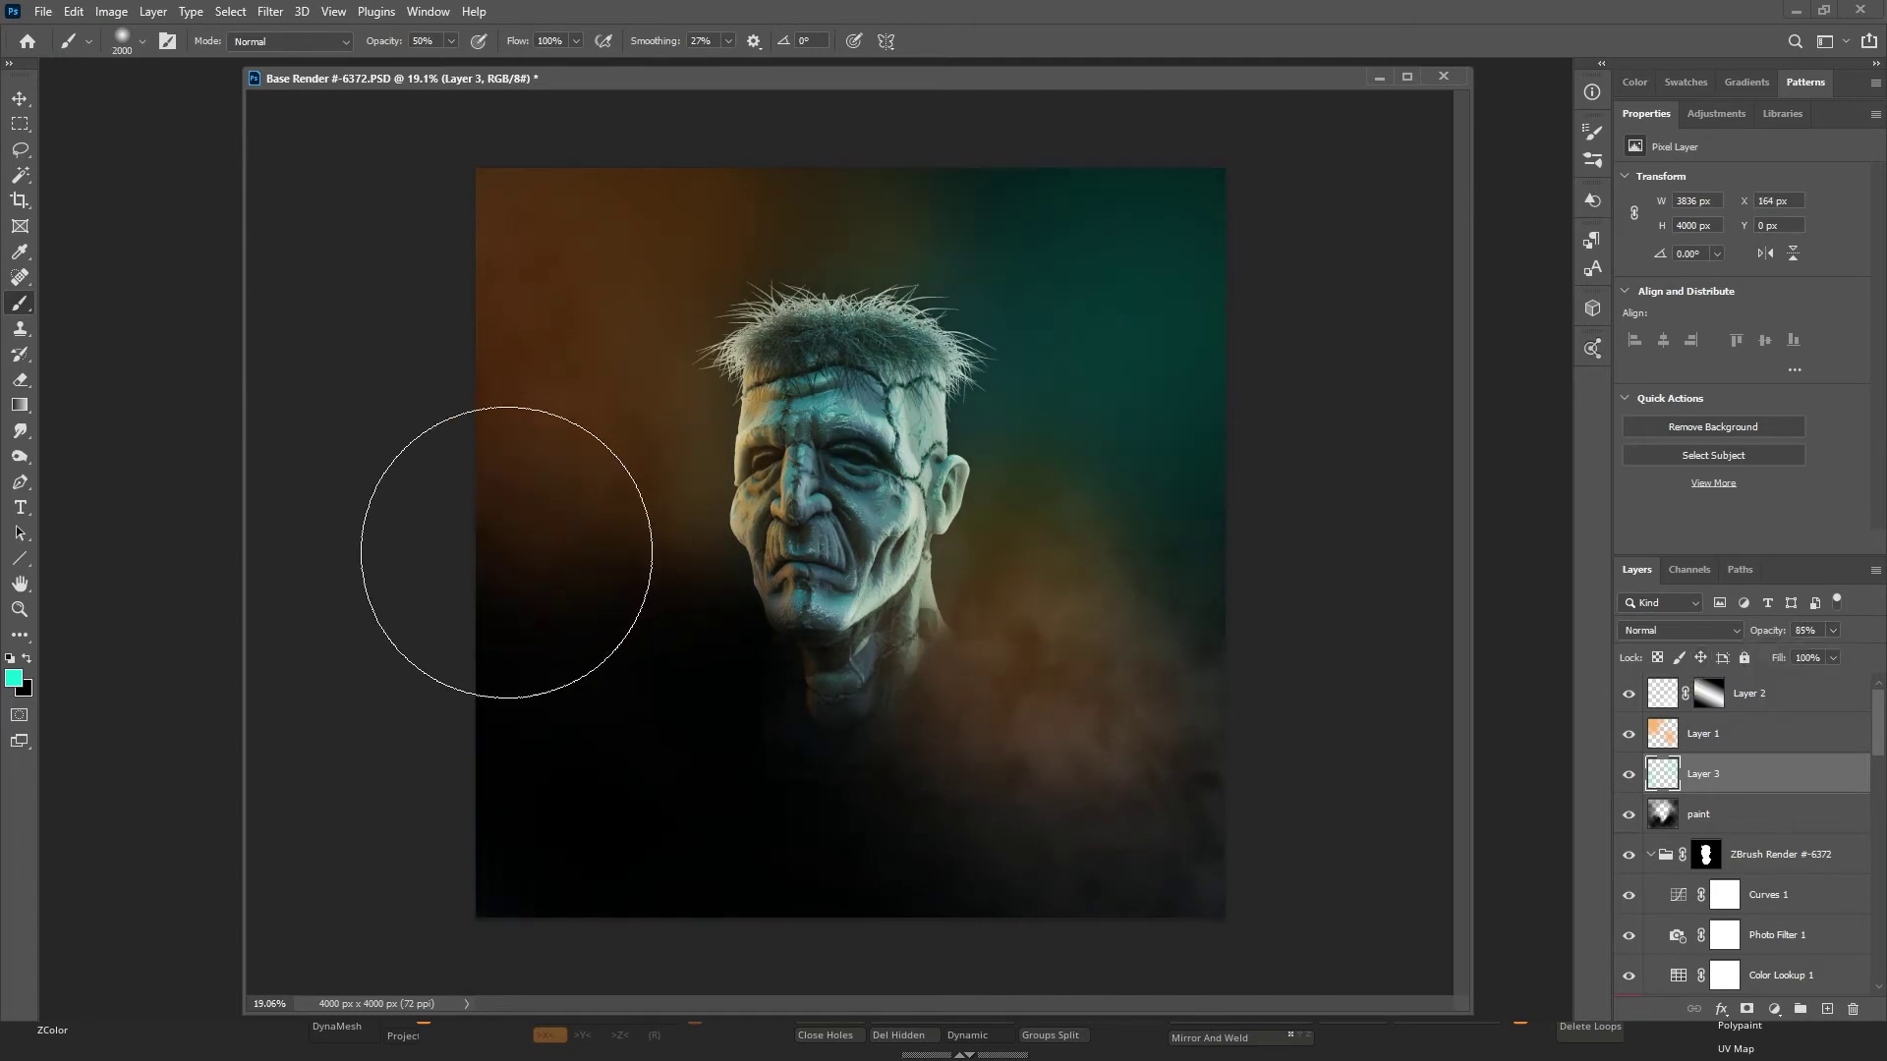
pyautogui.press(']')
pyautogui.press(']')
pyautogui.press(']')
pyautogui.press(']')
pyautogui.press(']')
pyautogui.press(']')
pyautogui.press(']')
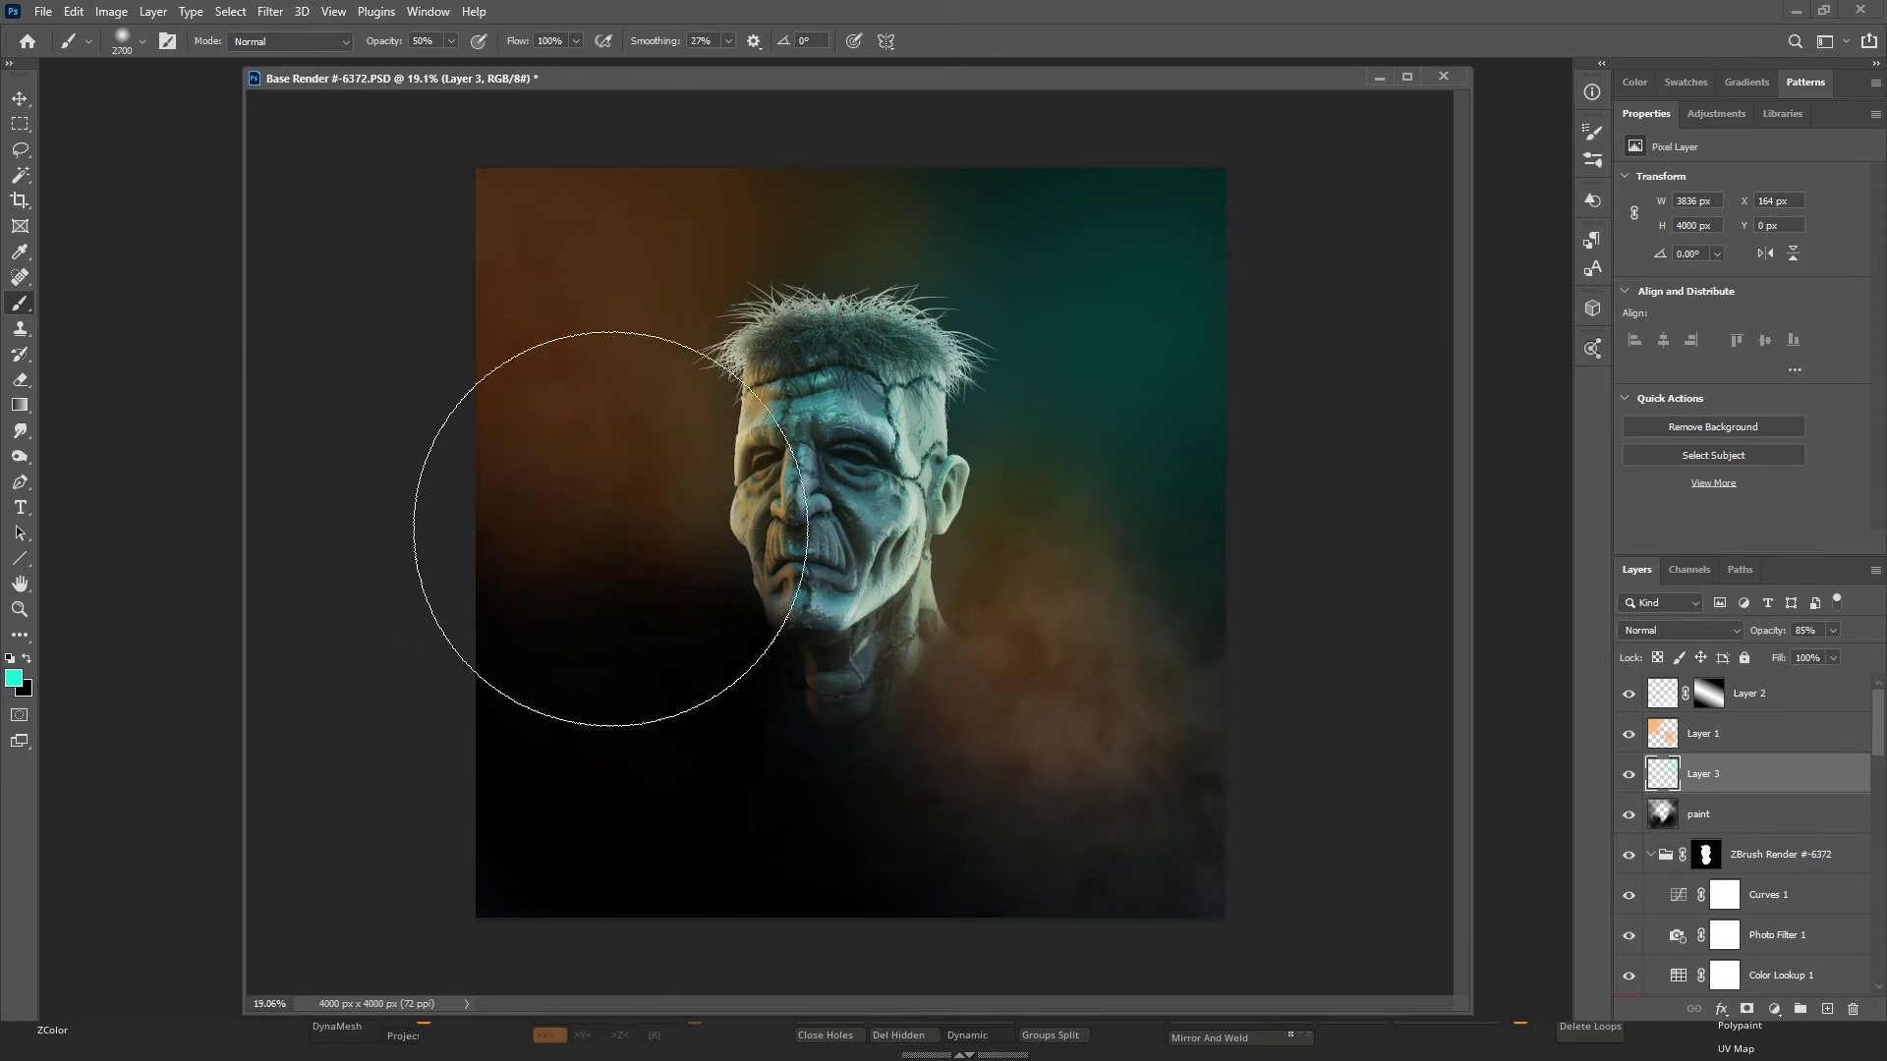
pyautogui.click(926, 108)
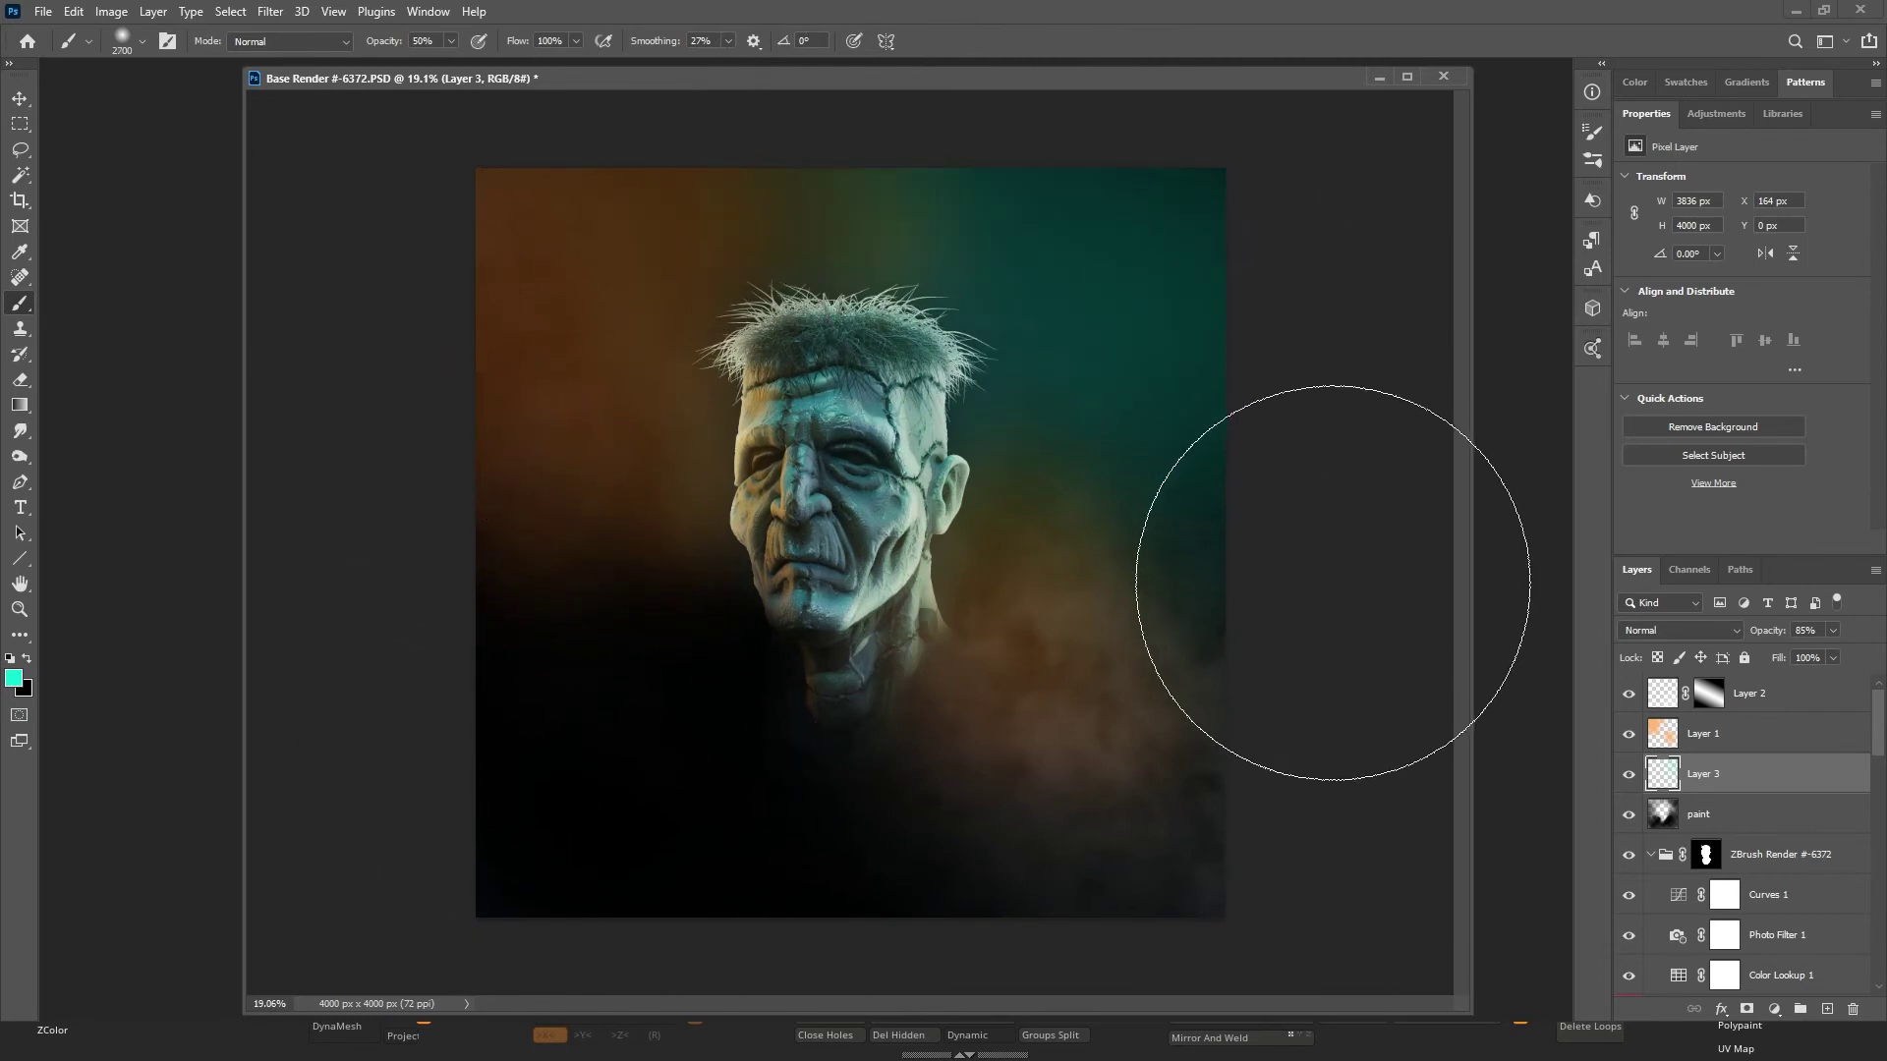
pyautogui.click(1179, 843)
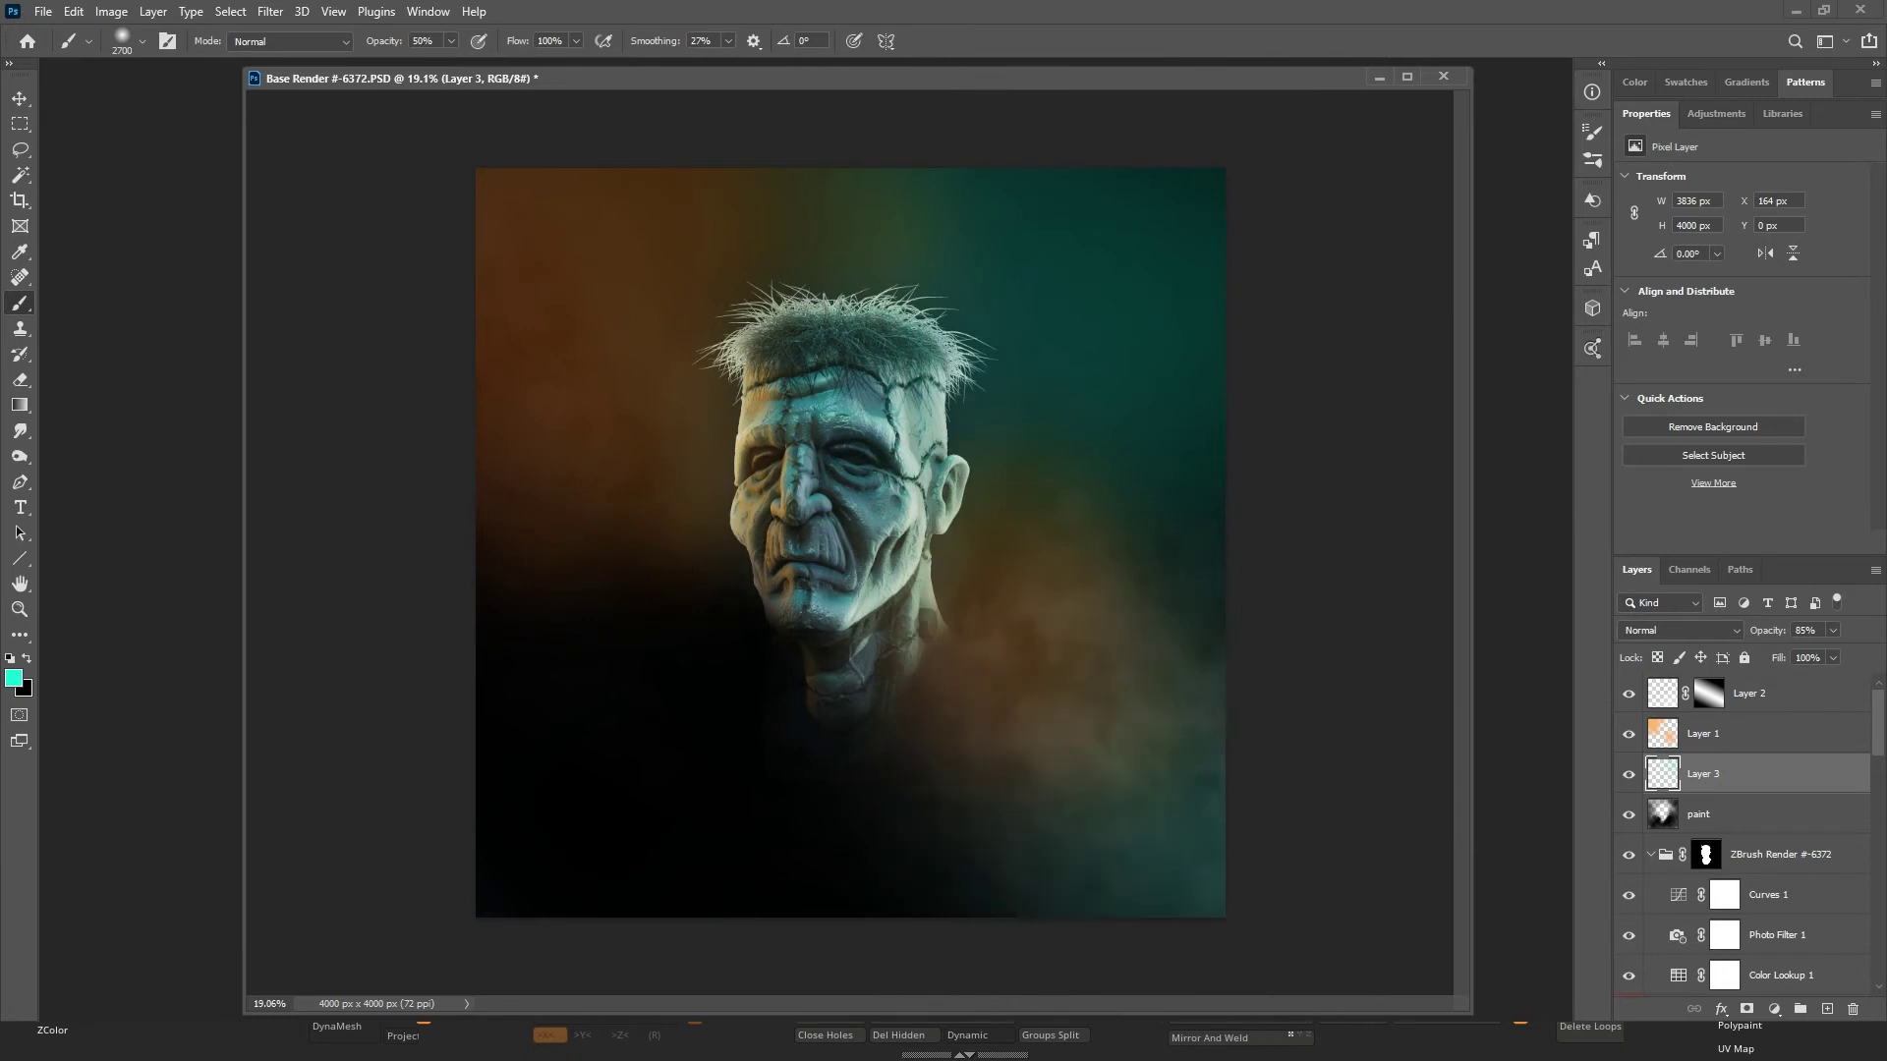
pyautogui.click(977, 879)
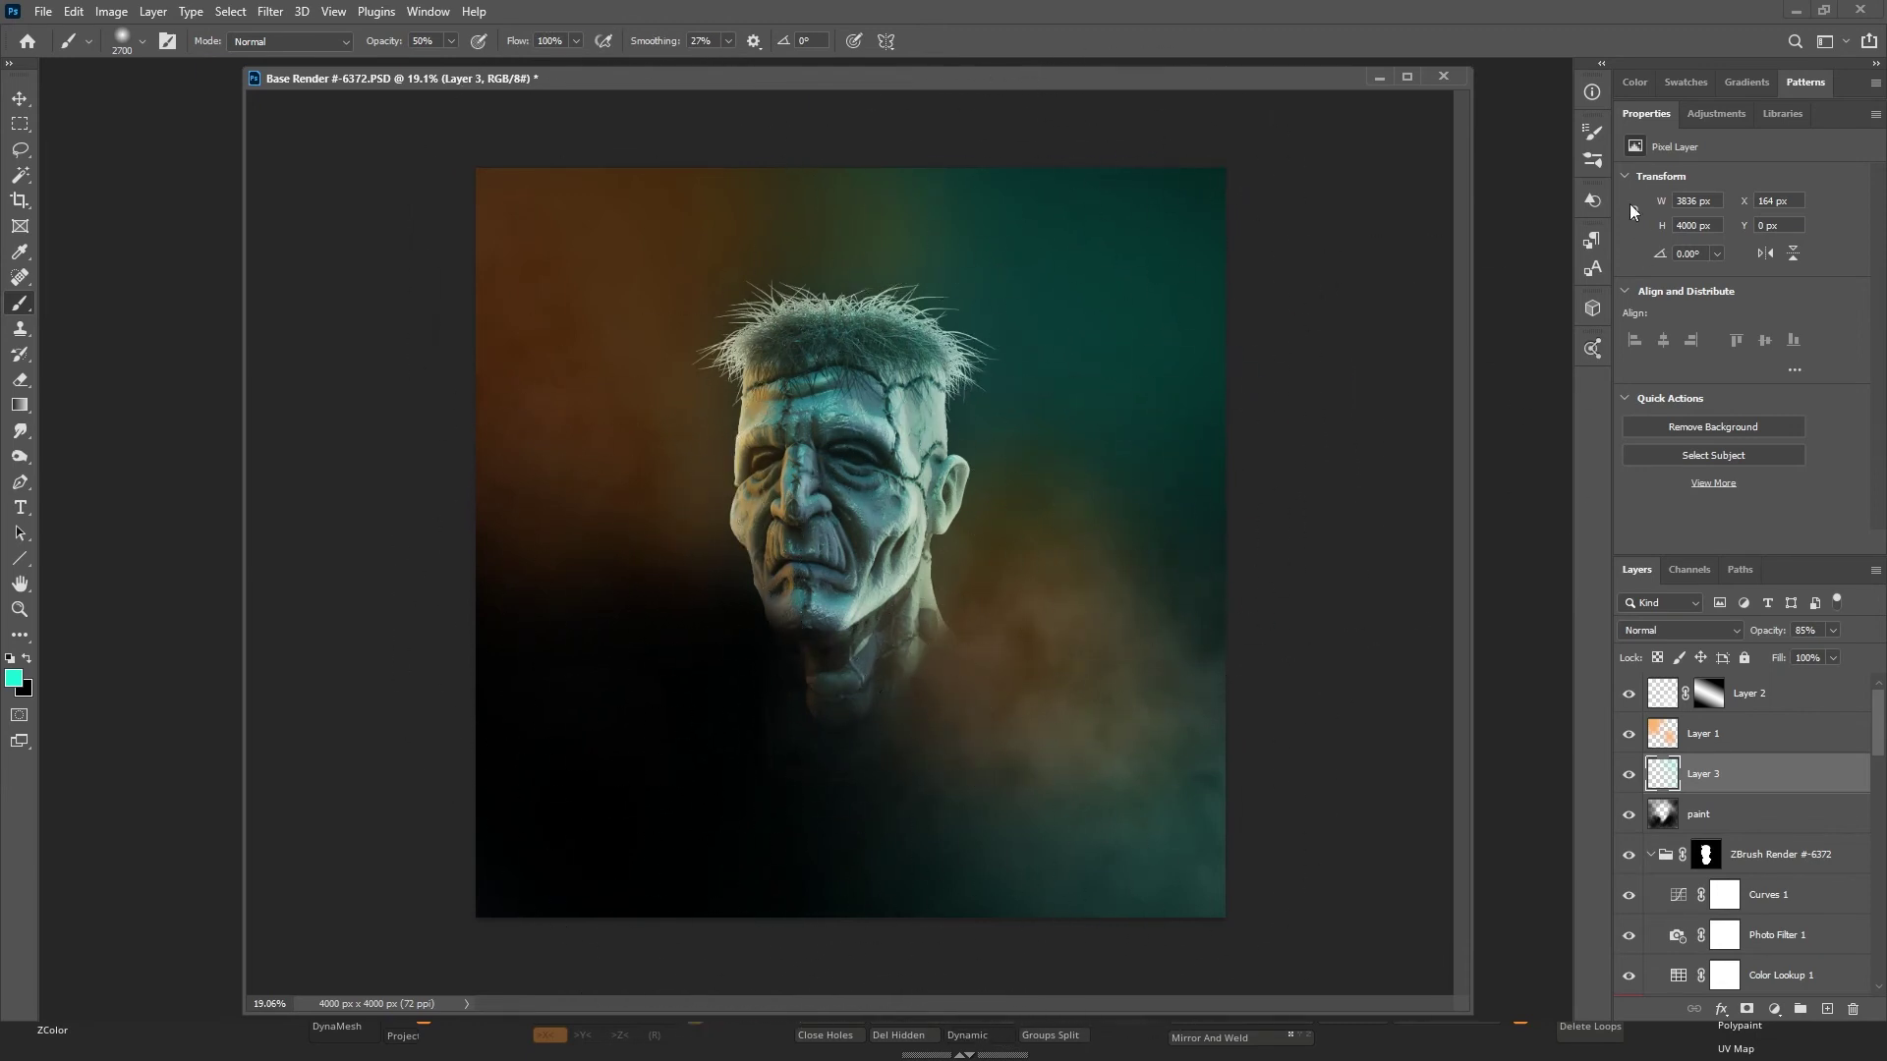
# Switch to the Spotted - 3 splatter brush and enlarge it to 3800 px.
pyautogui.click(1592, 161)
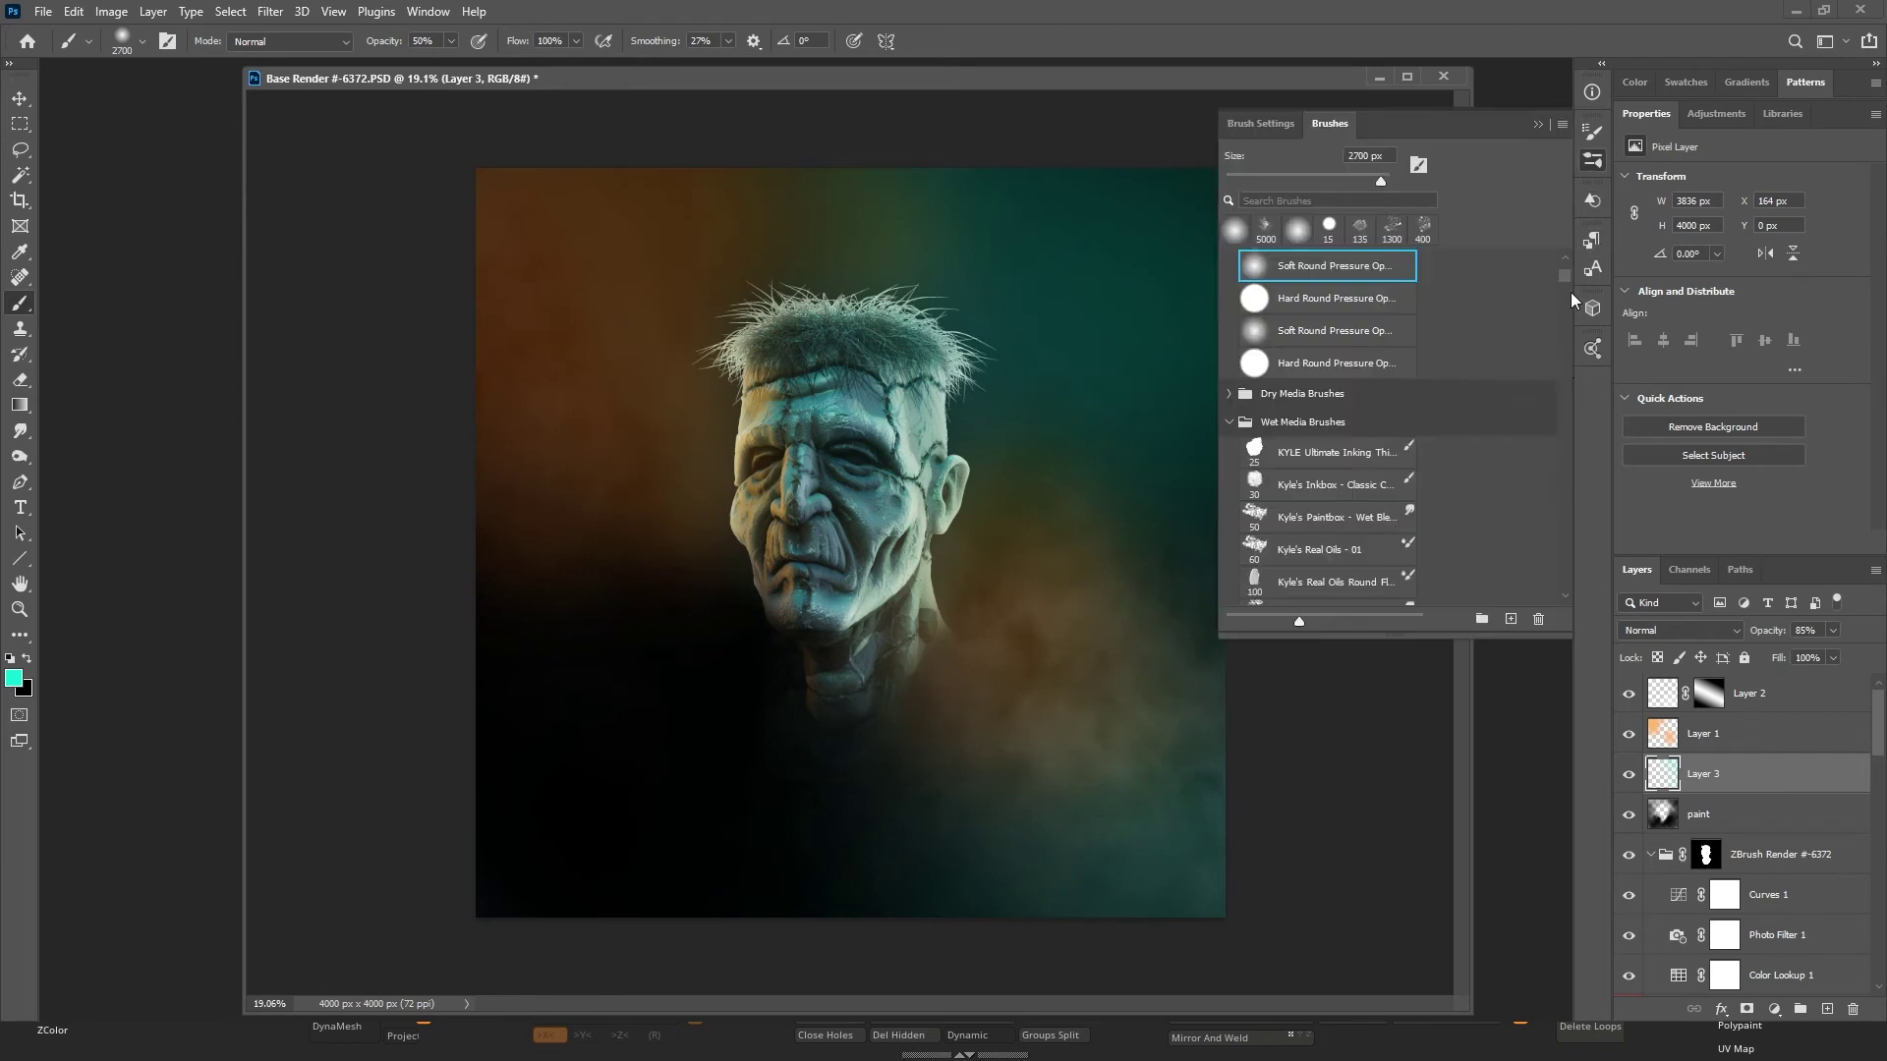
pyautogui.scroll(-5, 1548, 328)
pyautogui.scroll(-10, 1547, 329)
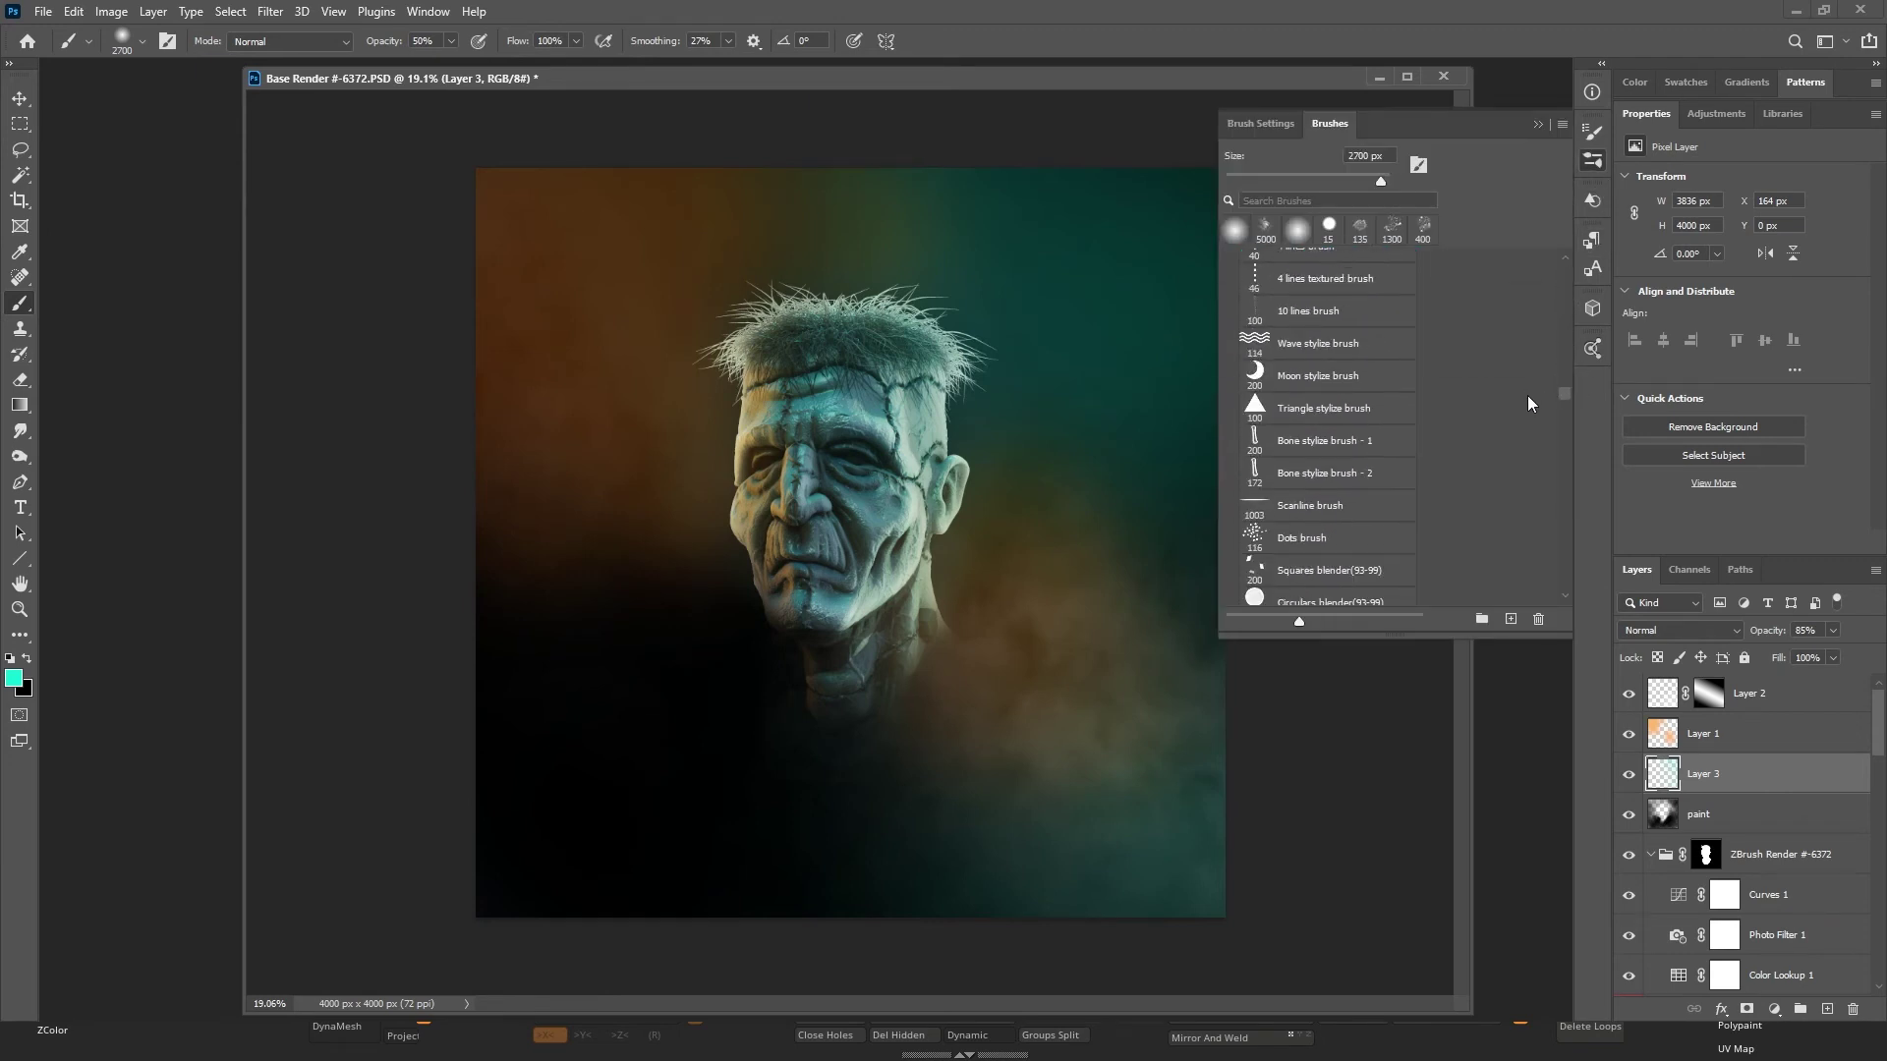
pyautogui.scroll(-5, 1517, 445)
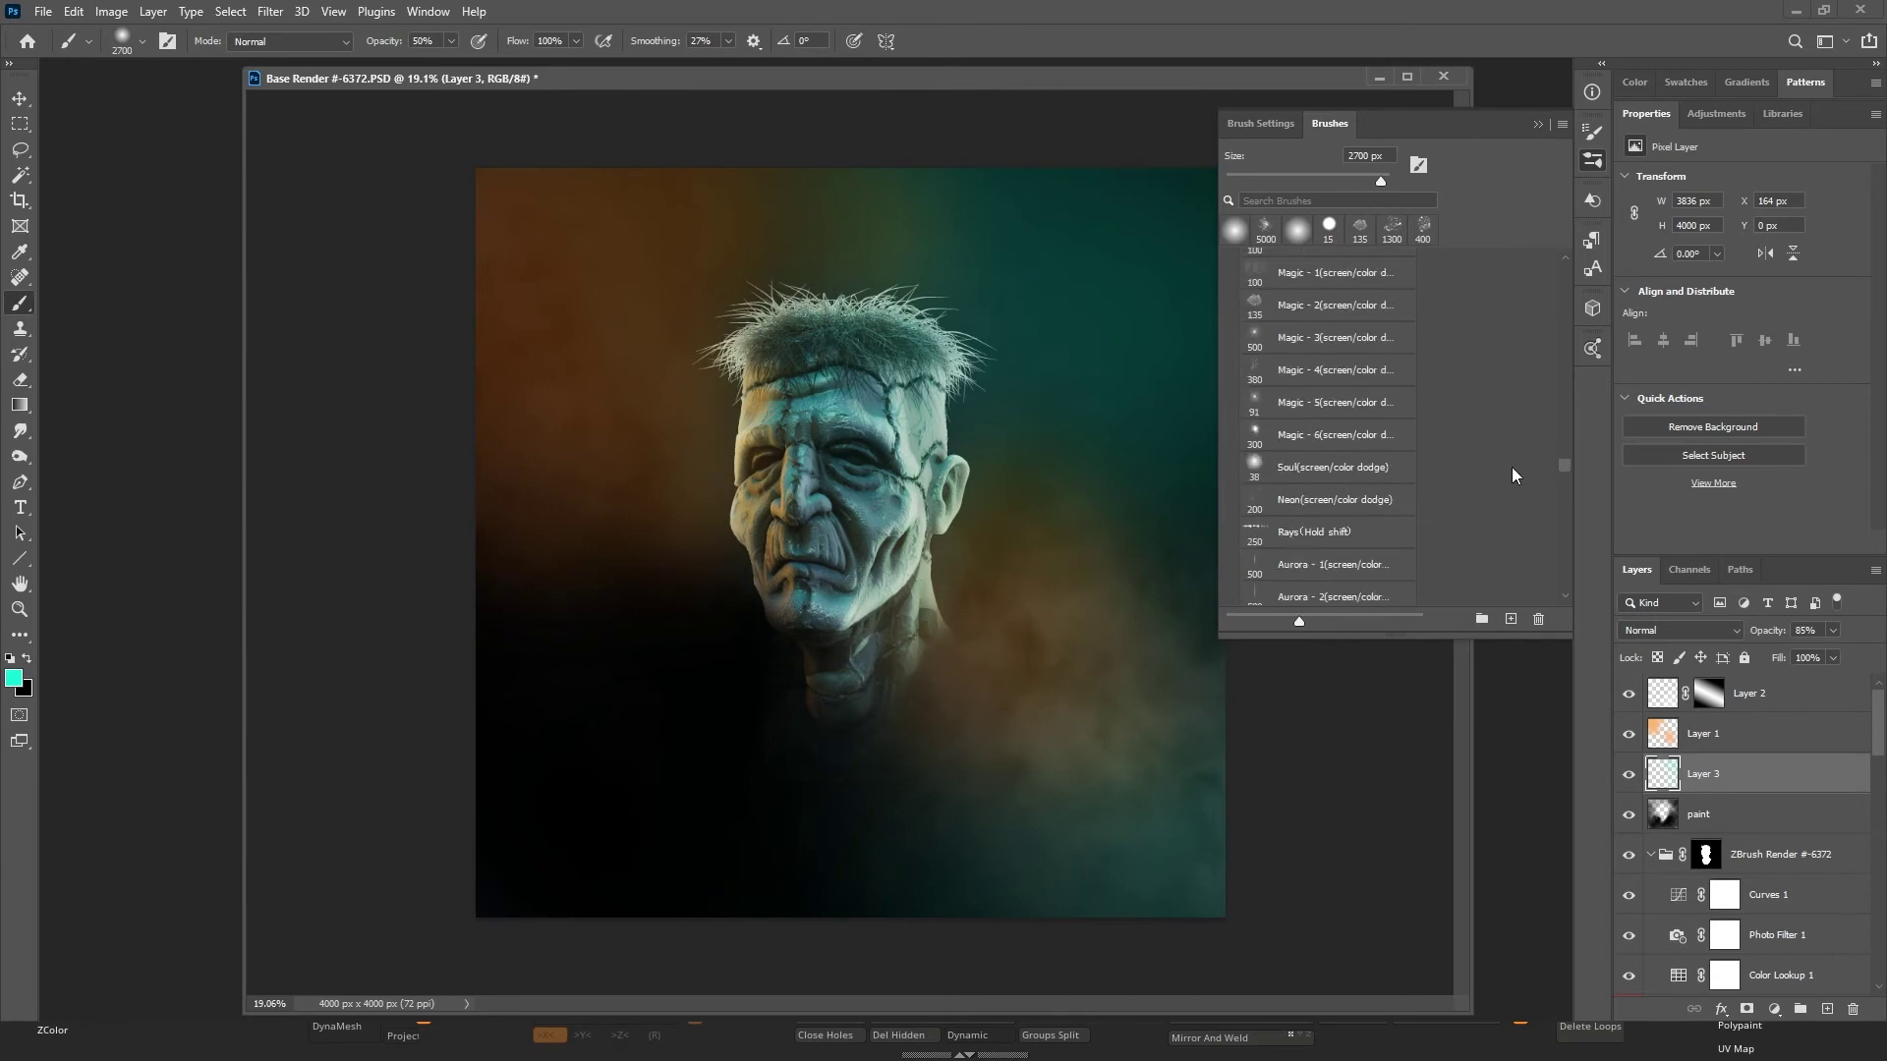
pyautogui.scroll(-6, 1511, 474)
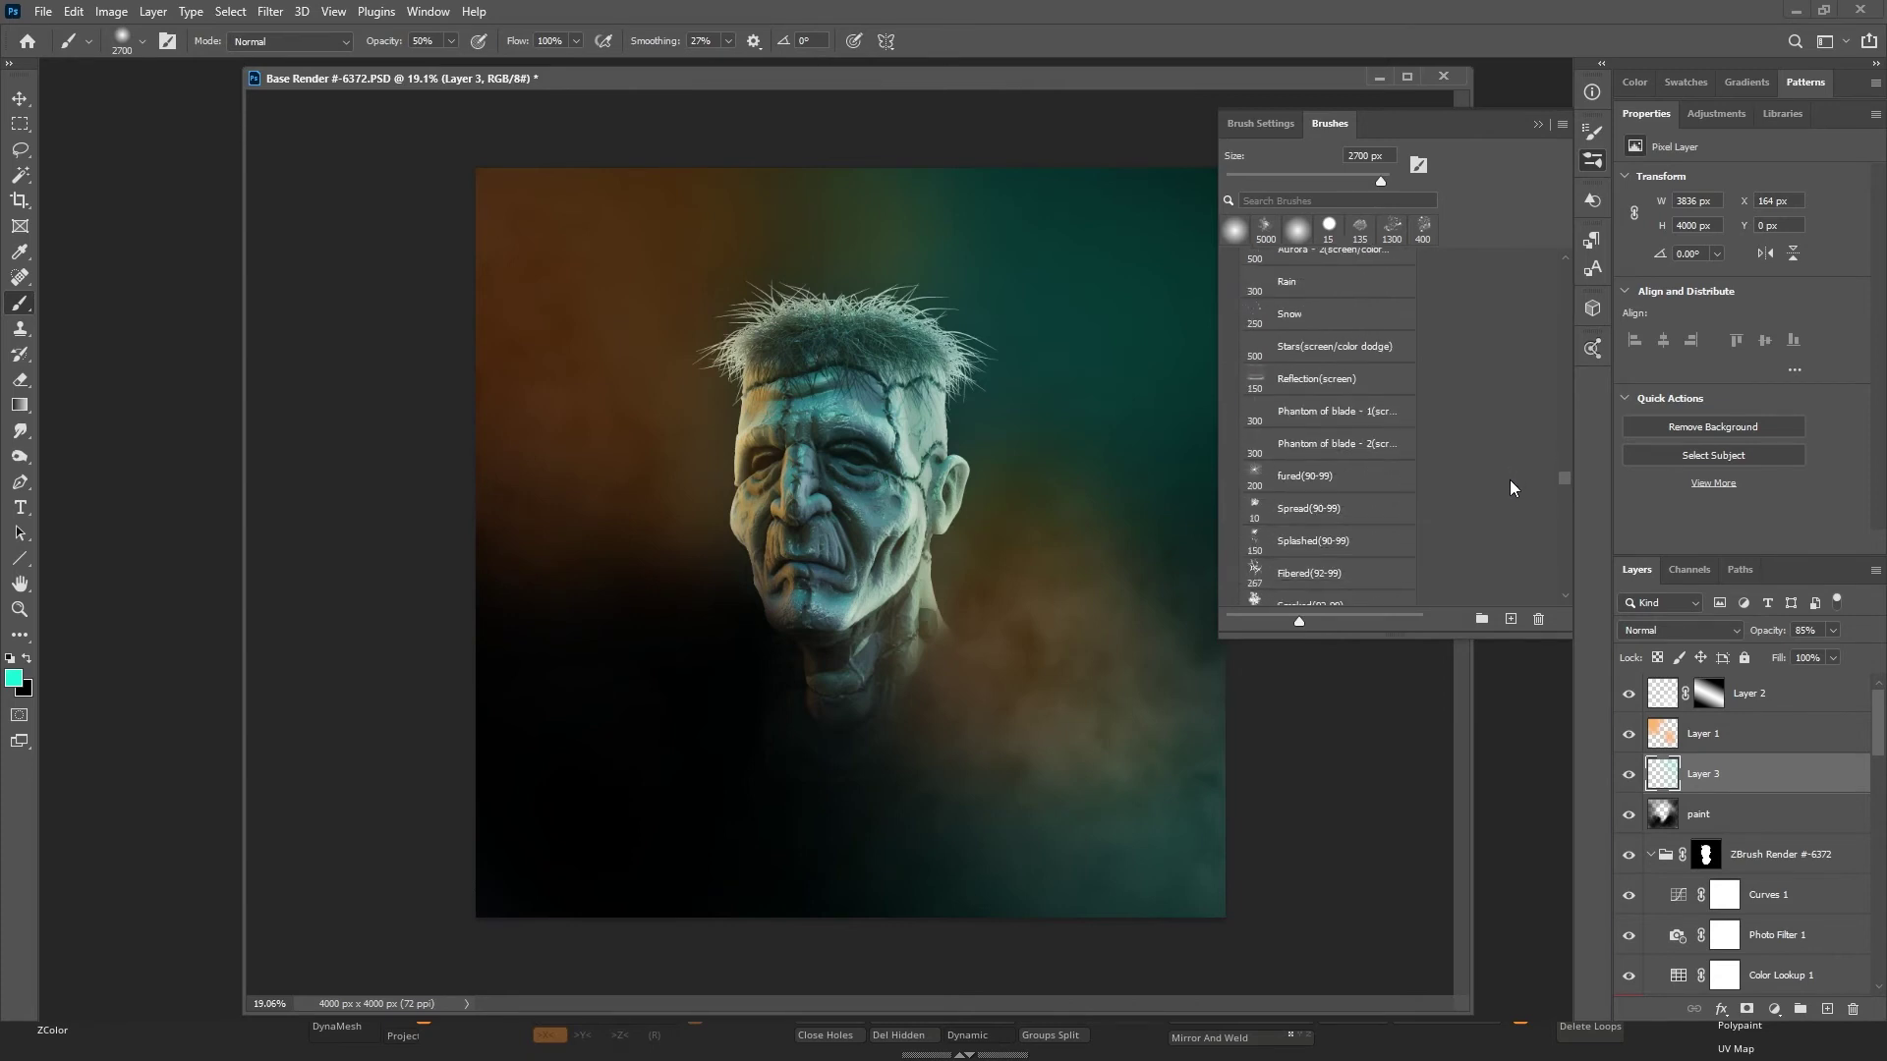
pyautogui.scroll(-4, 1508, 483)
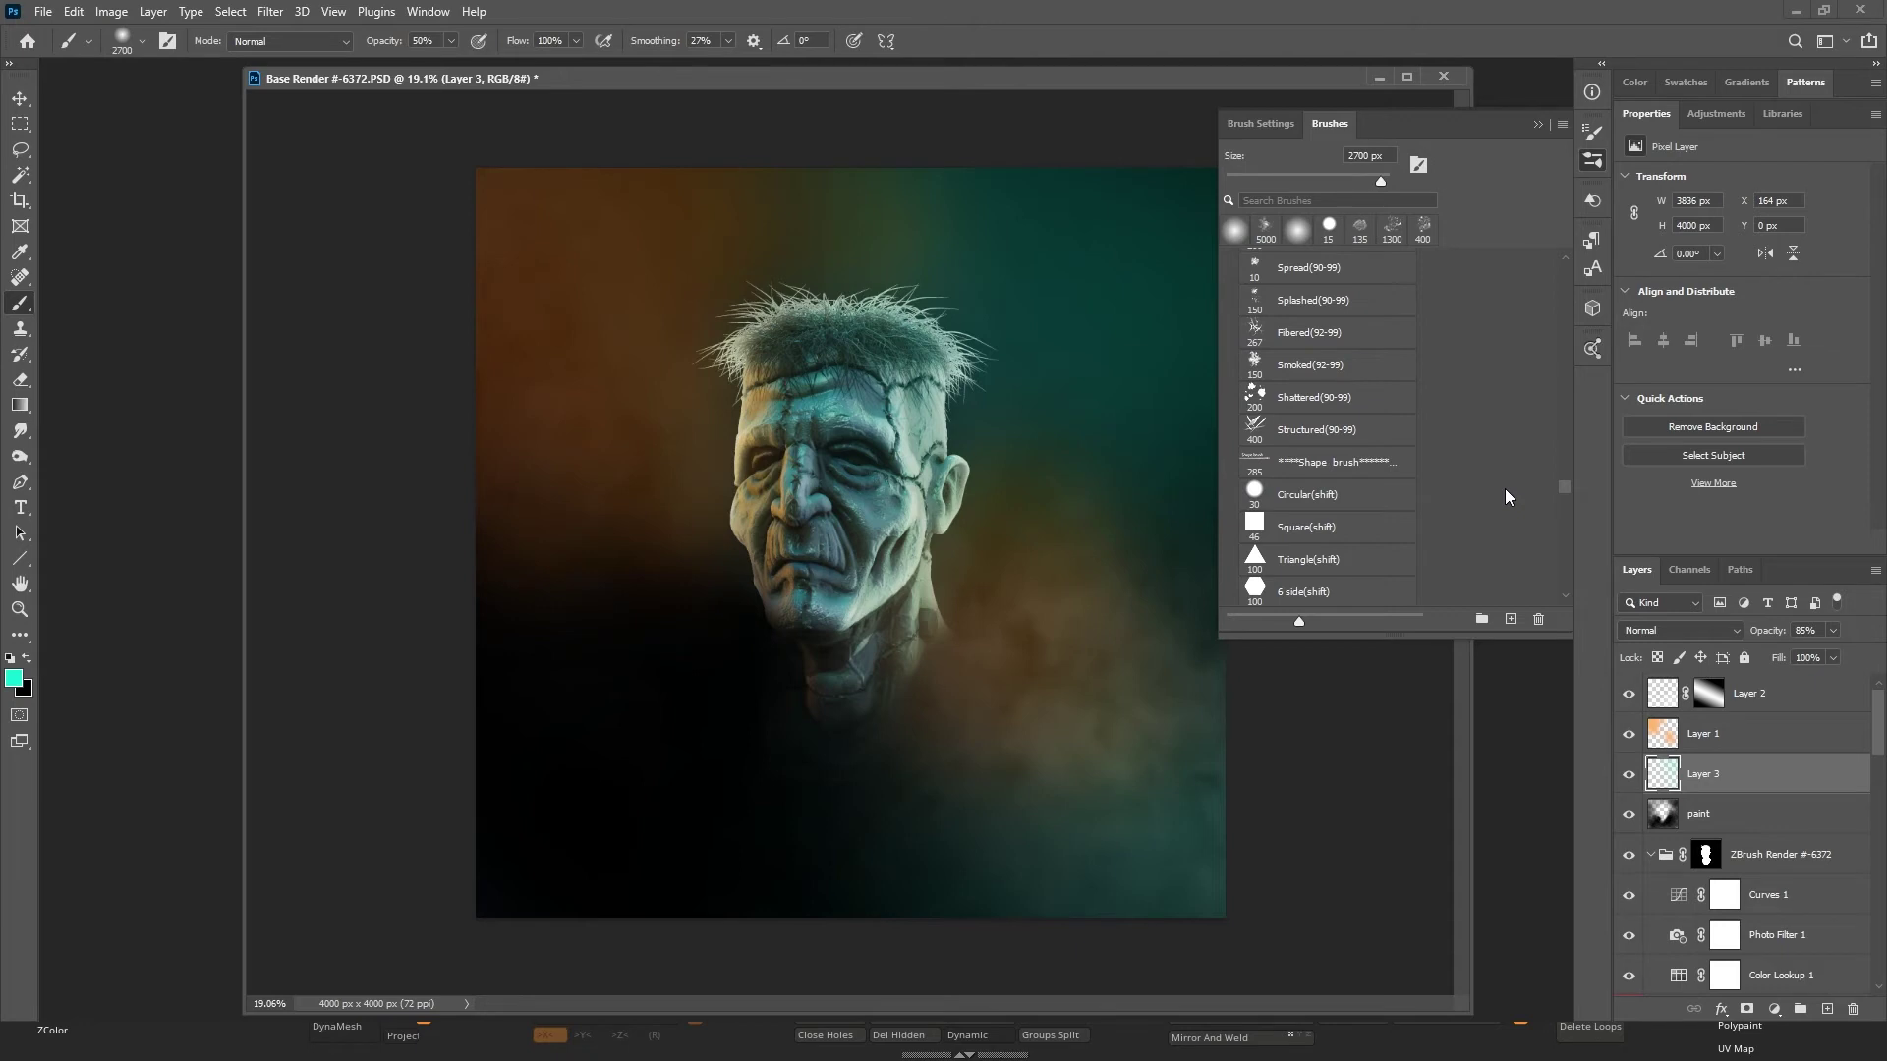
pyautogui.scroll(-7, 1505, 492)
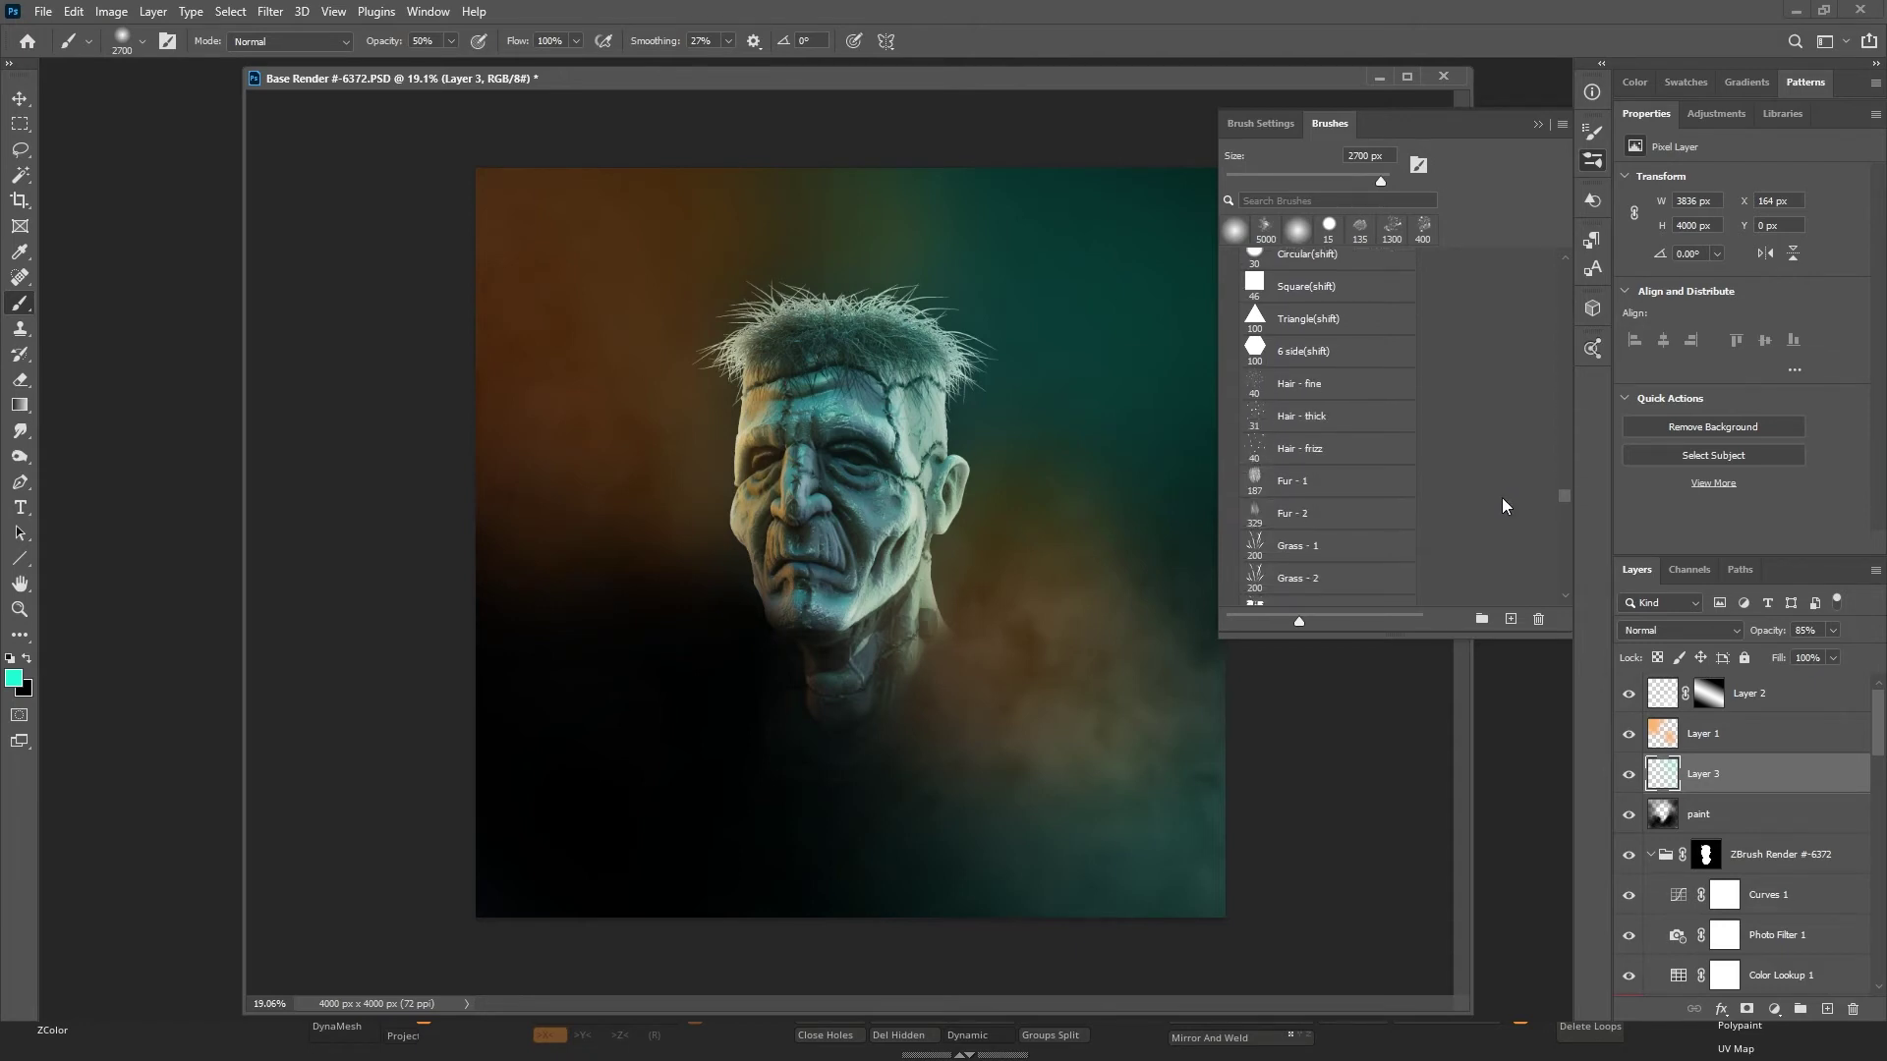
pyautogui.scroll(-3, 1502, 506)
pyautogui.scroll(-10, 1499, 506)
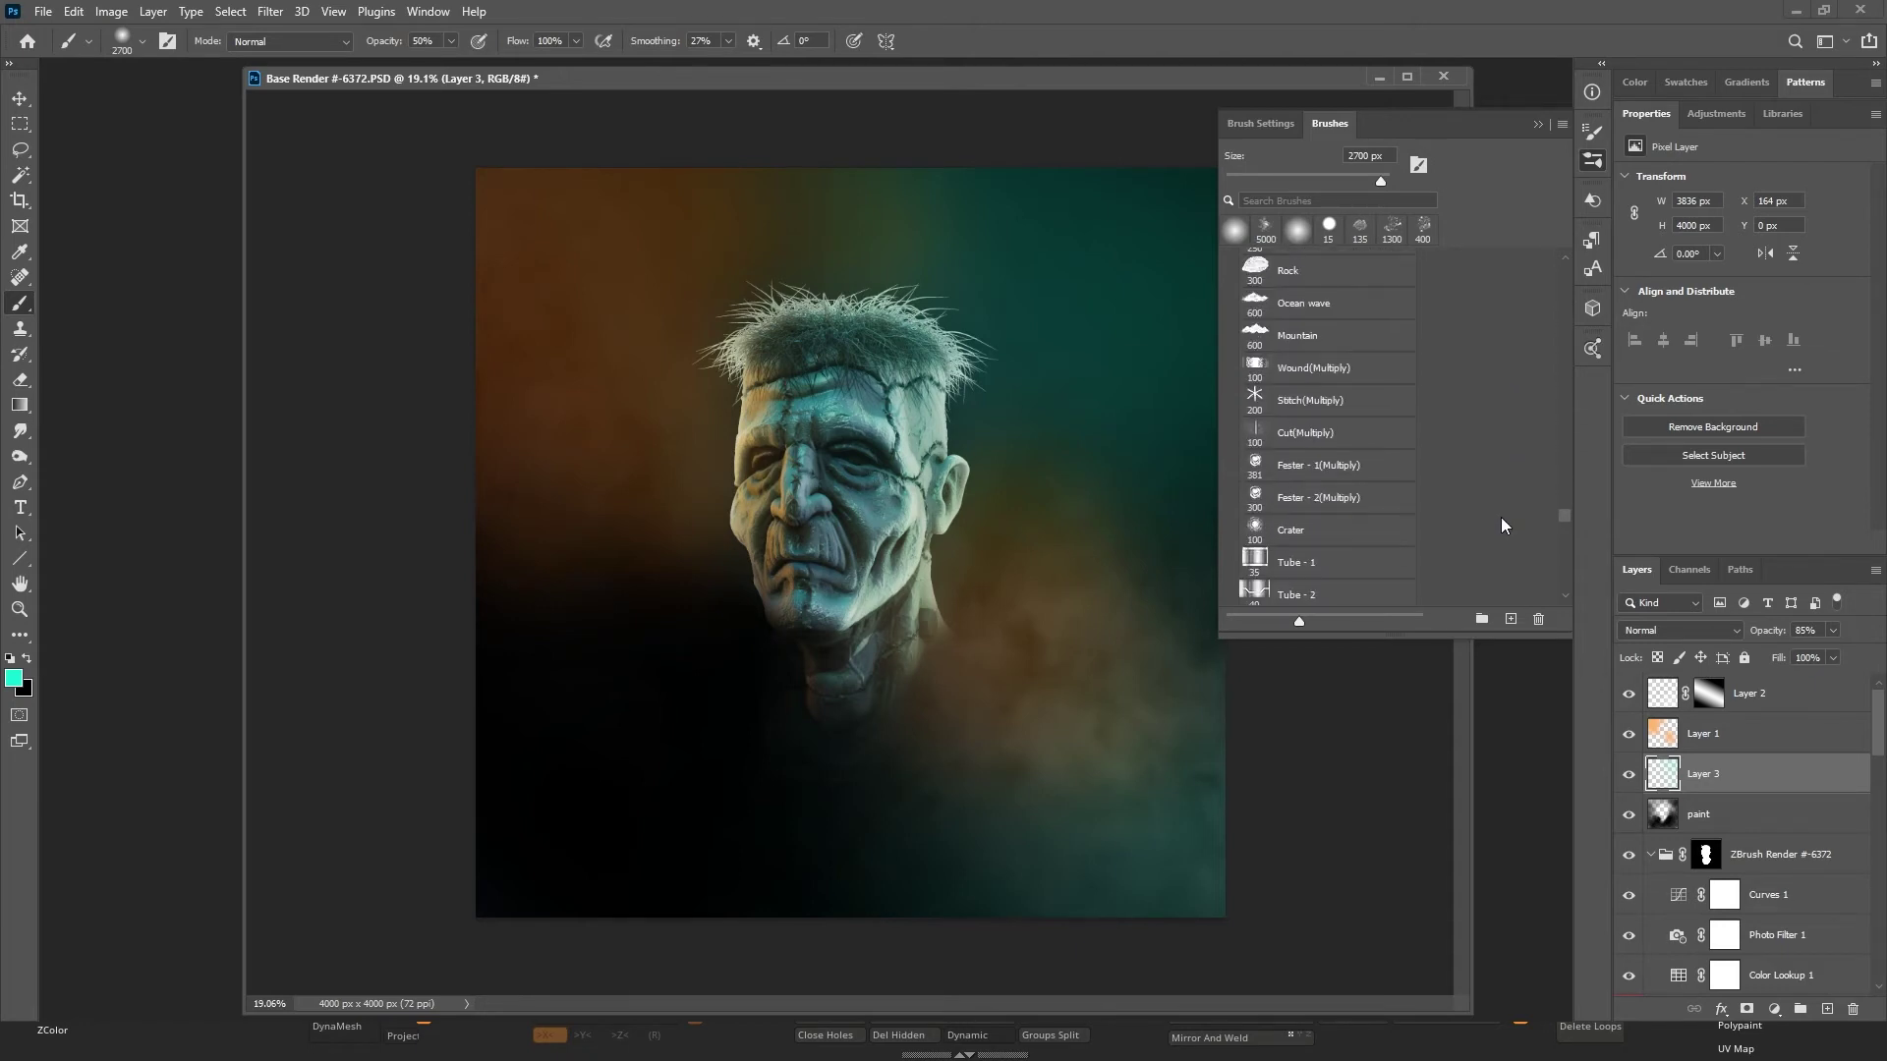
pyautogui.scroll(-10, 1500, 522)
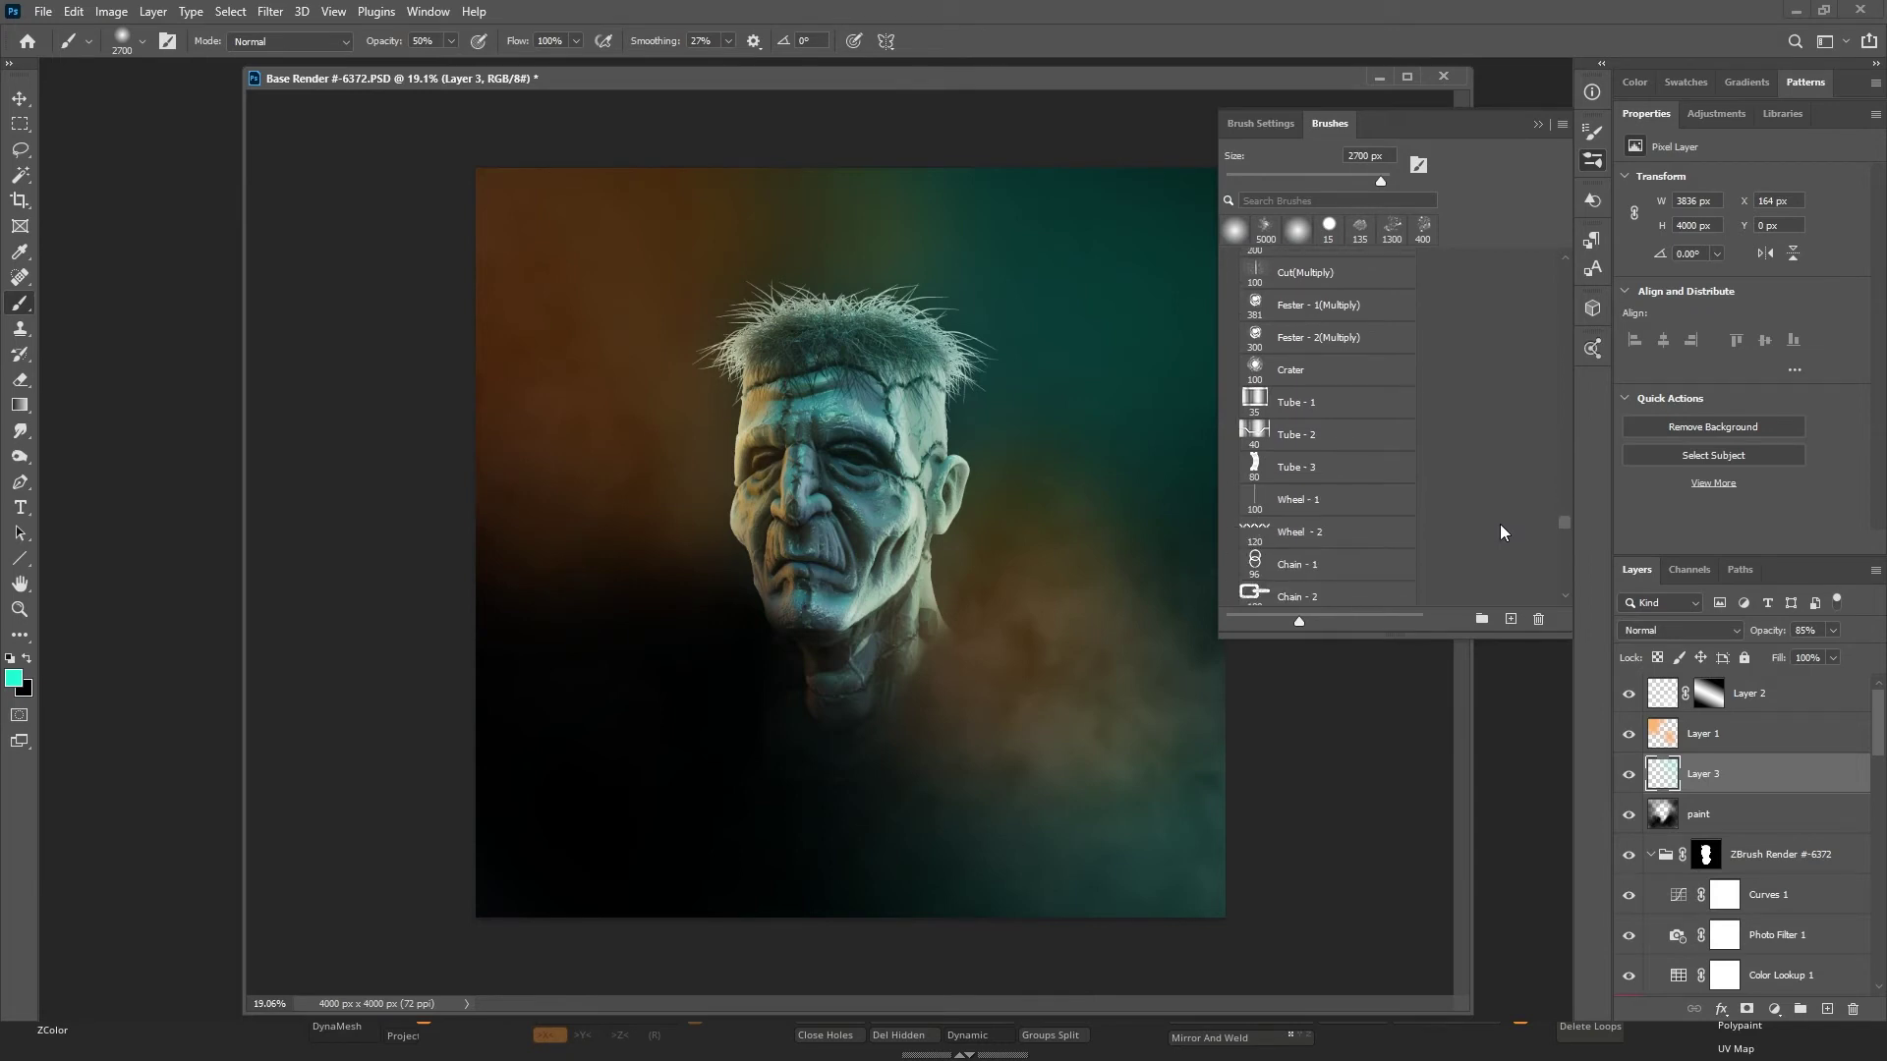
pyautogui.scroll(-6, 1498, 539)
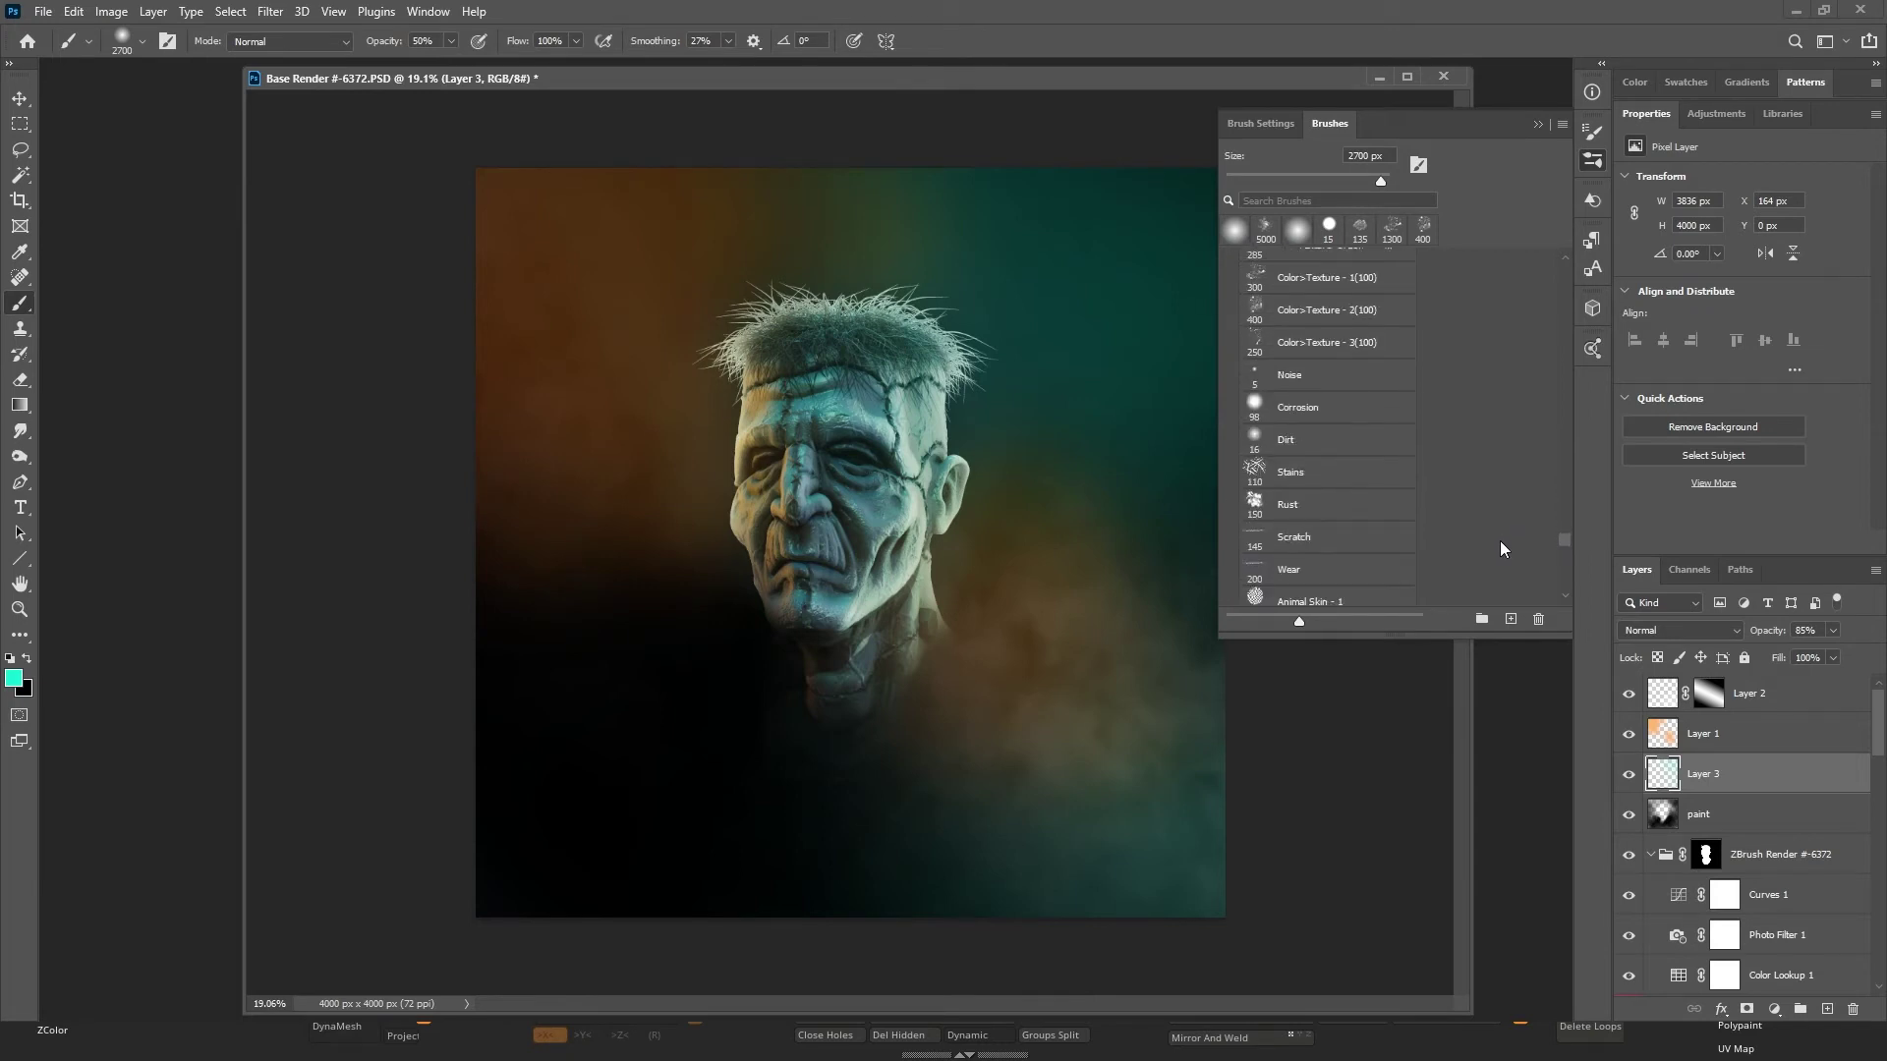
pyautogui.scroll(-6, 1500, 551)
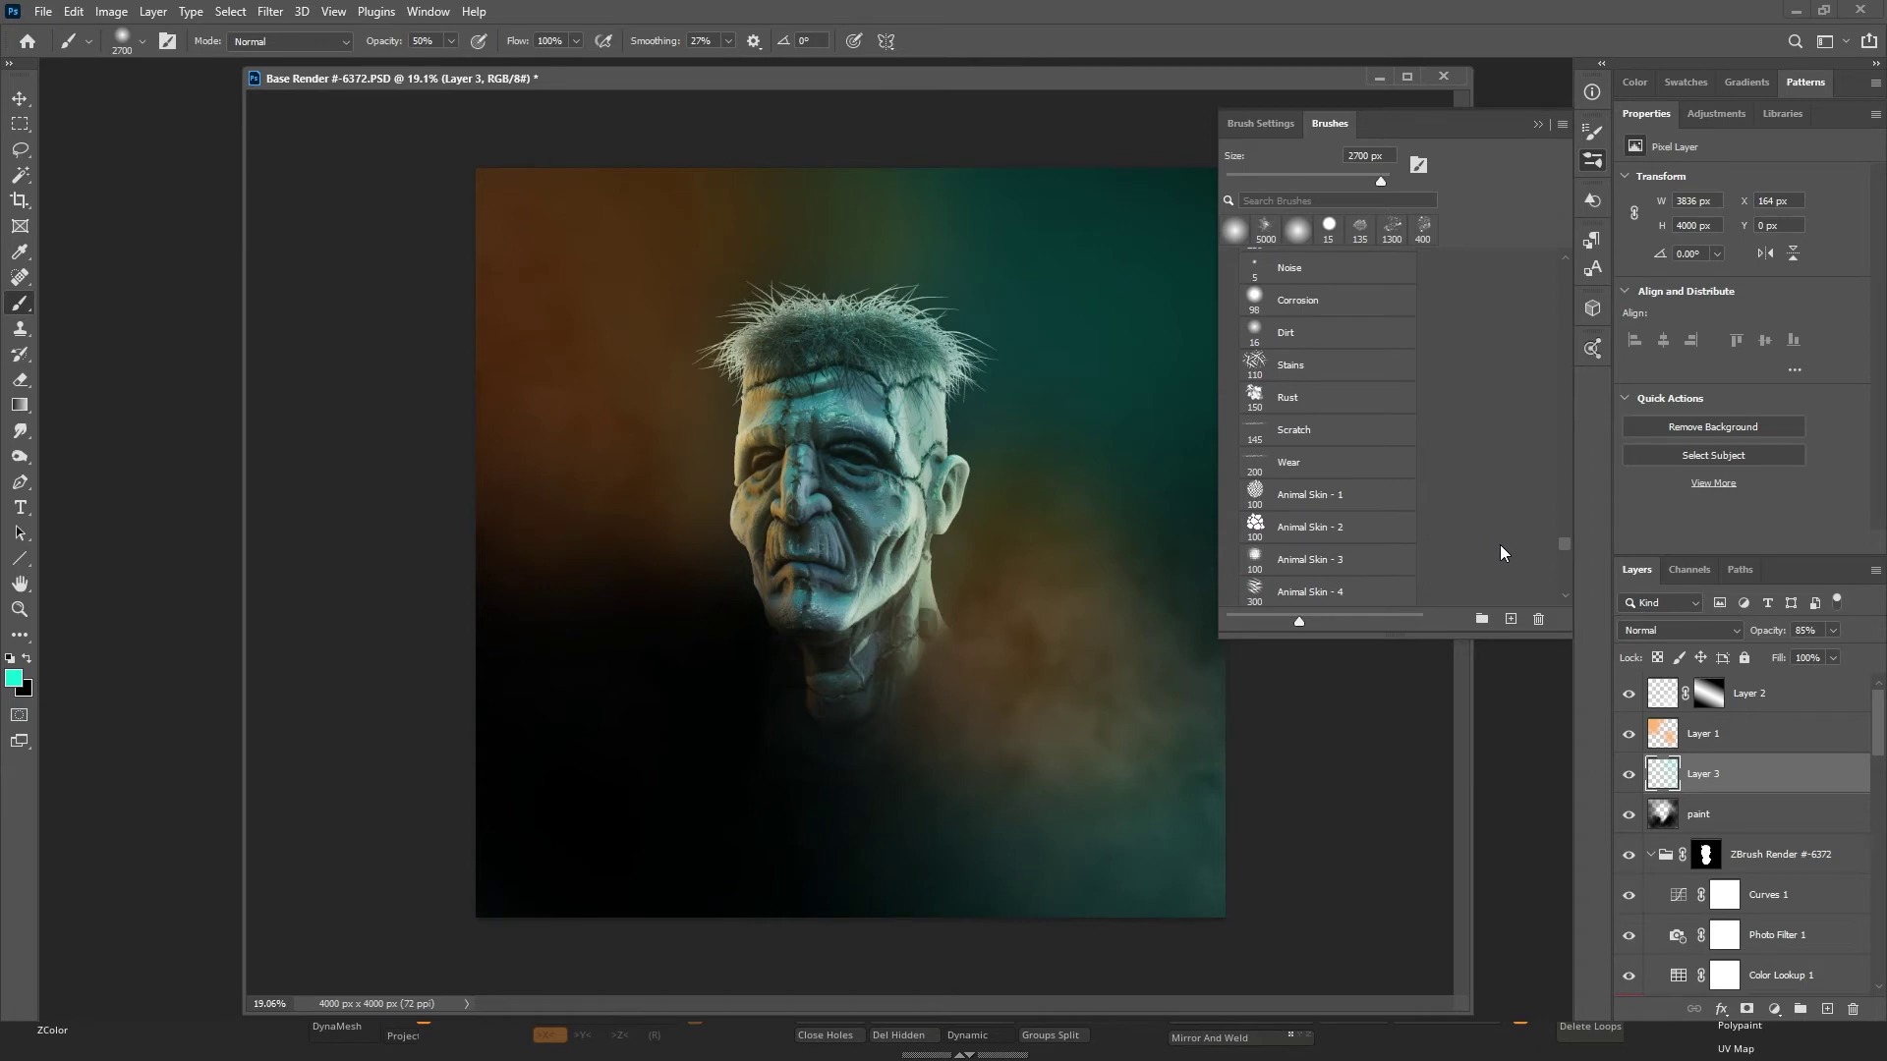
pyautogui.scroll(-3, 1496, 558)
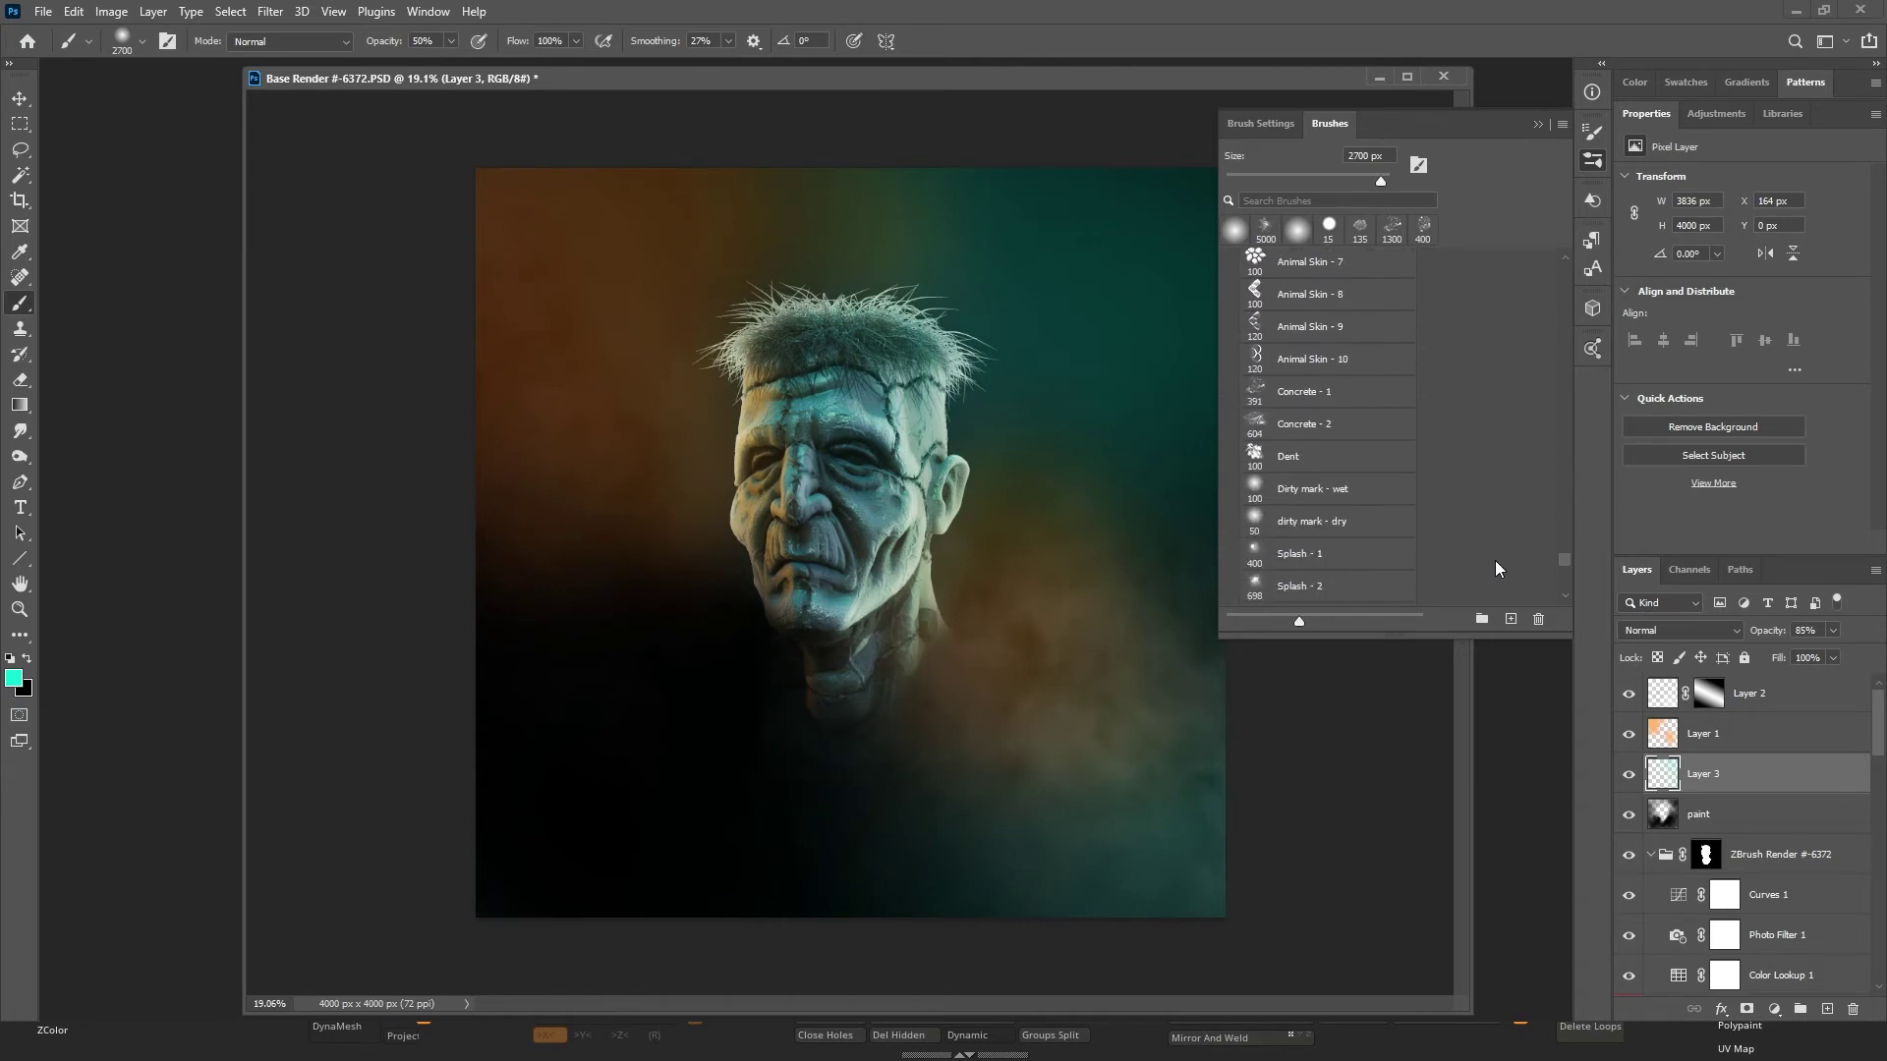
pyautogui.scroll(-5, 1494, 564)
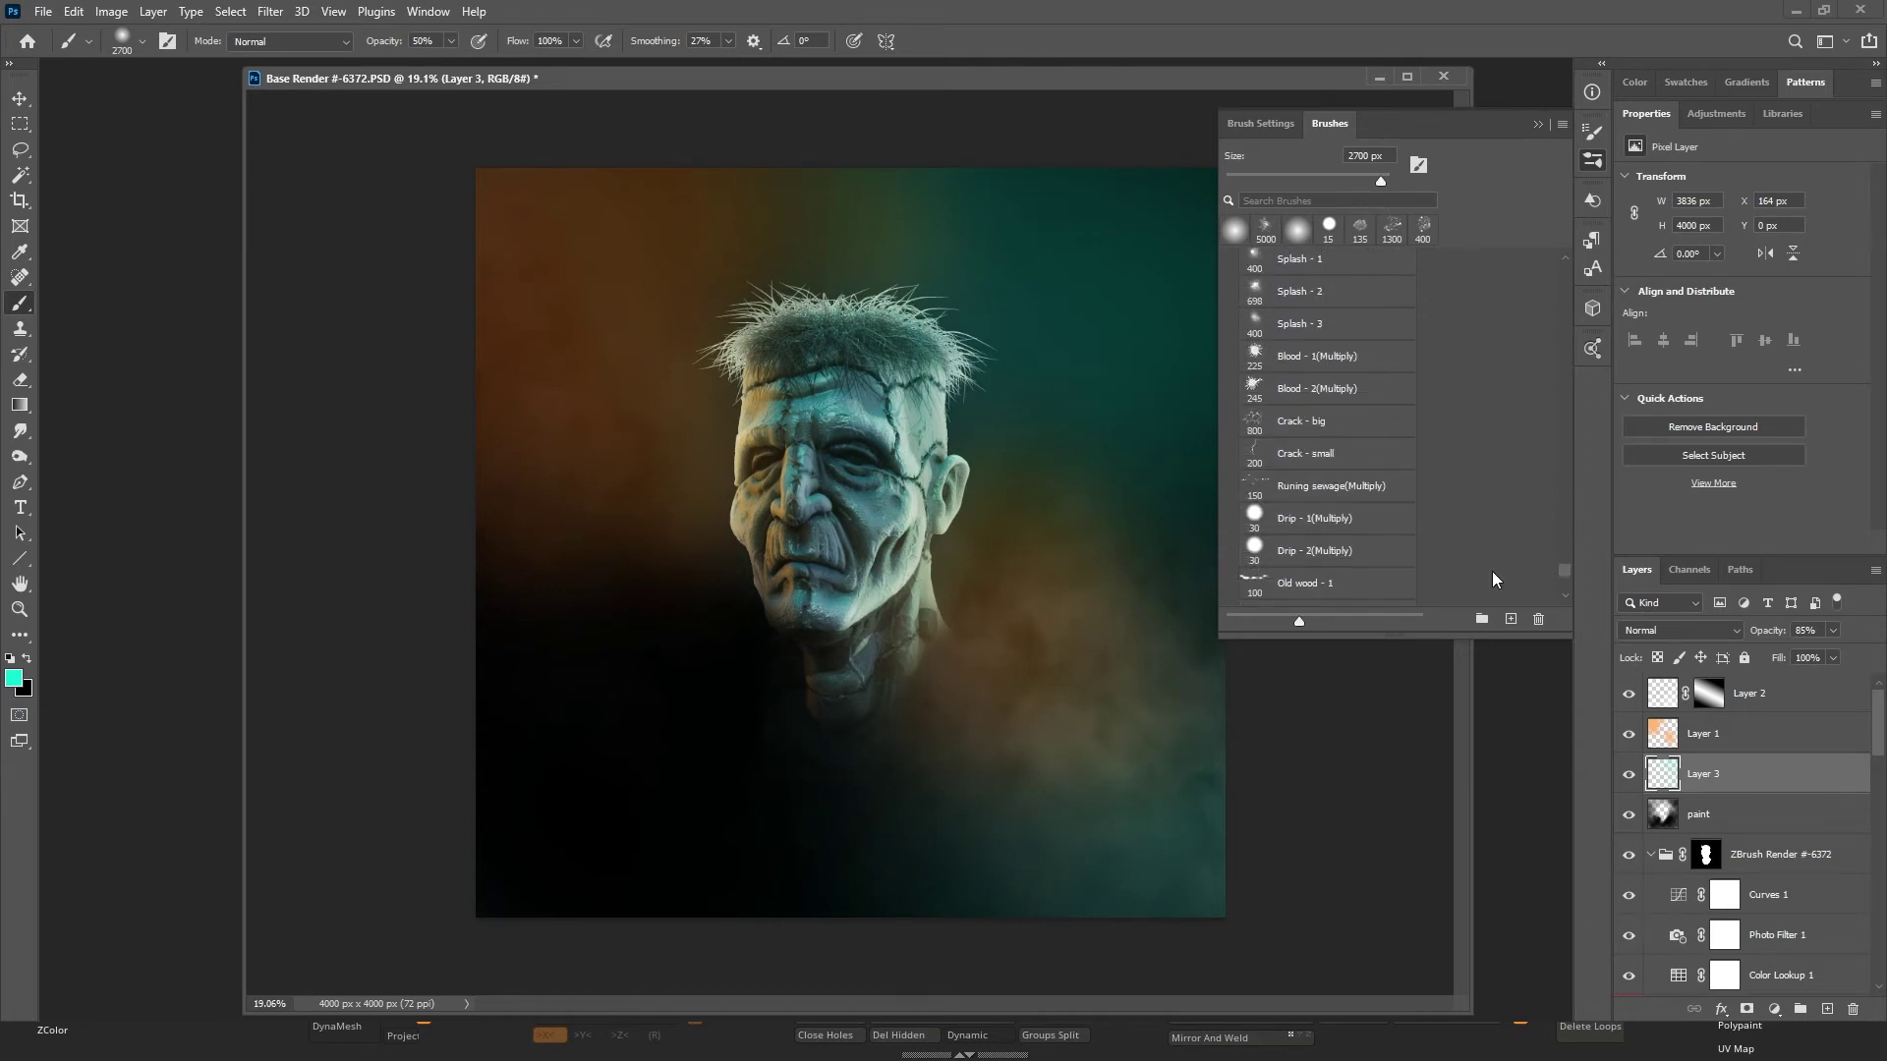
pyautogui.scroll(-3, 1489, 586)
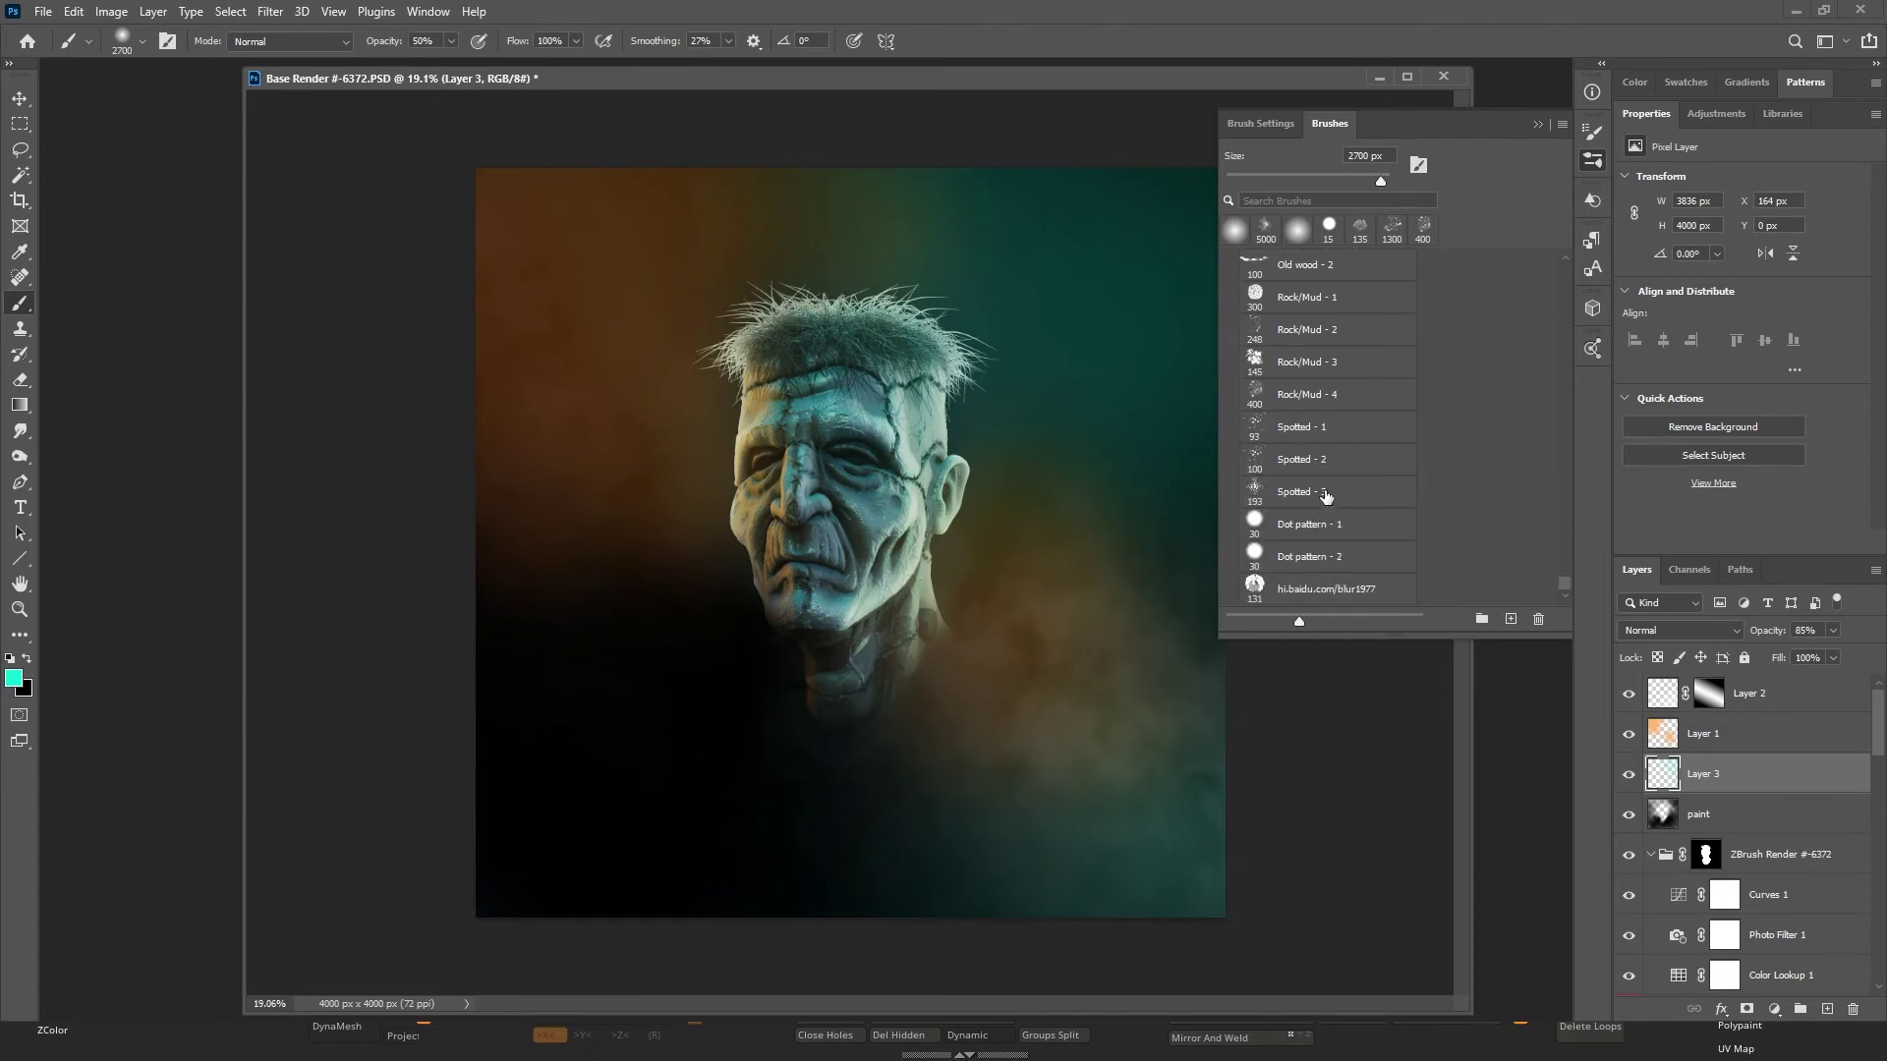
pyautogui.click(1326, 494)
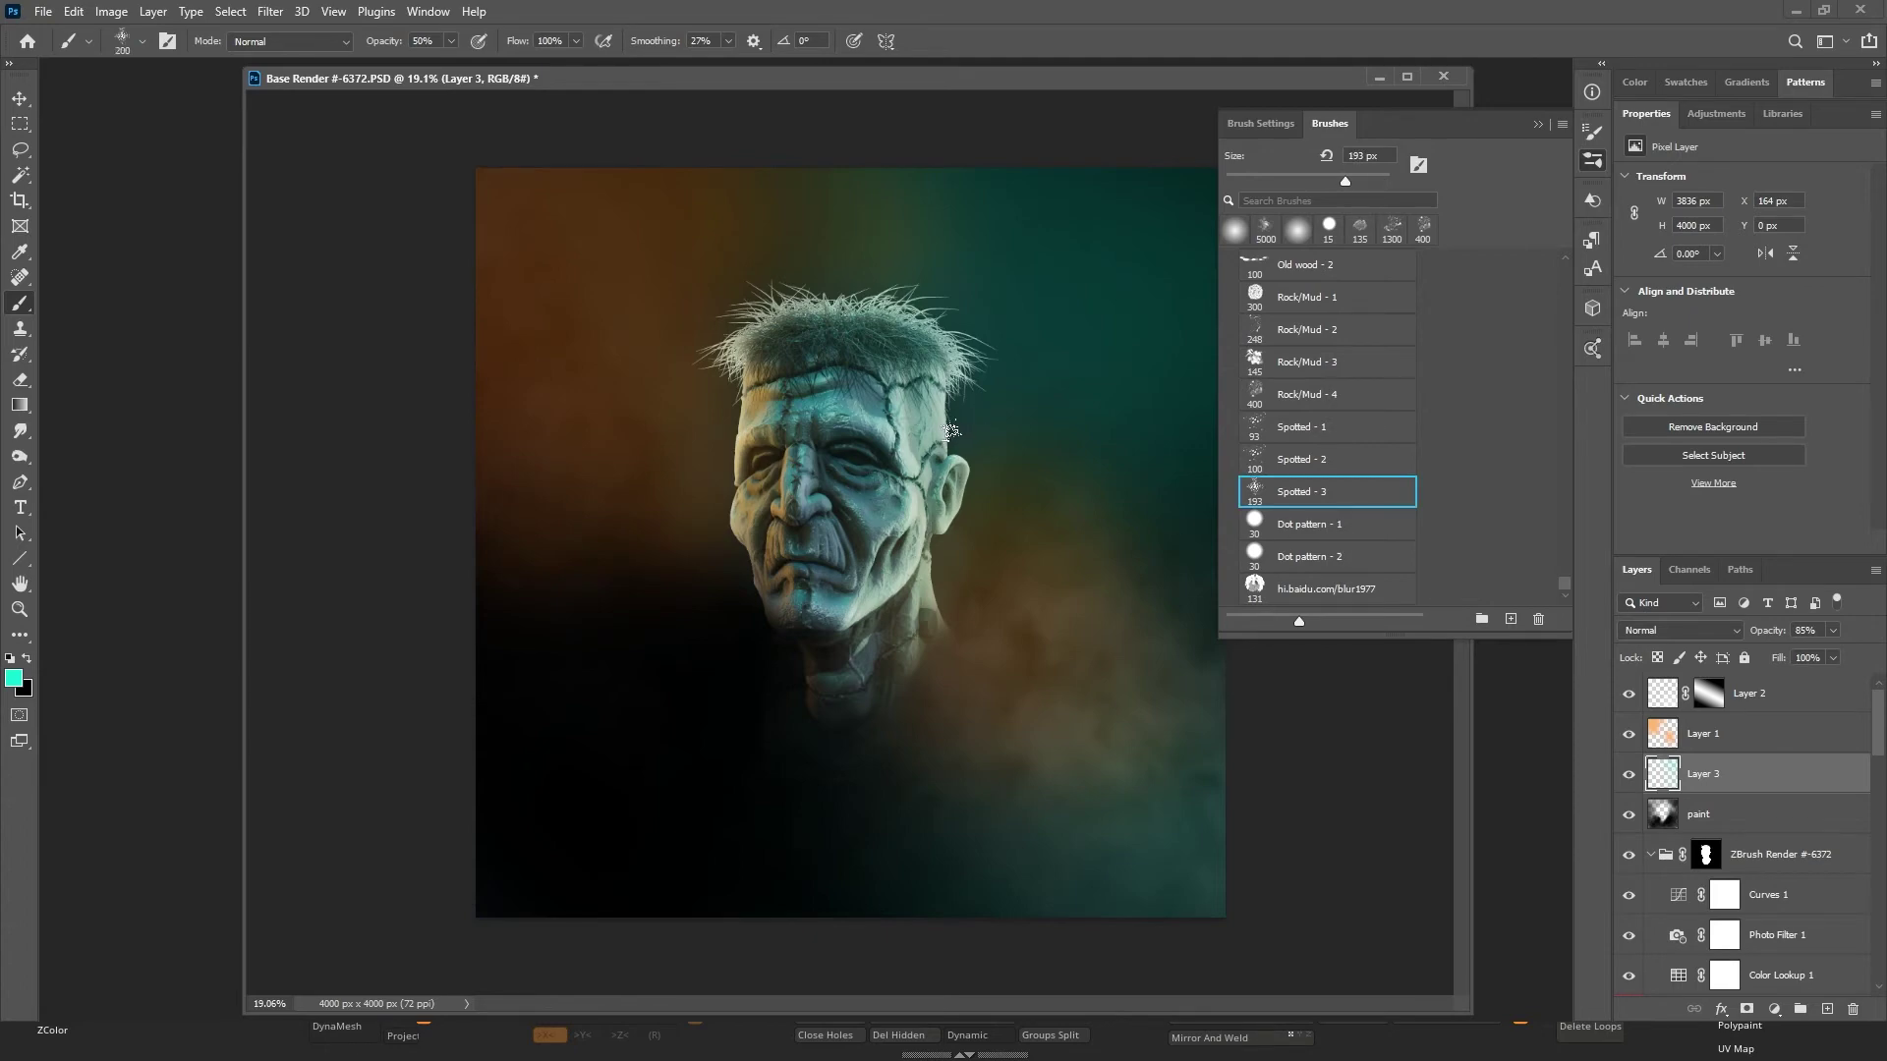
pyautogui.press(']')
pyautogui.press(']')
pyautogui.press(']')
pyautogui.press(']')
pyautogui.press(']')
pyautogui.press(']')
pyautogui.press(']')
pyautogui.press(']')
pyautogui.press(']')
pyautogui.press(']')
pyautogui.press(']')
pyautogui.press(']')
pyautogui.press(']')
pyautogui.press(']')
pyautogui.press(']')
pyautogui.press(']')
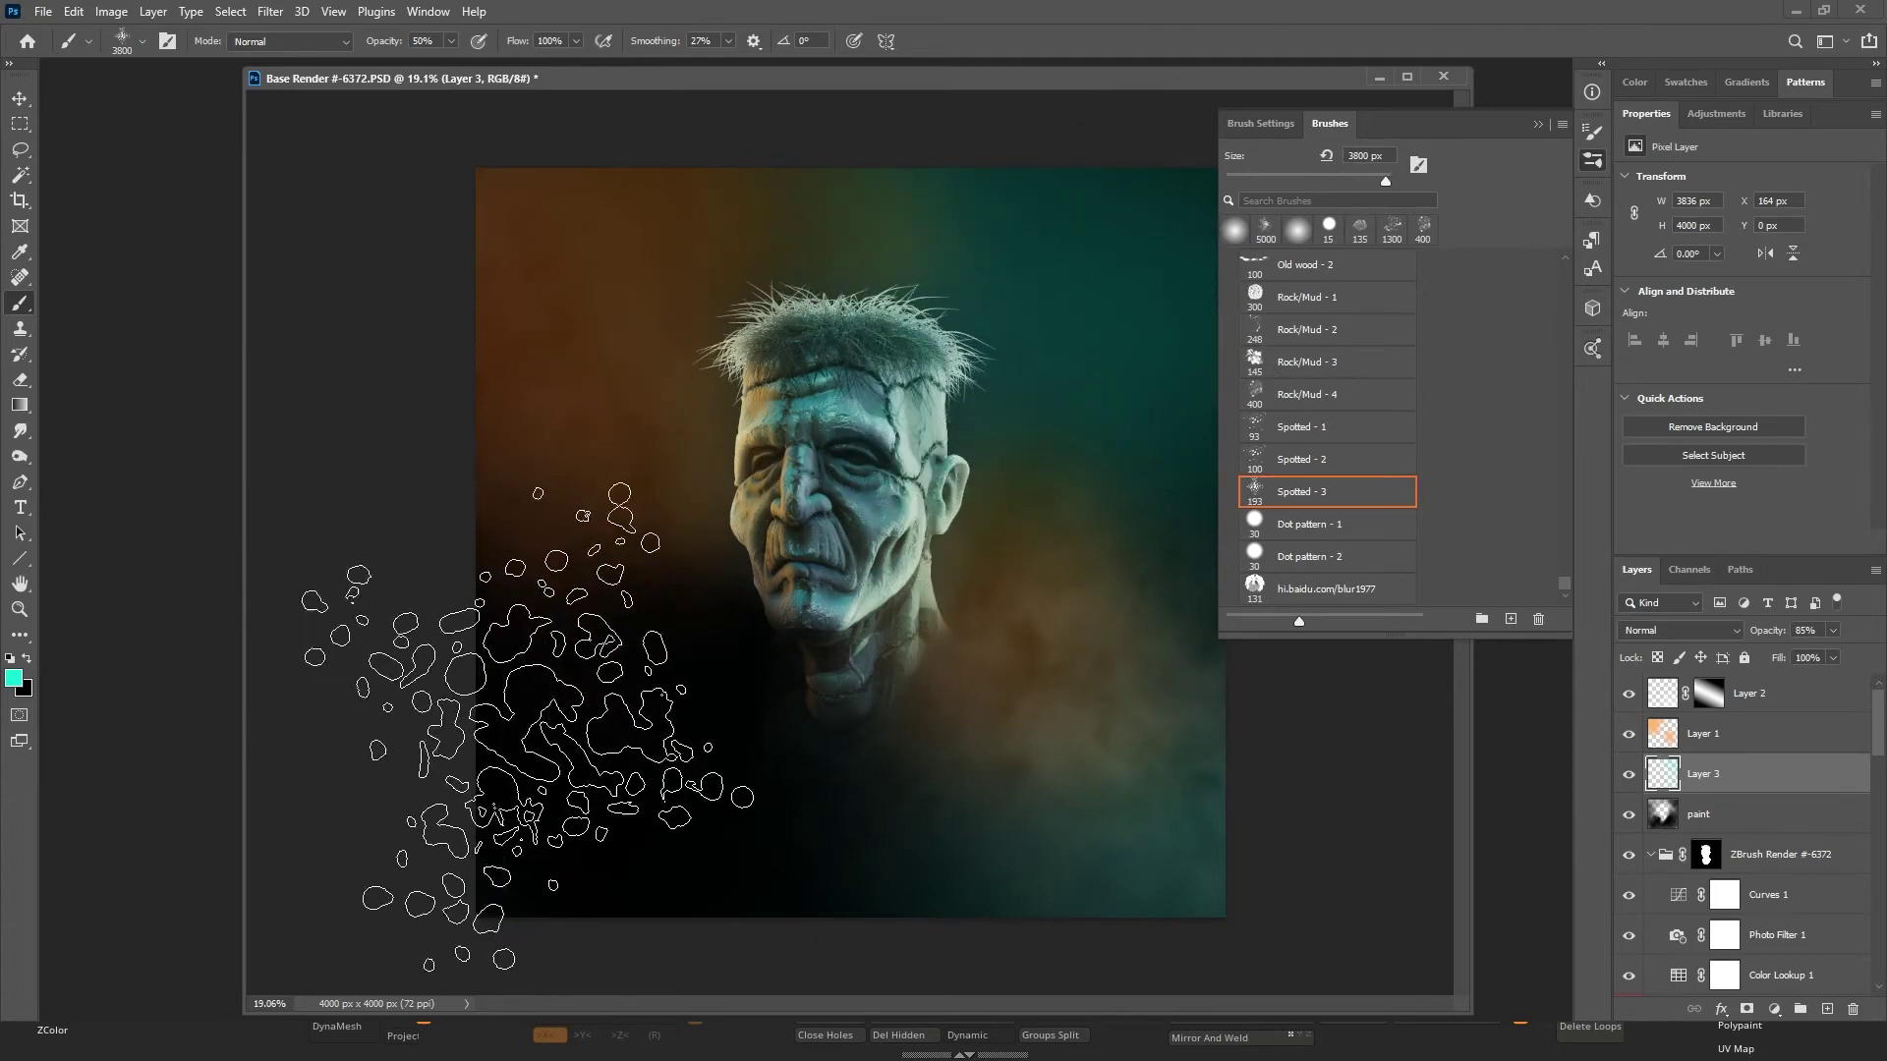
# Try turquoise splatter dabs in the lower left and lower right corners of the image, and undo each one.
pyautogui.click(542, 786)
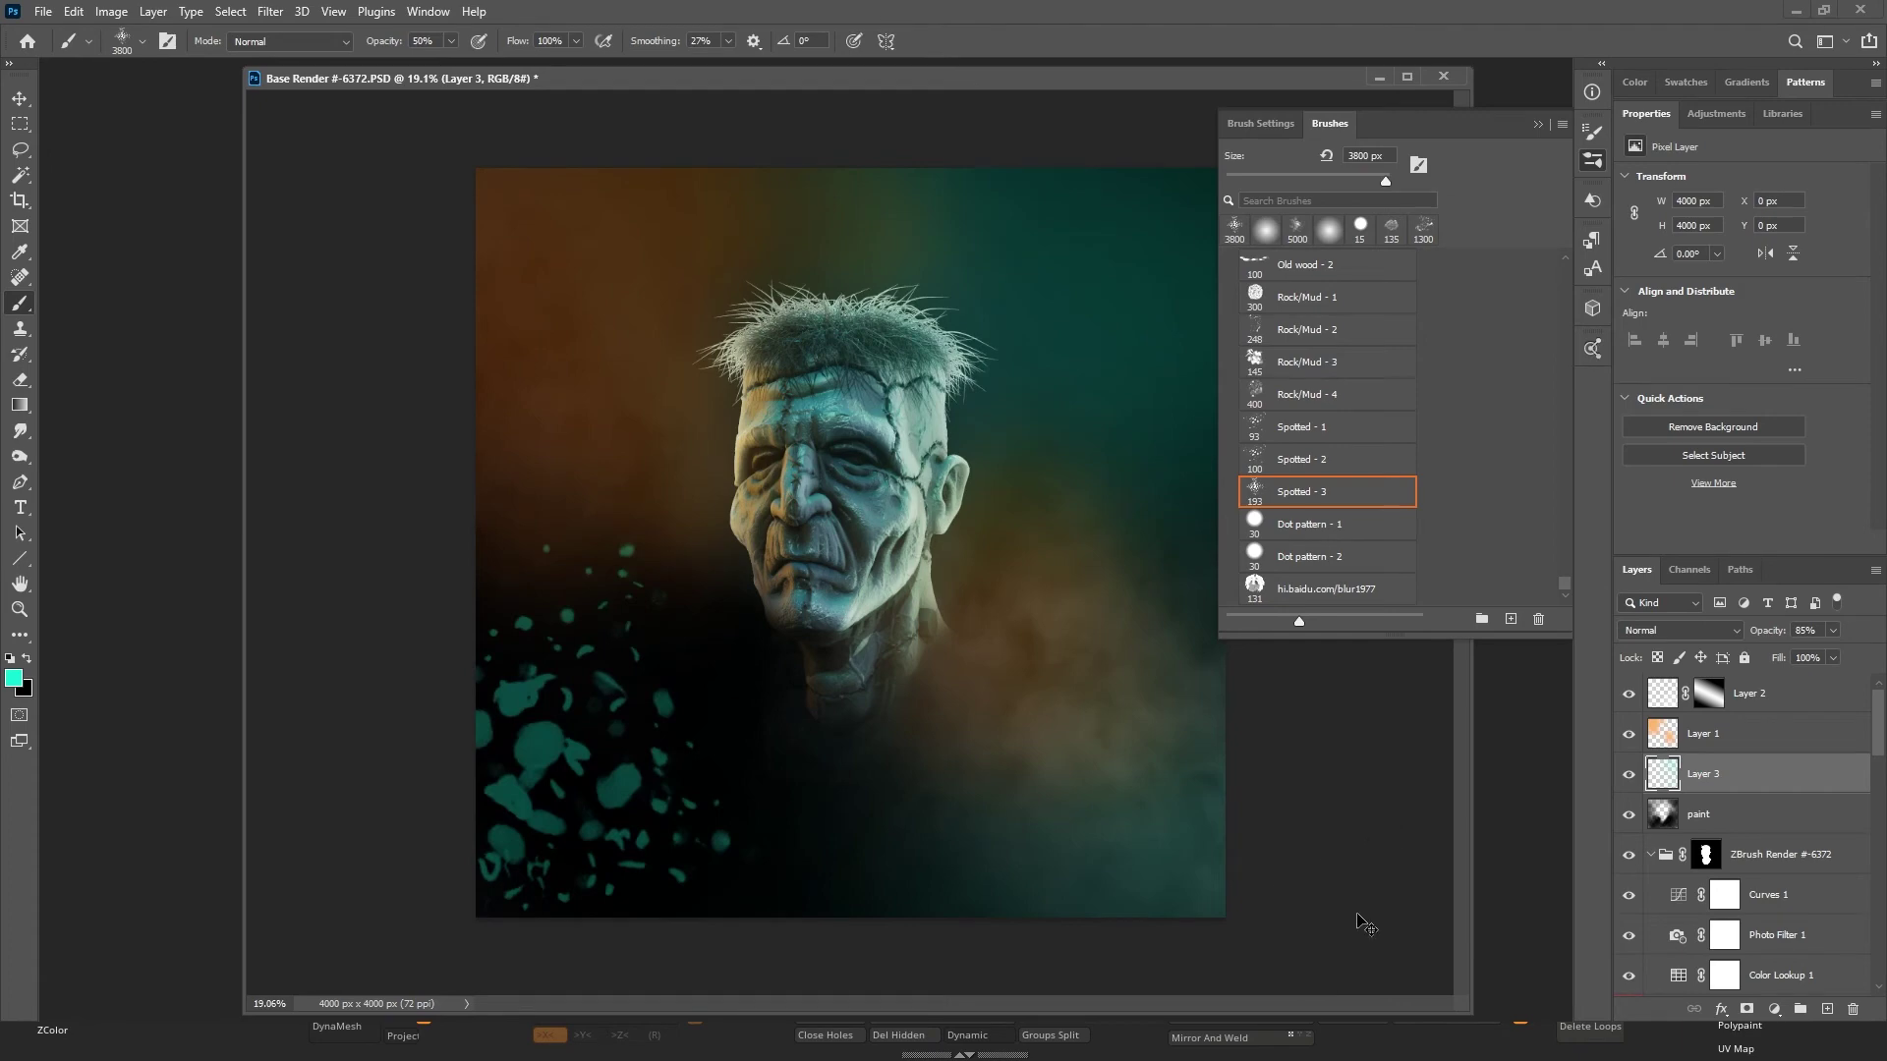
pyautogui.hotkey('ctrl', 'z')
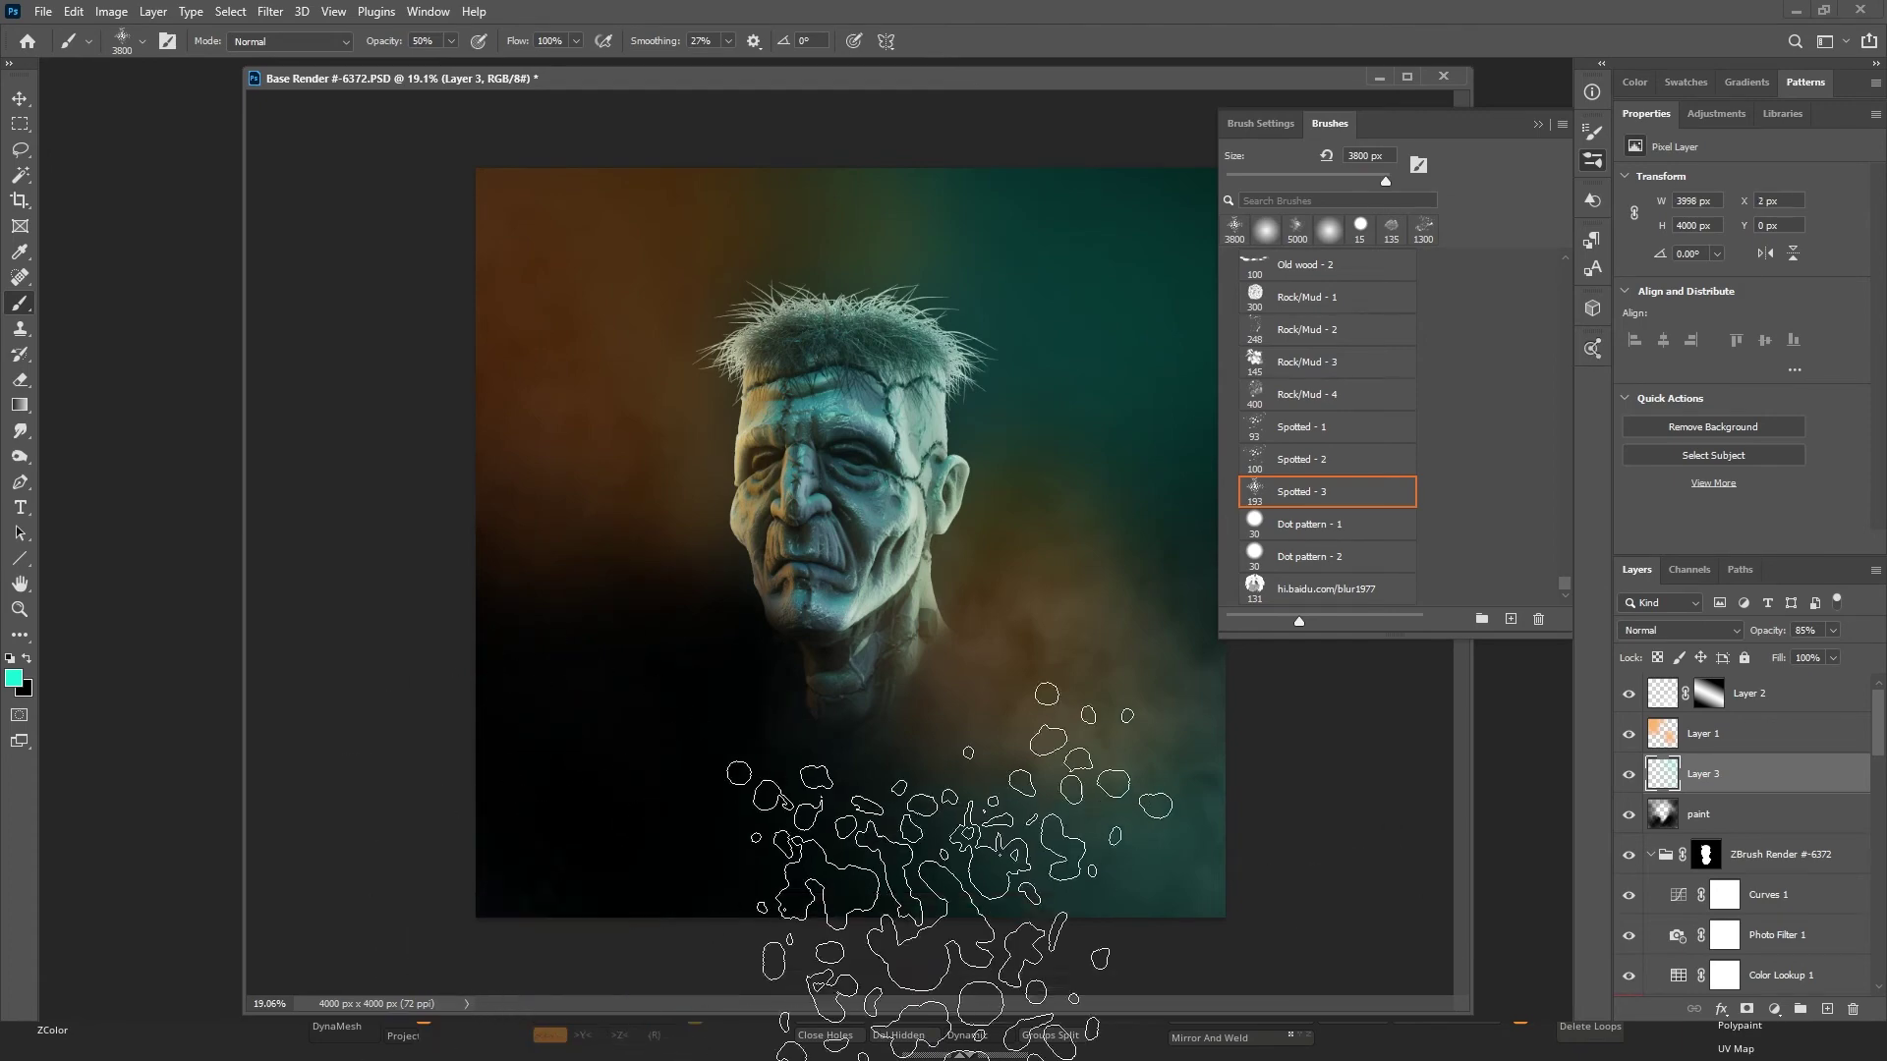
pyautogui.click(1209, 855)
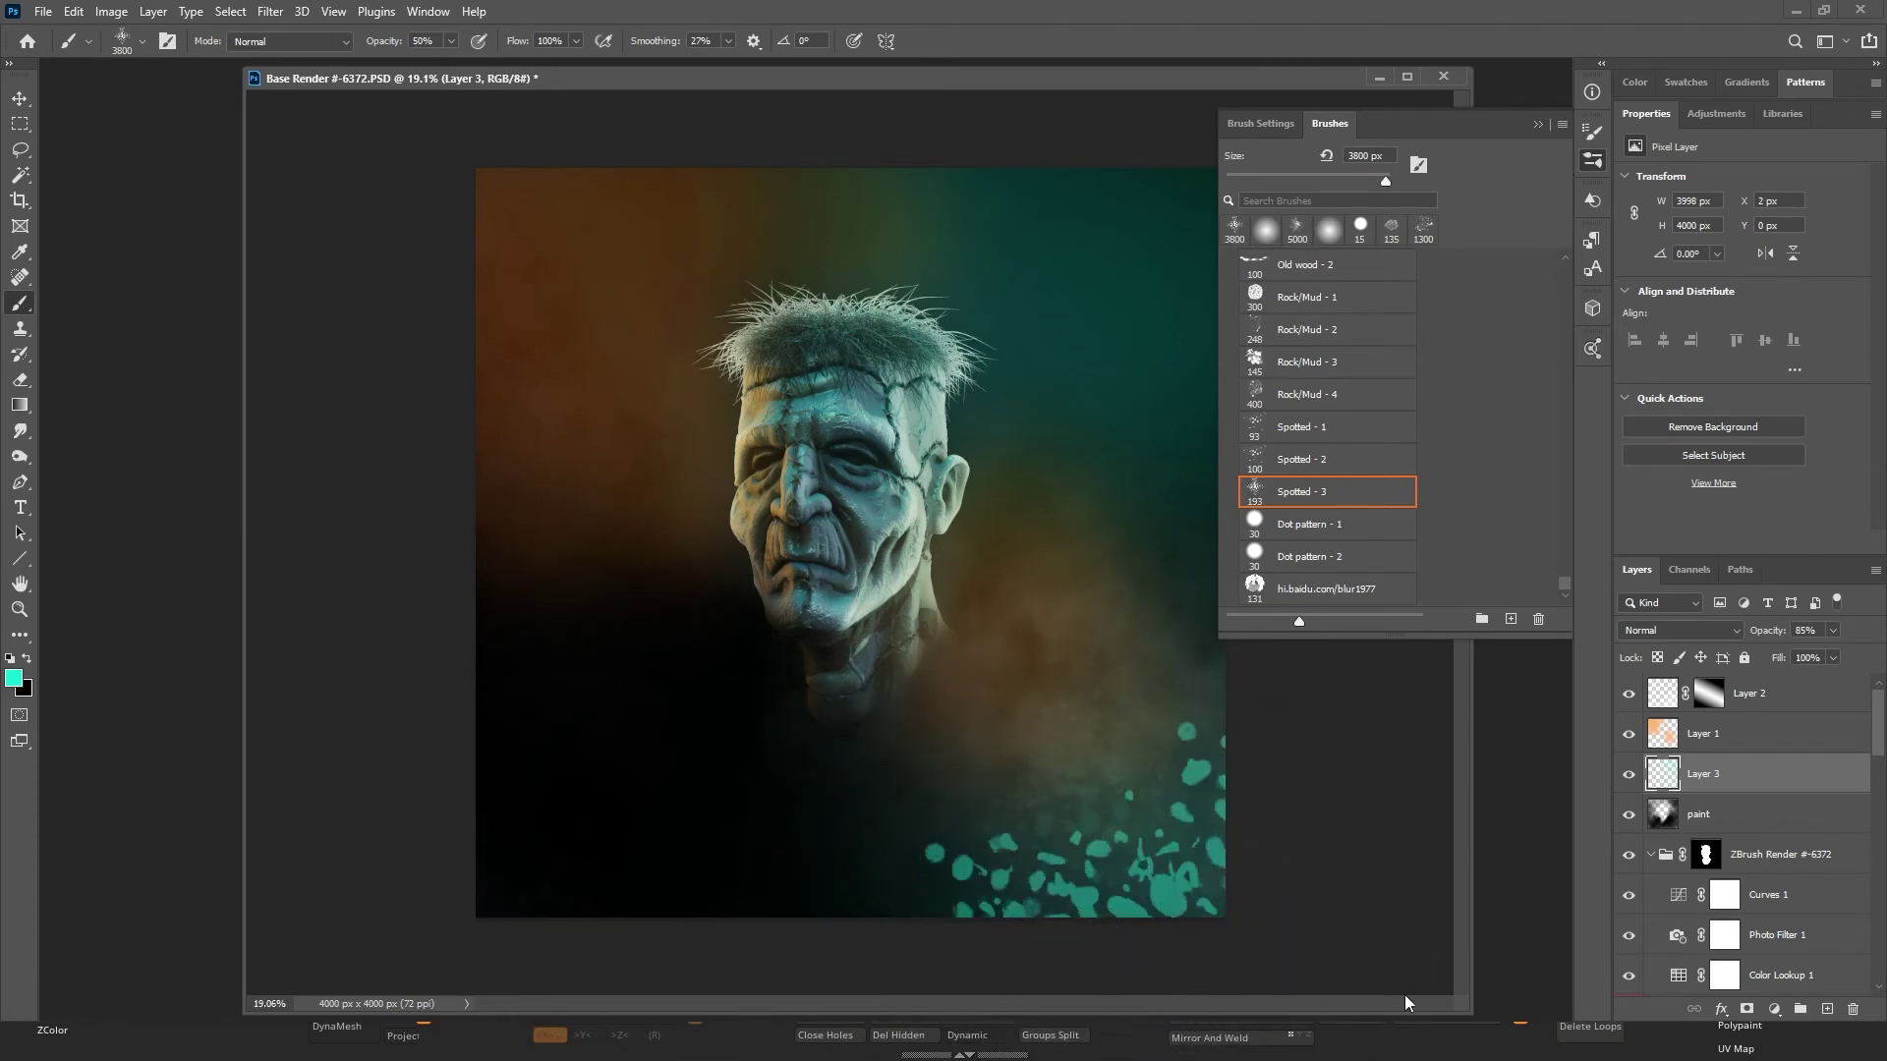
pyautogui.hotkey('ctrl', 'z')
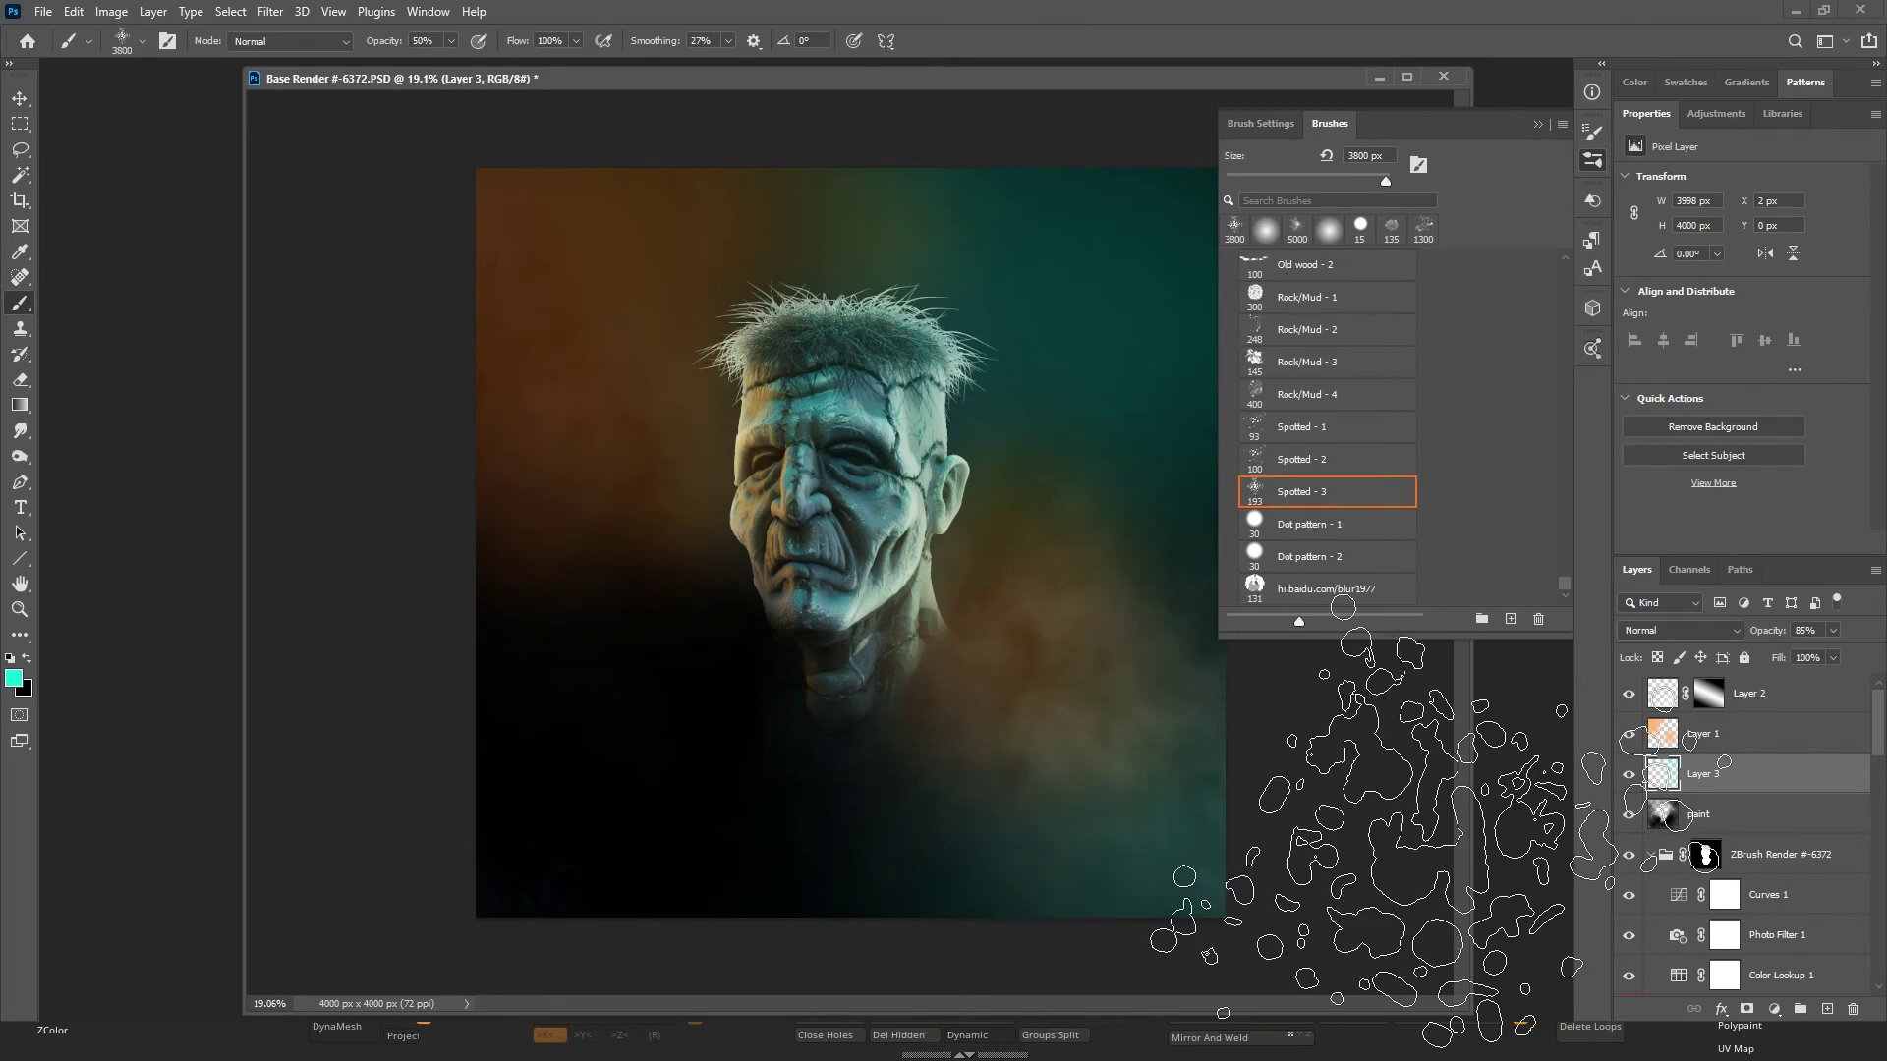
# Add a new empty layer directly above the turquoise glow layer.
pyautogui.click(1830, 1011)
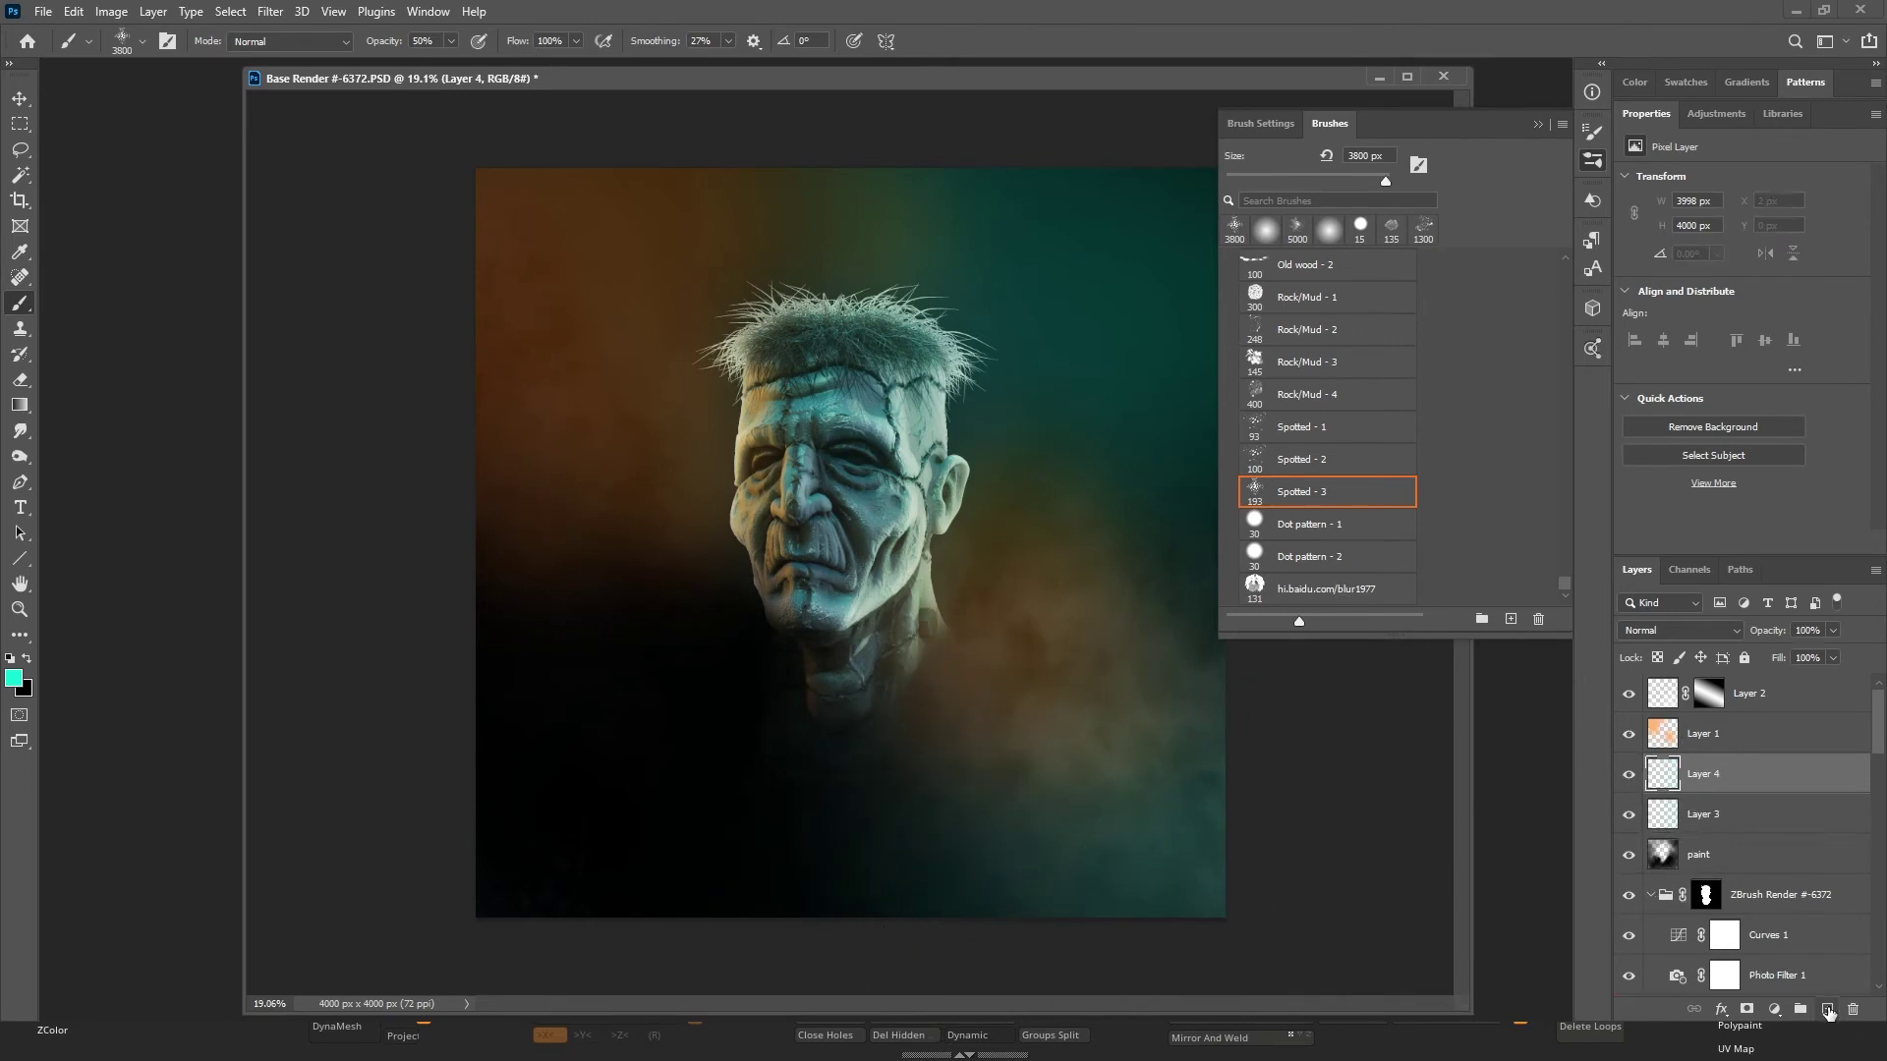
# Move the empty layer to the top of the stack and try 5000 px turquoise splatter dabs in the image's lower right corner.
pyautogui.moveTo(1771, 774); pyautogui.dragTo(1773, 683)
pyautogui.press(']')
pyautogui.press(']')
pyautogui.press(']')
pyautogui.press(']')
pyautogui.press(']')
pyautogui.press(']')
pyautogui.press(']')
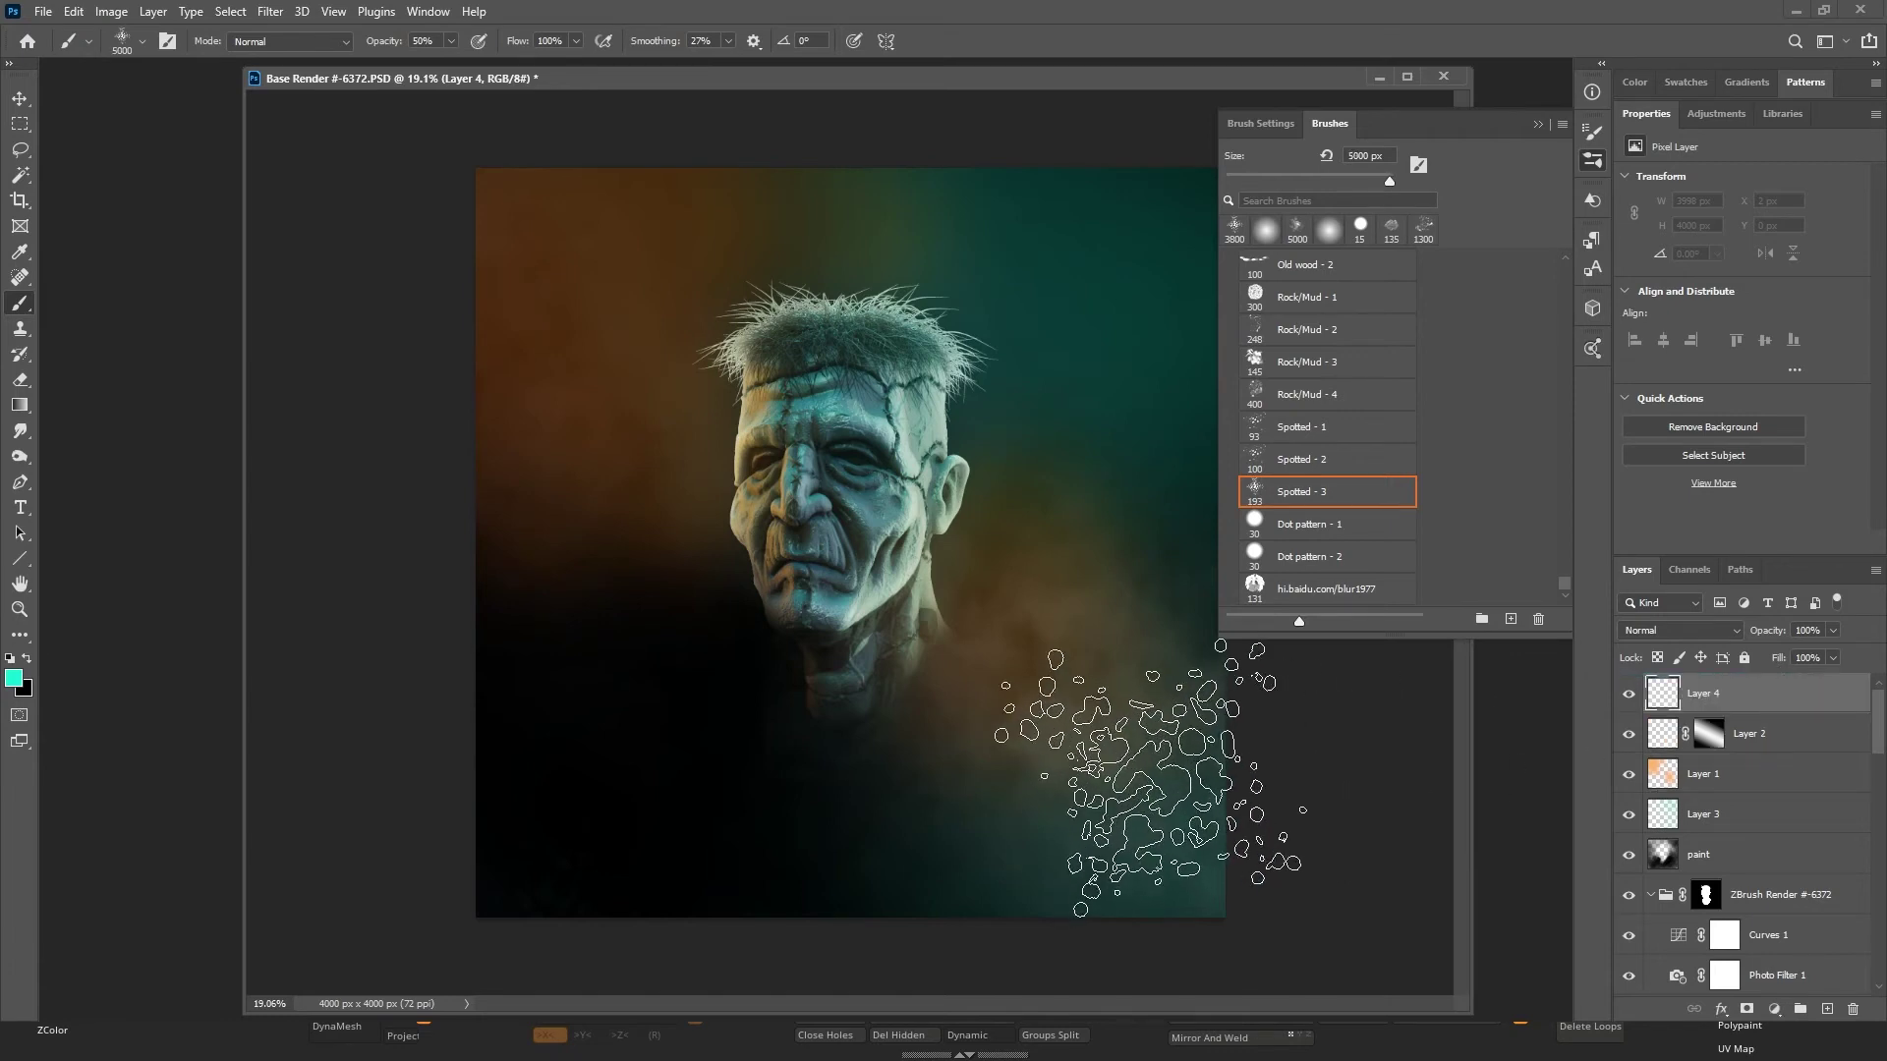
pyautogui.click(1170, 846)
pyautogui.click(1221, 767)
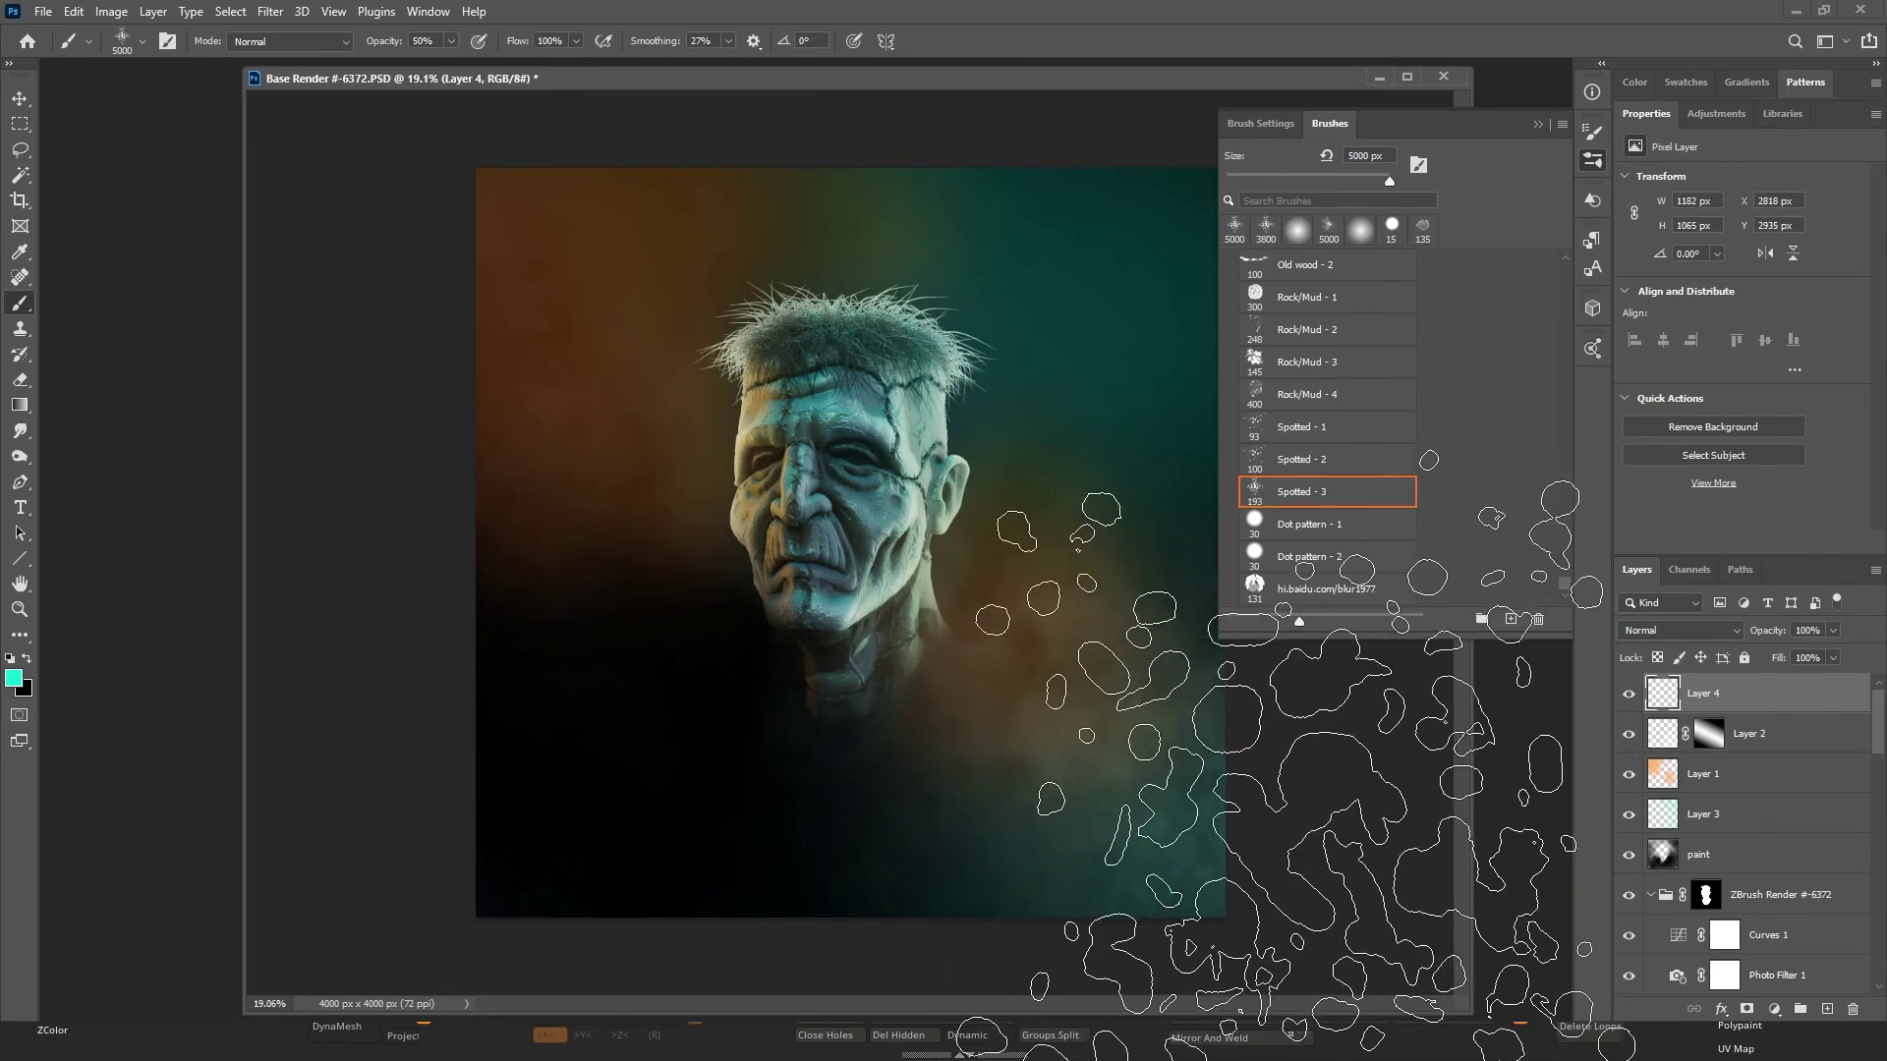
# Set the brush opacity to 100% and move the empty layer back below the orange glow layer.
pyautogui.press('0')
pyautogui.hotkey('ctrl', '[')
pyautogui.hotkey('ctrl', '[')
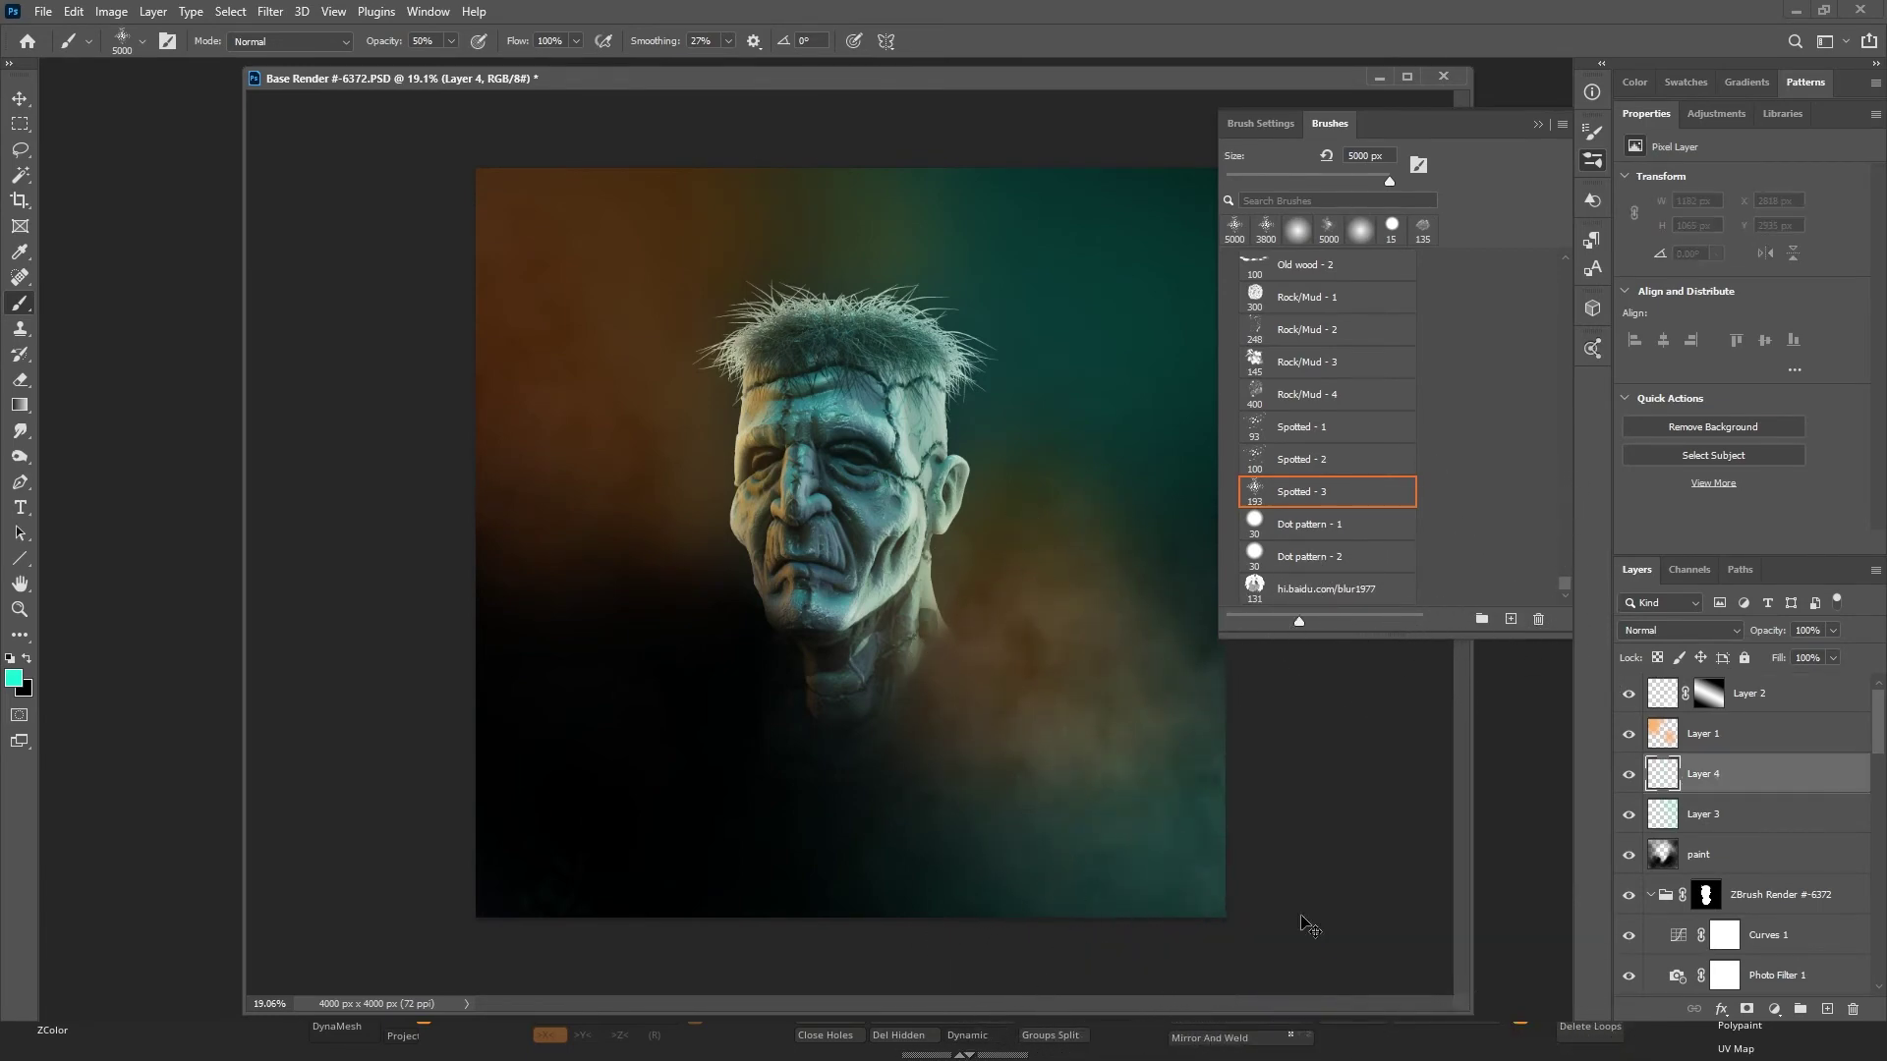
# Try full-opacity turquoise splatter dabs at 5000 px and 3500 px over the lower right background, and undo them all.
pyautogui.click(1164, 725)
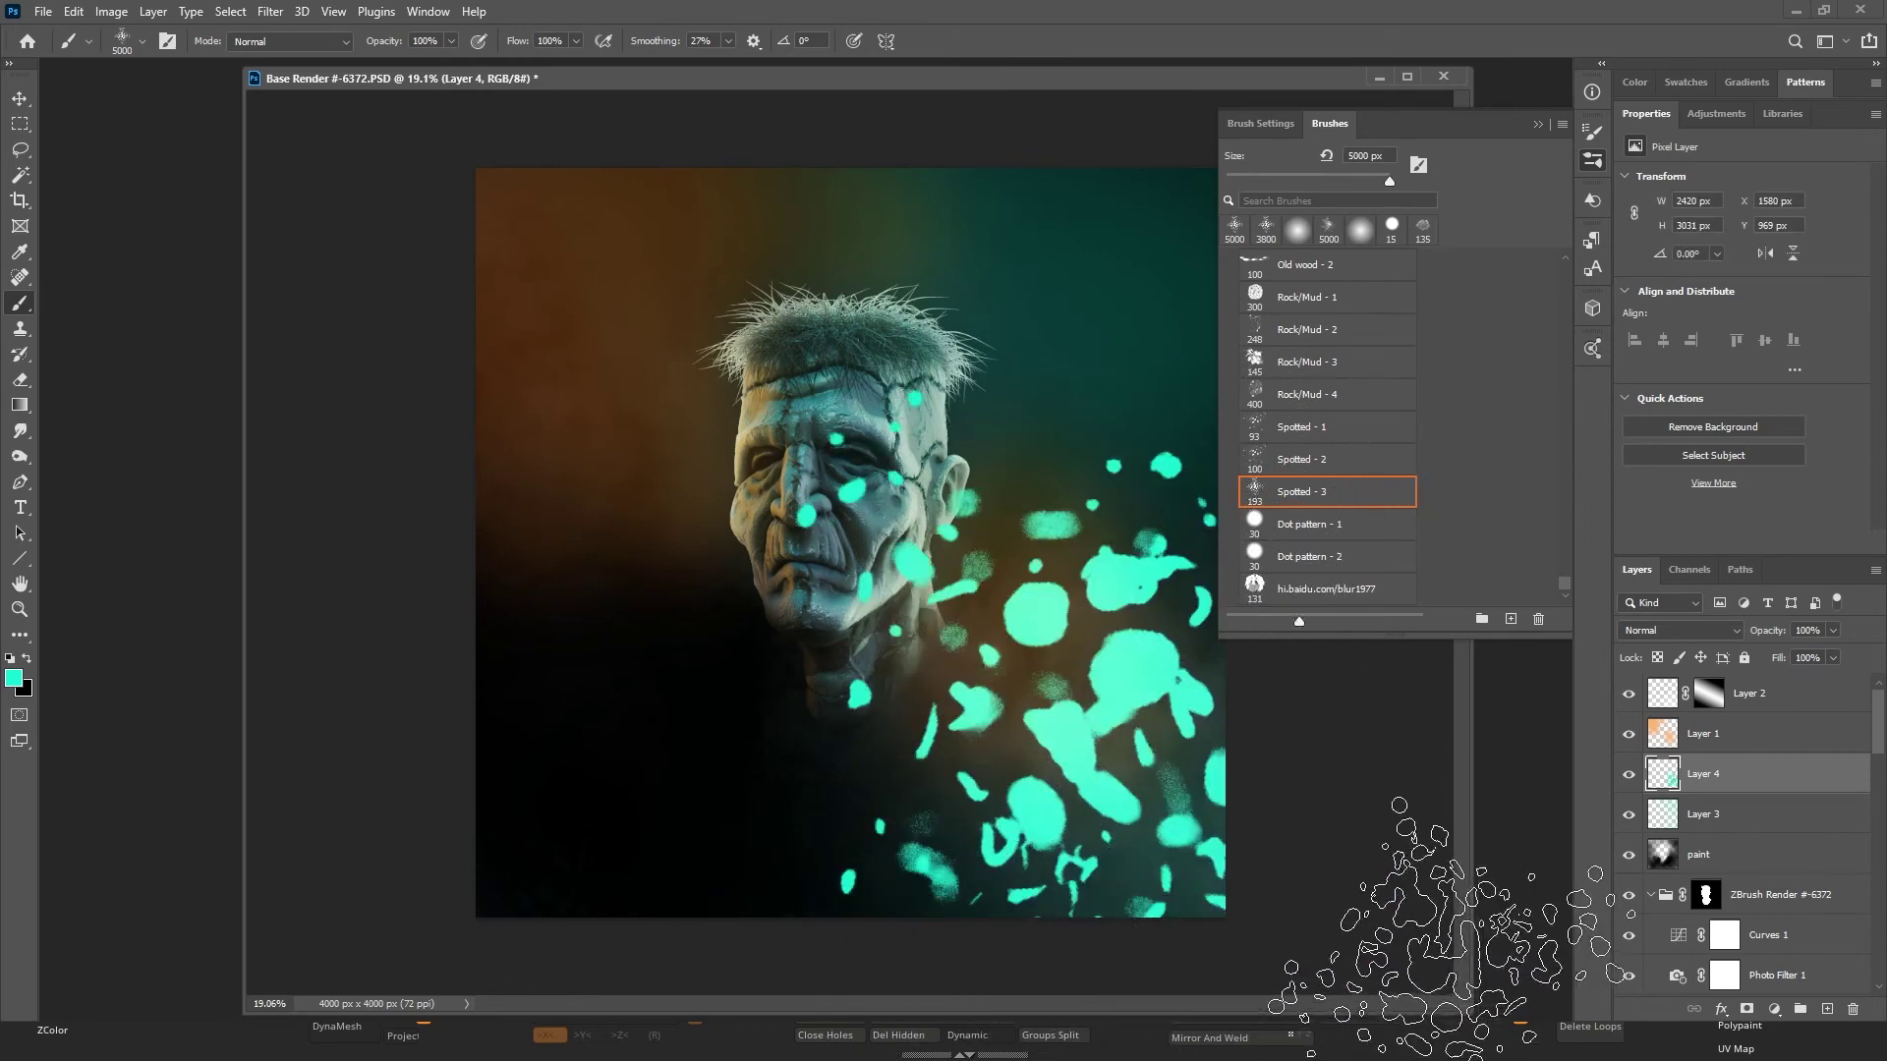
pyautogui.hotkey('ctrl', 'z')
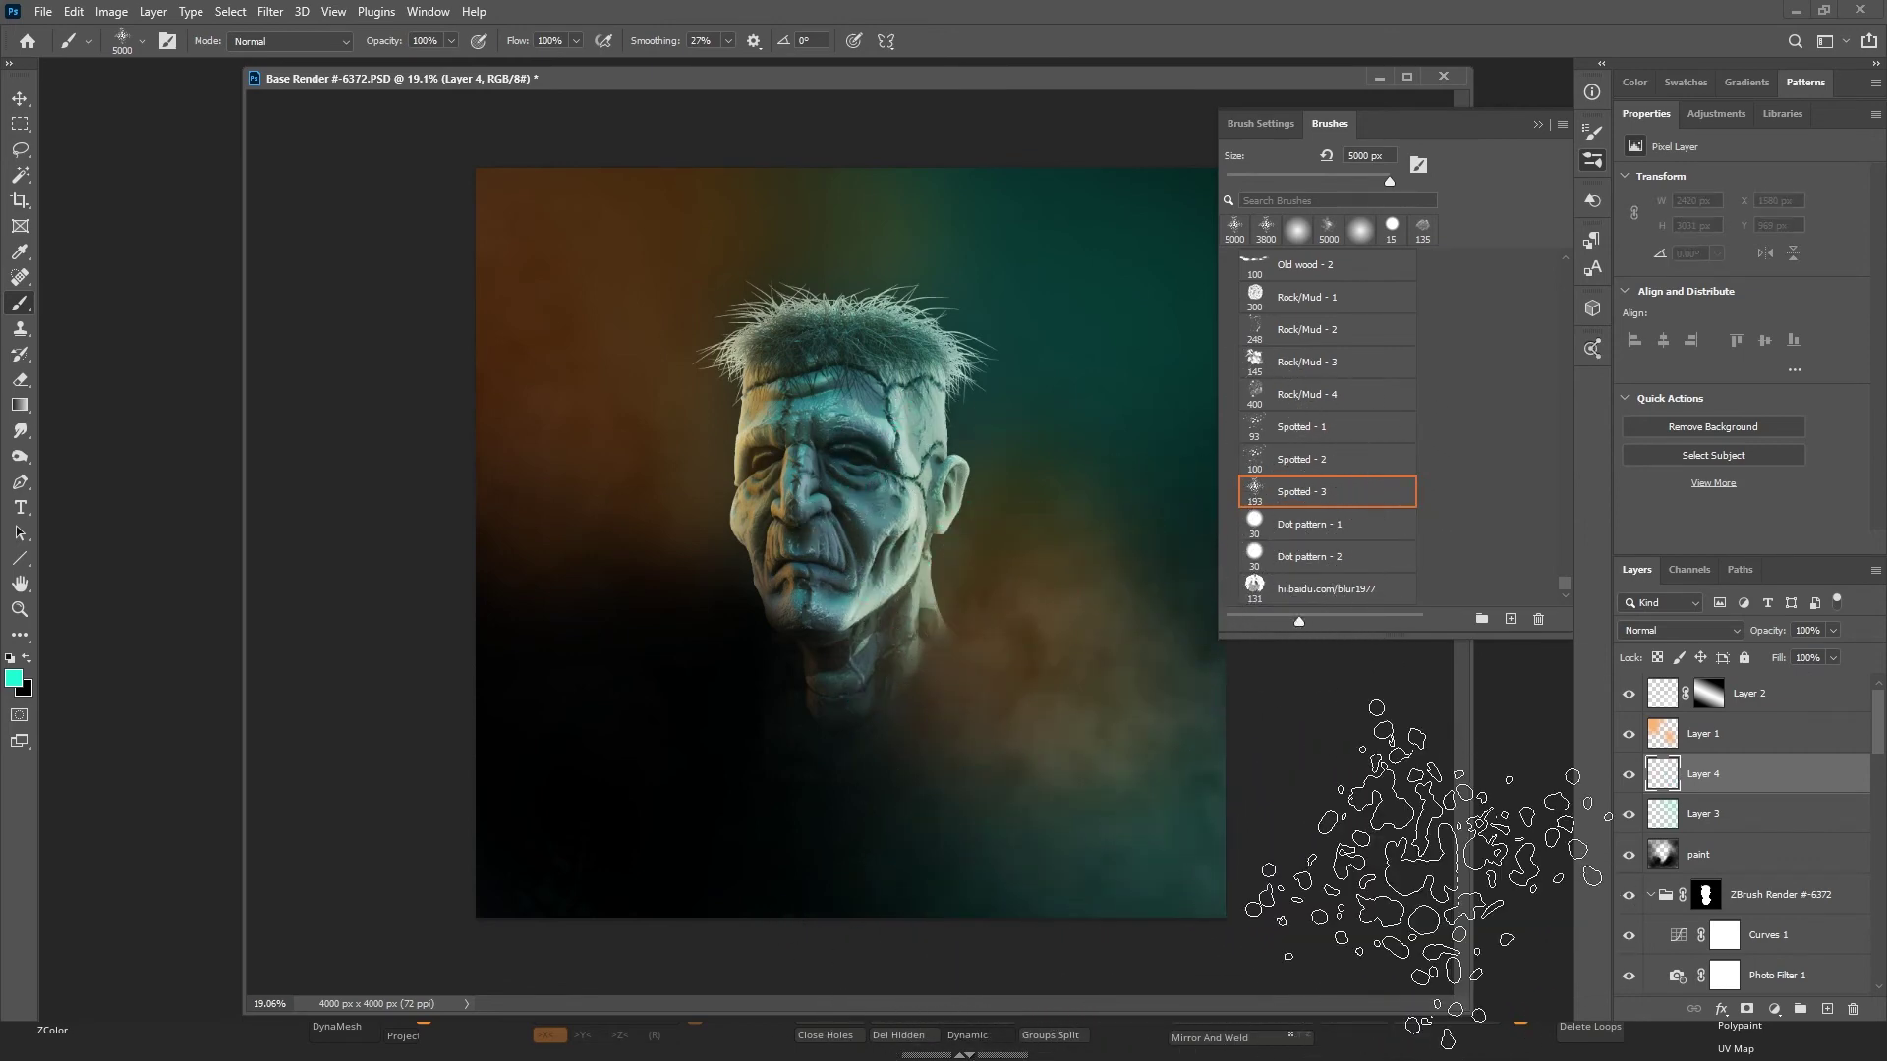
pyautogui.press('[')
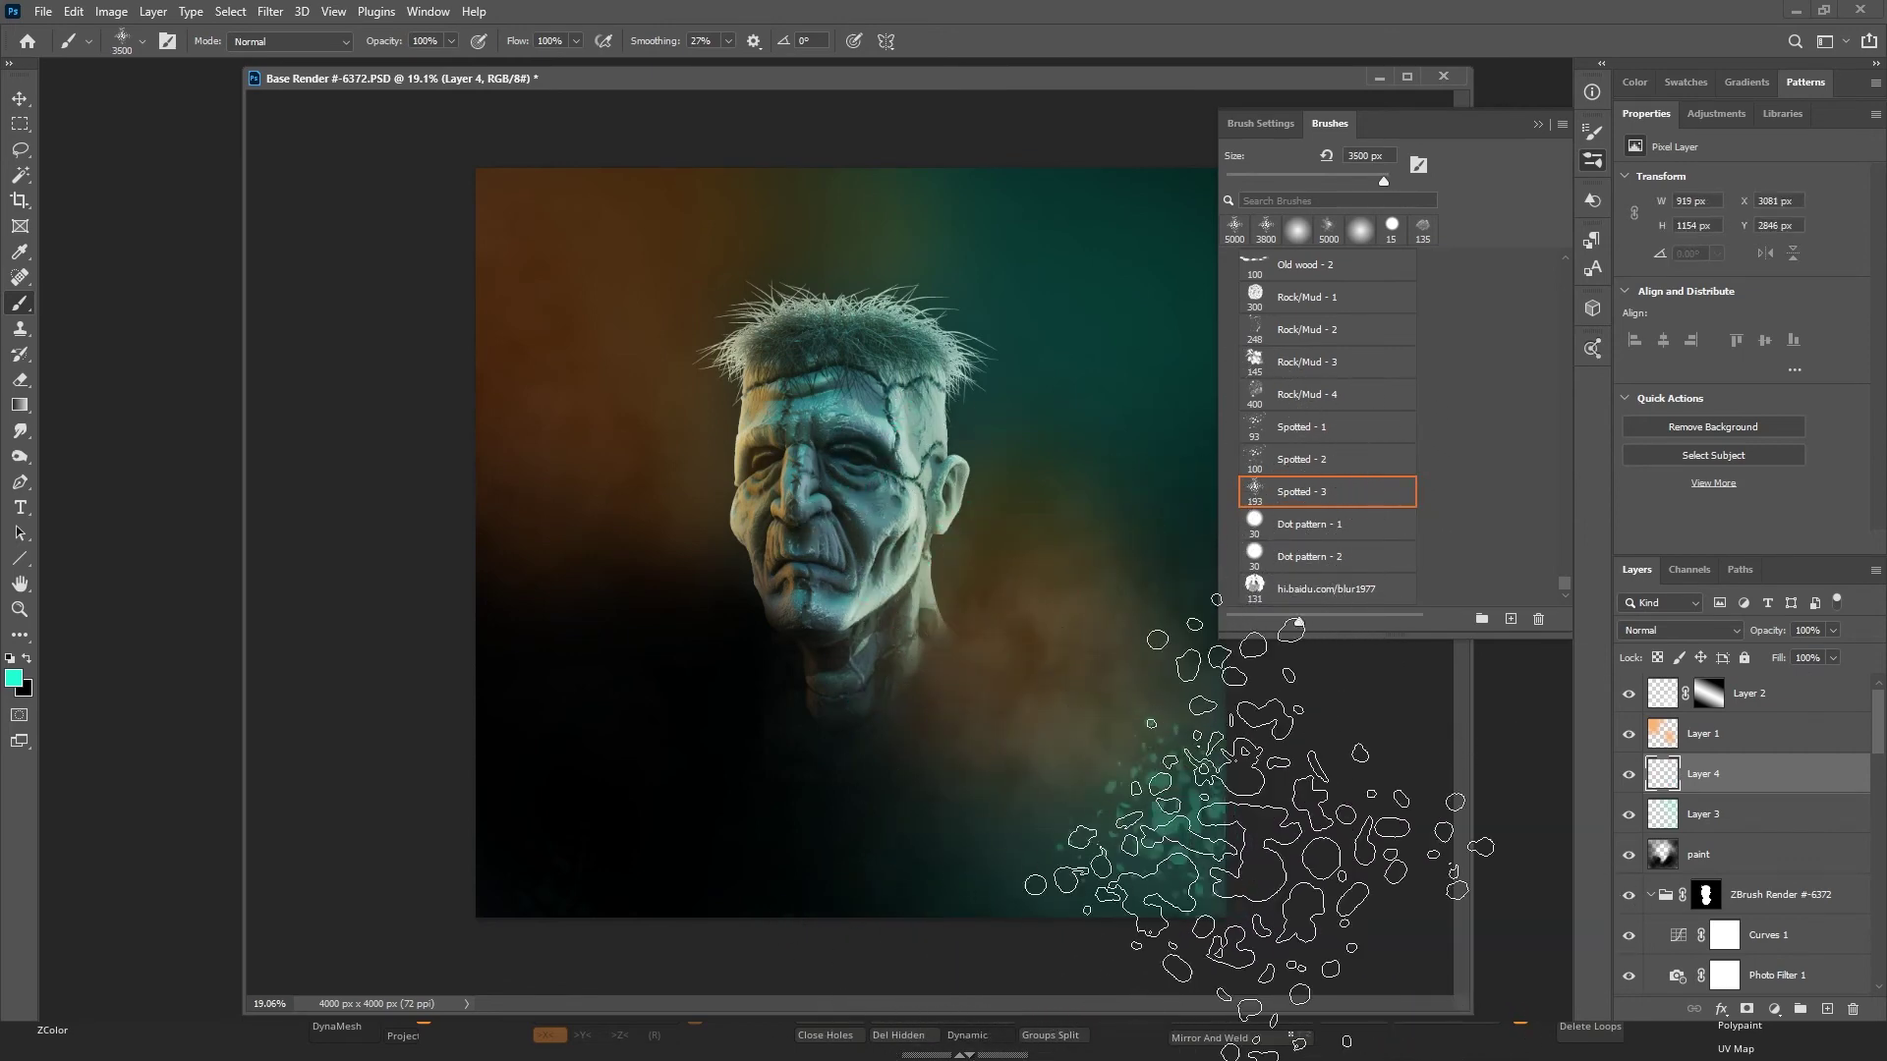
pyautogui.click(1101, 752)
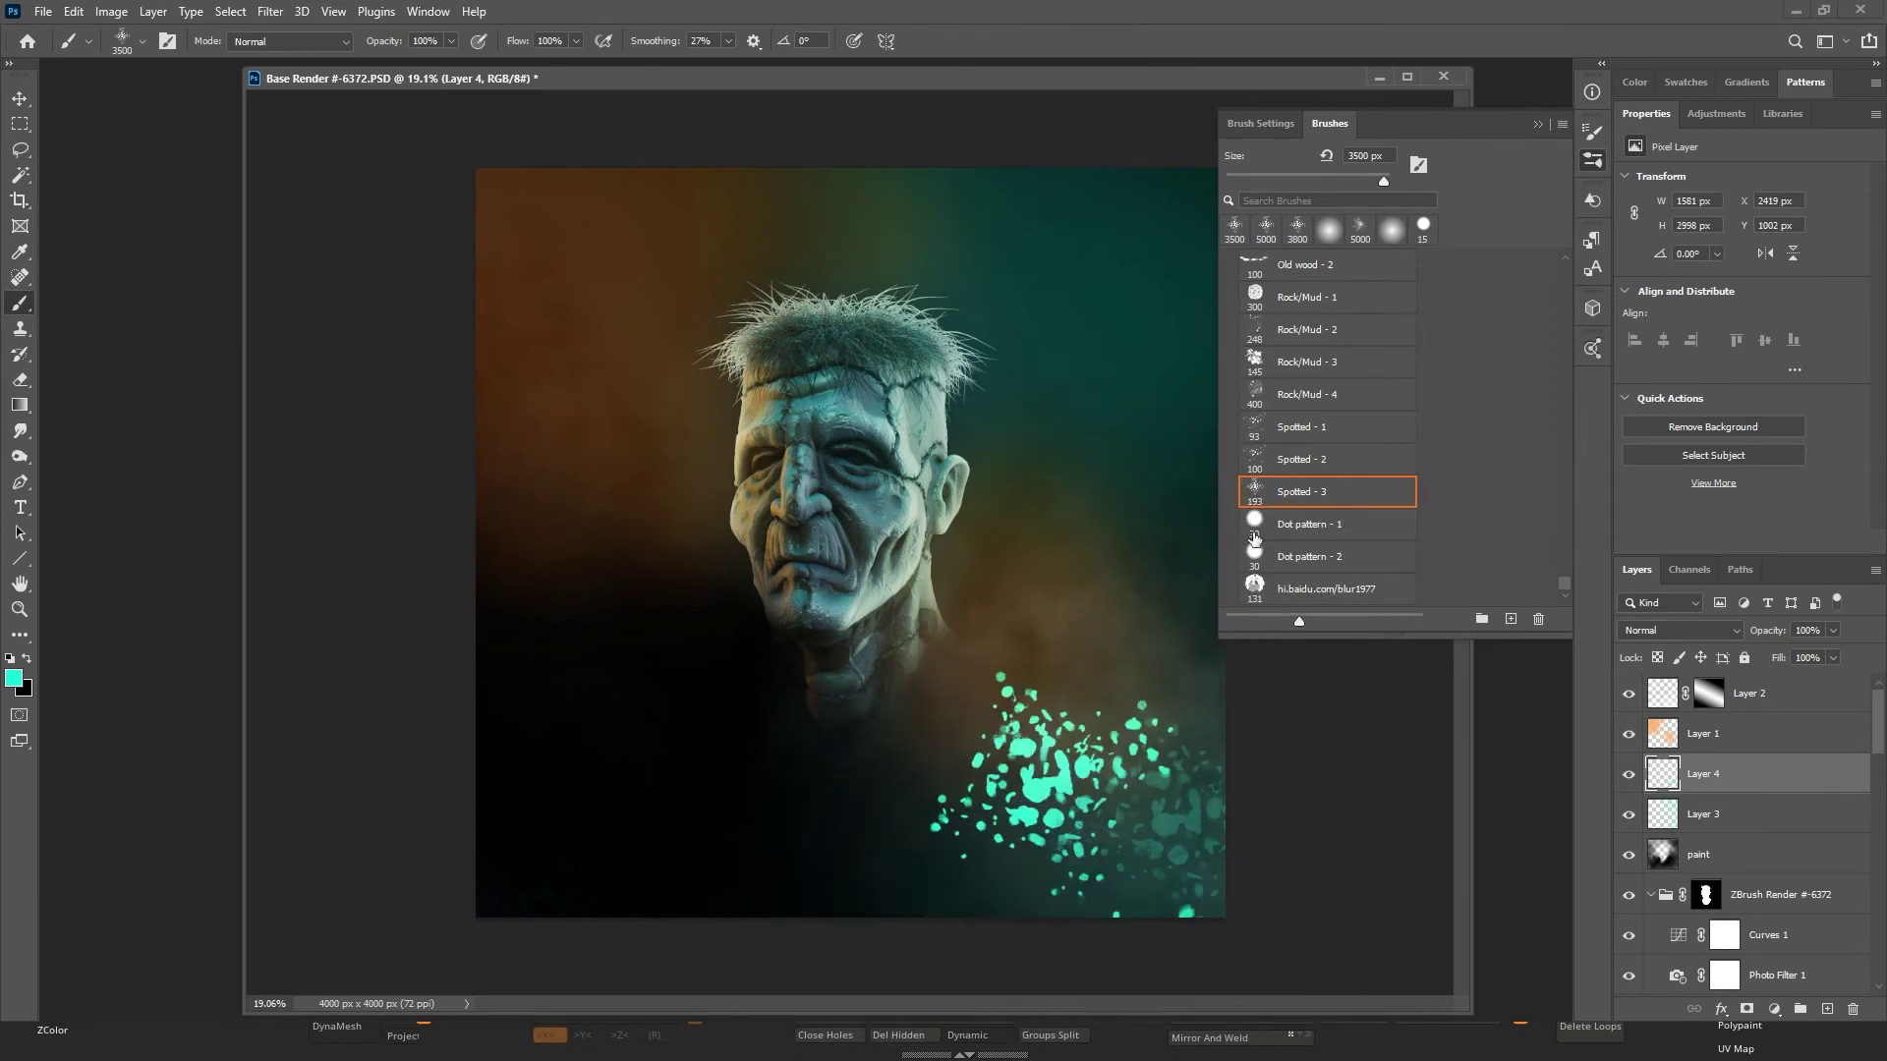
pyautogui.click(1179, 638)
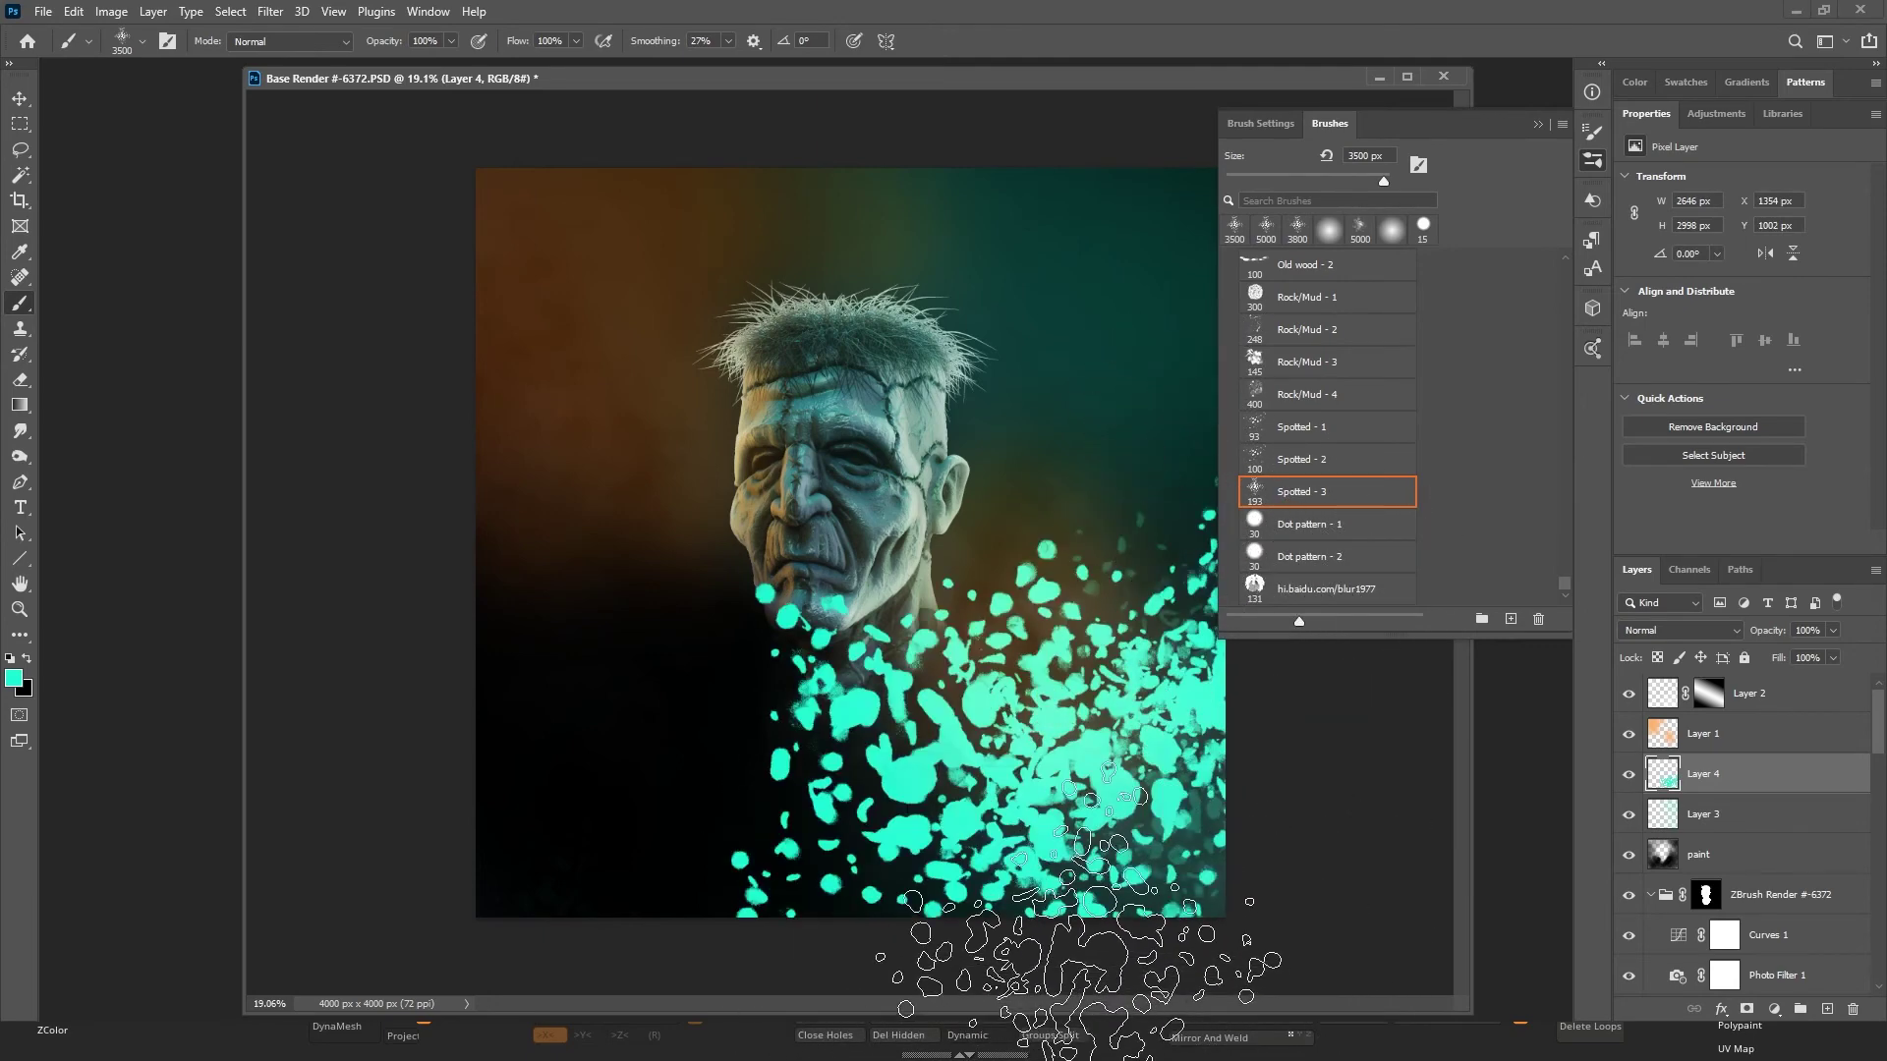
pyautogui.hotkey('ctrl', 'z')
pyautogui.hotkey('ctrl', 'z')
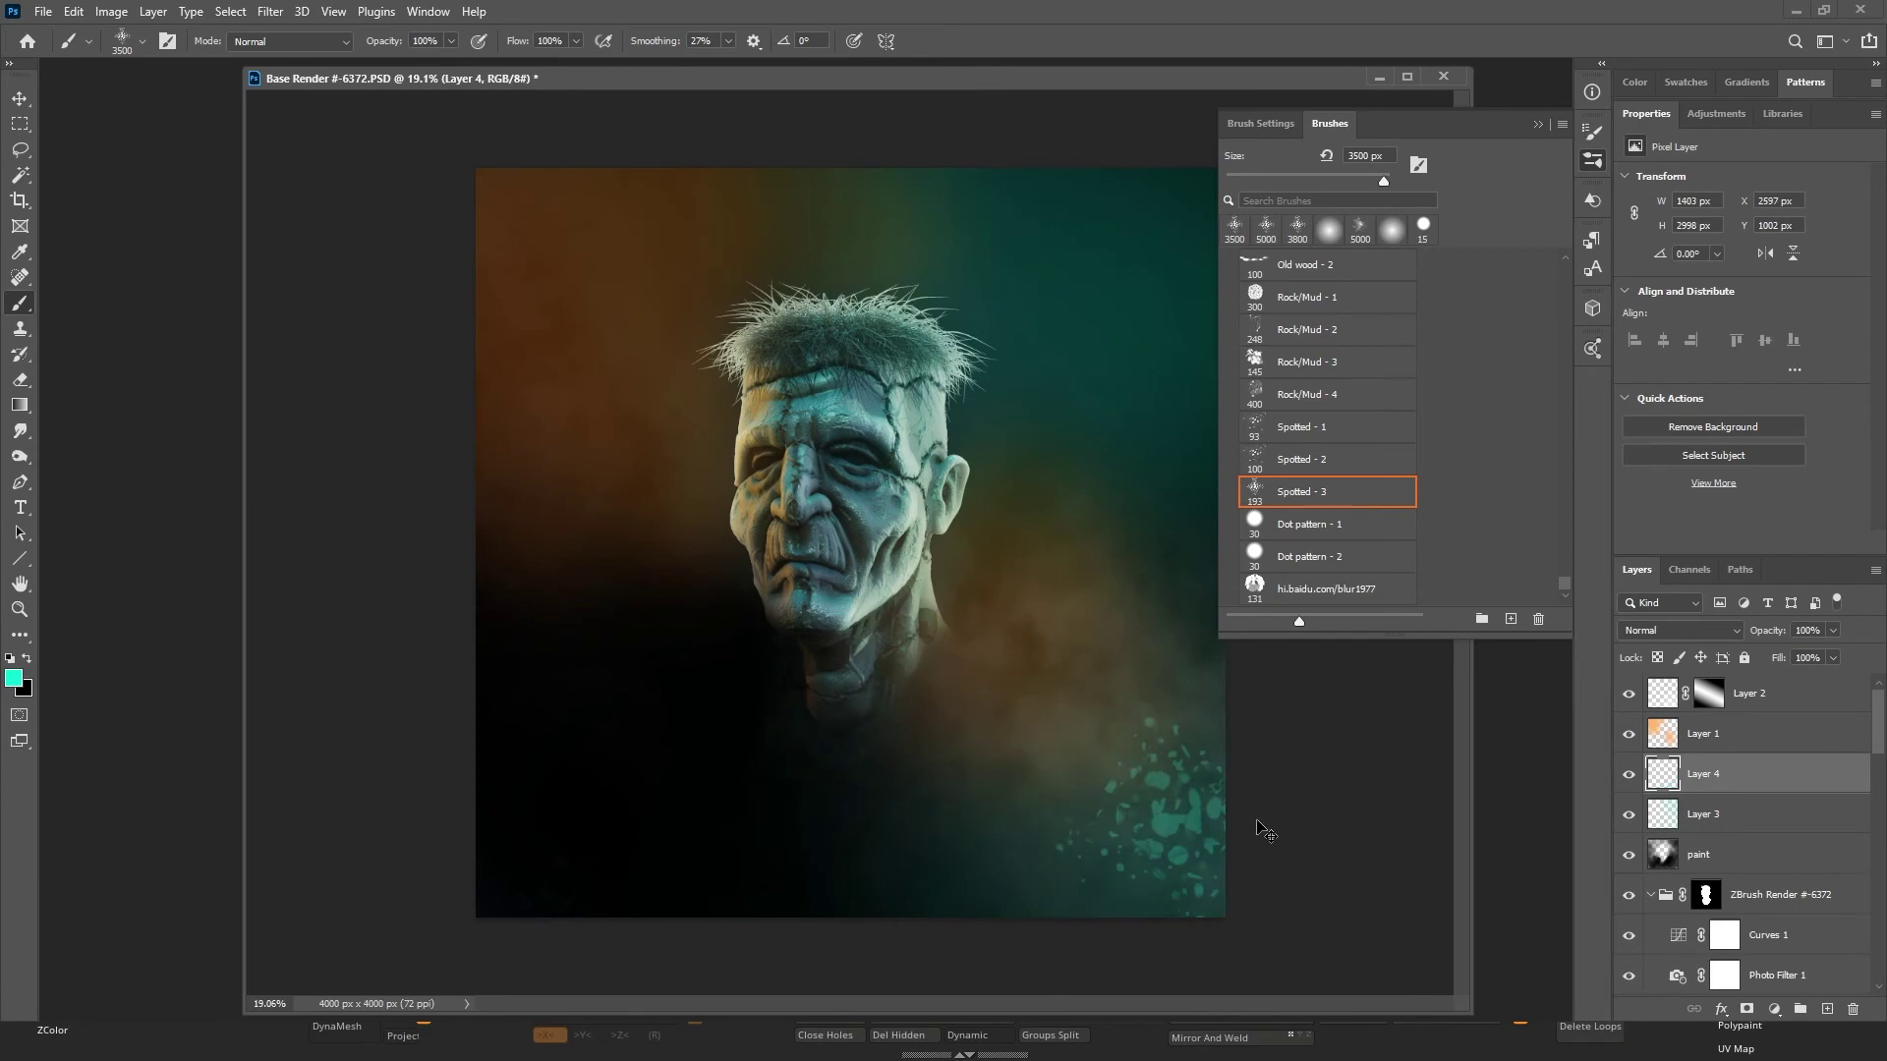
pyautogui.hotkey('ctrl', 'z')
# Paint turquoise splatter across the lower half of the image with the brush at 4600 px, and set the layer's opacity to 17%.
pyautogui.press(']')
pyautogui.press(']')
pyautogui.press(']')
pyautogui.press(']')
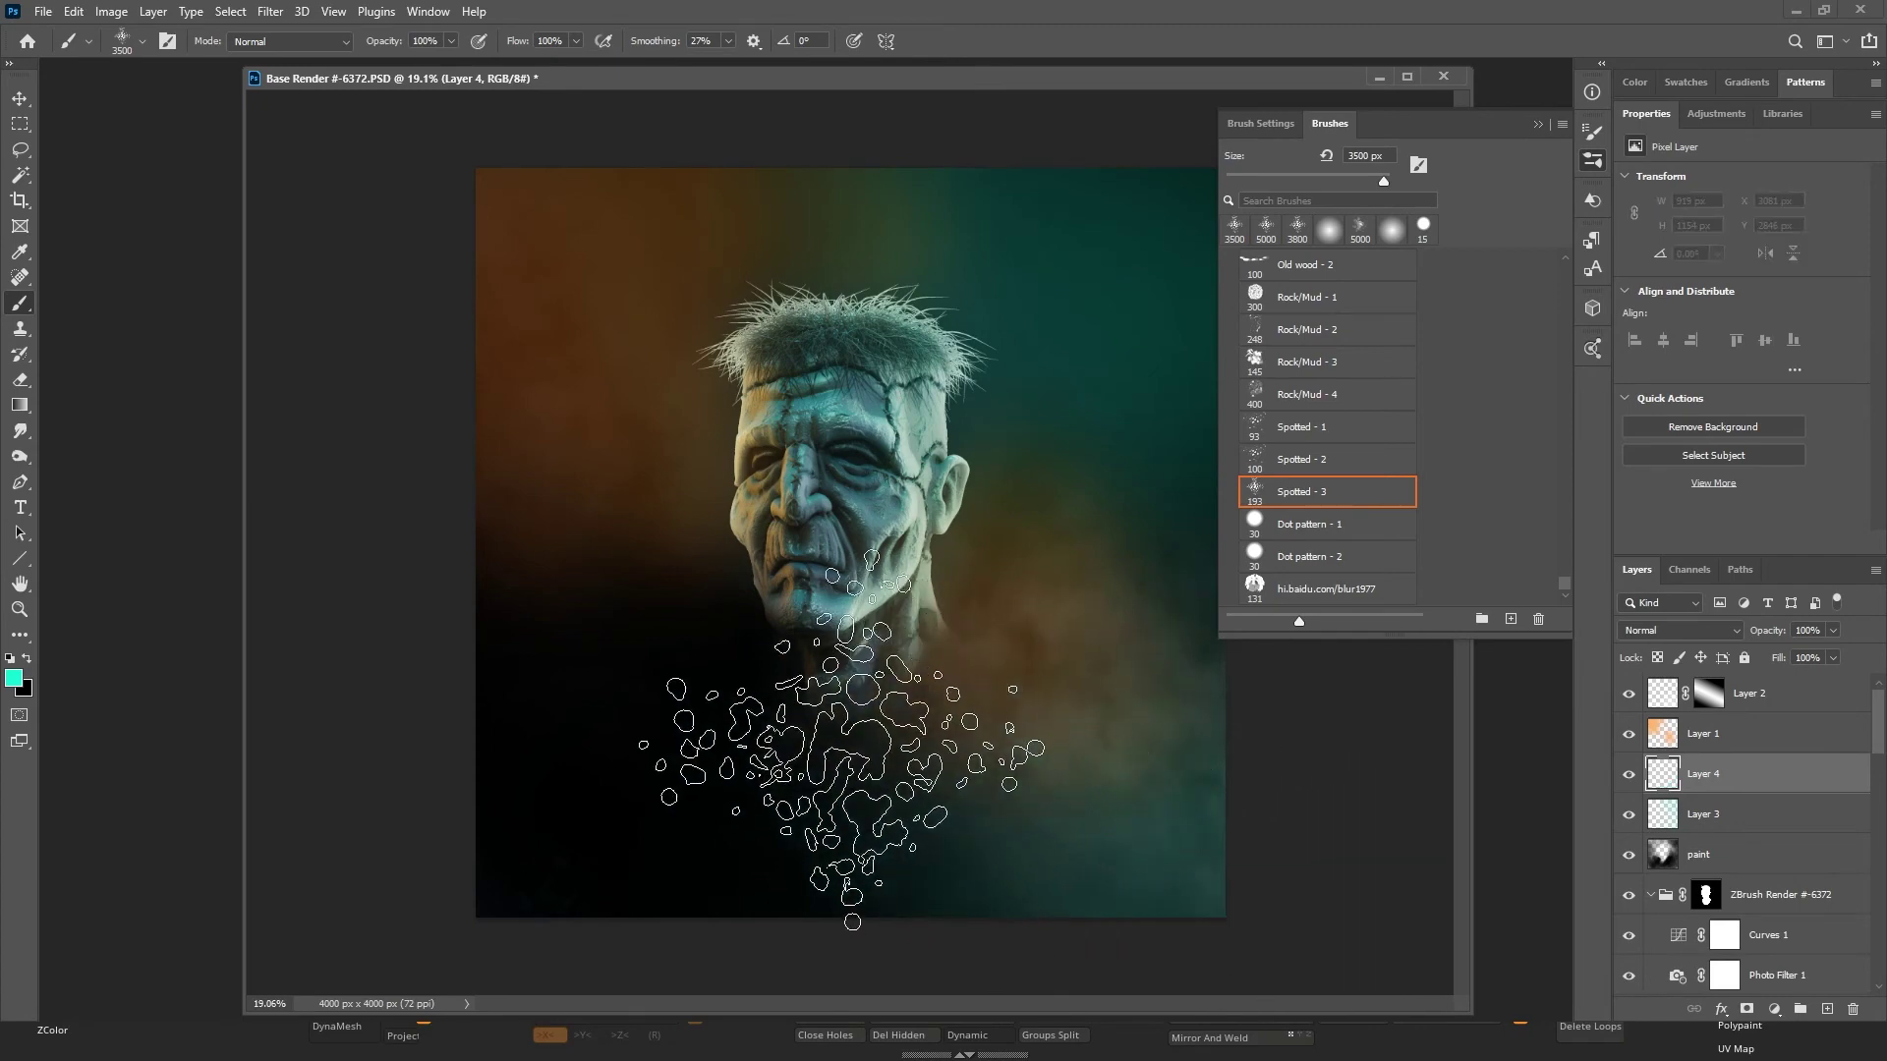
pyautogui.press(']')
pyautogui.press(']')
pyautogui.press(']')
pyautogui.press(']')
pyautogui.press(']')
pyautogui.press(']')
pyautogui.press(']')
pyautogui.moveTo(447, 595)
pyautogui.mouseDown()
pyautogui.moveTo(535, 796)
pyautogui.moveTo(986, 884)
pyautogui.moveTo(1268, 914)
pyautogui.moveTo(1192, 1023)
pyautogui.moveTo(1277, 865)
pyautogui.moveTo(1191, 1030)
pyautogui.mouseUp()
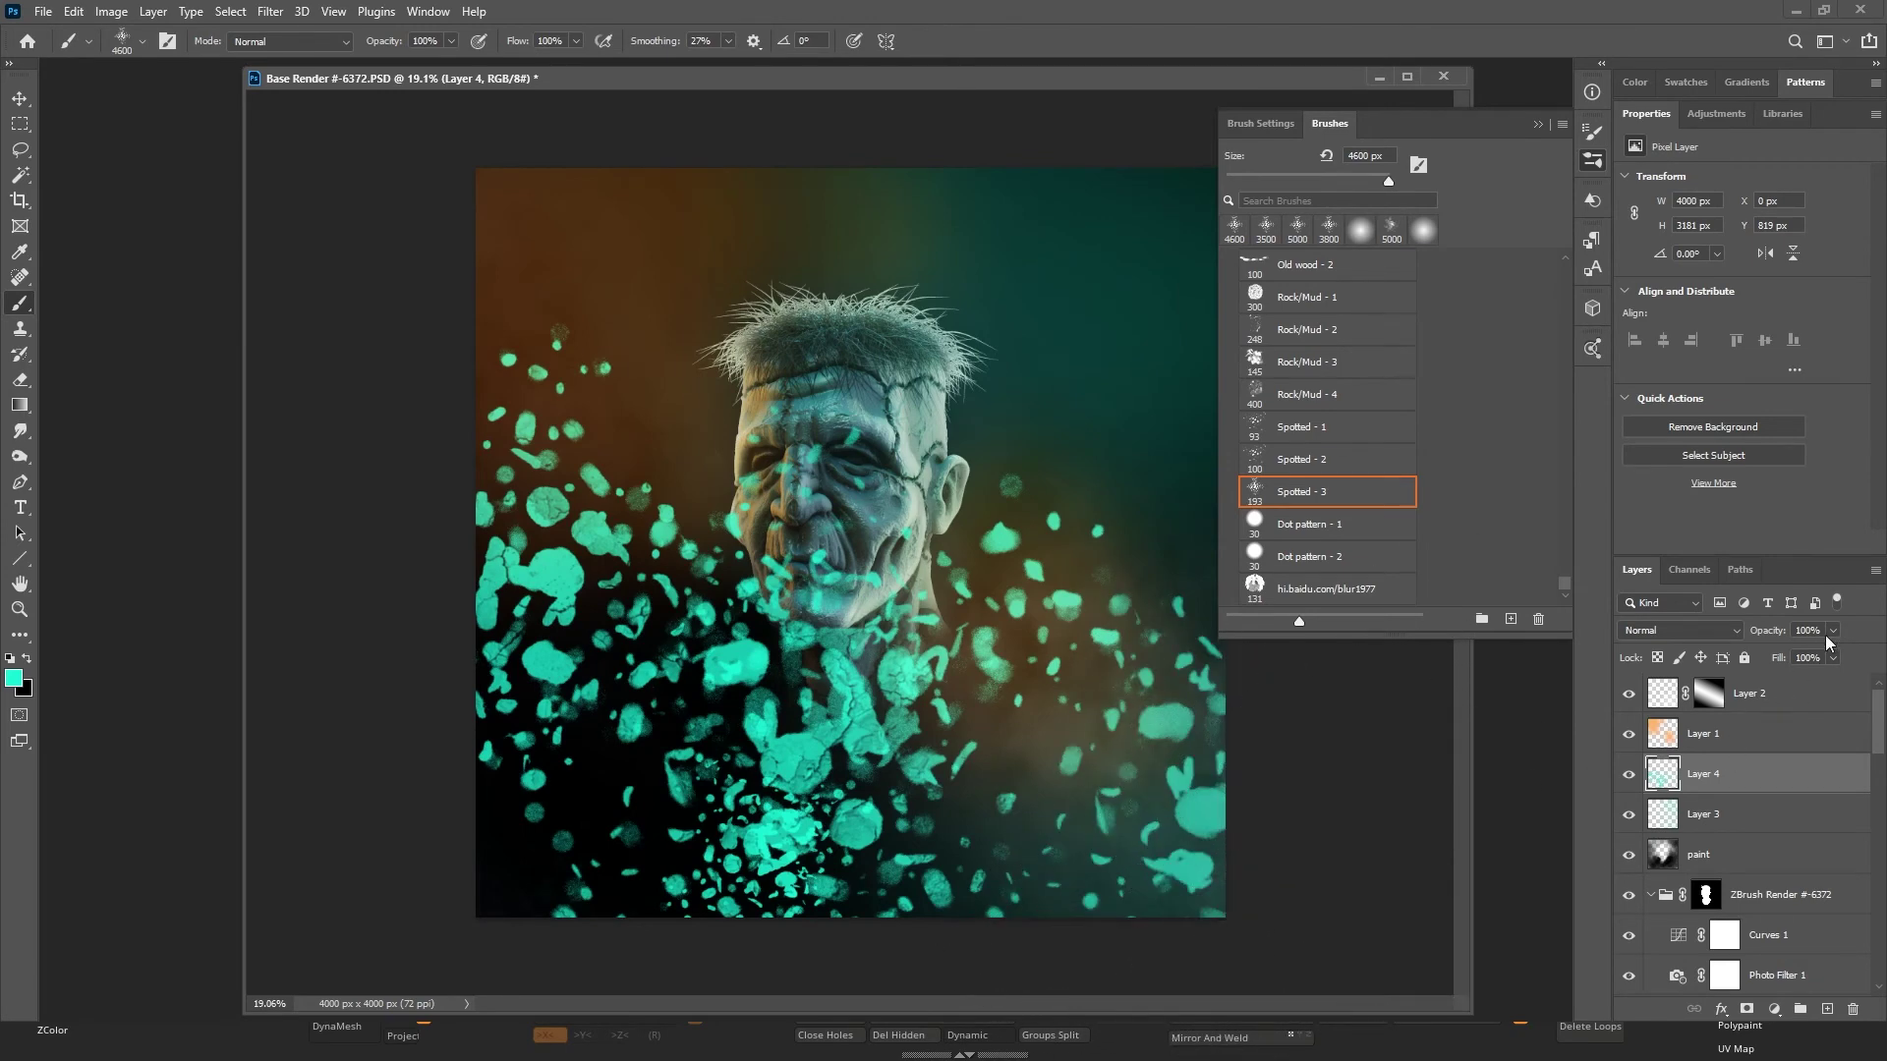
pyautogui.moveTo(1785, 658); pyautogui.dragTo(1777, 651)
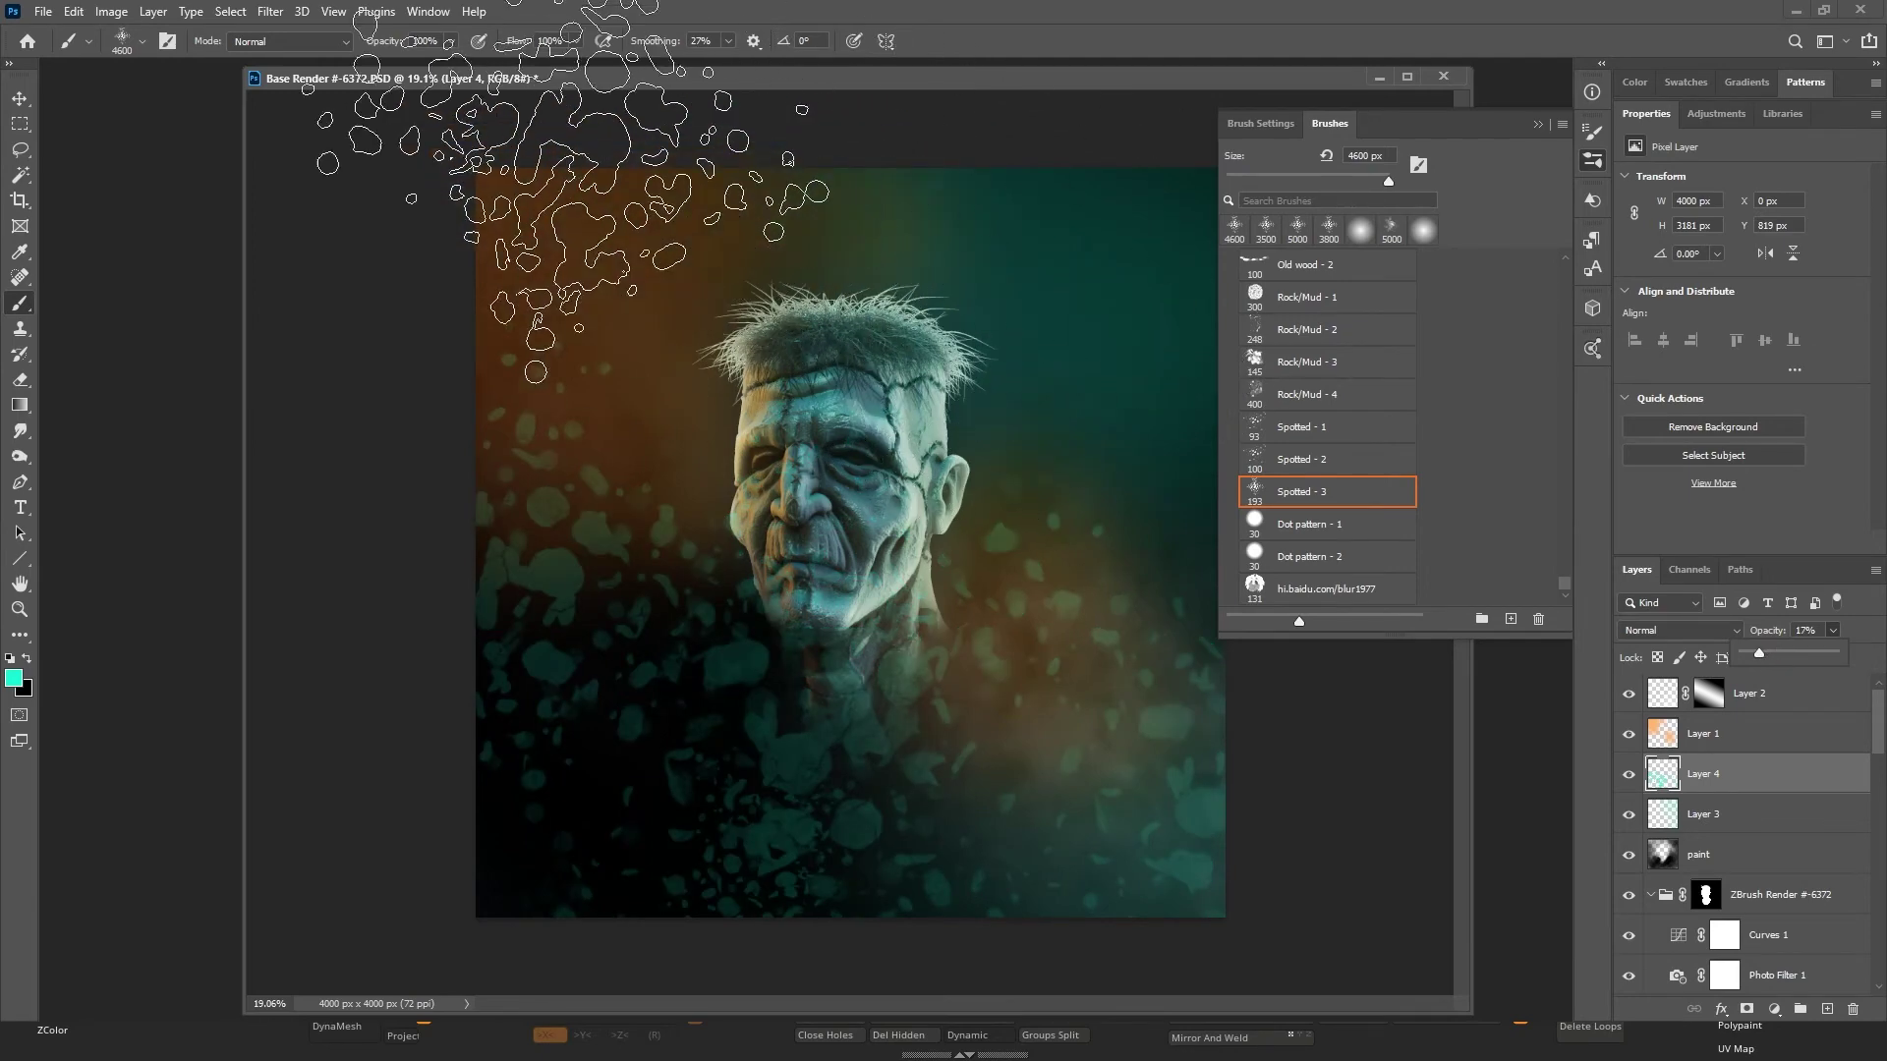
# Apply a Gaussian Blur with a radius of 36 pixels to the splatter layer.
pyautogui.click(270, 11)
pyautogui.moveTo(374, 272)
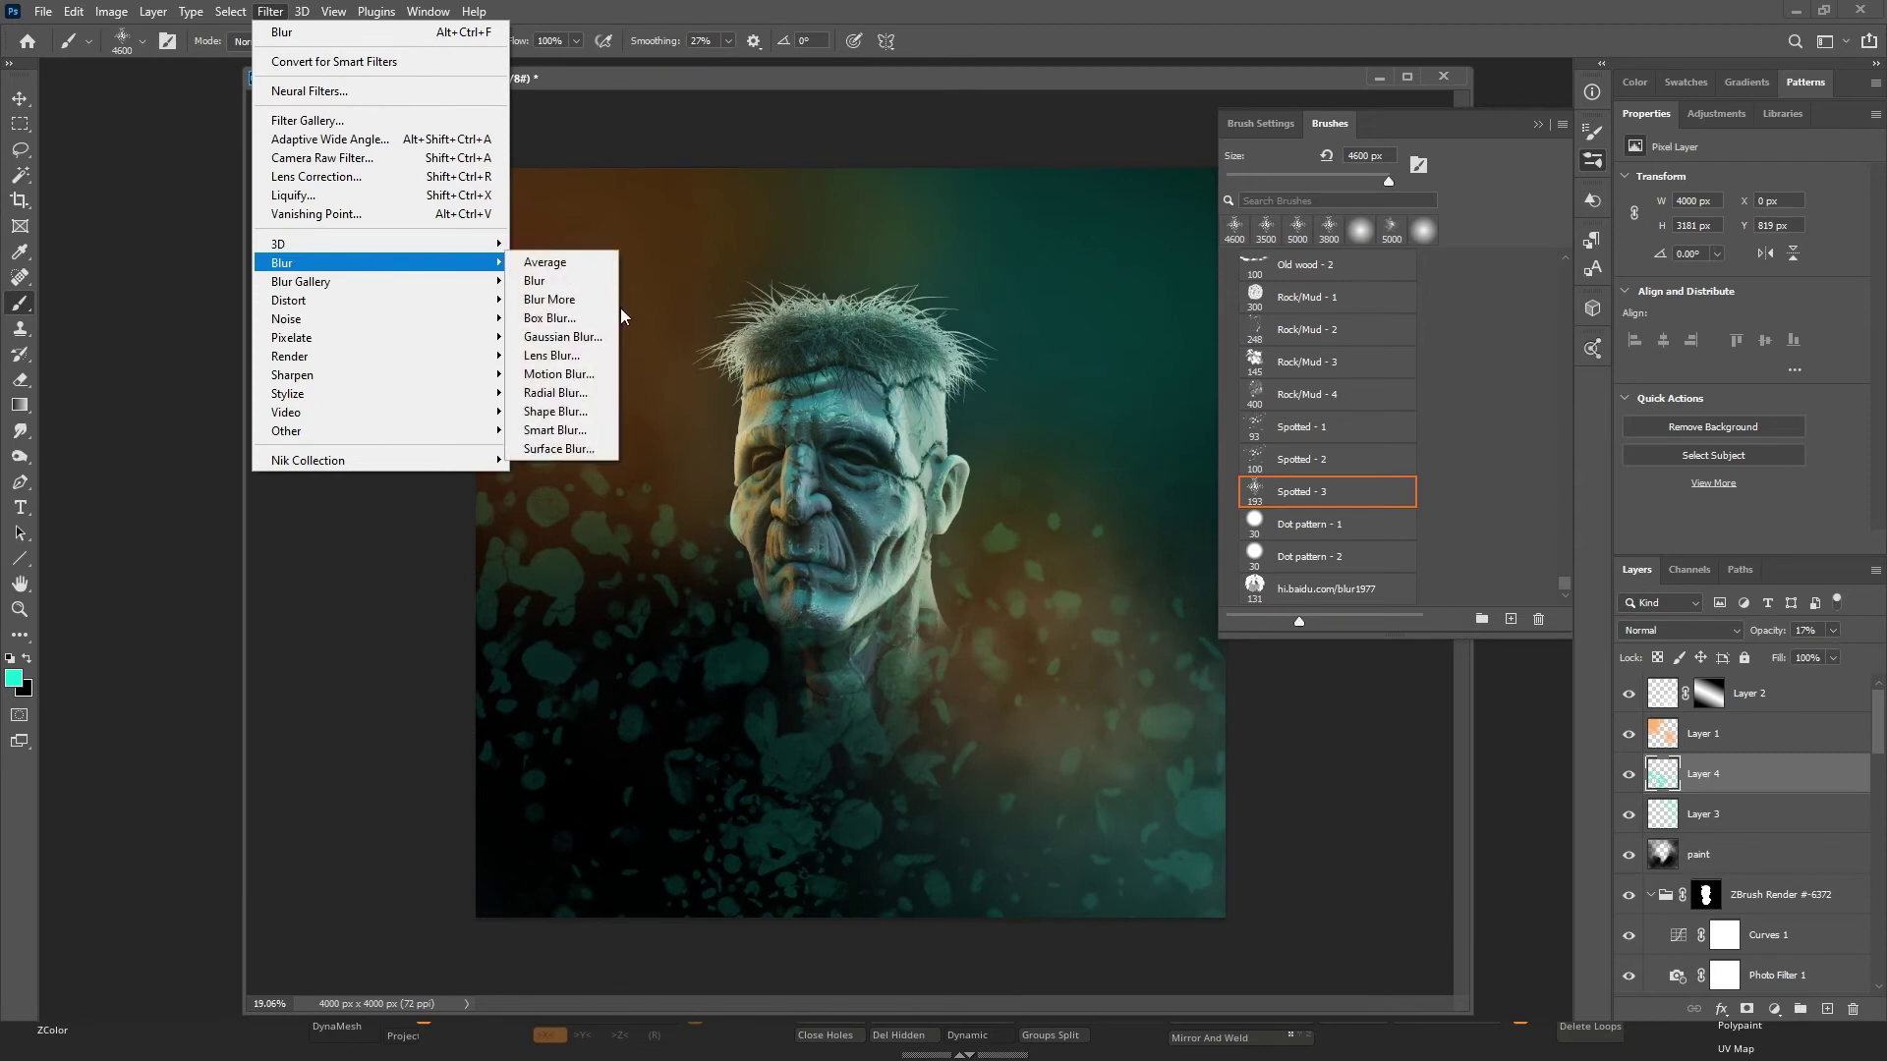
pyautogui.click(568, 338)
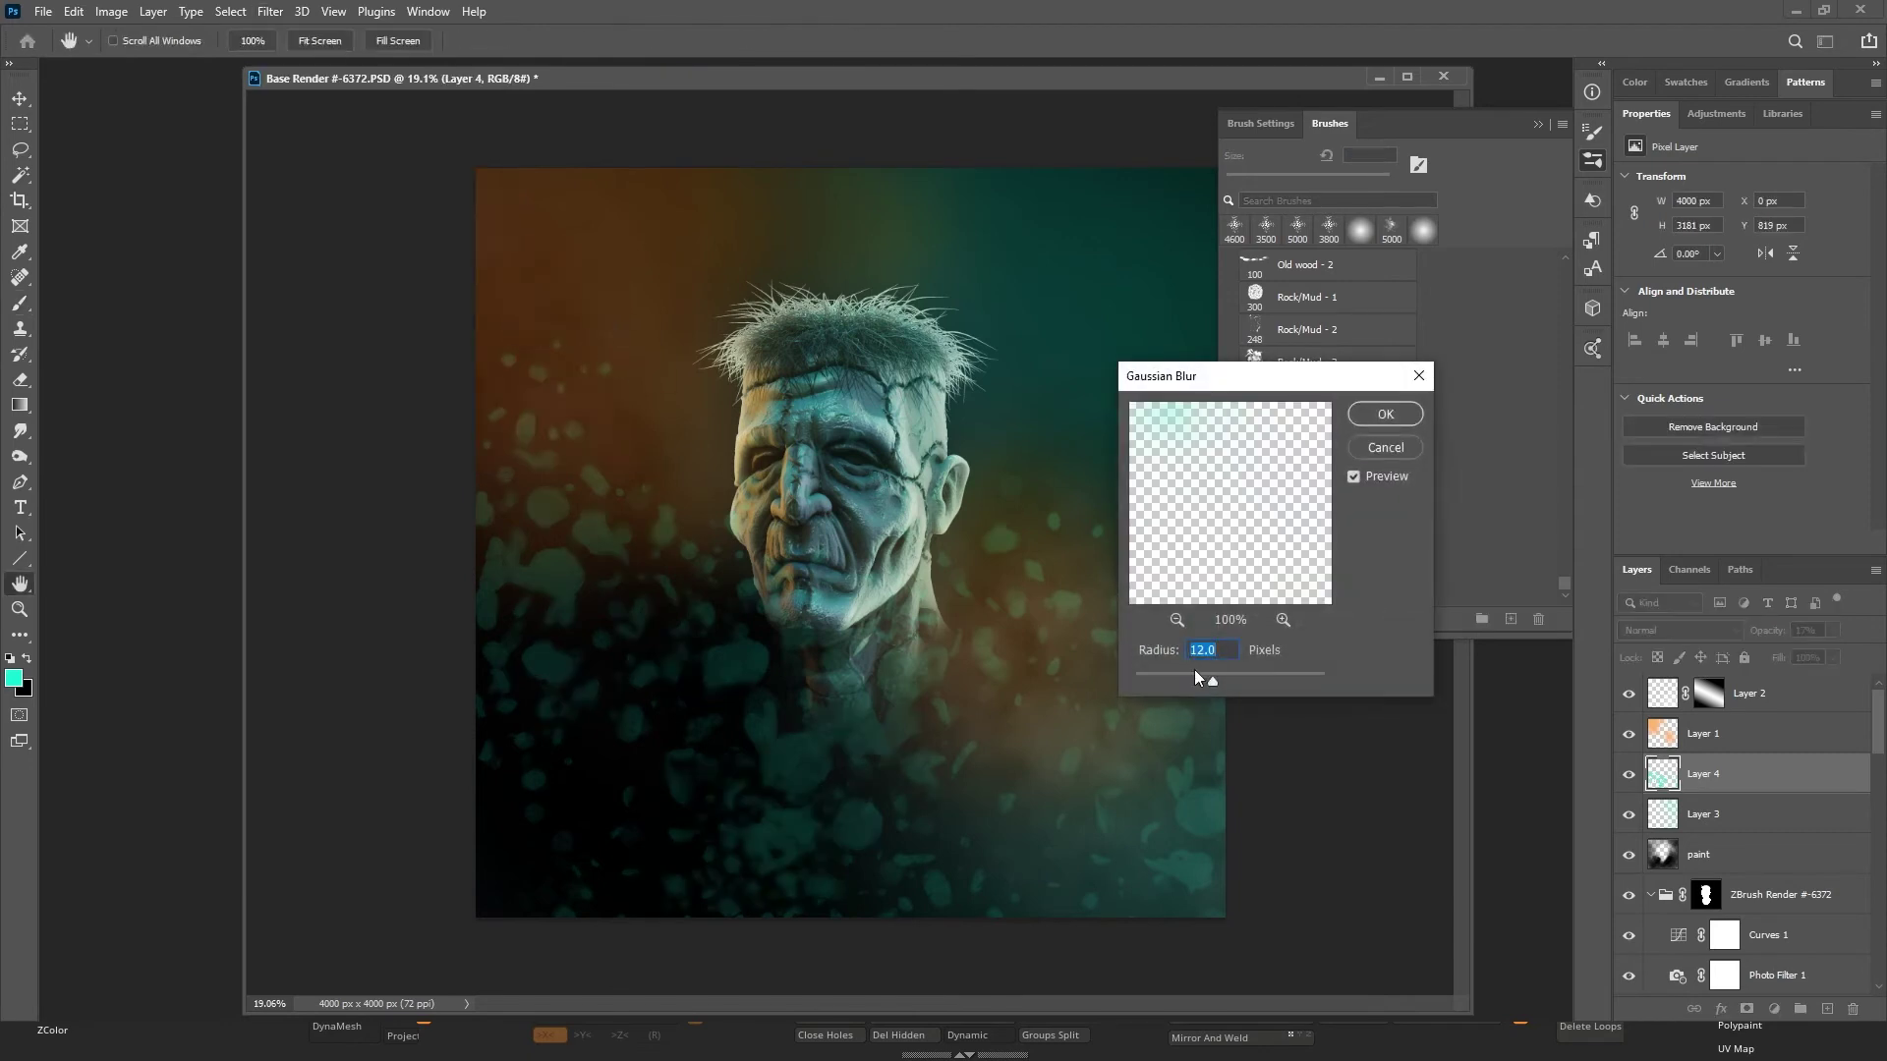
pyautogui.moveTo(1195, 672); pyautogui.dragTo(1250, 678)
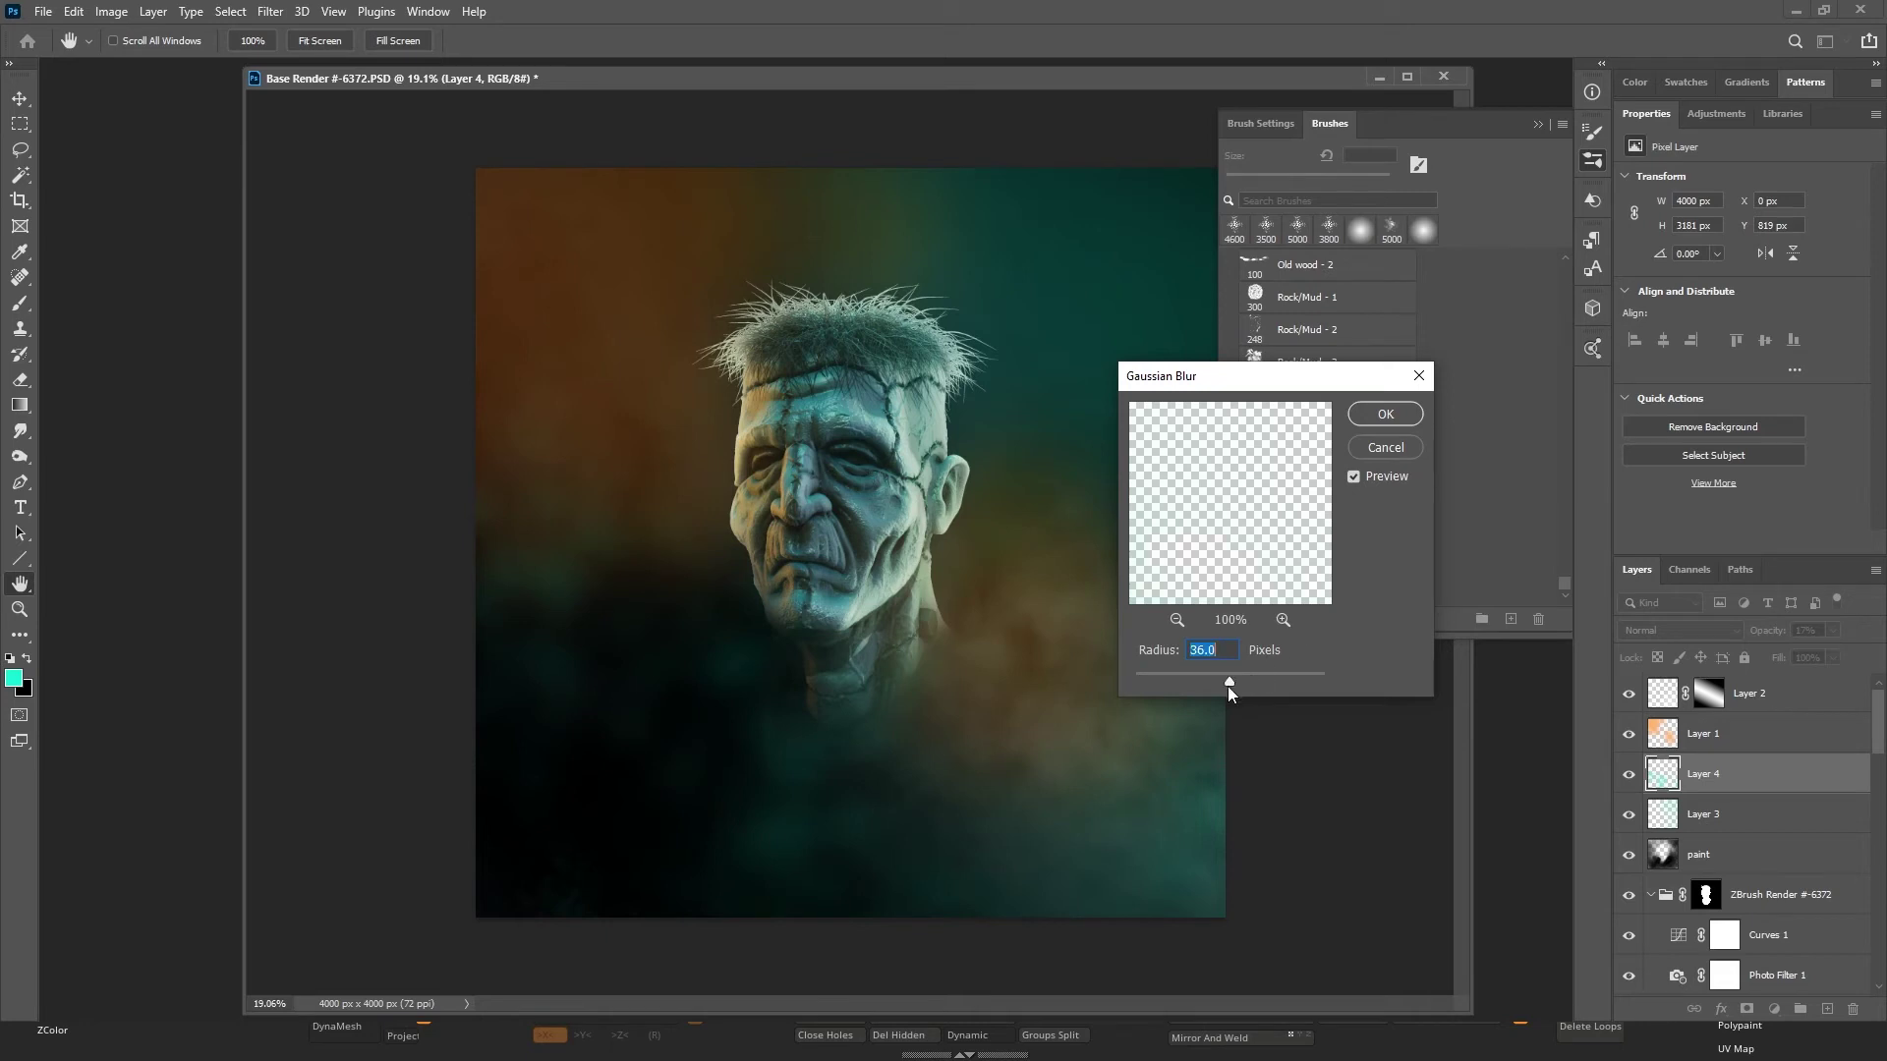
pyautogui.click(1228, 684)
pyautogui.click(1387, 413)
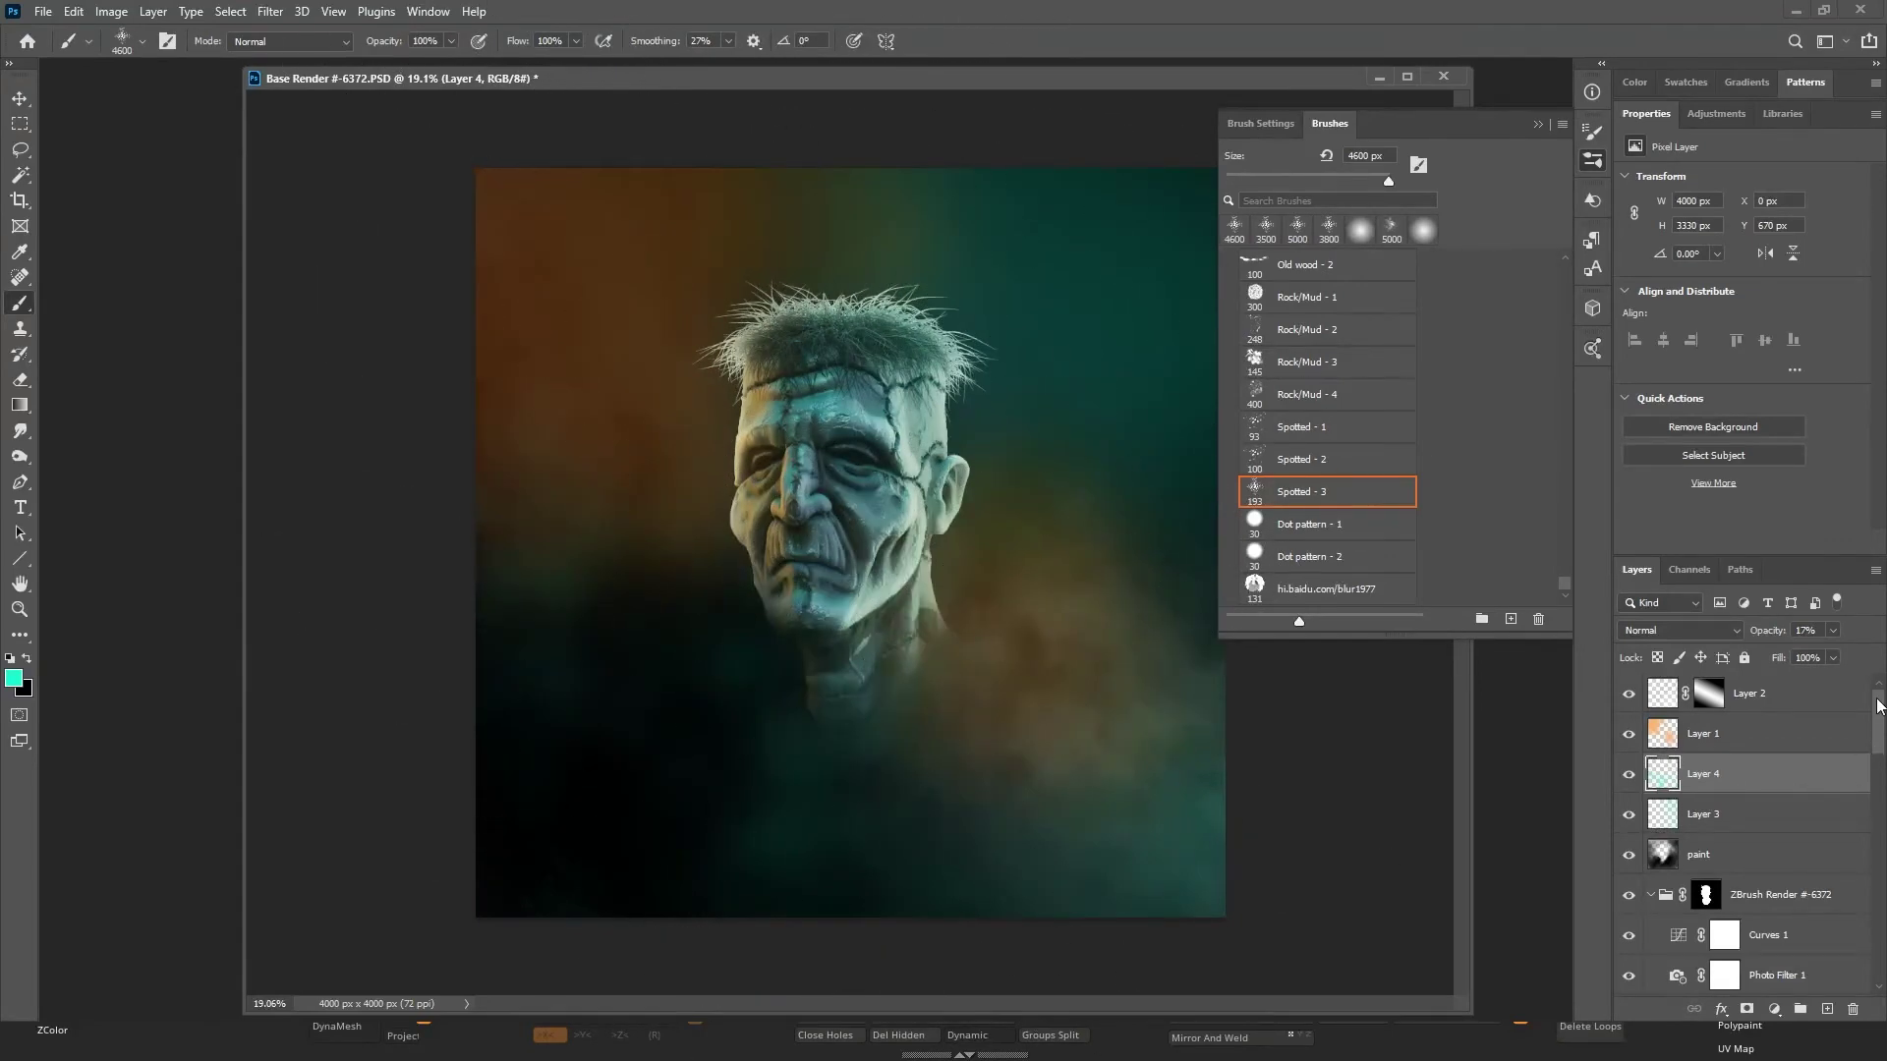
# Try 4300 px dabs of the Stains brush on the masked top layer, over the head and the lower right background.
pyautogui.click(1826, 705)
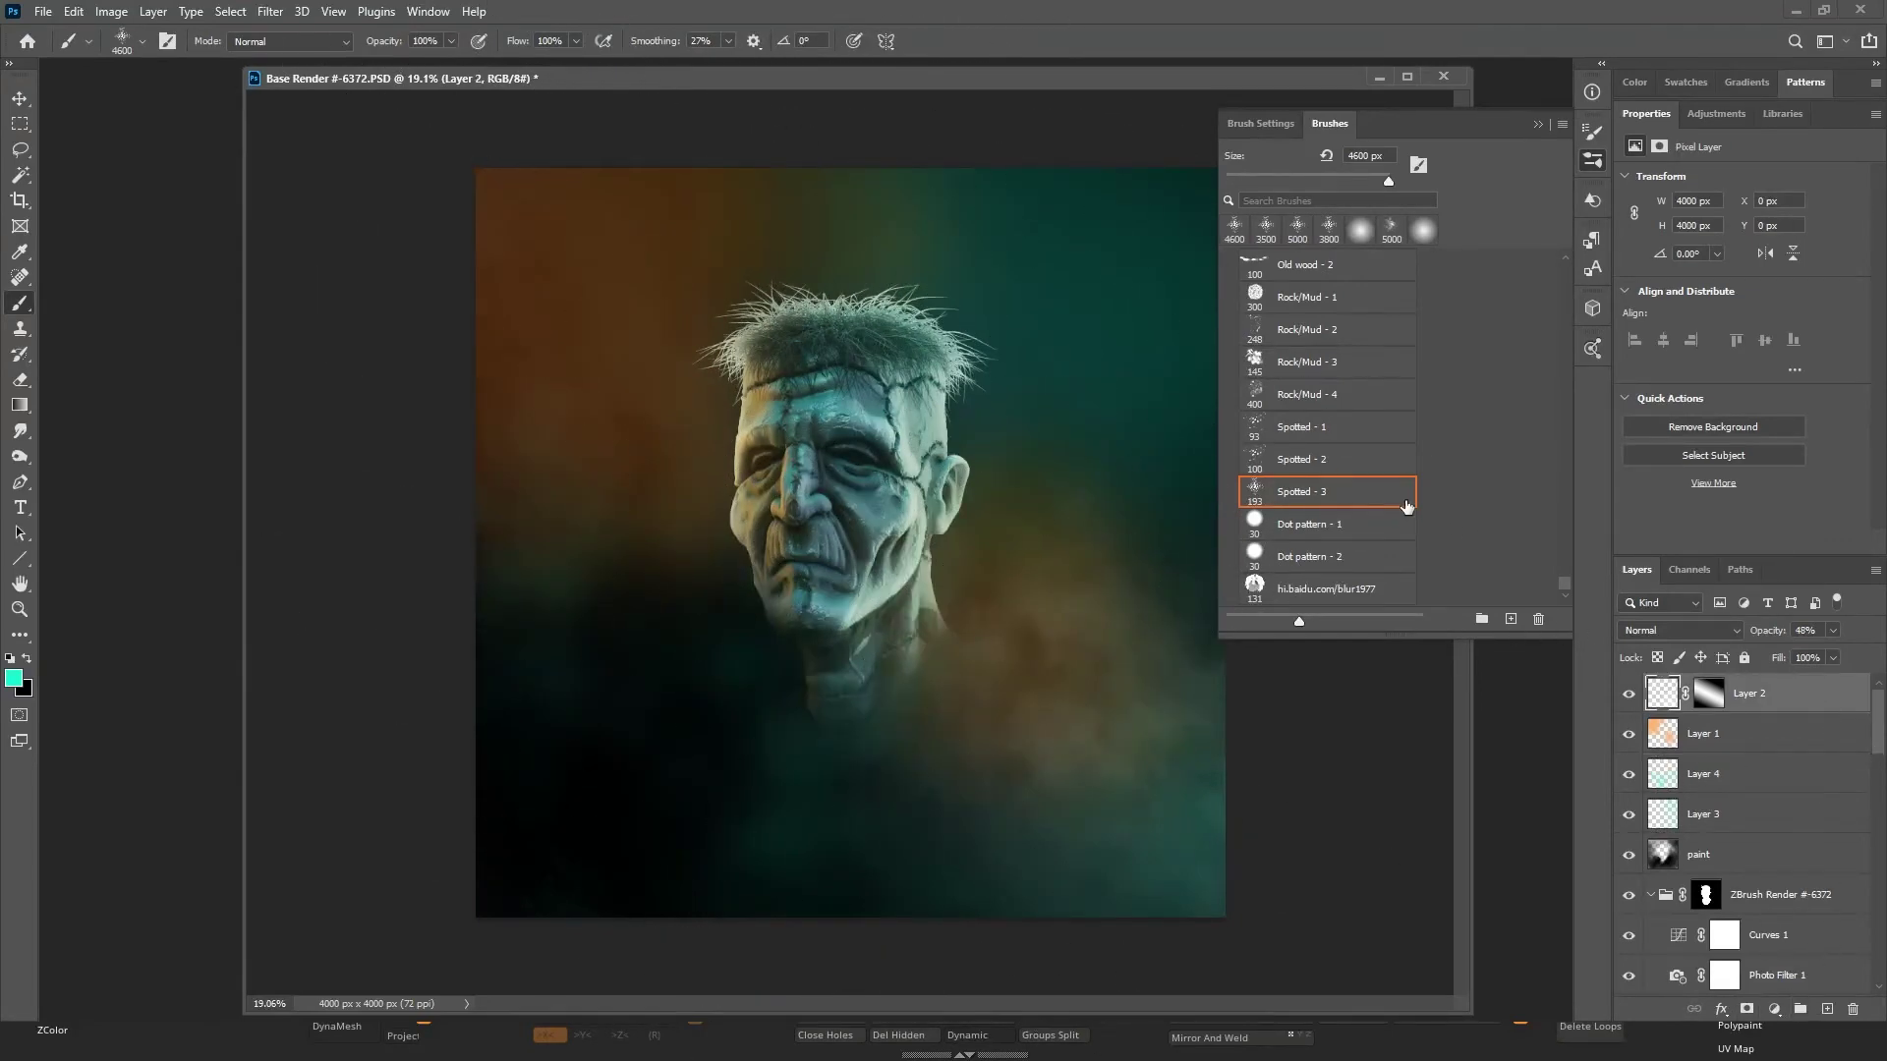
pyautogui.moveTo(1567, 587); pyautogui.dragTo(1563, 539)
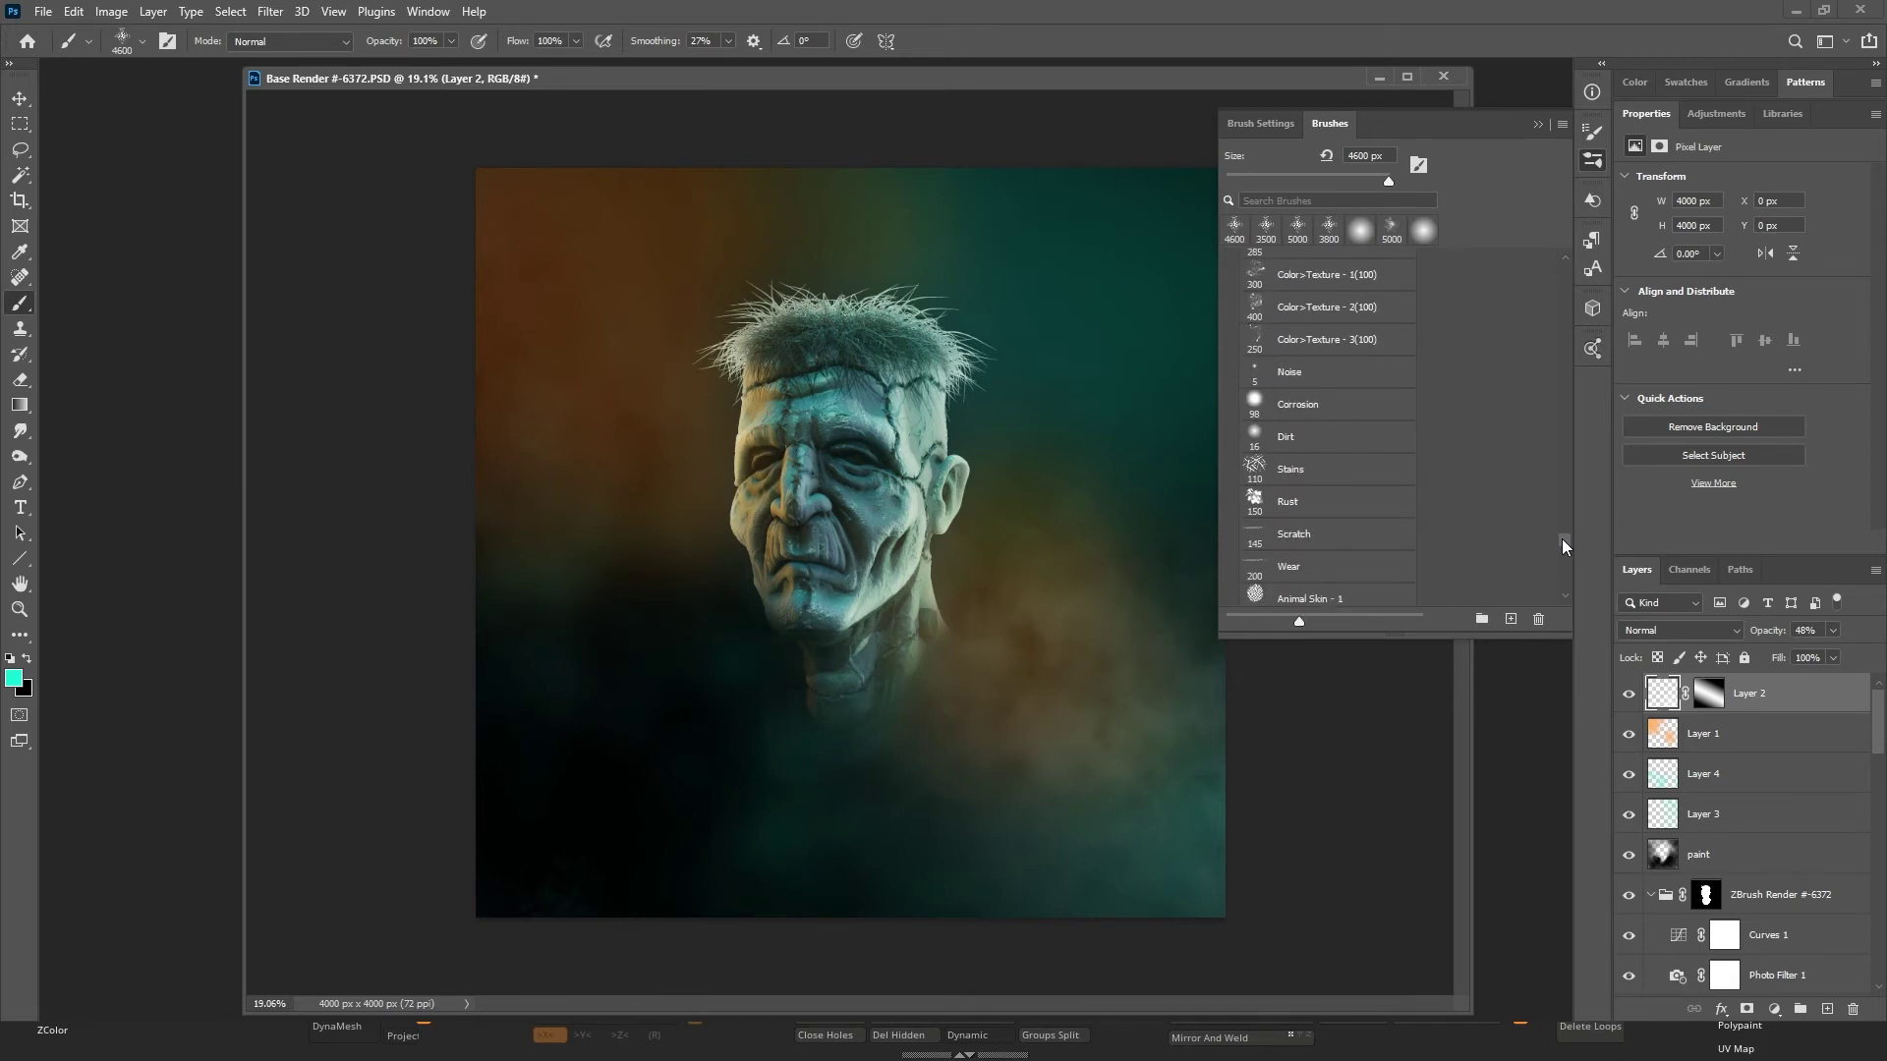
pyautogui.click(1317, 476)
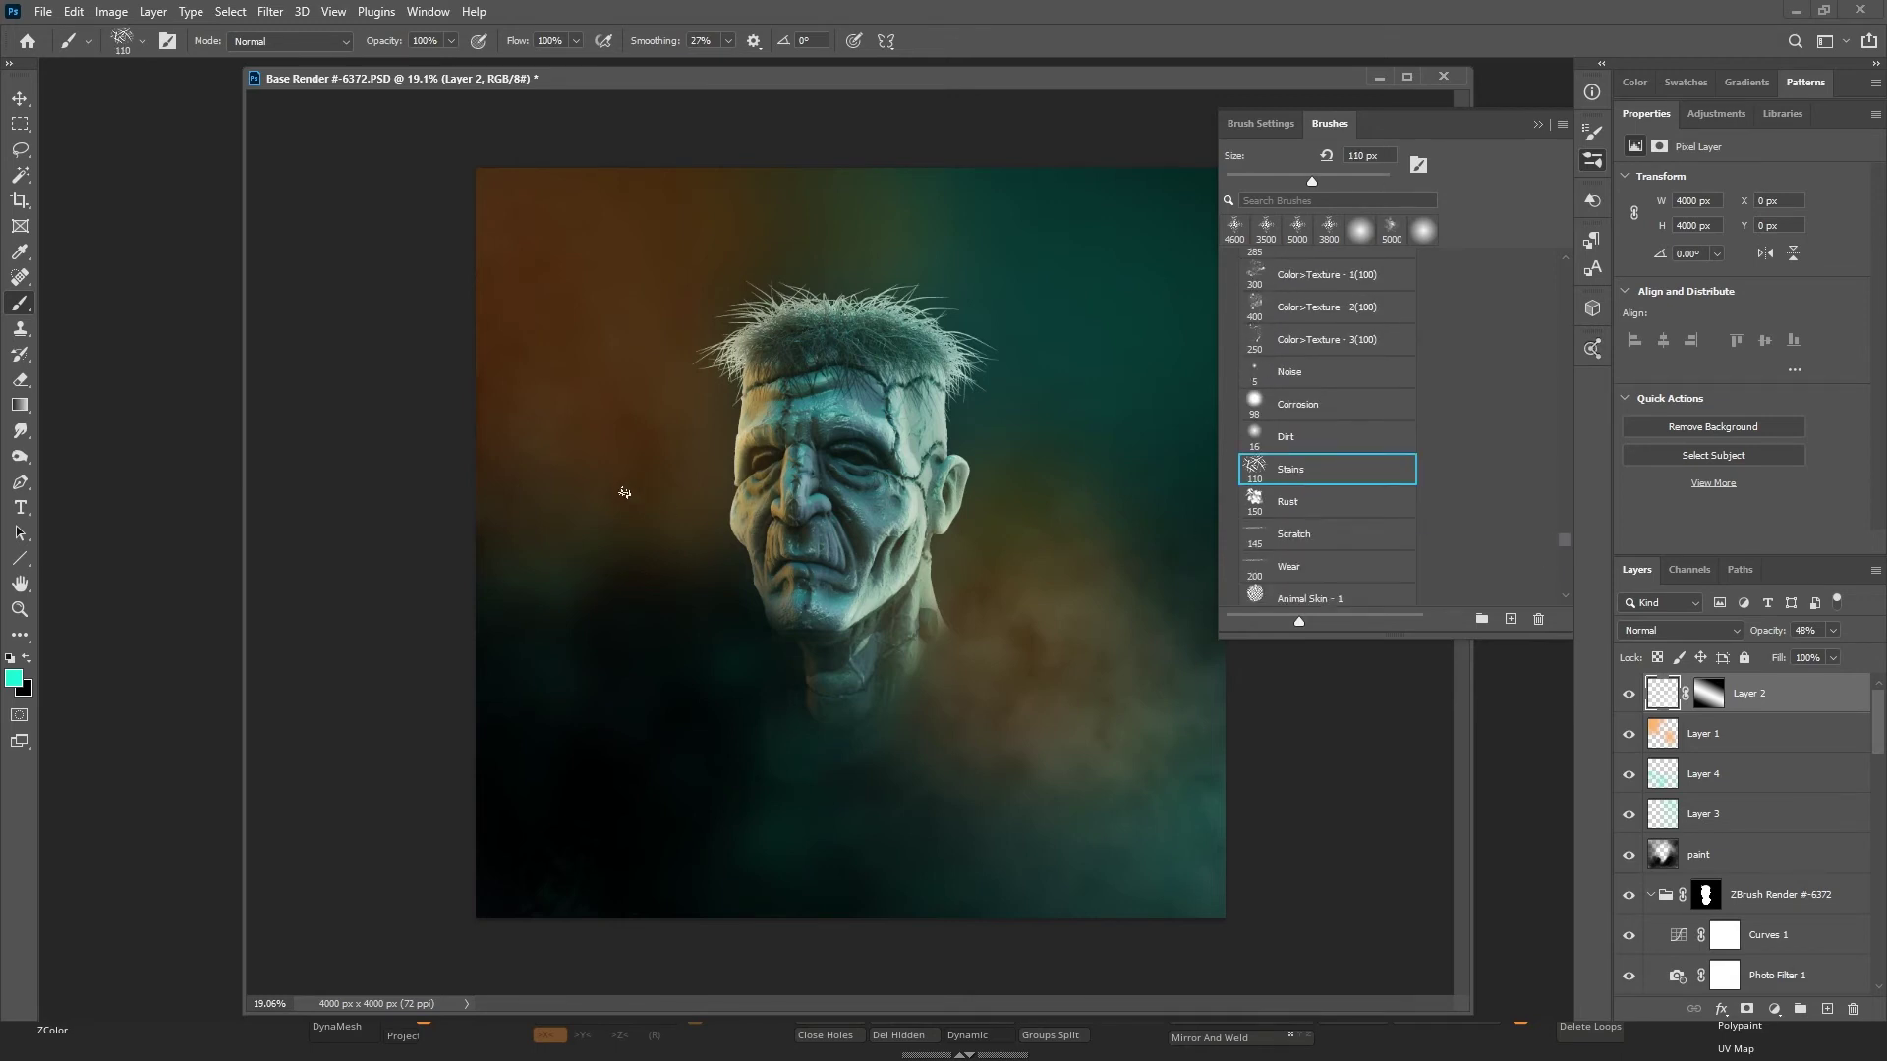
pyautogui.press(']')
pyautogui.press(']')
pyautogui.press(']')
pyautogui.press(']')
pyautogui.press(']')
pyautogui.press(']')
pyautogui.press(']')
pyautogui.press(']')
pyautogui.press(']')
pyautogui.press(']')
pyautogui.press(']')
pyautogui.press(']')
pyautogui.press(']')
pyautogui.press(']')
pyautogui.press(']')
pyautogui.press(']')
pyautogui.press(']')
pyautogui.press(']')
pyautogui.press(']')
pyautogui.press(']')
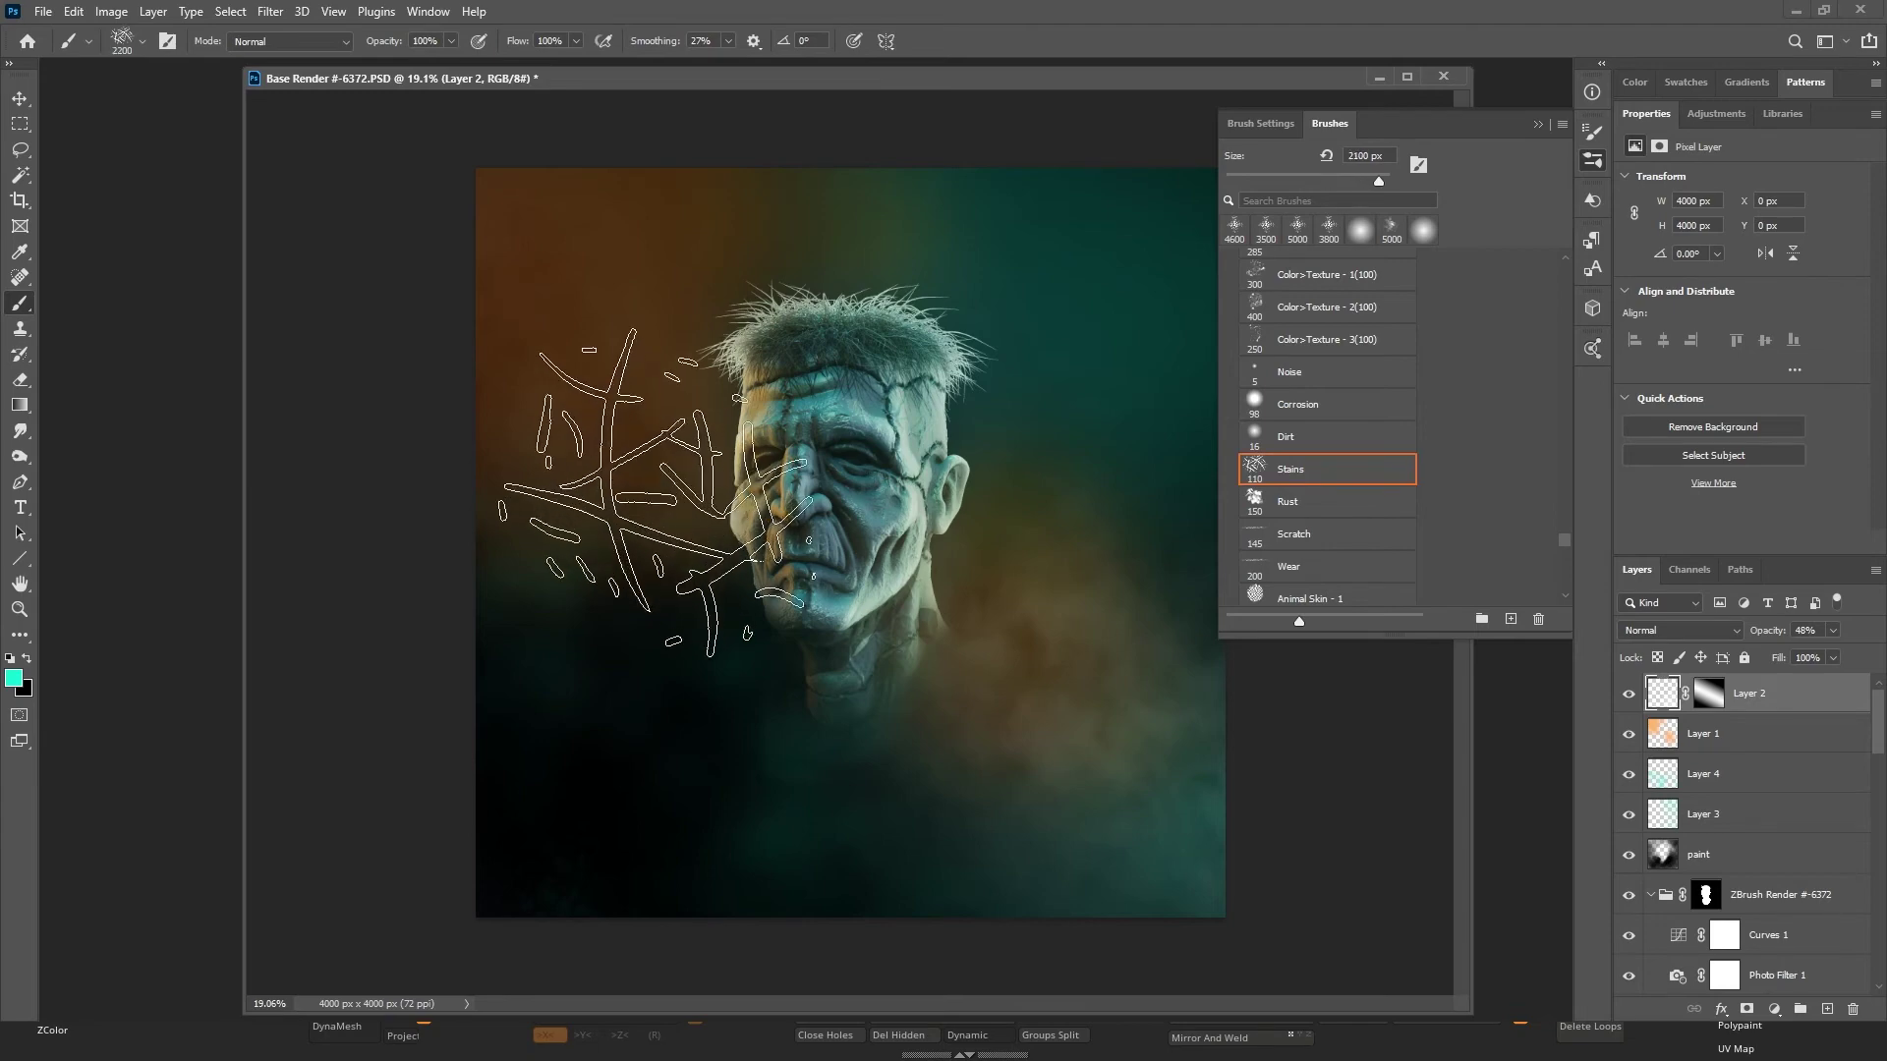
pyautogui.click(835, 474)
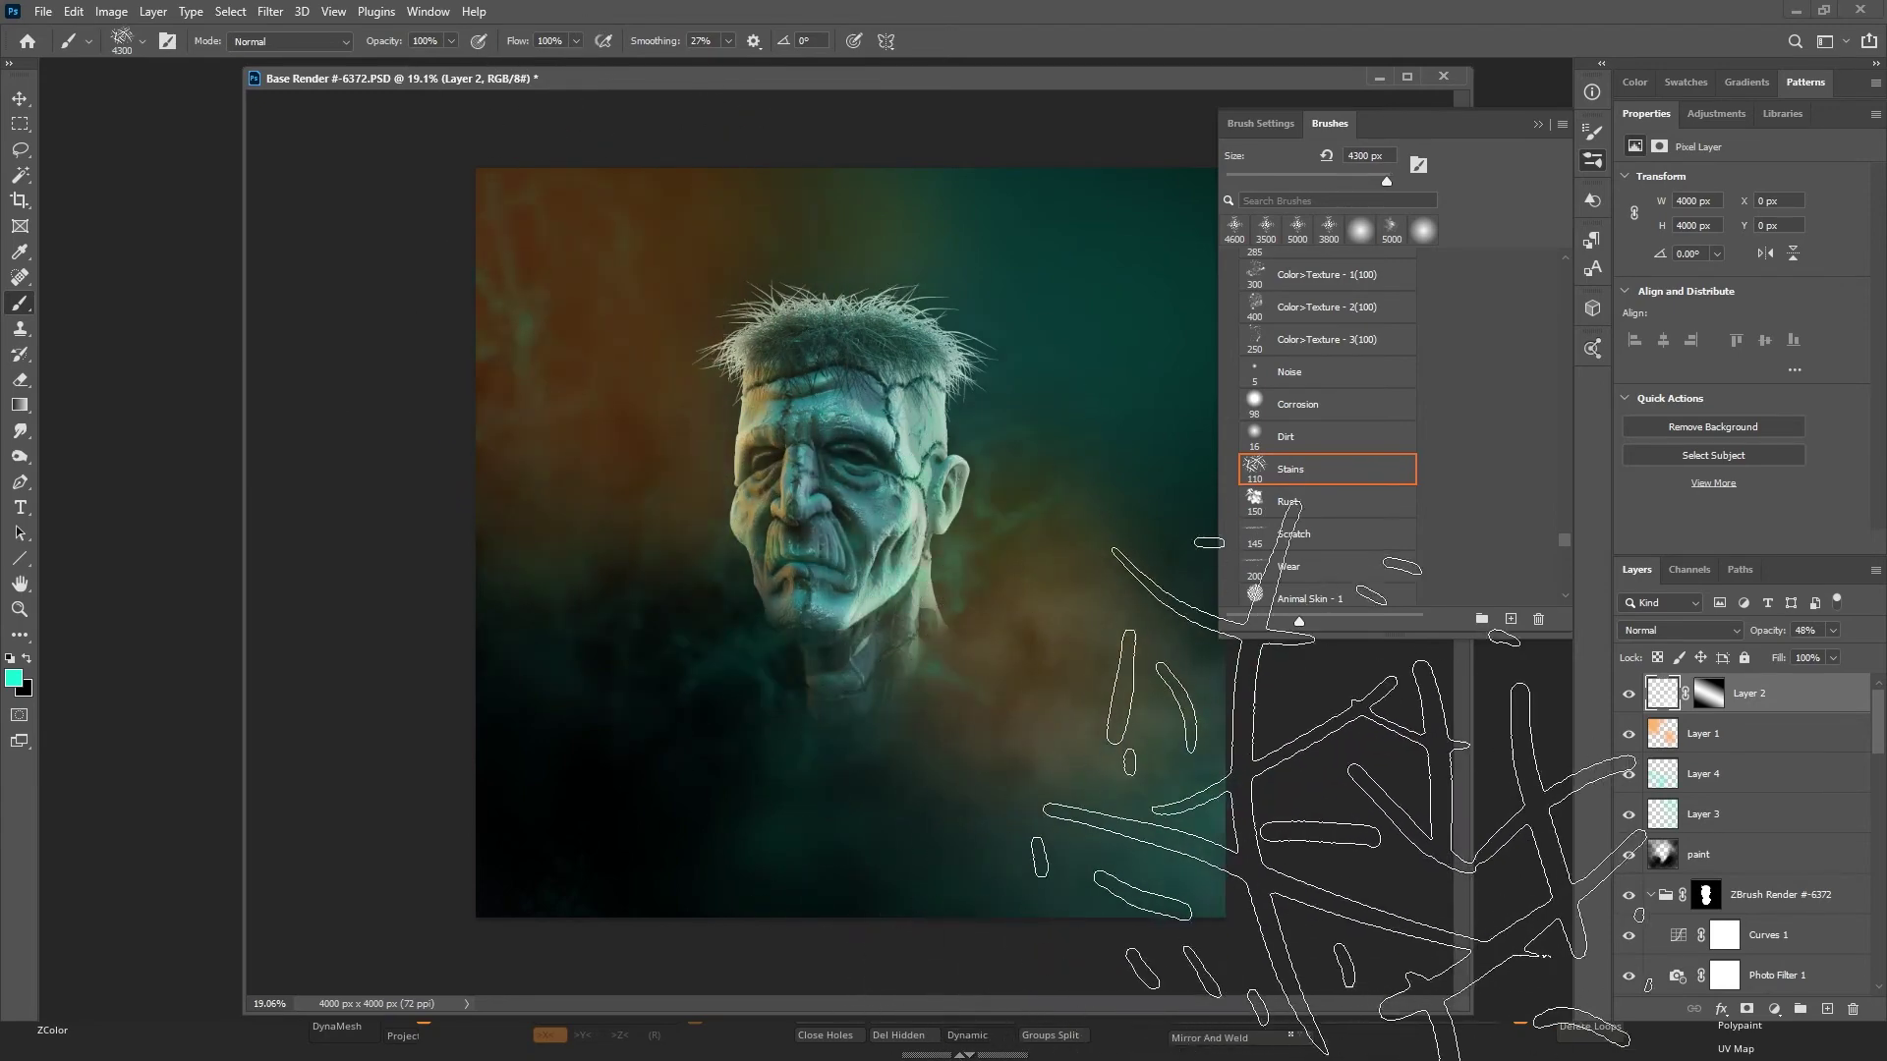
pyautogui.click(1043, 687)
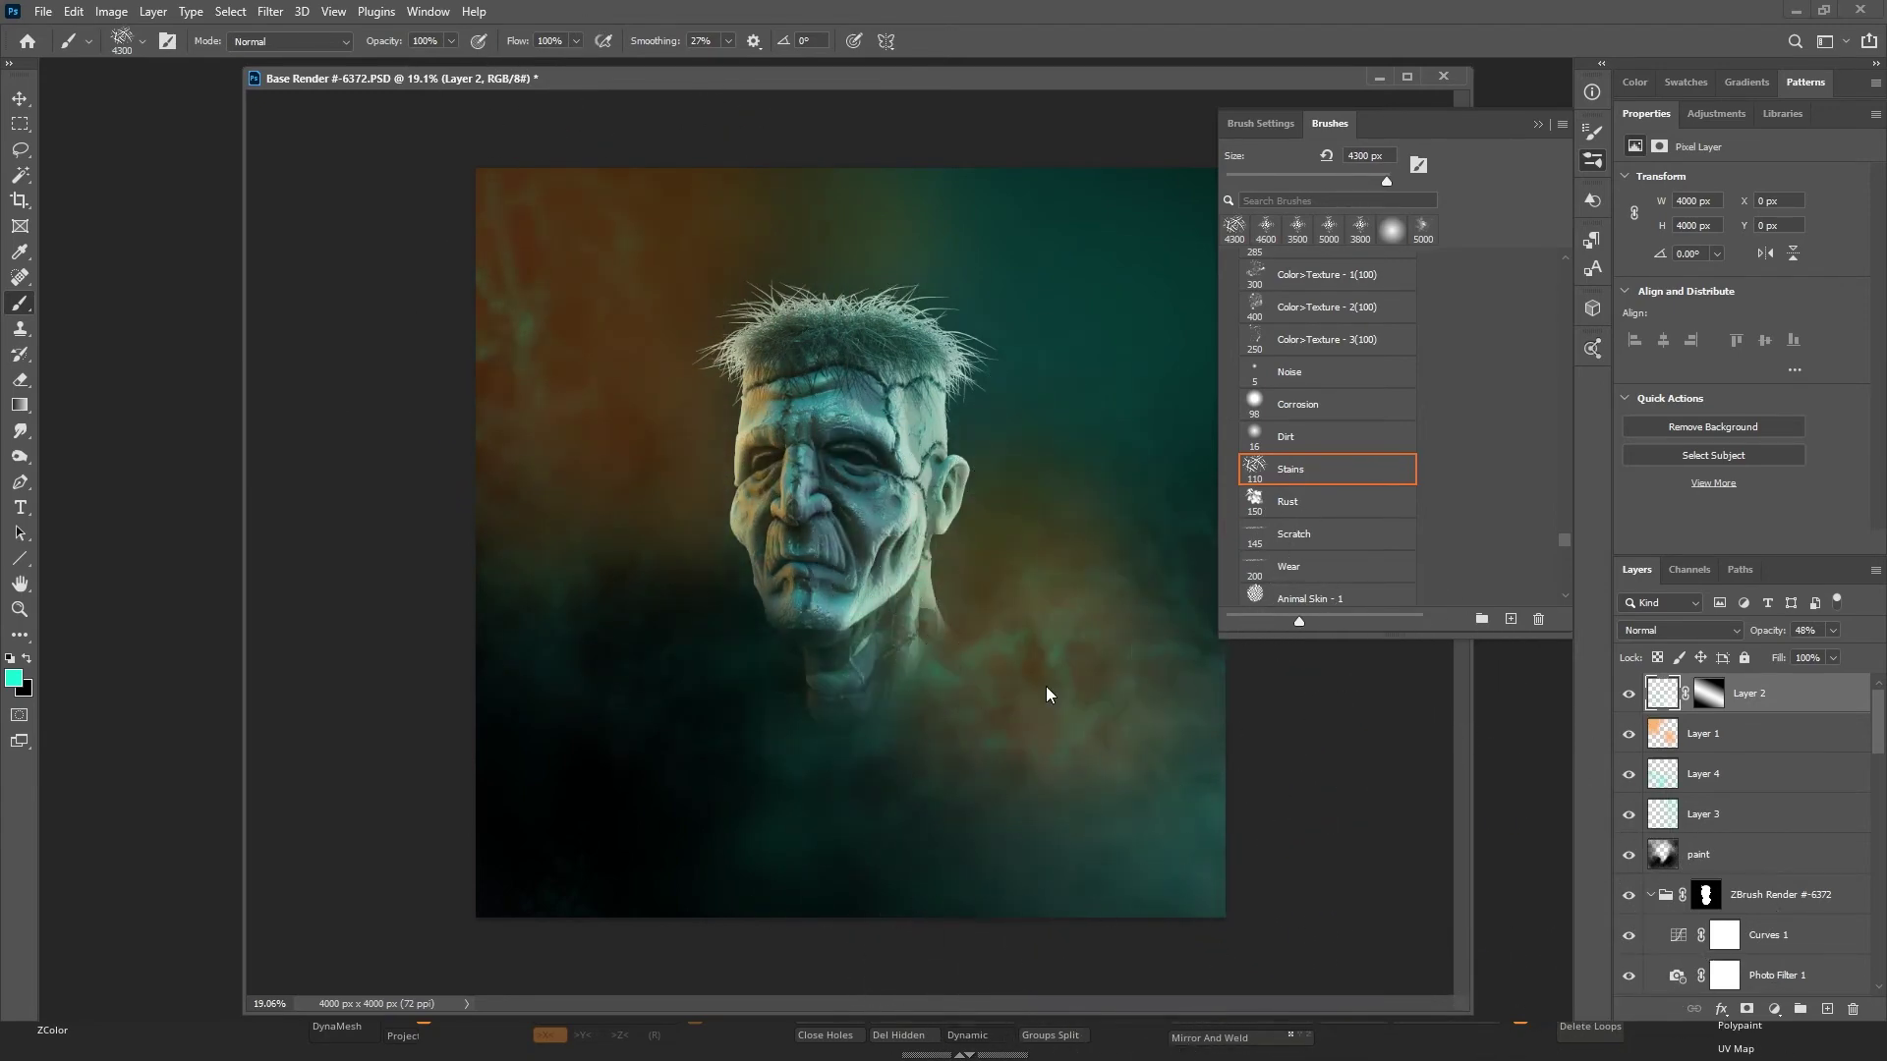
# Switch to the Rising smoke - 1 brush and enlarge it to 4200 px.
pyautogui.click(1344, 344)
pyautogui.moveTo(1557, 539); pyautogui.dragTo(1553, 439)
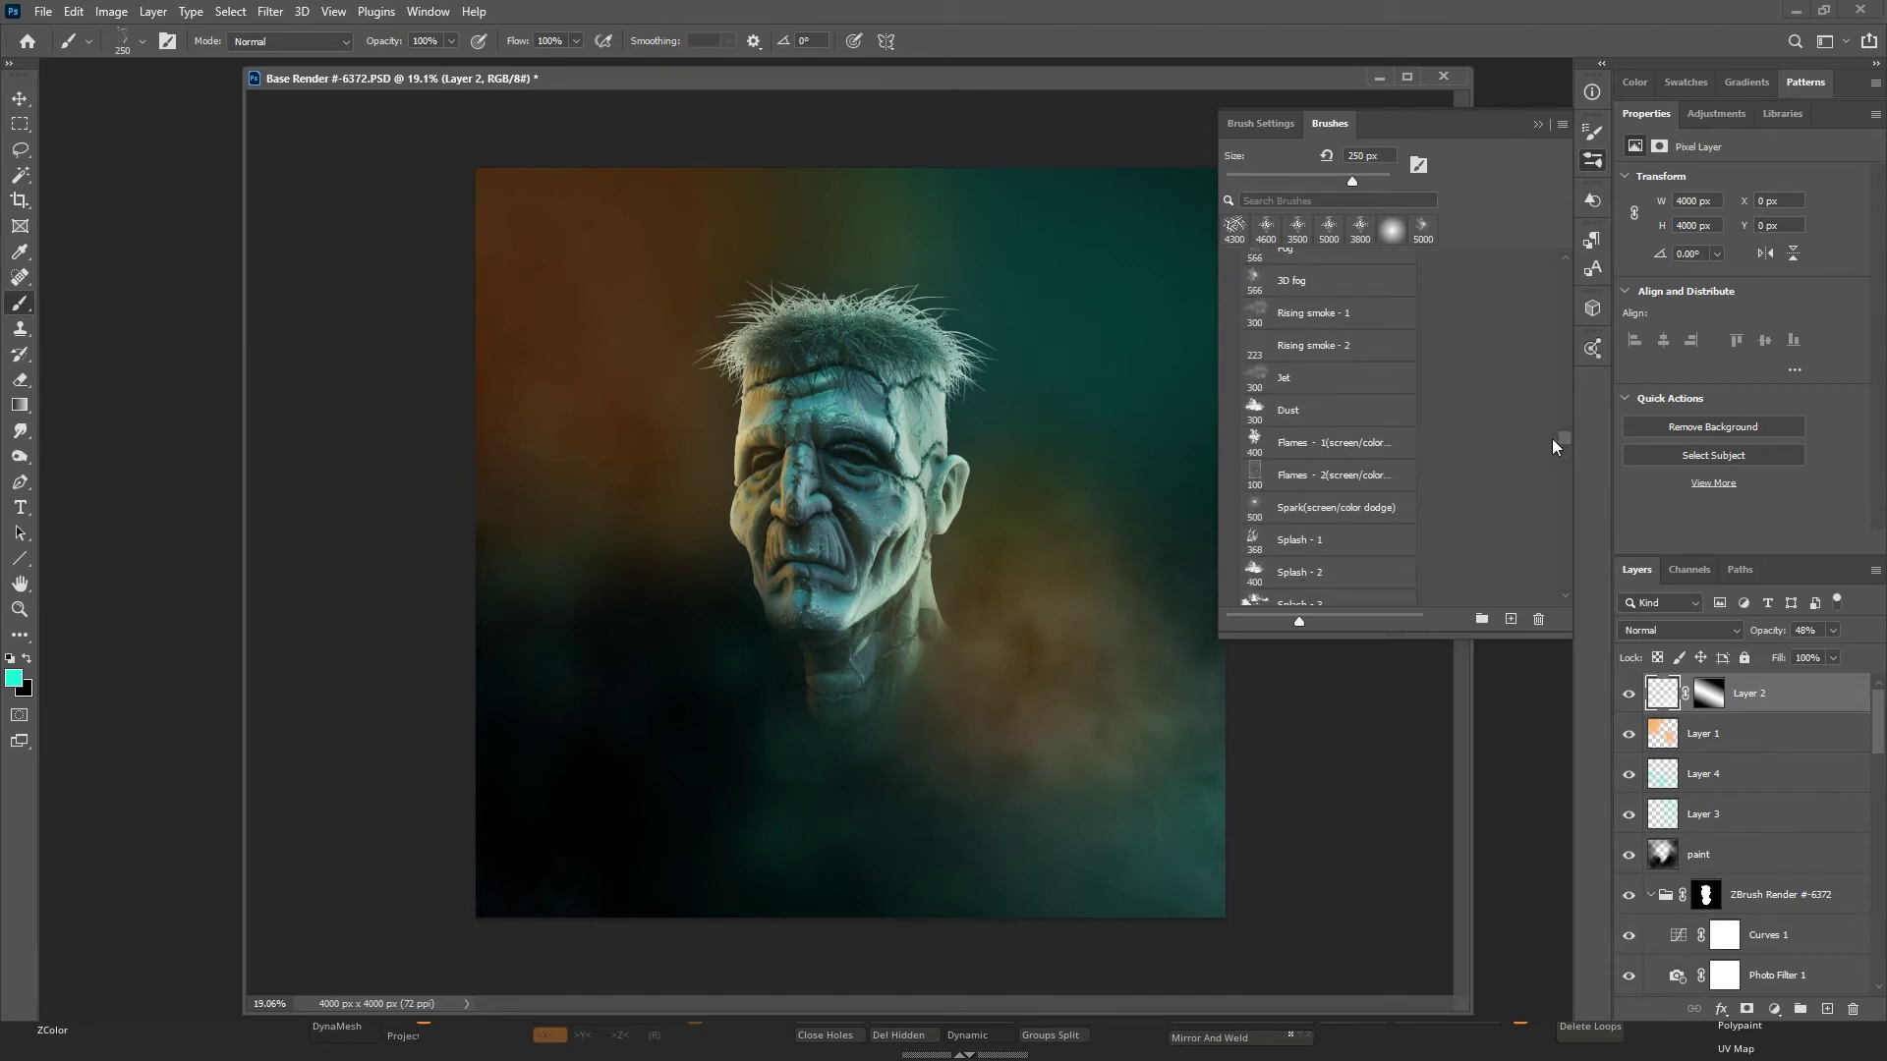
pyautogui.click(1318, 421)
pyautogui.click(1340, 313)
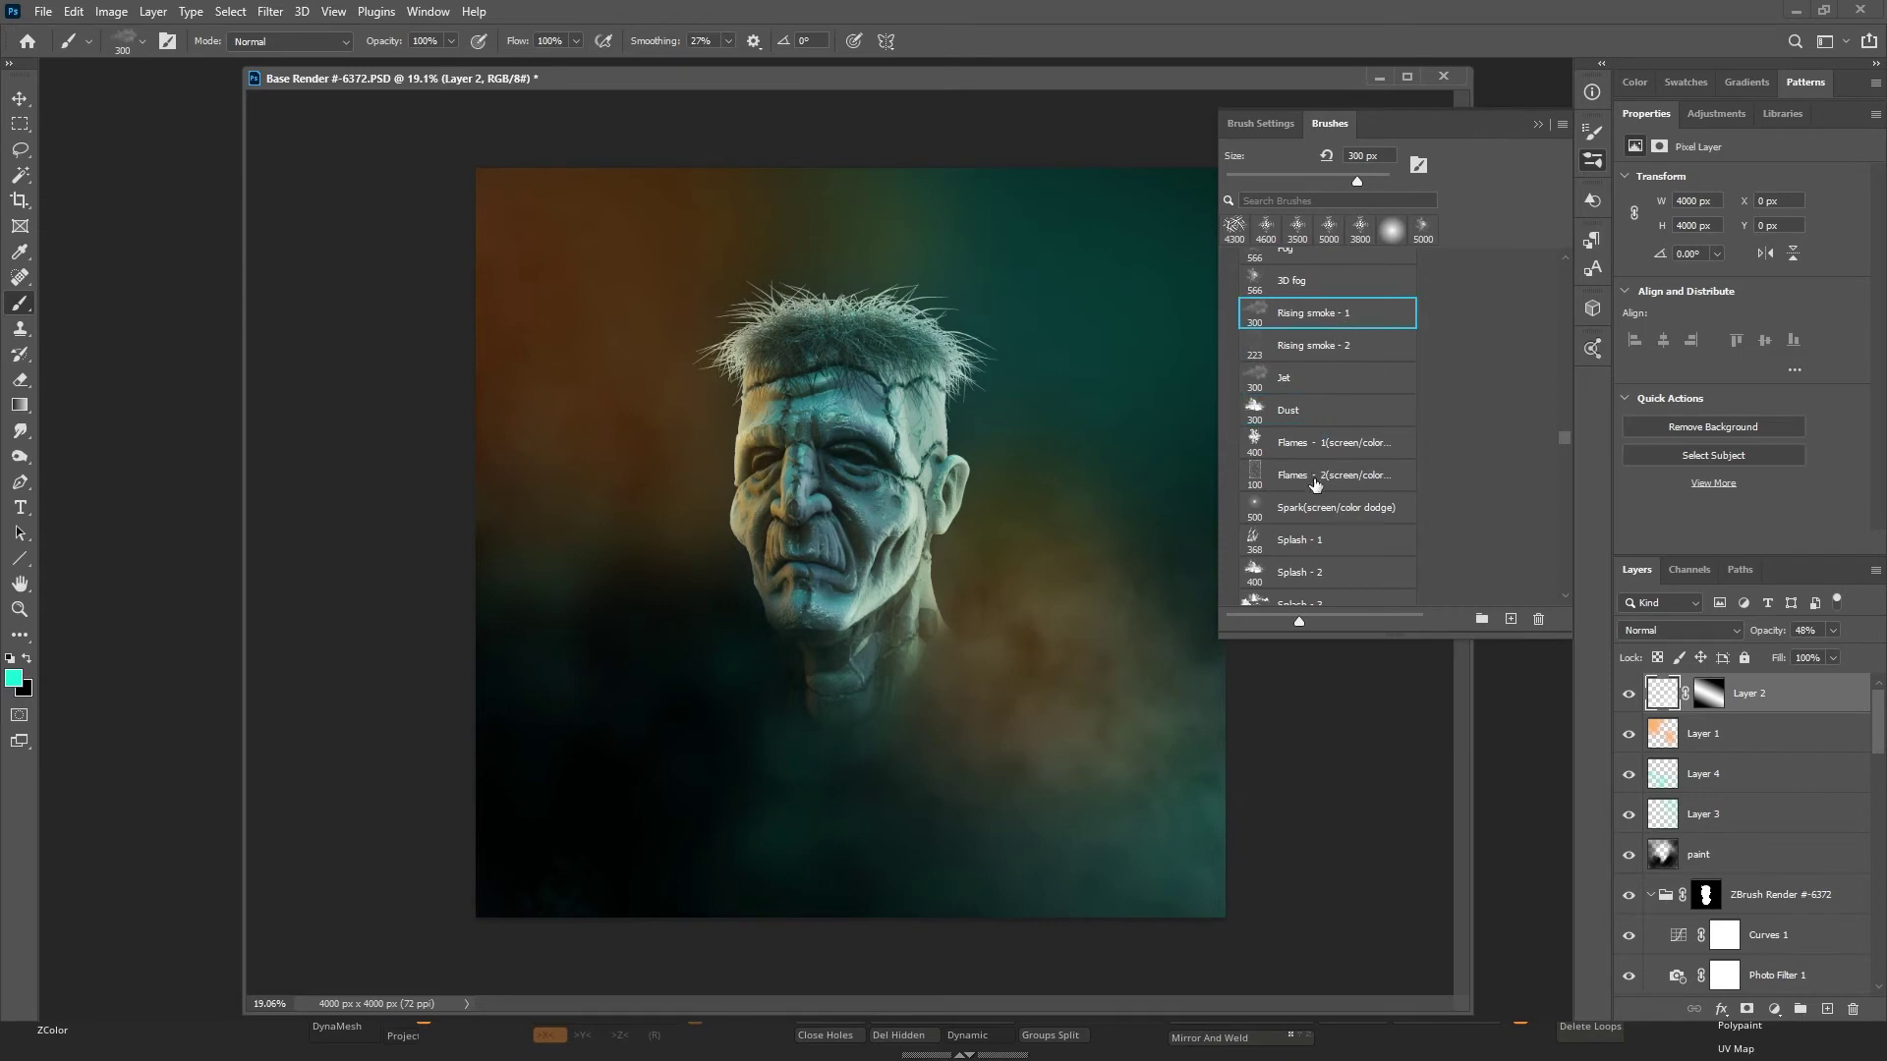
pyautogui.press(']')
pyautogui.press(']')
pyautogui.press(']')
pyautogui.press(']')
pyautogui.press(']')
pyautogui.press(']')
pyautogui.press(']')
pyautogui.press(']')
# Add a new layer at the top, try turquoise smoke dabs across the lower background, and undo the smoke and the layer.
pyautogui.click(1800, 1009)
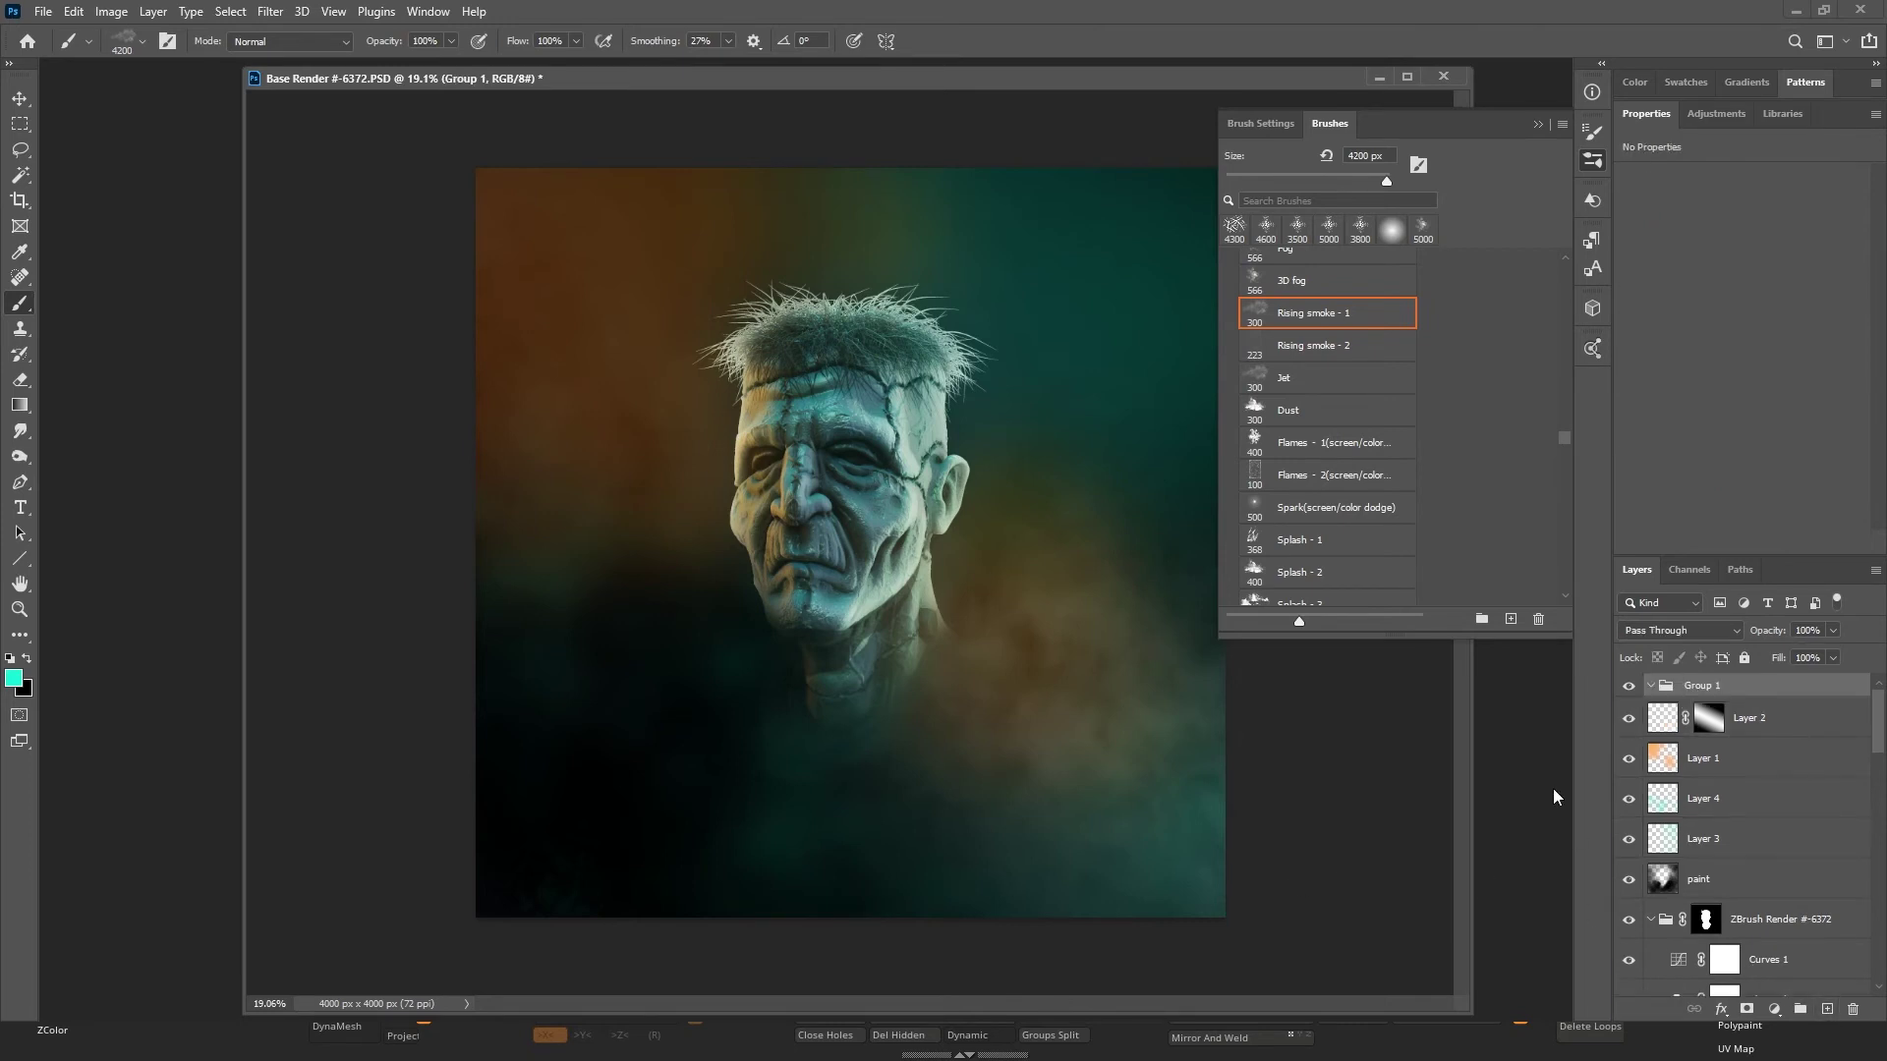
pyautogui.hotkey('ctrl', 'z')
pyautogui.click(1827, 1011)
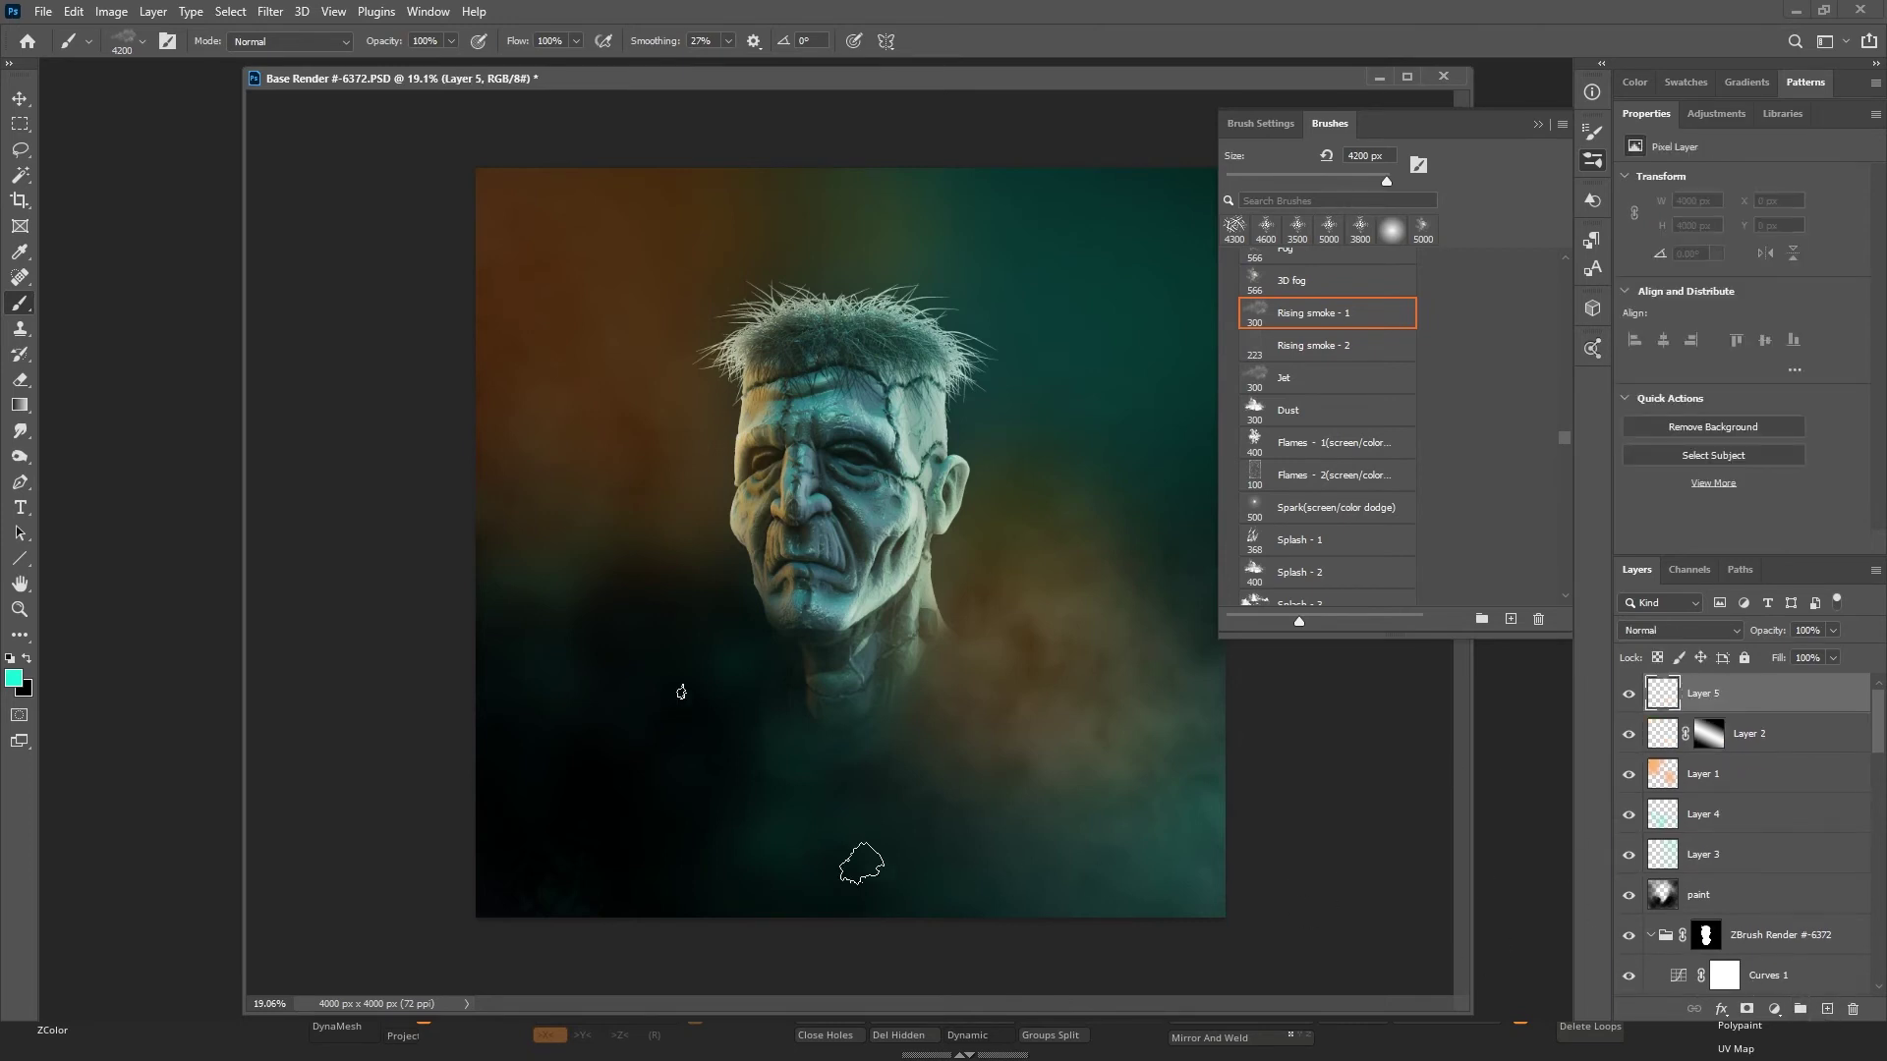
pyautogui.click(547, 715)
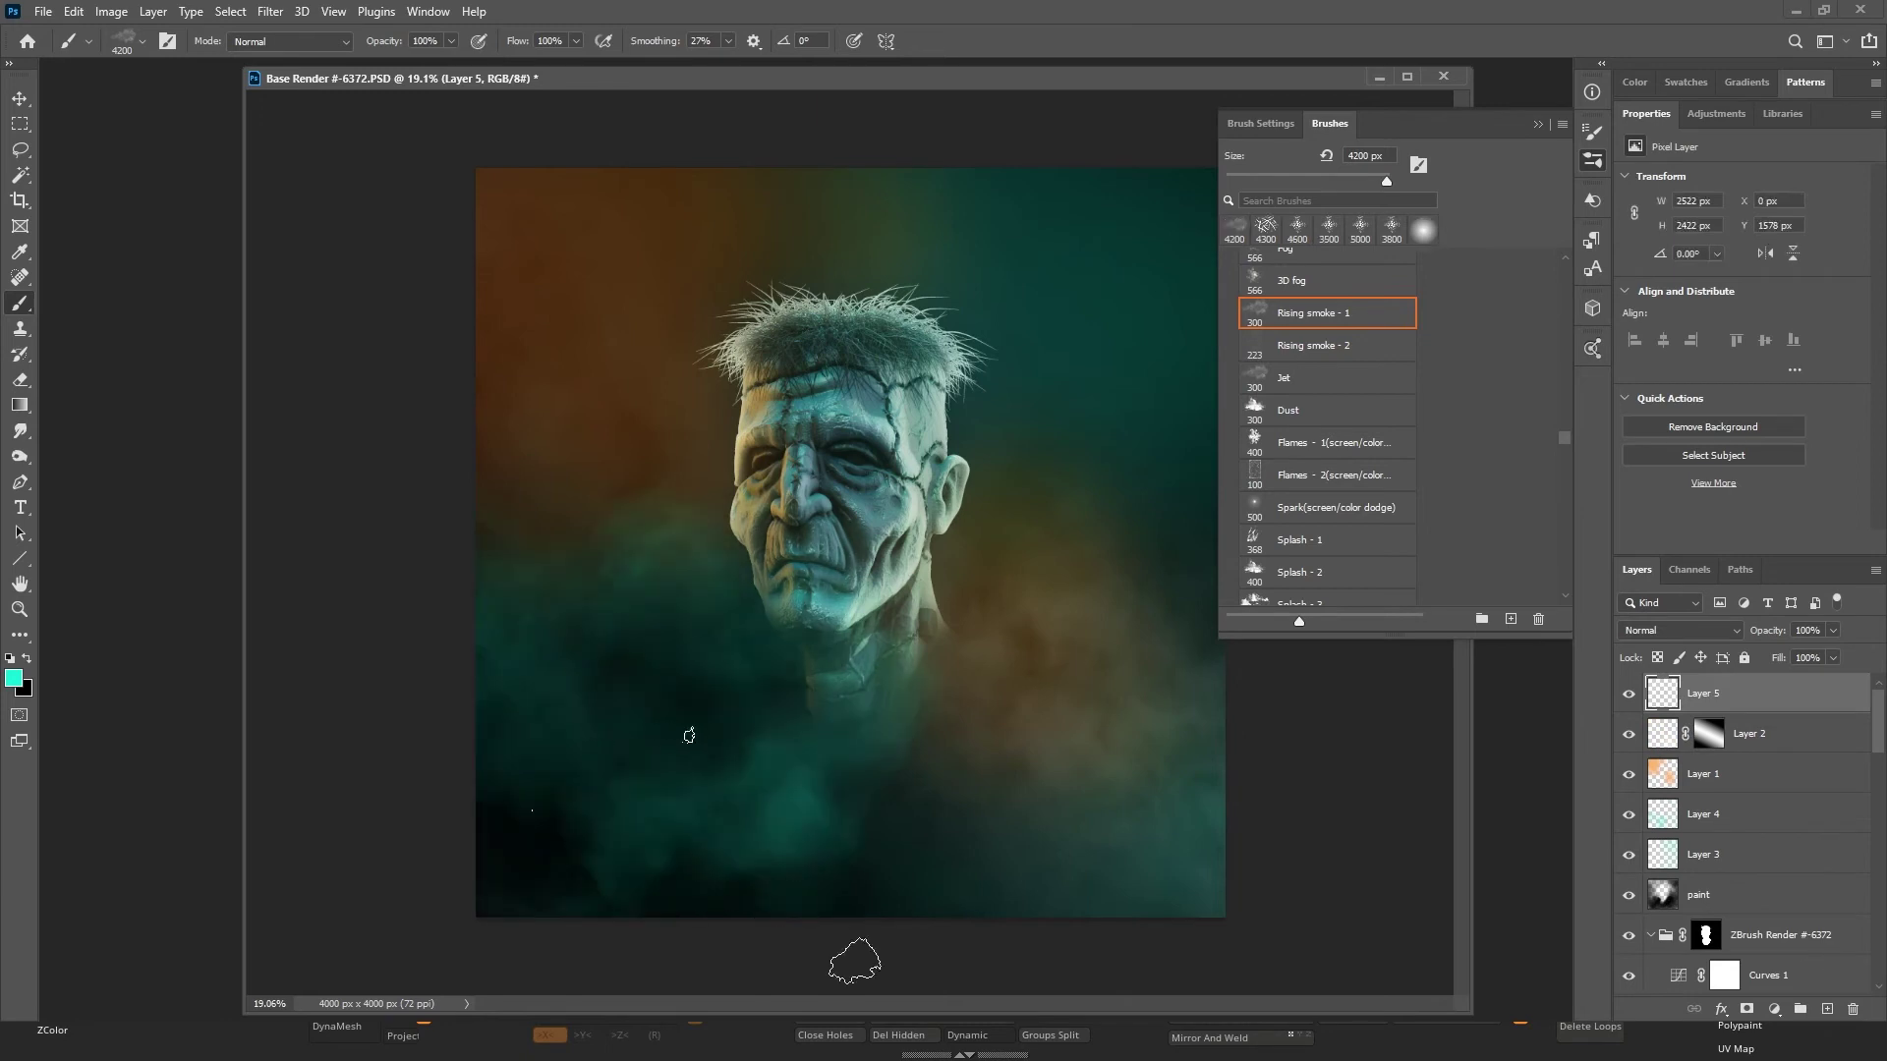
pyautogui.click(1101, 801)
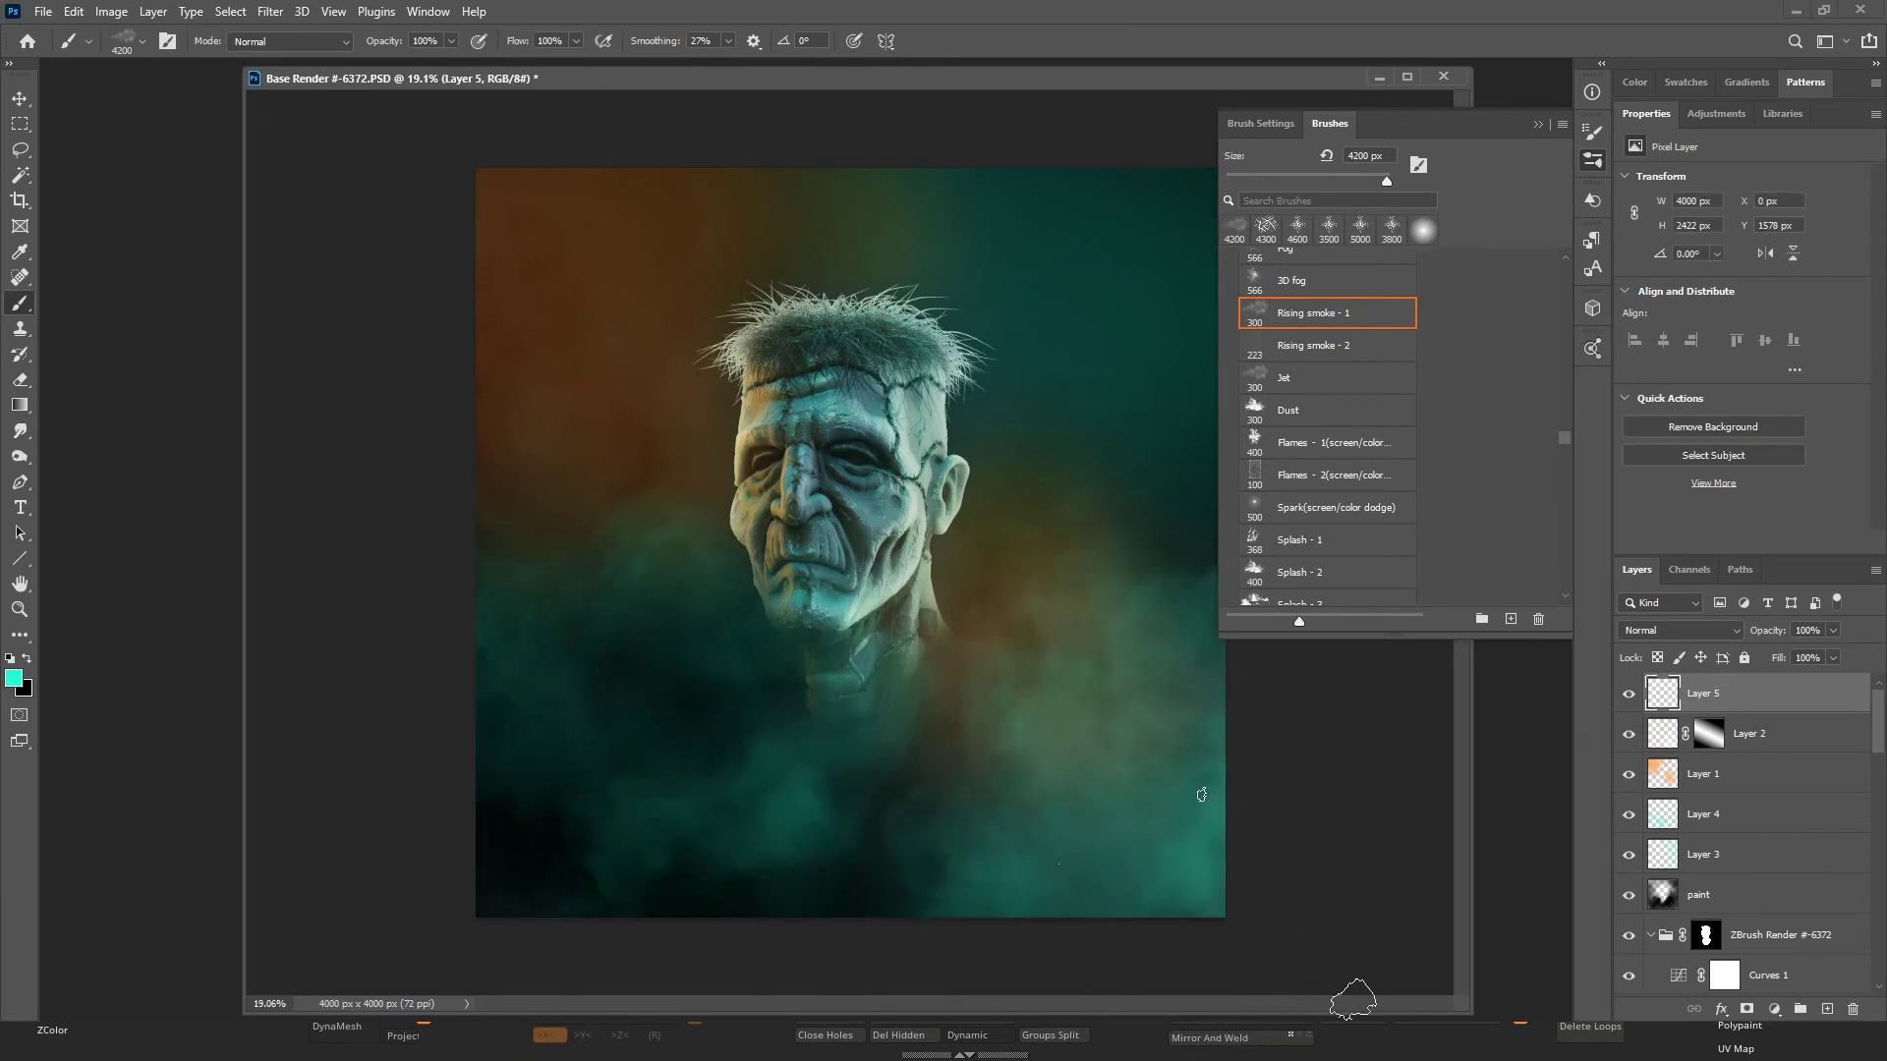
pyautogui.hotkey('ctrl', 'z')
pyautogui.moveTo(1201, 794)
pyautogui.mouseDown()
pyautogui.moveTo(865, 874)
pyautogui.moveTo(973, 885)
pyautogui.moveTo(564, 671)
pyautogui.mouseUp()
pyautogui.hotkey('ctrl', 'z')
pyautogui.hotkey('ctrl', 'z')
pyautogui.hotkey('ctrl', 'z')
pyautogui.hotkey('ctrl', 'z')
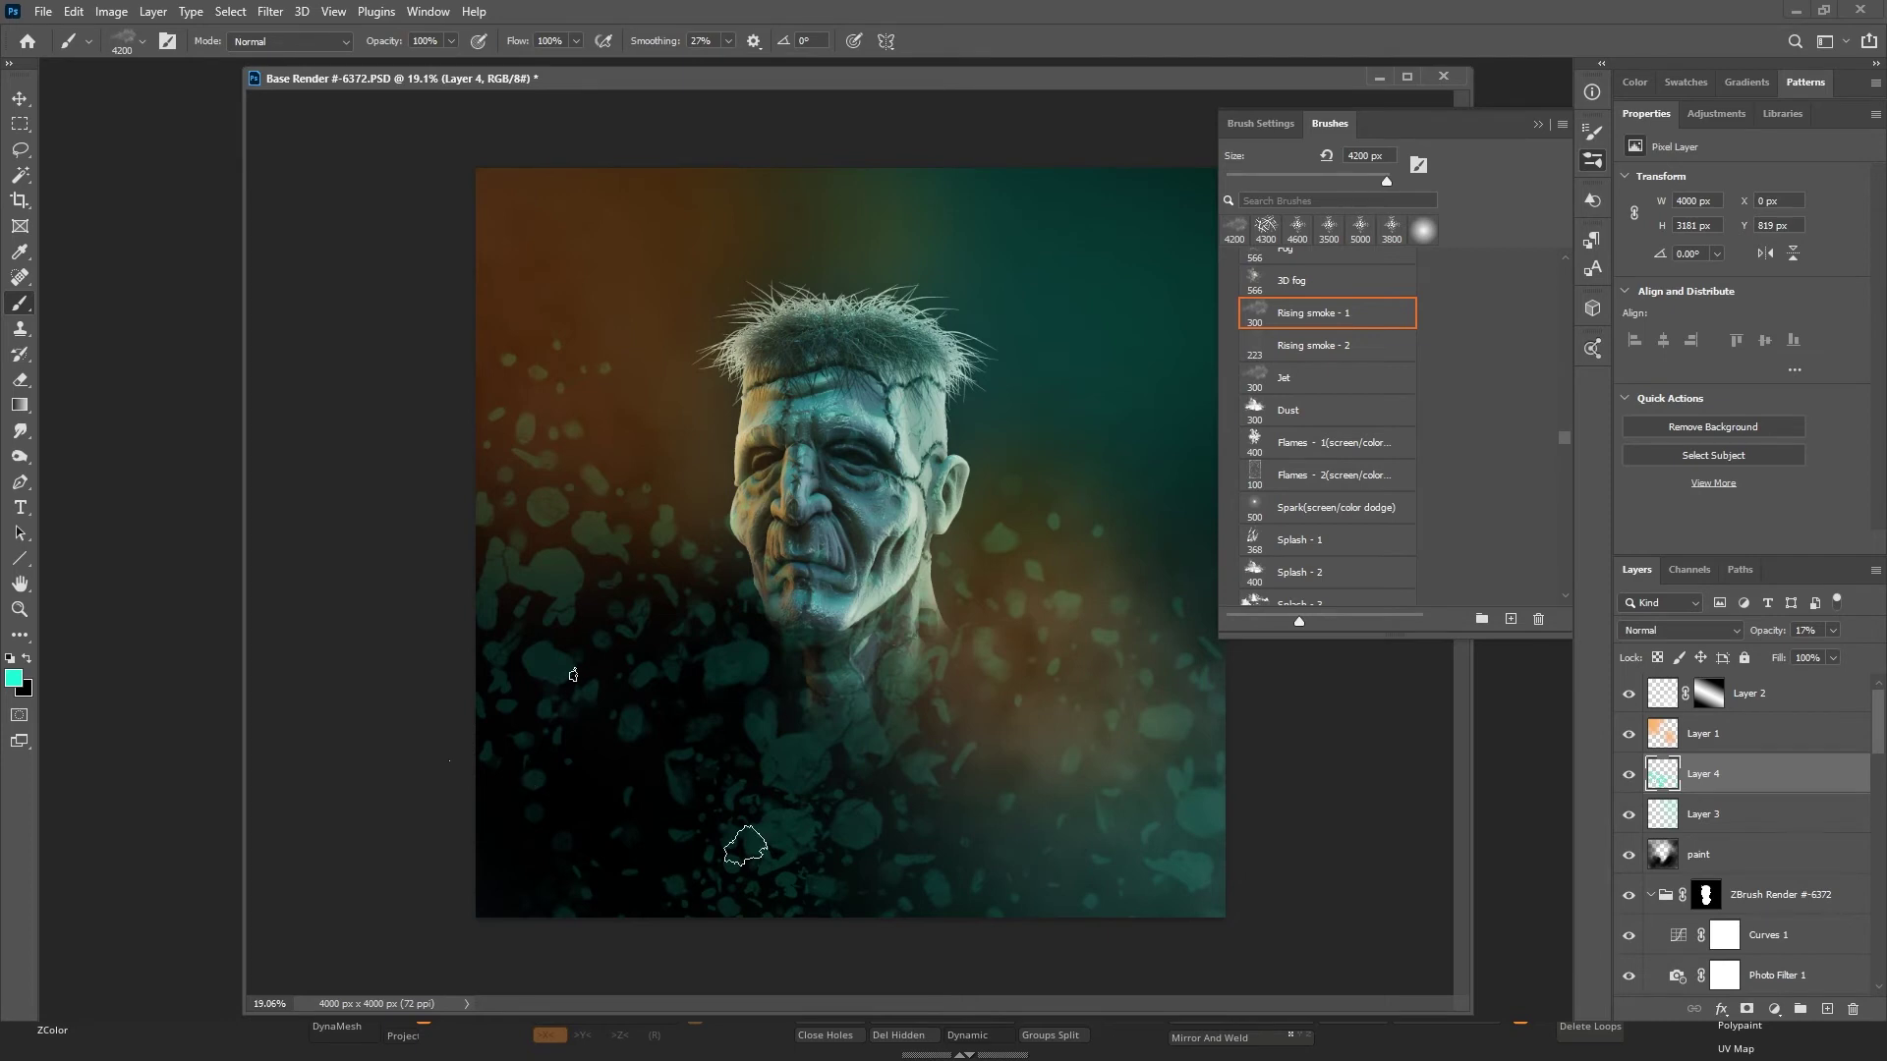
pyautogui.hotkey('ctrl', 'z')
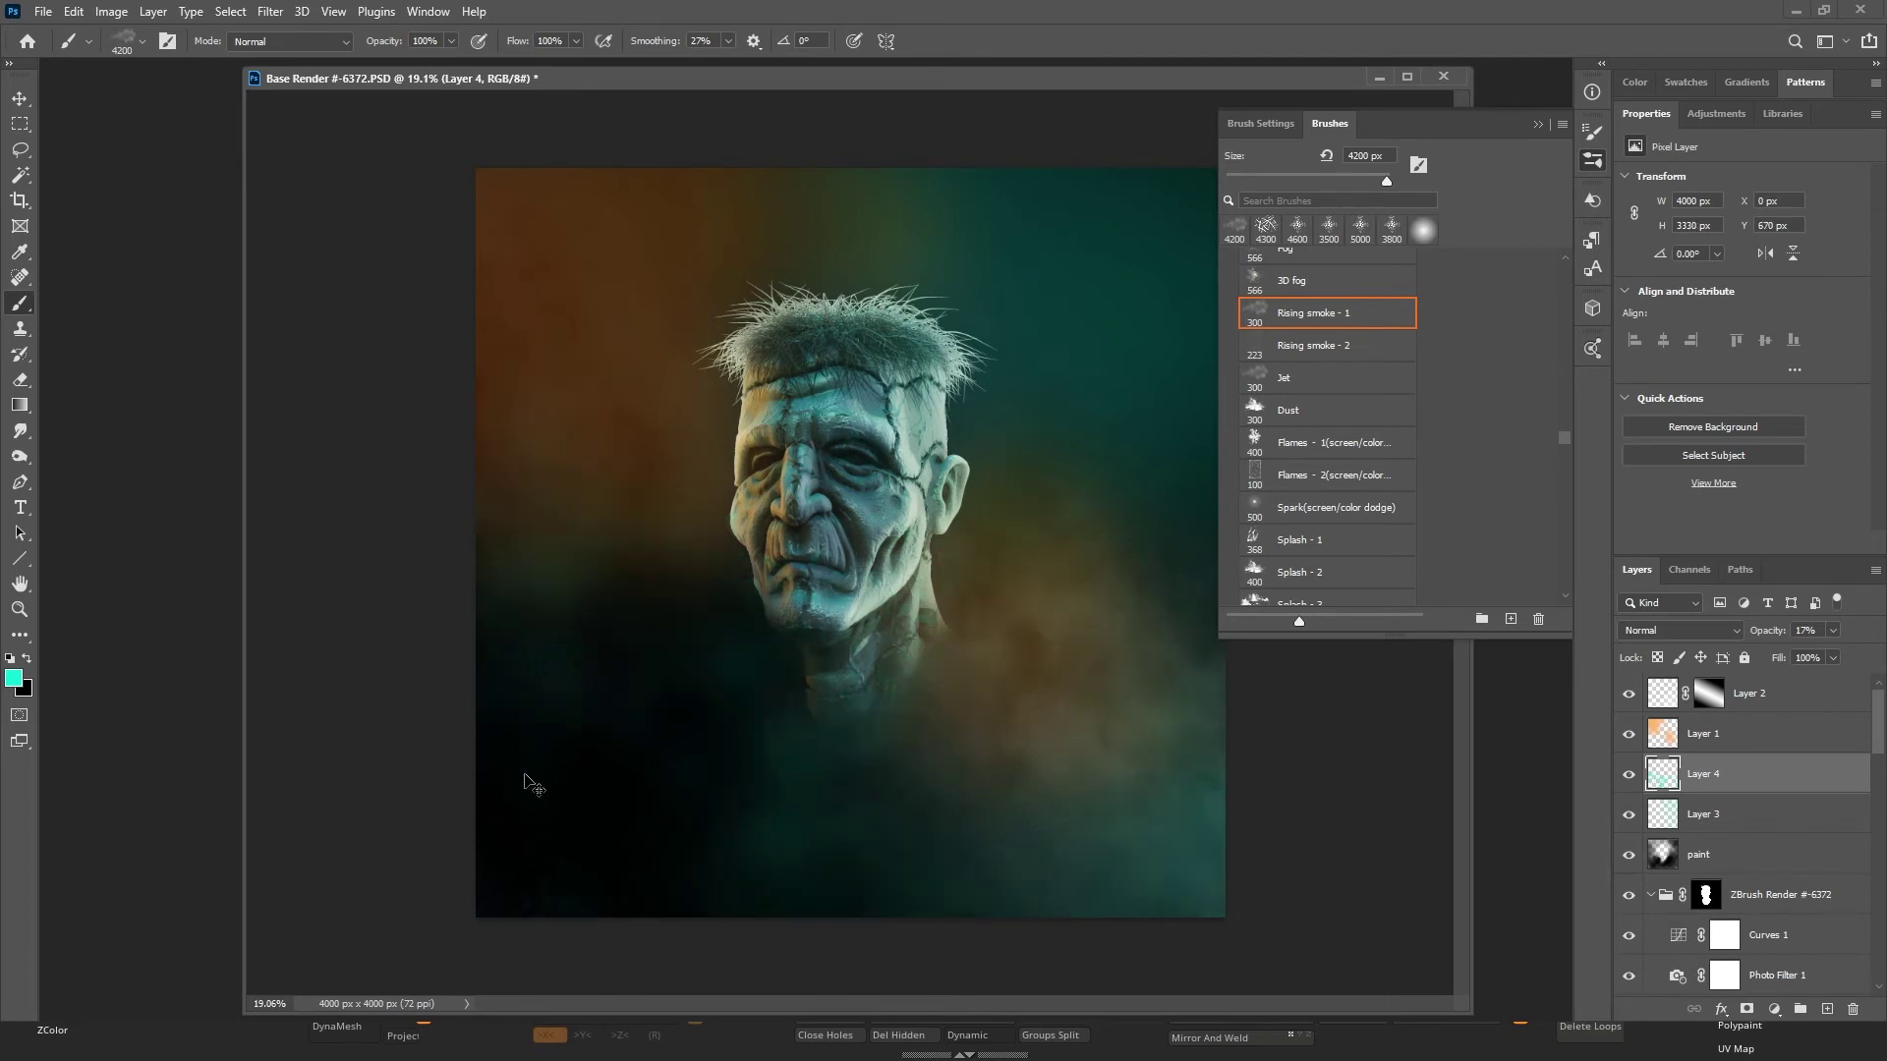
# Add a new top layer and dab turquoise smoke over the lower left and lower right background with the 4200 px brush.
pyautogui.hotkey('ctrl', 'shift', 'alt', 'n')
pyautogui.click(531, 784)
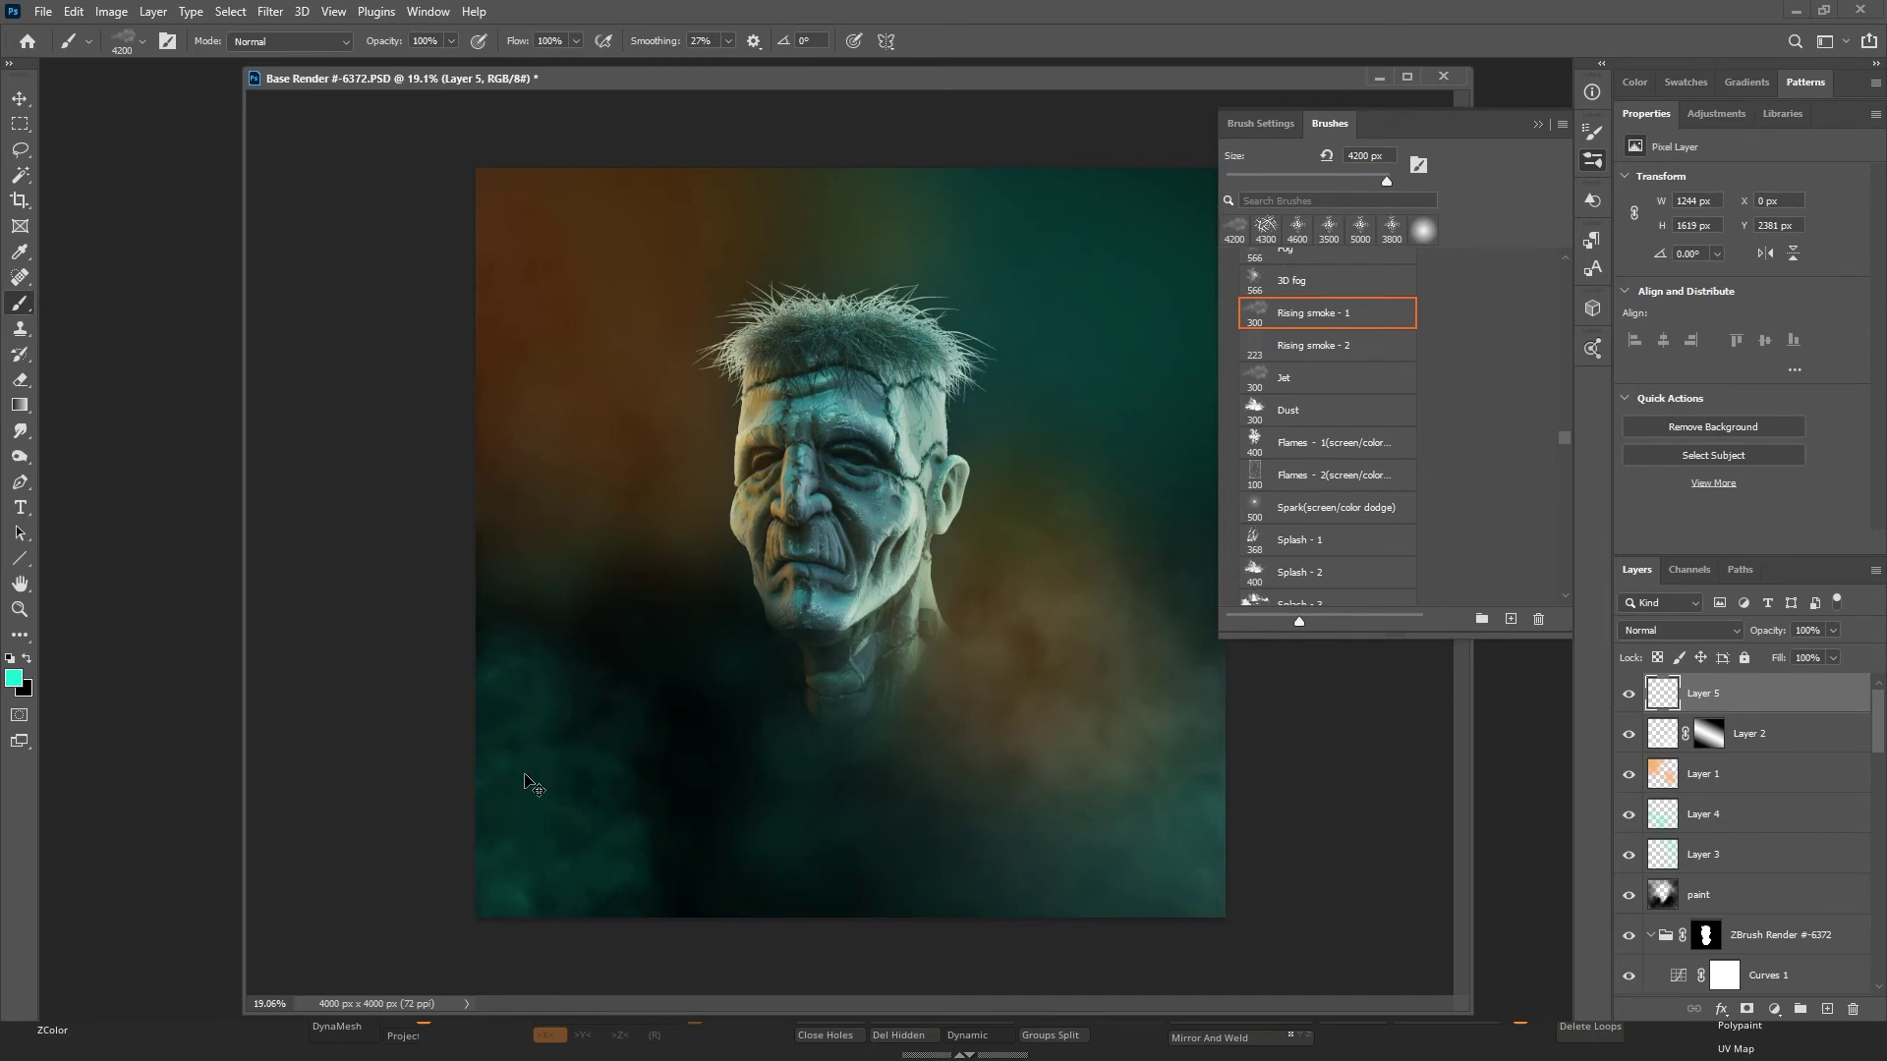
pyautogui.click(71, 11)
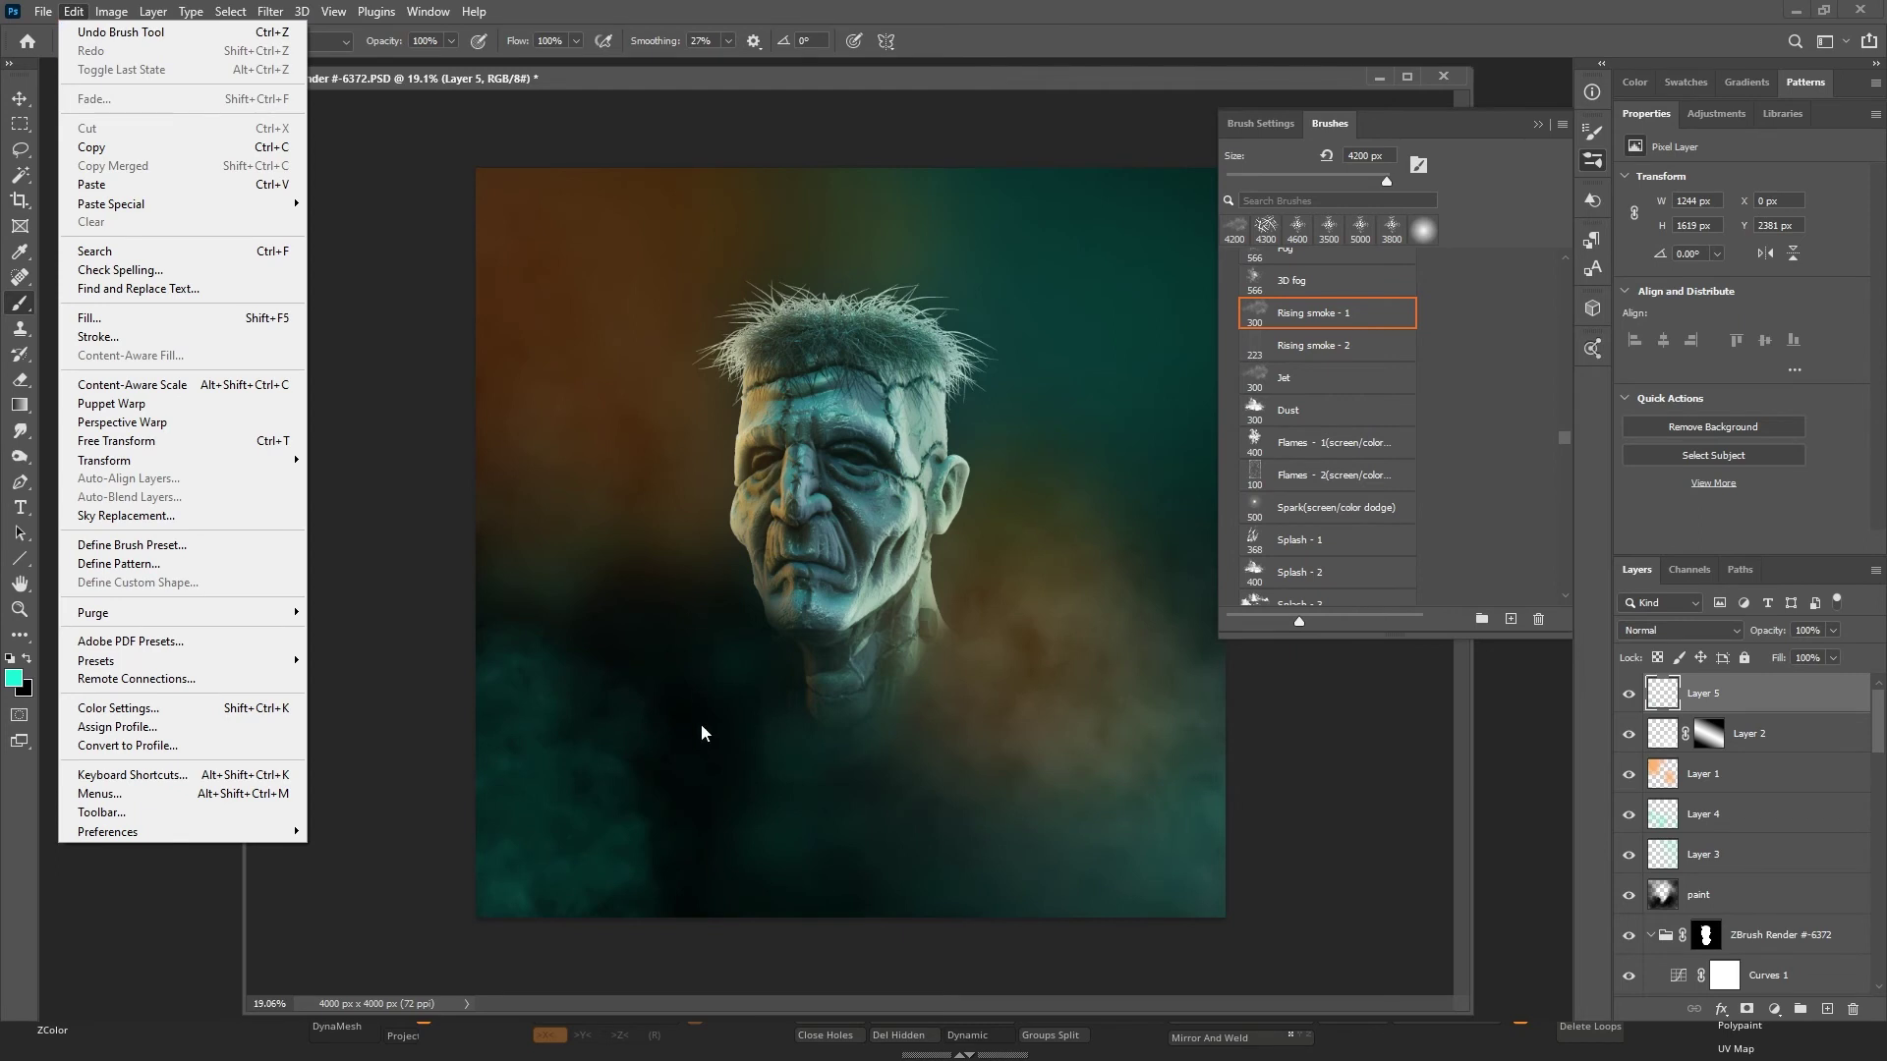
pyautogui.click(702, 733)
pyautogui.hotkey('ctrl', 'z')
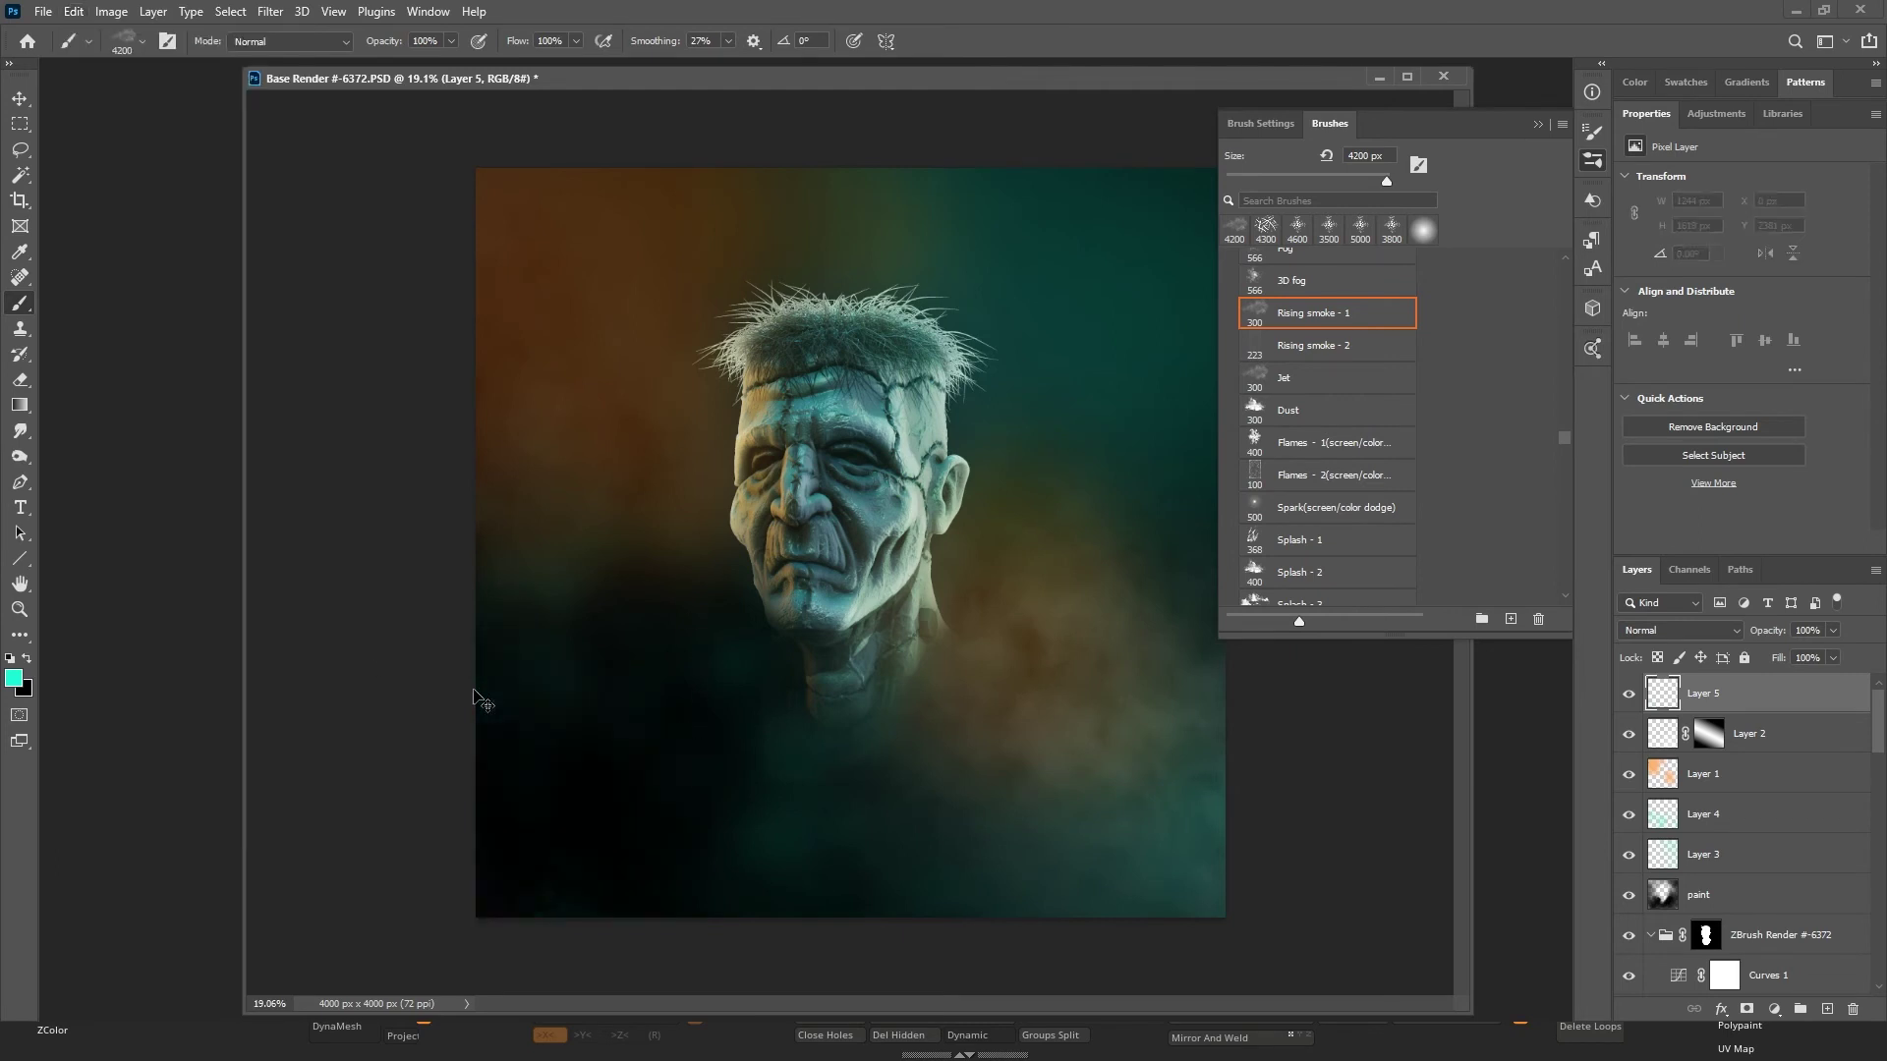
pyautogui.hotkey('ctrl', 'shift', 'z')
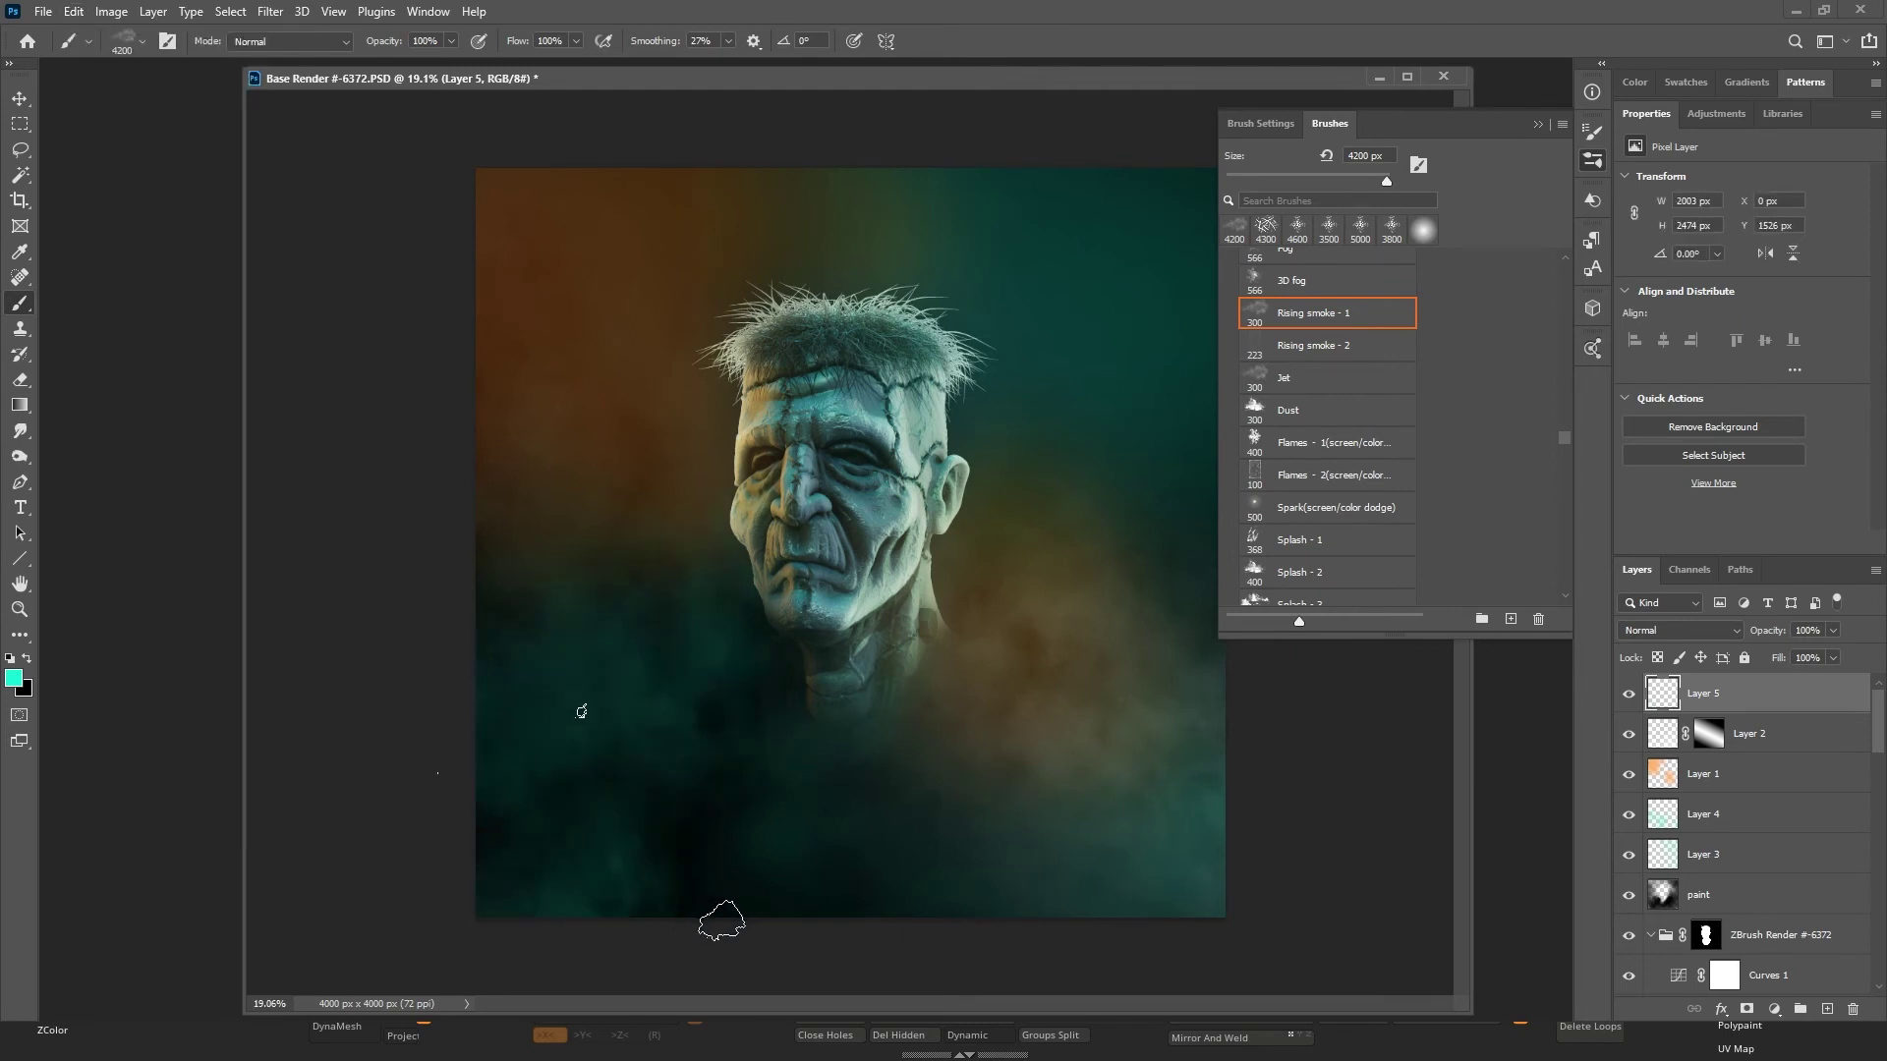
pyautogui.hotkey('ctrl', 'shift', 'z')
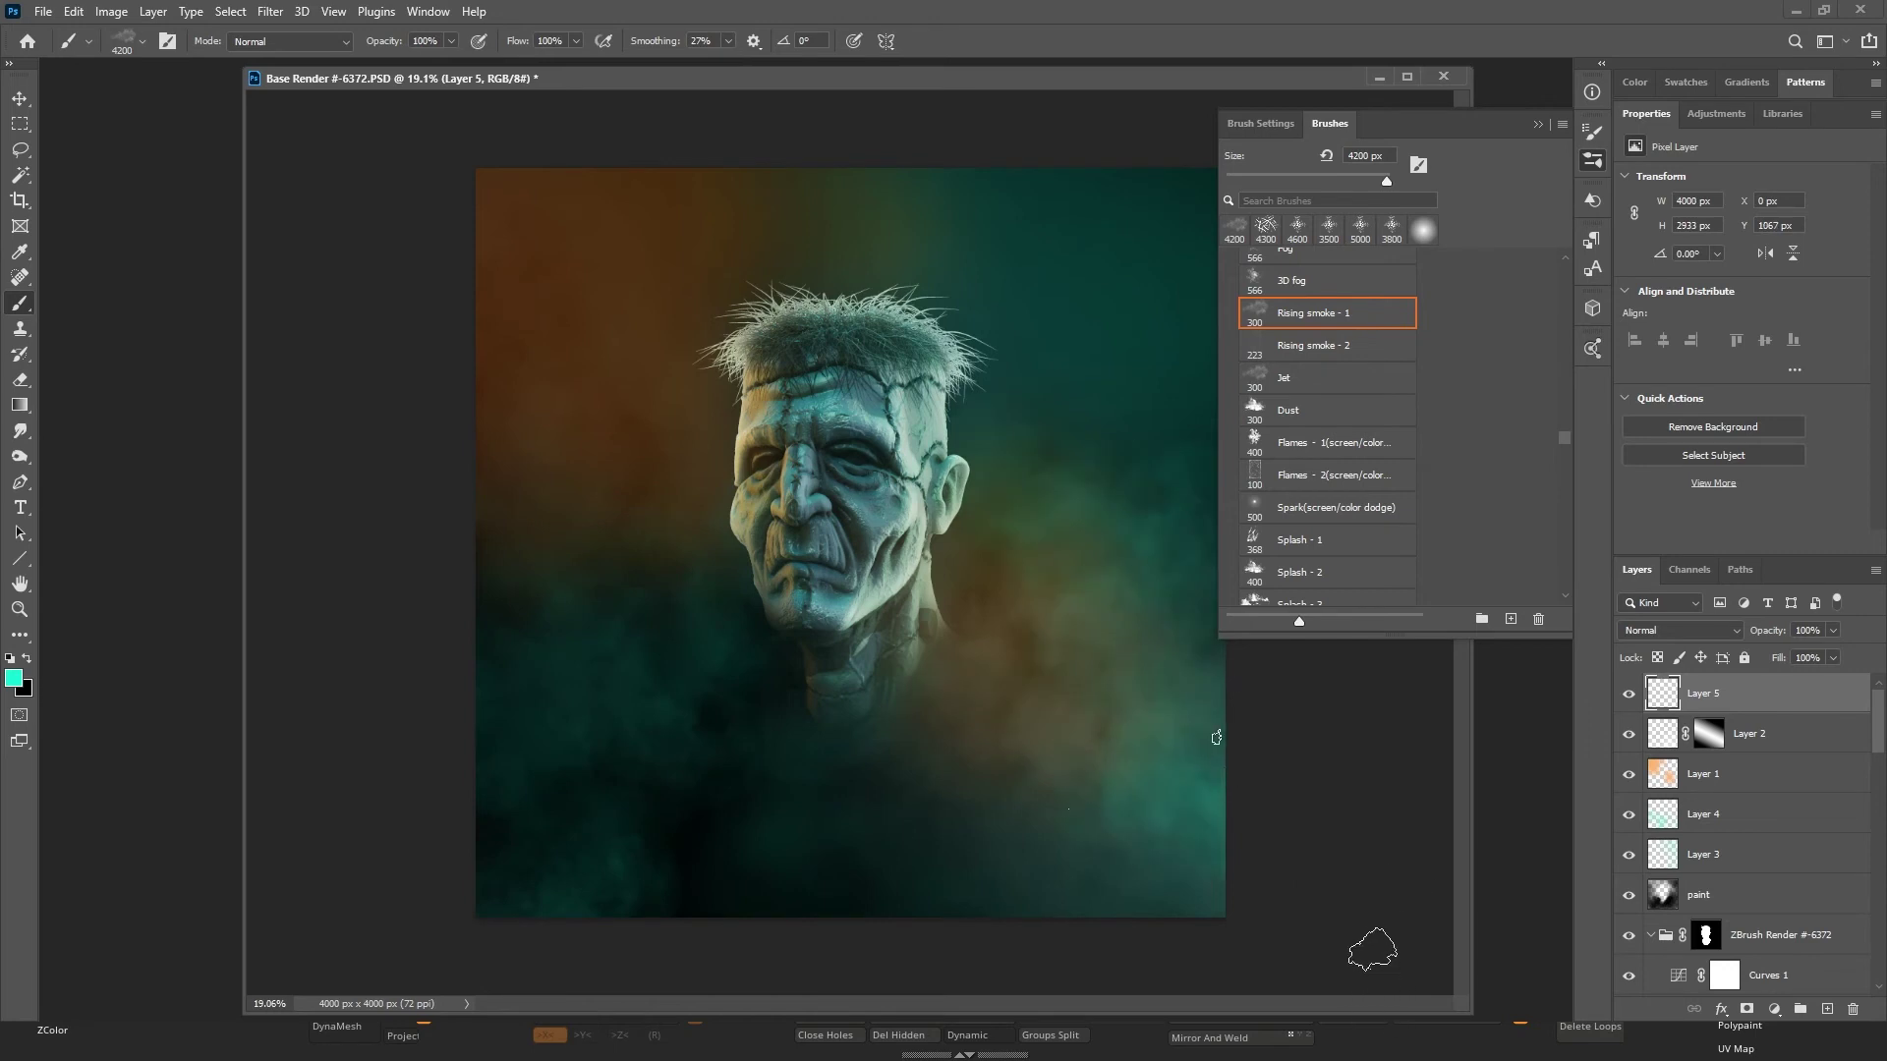
# Redo the last smoke dab on the top layer and close the brush library.
pyautogui.hotkey('ctrl', 'shift', 'z')
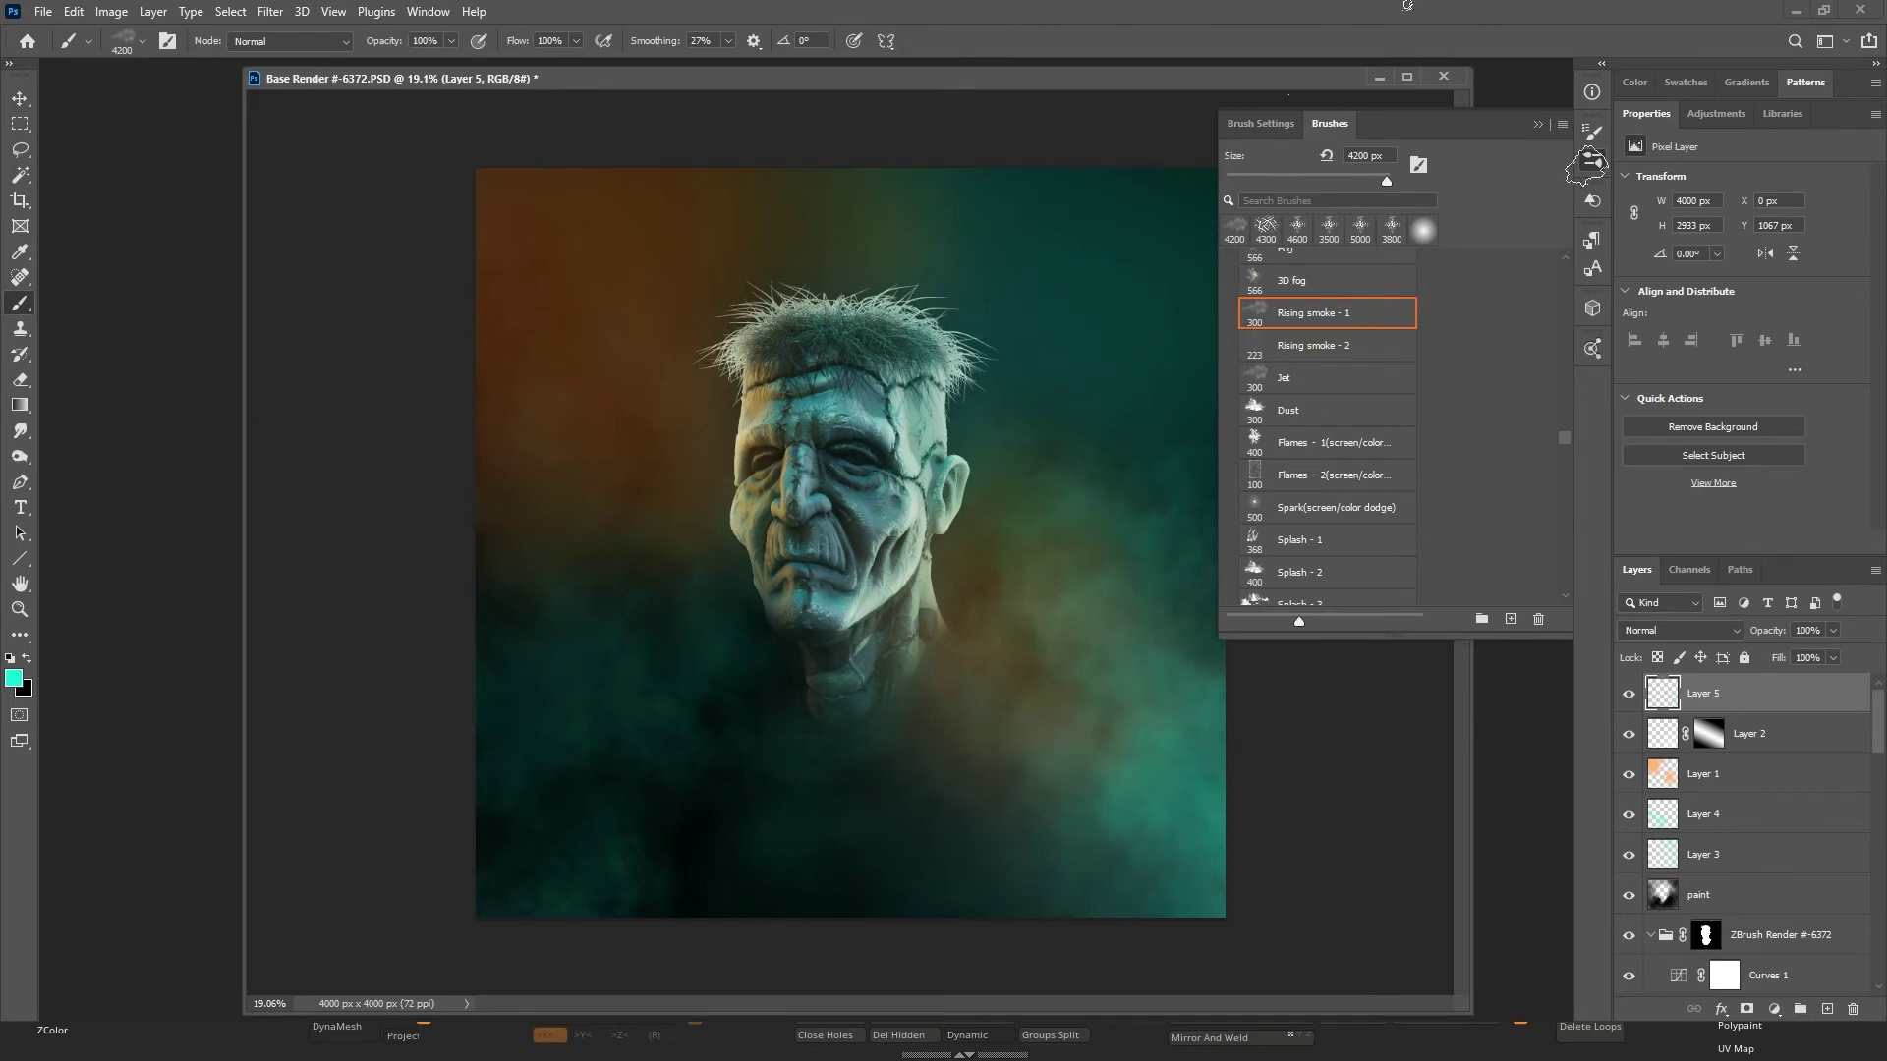
pyautogui.click(1539, 126)
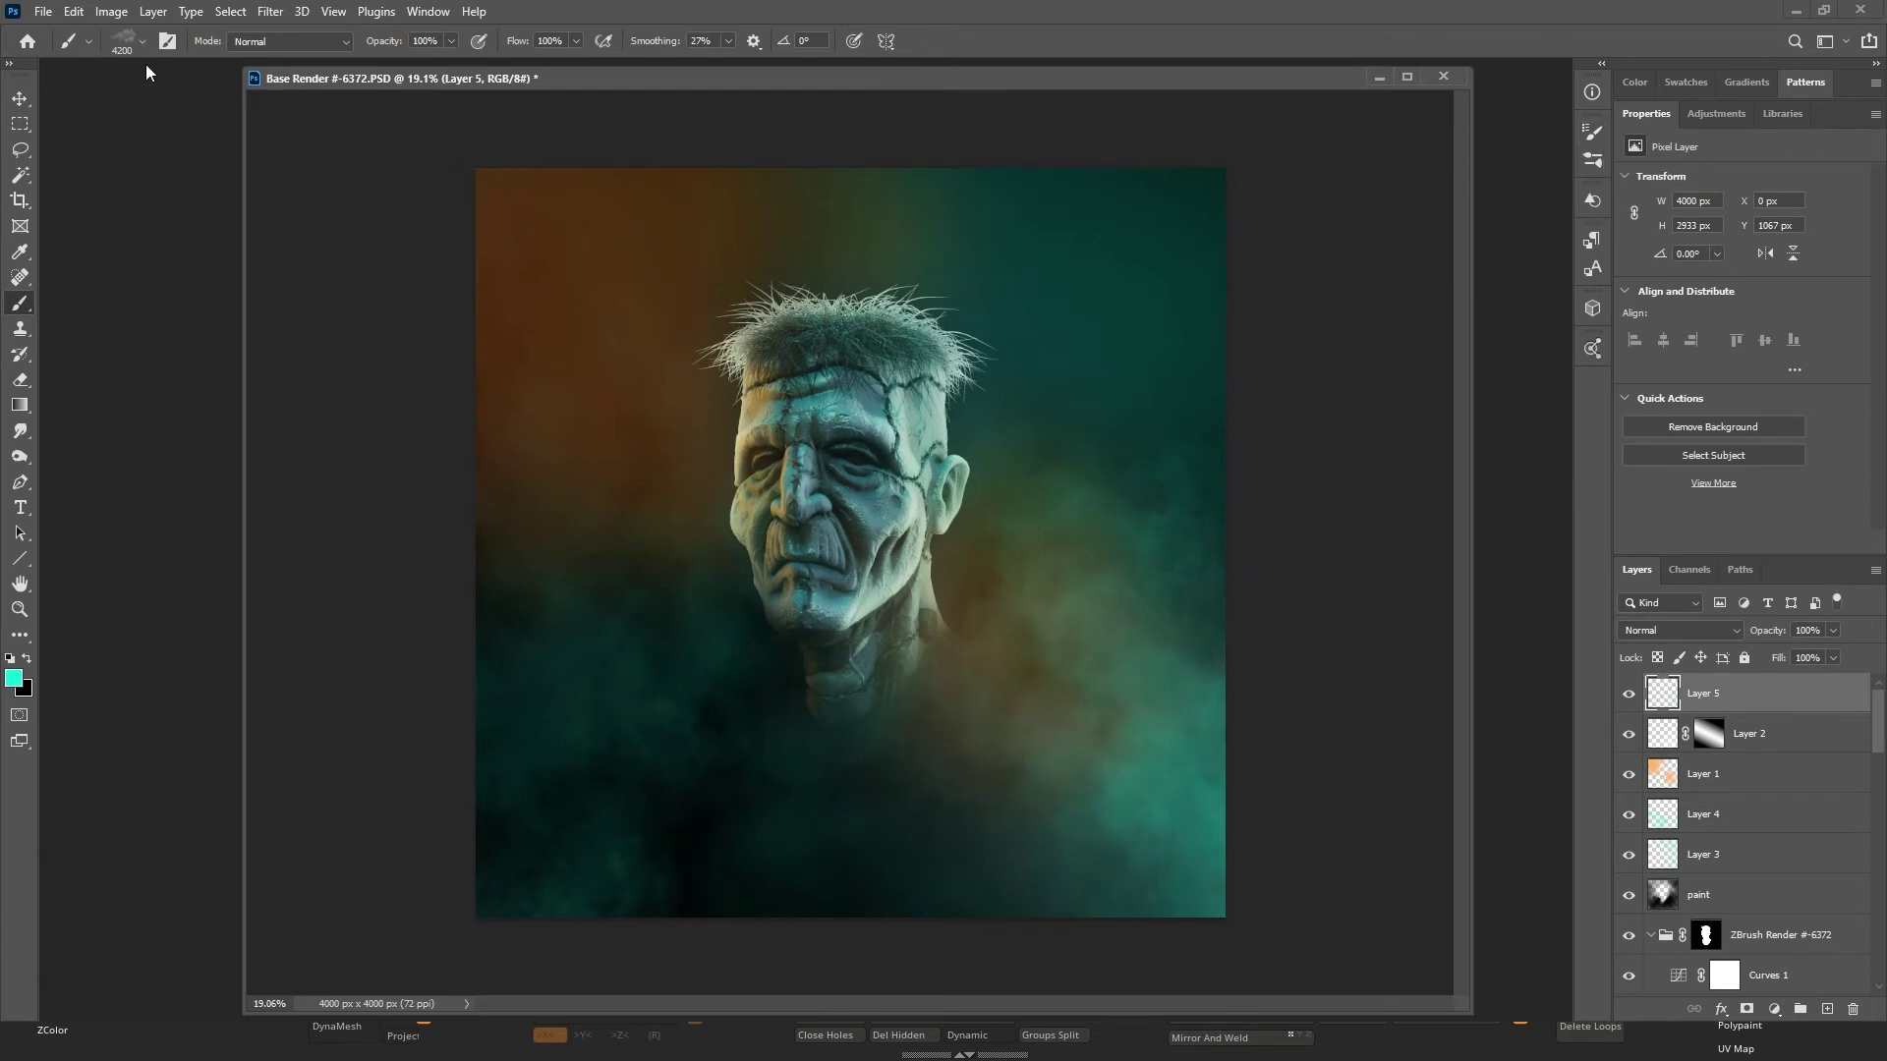
# Try cropping the canvas around the bust to about 3103 x 3358 px, and undo the crop.
pyautogui.press('c')
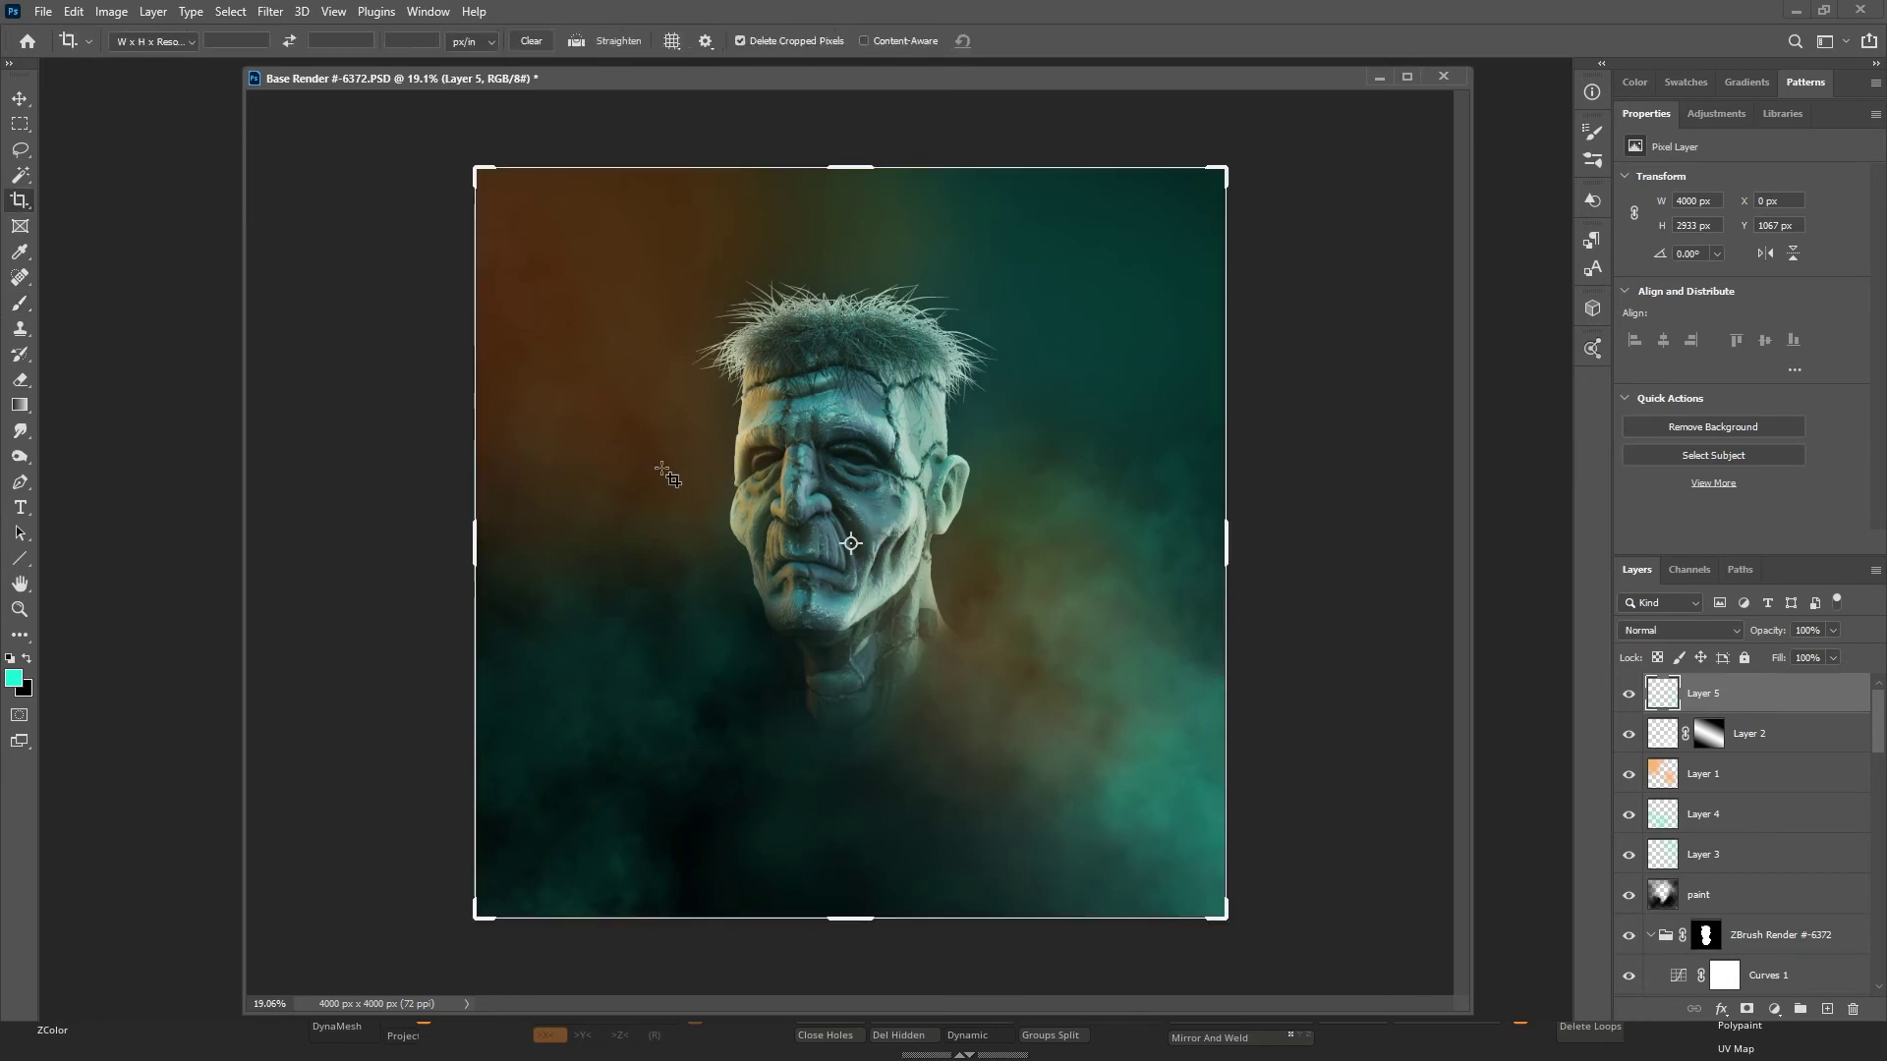
pyautogui.moveTo(470, 167); pyautogui.dragTo(544, 218)
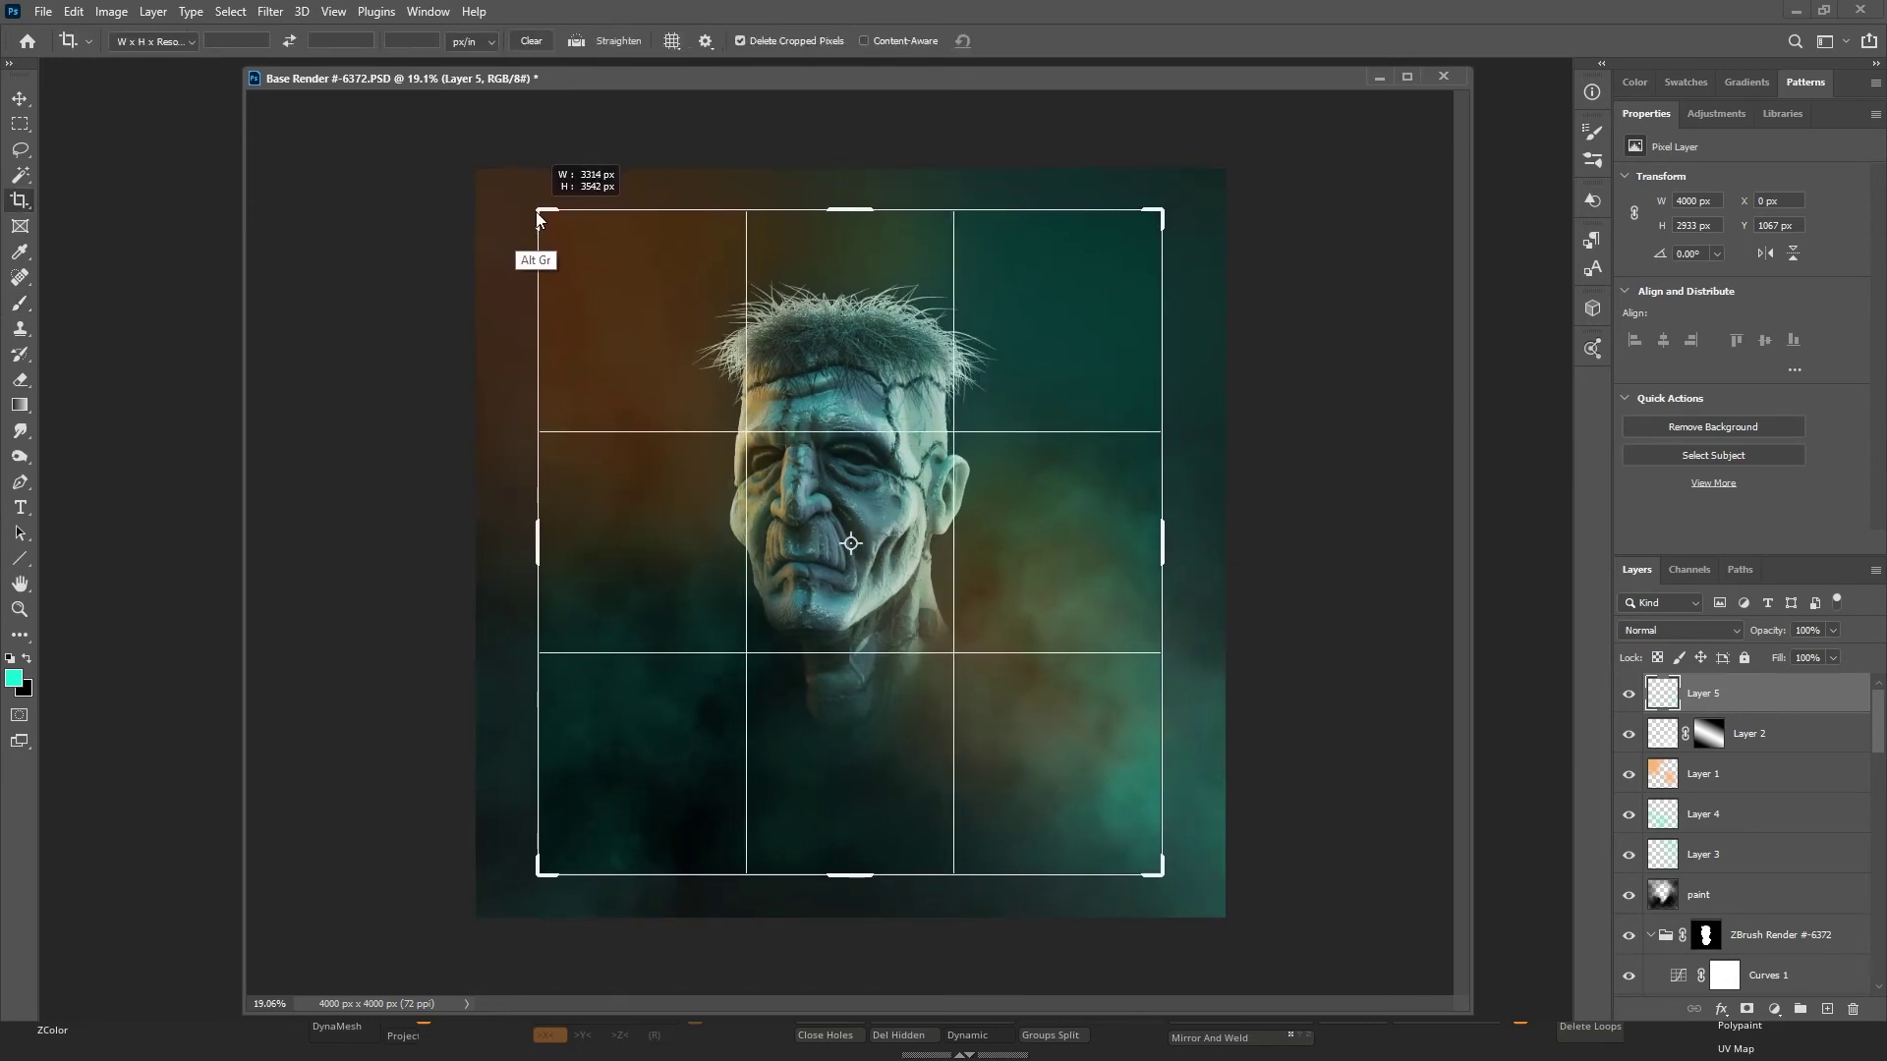
pyautogui.moveTo(907, 508); pyautogui.dragTo(978, 558)
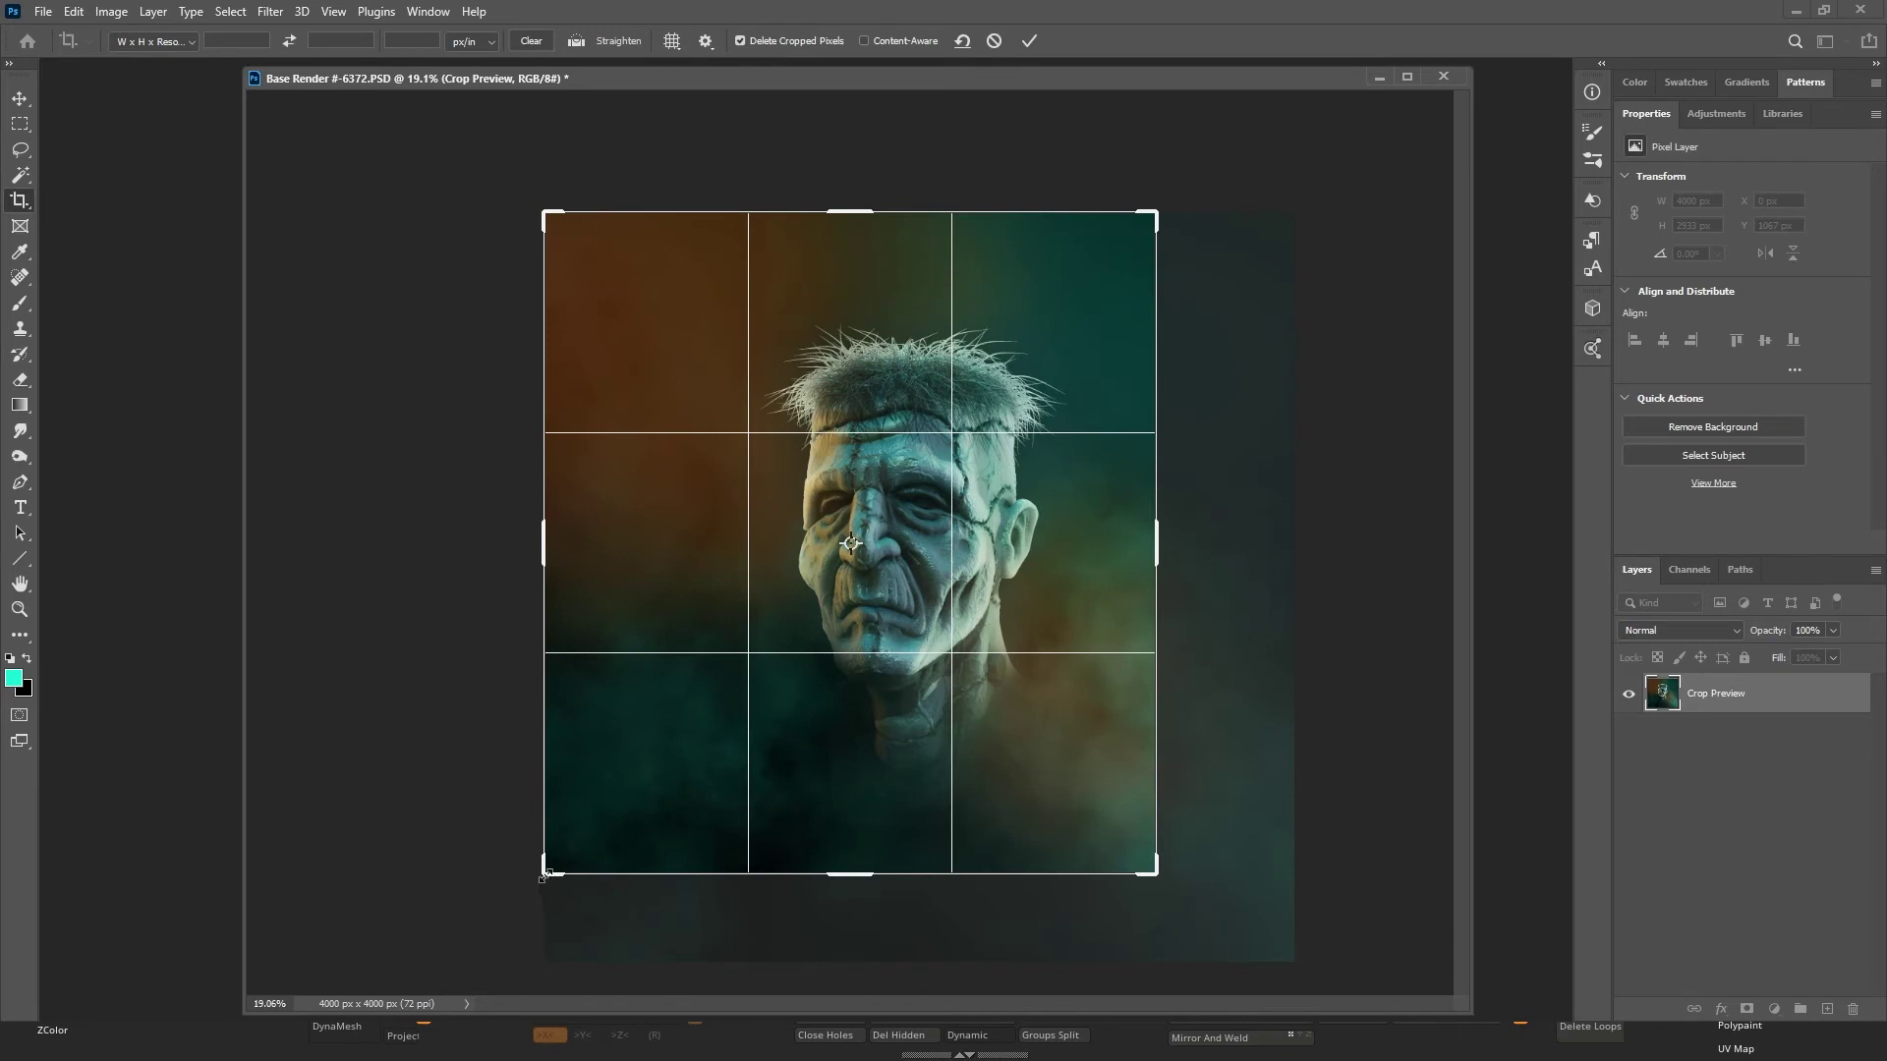
pyautogui.moveTo(544, 875); pyautogui.dragTo(557, 855)
pyautogui.moveTo(942, 739)
pyautogui.mouseDown()
pyautogui.moveTo(923, 711)
pyautogui.moveTo(971, 717)
pyautogui.moveTo(839, 692)
pyautogui.moveTo(914, 694)
pyautogui.moveTo(941, 730)
pyautogui.moveTo(906, 702)
pyautogui.moveTo(922, 735)
pyautogui.mouseUp()
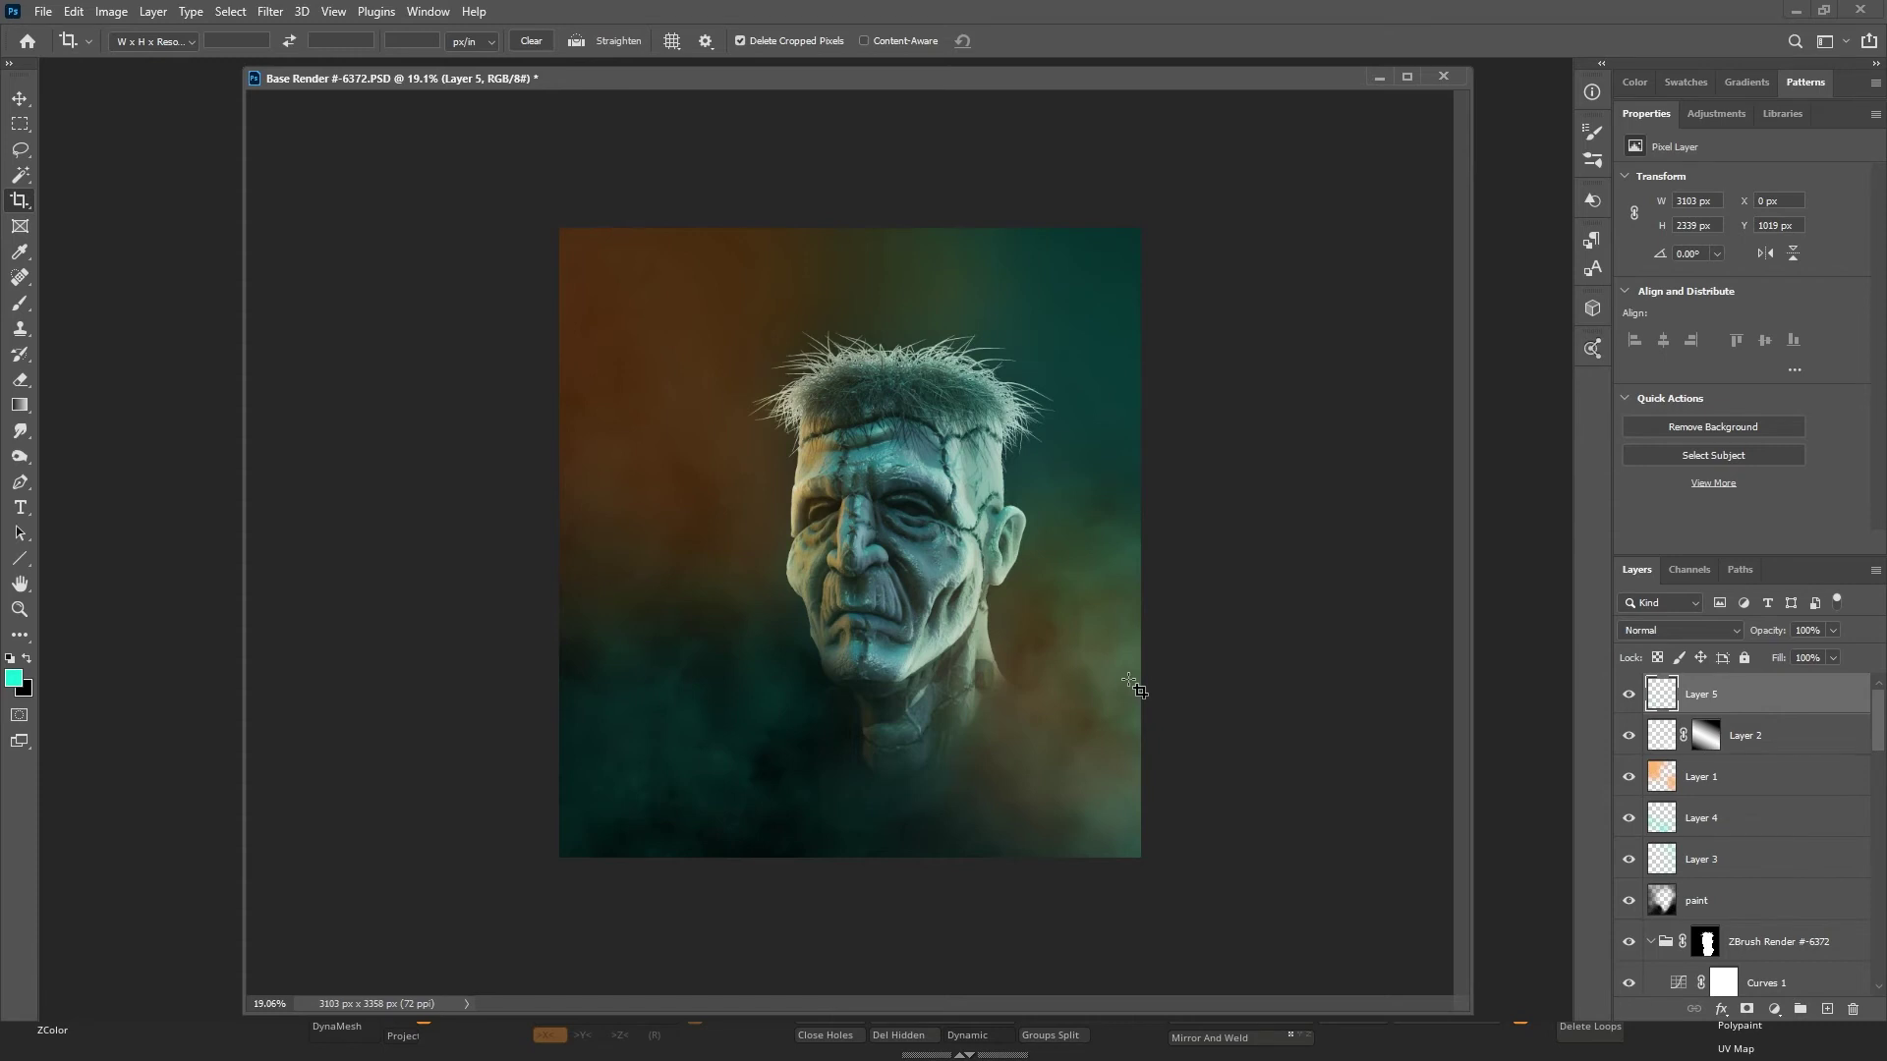
pyautogui.hotkey('ctrl', 'z')
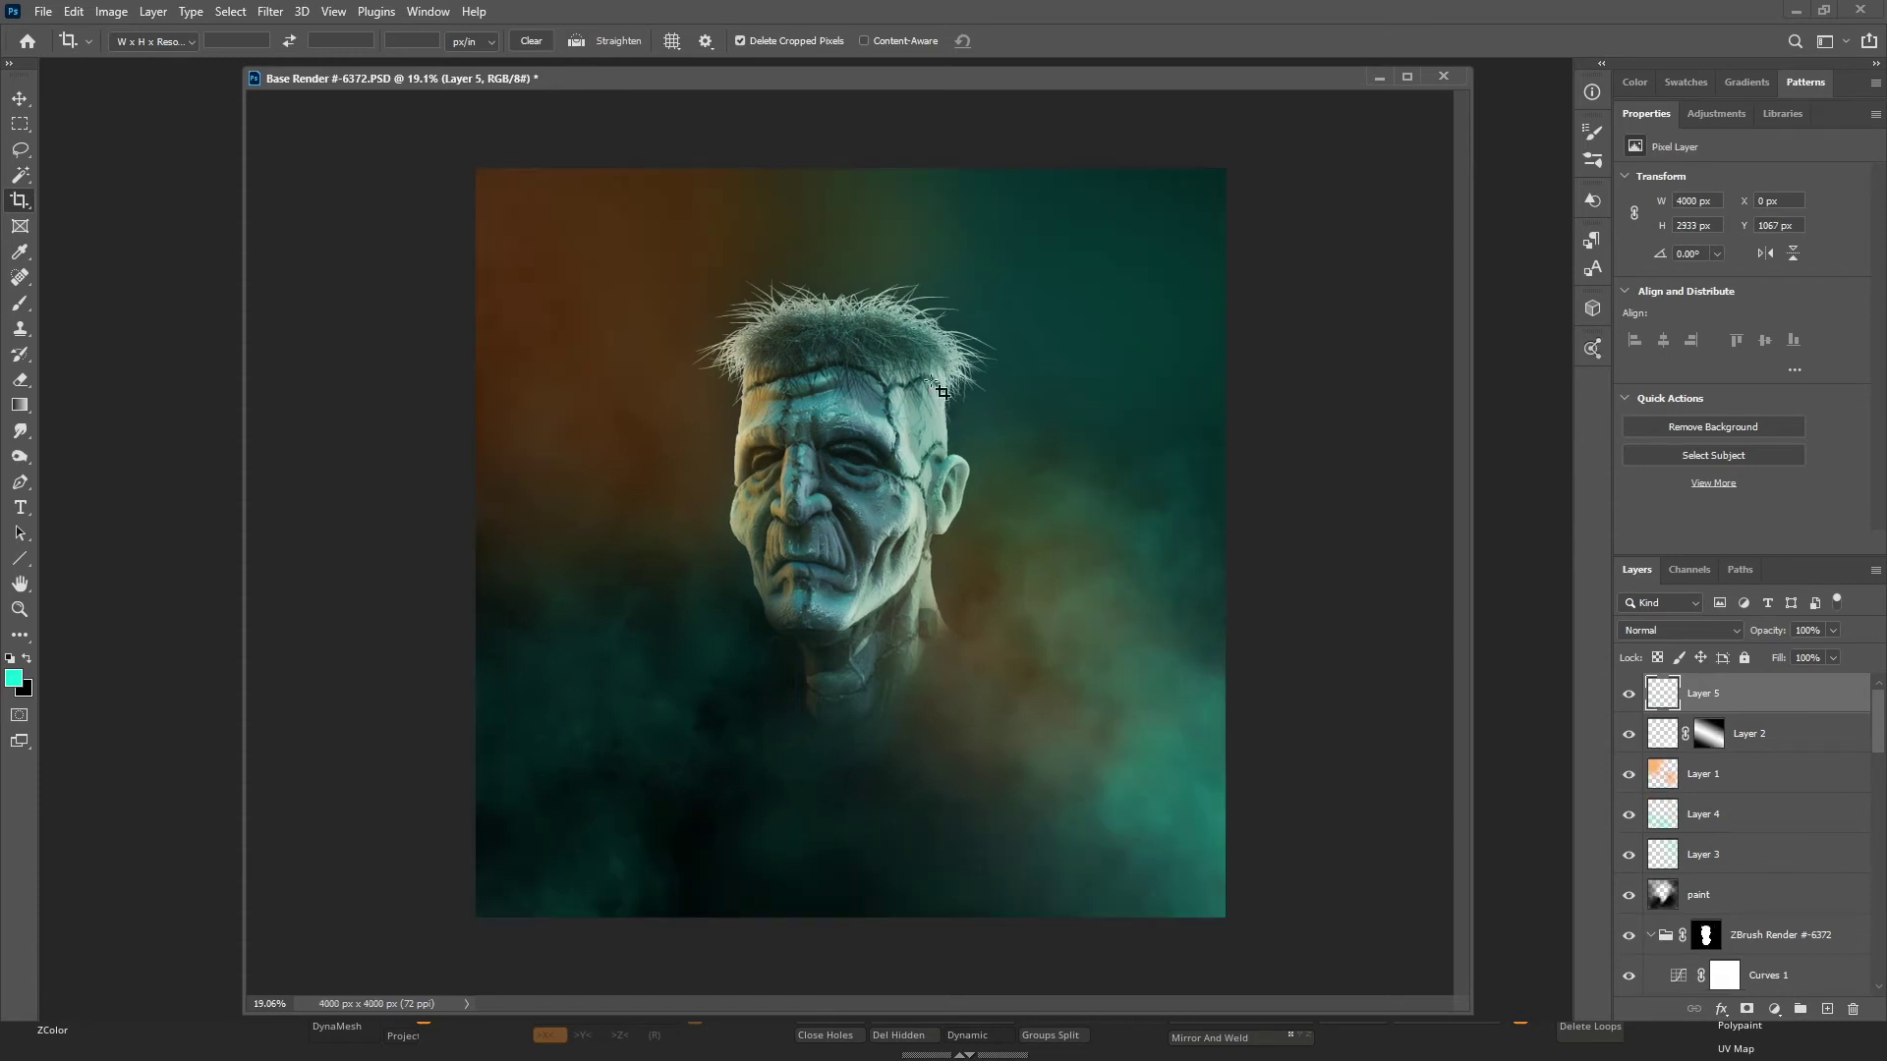
# Draw a new crop frame around the bust and constrain it to the 1 : 1 (Square) ratio.
pyautogui.moveTo(501, 186); pyautogui.dragTo(951, 607)
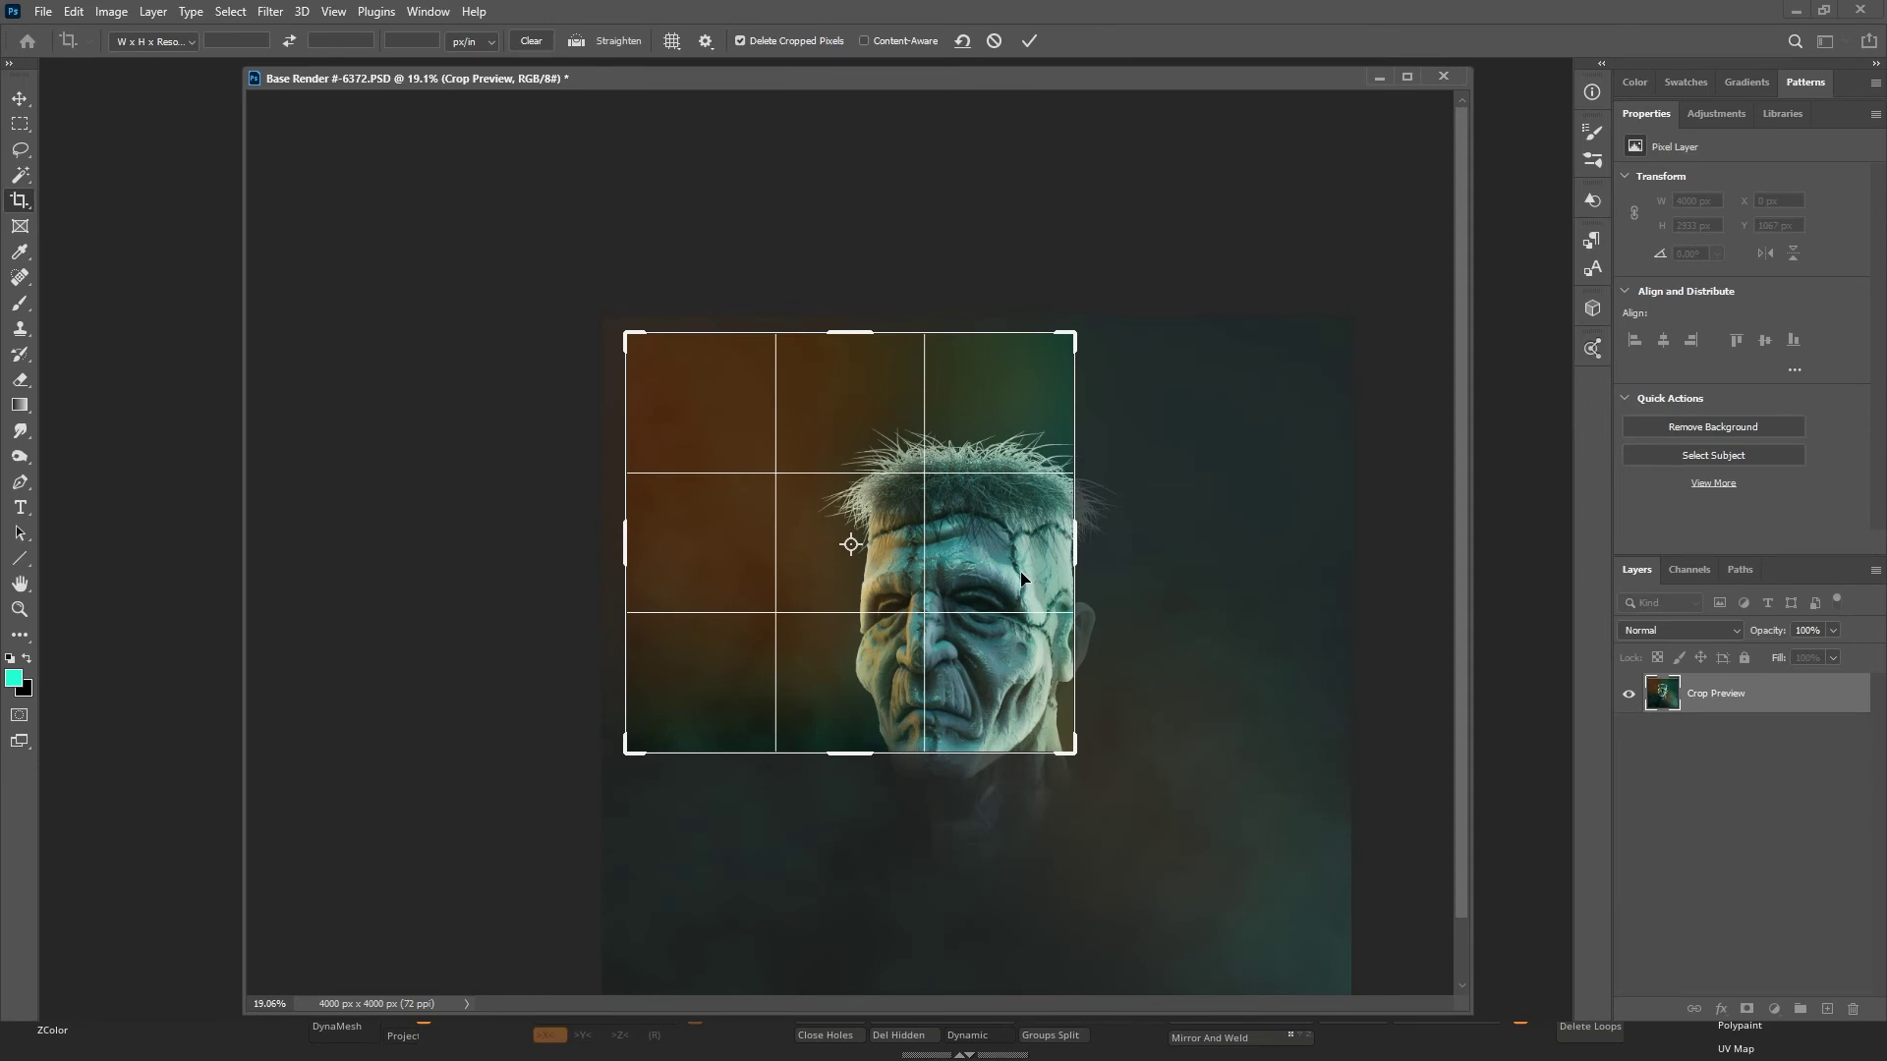
pyautogui.moveTo(1075, 752); pyautogui.dragTo(1188, 901)
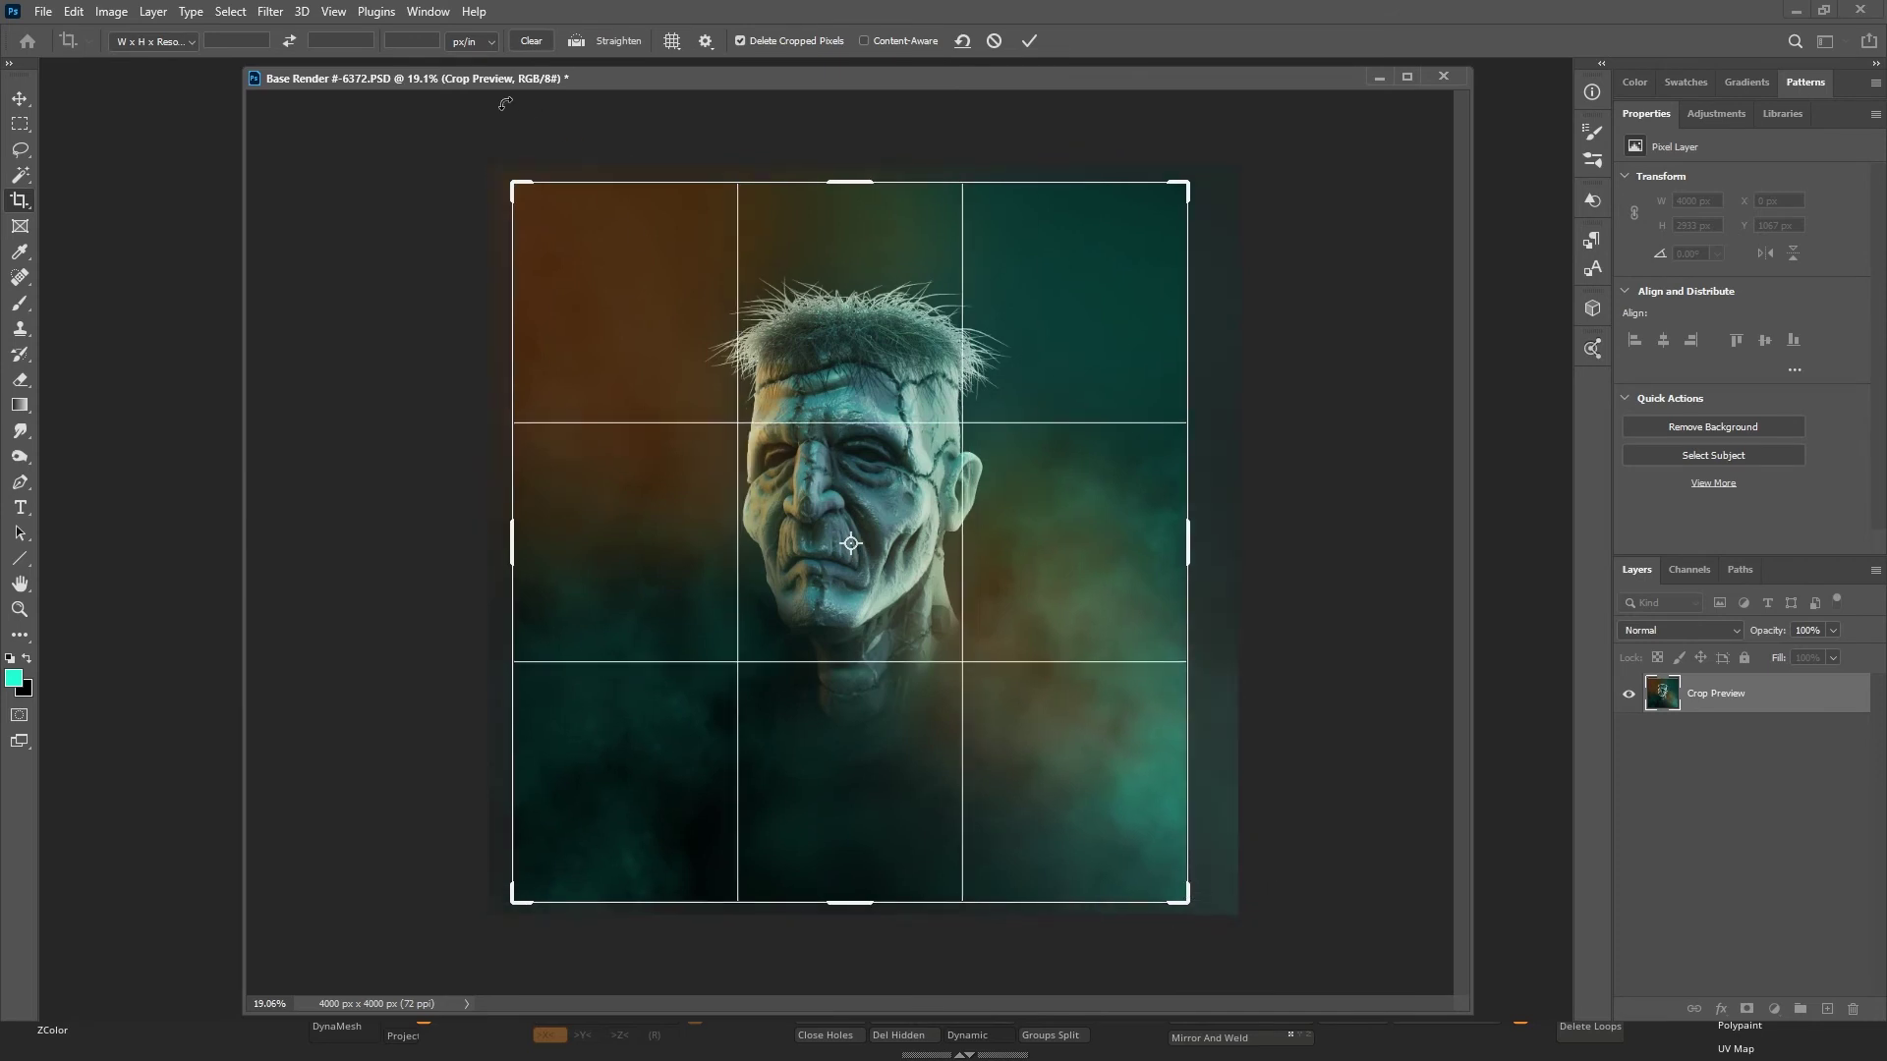
pyautogui.write('1')
pyautogui.press('Return')
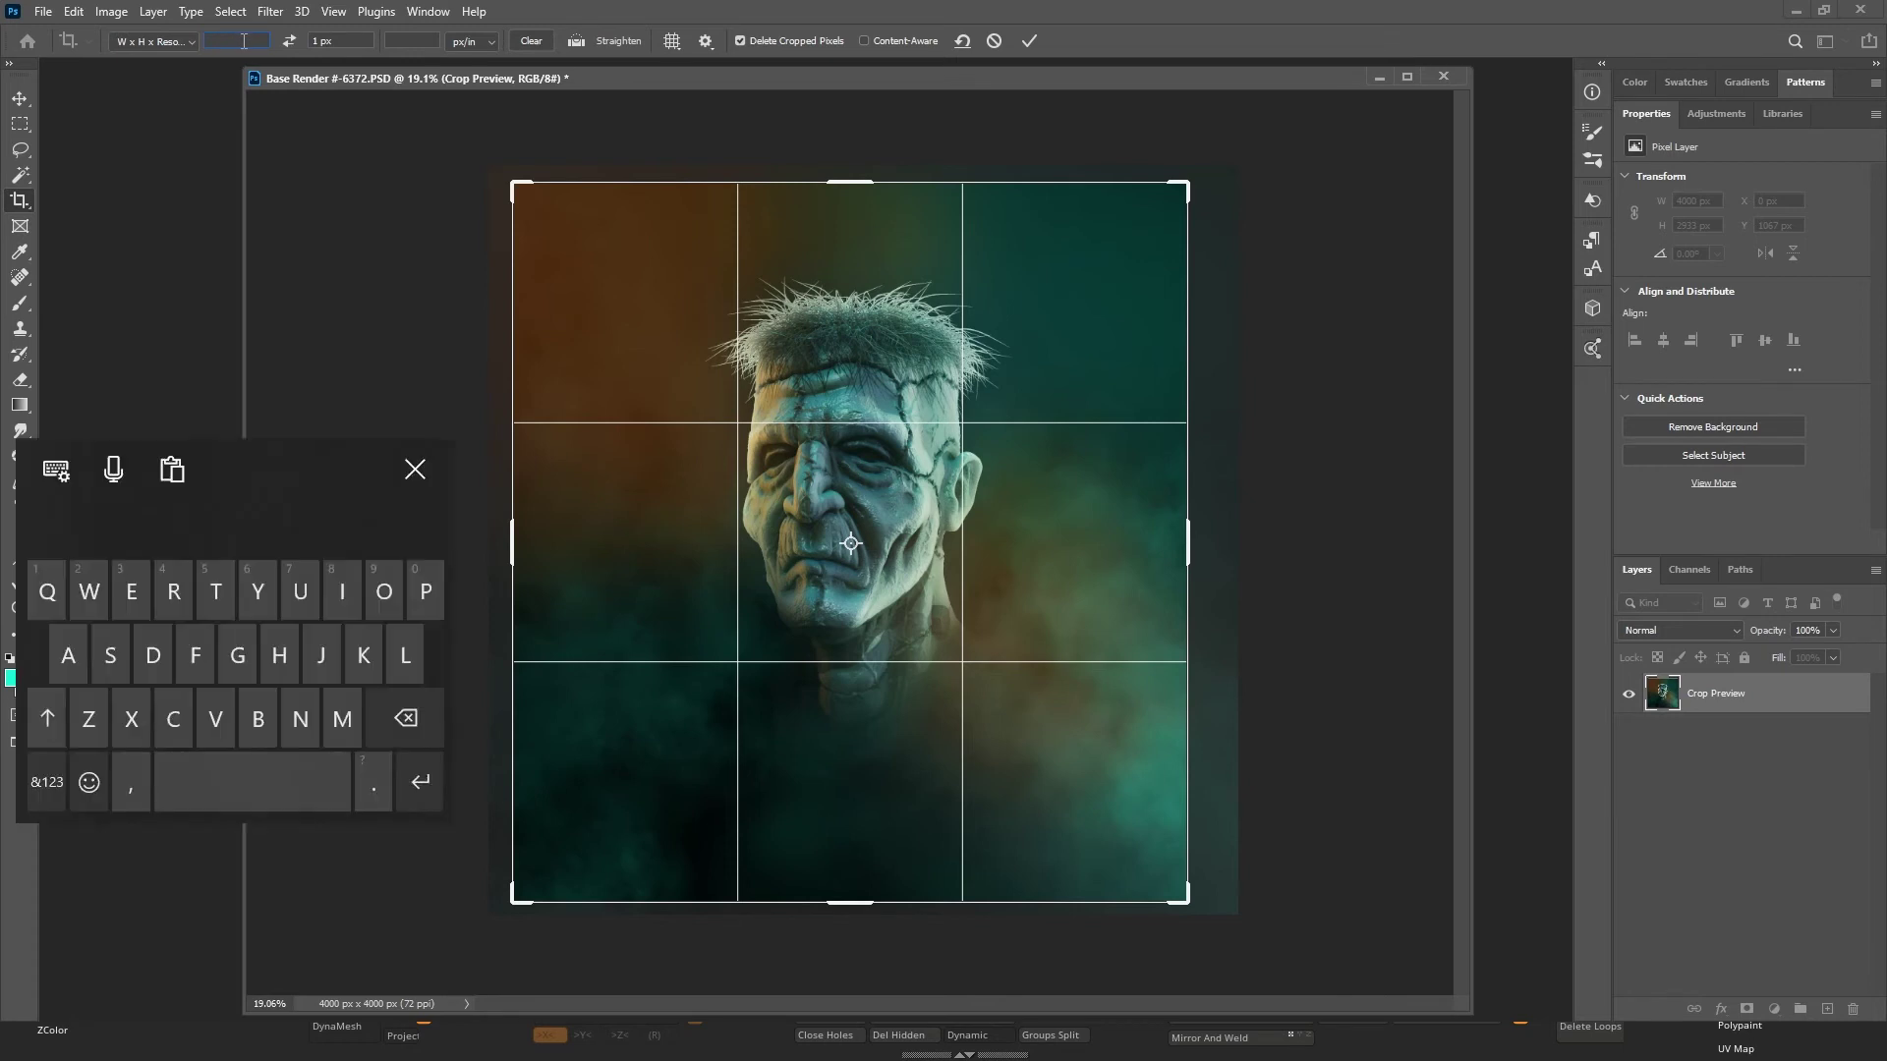
pyautogui.click(154, 41)
pyautogui.click(161, 118)
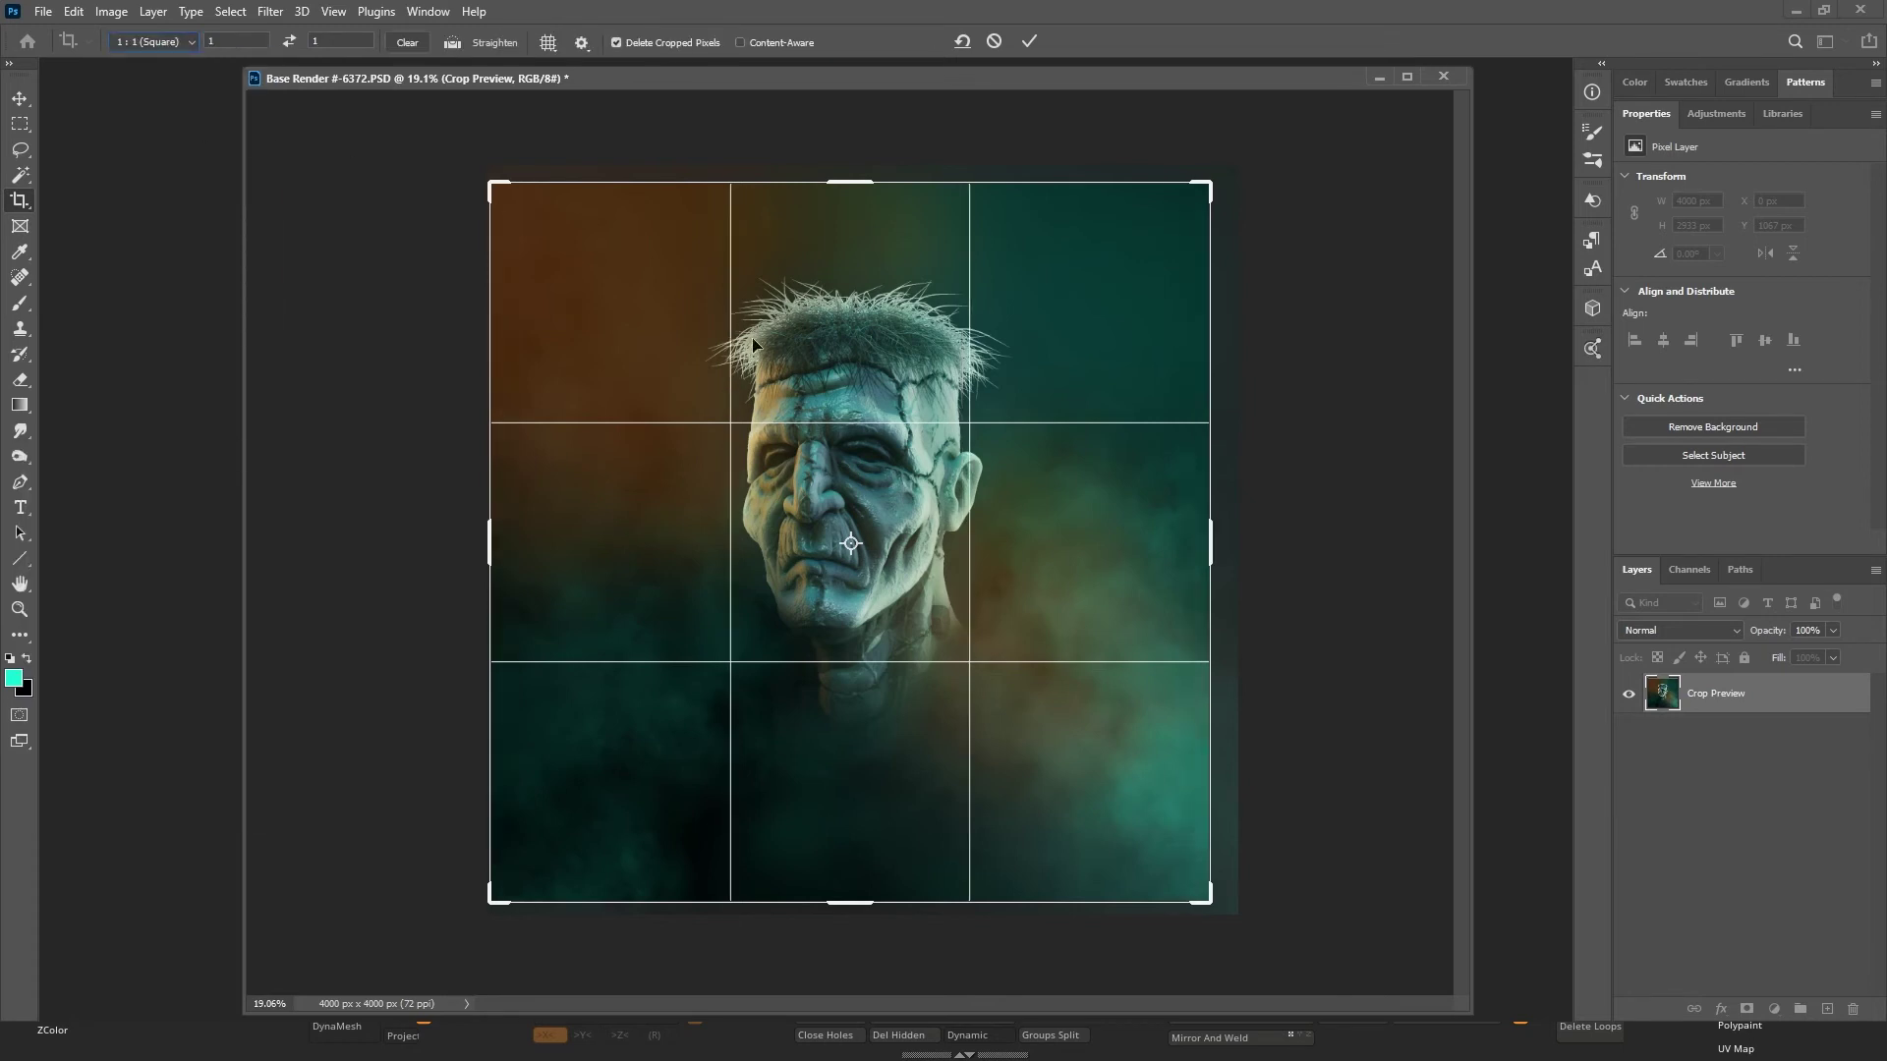
# Resize the square crop to about 3496 x 3495 px, position the bust near its centre and apply the crop.
pyautogui.moveTo(494, 897); pyautogui.dragTo(527, 867)
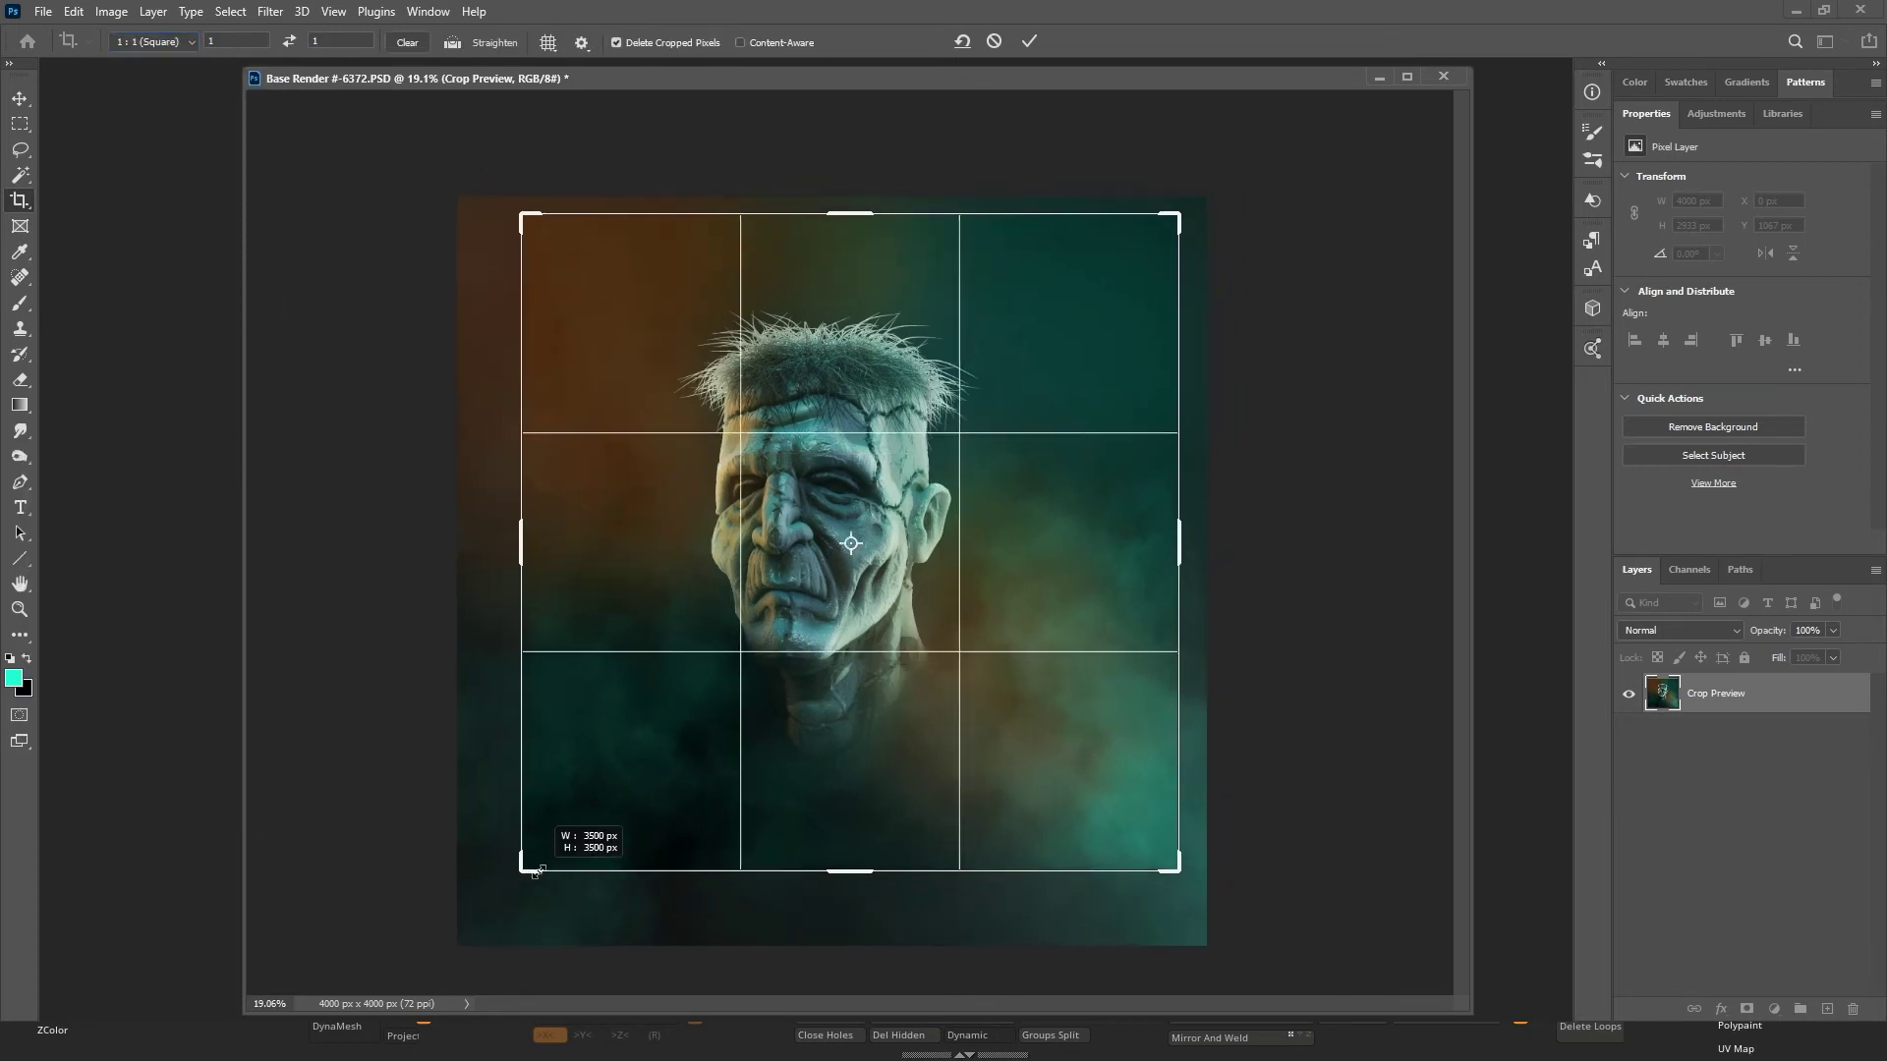
pyautogui.moveTo(835, 711); pyautogui.dragTo(906, 723)
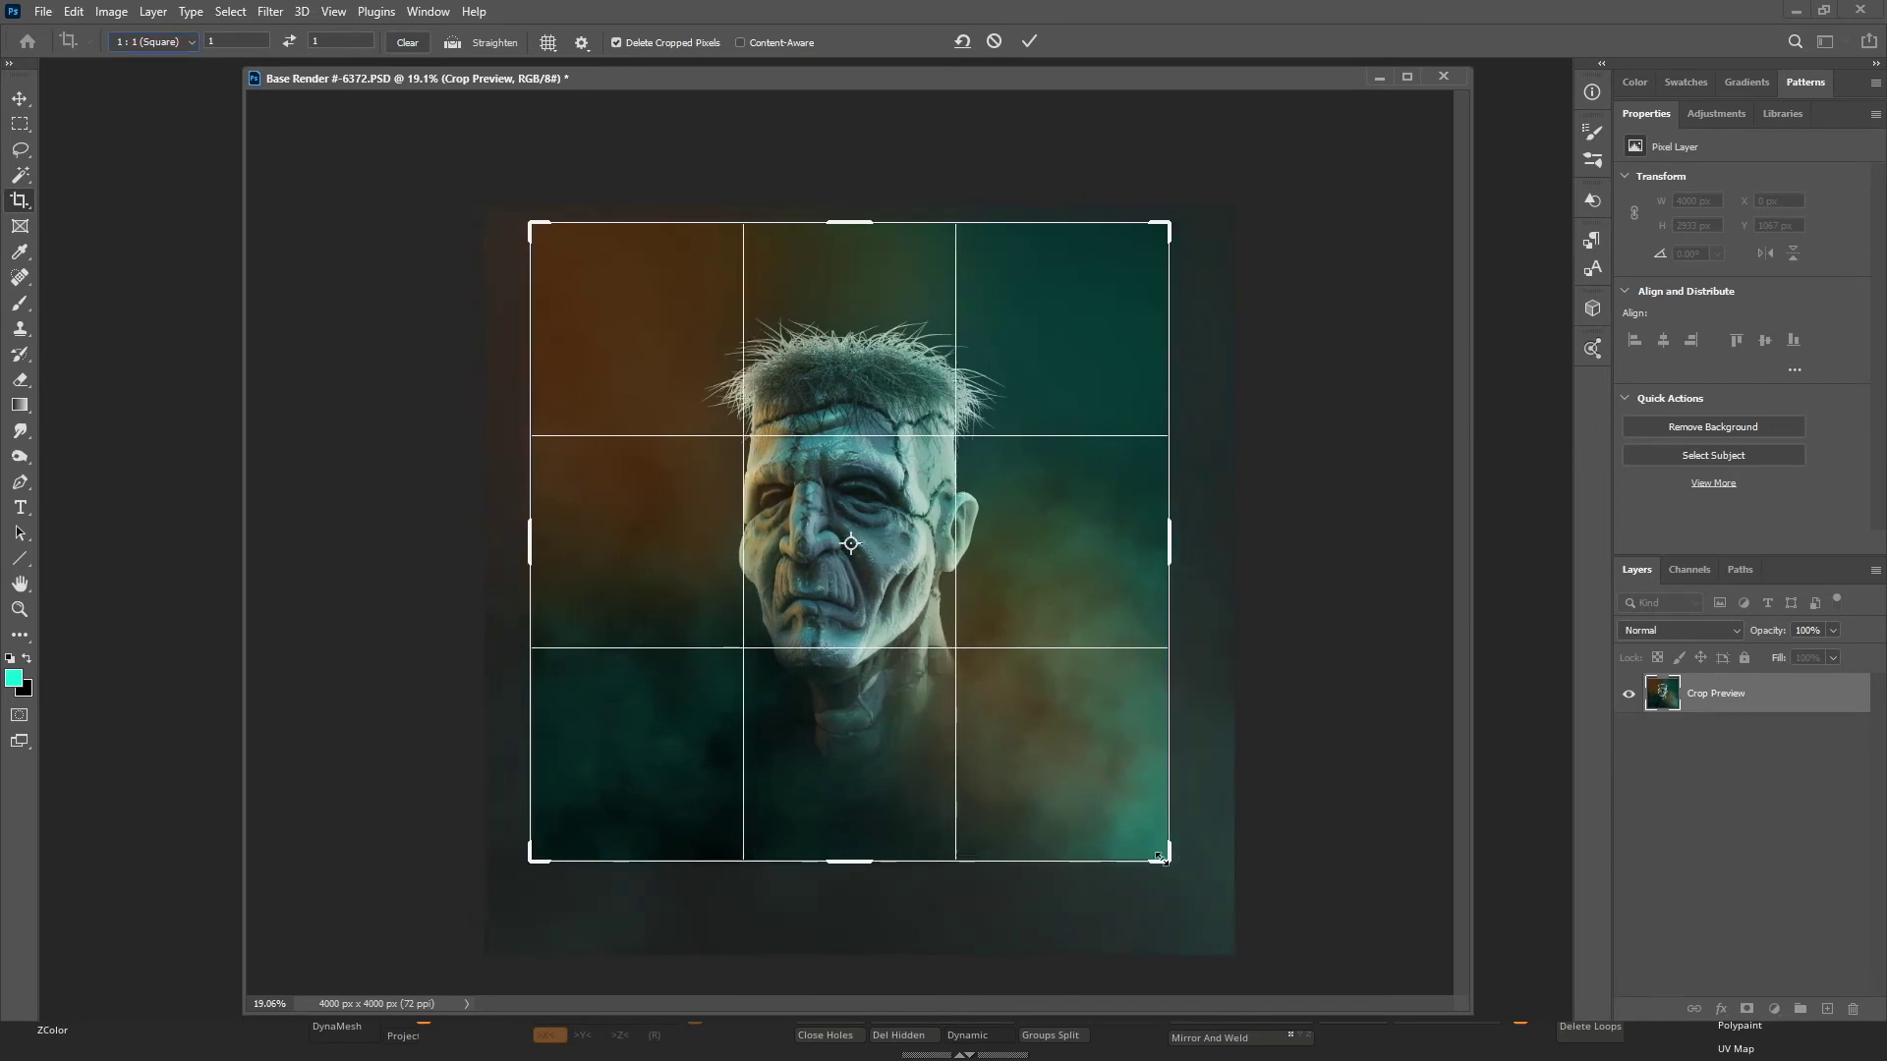
pyautogui.moveTo(1169, 861); pyautogui.dragTo(1185, 877)
pyautogui.moveTo(999, 727); pyautogui.dragTo(1002, 743)
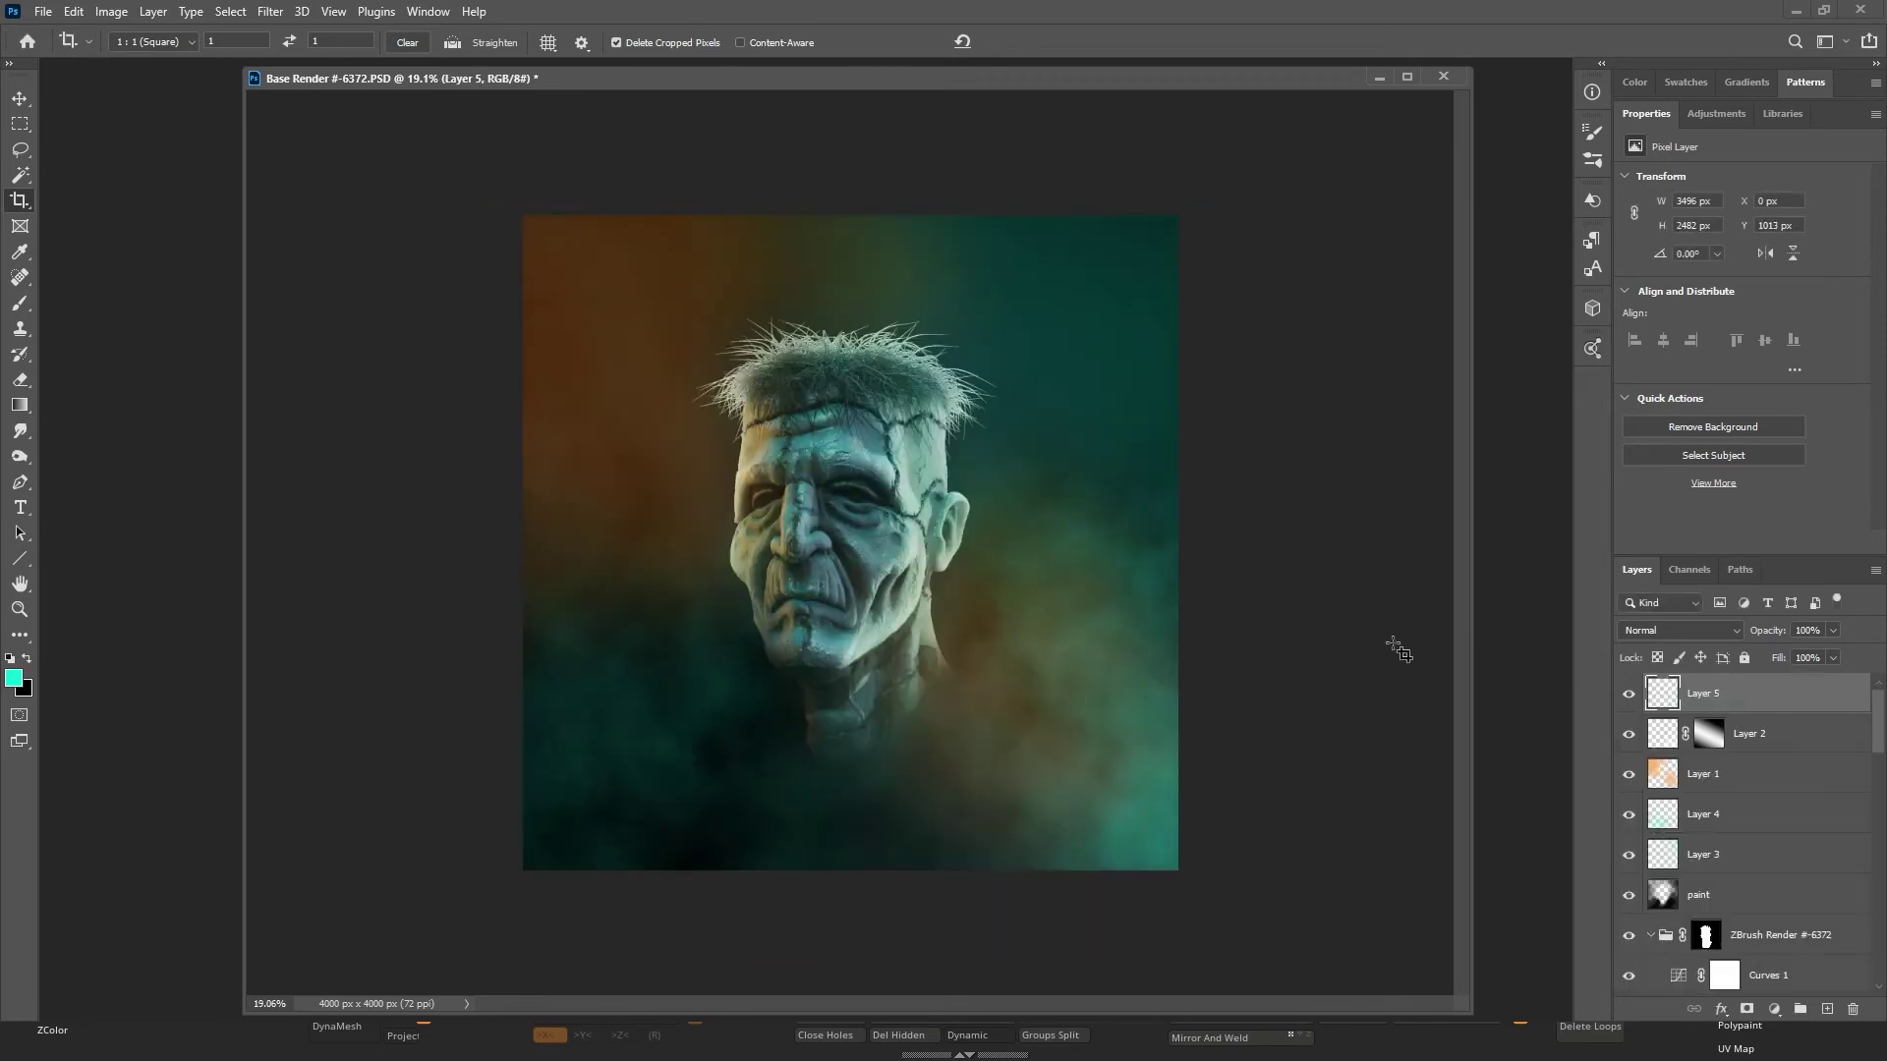
# Add a new empty layer at the top of the layer stack.
pyautogui.click(1828, 1010)
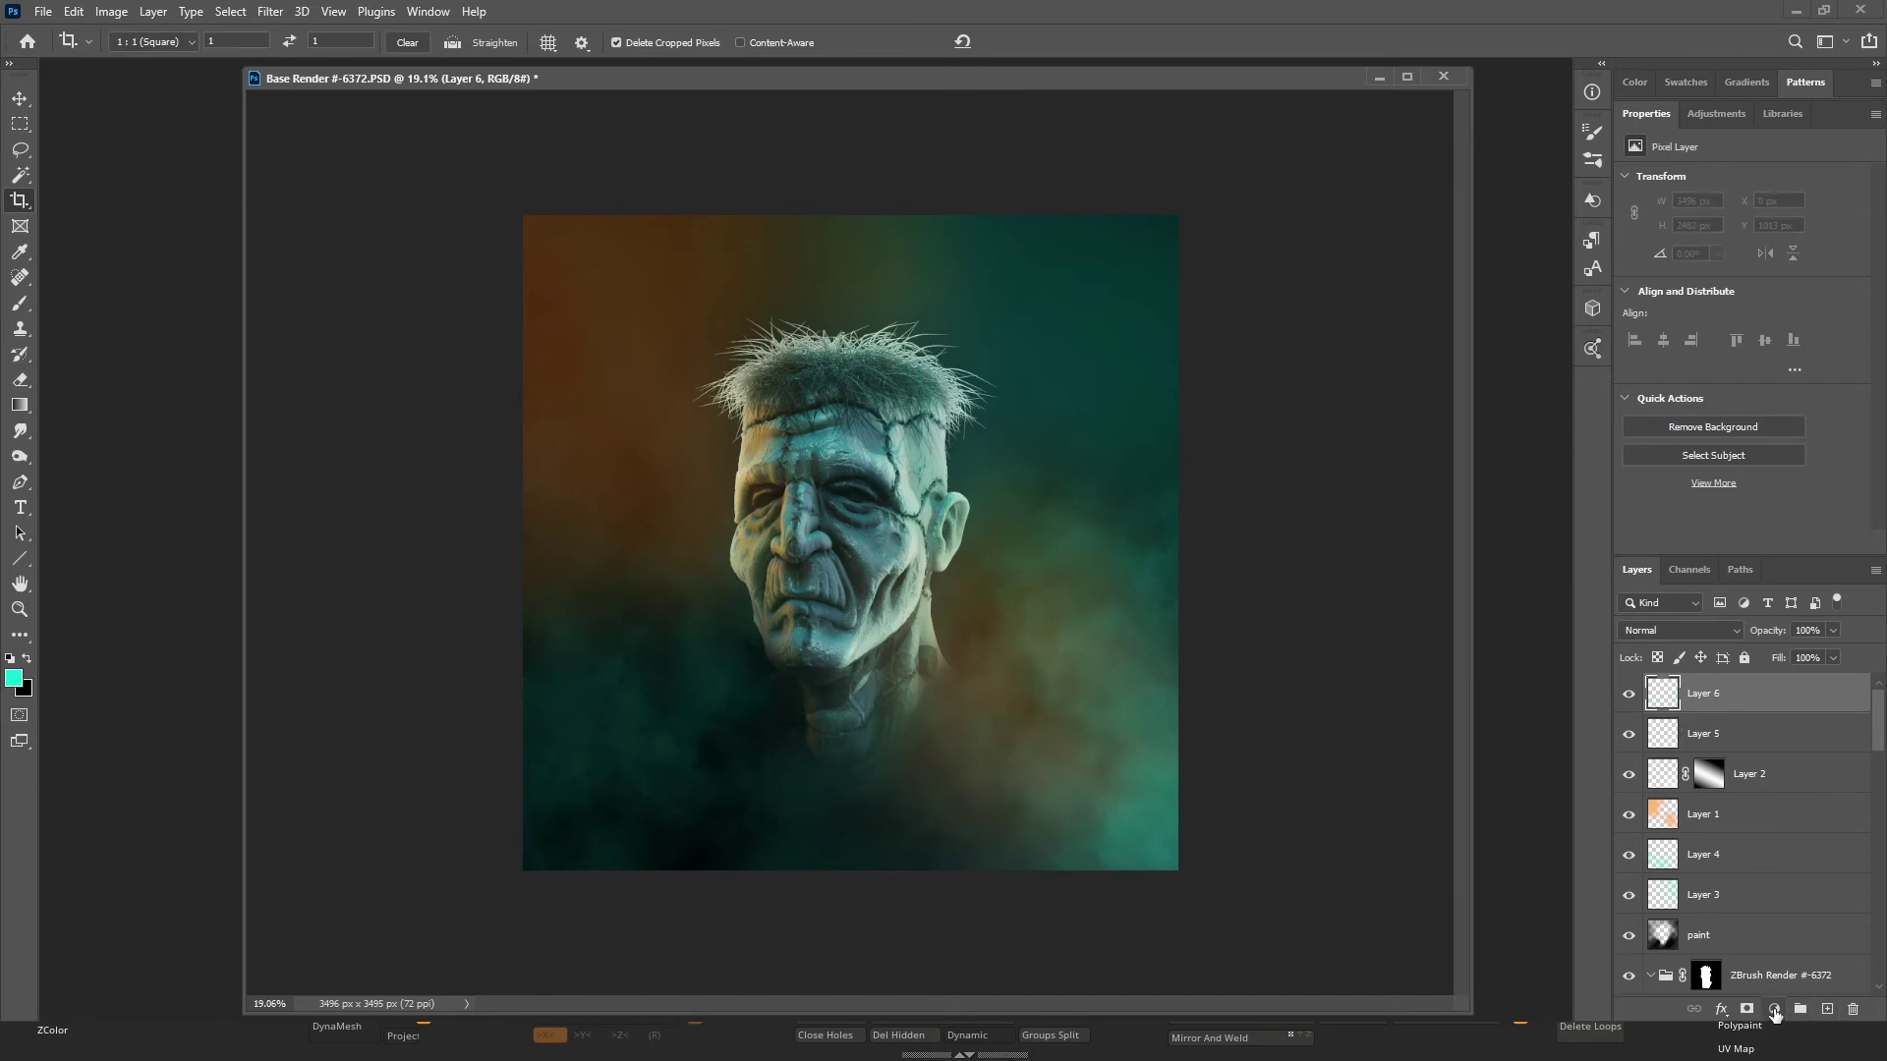
pyautogui.click(1775, 1010)
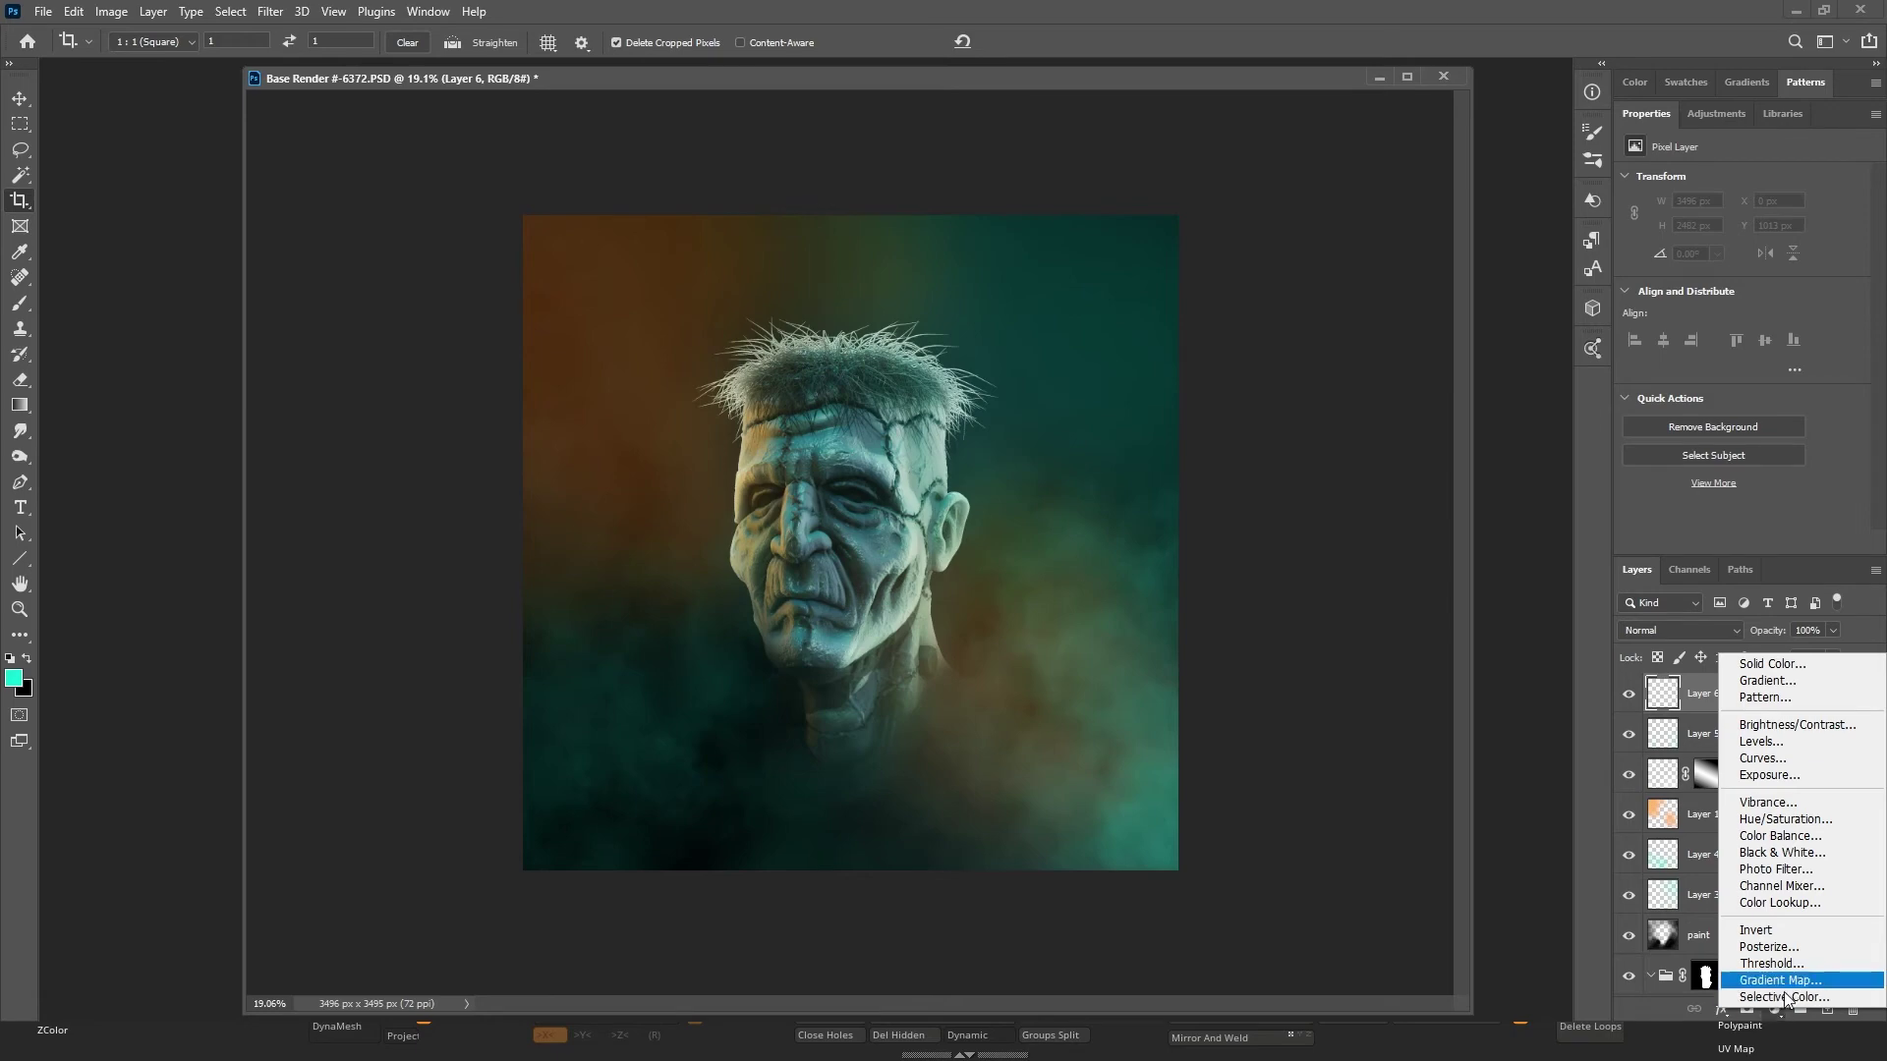
pyautogui.click(88, 15)
pyautogui.click(82, 12)
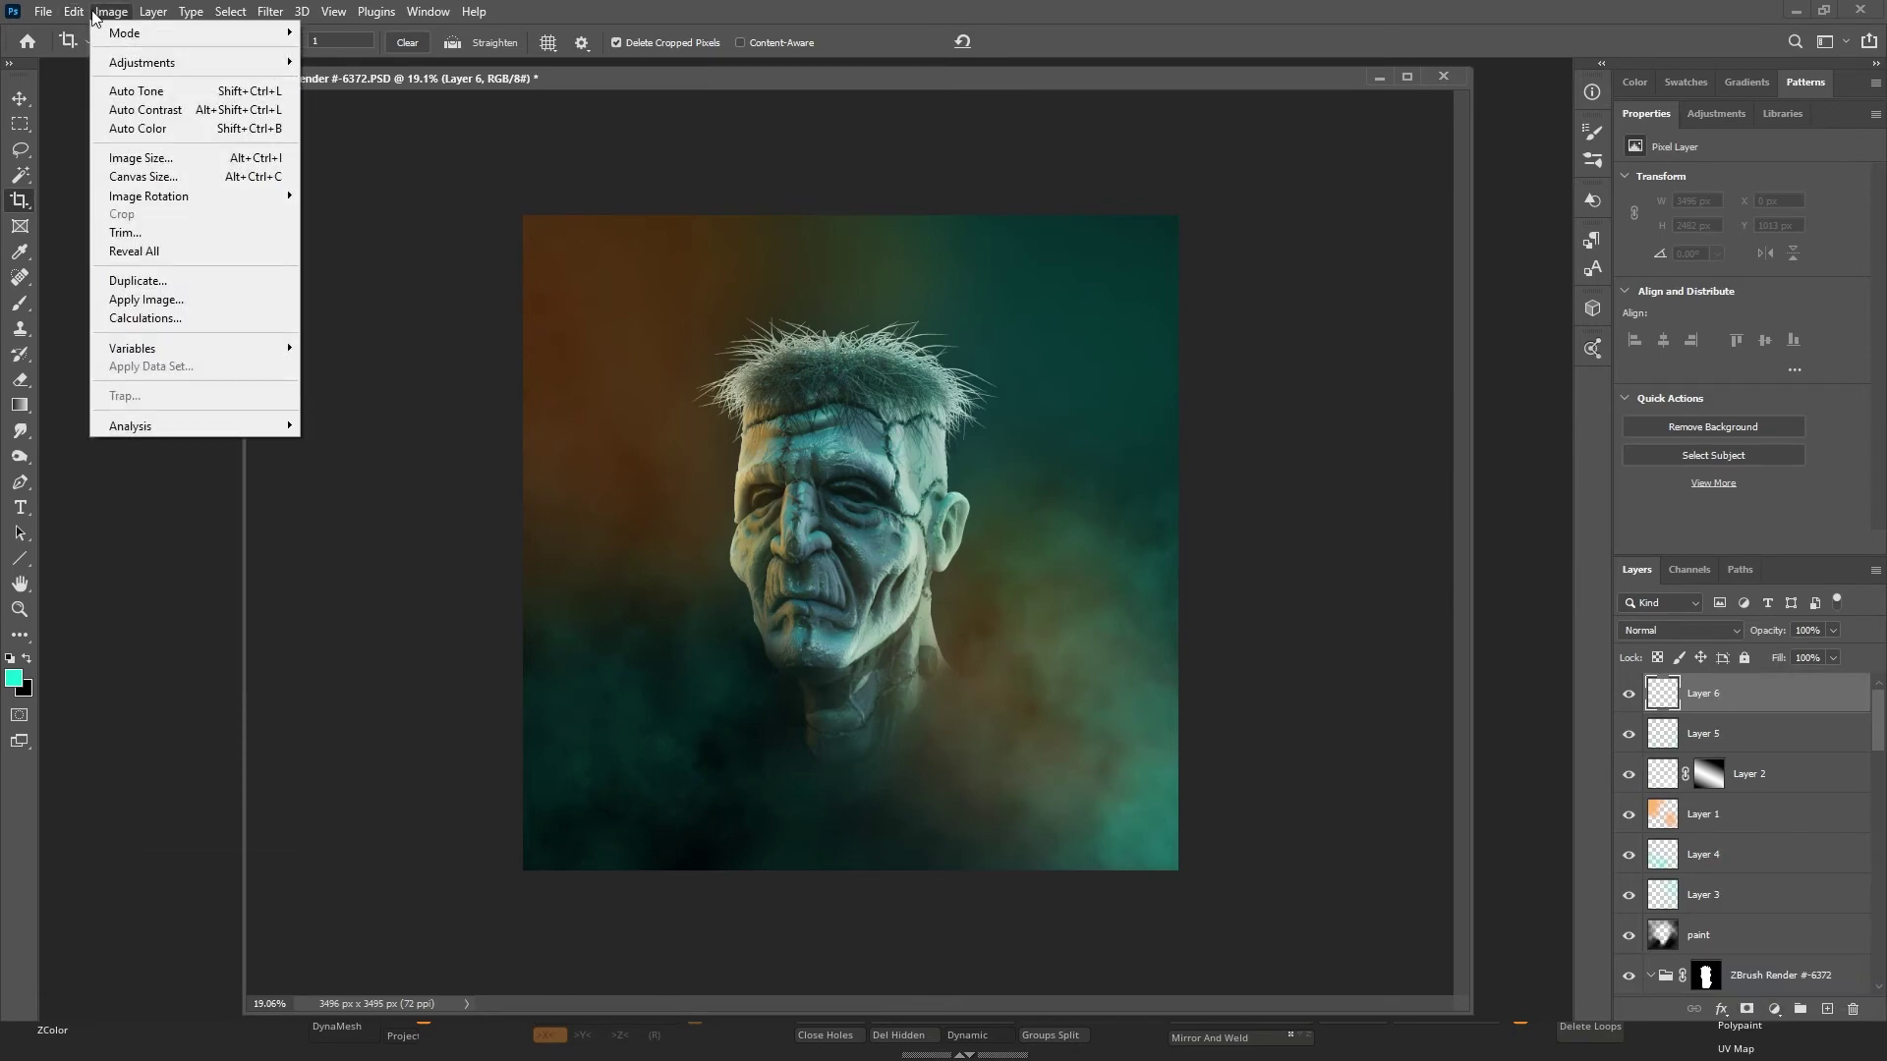
pyautogui.moveTo(76, 15)
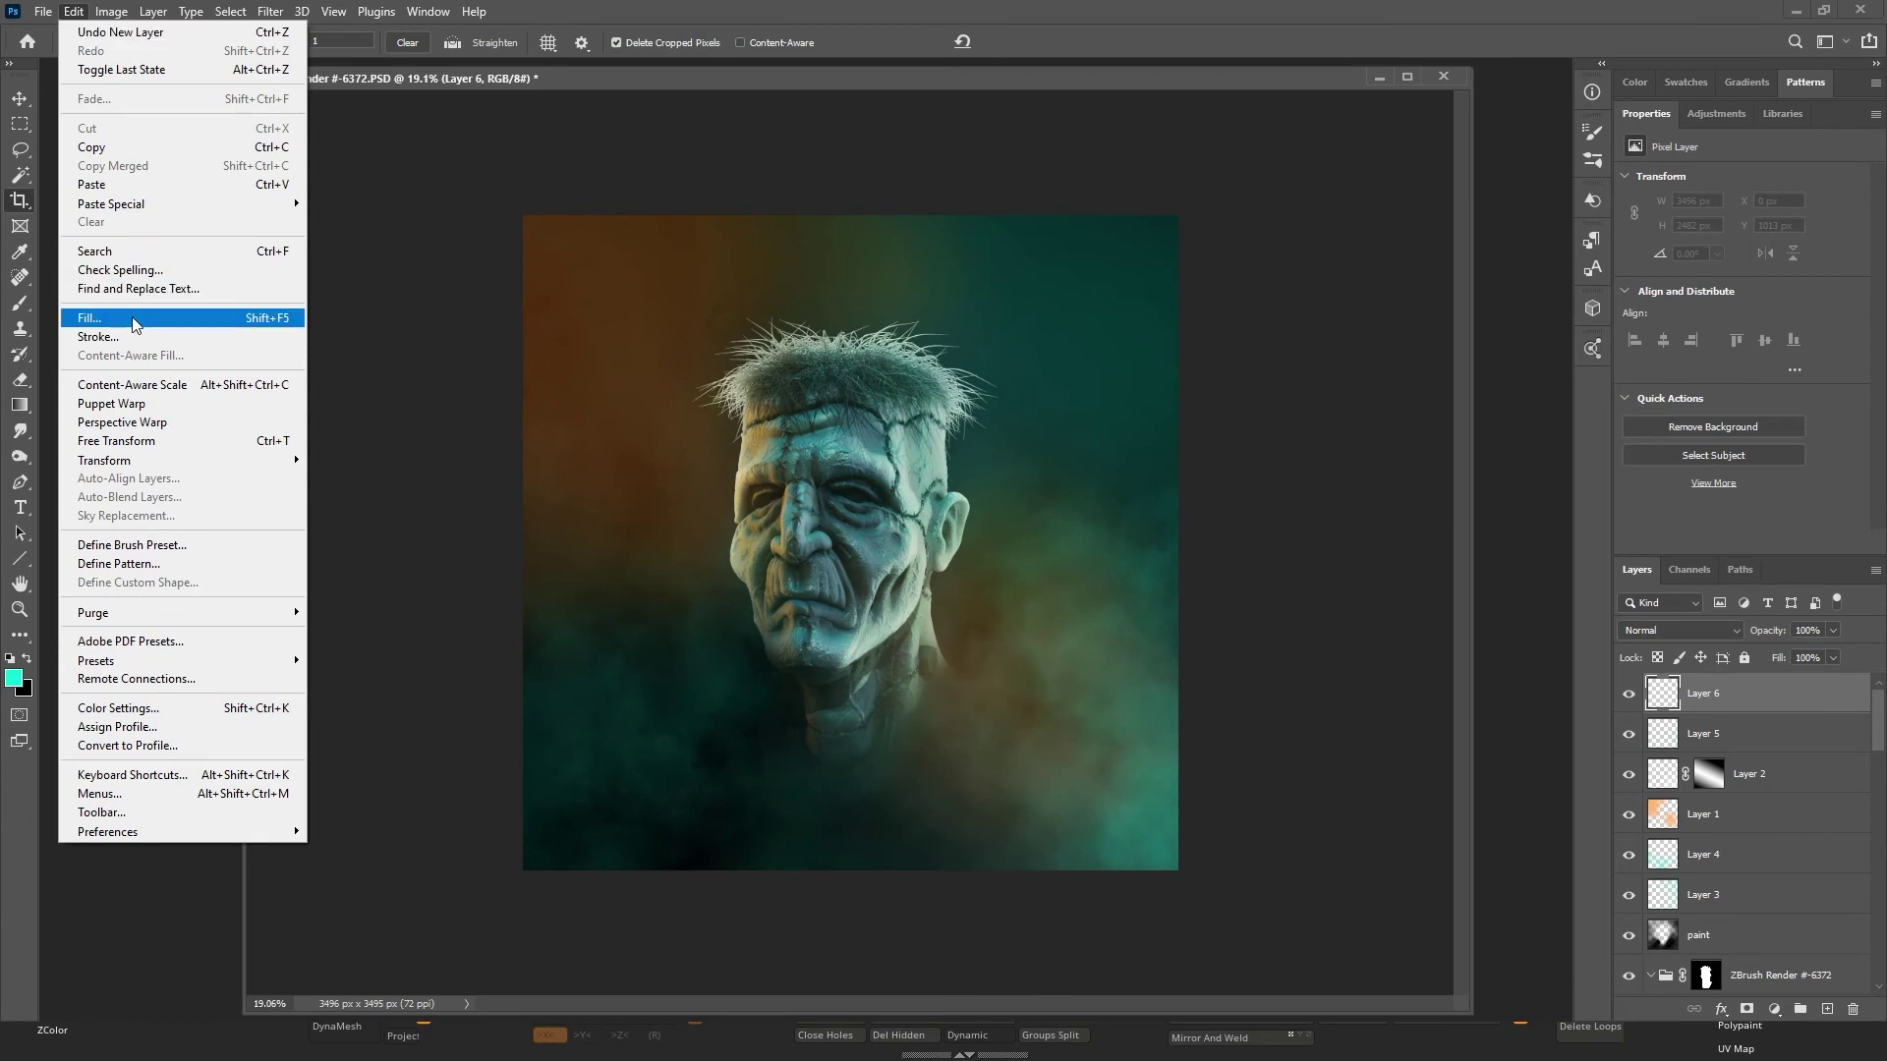
pyautogui.press('Escape')
pyautogui.press('i')
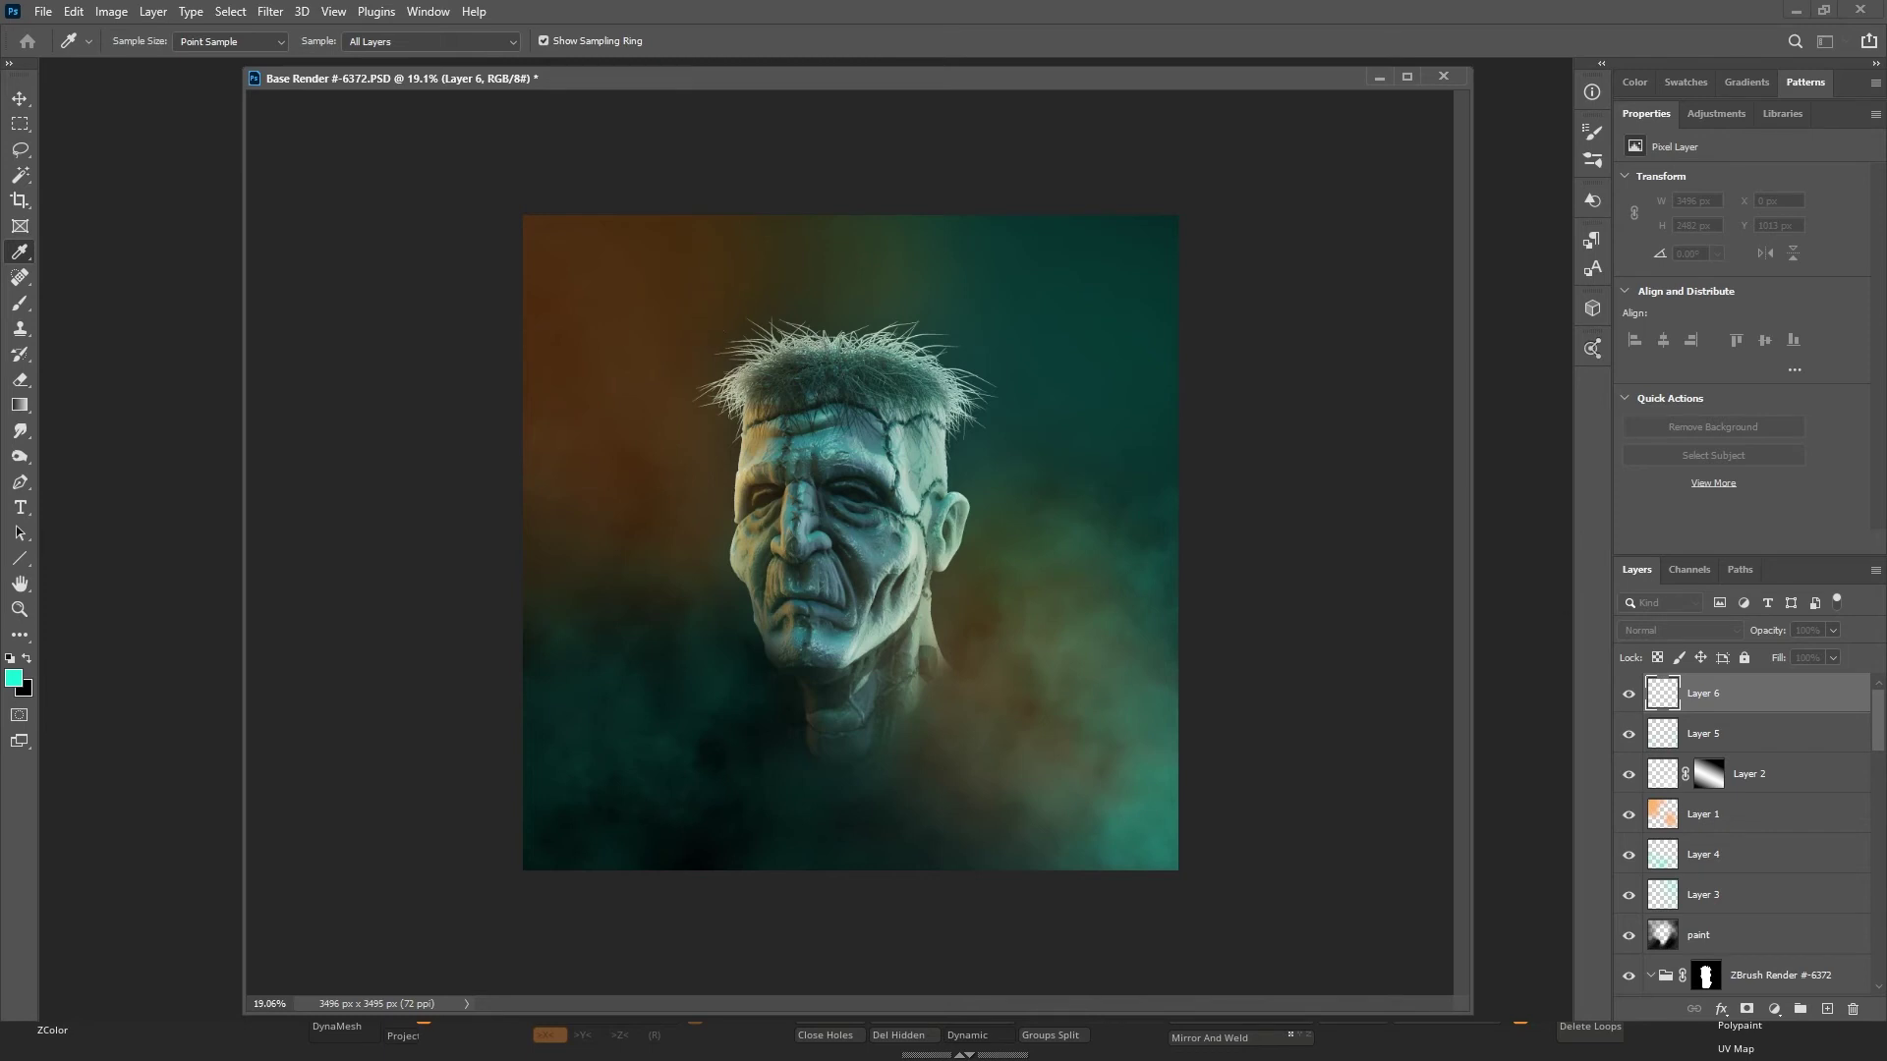
pyautogui.press('c')
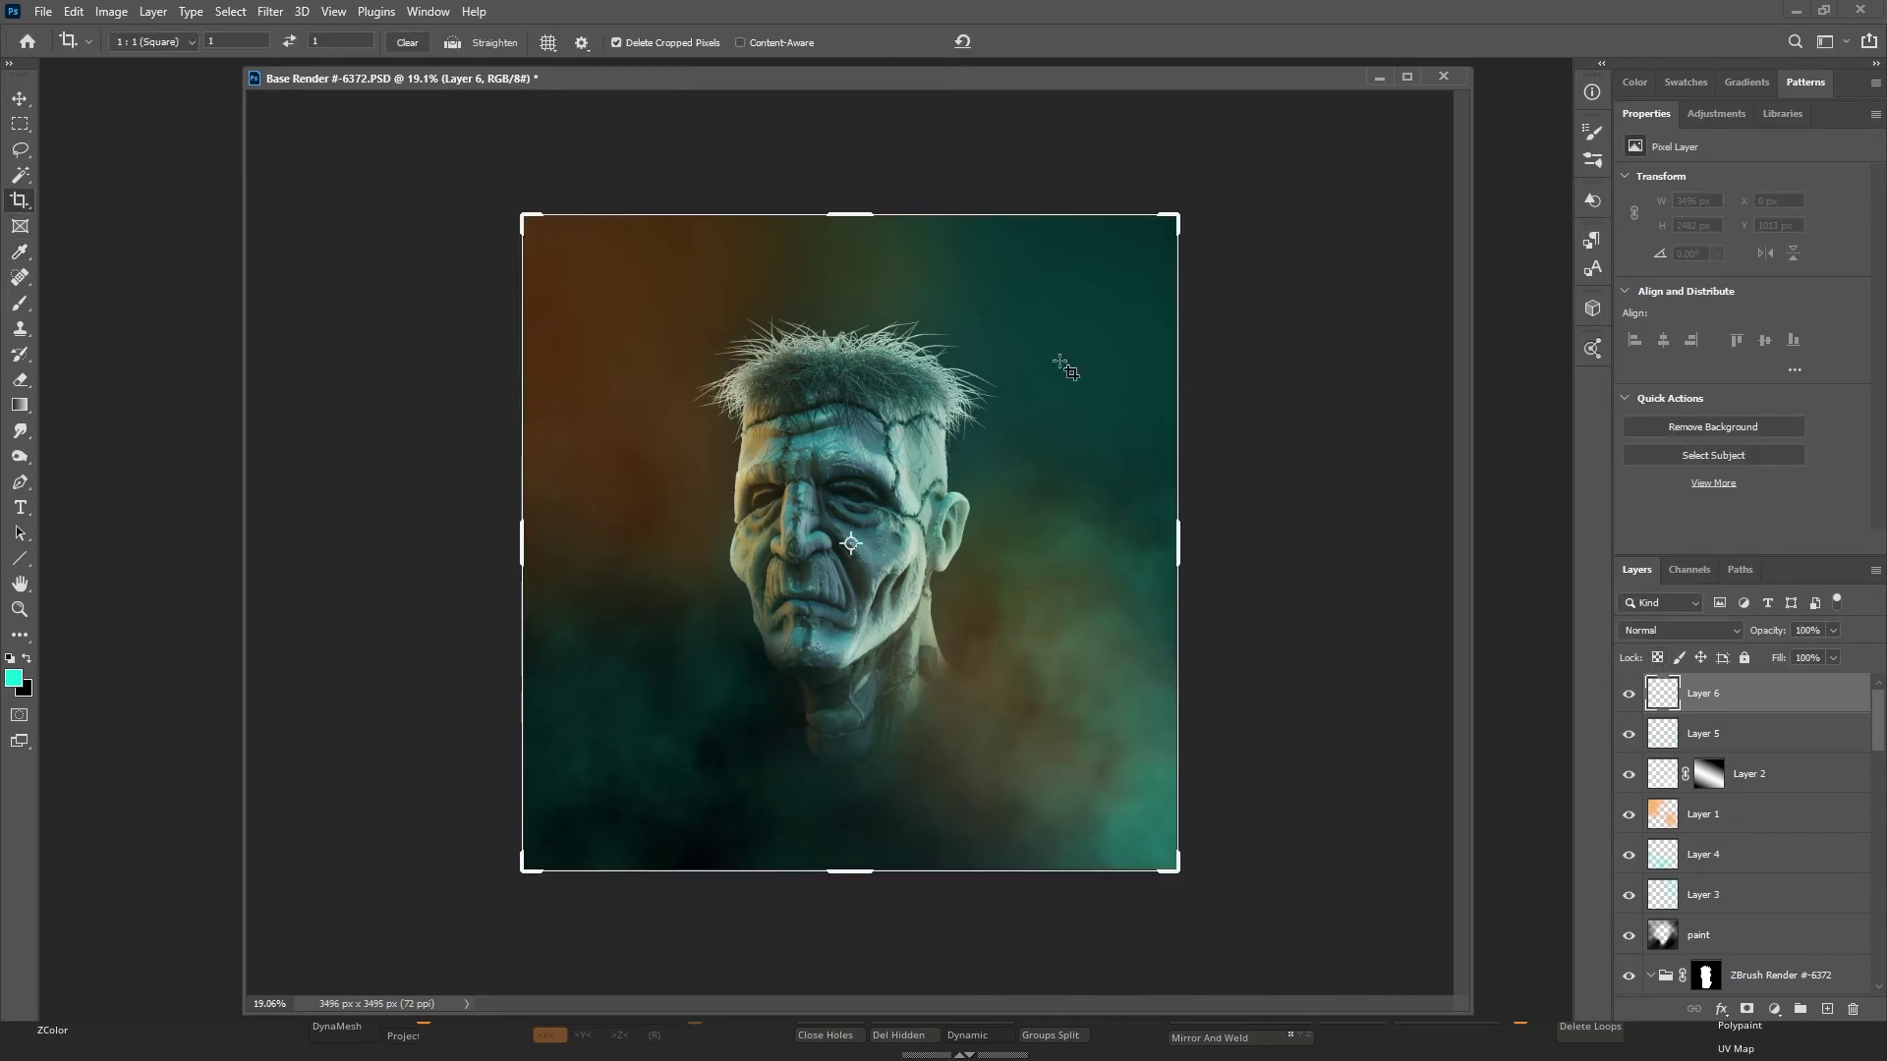
pyautogui.click(102, 16)
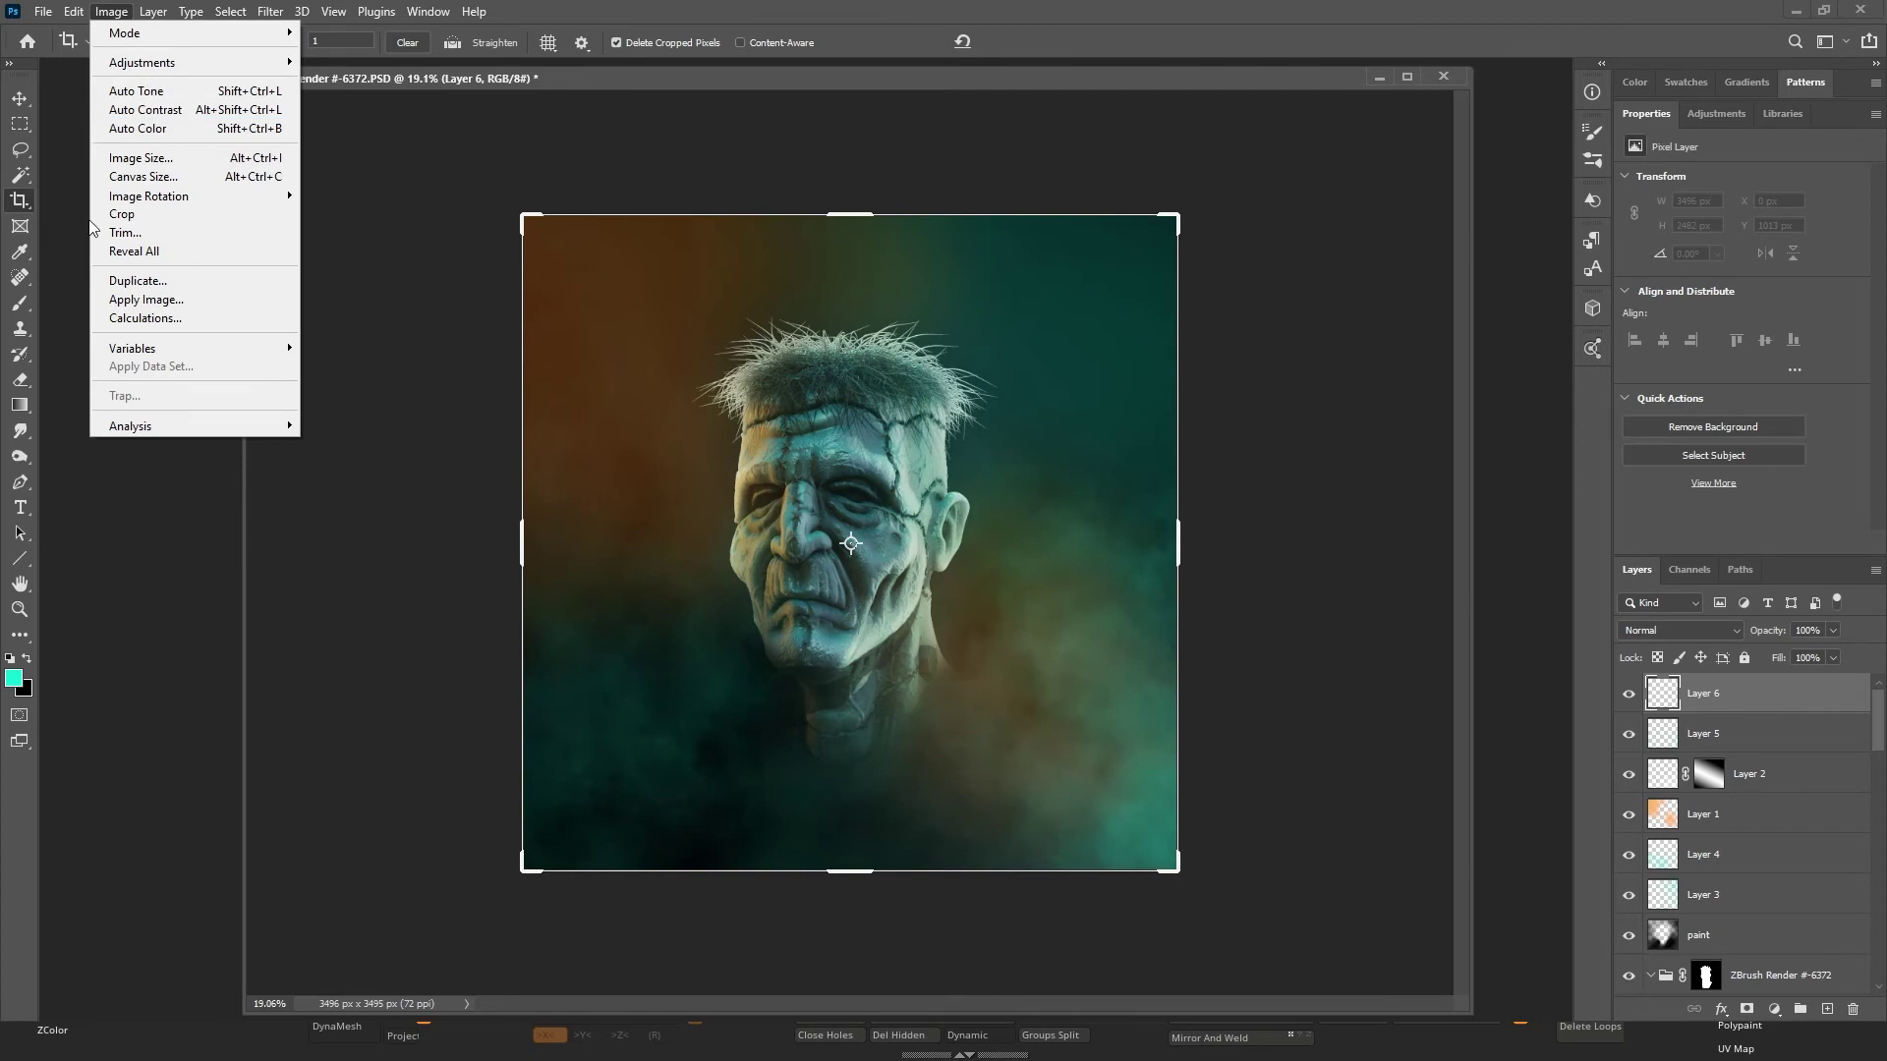
pyautogui.click(74, 12)
pyautogui.press('Escape')
pyautogui.press('i')
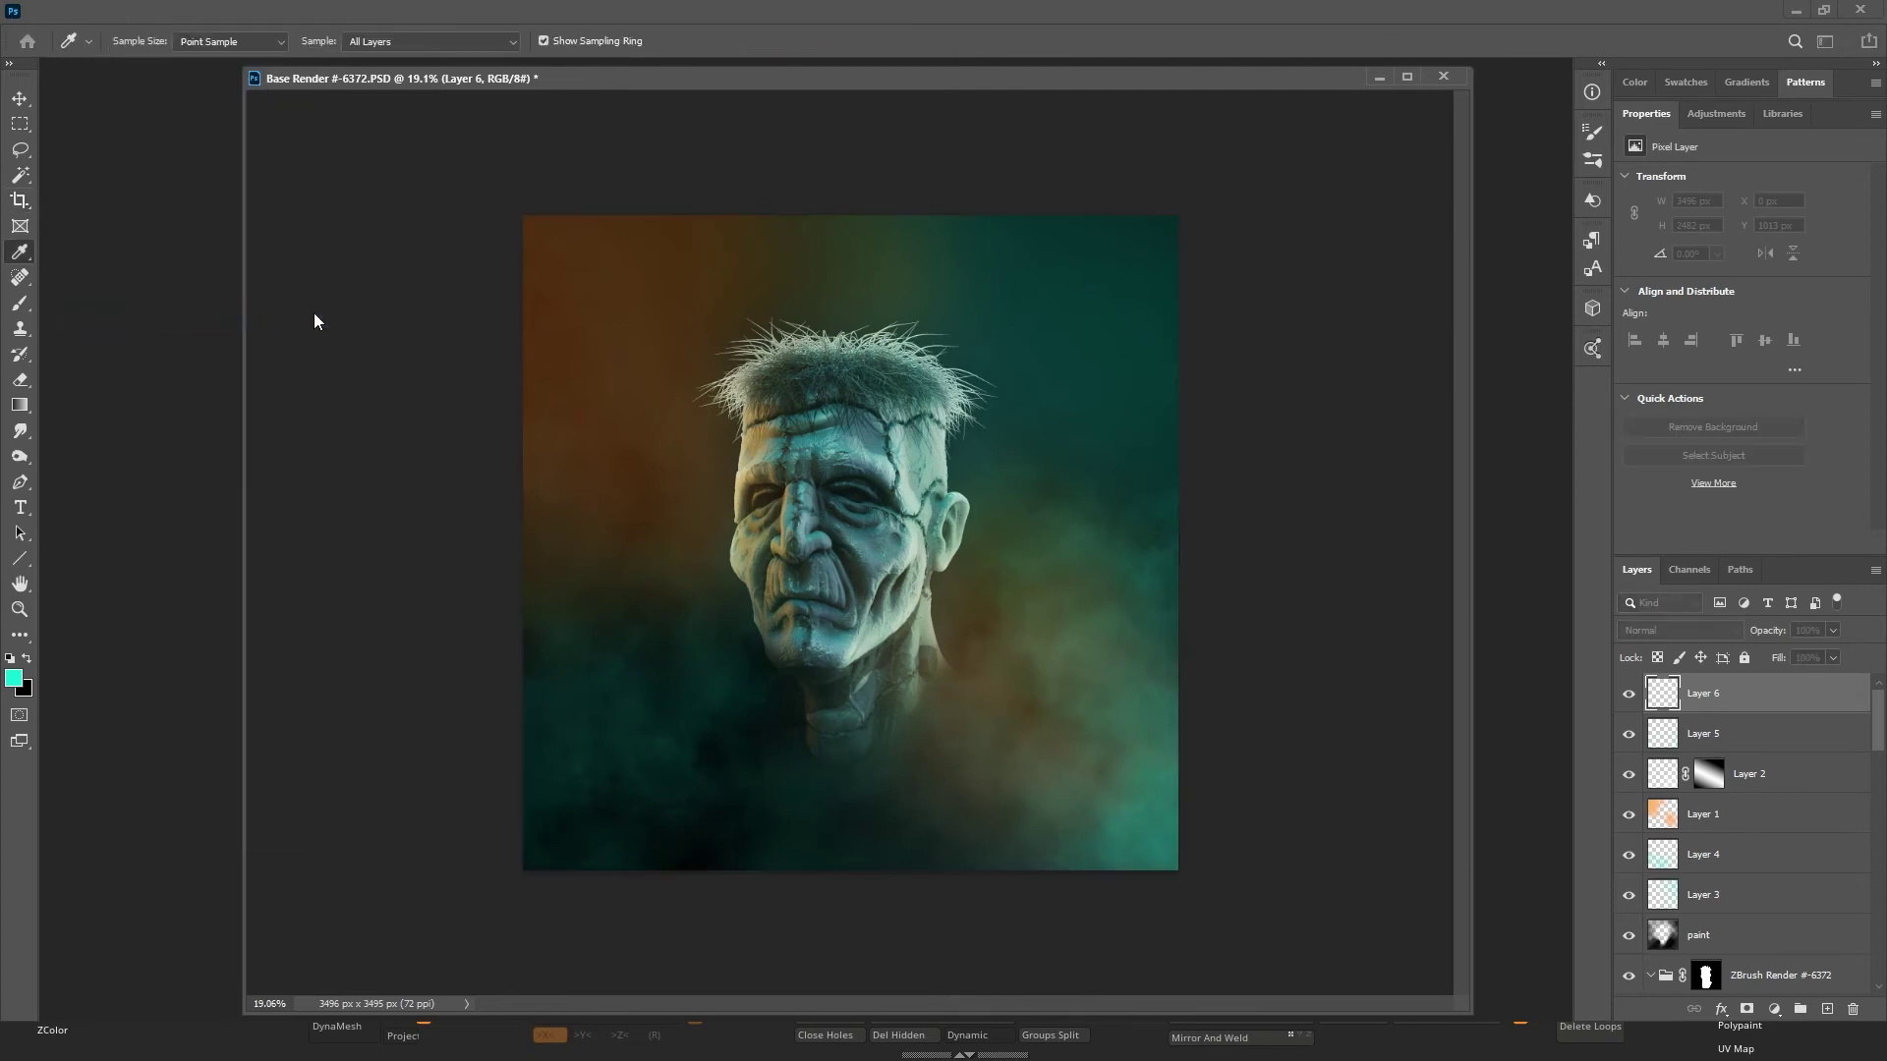
# Fill the new layer with the third pattern of the Water group, in Normal mode at 100% opacity.
pyautogui.hotkey('shift', 'F5')
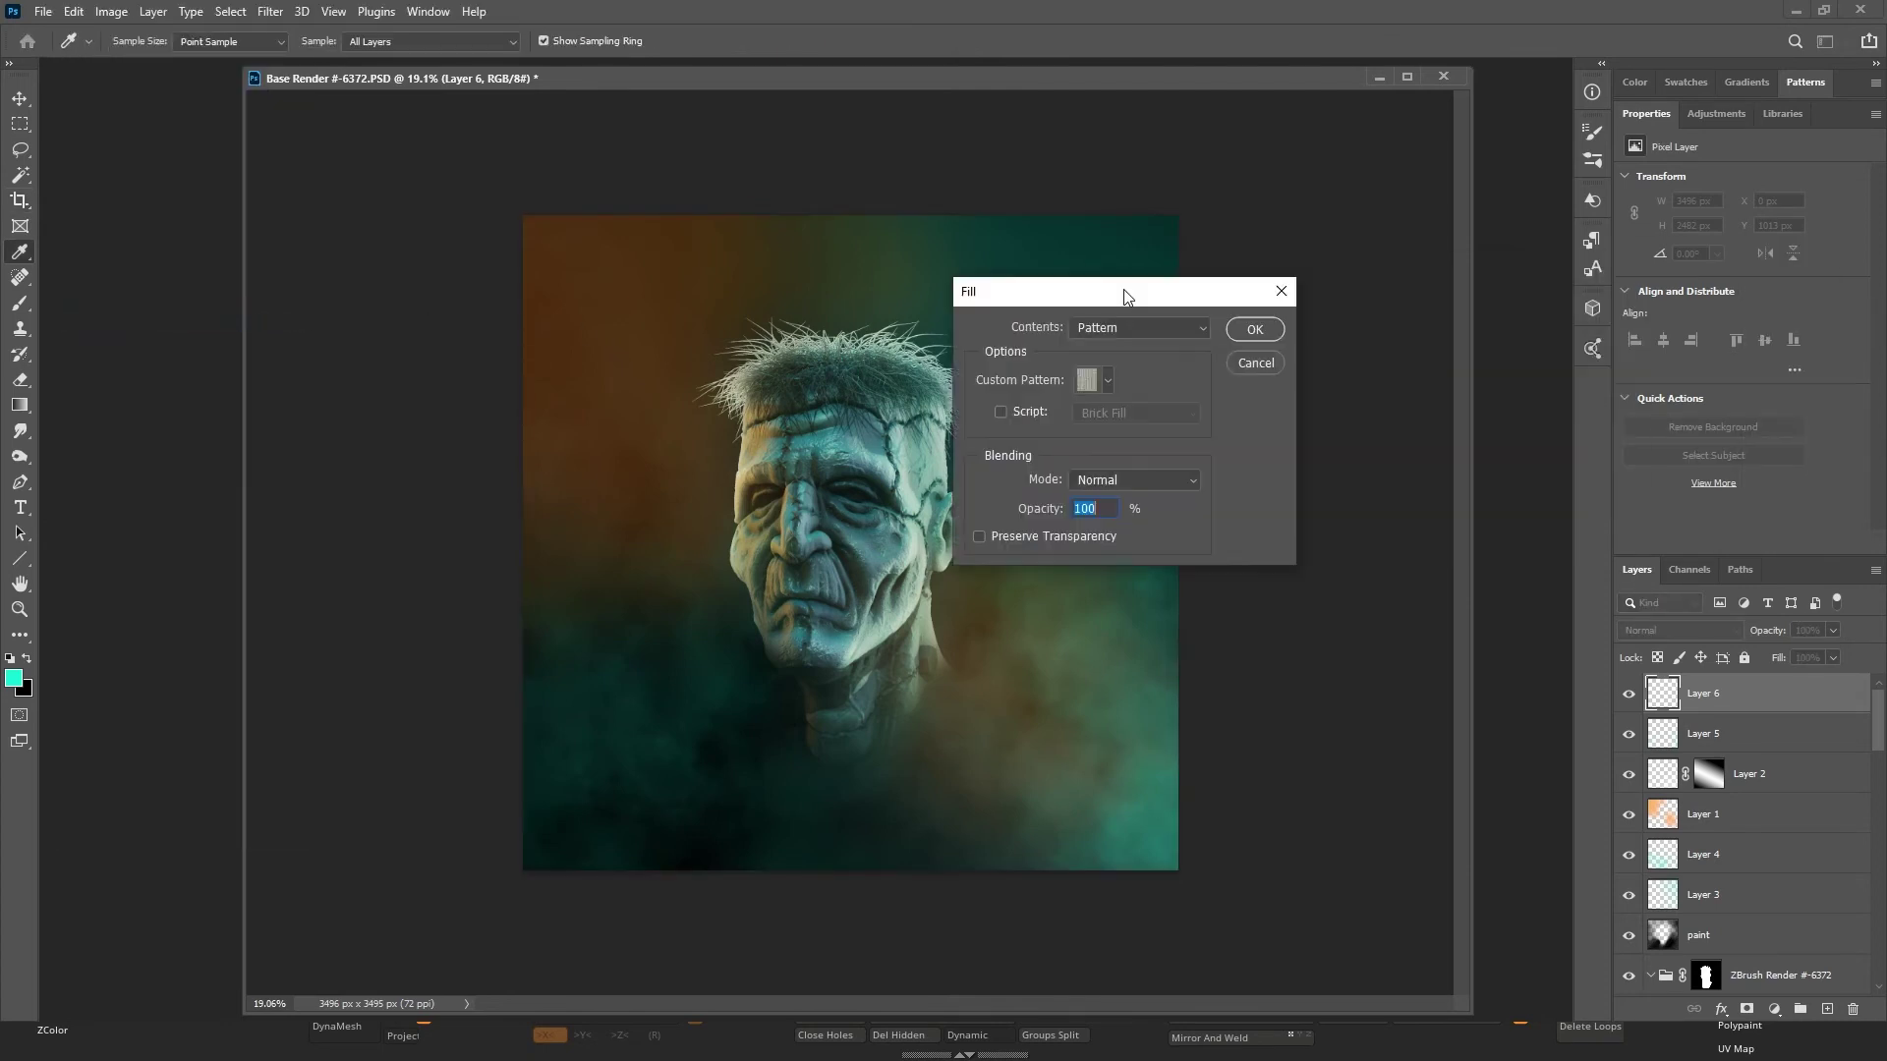
pyautogui.click(1156, 346)
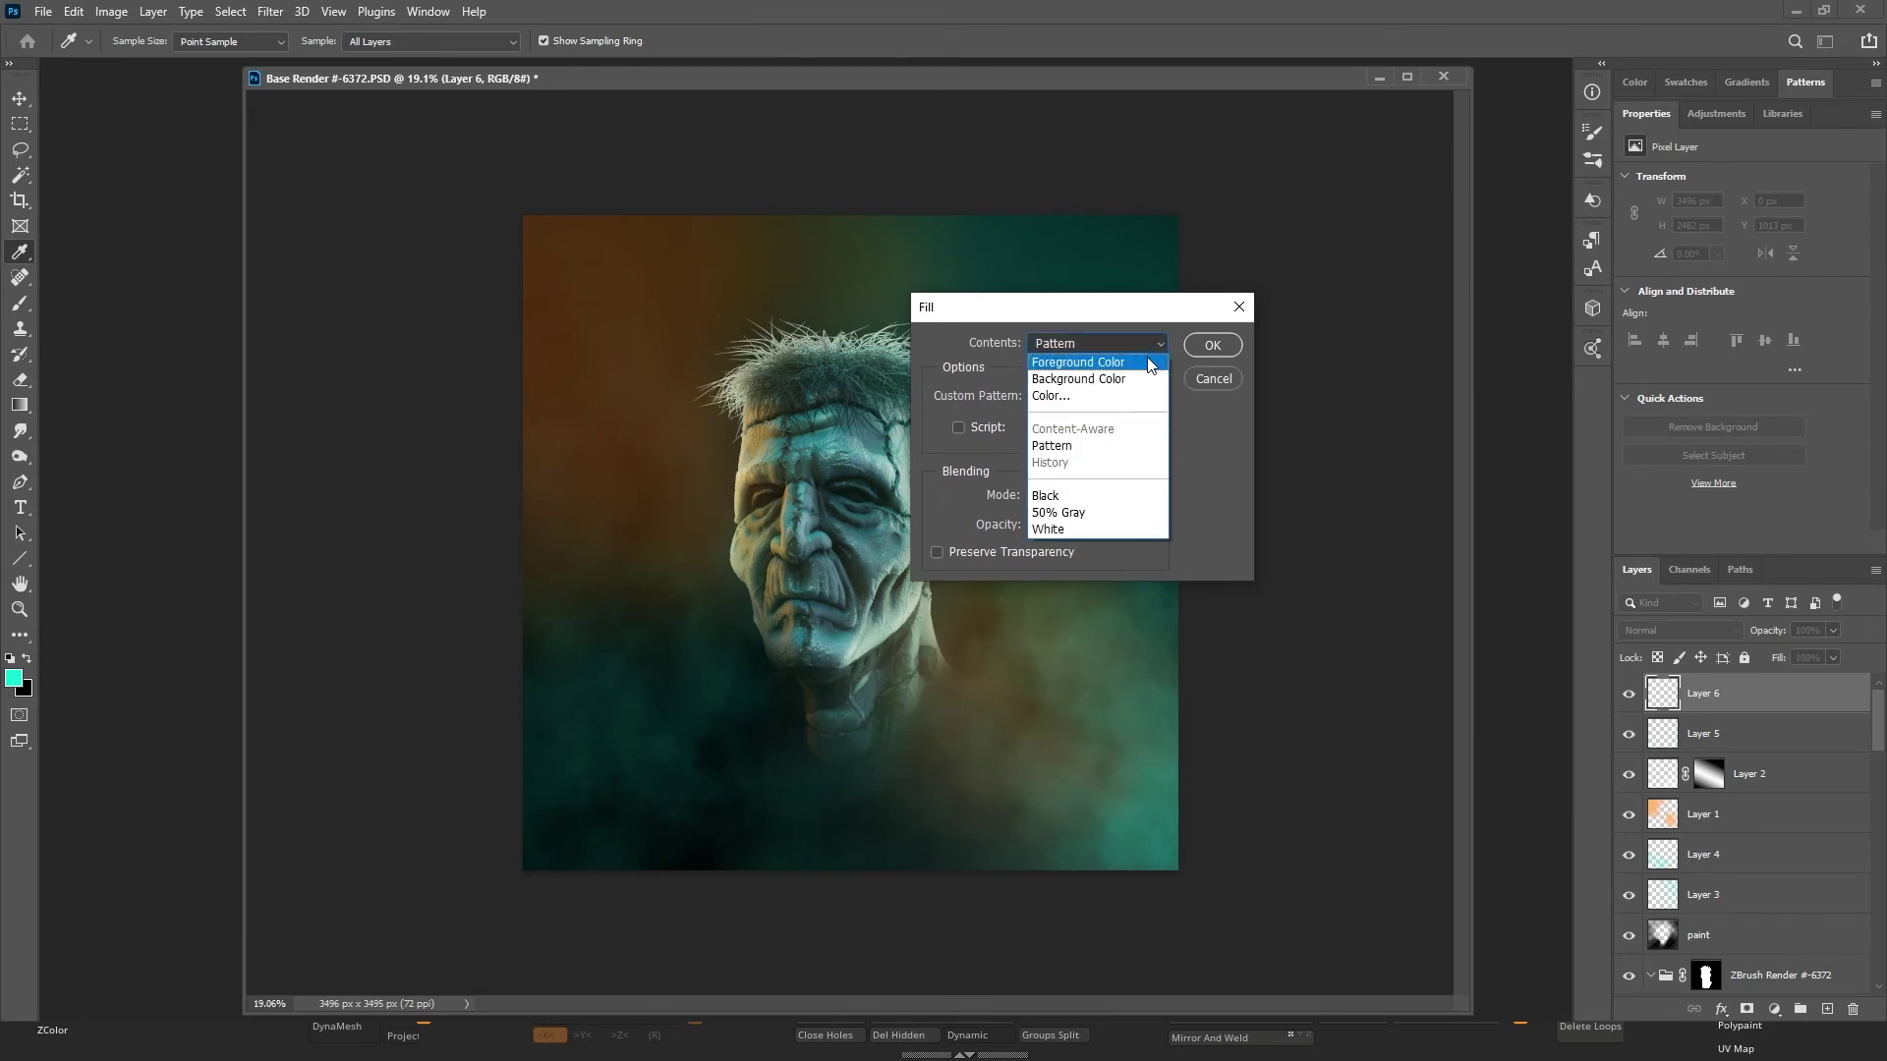
pyautogui.click(1165, 445)
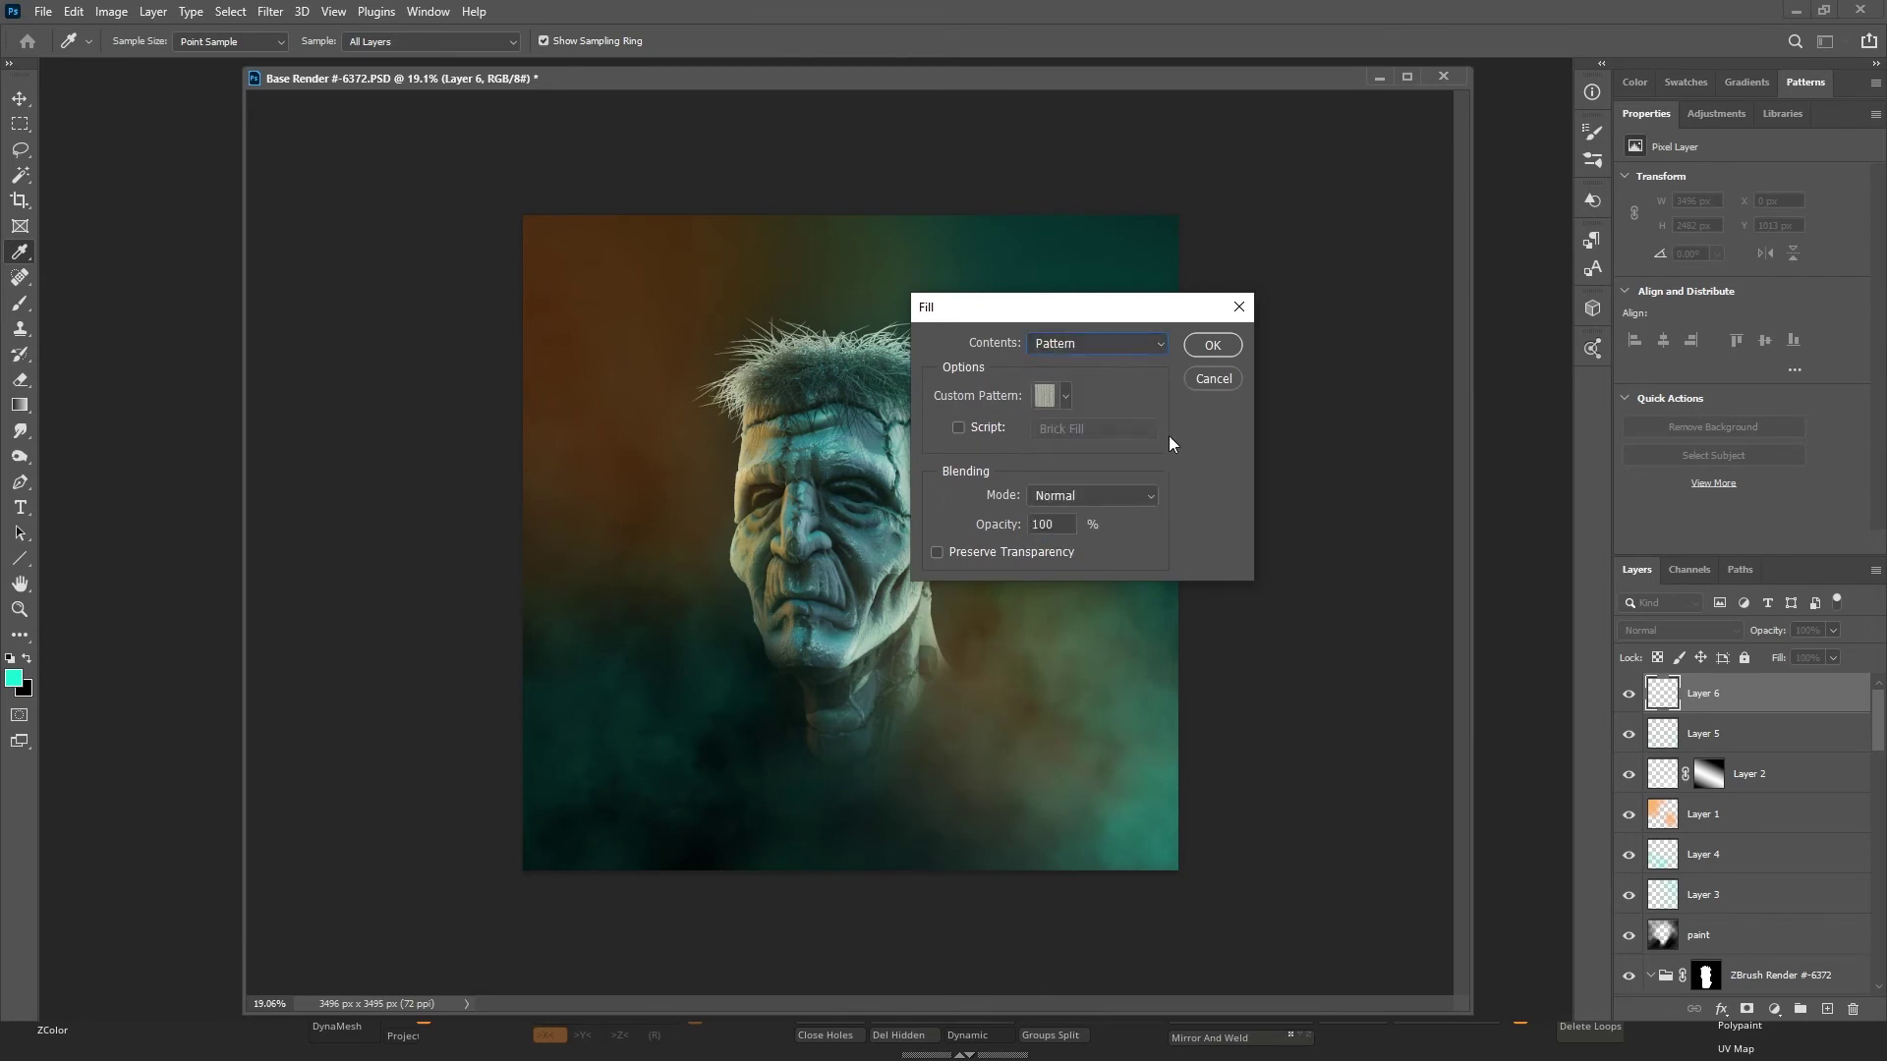
pyautogui.click(1065, 397)
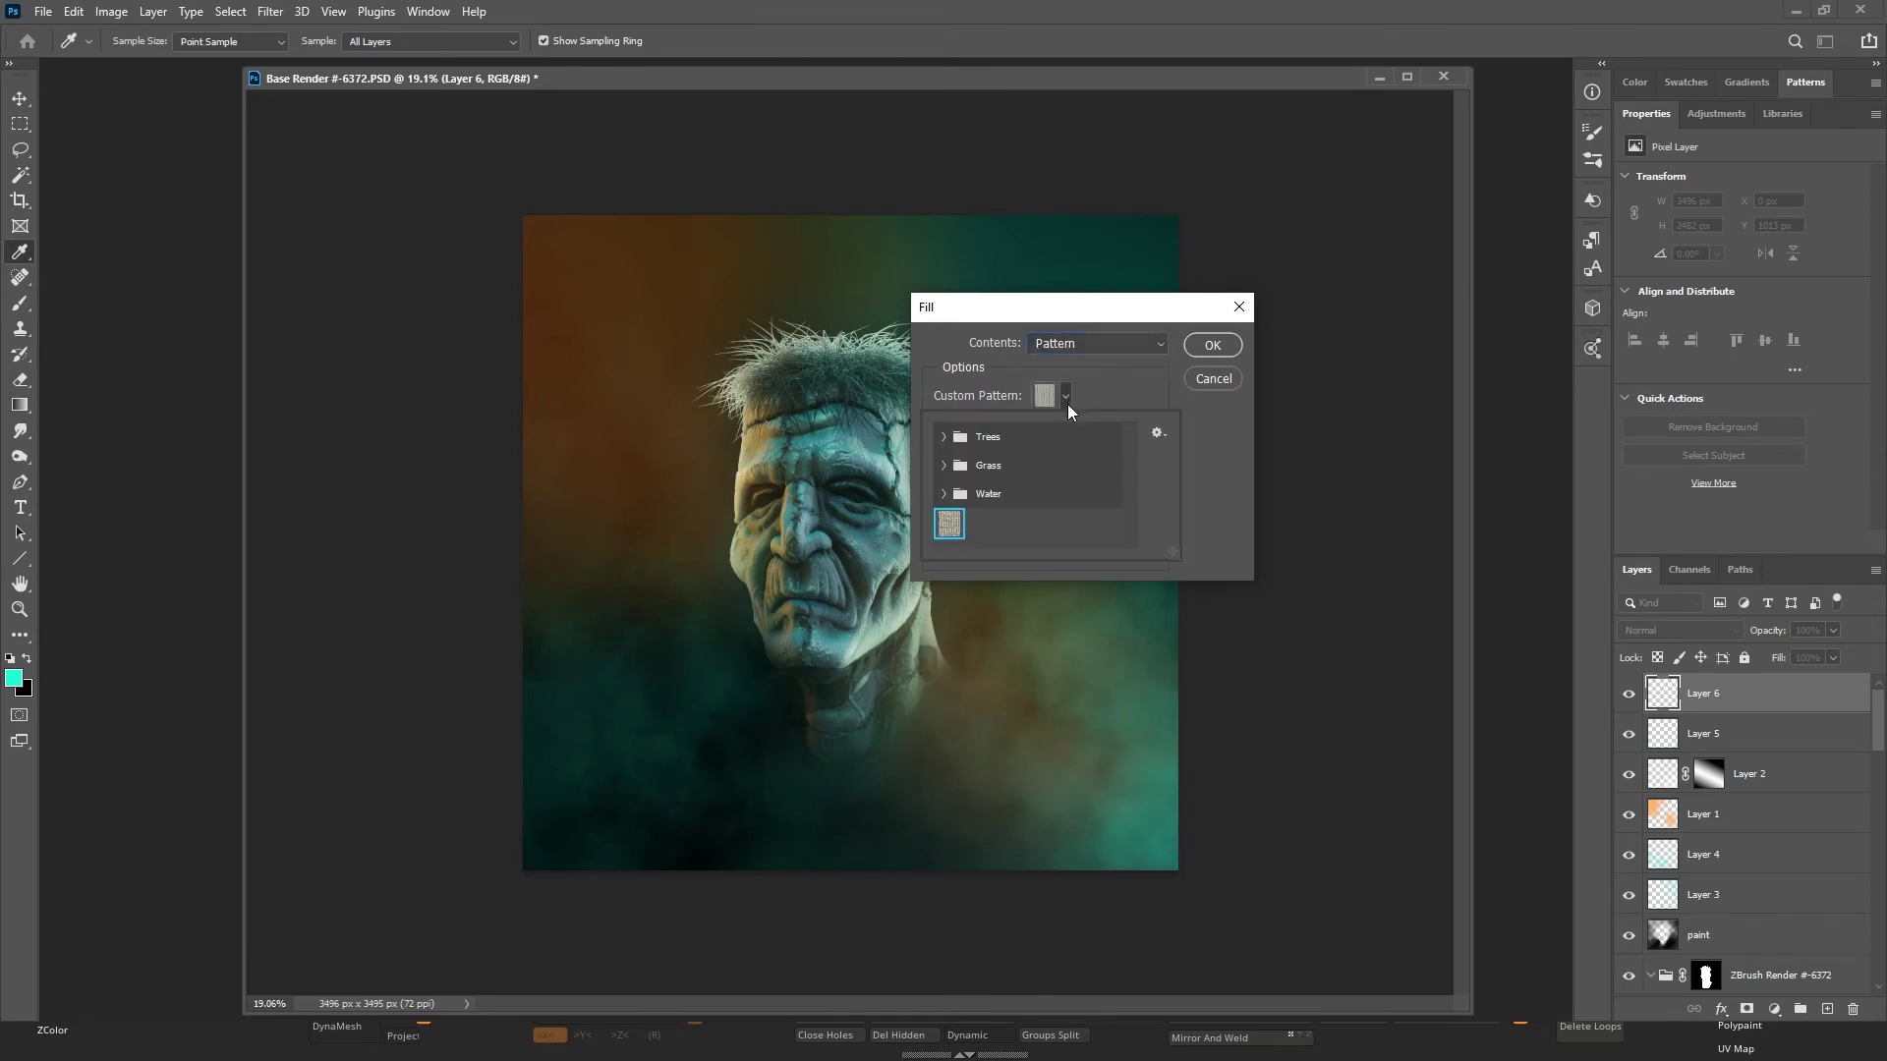
pyautogui.click(945, 496)
pyautogui.click(1034, 525)
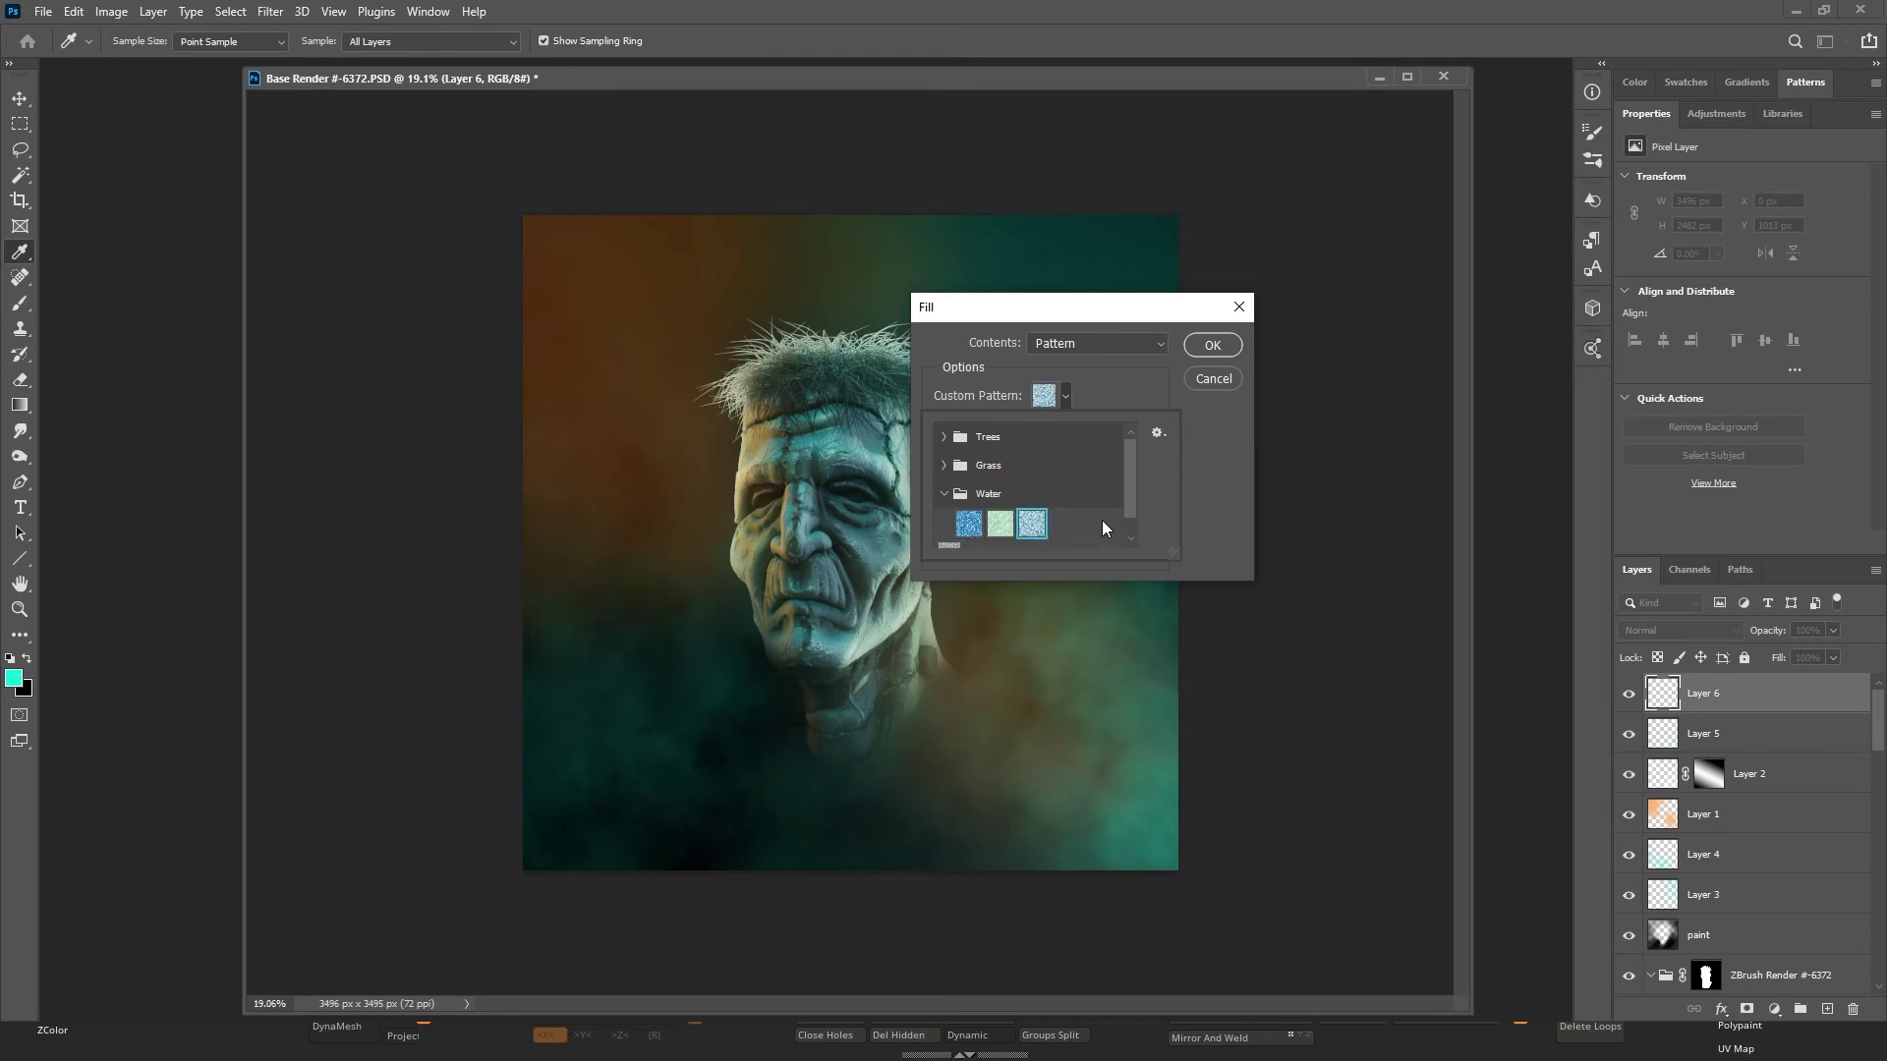
pyautogui.click(1212, 345)
pyautogui.press('c')
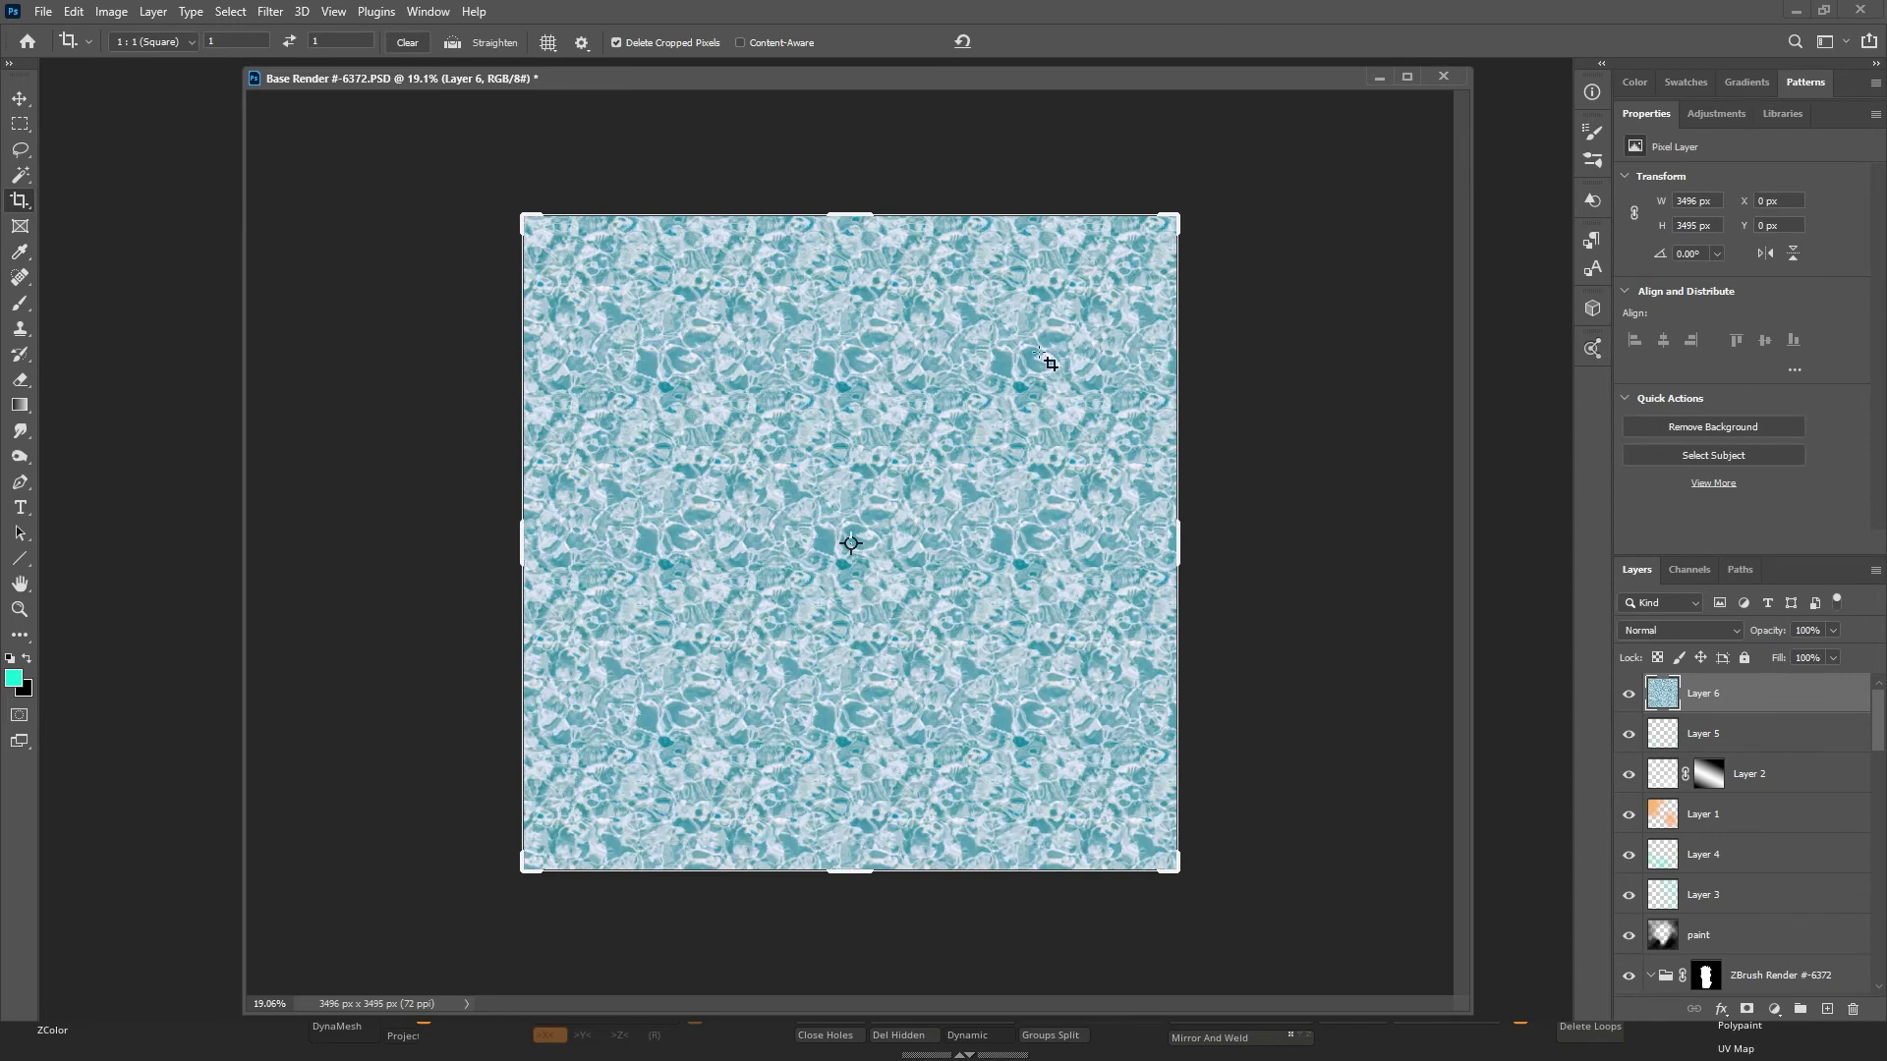
# Try the blend modes from Lighten through to Color on the water pattern layer, and settle on Divide.
pyautogui.click(1670, 629)
pyautogui.click(1651, 562)
pyautogui.hotkey('shift', '+')
pyautogui.hotkey('shift', '+')
pyautogui.hotkey('shift', '+')
pyautogui.hotkey('shift', '+')
pyautogui.hotkey('shift', '+')
pyautogui.hotkey('shift', '+')
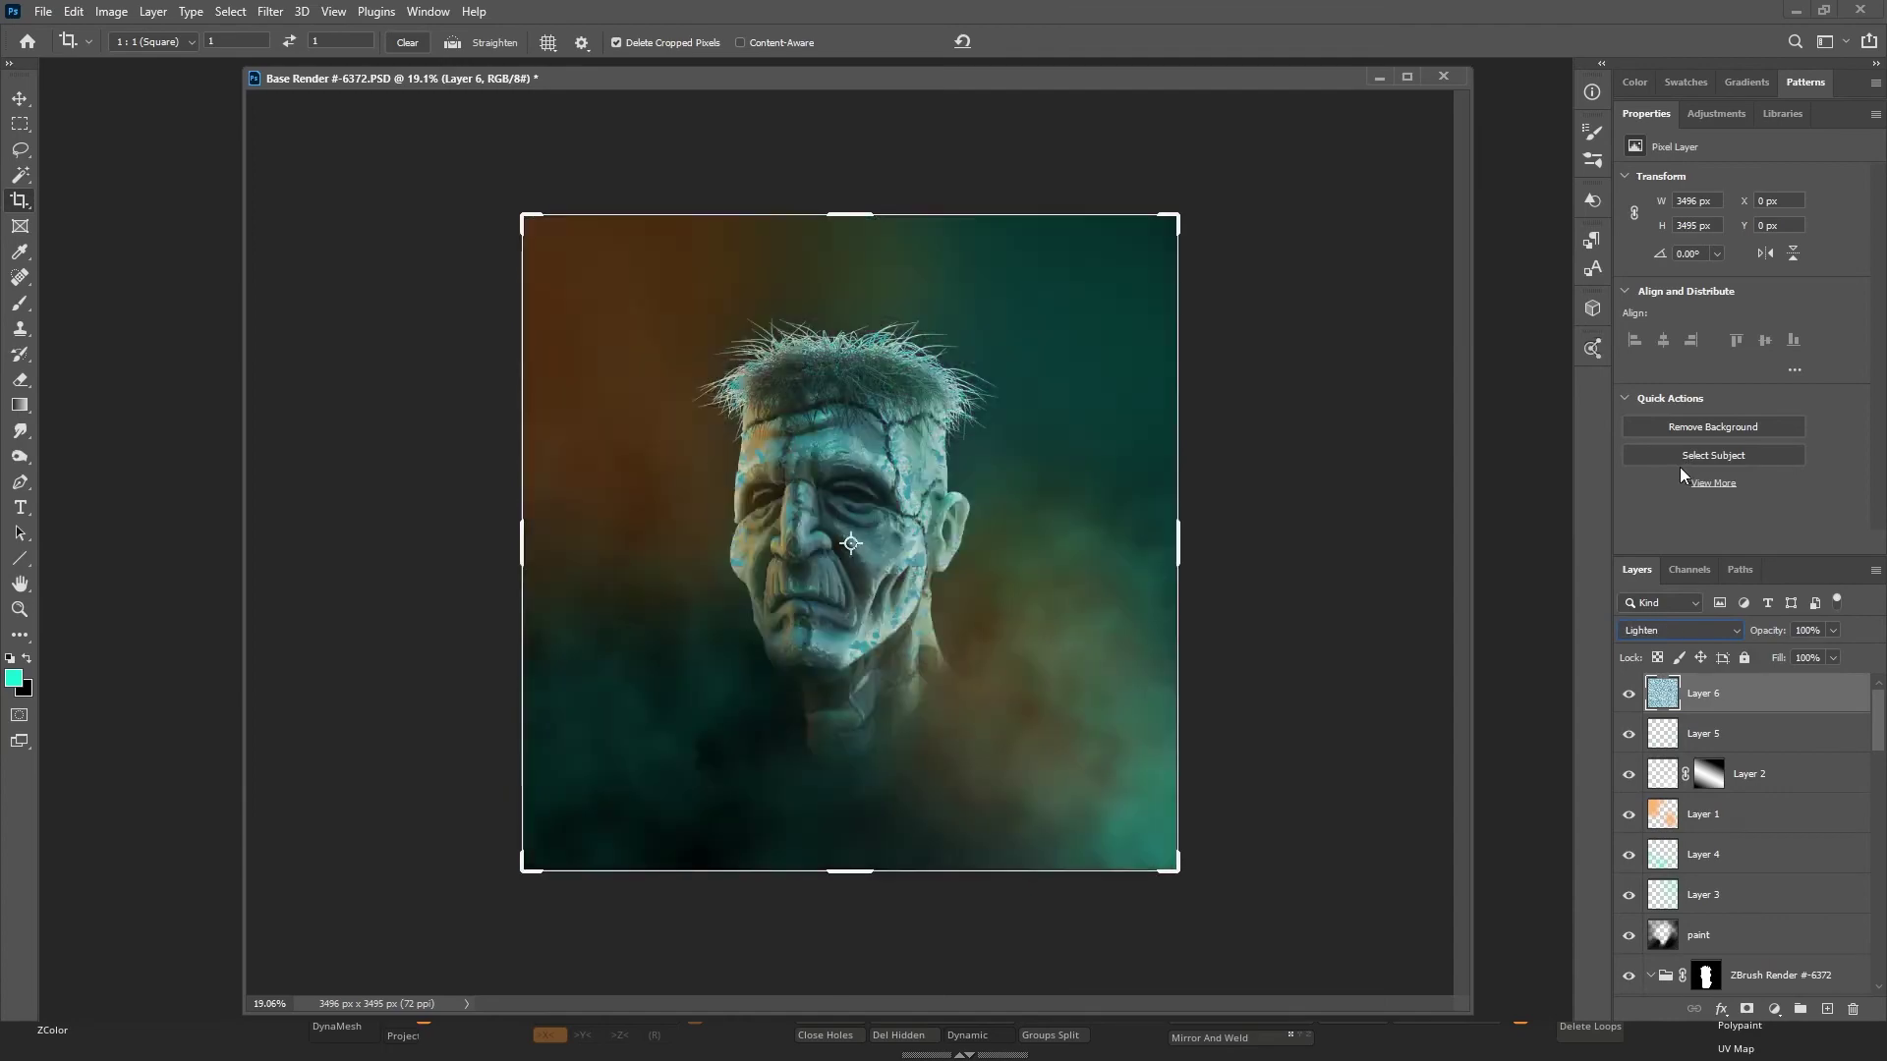
pyautogui.hotkey('shift', '+')
pyautogui.hotkey('shift', '+')
pyautogui.hotkey('shift', '+')
pyautogui.hotkey('shift', '+')
pyautogui.hotkey('shift', '+')
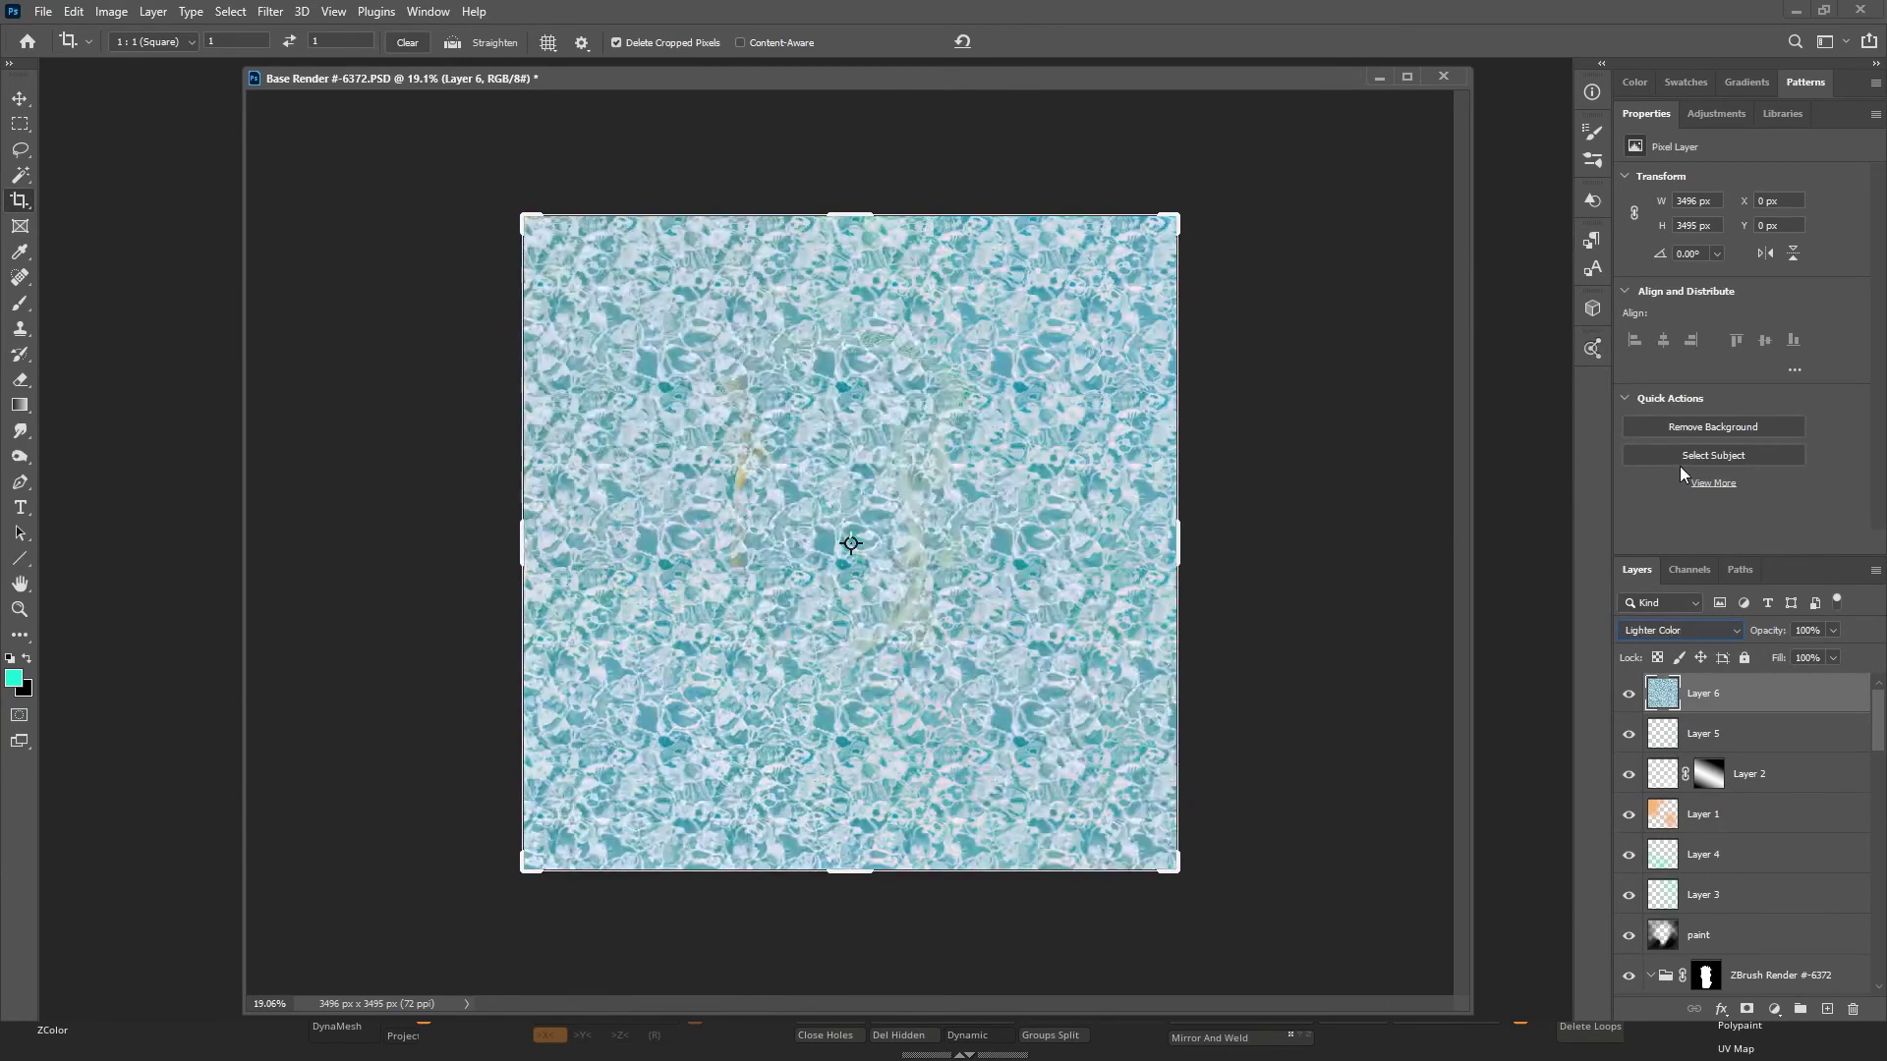
pyautogui.hotkey('shift', '+')
pyautogui.hotkey('shift', '+')
pyautogui.hotkey('shift', '+')
pyautogui.hotkey('shift', '+')
pyautogui.hotkey('shift', '+')
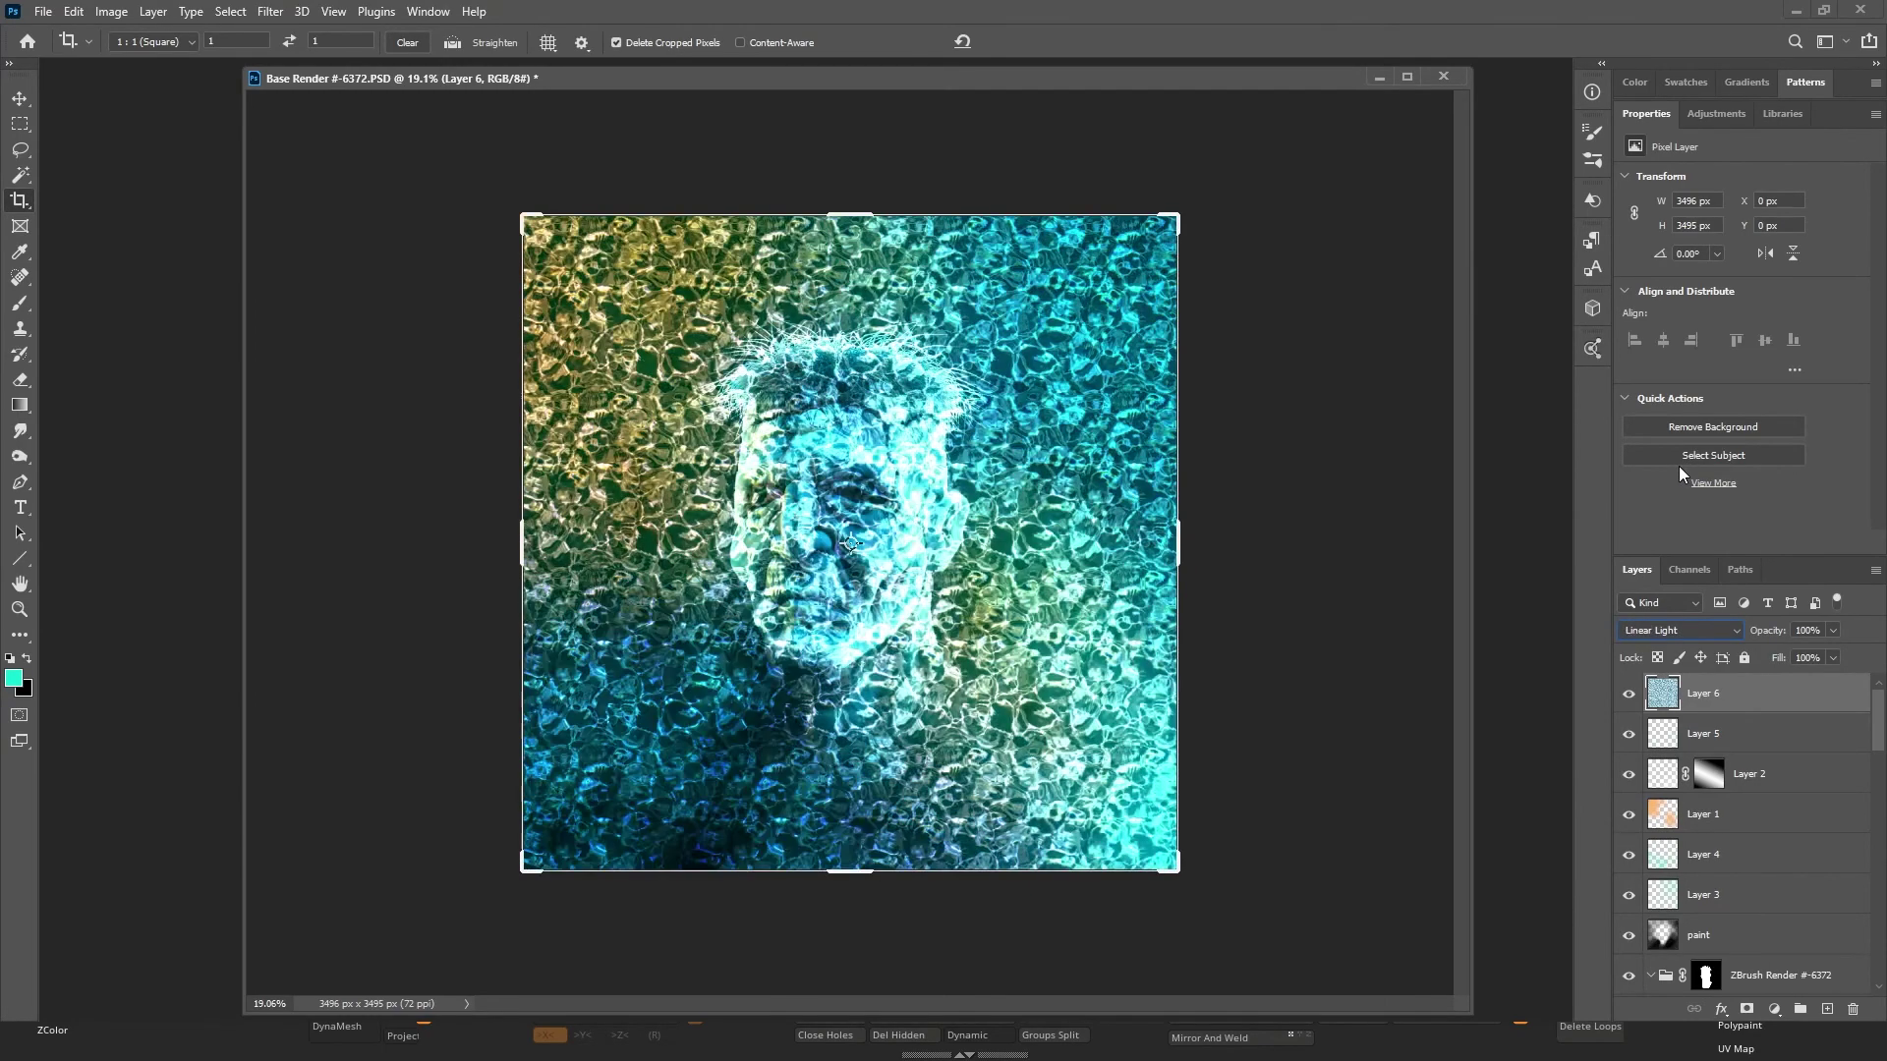
pyautogui.hotkey('shift', '+')
pyautogui.hotkey('shift', '+')
pyautogui.hotkey('shift', '+')
pyautogui.hotkey('shift', '+')
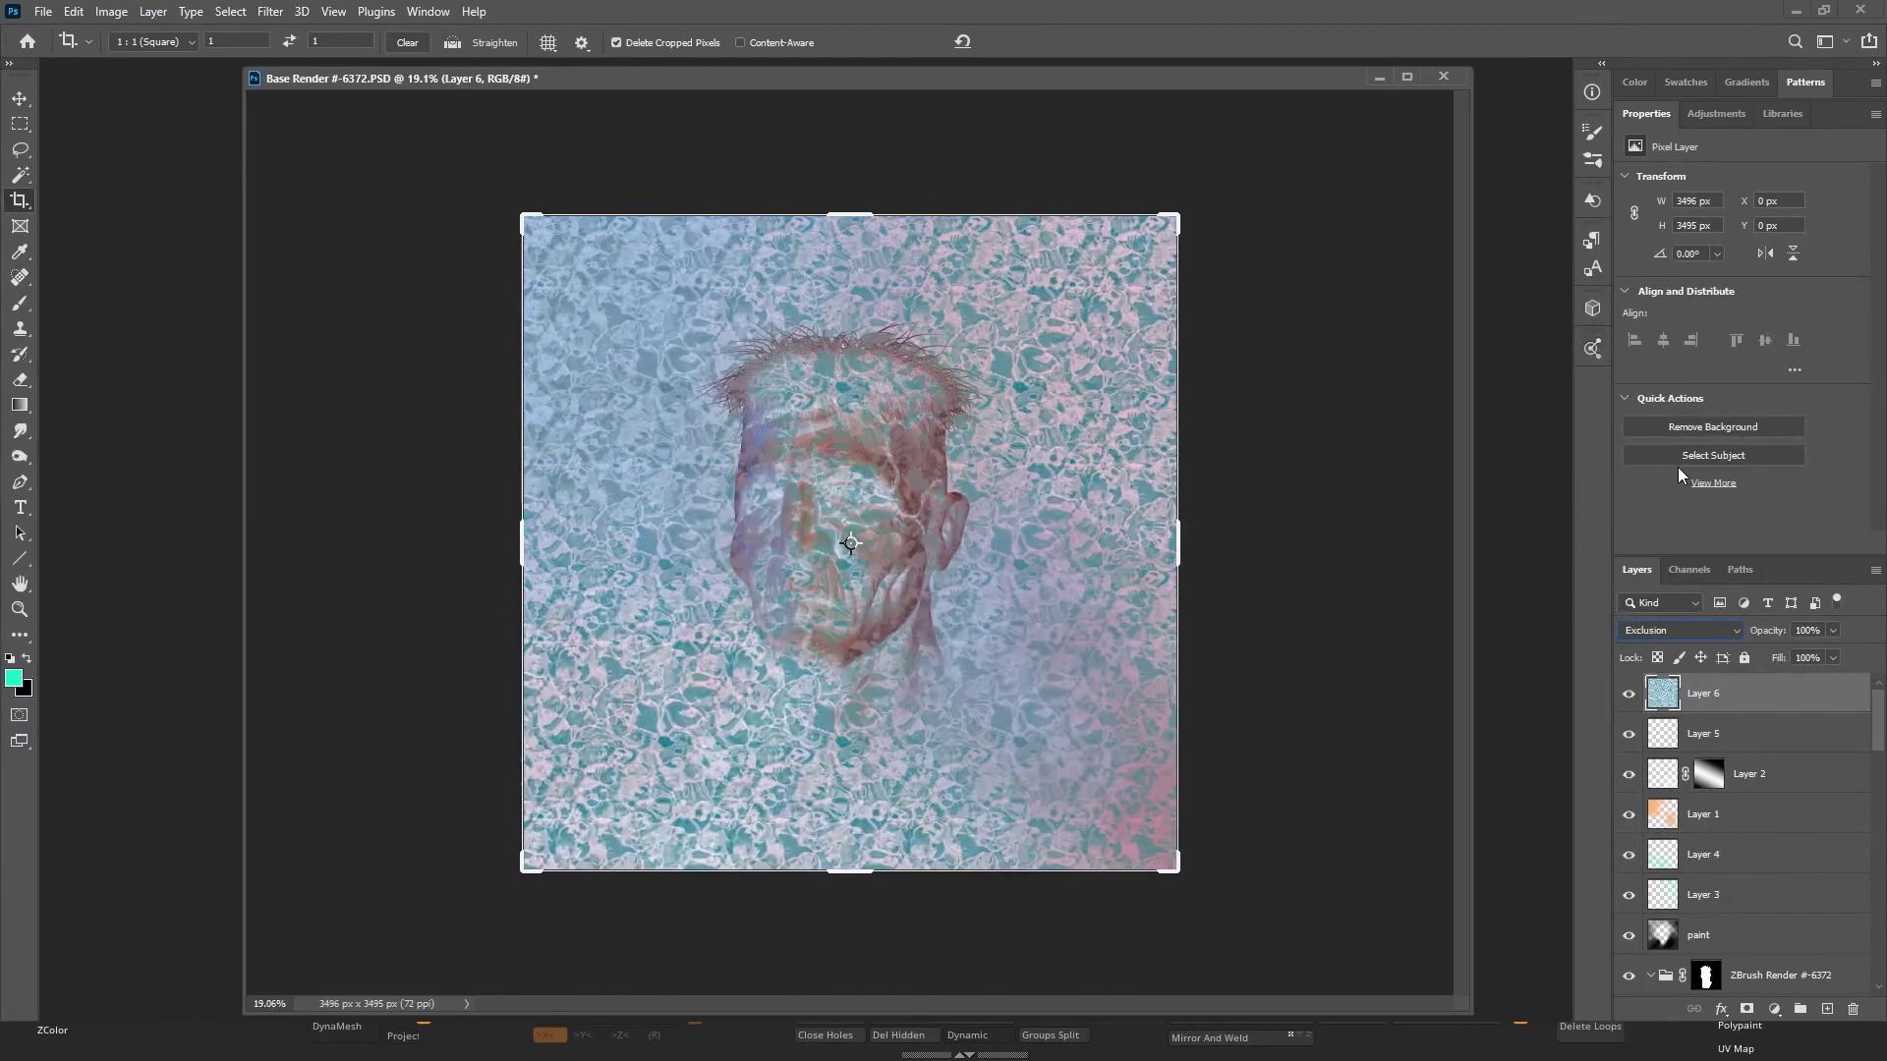
pyautogui.hotkey('shift', '+')
pyautogui.hotkey('shift', '-')
pyautogui.hotkey('shift', '+')
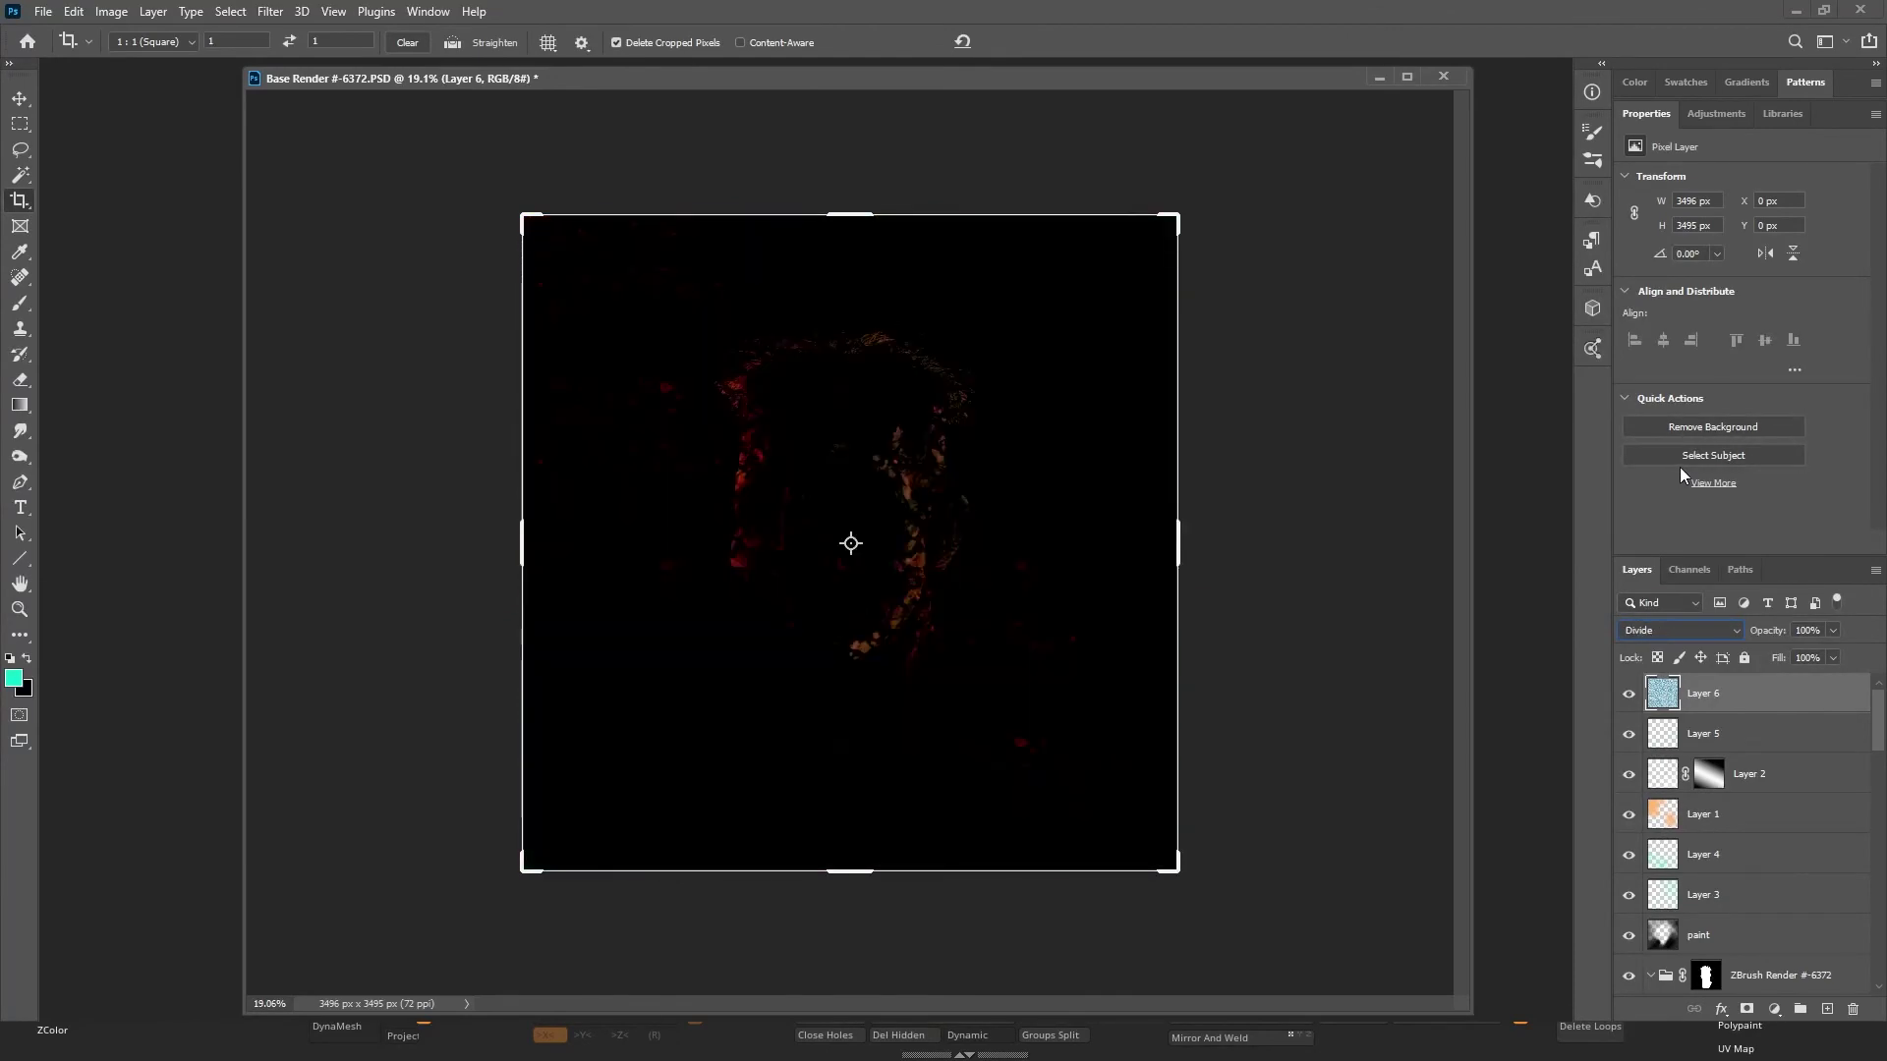
pyautogui.hotkey('shift', '+')
pyautogui.hotkey('shift', '+')
pyautogui.hotkey('shift', '+')
pyautogui.hotkey('shift', '+')
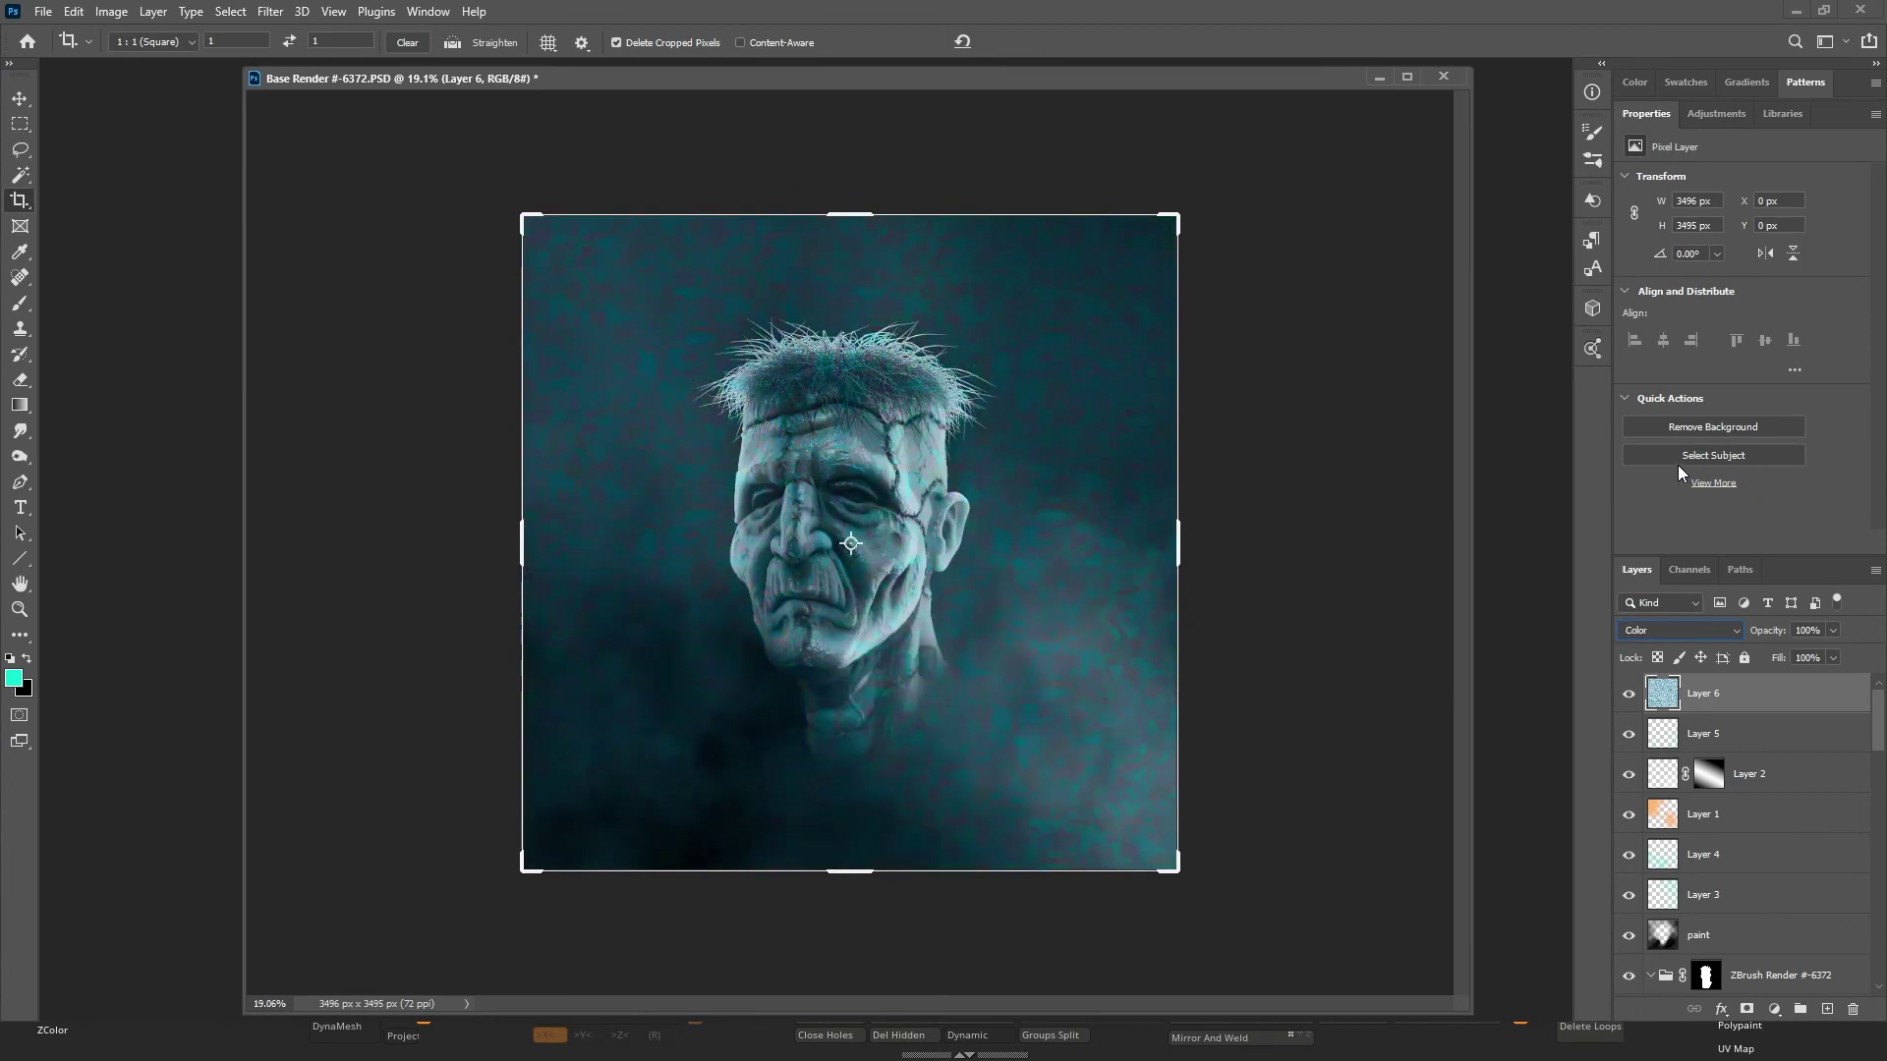
pyautogui.hotkey('shift', '-')
pyautogui.hotkey('shift', '-')
pyautogui.hotkey('shift', '-')
pyautogui.hotkey('shift', '-')
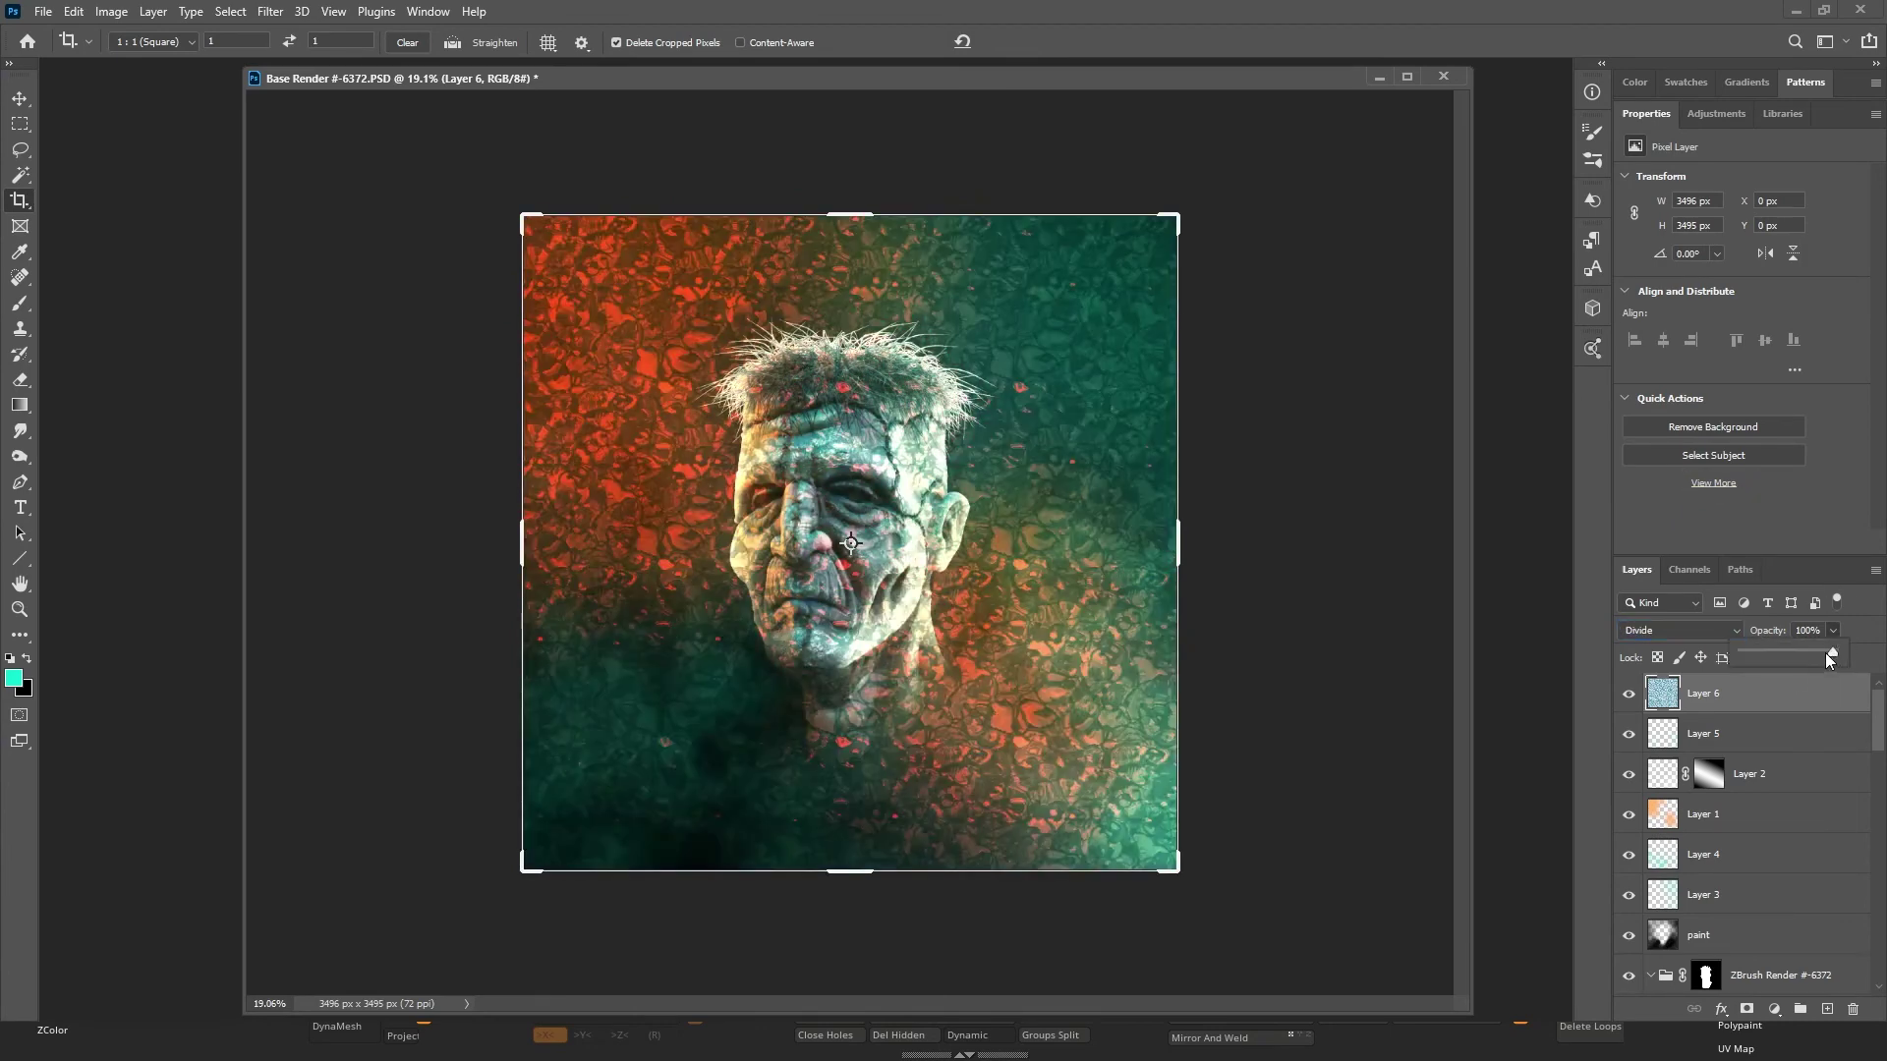
# Reduce the opacity of the water pattern layer to 12%.
pyautogui.moveTo(1824, 652); pyautogui.dragTo(1767, 653)
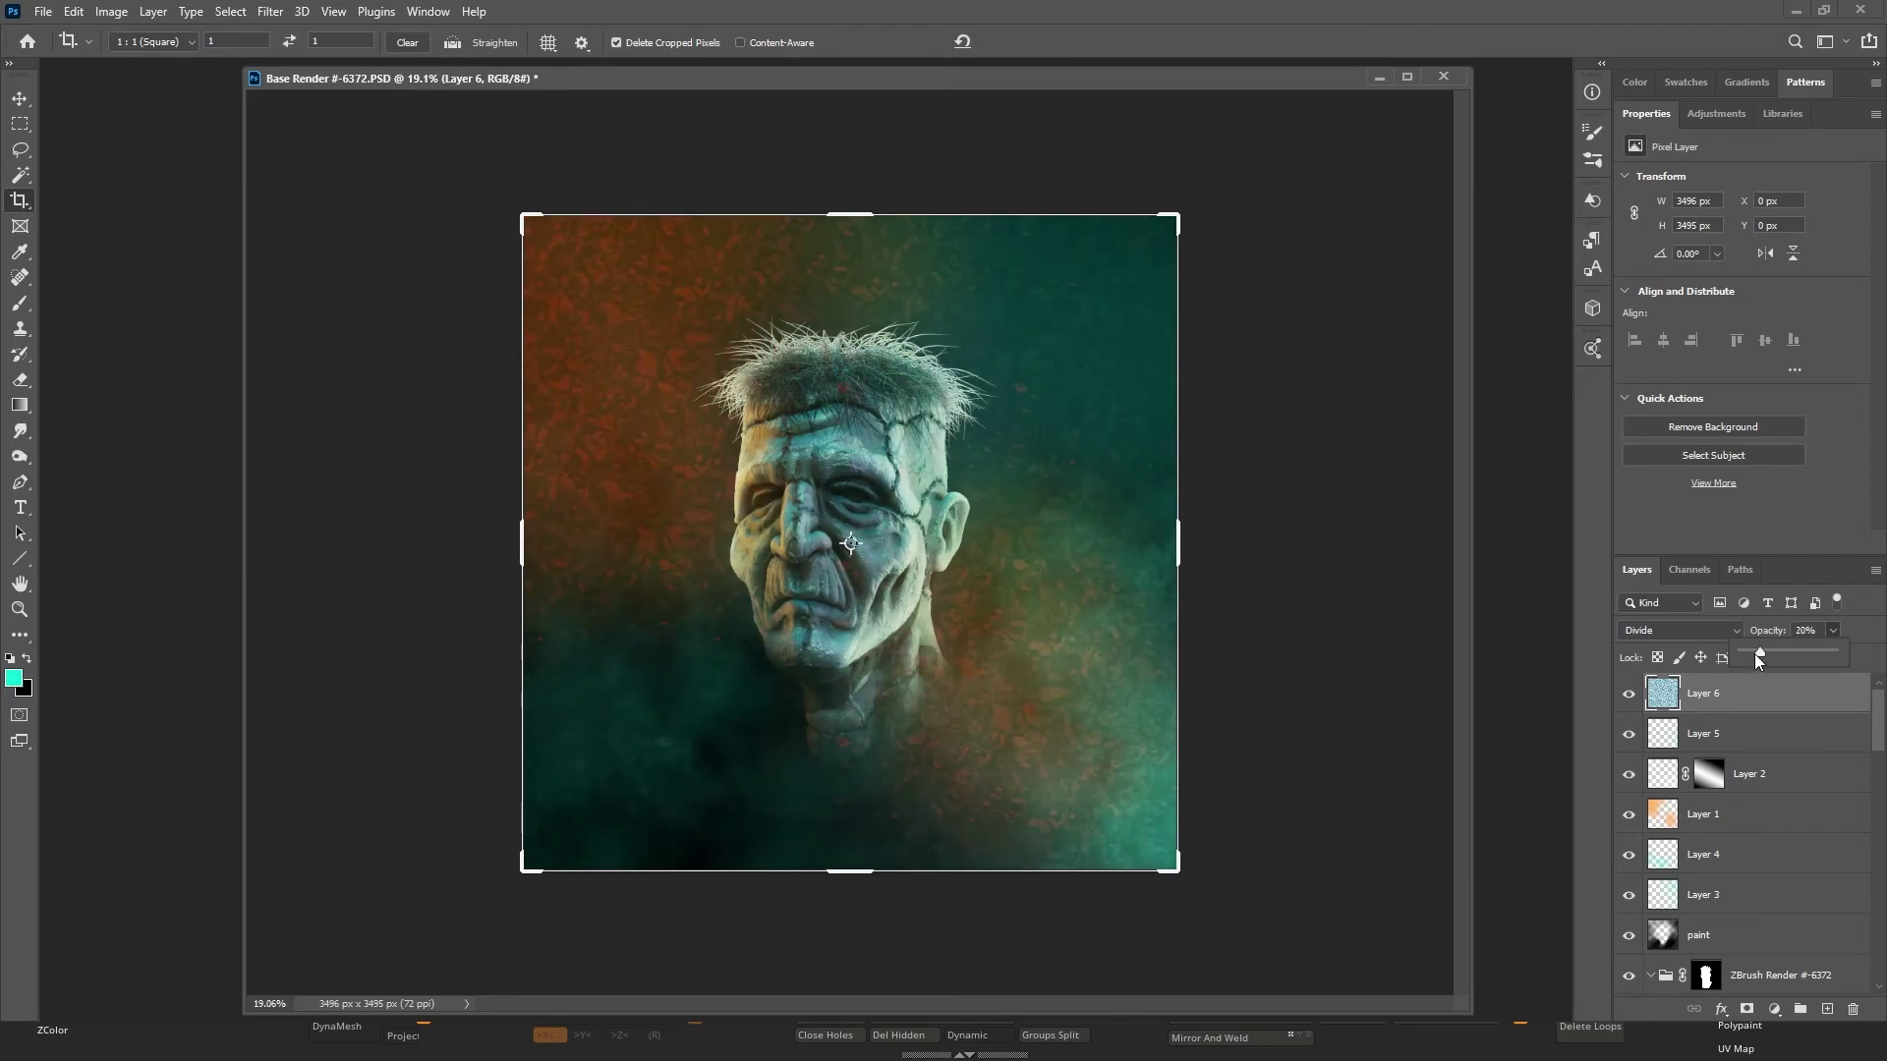
pyautogui.press('1')
pyautogui.moveTo(1748, 652); pyautogui.dragTo(1760, 650)
# Apply a Median filter with a radius of 69 pixels to the water pattern layer.
pyautogui.click(270, 11)
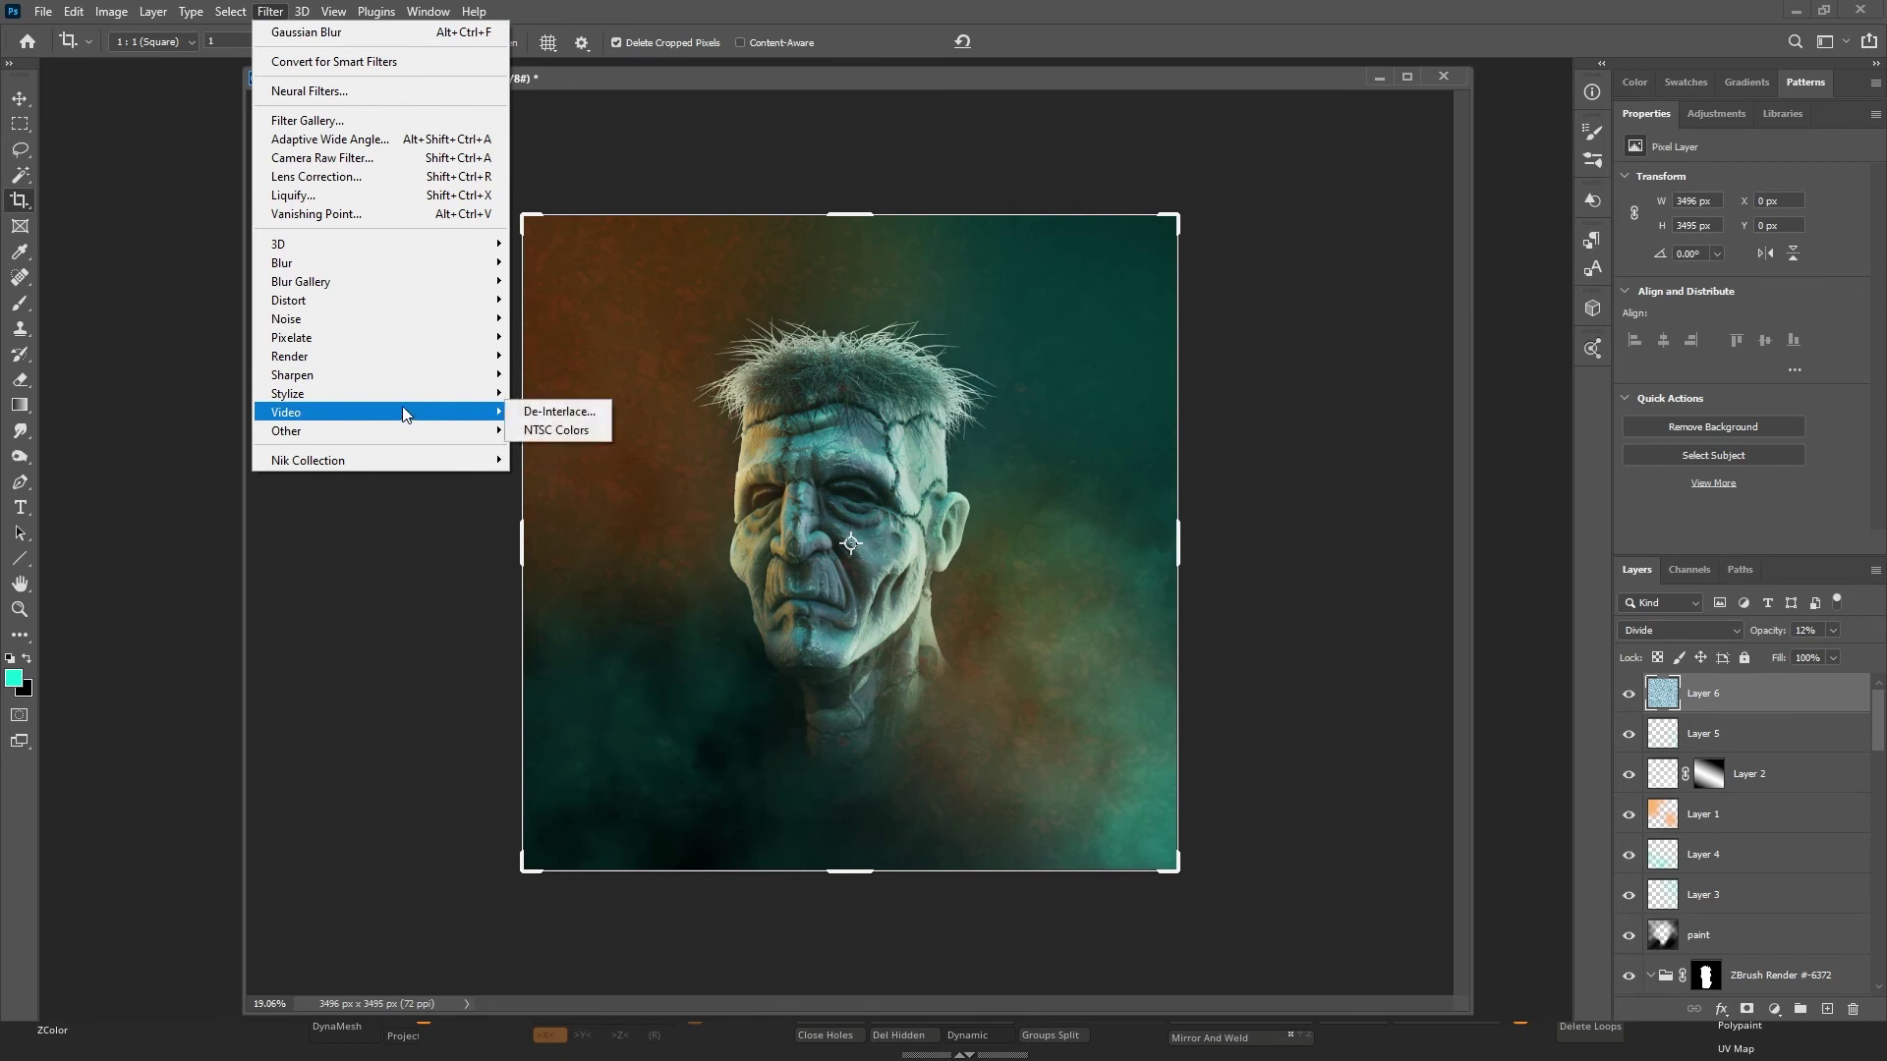
pyautogui.moveTo(399, 399)
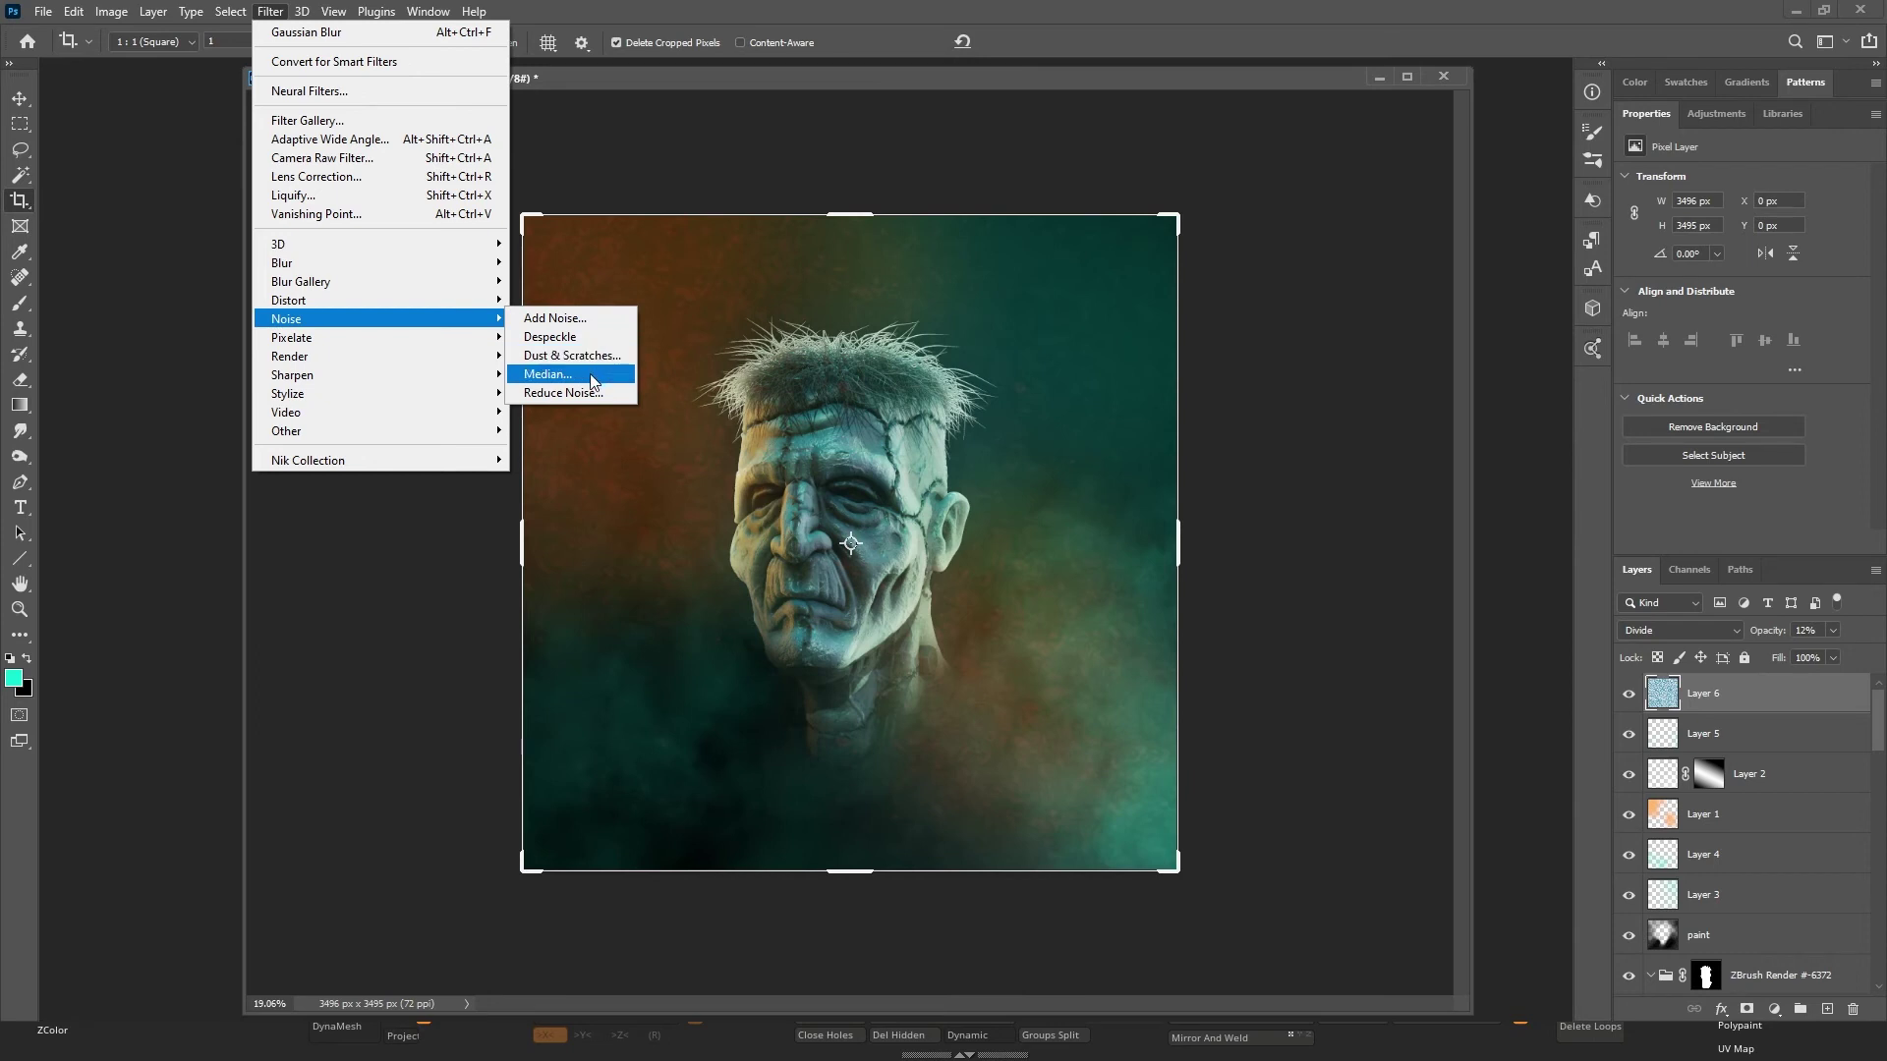
pyautogui.click(588, 375)
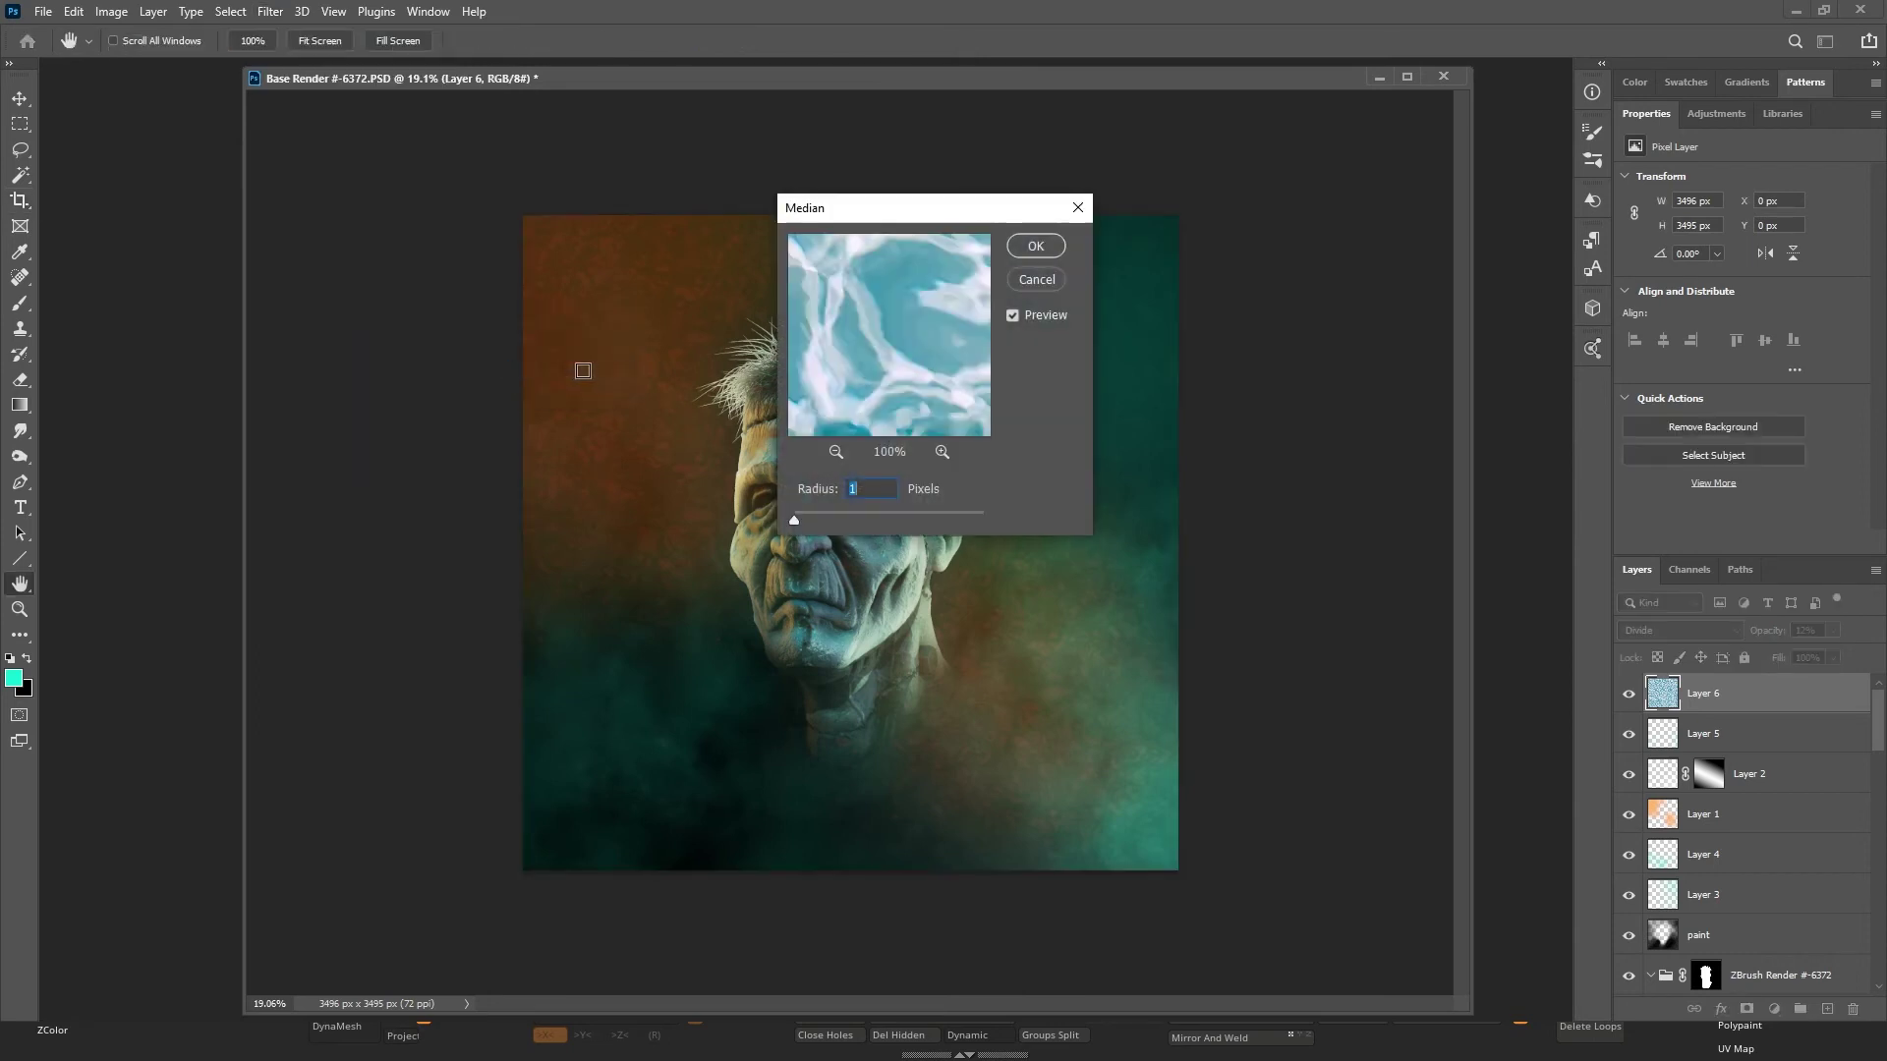
pyautogui.moveTo(795, 519); pyautogui.dragTo(878, 521)
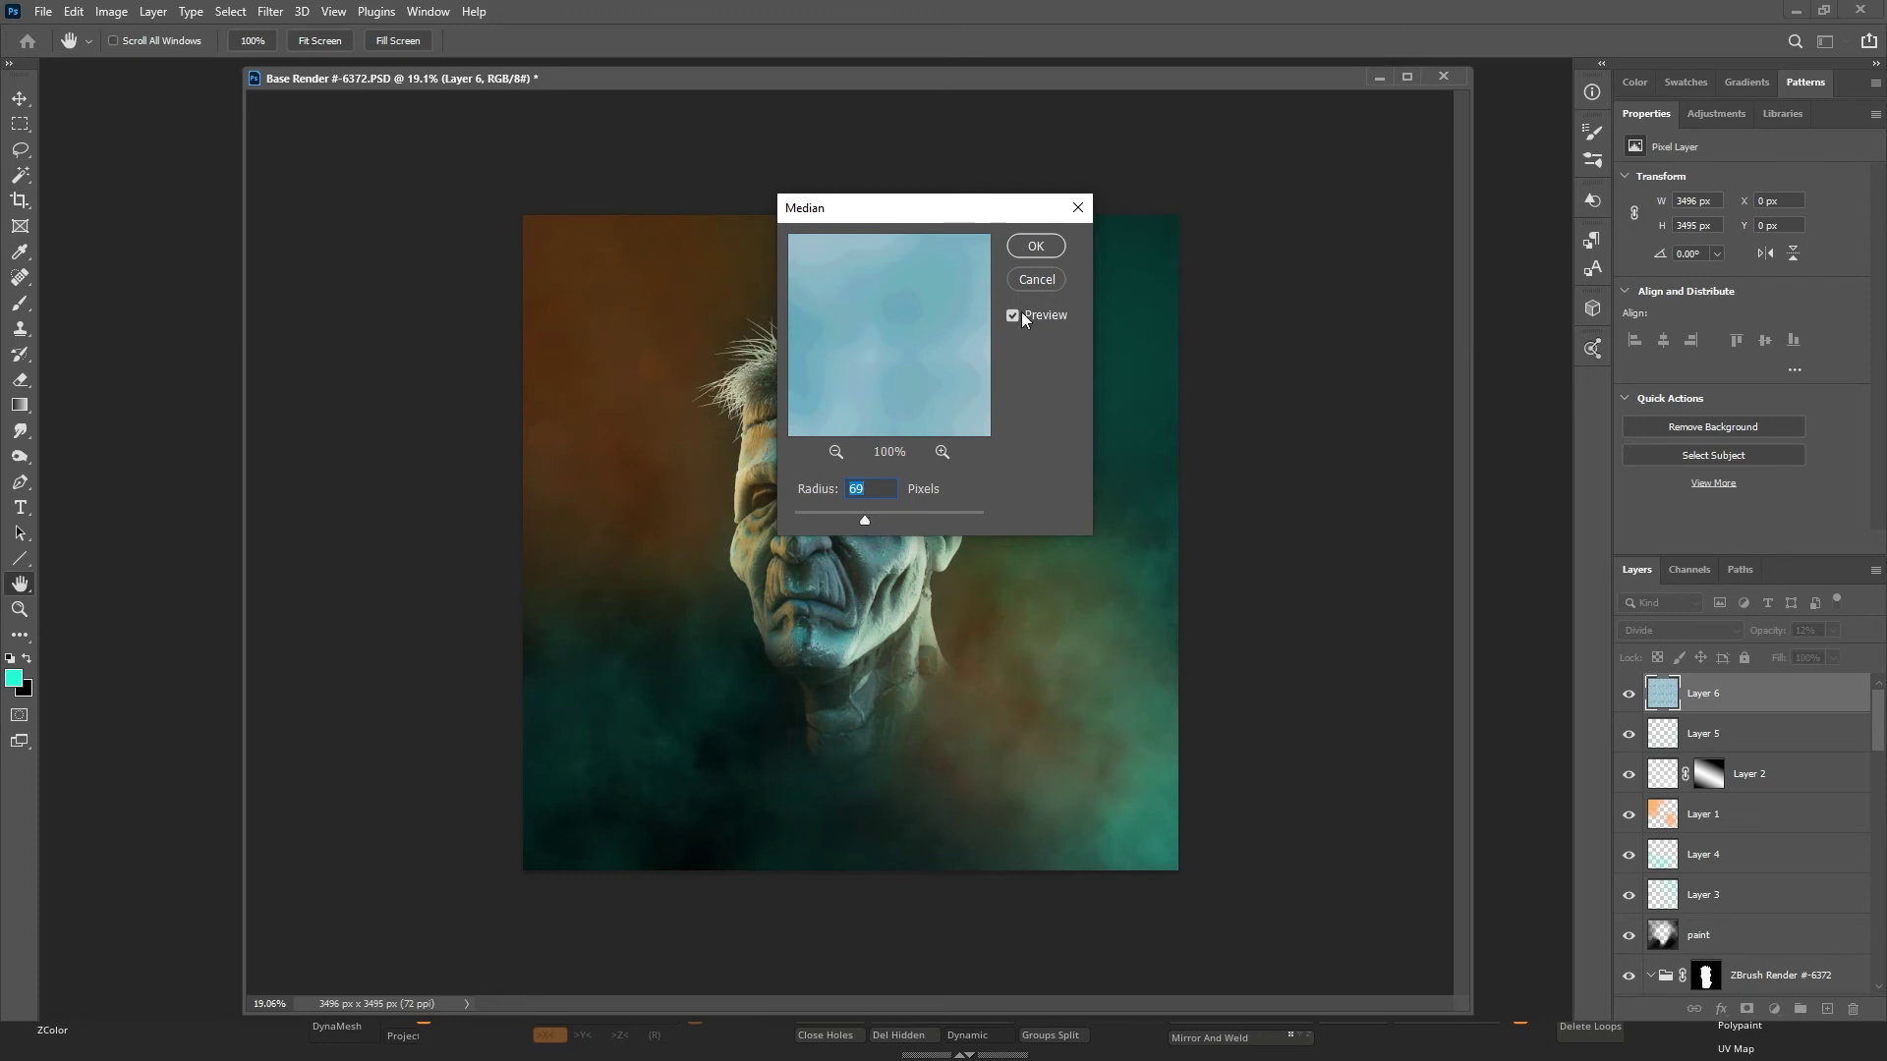
pyautogui.click(1025, 244)
pyautogui.press('c')
# Add Gaussian noise of 124.14% to Layer 6 and close the unintended crop preview.
pyautogui.click(301, 11)
pyautogui.moveTo(270, 11)
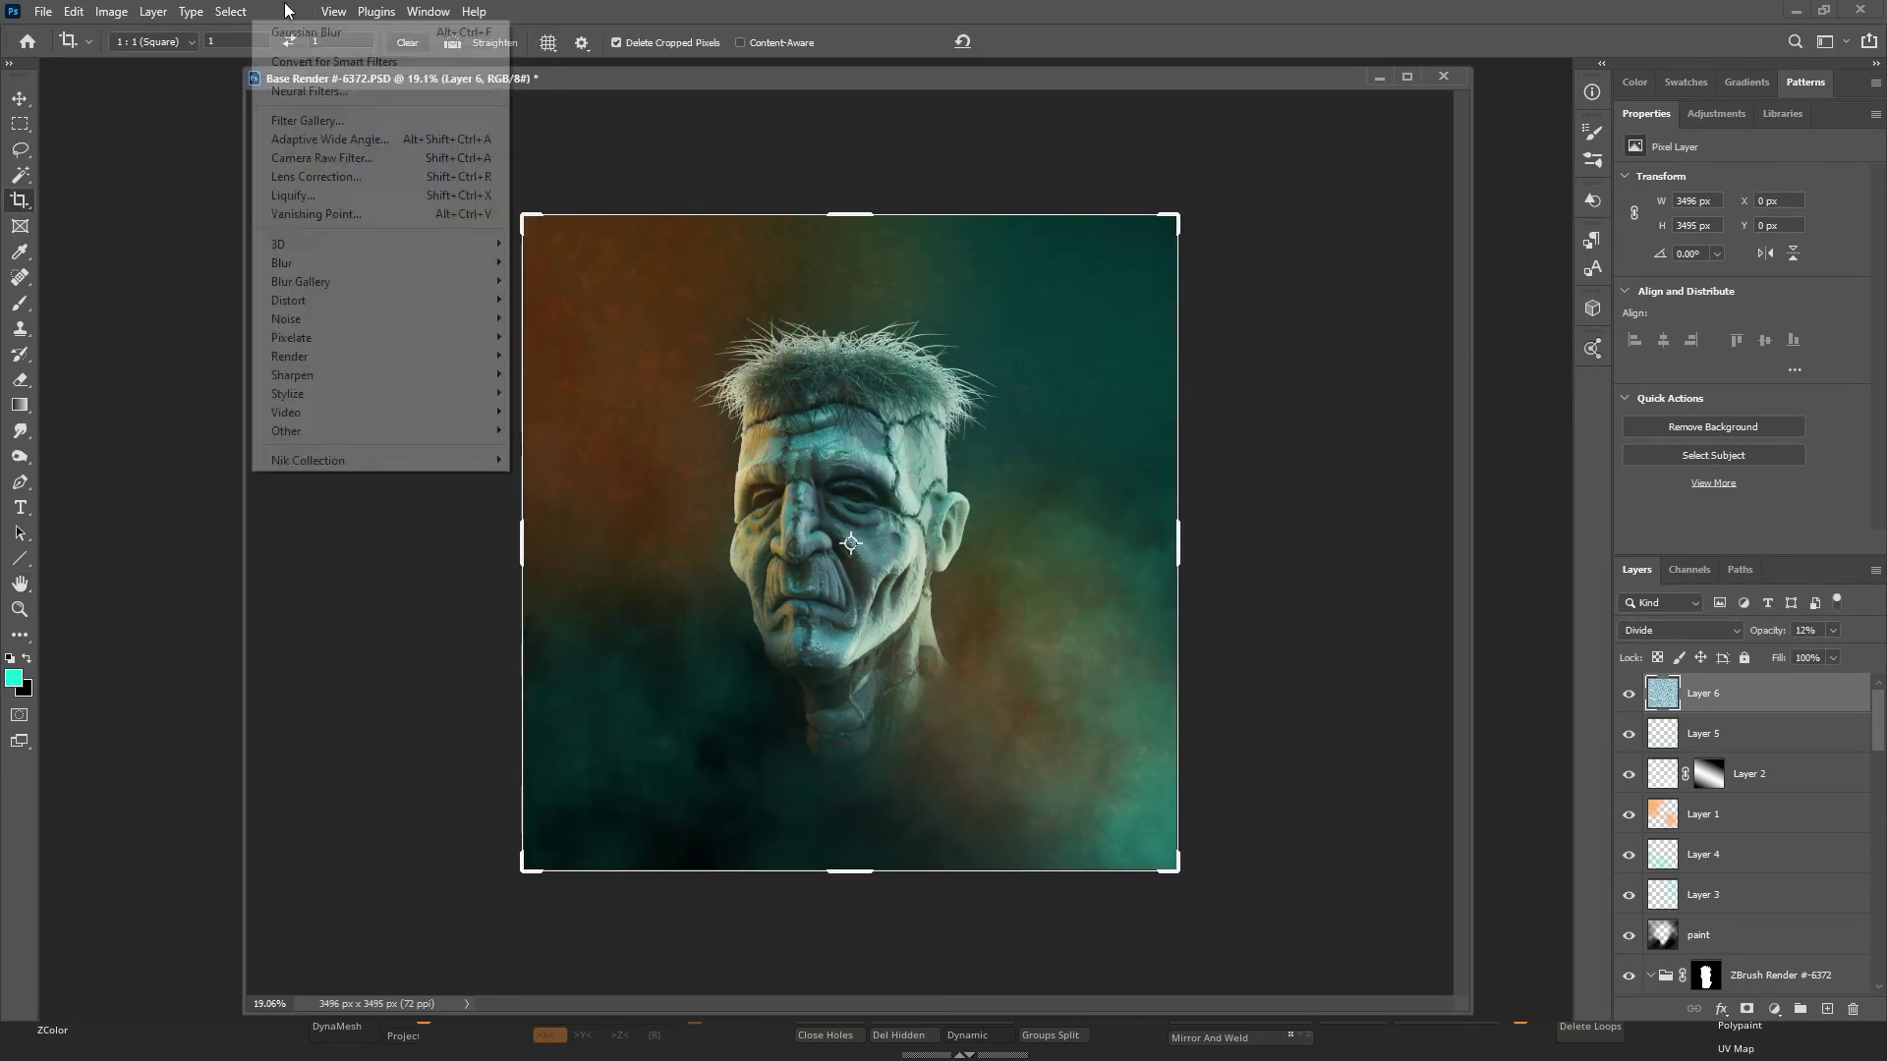
pyautogui.moveTo(484, 341)
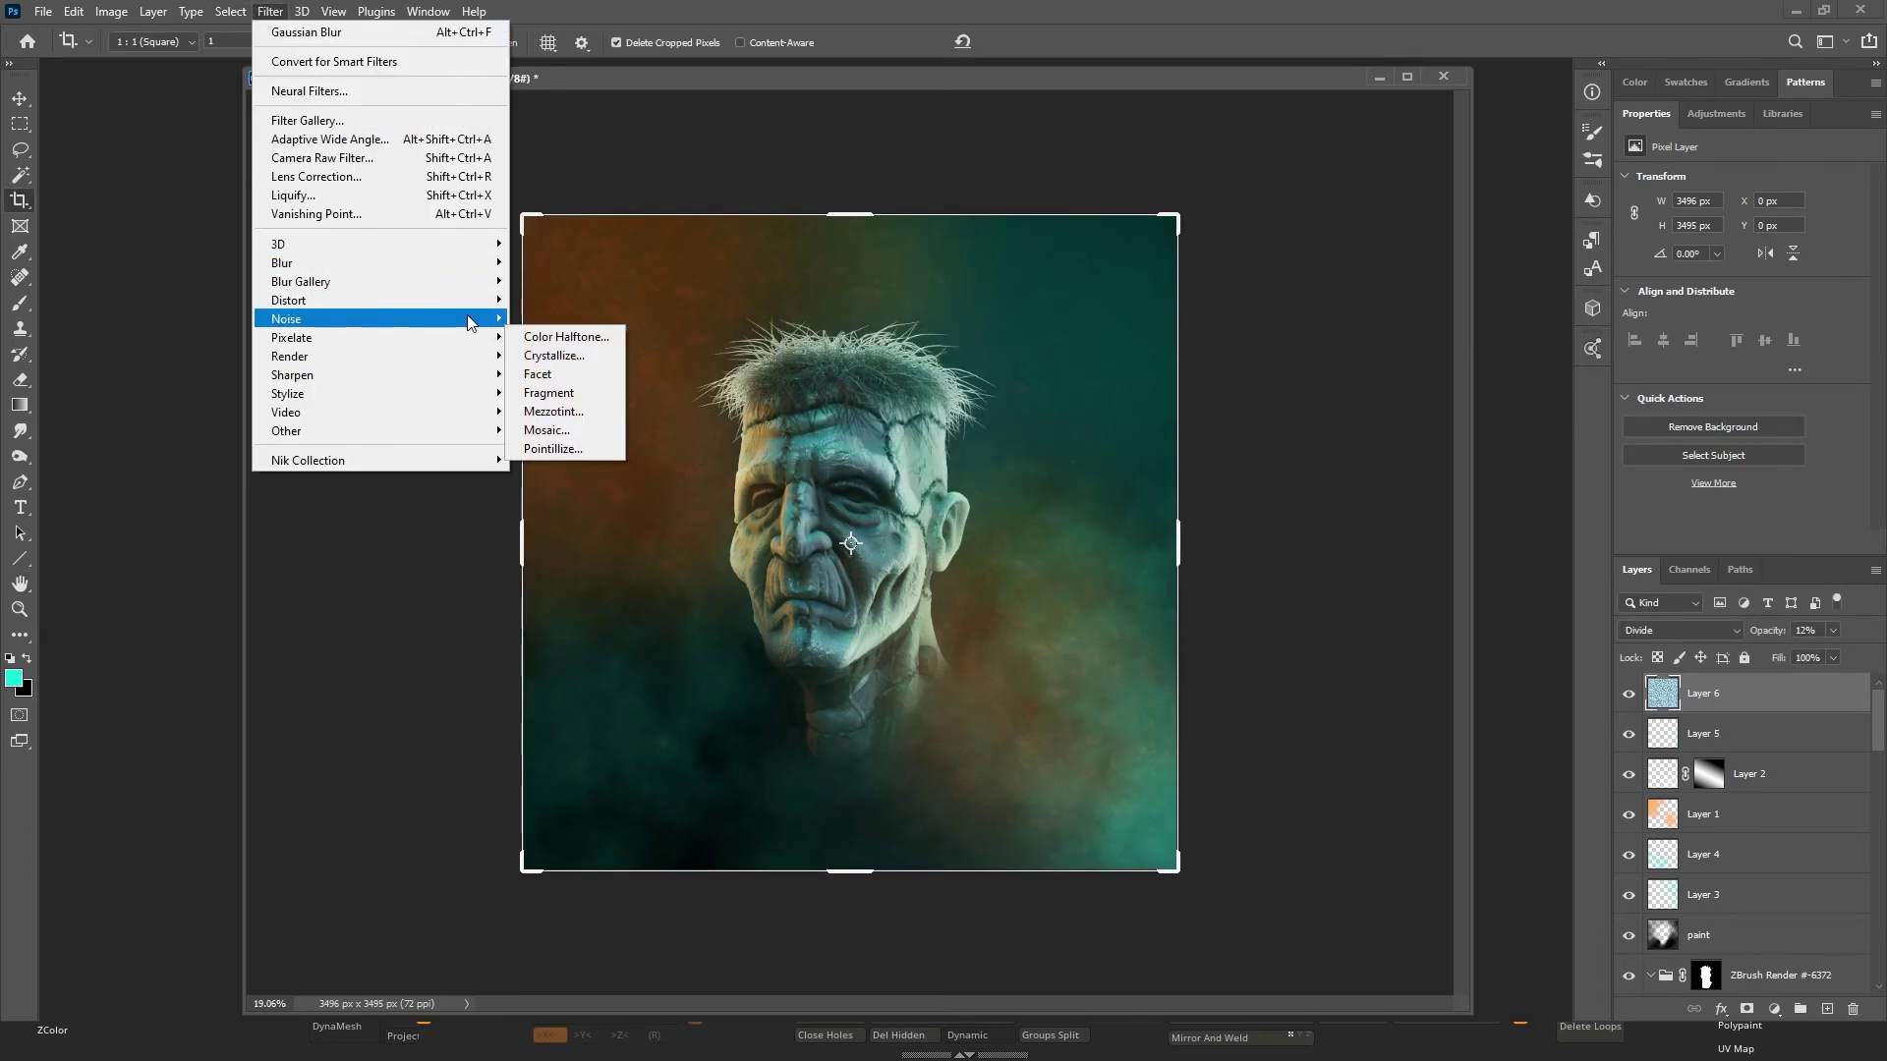
pyautogui.click(581, 320)
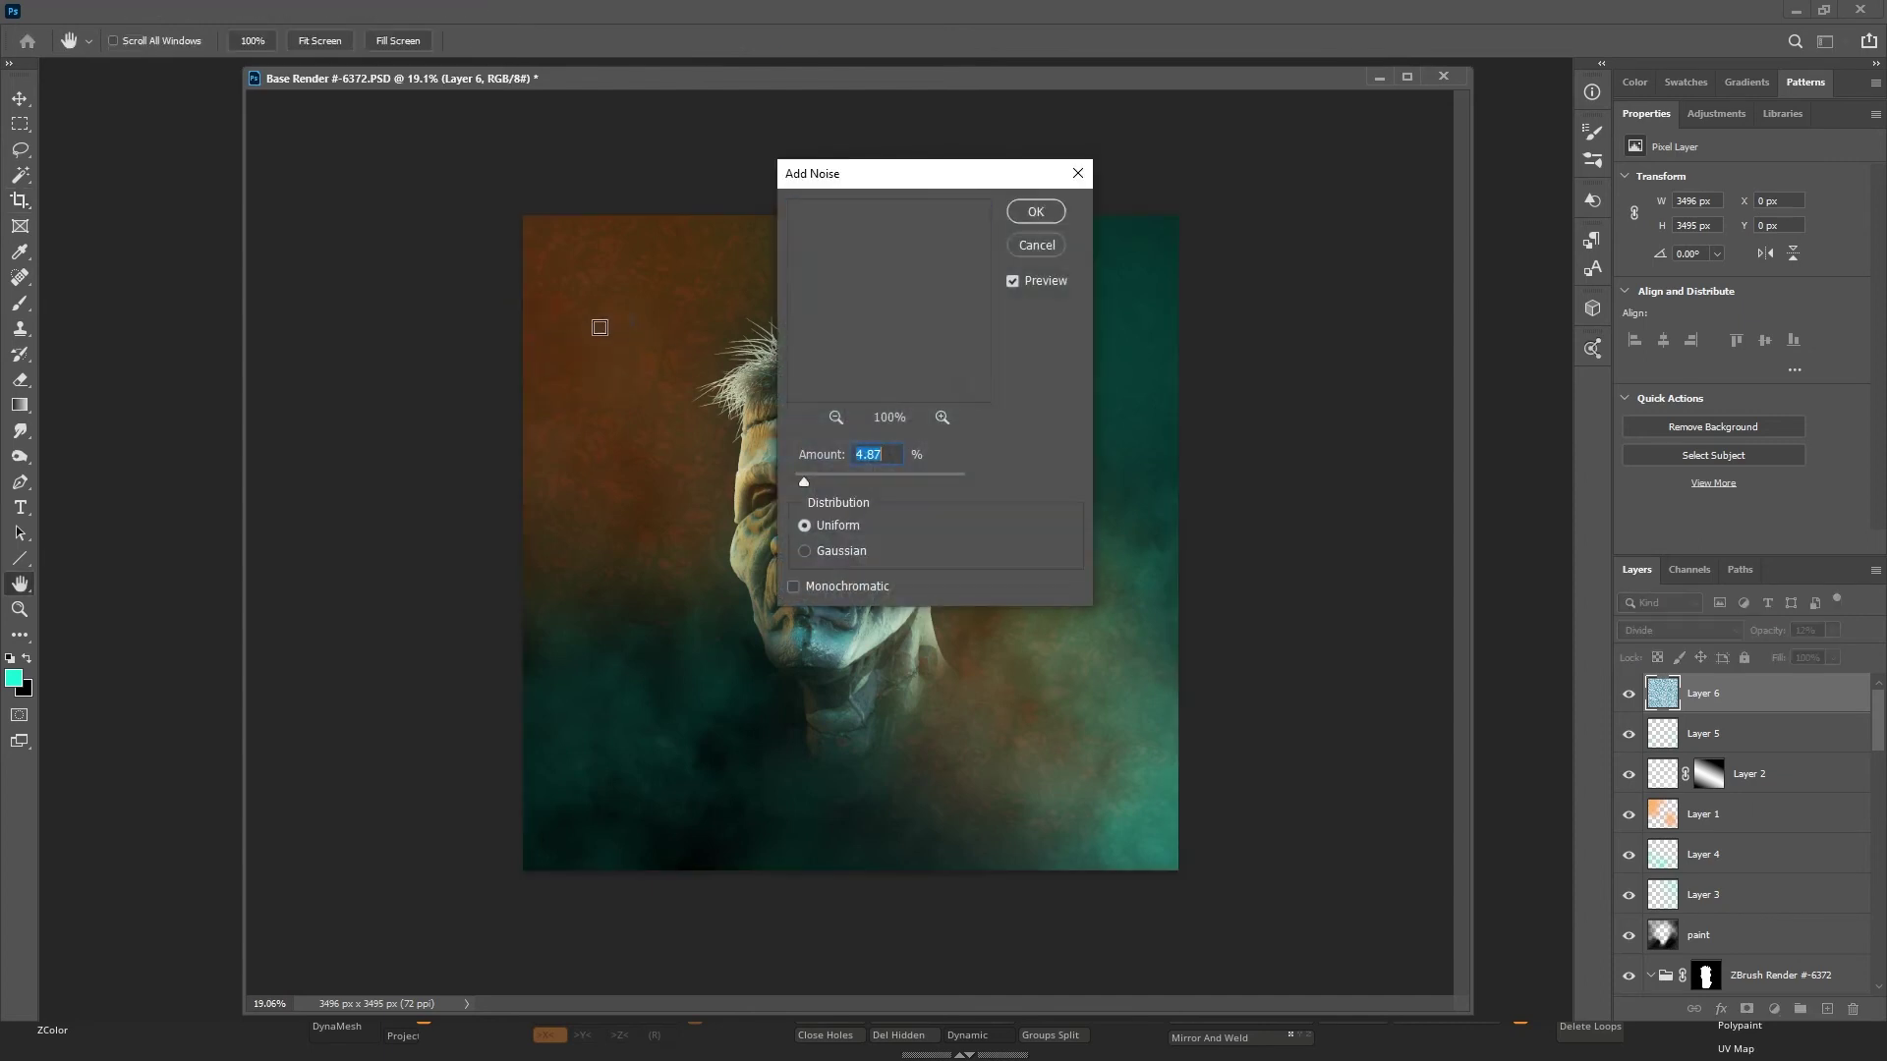
pyautogui.moveTo(804, 482); pyautogui.dragTo(909, 481)
pyautogui.click(806, 552)
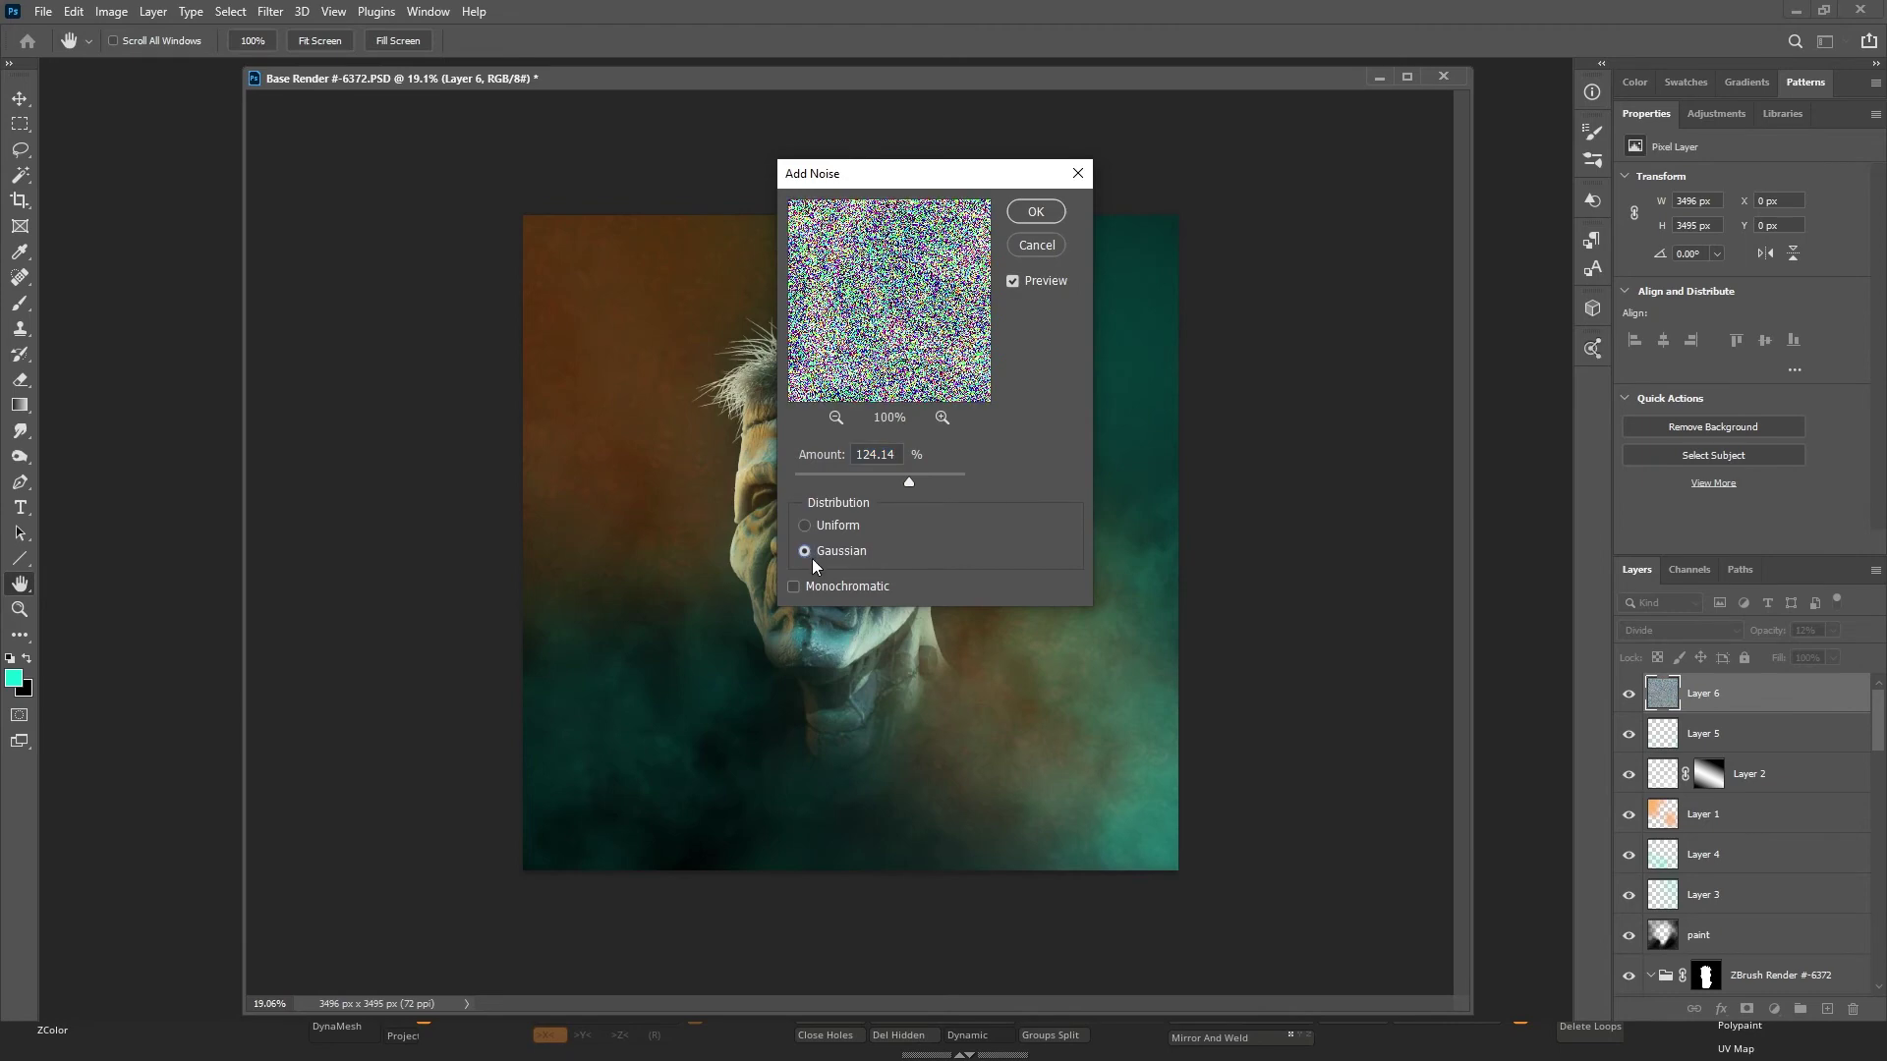
pyautogui.click(1042, 213)
pyautogui.press('c')
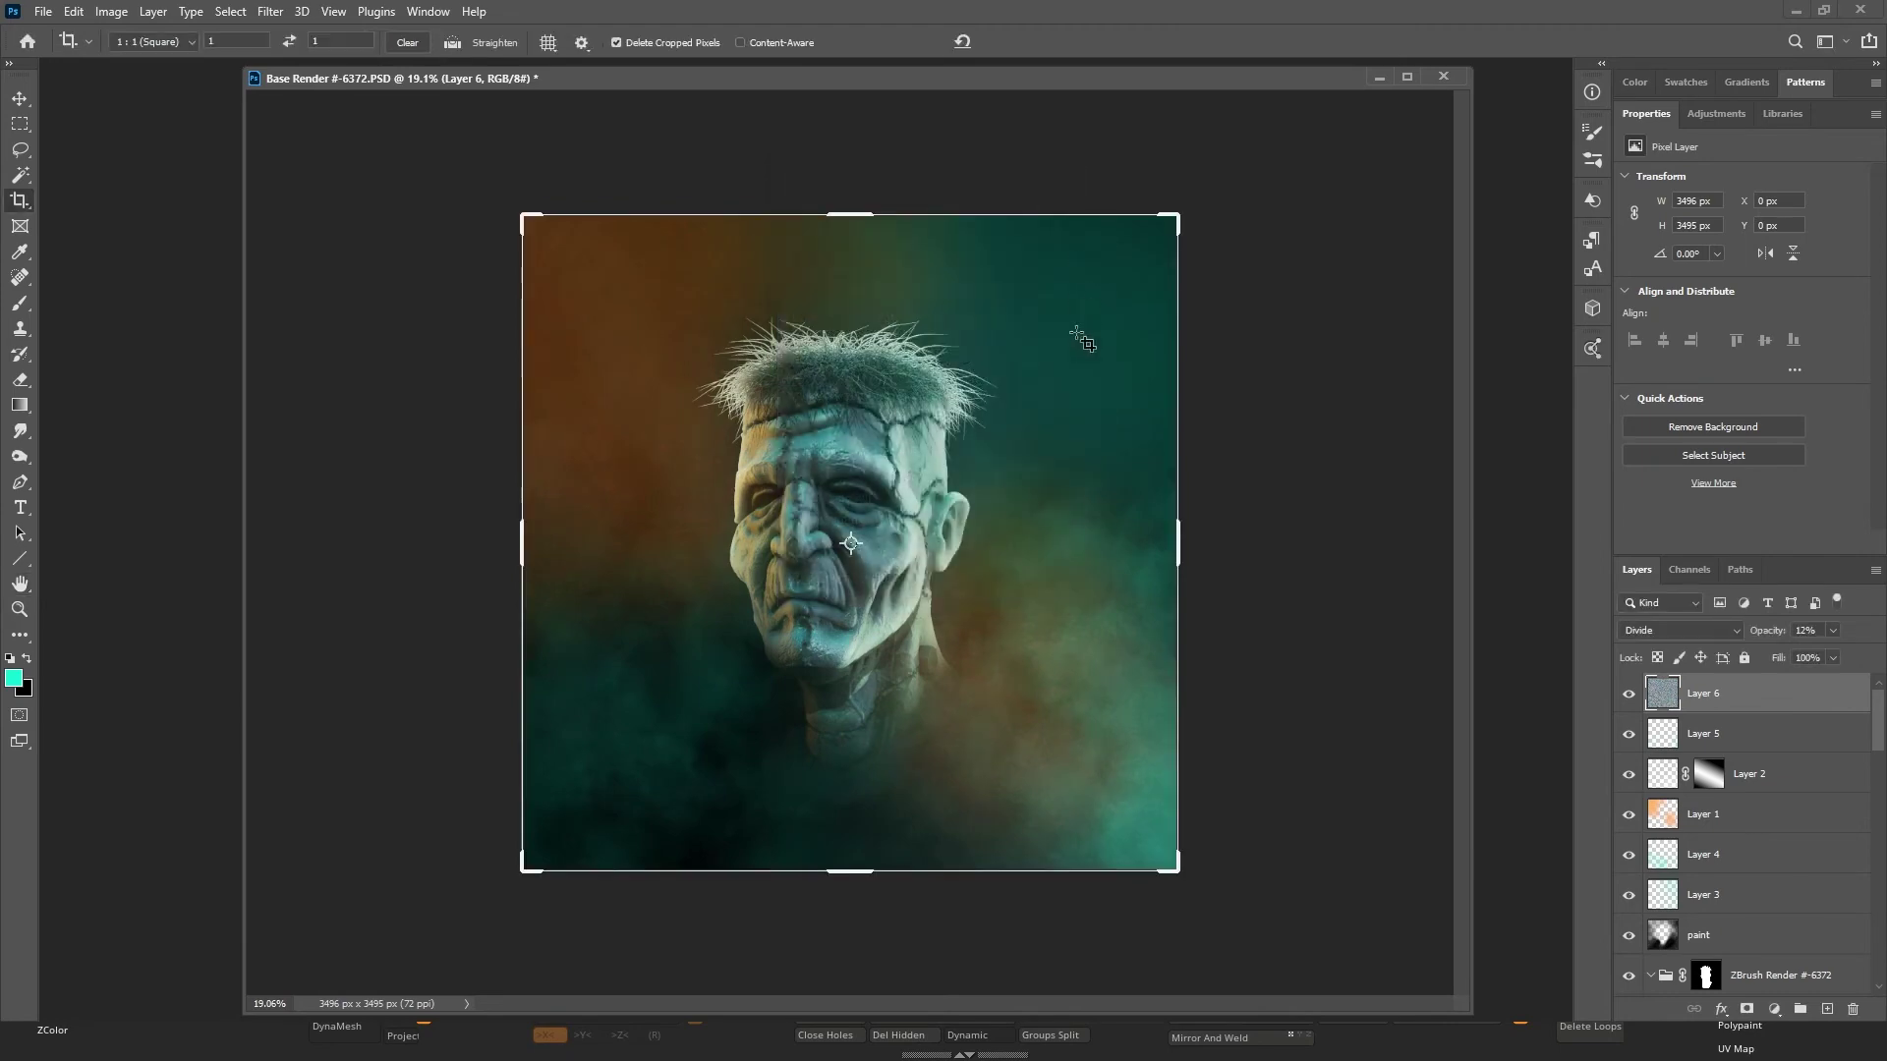
pyautogui.click(1531, 680)
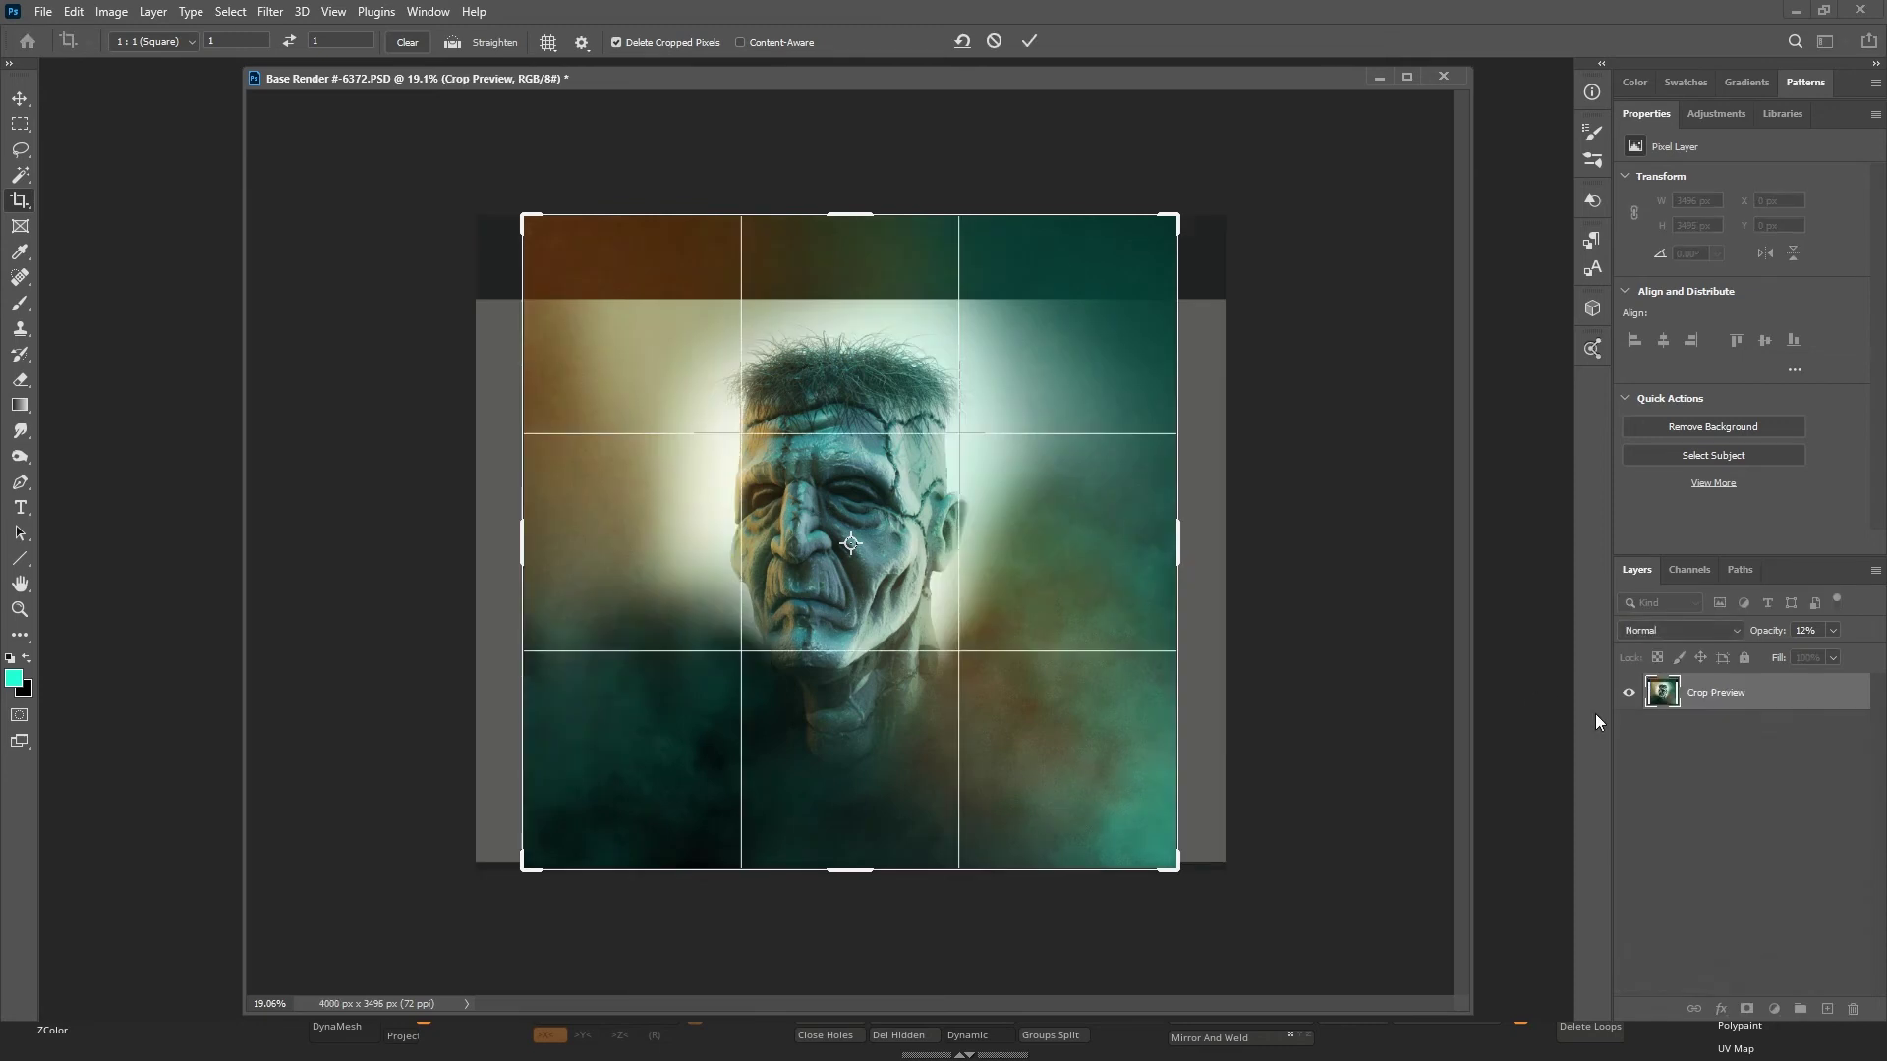
pyautogui.press('Return')
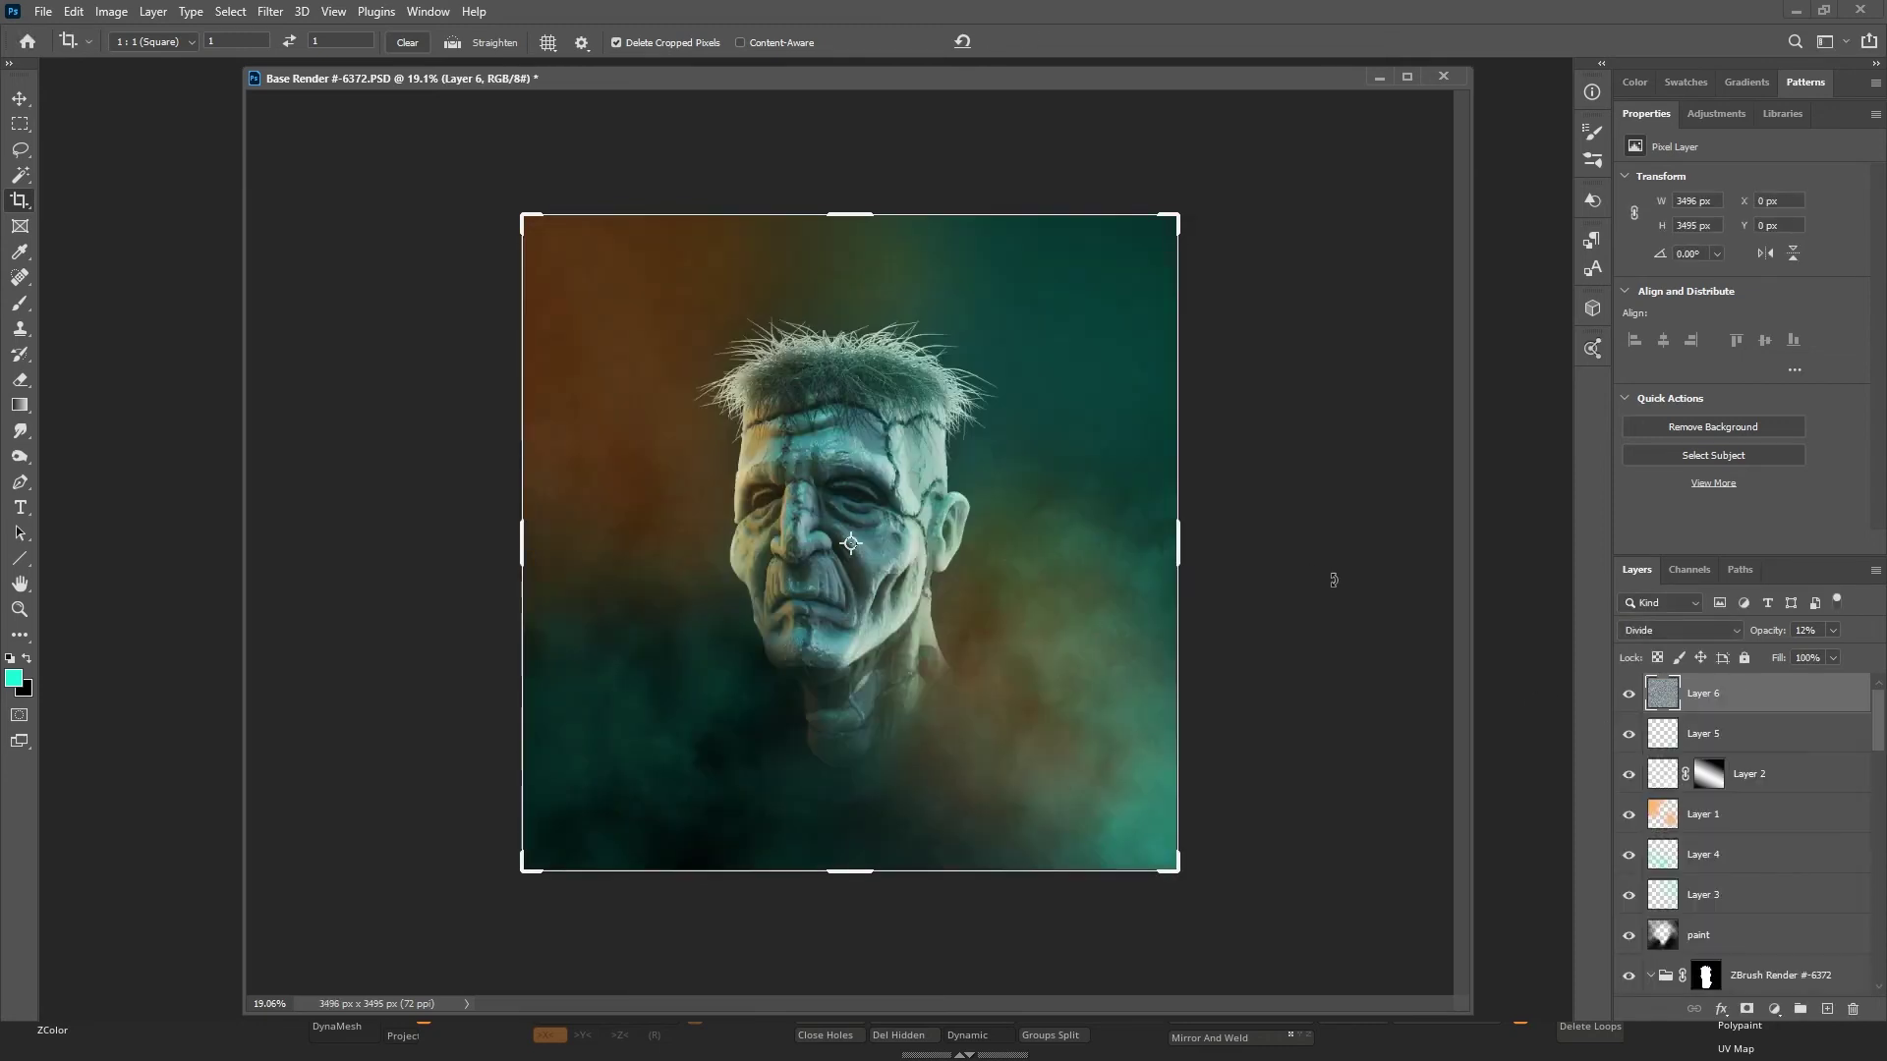
# Compare the image with and without the noise layer, switch the layer's blend mode to Vivid Light and set its opacity to 23%.
pyautogui.click(1628, 694)
pyautogui.click(1628, 694)
pyautogui.moveTo(1804, 654); pyautogui.dragTo(1853, 654)
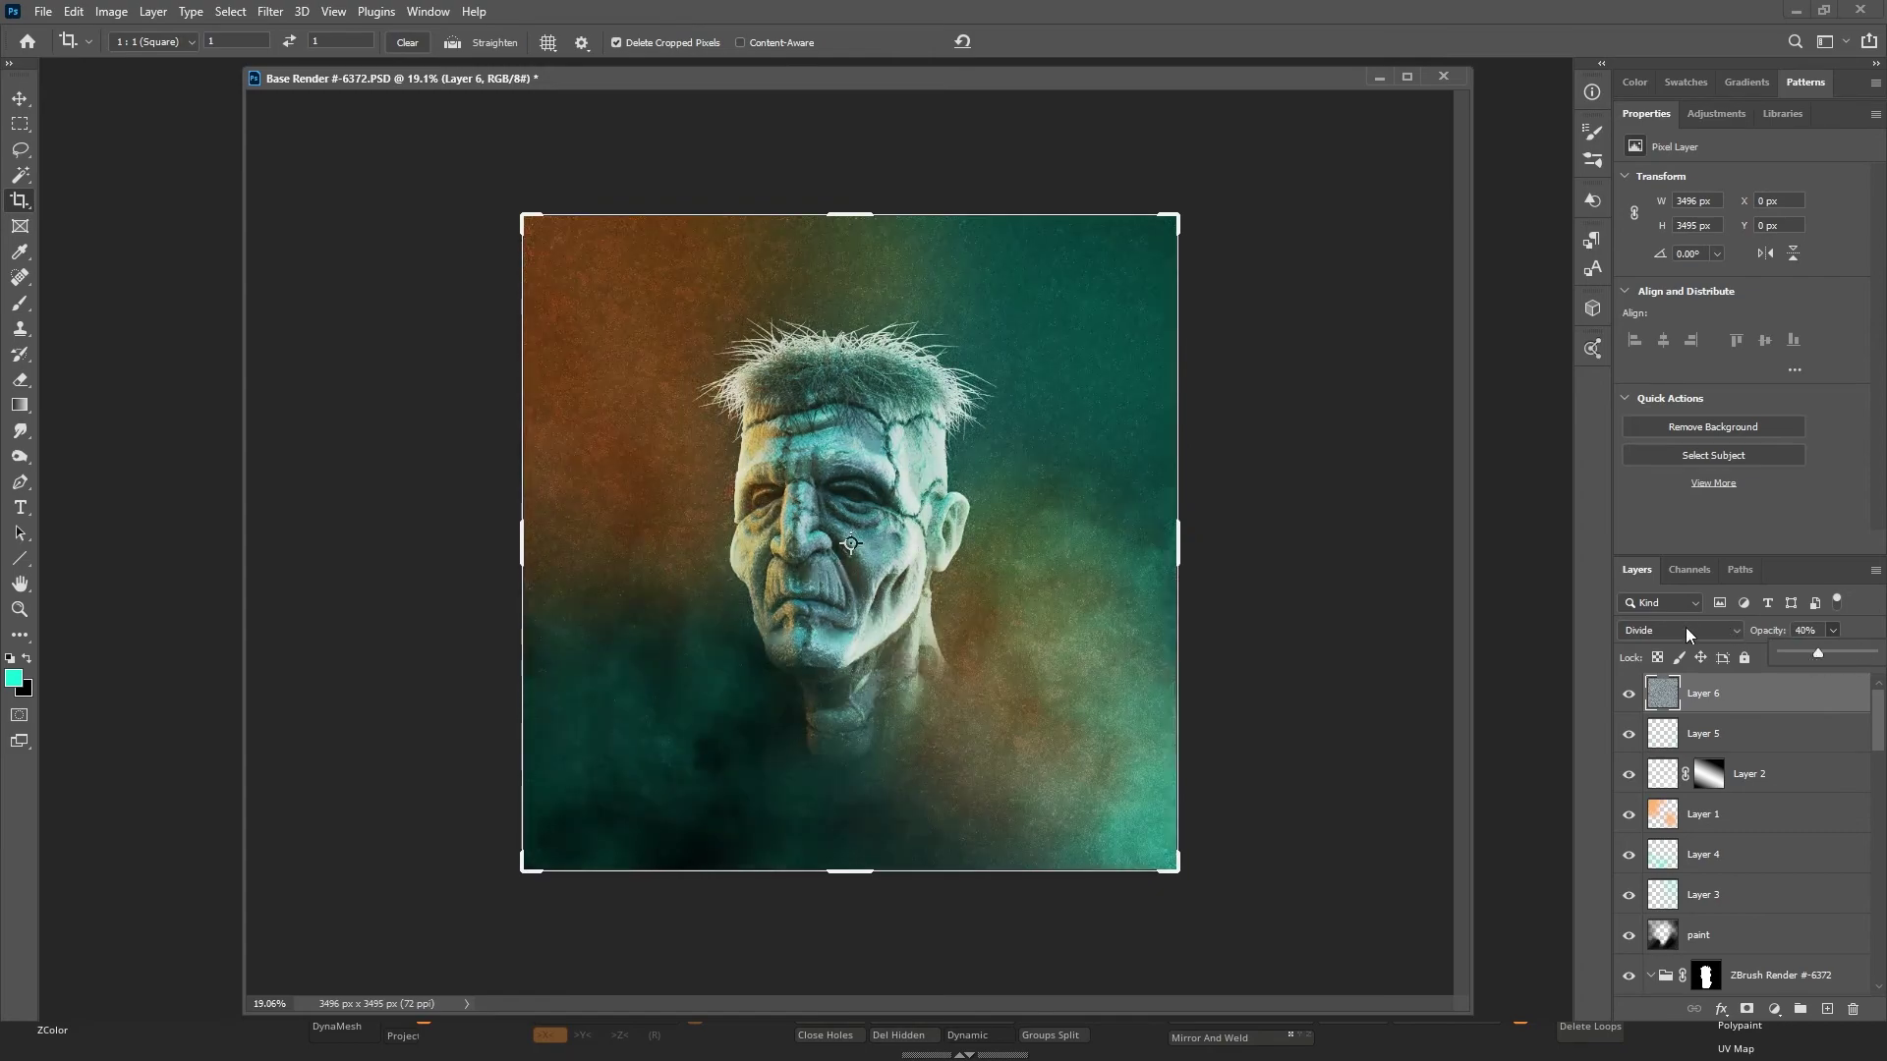
pyautogui.click(1686, 634)
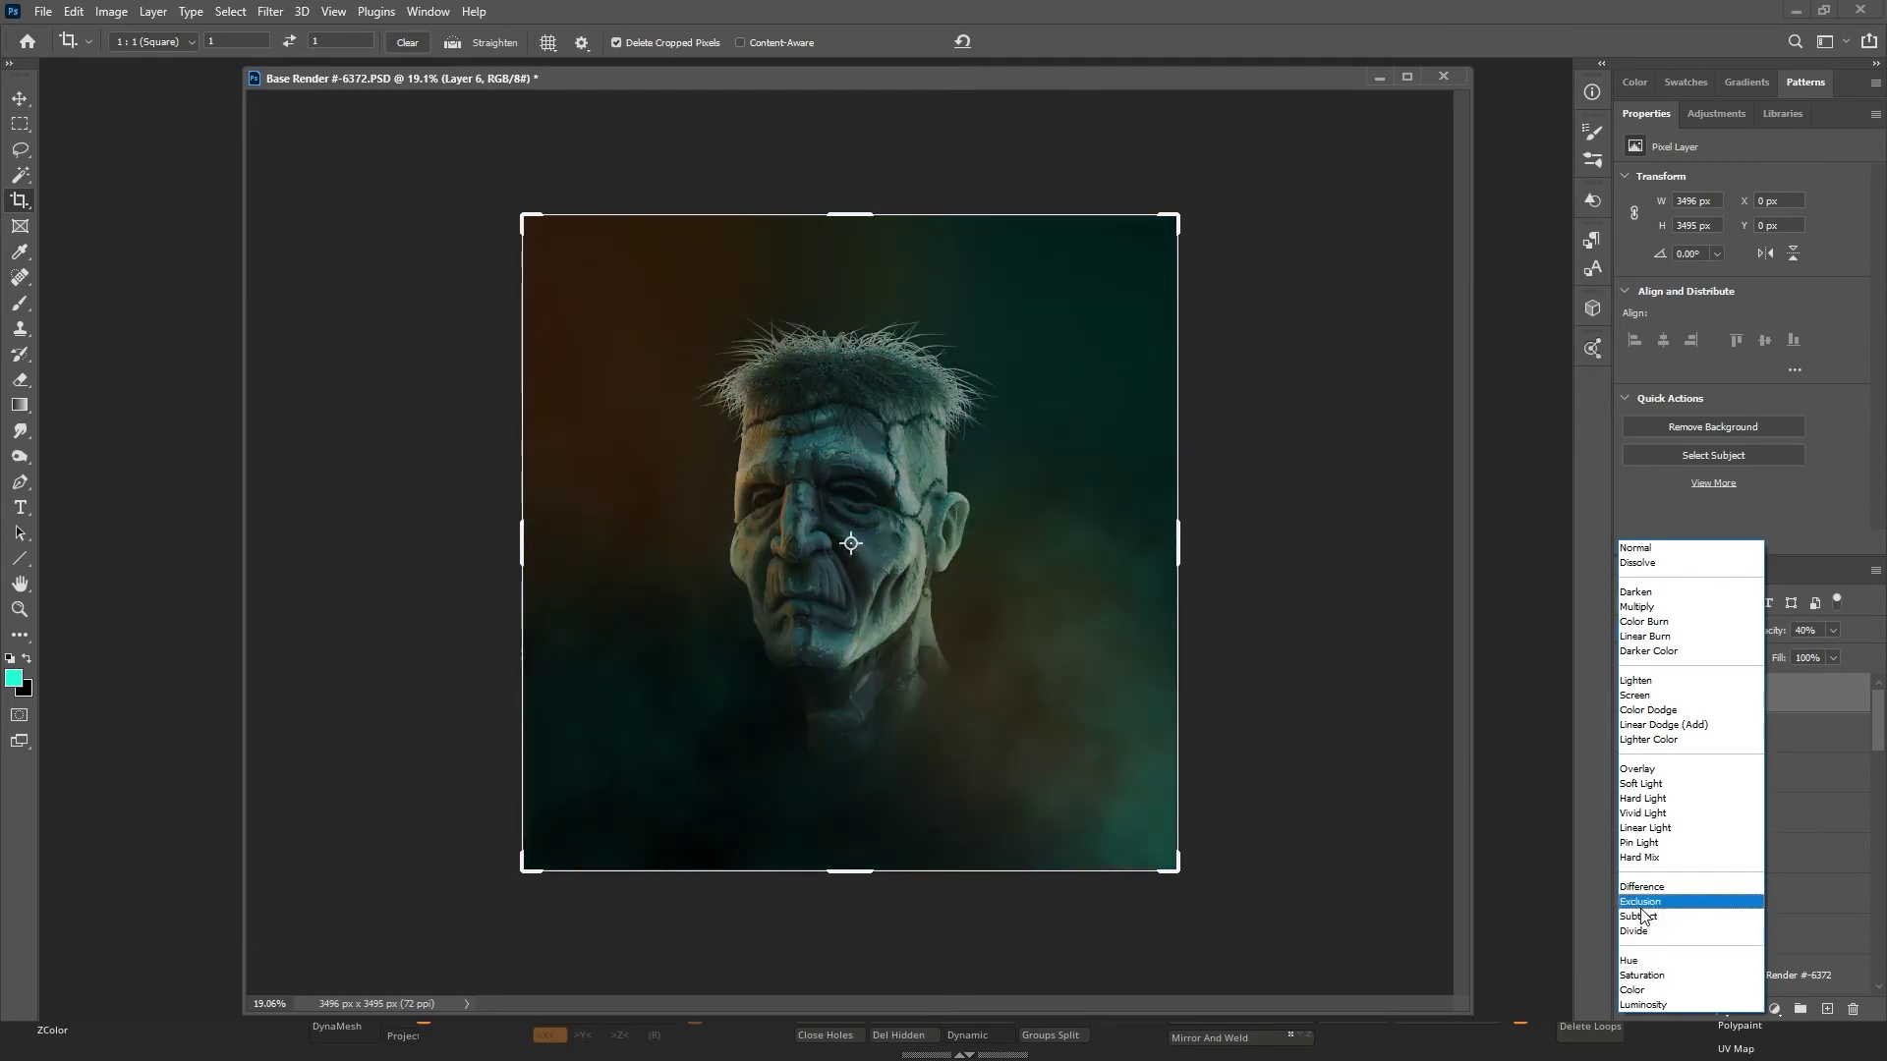
pyautogui.click(1657, 814)
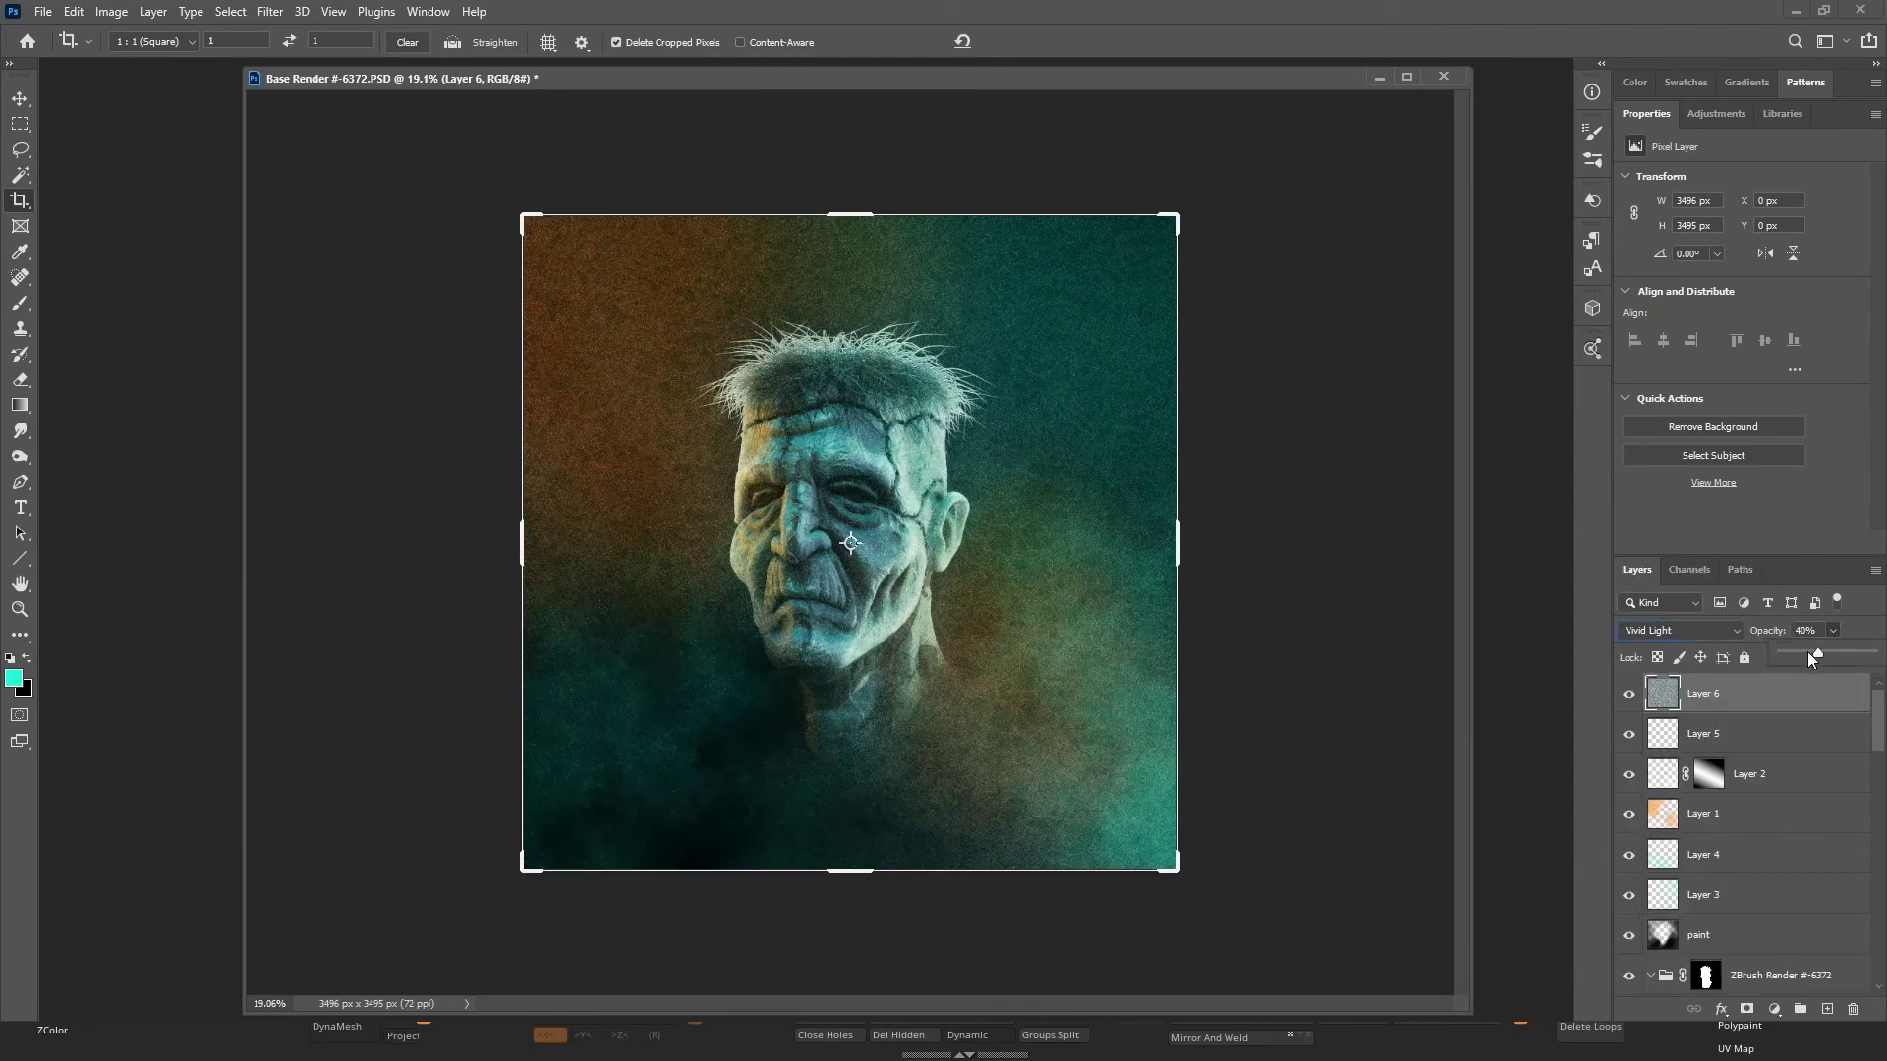
pyautogui.moveTo(1853, 657); pyautogui.dragTo(1790, 656)
pyautogui.click(1817, 704)
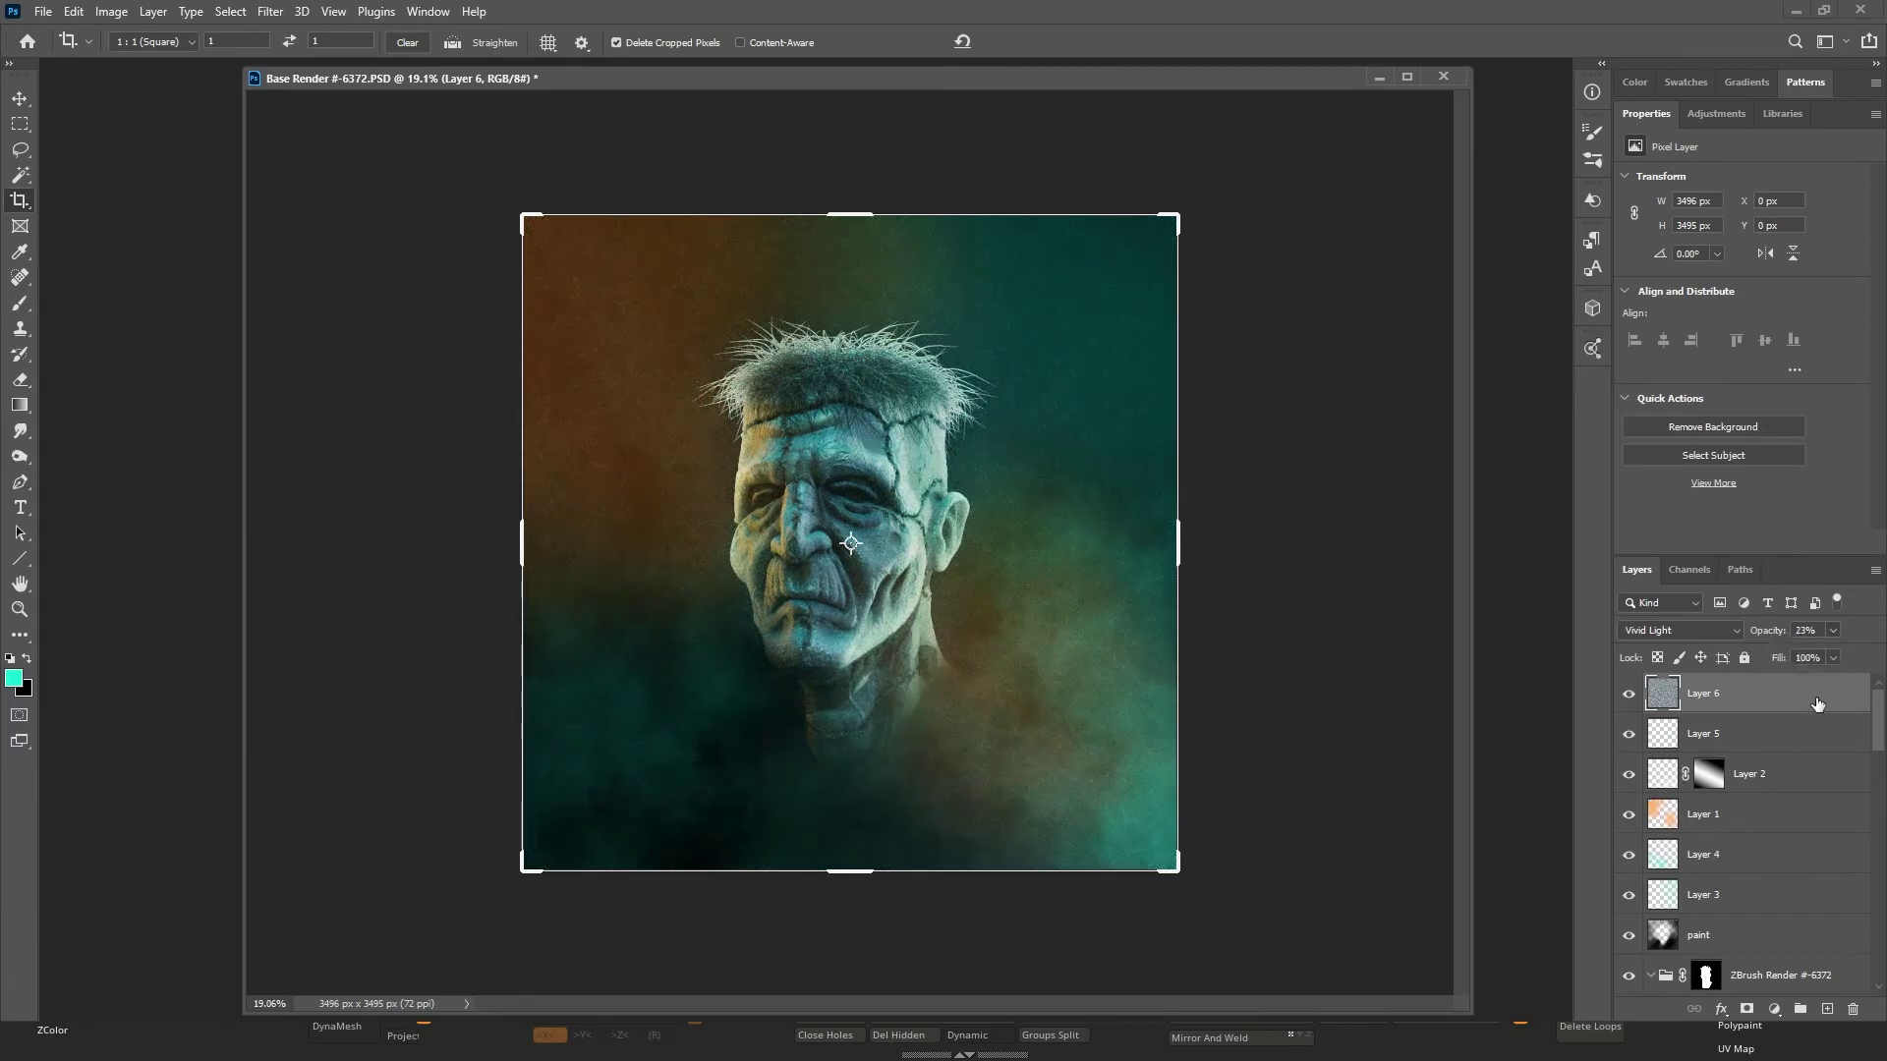
# Fit the whole image on screen and move the document window toward the middle of the workspace.
pyautogui.click(9, 588)
pyautogui.rightClick(841, 459)
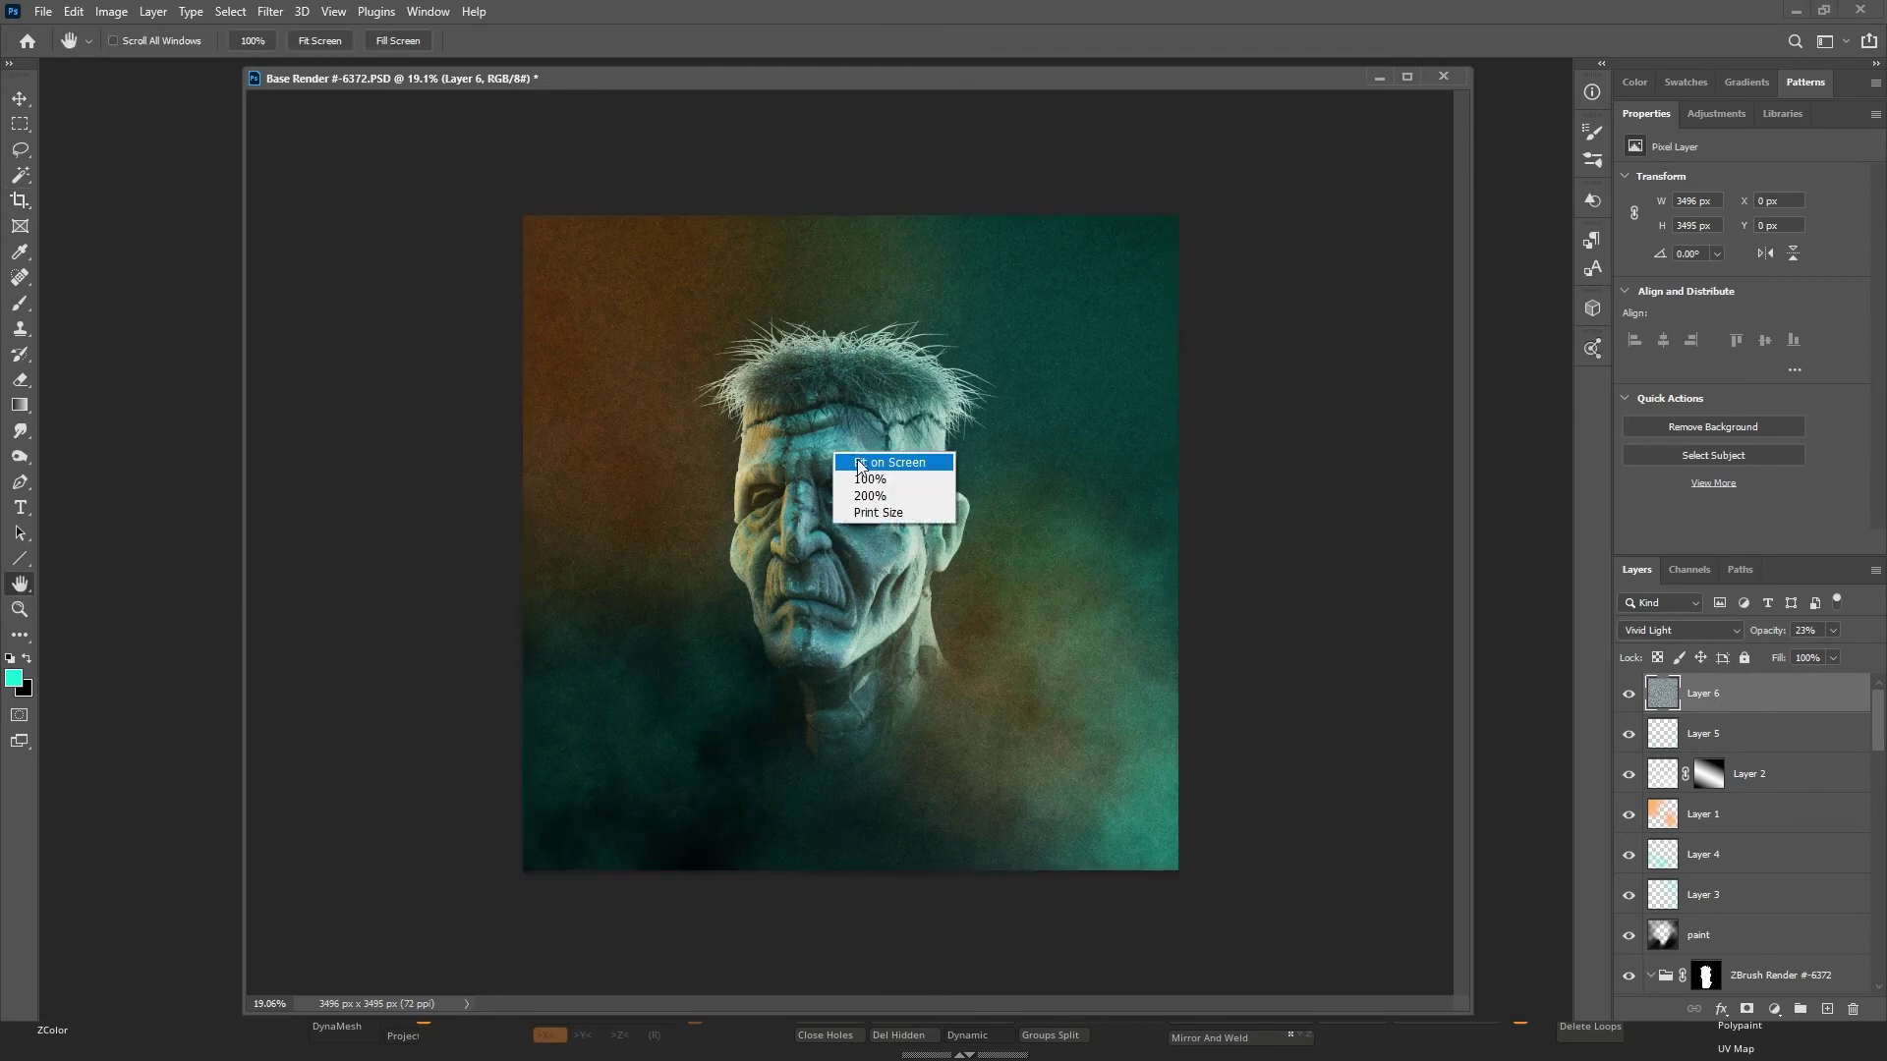
pyautogui.click(868, 467)
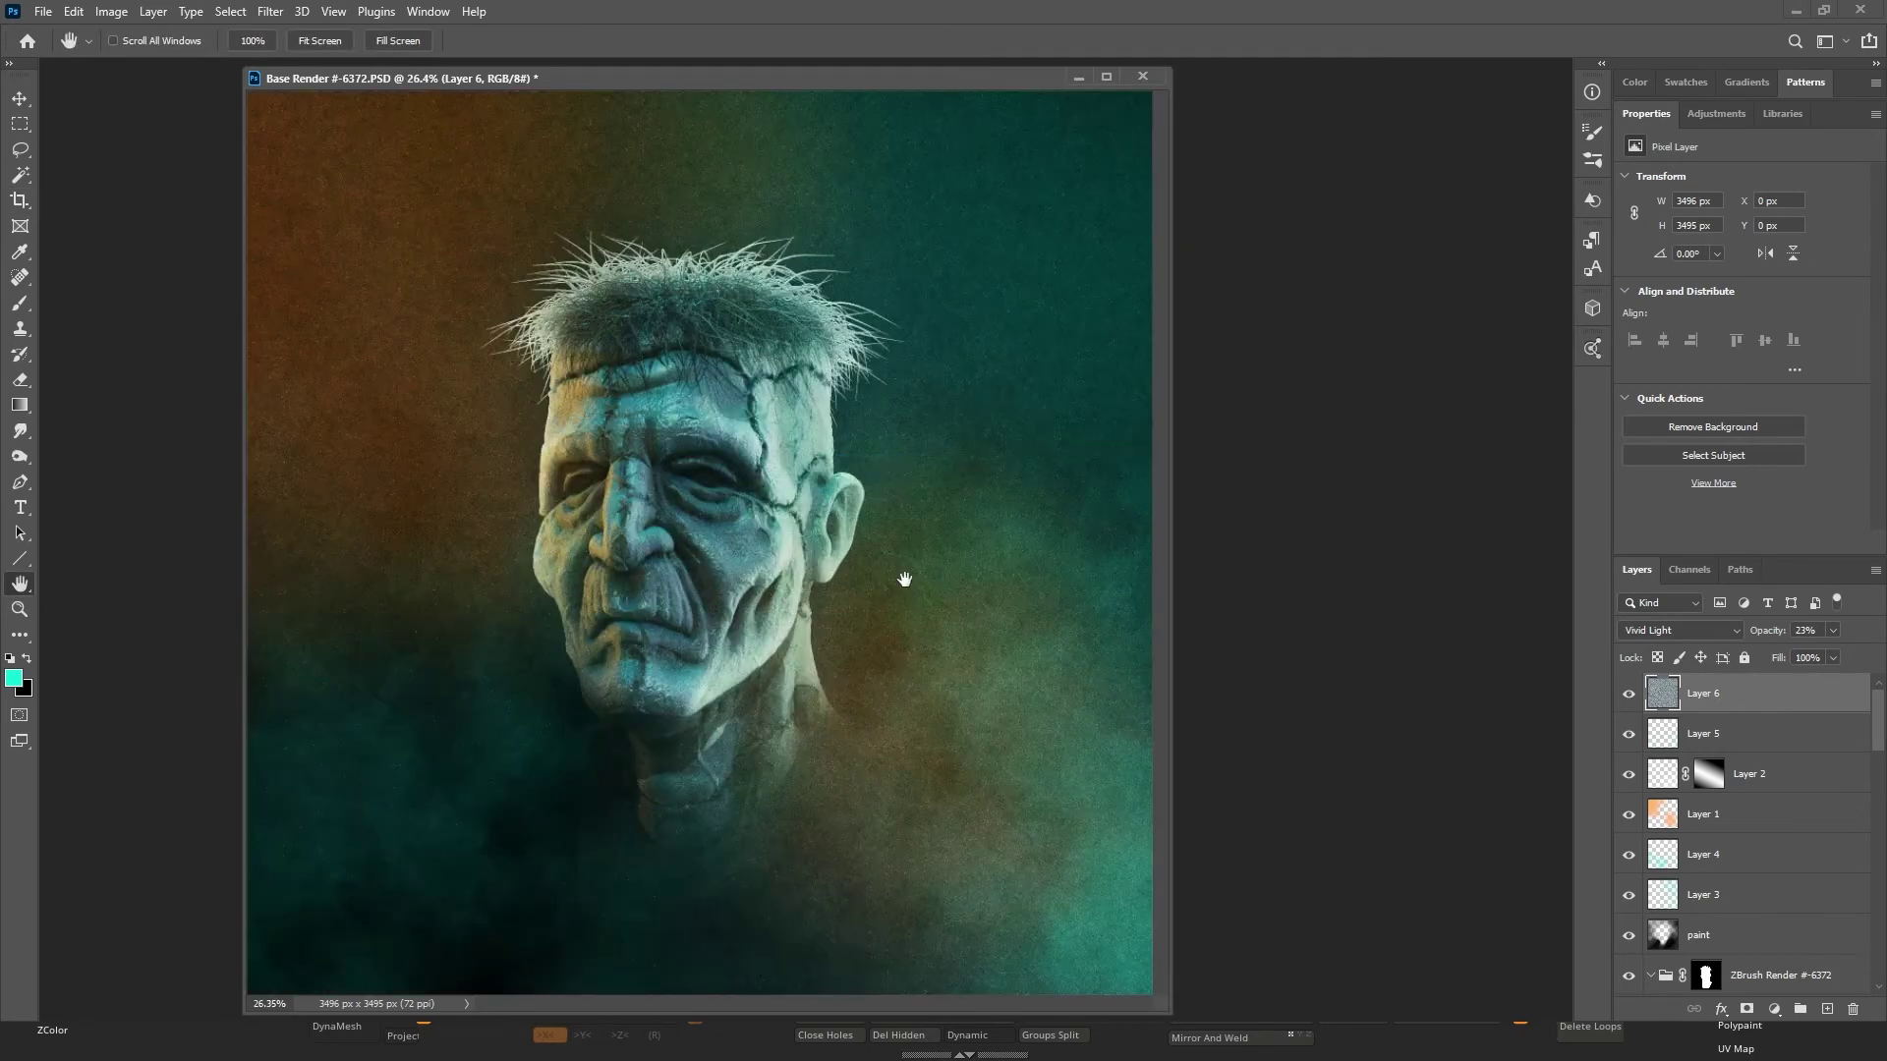
pyautogui.moveTo(820, 77); pyautogui.dragTo(928, 101)
pyautogui.moveTo(989, 87); pyautogui.dragTo(975, 86)
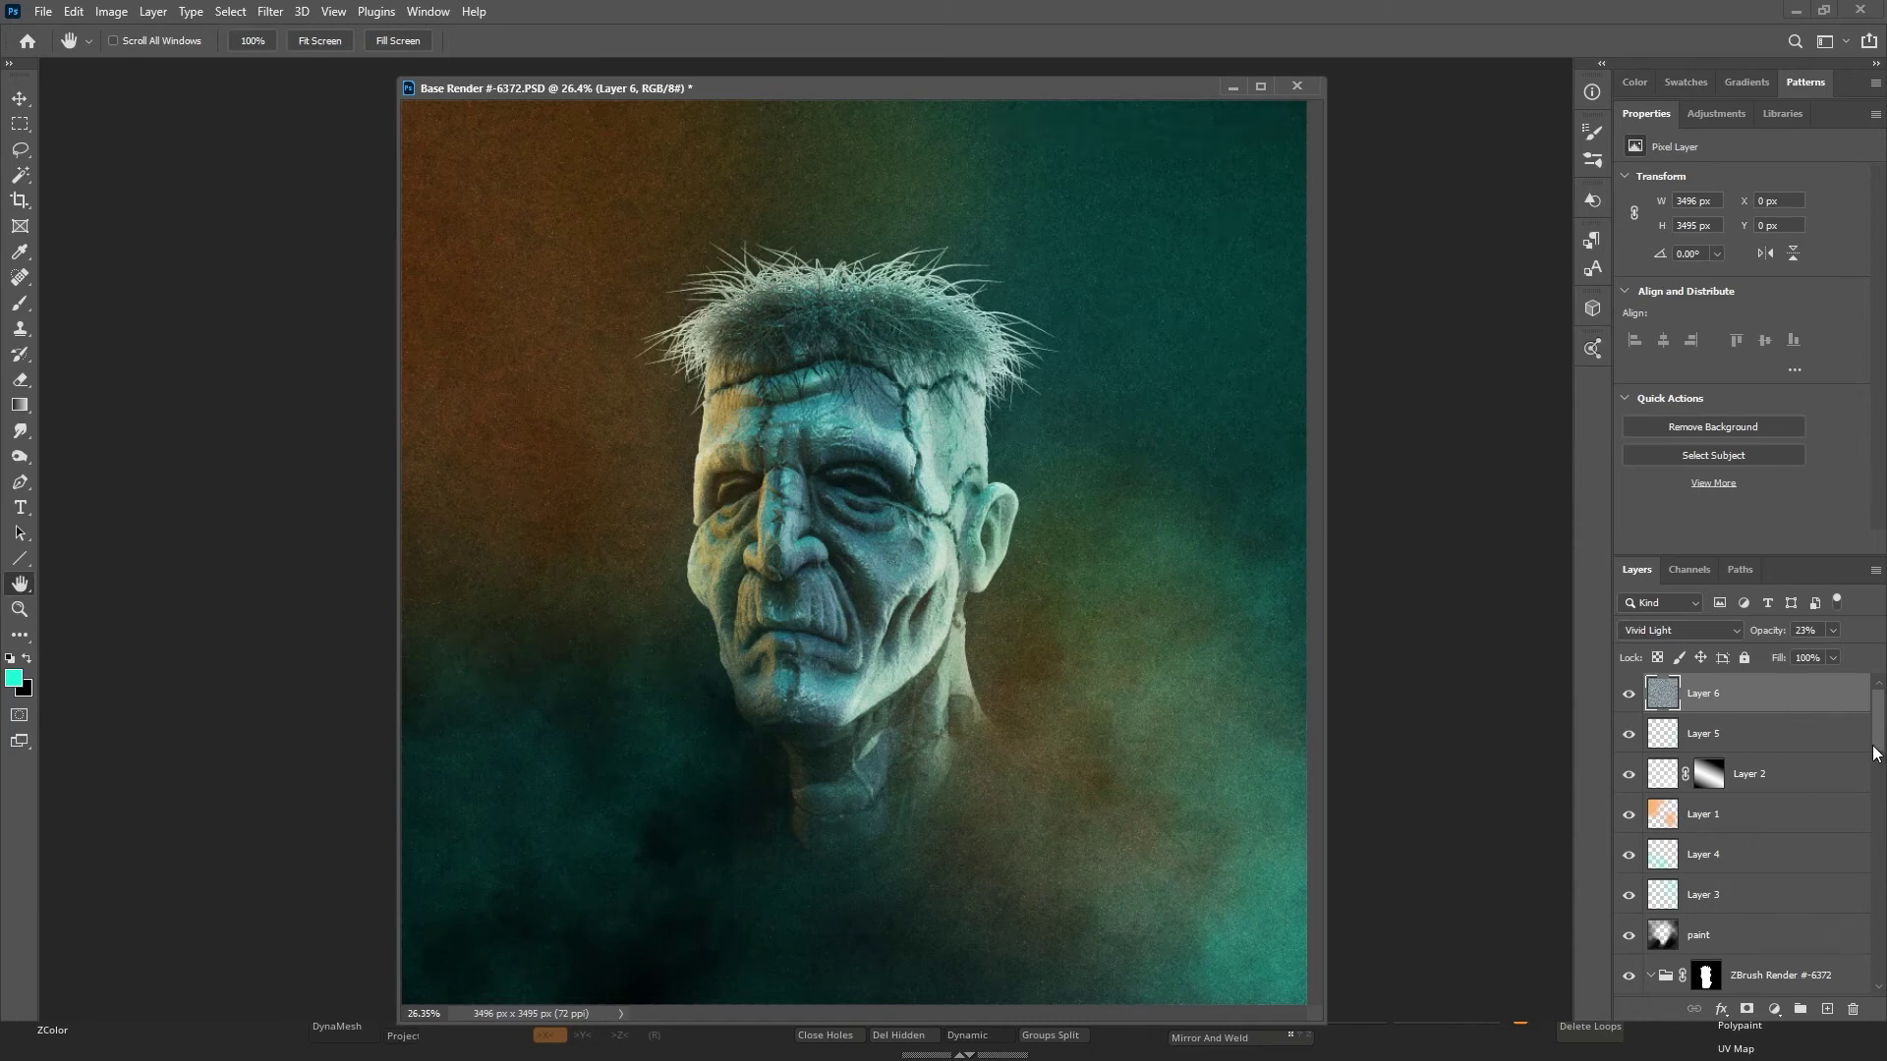
# Add a new empty layer and place it between the paint layer and the ZBrush Render group.
pyautogui.moveTo(1875, 754); pyautogui.dragTo(1880, 780)
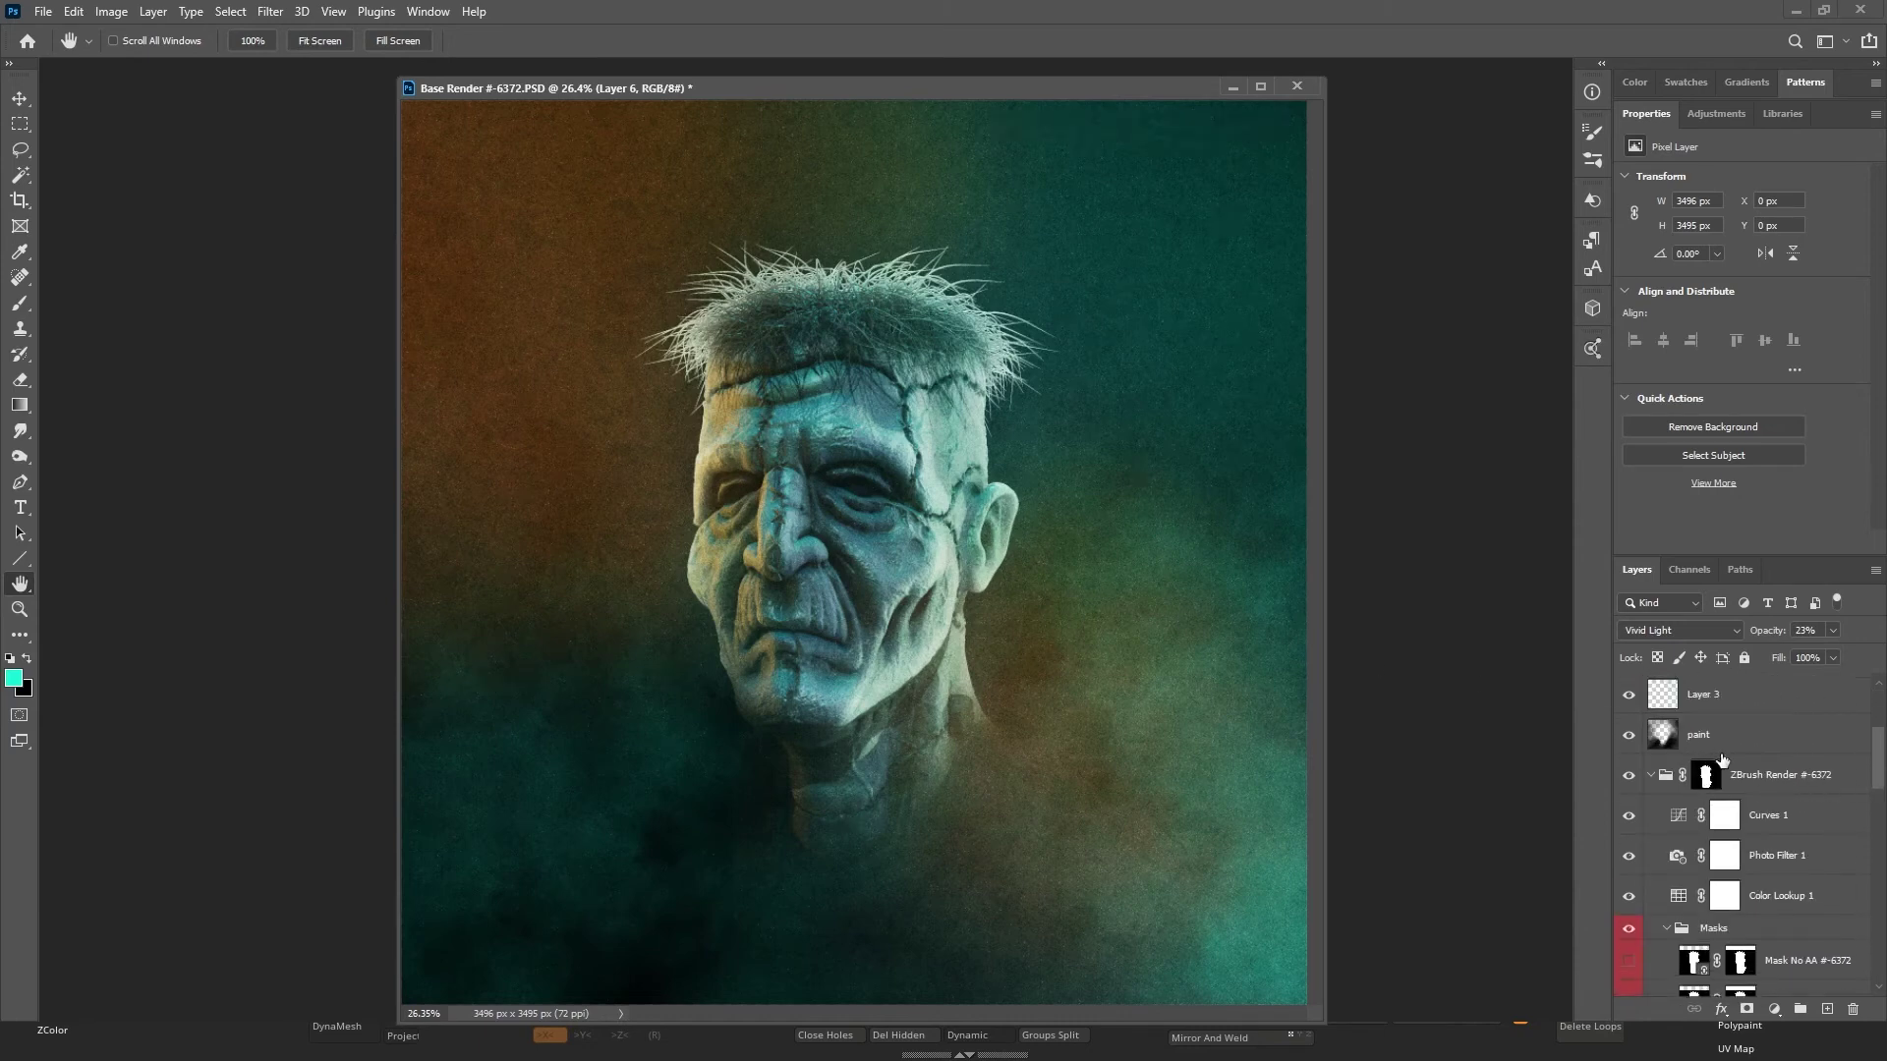
pyautogui.click(1826, 1010)
pyautogui.moveTo(1774, 715)
pyautogui.mouseDown()
pyautogui.moveTo(1755, 978)
pyautogui.moveTo(1751, 951)
pyautogui.mouseUp()
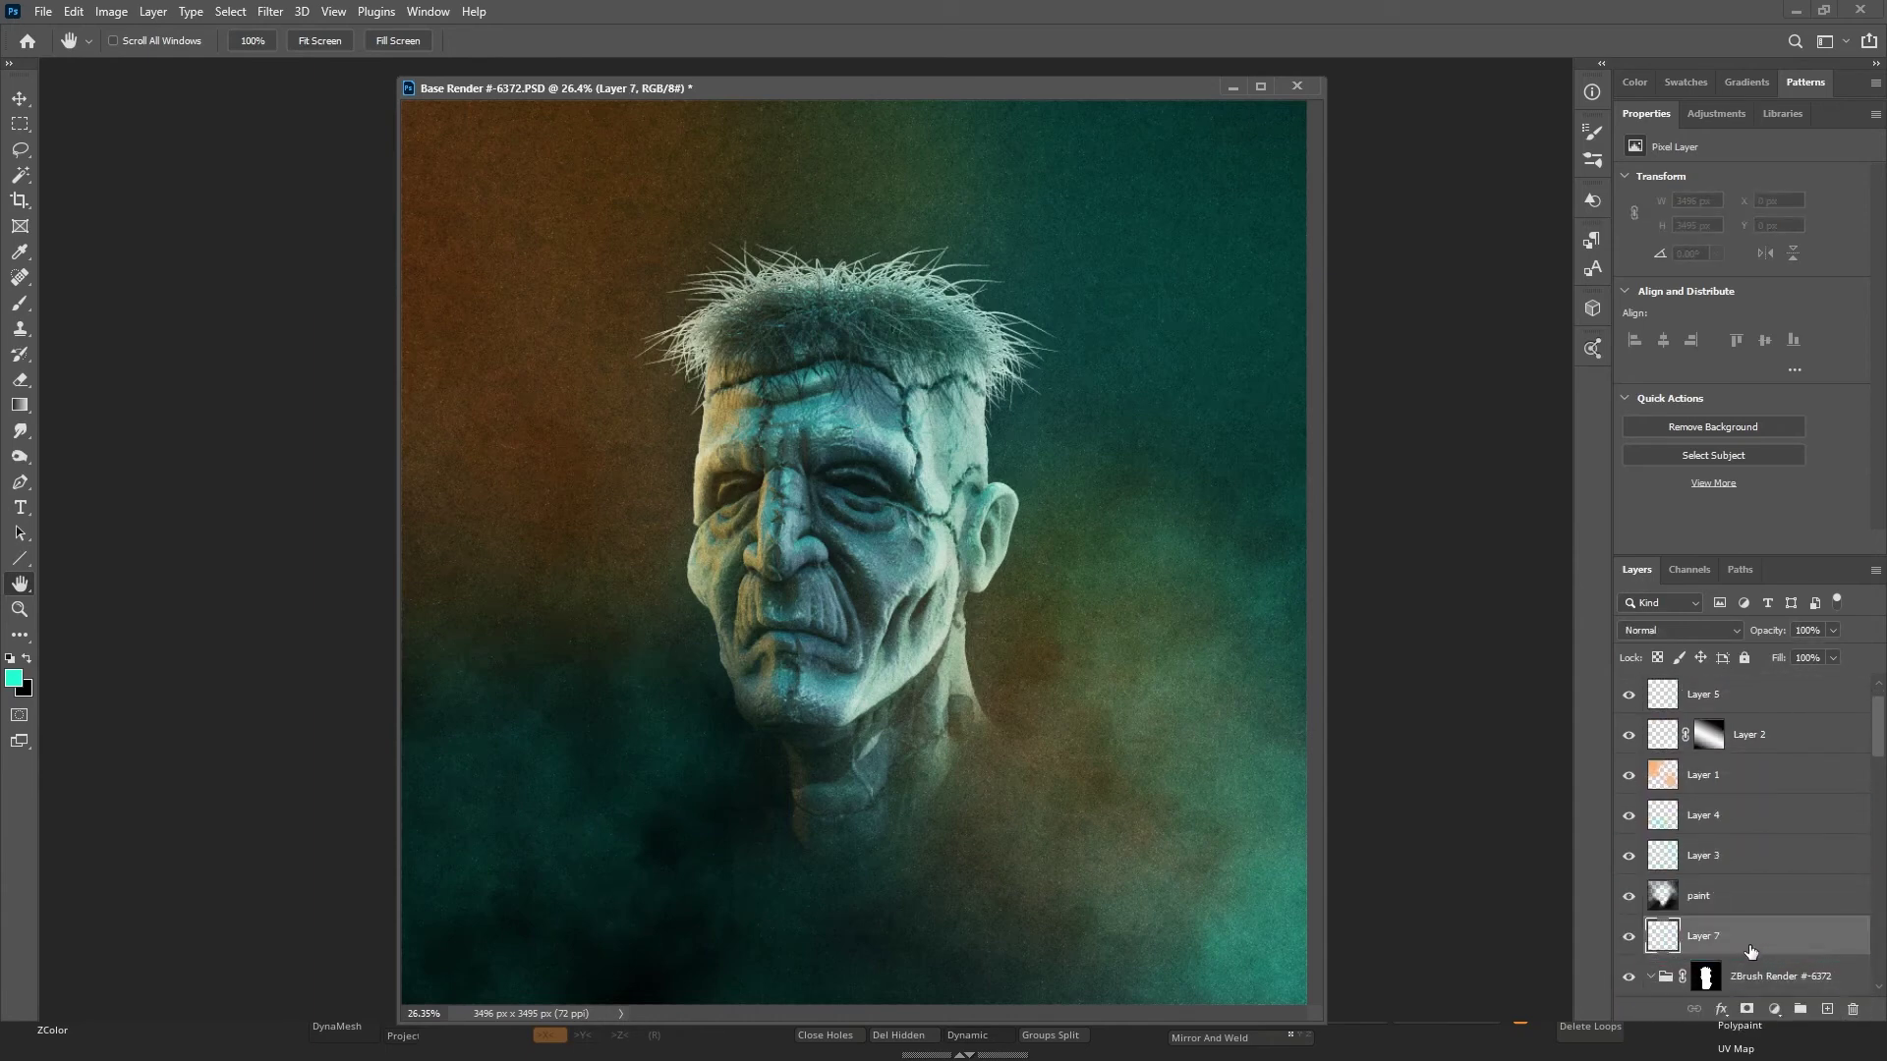
# Hide all layers stacked above the new empty Layer 7 and examine the bare render around the eye.
pyautogui.scroll(4, 849, 470)
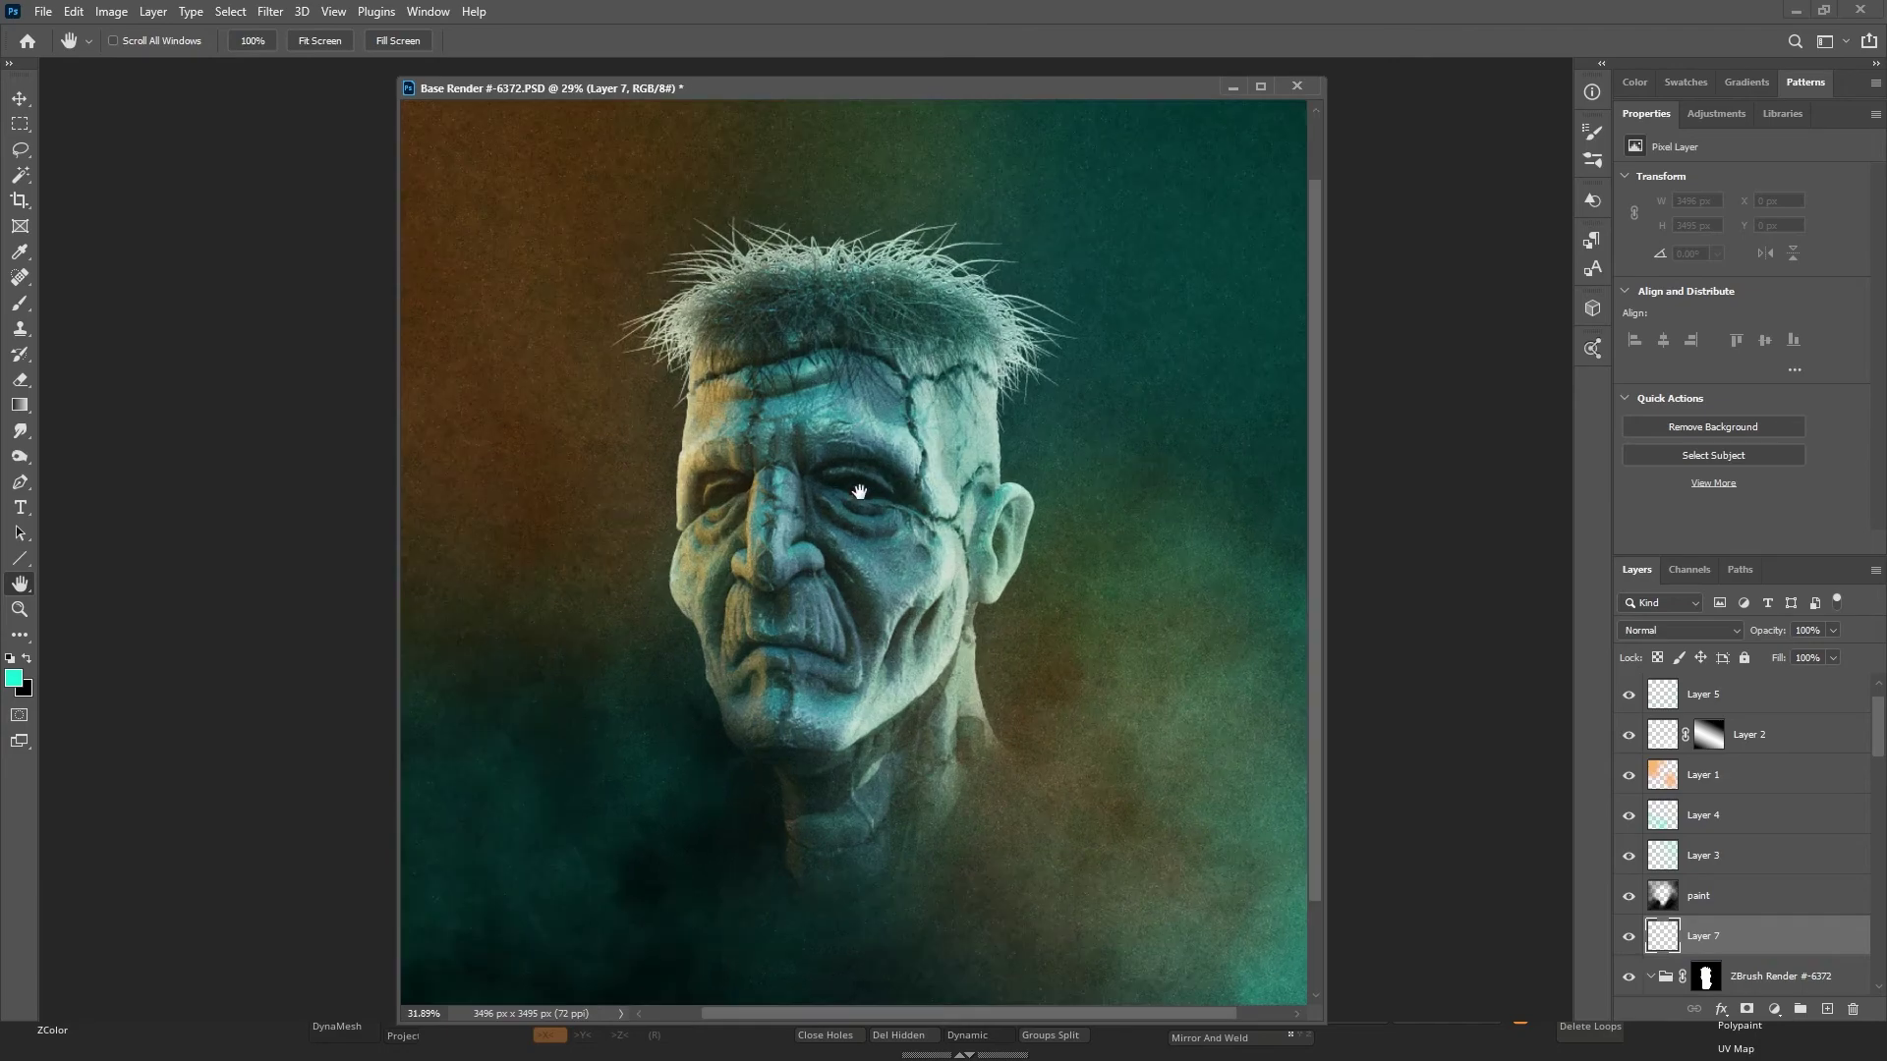
pyautogui.scroll(3, 855, 472)
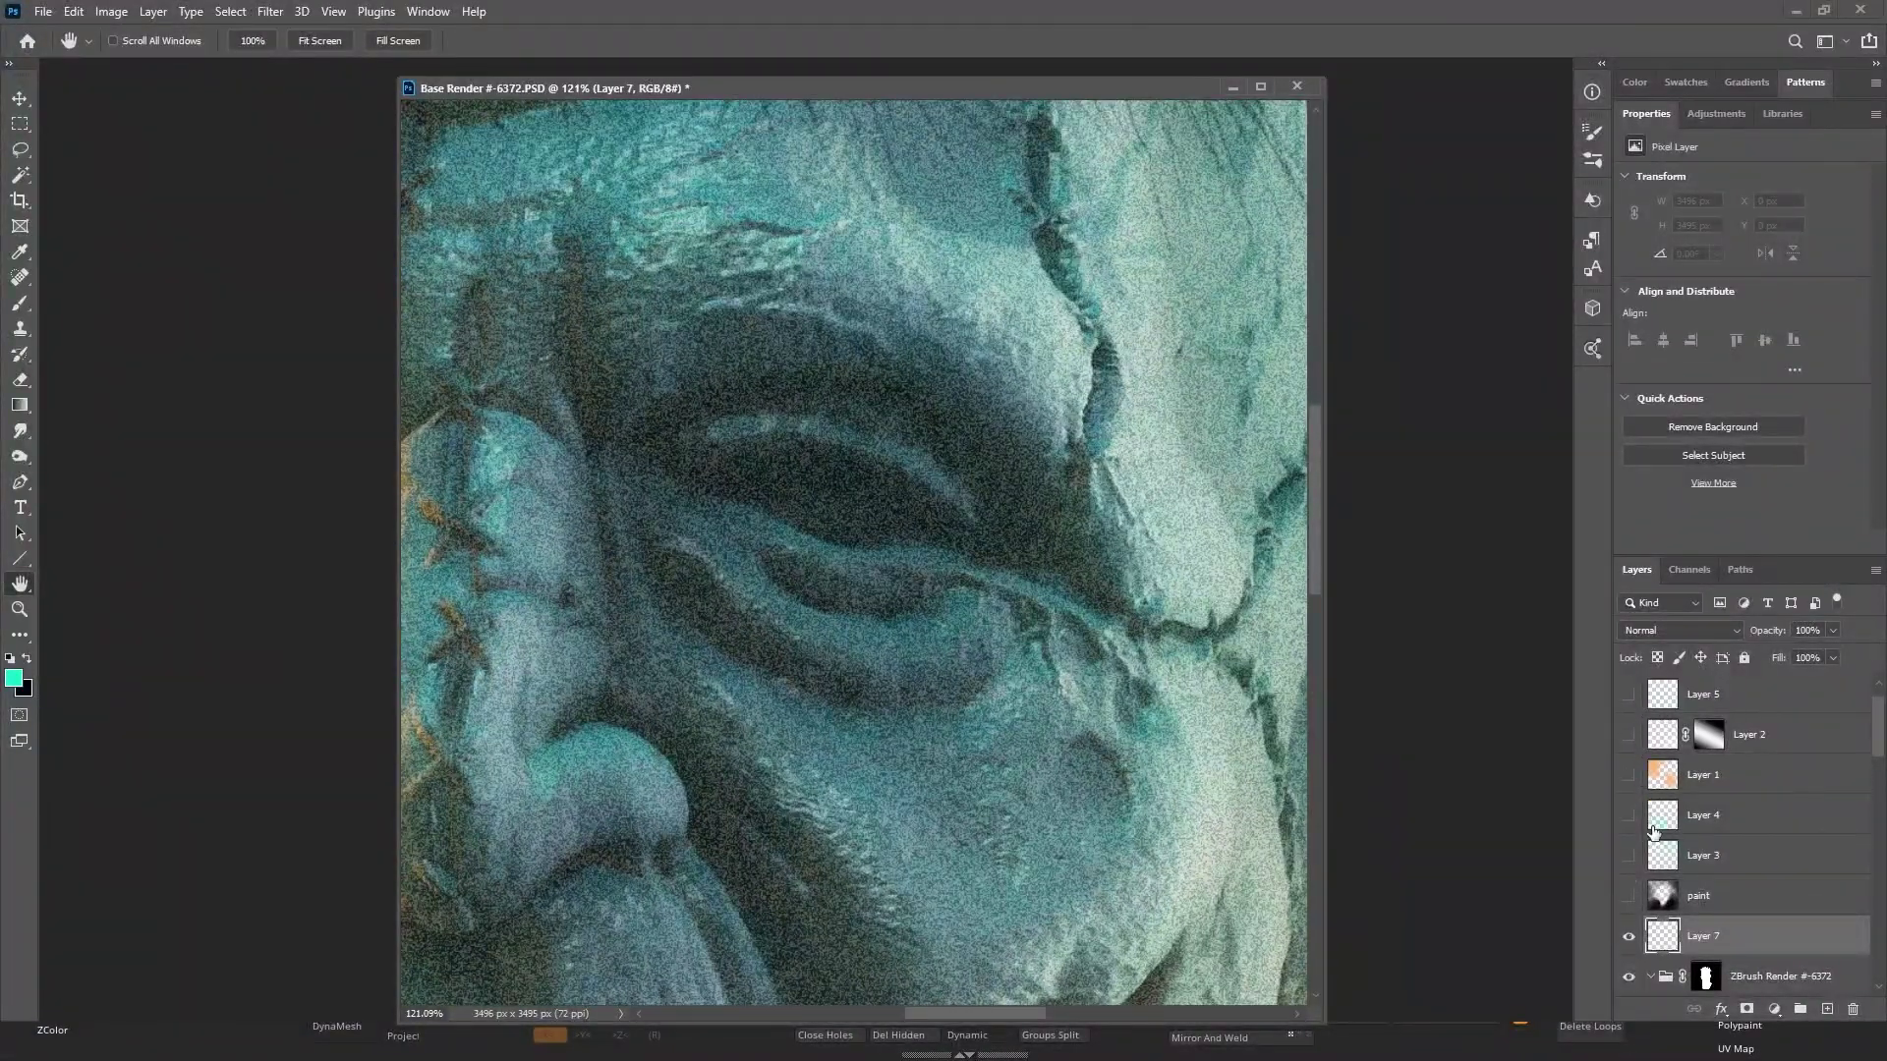
pyautogui.keyDown('alt'); pyautogui.click(1630, 932); pyautogui.keyUp('alt')
pyautogui.scroll(-2, 1631, 898)
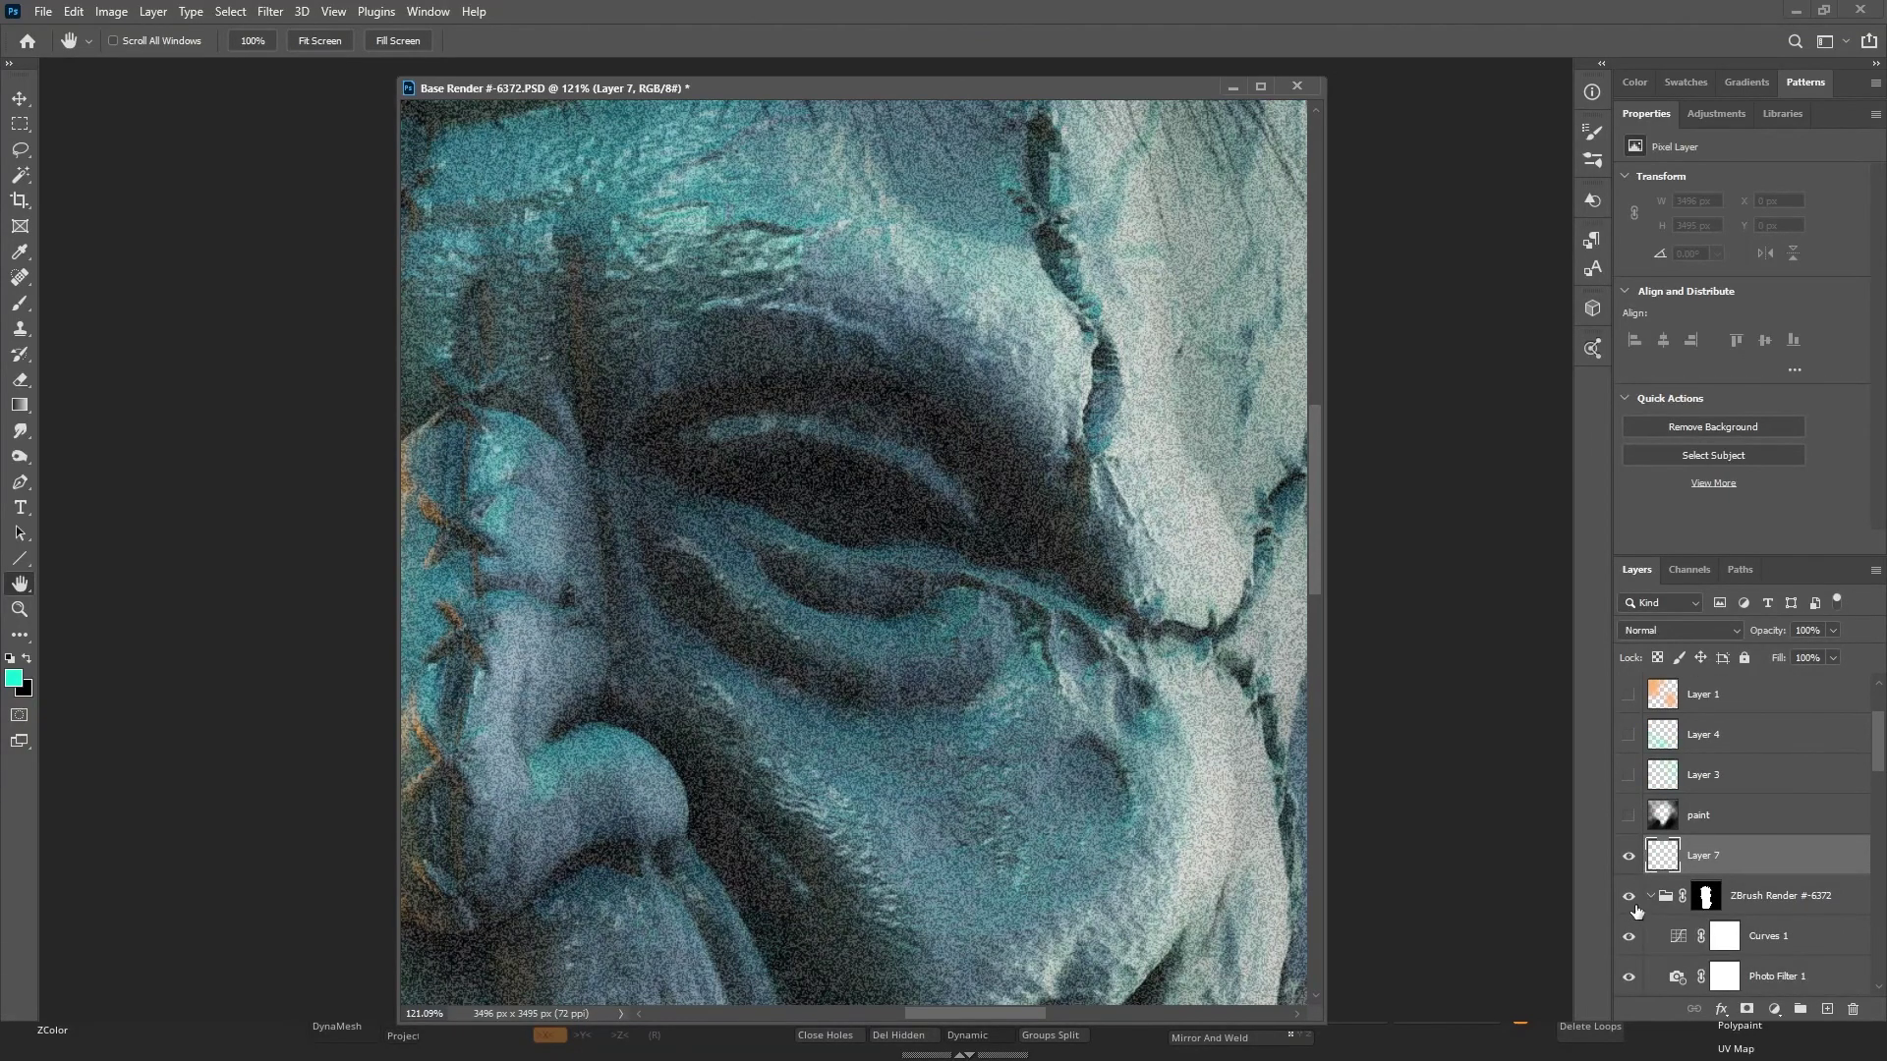
pyautogui.scroll(-5, 905, 615)
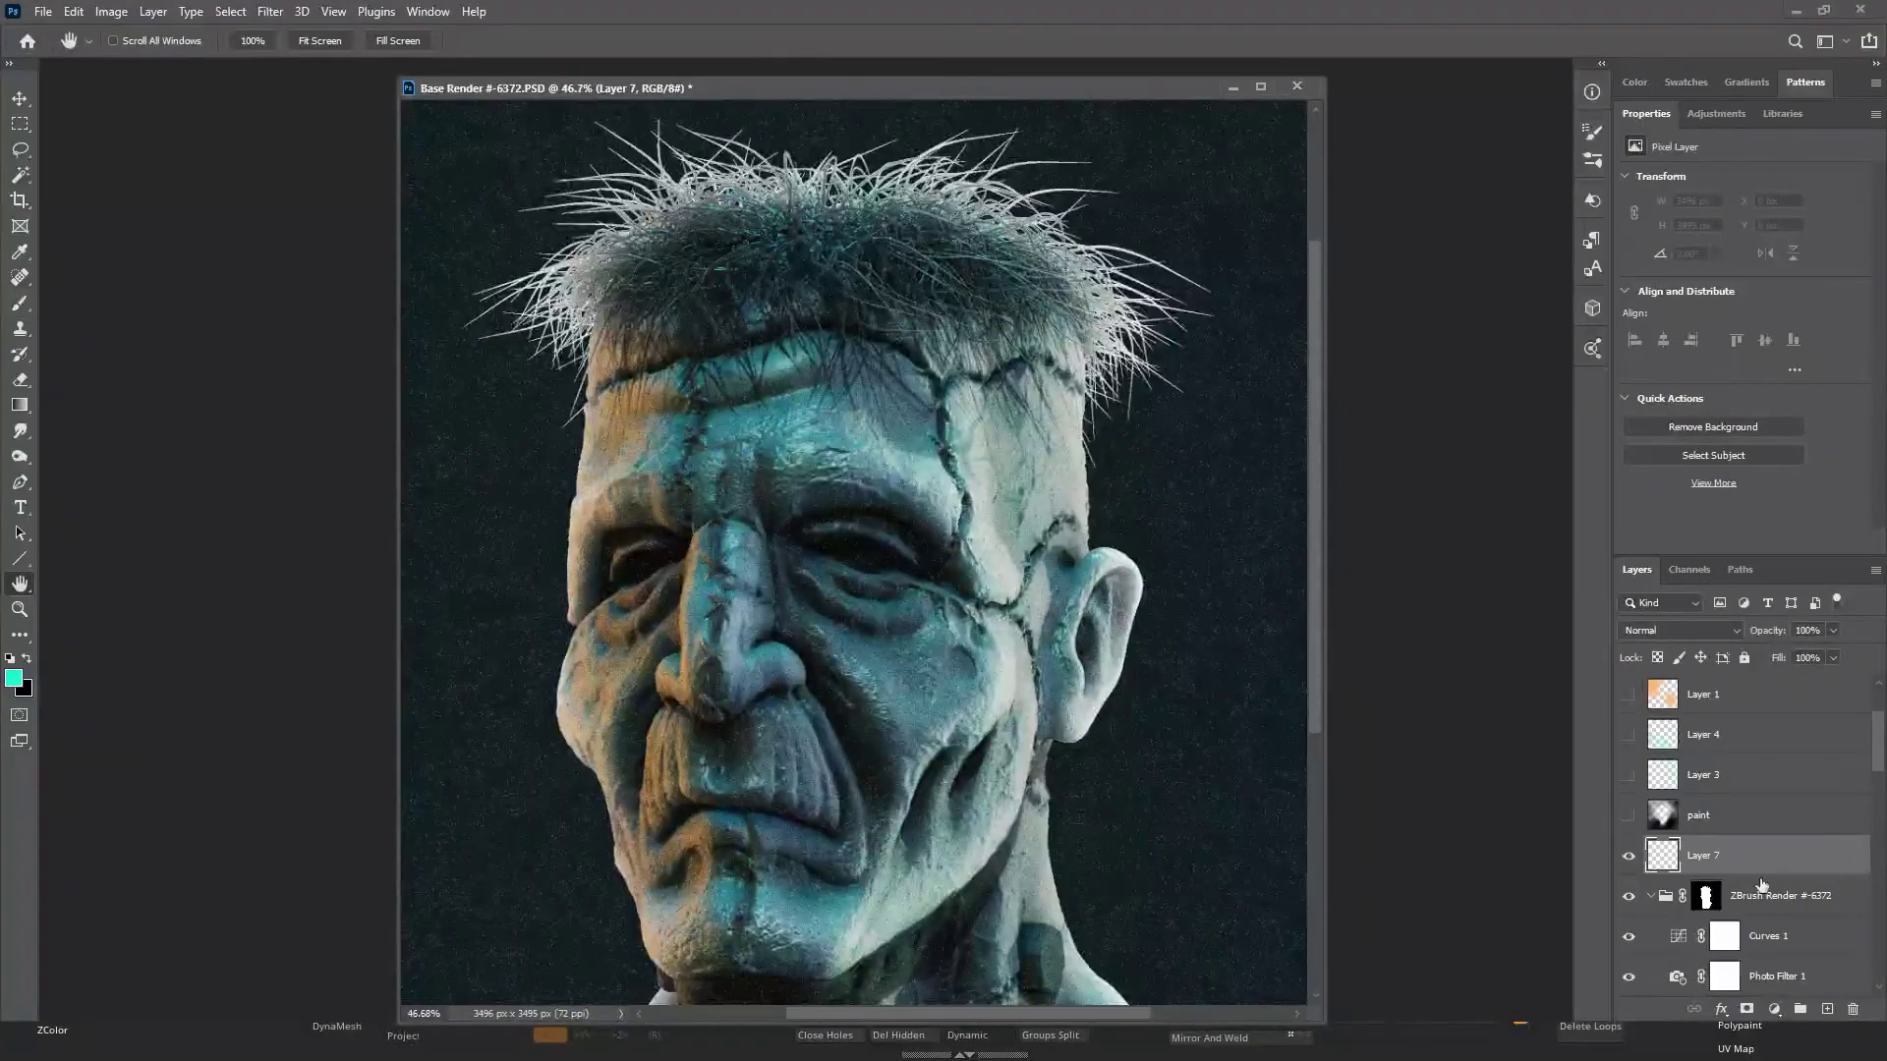
pyautogui.scroll(3, 1712, 843)
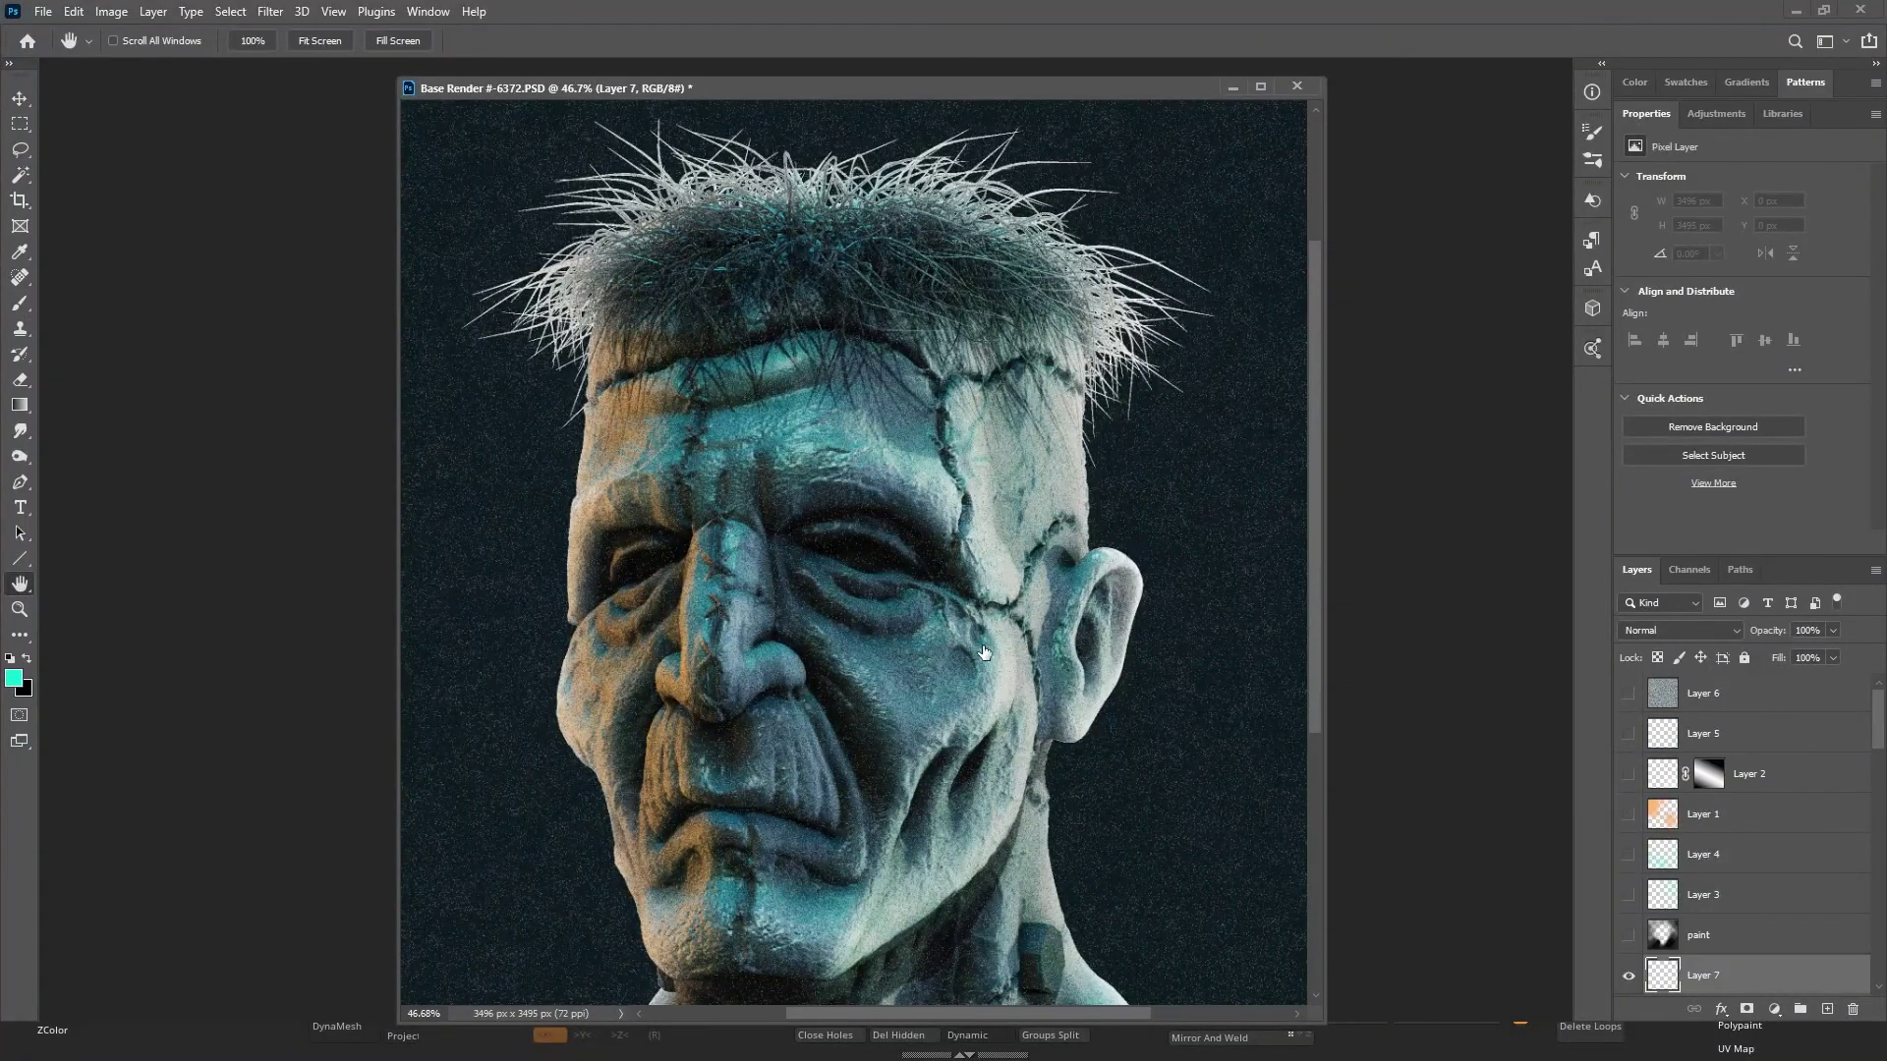
pyautogui.scroll(3, 912, 580)
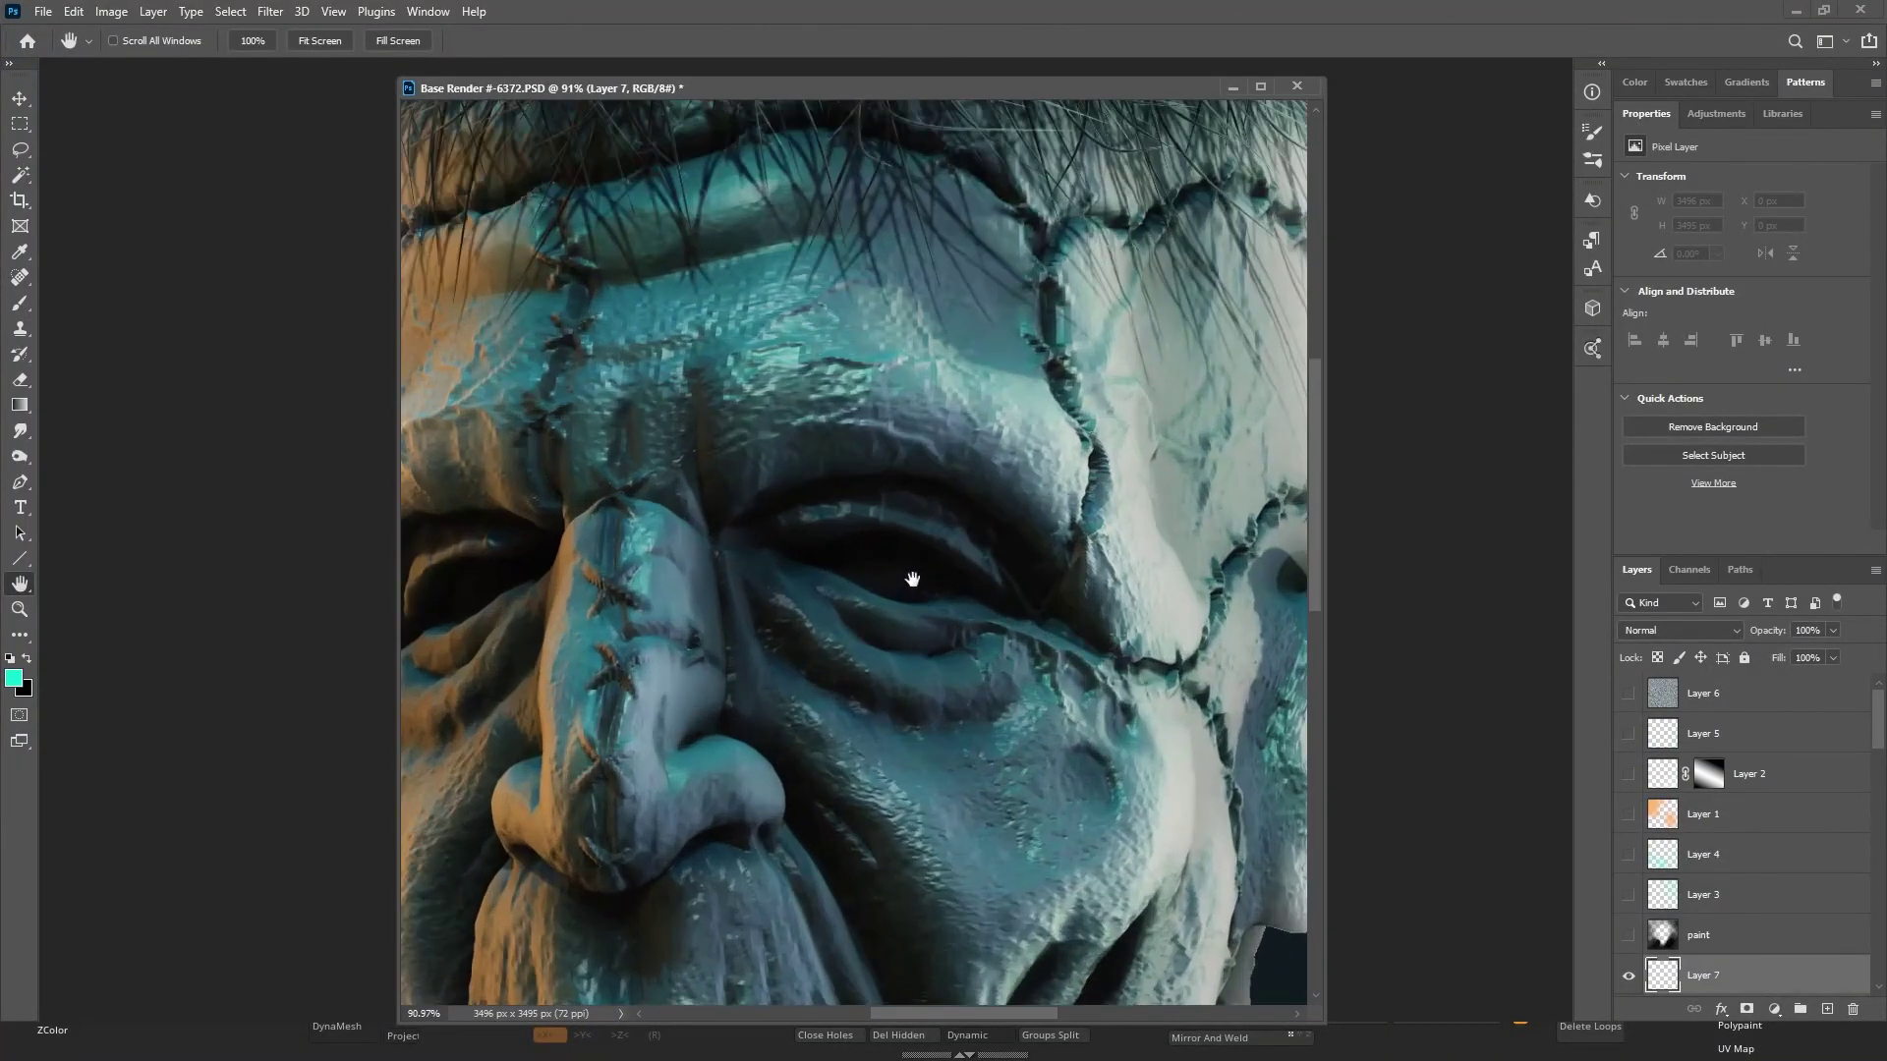
pyautogui.scroll(1, 912, 580)
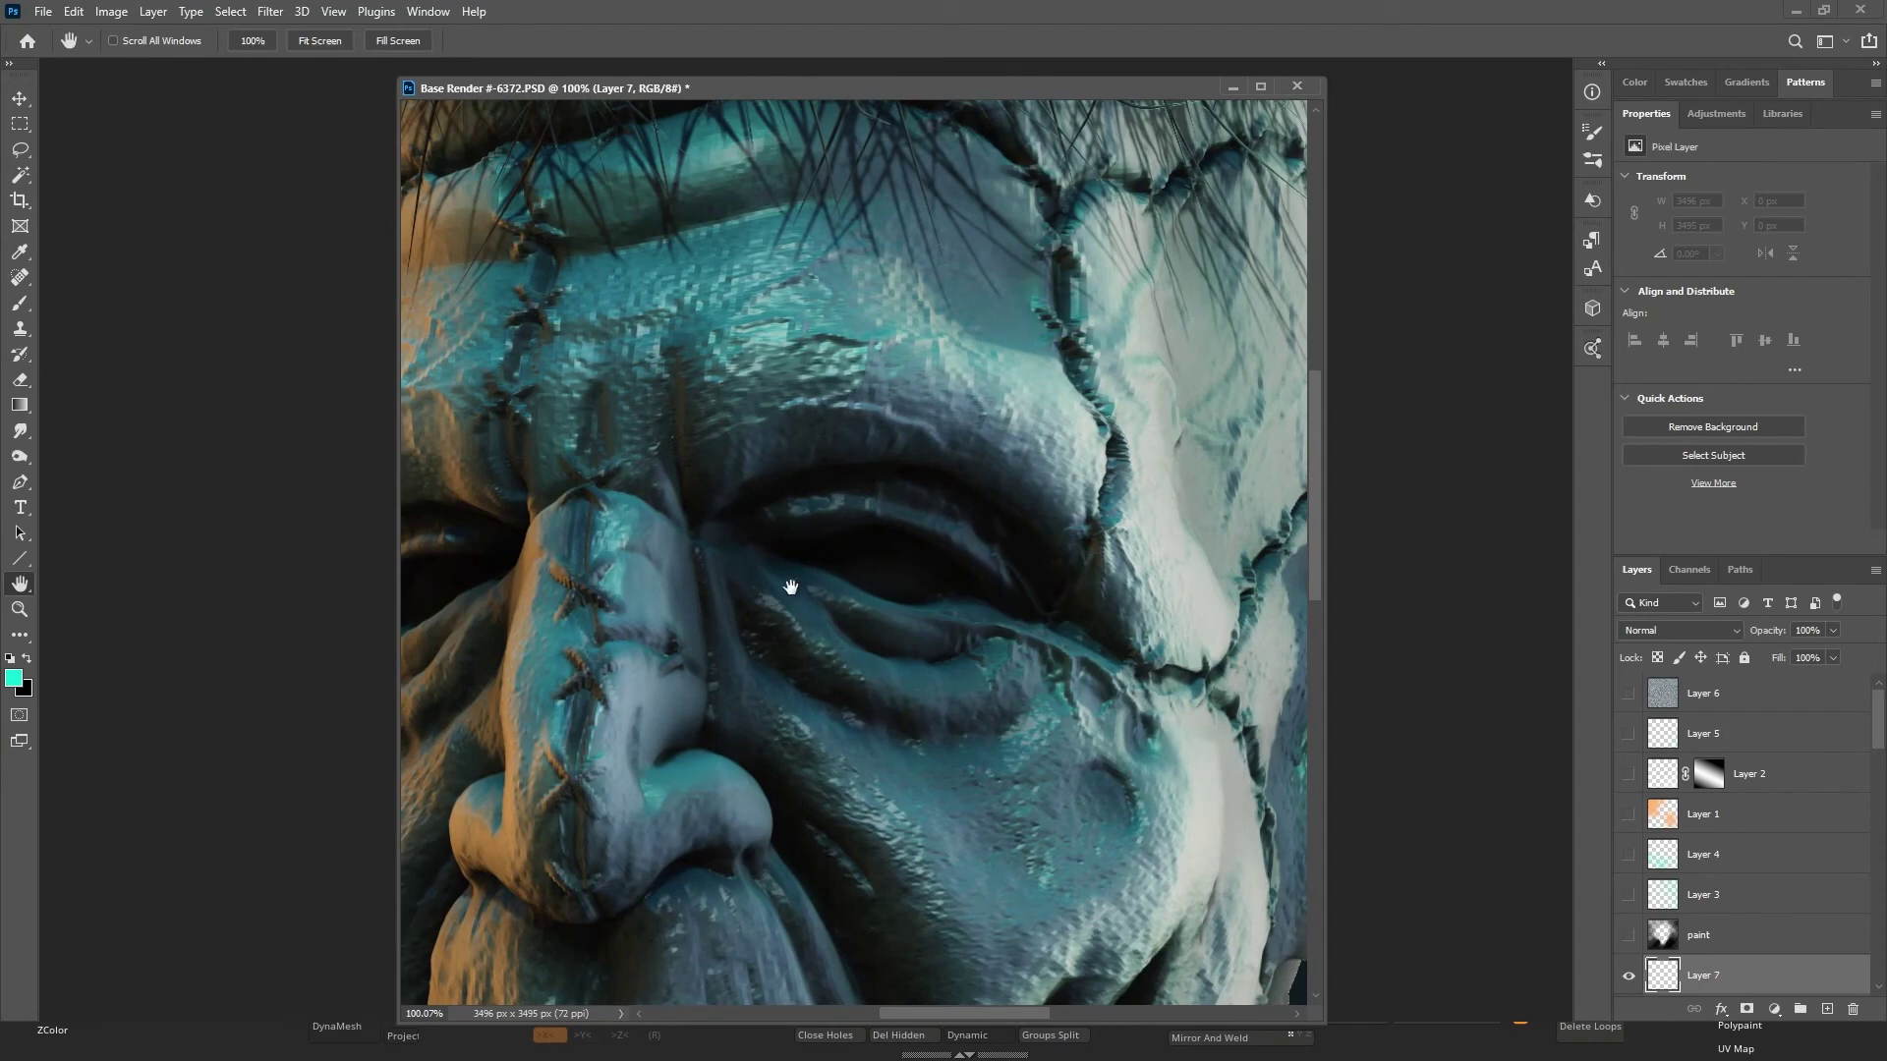
# Sample the skin colour beside the eye as the foreground colour and reduce the brush size to 30 px.
pyautogui.press('i')
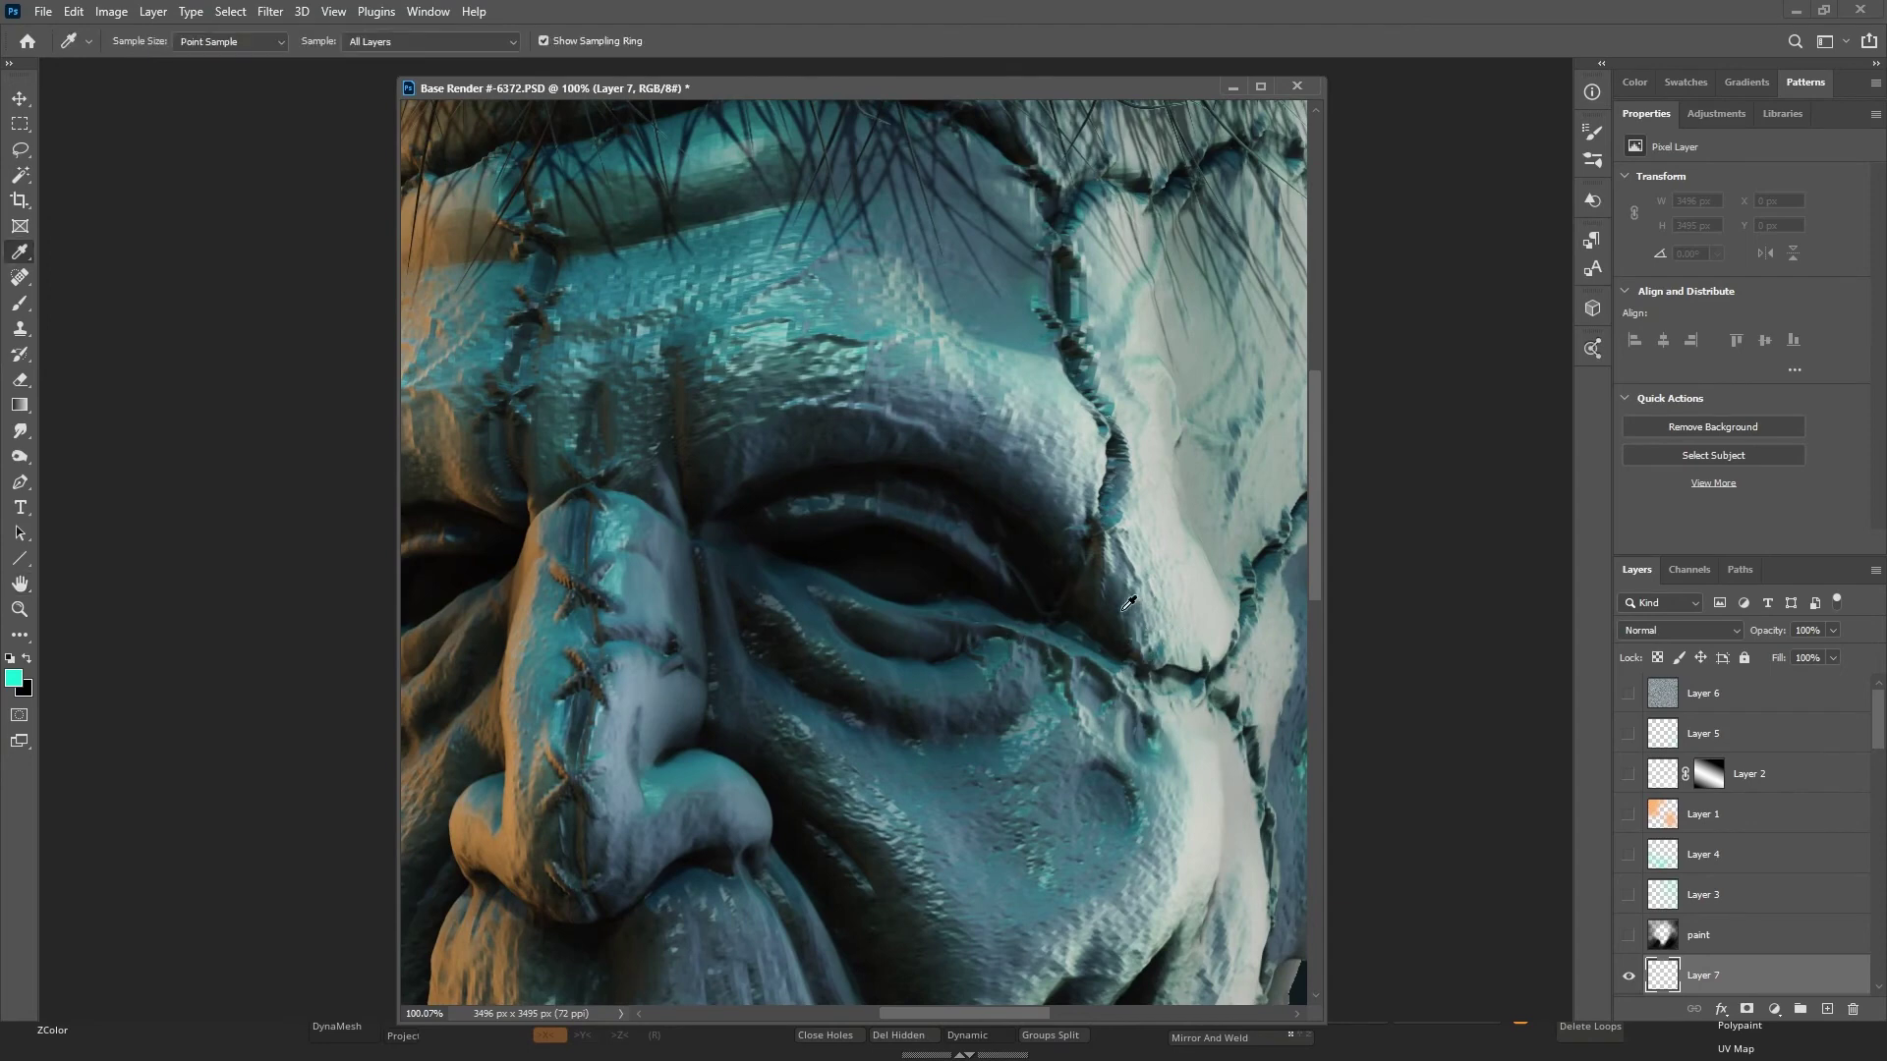
pyautogui.click(1130, 599)
pyautogui.press('b')
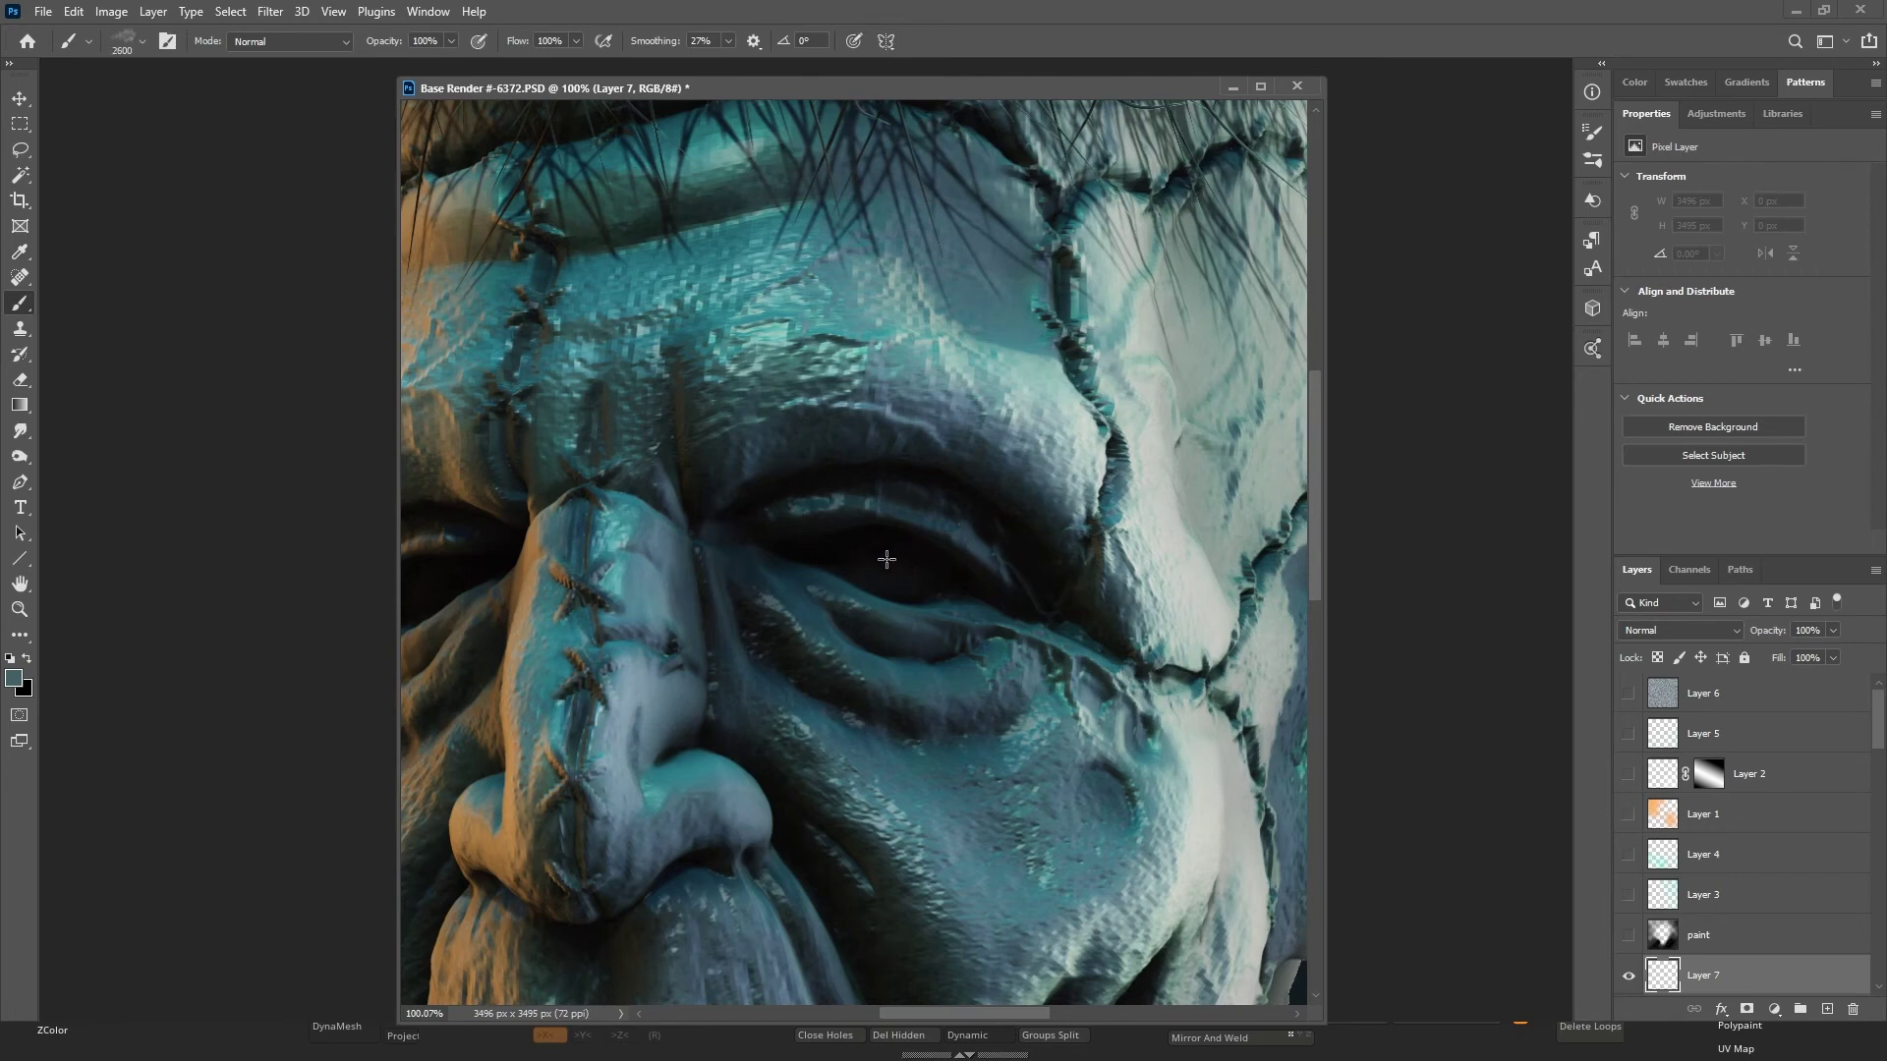
pyautogui.press('[')
pyautogui.press('[')
pyautogui.press('[')
pyautogui.press('[')
pyautogui.press('[')
pyautogui.press('[')
pyautogui.press('[')
pyautogui.press('[')
pyautogui.press('[')
pyautogui.press('[')
pyautogui.press('[')
pyautogui.press('[')
pyautogui.press('[')
pyautogui.press('[')
pyautogui.press('[')
pyautogui.press('[')
# Inspect the Albedo base layer on its own, restore the other layers and leave the Albedo layer visible.
pyautogui.moveTo(1879, 747); pyautogui.dragTo(1829, 992)
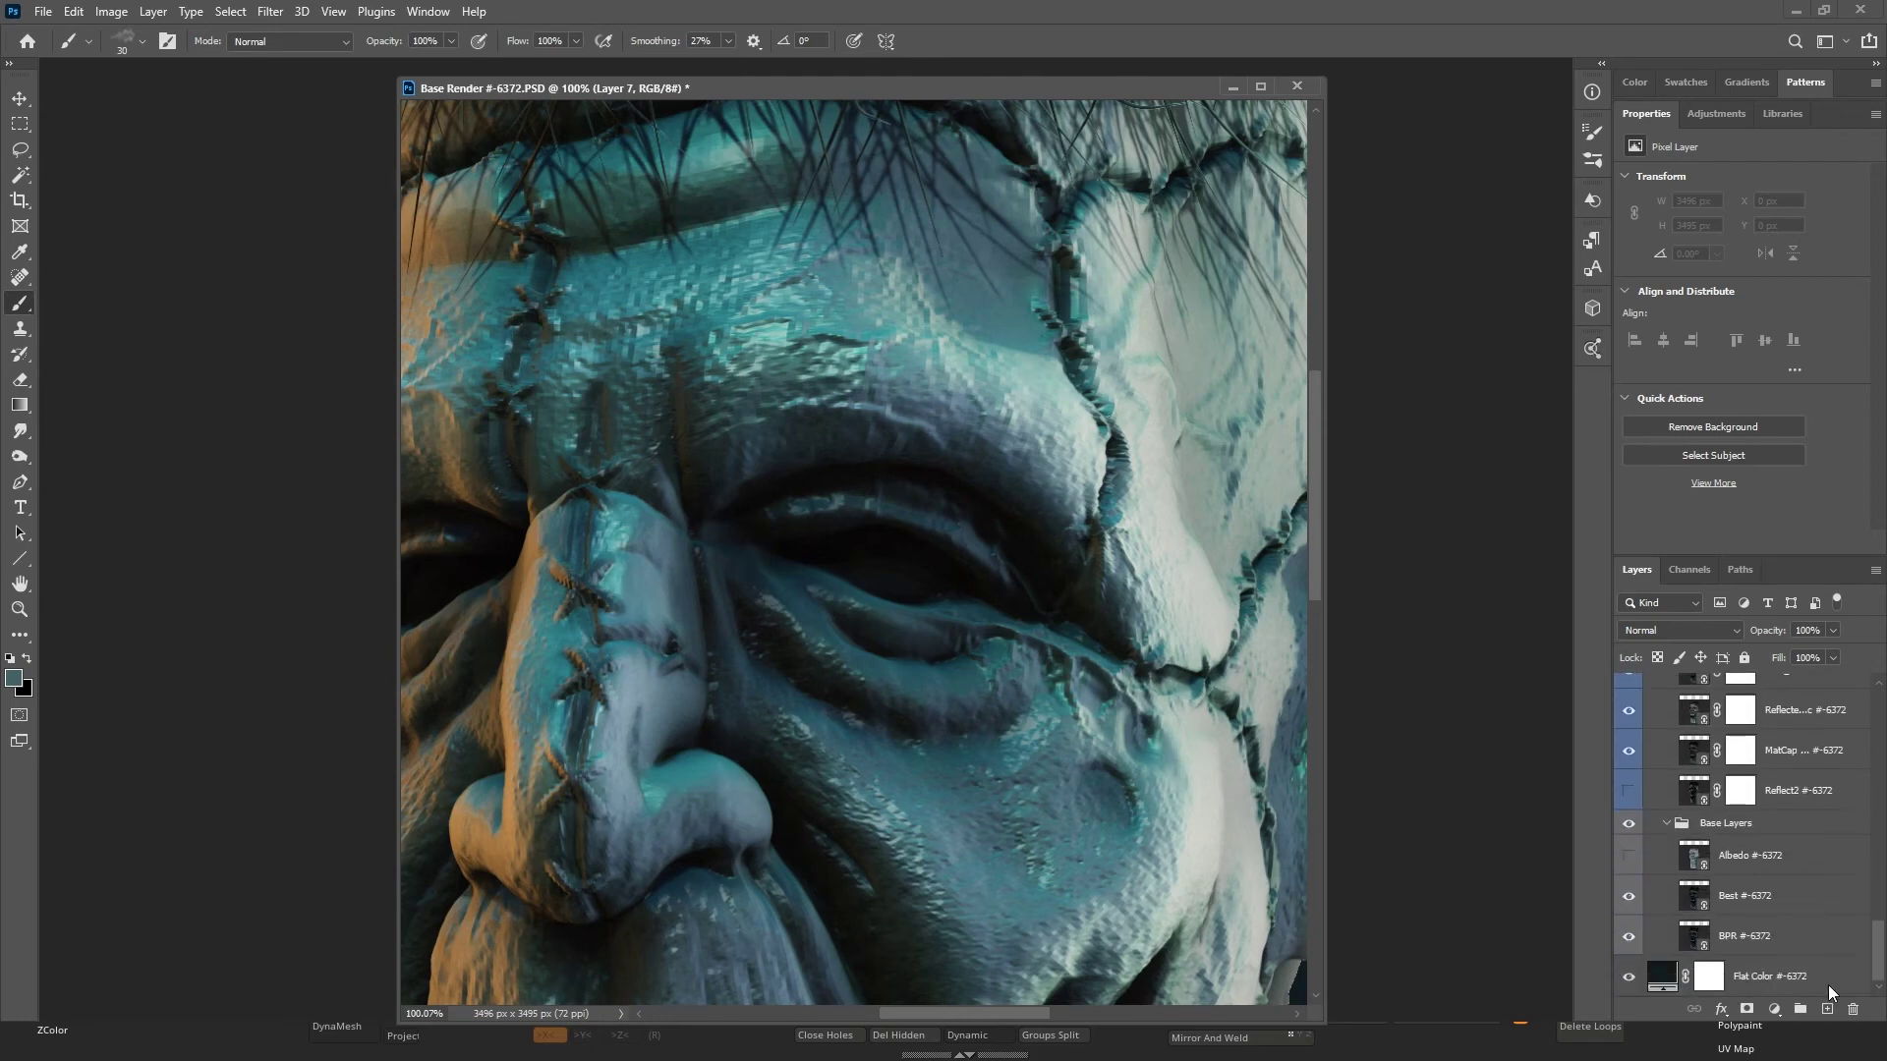
pyautogui.keyDown('alt'); pyautogui.click(1630, 860); pyautogui.keyUp('alt')
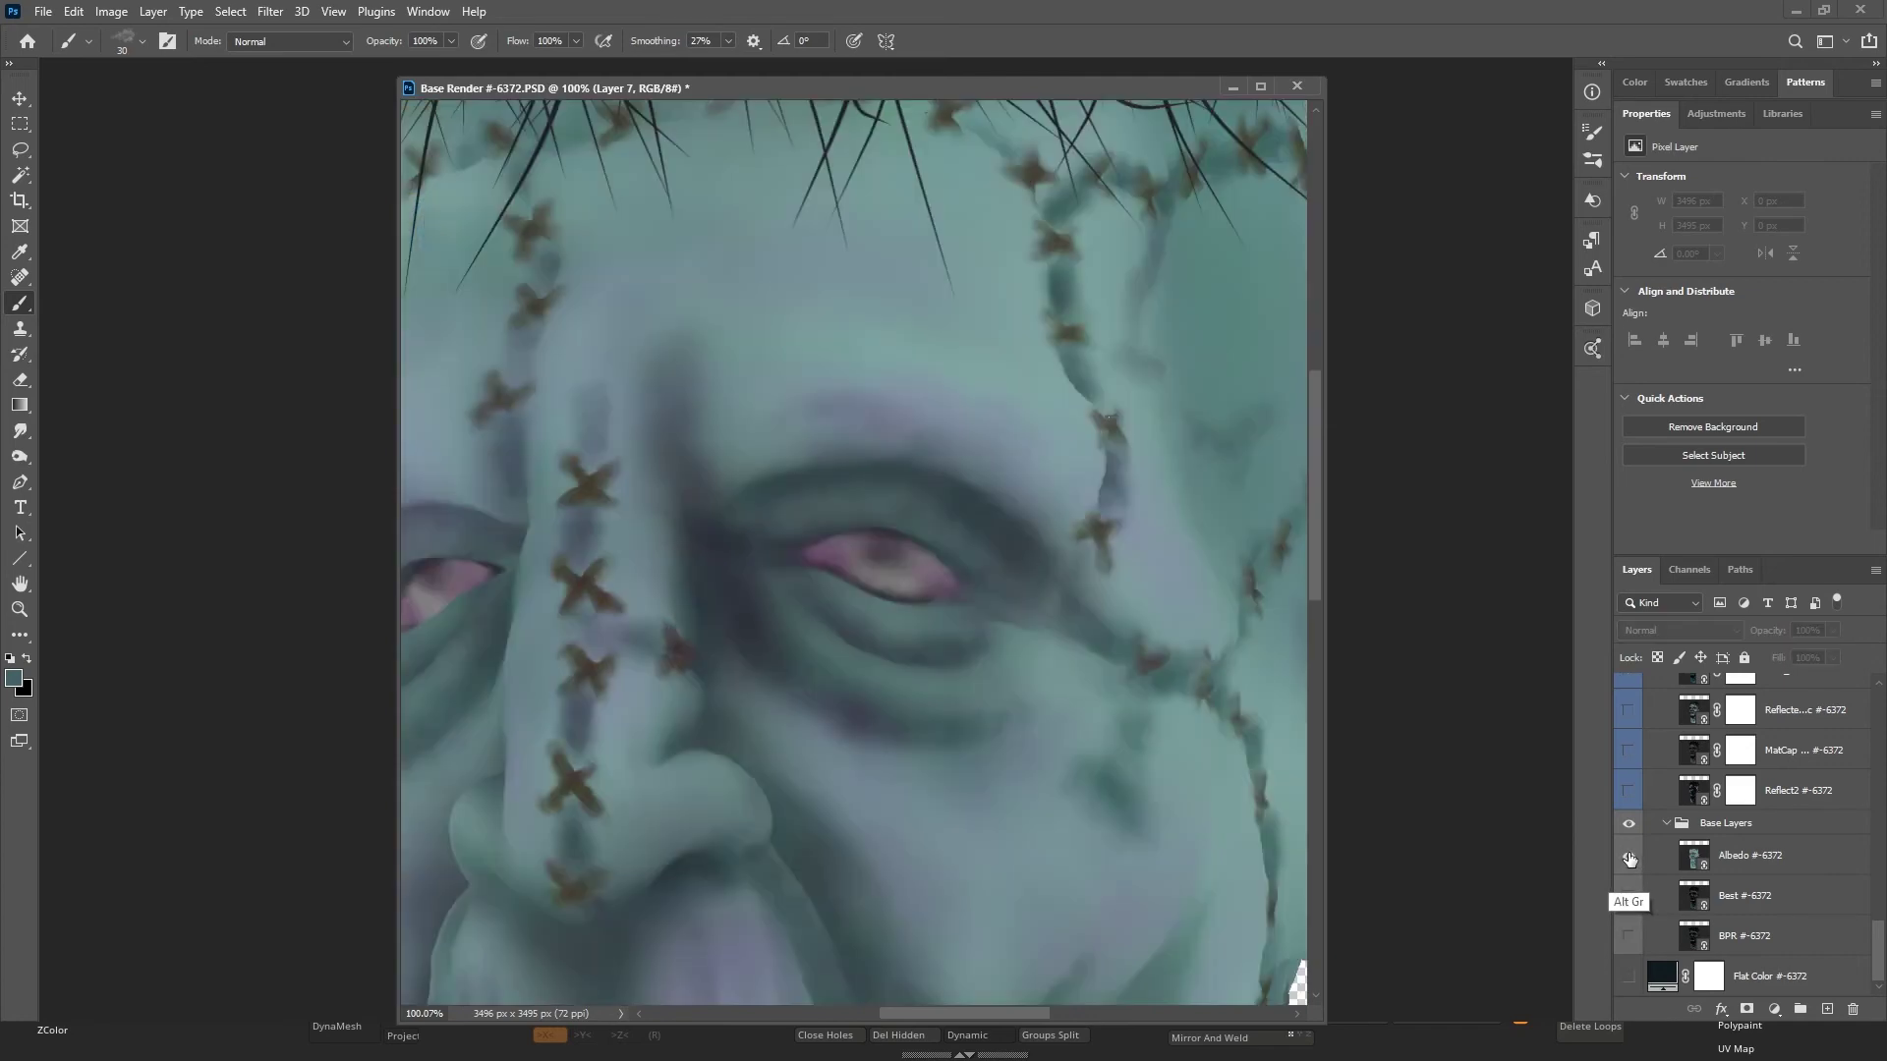
pyautogui.keyDown('alt'); pyautogui.click(1628, 861); pyautogui.keyUp('alt')
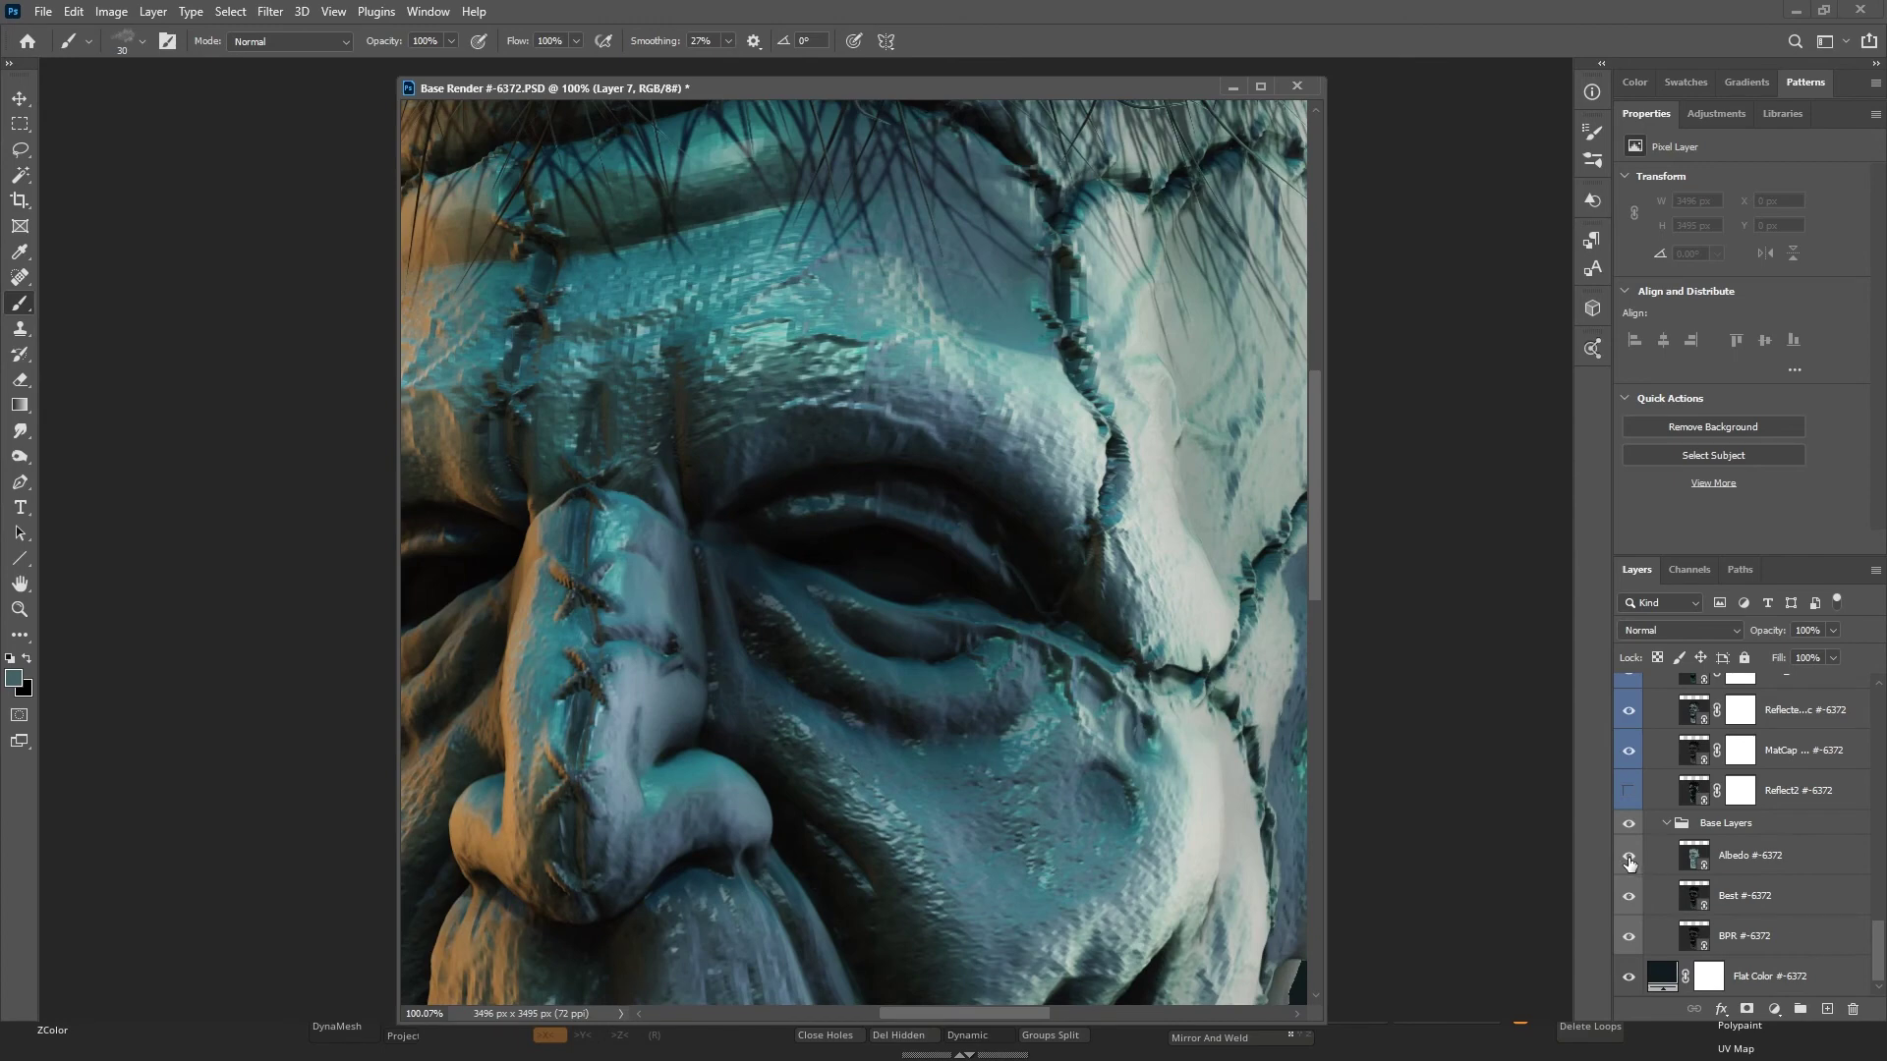
# Place the Albedo layer above the ZBrush Render group and delete the empty Layer 7.
pyautogui.moveTo(1772, 860); pyautogui.dragTo(1762, 947)
pyautogui.click(1750, 941)
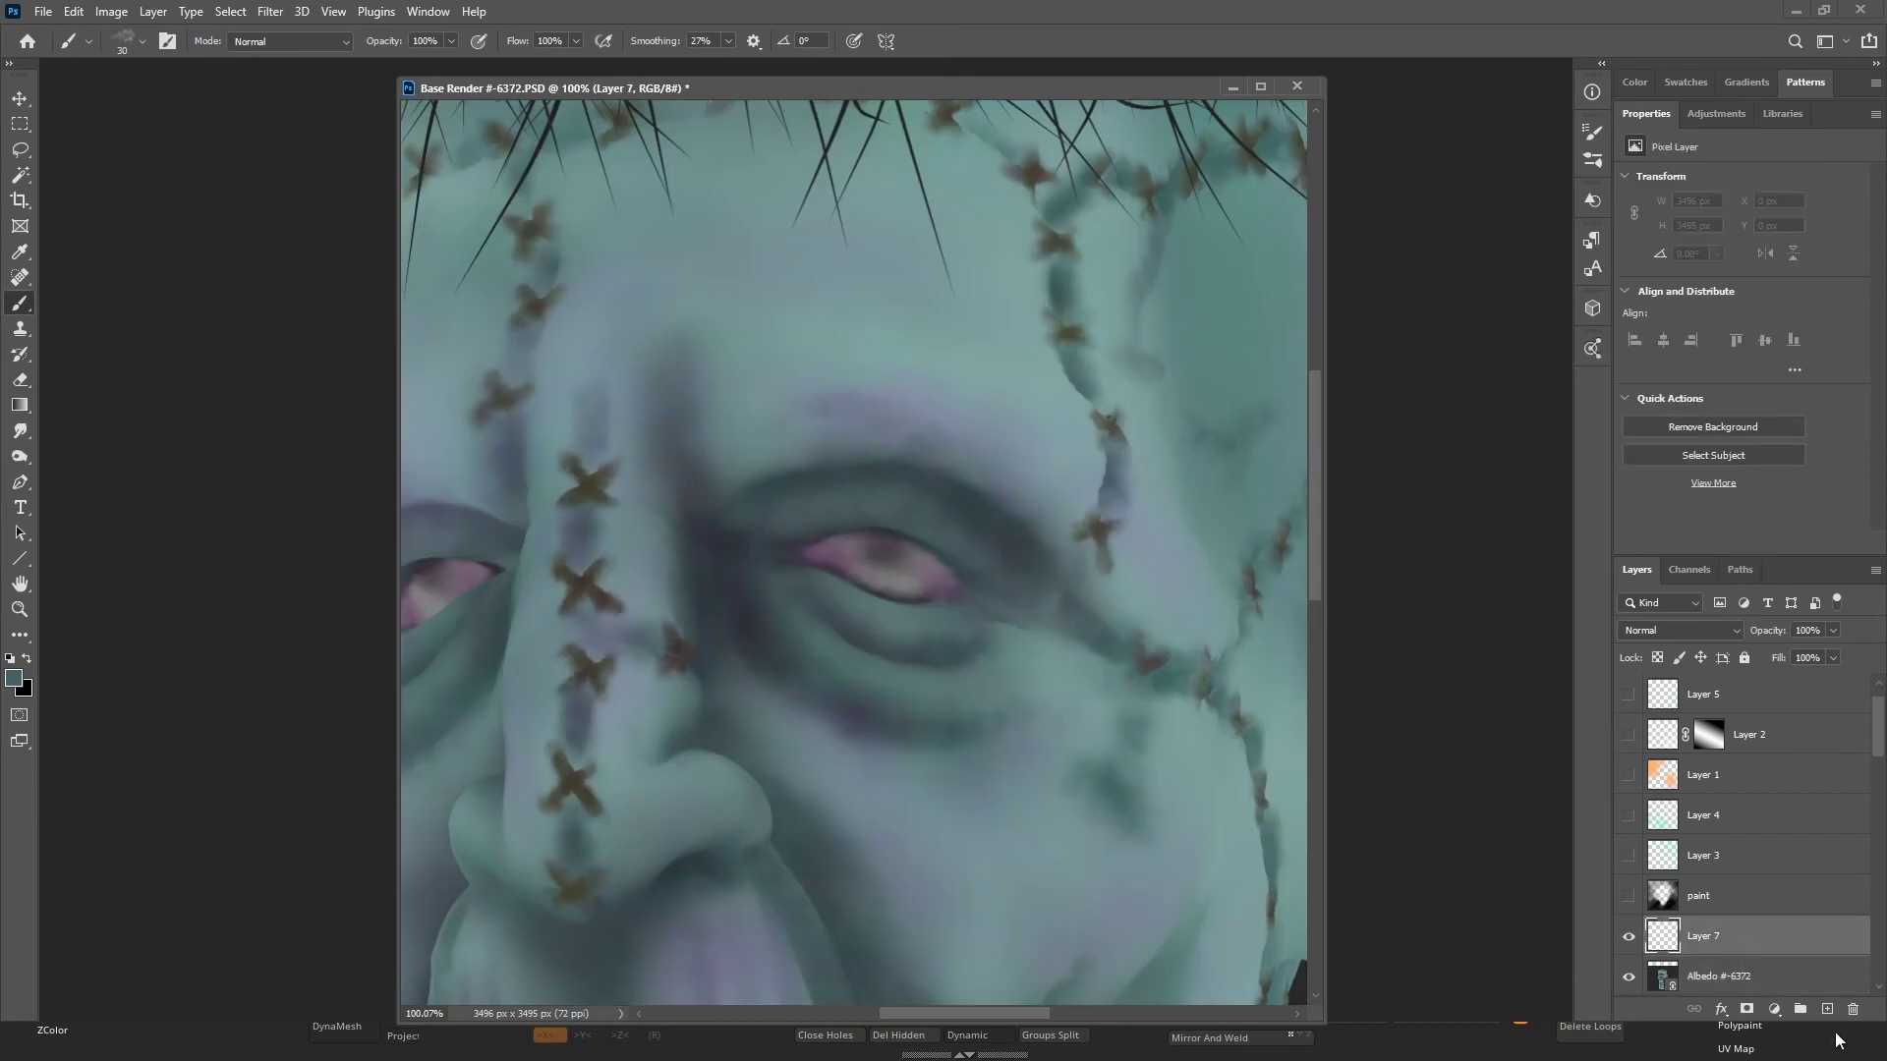
pyautogui.click(1852, 1009)
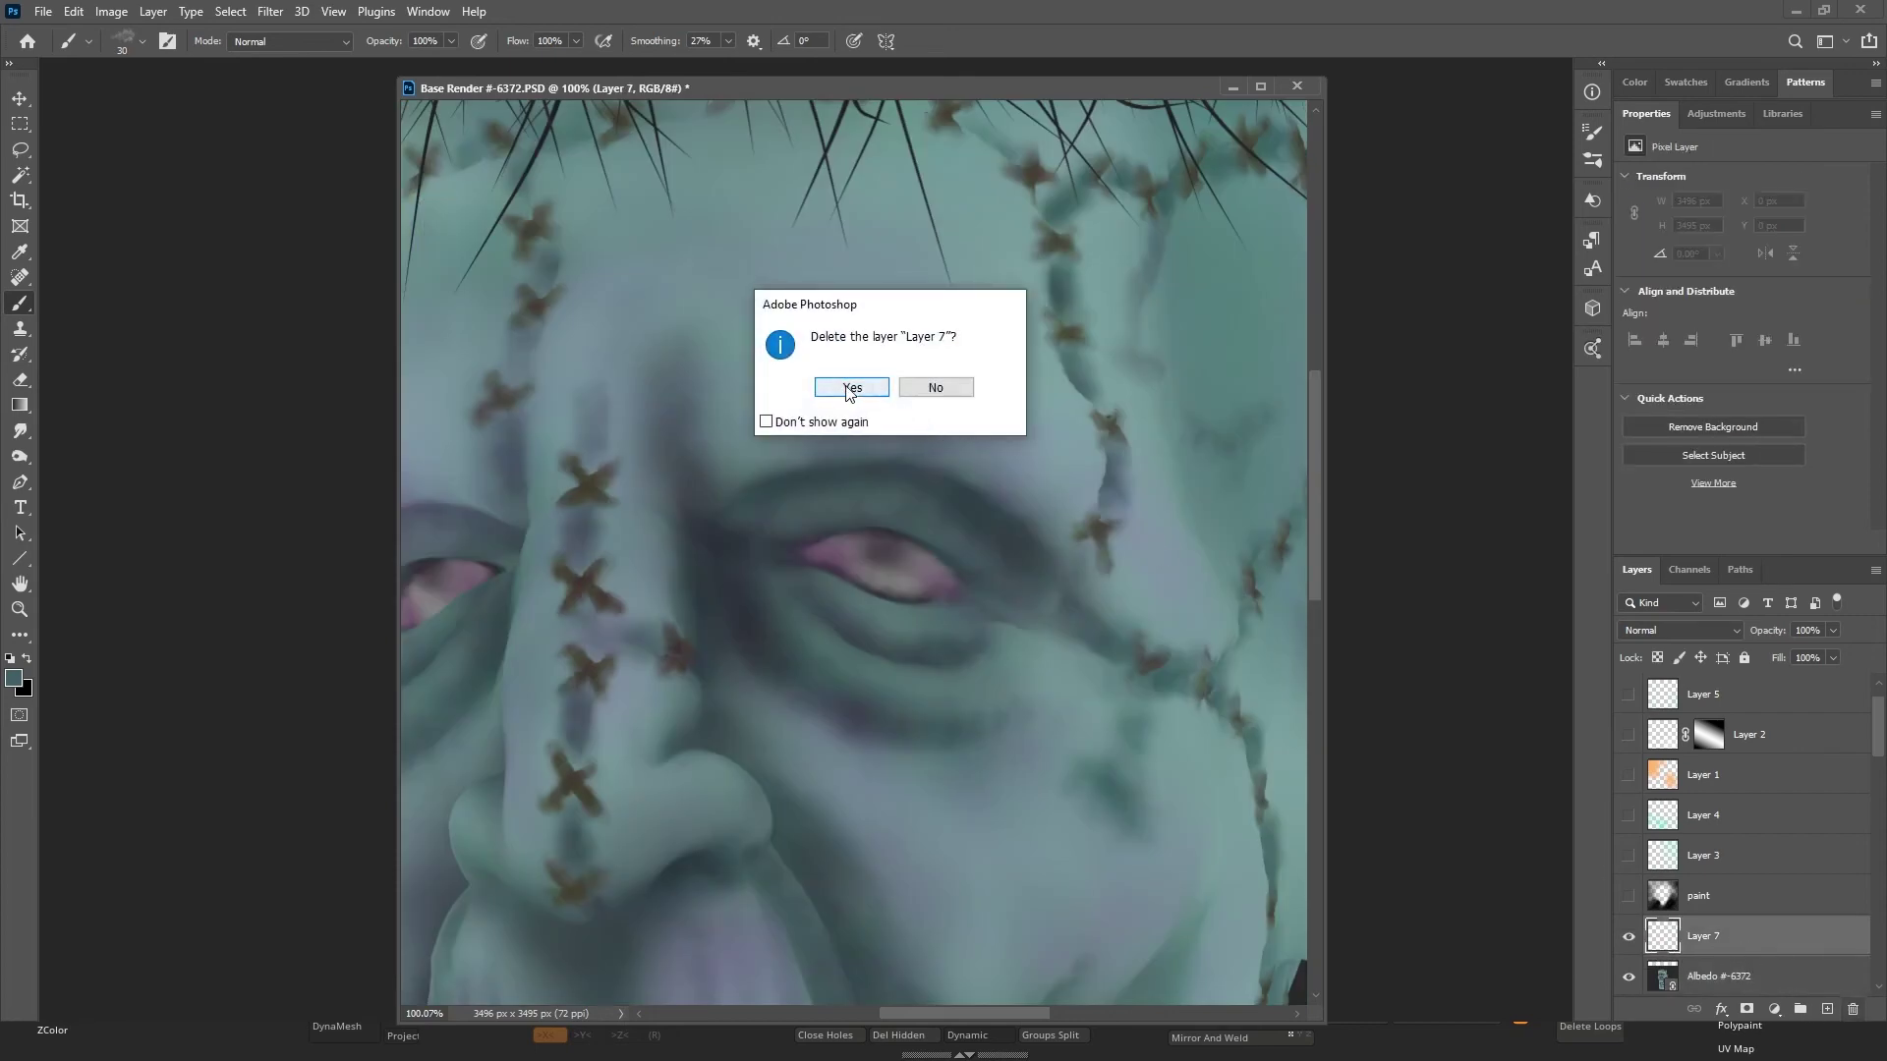
pyautogui.press('Return')
# Try the available blend modes on the Albedo layer and set it to Color Dodge.
pyautogui.click(1690, 631)
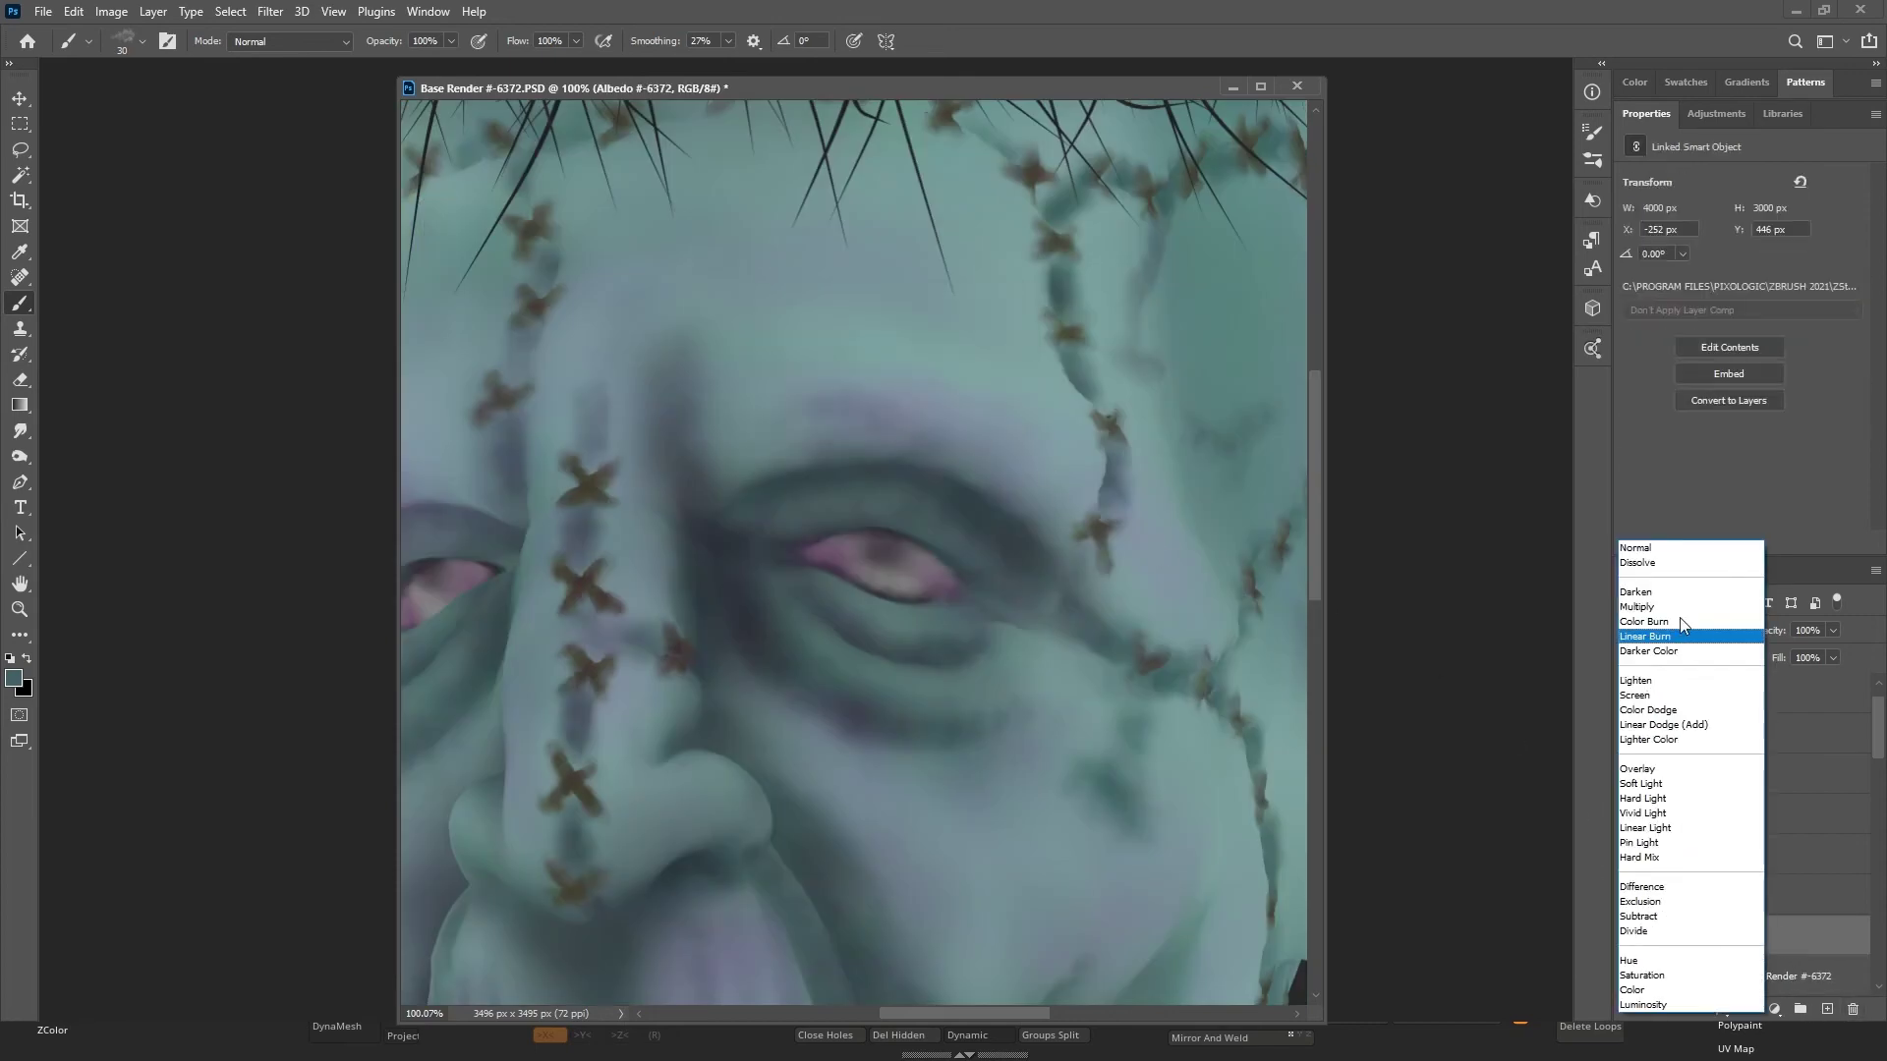
pyautogui.click(1683, 594)
pyautogui.press('Down')
pyautogui.press('Down')
pyautogui.press('Down')
pyautogui.press('Down')
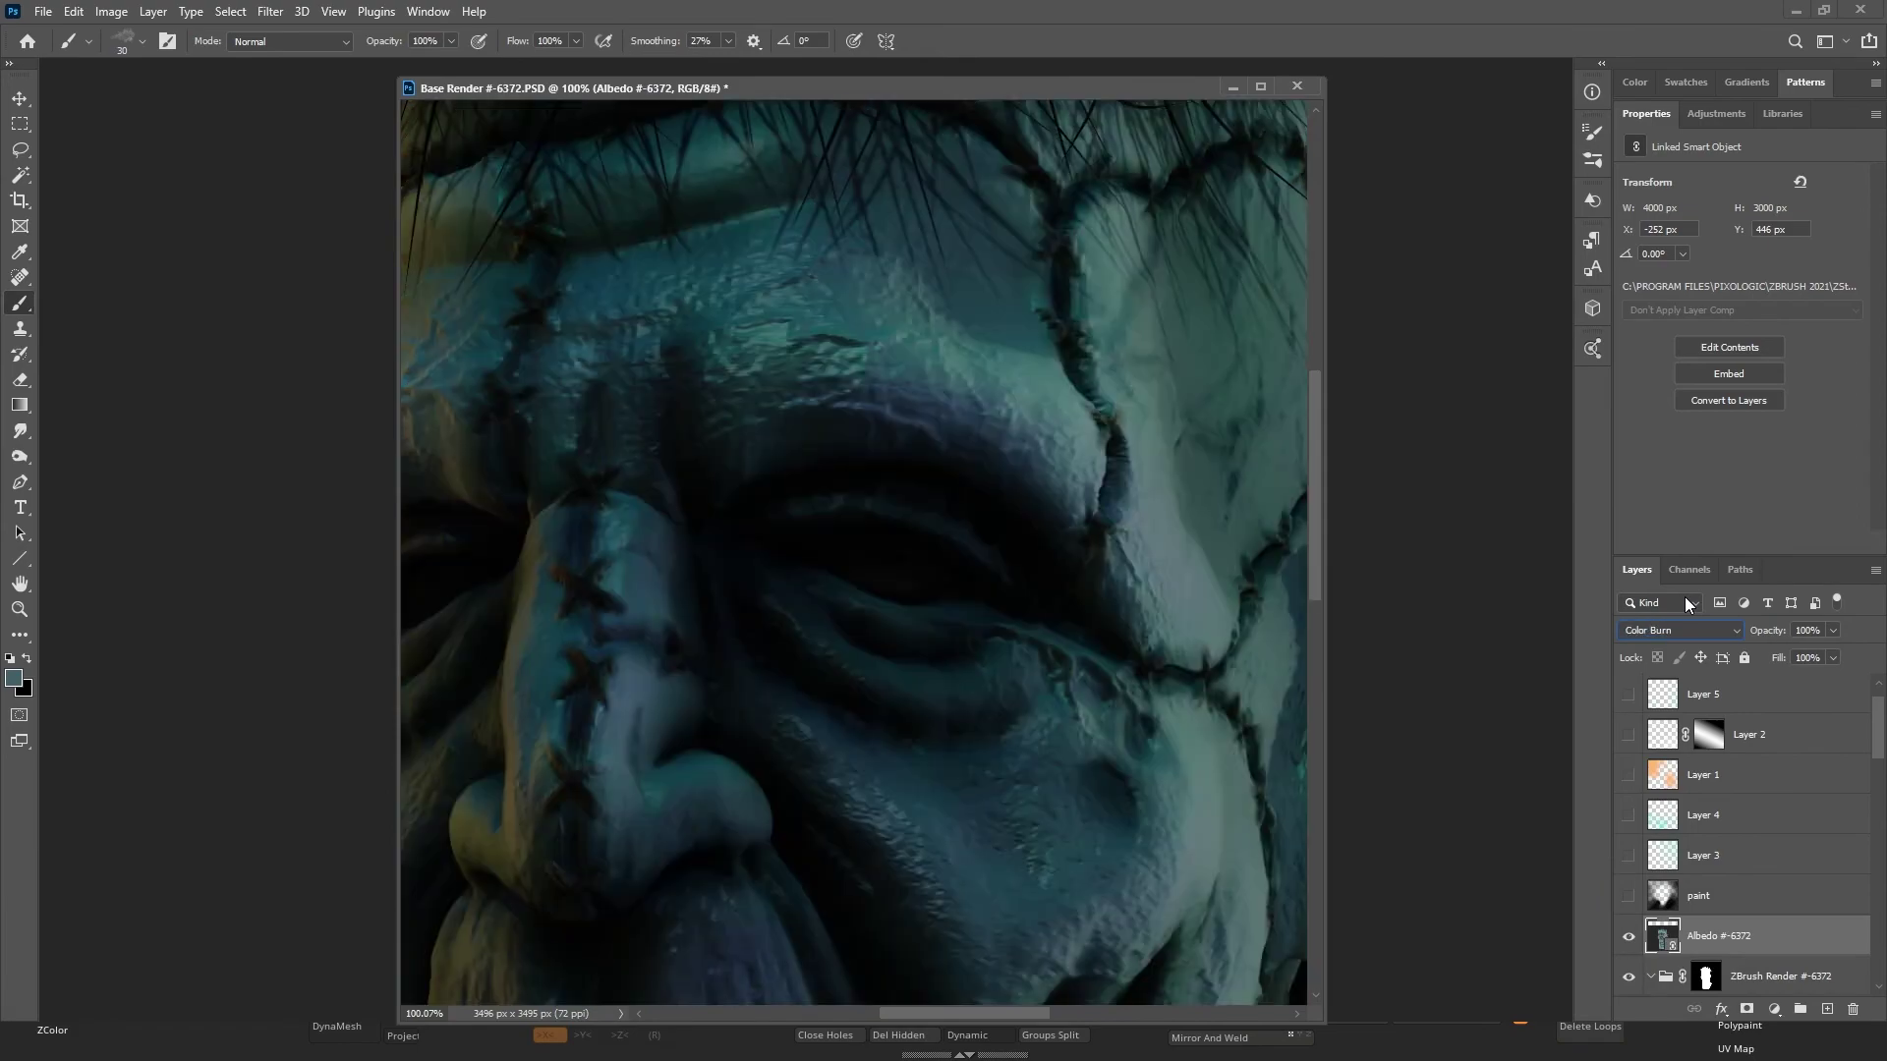
pyautogui.press('Down')
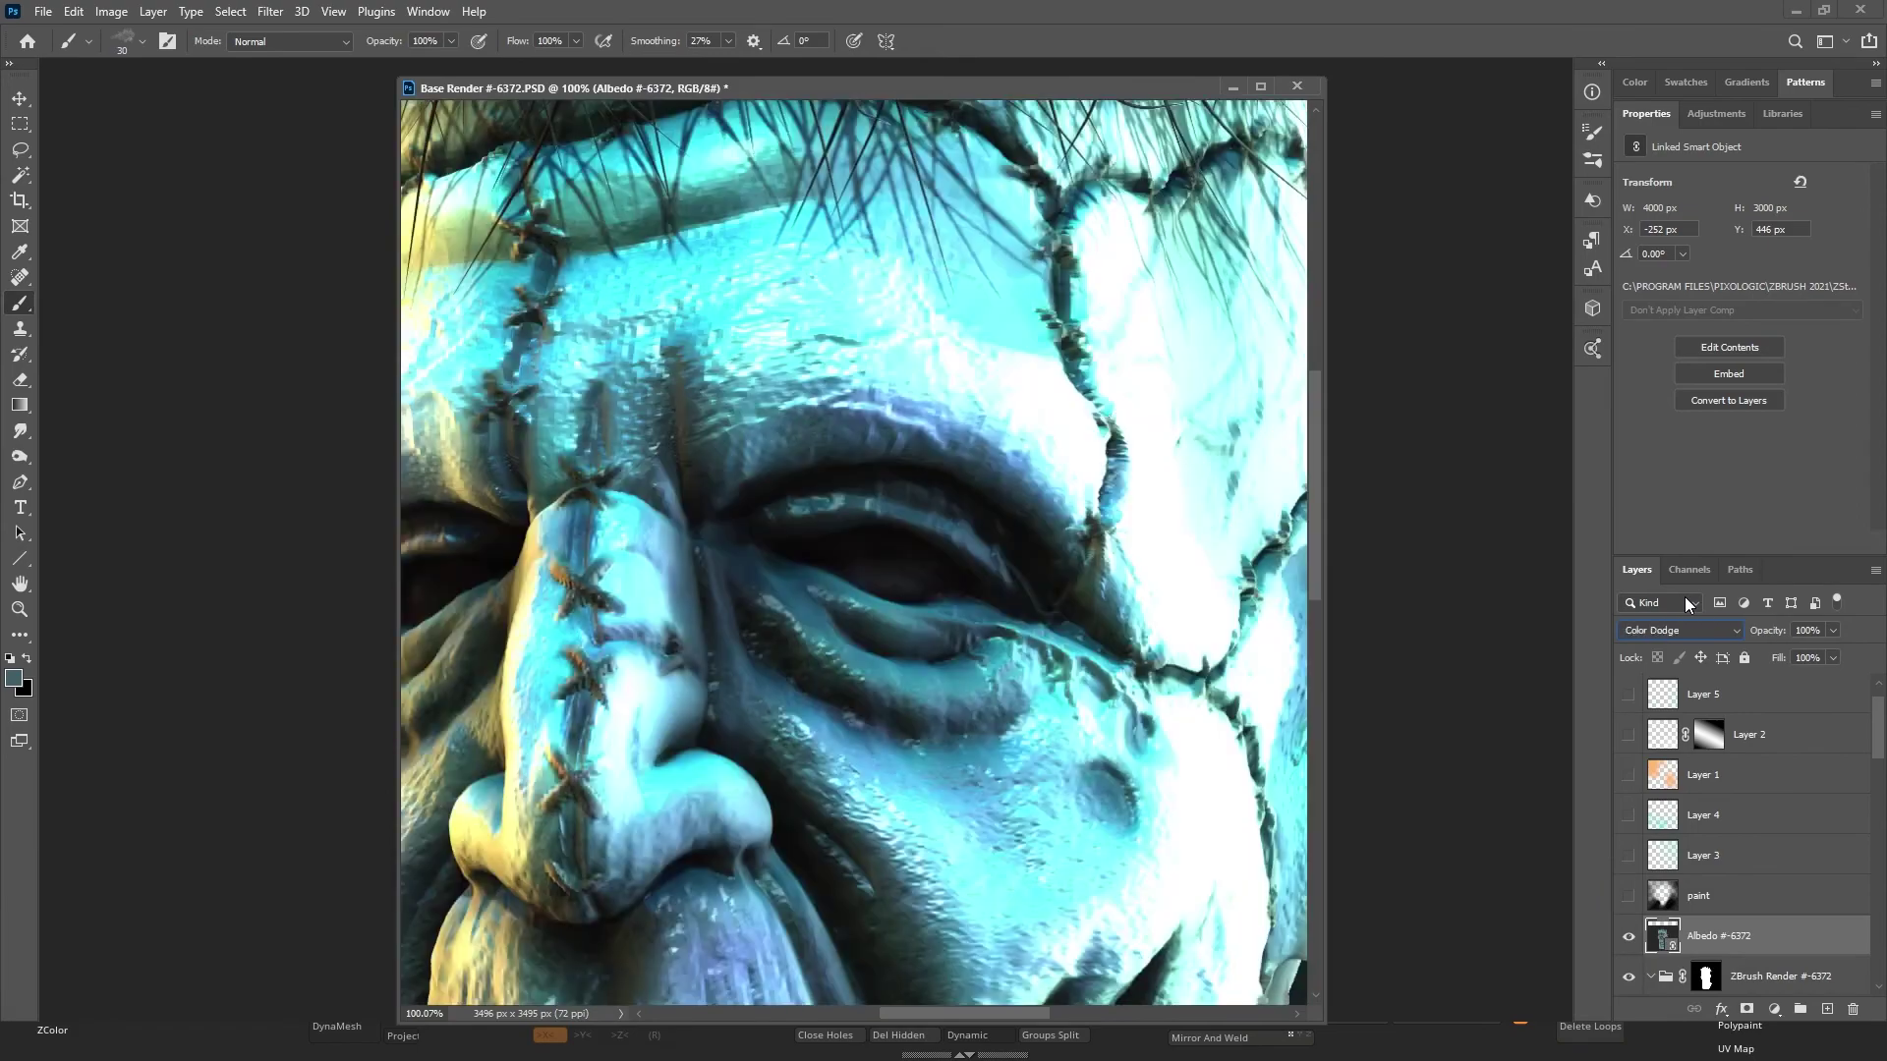
pyautogui.press('Up')
pyautogui.press('Down')
pyautogui.press('Down')
pyautogui.press('Down')
pyautogui.press('Down')
pyautogui.press('Down')
pyautogui.press('Down')
pyautogui.press('Down')
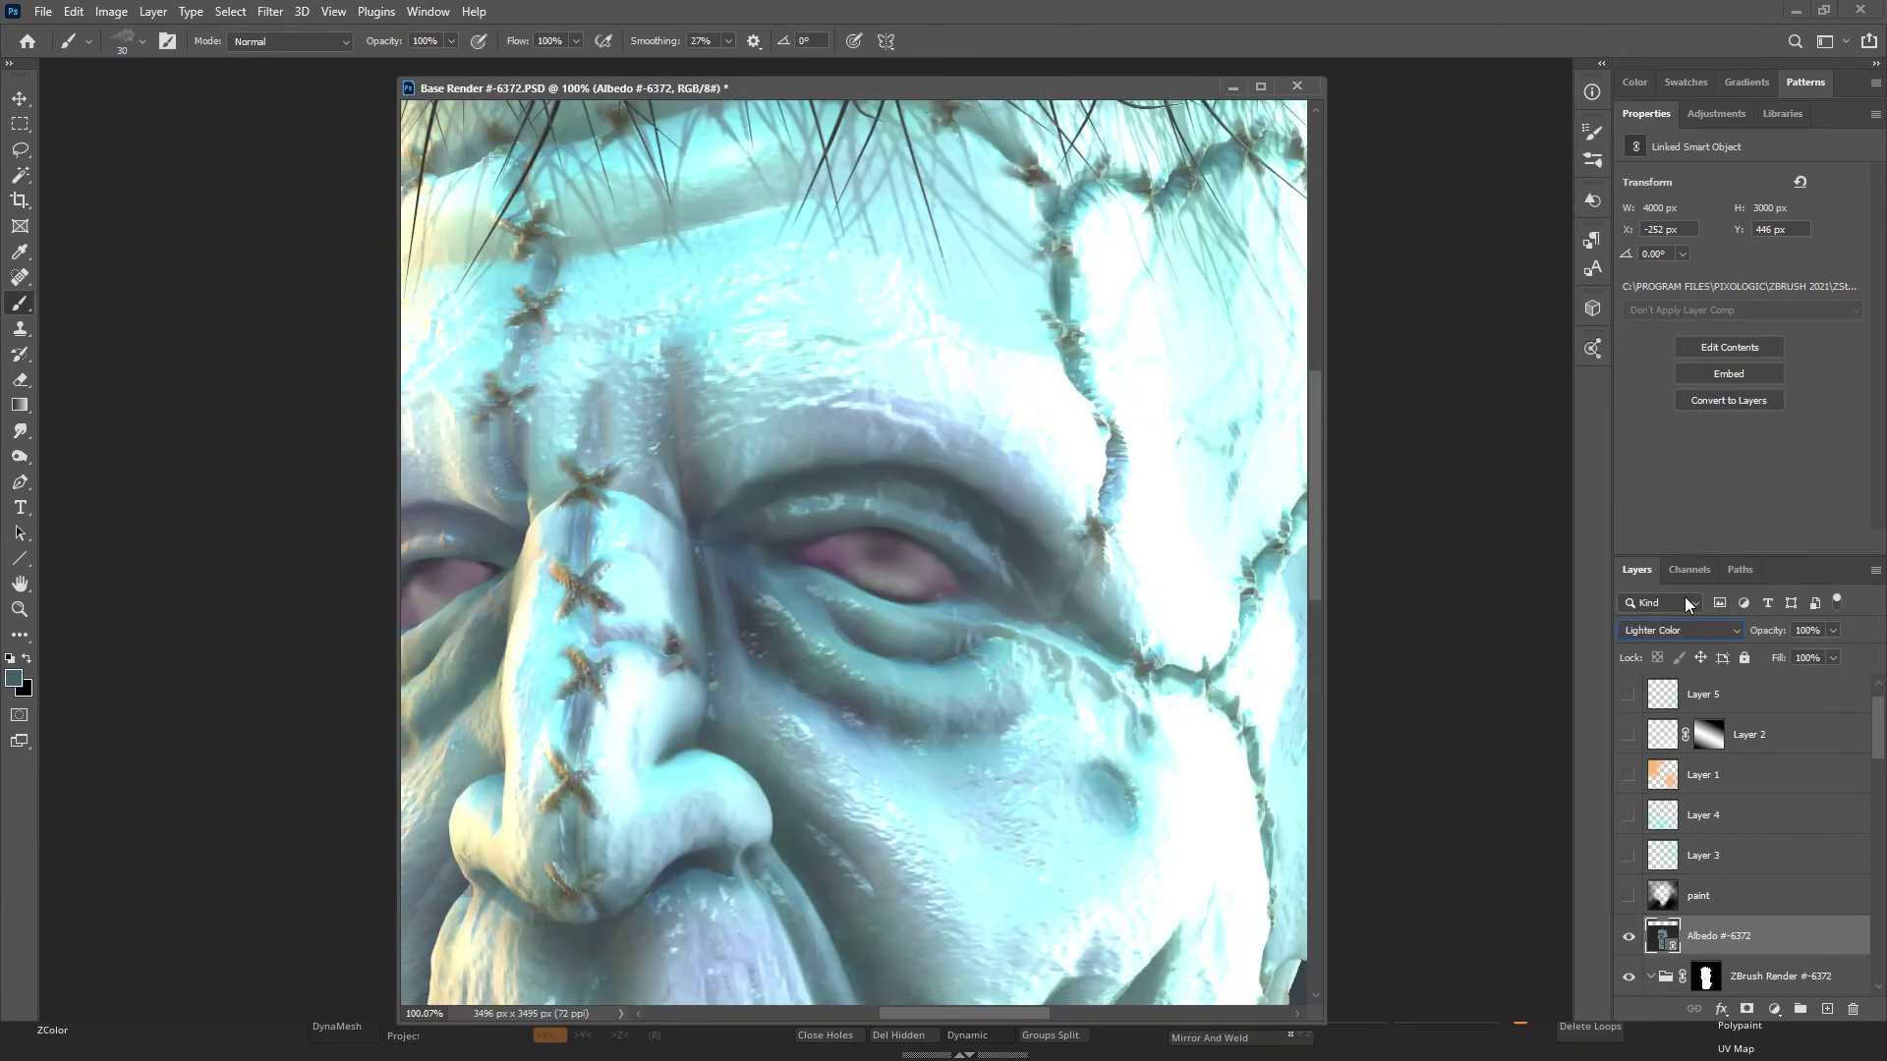
pyautogui.press('Down')
pyautogui.press('Down')
pyautogui.press('Down')
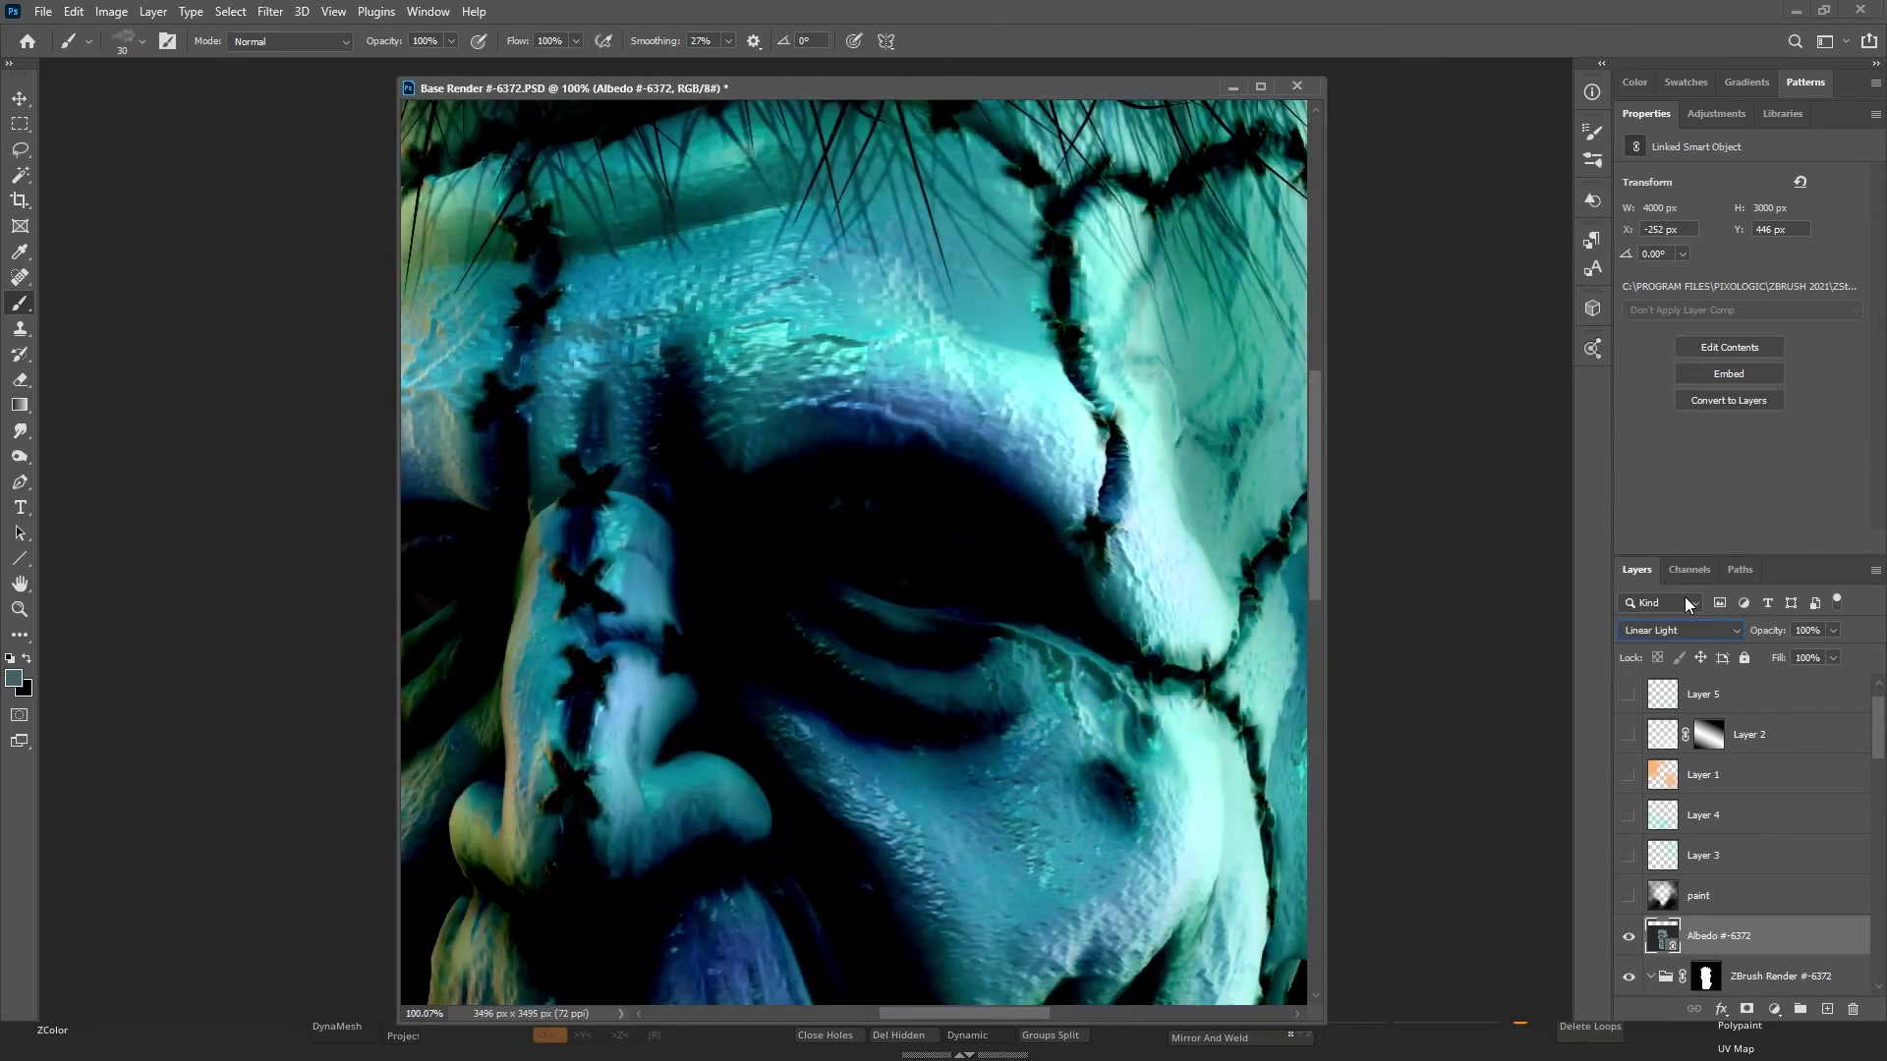
pyautogui.press('Down')
pyautogui.press('Down')
pyautogui.press('Down')
pyautogui.press('Down')
pyautogui.press('Down')
pyautogui.press('Down')
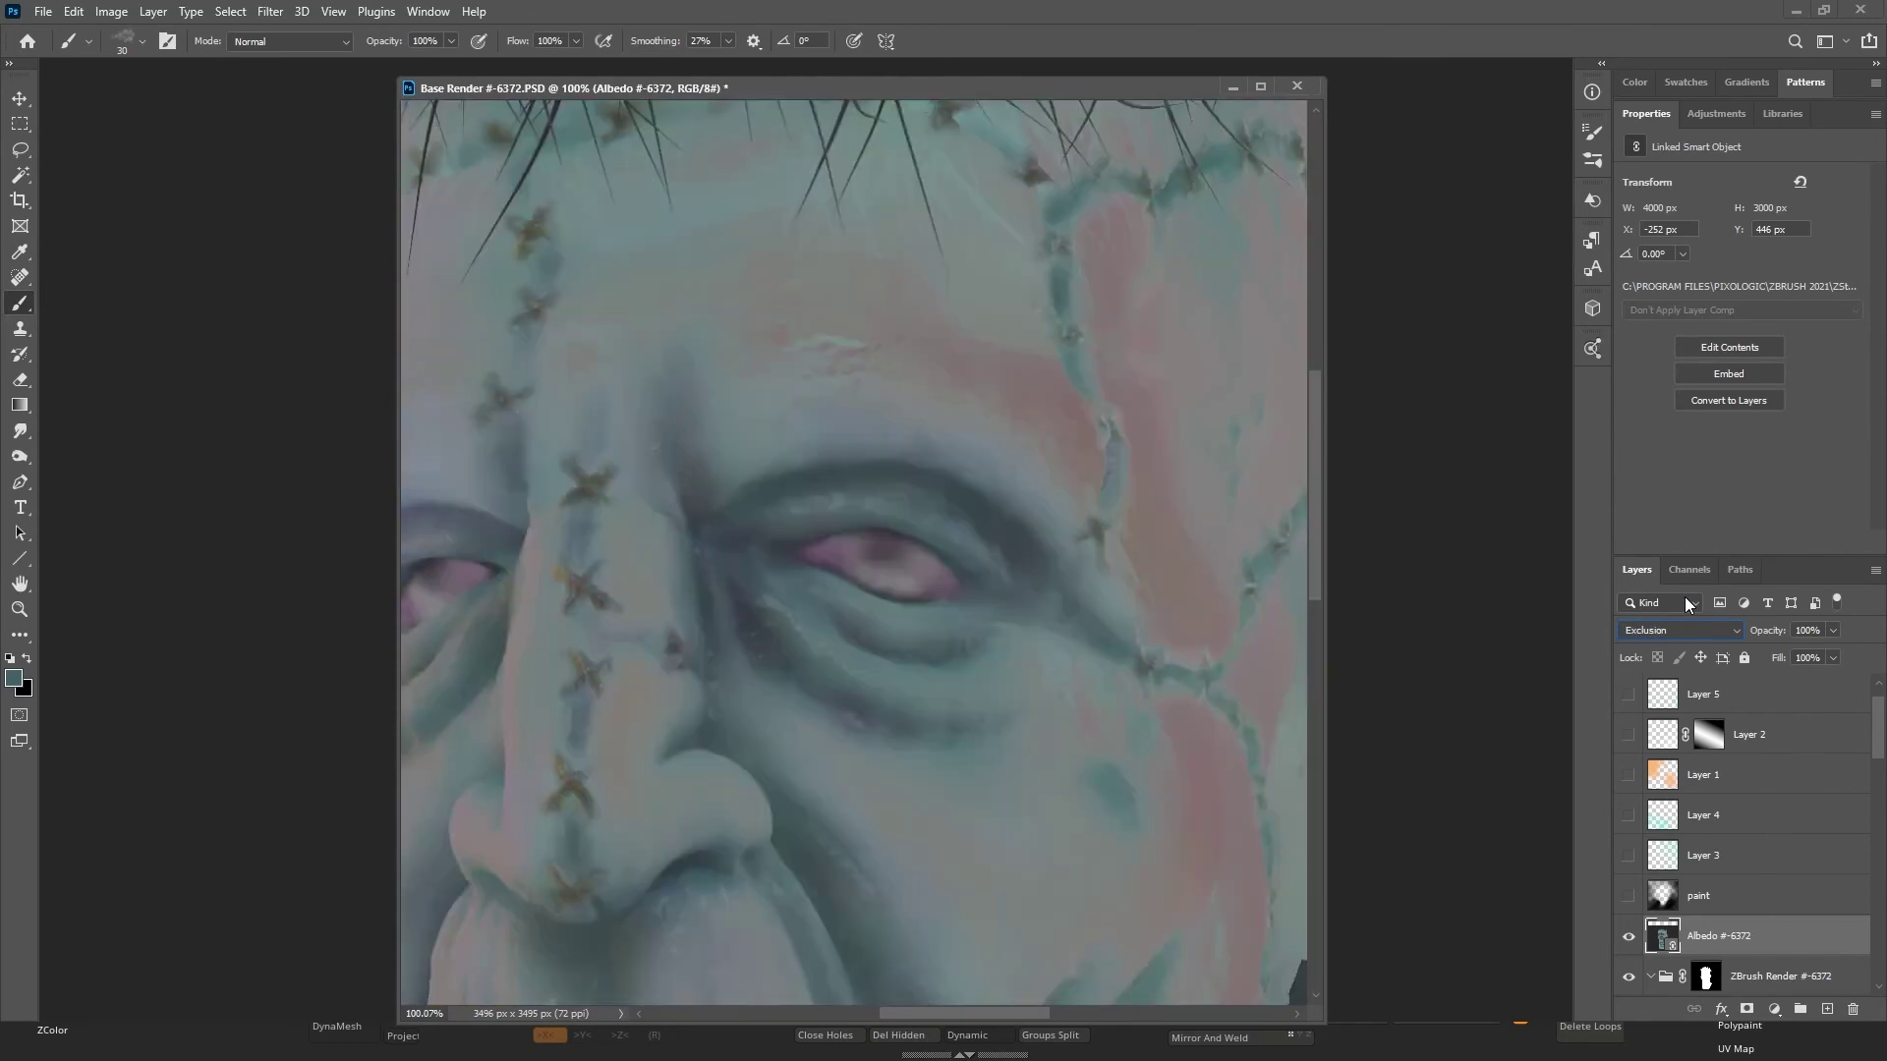
pyautogui.press('Down')
pyautogui.press('Down')
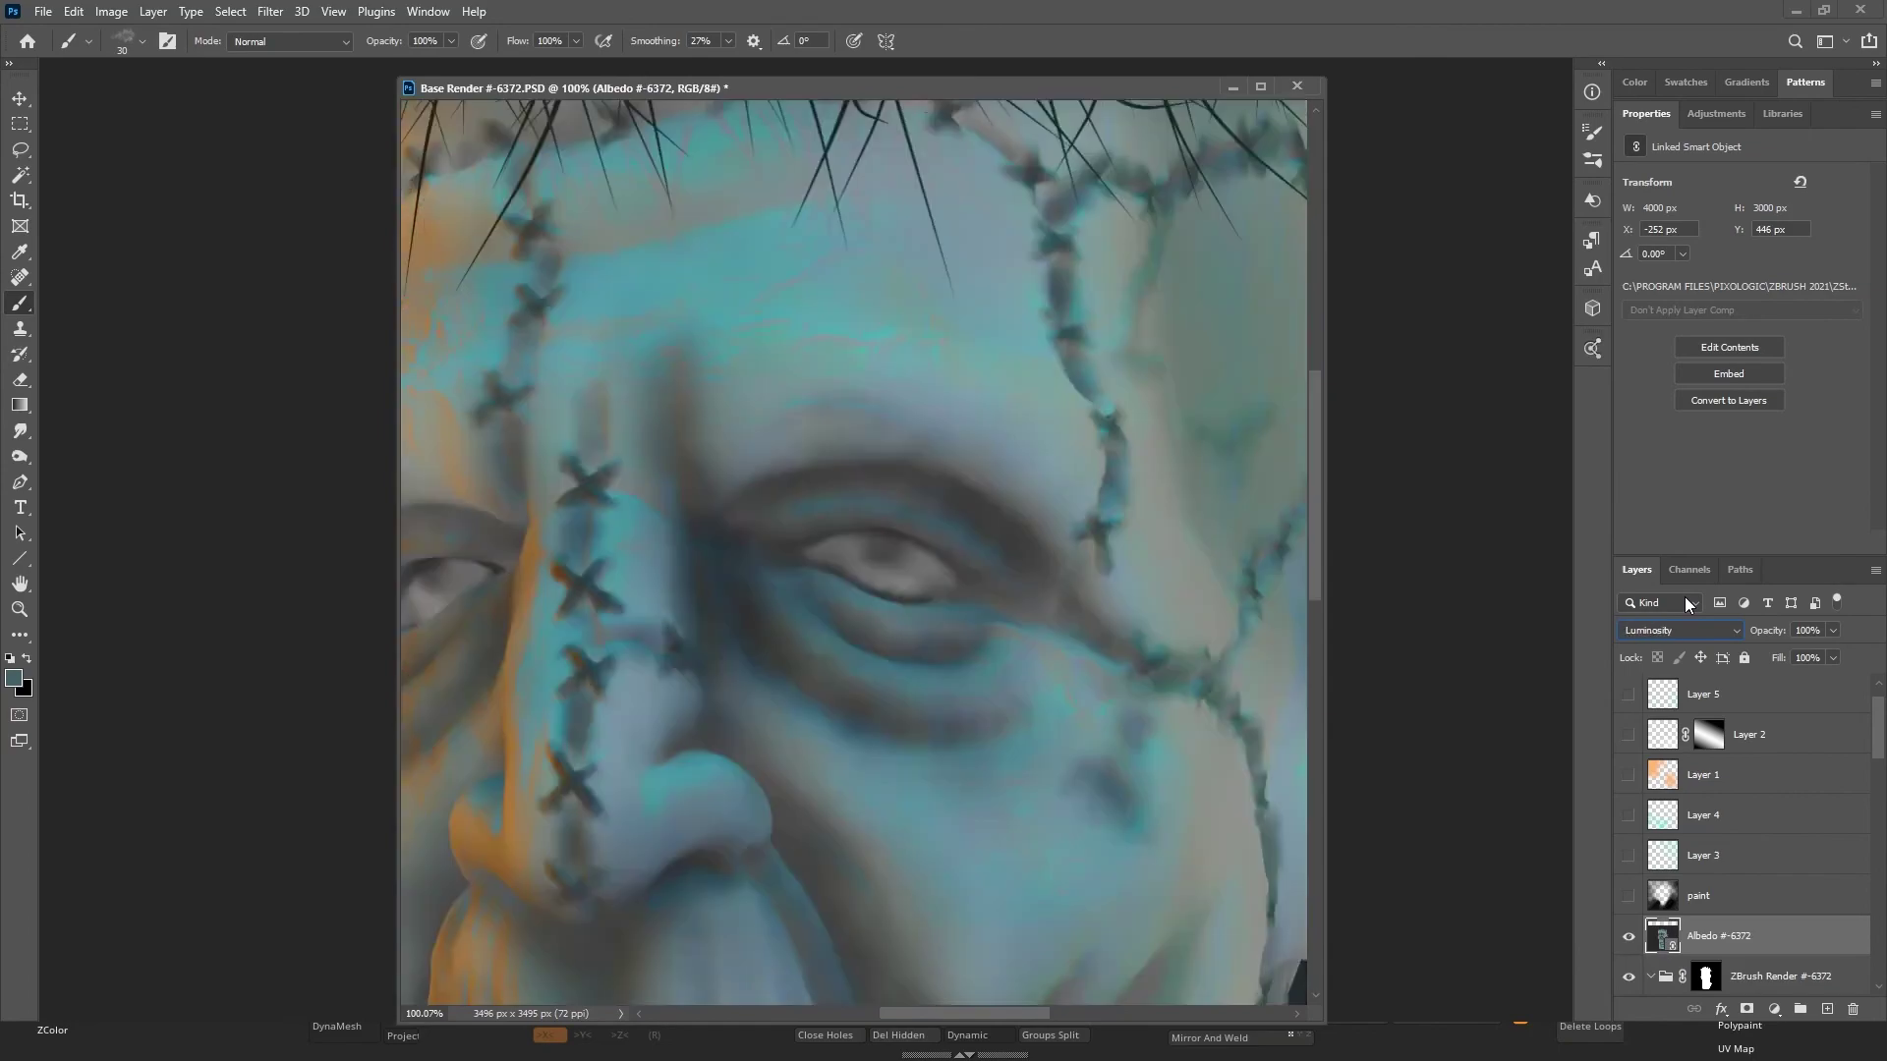
pyautogui.press('Up')
pyautogui.press('Up')
pyautogui.press('Up')
pyautogui.press('Up')
pyautogui.press('Up')
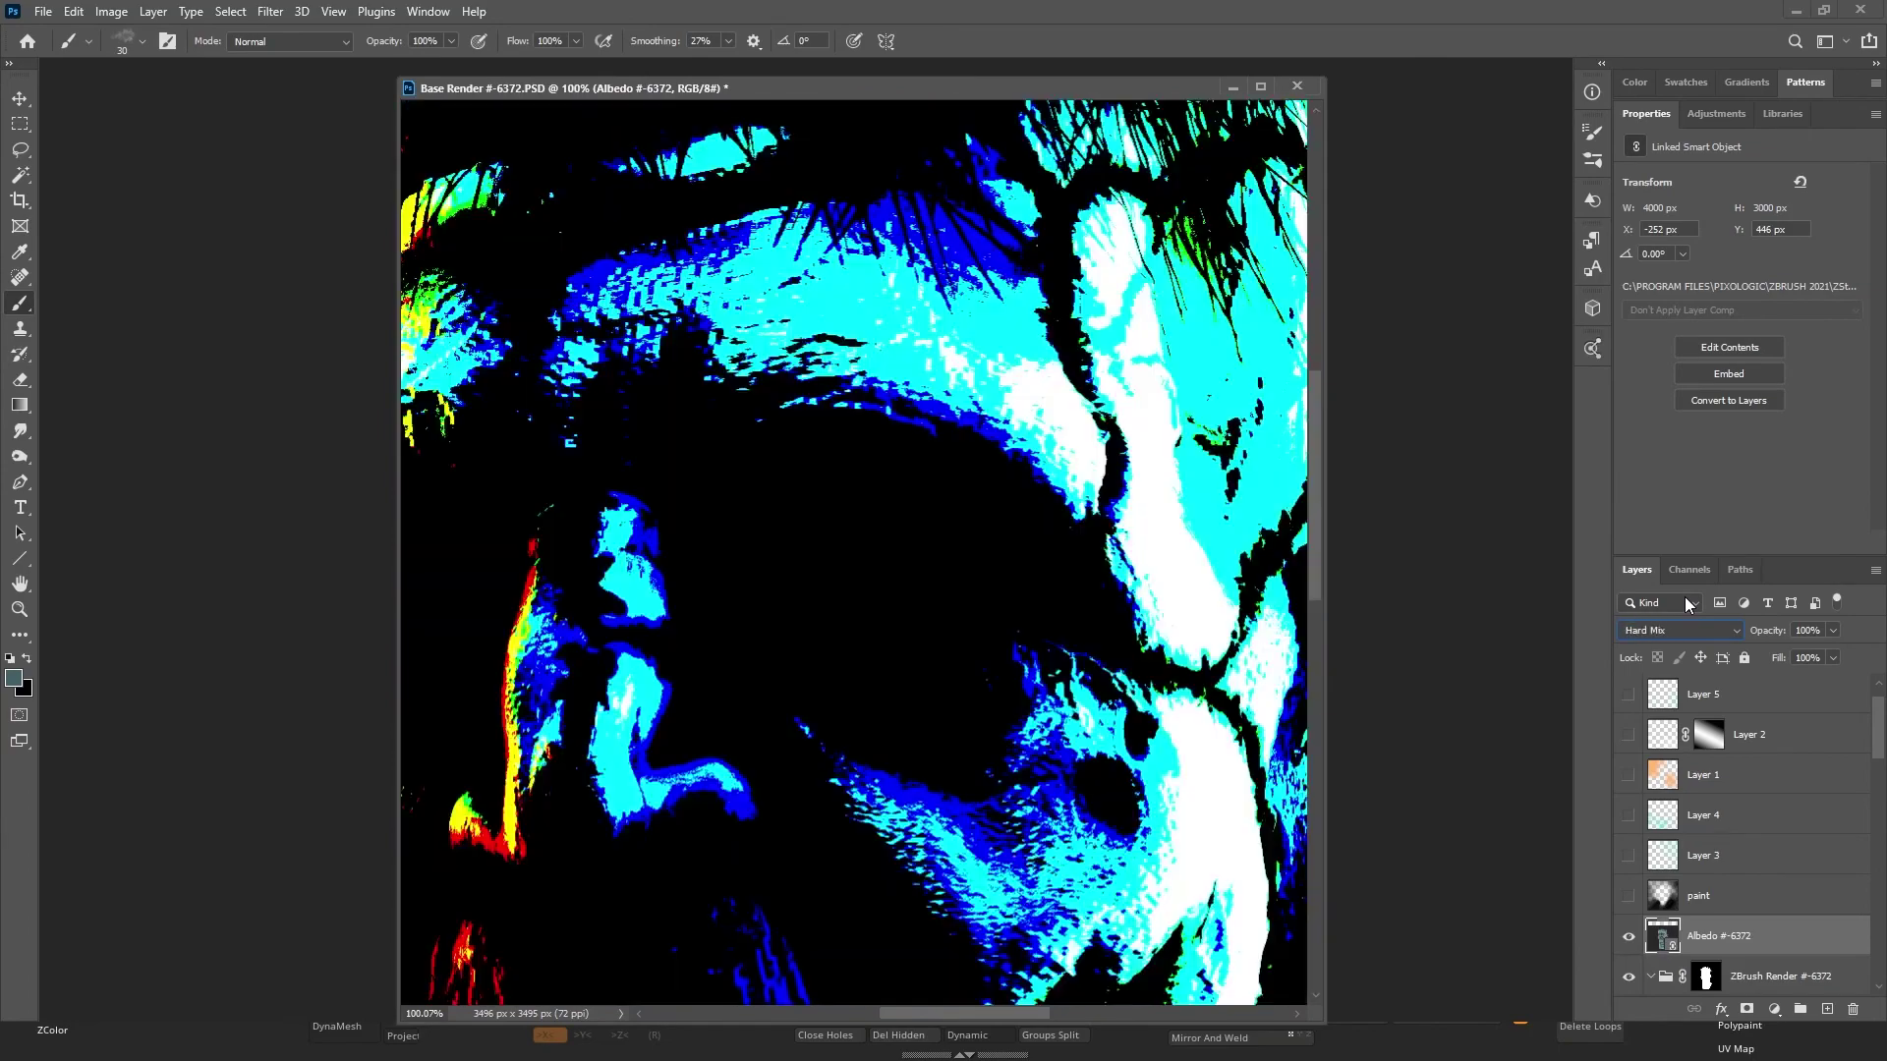
pyautogui.press('Up')
pyautogui.press('Up')
pyautogui.press('Up')
pyautogui.press('Up')
pyautogui.press('Up')
pyautogui.press('Up')
pyautogui.press('Up')
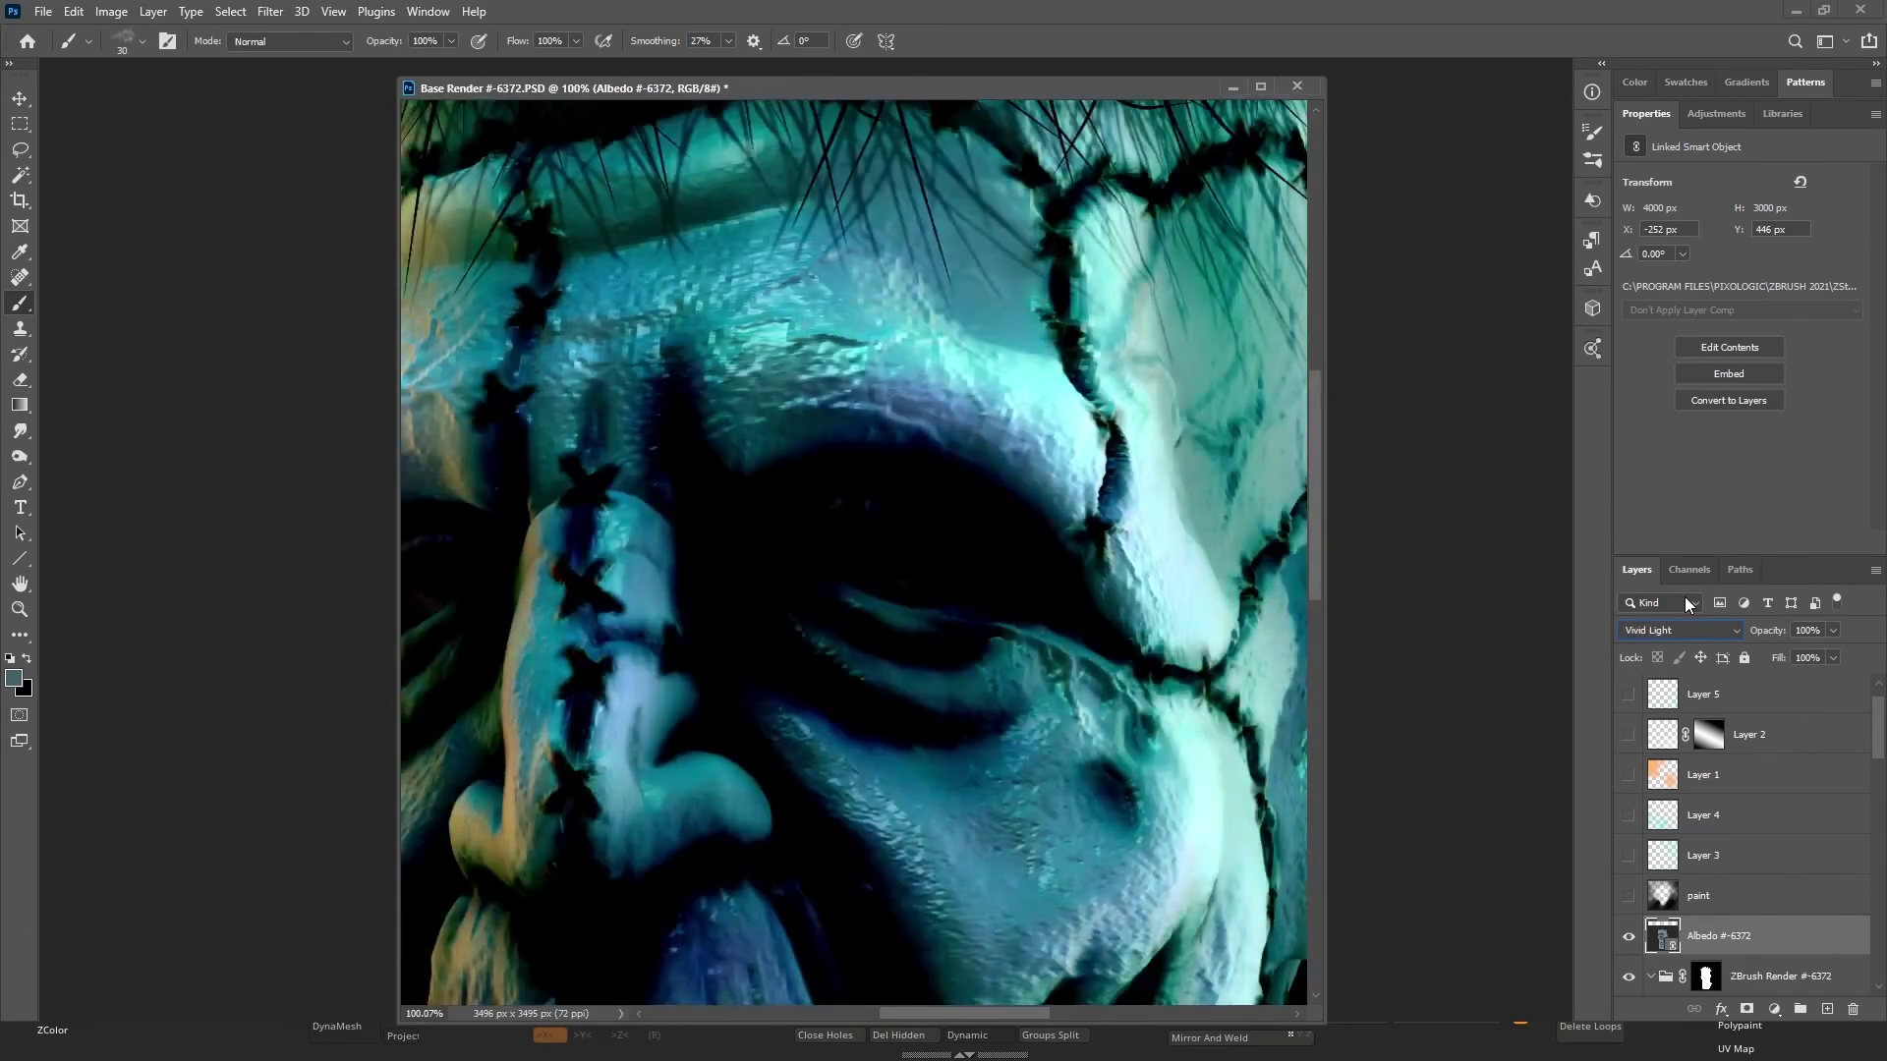
pyautogui.press('Up')
pyautogui.press('Up')
pyautogui.press('Up')
pyautogui.press('Up')
pyautogui.press('Up')
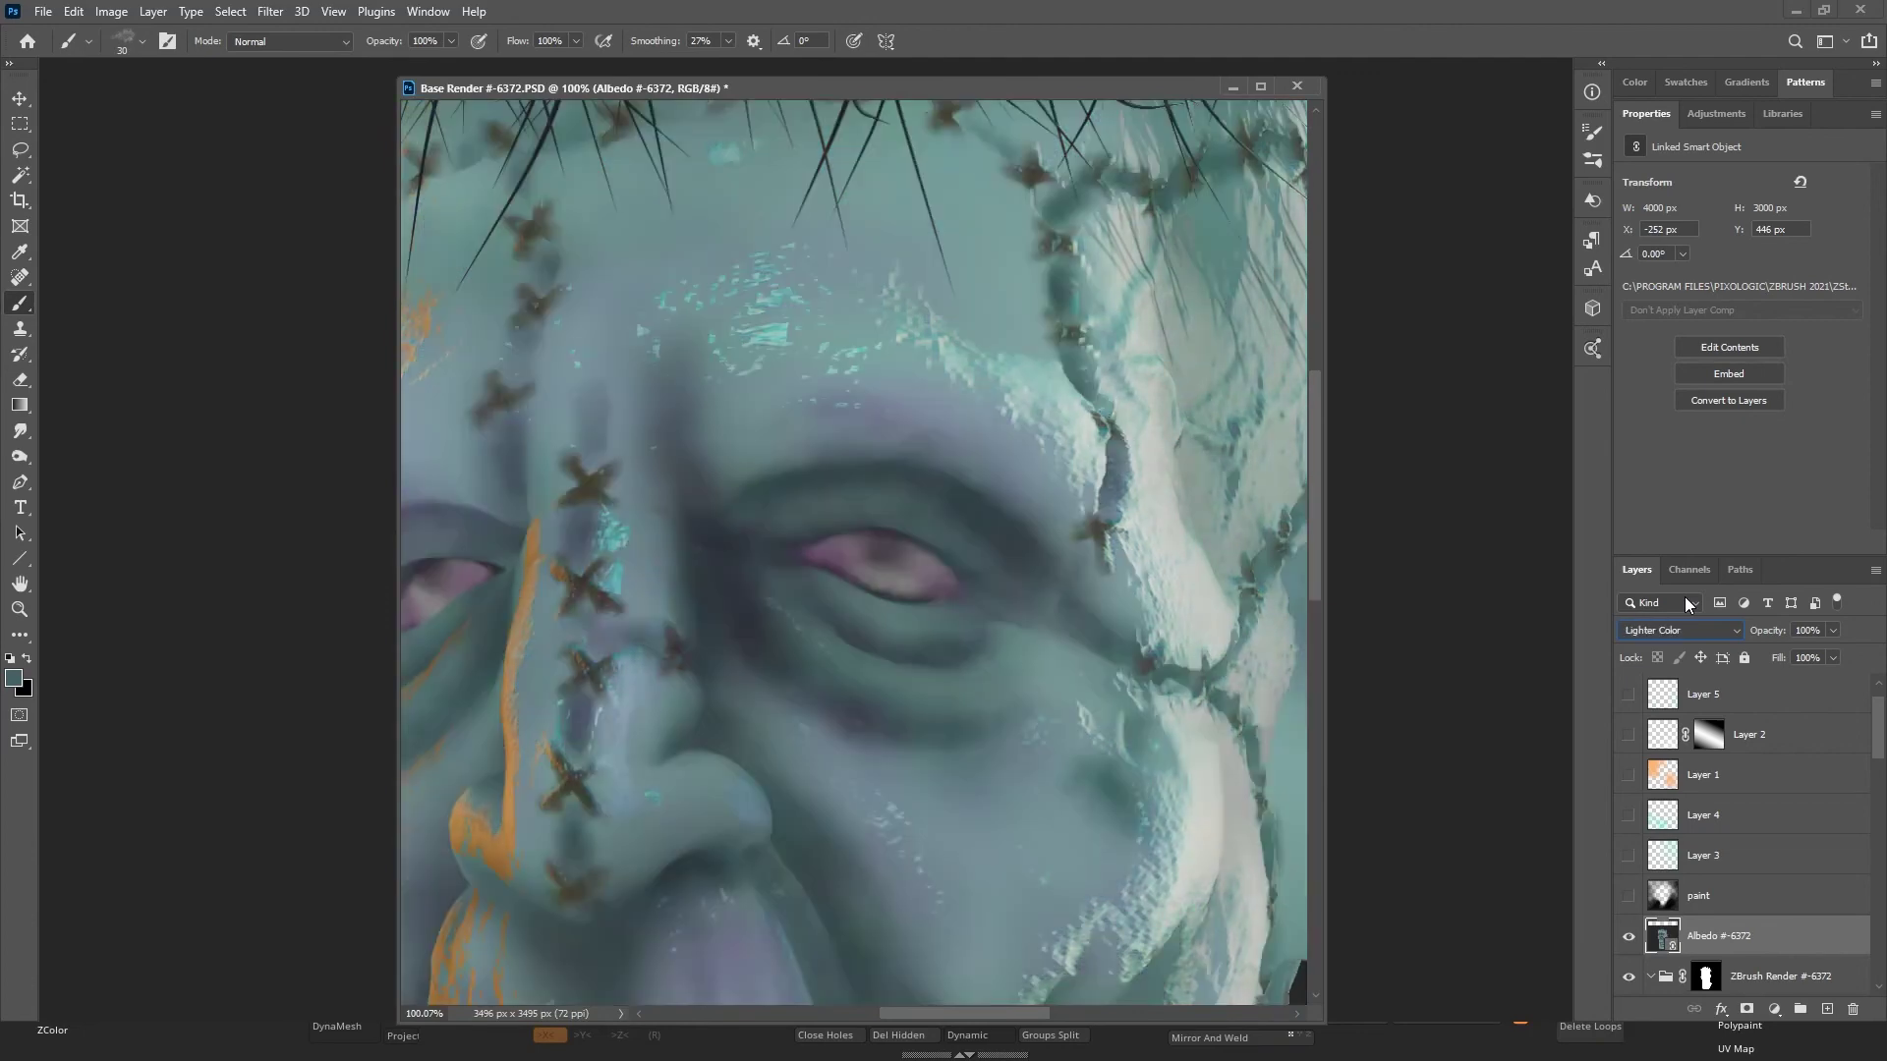
pyautogui.press('Up')
pyautogui.press('Down')
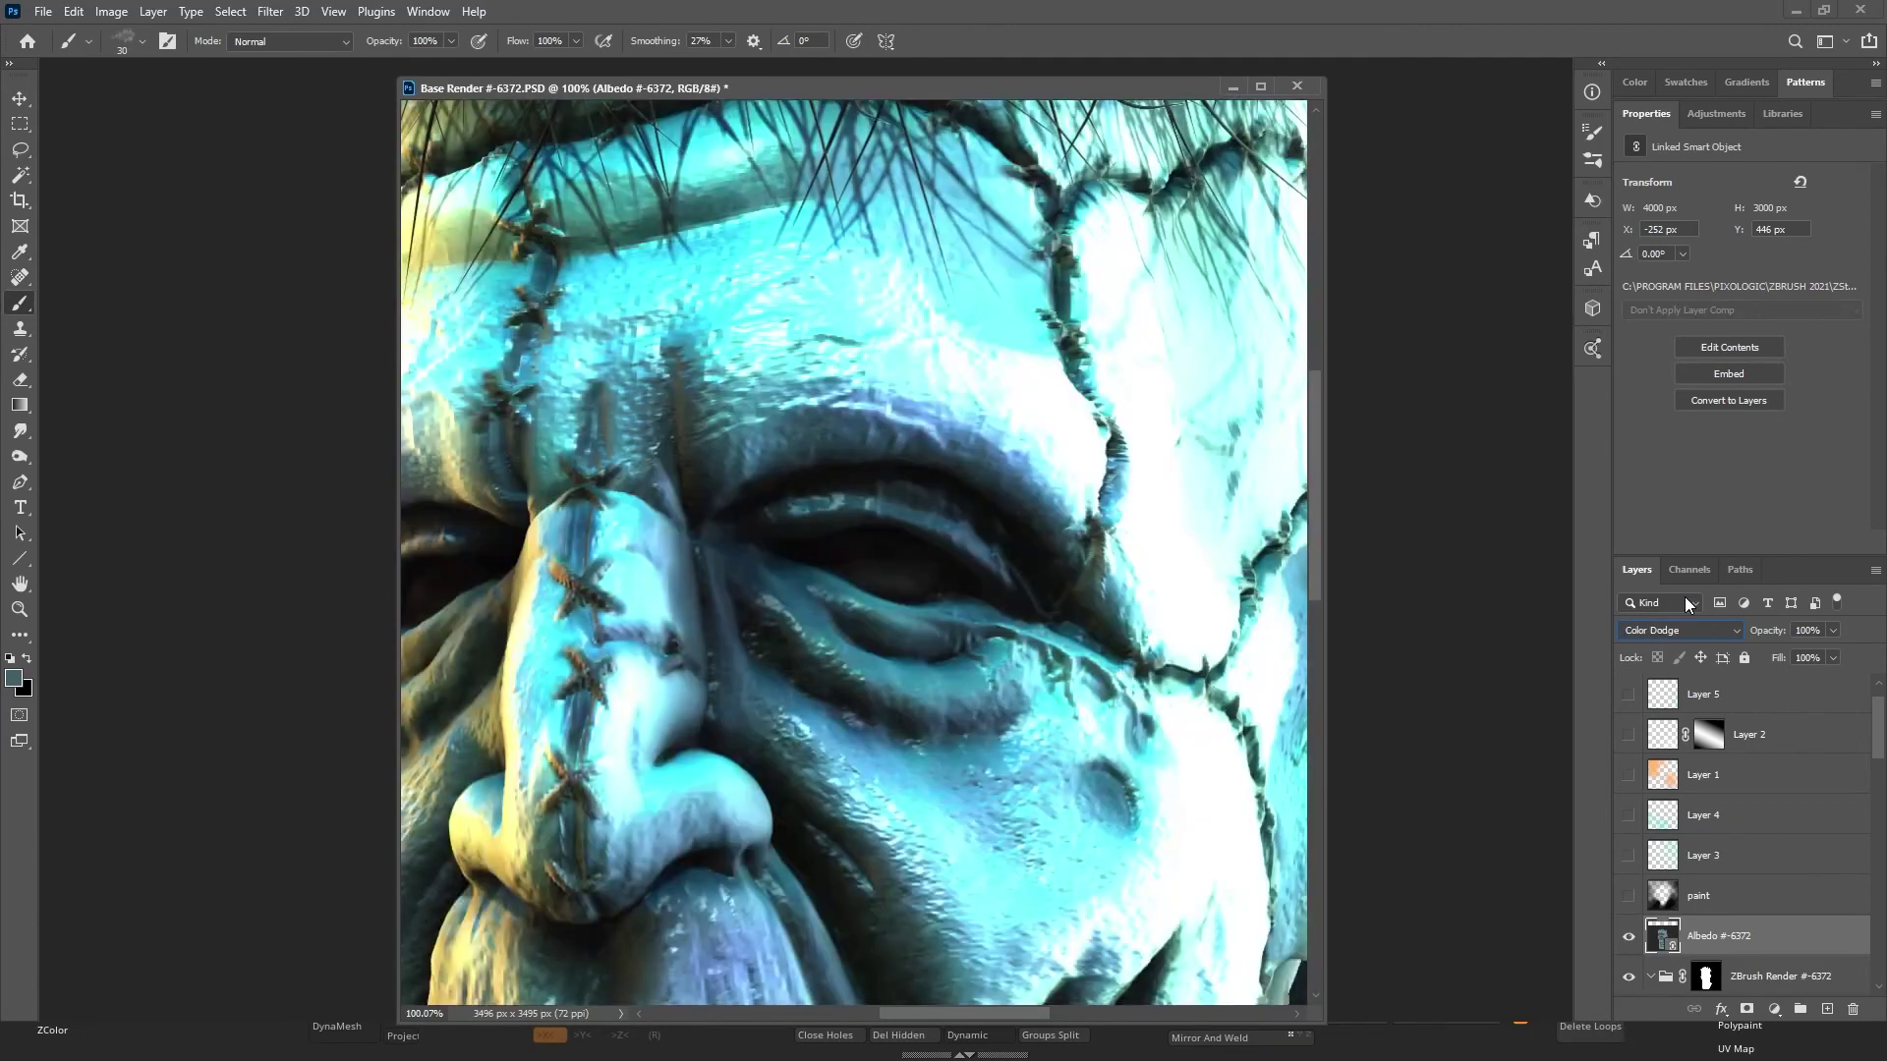
pyautogui.press('Up')
pyautogui.press('Down')
# Add a layer mask to the Albedo layer and invert it to black.
pyautogui.click(1744, 1010)
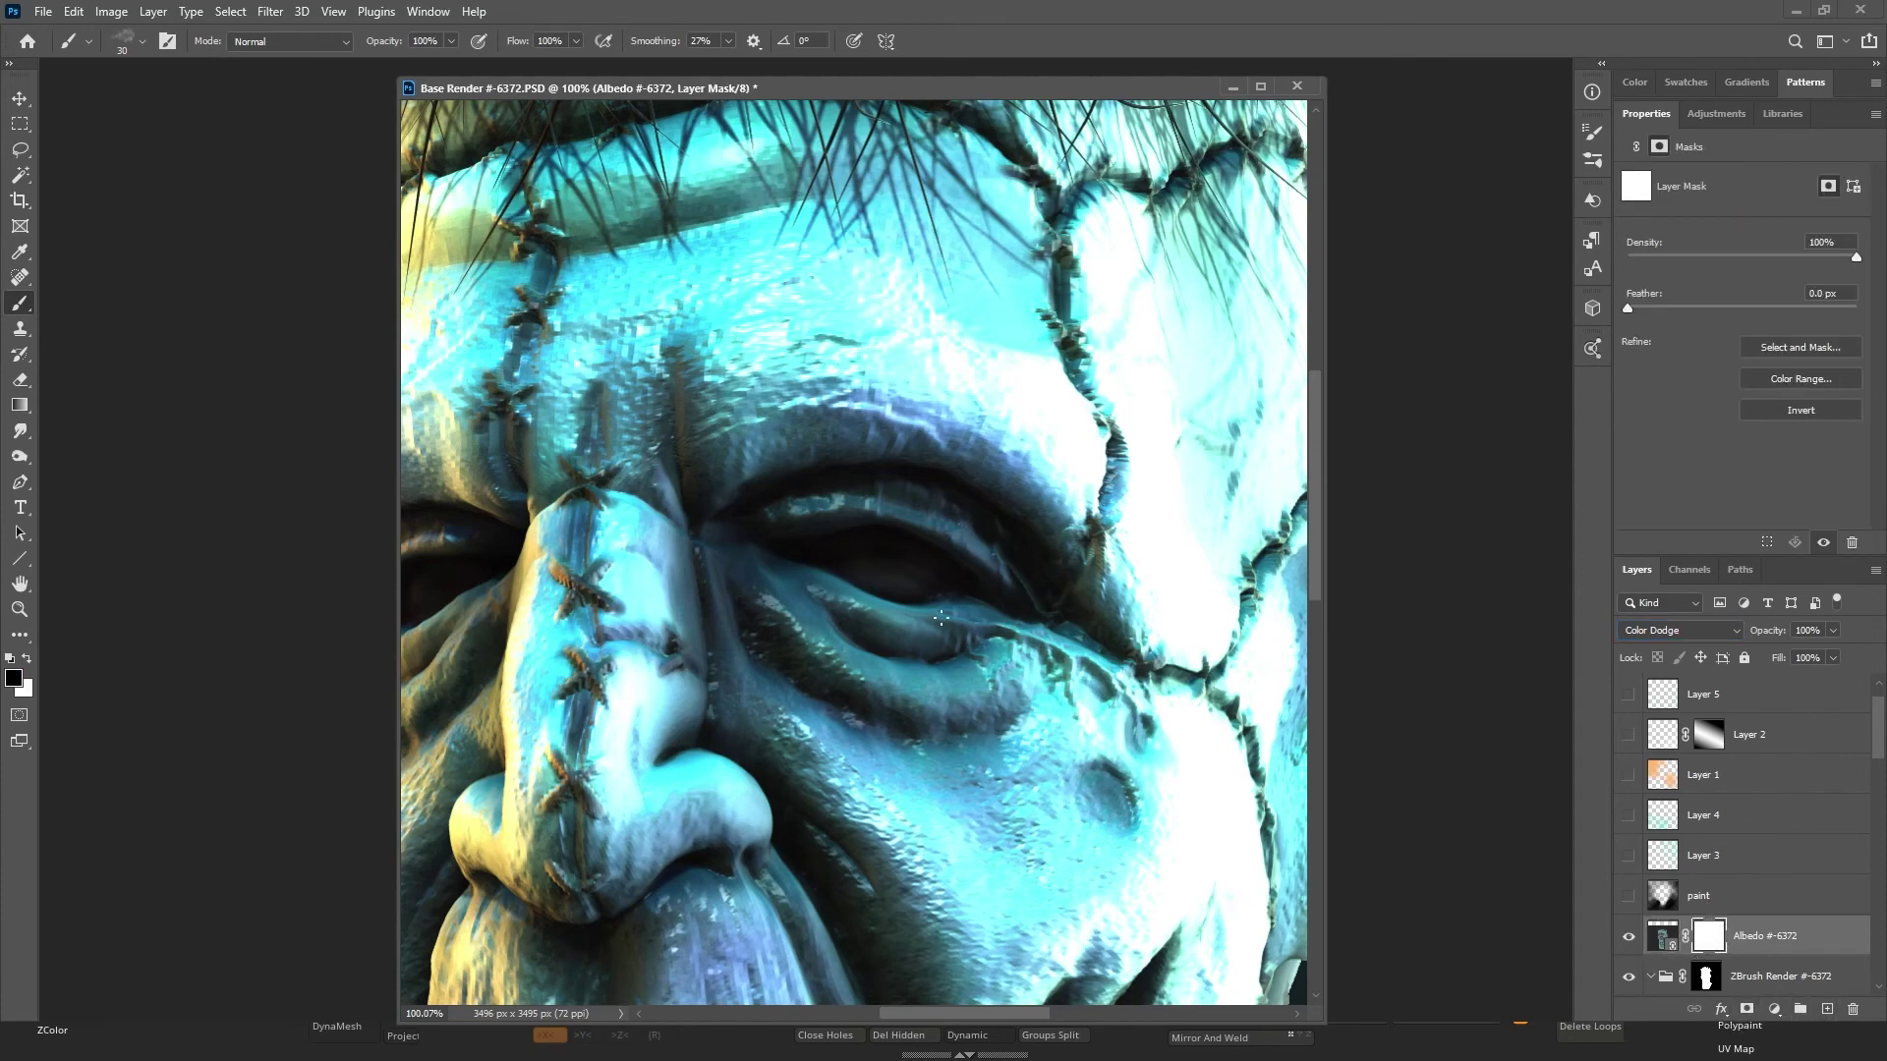
pyautogui.hotkey('ctrl', 'i')
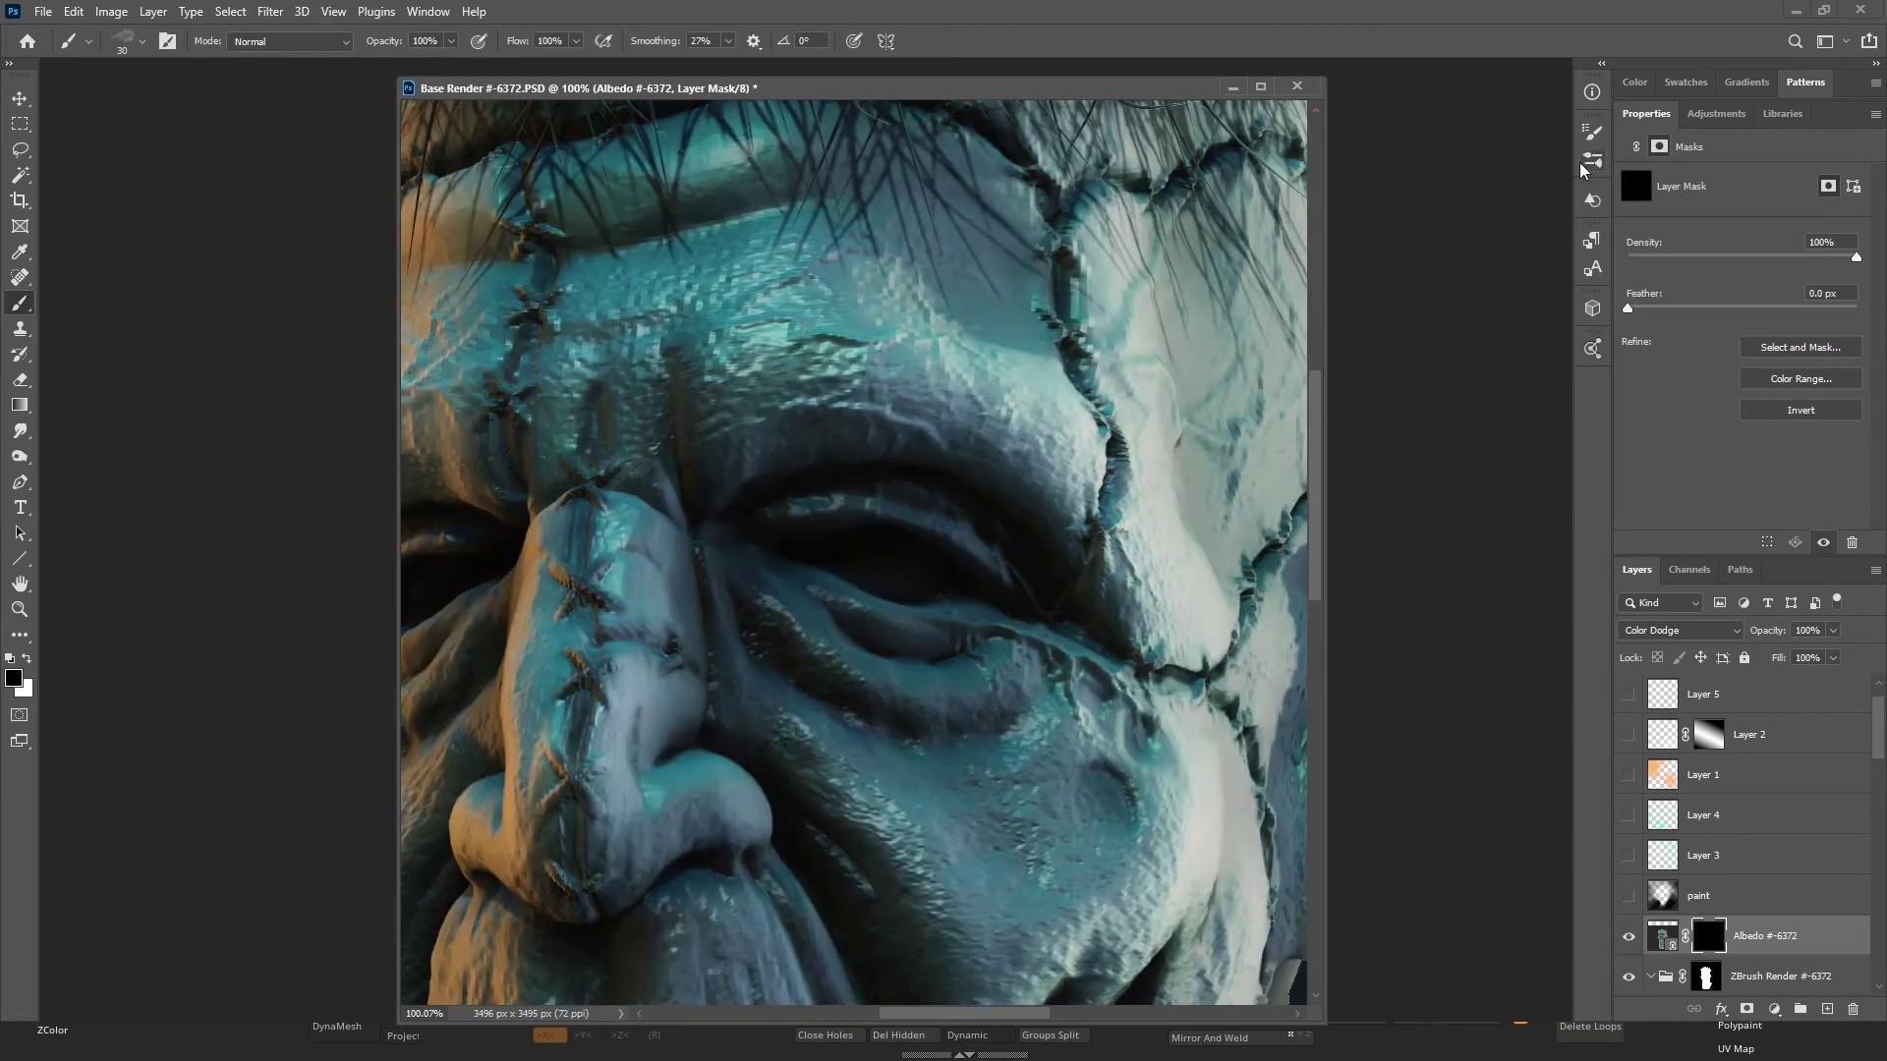
# Paint white on the Albedo mask over the eyes with the Soft Round Pressure Opacity brush reduced to 25 px.
pyautogui.click(1593, 159)
pyautogui.click(1425, 234)
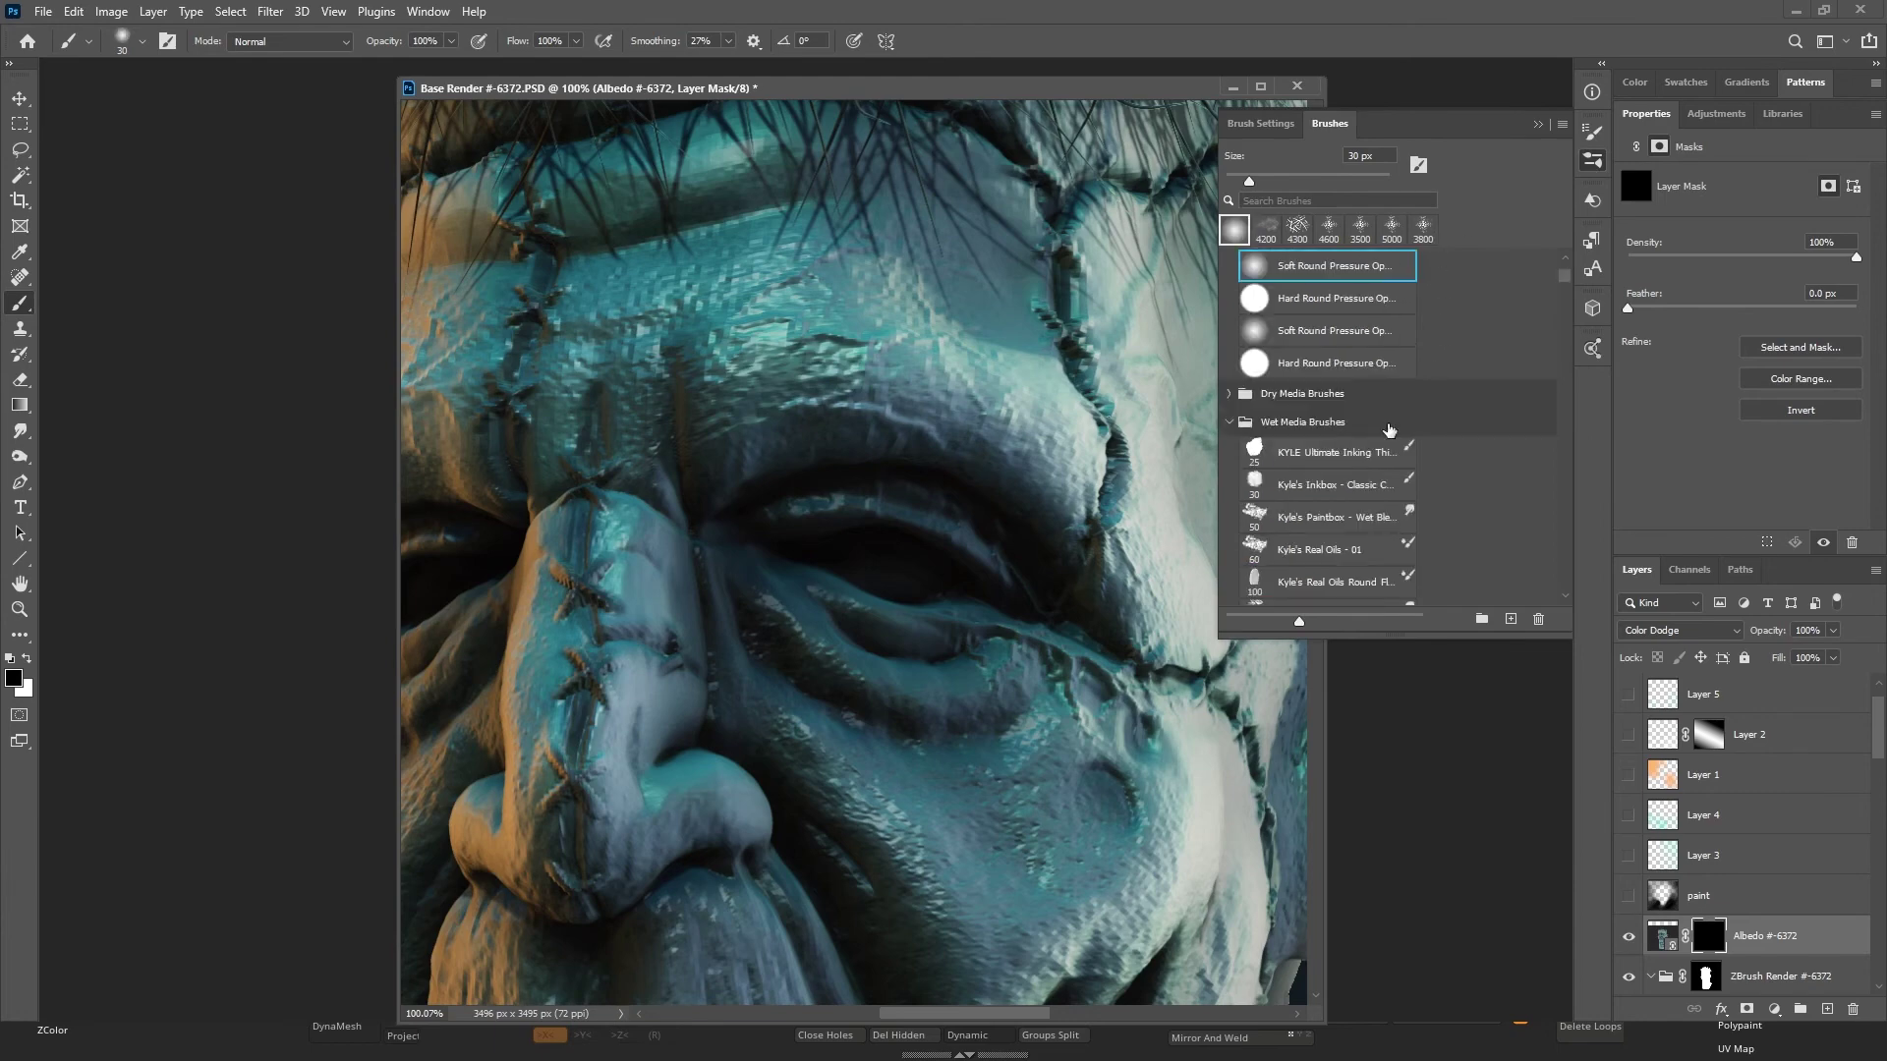
pyautogui.press(']')
pyautogui.press(']')
pyautogui.press(']')
pyautogui.press(']')
pyautogui.press(']')
pyautogui.press(']')
pyautogui.press(']')
pyautogui.press(']')
pyautogui.press('x')
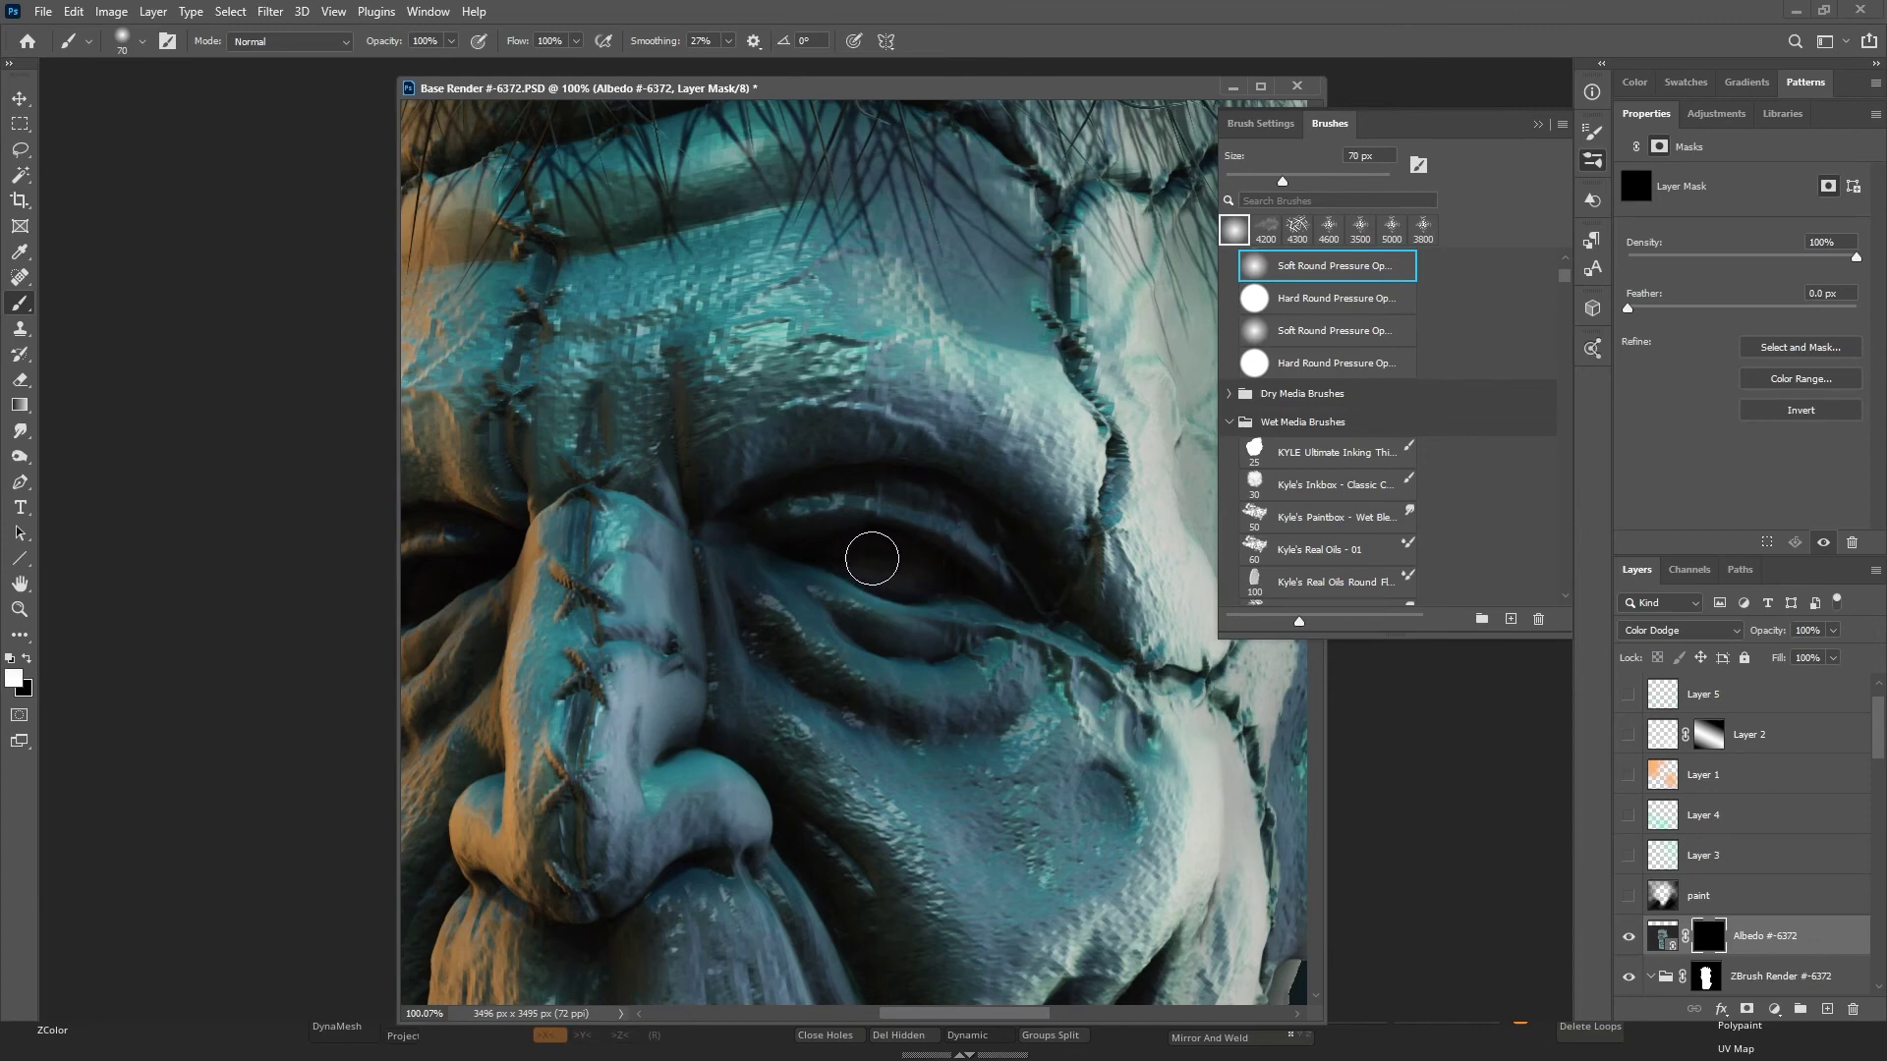
pyautogui.press('[')
pyautogui.press('[')
pyautogui.press('[')
pyautogui.press('[')
pyautogui.press('[')
pyautogui.press('[')
pyautogui.press('[')
pyautogui.moveTo(746, 666); pyautogui.dragTo(1108, 739)
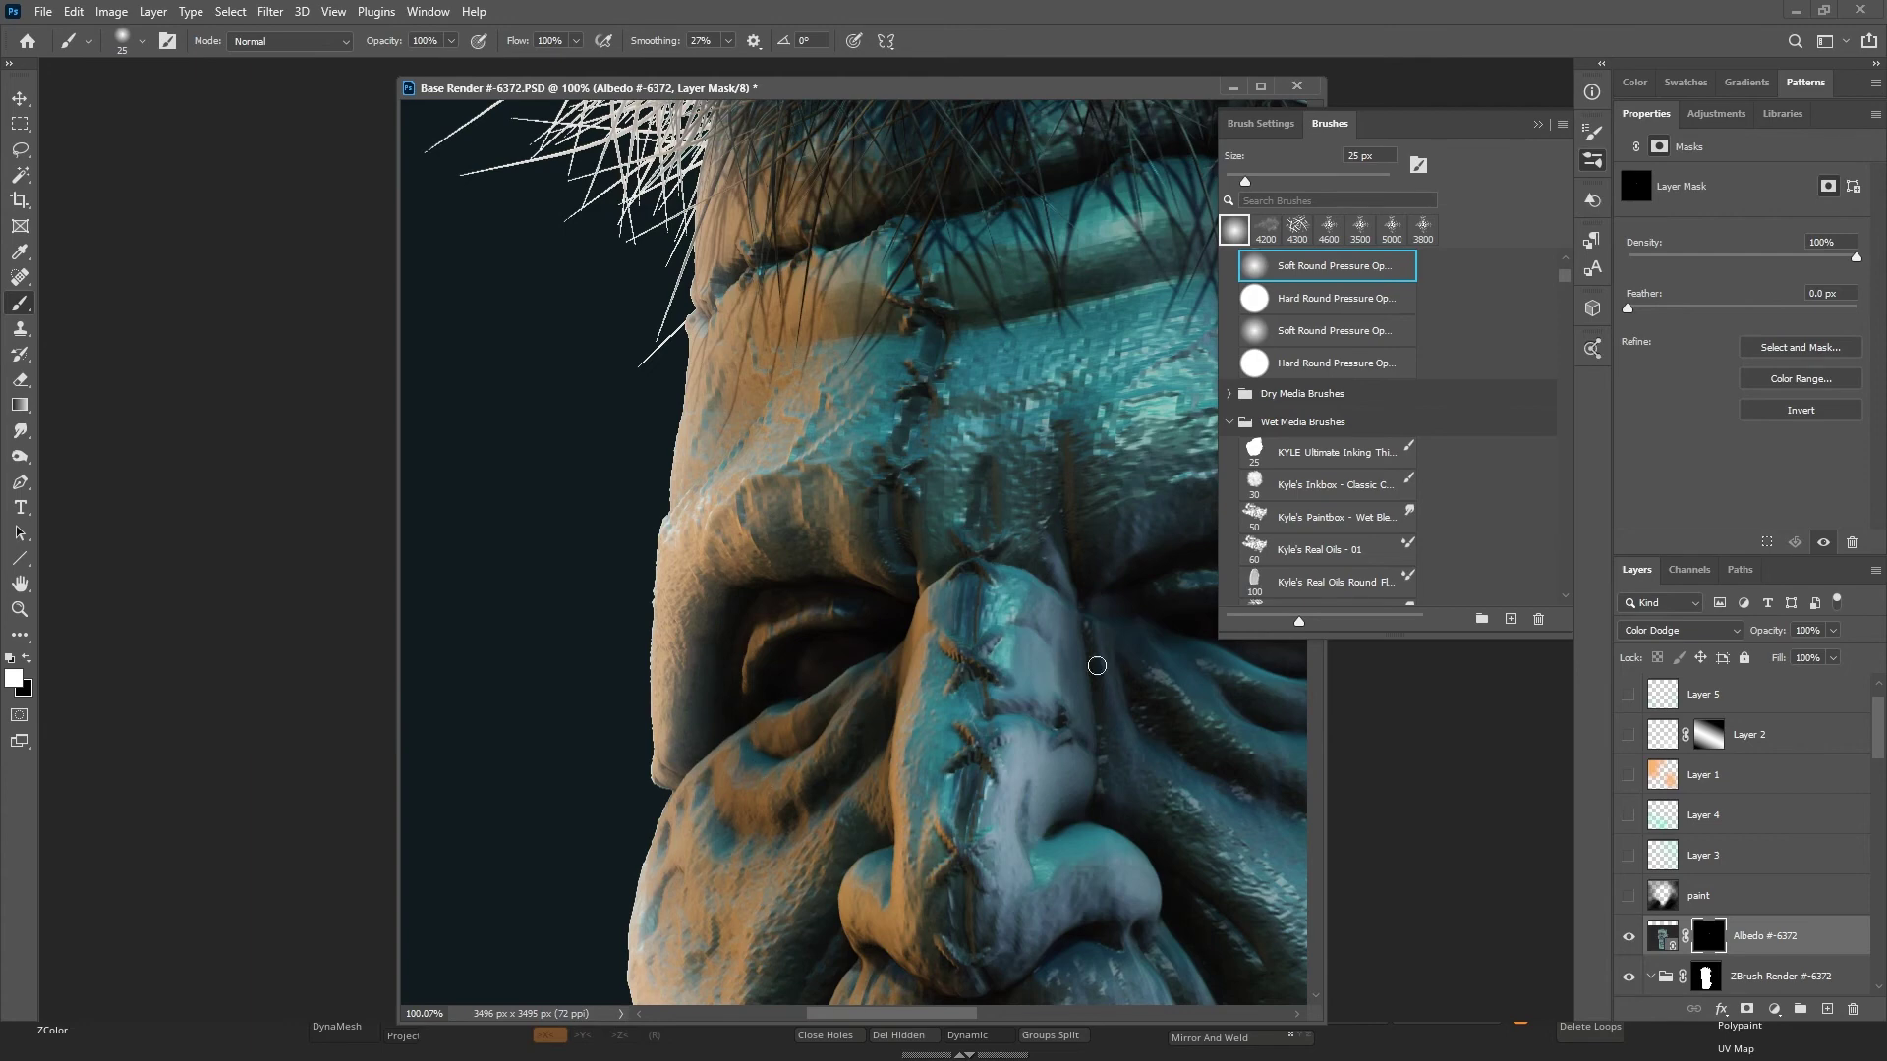
# Examine the masked albedo effect on the whole bust and then close up on the eyes.
pyautogui.rightClick(933, 674)
pyautogui.click(977, 714)
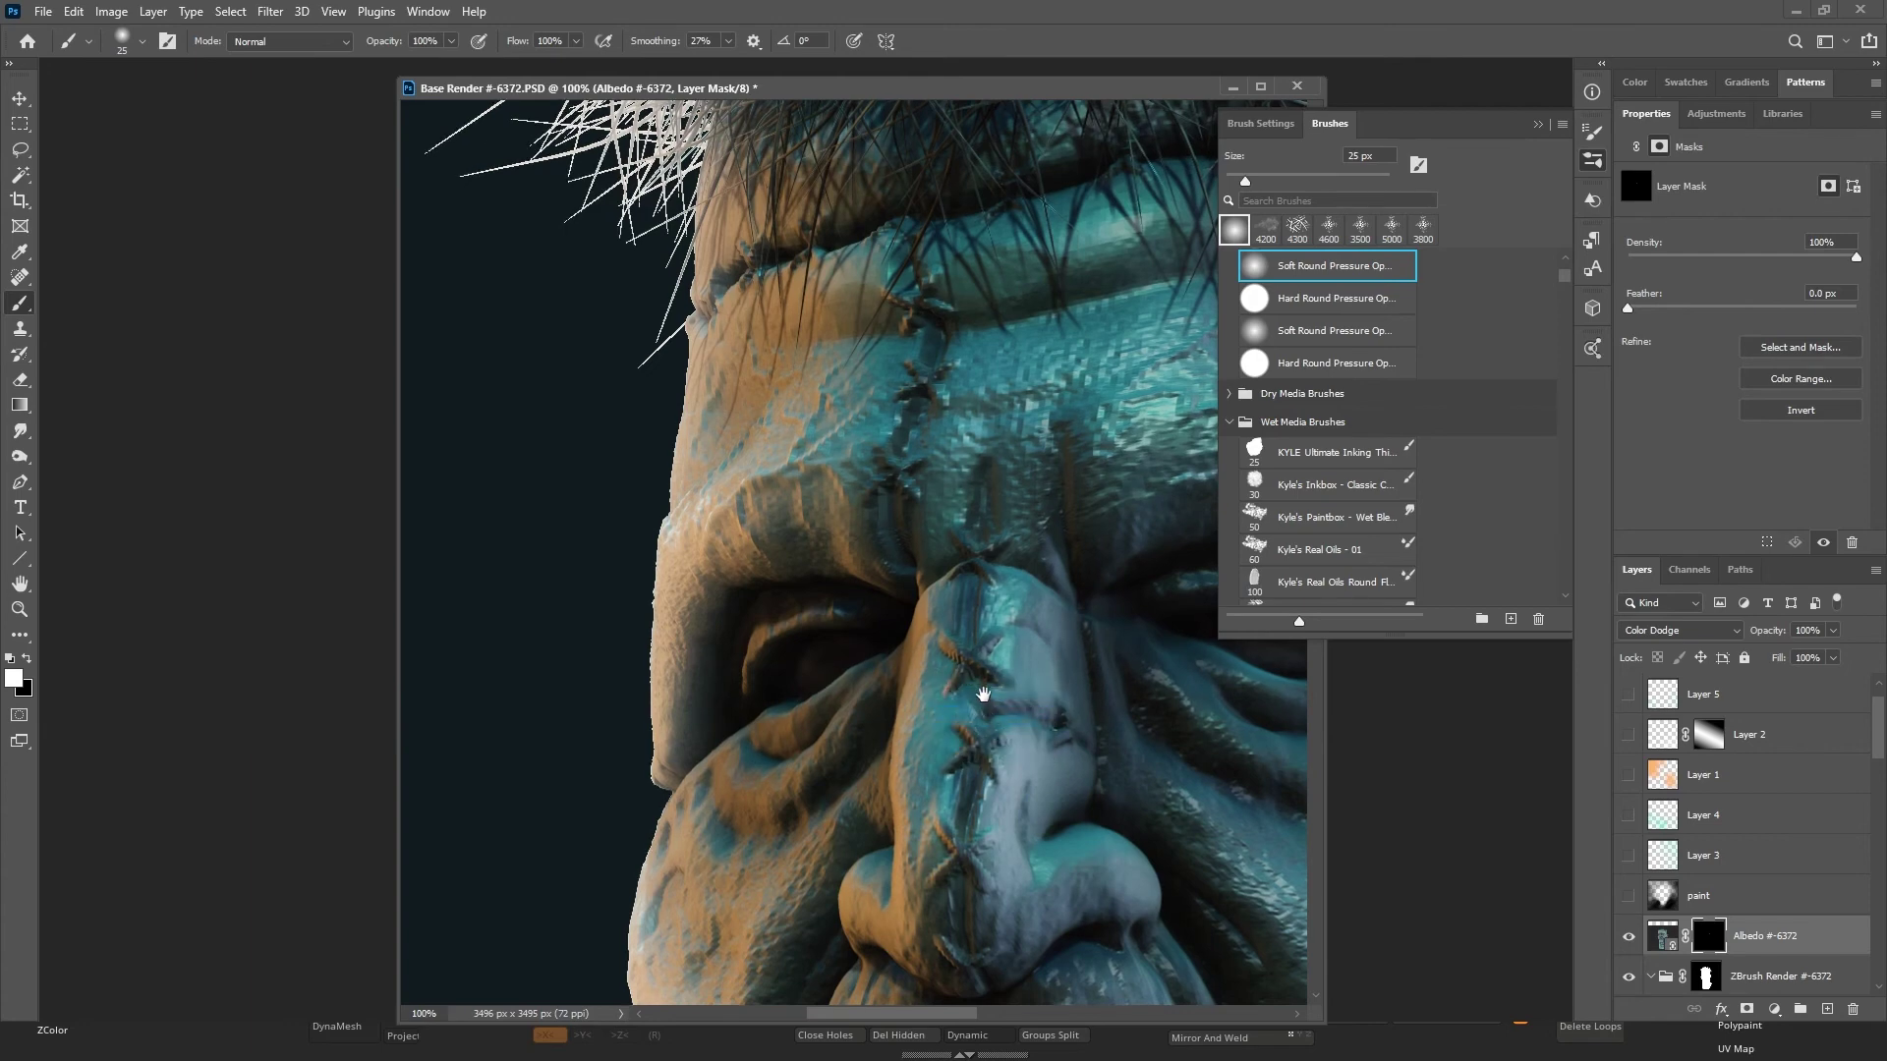
pyautogui.rightClick(980, 691)
pyautogui.click(998, 712)
pyautogui.rightClick(1003, 712)
pyautogui.click(1018, 723)
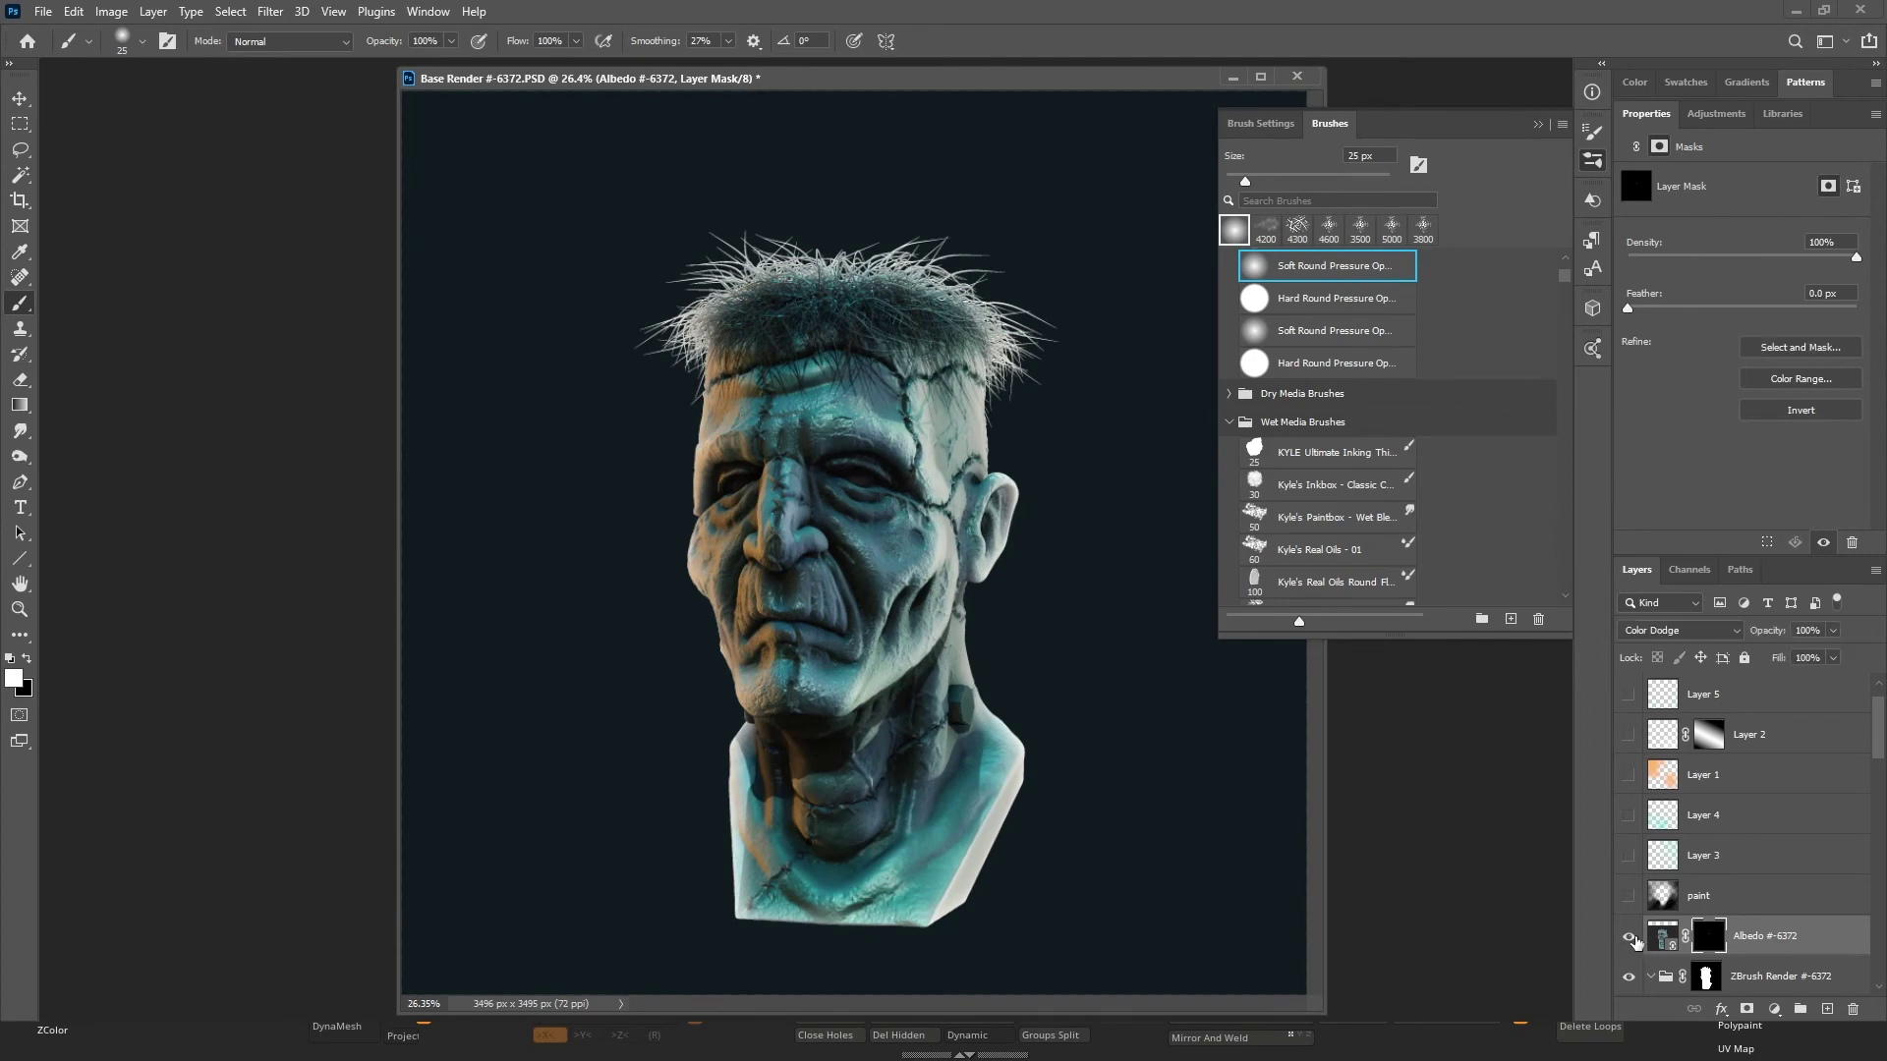
pyautogui.scroll(5, 856, 487)
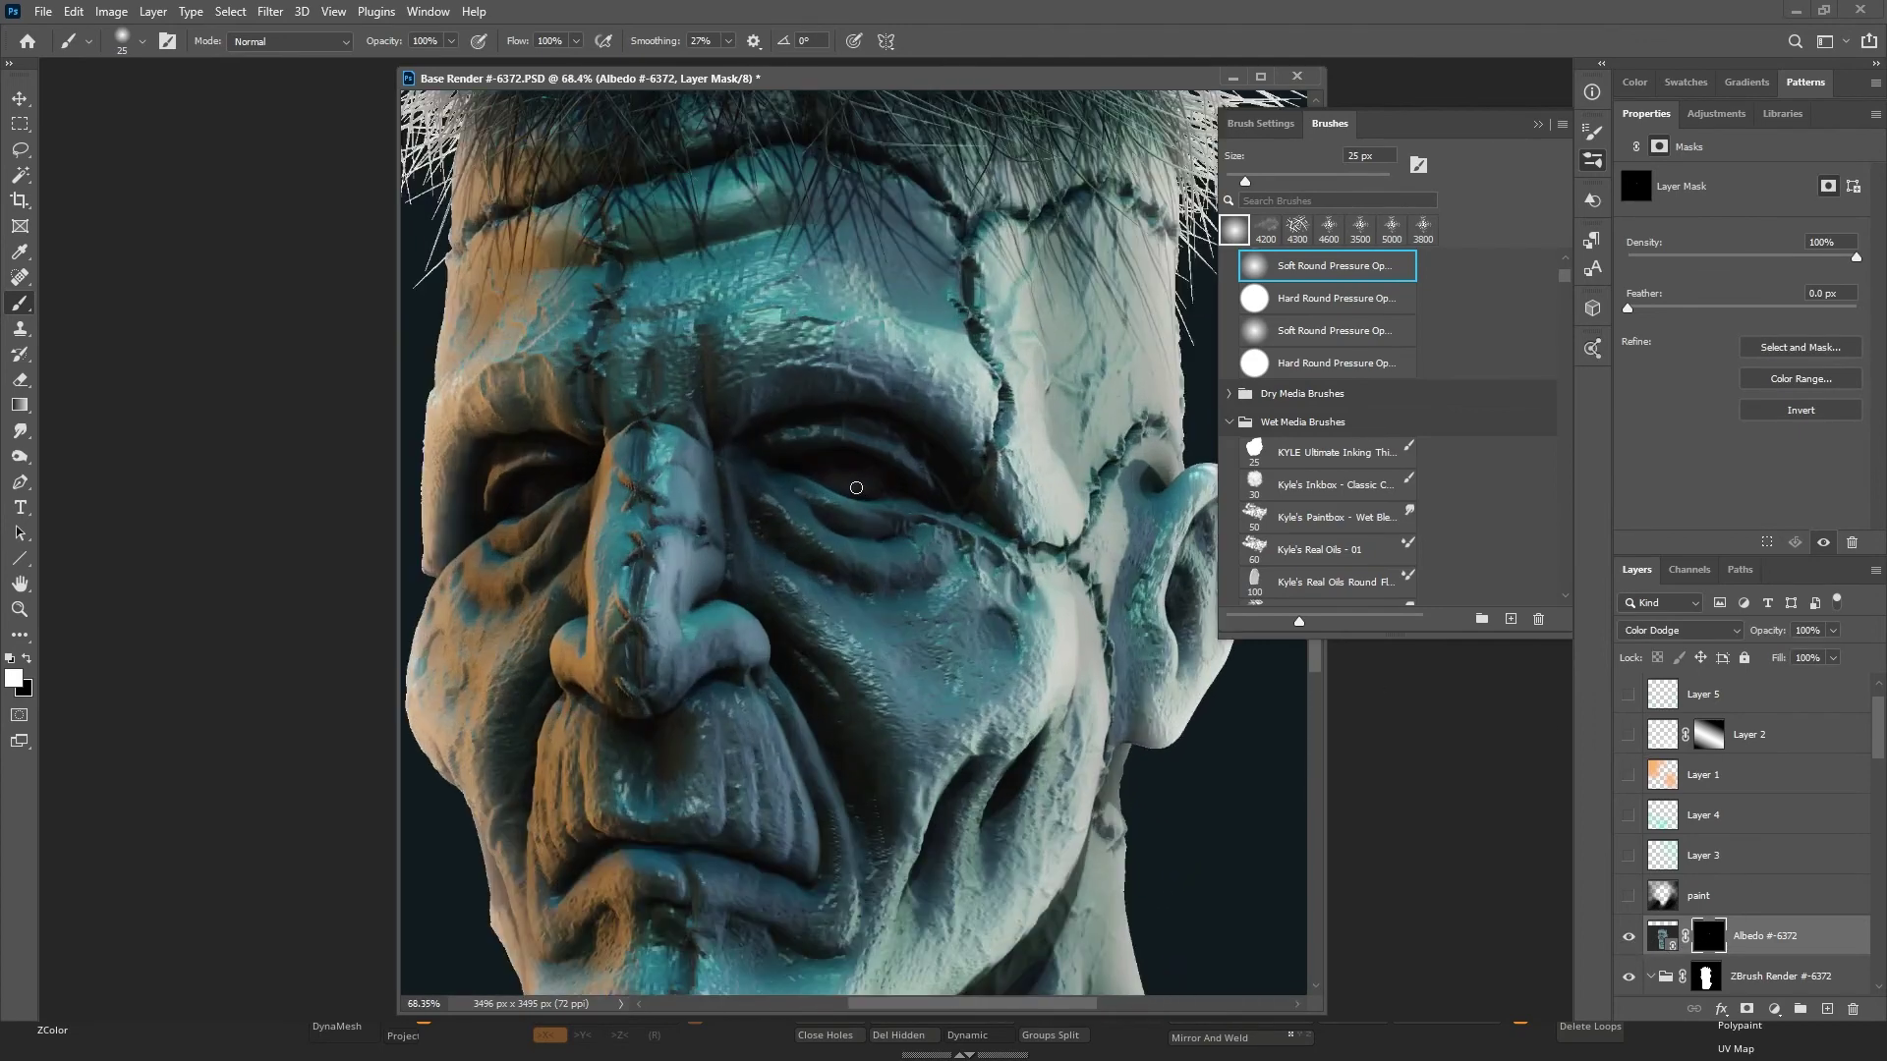
pyautogui.scroll(3, 856, 488)
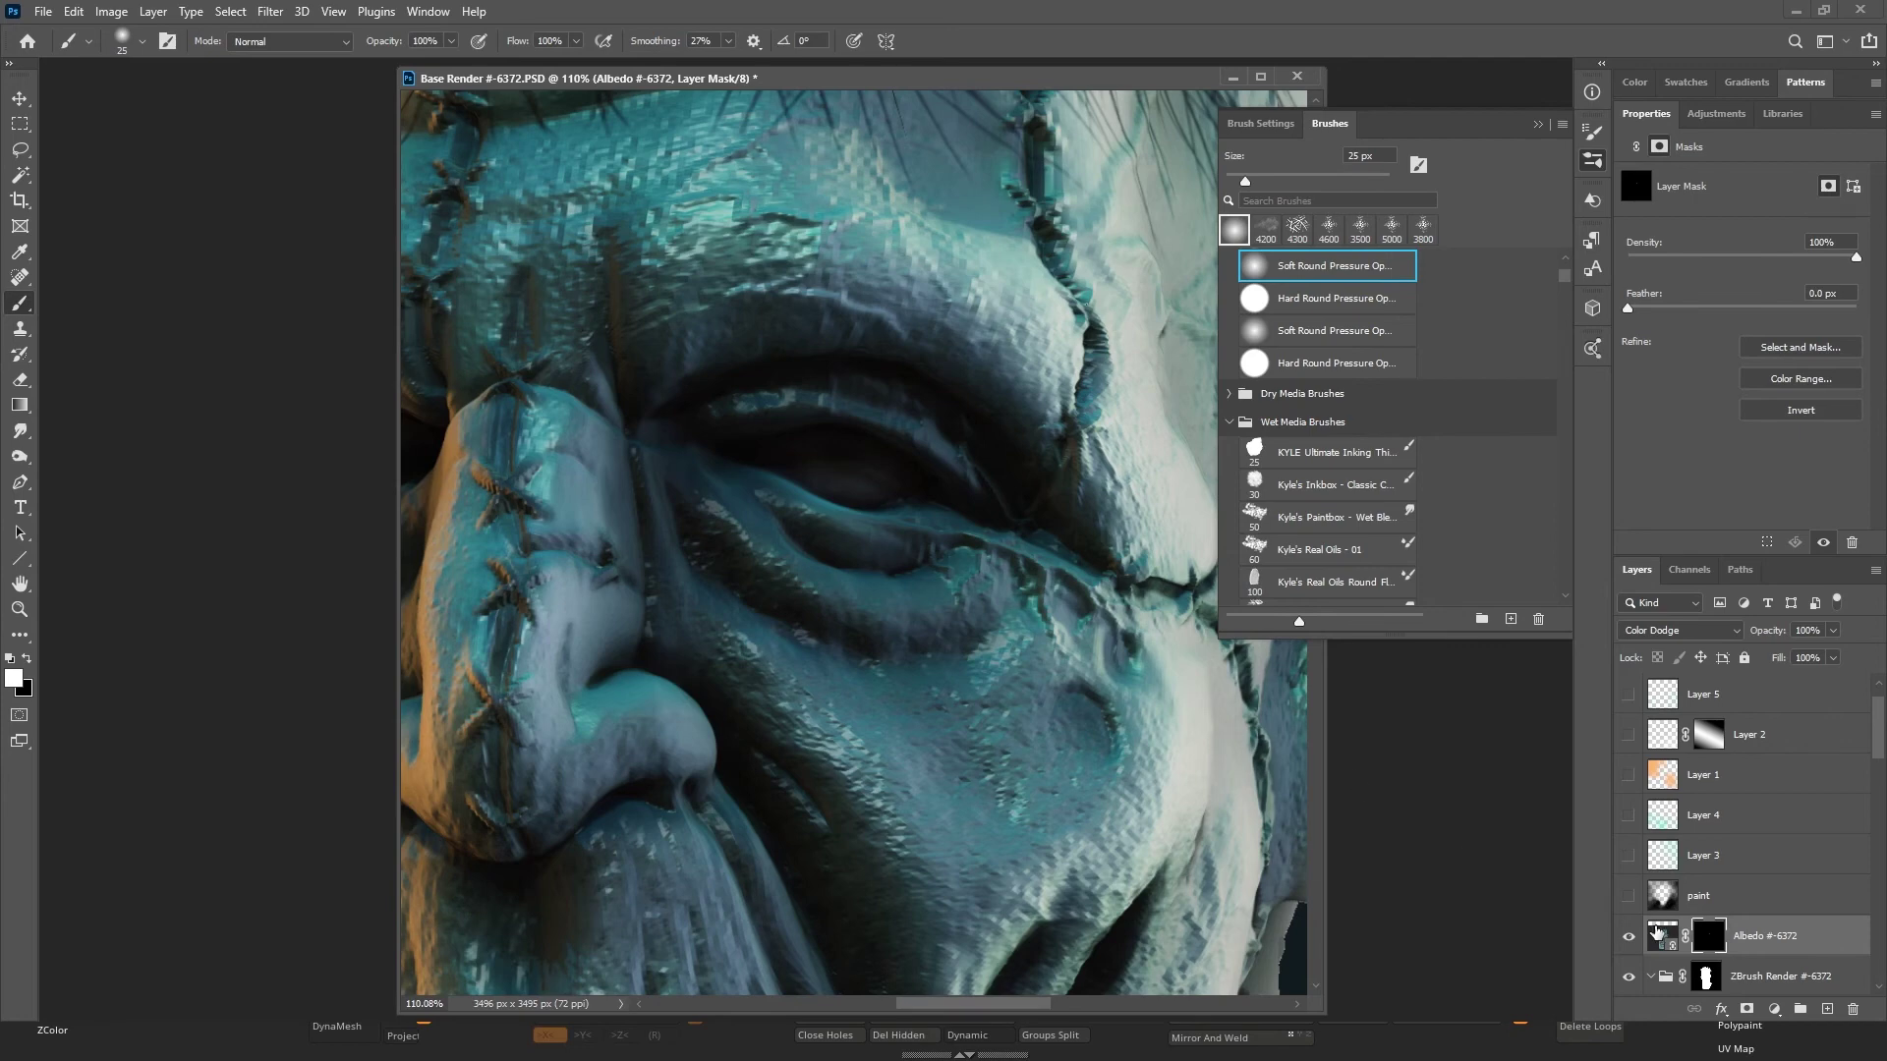
# Add a new layer above the Albedo layer and name it eye.
pyautogui.click(1827, 1012)
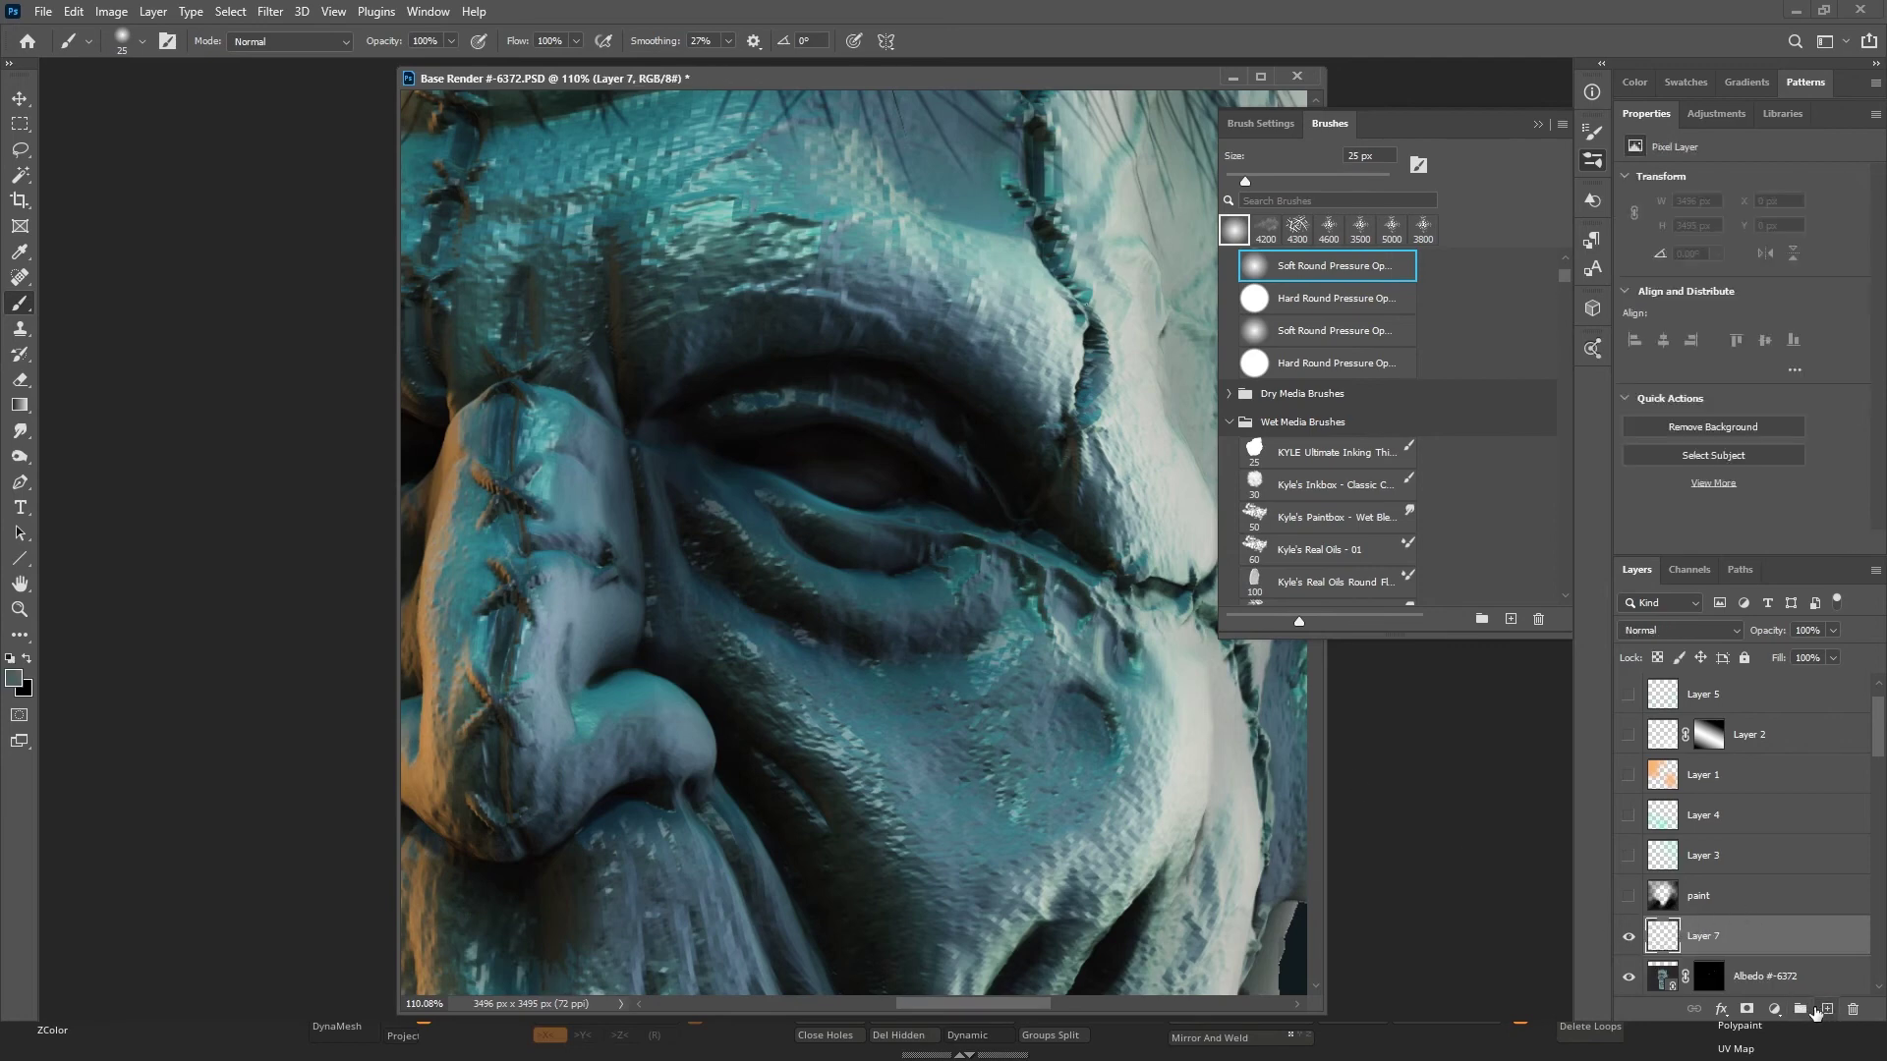
pyautogui.doubleClick(1706, 935)
pyautogui.write('eye')
pyautogui.press('Return')
# Paint a faint white highlight on the eyeball with a 15 px soft brush at 3% opacity.
pyautogui.press('[')
pyautogui.press('[')
pyautogui.click(10, 657)
pyautogui.click(26, 657)
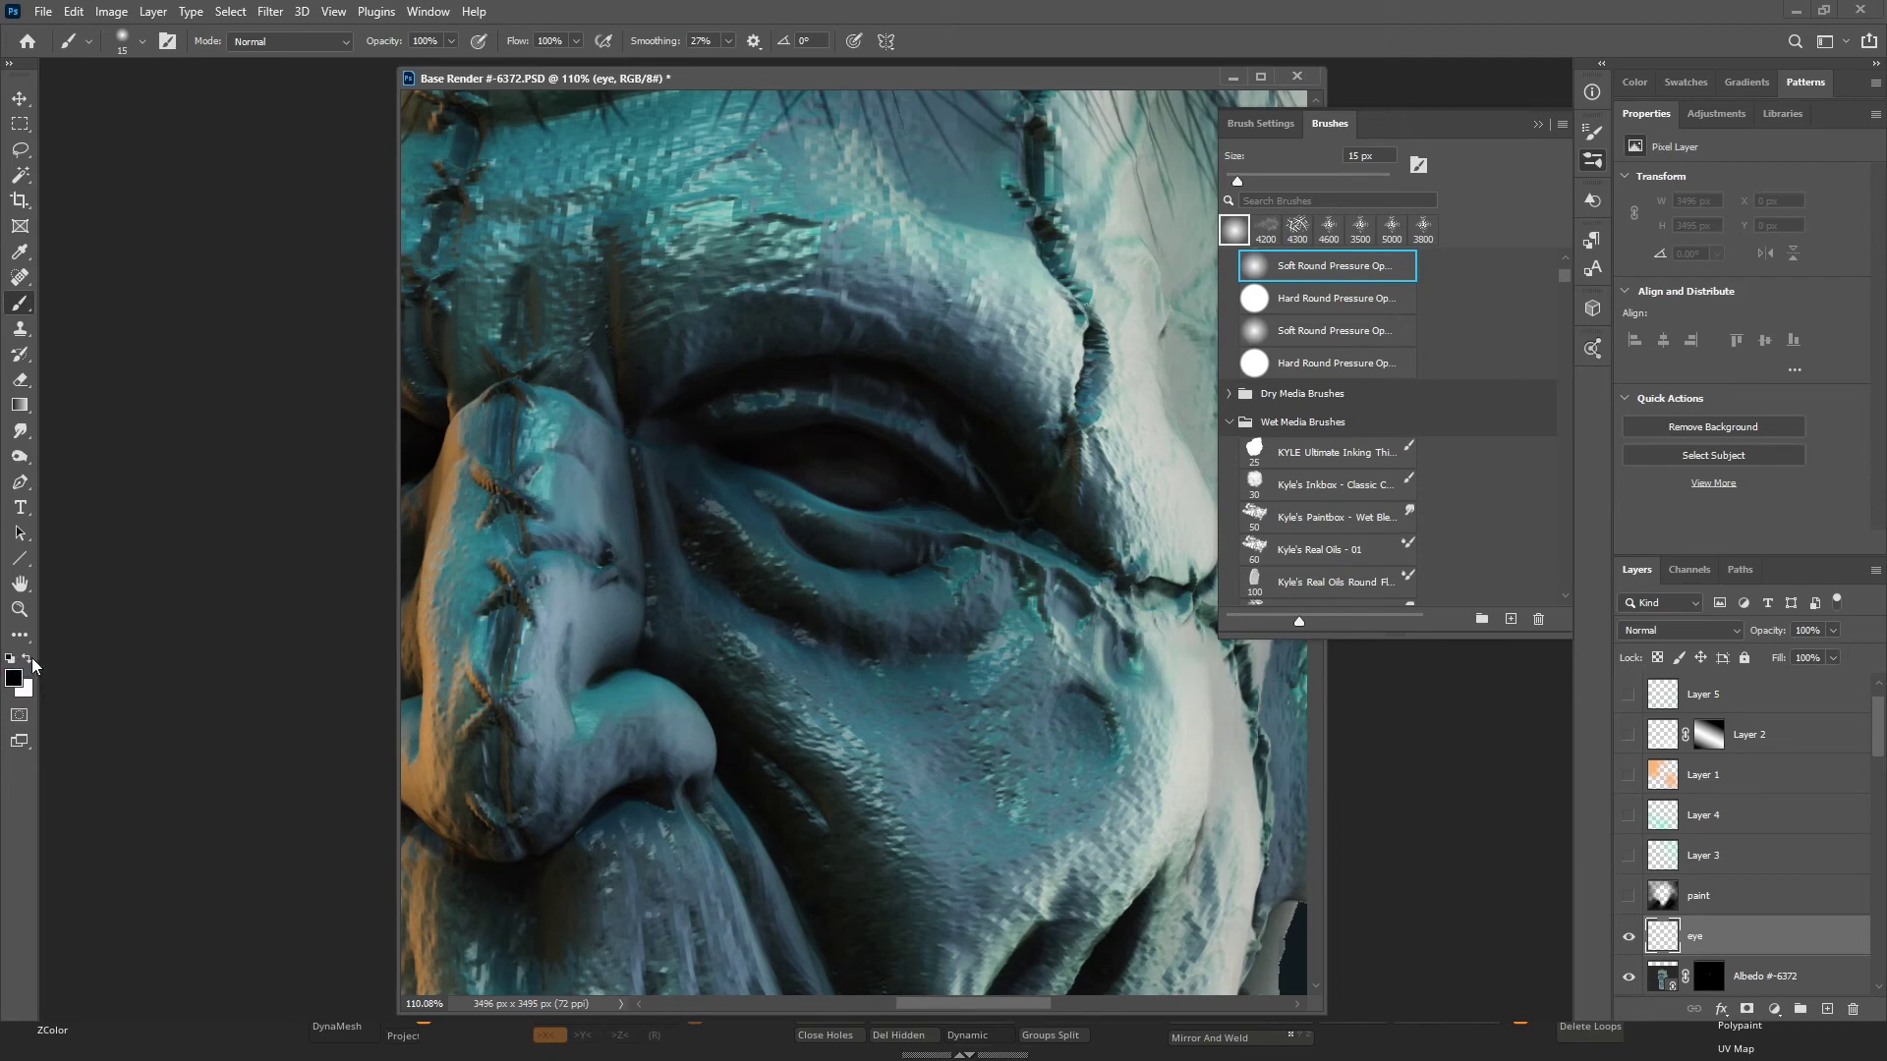
pyautogui.press('0')
pyautogui.press('3')
pyautogui.moveTo(820, 475); pyautogui.dragTo(842, 482)
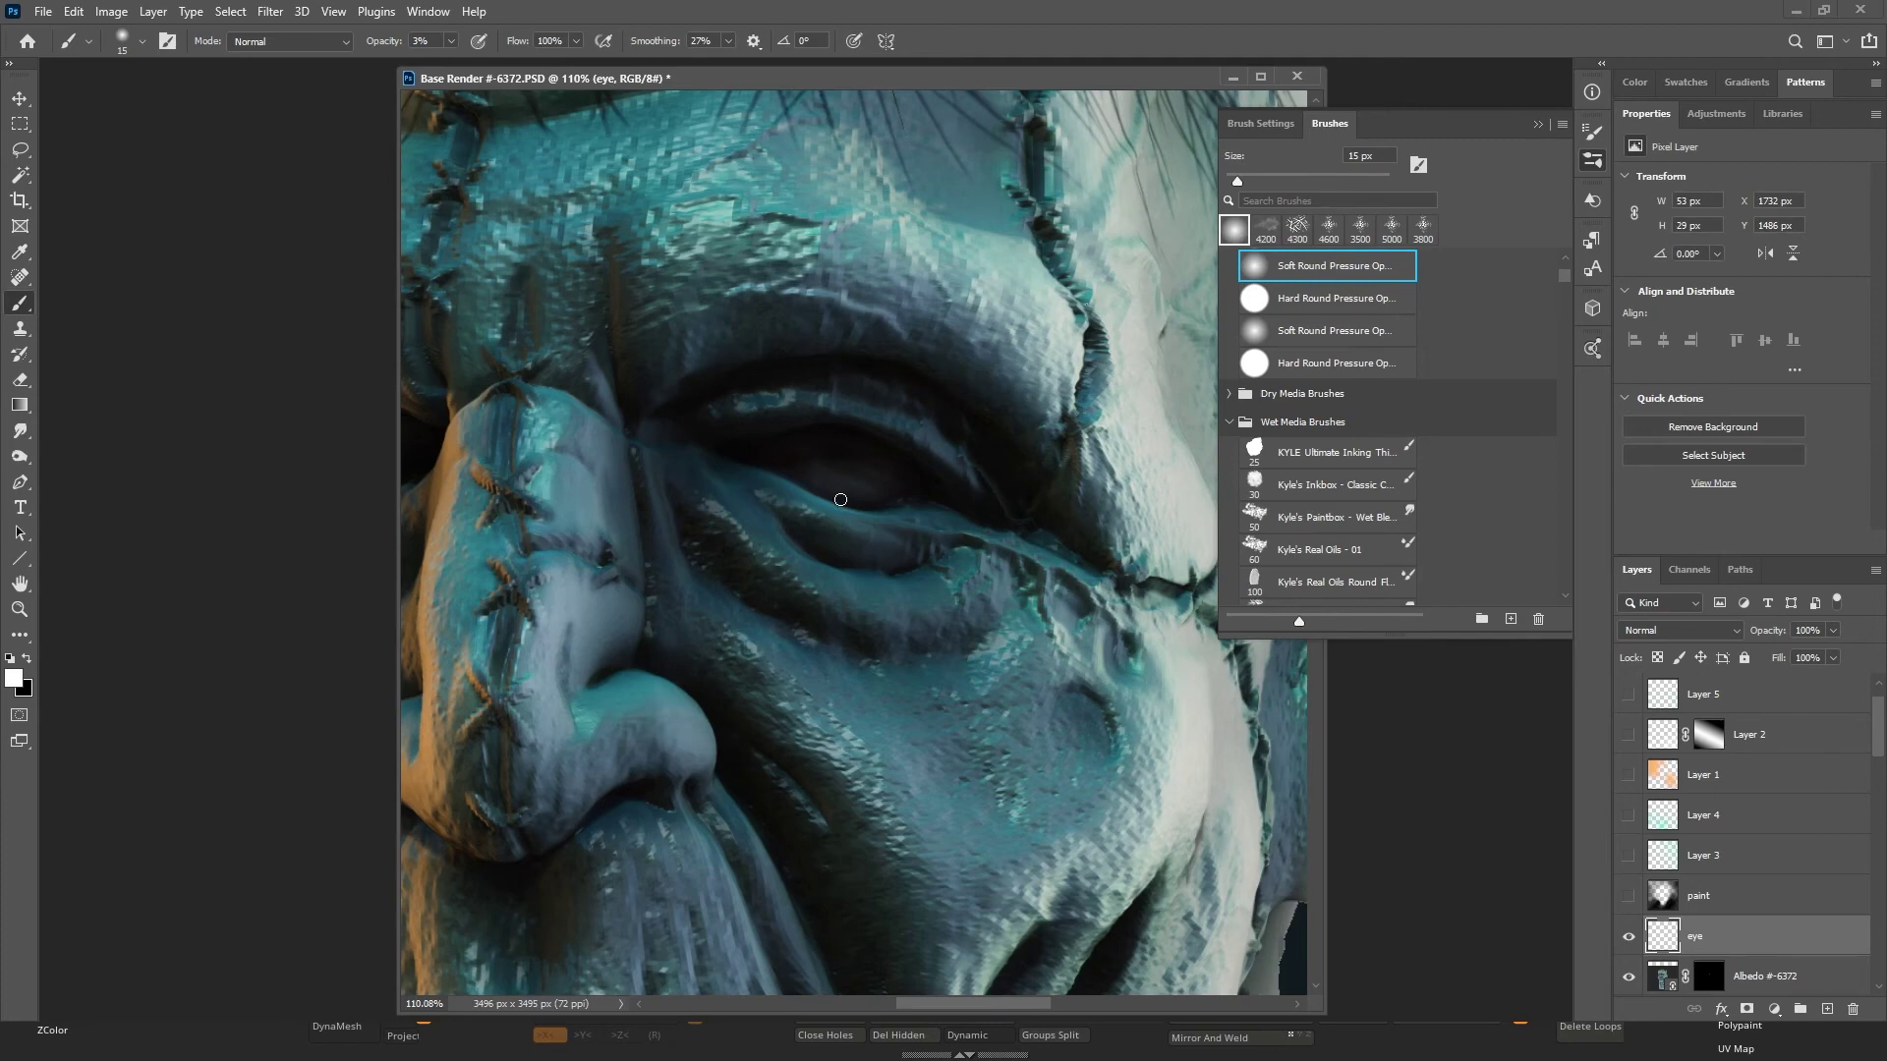
# Refine the white highlights on both eyes with a 6 px brush, raising the brush opacity to 10%.
pyautogui.press('[')
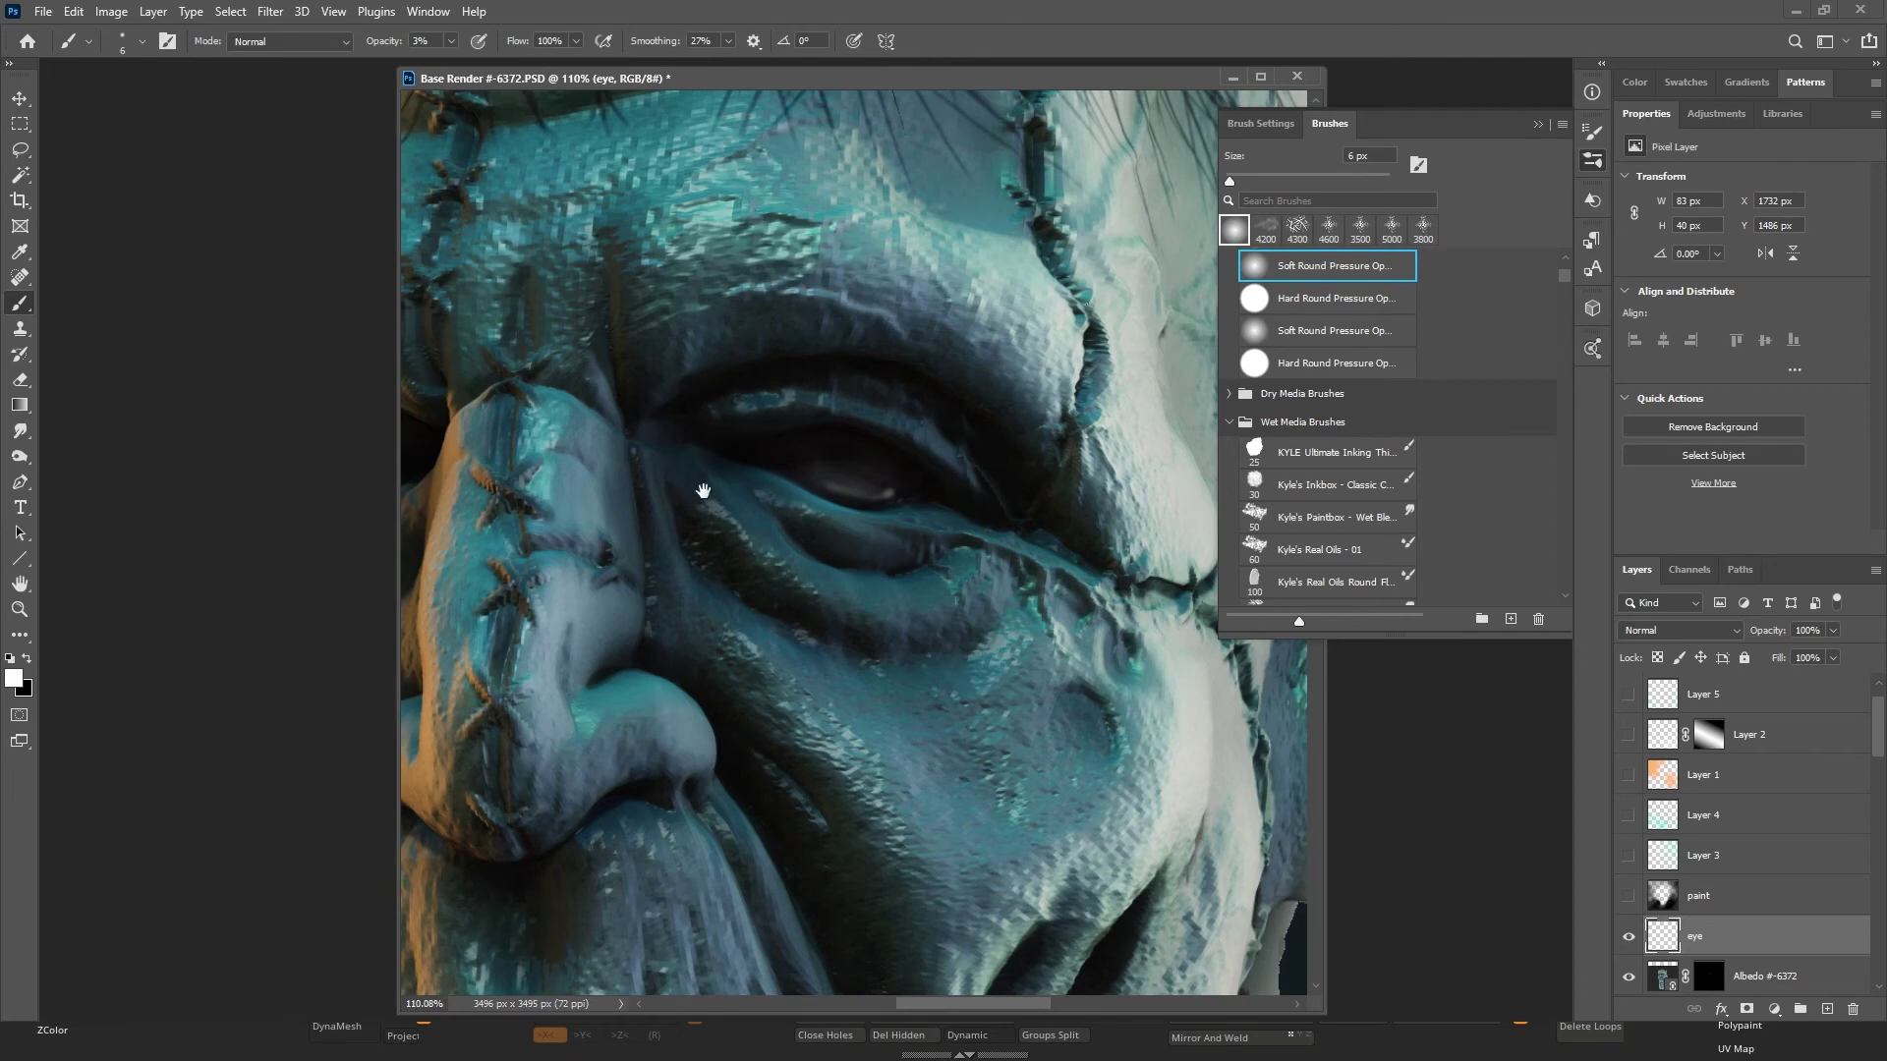
pyautogui.moveTo(703, 490); pyautogui.dragTo(862, 532)
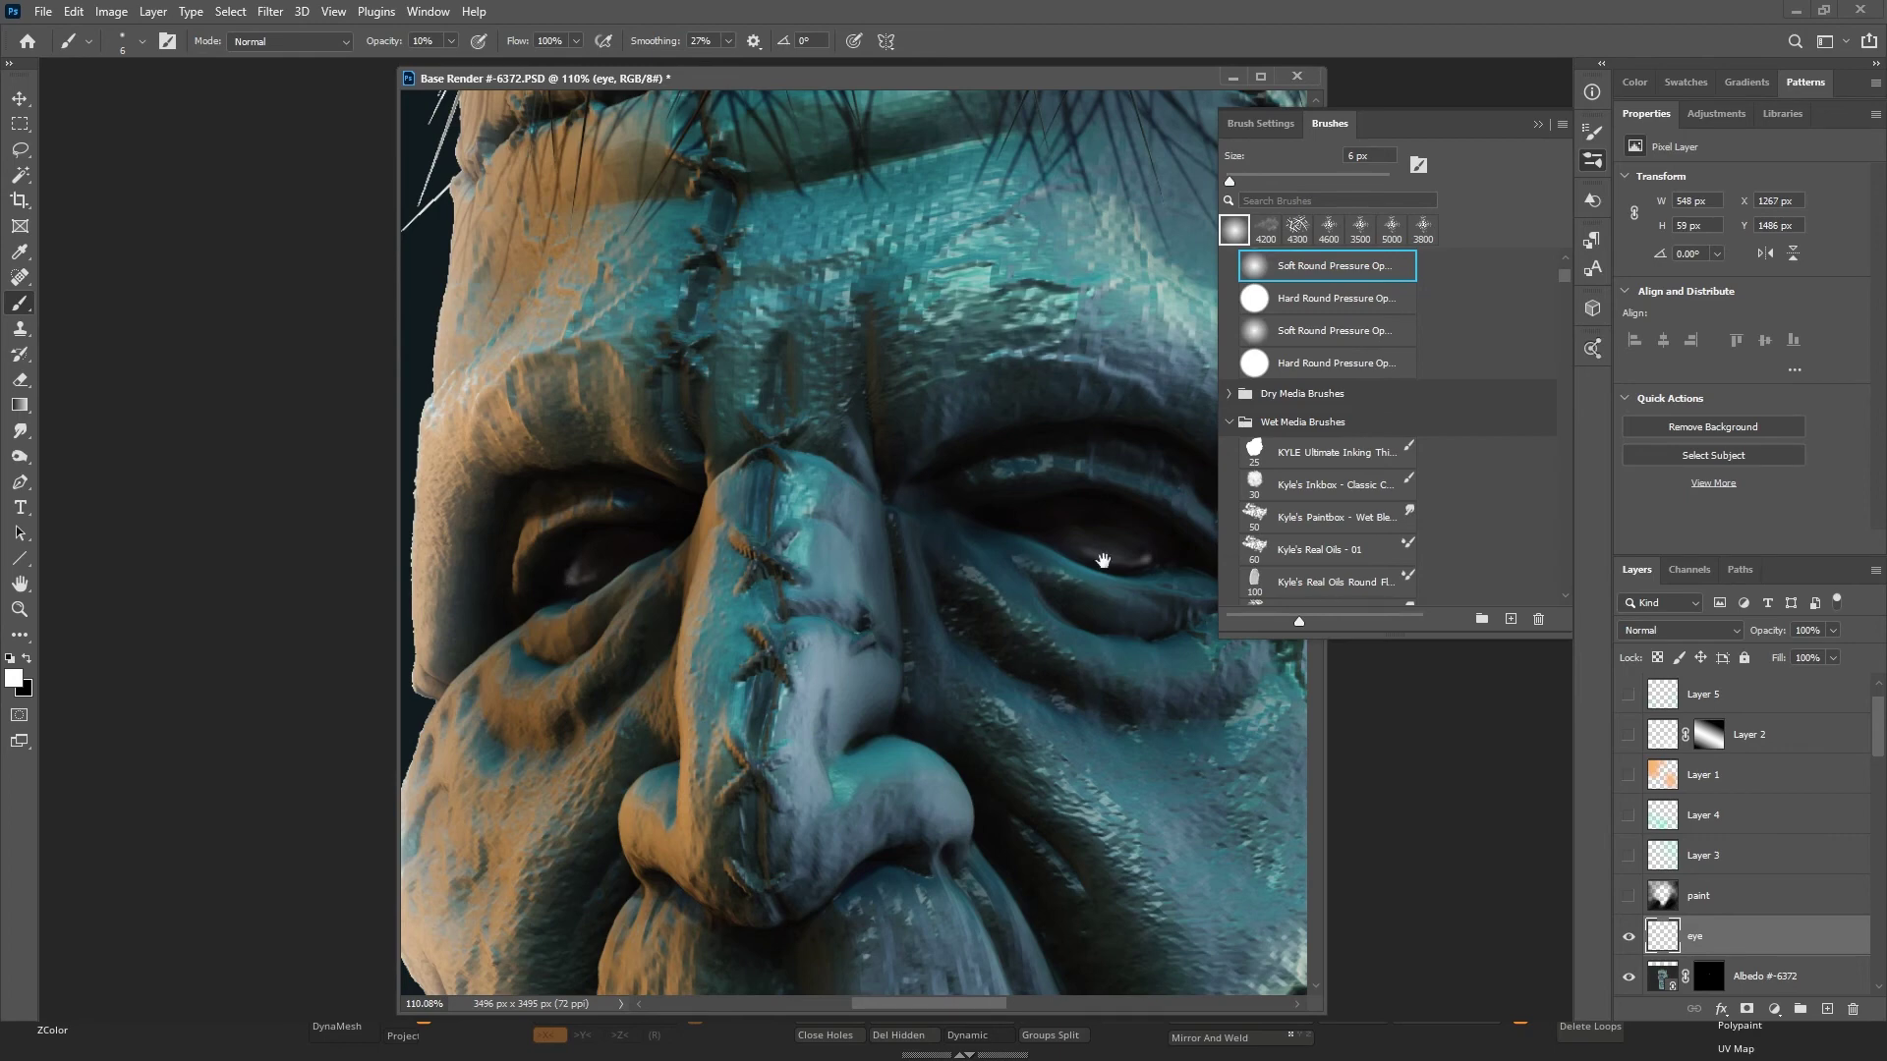
pyautogui.moveTo(1103, 560); pyautogui.dragTo(930, 569)
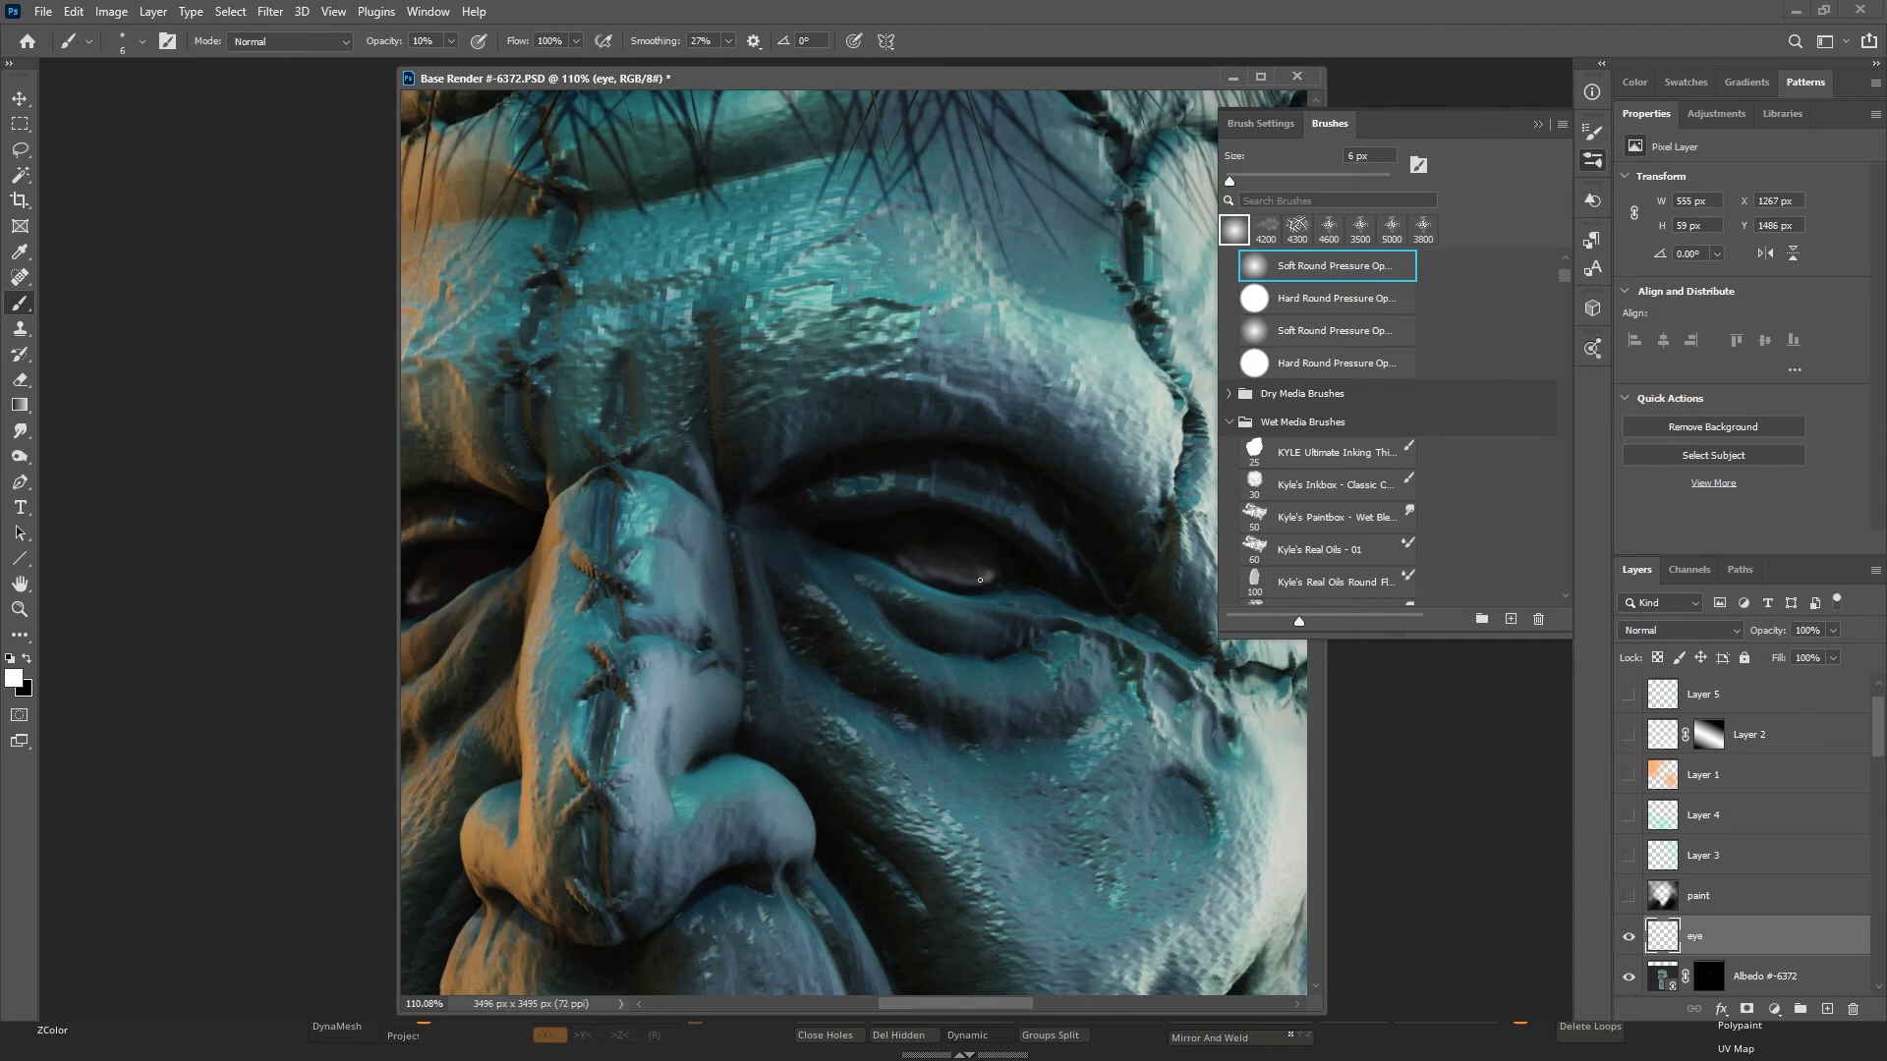
# Try different blend modes on the eye layer and return it to Normal.
pyautogui.click(1715, 630)
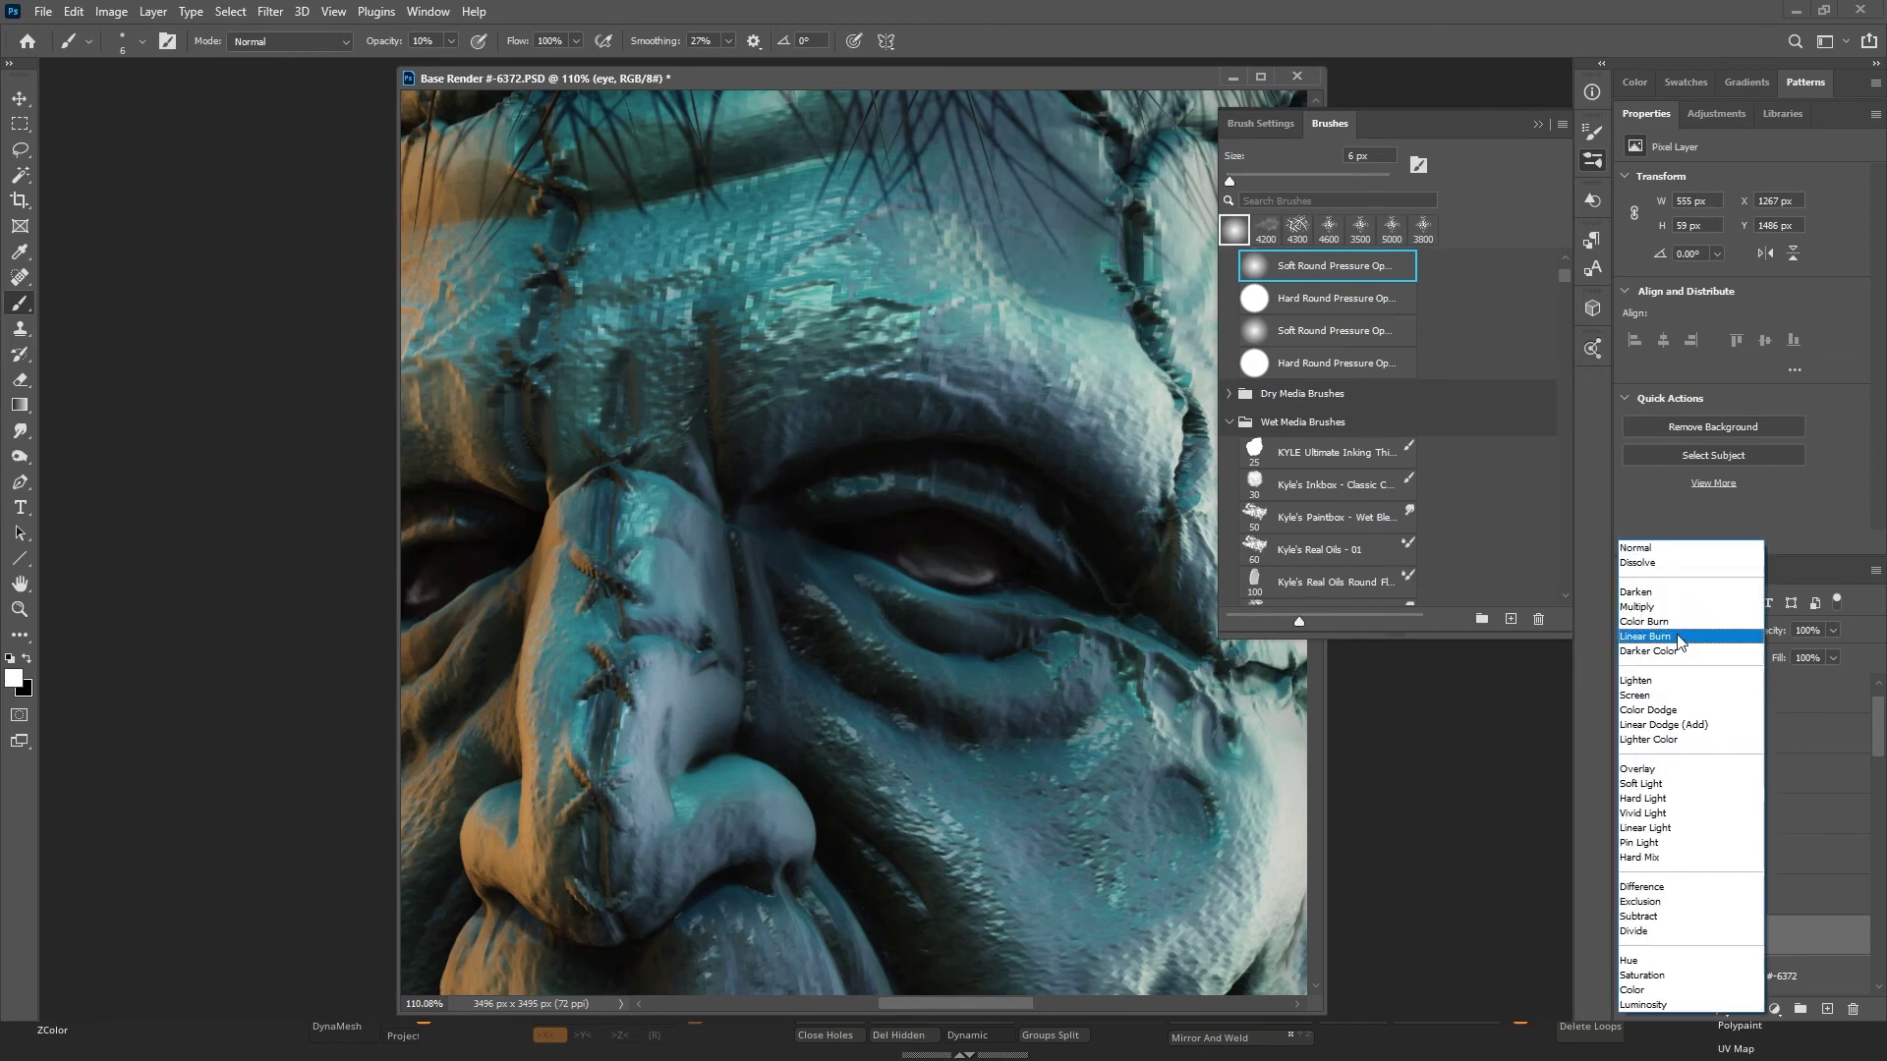
pyautogui.click(1690, 601)
pyautogui.press('Down')
pyautogui.press('Down')
pyautogui.press('Down')
pyautogui.press('Down')
pyautogui.press('Down')
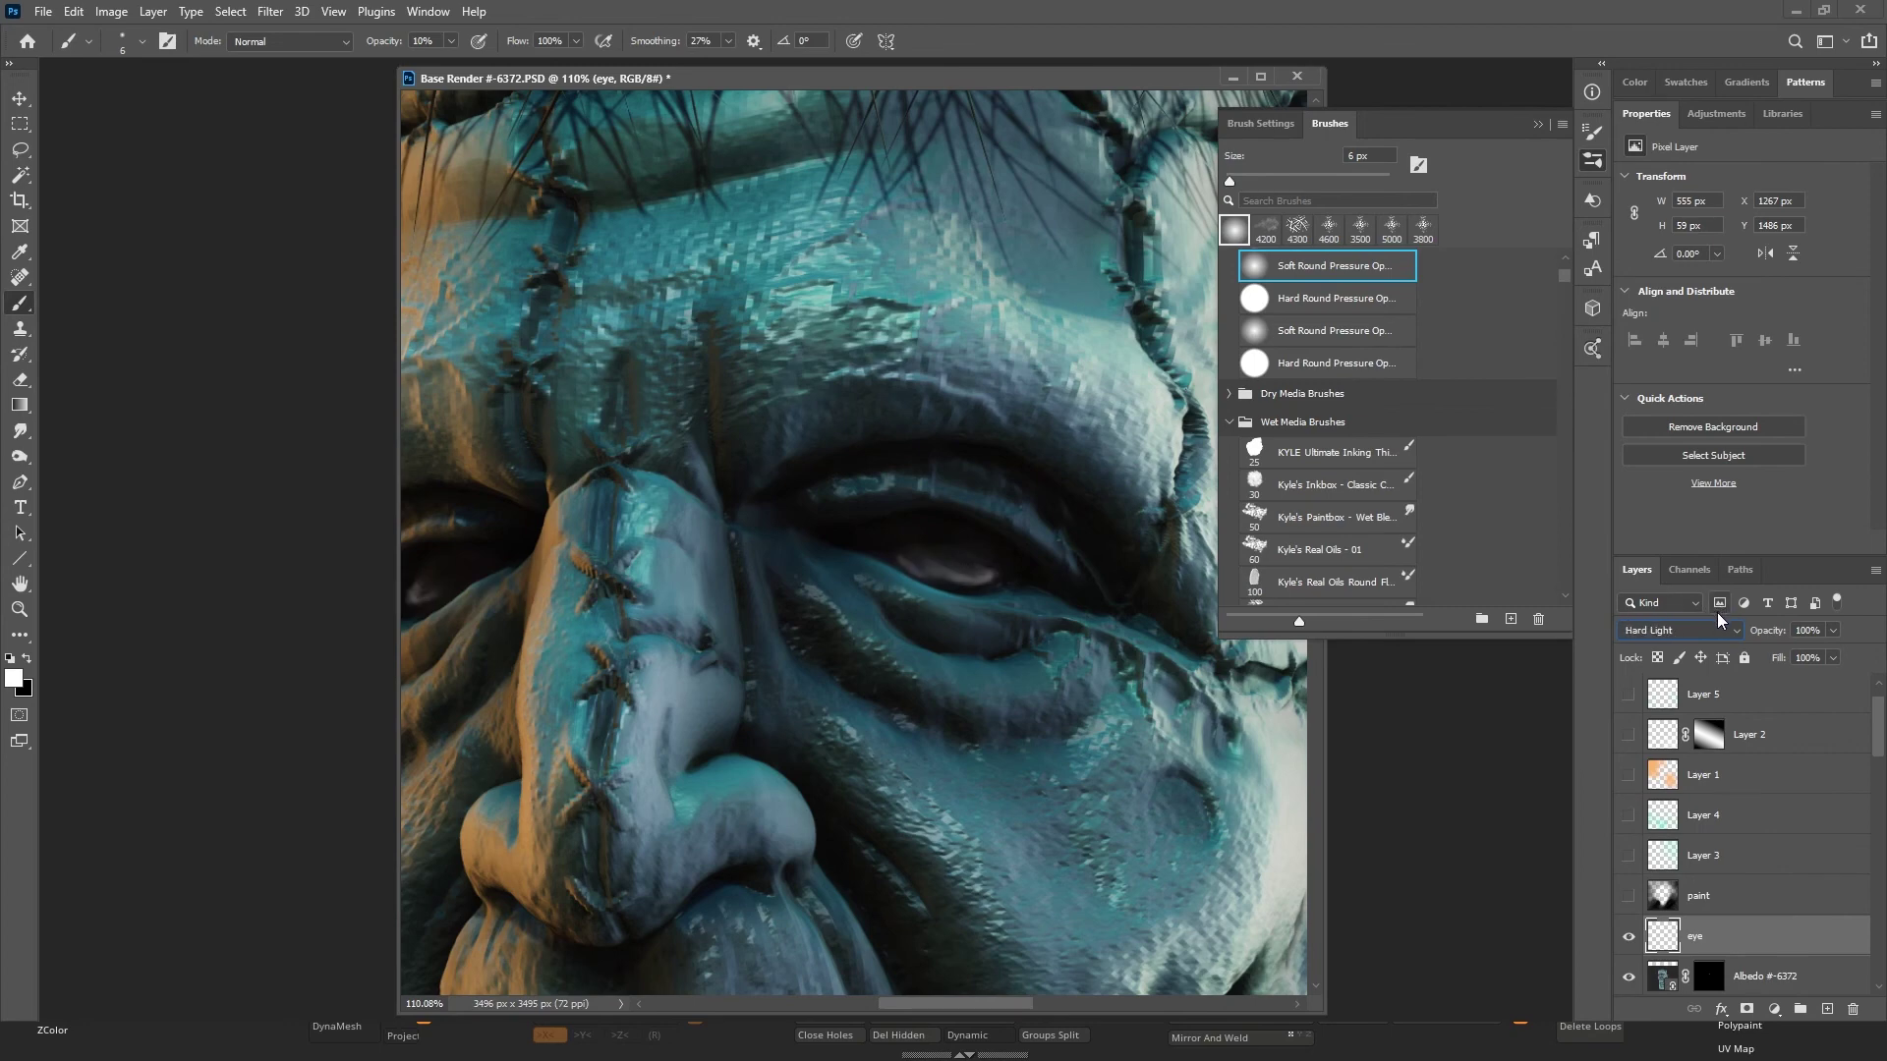
pyautogui.press('Down')
pyautogui.press('Down')
pyautogui.press('Down')
pyautogui.press('Down')
pyautogui.press('Down')
pyautogui.press('Down')
pyautogui.press('Down')
pyautogui.press('Down')
pyautogui.press('Down')
pyautogui.press('Down')
pyautogui.press('Down')
pyautogui.press('Down')
pyautogui.press('Down')
pyautogui.press('Down')
pyautogui.click(1713, 627)
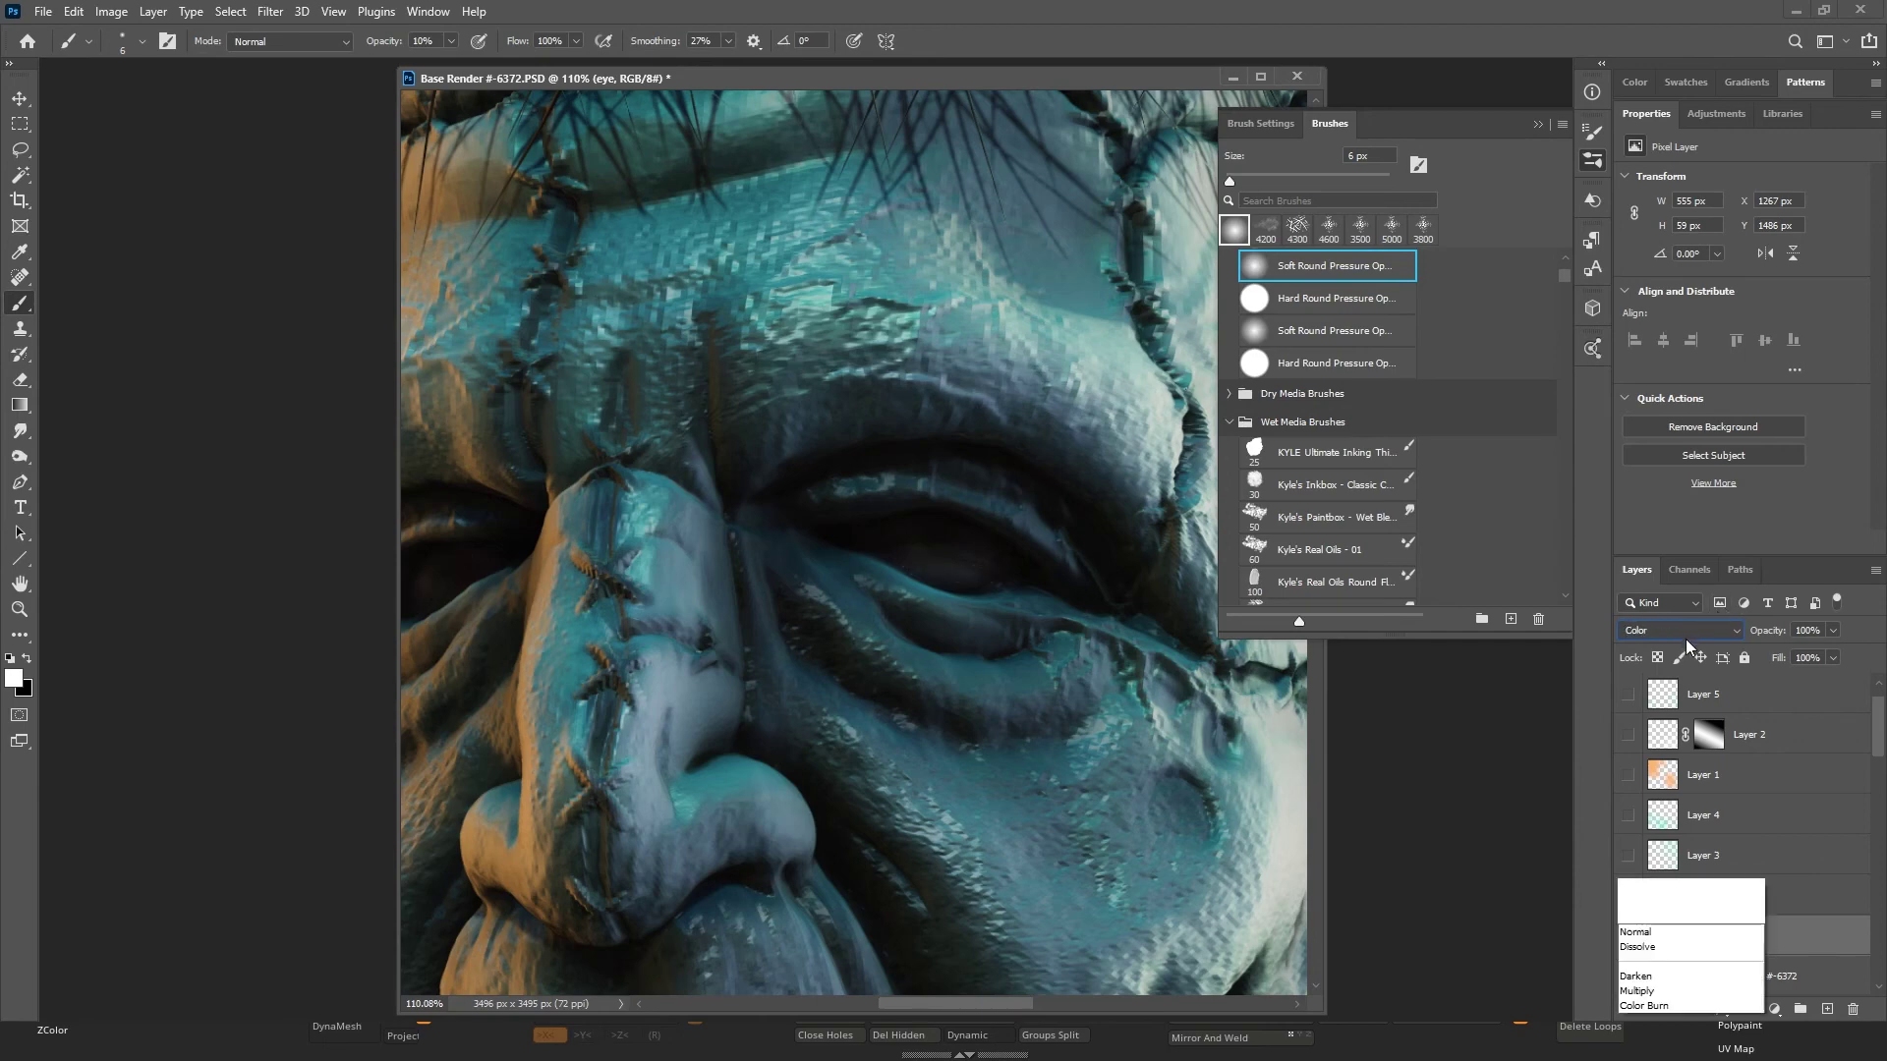
pyautogui.click(1680, 547)
# Lower the eye layer's opacity to 26% and check the whole bust.
pyautogui.click(1833, 630)
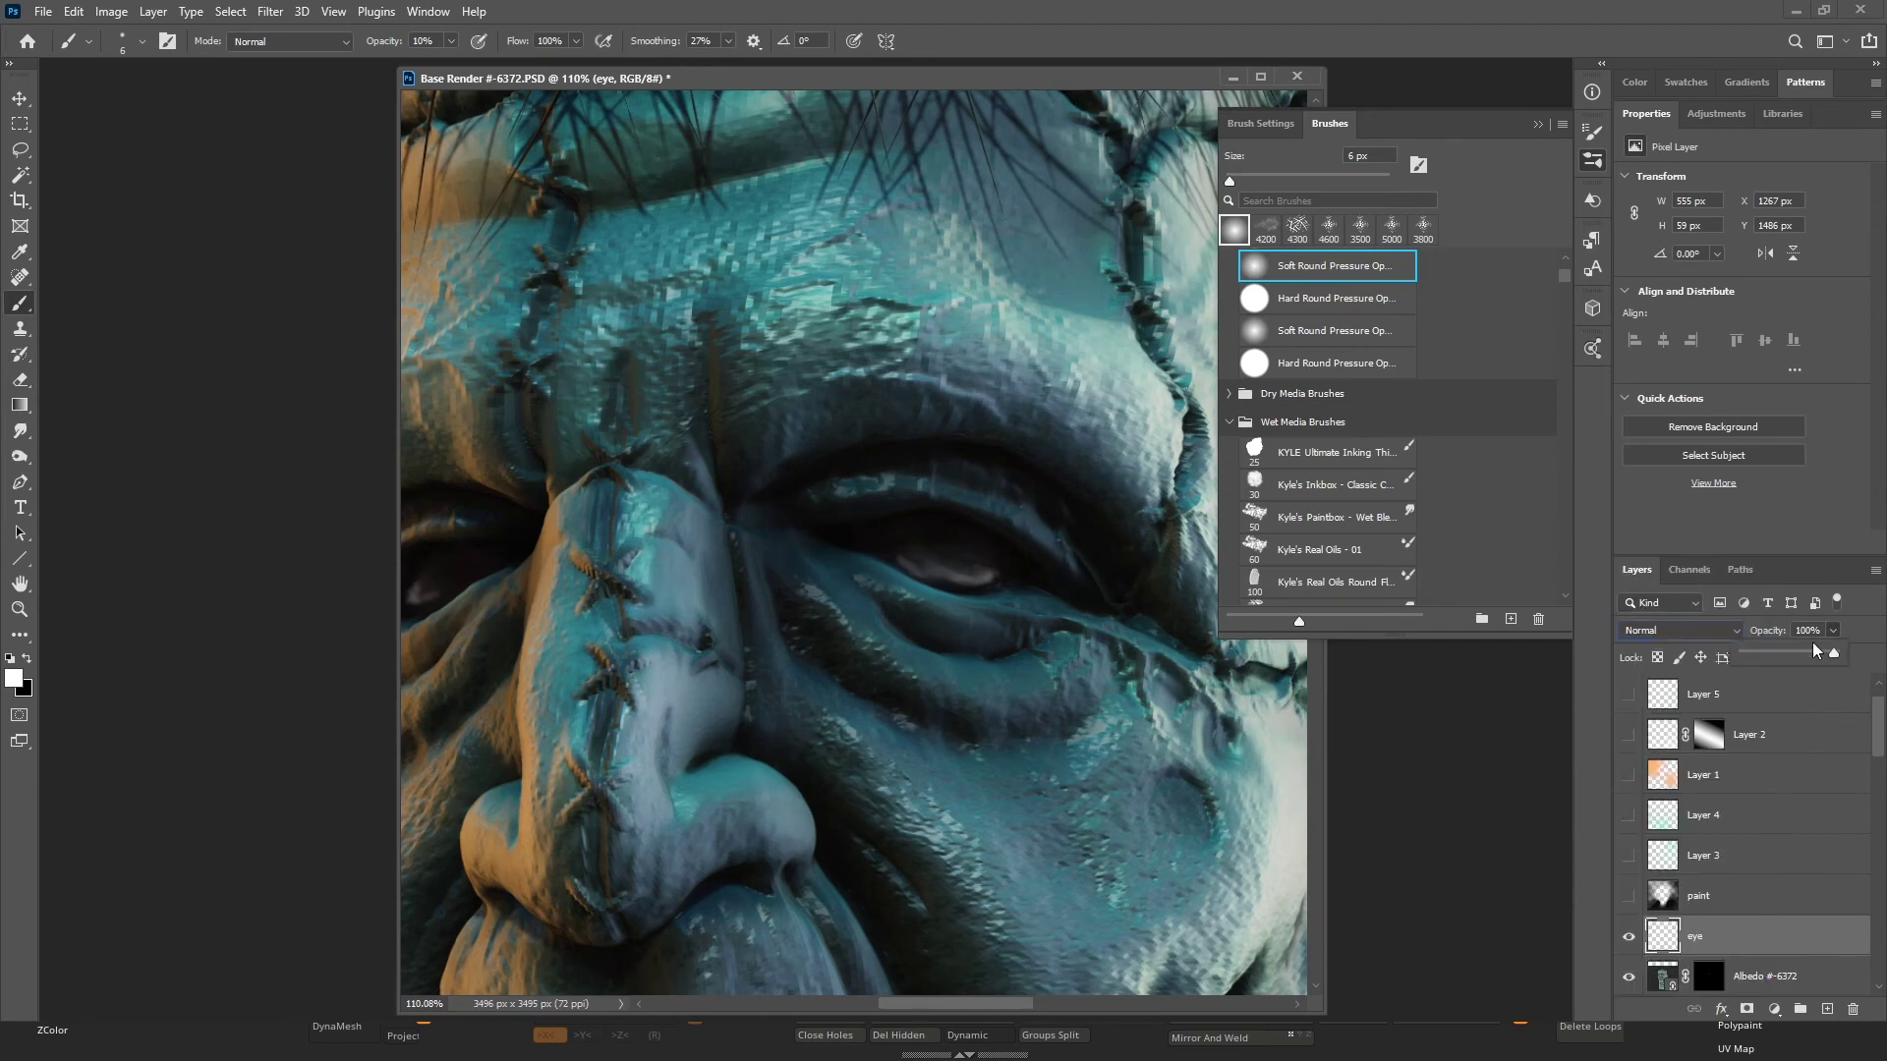
pyautogui.moveTo(1833, 653); pyautogui.dragTo(1793, 656)
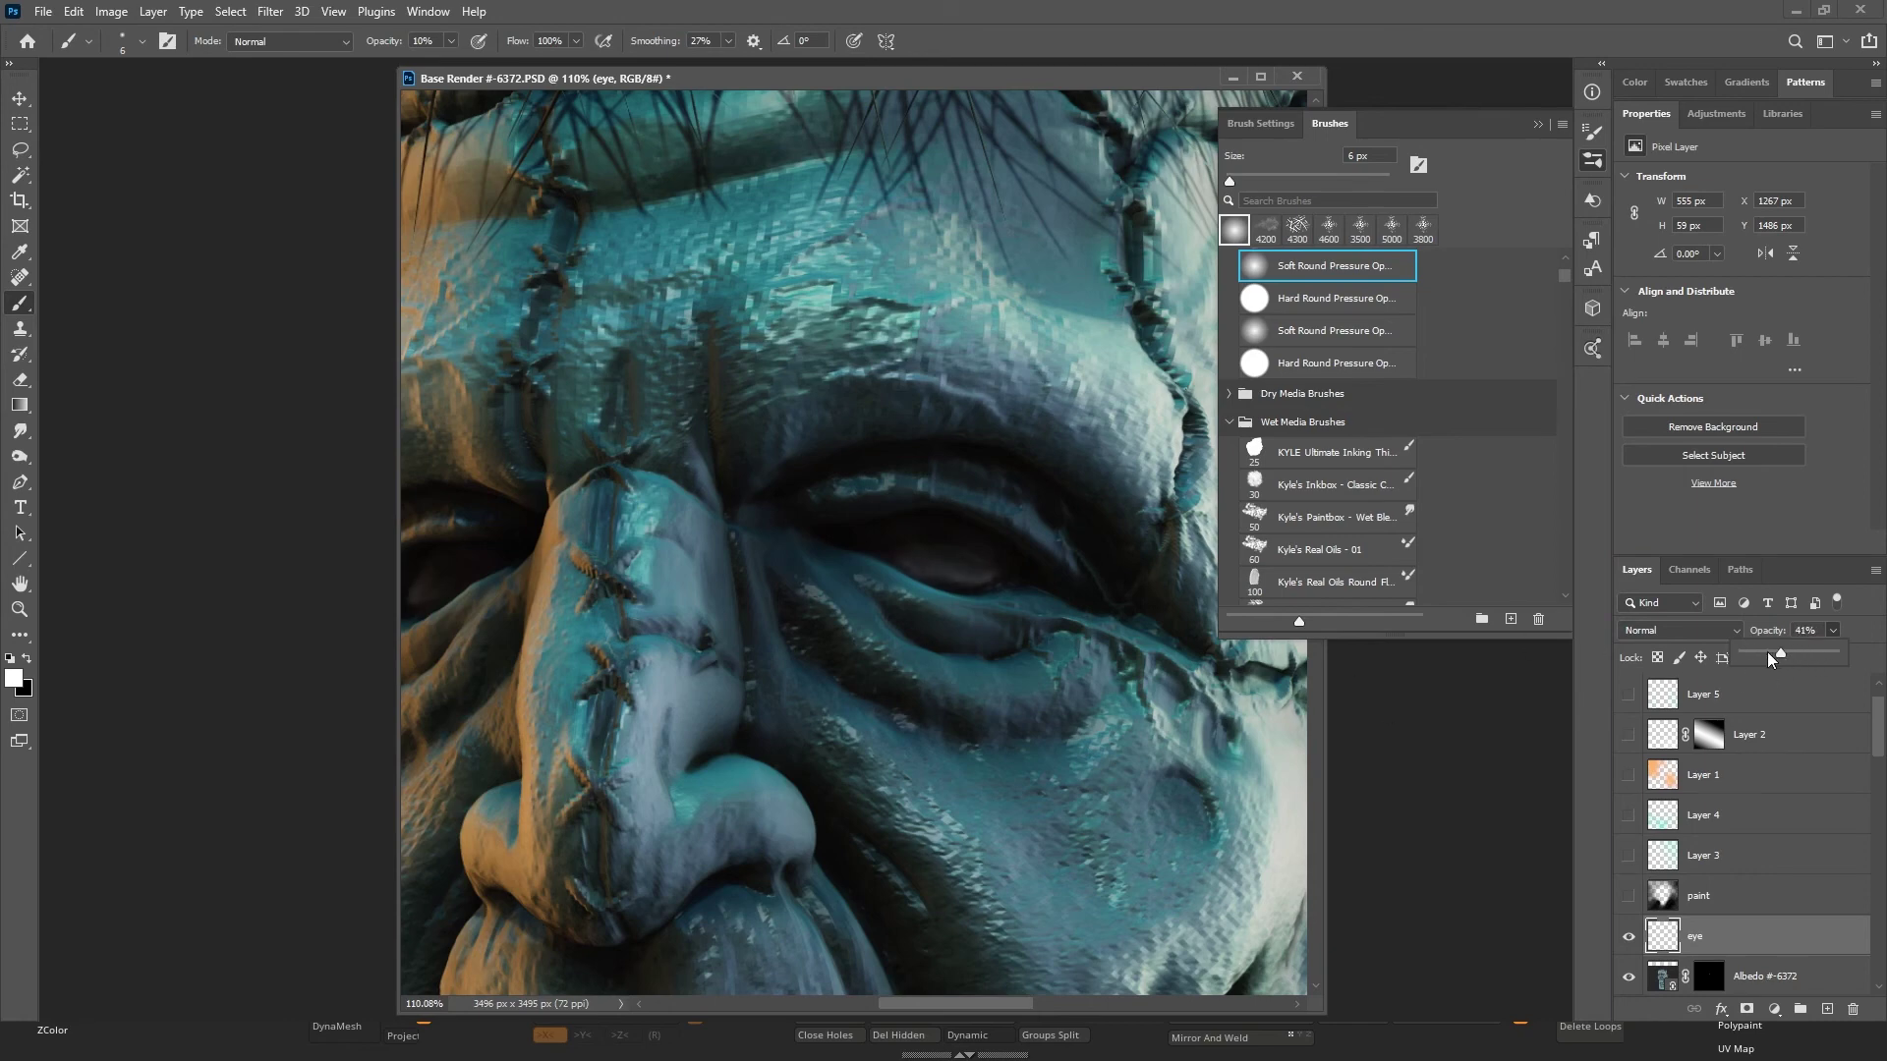
pyautogui.rightClick(925, 624)
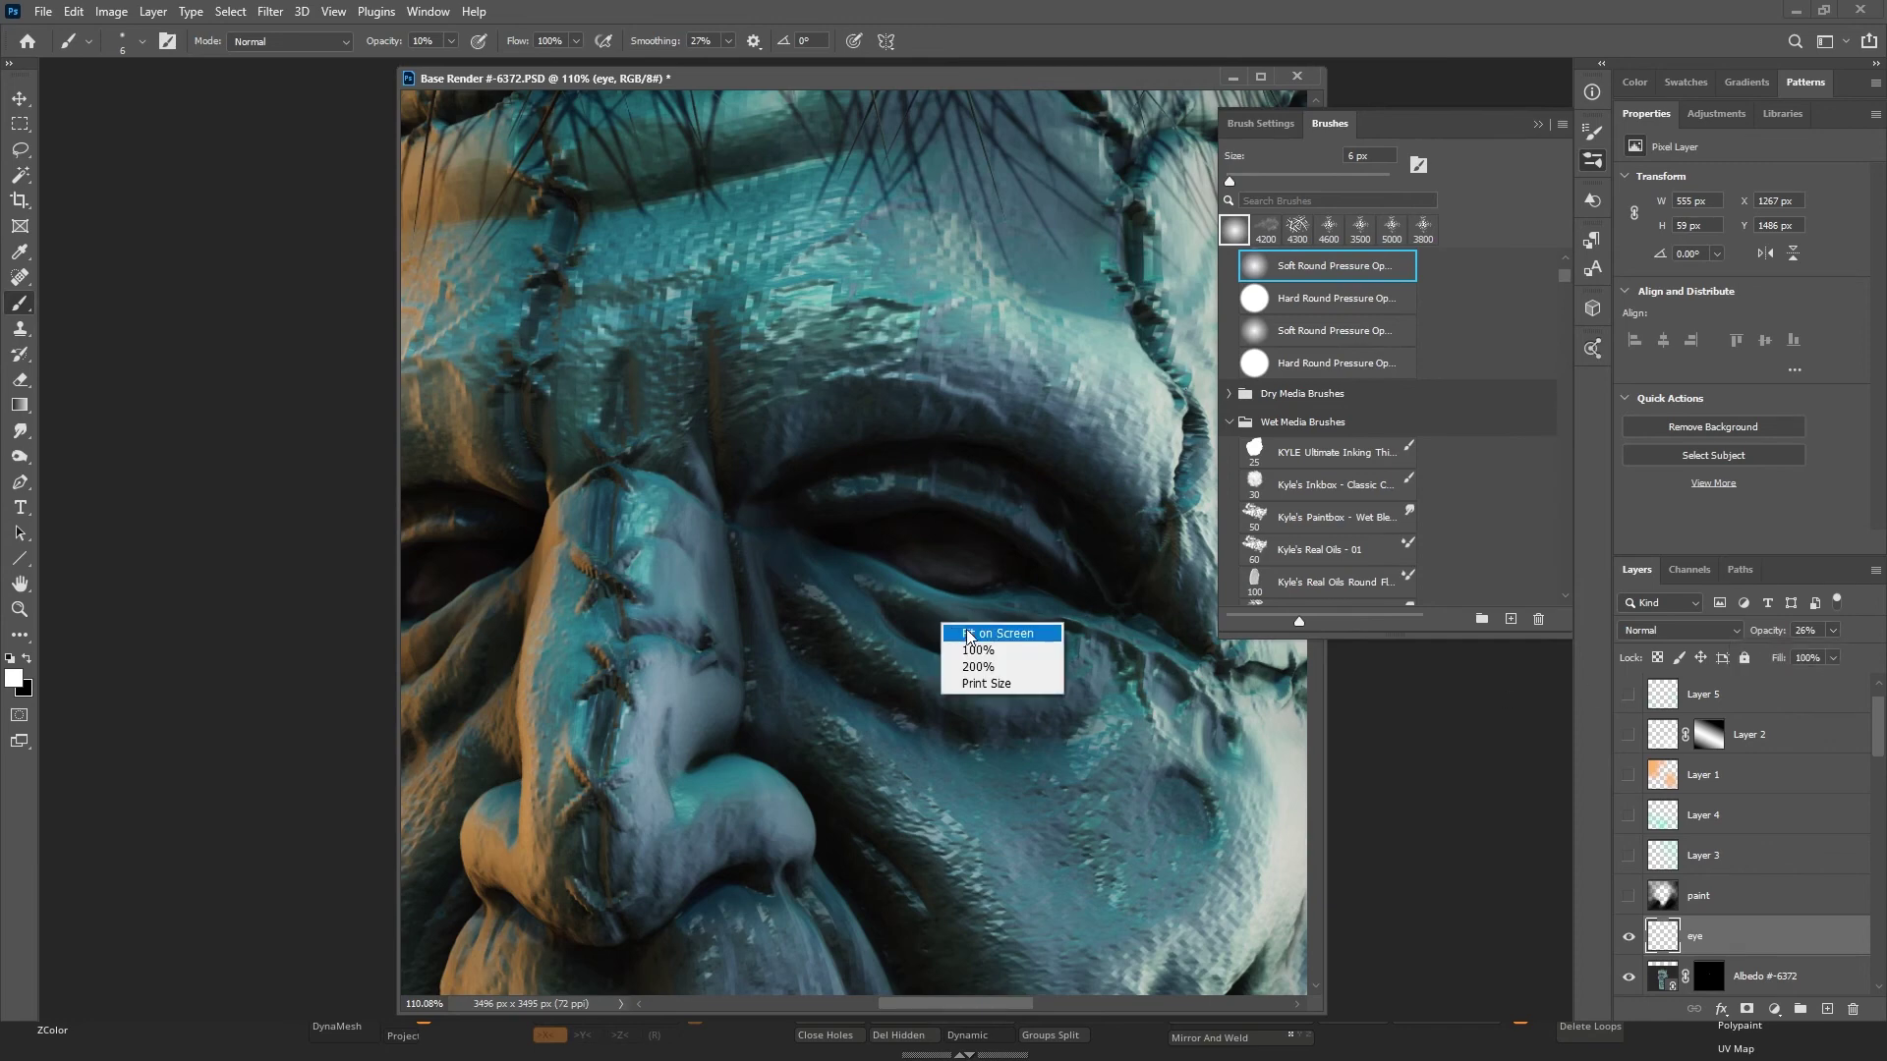
pyautogui.click(976, 640)
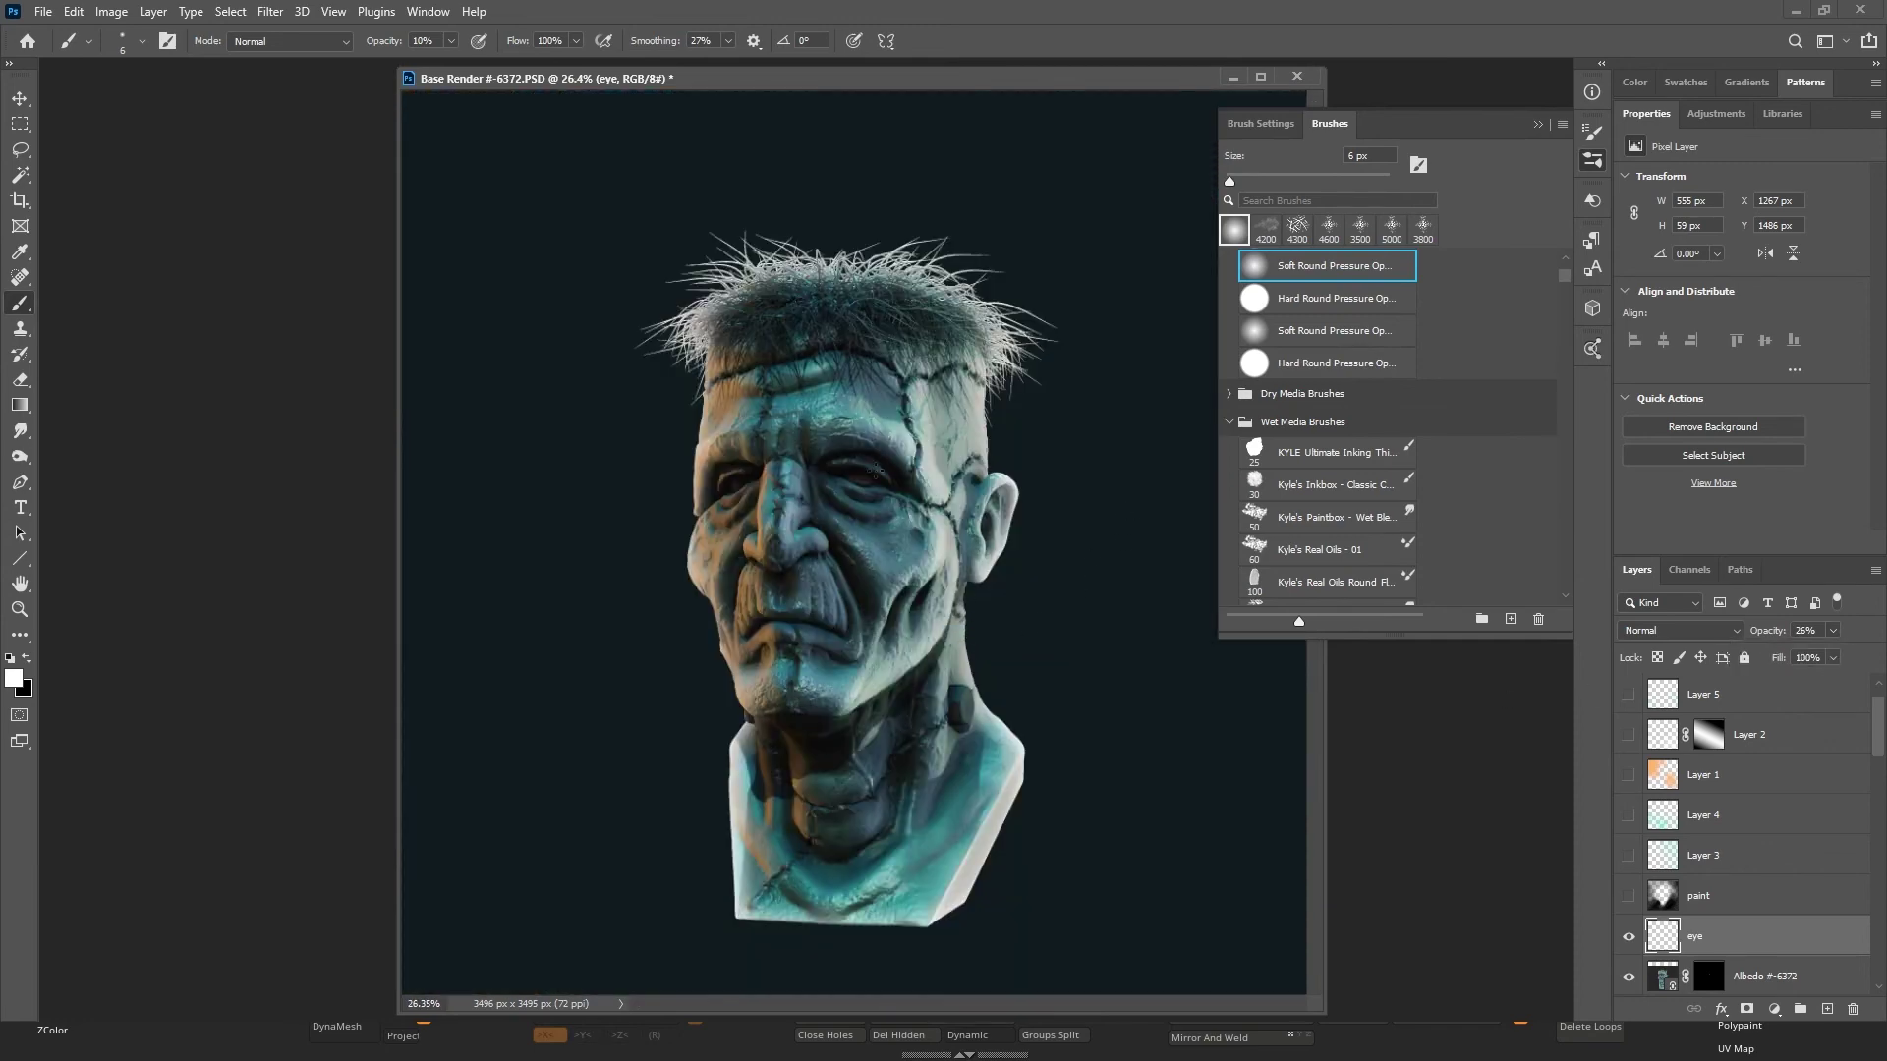
# Turn the layers from paint up to Layer 6 back on and set the texture on Layer 6 to 9% opacity.
pyautogui.moveTo(1629, 896)
pyautogui.mouseDown()
pyautogui.moveTo(1633, 678)
pyautogui.moveTo(1631, 695)
pyautogui.mouseUp()
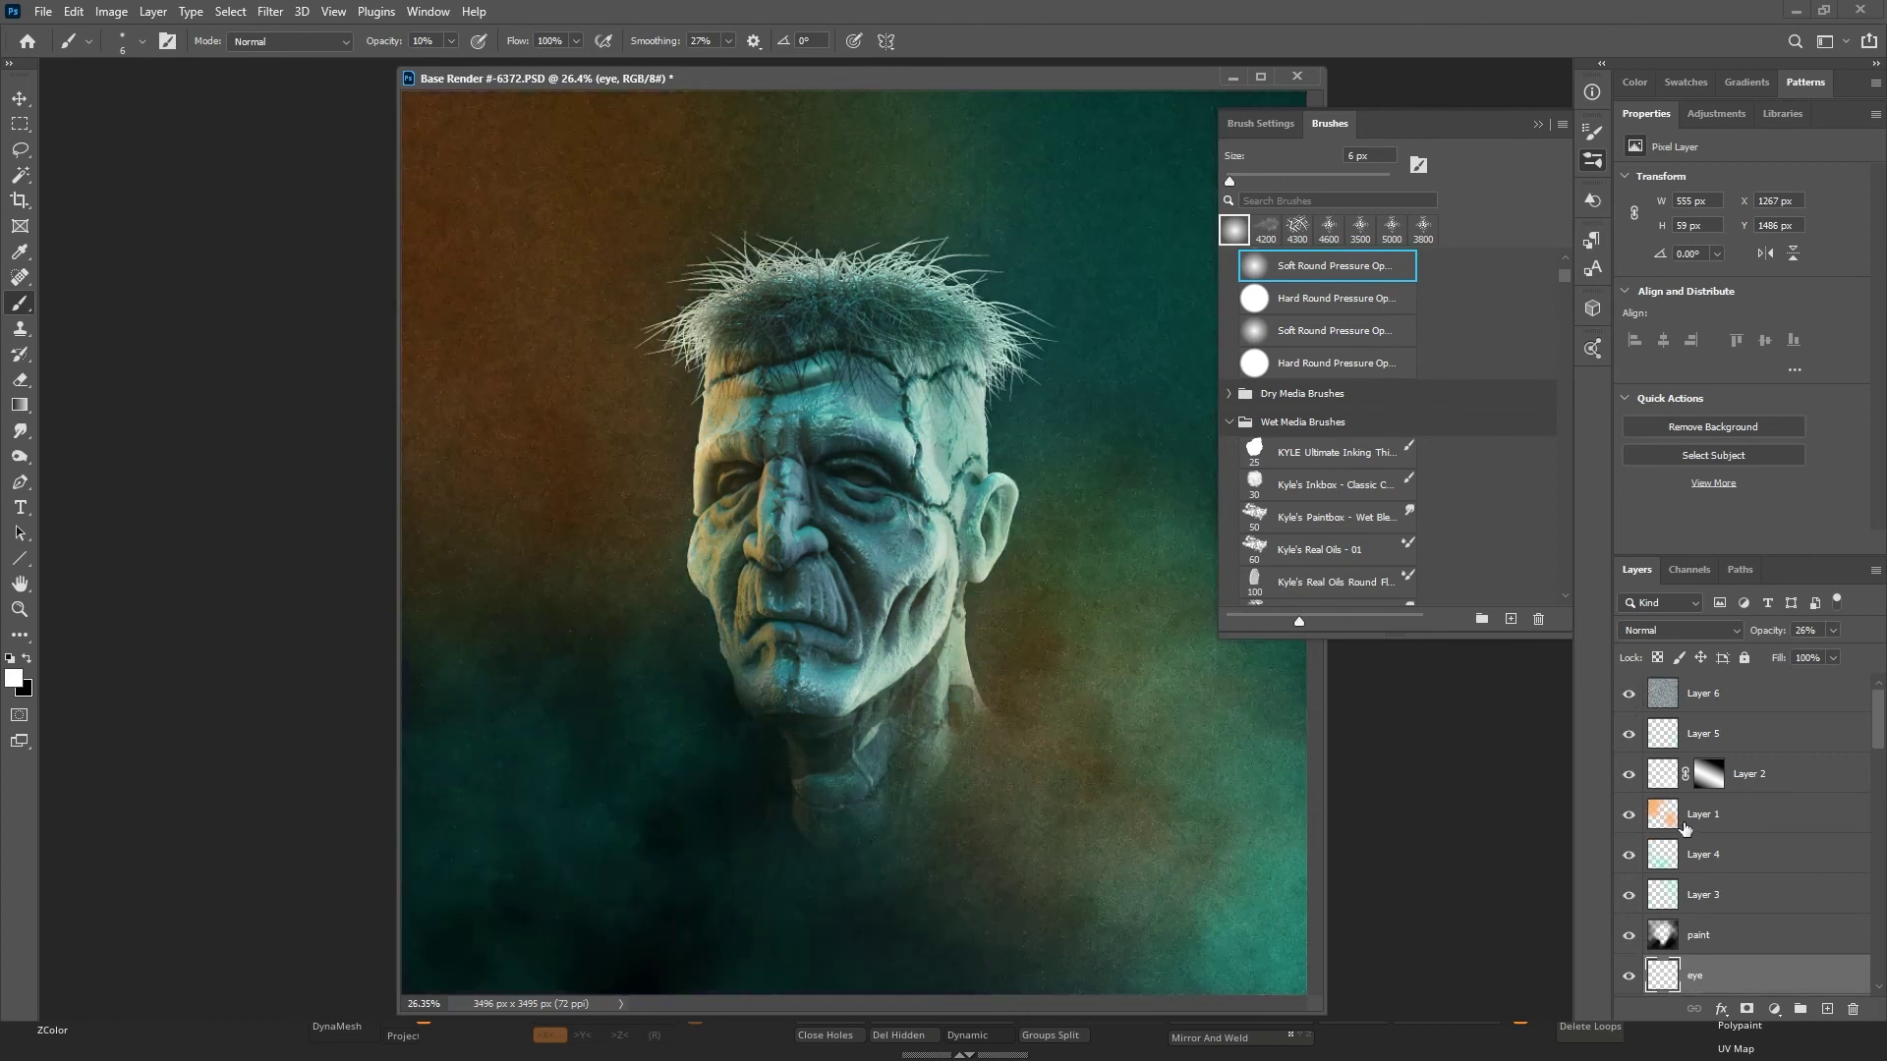
pyautogui.click(1628, 694)
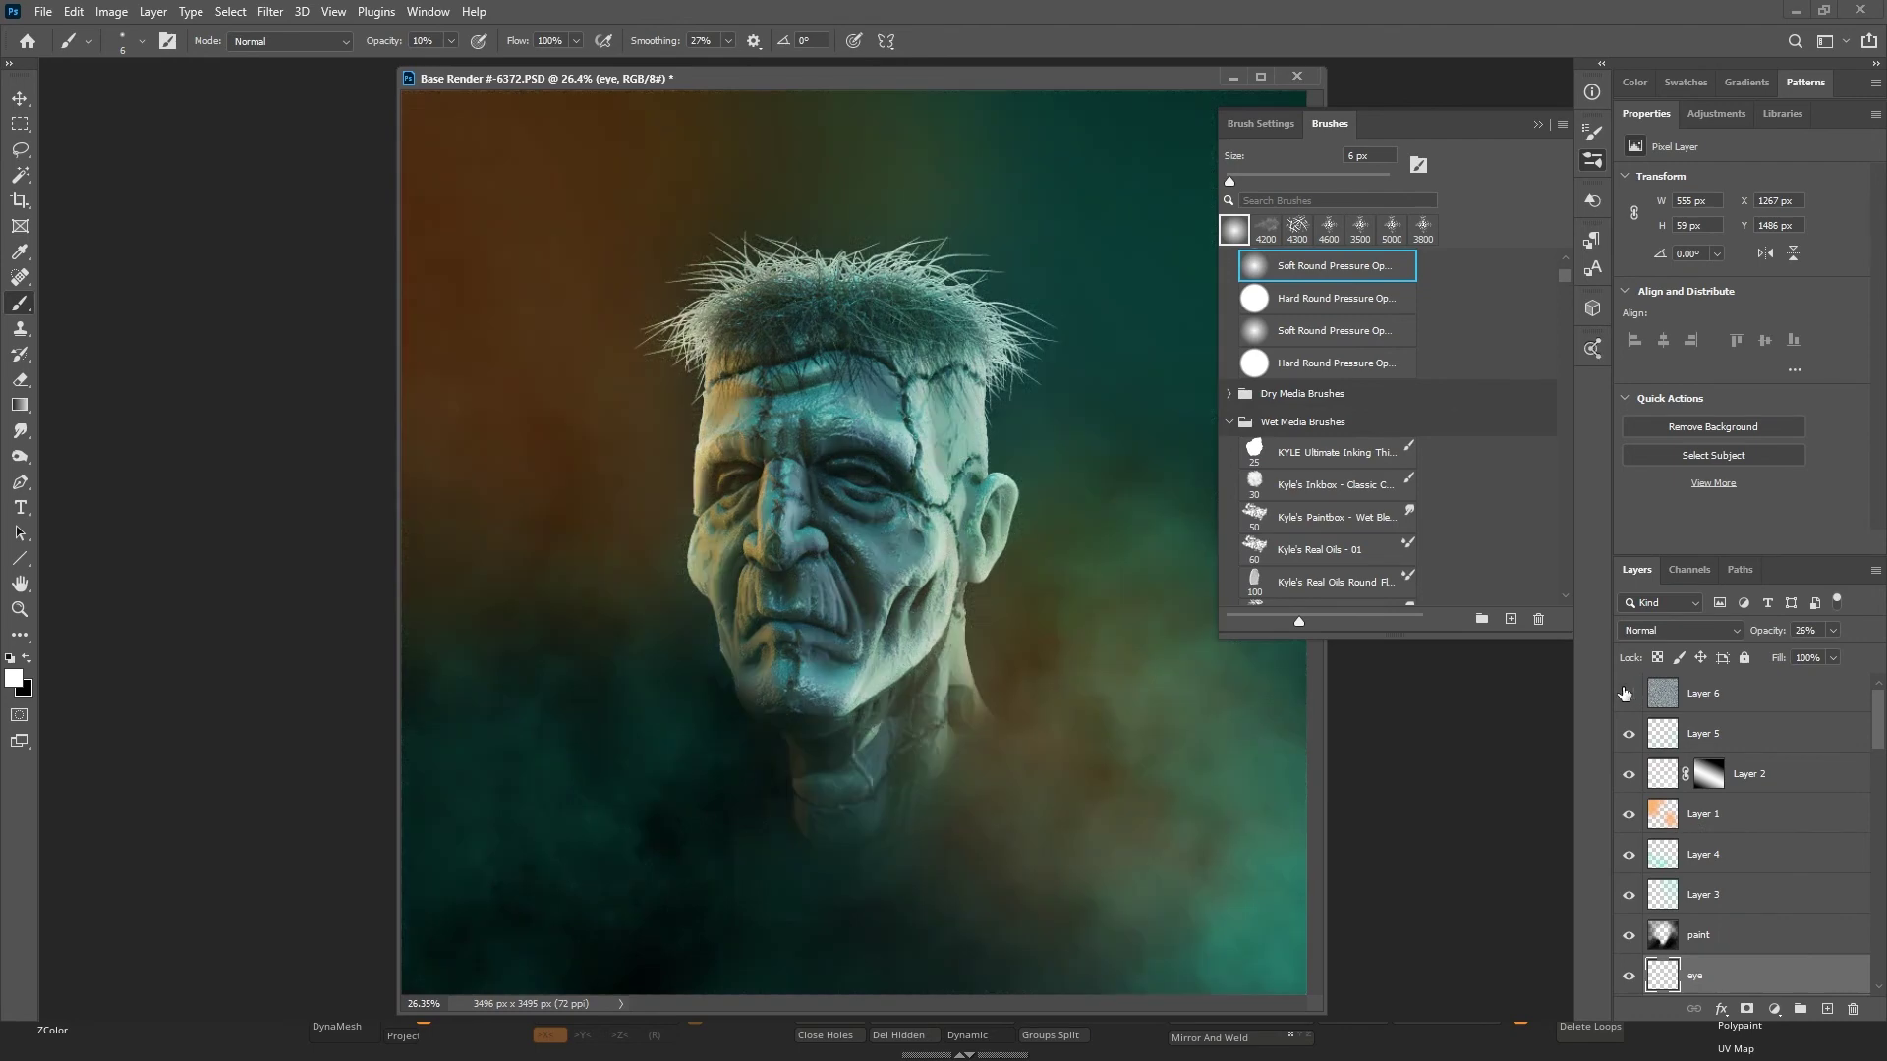
pyautogui.click(1629, 694)
pyautogui.click(1737, 697)
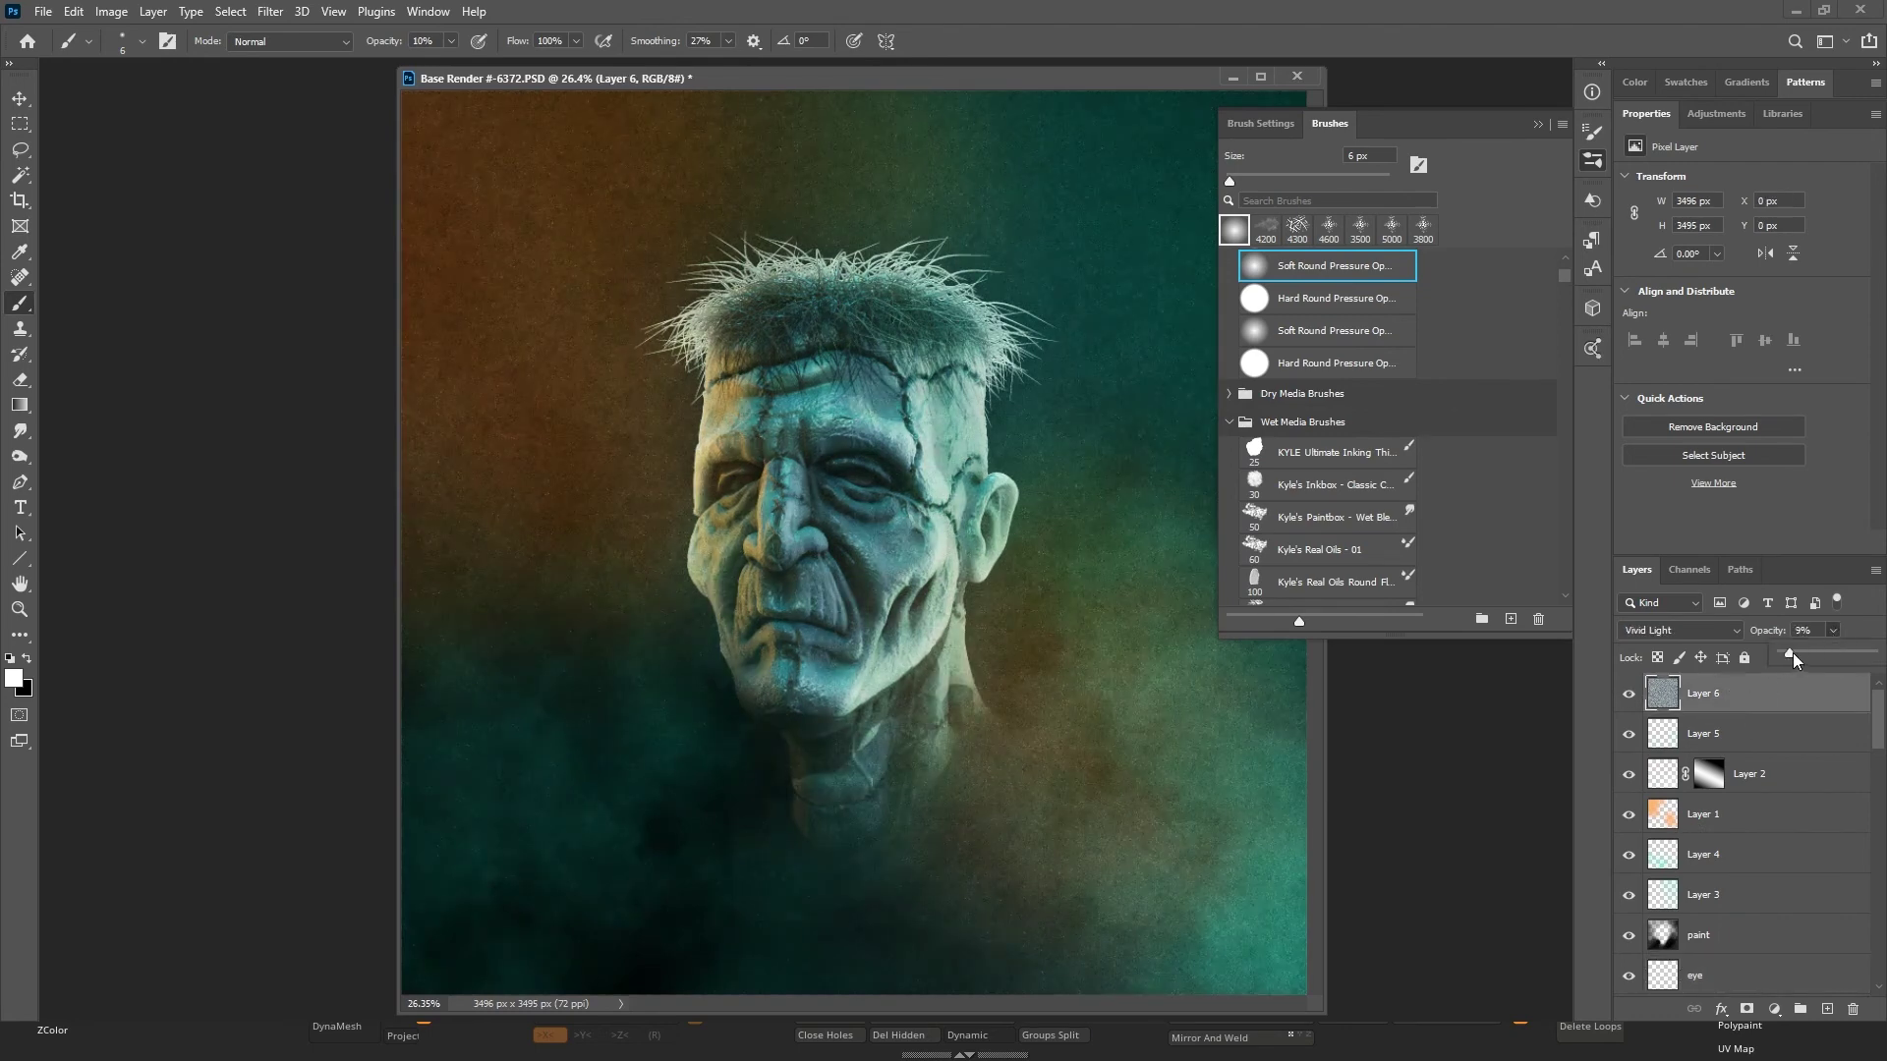
# Enlarge the soft brush to 1400 px and add a layer mask to Layer 5.
pyautogui.click(1757, 737)
pyautogui.click(1629, 734)
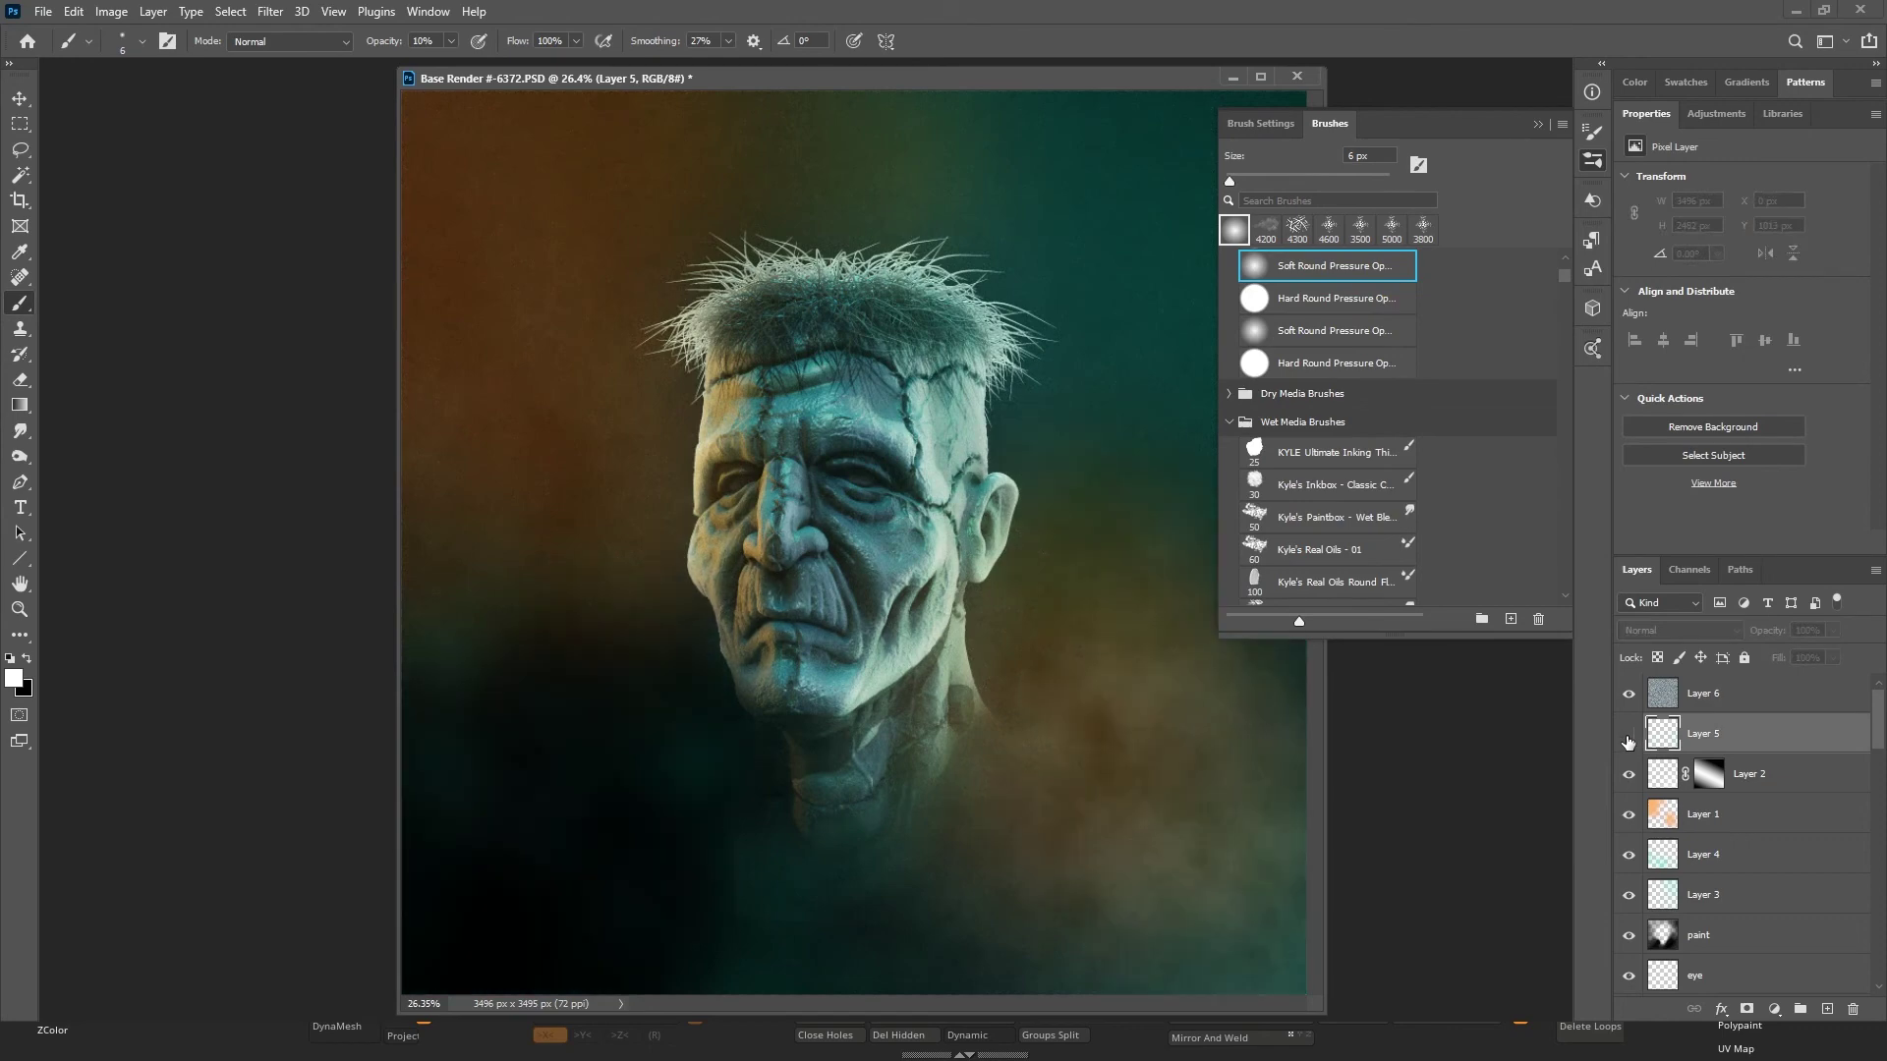
pyautogui.click(1629, 737)
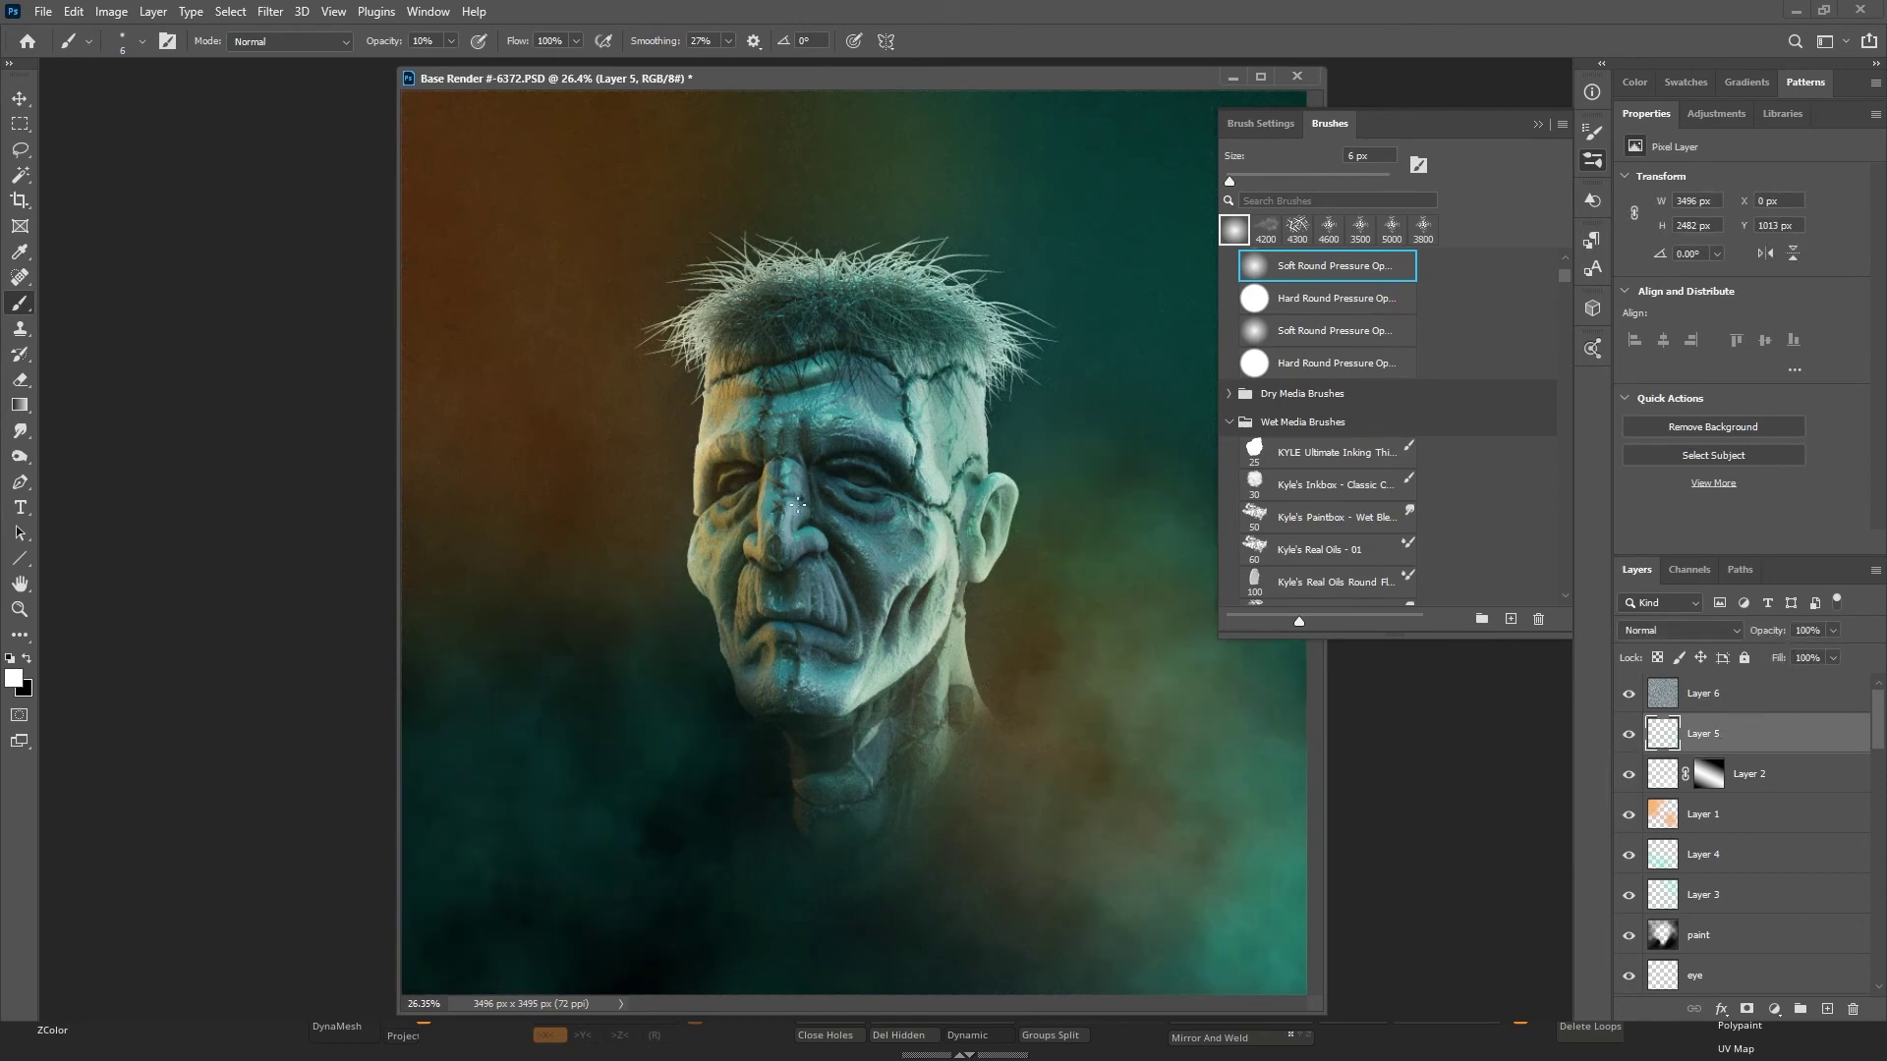
pyautogui.press(']')
pyautogui.press(']')
pyautogui.press(']')
pyautogui.press(']')
pyautogui.press(']')
pyautogui.press(']')
pyautogui.press(']')
pyautogui.press(']')
pyautogui.press(']')
pyautogui.press(']')
pyautogui.press(']')
pyautogui.press(']')
pyautogui.press(']')
pyautogui.press(']')
pyautogui.press(']')
pyautogui.press(']')
pyautogui.press(']')
pyautogui.press(']')
pyautogui.press(']')
pyautogui.press(']')
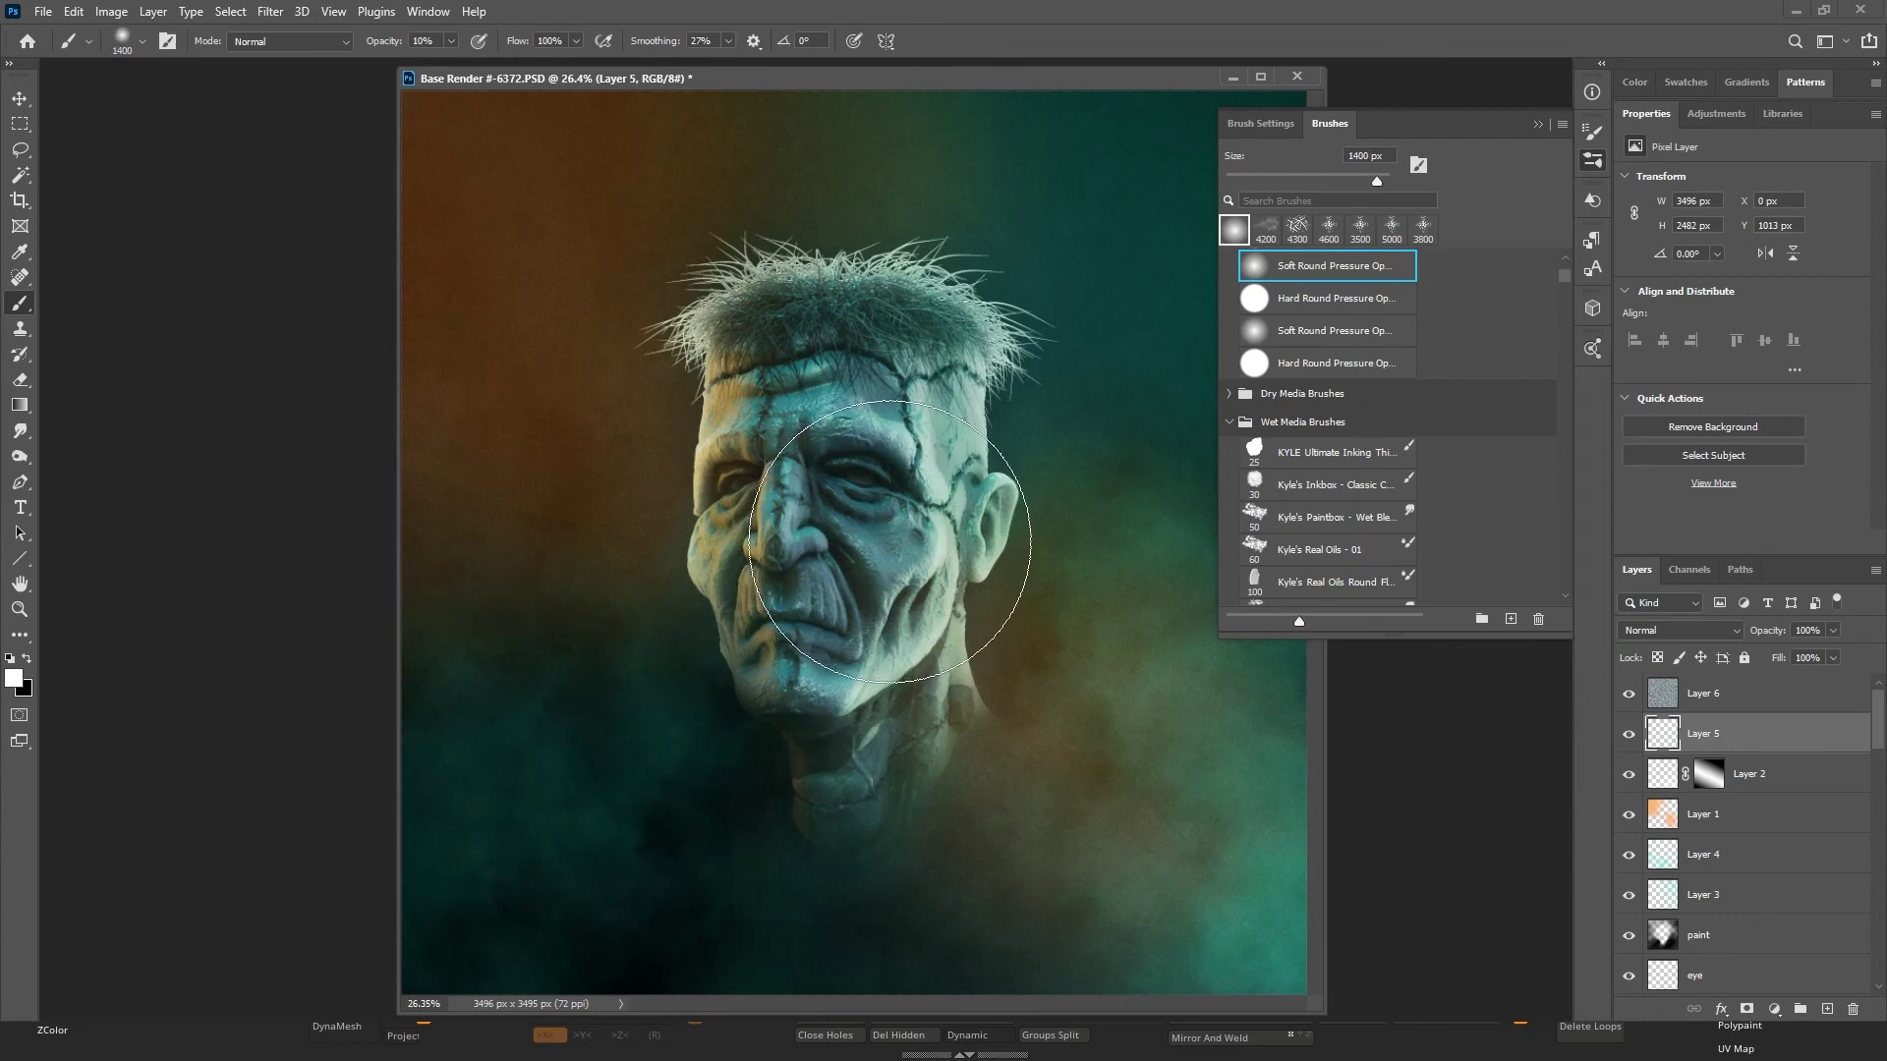
pyautogui.click(1746, 1009)
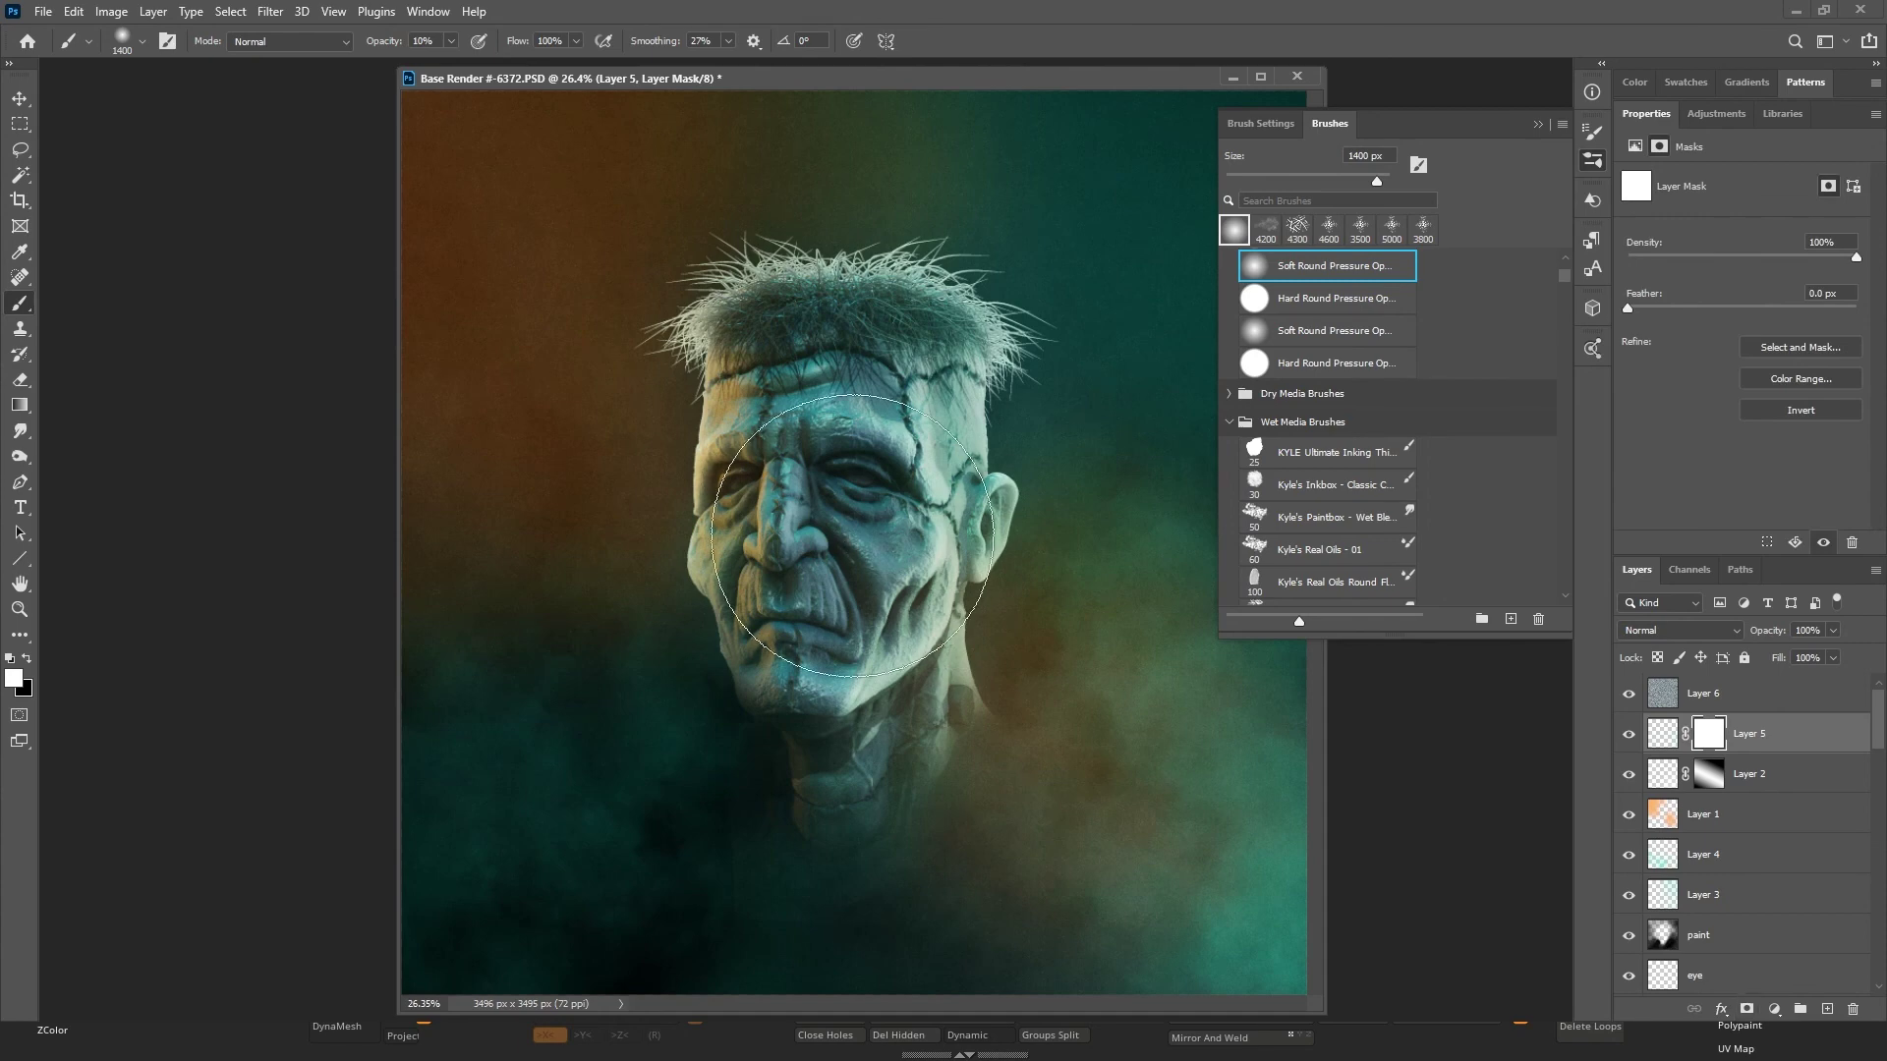
# Mask Layer 5 off the face with a black 2100 px soft brush at 100% opacity, and compare the result.
pyautogui.press('x')
pyautogui.press(']')
pyautogui.press(']')
pyautogui.press(']')
pyautogui.press(']')
pyautogui.press(']')
pyautogui.press(']')
pyautogui.press(']')
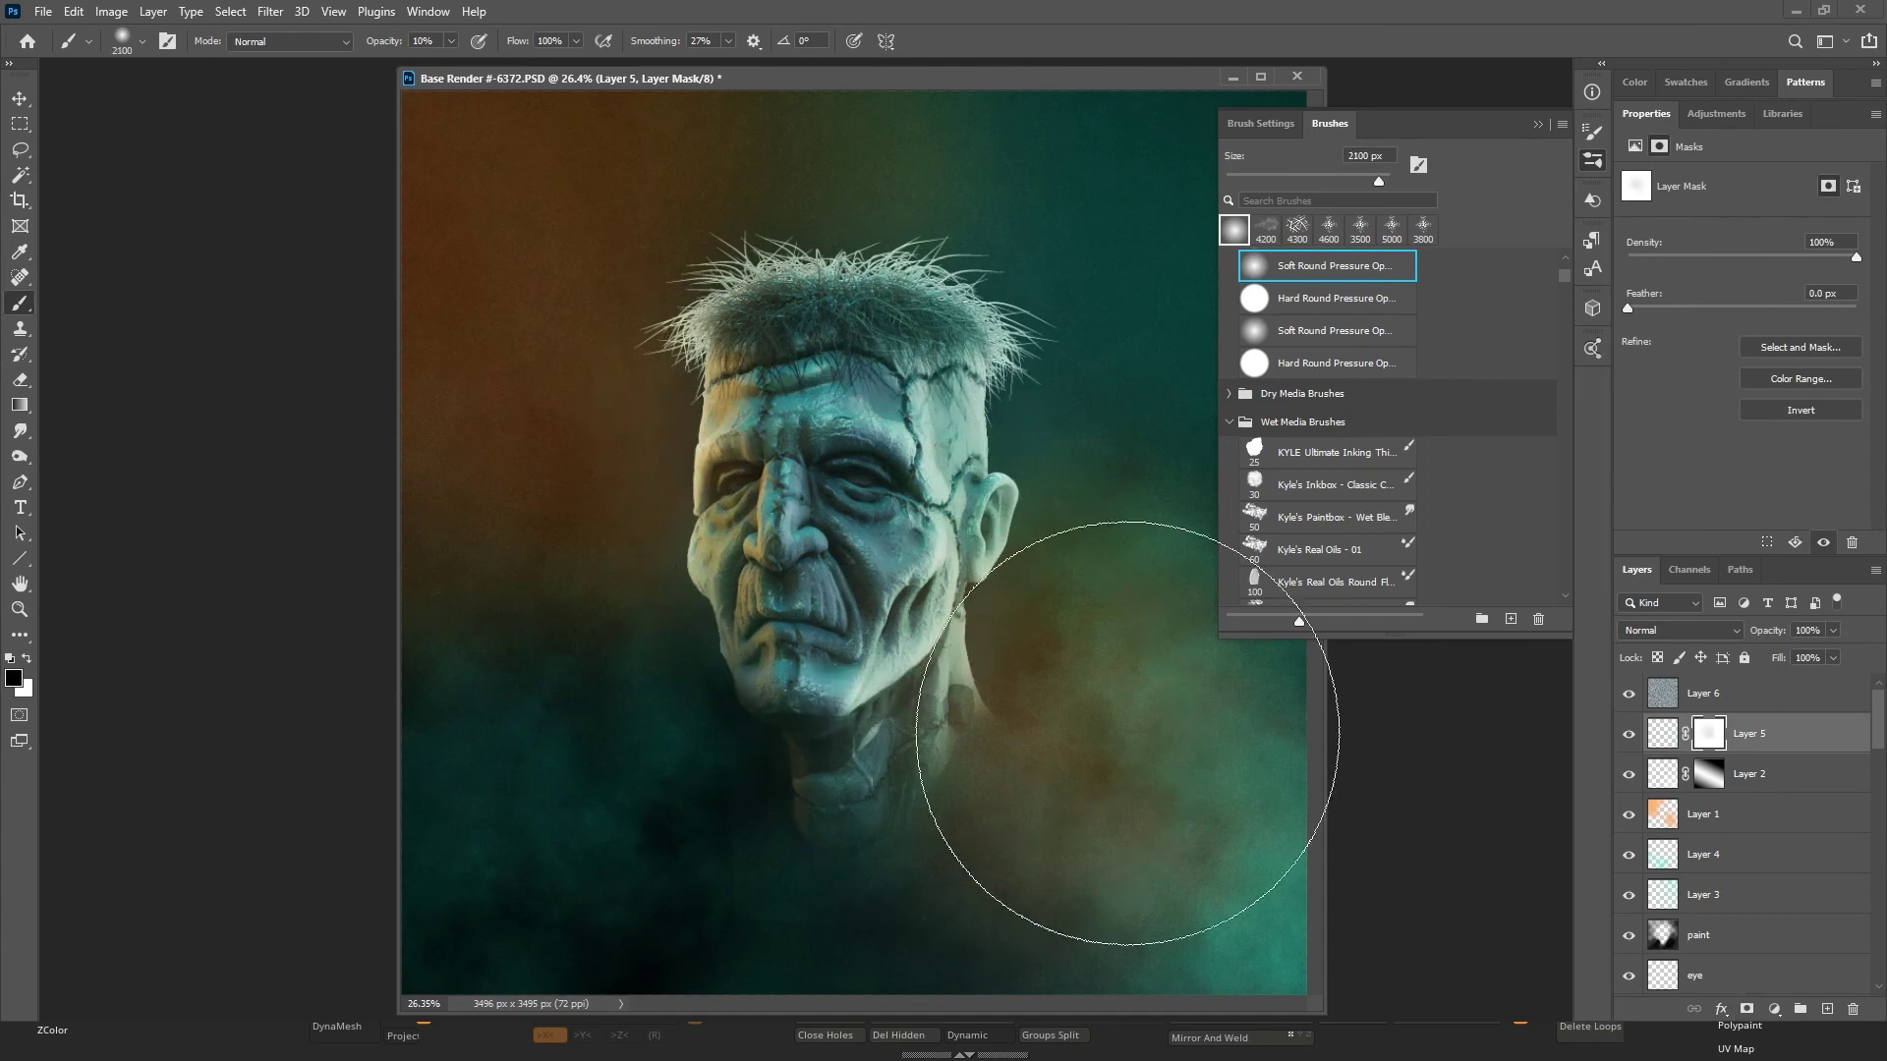
pyautogui.press('0')
pyautogui.click(958, 521)
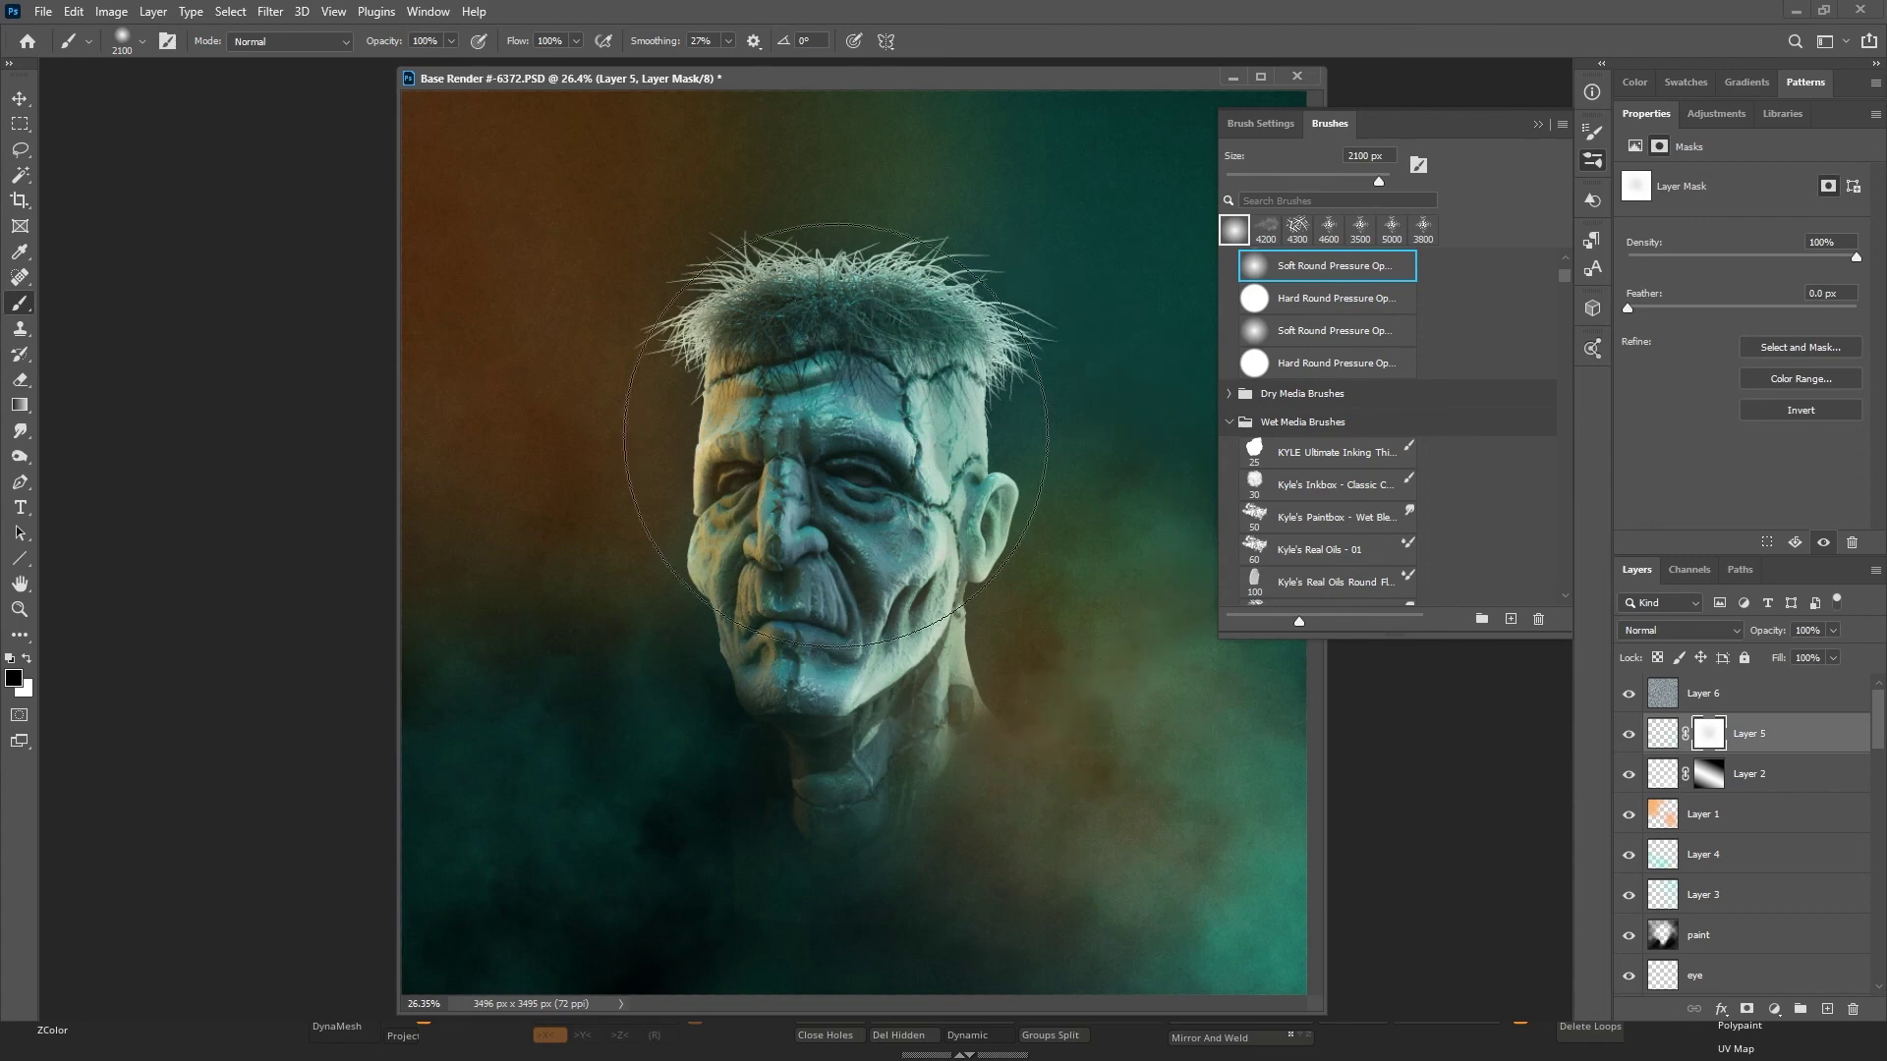
pyautogui.click(1628, 734)
pyautogui.click(1628, 734)
pyautogui.click(1628, 739)
pyautogui.click(1629, 739)
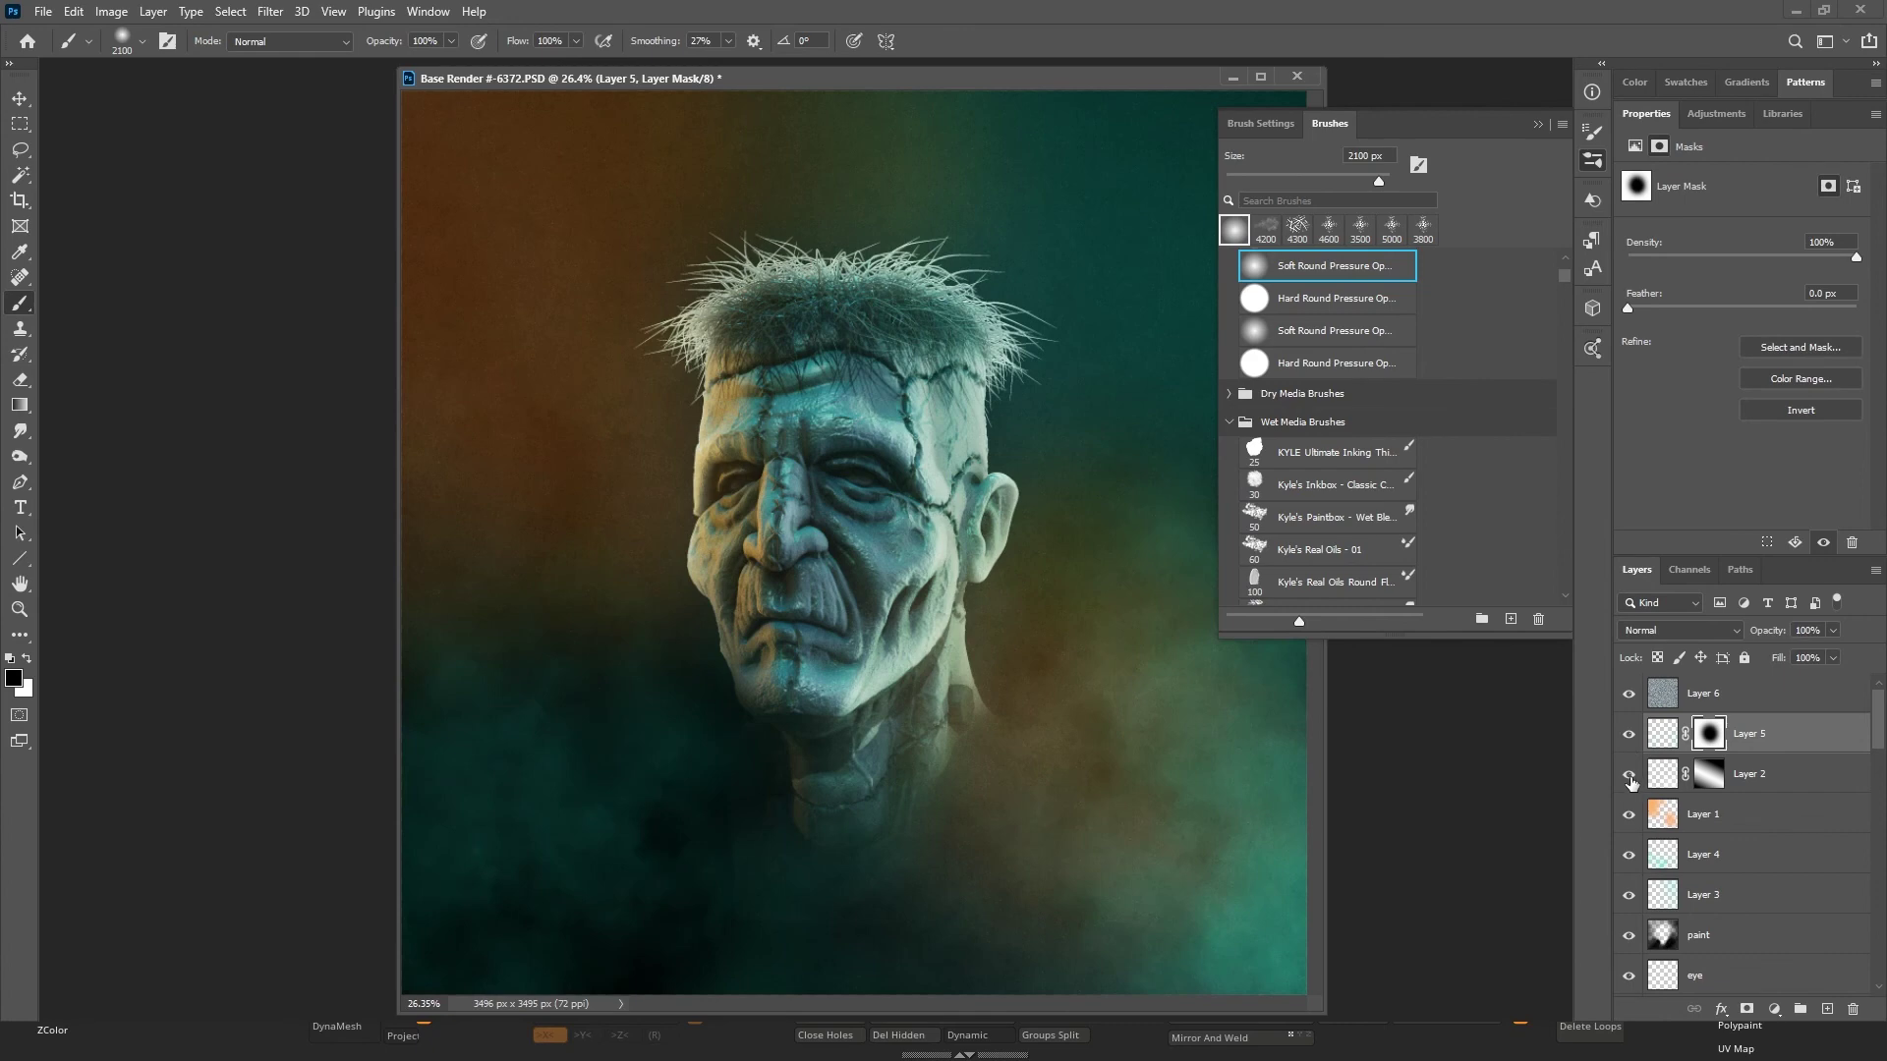
# Check what Layers 2 and 1 contribute, and lower the orange glow on Layer 1 to 17% opacity.
pyautogui.click(1629, 779)
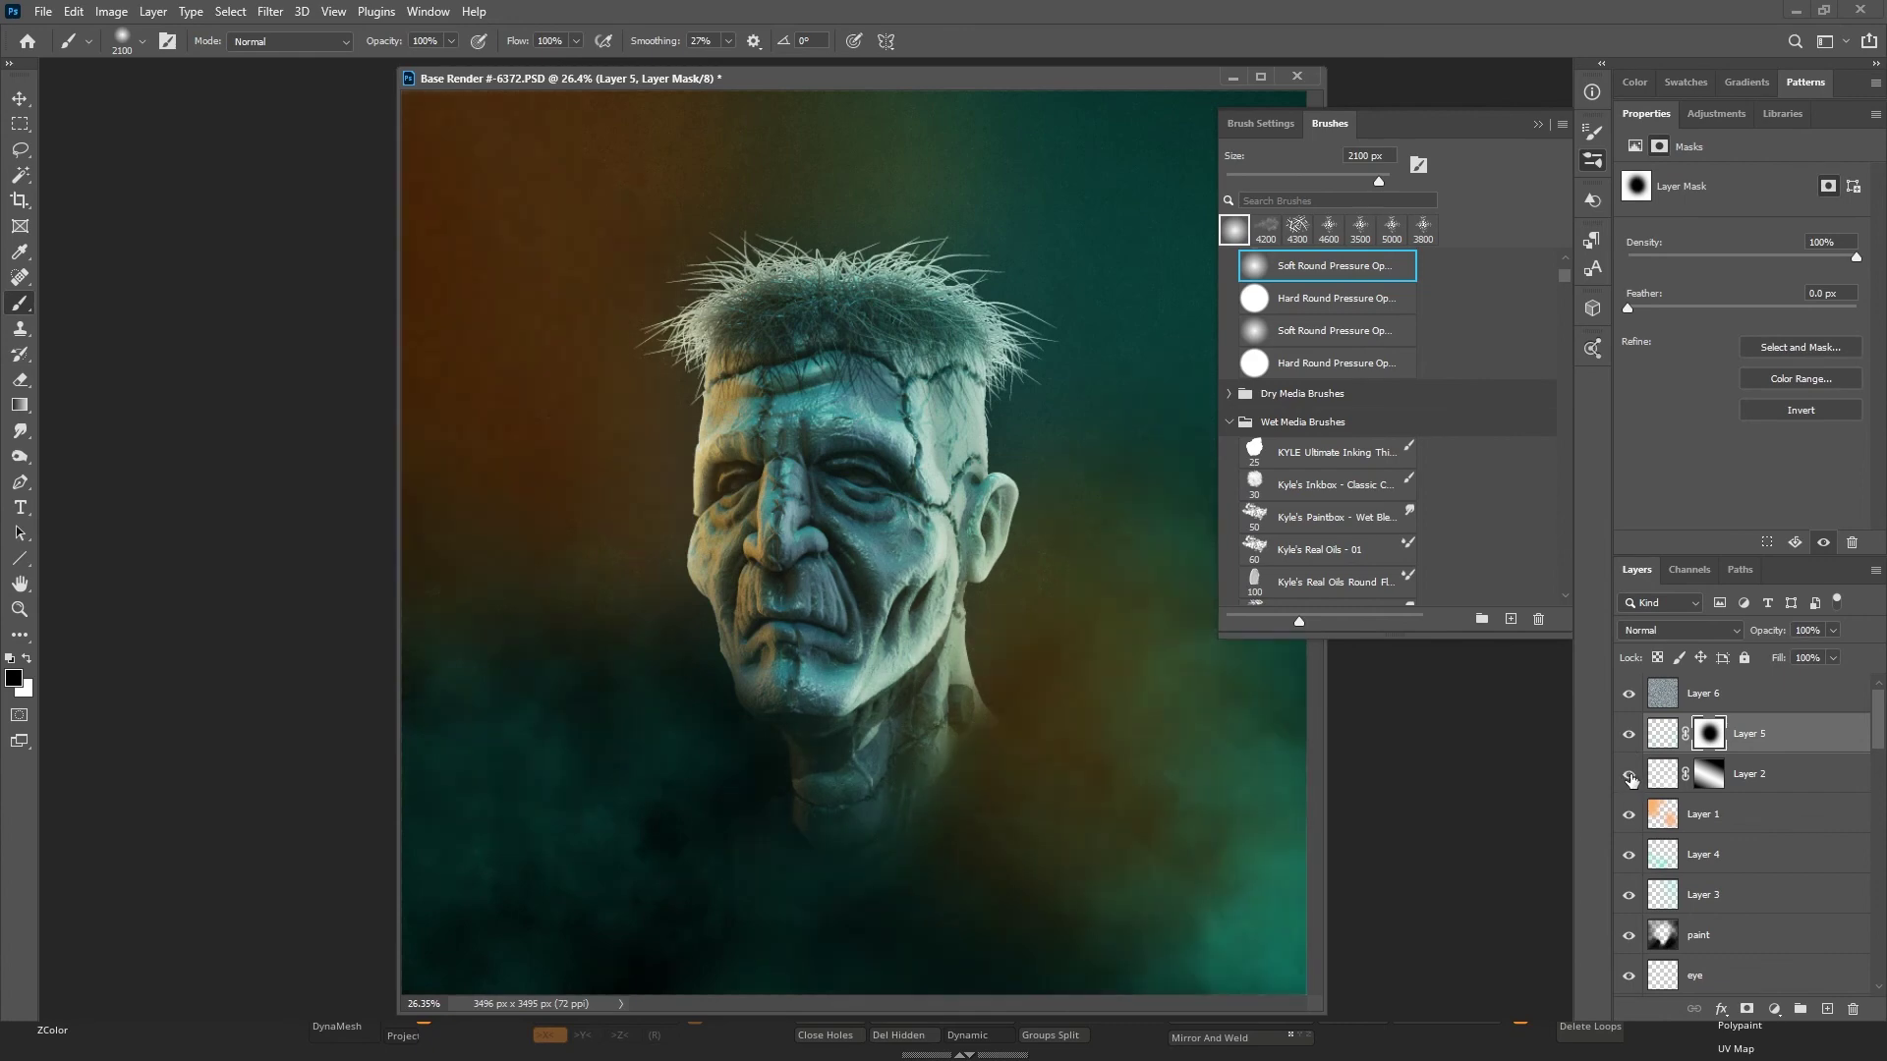
pyautogui.click(1630, 779)
pyautogui.click(1629, 816)
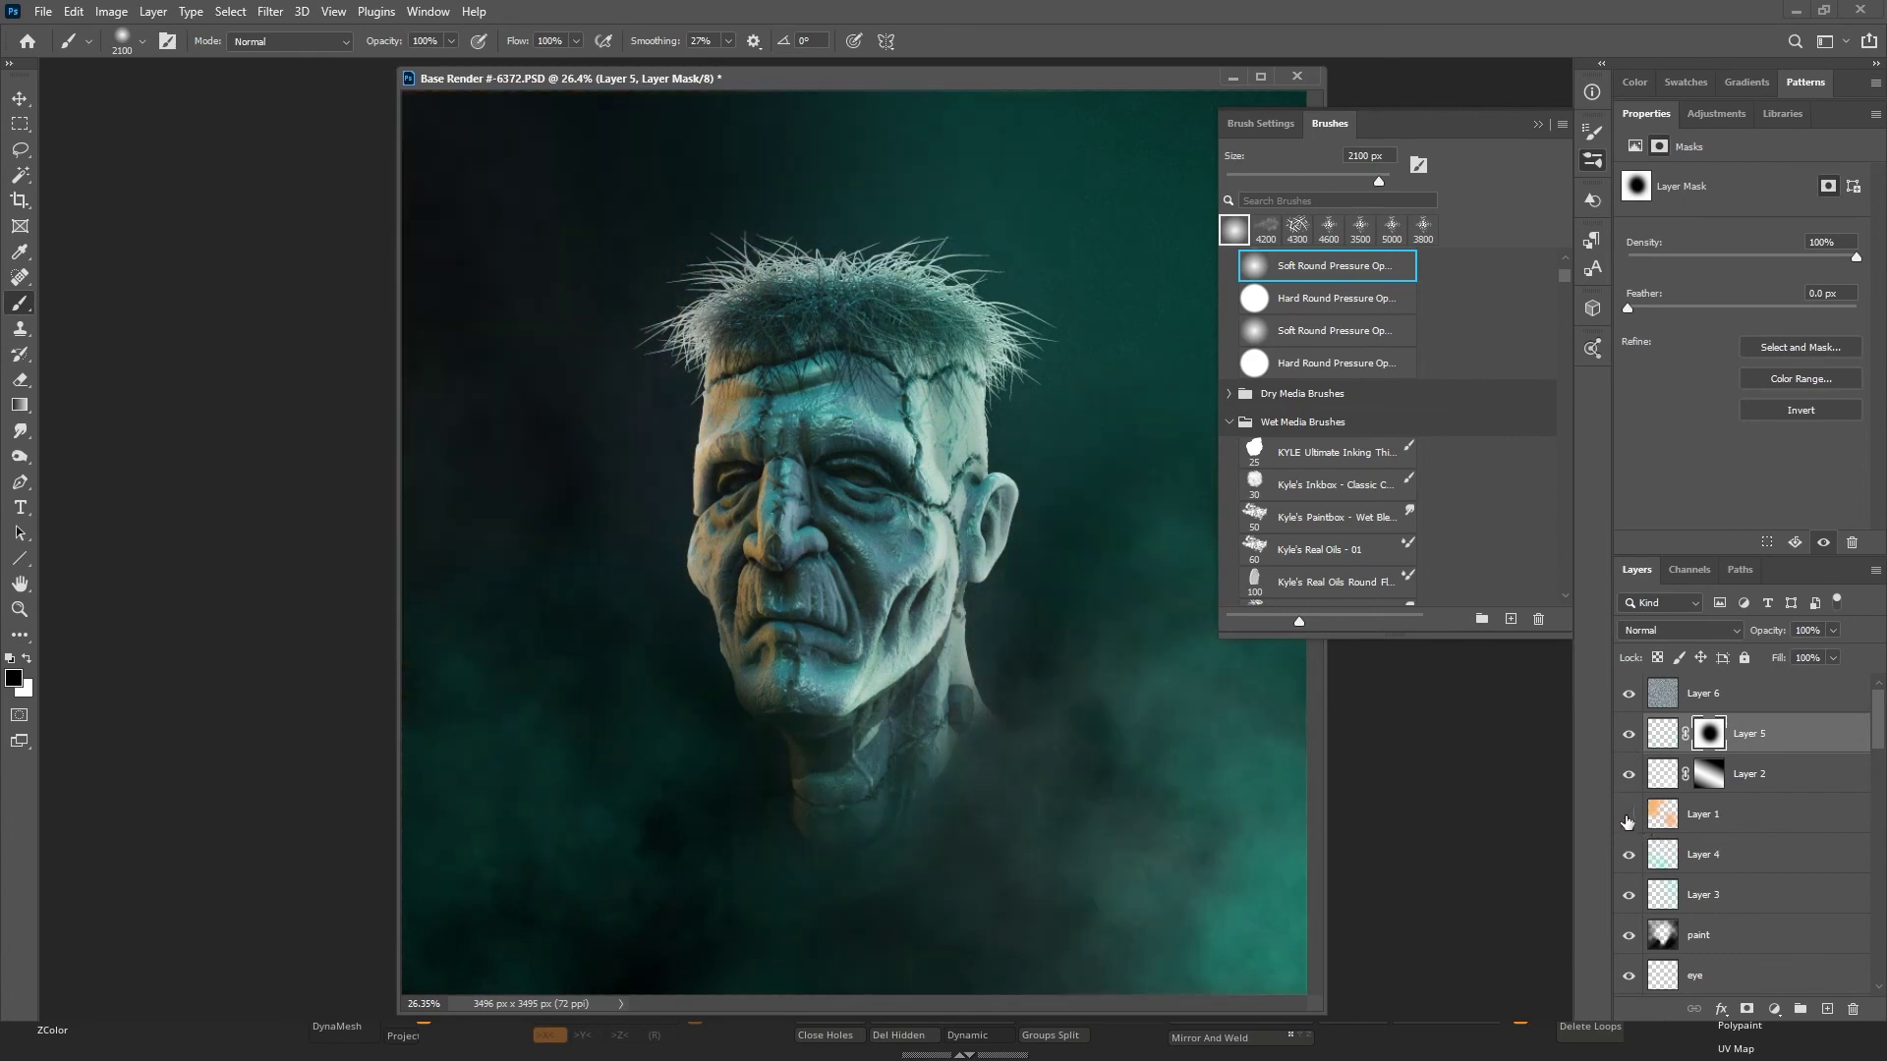
pyautogui.click(1629, 815)
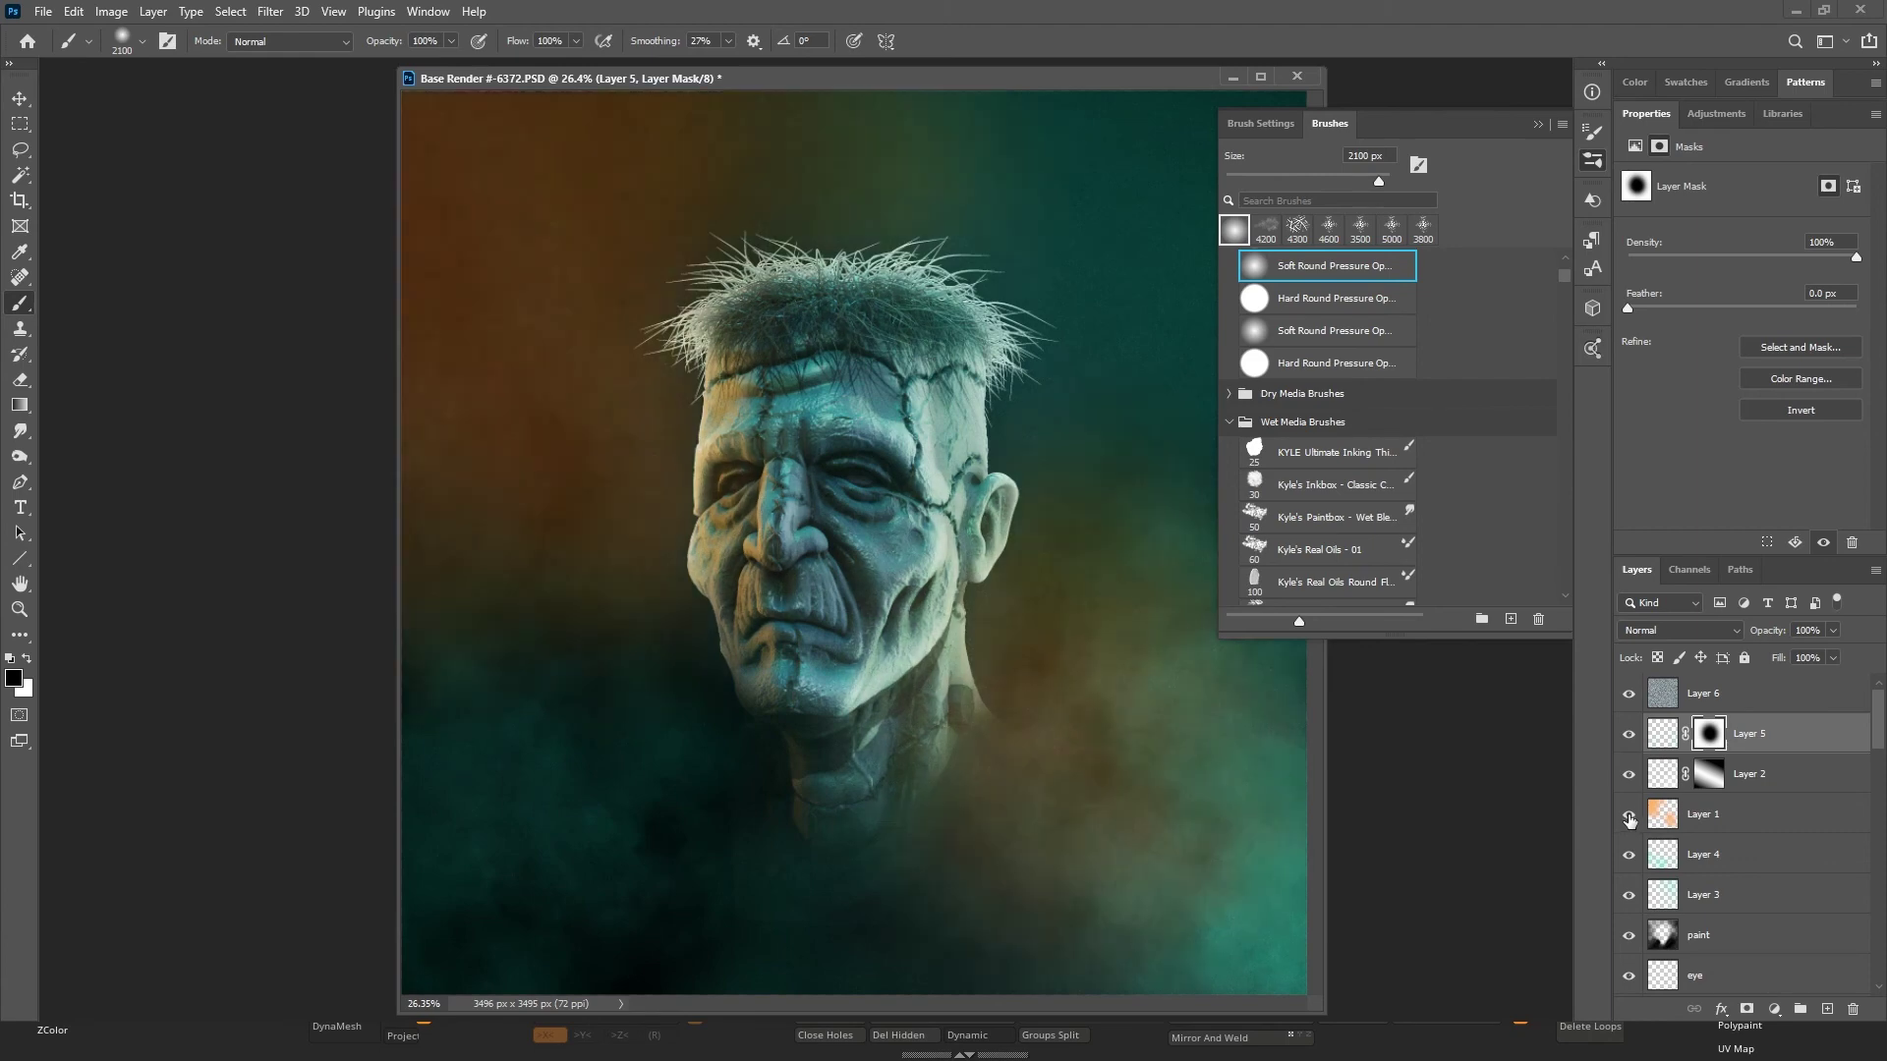
pyautogui.click(1754, 815)
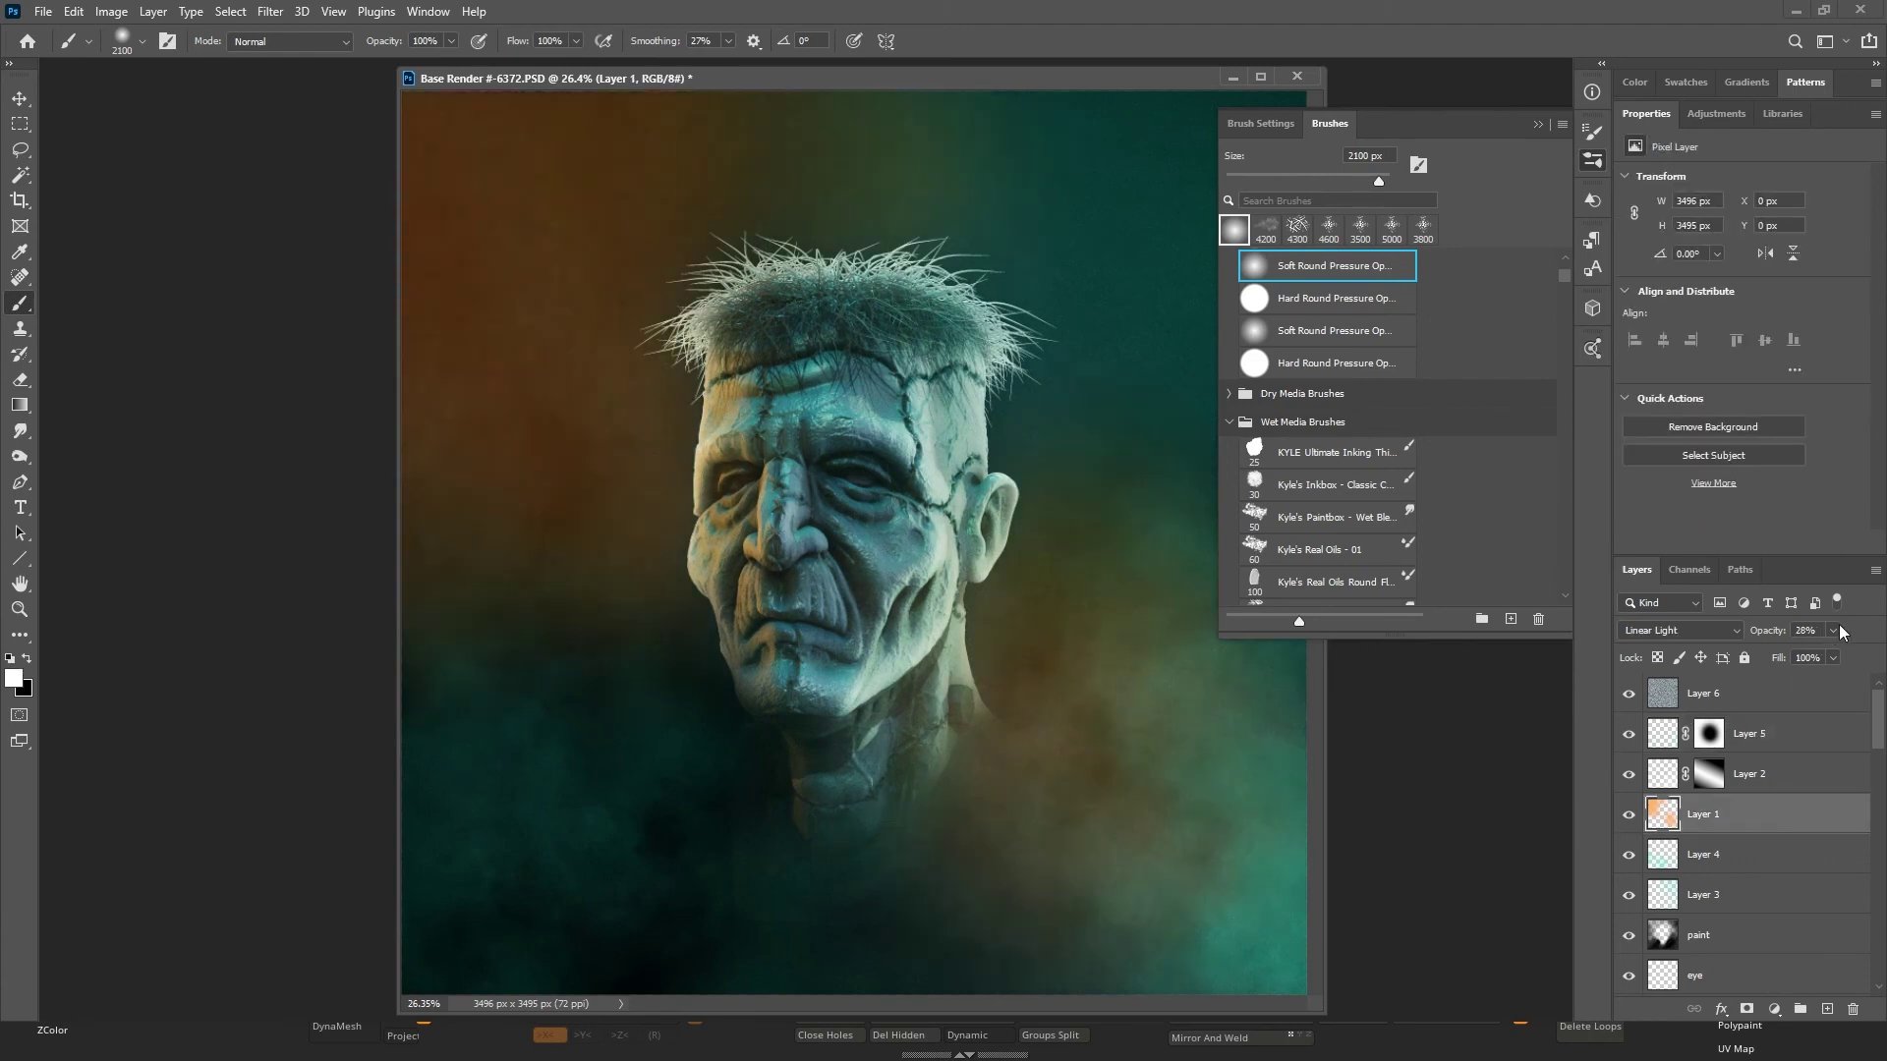
pyautogui.moveTo(1794, 652); pyautogui.dragTo(1790, 651)
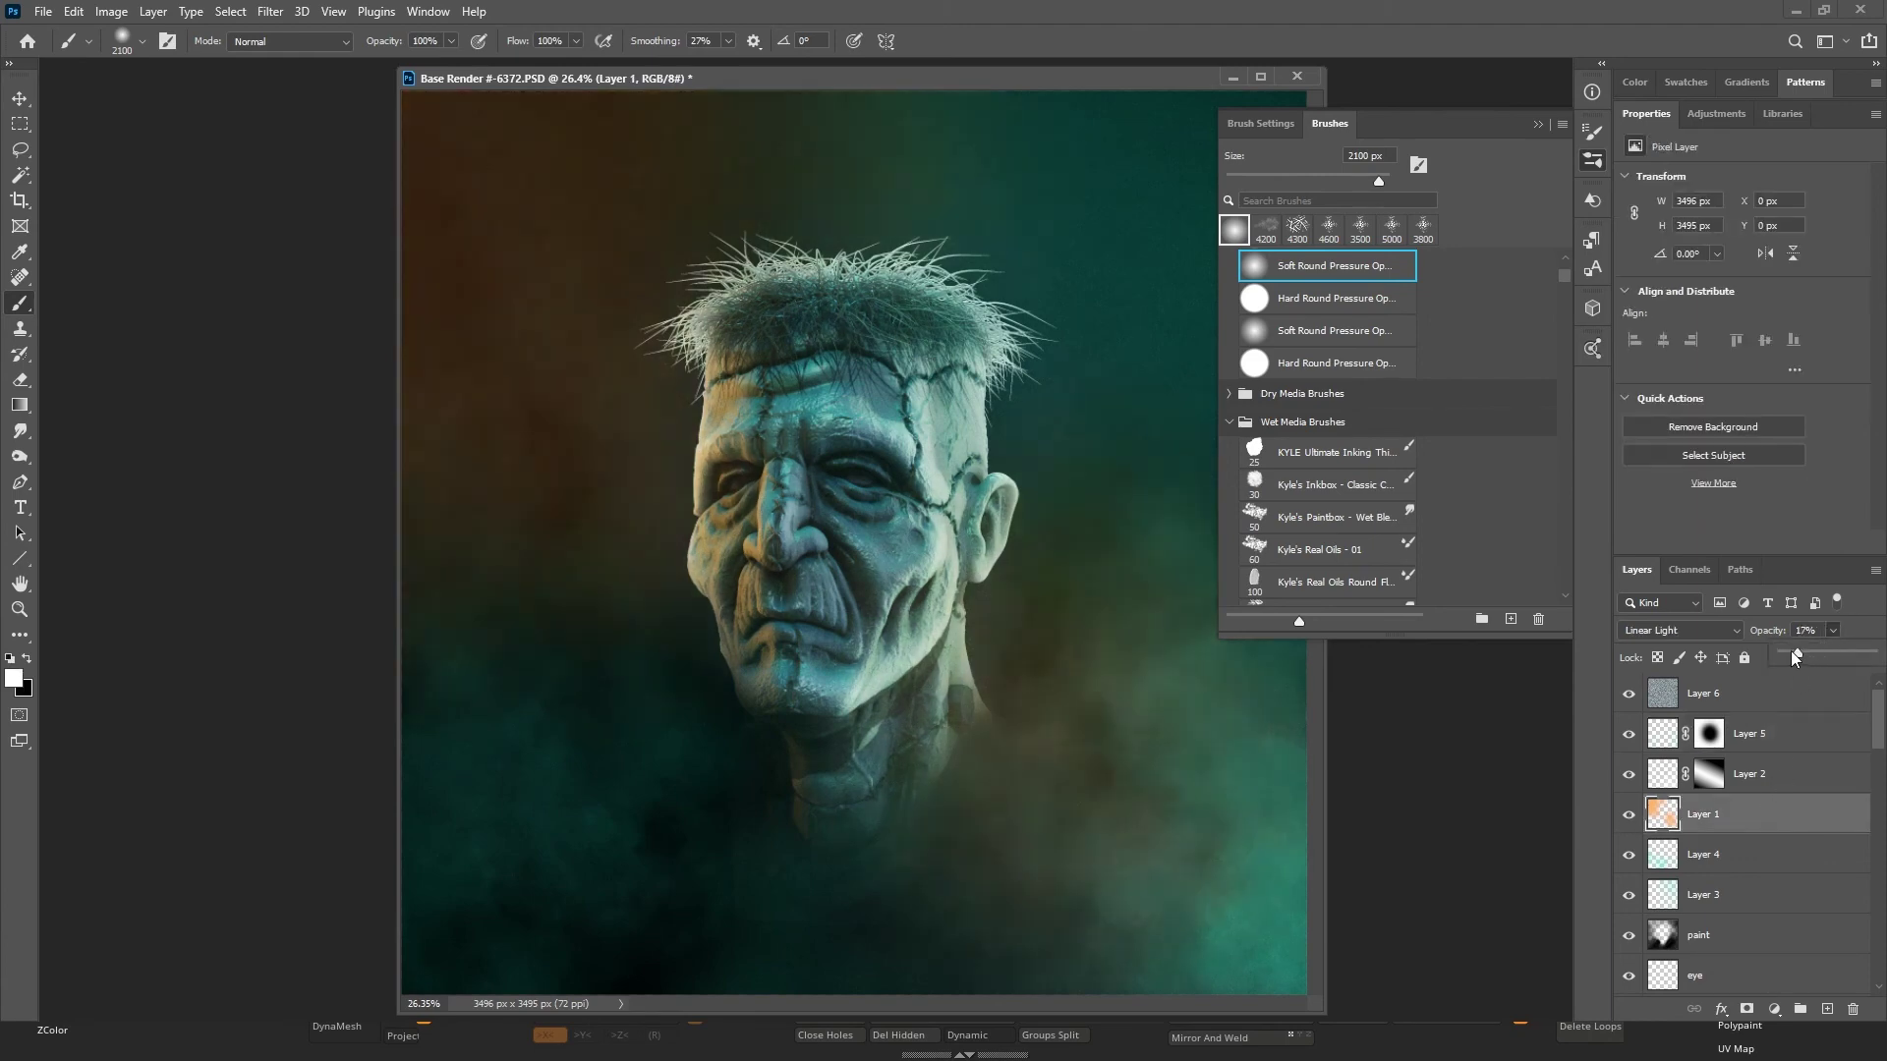
# Check what Layers 4 and 3 contribute, and lower Layer 3 to 55% opacity.
pyautogui.click(1752, 860)
pyautogui.click(1626, 863)
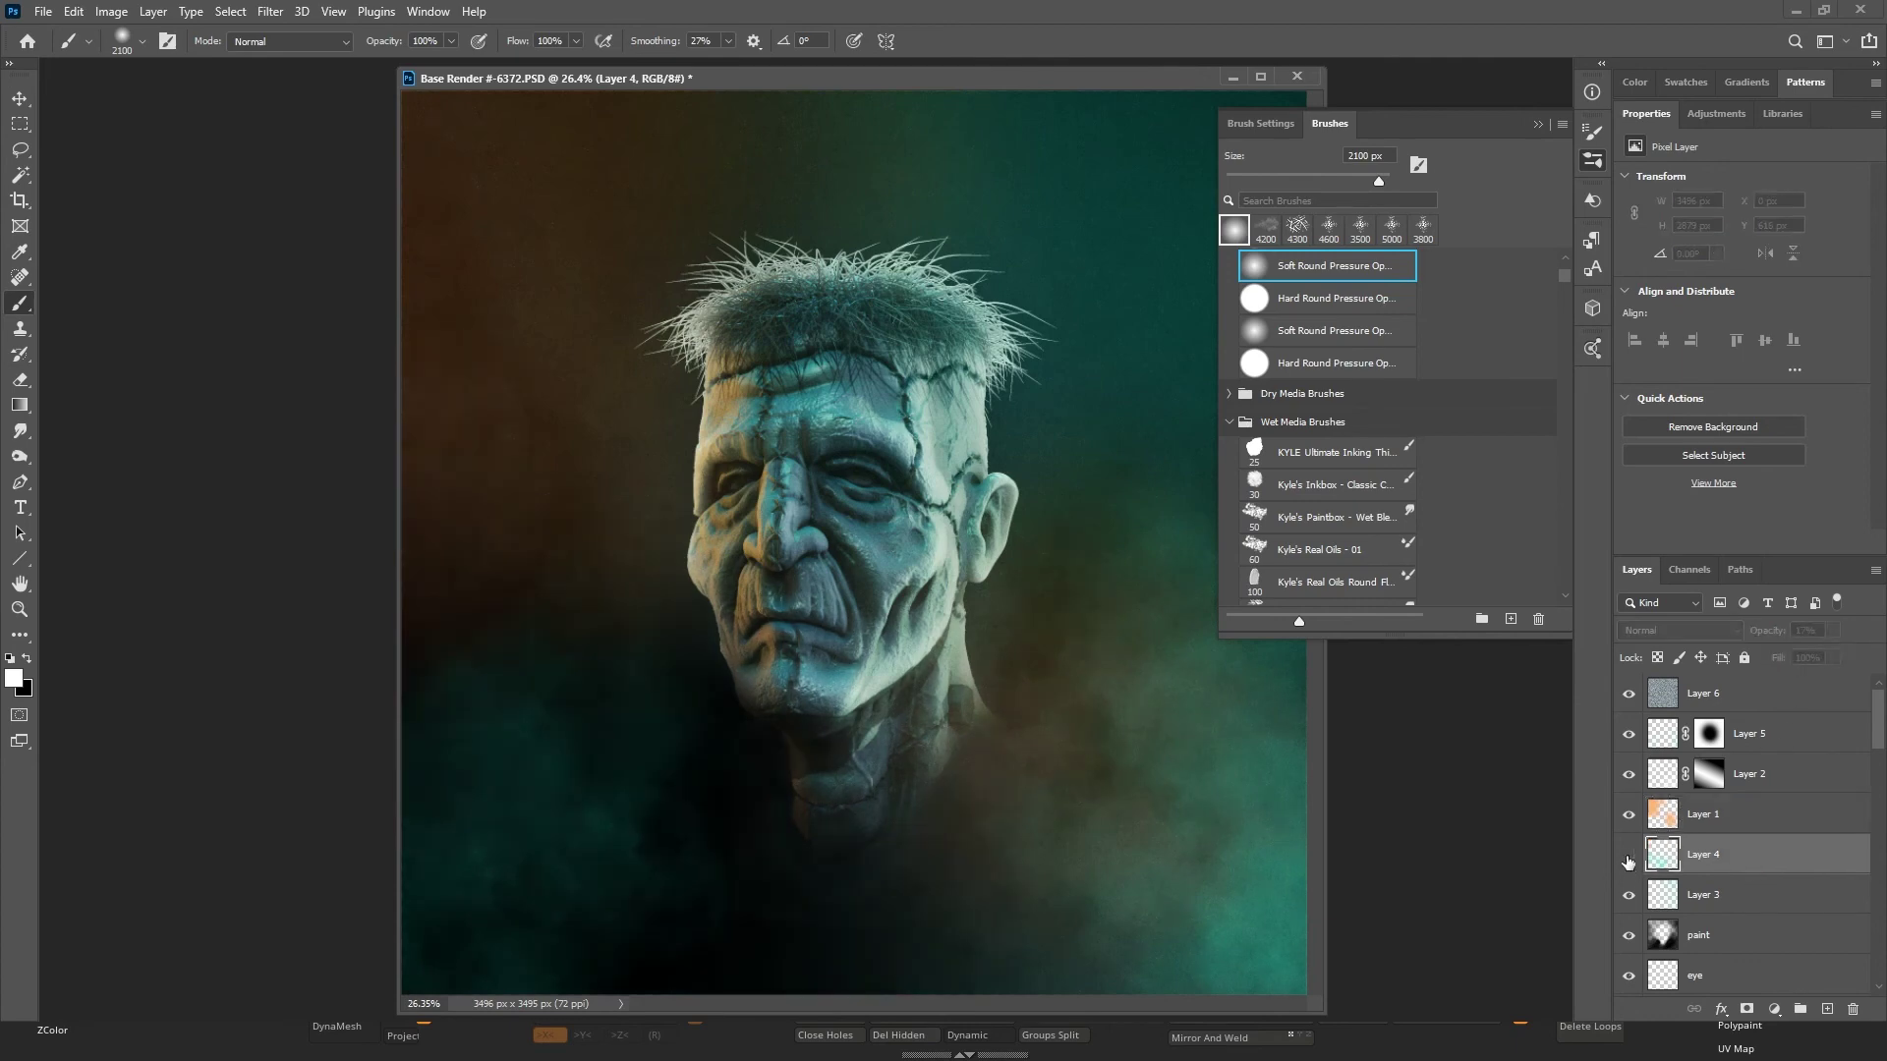
pyautogui.click(1628, 862)
pyautogui.click(1715, 896)
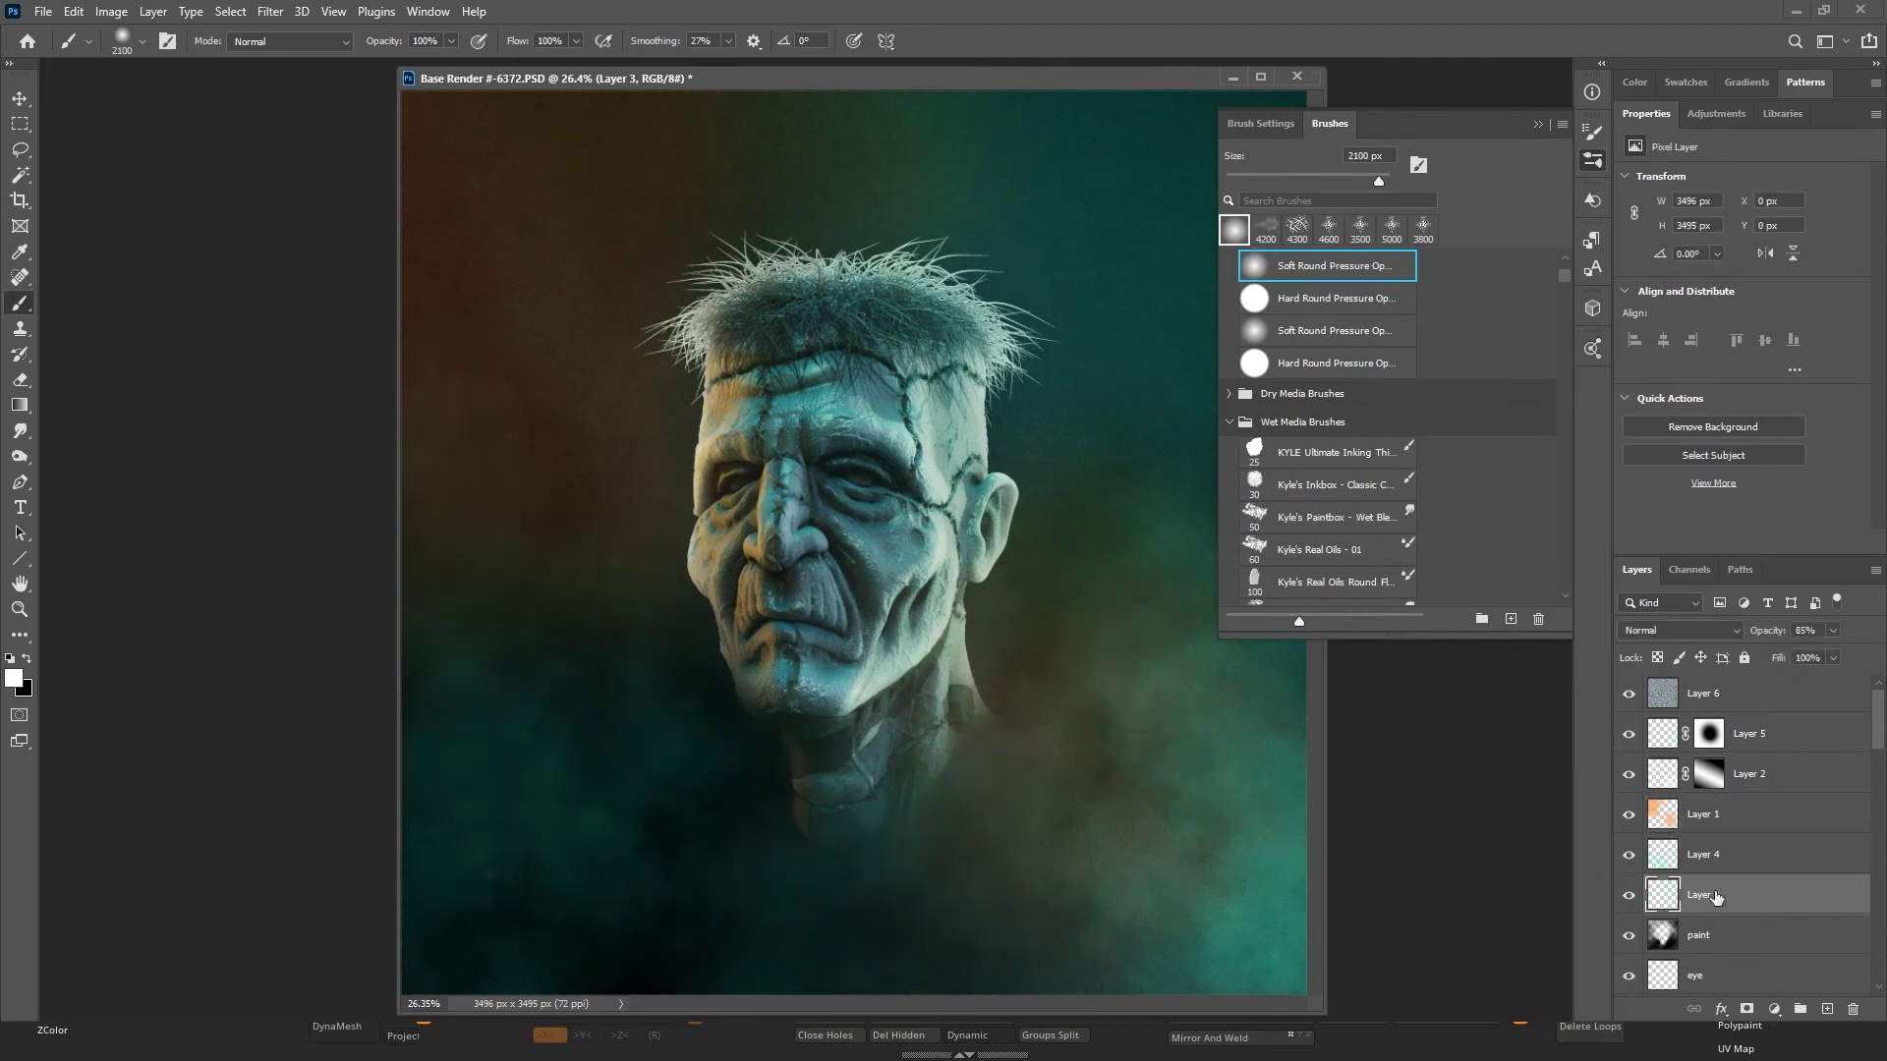
pyautogui.click(1628, 896)
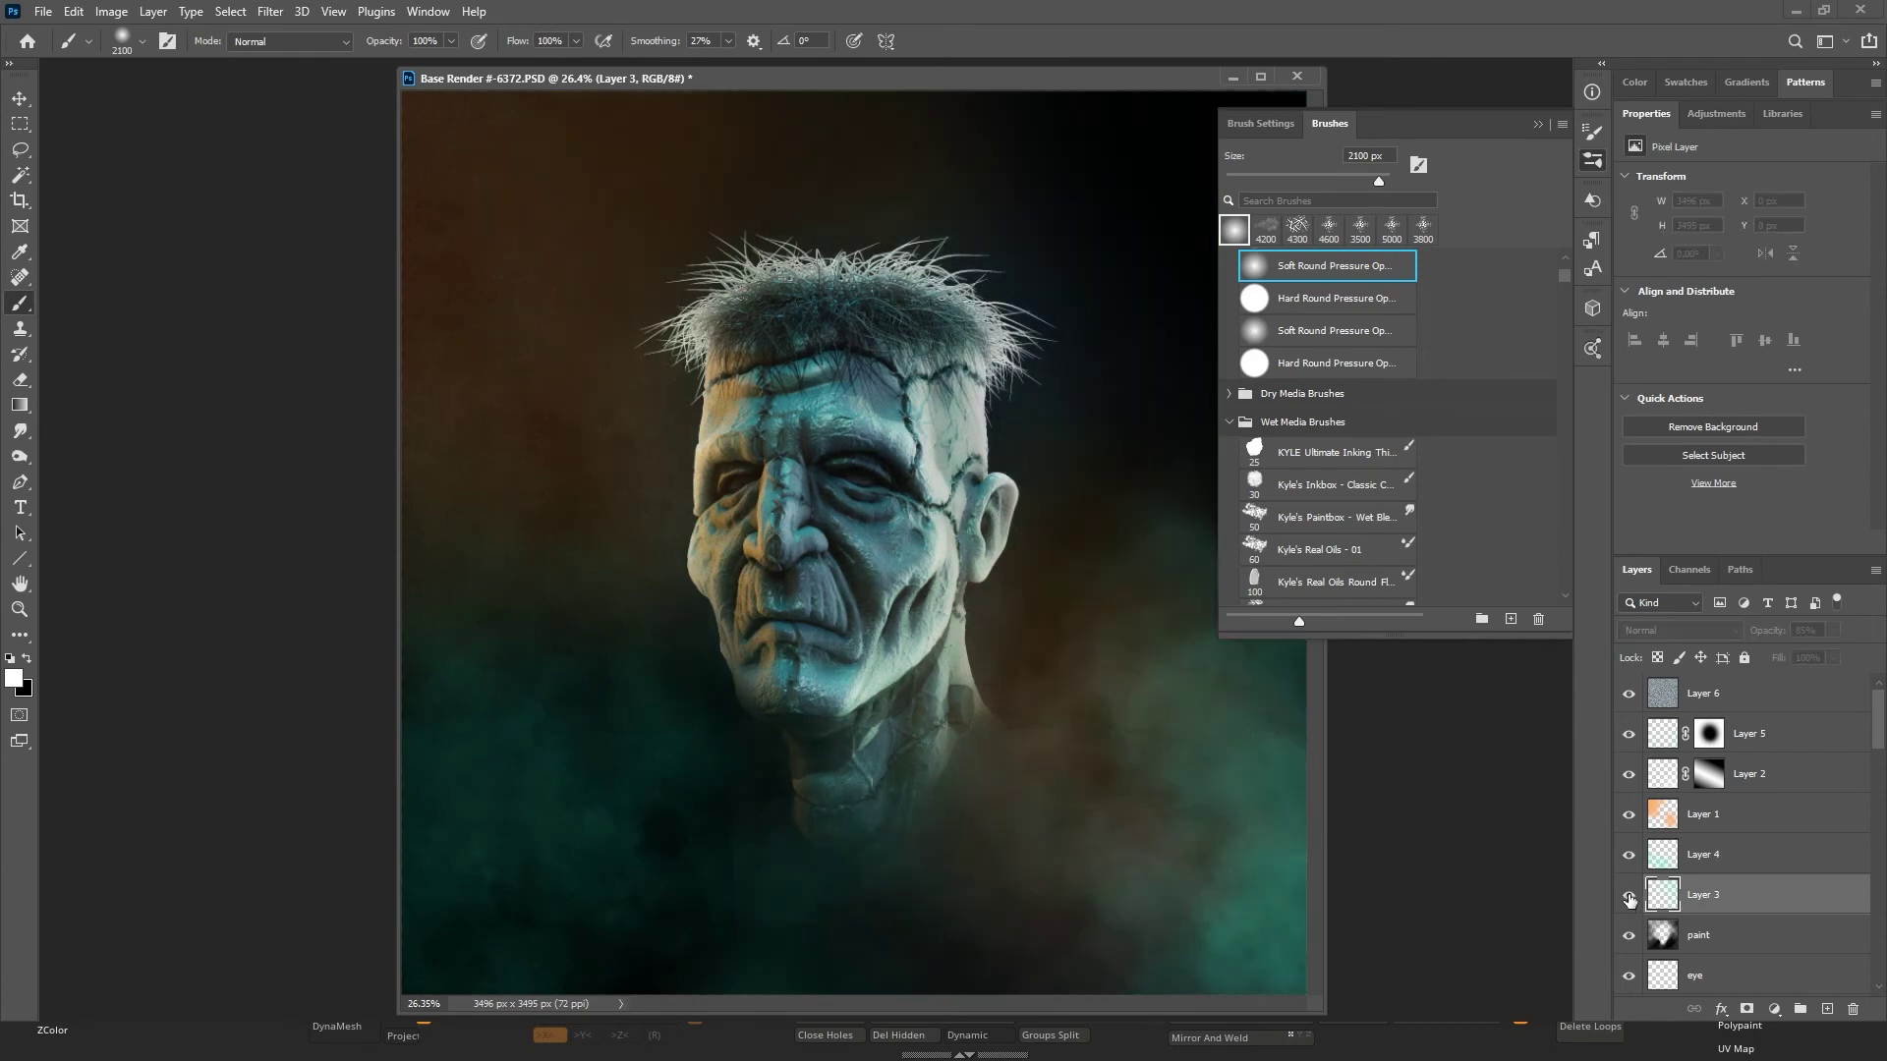
pyautogui.click(1628, 896)
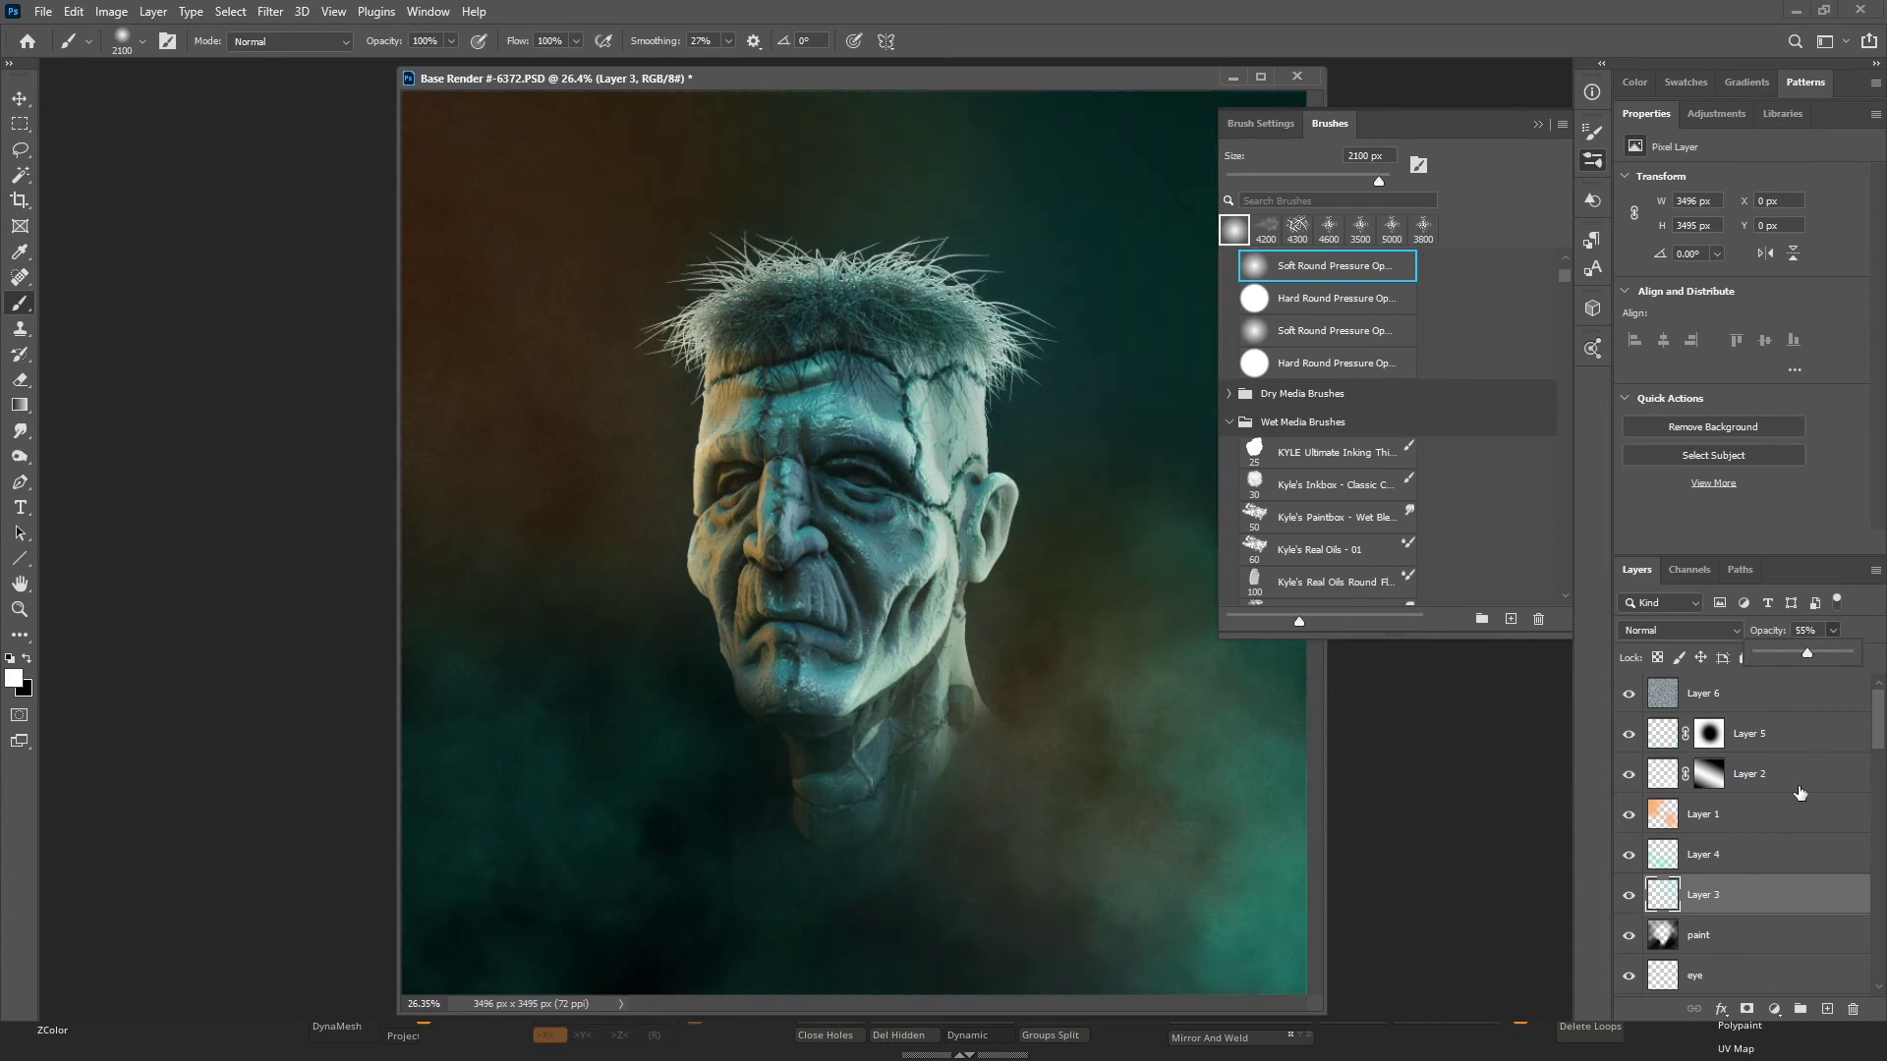
# Compare the composite with and without the ZBrush Render group.
pyautogui.moveTo(1878, 742)
pyautogui.mouseDown()
pyautogui.moveTo(1867, 791)
pyautogui.moveTo(1836, 777)
pyautogui.mouseUp()
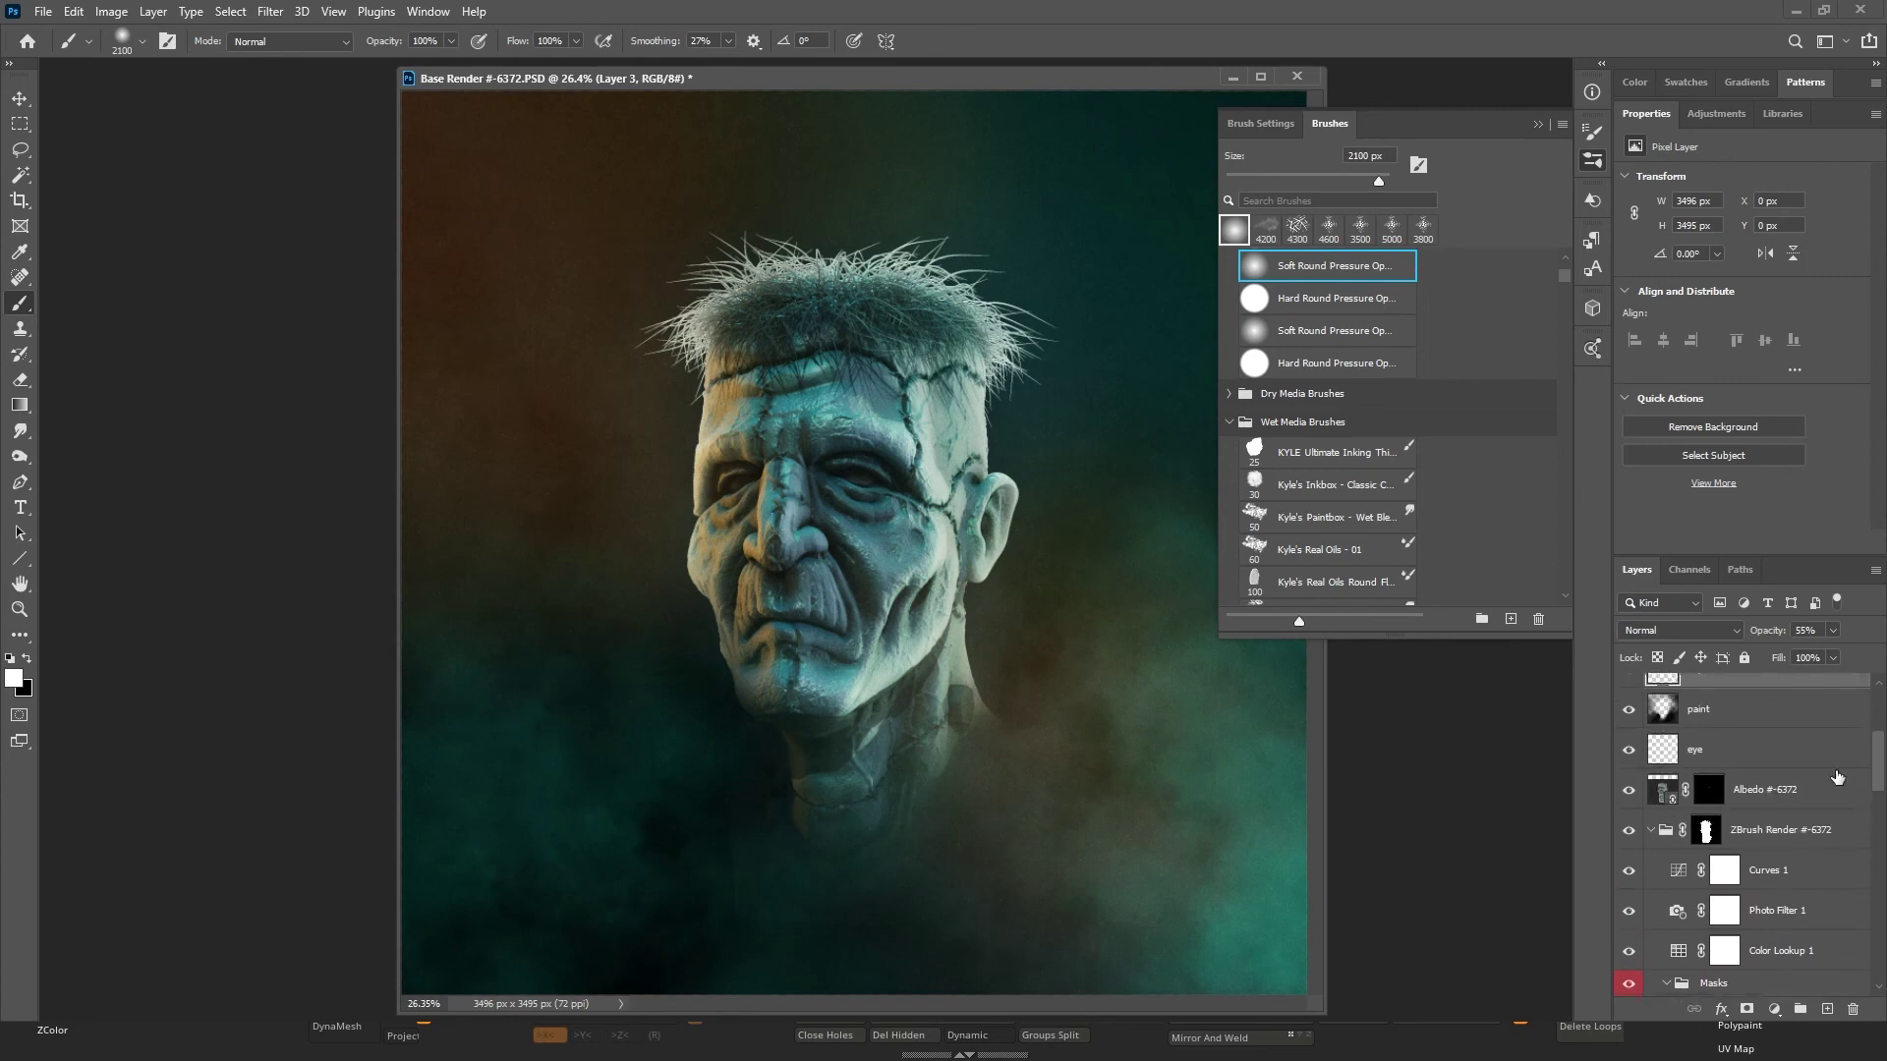
pyautogui.click(1651, 834)
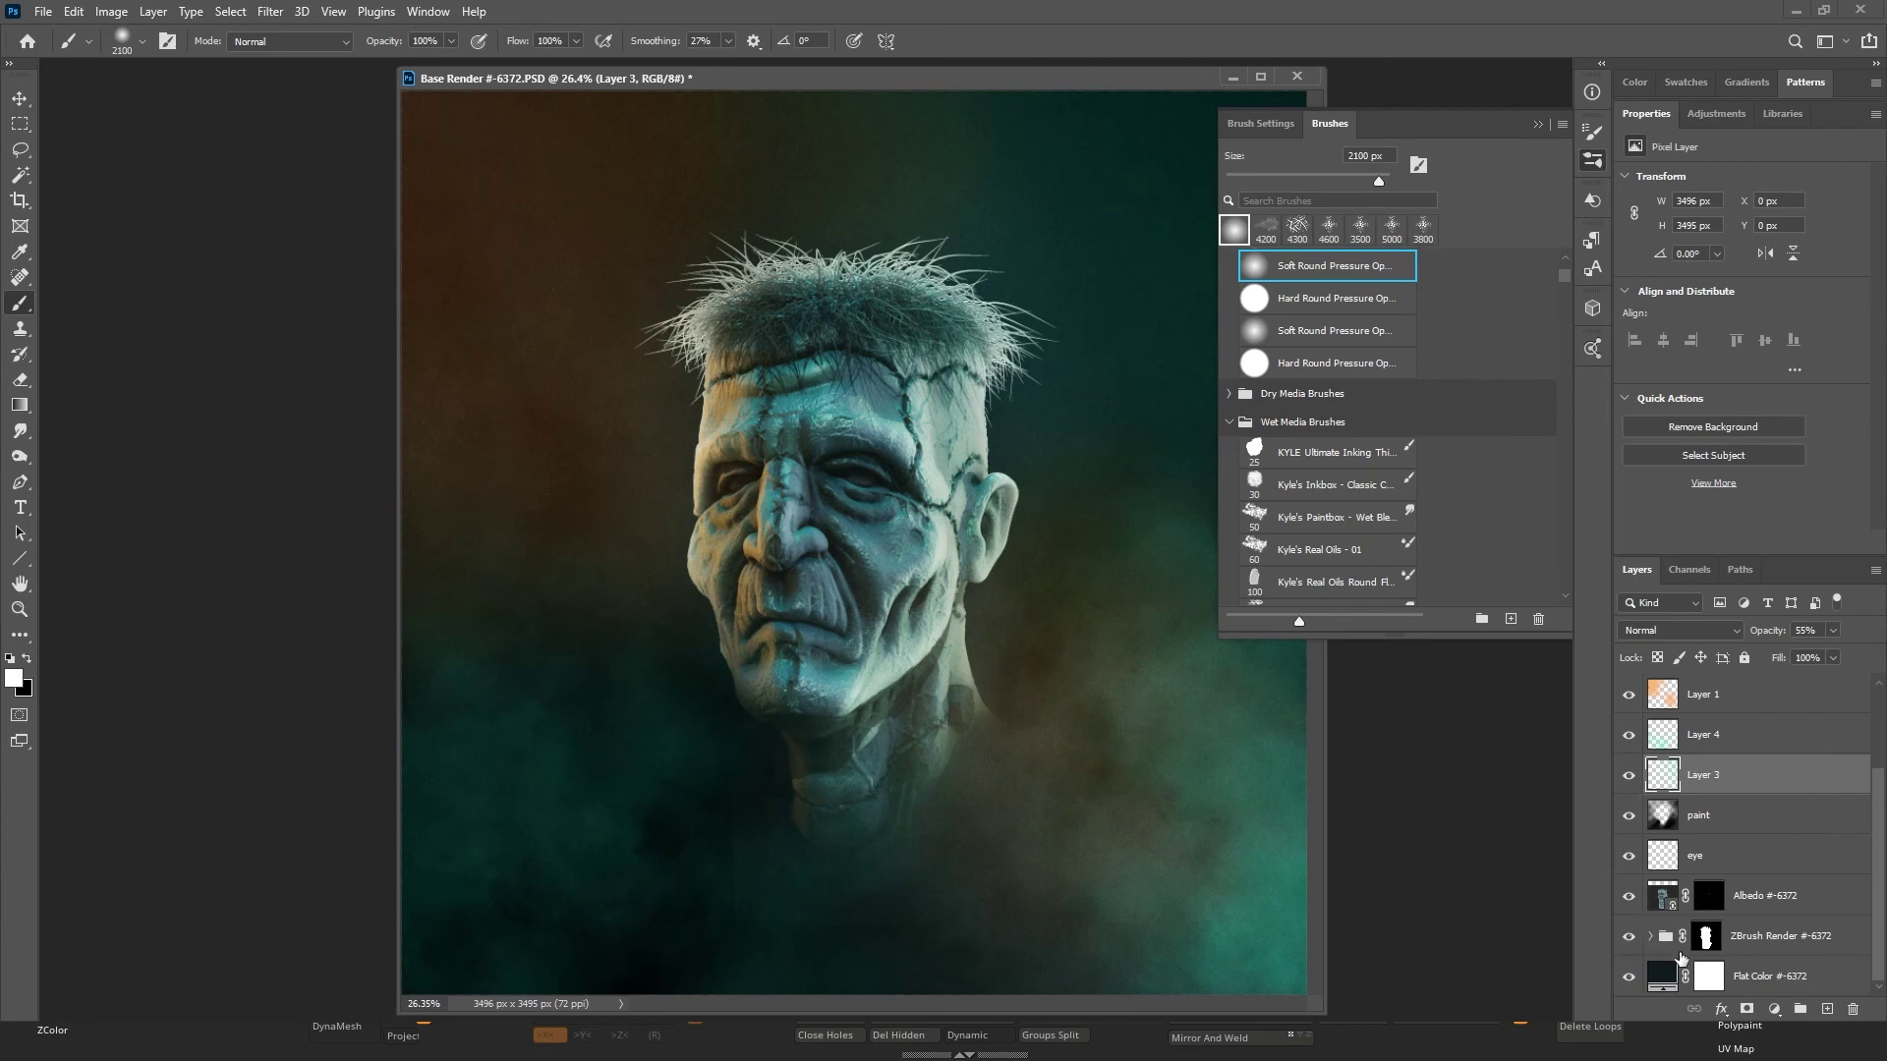
pyautogui.click(1628, 942)
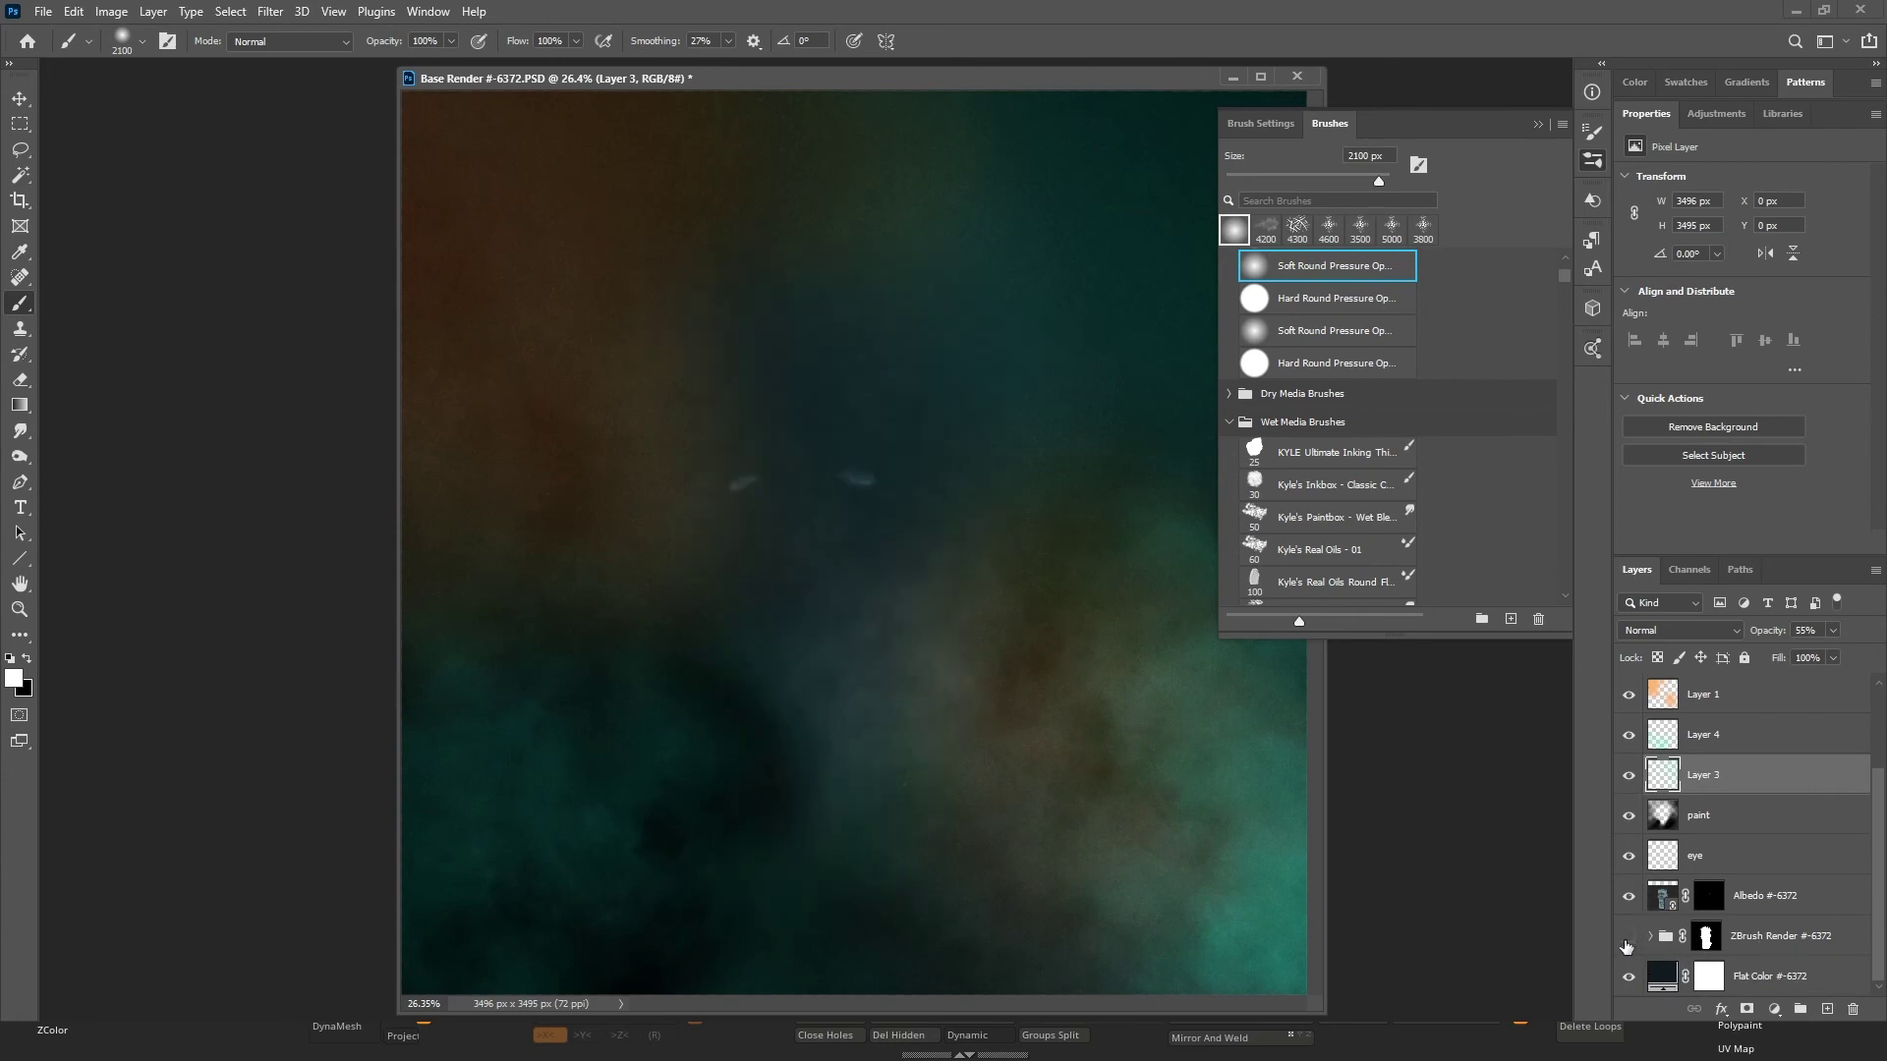
pyautogui.click(1627, 941)
pyautogui.click(1650, 938)
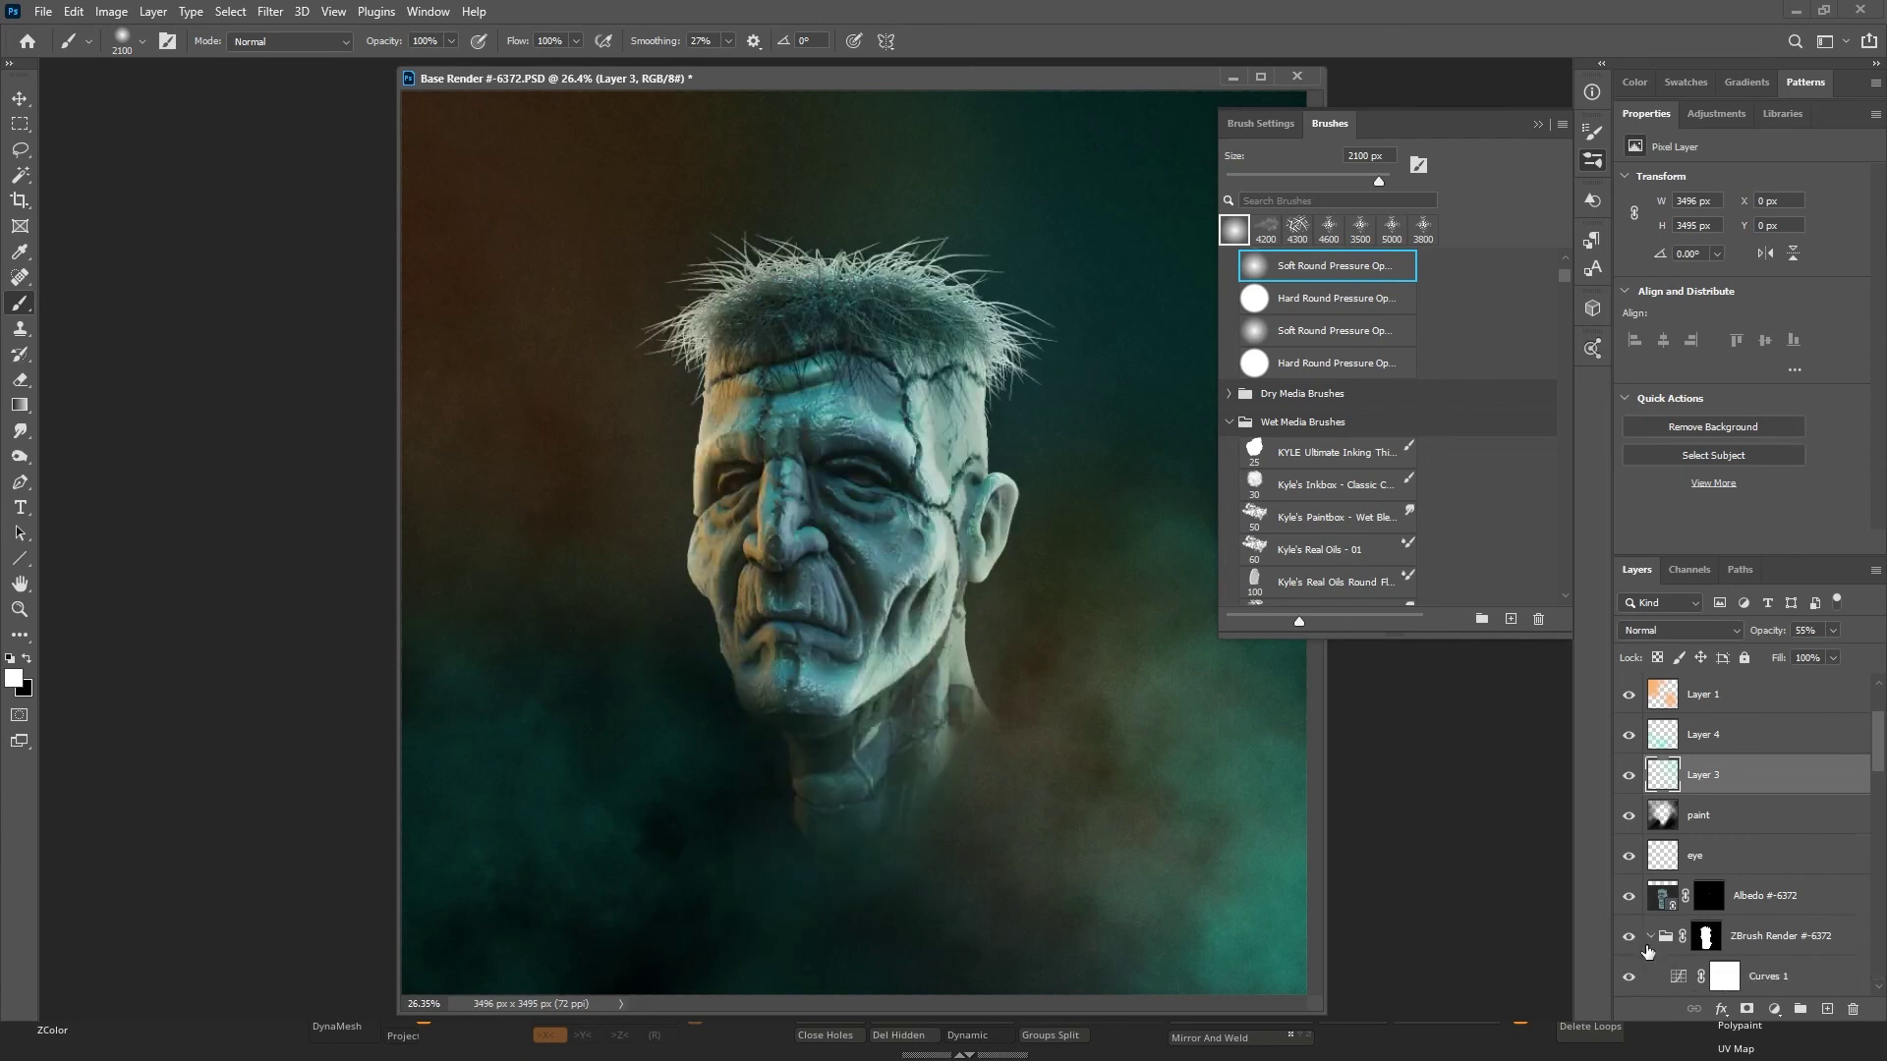
# Convert the BPR and Best layers in the Base Layers group into separate smart objects.
pyautogui.scroll(-10, 1852, 783)
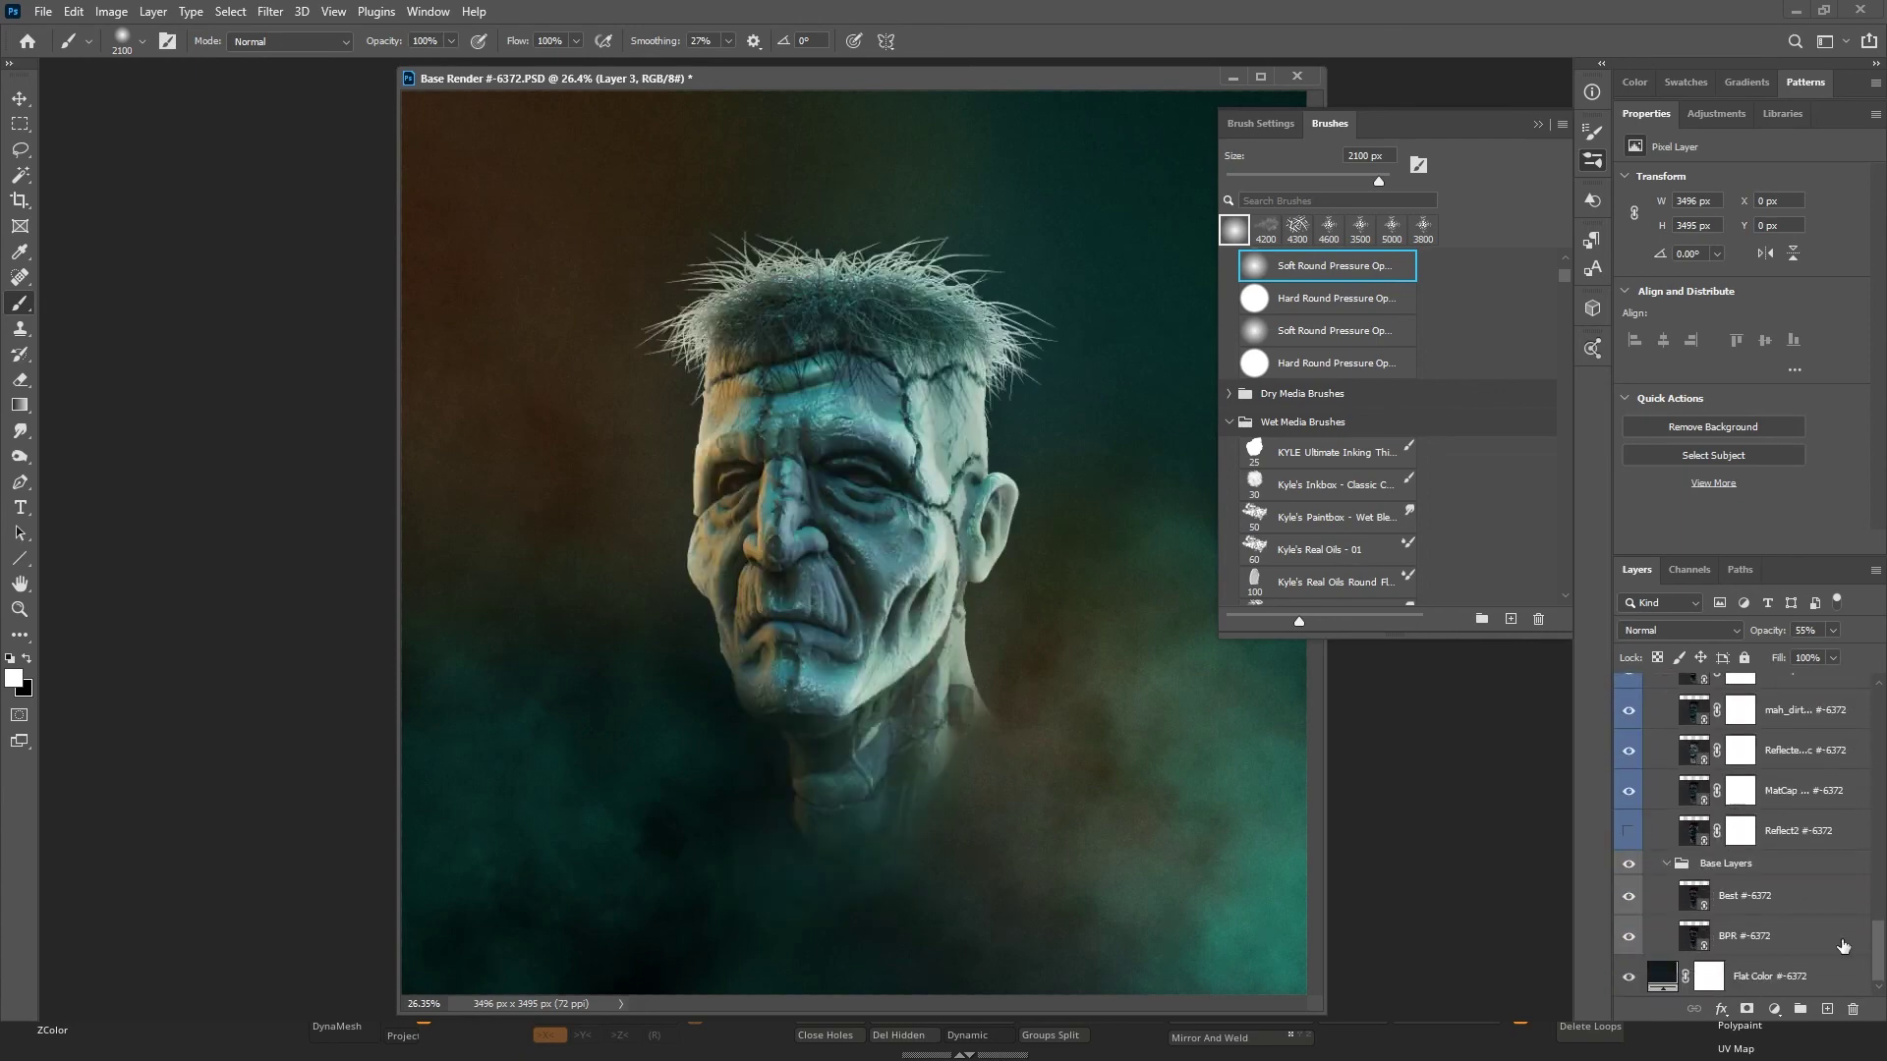
pyautogui.click(1781, 944)
pyautogui.rightClick(1707, 946)
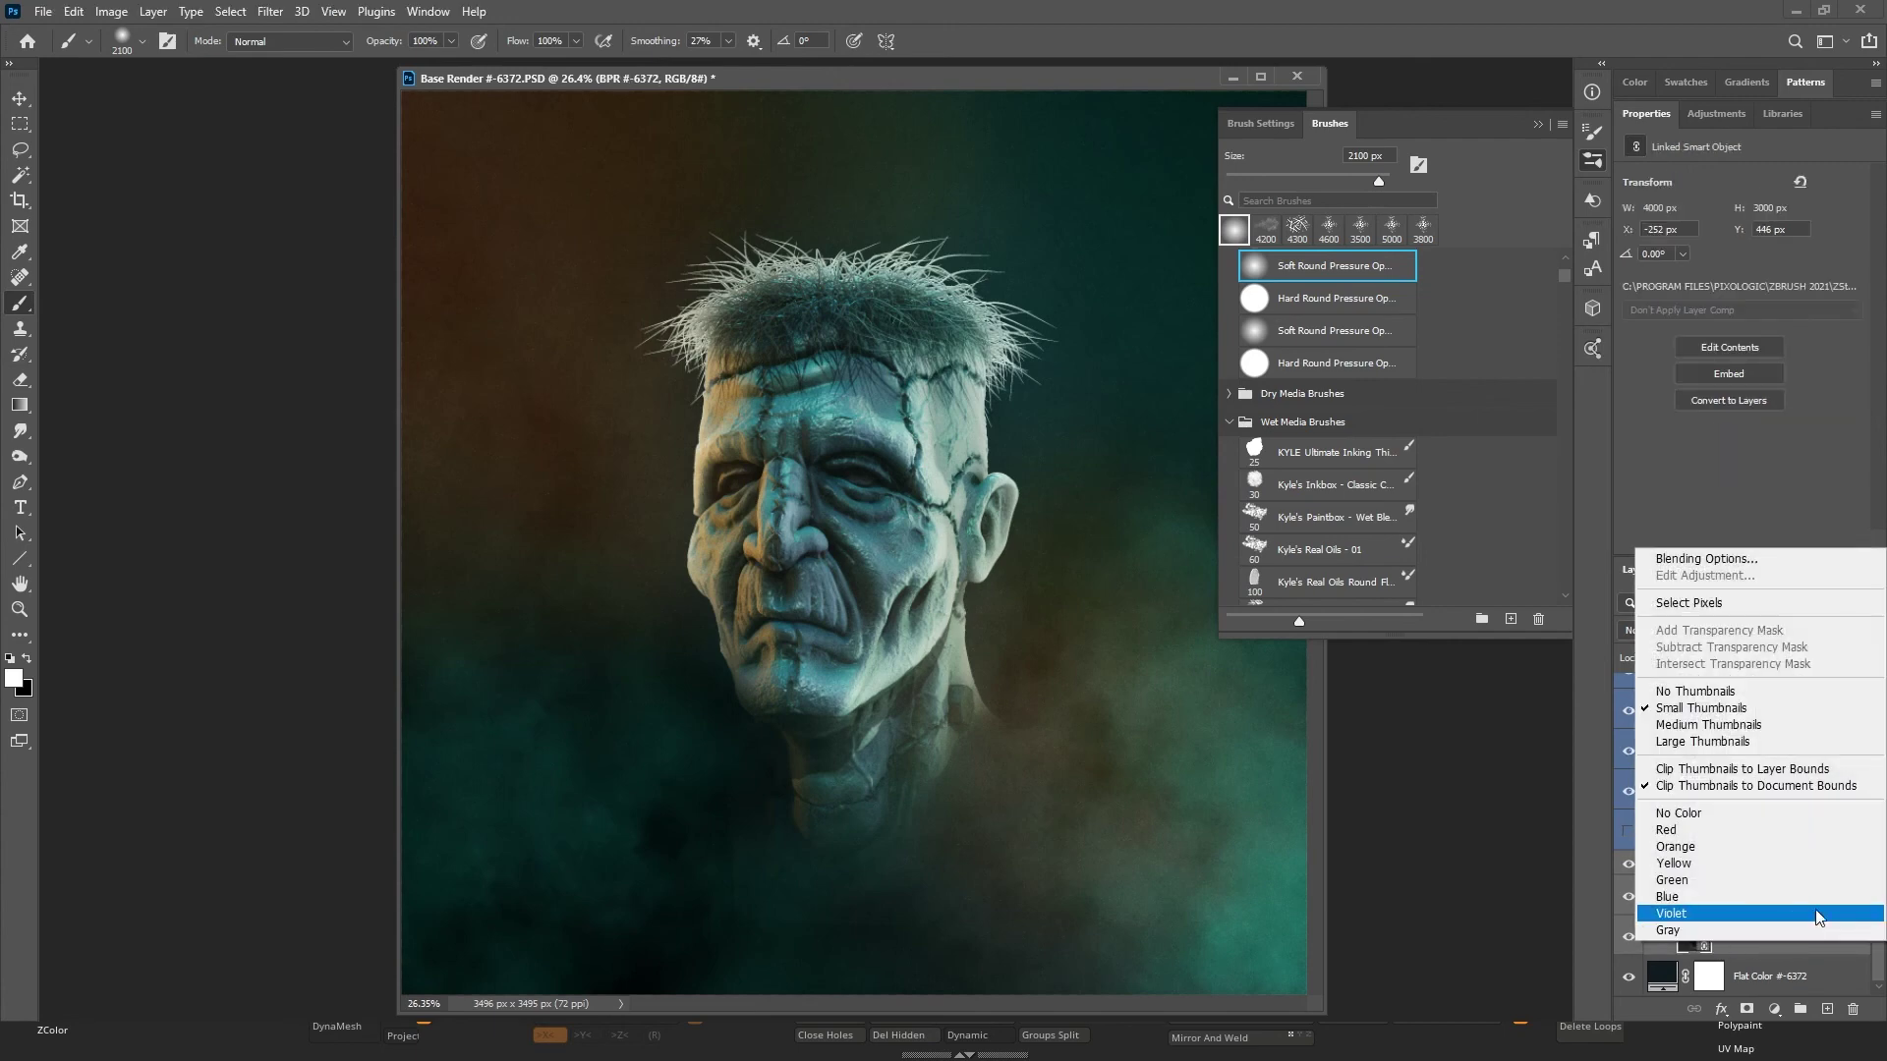
pyautogui.click(1582, 908)
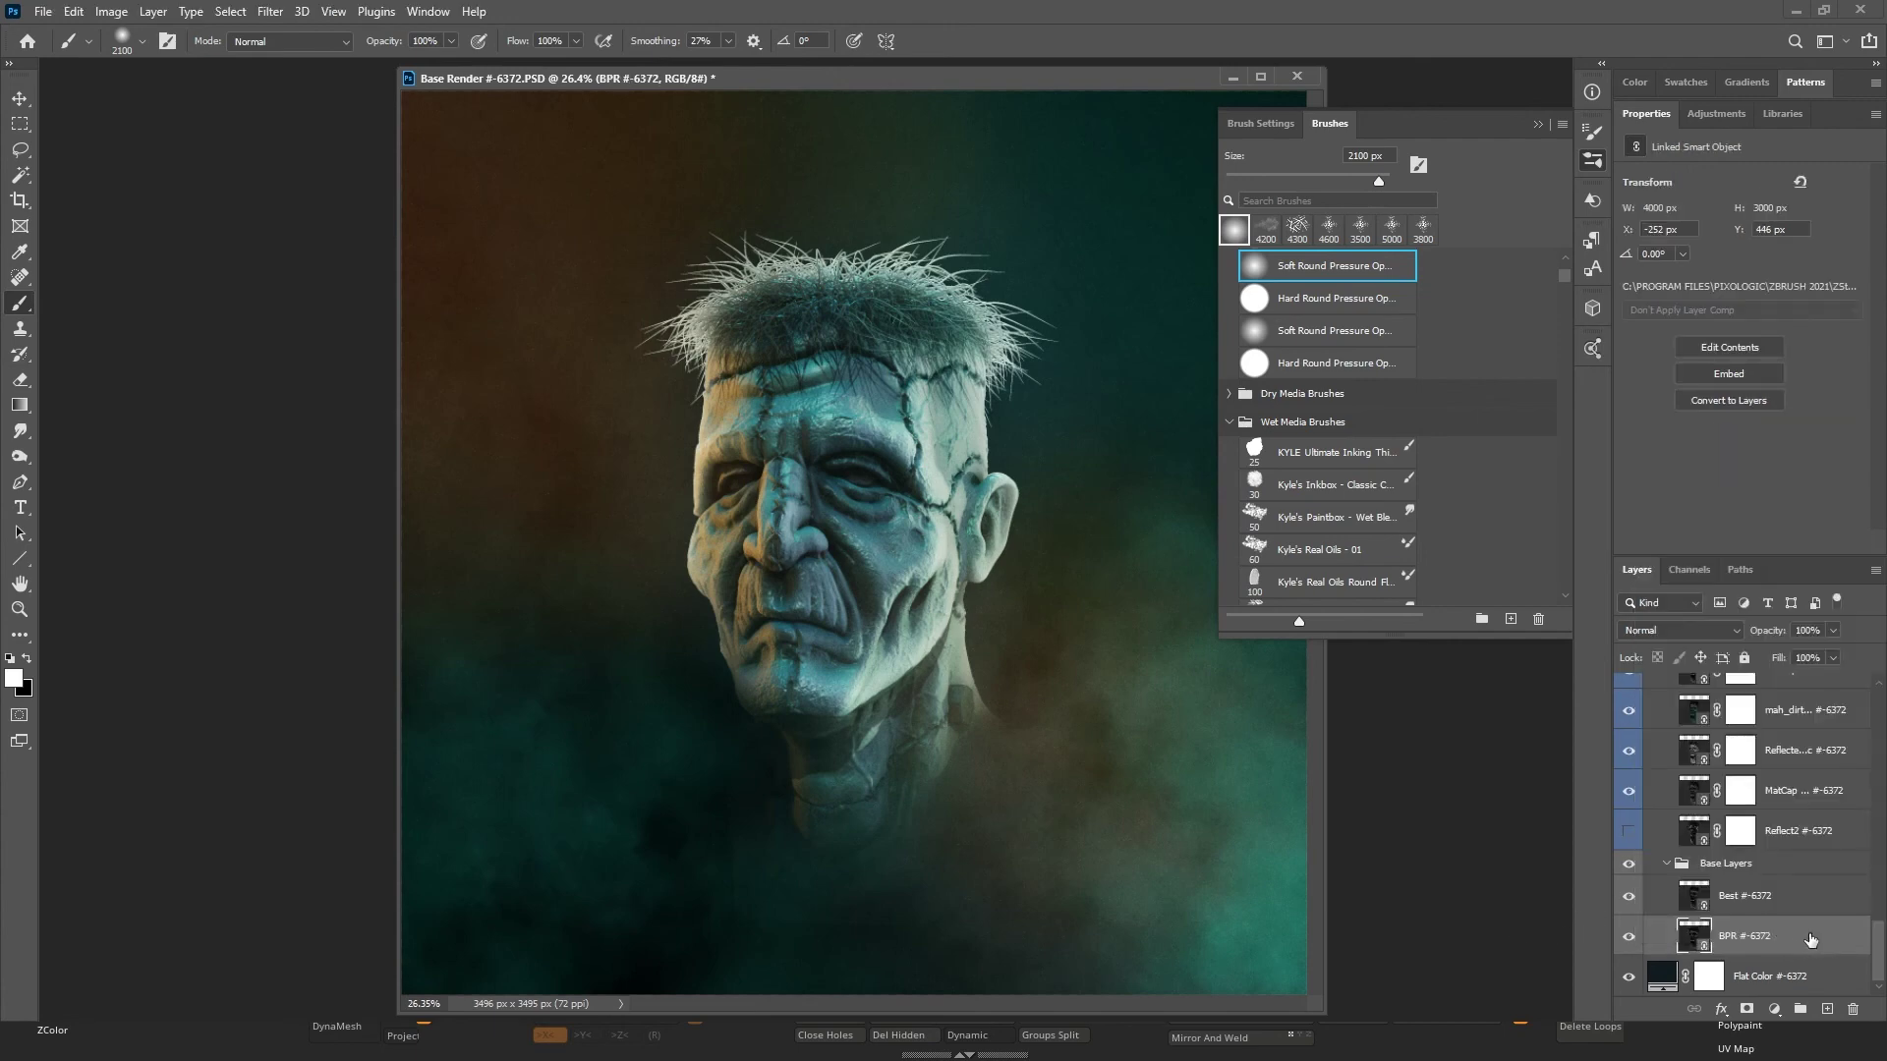
pyautogui.rightClick(1814, 930)
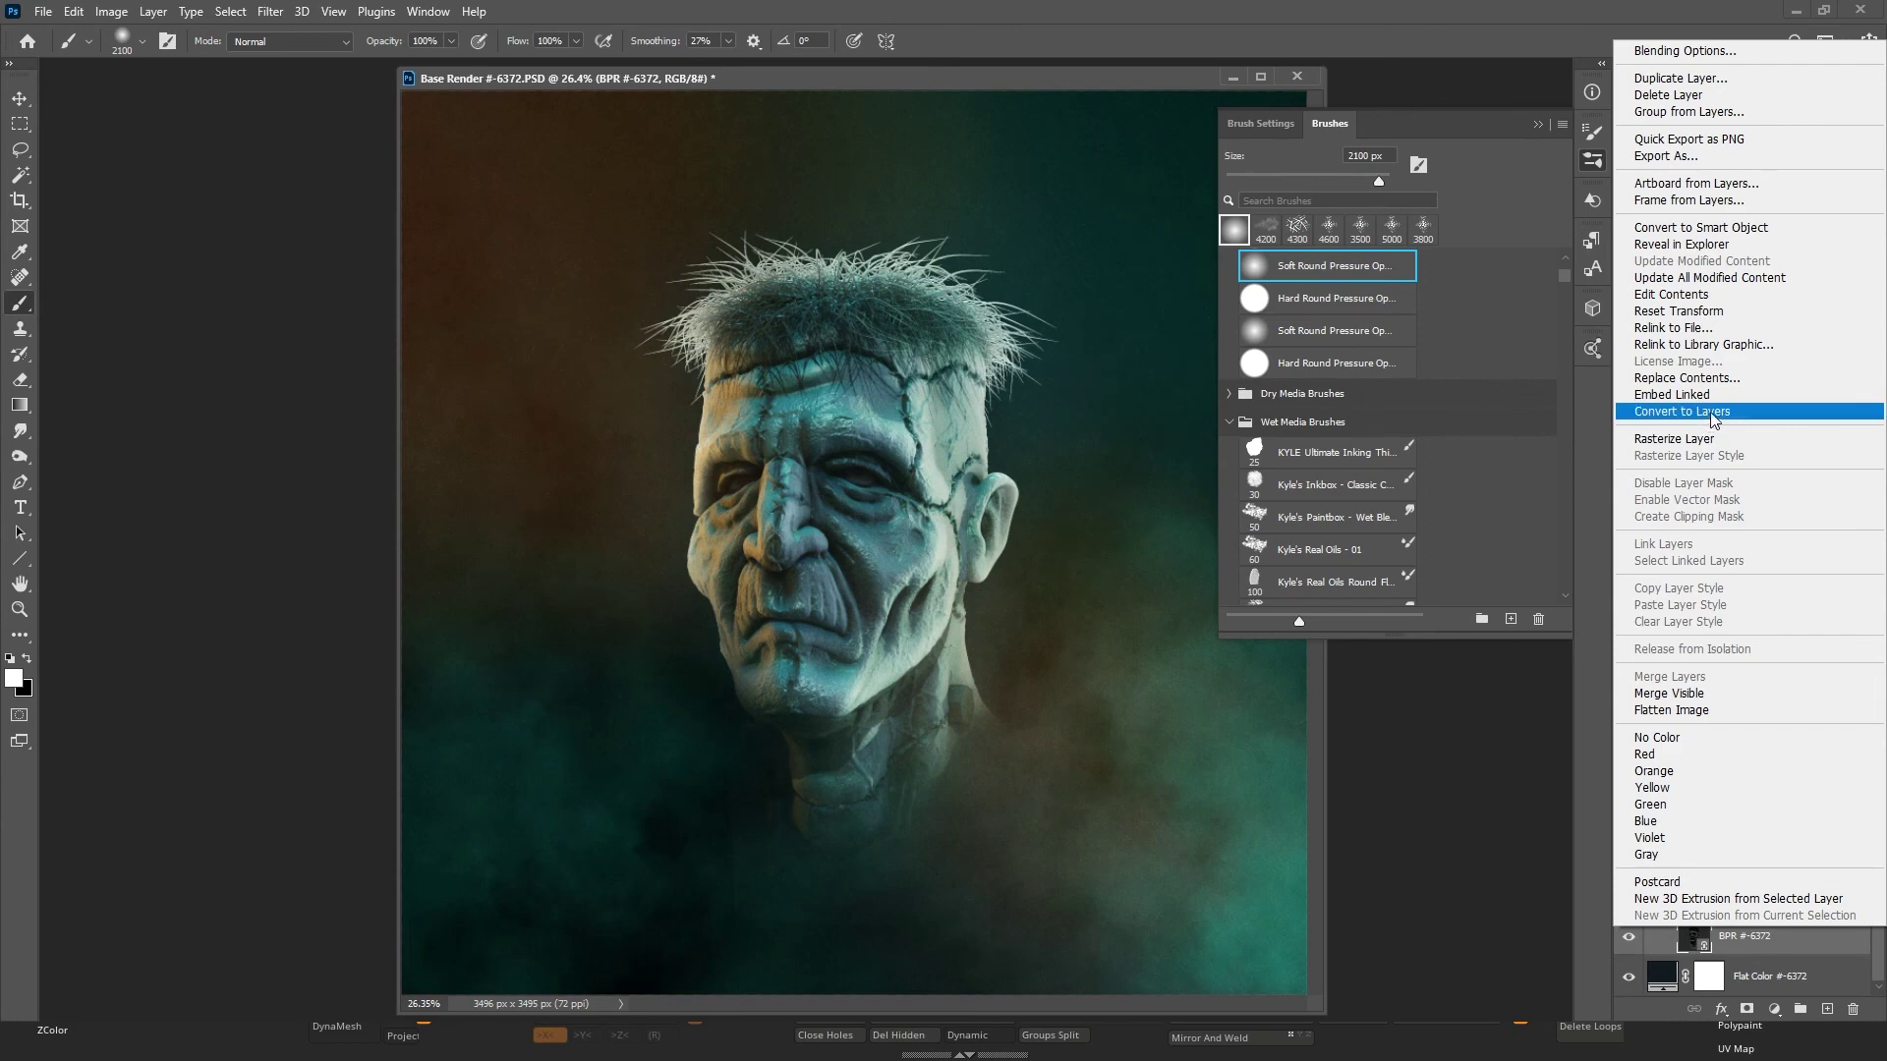
pyautogui.click(1707, 228)
pyautogui.click(1791, 904)
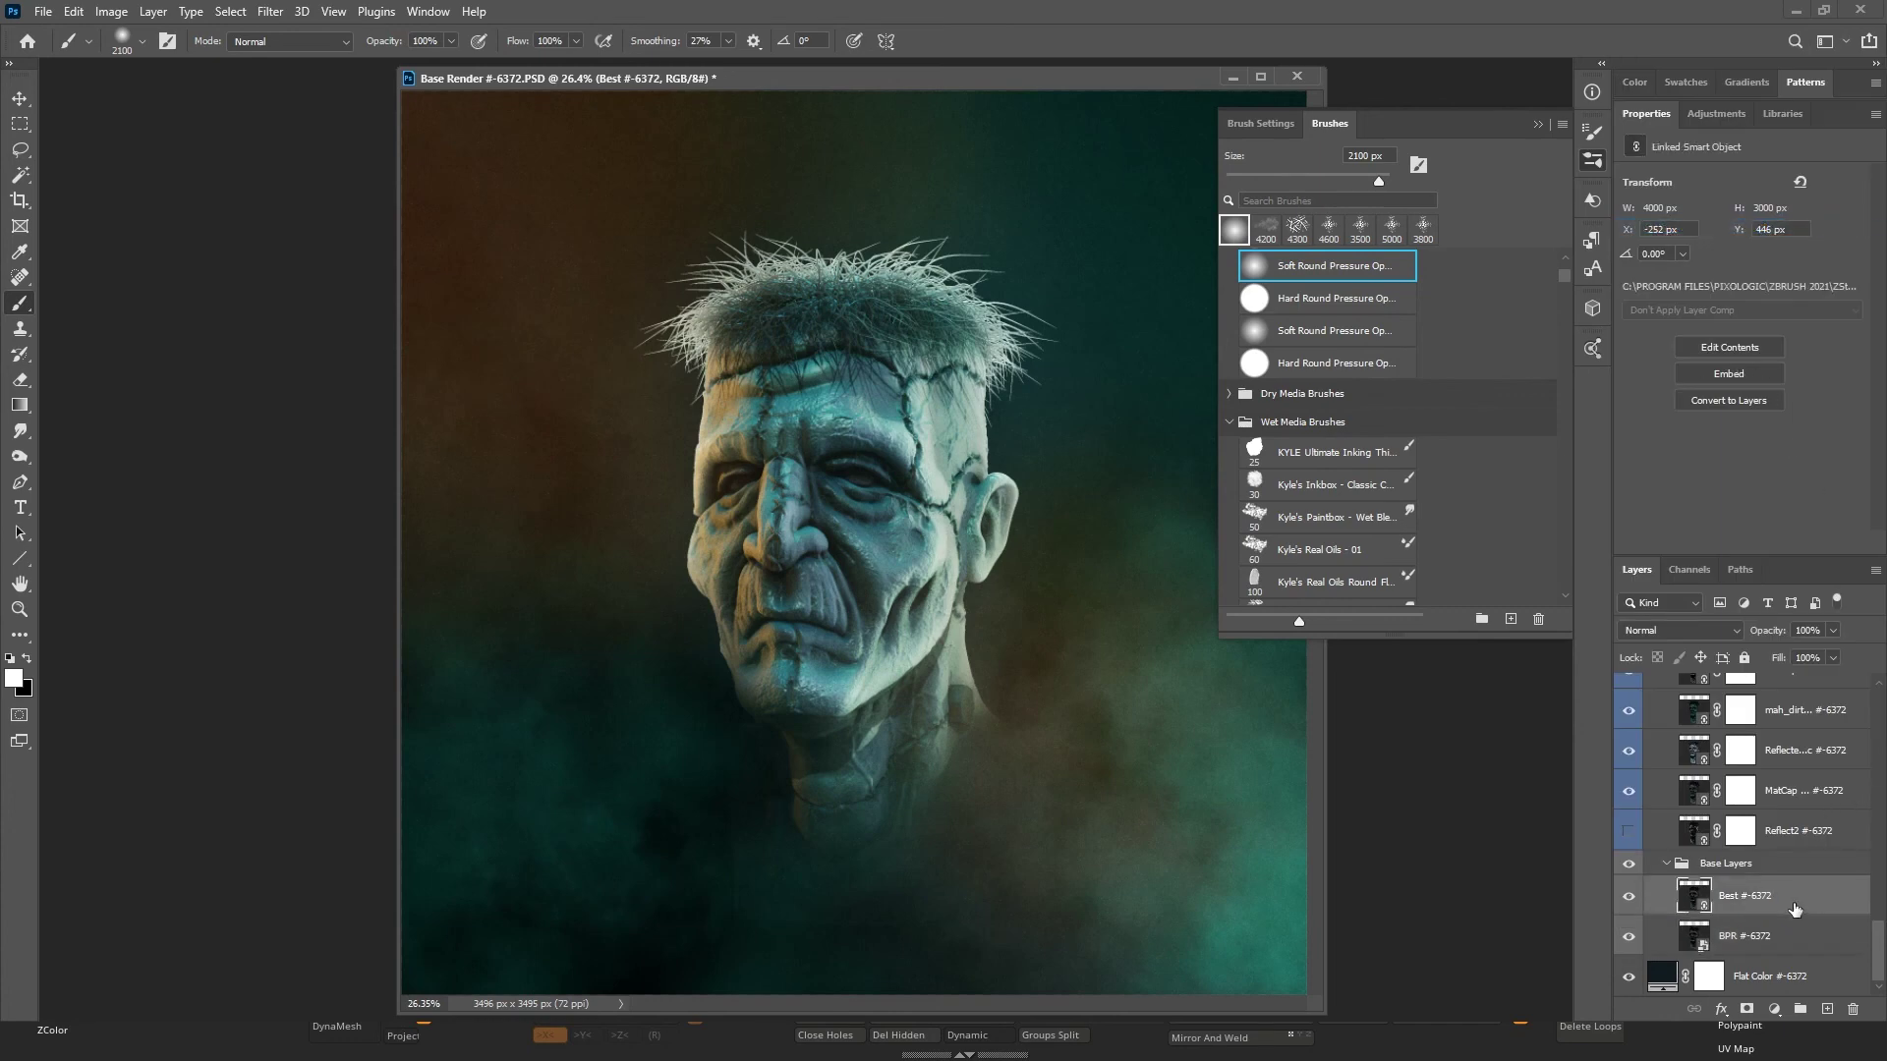
pyautogui.rightClick(1791, 904)
pyautogui.click(1741, 202)
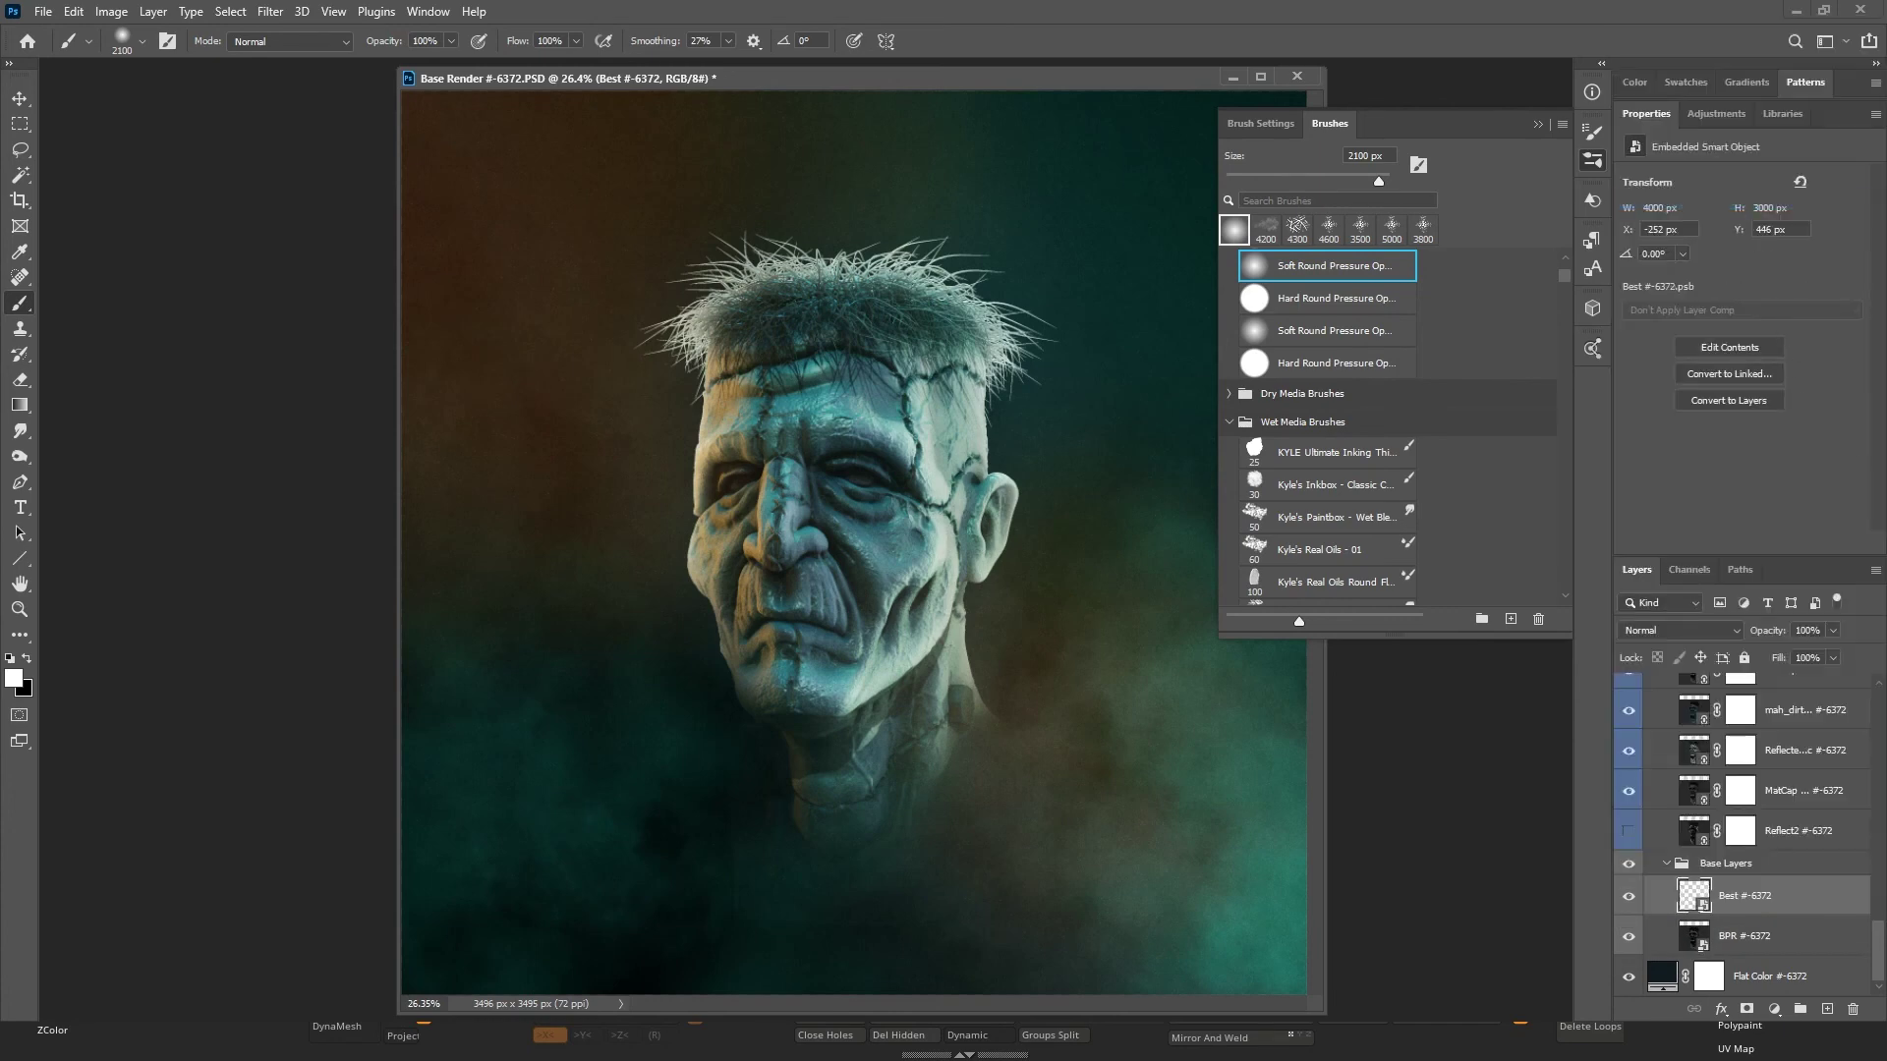
# Try to convert the four material layers from Reflect2 up to mah_dirty_blue_02 into smart objects together, and undo it.
pyautogui.click(1809, 842)
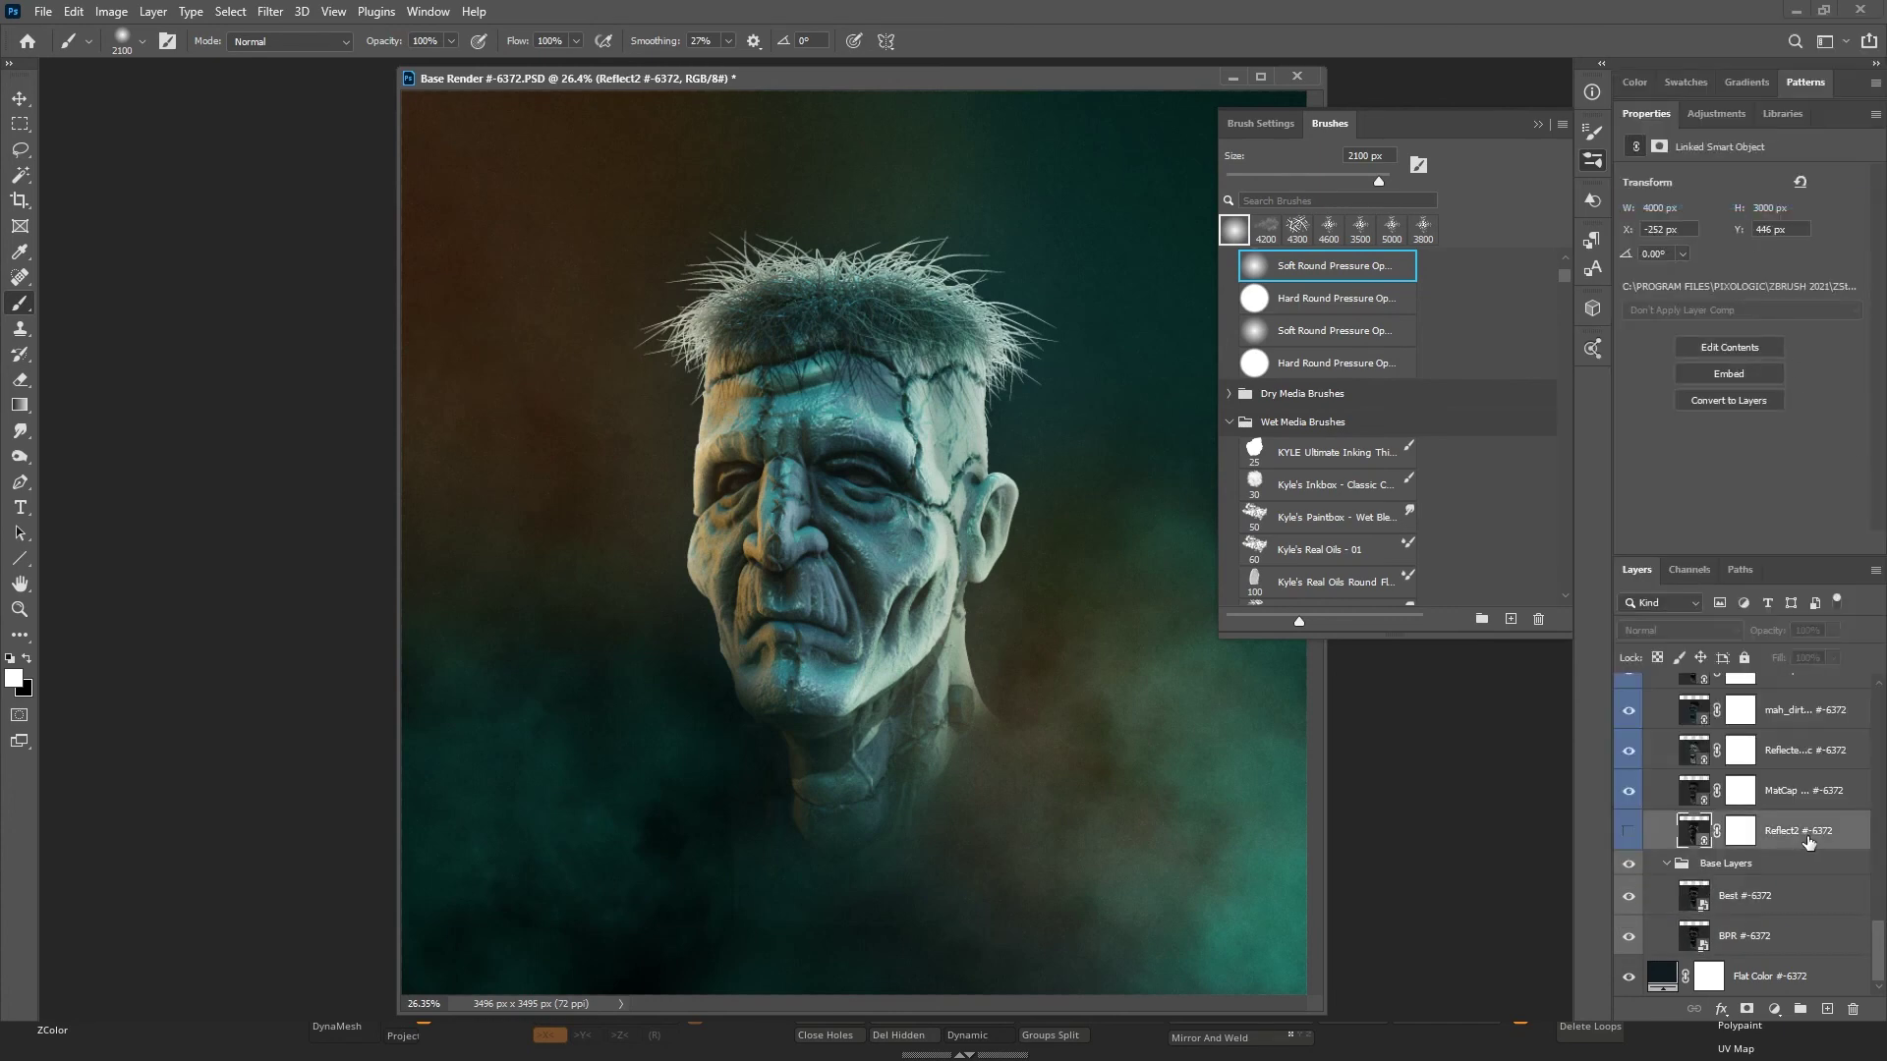
pyautogui.keyDown('shift'); pyautogui.click(1816, 722); pyautogui.keyUp('shift')
pyautogui.rightClick(1814, 726)
pyautogui.click(1685, 322)
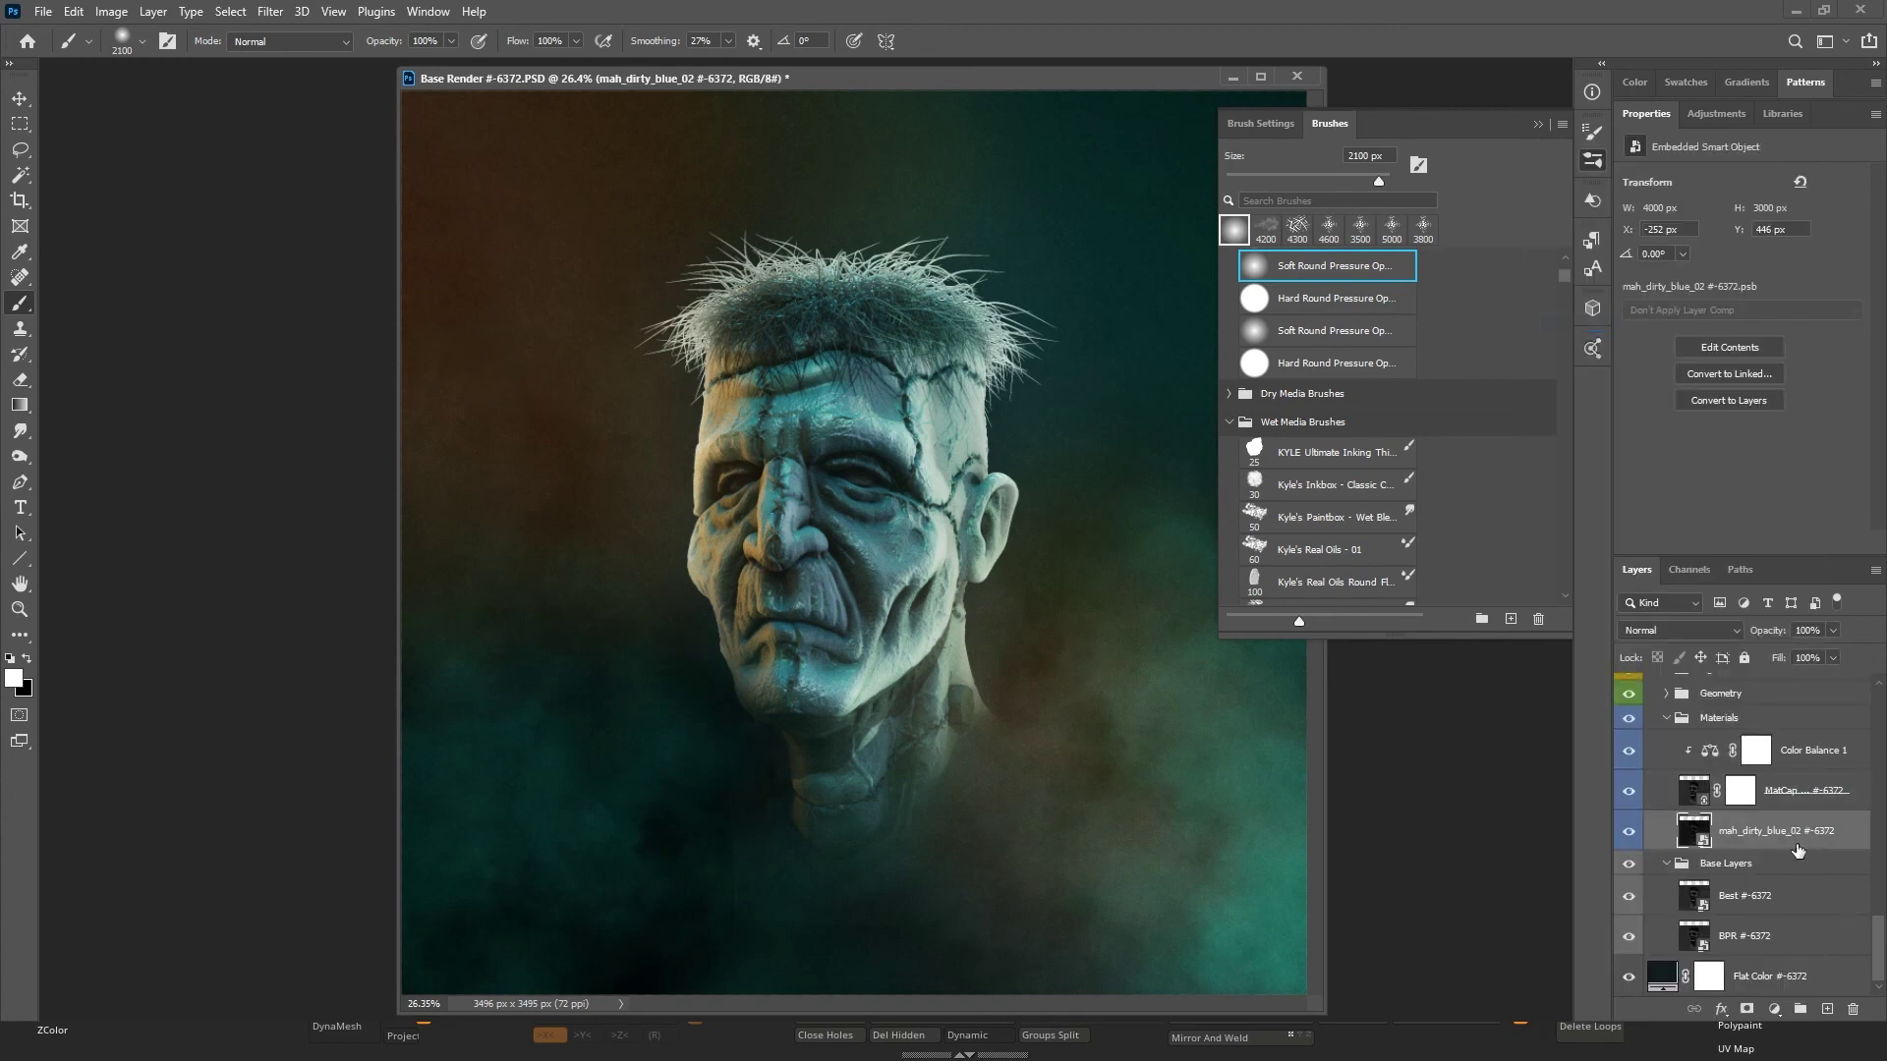
pyautogui.hotkey('ctrl', 'z')
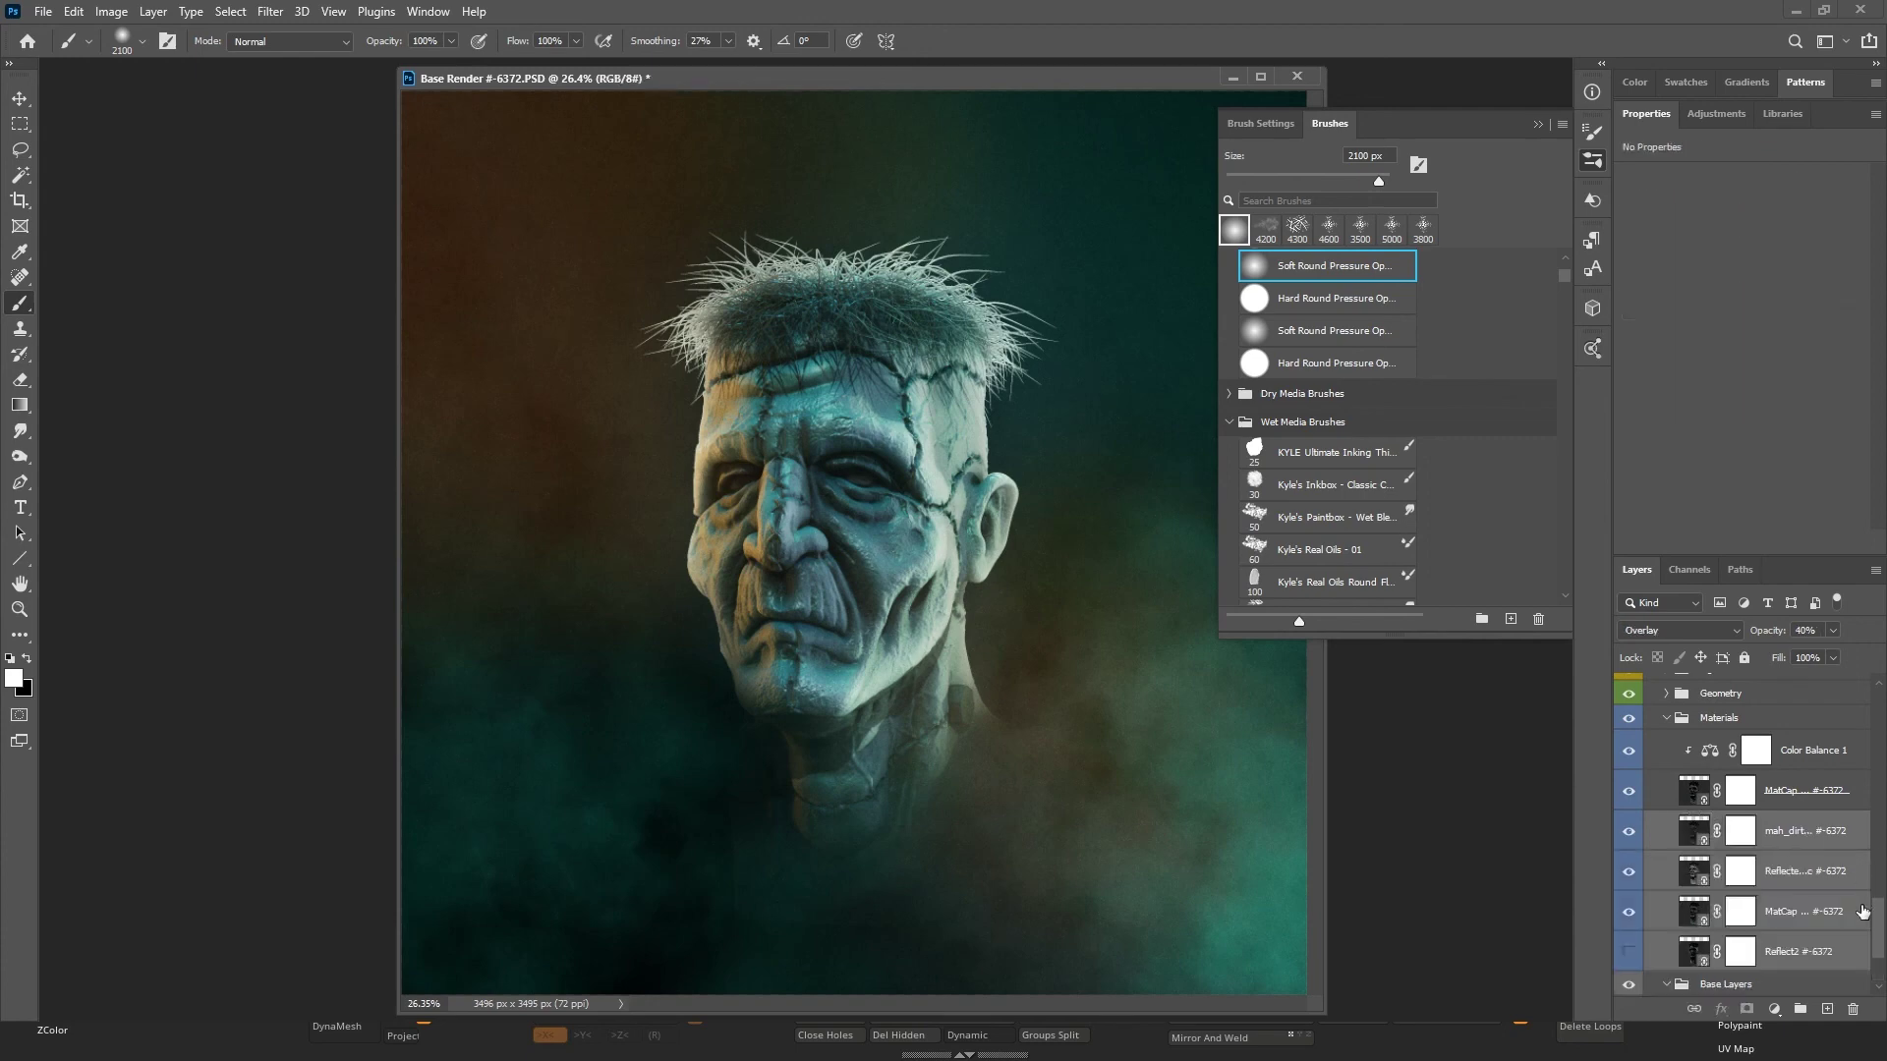
# Convert the Reflect2 and MatCap GreenClay layers in the Materials group into separate smart objects.
pyautogui.click(1814, 953)
pyautogui.rightClick(1813, 952)
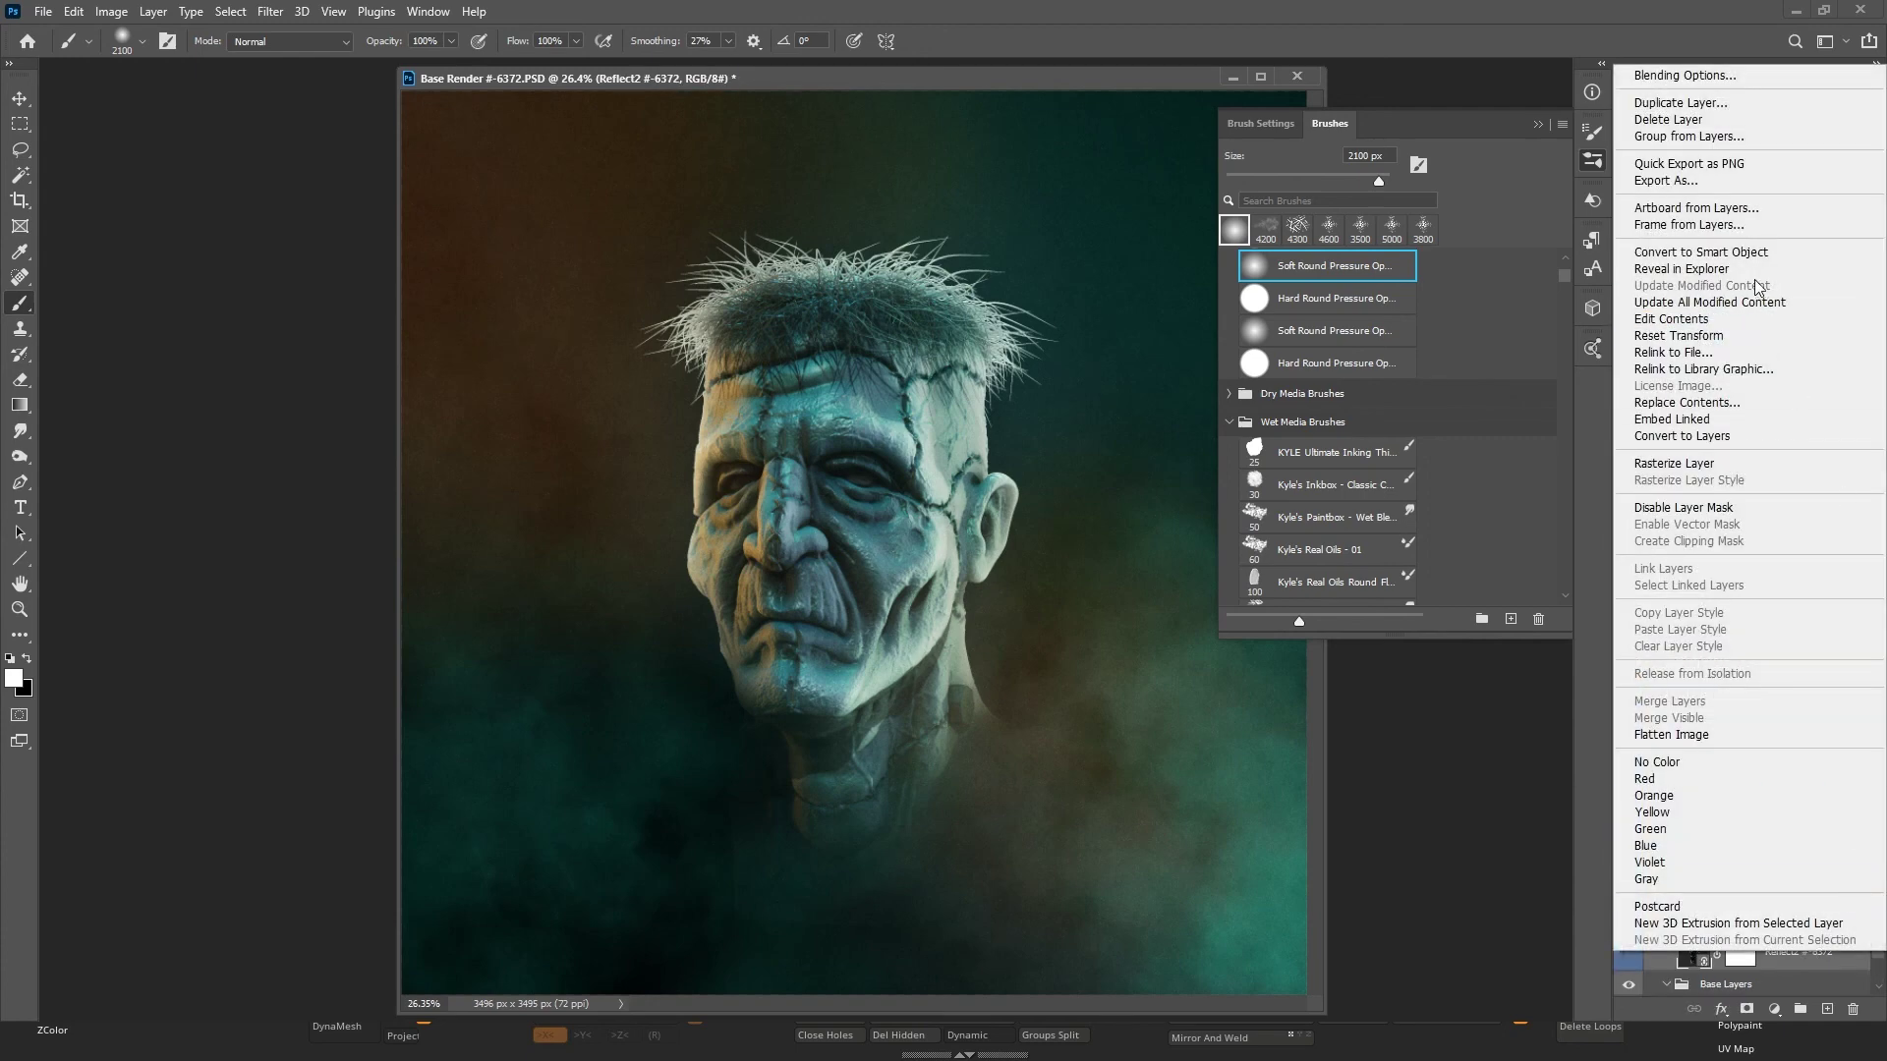
pyautogui.click(1759, 255)
pyautogui.click(1795, 916)
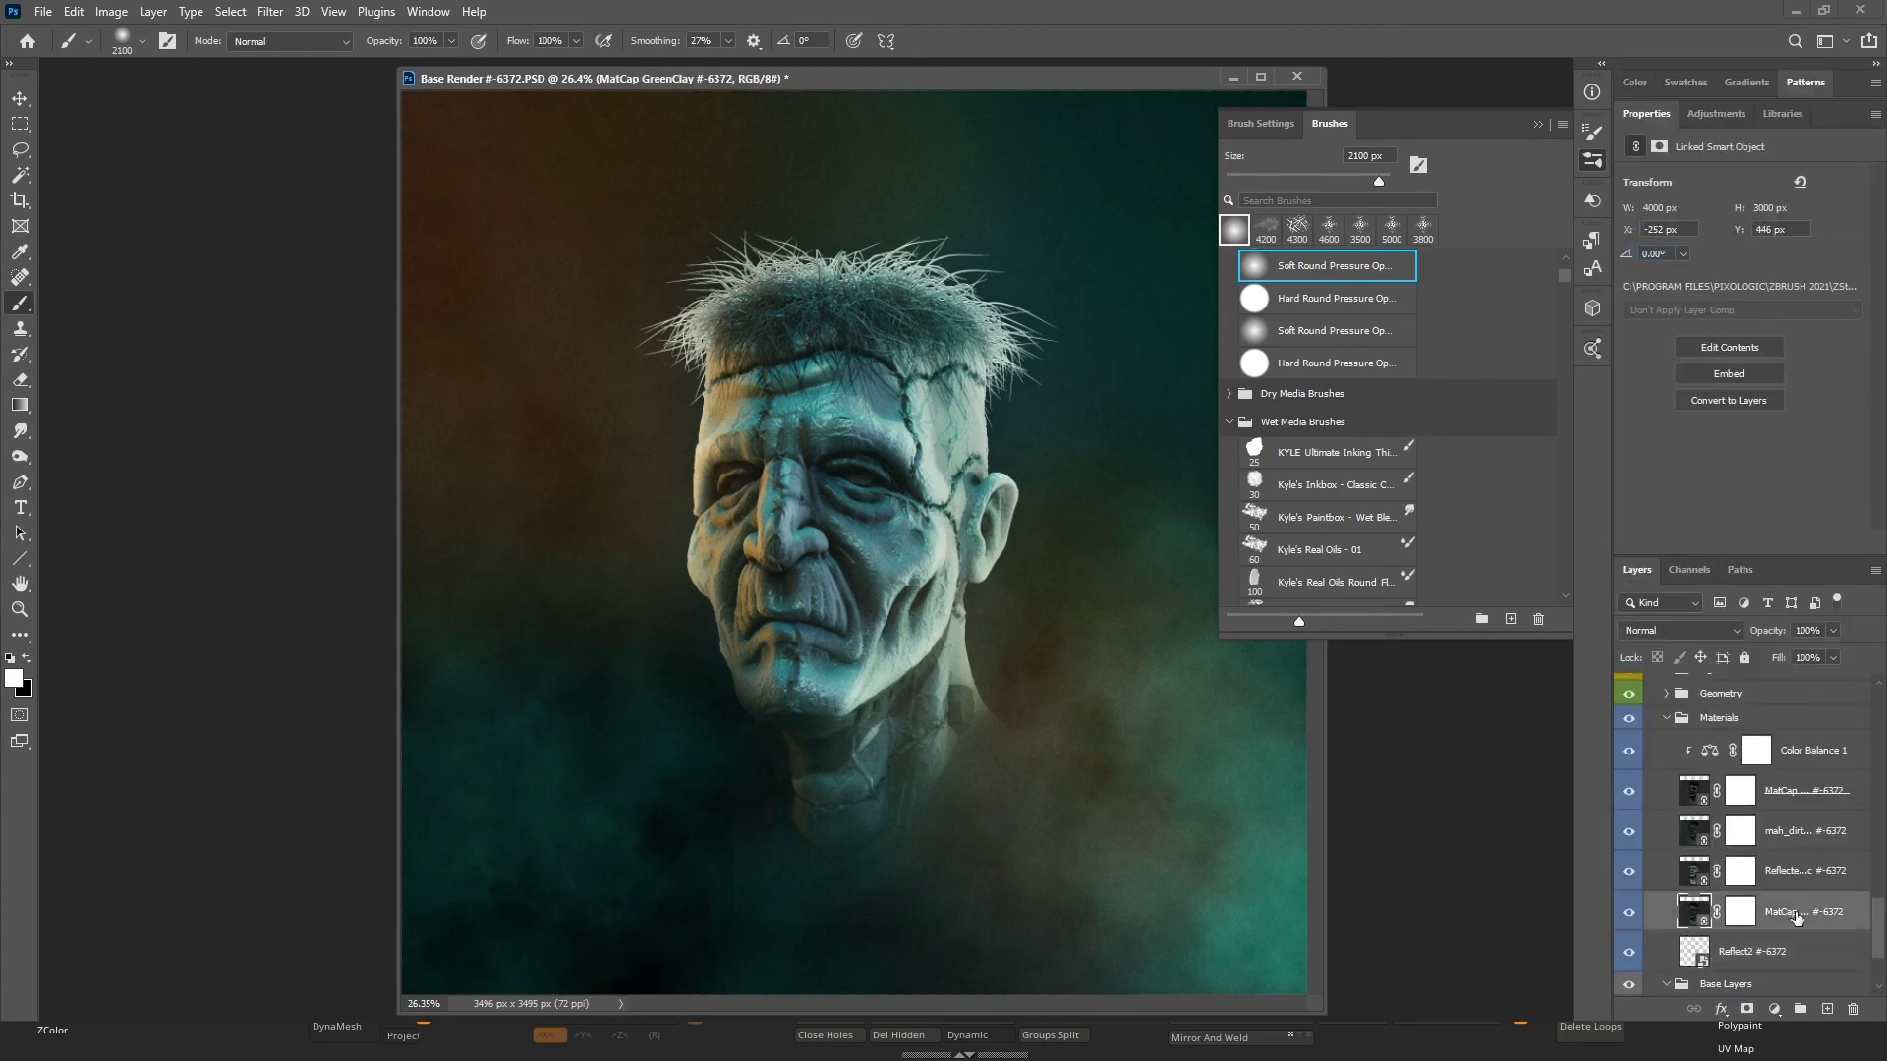
pyautogui.rightClick(1796, 916)
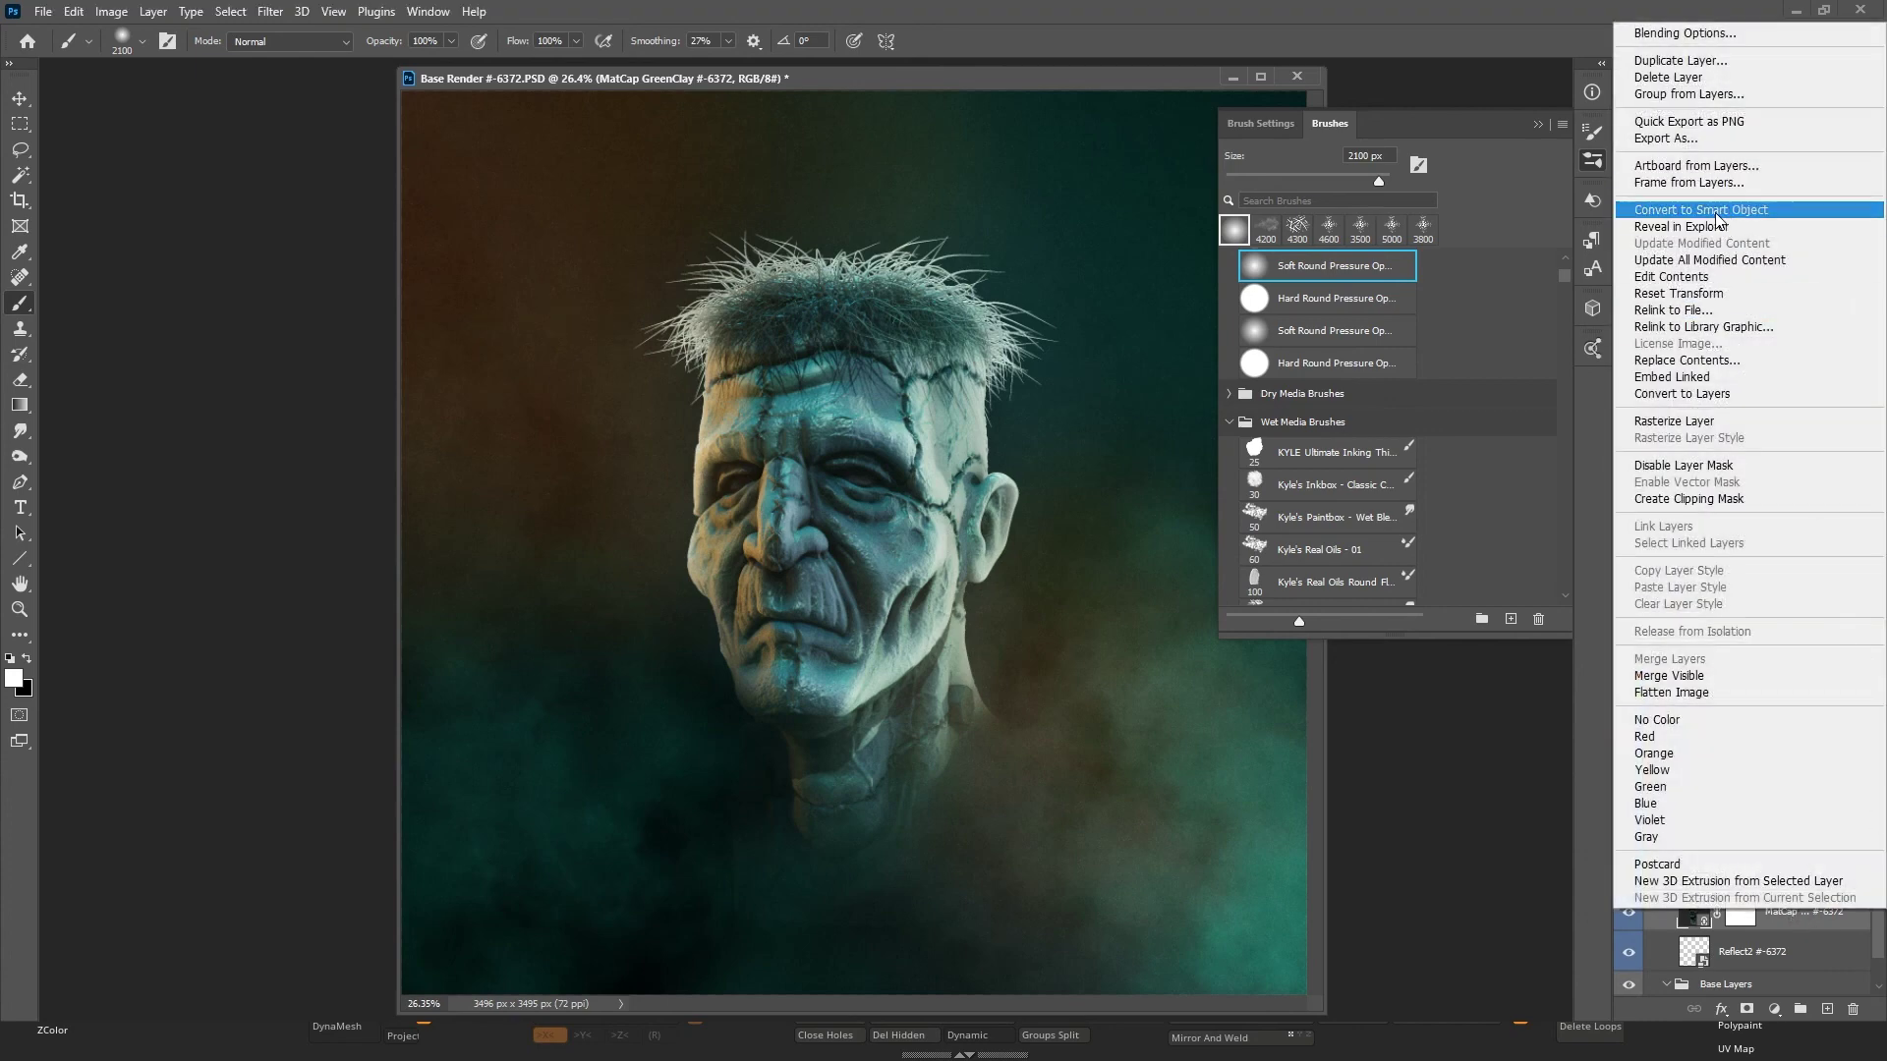
pyautogui.click(1716, 212)
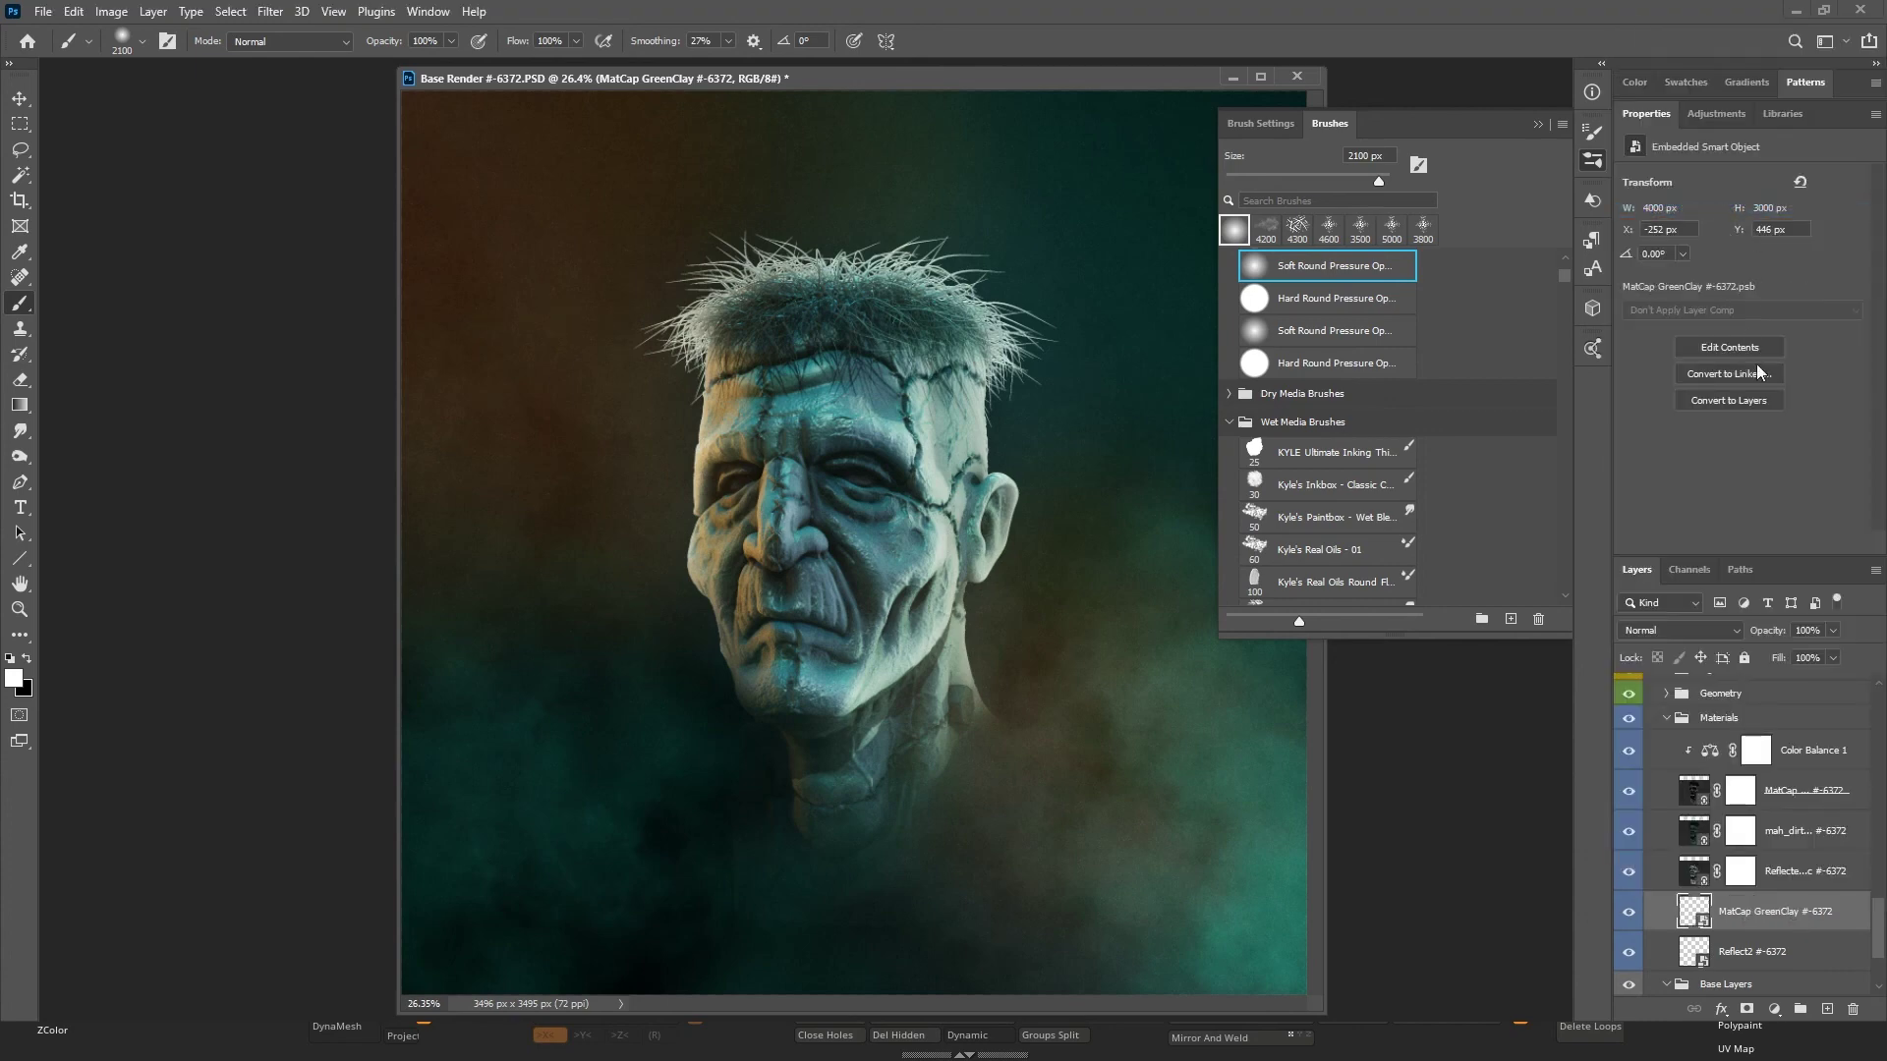
# Convert the ReflectedPlastic, mah_dirty_blue_02 and MatCap WedClay01 material layers into separate smart objects.
pyautogui.click(1739, 884)
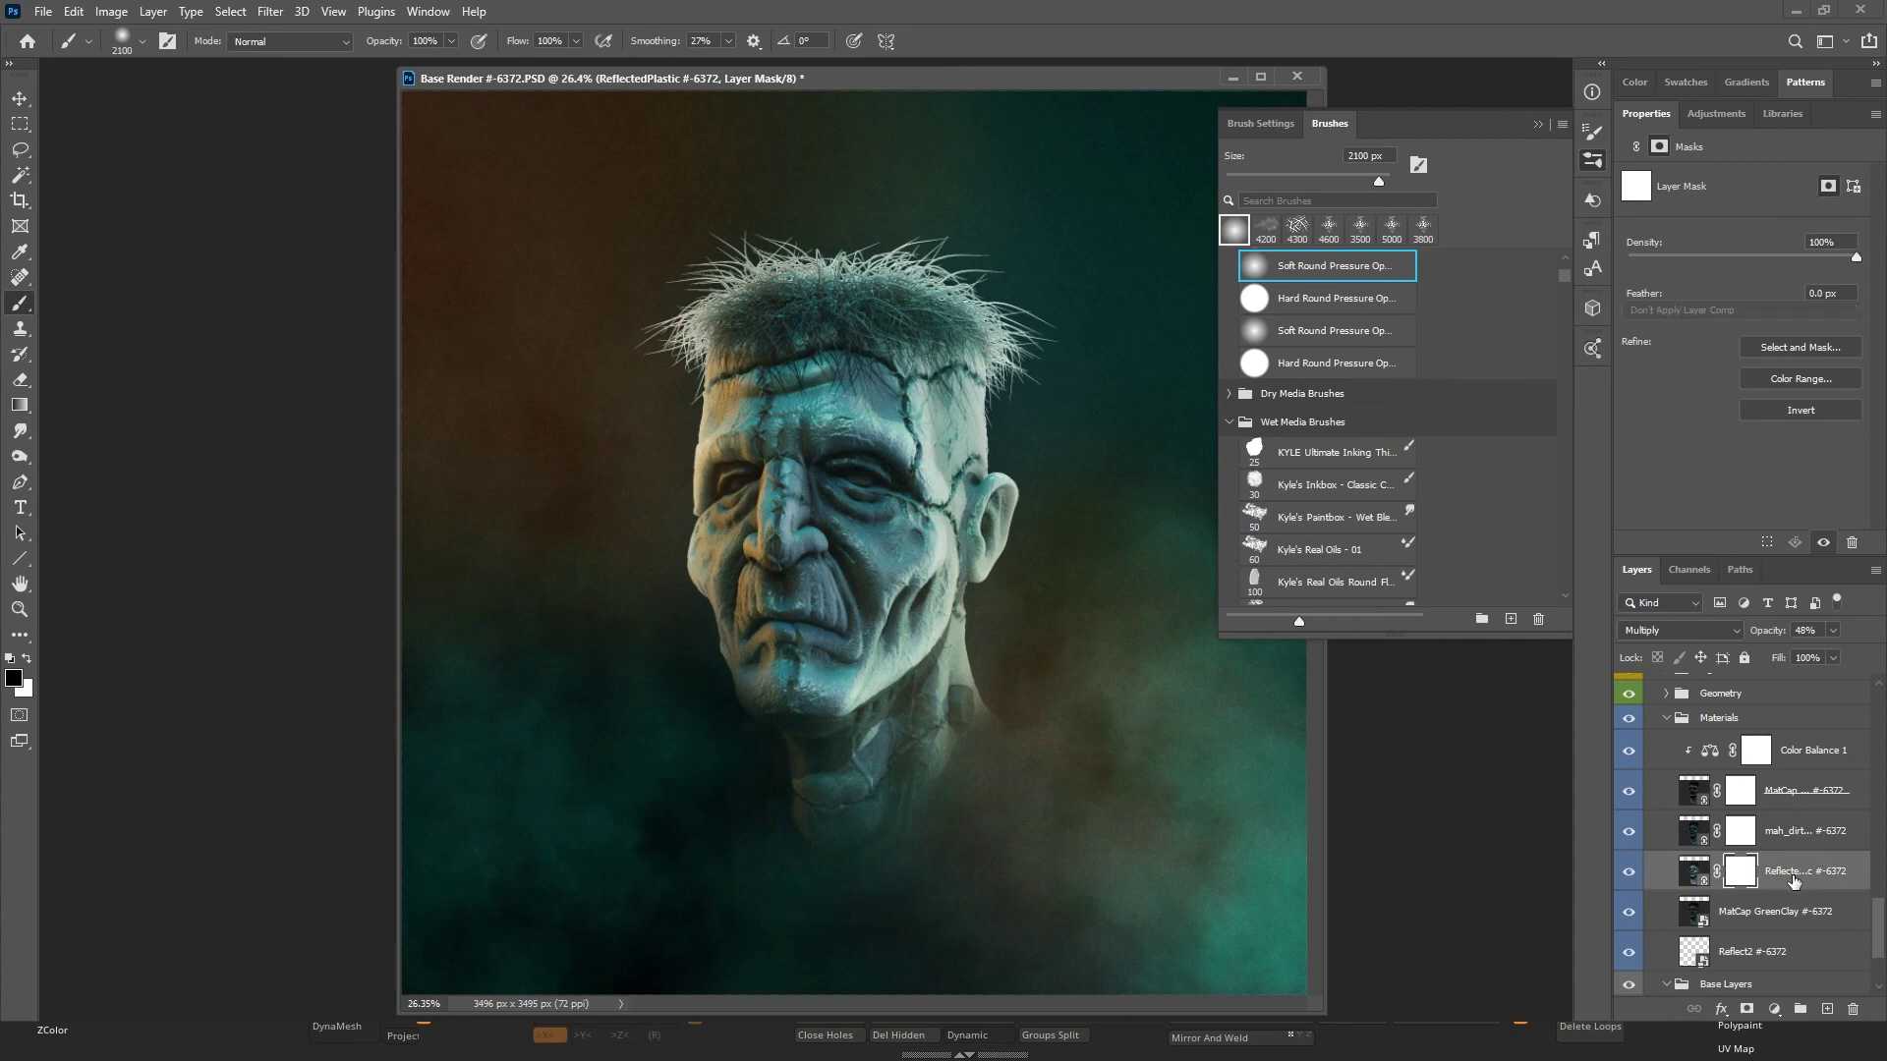
pyautogui.click(1792, 881)
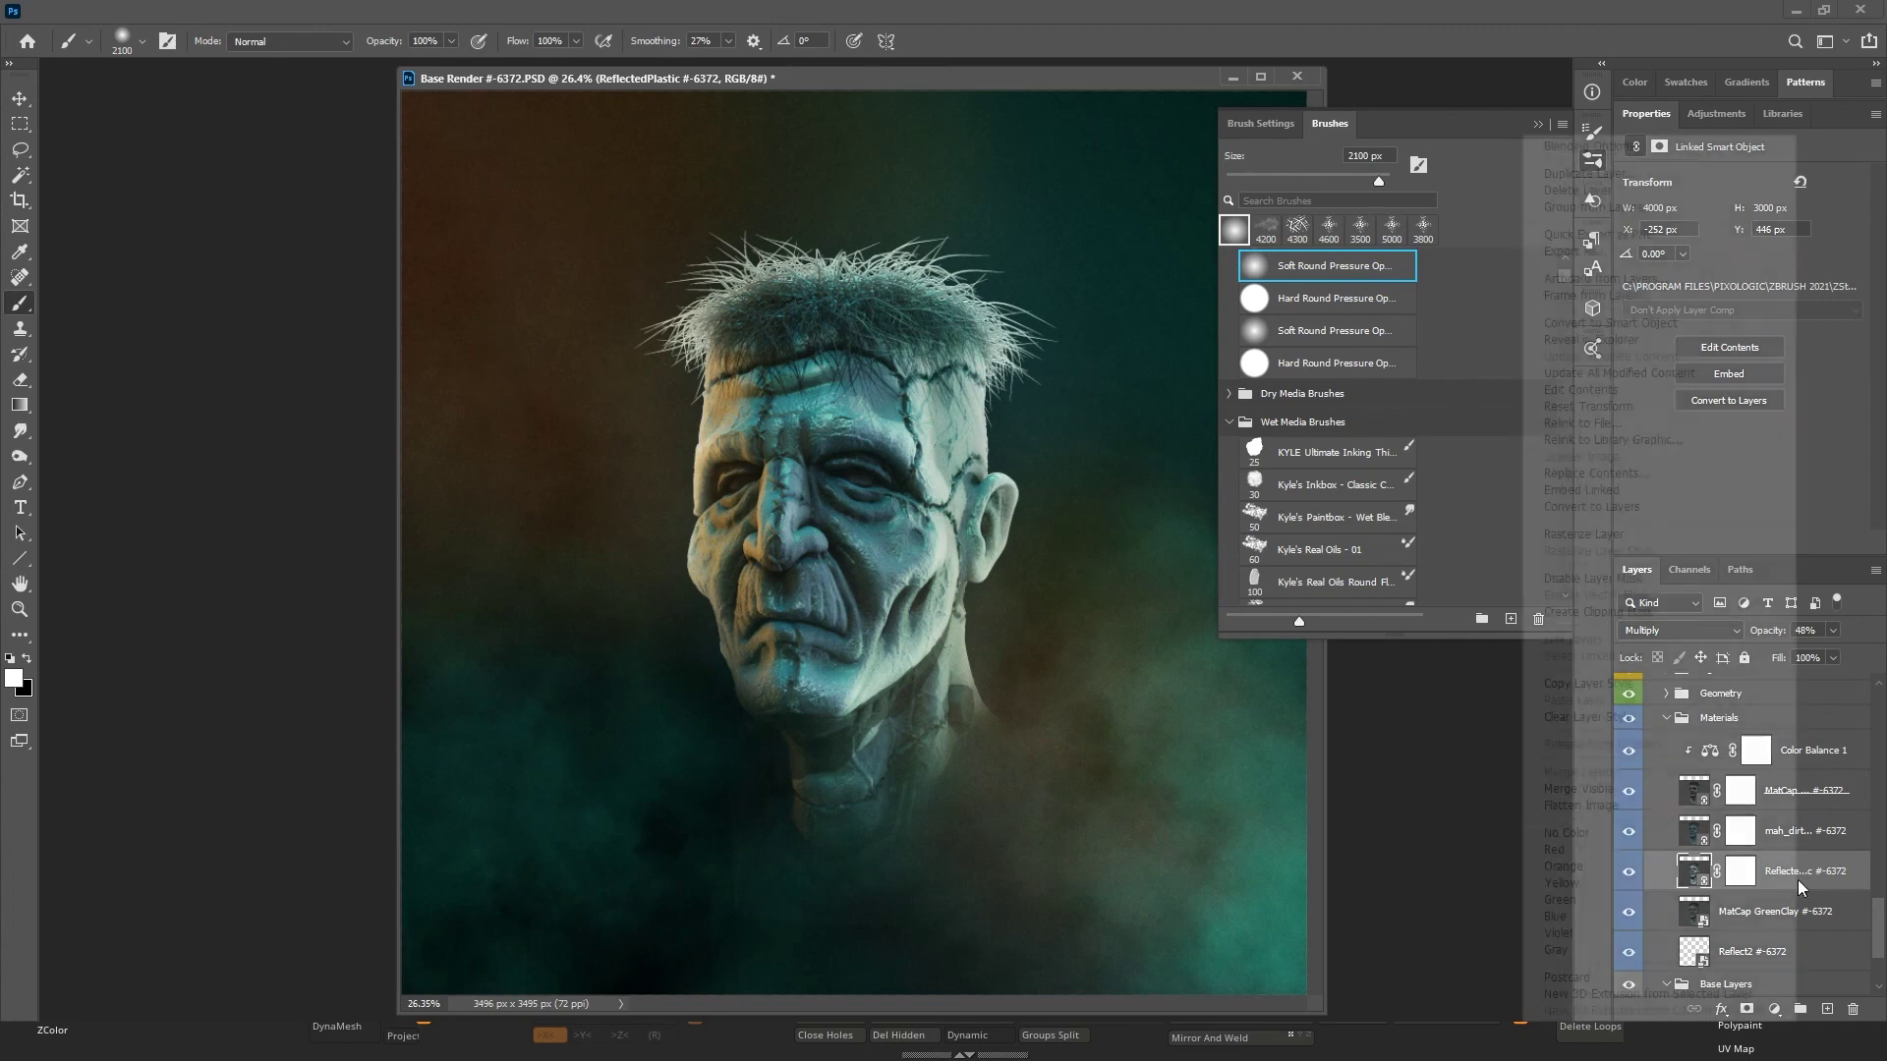
pyautogui.rightClick(1796, 881)
pyautogui.click(1623, 324)
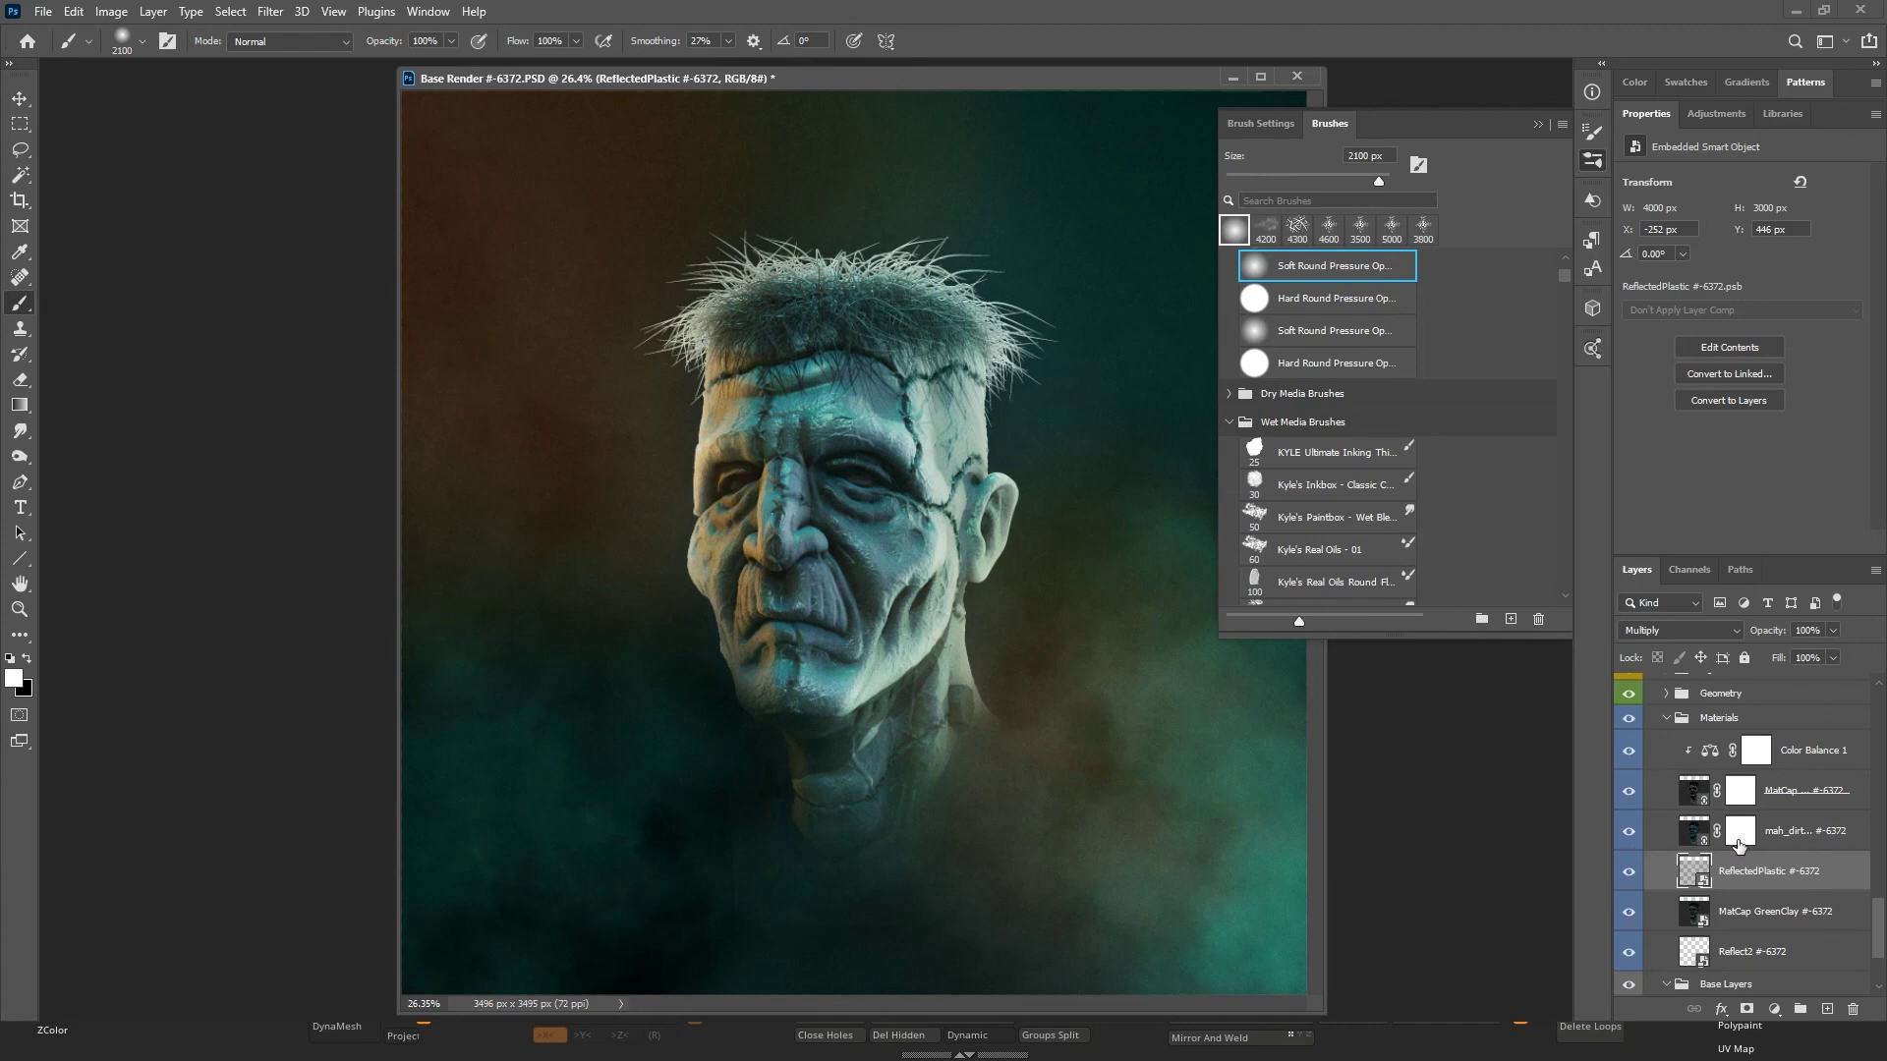
pyautogui.click(1786, 831)
pyautogui.rightClick(1786, 830)
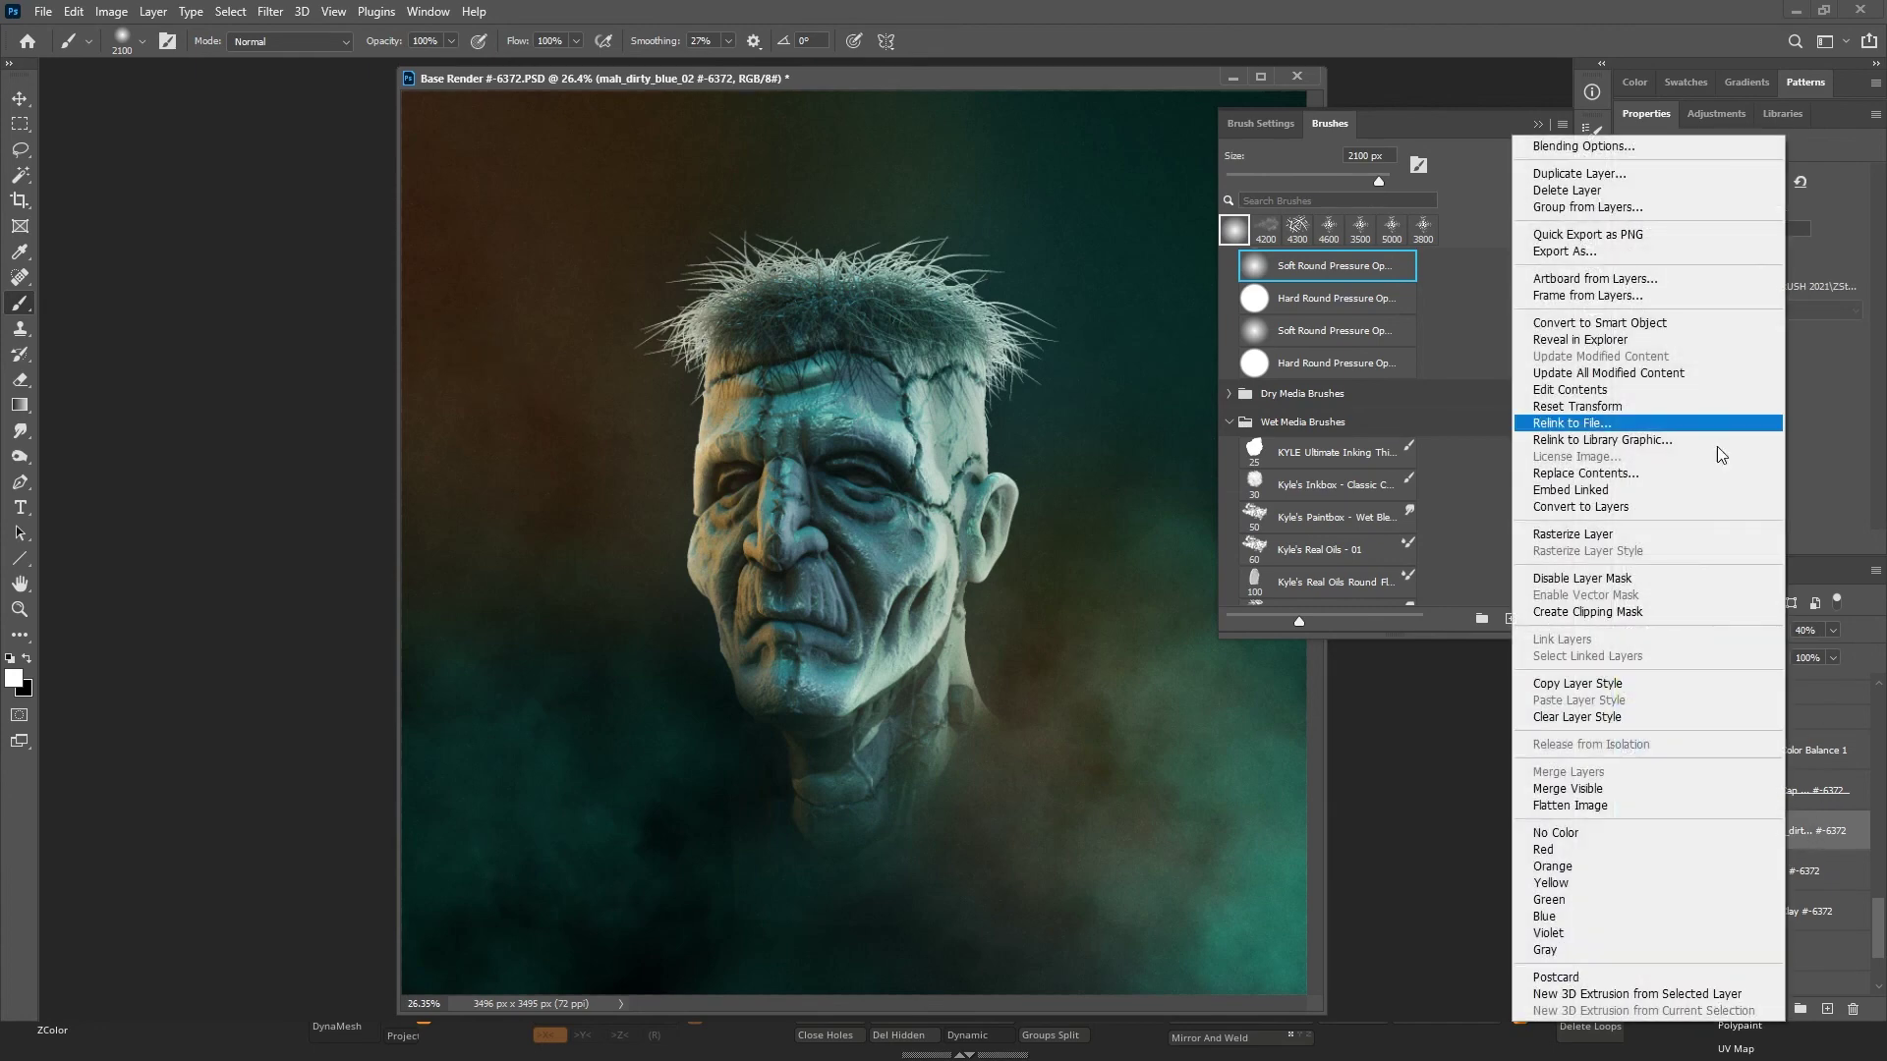
pyautogui.click(1626, 321)
pyautogui.click(1813, 804)
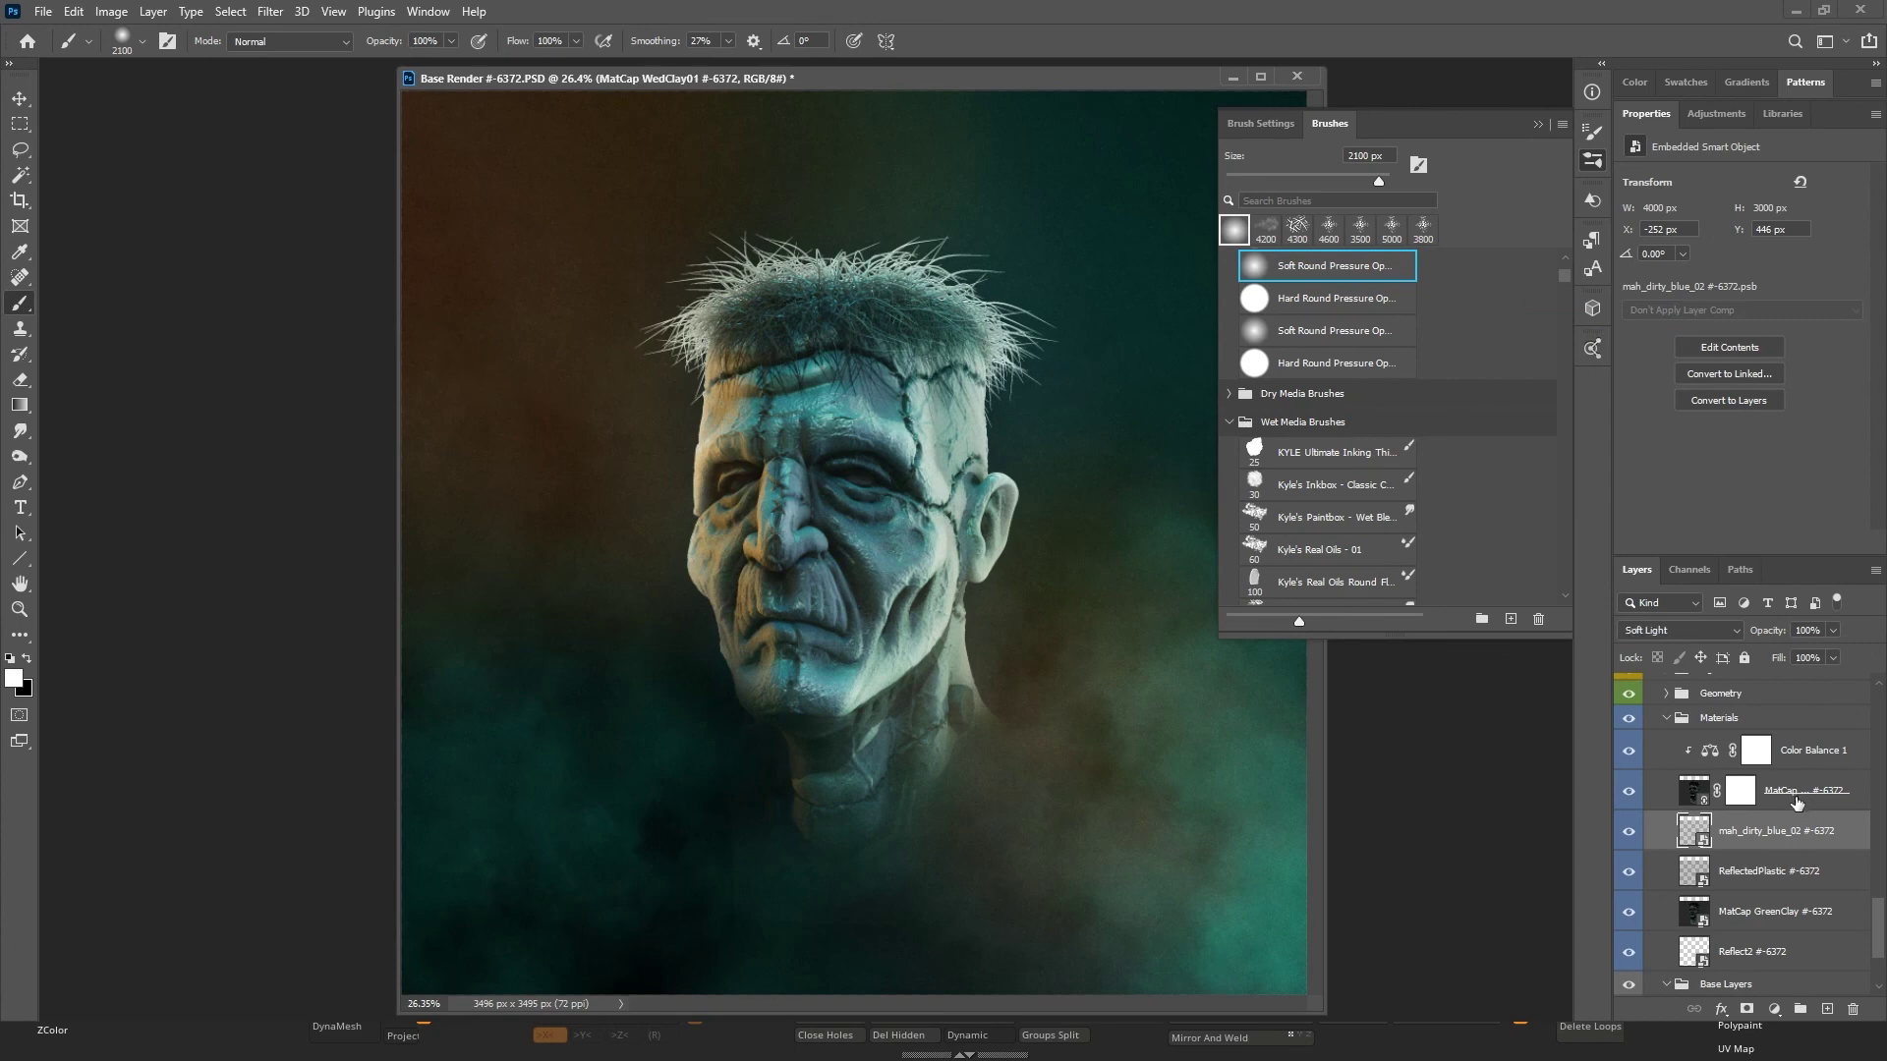
pyautogui.rightClick(1813, 804)
pyautogui.click(1635, 322)
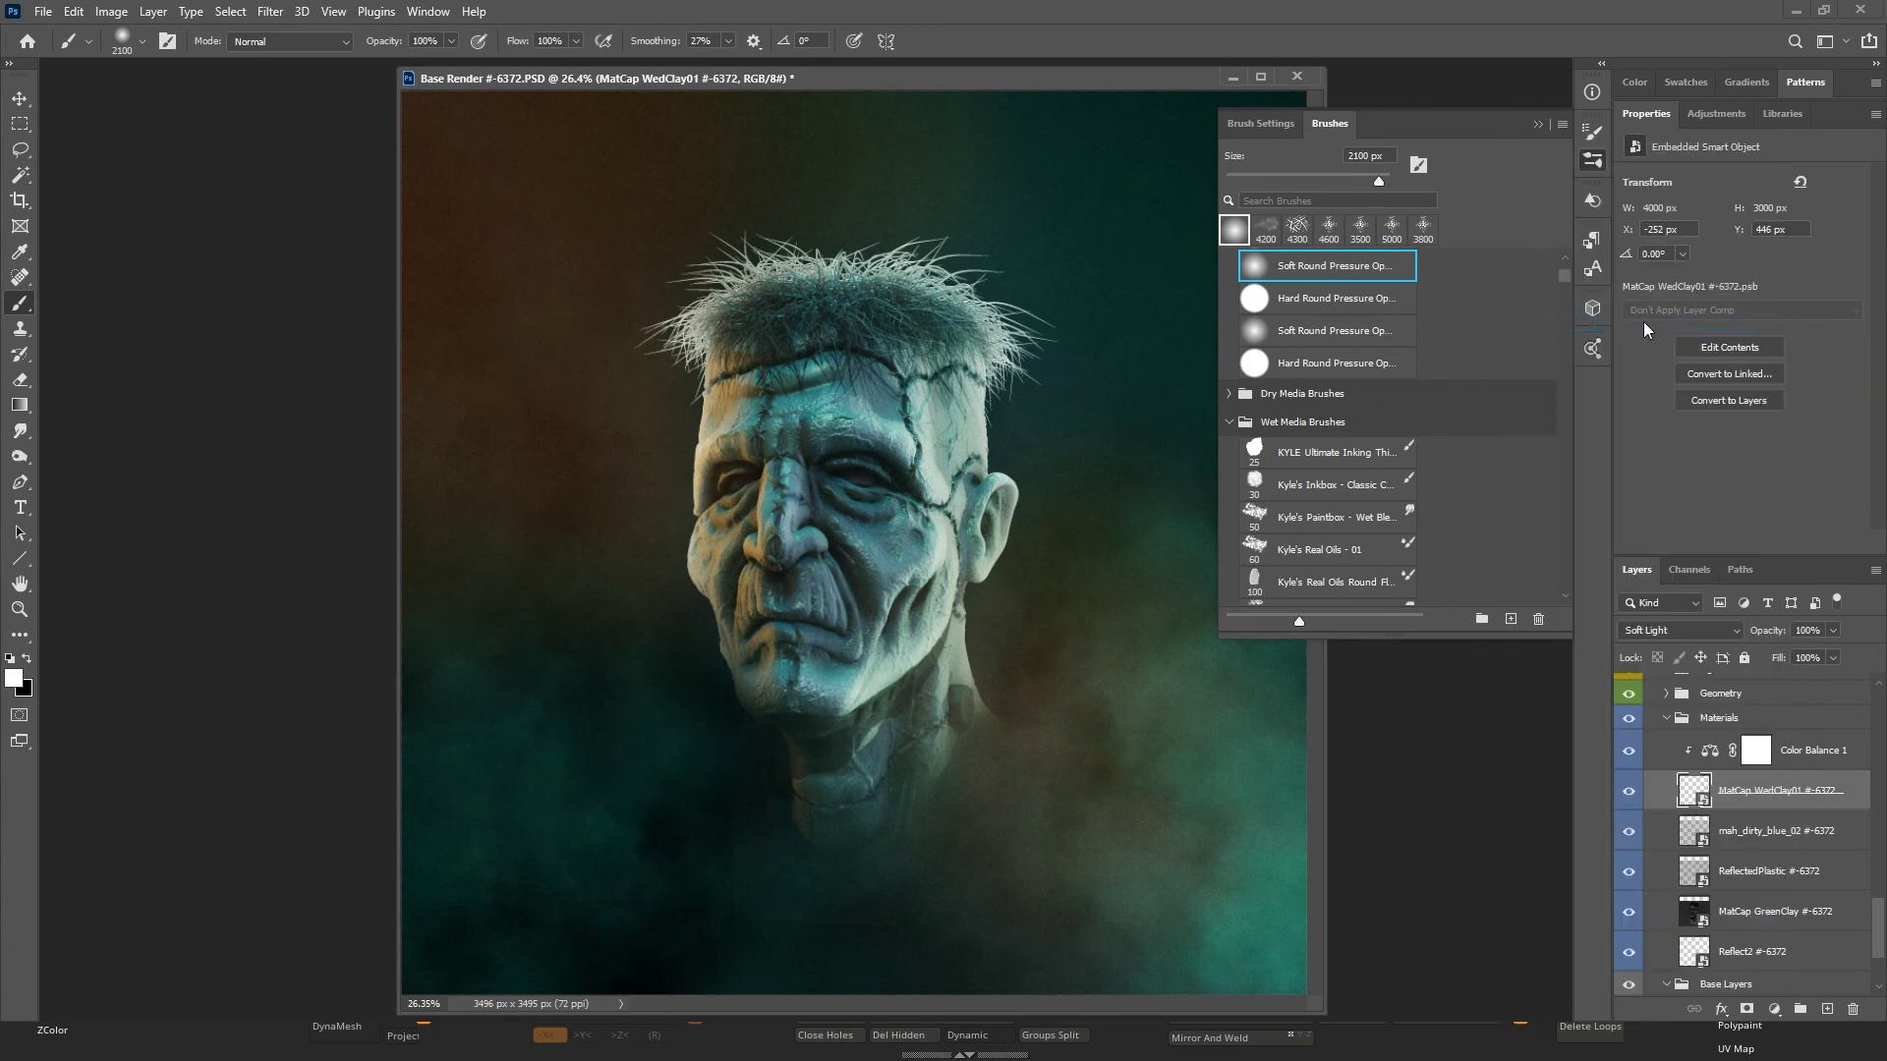
# Expand the Geometry group and convert its Structure and Color Bump layers into separate smart objects.
pyautogui.click(1665, 694)
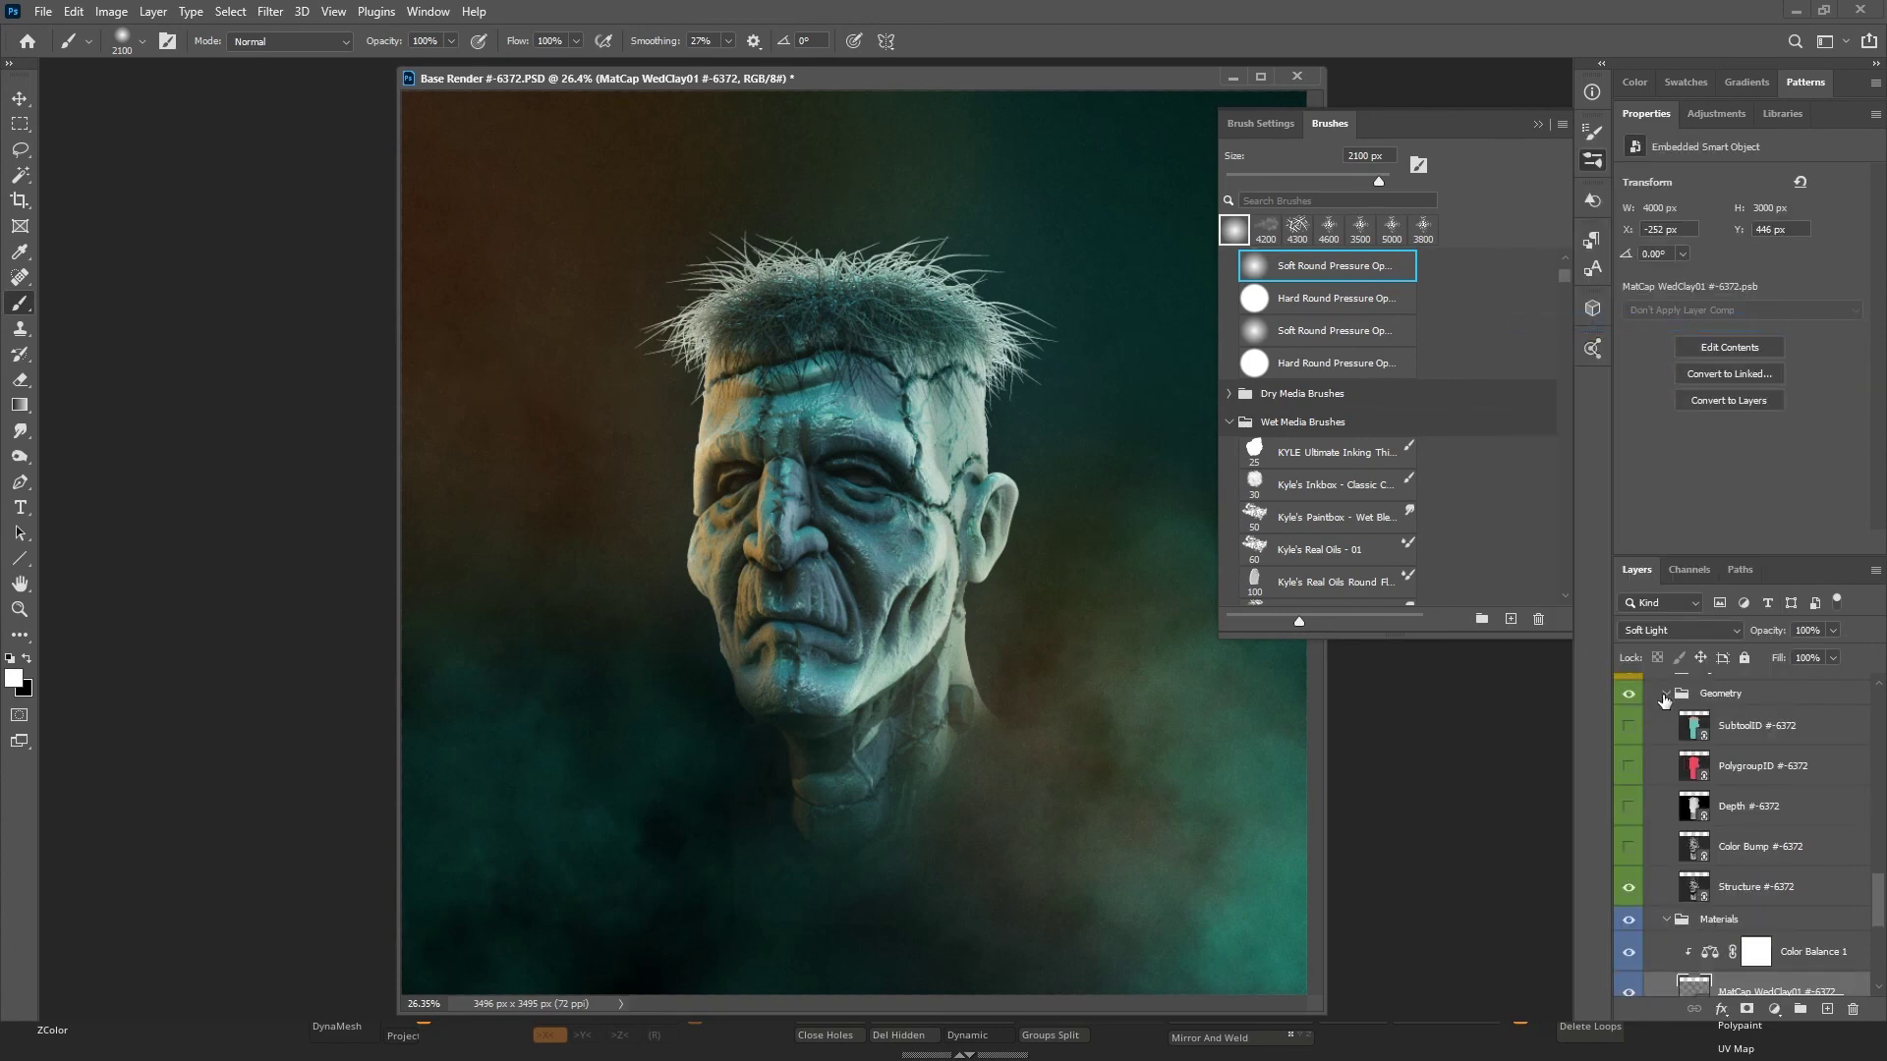
pyautogui.click(1770, 889)
pyautogui.rightClick(1767, 891)
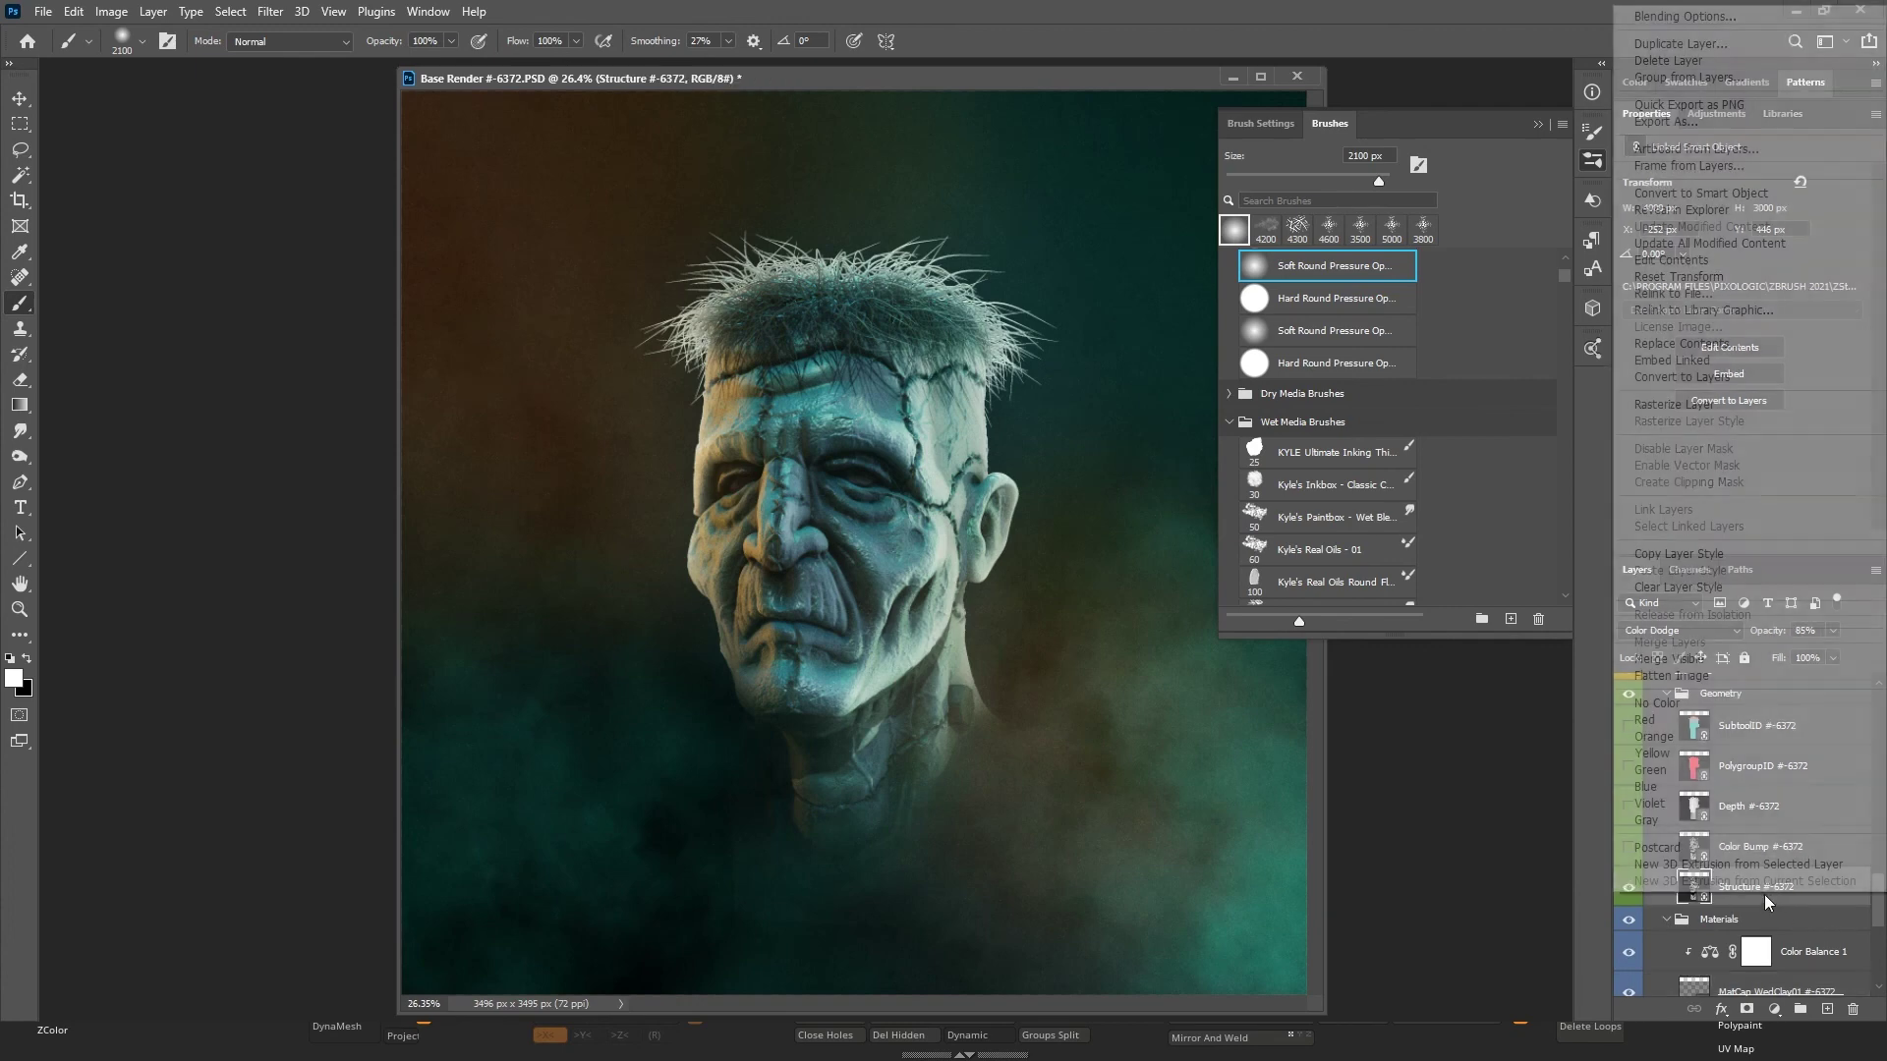
pyautogui.click(1754, 193)
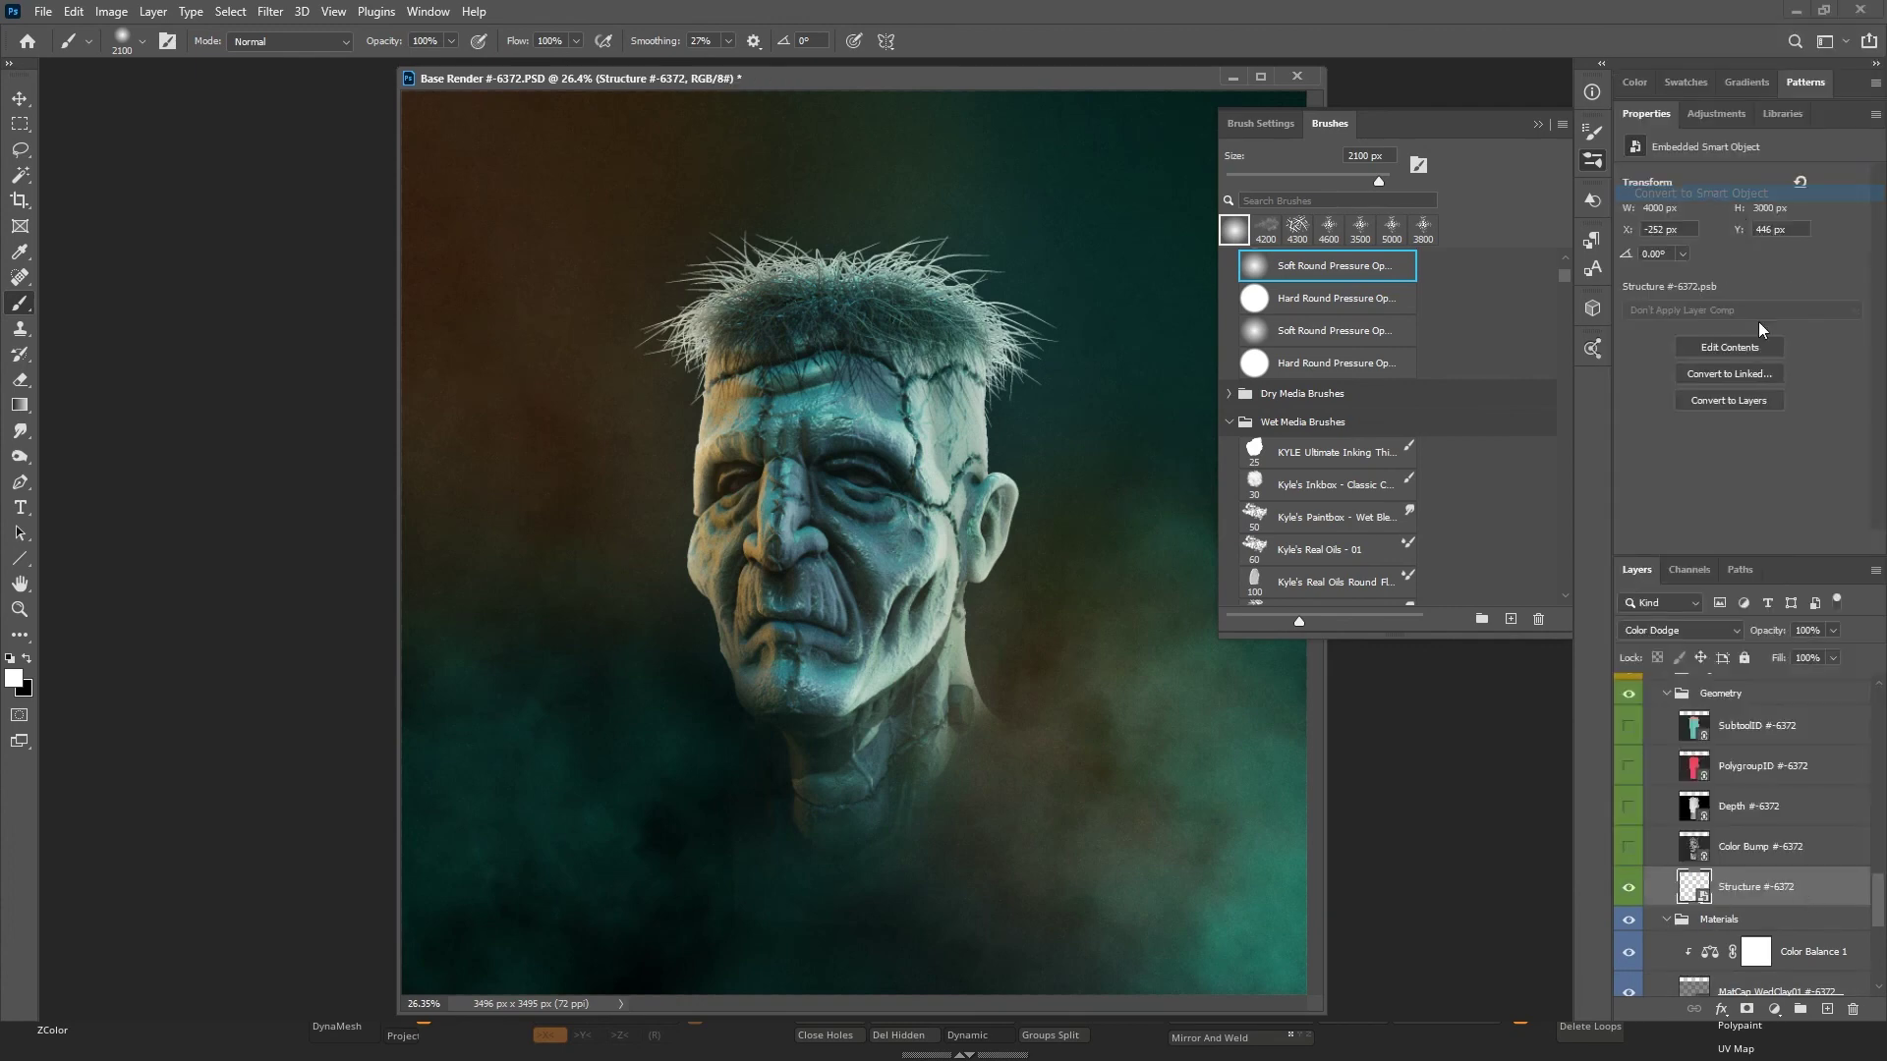
pyautogui.click(1778, 836)
pyautogui.rightClick(1778, 835)
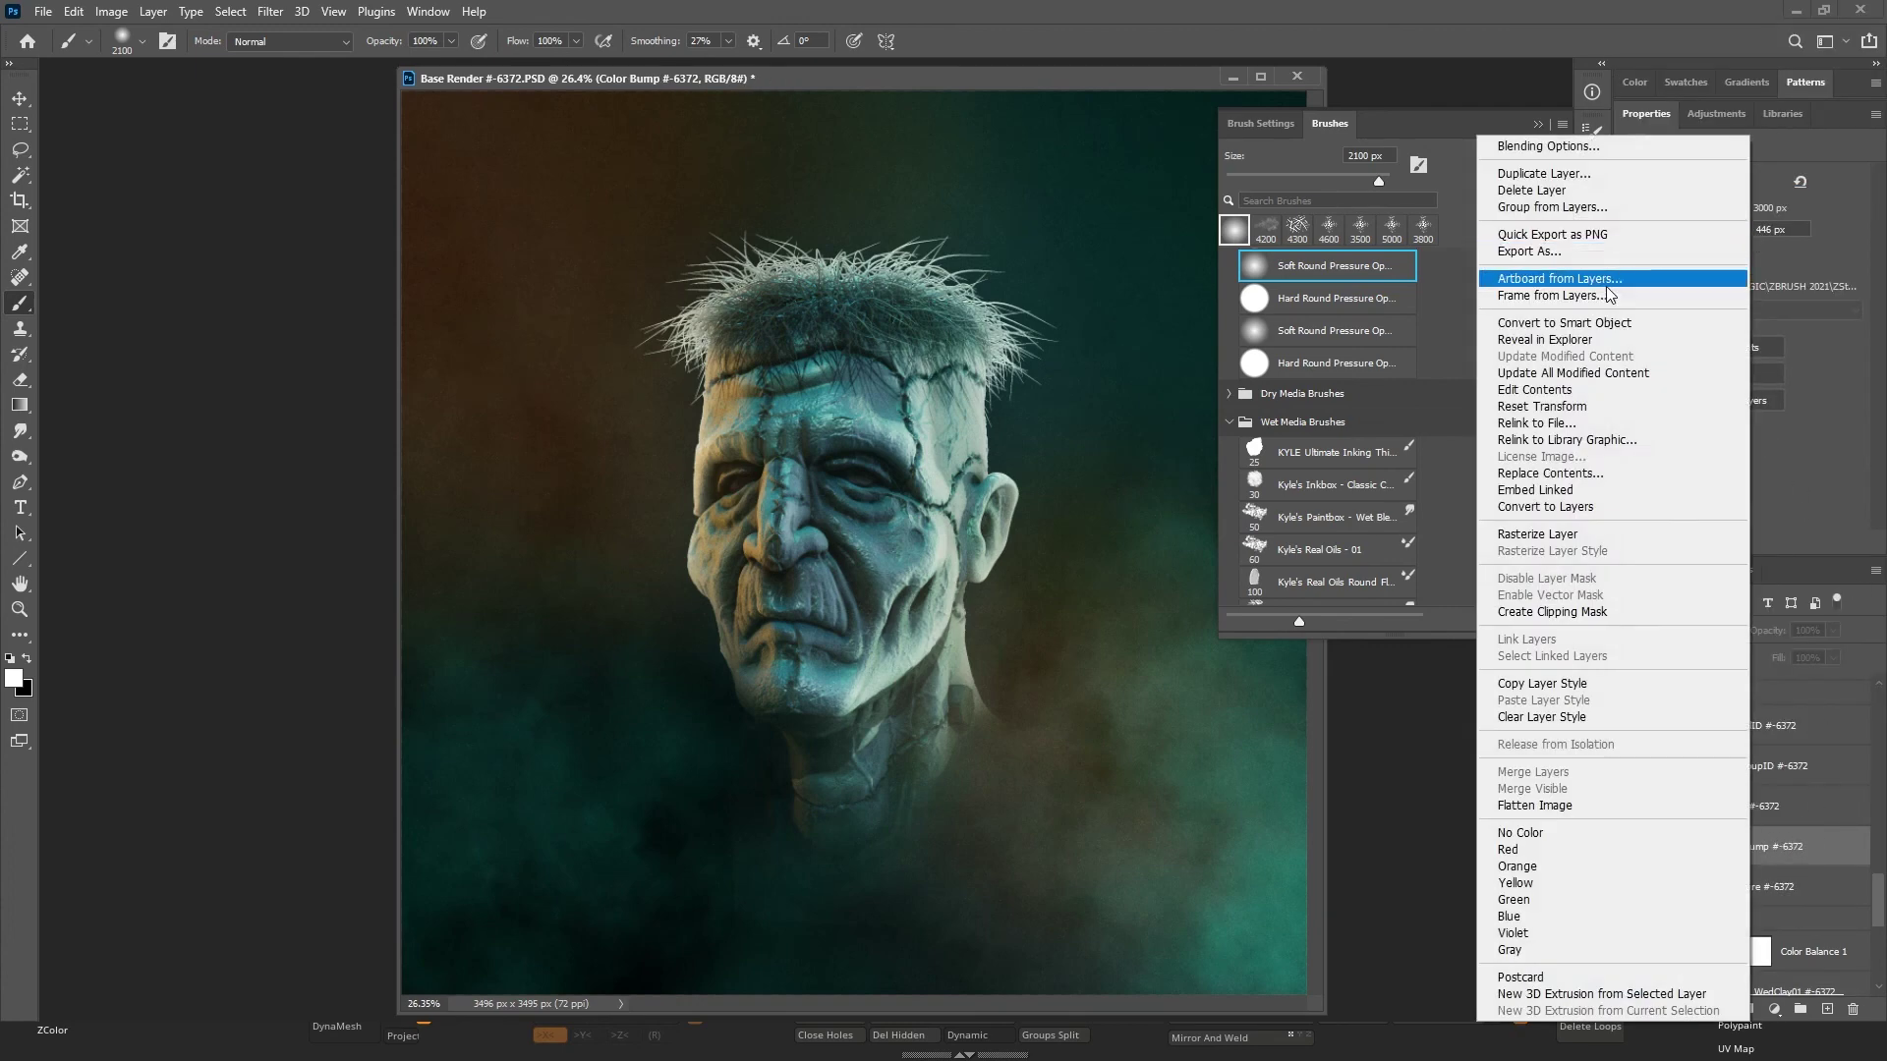
pyautogui.click(1611, 325)
# Convert the Depth, PolygroupID and SubtoolID layers in the Geometry group into separate smart objects.
pyautogui.click(1762, 814)
pyautogui.rightClick(1761, 814)
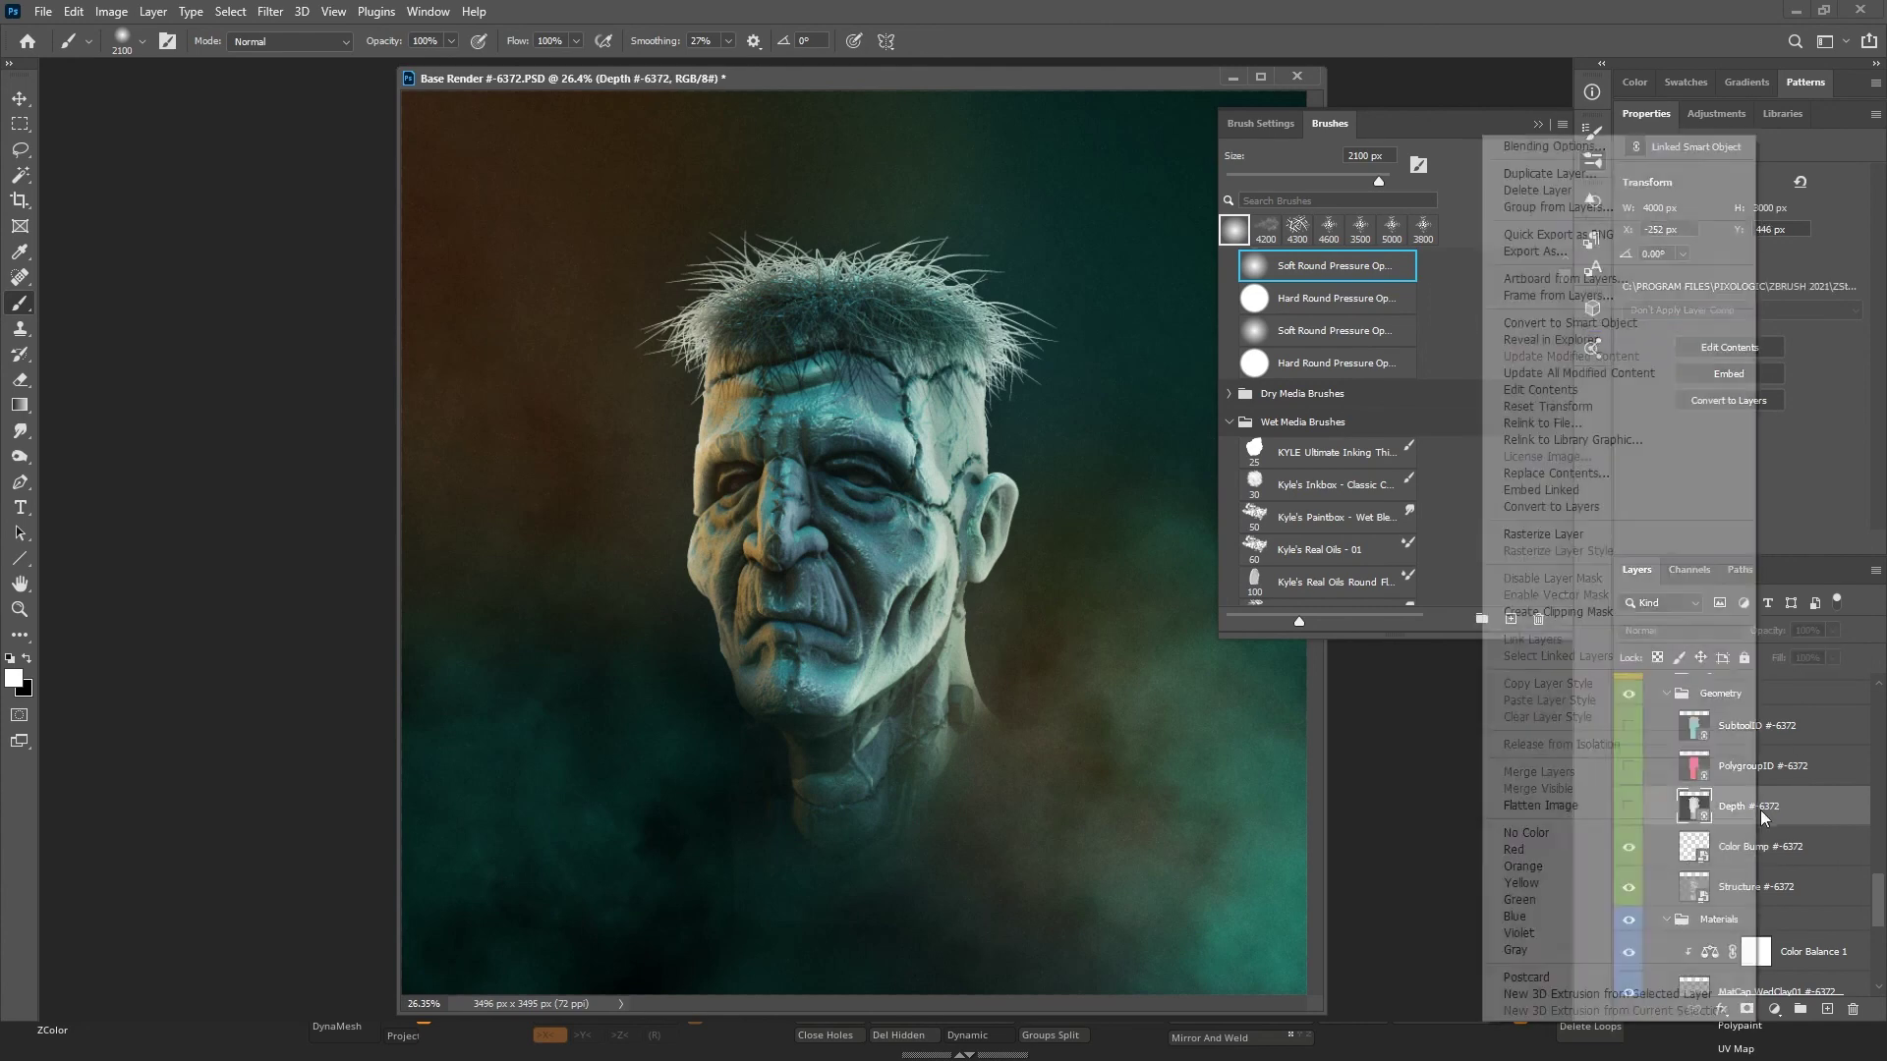
pyautogui.click(1612, 322)
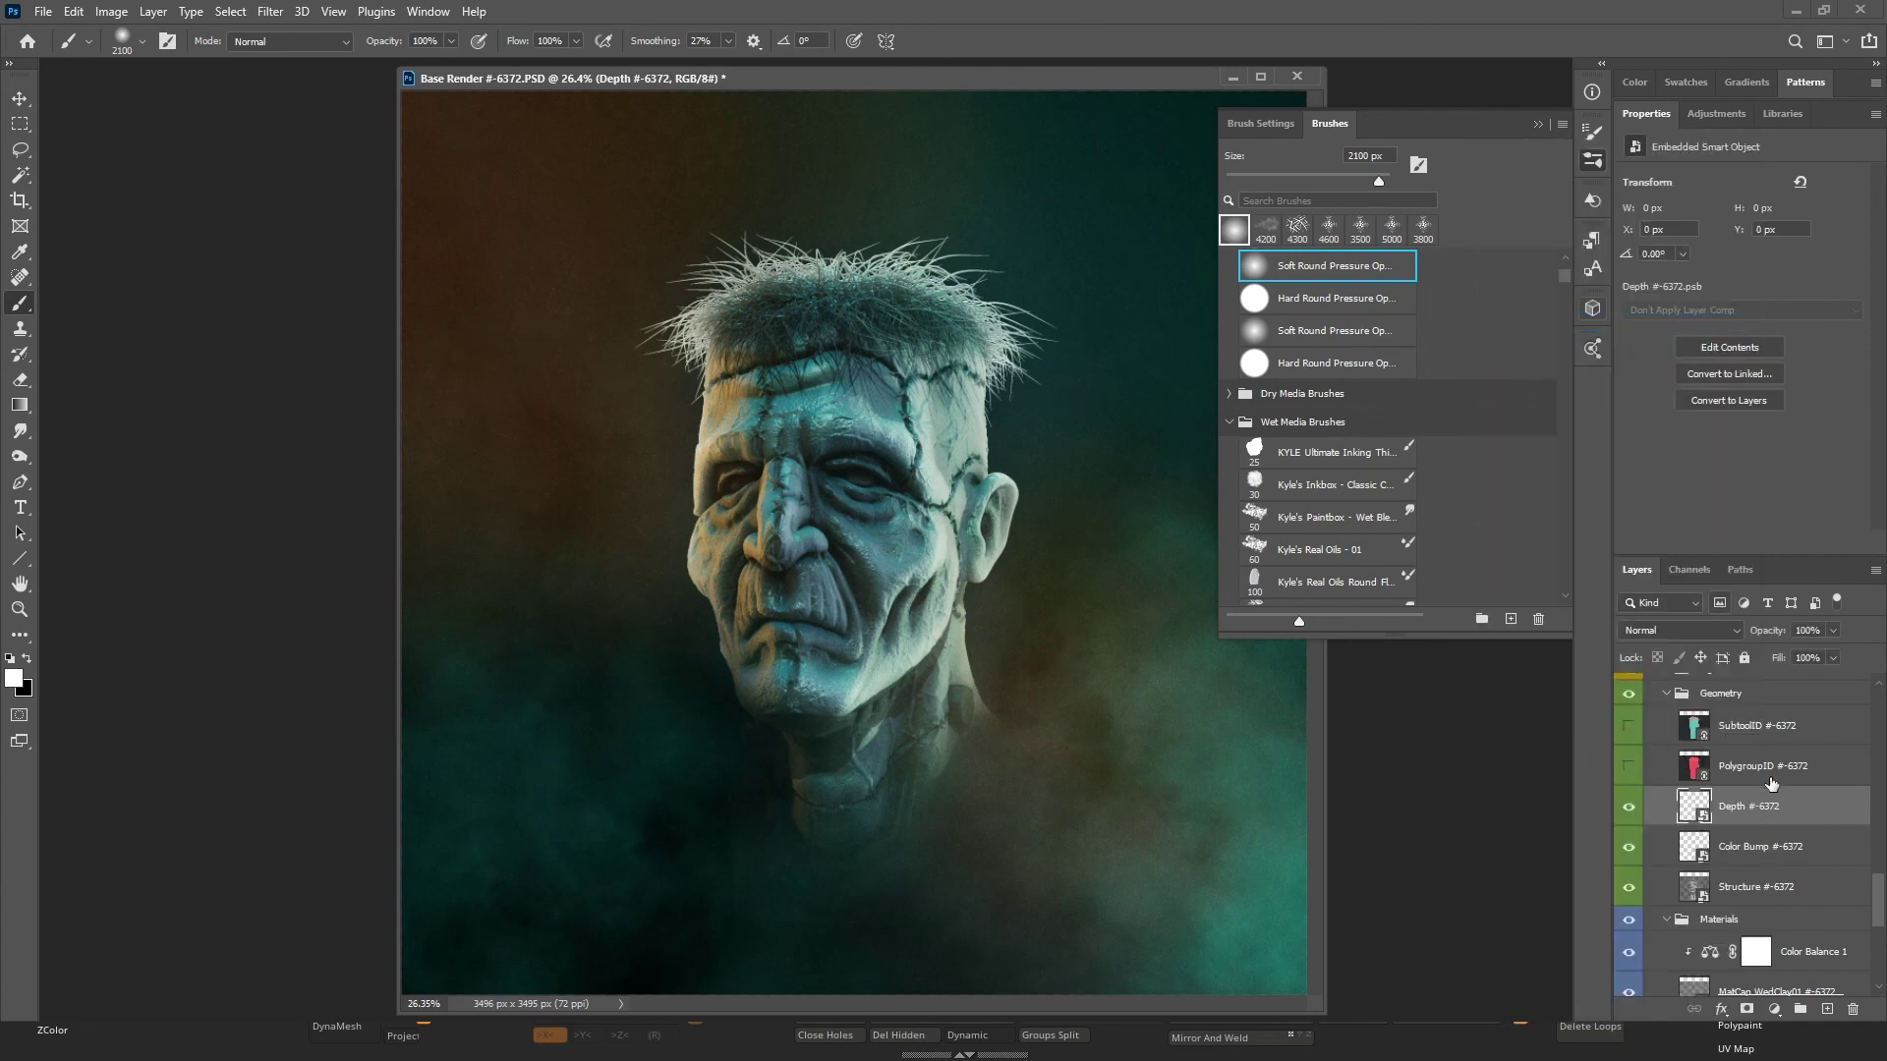
pyautogui.click(1772, 778)
pyautogui.rightClick(1772, 778)
pyautogui.click(1624, 326)
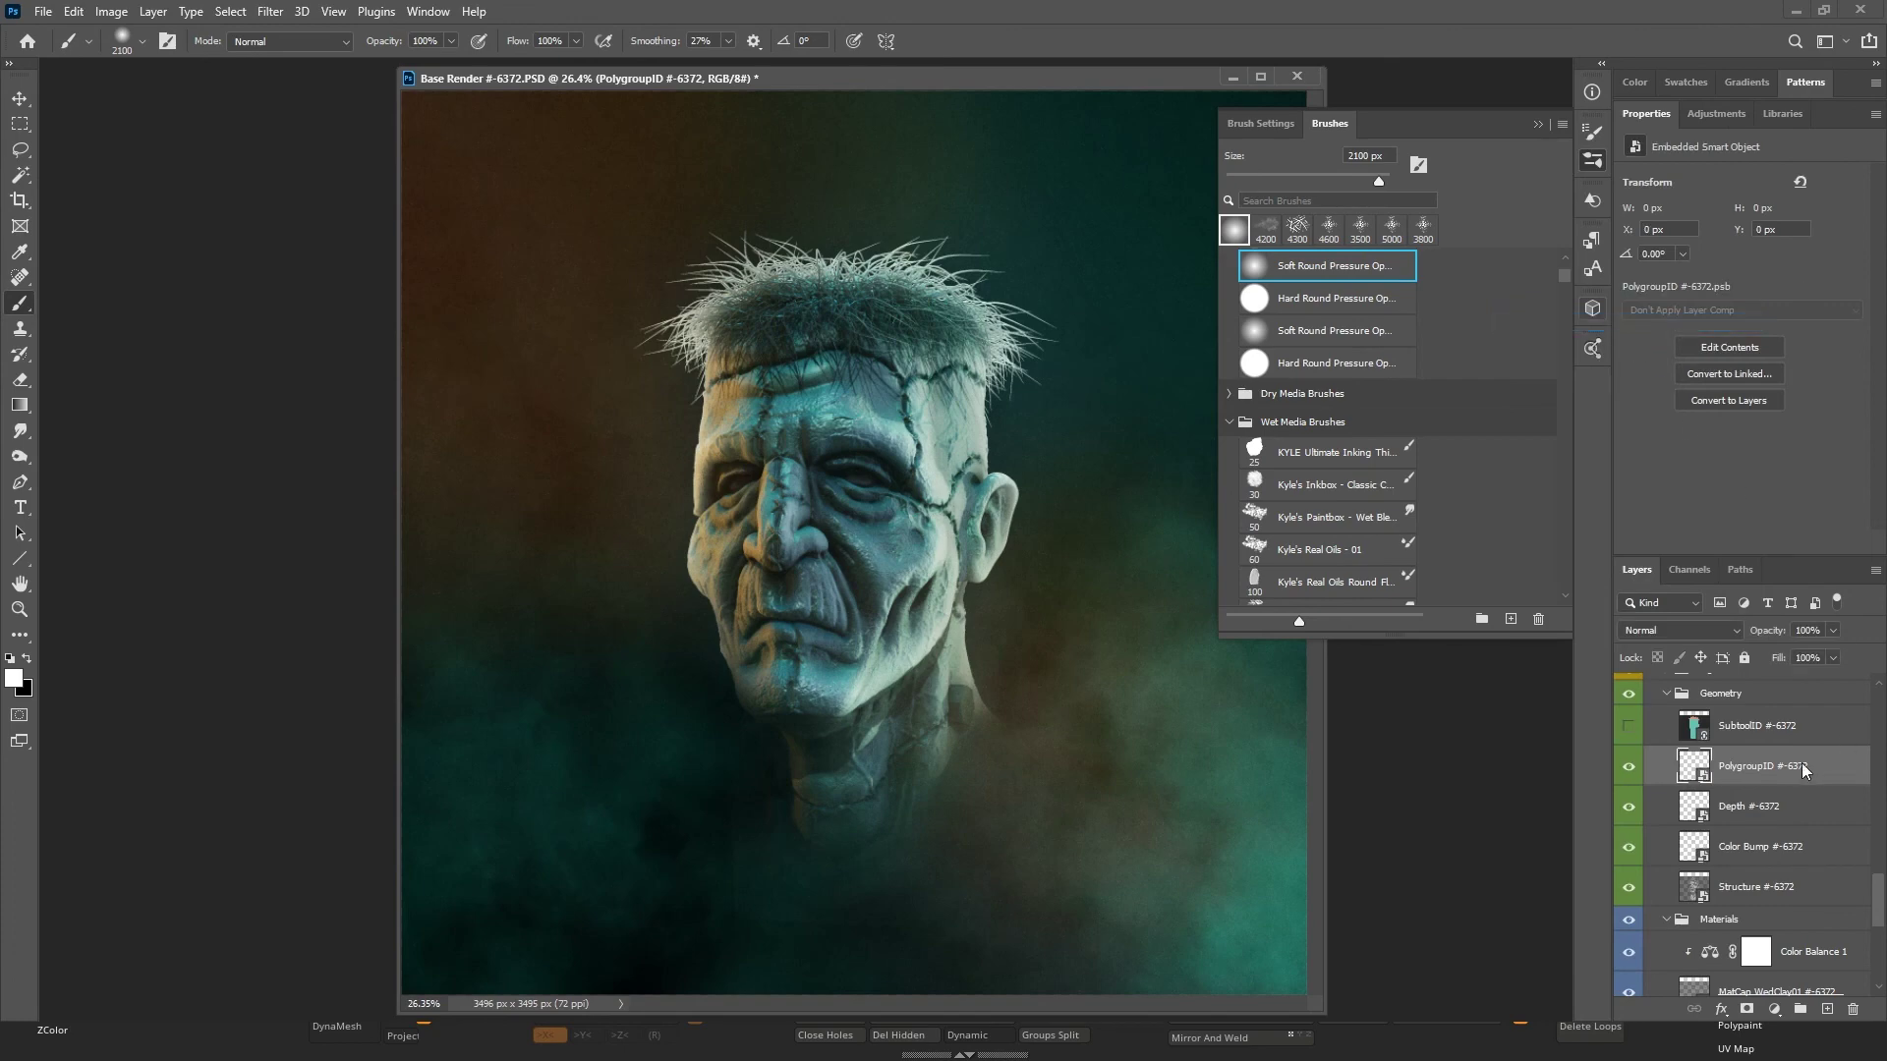
pyautogui.click(1768, 742)
pyautogui.rightClick(1769, 742)
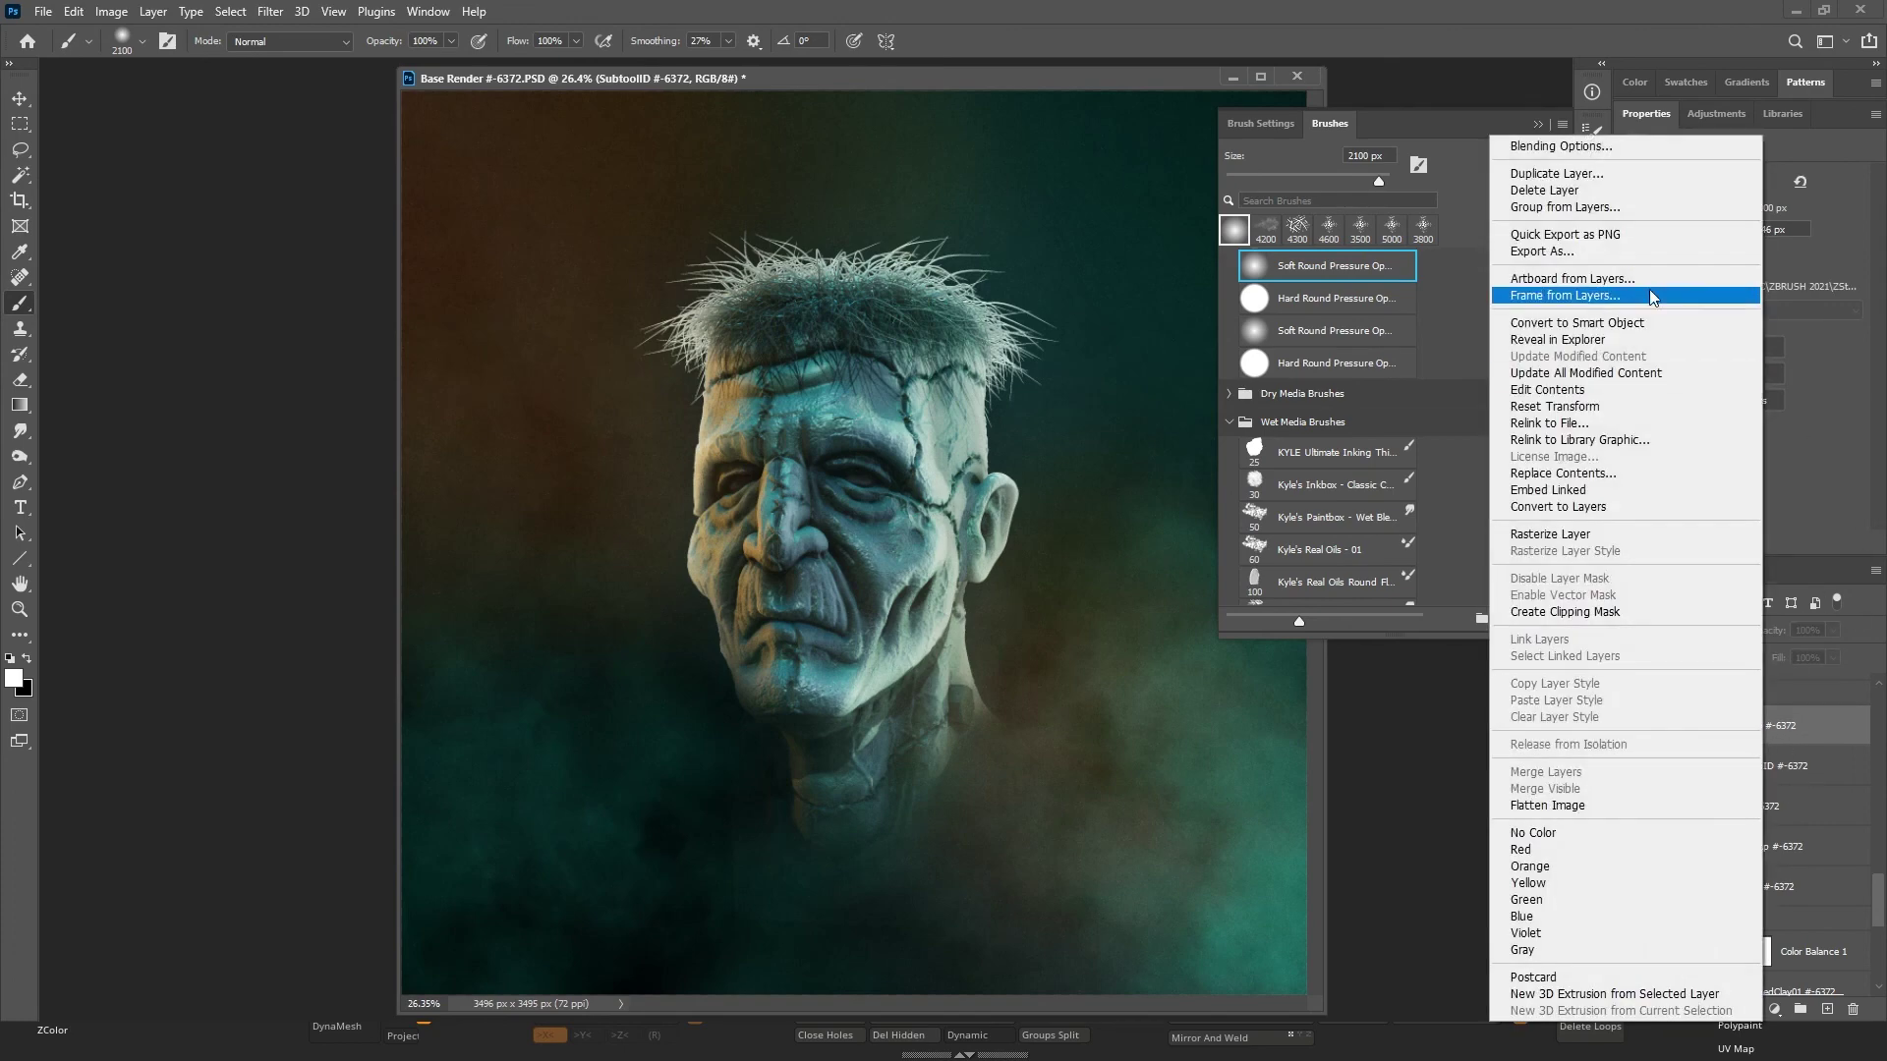
pyautogui.click(1627, 322)
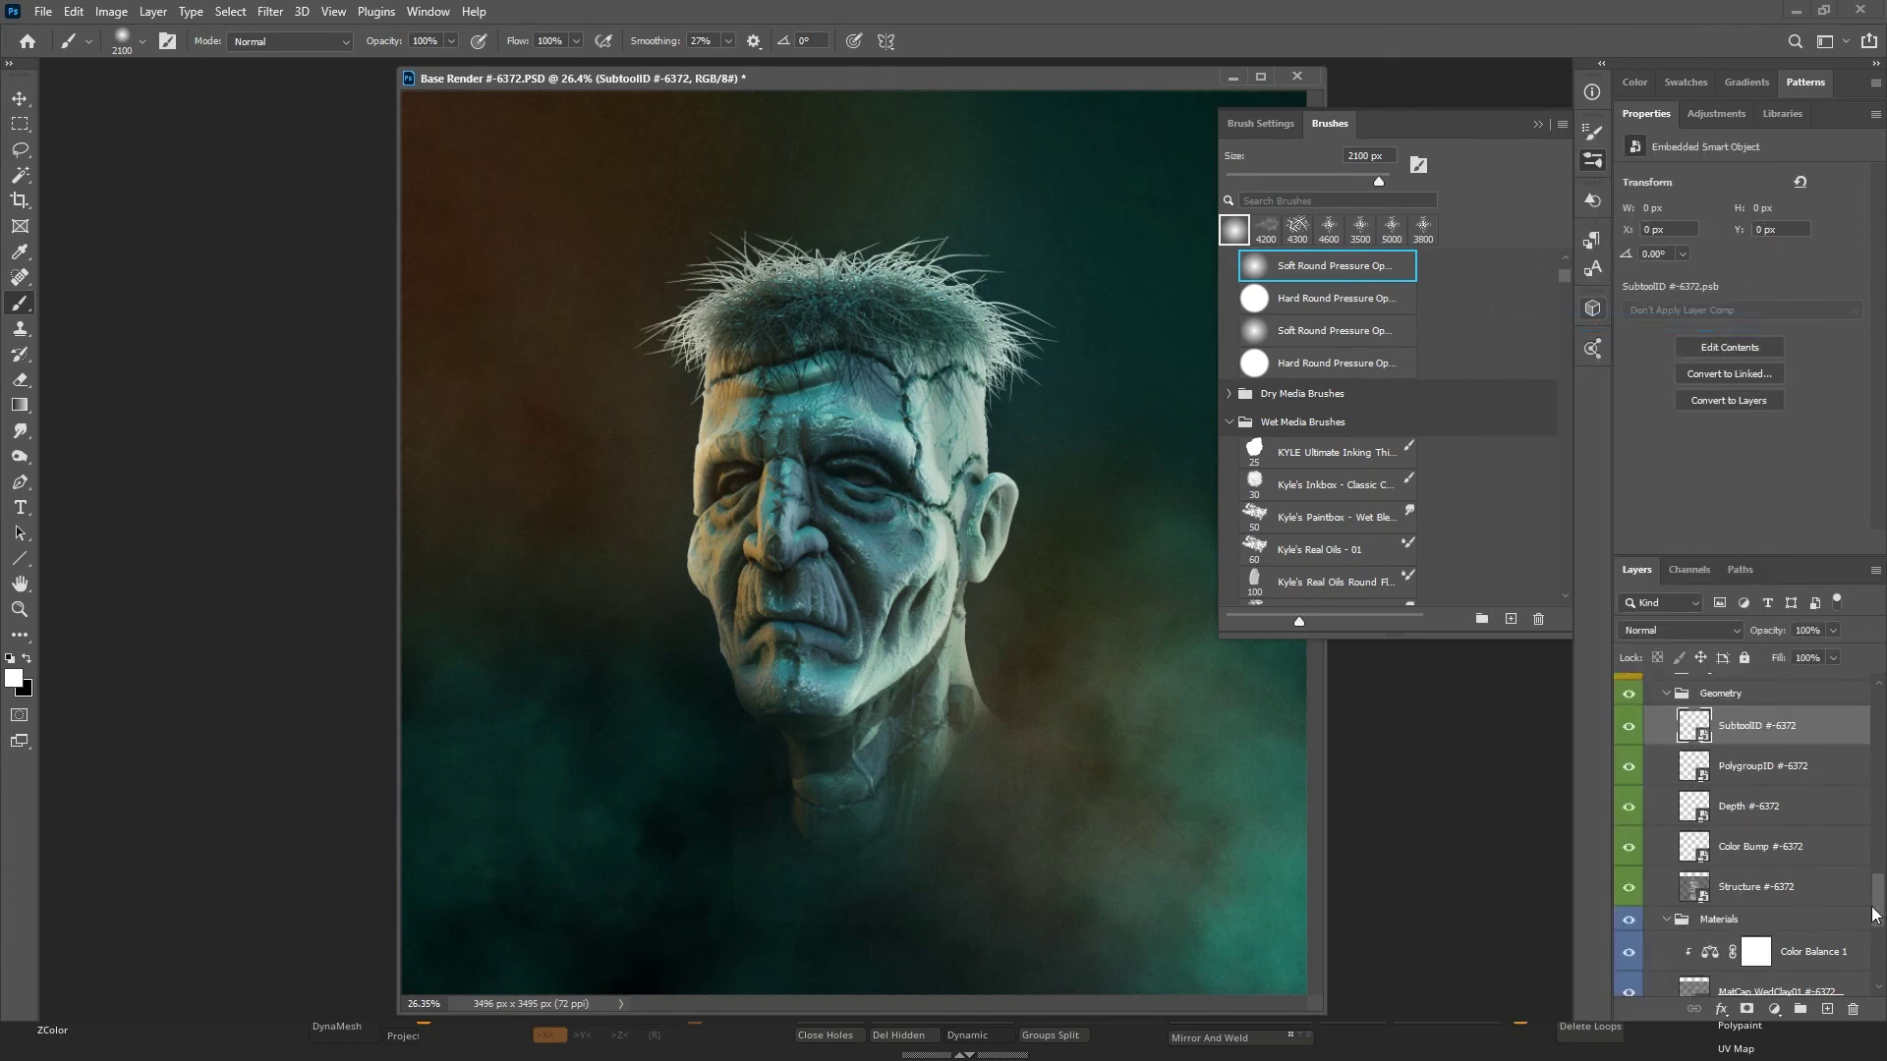
# Check what the converted Reflect2, ReflectedPlastic and MatCap WedClay01 layers contribute by toggling their visibility.
pyautogui.moveTo(1879, 908); pyautogui.dragTo(1879, 972)
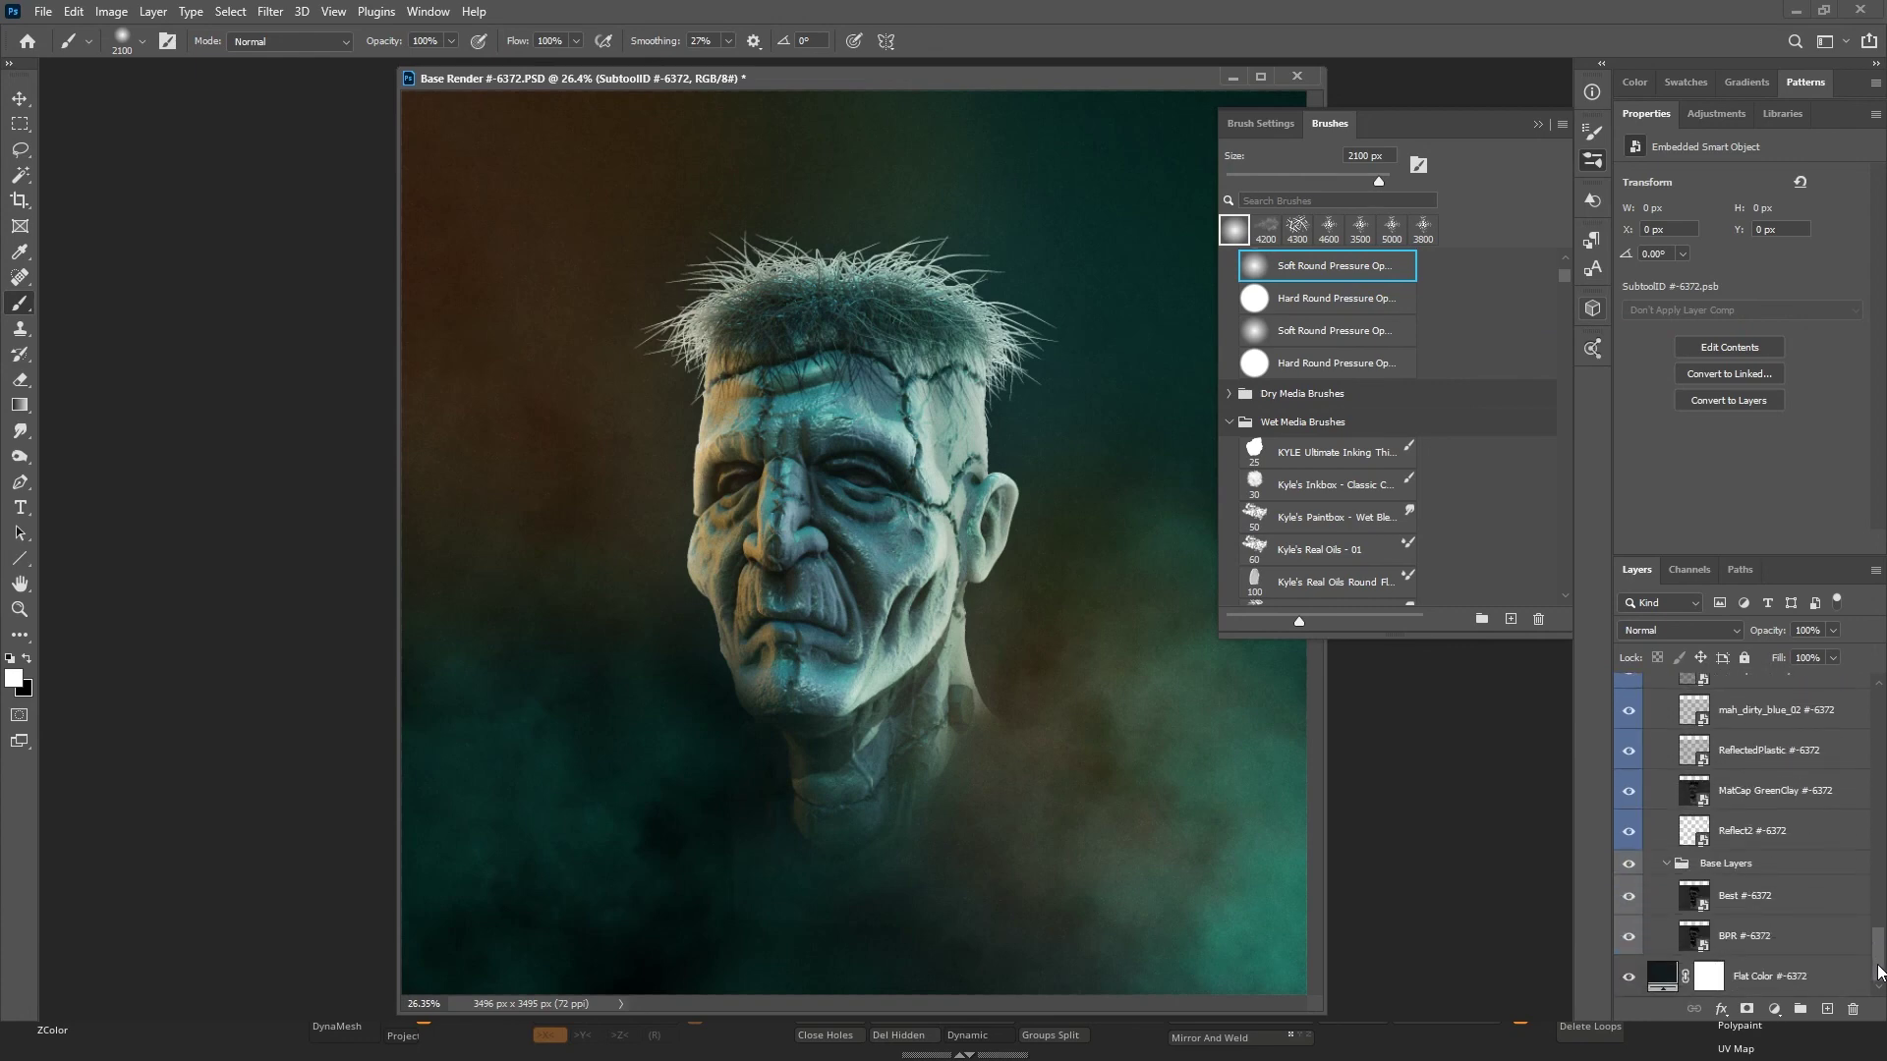
pyautogui.scroll(3, 1651, 938)
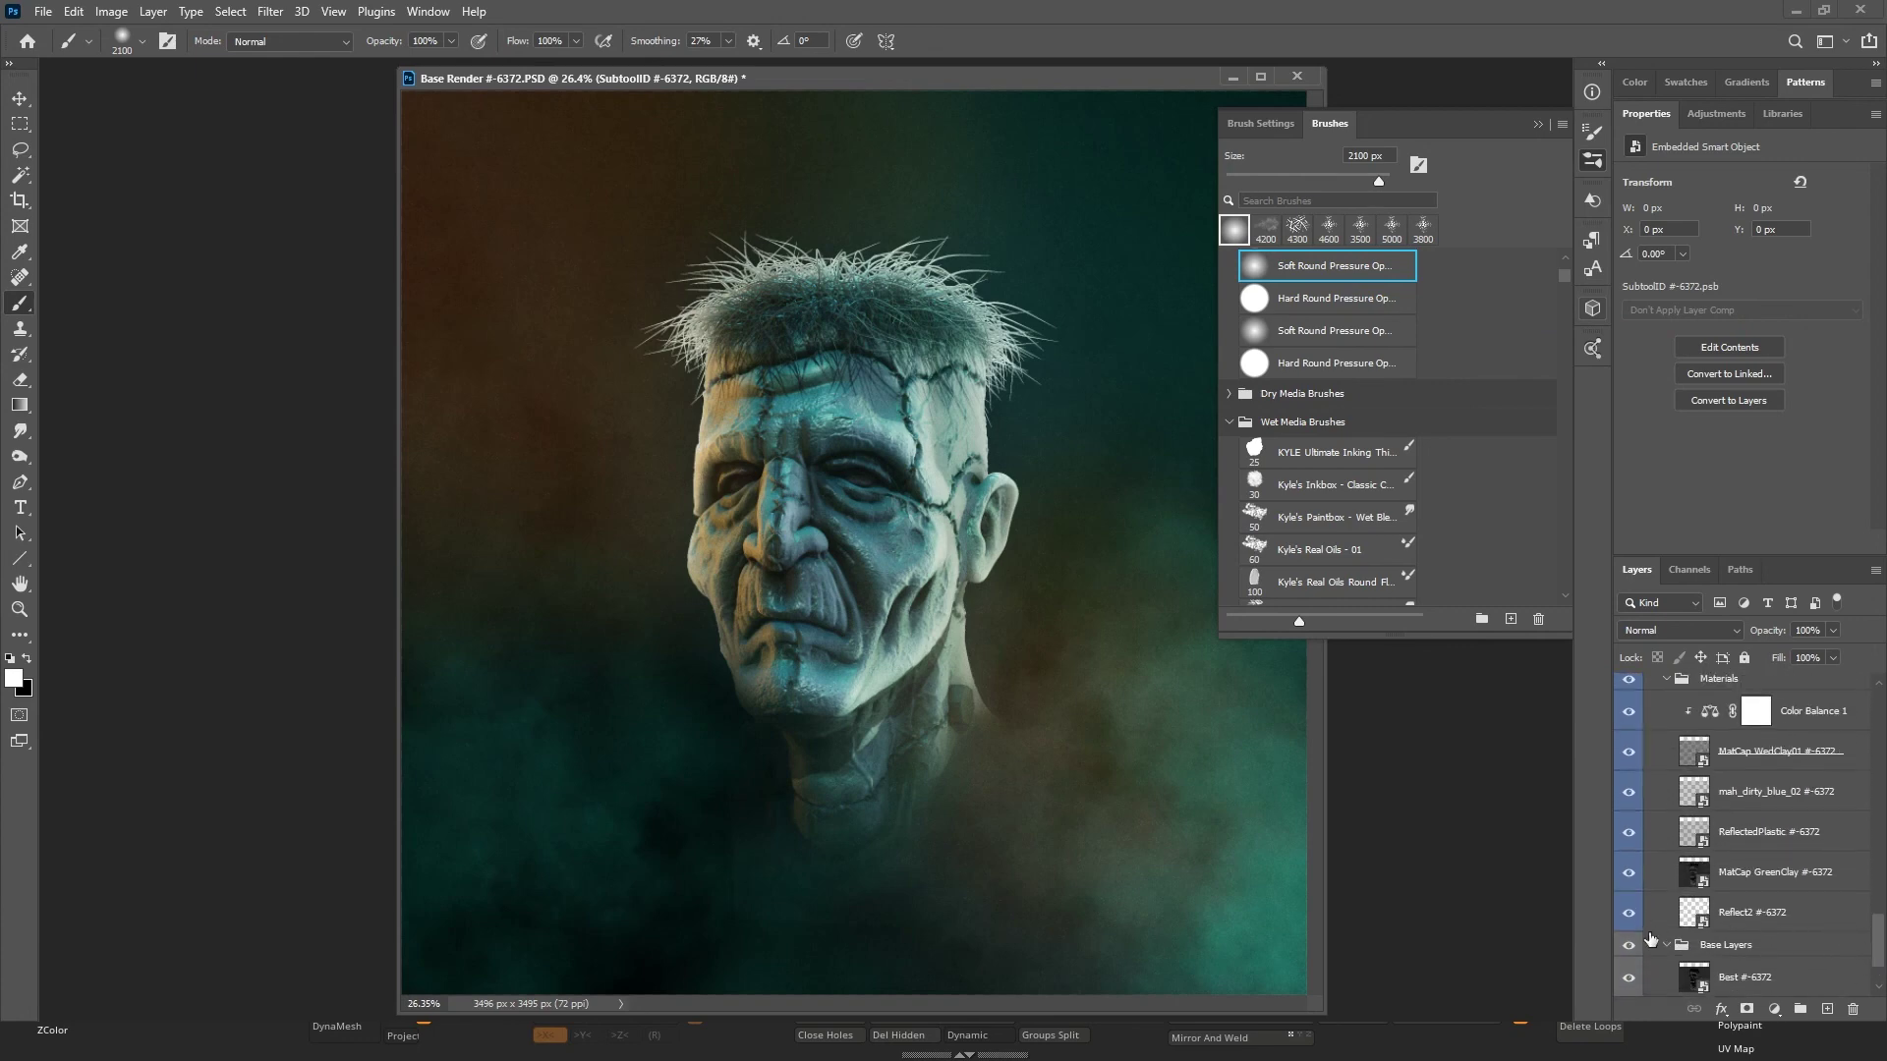
pyautogui.click(1630, 921)
pyautogui.click(1629, 835)
pyautogui.click(1713, 844)
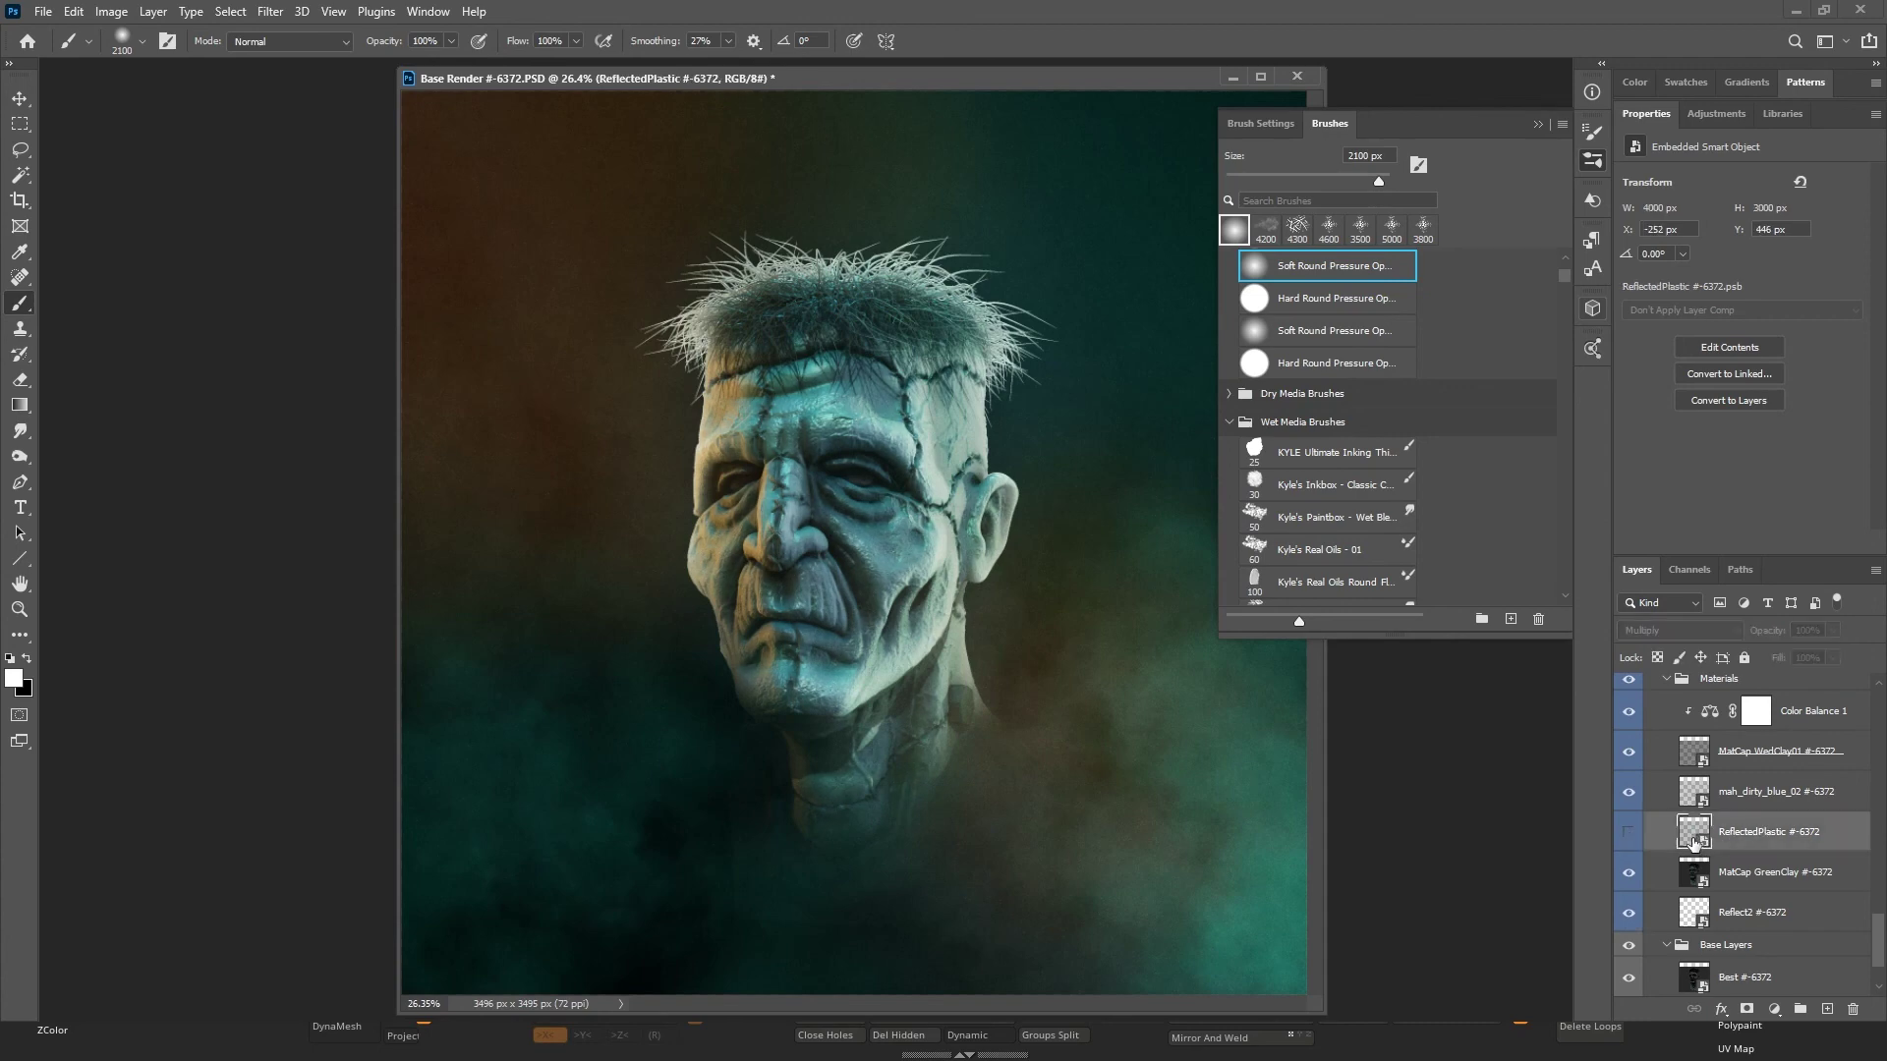
pyautogui.click(1629, 833)
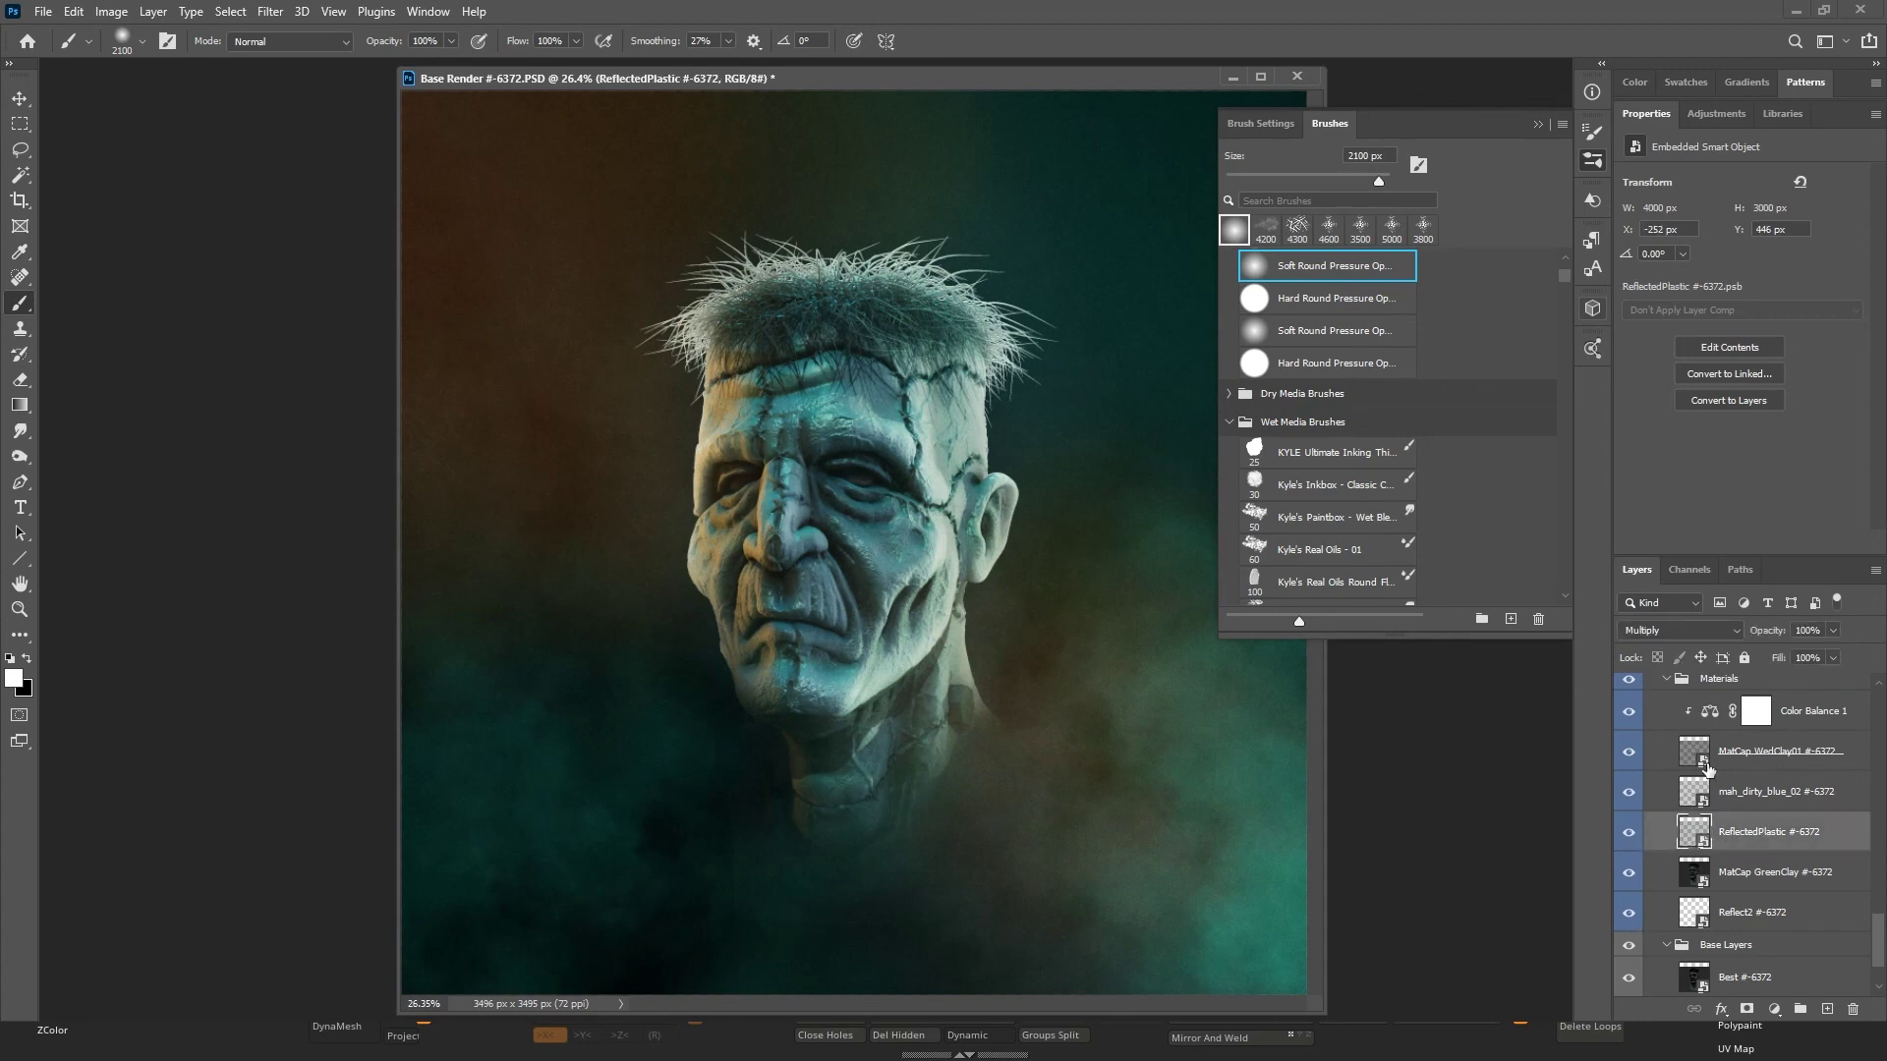
pyautogui.click(1627, 753)
pyautogui.click(1627, 753)
pyautogui.click(1760, 755)
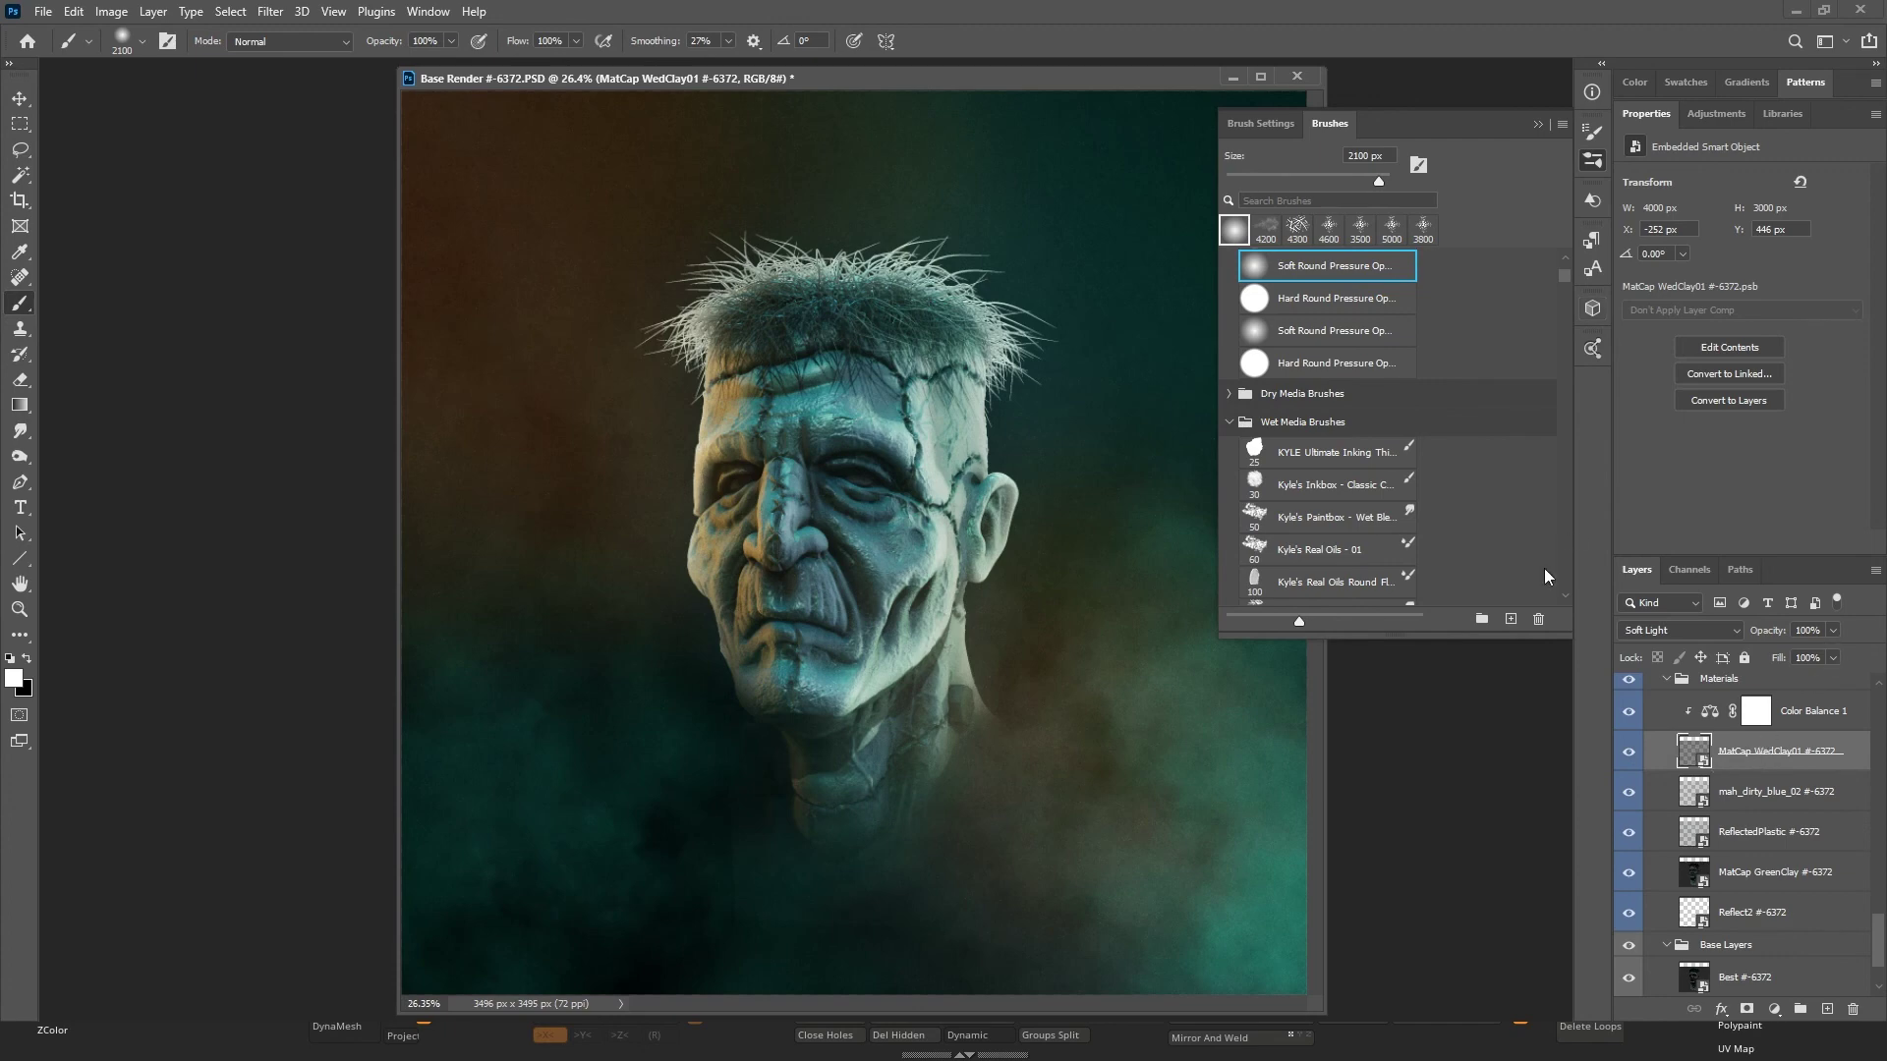
# Open the MatCap WedClay01 smart object's contents, preview its layer at 100% opacity, and restore 76% before closing it.
pyautogui.doubleClick(1692, 754)
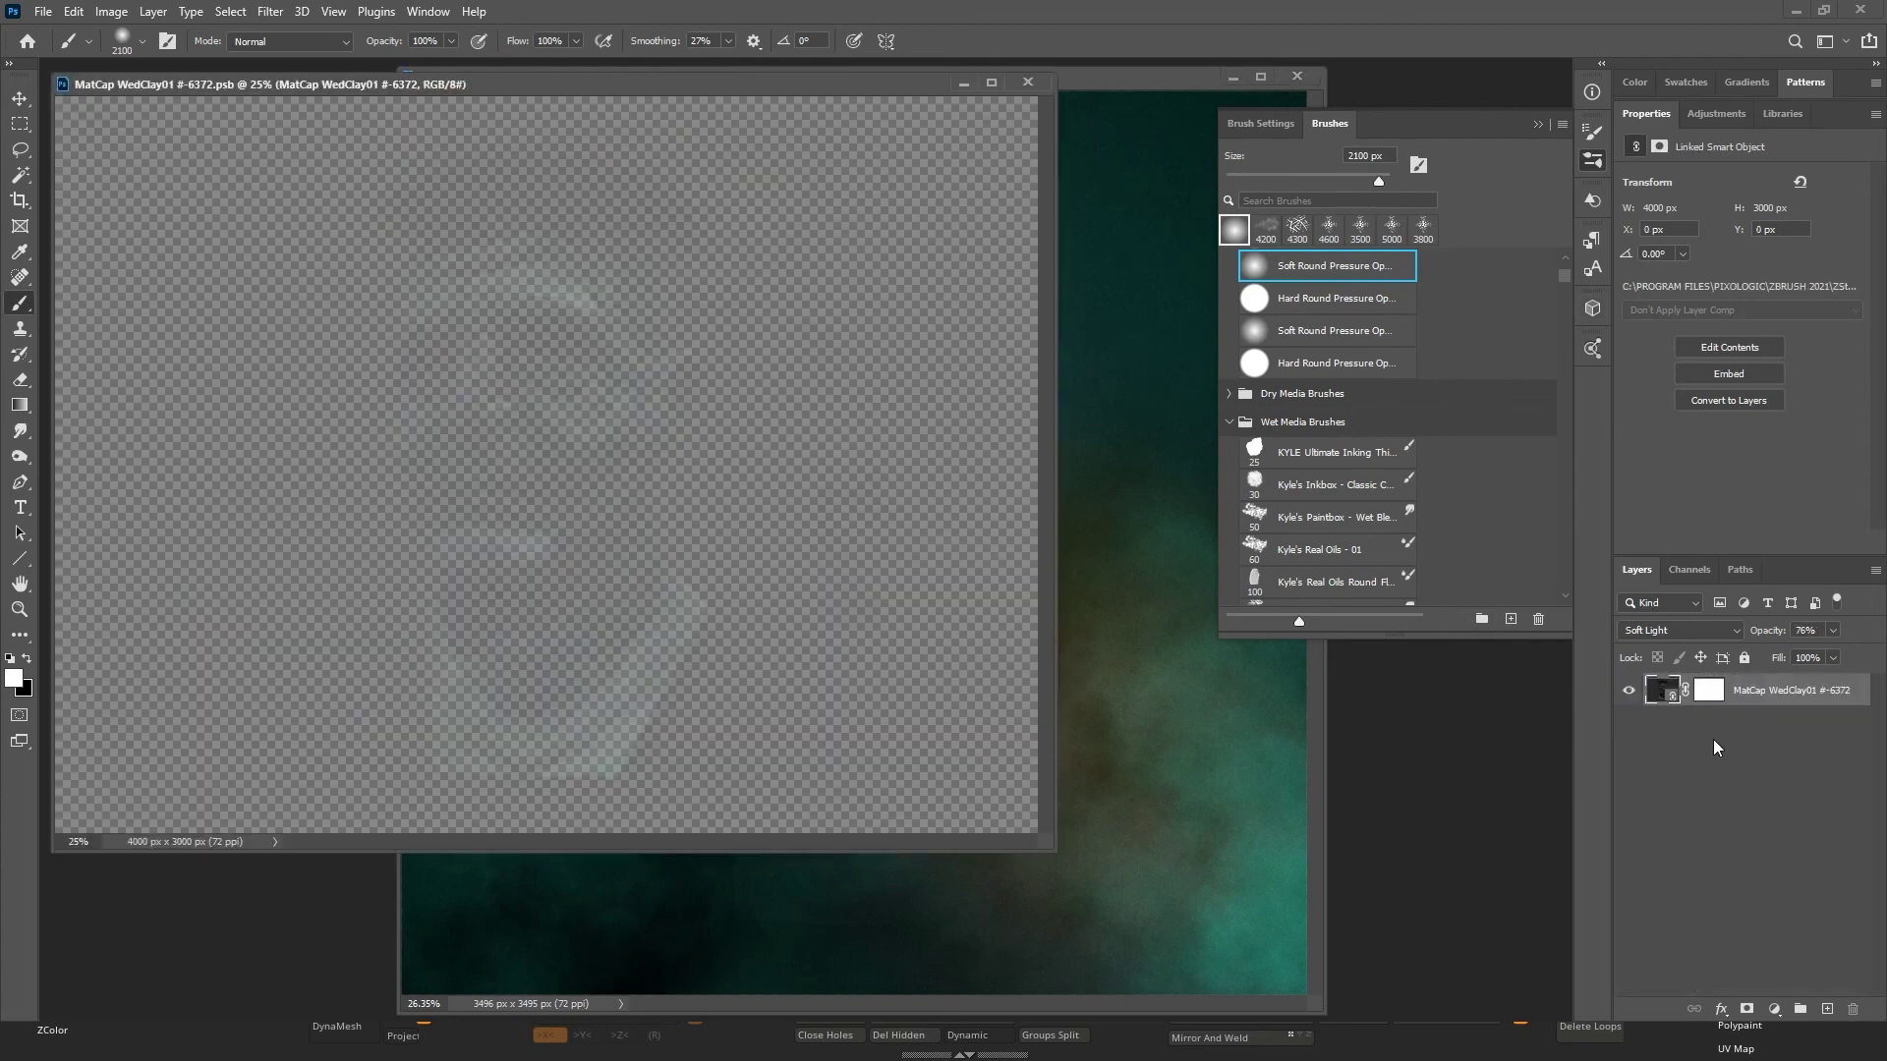
pyautogui.click(1834, 630)
pyautogui.moveTo(1832, 656); pyautogui.dragTo(1873, 662)
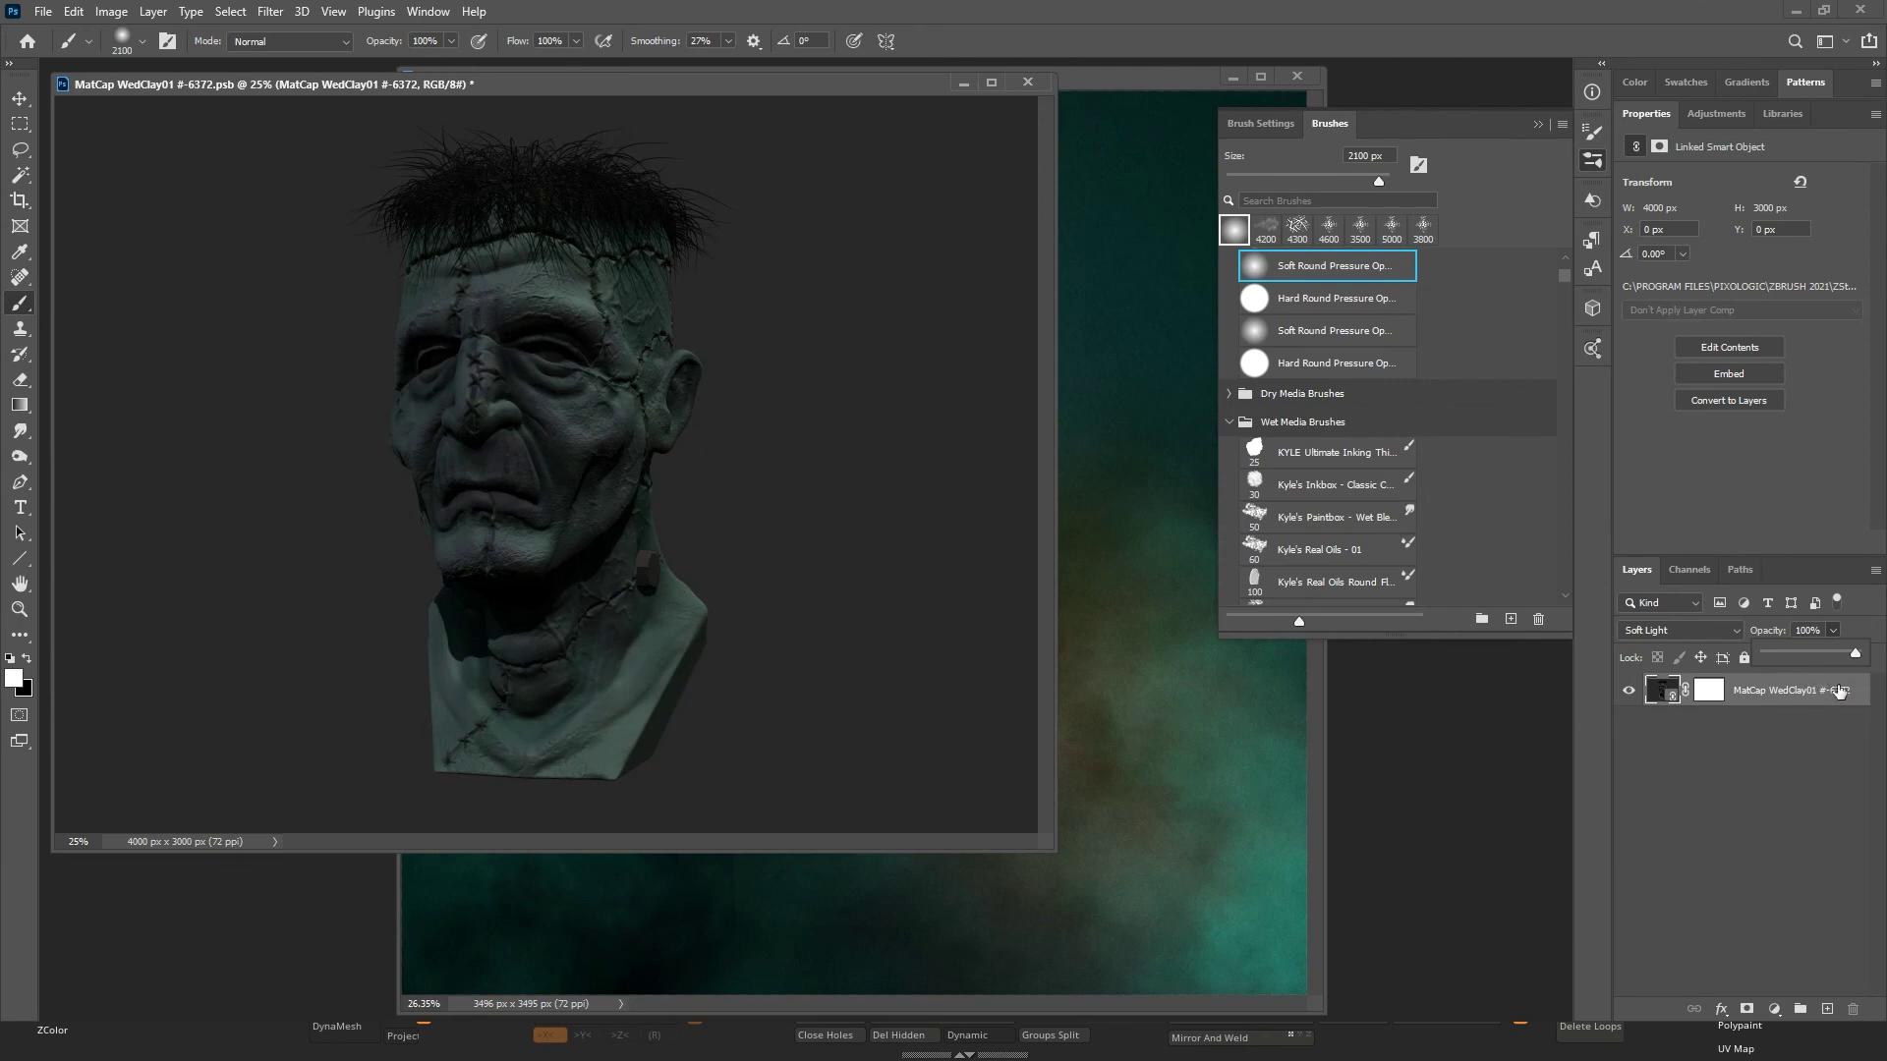
pyautogui.write('76')
pyautogui.press('Return')
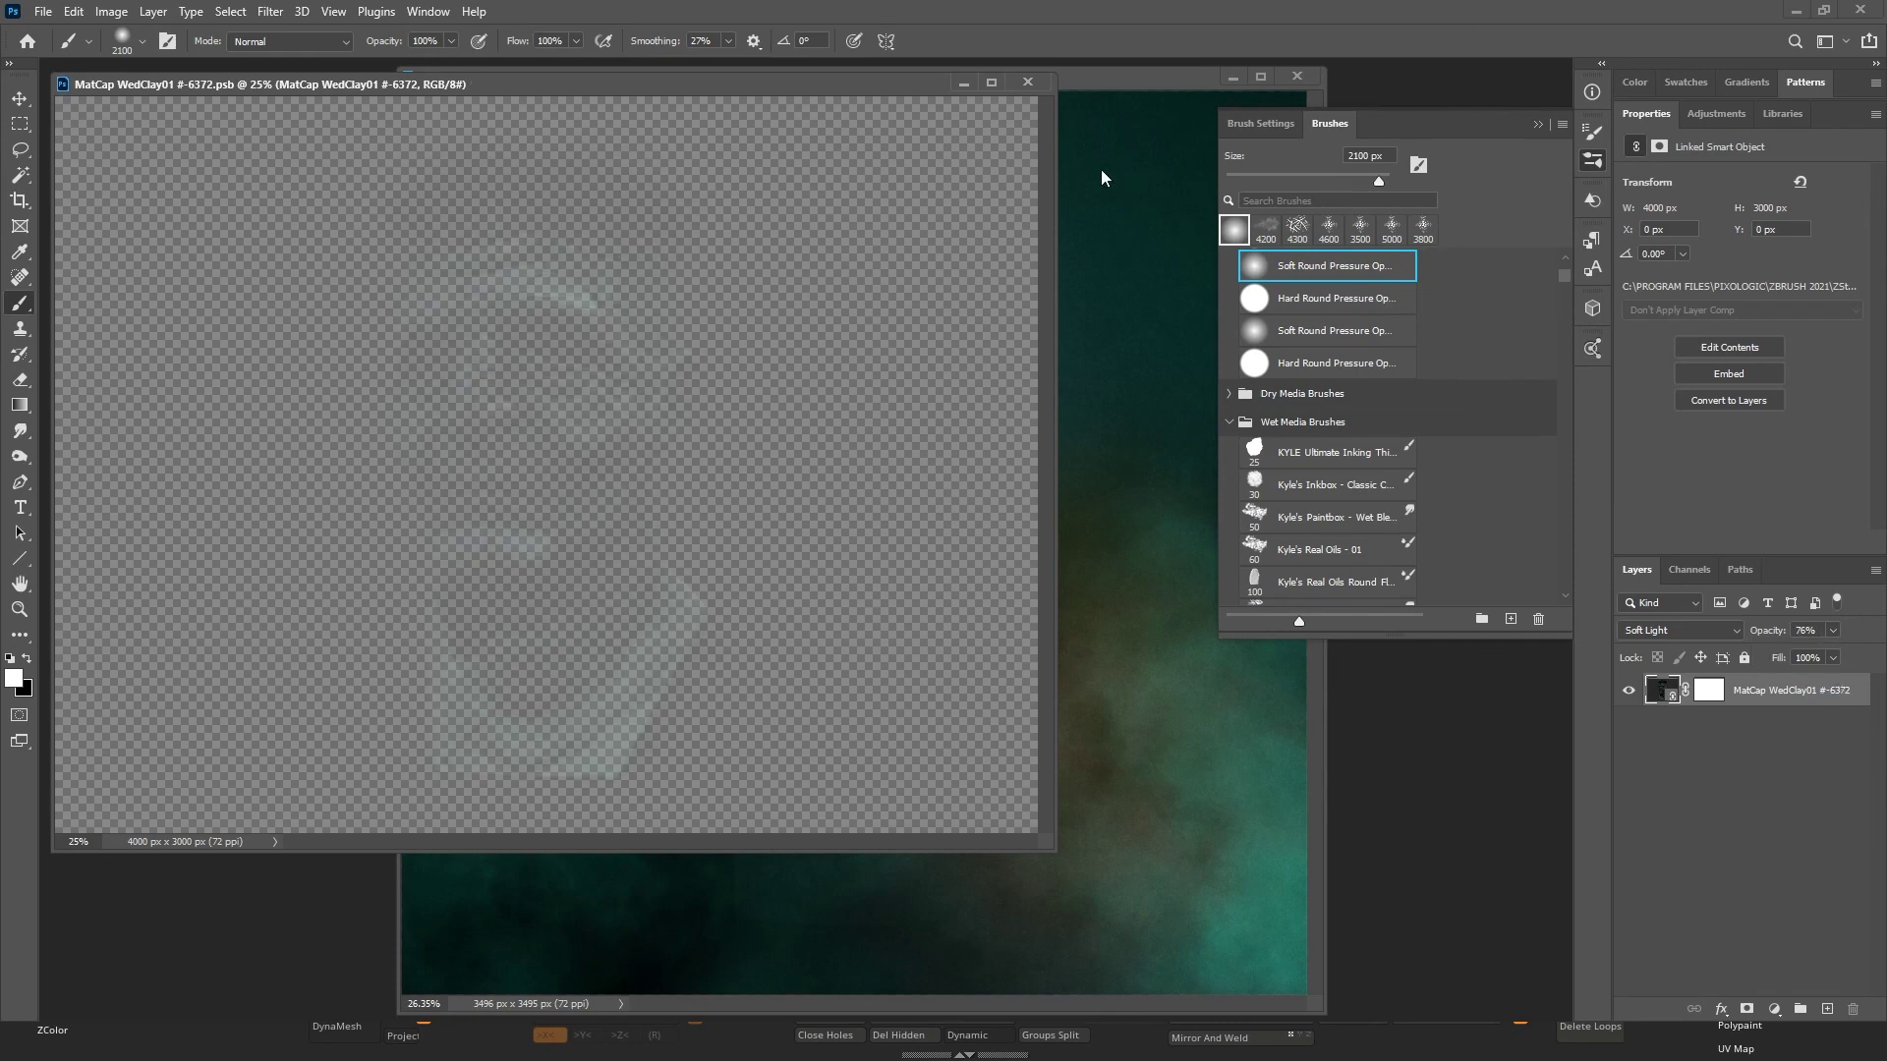
pyautogui.click(1027, 84)
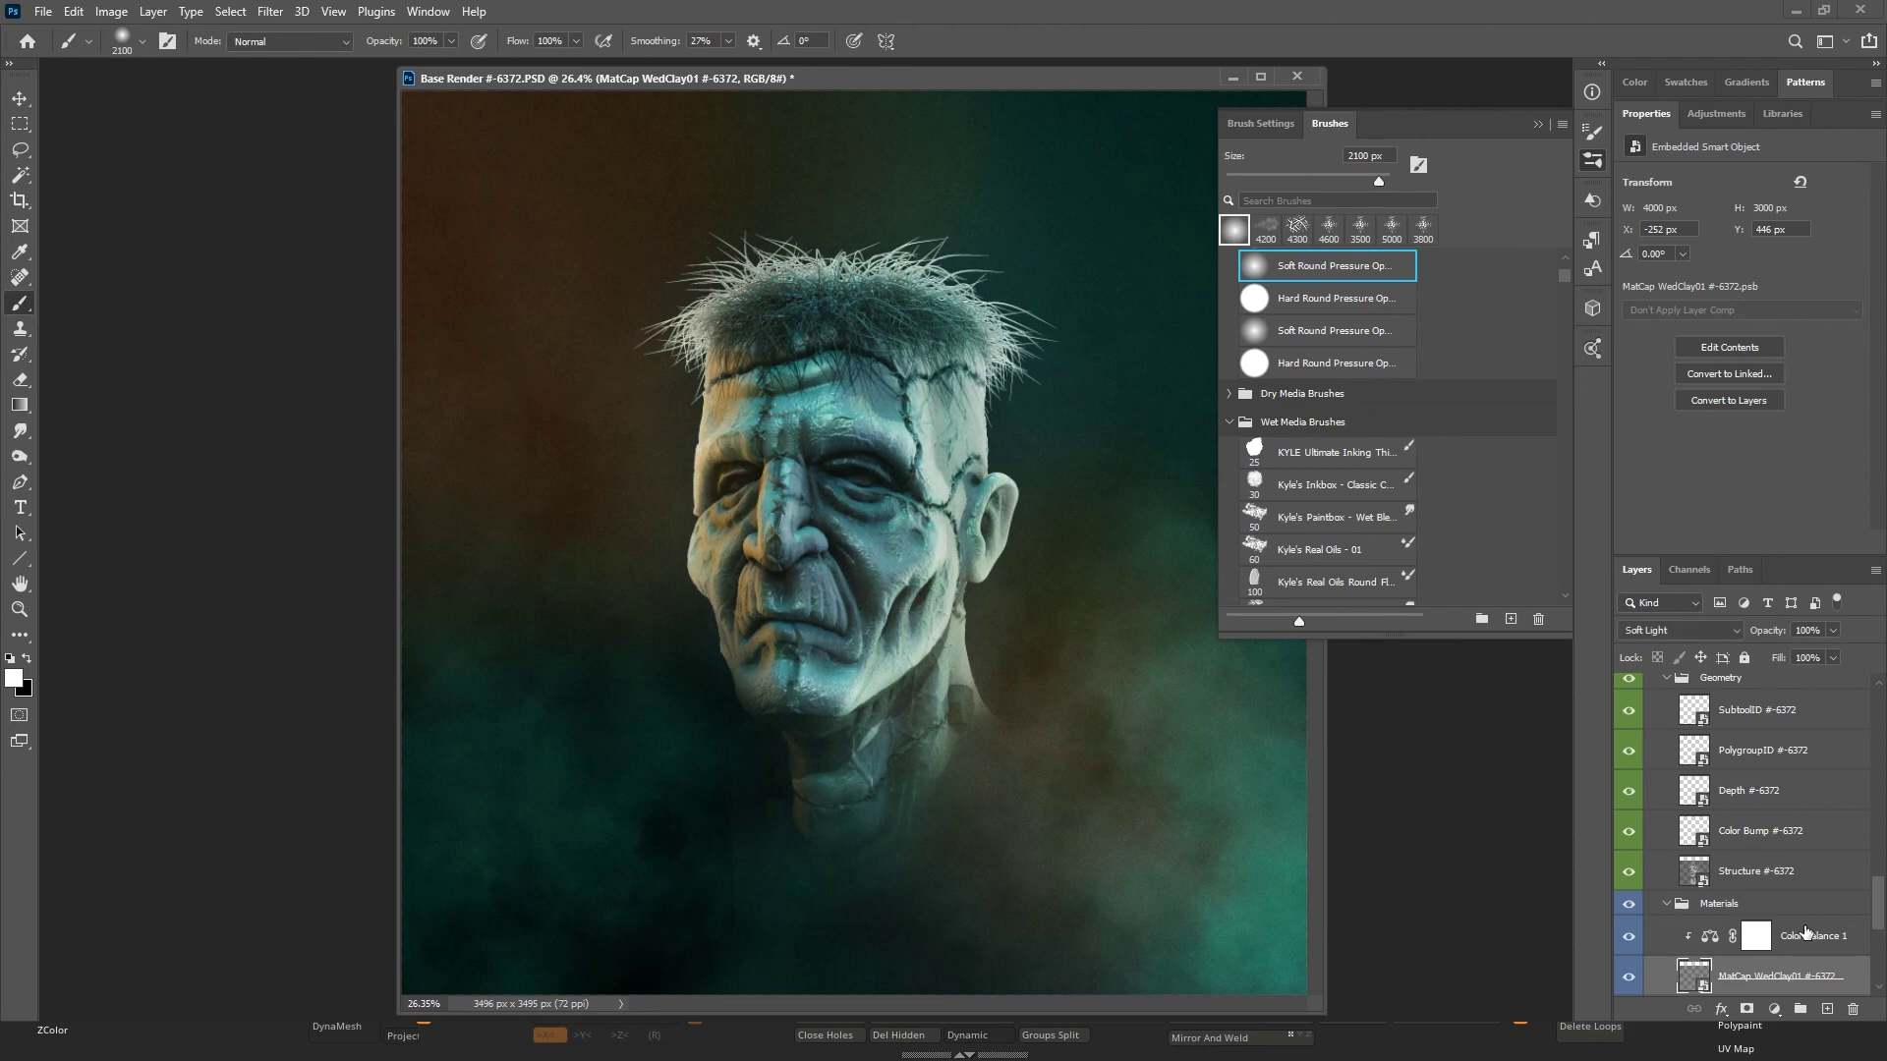
# Toggle the visibility of the converted Reflect2 layer in the Materials group.
pyautogui.moveTo(1879, 910); pyautogui.dragTo(1879, 961)
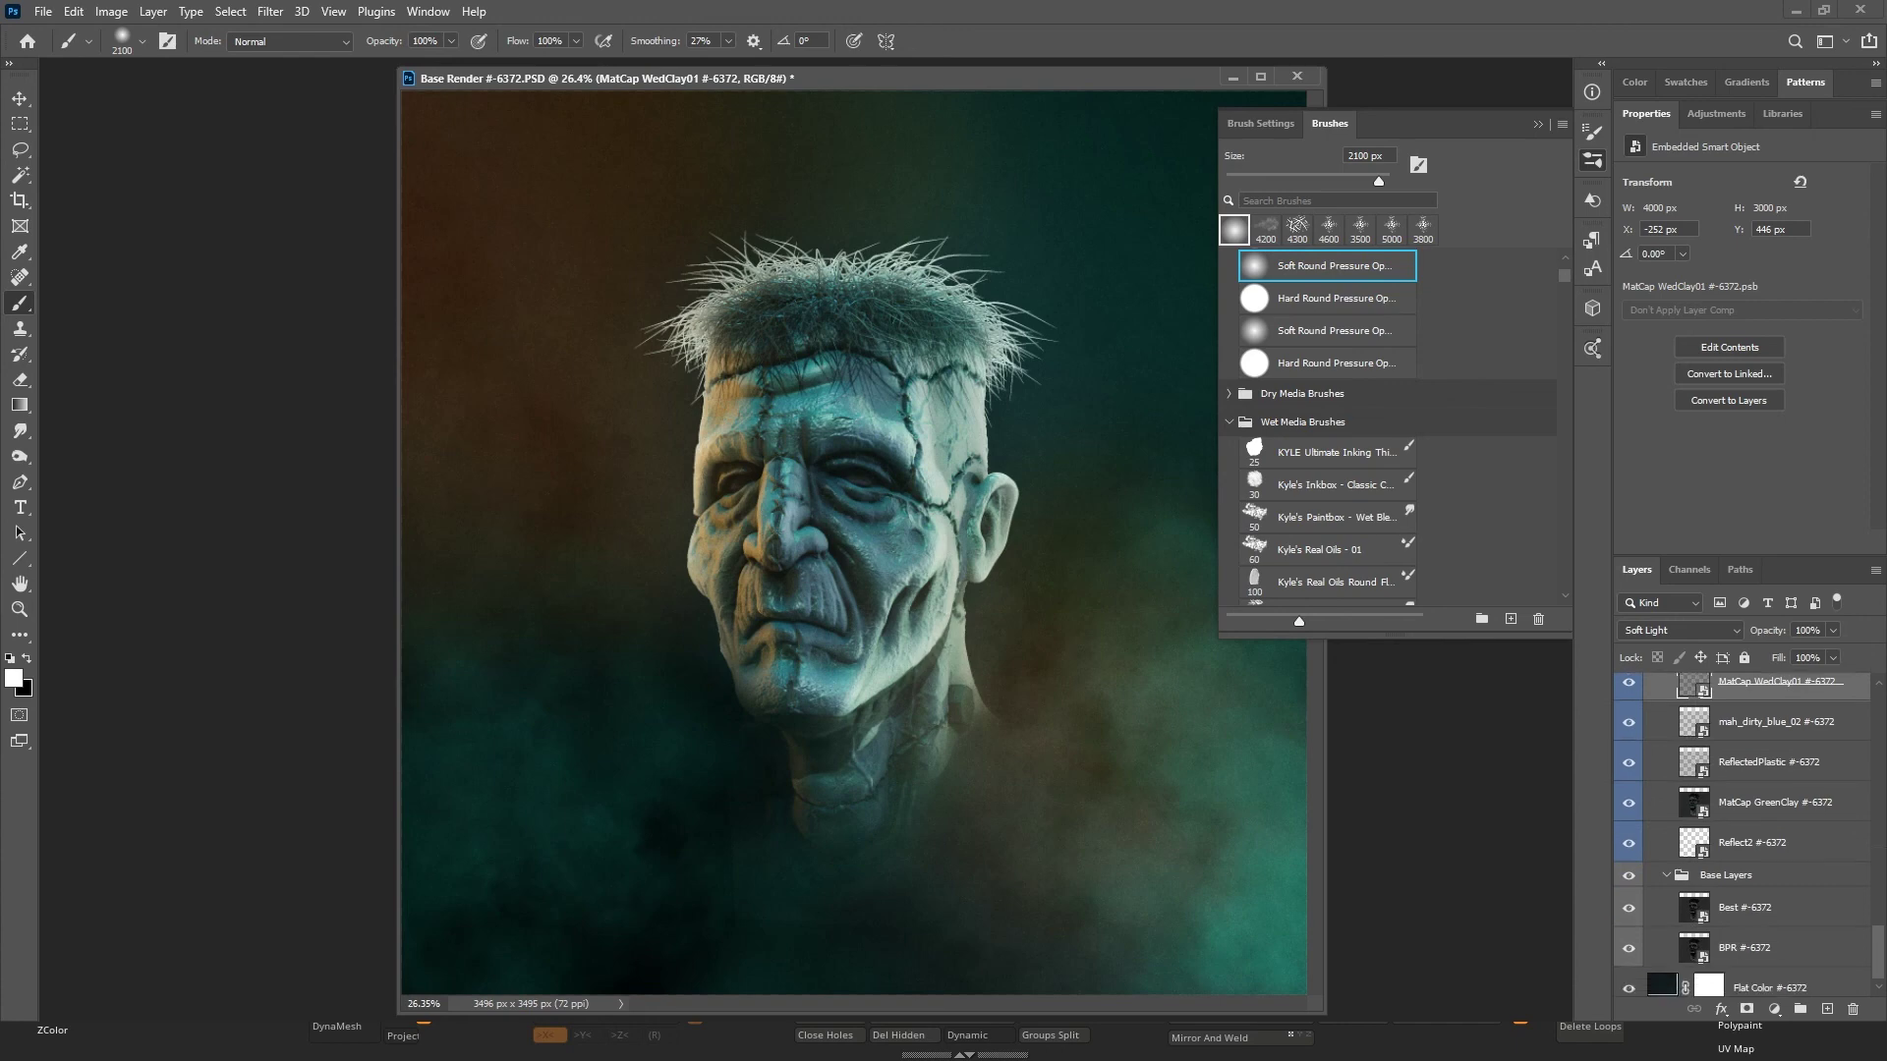
pyautogui.click(1628, 848)
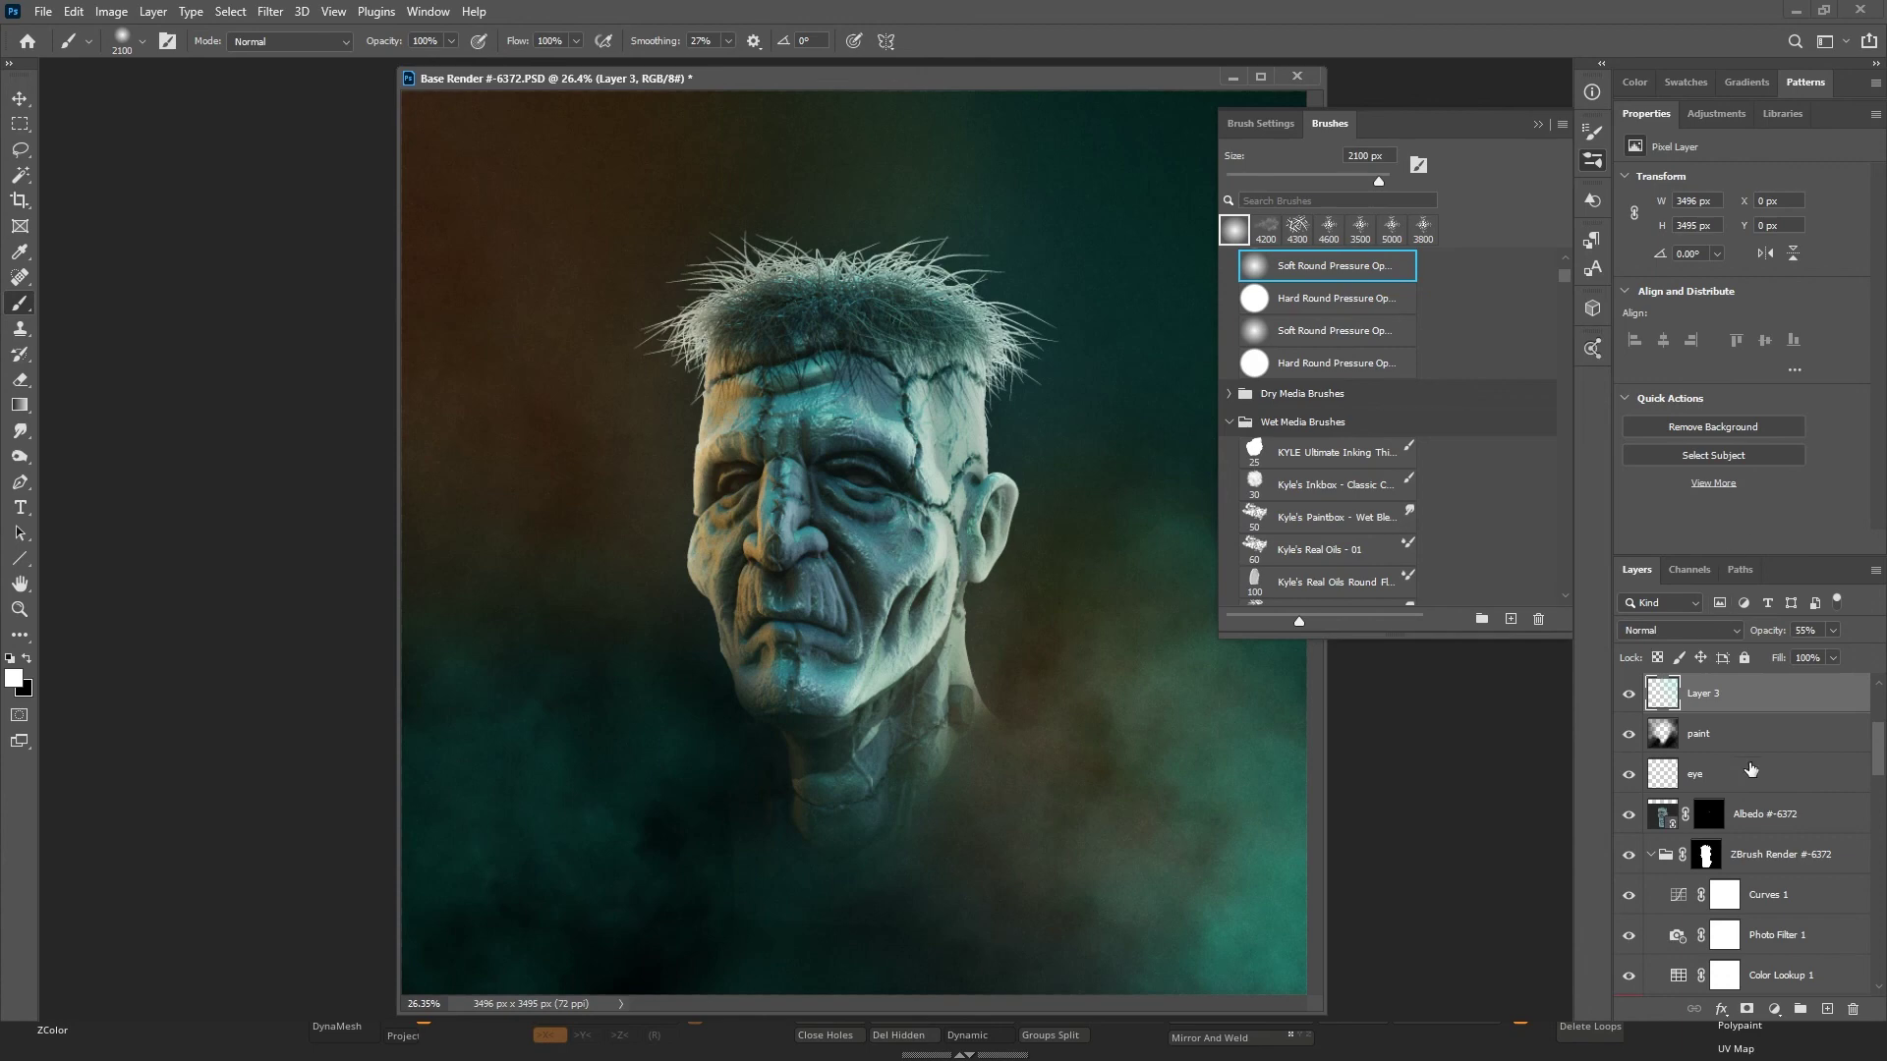
# Rasterize the linked BPR and Best layers in the Base Layers group.
pyautogui.moveTo(1878, 770); pyautogui.dragTo(1878, 959)
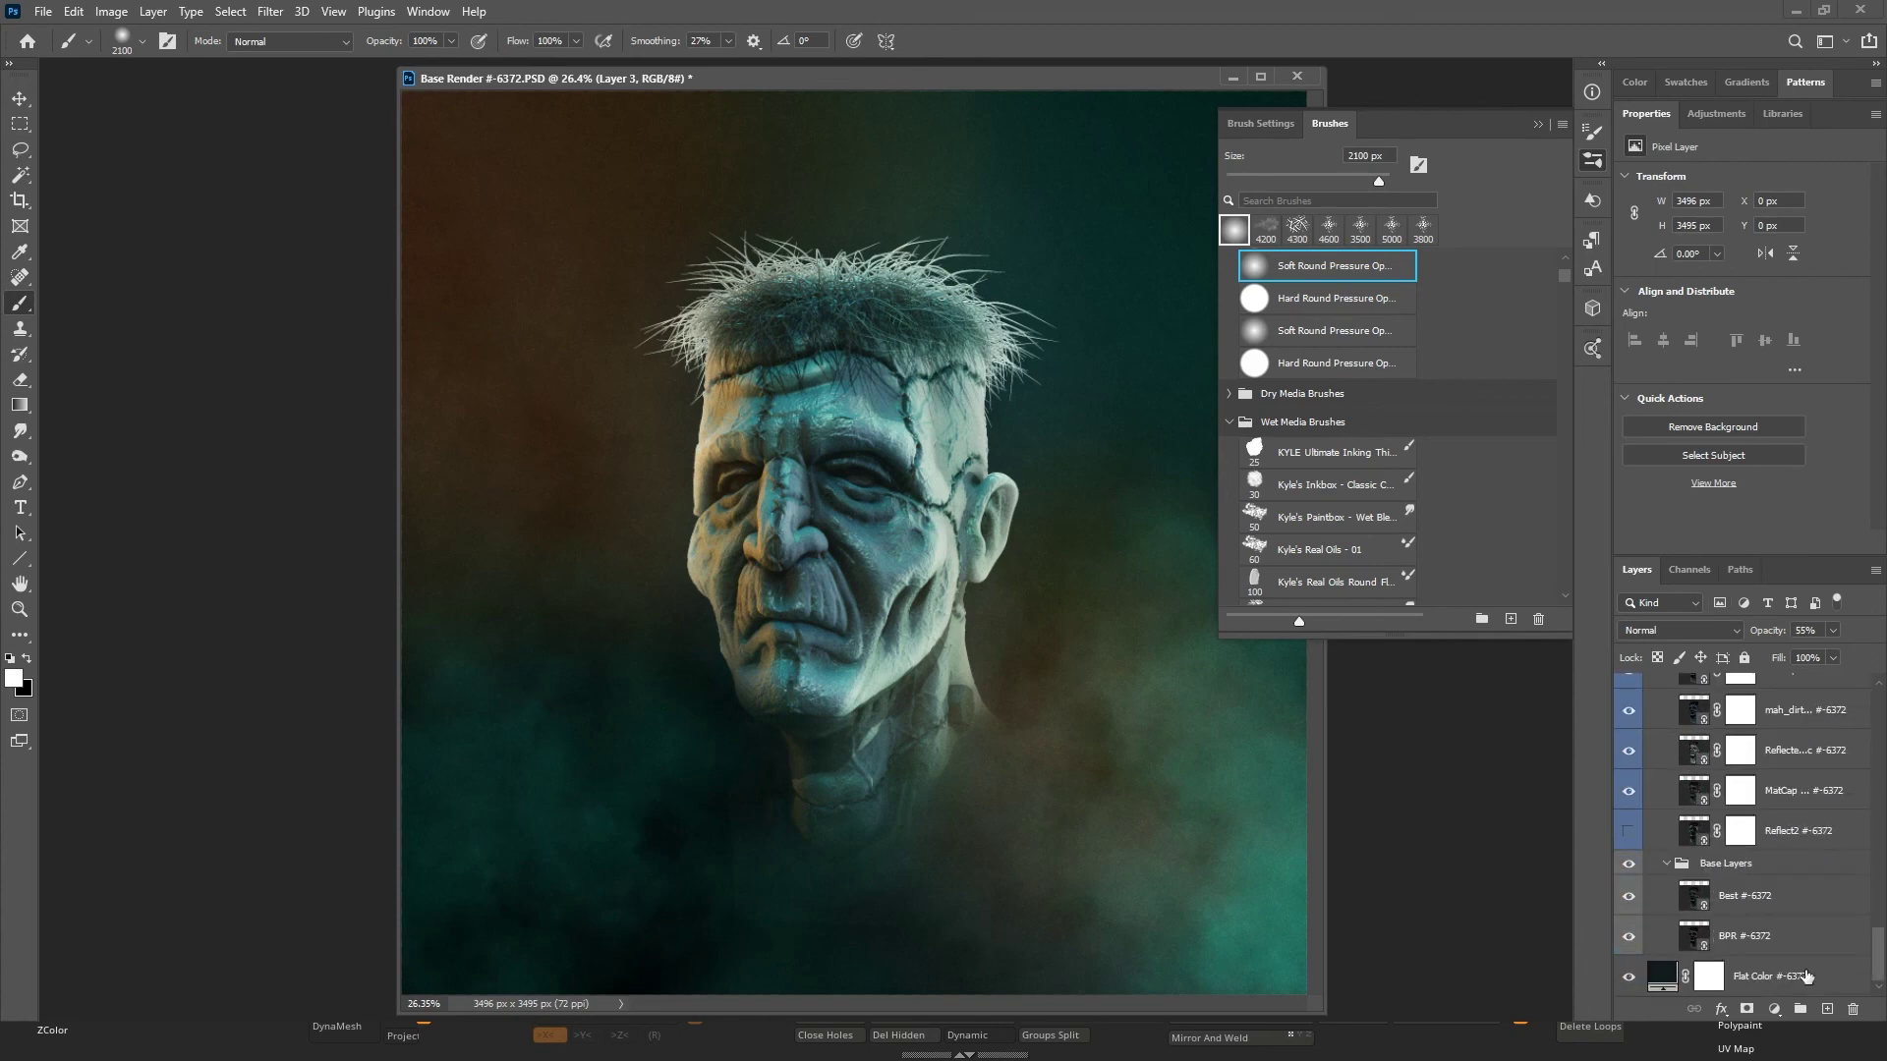
pyautogui.rightClick(1795, 936)
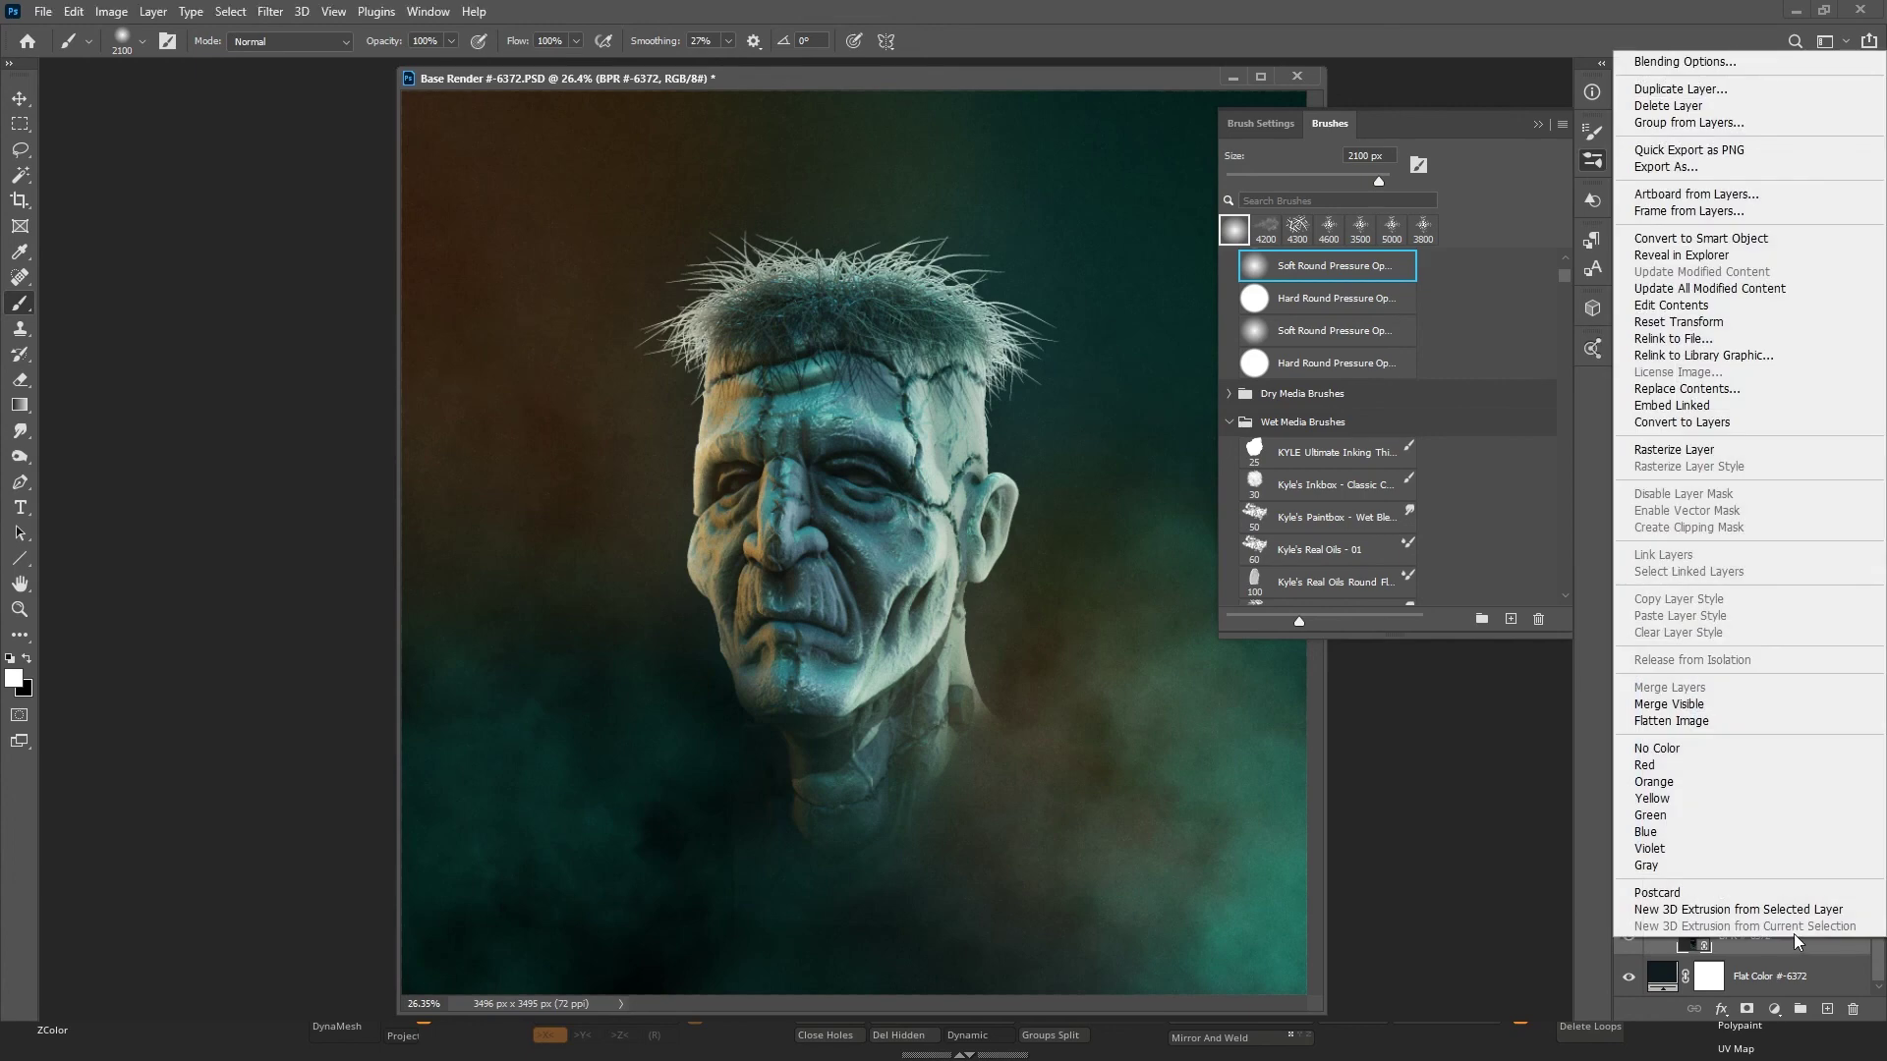
pyautogui.click(1684, 450)
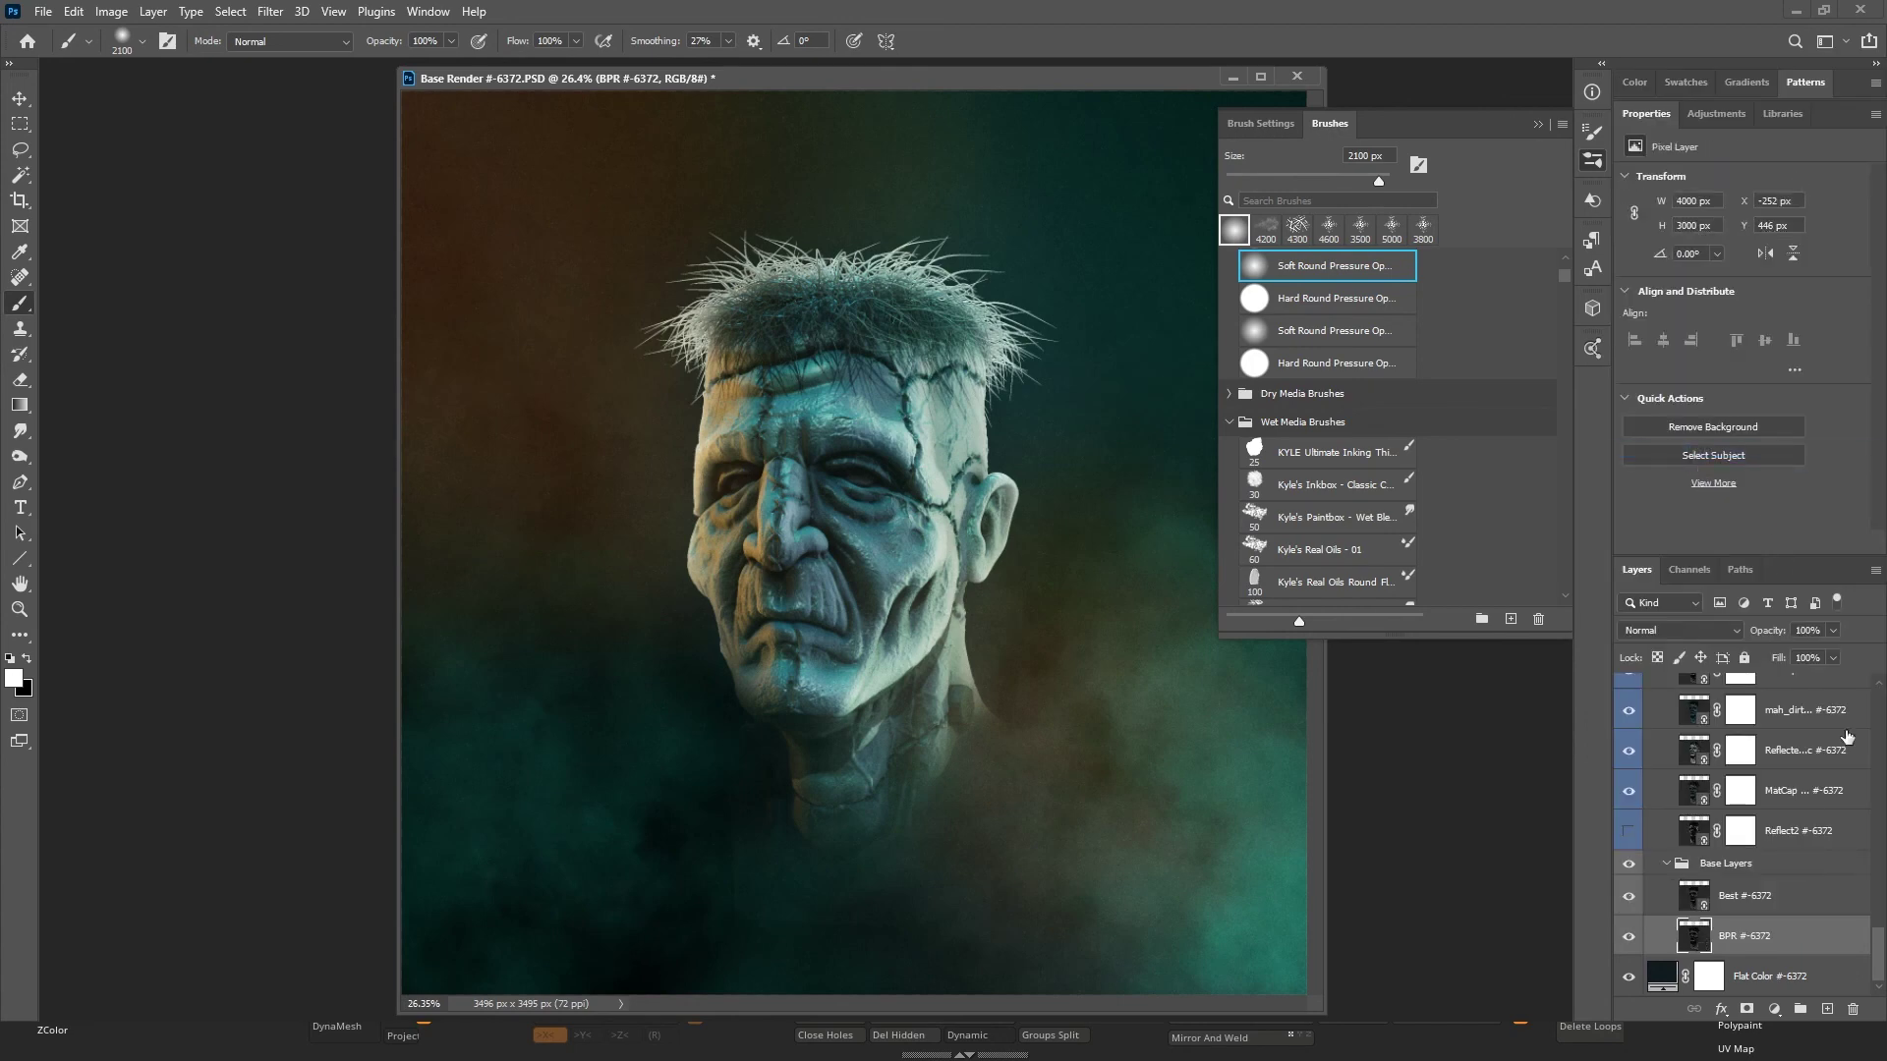
pyautogui.click(1798, 904)
pyautogui.rightClick(1813, 890)
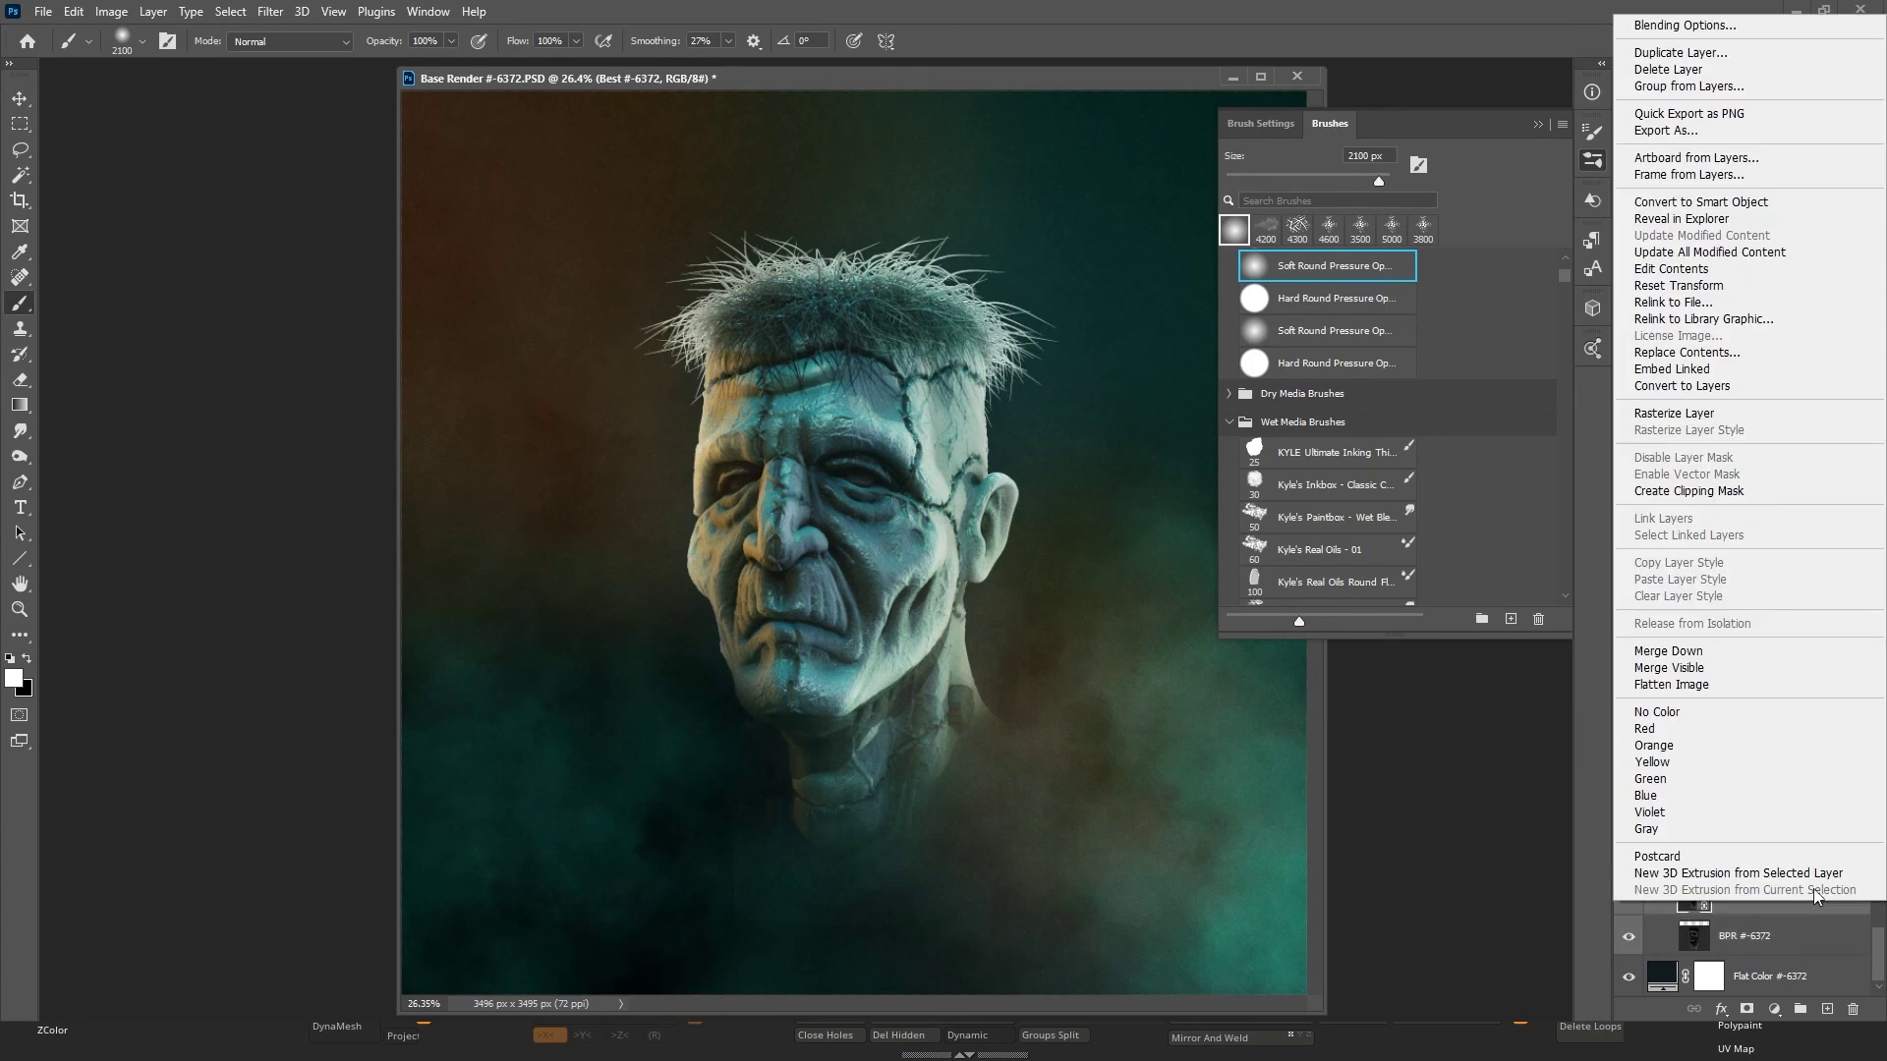
pyautogui.click(1703, 413)
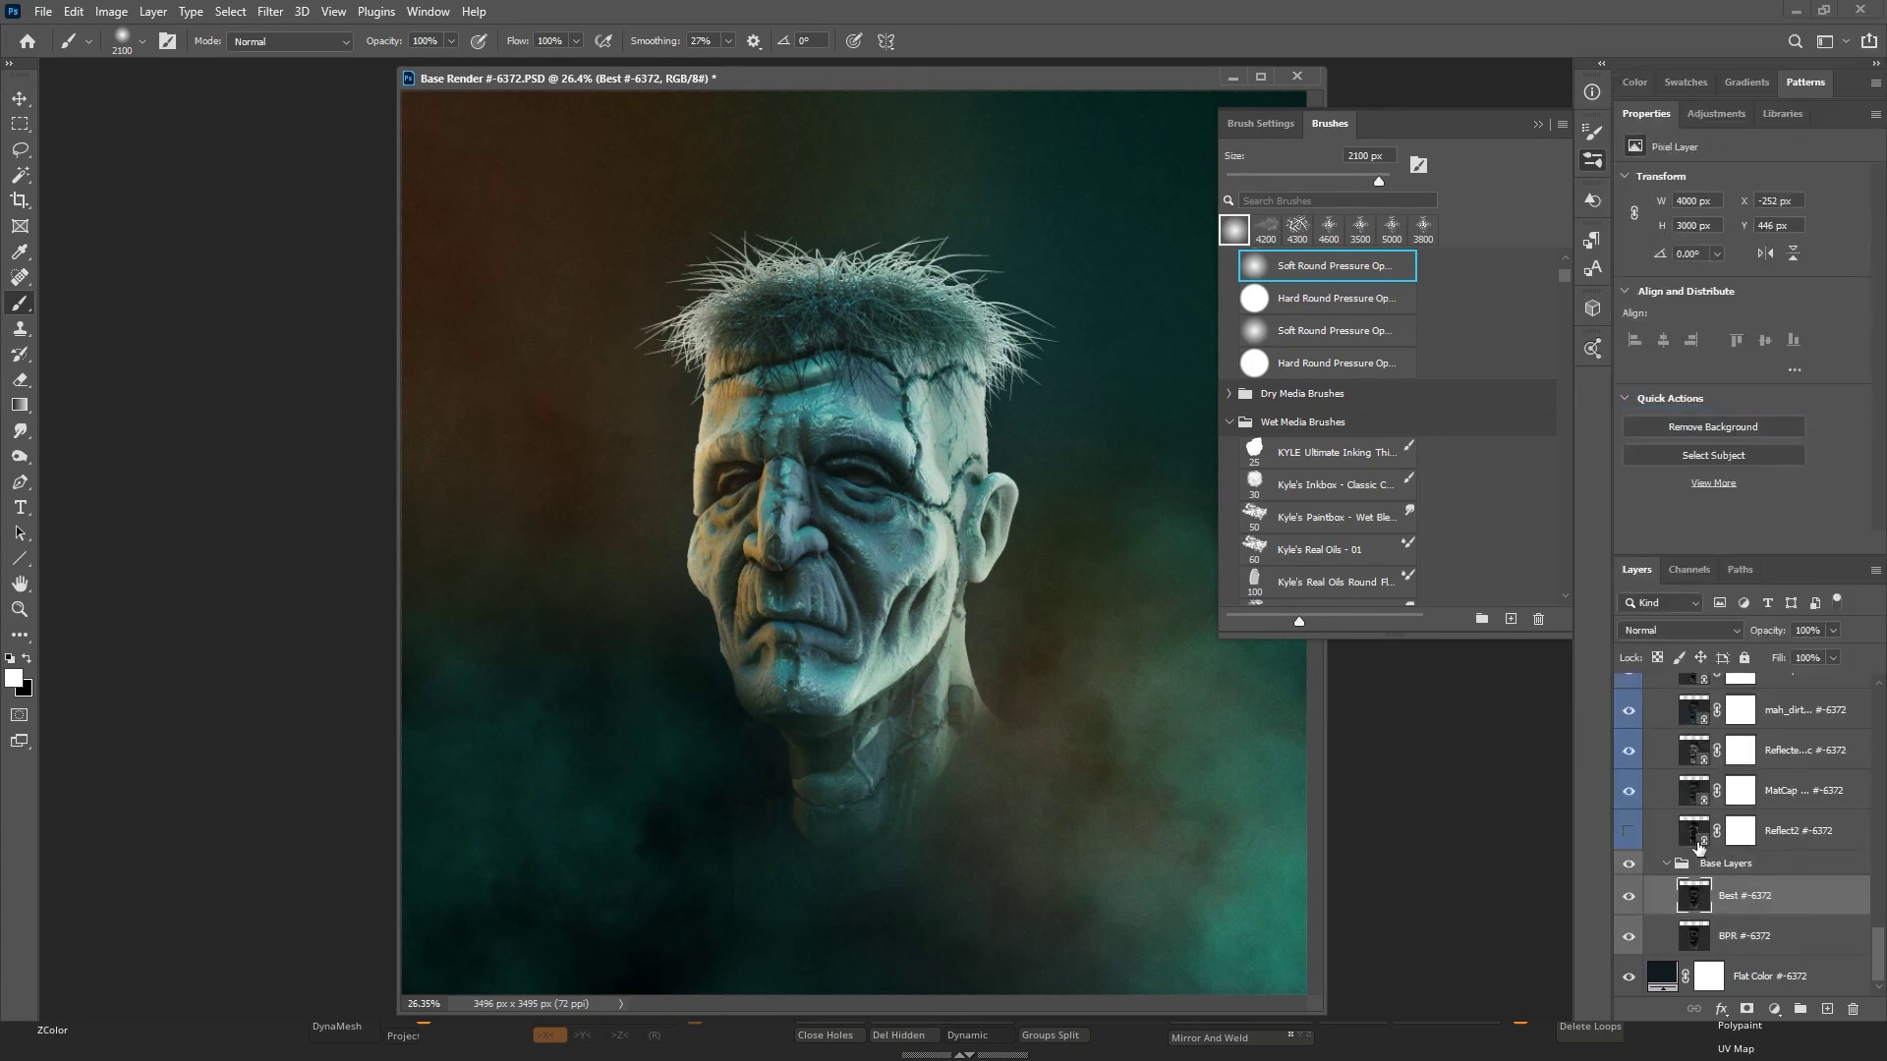
# Rasterize the linked Reflect2 and MatCap GreenClay layers in the Materials group.
pyautogui.click(1803, 845)
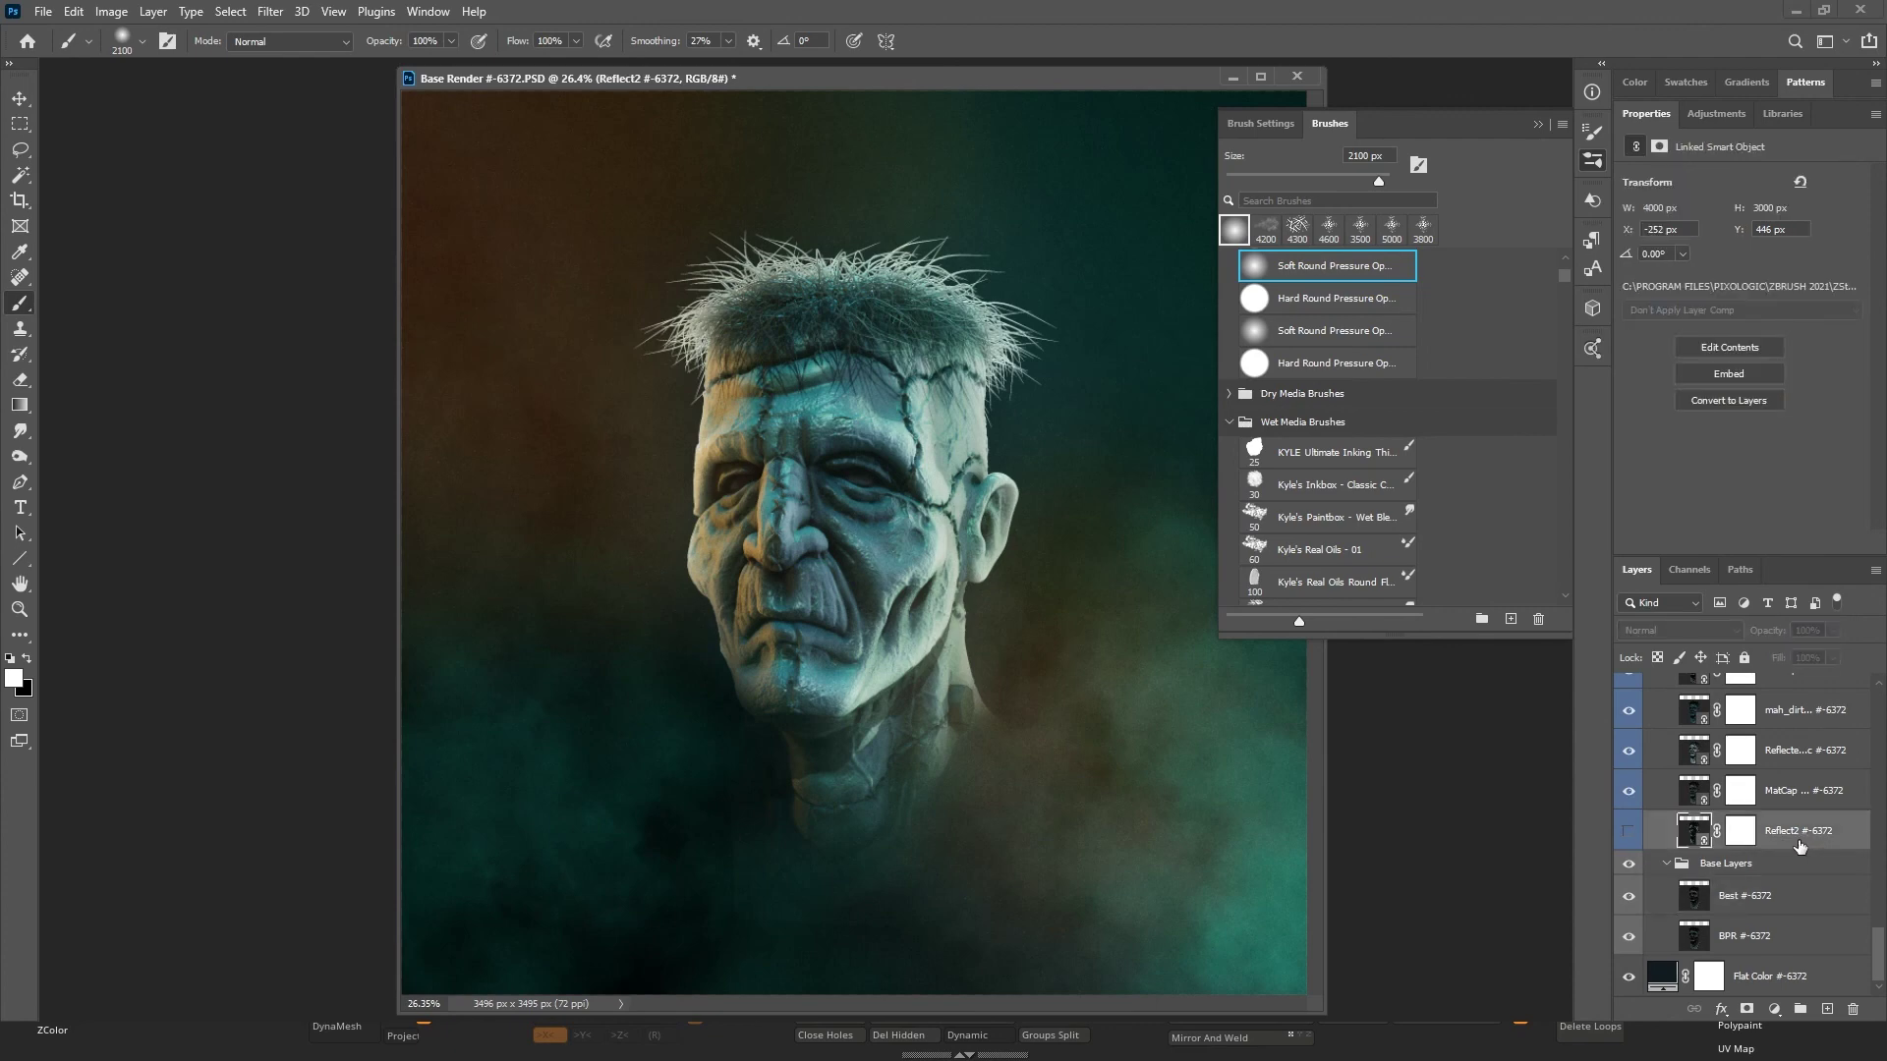
pyautogui.rightClick(1799, 847)
pyautogui.click(1637, 535)
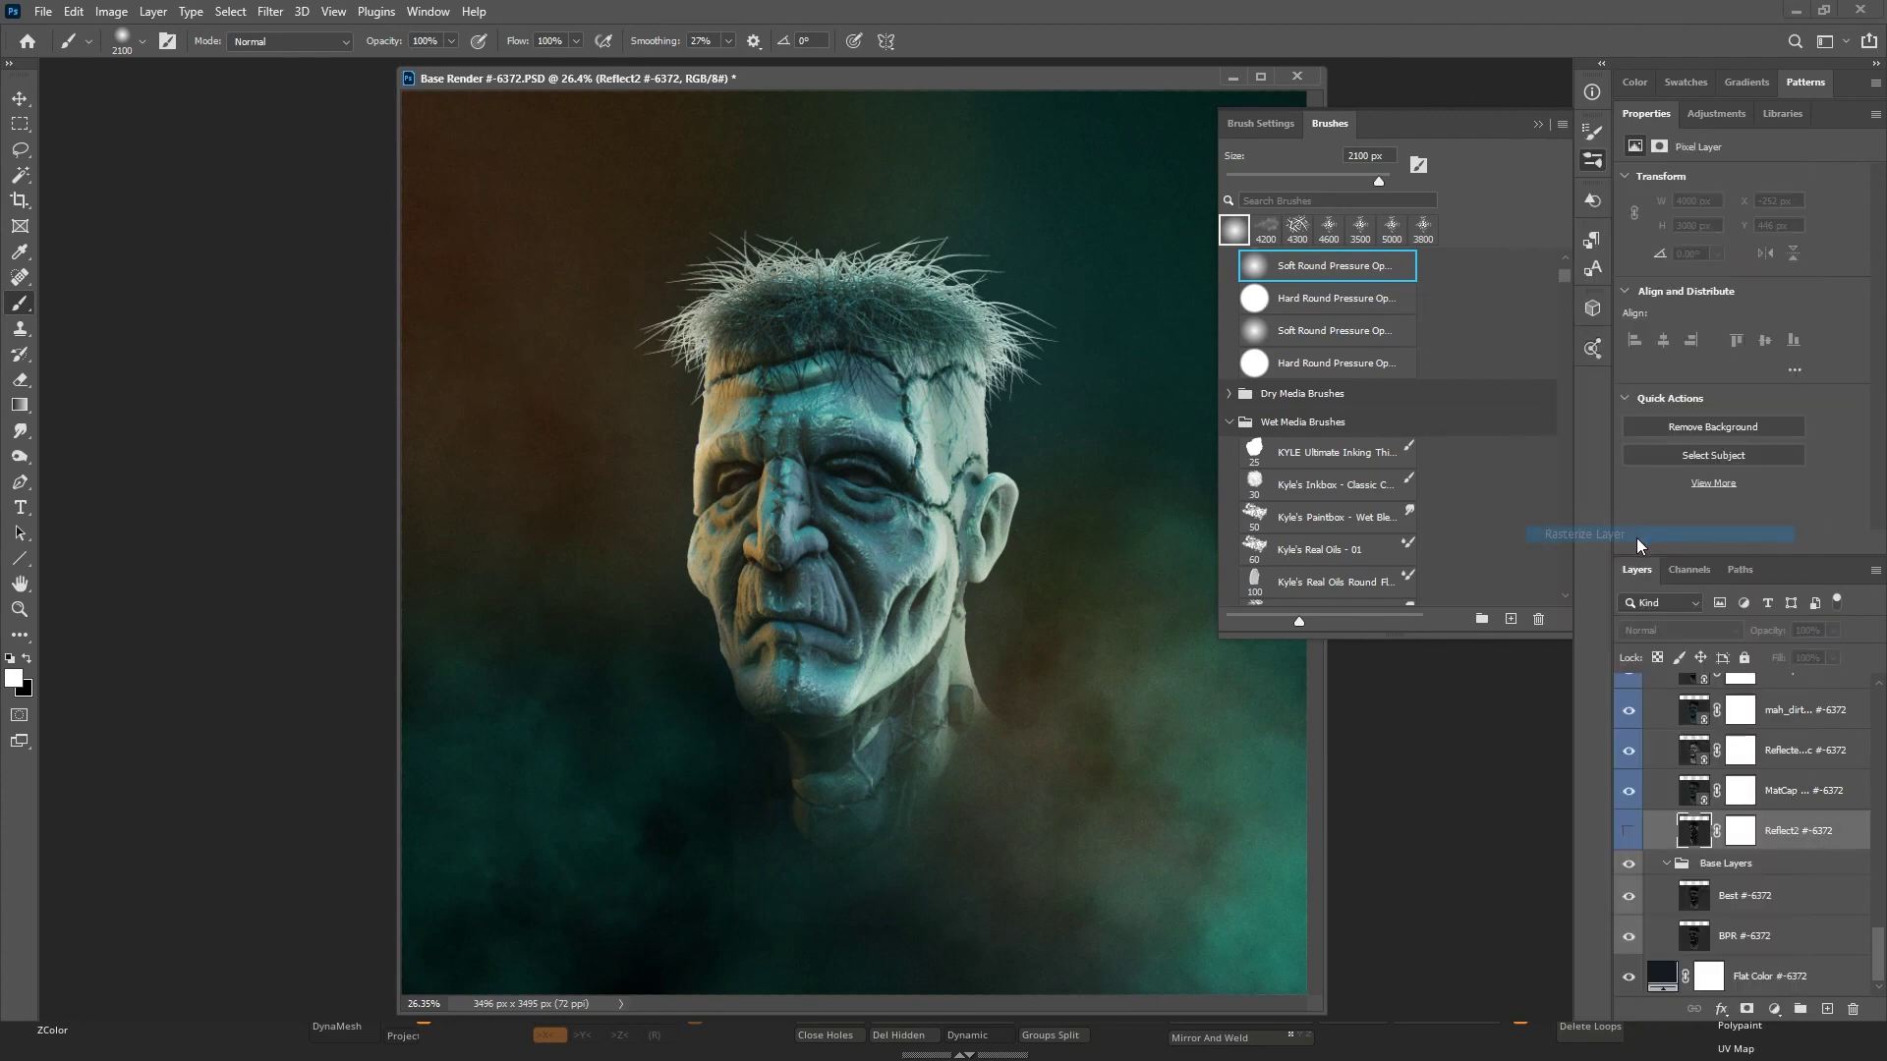
pyautogui.click(1802, 804)
pyautogui.rightClick(1803, 804)
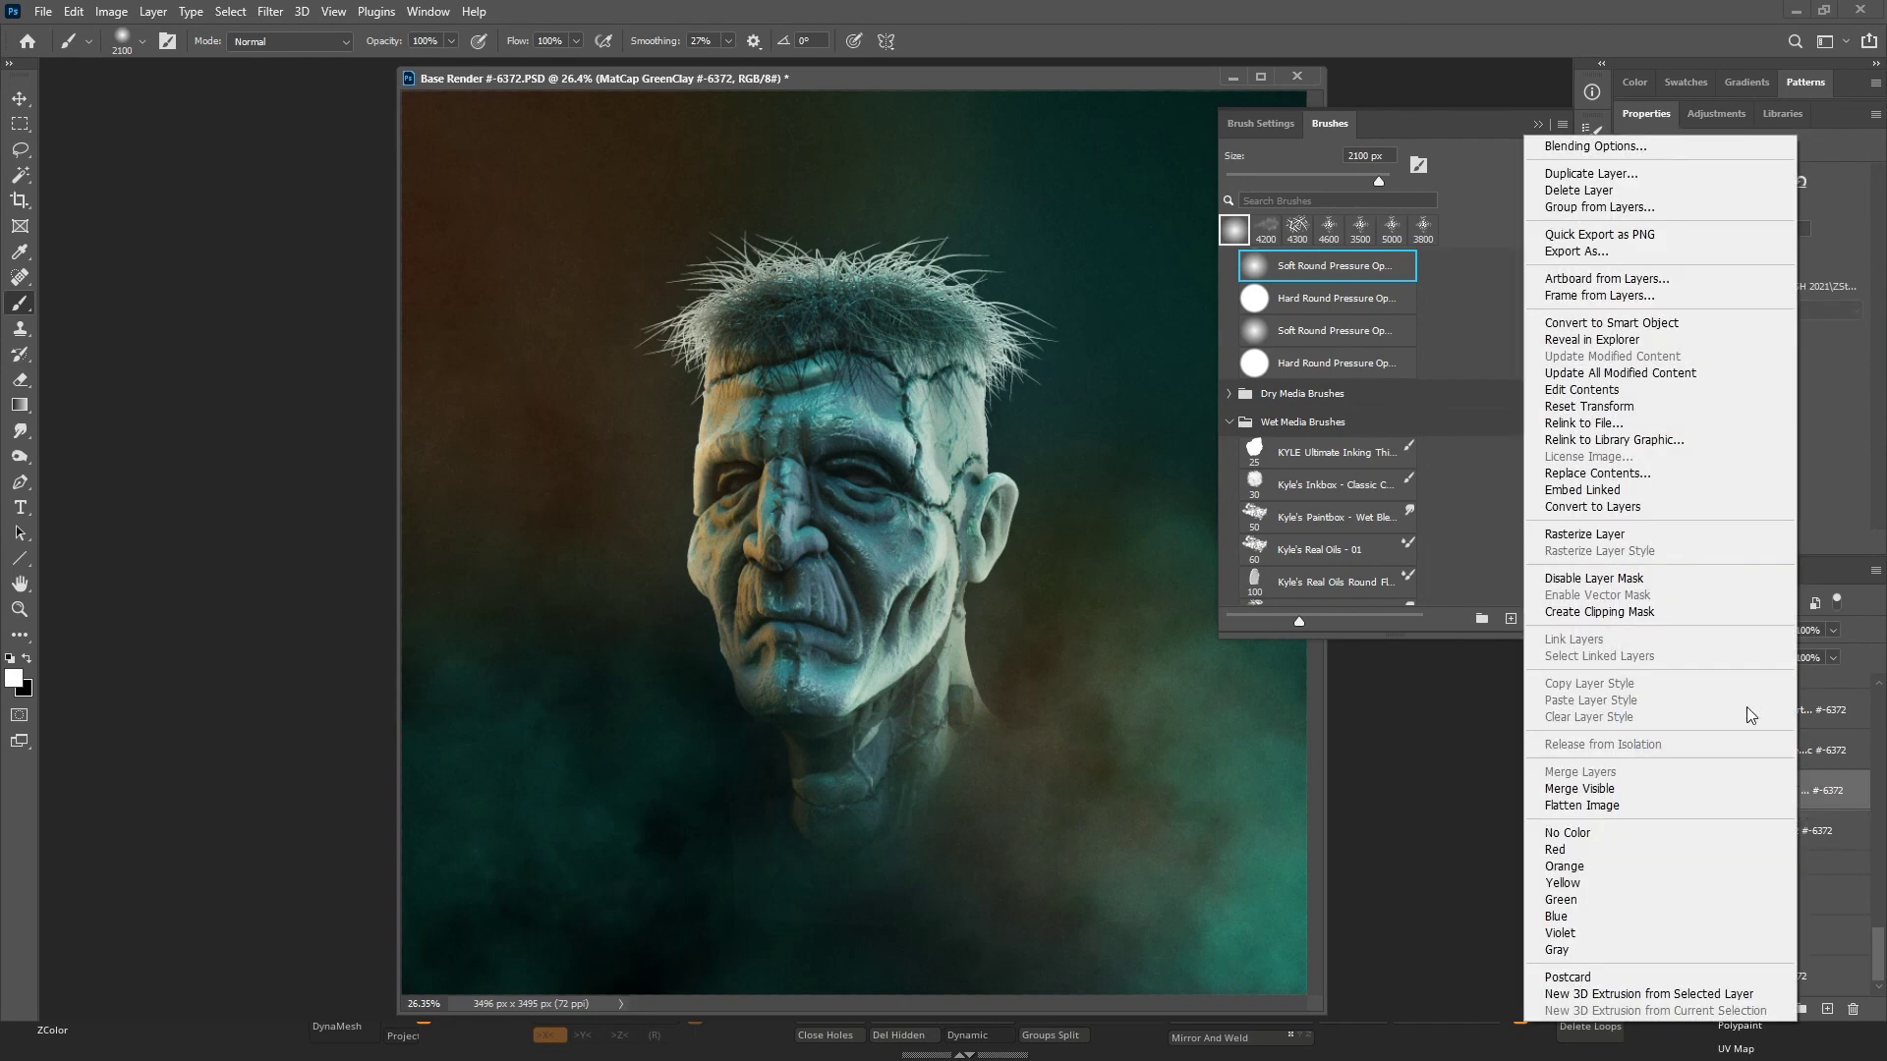
pyautogui.click(1637, 535)
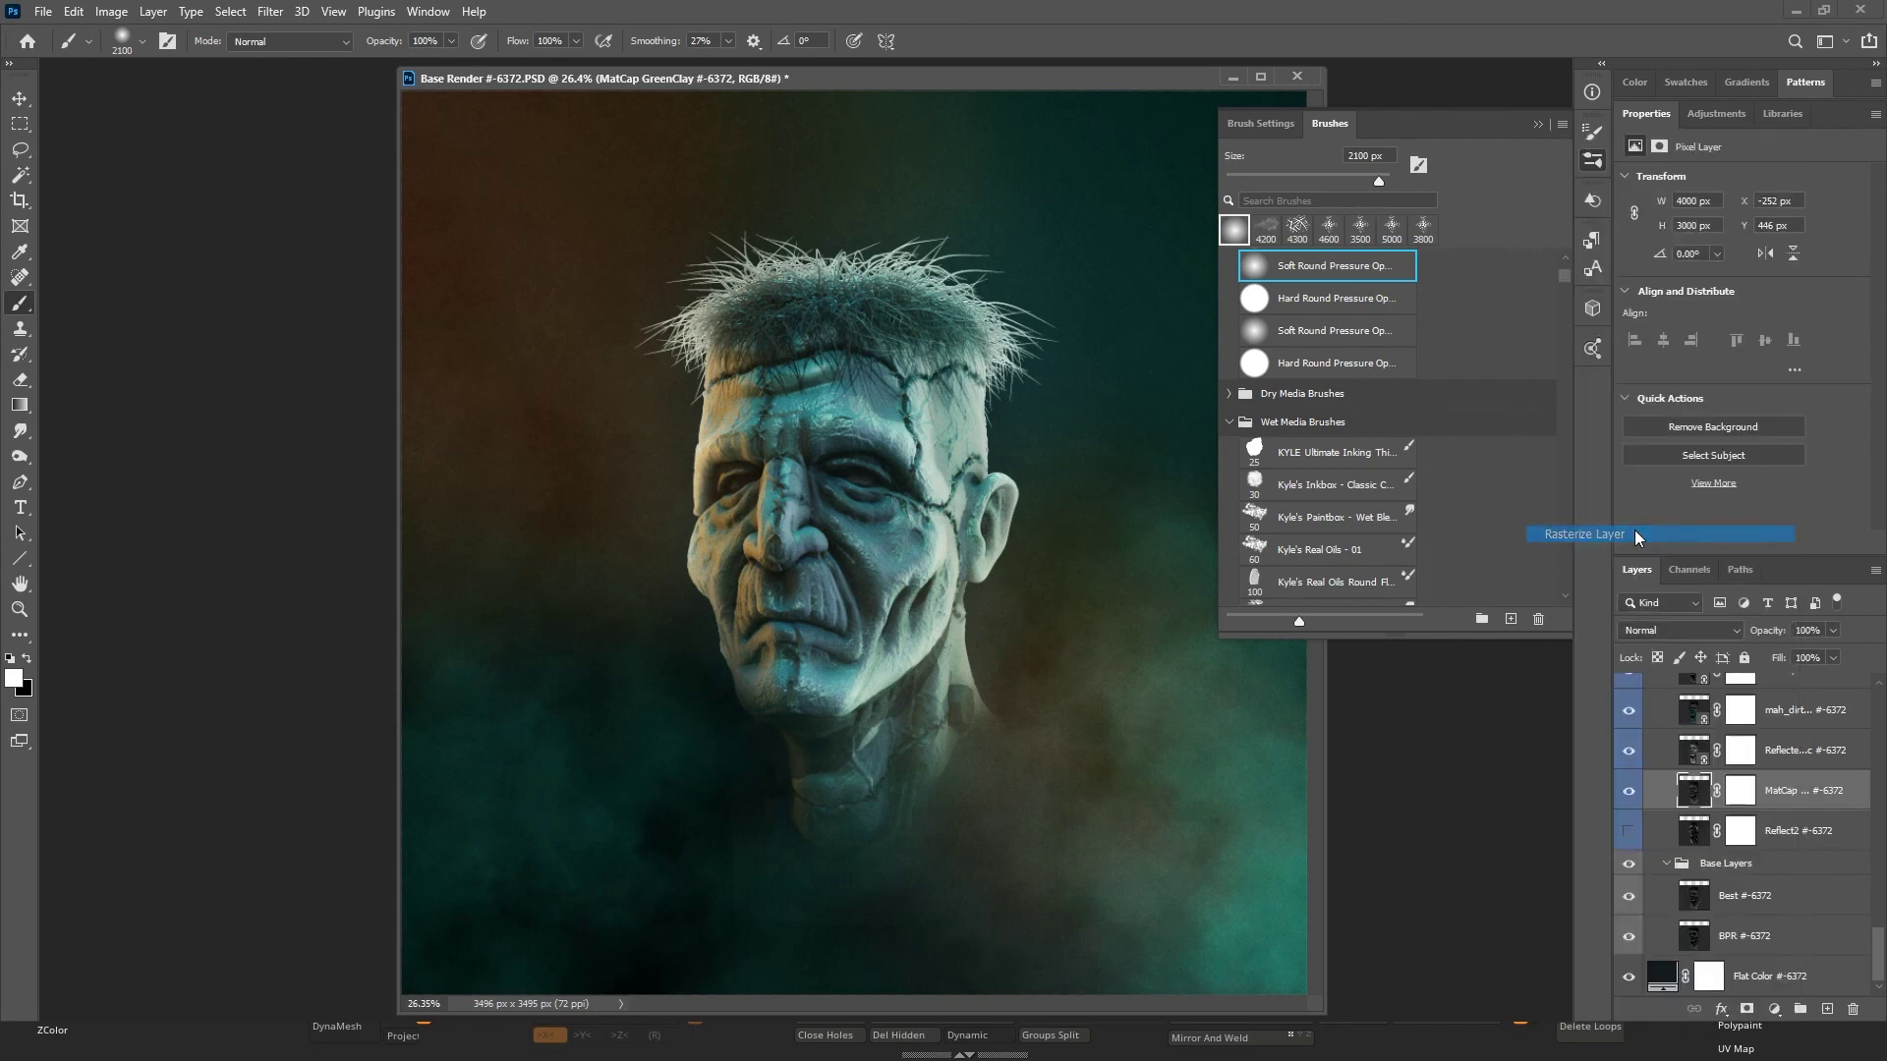
# Rasterize the linked ReflectedPlastic and mah_dirty_blue_02 layers in the Materials group.
pyautogui.click(1803, 764)
pyautogui.rightClick(1802, 772)
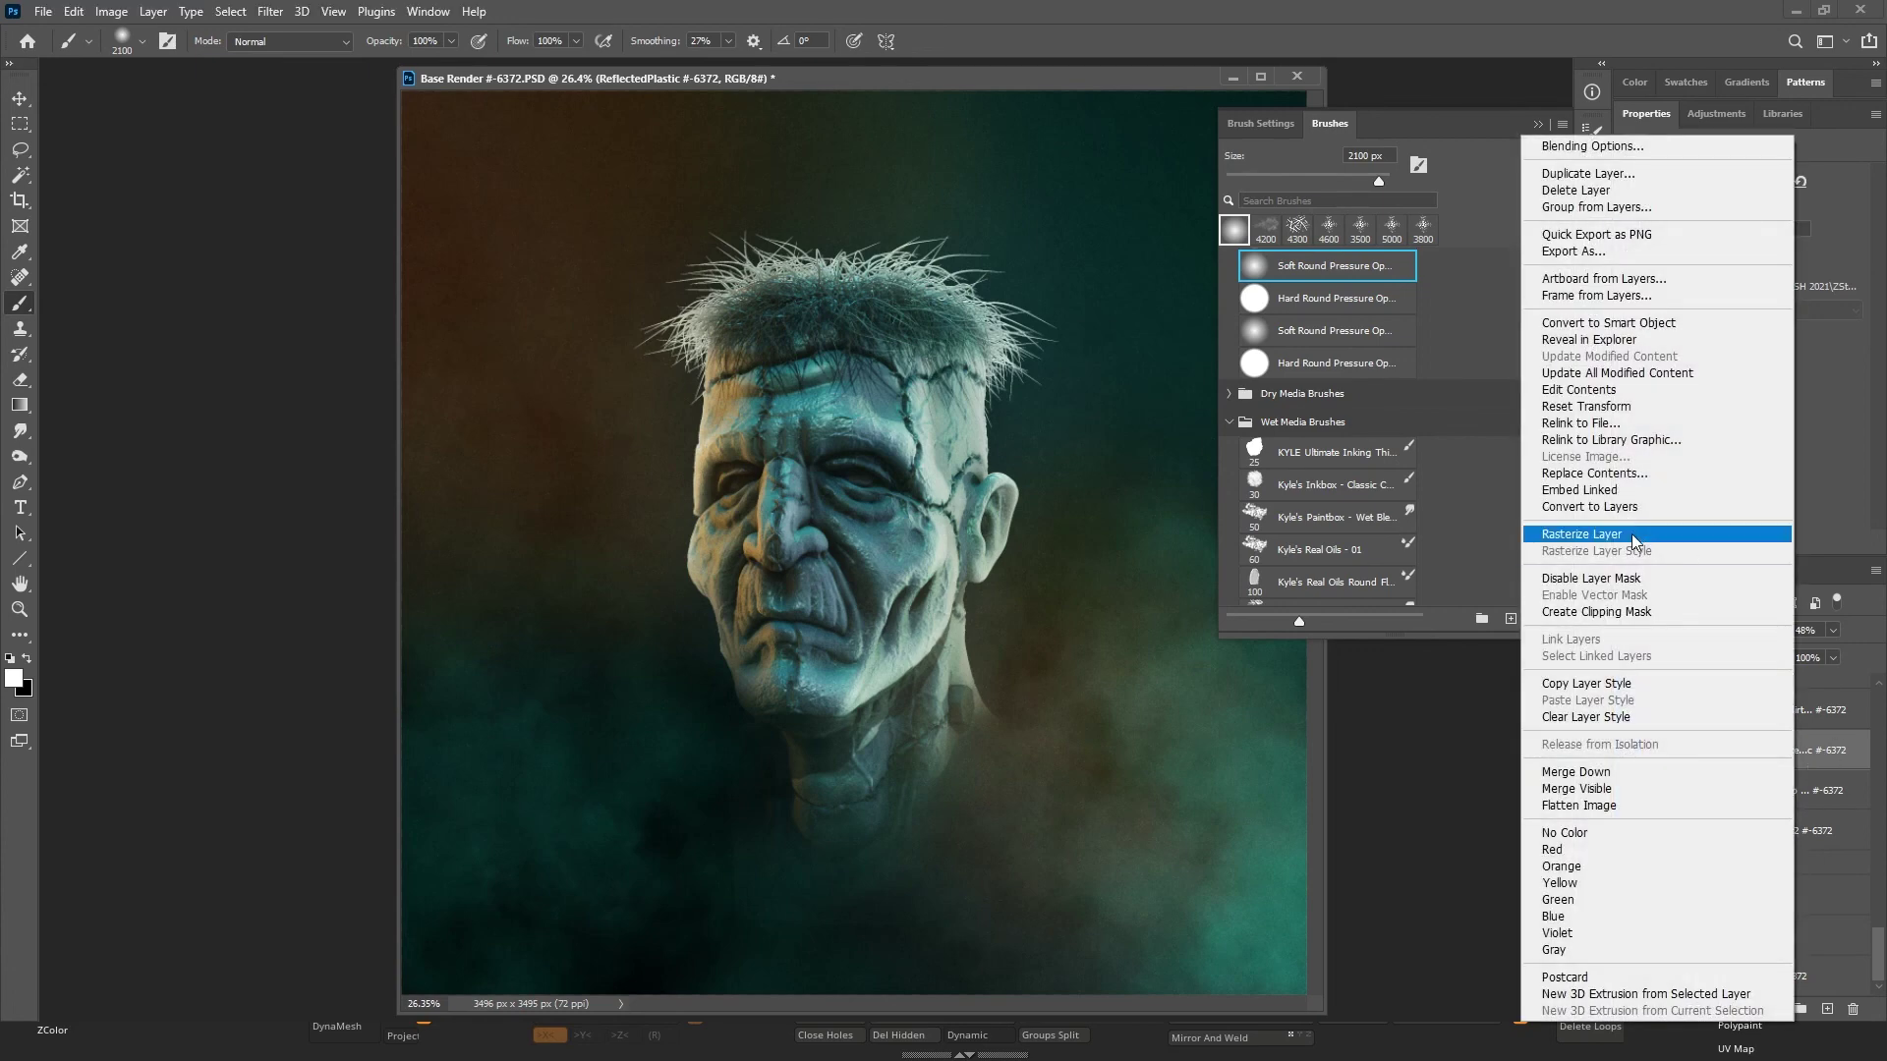
pyautogui.click(1632, 534)
pyautogui.click(1786, 723)
pyautogui.rightClick(1791, 721)
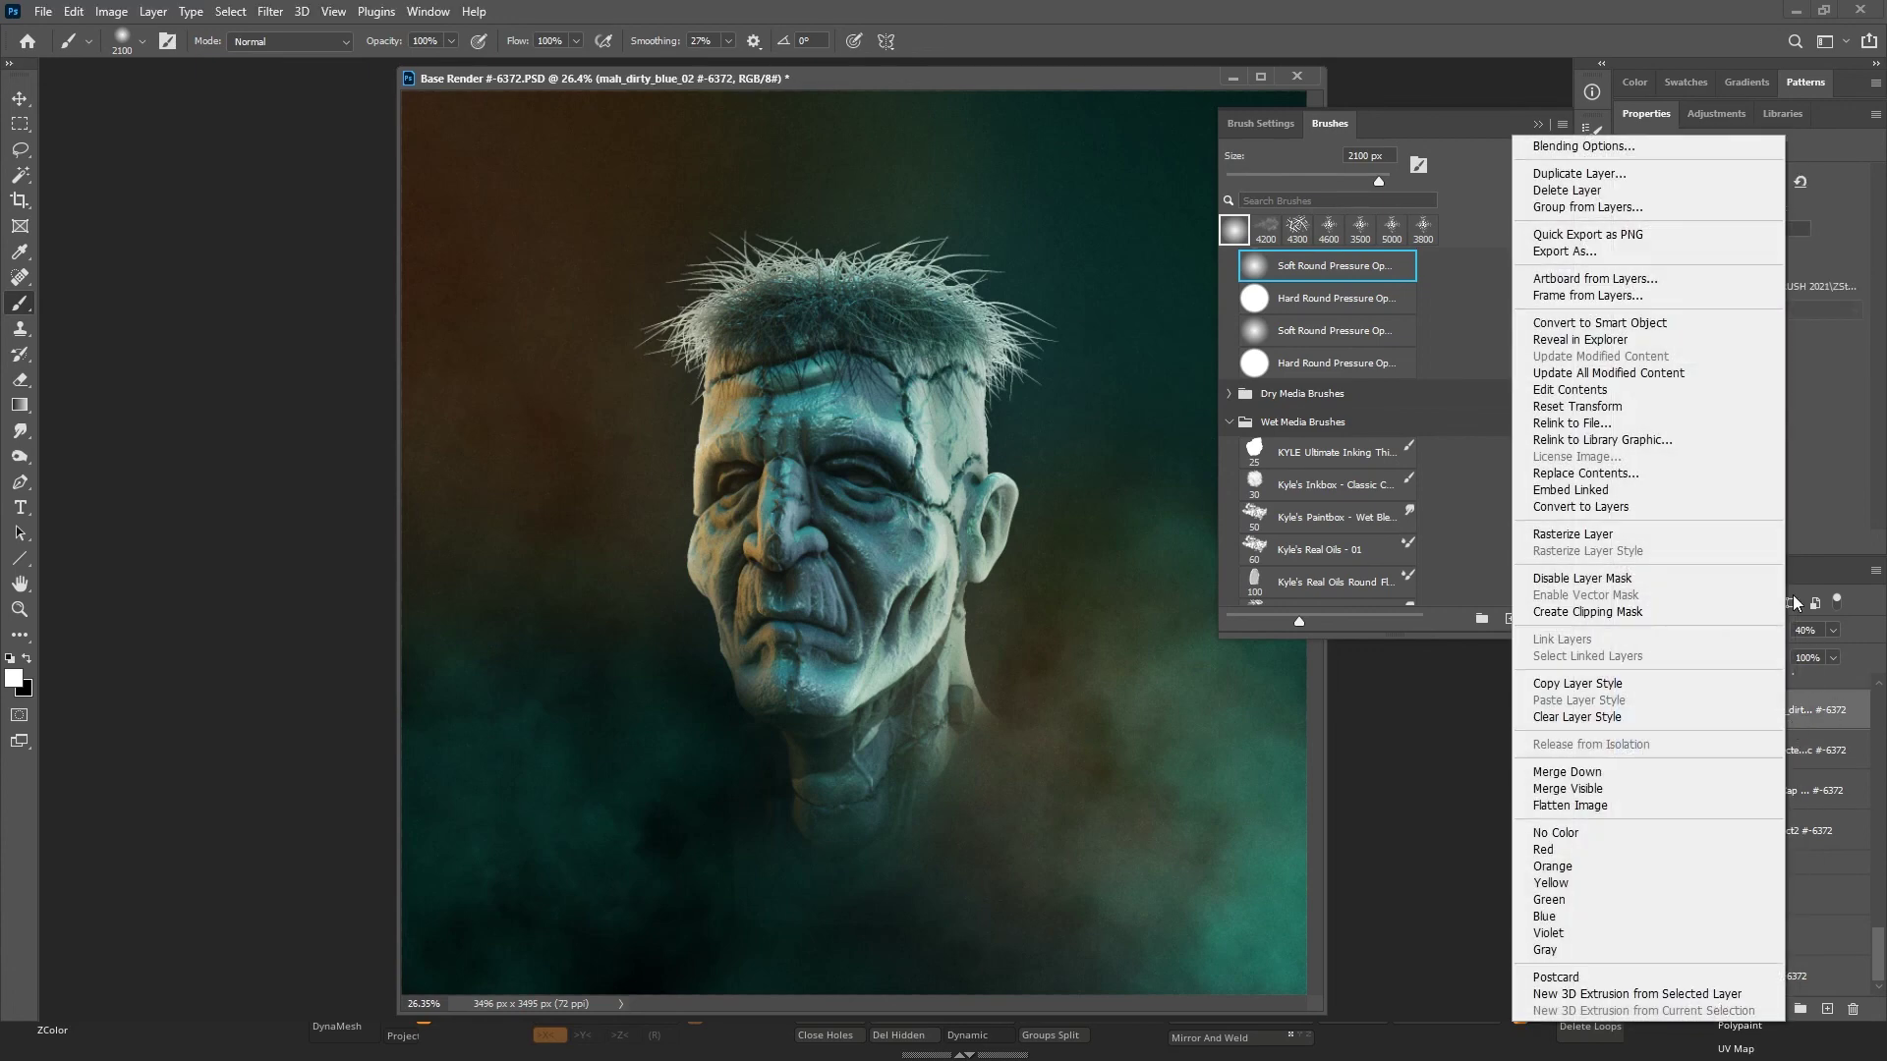
pyautogui.click(1651, 533)
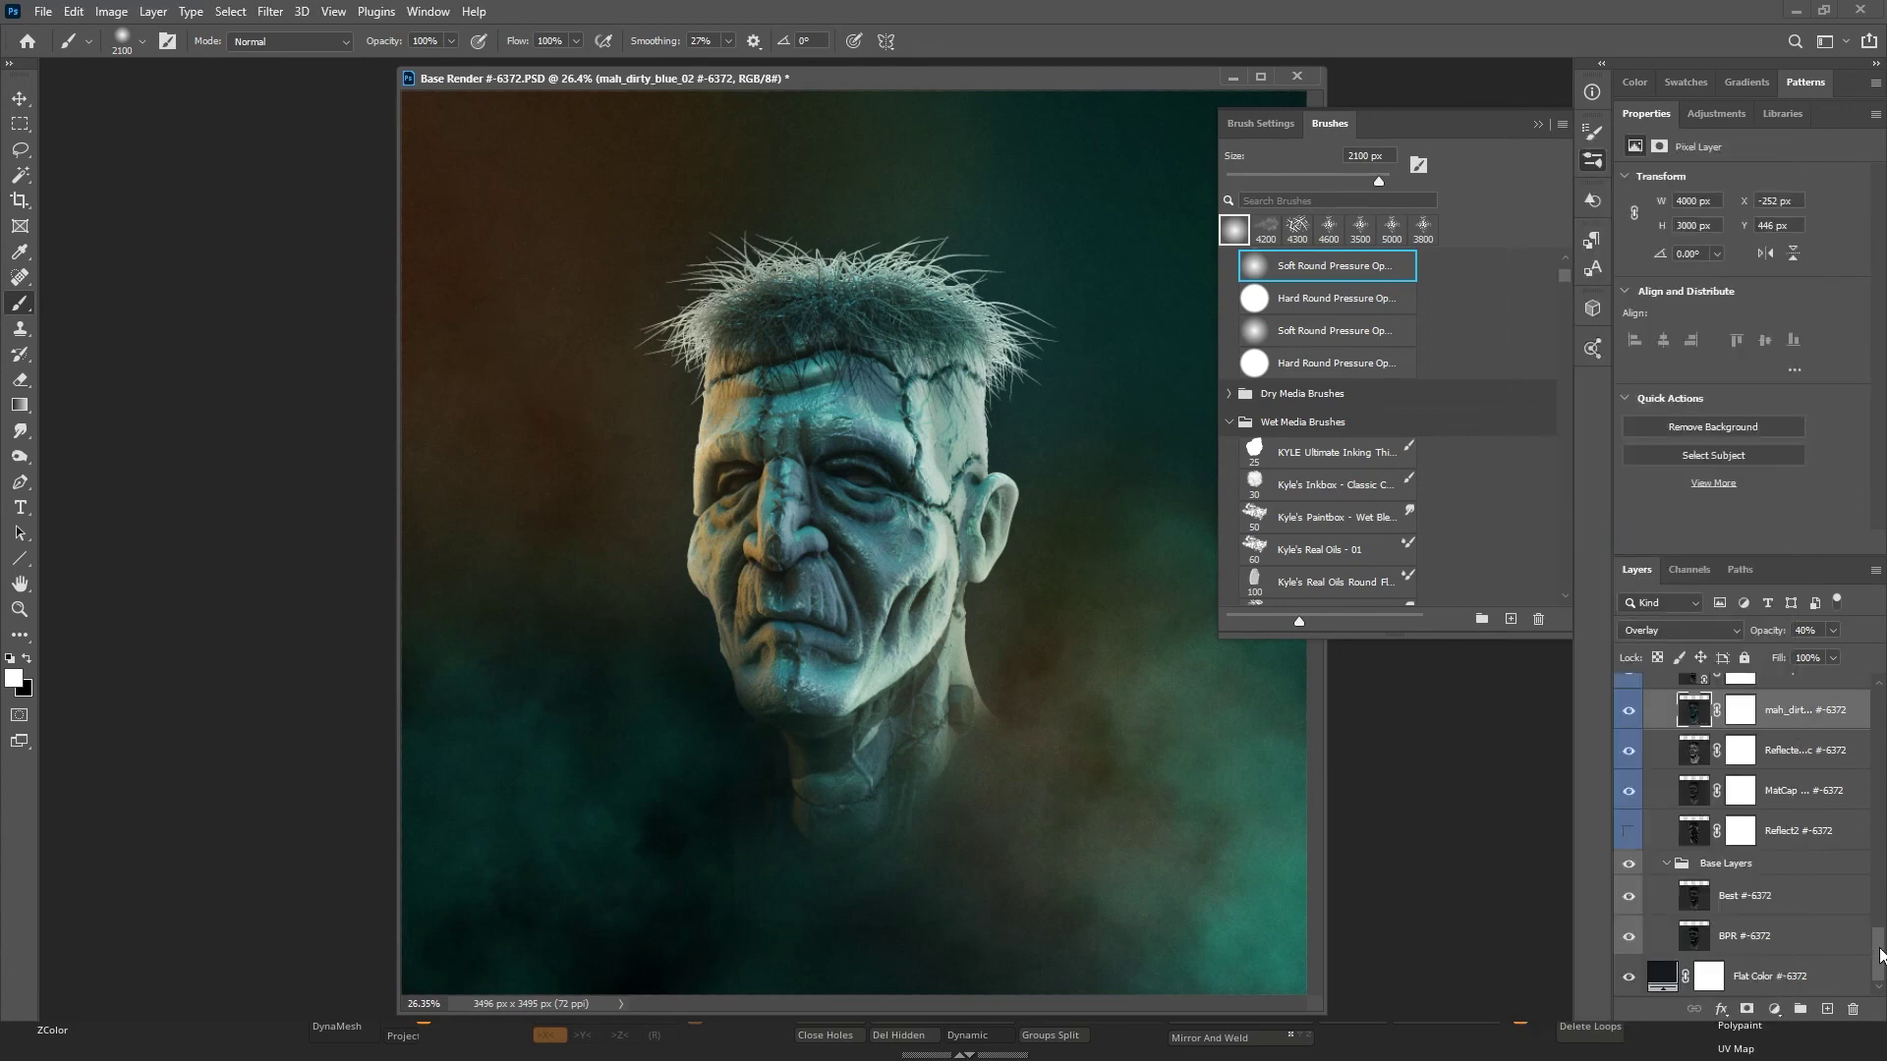
# Rasterize the linked MatCap WedClay01 layer below Color Balance 1 in the Materials group.
pyautogui.scroll(3, 1810, 875)
pyautogui.click(1788, 833)
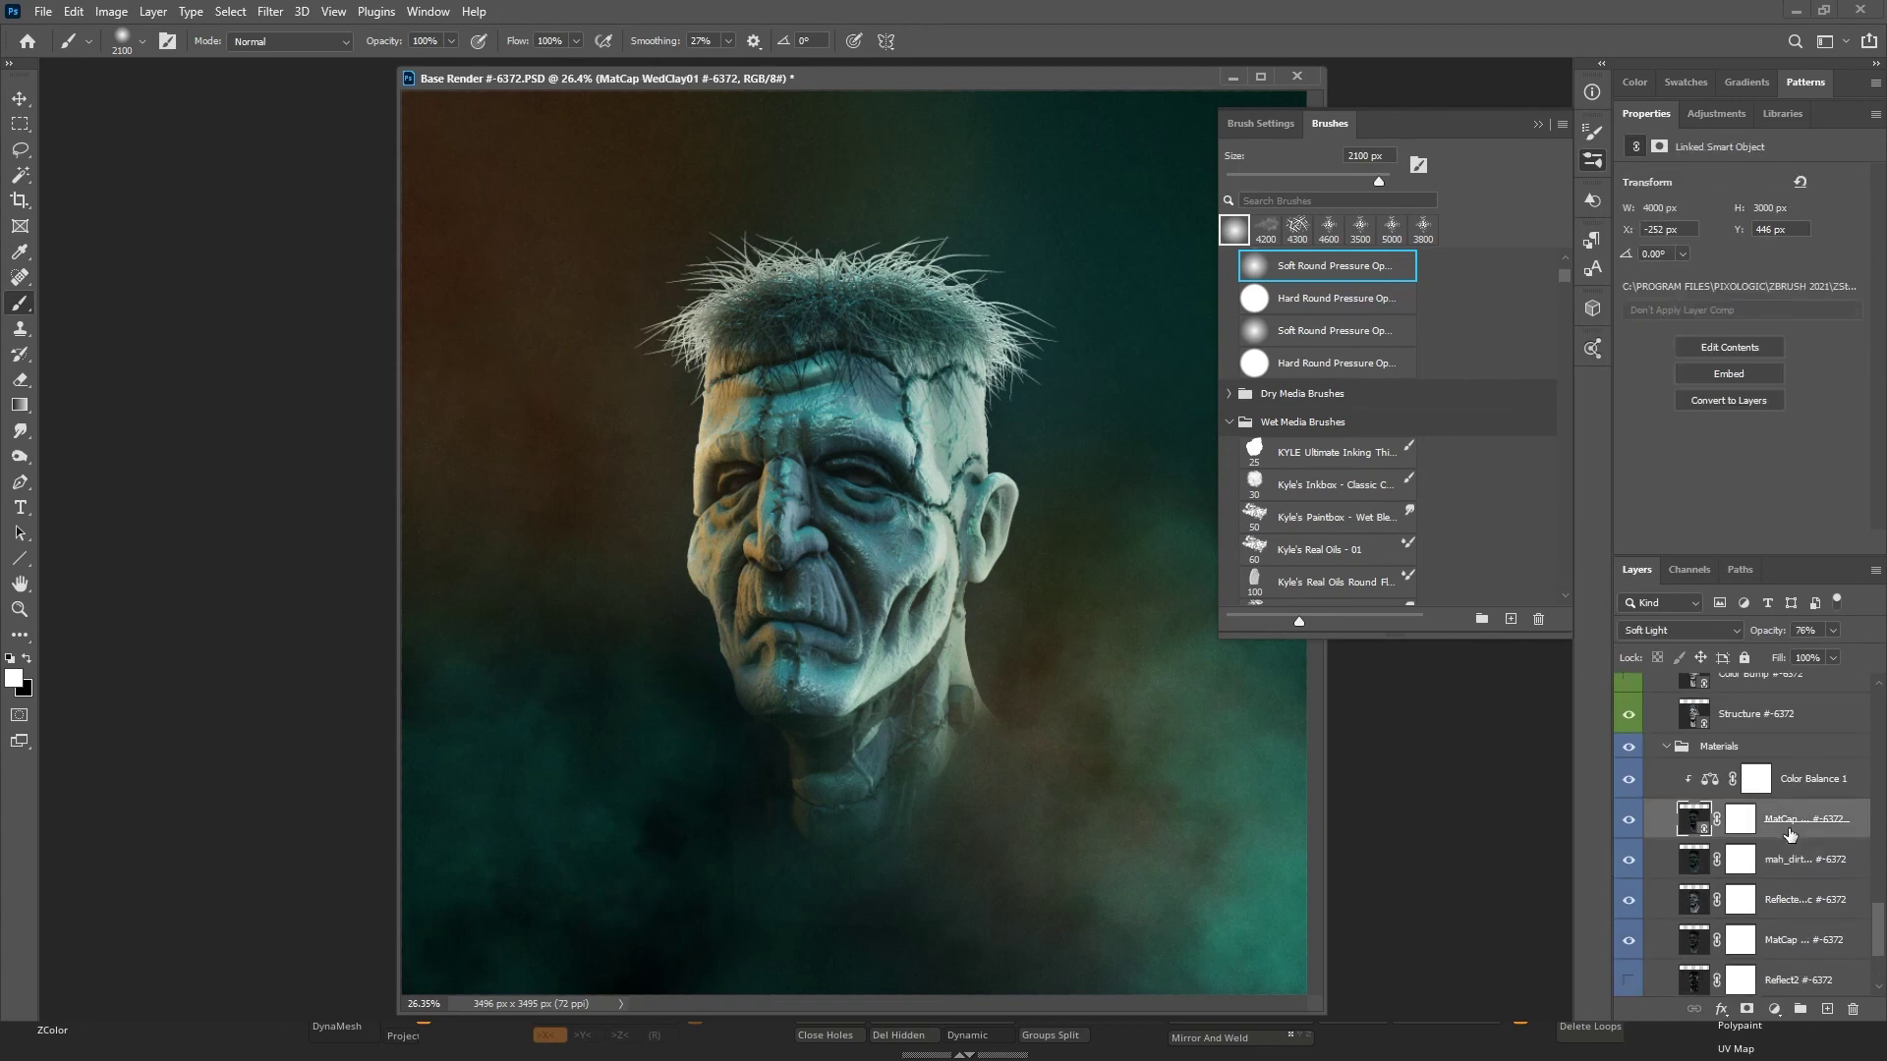
pyautogui.rightClick(1786, 838)
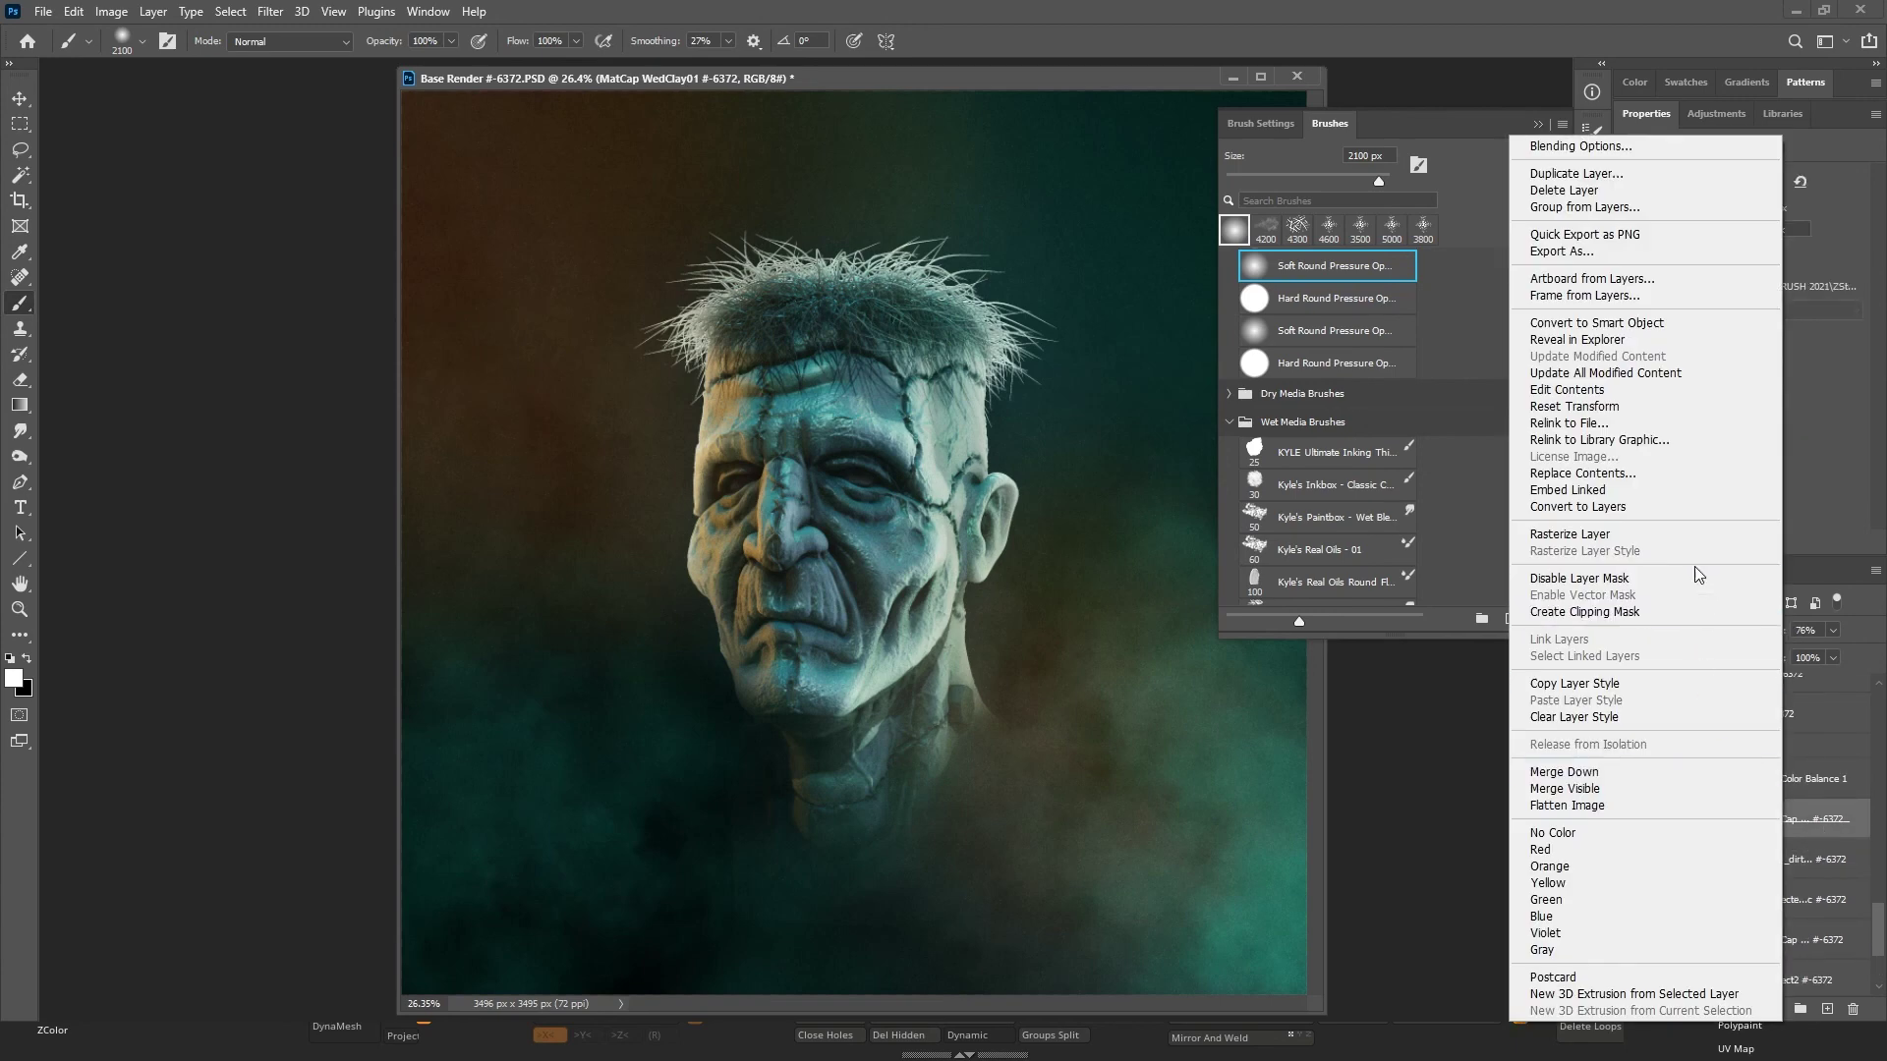
pyautogui.click(1676, 537)
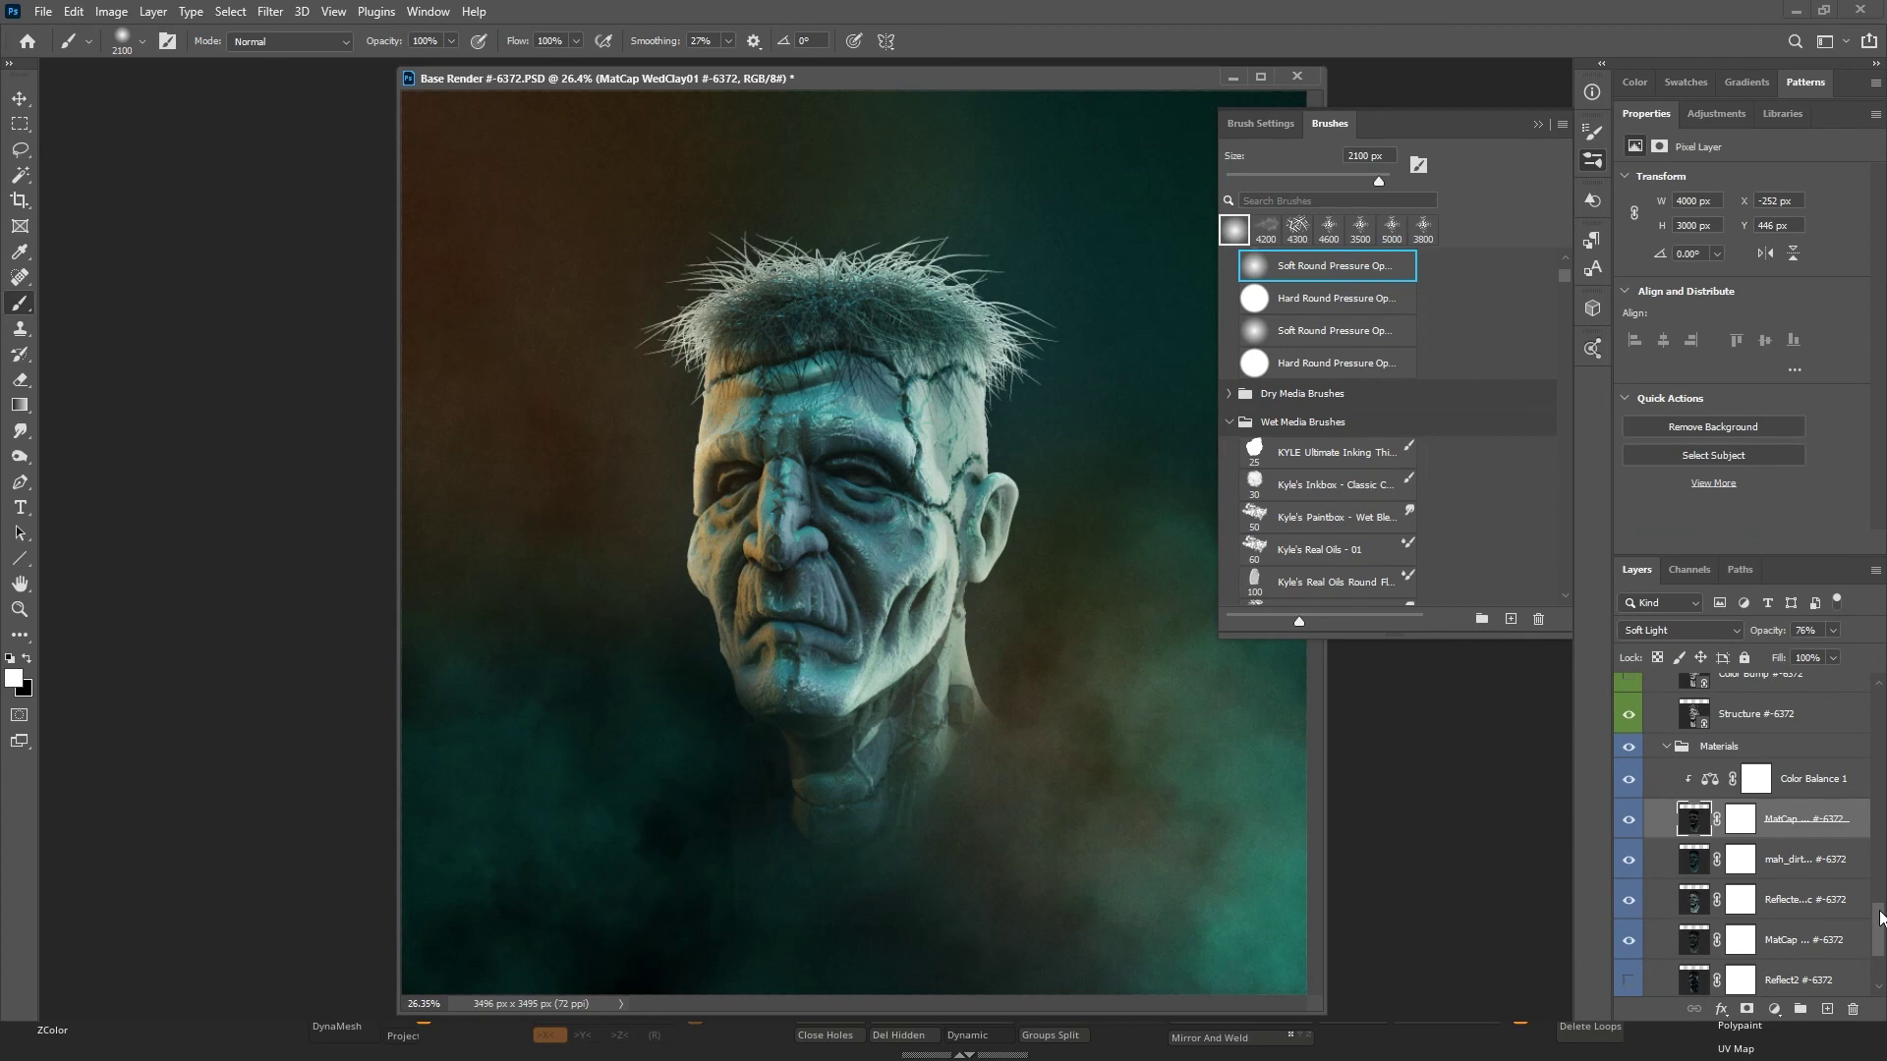
# Rasterize the linked Structure and Color Bump layers in the Geometry group.
pyautogui.scroll(5, 1880, 918)
pyautogui.rightClick(1831, 934)
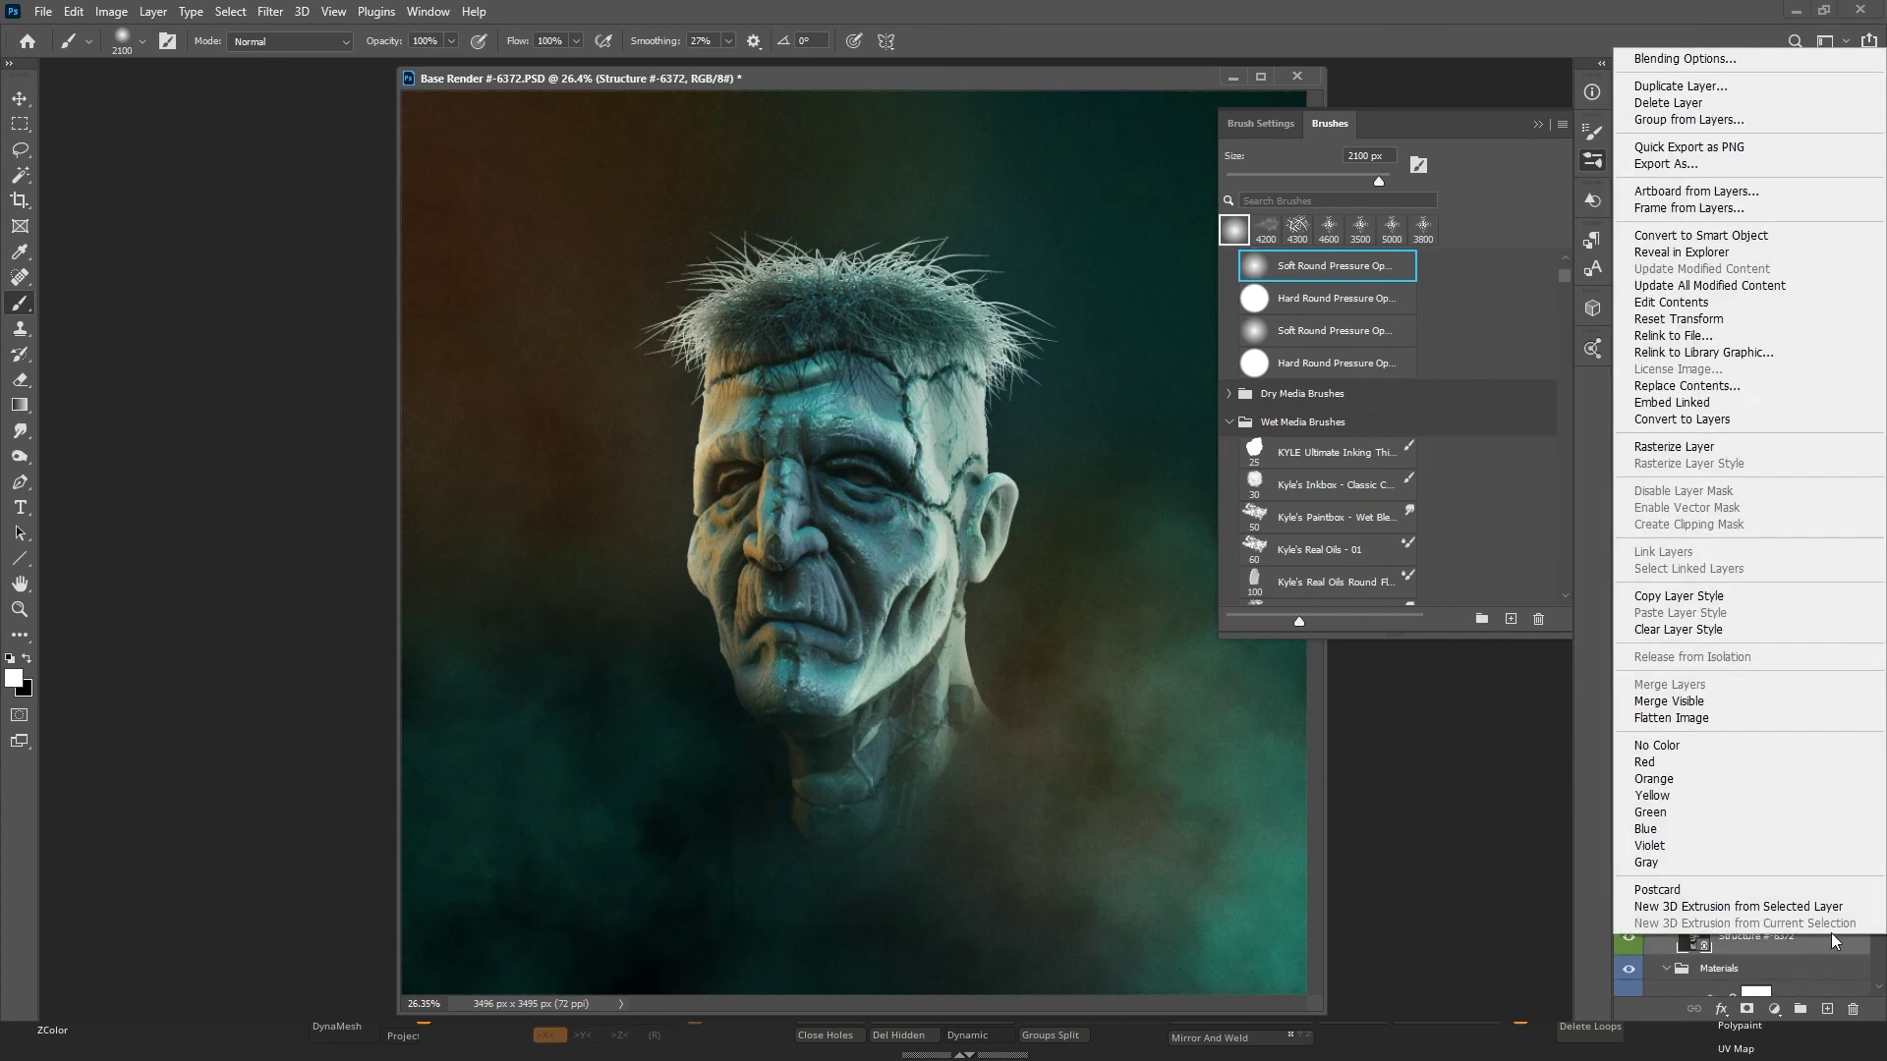
pyautogui.click(1676, 446)
pyautogui.click(1816, 897)
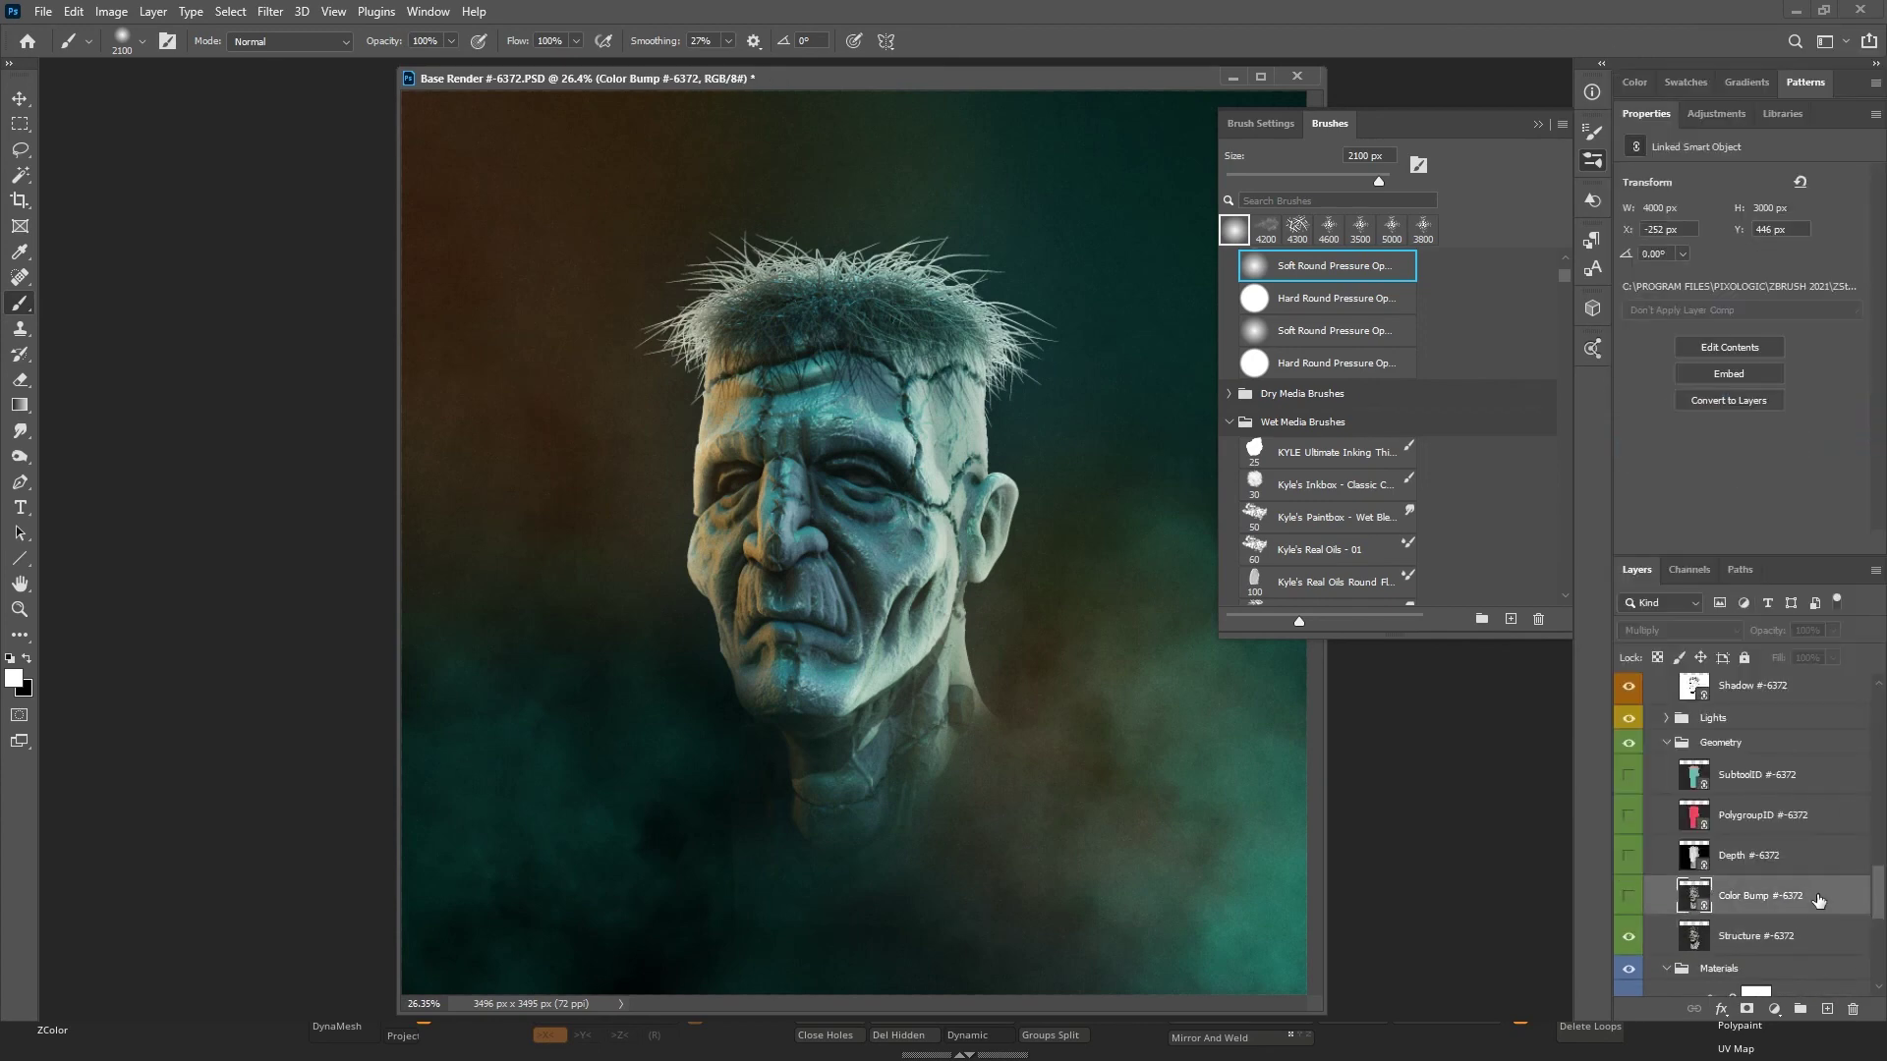
pyautogui.rightClick(1816, 896)
pyautogui.click(1659, 408)
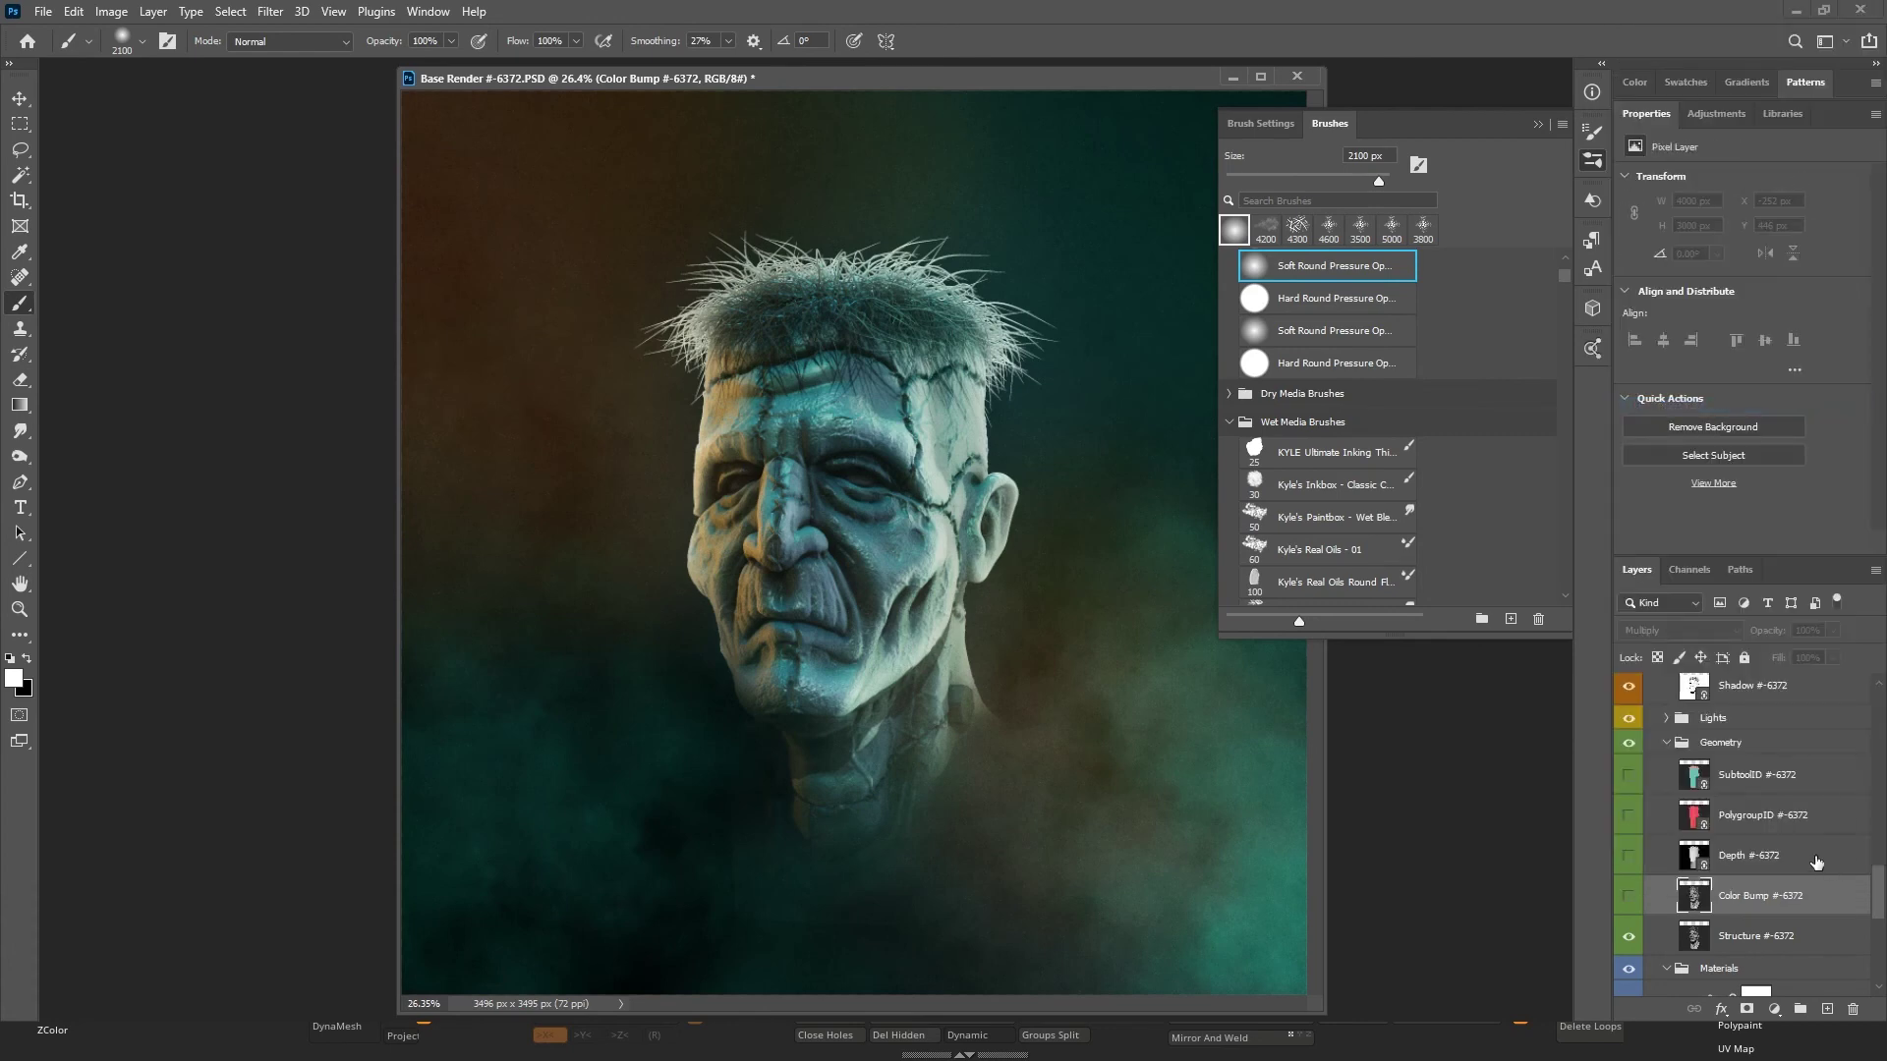
# Rasterize the linked Depth, PolygroupID and SubtoolID layers in the Geometry group.
pyautogui.click(1816, 863)
pyautogui.rightClick(1814, 863)
pyautogui.click(1642, 532)
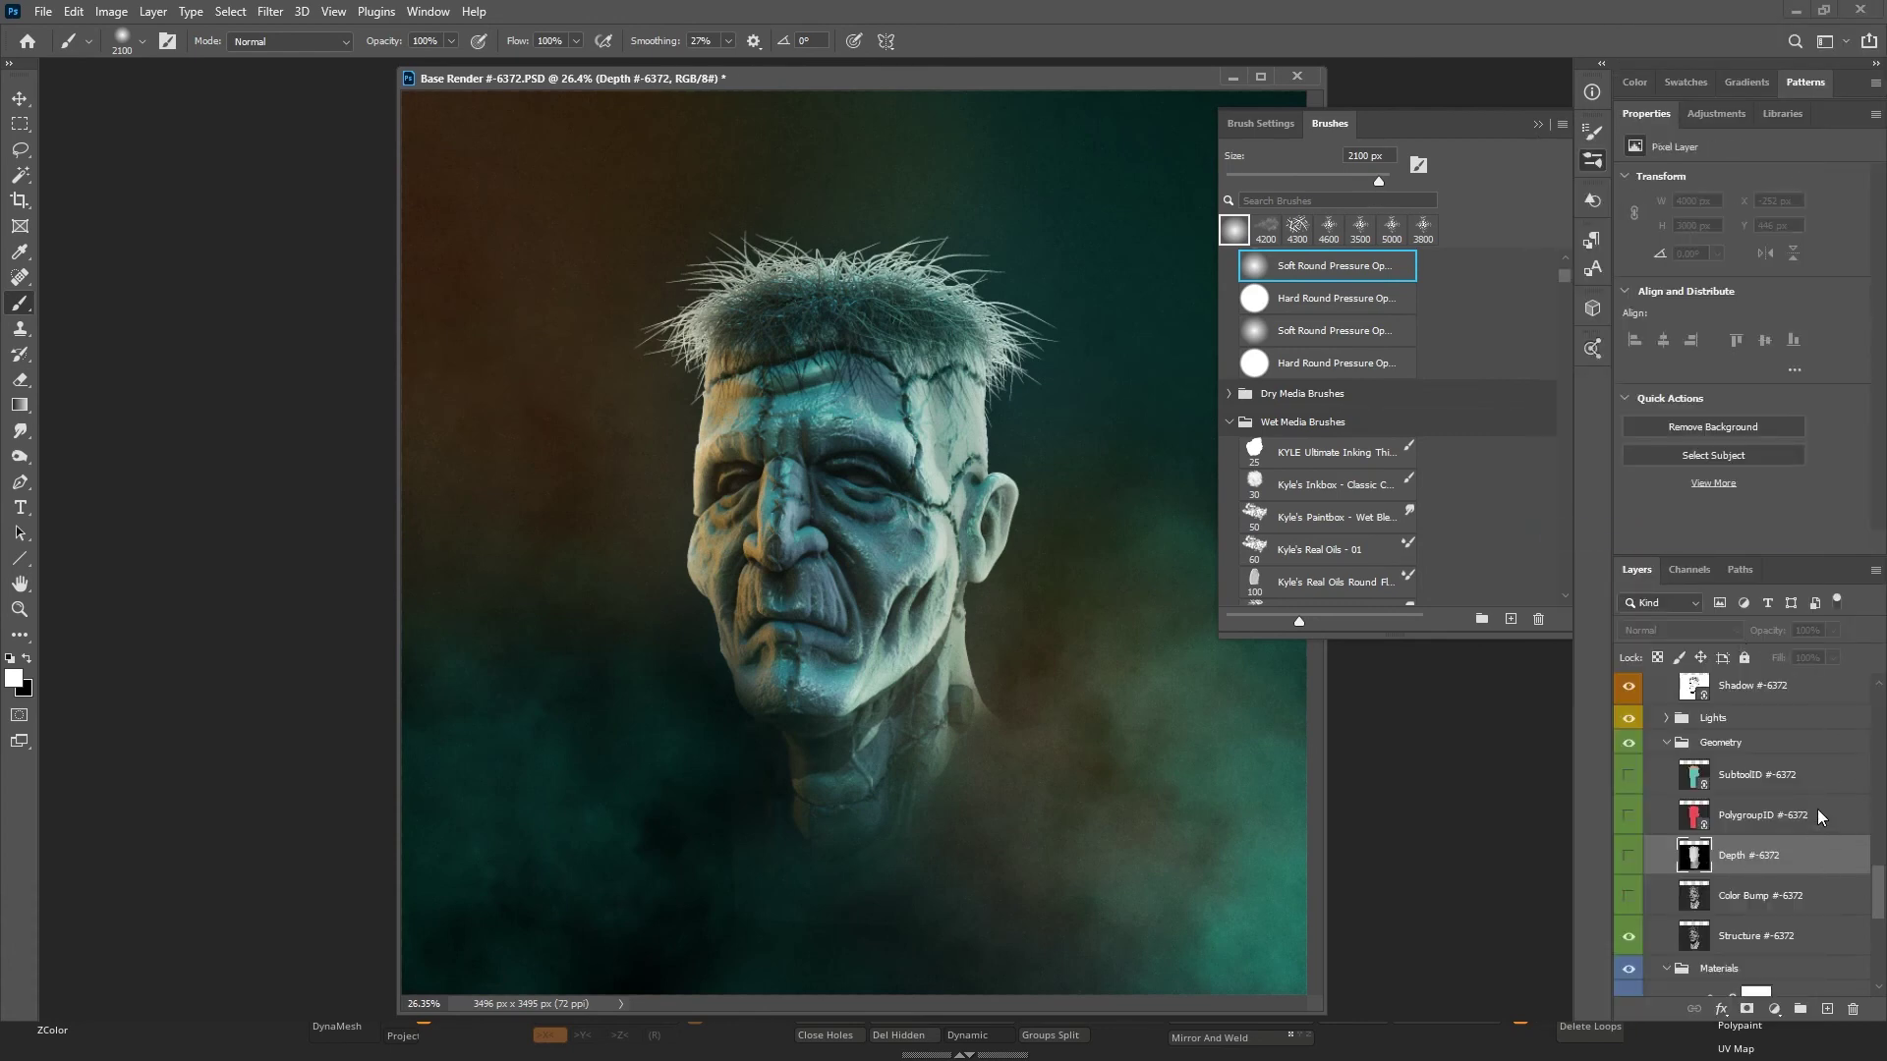
pyautogui.click(1818, 814)
pyautogui.rightClick(1824, 817)
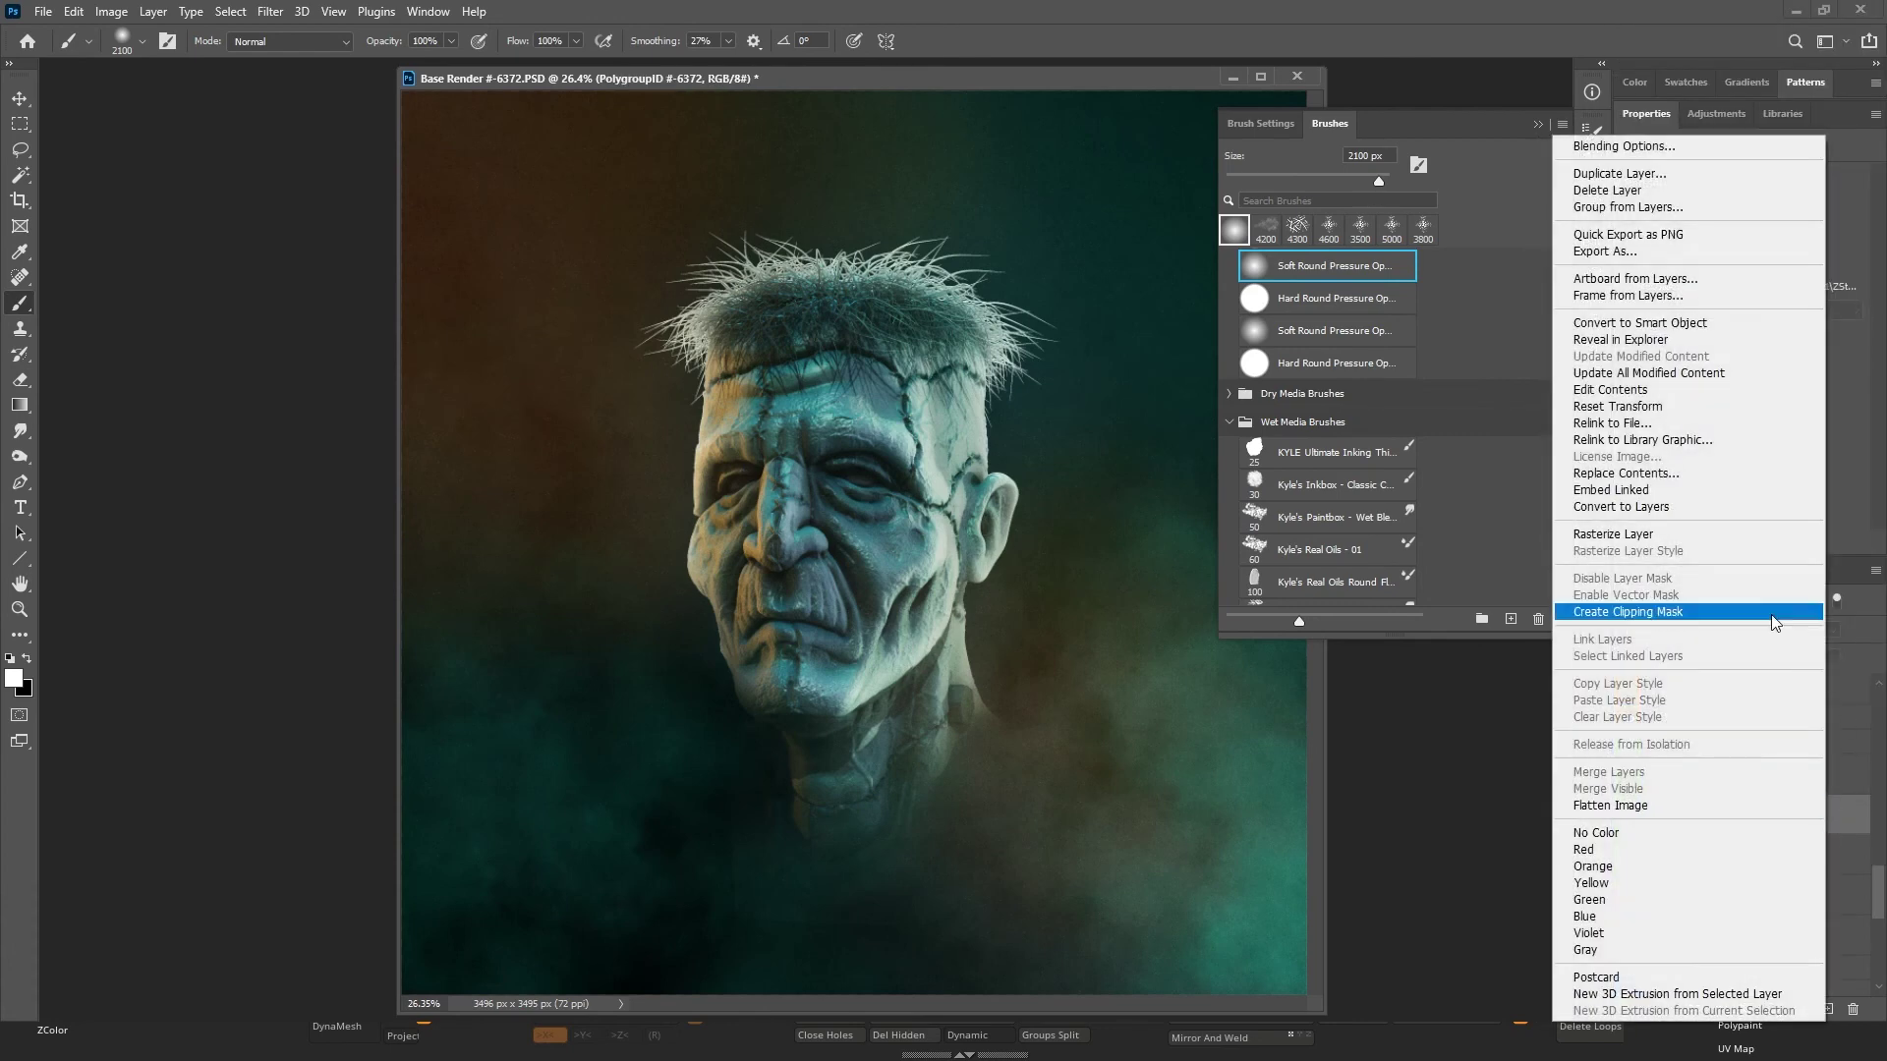
pyautogui.click(1687, 533)
pyautogui.click(1849, 772)
pyautogui.rightClick(1851, 767)
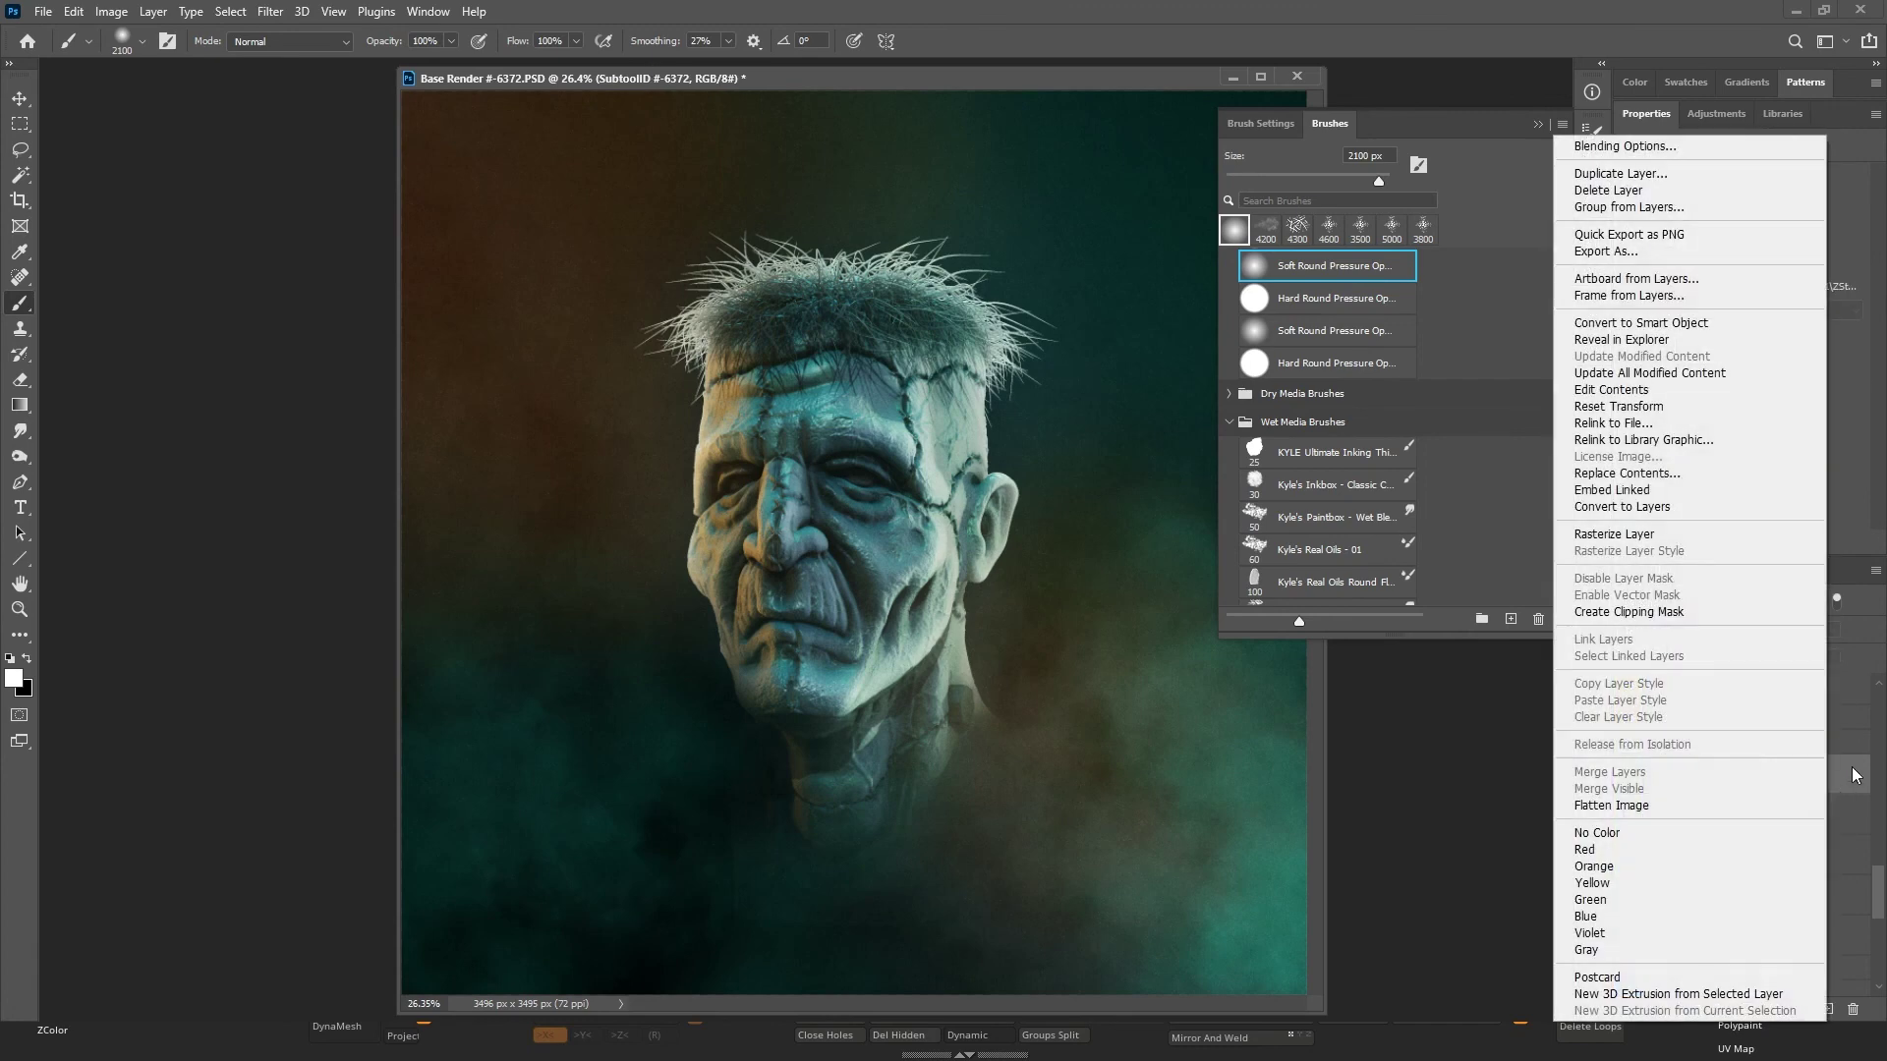
pyautogui.click(1671, 533)
# Expand the Lights group and rasterize its linked Front Light and Left Light layers.
pyautogui.click(1665, 718)
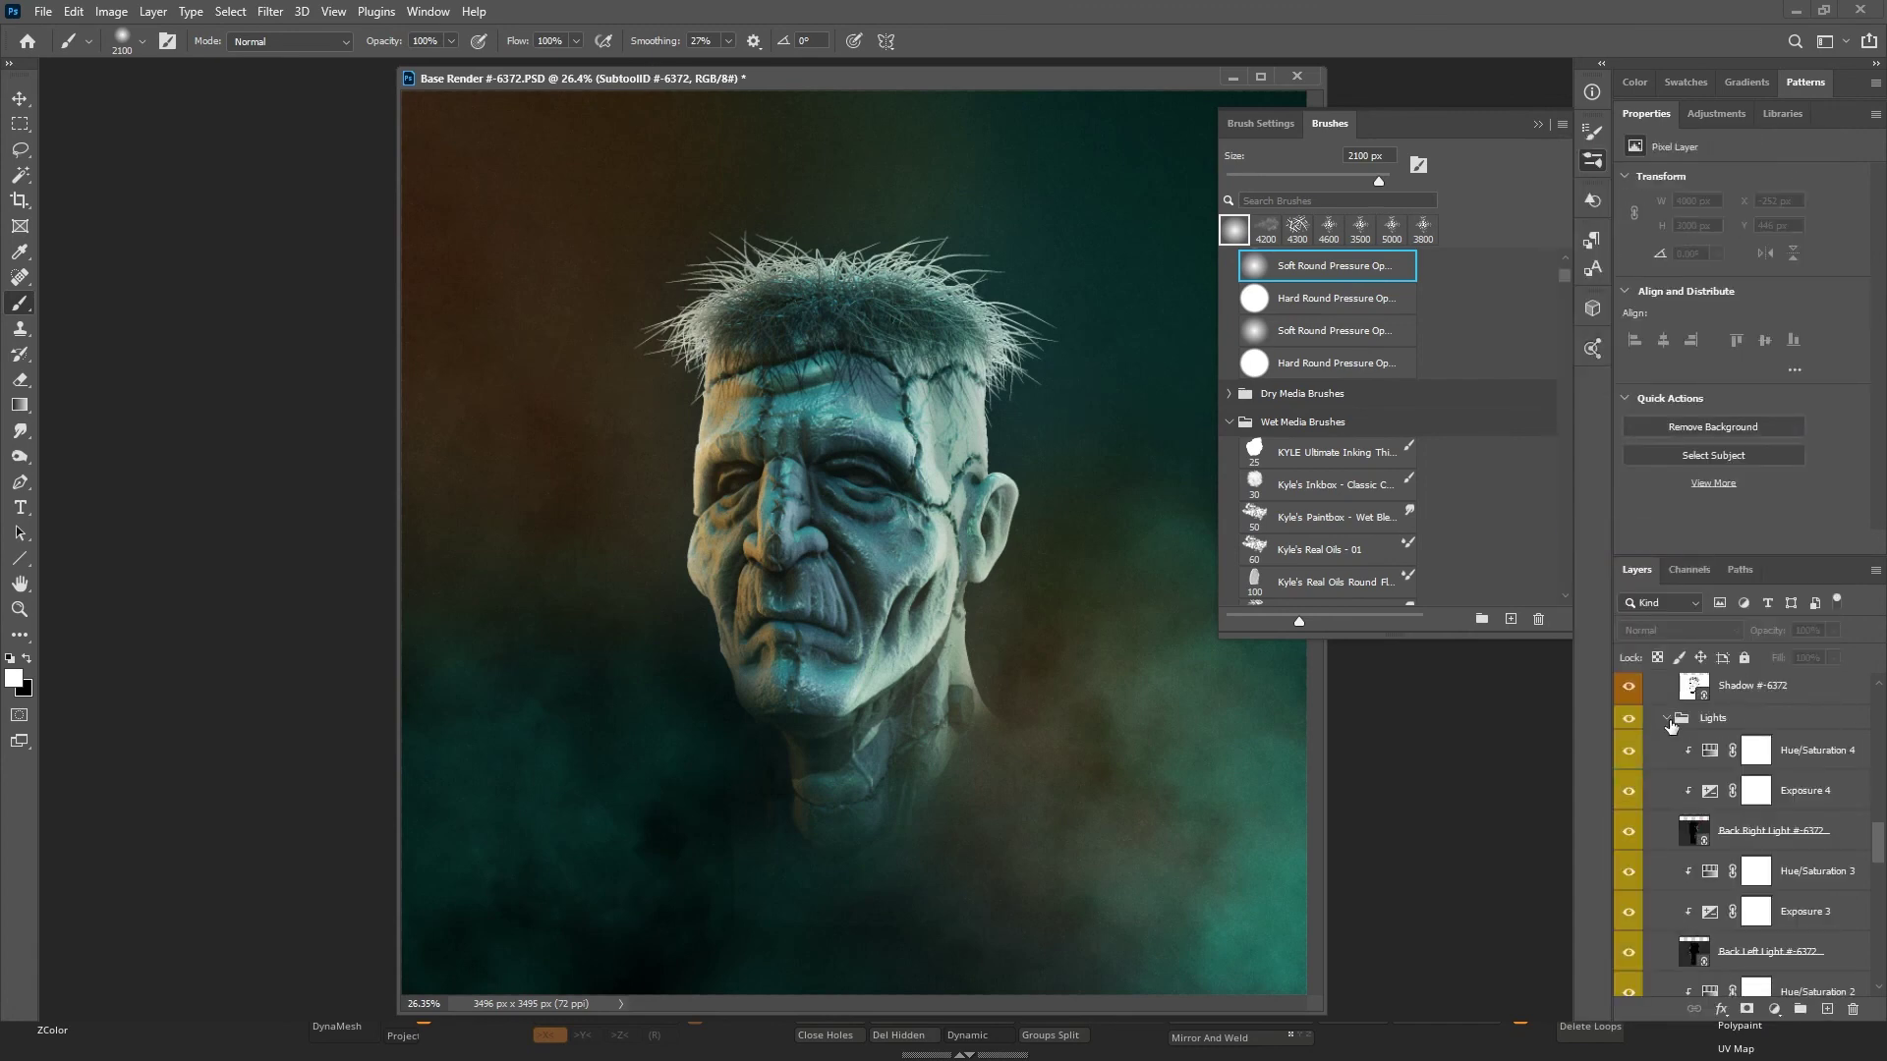
pyautogui.moveTo(1875, 860); pyautogui.dragTo(1879, 901)
pyautogui.click(1821, 855)
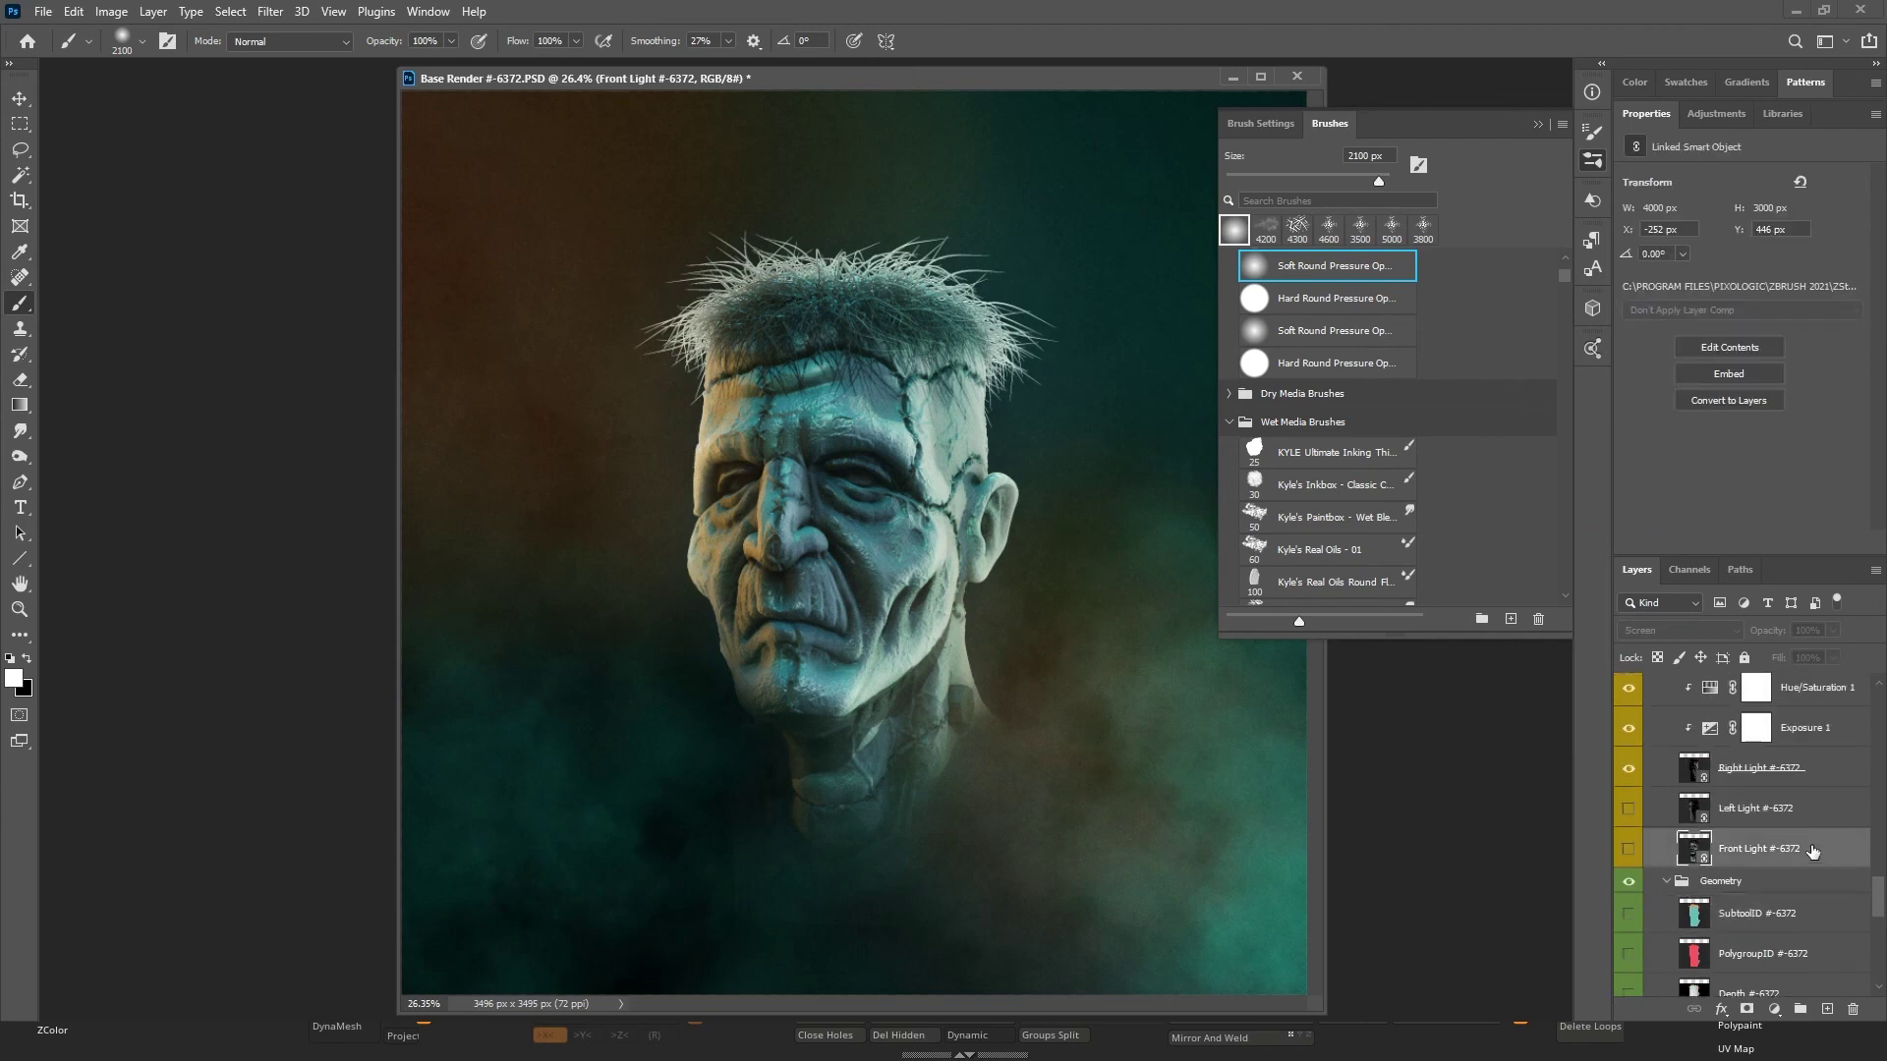
pyautogui.rightClick(1814, 851)
pyautogui.click(1673, 539)
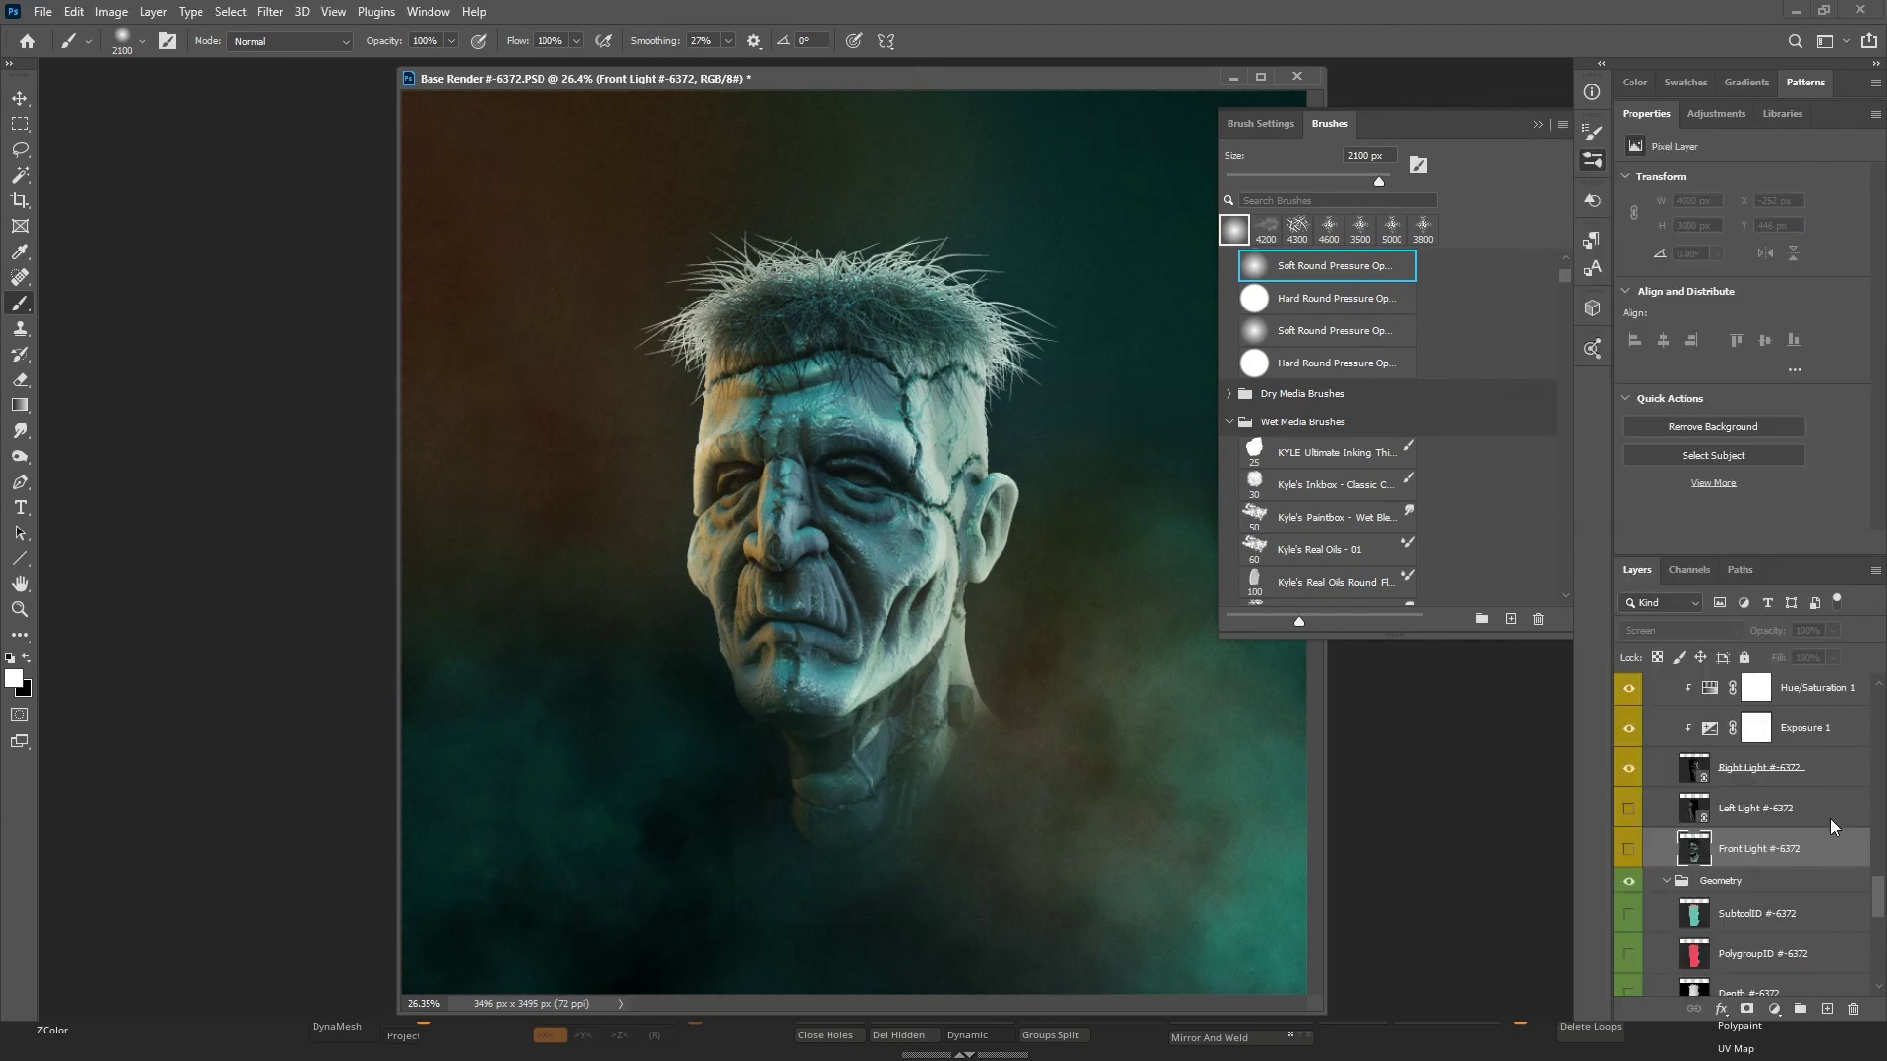
pyautogui.click(1826, 815)
pyautogui.rightClick(1824, 812)
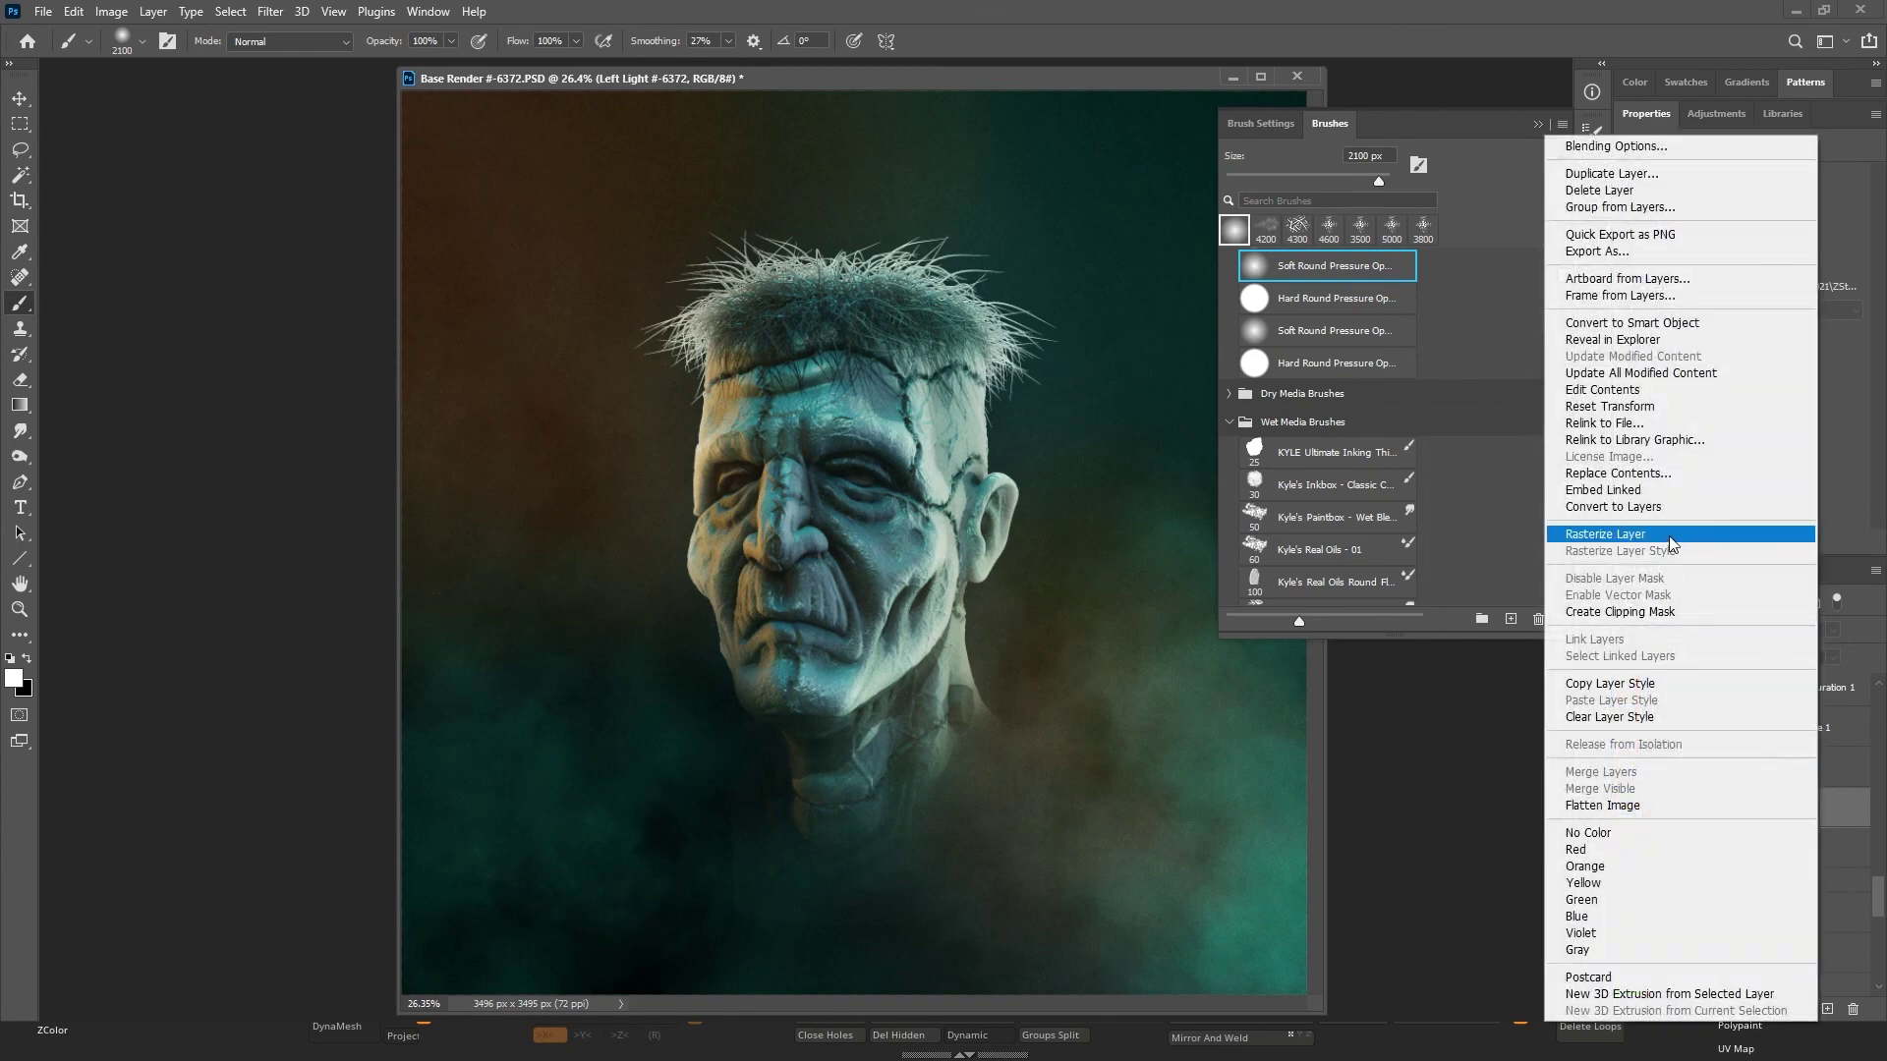
pyautogui.click(1671, 537)
# Rasterize the linked Right Light and Back Top Light layers in the Lights group.
pyautogui.click(1825, 777)
pyautogui.rightClick(1825, 772)
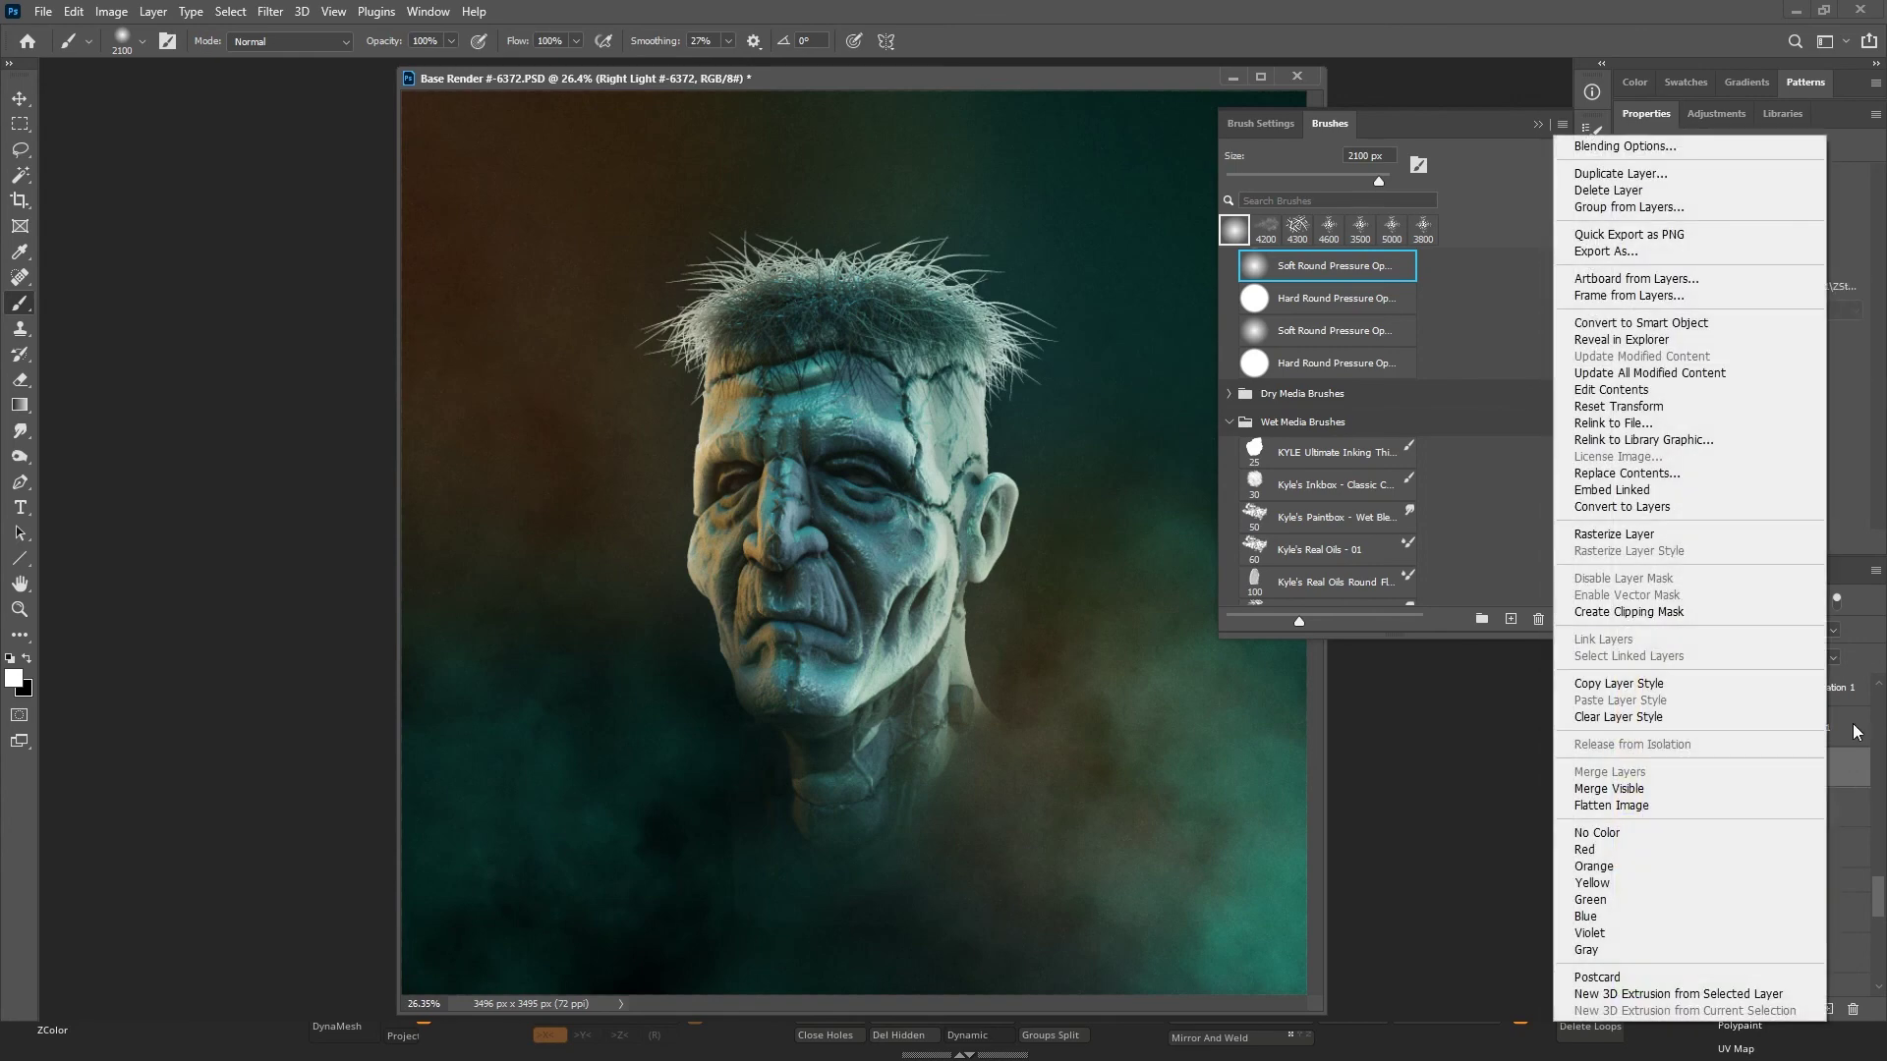
pyautogui.click(1674, 534)
pyautogui.moveTo(1879, 912); pyautogui.dragTo(1881, 894)
pyautogui.scroll(2, 1855, 865)
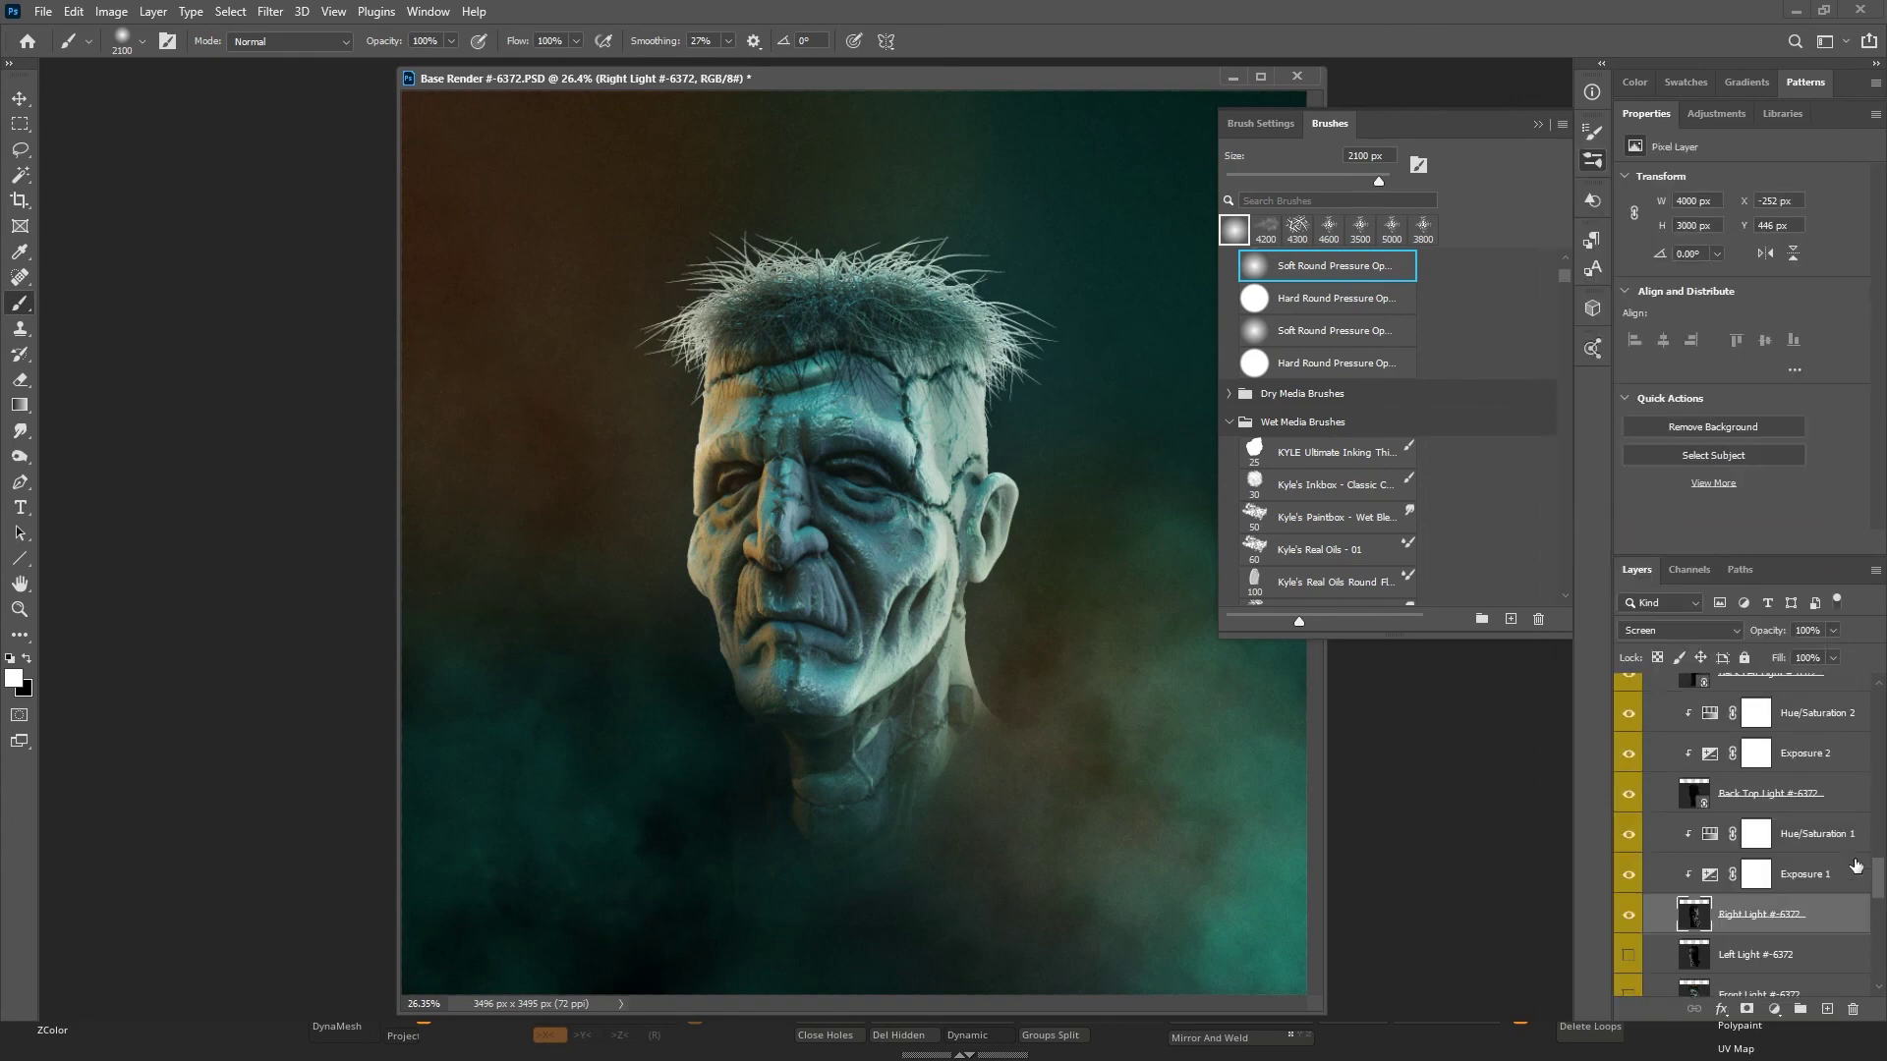
pyautogui.click(1844, 798)
pyautogui.rightClick(1844, 798)
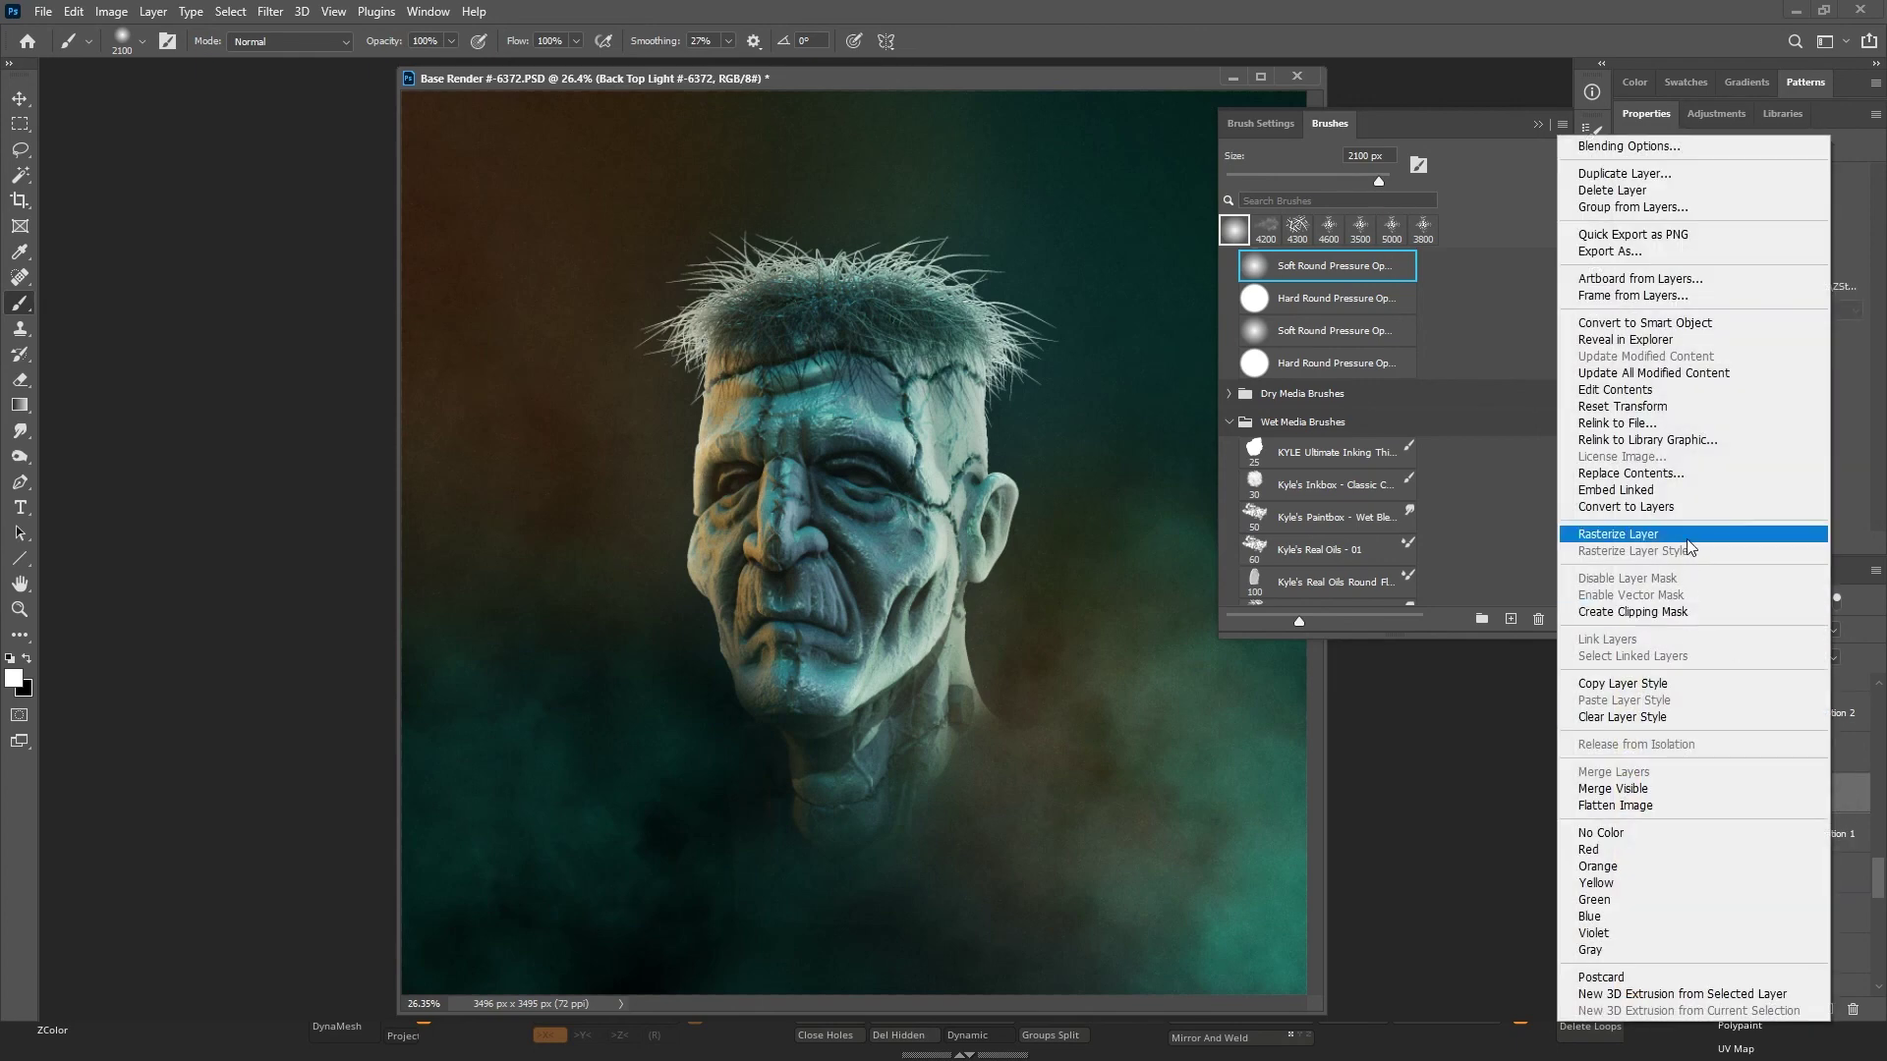
pyautogui.click(1708, 534)
# Rasterize the linked Back Left Light and Back Right Light layers in the Lights group.
pyautogui.moveTo(1879, 893); pyautogui.dragTo(1879, 876)
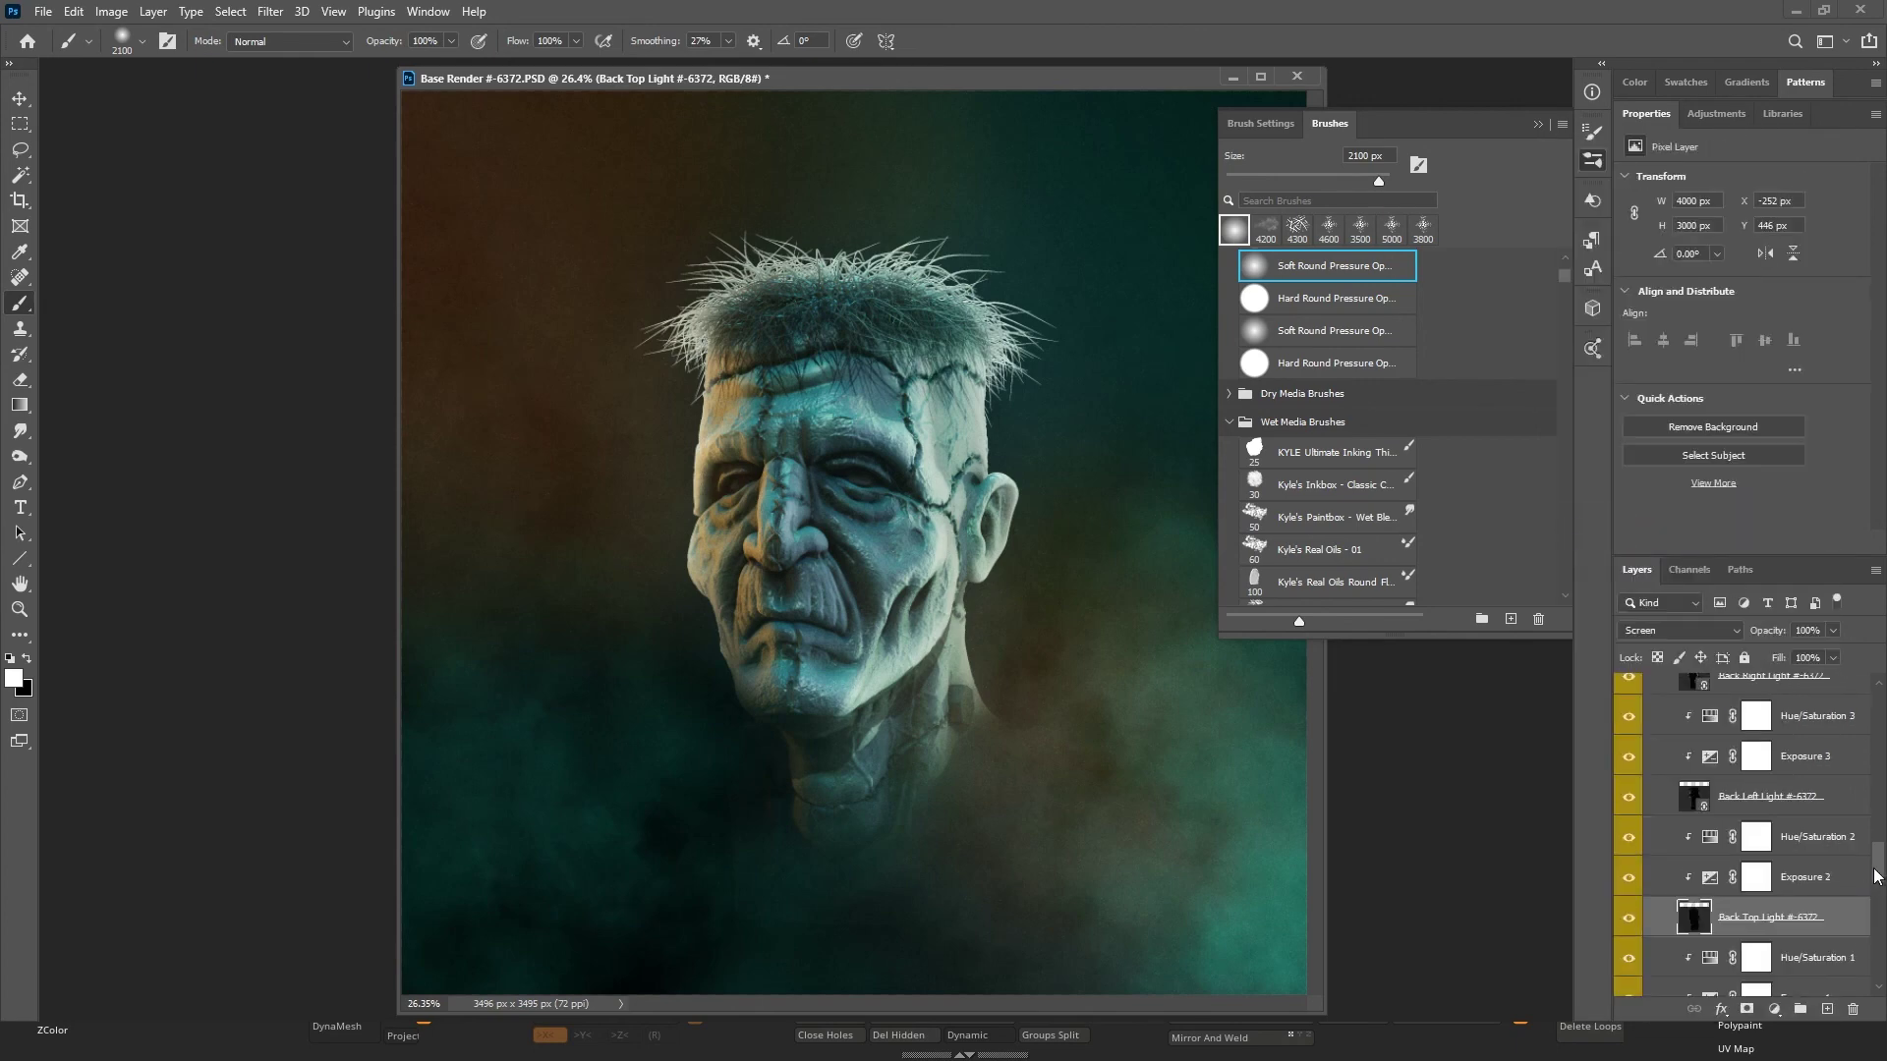
pyautogui.click(1844, 800)
pyautogui.rightClick(1844, 801)
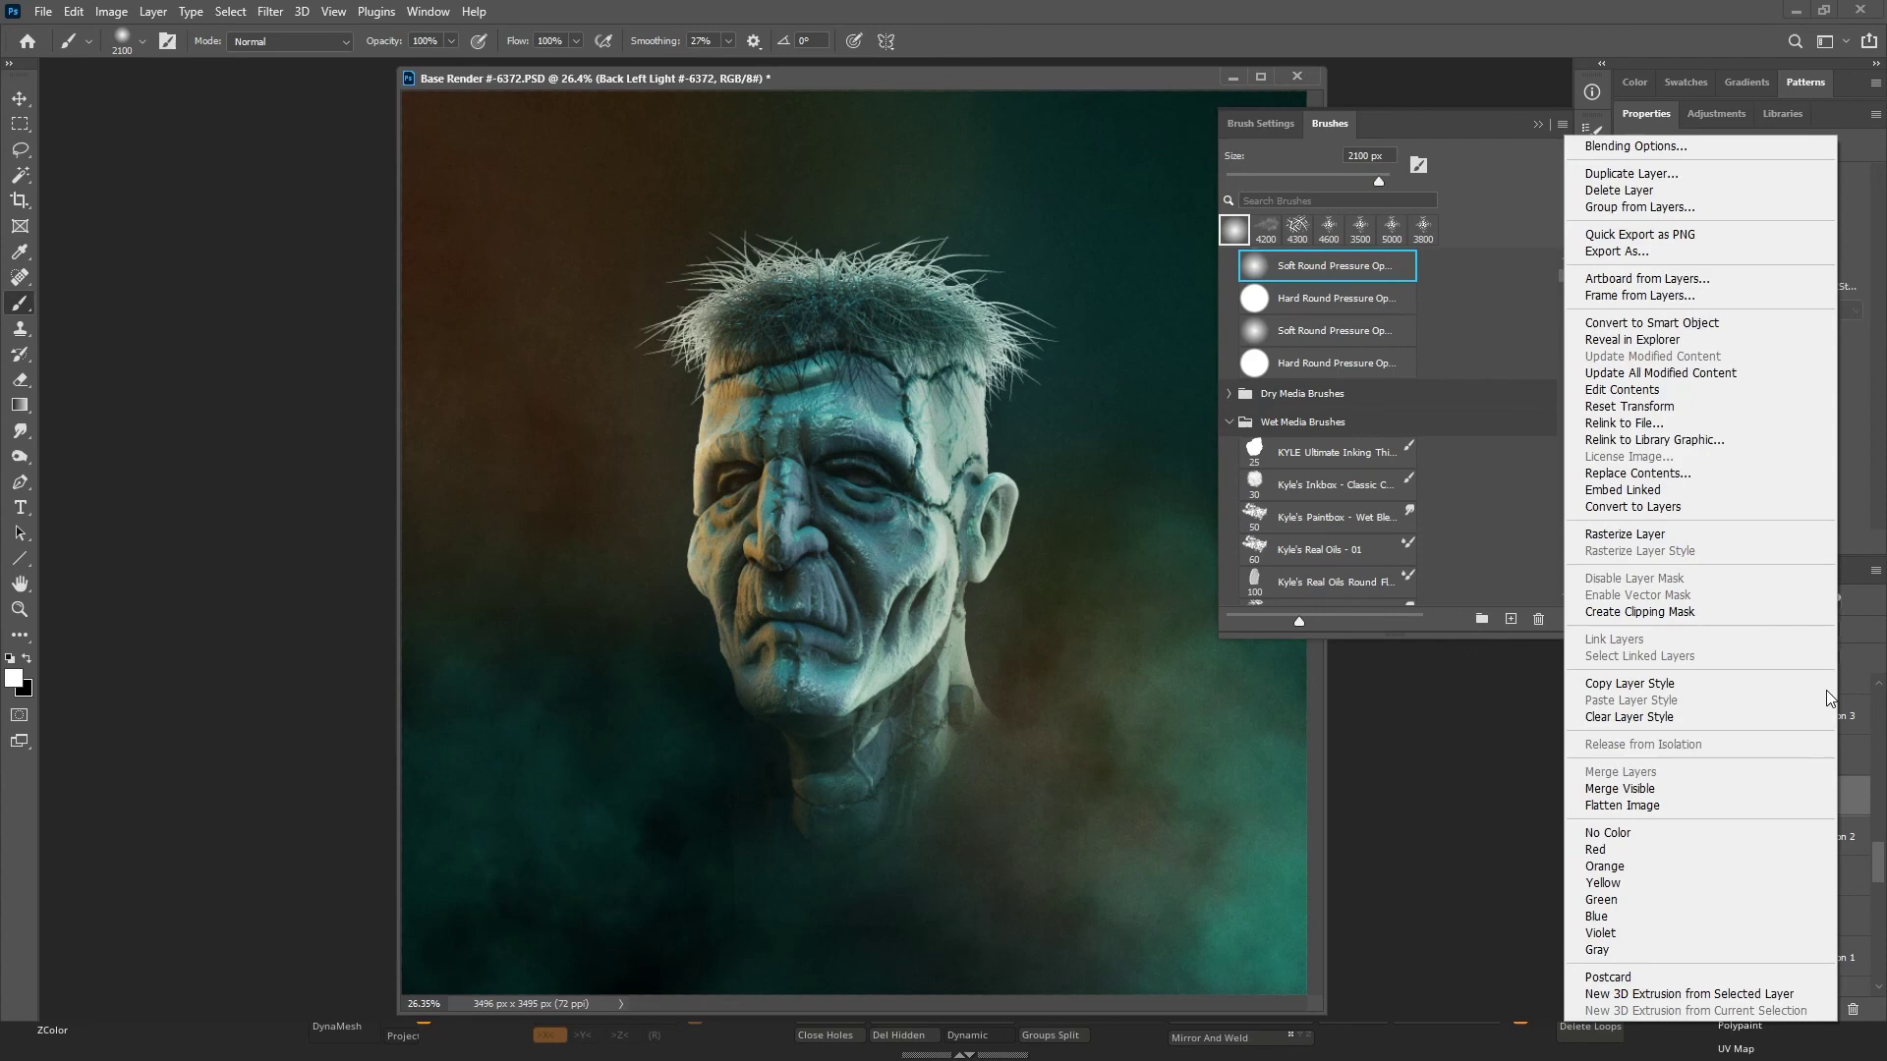
pyautogui.click(1708, 533)
pyautogui.moveTo(1879, 893); pyautogui.dragTo(1878, 874)
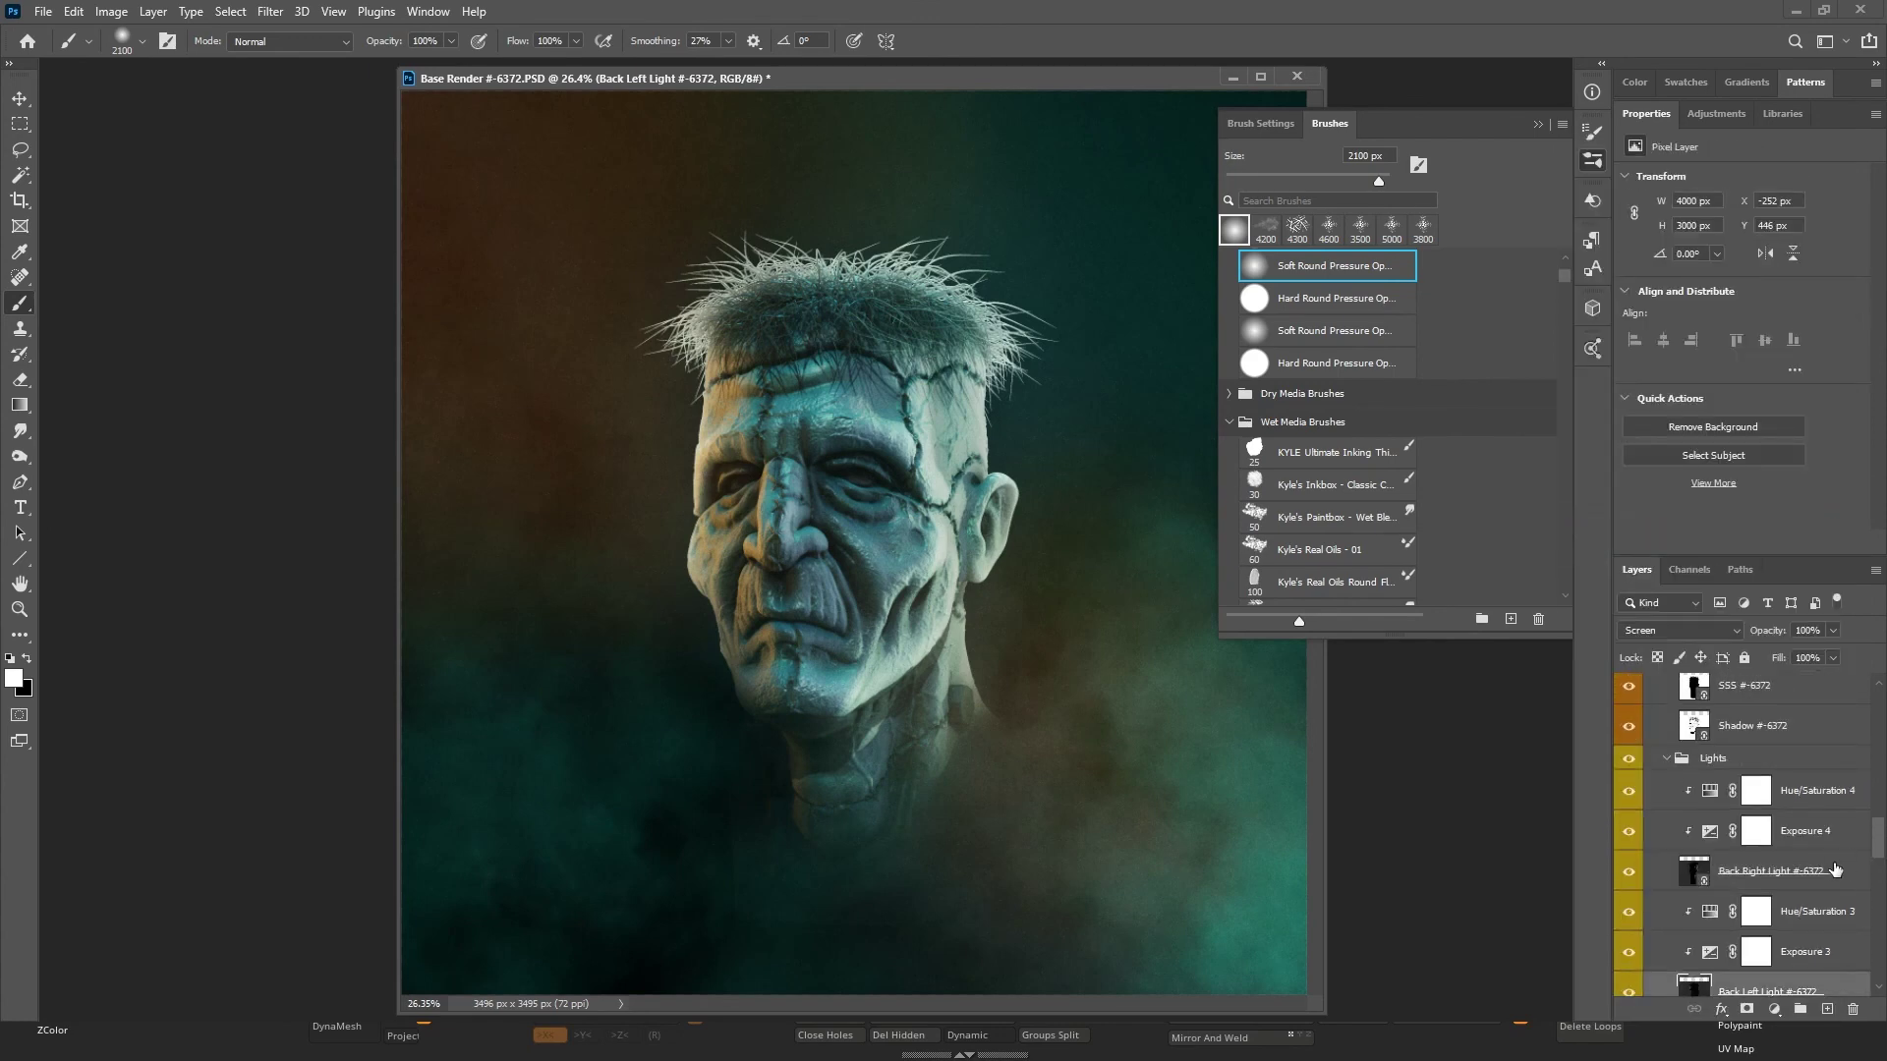
pyautogui.click(1845, 872)
pyautogui.rightClick(1870, 878)
pyautogui.click(1698, 534)
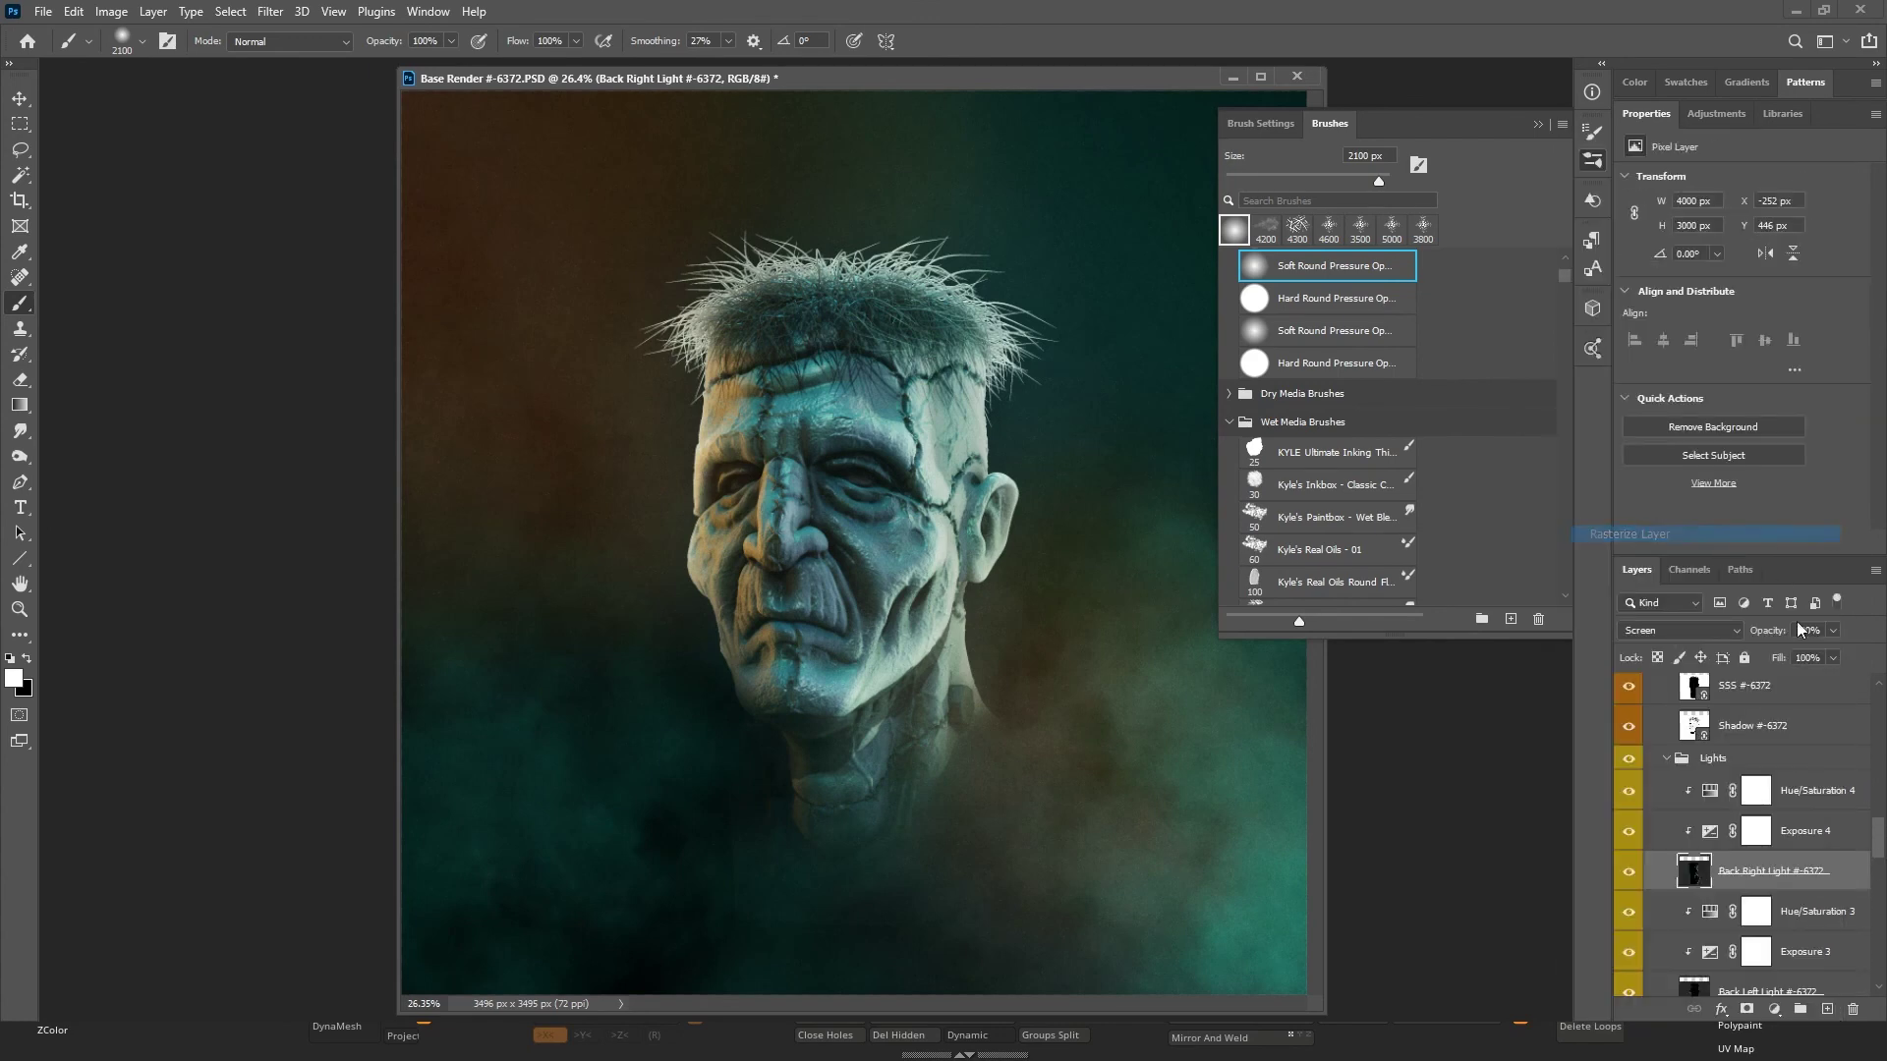
# Rasterize the linked Shadow and SSS layers in the Effects group.
pyautogui.click(1814, 737)
pyautogui.rightClick(1824, 731)
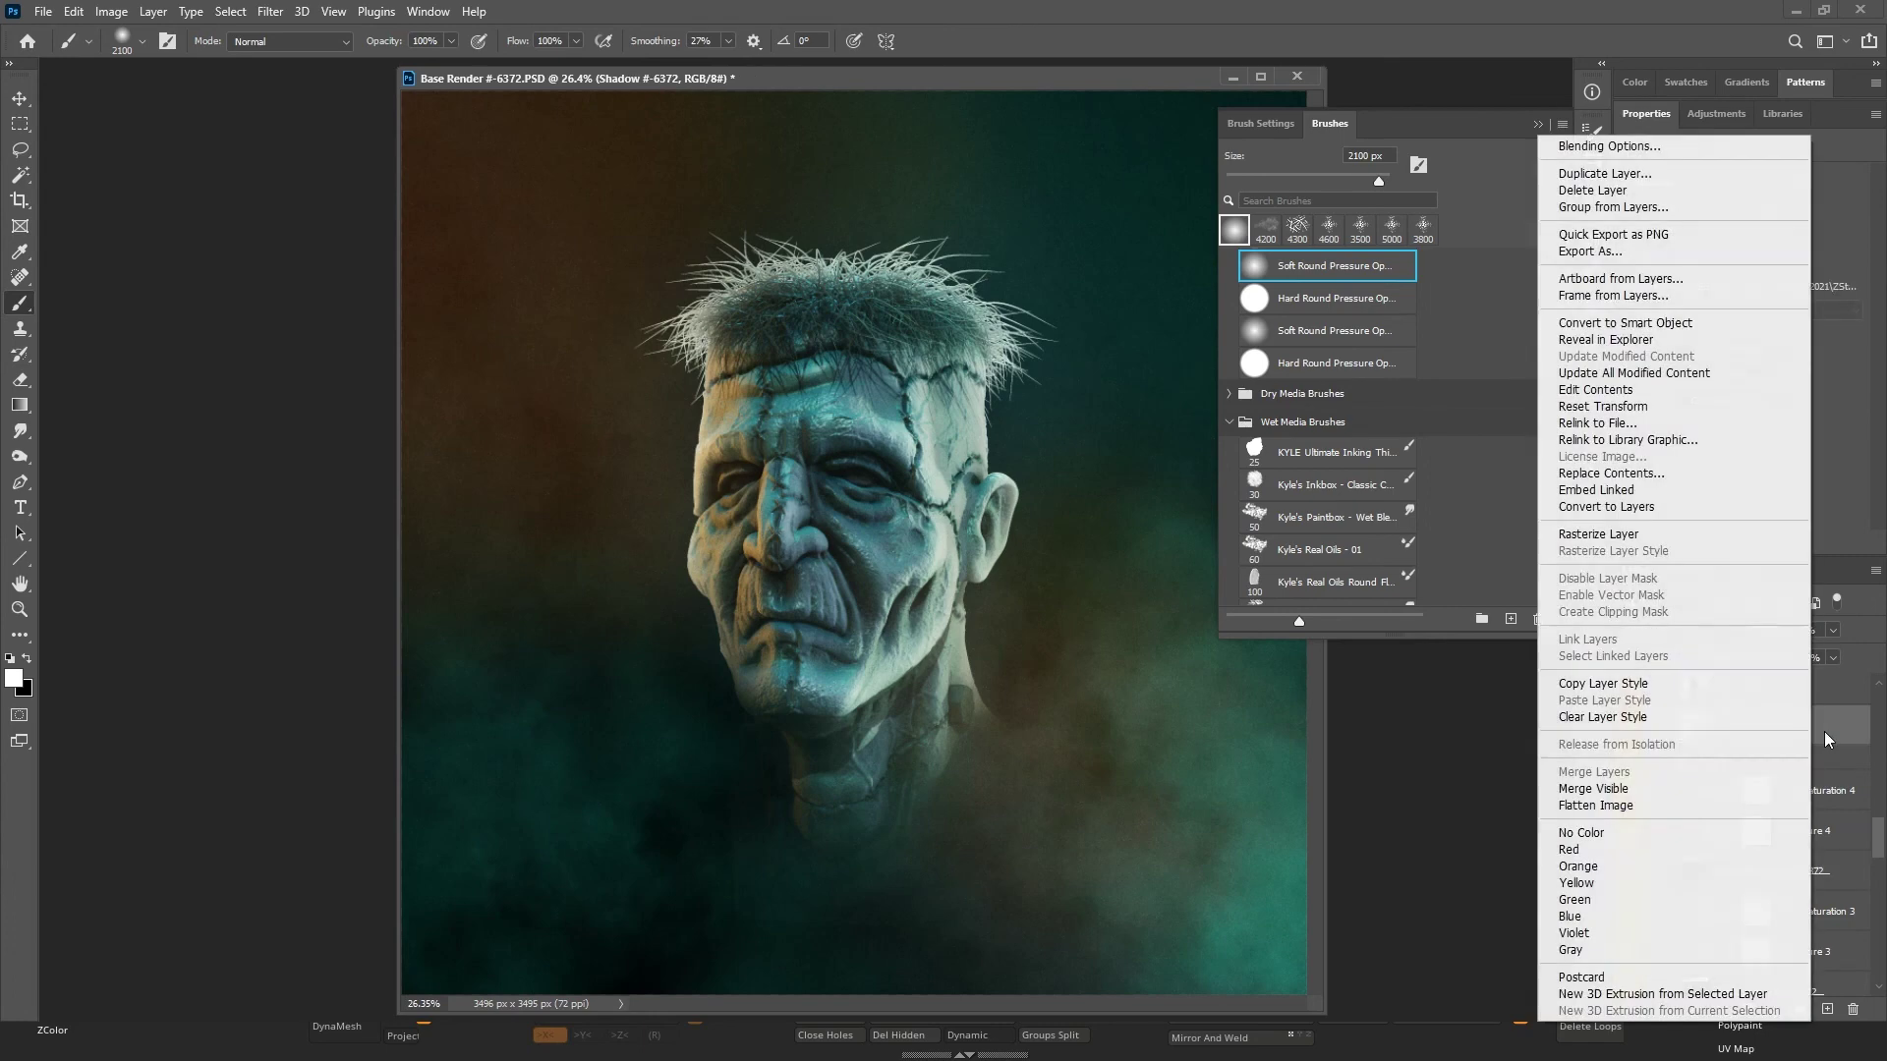
pyautogui.click(1684, 535)
pyautogui.scroll(3, 1875, 830)
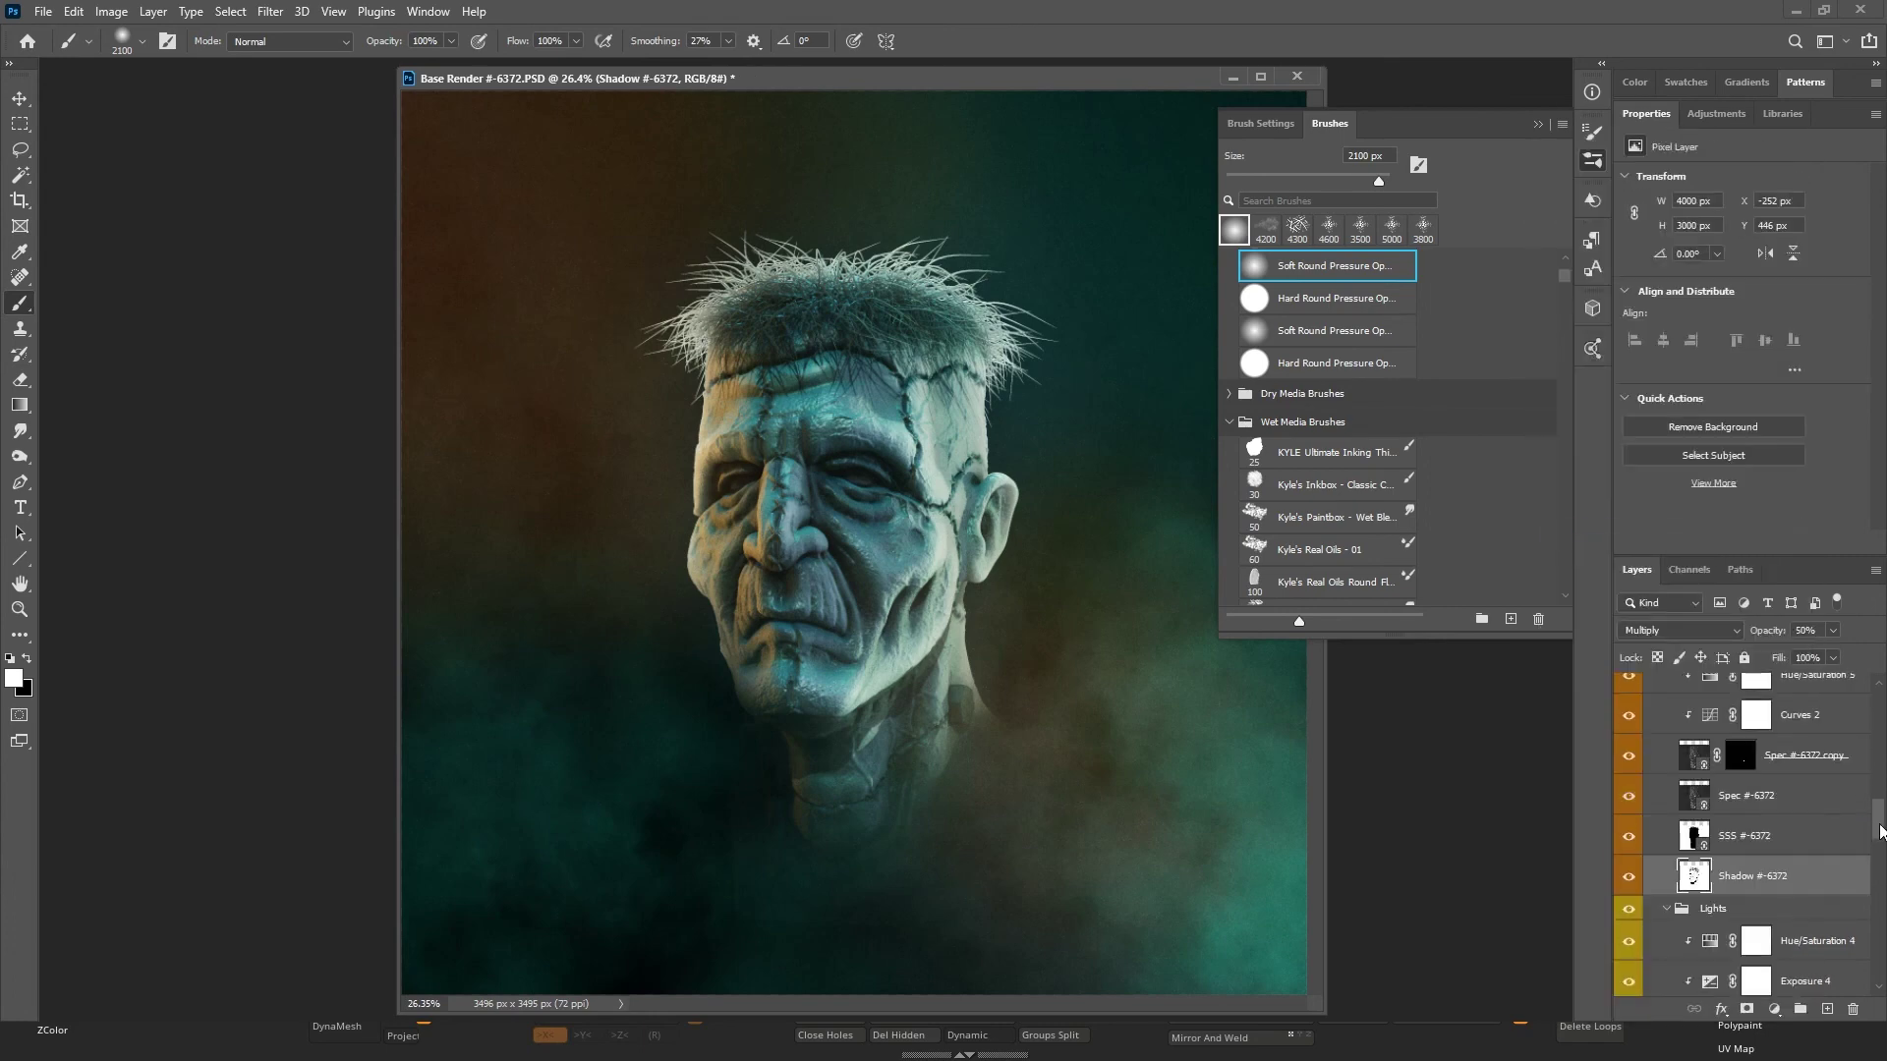
pyautogui.click(1807, 849)
pyautogui.rightClick(1806, 849)
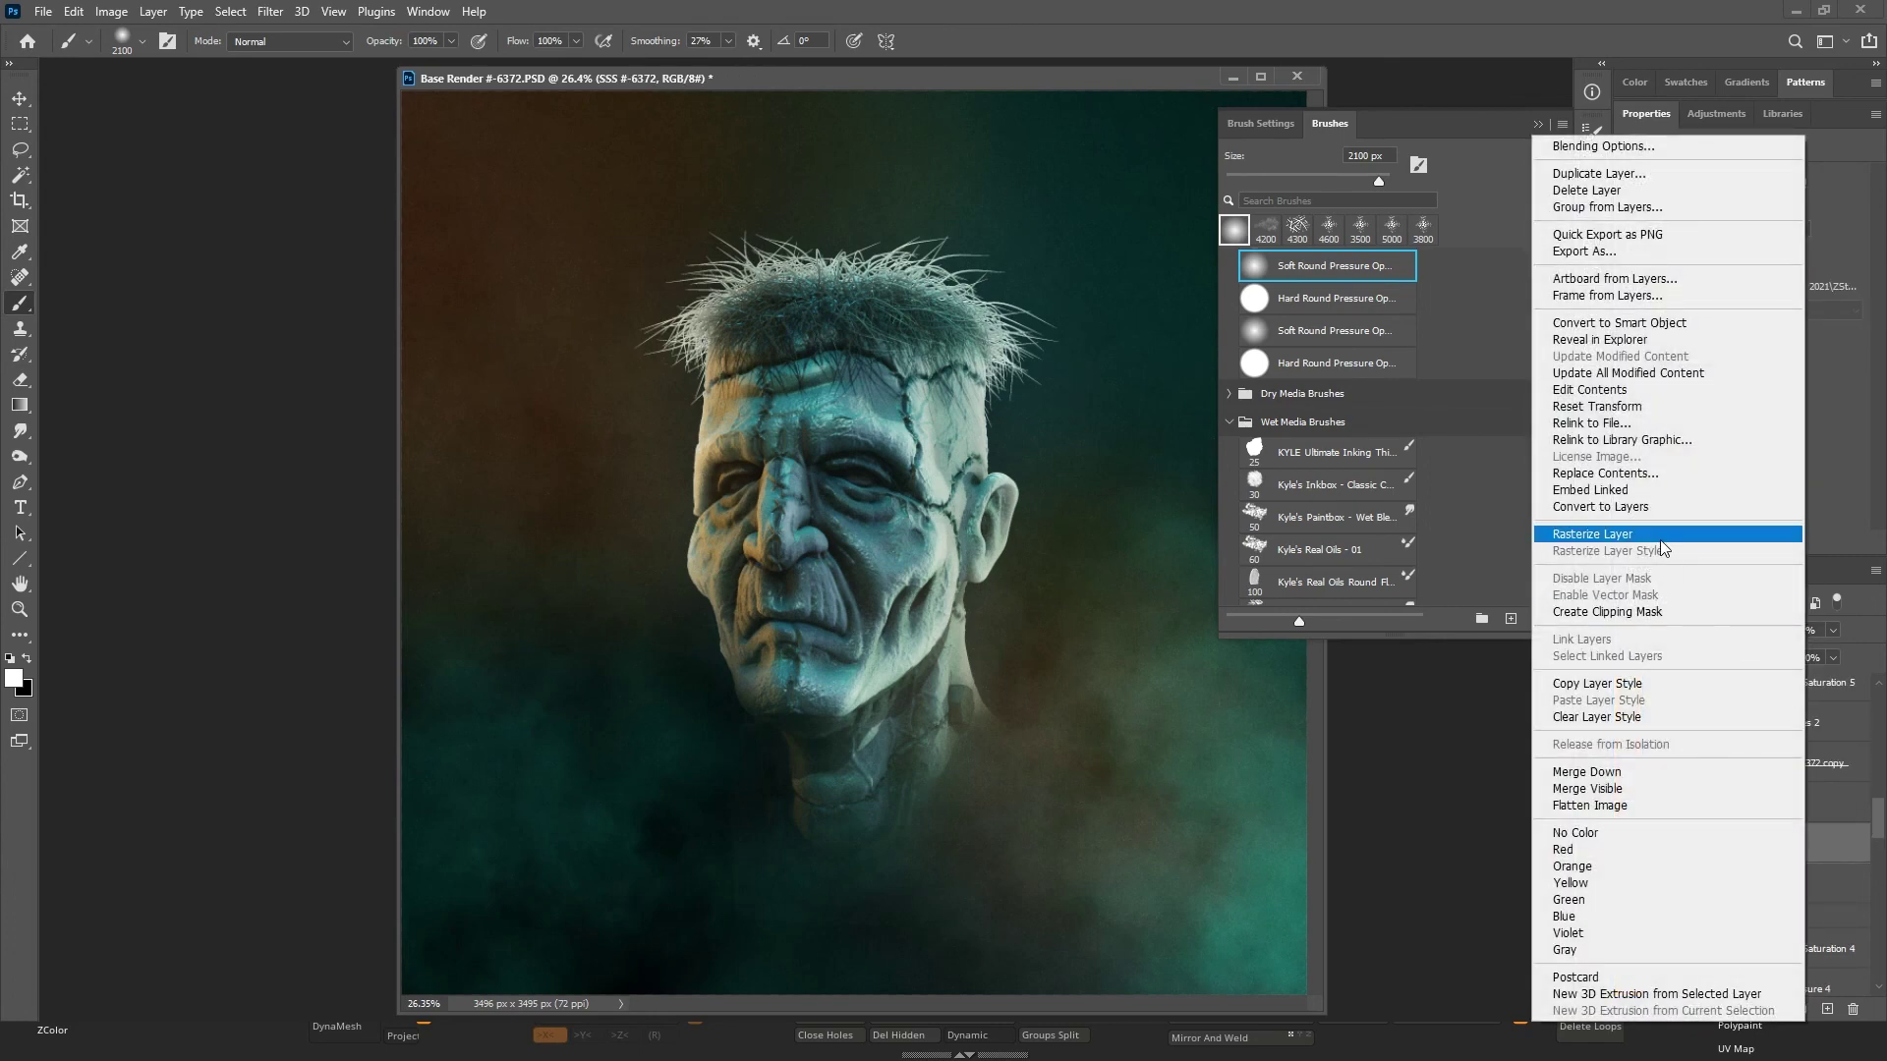
pyautogui.click(1690, 533)
# Rasterize the linked Spec layer and the Spec copy layer above it in the Effects group.
pyautogui.click(1818, 821)
pyautogui.rightClick(1818, 818)
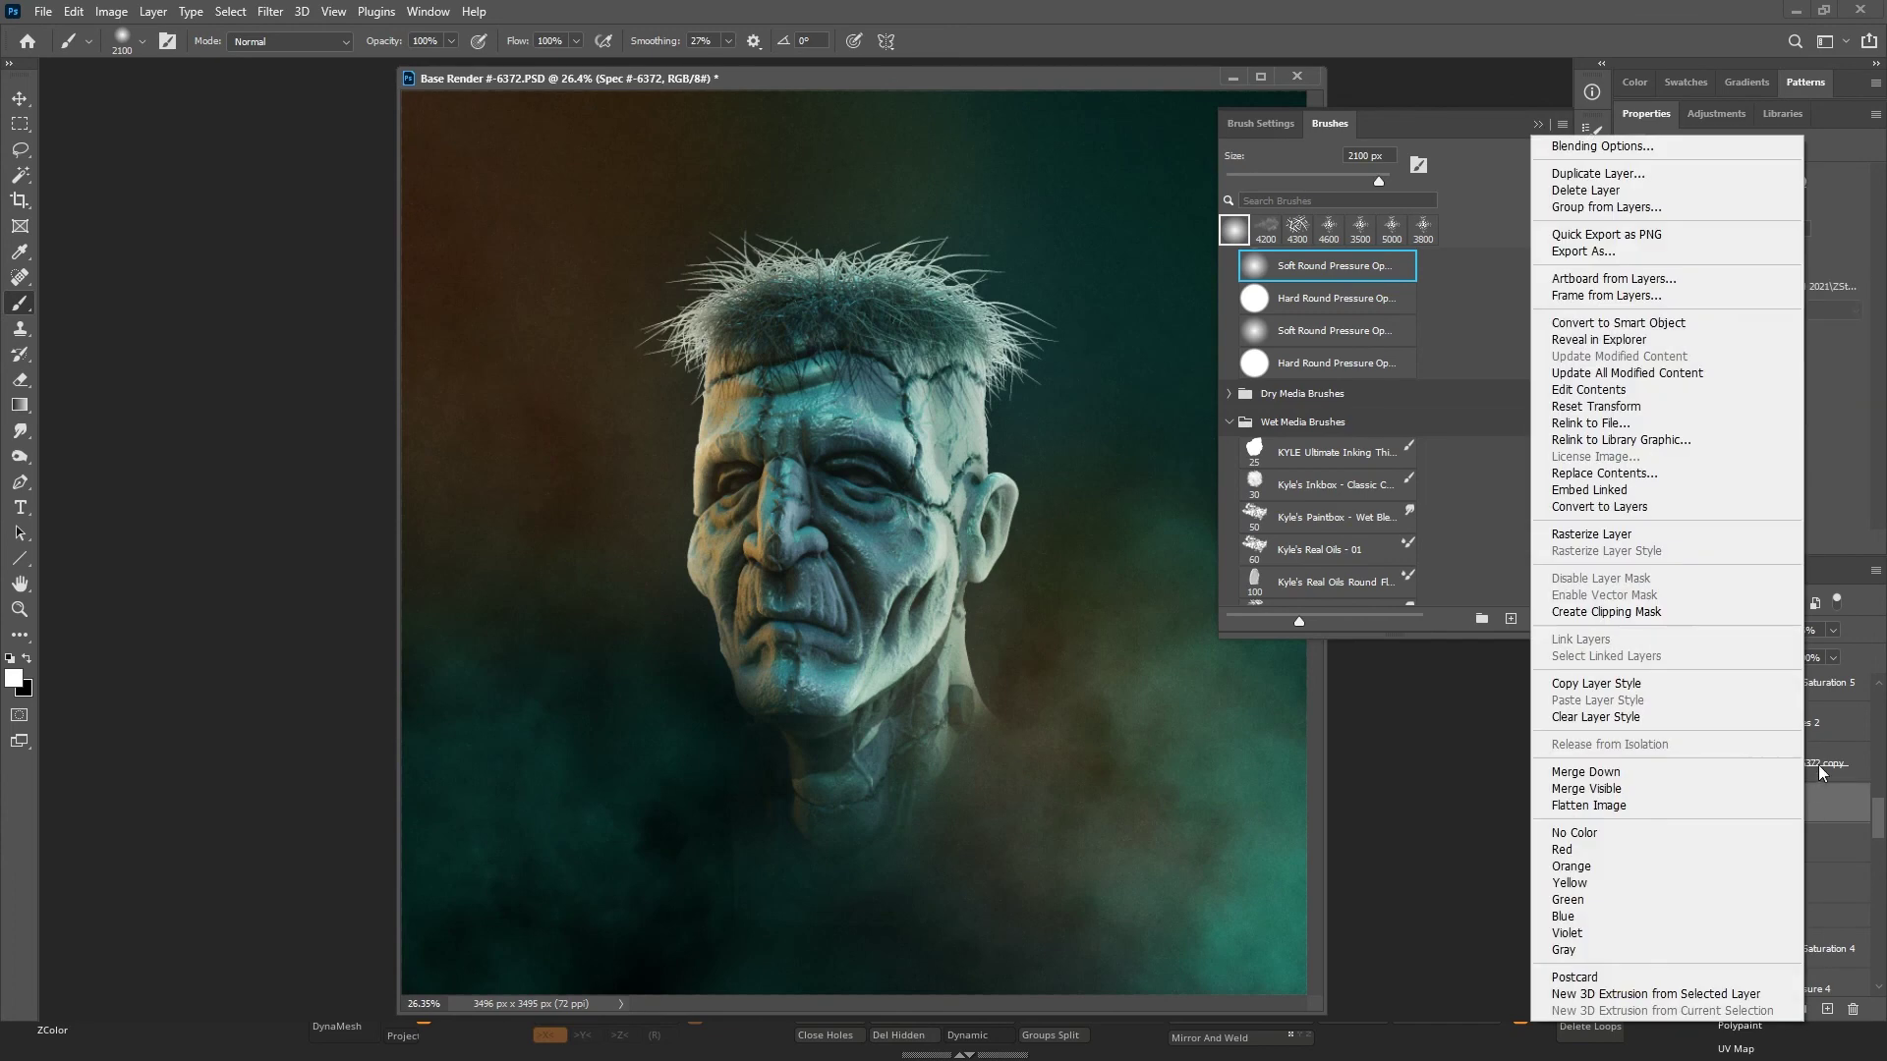
pyautogui.click(1649, 534)
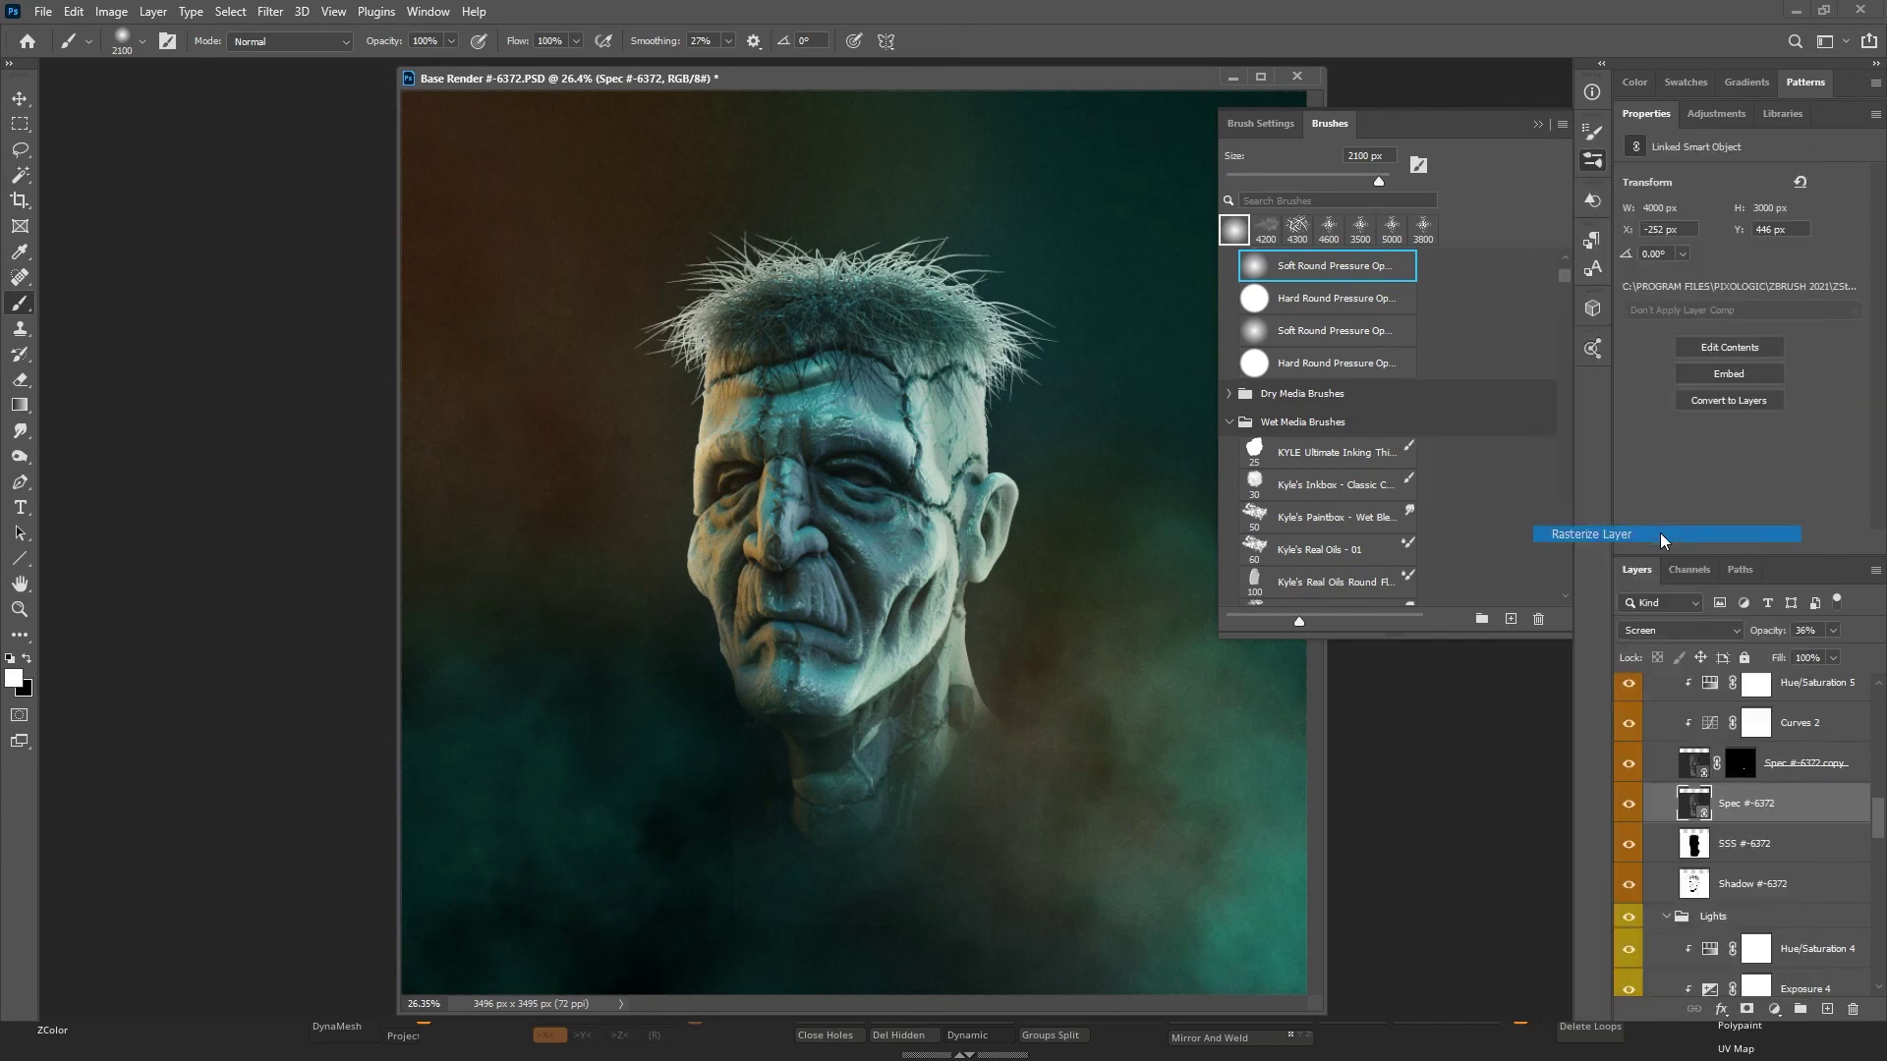
pyautogui.click(1849, 762)
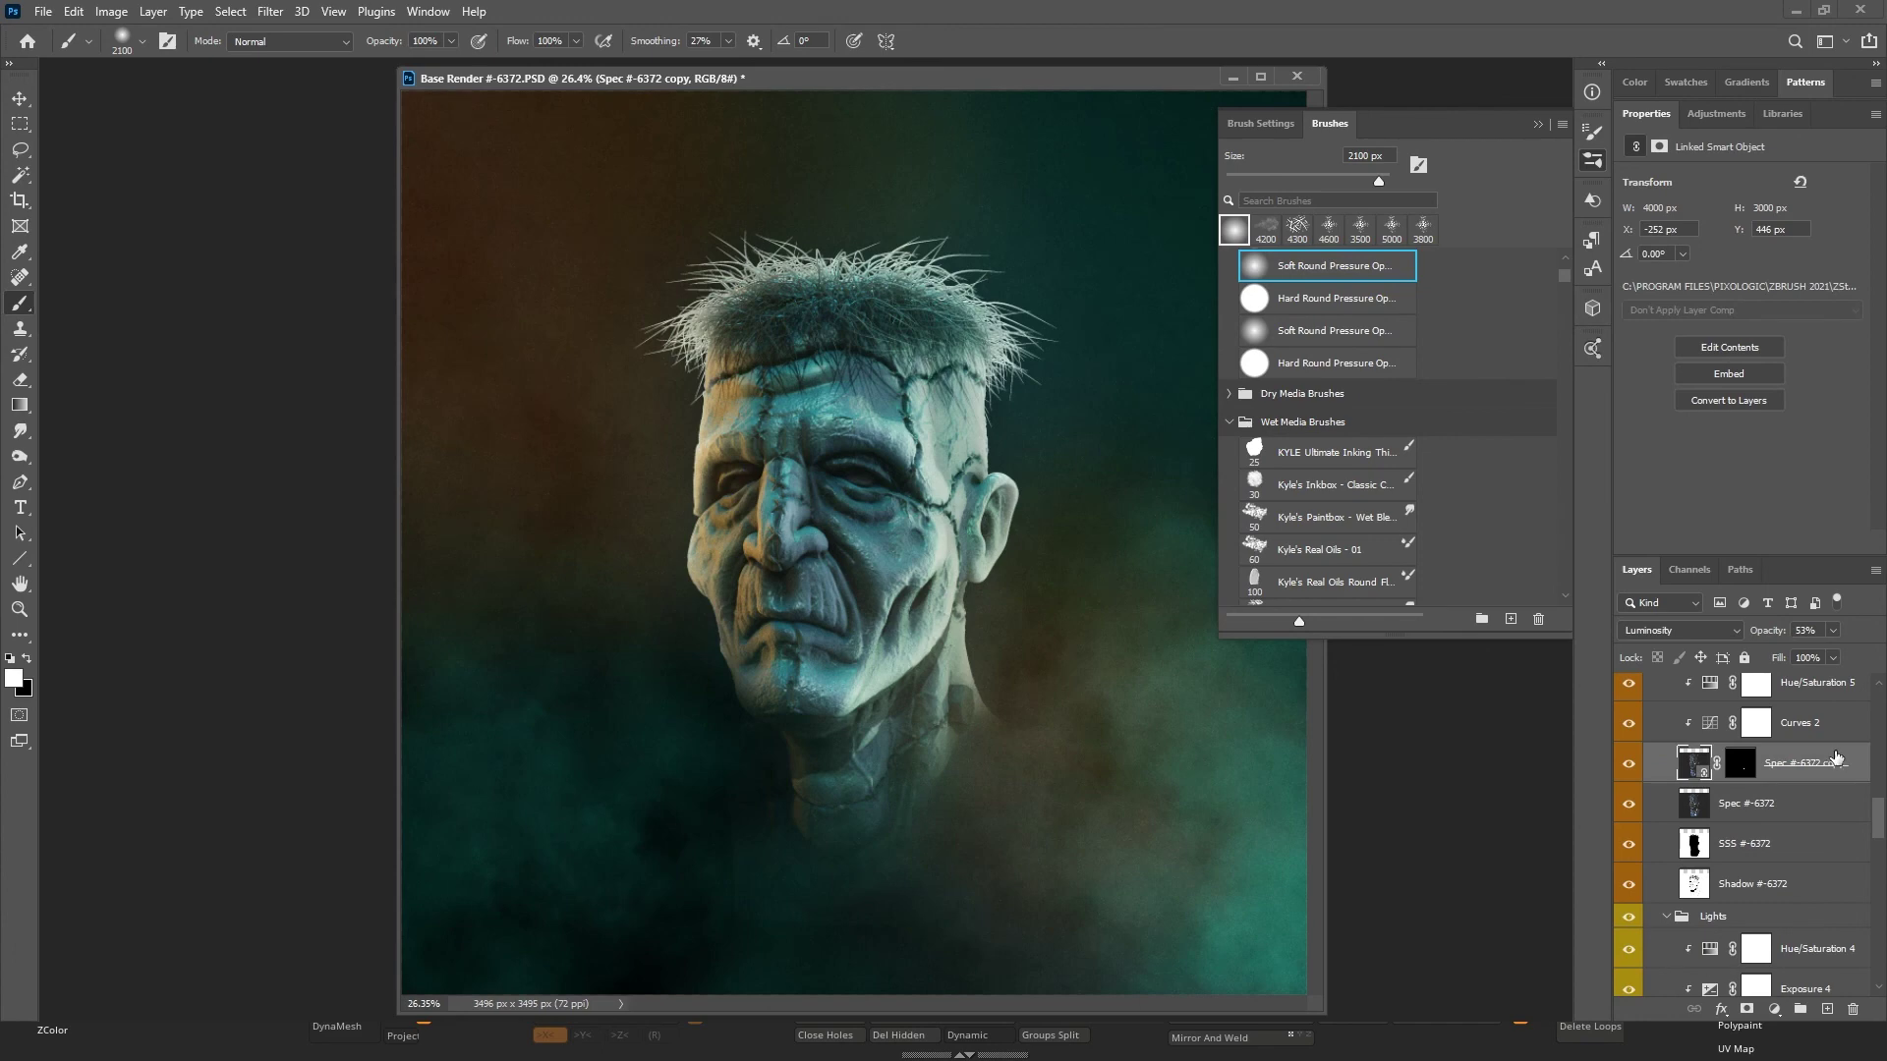
pyautogui.rightClick(1836, 757)
pyautogui.click(1720, 533)
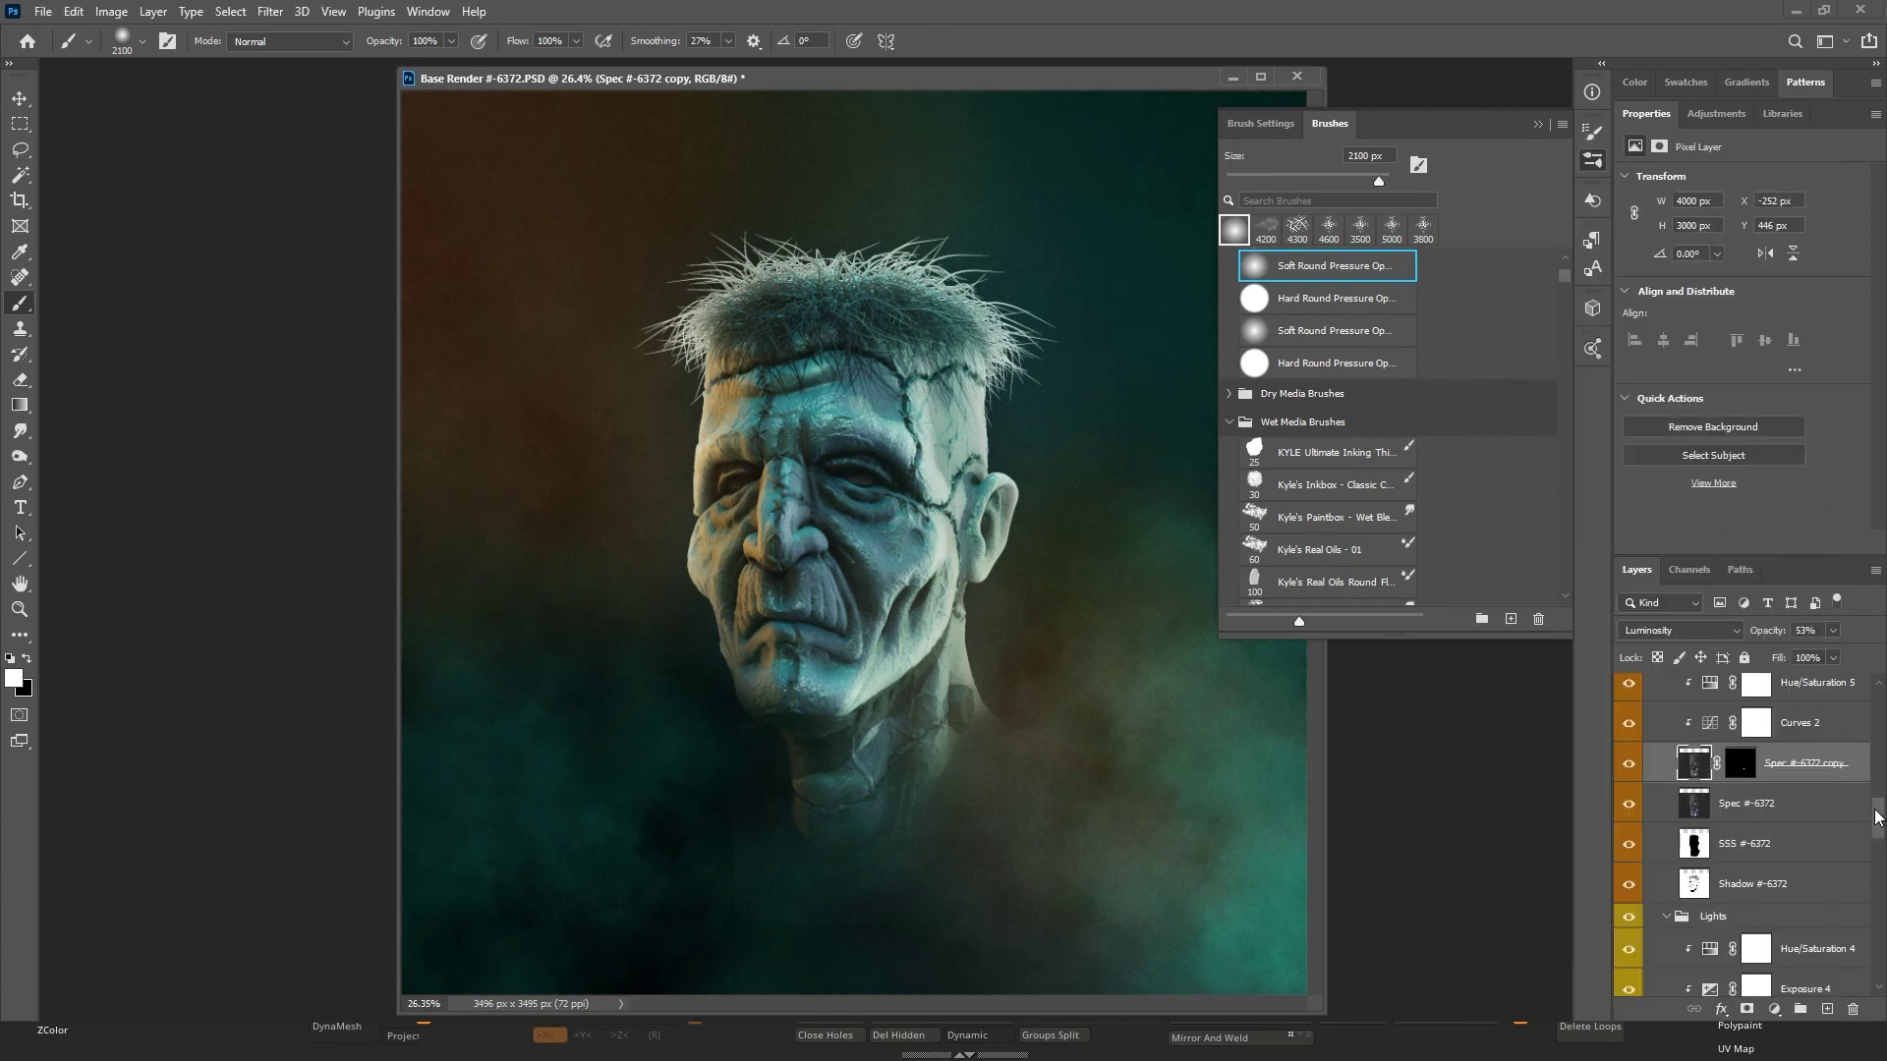
# Rasterize the linked AO layer and the AO copy layer above it in the Effects group.
pyautogui.scroll(5, 1877, 816)
pyautogui.rightClick(1810, 888)
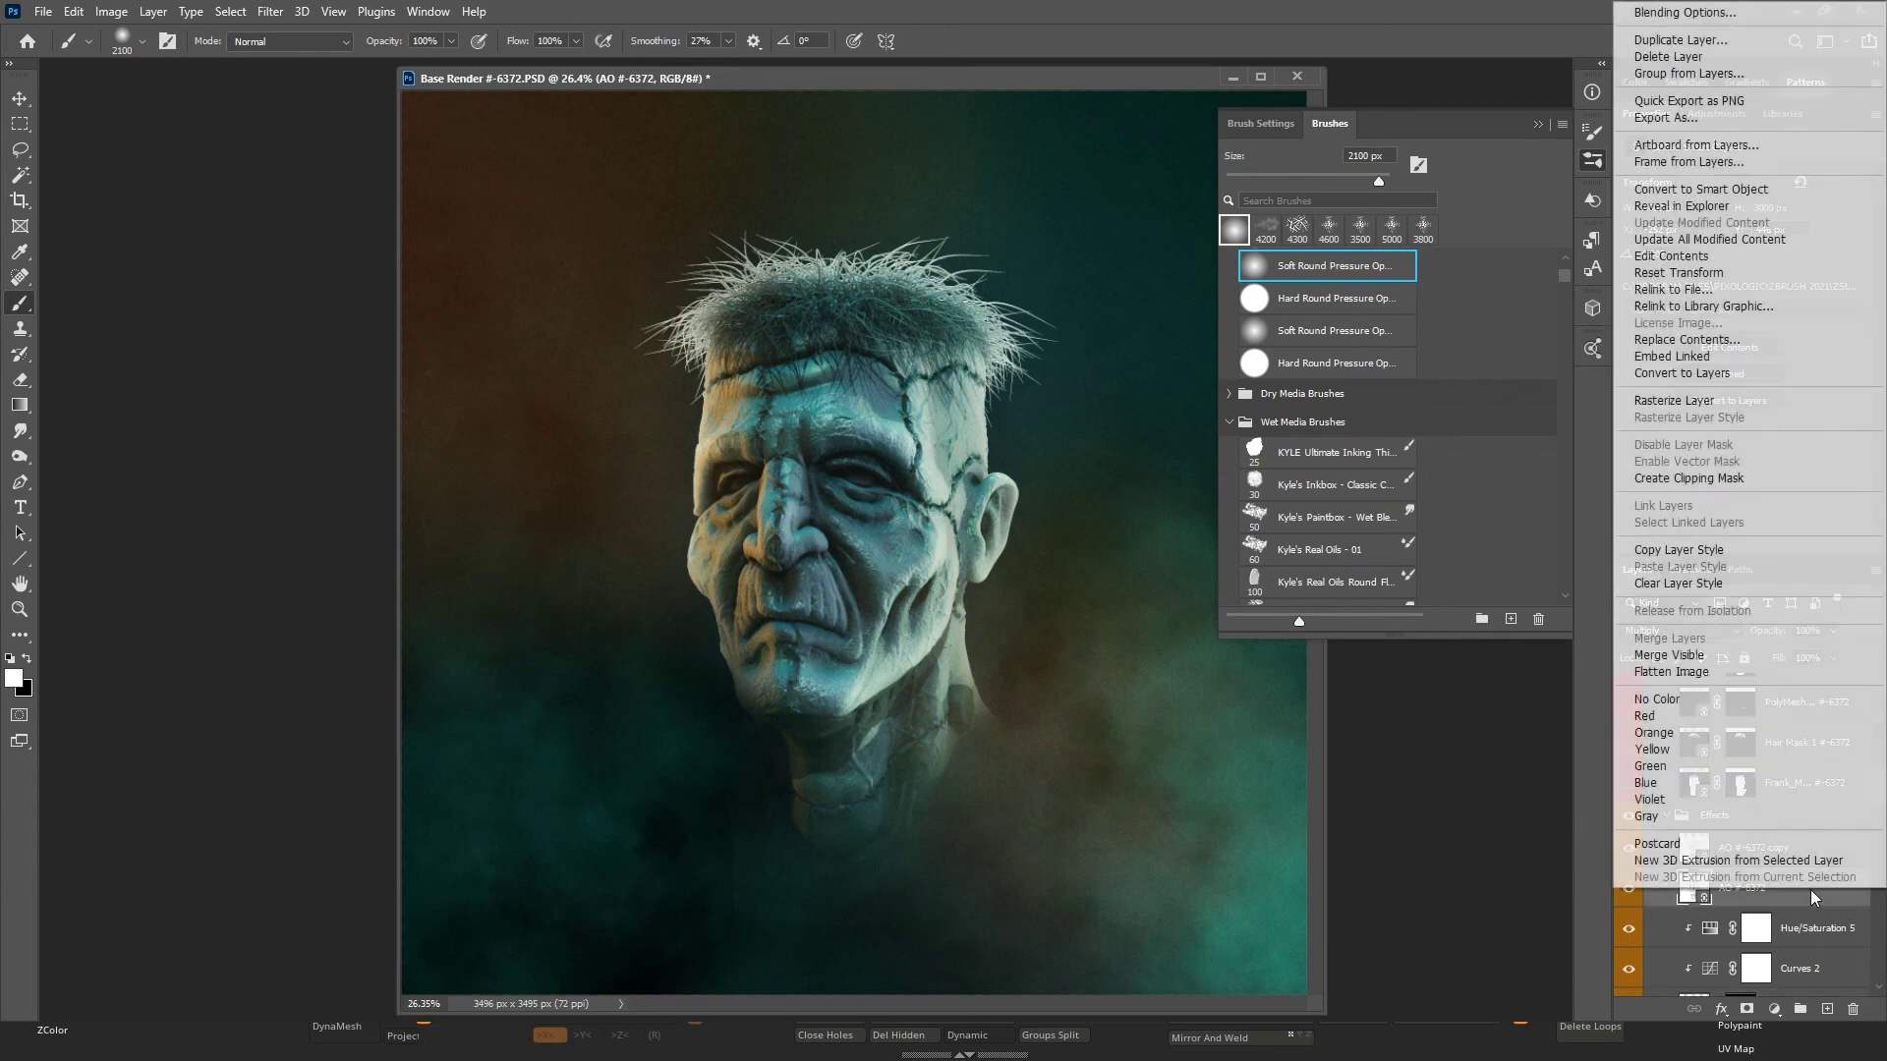
pyautogui.click(1676, 400)
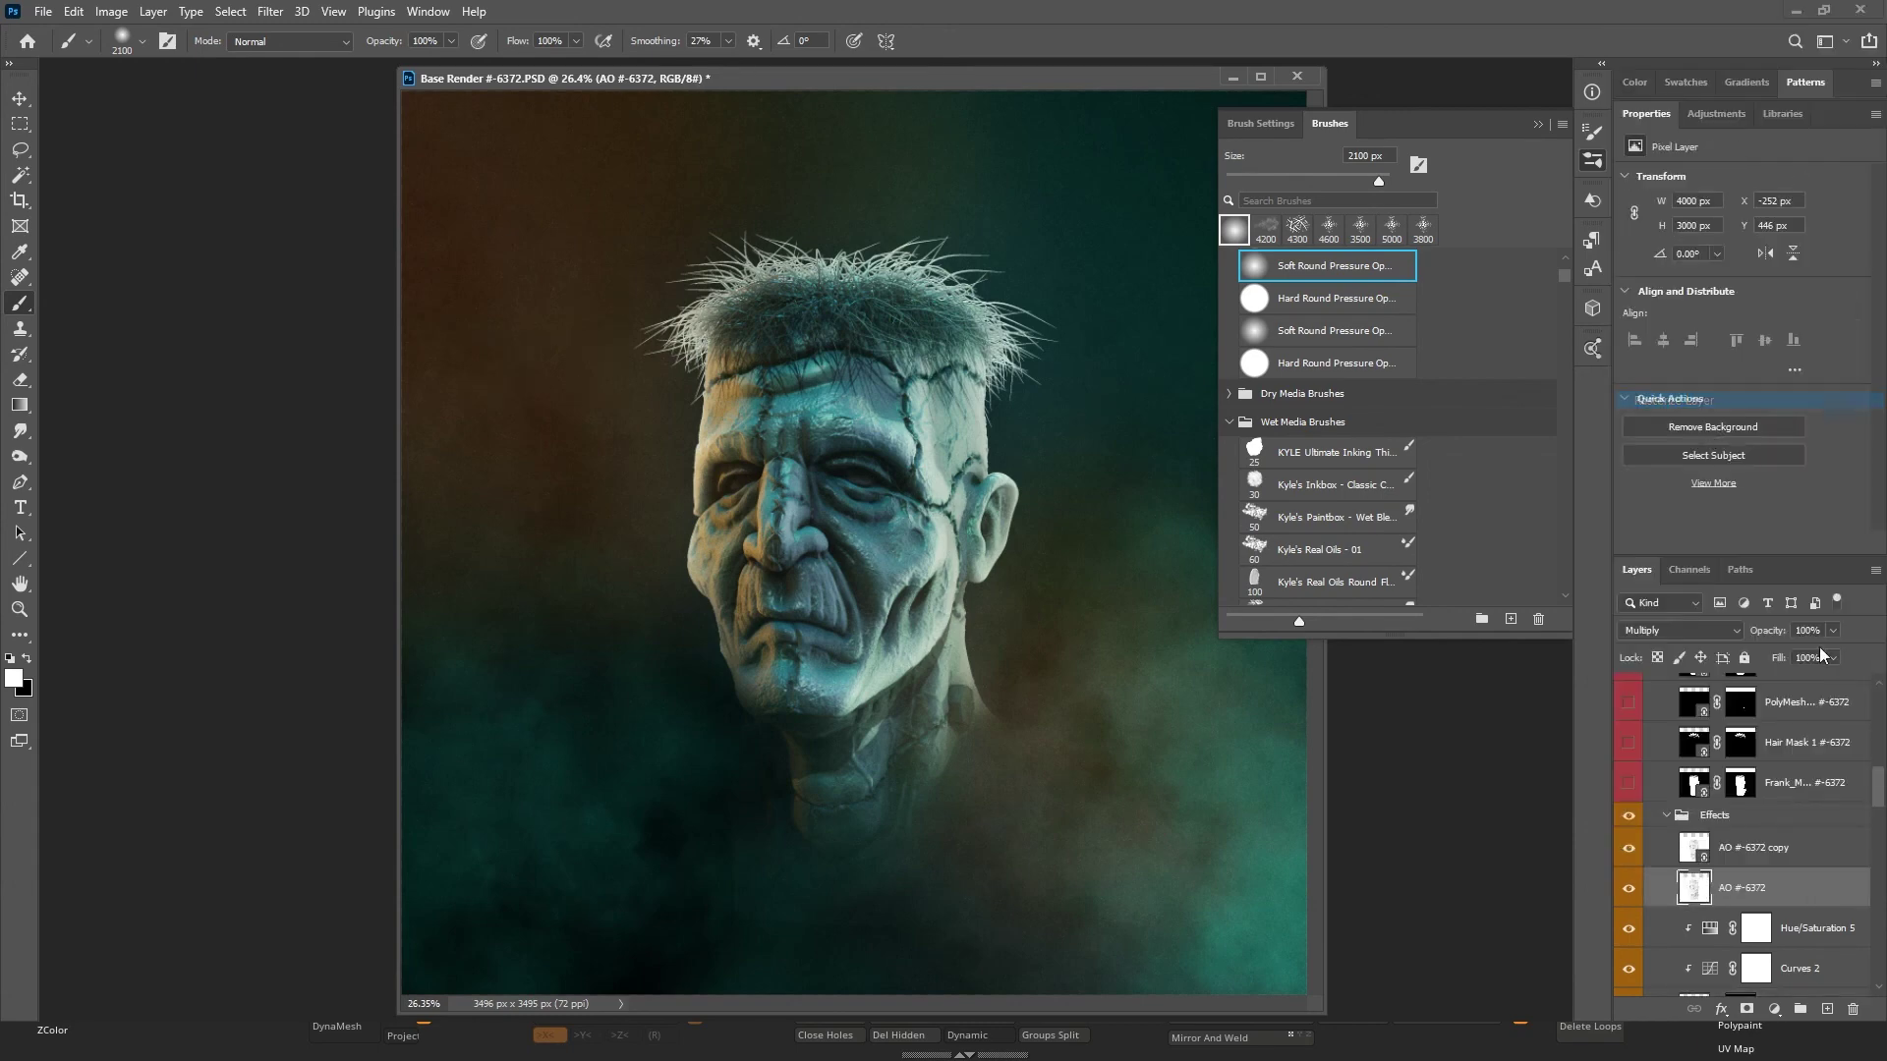
pyautogui.rightClick(1806, 846)
pyautogui.click(1672, 534)
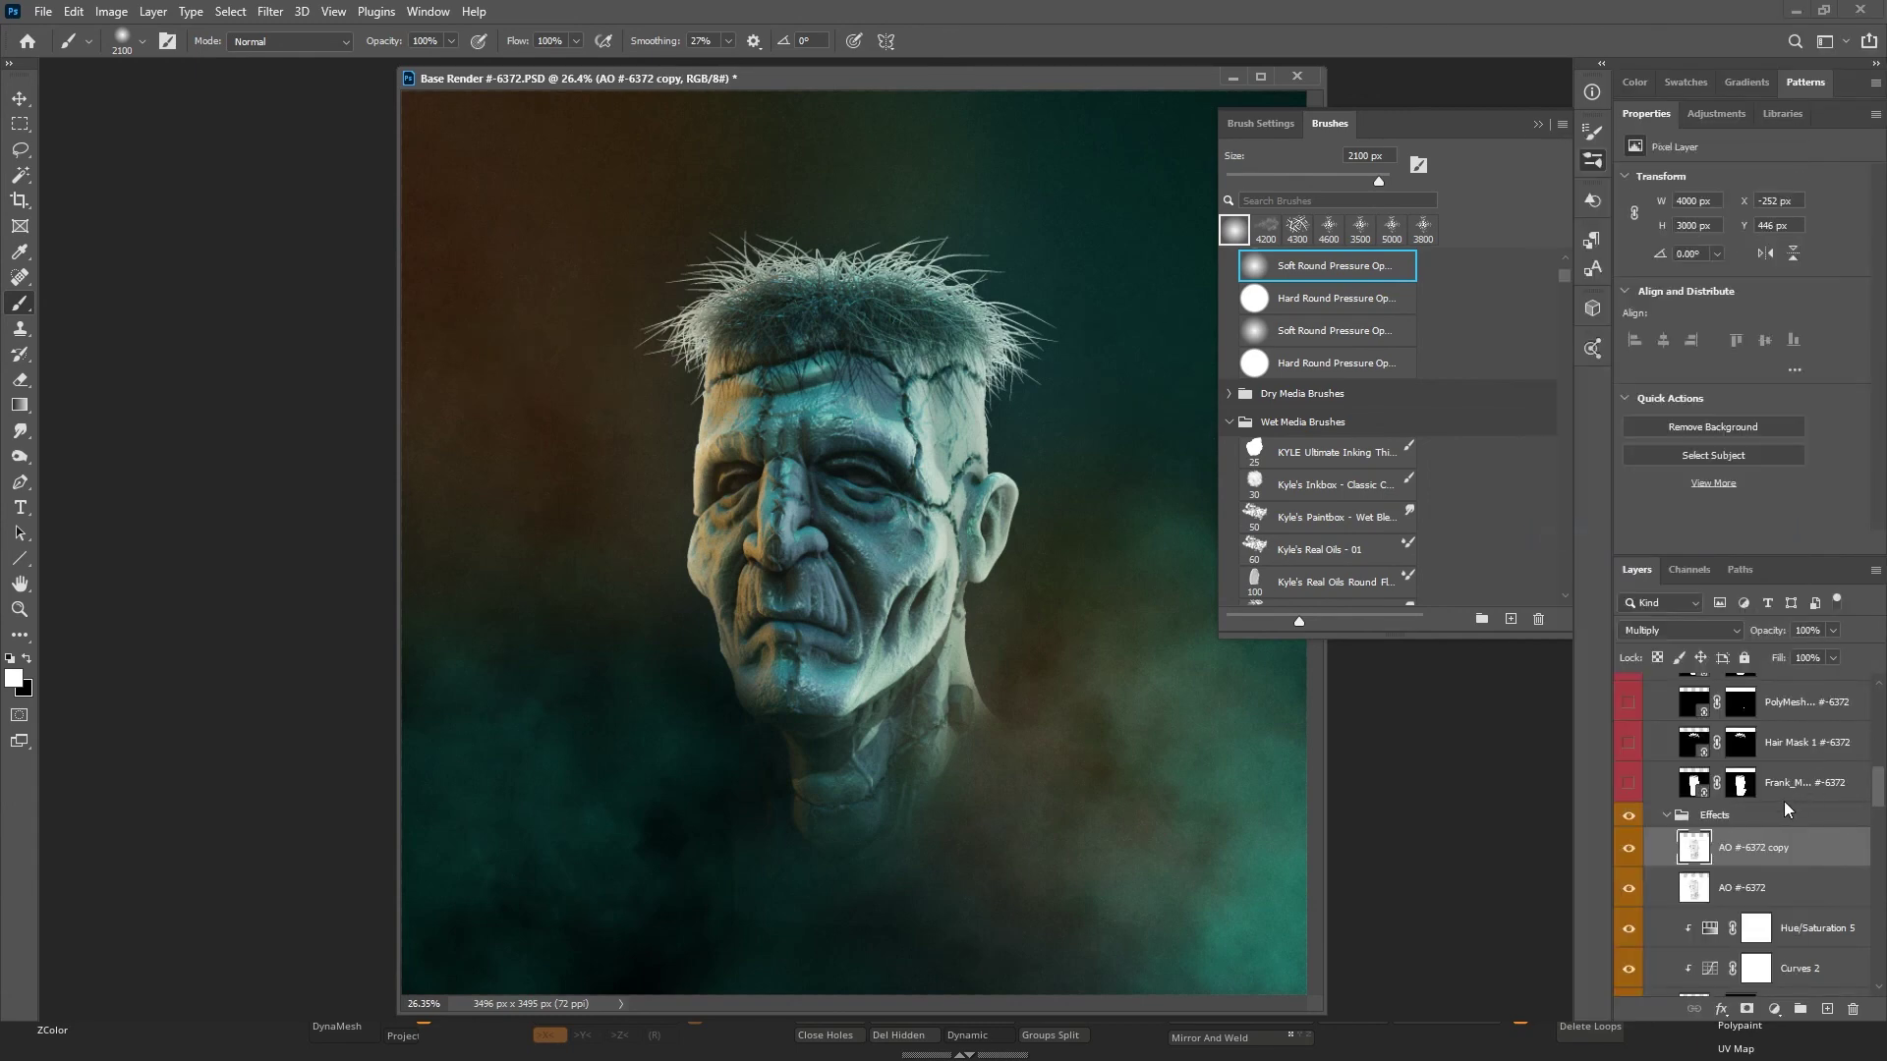
# Rasterize the linked Frank_Monster mask and Hair Mask 1 layers in the Masks group.
pyautogui.click(1813, 786)
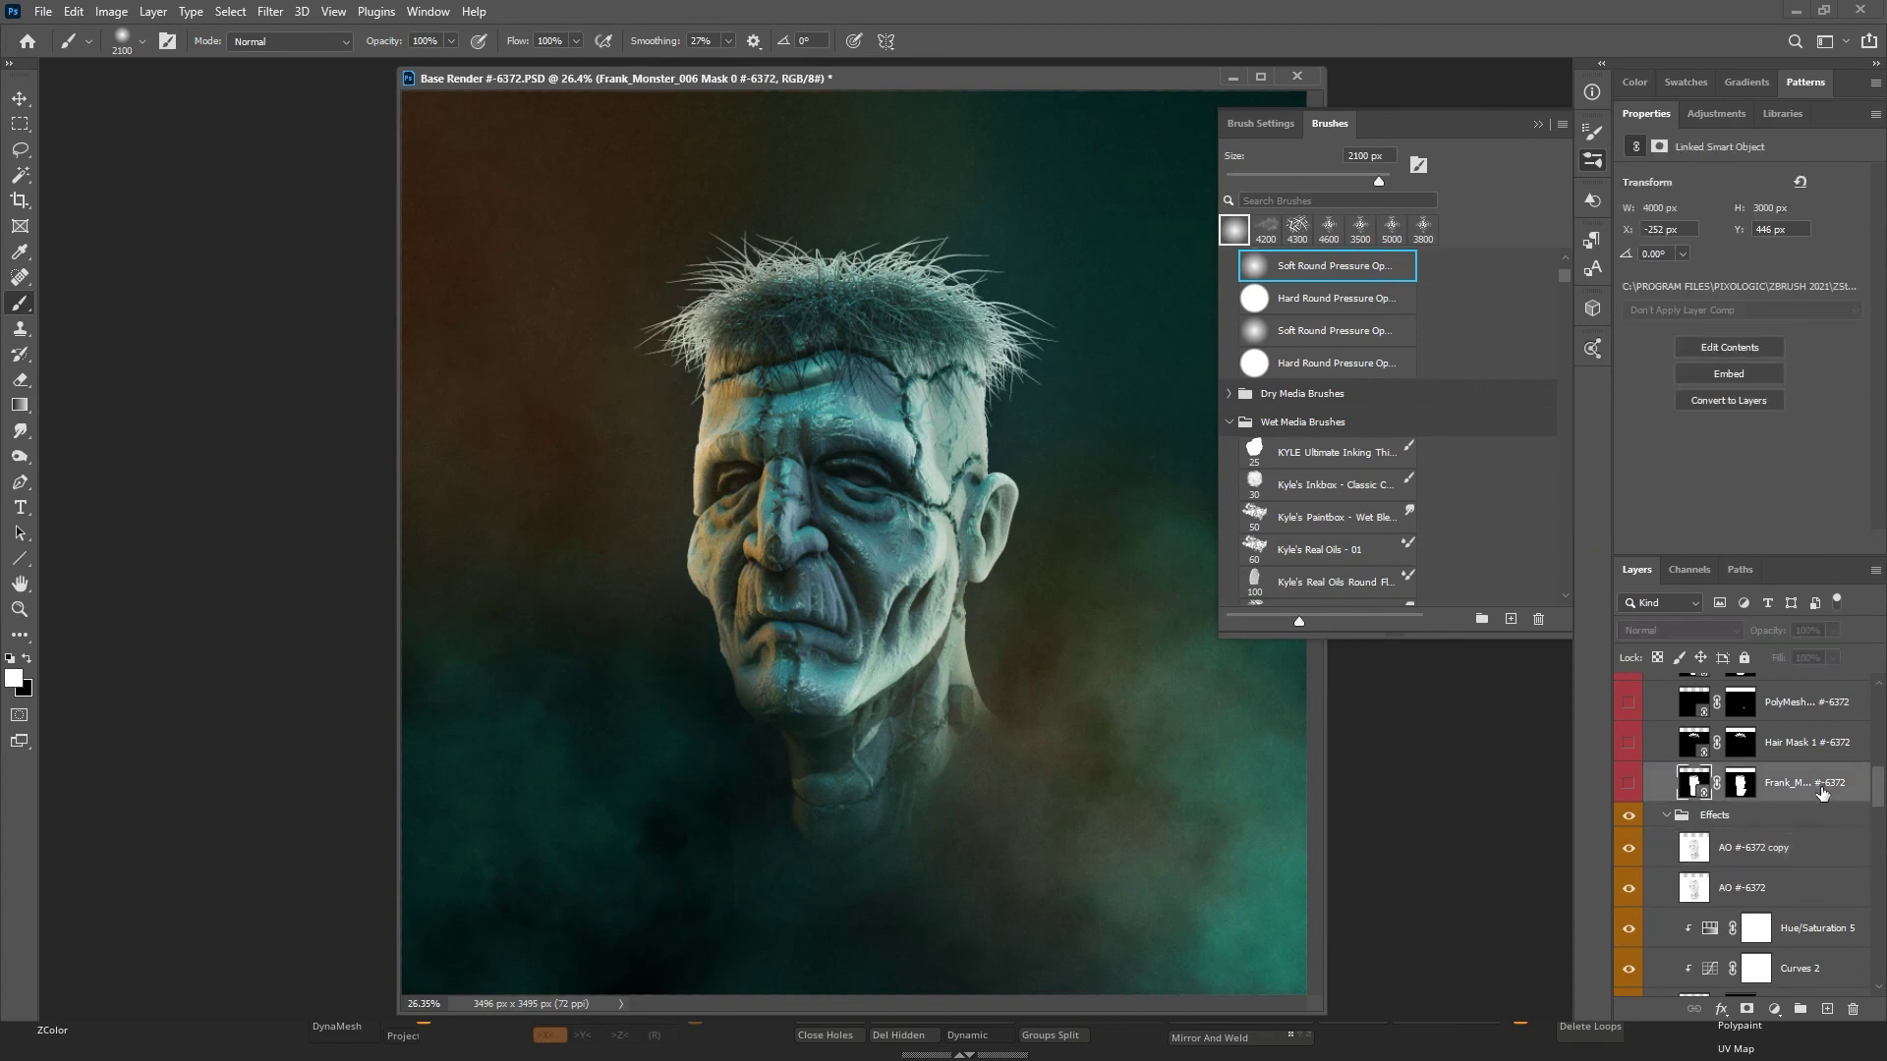
pyautogui.rightClick(1821, 792)
pyautogui.click(1643, 529)
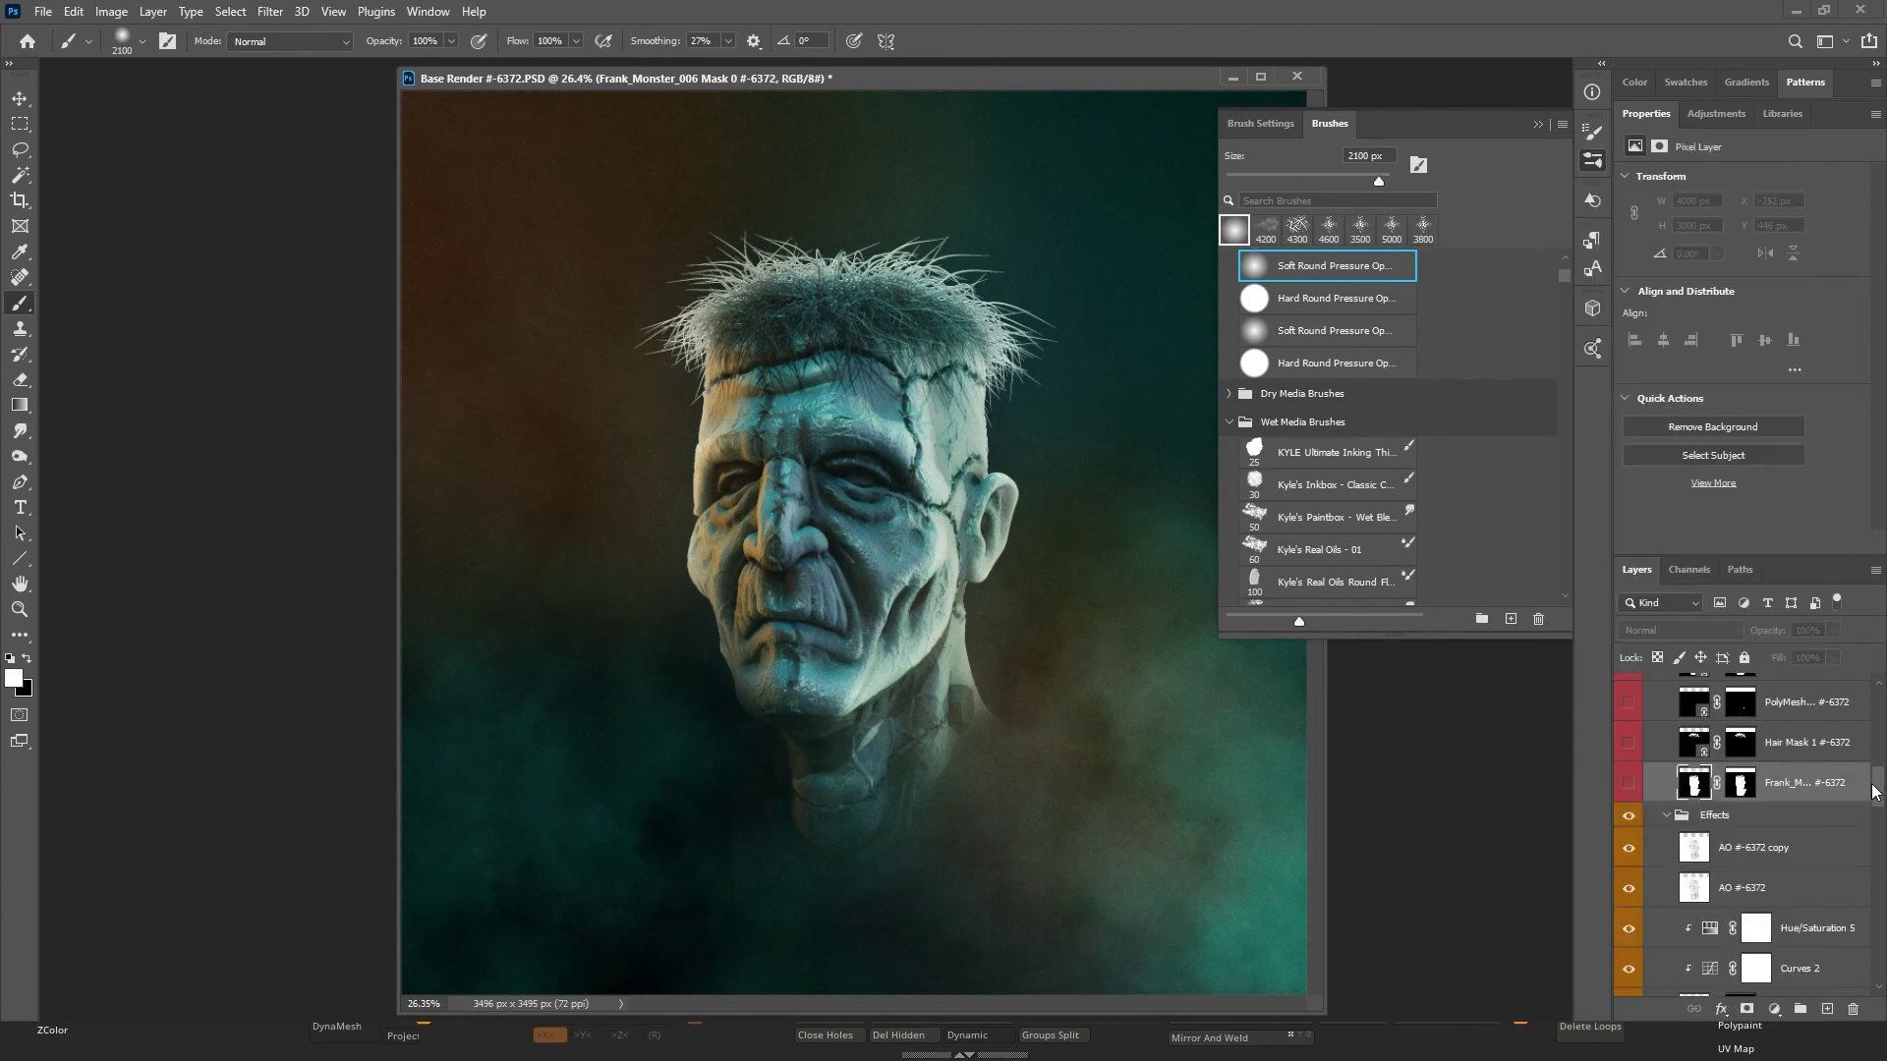
pyautogui.scroll(3, 1875, 792)
pyautogui.click(1797, 889)
pyautogui.rightClick(1796, 889)
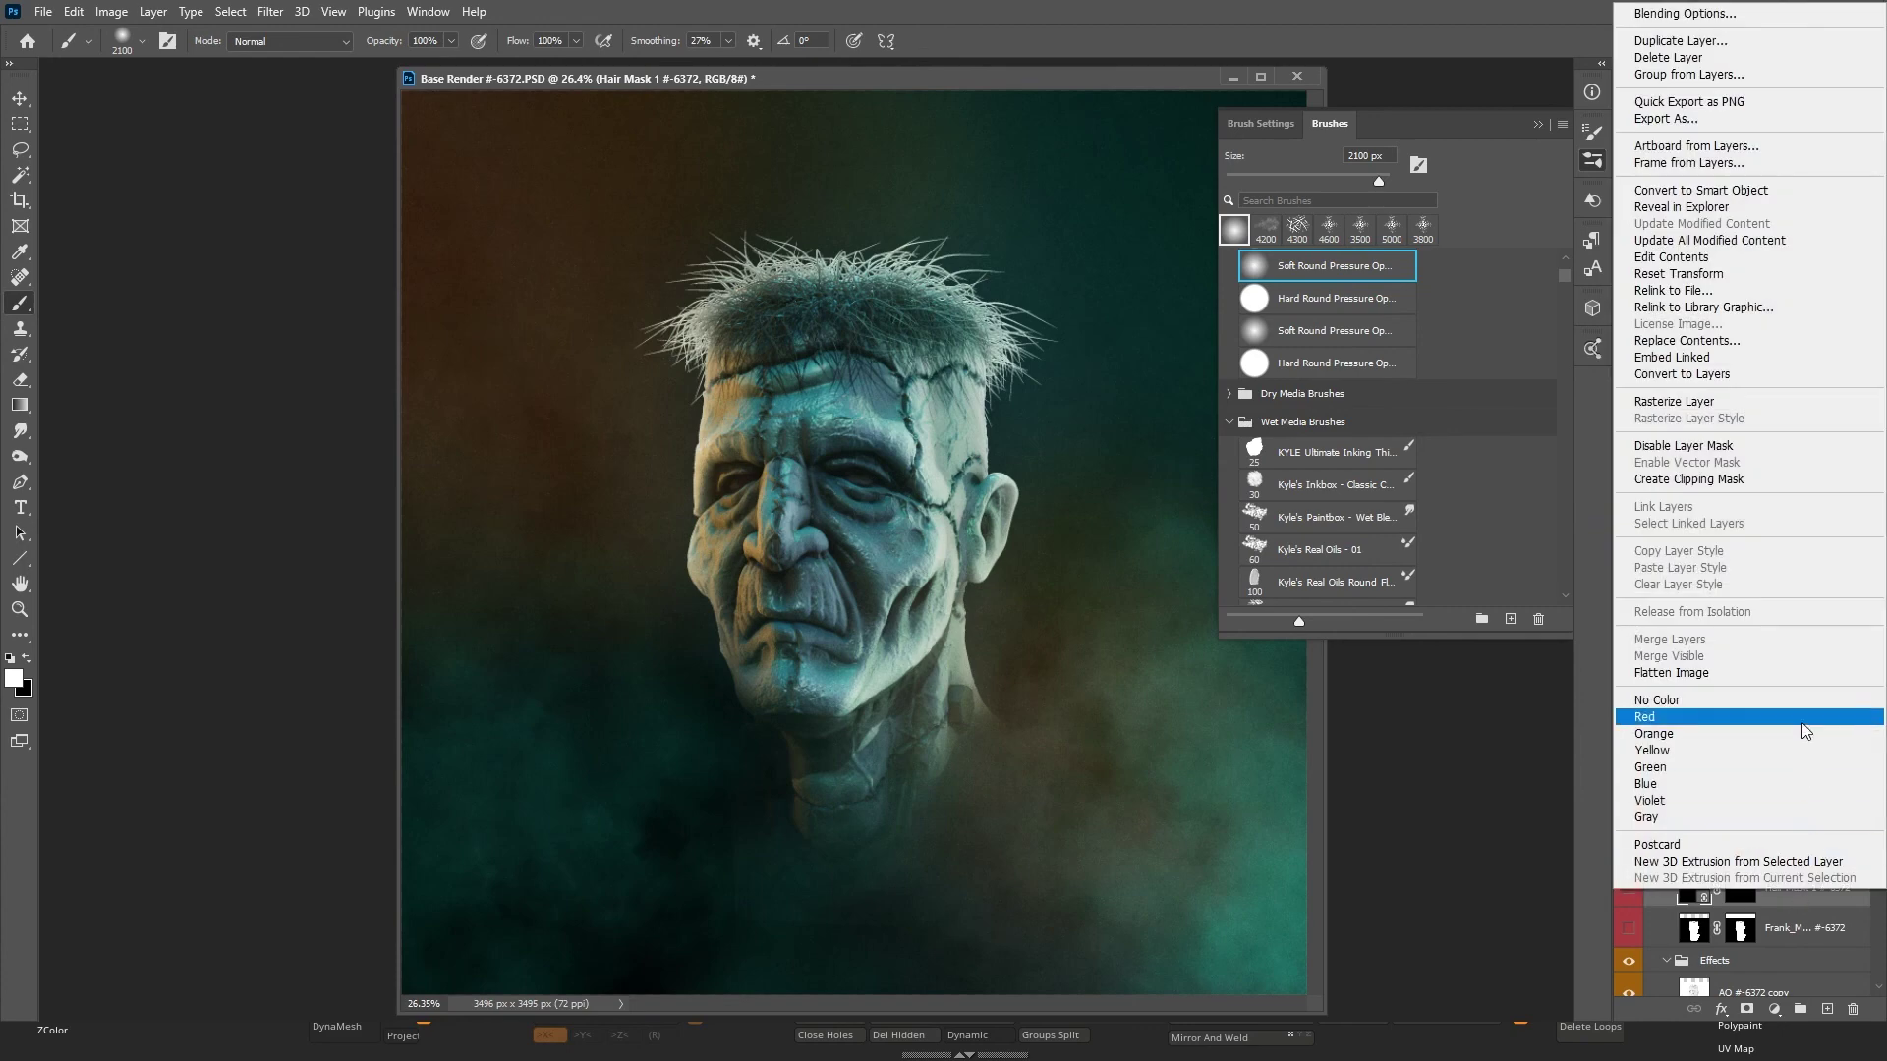
pyautogui.click(1769, 400)
# Rasterize the linked PolyMesh3D1 Mask 2, Mask and Mask No AA layers in the Masks group.
pyautogui.click(1795, 846)
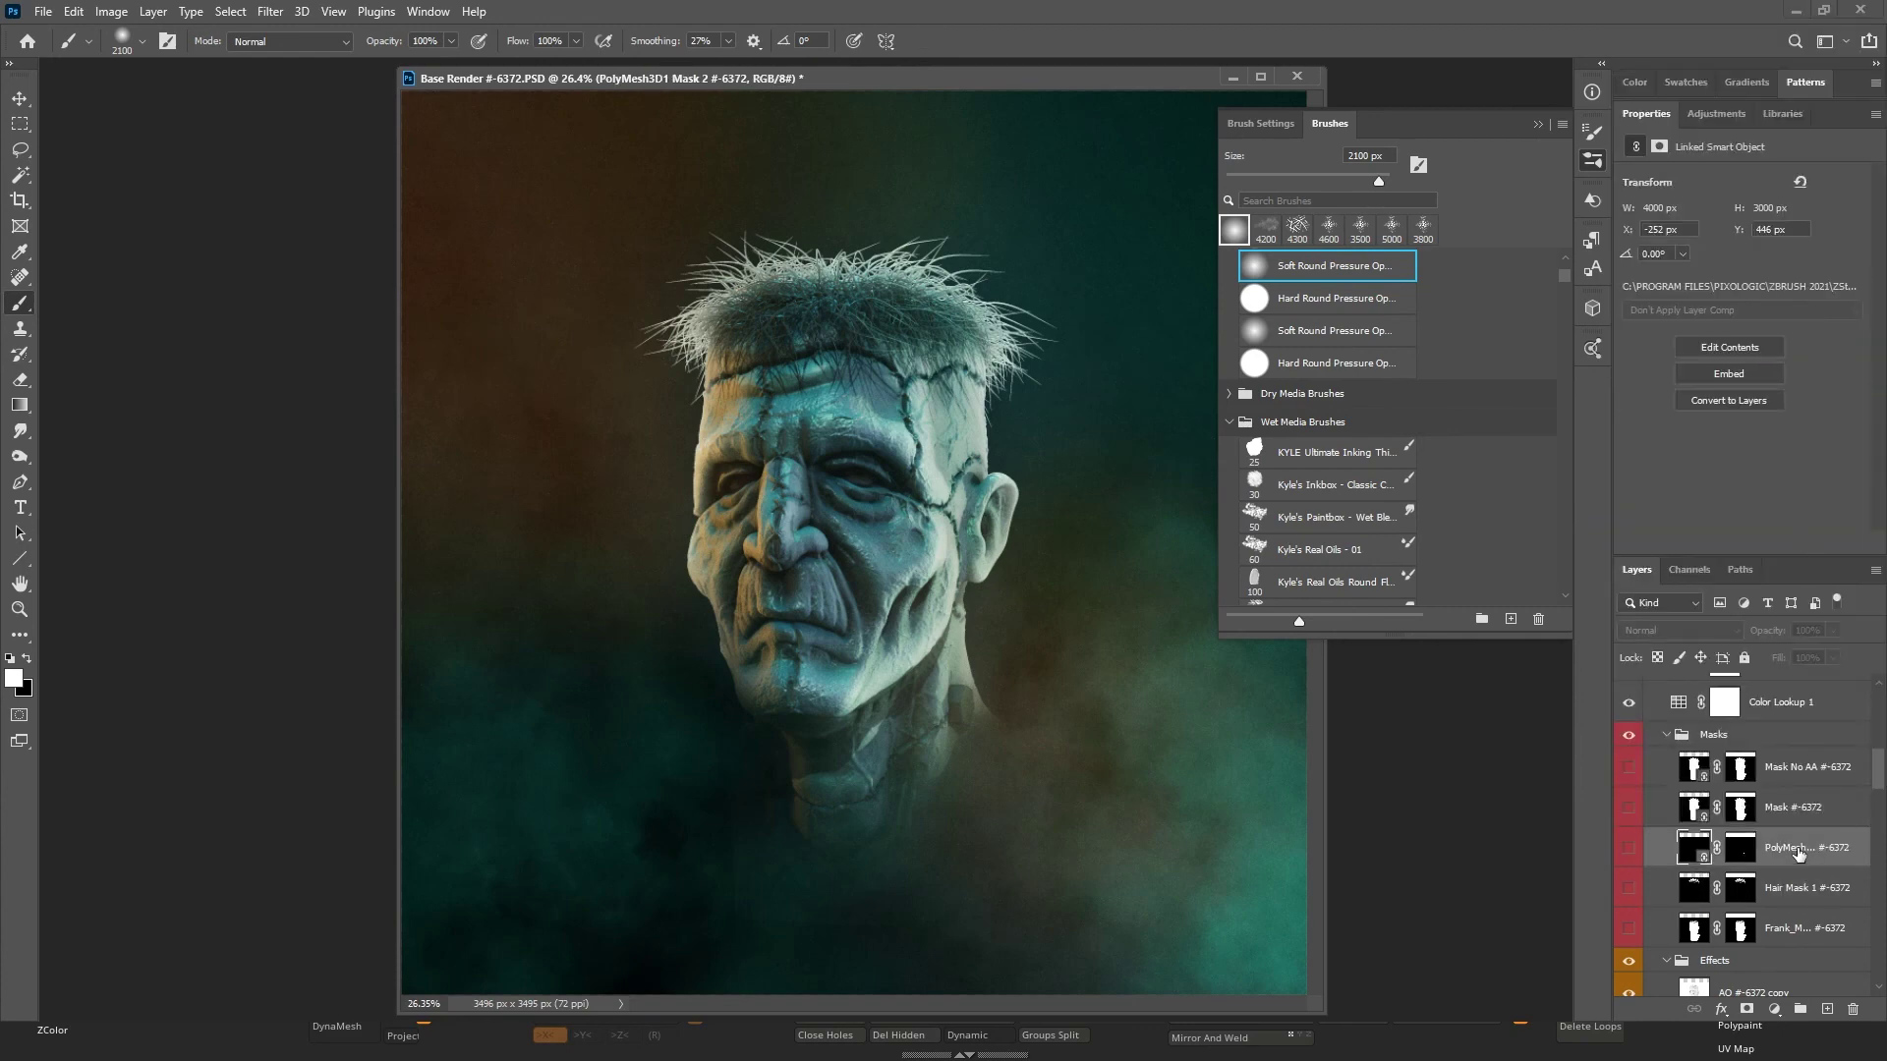
pyautogui.rightClick(1798, 851)
pyautogui.click(1759, 534)
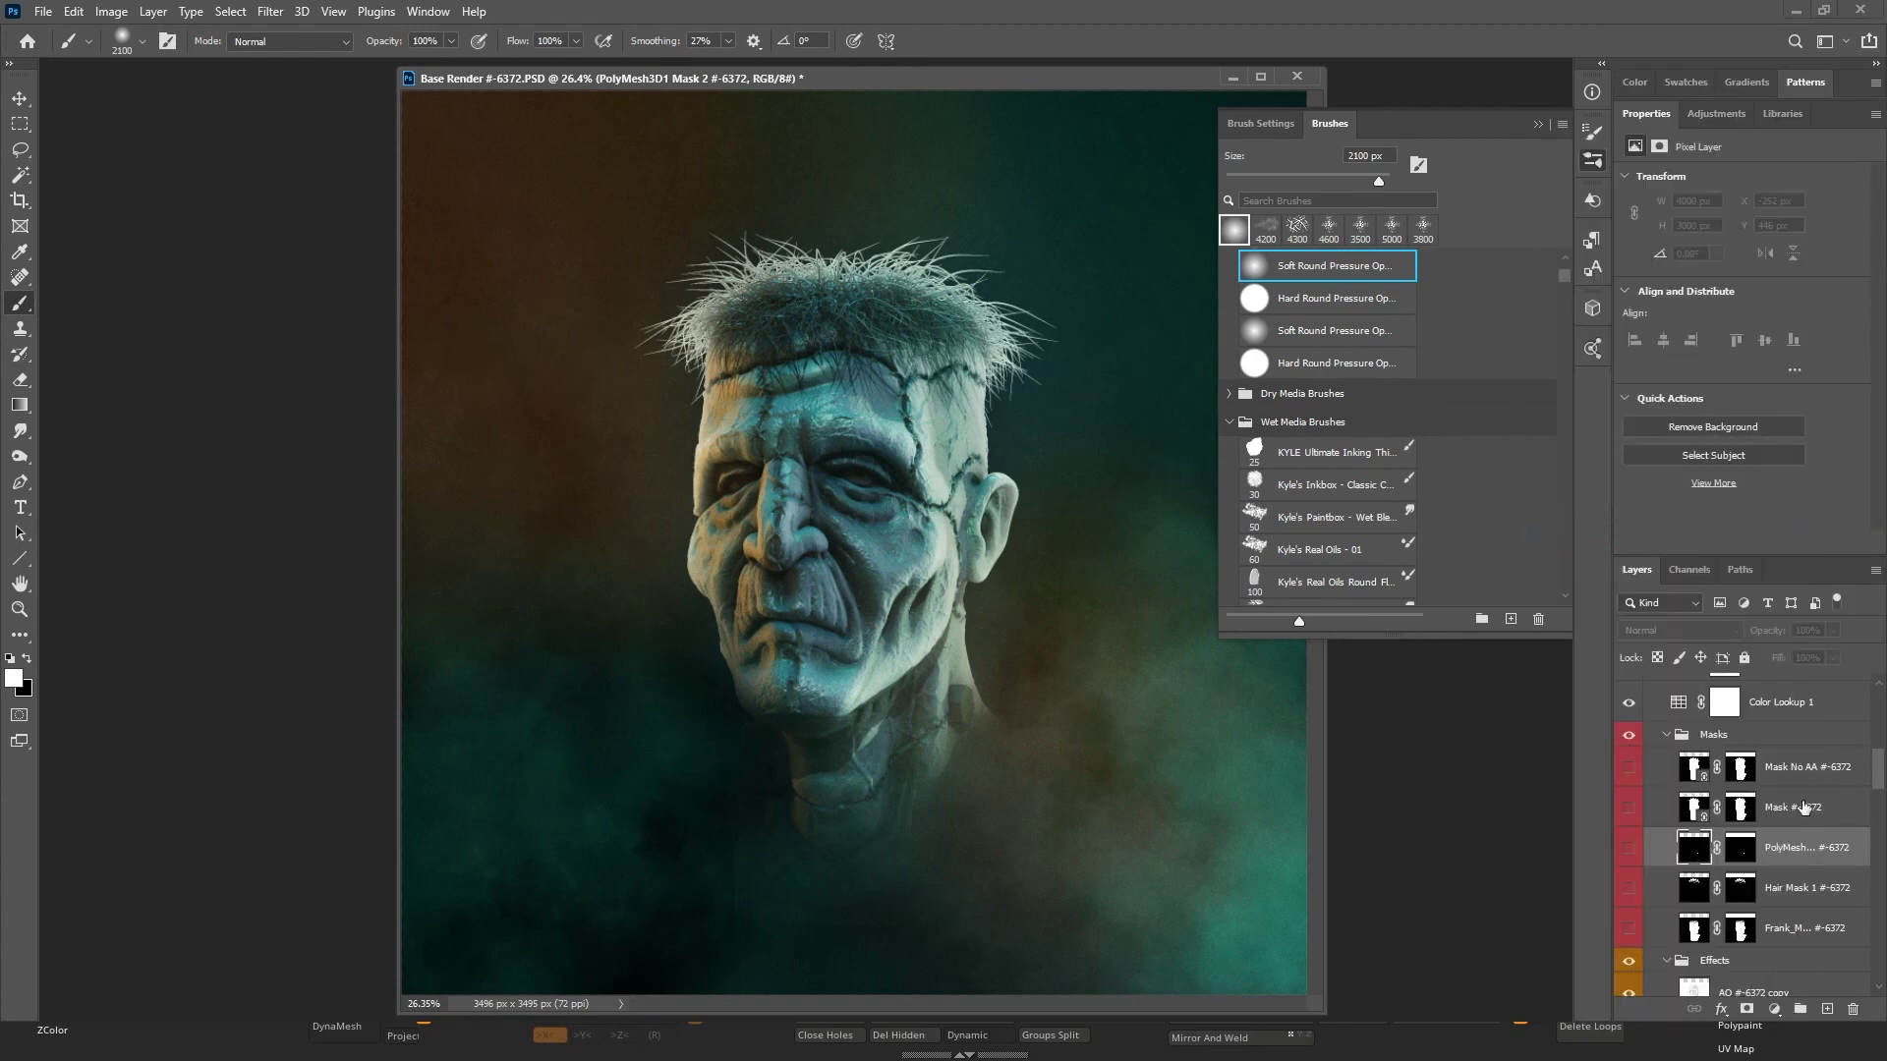
pyautogui.click(1803, 806)
pyautogui.rightClick(1800, 804)
pyautogui.click(1707, 535)
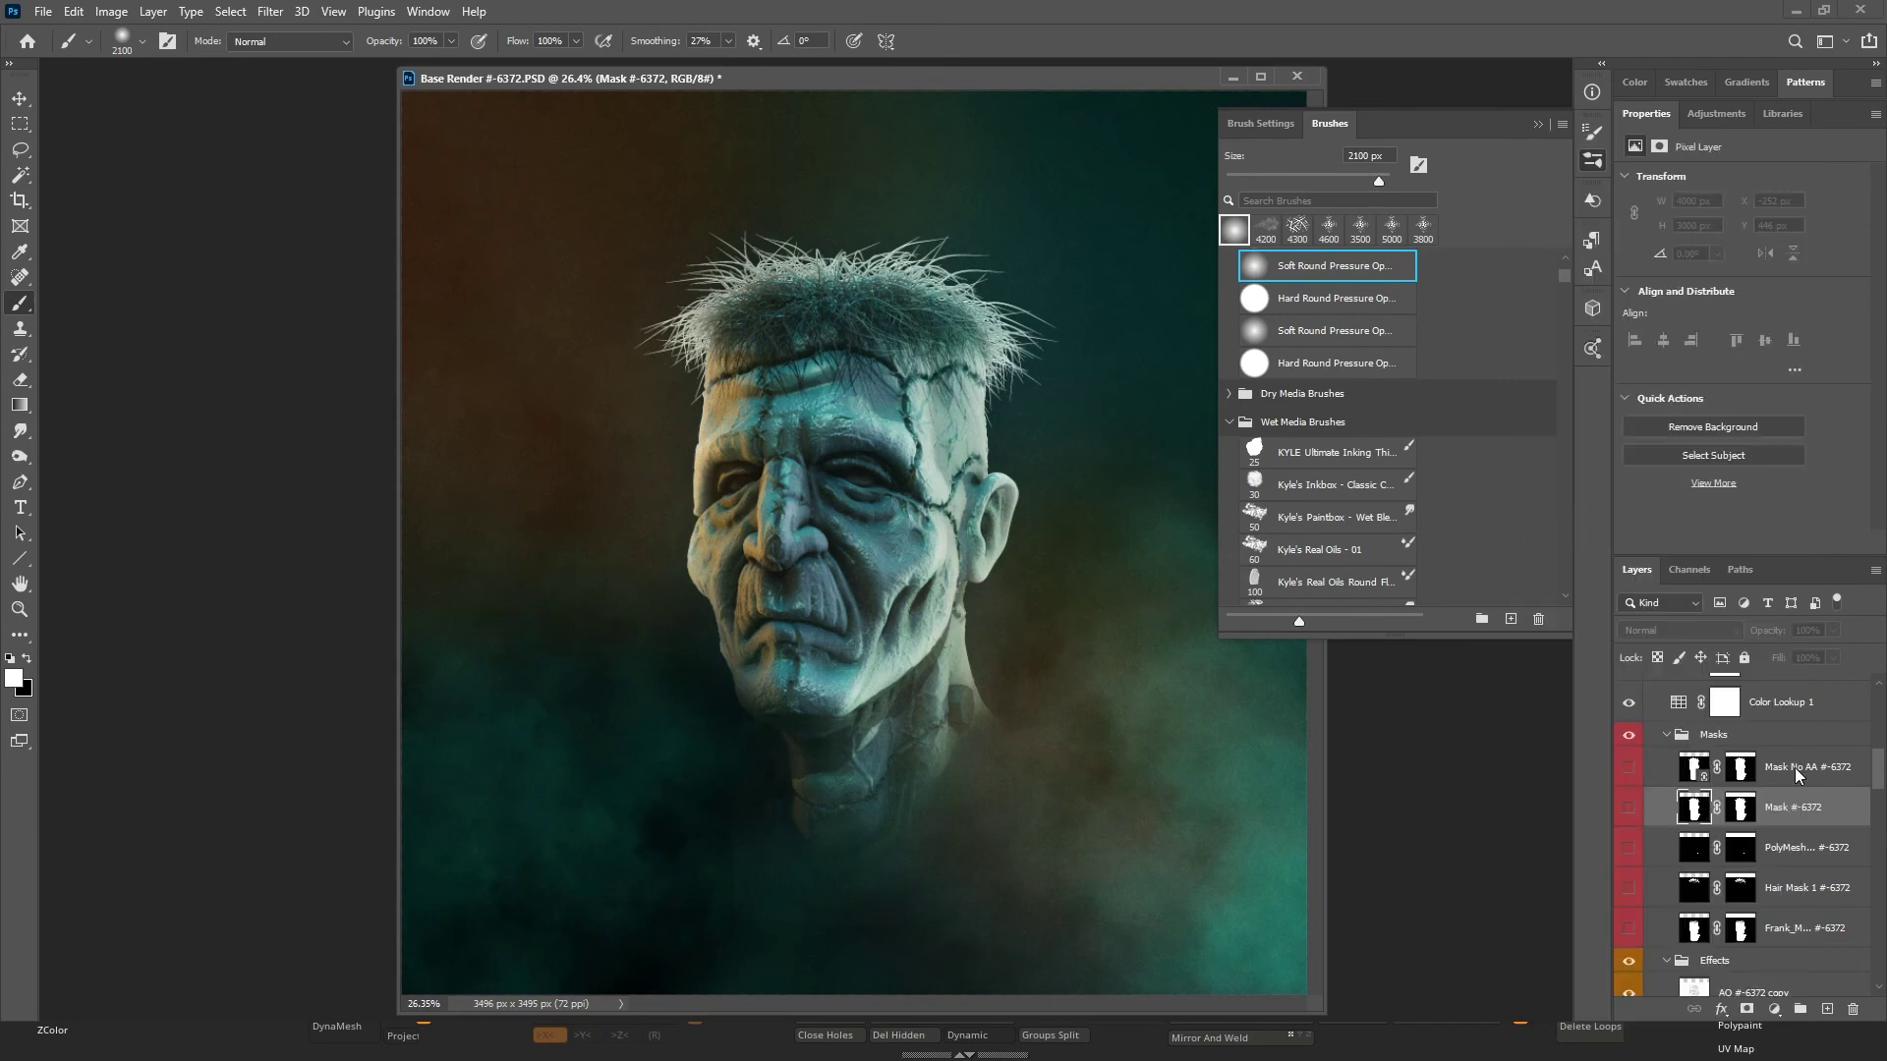
pyautogui.click(1794, 768)
pyautogui.rightClick(1798, 776)
pyautogui.click(1670, 534)
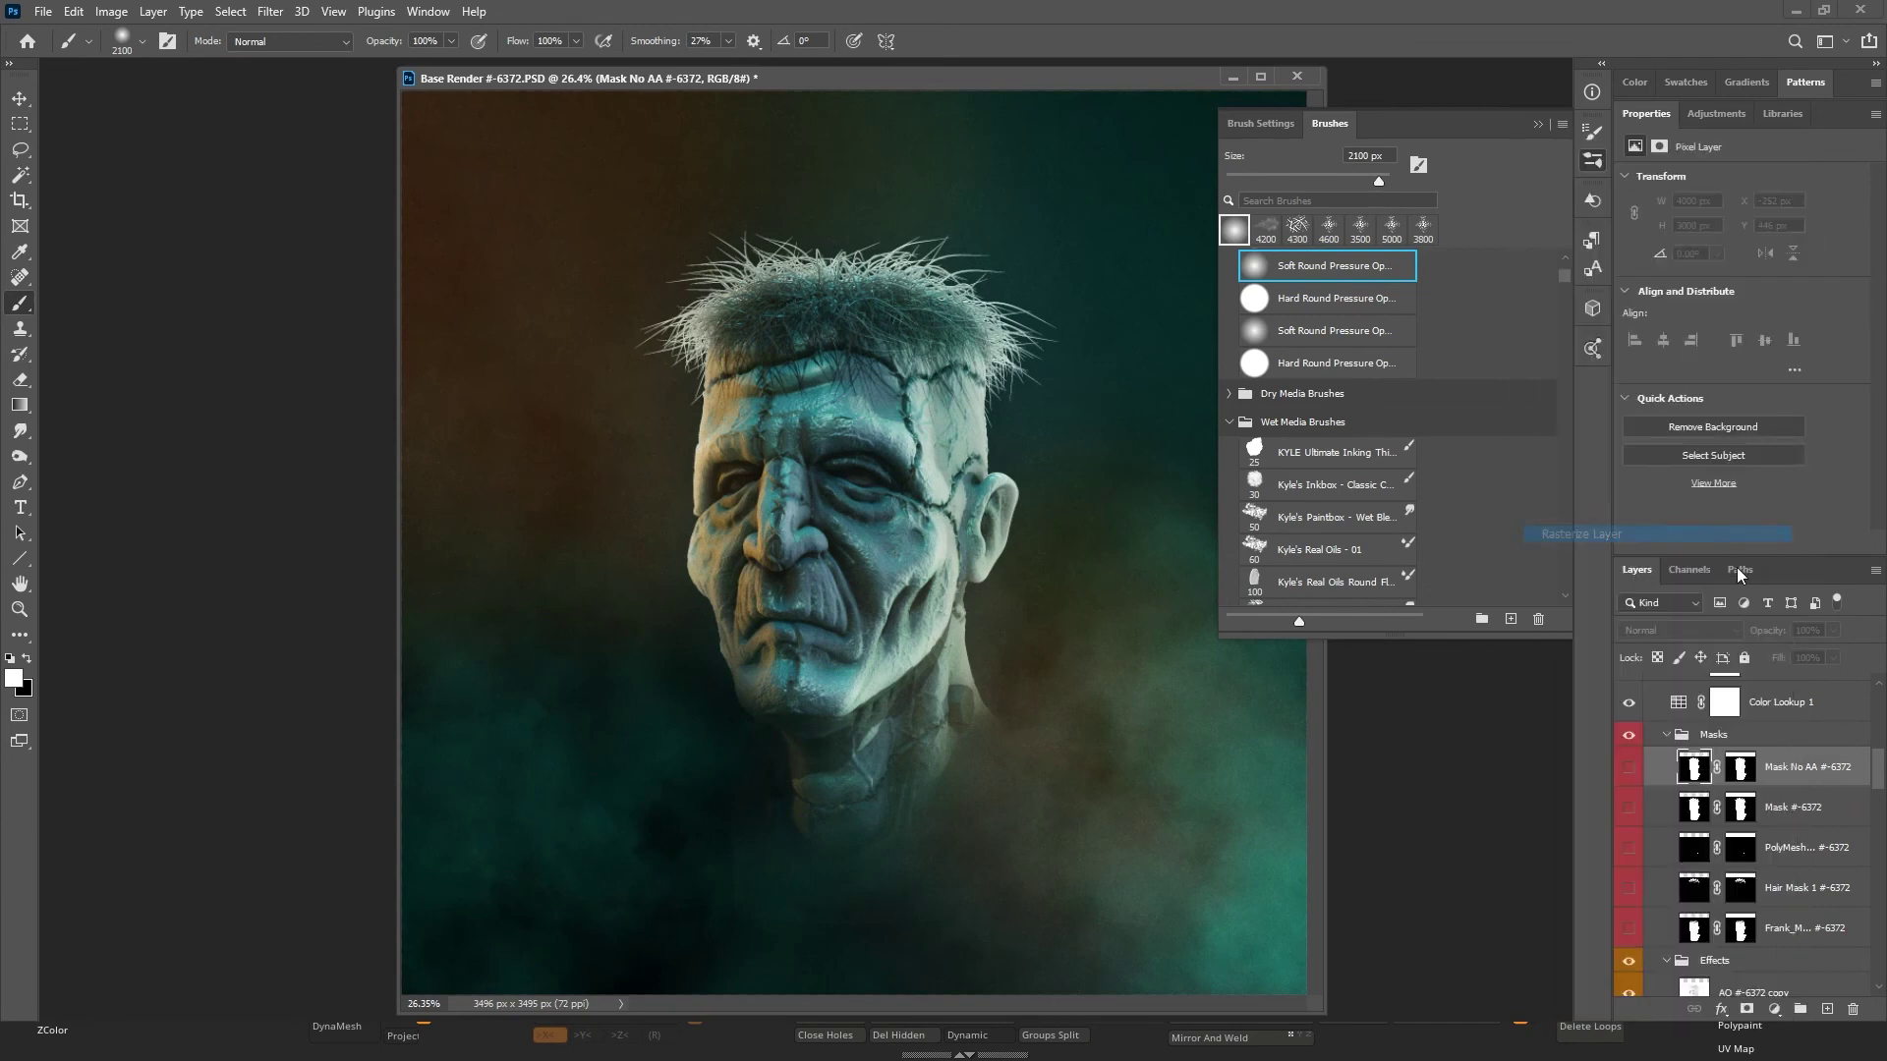
# Rasterize the linked Albedo layer above the ZBrush Render group.
pyautogui.scroll(5, 1801, 813)
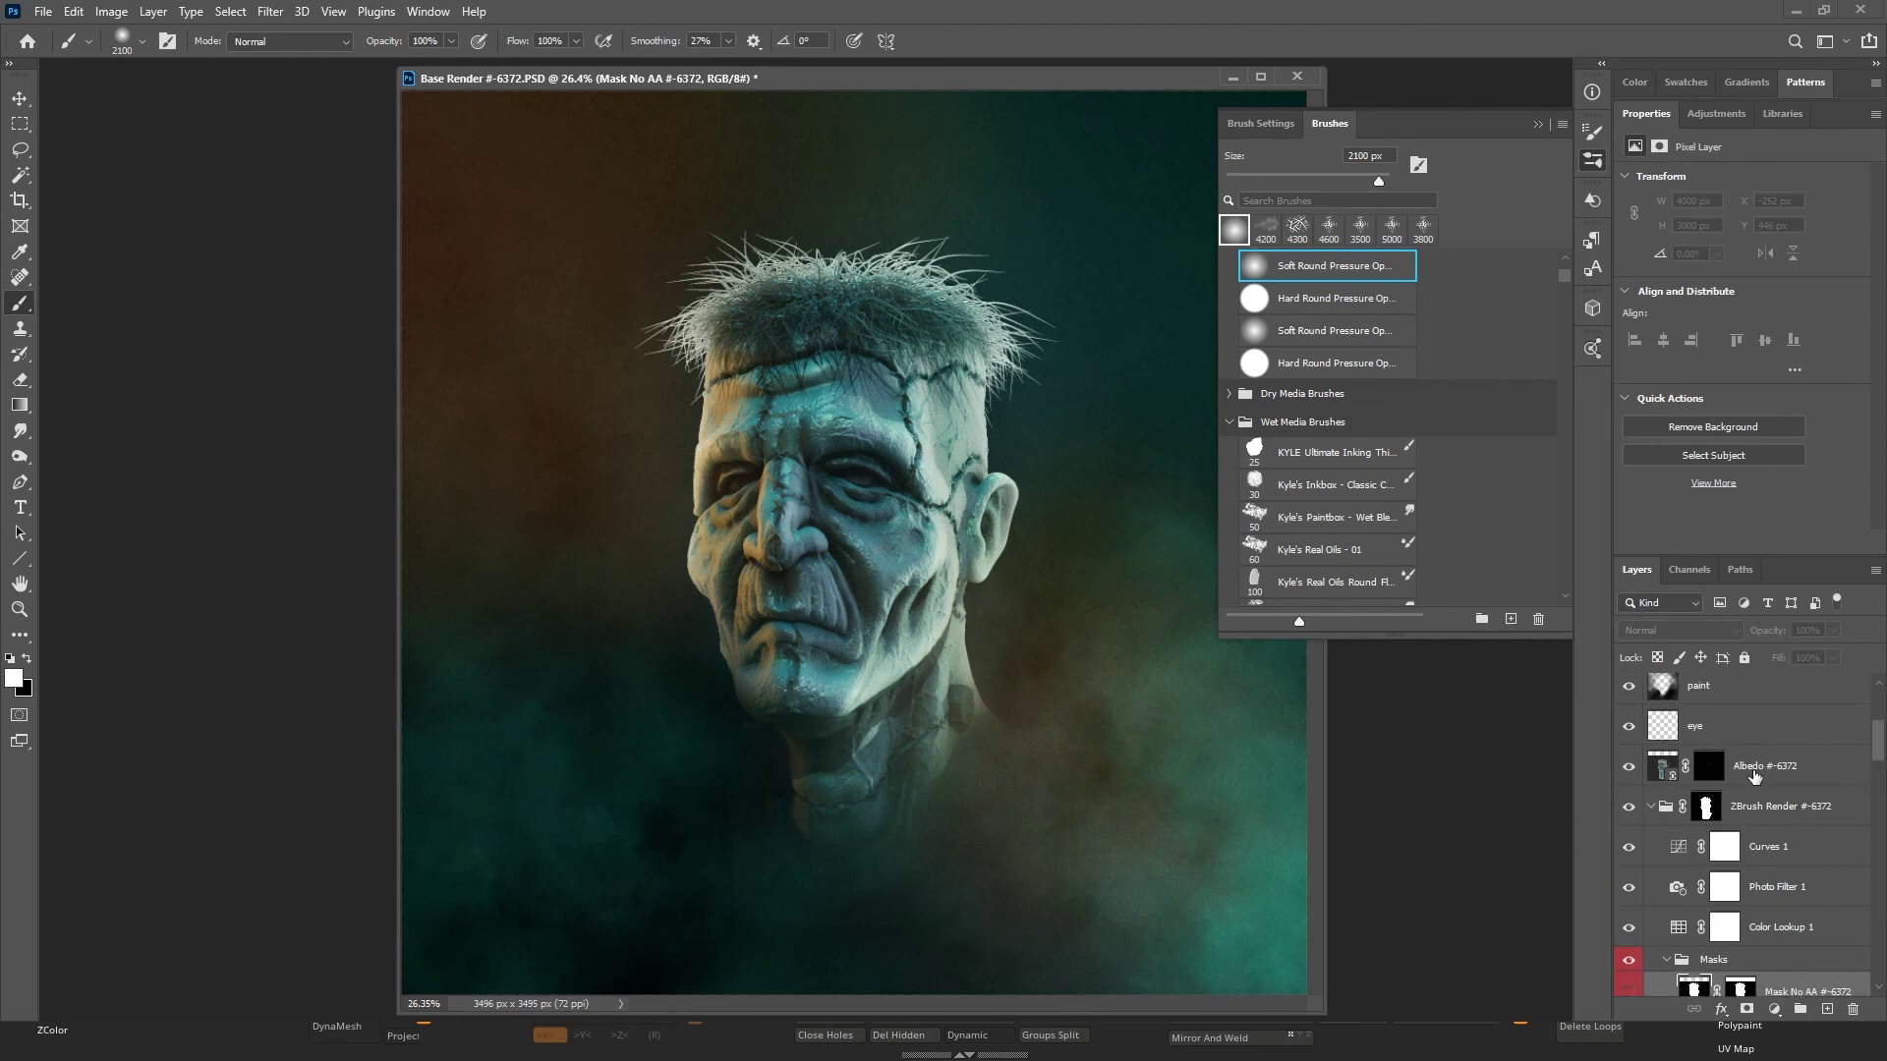
pyautogui.click(1784, 783)
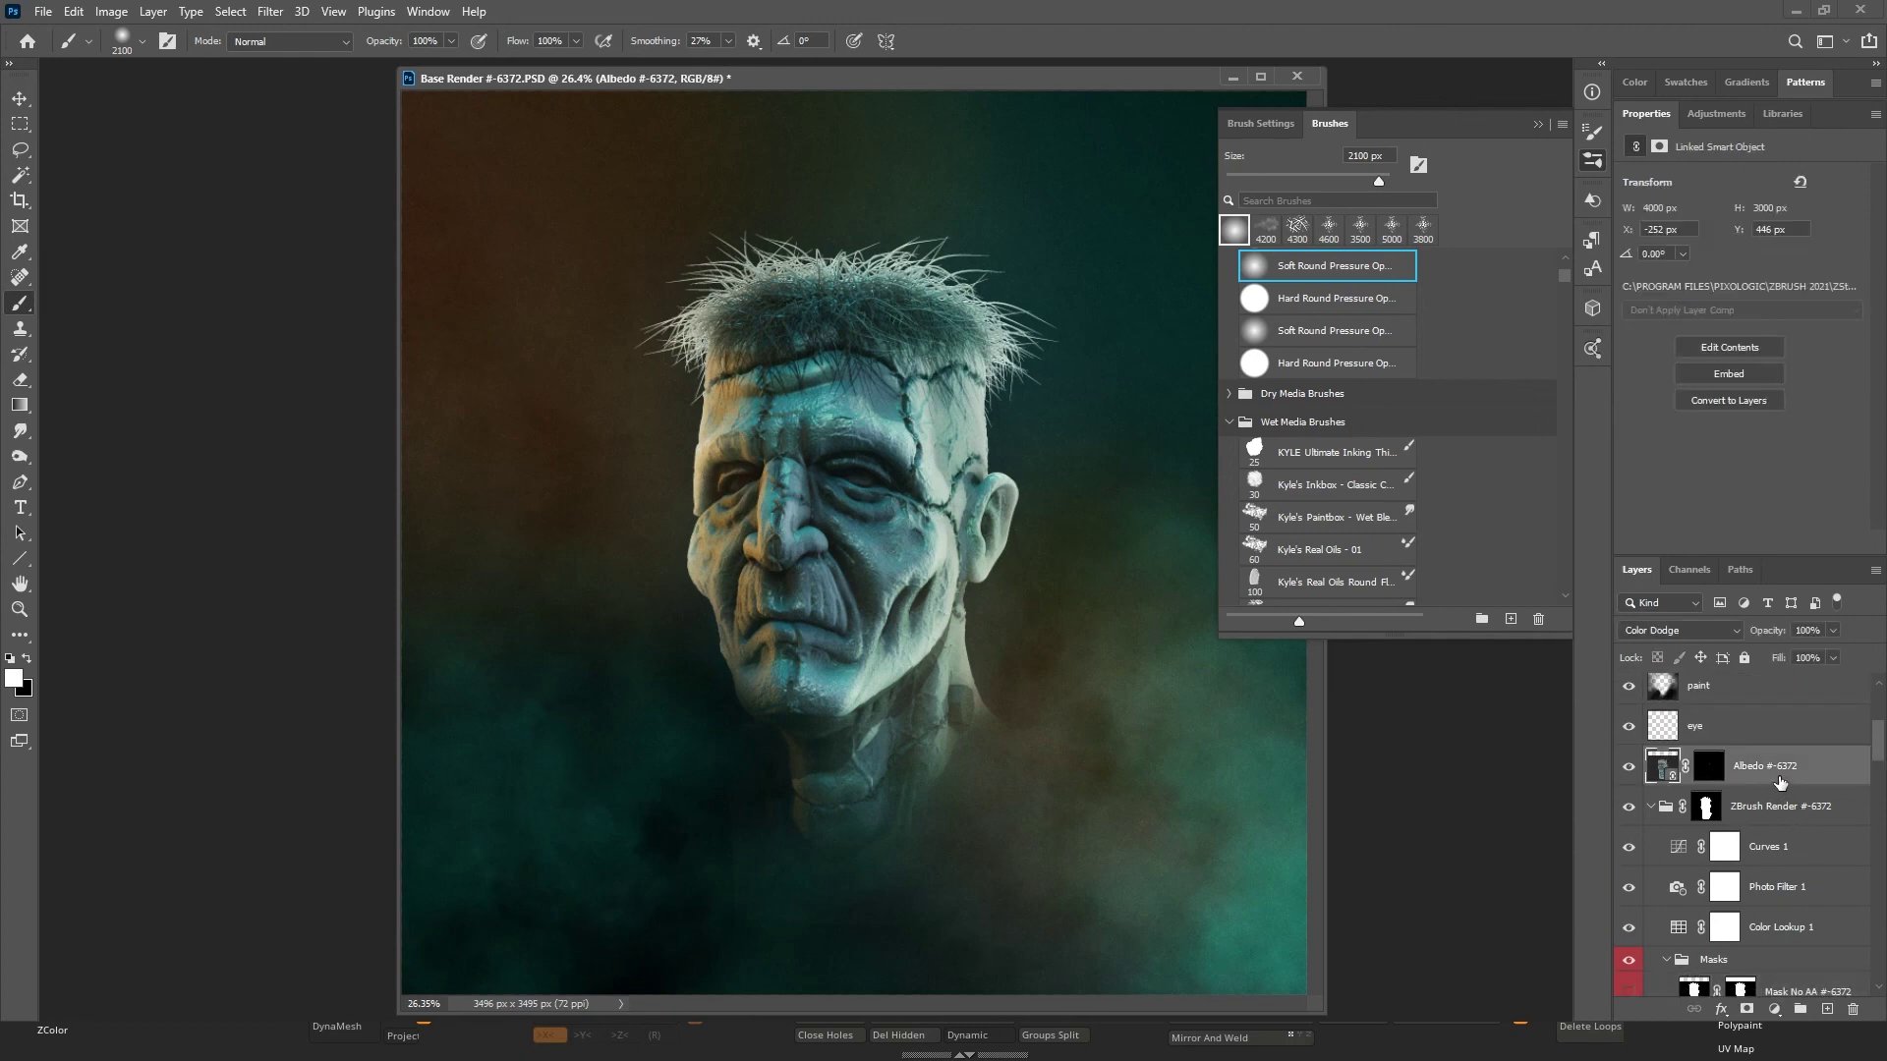
pyautogui.rightClick(1780, 781)
pyautogui.click(1689, 536)
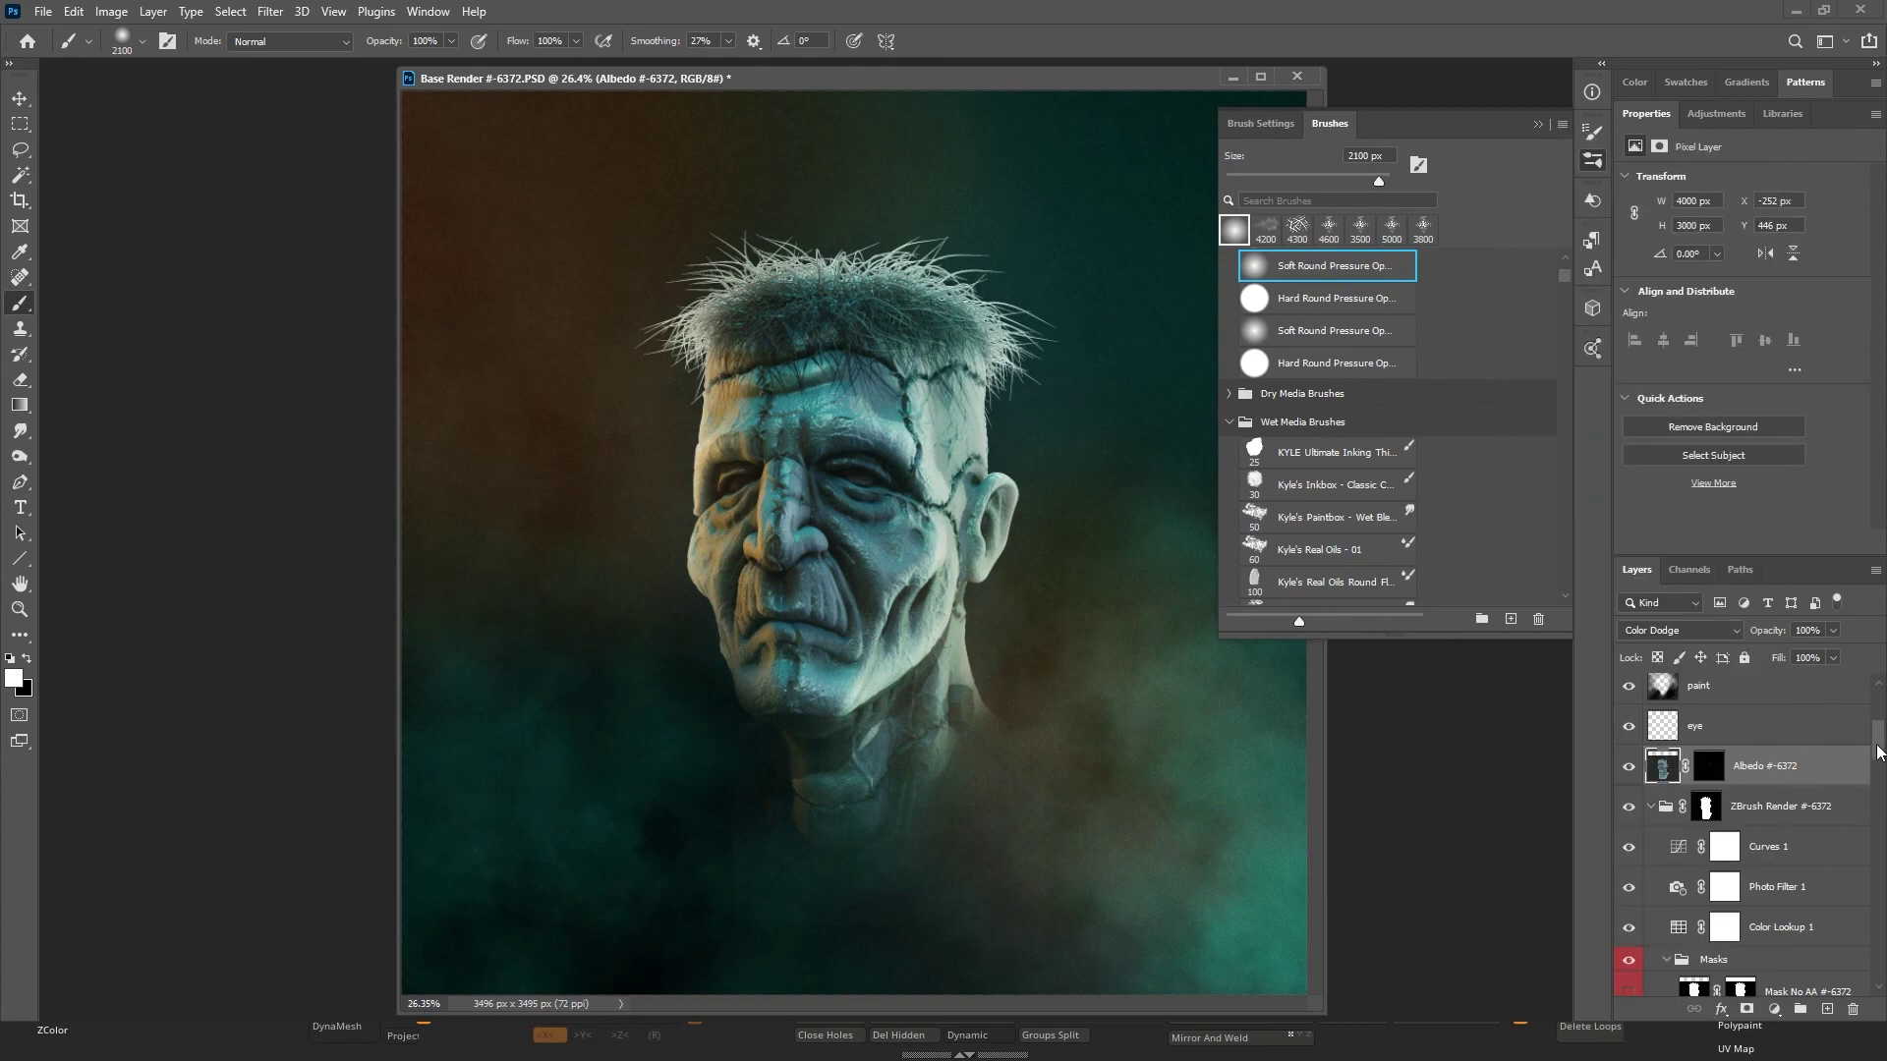
pyautogui.moveTo(1879, 752); pyautogui.dragTo(1879, 973)
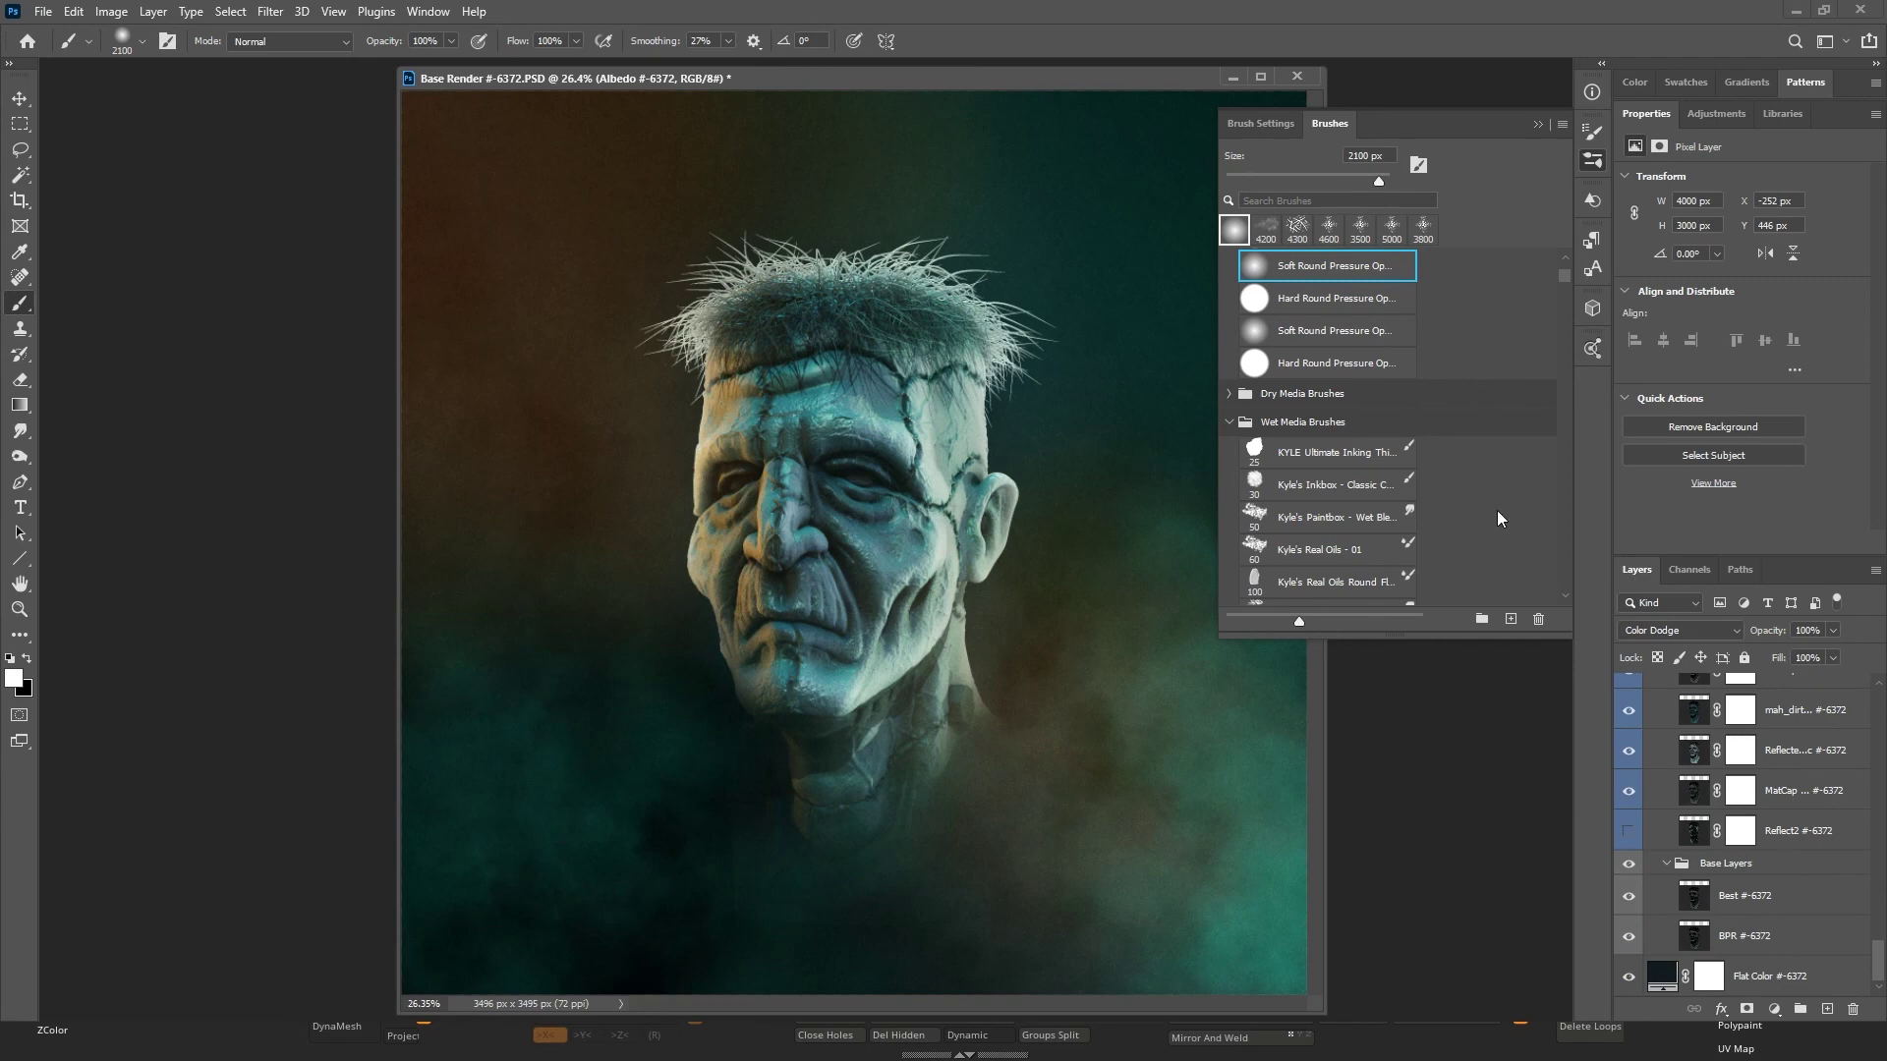
# Darken the base of the neck with soft black on the paint layer using a 700 px brush.
pyautogui.press('[')
pyautogui.press('[')
pyautogui.press('[')
pyautogui.press('[')
pyautogui.press('[')
pyautogui.press('[')
pyautogui.press('[')
pyautogui.press('[')
pyautogui.press('[')
pyautogui.press('[')
pyautogui.press('[')
pyautogui.press('[')
pyautogui.press('[')
pyautogui.press('[')
pyautogui.moveTo(1872, 971); pyautogui.dragTo(1882, 730)
pyautogui.click(1668, 811)
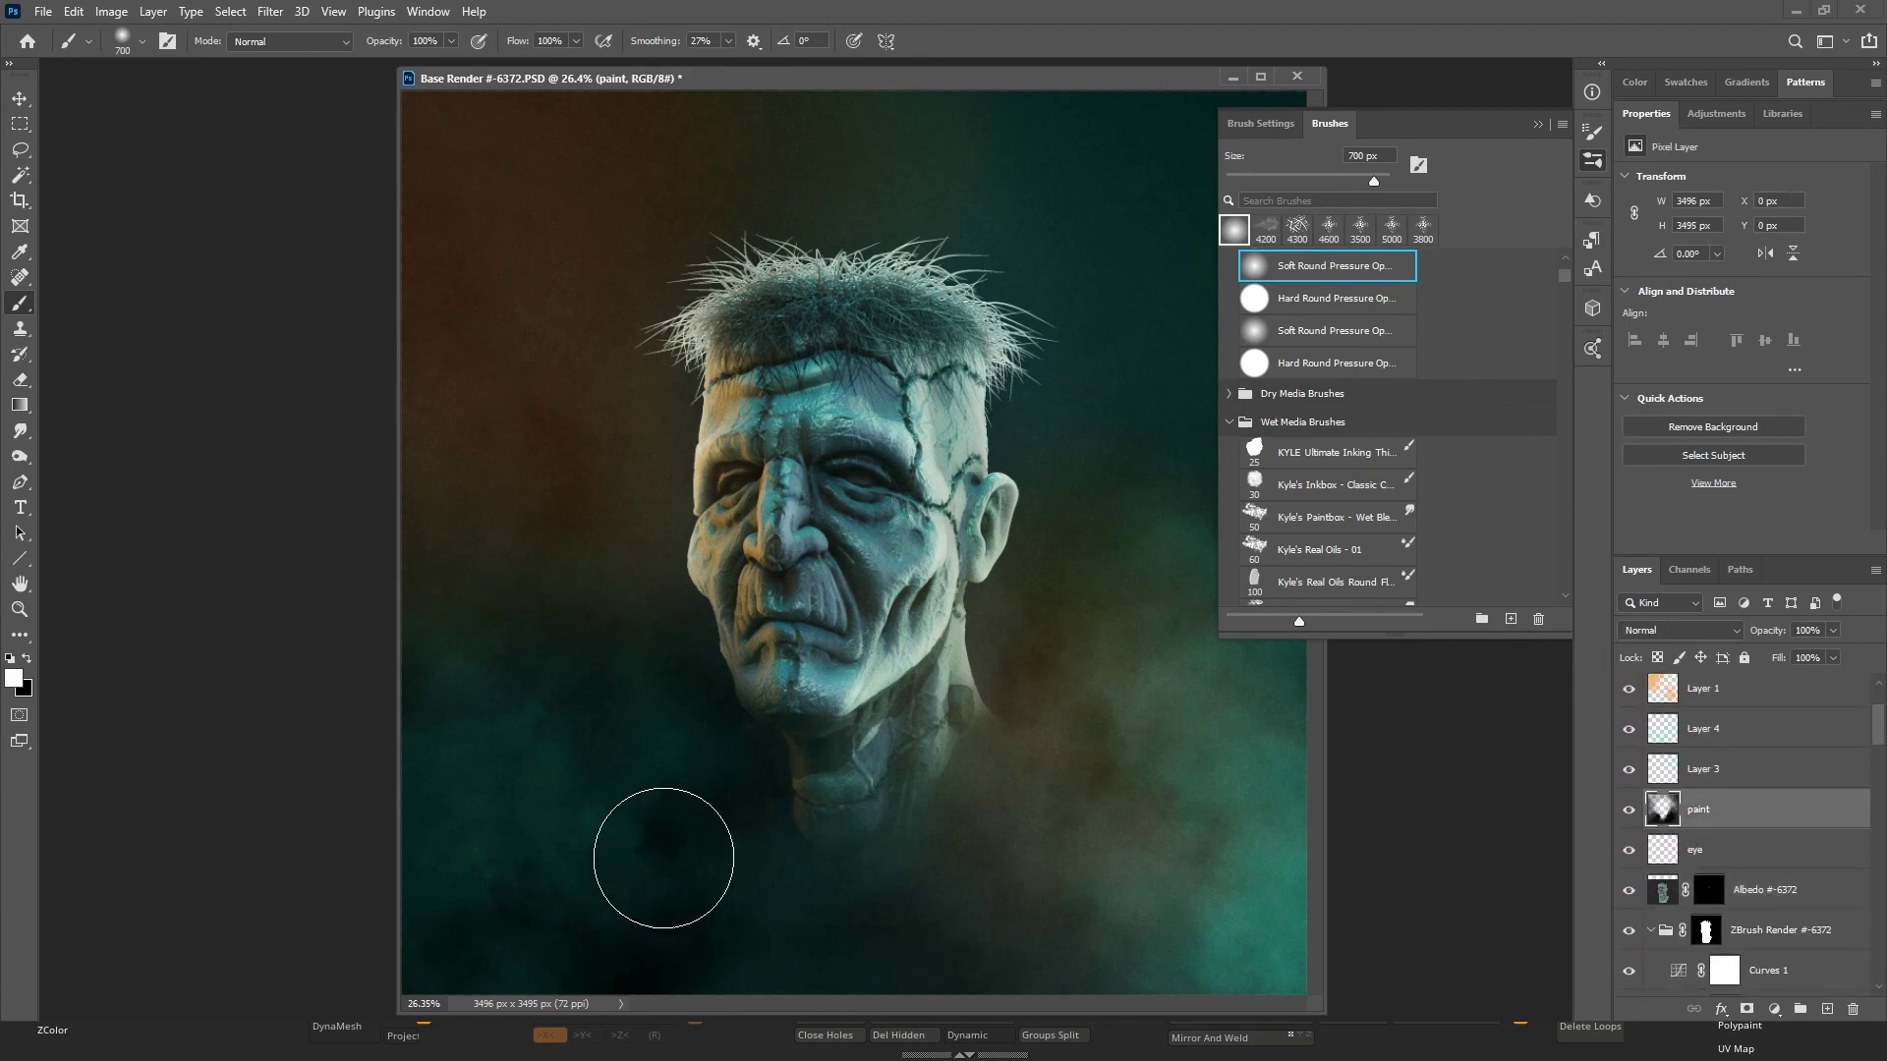
pyautogui.moveTo(657, 845); pyautogui.dragTo(732, 890)
pyautogui.hotkey('ctrl', 'z')
pyautogui.press('x')
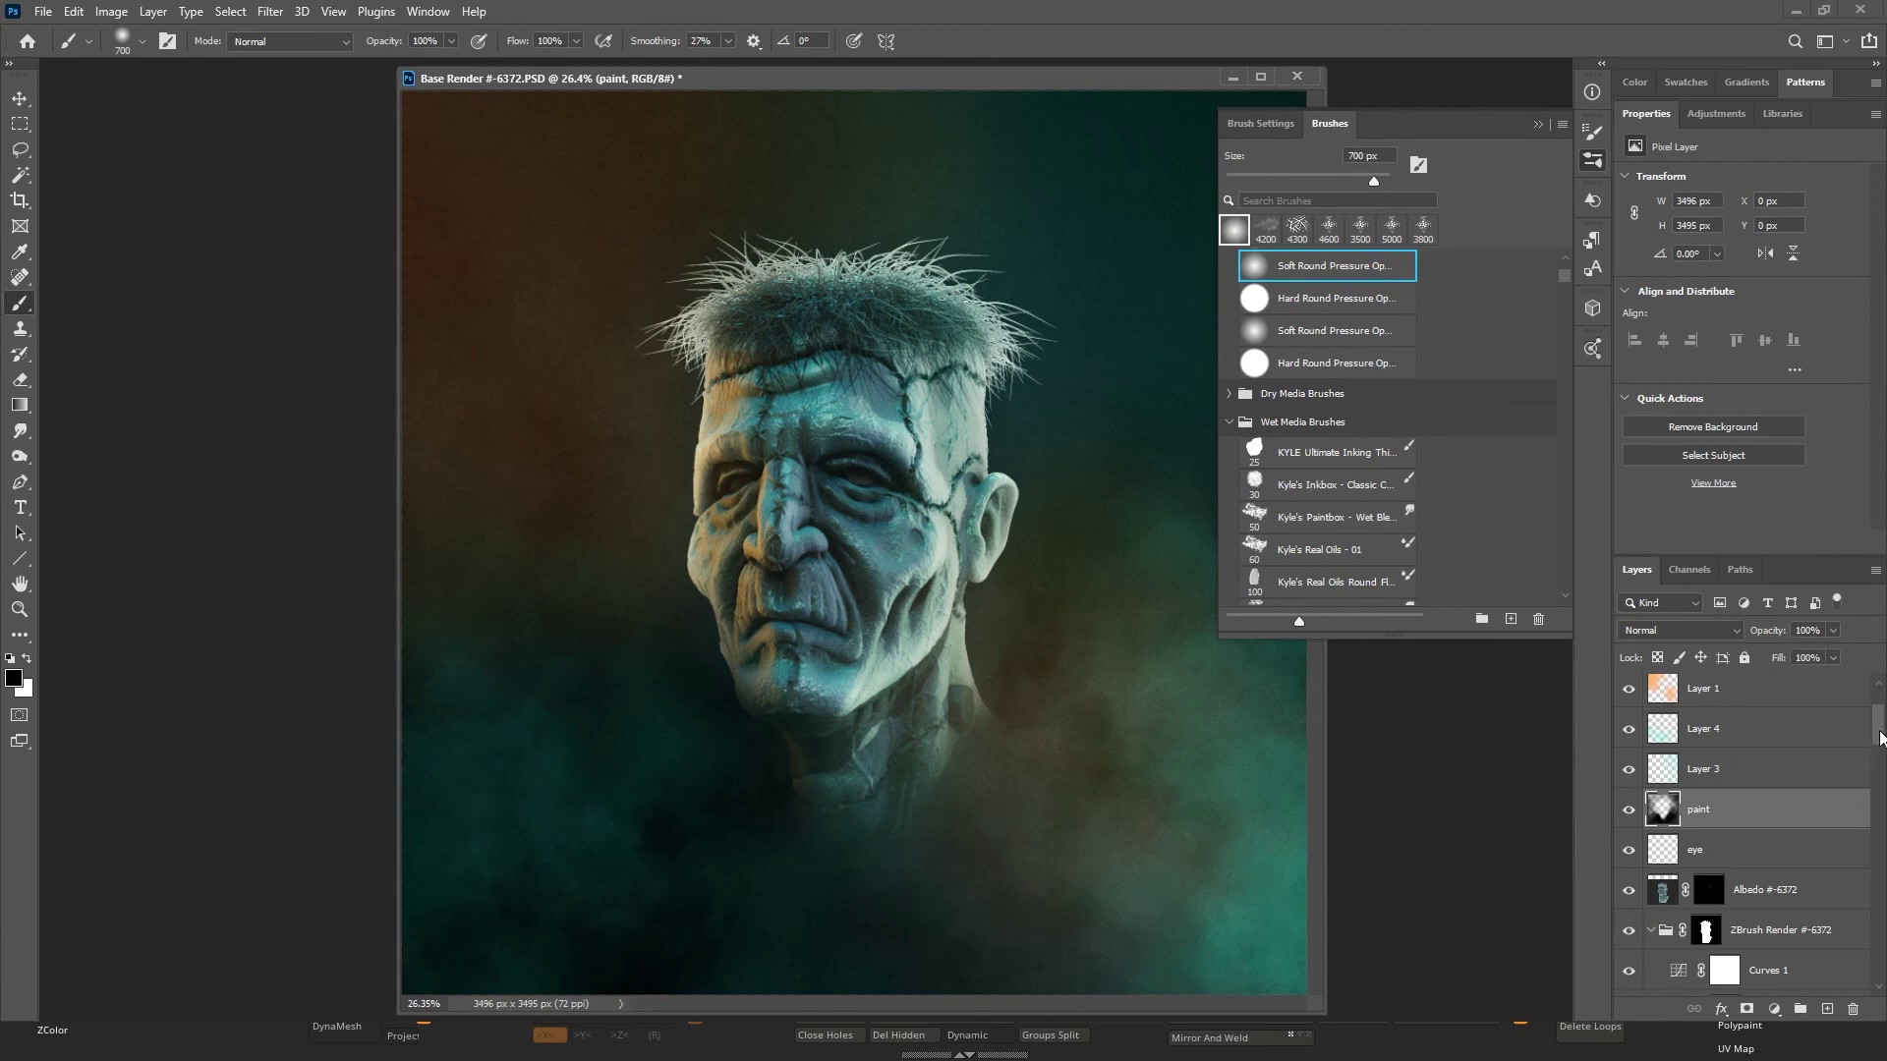
# Collapse the Effects, Lights, Geometry and Materials groups in the layer stack.
pyautogui.moveTo(1879, 739); pyautogui.dragTo(1879, 909)
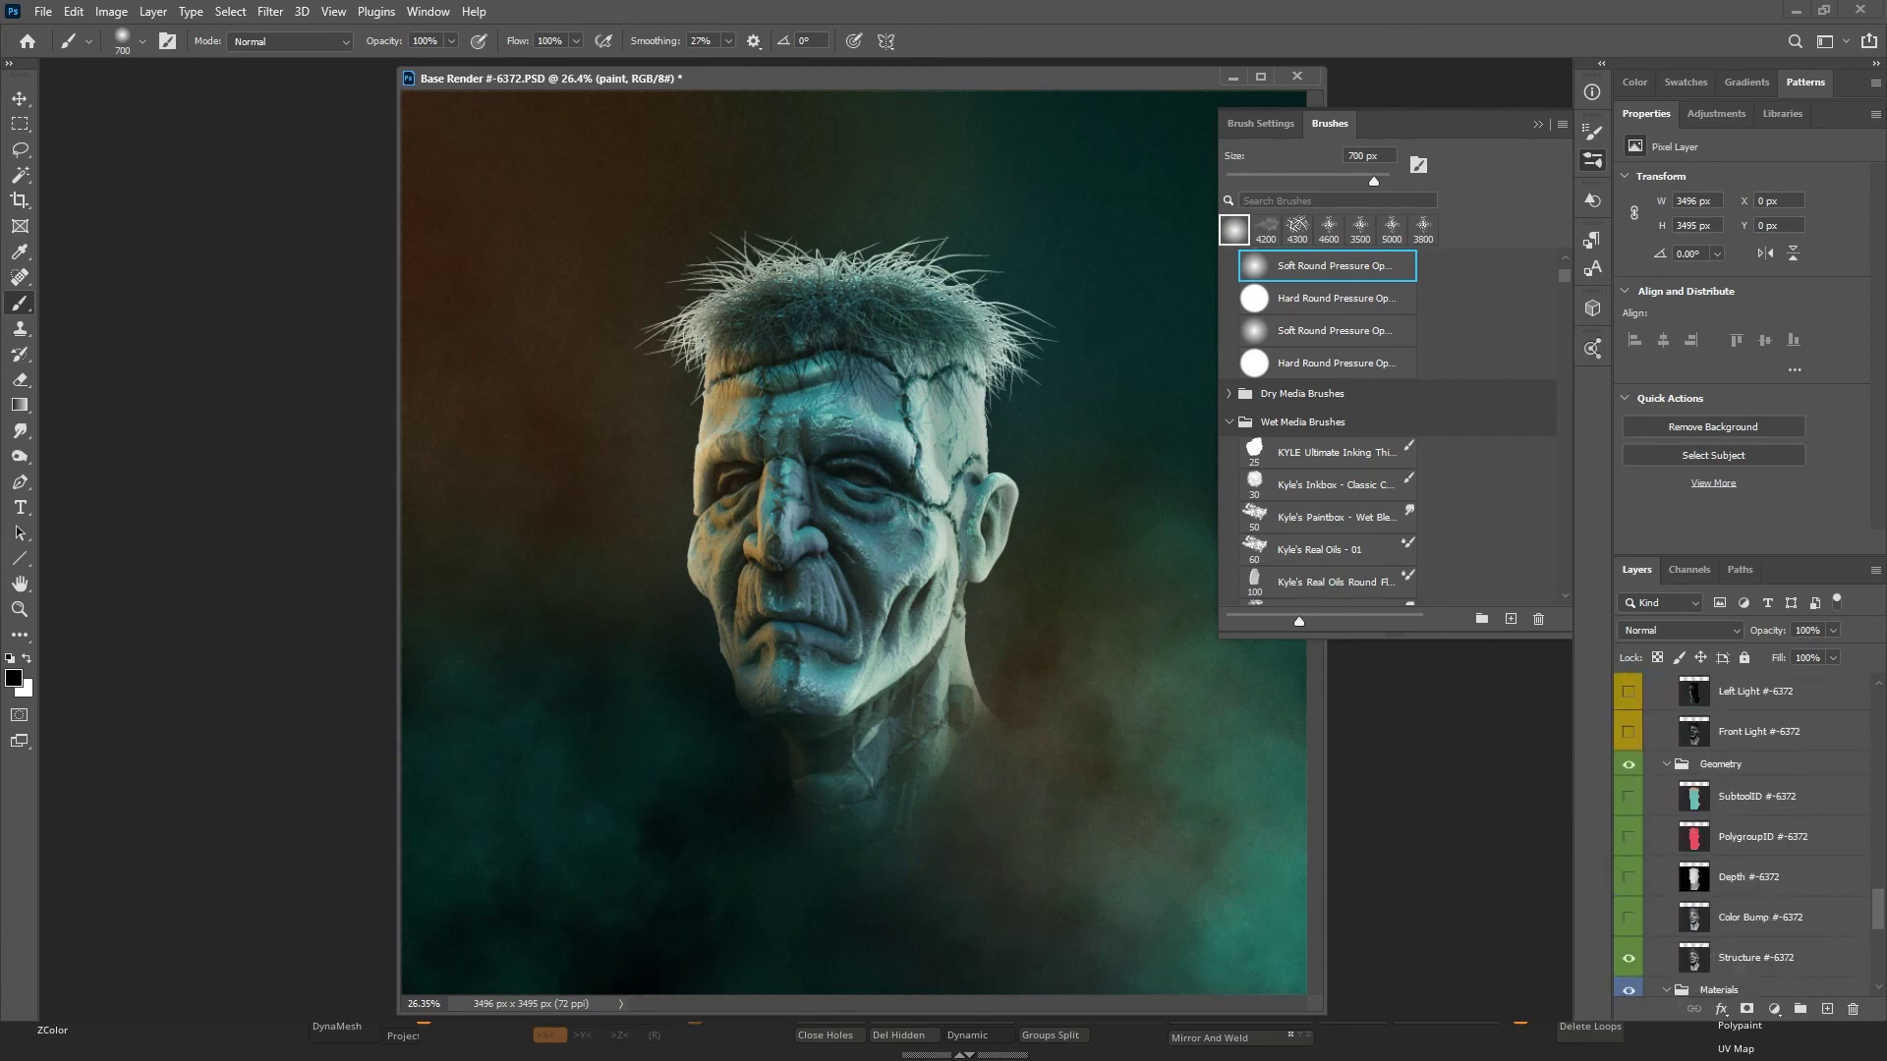
pyautogui.scroll(10, 1670, 835)
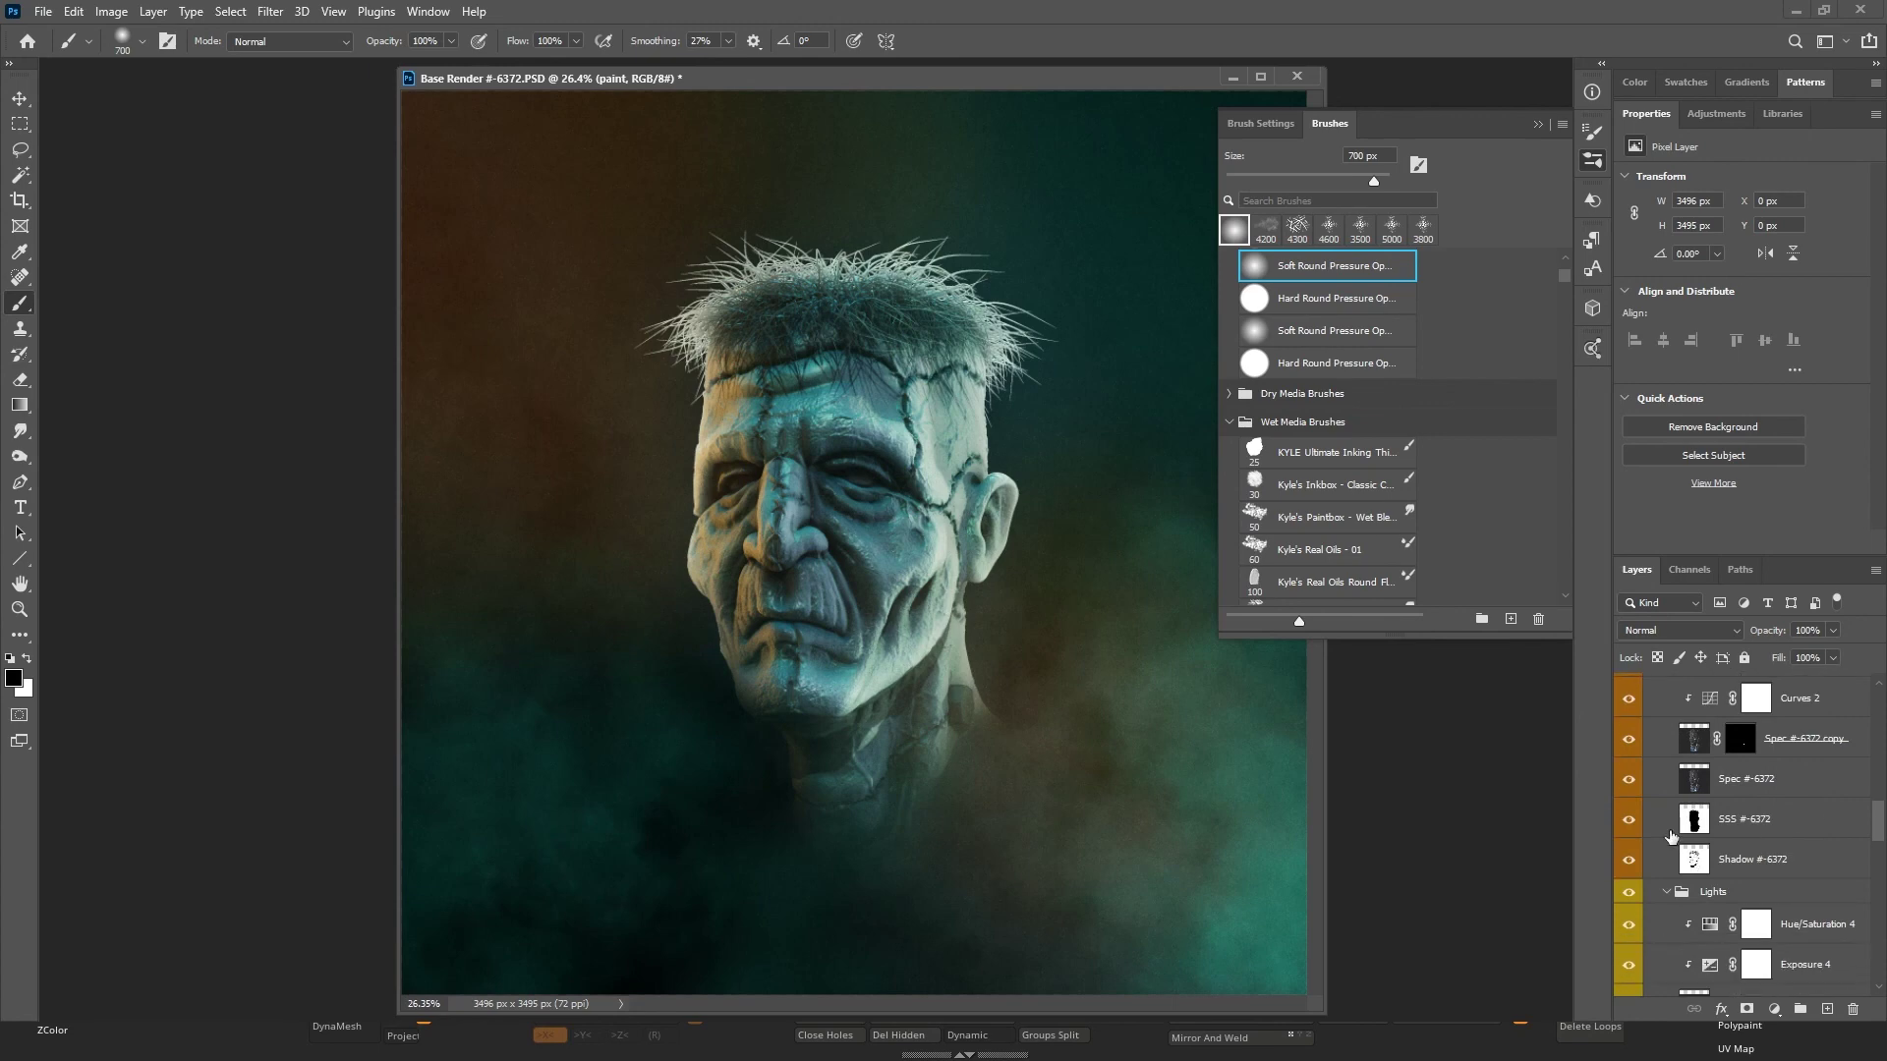
pyautogui.moveTo(1878, 824); pyautogui.dragTo(1878, 789)
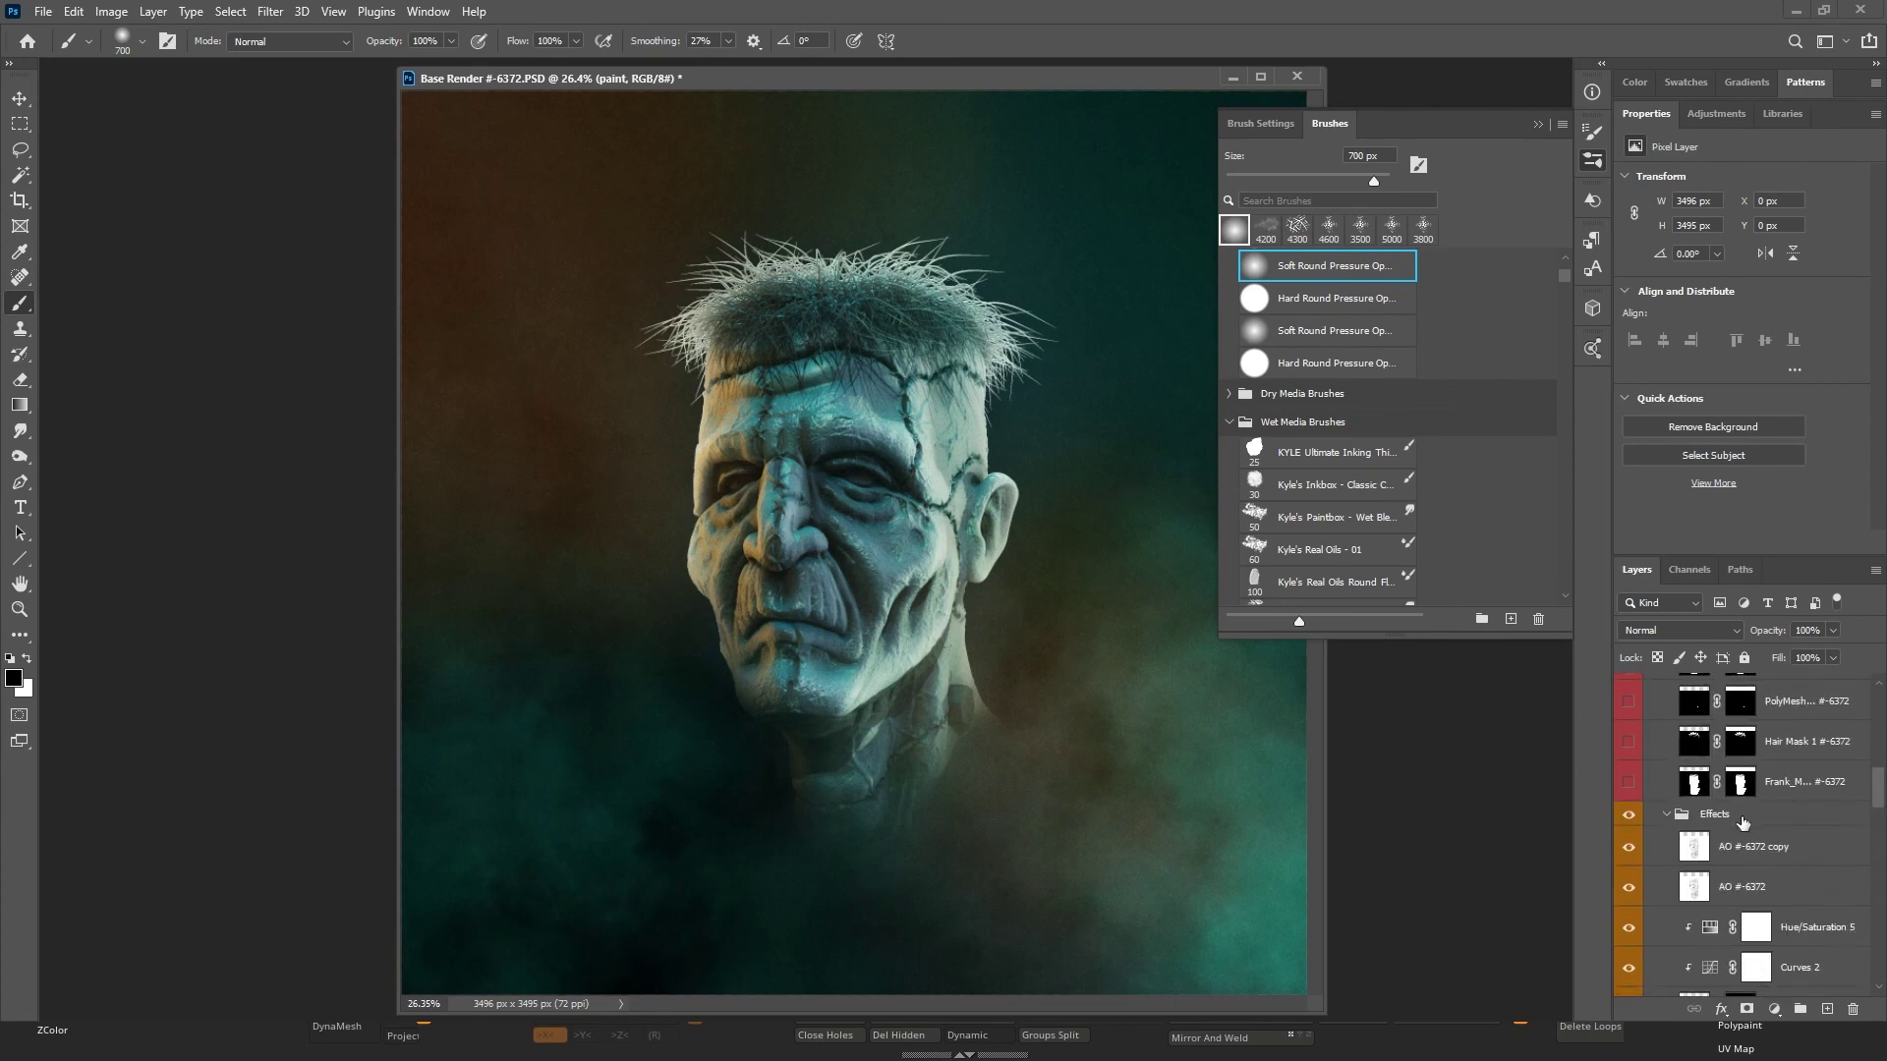
pyautogui.click(1667, 815)
pyautogui.click(1668, 864)
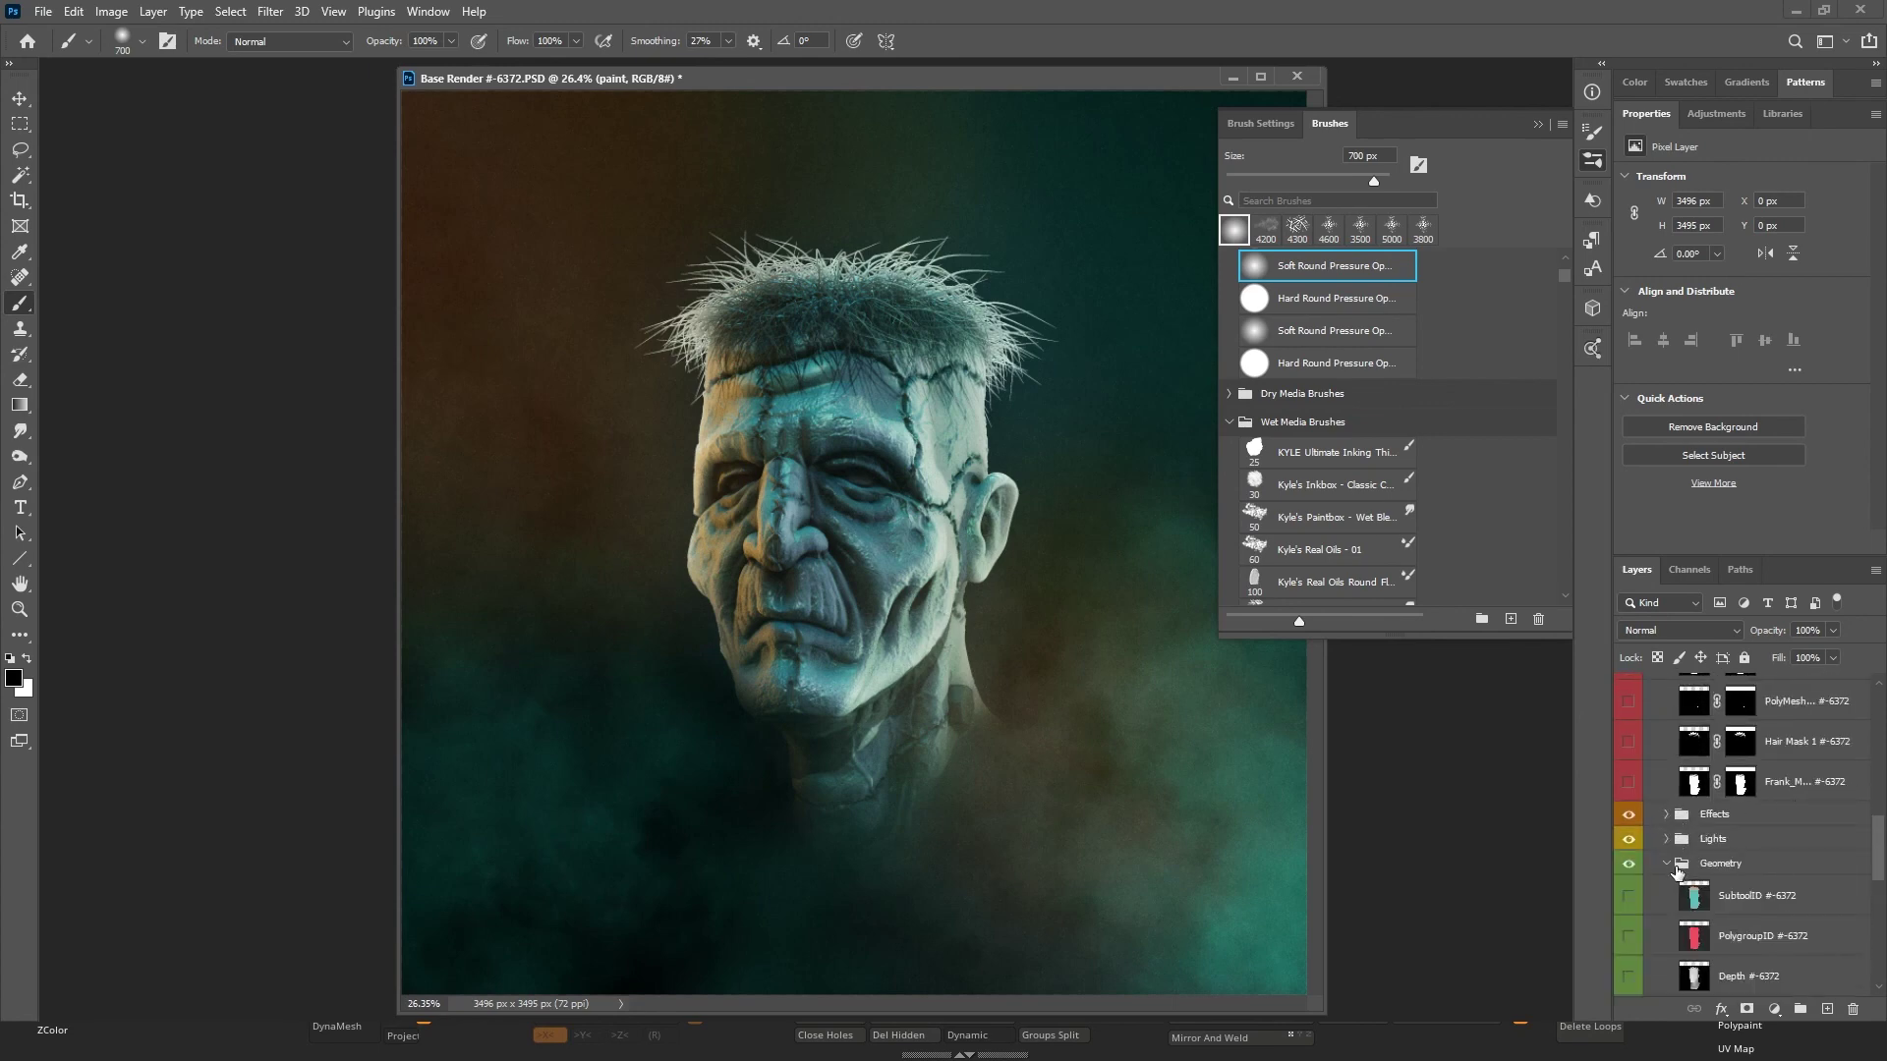
pyautogui.click(1668, 865)
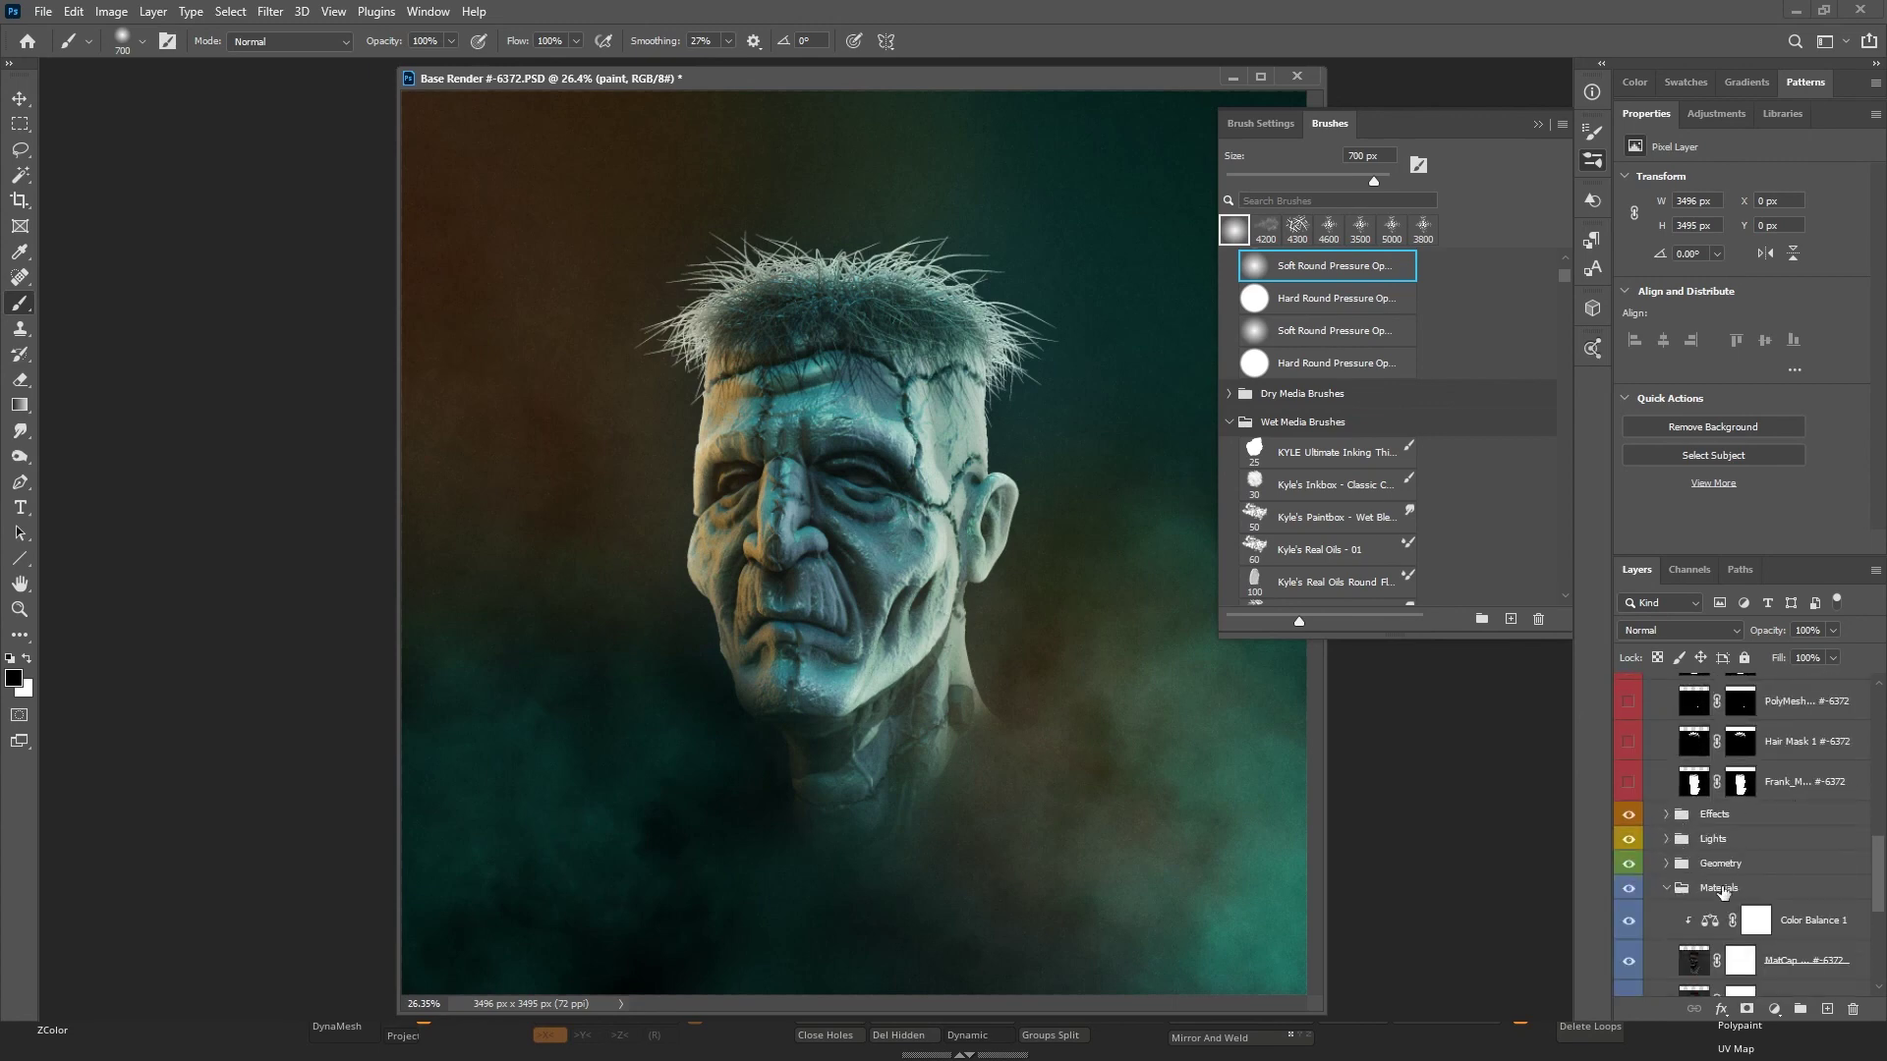
pyautogui.click(1668, 889)
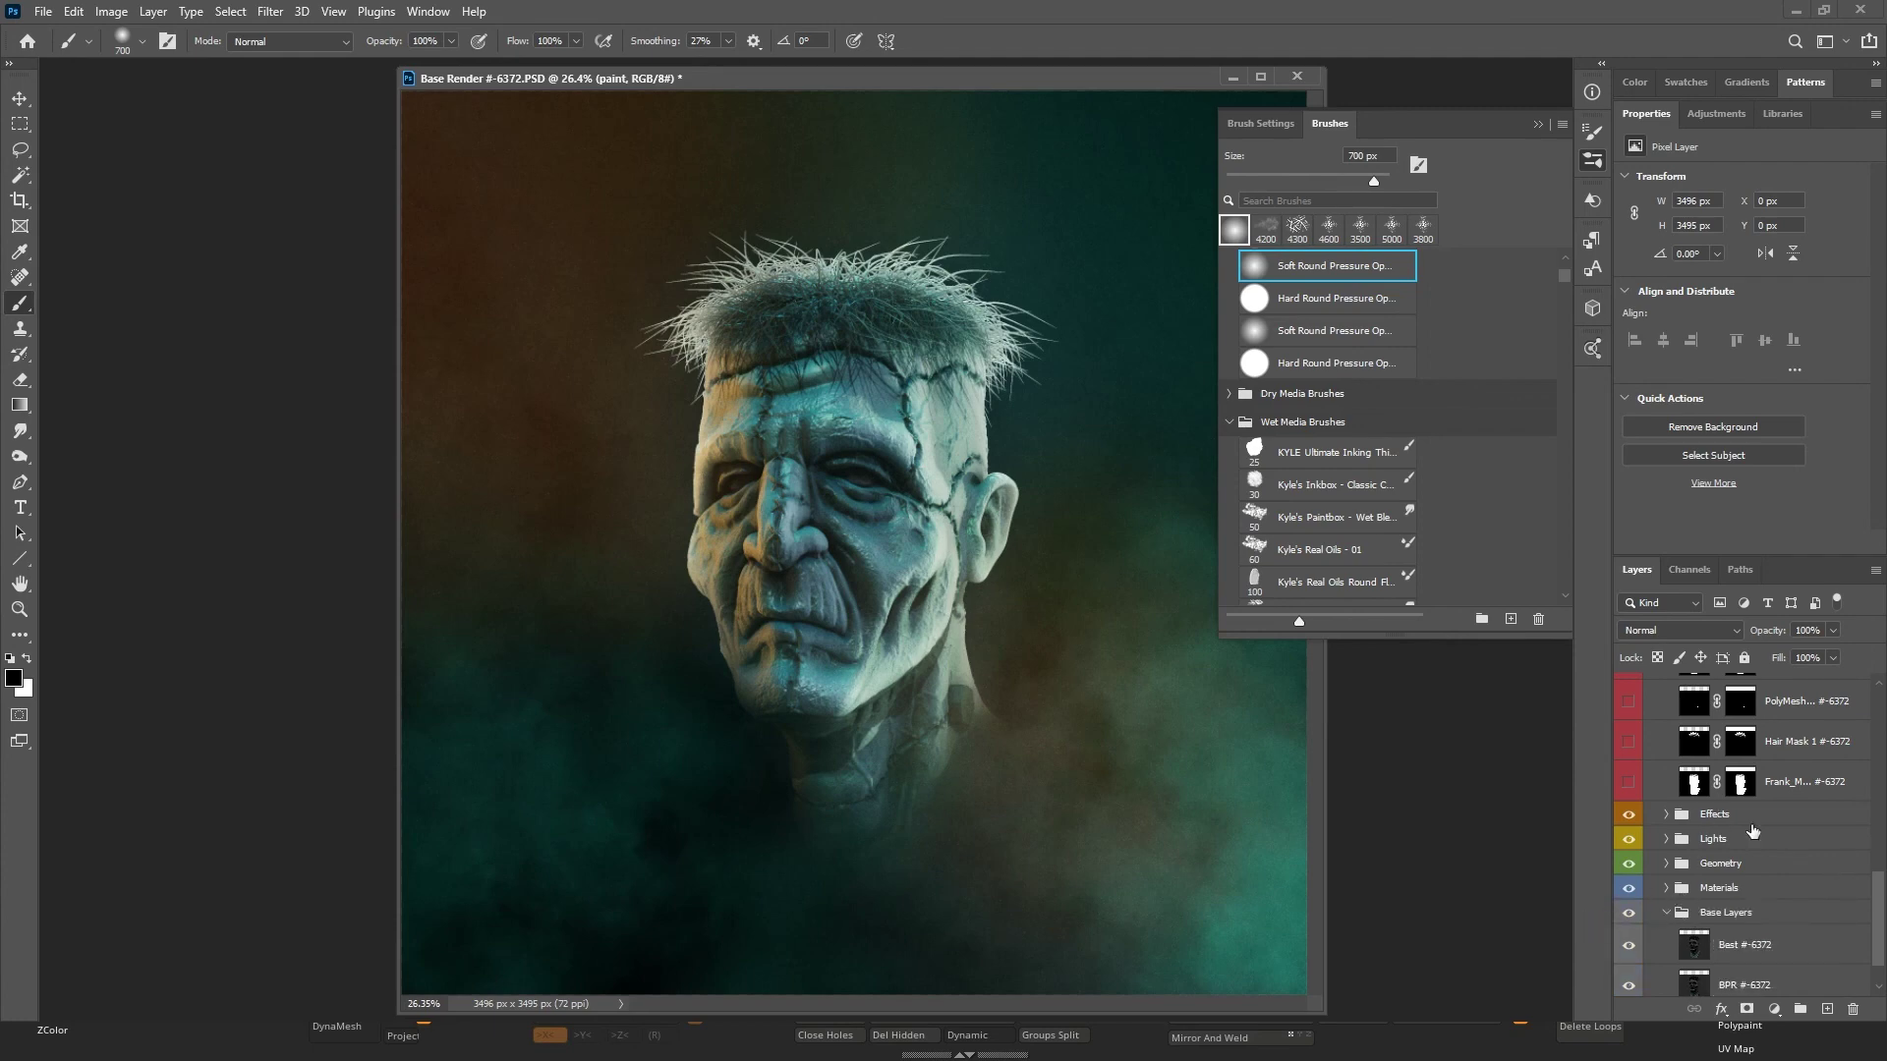